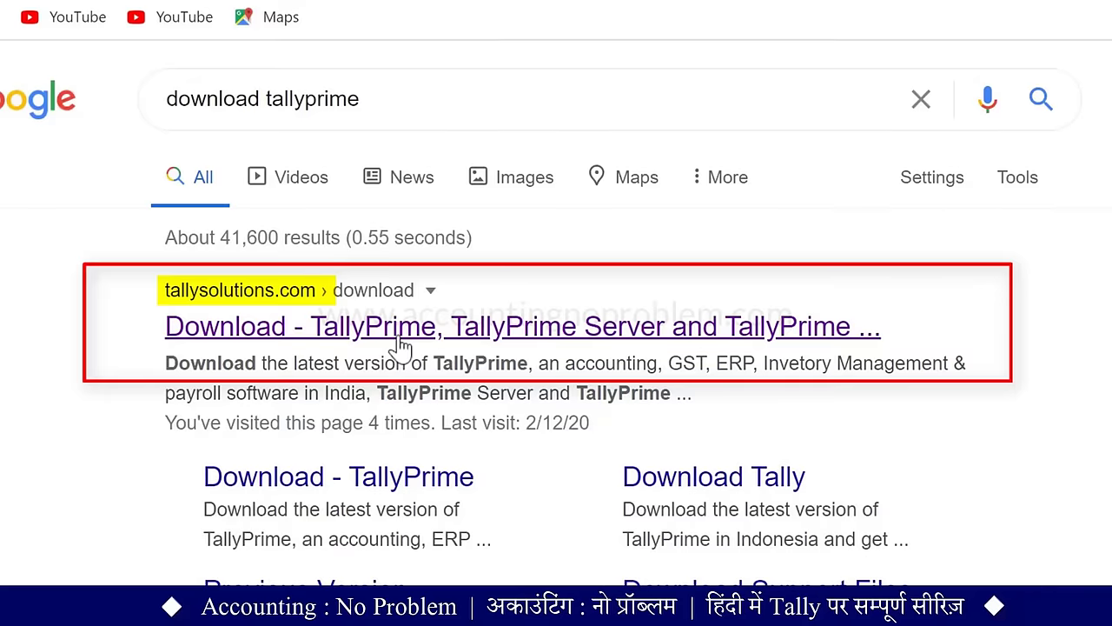
Download the TallyPrime setup.exe from tallysolutions.com and show it in the Downloads folder.
click(400, 346)
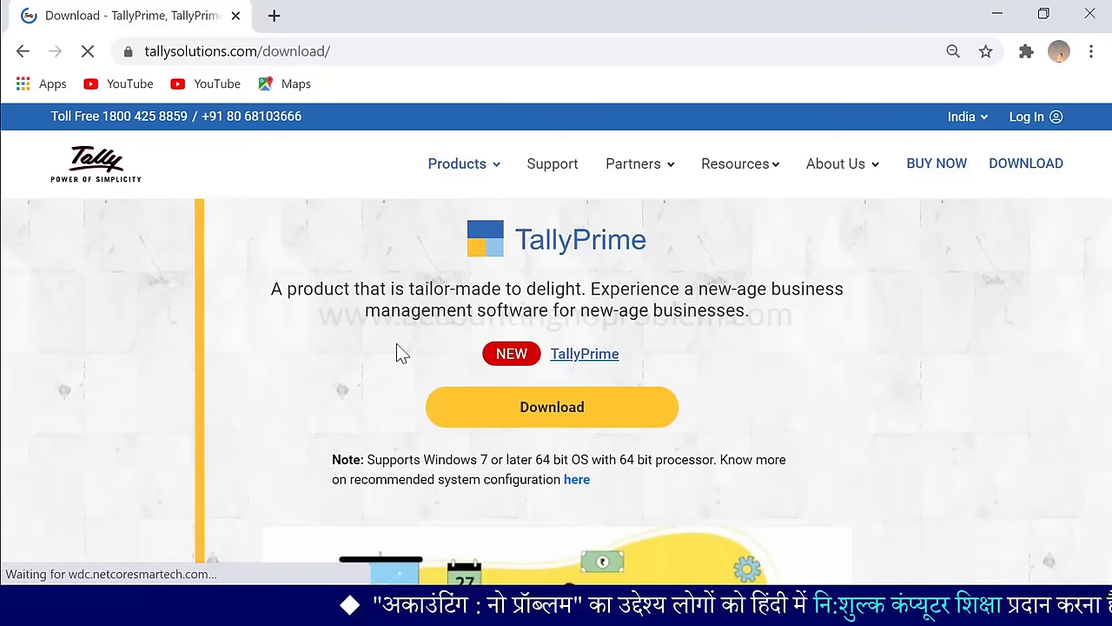
click(549, 418)
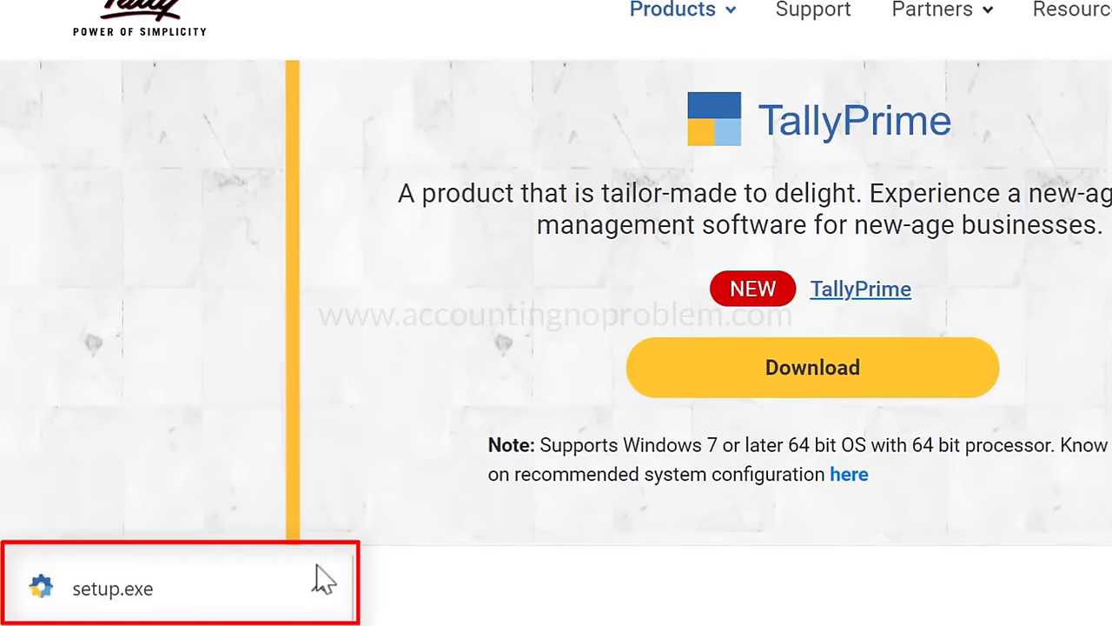
click(318, 590)
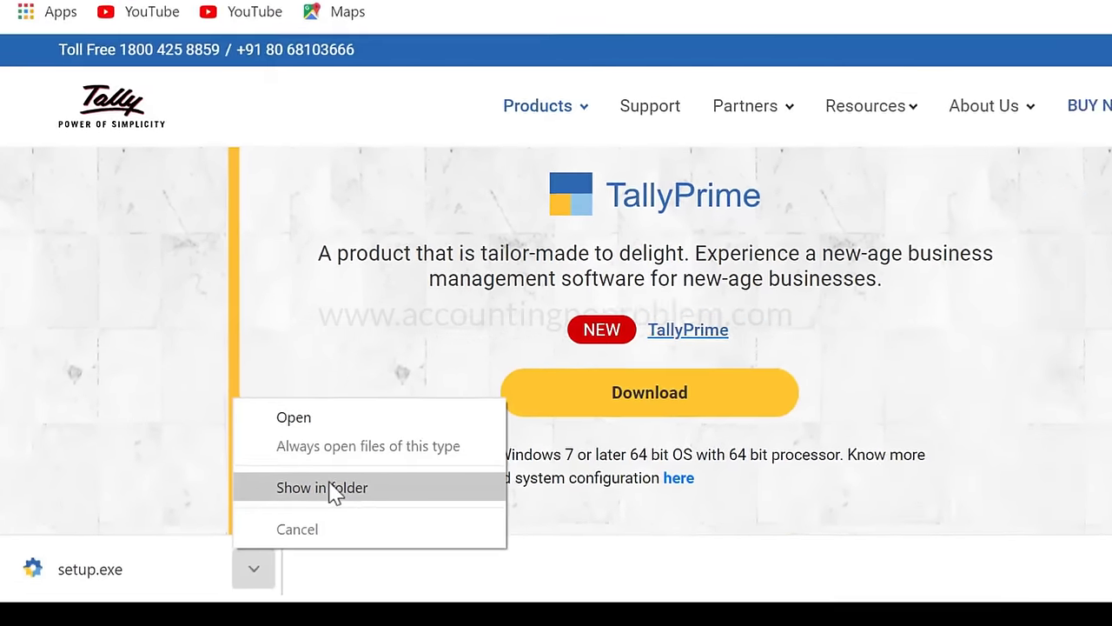
click(413, 488)
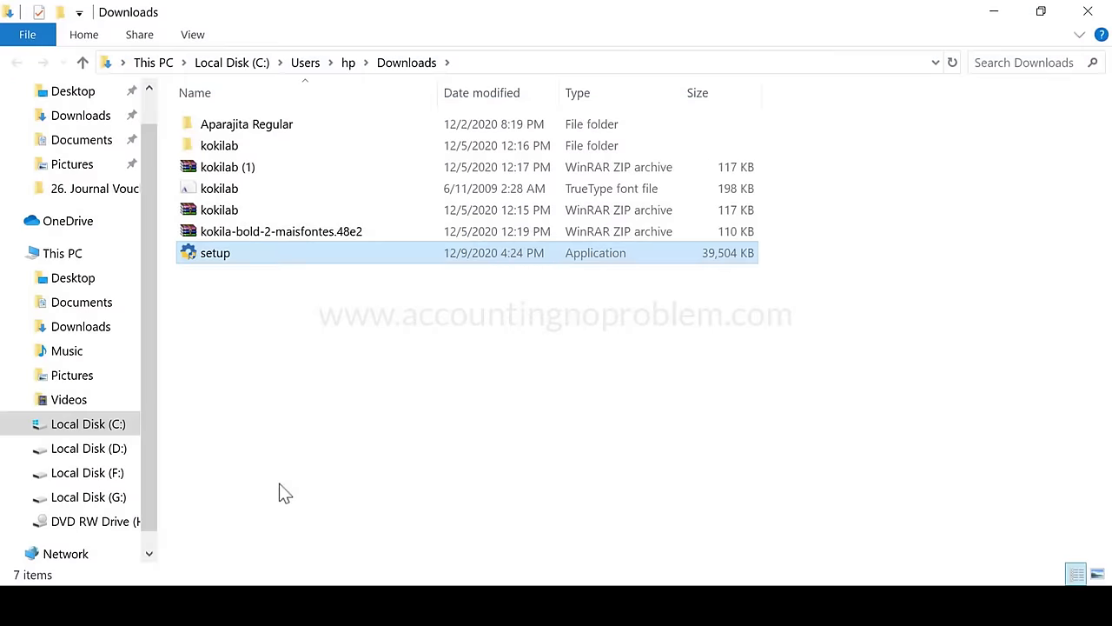
Run setup, review the configuration list, install TallyPrime to C:\Program Files\TallyPrime and launch it.
double_click(287, 259)
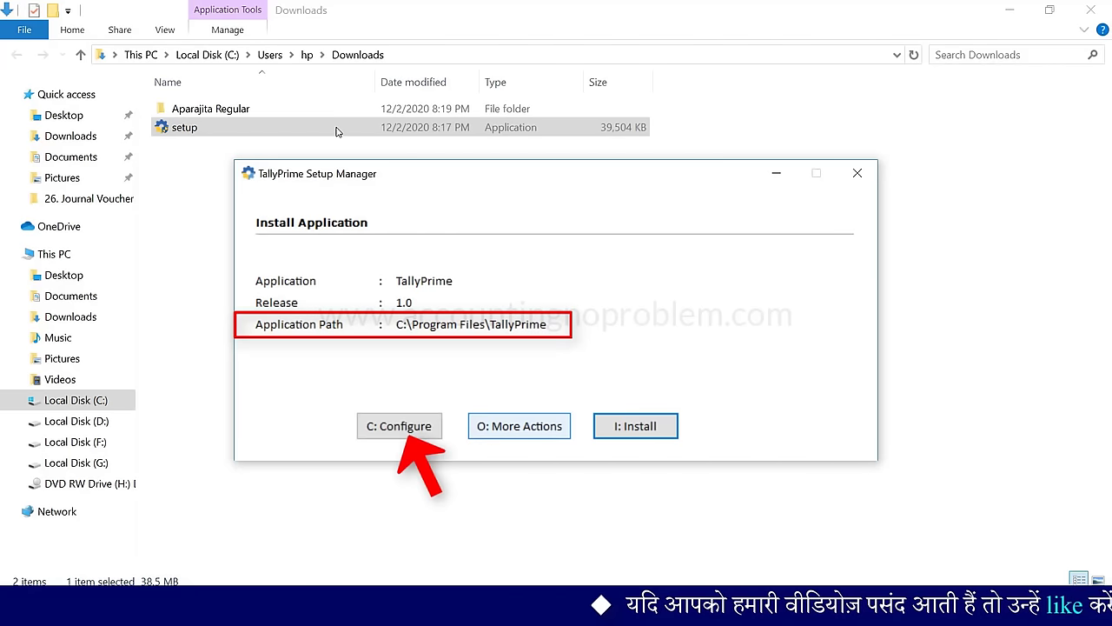
key(c)
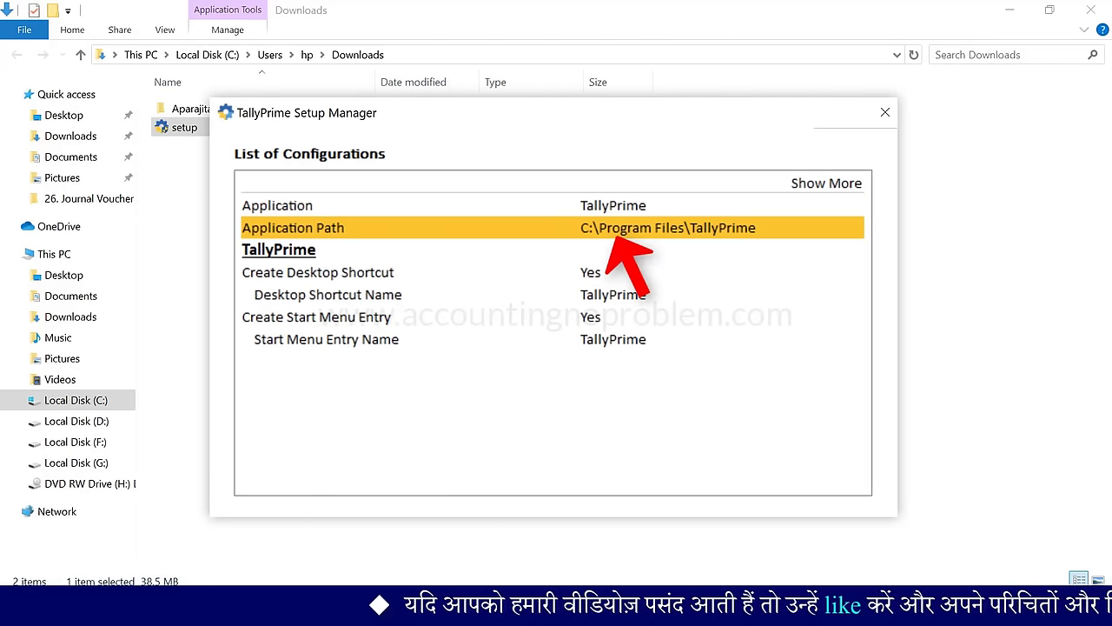
key(Escape)
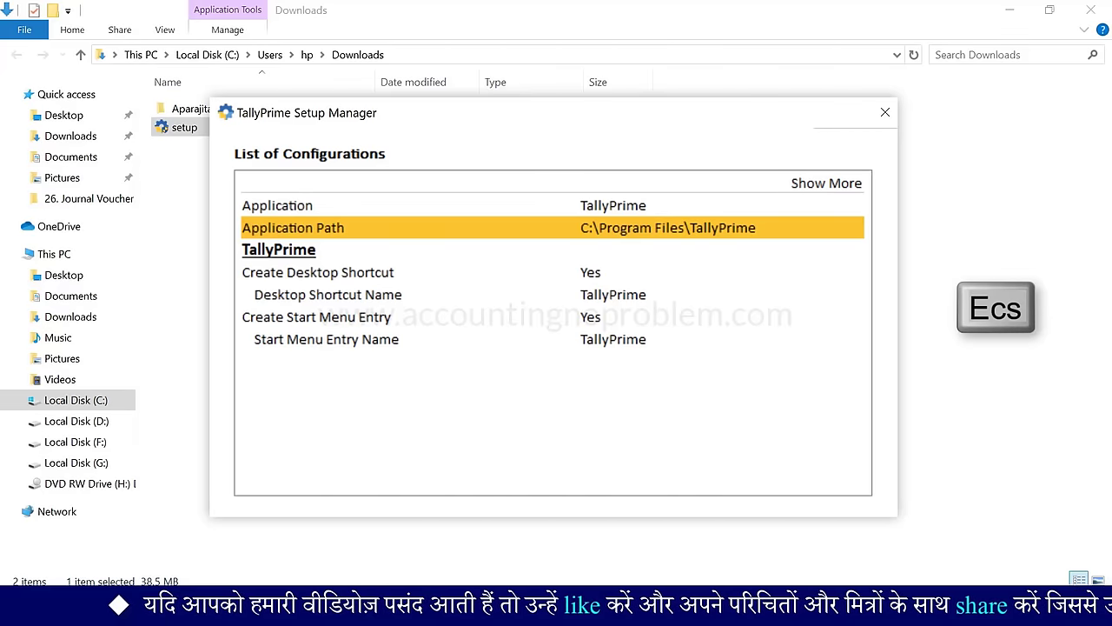
key(Escape)
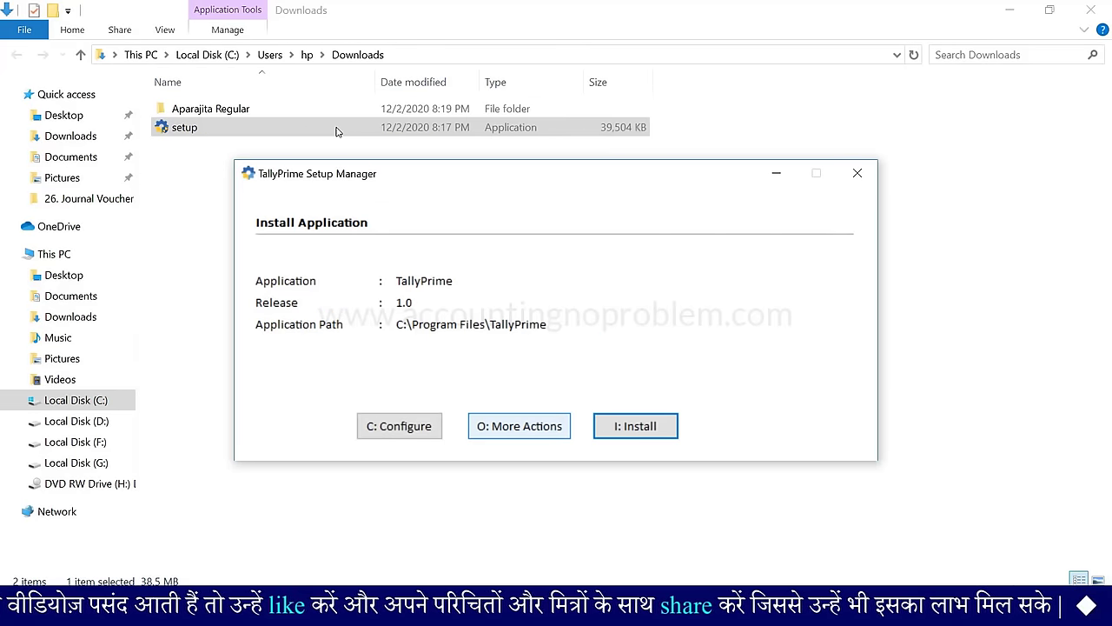
click(609, 423)
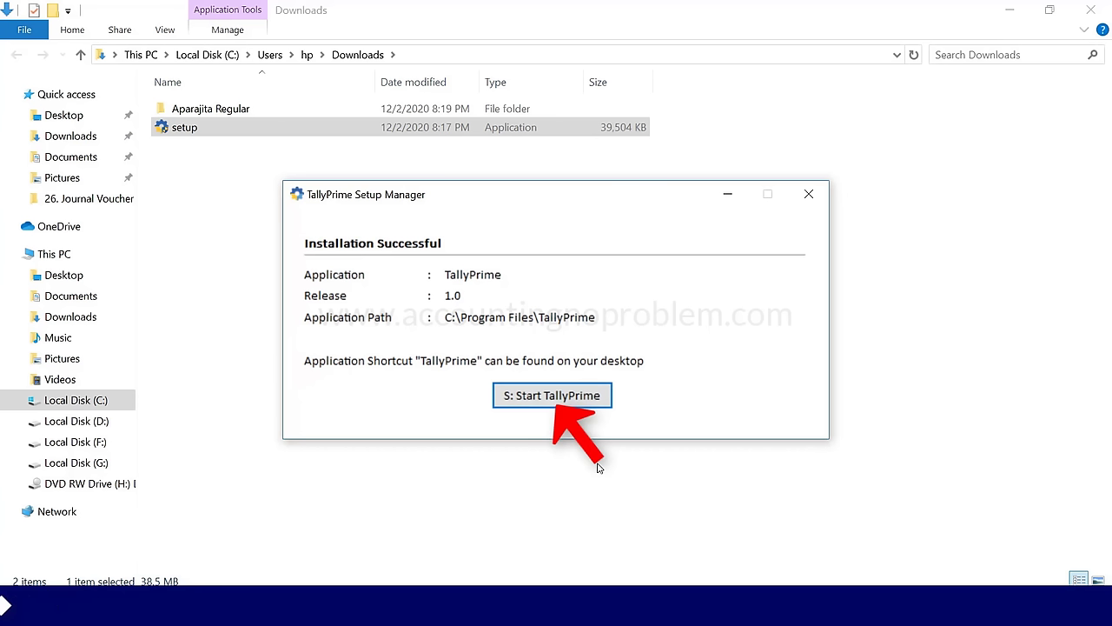
click(551, 398)
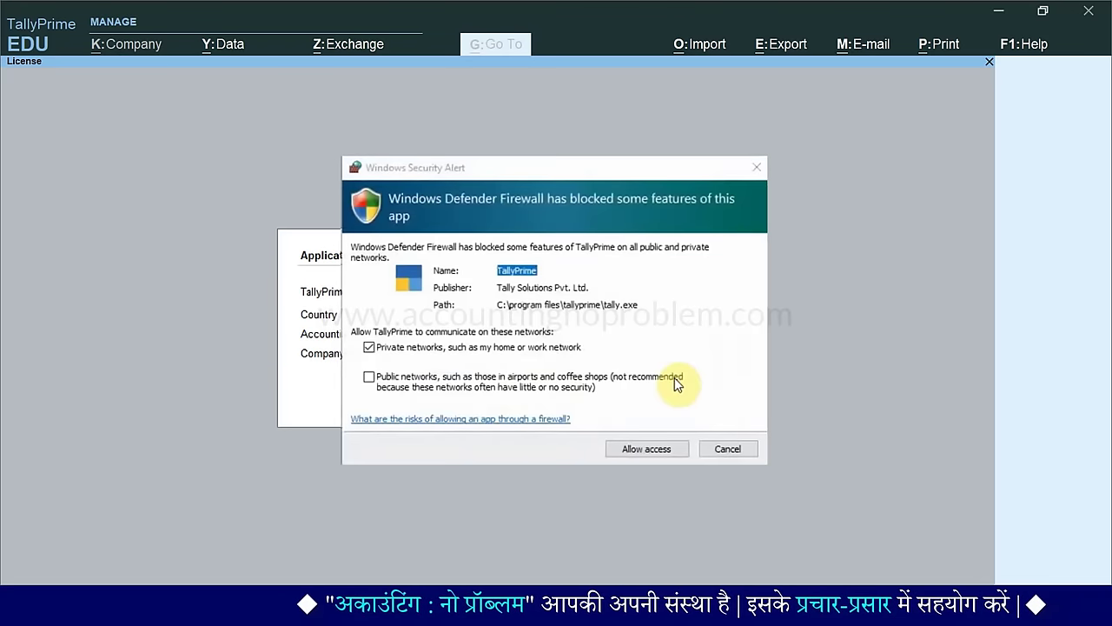
Allow TallyPrime network access through the firewall and accept the default India startup settings.
click(631, 450)
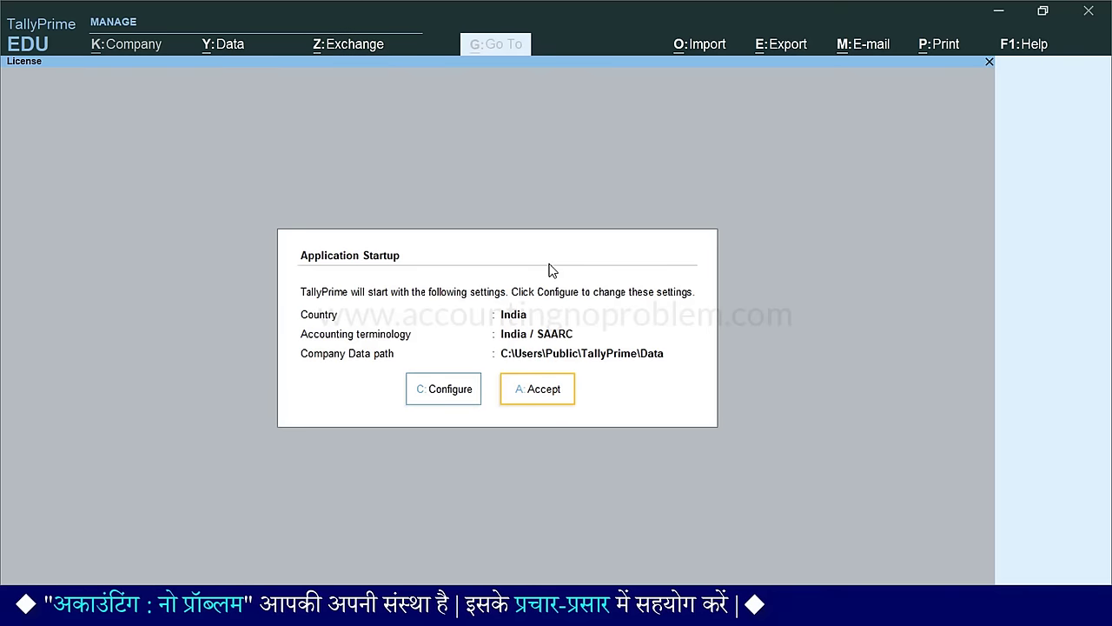
key(Return)
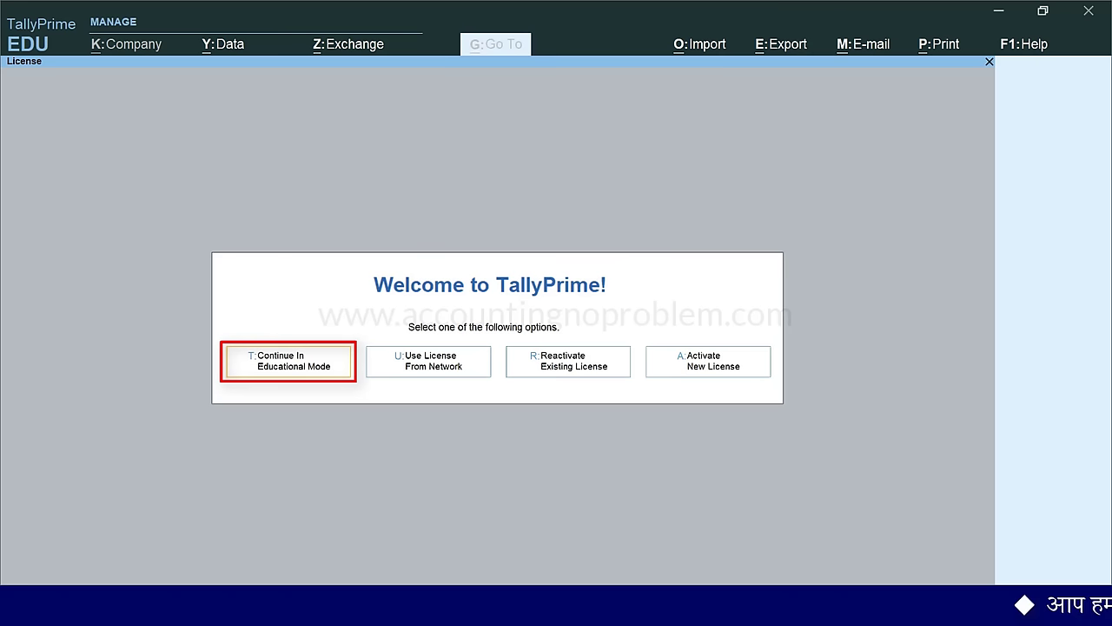
Continue in Educational Mode, then exit TallyPrime back to the Windows desktop.
key(t)
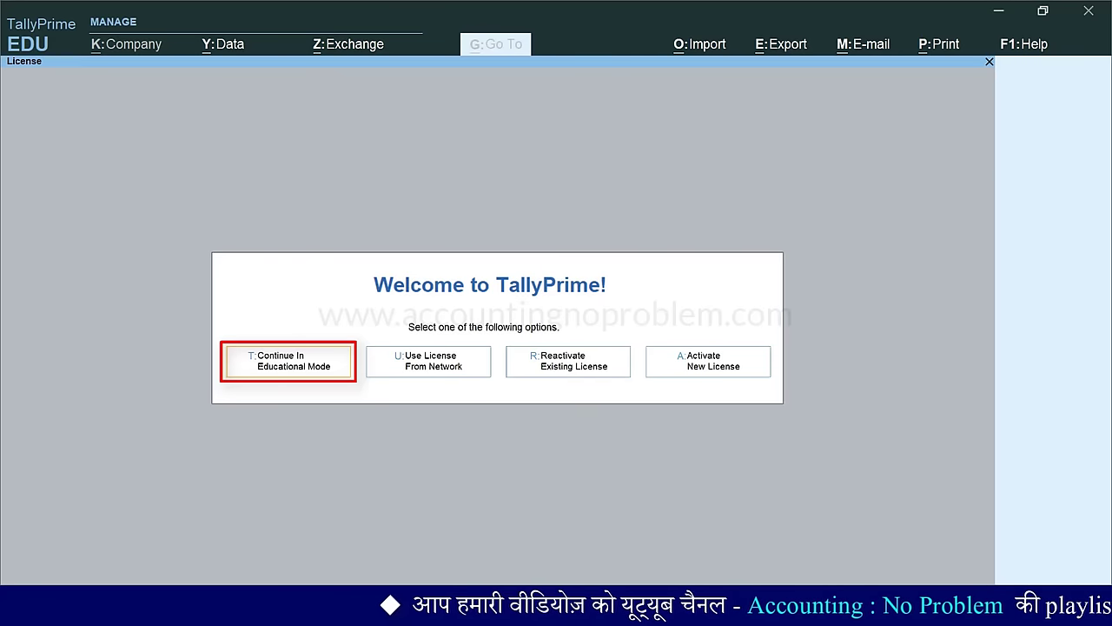
key(r)
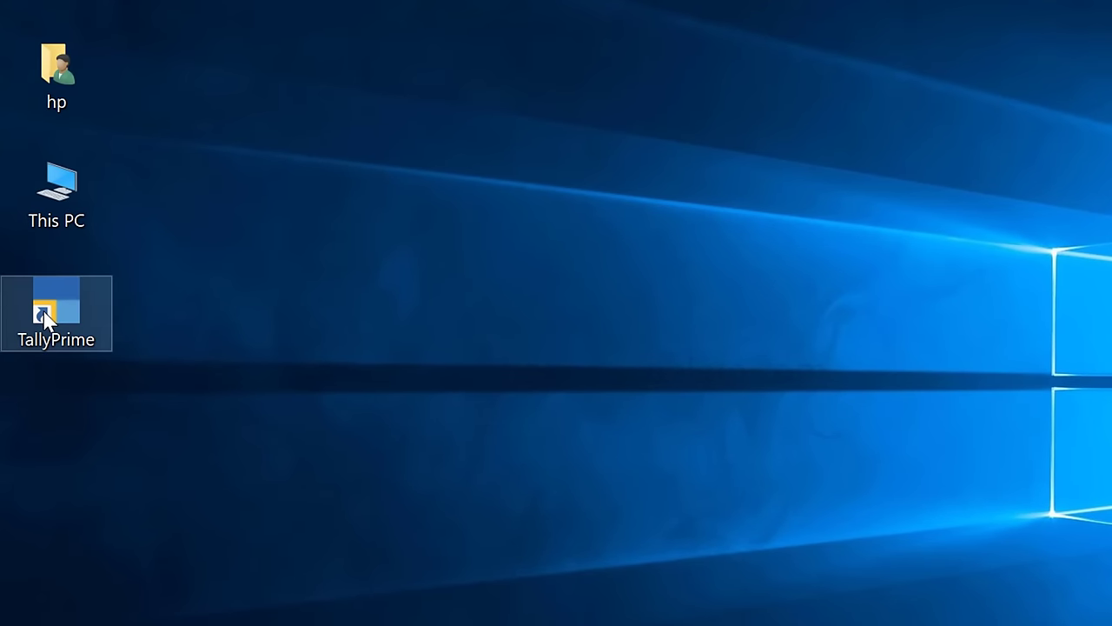
Relaunch TallyPrime from the desktop shortcut and from a Start search for 'tallyprime'.
double_click(45, 319)
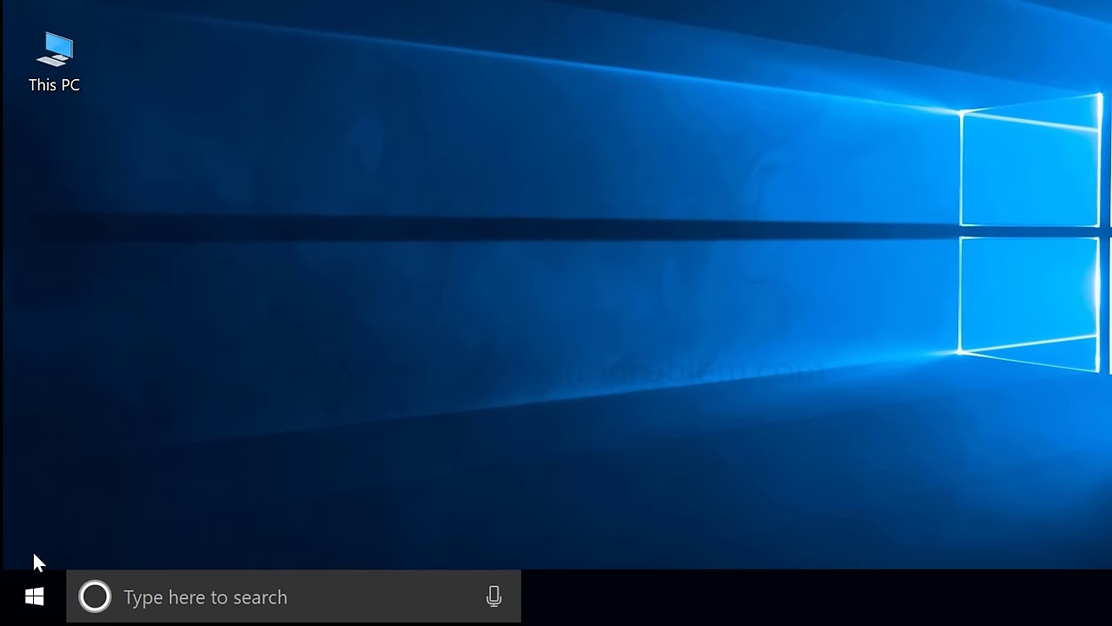
click(35, 598)
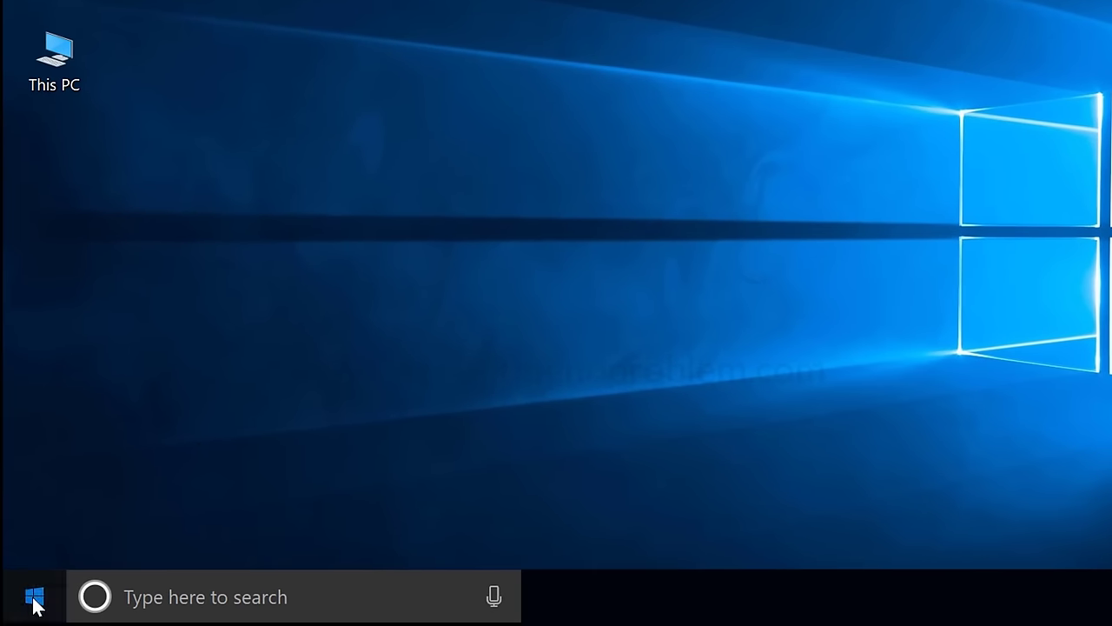
click(150, 596)
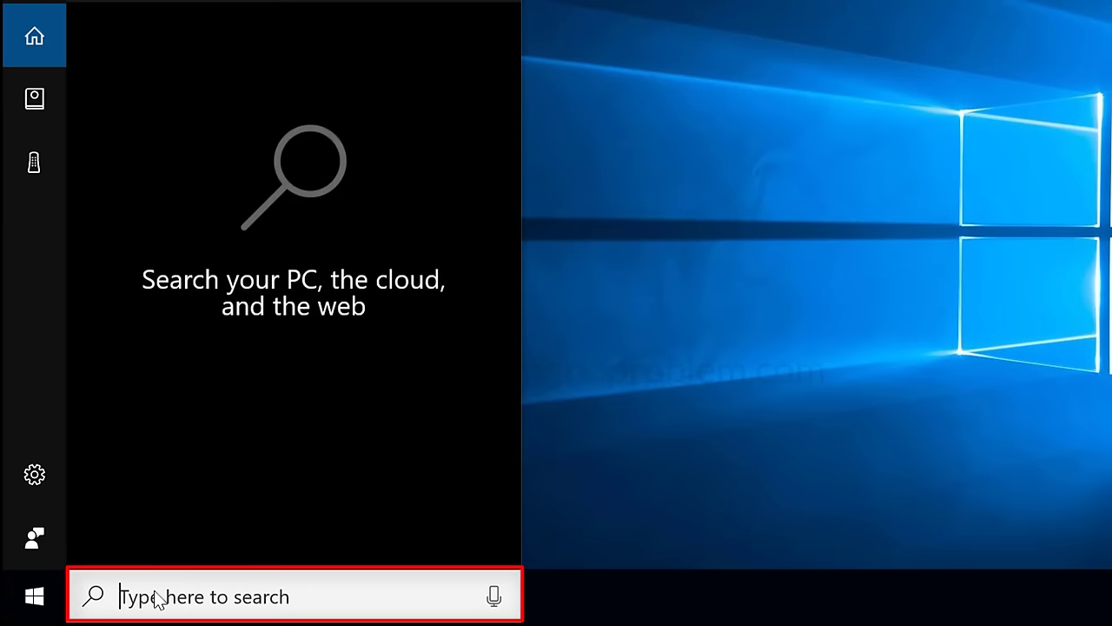
text(tallyprime)
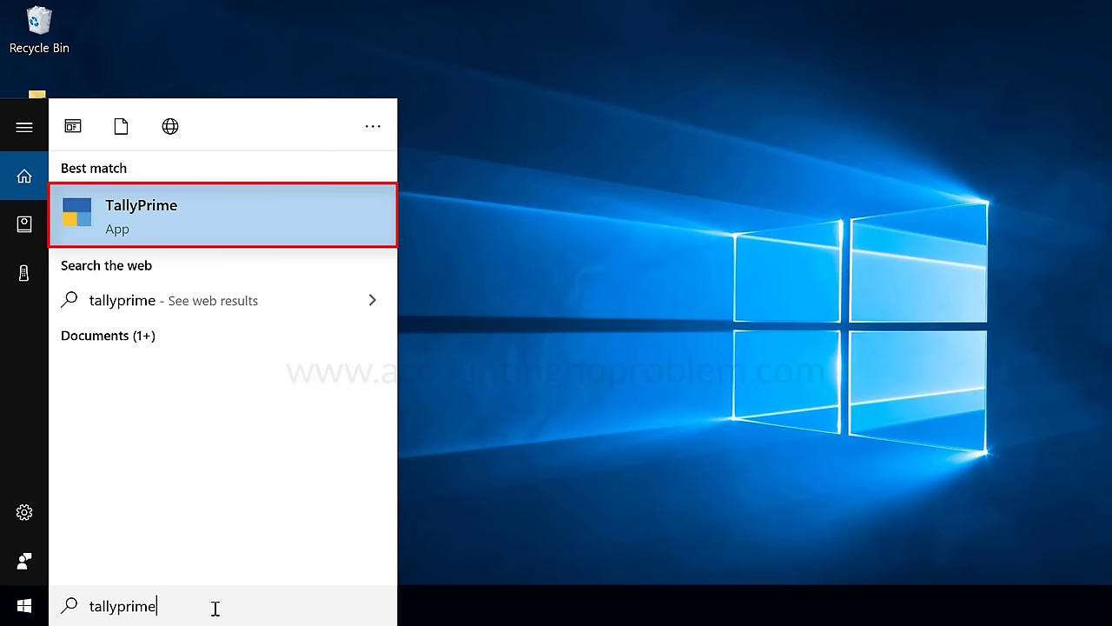
click(213, 224)
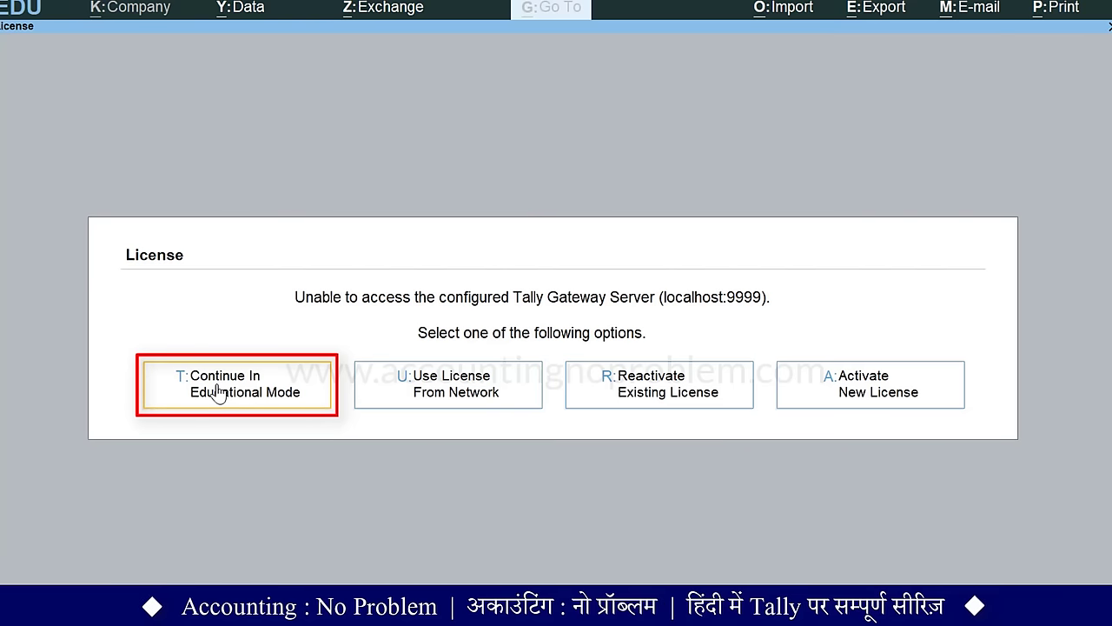
Continue in Educational Mode, review the license information, then start Create Company.
key(Return)
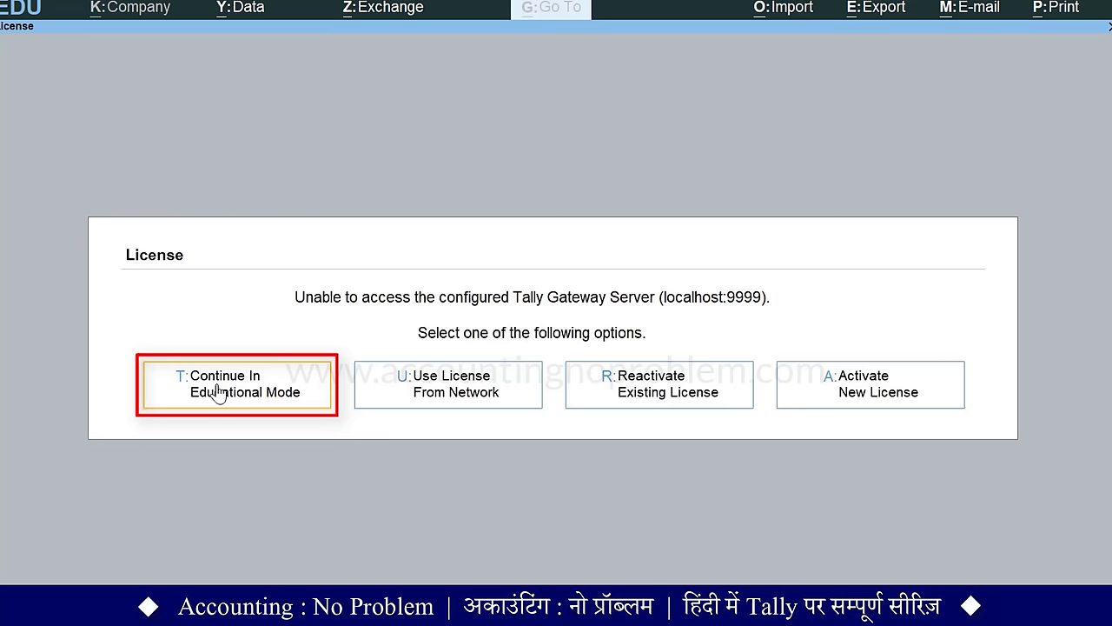
key(t)
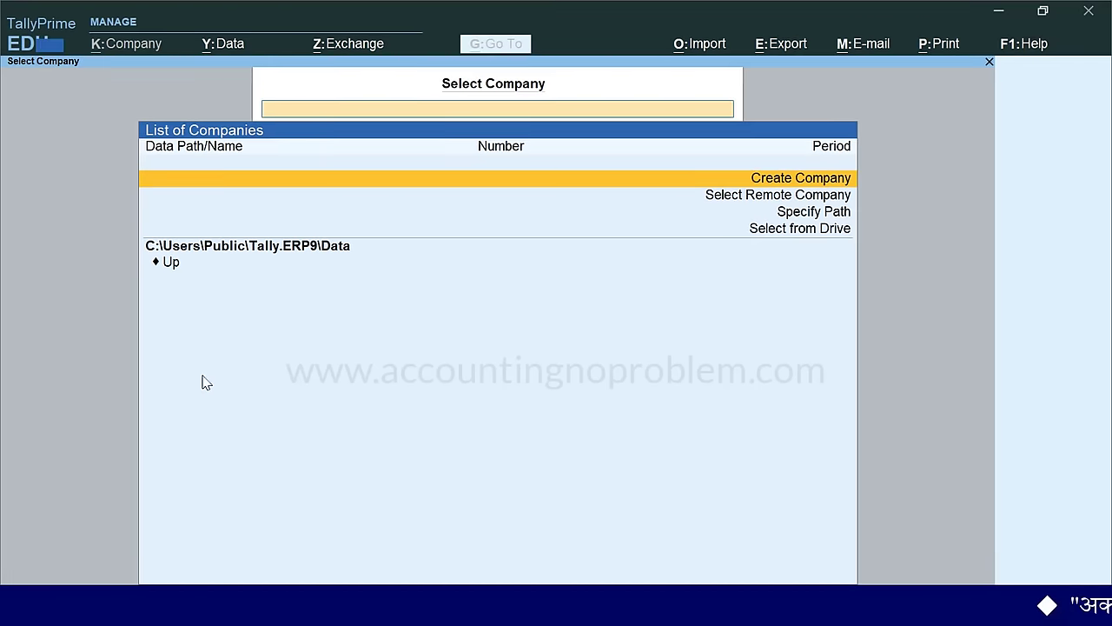
click(38, 43)
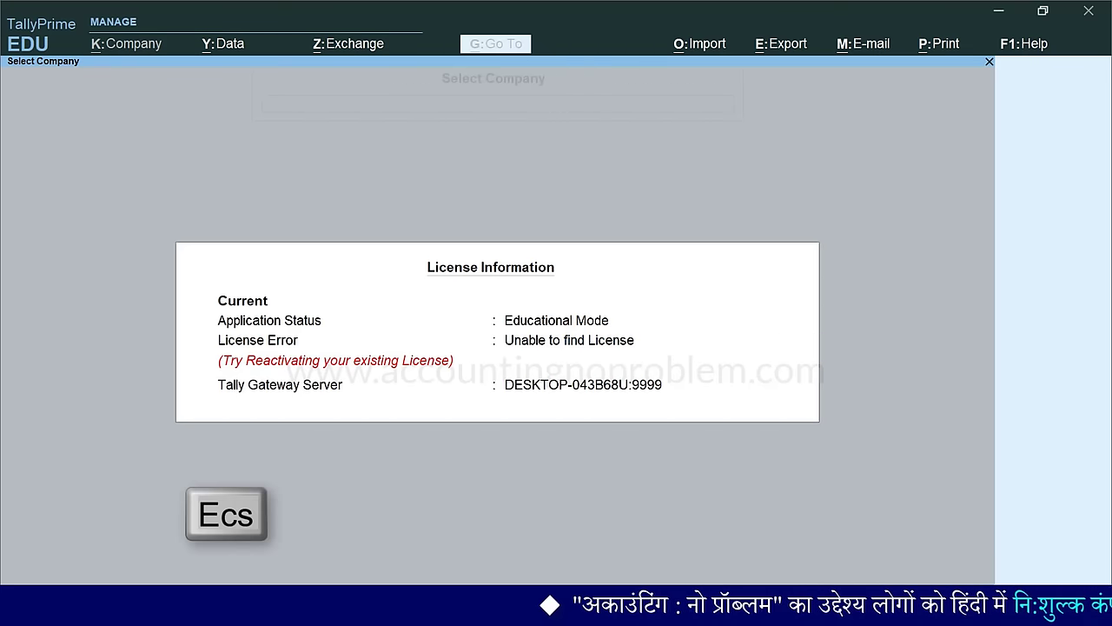
key(Escape)
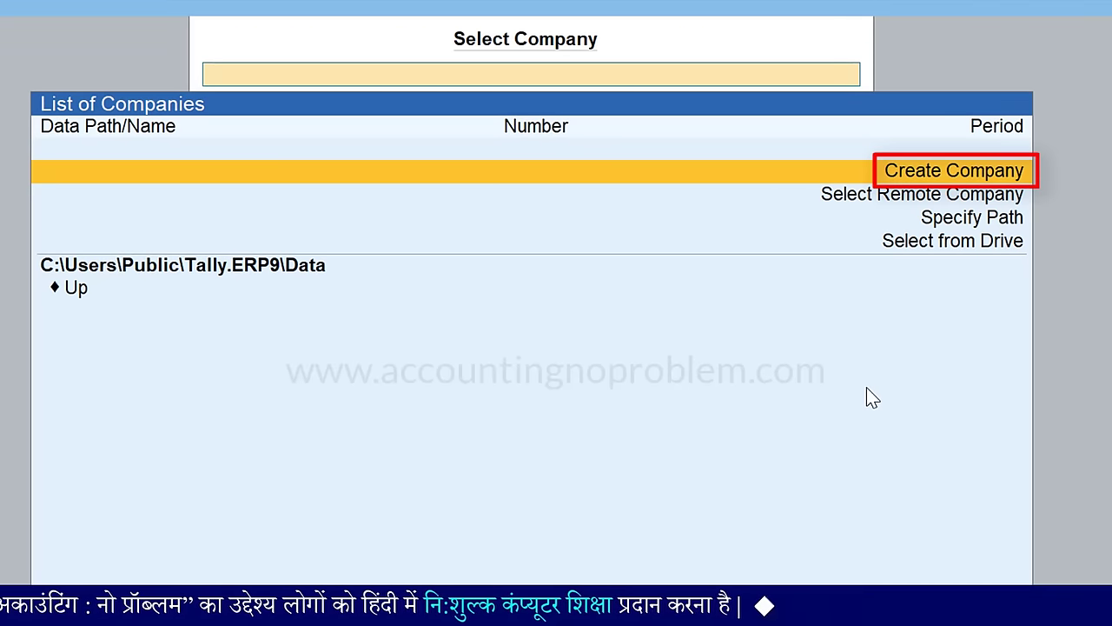
key(Return)
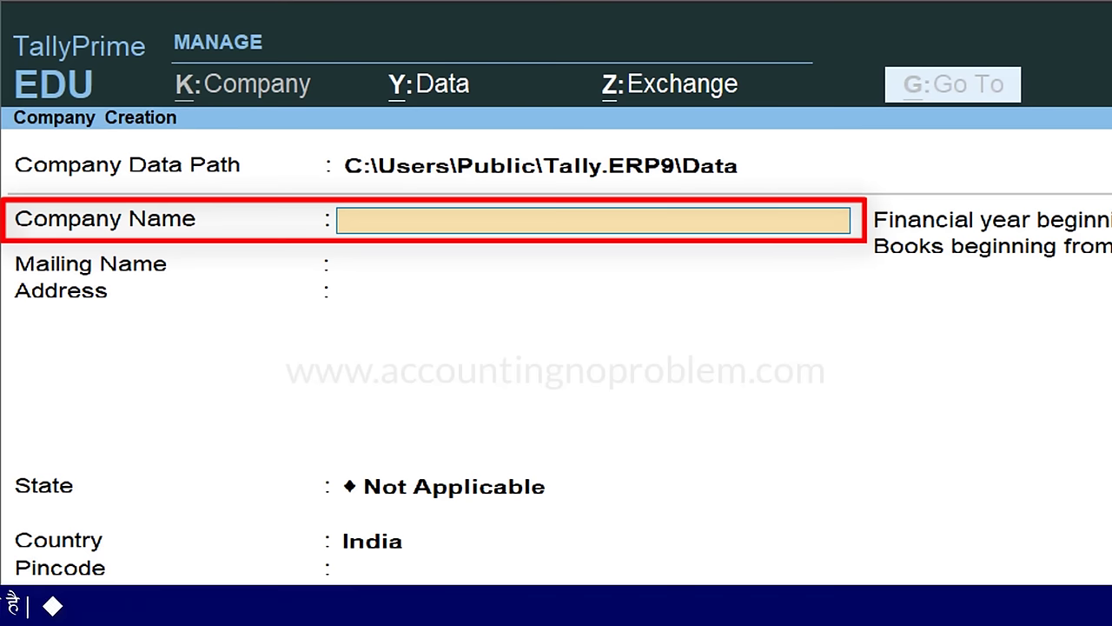
text(ABC Traders)
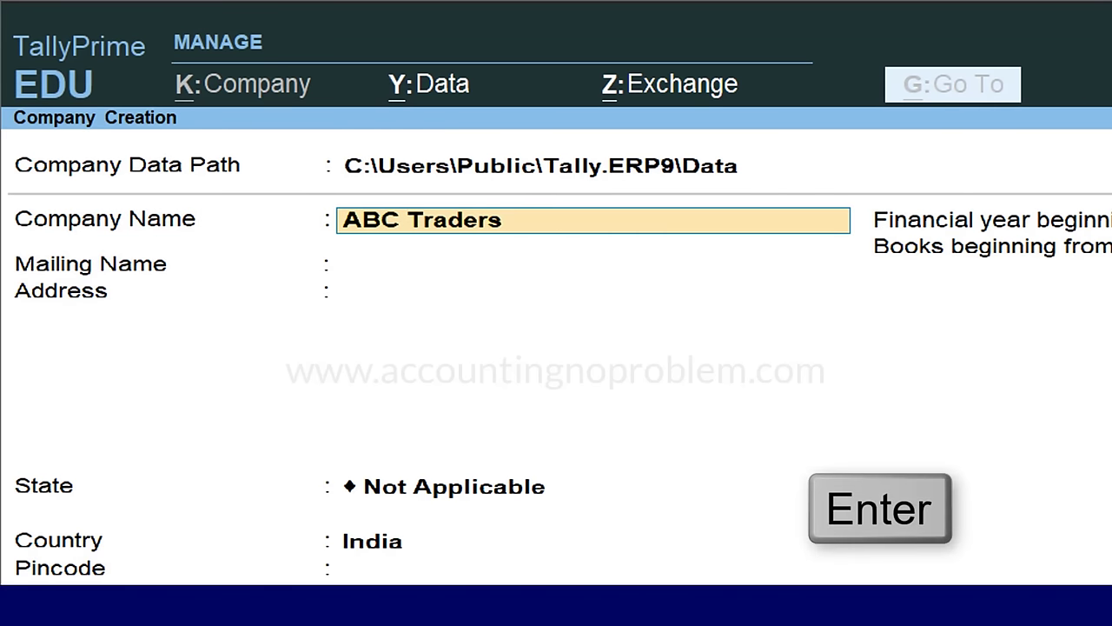
key(Return)
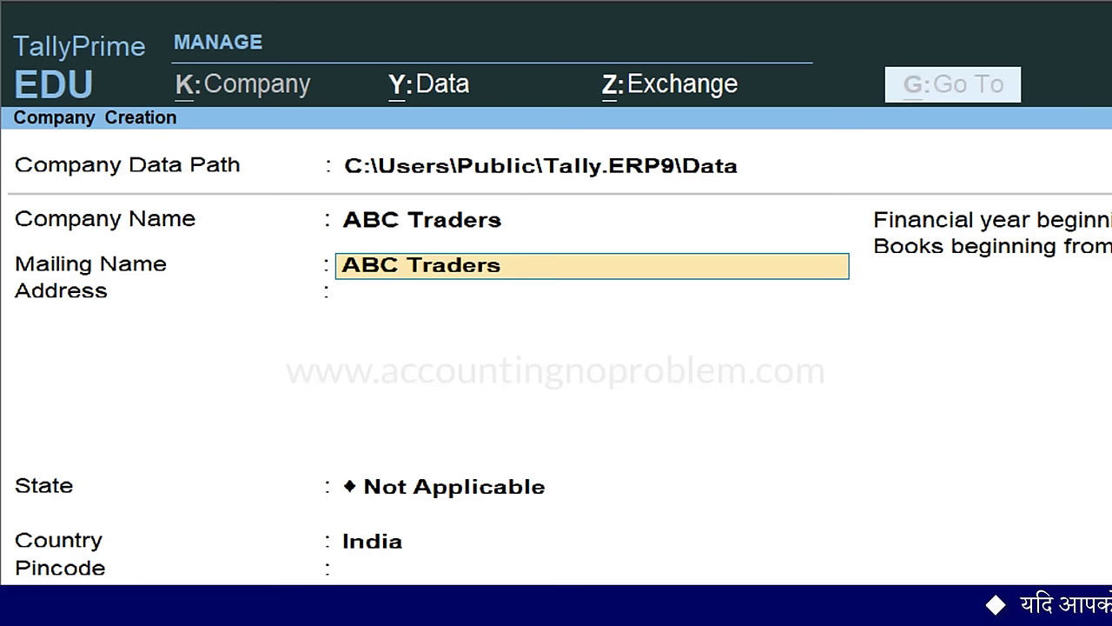
key(Return)
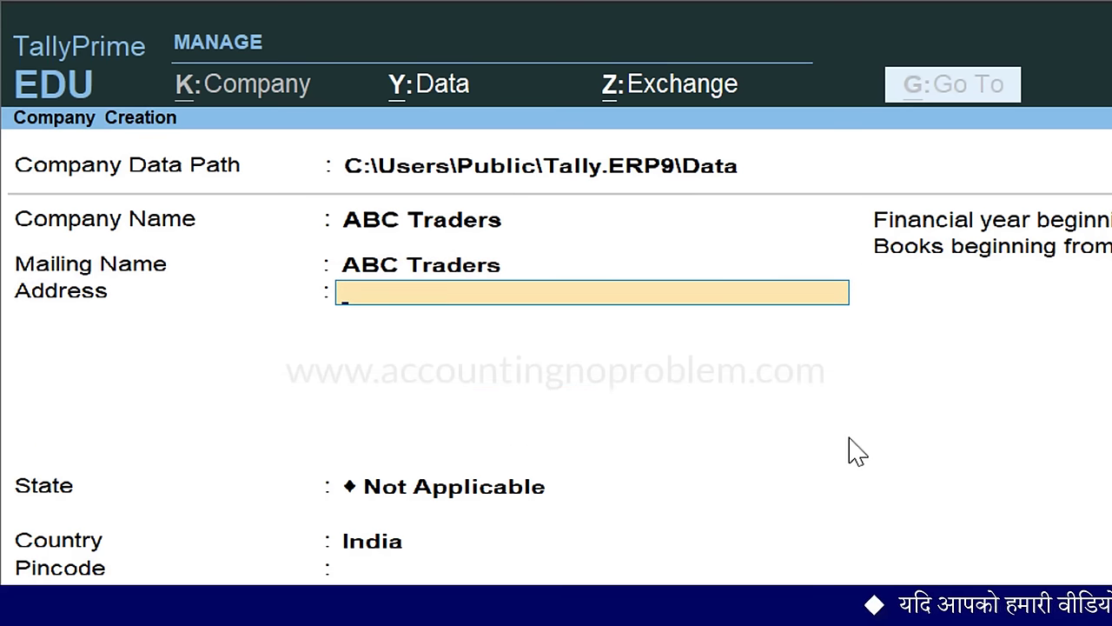
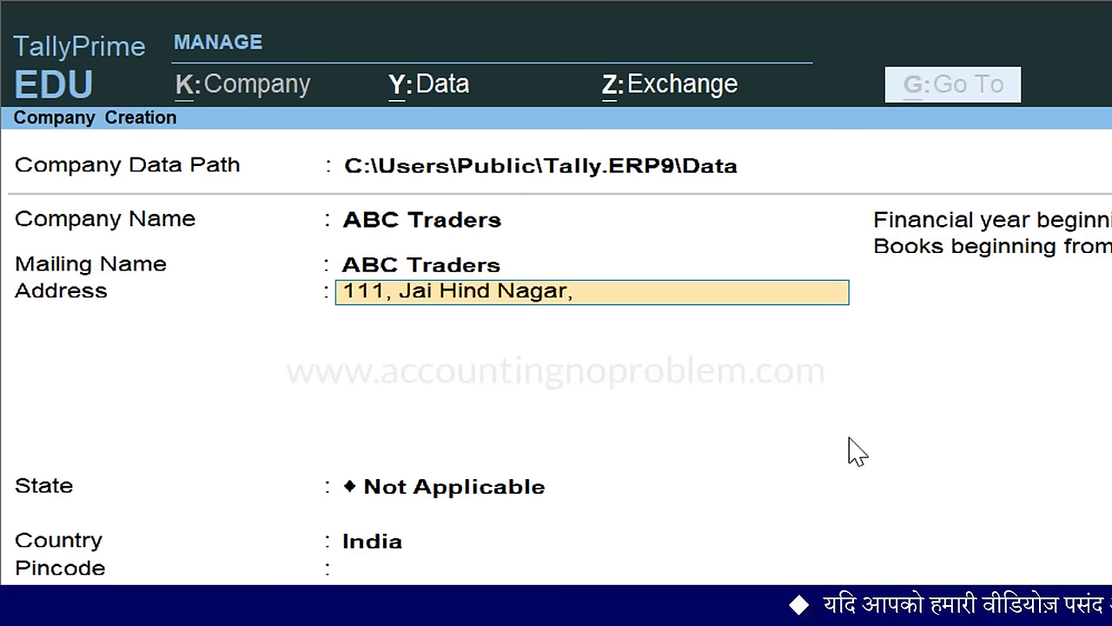
key(Return)
text(Indore)
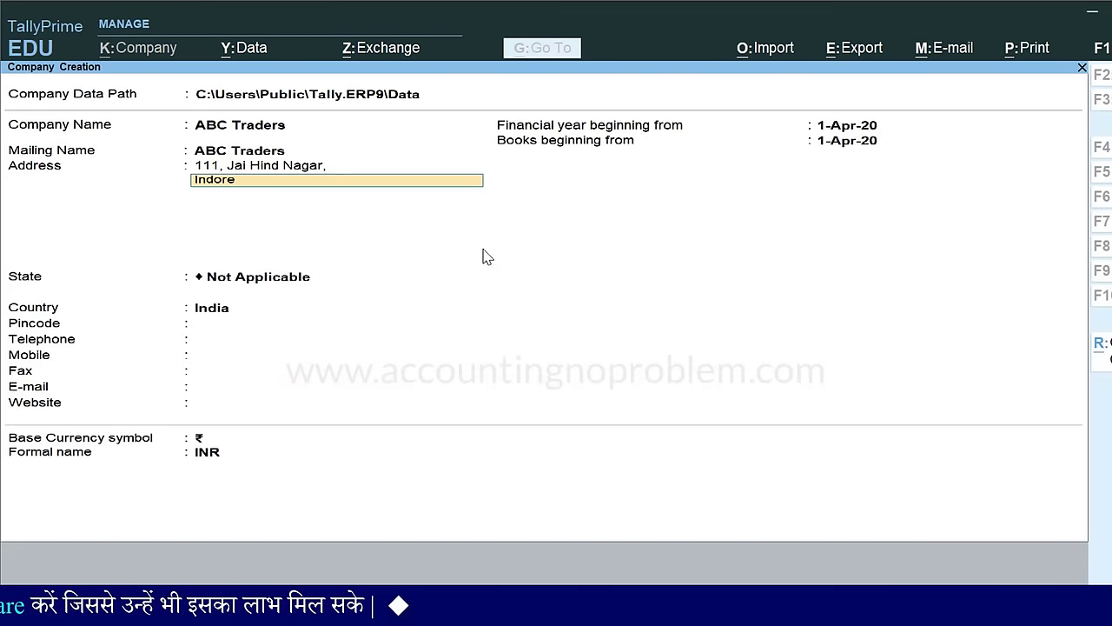
key(Return)
key(Return)
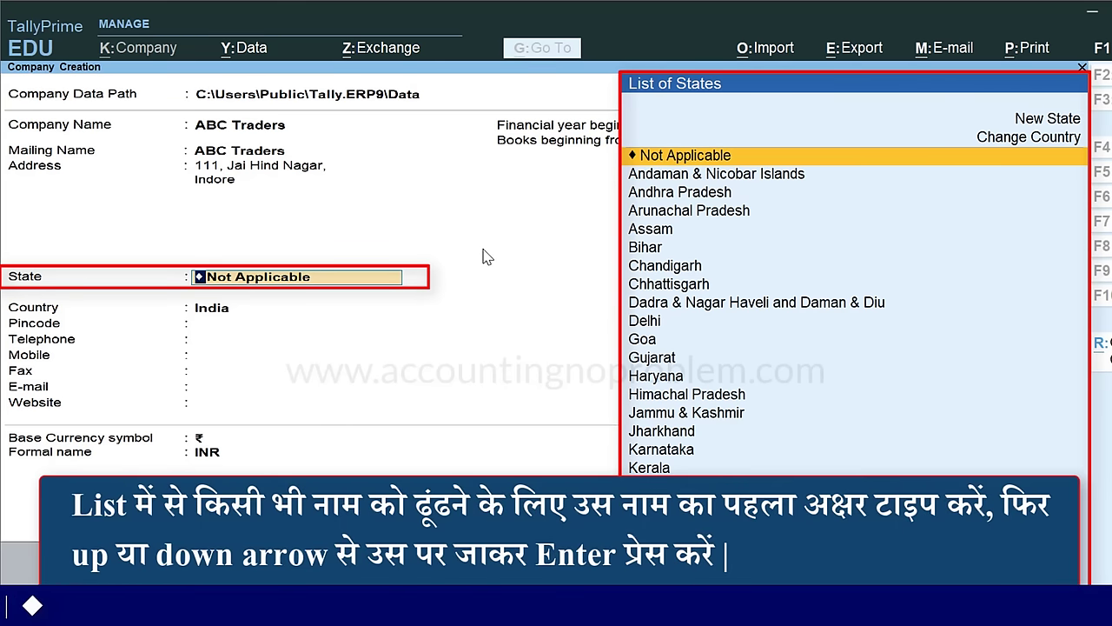
Pick Madhya Pradesh from the List of States.
text(M)
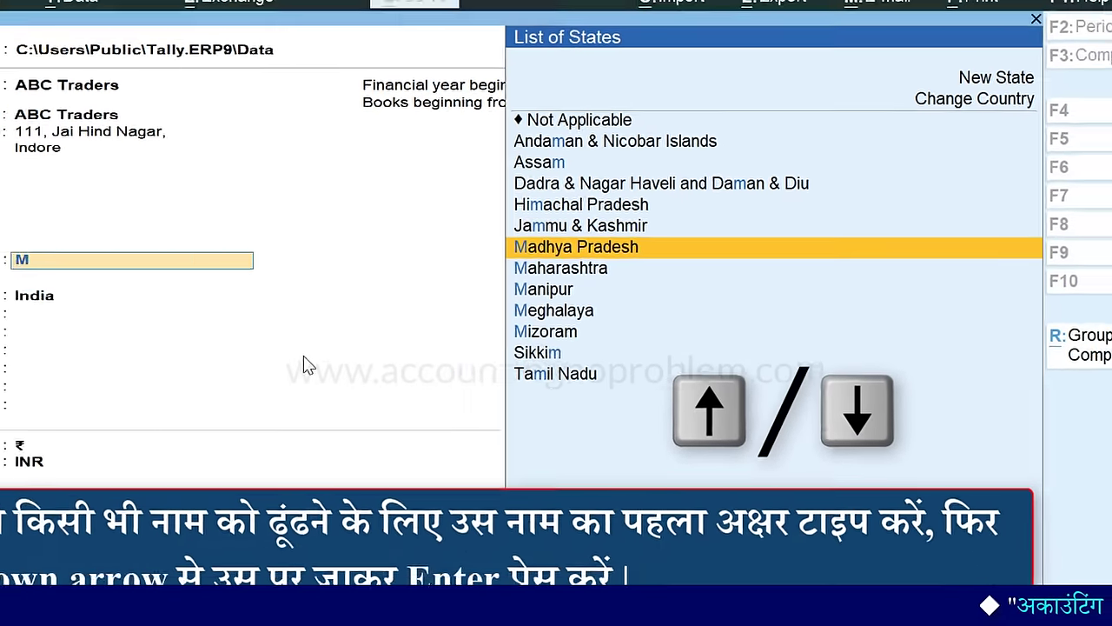
key(Return)
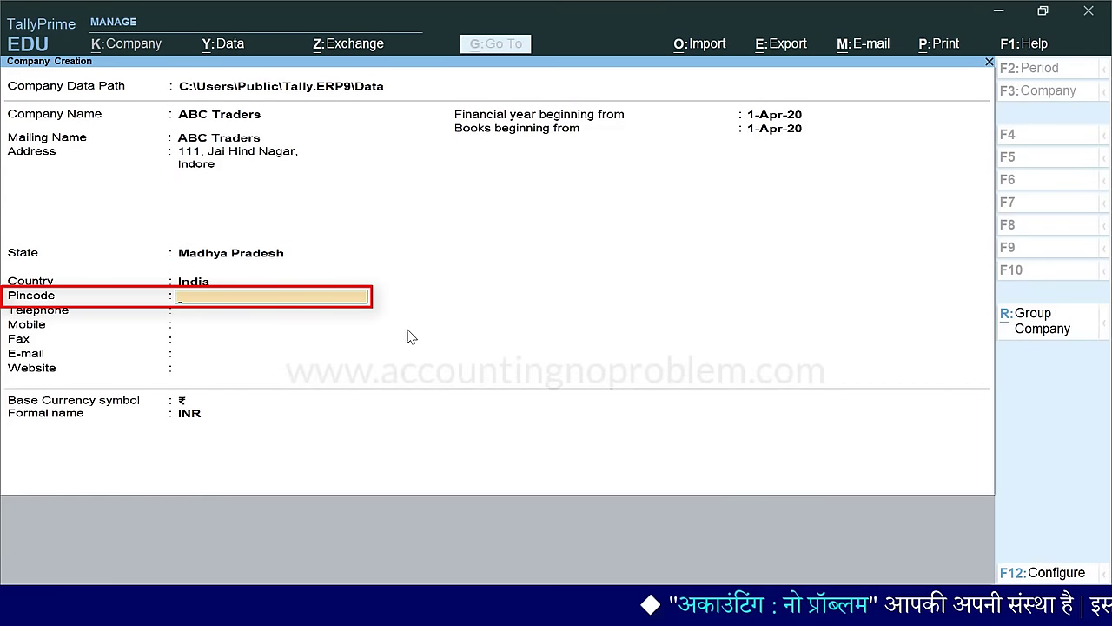
Enter pincode 452001, leave Telephone blank, and fill in the company's mobile number.
text(452001)
key(Return)
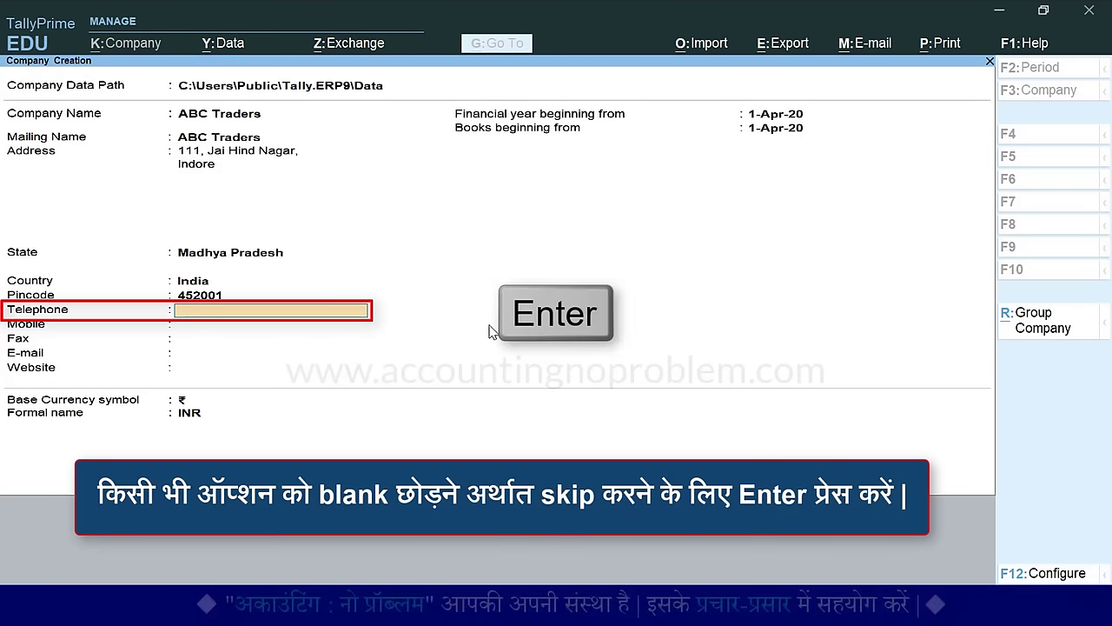
key(Return)
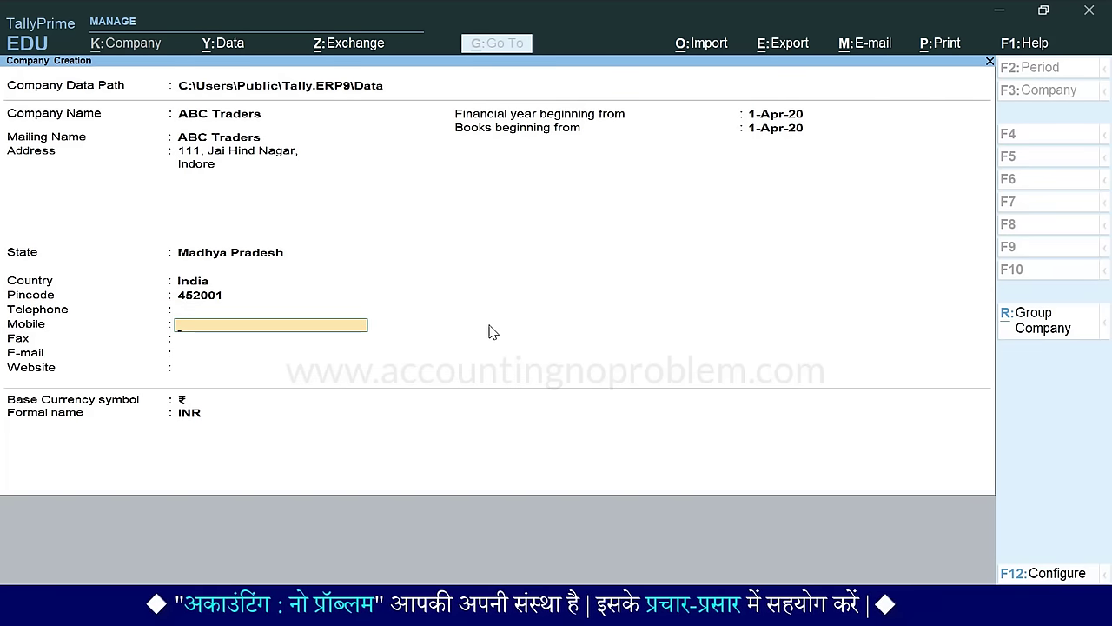
text(XXXXXX9879)
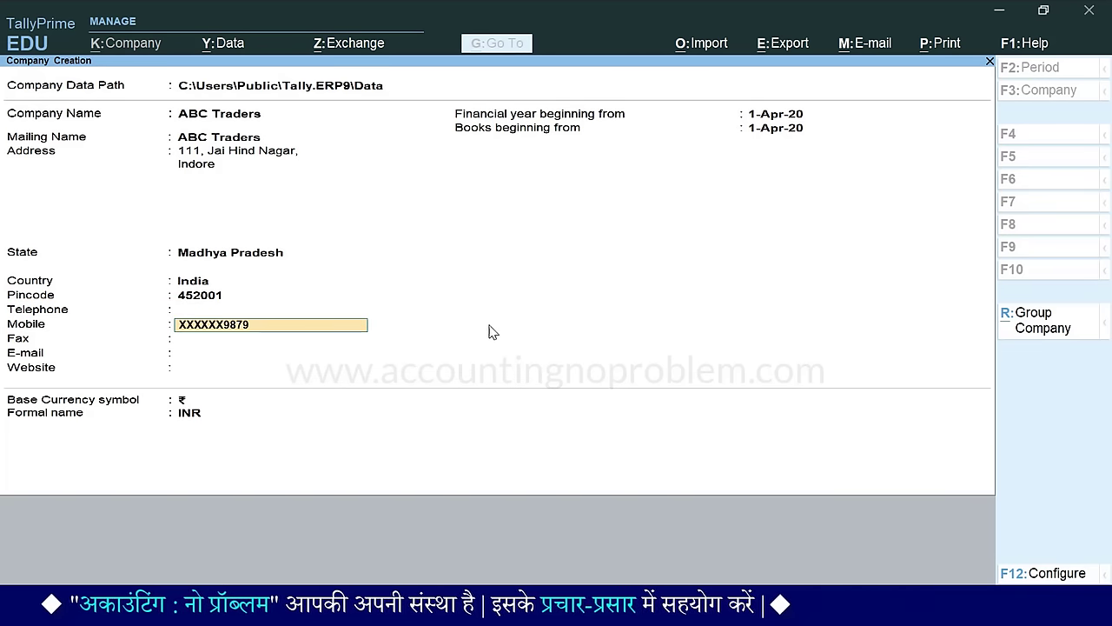
key(Return)
key(Return)
key(Return)
key(Return)
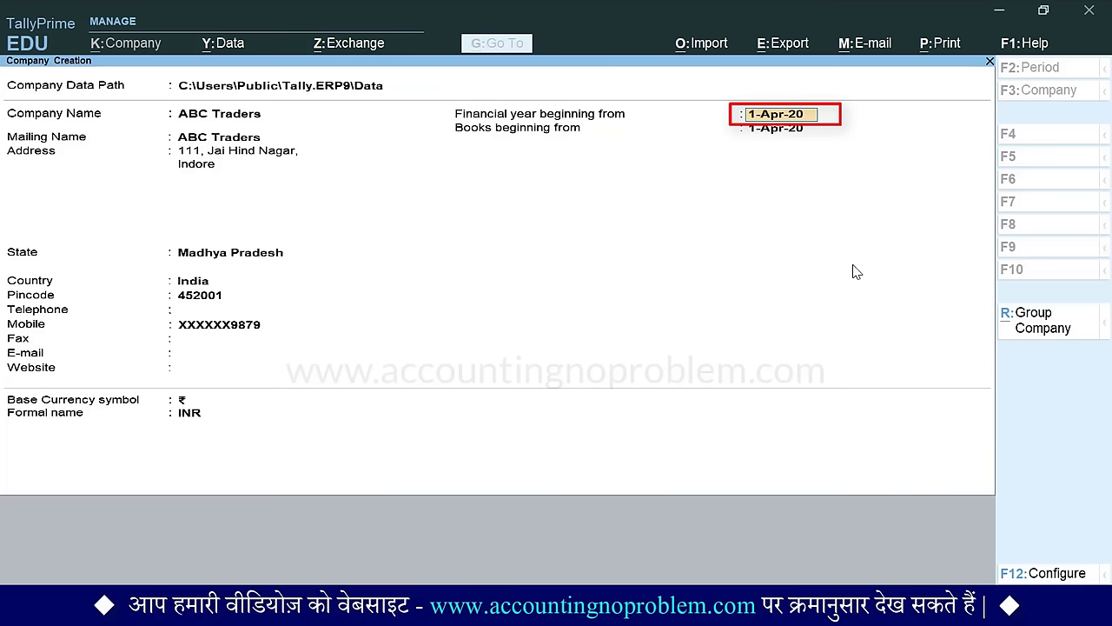
key(Return)
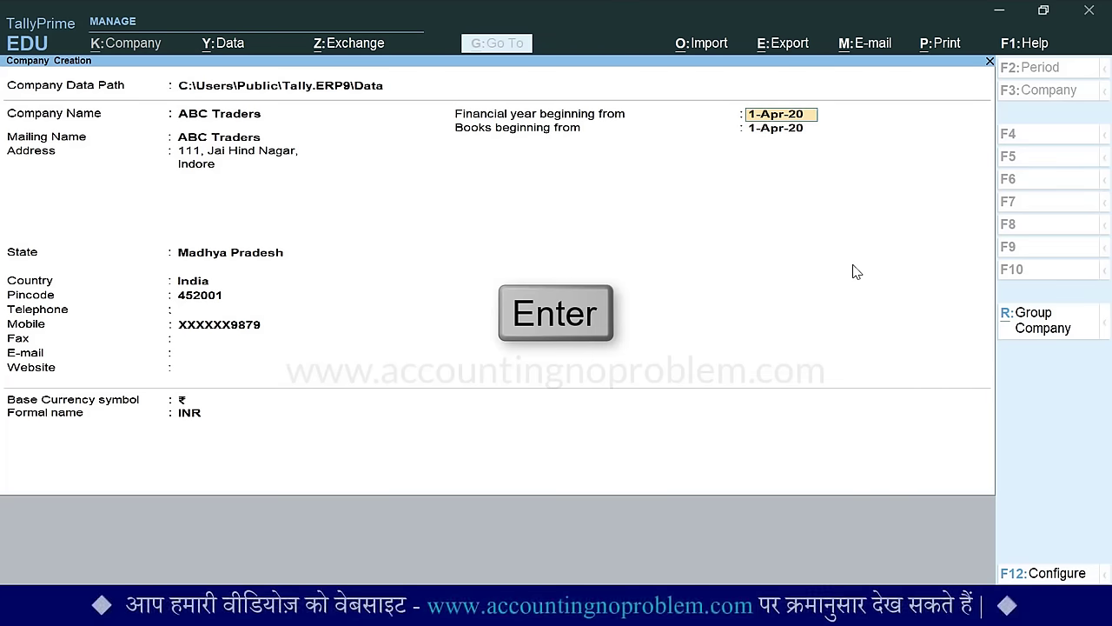
key(Return)
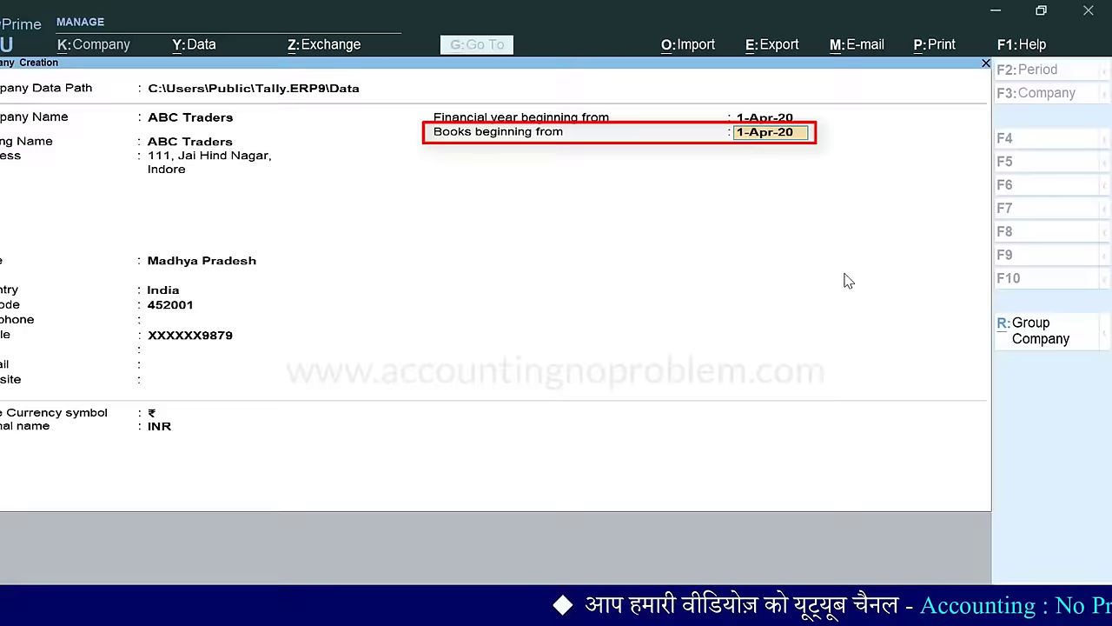
Set Books beginning from to 01-07-2020.
text(01)
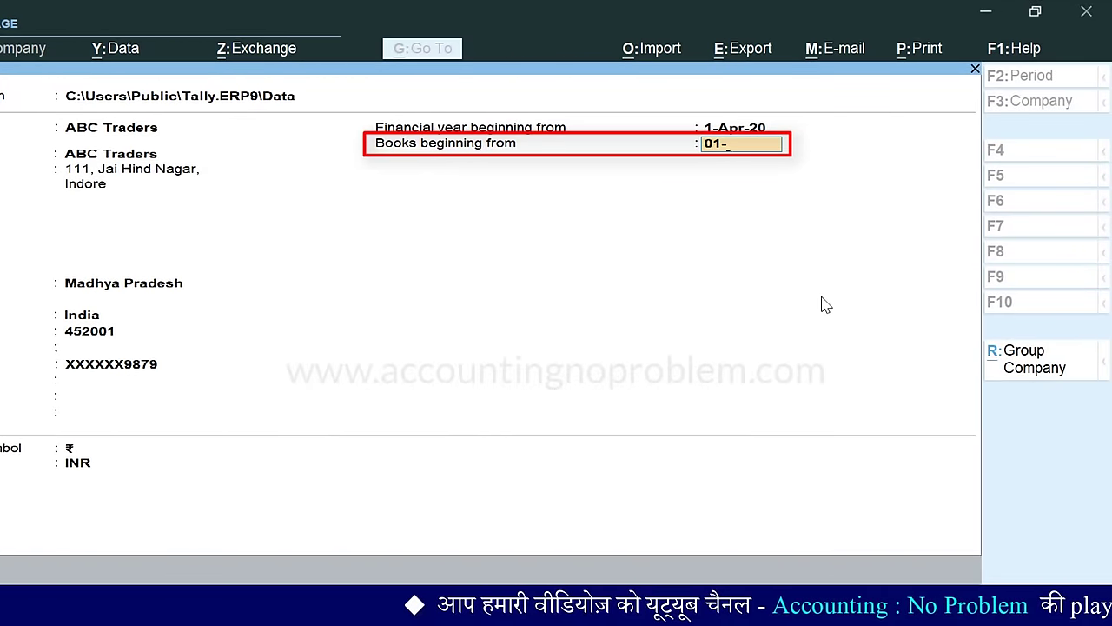
text(-07-2020)
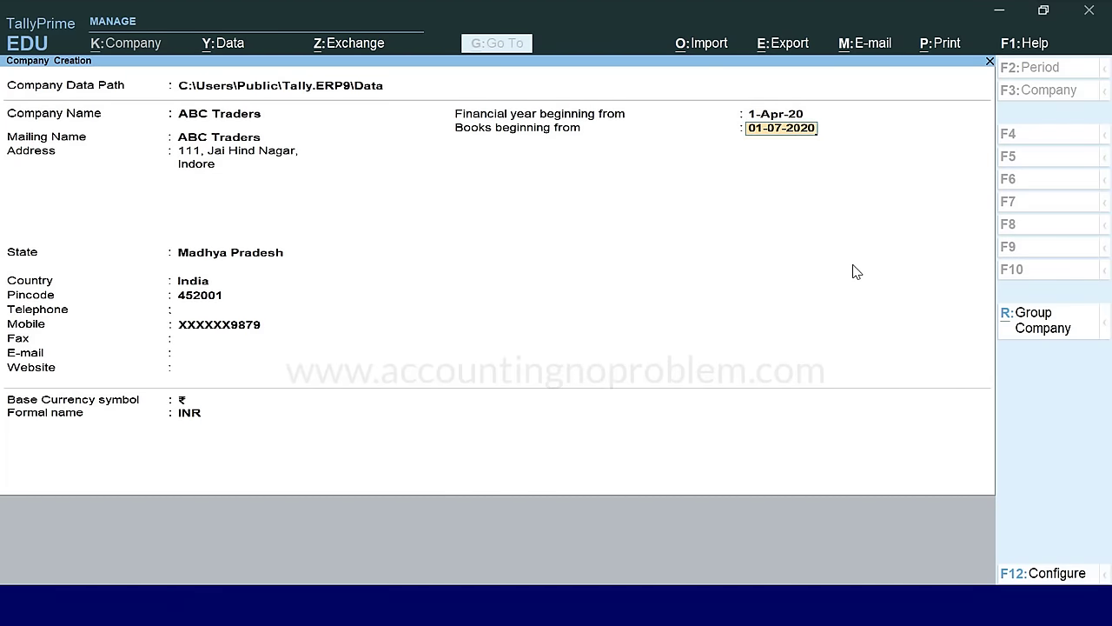
key(Return)
key(Return)
key(Return)
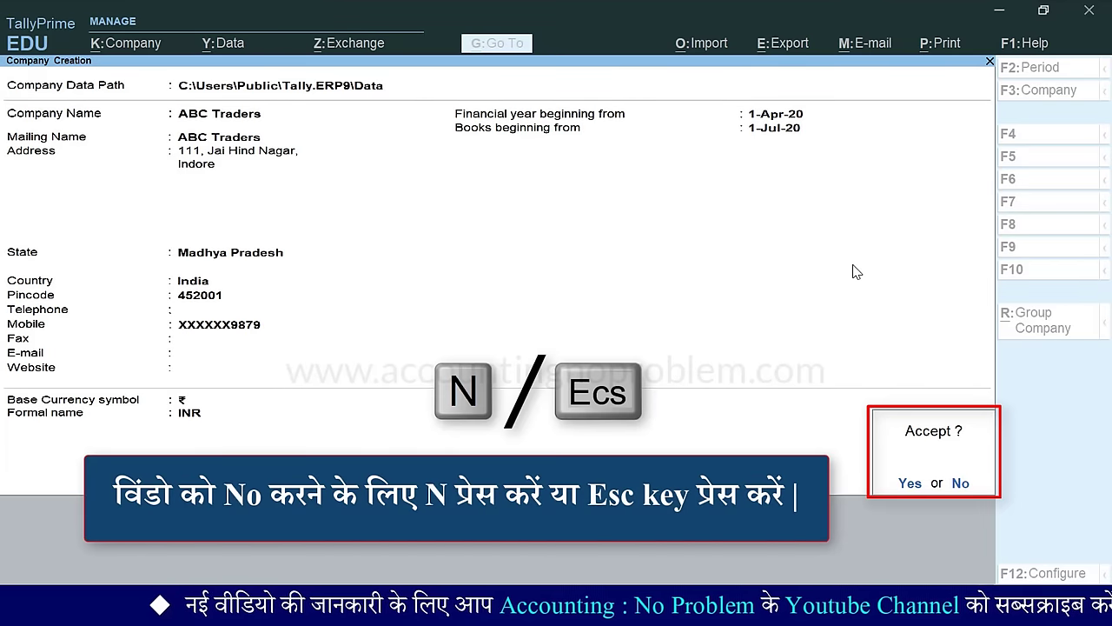
key(n)
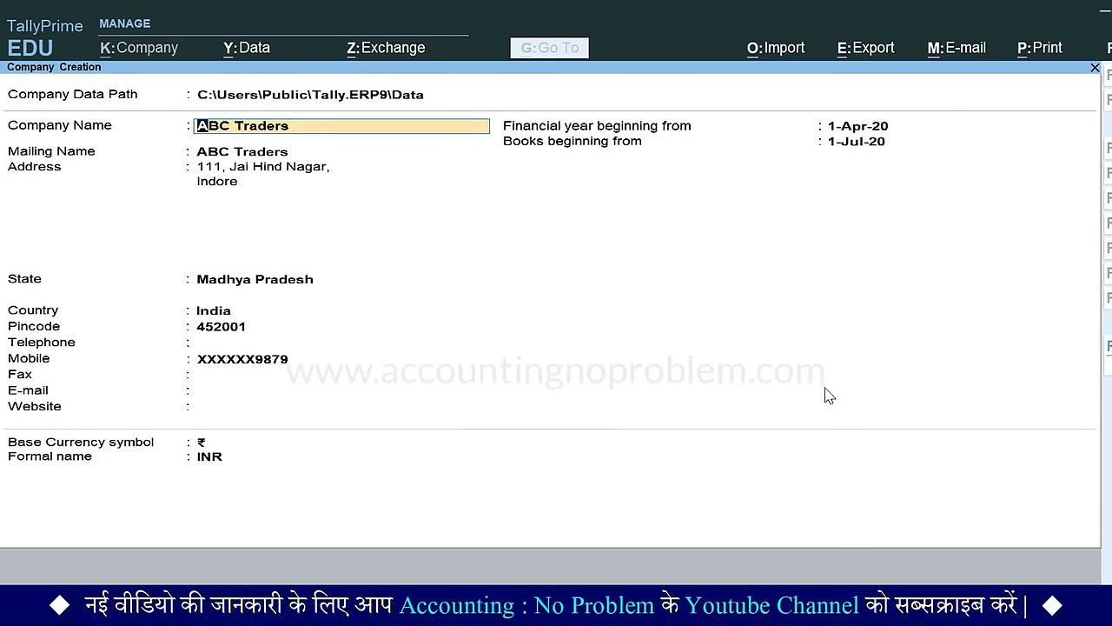
key(Return)
key(Return)
key(Return)
key(Return)
key(Return)
key(Return)
key(Return)
key(Return)
key(Return)
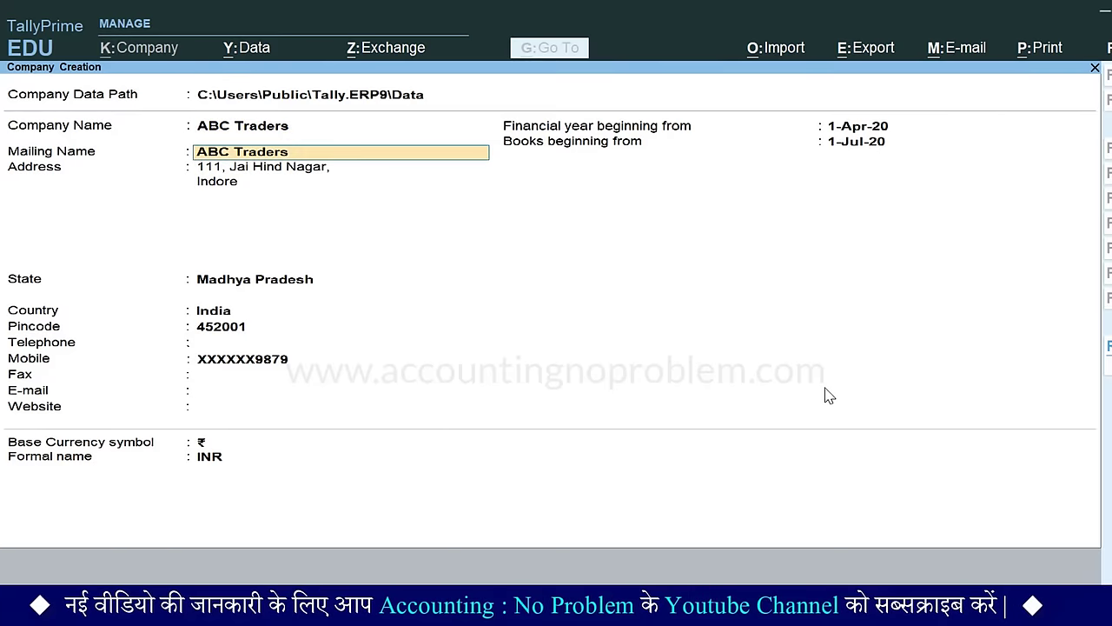
key(Return)
key(Return)
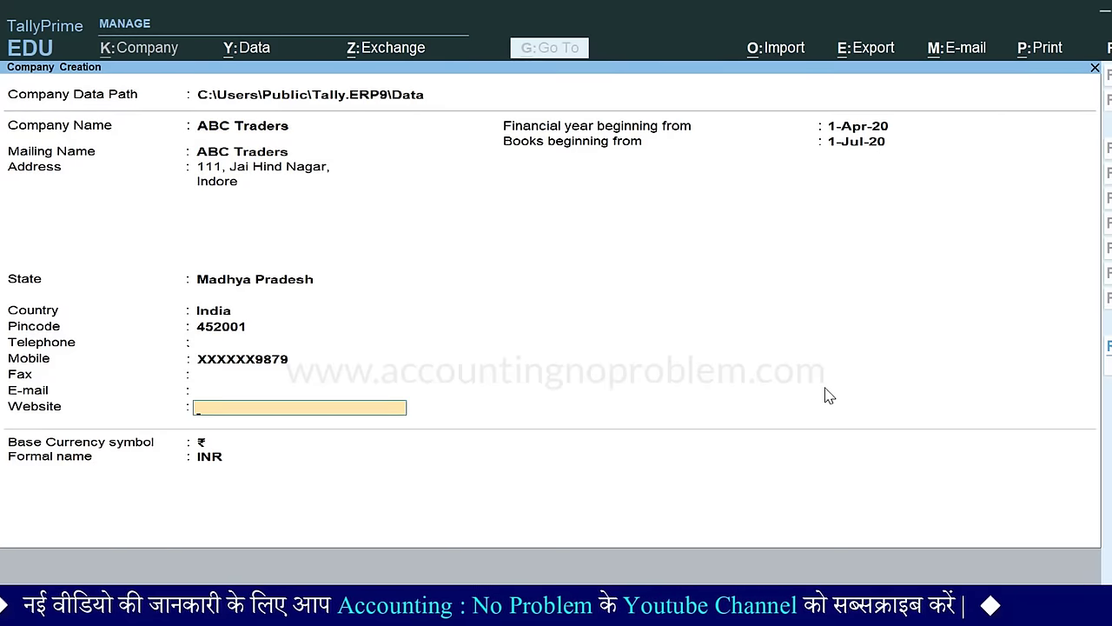
text(www.demo.co)
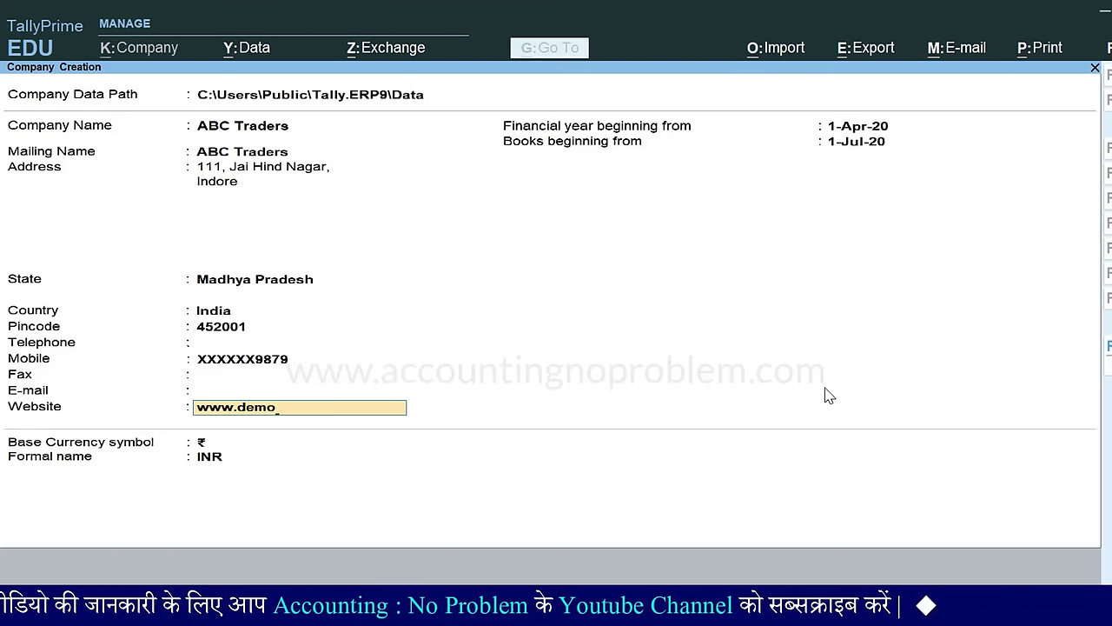
text(m)
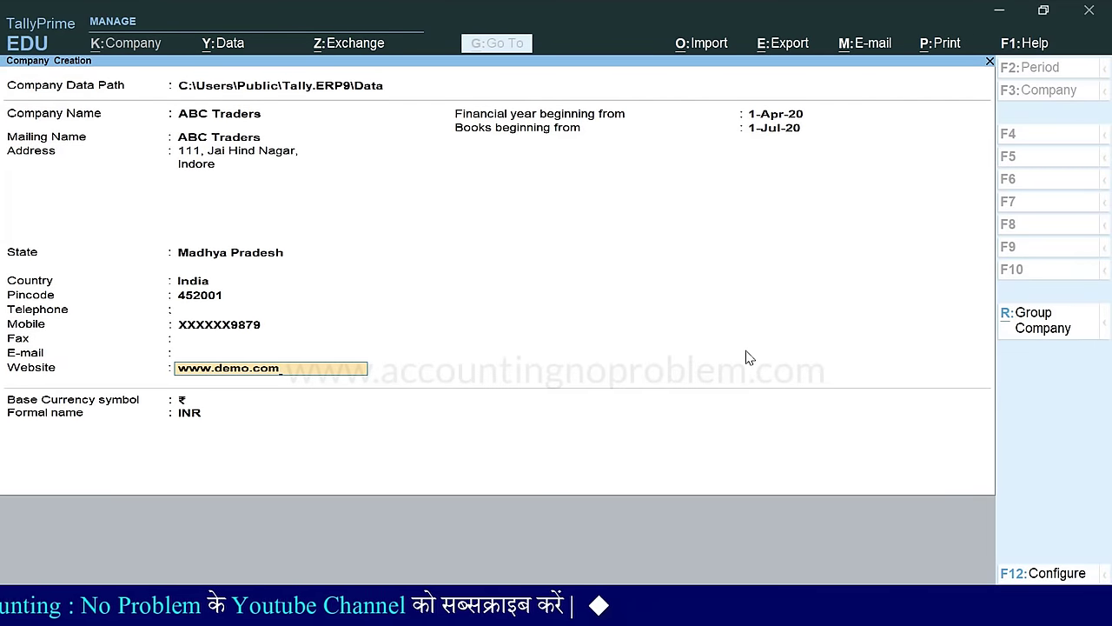
key(ctrl+a)
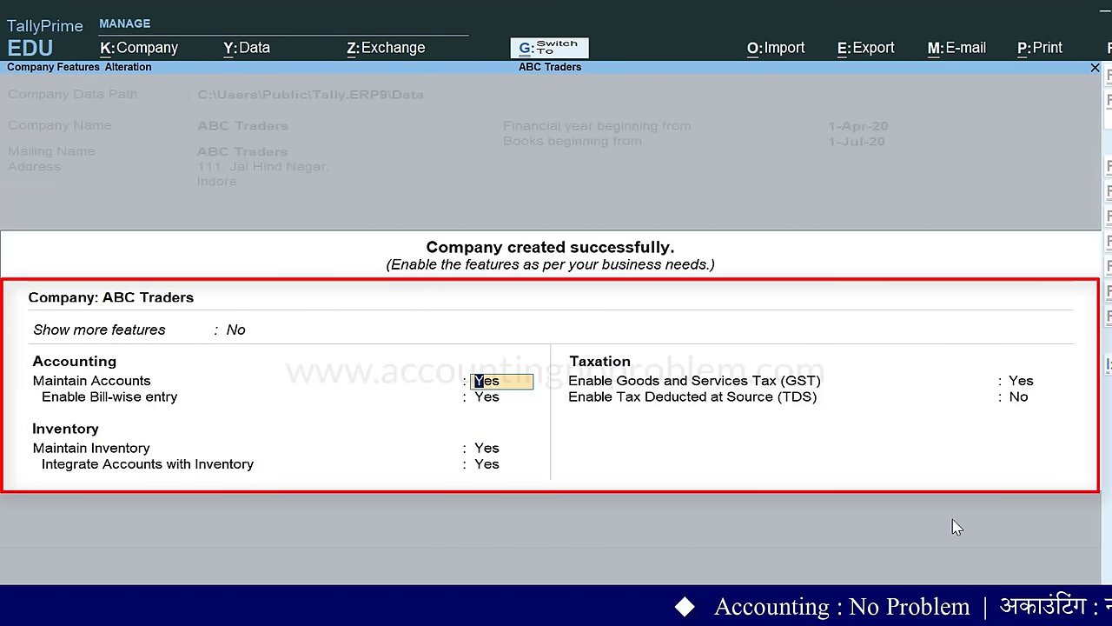
Accept ABC Traders' default features: Accounts, Inventory and GST on, TDS off.
key(ctrl+a)
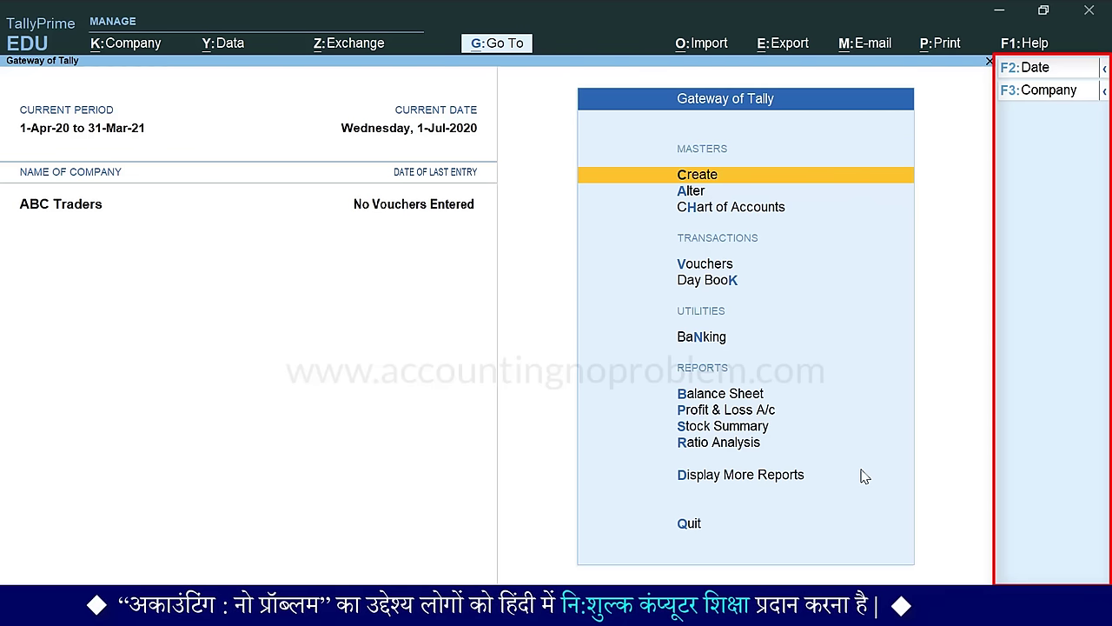
key(v)
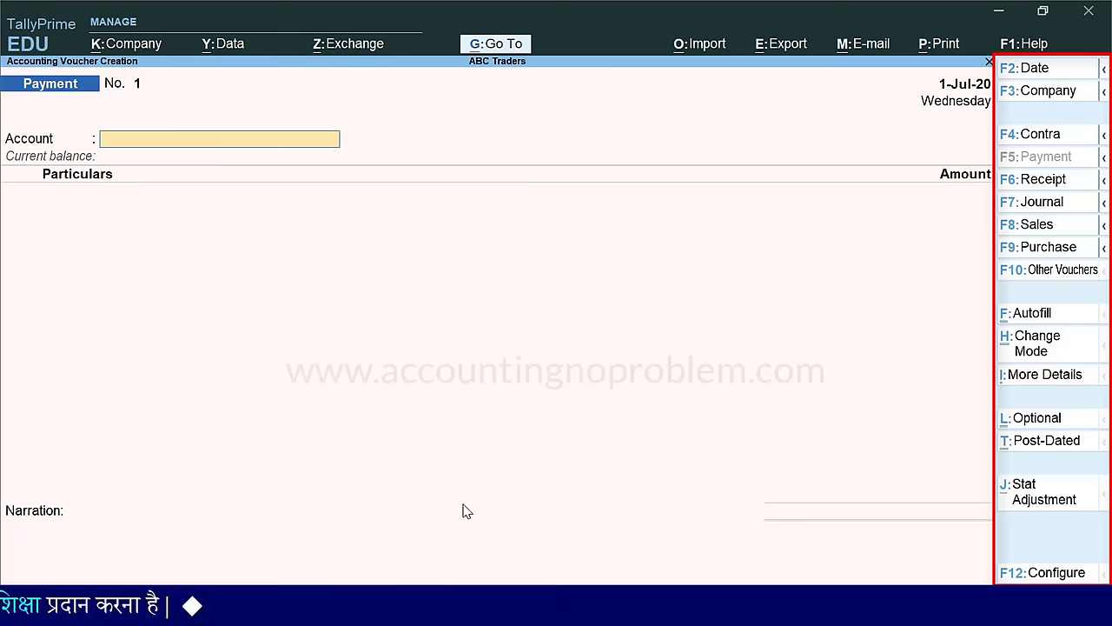
key(Escape)
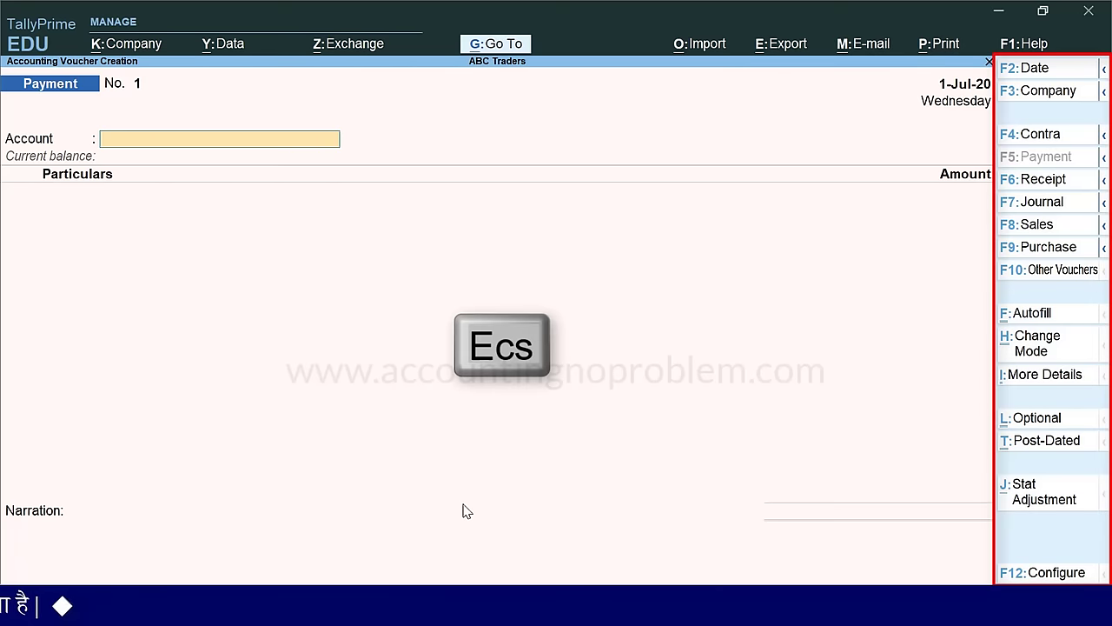
key(Return)
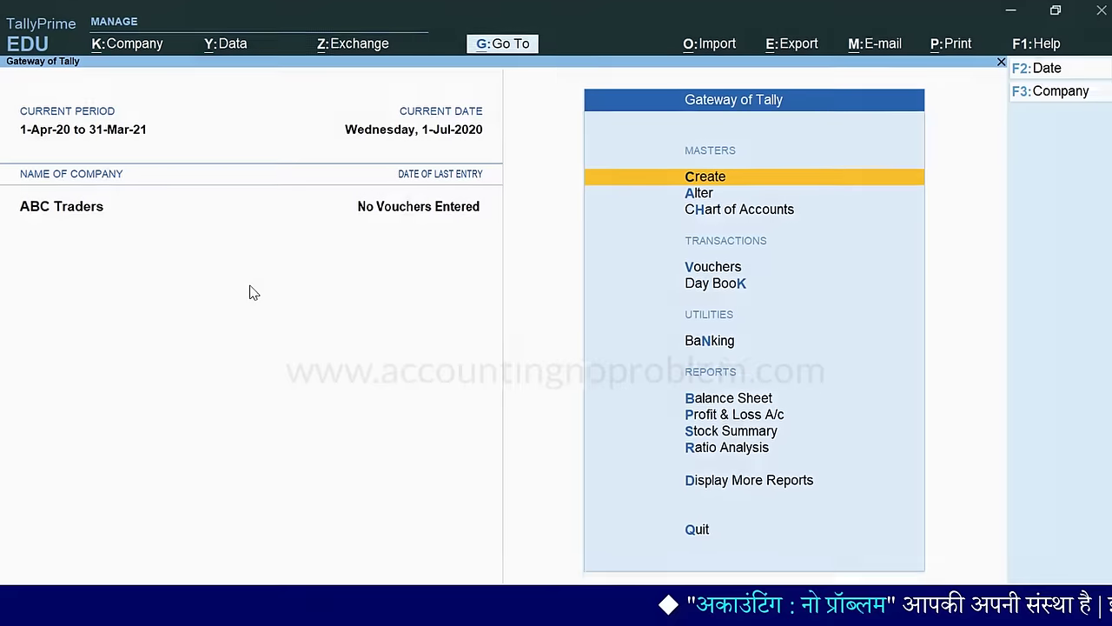
Start creating a new company named A to Z Traders.
key(alt)
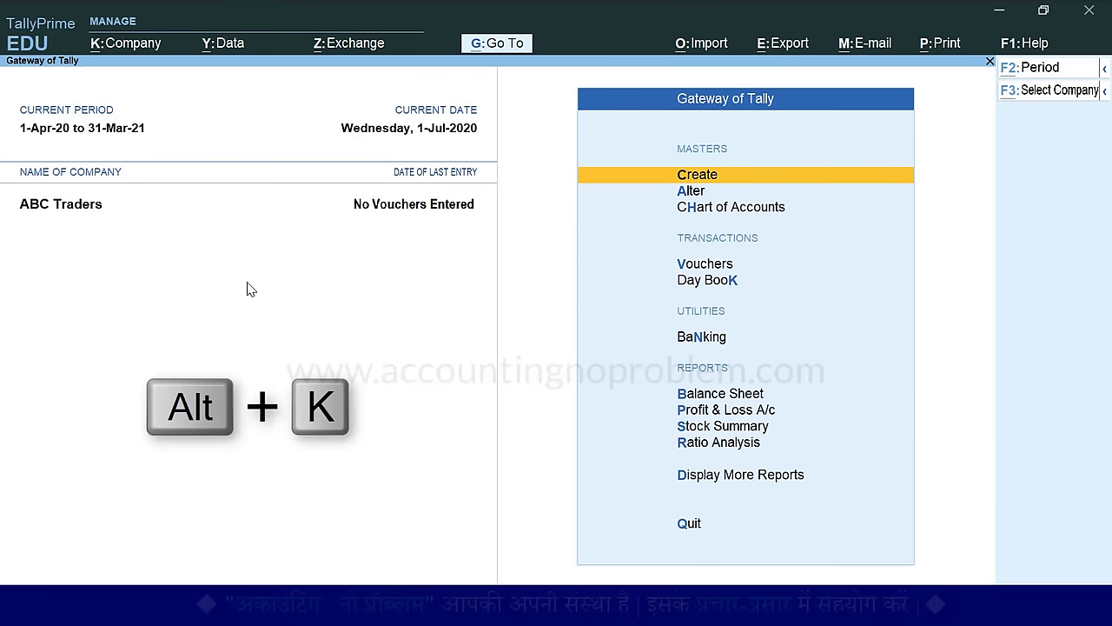
key(alt+k)
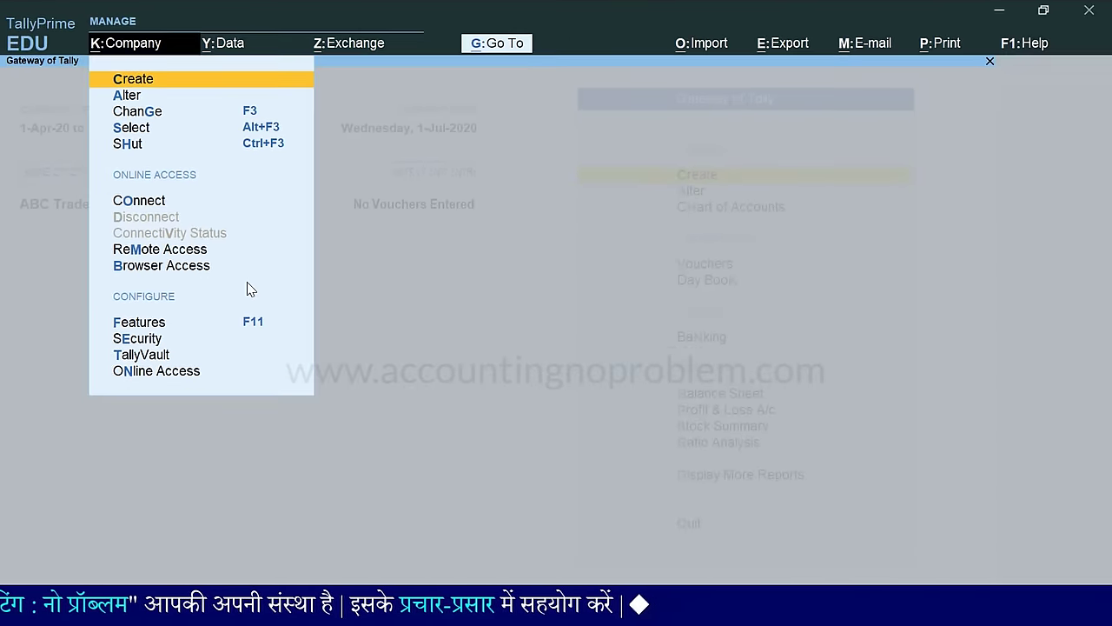
key(Return)
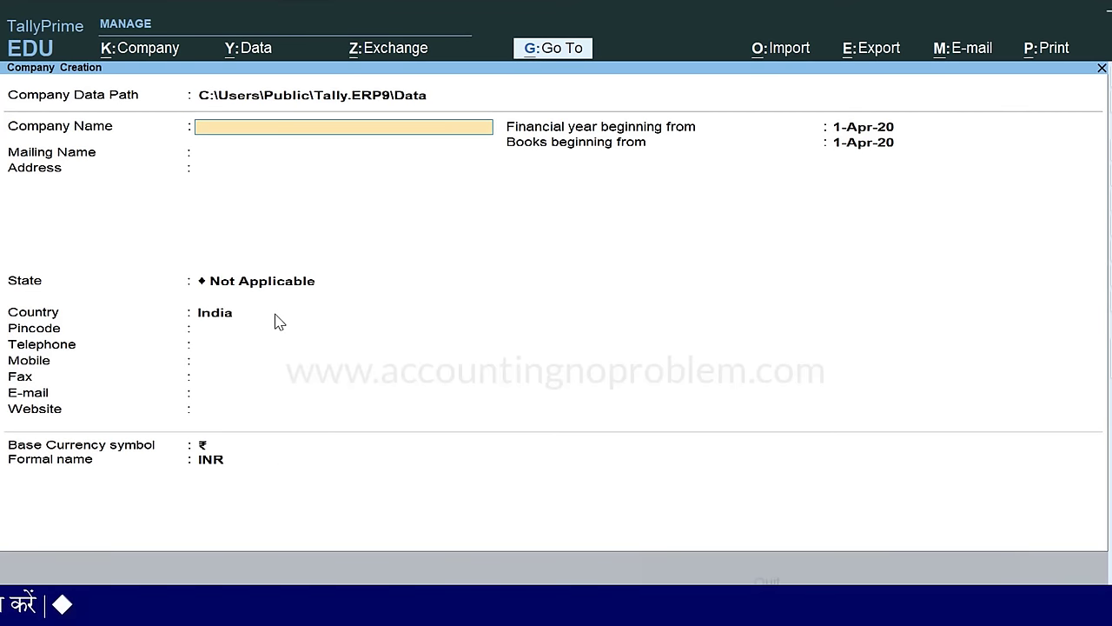
text(A to Z Traders)
key(Return)
key(Return)
key(Return)
text(Indore)
key(Return)
key(Return)
text(M)
key(Return)
text(452001)
key(Return)
key(Return)
key(Return)
key(Return)
key(Return)
key(Return)
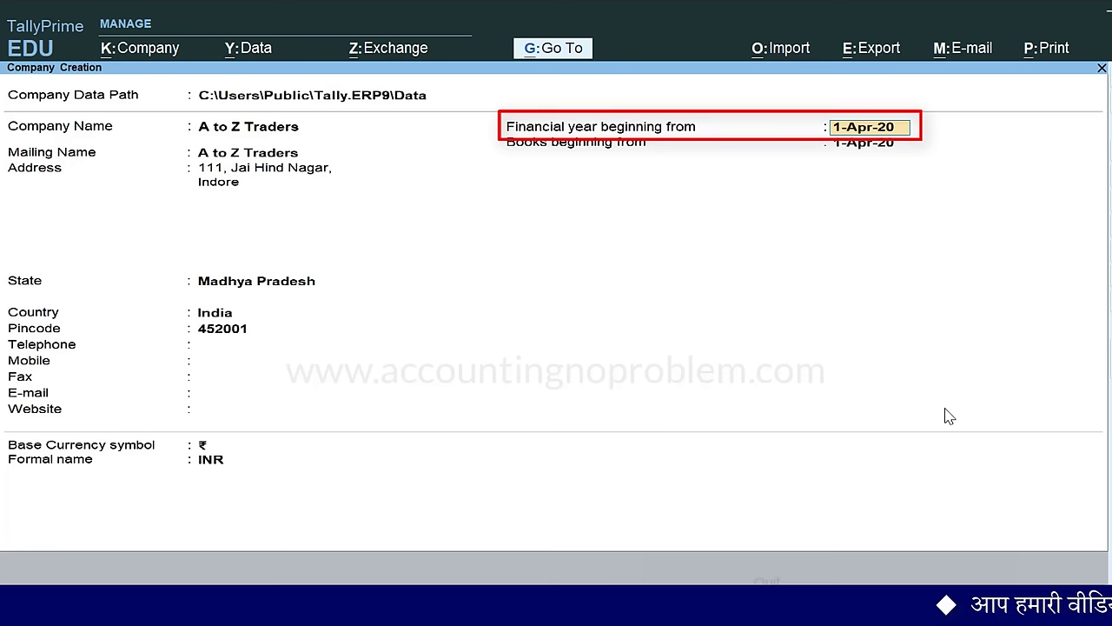
key(Return)
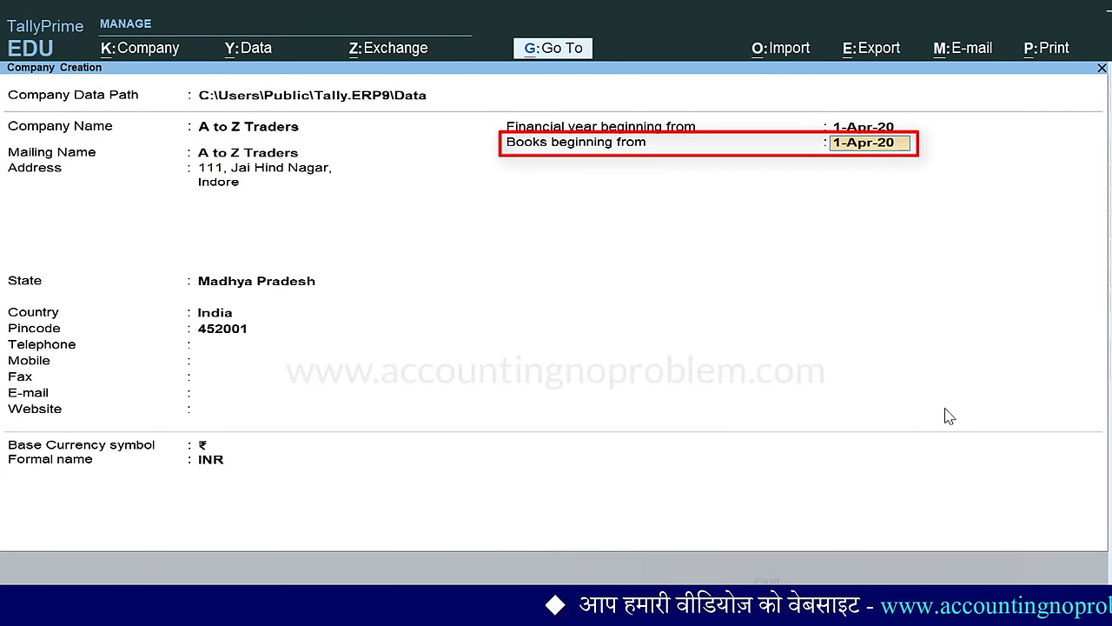
key(Return)
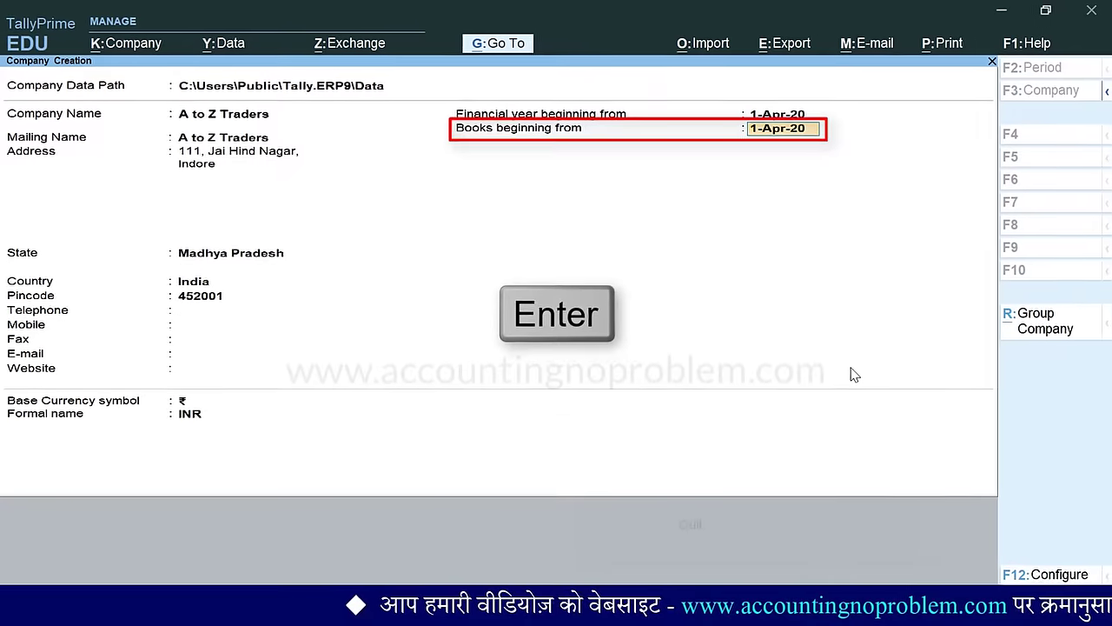
key(Return)
key(Return)
key(Return)
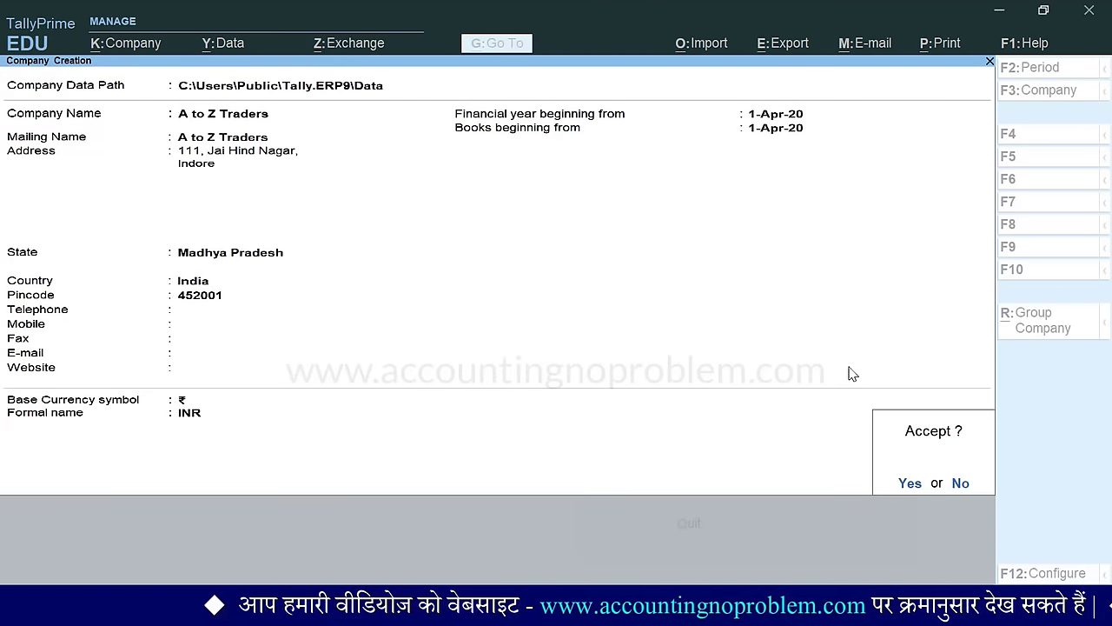
Accept the A to Z Traders form and its default company features.
key(Return)
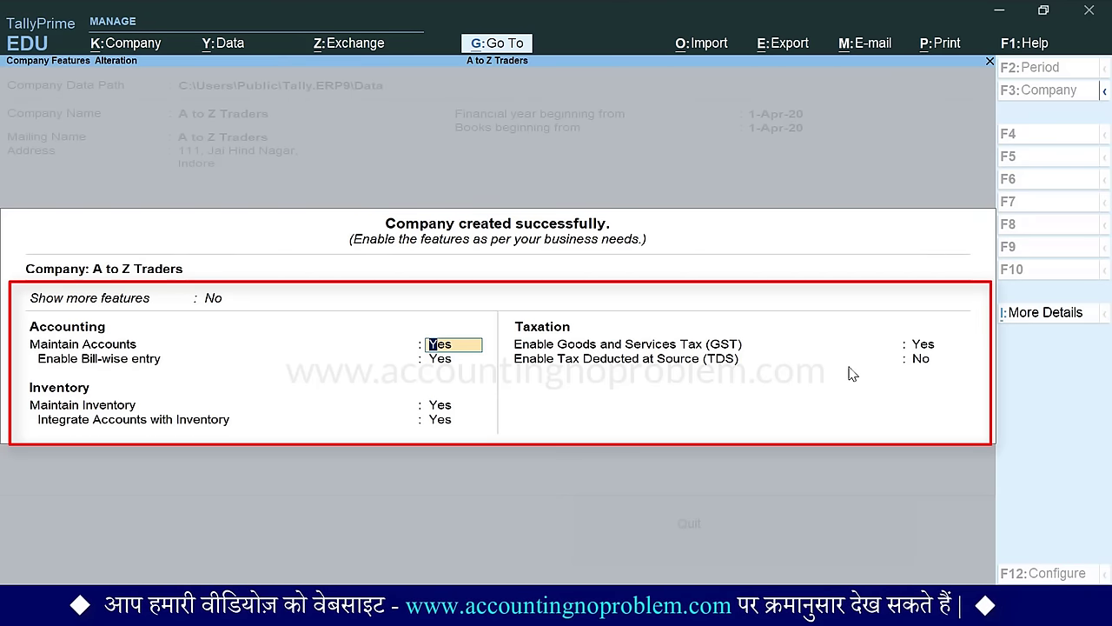
key(ctrl+a)
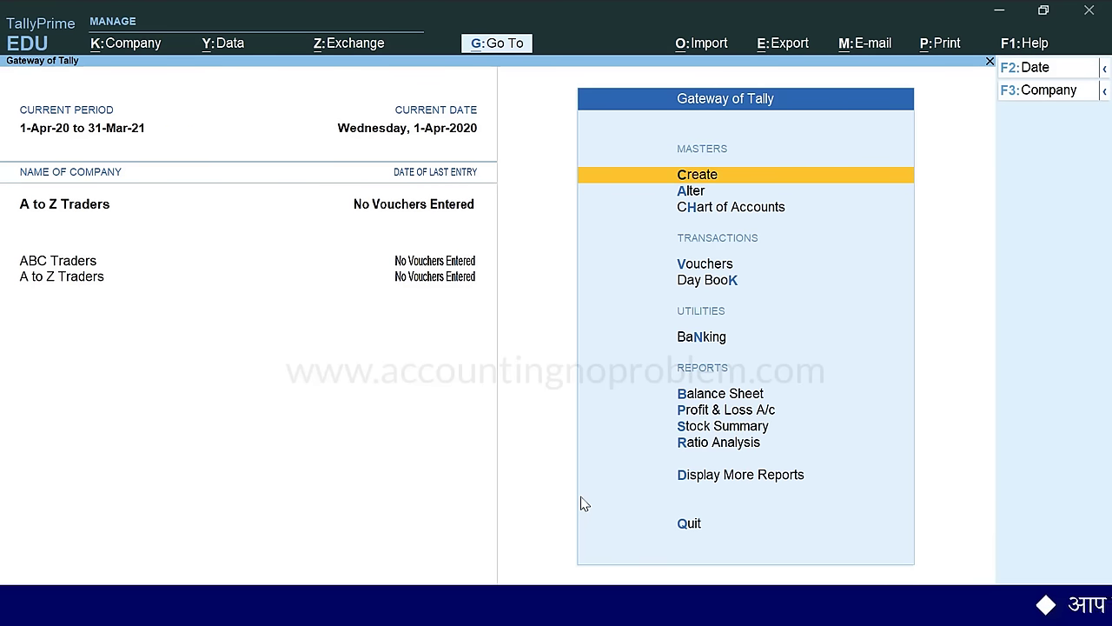
key(alt+k)
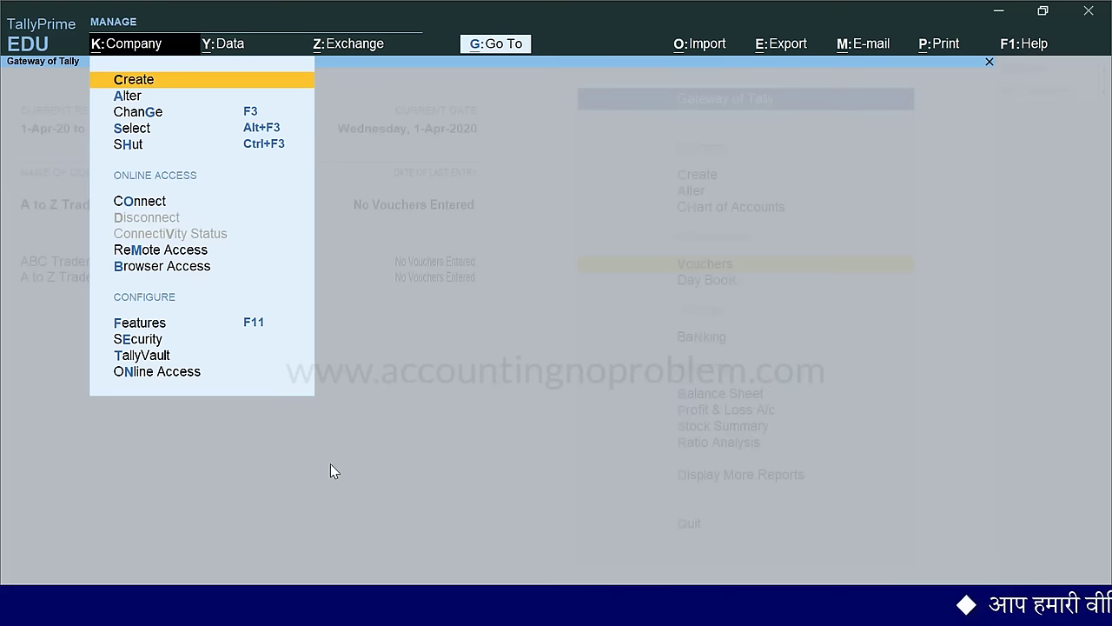
key(Return)
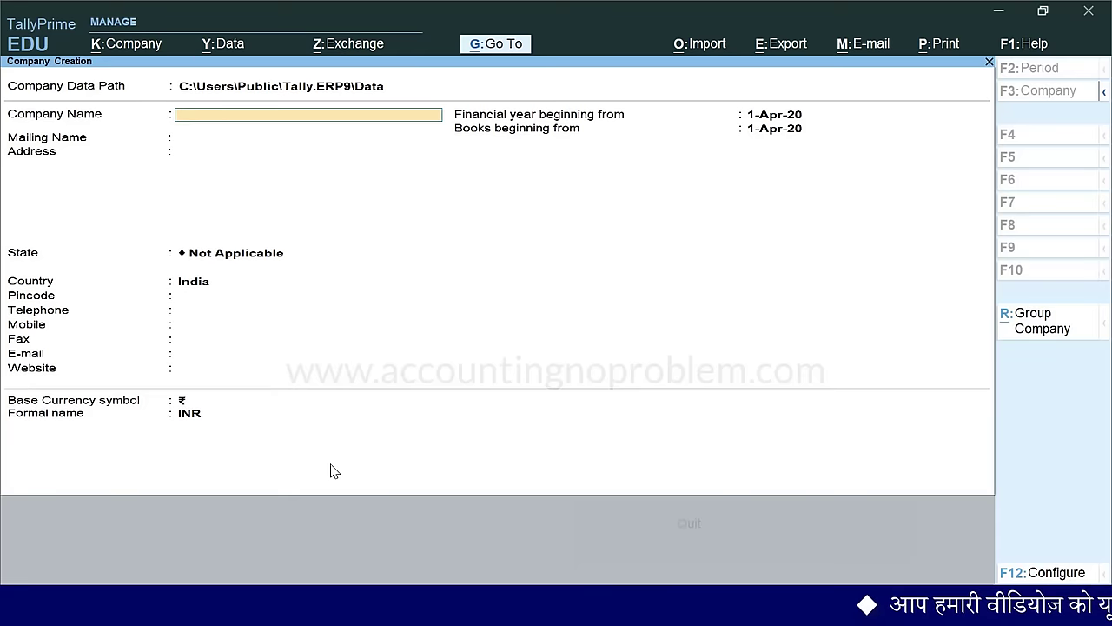
text(Demo Company)
key(Return)
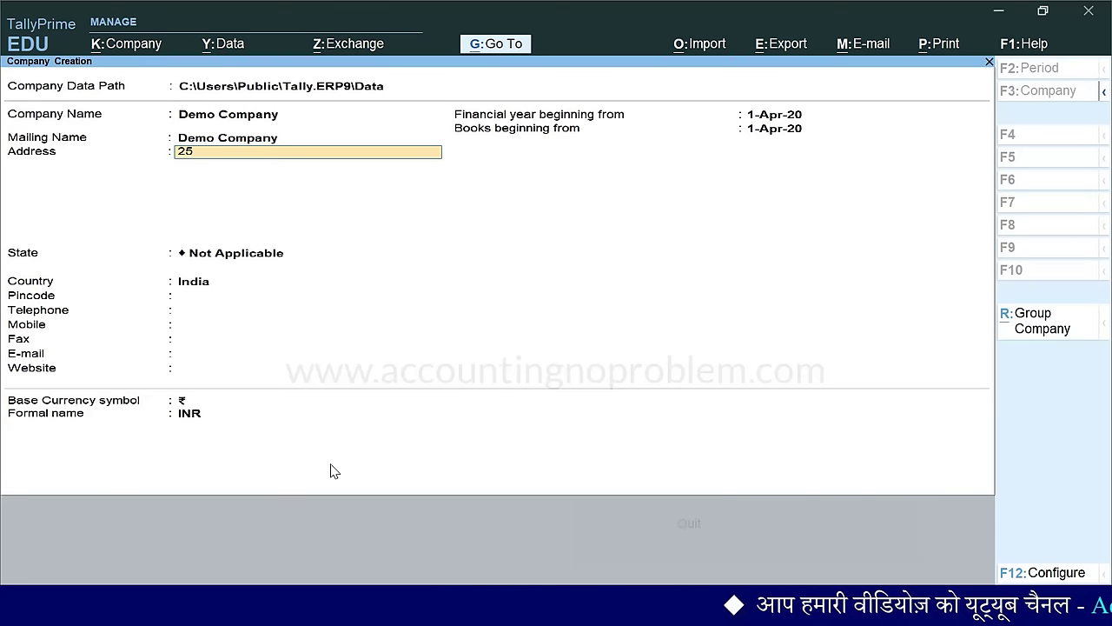
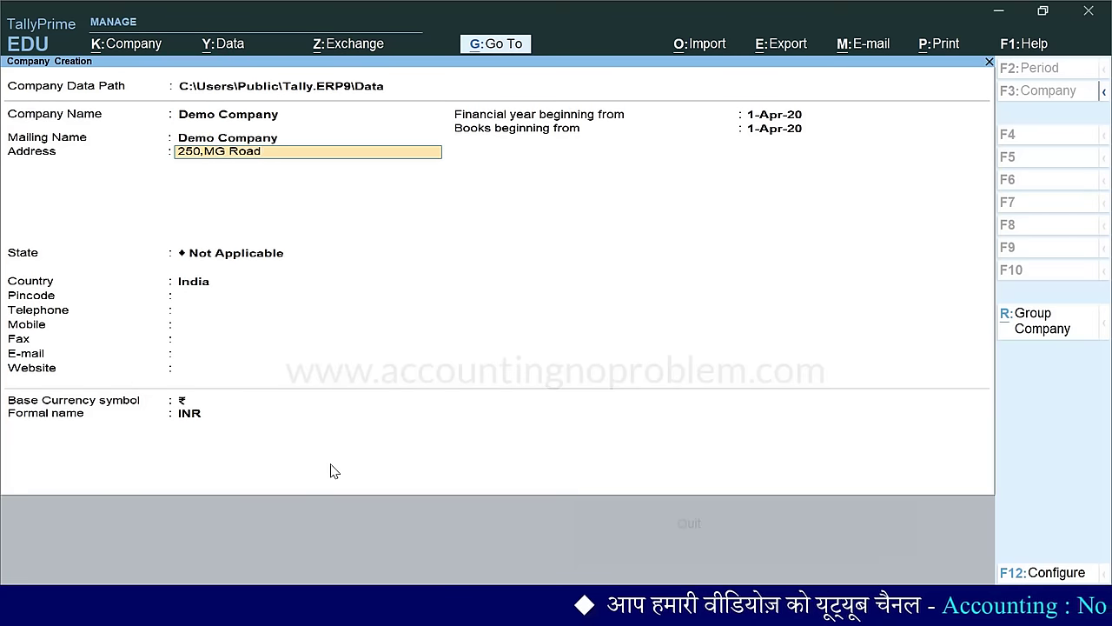
key(Return)
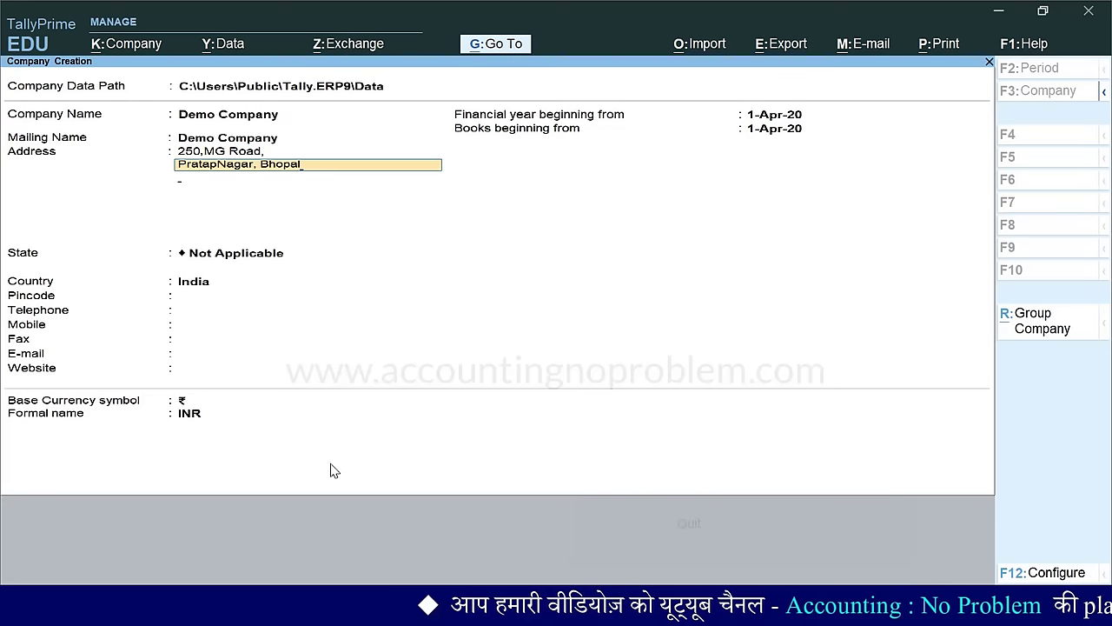
key(Return)
key(Return)
Set state Madhya Pradesh, pincode 462001 and the mobile number, then save with default features.
text(Ma)
key(Return)
text(462001)
key(Return)
key(Return)
text(XXXXXX9879)
key(Return)
key(Return)
key(Return)
key(Return)
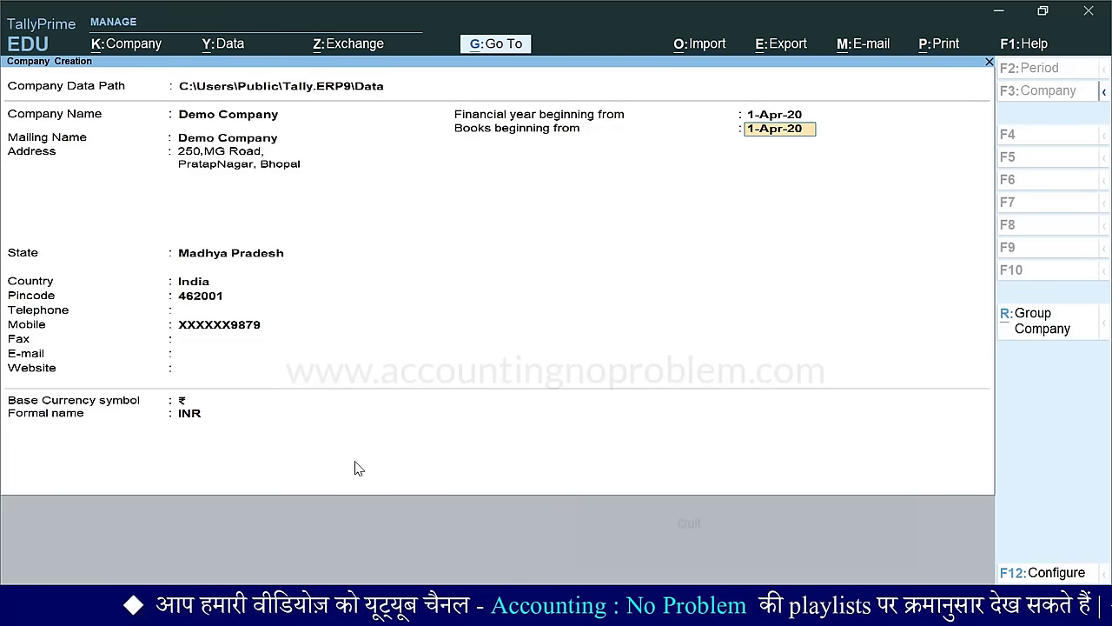
key(Return)
key(Return)
key(Return)
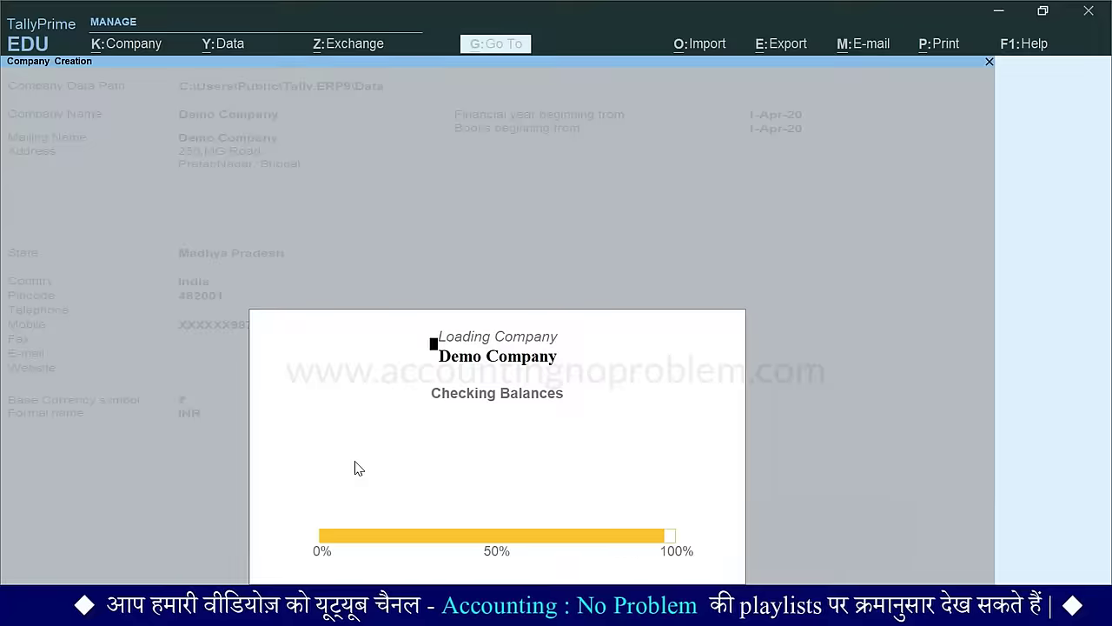
key(ctrl+a)
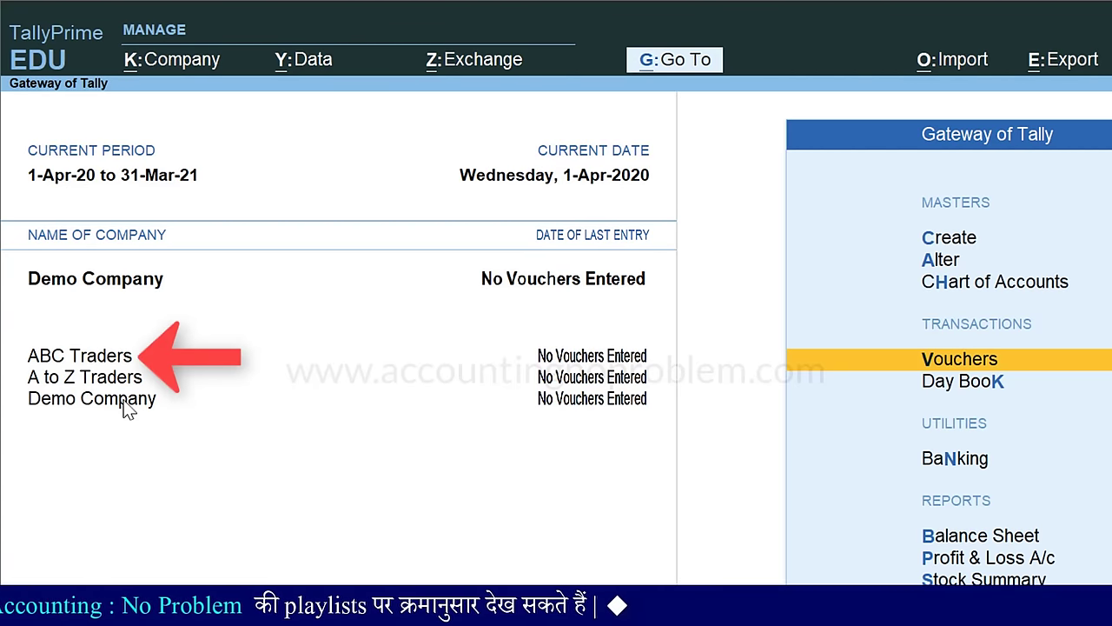
click(130, 358)
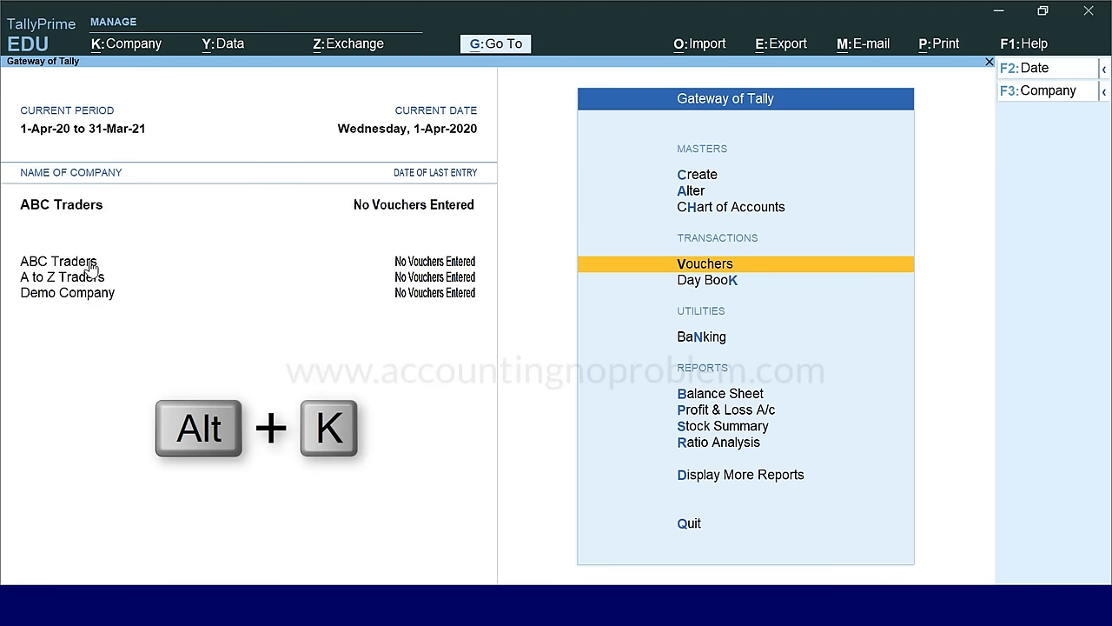
key(alt+k)
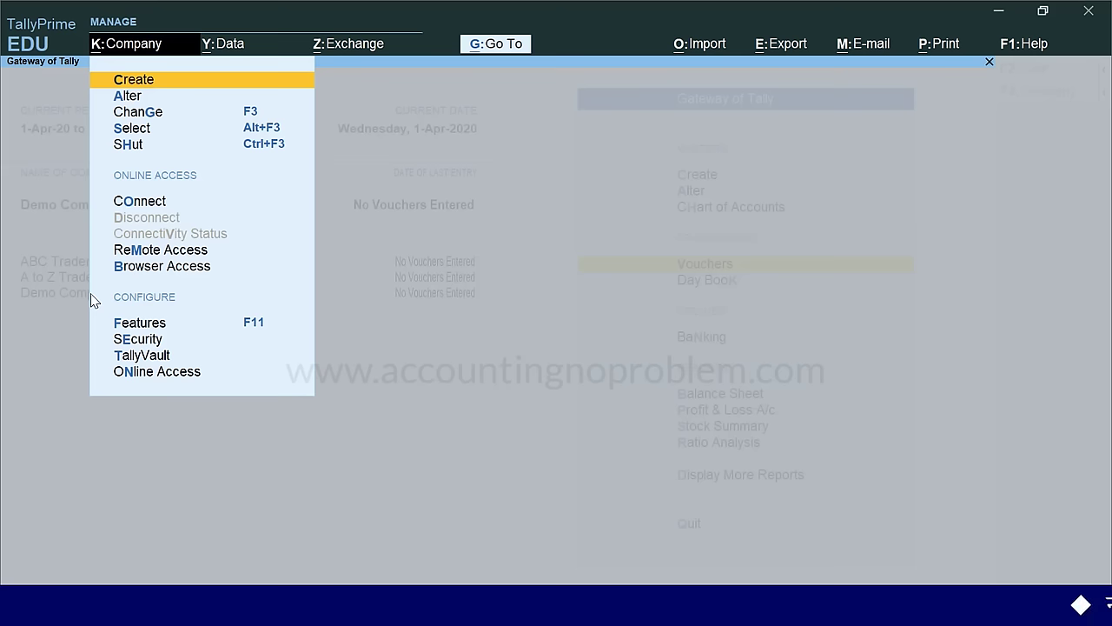
key(Down)
key(Down)
key(Down)
key(Down)
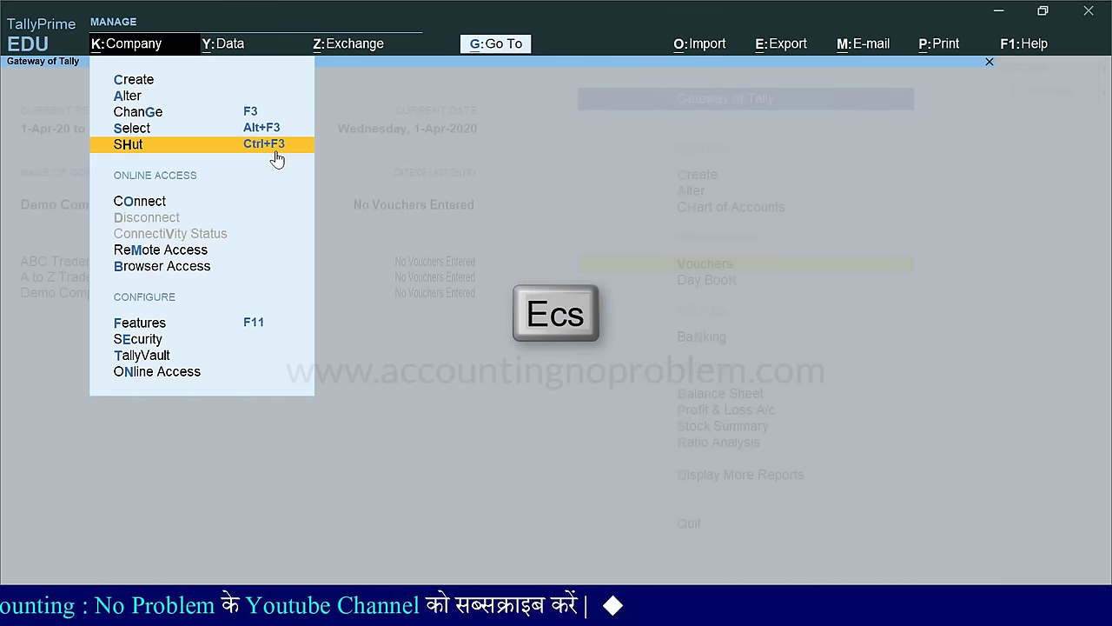
key(Escape)
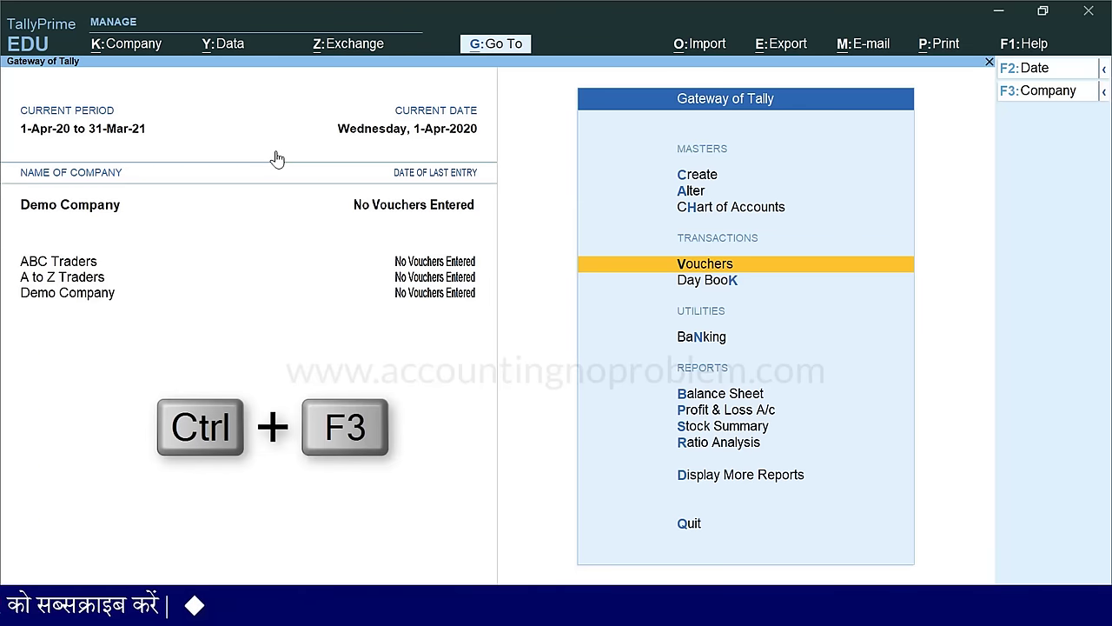
Shut Demo Company, then A to Z Traders, then ABC Traders, leaving no company open.
key(ctrl+F3)
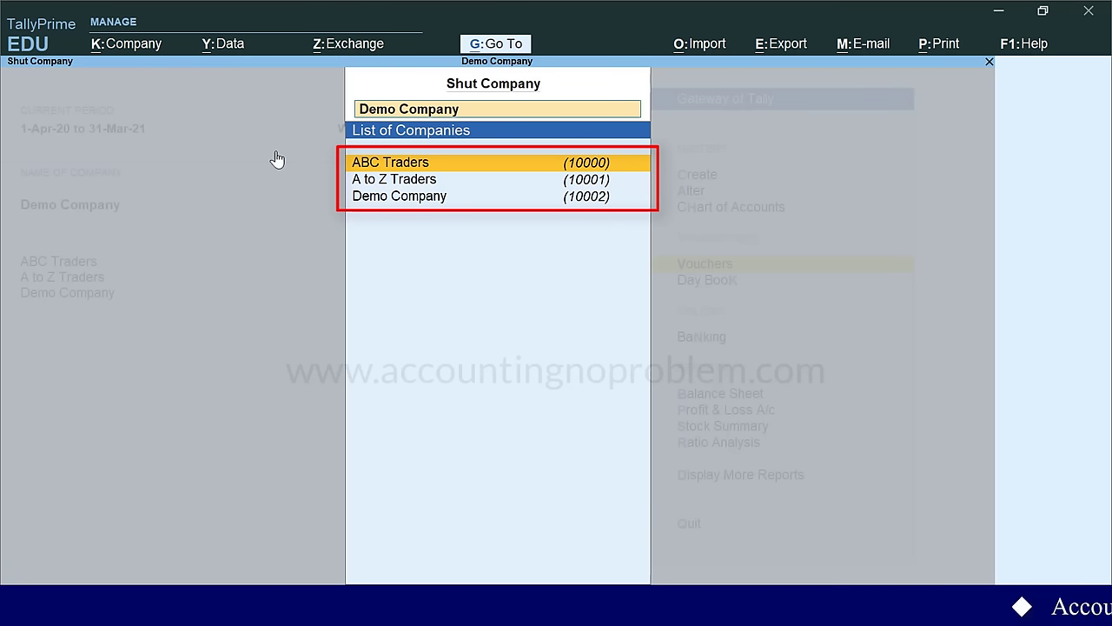
key(Down)
key(Down)
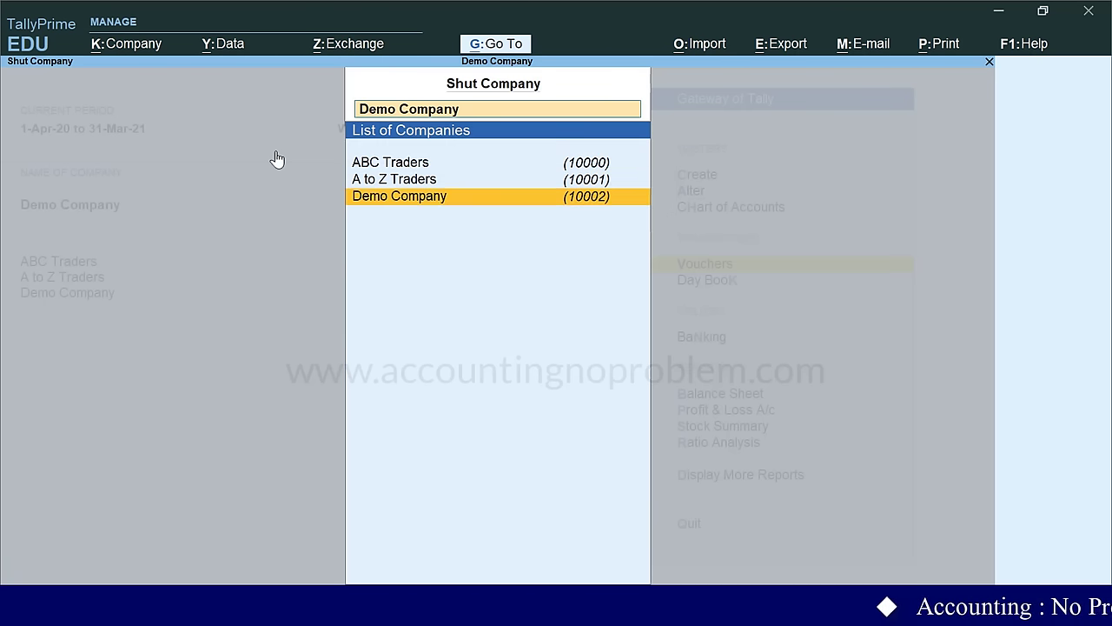
key(Return)
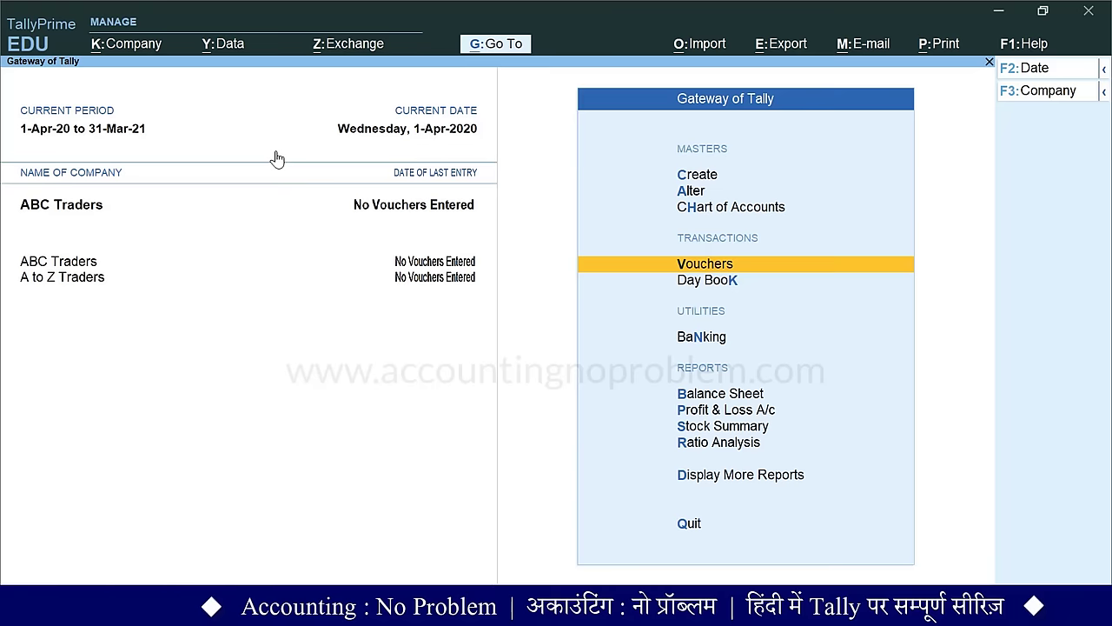
key(ctrl+F3)
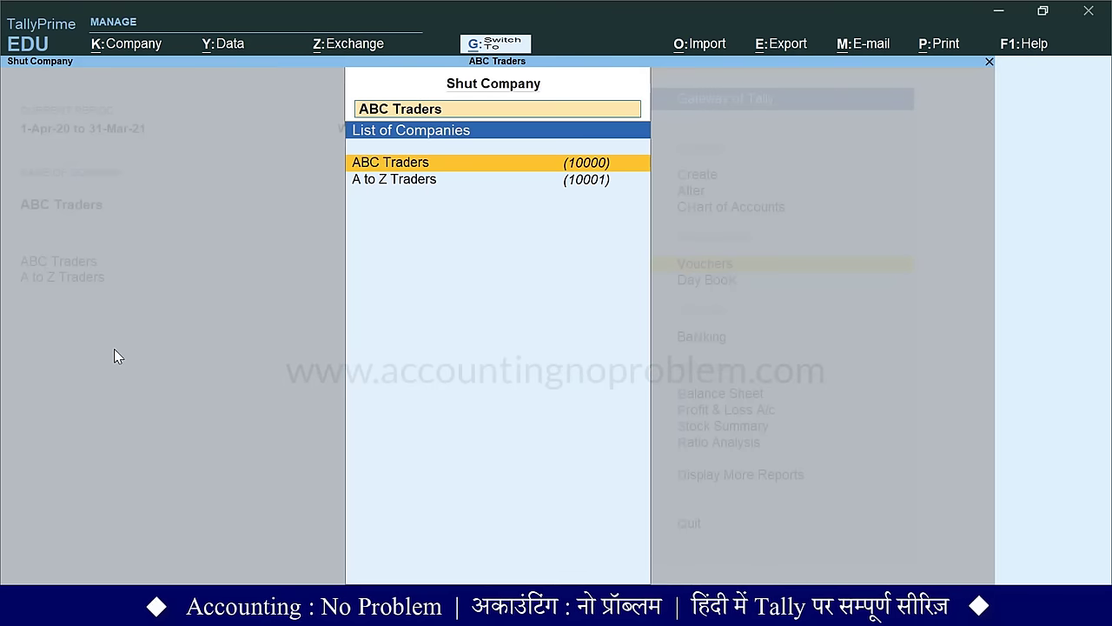
key(Down)
key(Return)
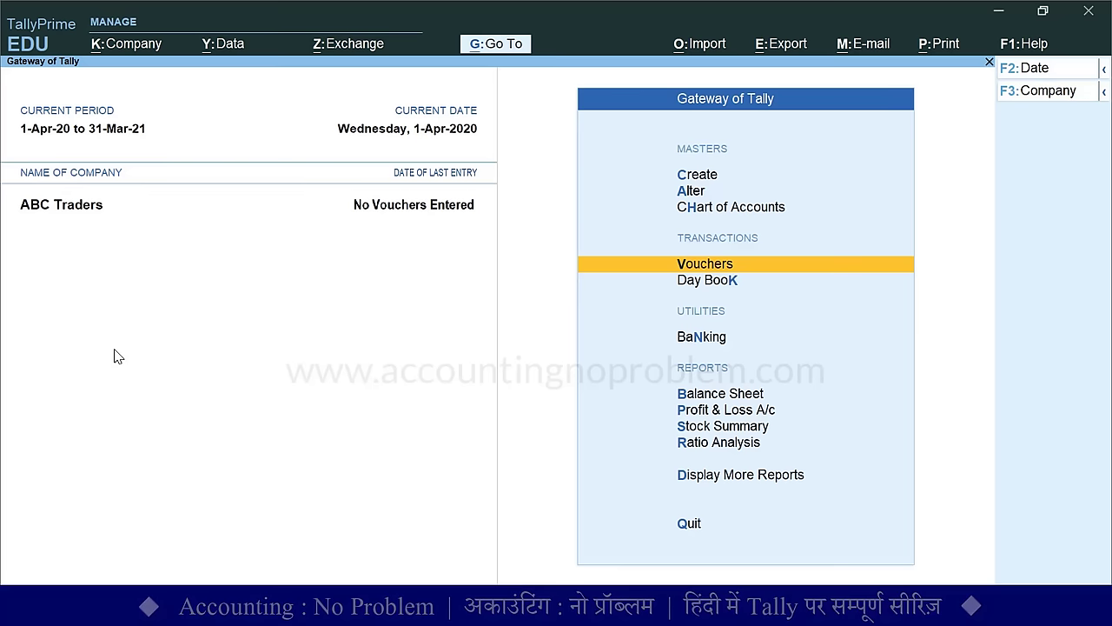
key(ctrl+F3)
key(Return)
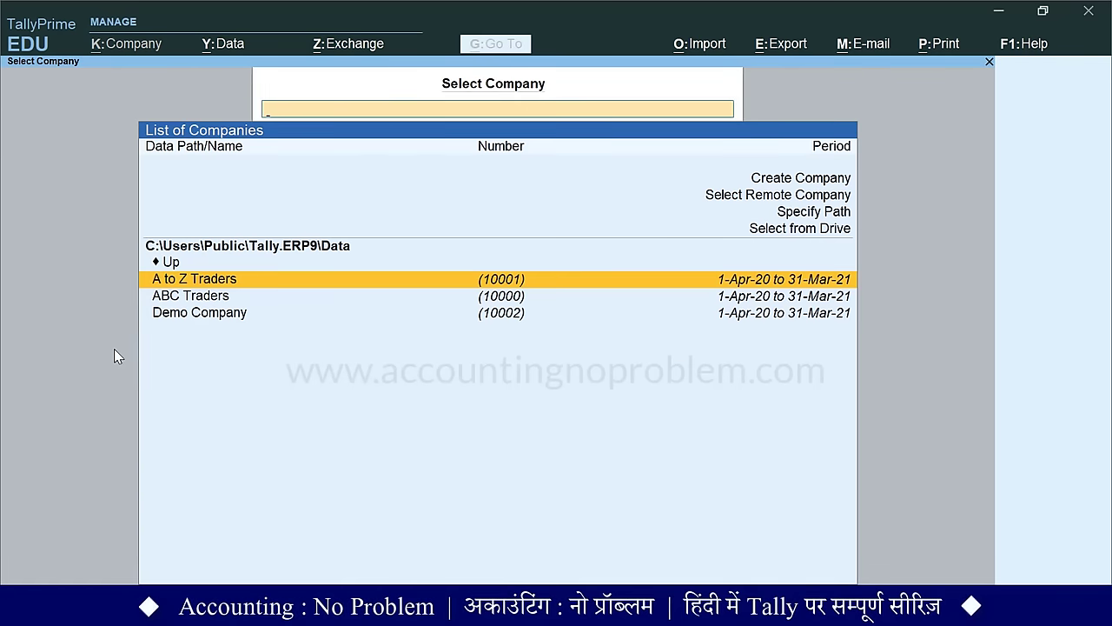
Decline the first quit prompt, then quit TallyPrime entirely with Ctrl+Q.
key(Escape)
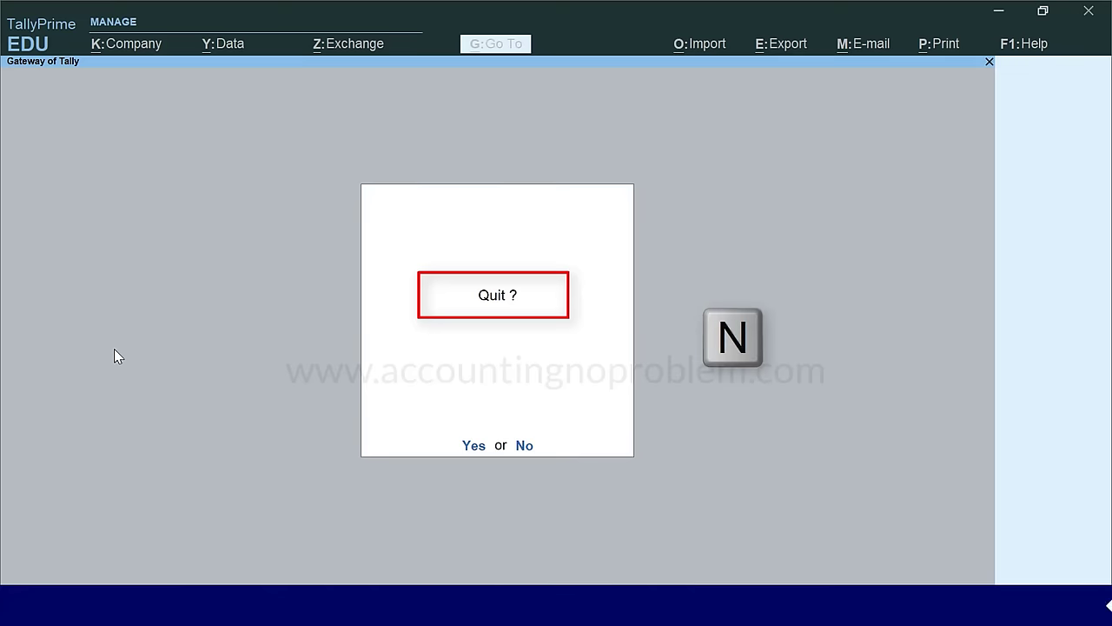
key(n)
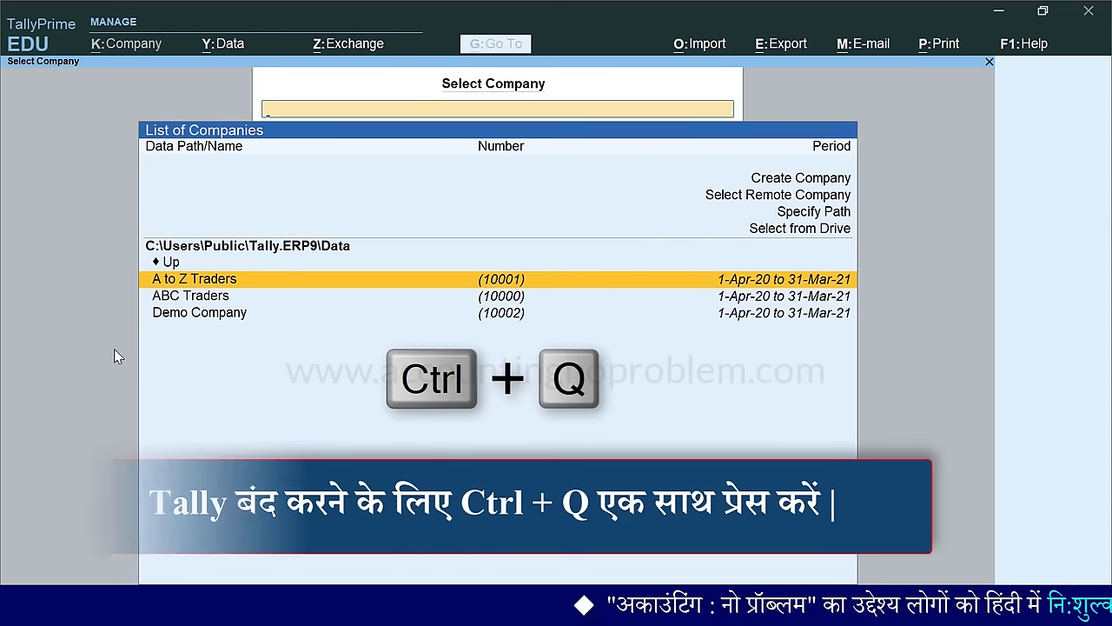
key(ctrl+q)
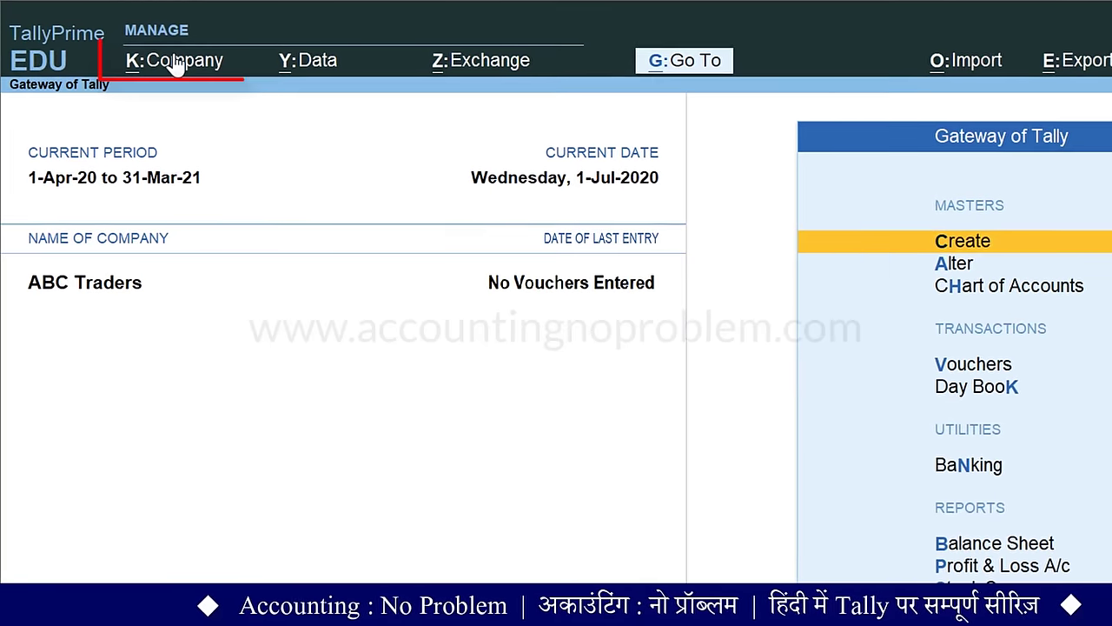
click(175, 63)
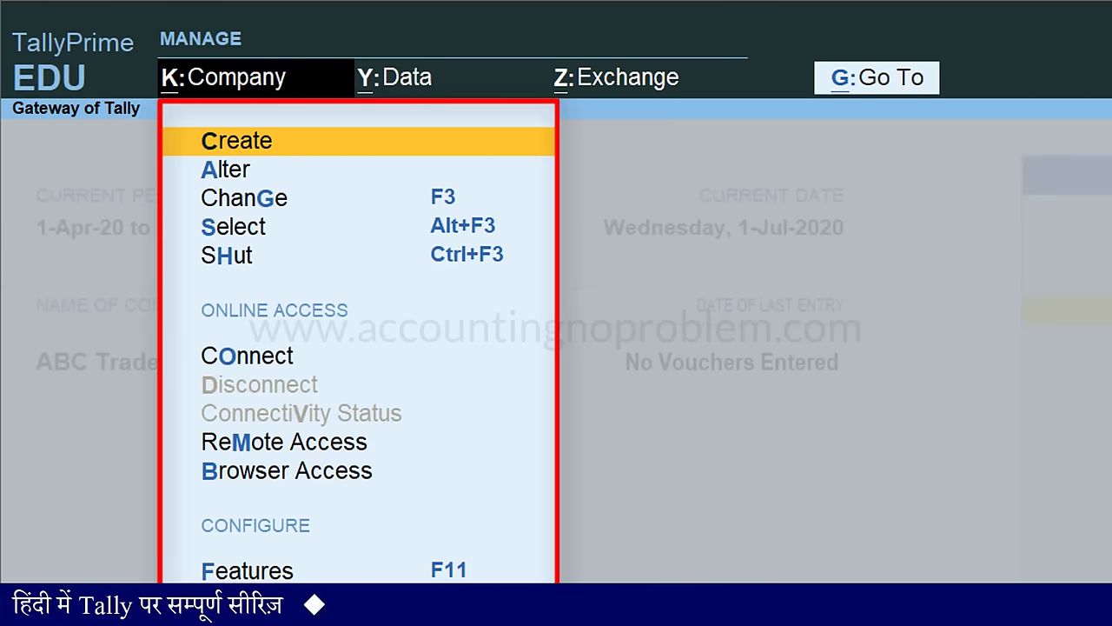
key(Down)
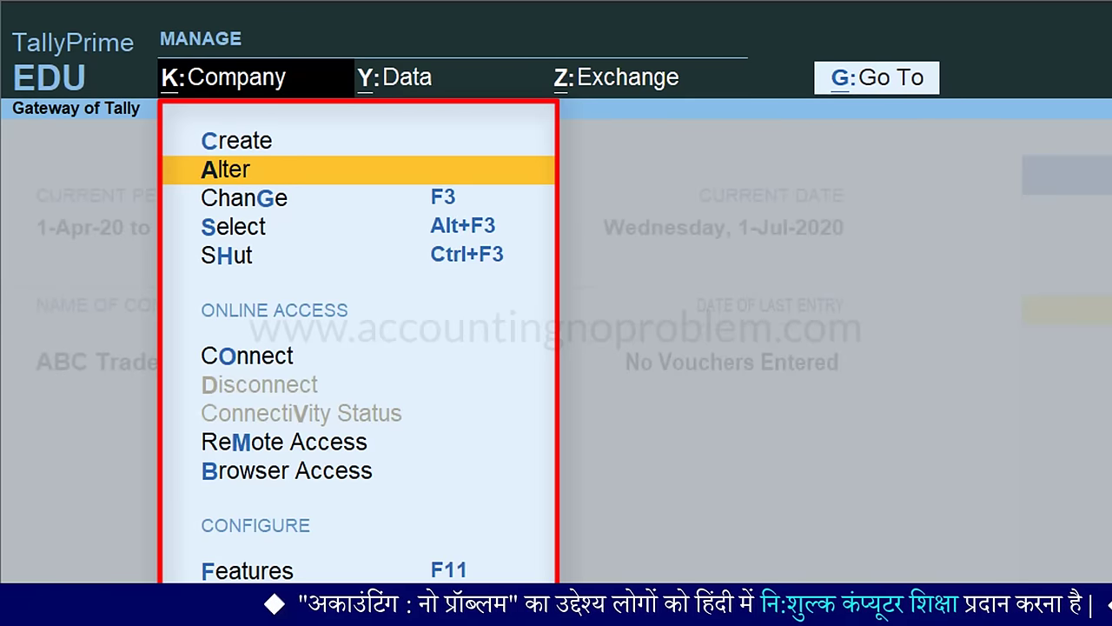
key(Down)
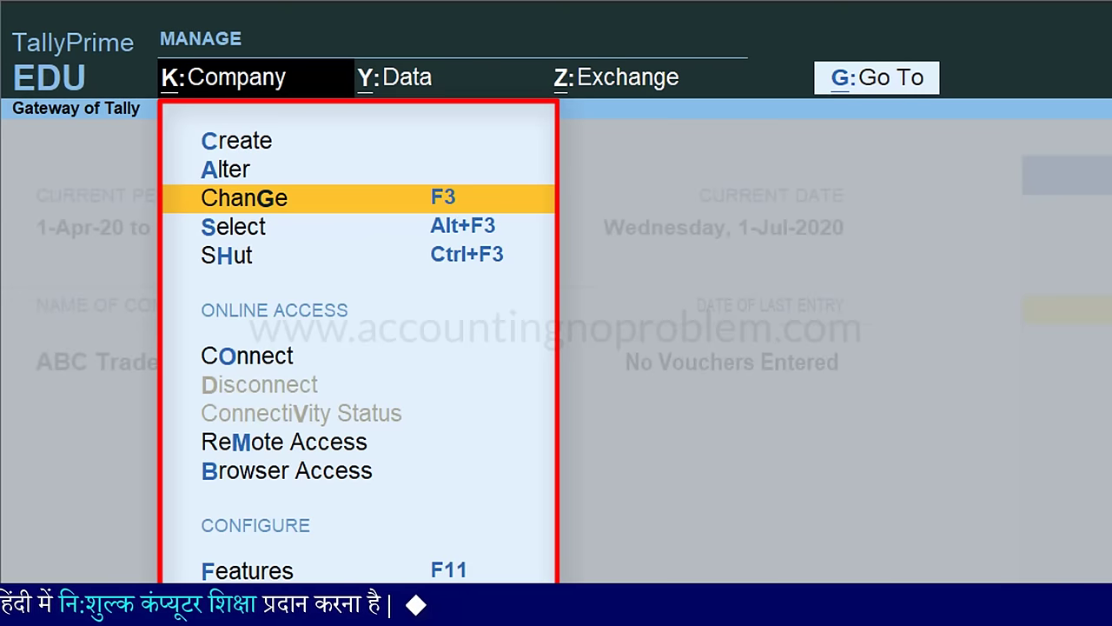
key(Down)
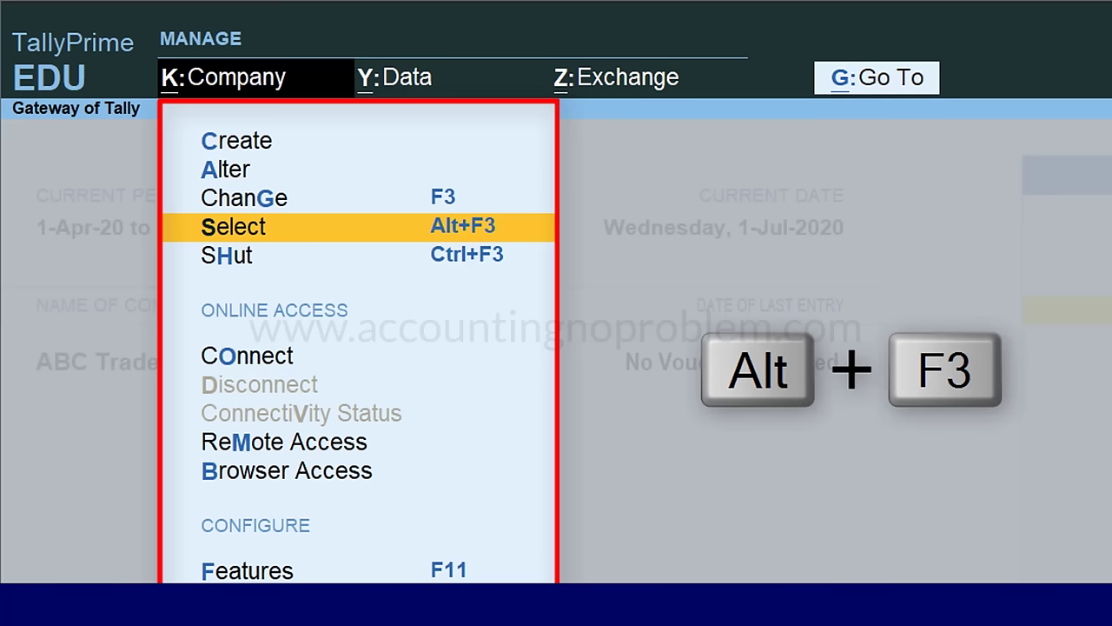
key(Down)
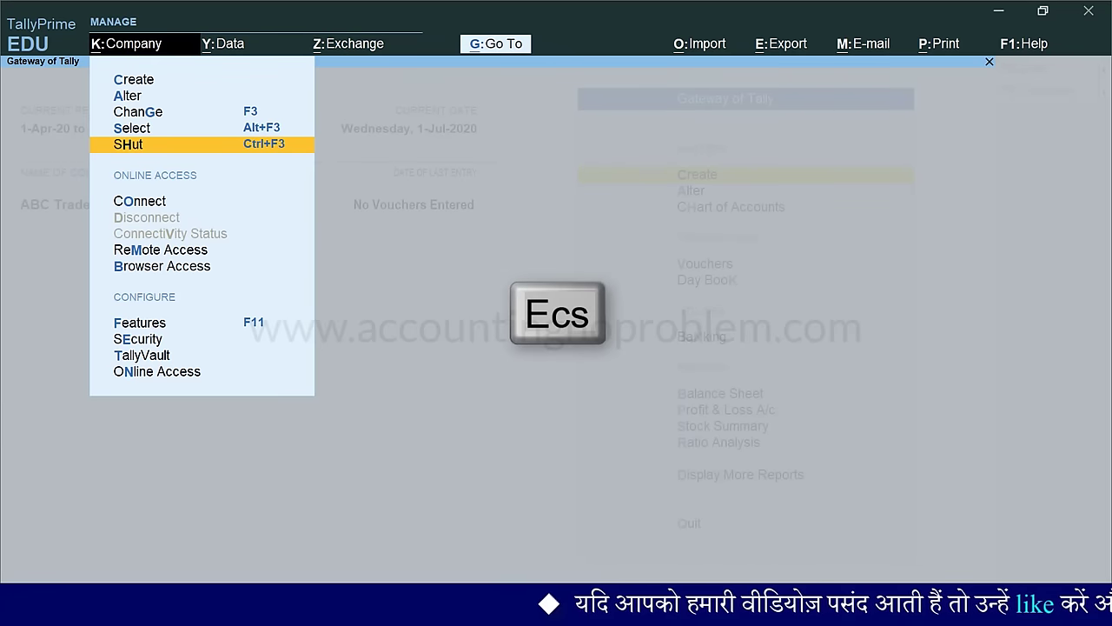
key(Escape)
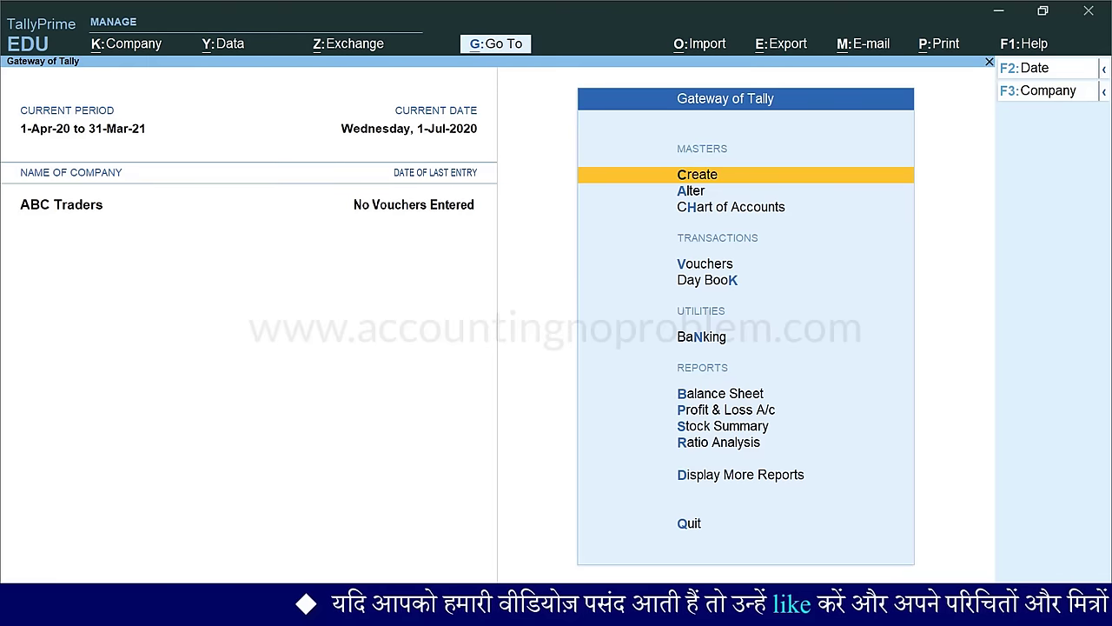
key(alt)
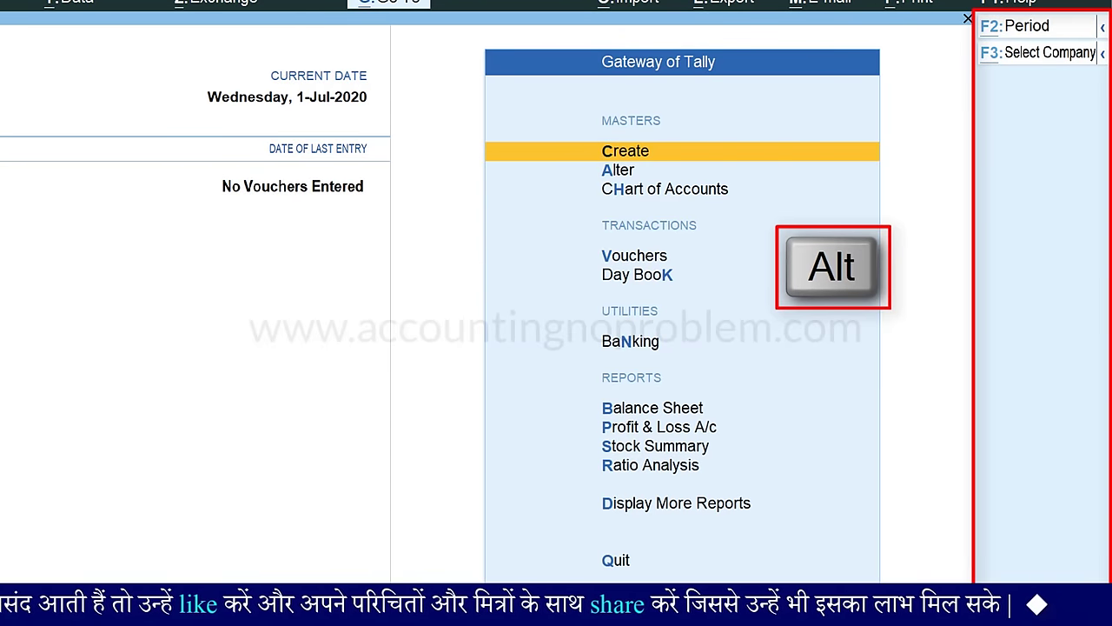
key(ctrl)
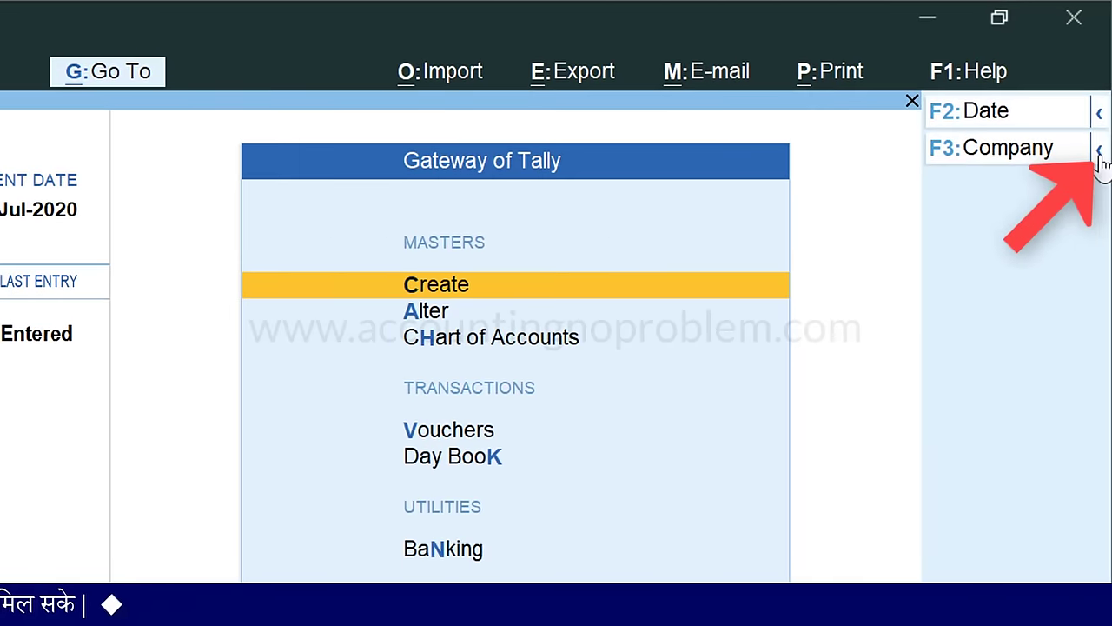
click(1099, 153)
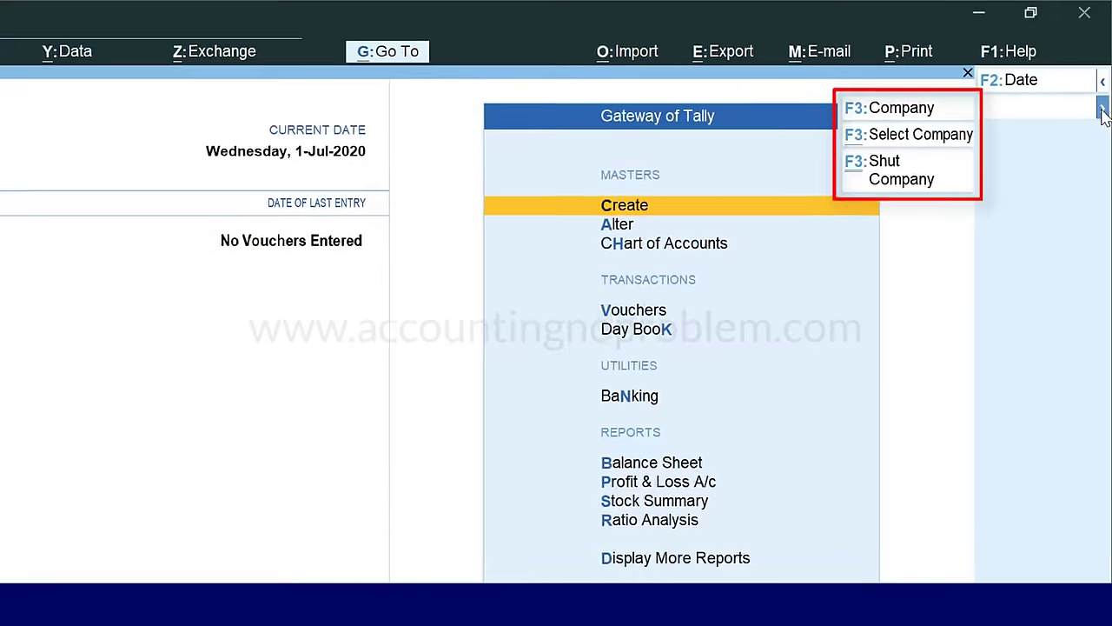
key(Escape)
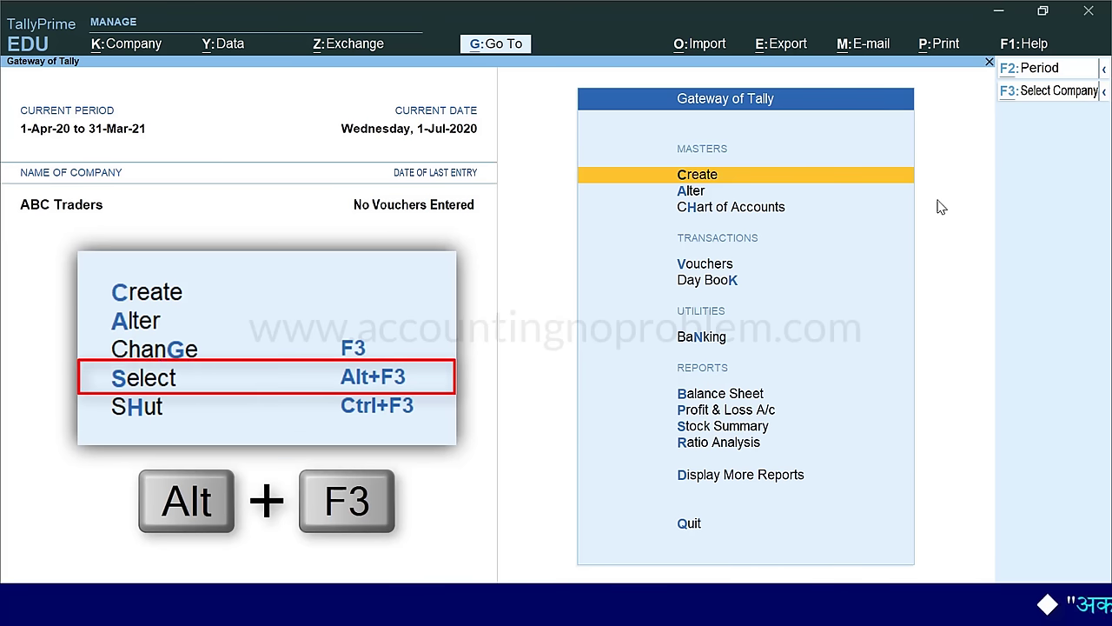
Load A to Z Traders, make ABC Traders current, and bring up the Change Company list.
key(alt+F3)
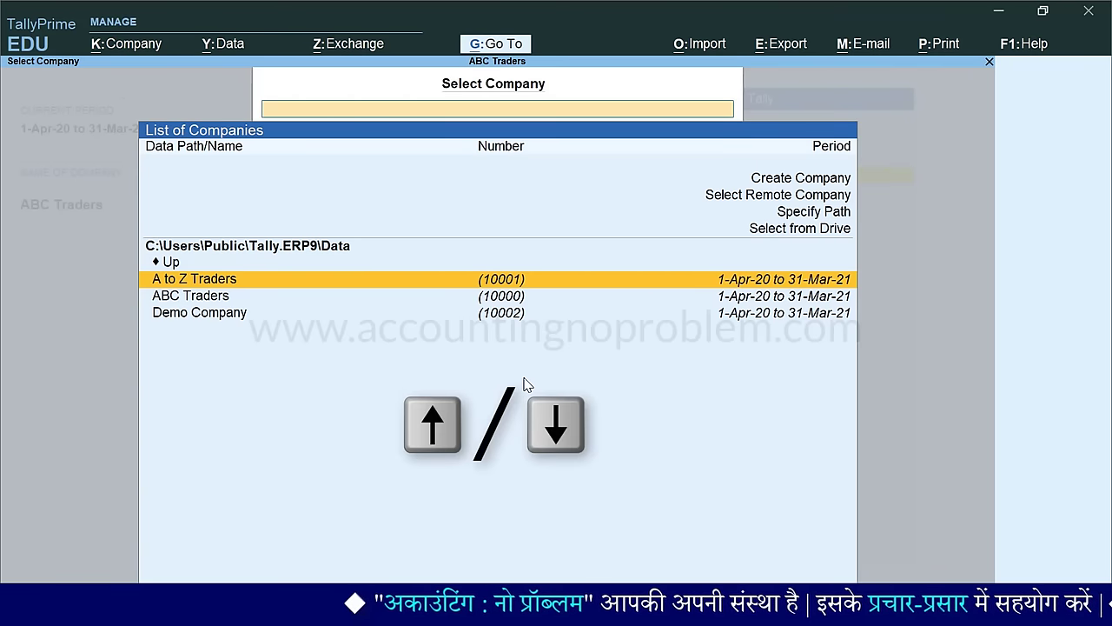
key(Down)
key(Down)
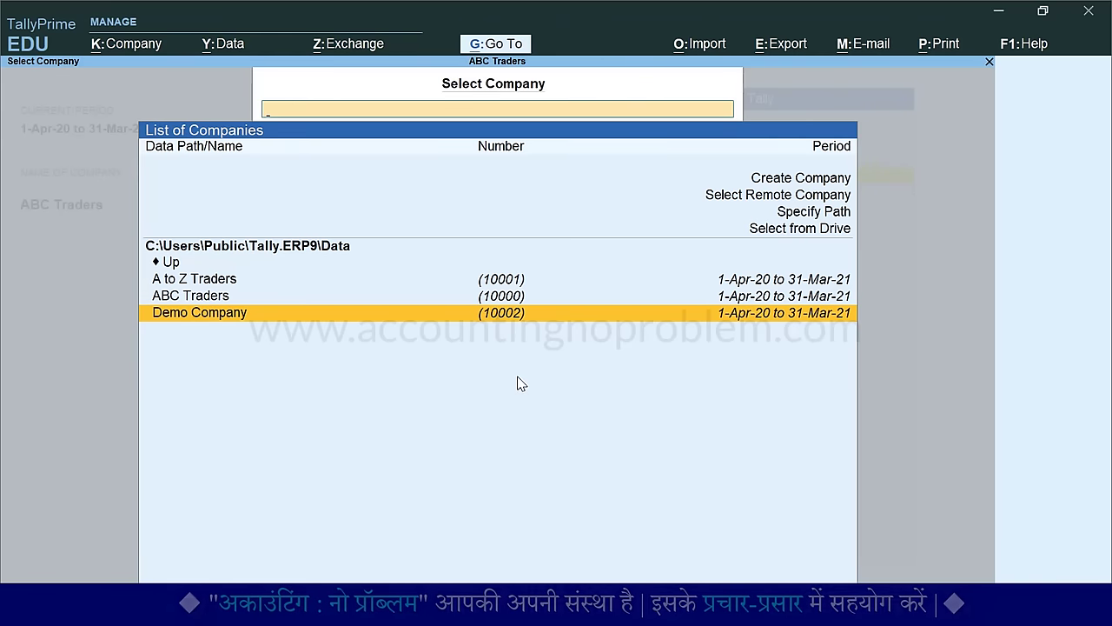
click(378, 279)
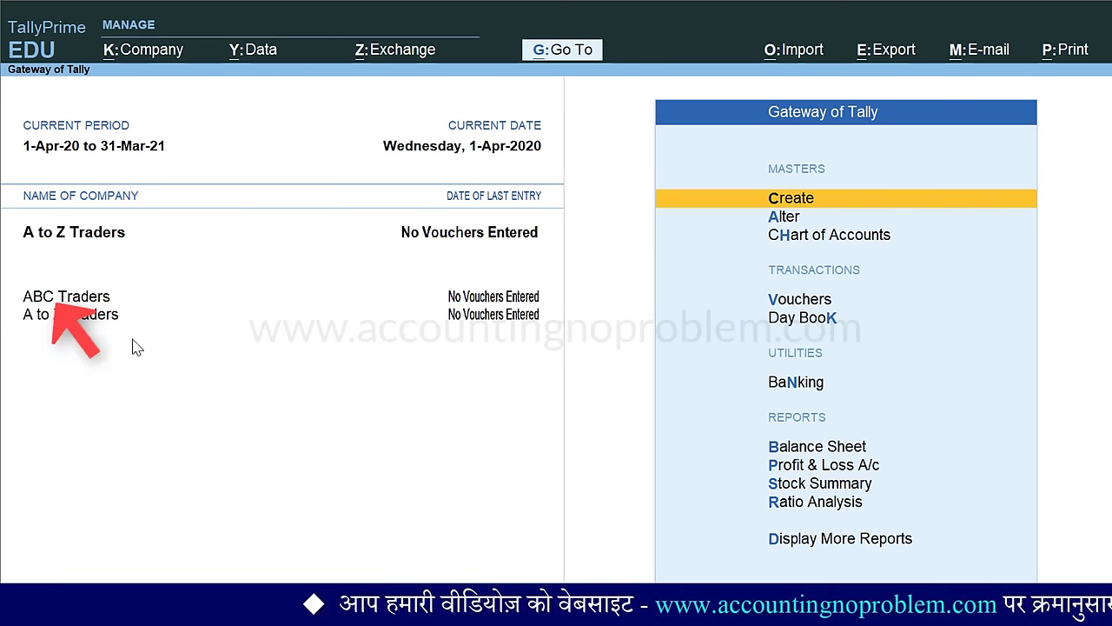
click(79, 299)
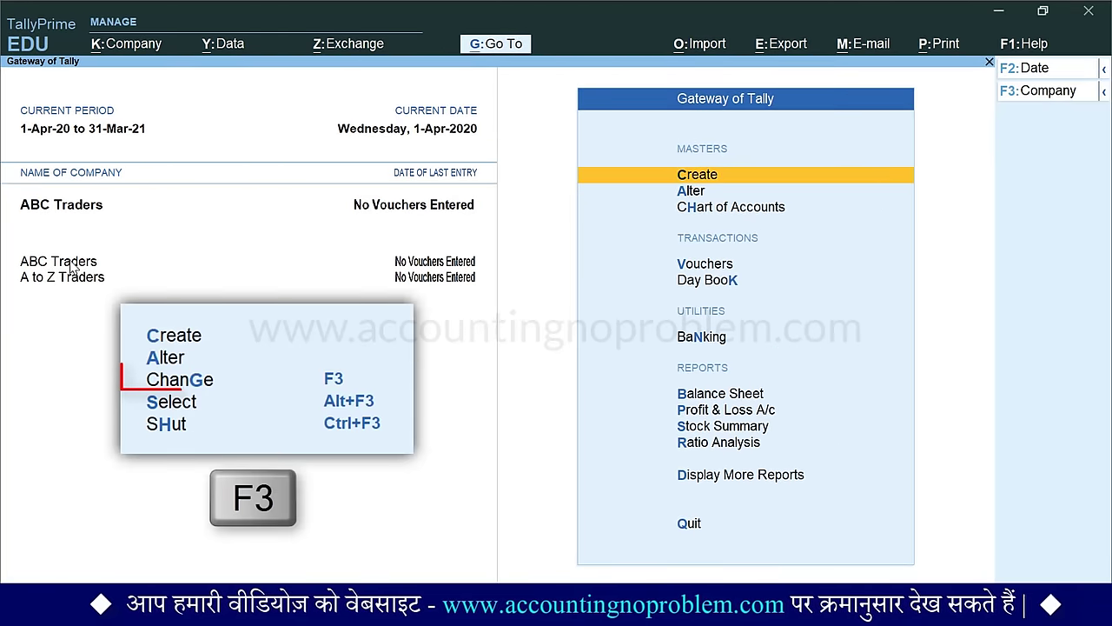
key(F3)
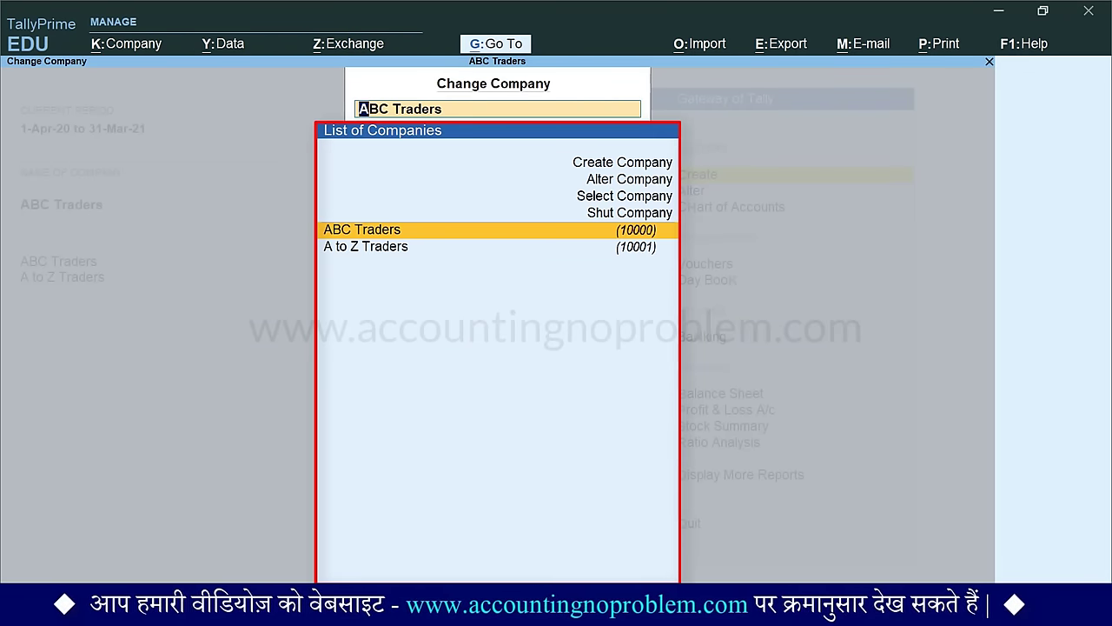
Pick A to Z Traders from the Change Company list as the current company.
key(Down)
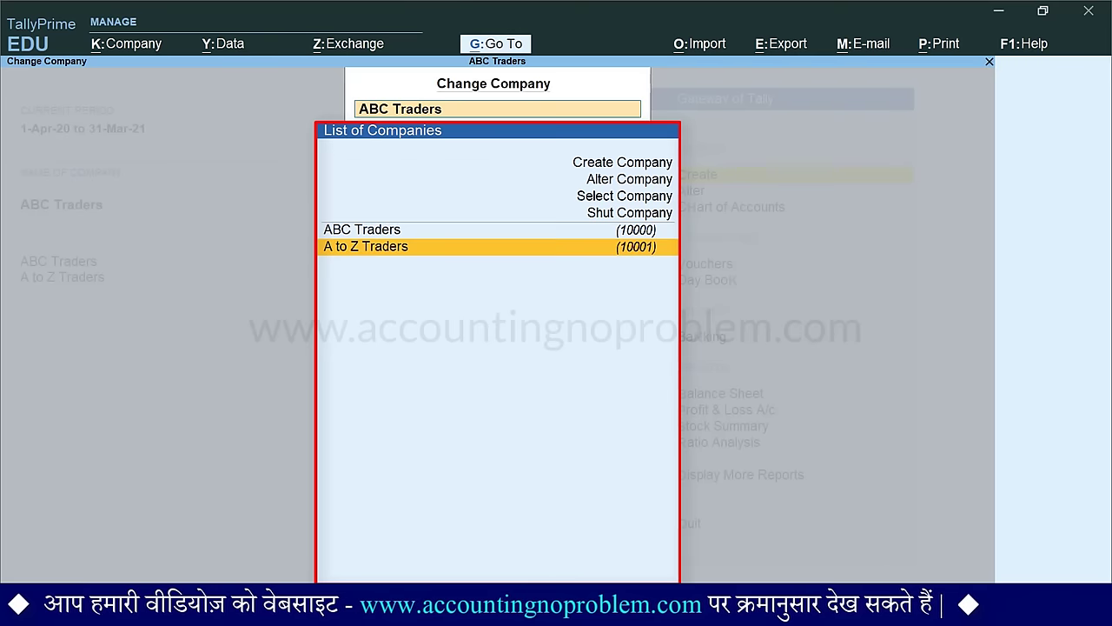
key(Return)
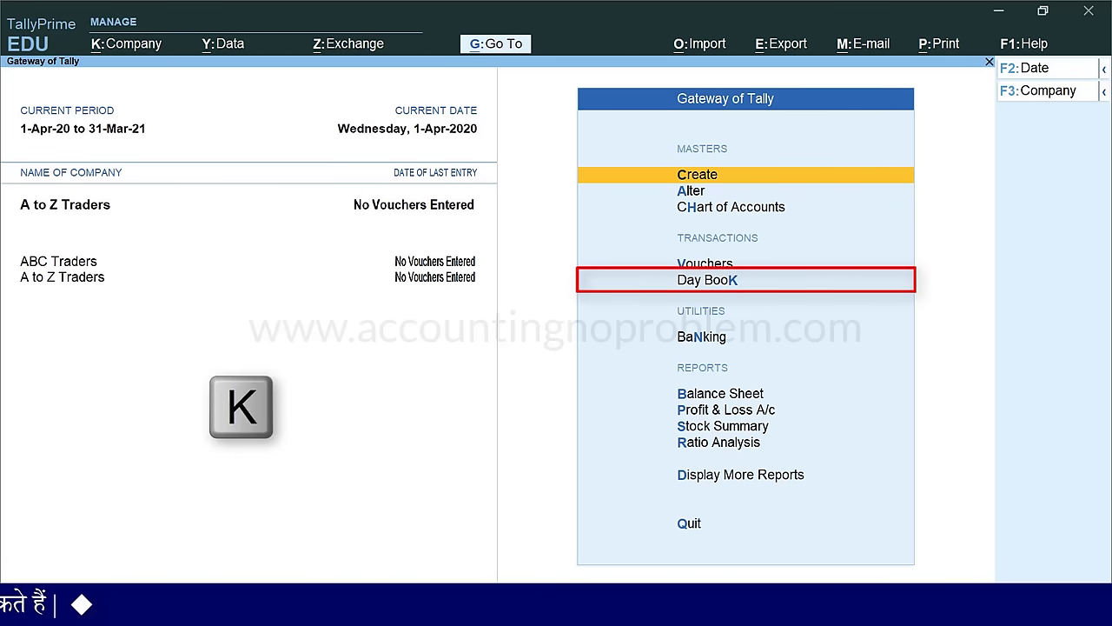
View A to Z Traders' Day Book and its Company menu, then close both.
key(k)
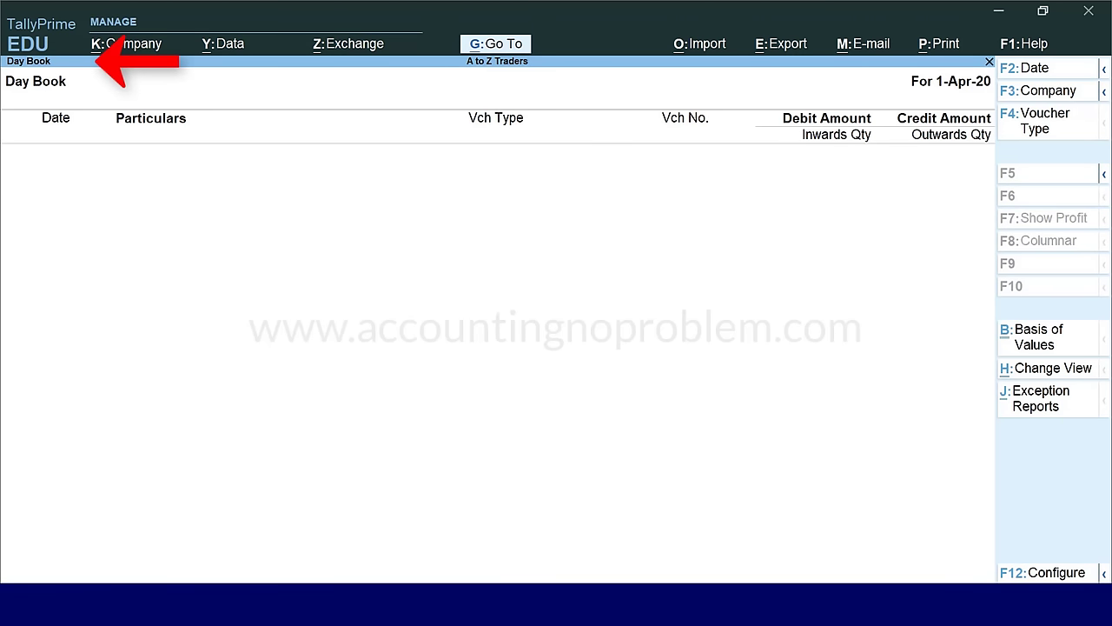
key(alt+k)
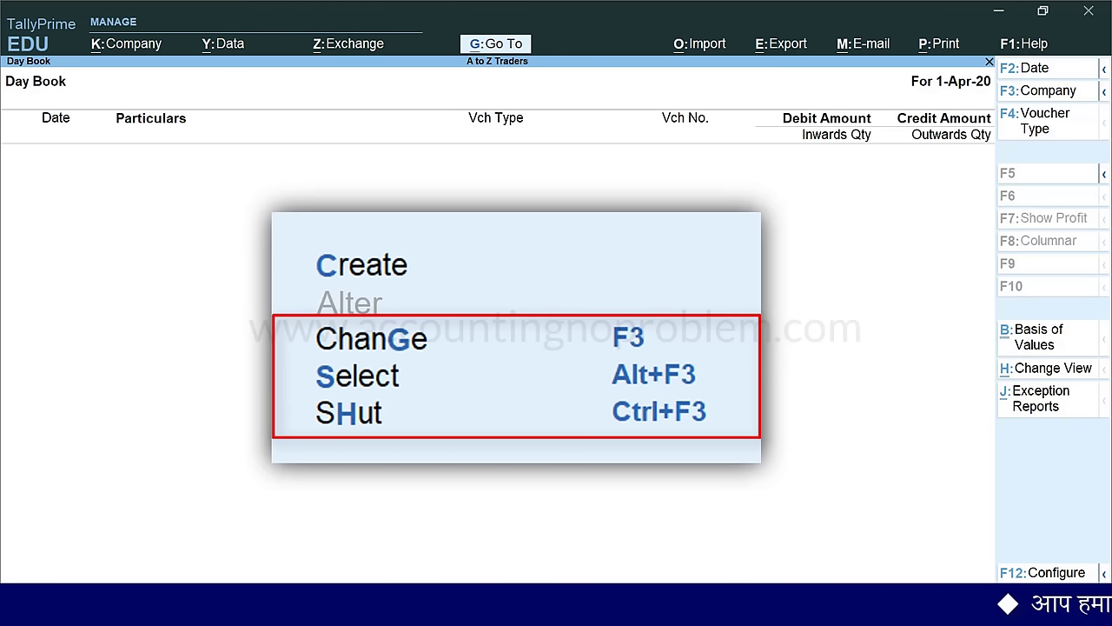
key(Escape)
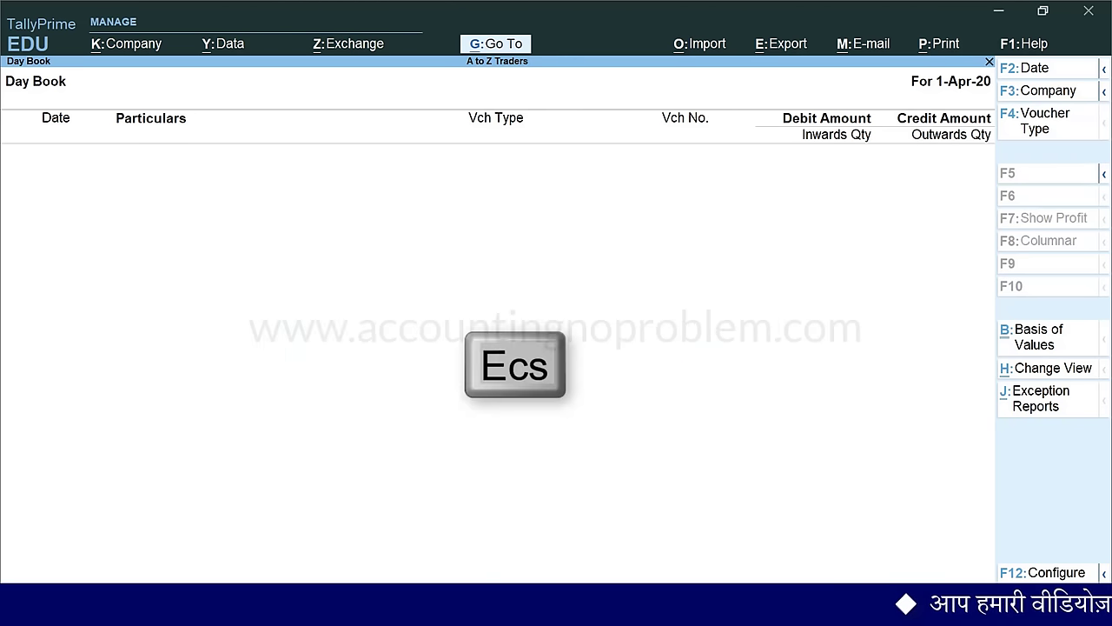
key(Escape)
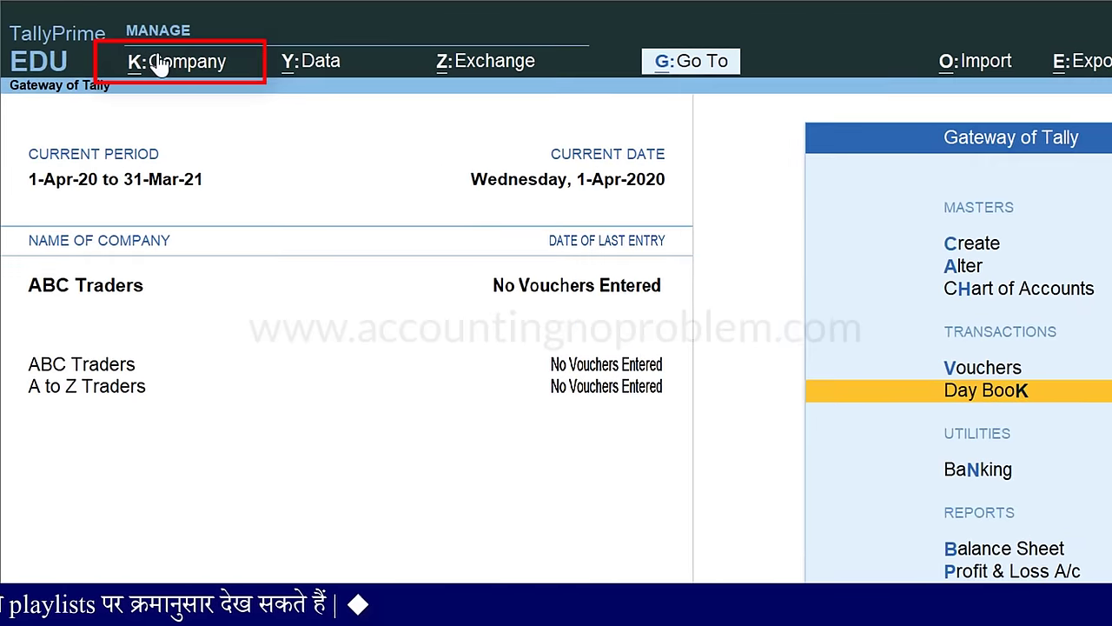
Open ABC Traders (books beginning 1-Jul-20) from Company > Alter for editing.
click(115, 44)
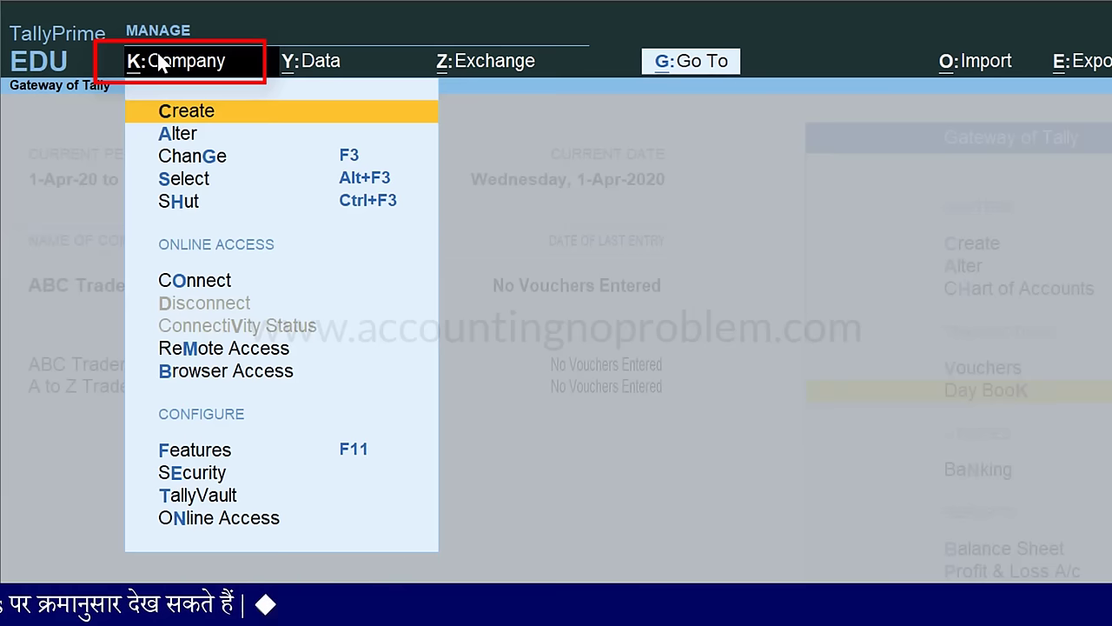
key(Down)
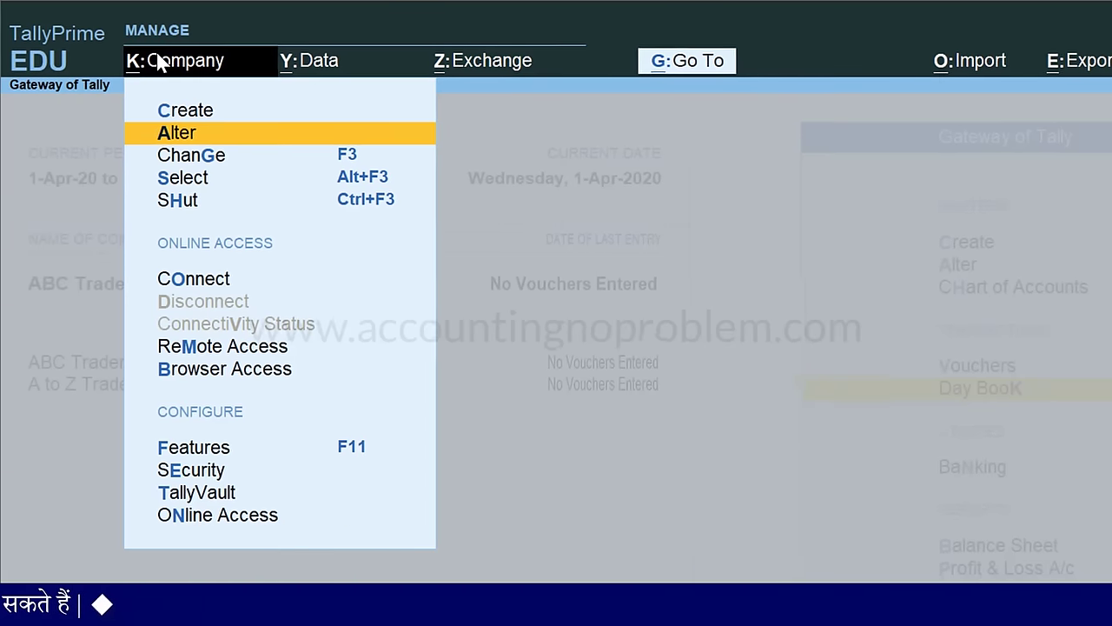
key(Return)
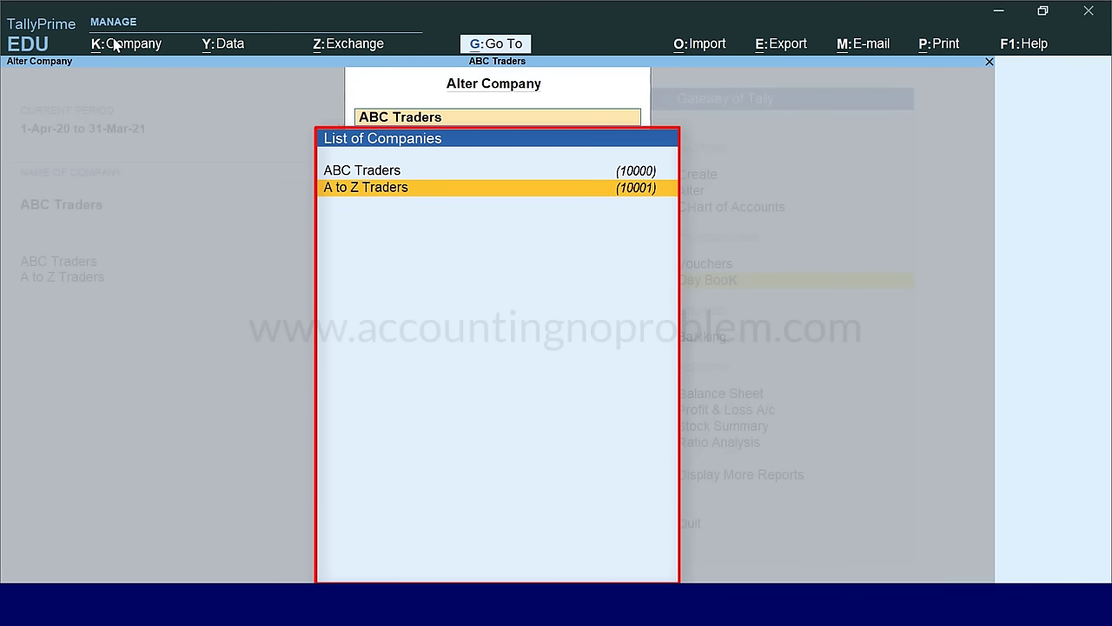
key(Return)
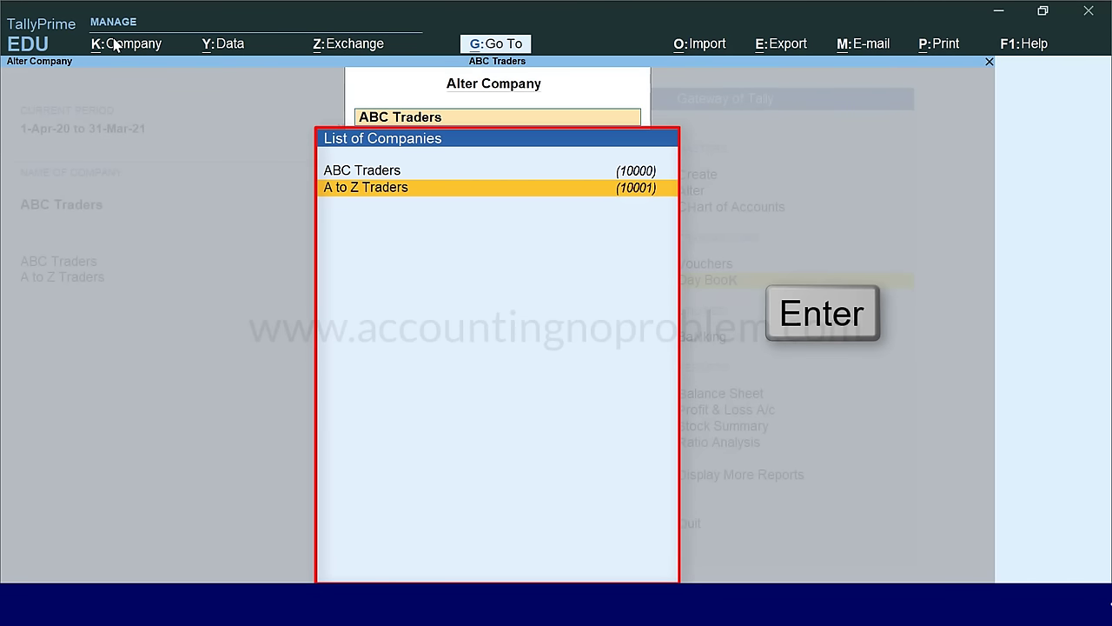
key(Up)
key(Return)
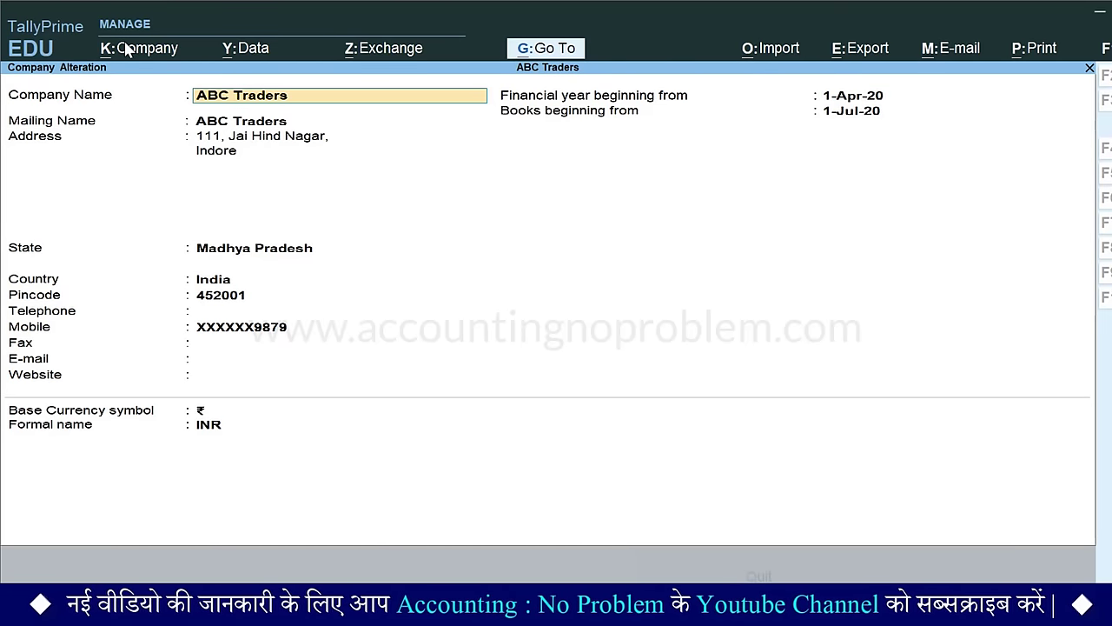
key(Return)
key(Return)
key(Return)
key(Return)
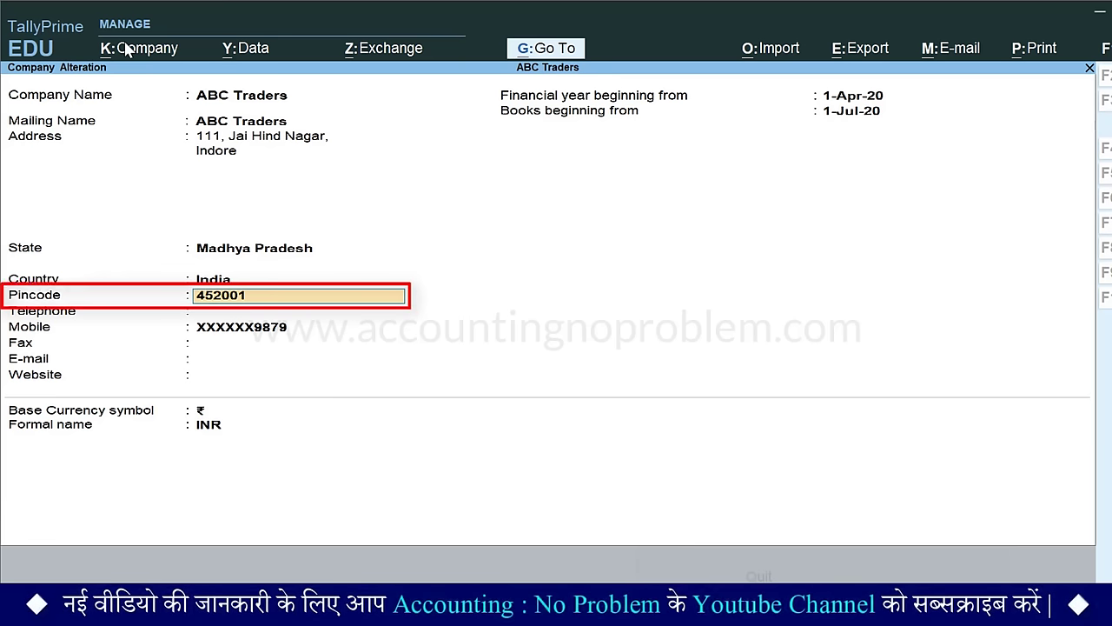
key(Return)
key(Return)
key(Return)
key(Return)
key(Return)
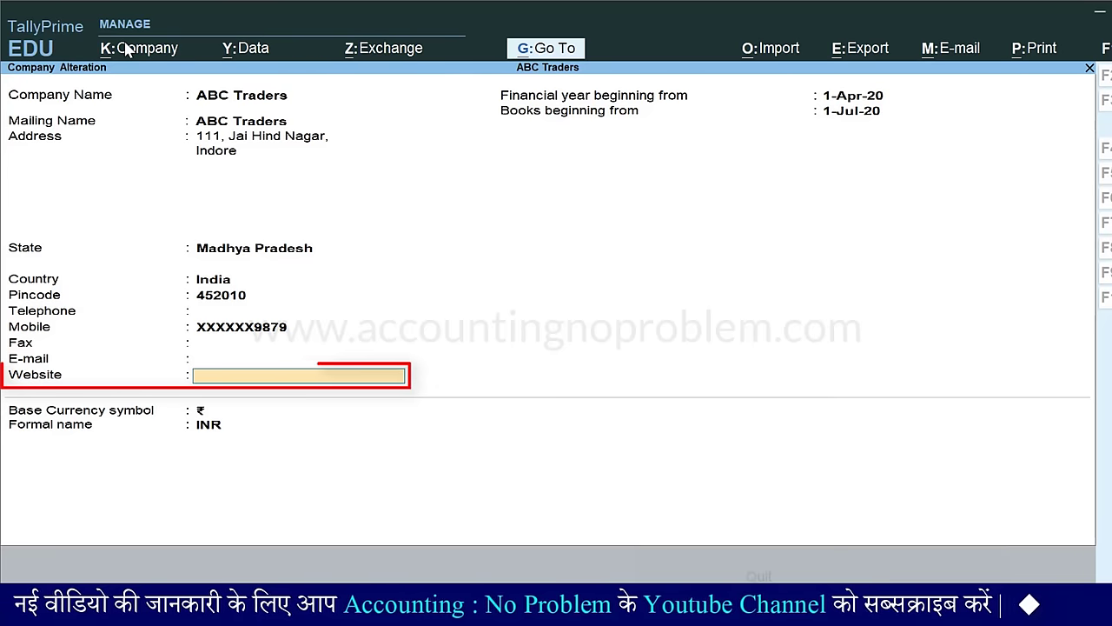
text(www.democompany.com)
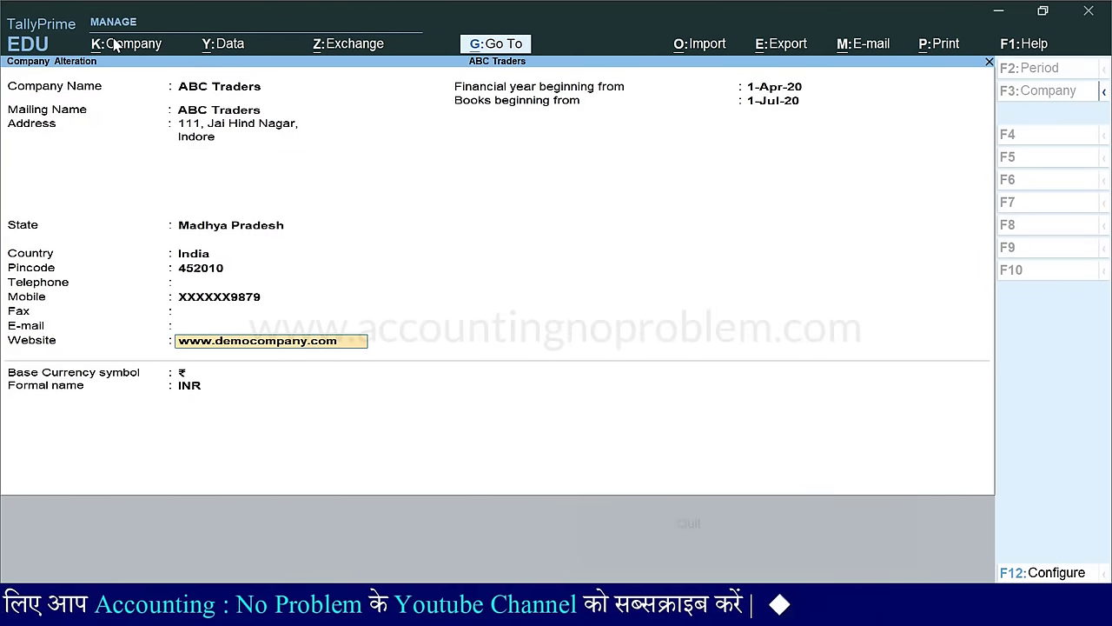
key(ctrl+a)
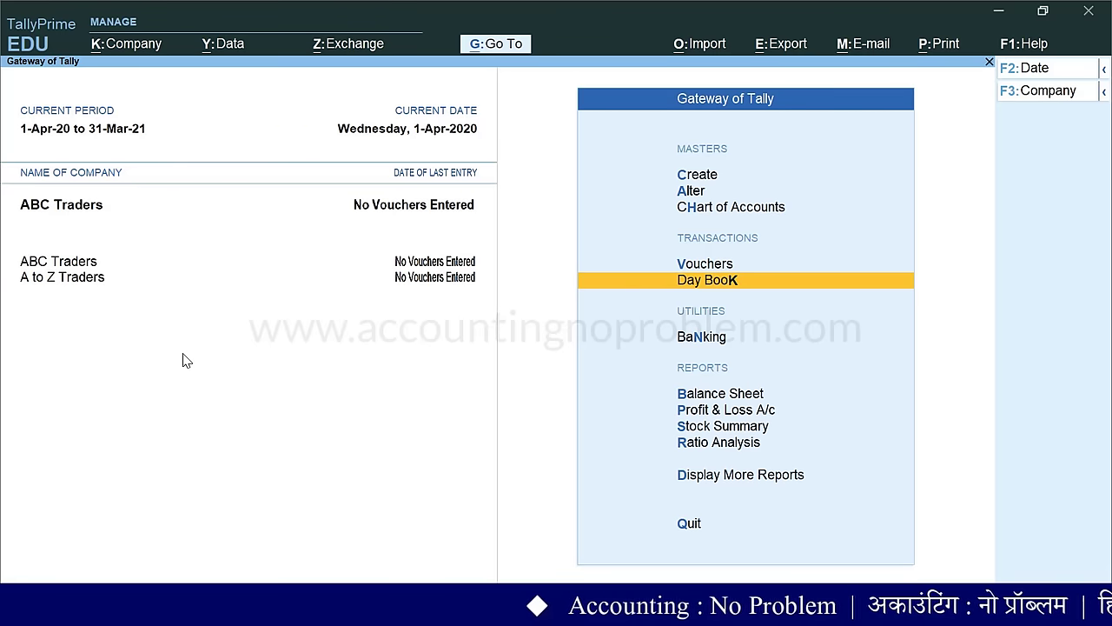
Open A to Z Traders (pincode 452001, books from 1-Apr-20) from Company > Alter.
click(150, 43)
key(Down)
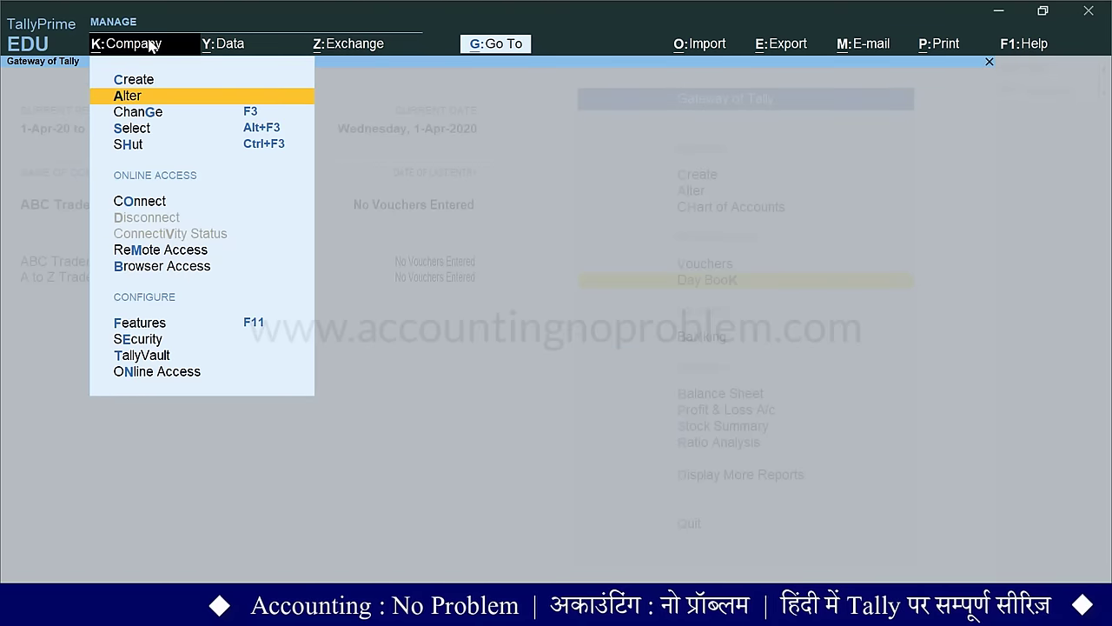
key(Return)
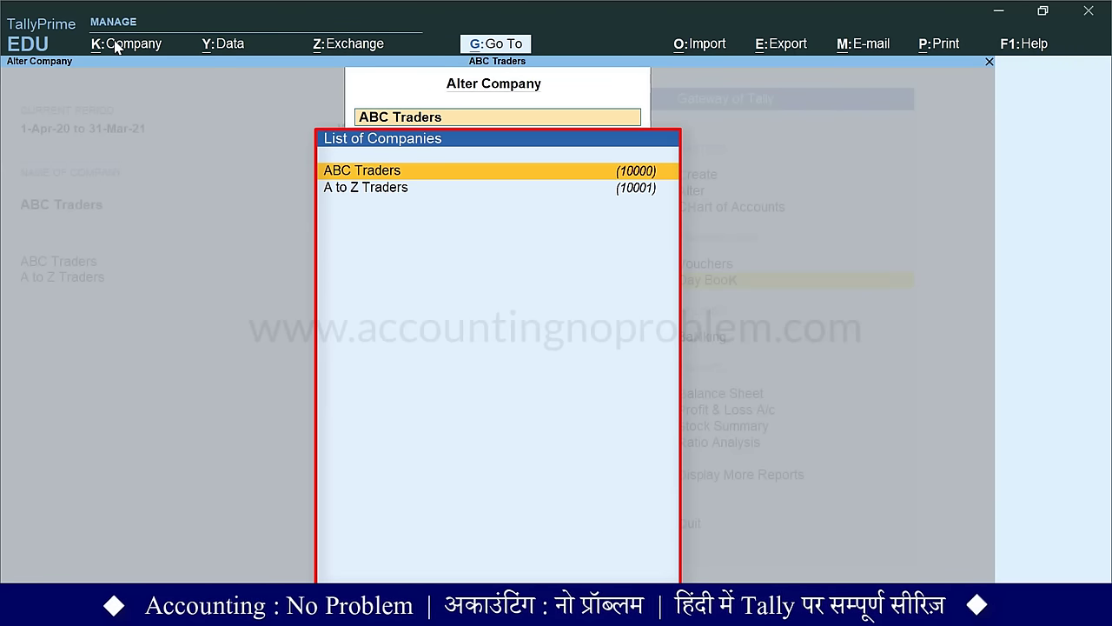
key(Down)
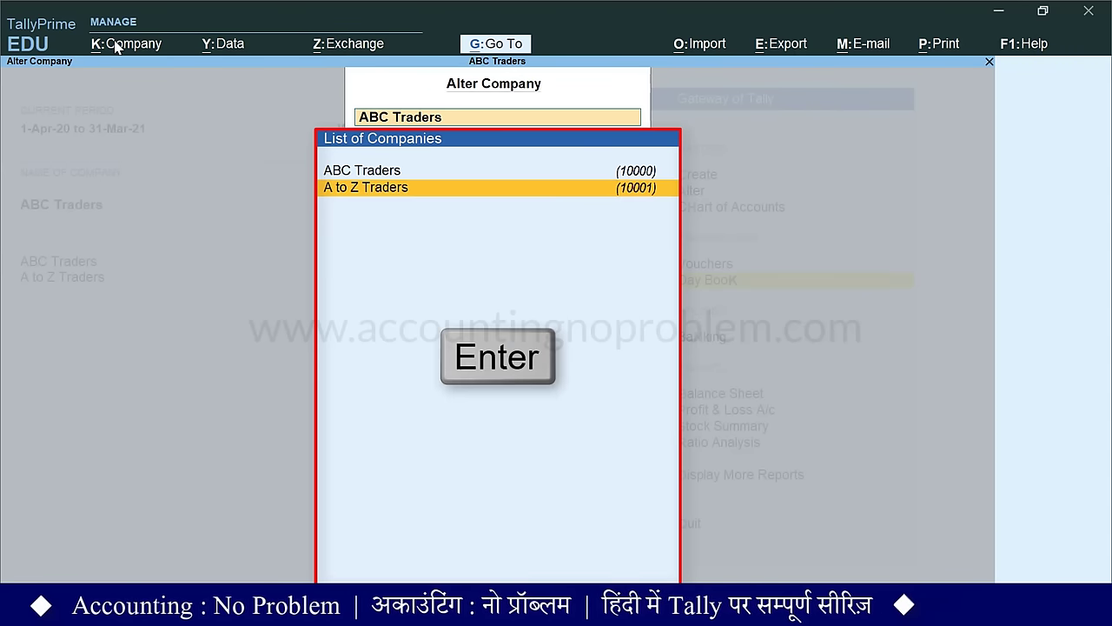
key(Return)
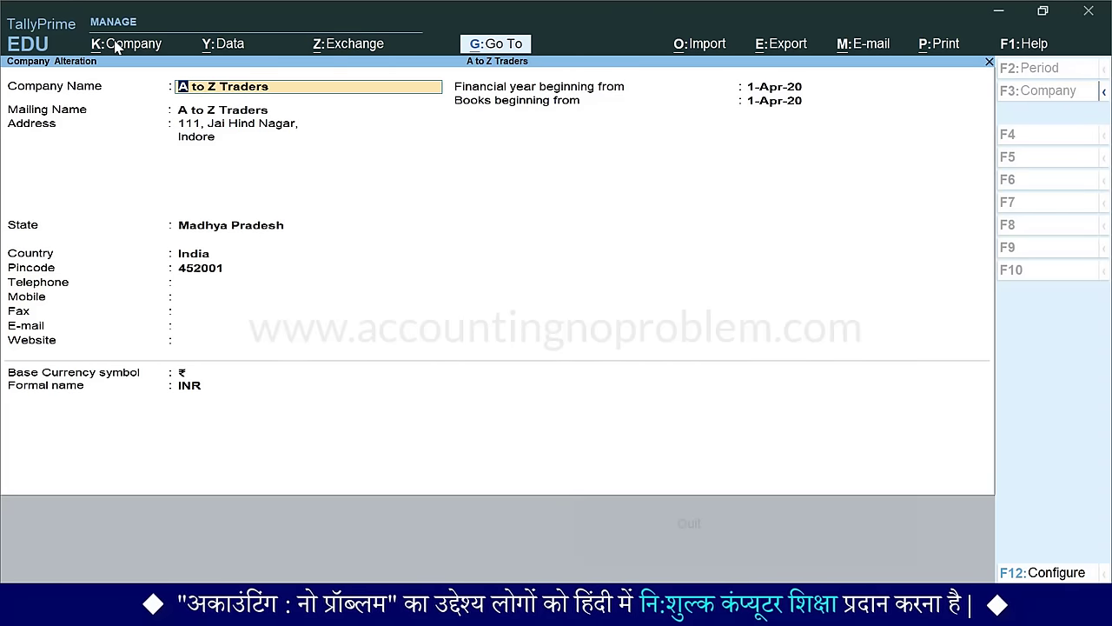
Begin deleting A to Z Traders, answer No at the final check, and exit to Gateway of Tally.
key(alt+d)
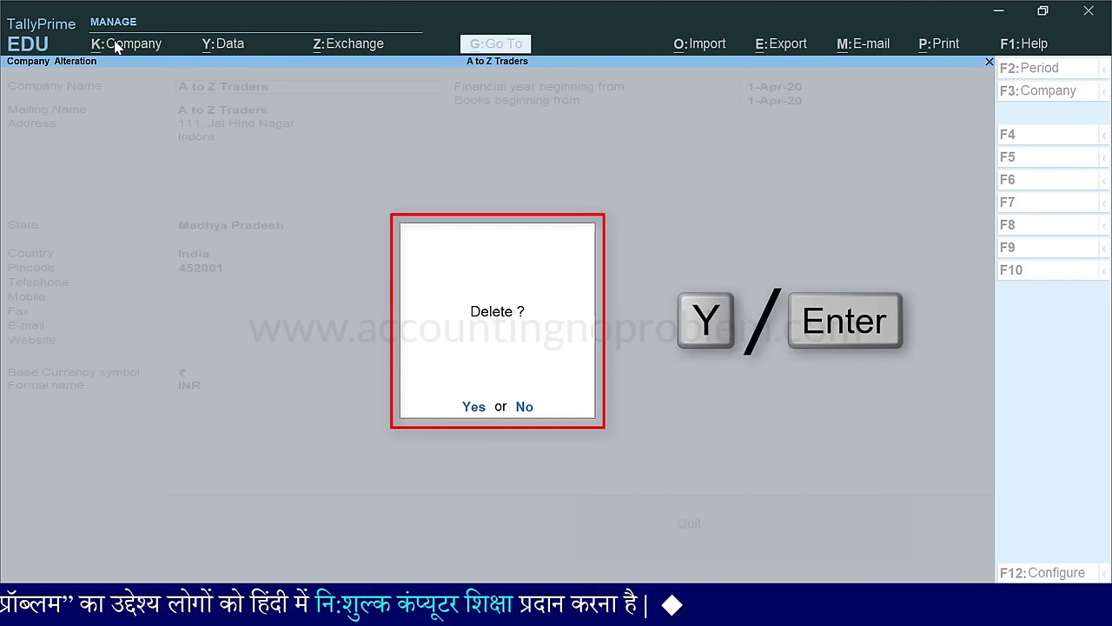
key(y)
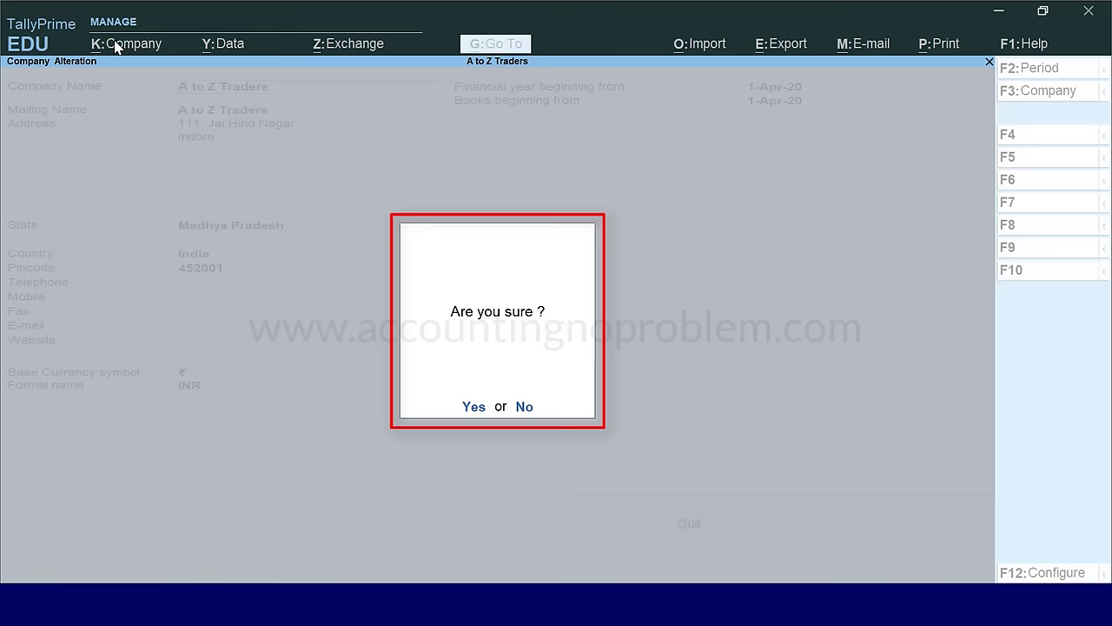
key(y)
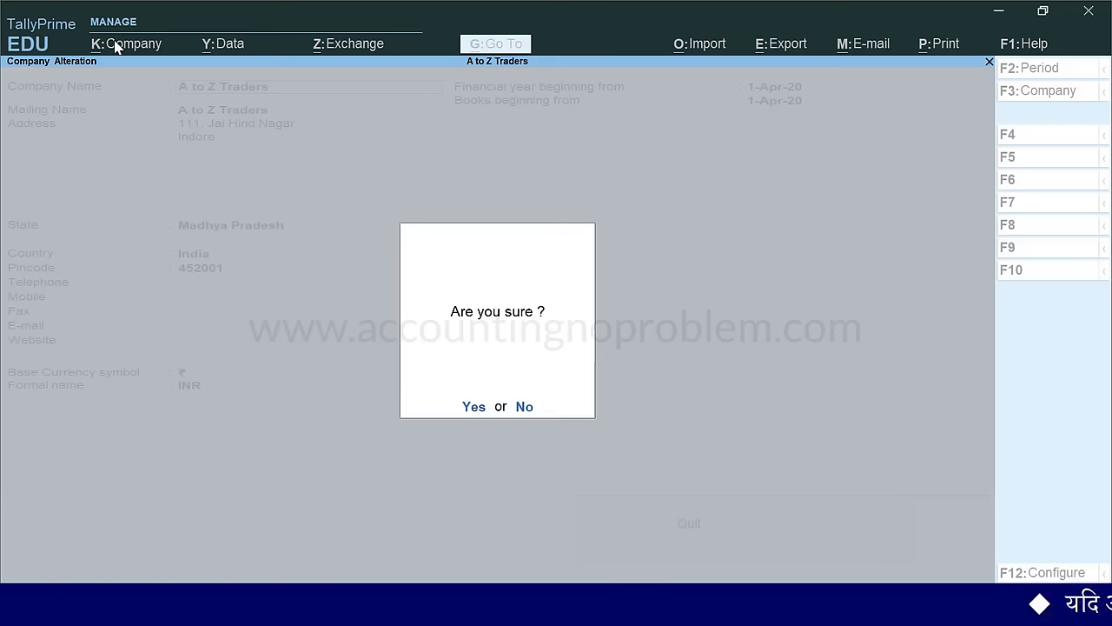
key(n)
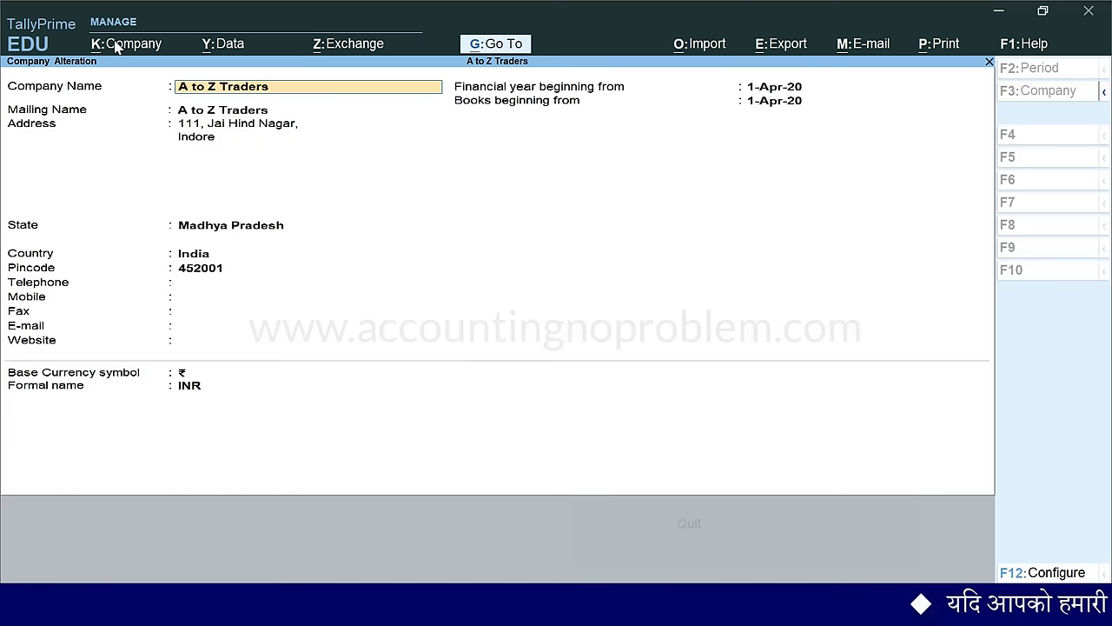
key(Escape)
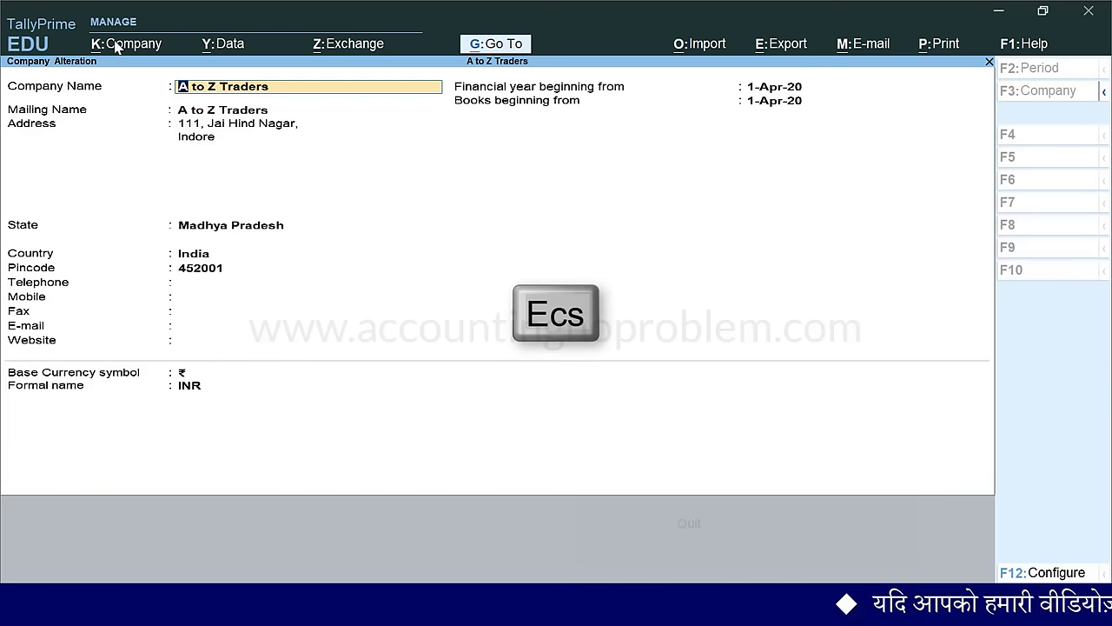
key(Escape)
key(Escape)
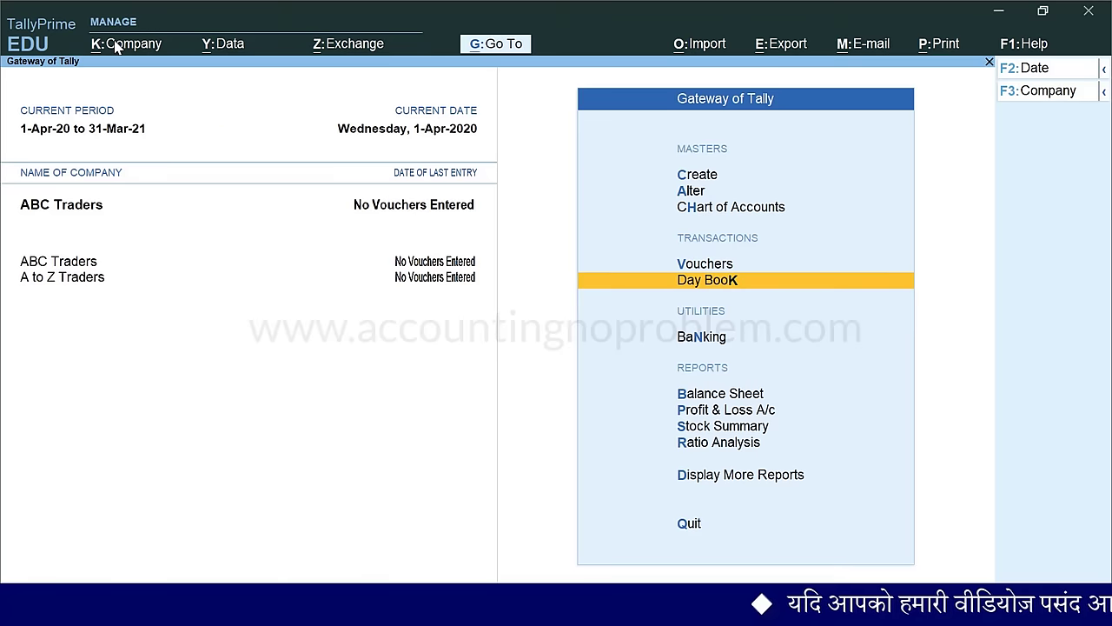
Shut ABC Traders and then A to Z Traders from the Ctrl+F3 shut list.
key(ctrl+F3)
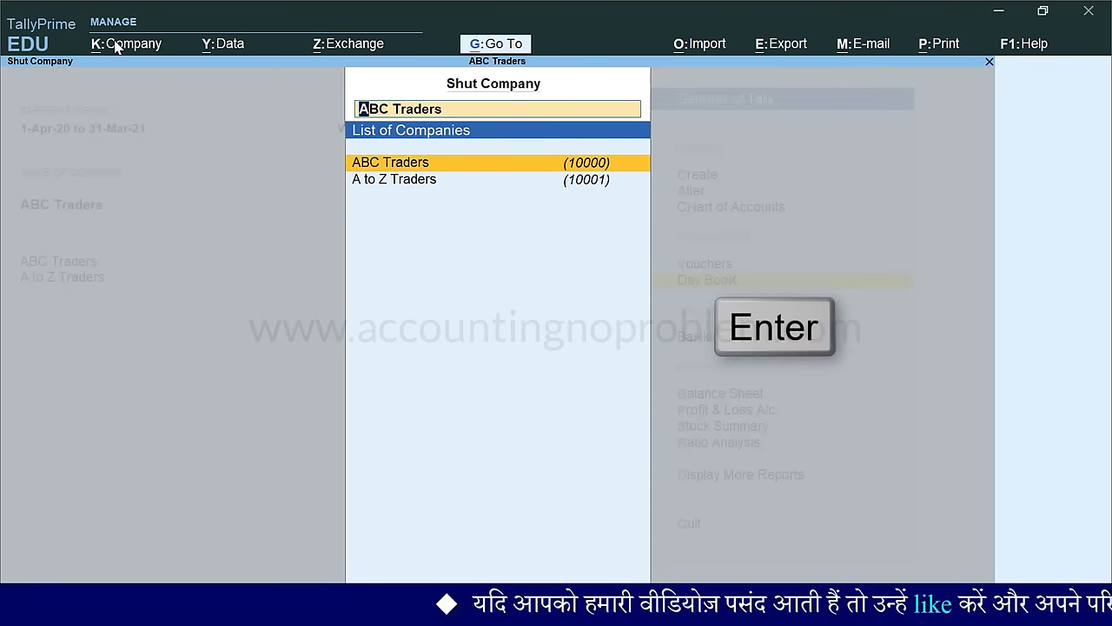
key(Return)
key(ctrl+F3)
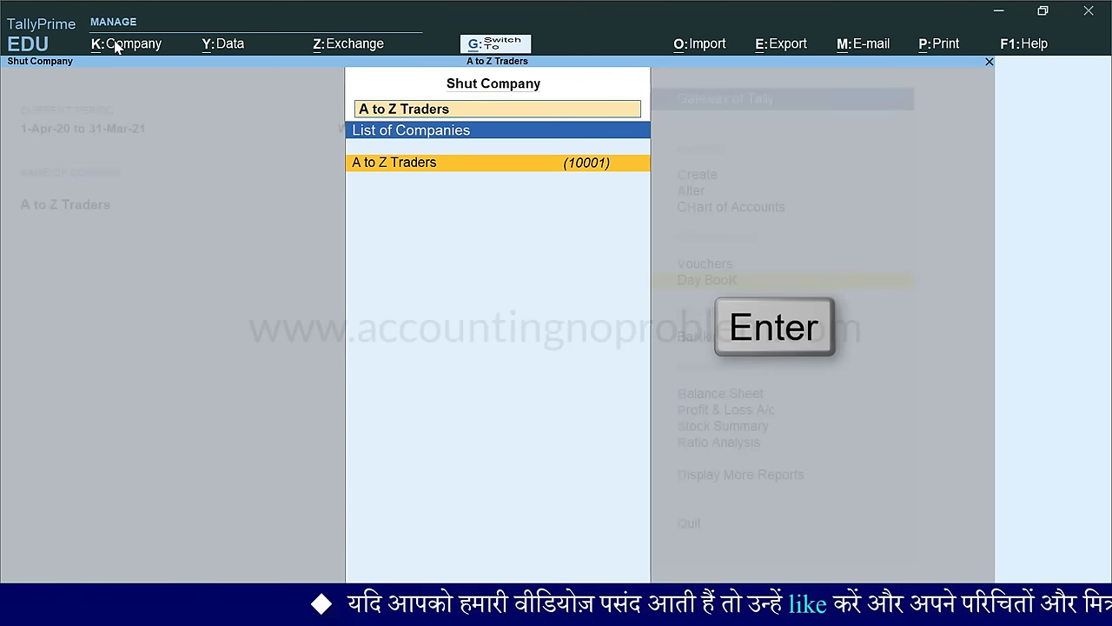
key(Return)
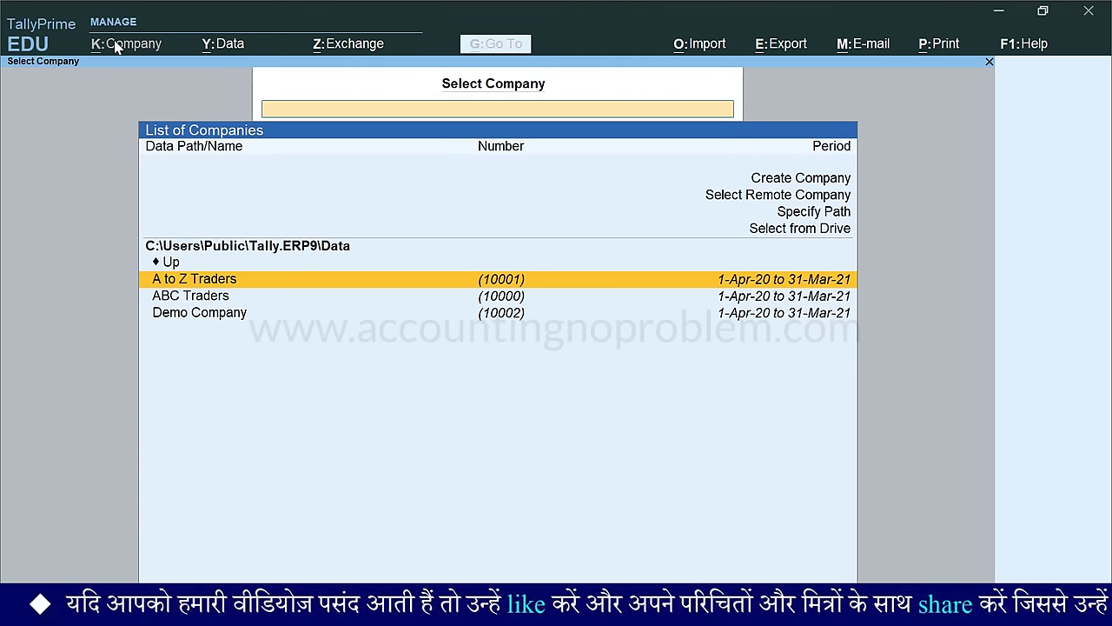
key(ctrl+q)
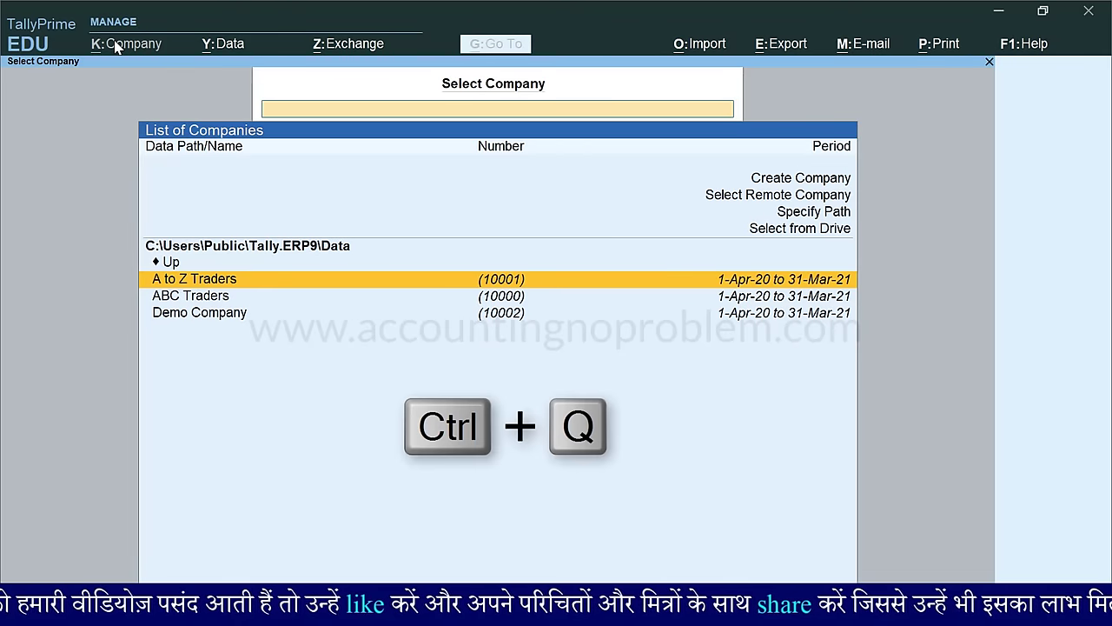
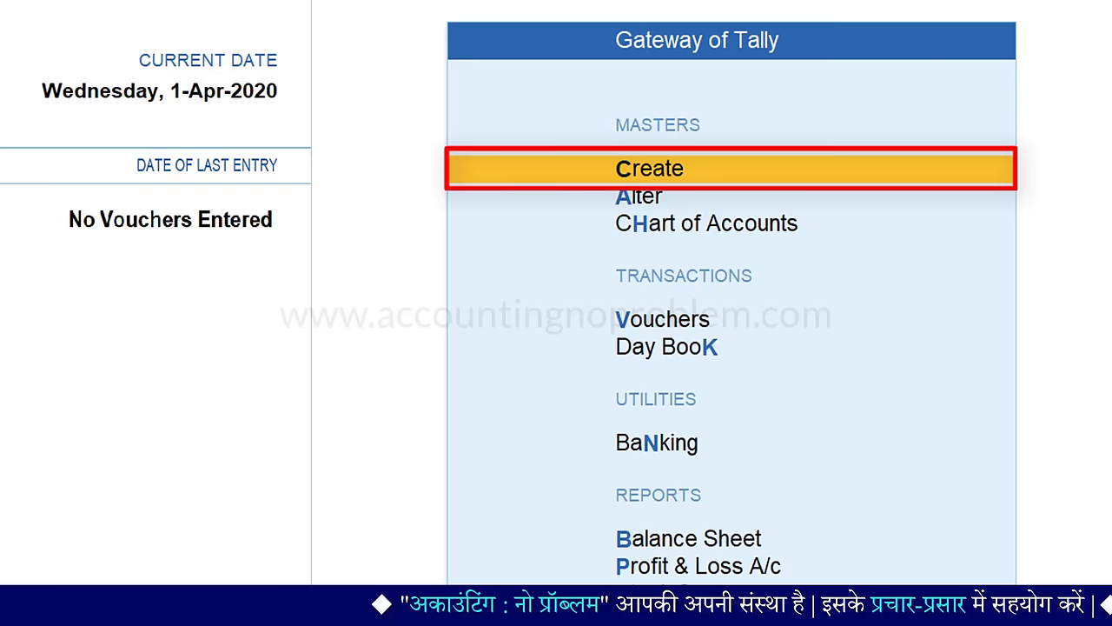
key(Down)
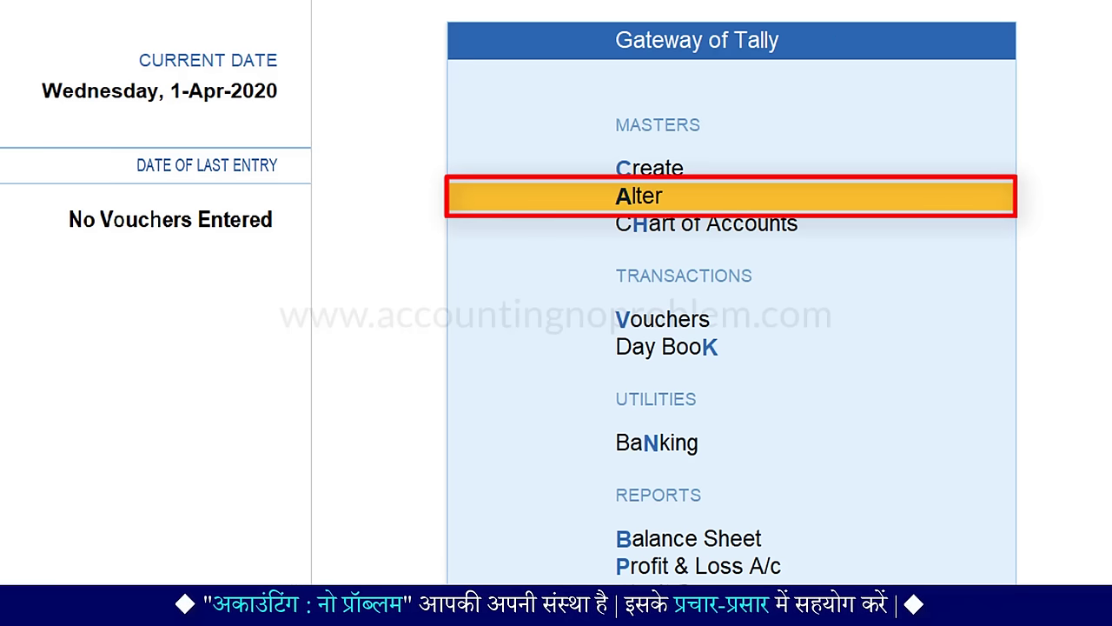
click(706, 223)
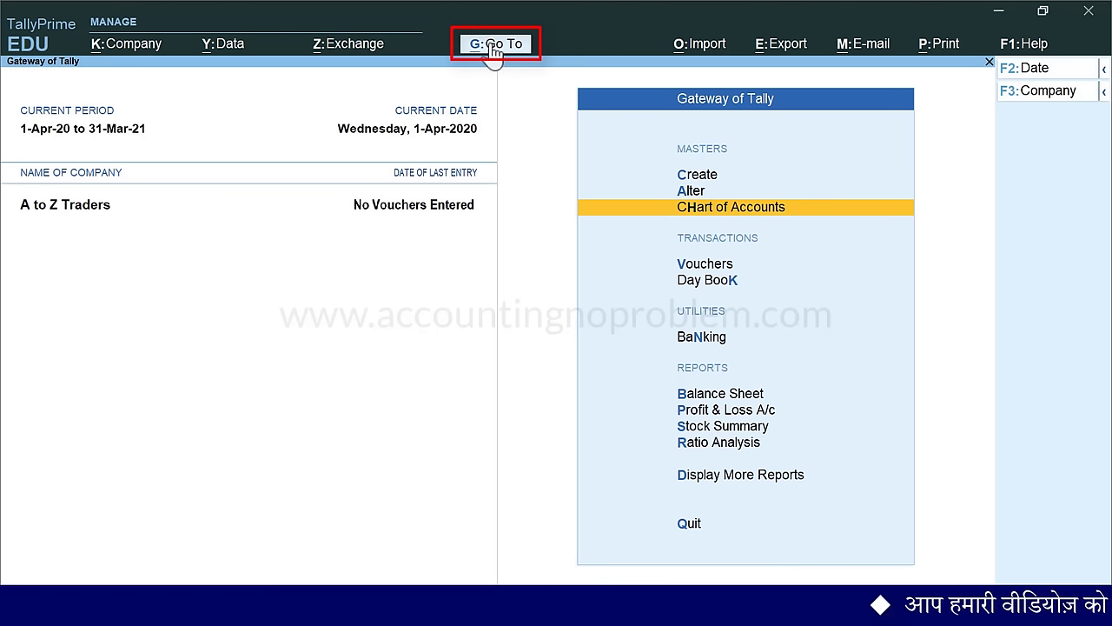
click(492, 50)
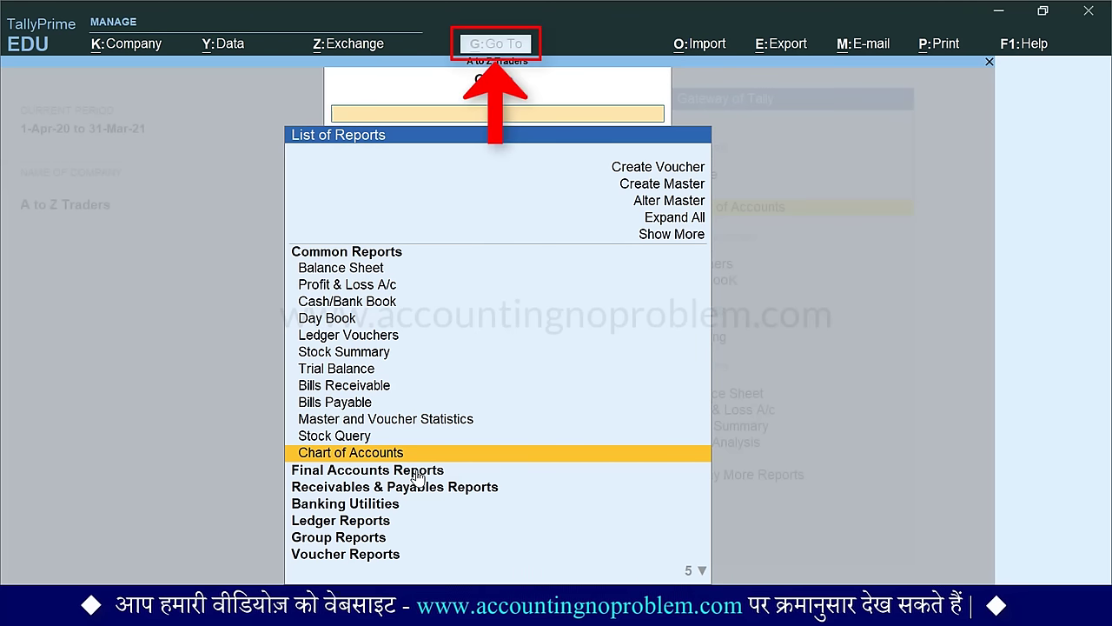
key(Escape)
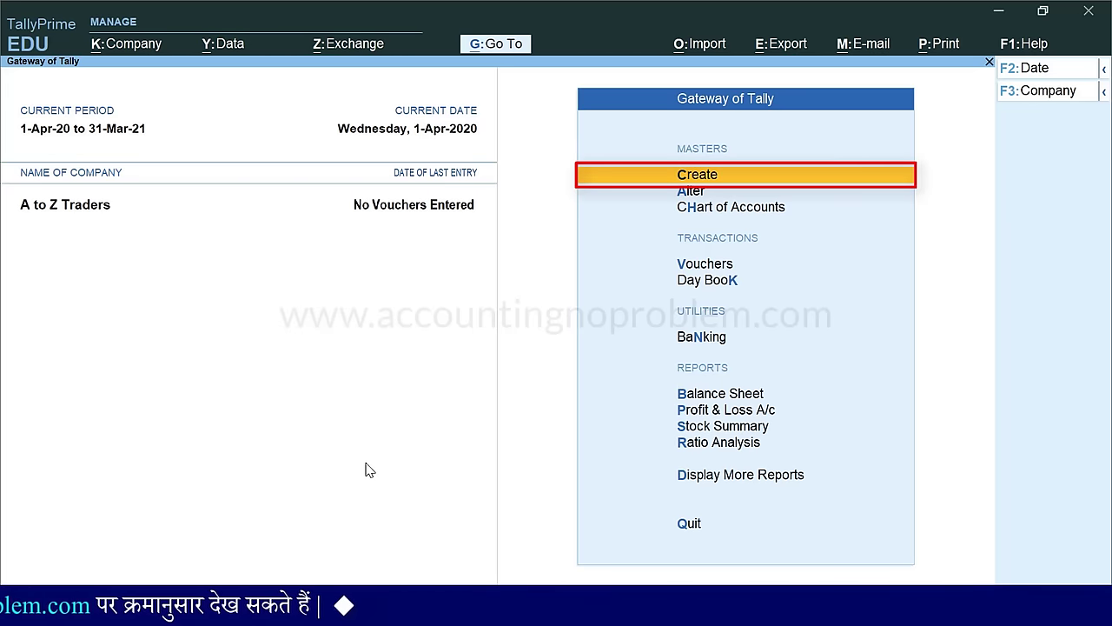
Open Create from Gateway of Tally to list A to Z Traders' accounting, inventory and statutory masters.
key(Return)
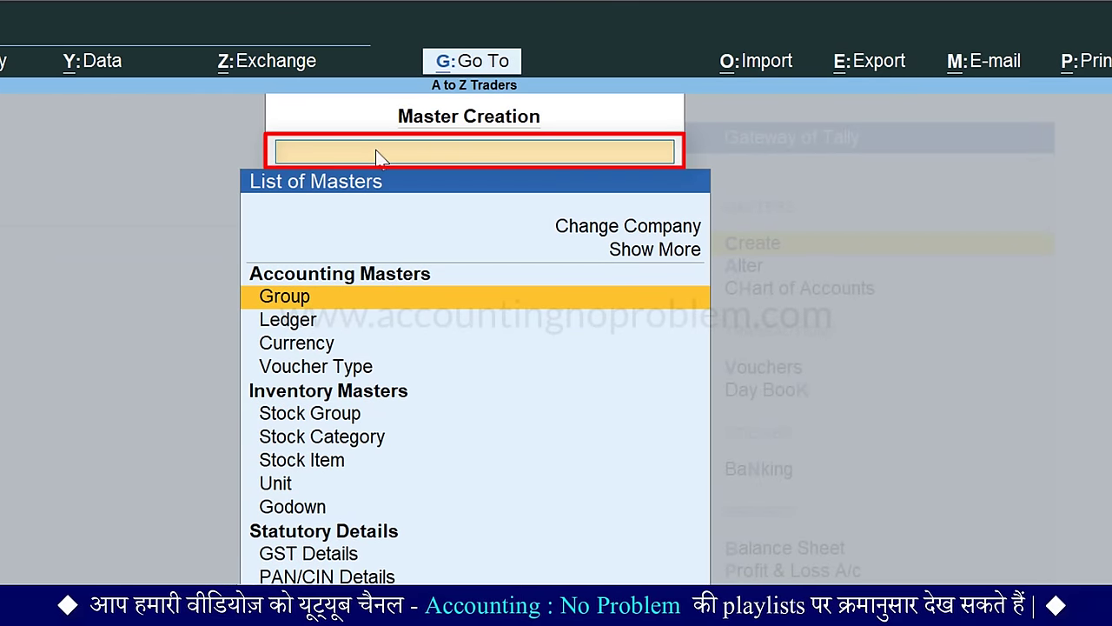
Choose Ledger in Master Creation to begin the Proprietor's Capital A/c ledger.
text(L)
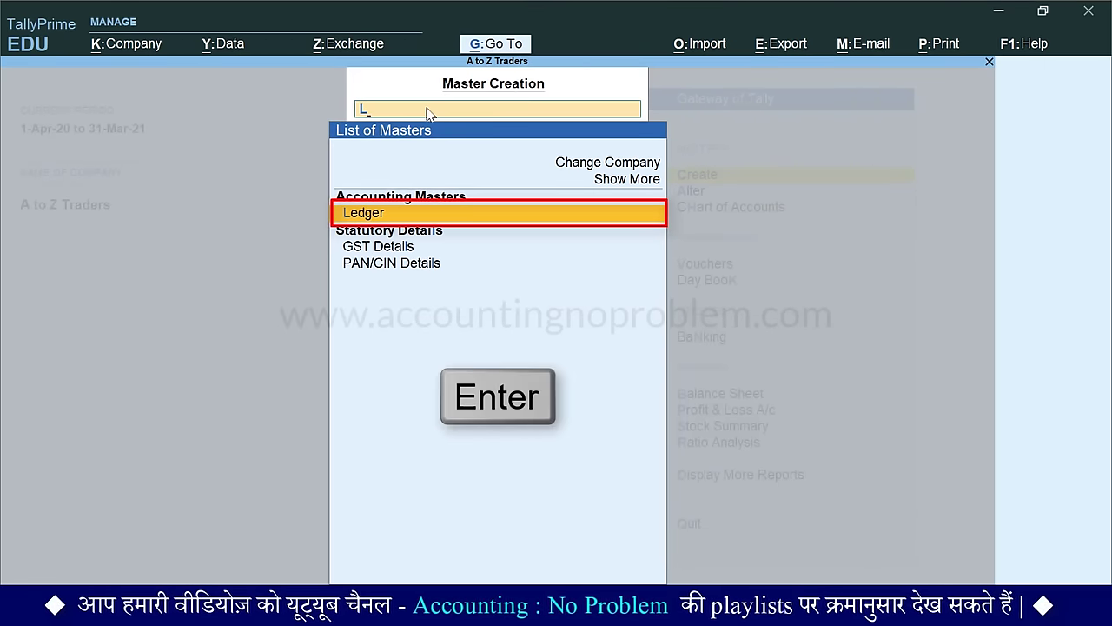
key(Return)
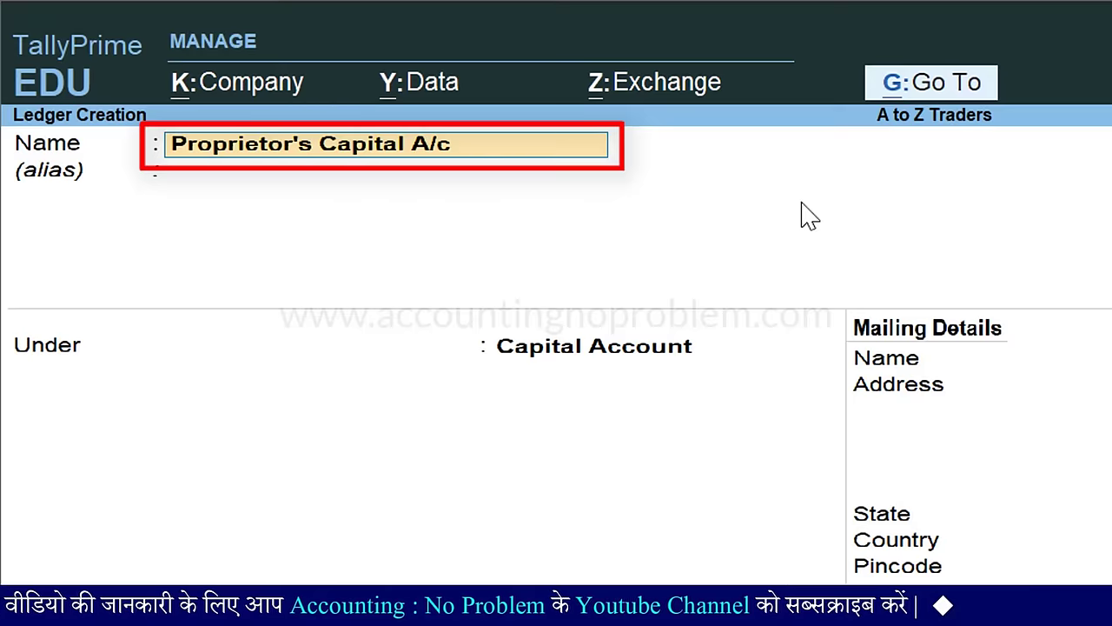
Accept Proprietor's Capital A/c under Capital Account with no alias and blank mailing details.
key(Return)
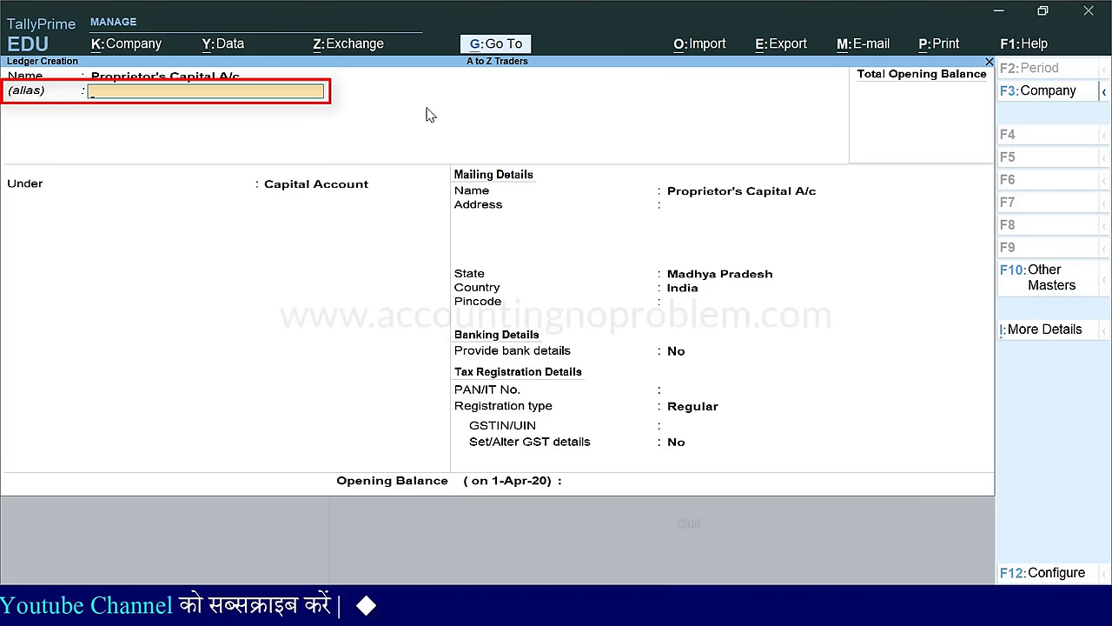
key(Return)
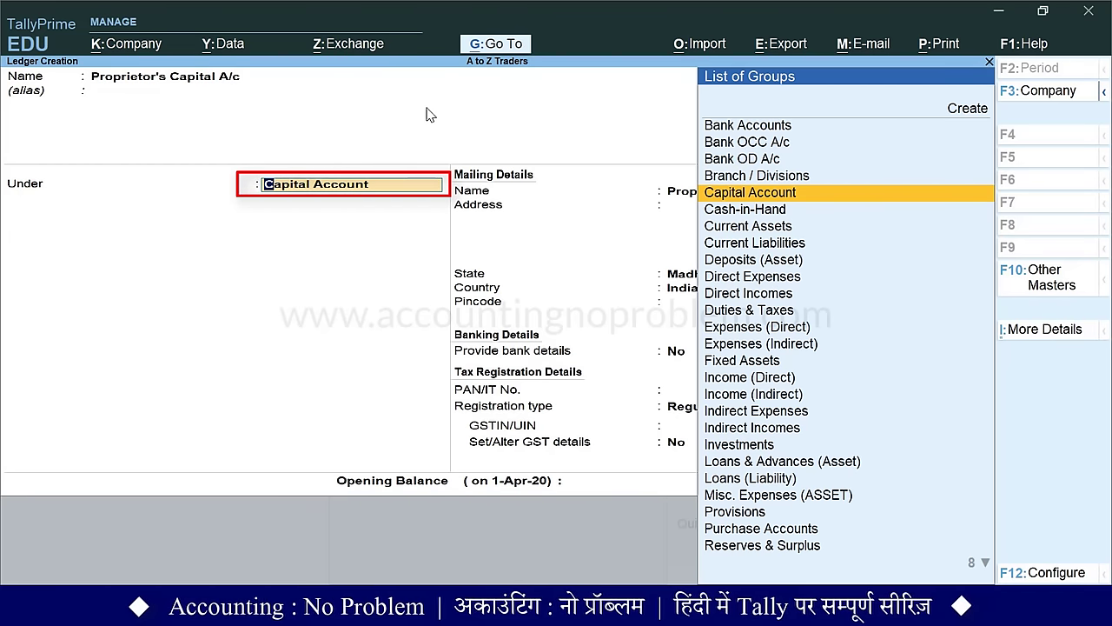
key(Return)
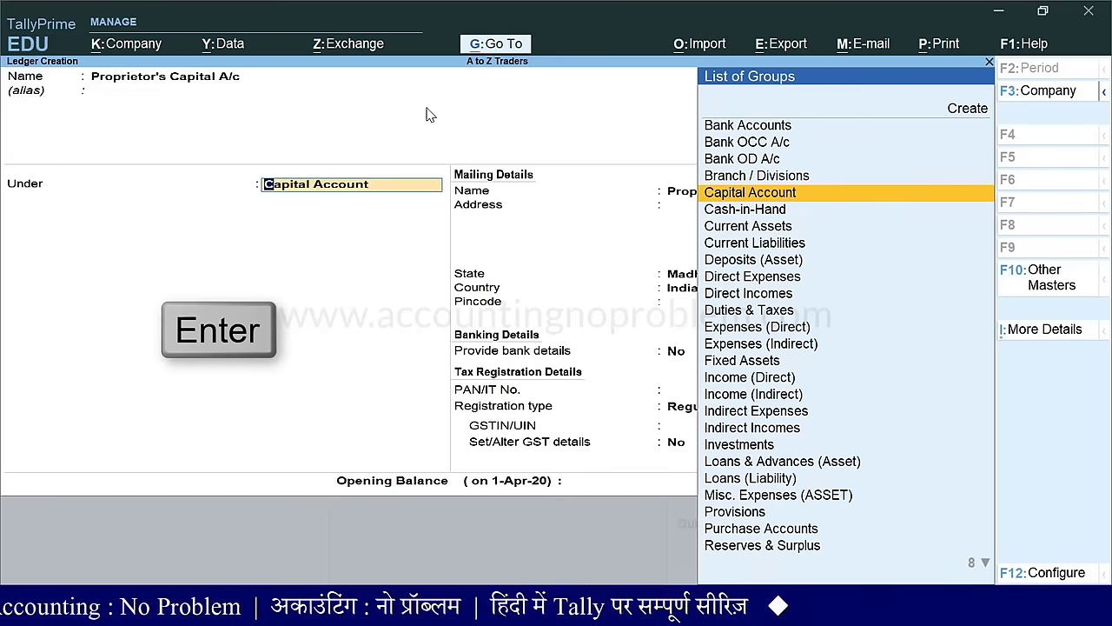
key(Return)
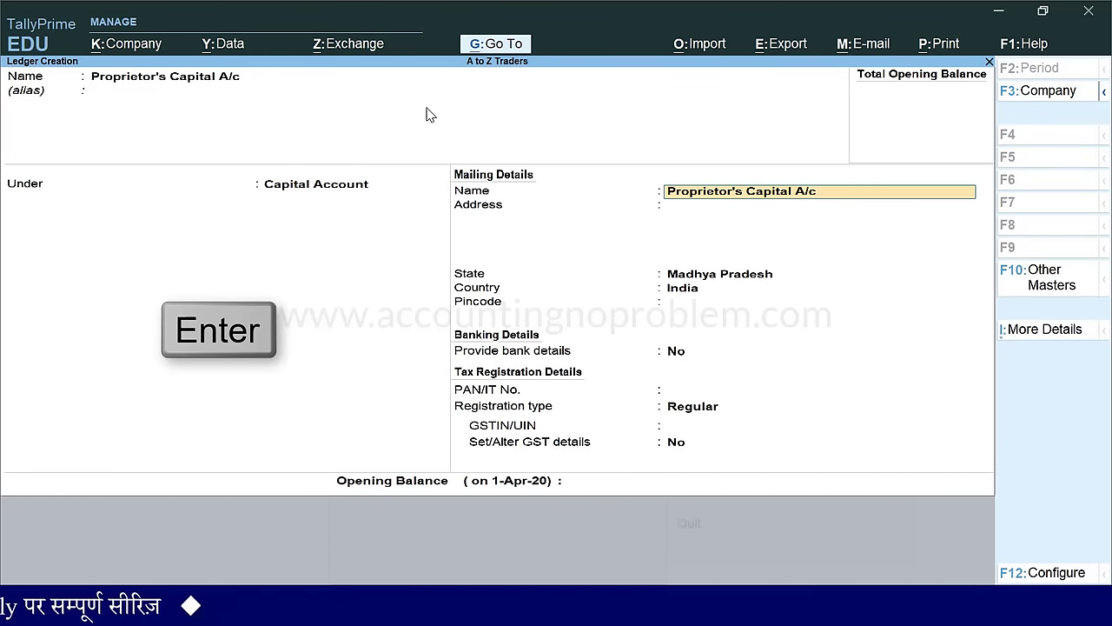
key(Return)
key(Return)
key(Return)
key(Return)
key(Return)
key(Return)
key(Return)
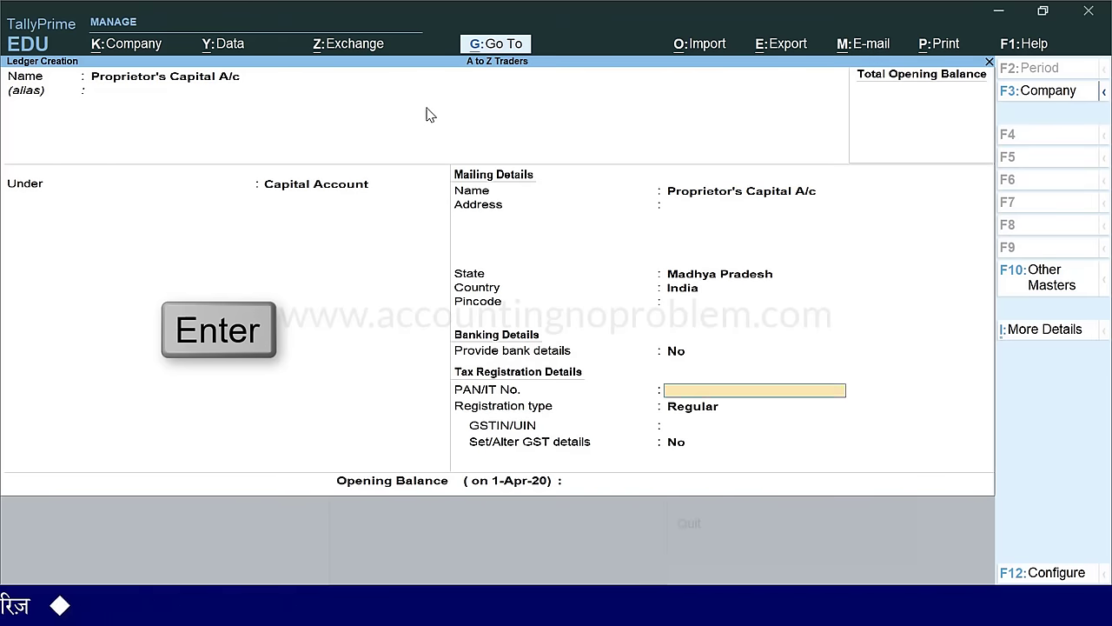
key(Return)
key(Return)
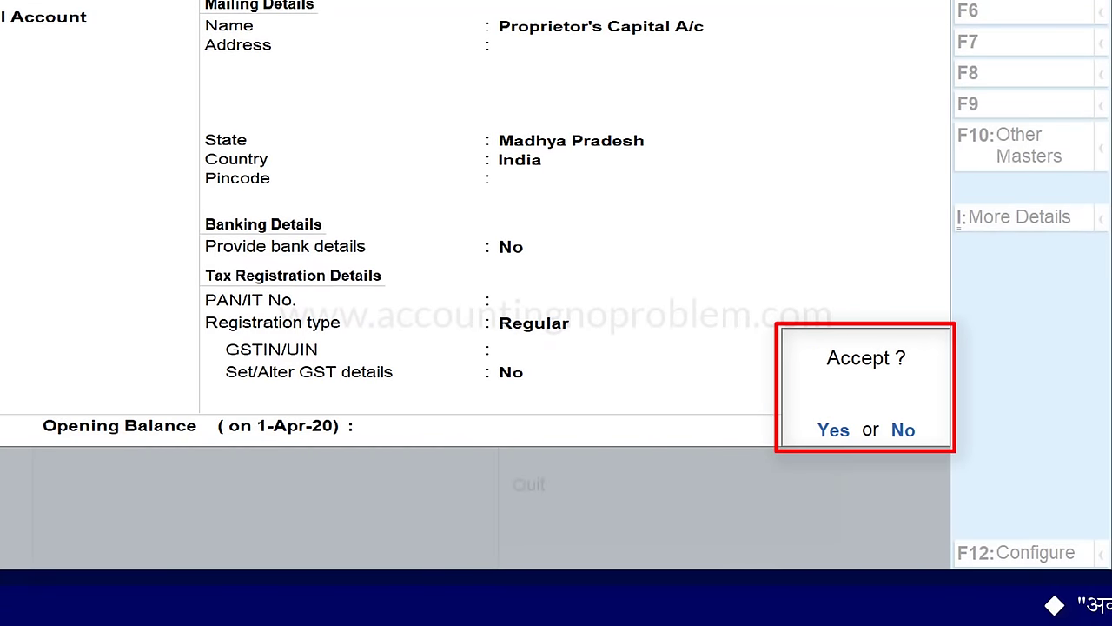
key(Return)
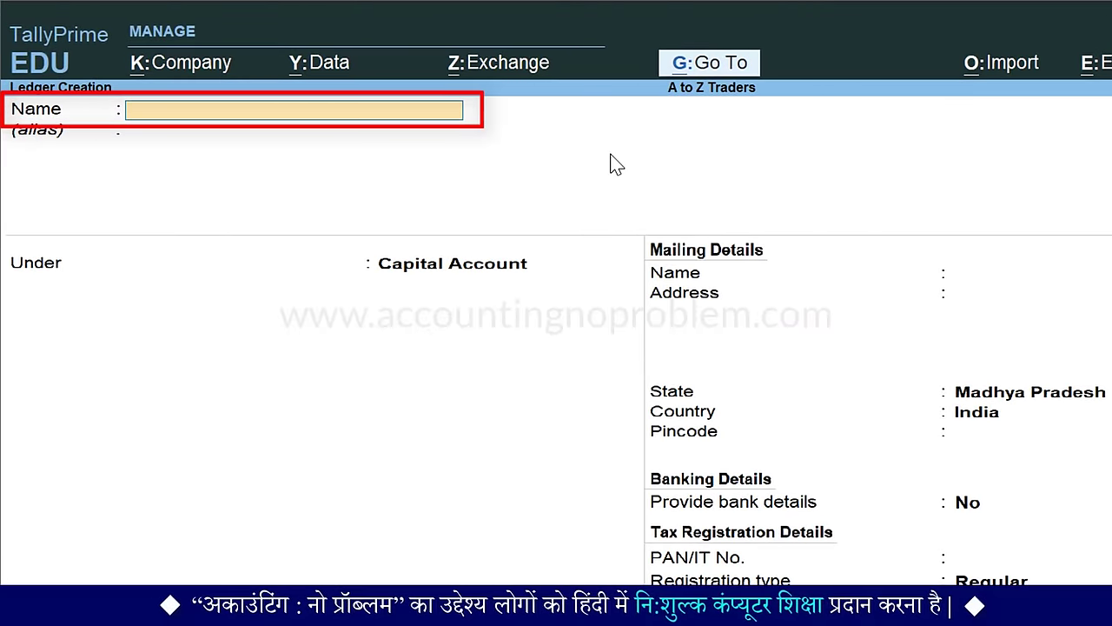
Name the ledger Ashok Traders under Sundry Creditors, keeping bill-by-bill tracking on.
text(Ashok Traders)
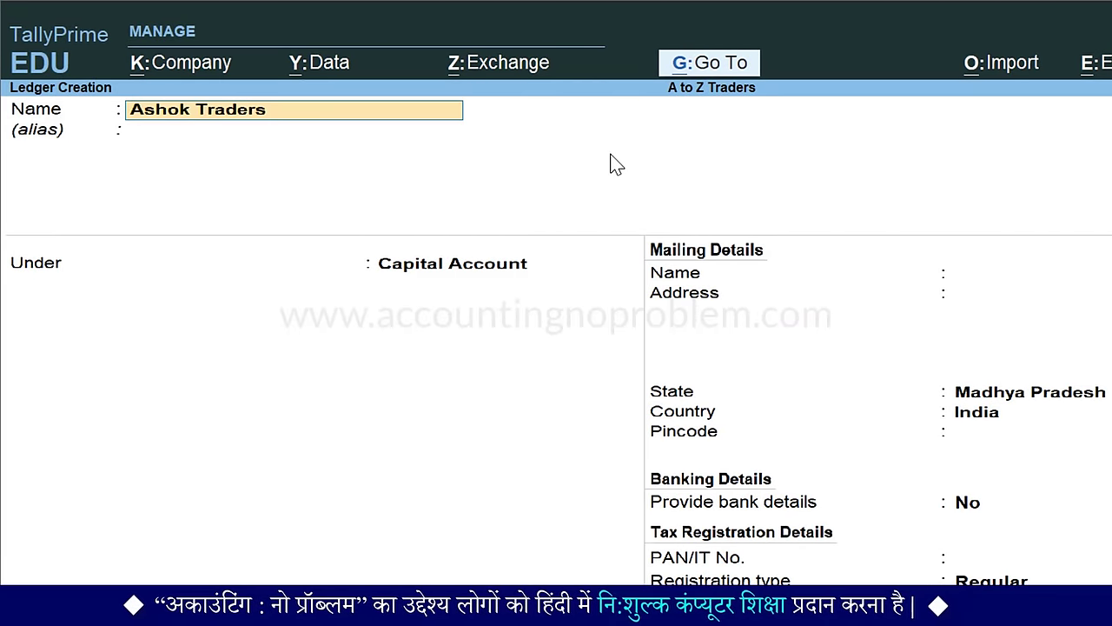
key(Return)
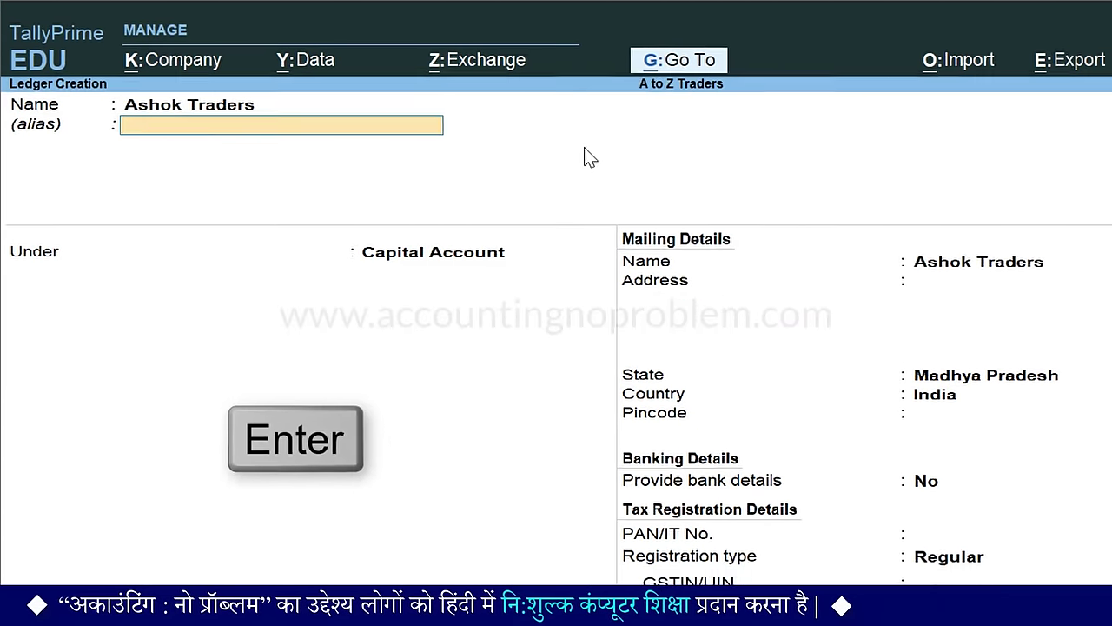
key(Return)
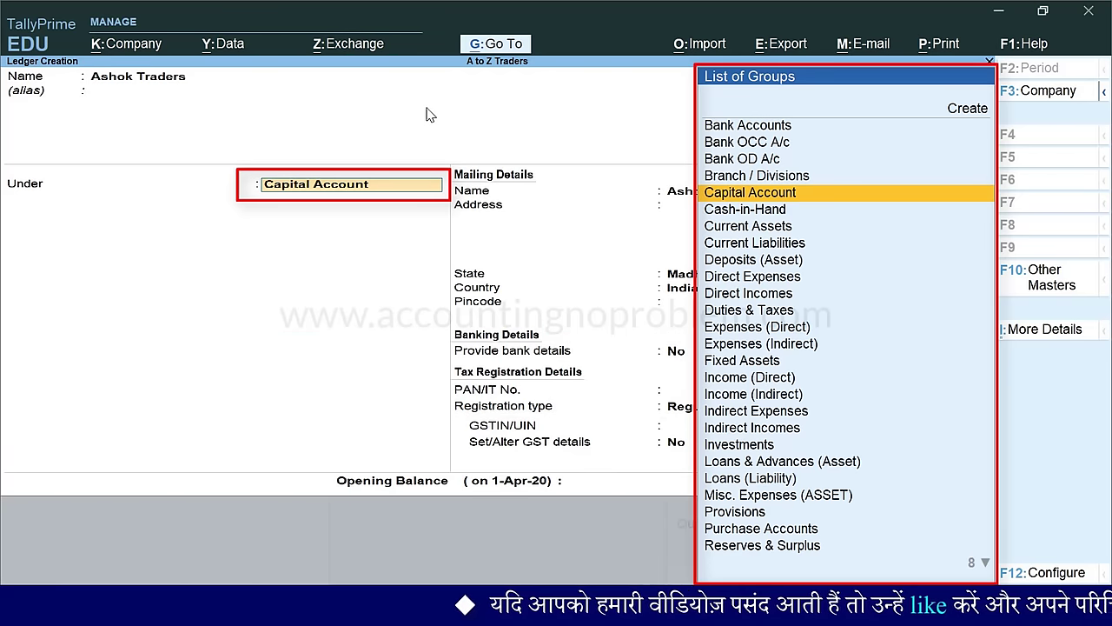
text(s)
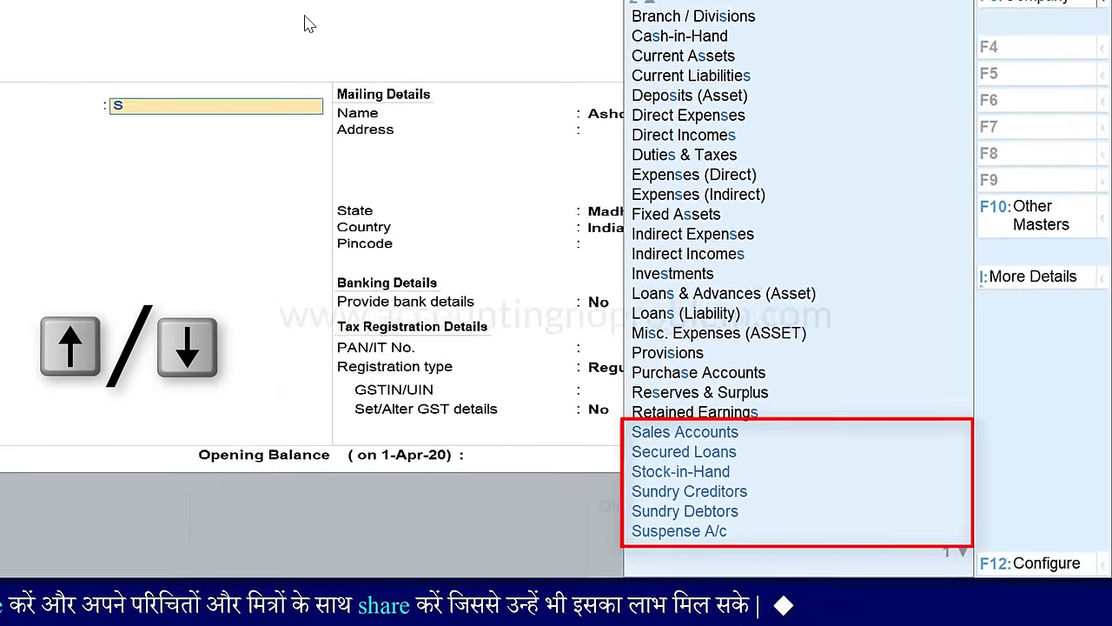
key(Down)
key(Down)
key(Down)
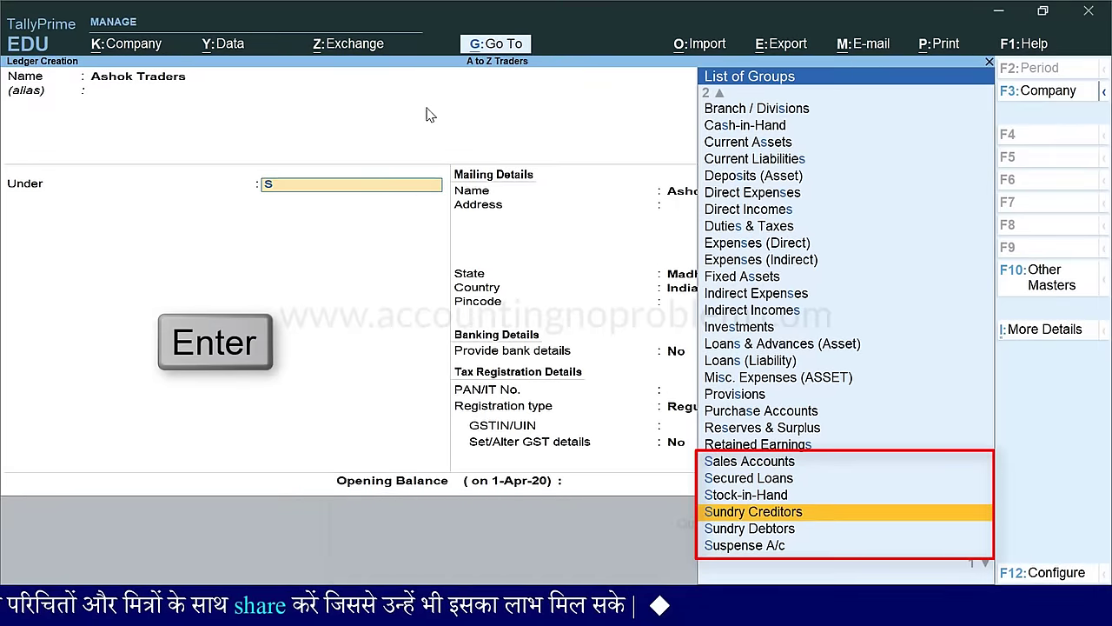
key(Return)
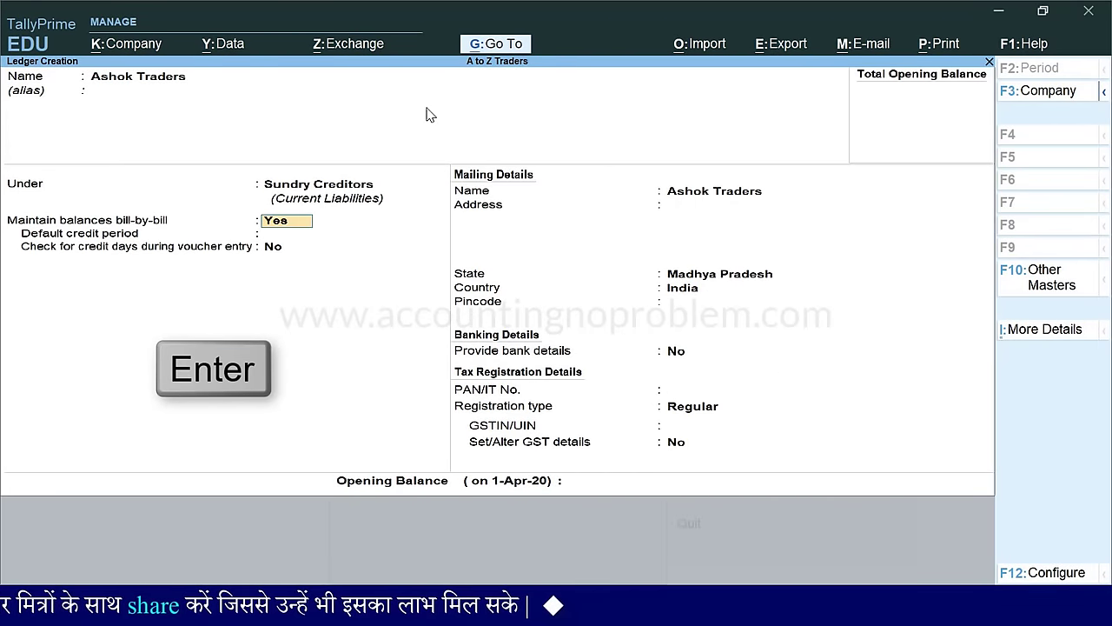
key(Return)
key(Return)
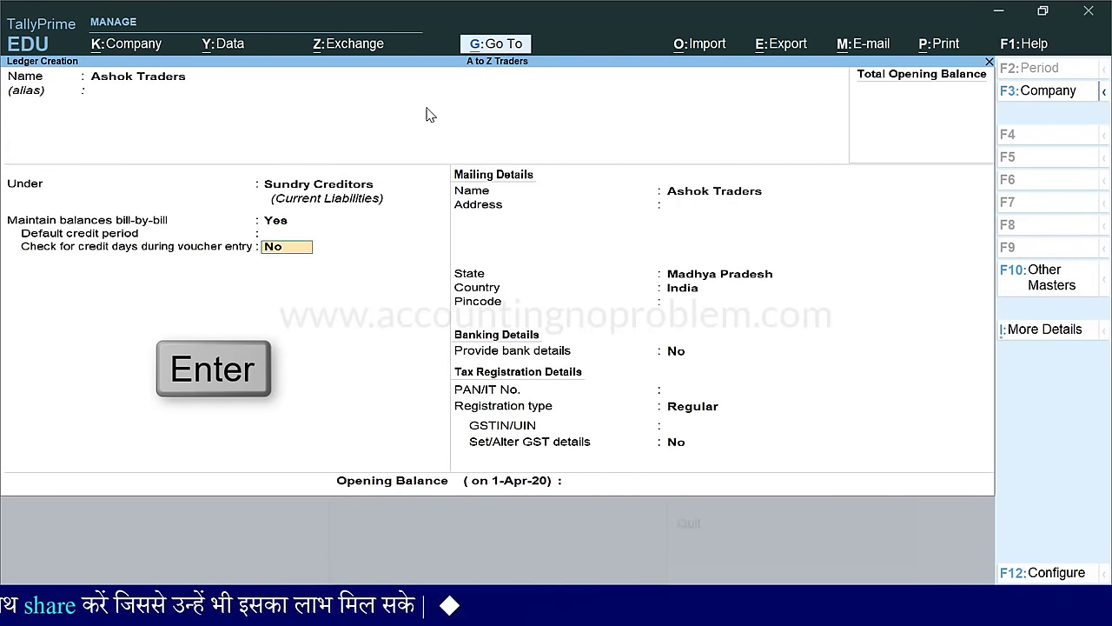
key(Return)
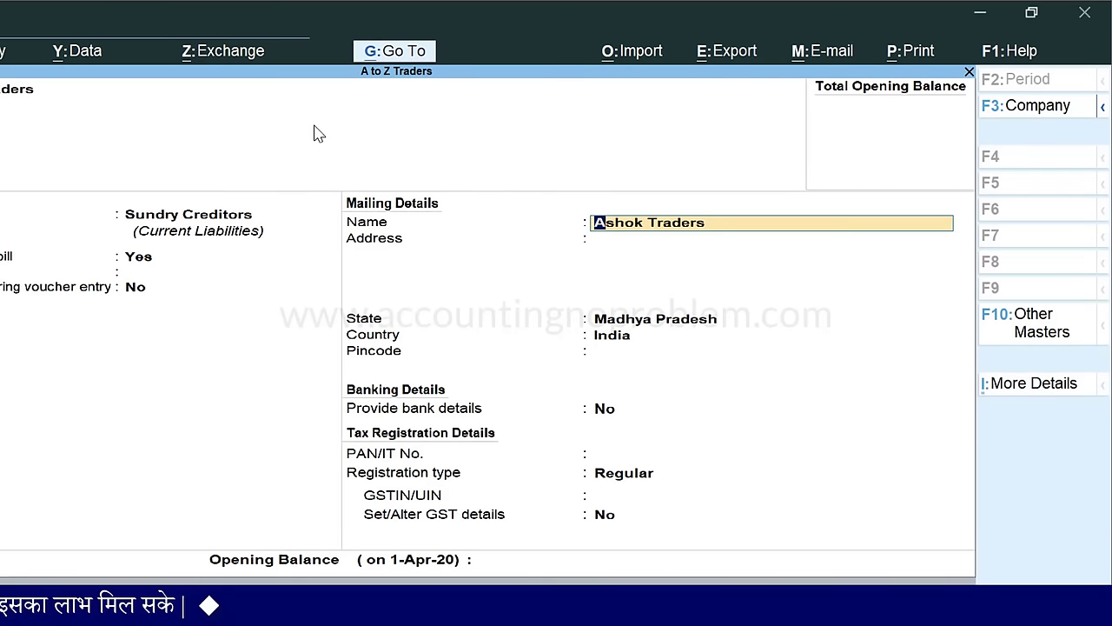
key(Return)
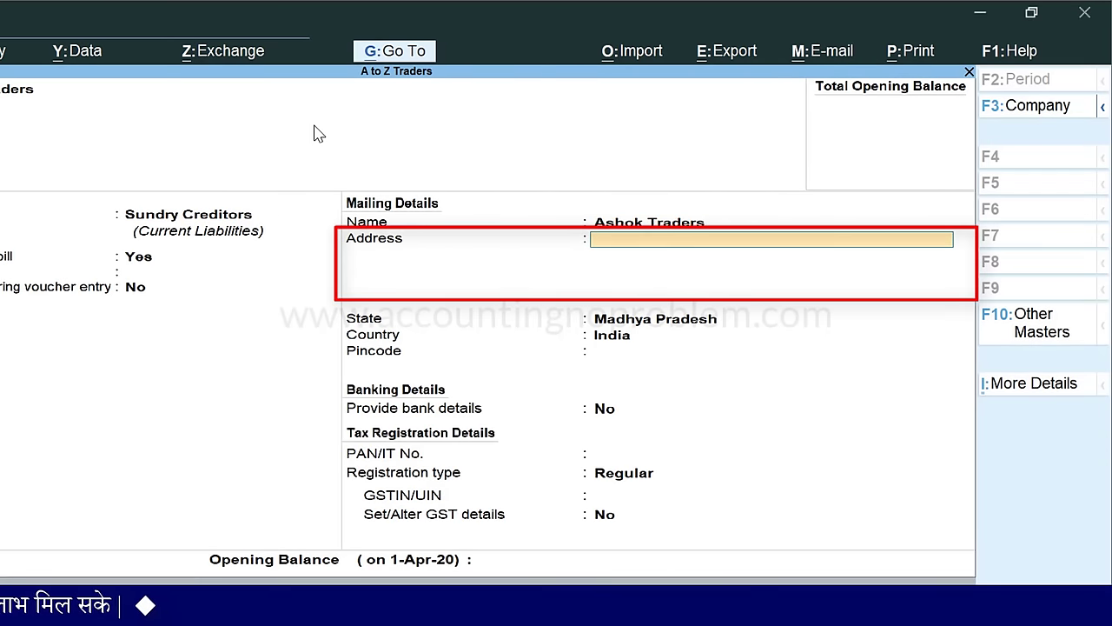
key(Return)
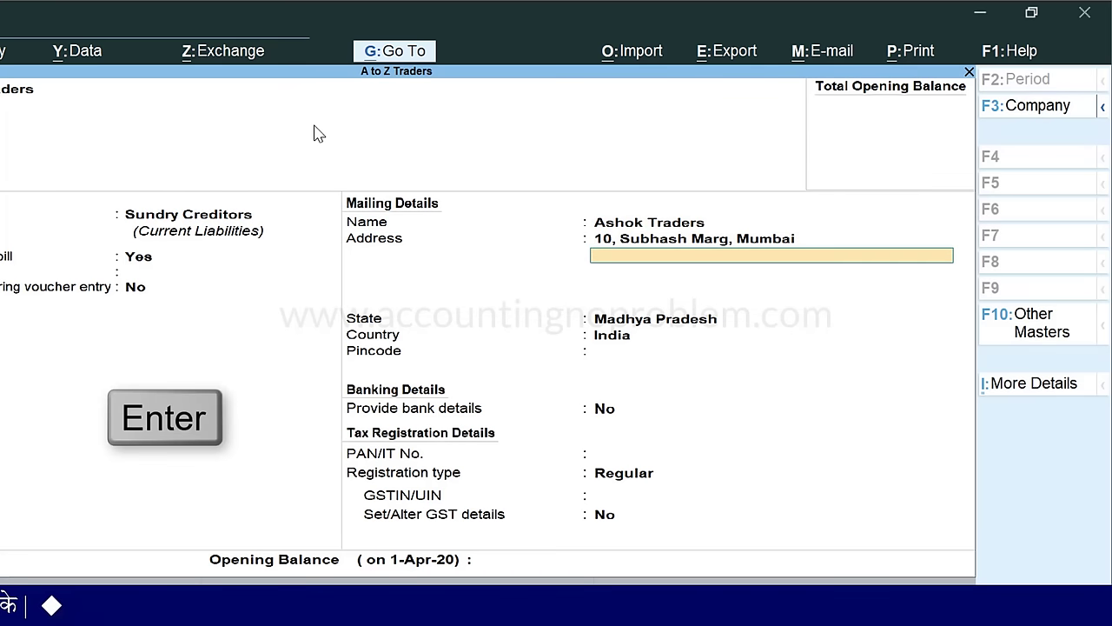
key(Return)
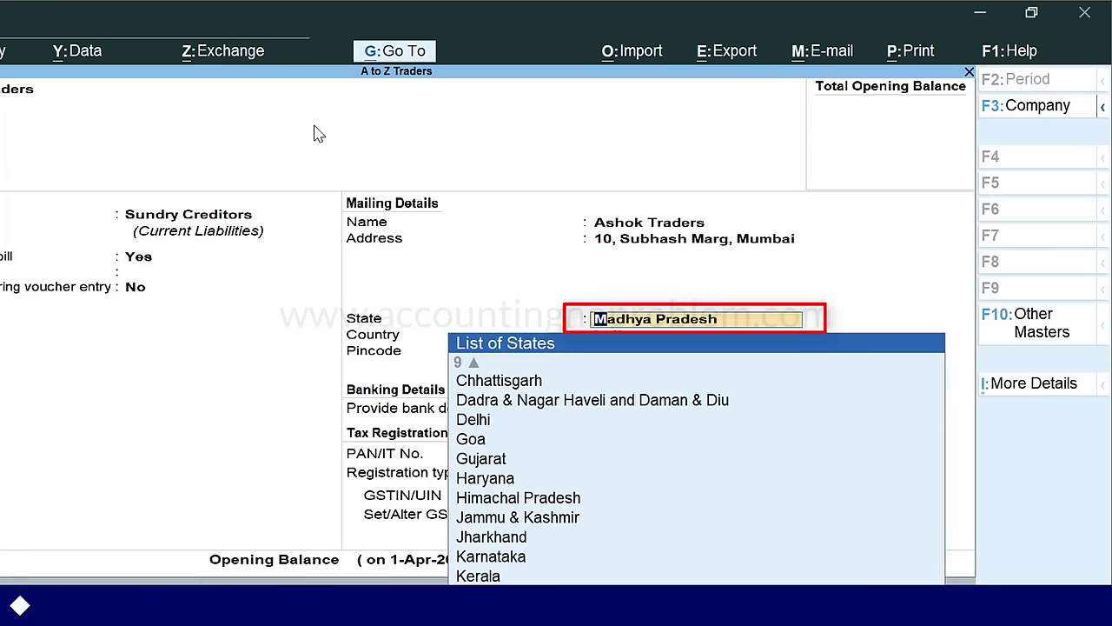
text(Ma)
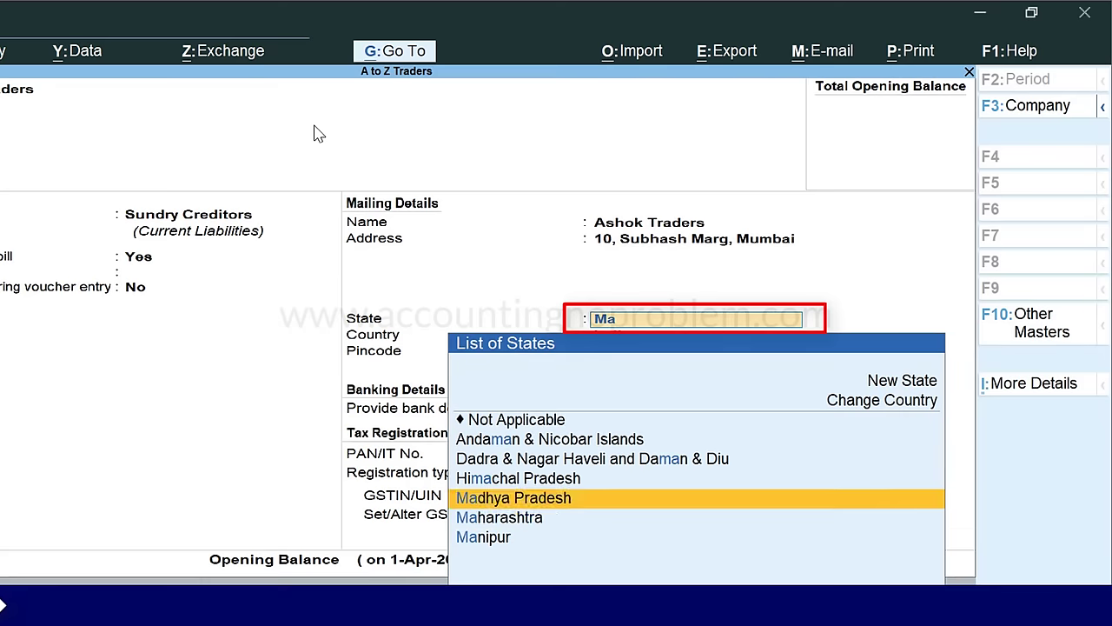
key(Down)
key(Return)
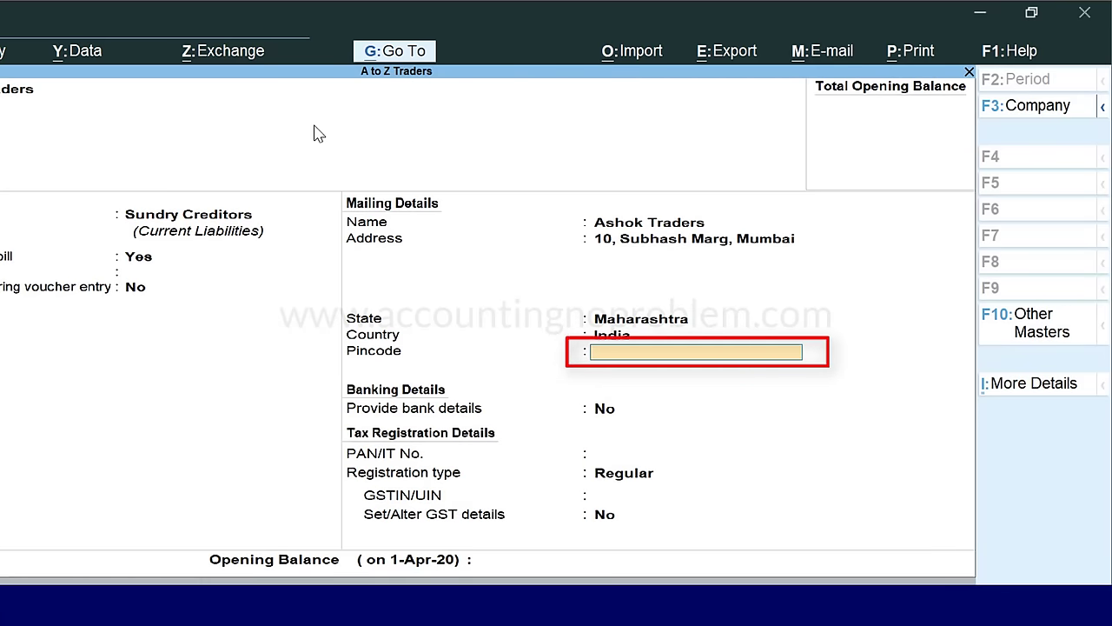
text(400051)
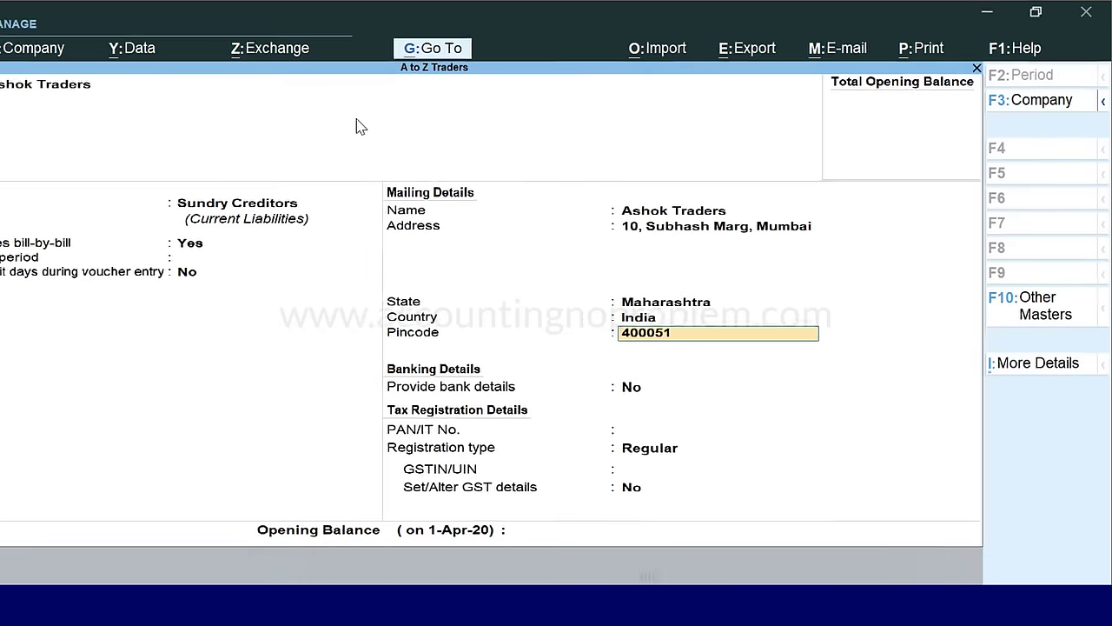
key(ctrl+a)
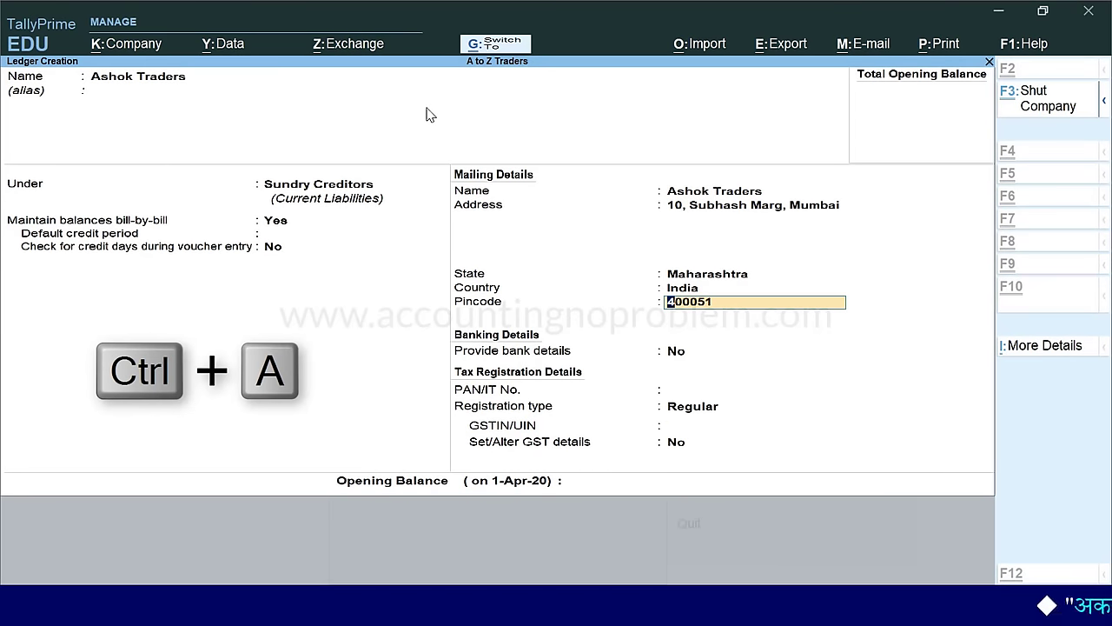
key(ctrl+a)
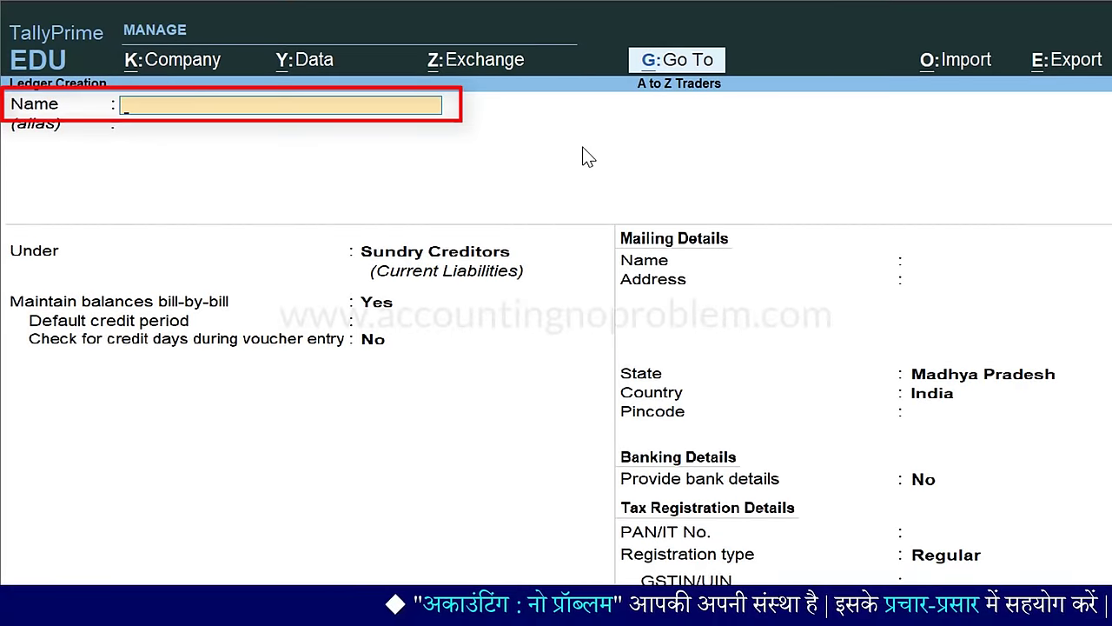
Name the new ledger State Bank of India under Bank Accounts.
text(State Bank of India)
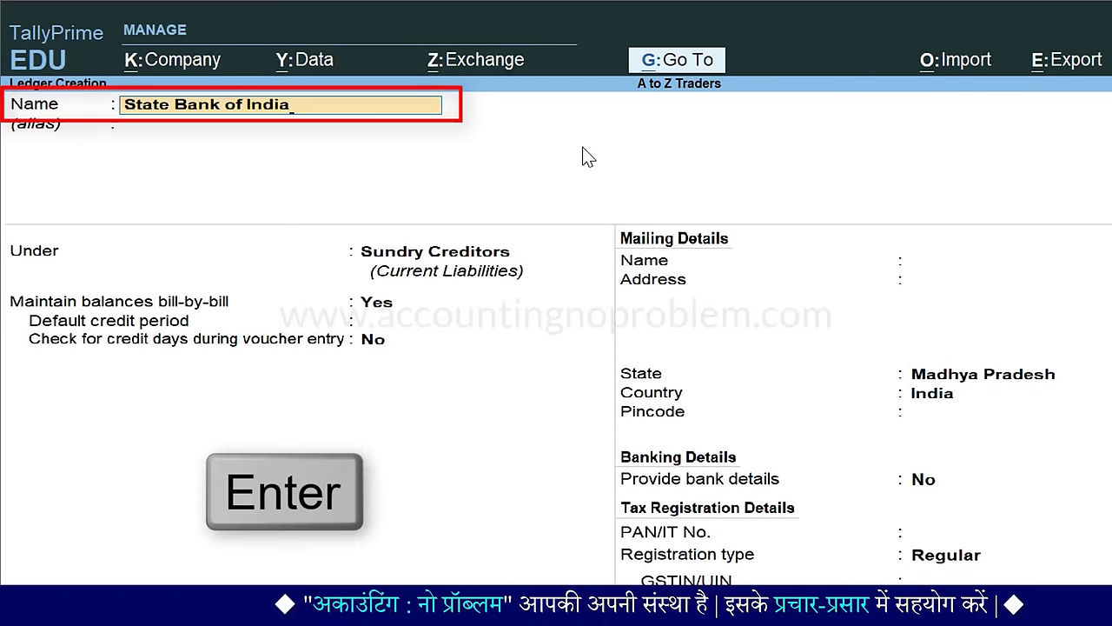
key(Return)
key(Return)
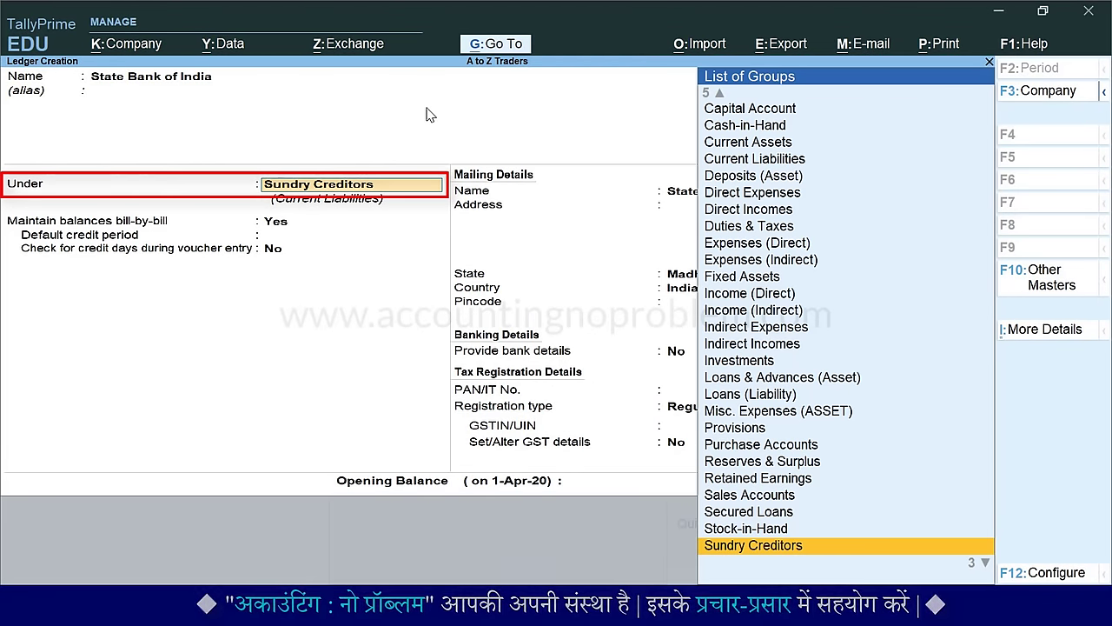
text(Ba)
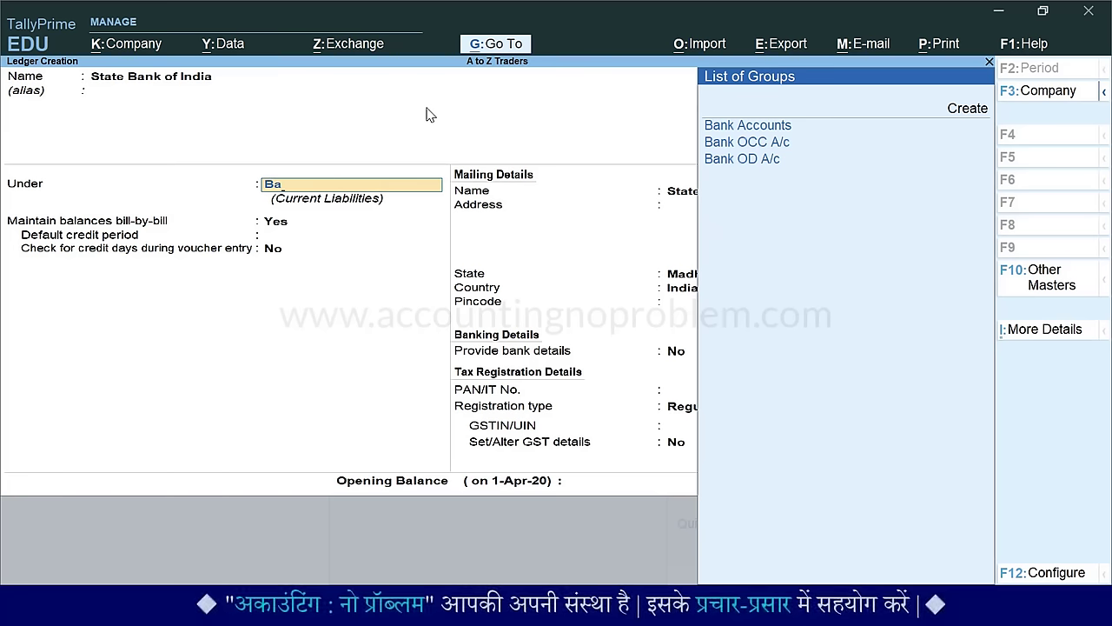
key(Return)
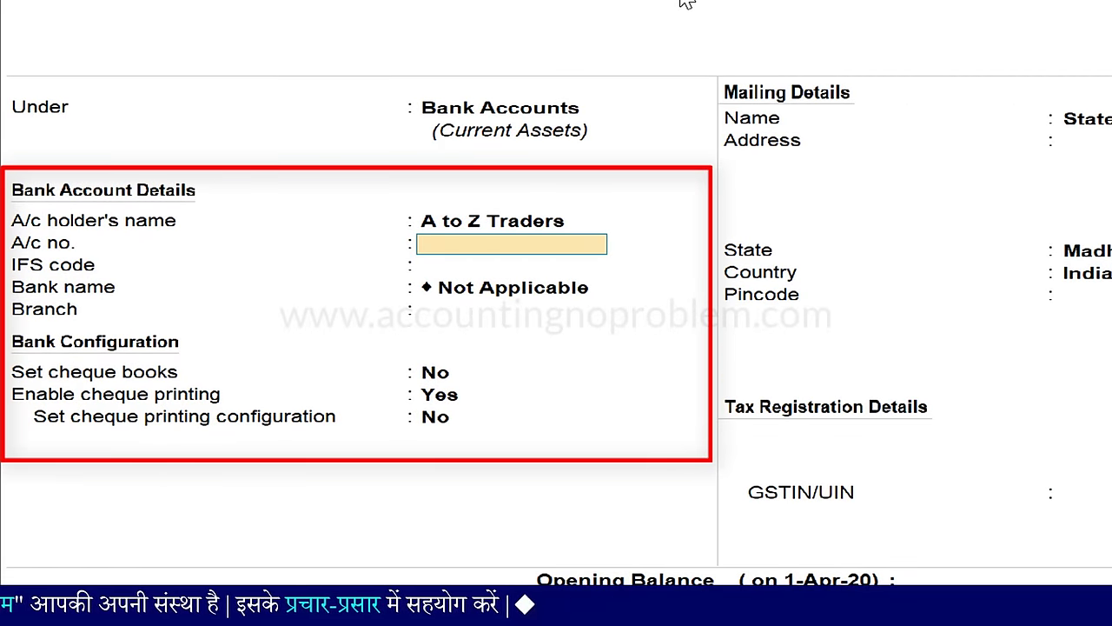
Fill in the bank account number, IFS code SBIN0030485 and branch Sneh Nagar.
text(XXXXXXXXXXXX860)
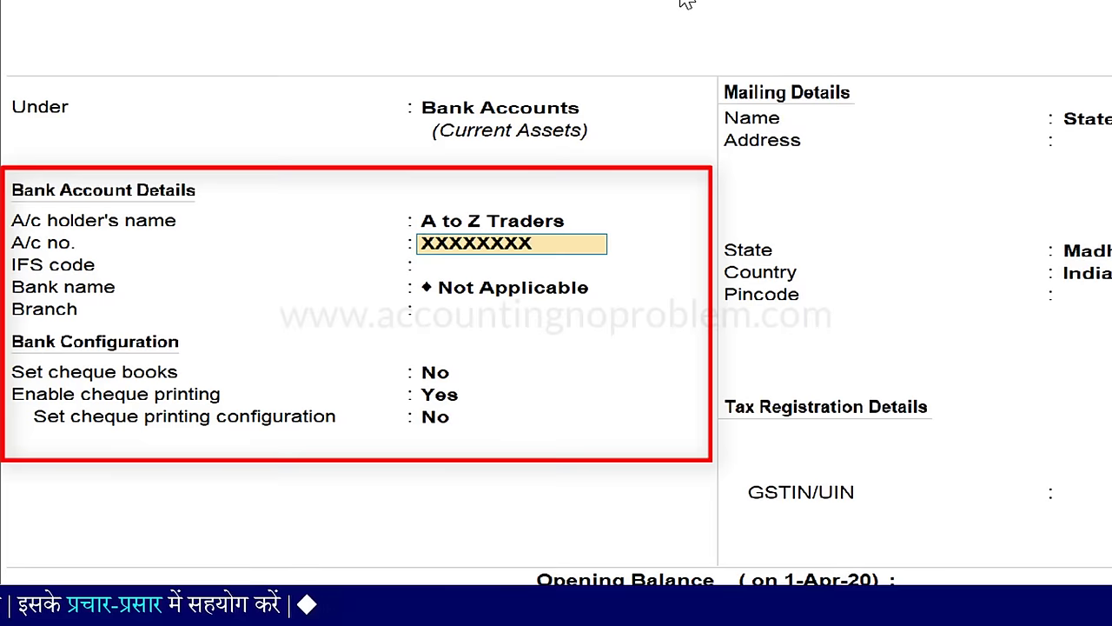
key(Return)
text(SBIN0030485)
key(Return)
text(Sneh Nagar)
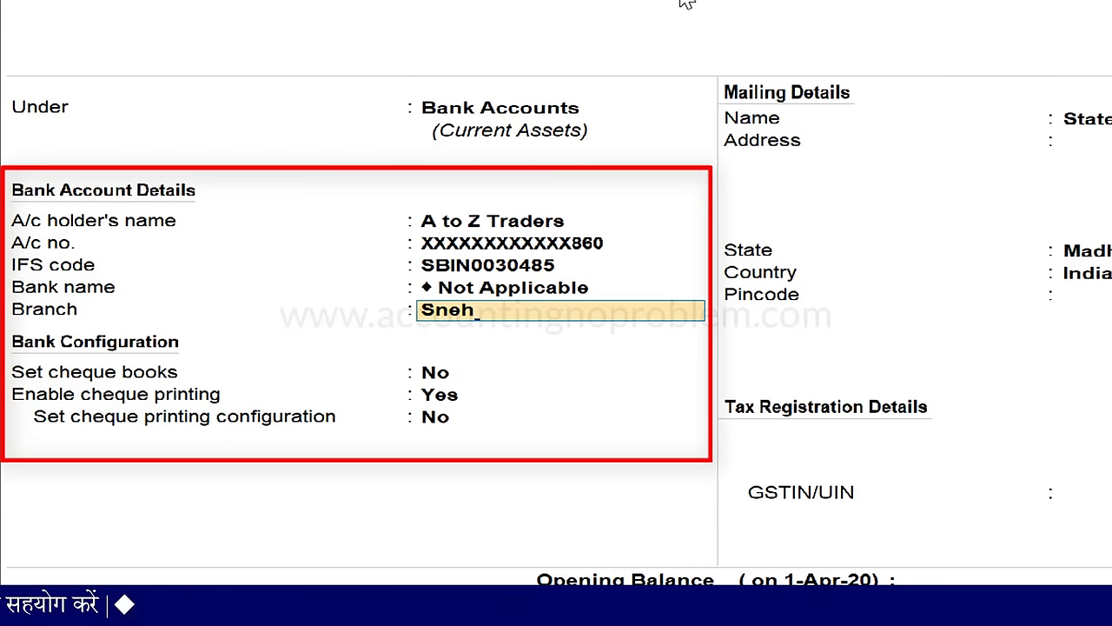
key(Return)
key(Return)
key(Return)
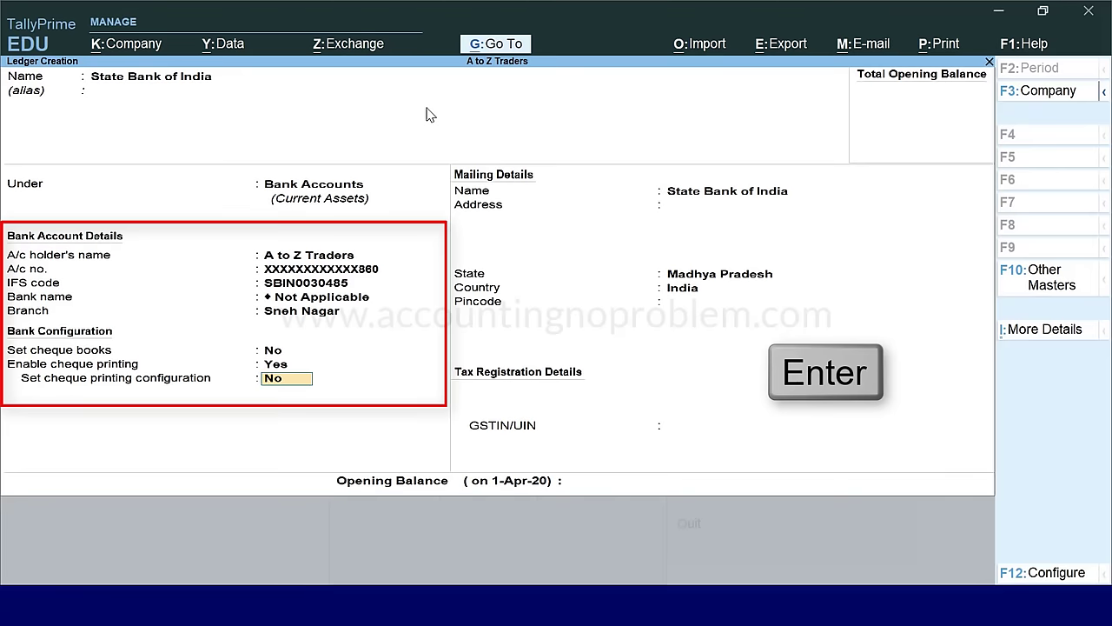
key(Return)
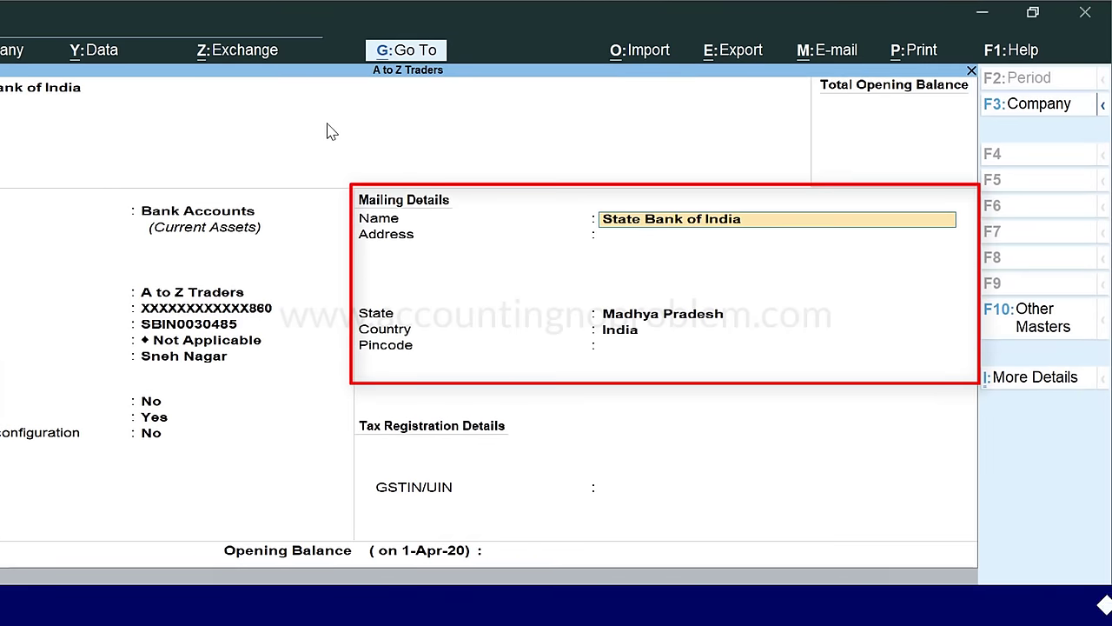
key(Return)
text(11D, Sneh Nagar,)
key(Return)
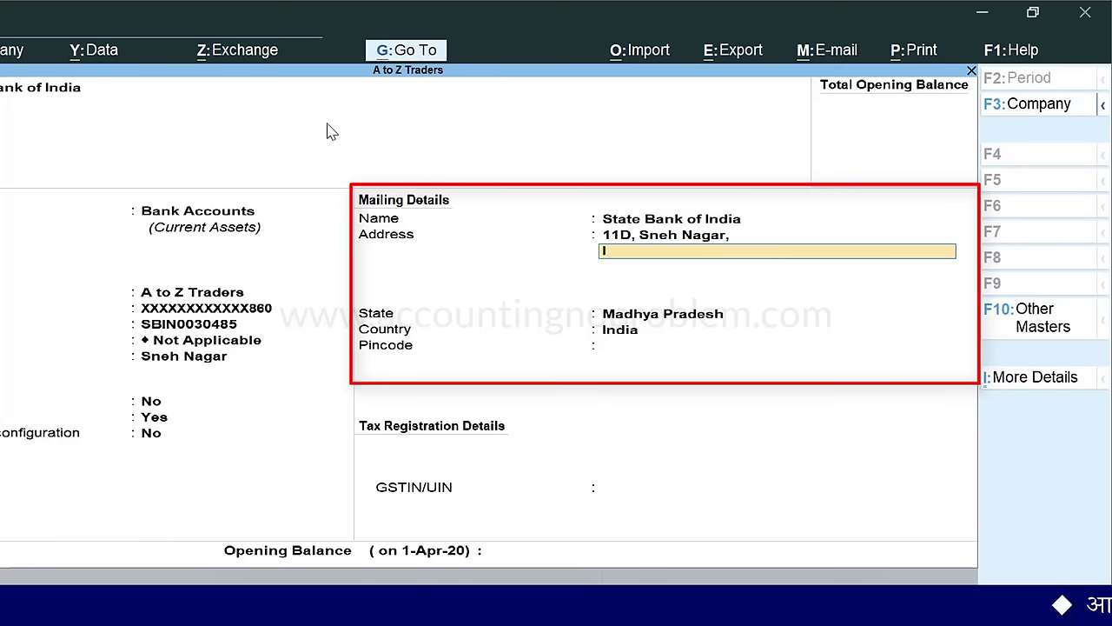
key(Return)
key(Return)
key(Return)
key(Return)
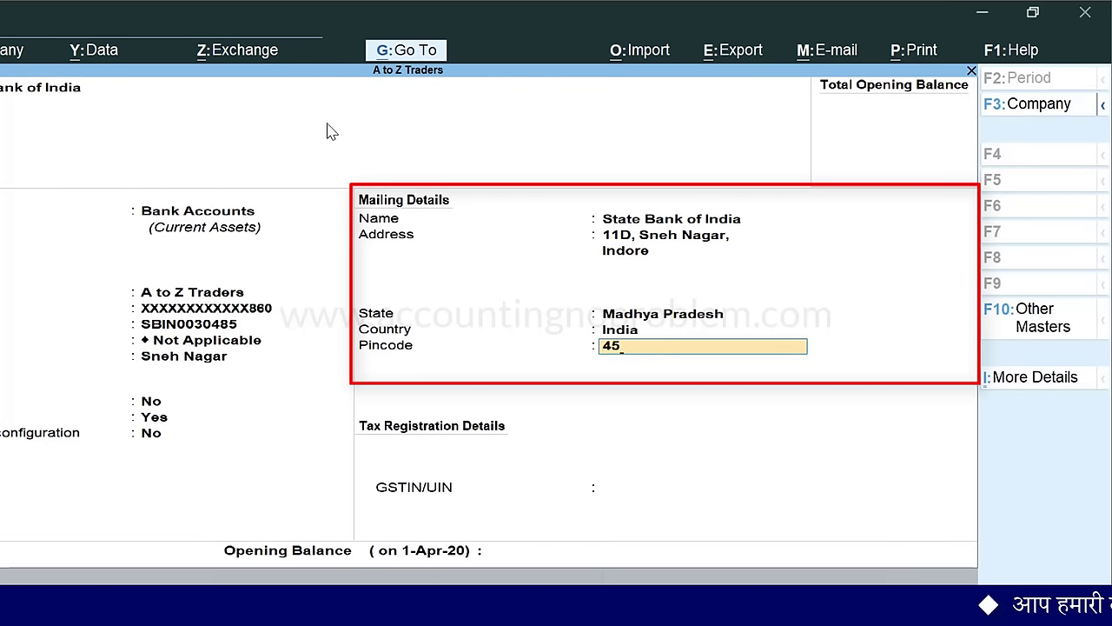
key(Return)
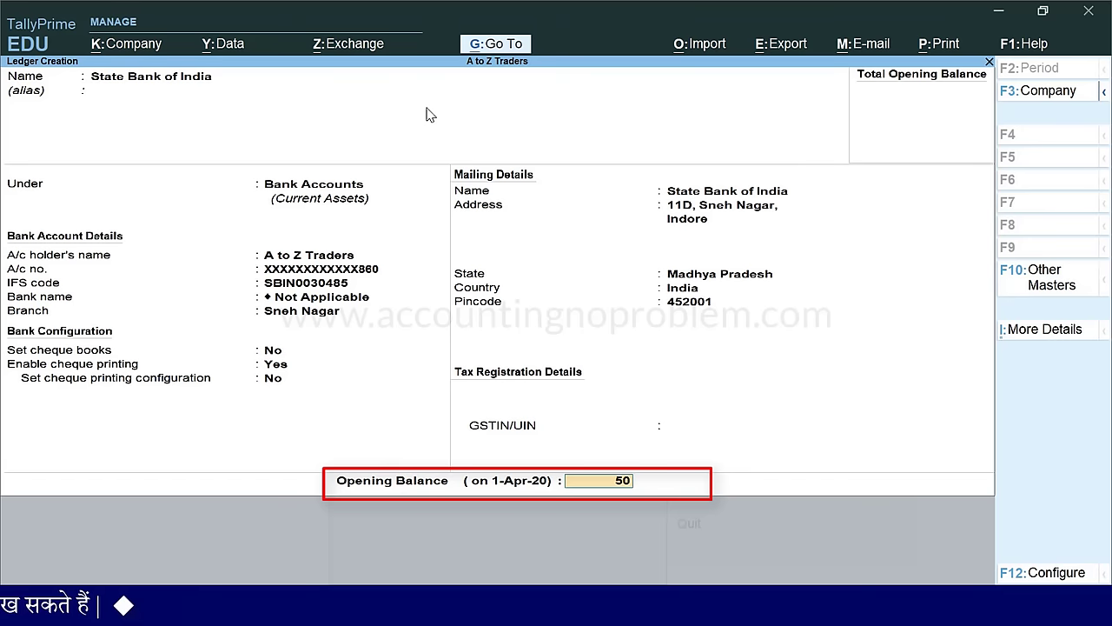
Enter 5000 as the State Bank of India opening balance, accepted as 5,000.00 Dr.
key(Return)
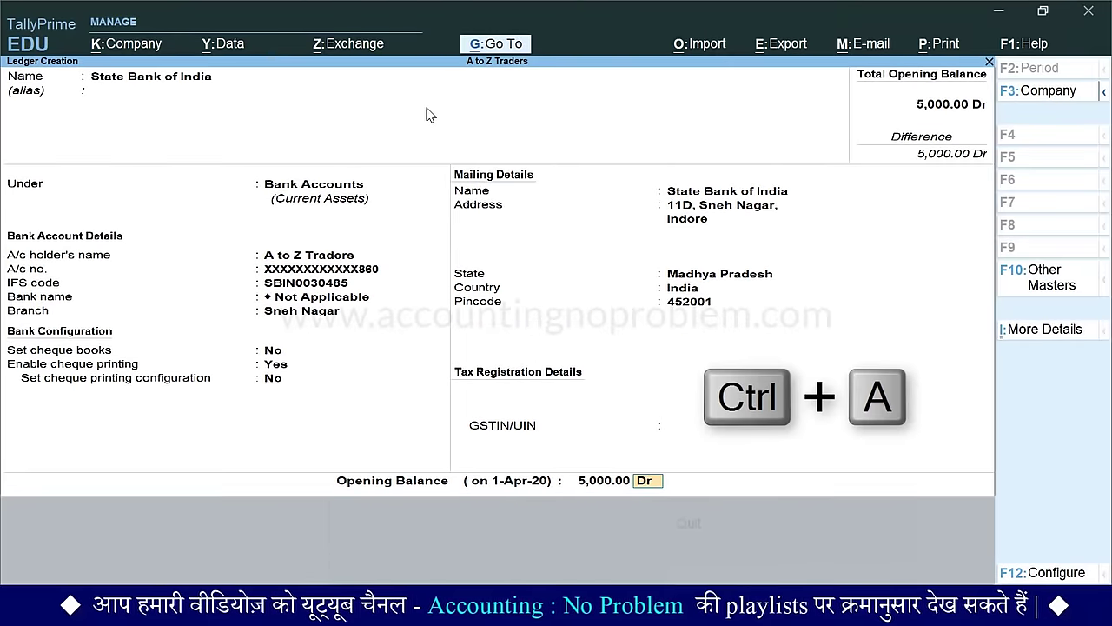
key(ctrl)
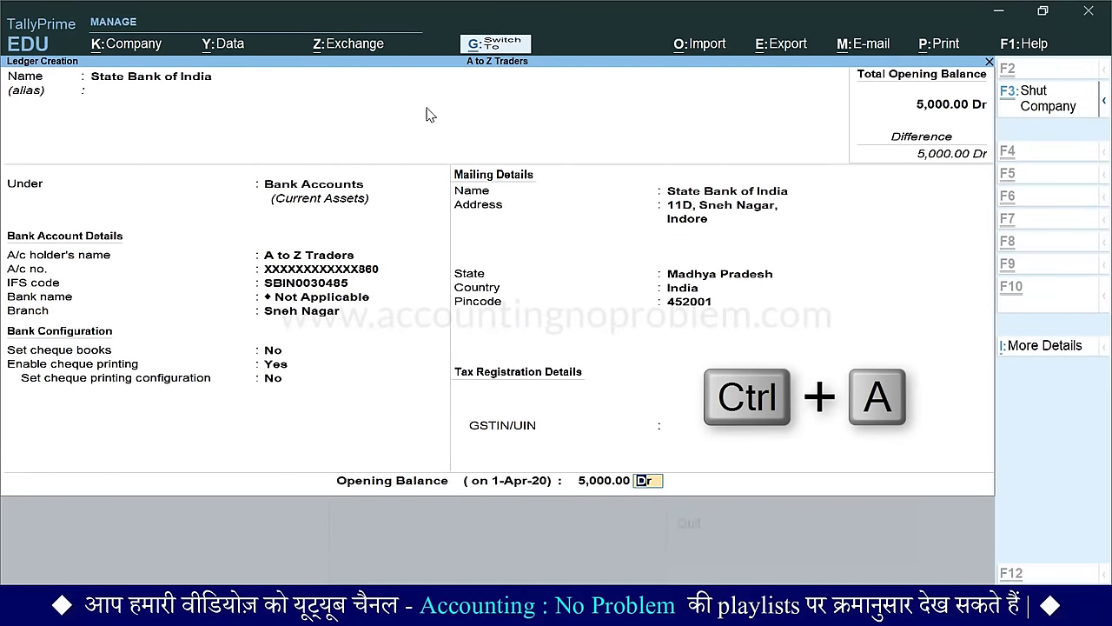
Accept the State Bank of India ledger with Ctrl+A and go back to Gateway of Tally.
key(ctrl+a)
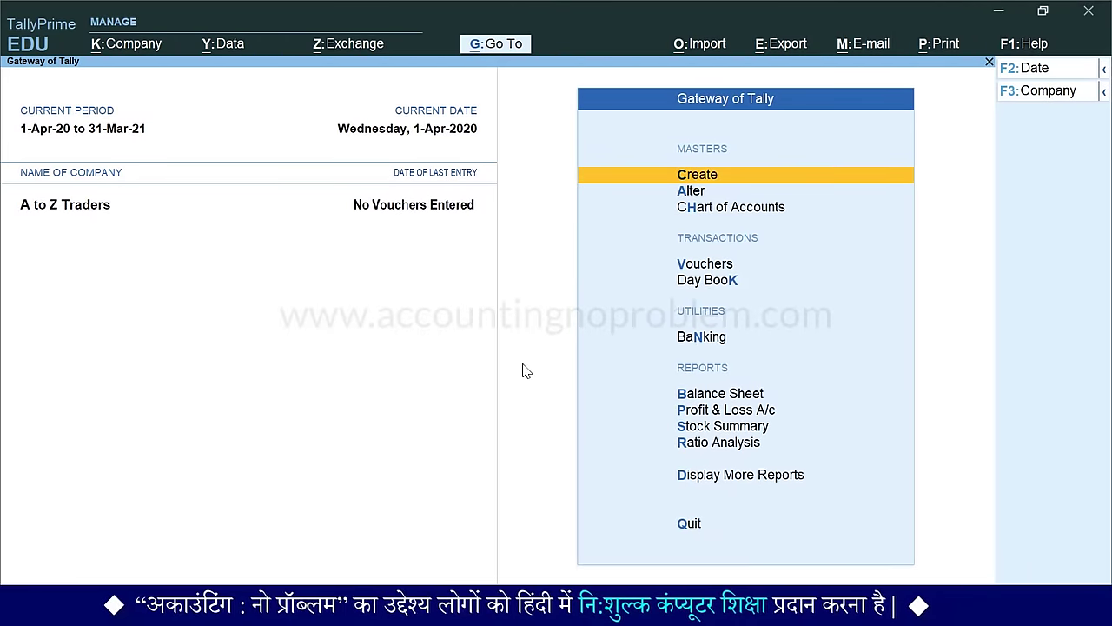
Go to Chart of Accounts > Ledgers and choose Multi Create from the Multi-Masters options.
key(Down)
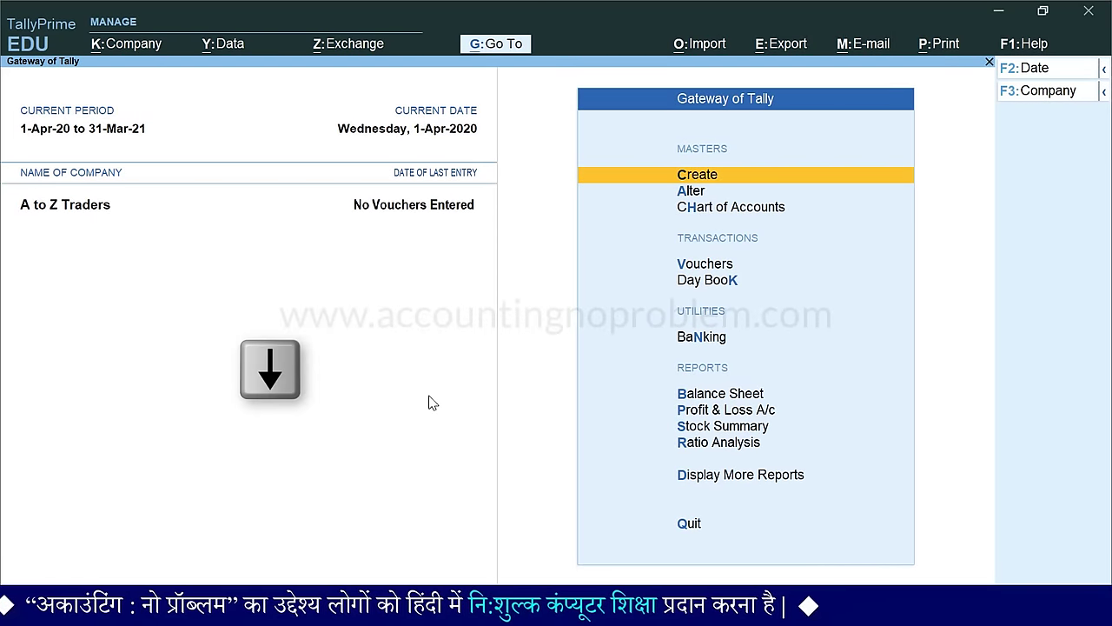
key(Down)
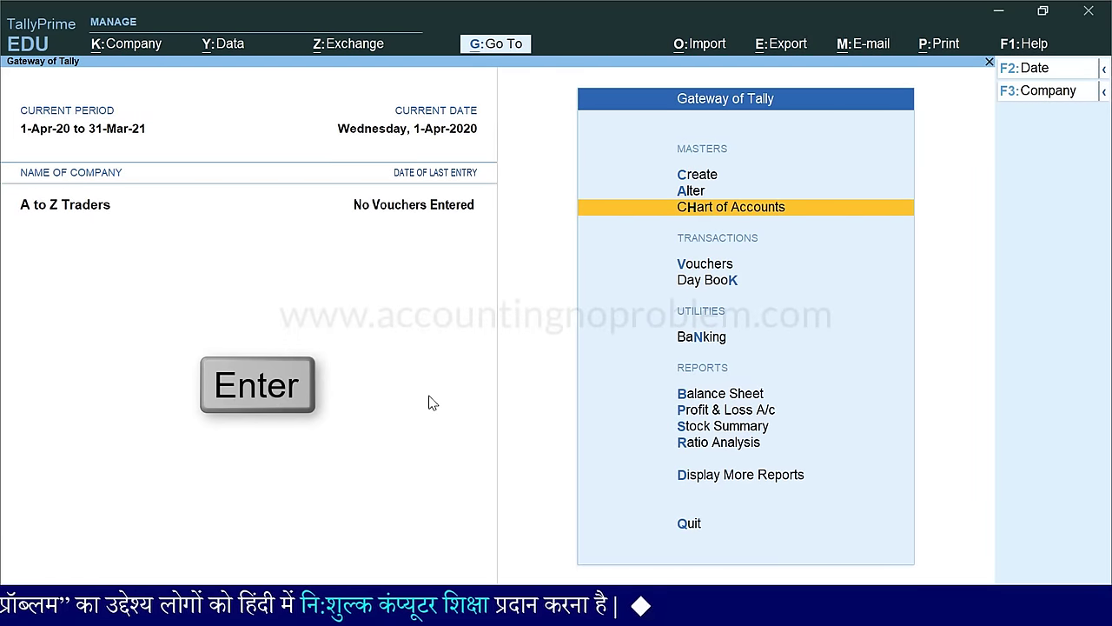
key(Return)
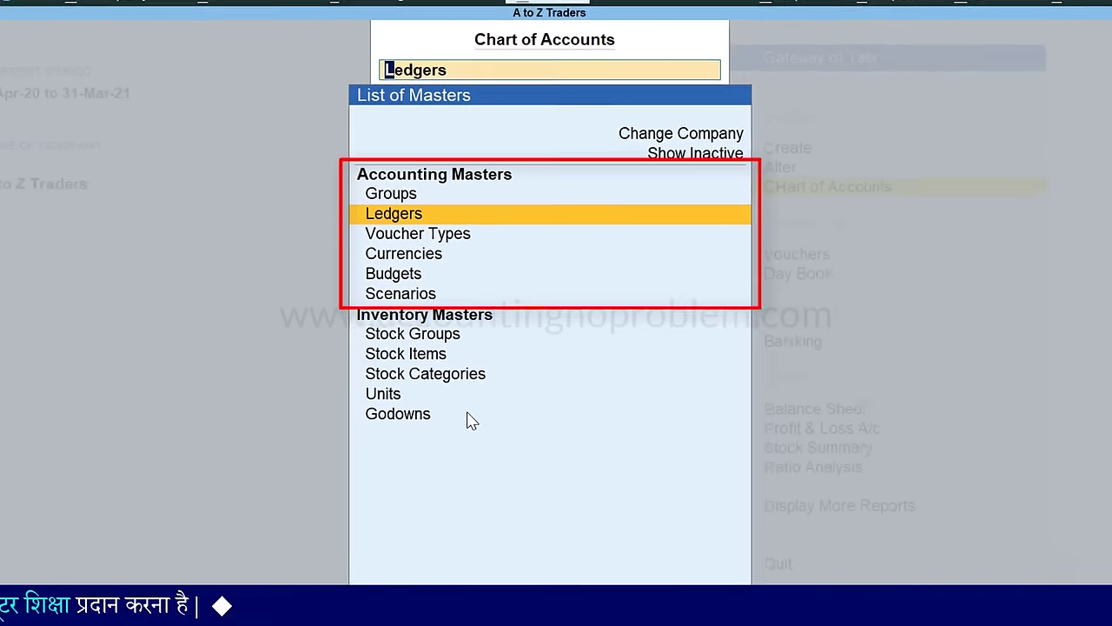
key(Return)
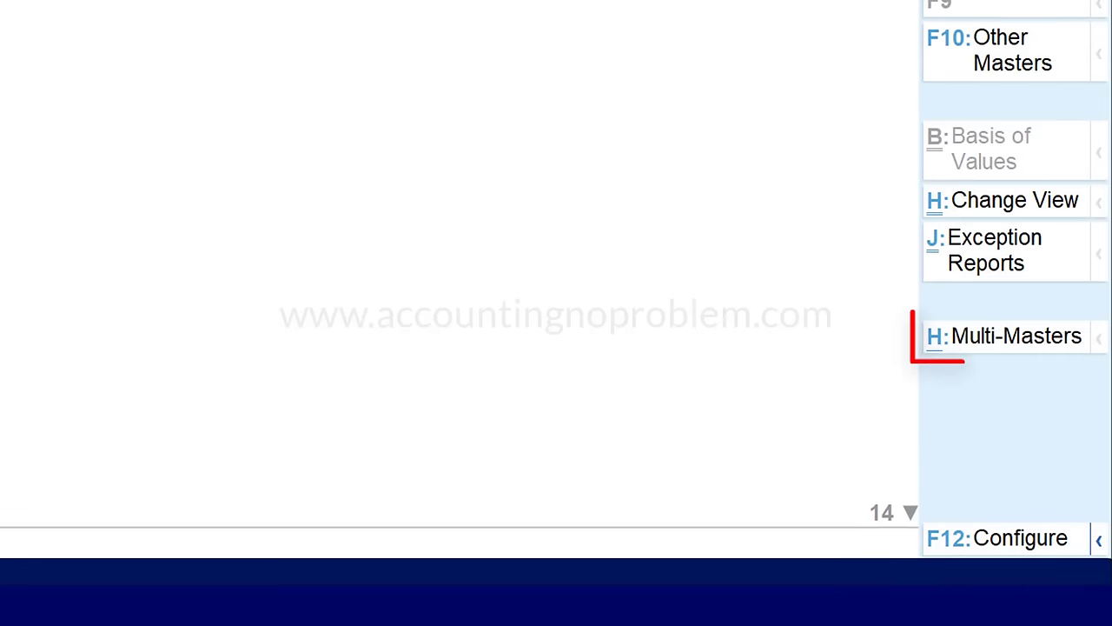
key(alt+h)
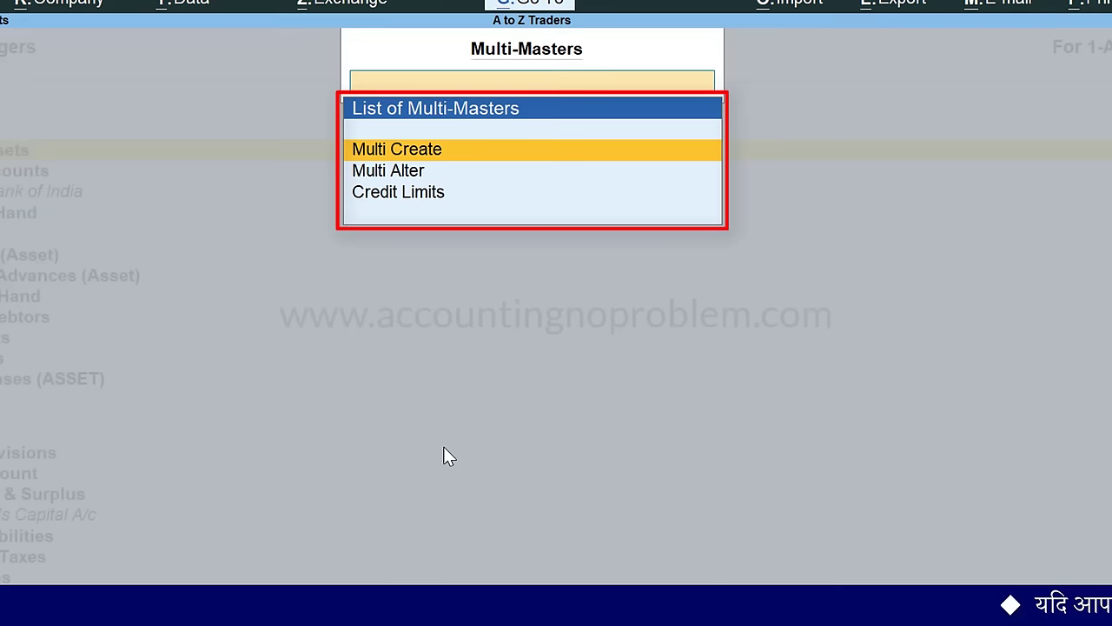
key(Return)
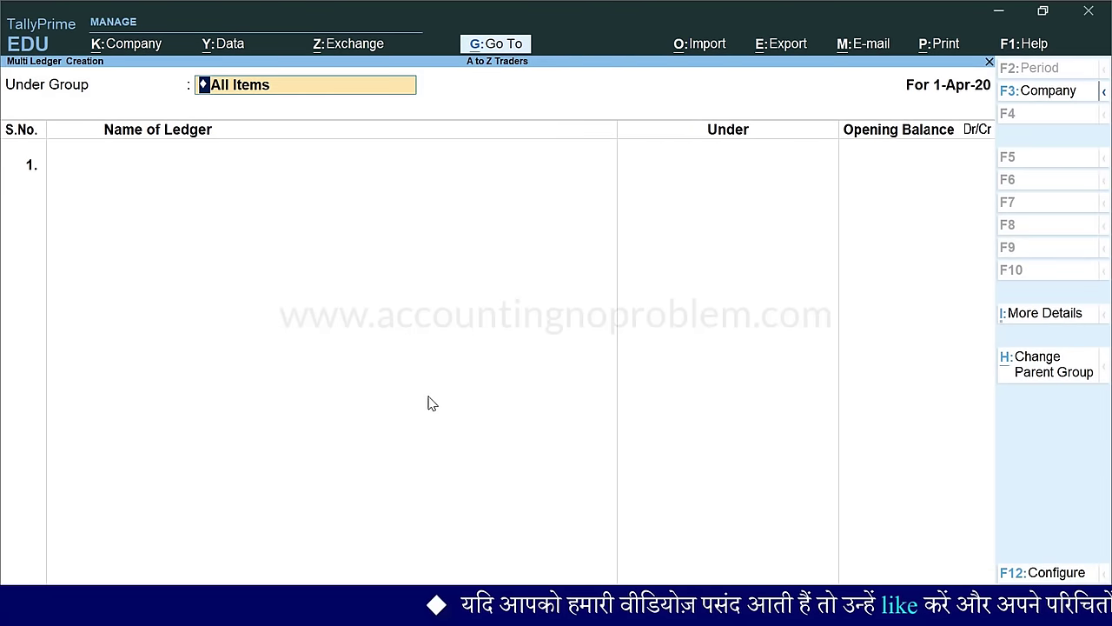
Set the group to Indirect Expenses and enter the Telephone Expenses ledger.
key(BackSpace)
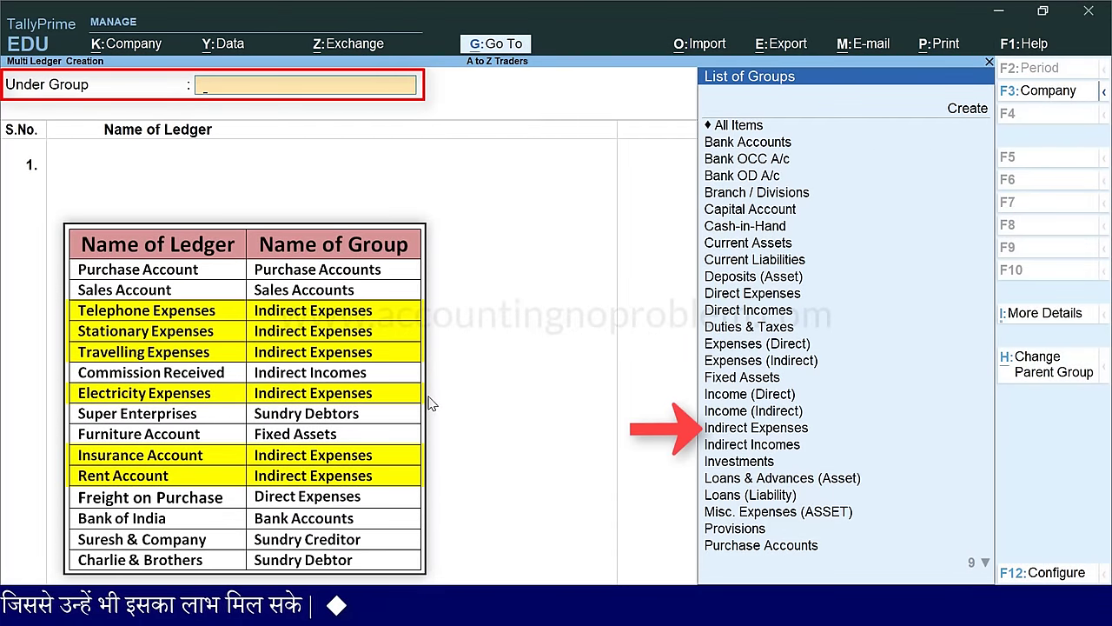
text(in)
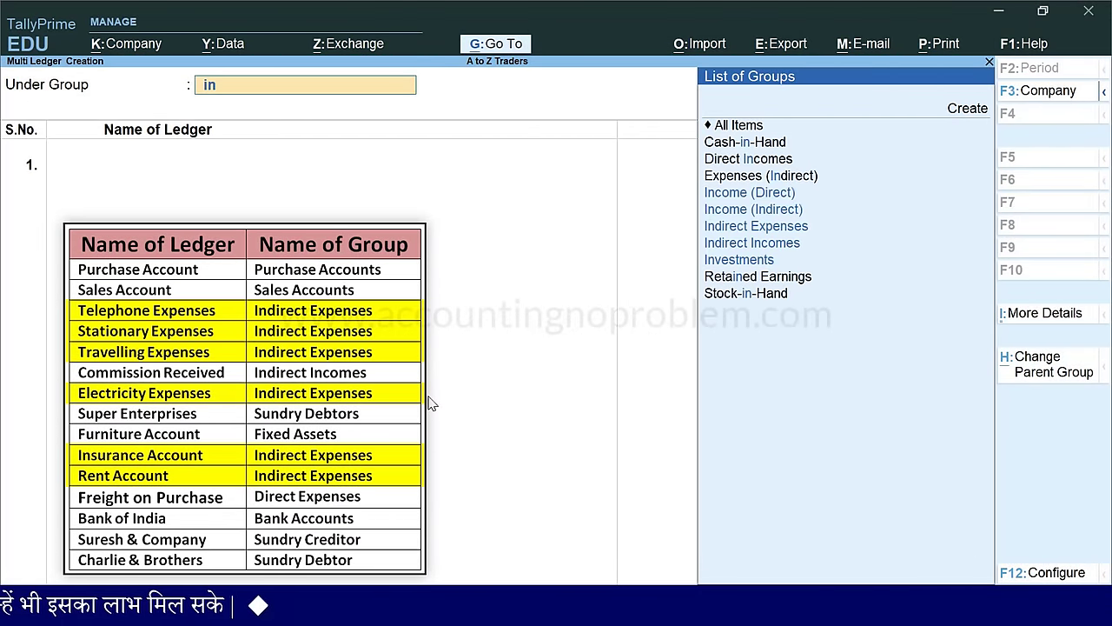
key(Down)
key(Down)
key(Down)
key(Return)
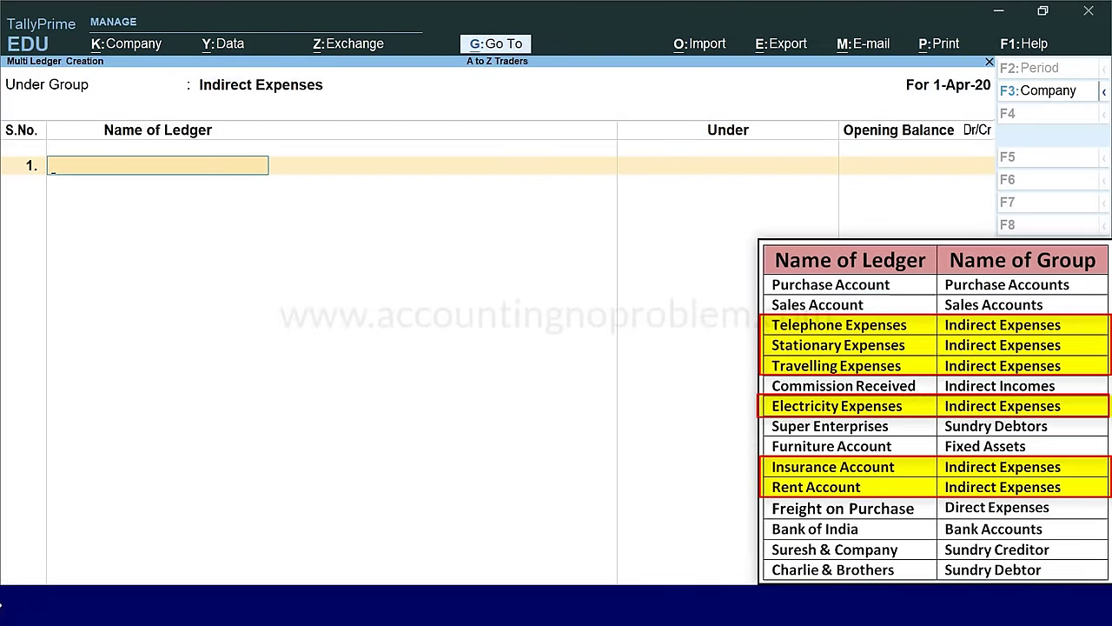
text(elephone Expenses)
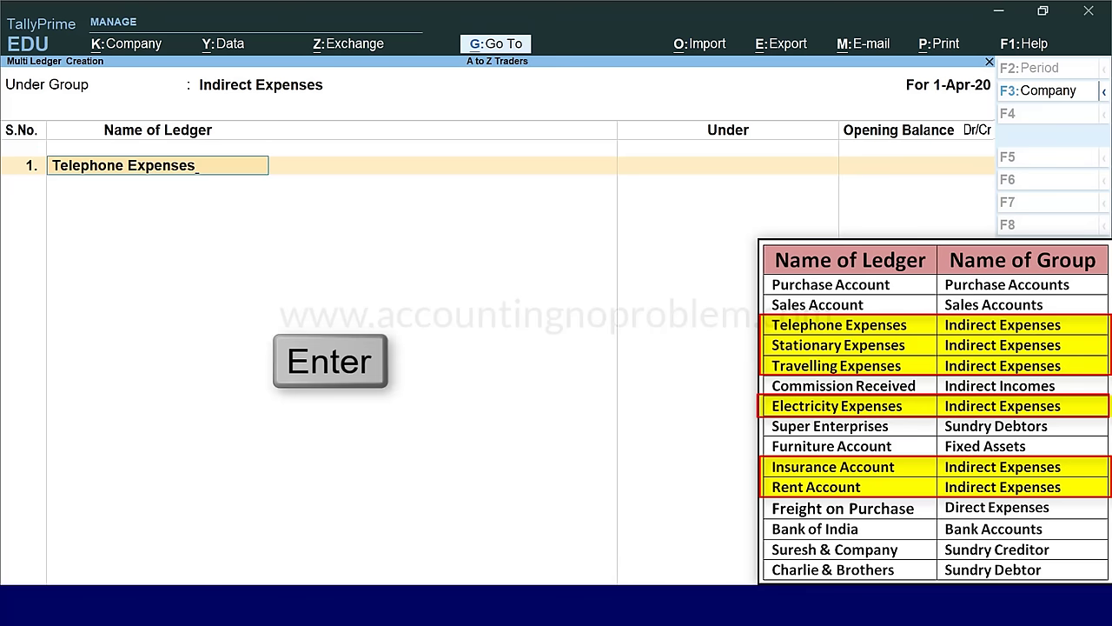
key(Return)
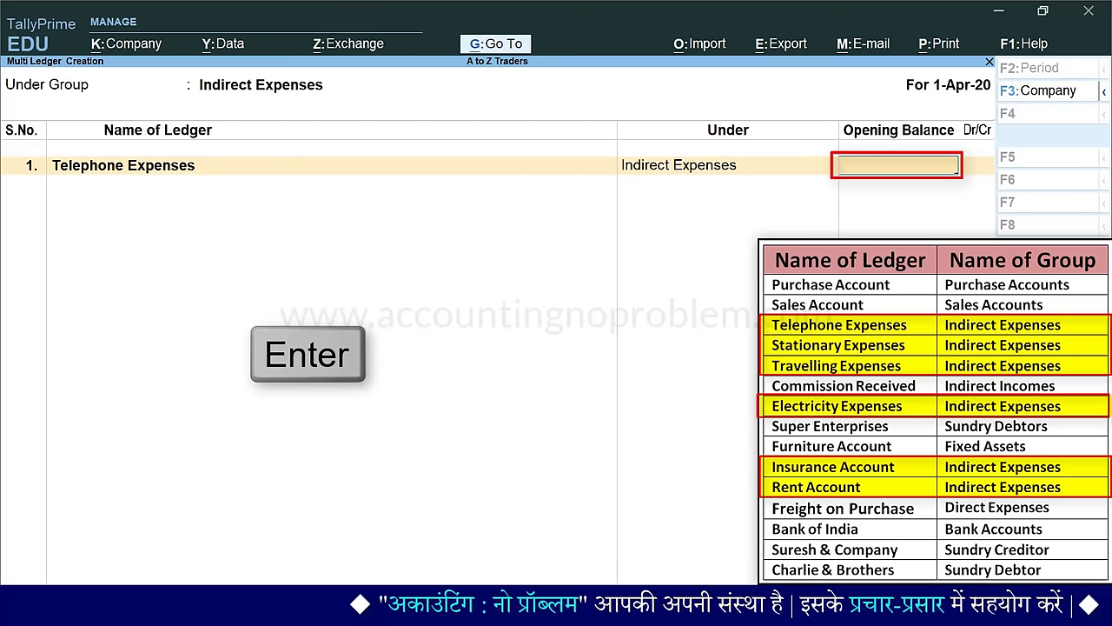
key(Return)
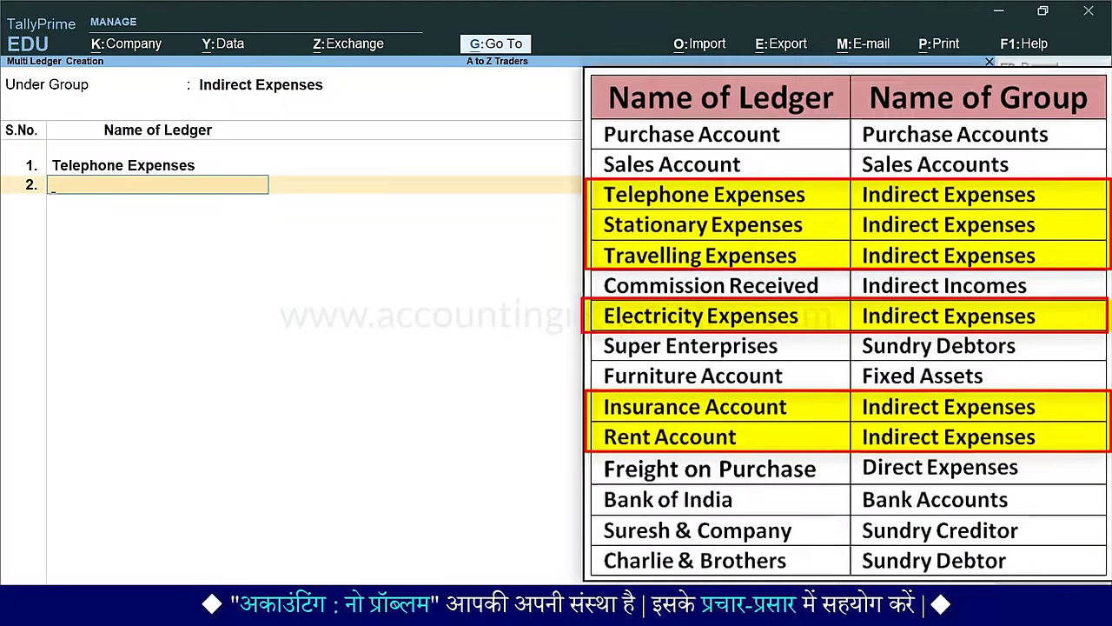
Add Stationary, Travelling and Electricity Expenses, Insurance Account and Rent Account, then accept.
text(Stationary expenses)
key(Return)
key(Return)
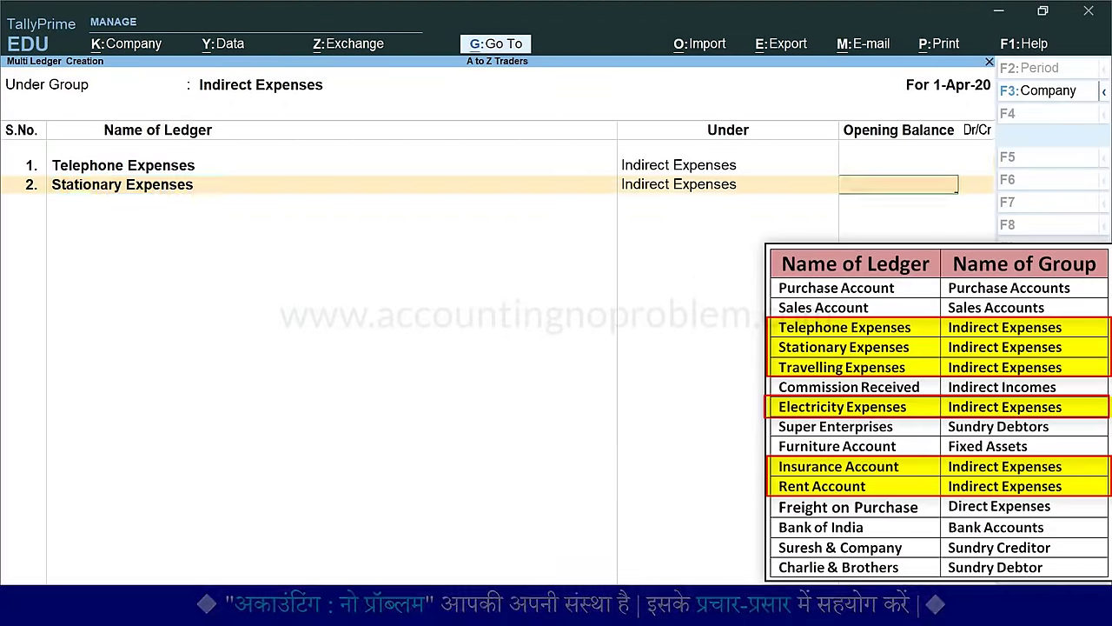
key(Return)
text(Travelling Expenses)
key(Return)
key(Return)
key(Return)
text(Ele)
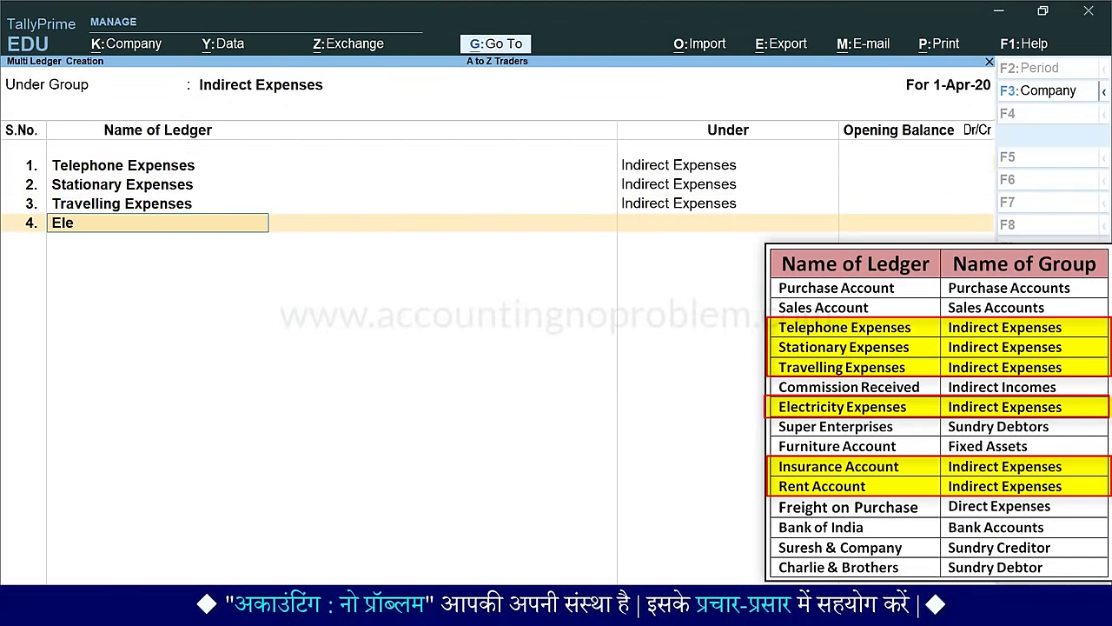
text(ctricity Expenses)
key(Return)
key(Return)
key(Return)
text(Insurance)
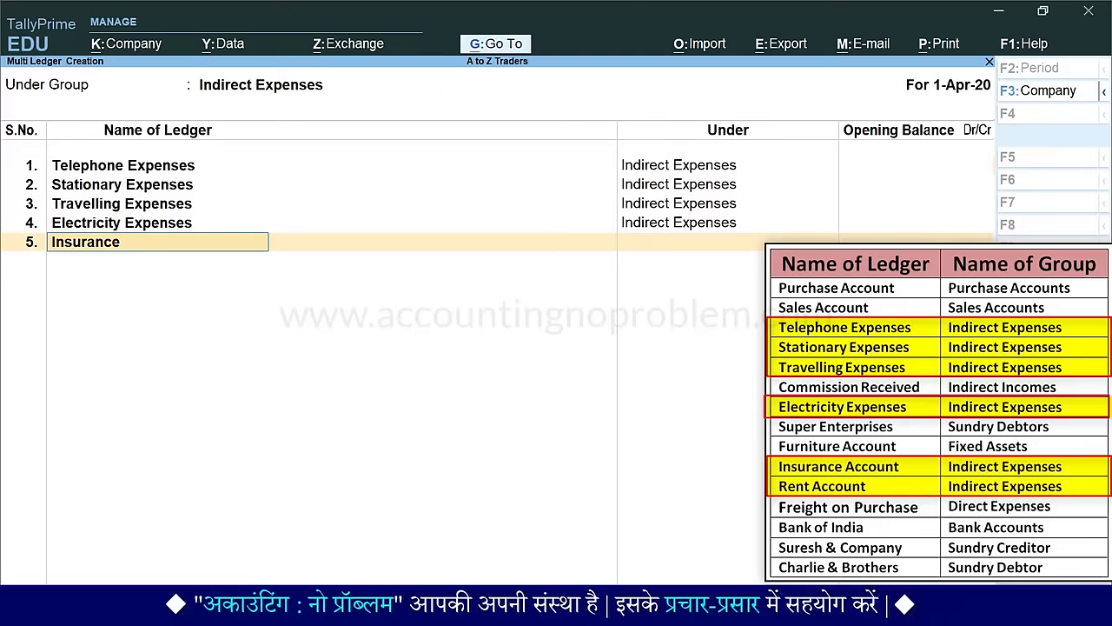
text( account)
key(Return)
key(Return)
key(Return)
text(Rent account)
key(Return)
key(Return)
key(Return)
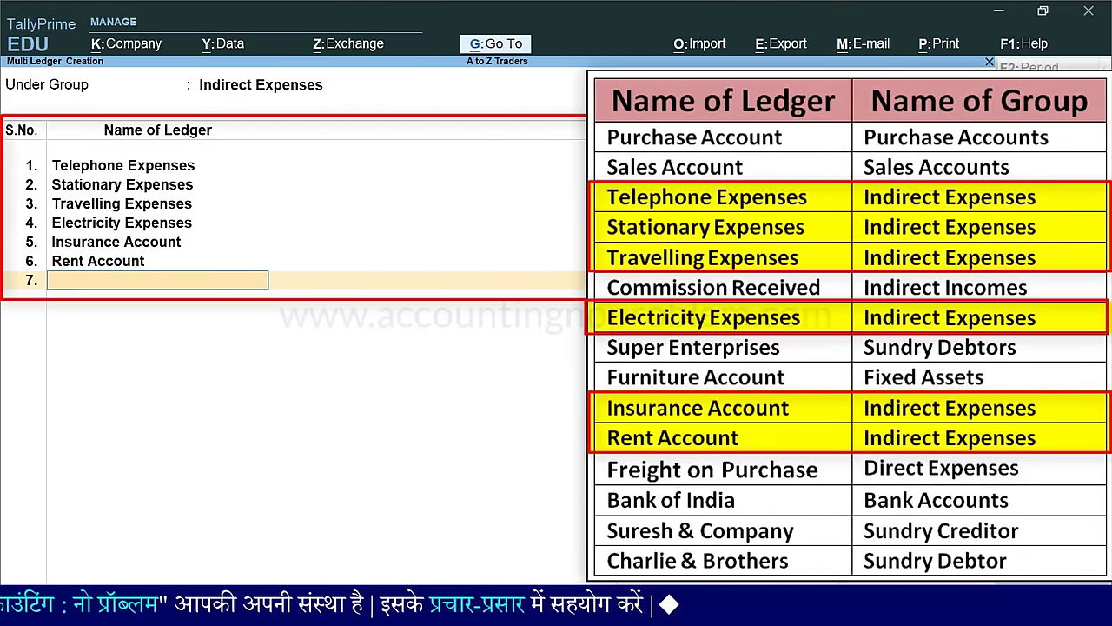
key(ctrl+a)
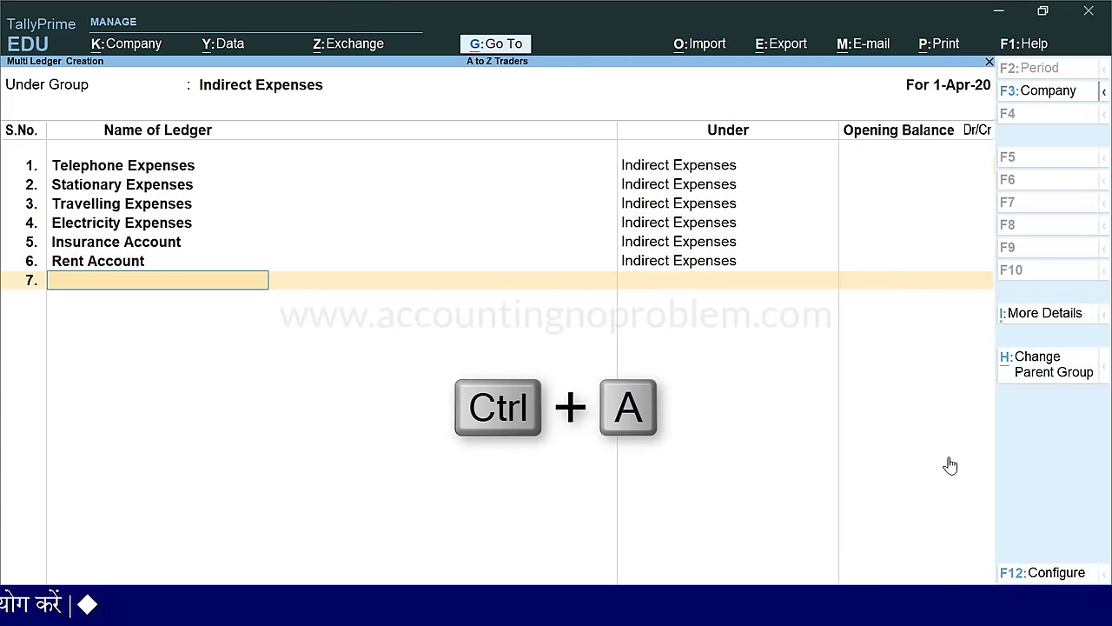
Confirm saving the six ledgers, then reopen Multi Create with the All Items group.
key(ctrl+a)
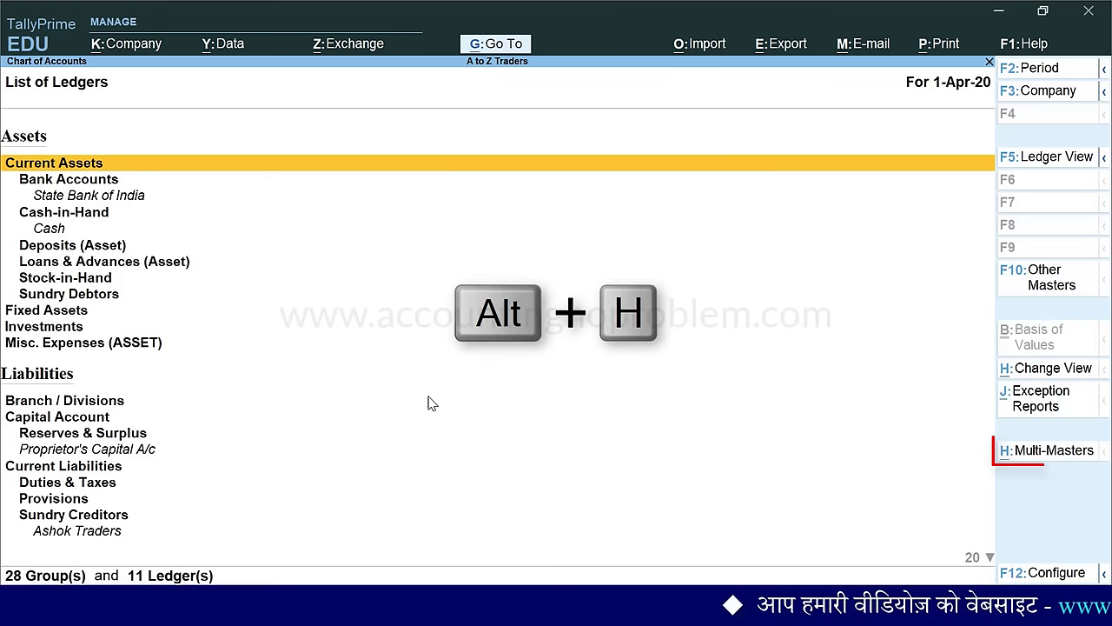
key(alt+h)
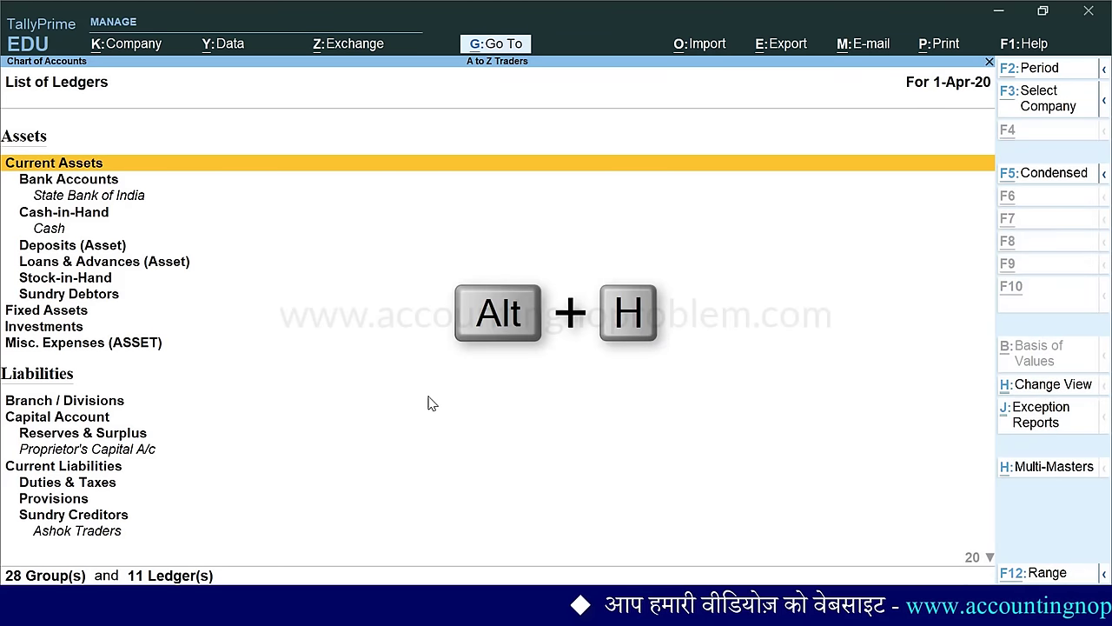
key(alt+h)
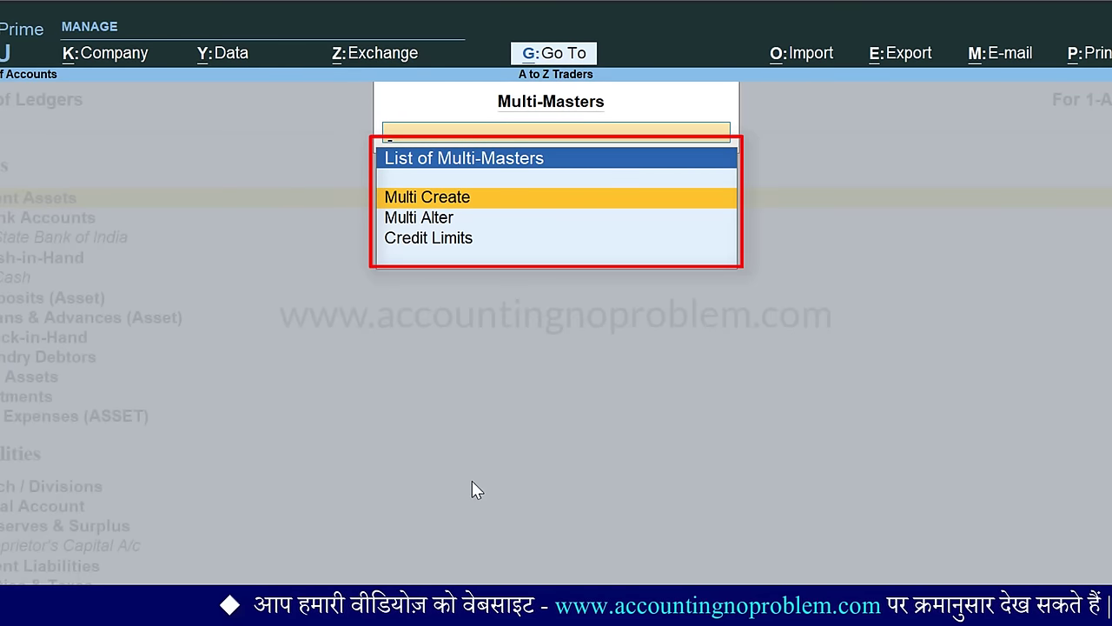
key(Return)
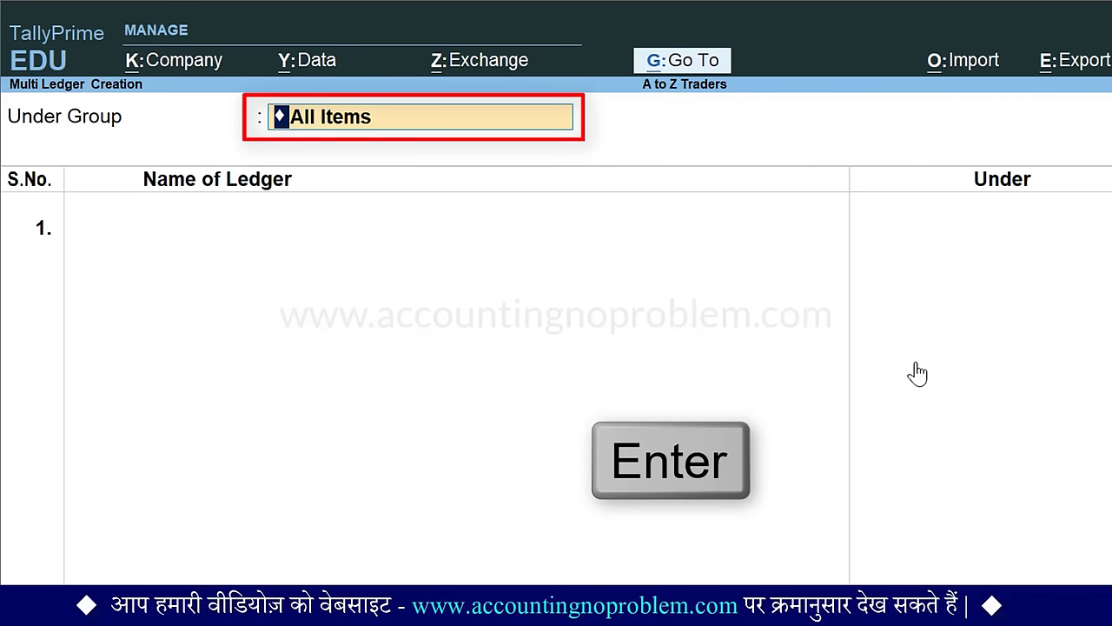
Under All Items, add the Purchase Account ledger in the Purchase Accounts group.
key(Return)
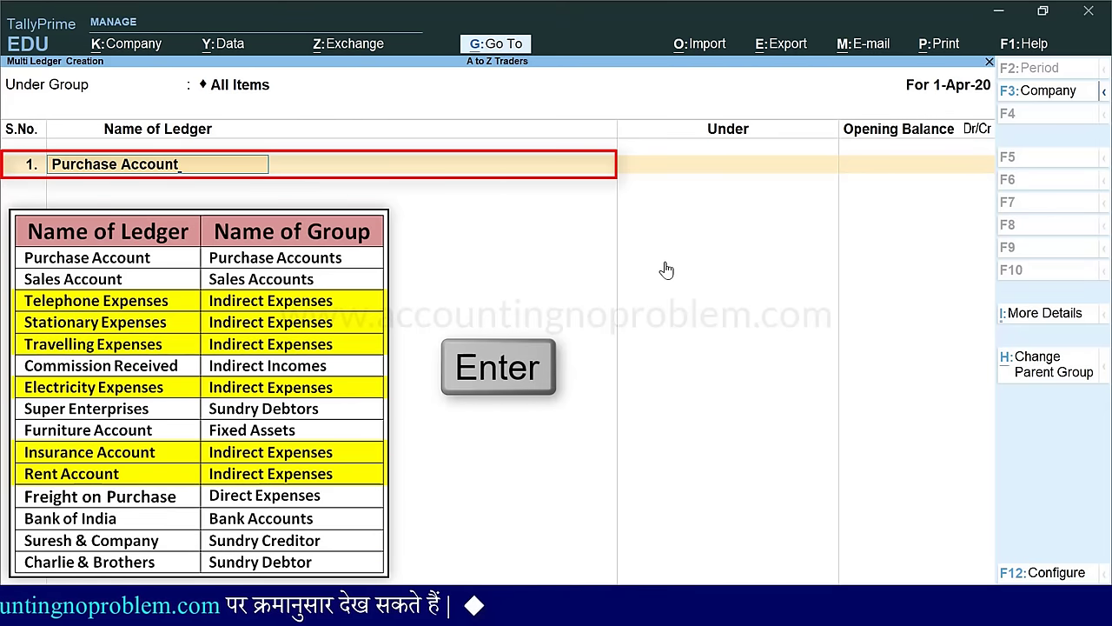
key(Return)
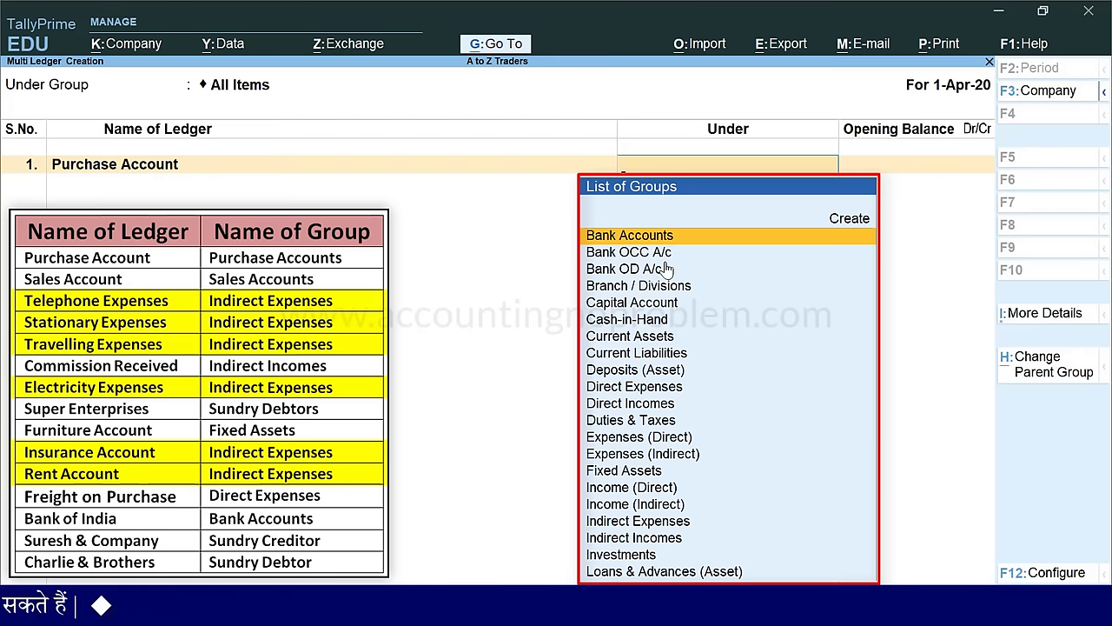
text(Pur)
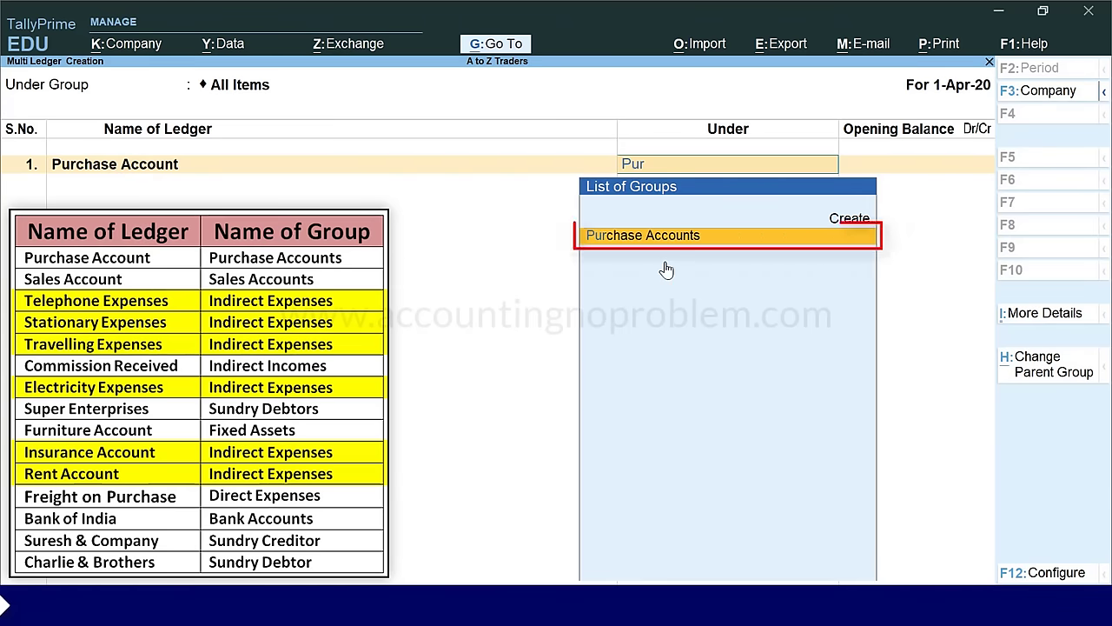
key(Return)
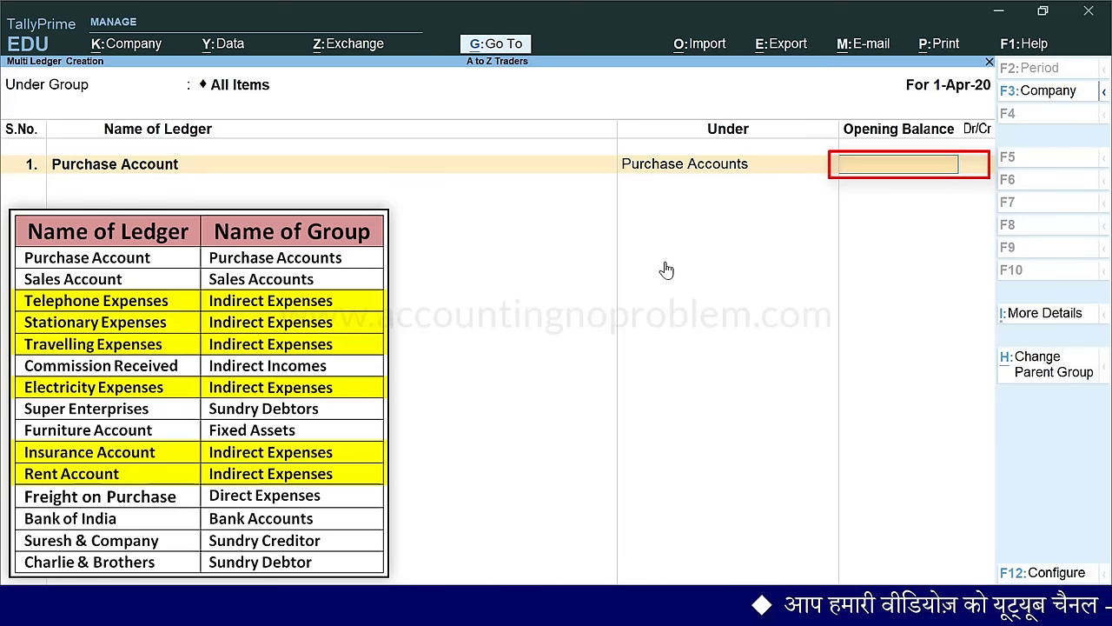
key(Return)
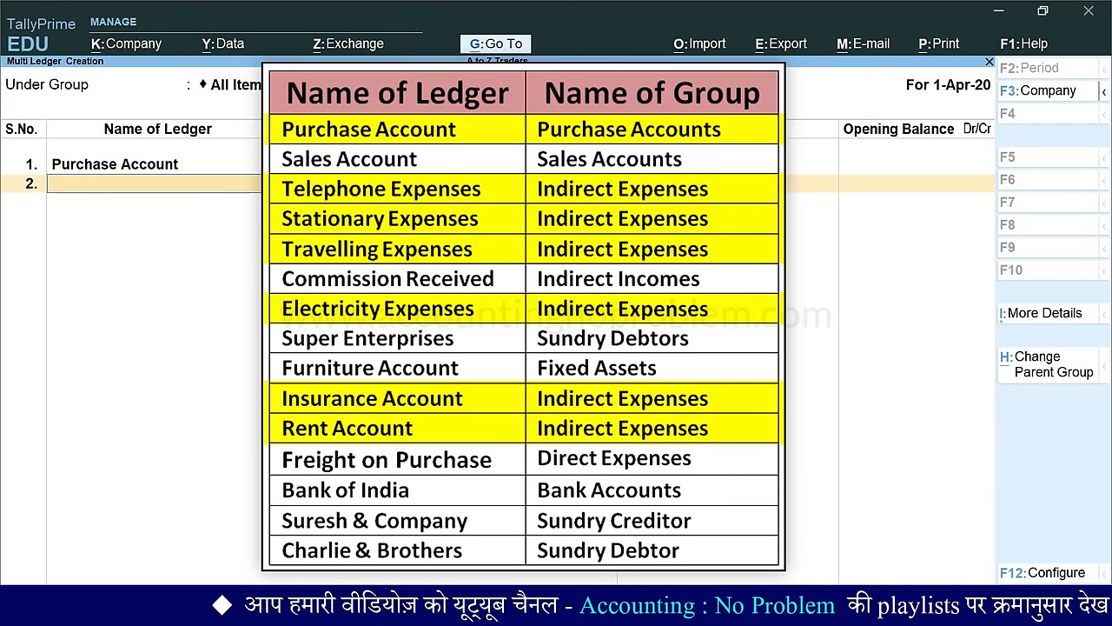
Add Sales Account under Sales Accounts and Commission Received under Indirect Incomes.
text(Sales Accou)
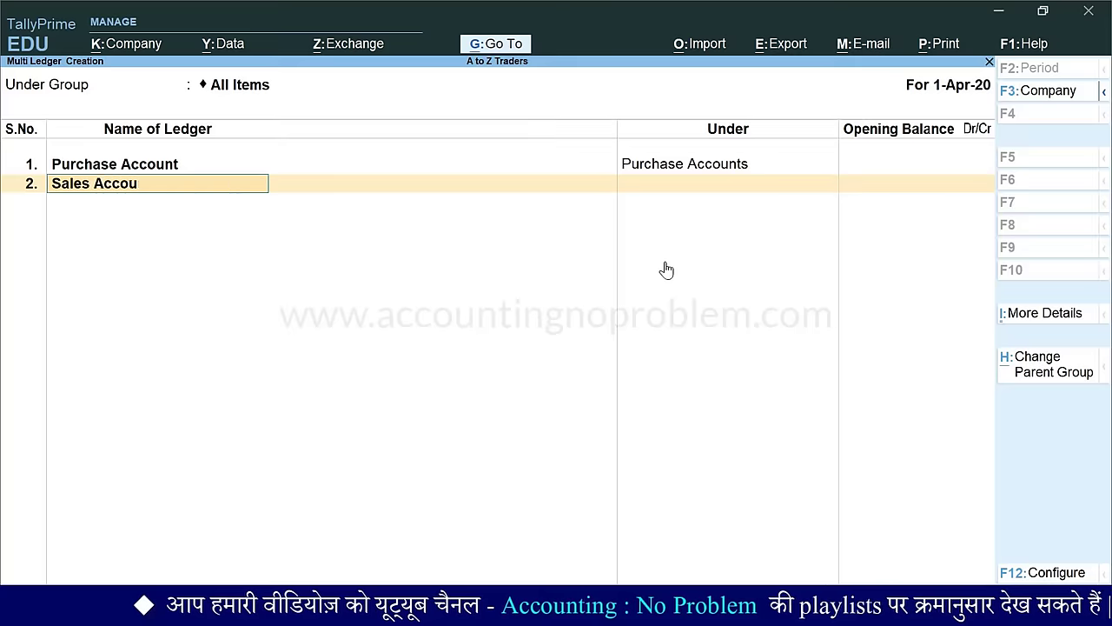
text(nt)
key(Return)
key(Return)
key(Return)
text(Commission Rec)
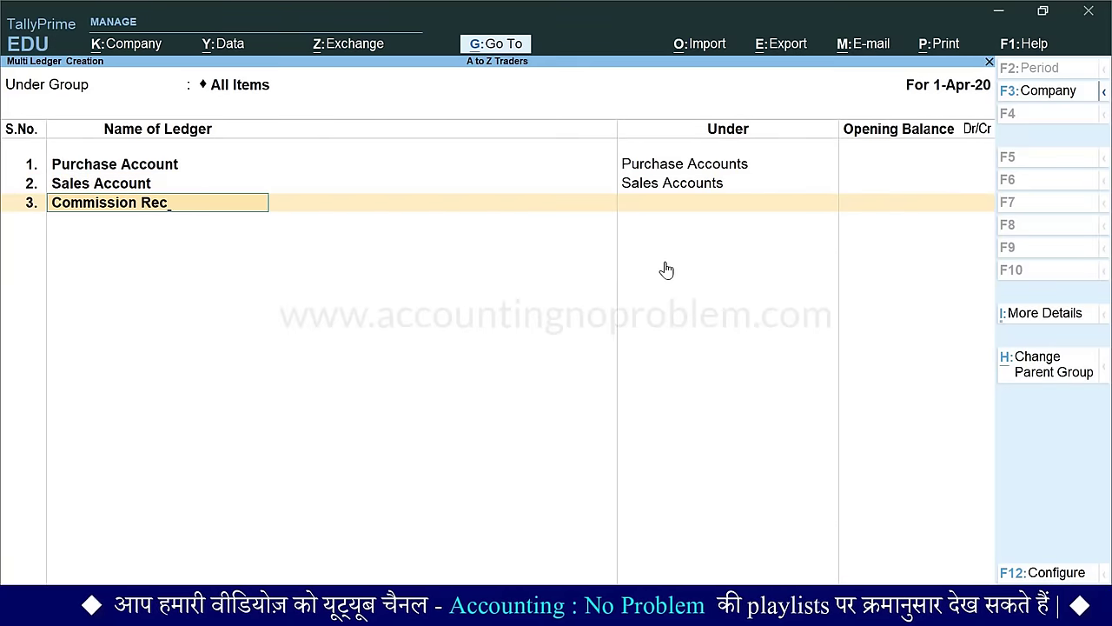
text(eived)
key(Return)
text(Ind)
key(Down)
key(Down)
key(Down)
Add the Super Enterprises ledger under Sundry Debtors.
key(Return)
key(Return)
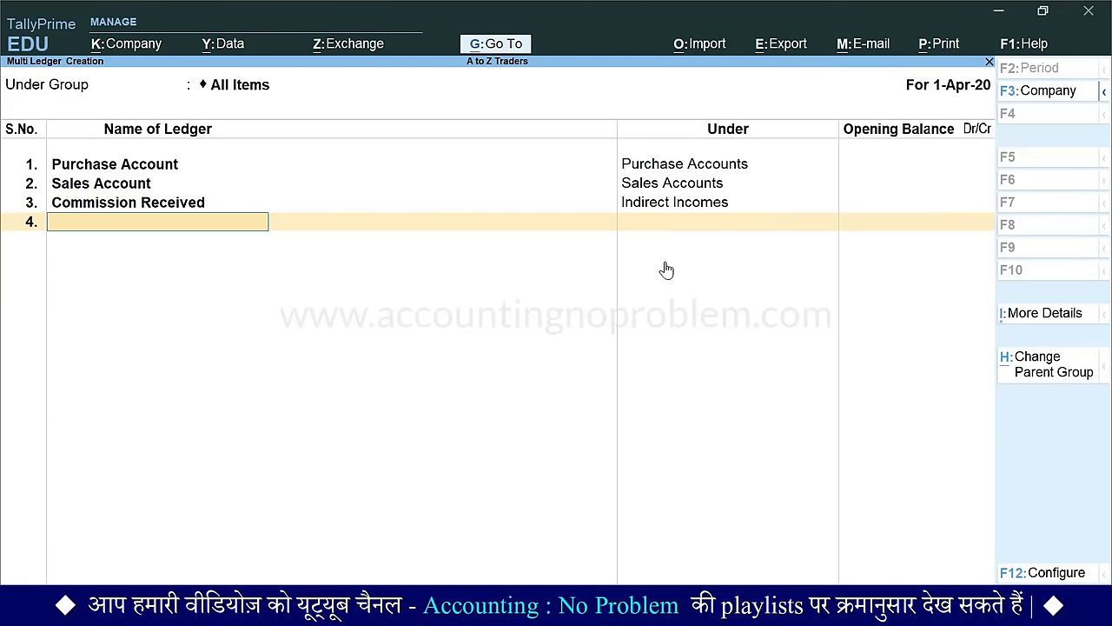
text(Super Enterprises)
key(Return)
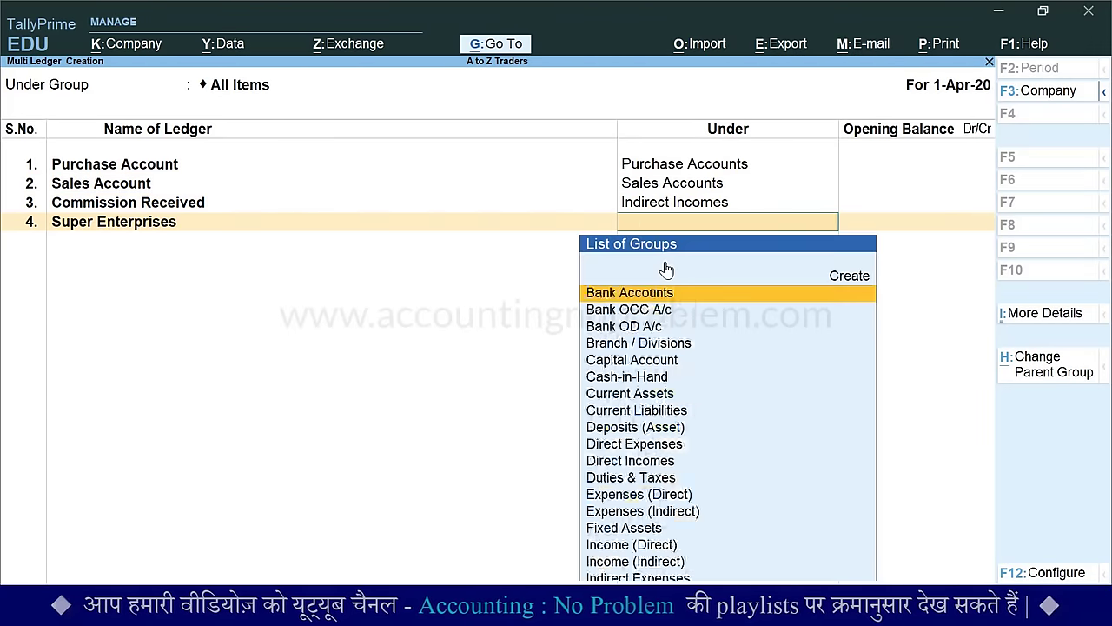
text(Deb)
key(Return)
key(Return)
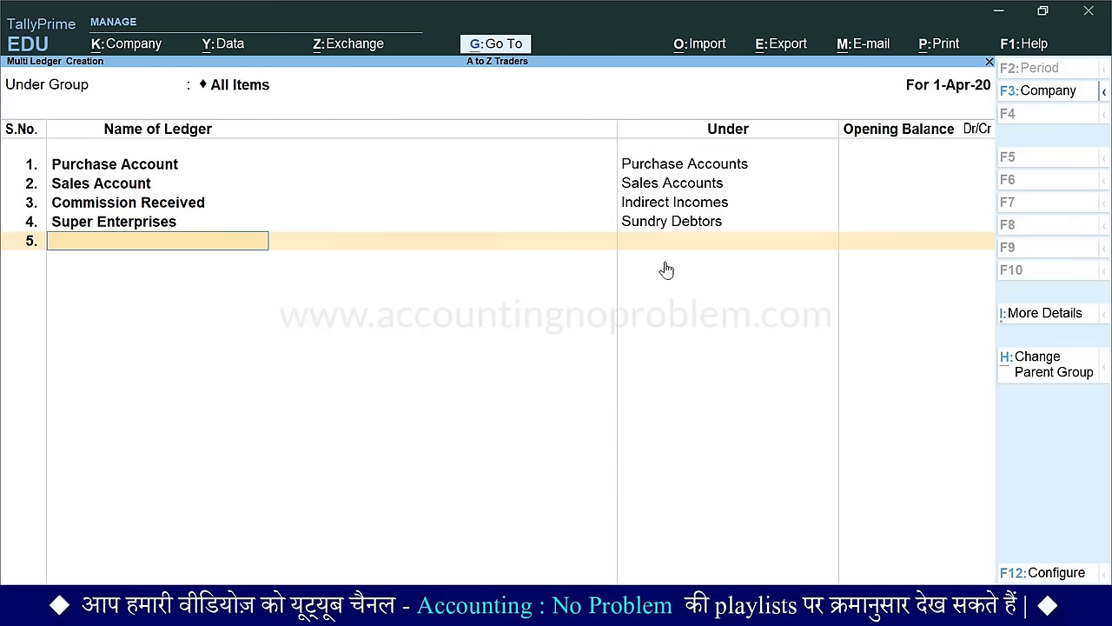
text(Furniture Account)
Add Furniture Account under Fixed Assets and Bank of India under Bank Accounts.
key(Return)
text(F)
key(Return)
key(Return)
text(Ba)
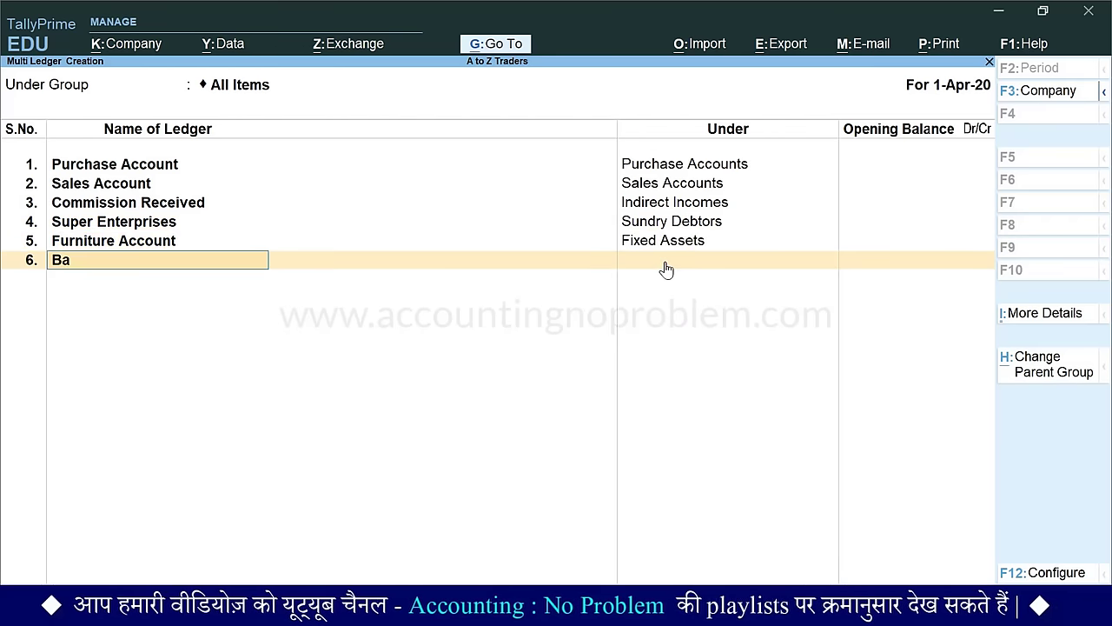
key(Return)
text(b)
Add Suresh & Company, then Charlie & Brothers under Sundry Debtors, and save all eight ledgers.
key(Return)
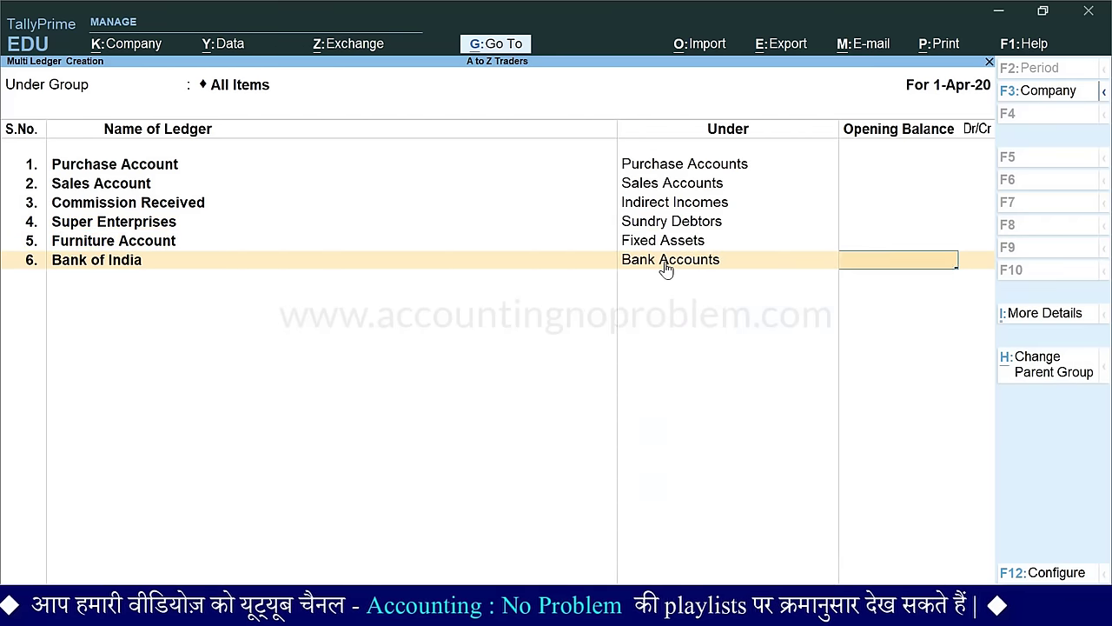
key(Return)
text(Suresh & Company)
key(Return)
text(cr)
key(Return)
key(Return)
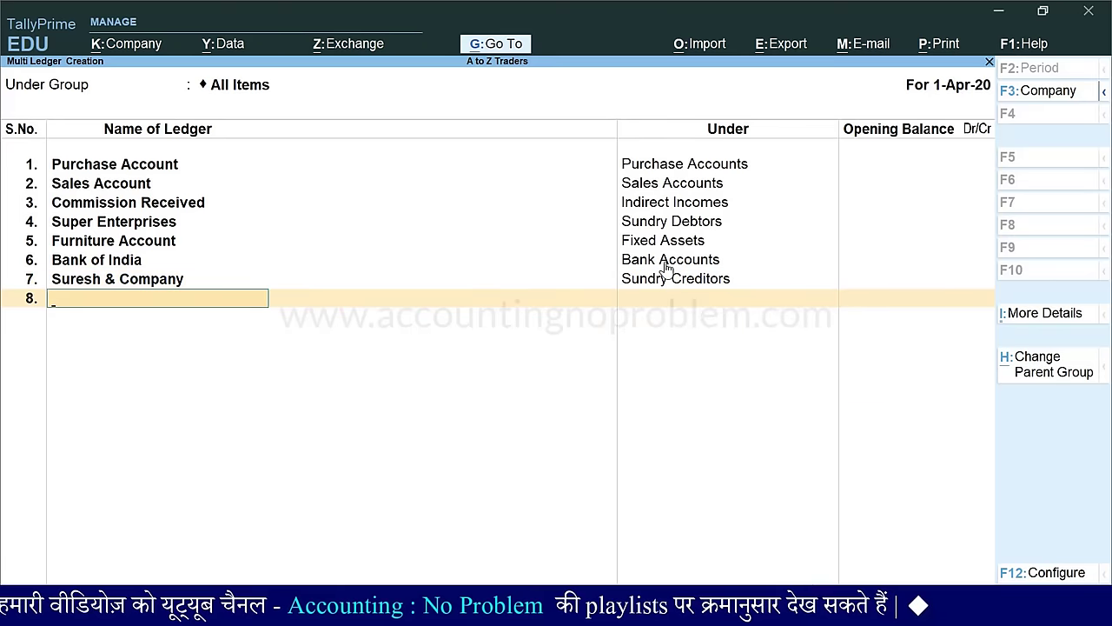
text(Charlie & Brothers)
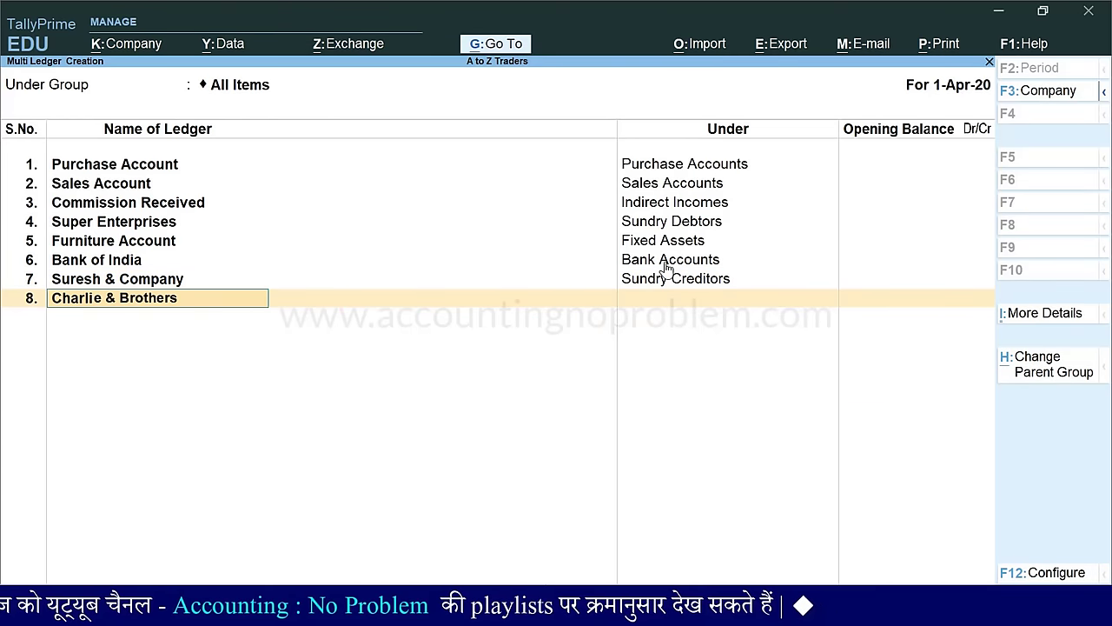
key(Return)
text(Deb)
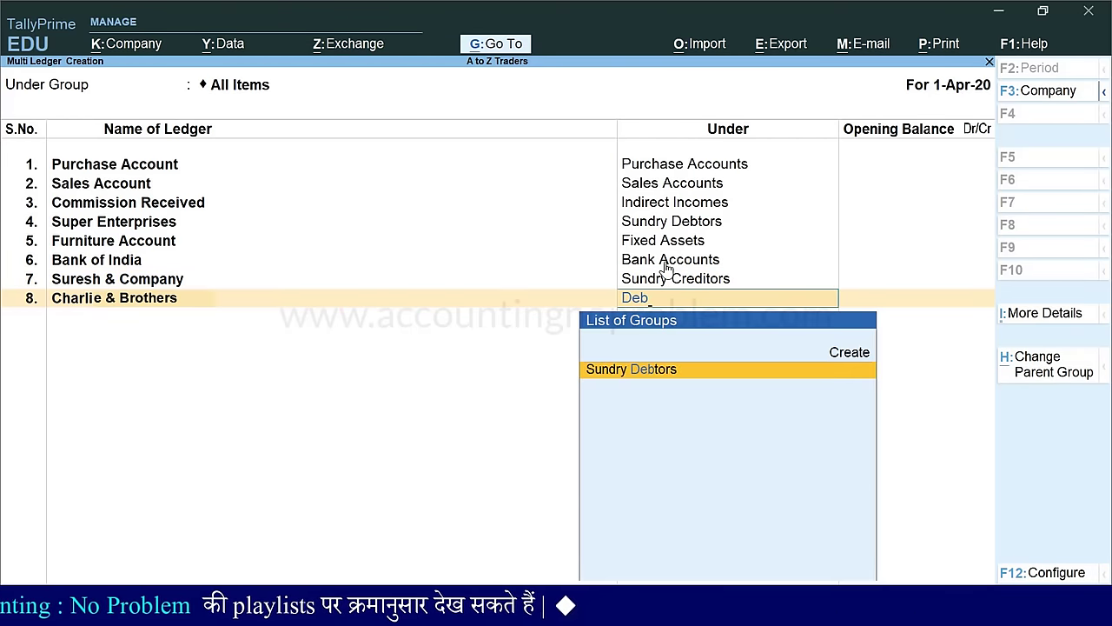
key(Return)
key(Return)
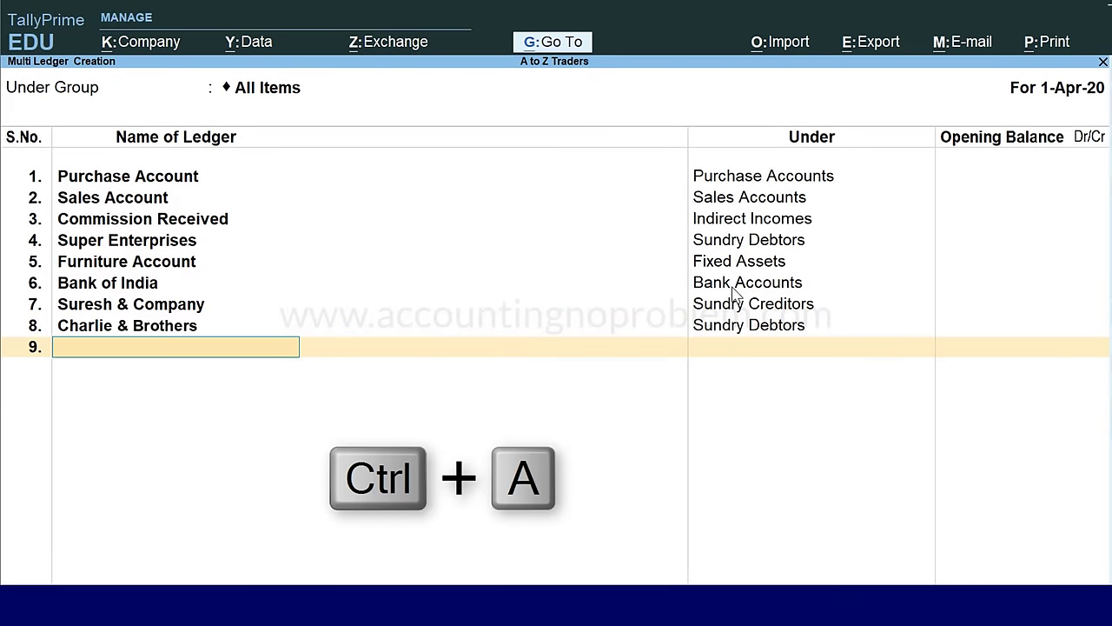
key(ctrl+a)
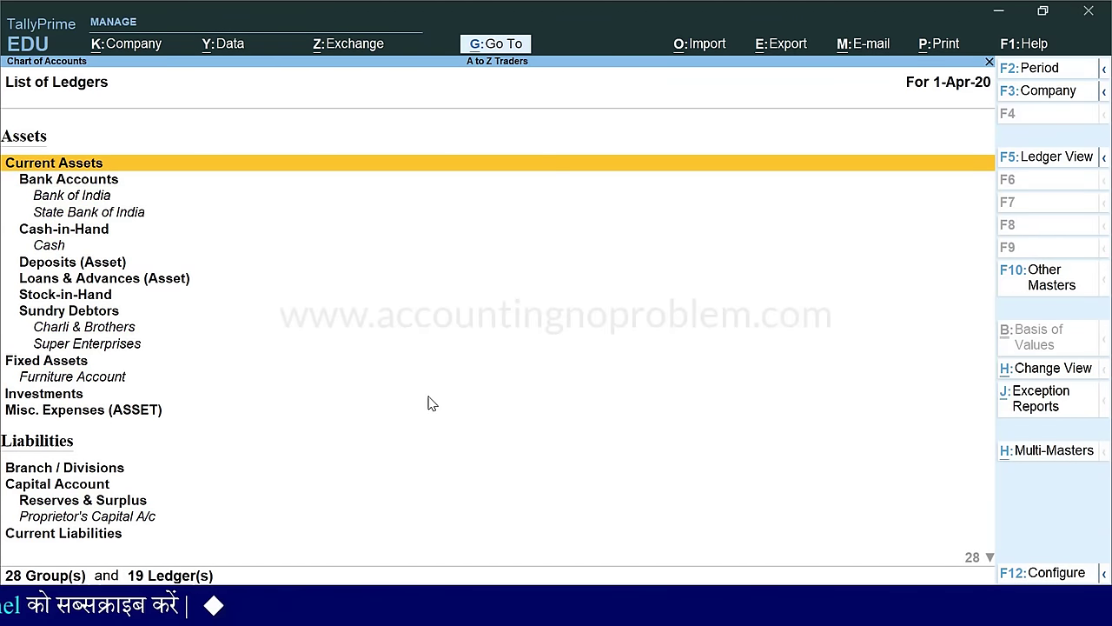
Scroll through the List of Ledgers to review the newly saved ledgers under their groups.
key(Down)
key(Down)
key(Down)
key(Down)
key(Down)
key(Down)
key(Down)
key(Down)
key(Down)
key(Down)
key(Down)
key(Down)
key(Down)
key(Down)
key(Down)
key(Down)
key(Down)
key(Down)
key(Down)
key(Down)
key(Down)
key(Down)
key(Down)
key(Down)
key(Down)
key(Down)
key(Down)
key(Down)
key(Down)
key(Down)
key(Down)
key(Down)
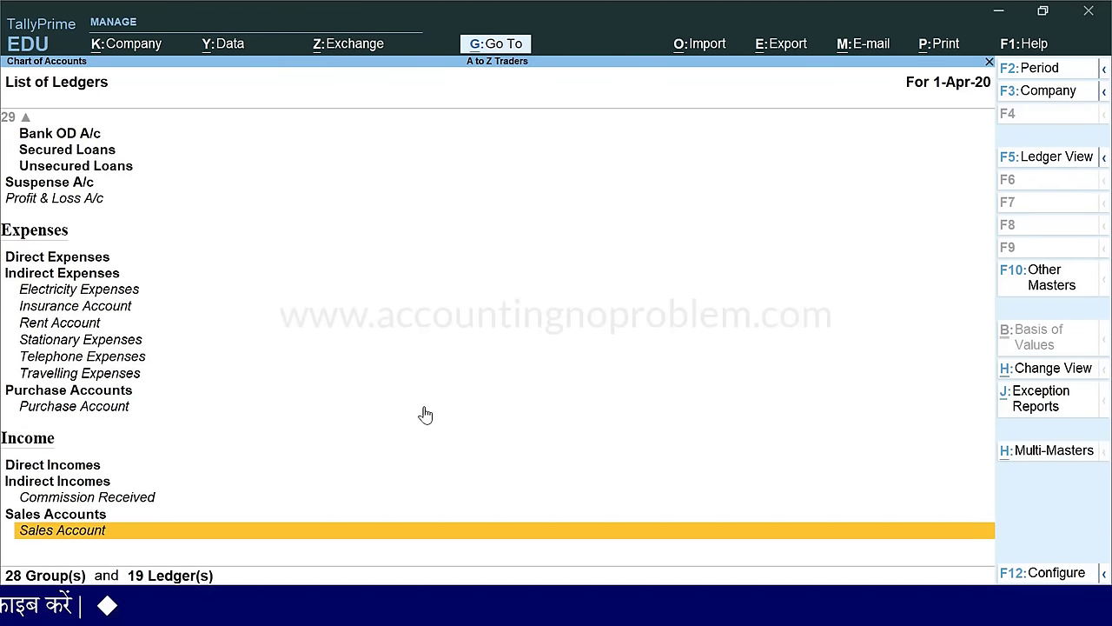
key(Up)
key(Up)
key(Up)
key(Up)
key(Up)
key(Up)
key(Up)
key(Up)
key(Up)
key(Up)
key(Up)
key(Up)
key(Up)
key(Up)
key(Up)
key(Up)
key(Up)
key(Up)
key(Up)
key(Up)
key(Up)
key(Up)
key(Up)
key(Up)
key(Up)
key(Up)
key(Up)
key(Up)
key(Up)
key(Up)
key(Up)
key(Up)
key(Up)
key(Up)
key(Up)
key(Up)
key(Up)
key(Up)
key(Up)
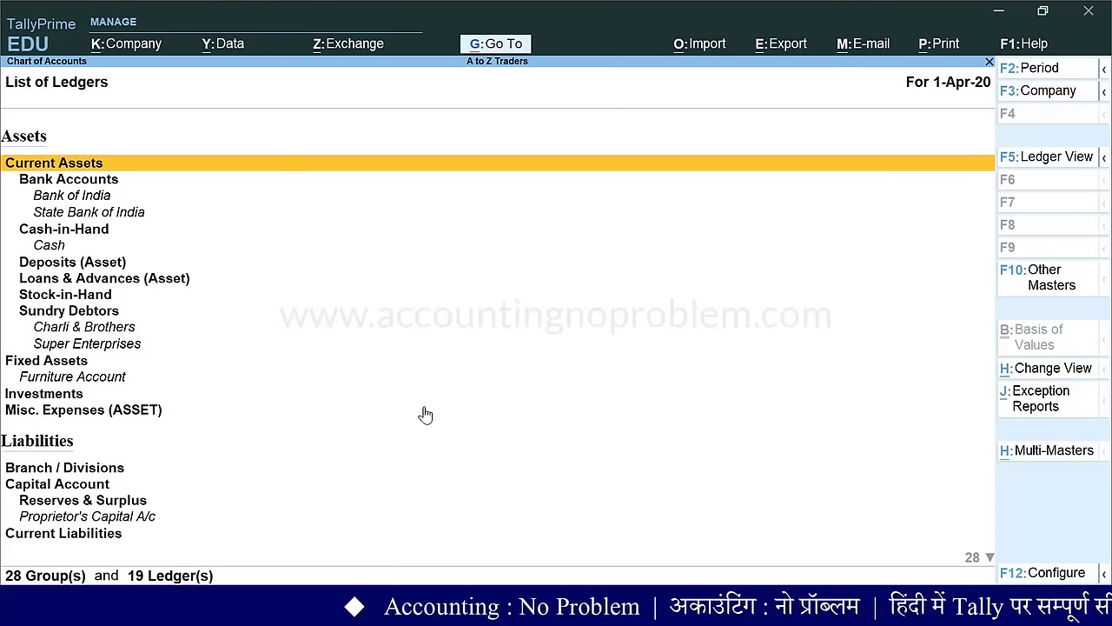
key(Down)
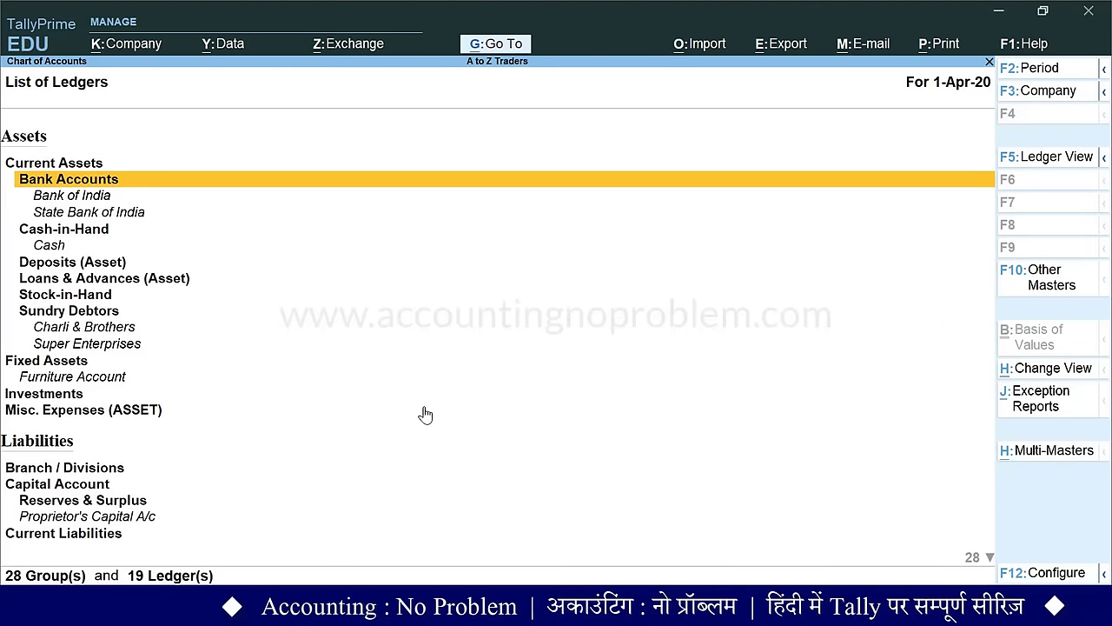
key(Down)
key(Down)
key(Return)
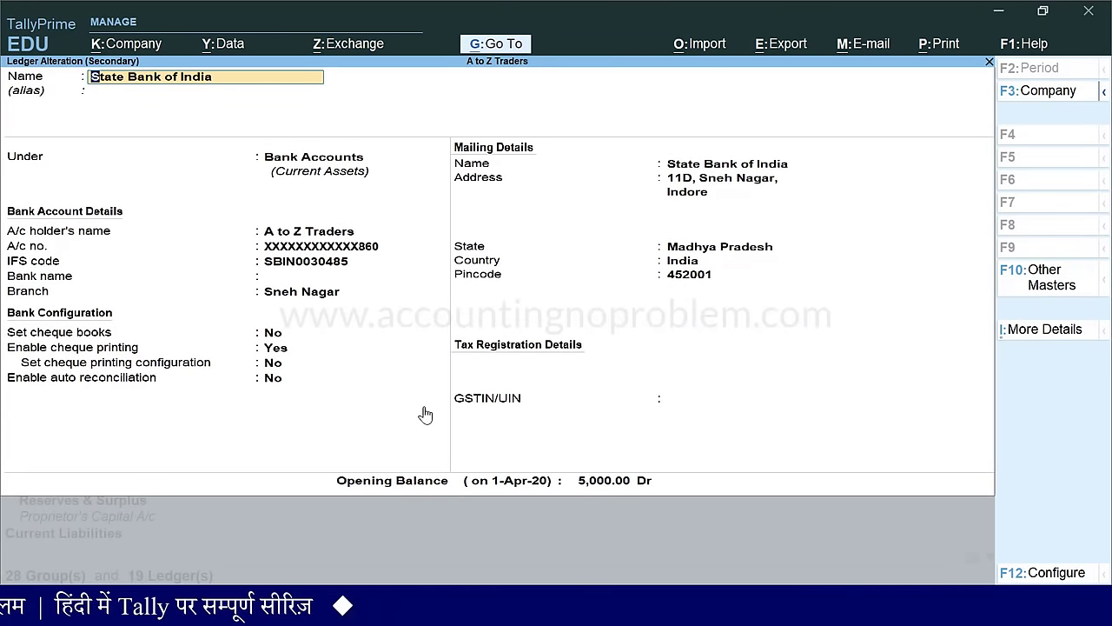
key(Escape)
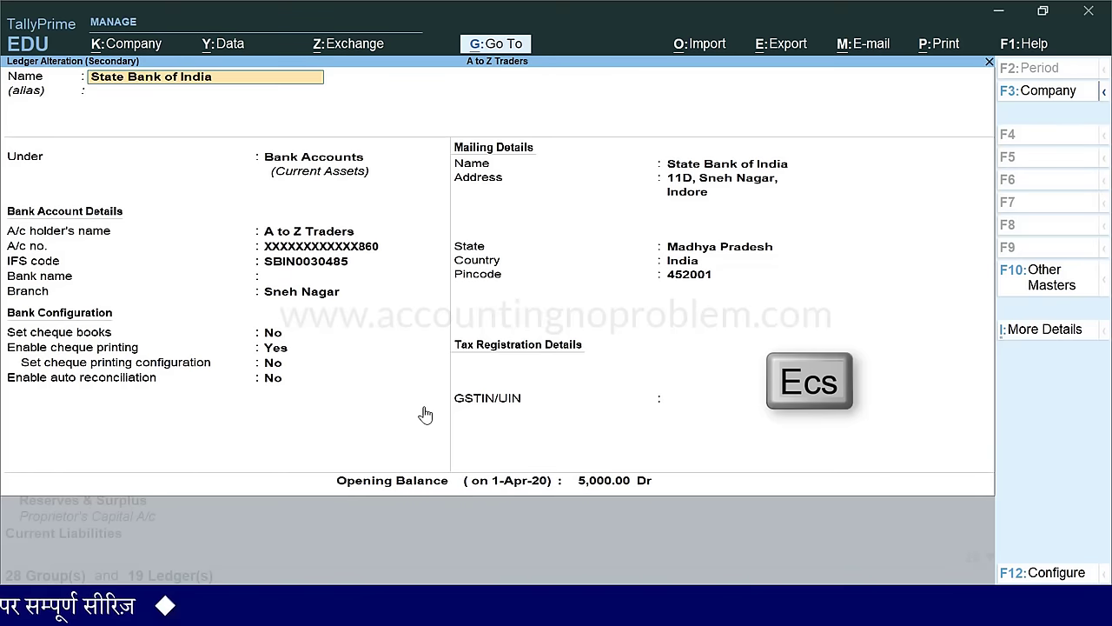
key(BackSpace)
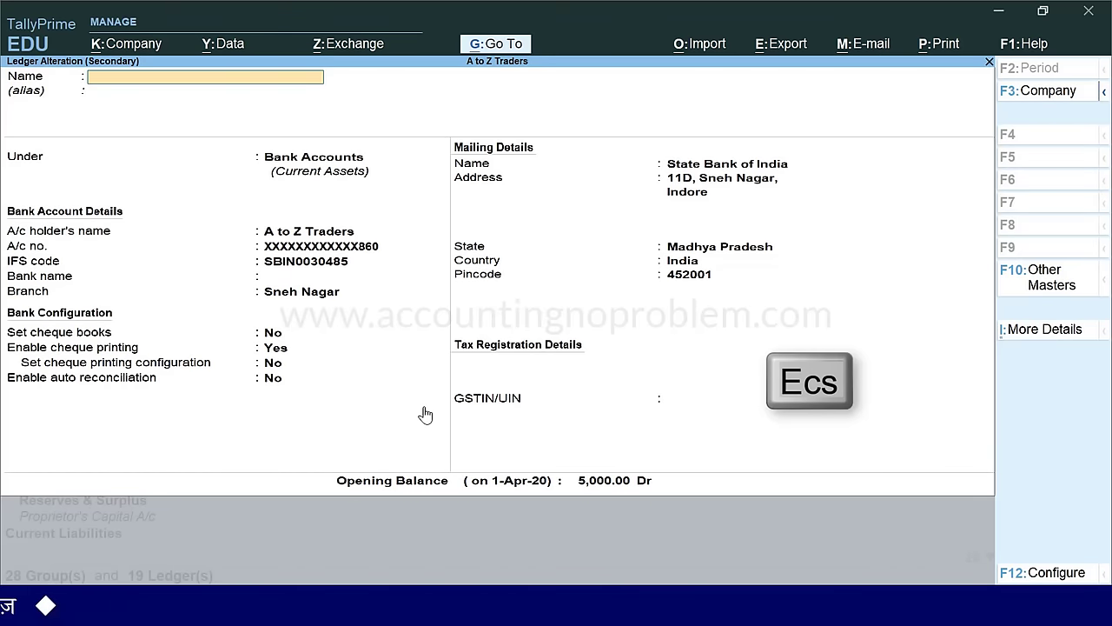
key(Escape)
key(y)
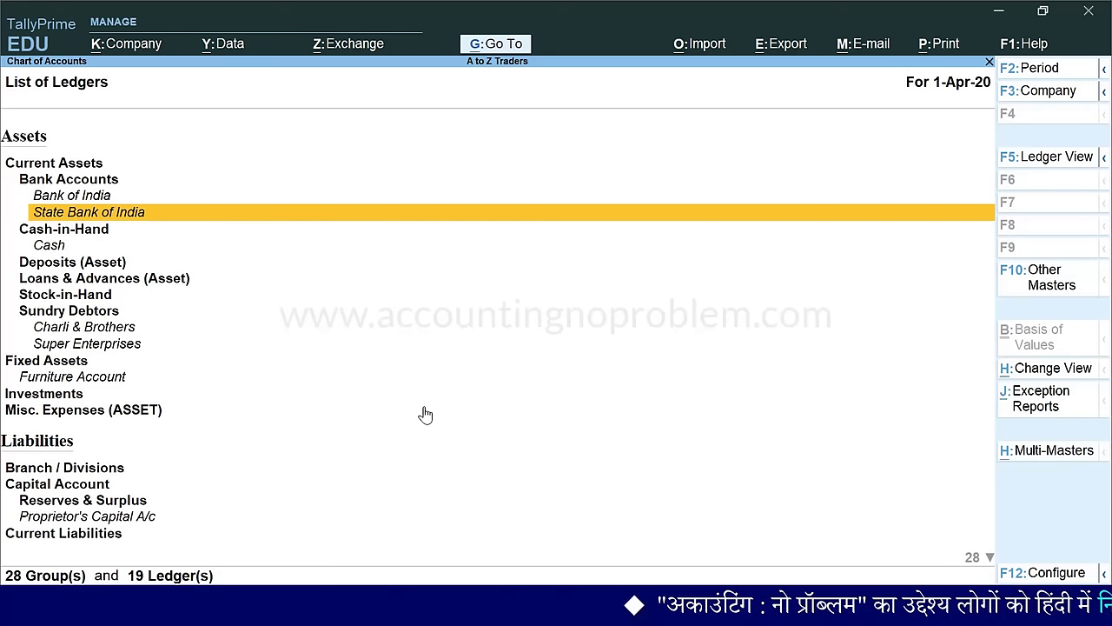
Switch to the detailed ledger view and check the Charlie & Brothers ledger without changes.
key(F5)
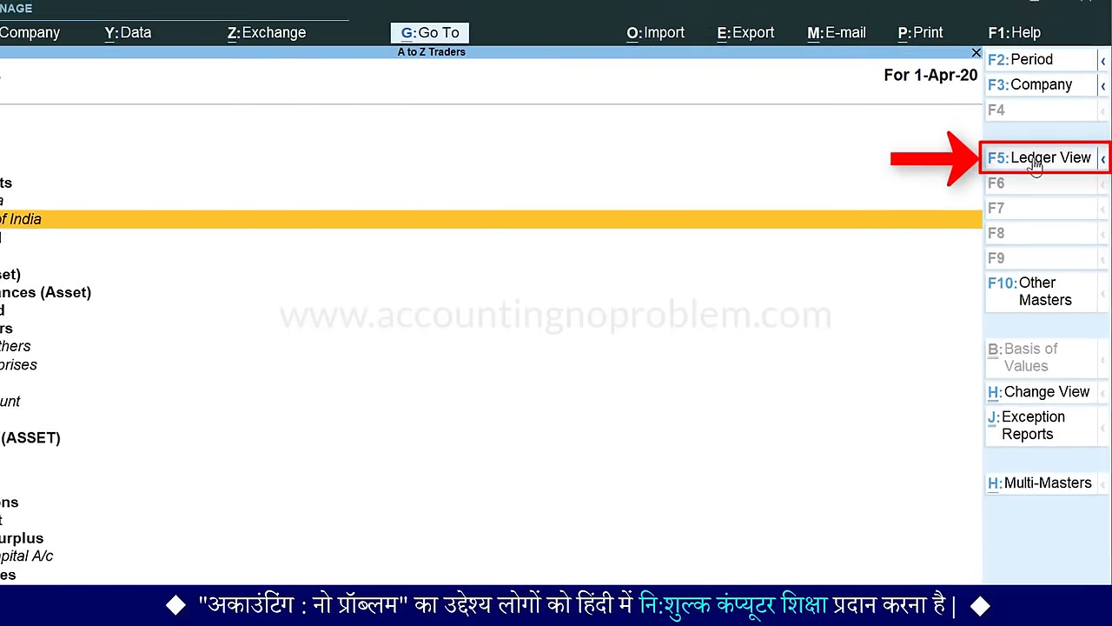
click(1038, 160)
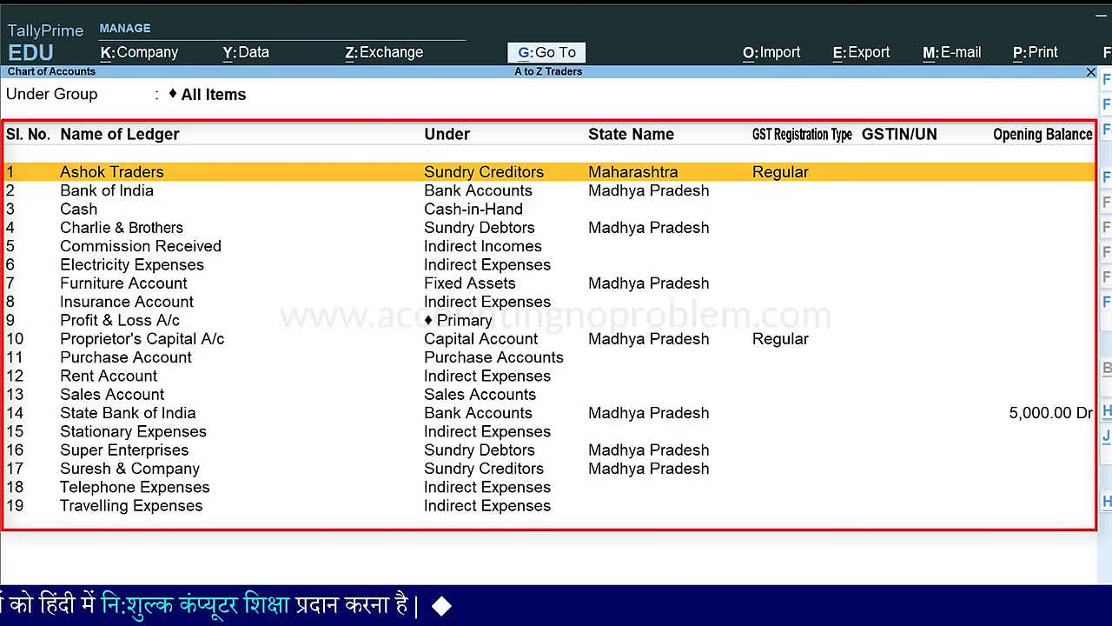
key(Down)
key(Down)
key(Down)
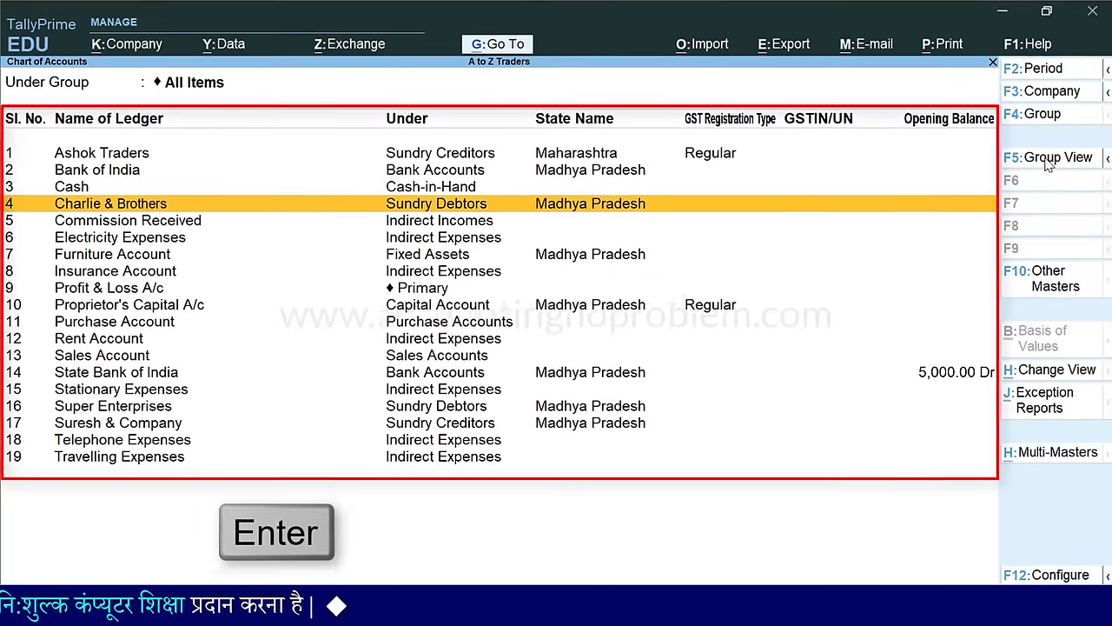
key(Return)
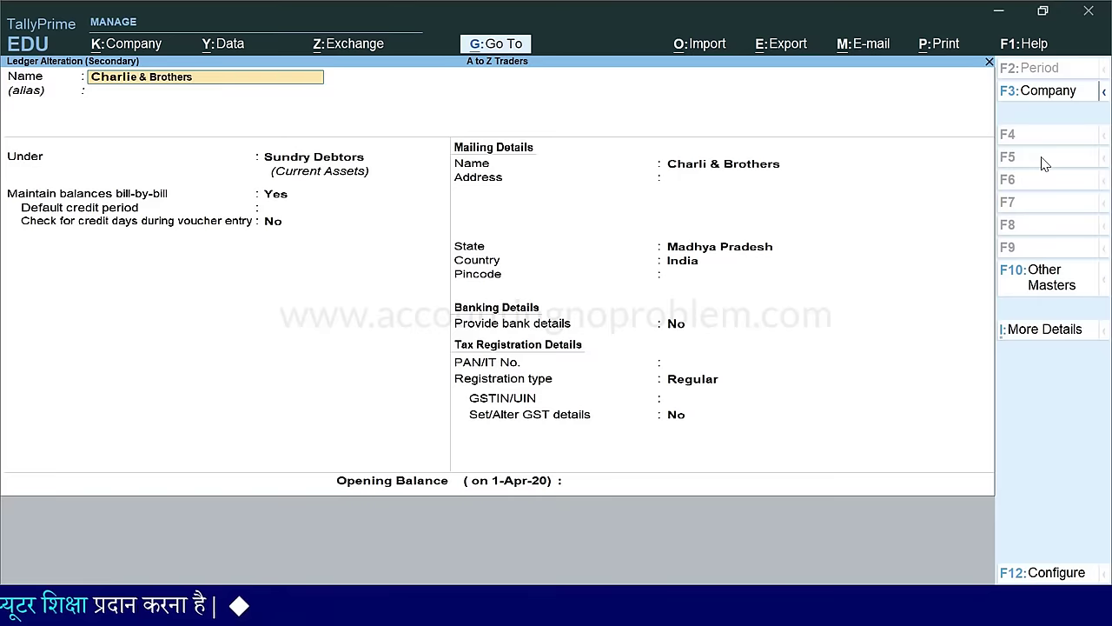
key(Escape)
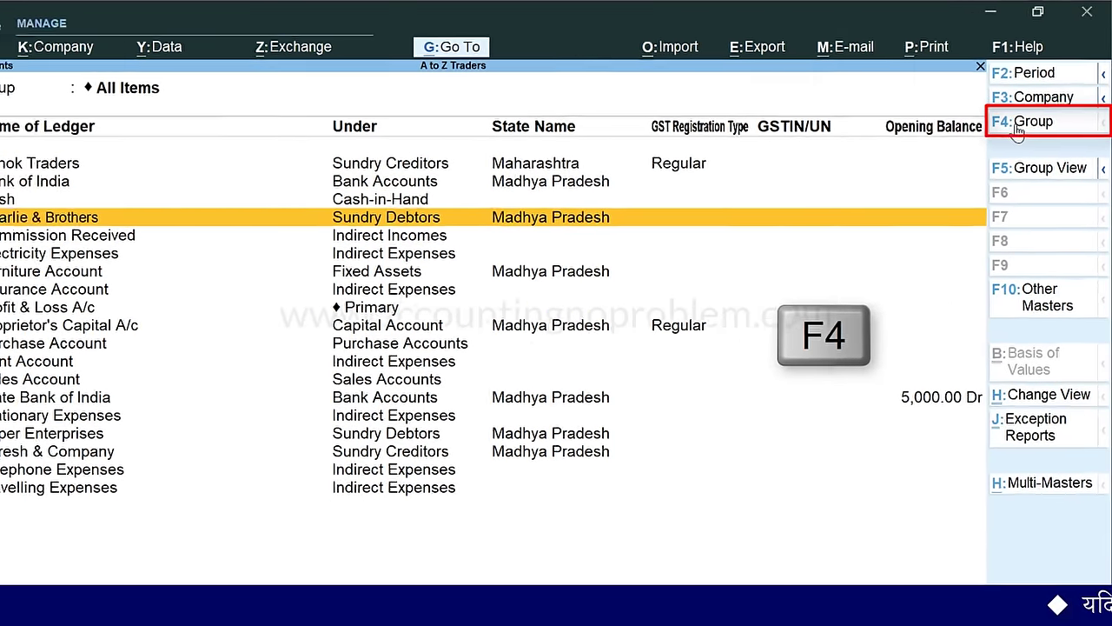
Dismiss the F4 group filter and exit the chart of accounts to Gateway of Tally.
key(F4)
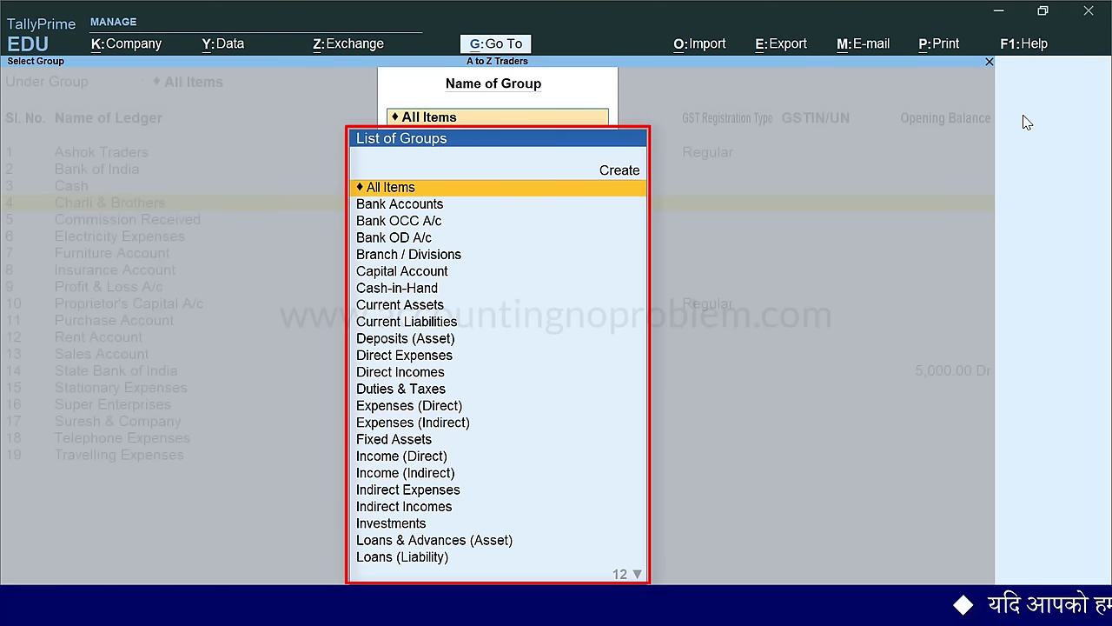
key(Escape)
key(Escape)
key(Escape)
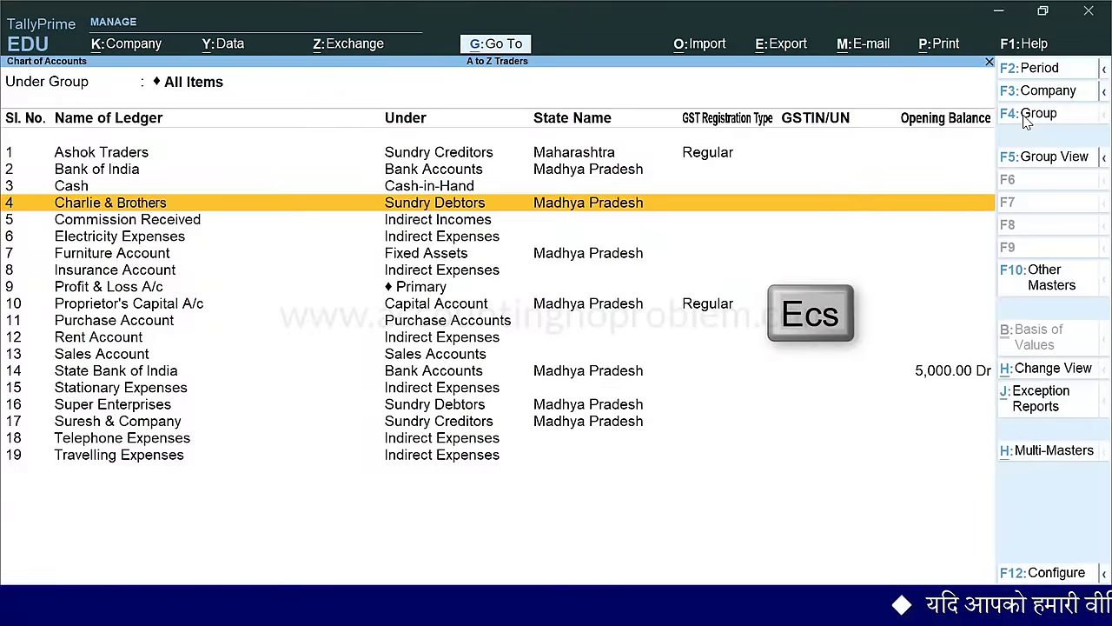
key(Escape)
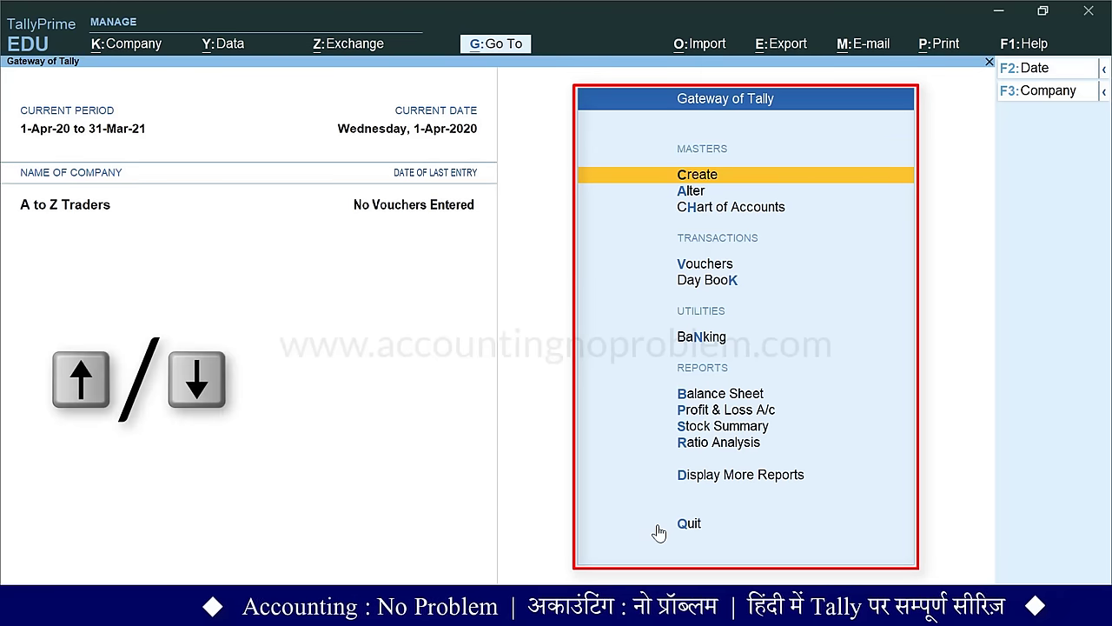
Glance at the Create masters list, then open the Alter list of masters.
key(Down)
key(Down)
key(Down)
key(Down)
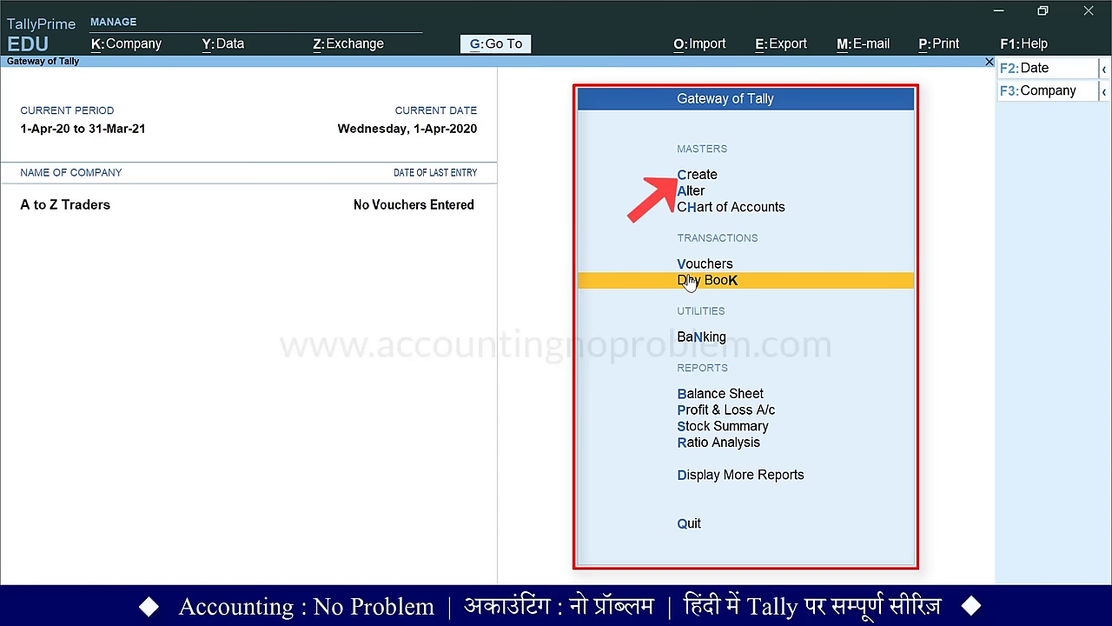
click(698, 177)
key(Escape)
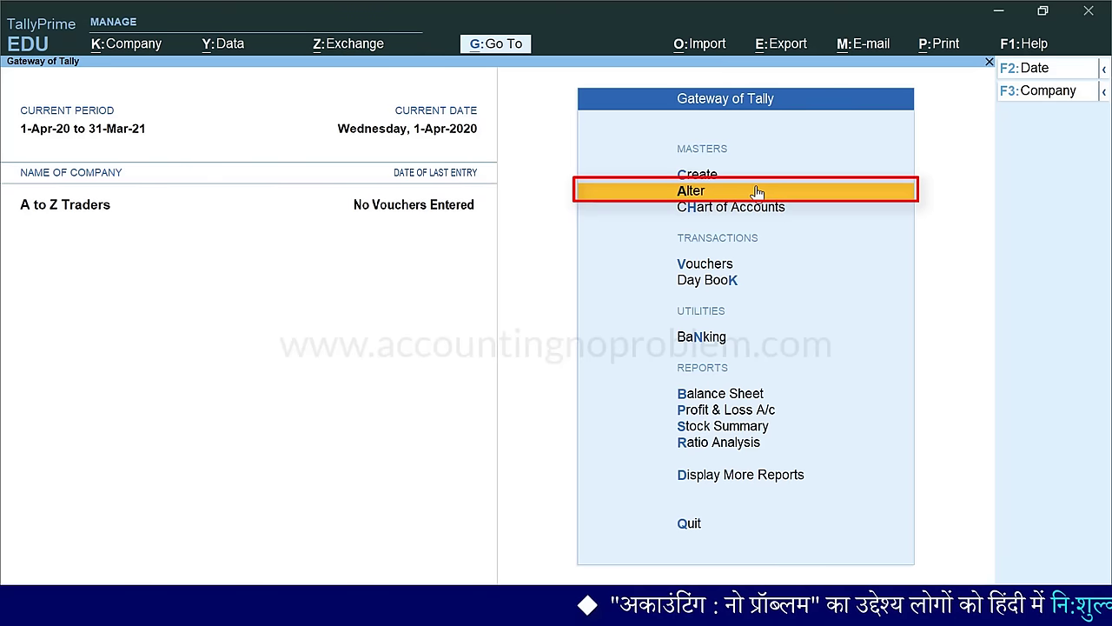
key(a)
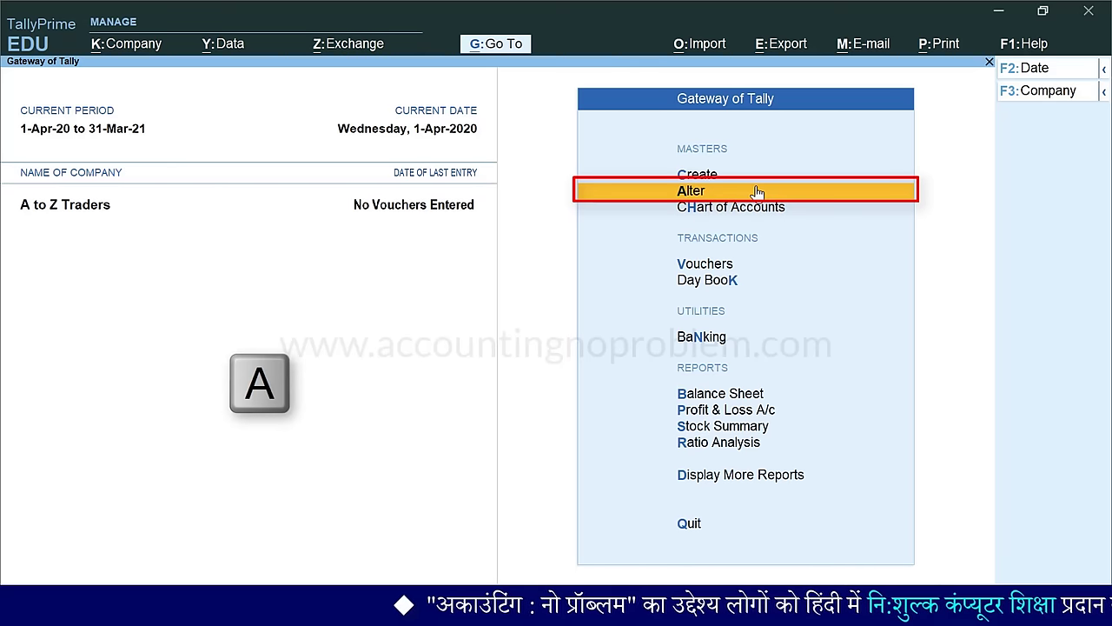
click(758, 191)
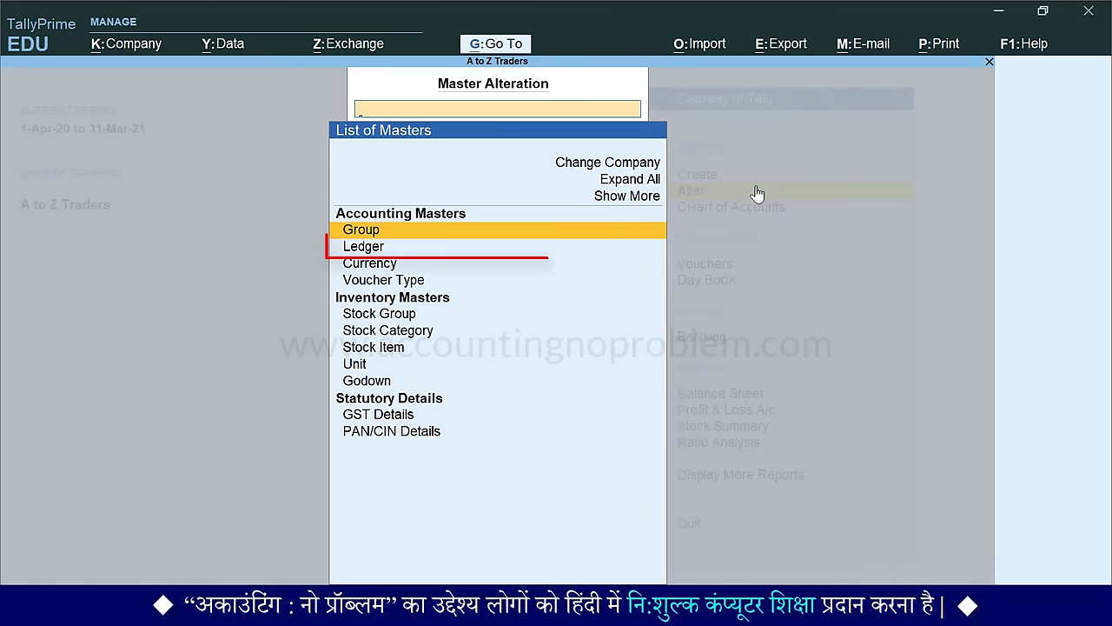
Open the Ashok Traders ledger from Alter > Ledger.
key(Down)
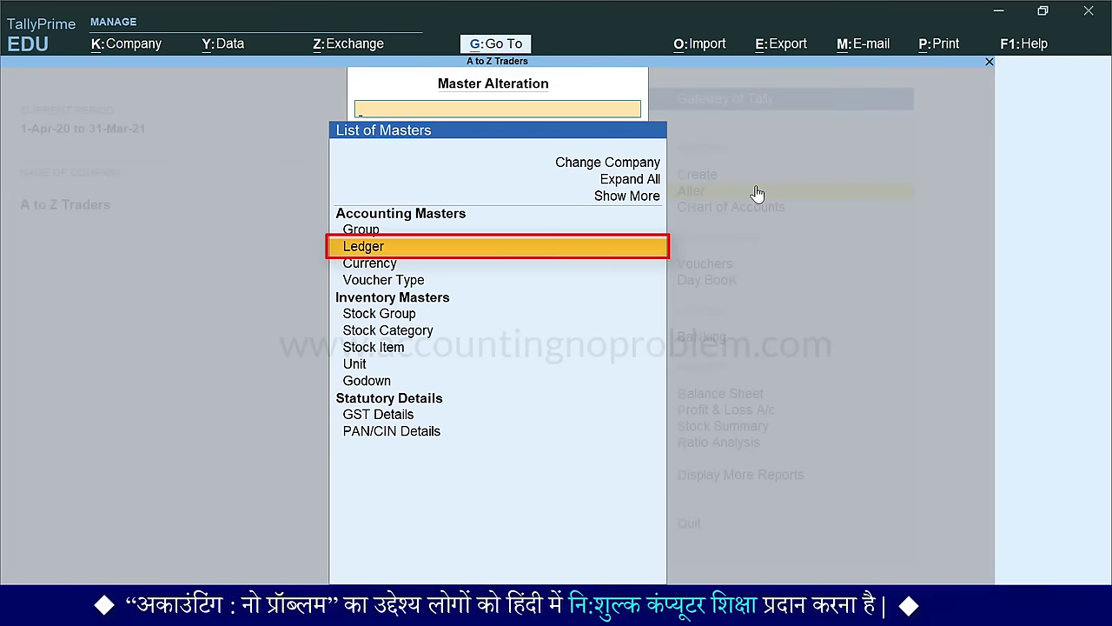
key(Return)
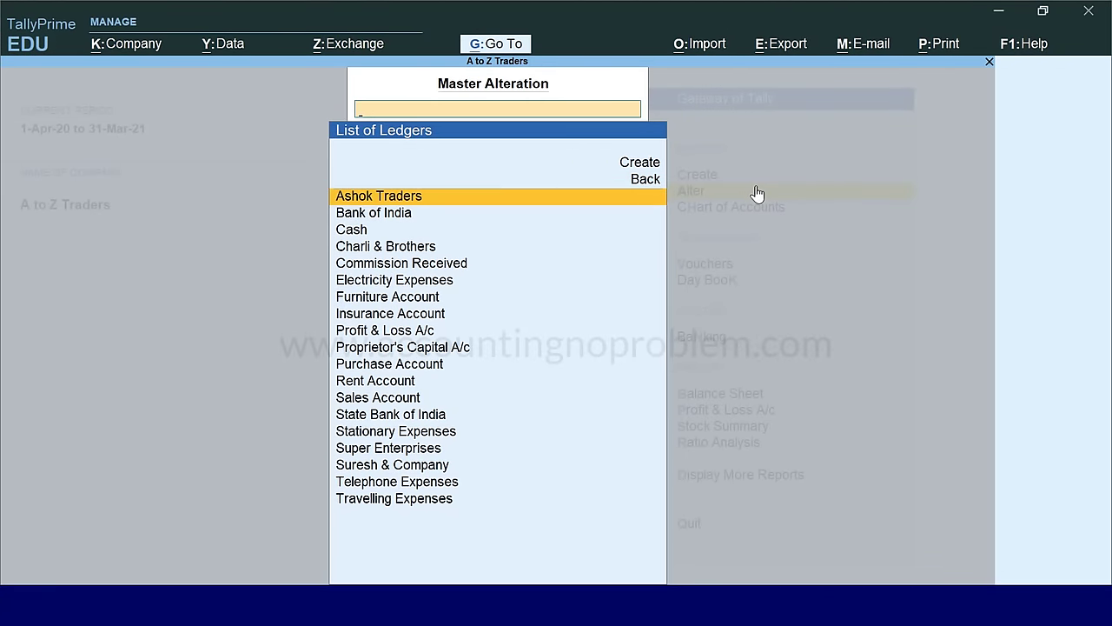
key(Return)
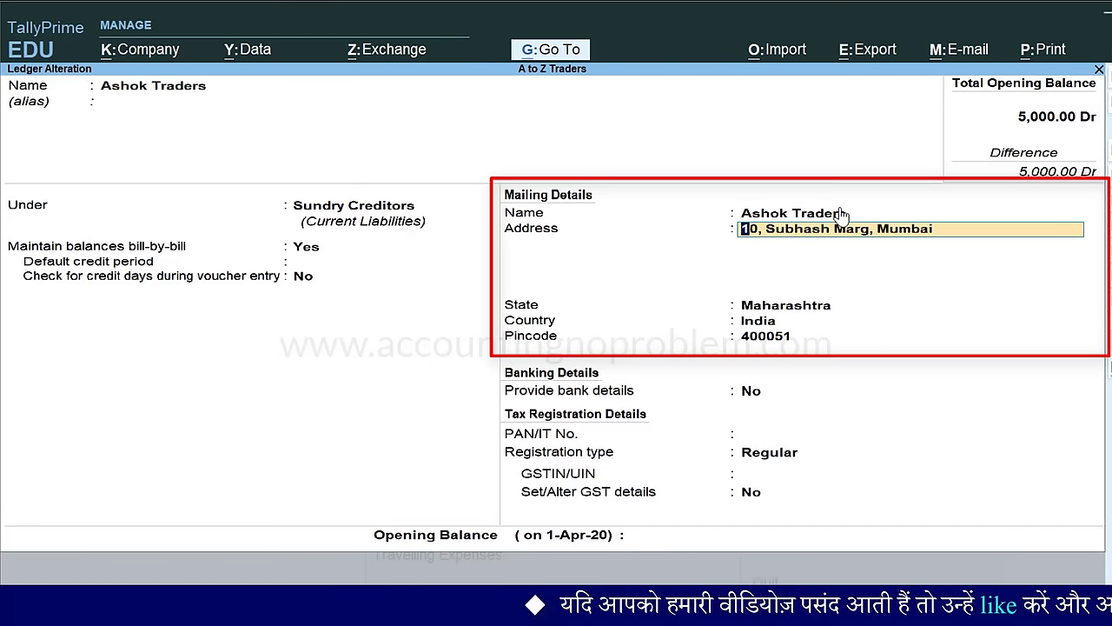
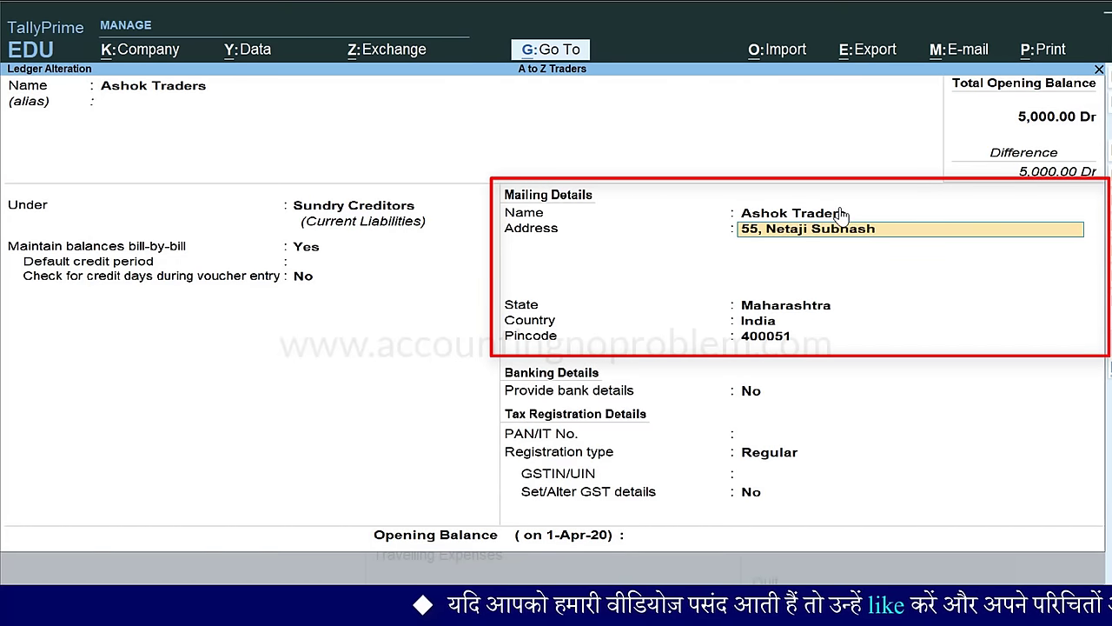
Replace Ashok Traders' address with the new Mumbai street address and pincode, then save and exit.
key(Return)
text(M)
key(Return)
key(Return)
key(Return)
key(Return)
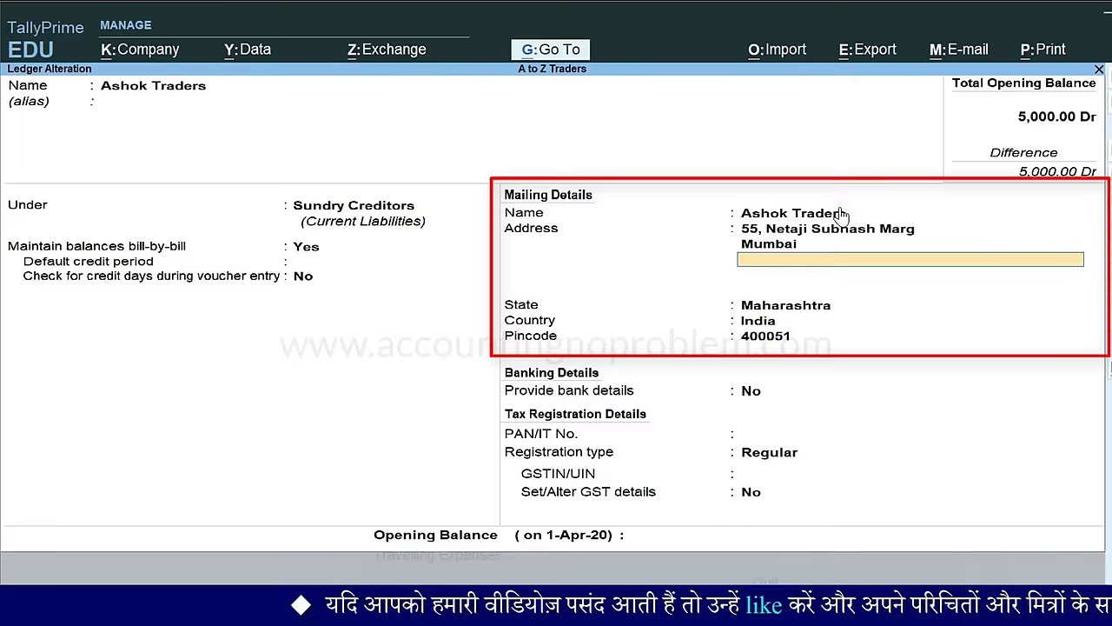
text(40005)
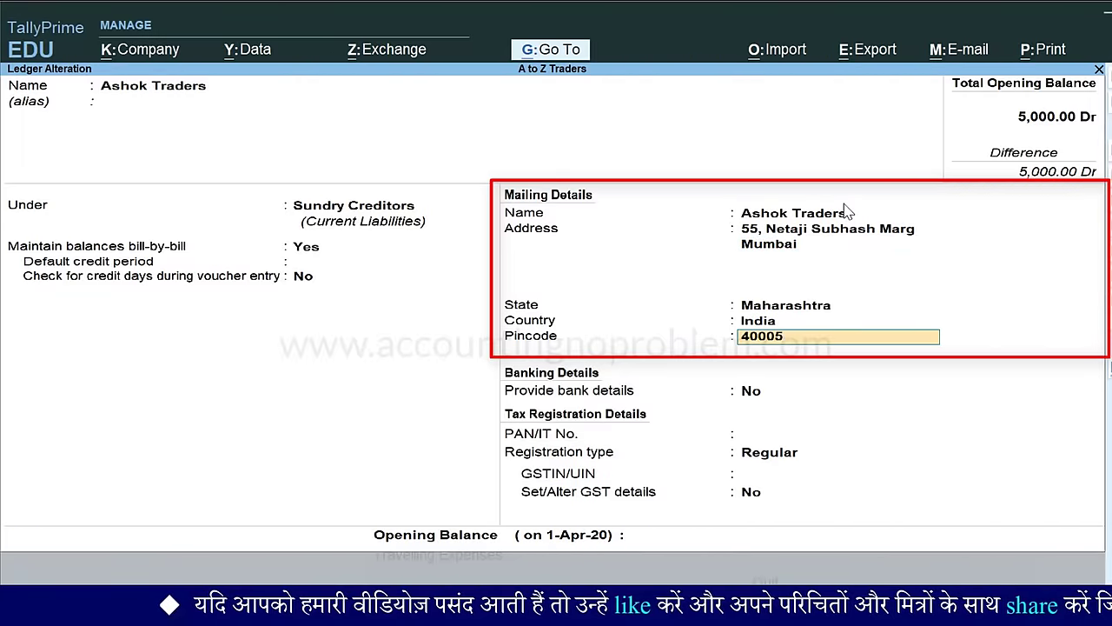
text(3)
key(ctrl+a)
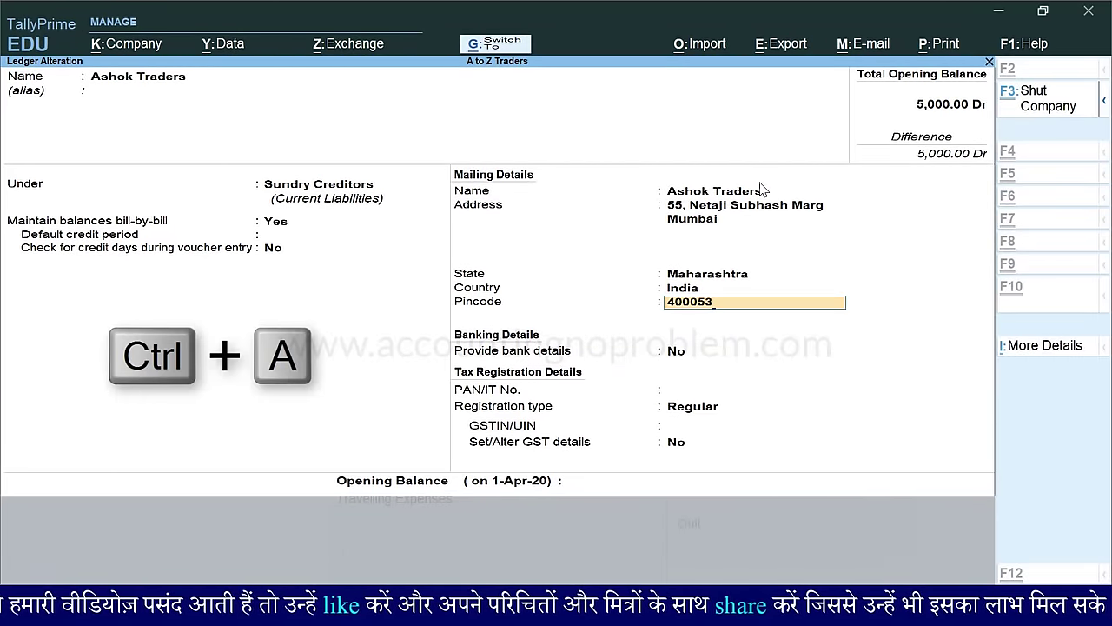
key(Escape)
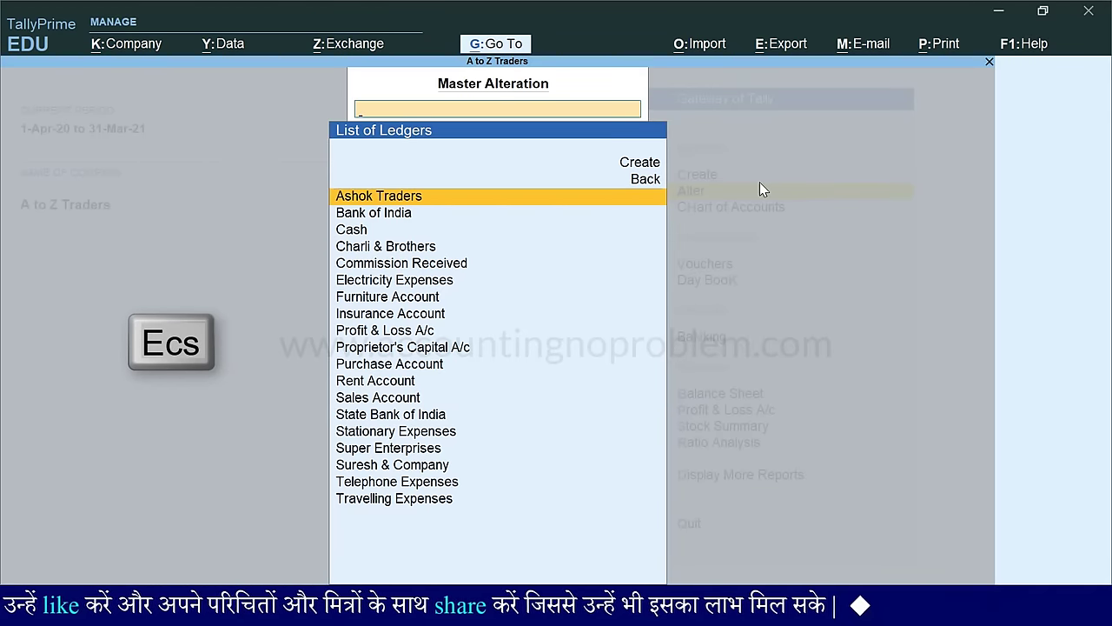
key(Escape)
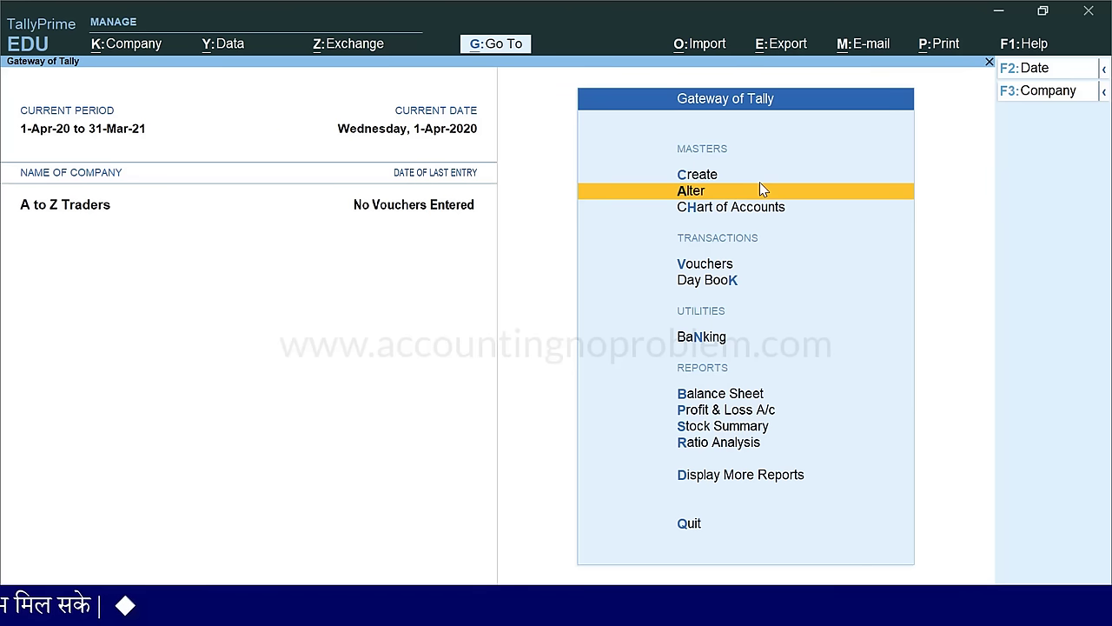
Go to Alter > Ledger and pick Super Enterprises by searching 'Su'.
key(a)
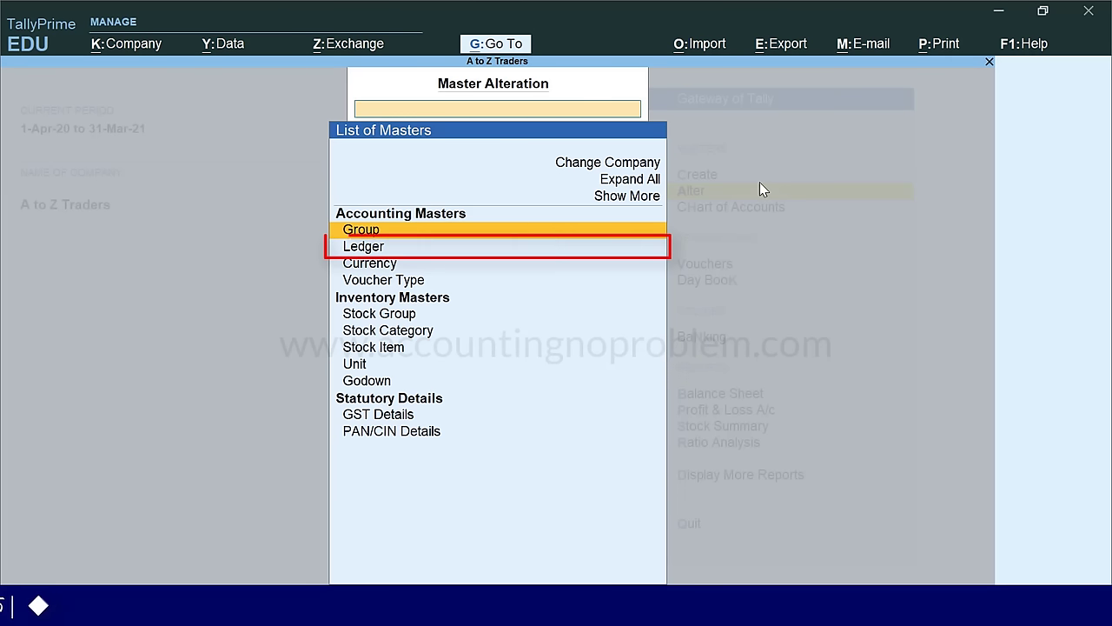
key(Down)
key(Return)
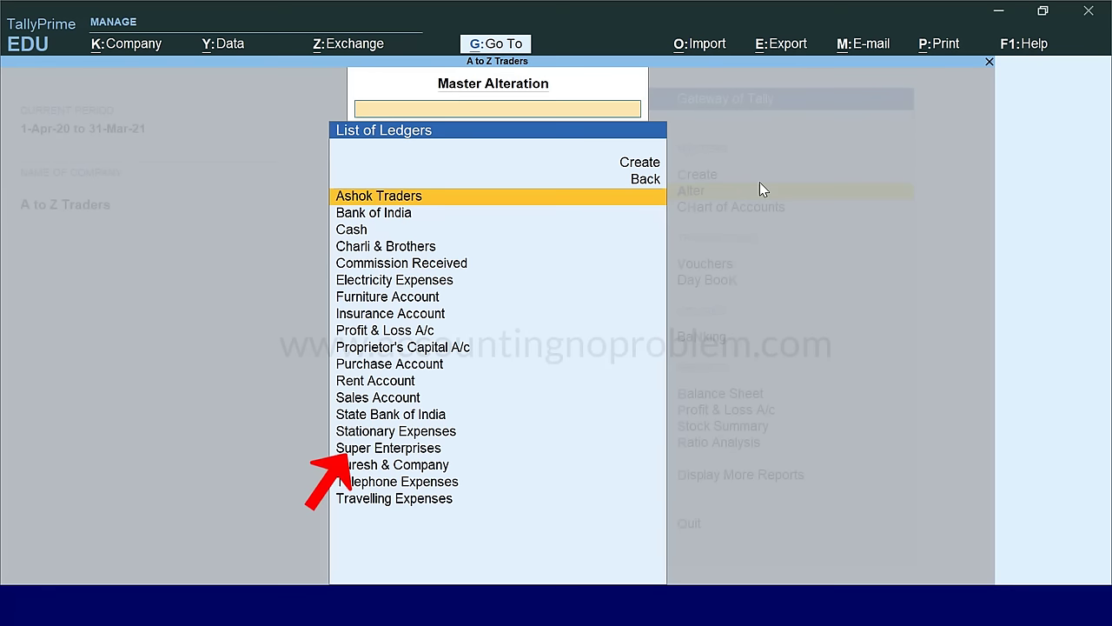
text(Su)
key(Down)
key(Return)
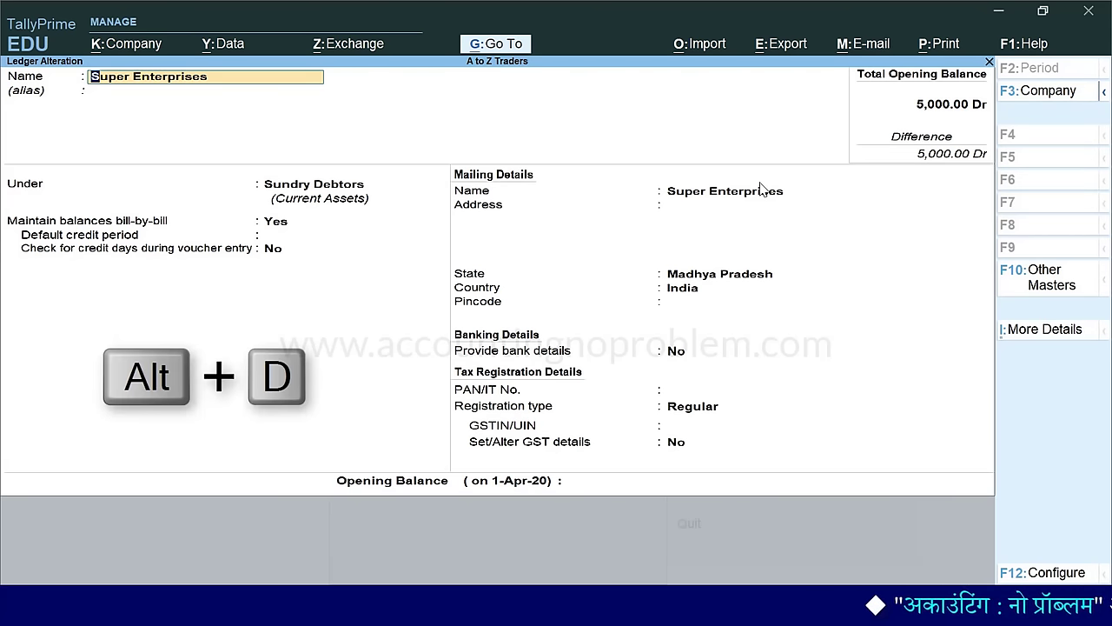
Delete Super Enterprises with Alt+D, confirm the deletion, and leave the ledger list.
key(alt+d)
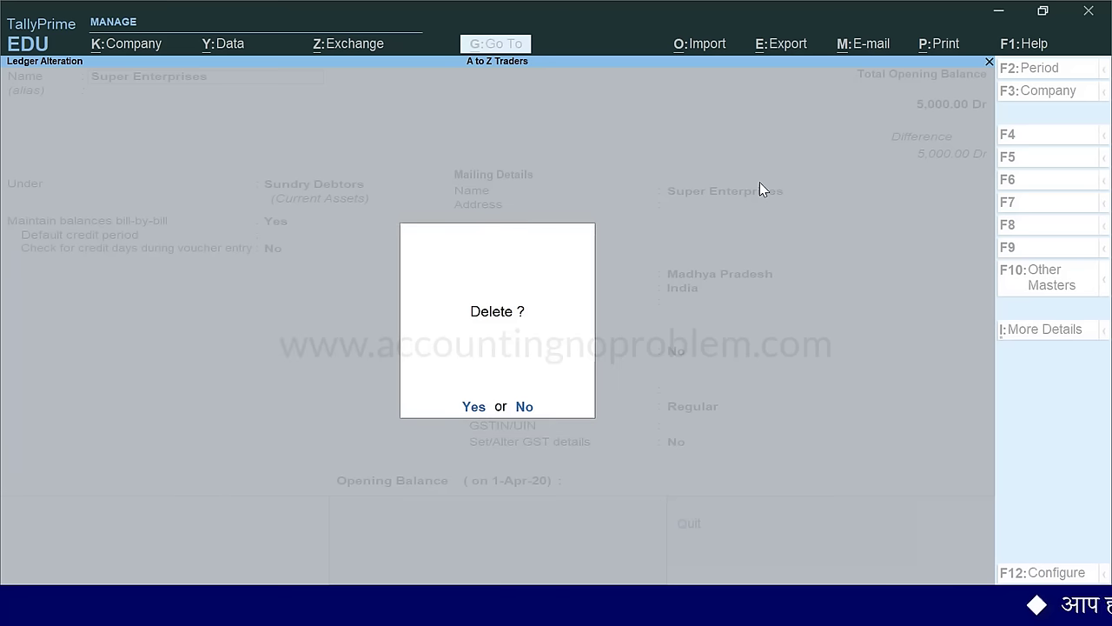
key(Return)
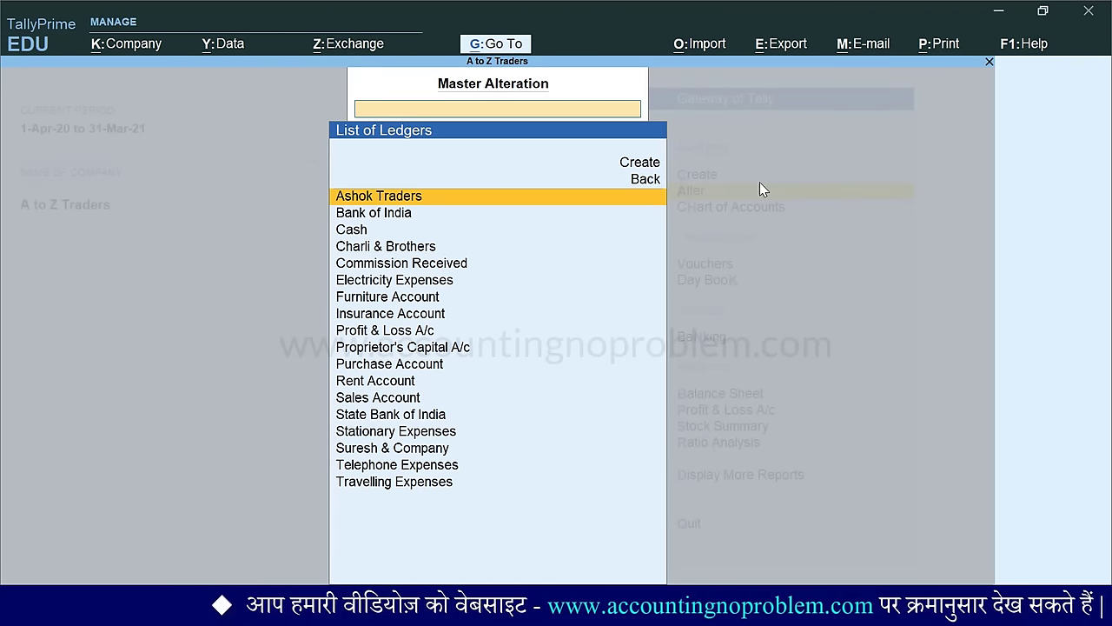
key(Escape)
key(Escape)
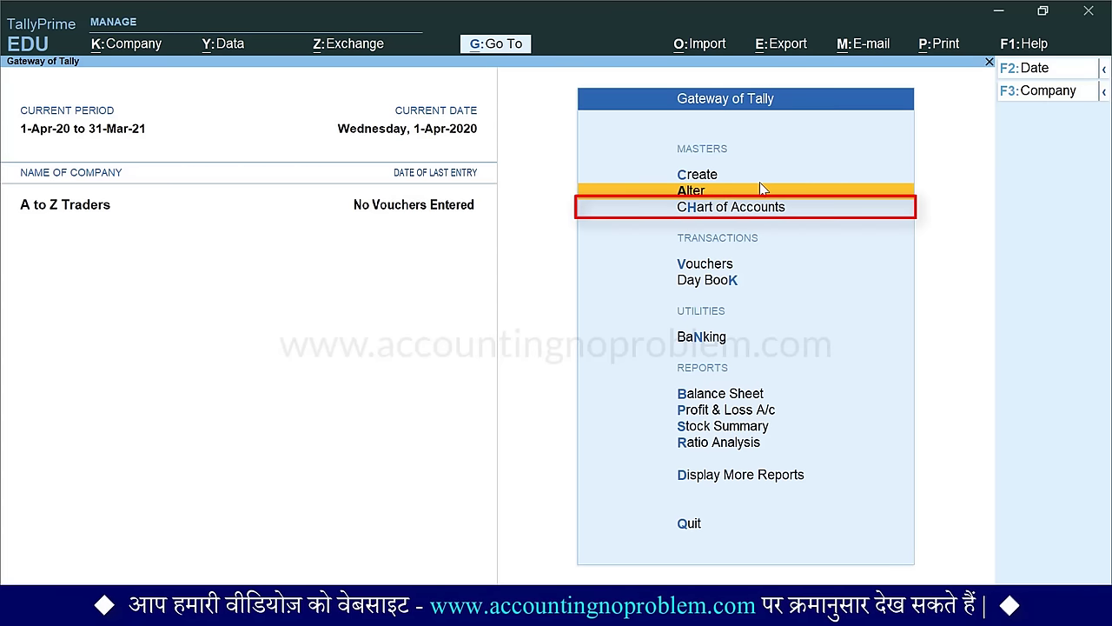
From Chart of Accounts > Ledgers, choose Multi-Masters > Multi Alter.
key(h)
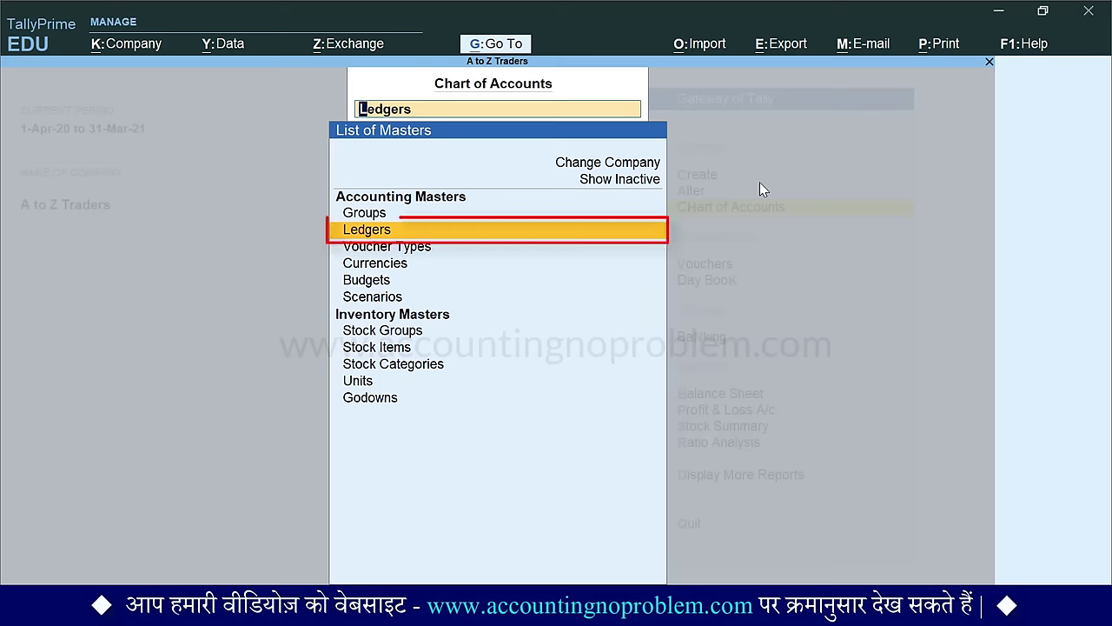
key(Return)
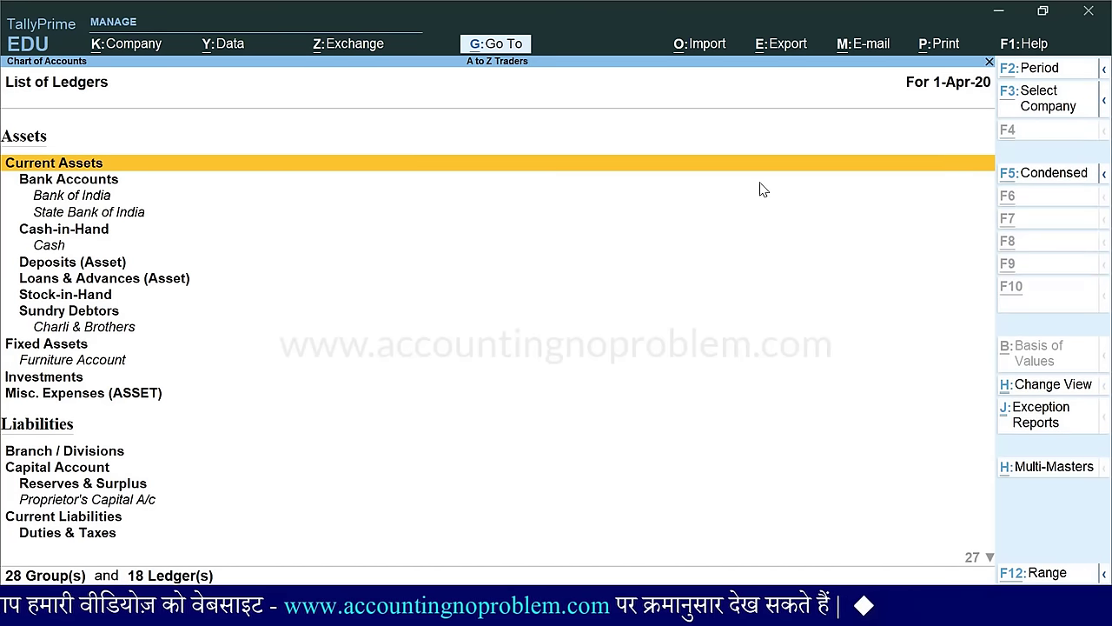
key(alt+h)
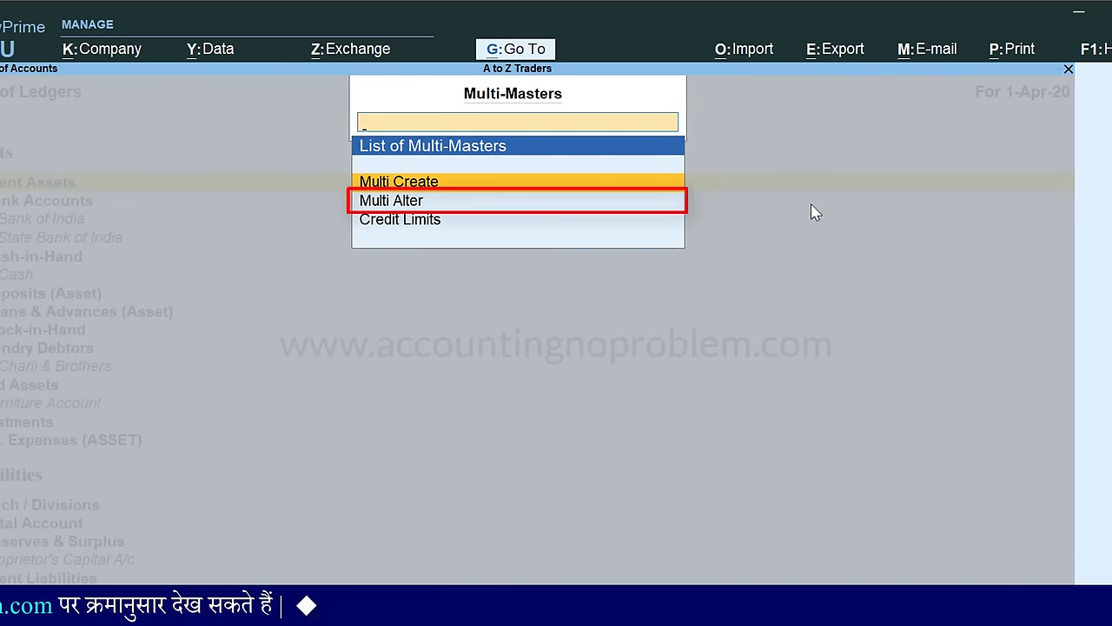
key(Down)
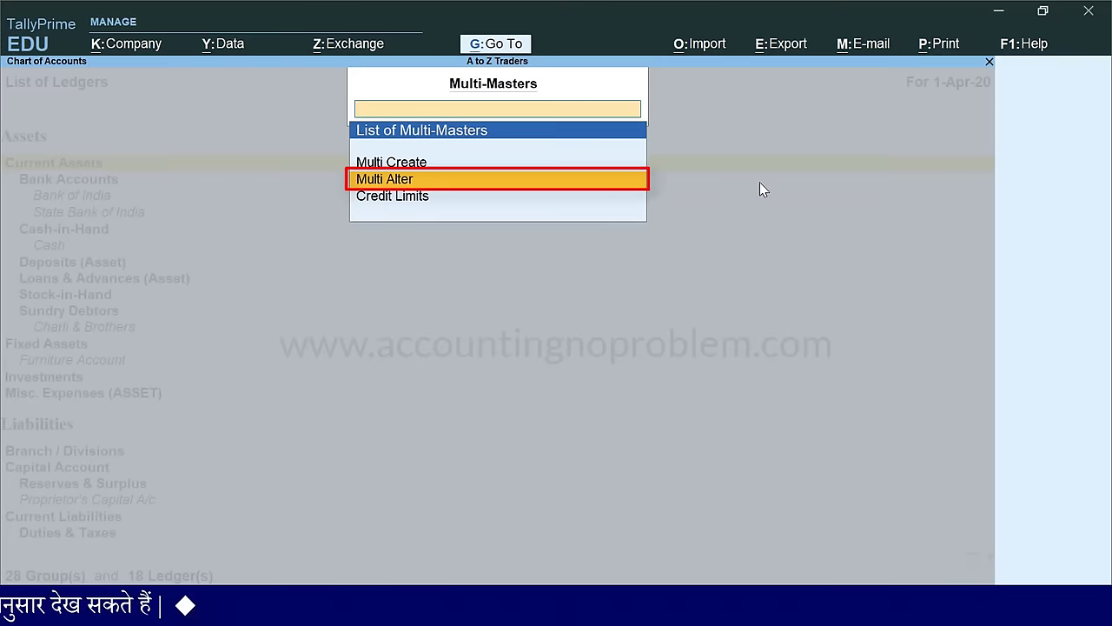
key(Return)
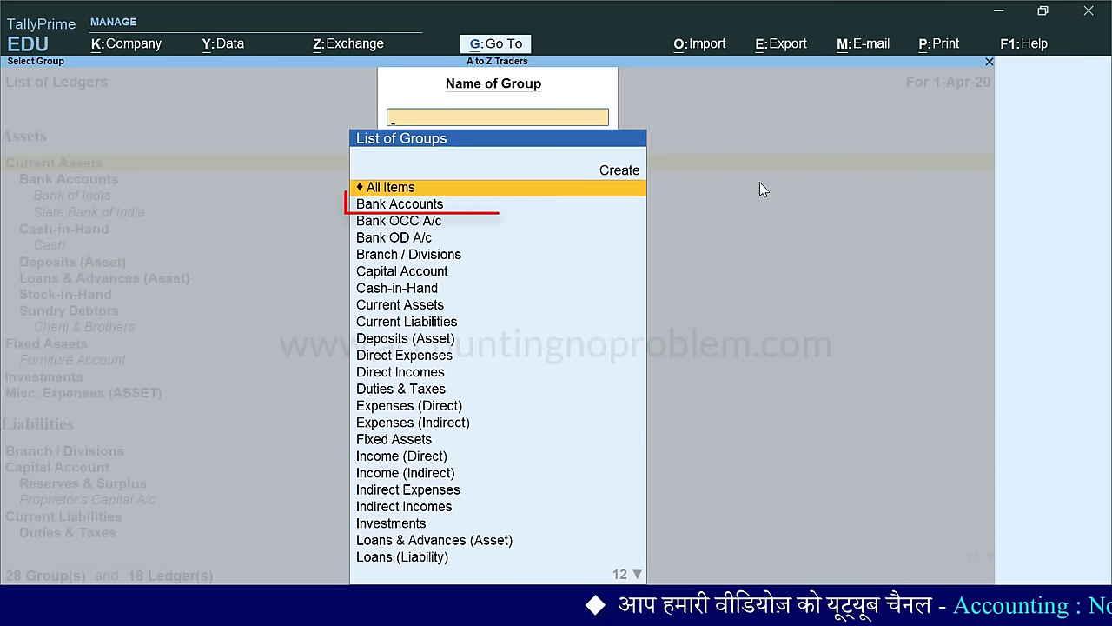
In the Bank Accounts group, rename Bank of India to Bank of Maharashtra under Bank OD A/c and save.
key(Down)
key(Return)
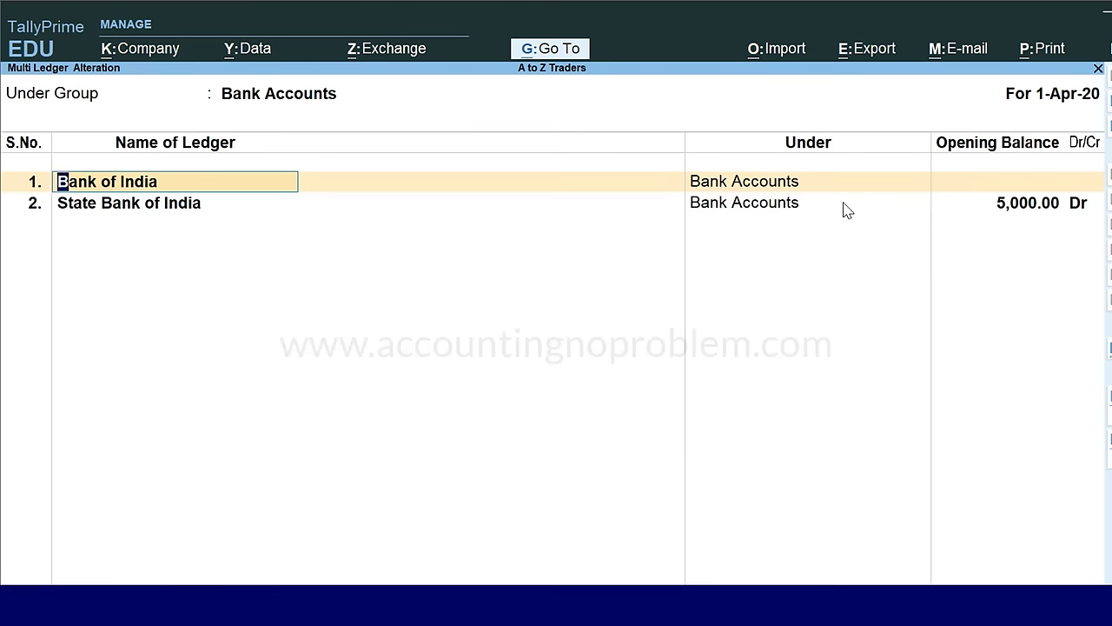
text(Ba)
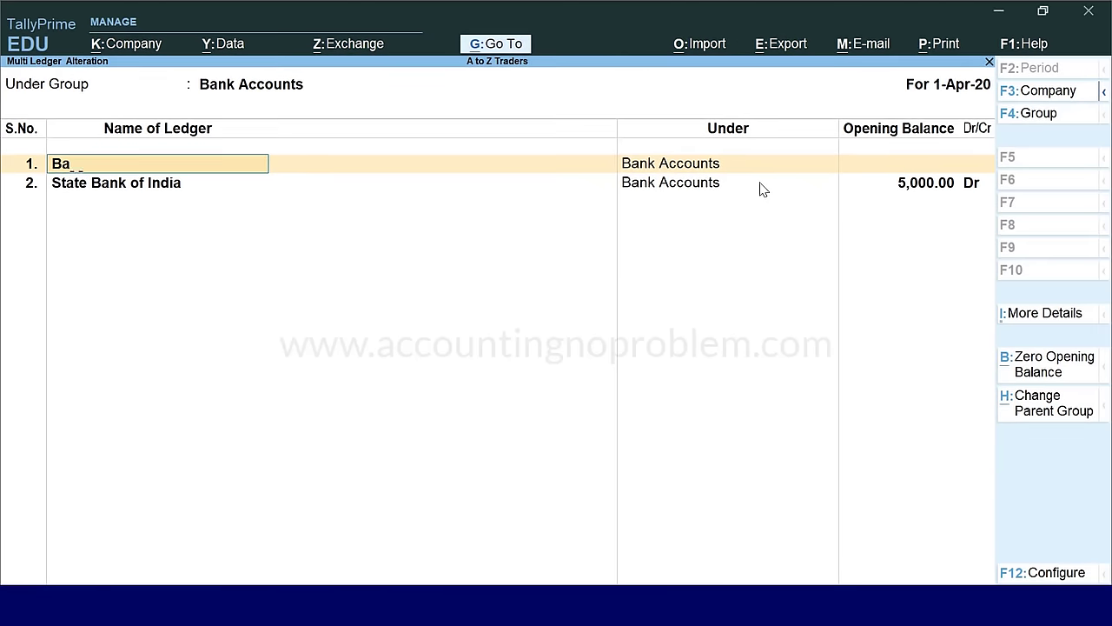
key(Return)
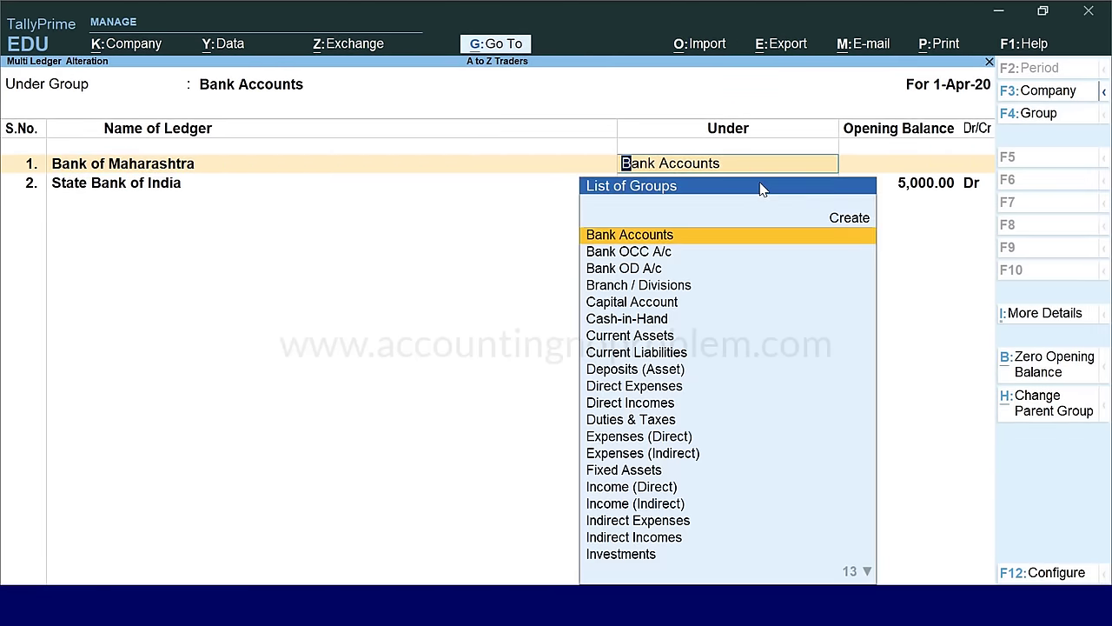
key(Down)
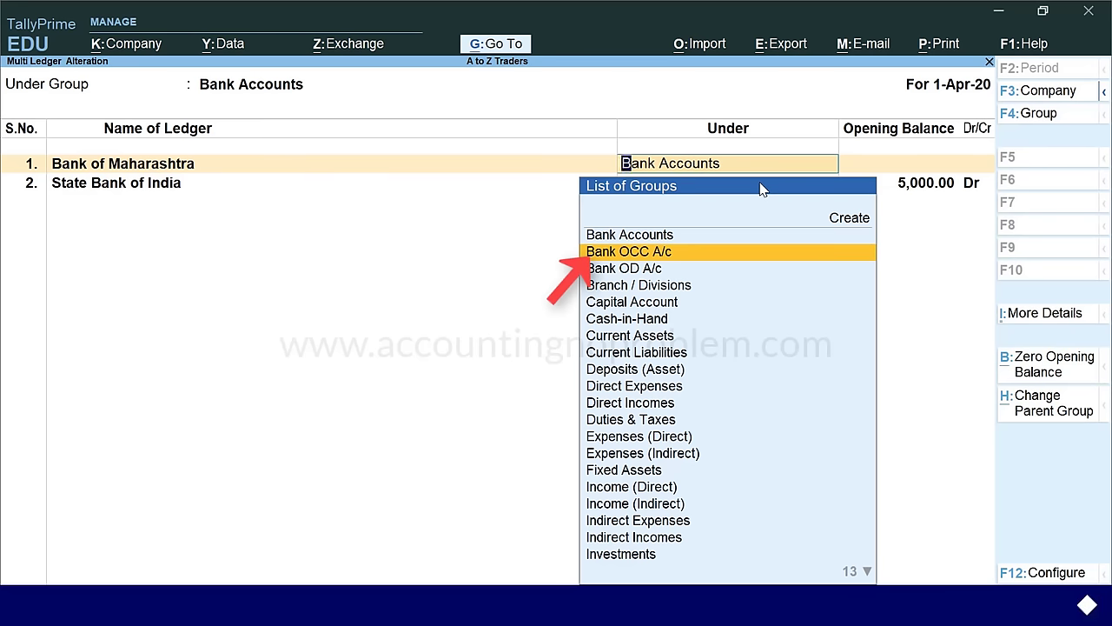
key(Down)
key(Return)
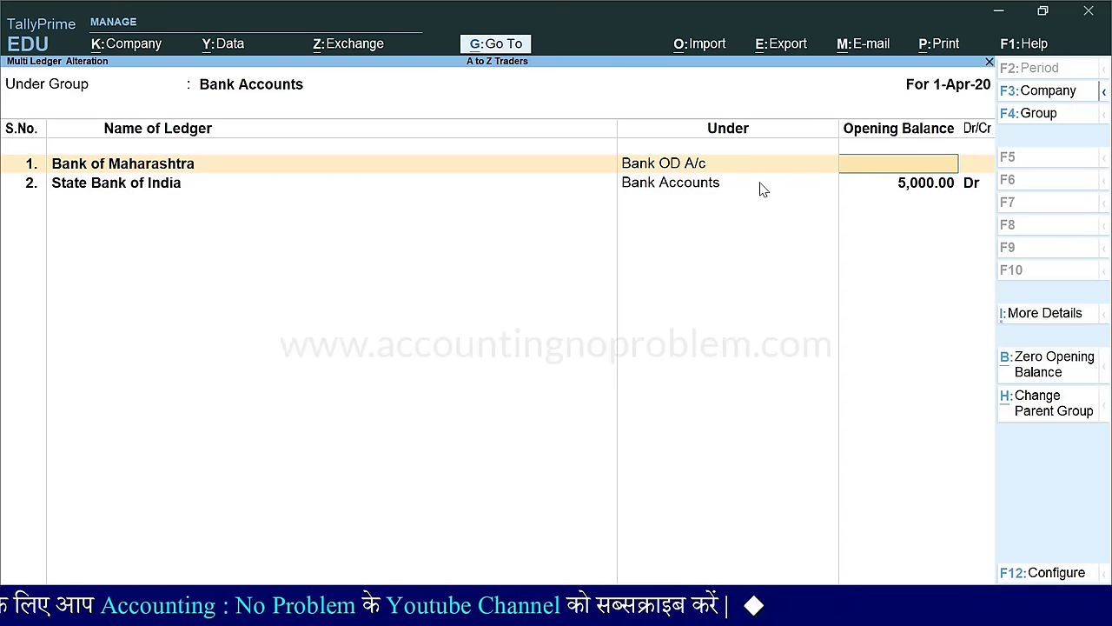
key(ctrl+a)
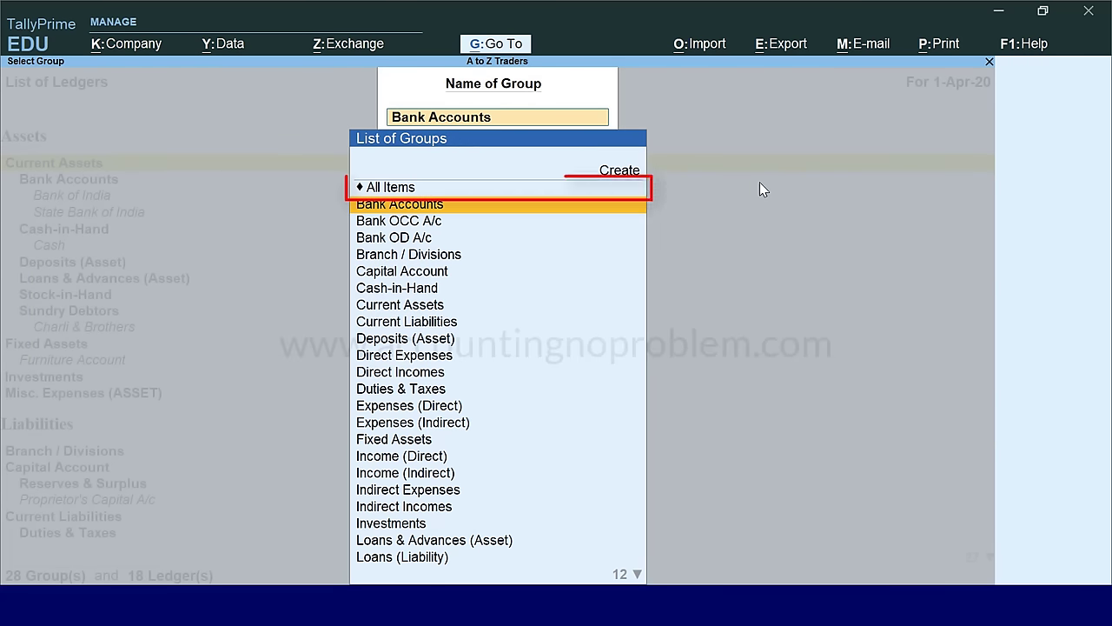
Multi-alter All Items and set Suresh & Company under Sundry Debtors.
key(Up)
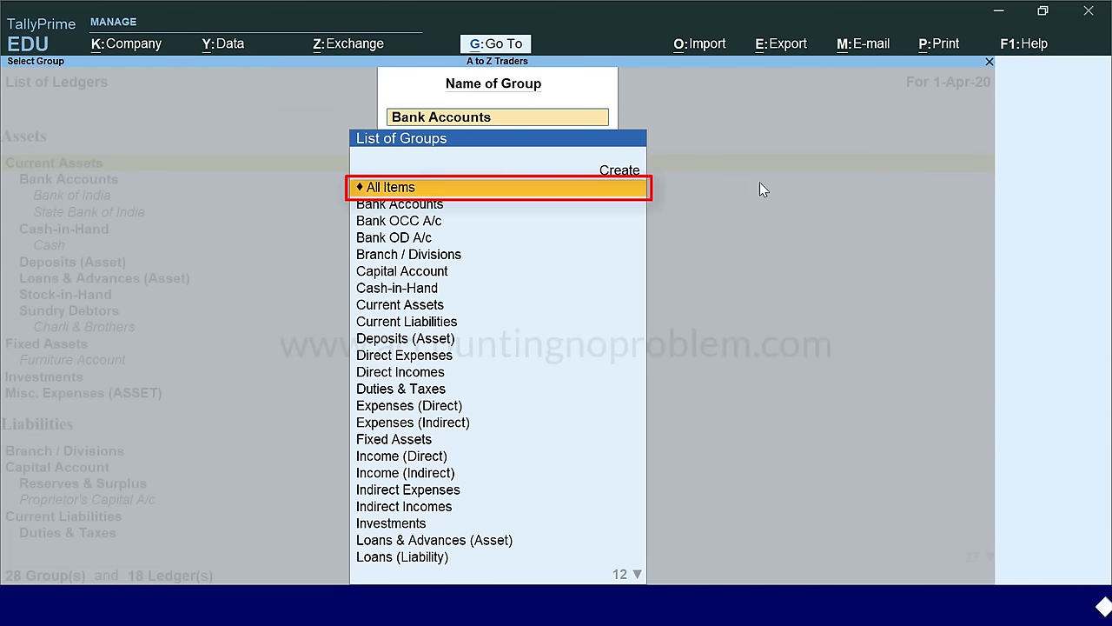
key(Return)
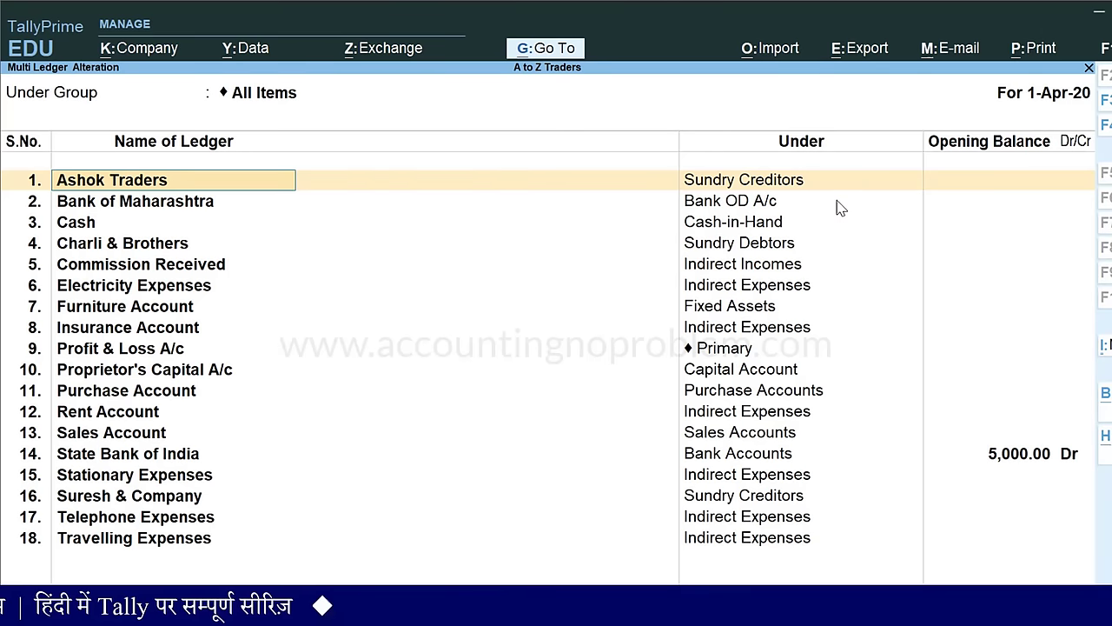
click(195, 502)
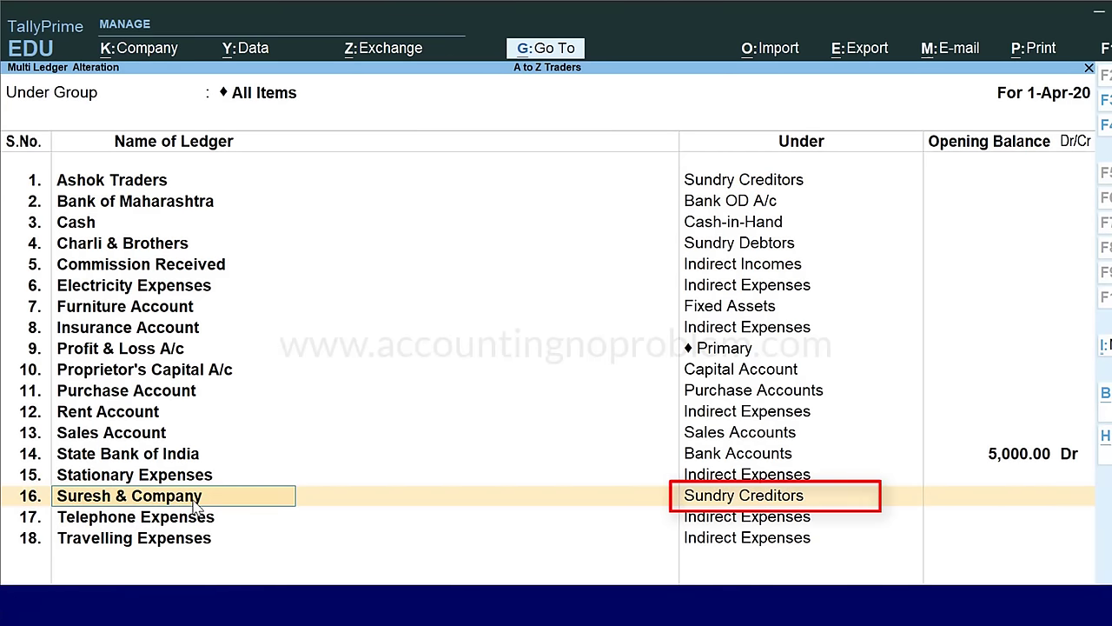
key(Return)
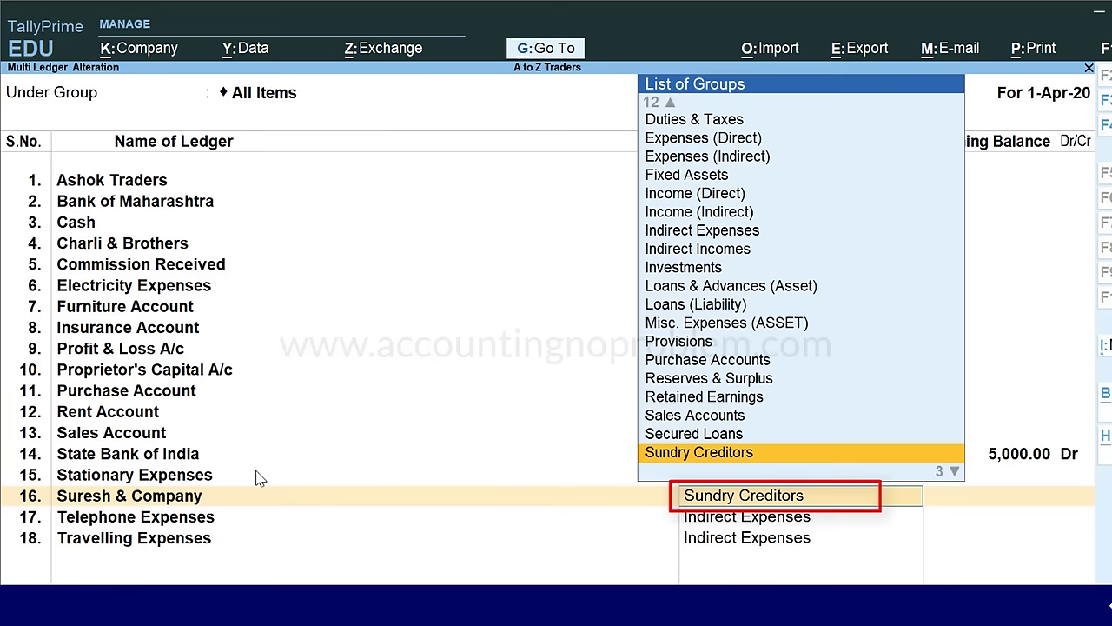
key(Down)
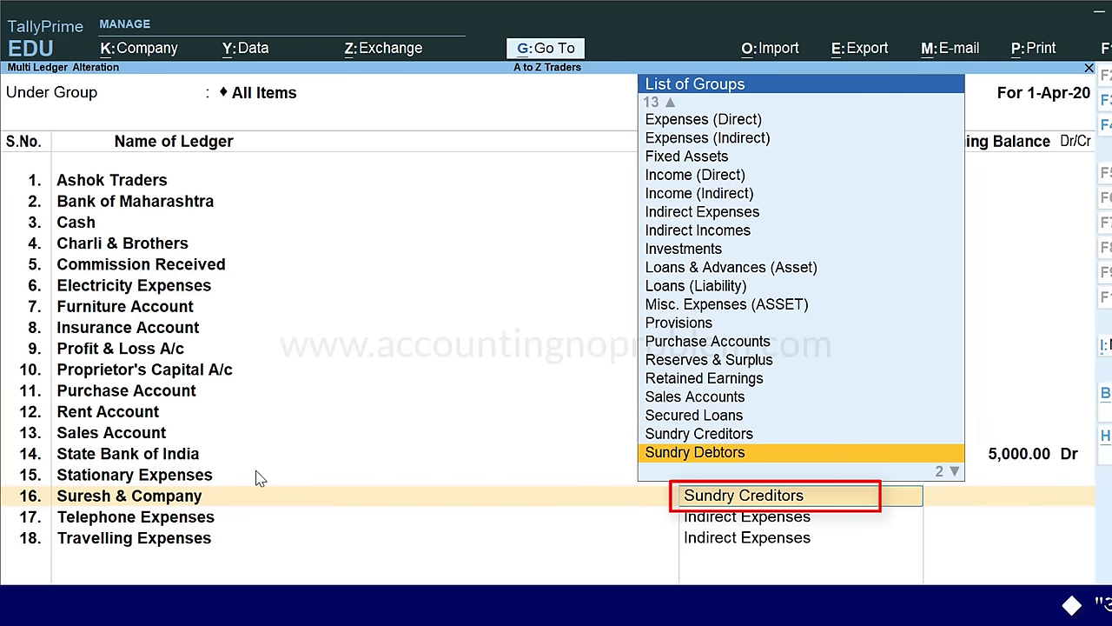
key(Return)
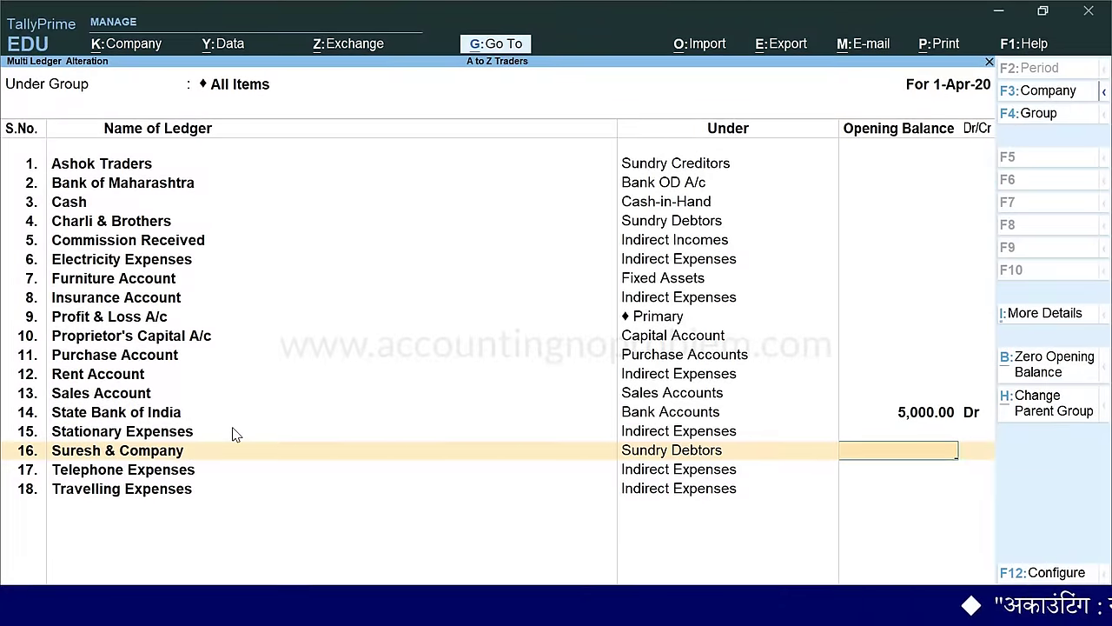
Rename Proprietor's Capital A/c to Capital Account, save, and exit to Gateway of Tally.
click(141, 339)
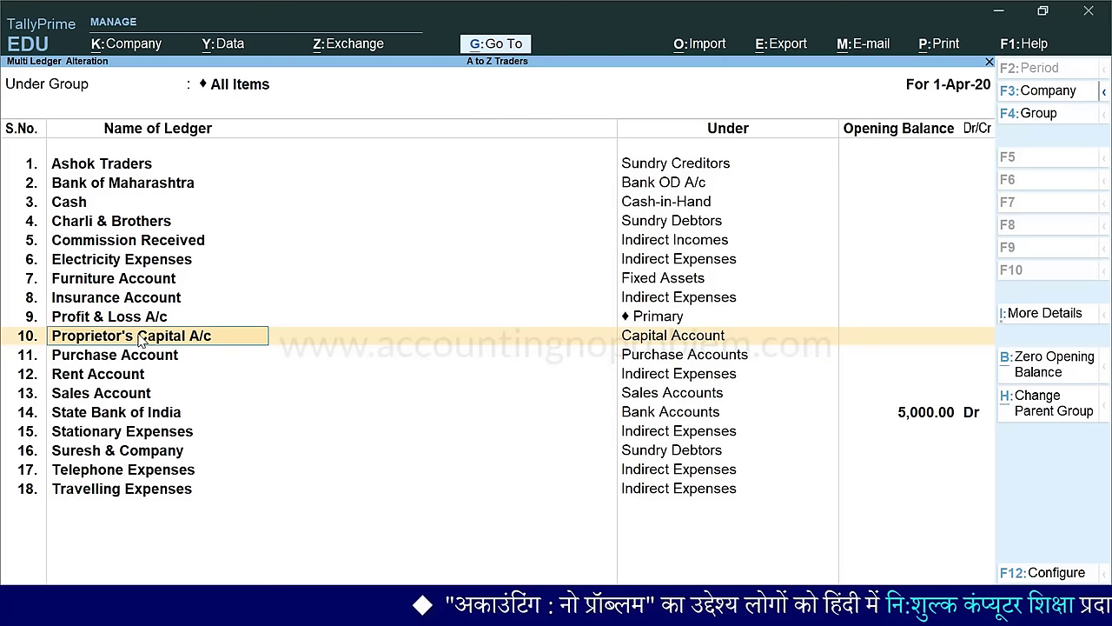
text(Capital)
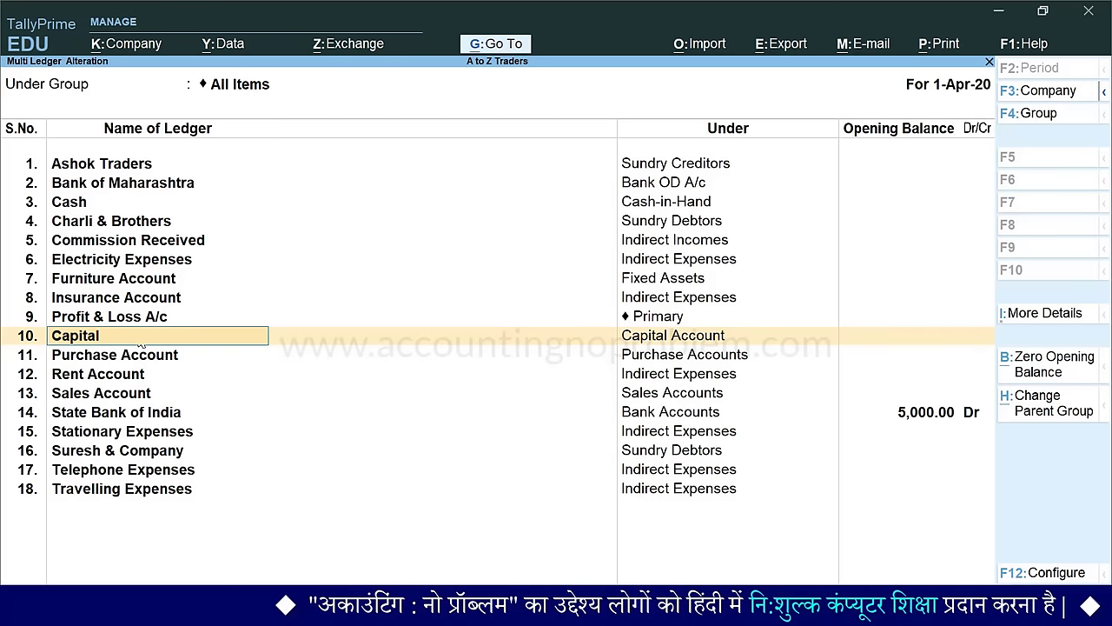
text( Account)
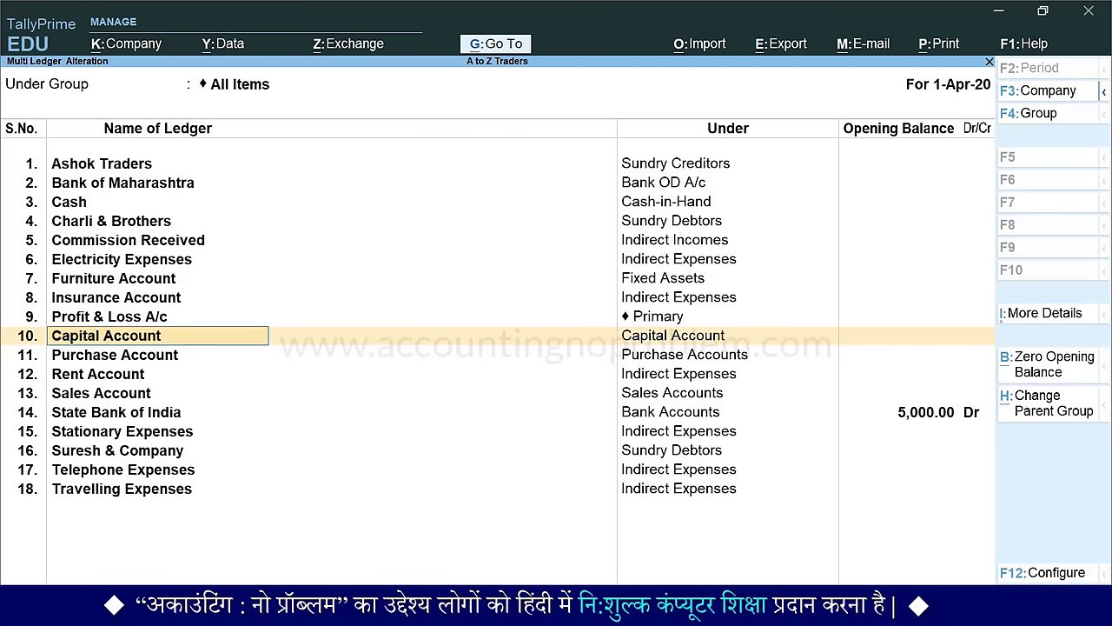
key(ctrl+a)
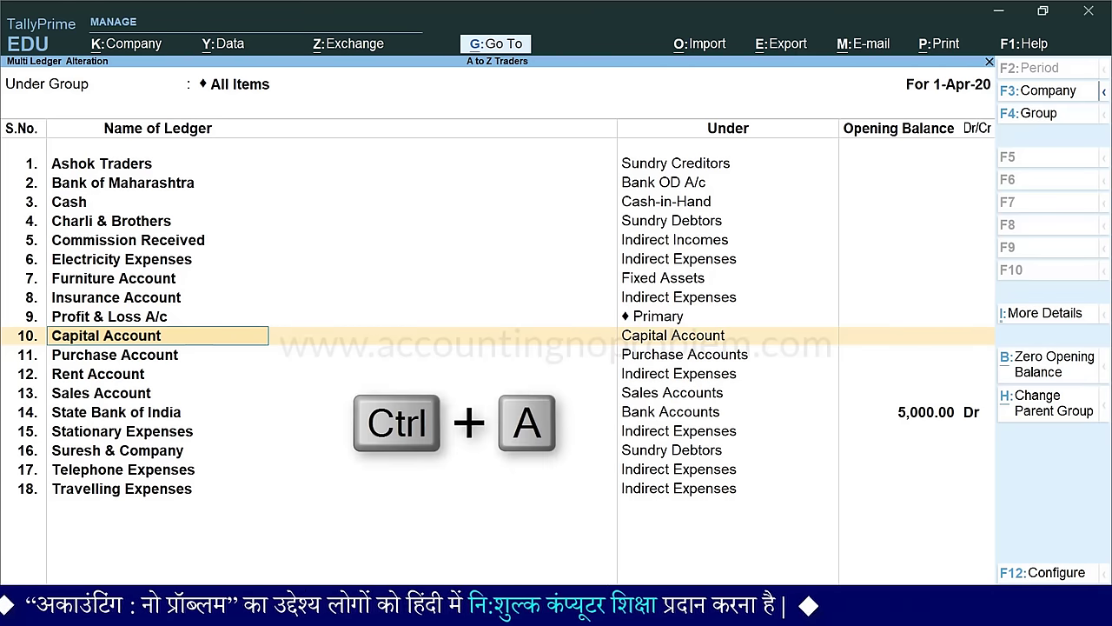
key(Escape)
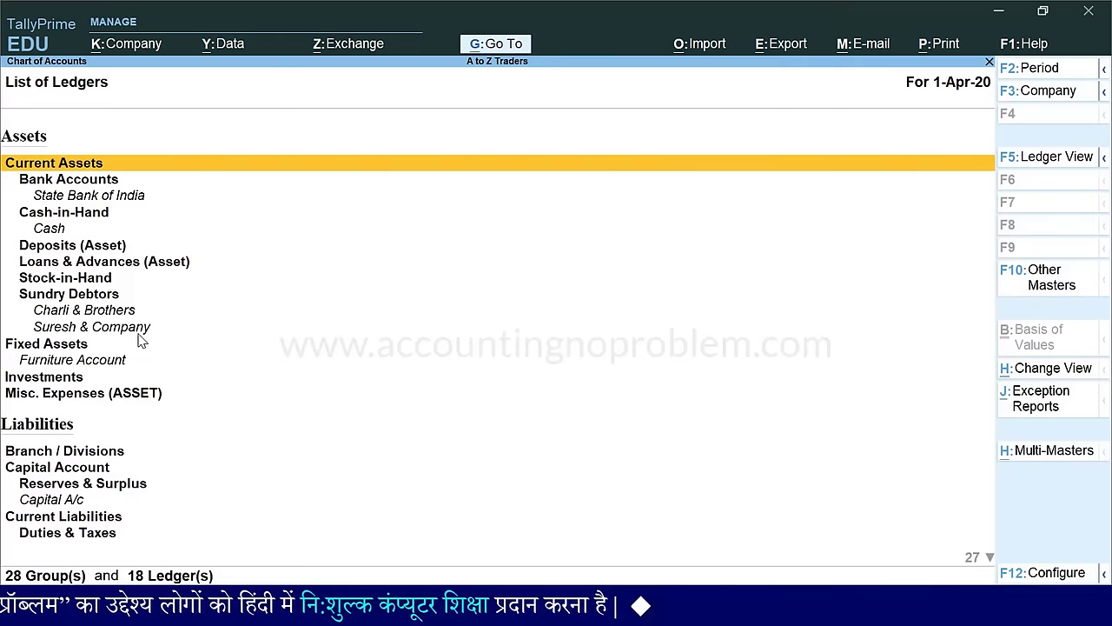
key(Escape)
key(Escape)
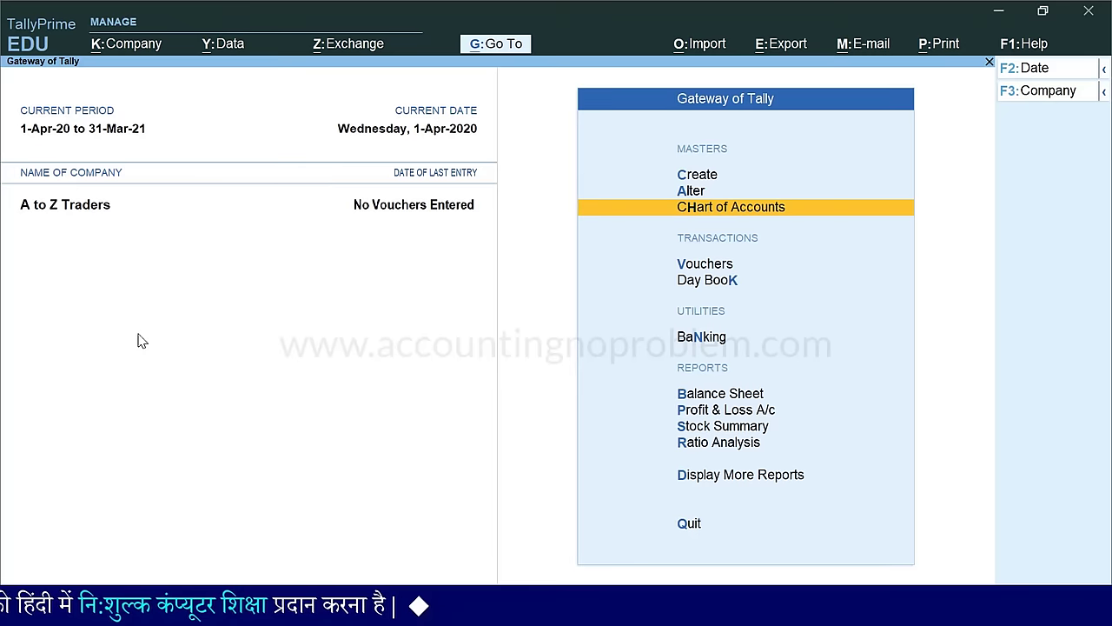
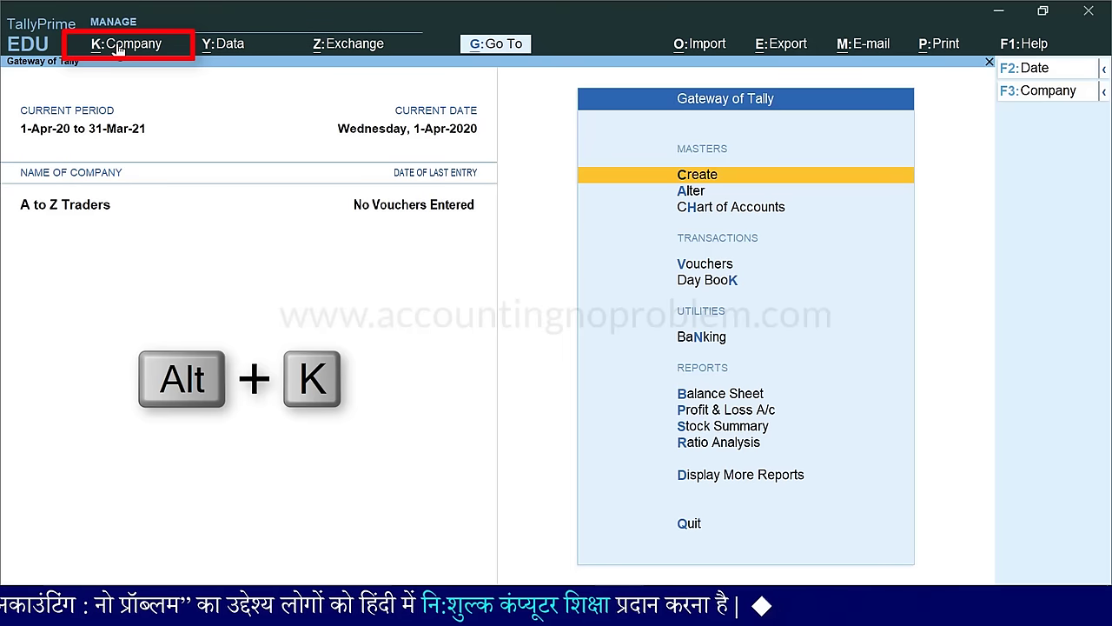
key(alt+k)
key(Down)
key(Down)
key(Down)
key(Down)
key(Down)
key(Down)
key(Down)
key(Down)
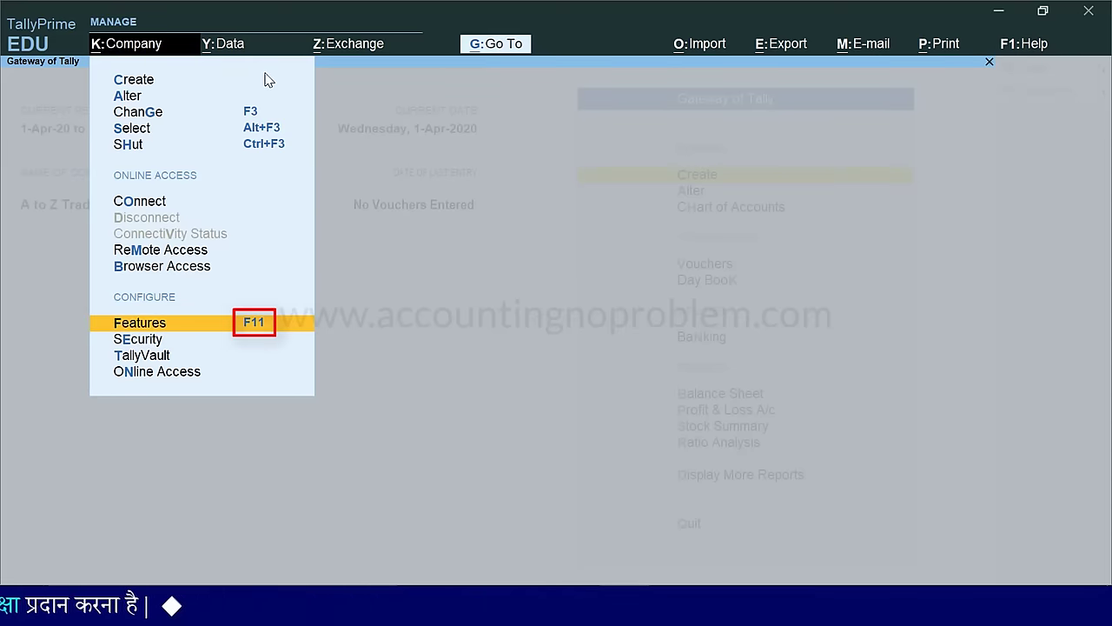
key(Escape)
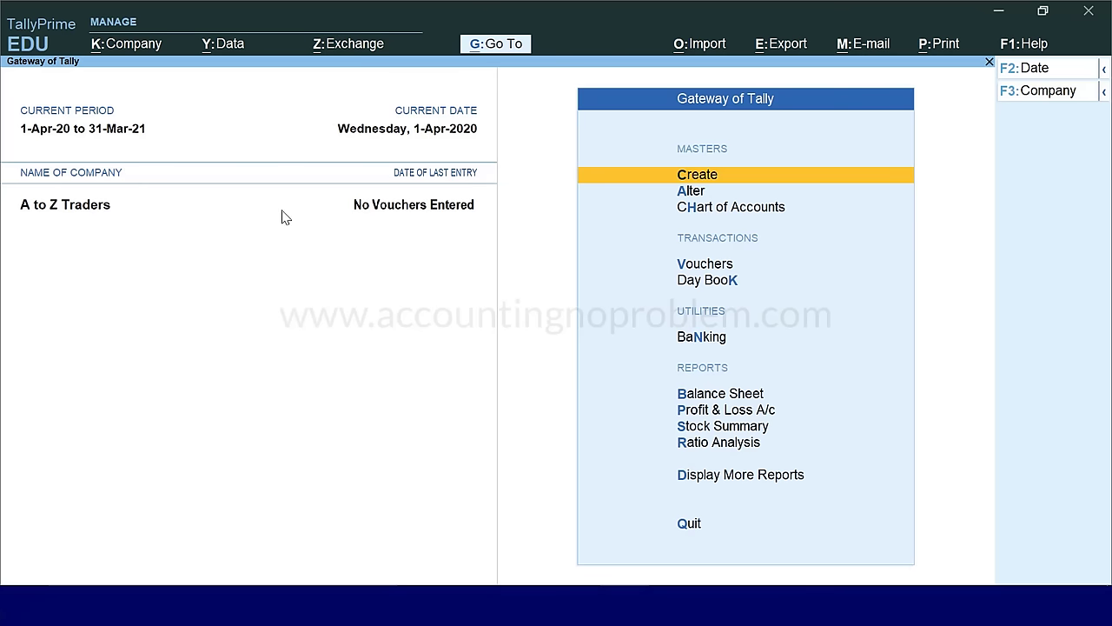
key(F11)
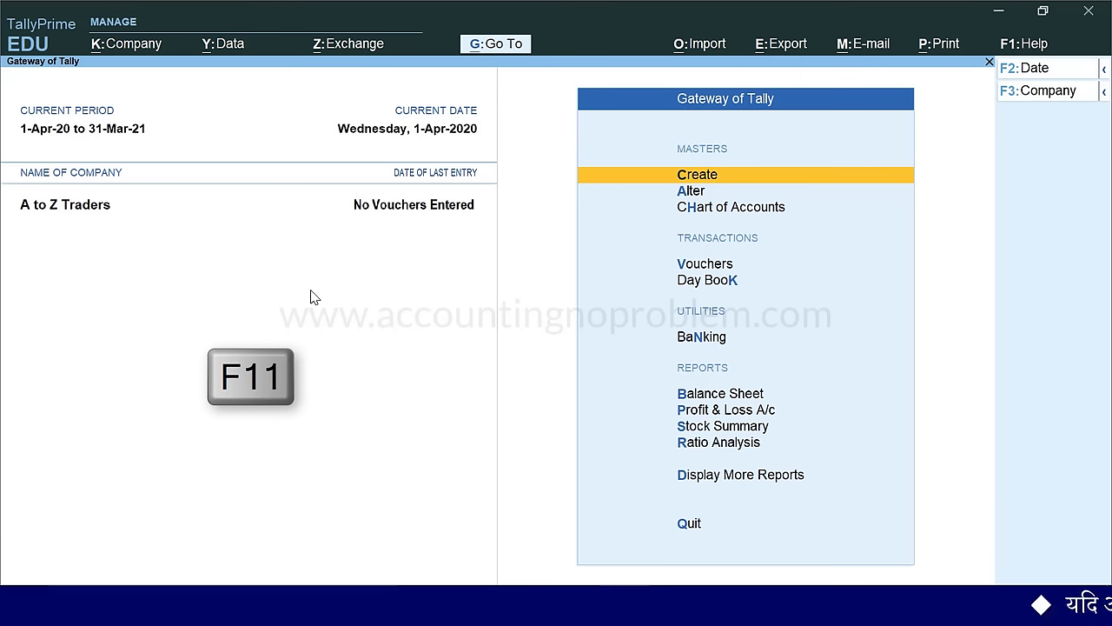
Set Show more features to Yes in the A to Z Traders company features.
key(F11)
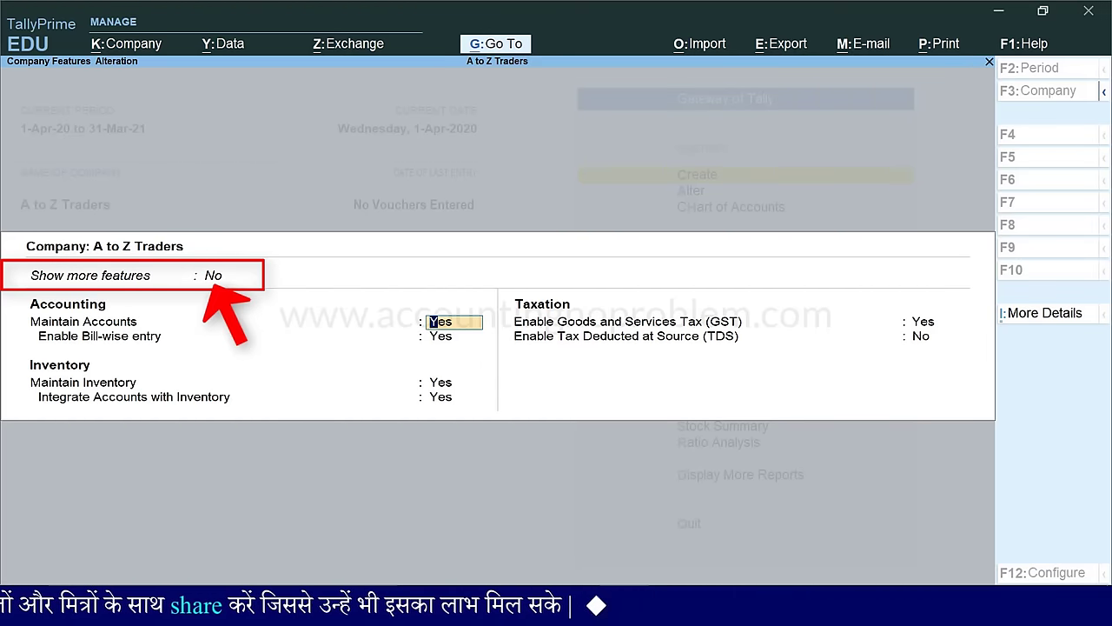
key(BackSpace)
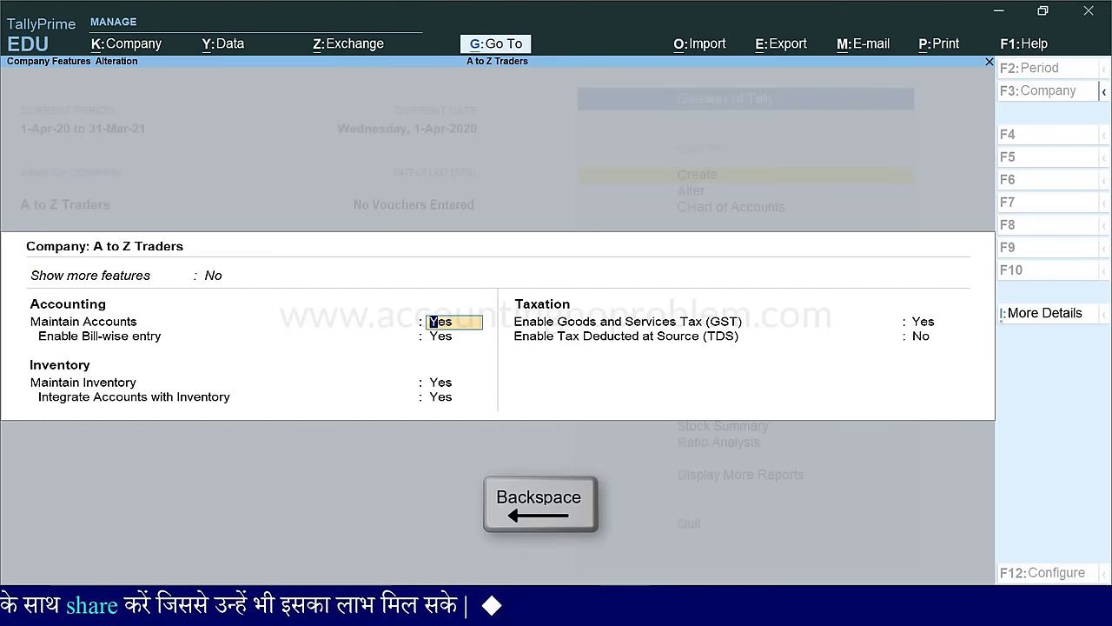
key(Down)
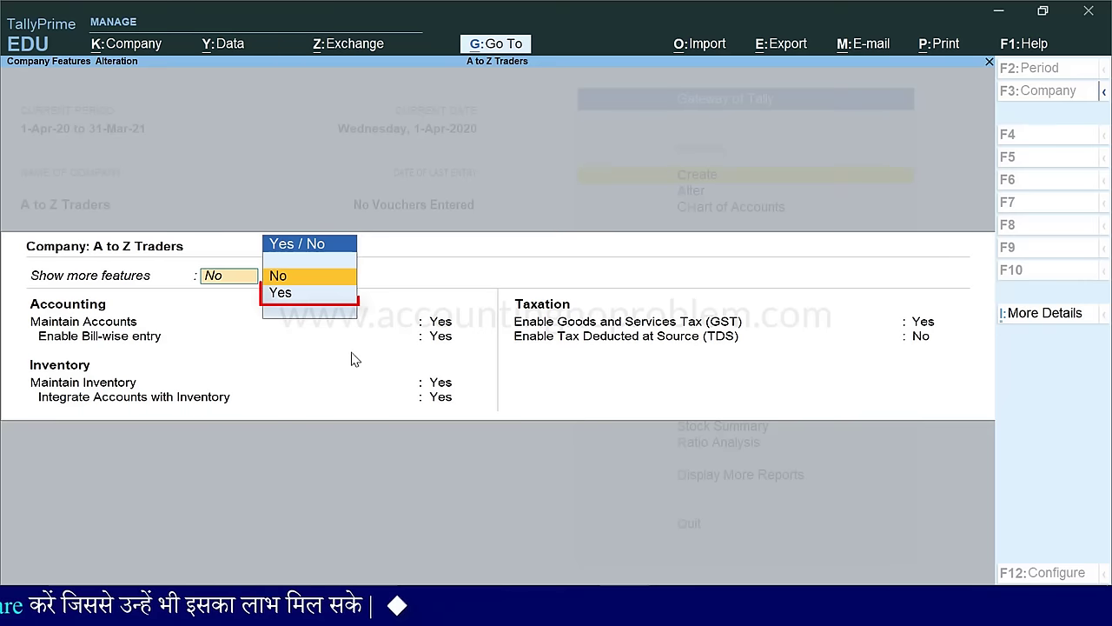
key(Return)
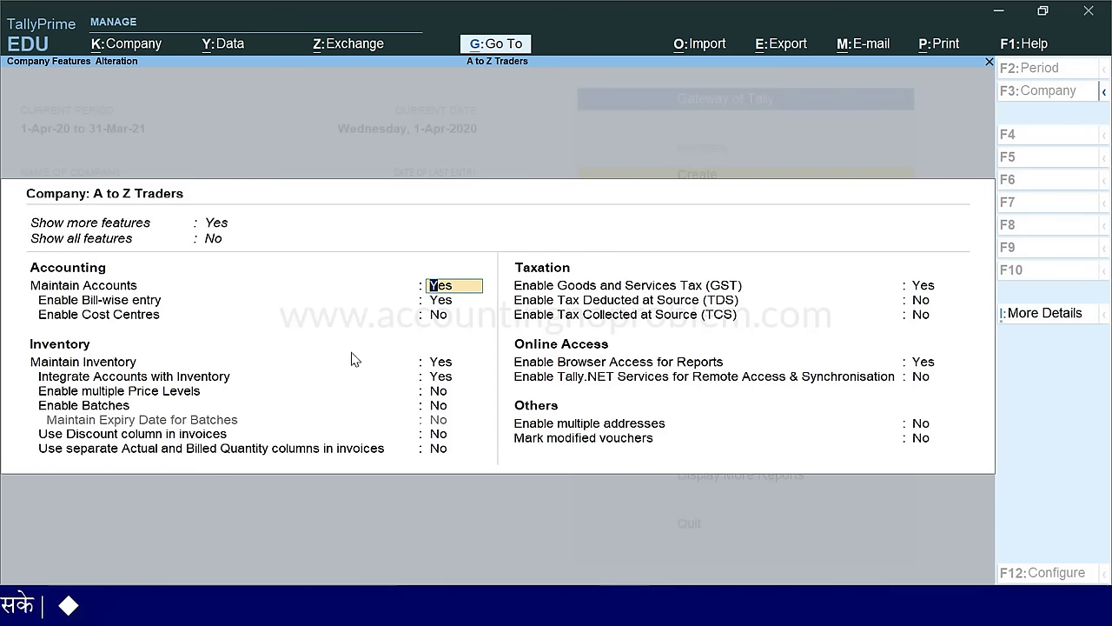
click(215, 247)
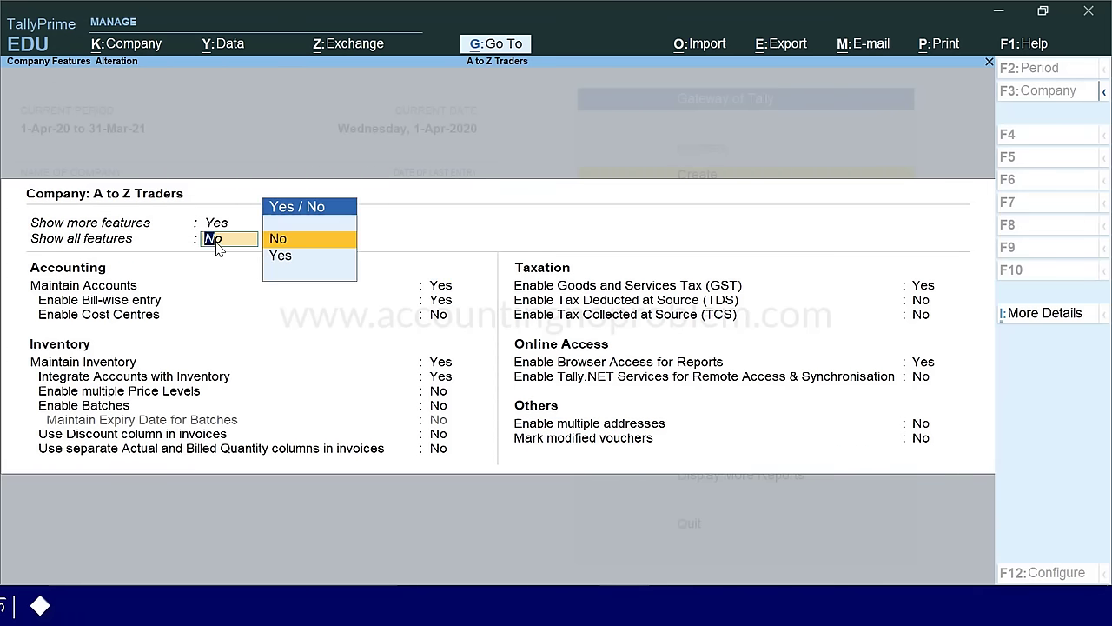
click(285, 257)
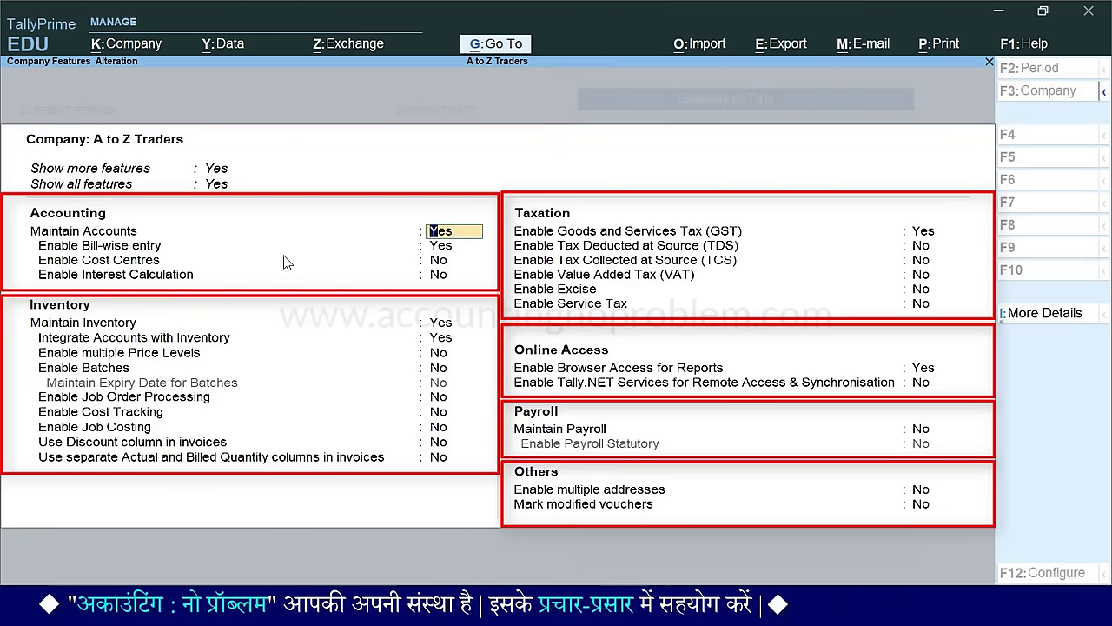
click(439, 277)
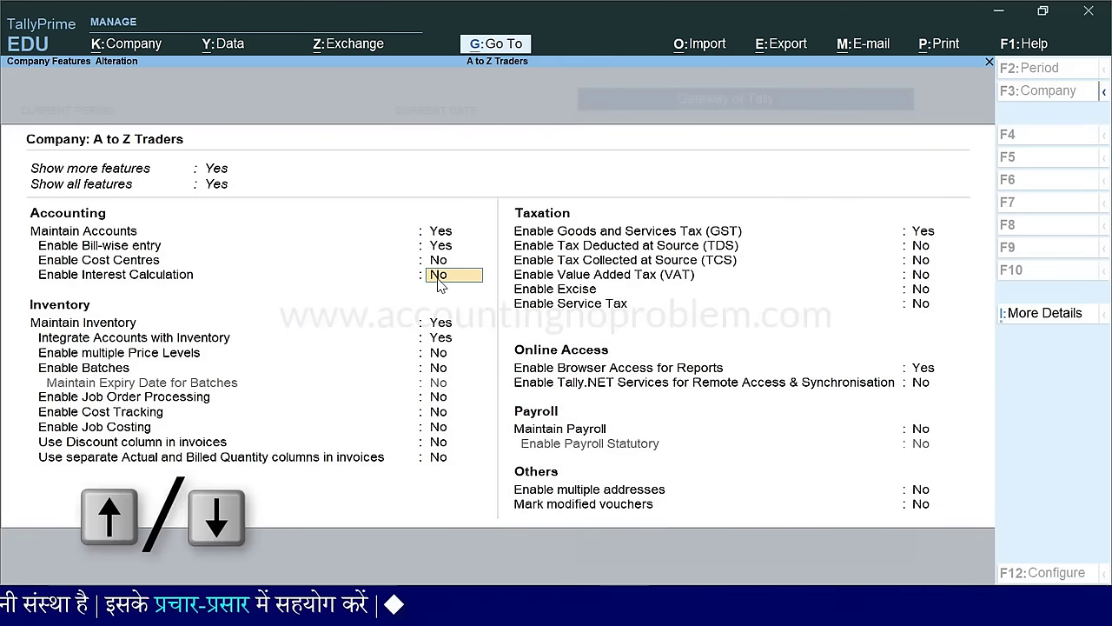
key(Up)
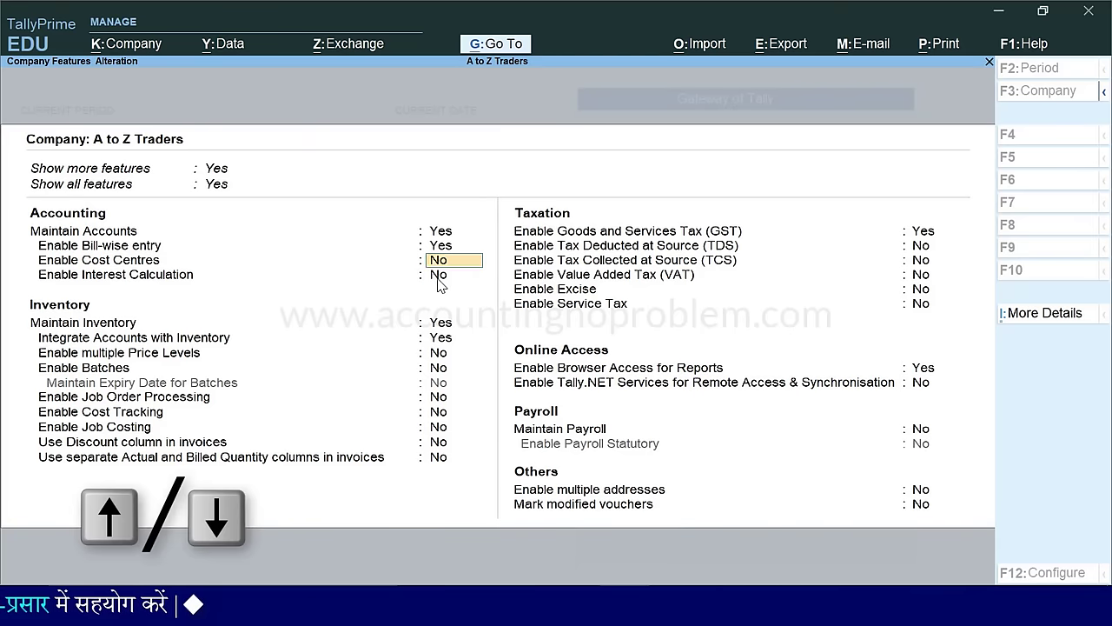
key(Up)
key(Up)
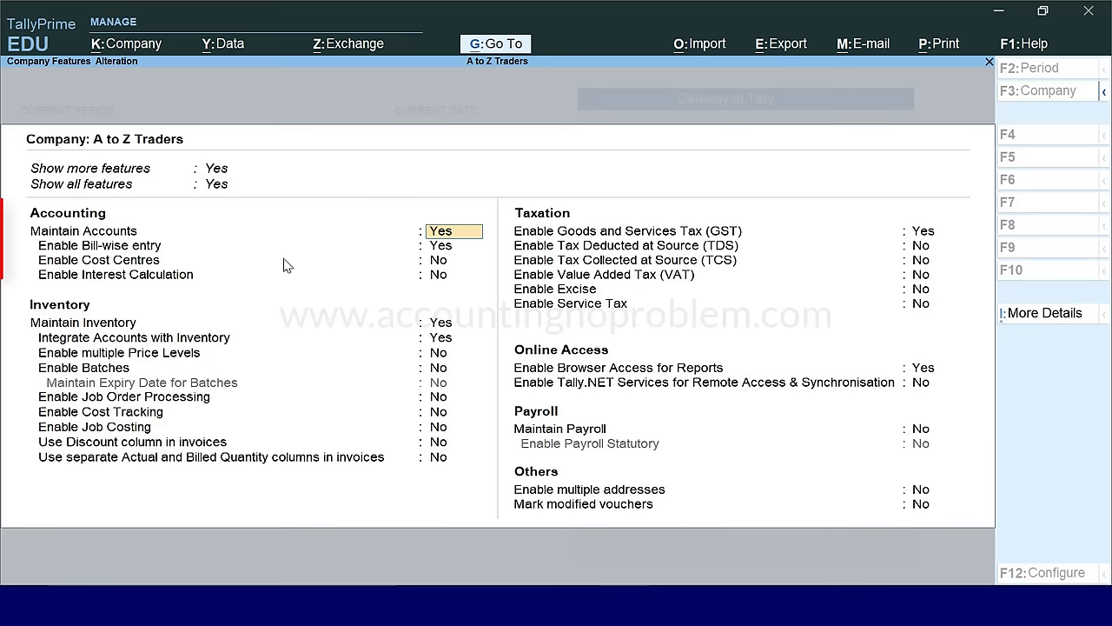
key(Down)
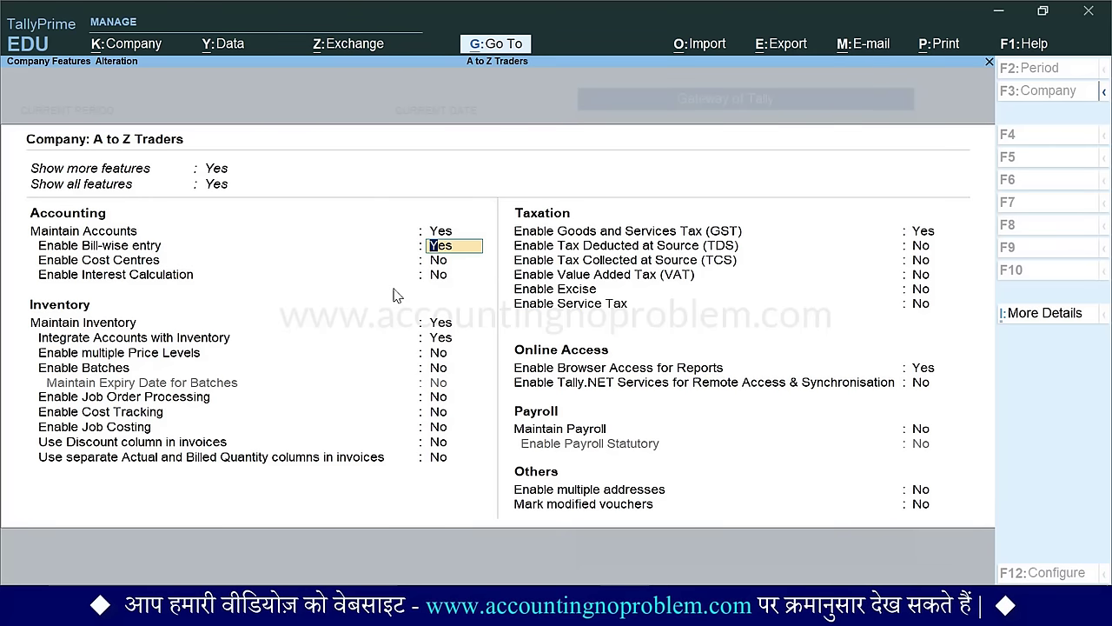
key(Down)
key(Down)
key(Down)
key(Down)
key(Down)
key(Down)
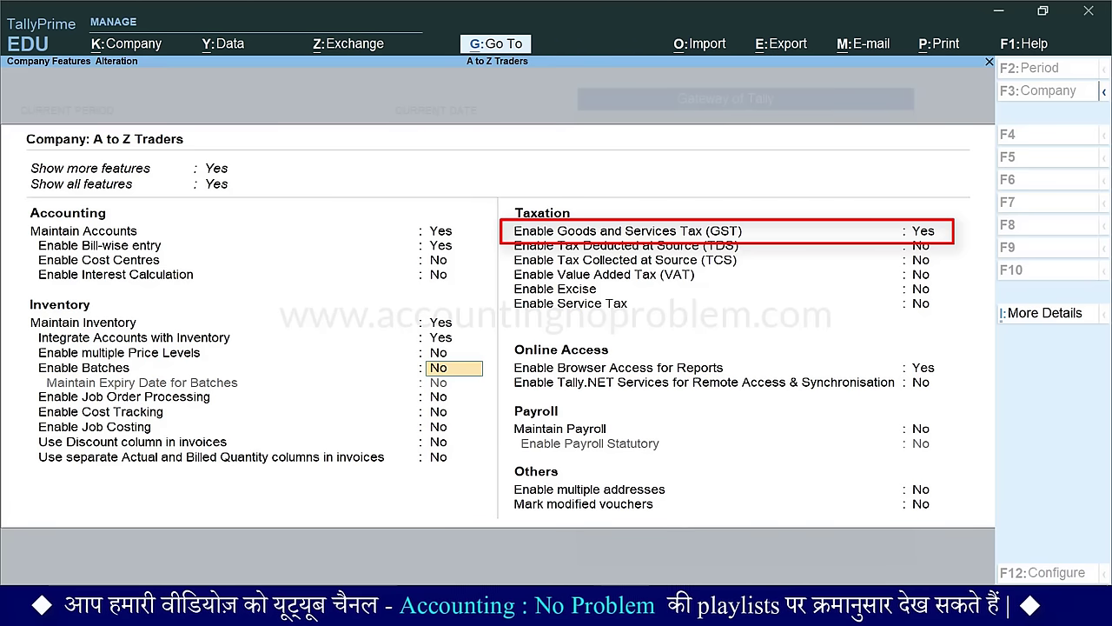
Set Goods and Services Tax to No and accept the company features.
click(924, 233)
text(n)
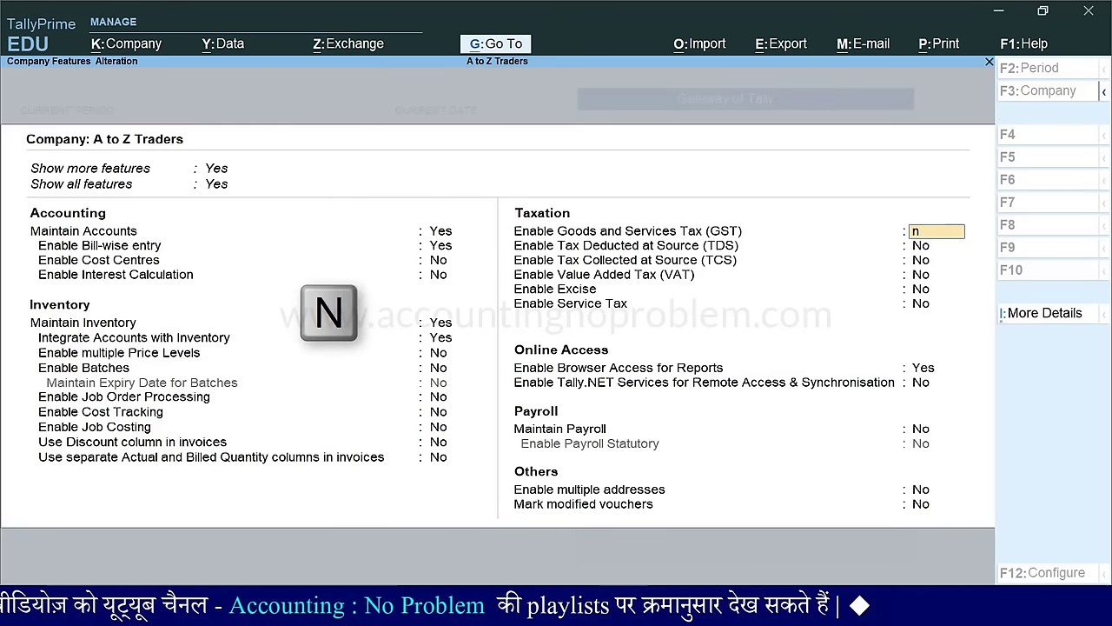
key(Return)
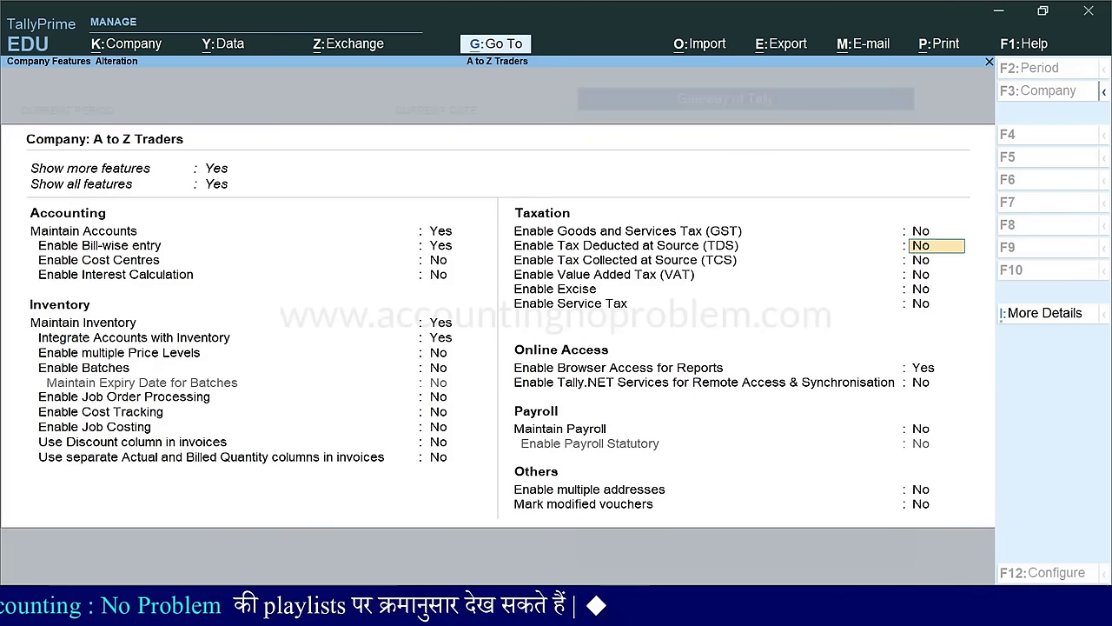
key(ctrl+a)
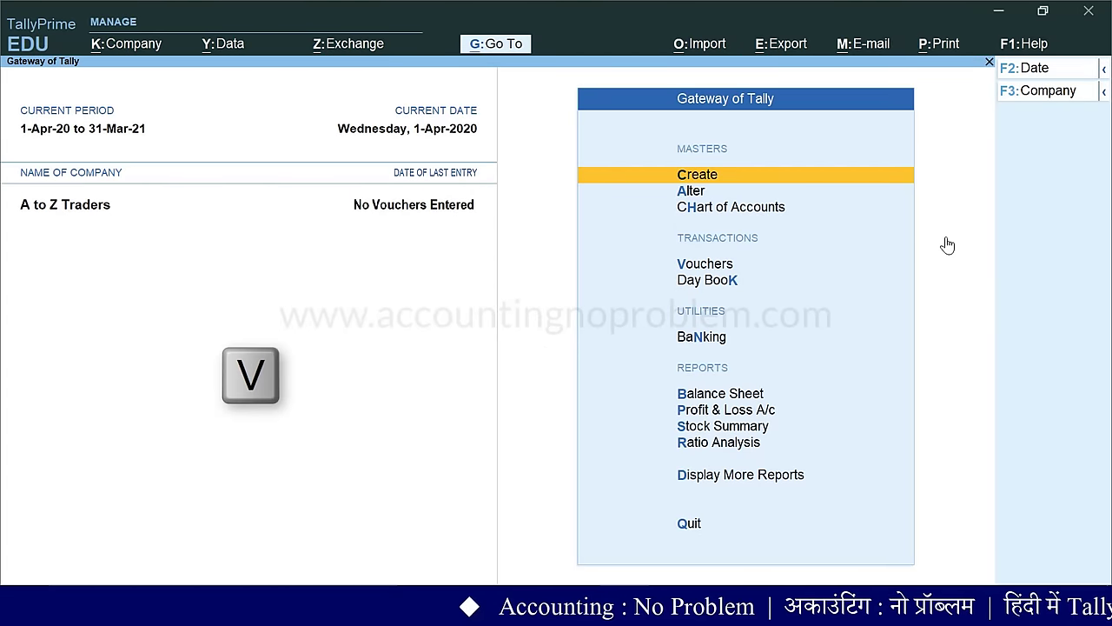
Open Accounting Voucher Creation to get a blank Payment voucher No. 1 dated 1-Apr-20.
key(v)
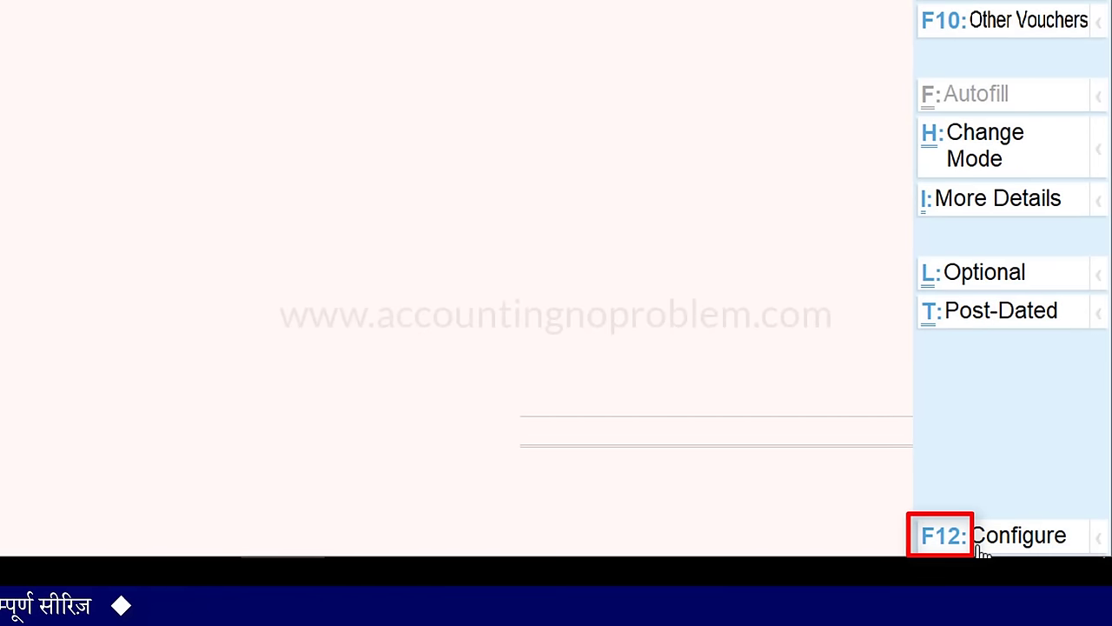
Review the supplier invoice reference and negative cash balance options unchanged, then exit to the Gateway of Tally.
key(F12)
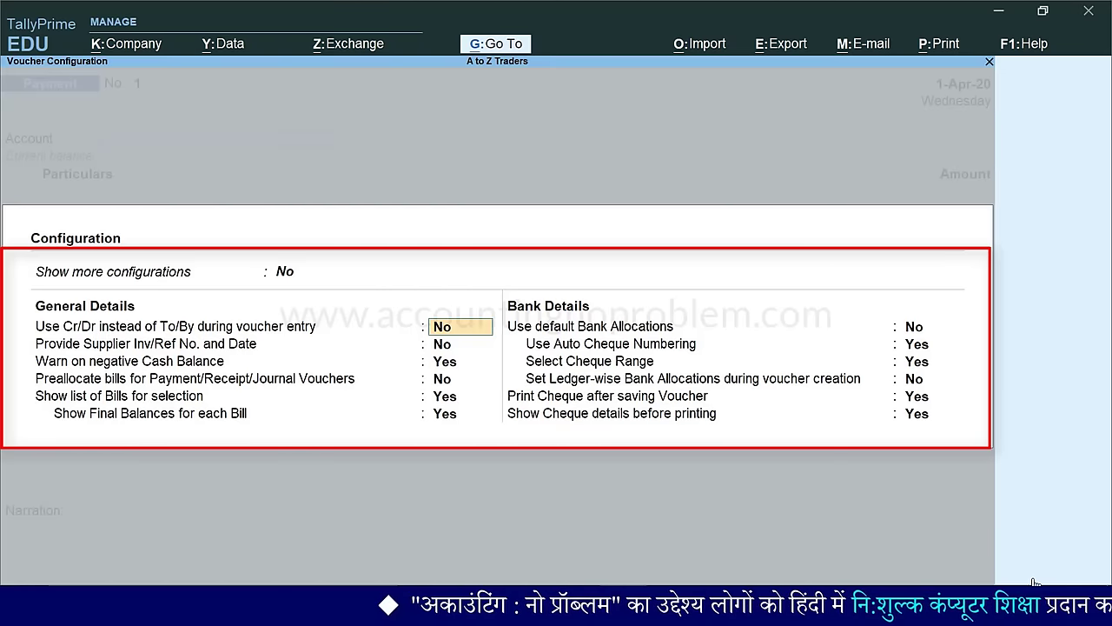
key(Return)
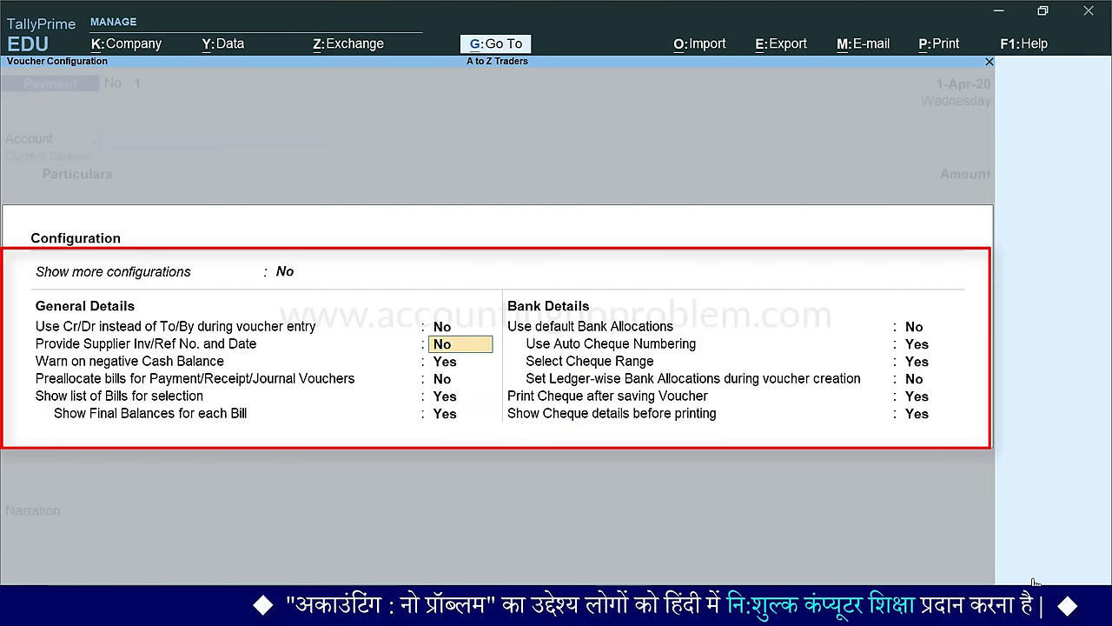
key(Return)
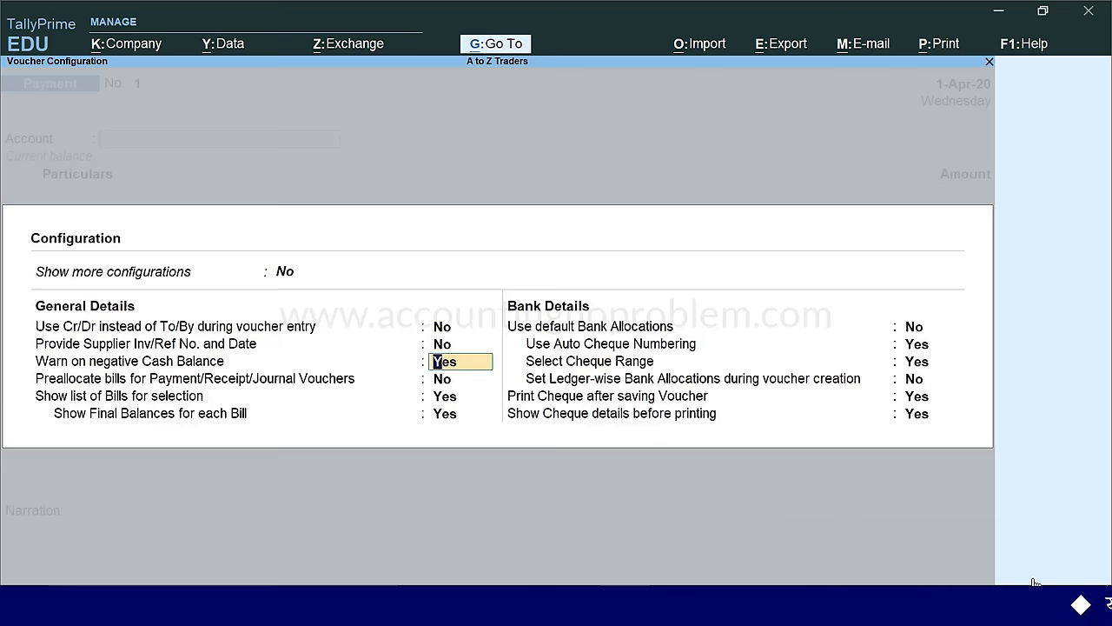
key(Escape)
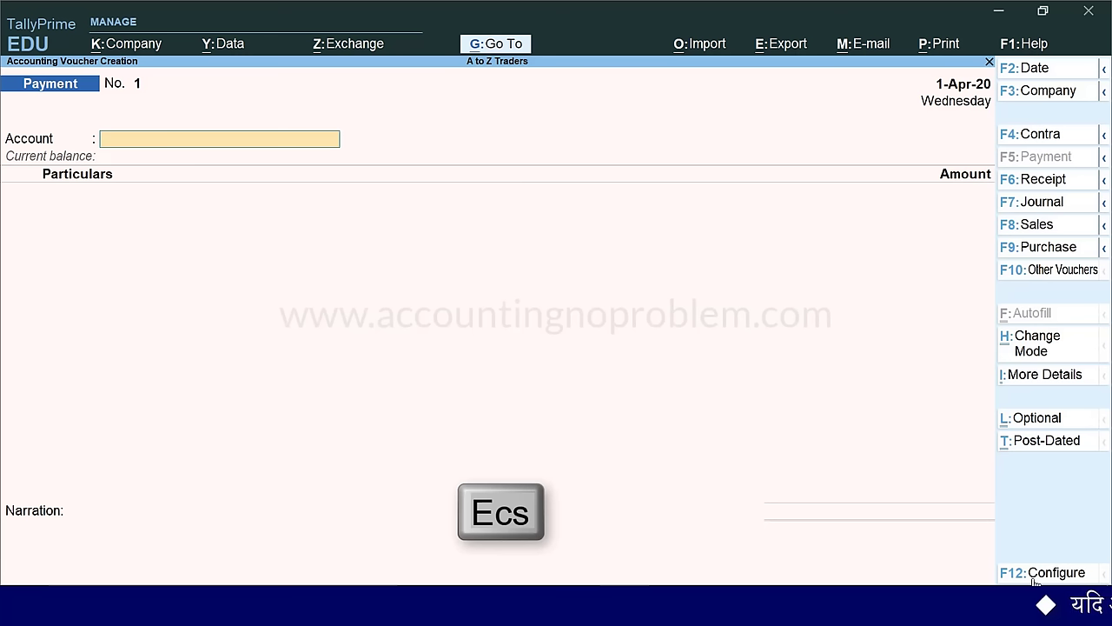
key(Escape)
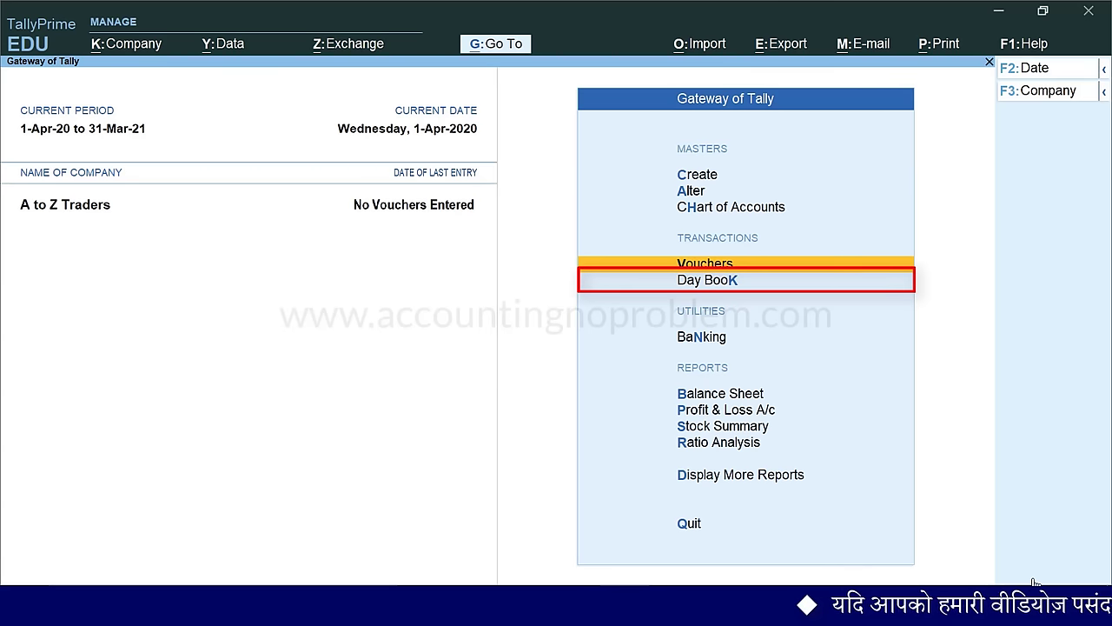
Open the Day Book for 1-Apr-20 and bring up its configuration options.
key(k)
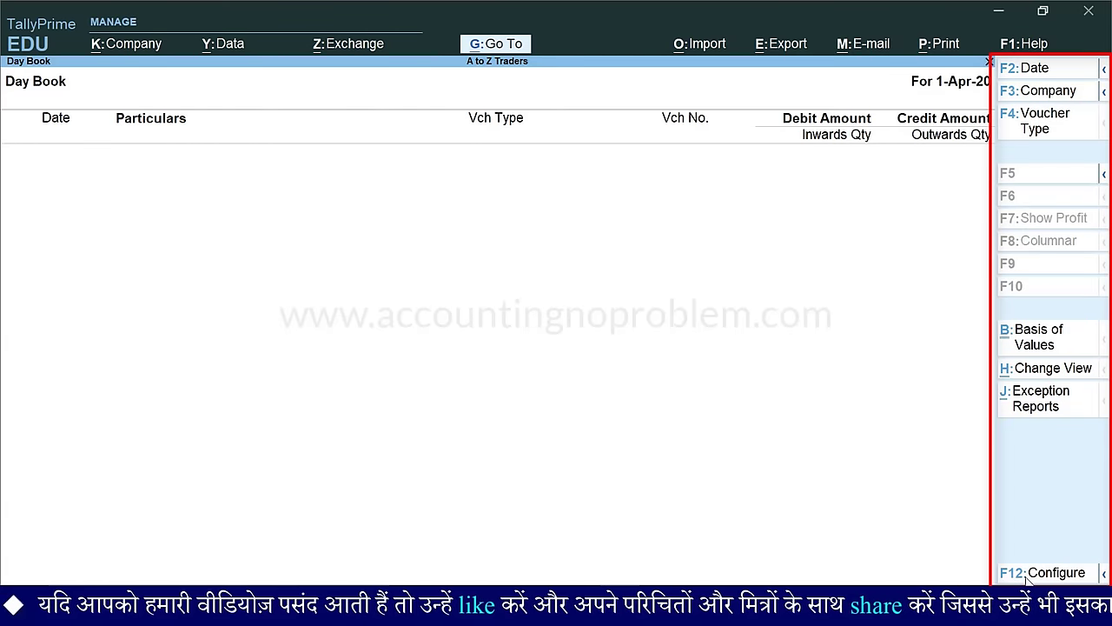
key(F12)
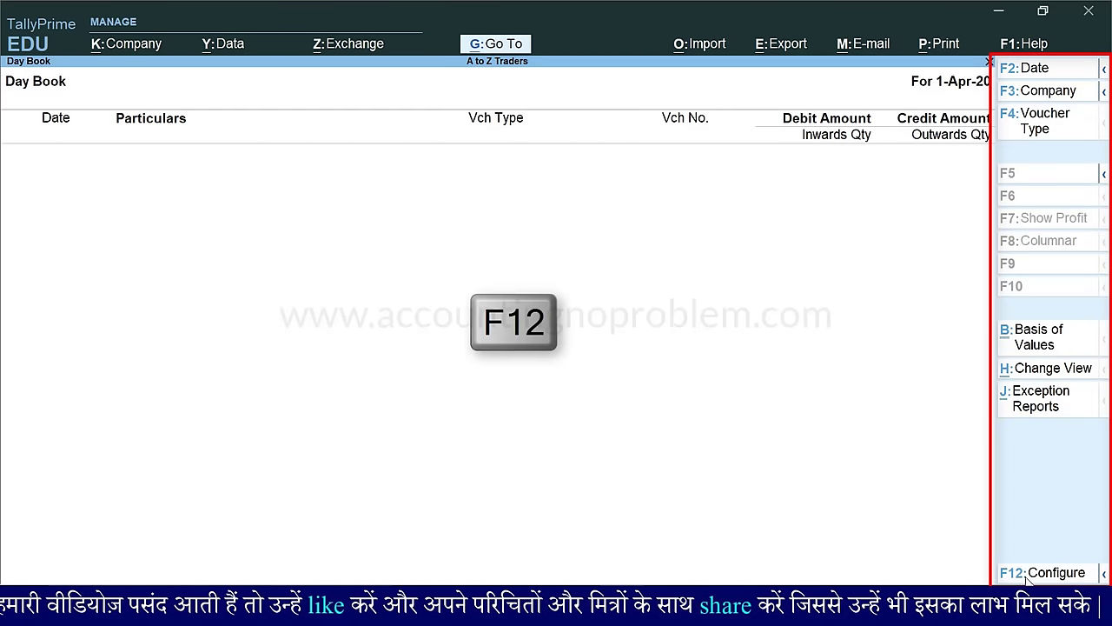
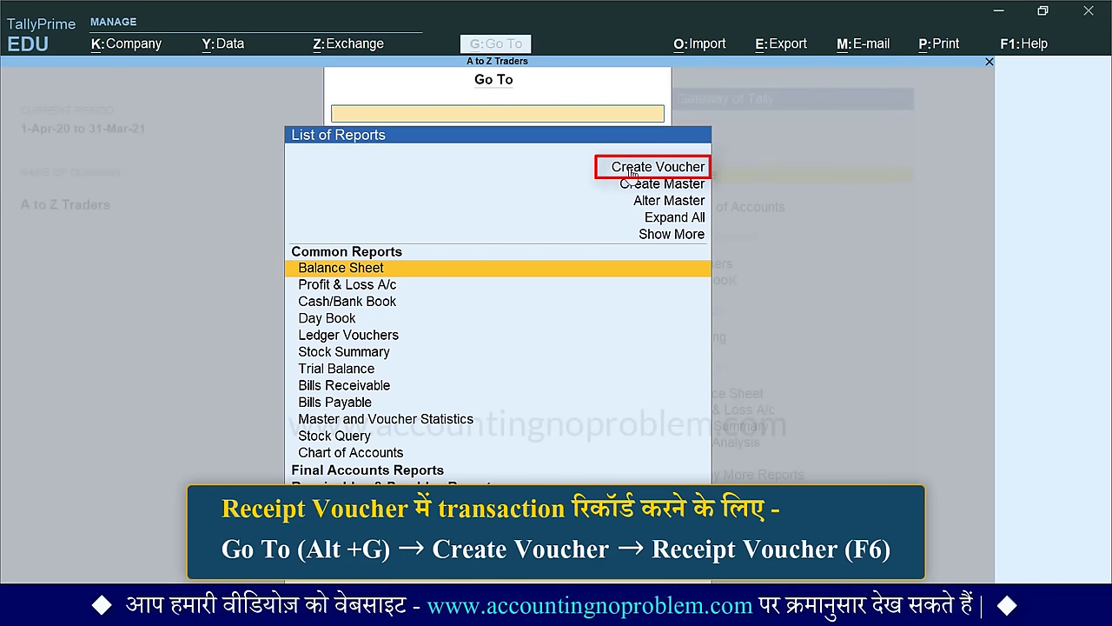
Open a blank Receipt voucher No. 2 from Create Voucher.
click(632, 173)
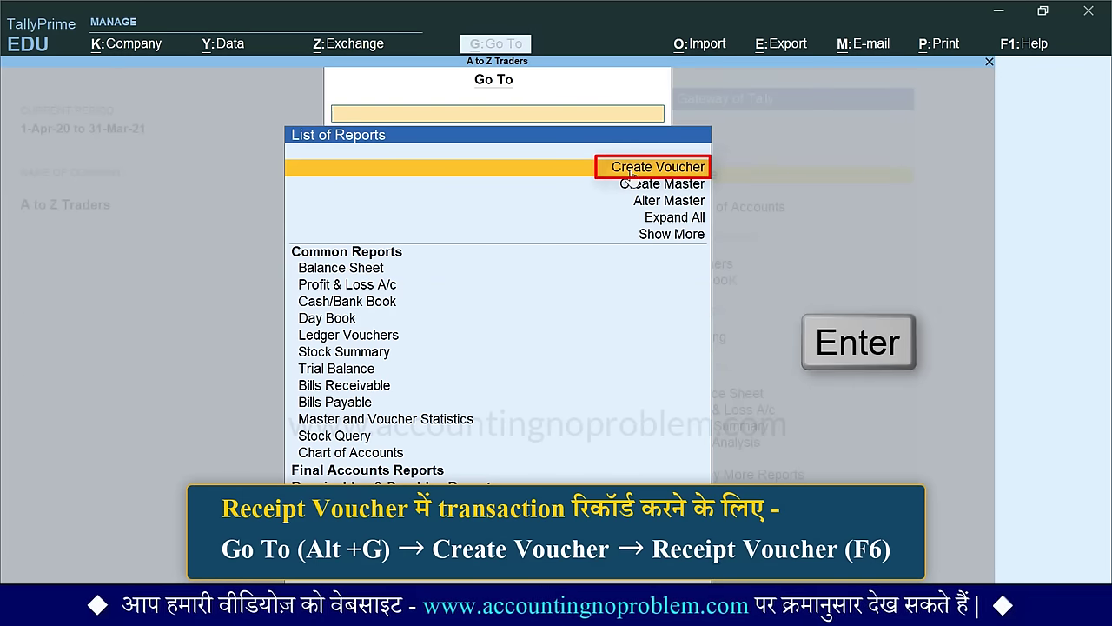
key(Return)
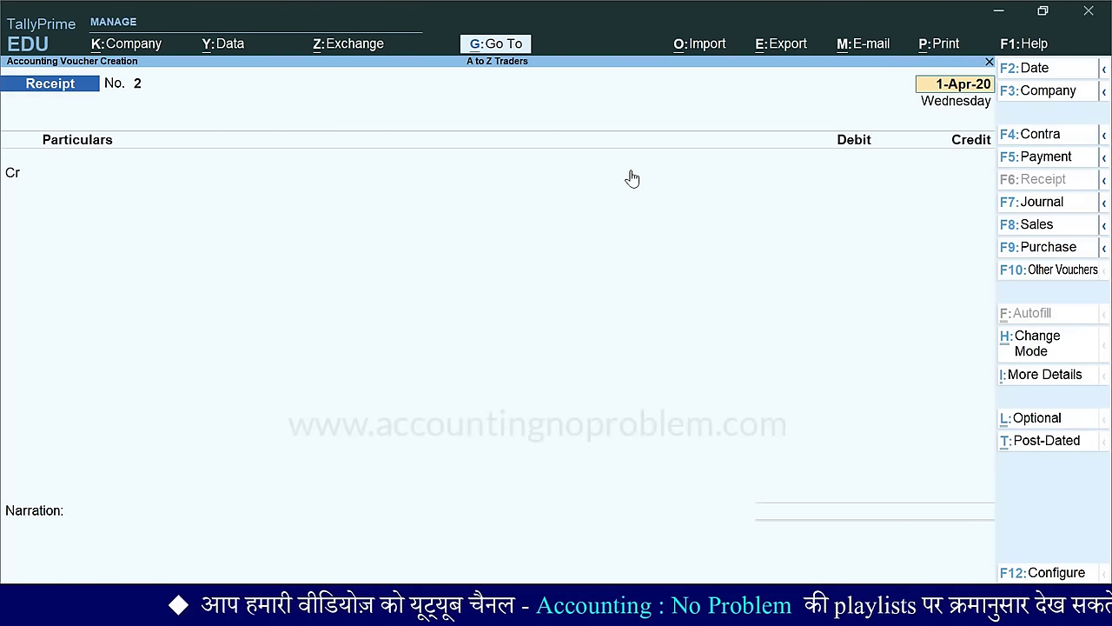
Date the receipt 1-May-20 and credit Commission Received with 5,000.
key(F2)
text(1)
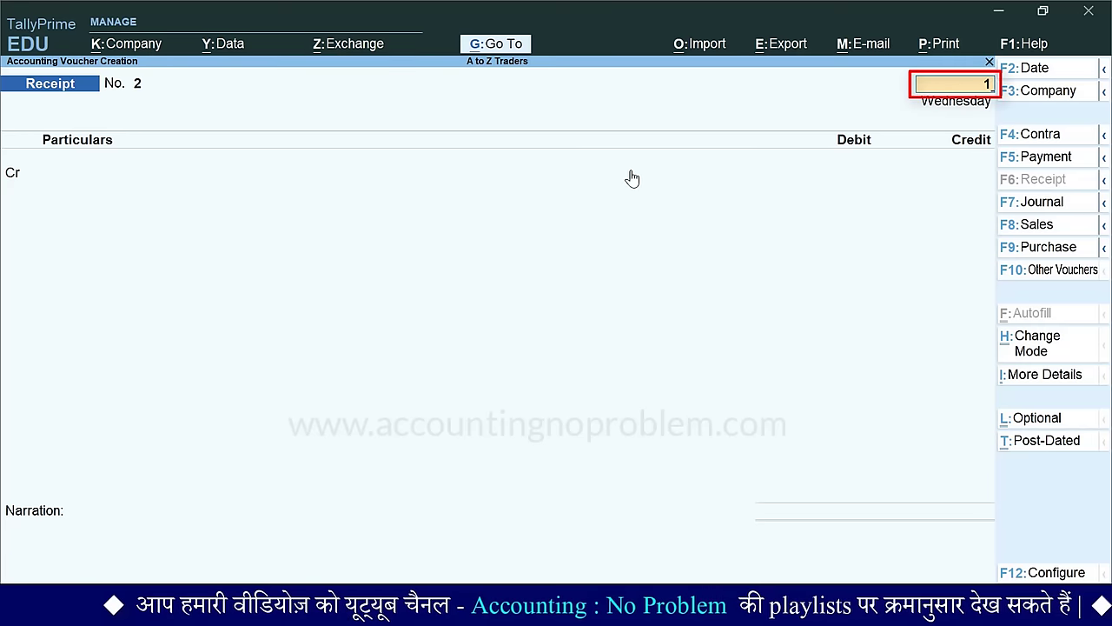
text(/5)
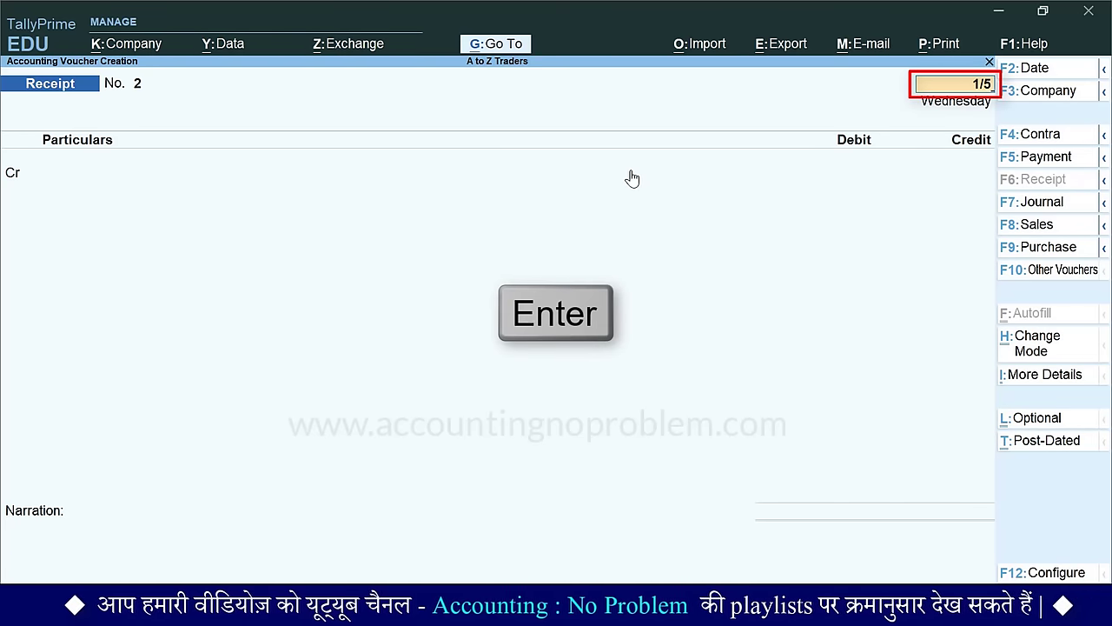
key(Return)
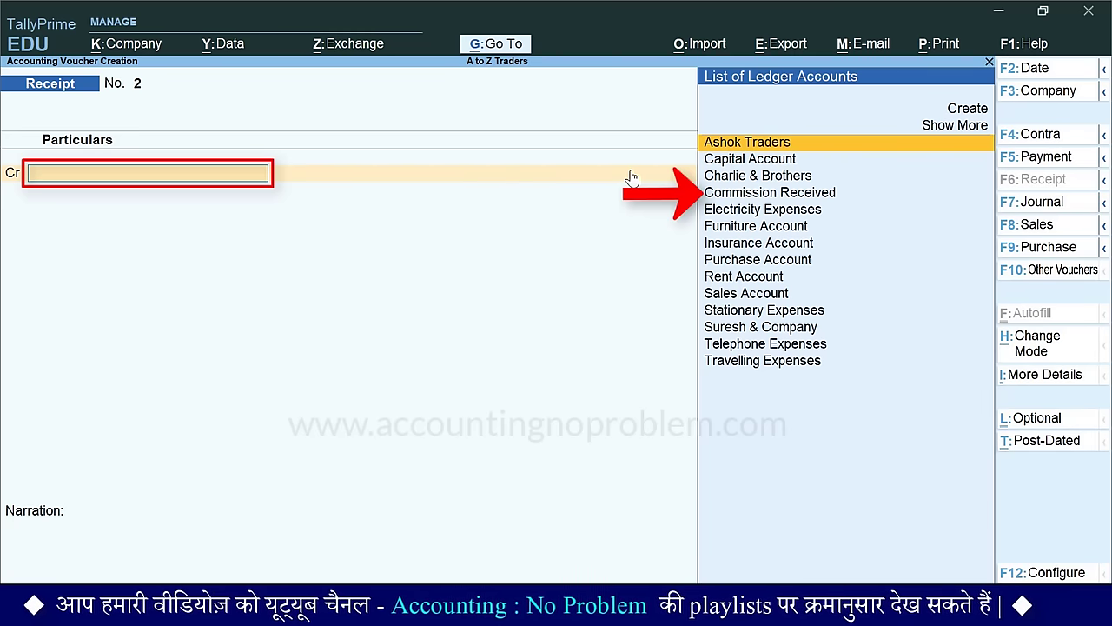
text(C)
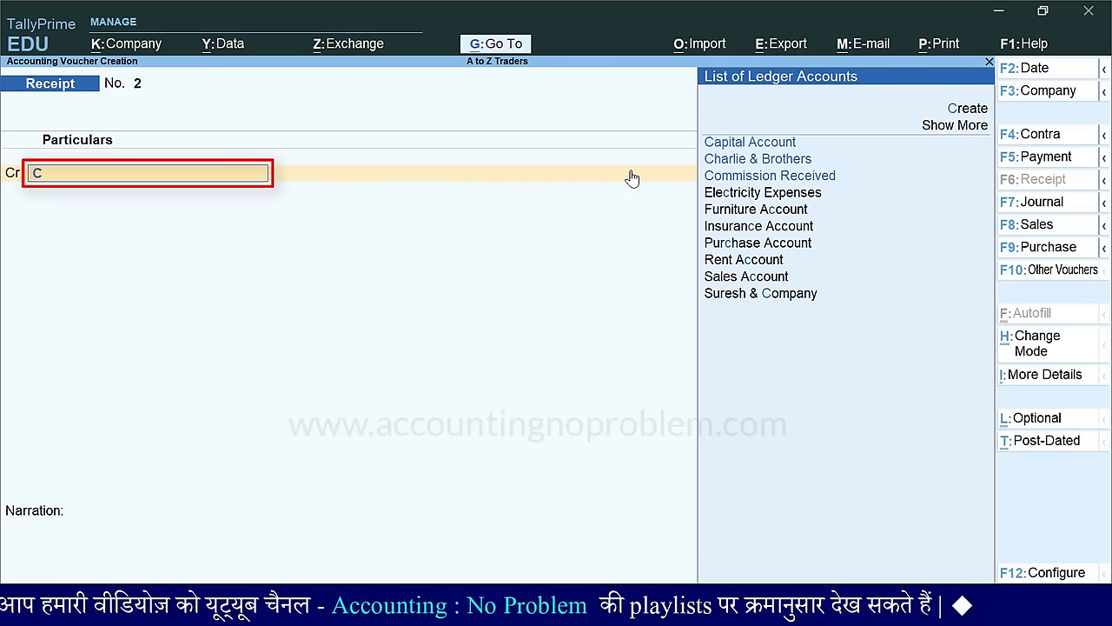
key(Down)
key(Down)
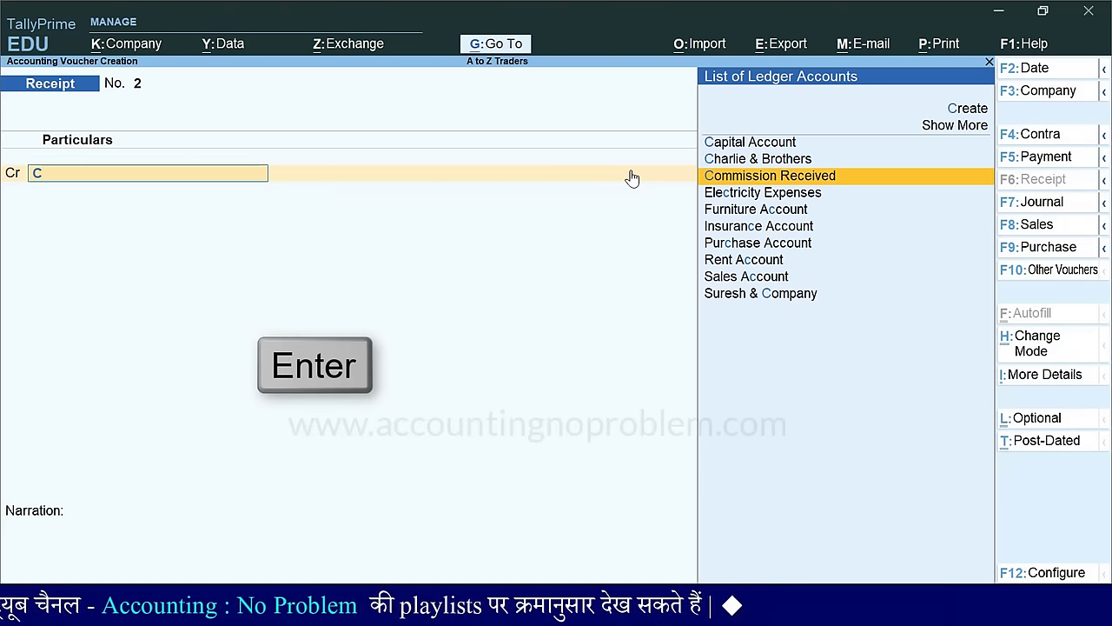
key(Return)
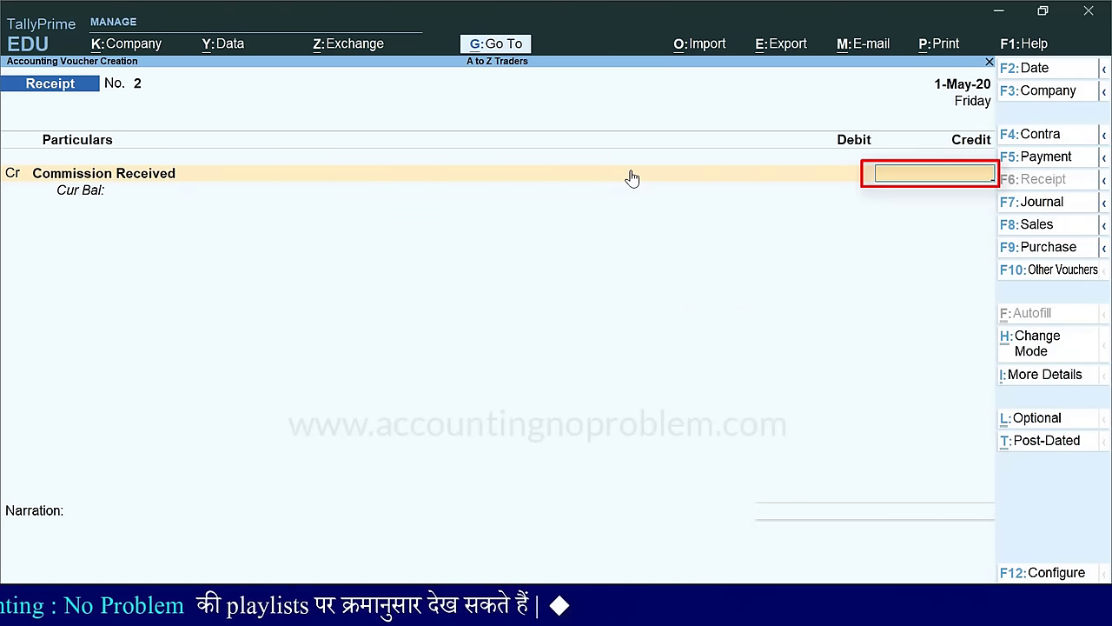
text(5000)
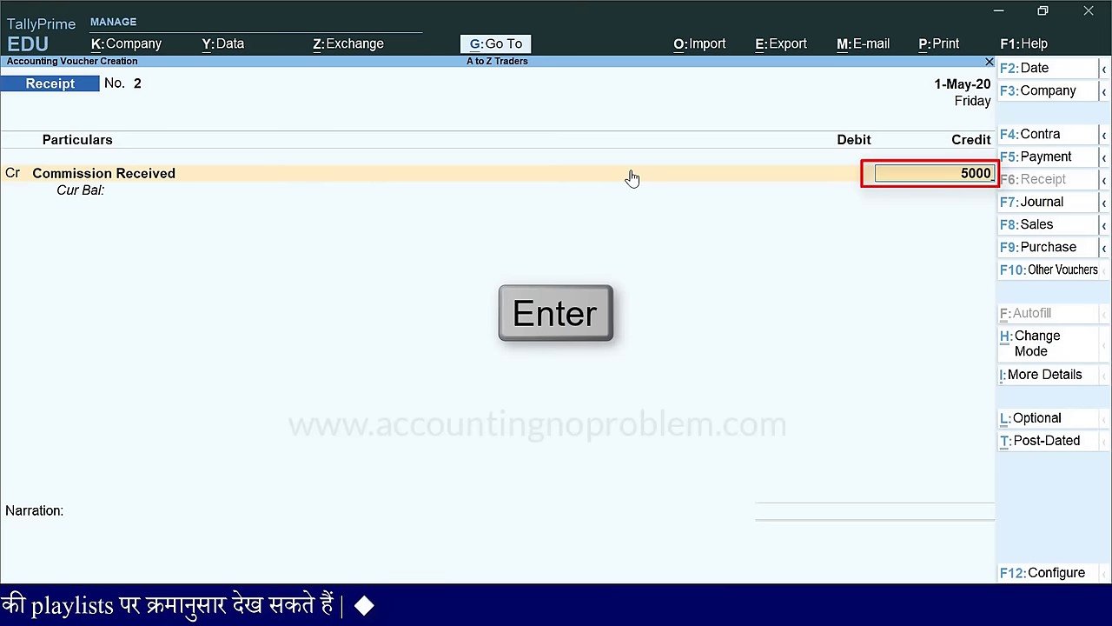
key(Return)
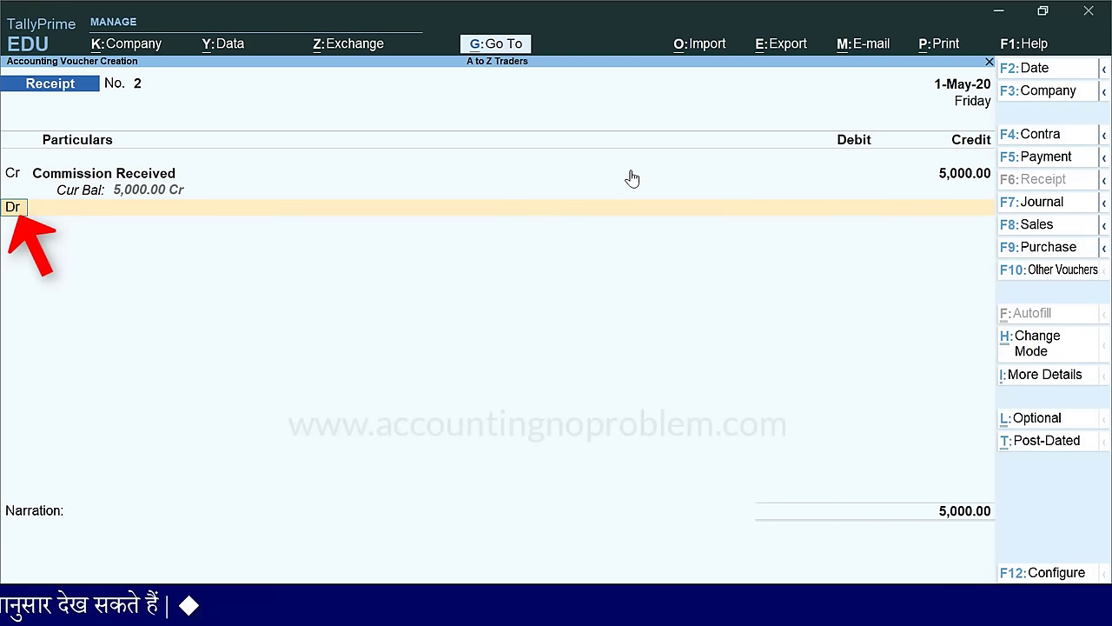
Debit State Bank of India 5,000 to bring up its bank allocations.
key(Return)
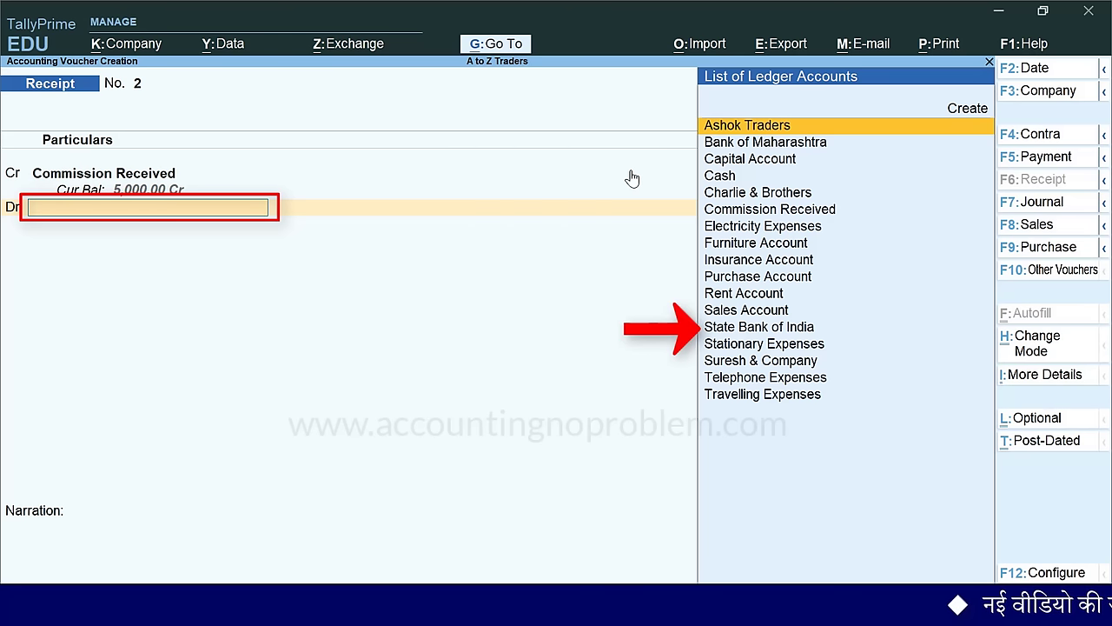
text(S)
key(Down)
key(Return)
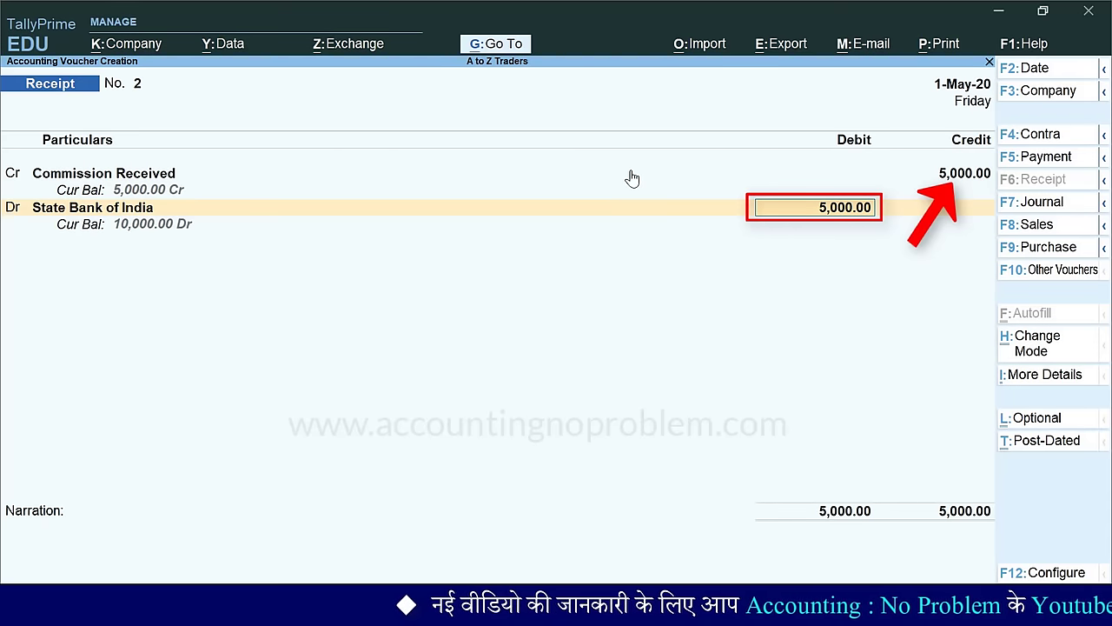
key(Return)
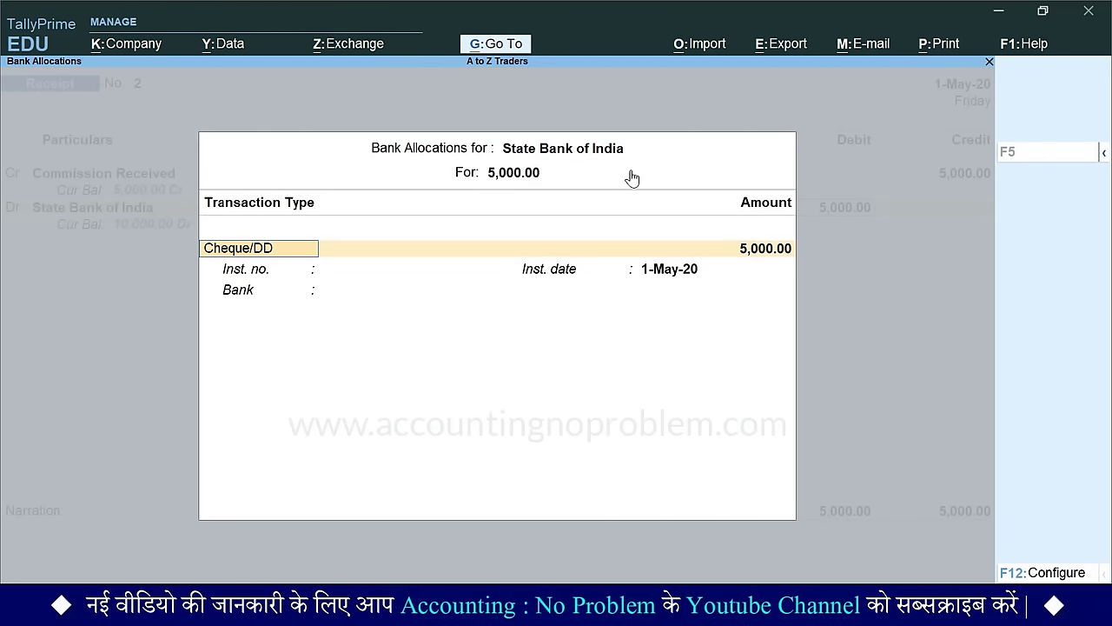
Record the 5,000.00 allocation as Cheque/DD, instrument no. 555555, dated 1-May-20.
key(space)
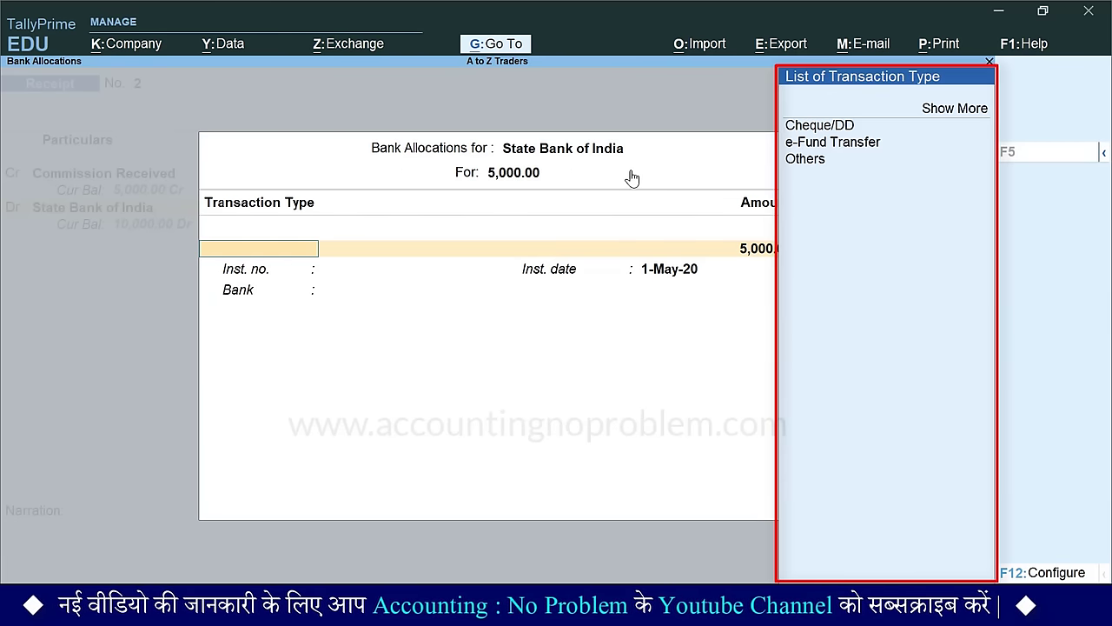
key(Down)
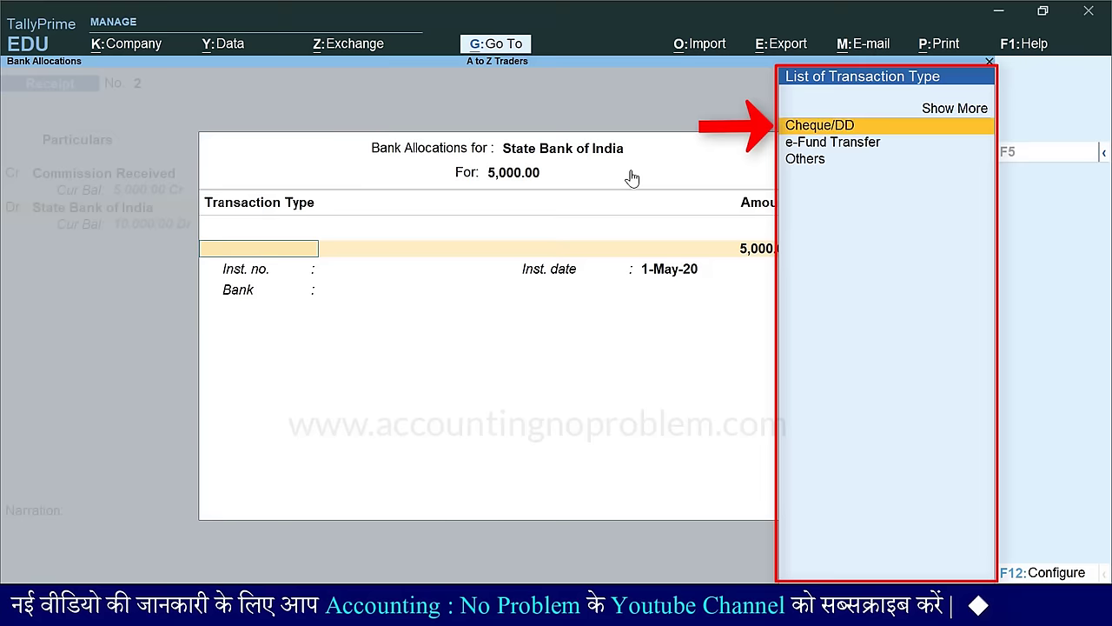
key(Return)
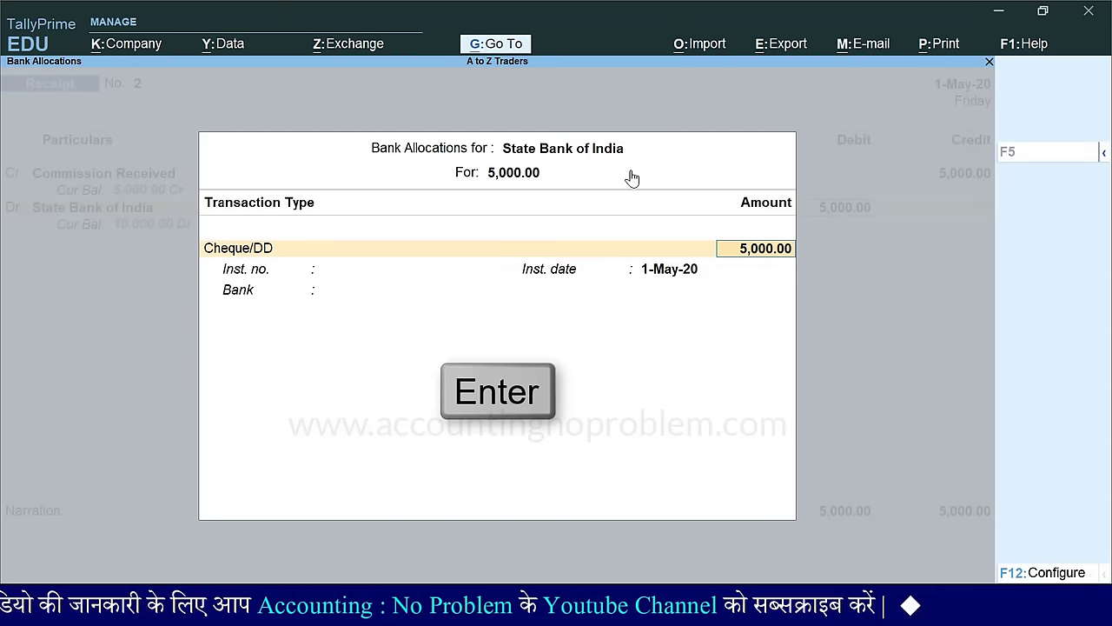
key(Return)
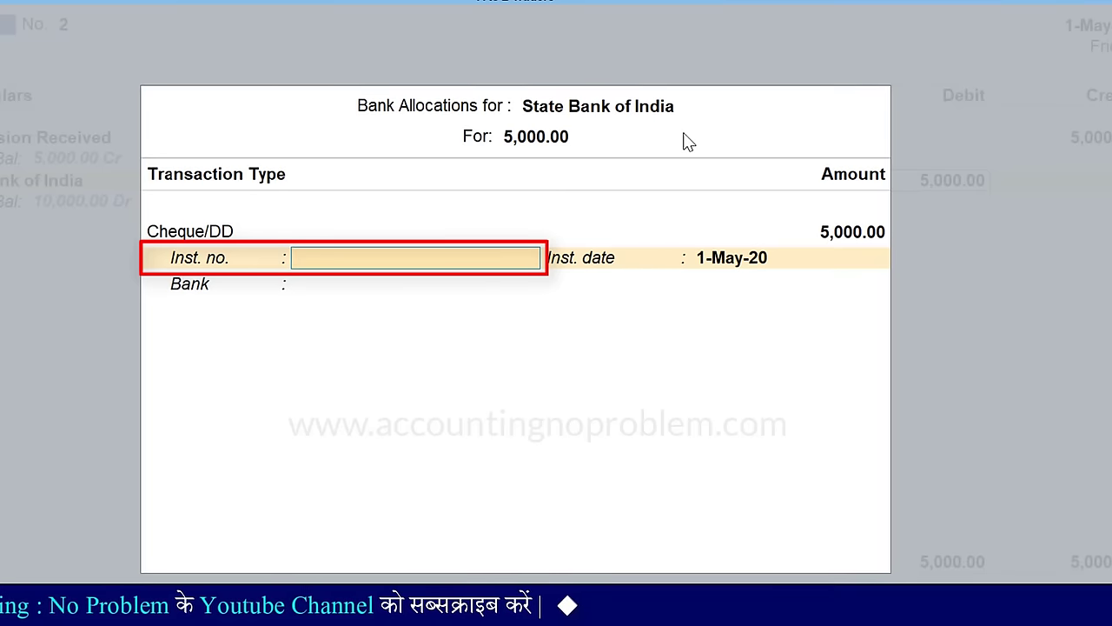
text(5555)
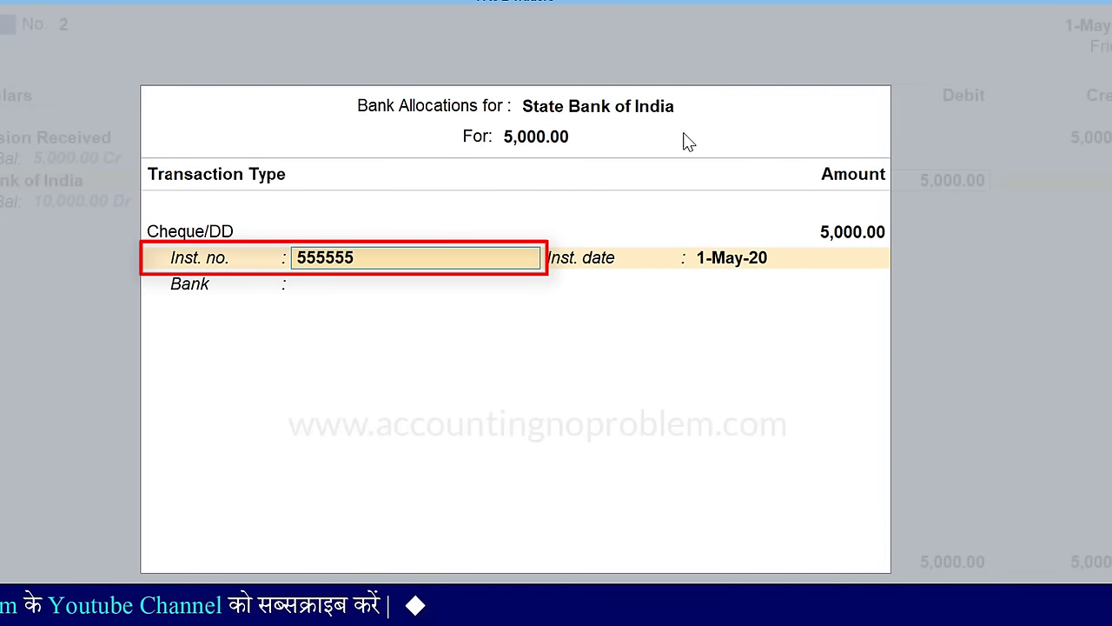
text(55)
key(Return)
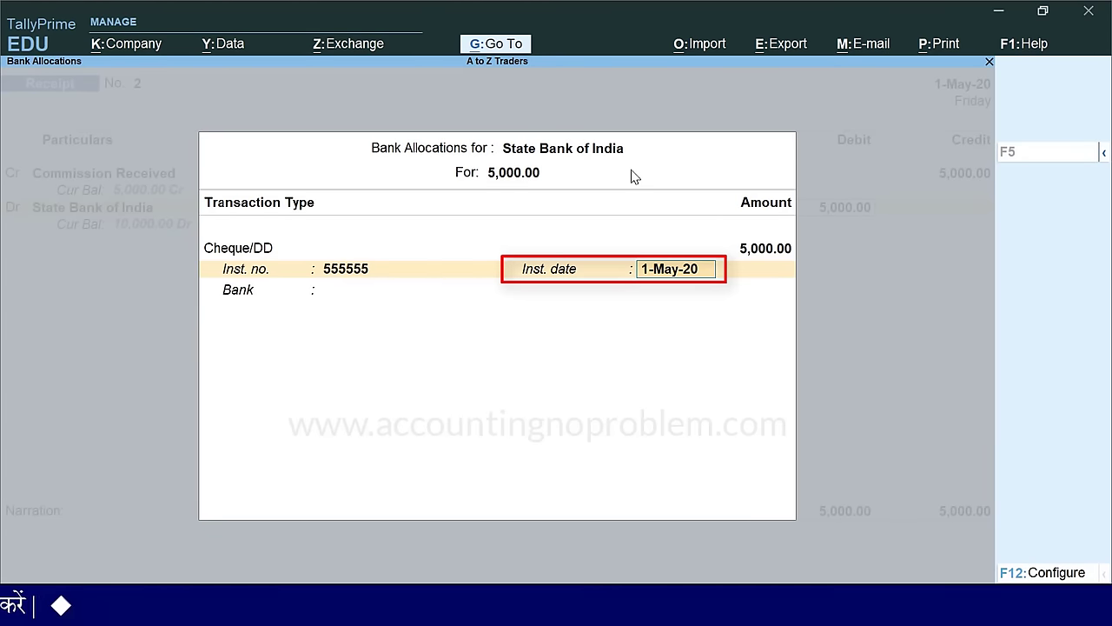
key(Return)
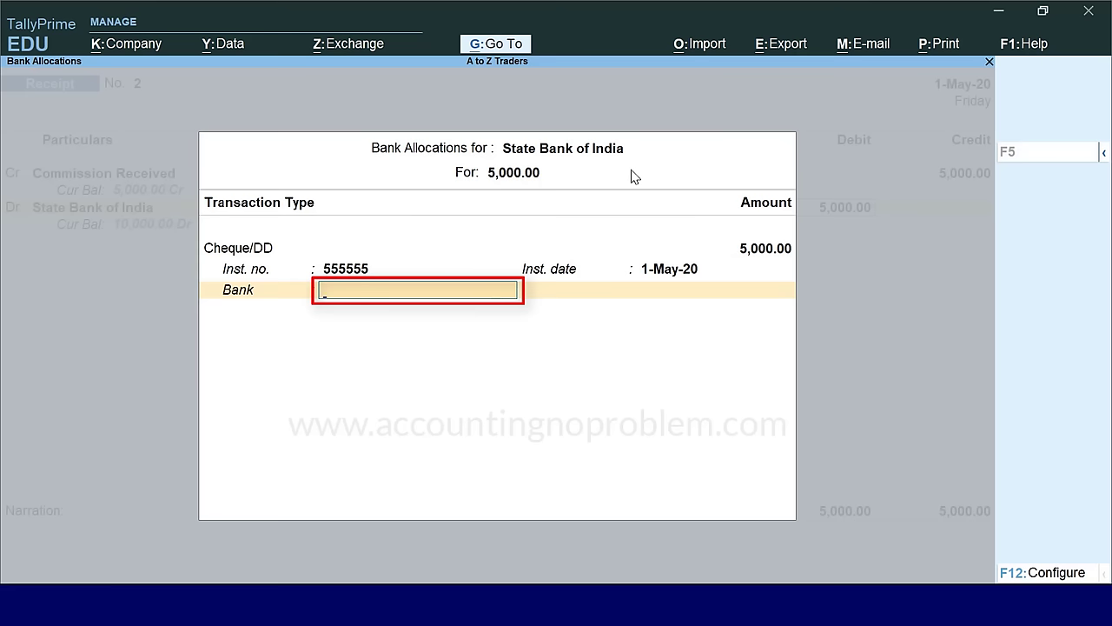
text(ic)
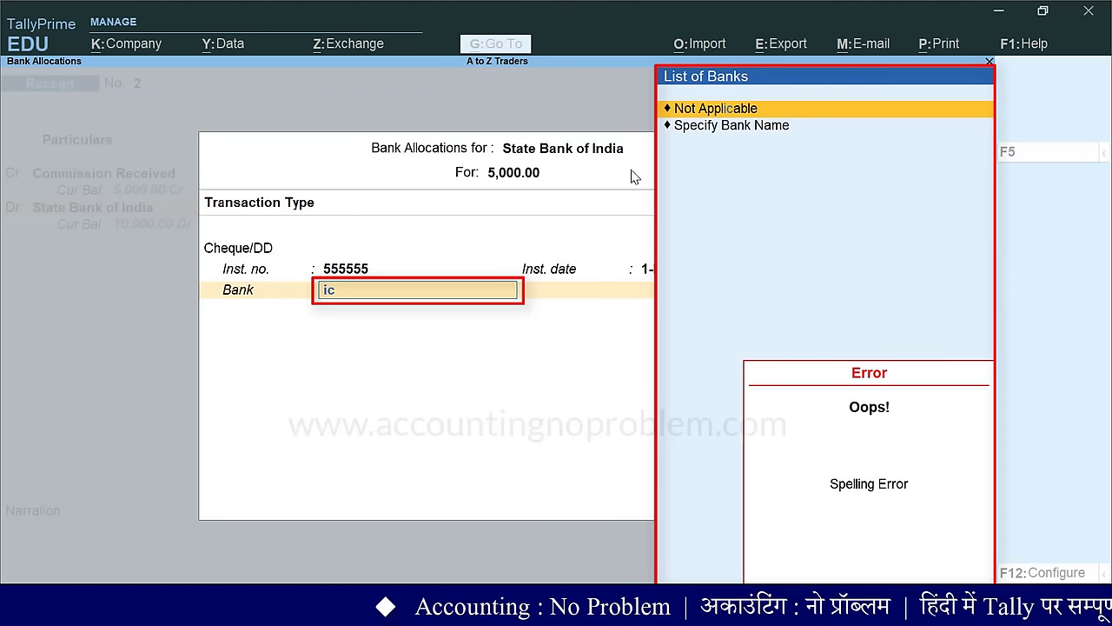
Specify ICICI Bank as the bank name in the State Bank of India allocation.
key(space)
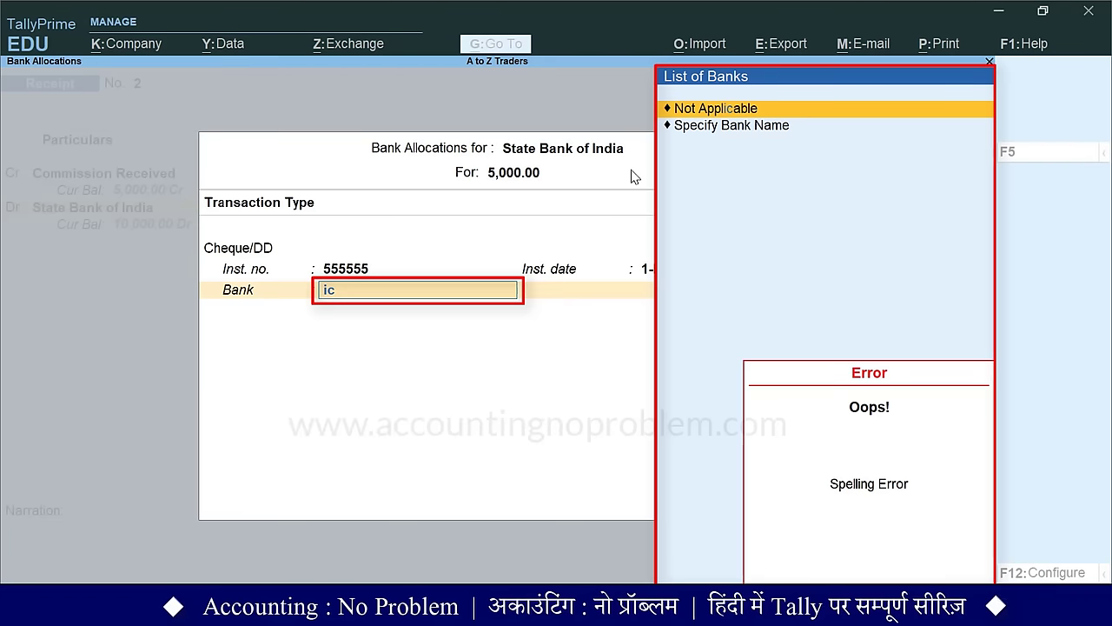
key(Down)
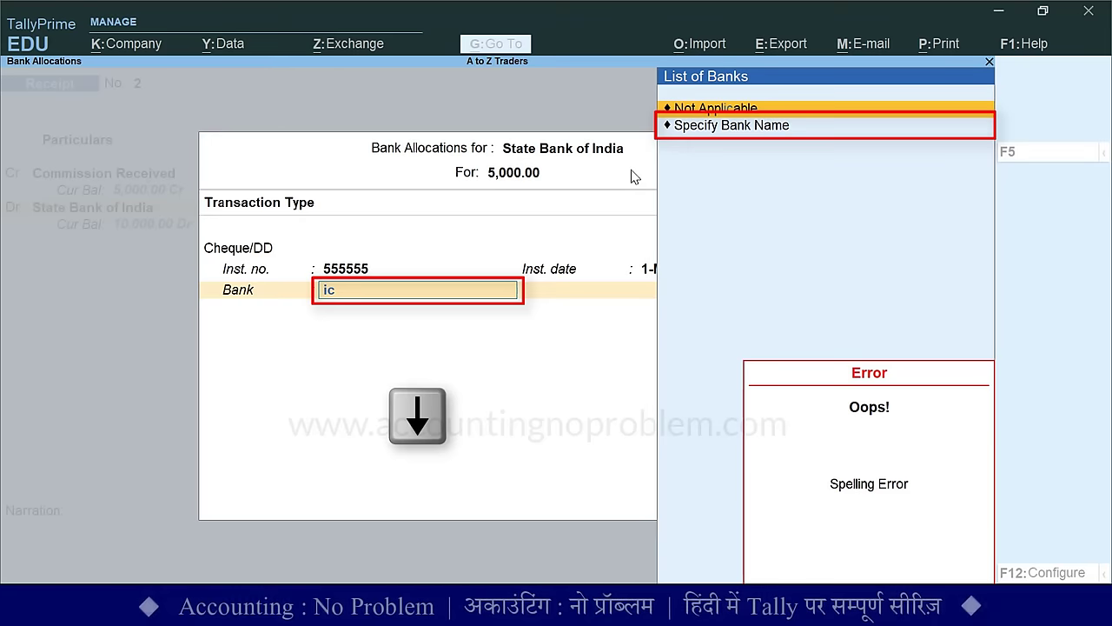
key(Down)
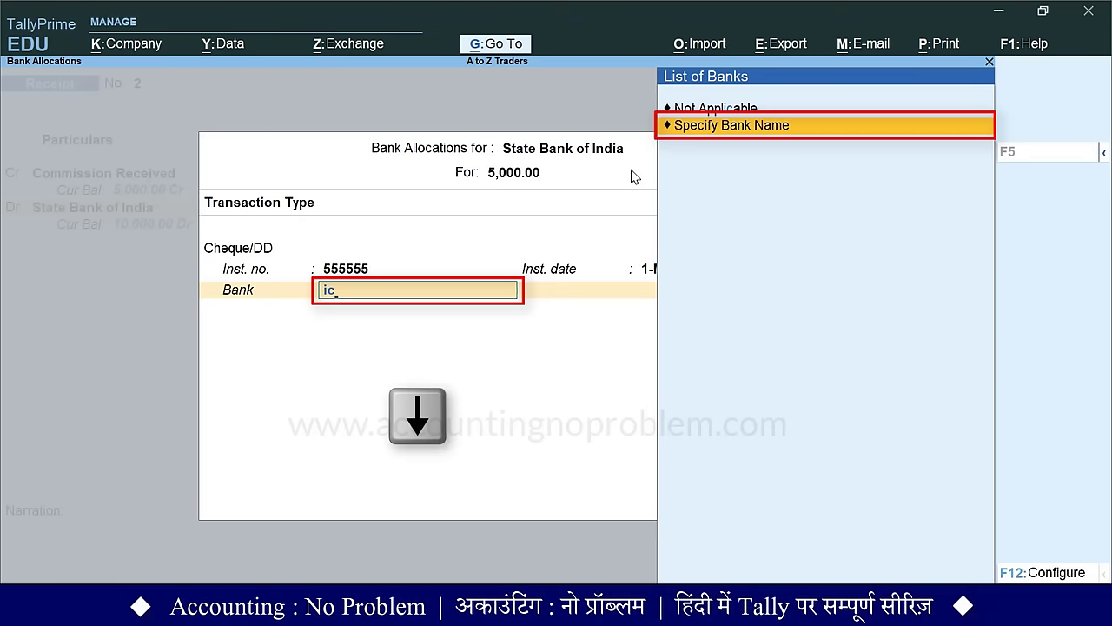
key(Return)
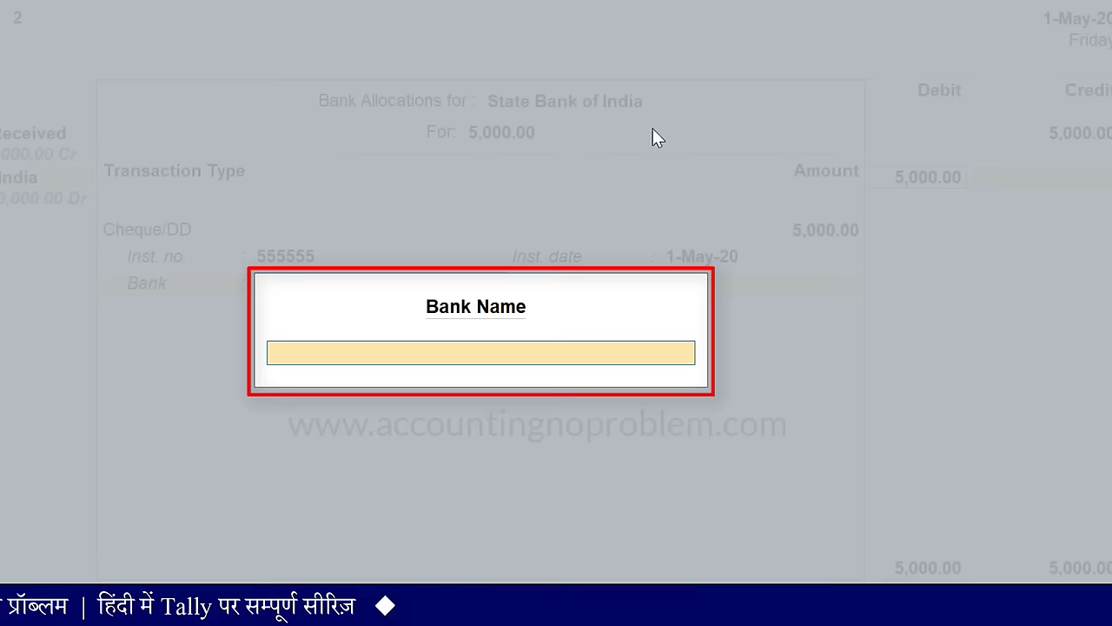
text(ICICI Bank)
key(Return)
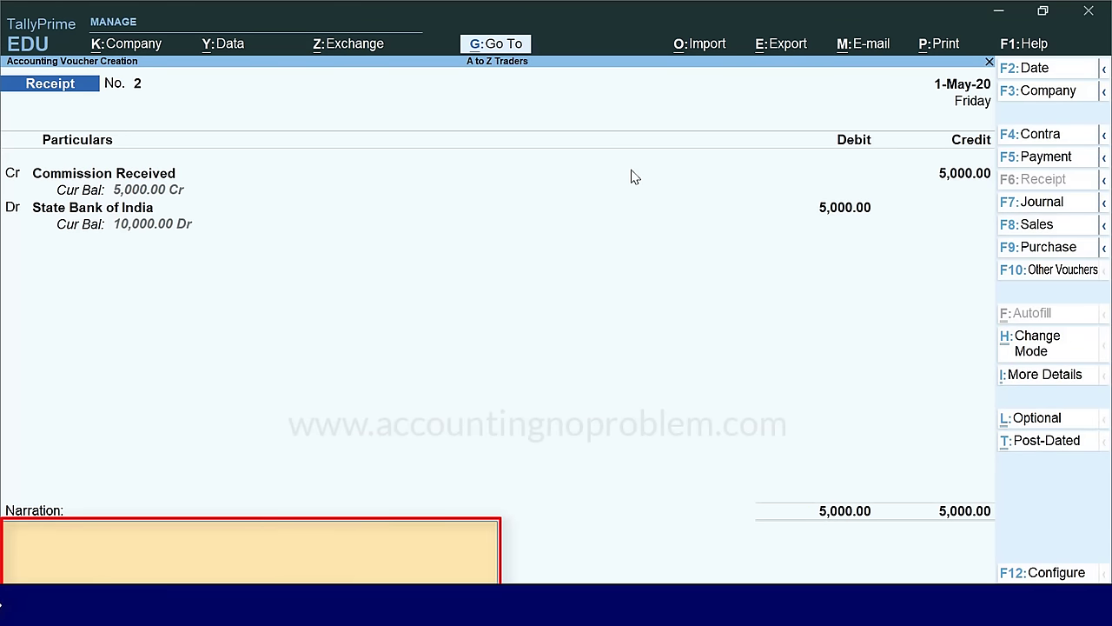
Paste the narration on Ashok Traders' commission cheque deposited in SBI and save the voucher.
text(being commision received from Ashok Traders vide cheque no.555555 deposited in SBI.)
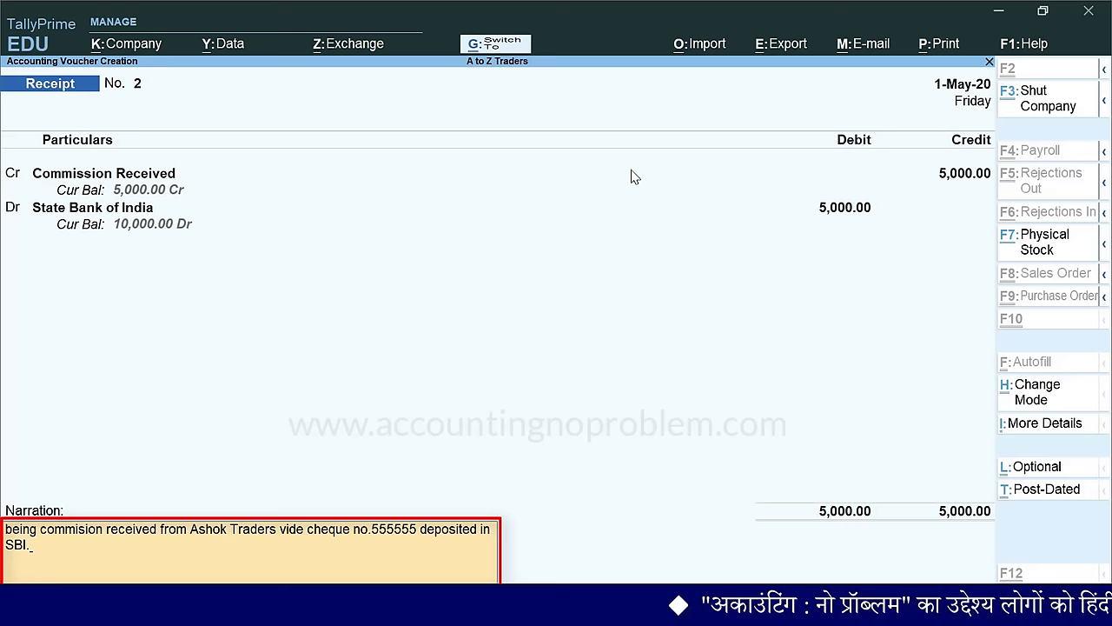
key(ctrl+a)
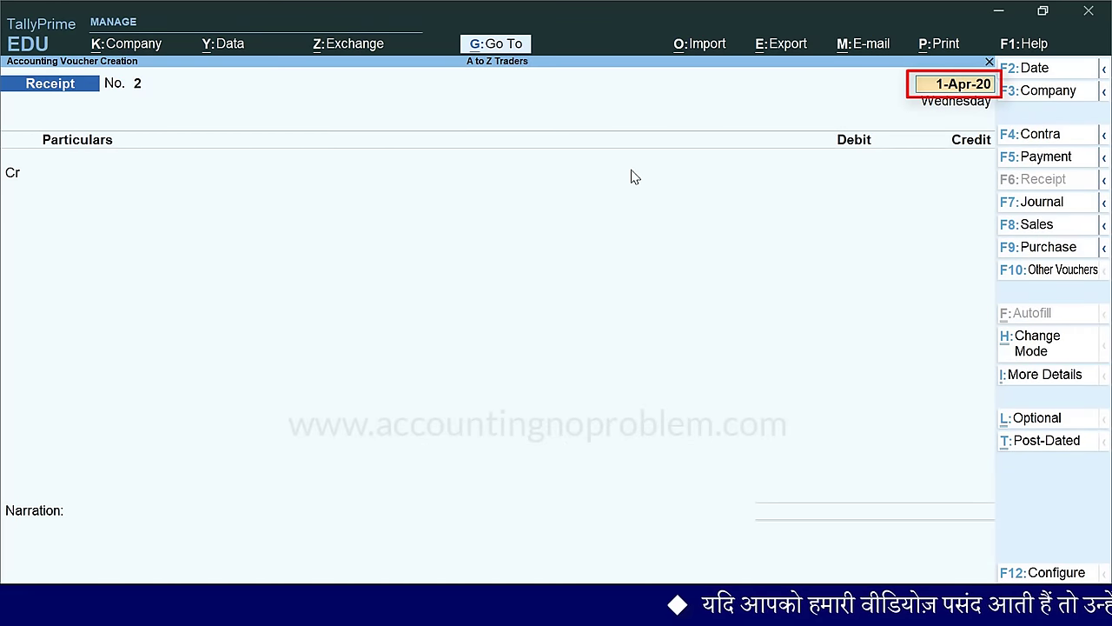
Date the new receipt 2-May-20 and start a new ledger from the ledger list.
text(5)
key(Return)
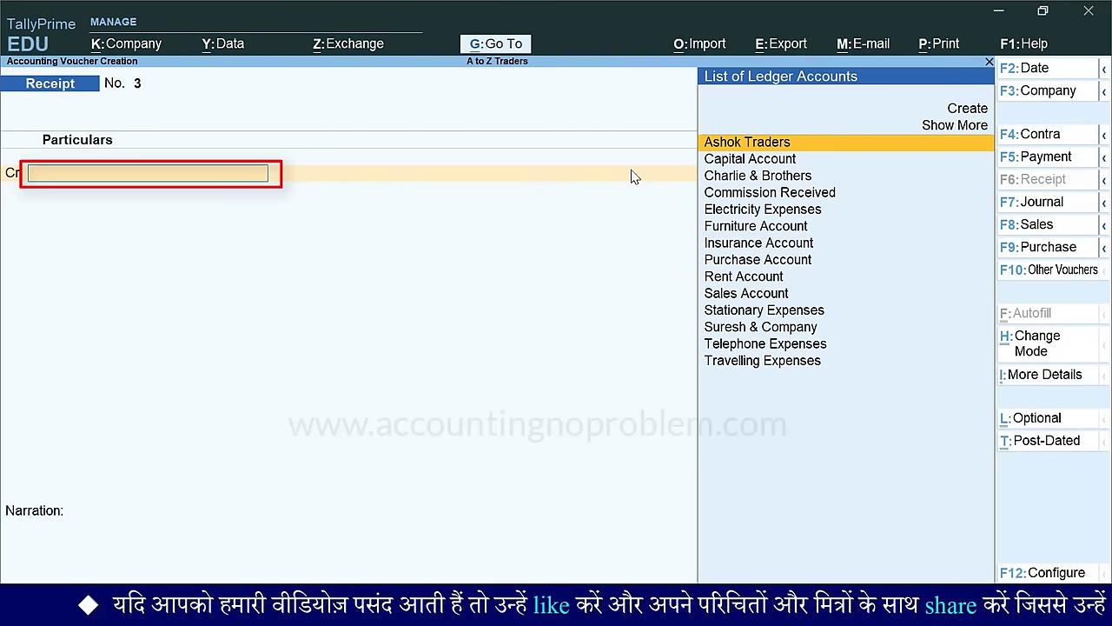
key(alt+c)
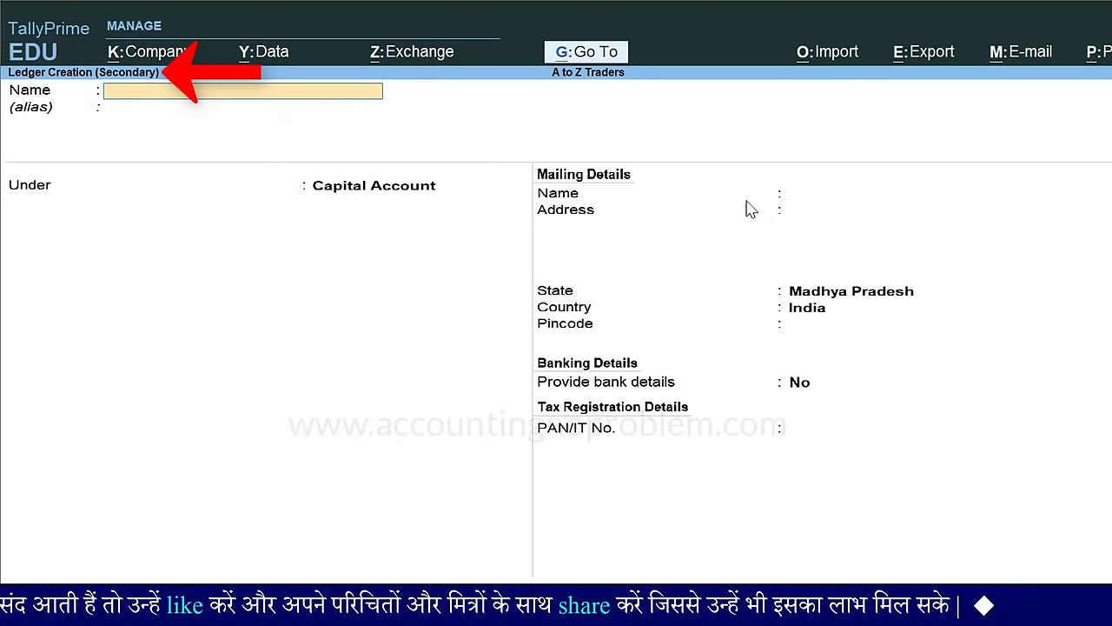
key(Escape)
key(Escape)
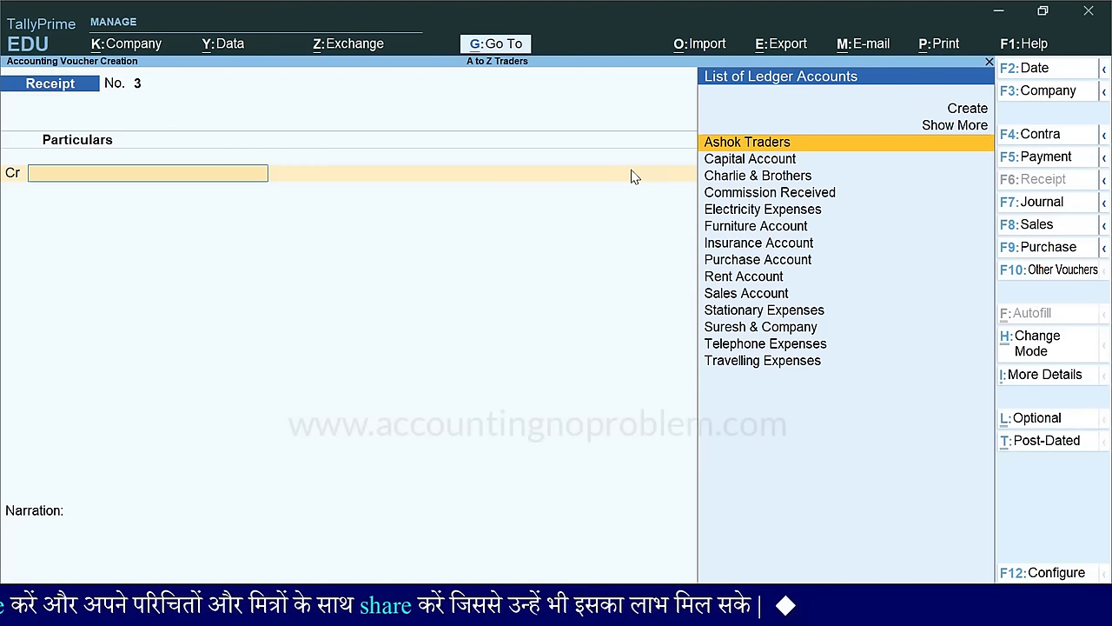
key(Up)
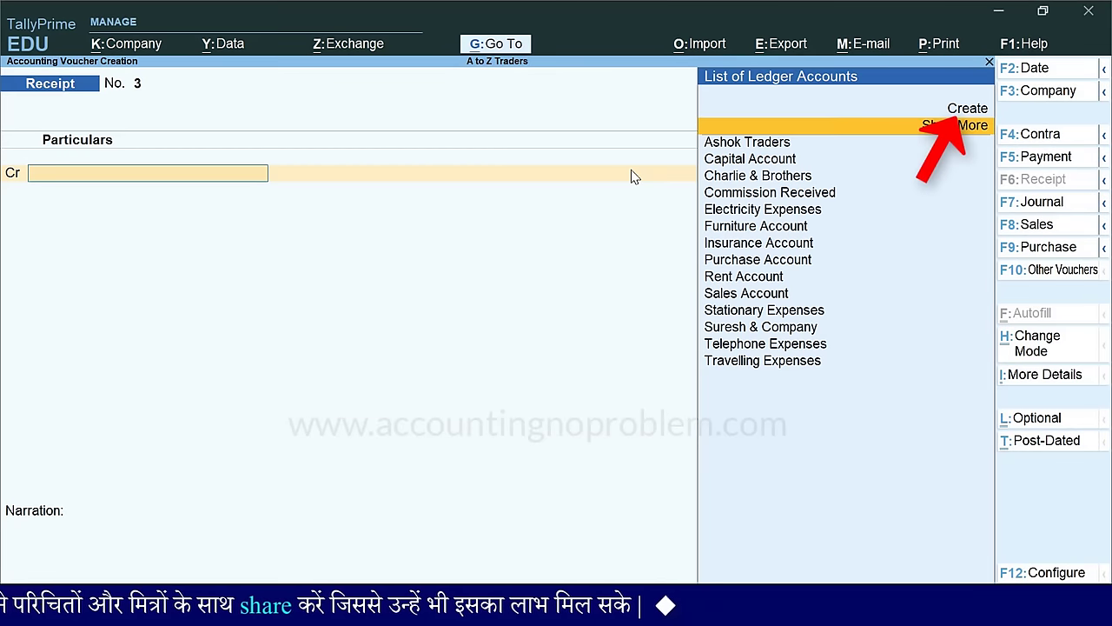
key(Up)
key(Return)
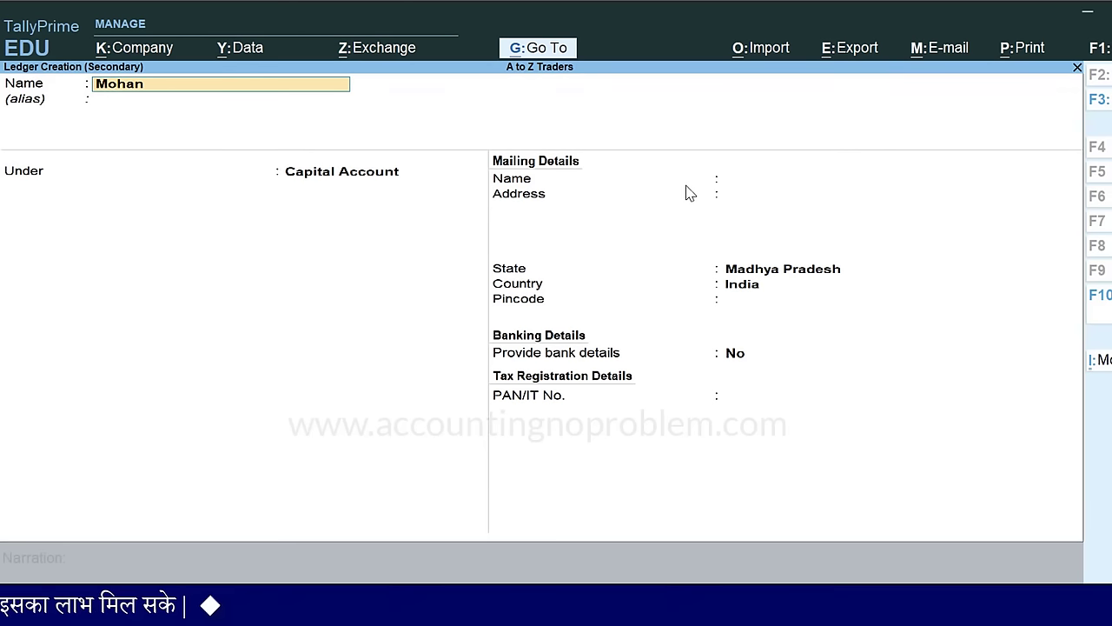
Create ledger Mohan Traders under Sundry Debtors and save it.
text(rs)
key(Return)
key(Return)
text(Deb)
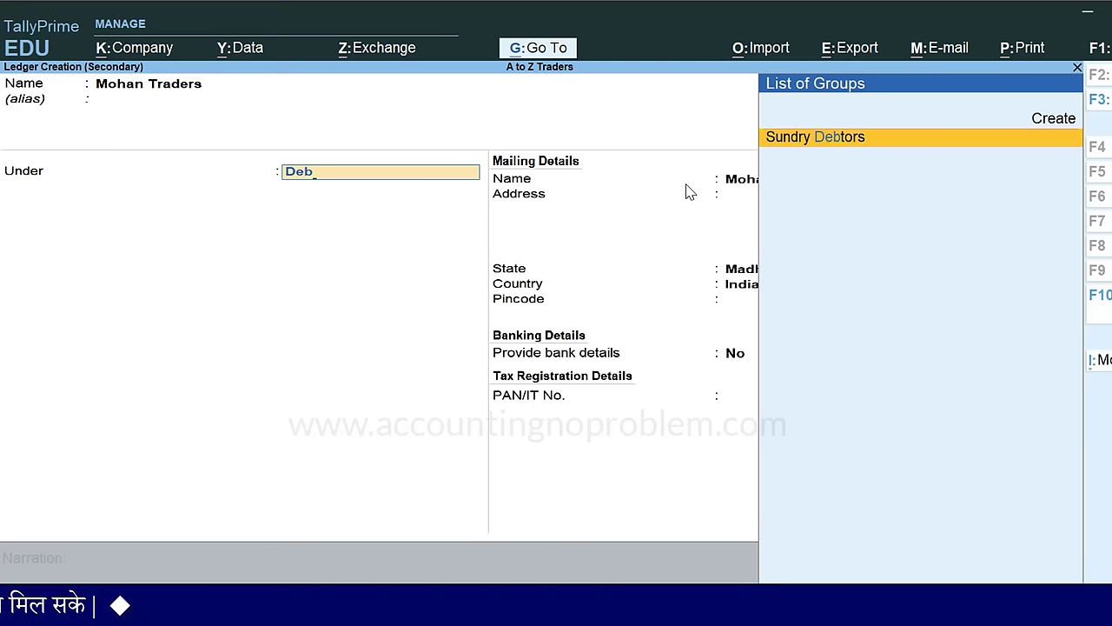
key(Return)
key(Return)
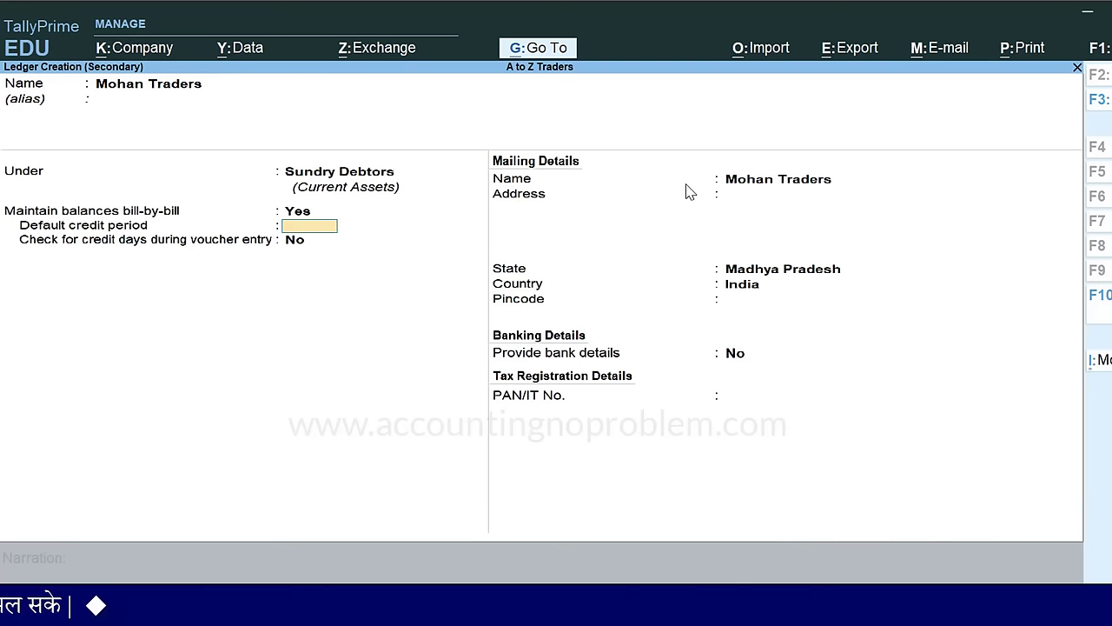
key(Return)
key(Return)
key(Return)
key(Return)
key(Return)
key(Return)
key(Return)
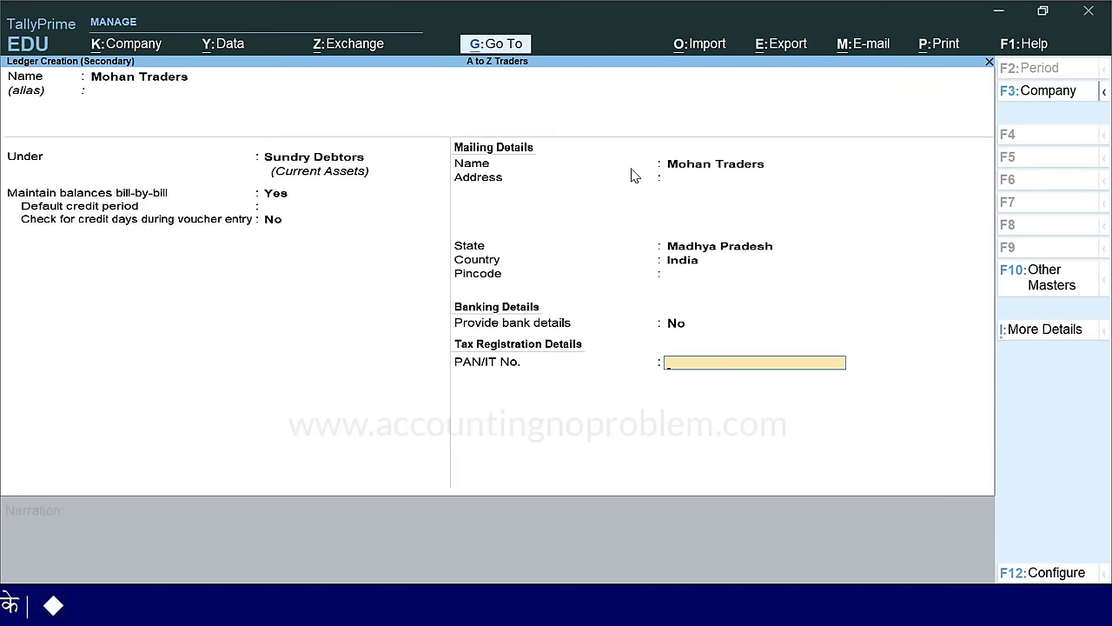
key(Return)
key(Return)
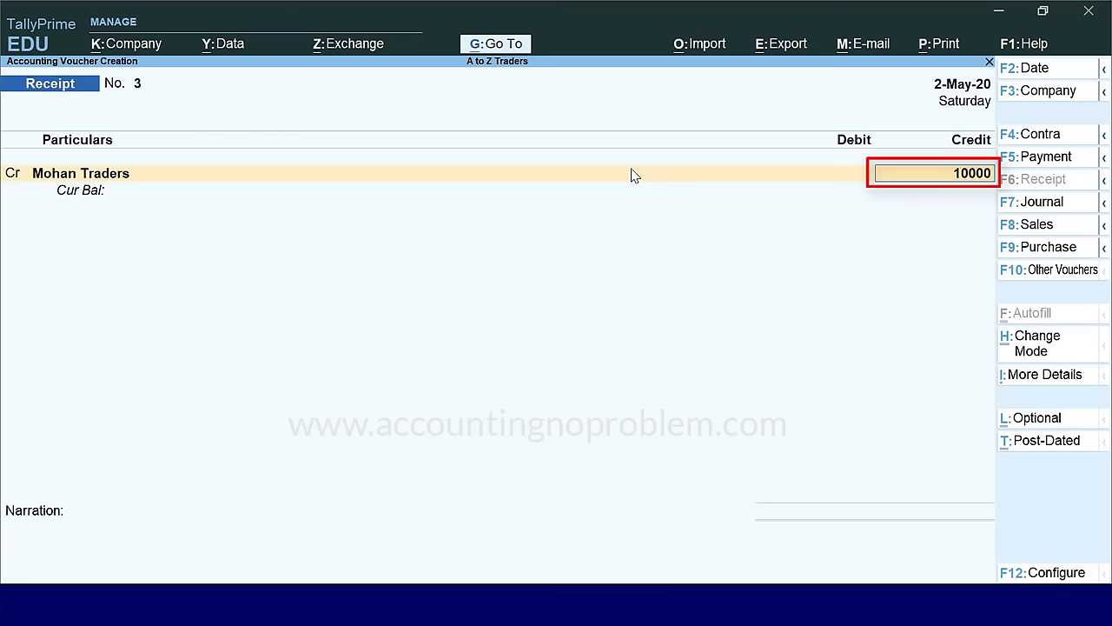
Accept the On Account bill allocation for Mohan Traders.
key(Return)
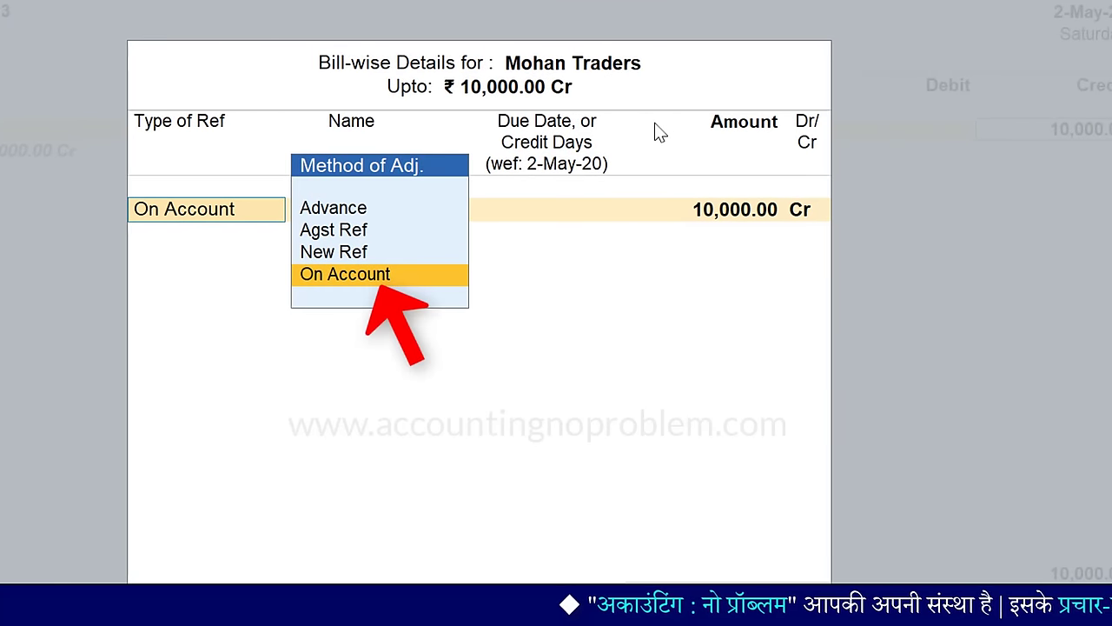
key(BackSpace)
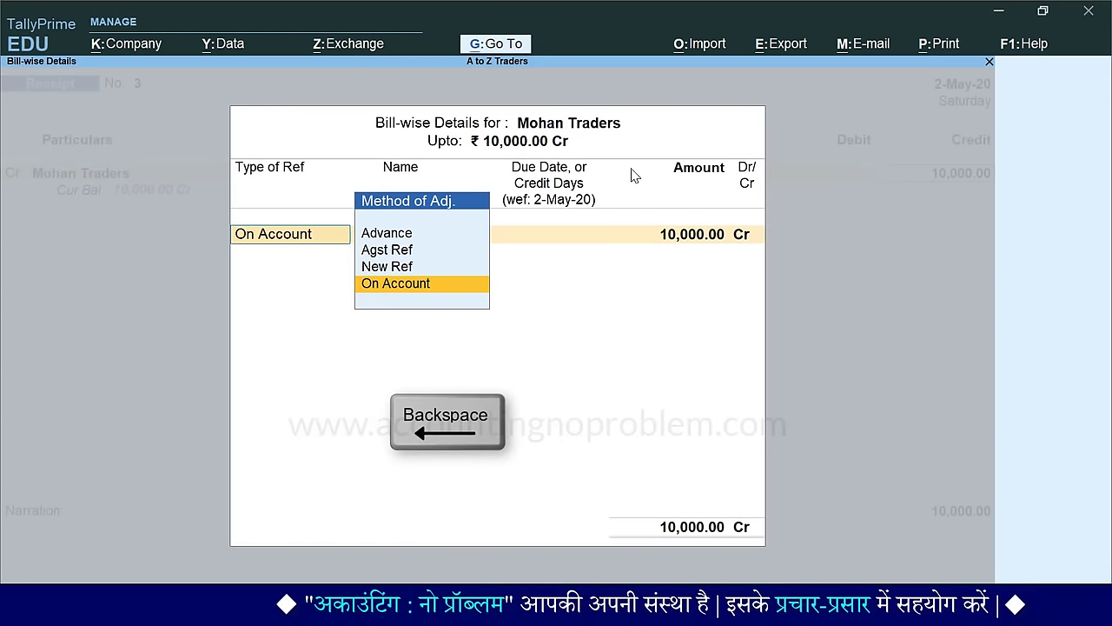
key(BackSpace)
key(Return)
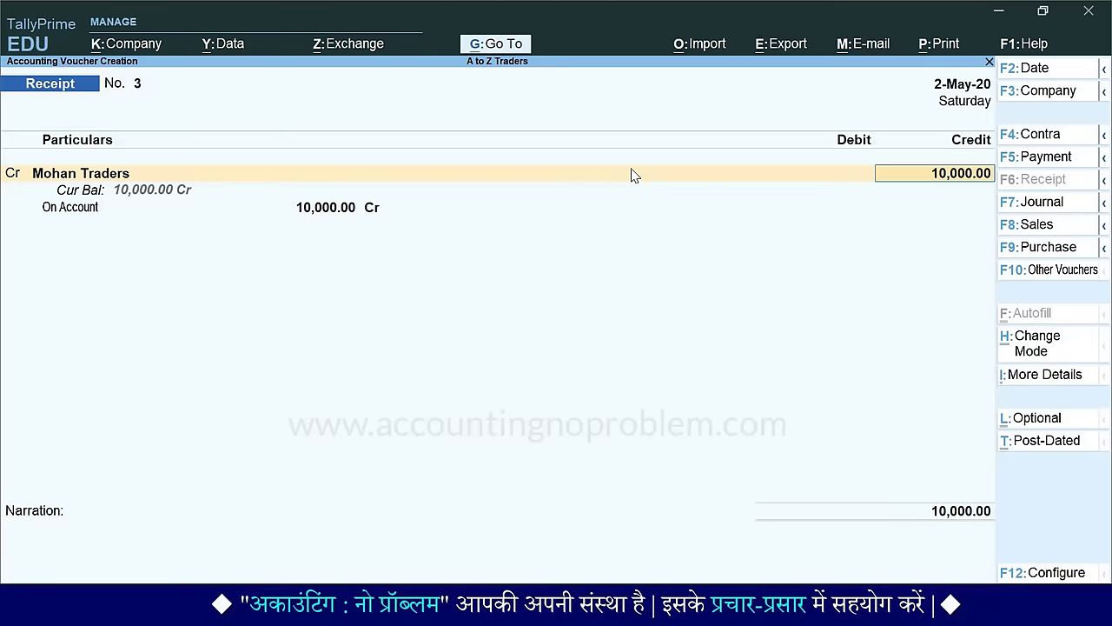
Set Enable Bill-wise entry to No in company features and save.
key(F11)
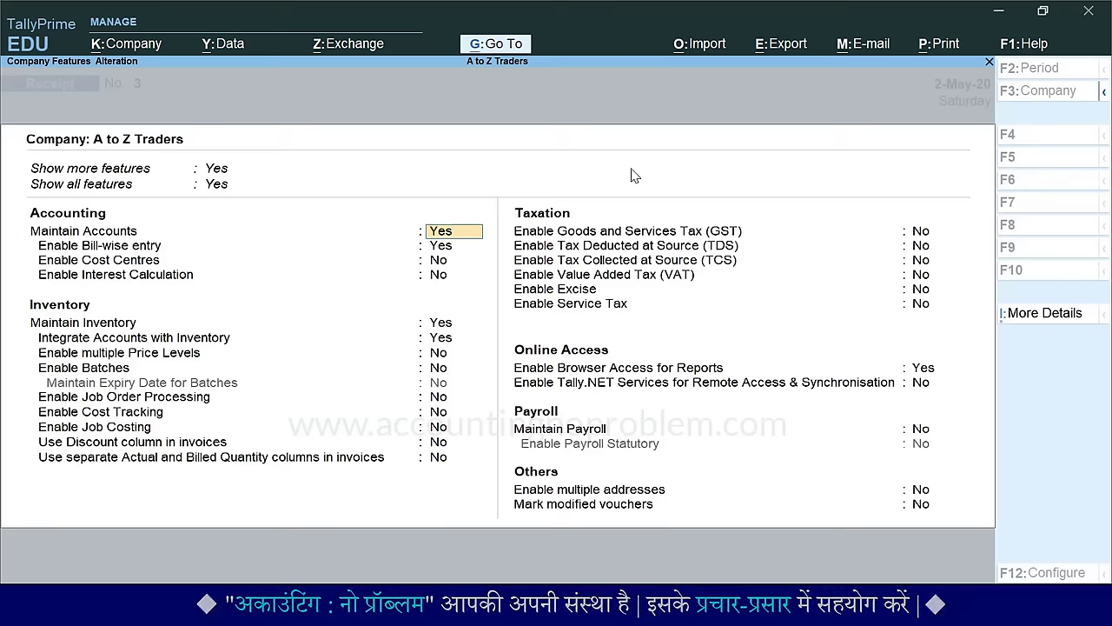
key(Return)
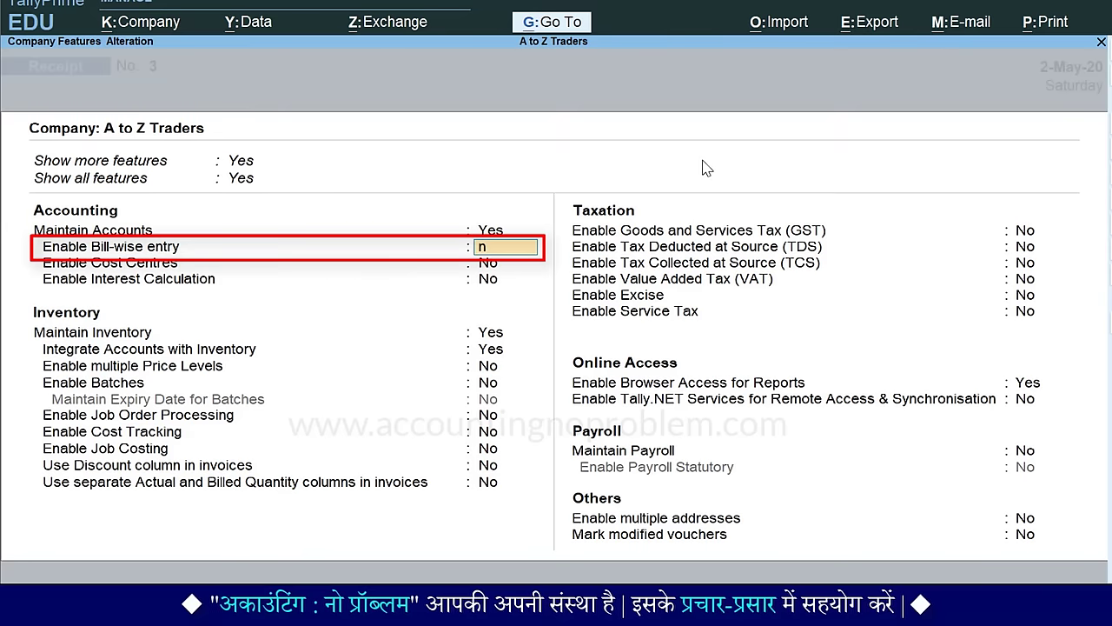
text(n)
key(Return)
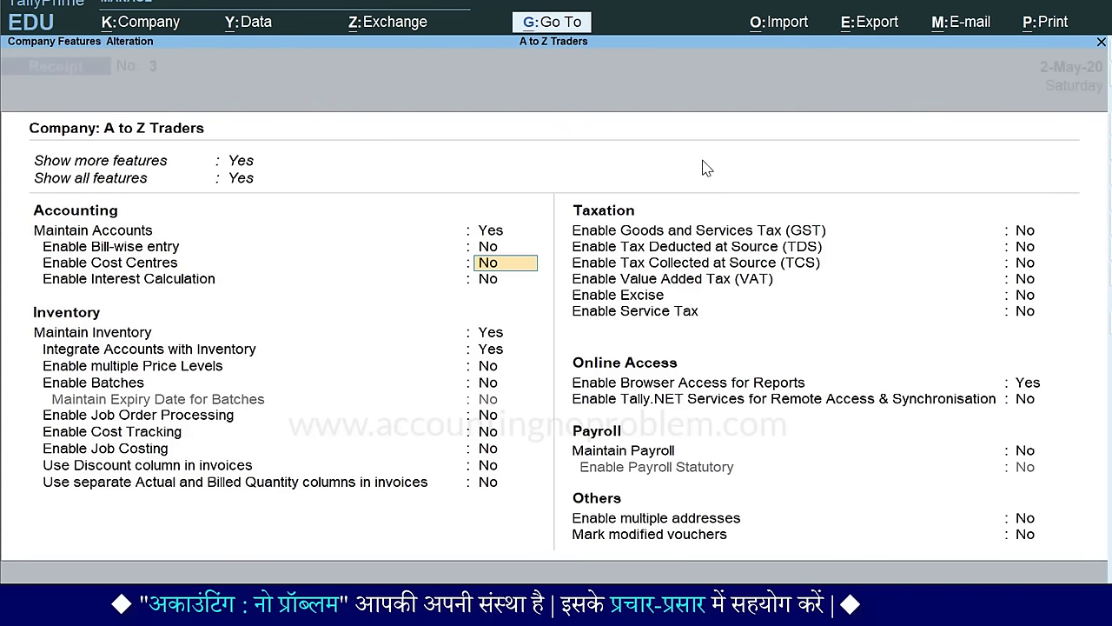
key(ctrl+a)
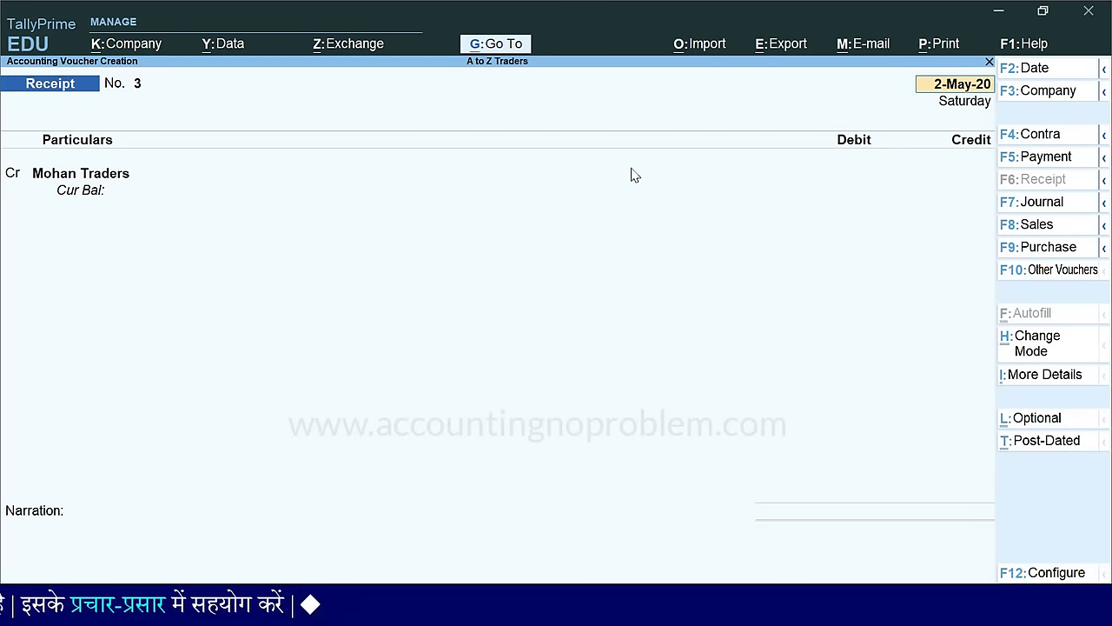
Credit Mohan Traders 10,000, debit Cash, add the advance-against-order narration, and save.
key(Return)
key(Return)
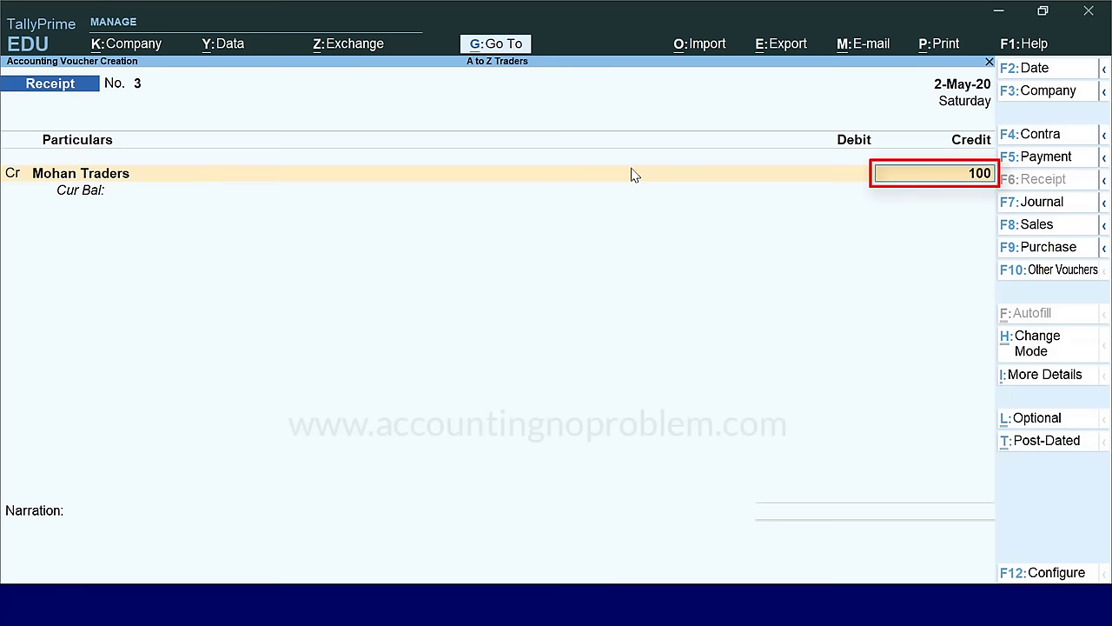
text(10000)
key(Return)
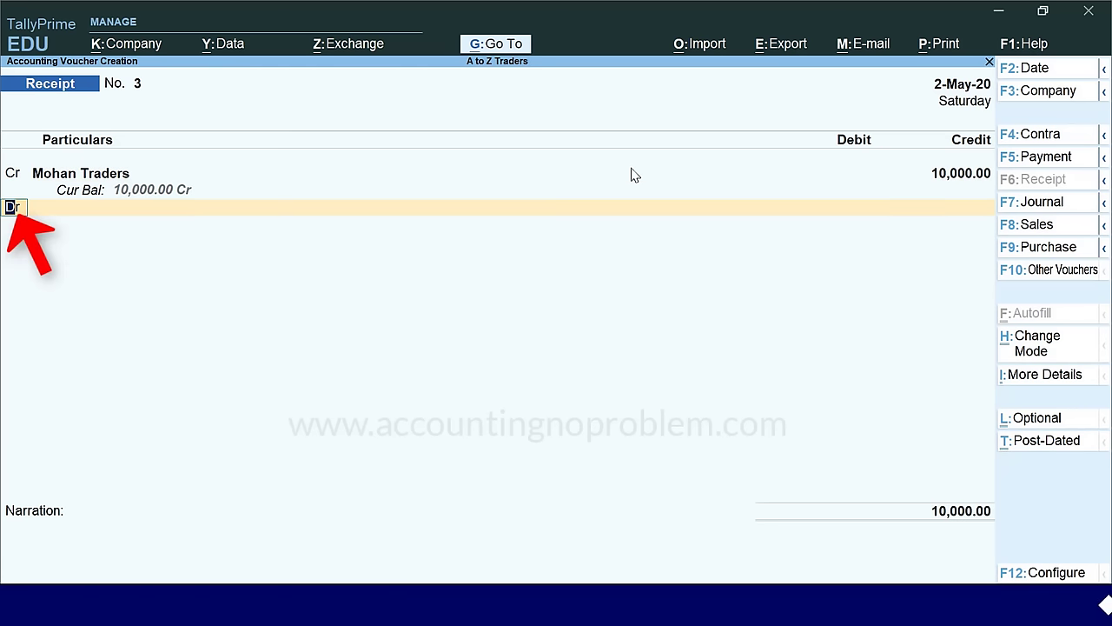
key(Return)
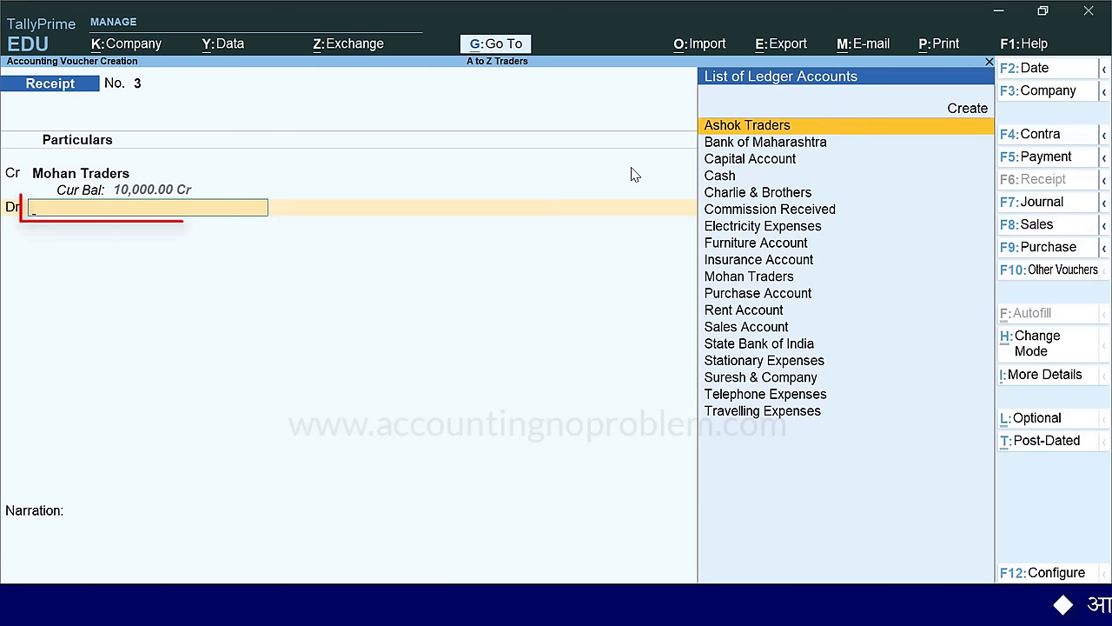
text(C)
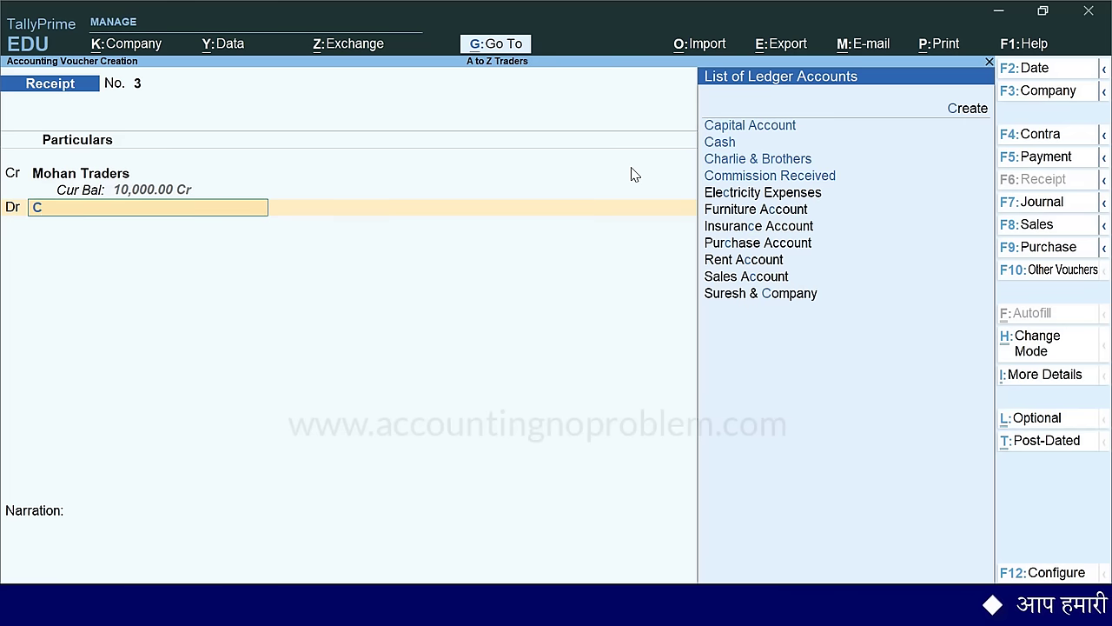
key(Down)
key(Return)
key(Return)
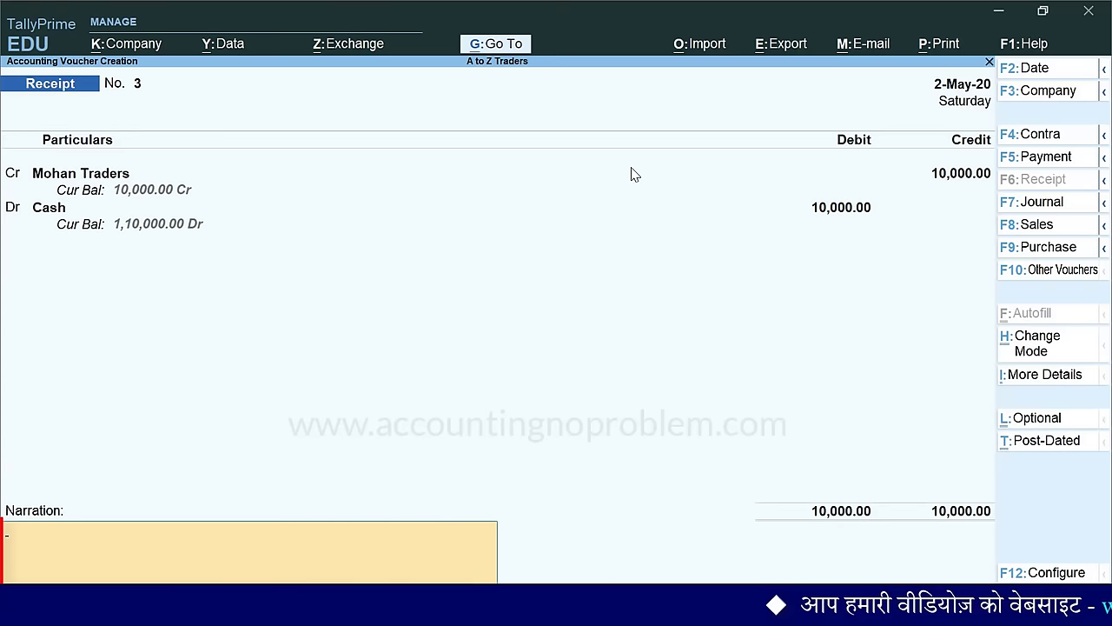
text(Being advance received against order from Mohan Traders by cash.)
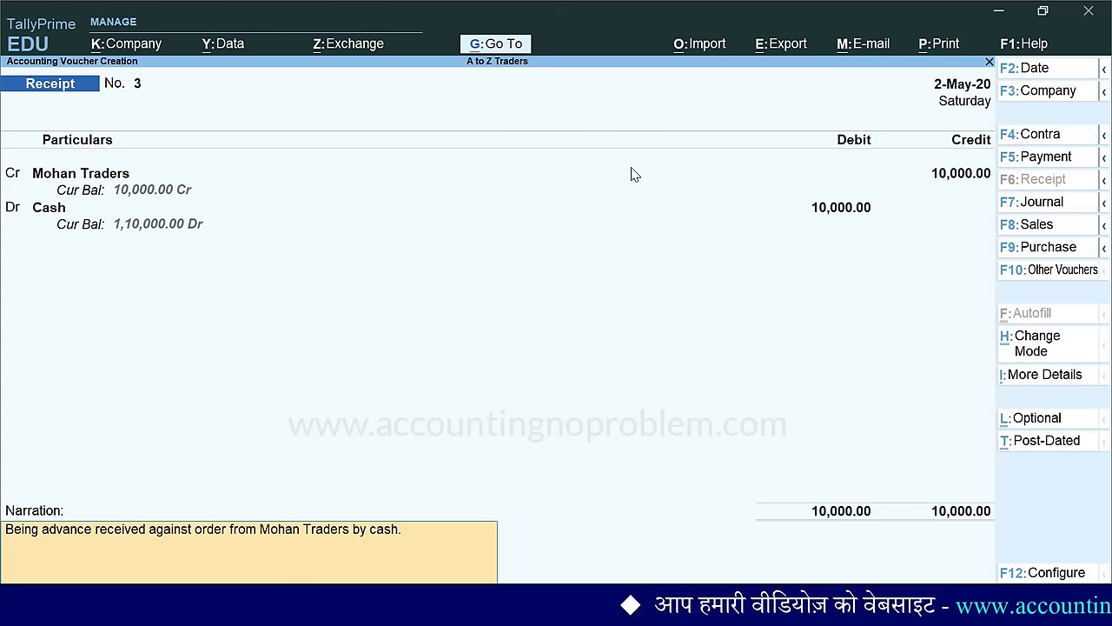
key(ctrl+a)
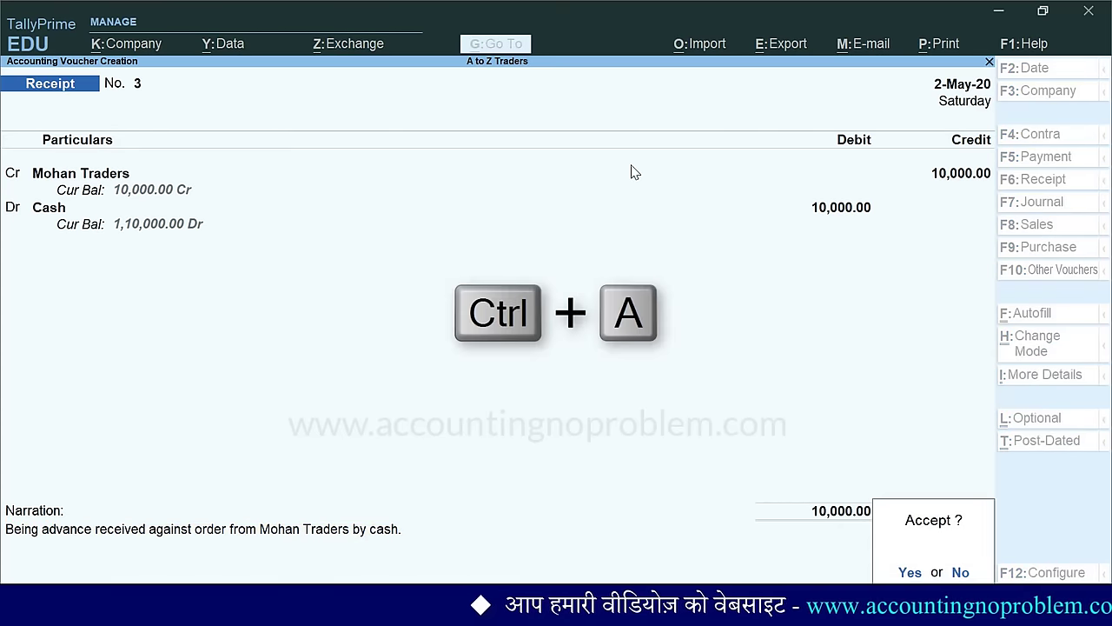
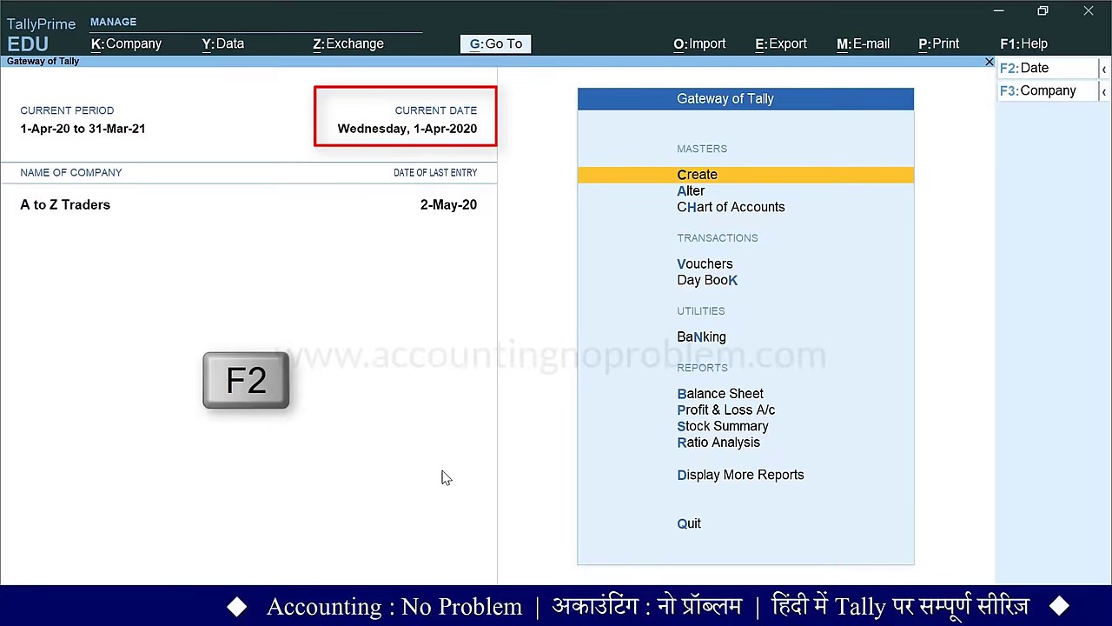
Change the company's current date to 2/6, i.e. Tuesday, 2-Jun-2020.
key(F2)
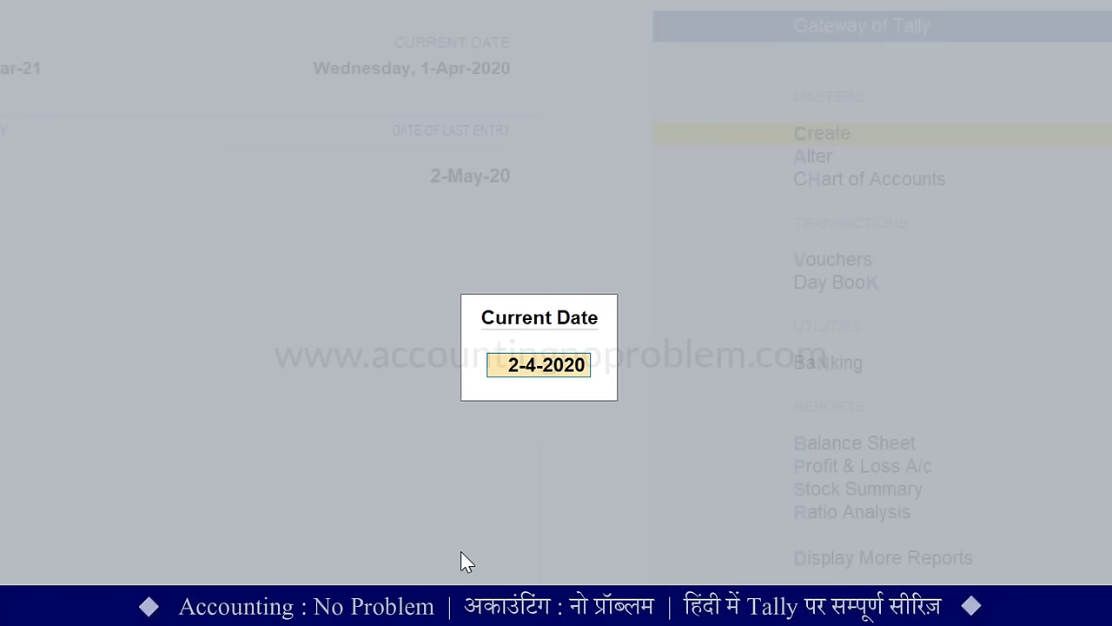
text(2/)
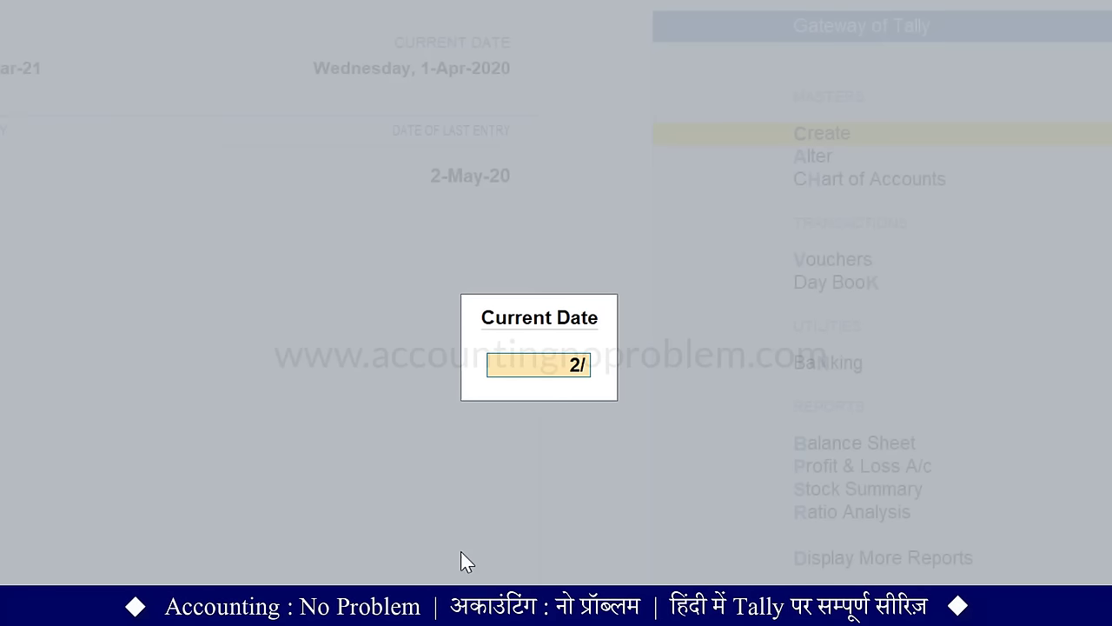
text(6)
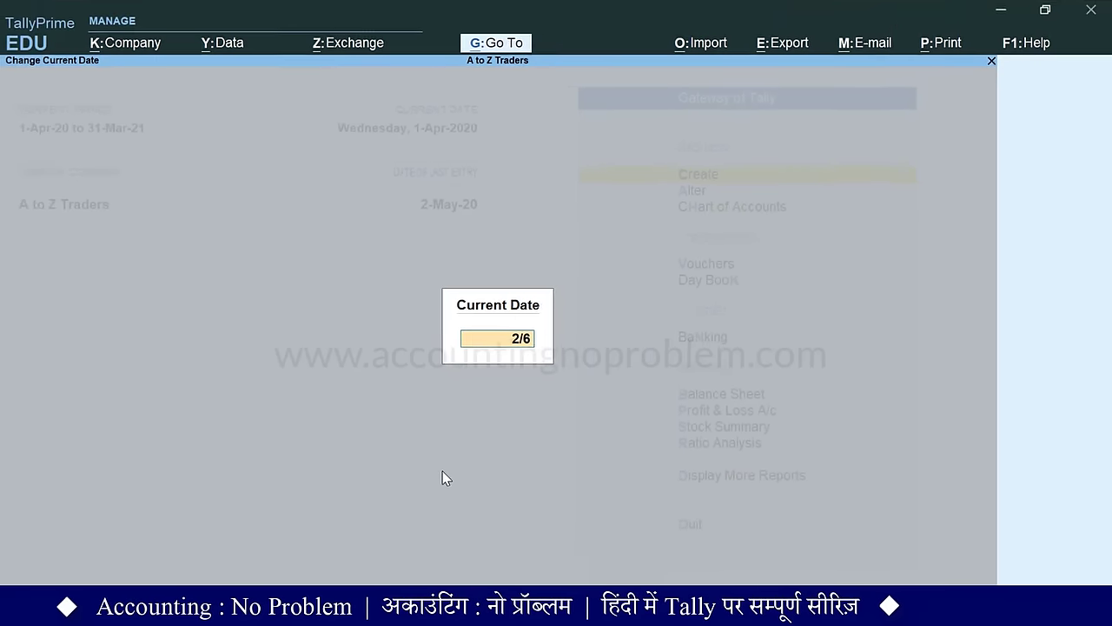
key(Return)
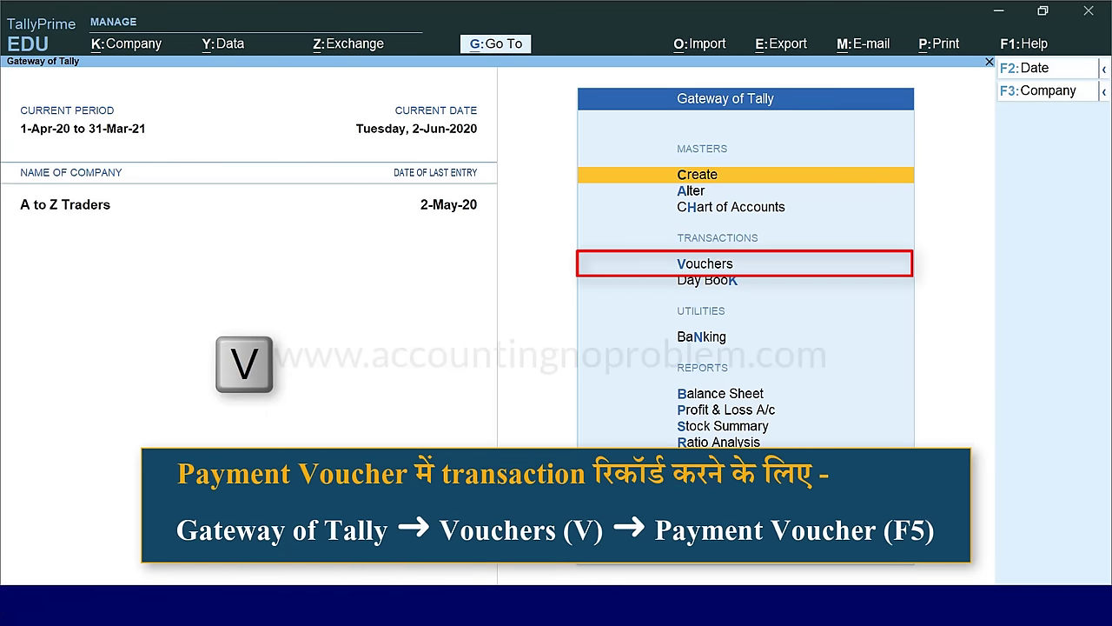
Go to voucher entry and switch to a Payment voucher, No. 1 dated 2-Jun-20.
key(v)
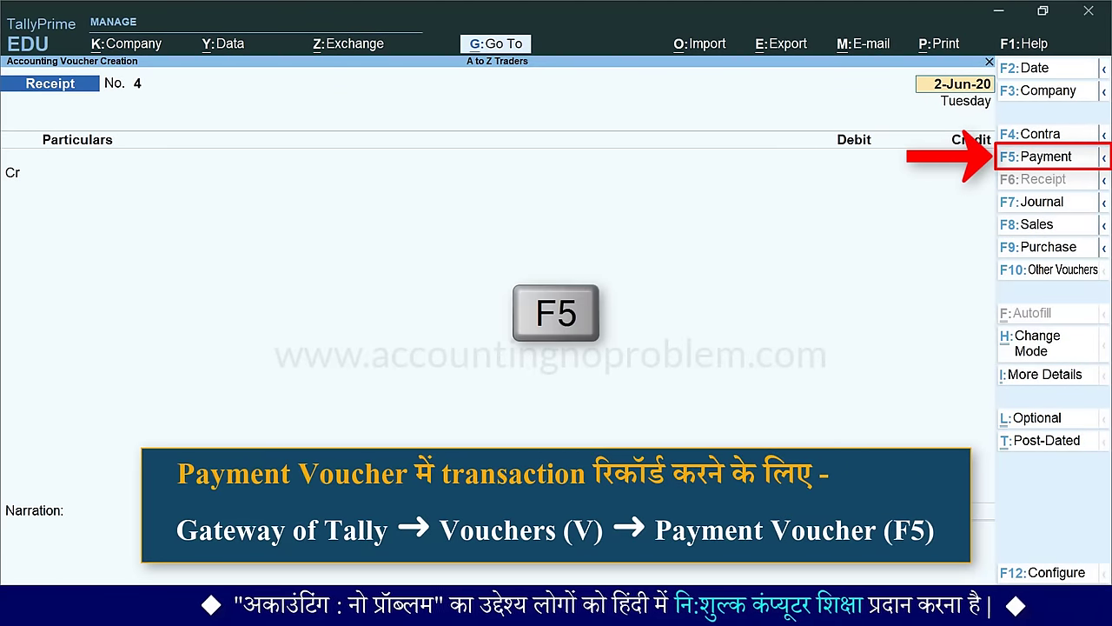
key(F5)
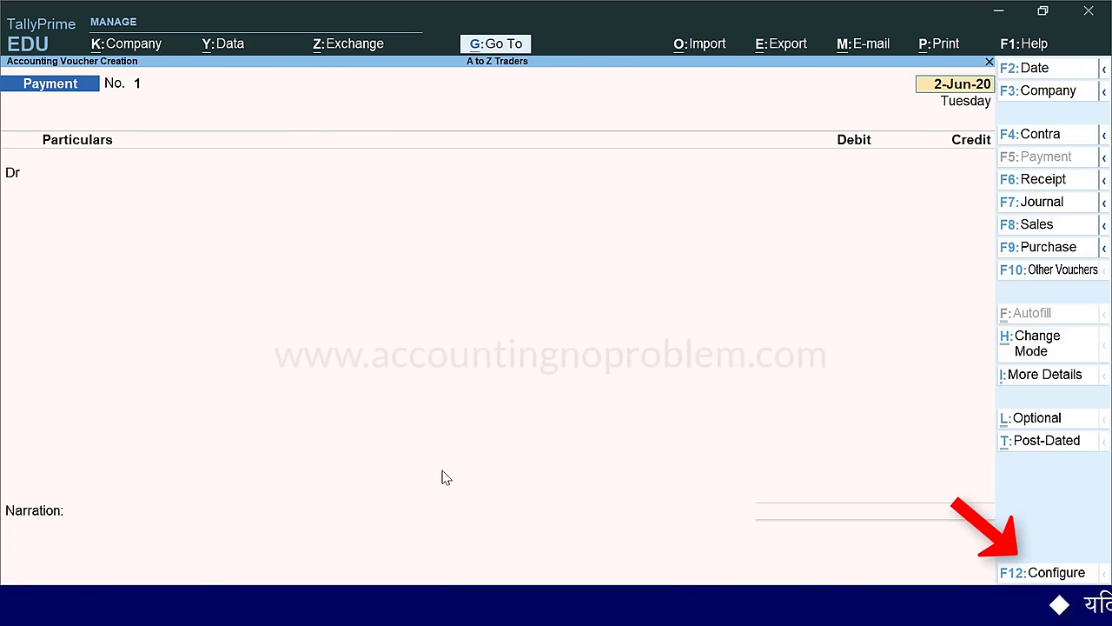
Set 'Skip the Date field during voucher creation' to Yes in the voucher configuration.
key(F12)
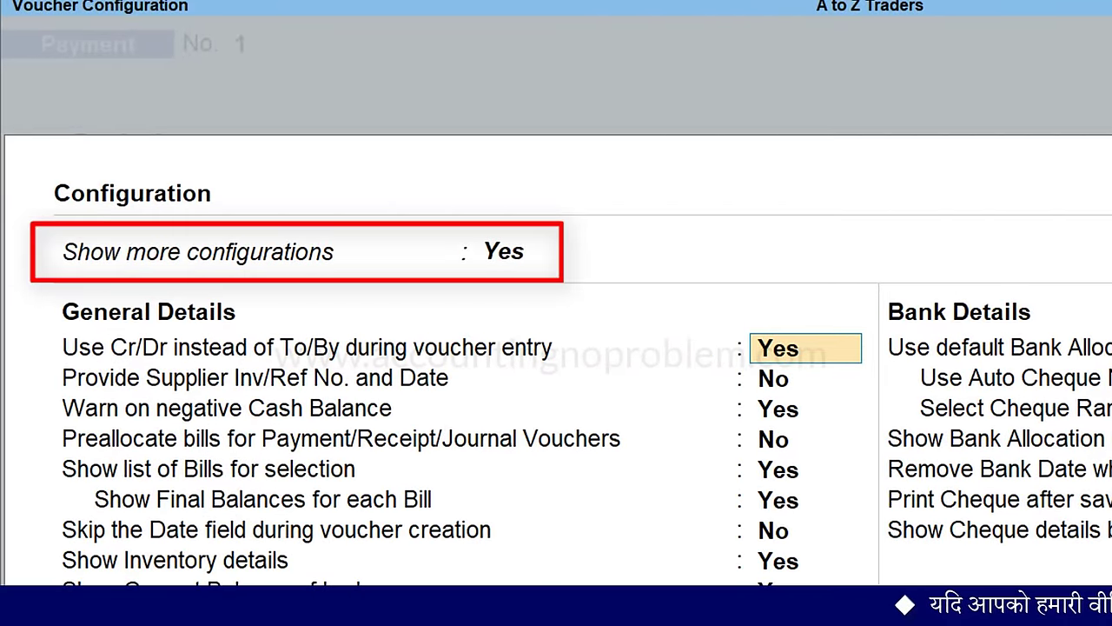
key(BackSpace)
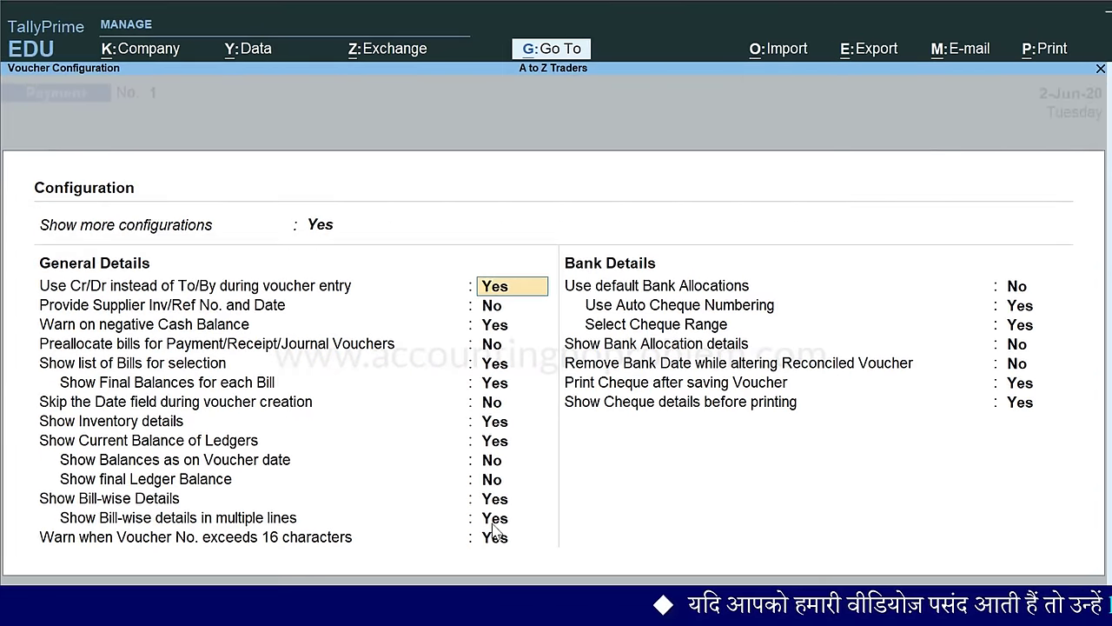
key(Down)
key(Down)
key(Down)
key(Down)
key(Down)
key(Down)
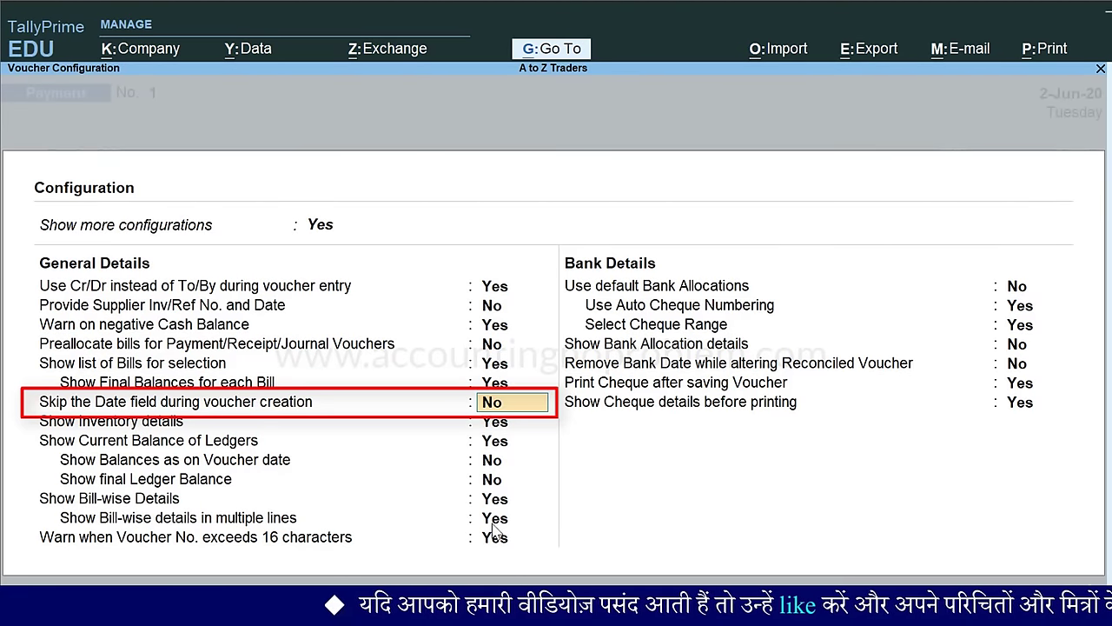
key(Return)
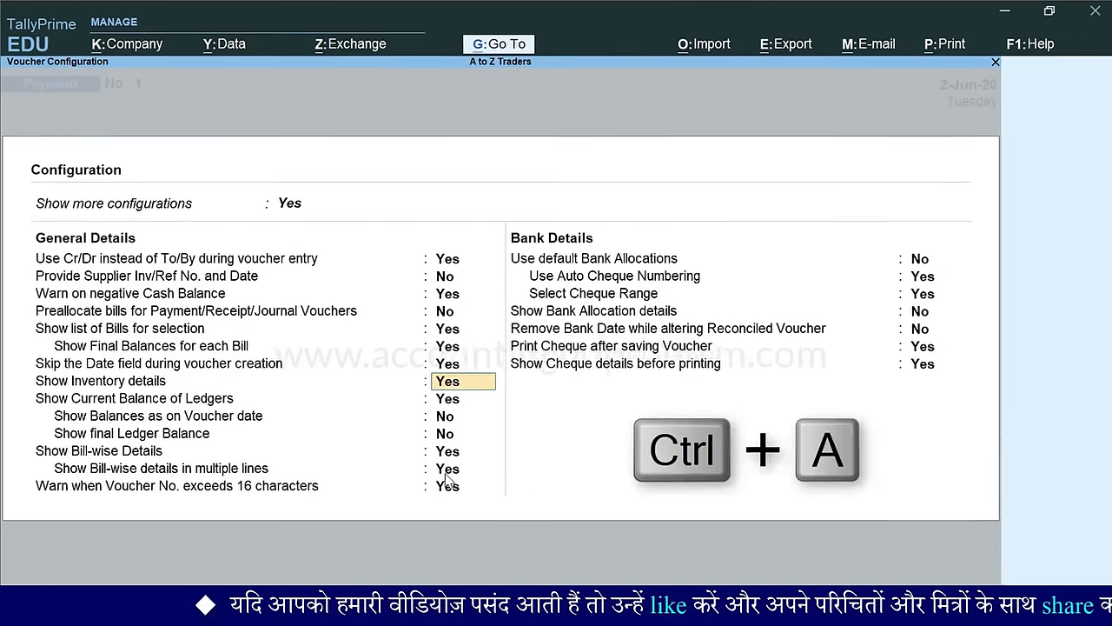
key(ctrl+a)
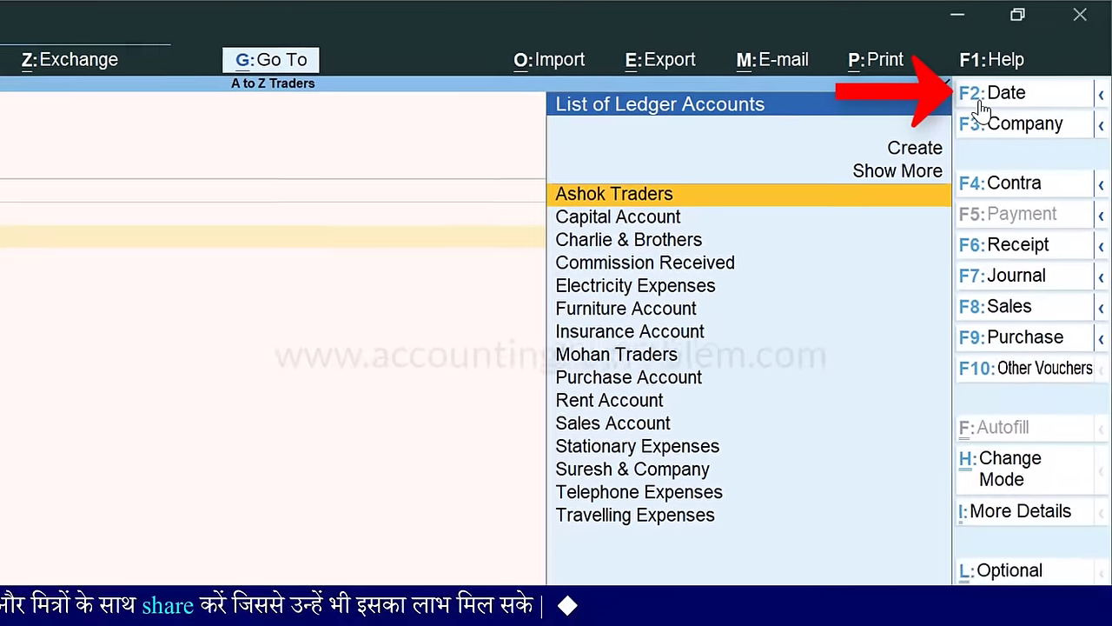
key(F2)
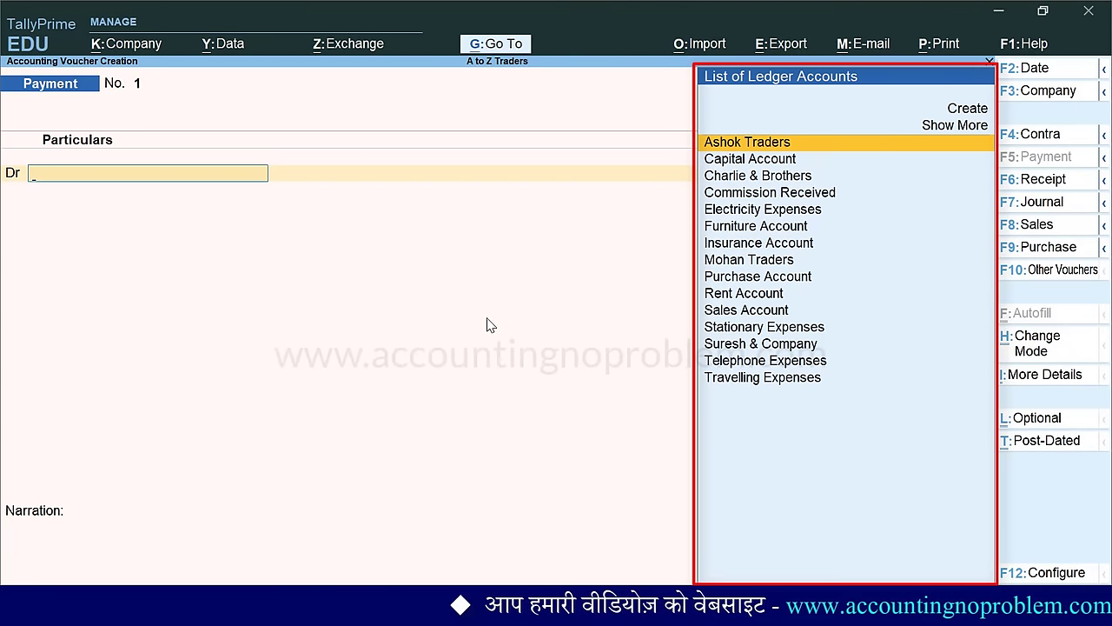
key(alt+c)
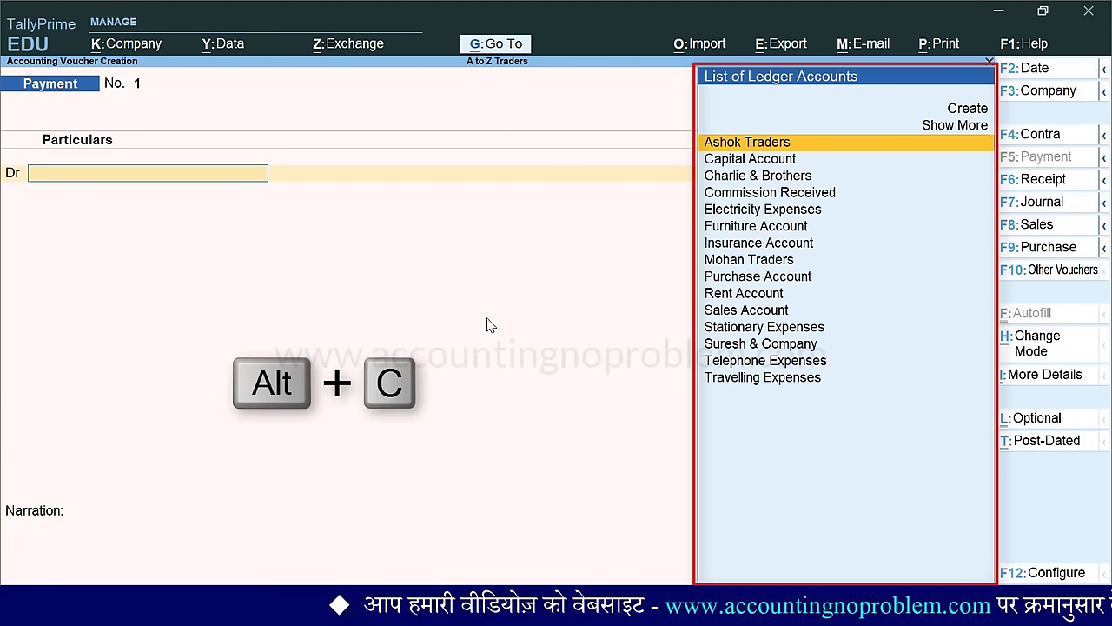
key(alt)
Create a new ledger named for the borrower under Loans & Advances (Asset) and save it.
key(alt+c)
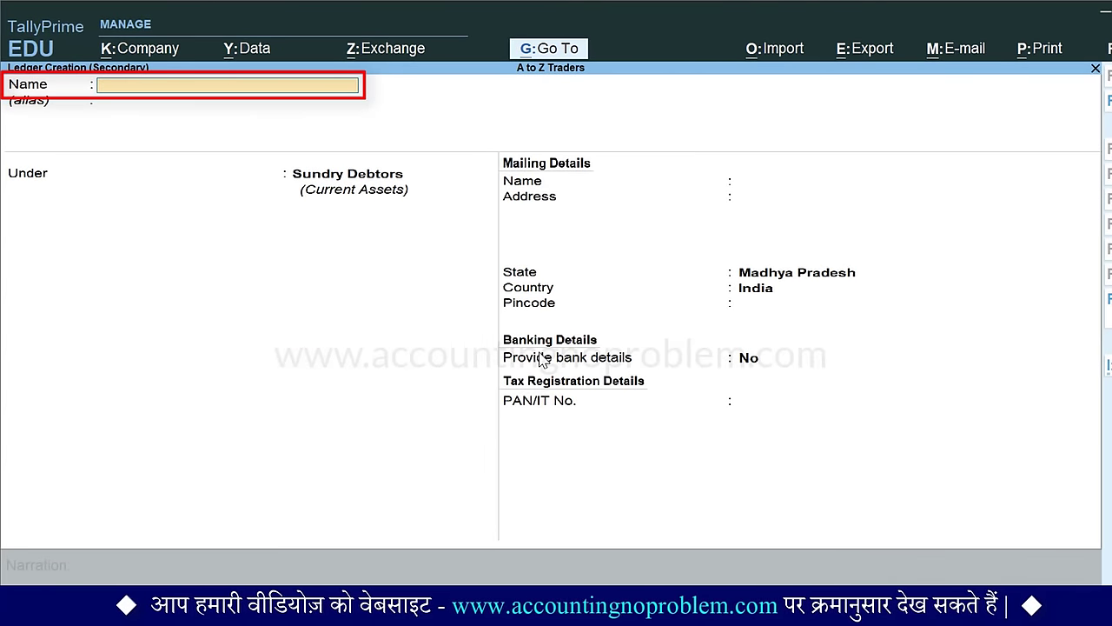
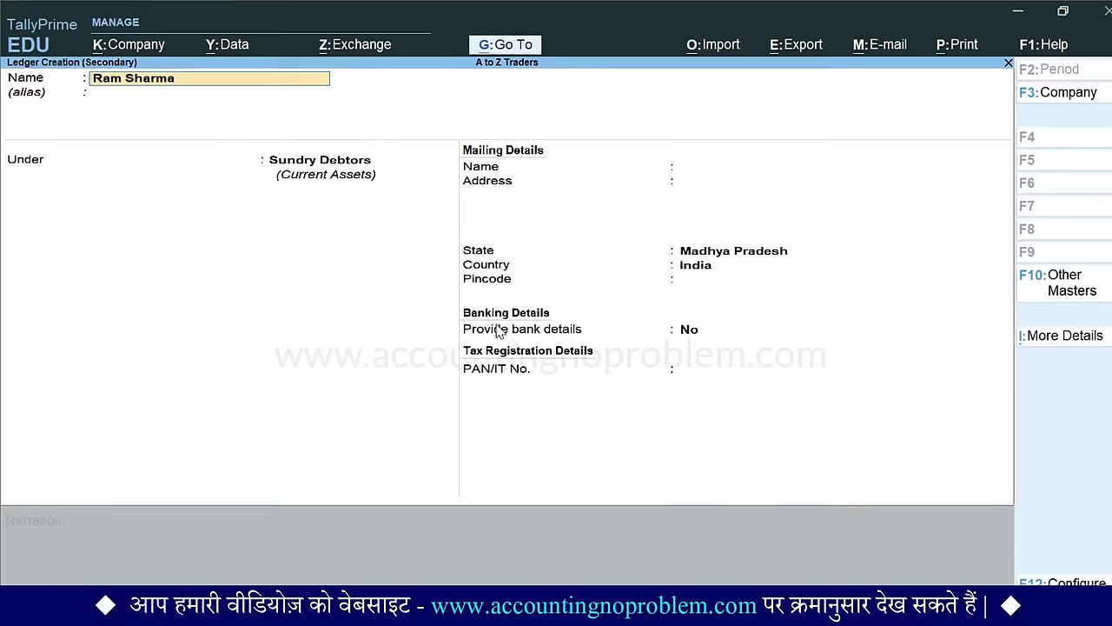
key(Return)
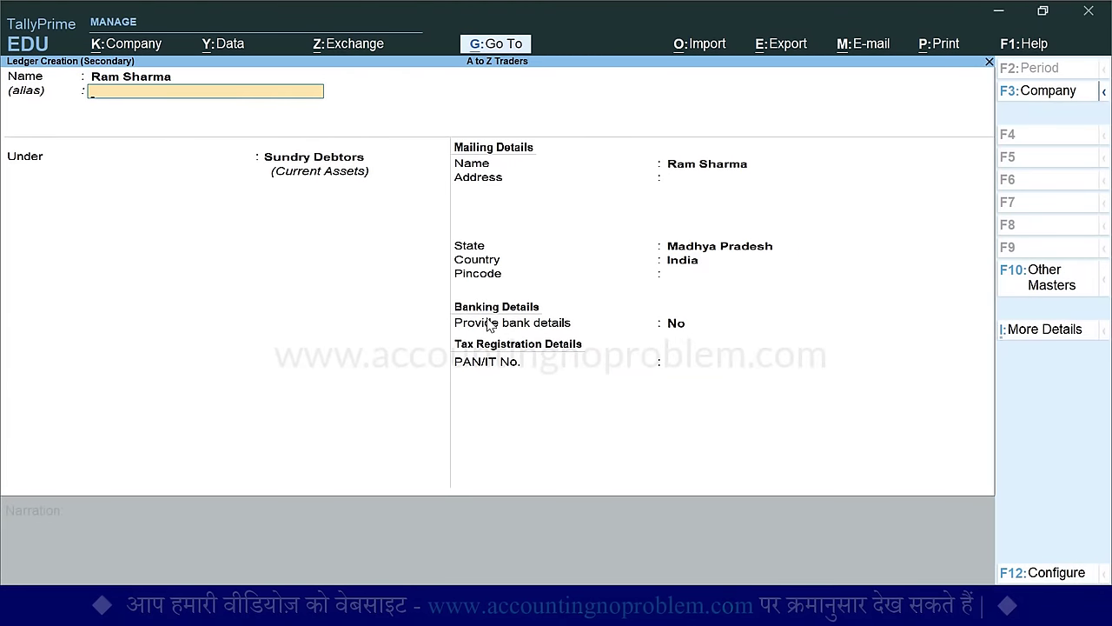
key(Return)
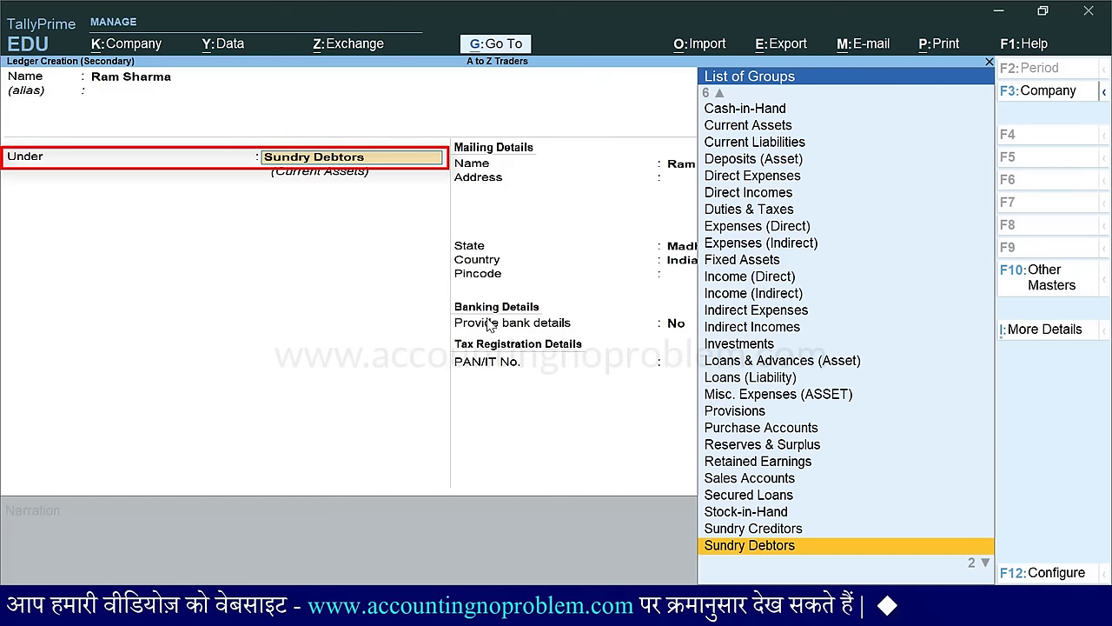
text(Lo)
key(Return)
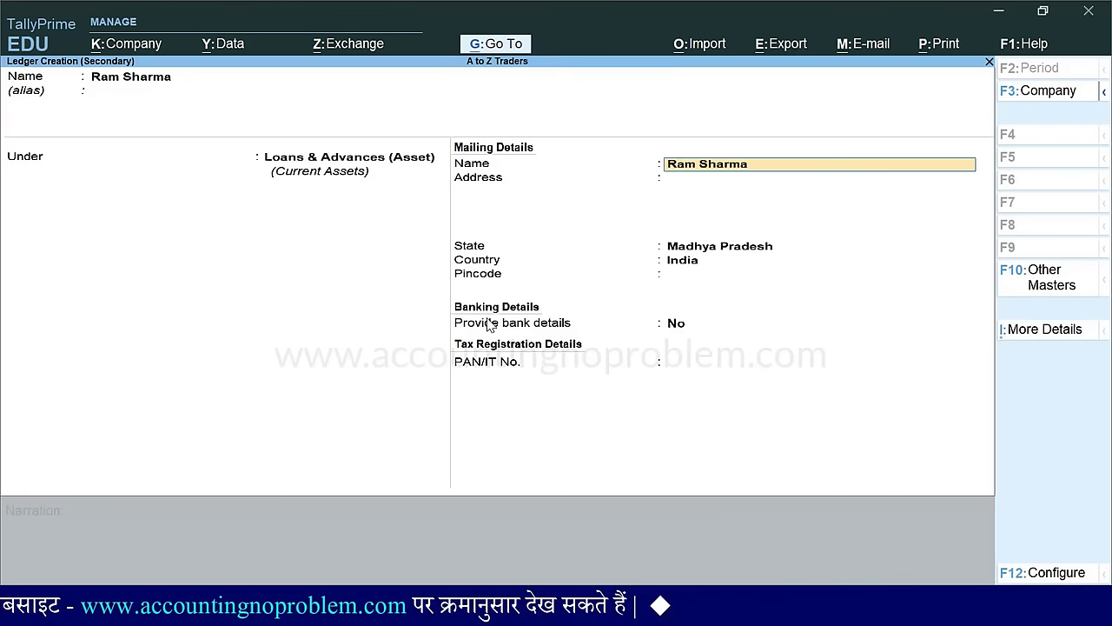
key(ctrl)
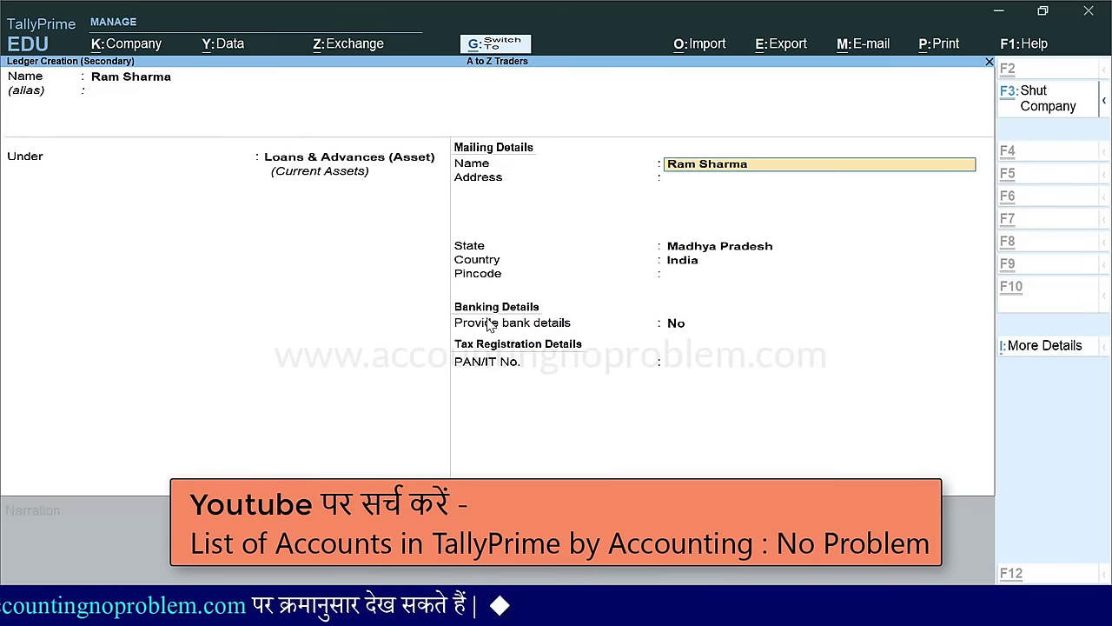
key(ctrl+a)
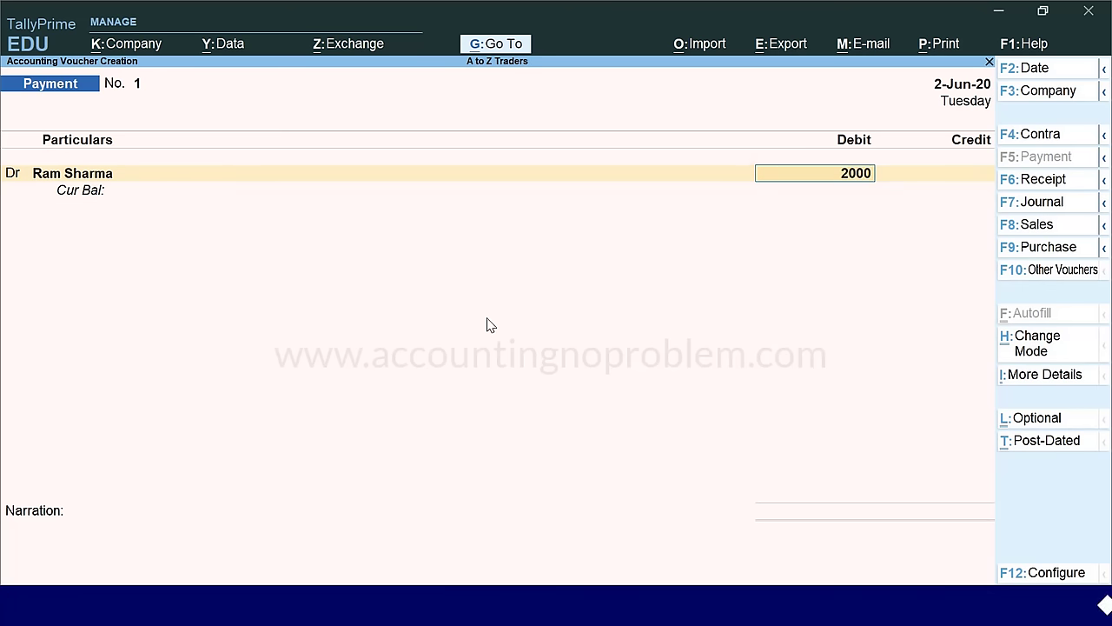
Credit Cash 2,000.00, add a narration for the Rs.2000 loan to the borrower, and save.
key(Return)
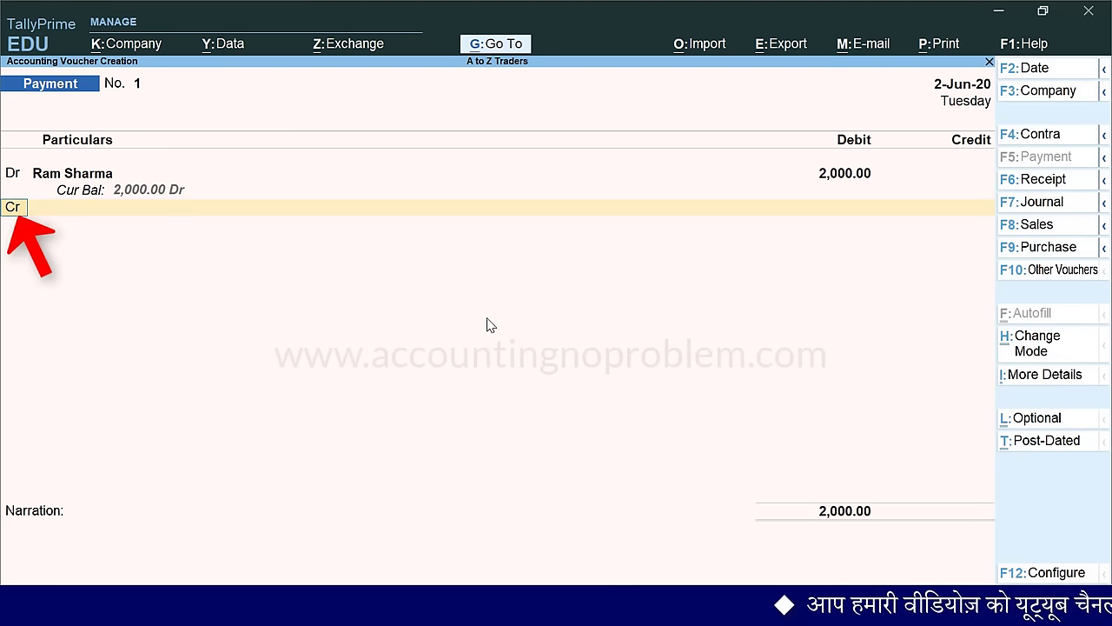
key(Return)
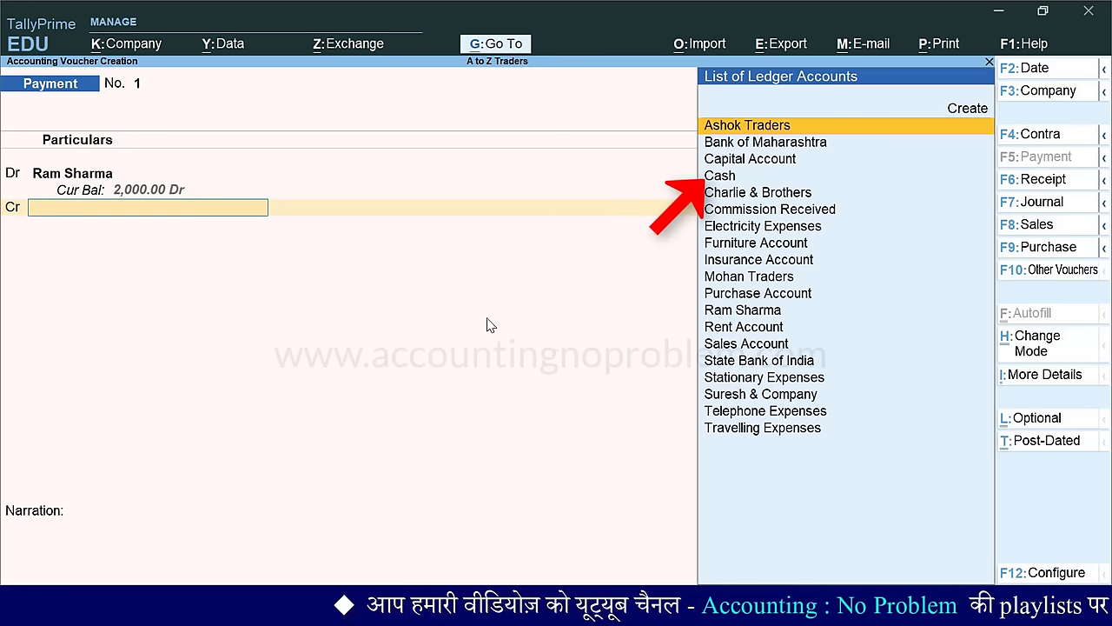
text(C)
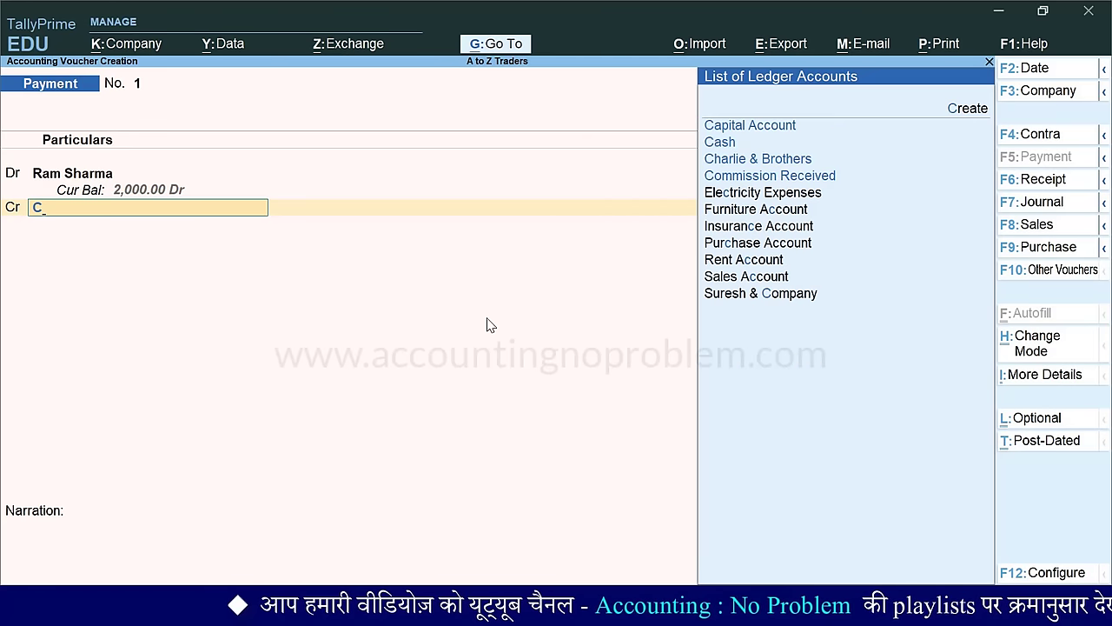
key(Down)
key(Return)
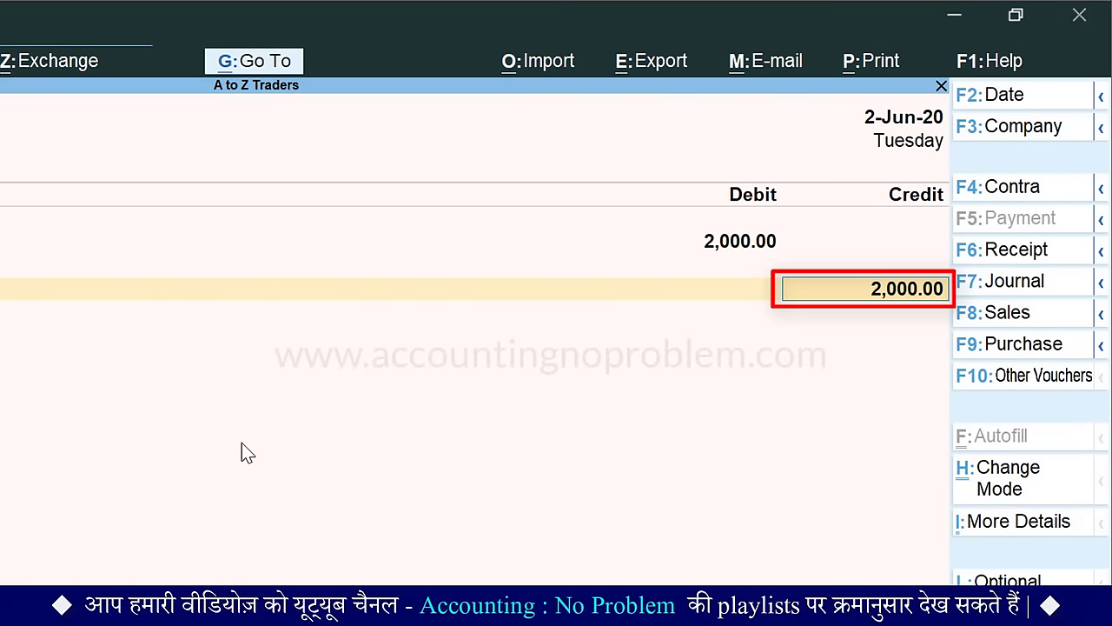
key(Return)
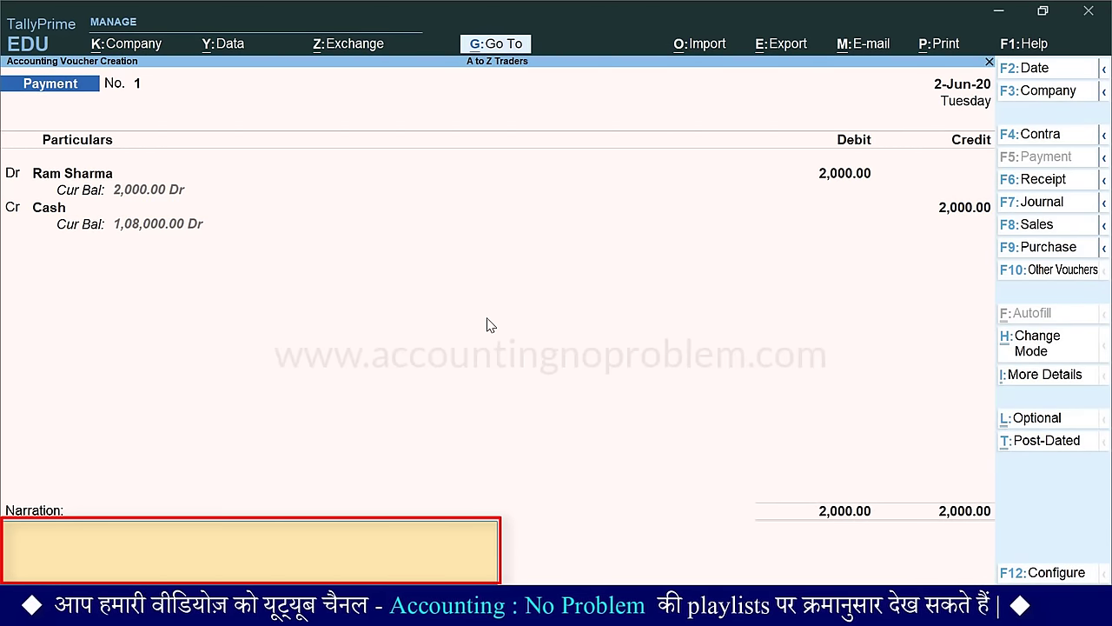
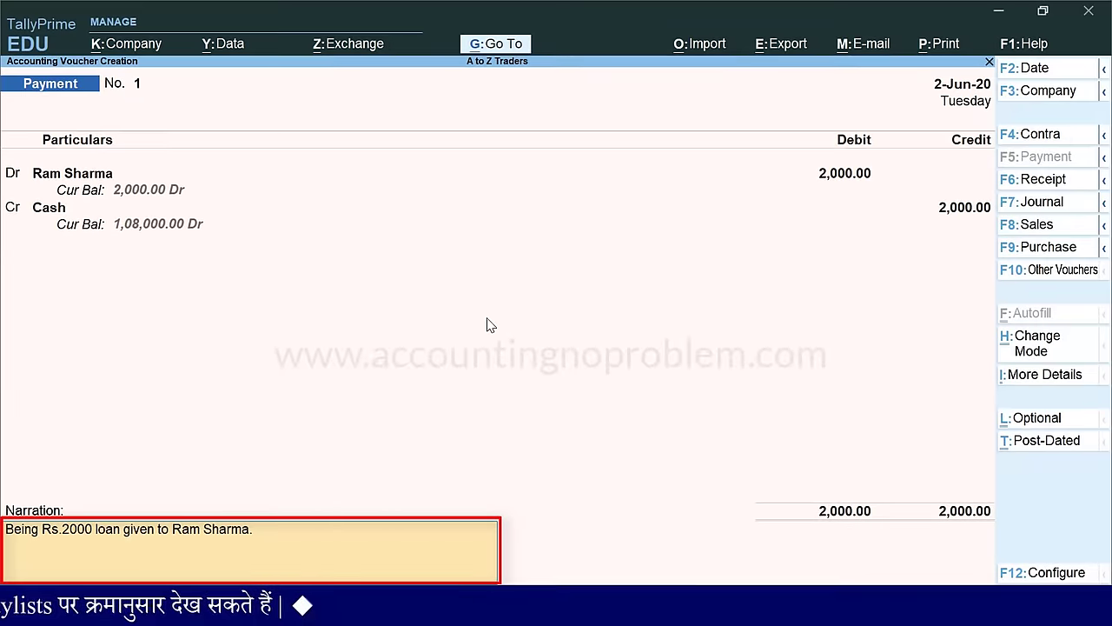
key(Return)
key(Return)
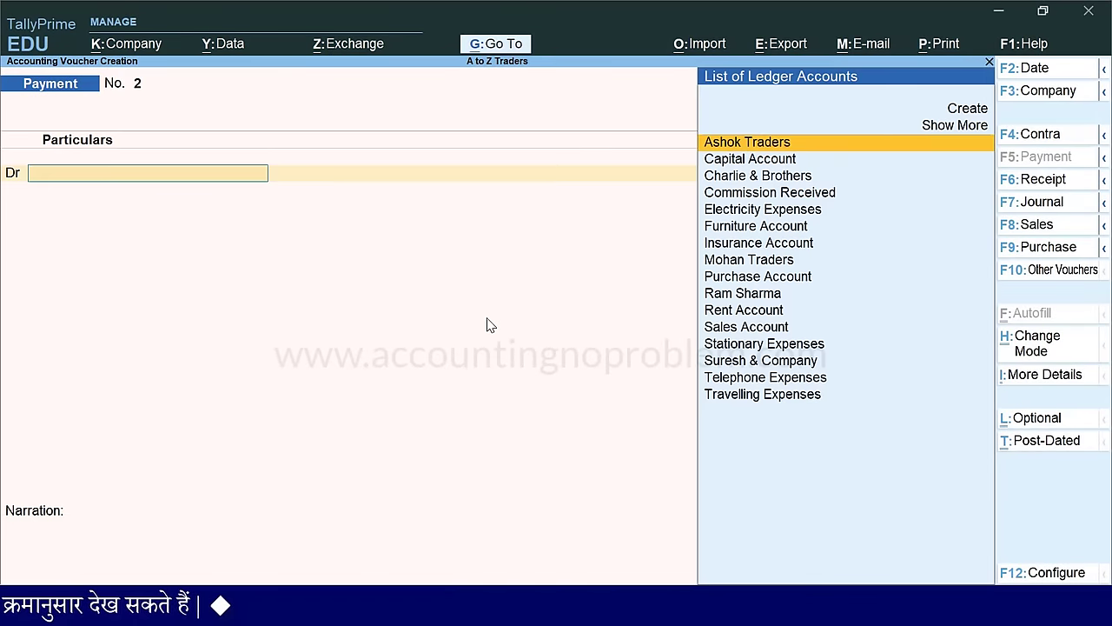
Quit the blank Payment voucher No. 2 and scroll the List of Accounts PDF to Current Assets.
key(Escape)
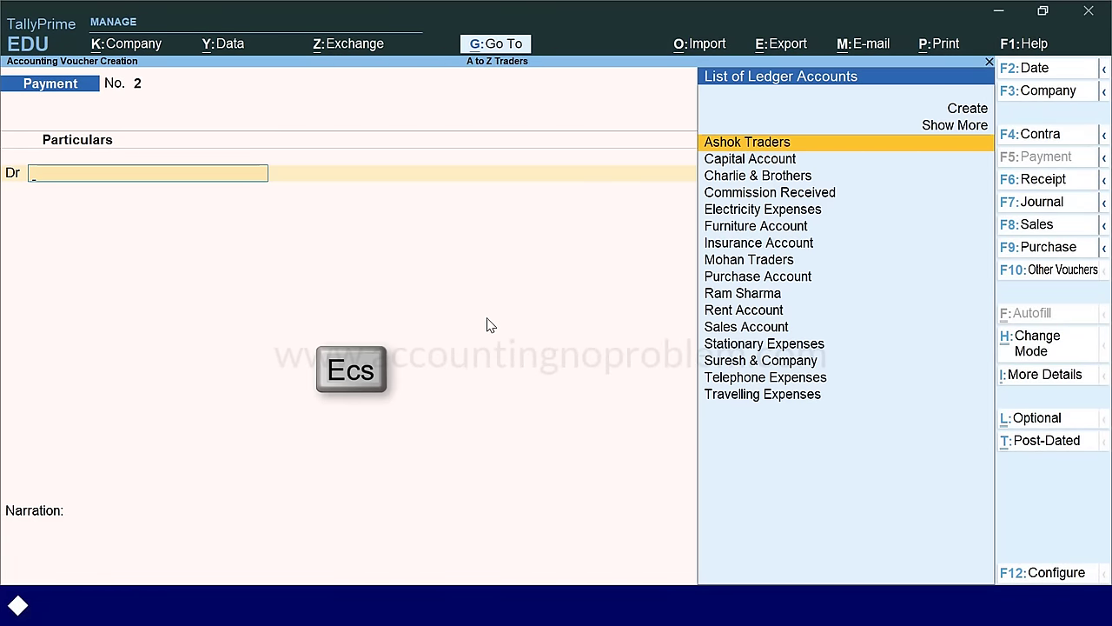
key(Escape)
key(y)
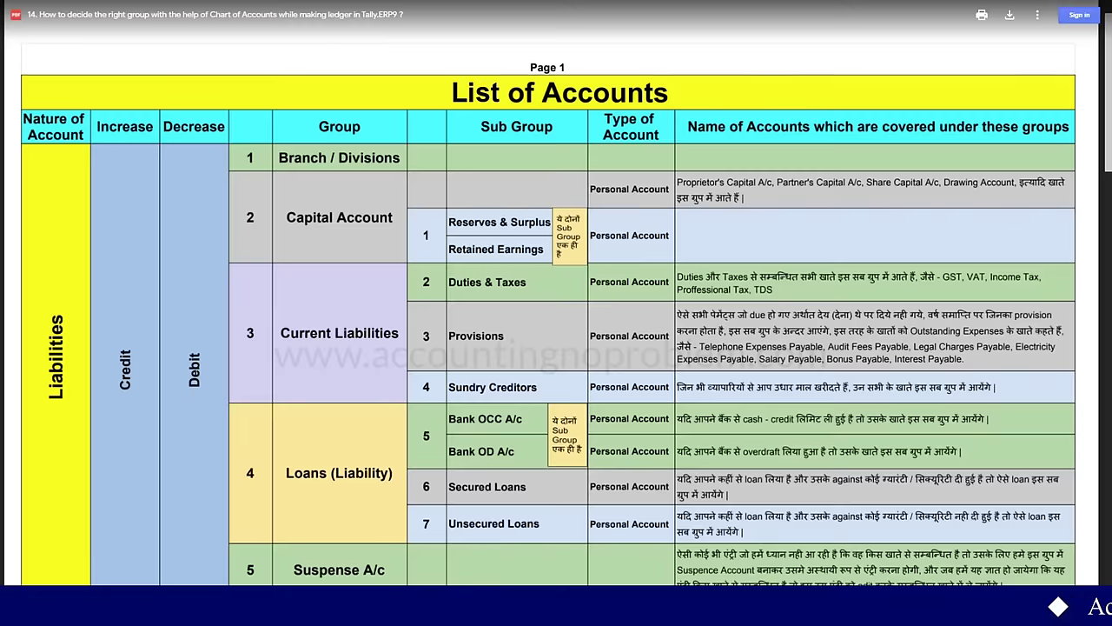
scroll(831, 442, down, 10)
scroll(831, 442, down, 3)
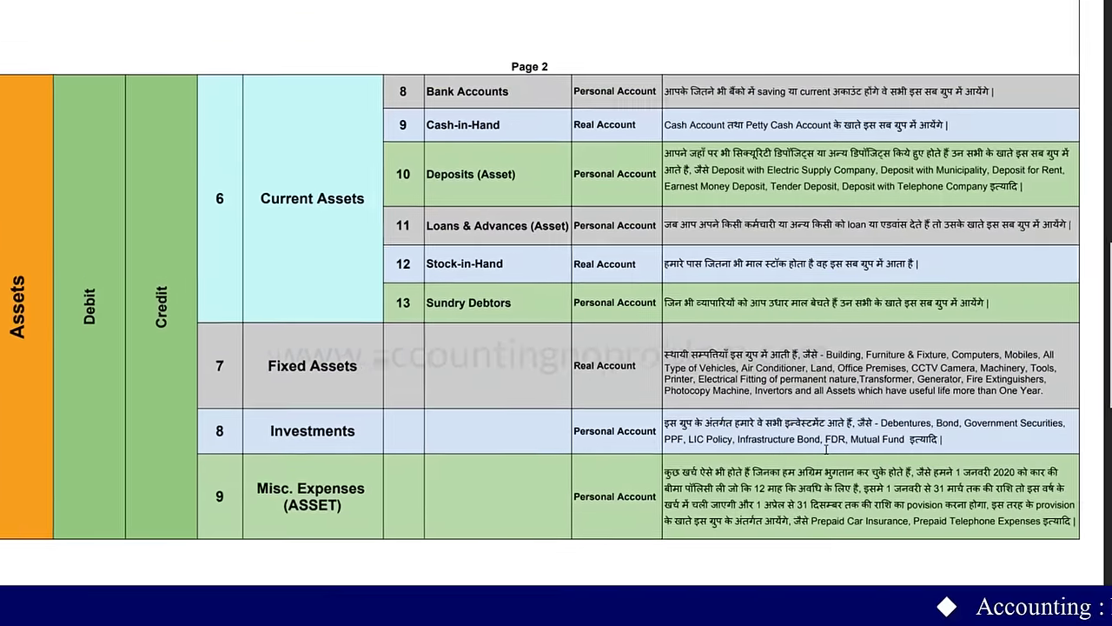
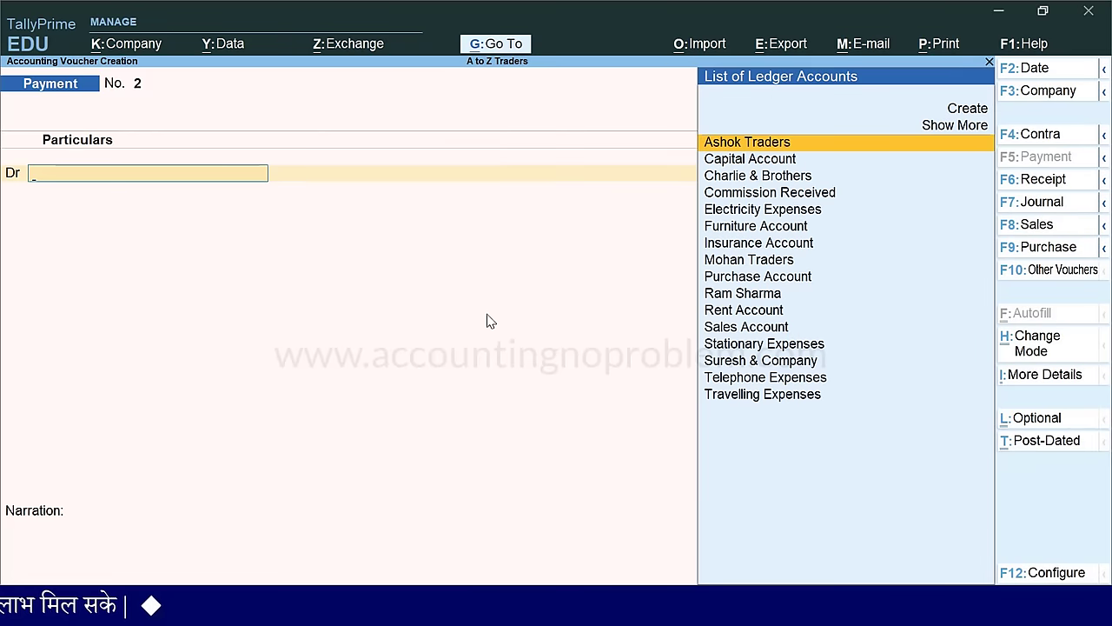
Change the payment voucher date from 3-6-2020 to 31 July (31.7).
key(F2)
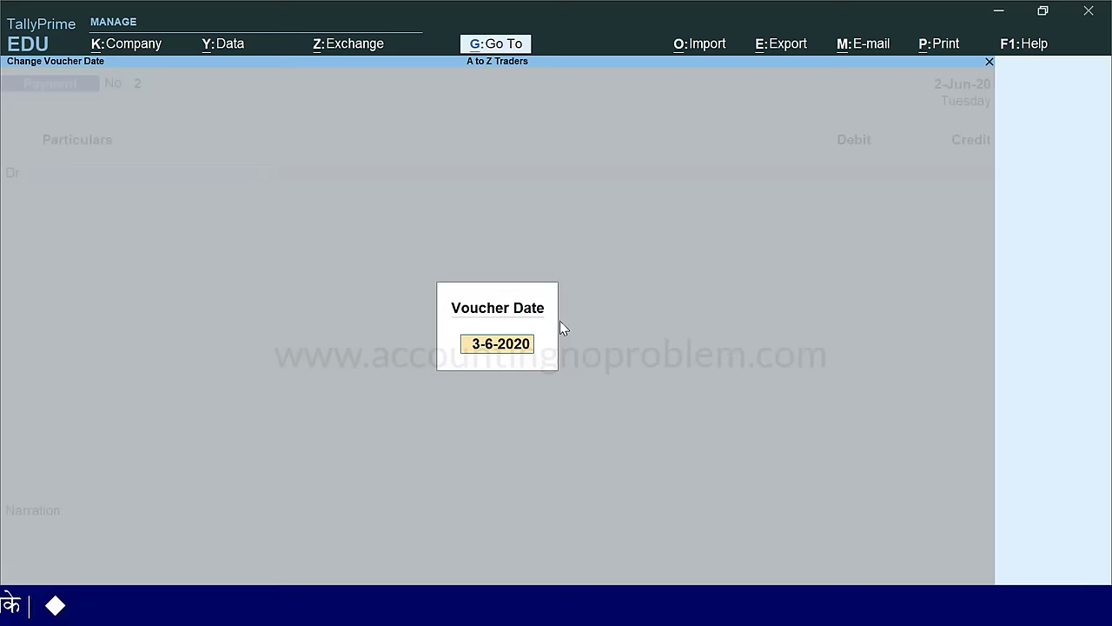
text(31.7)
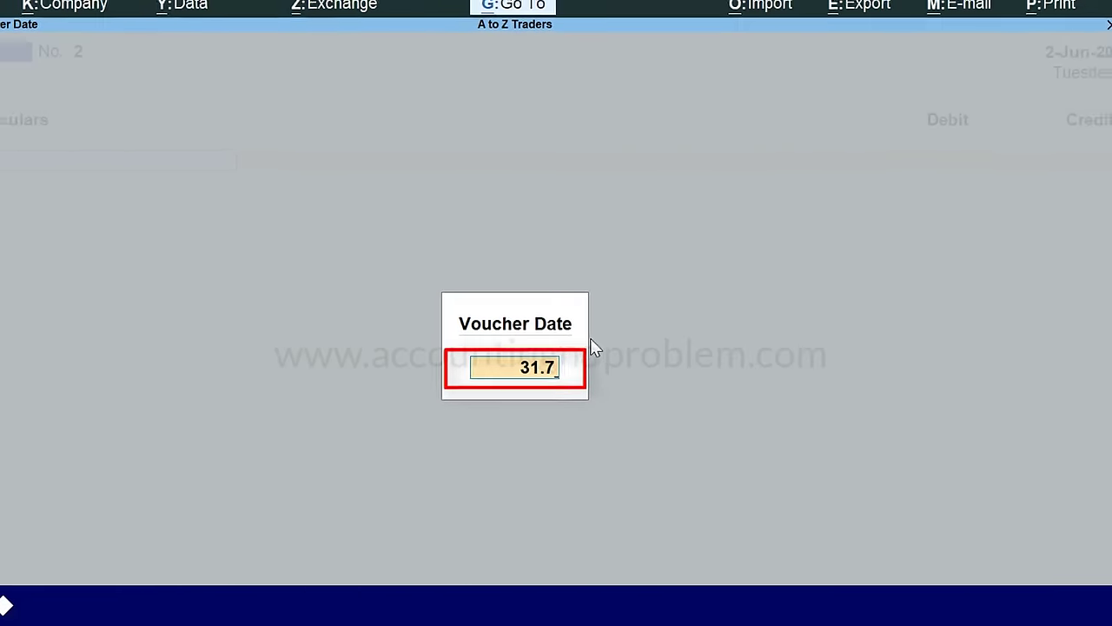
key(Return)
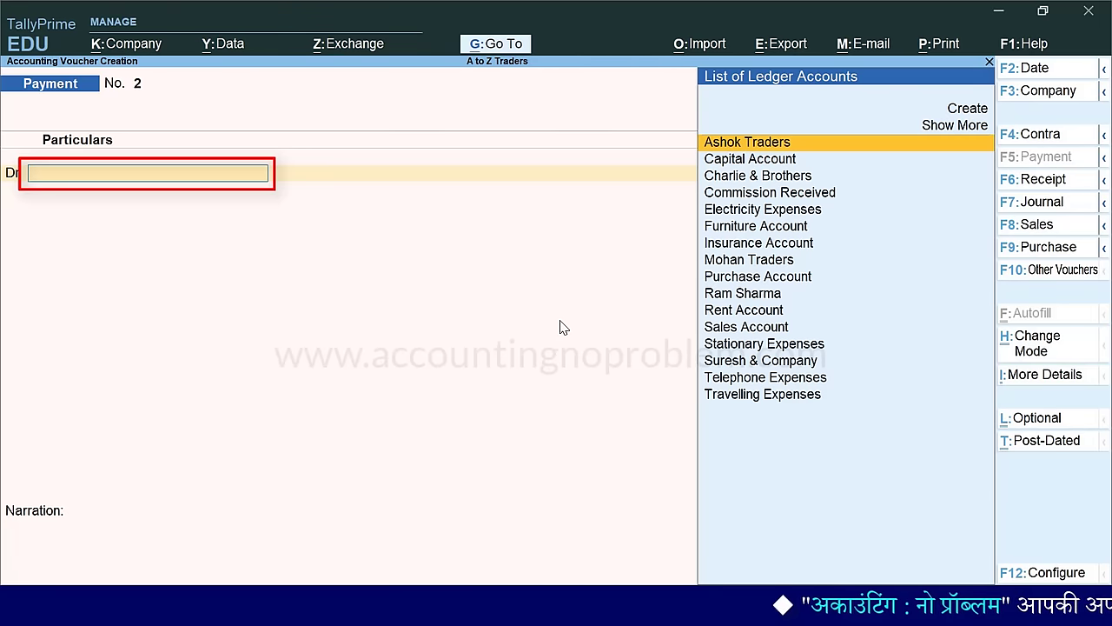
Create a Cycle Account ledger in the Fixed Assets group and save it for the debit line.
key(ctrl+c)
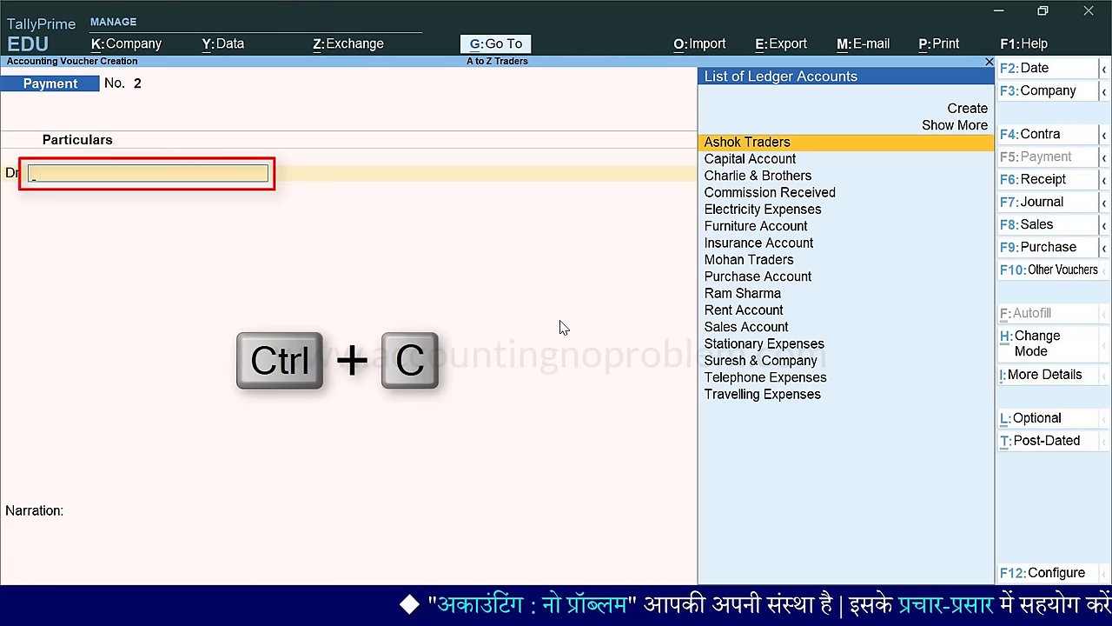
key(ctrl+c)
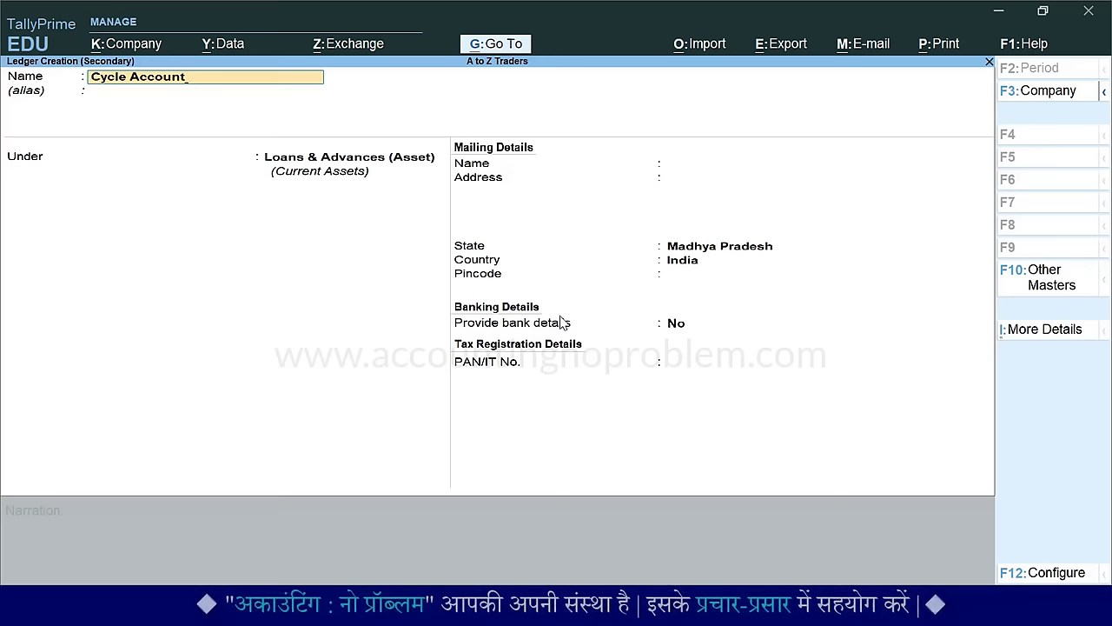
key(Return)
key(Return)
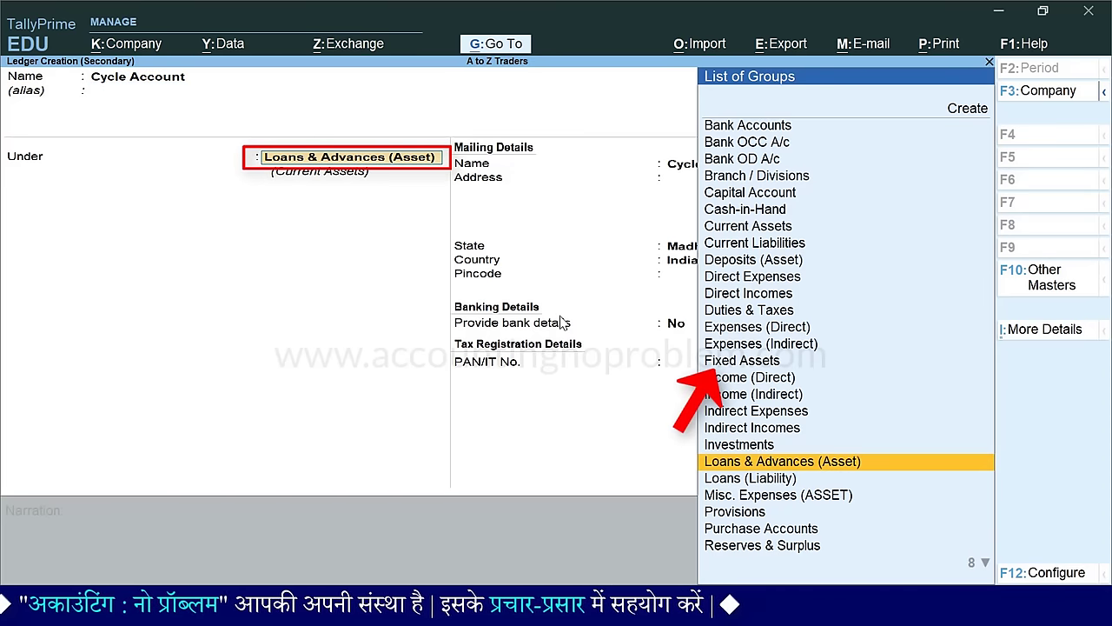
text(Fix)
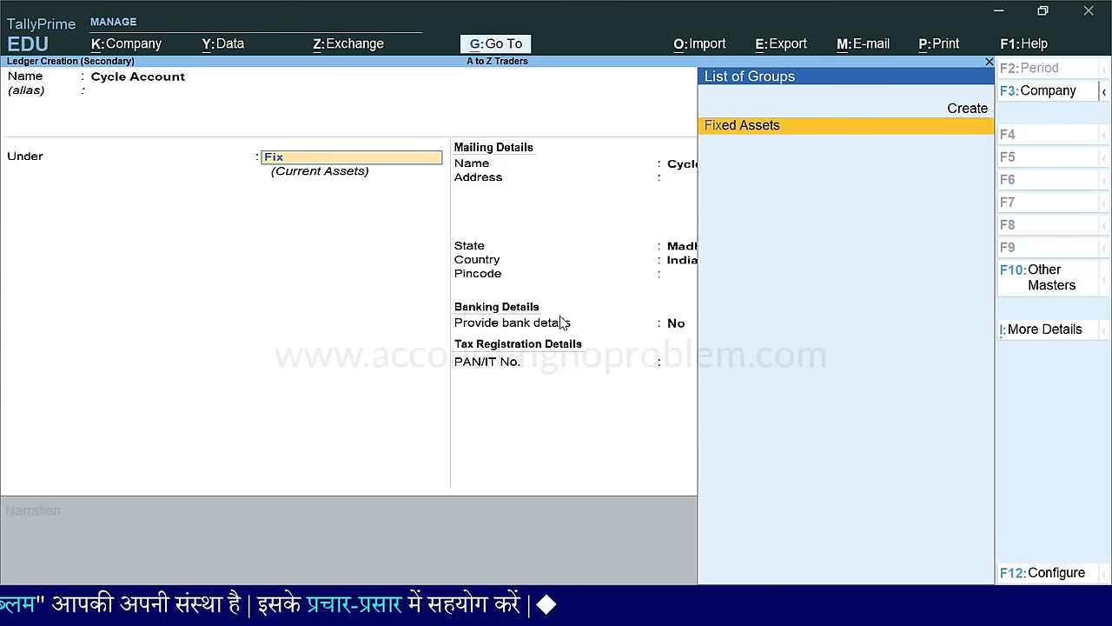
key(Return)
key(ctrl+a)
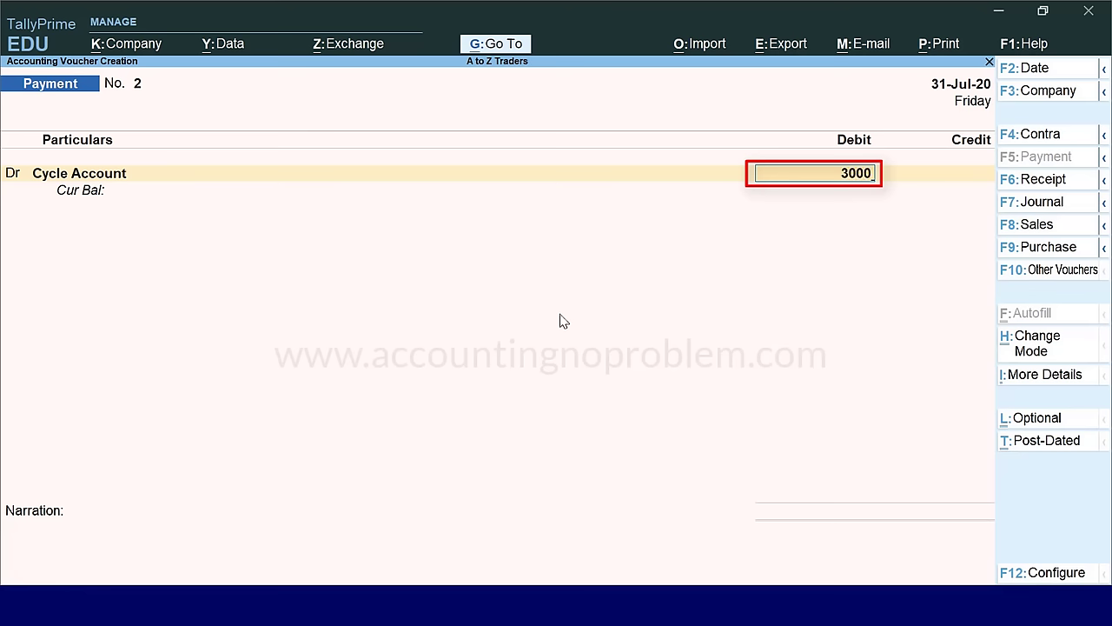
Keep the 3000 debit and credit State Bank of India 3,000.00 on the next line.
key(Return)
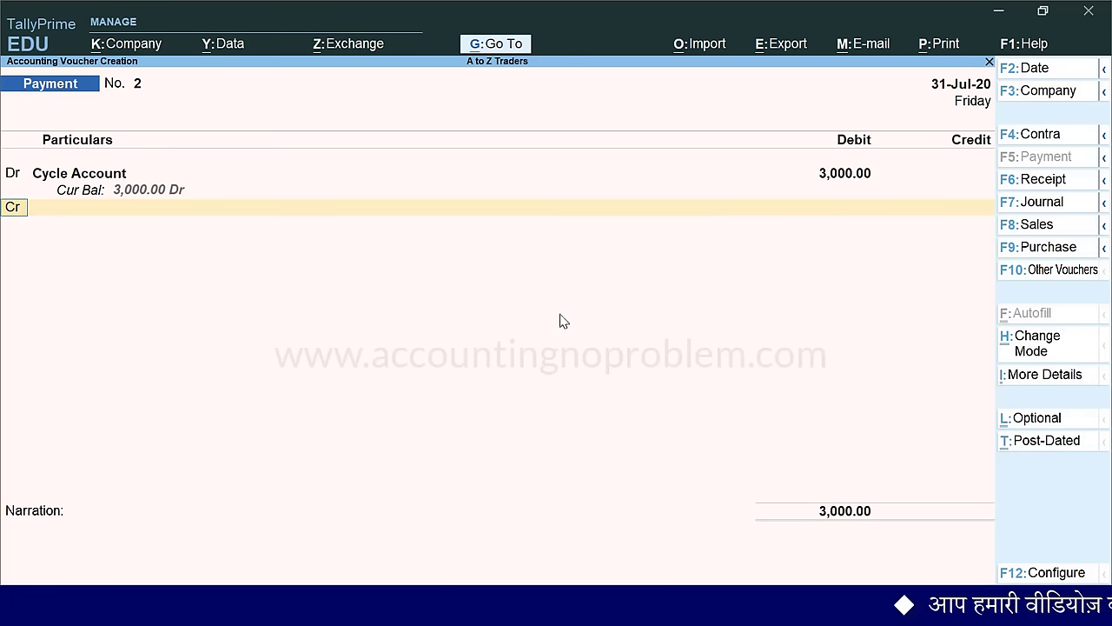
key(Return)
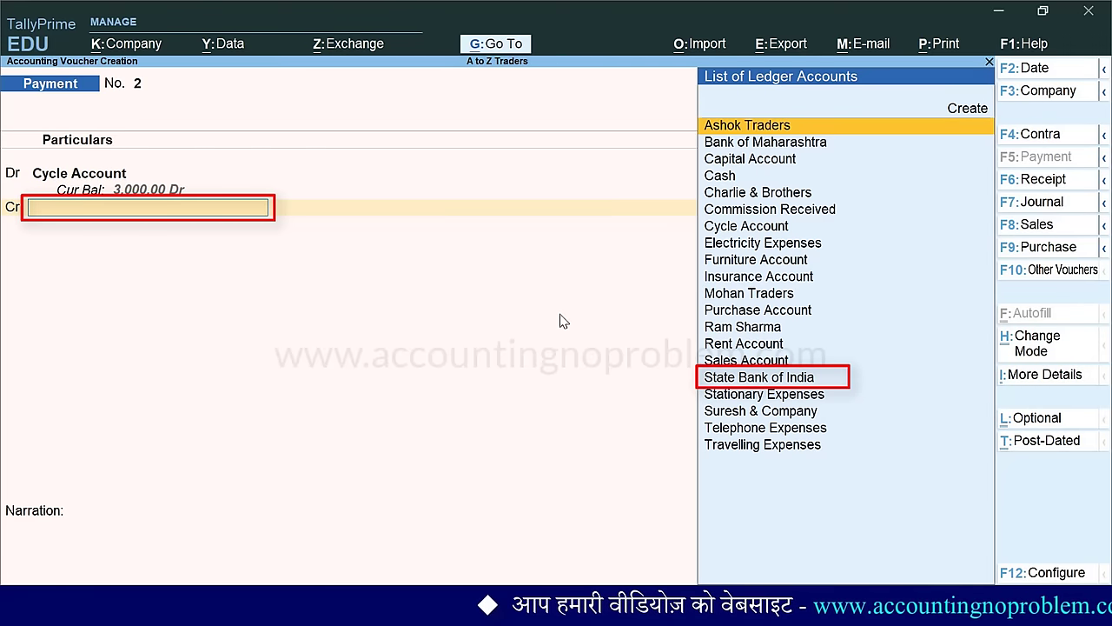
text(S)
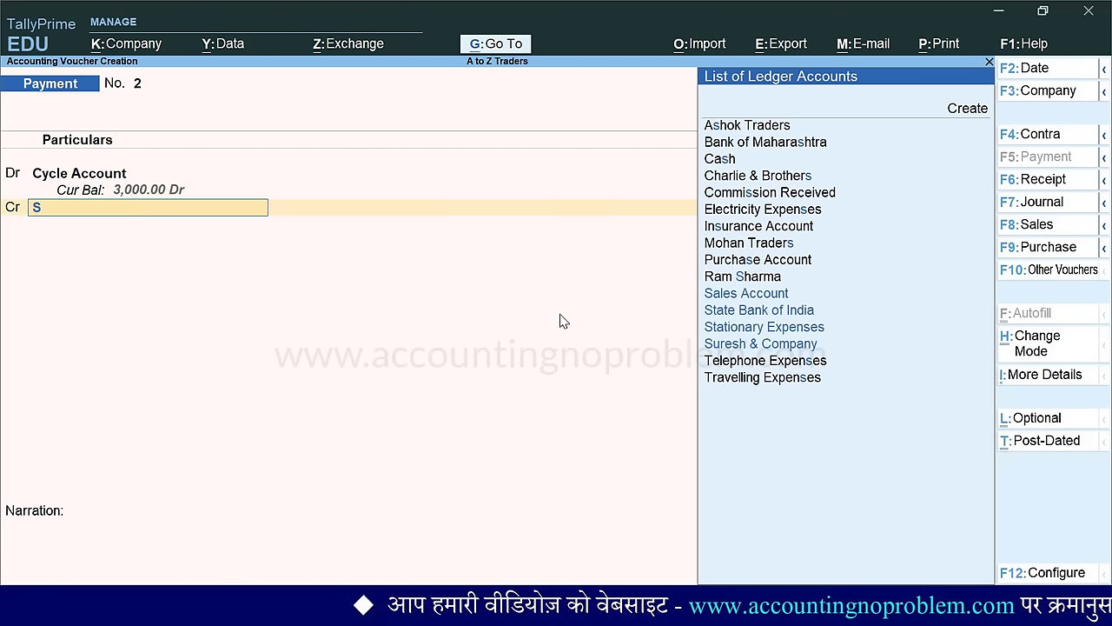
key(Down)
key(Return)
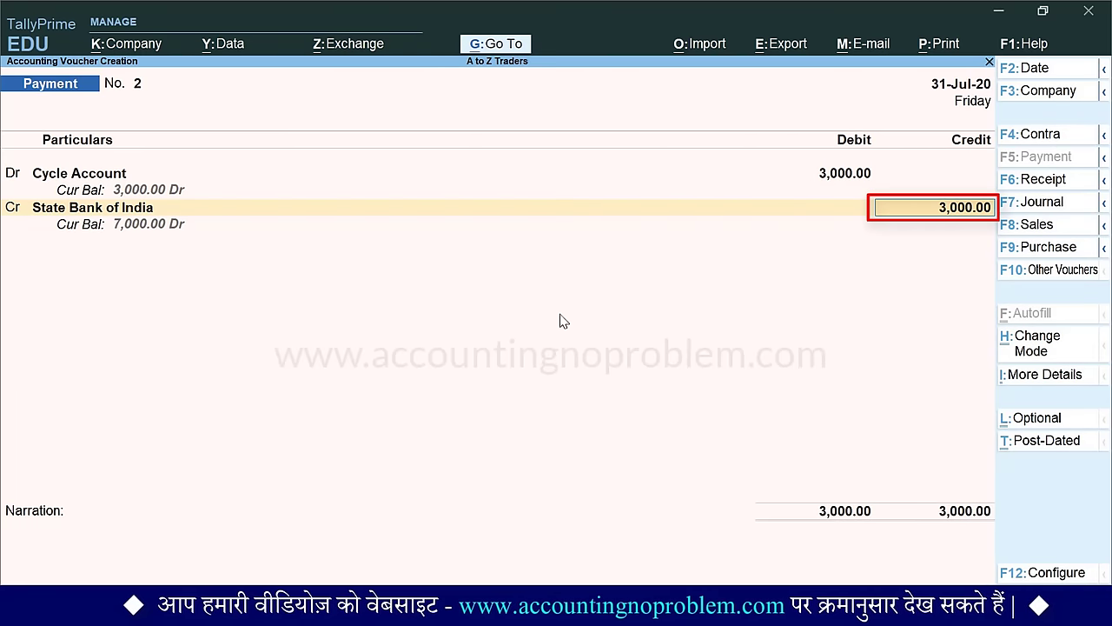
key(Return)
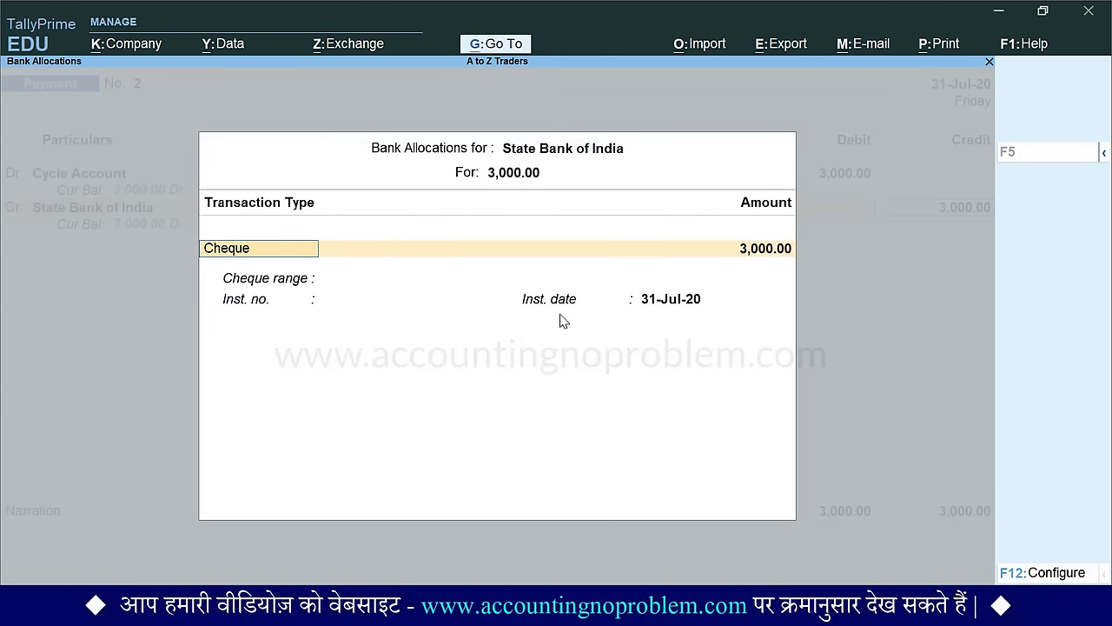
Set the bank allocation transaction type to Cheque from the full type list.
key(space)
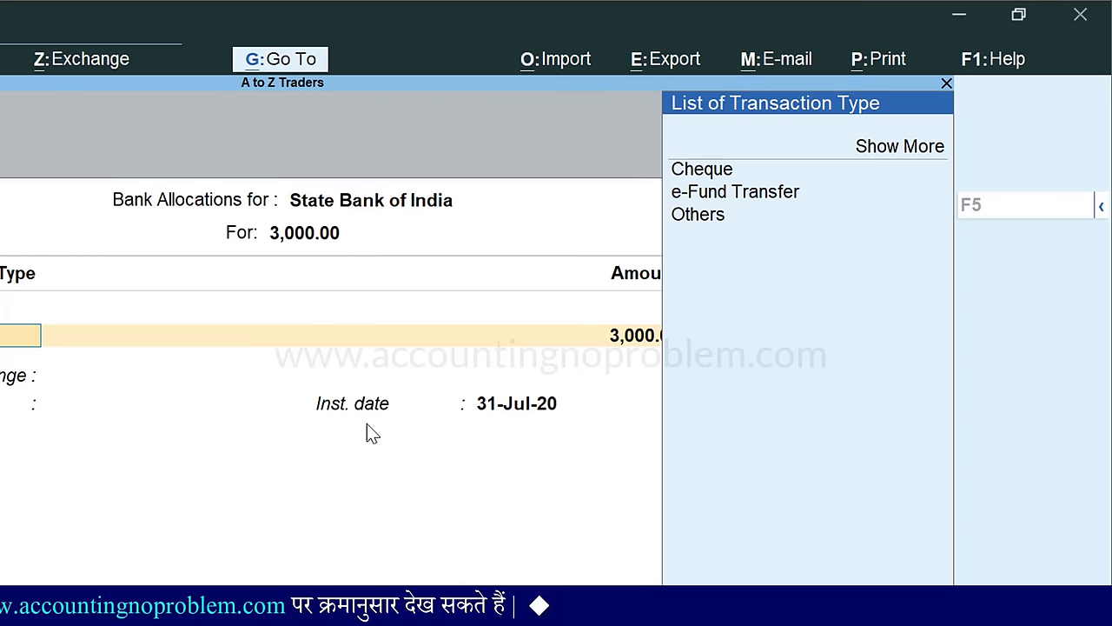
key(Up)
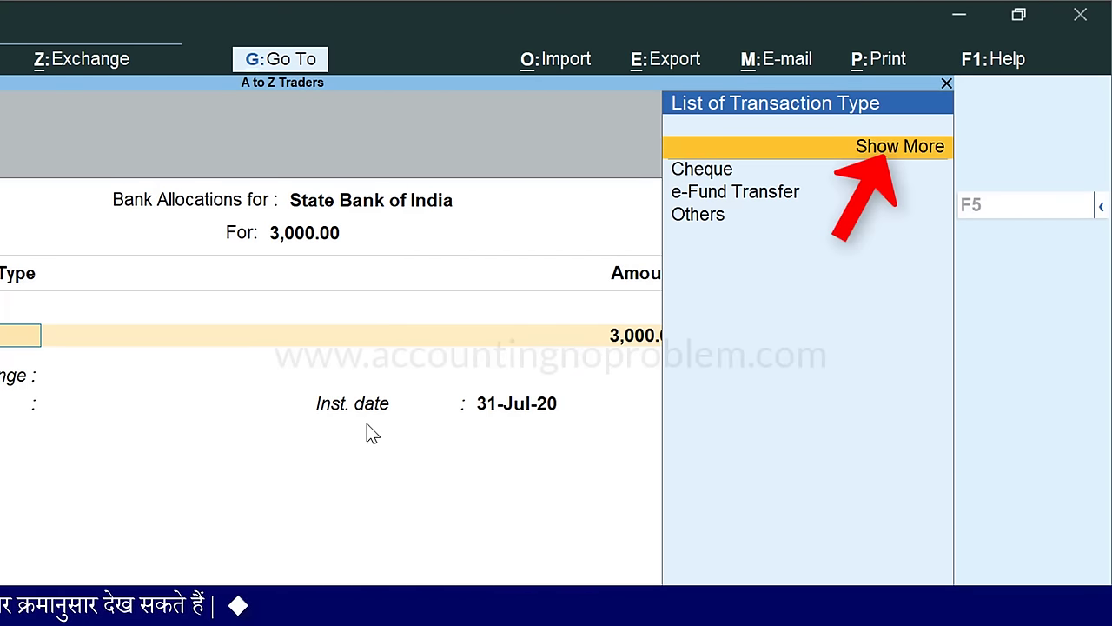
key(Return)
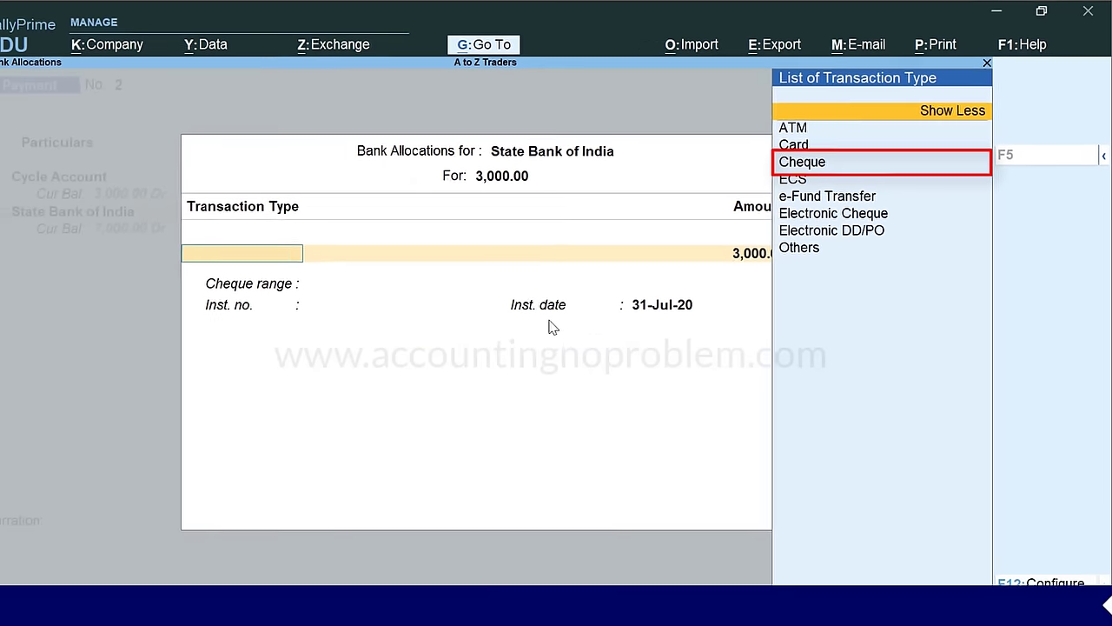
key(Down)
key(Down)
key(Down)
key(Return)
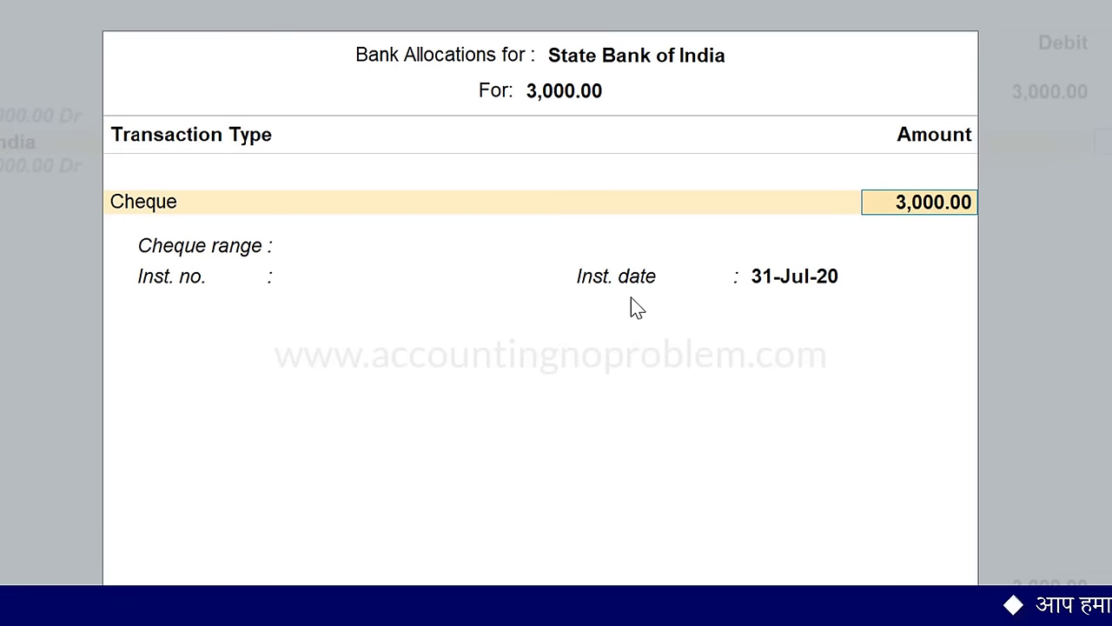
Keep the 3,000.00 allocation, enter the cheque number and accept the 31-Jul-20 date.
key(Return)
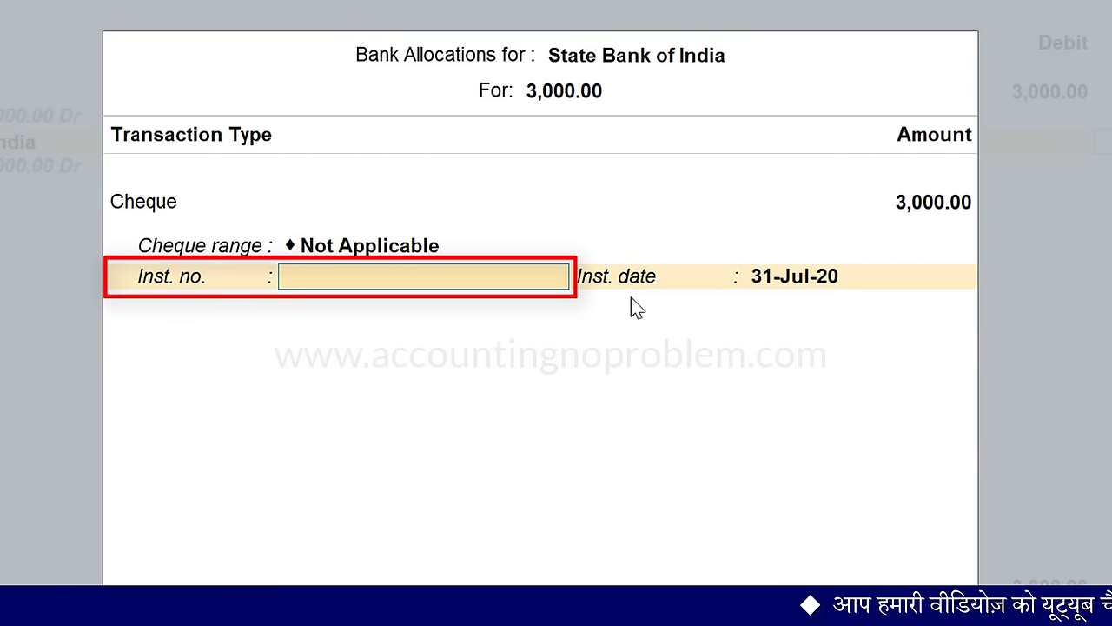
text(012455)
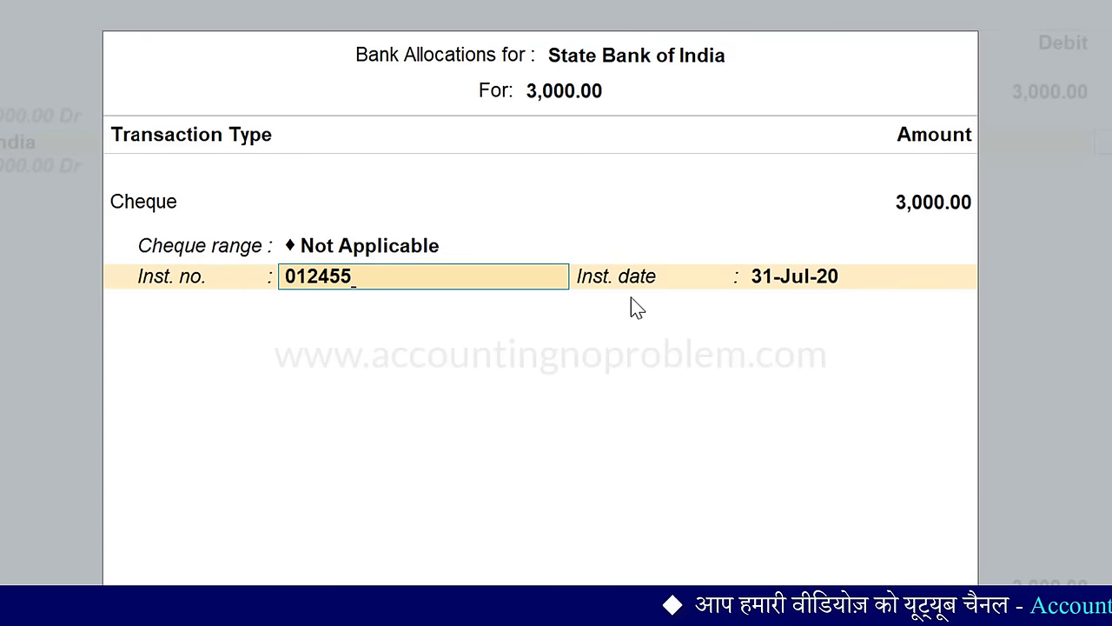
key(Return)
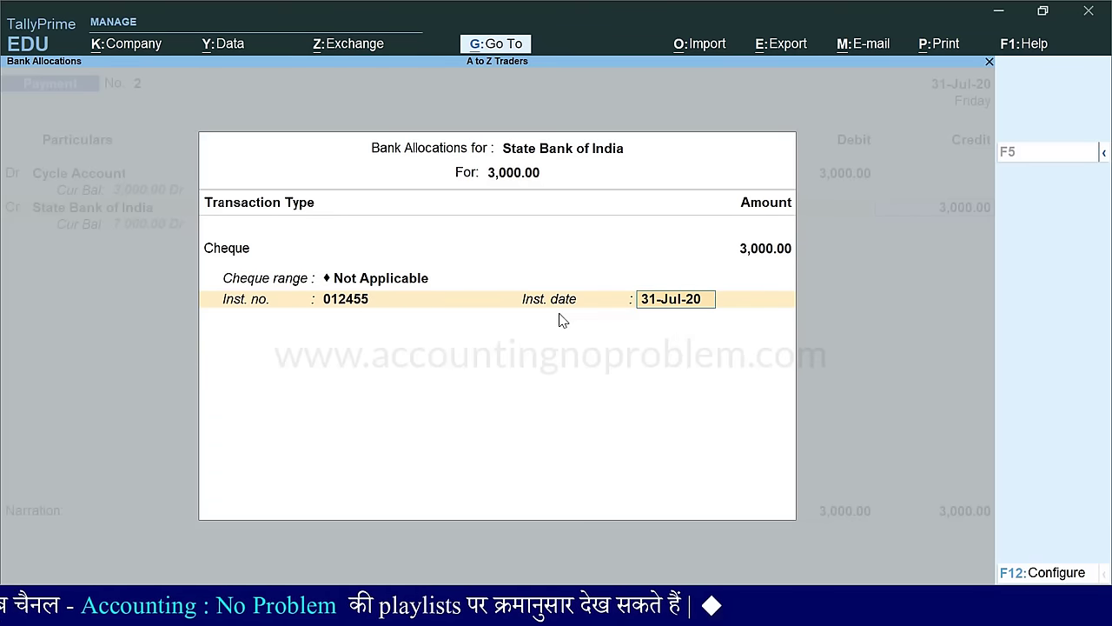
key(Return)
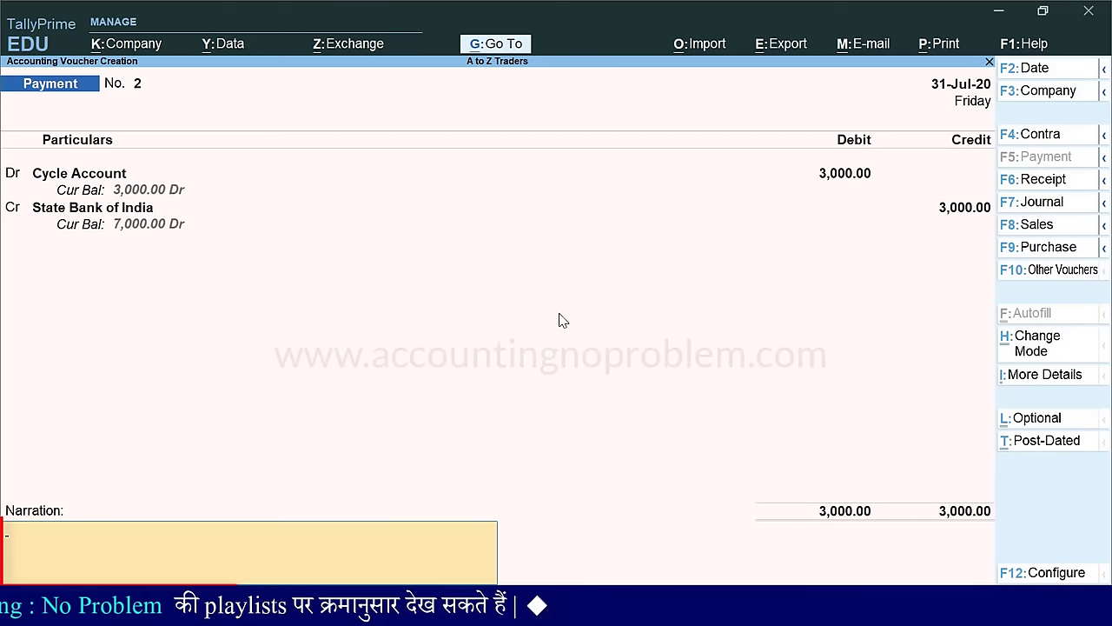
Add a narration for the Rs.3000 cycle paid by cheque and save voucher No. 2.
key(ctrl+alt+v)
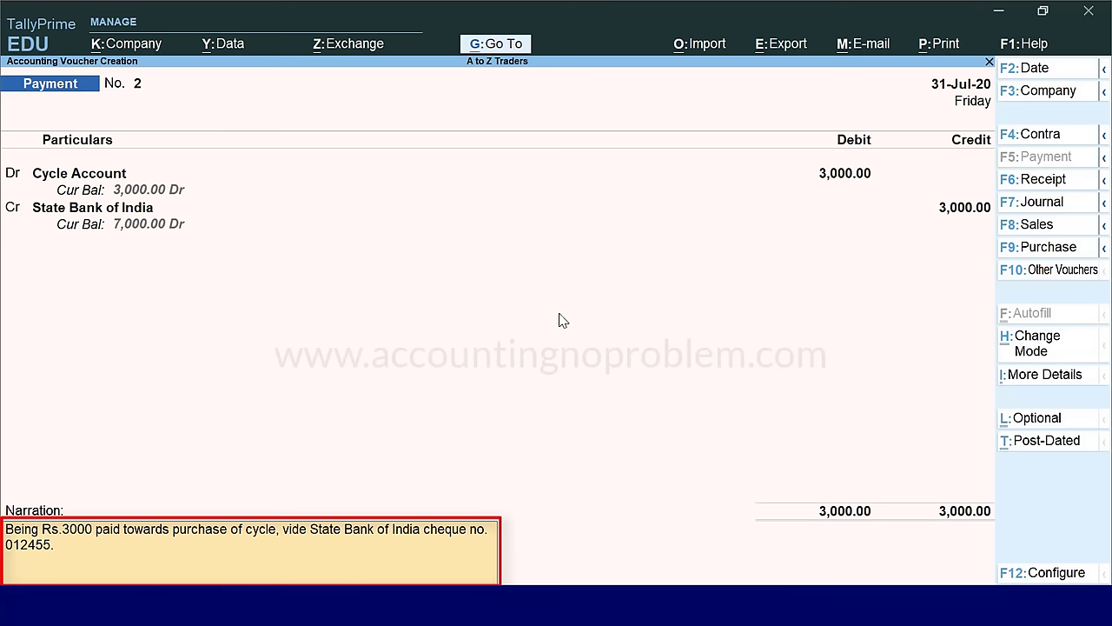
key(Return)
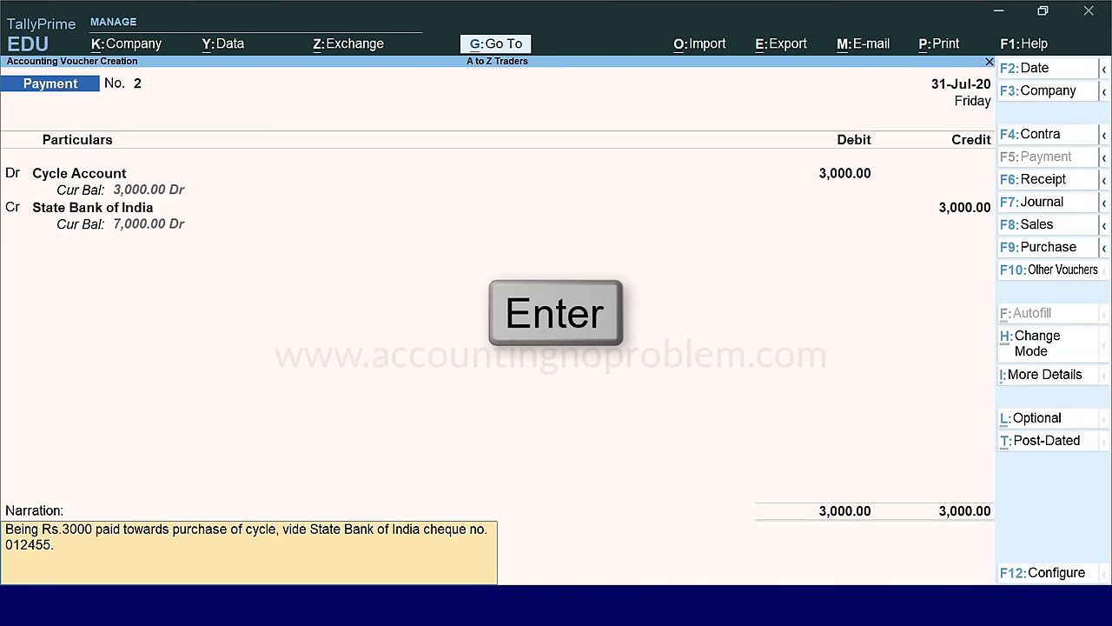
key(Return)
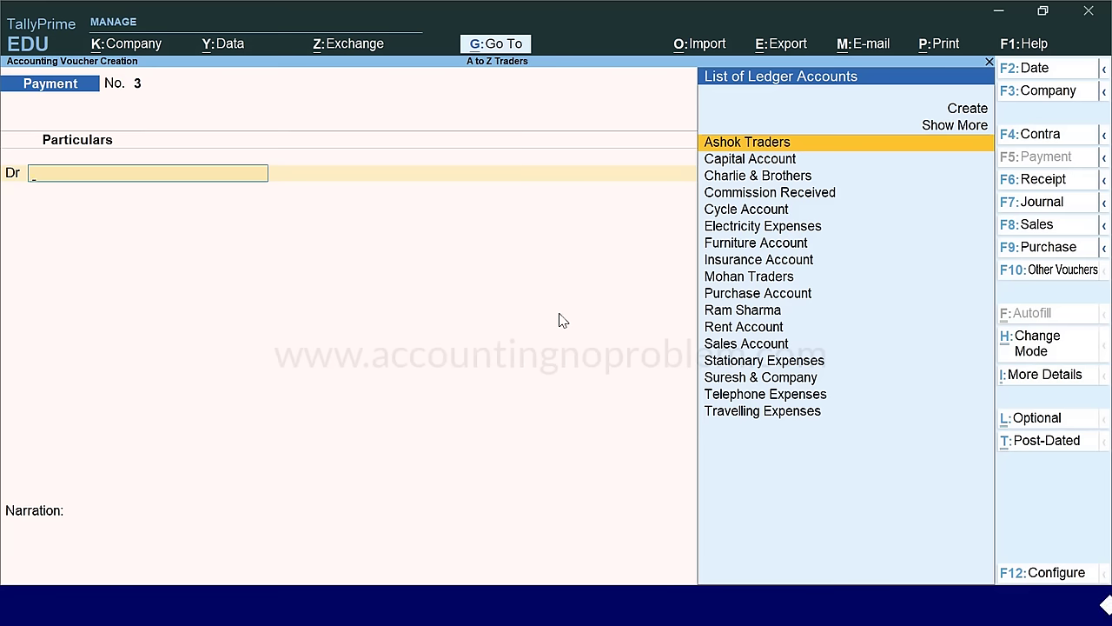
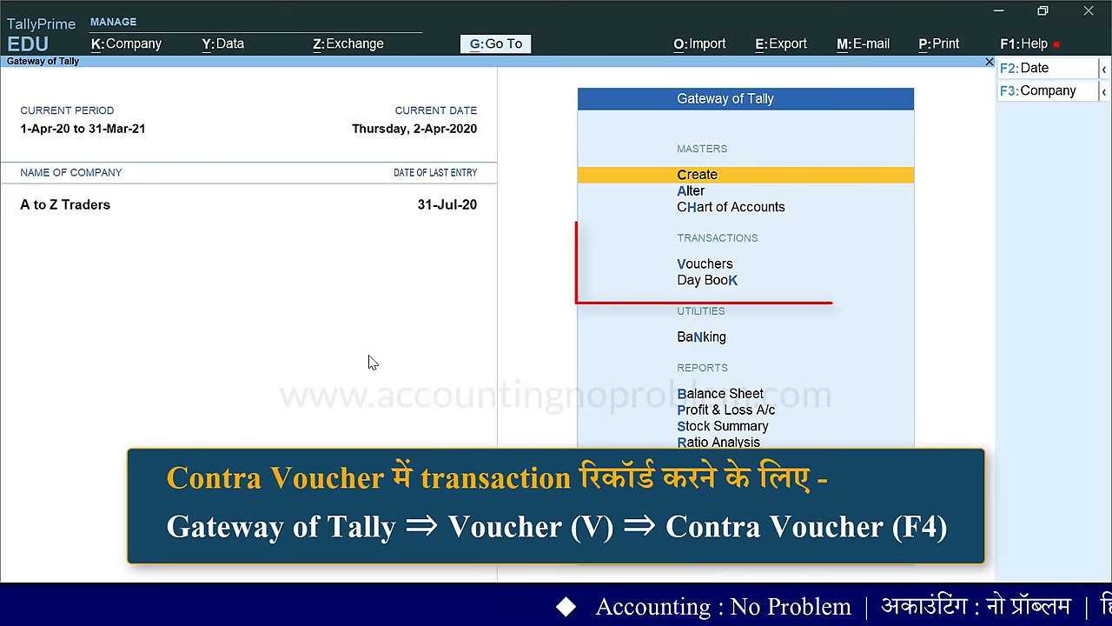
Start a new Contra voucher from the Gateway of Tally via Vouchers and F4.
key(Down)
key(Down)
key(Down)
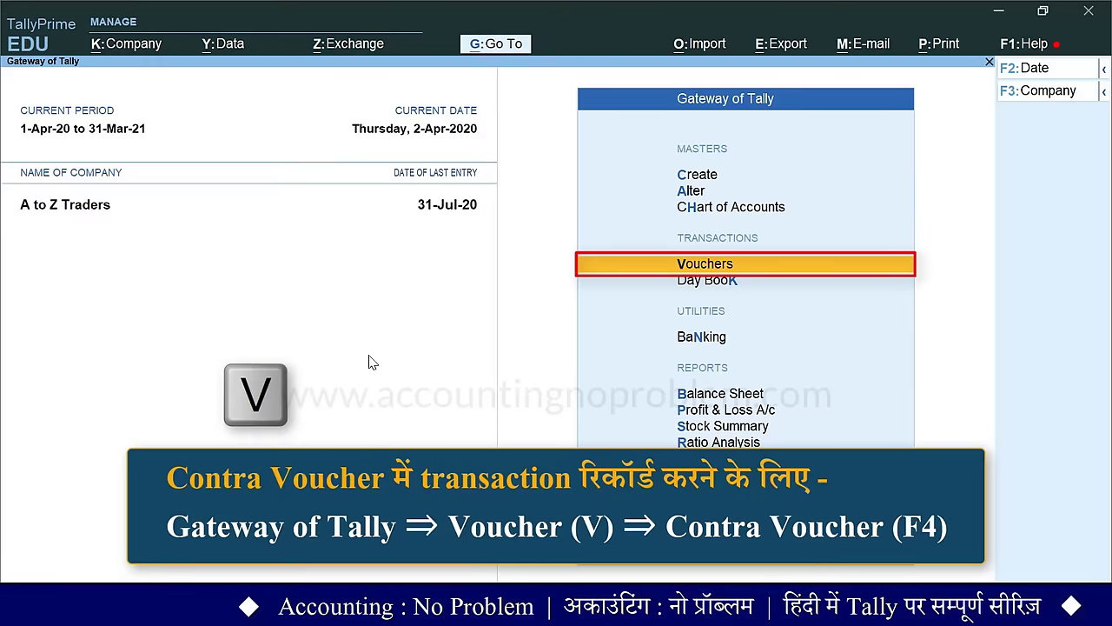
key(v)
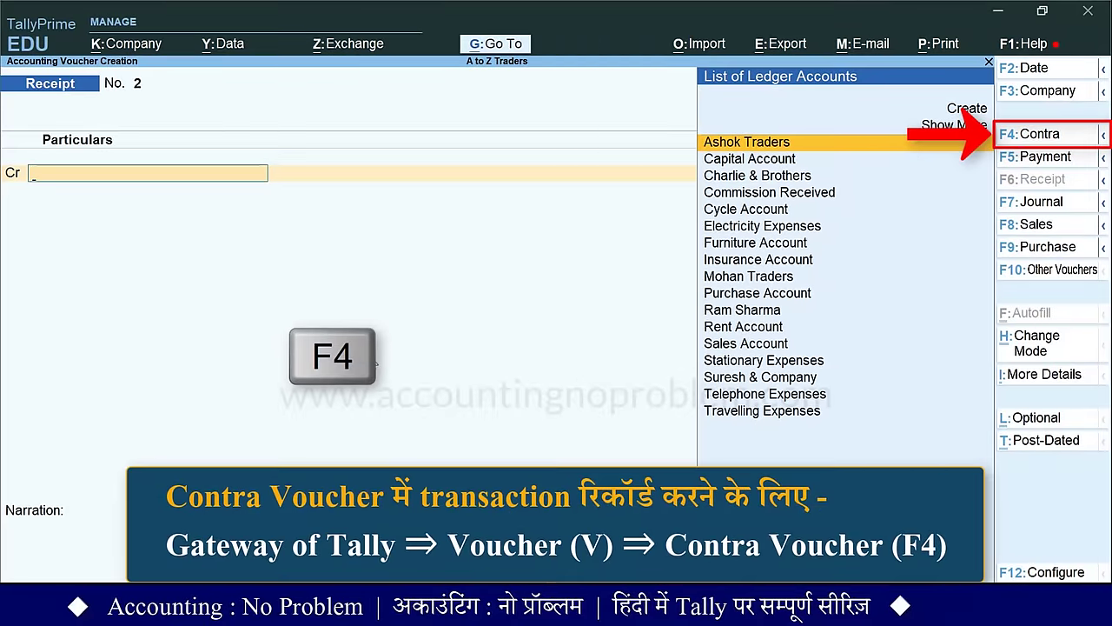
key(F4)
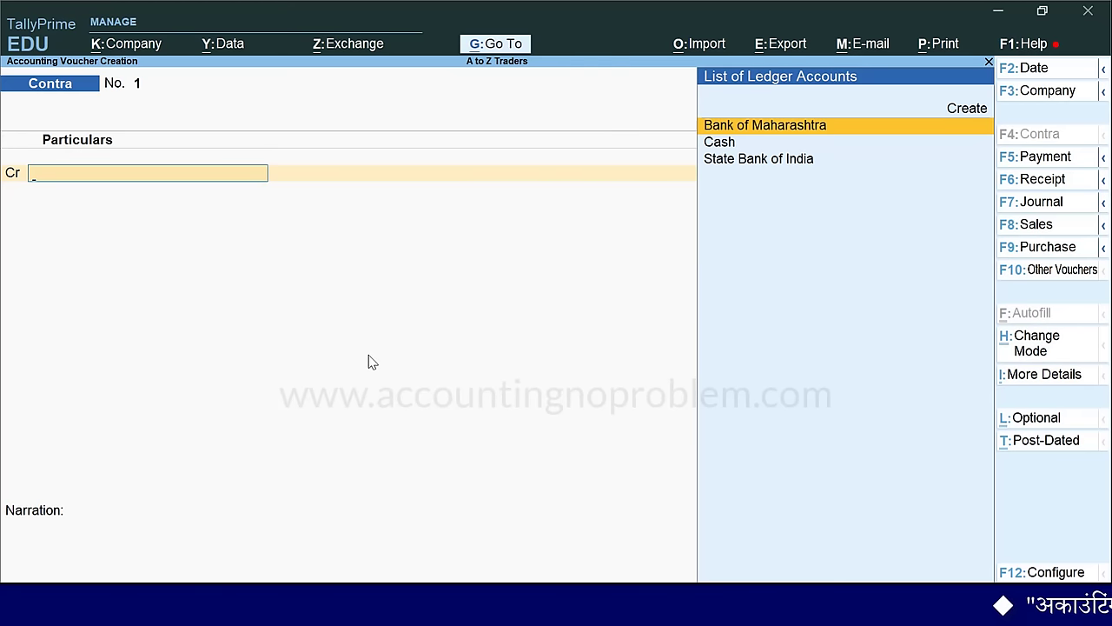
Change the Contra voucher date to 2-Apr-20 by entering 2.4.
key(F2)
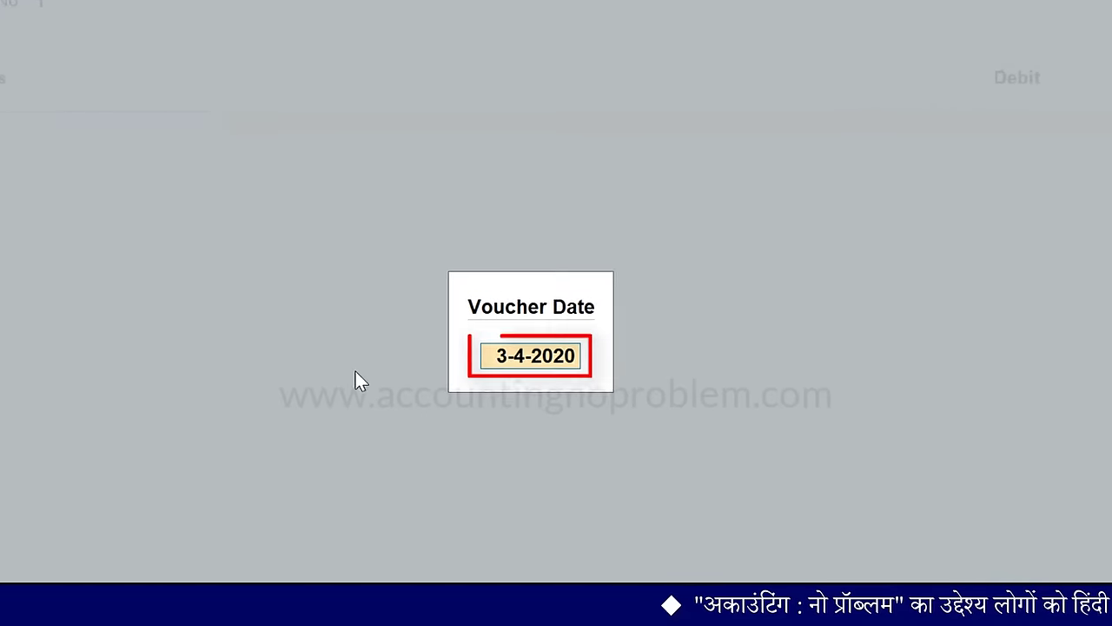
text(2.4)
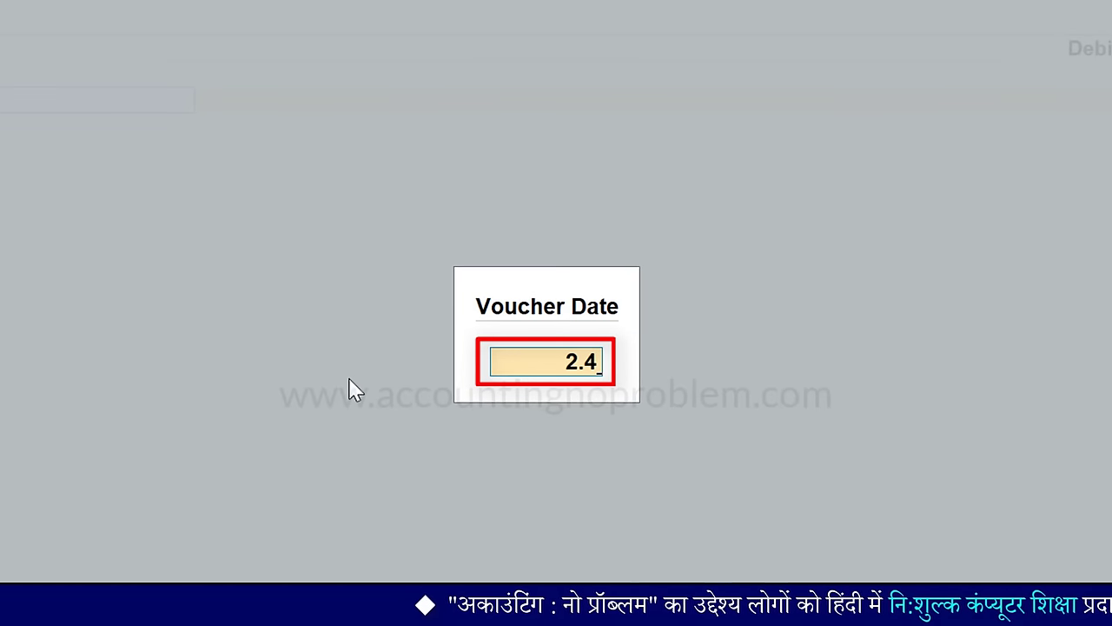
key(Return)
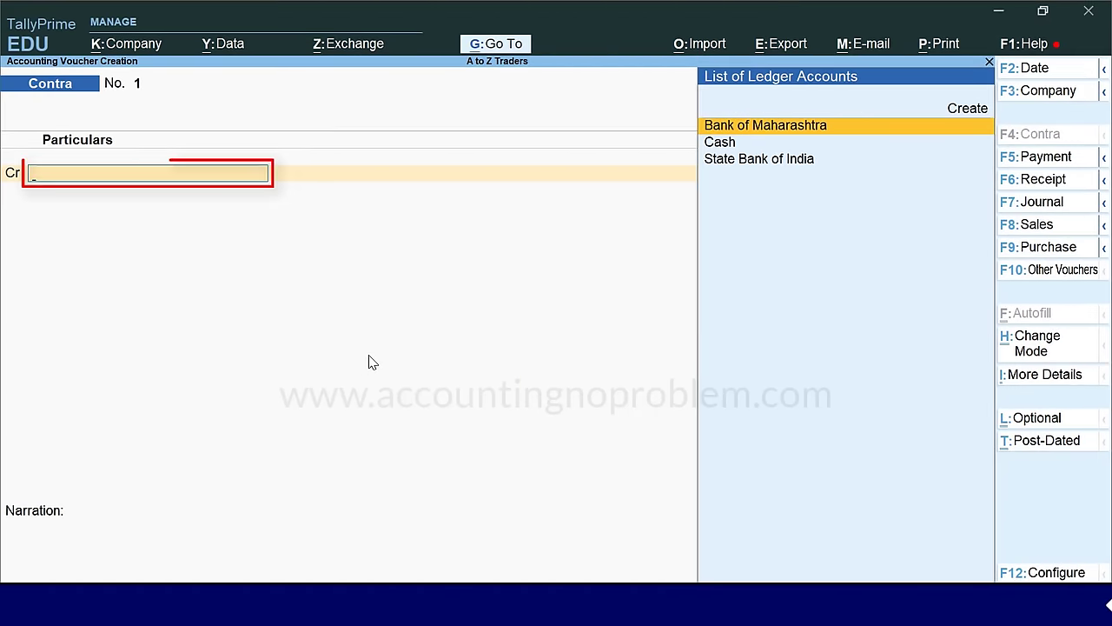
Credit the Cash ledger with 1,20,000.00 on the Contra voucher's Cr line.
key(Down)
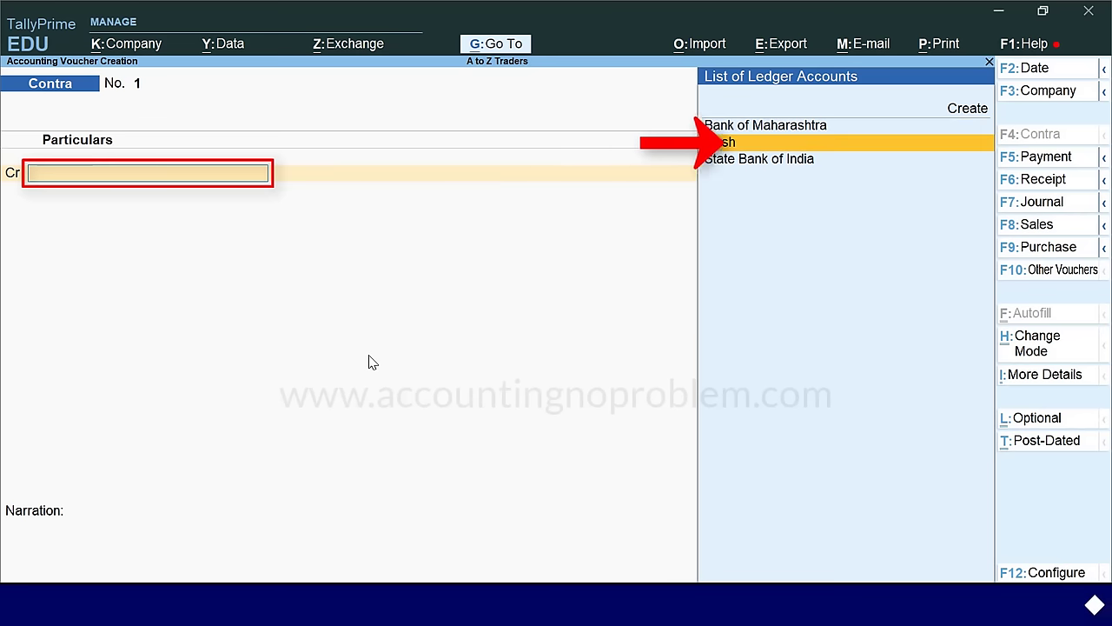
key(Return)
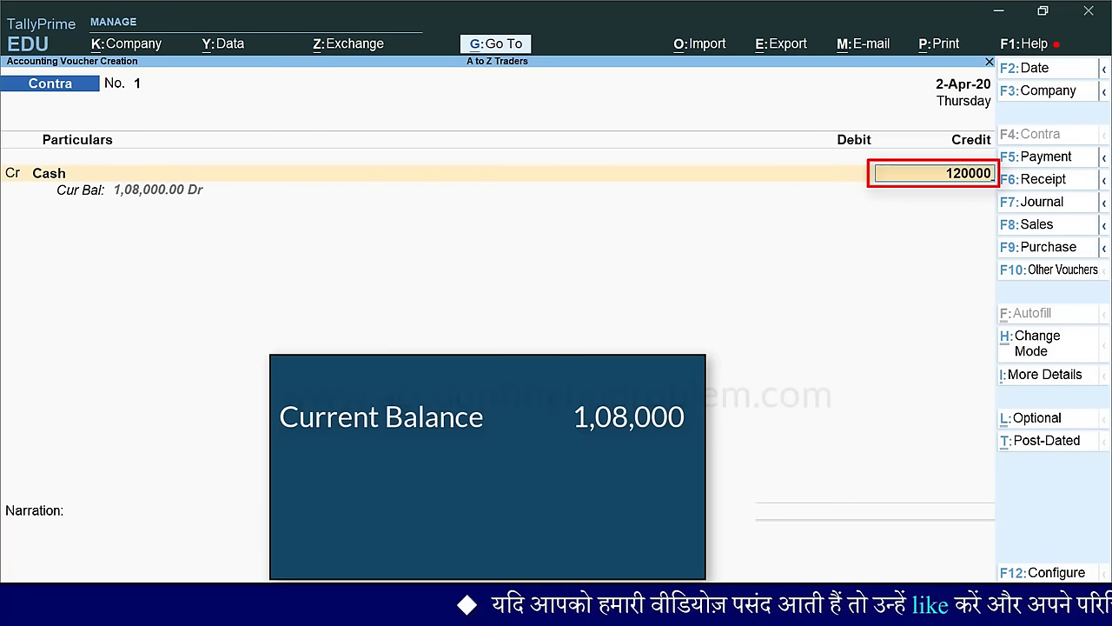
key(Return)
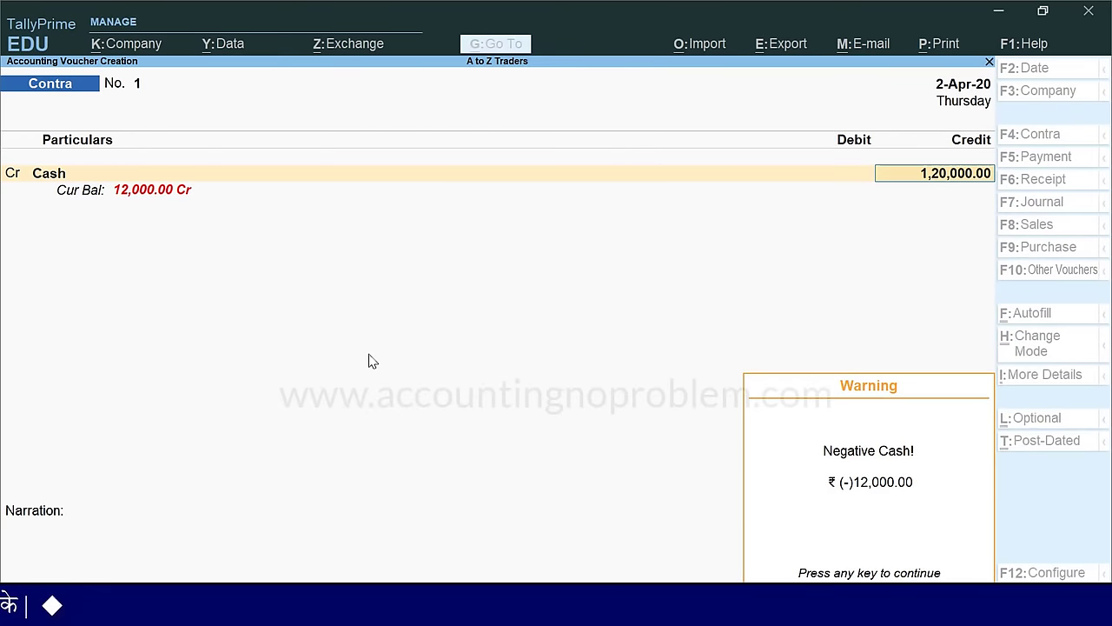
Dismiss the Negative Cash warning and set Warn on negative Cash Balance to No in F12 Configure.
key(Return)
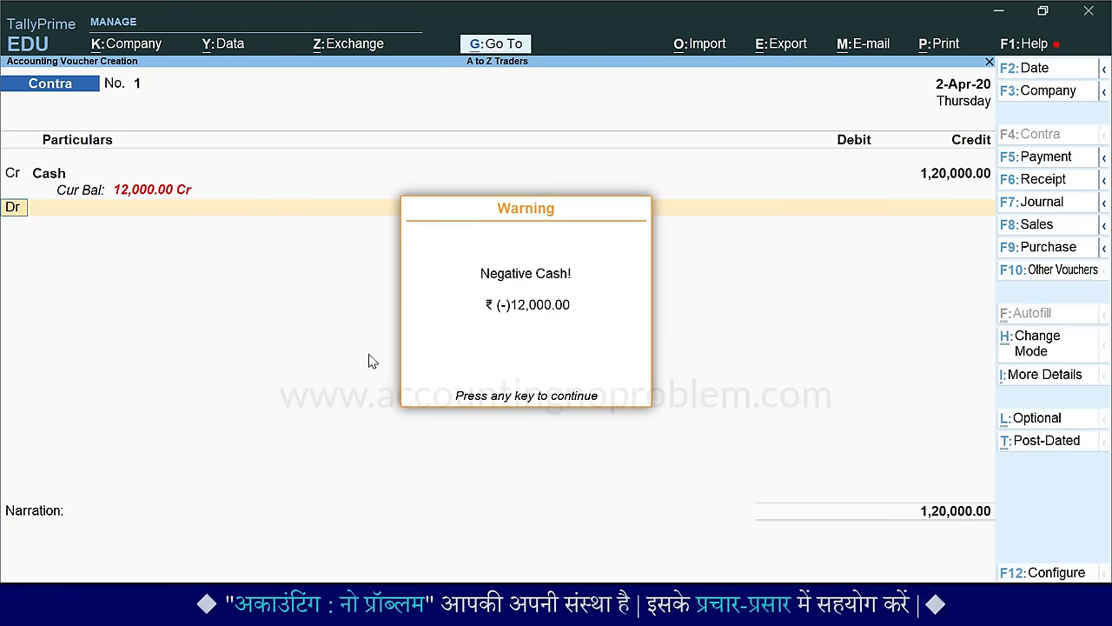
key(Return)
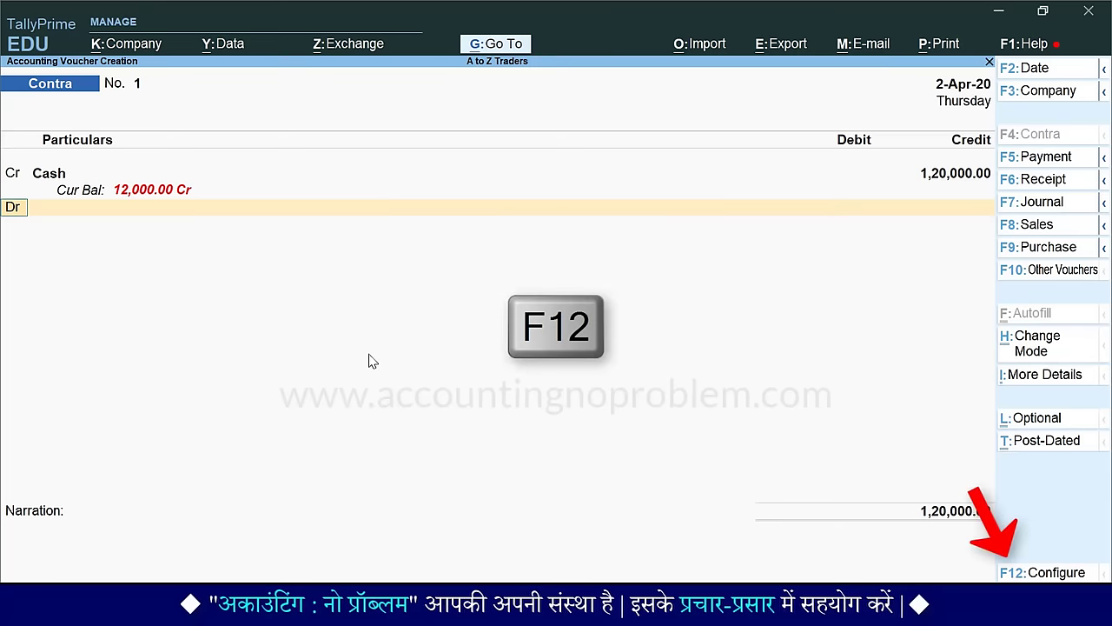
key(F12)
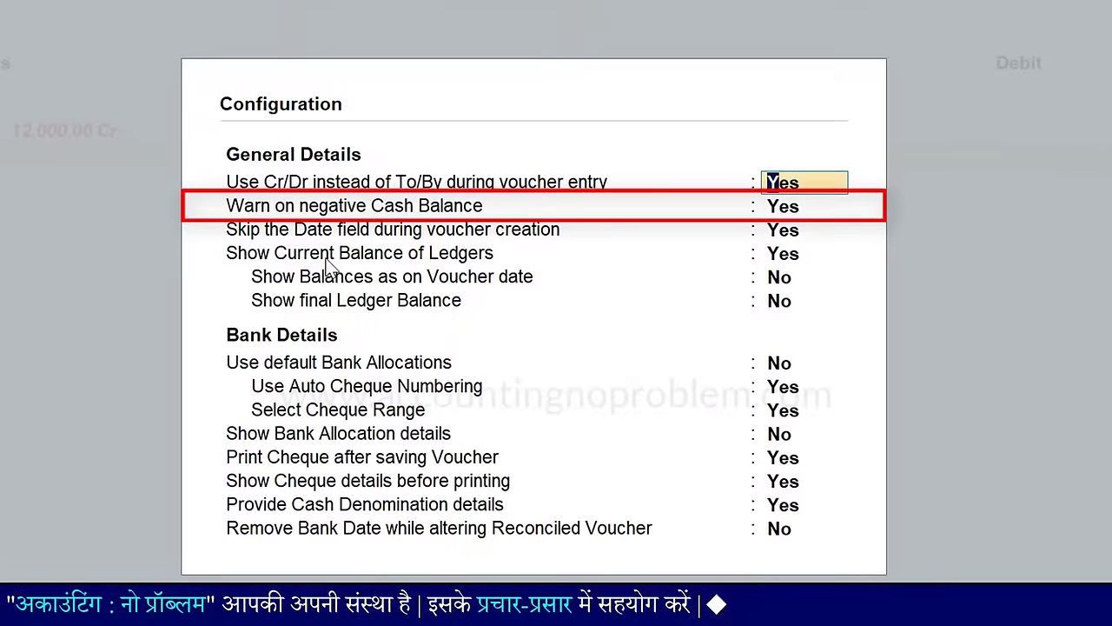
key(Return)
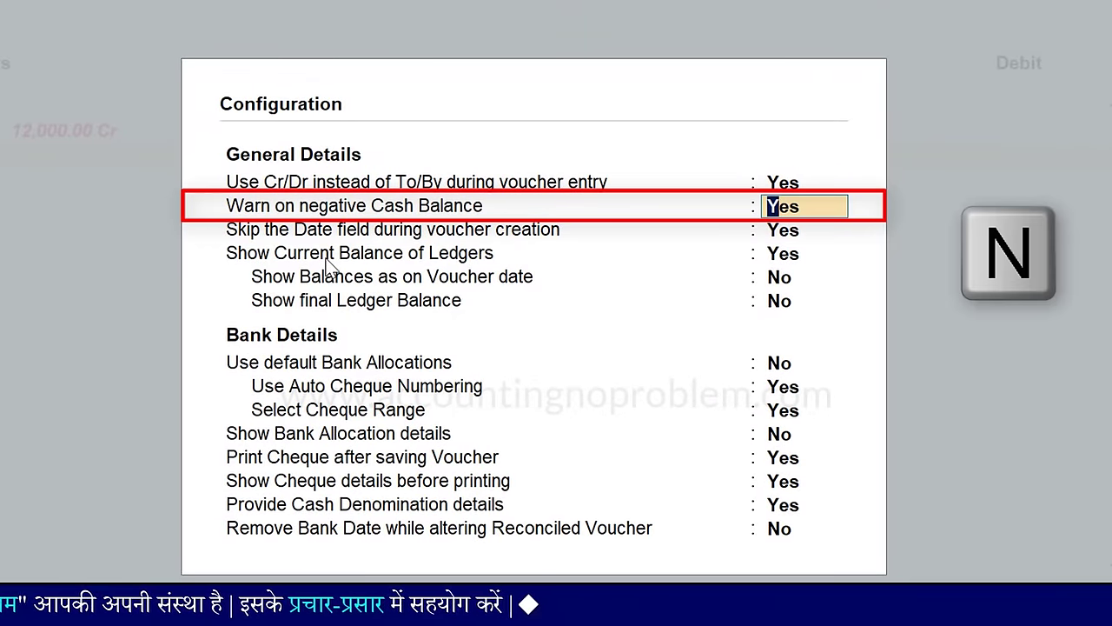
text(n)
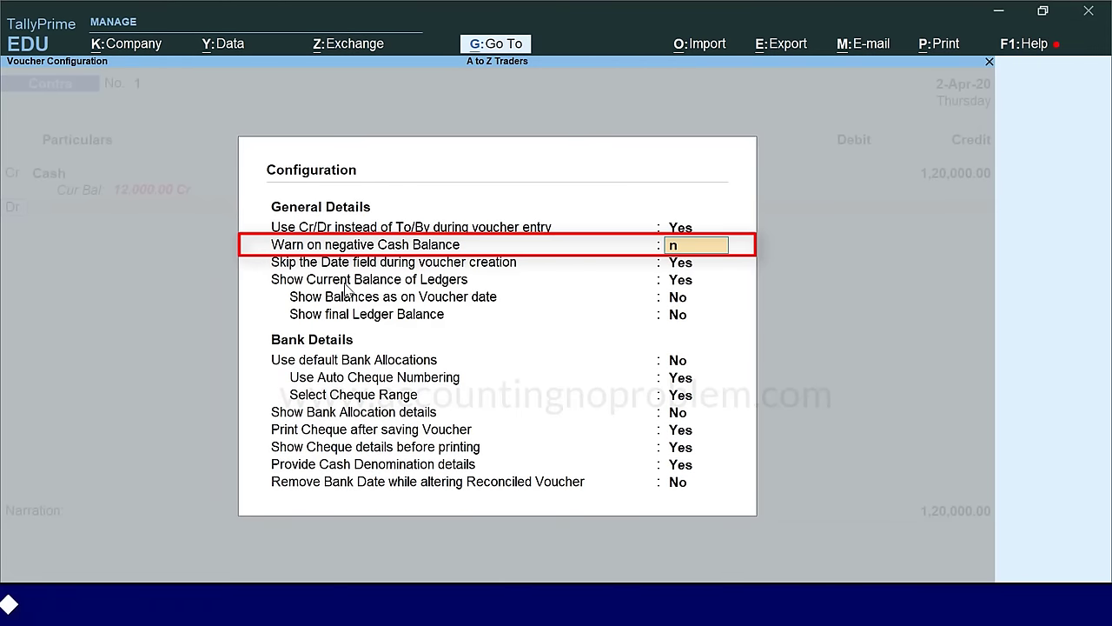
key(Escape)
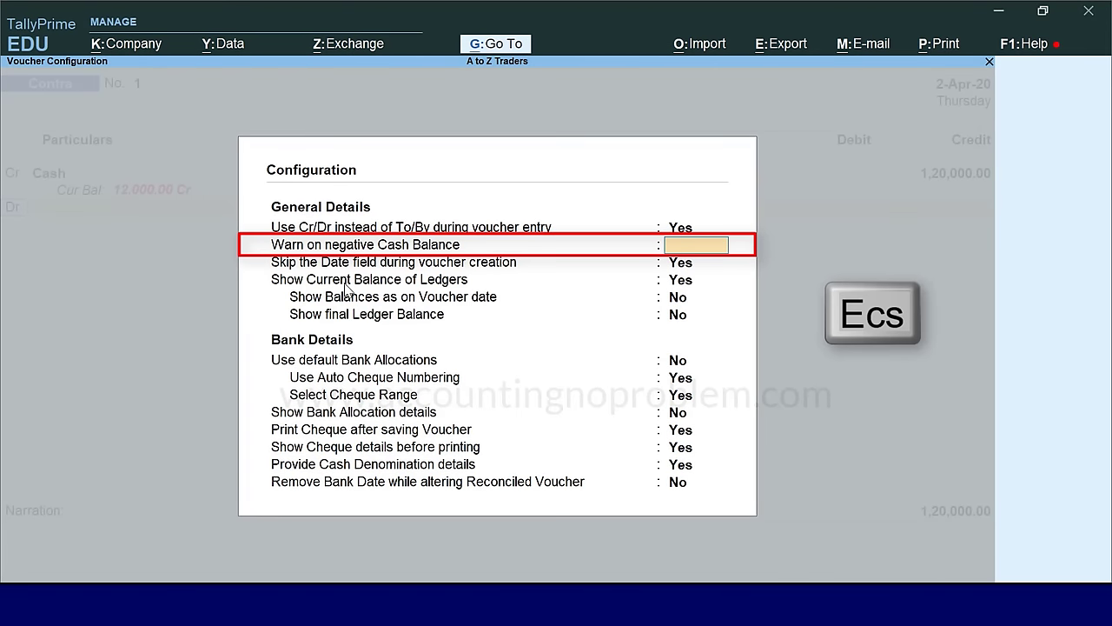
key(Escape)
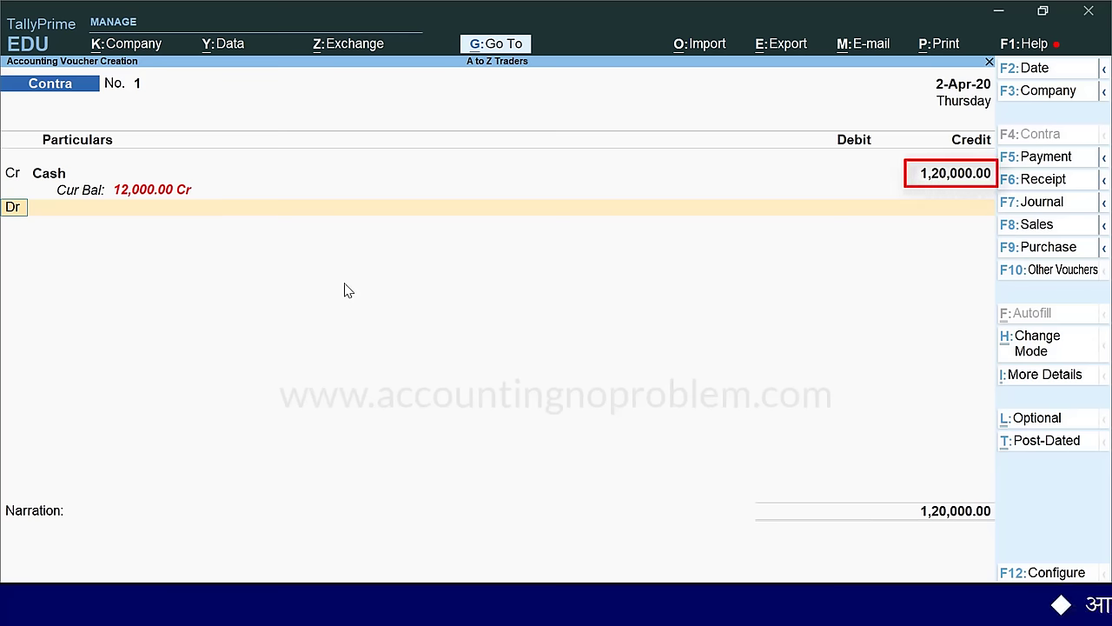
Correct the Cash credit amount to 20,000.
key(BackSpace)
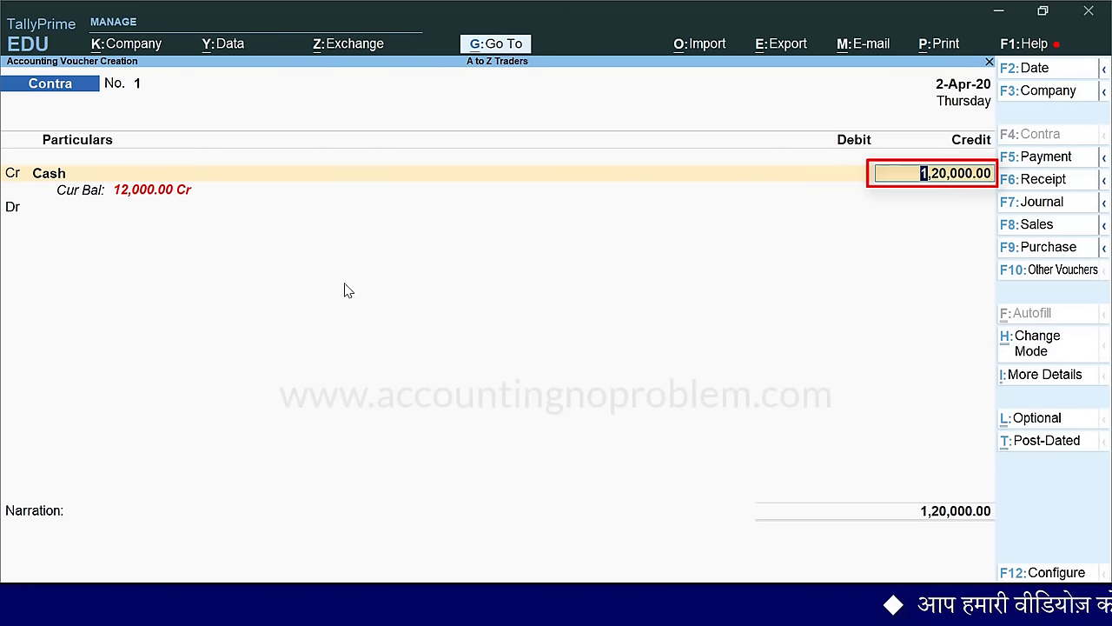
text(20,)
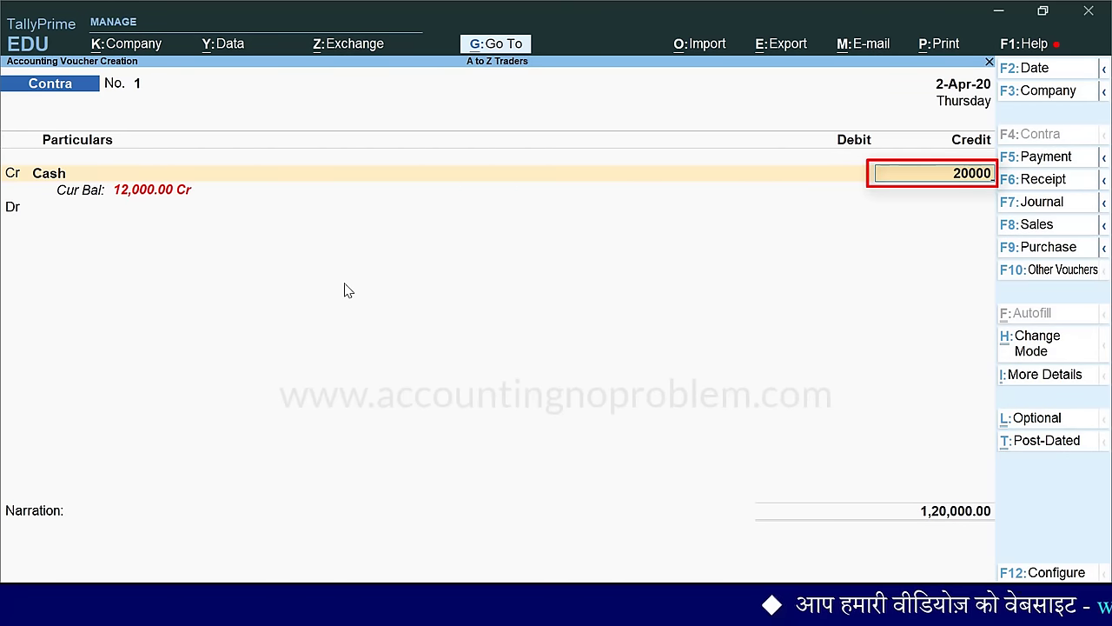
text(000)
key(Return)
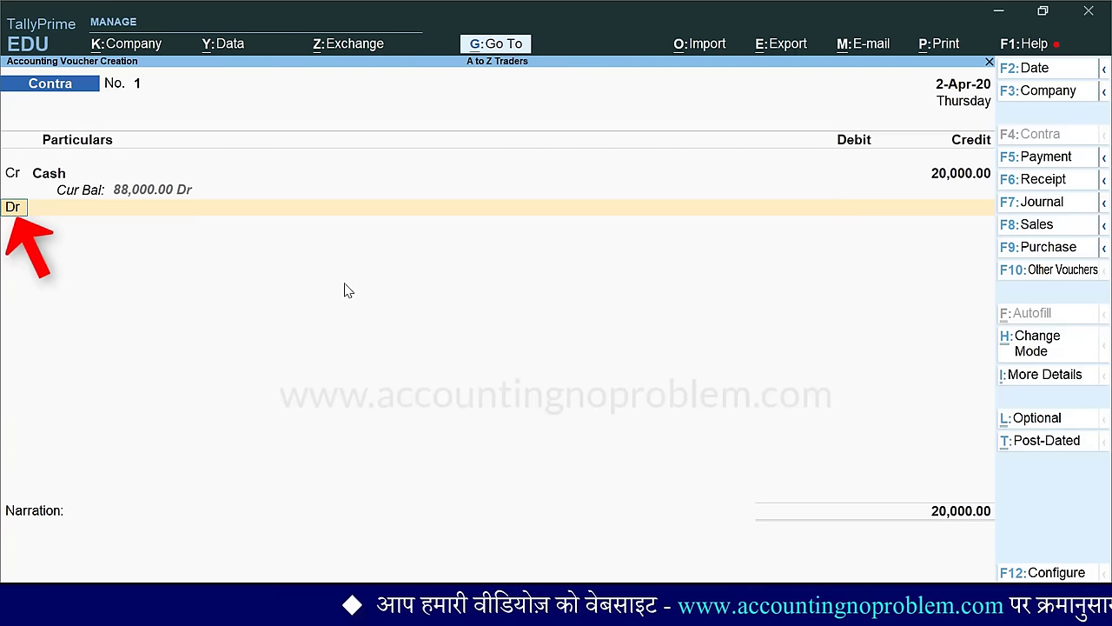
Debit State Bank of India with 20,000.00 on the Dr line.
key(Return)
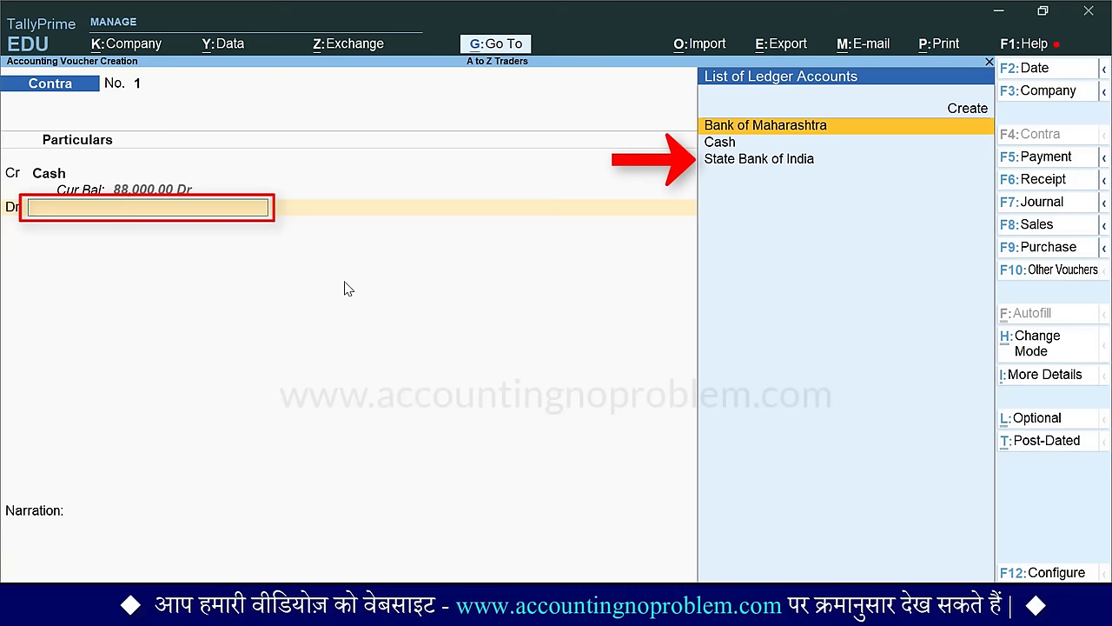
key(Down)
key(Down)
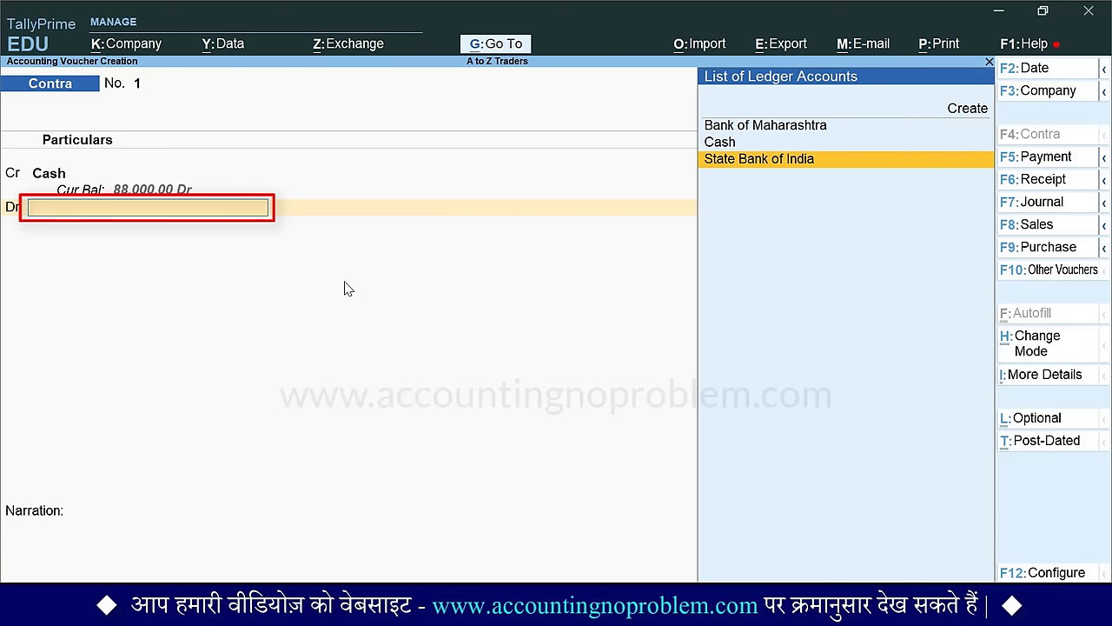
key(Return)
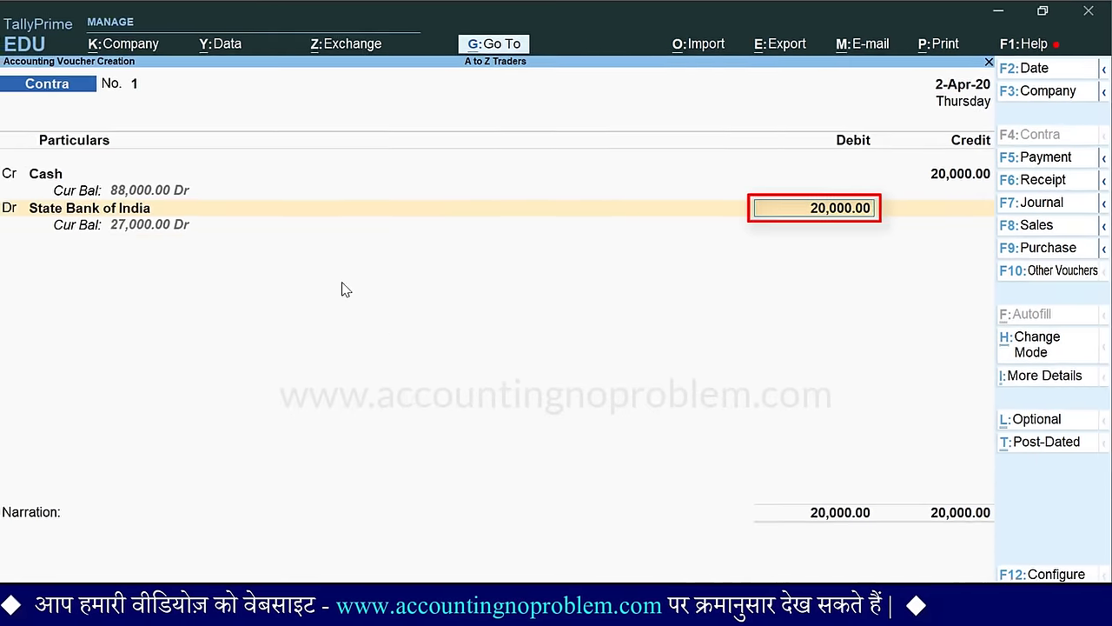
key(Return)
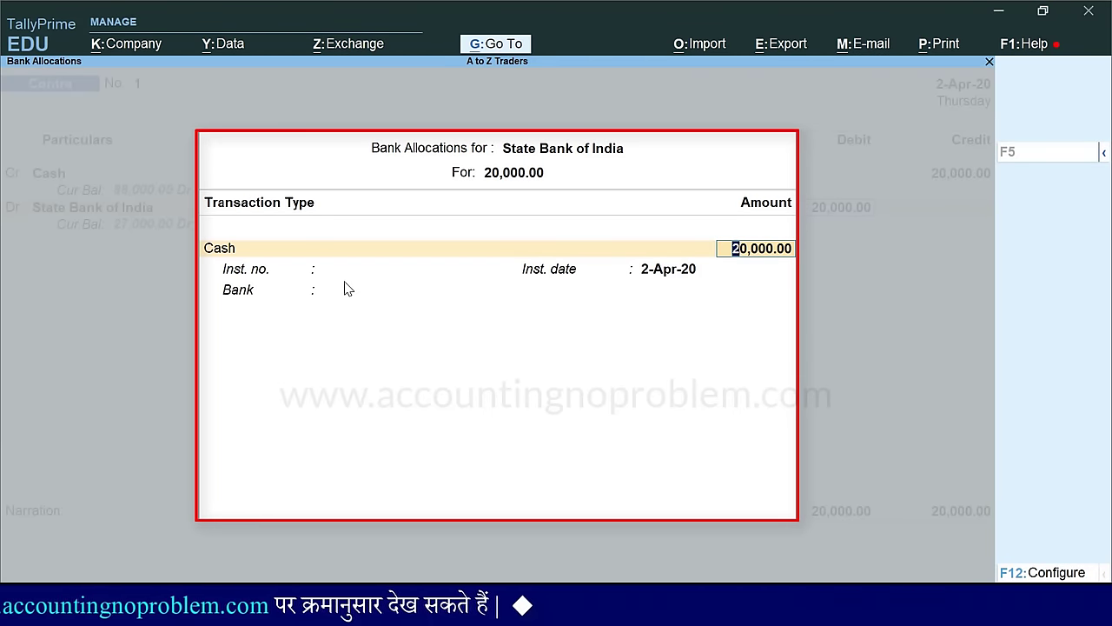
Accept State Bank of India's bank allocation of 20,000 without entering cash denominations.
key(Return)
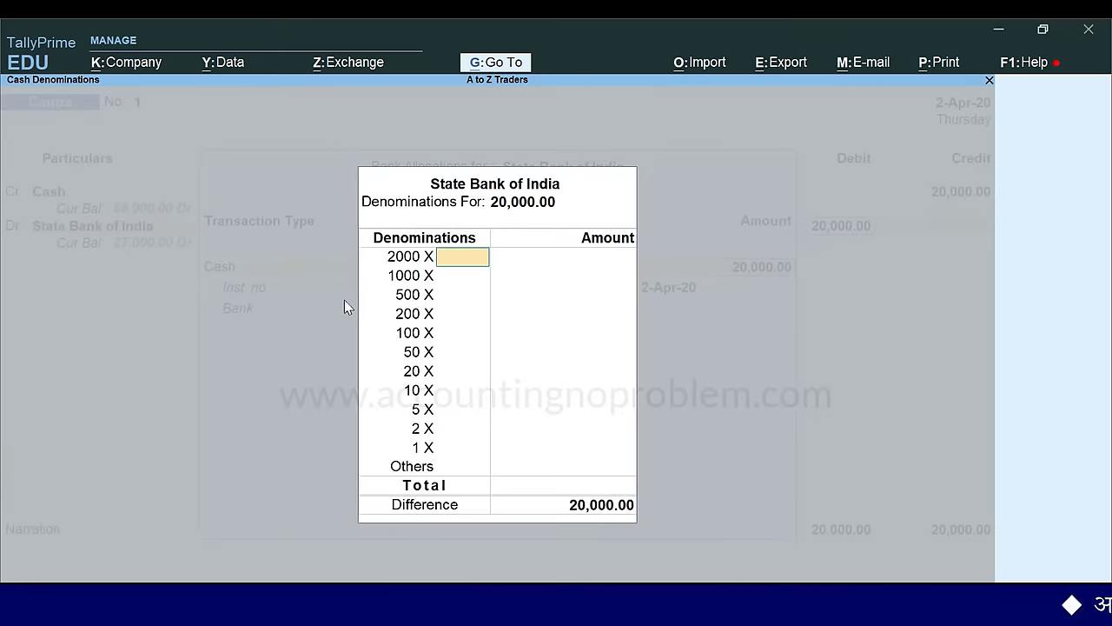
key(Return)
key(Return)
key(Return)
key(Return)
key(Return)
key(Return)
key(Return)
key(Return)
key(Return)
key(Return)
key(Return)
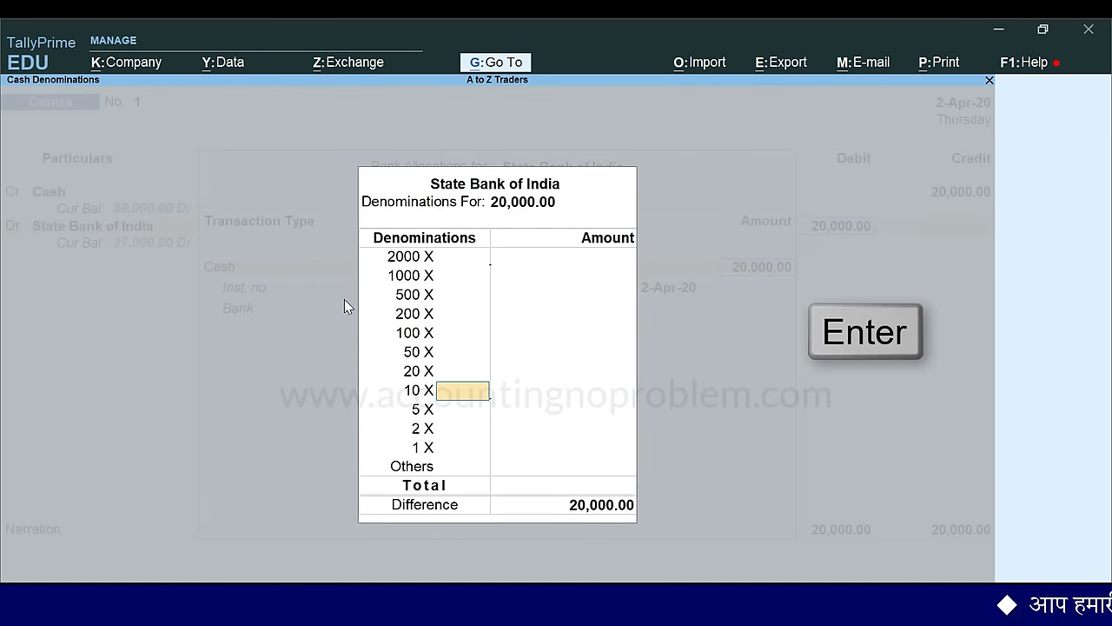
key(Return)
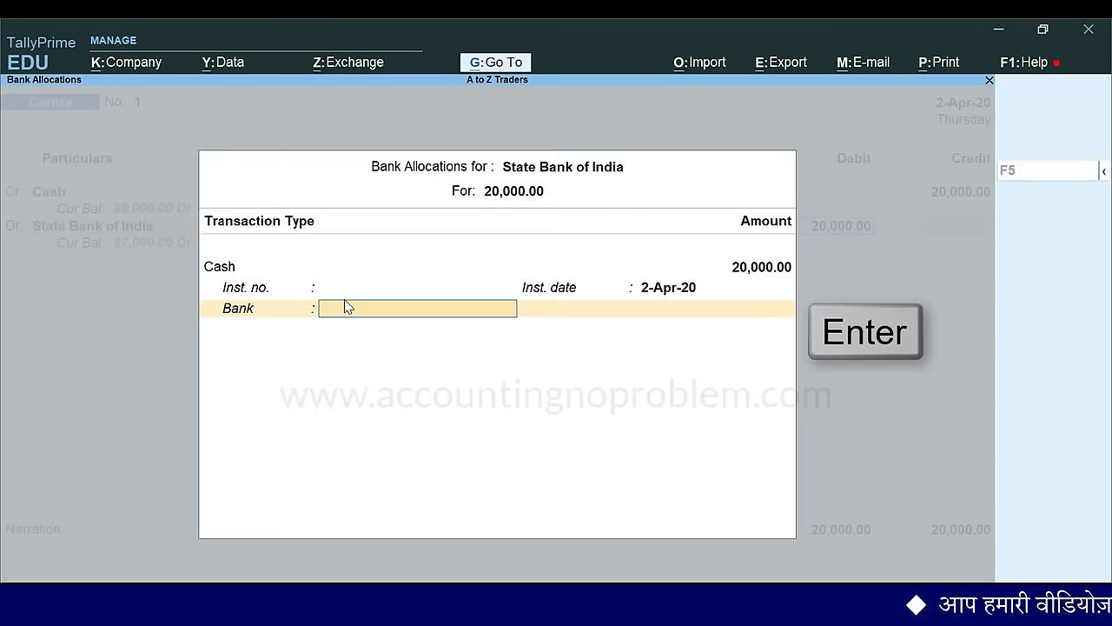
key(Return)
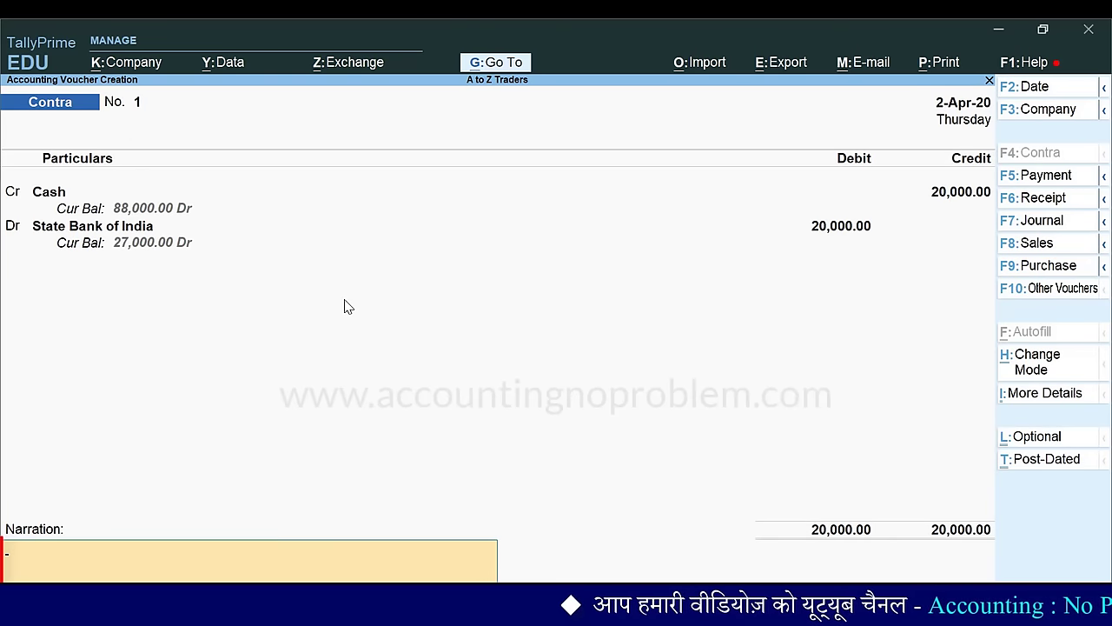
Add narration 'Being bank account opened in SBi with Rs.20,000 cash.' and save the voucher.
text(Being bank account opened in SBi with Rs.20,000 cash.)
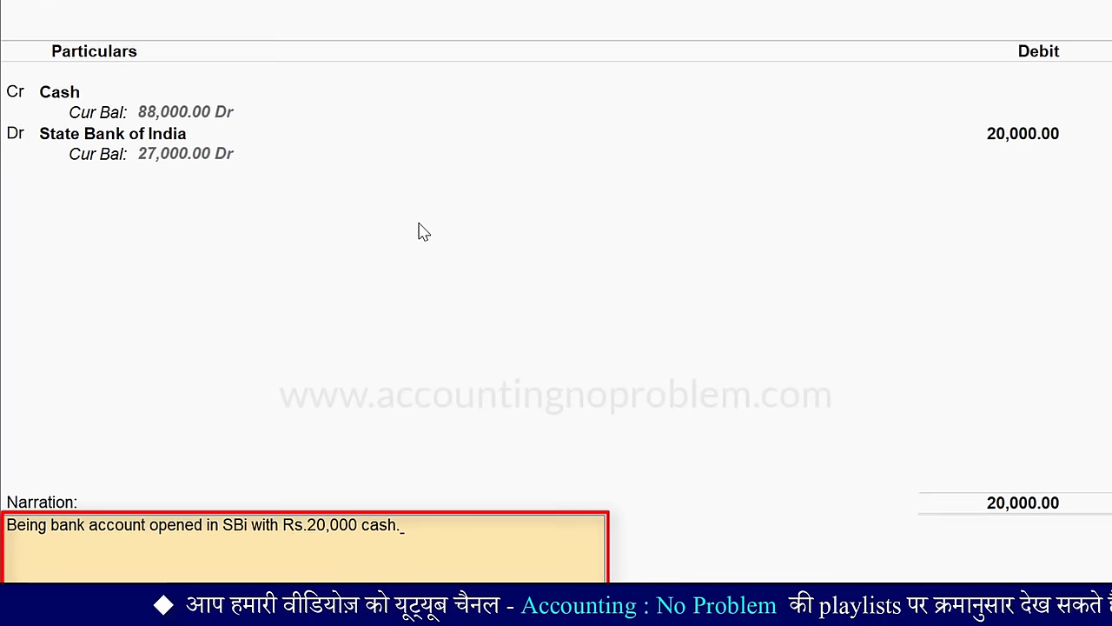
key(Return)
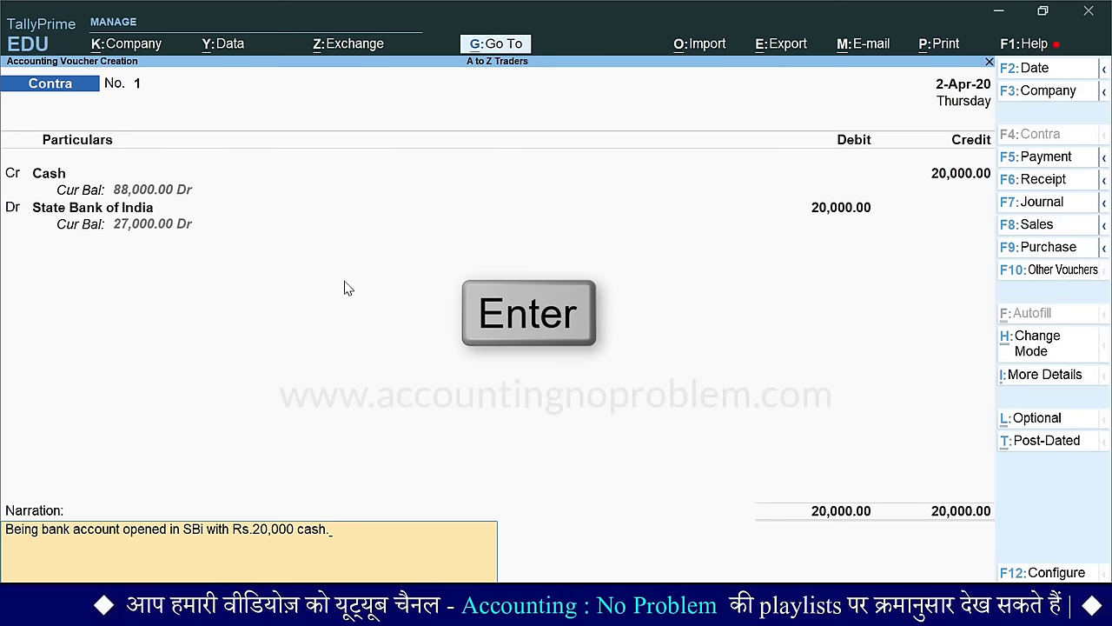
key(Return)
key(Return)
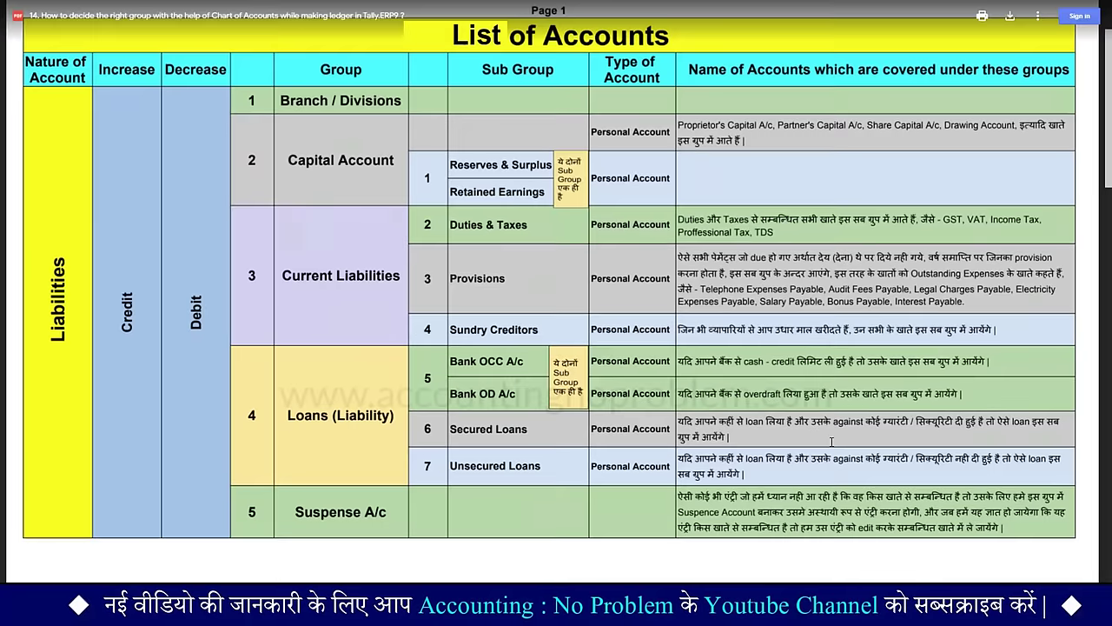
scroll(832, 439, down, 10)
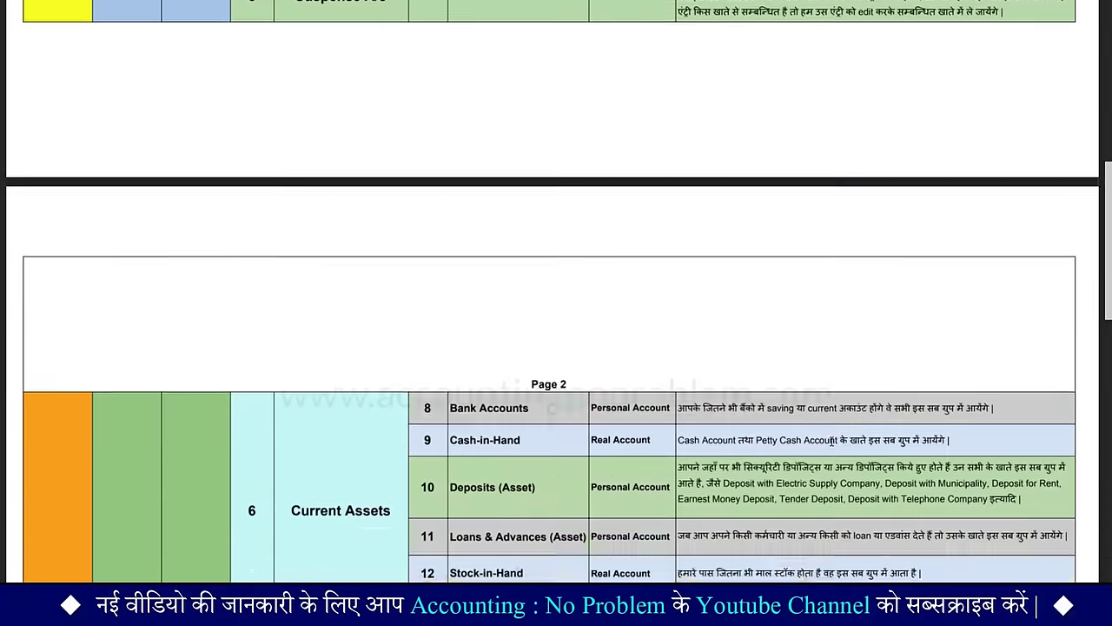
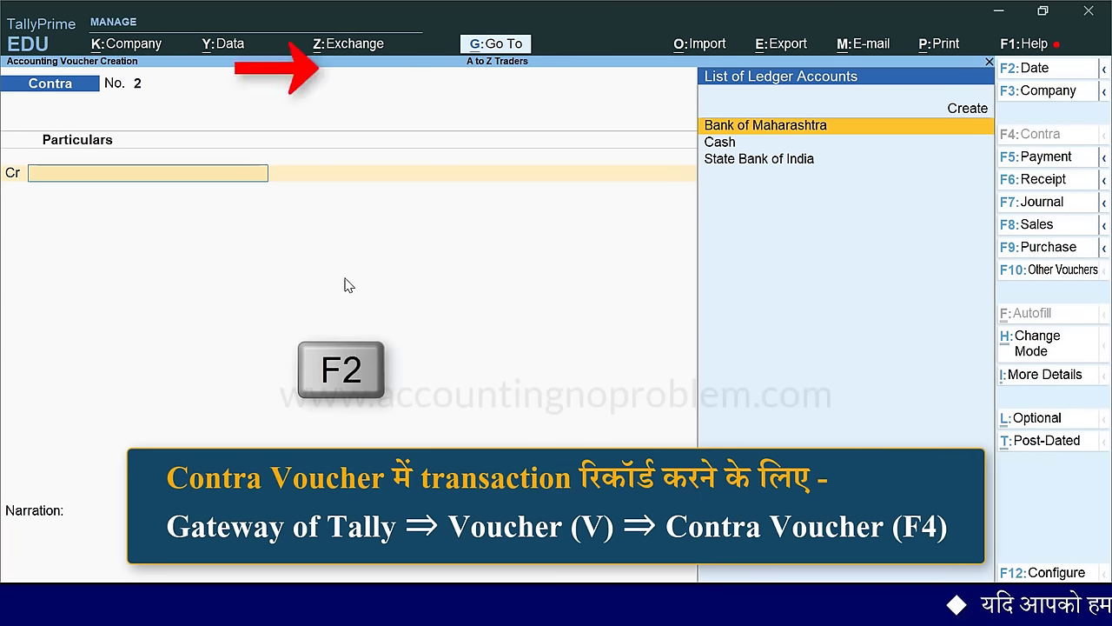
Change the Contra voucher date to 31-May-20.
key(F2)
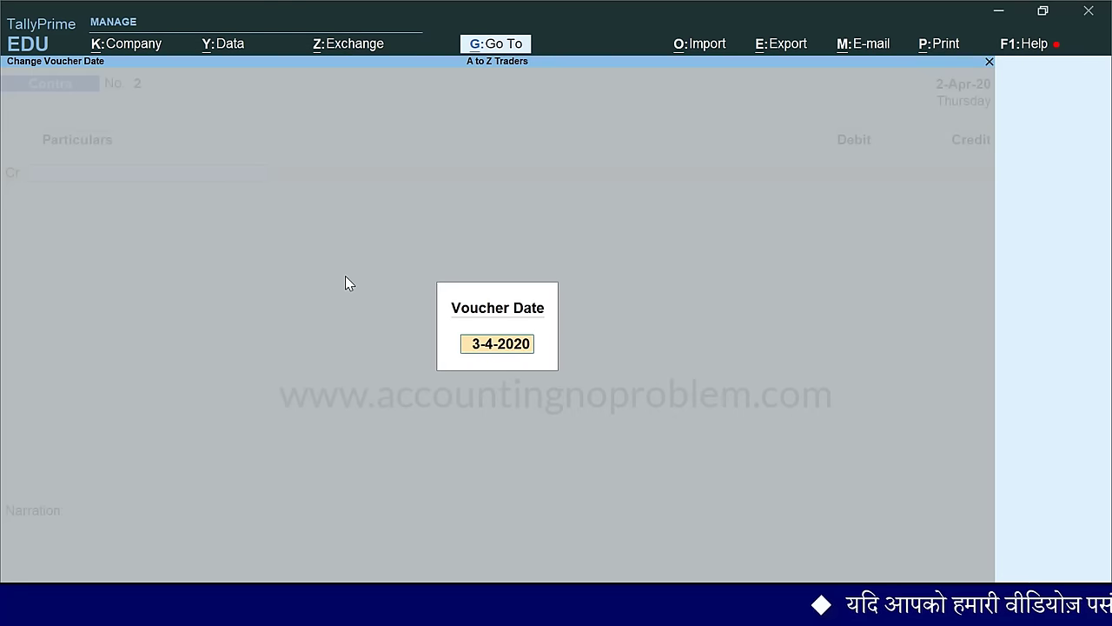
text(31.5)
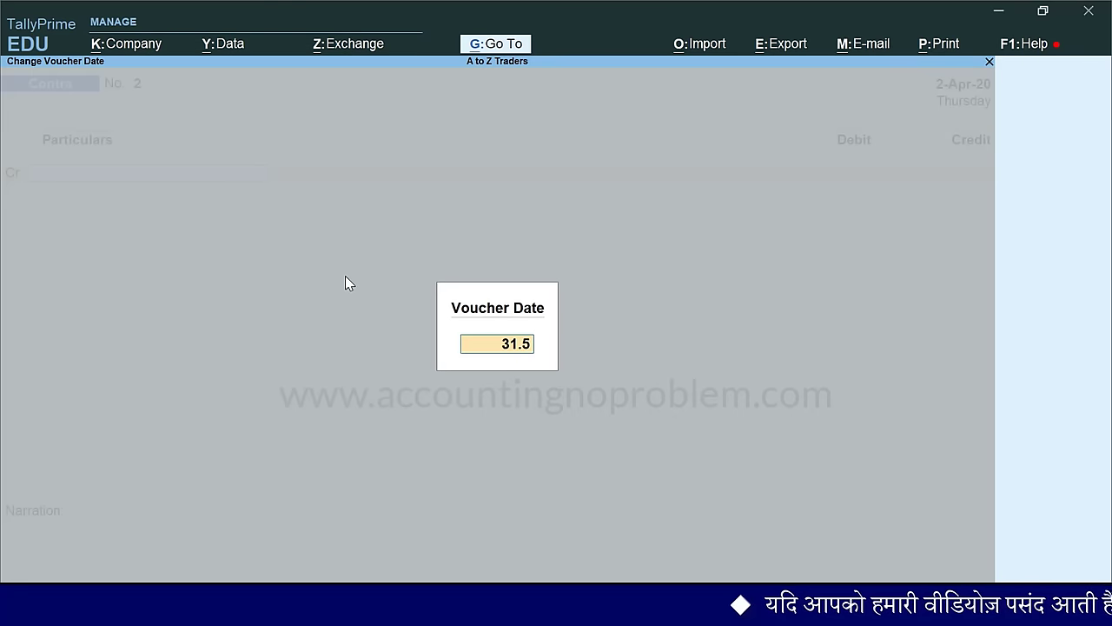
key(Return)
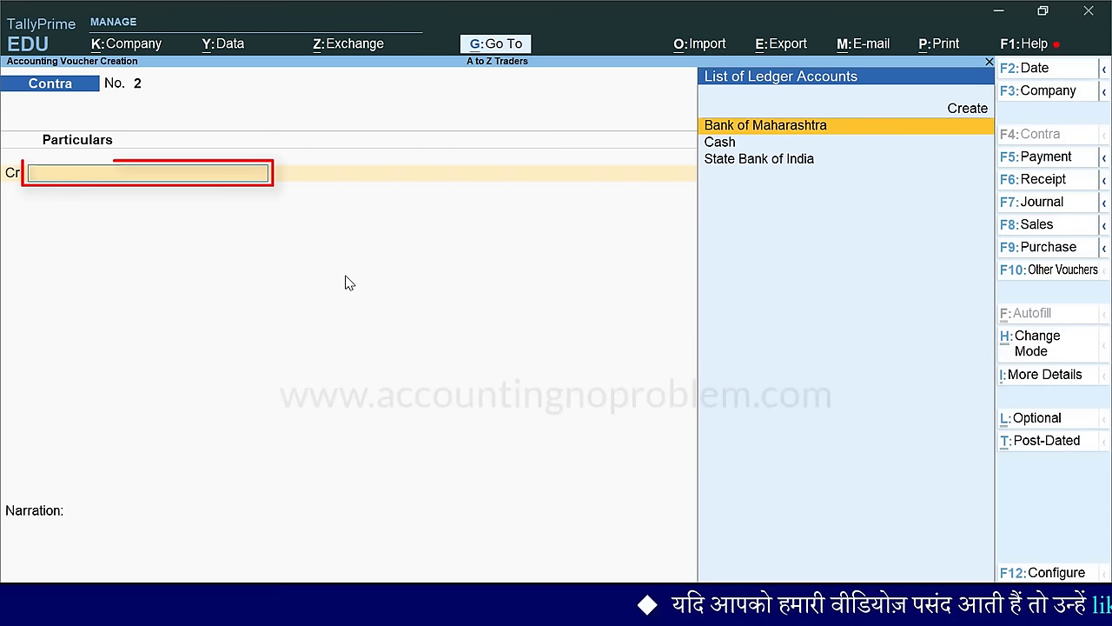
Credit State Bank of India 5,000 by Cheque, instrument number 111222, in bank allocations.
key(Down)
key(Down)
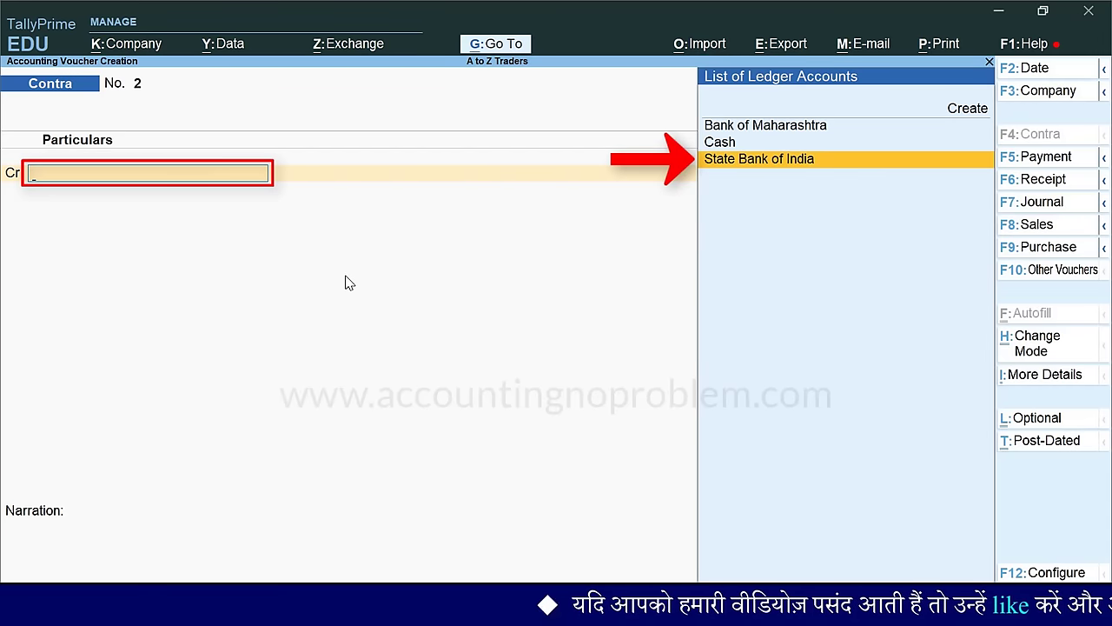
key(Return)
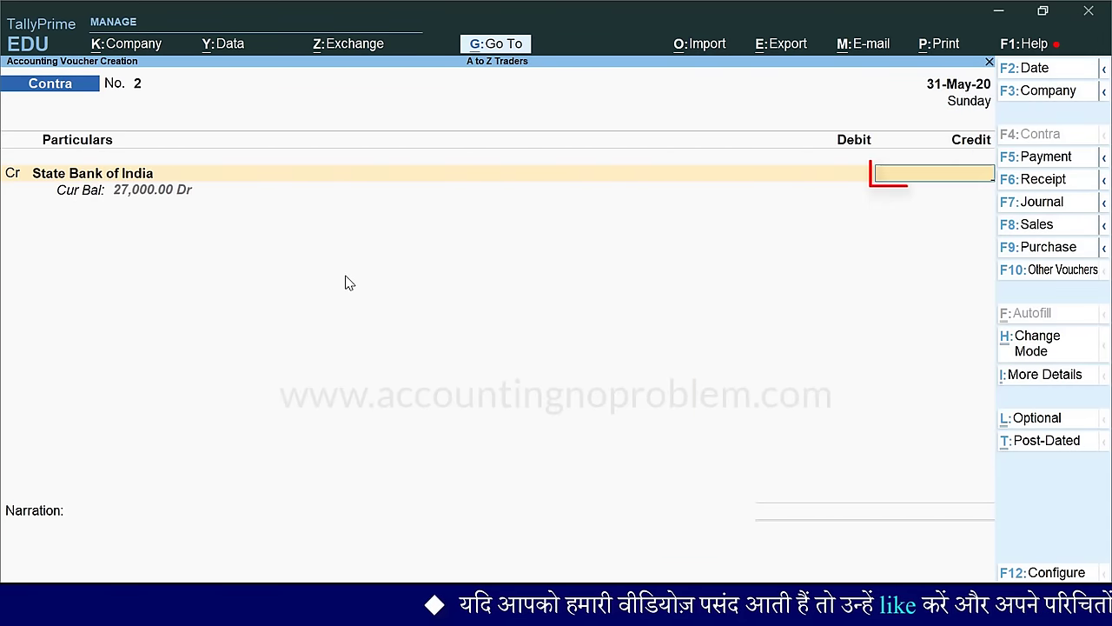
text(5)
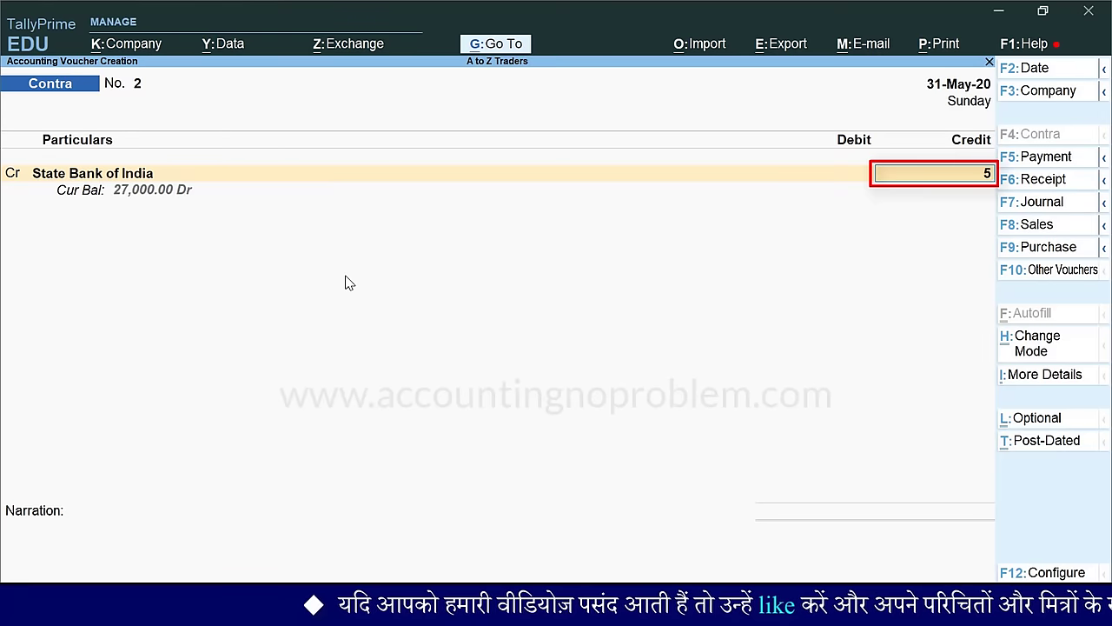
text(000)
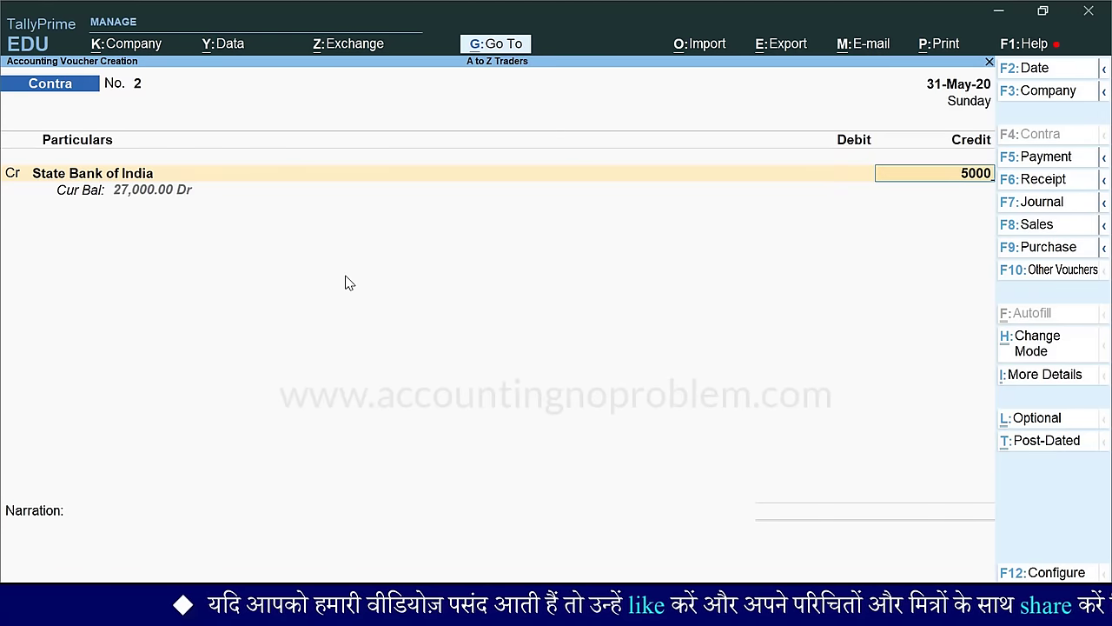
key(Return)
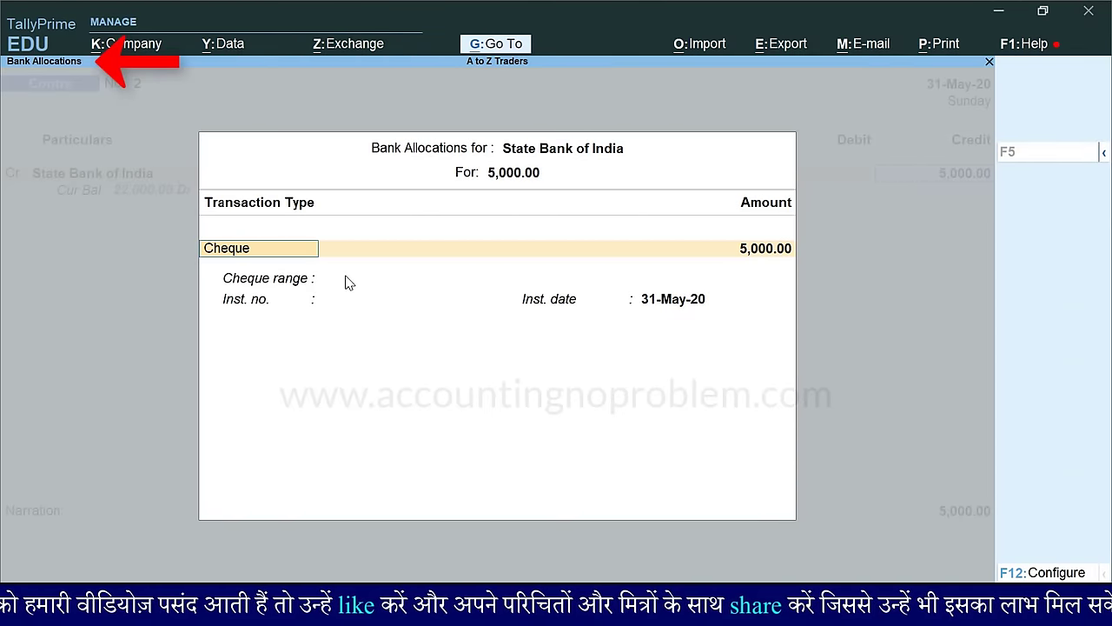
key(space)
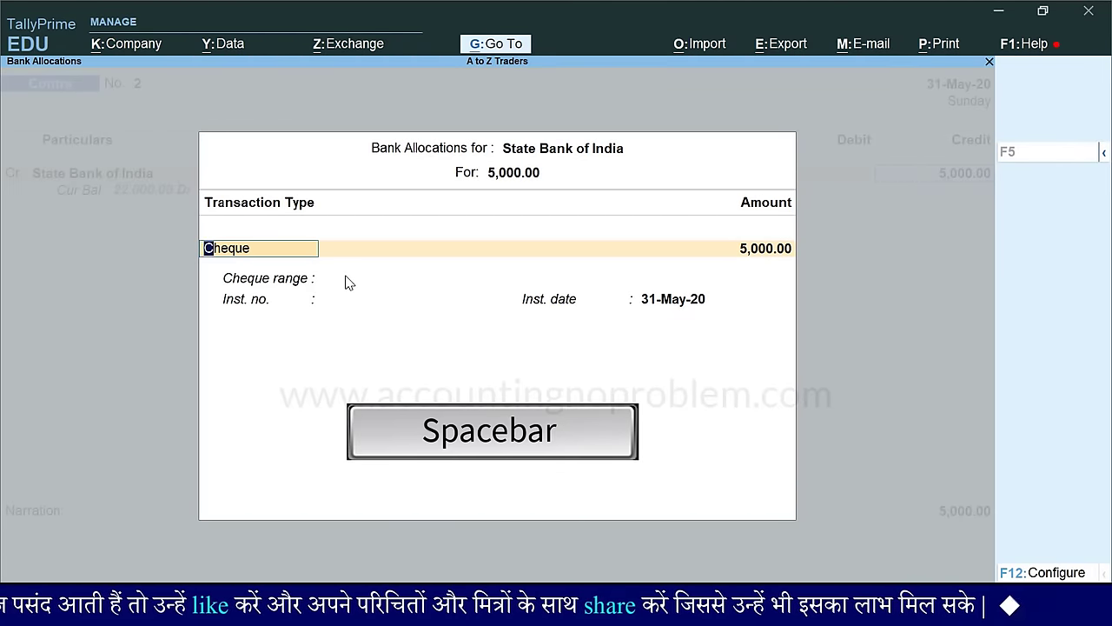
key(space)
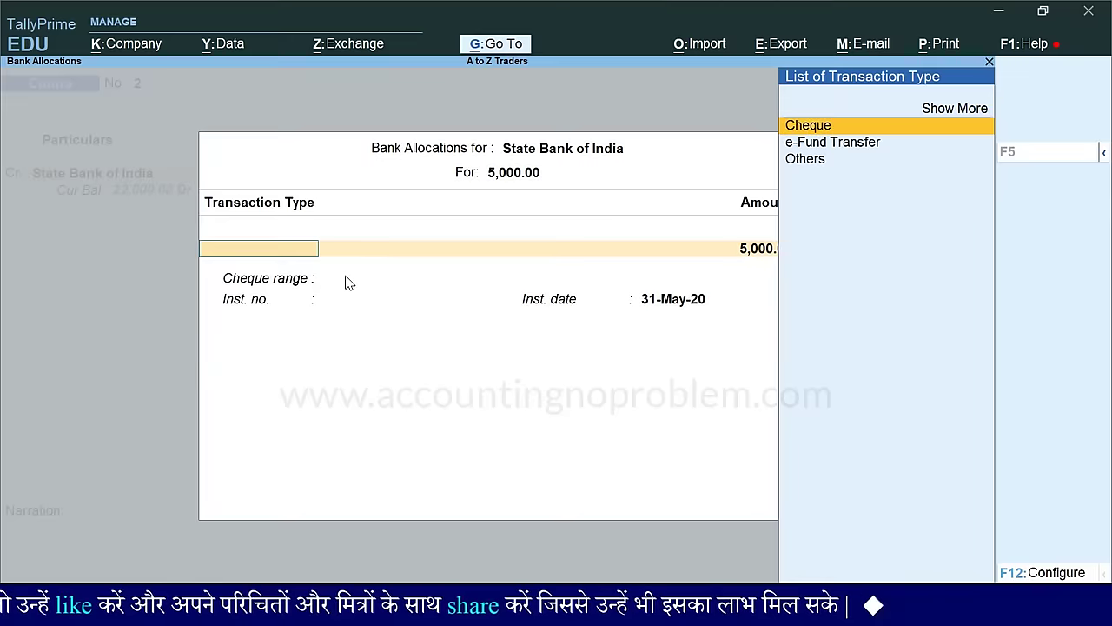
key(Return)
key(Return)
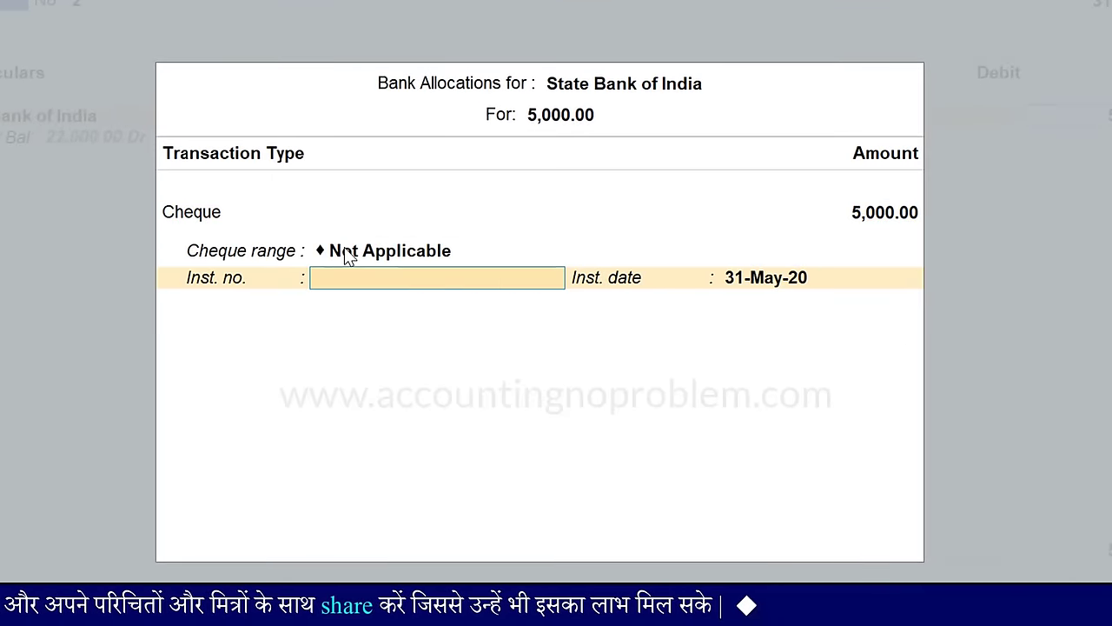
key(Return)
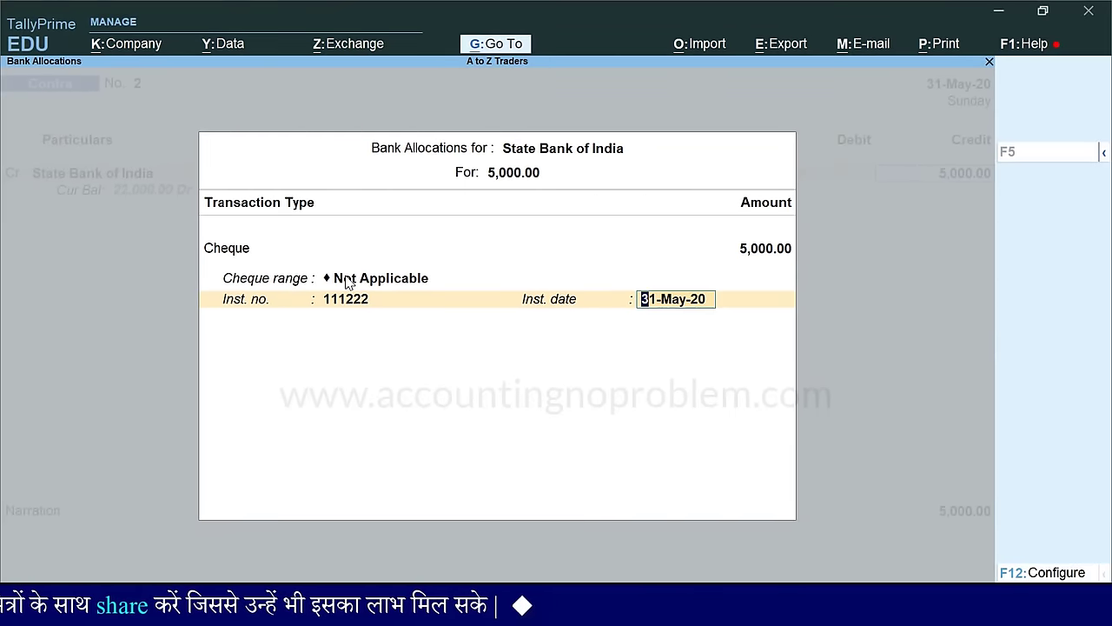
key(Return)
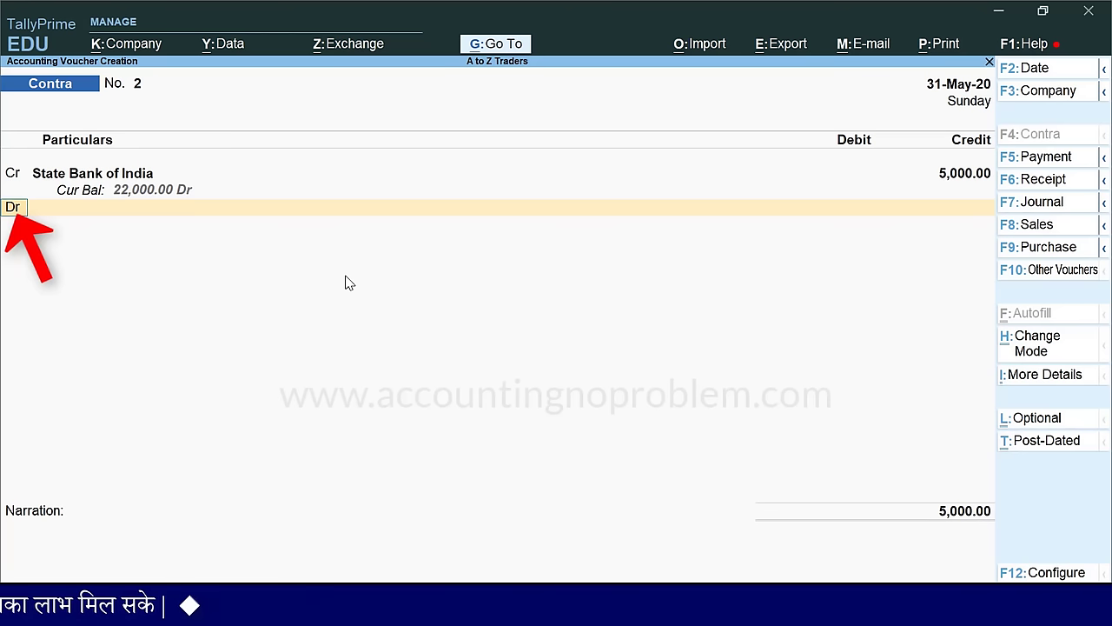
Debit Cash 5,000, add narration 'Being Rs.5000 cash withdrawn from SBI.' and accept the voucher.
key(Return)
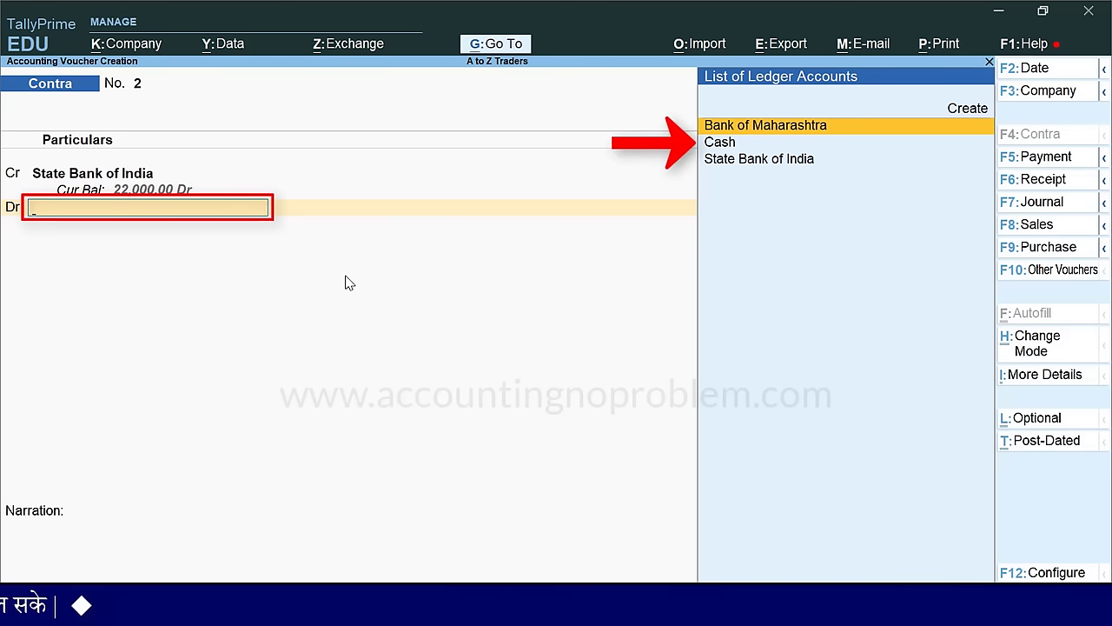
key(Down)
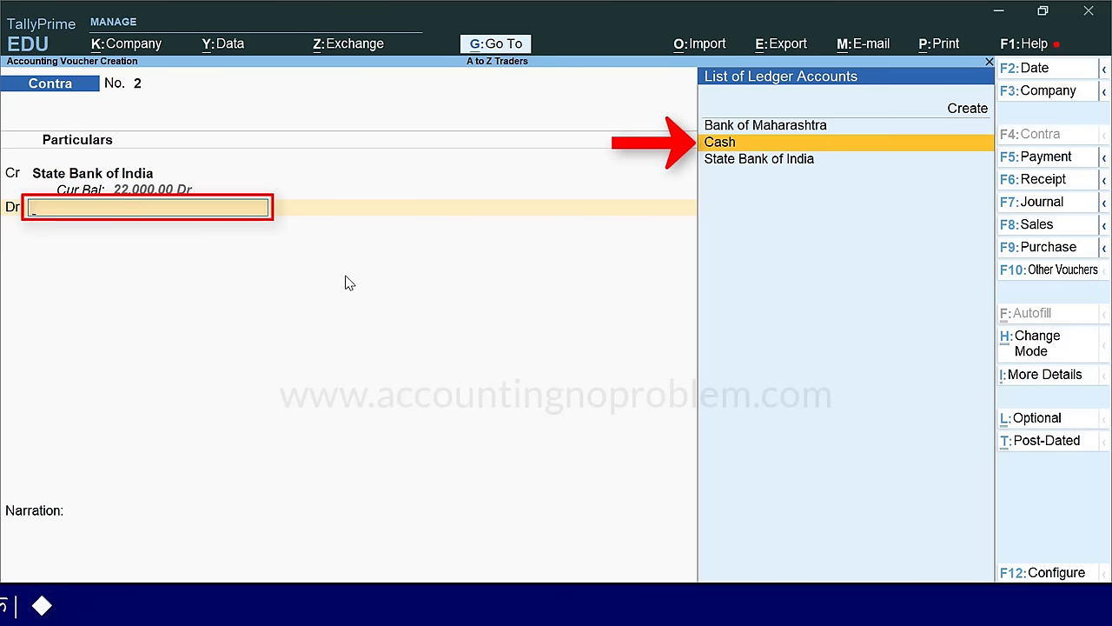
key(Return)
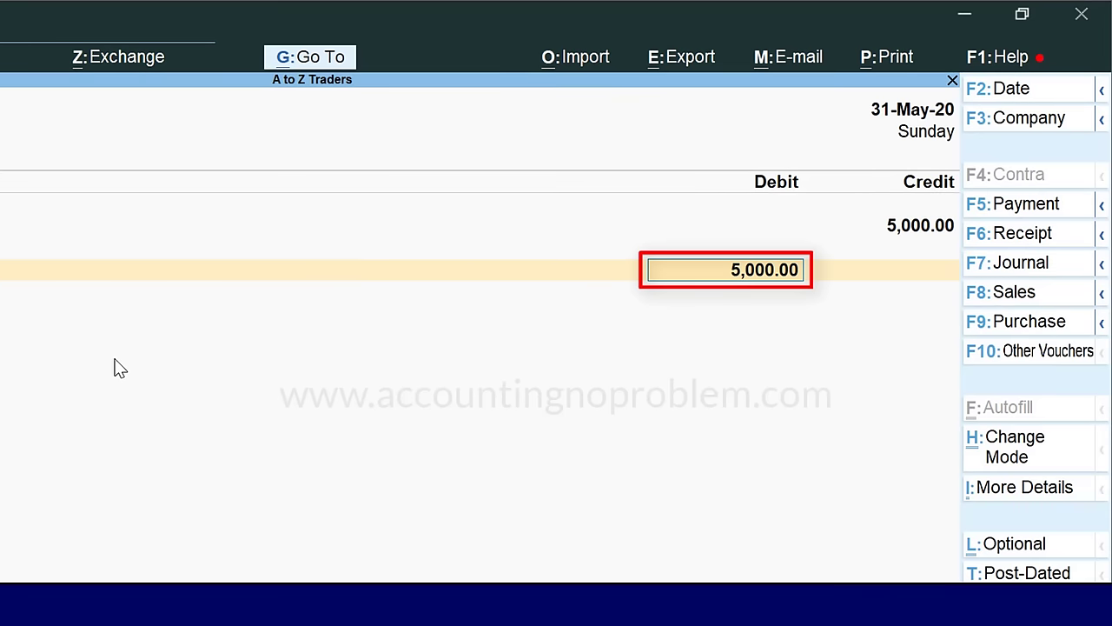
key(Return)
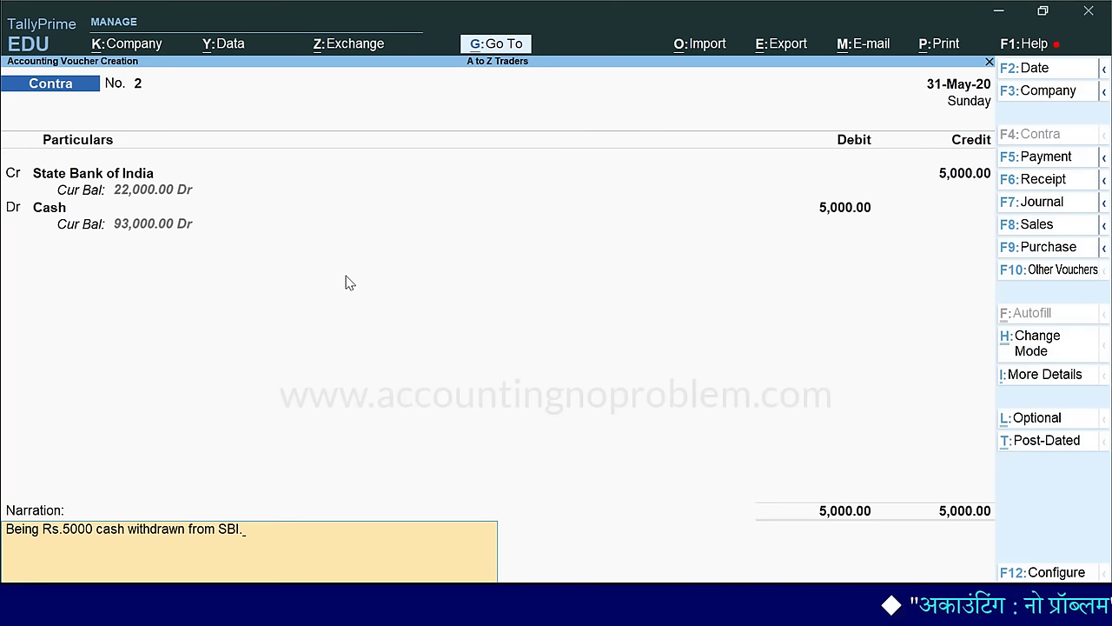
text(Being Rs.5000 cash withdrawn from SBI.)
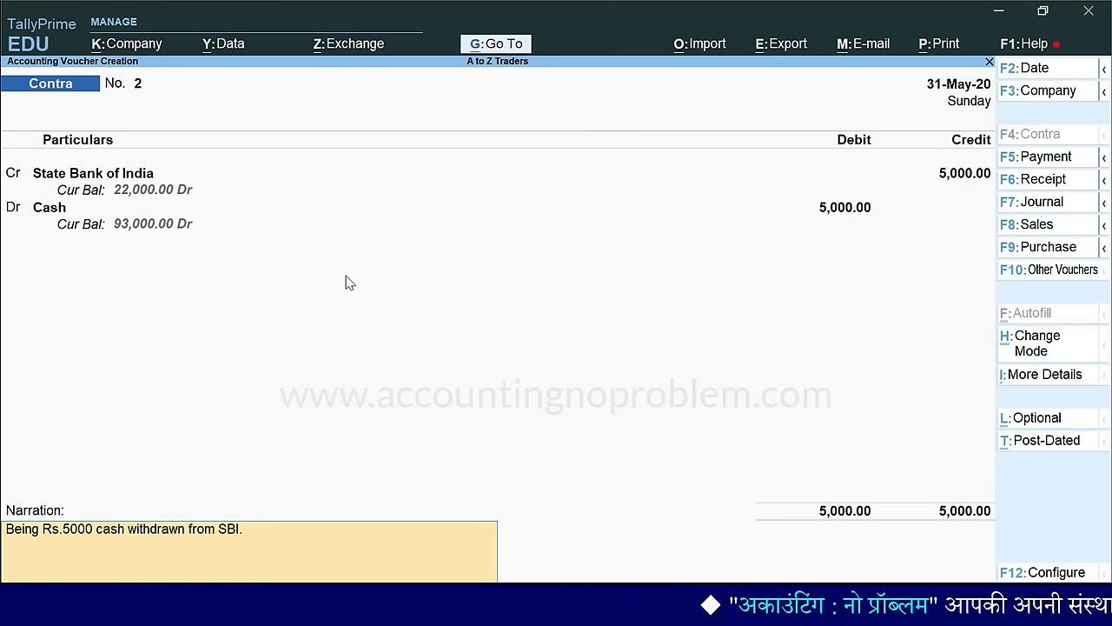
key(Return)
key(y)
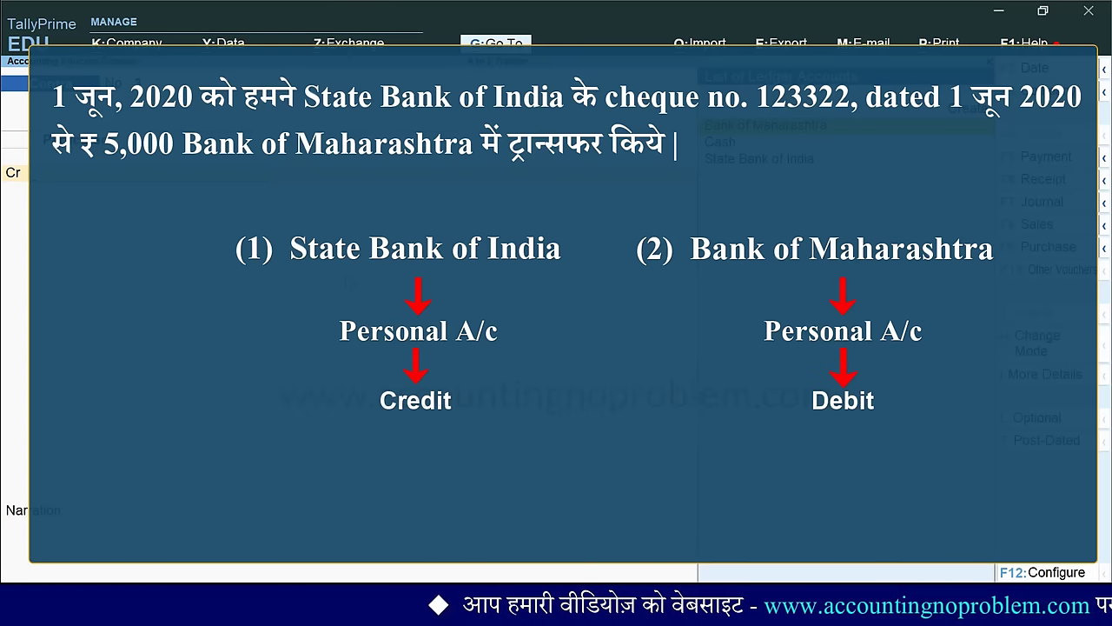
Bring up the Voucher Date field of Contra voucher No. 3 to change its date.
key(F2)
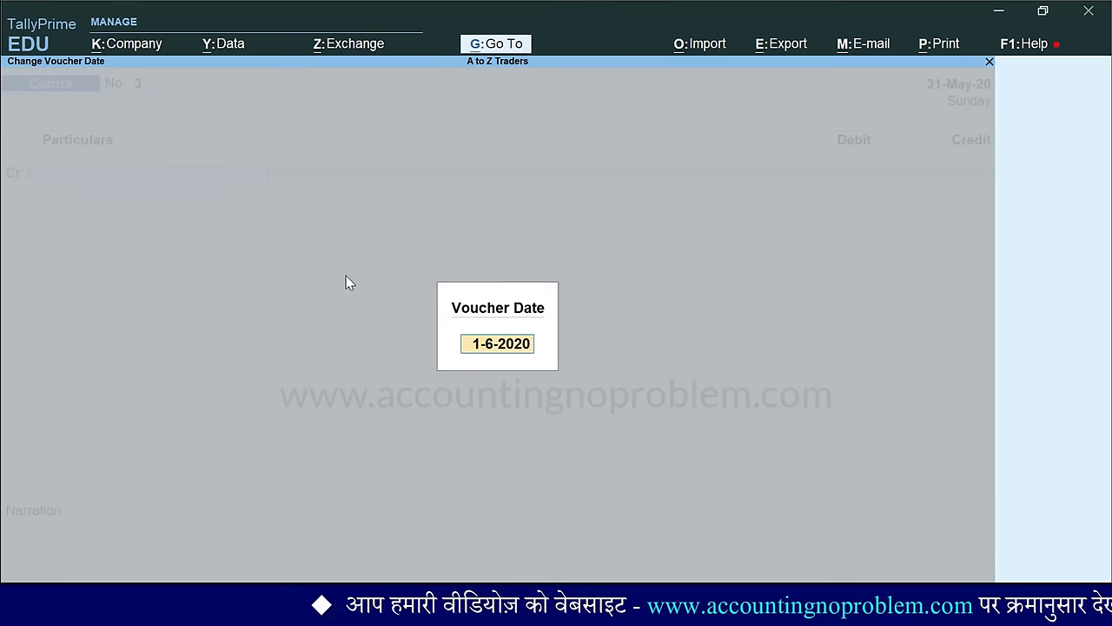
Date the voucher 1-Jun-20 and credit State Bank of India 5,000 by Cheque number 123322.
text(1.6)
key(Return)
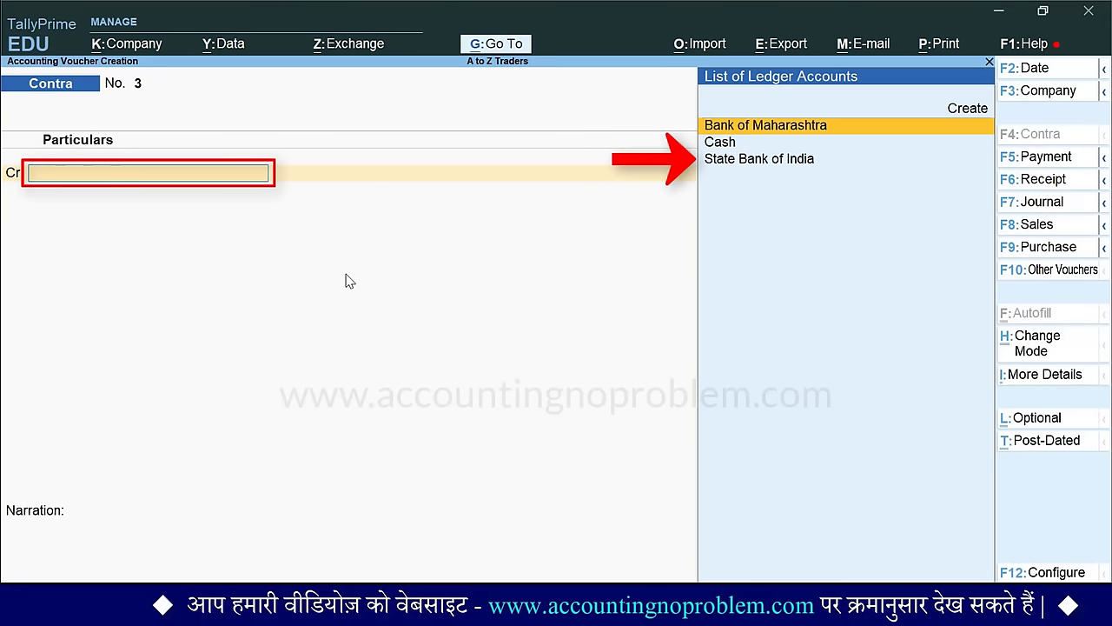
key(Down)
key(Down)
key(Return)
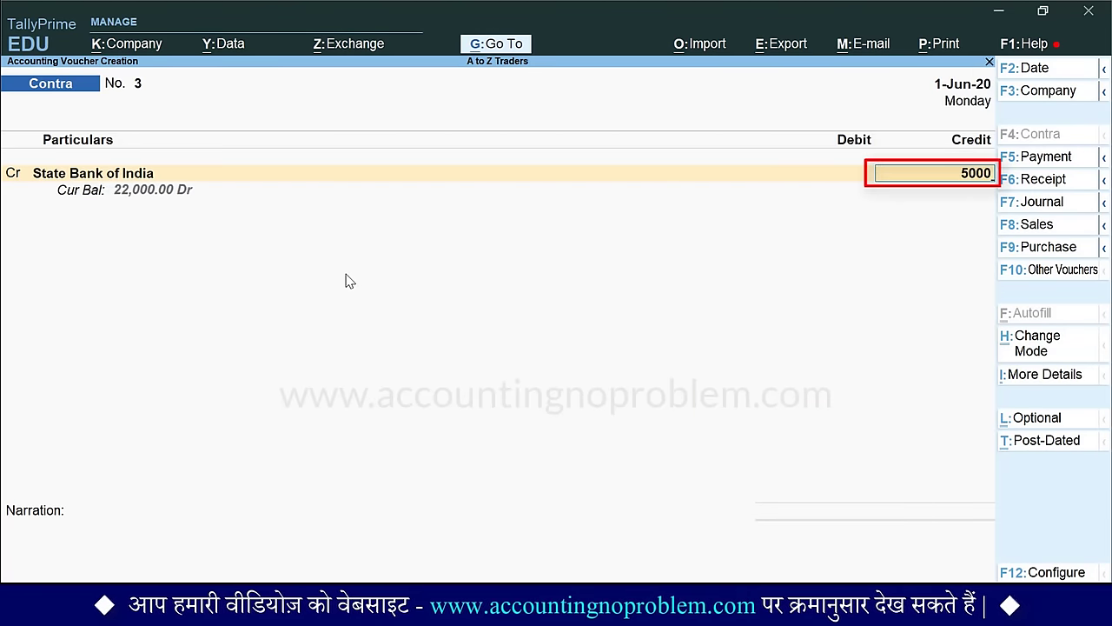
key(Return)
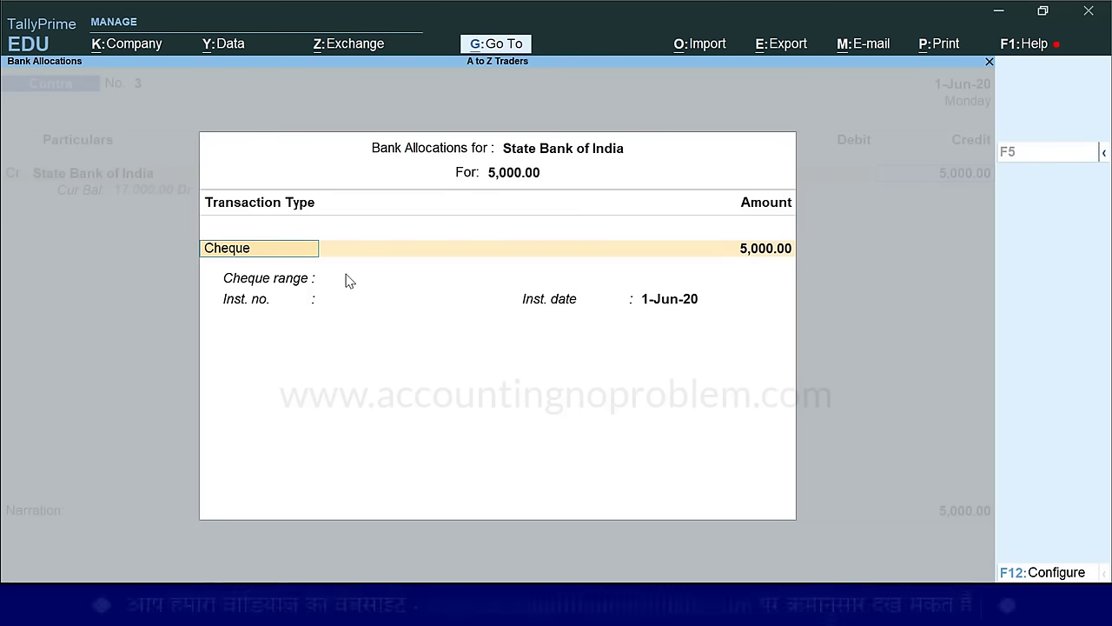
key(space)
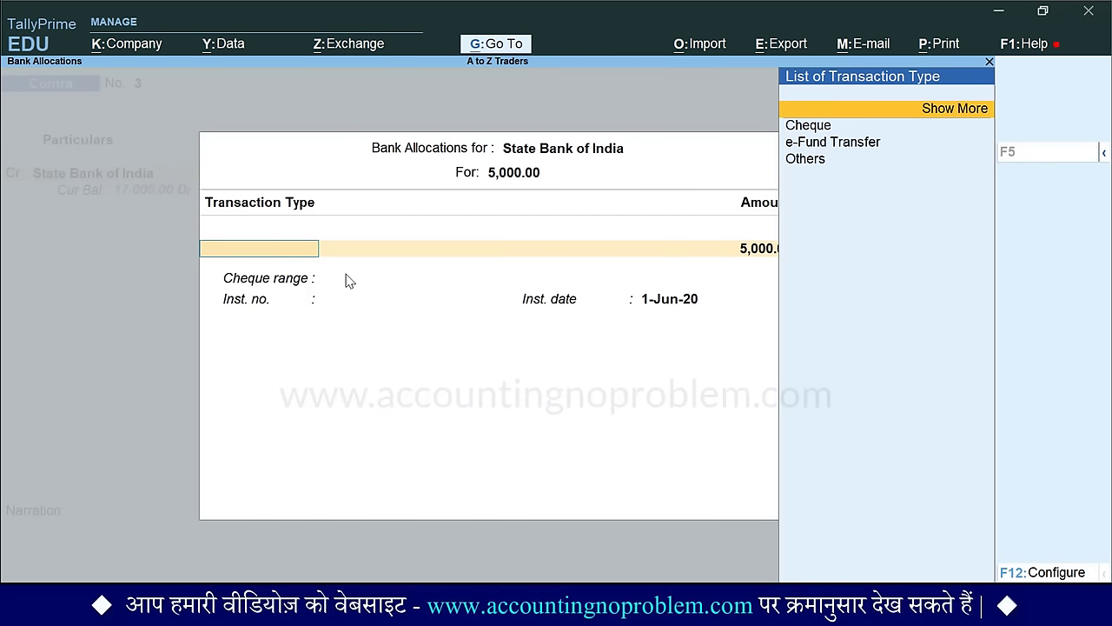
key(Return)
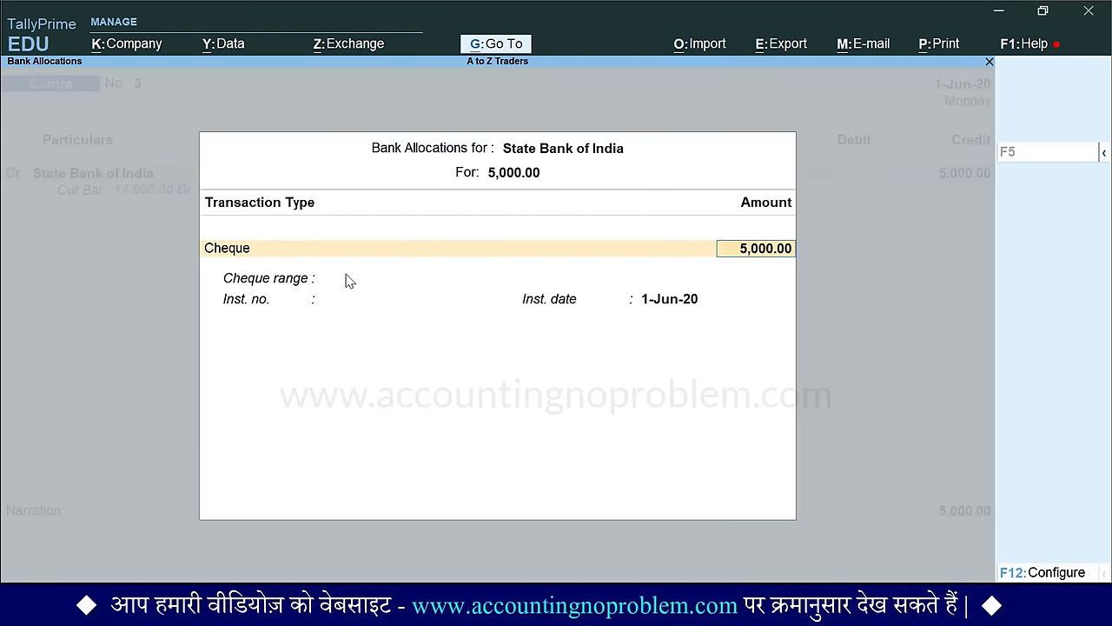
key(Return)
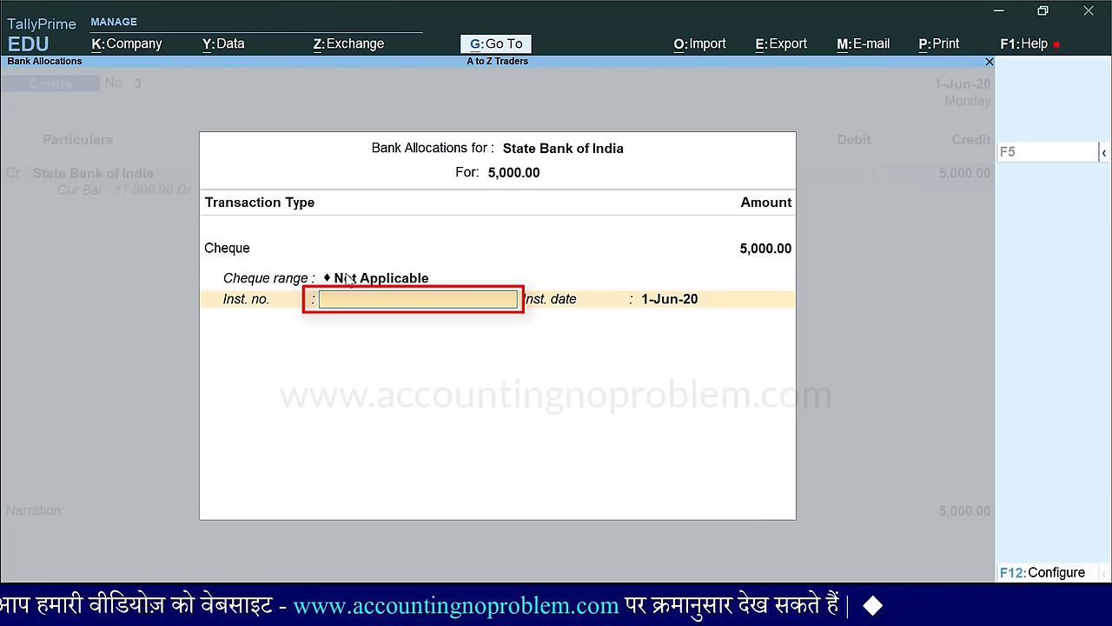
text(123322)
key(Return)
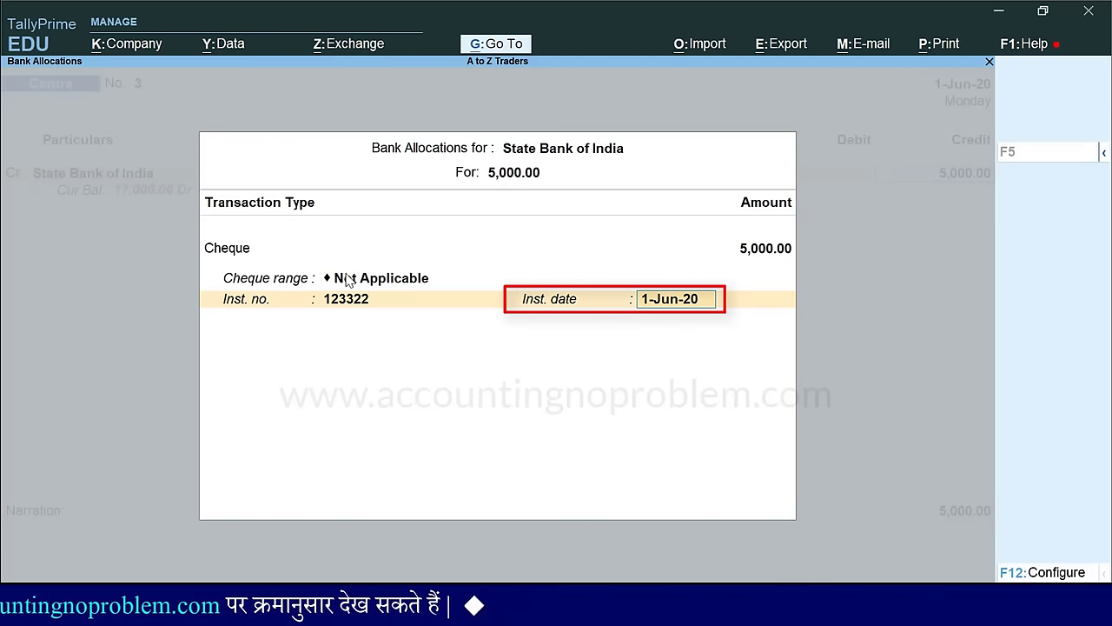
key(Return)
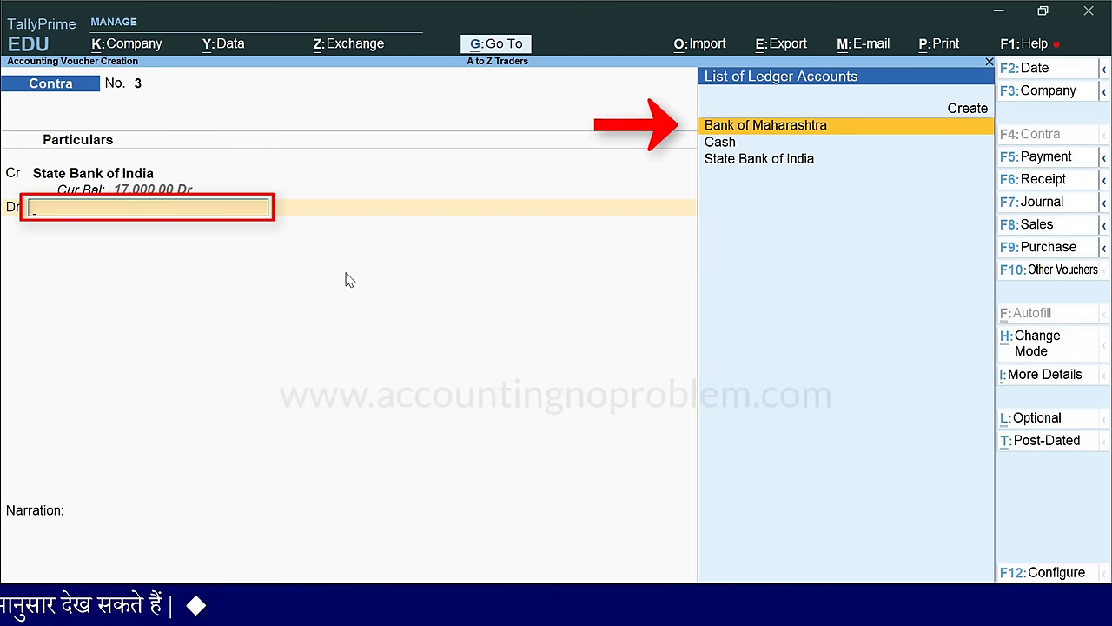
Debit Bank of Maharashtra 5,000 with issuing bank State Bank of India, then add the transfer narration.
key(Return)
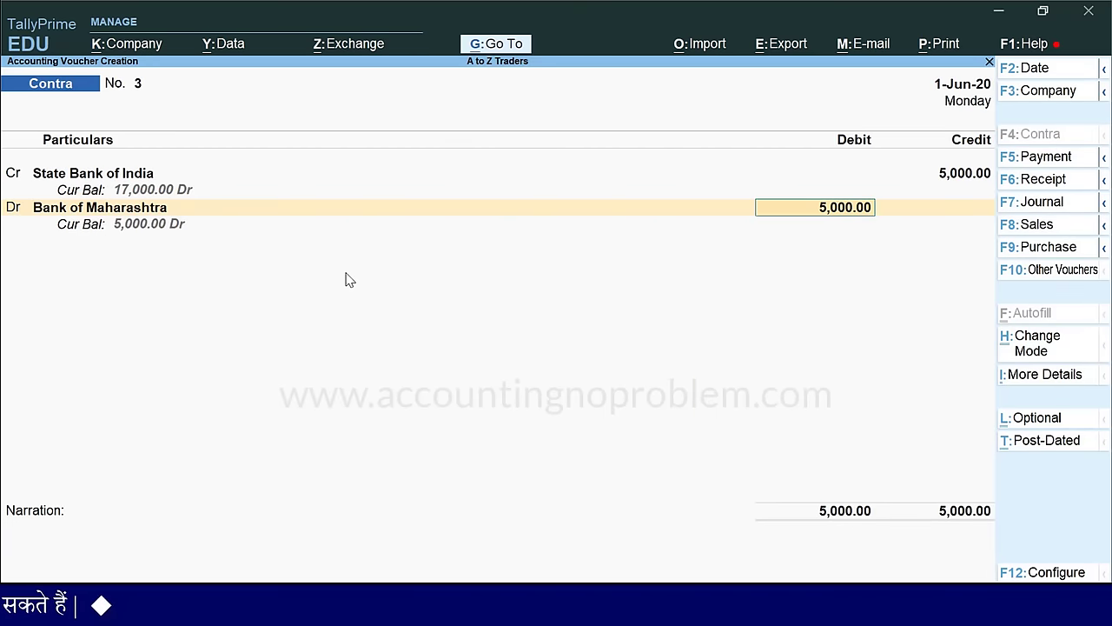
key(Return)
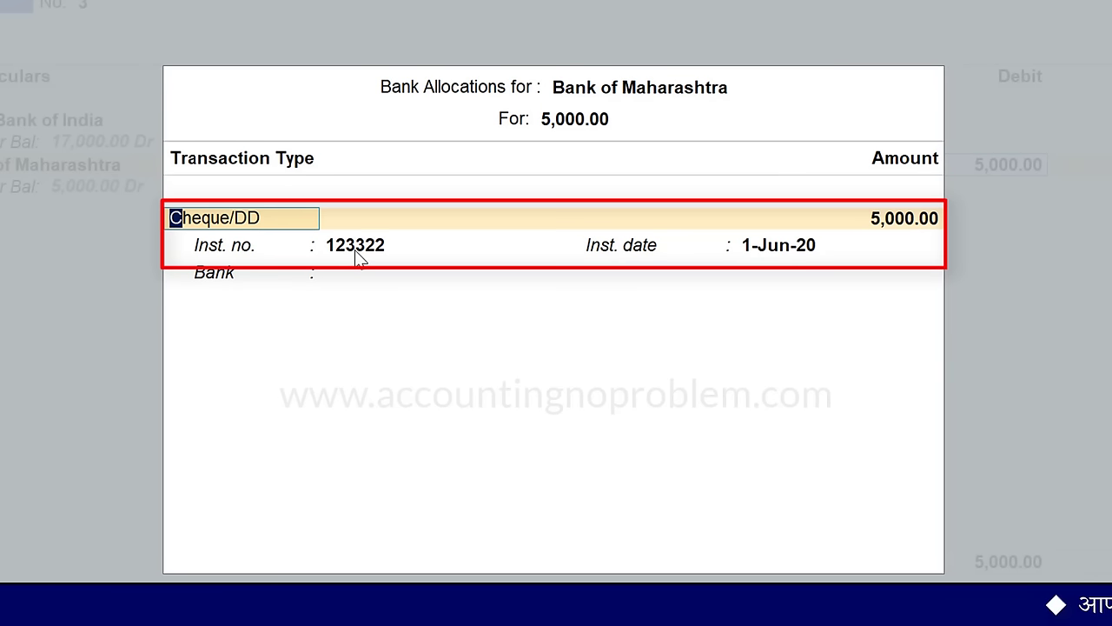
key(Return)
key(Return)
key(Return)
key(Return)
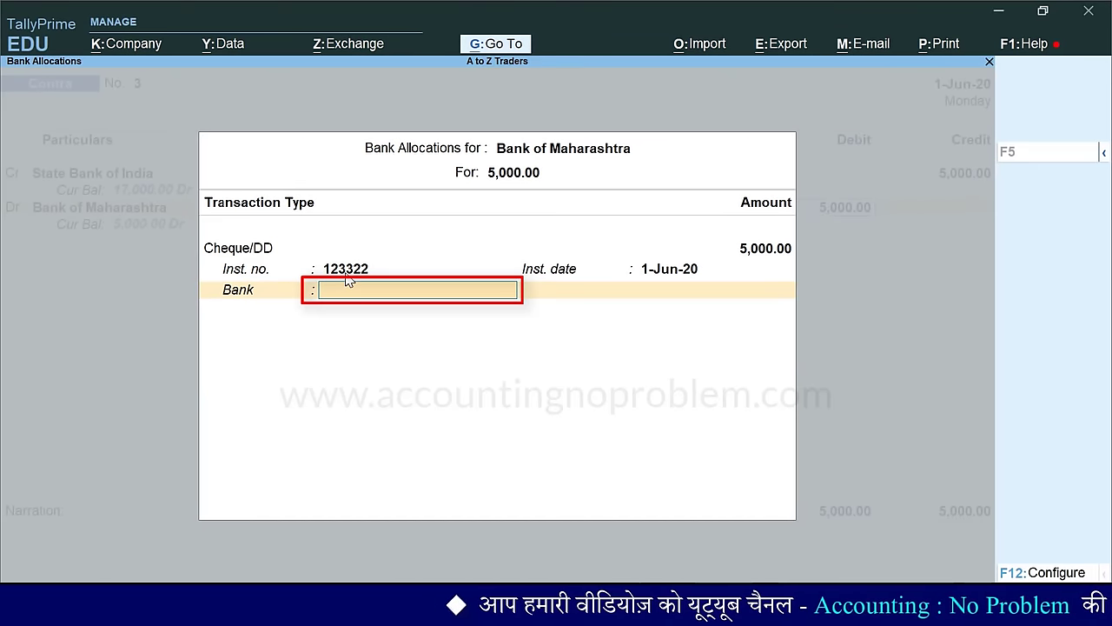
text(S)
key(Return)
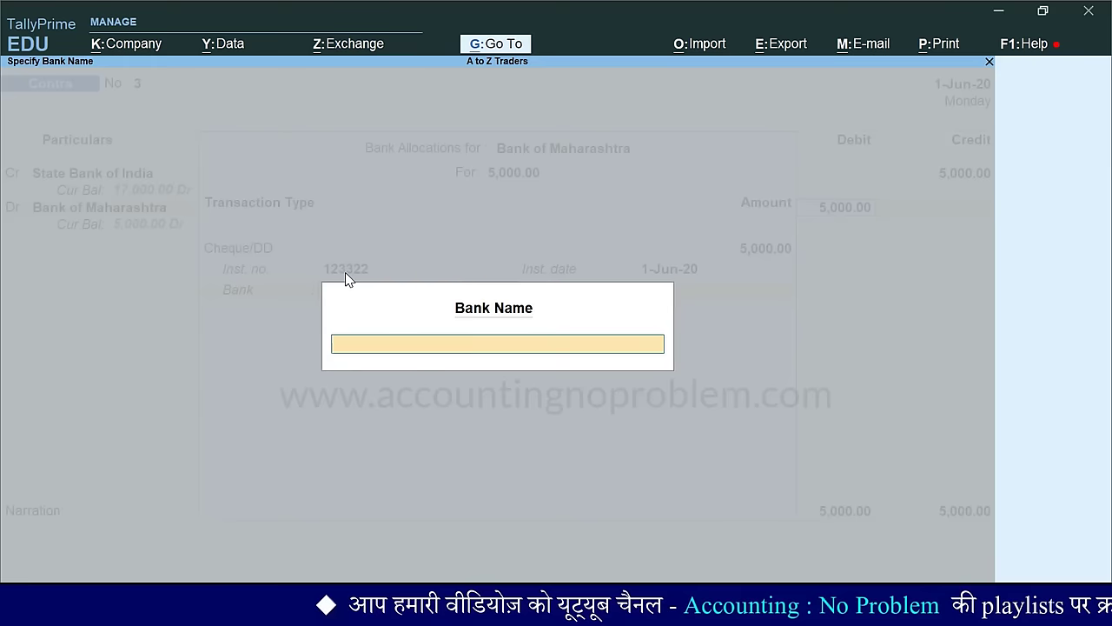
text(State Bank of India)
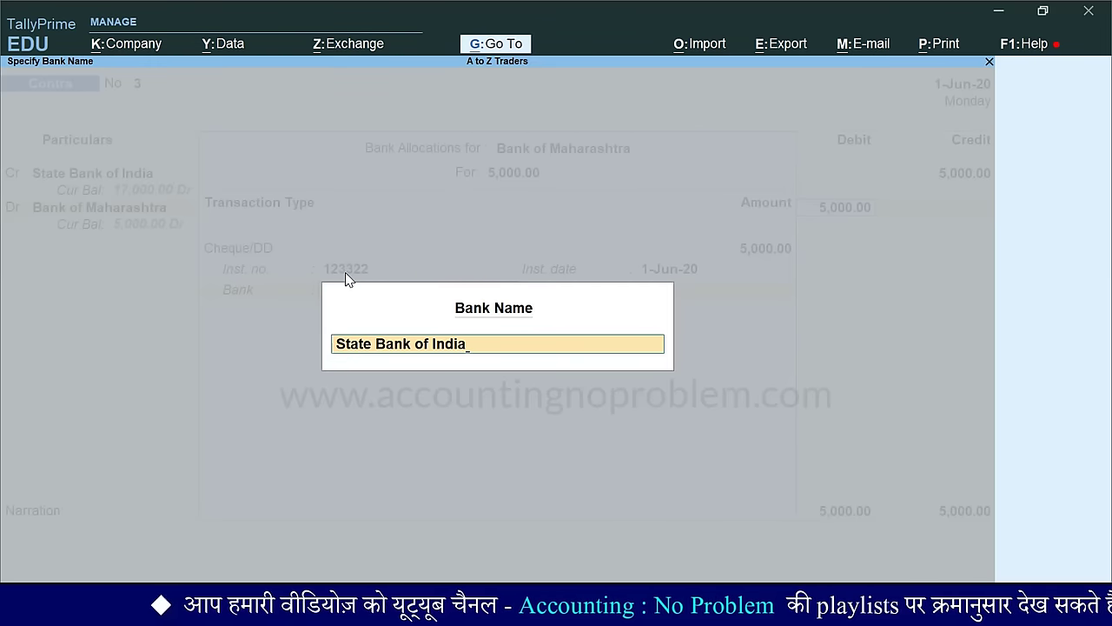
key(Return)
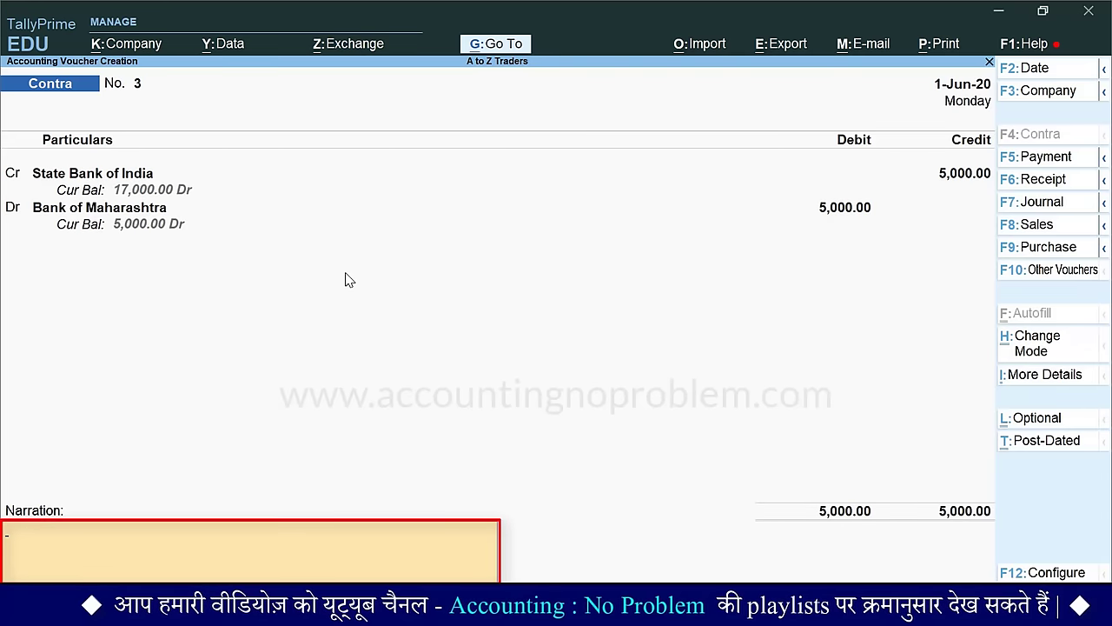
key(ctrl+alt+v)
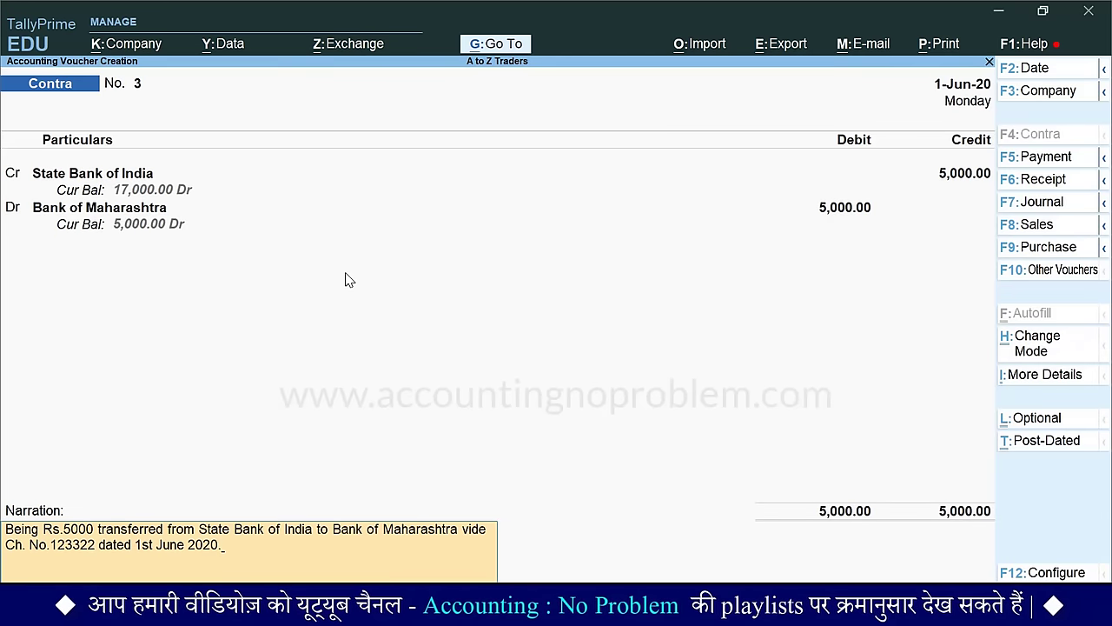
key(Return)
key(Return)
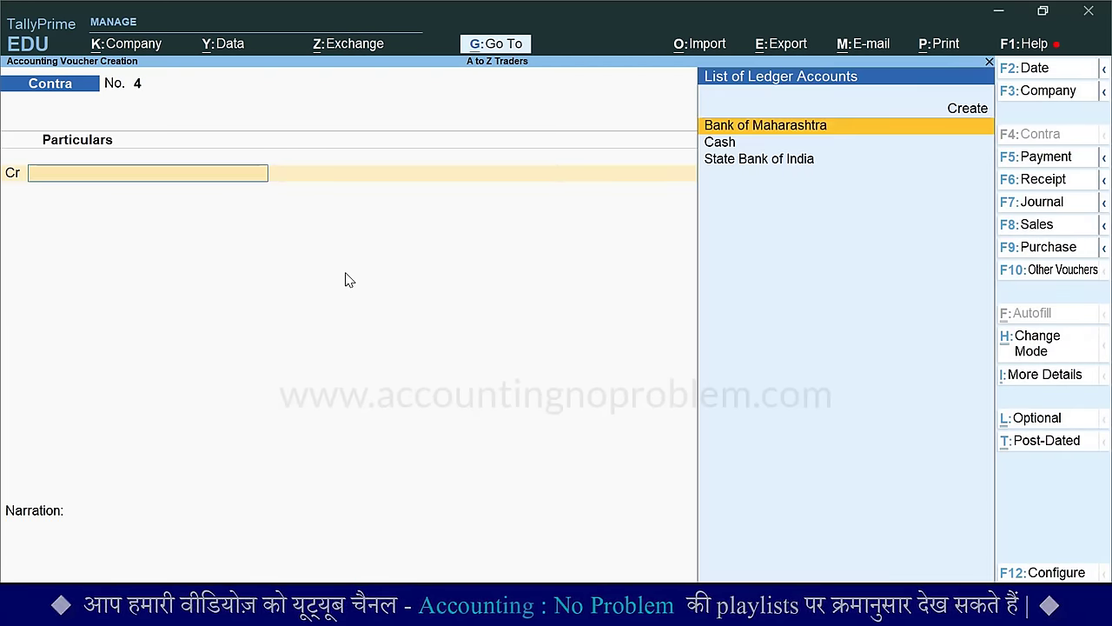
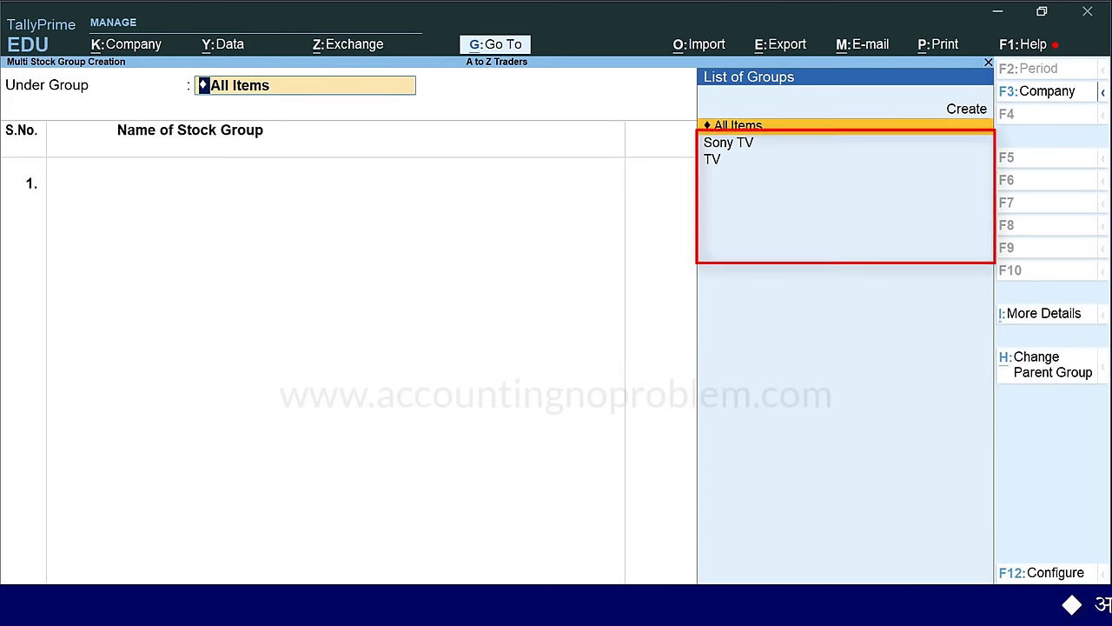
Choose TV as the parent group and add LG TV with quantities added.
click(846, 159)
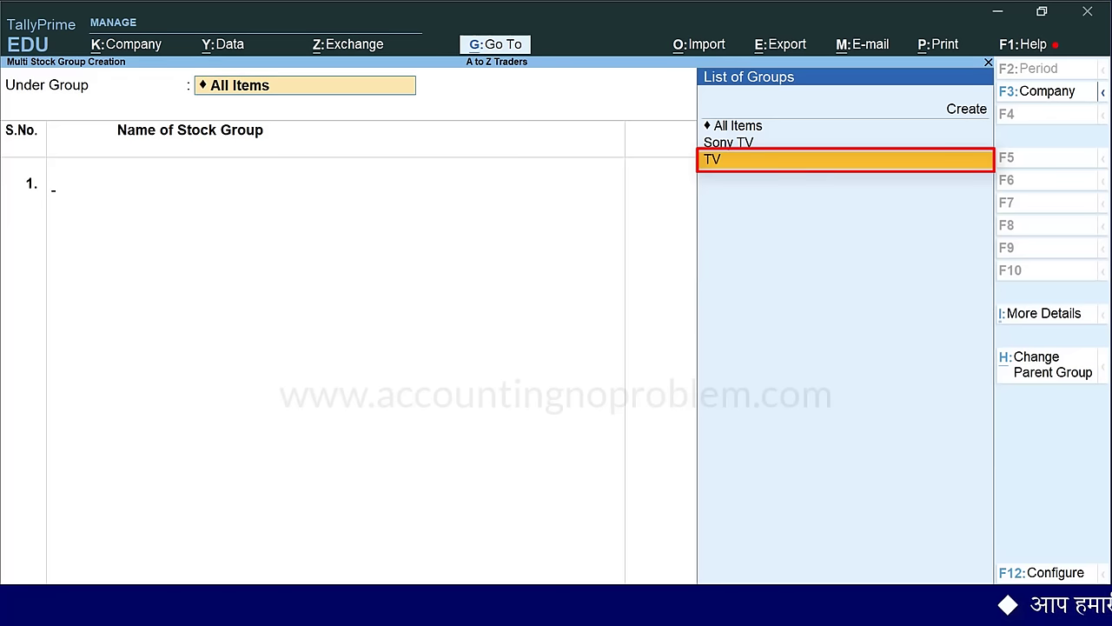
key(Return)
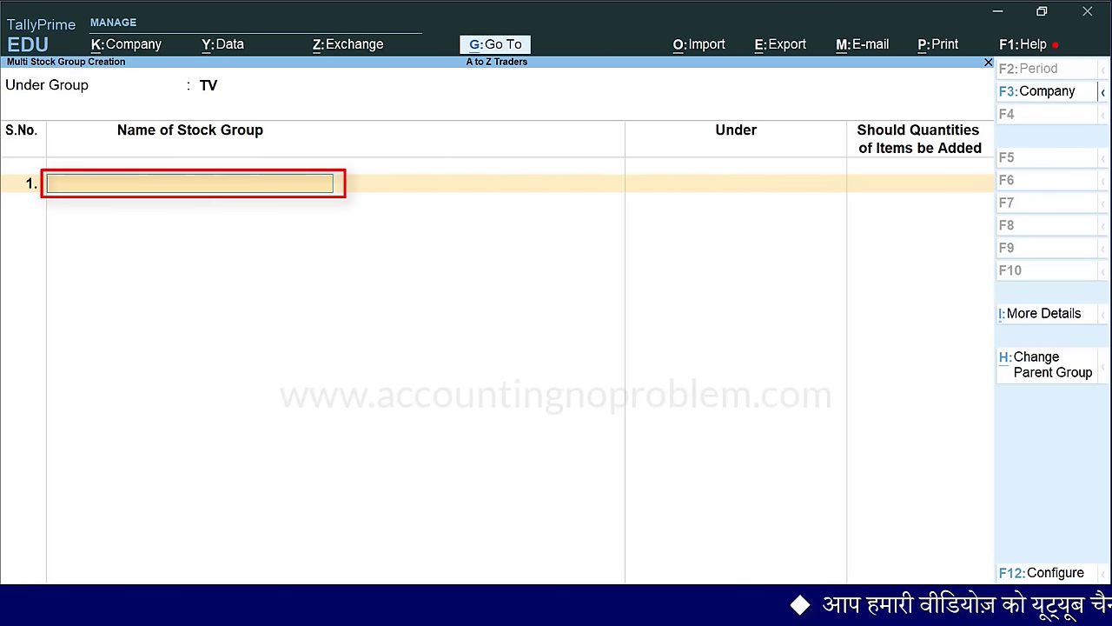
text(L)
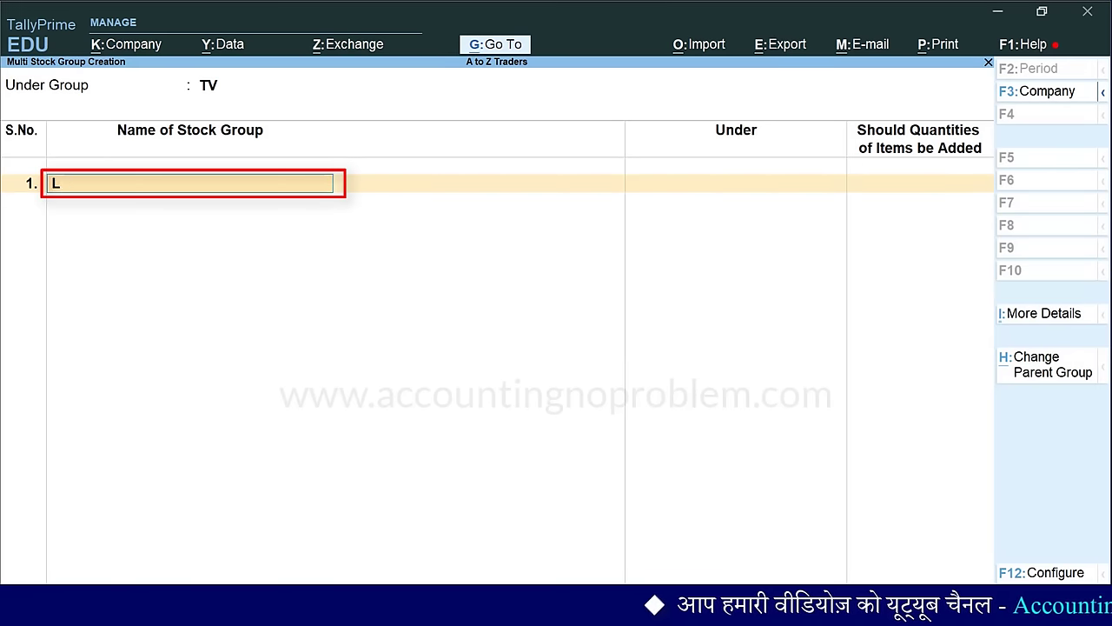
text(G TV)
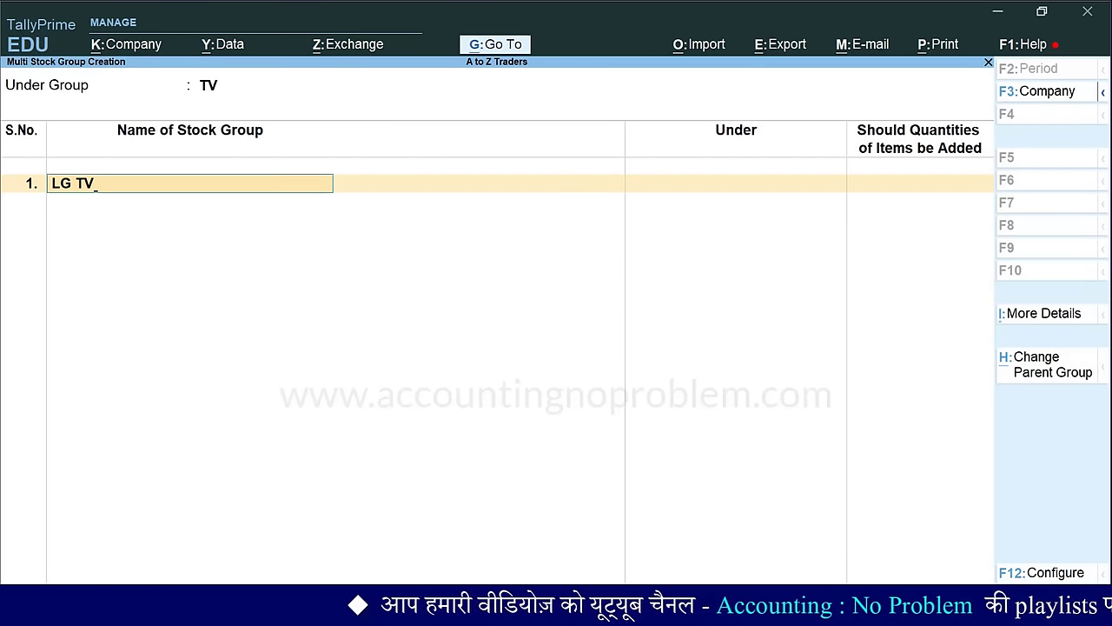
key(Return)
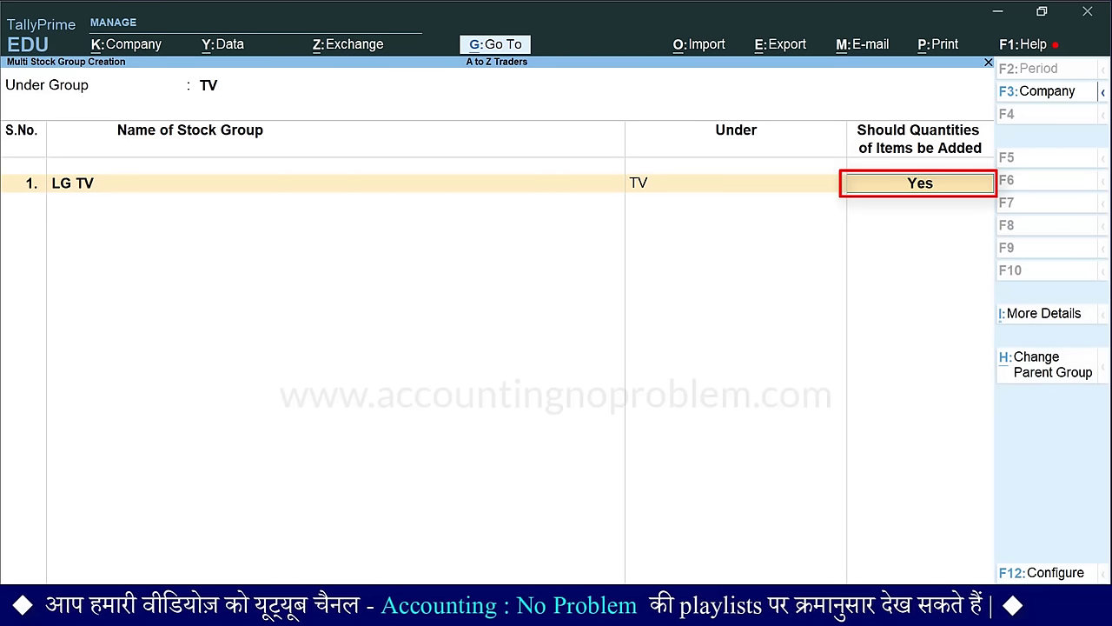
key(Return)
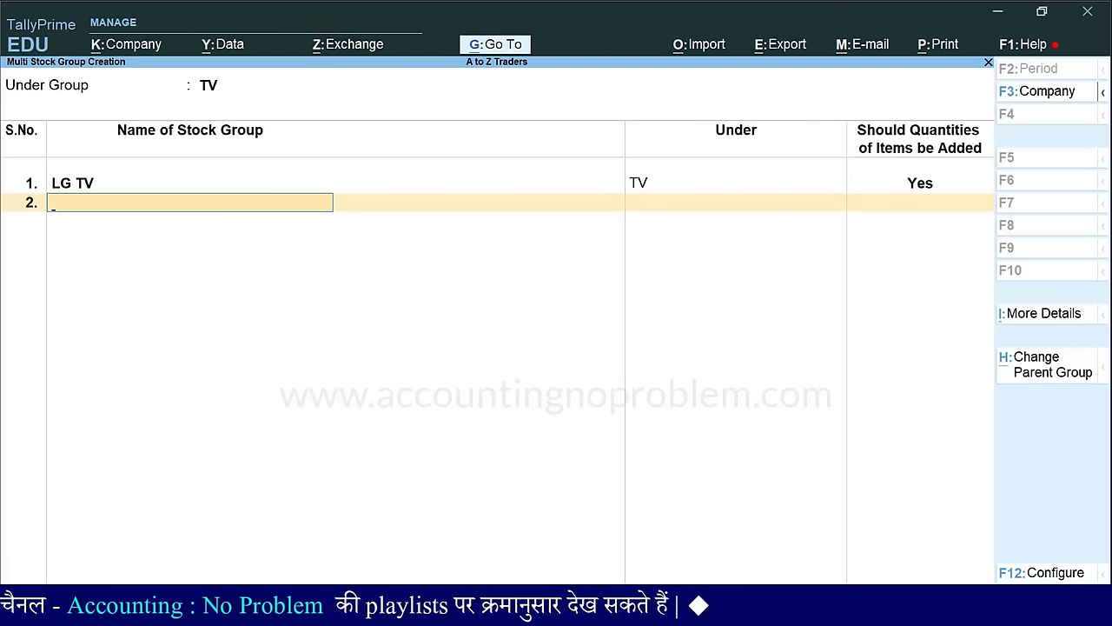
Add BPL TV and Samsung TV under TV, both adding quantities.
text(BPL TV)
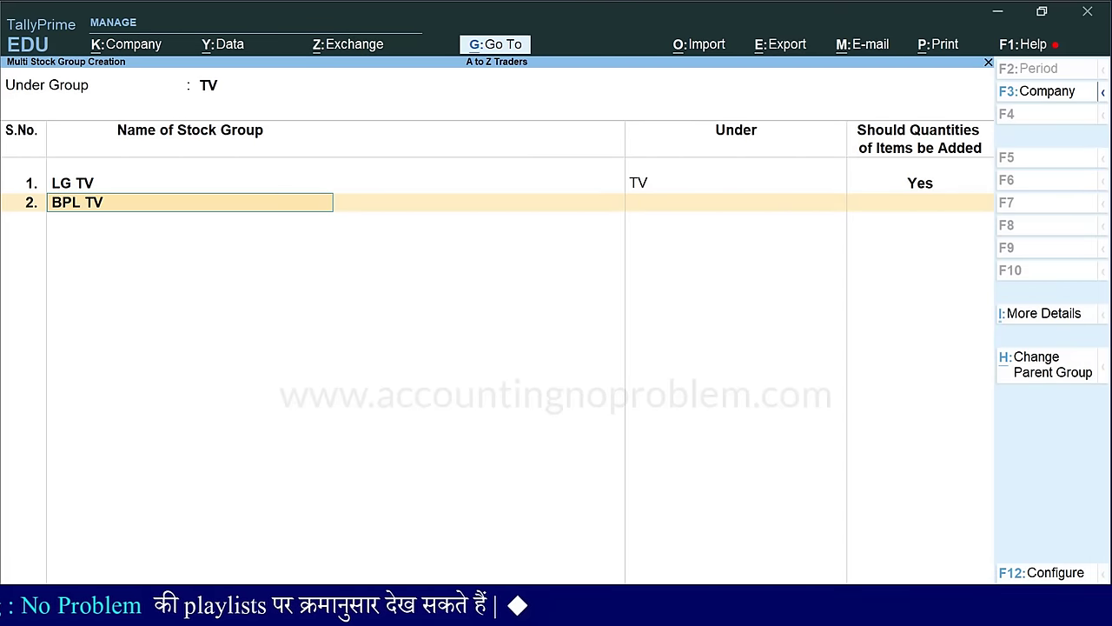
key(Return)
key(Return)
key(Return)
text(Samsun)
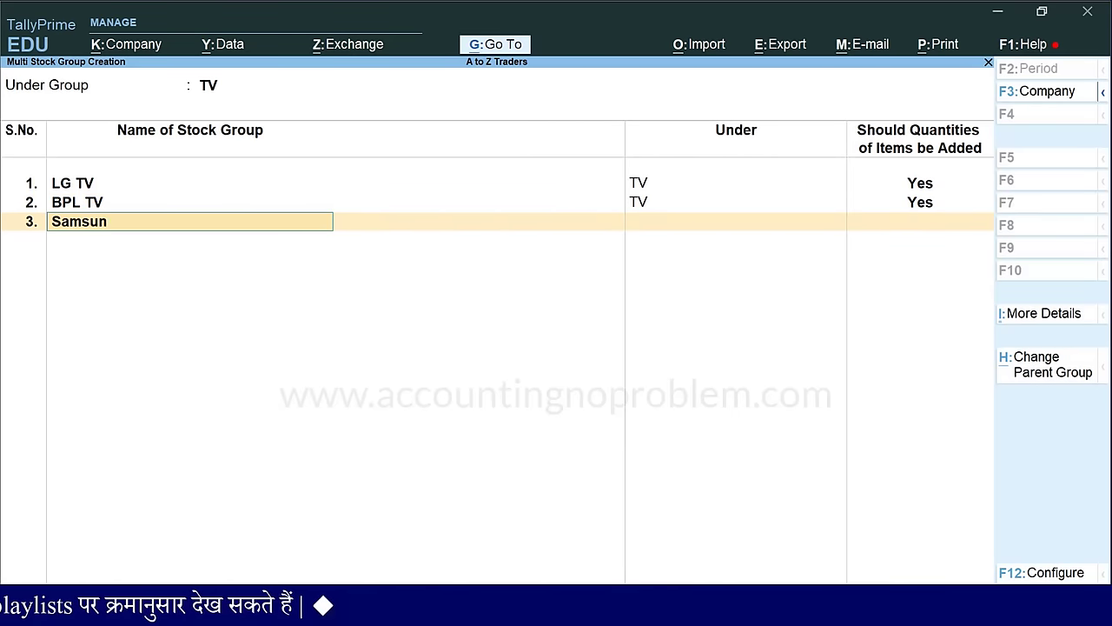
text(g TV)
key(Return)
key(Return)
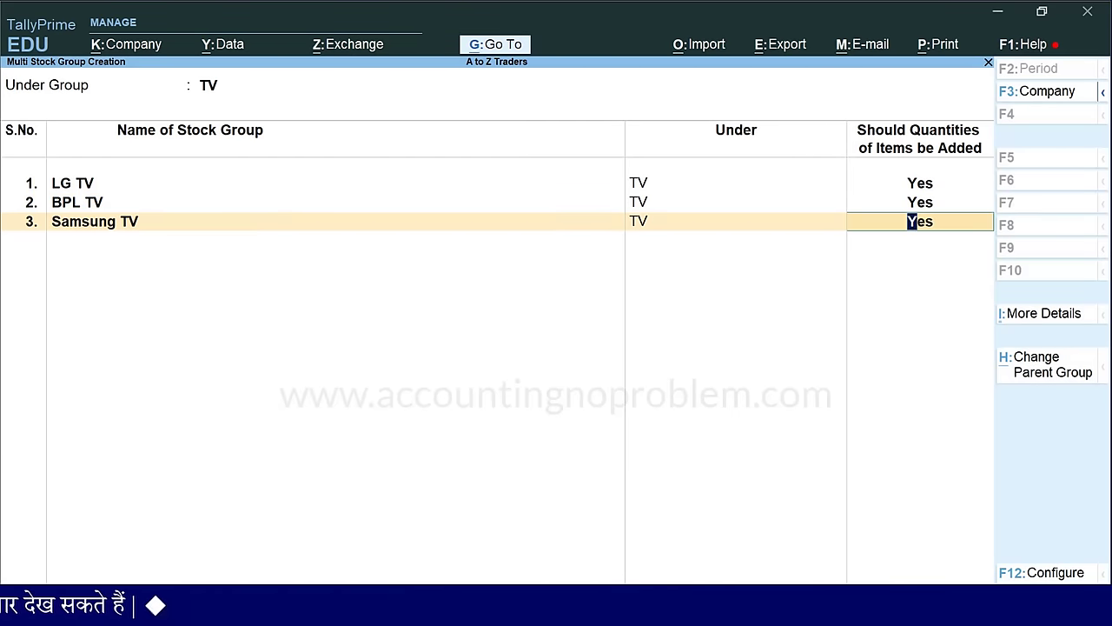
key(Return)
key(ctrl+a)
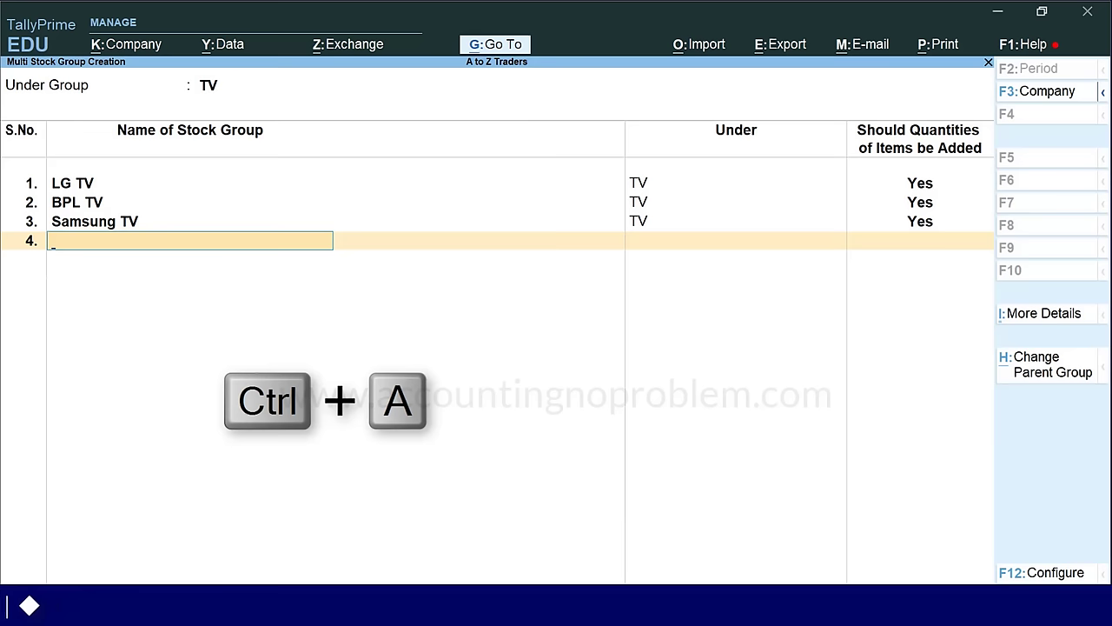
key(ctrl)
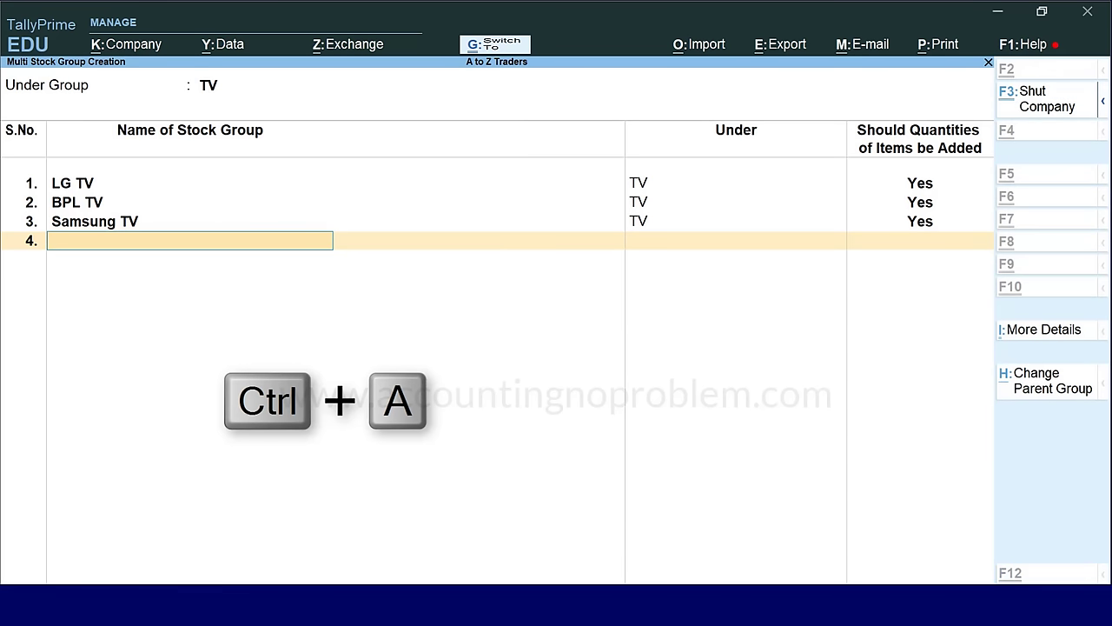
Save the TV brand groups with Ctrl+A and start a Multi Create batch of stock groups.
key(ctrl+a)
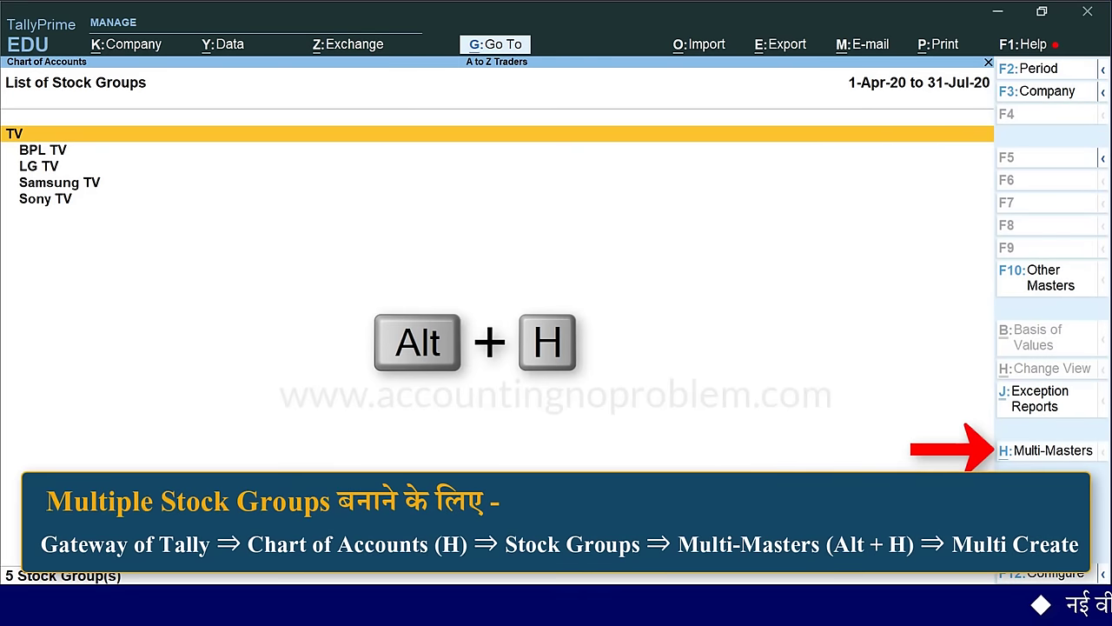
key(alt+h)
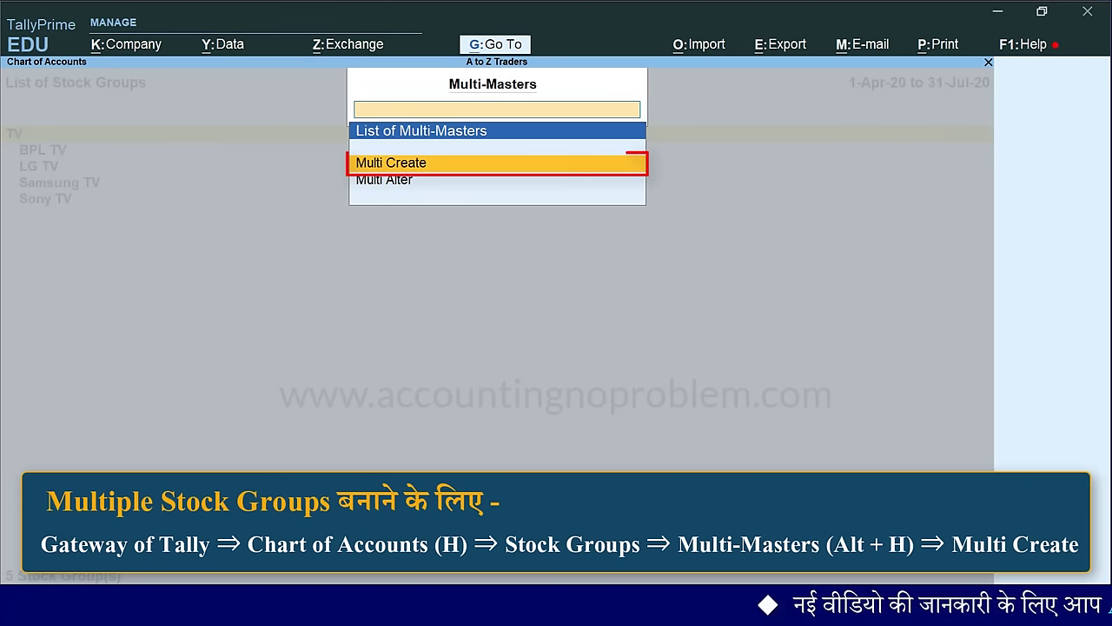
key(Return)
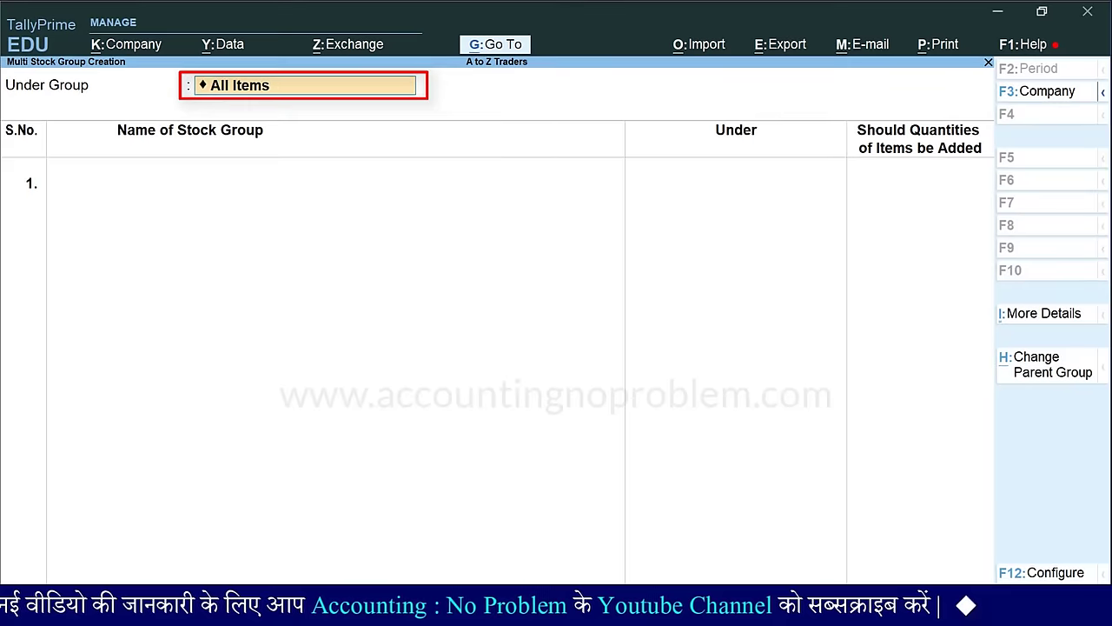
Add Computer and Washing Machine under Primary, both adding quantities.
key(Return)
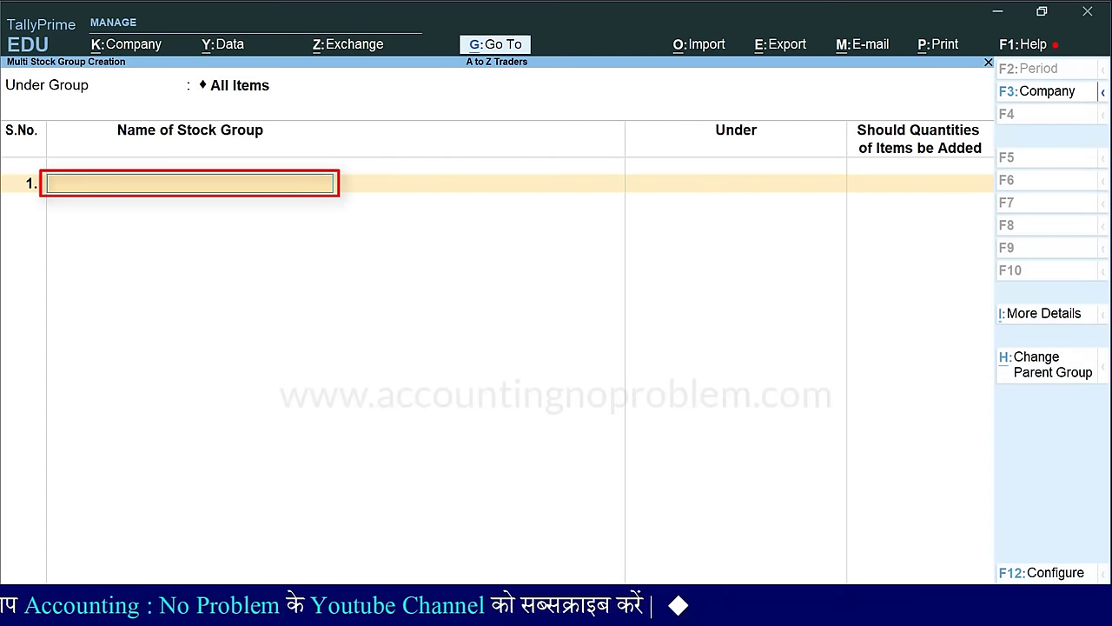
text(Computer)
key(Return)
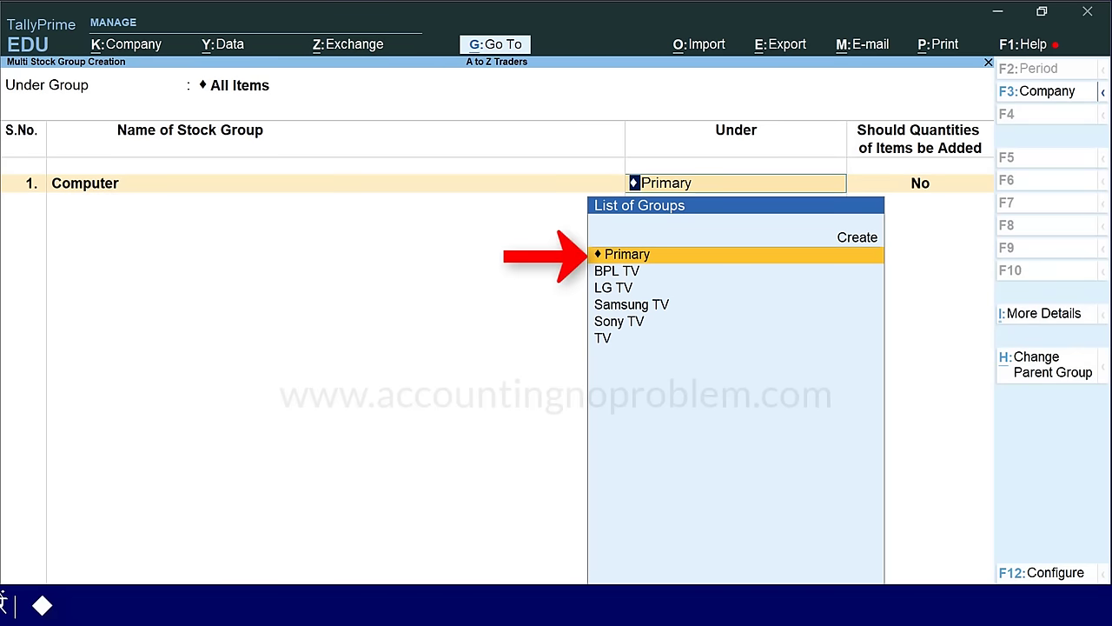
key(Return)
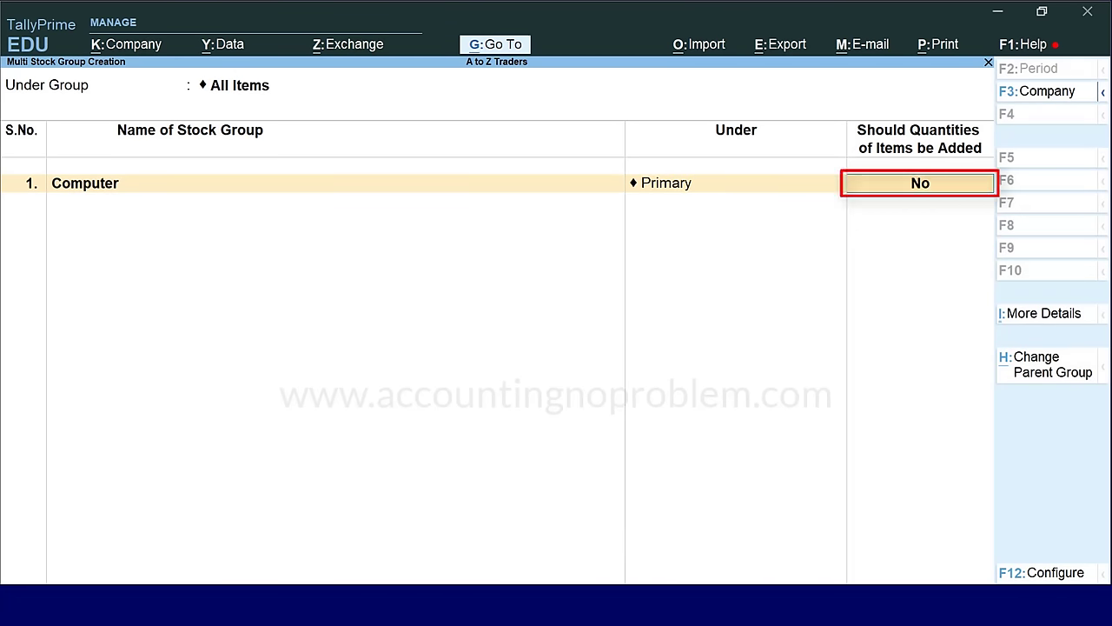
key(y)
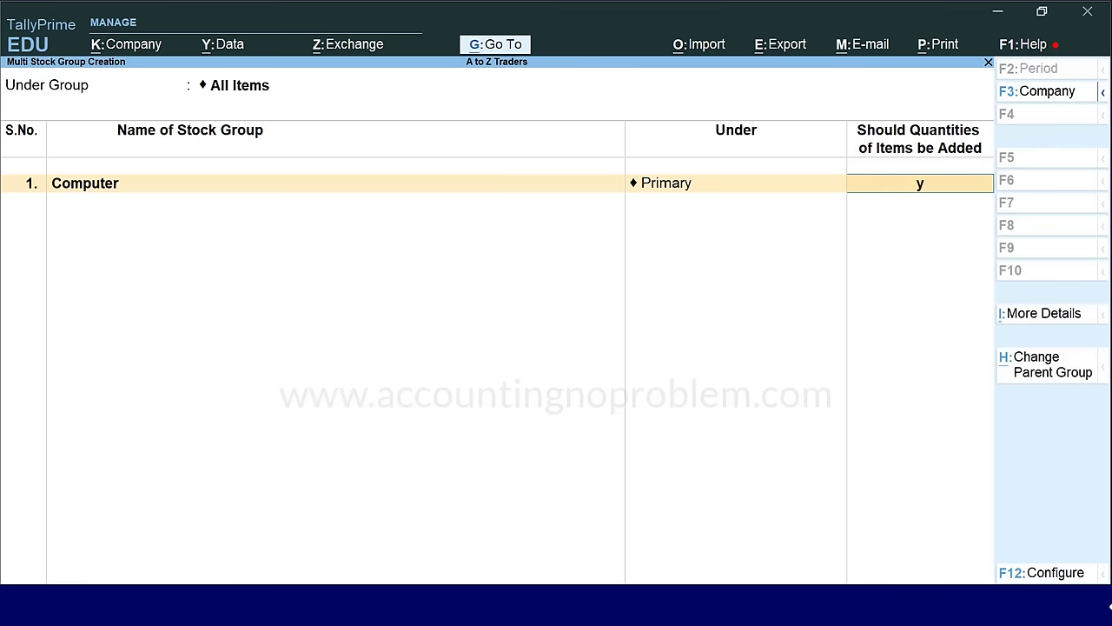
key(Return)
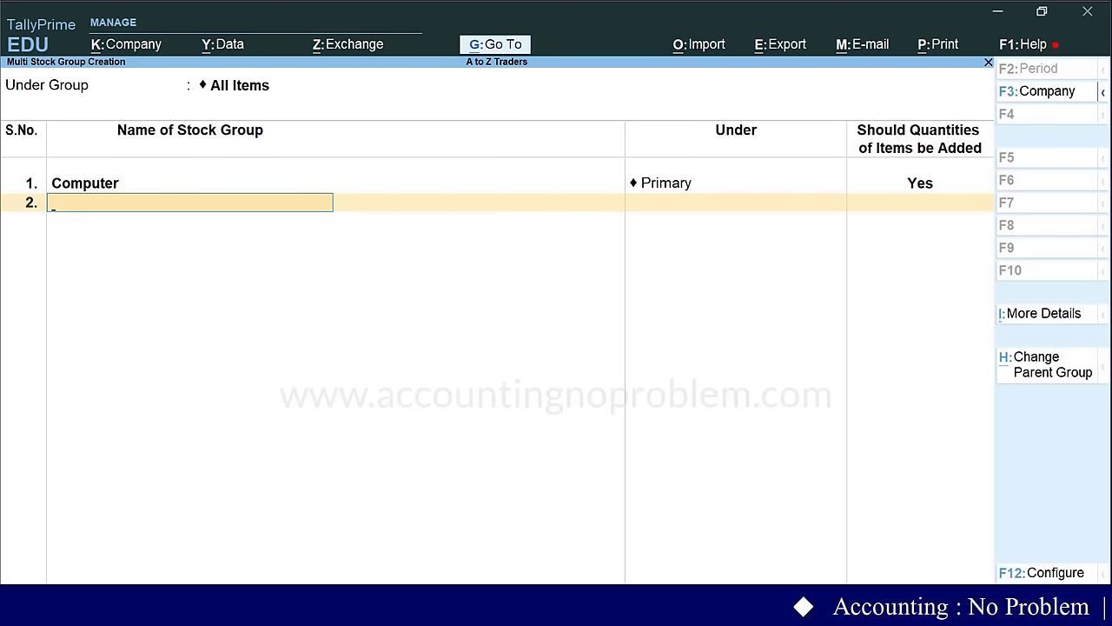
text(Washing)
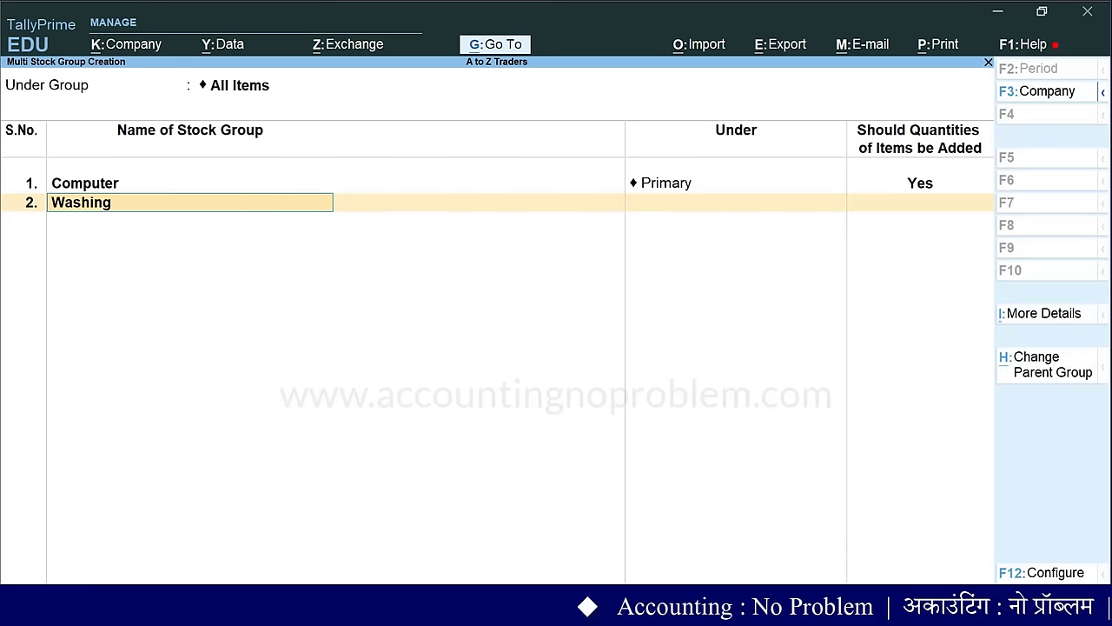
text( Machine)
key(Return)
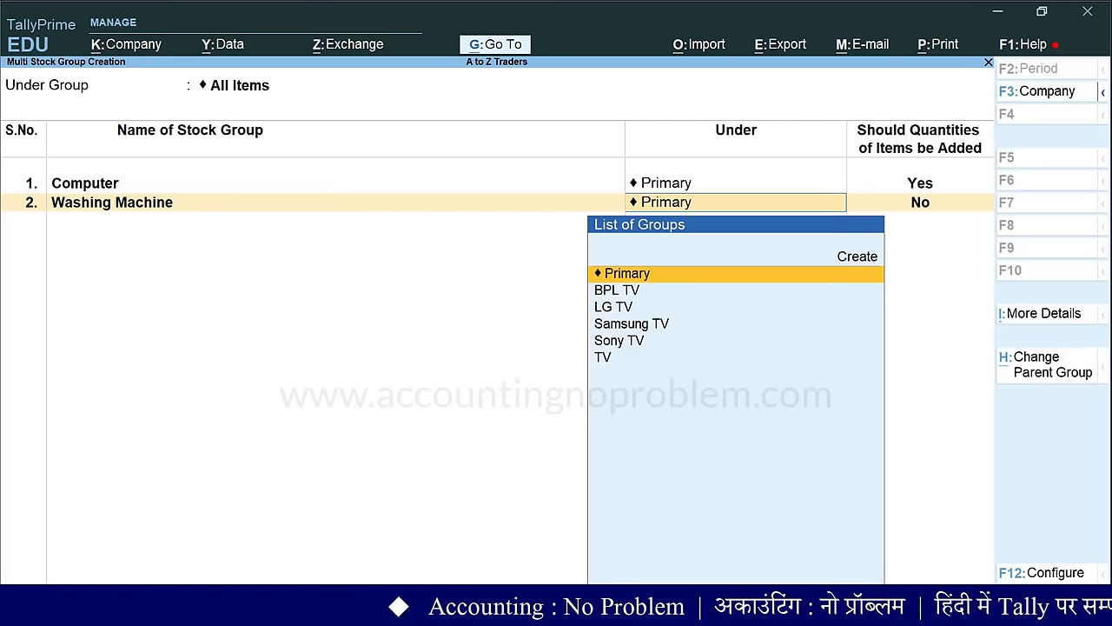
key(Return)
text(y)
key(Return)
Add Laptop and Air Conditioner under Primary with quantities added.
text(Laptop)
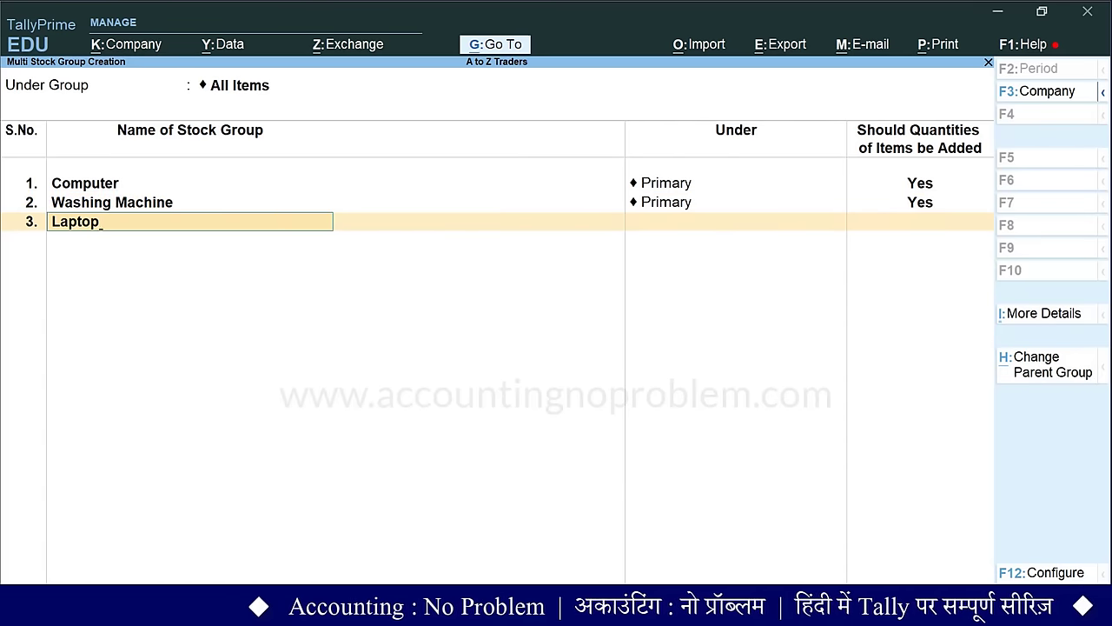
key(Return)
key(Return)
text(y)
key(Return)
text(Air Condi)
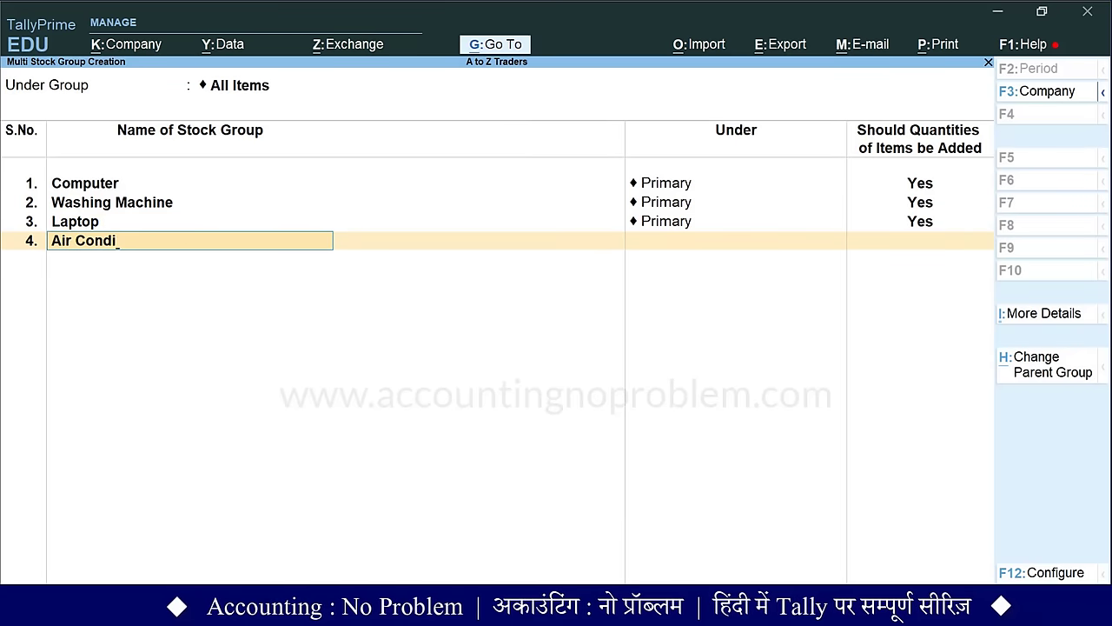
text(tioner)
key(Return)
key(Return)
key(Return)
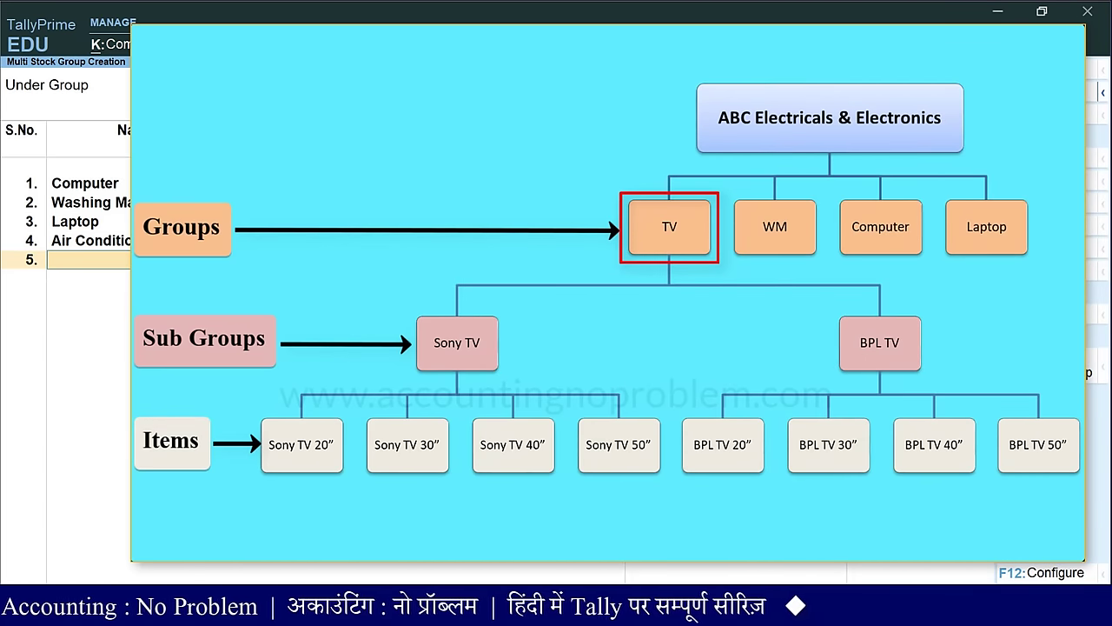
Add Onida TV with TV as its parent group, keeping quantities added.
text(Onida TV)
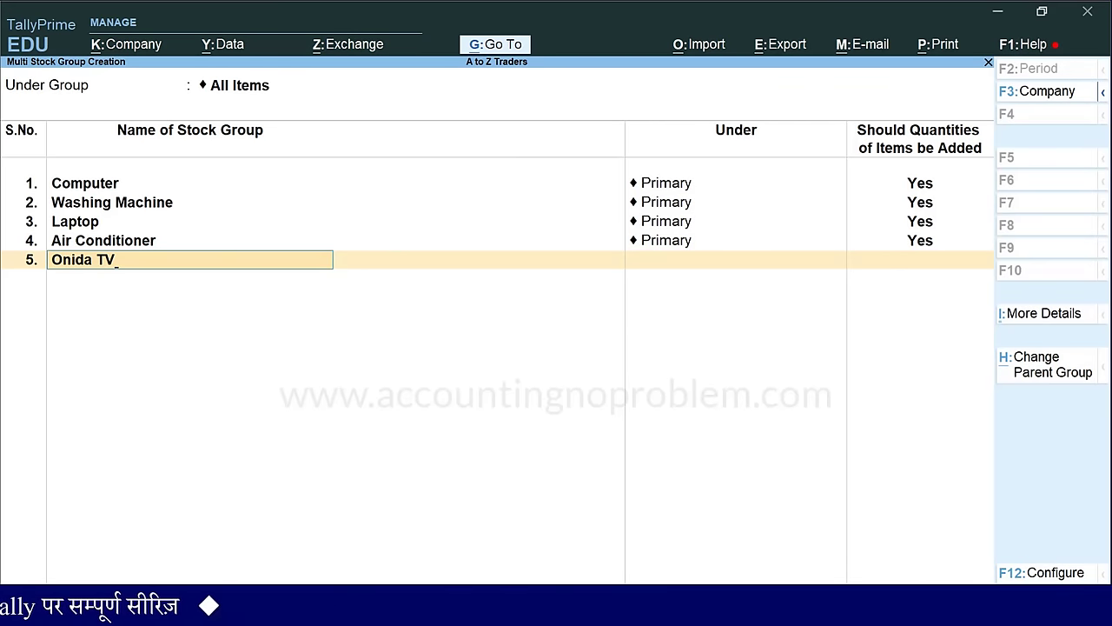
key(Return)
key(Down)
key(Down)
key(Down)
key(Down)
key(Down)
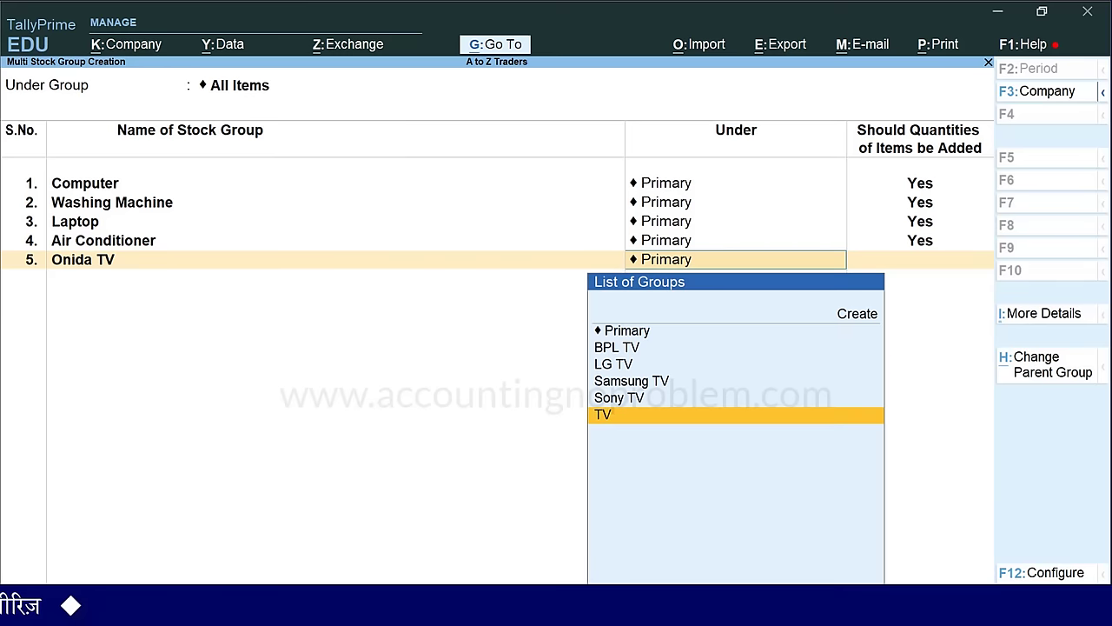
key(Return)
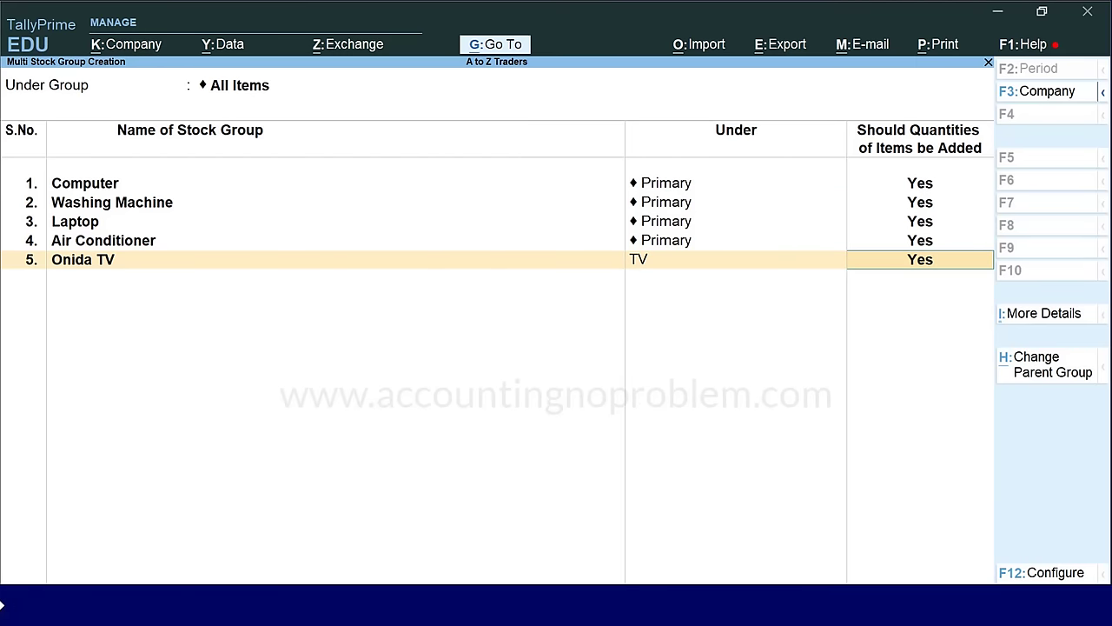
key(Return)
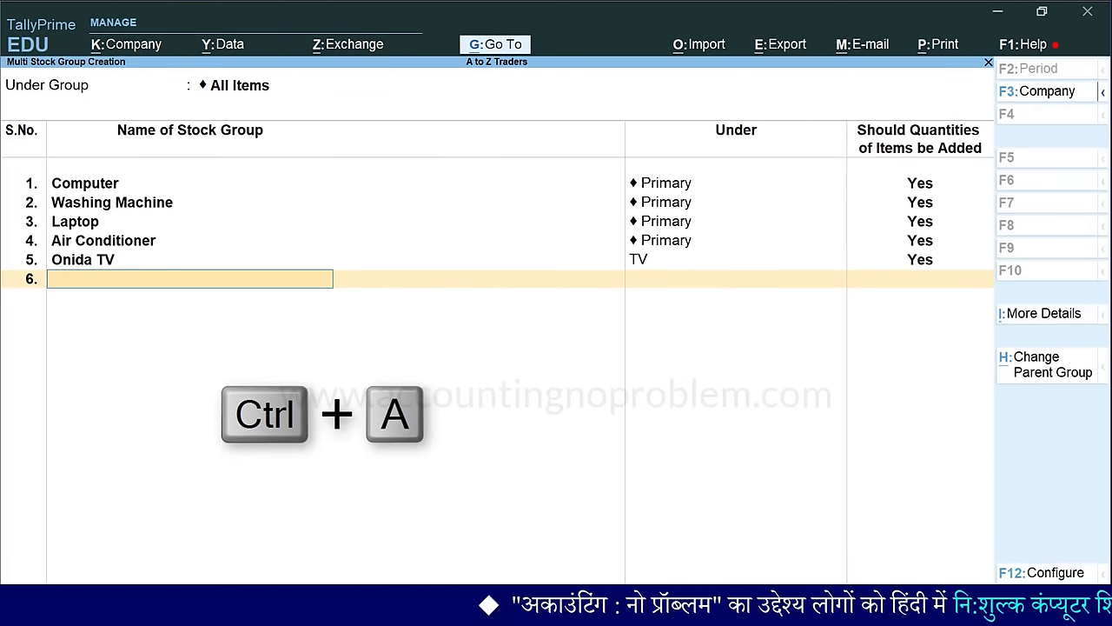
Save the new groups, then open TV for alteration from Chart of Accounts > Stock Groups.
key(ctrl+a)
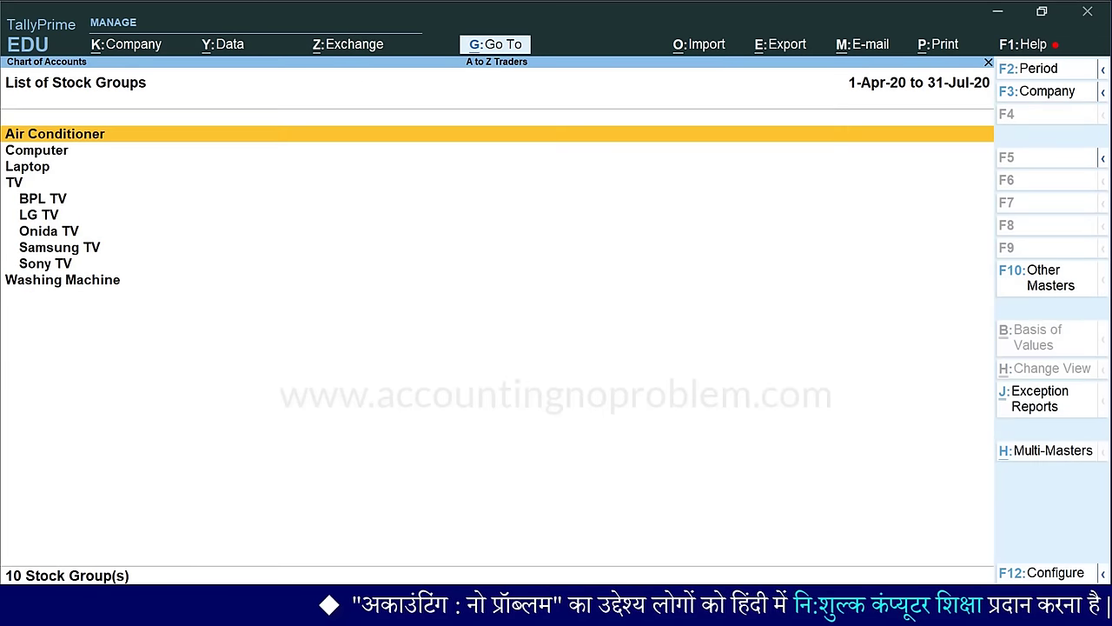
key(Escape)
key(Escape)
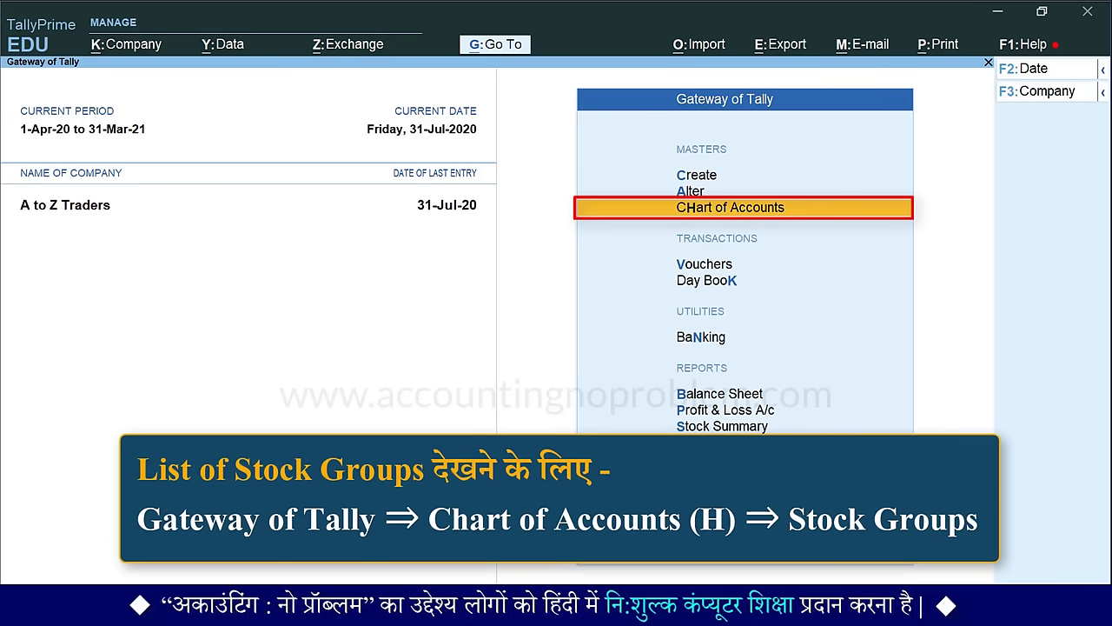
key(h)
key(Down)
key(Down)
key(Down)
key(Down)
key(Down)
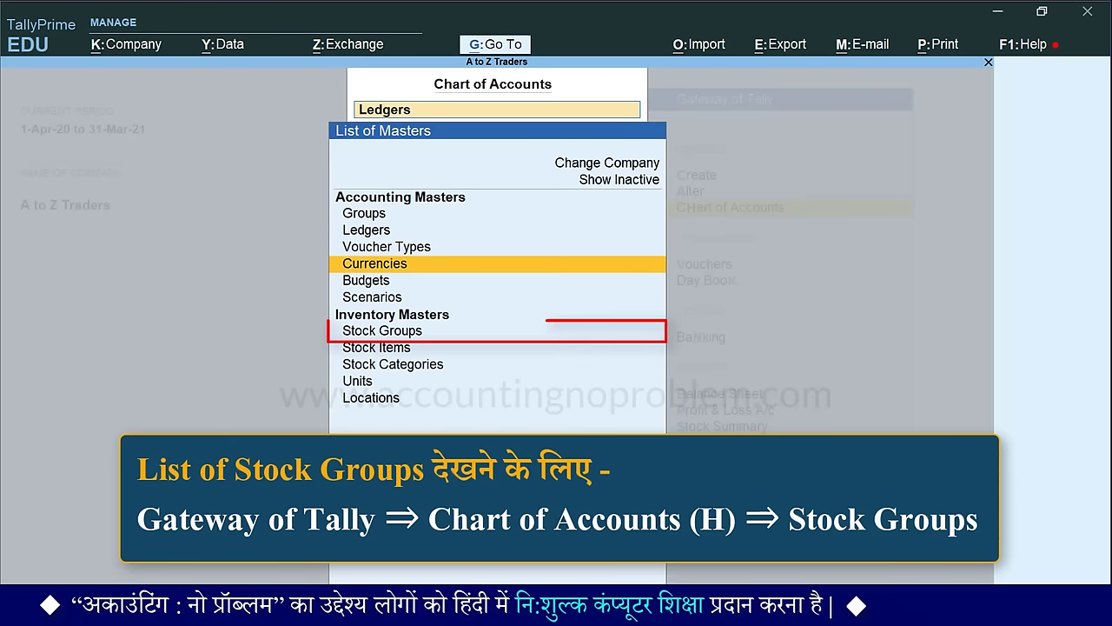
key(Return)
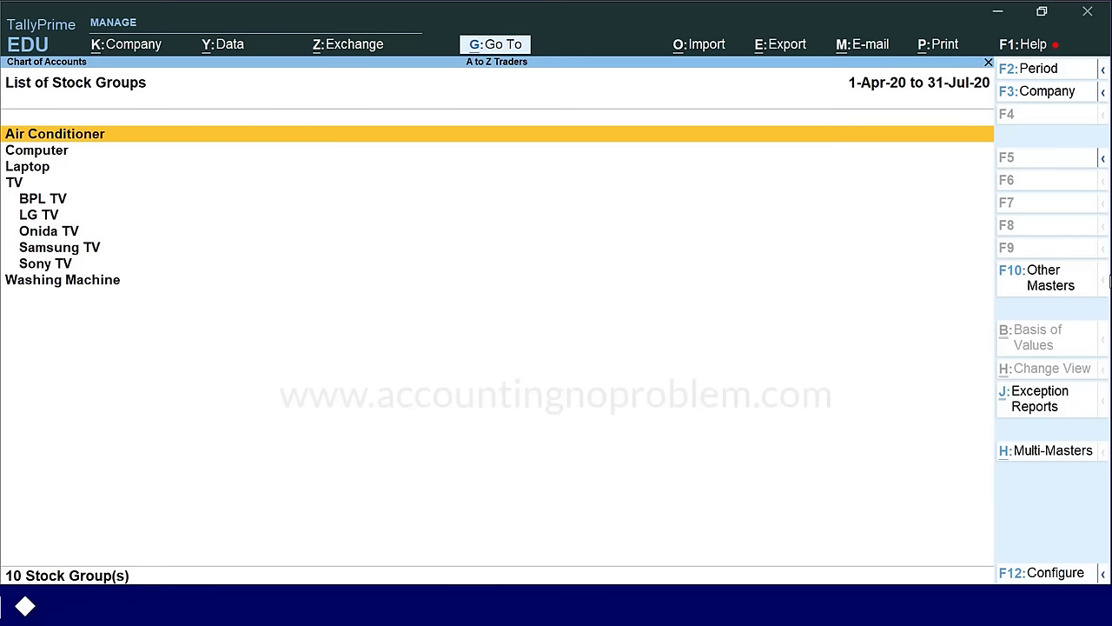
key(Down)
key(Down)
key(Down)
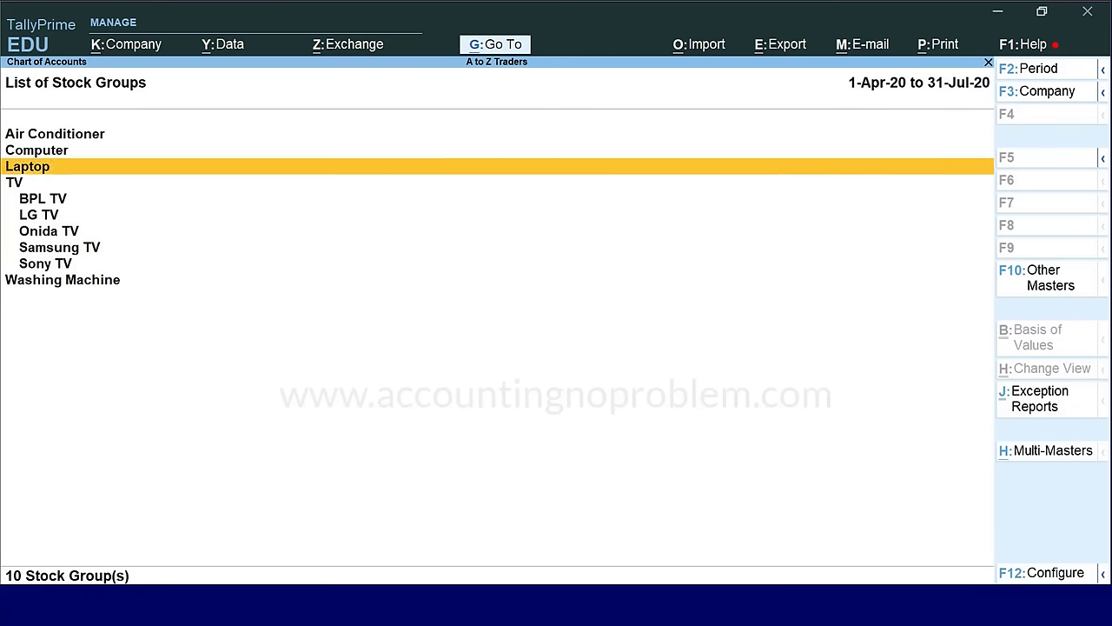
key(Return)
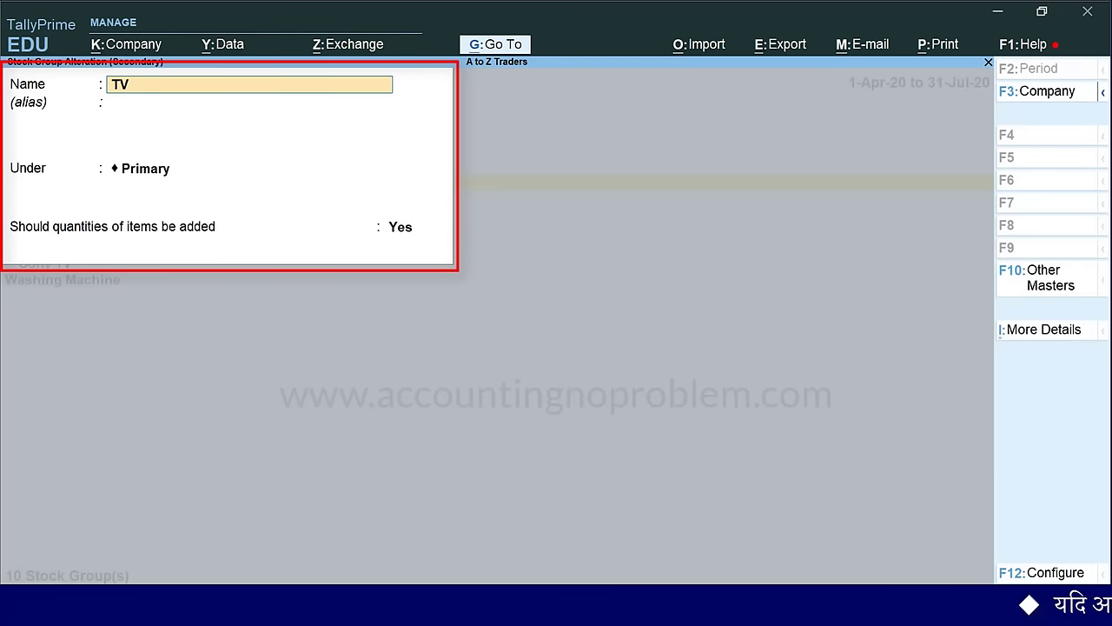
Escape out of the TV group alteration, quitting without saving, back to Gateway of Tally.
key(Escape)
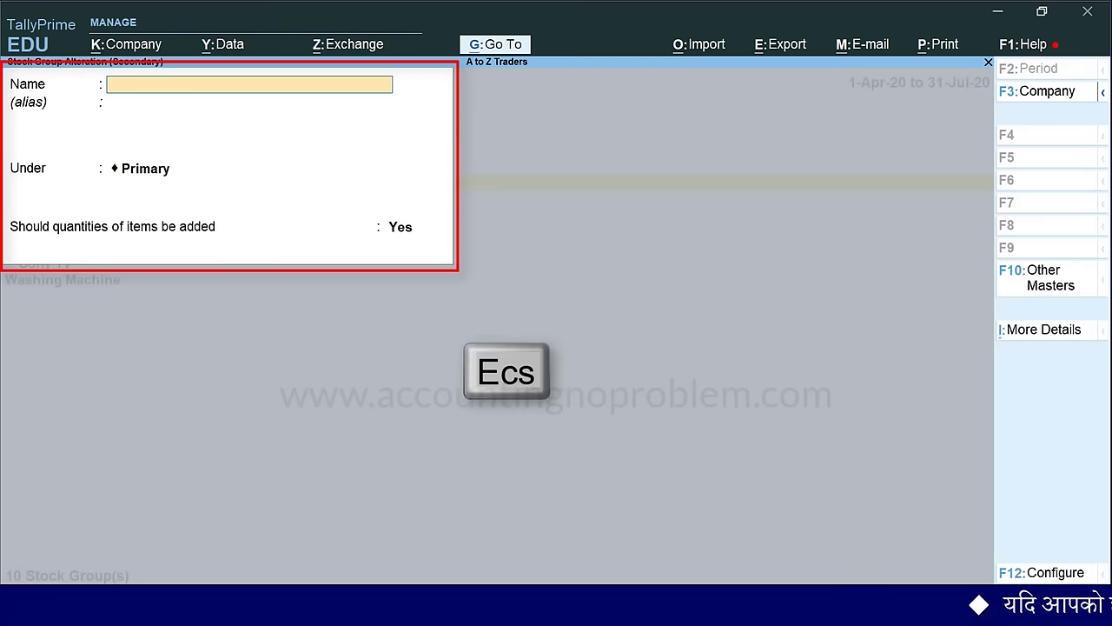
key(Escape)
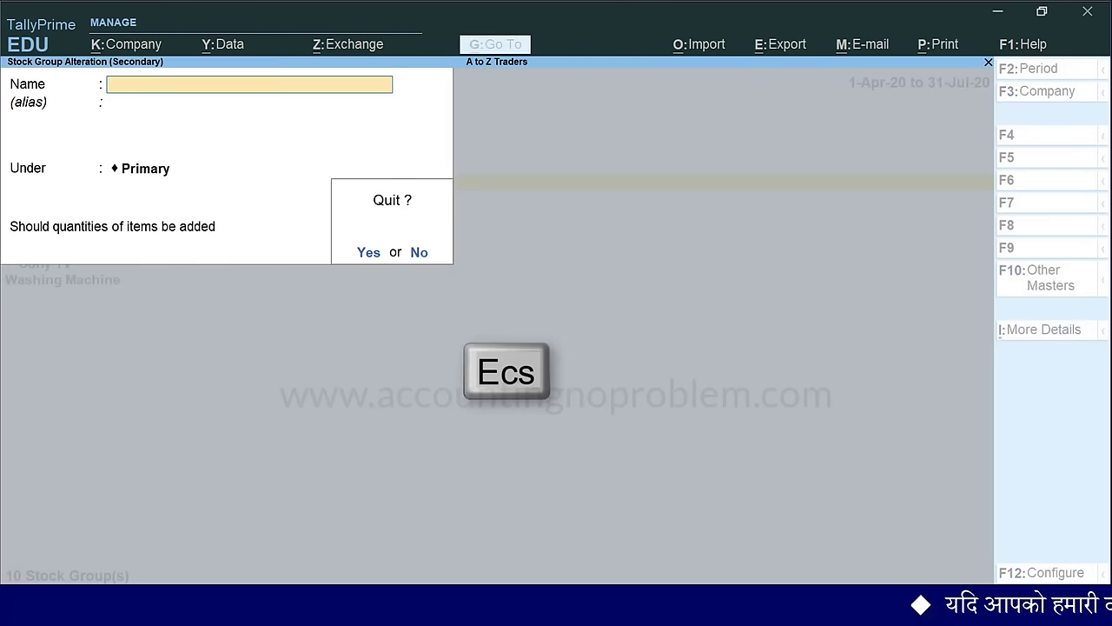
key(Escape)
key(Escape)
key(Escape)
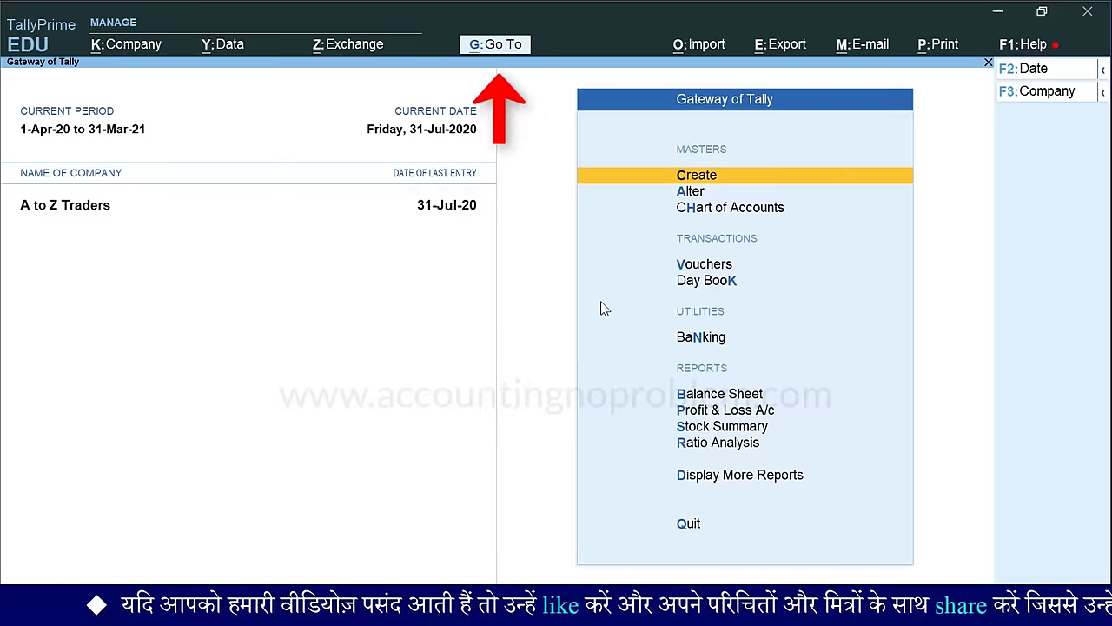
click(510, 47)
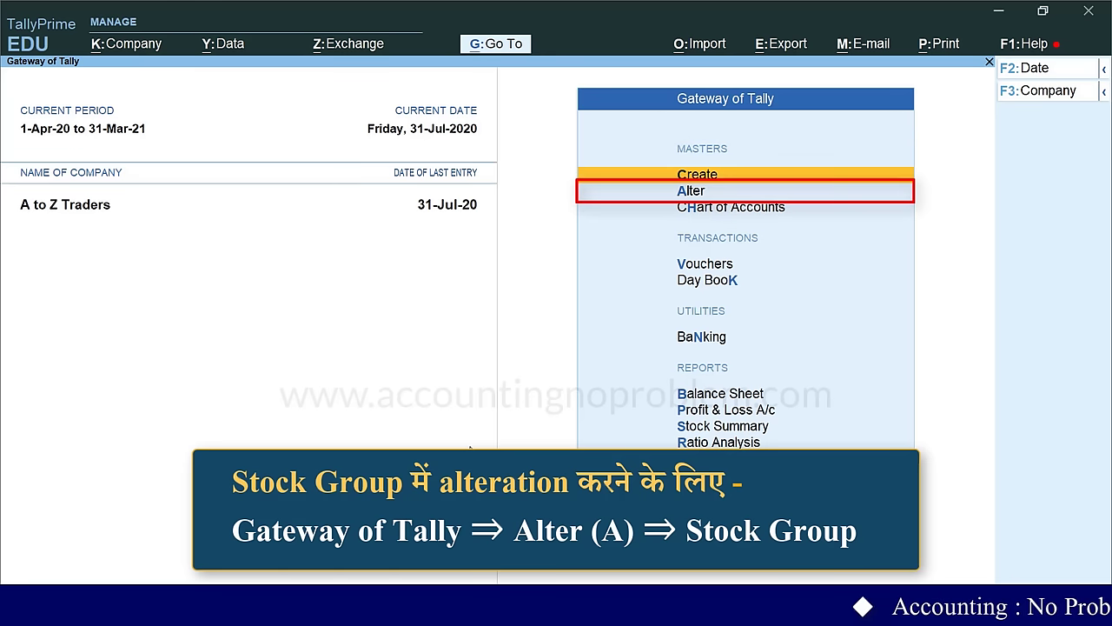
key(Down)
key(Return)
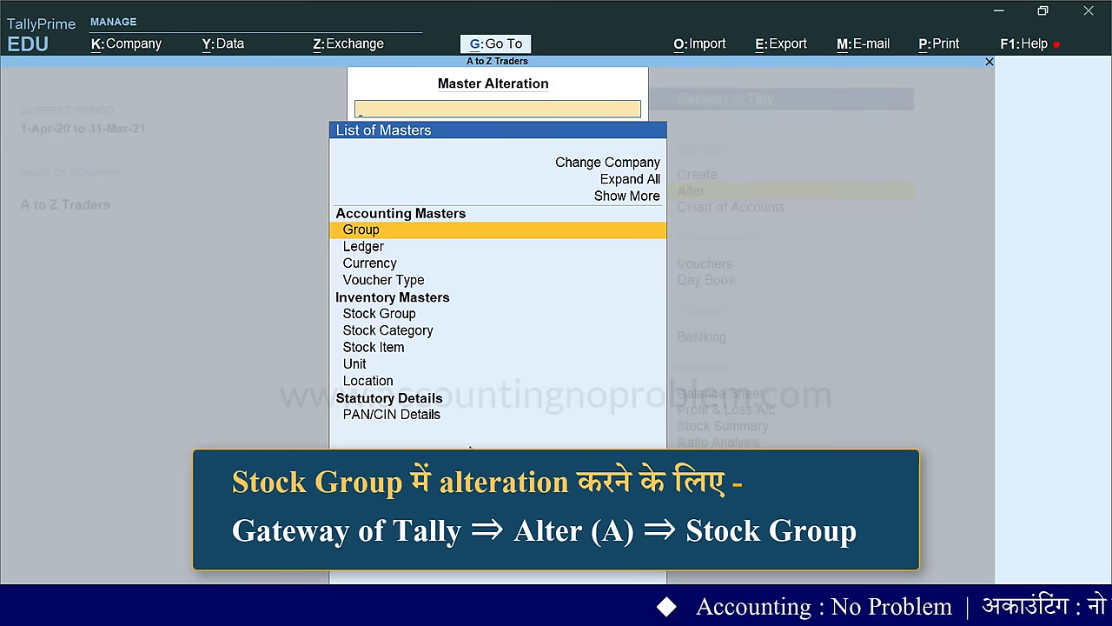
key(Down)
key(Down)
key(Down)
key(Down)
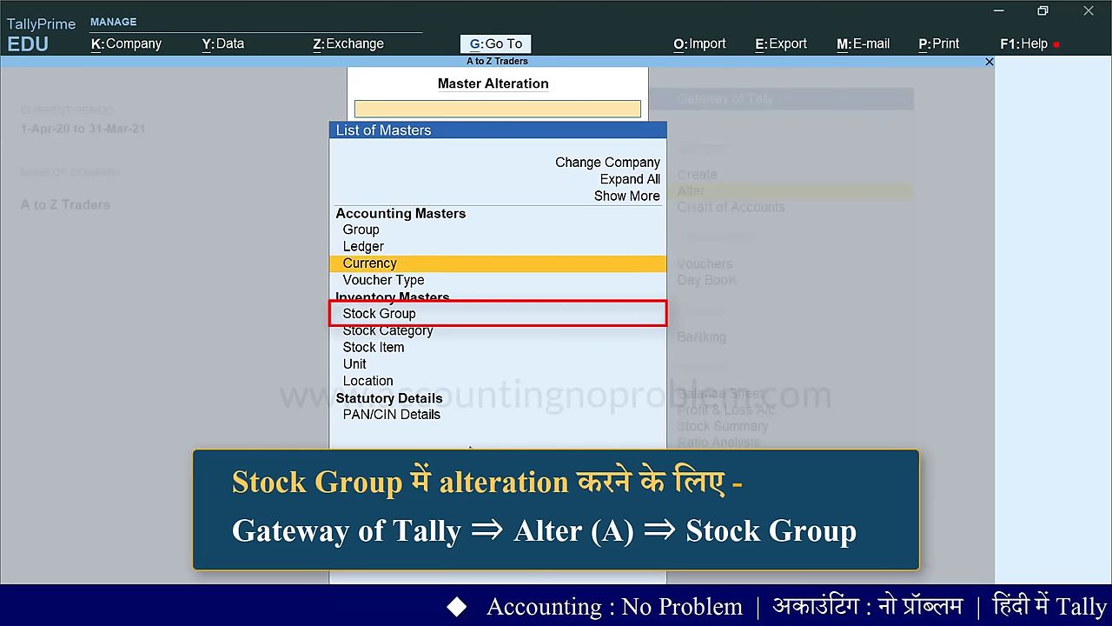
key(Return)
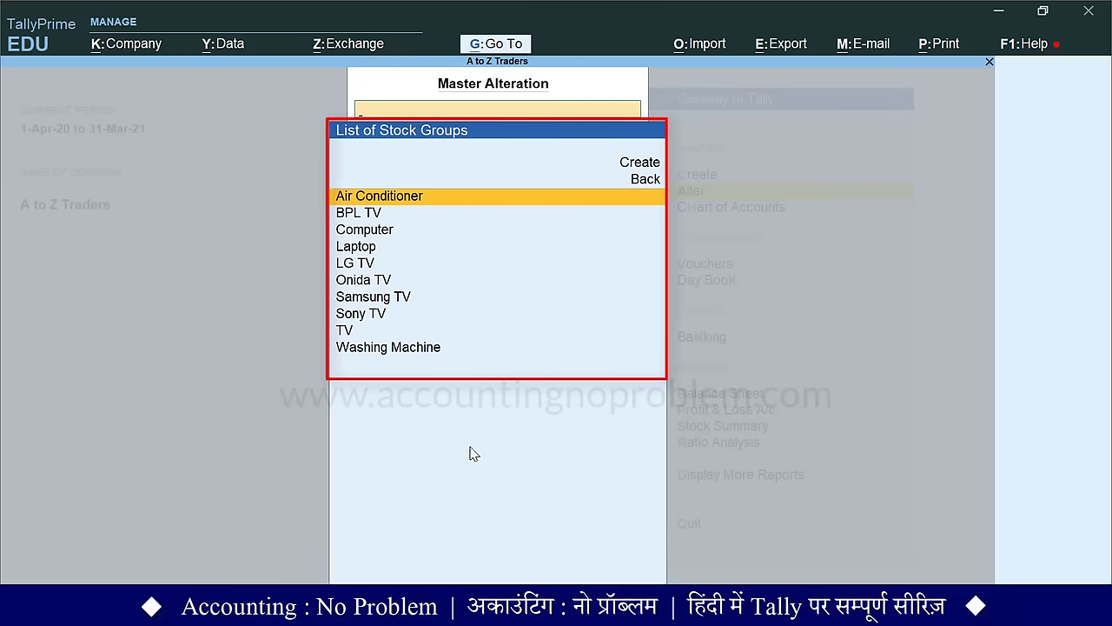
key(Down)
key(Down)
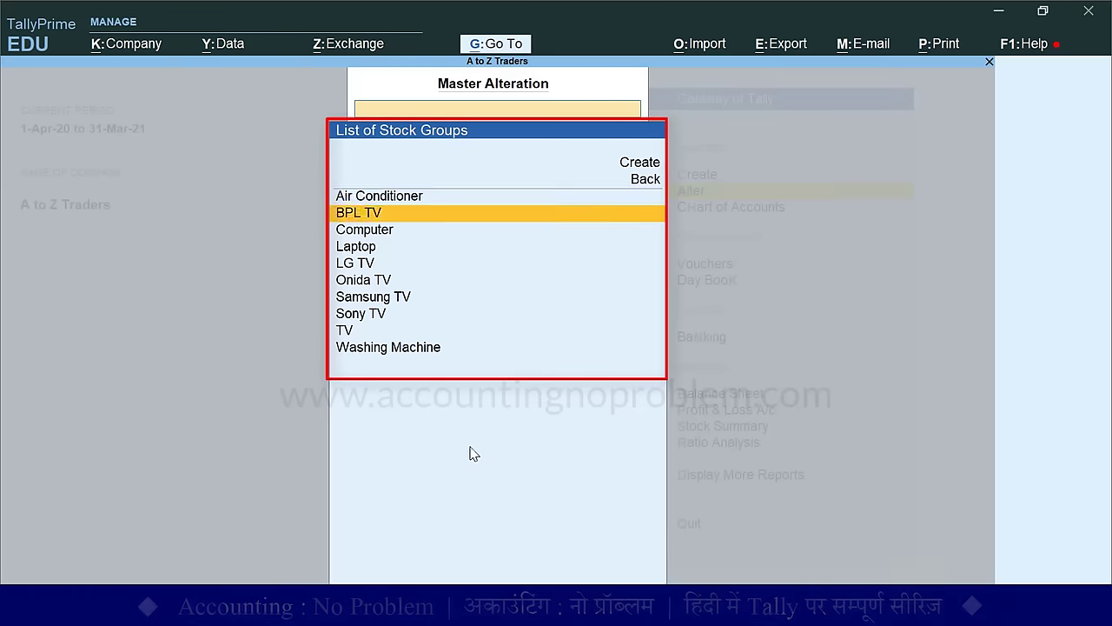
key(Return)
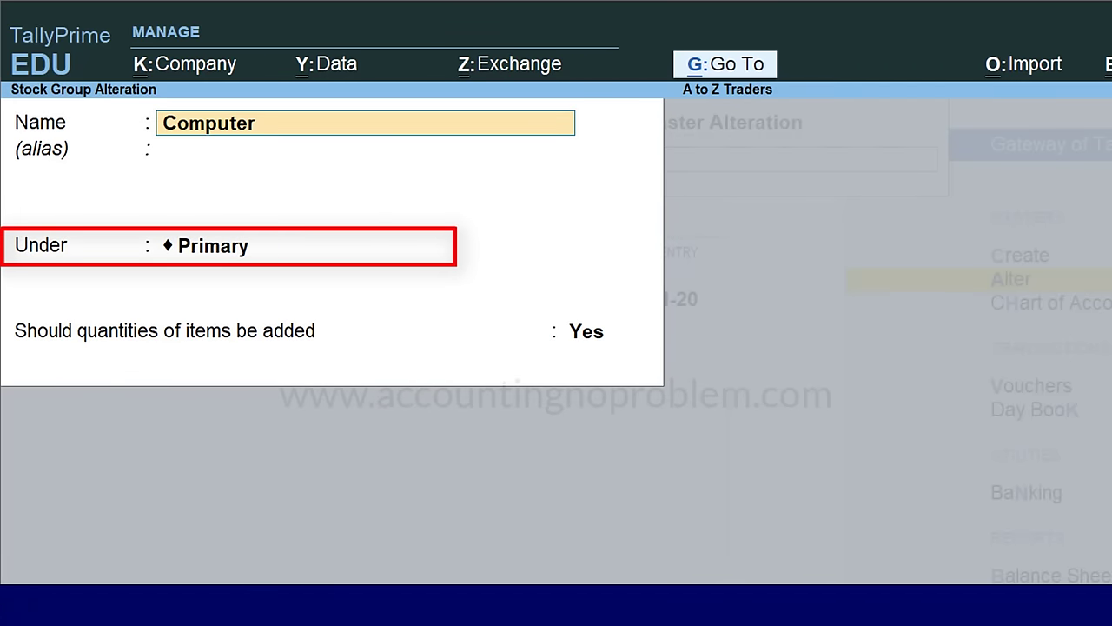
key(Escape)
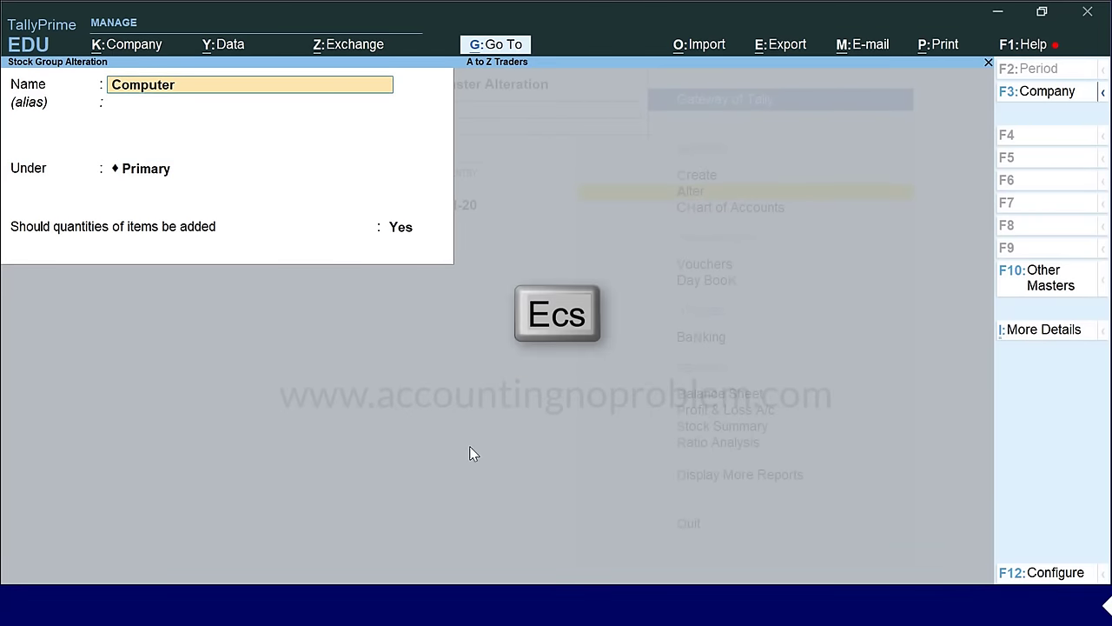
key(Escape)
key(Escape)
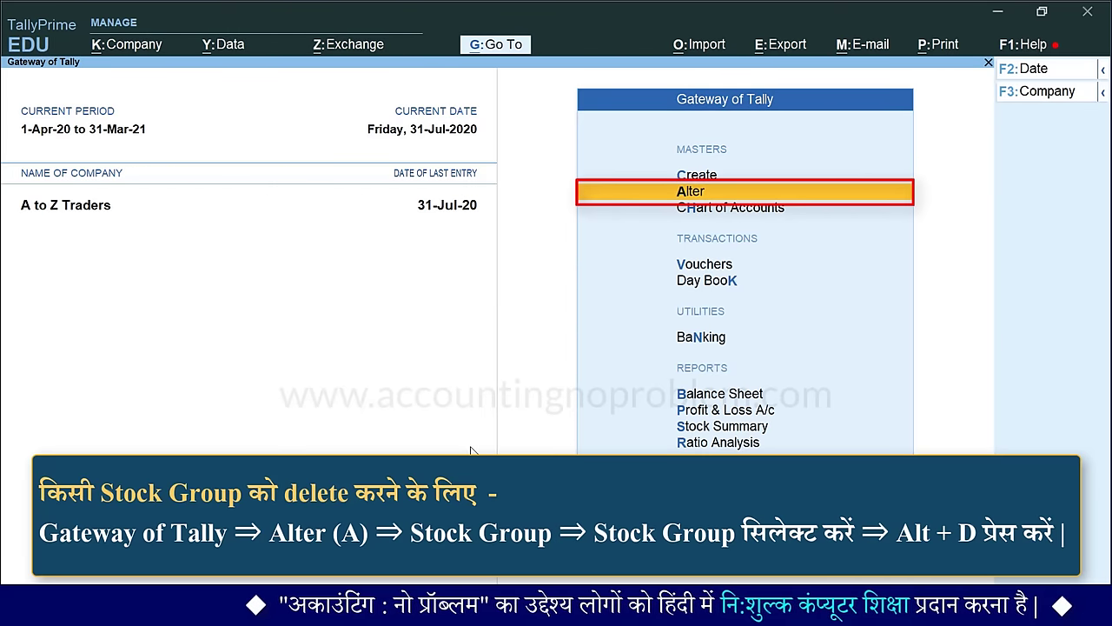
Open the Sony TV stock group for alteration via Alter > Stock Group.
key(a)
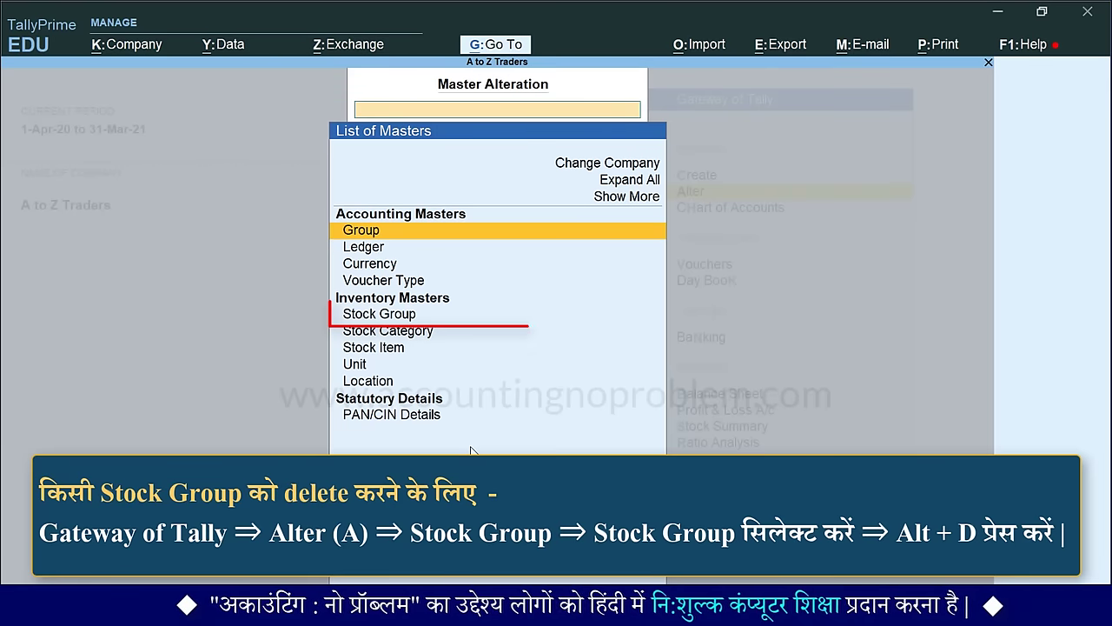
key(Down)
key(Down)
key(Down)
key(Down)
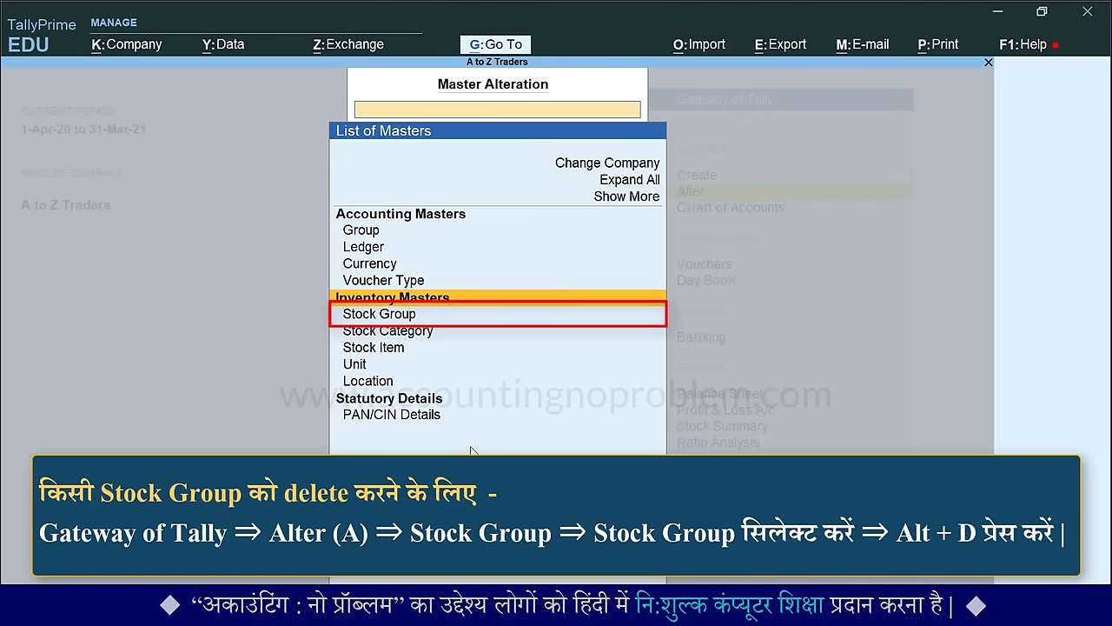
key(Return)
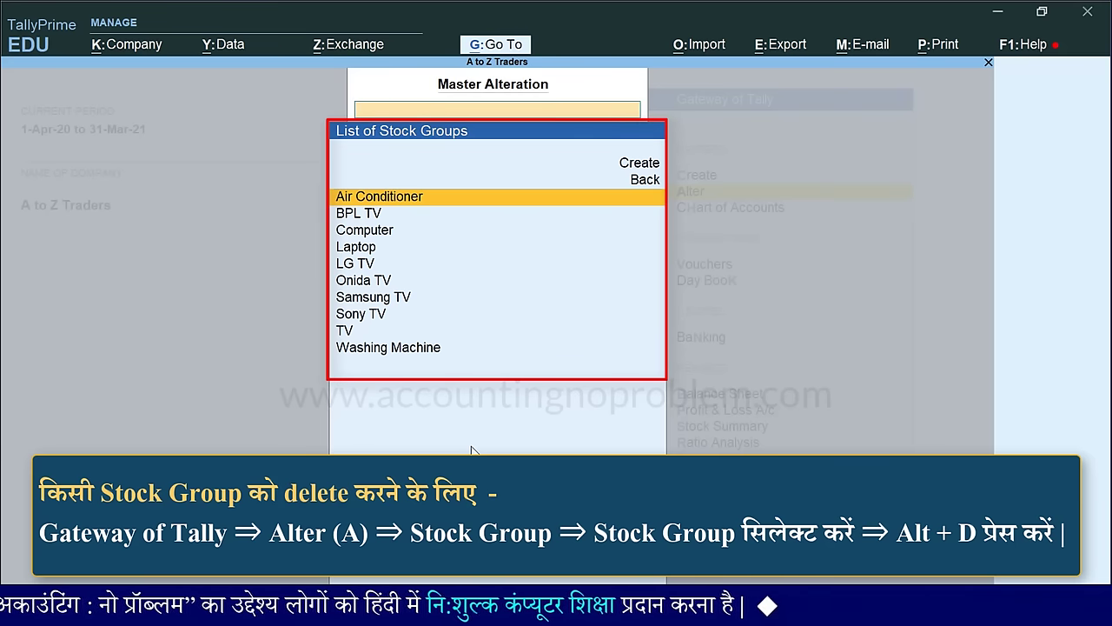
text(S)
key(Down)
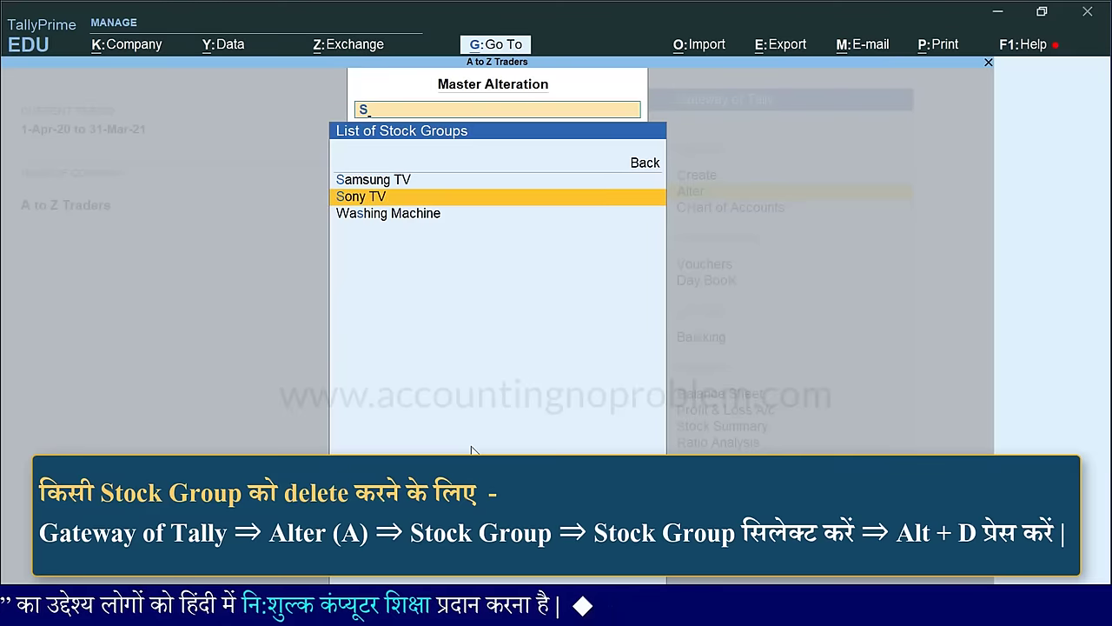
key(Return)
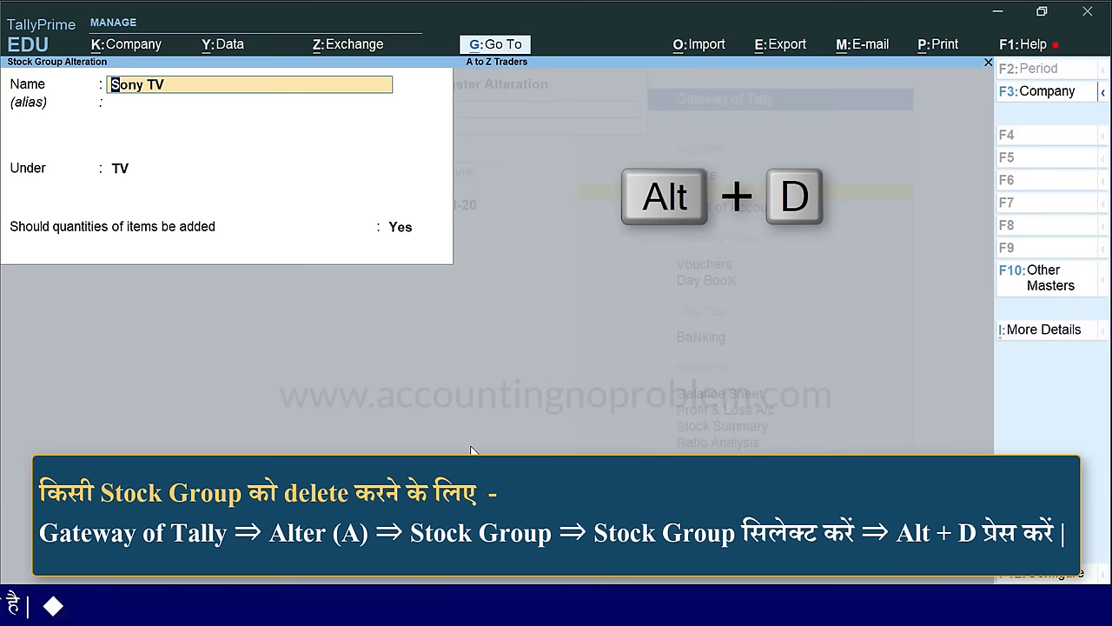
Request deletion of Sony TV with Alt+D, decline it, and exit back to Gateway of Tally.
key(alt+d)
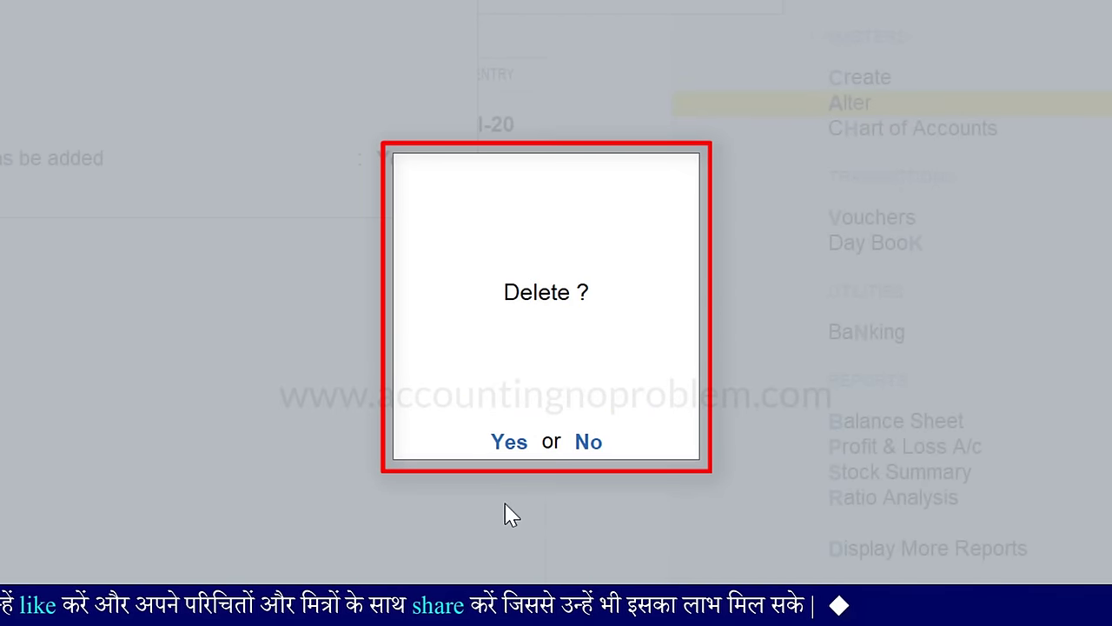
key(y)
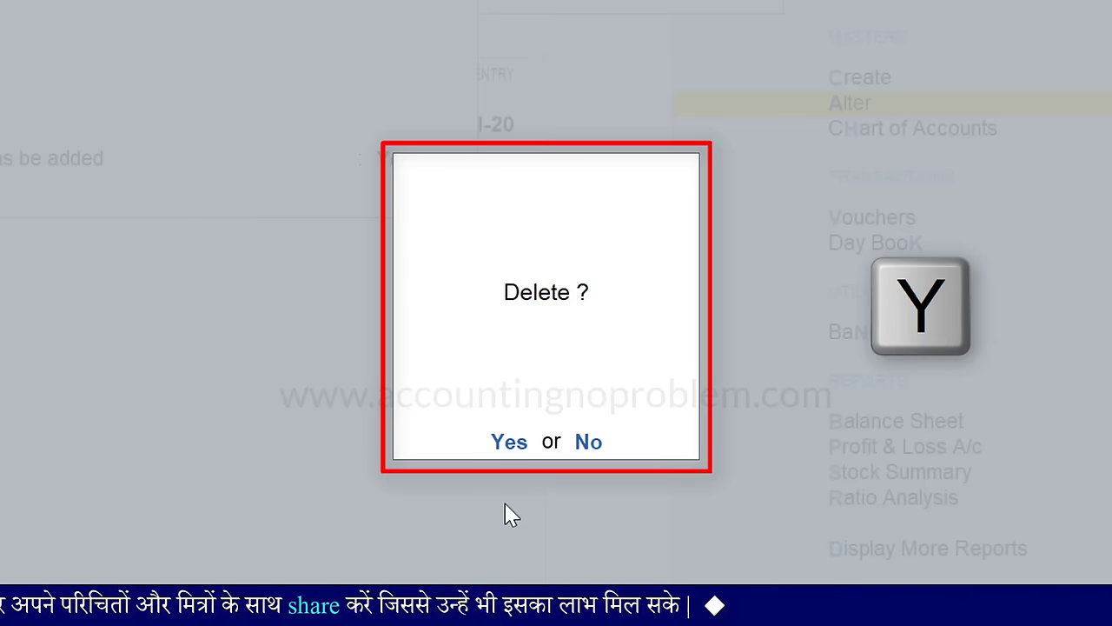
key(n)
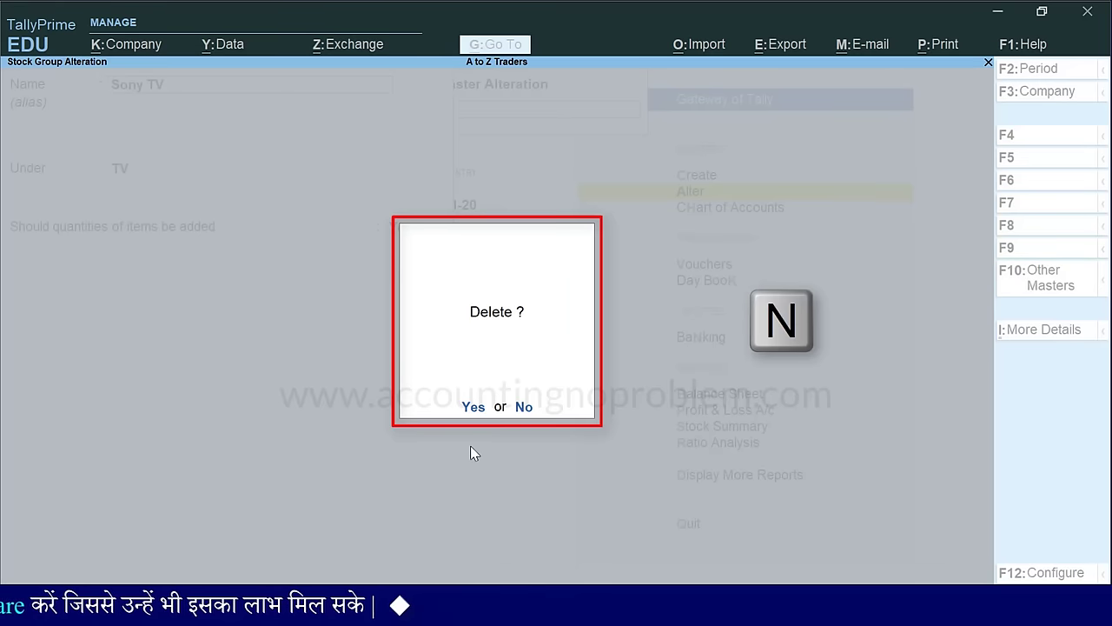
key(Escape)
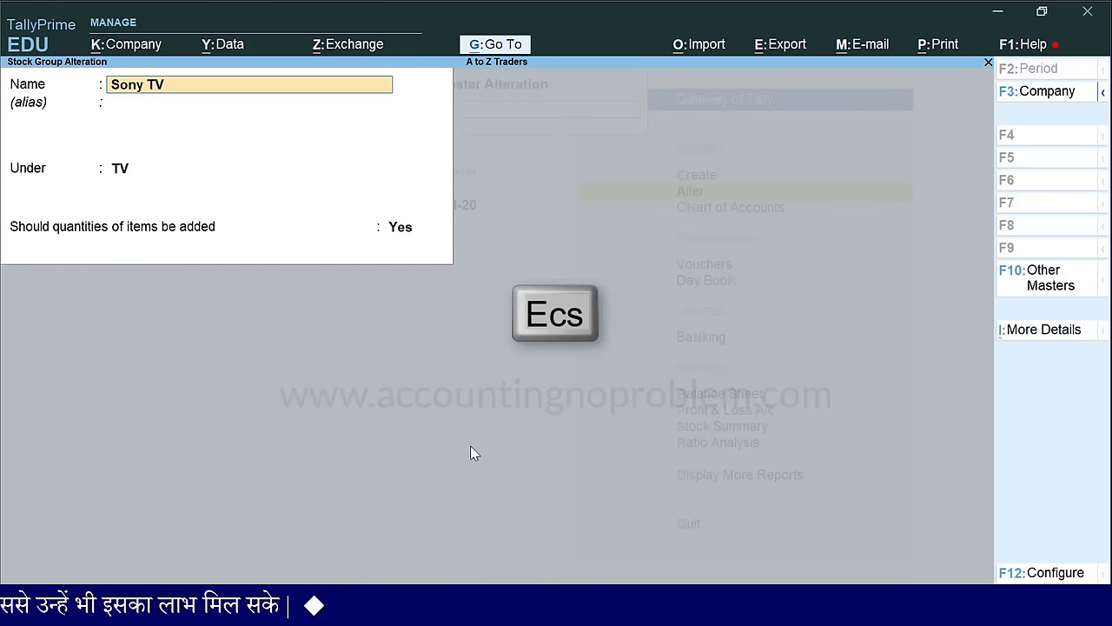
key(Escape)
key(Escape)
key(Escape)
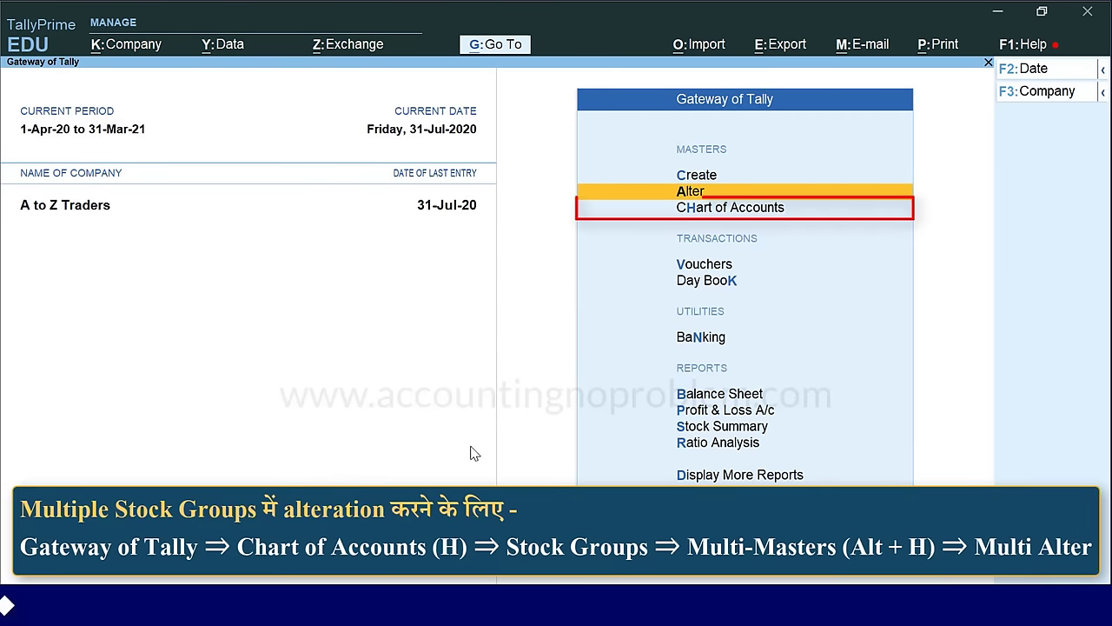
From Chart of Accounts > Stock Groups, choose Multi Alter under Alt+H to list groups for selection.
key(Down)
key(Return)
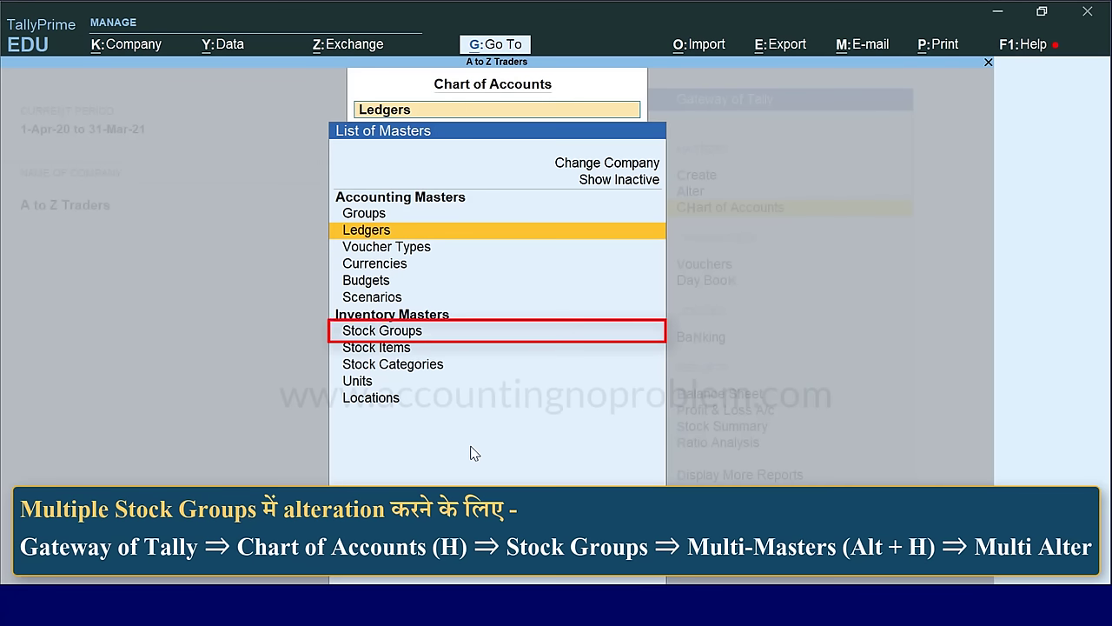
key(Down)
key(Down)
key(Down)
key(Down)
key(Down)
key(Return)
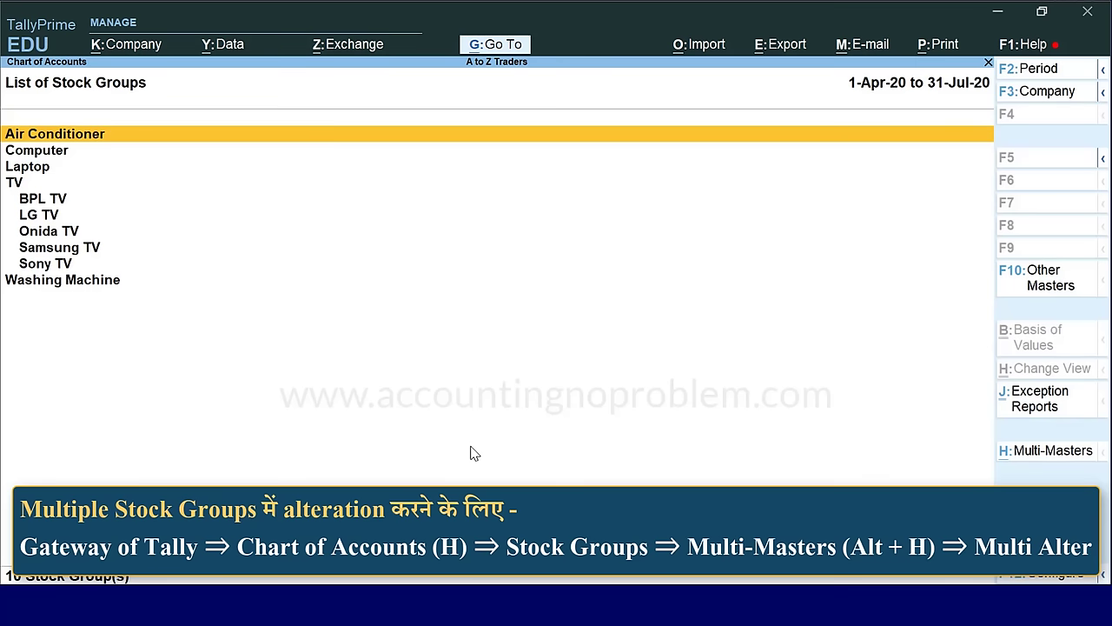
key(alt)
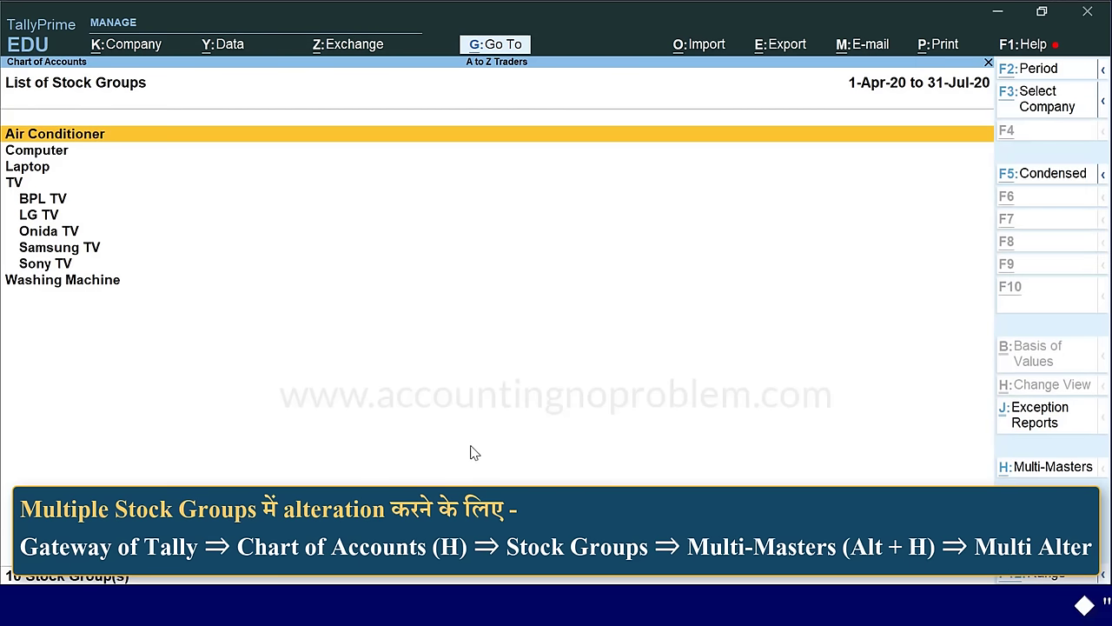
key(alt+h)
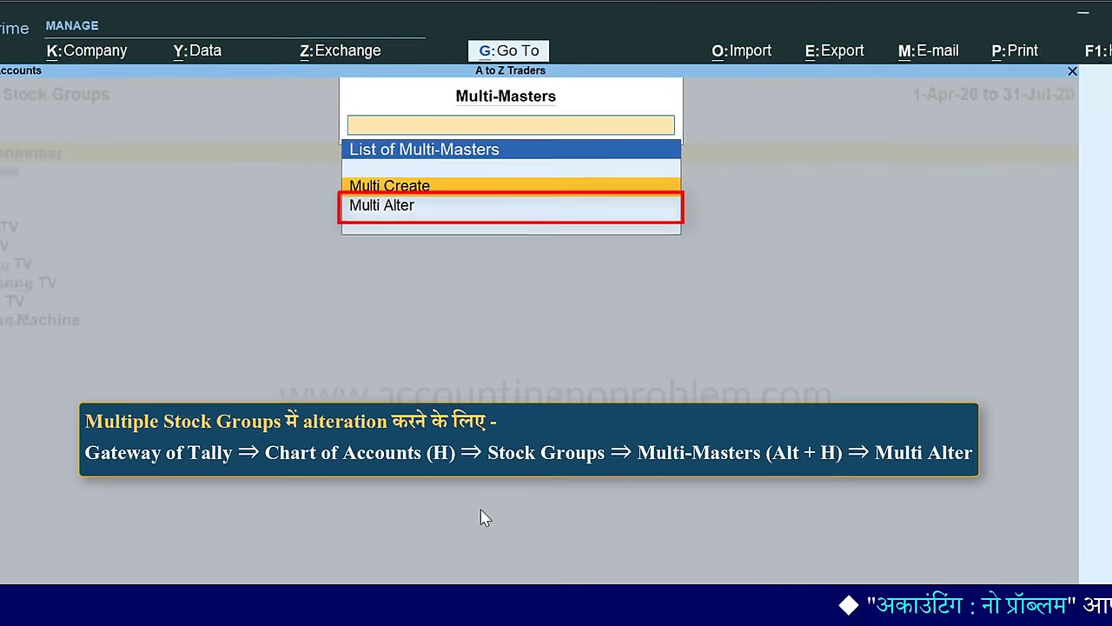
key(Down)
key(Return)
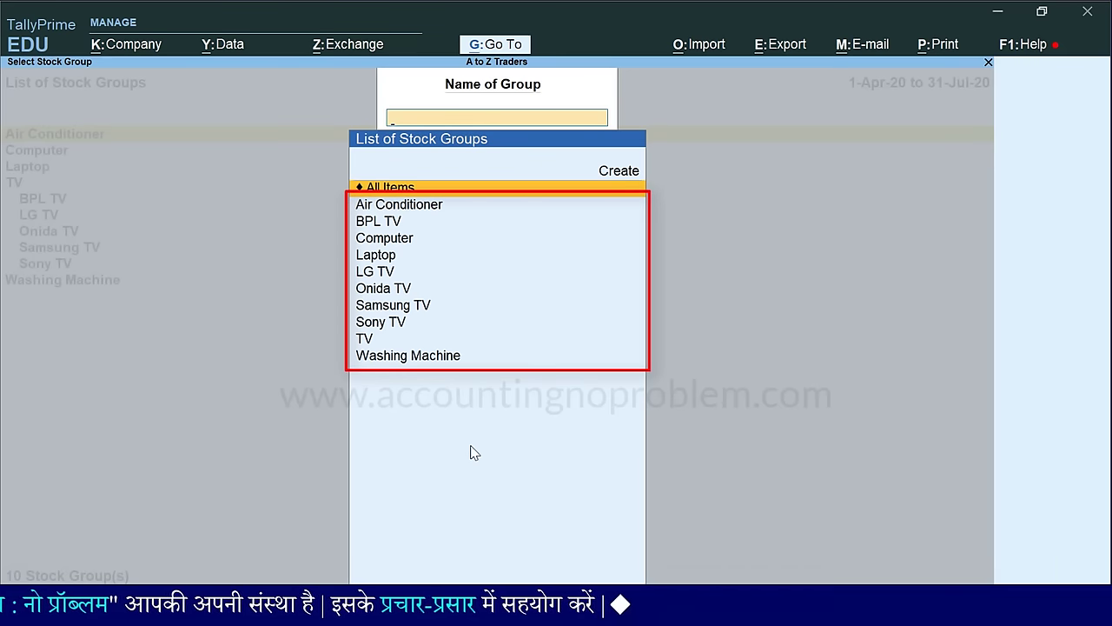
click(365, 340)
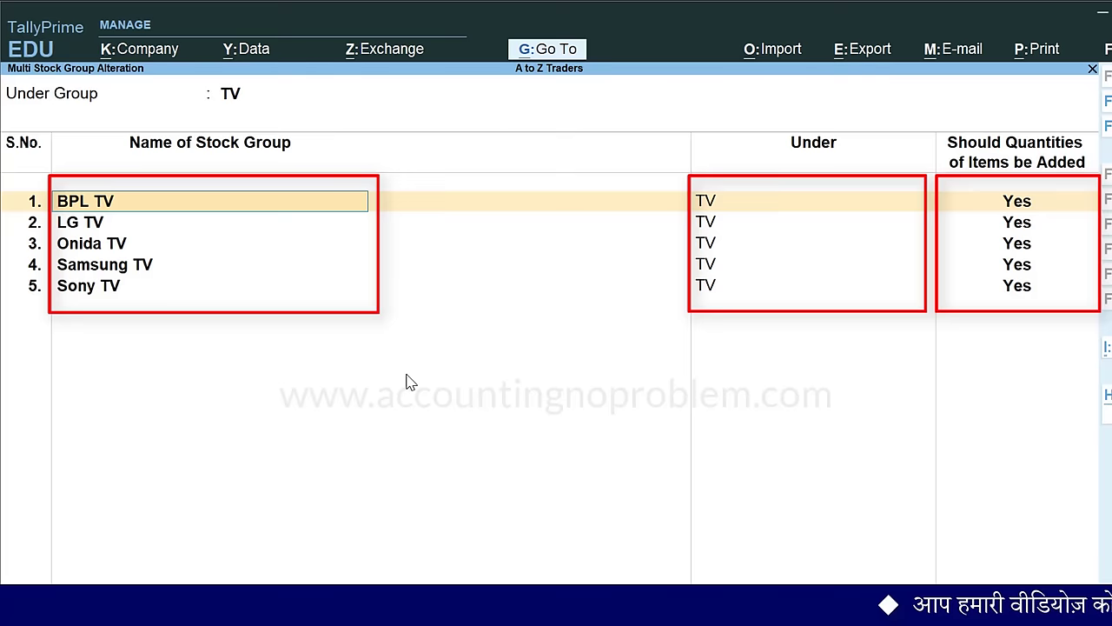
key(Escape)
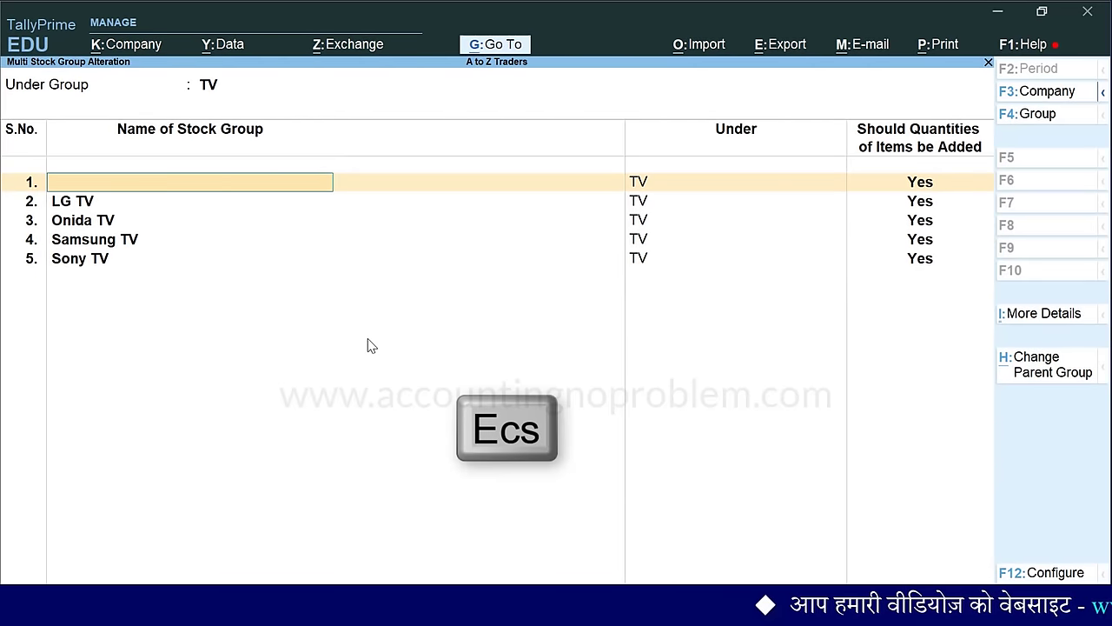
key(Escape)
key(Escape)
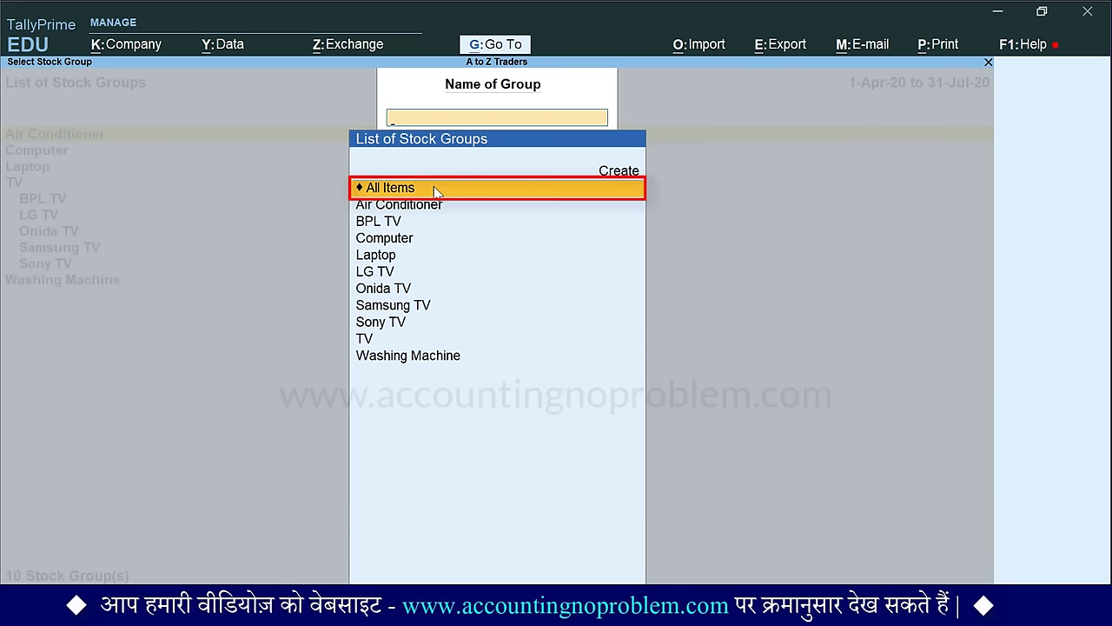
Select All Items to review all ten groups in multi-alteration, then exit without saving.
click(436, 192)
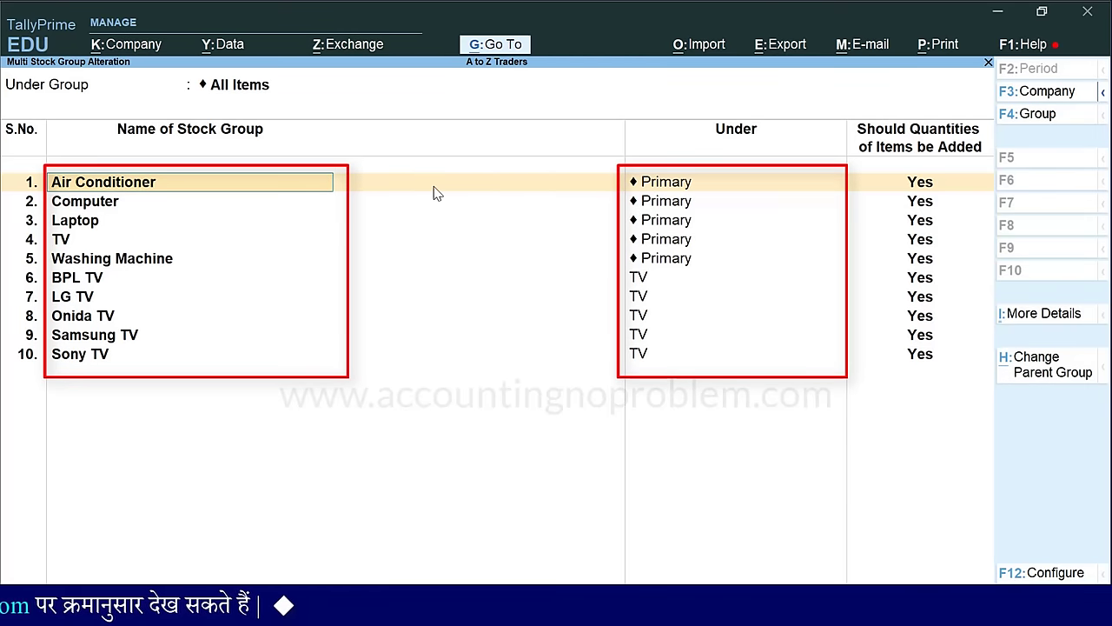
key(Escape)
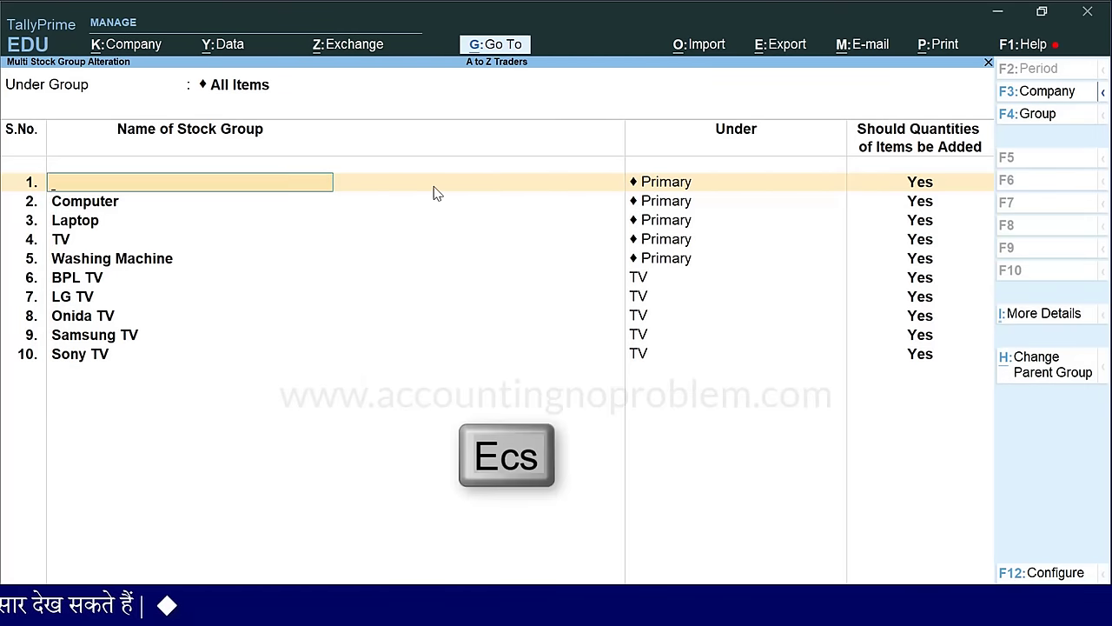
key(Escape)
key(Escape)
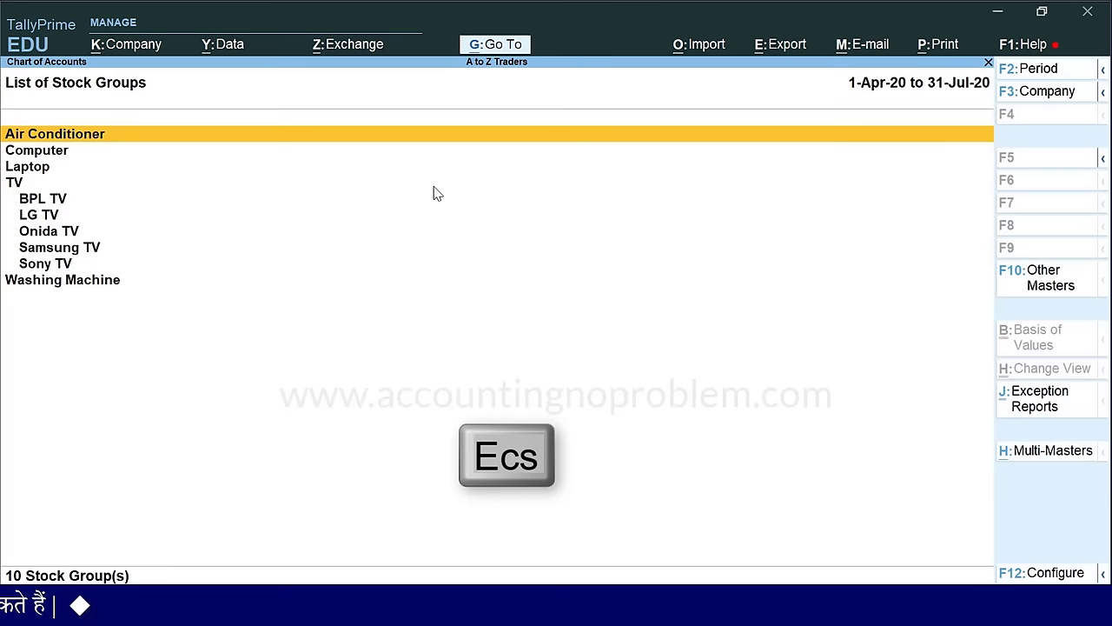
key(Escape)
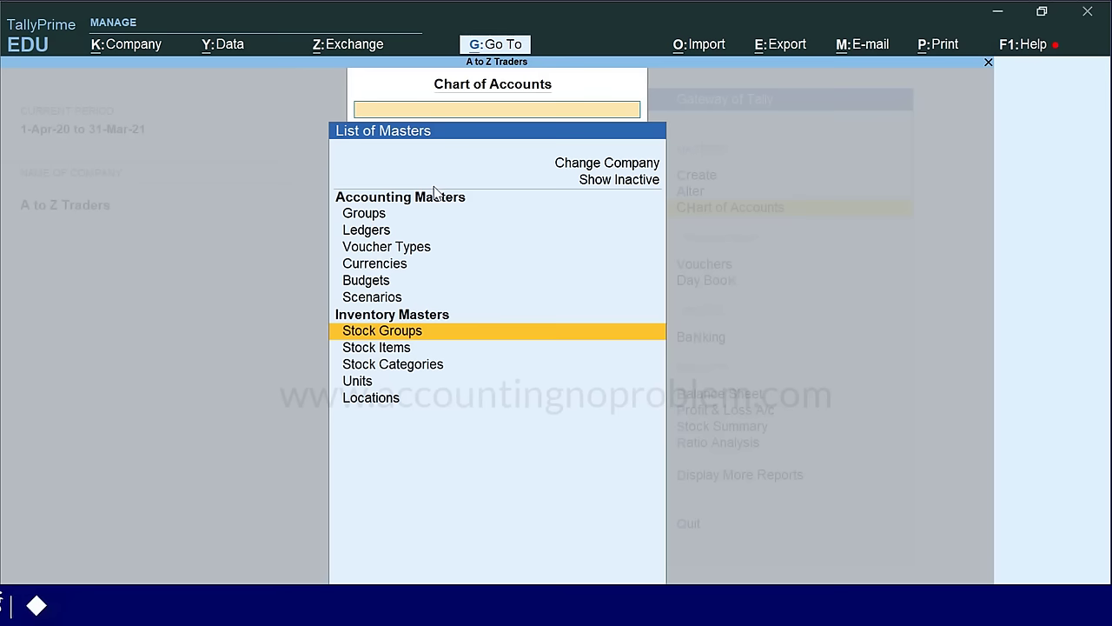
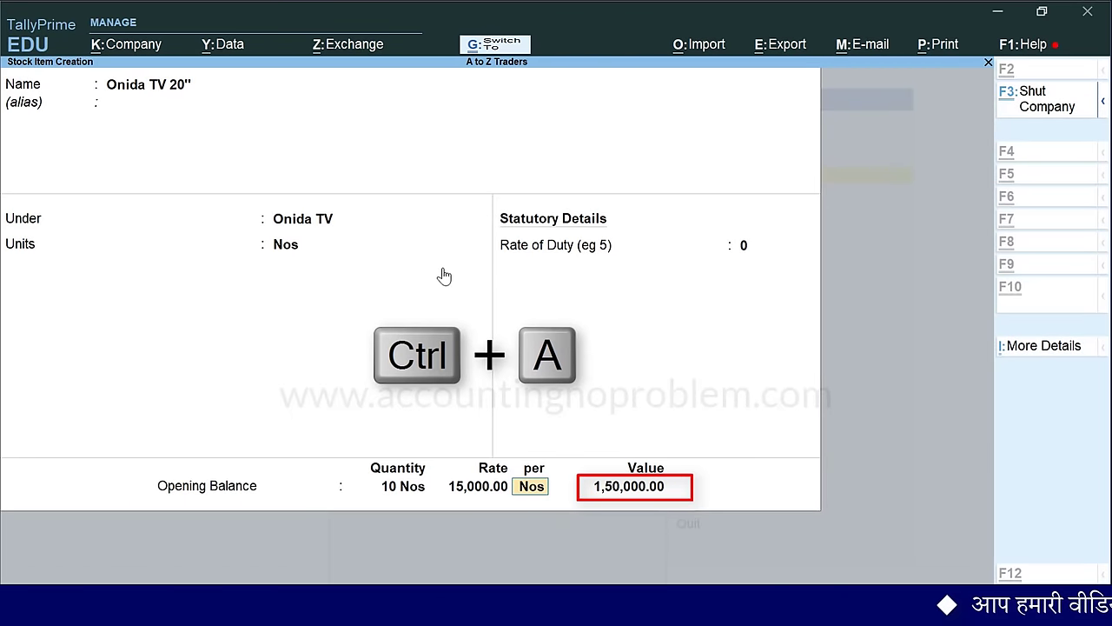
Save the Onida TV 20" stock item, then quit stock item creation to the Gateway of Tally.
key(ctrl+a)
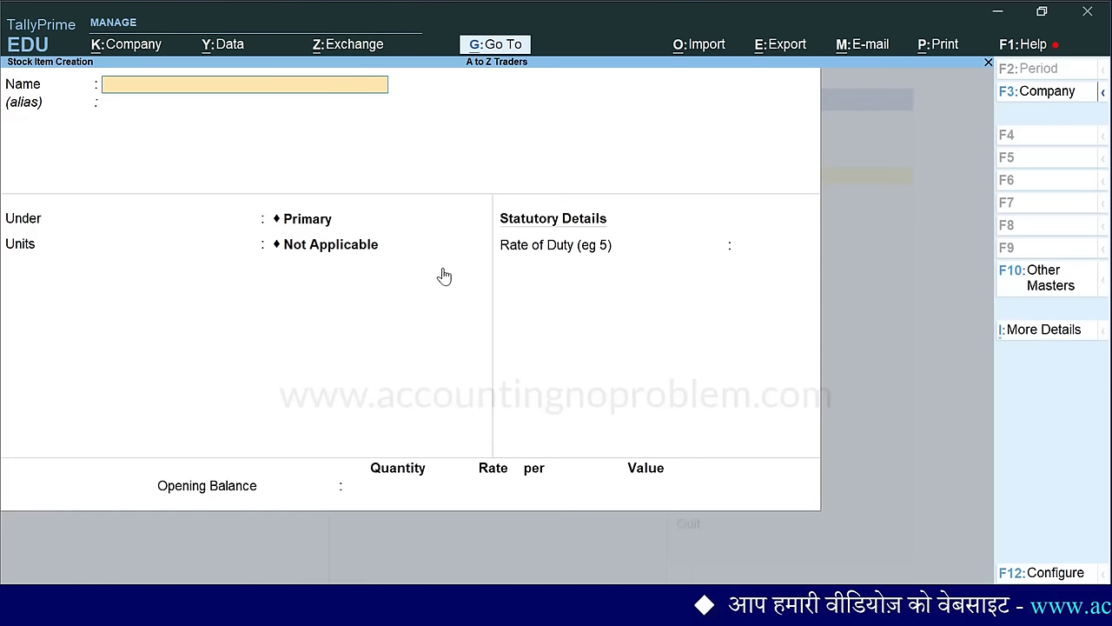
key(Escape)
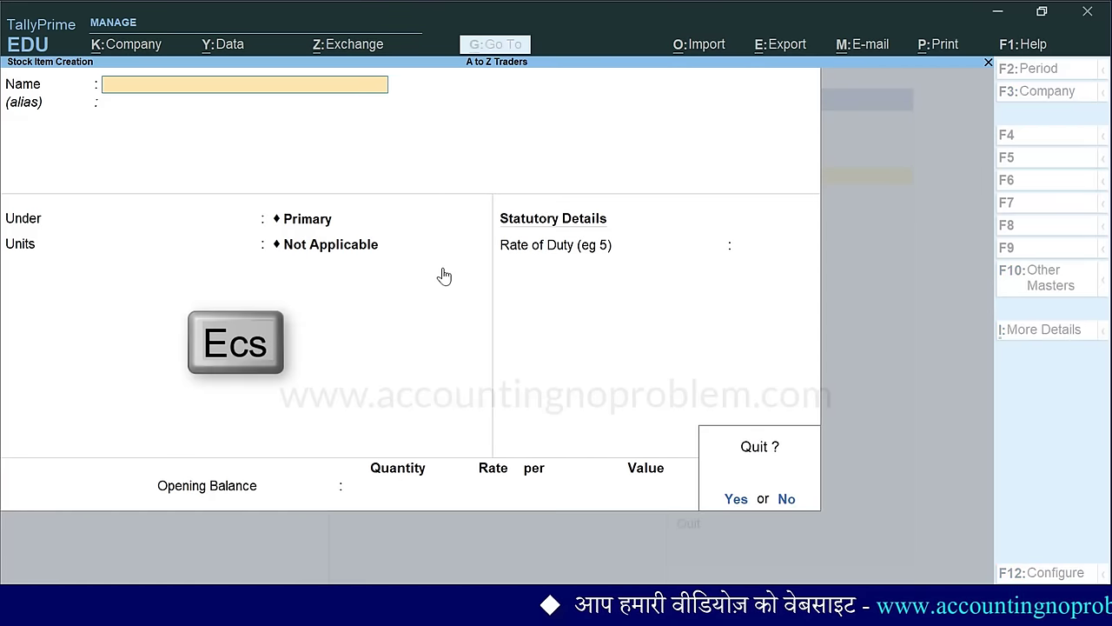
key(Escape)
key(Escape)
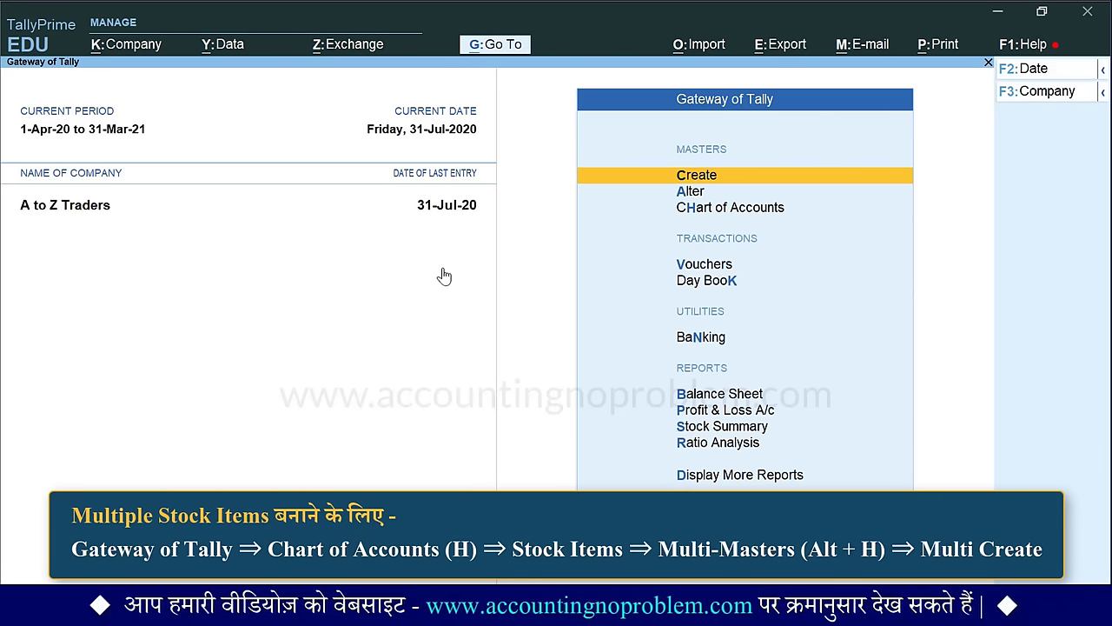
From the Chart of Accounts Stock Items list, start Multi Create with Under Group All Items.
key(Down)
key(Down)
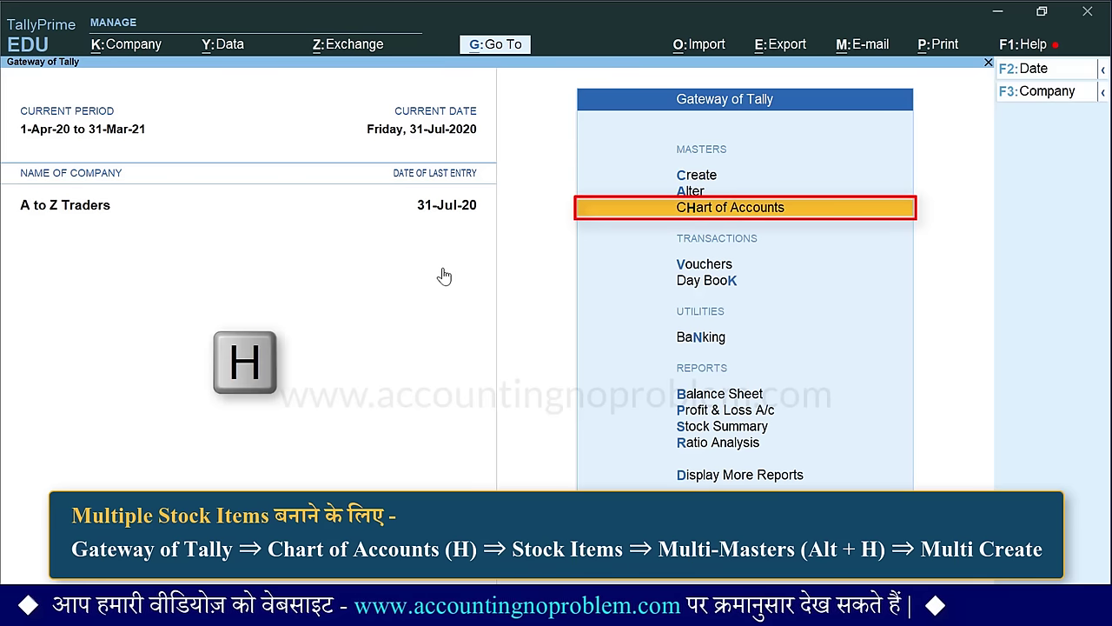
key(h)
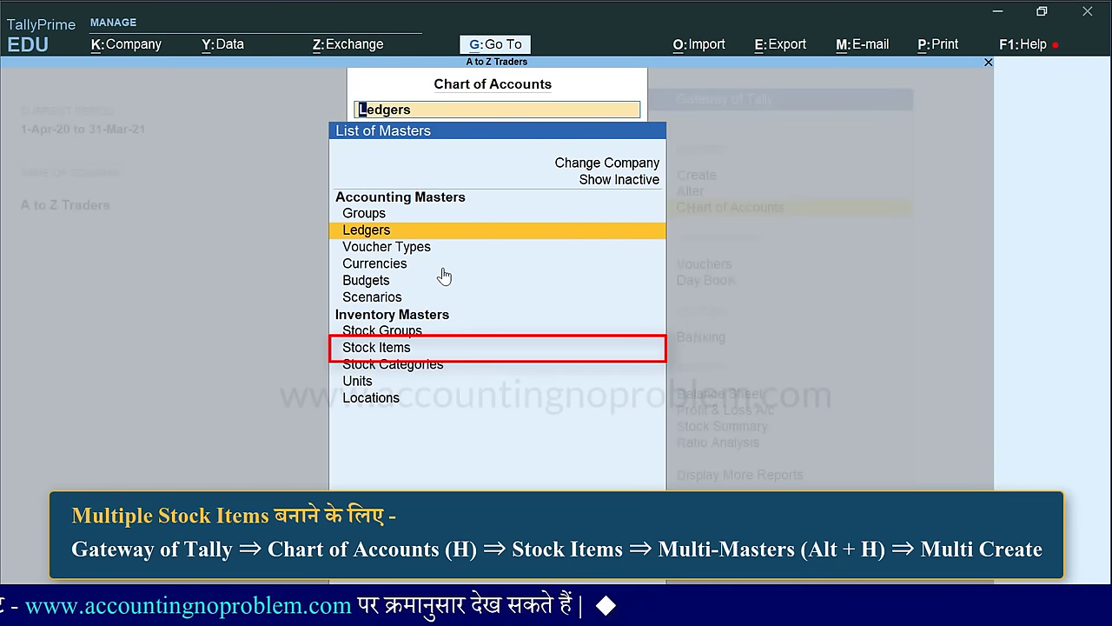
key(Down)
key(Down)
key(Down)
key(Down)
key(Down)
key(Down)
key(Return)
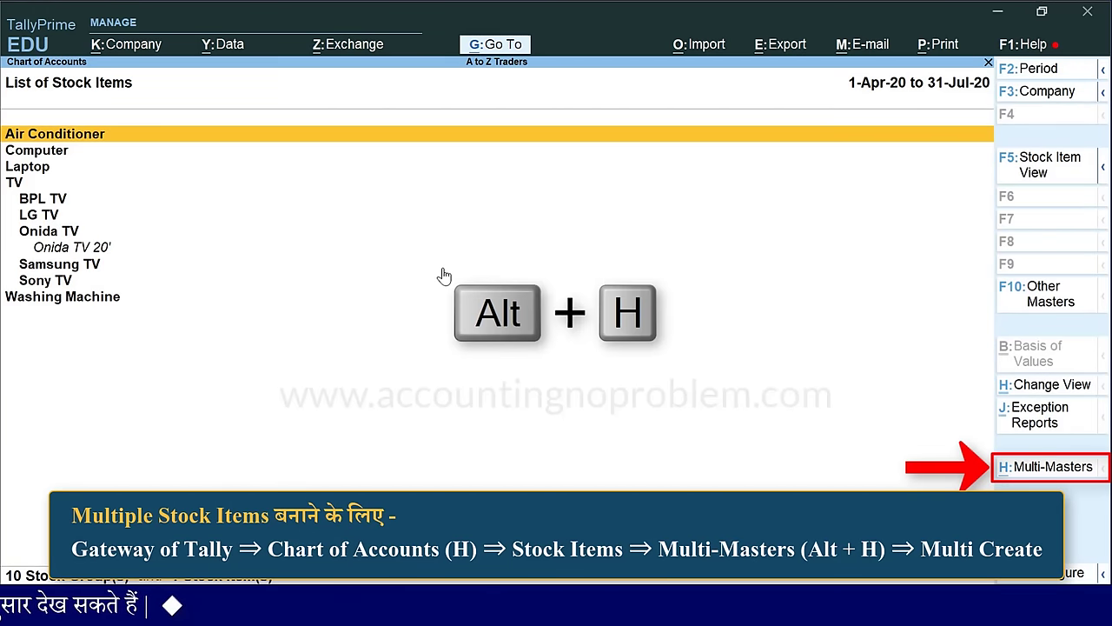
key(alt+h)
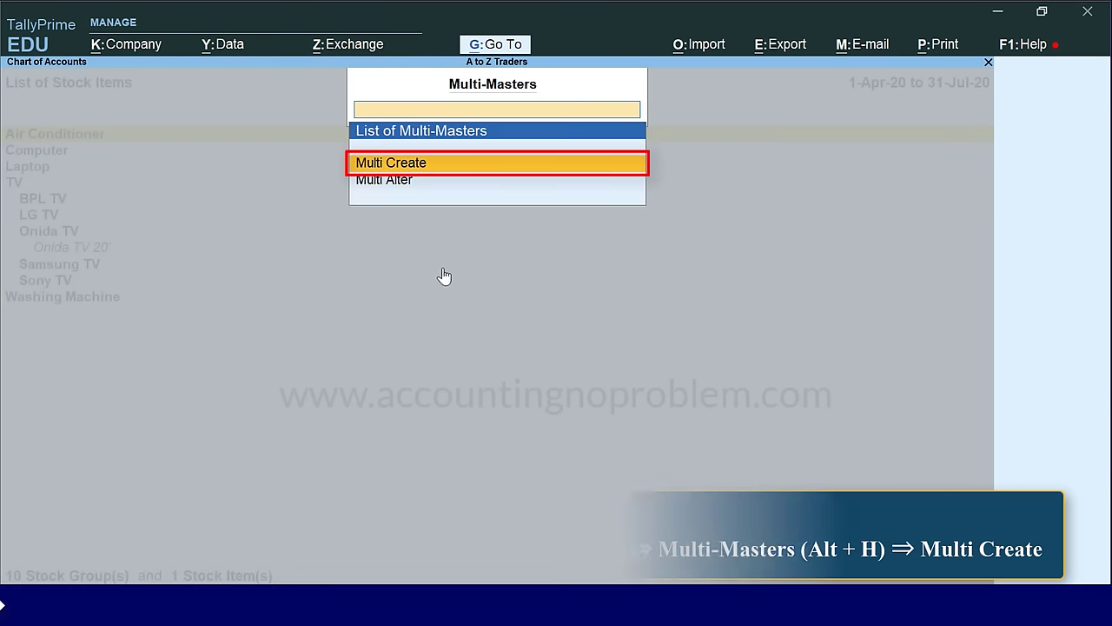
key(Return)
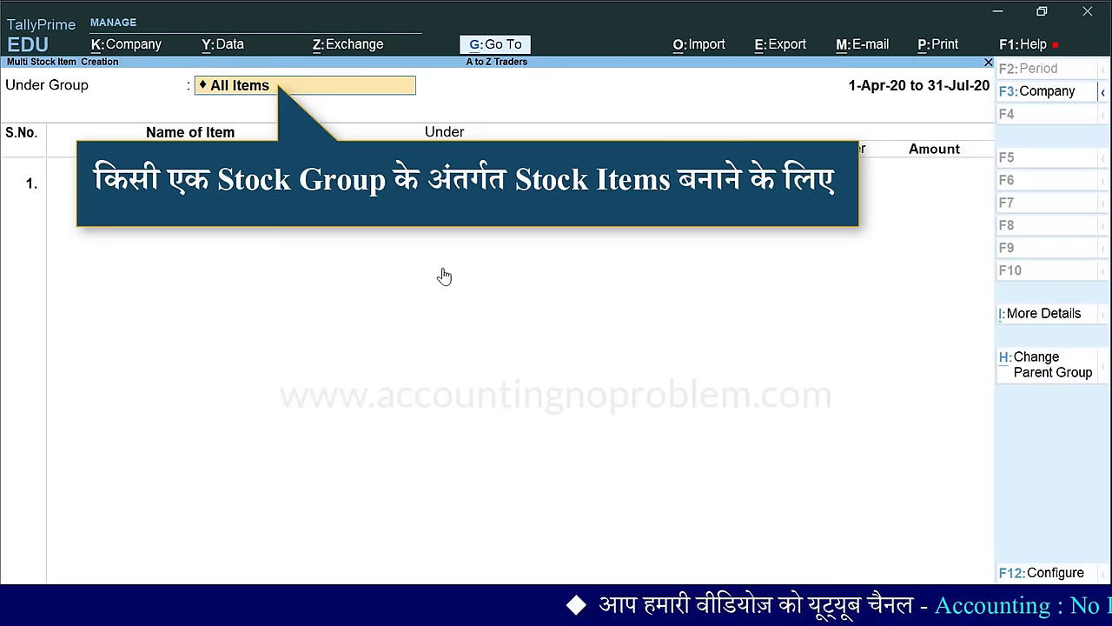
Under group LG TV, enter LG TV 20" with 15 Nos at 17,000 (amount 2,55,000).
key(BackSpace)
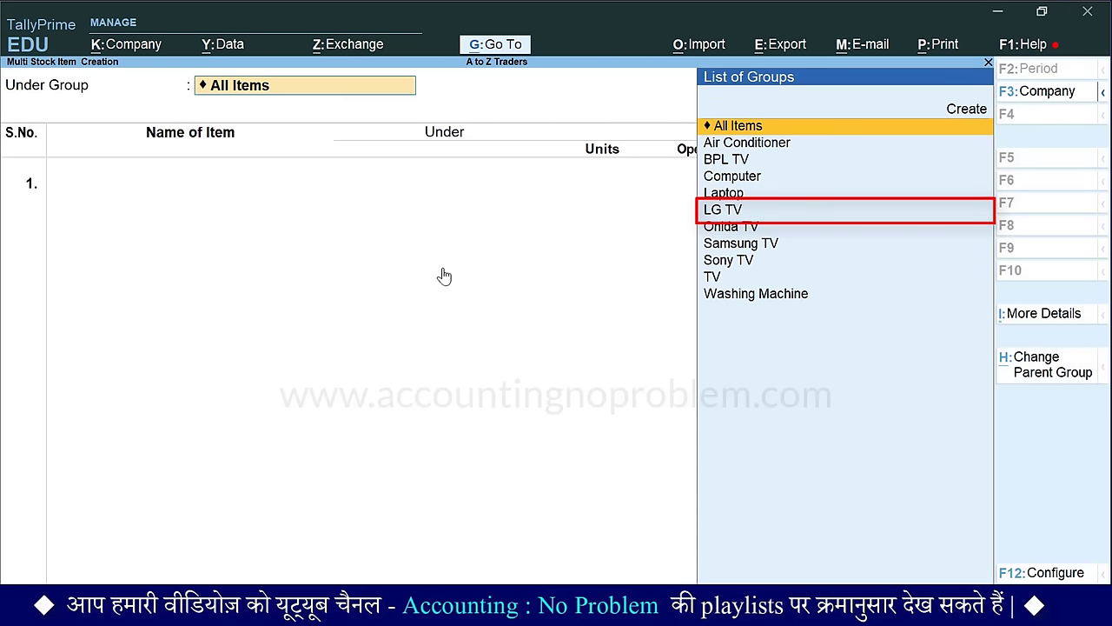
key(Down)
key(Down)
key(Down)
key(Down)
key(Down)
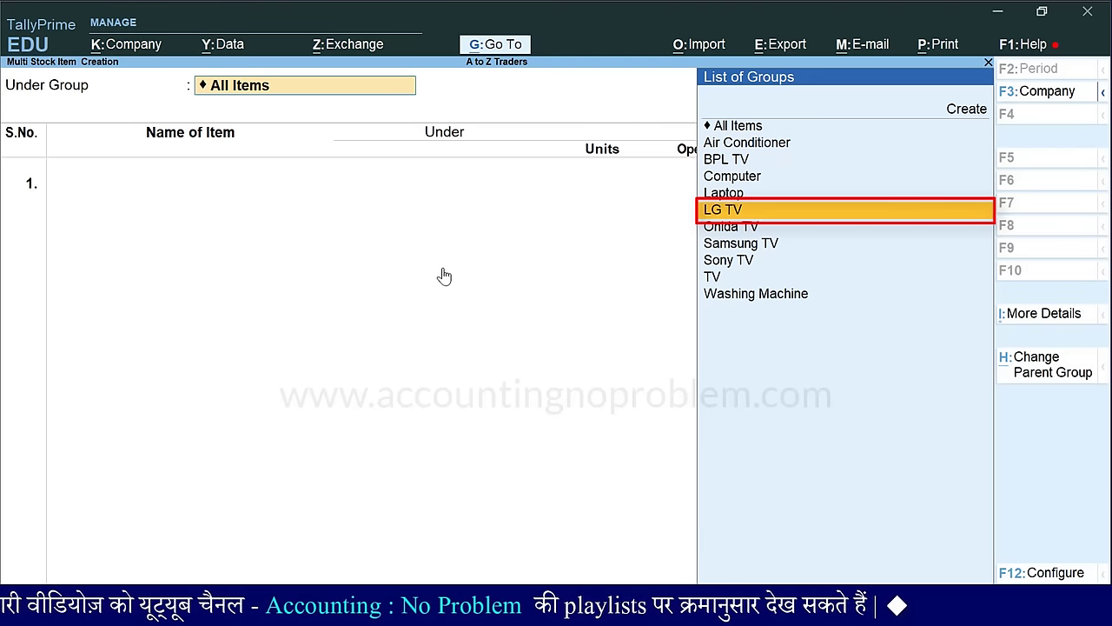
key(Return)
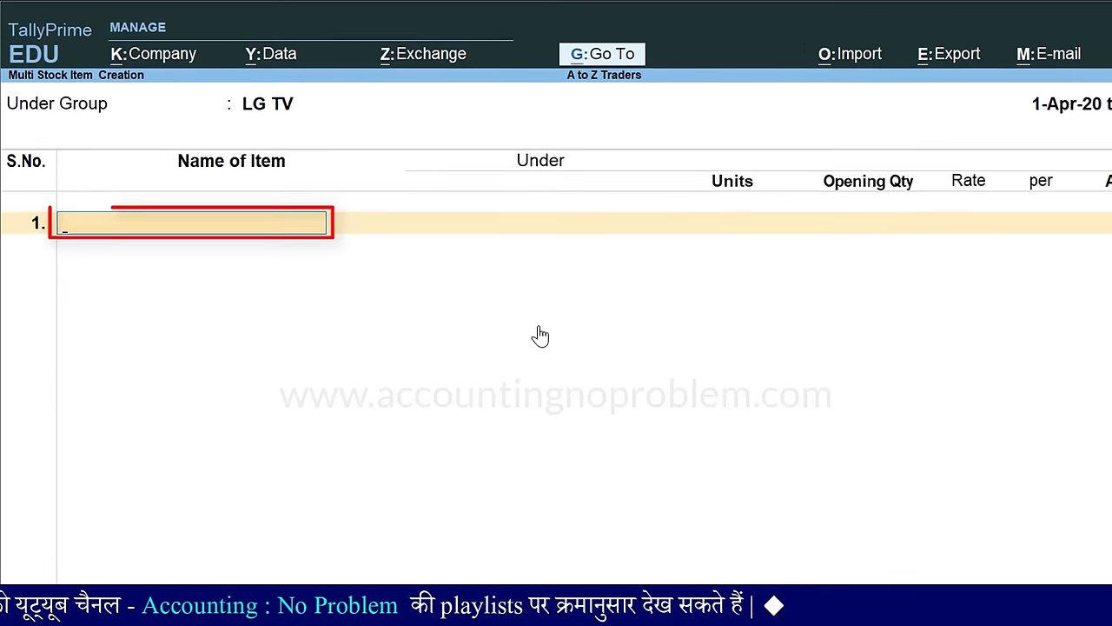
text(LG TV 20")
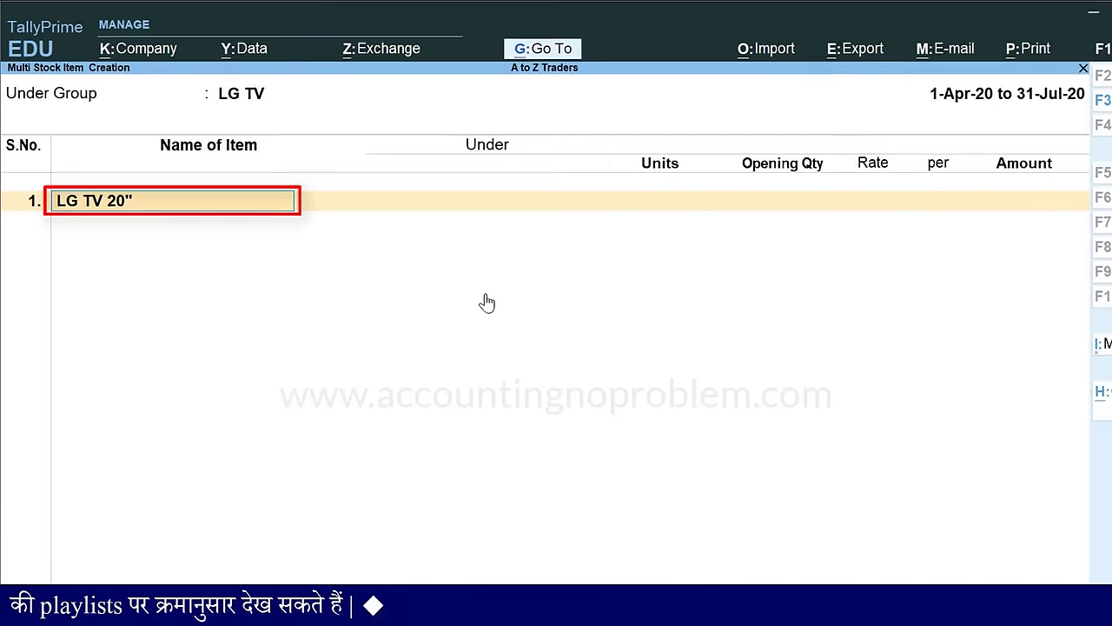
key(Return)
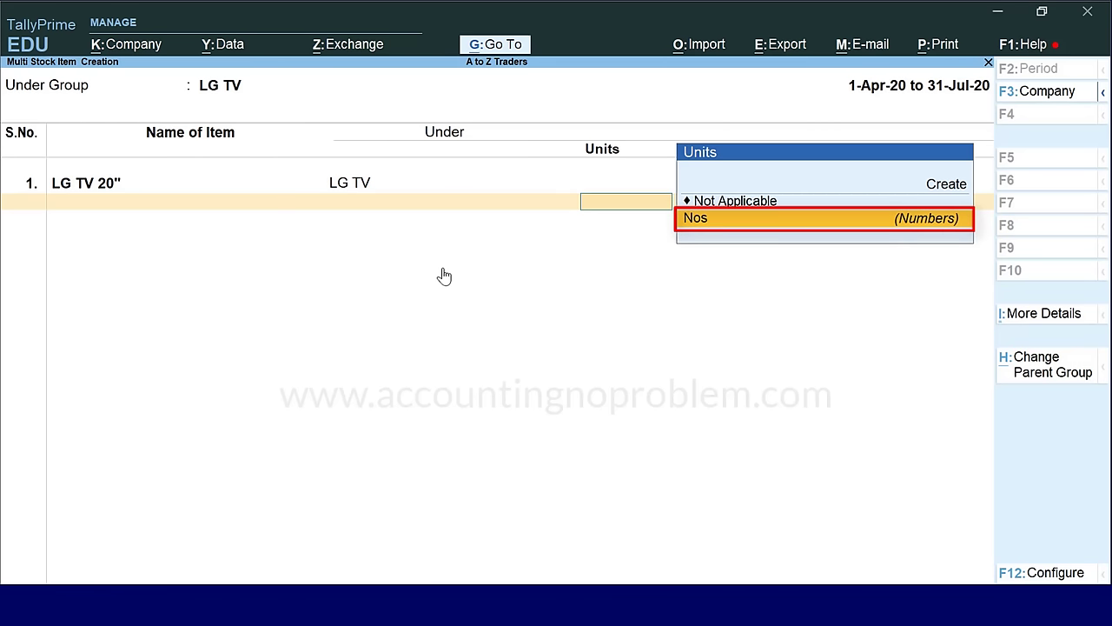
key(Return)
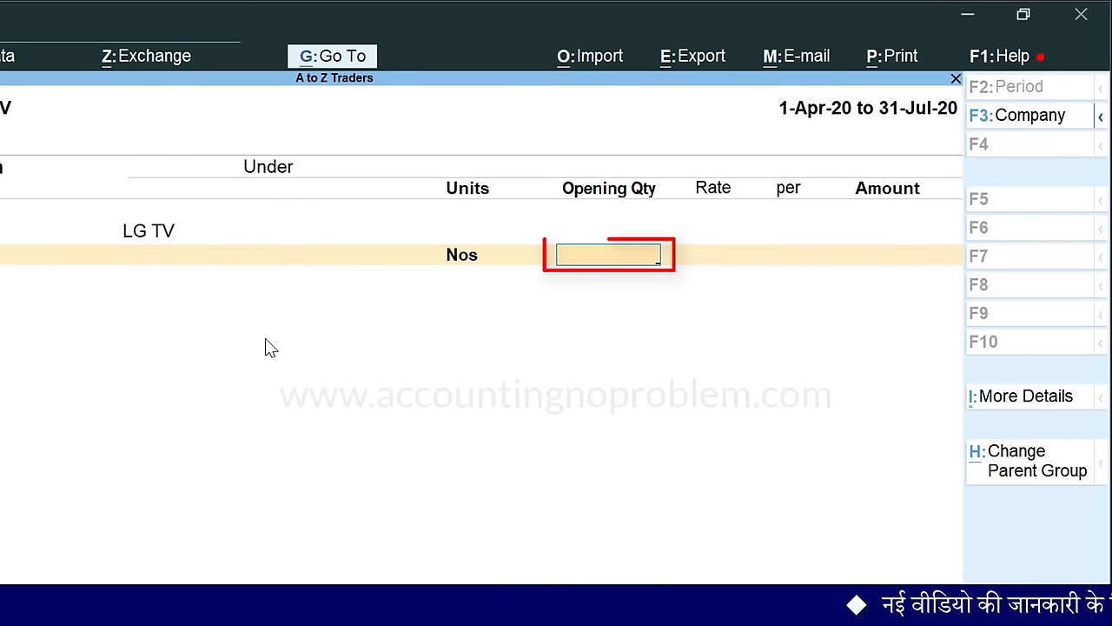
text(15)
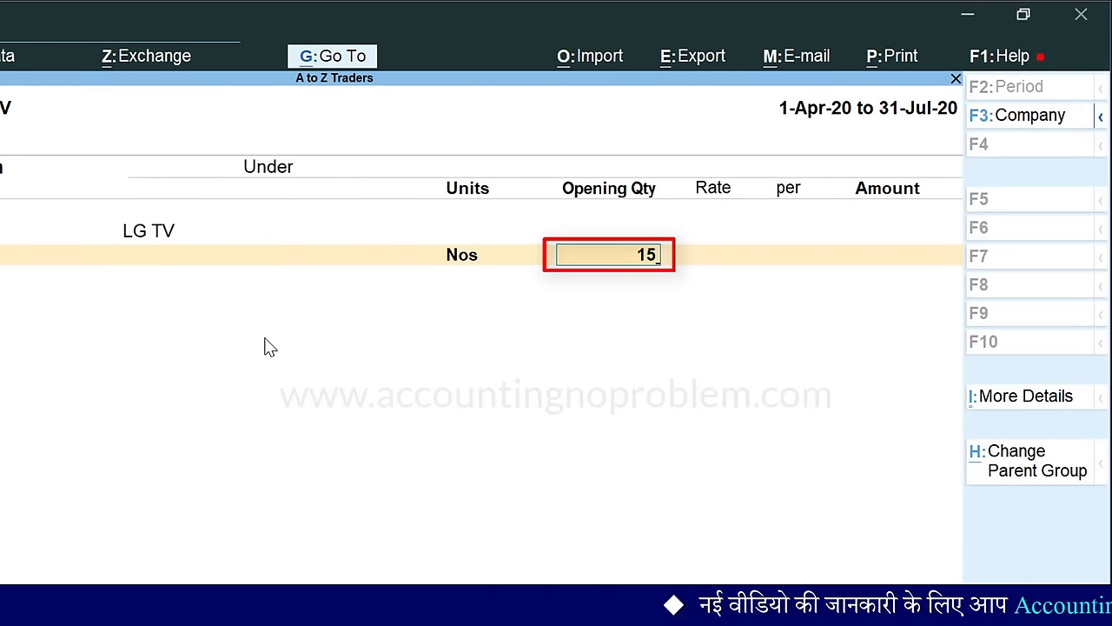
key(Return)
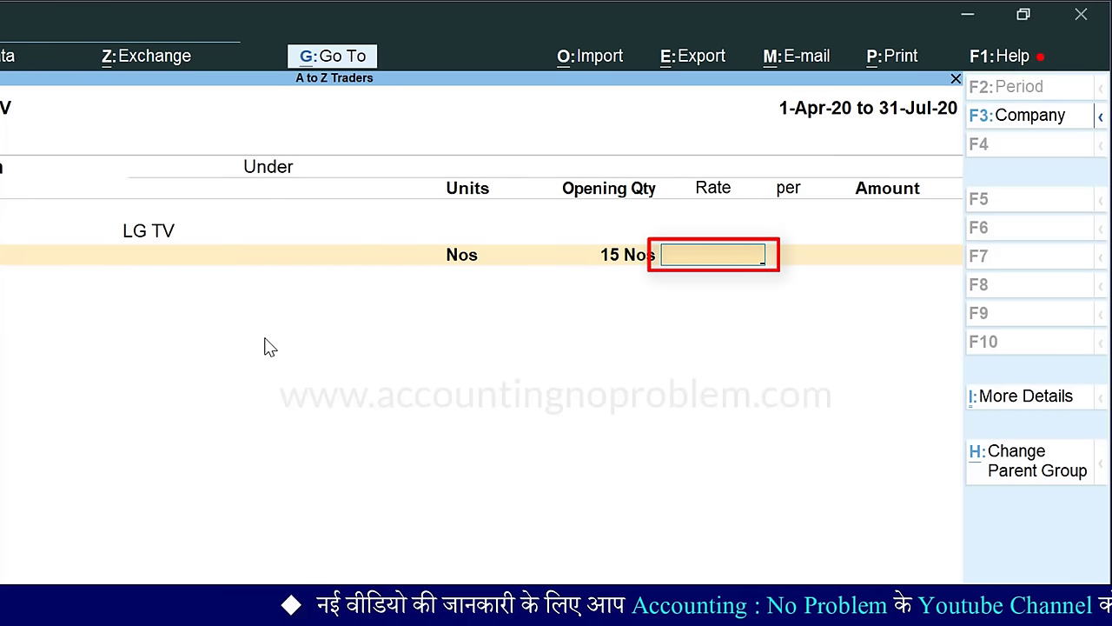
text(17000)
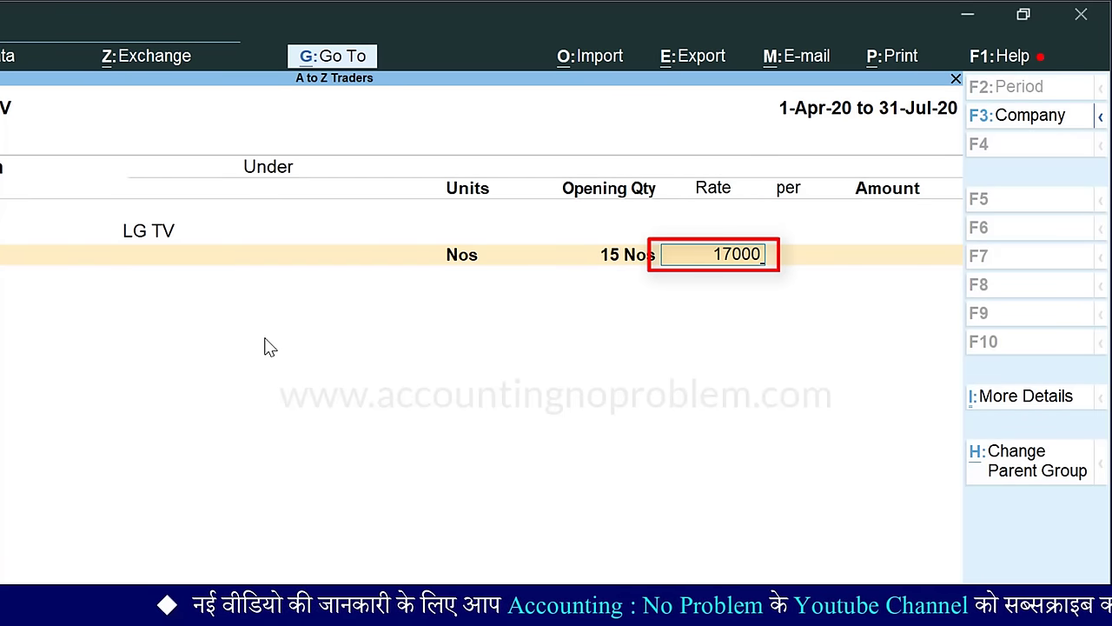
key(Return)
key(Return)
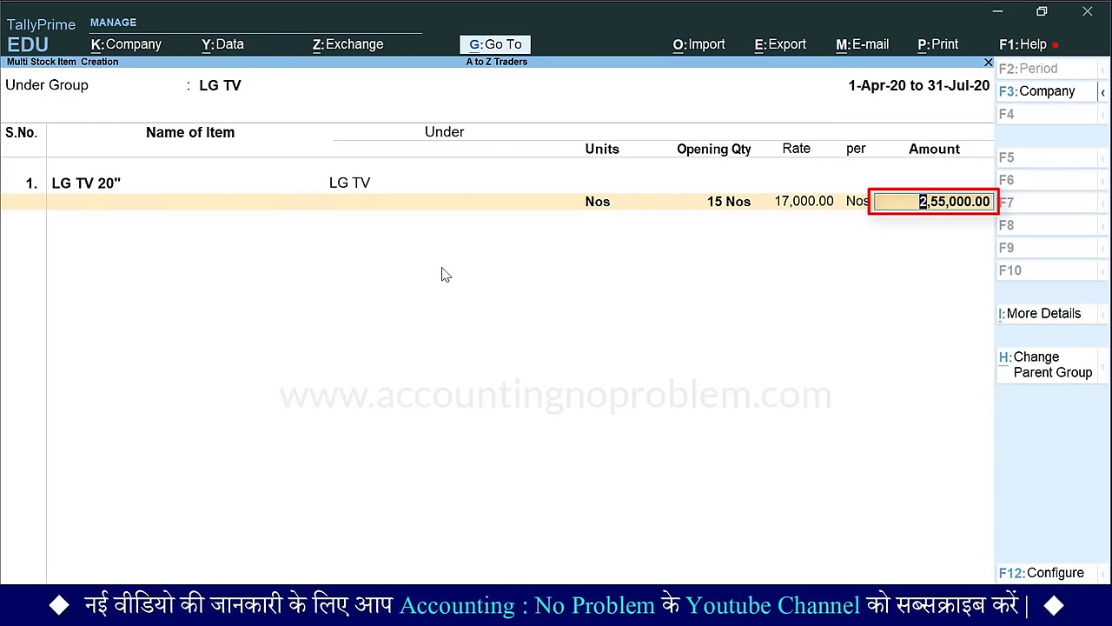
key(Return)
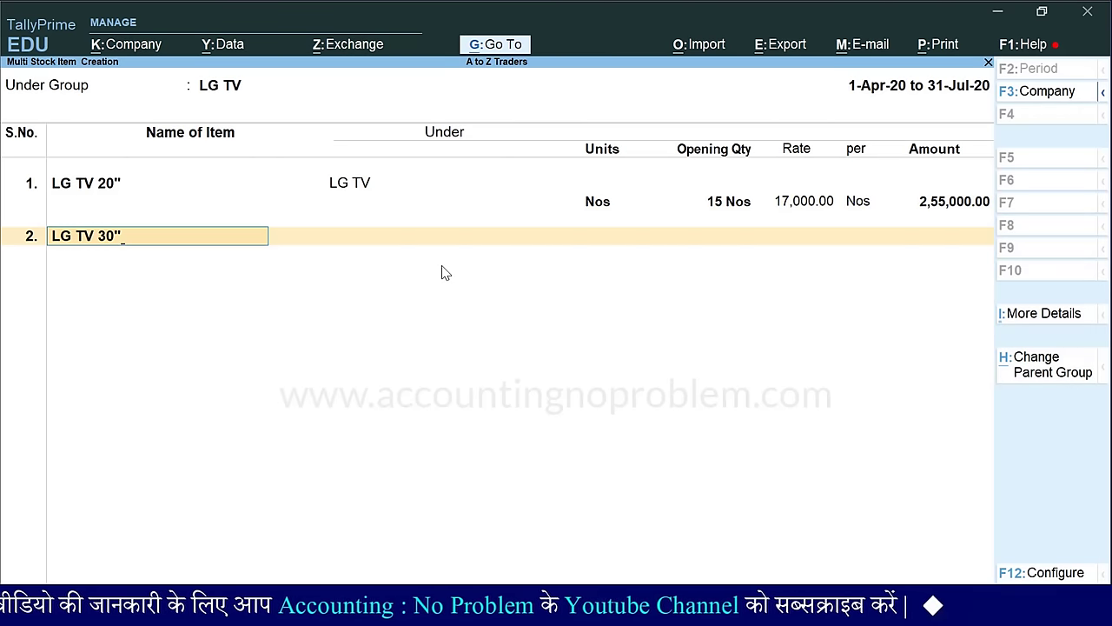
Add LG TV 30" as a second item counted in Nos.
key(Return)
key(Down)
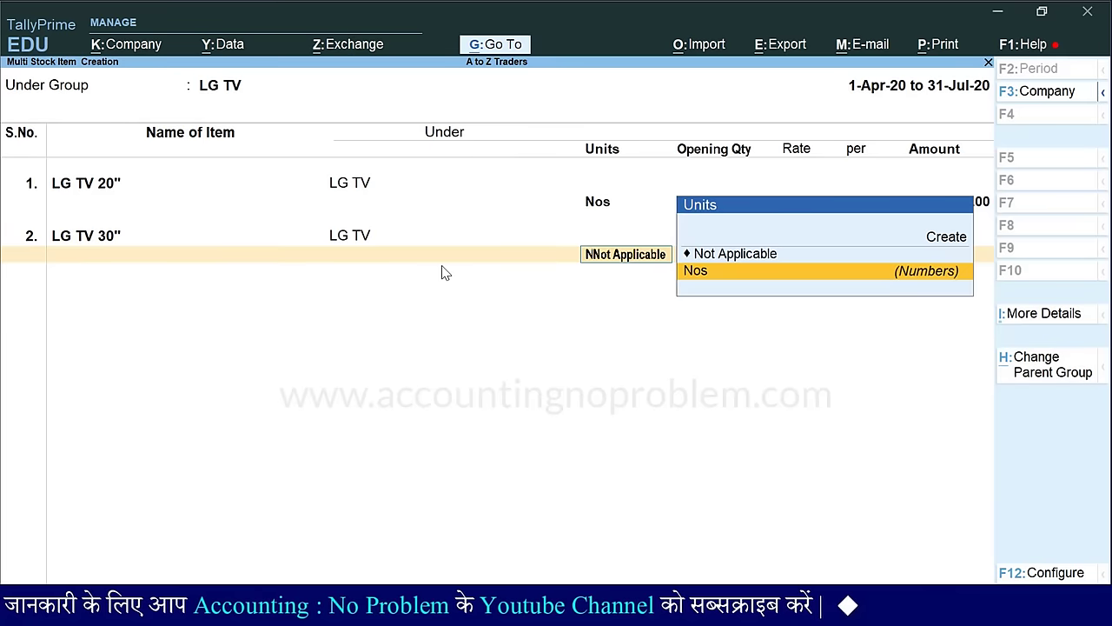
key(Return)
key(Return)
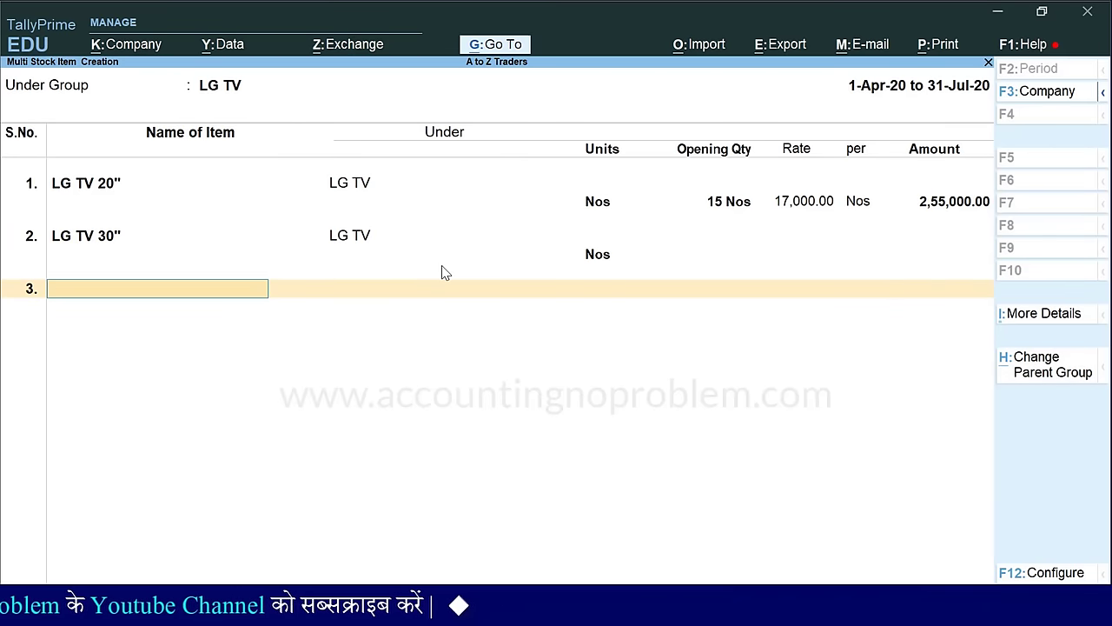
key(ctrl+a)
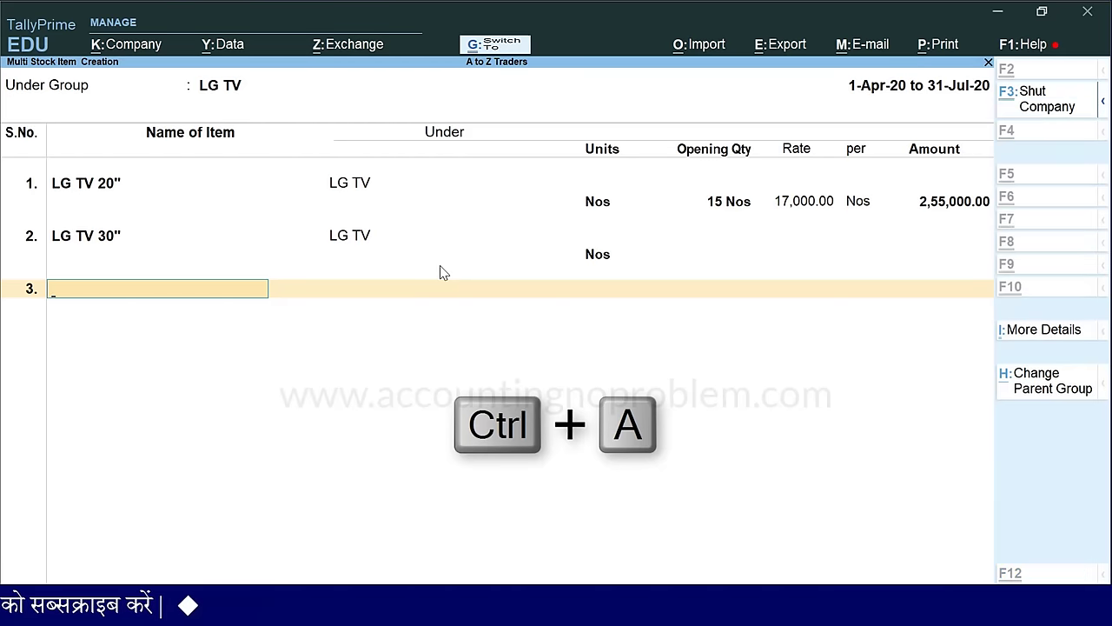
Save LG TV 20" and LG TV 30", then begin a fresh Multi Create under All Items.
key(ctrl+a)
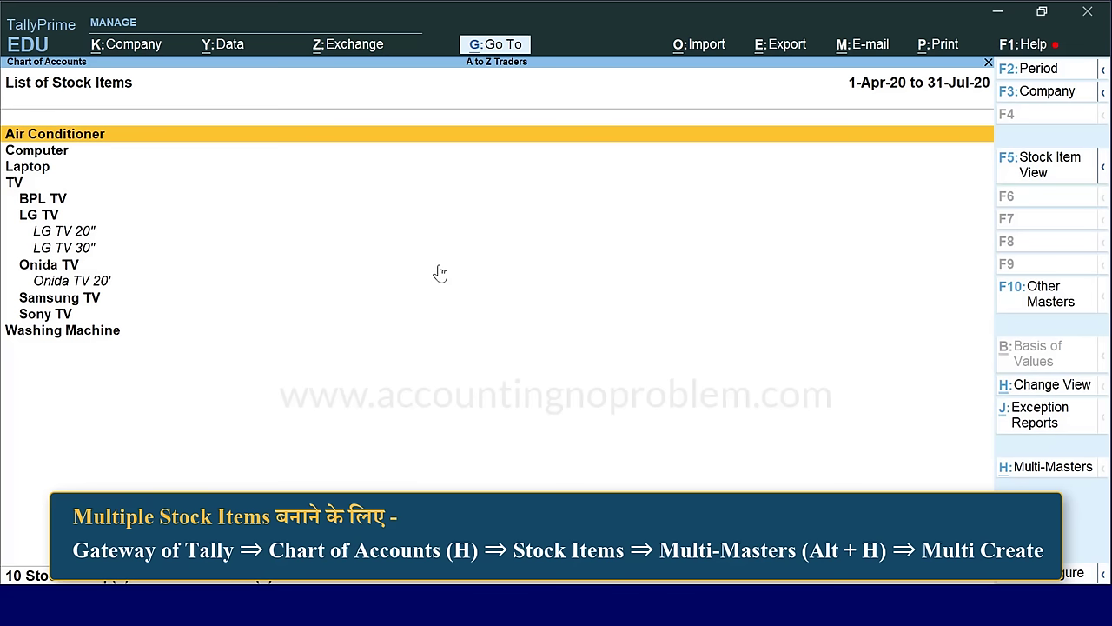
key(alt+h)
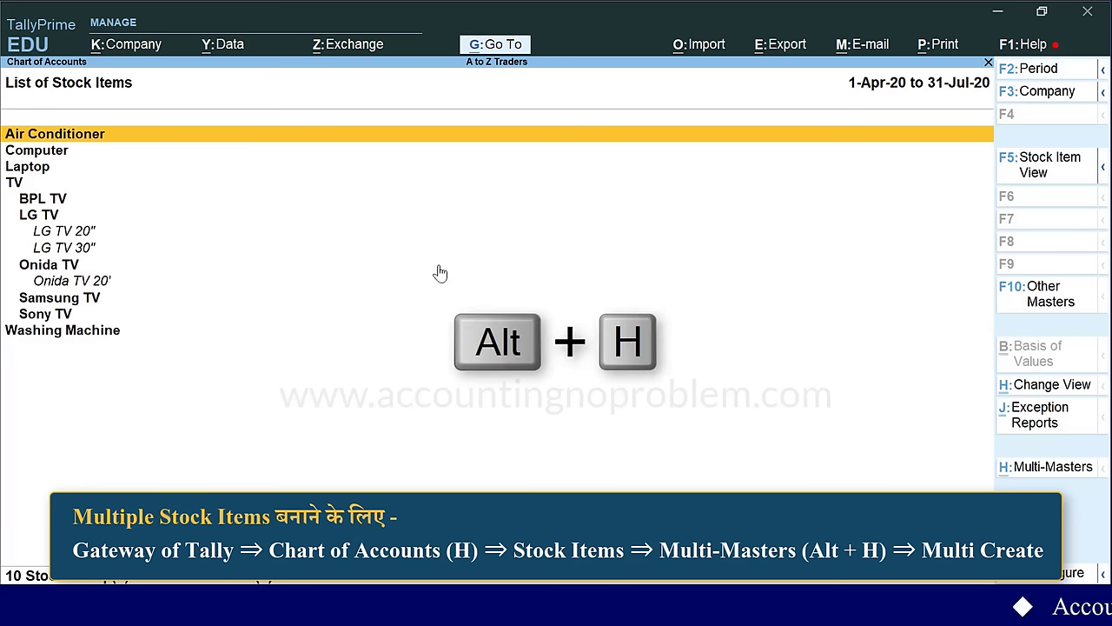
key(alt+h)
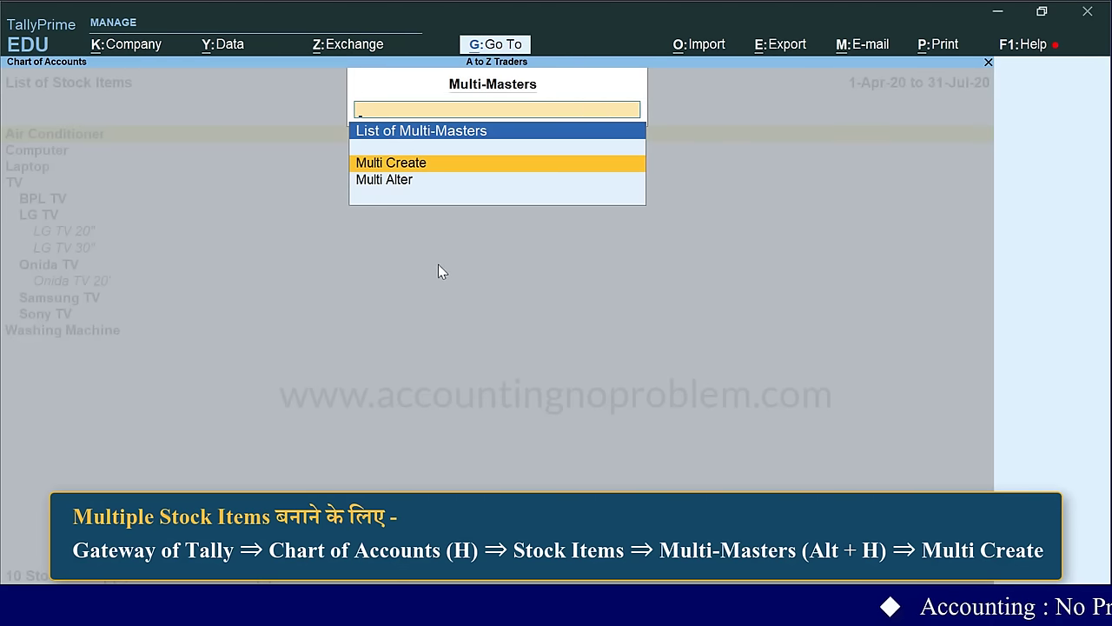
key(Return)
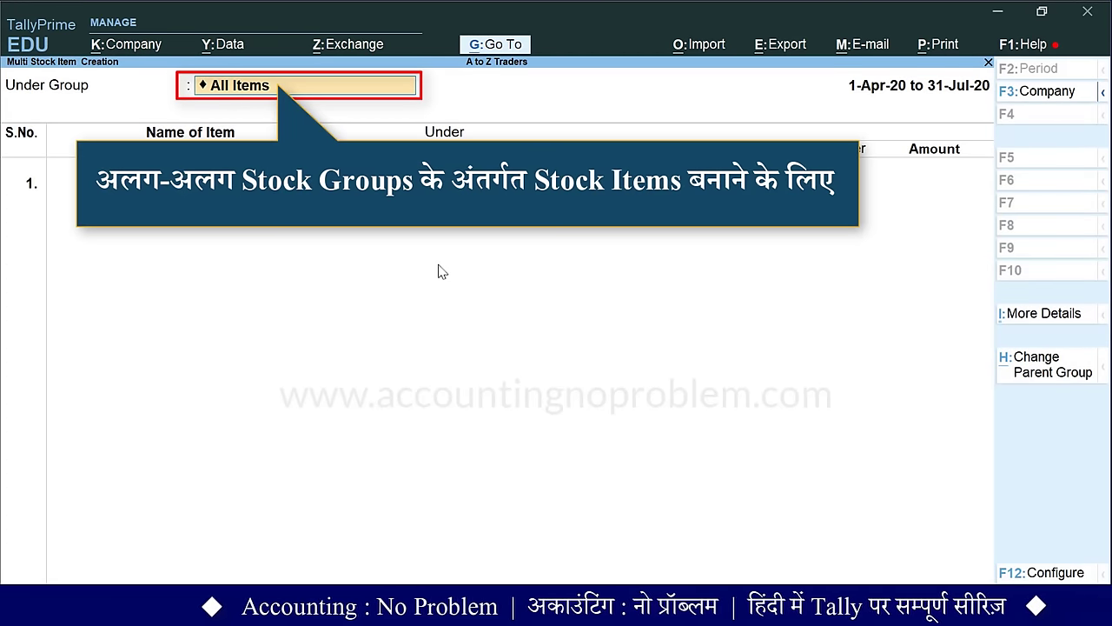
Keep All Items as the parent group and file Onida TV 30" under Onida TV in Nos.
key(Return)
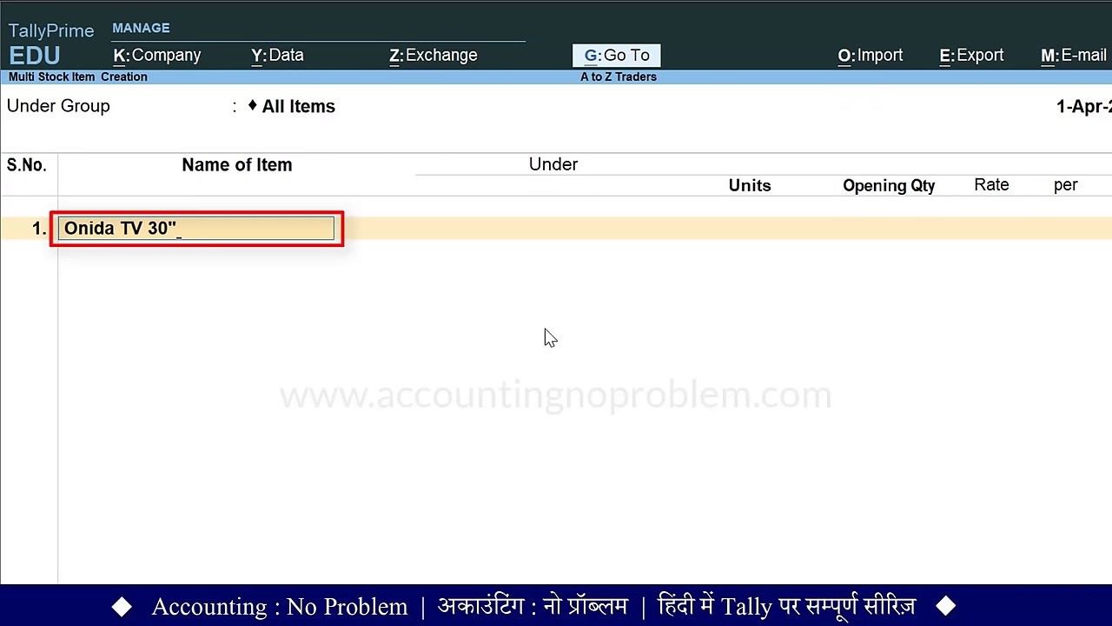
key(Return)
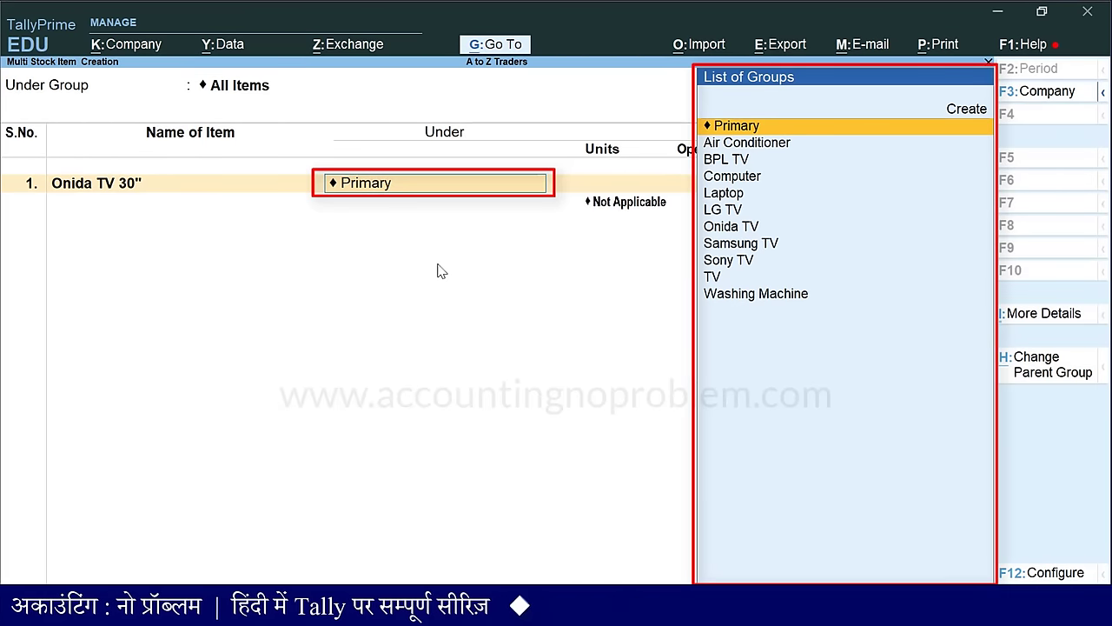
text(O)
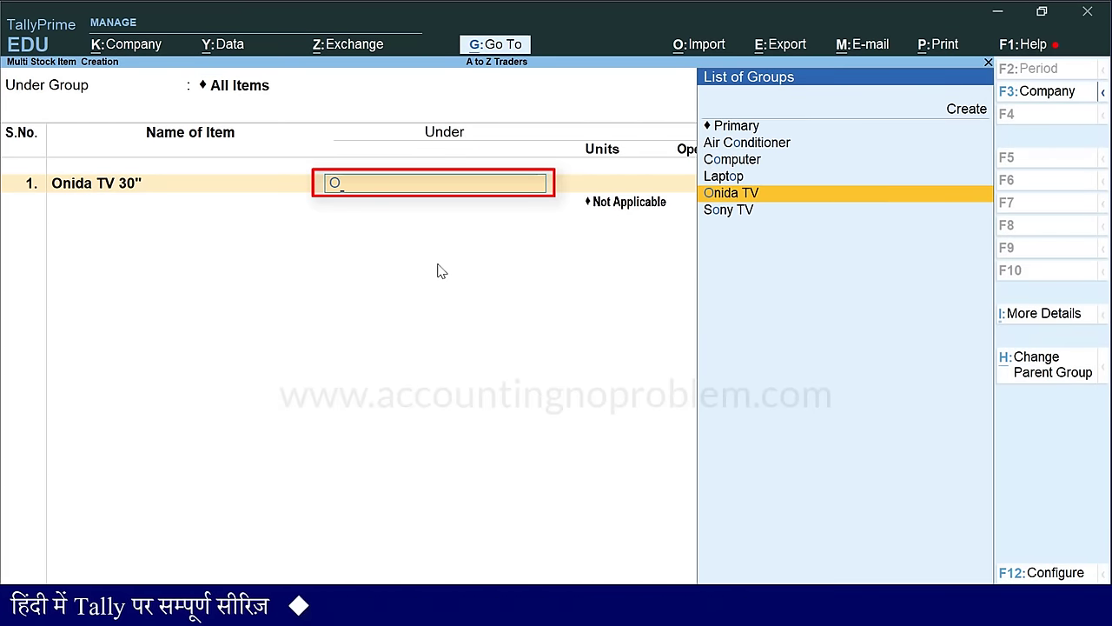
key(Return)
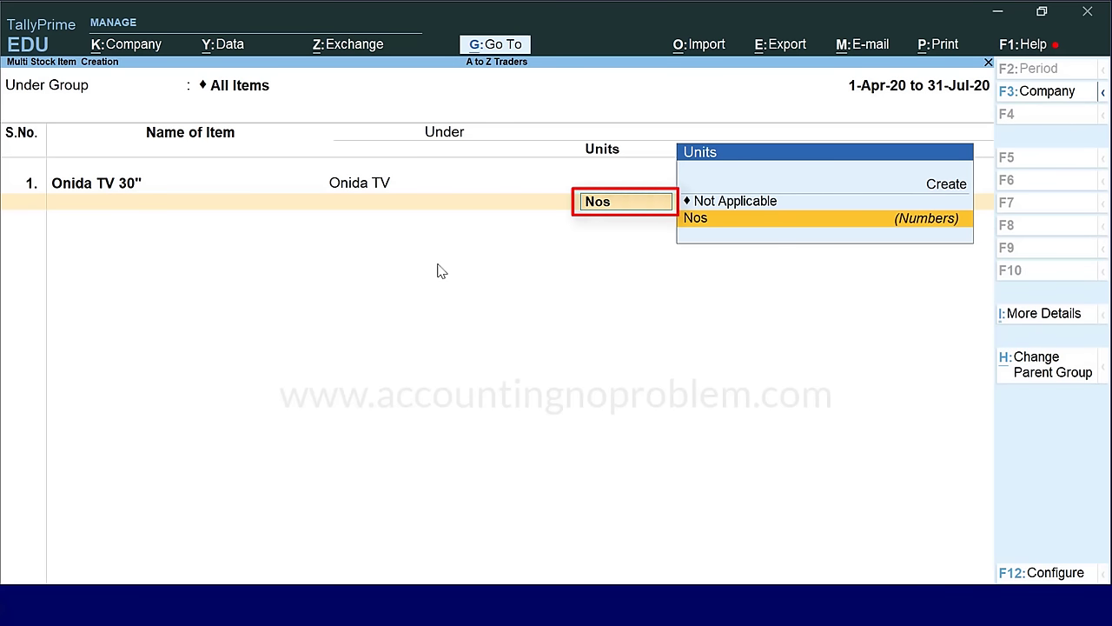
key(Return)
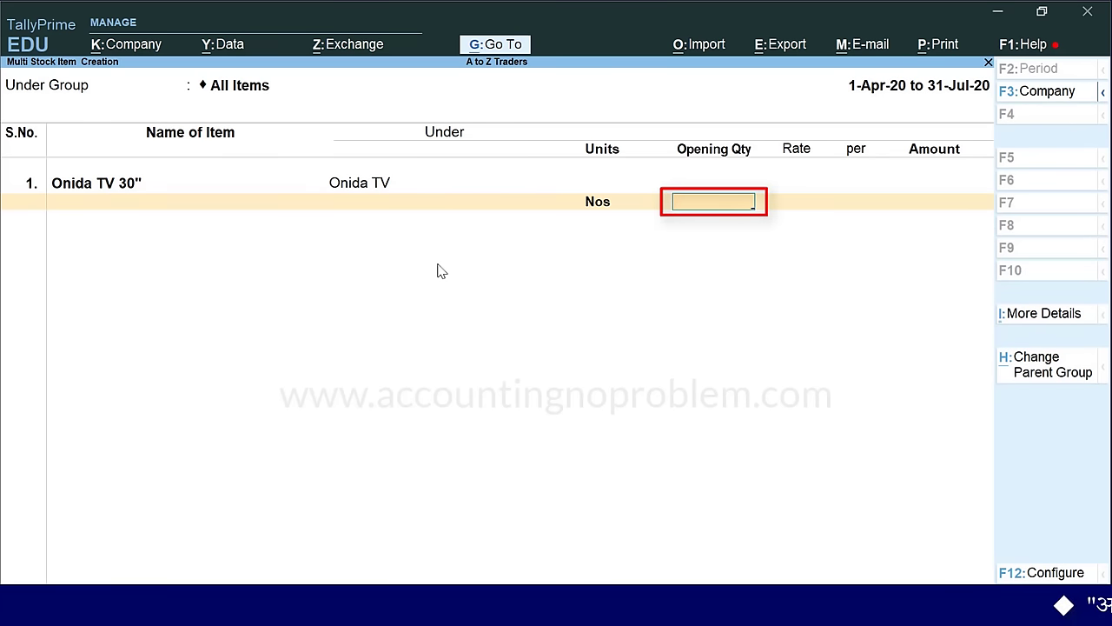
key(Return)
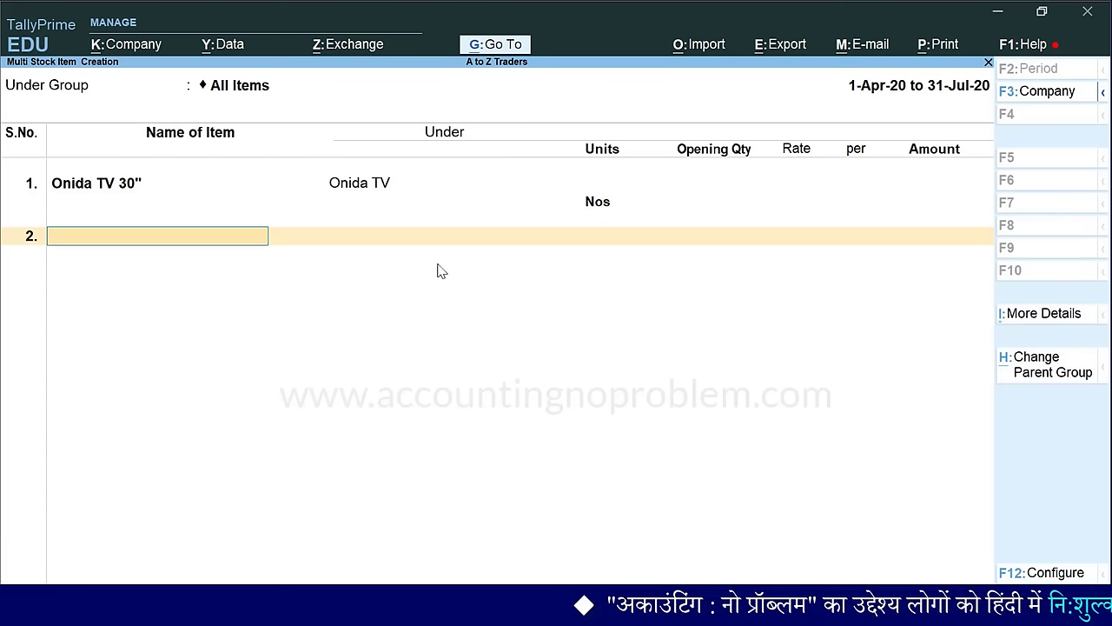
Add Samsung TV 20" under Samsung TV in Nos, then name the third item Dell Laptop Model 111.
text(Samsung TV 20)
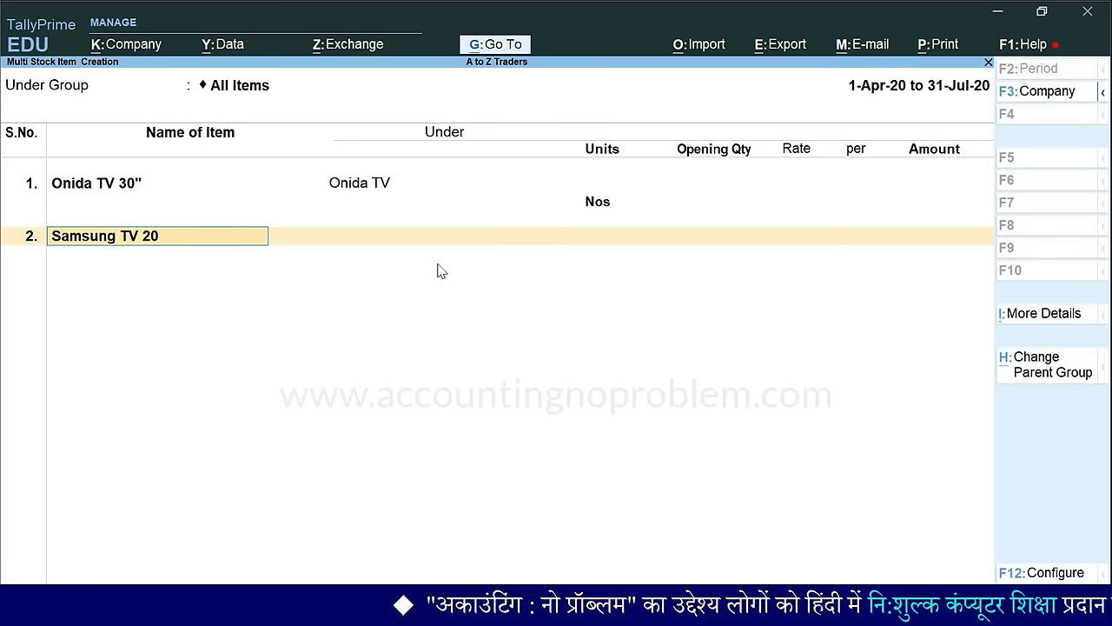
text(")
key(Return)
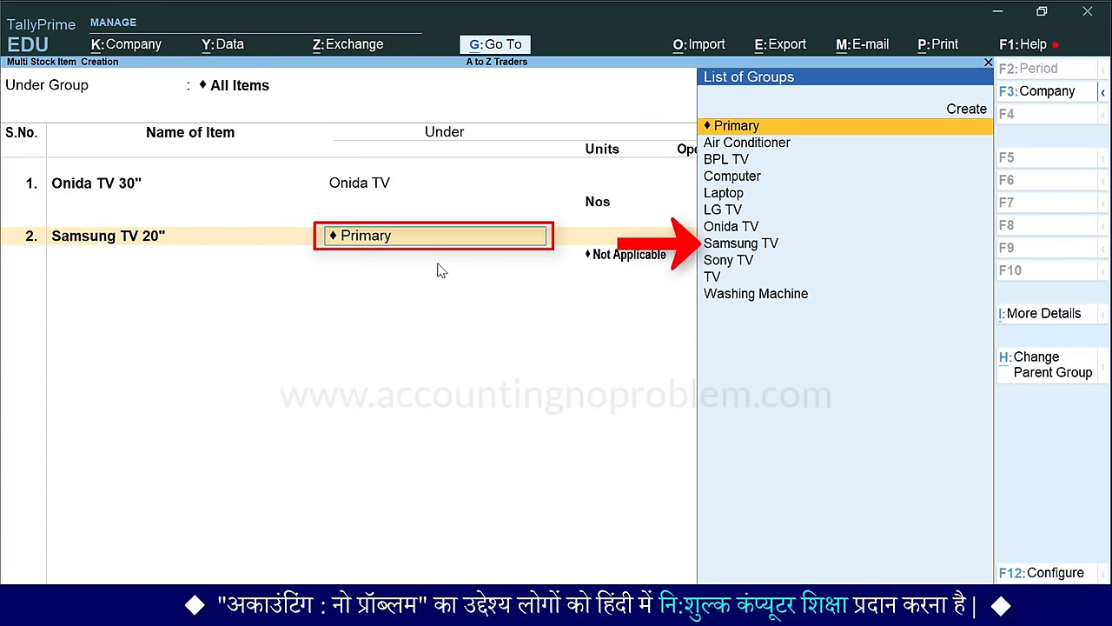
text(S)
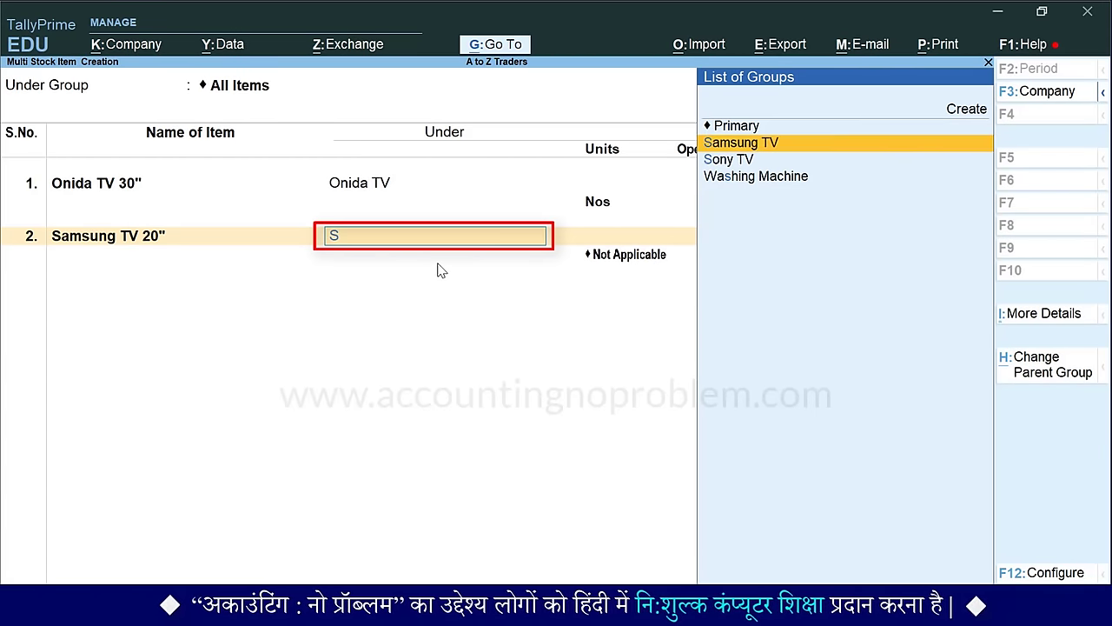
key(Return)
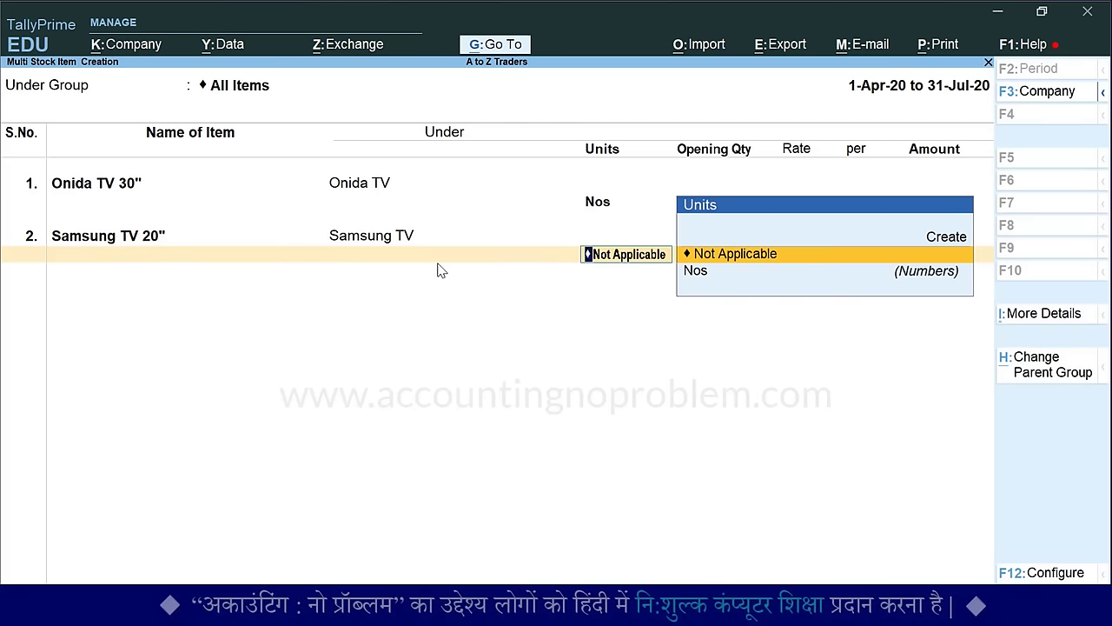
key(Down)
key(Return)
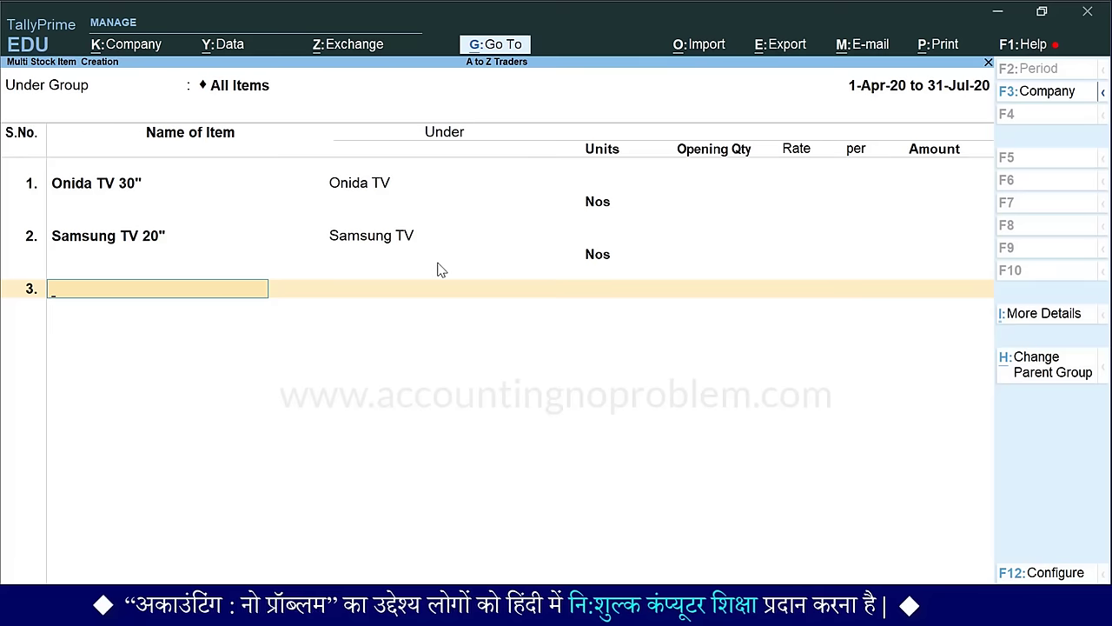
text(Dell Laptop Model 1)
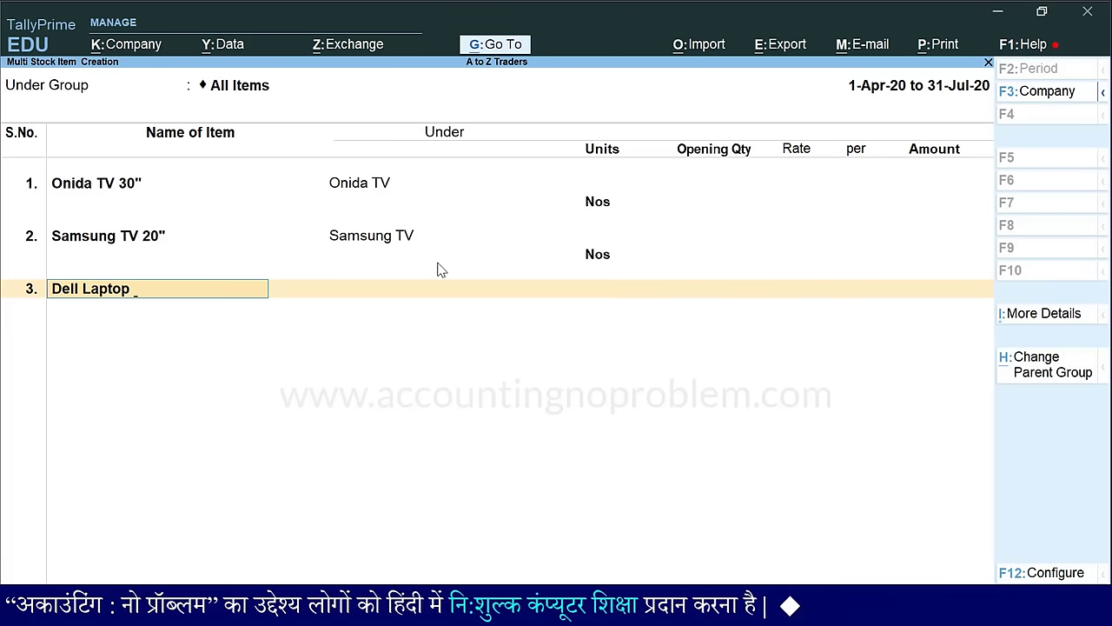
text(11)
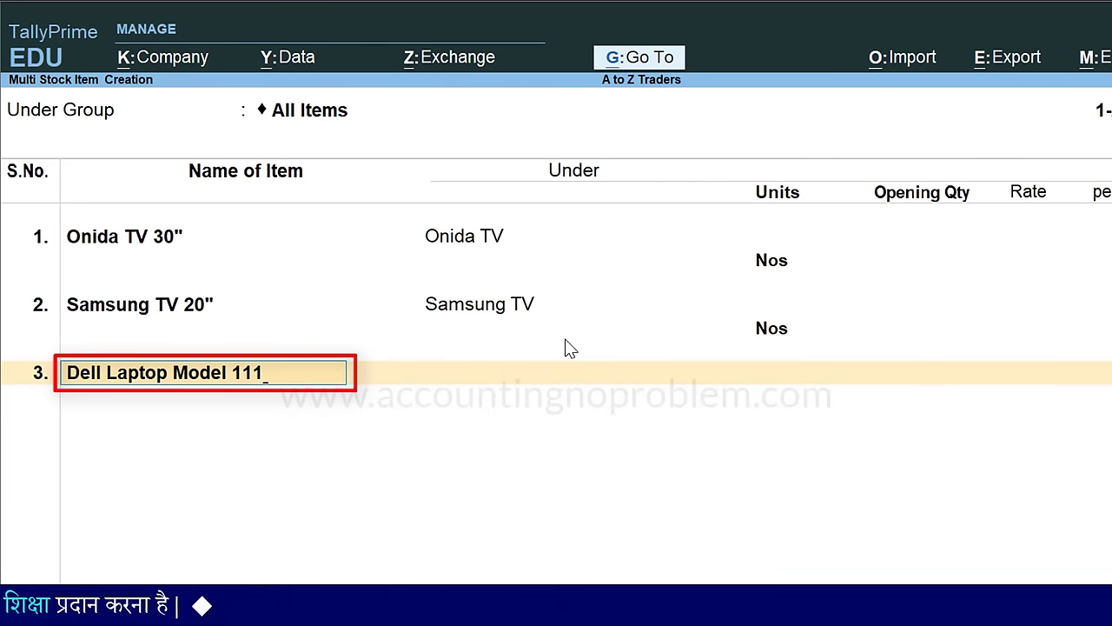
key(Return)
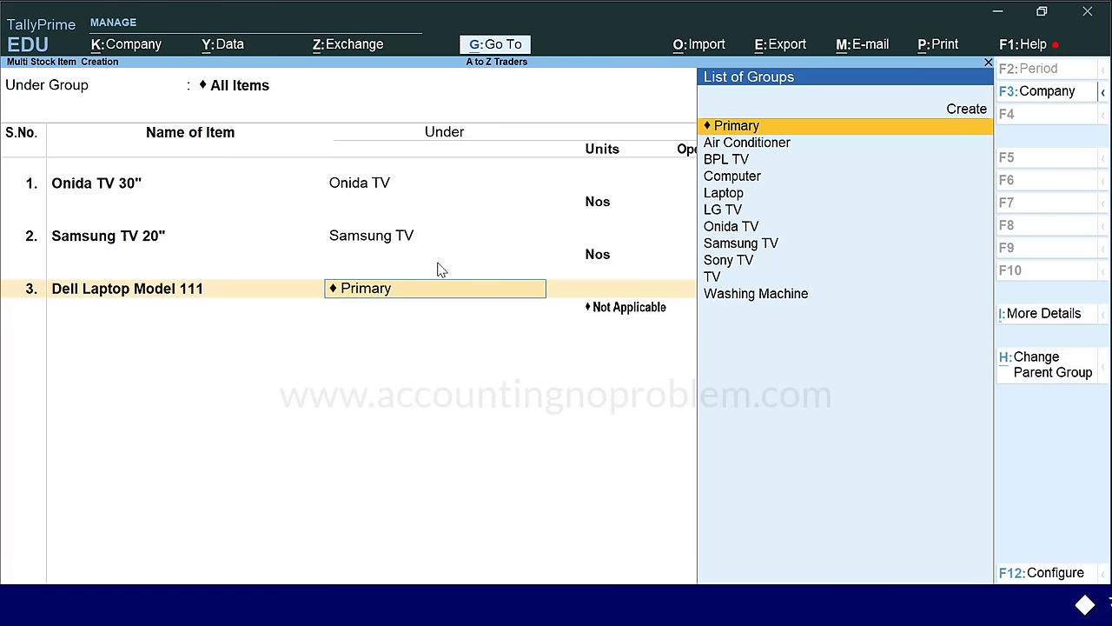
key(alt+c)
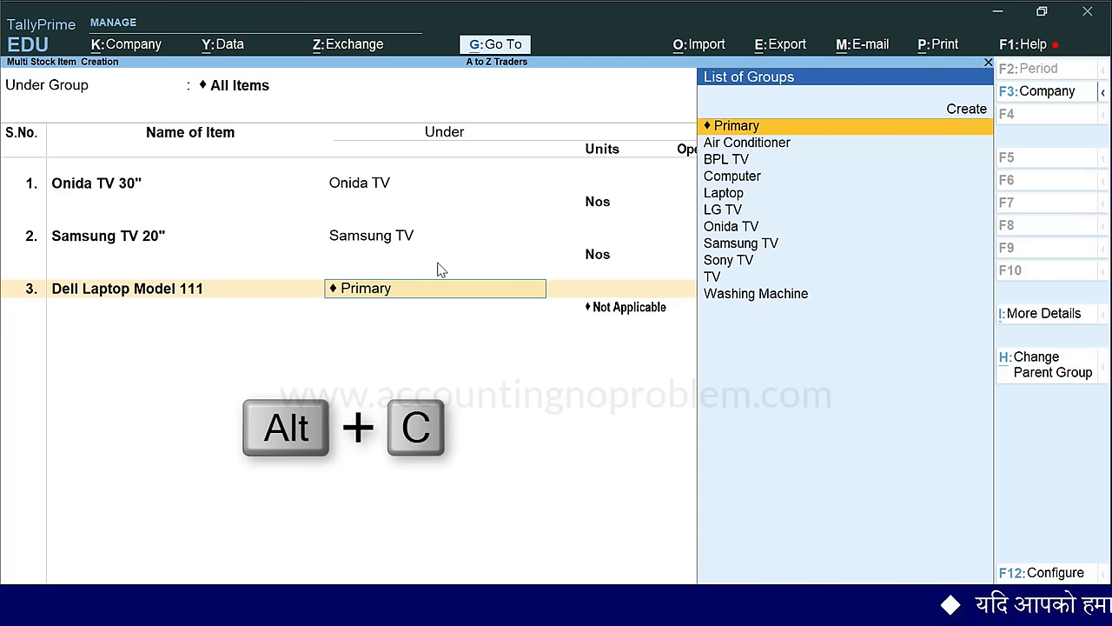
Create stock group Dell Laptop under Laptop with item quantities added, and file Dell Laptop Model 111 there.
key(alt+c)
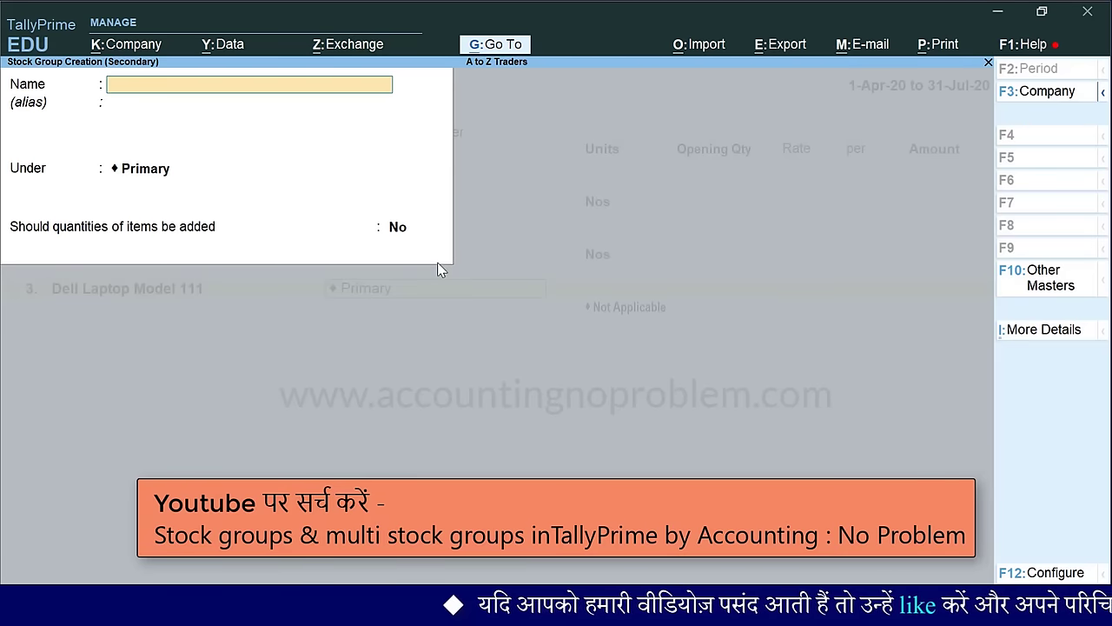
text(Dell Laptop)
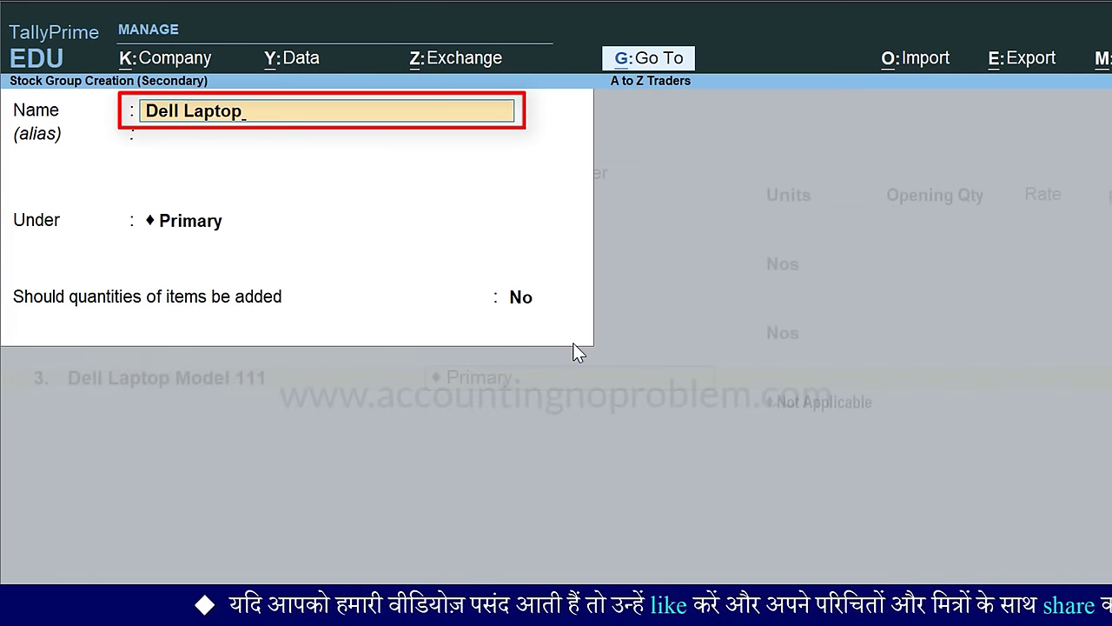
key(Return)
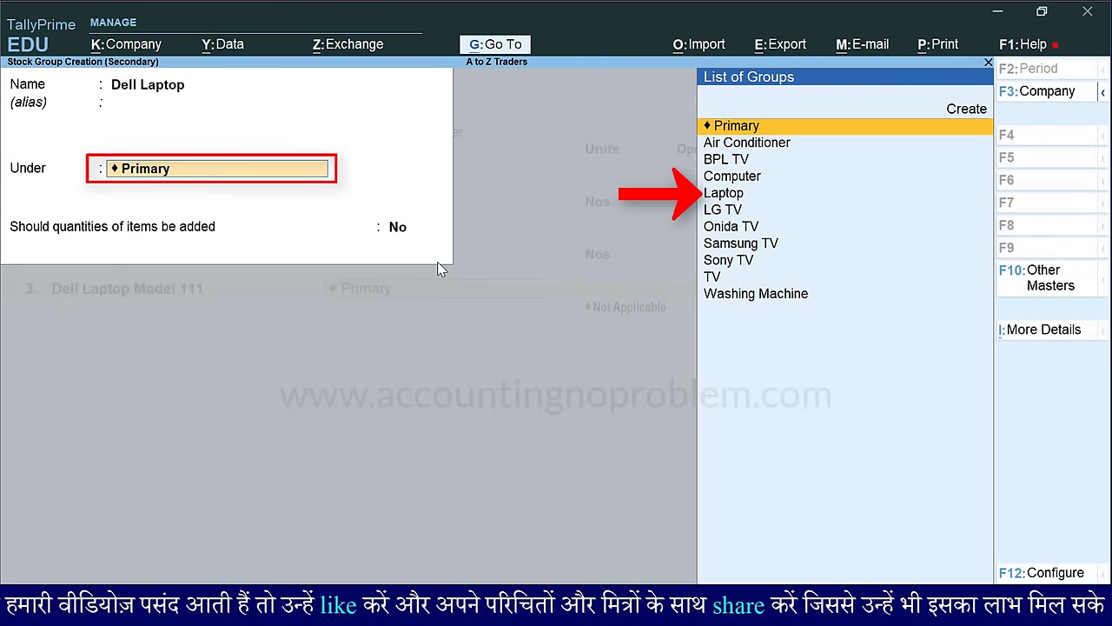
key(Down)
key(Down)
key(Down)
key(Down)
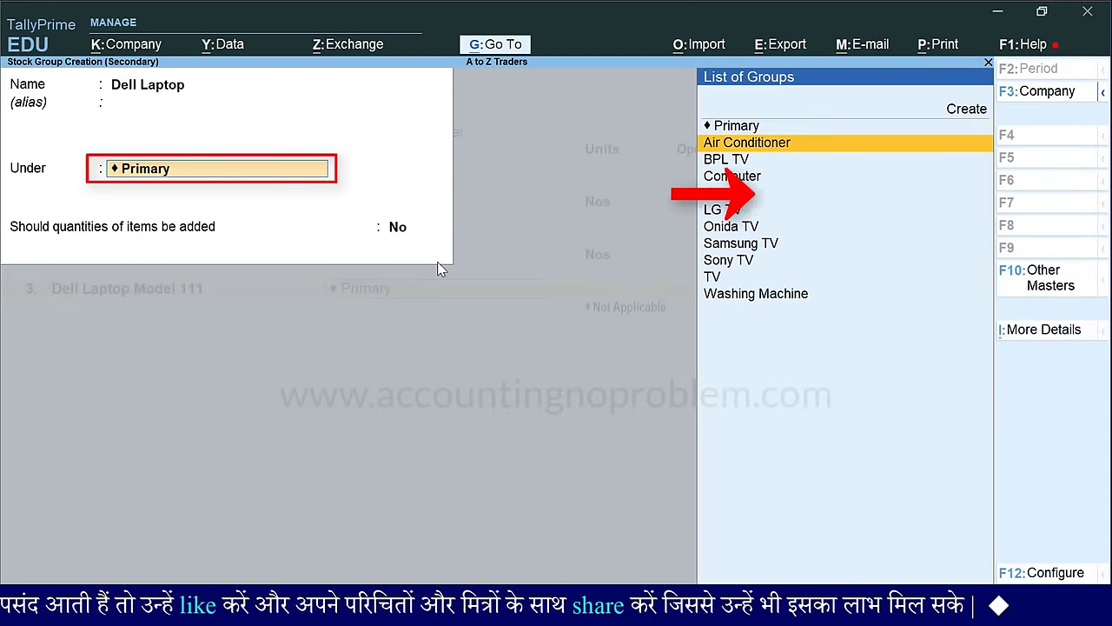
key(Return)
key(ctrl+a)
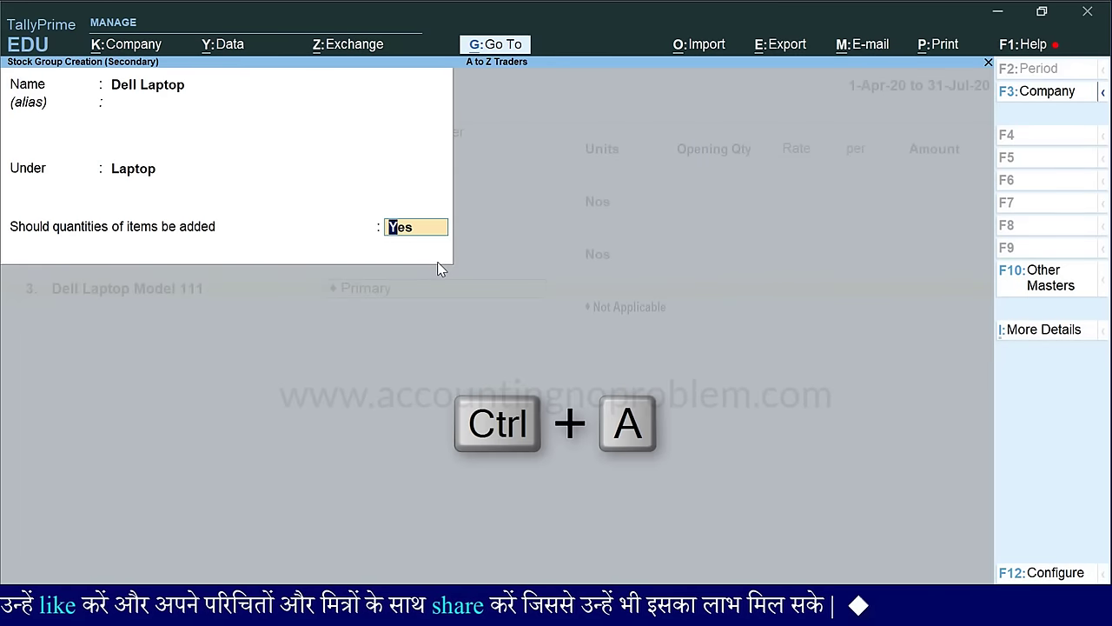
key(ctrl)
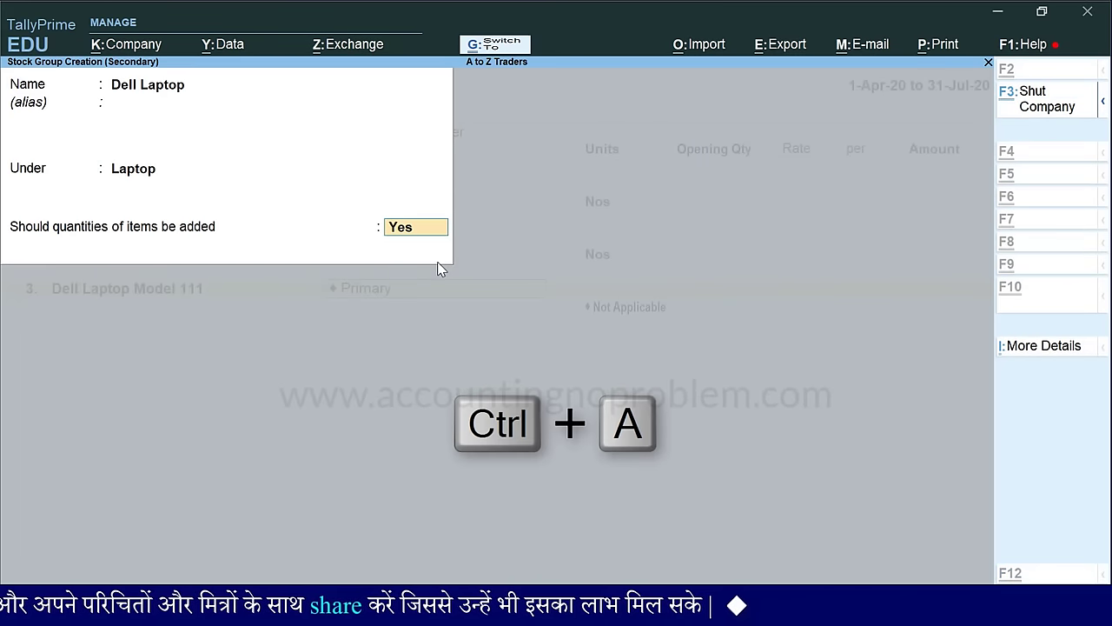
key(ctrl+a)
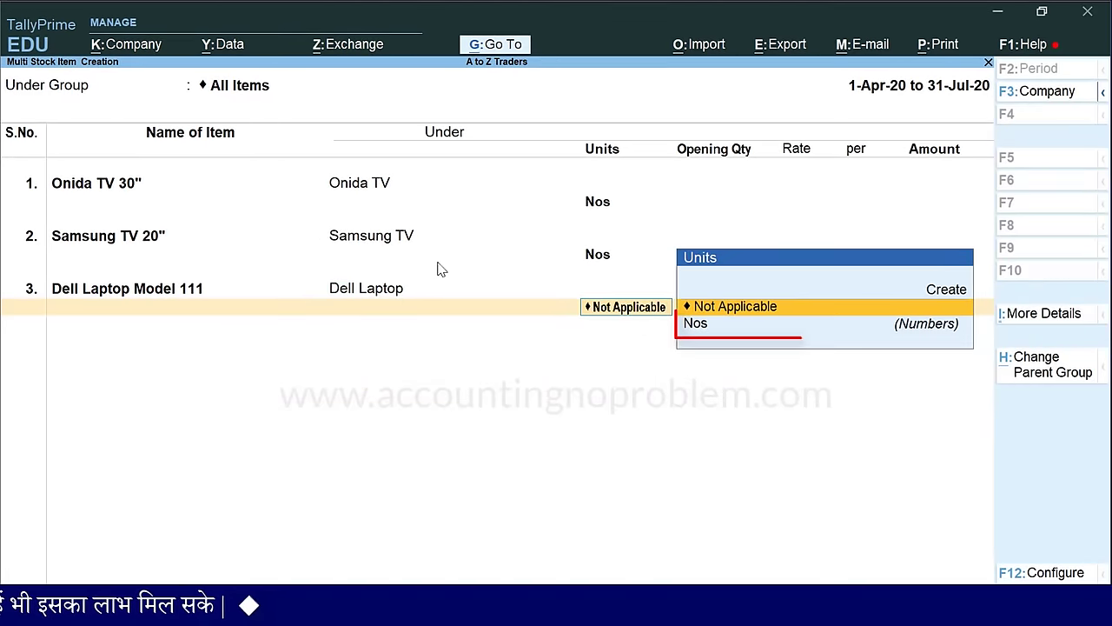
Set Dell Laptop Model 111 to Nos, erase the unfinished HP Laptop row, and save all new items.
key(Down)
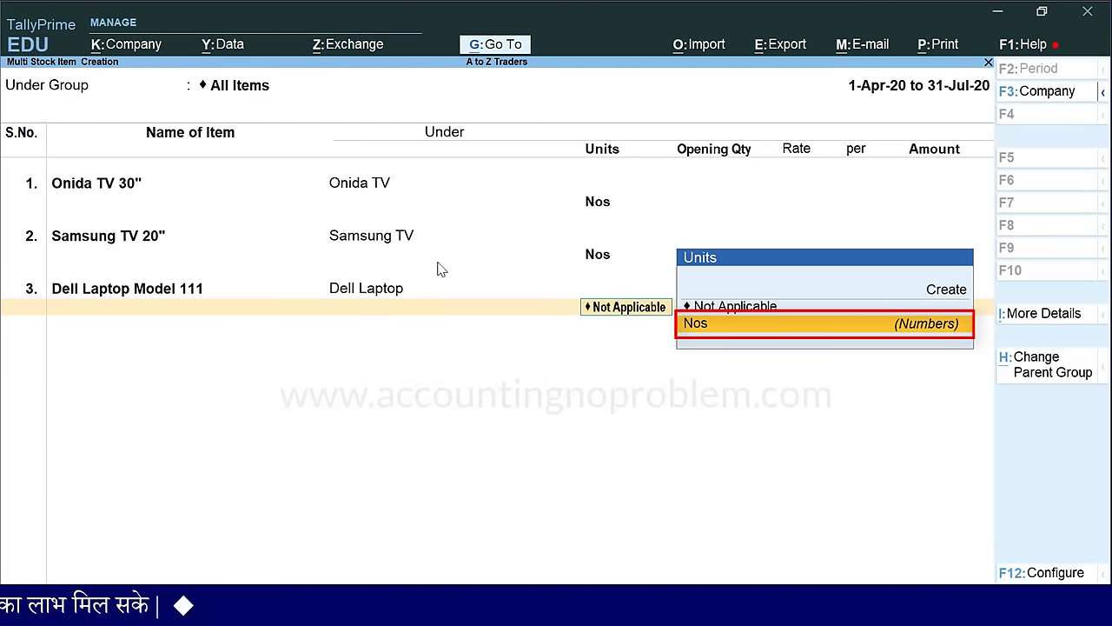
key(Return)
key(Return)
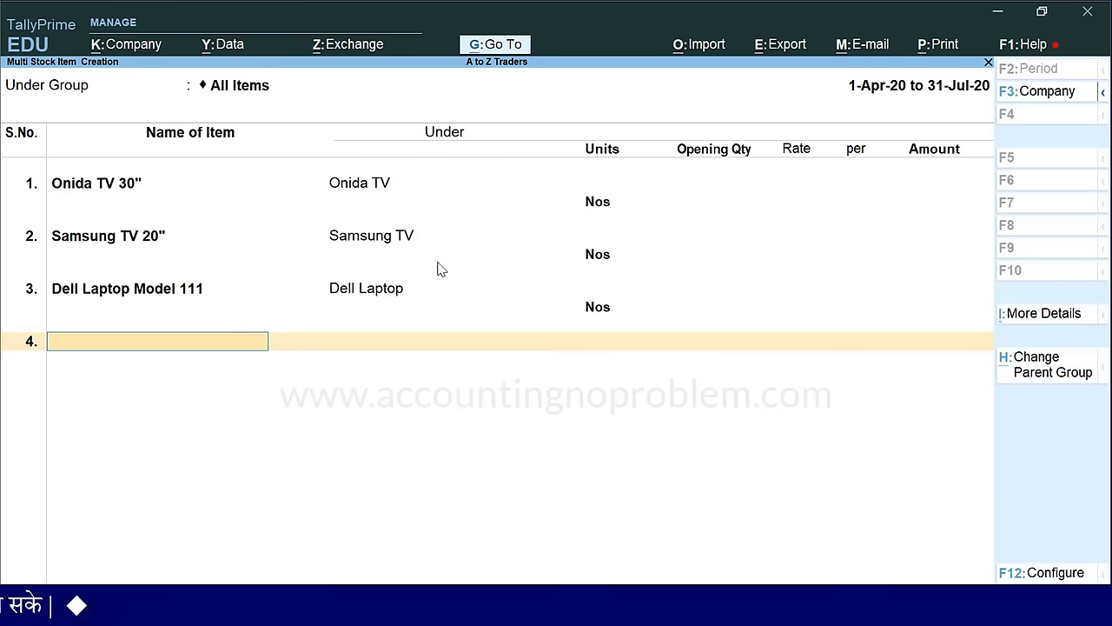
text(HP Laptop Model 99)
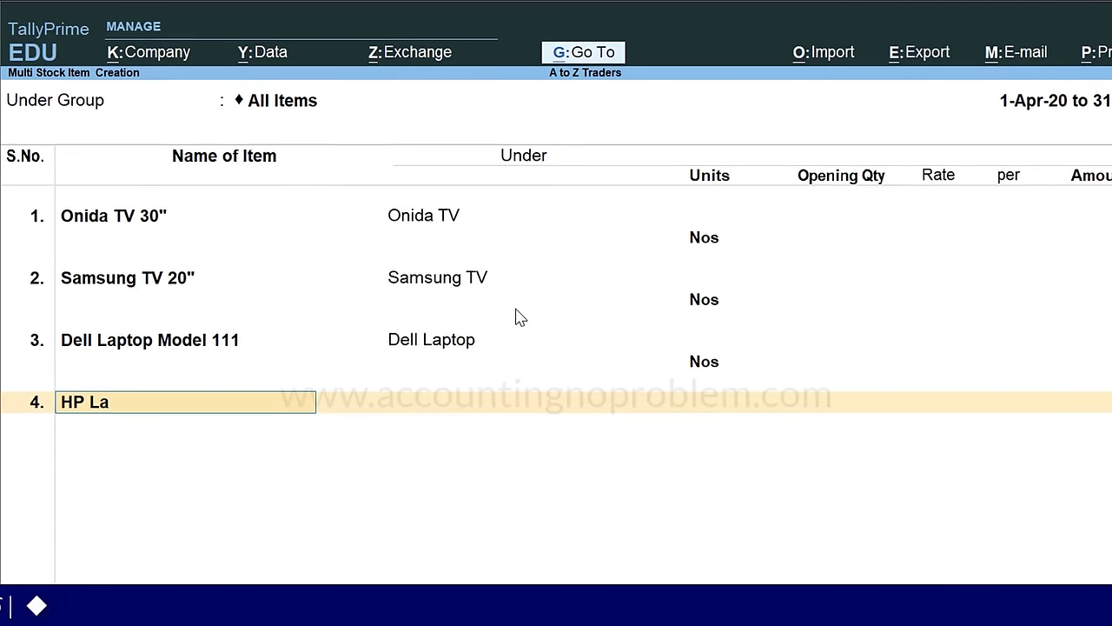
key(Return)
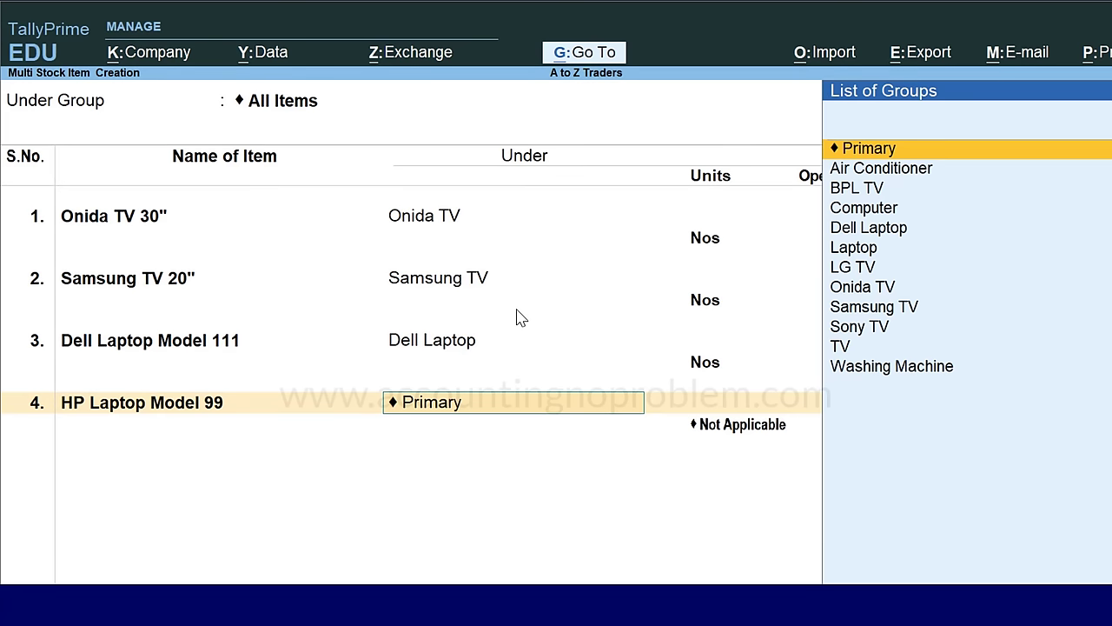
key(BackSpace)
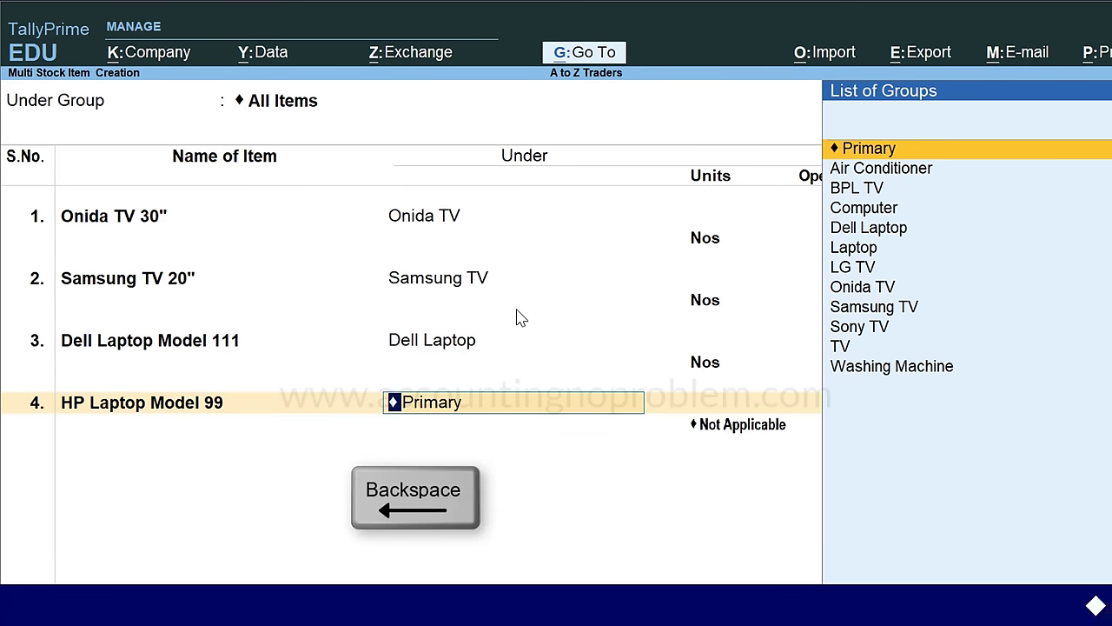
key(BackSpace)
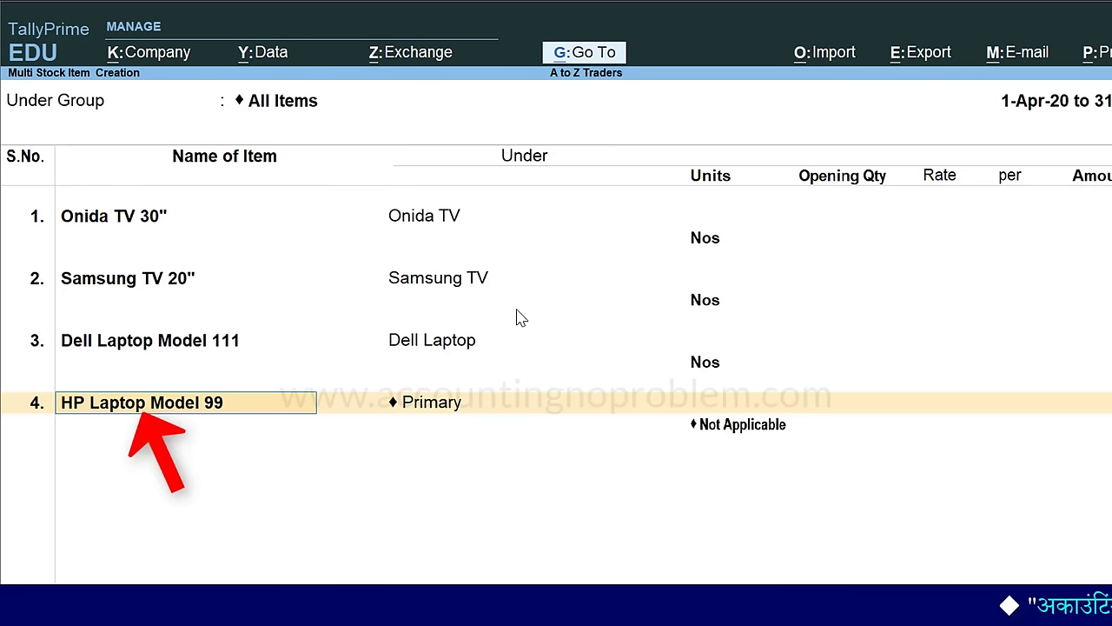
key(Delete)
key(Delete)
key(Delete)
key(Delete)
key(Delete)
key(Delete)
key(Delete)
key(Delete)
key(Delete)
key(Delete)
key(Delete)
key(Delete)
key(Delete)
key(Delete)
key(Delete)
key(Delete)
key(Delete)
key(Delete)
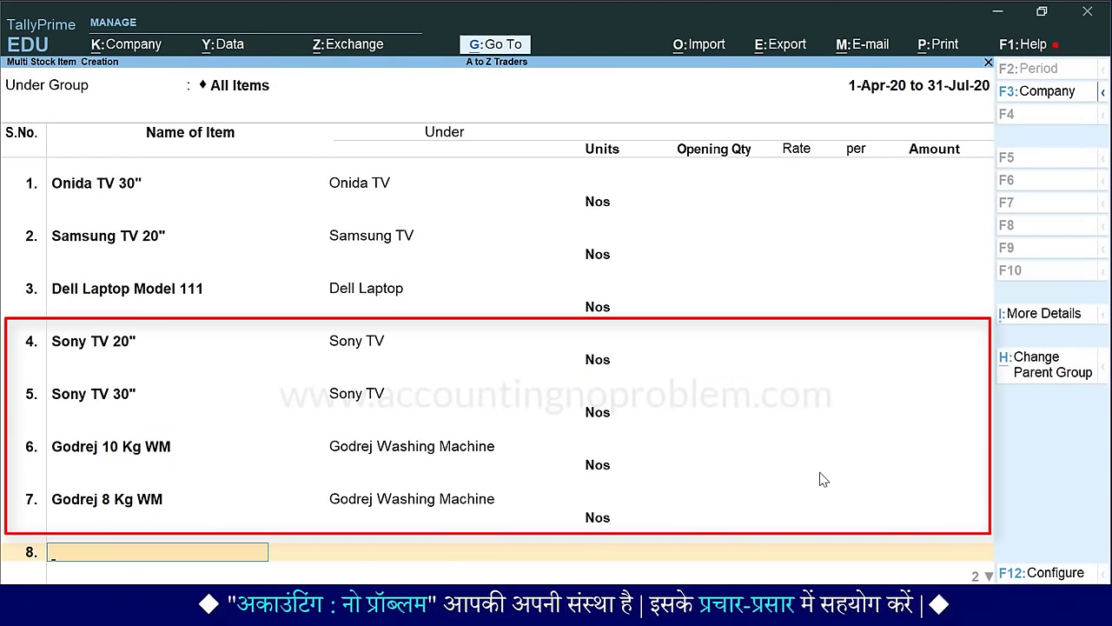
key(ctrl+a)
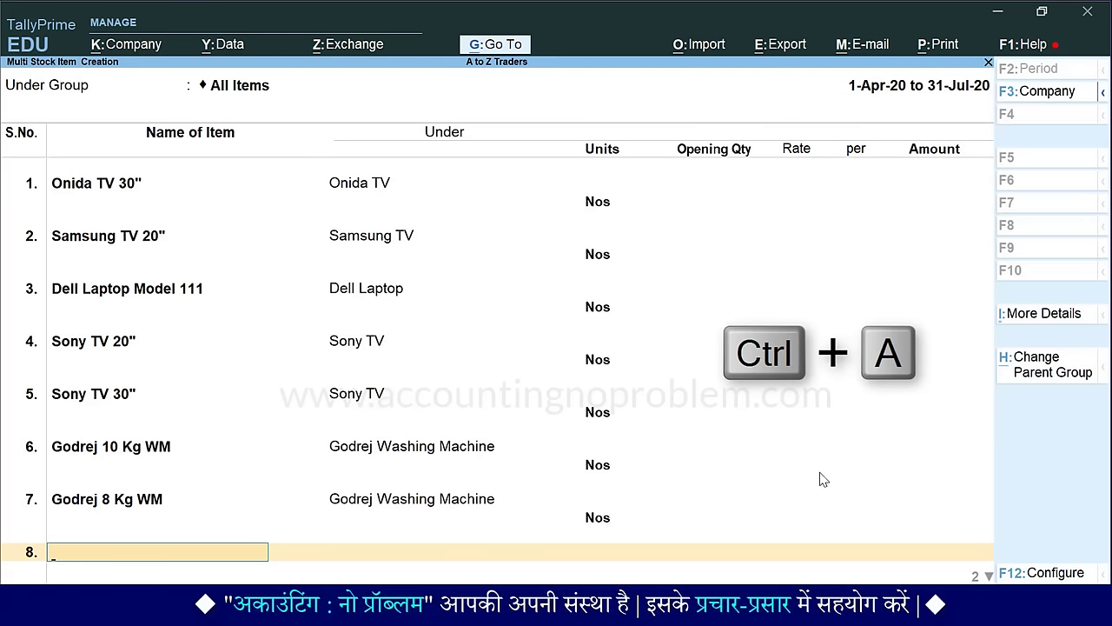
key(ctrl+a)
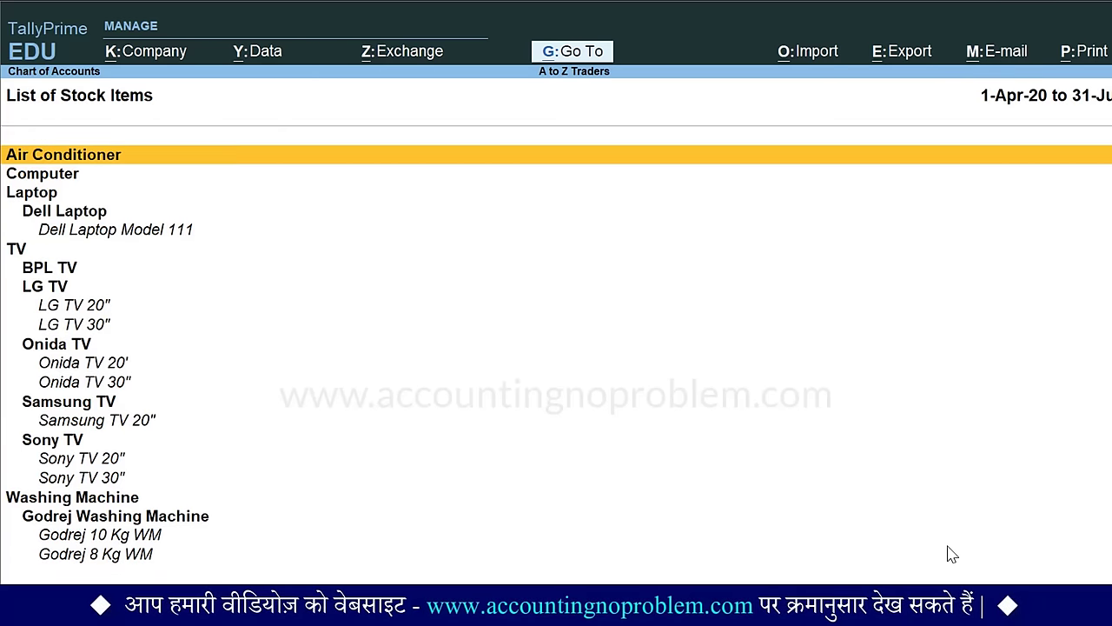
key(Down)
key(Down)
key(Down)
key(Down)
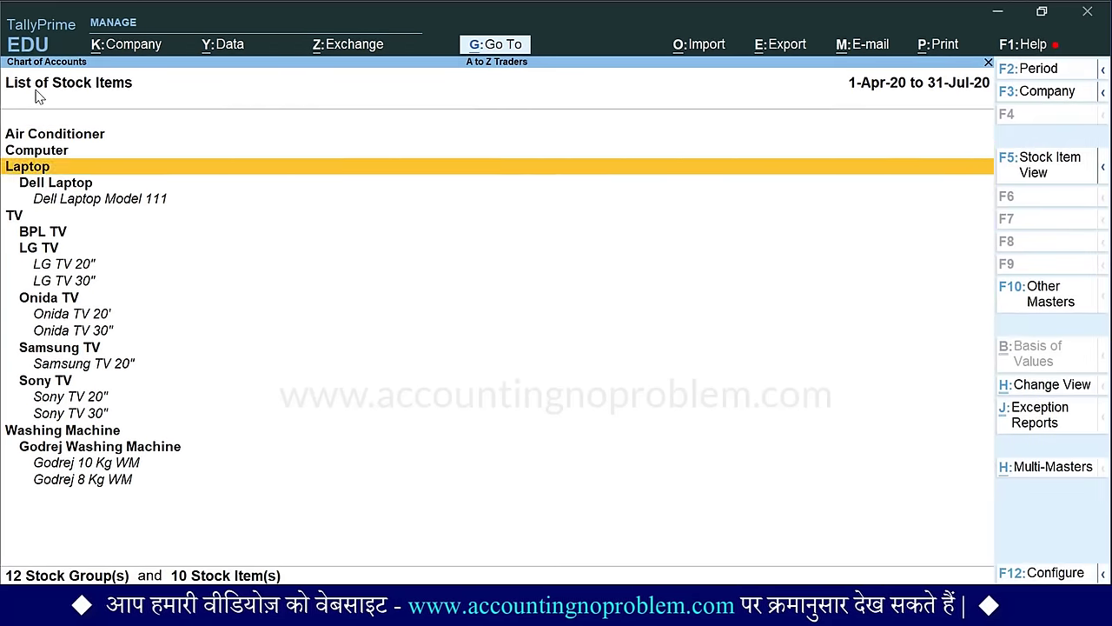
key(Down)
key(Down)
key(Down)
key(Down)
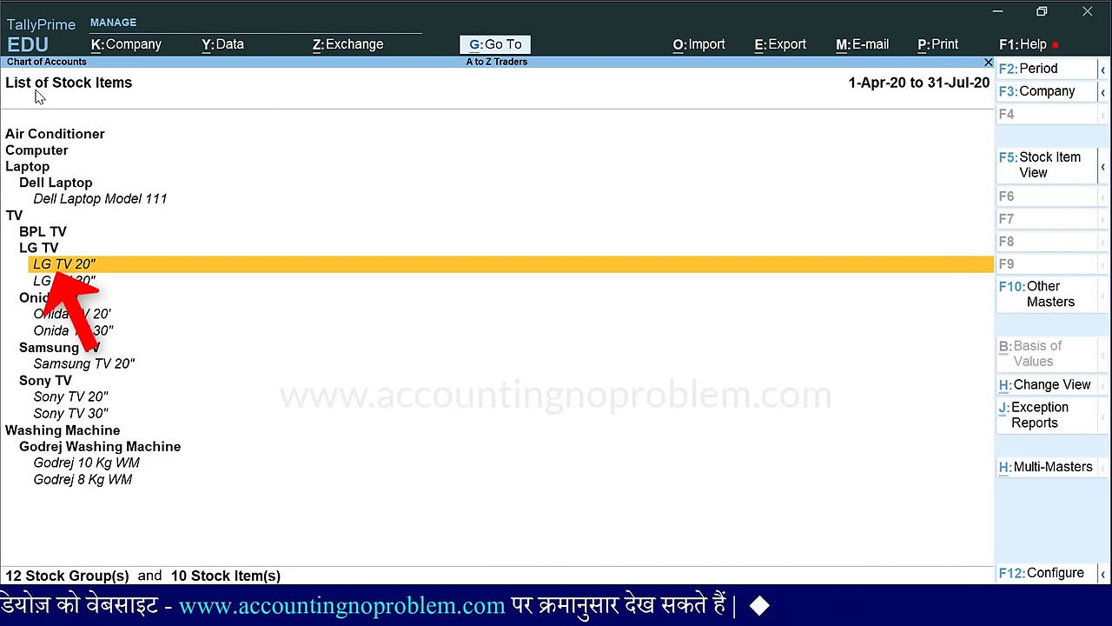
key(Return)
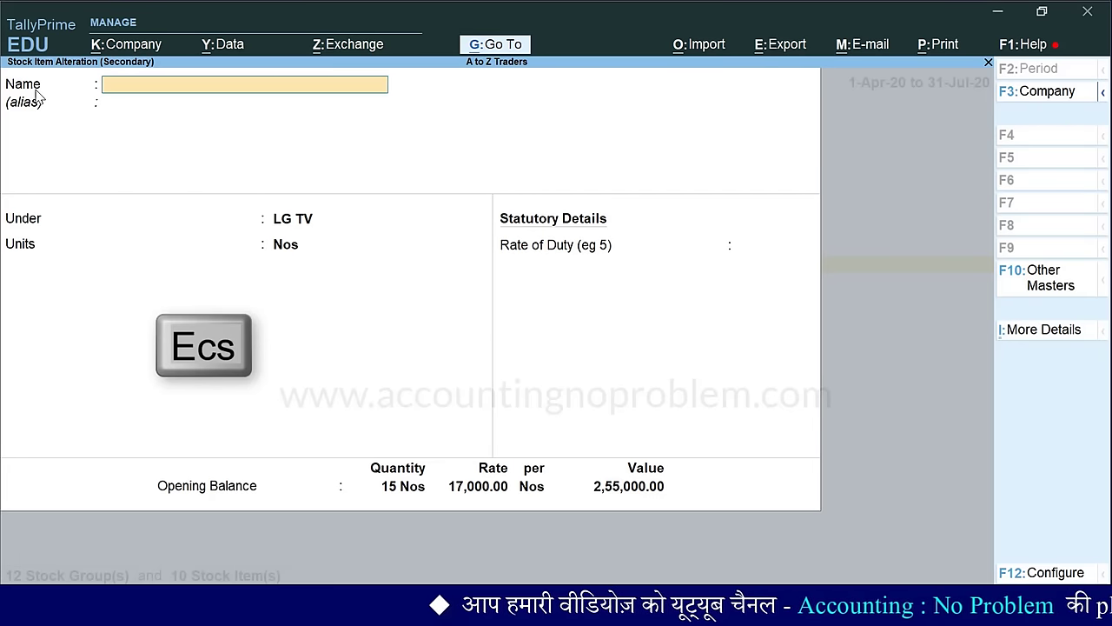
key(Escape)
key(y)
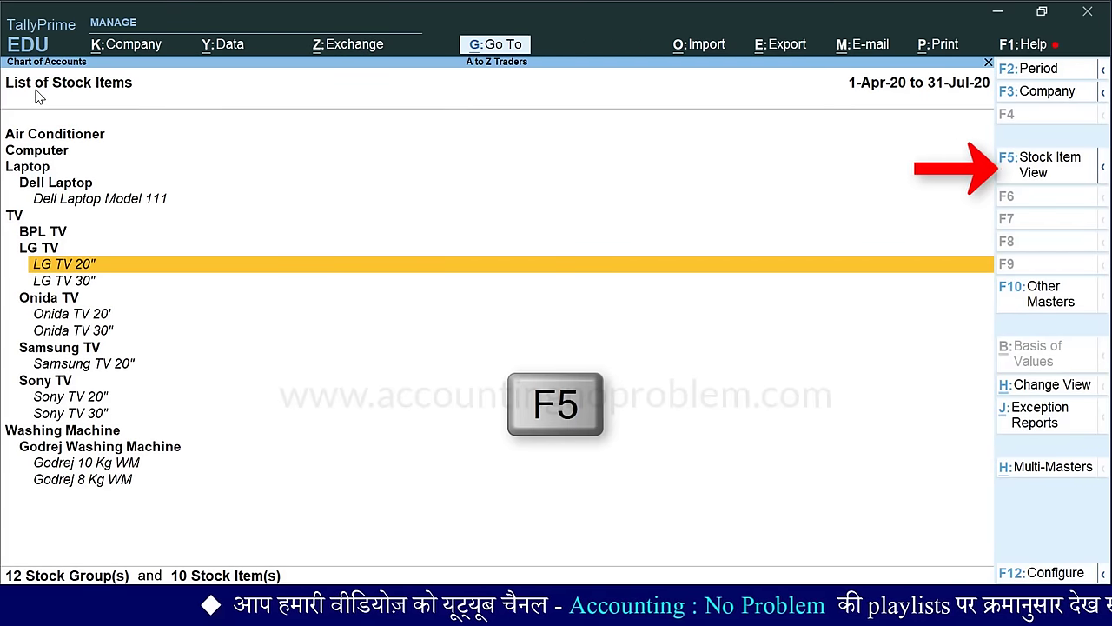
Switch the stock items list to the detailed table and back, then open Go To to leave.
key(F5)
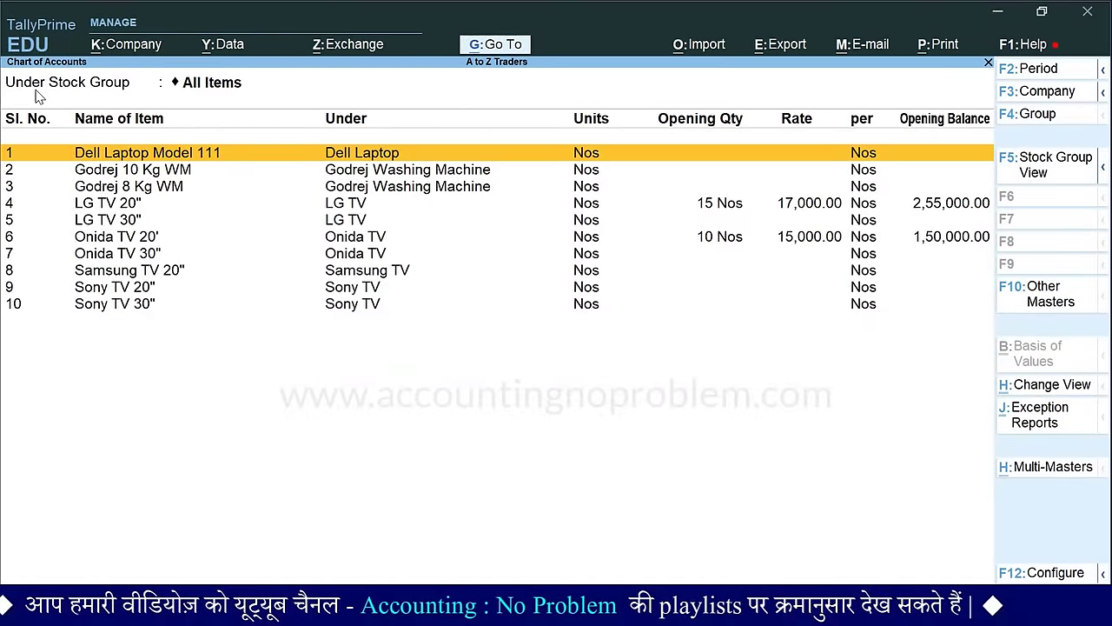
key(F5)
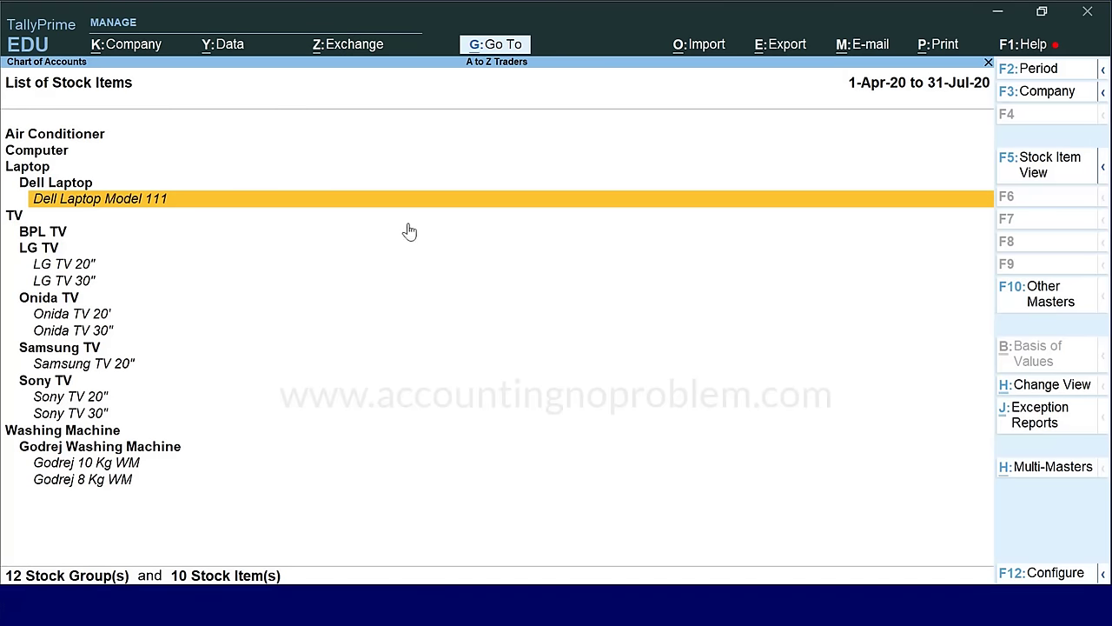
click(493, 48)
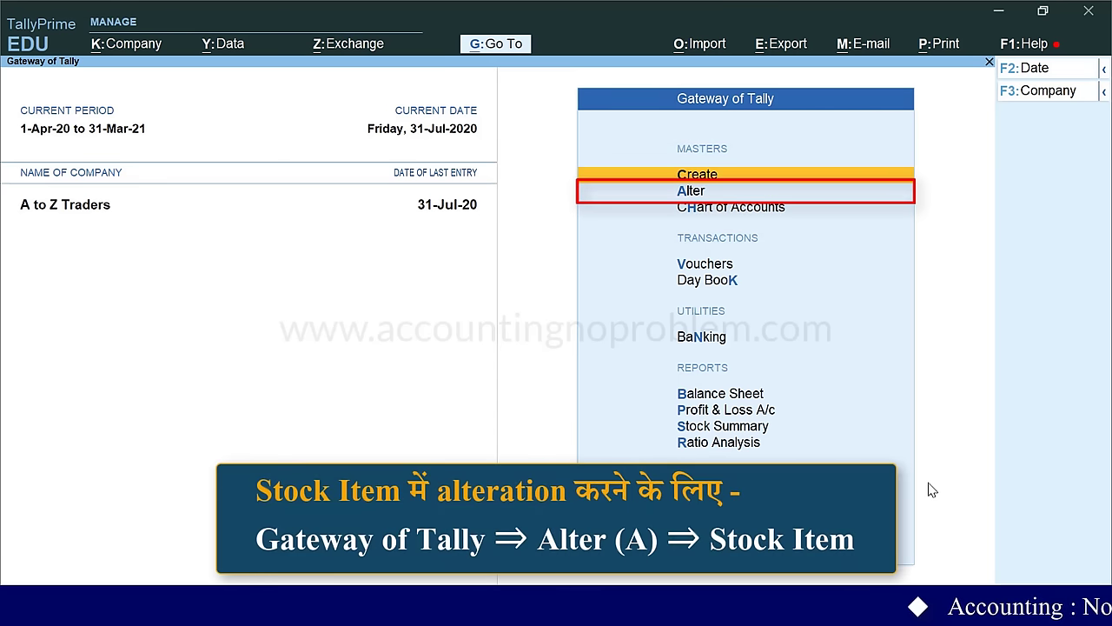
key(a)
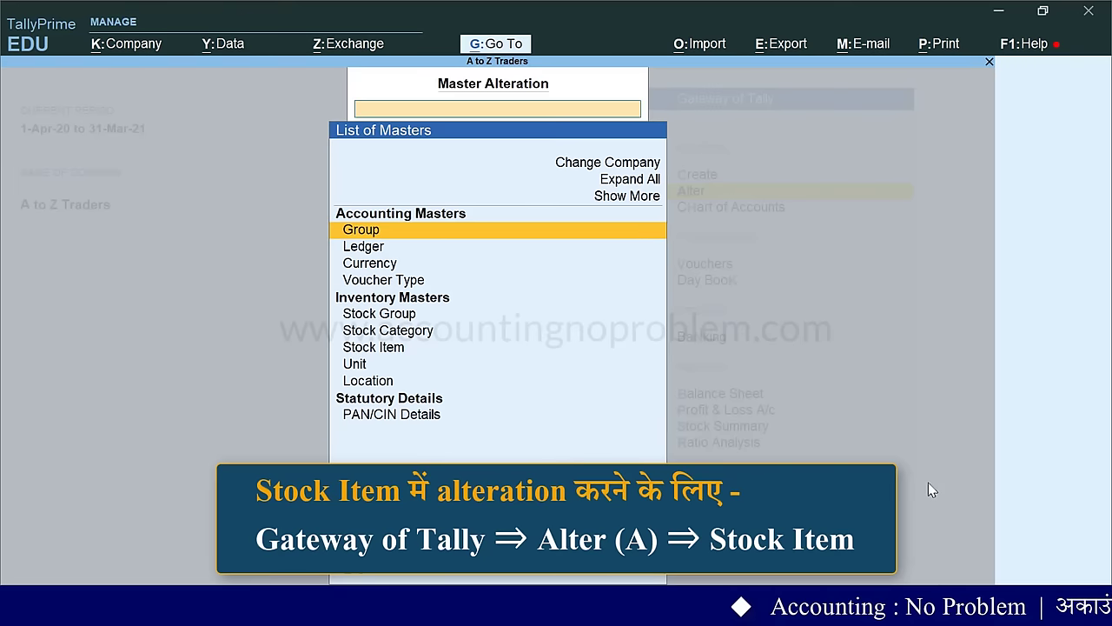
key(Down)
key(Down)
key(Down)
key(Down)
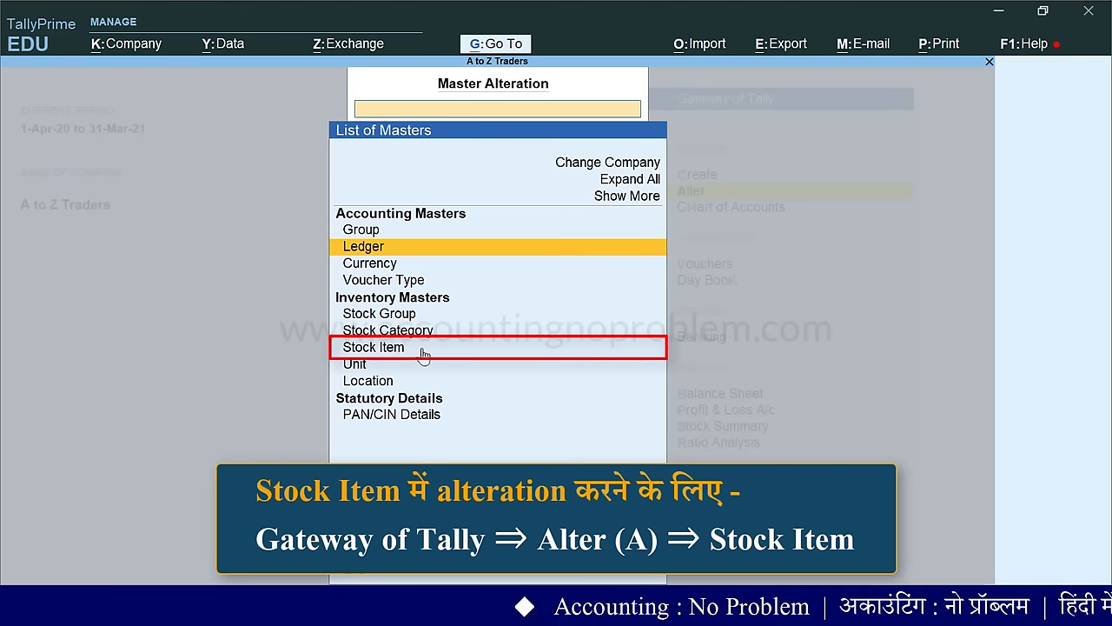
key(Down)
key(Return)
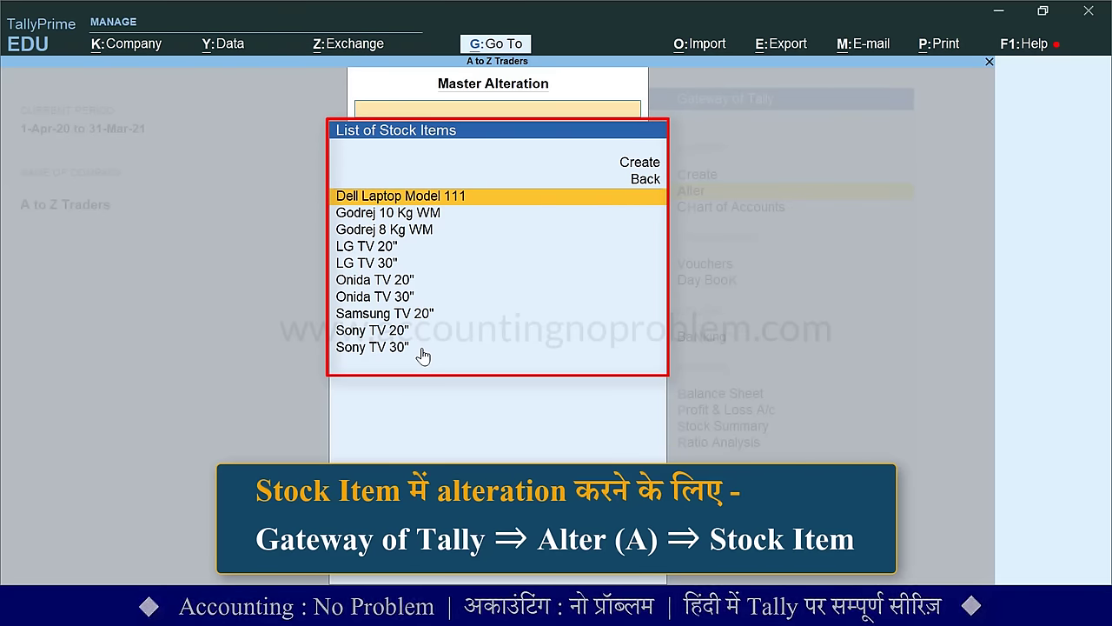
key(Down)
key(Down)
key(Down)
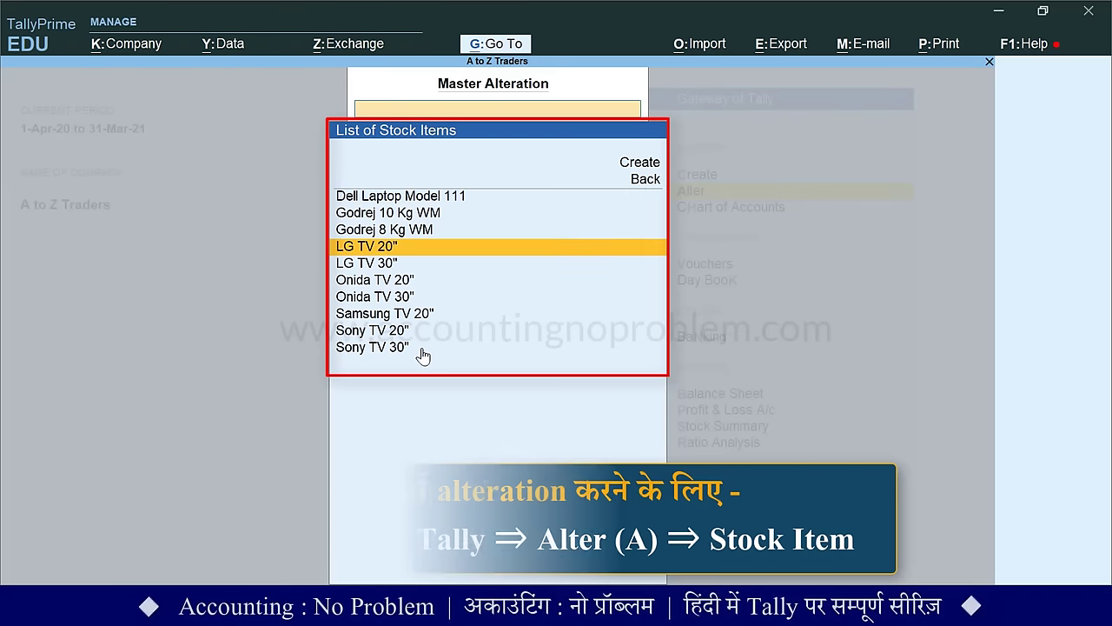
key(Return)
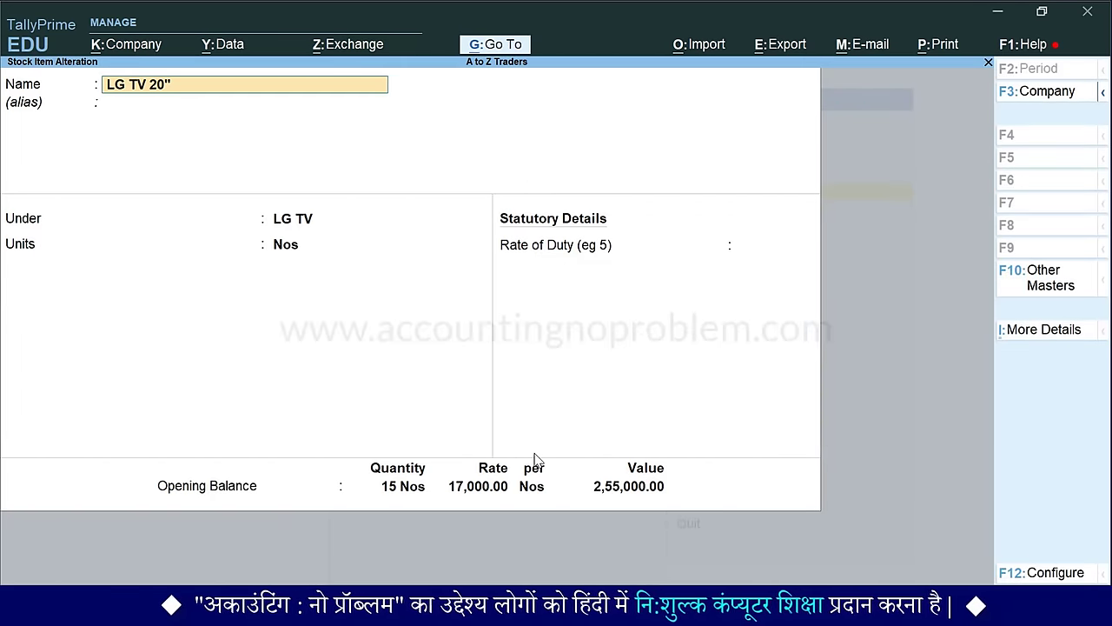
key(alt+d)
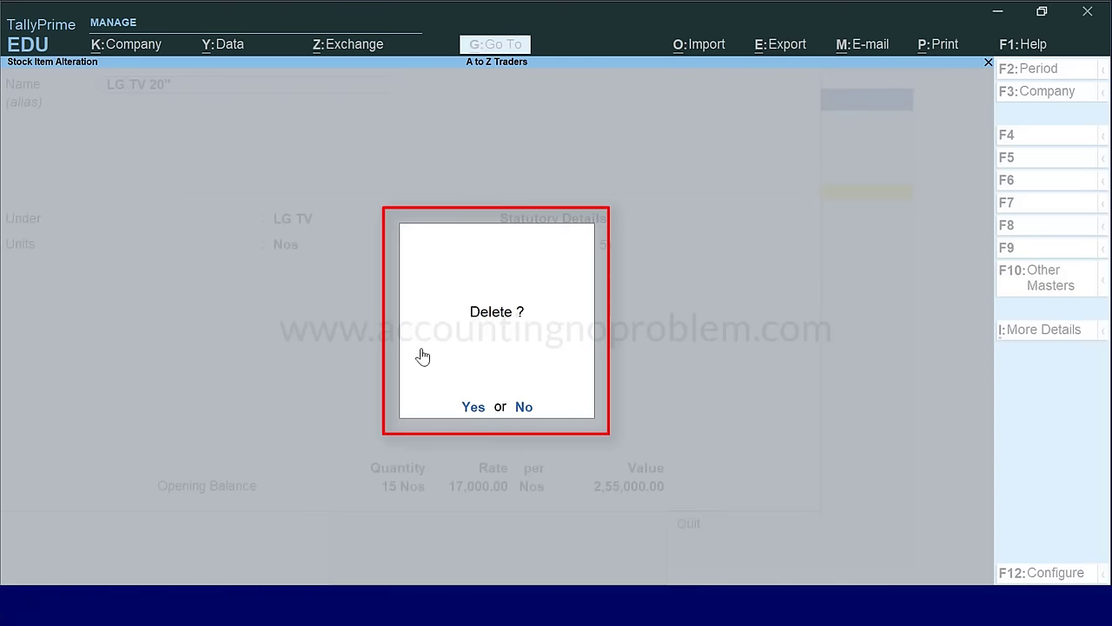
key(Return)
key(n)
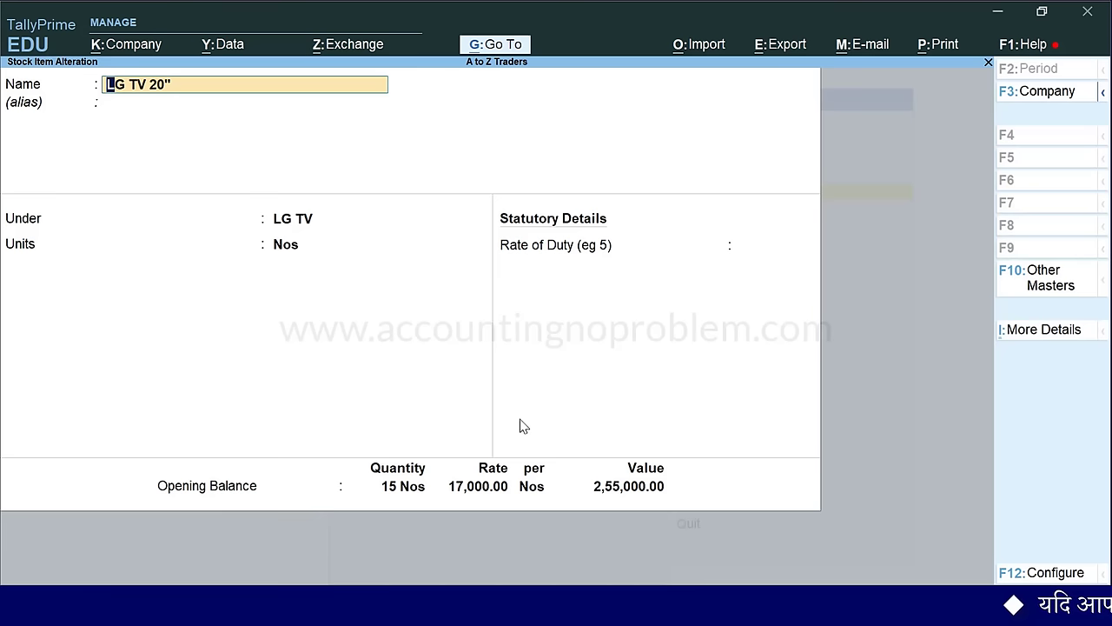
key(Escape)
key(Escape)
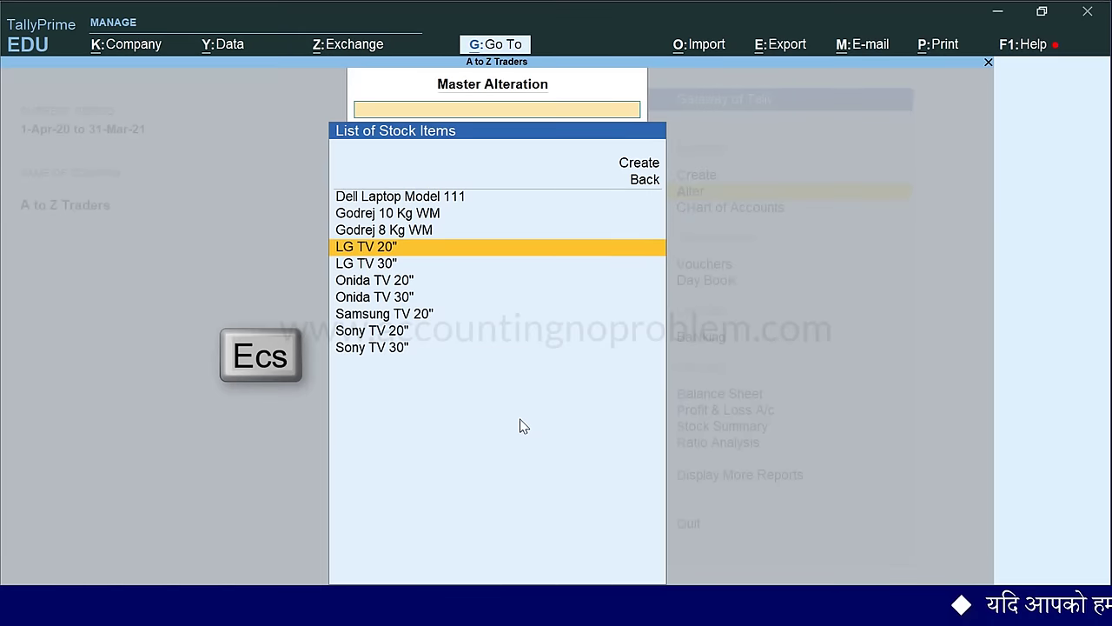
key(Escape)
key(Escape)
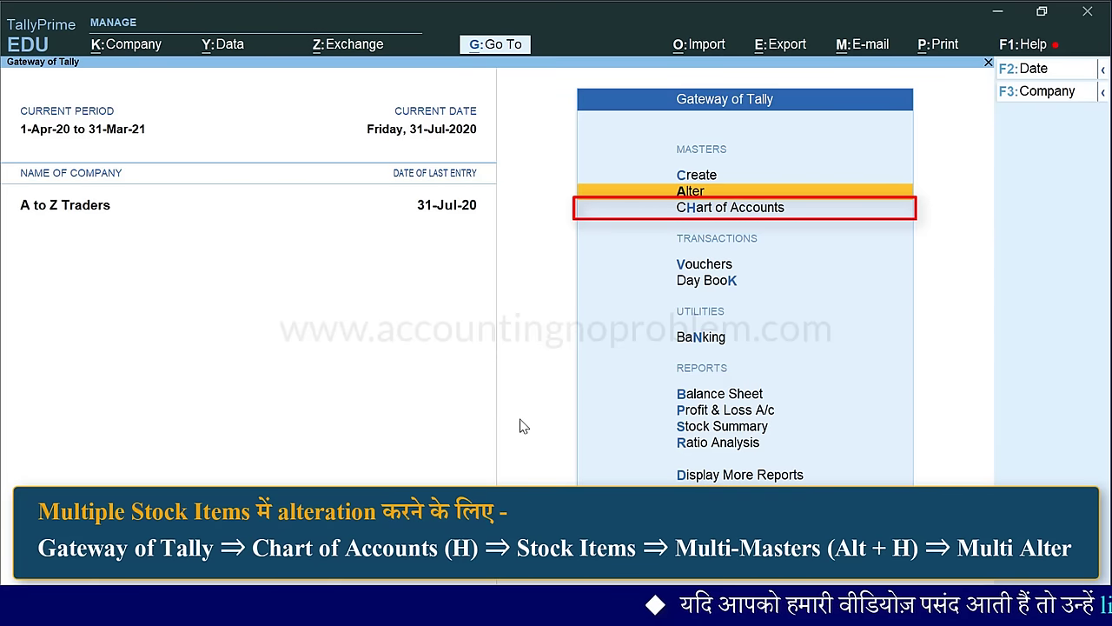
From Chart of Accounts Stock Items, choose Multi Alter and select the Sony TV group.
key(Down)
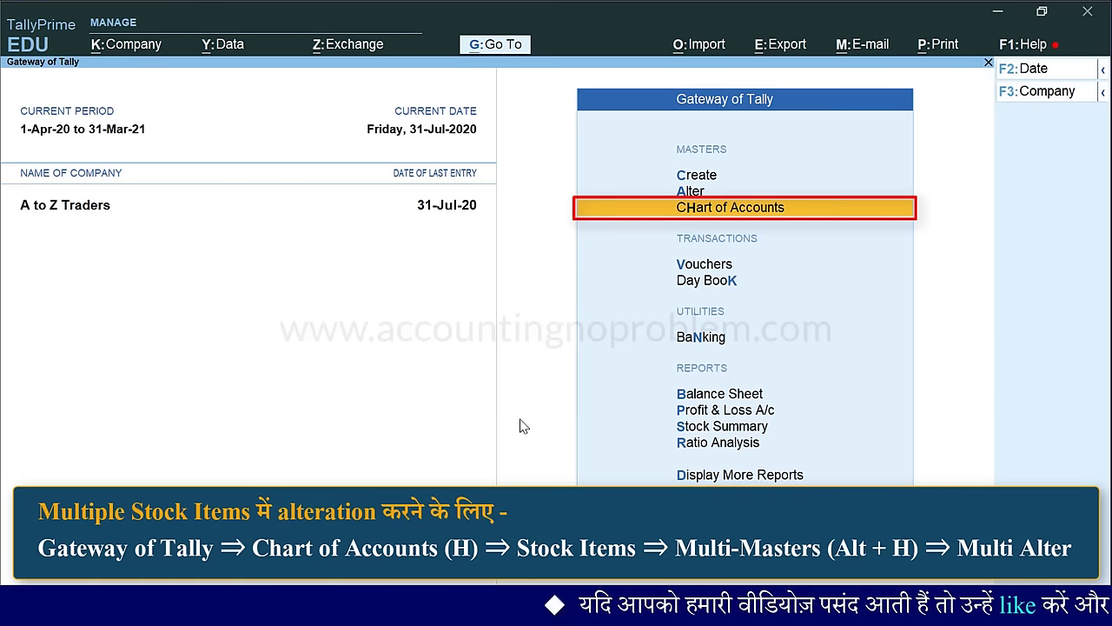
key(Return)
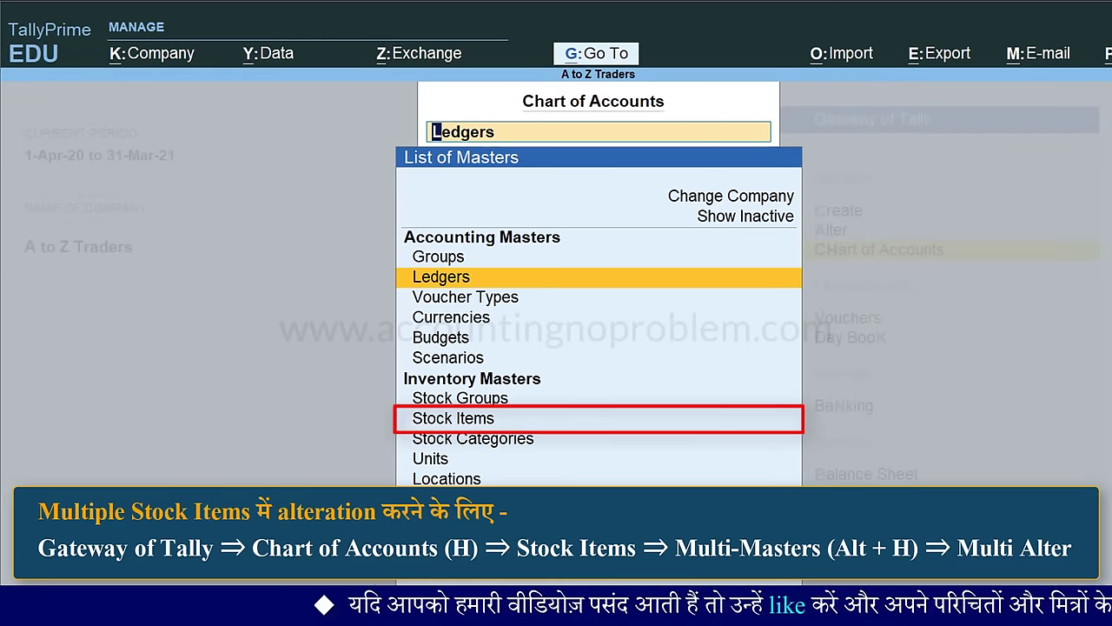
key(Down)
key(Down)
key(Down)
key(Down)
key(Down)
key(Down)
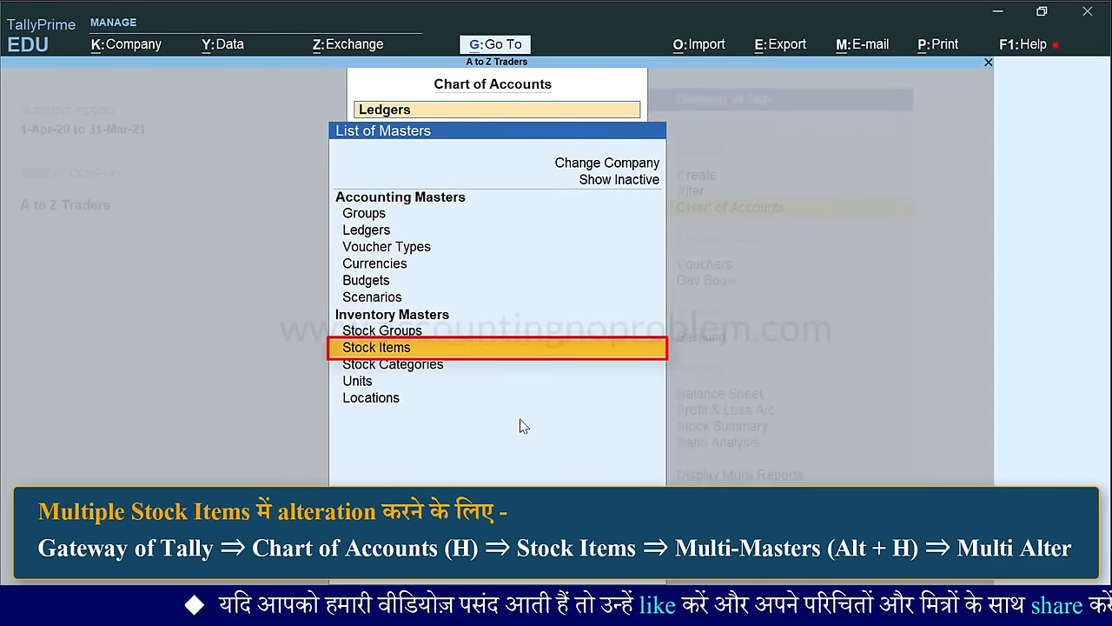
key(Return)
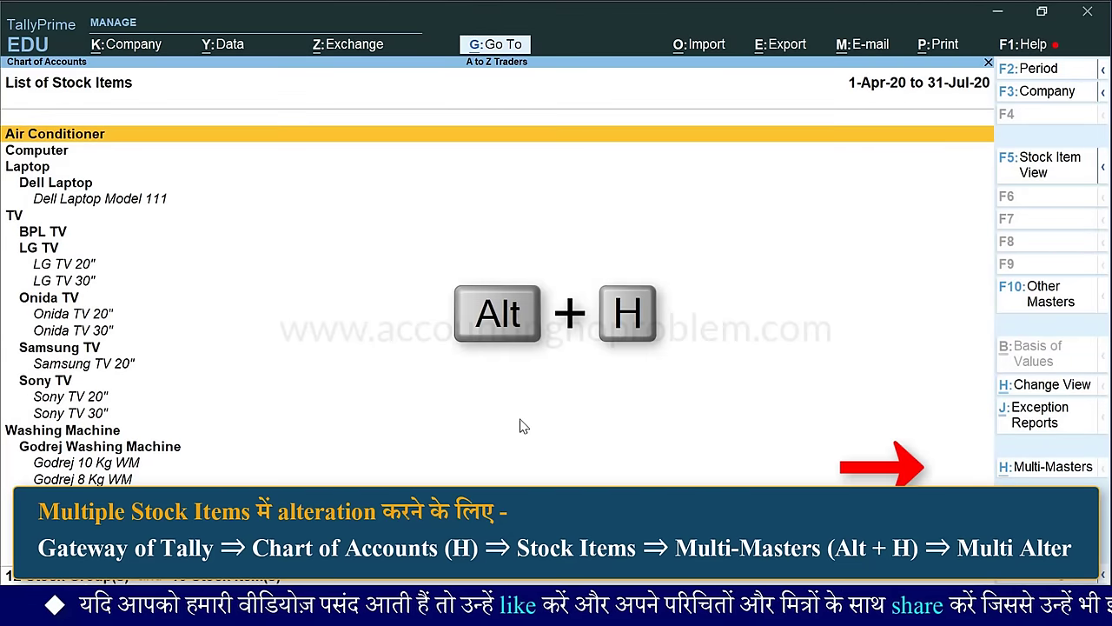
key(alt+h)
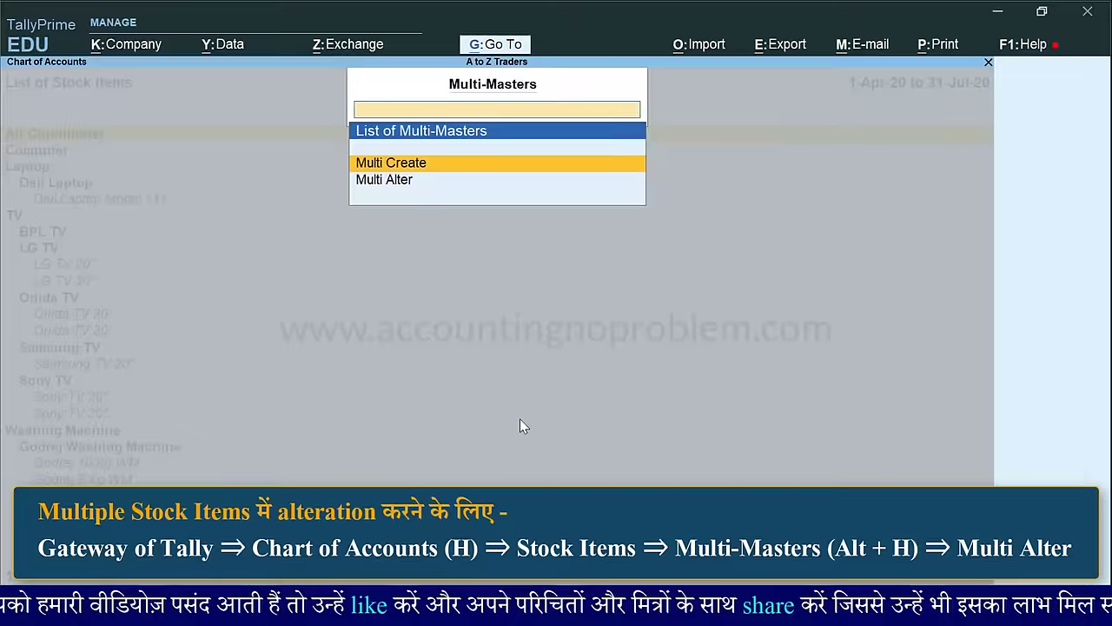
key(Down)
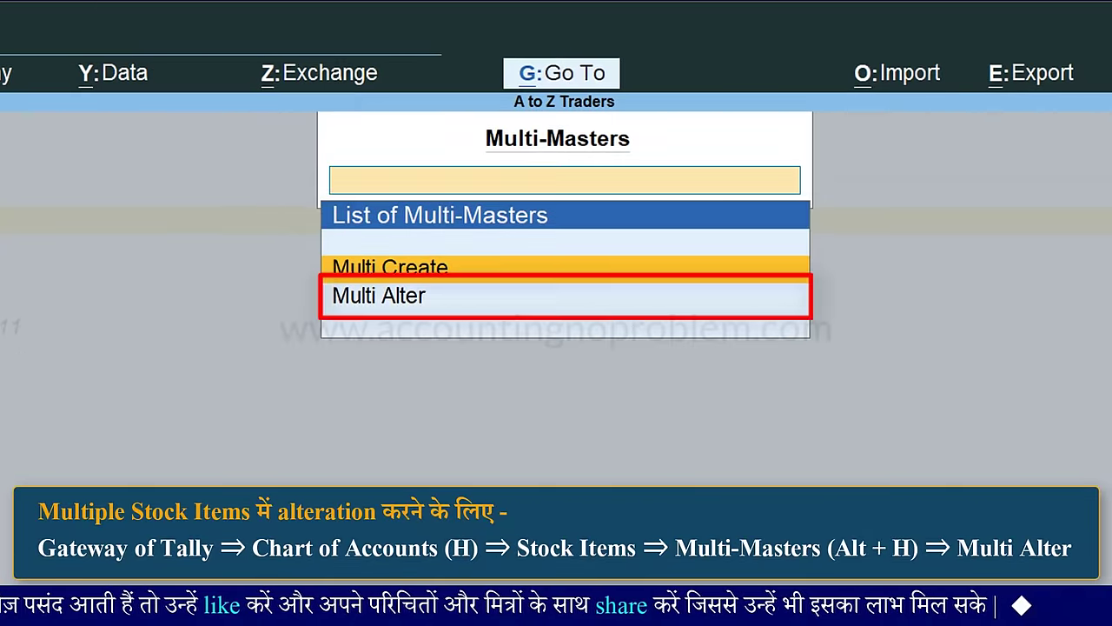
key(Return)
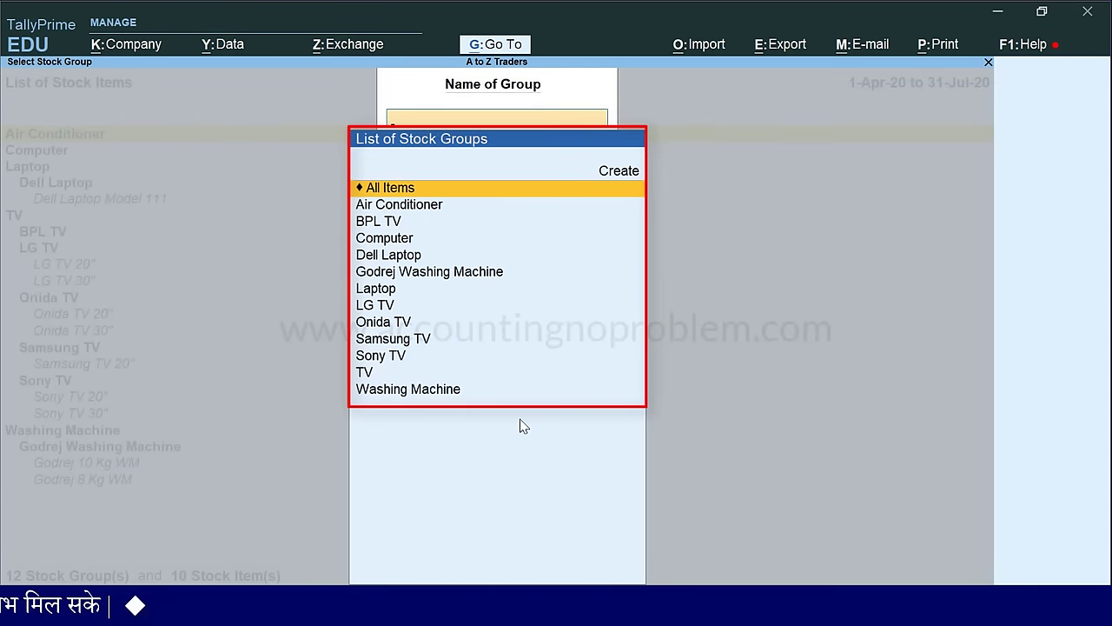
key(Down)
key(Down)
key(Down)
key(Down)
key(Down)
key(Down)
key(Down)
key(Down)
key(Down)
key(Down)
key(Return)
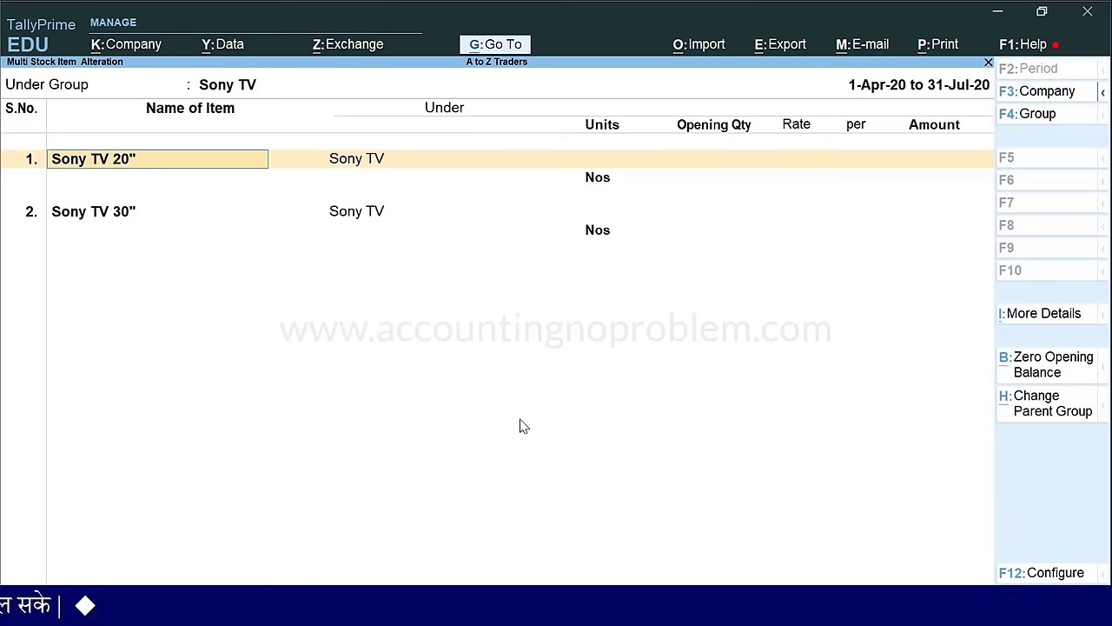
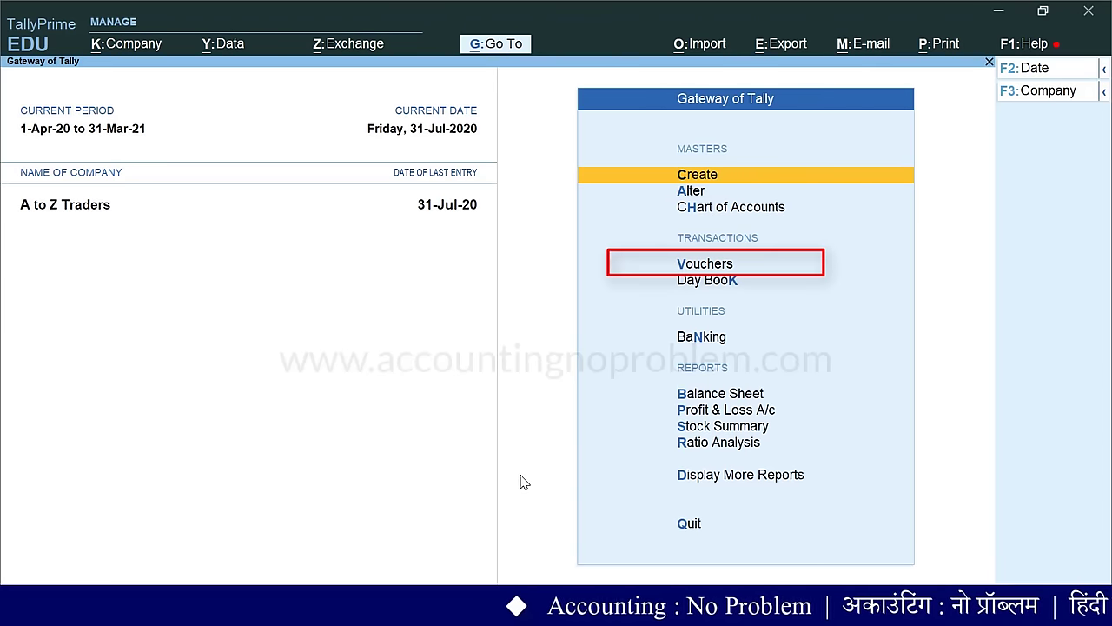
Open a blank Purchase voucher No. 1 dated 31-Jul-20 for A to Z Traders.
key(v)
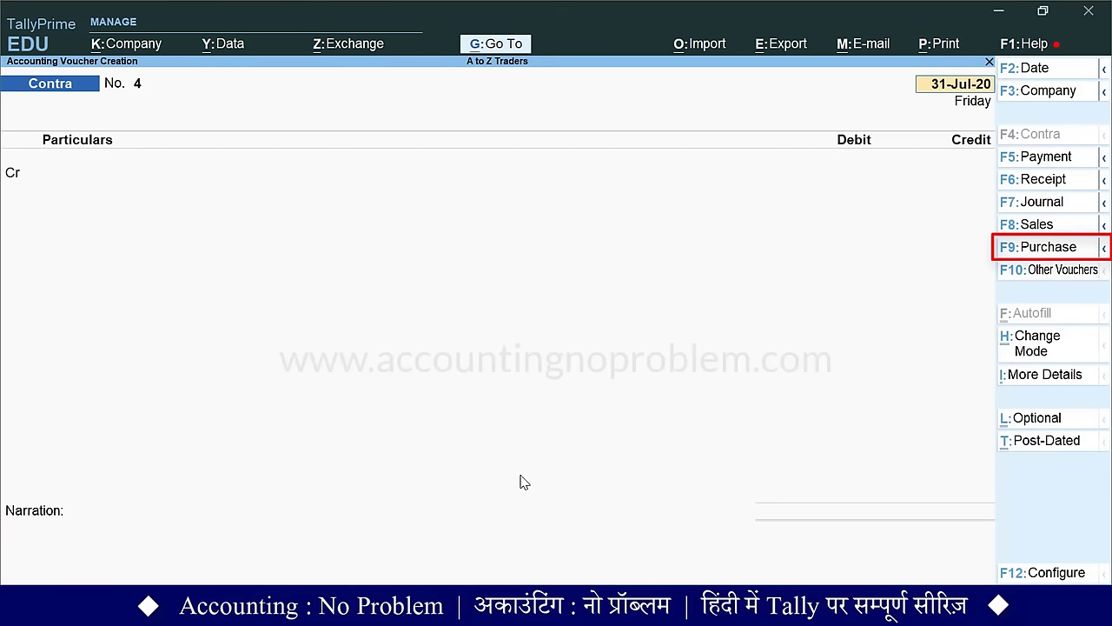
key(F9)
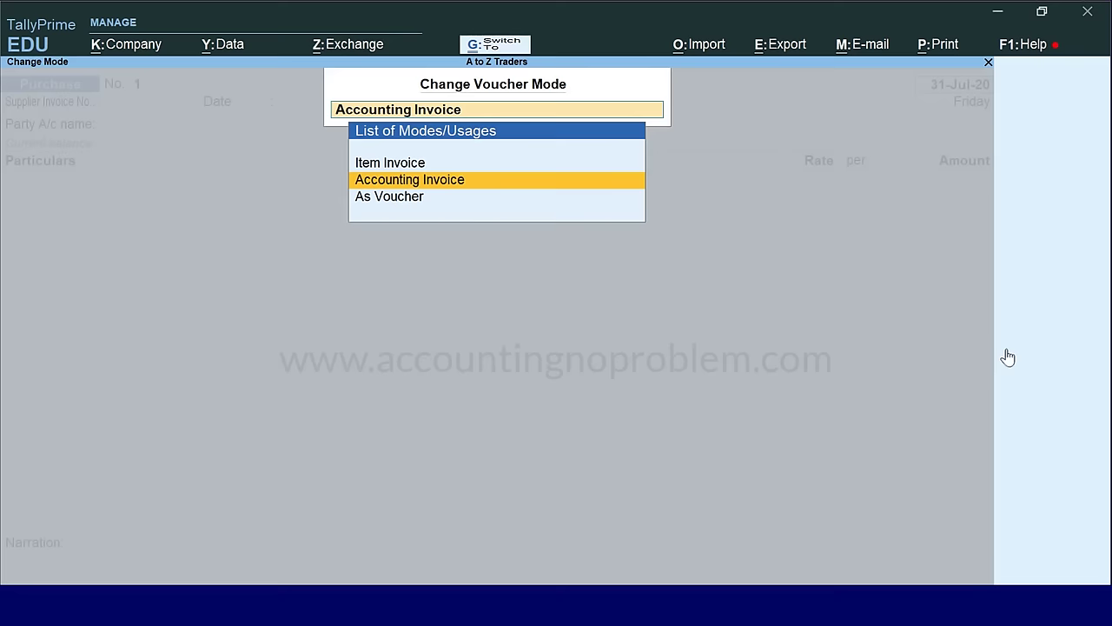
Change the Purchase voucher's mode to As Voucher with Debit and Credit columns.
click(1006, 354)
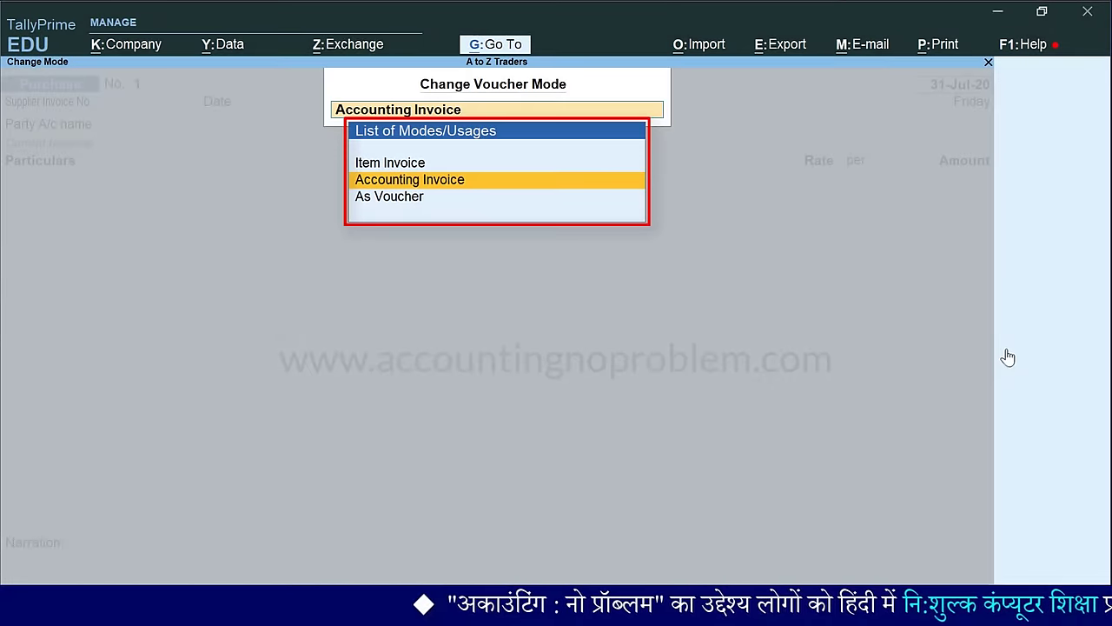
key(Down)
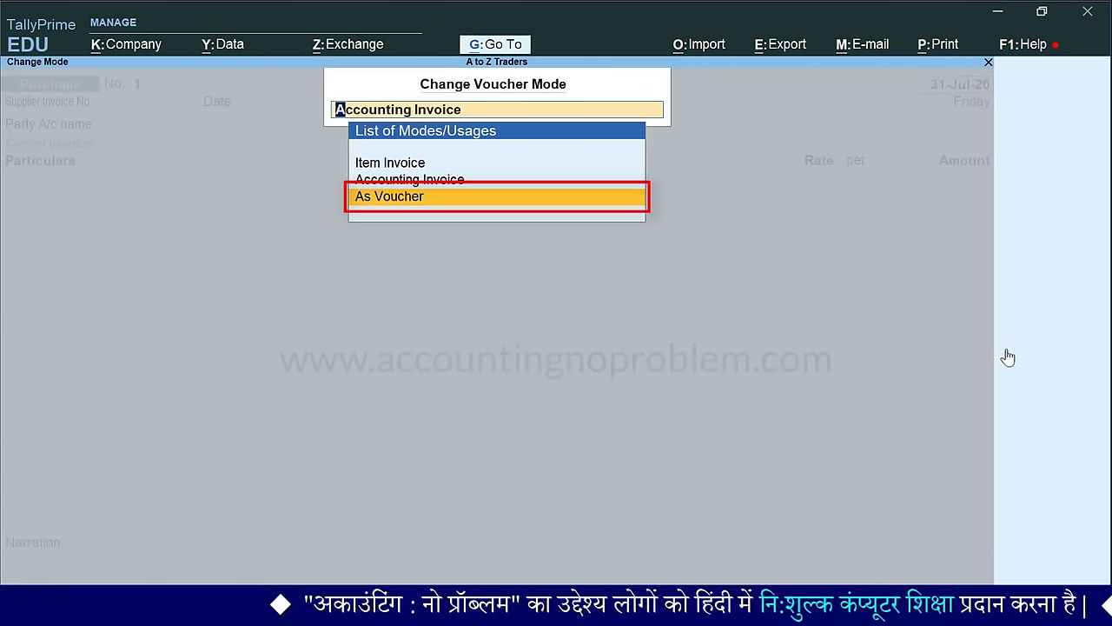
key(Return)
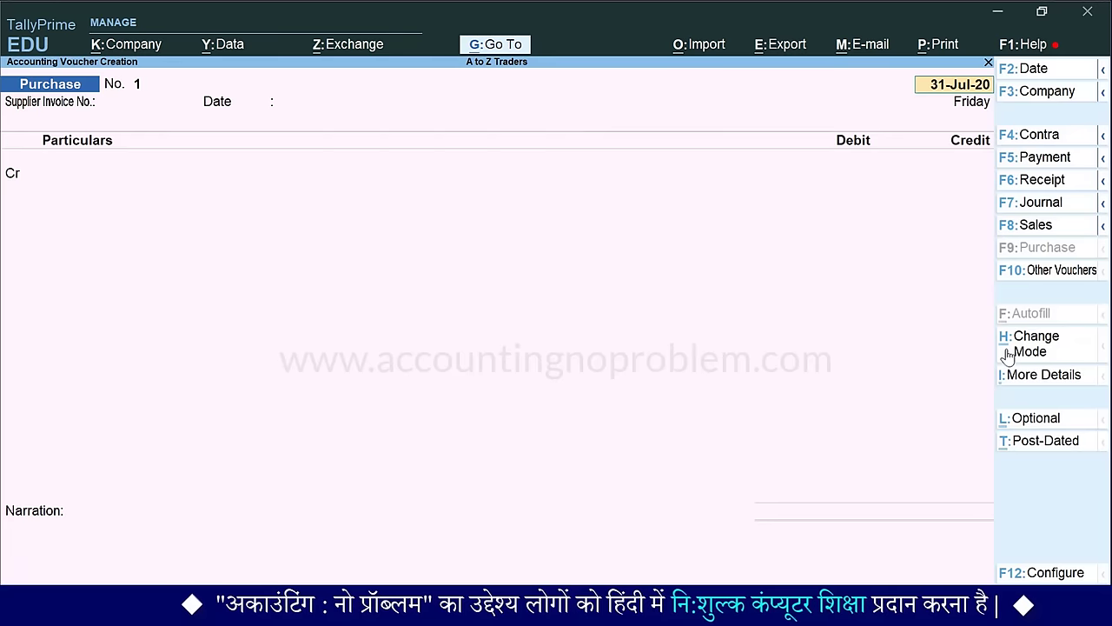
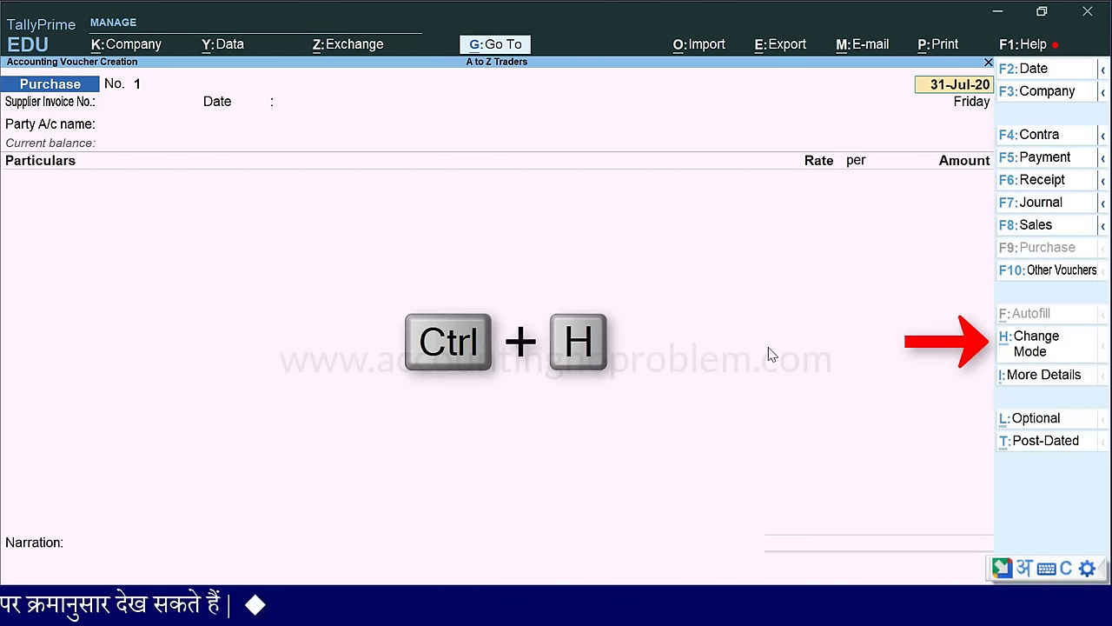
Switch Purchase voucher No. 1 to Item Invoice mode using Ctrl+H.
key(ctrl+h)
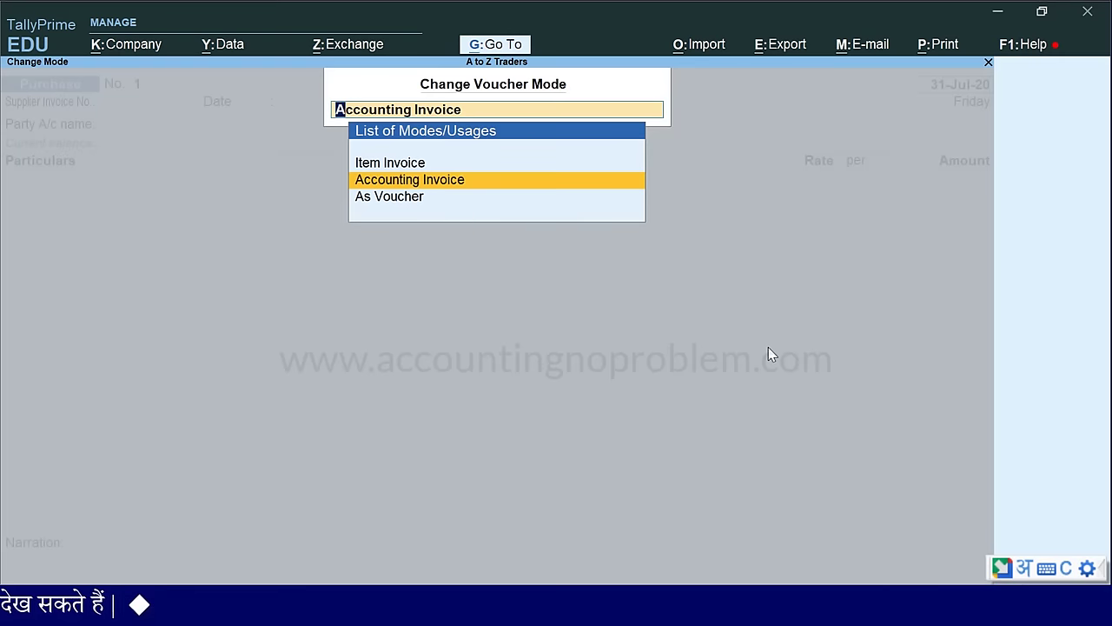
key(Up)
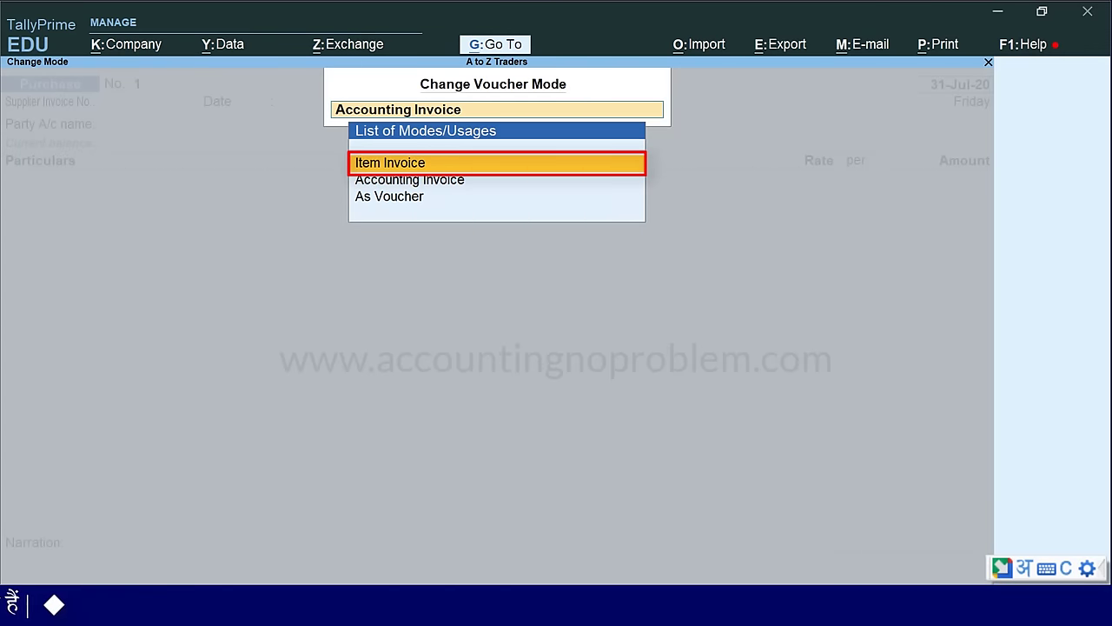
key(Return)
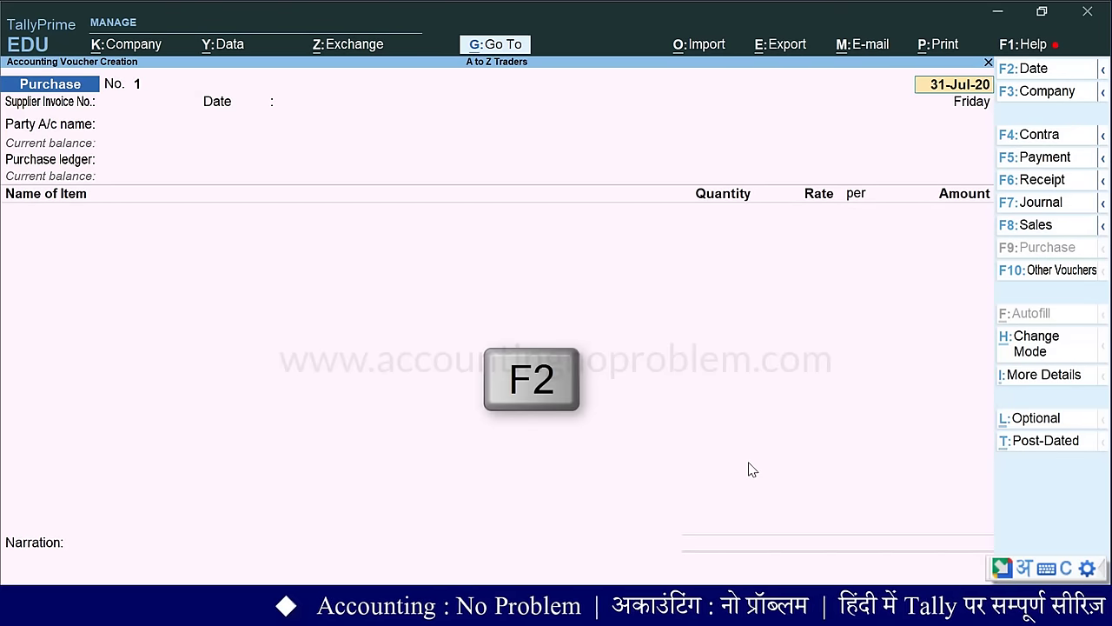
Date the voucher 1-Jul-20 and enter supplier invoice No. 111.
key(F2)
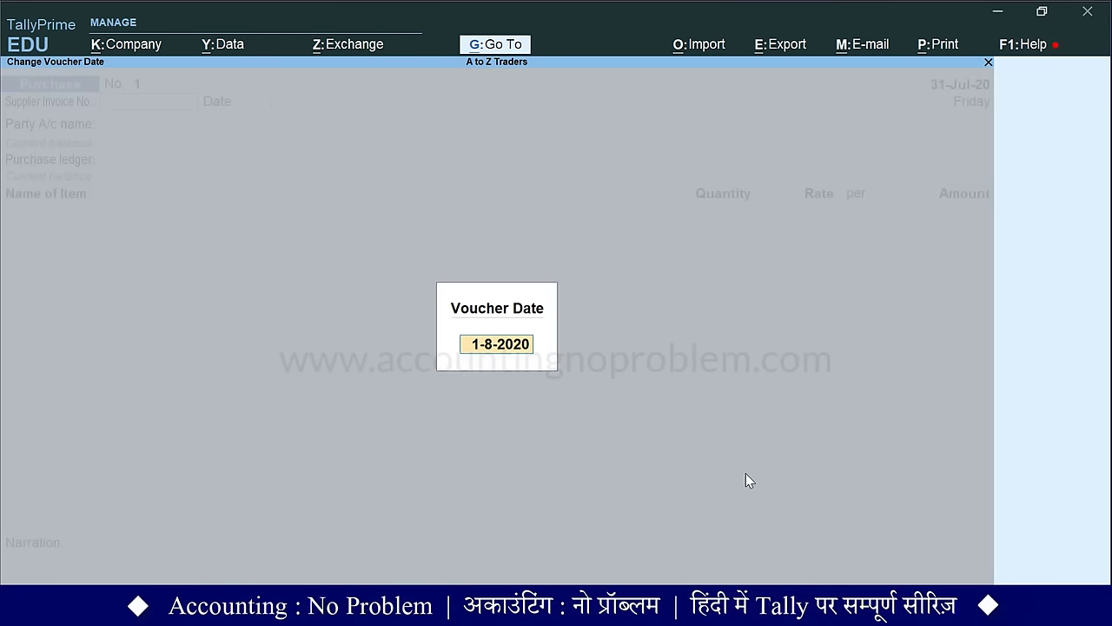
text(1.7)
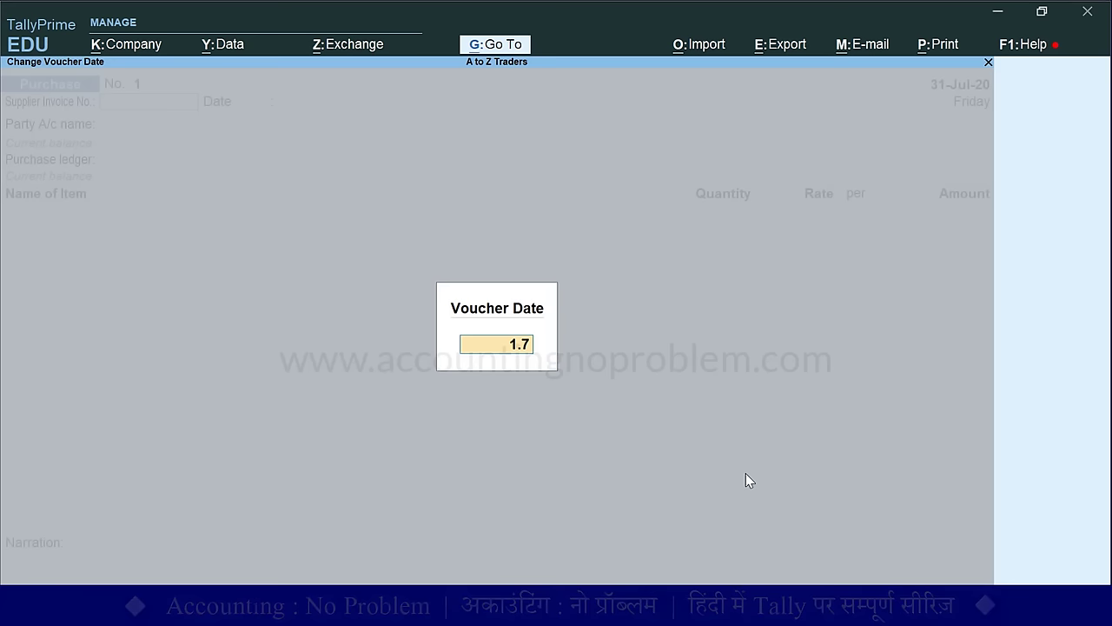
key(Return)
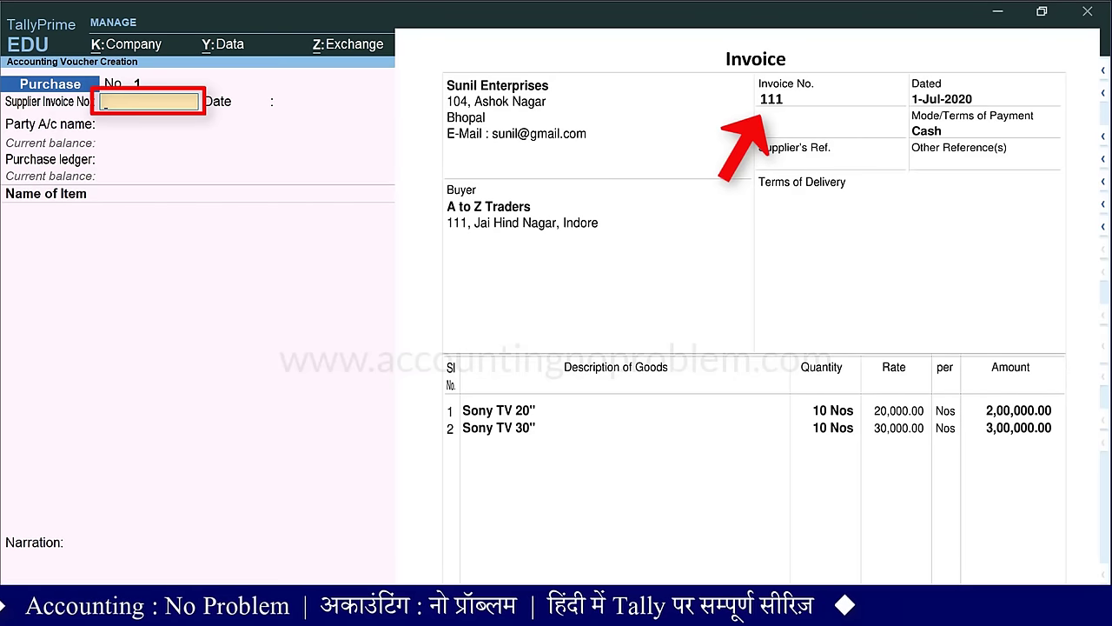
text(111)
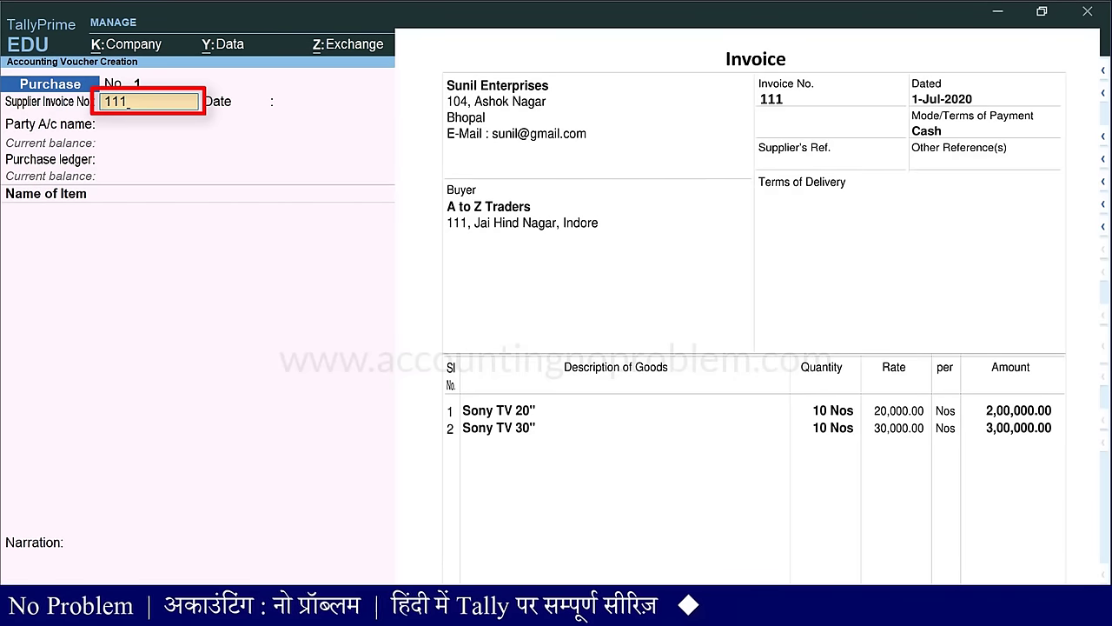
key(Return)
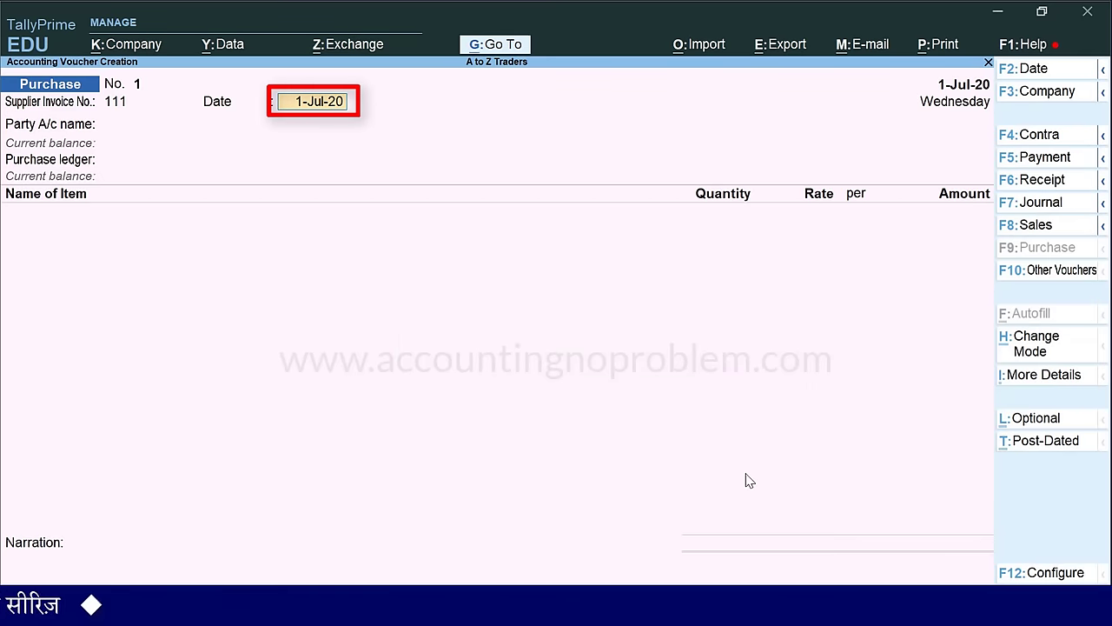
key(Return)
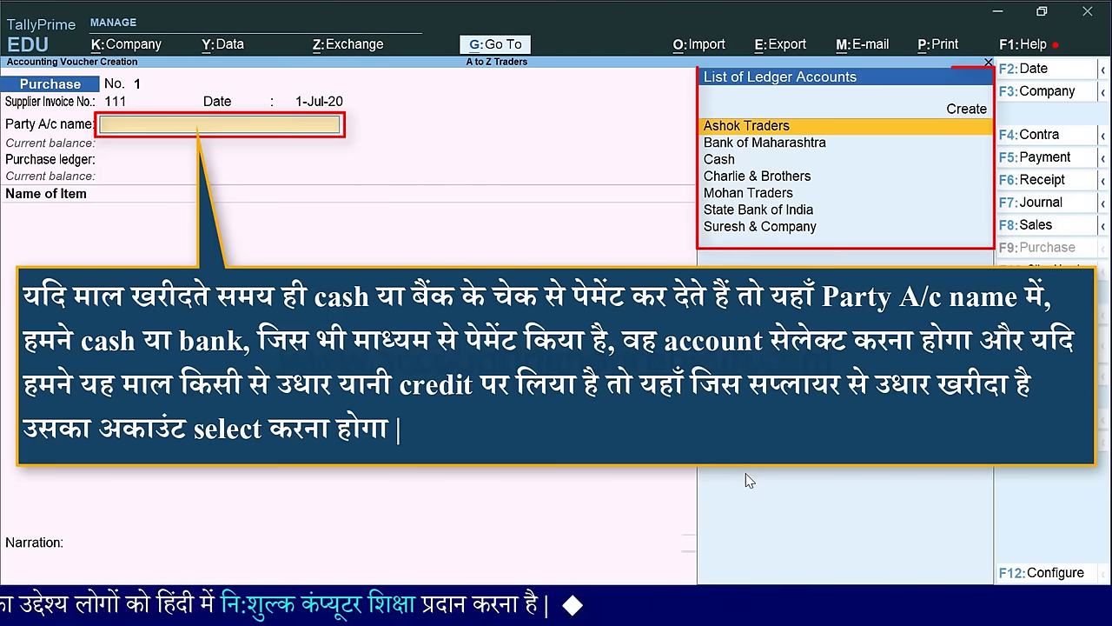
Choose Cash as the party account and leave the receipt details blank.
key(Down)
key(Down)
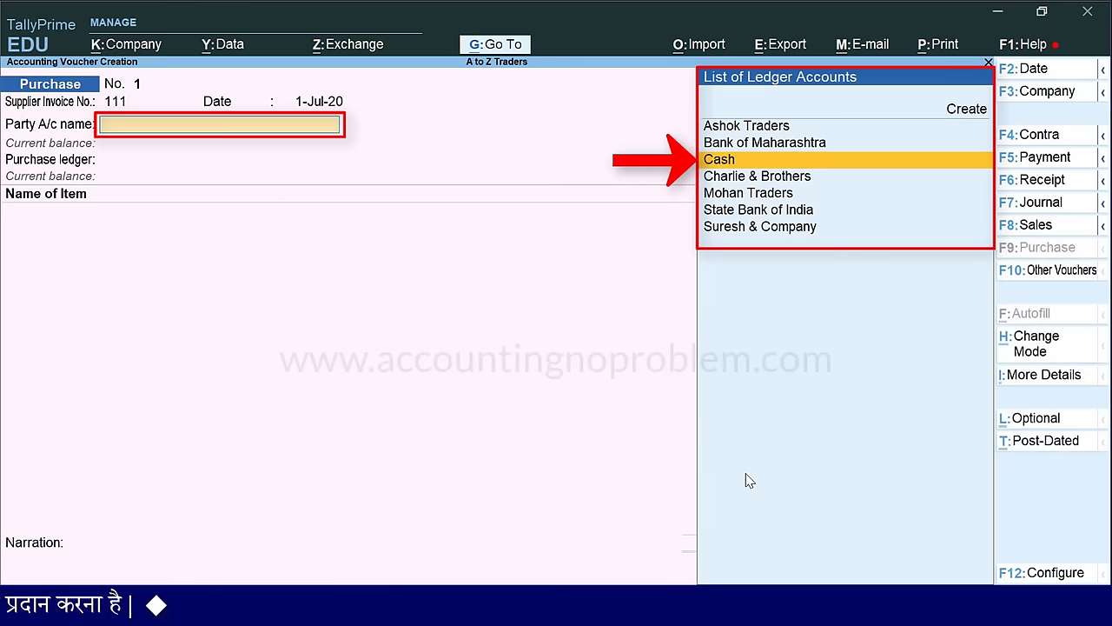
key(Return)
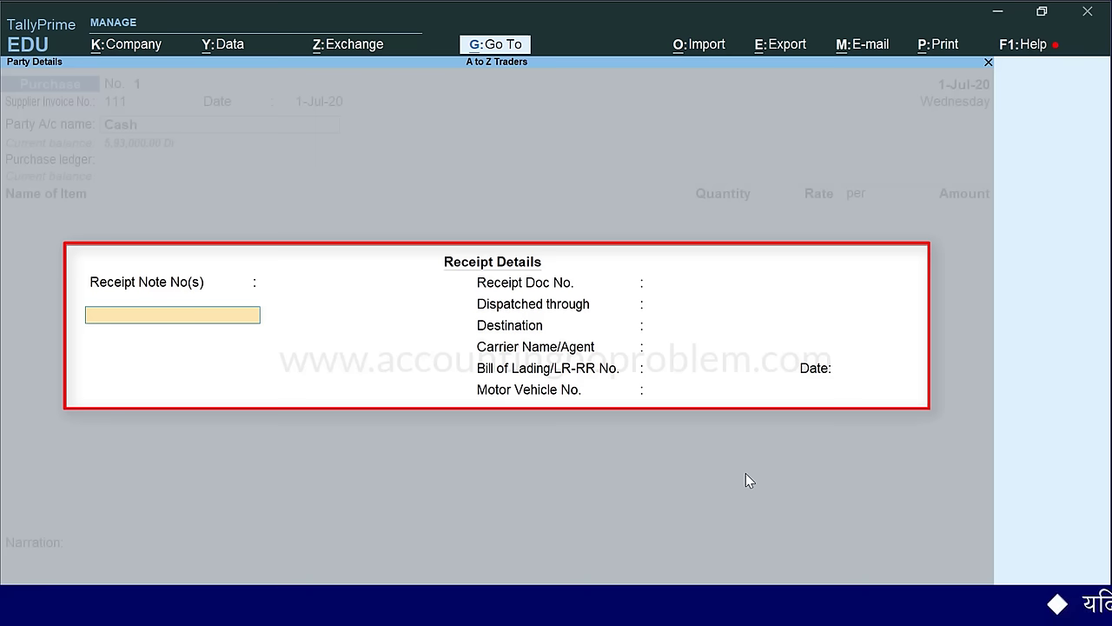
key(Return)
key(Return)
key(Return)
key(Return)
key(Return)
key(Return)
key(Return)
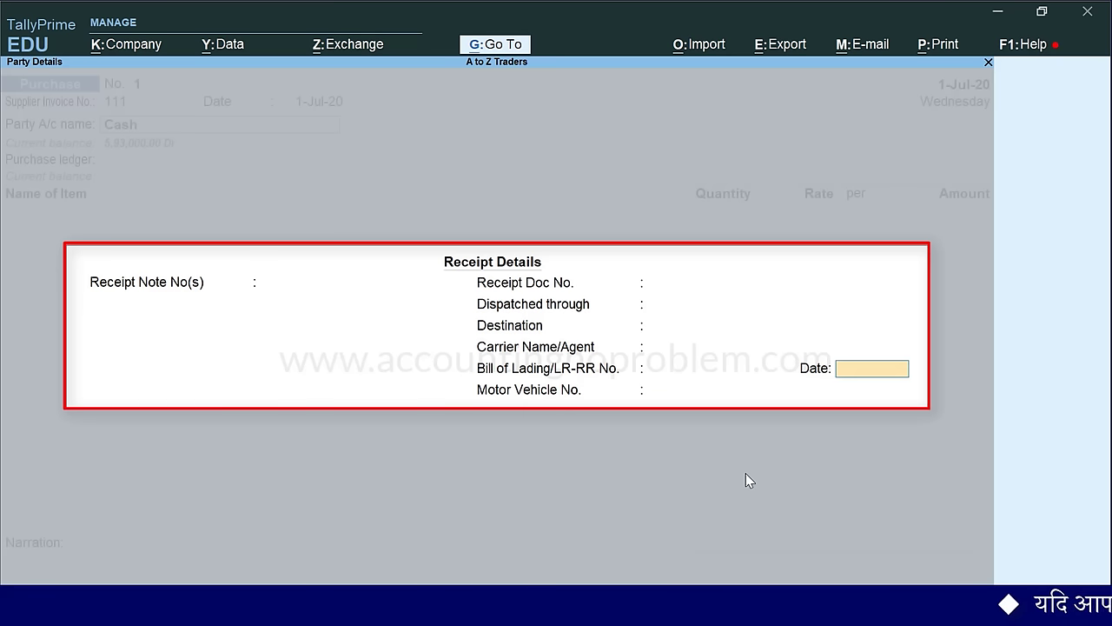
key(Return)
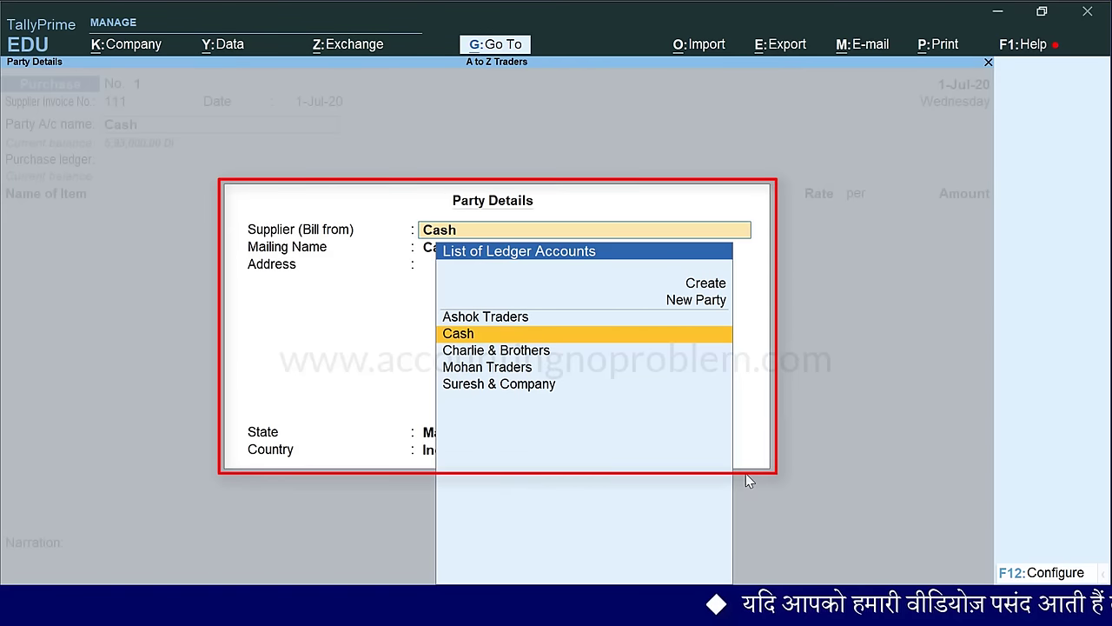
Enter Sunil Enterprises as the new supplier with its address lines.
text(Sunil)
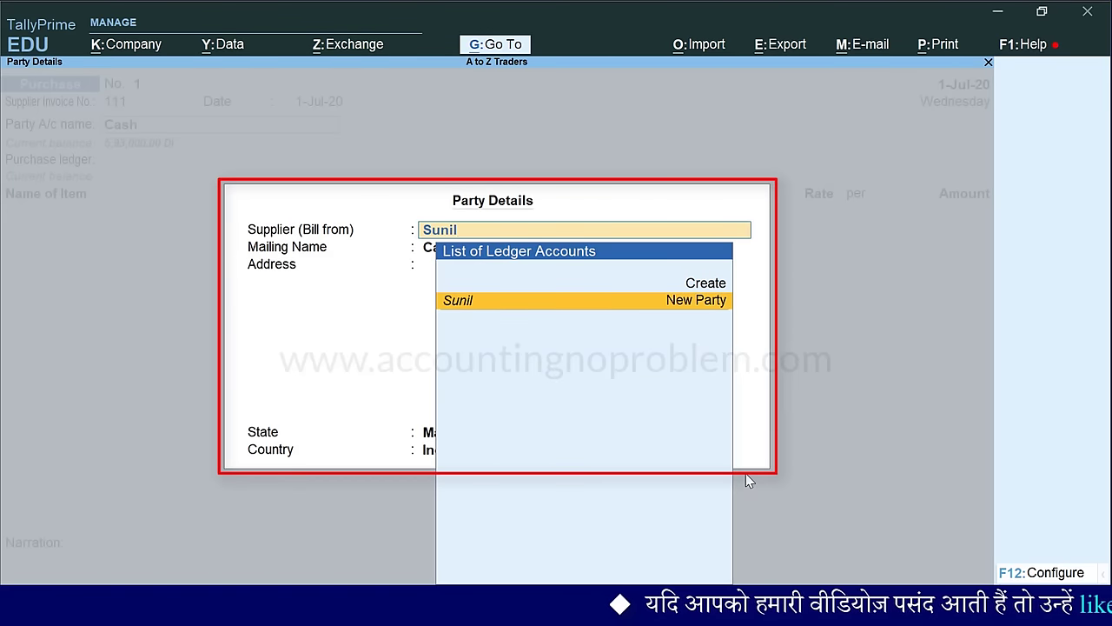
text( Enterprises)
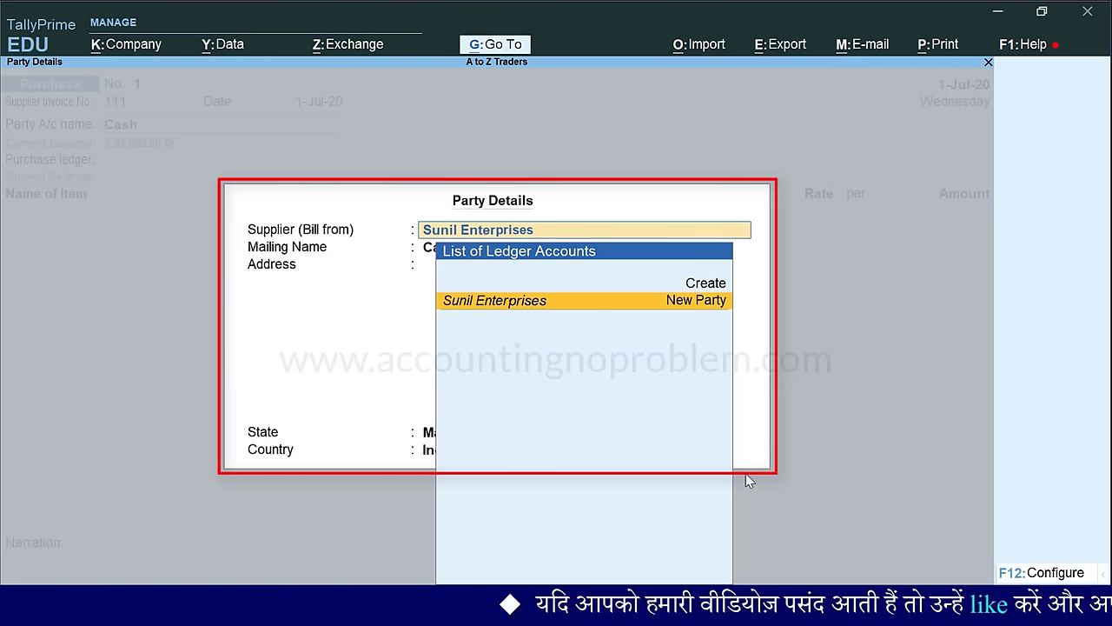
key(Return)
key(Return)
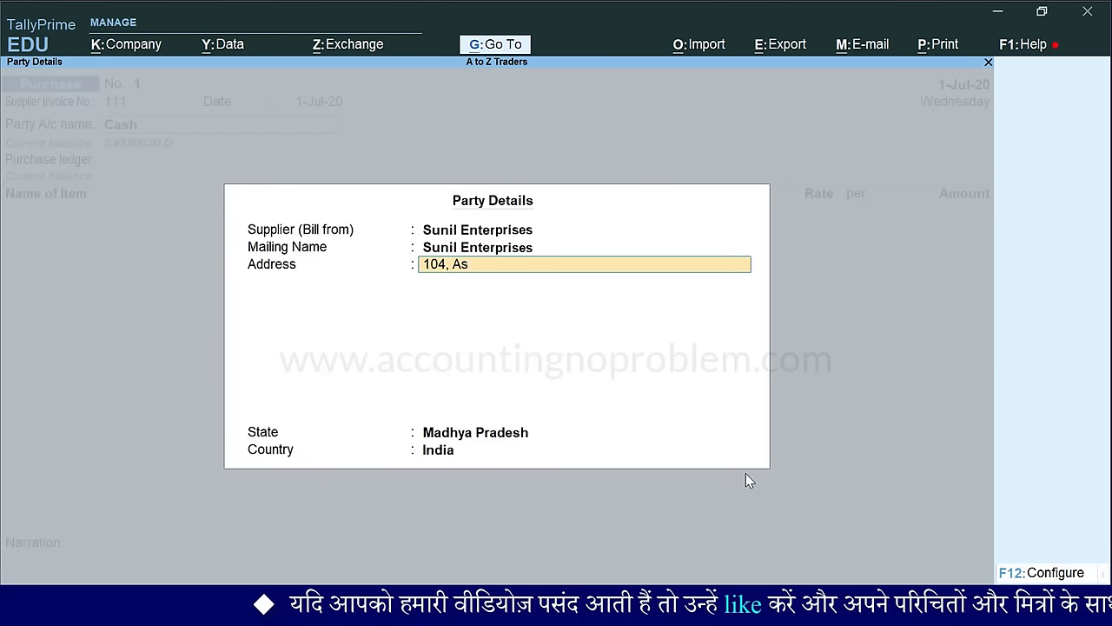
text(,)
key(Return)
text(Bho)
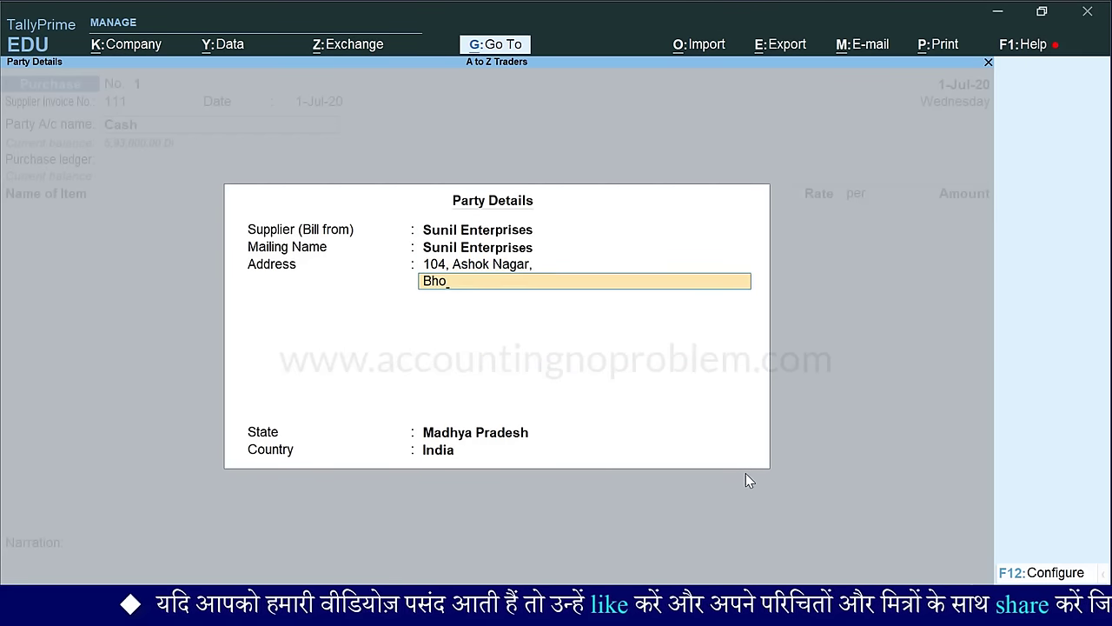
text(pal)
key(Return)
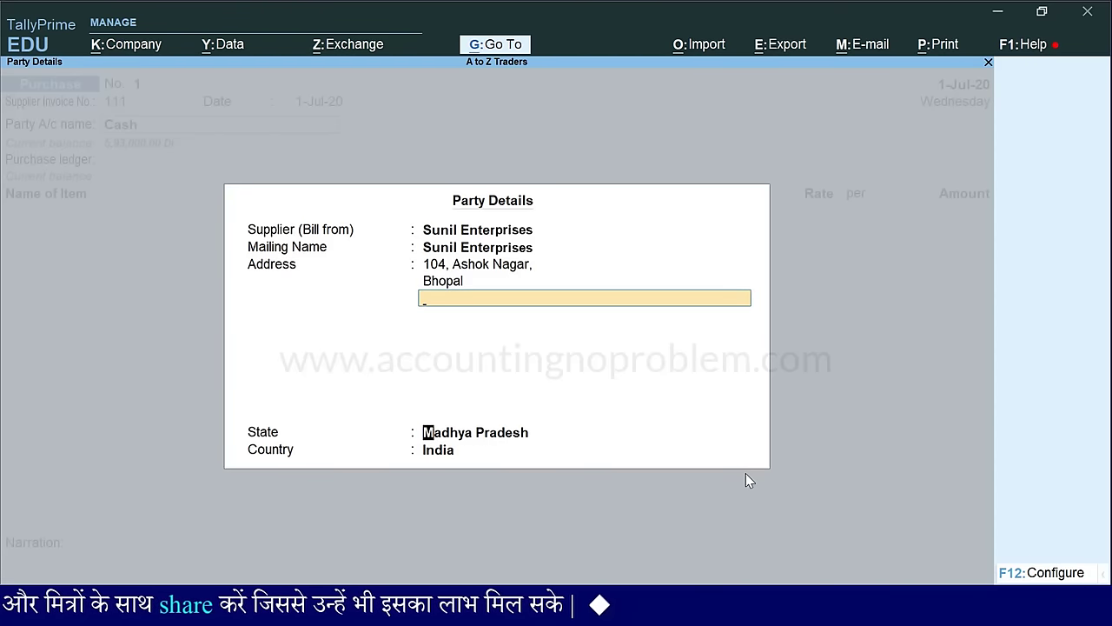
key(Return)
key(Return)
key(Return)
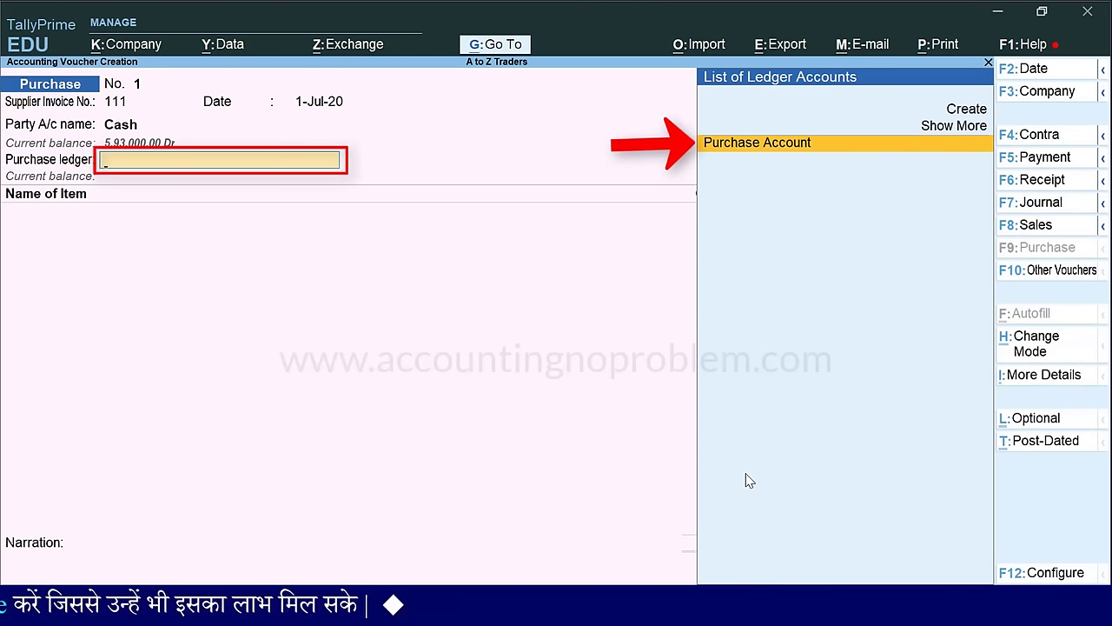
Keep Purchase Account and add 10 Sony TV 20" at 20,000 for 2,00,000.
key(Return)
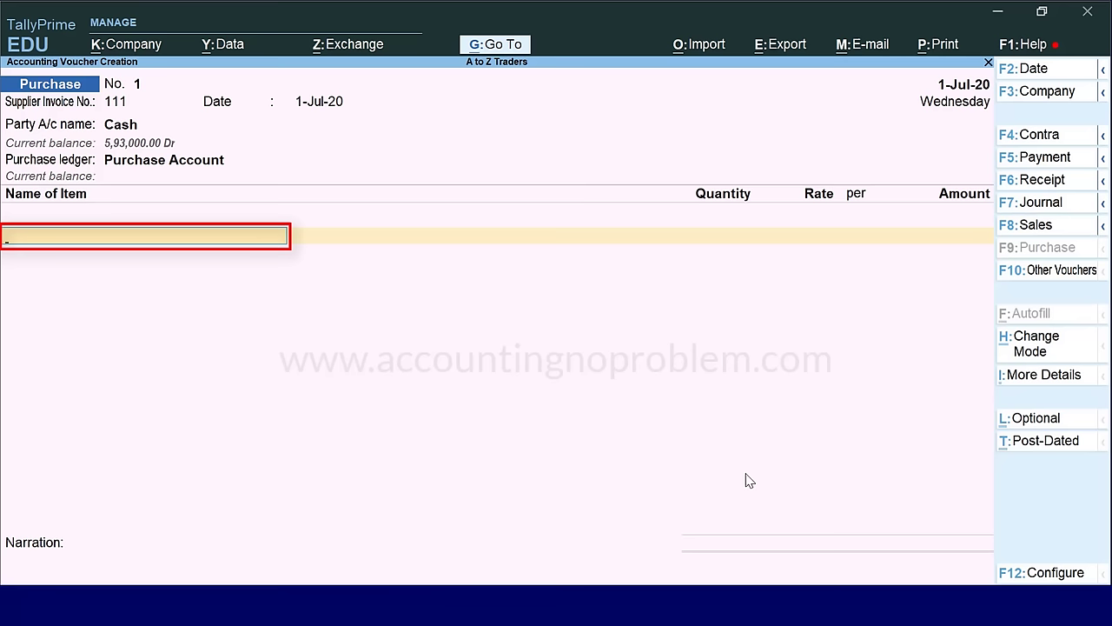
text(S)
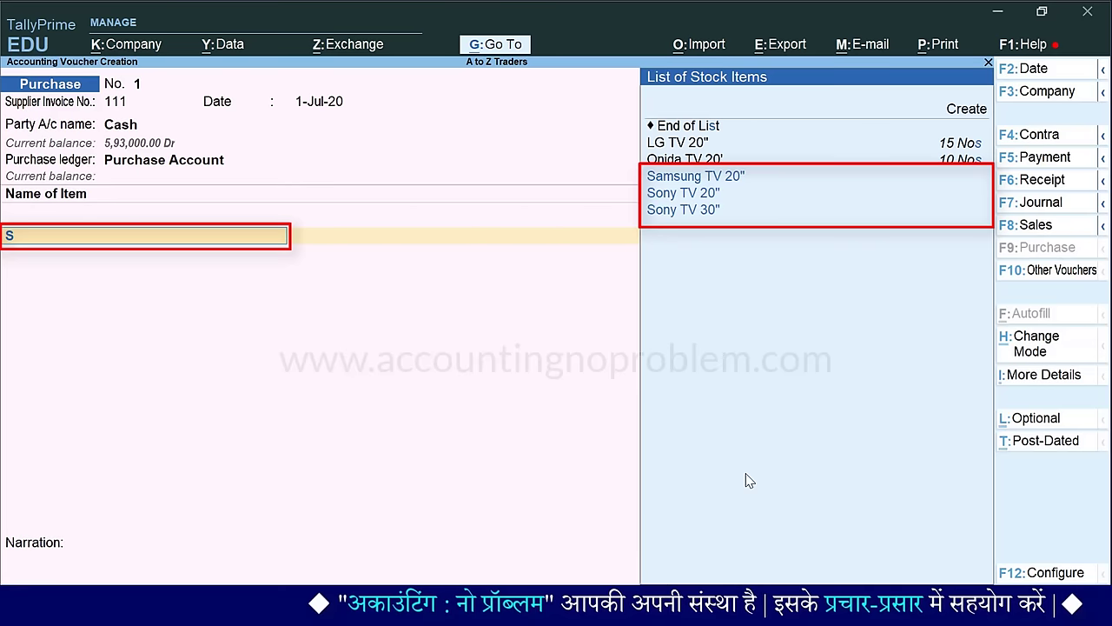
key(Return)
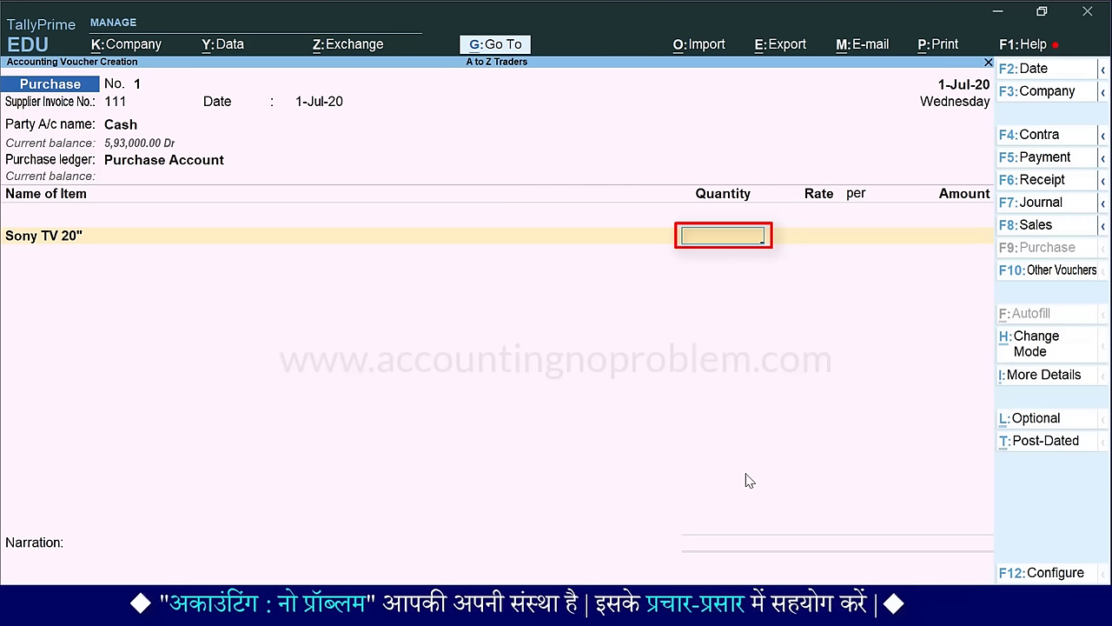
text(10)
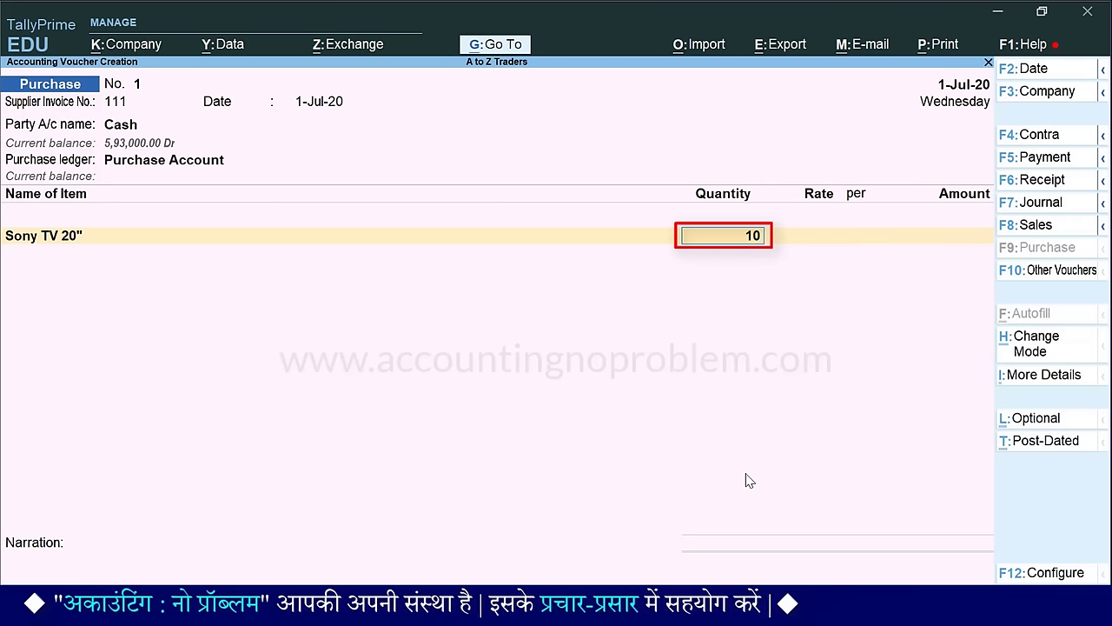
key(Return)
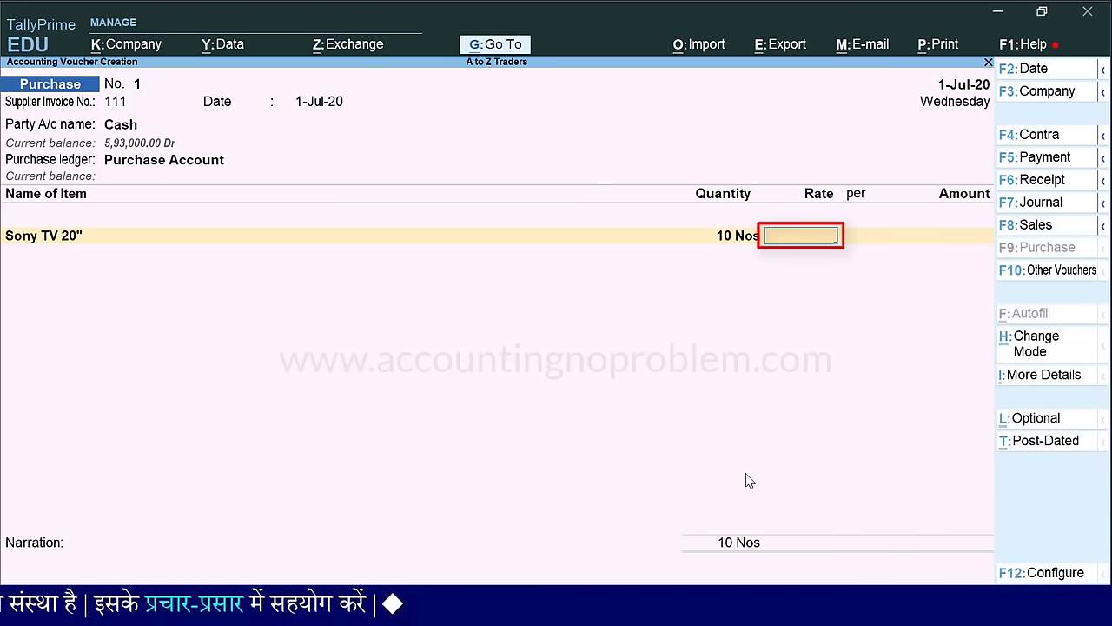
text(20000)
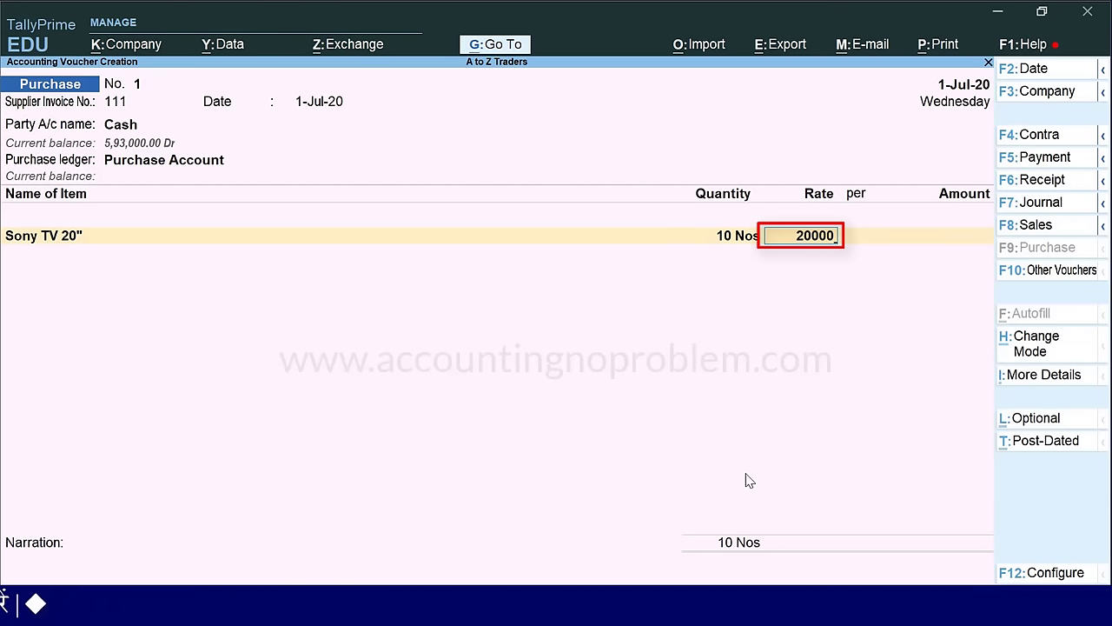
key(Return)
key(Return)
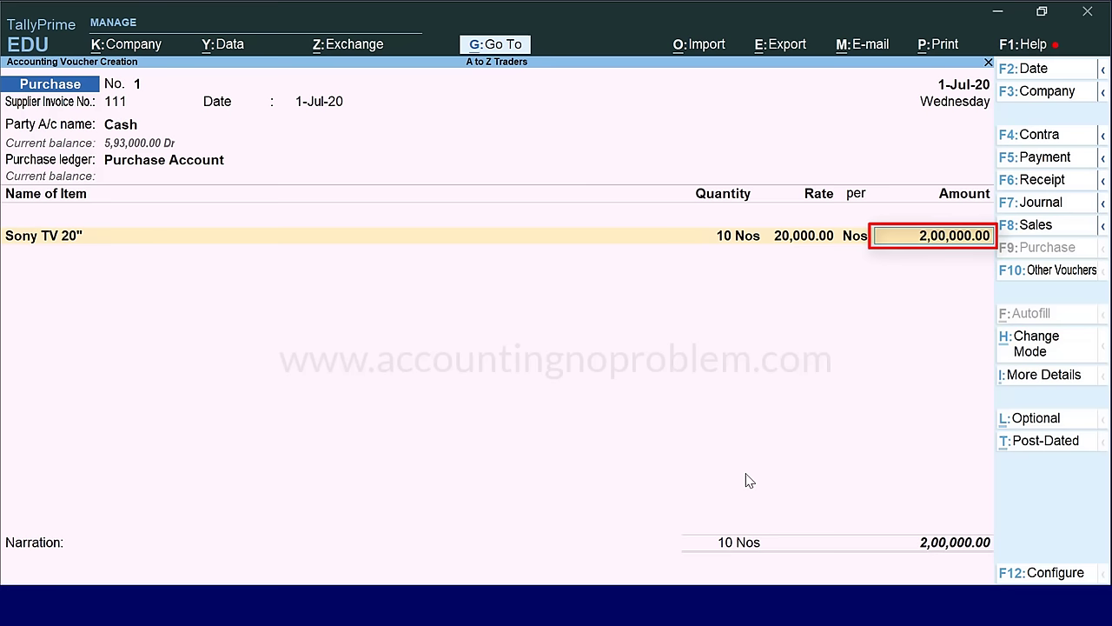
key(Return)
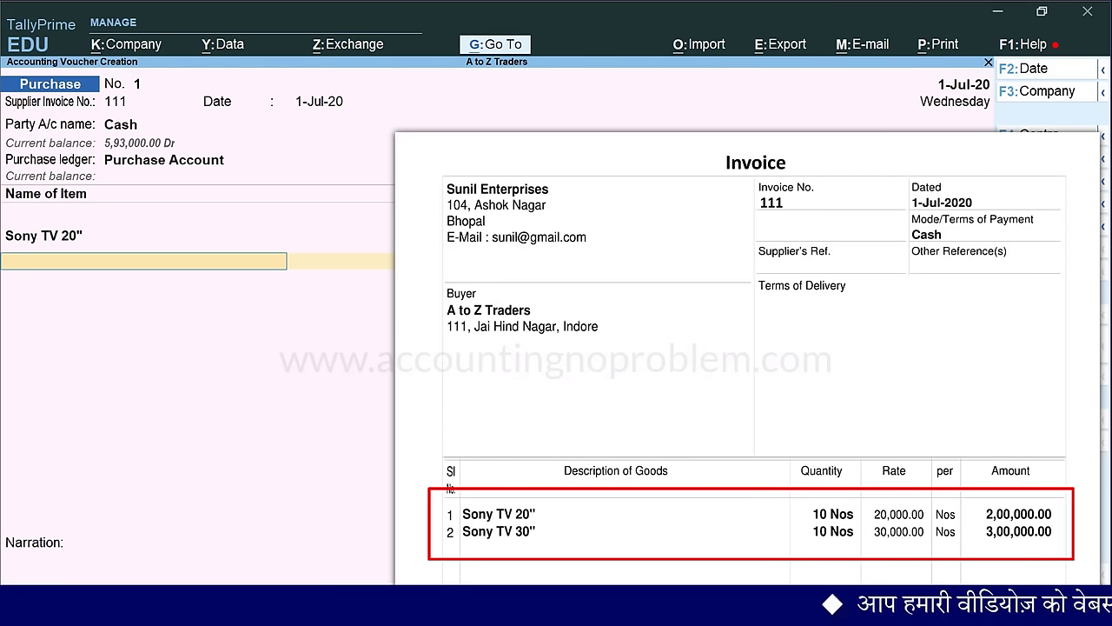
Add 10 Sony TV 30" at 30,000, bringing the total to 5,00,000.
text(S)
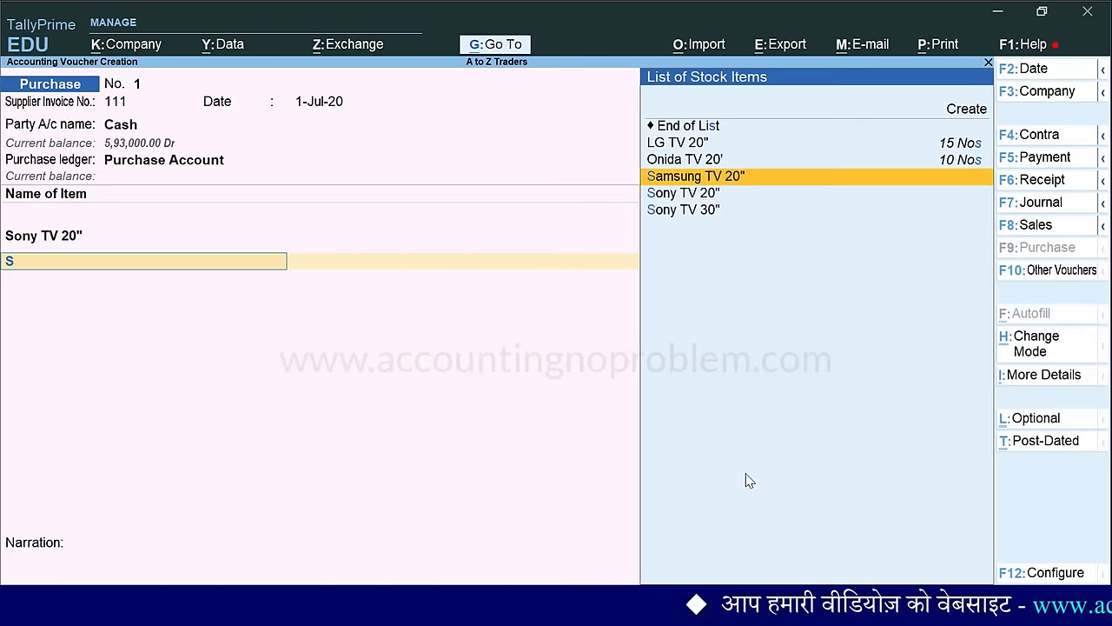
key(Down)
key(Down)
key(Return)
text(10)
key(Return)
text(30000)
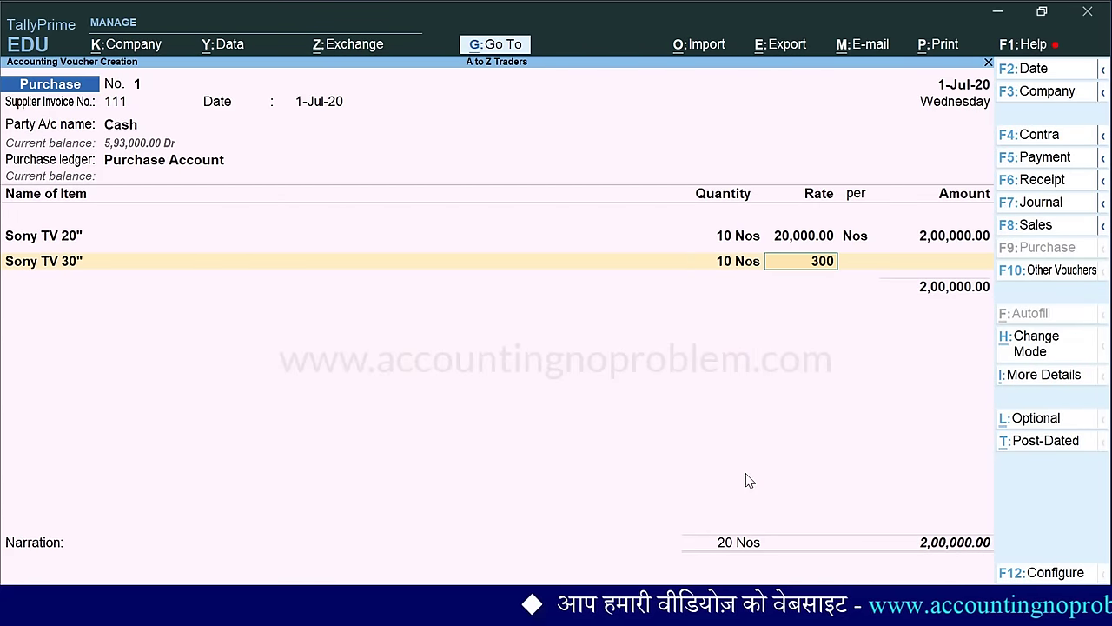
key(Return)
key(Return)
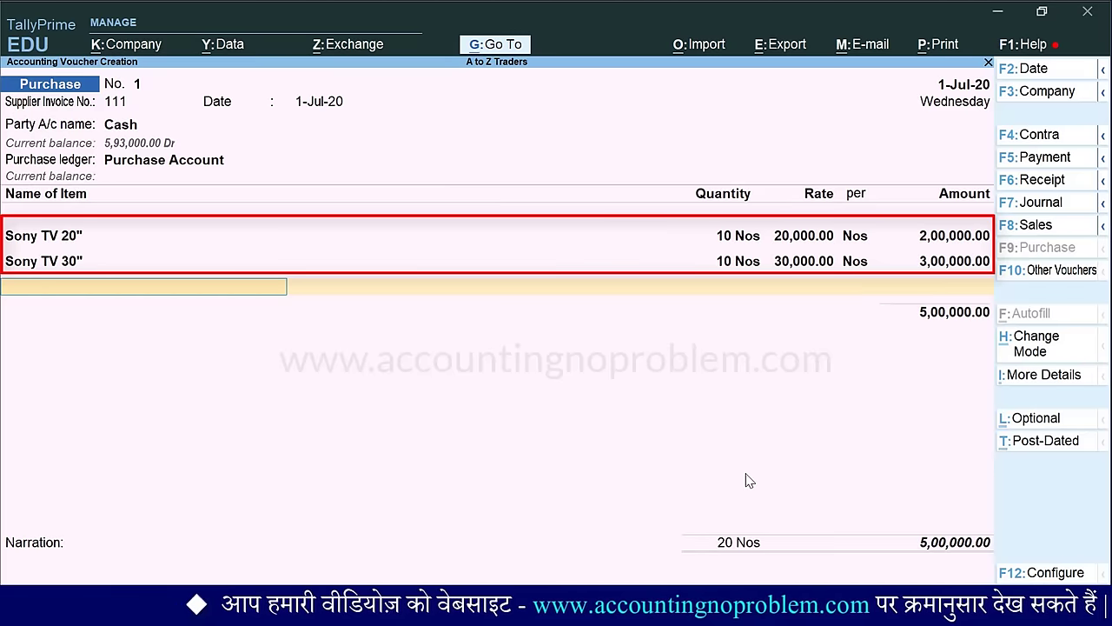
key(Return)
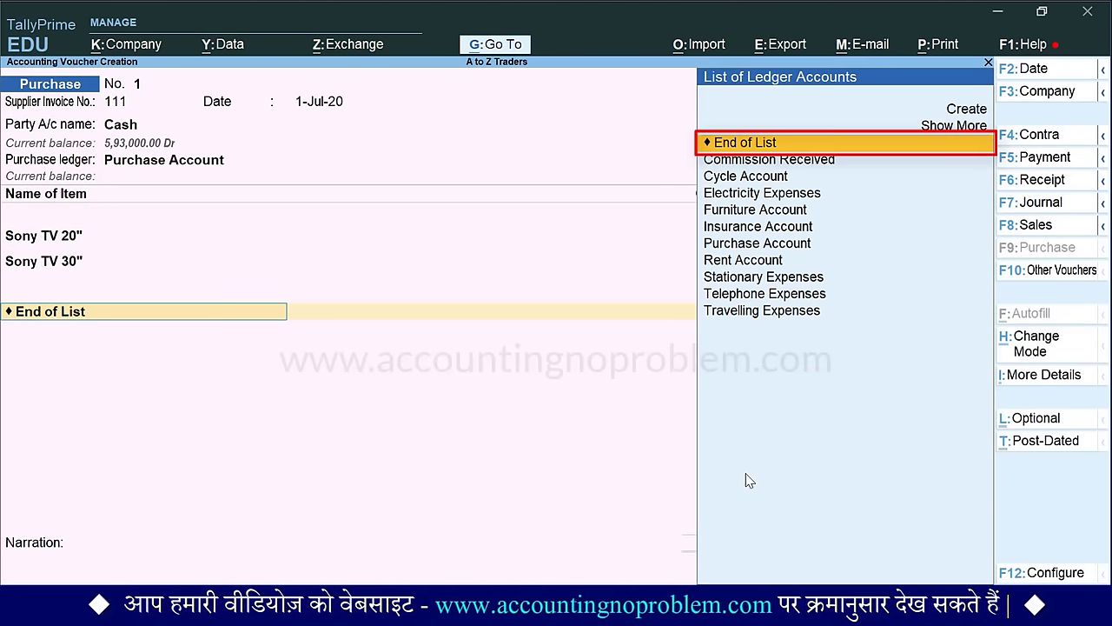
Add narration 'Being goods purchased from M/s Sunil Enterprises in cash.' and accept voucher No. 1.
key(Return)
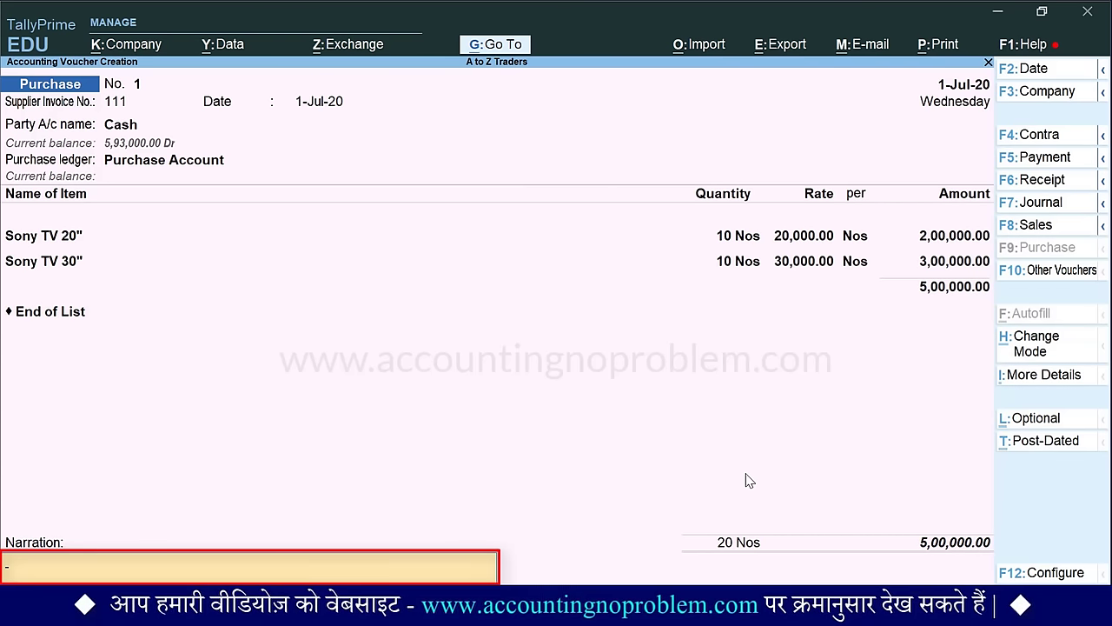
text(Being goods purchased from M/s Sunil  Enterprises in cash.)
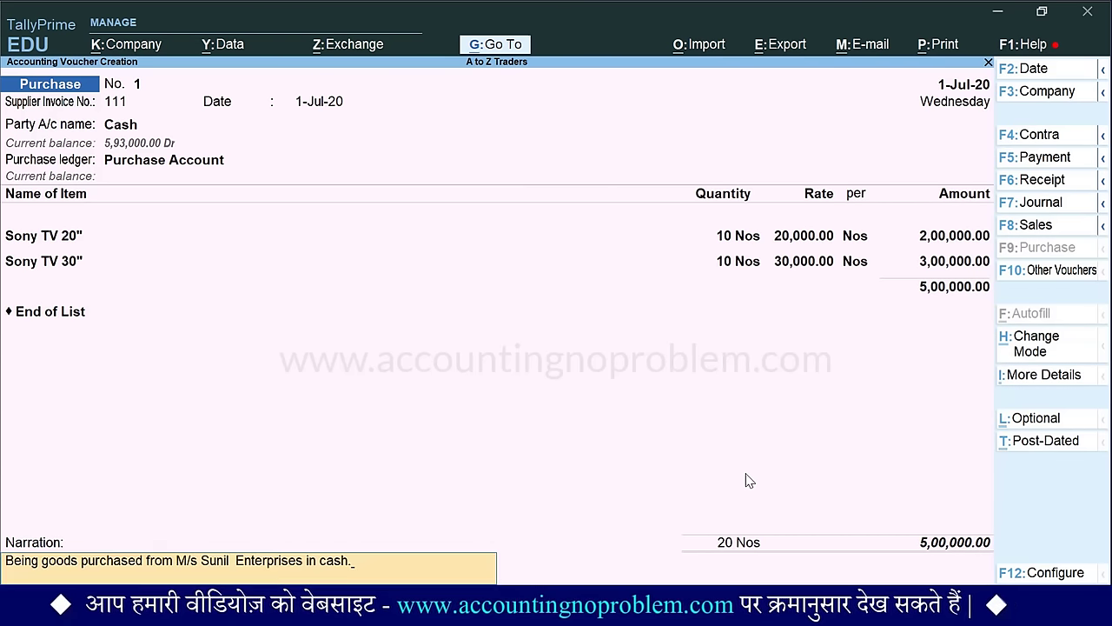
key(Return)
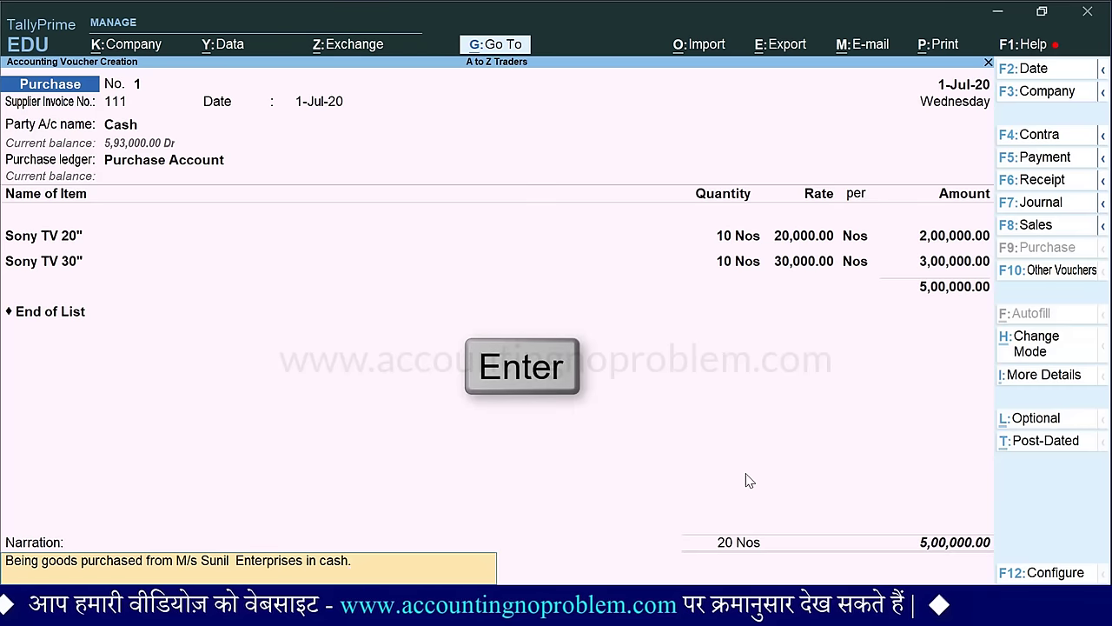
key(Return)
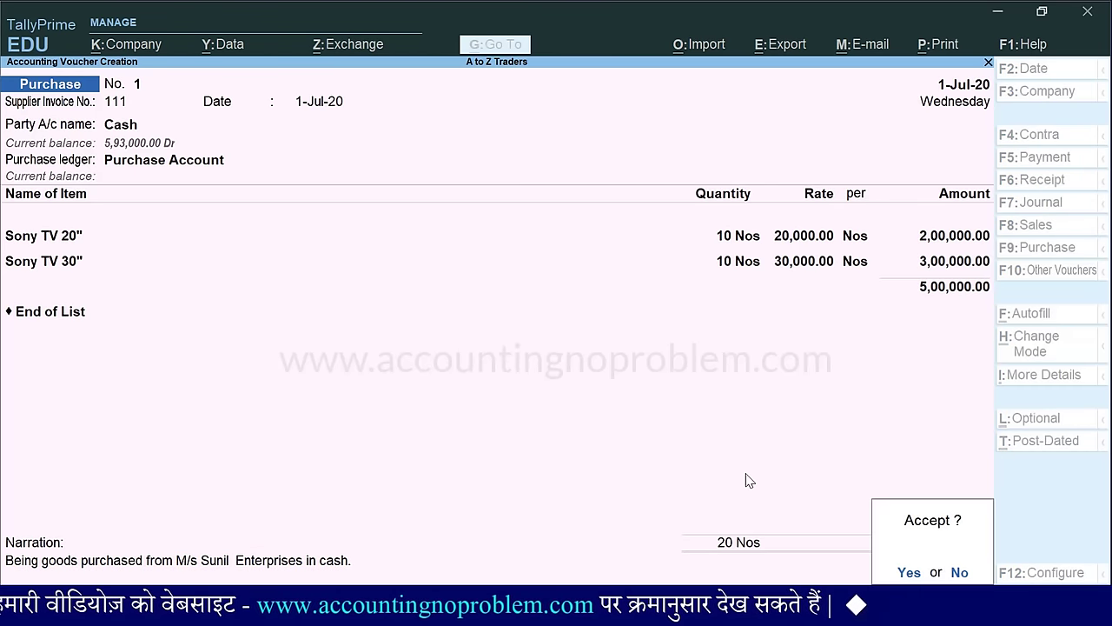
key(Return)
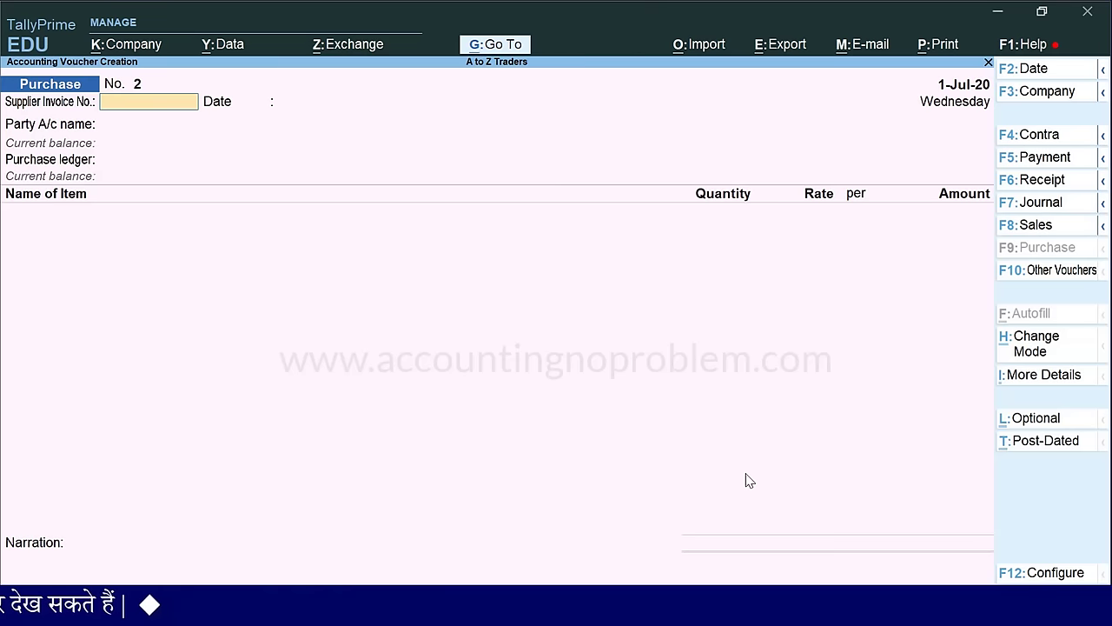
Recall voucher No. 1 and preview its invoice with both Sony TV lines.
key(Page_Up)
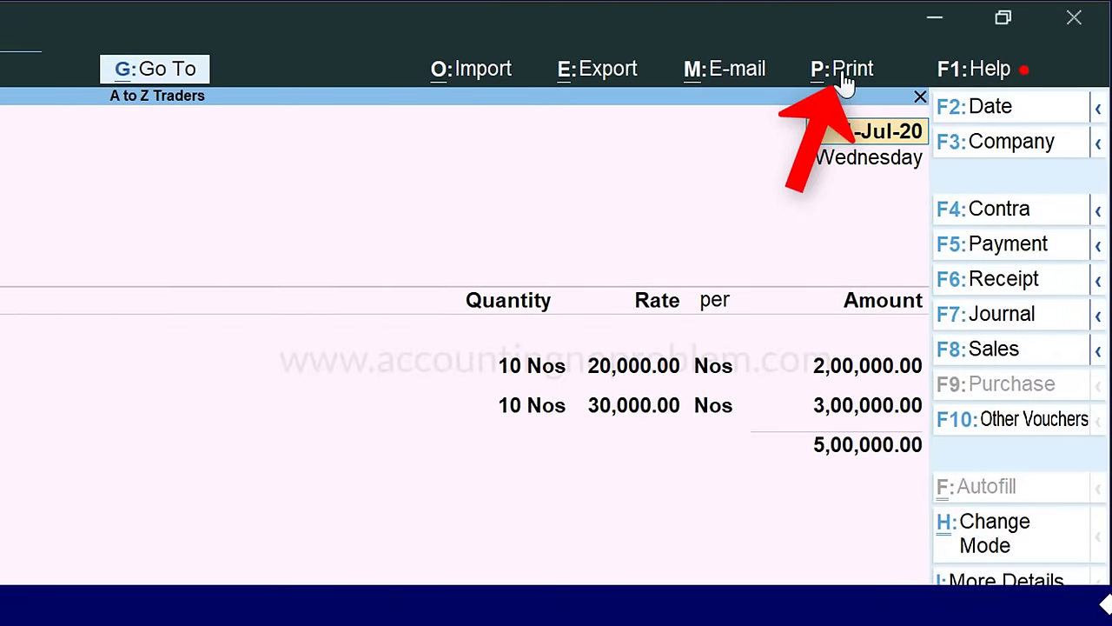
key(alt+p)
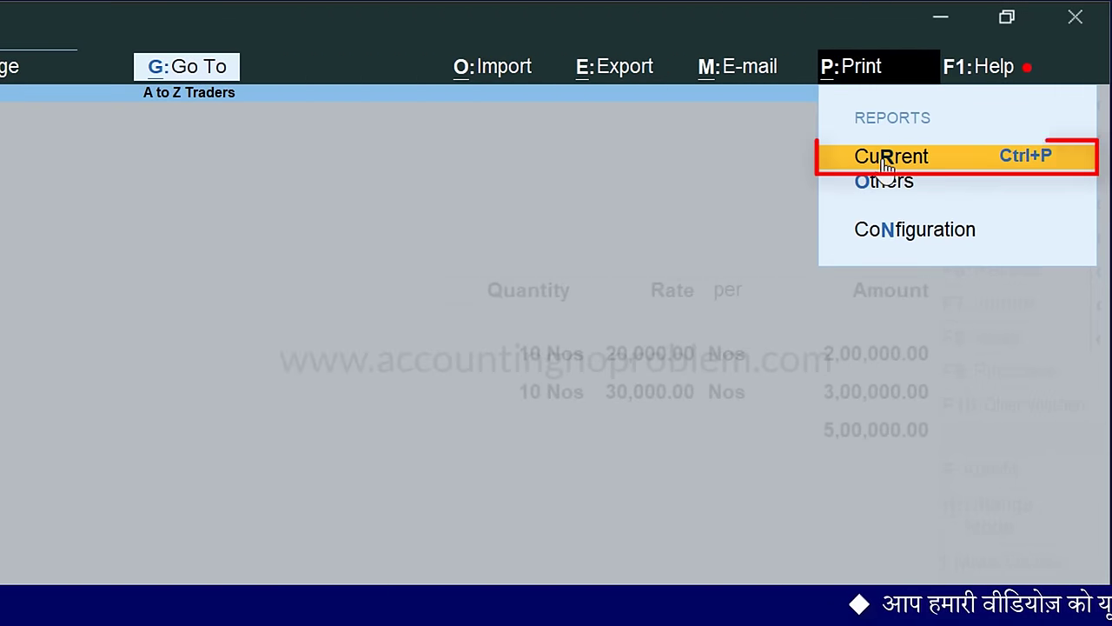
key(r)
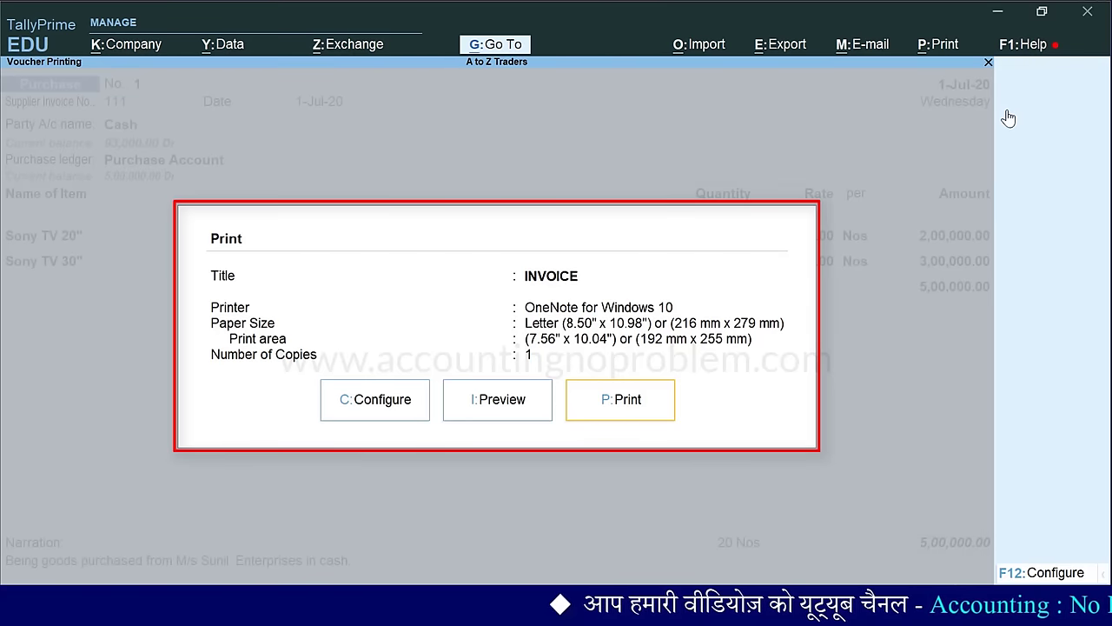
key(Escape)
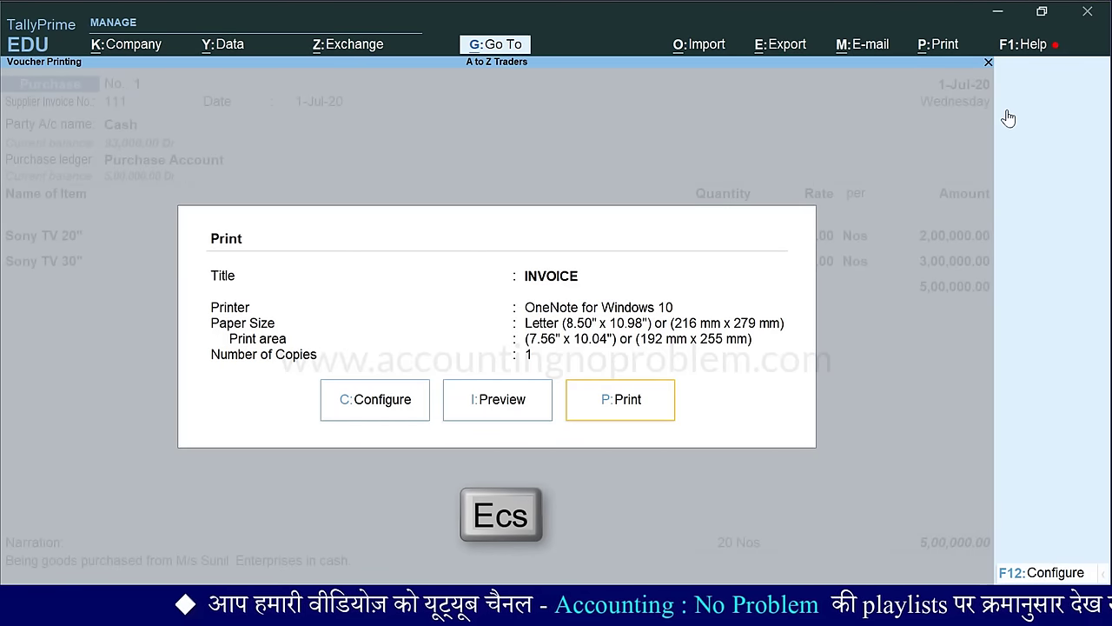
key(Escape)
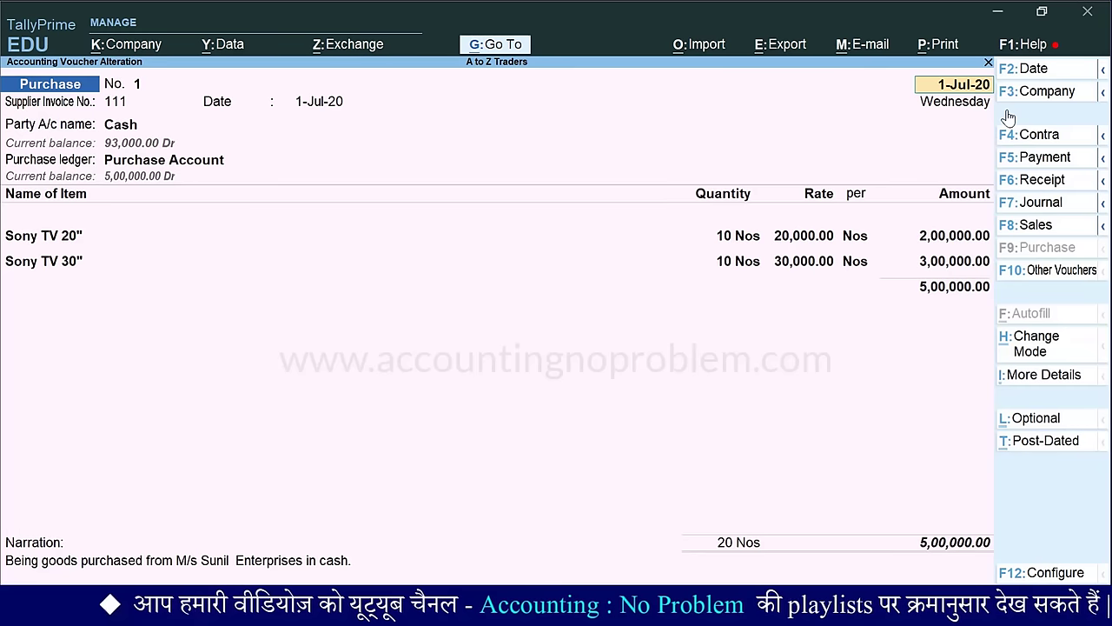
key(ctrl+p)
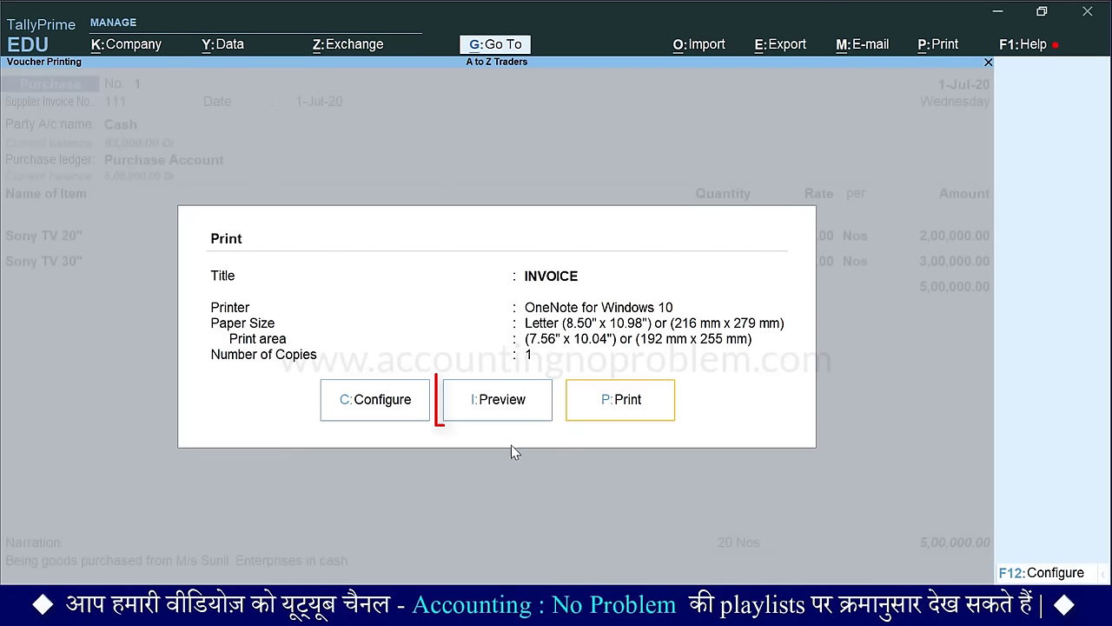
key(i)
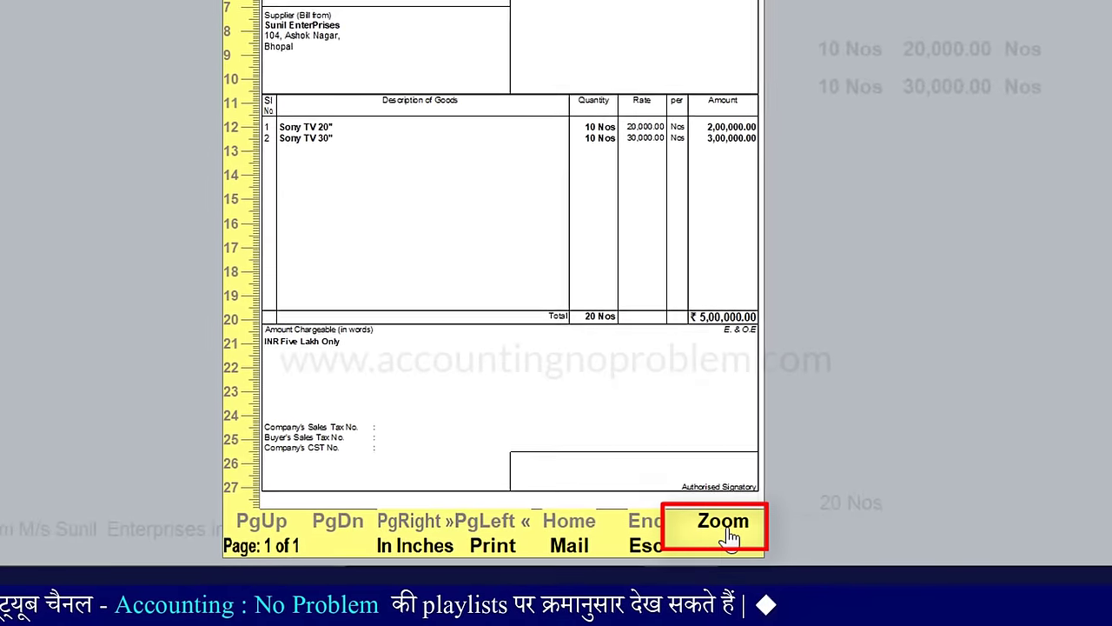
key(alt+z)
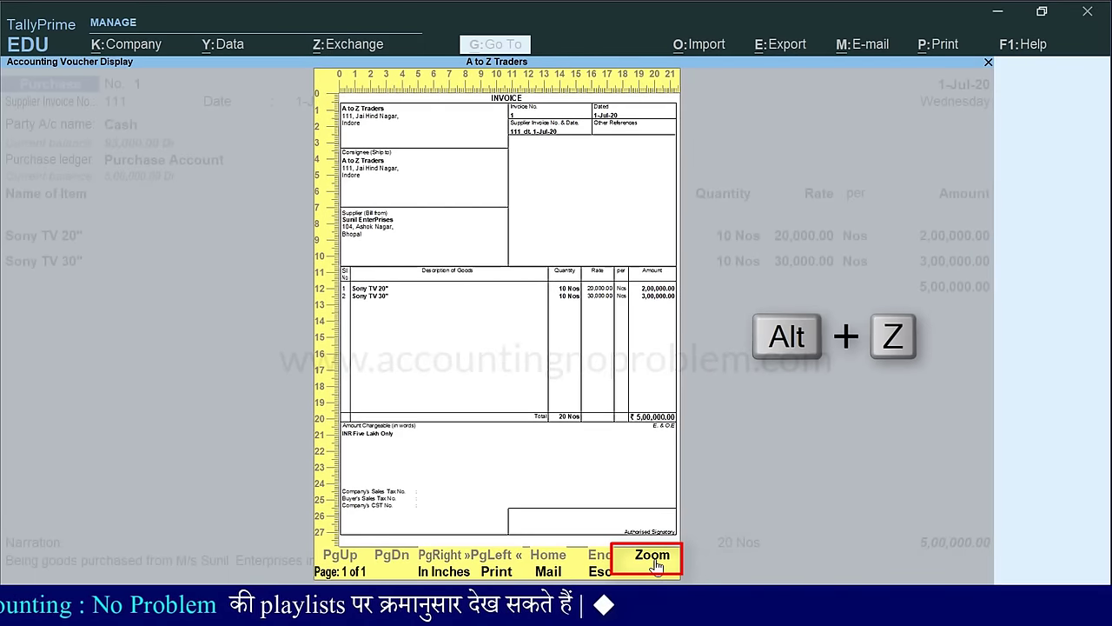
click(653, 561)
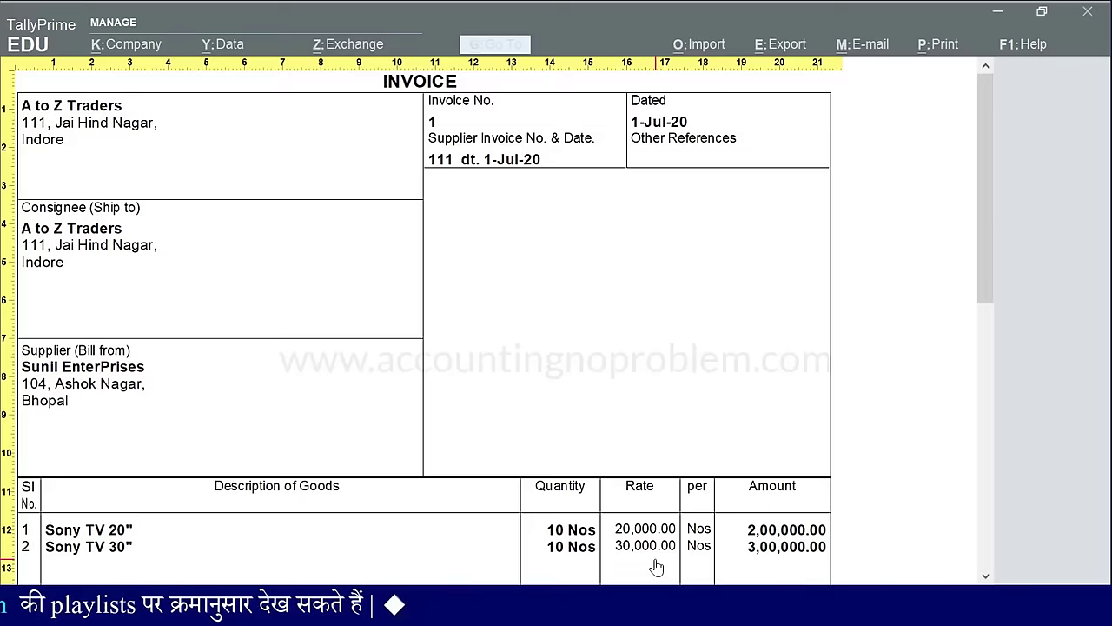
mouse_move(989, 85)
mouse_down()
mouse_move(994, 382)
mouse_move(1006, 70)
mouse_up()
key(Escape)
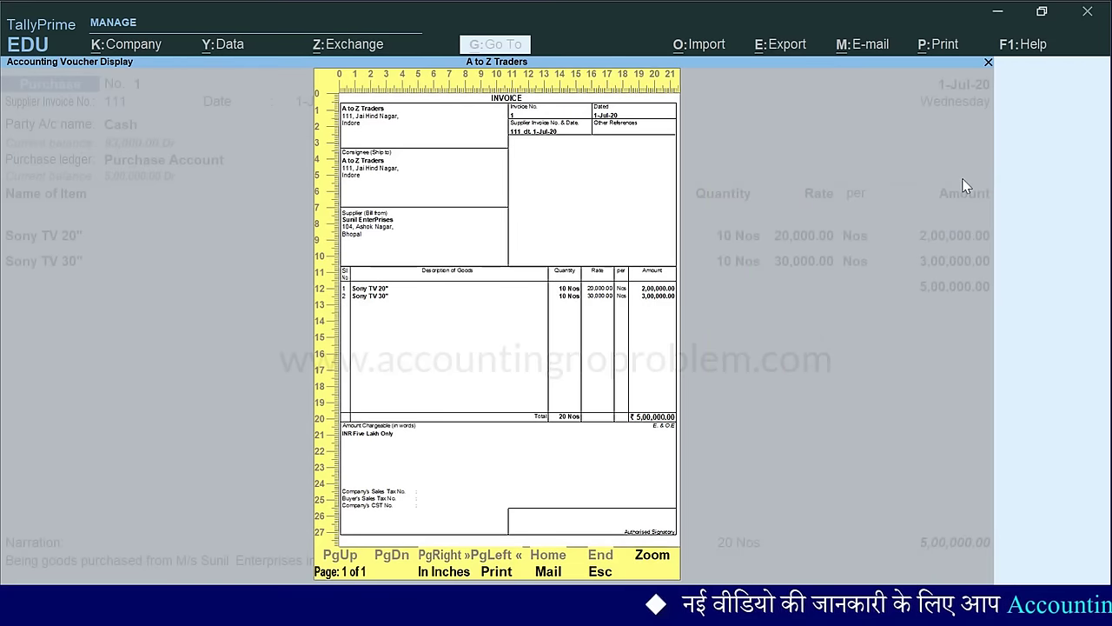
key(Escape)
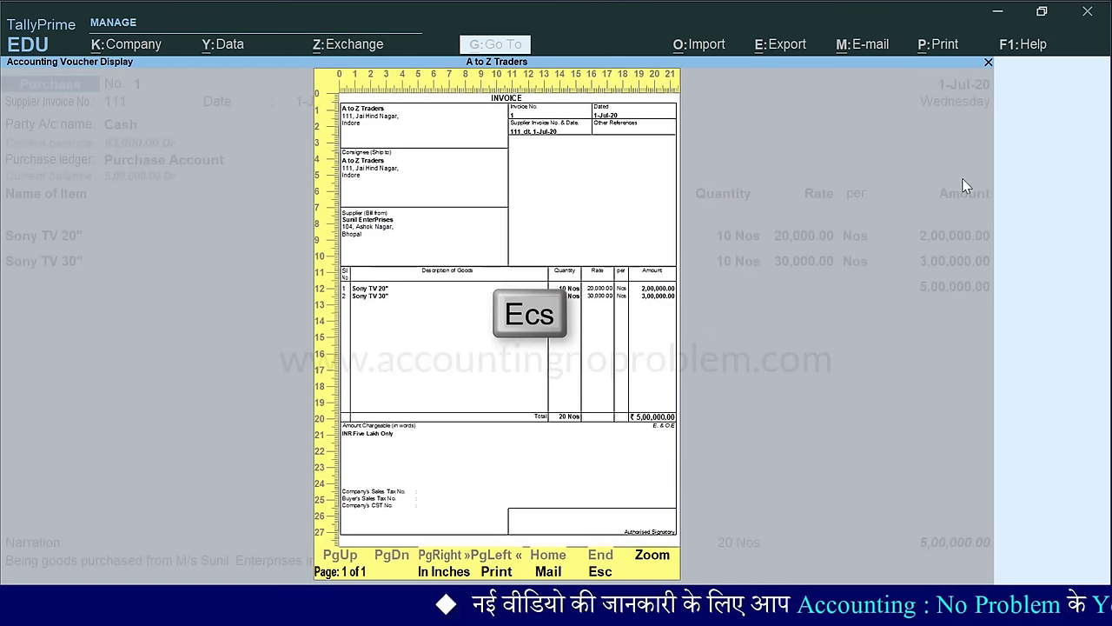
Close the invoice preview and Print dialog, and quit voucher No. 1 unchanged.
key(Escape)
key(Escape)
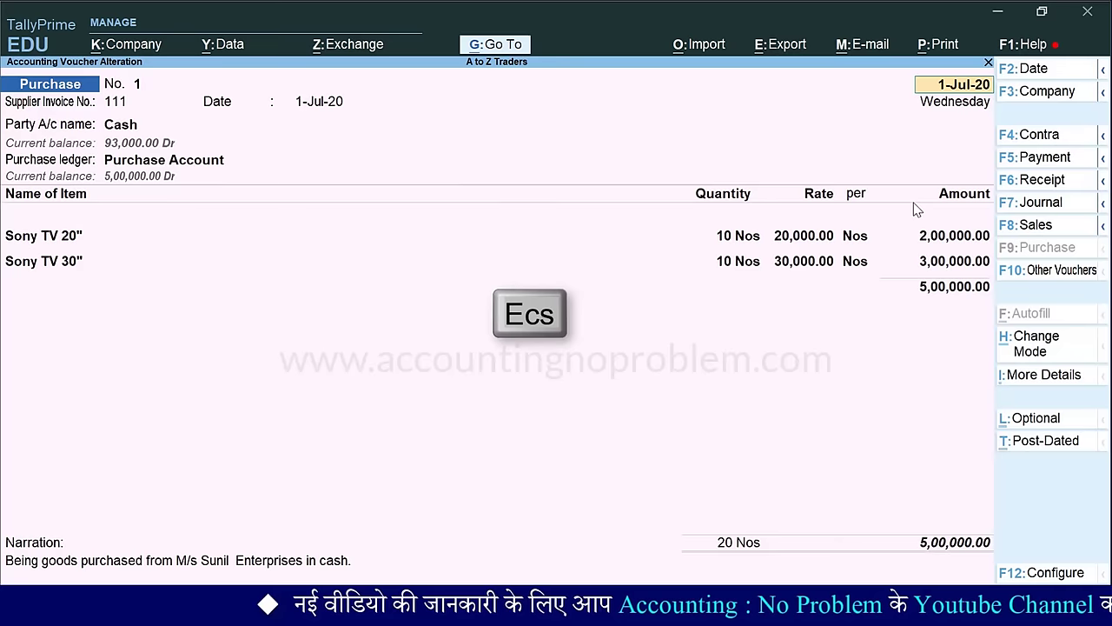
key(Escape)
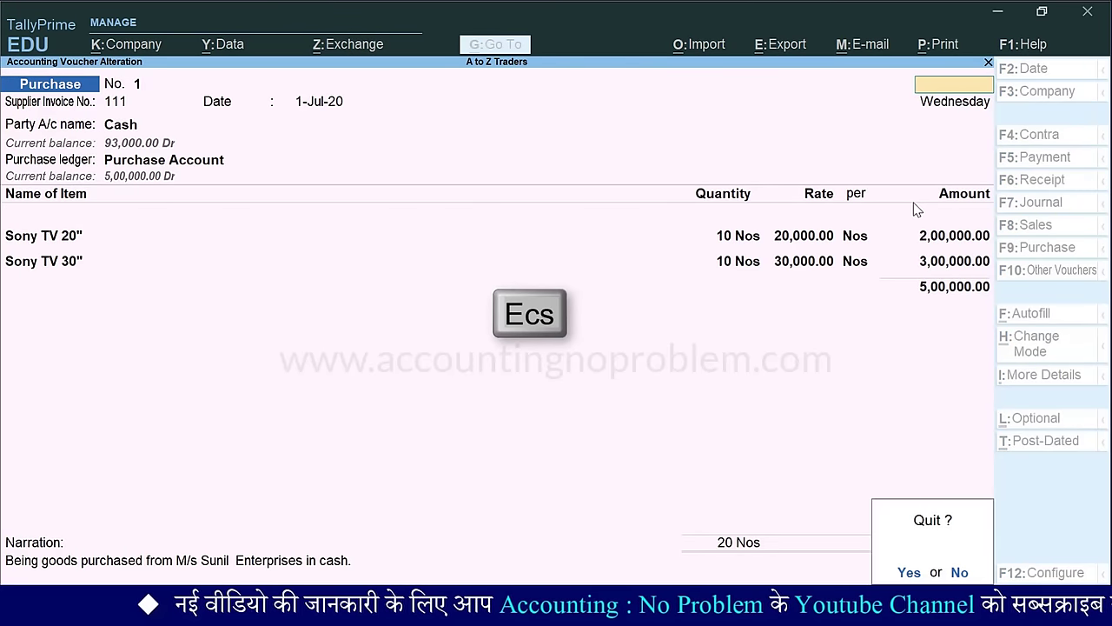
key(y)
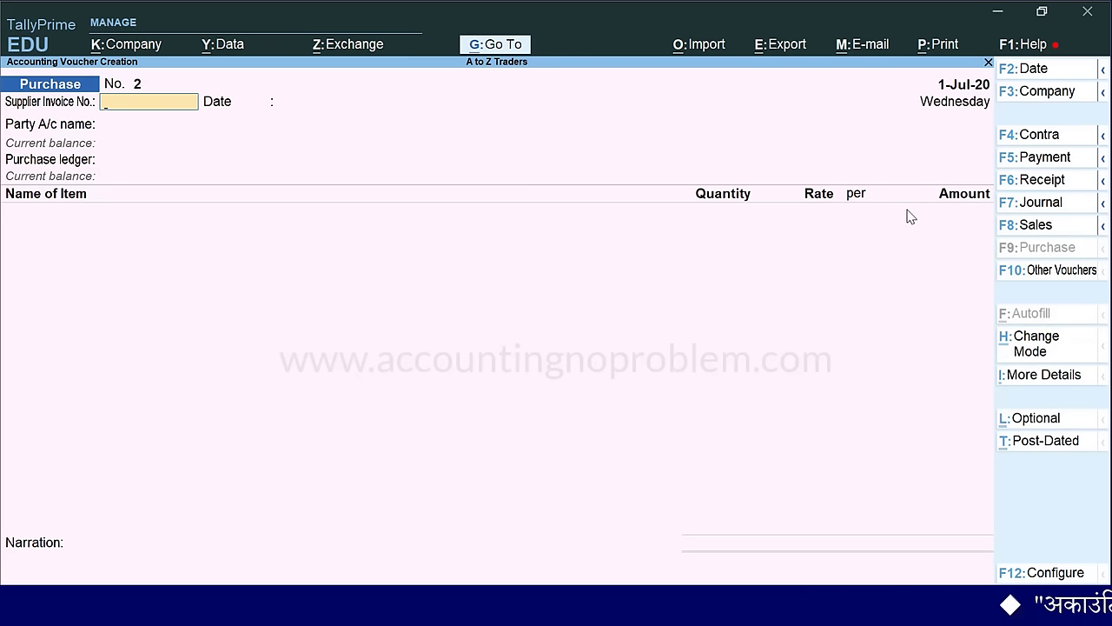
Date voucher No. 2 as 2-Jul-20 with supplier invoice No. 310 dated 2-Jul-20.
key(F2)
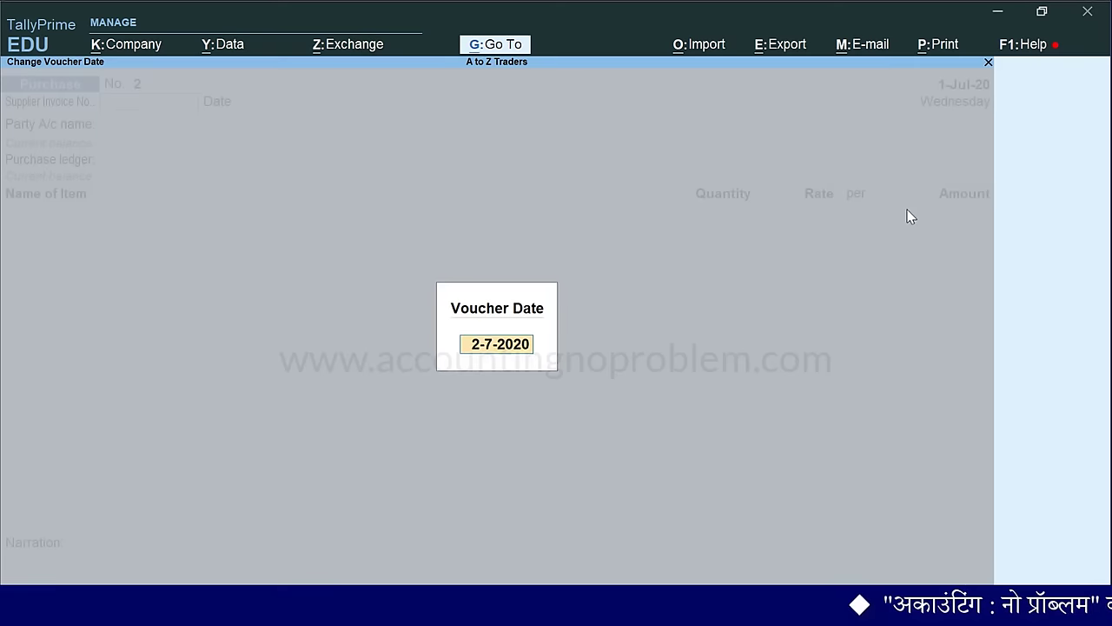
text(2.7)
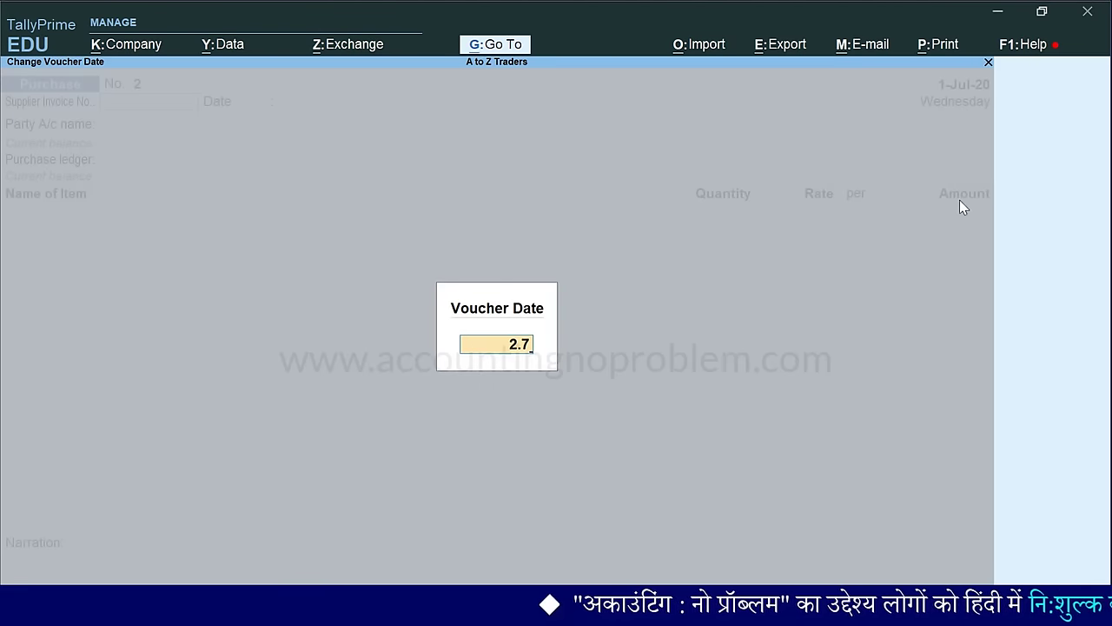
key(Return)
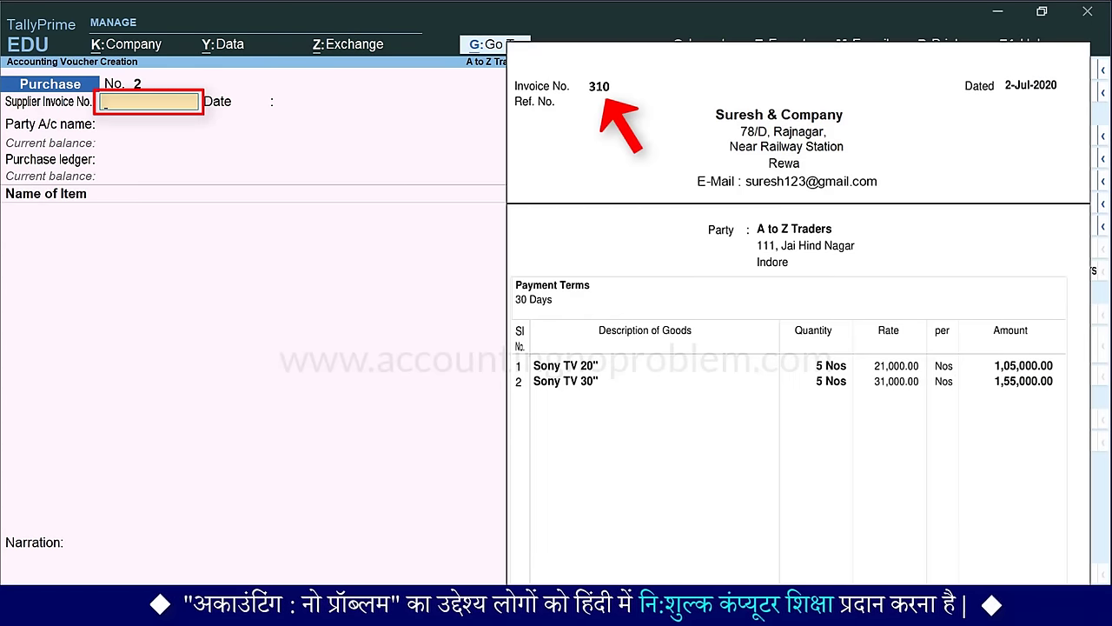
text(310)
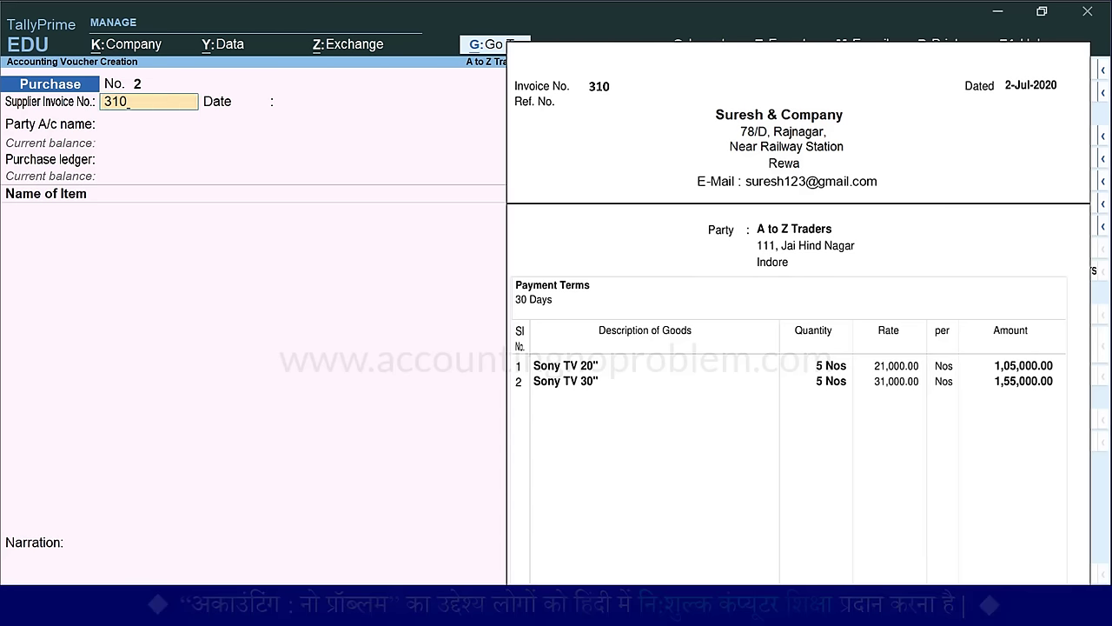
key(Return)
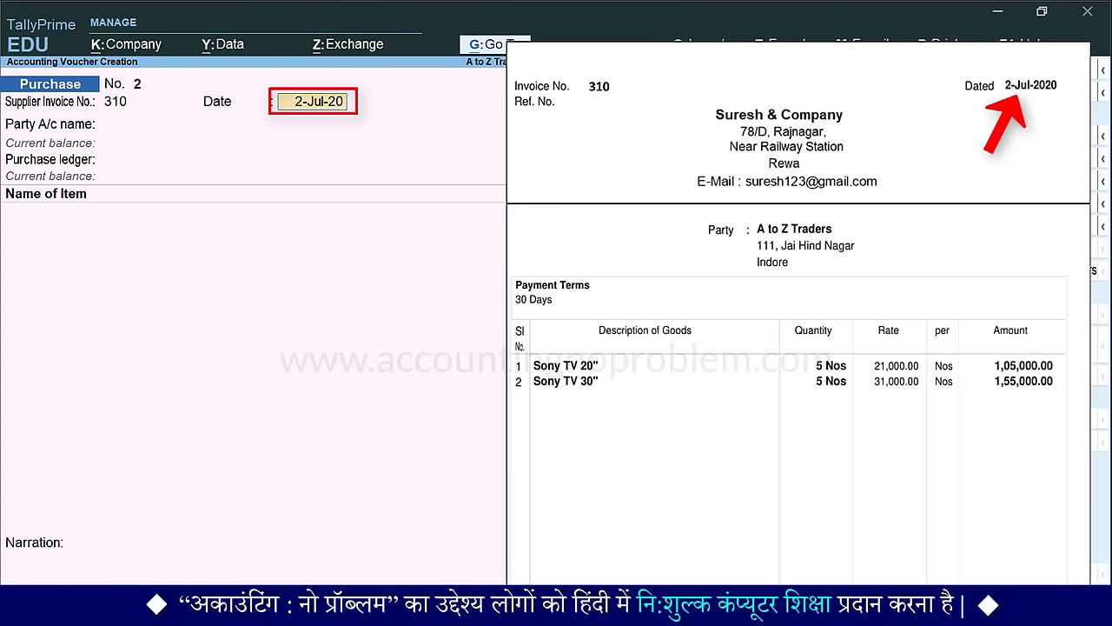
key(Return)
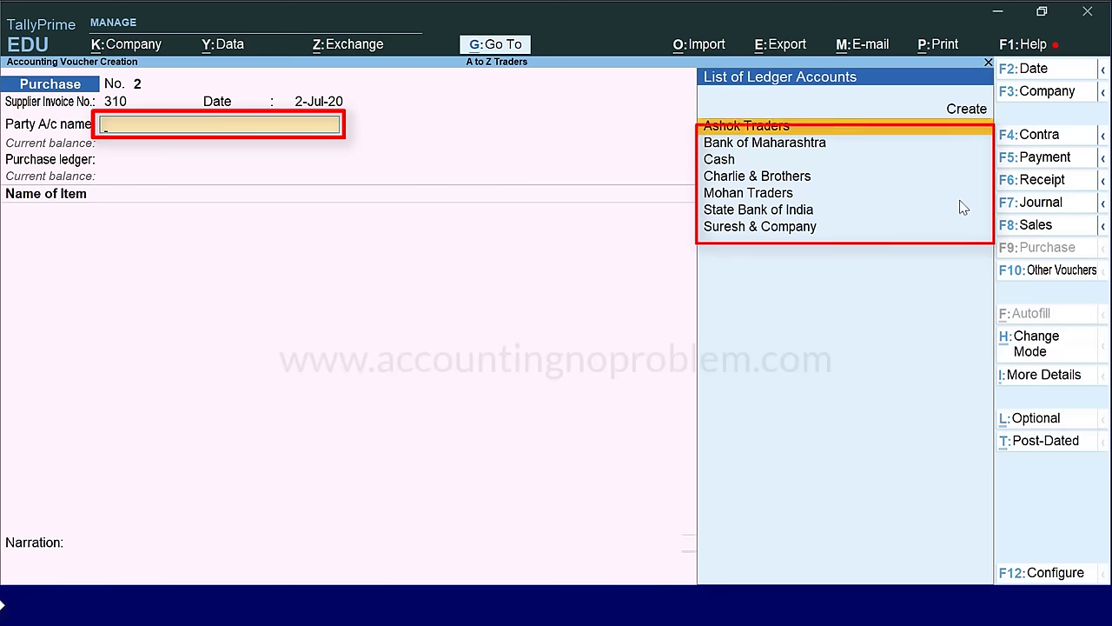
Pick Suresh & Company as the party account, leaving receipt details empty.
key(Down)
key(Down)
key(Down)
key(Down)
key(Down)
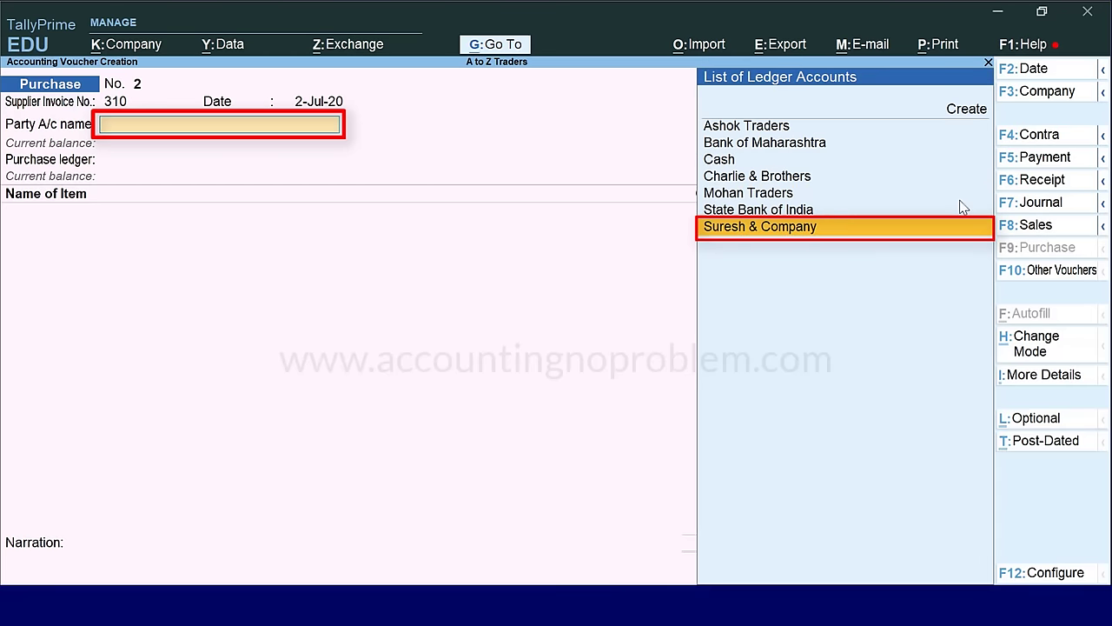
key(Return)
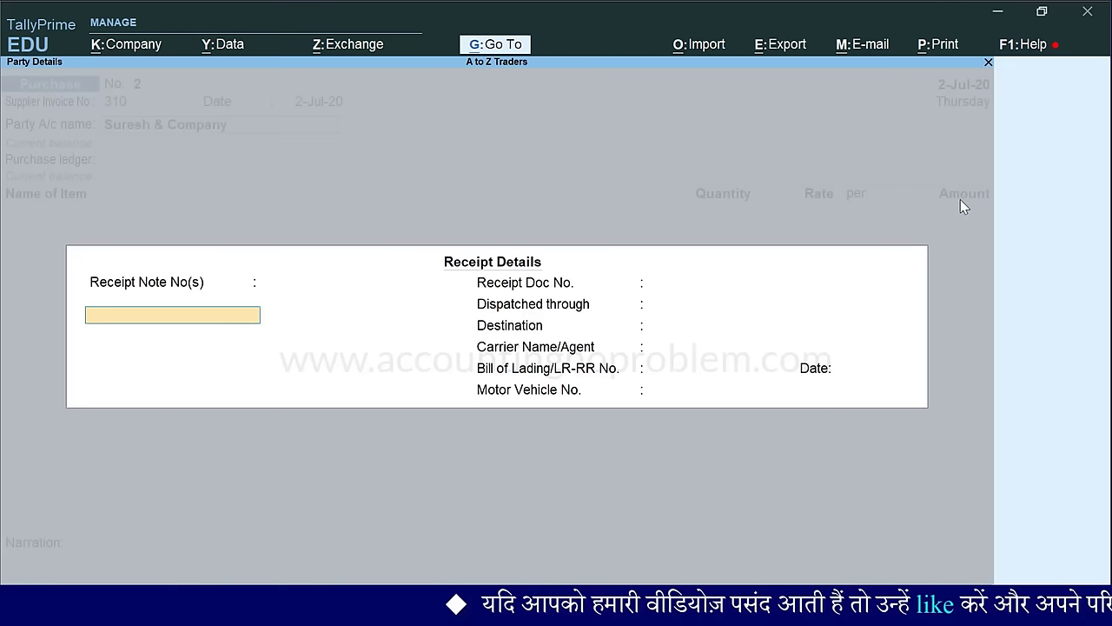
key(BackSpace)
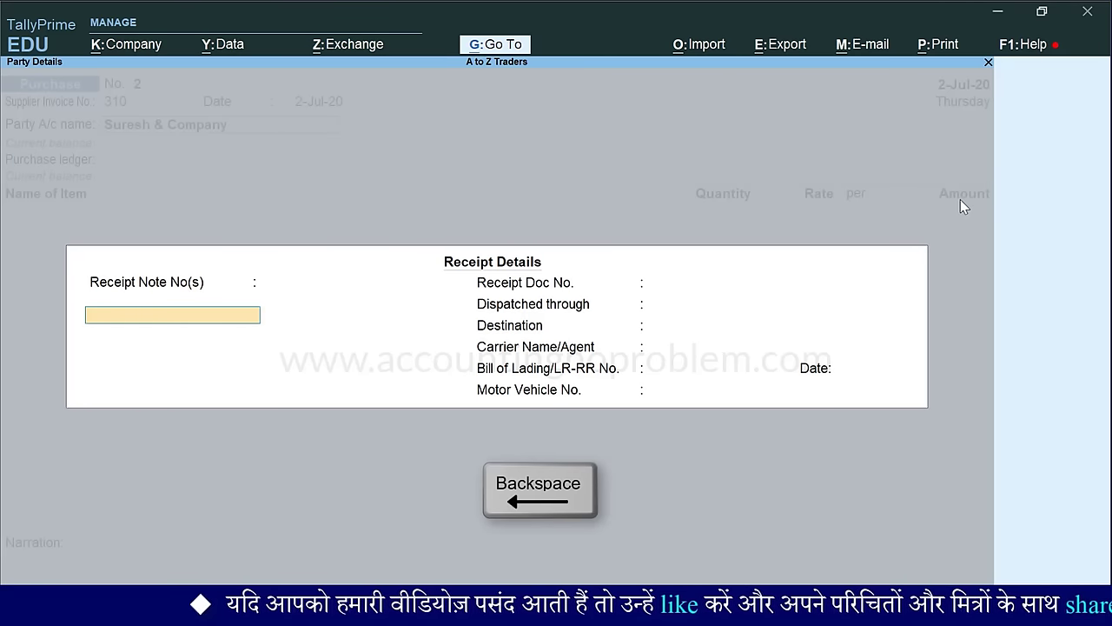
key(BackSpace)
key(ctrl+Return)
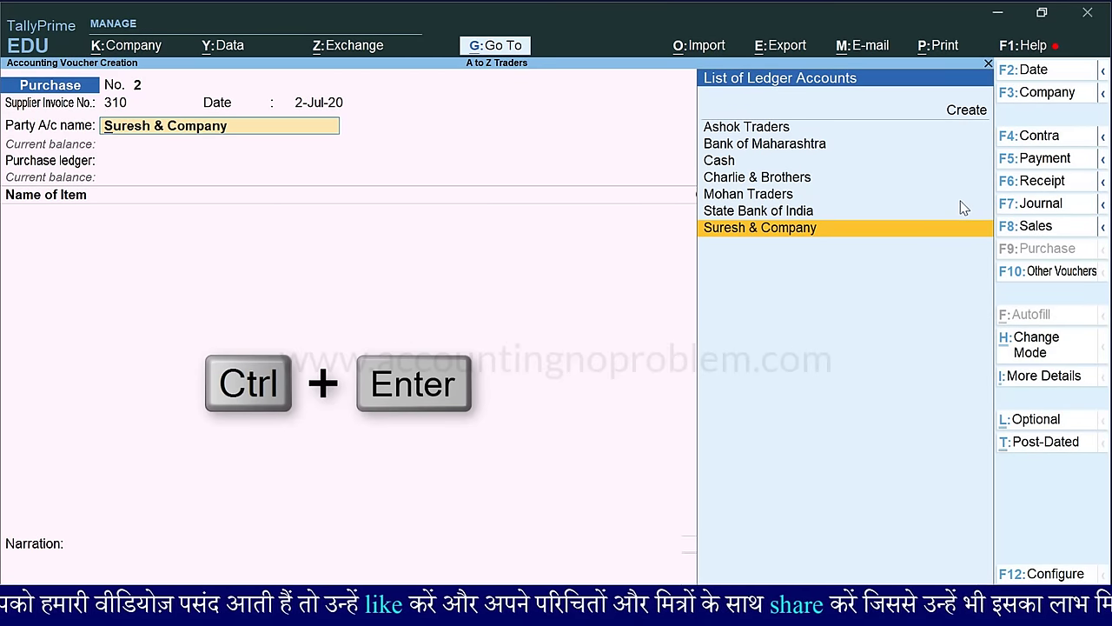
Move the Suresh & Company ledger under Sundry Creditors and save it.
key(ctrl+Return)
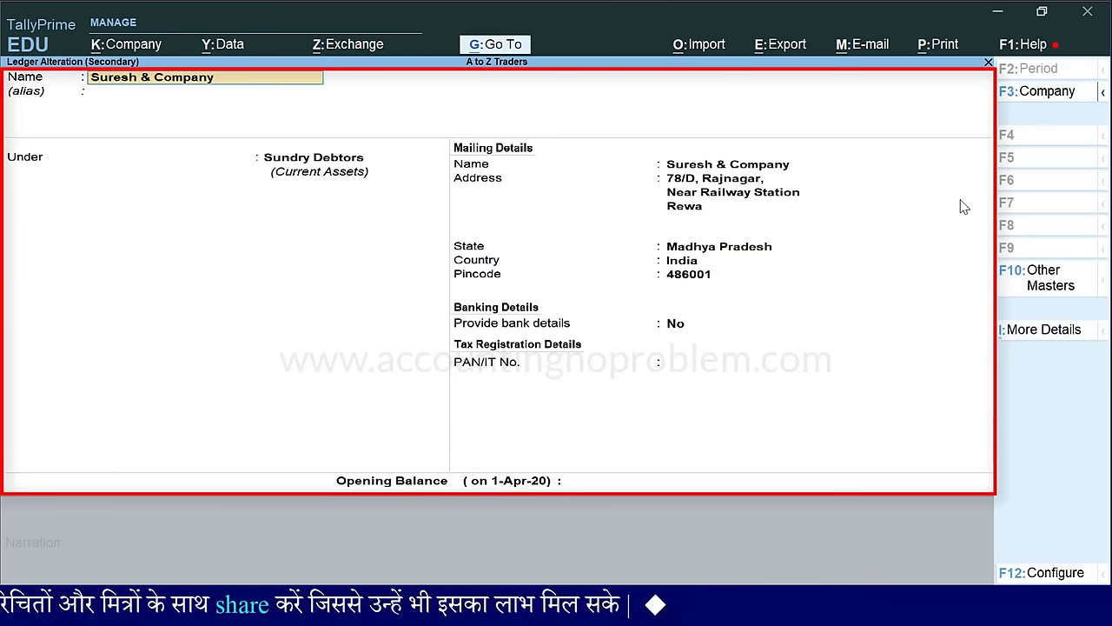
key(Return)
key(Return)
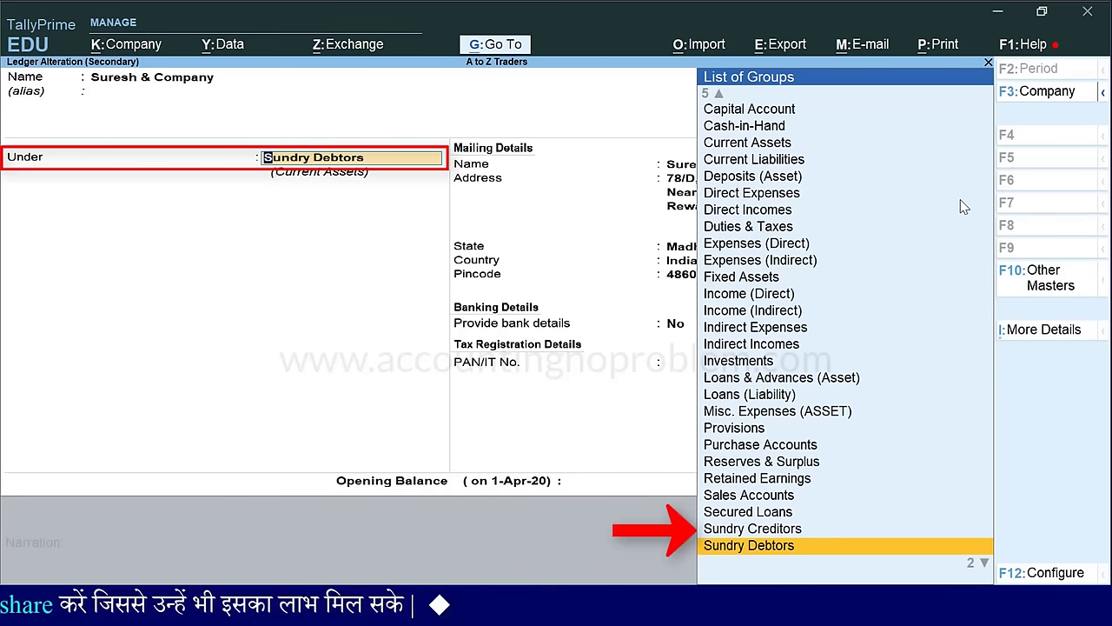
key(Up)
key(Return)
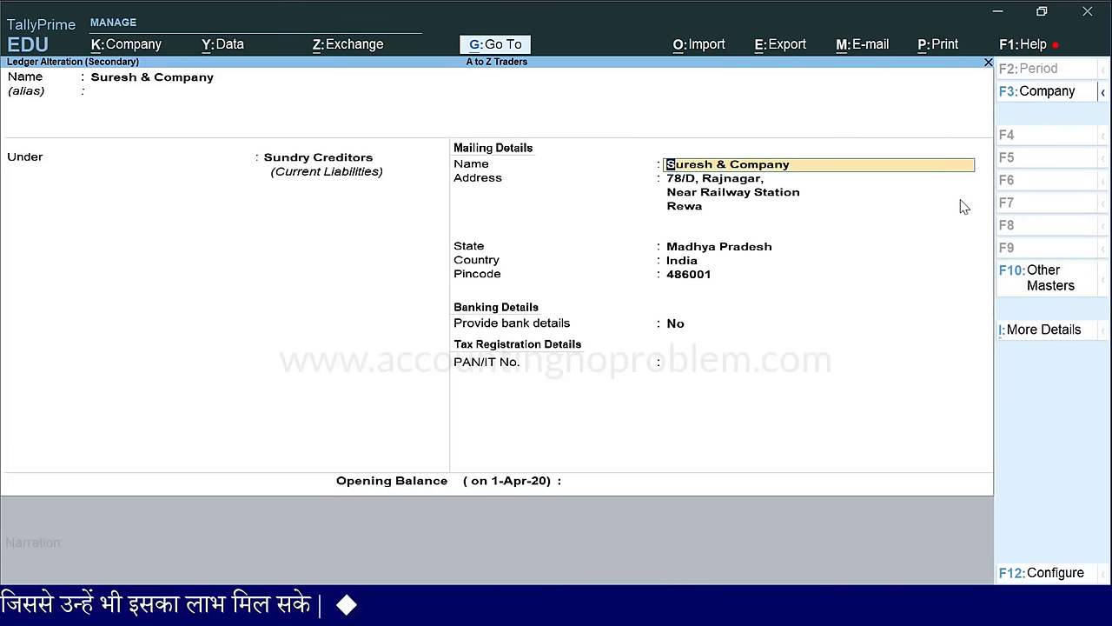
key(ctrl+a)
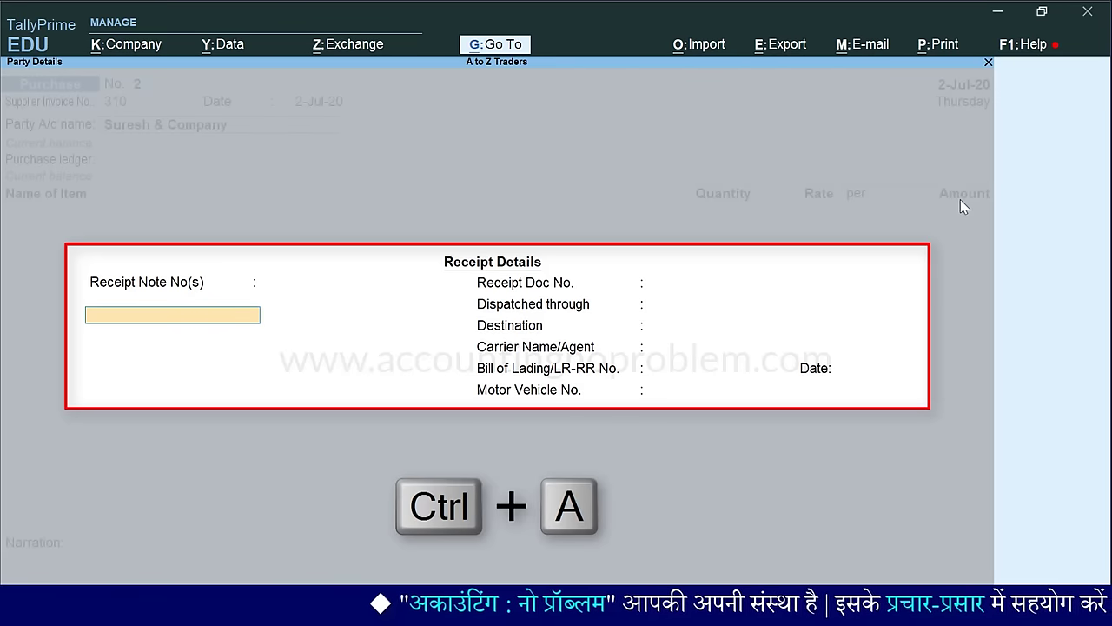
Accept the receipt details and Suresh & Company's supplier, mailing name and address in Party Details.
key(ctrl+a)
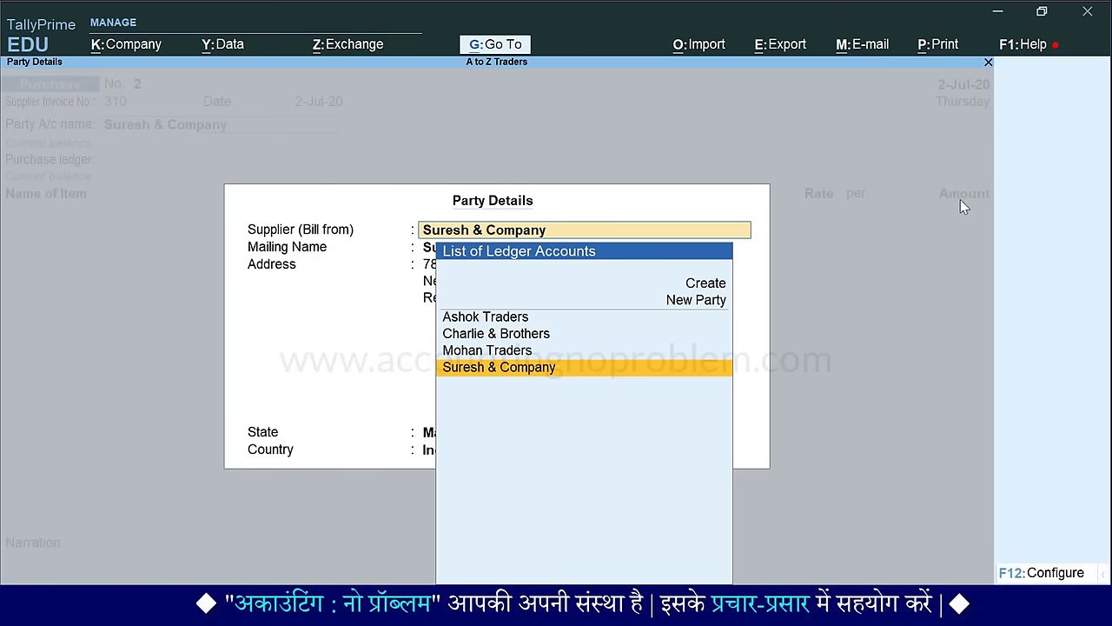
key(Return)
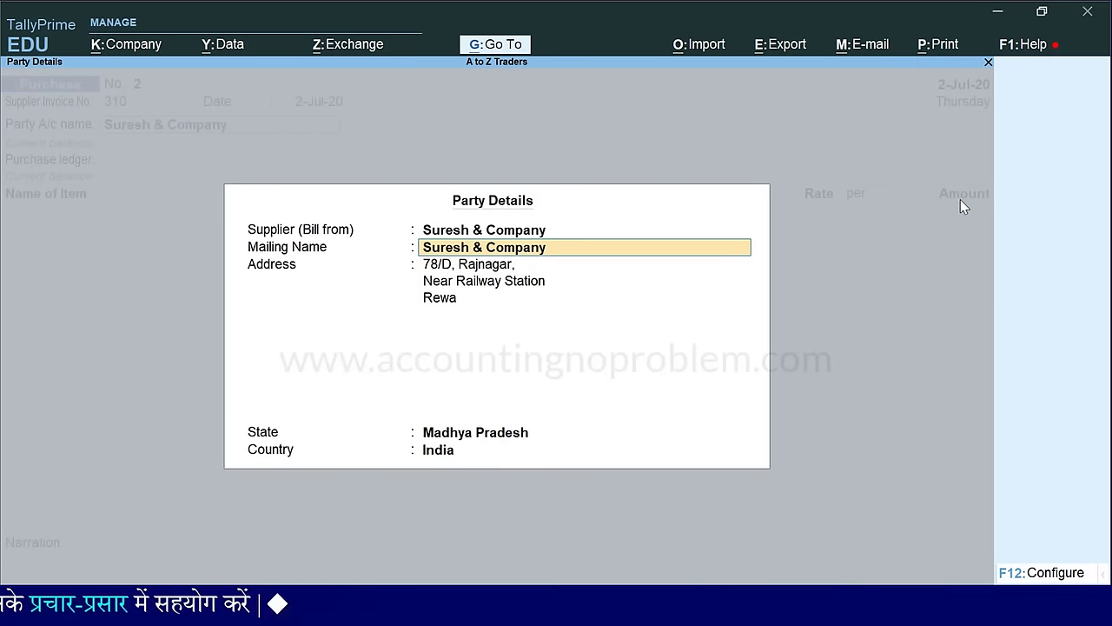
key(Return)
key(Return)
key(Return)
key(Return)
key(Return)
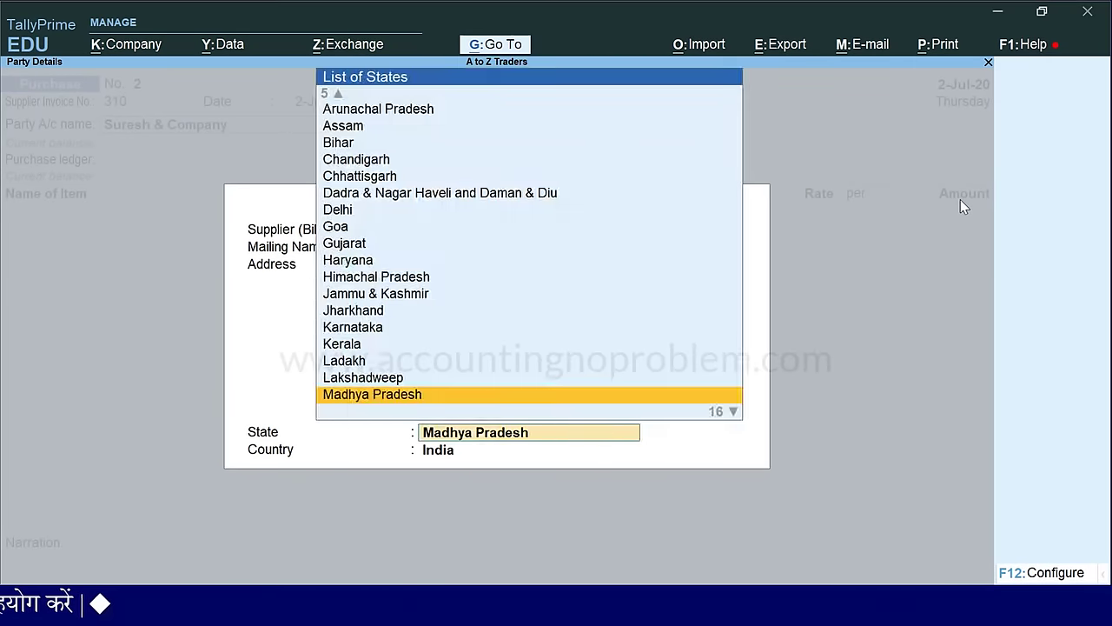
key(Return)
key(Return)
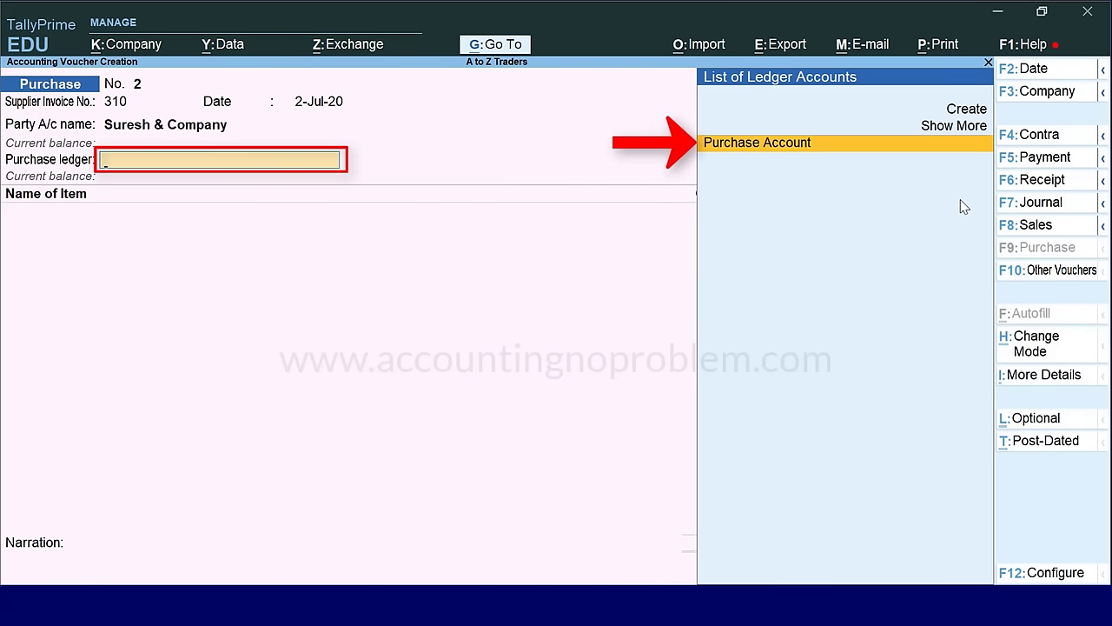
Choose Purchase Account as the purchase ledger and bring up the List of Stock Items.
key(Return)
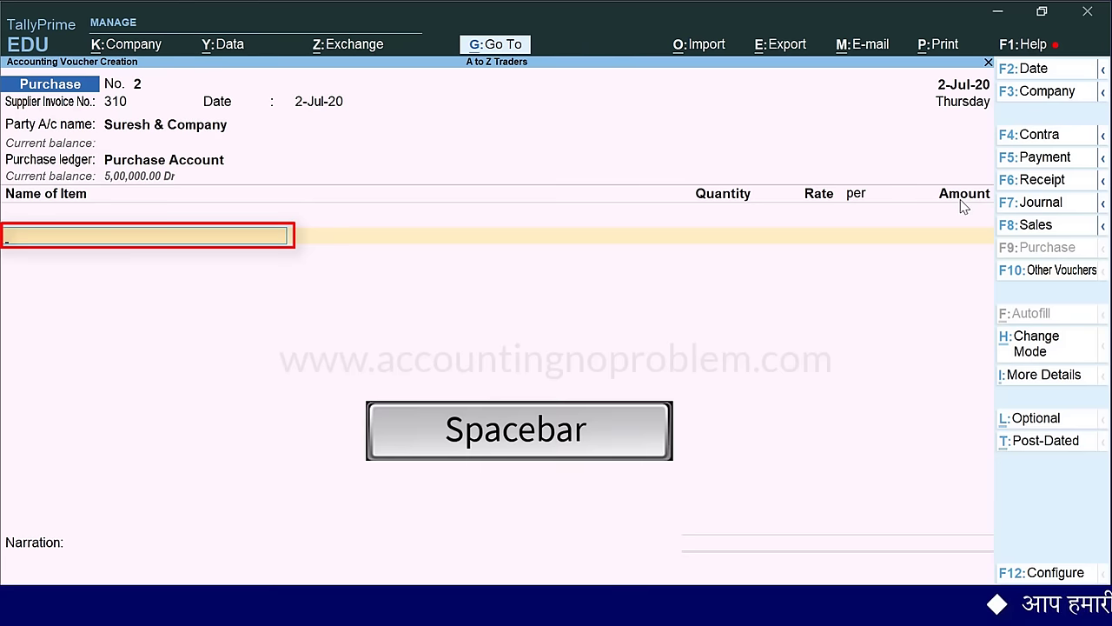
key(space)
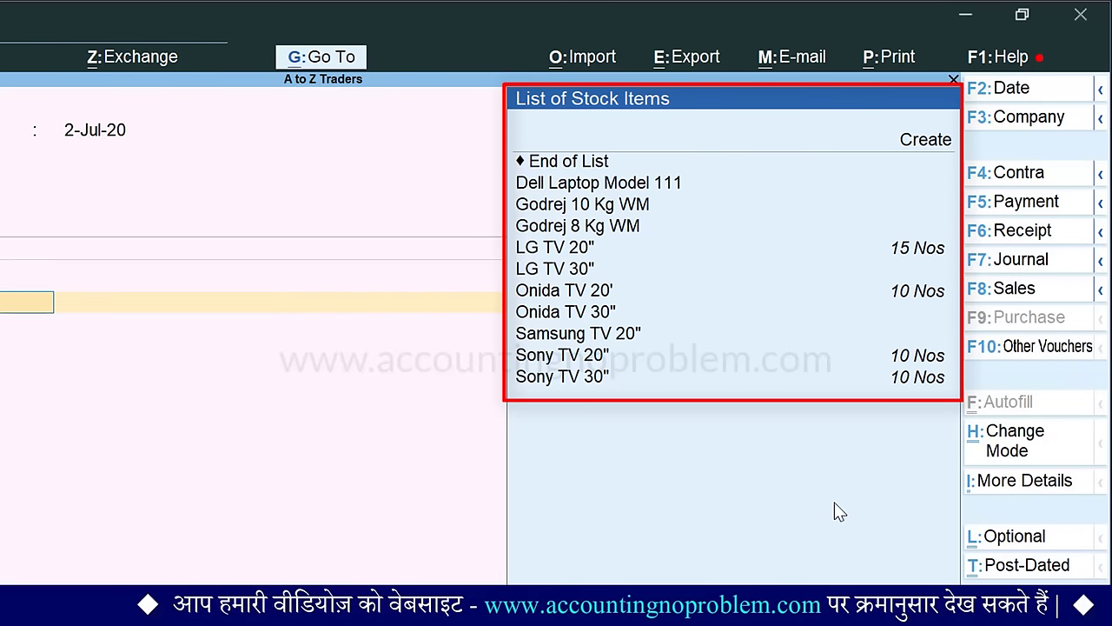
Add Sony TV 20" as the first line: 5 Nos at 21,000, amount 1,05,000.
text(S)
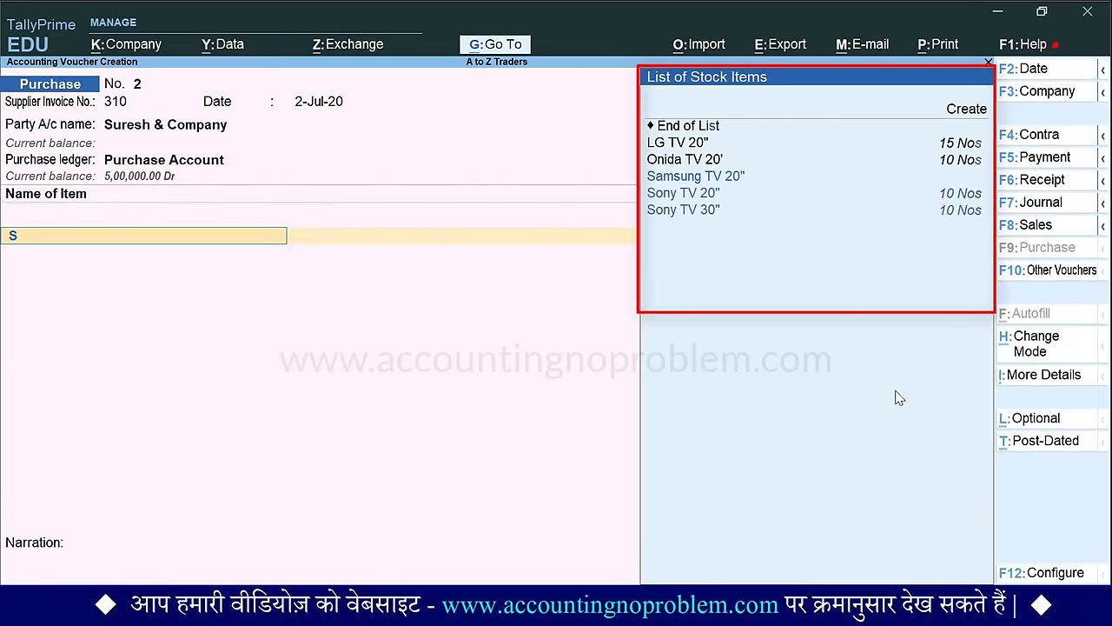
key(Down)
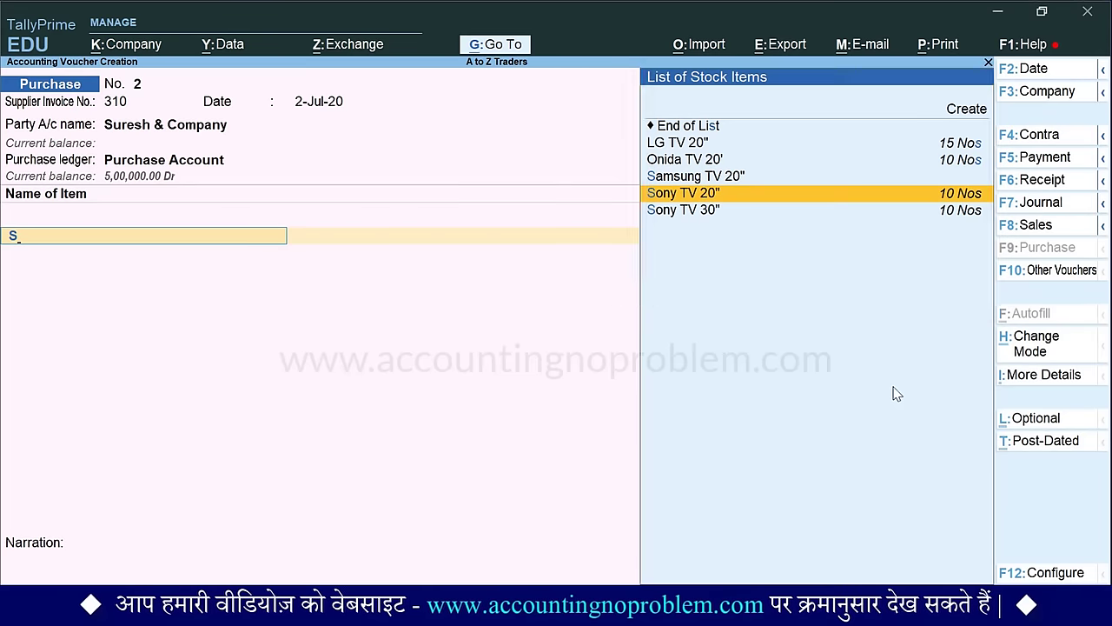
key(Return)
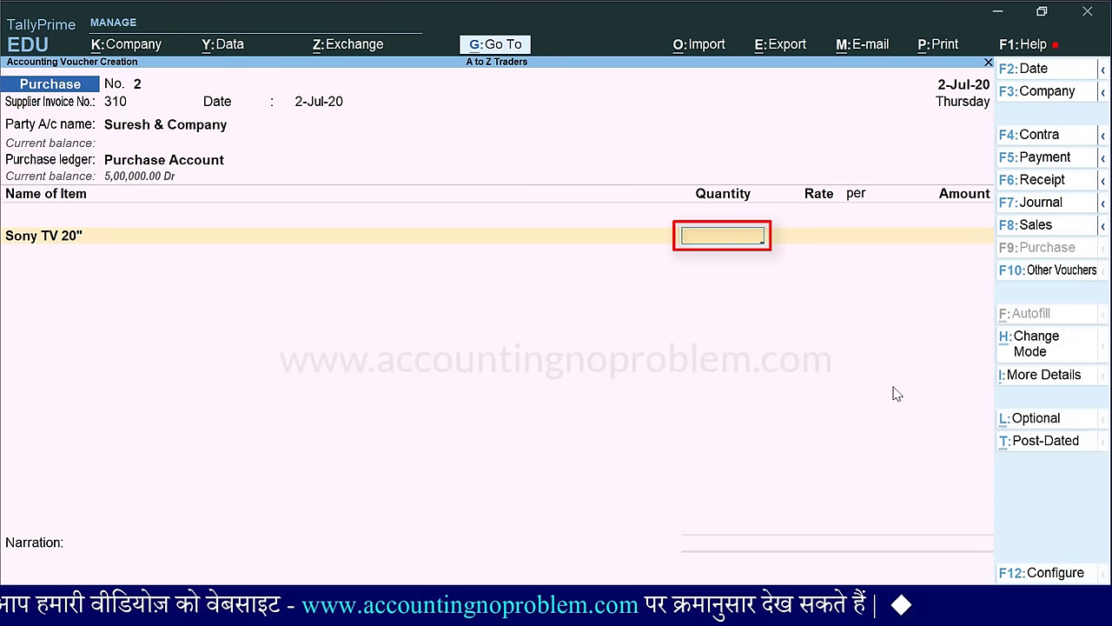
text(5)
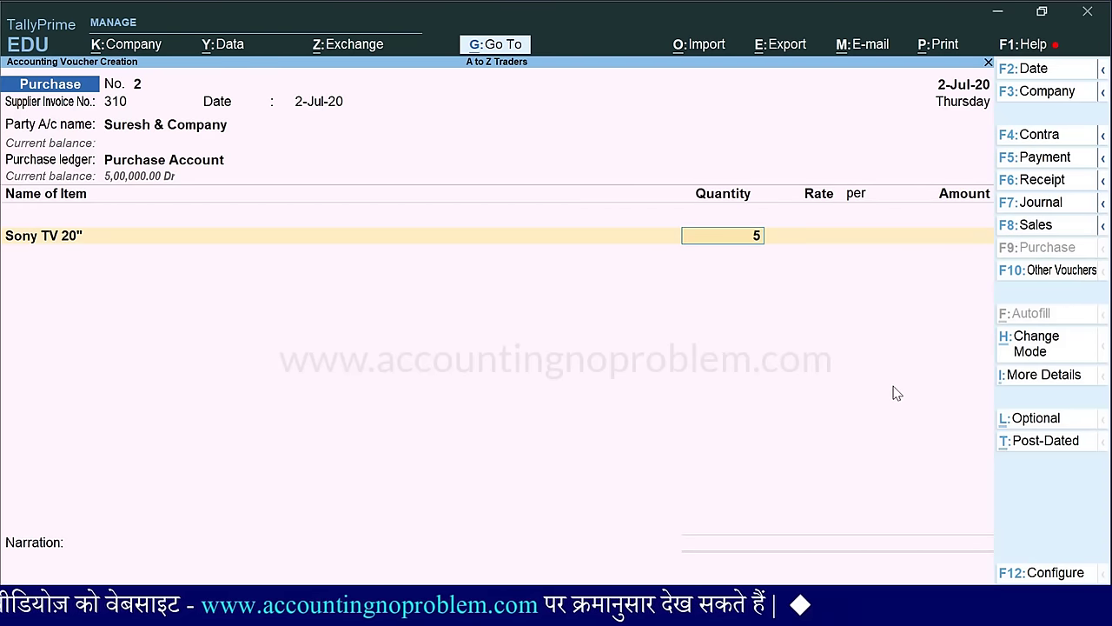
key(Return)
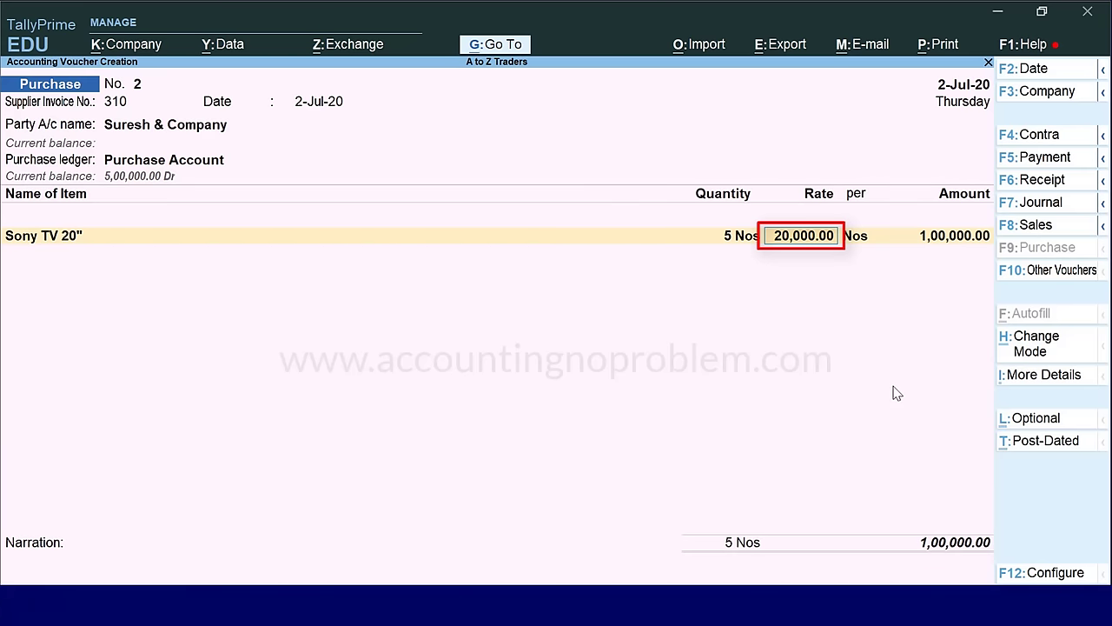
key(BackSpace)
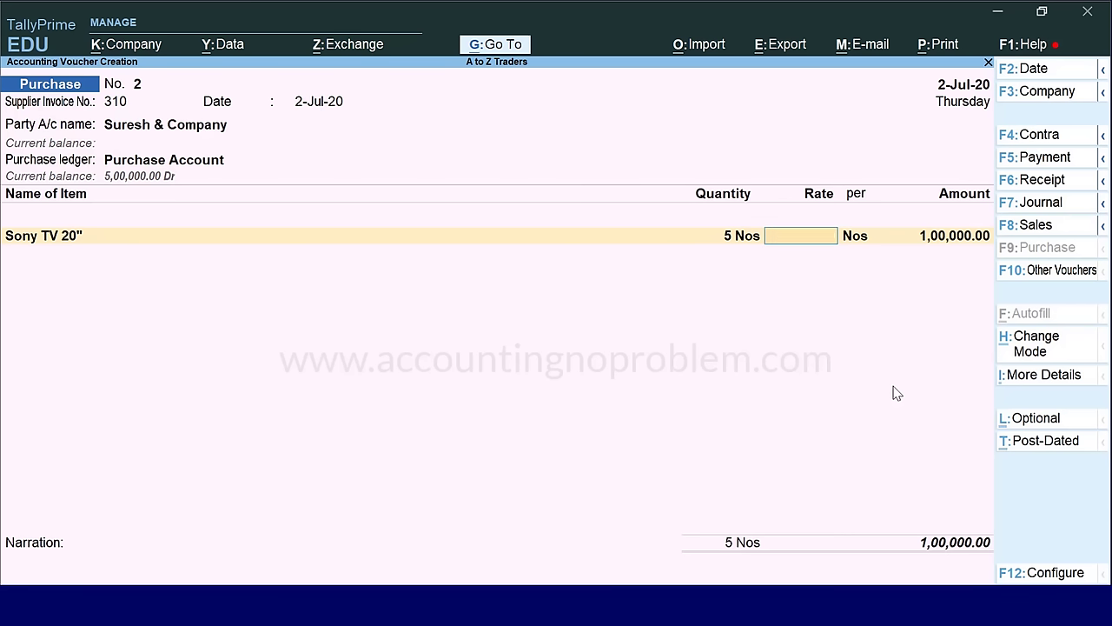
key(Return)
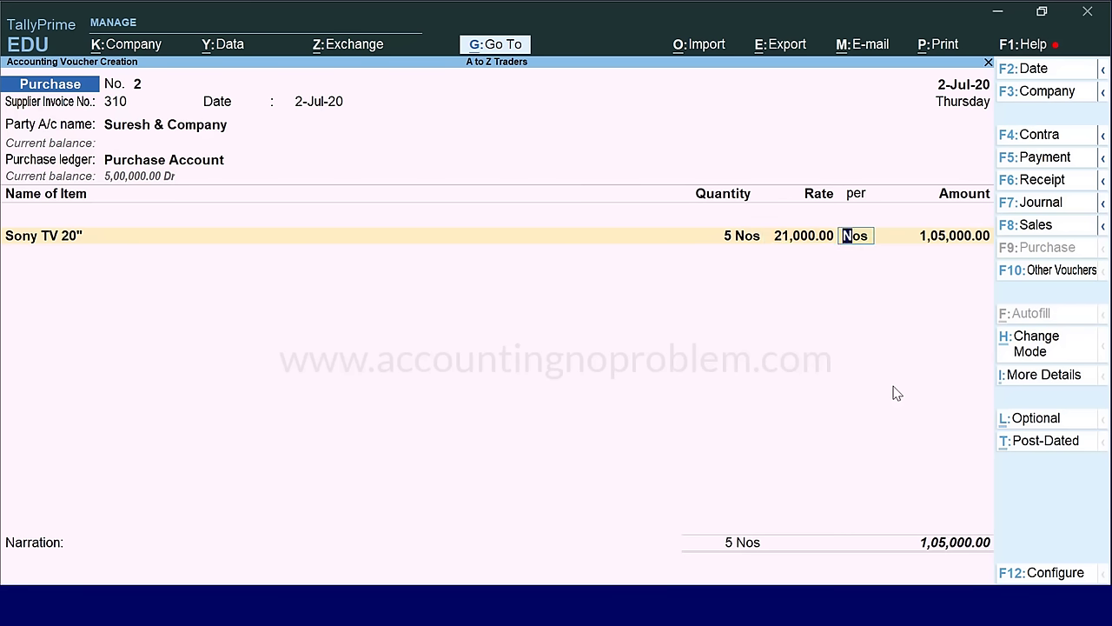
key(Return)
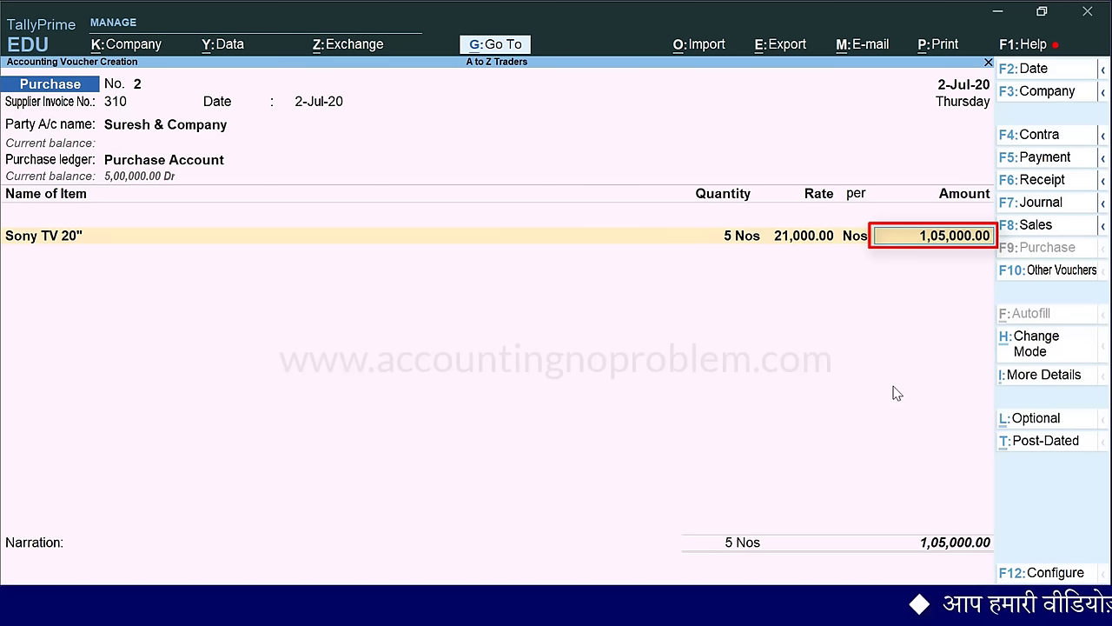
key(Return)
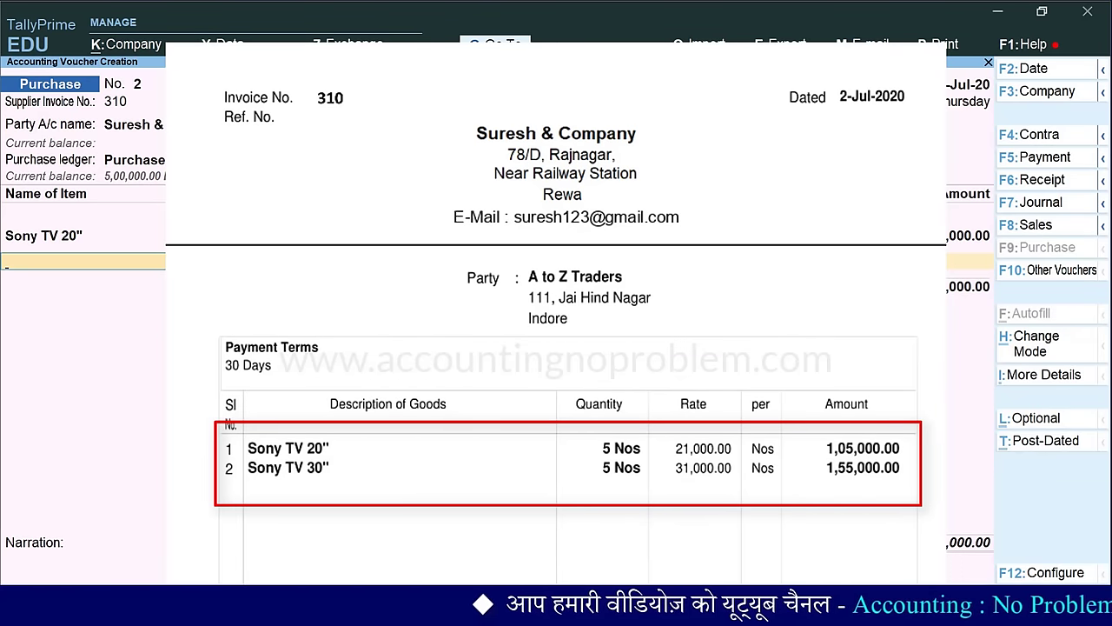
Add Sony TV 30" as the second line: 5 Nos at 31,000, amount 1,55,000.
text(S)
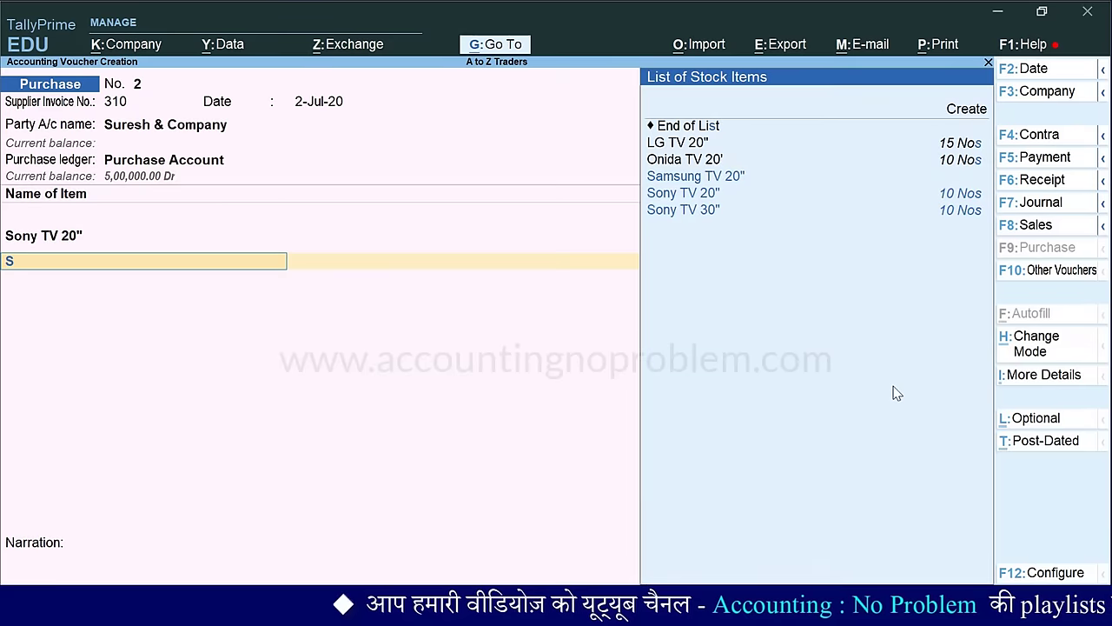
key(Down)
key(Down)
key(Return)
text(5)
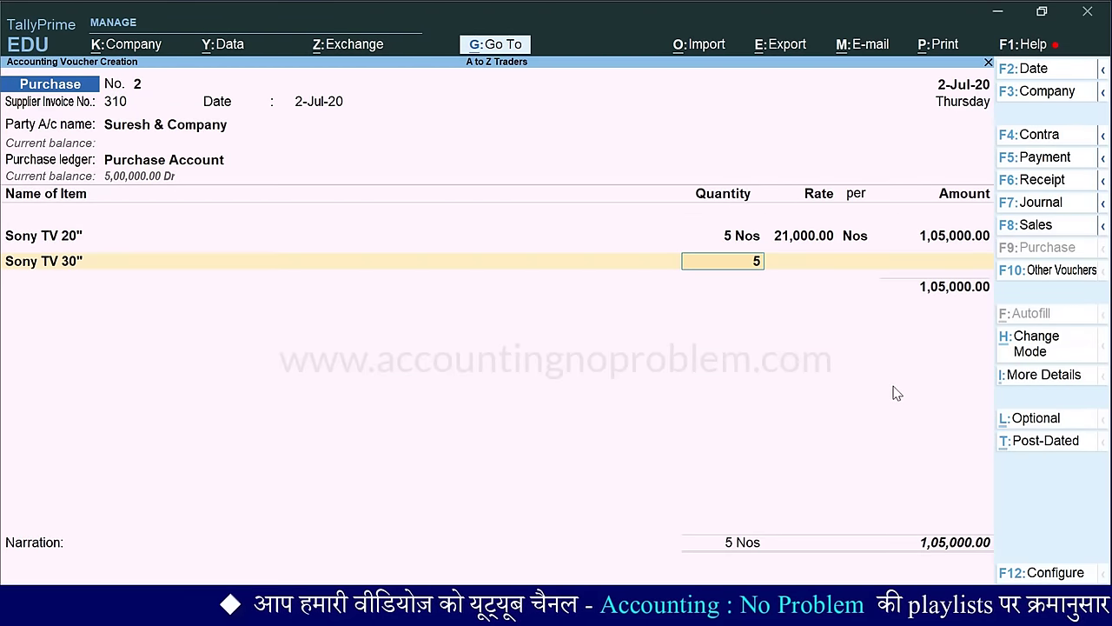
key(Return)
text(3)
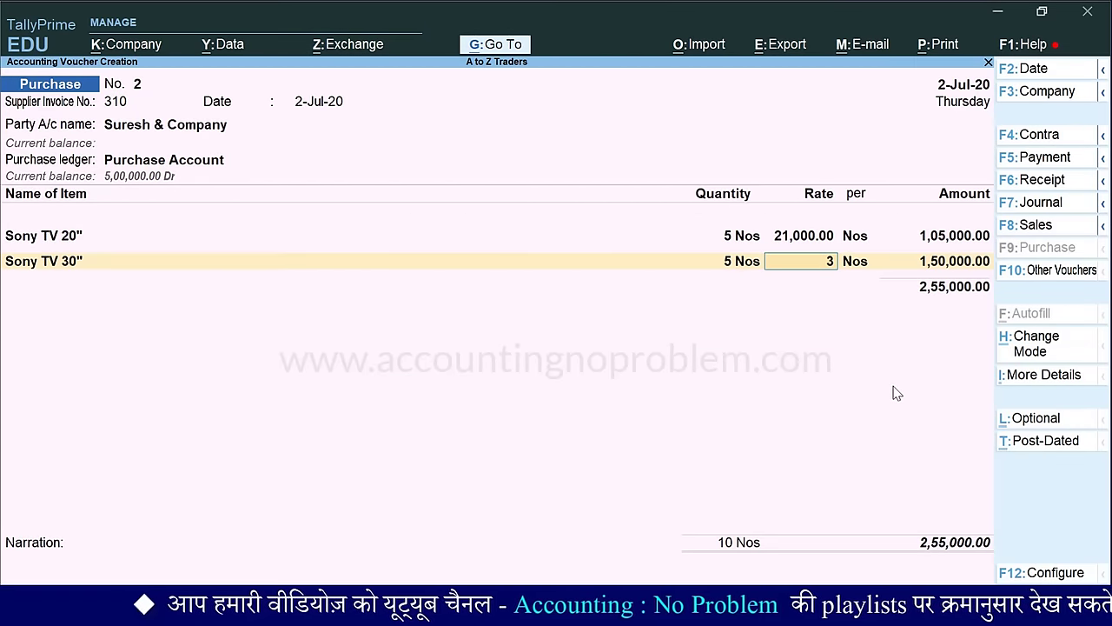
text(1,000)
key(Return)
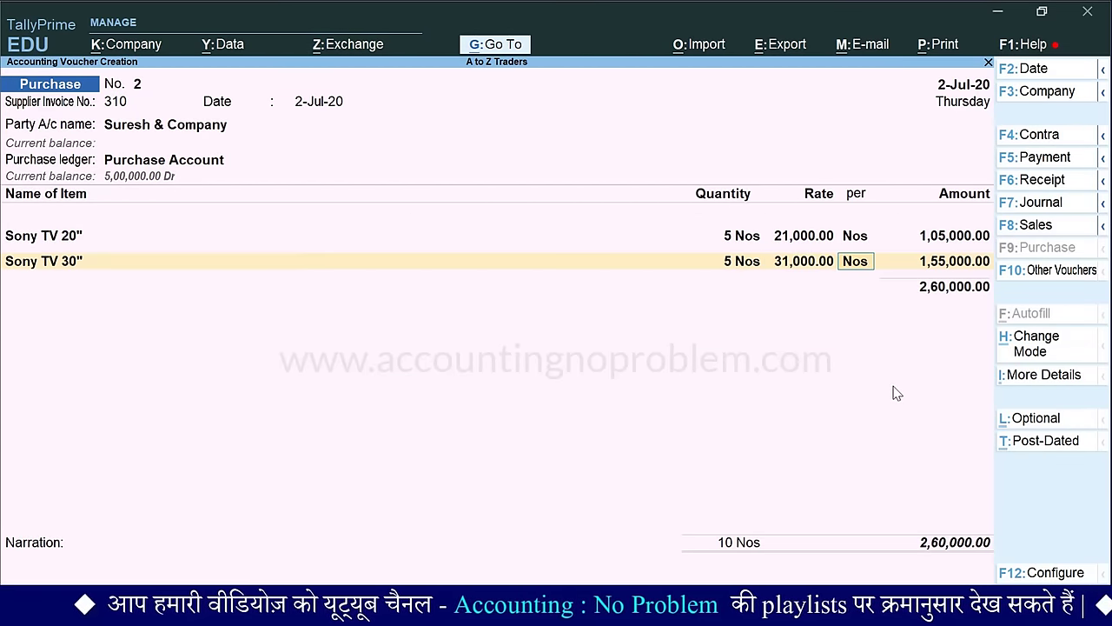
key(Return)
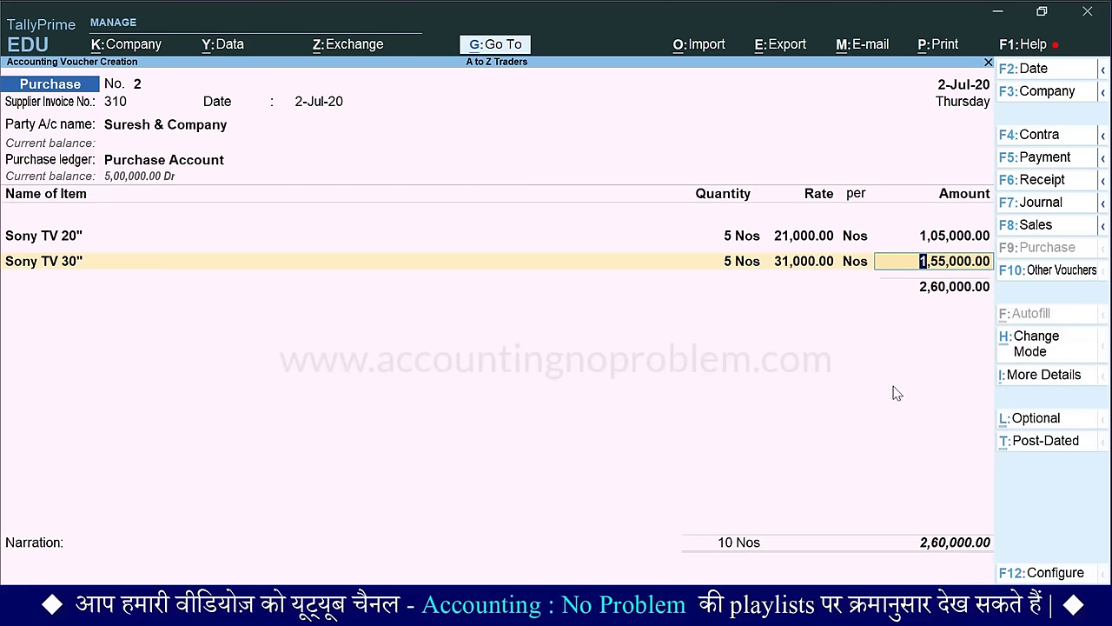
key(Return)
key(Return)
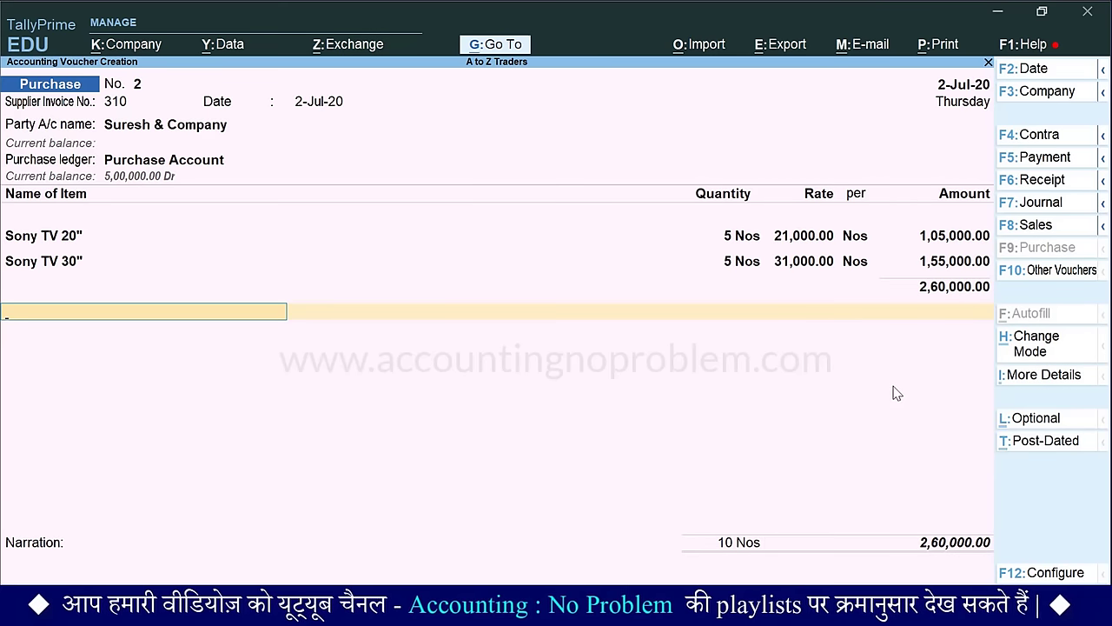
Enter narration 'Being goods purchased from M/s Suresh & Company on credit.' and save voucher 2.
key(Return)
key(Return)
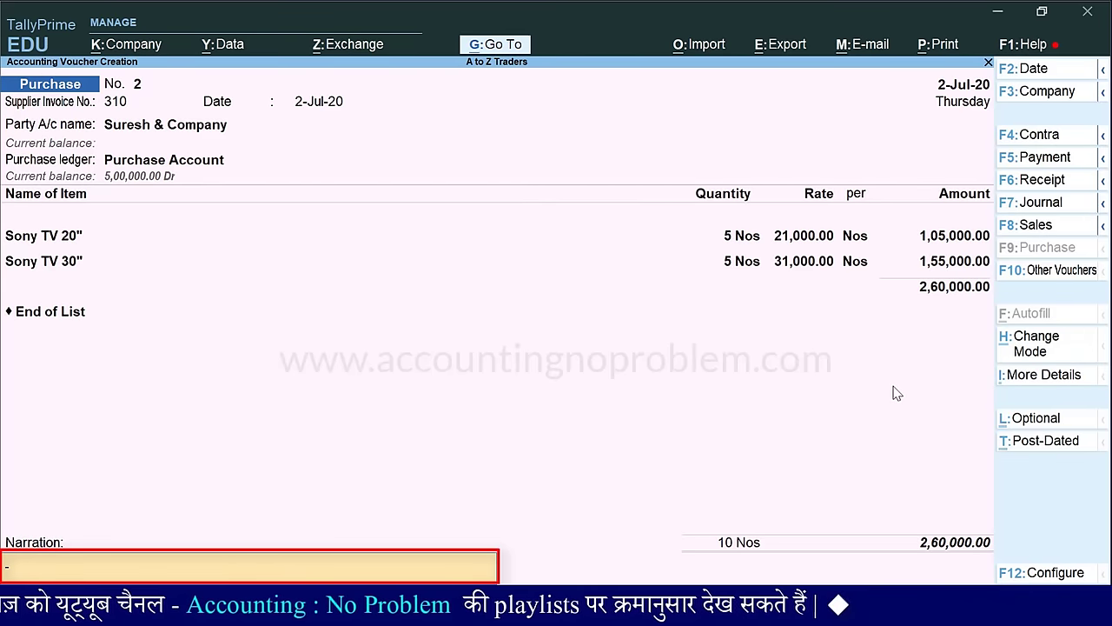
text(Being goods purchased from M/s Suresh & Company on credit.)
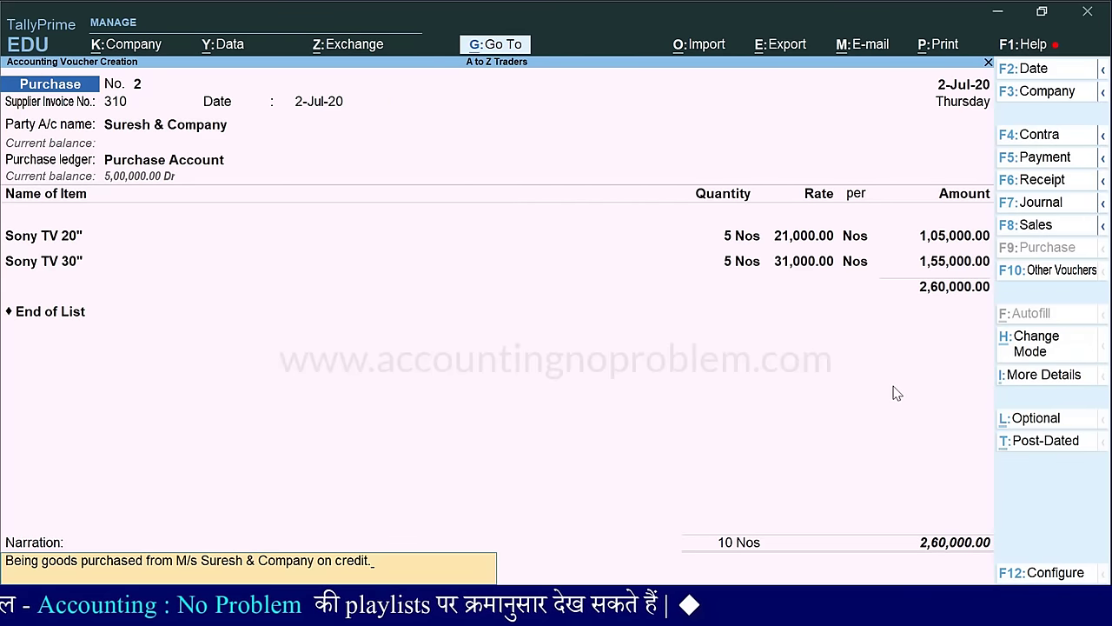
key(ctrl+a)
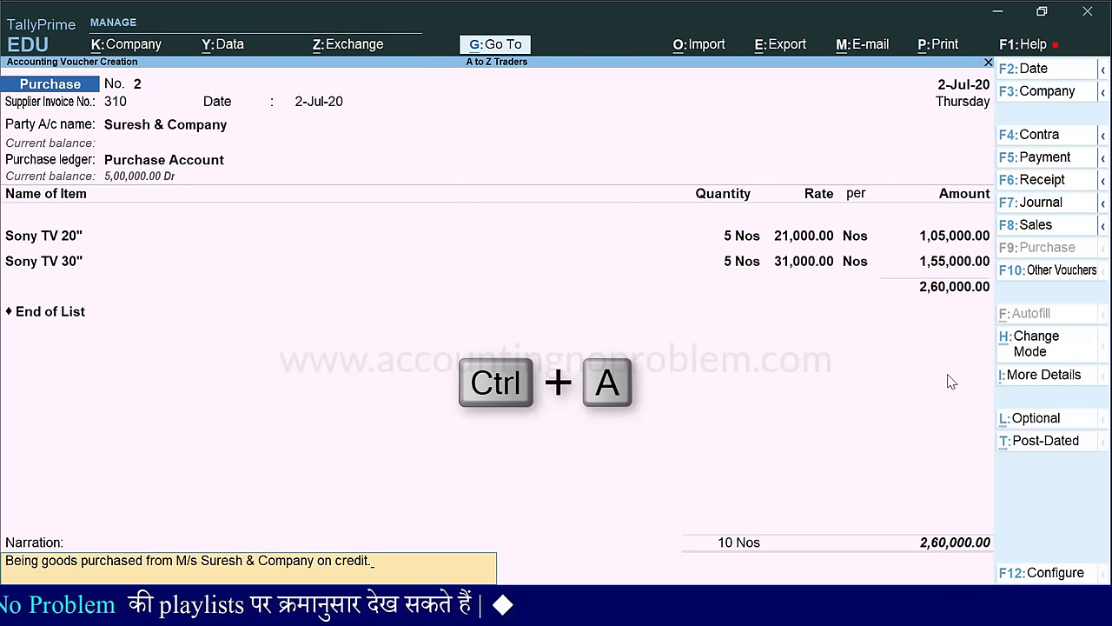
key(Return)
key(Escape)
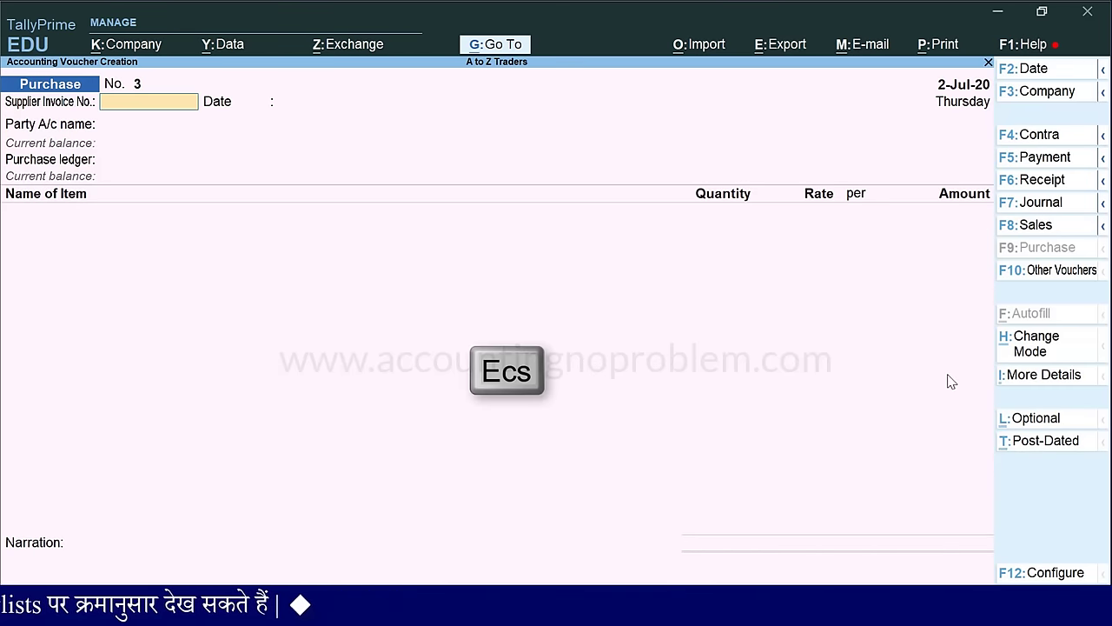
Return to voucher entry and begin changing the Purchase voucher date to 31.7.
key(y)
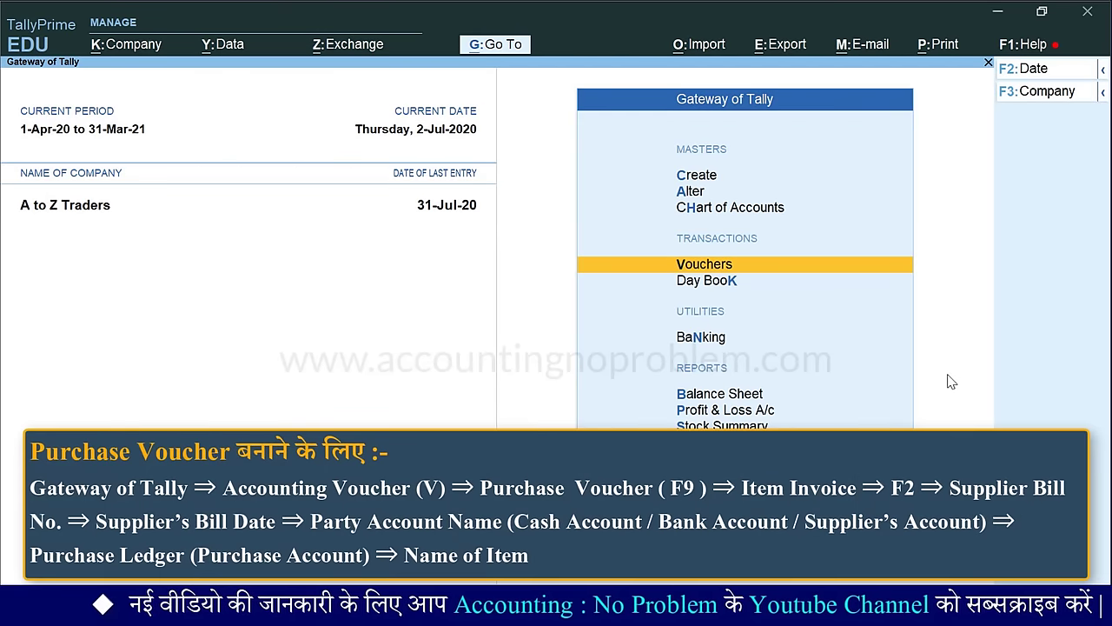
key(v)
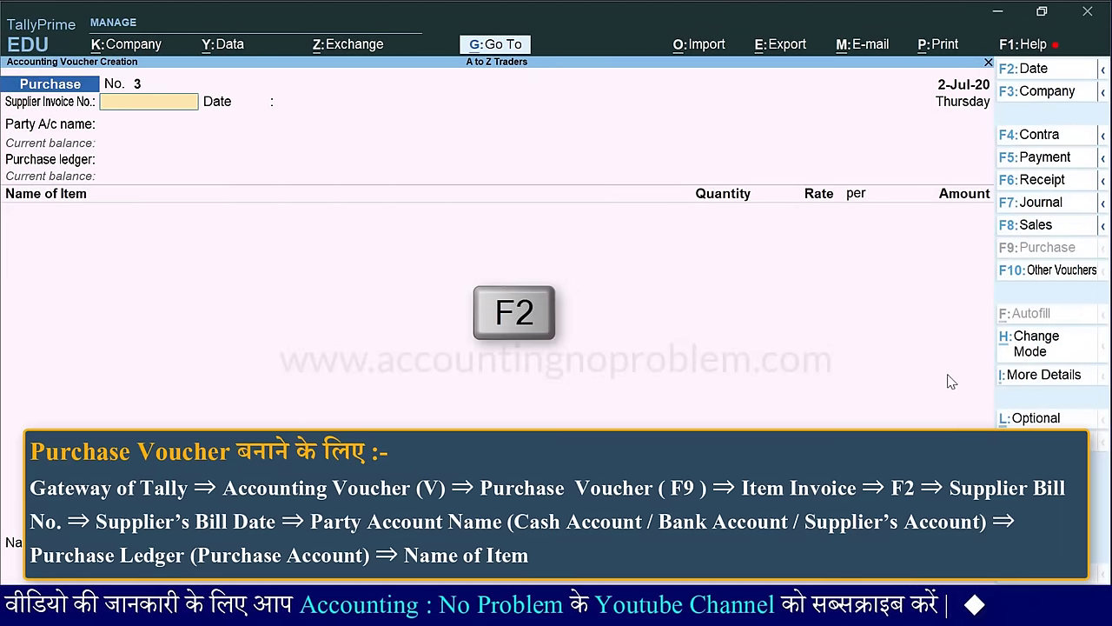
key(F2)
text(31.)
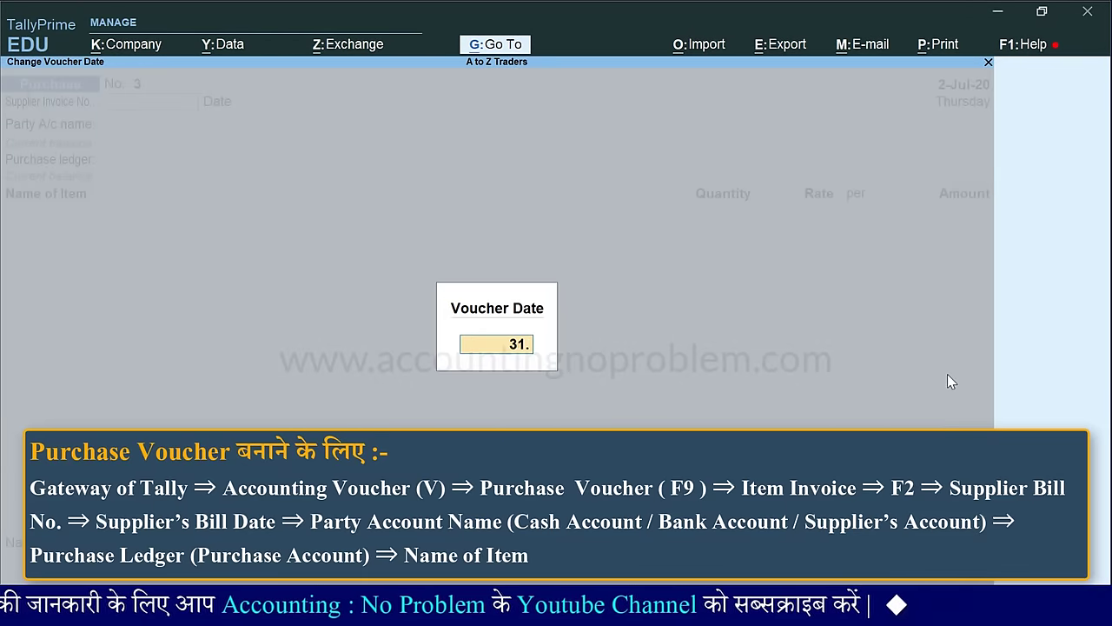
text(7)
Date the voucher 31-Jul-20 with supplier invoice No. 410 dated 31-Jul-20.
key(Return)
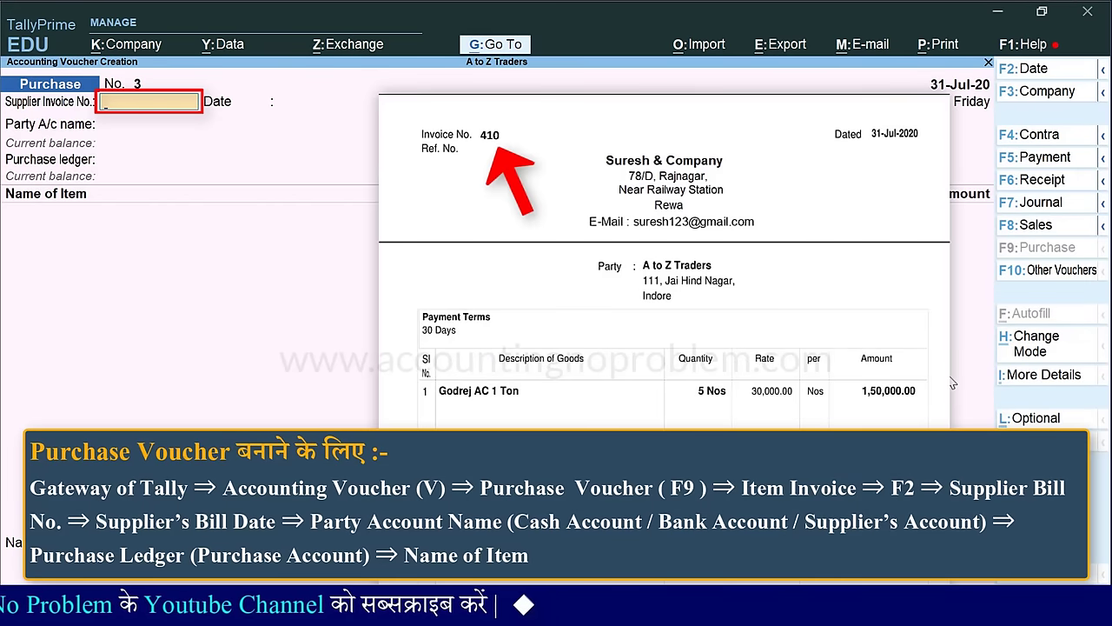
text(41)
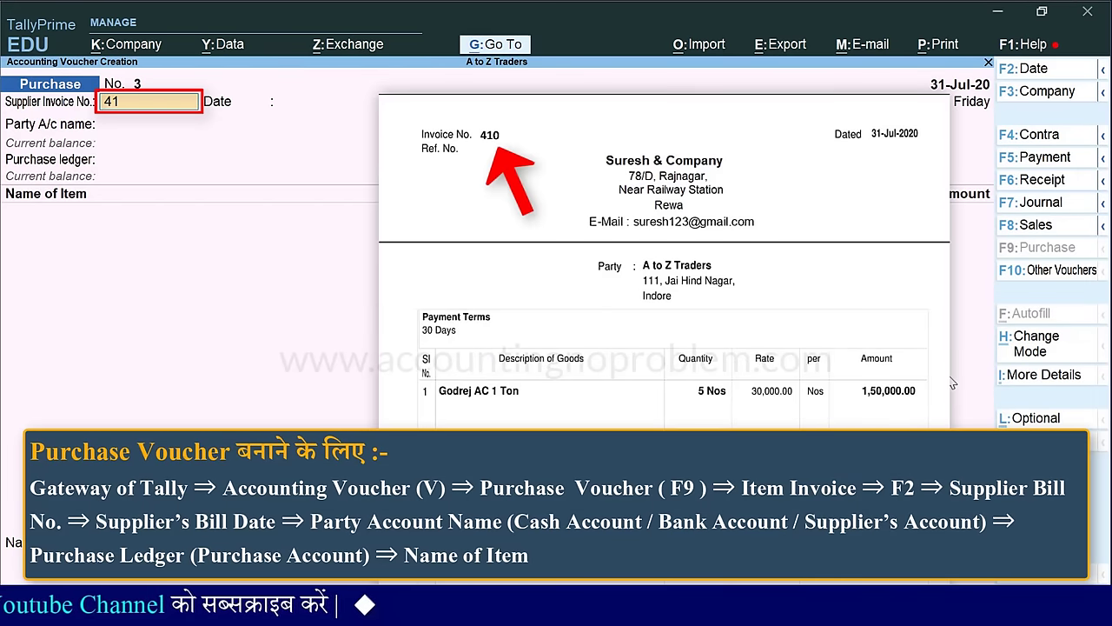
text(0)
key(Return)
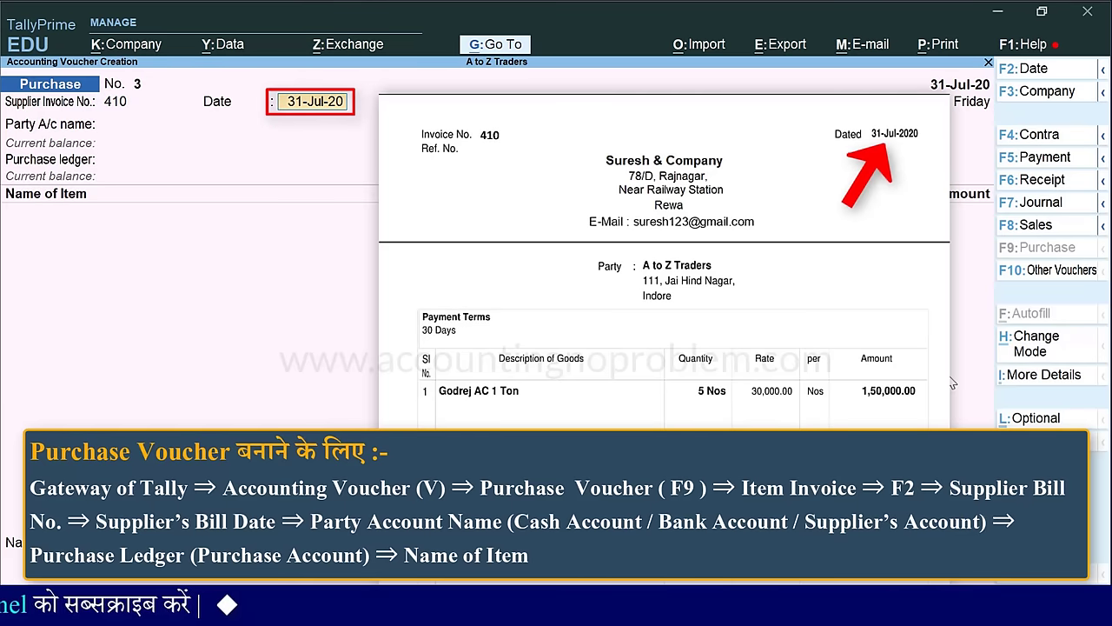
key(Return)
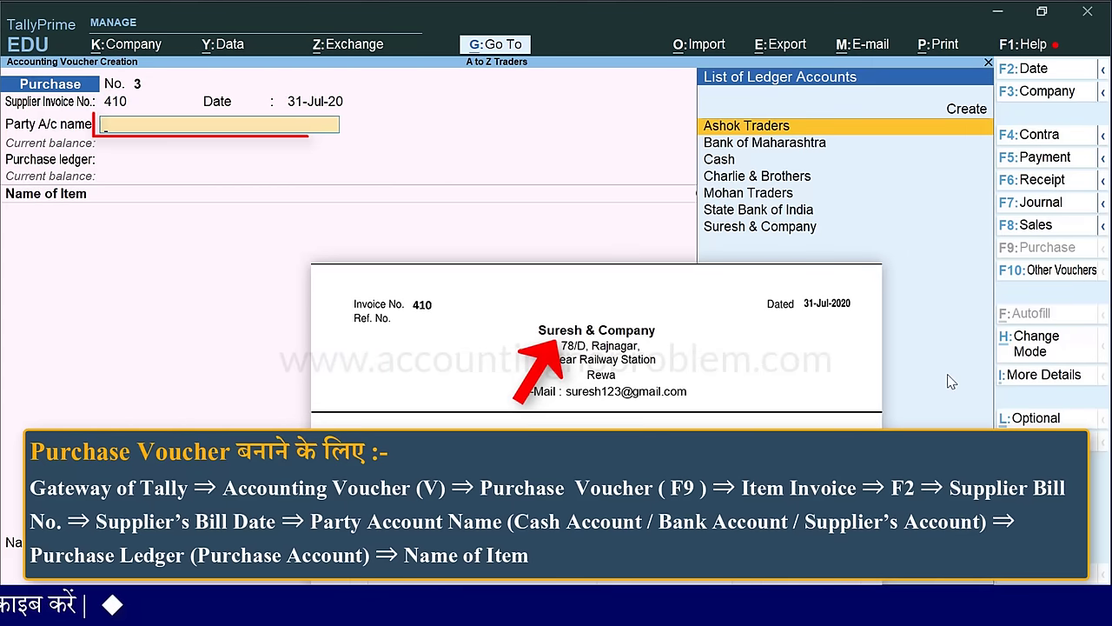
Select Suresh & Company as the party and Purchase Account as the purchase ledger.
text(Su)
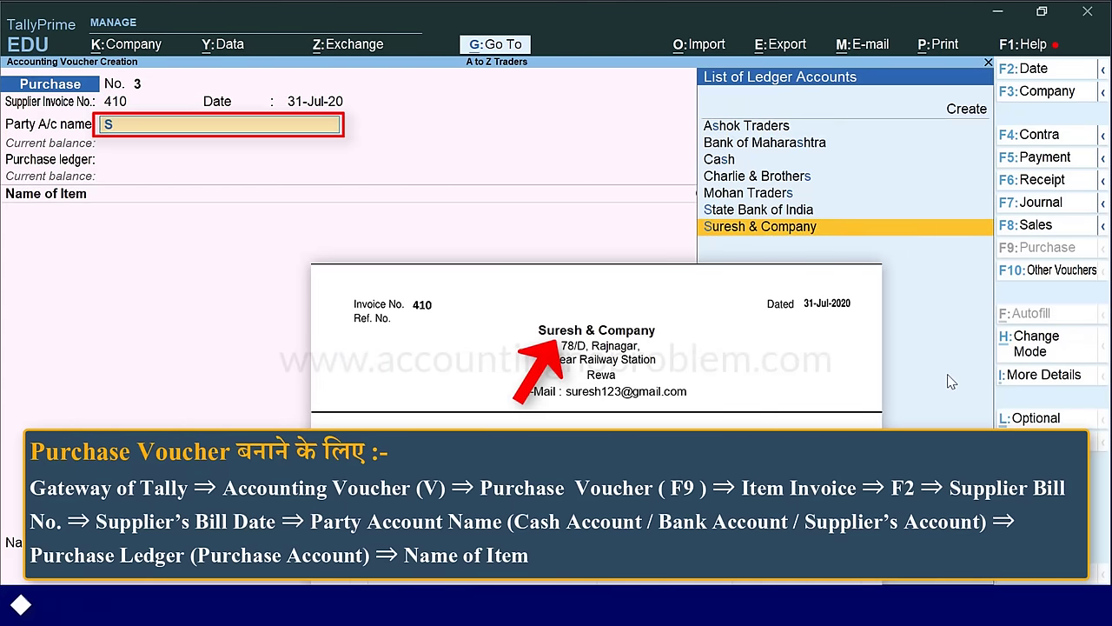
key(Return)
key(Return)
key(Return)
key(Return)
key(Return)
key(Return)
key(Return)
key(Return)
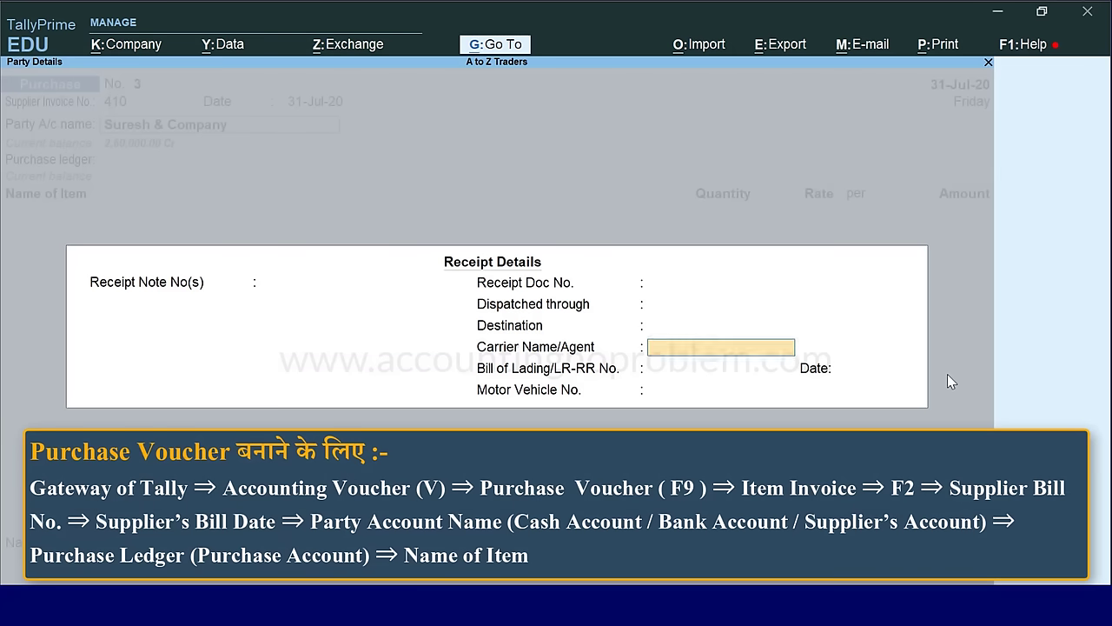
key(Return)
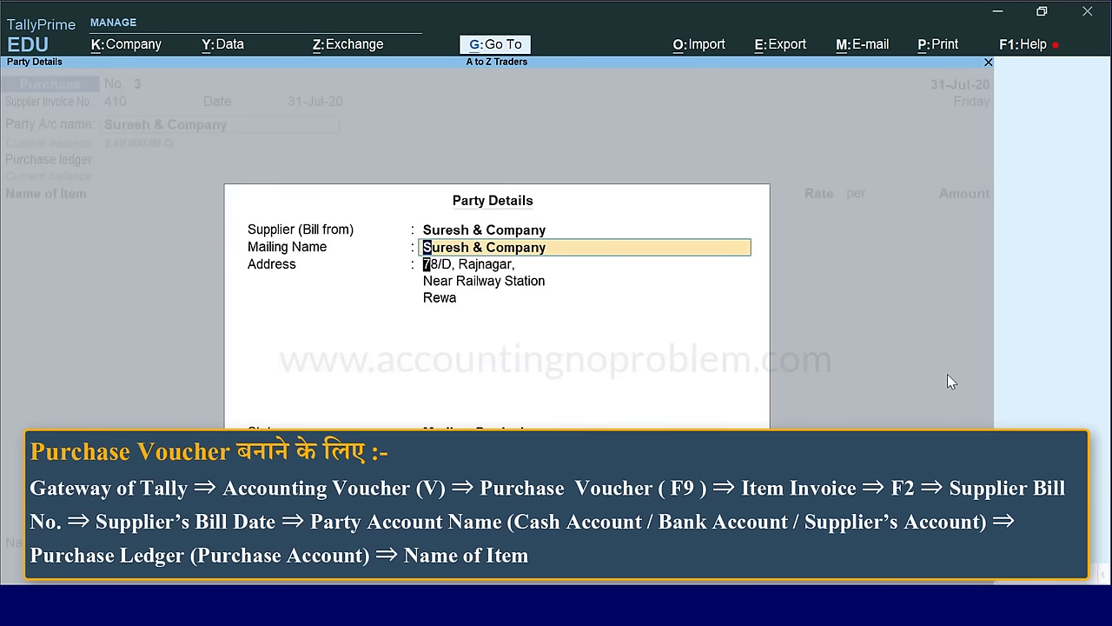
key(Return)
key(Return)
key(Return)
key(Return)
key(Return)
key(Return)
key(Return)
key(Return)
key(Return)
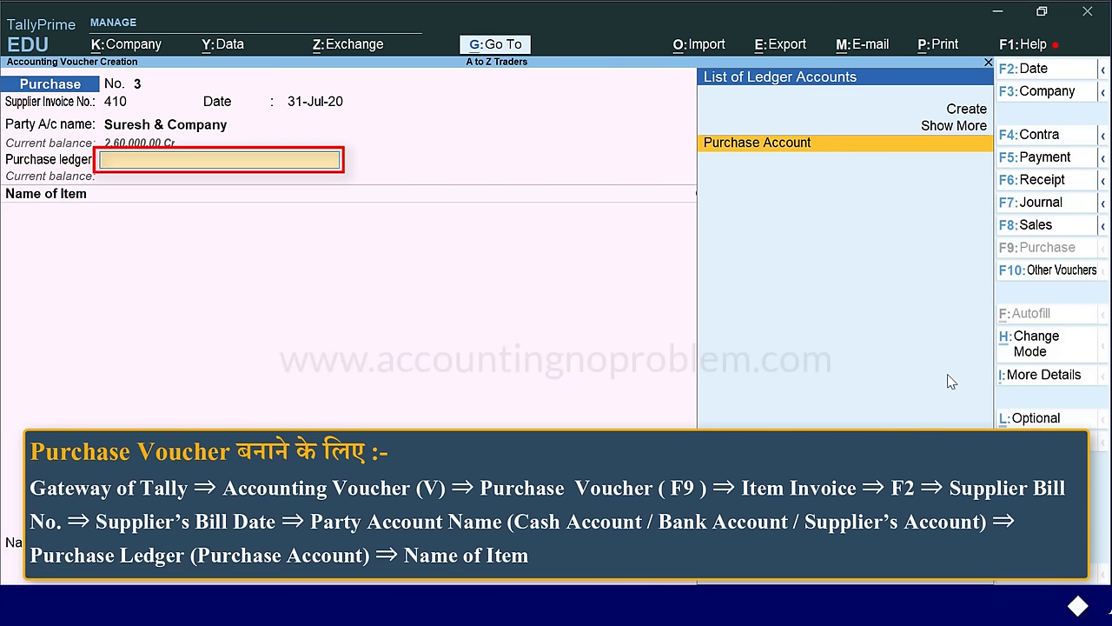
key(Return)
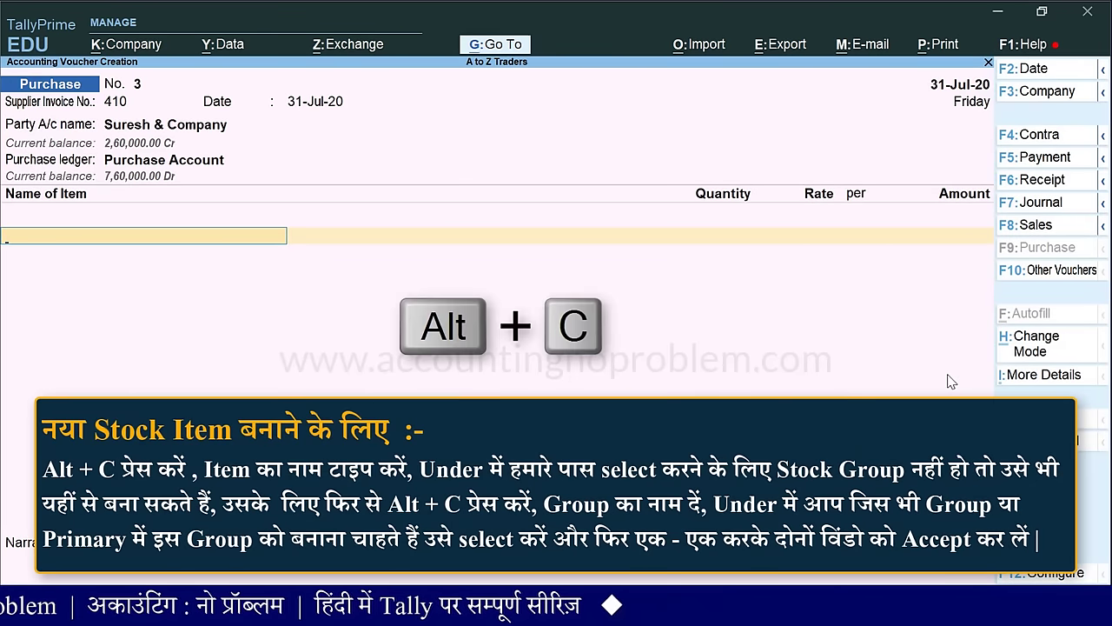
Start creating a new stock item named Godrej AC 1 Ton.
key(alt+c)
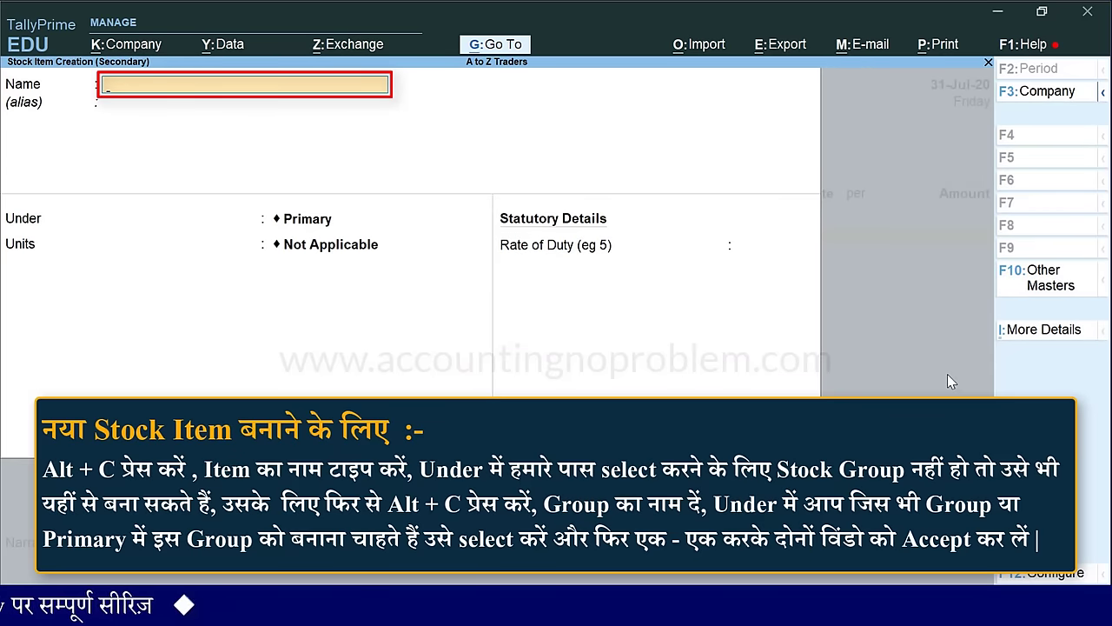
text(Godrej AC 1 Ton)
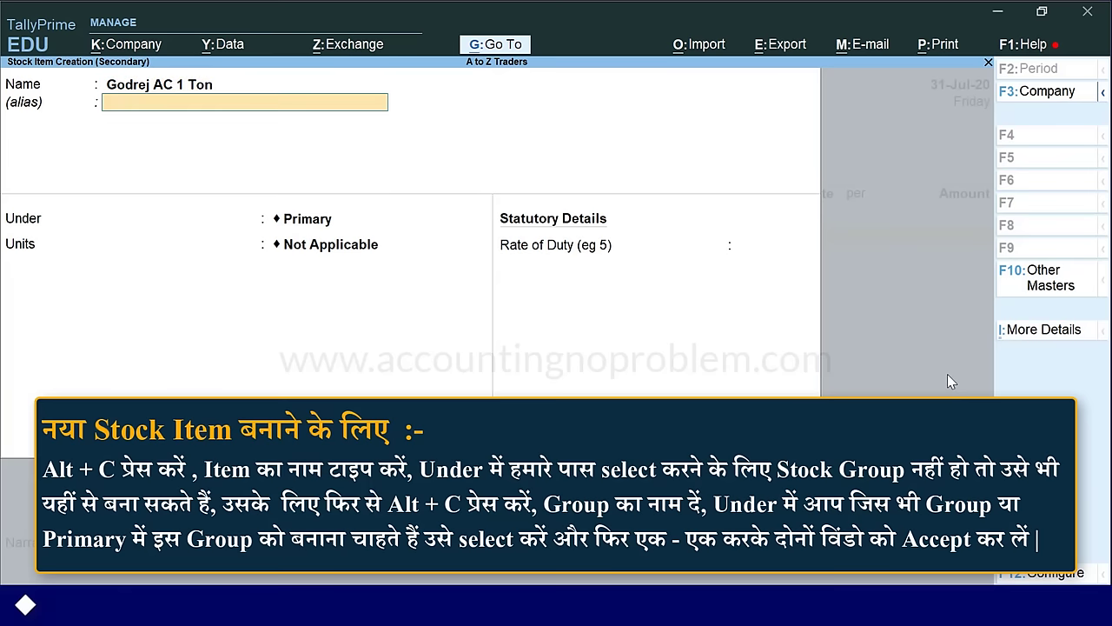
key(Return)
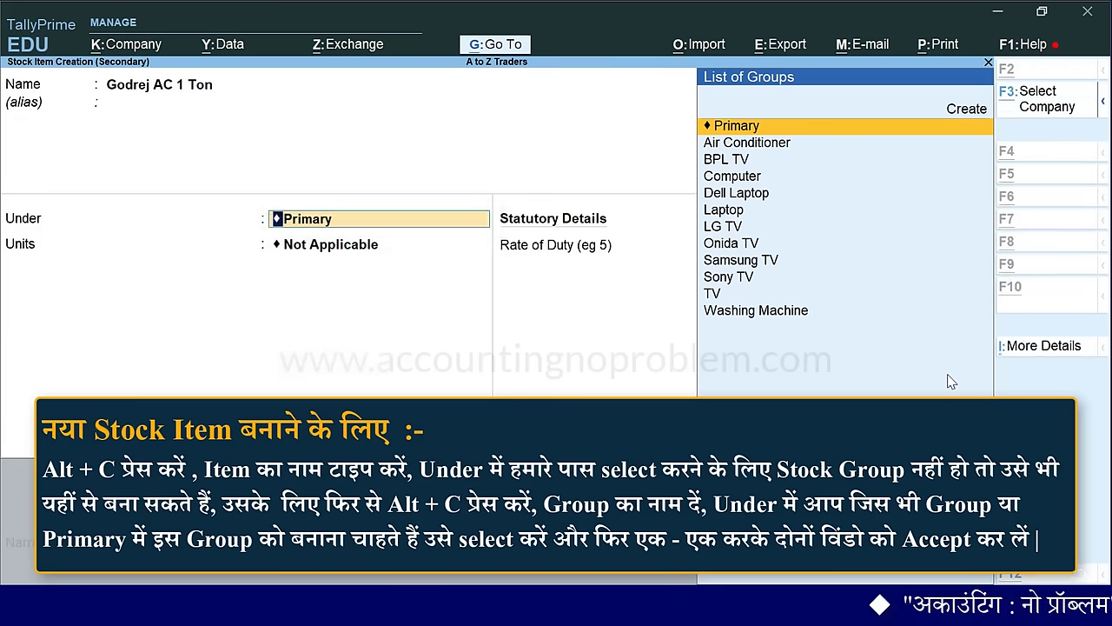
Create stock group Godrej AC under Air Conditioner and set the item's unit to Nos.
key(alt+c)
text(Godrej AC)
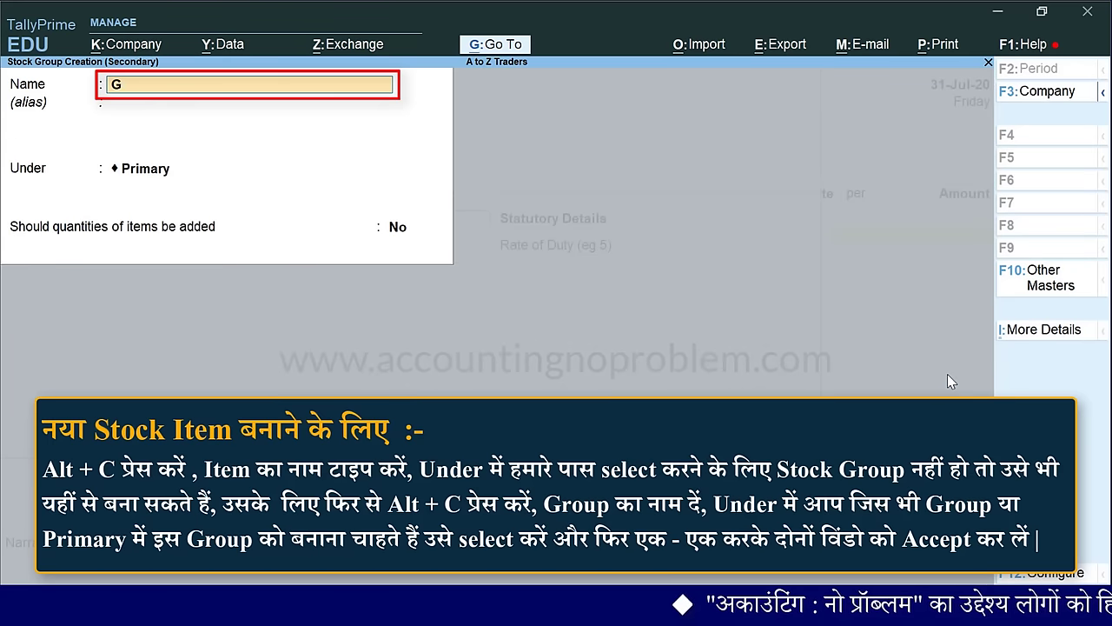
key(Return)
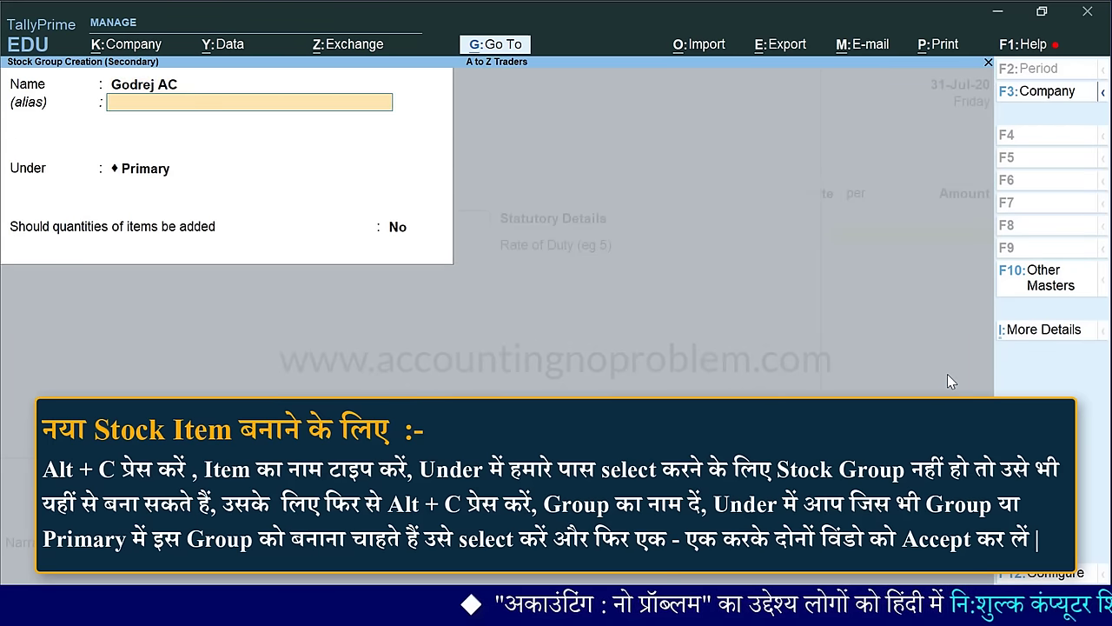
key(Return)
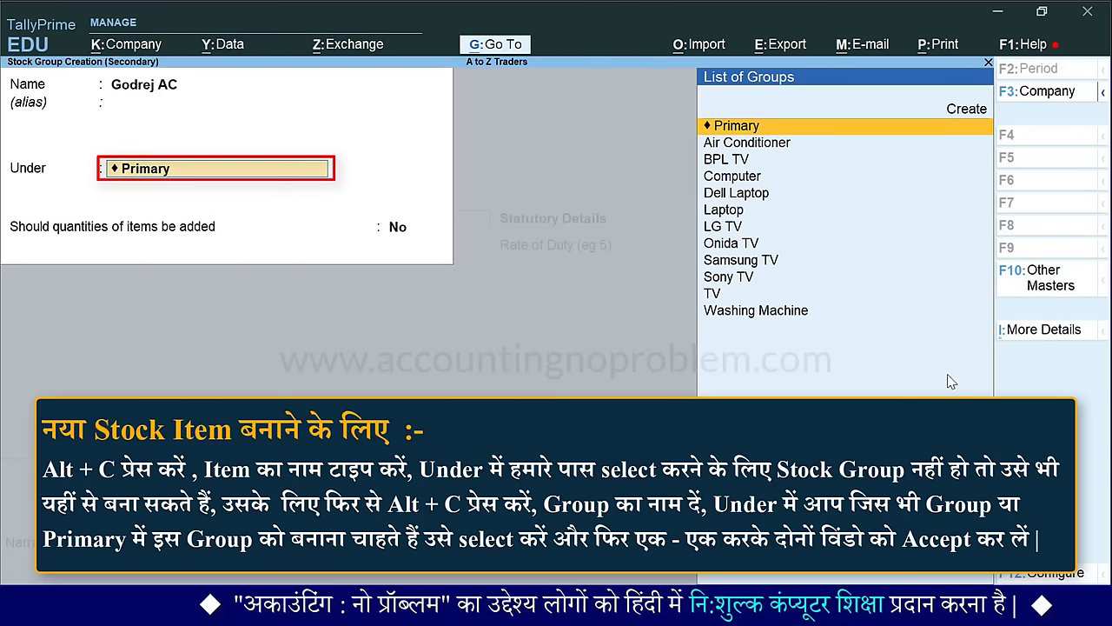
key(Down)
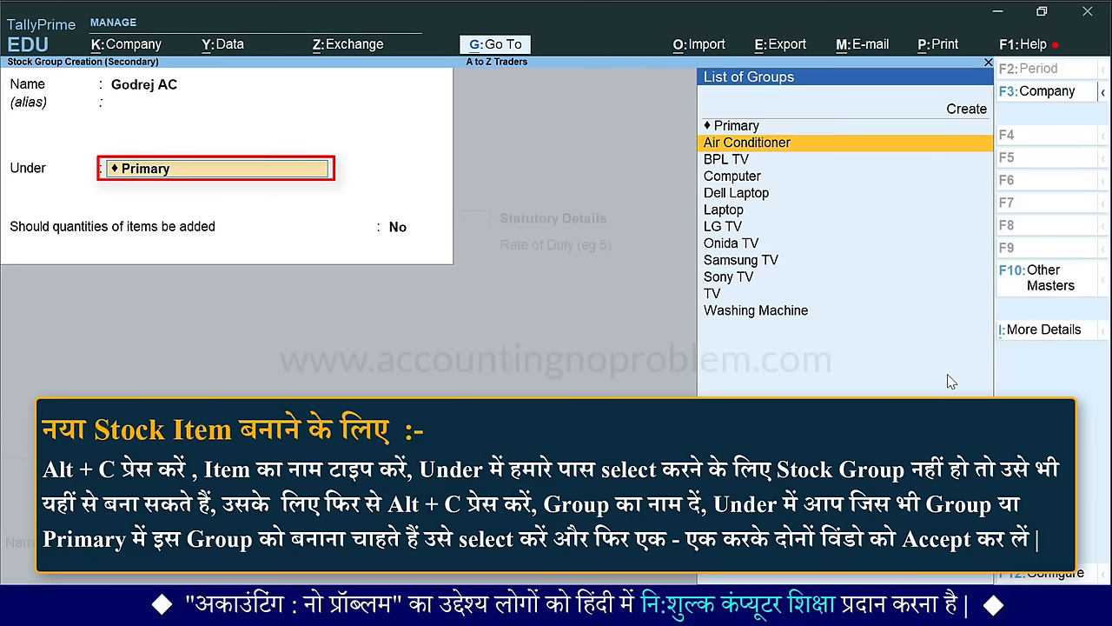
key(Return)
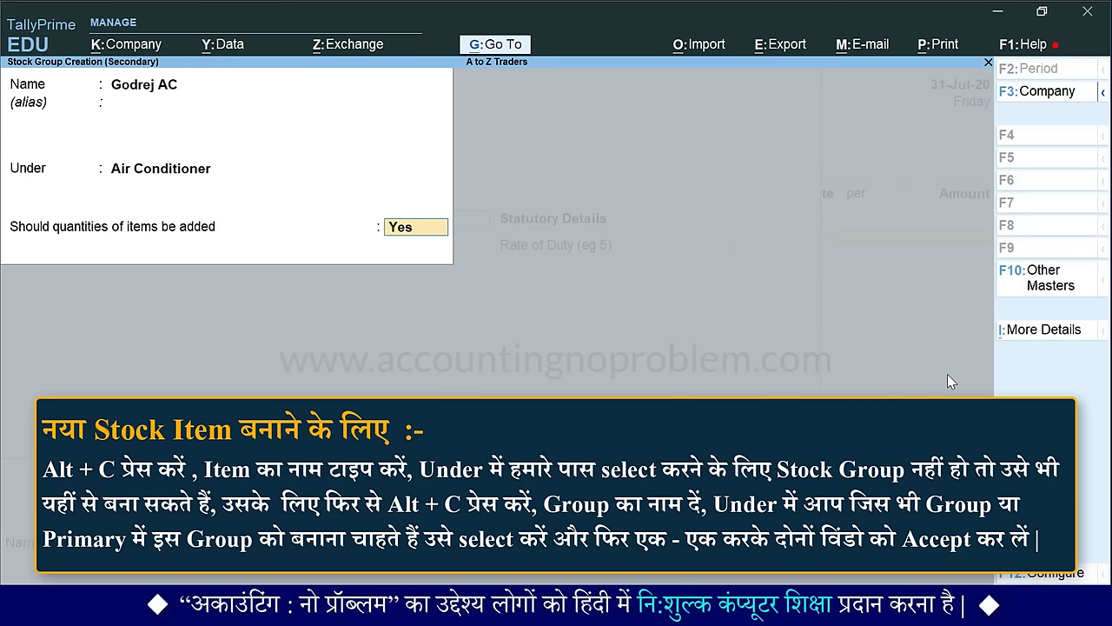
key(Return)
key(Return)
key(Return)
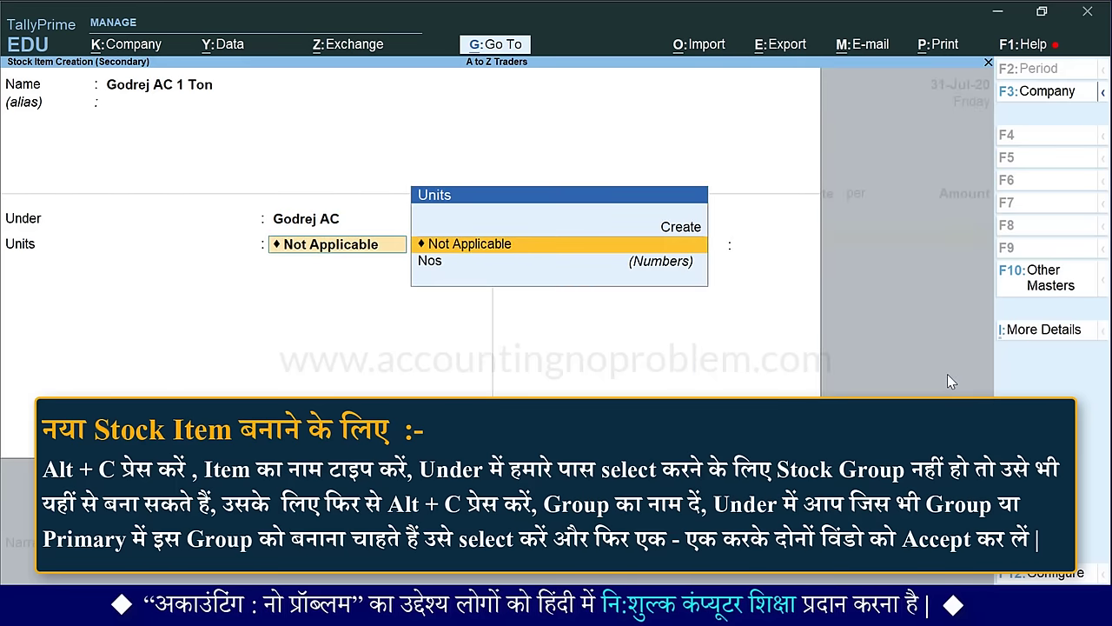
key(Down)
key(Return)
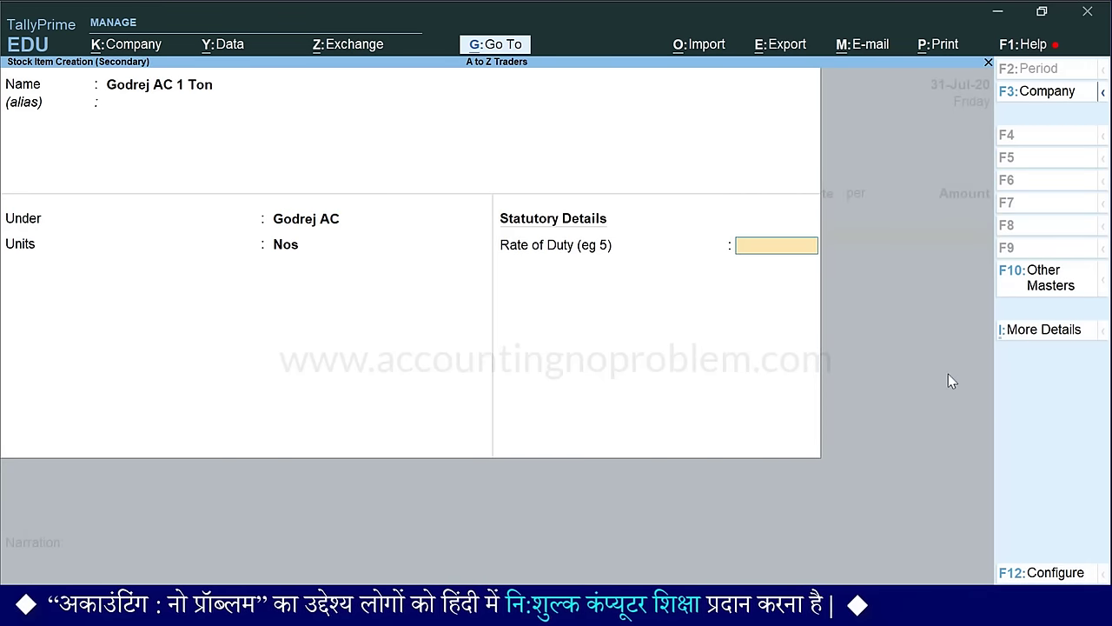
key(Return)
key(Return)
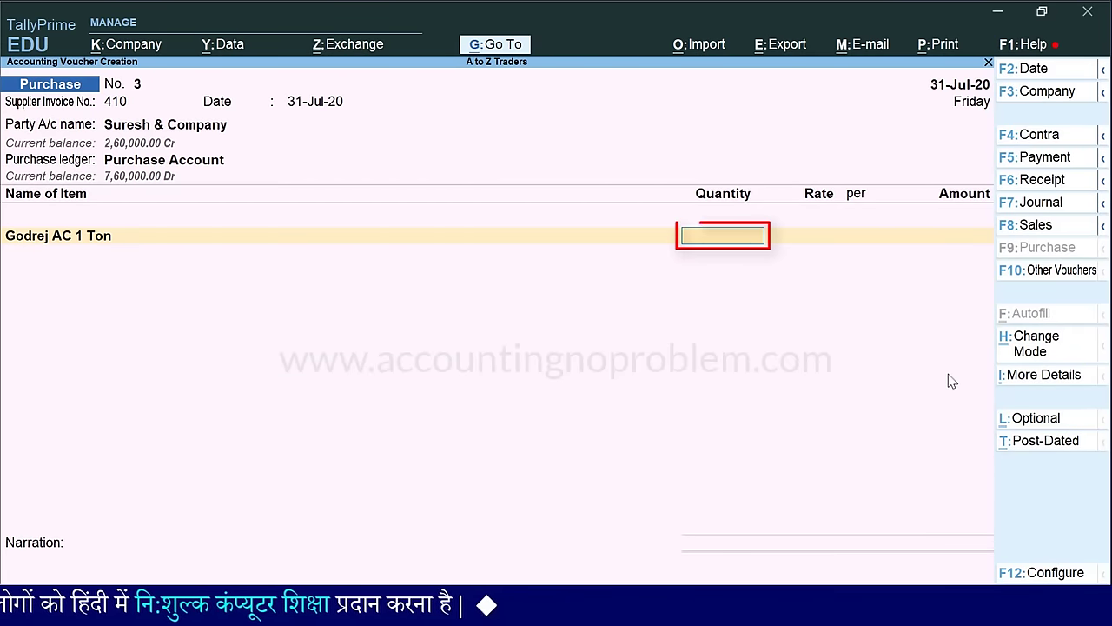
Enter 5 Nos of Godrej AC 1 Ton at a rate of 30,000 and end the item list.
text(5)
key(Return)
text(3)
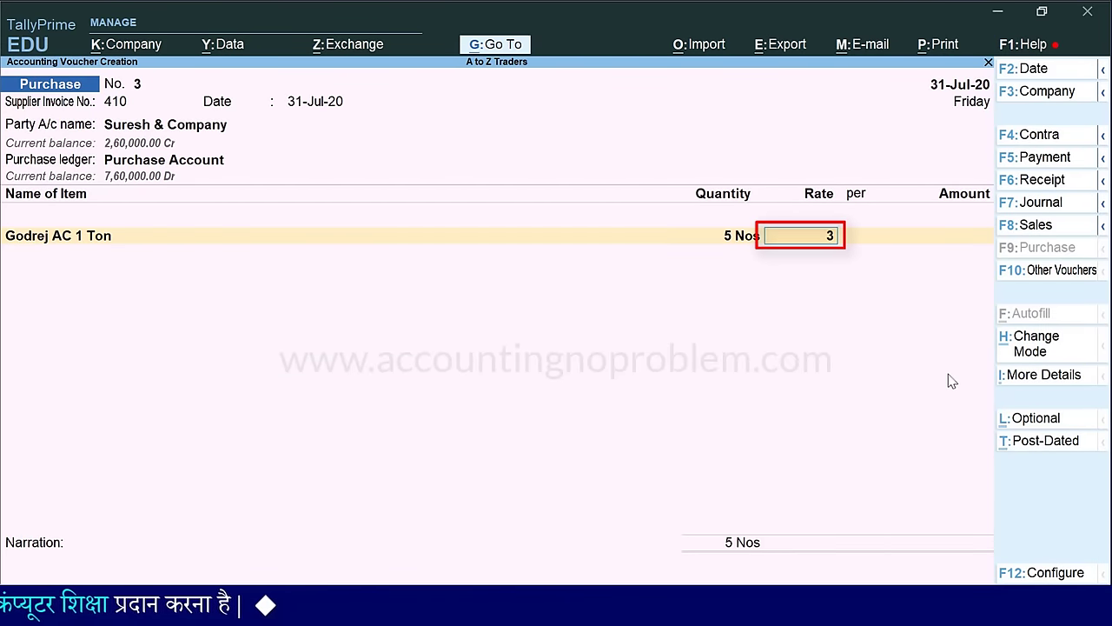
text(0000)
key(Return)
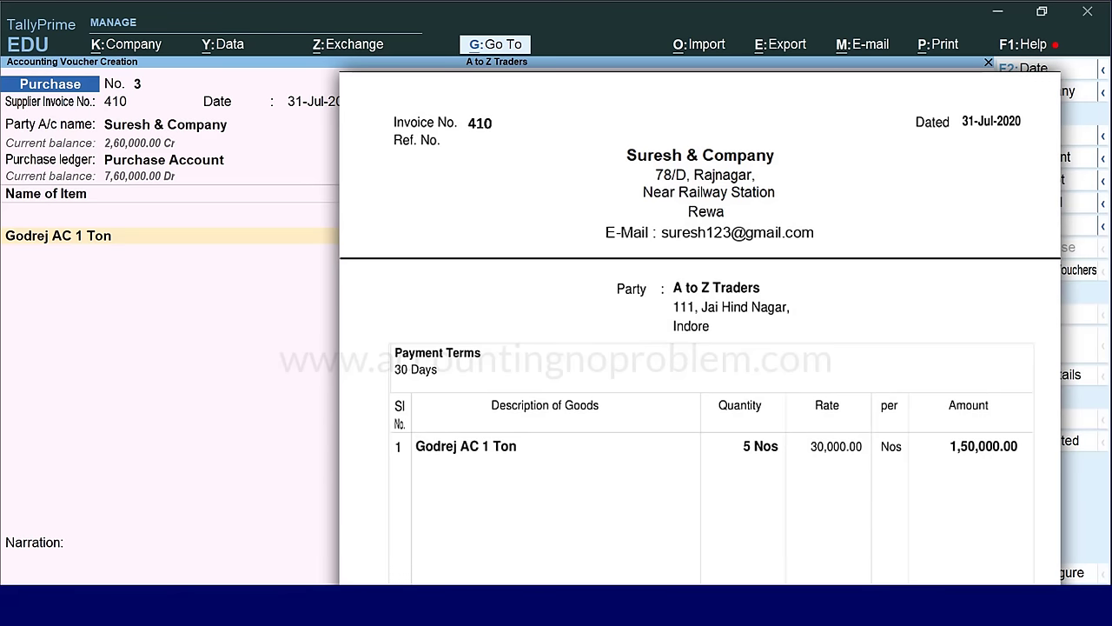
key(Return)
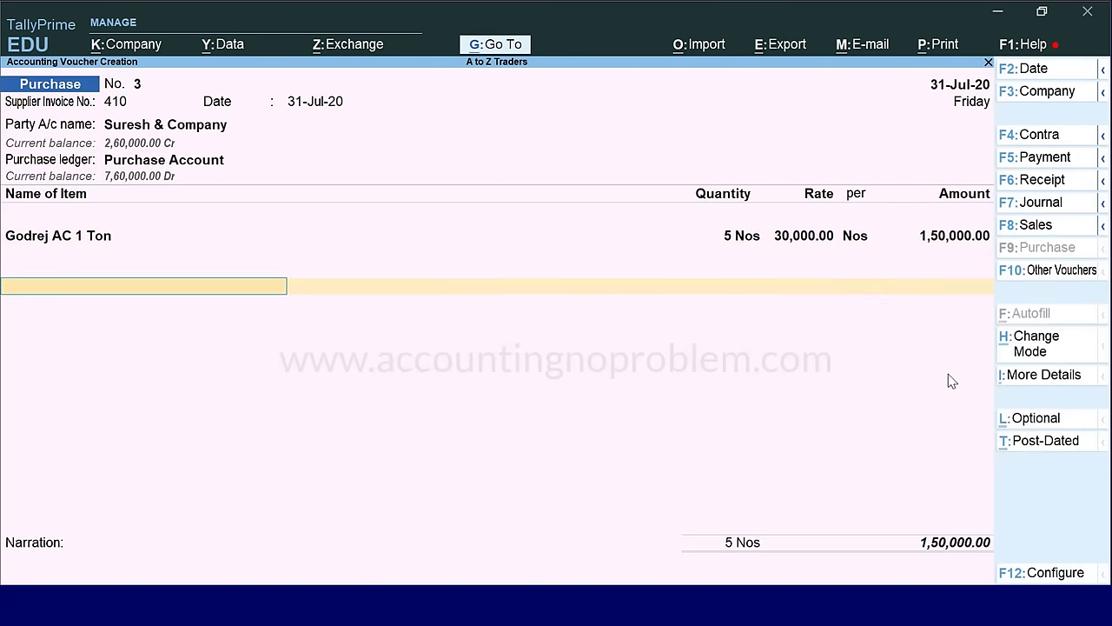
key(Return)
key(Return)
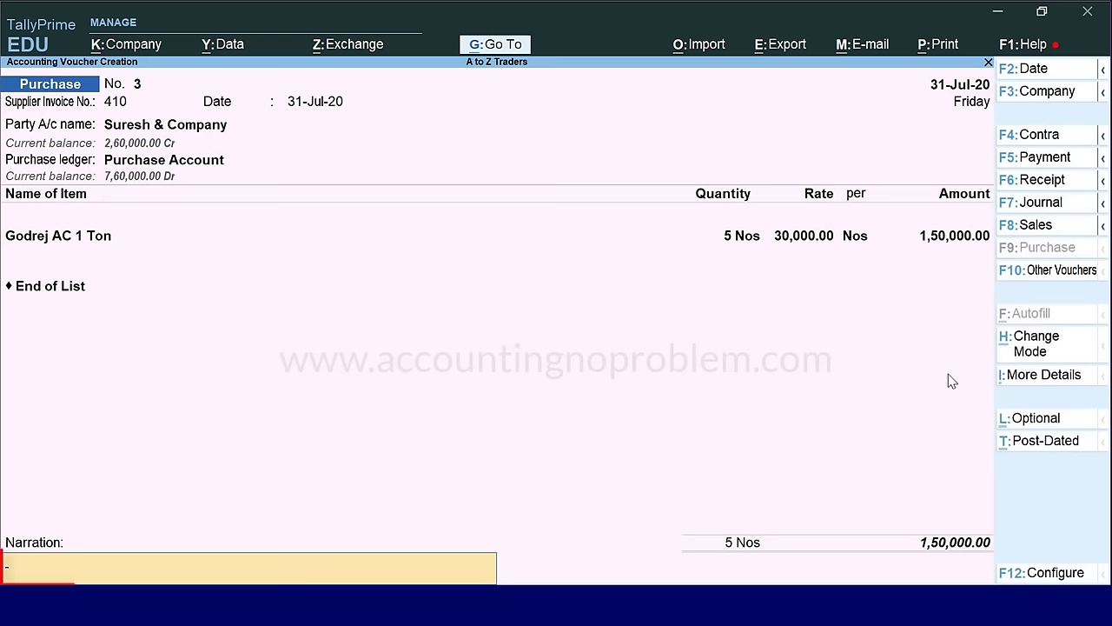
Add narration 'Being goods purchased from Suresh & Company on credit.', save, and start a Sales voucher.
text(Being goods purchased from Suresh & Company on credit.)
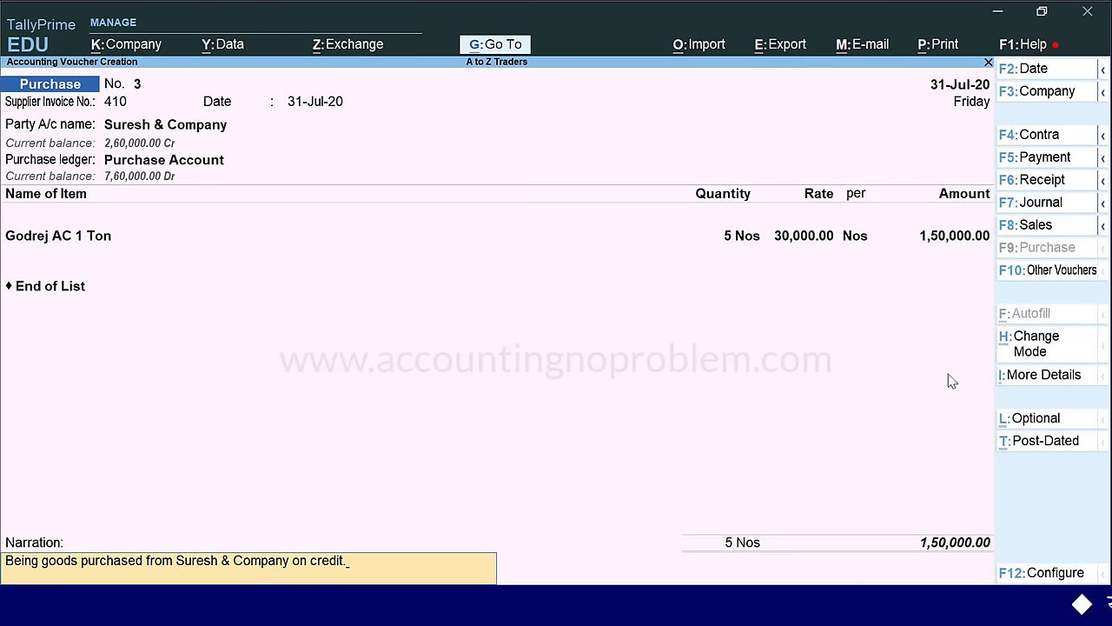
key(Return)
key(Return)
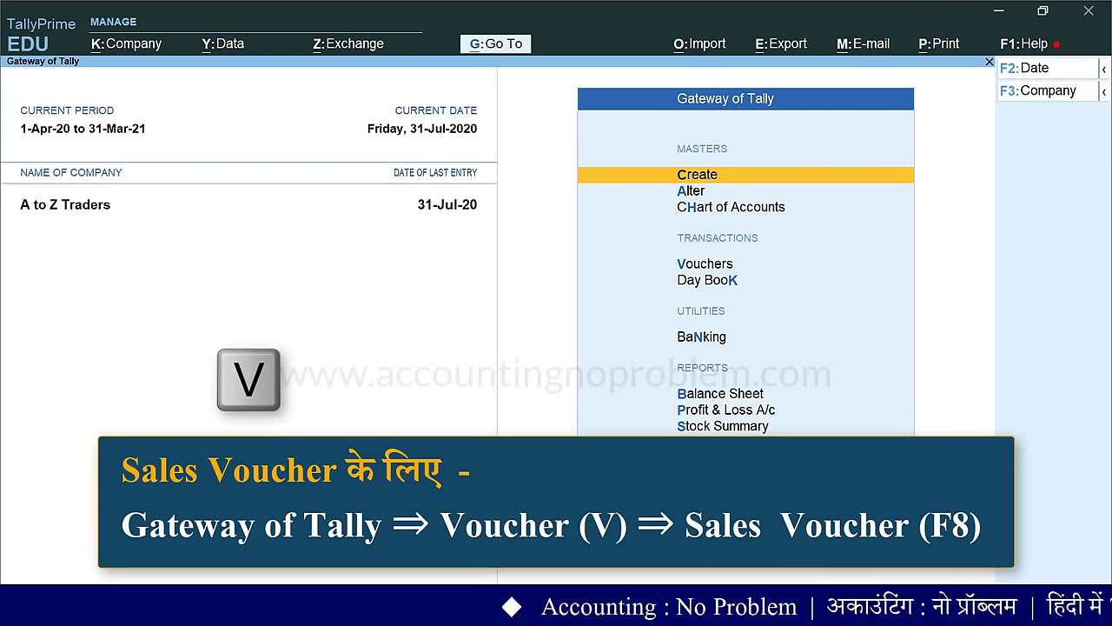
key(v)
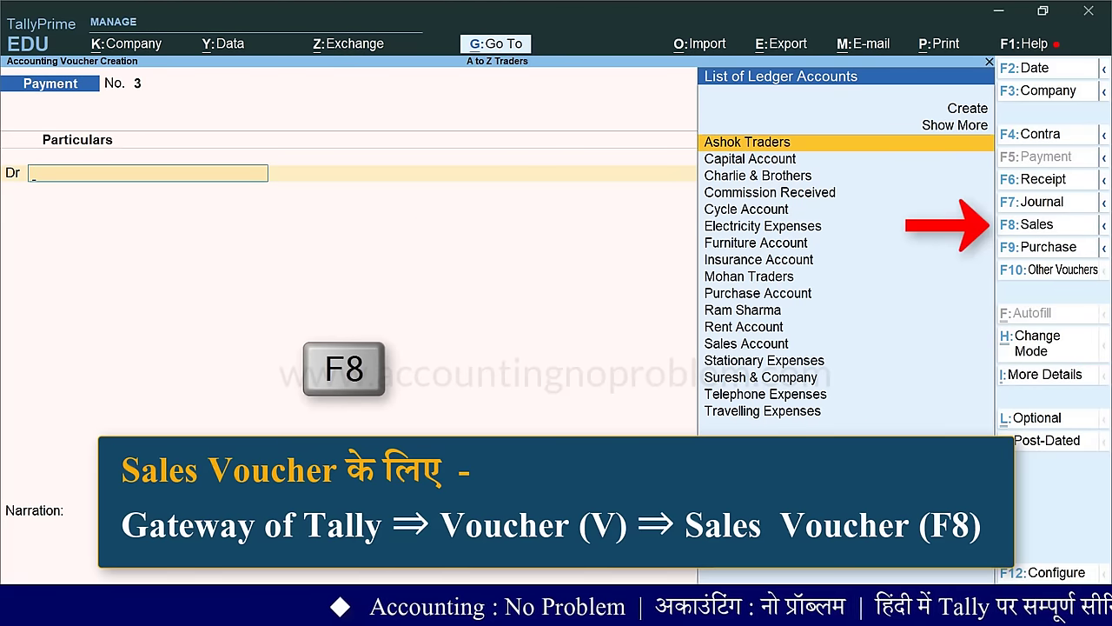
key(F8)
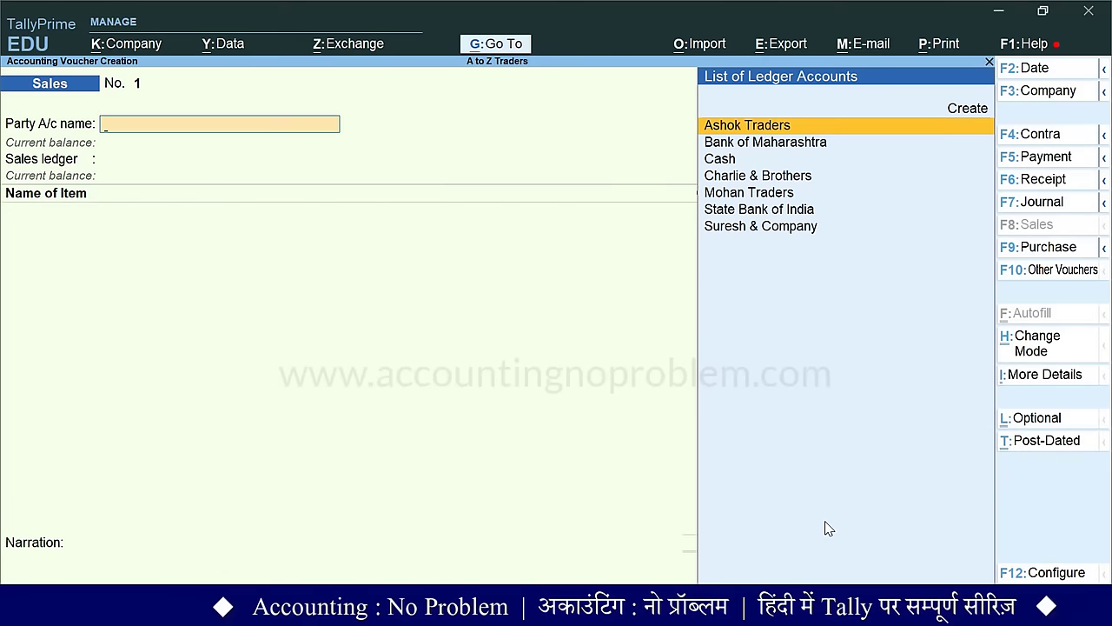
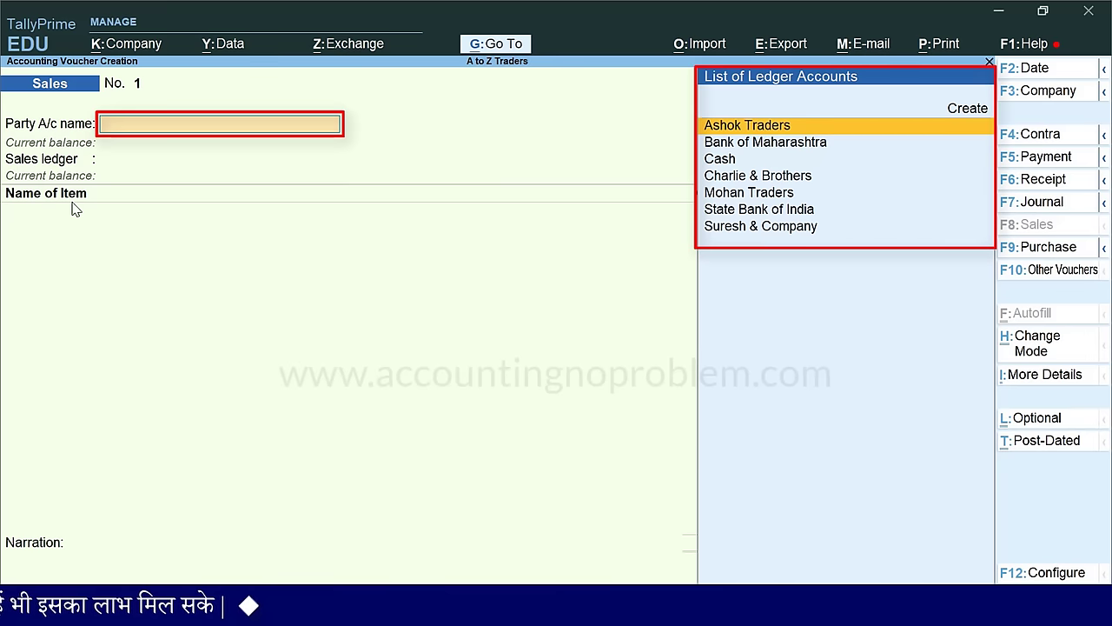
Select Cash from the List of Ledger Accounts as the voucher's party account.
key(Down)
key(Down)
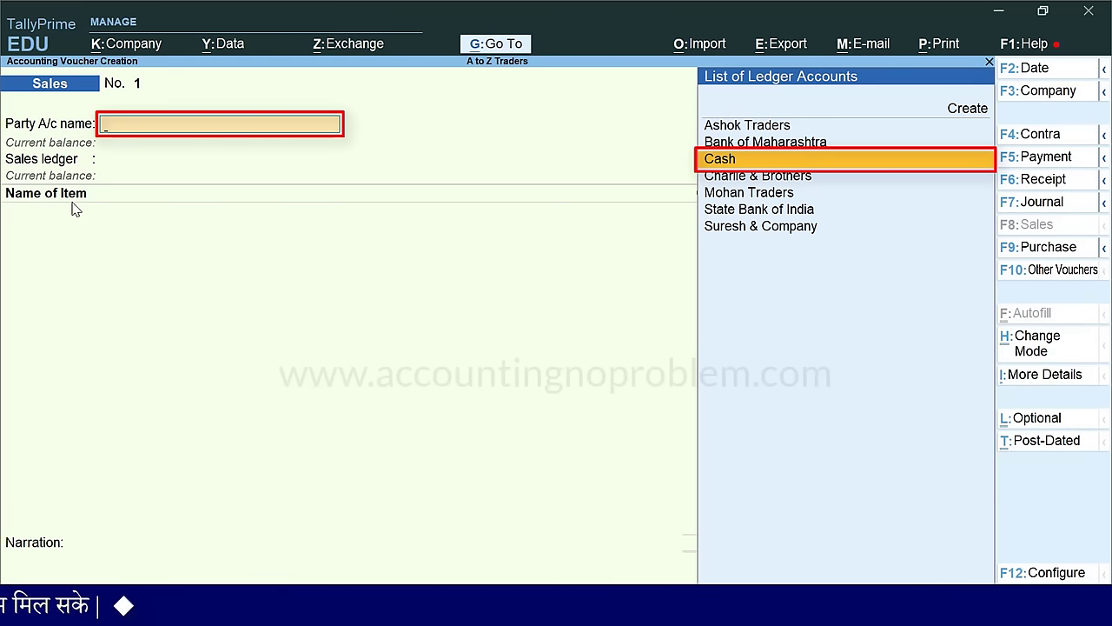
key(Return)
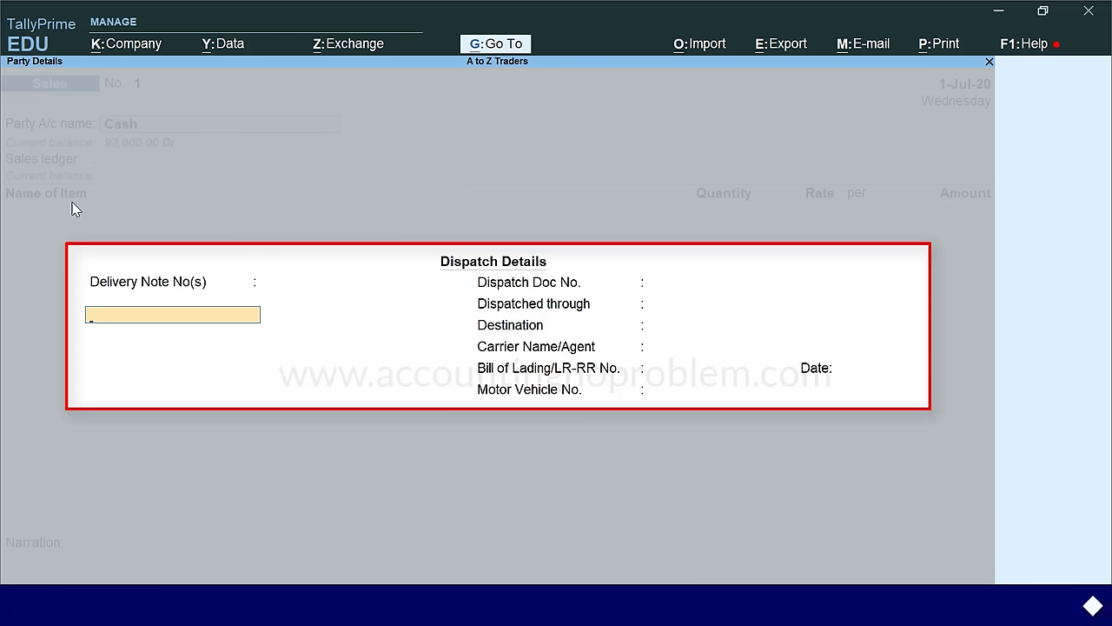
Skip dispatch details and bill new buyer SK Traders, entering its two address lines.
key(ctrl+a)
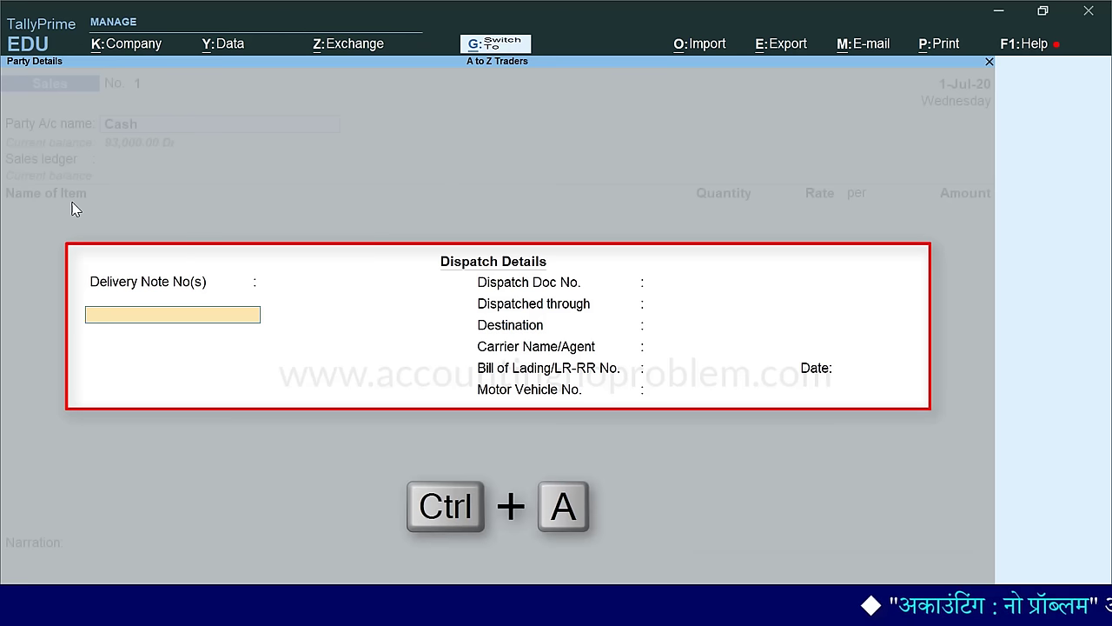
key(ctrl+a)
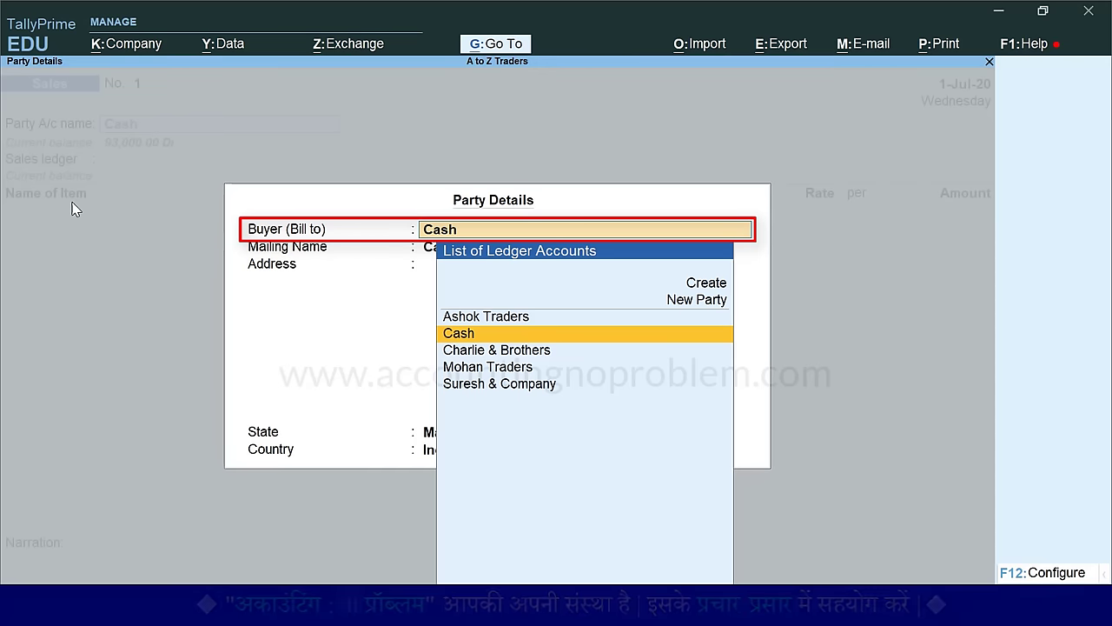
text(SK)
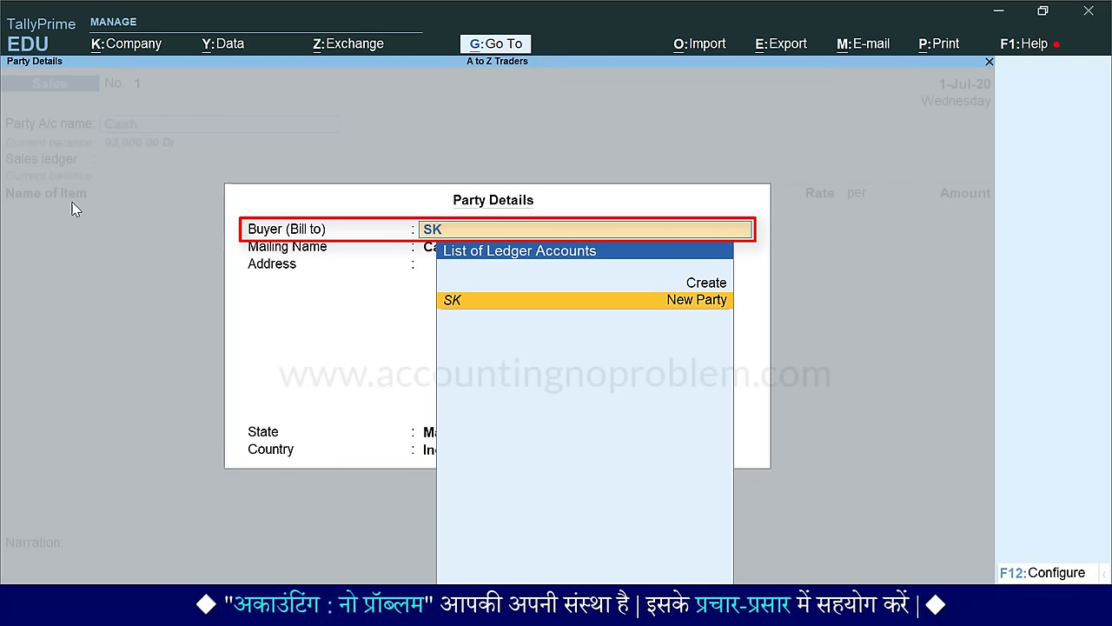
text( Traders)
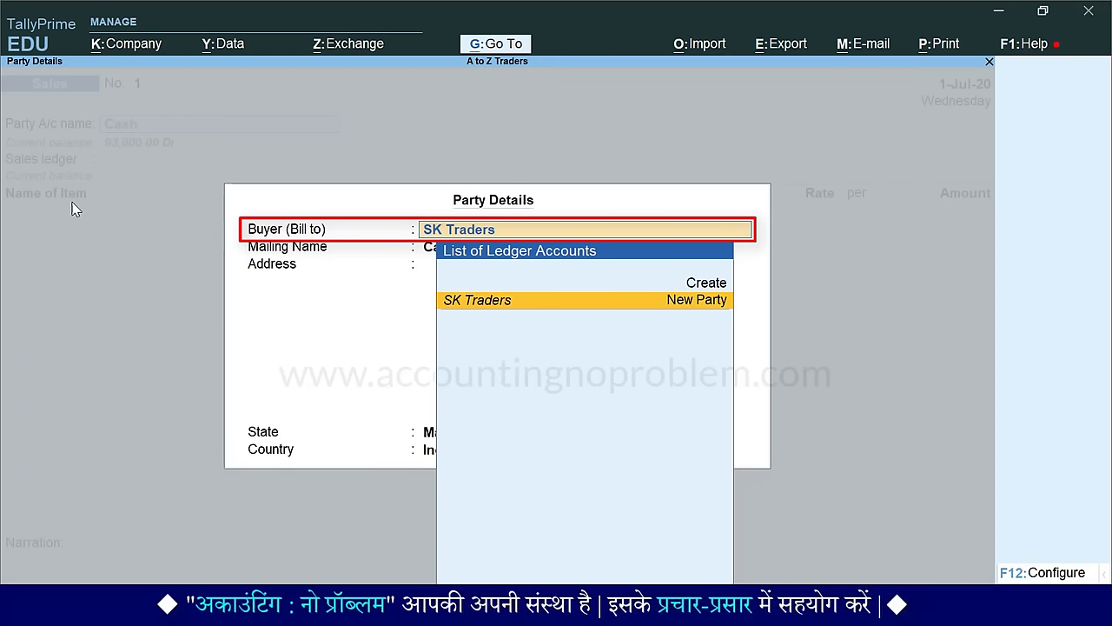
key(Return)
key(Return)
key(Return)
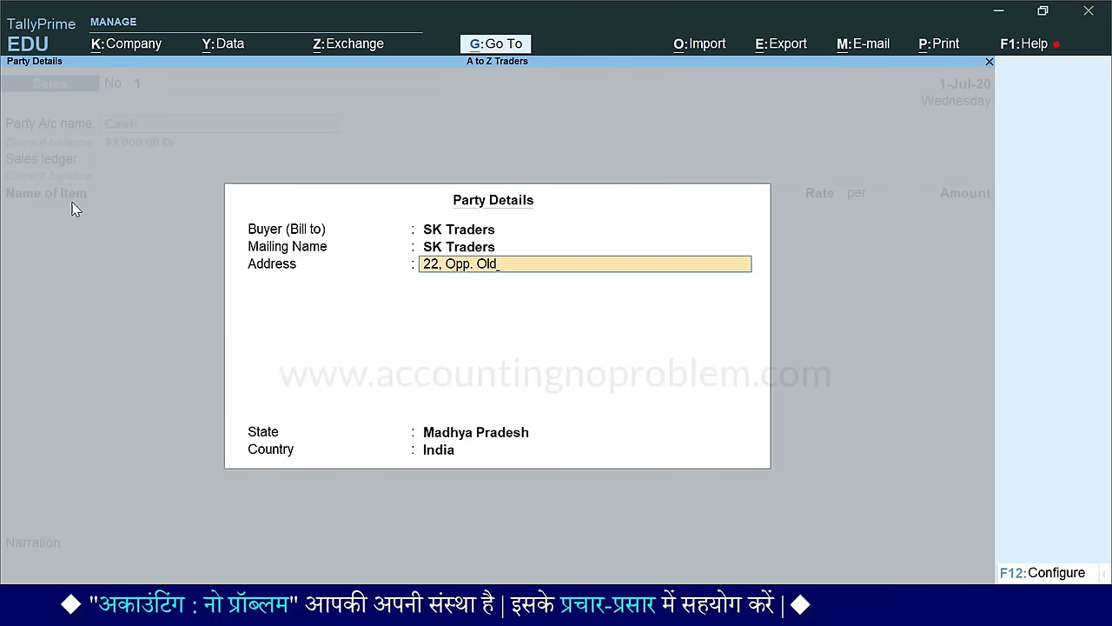
key(Return)
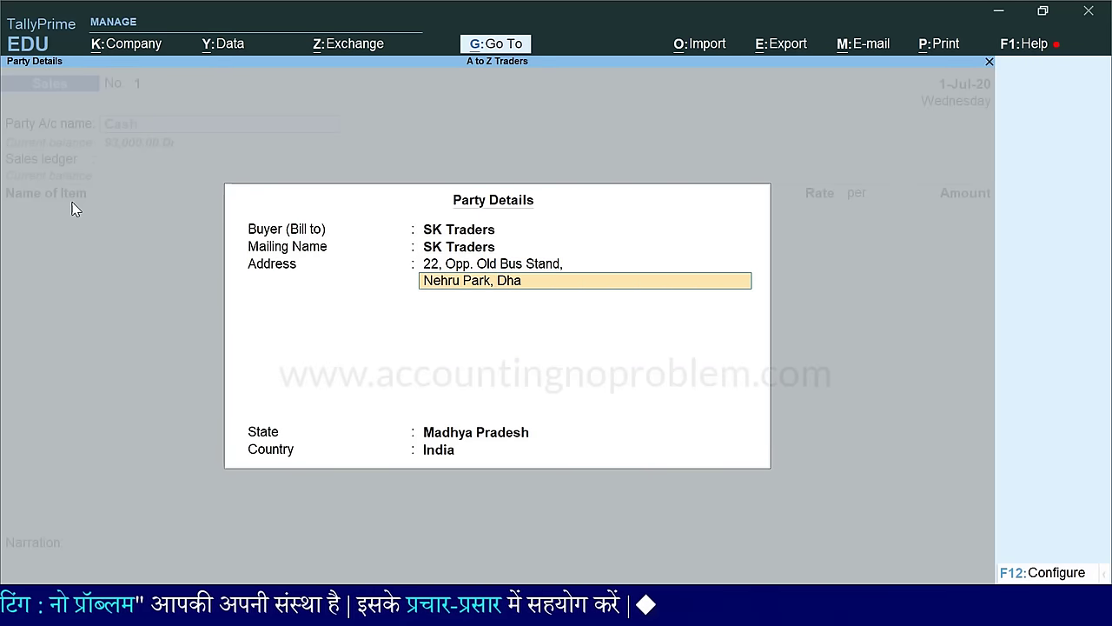
key(Return)
key(ctrl+a)
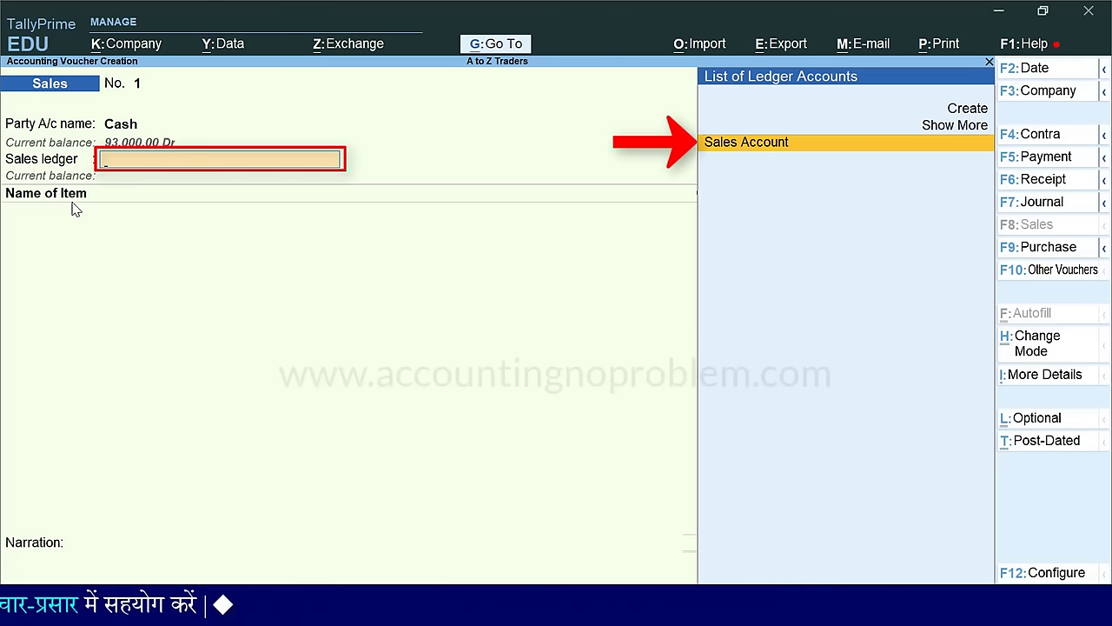
Accept Sales Account as the sales ledger and look up stock items starting with 'S'.
key(Return)
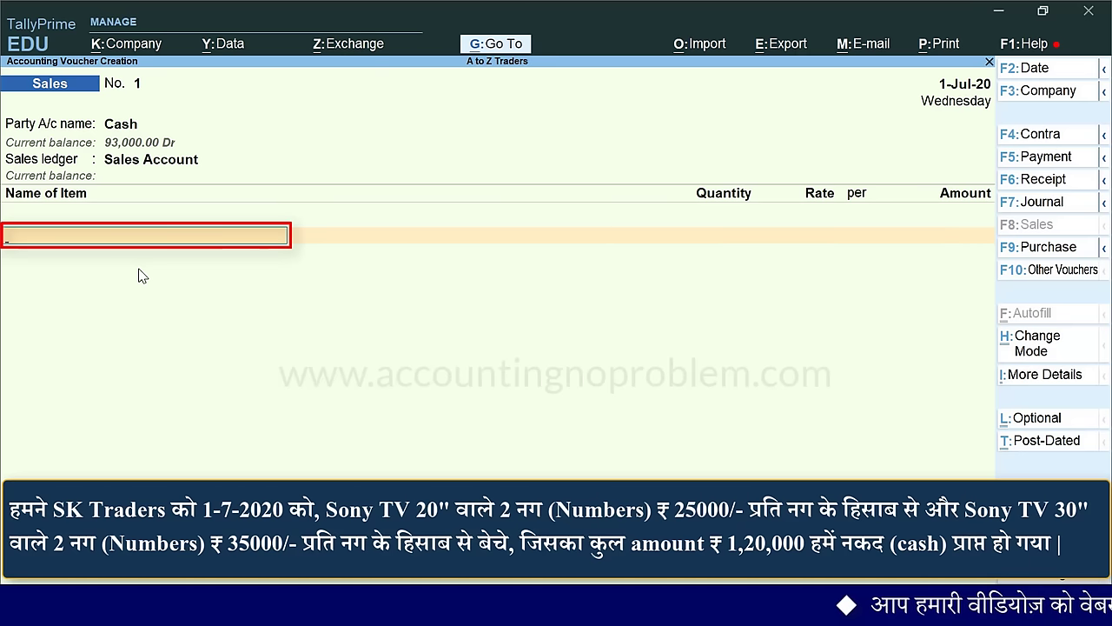
text(S)
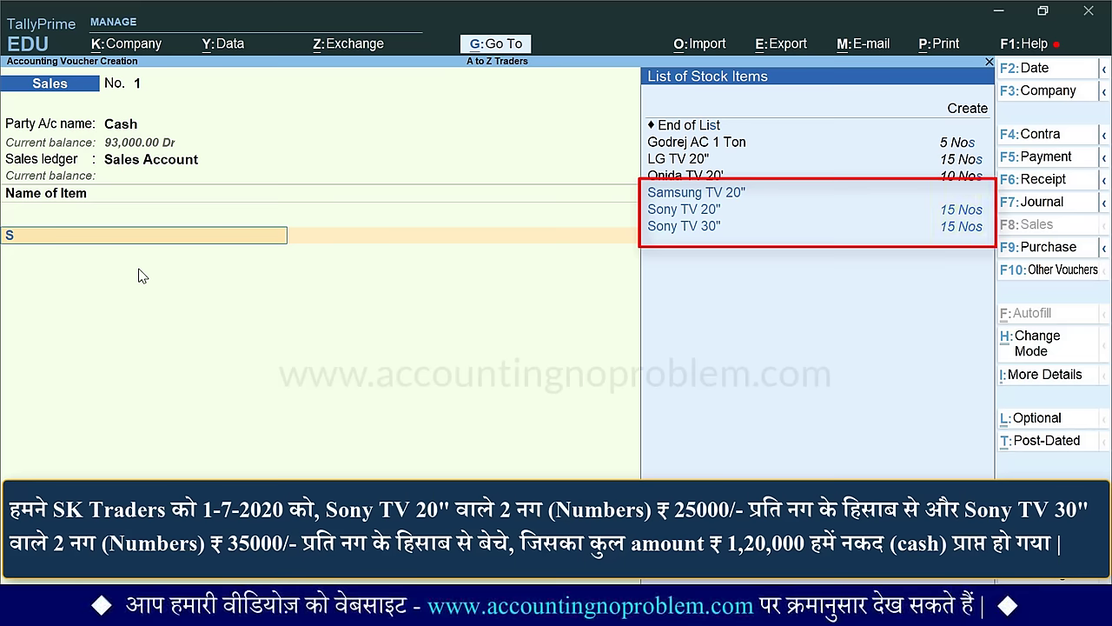
key(Down)
key(Down)
Add Sony TV 20": 2 Nos at 25,000 each, amounting to 50,000.00.
key(Return)
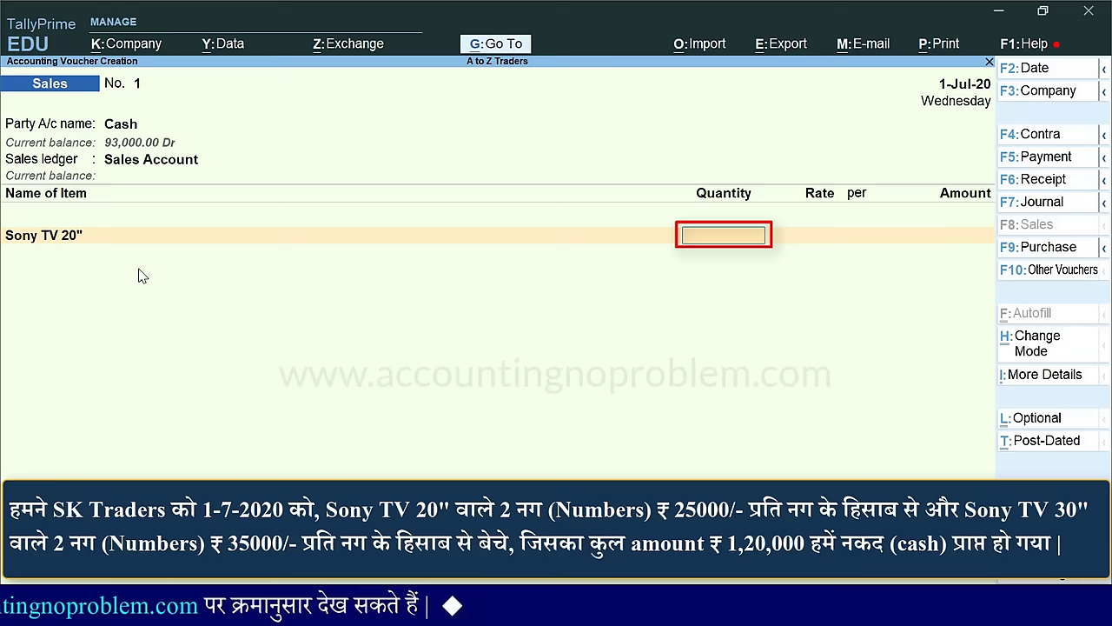
text(2)
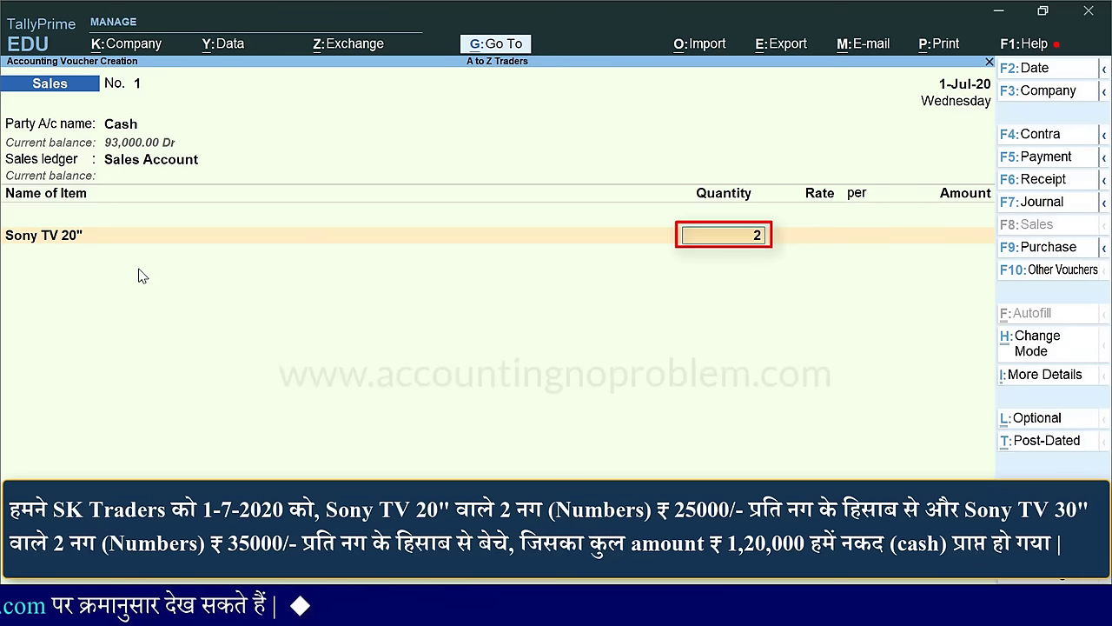
key(Return)
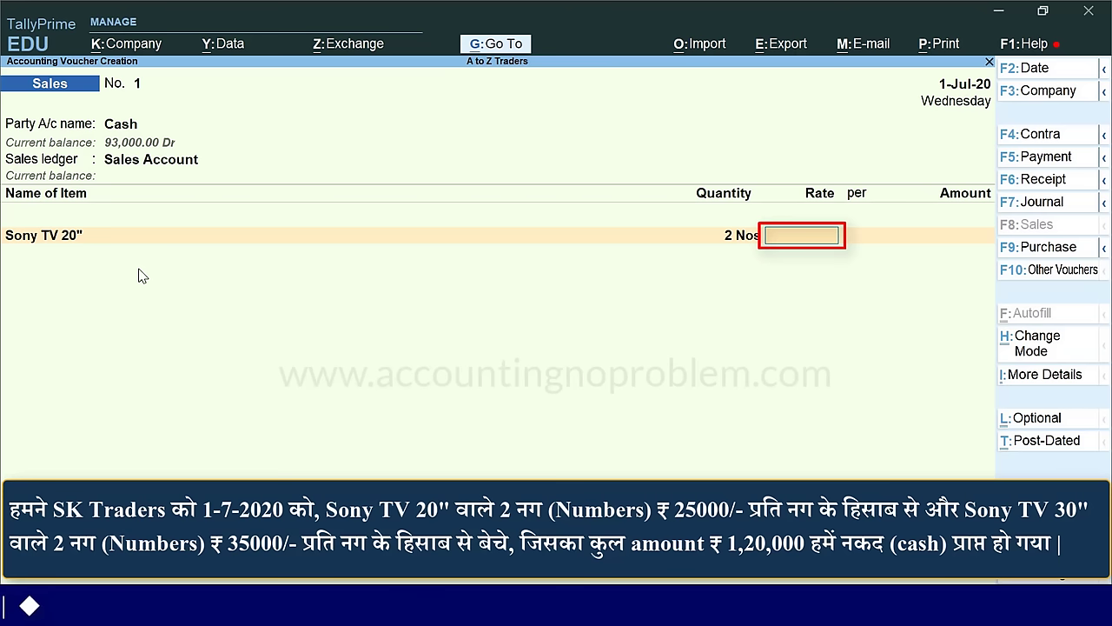
text(25000)
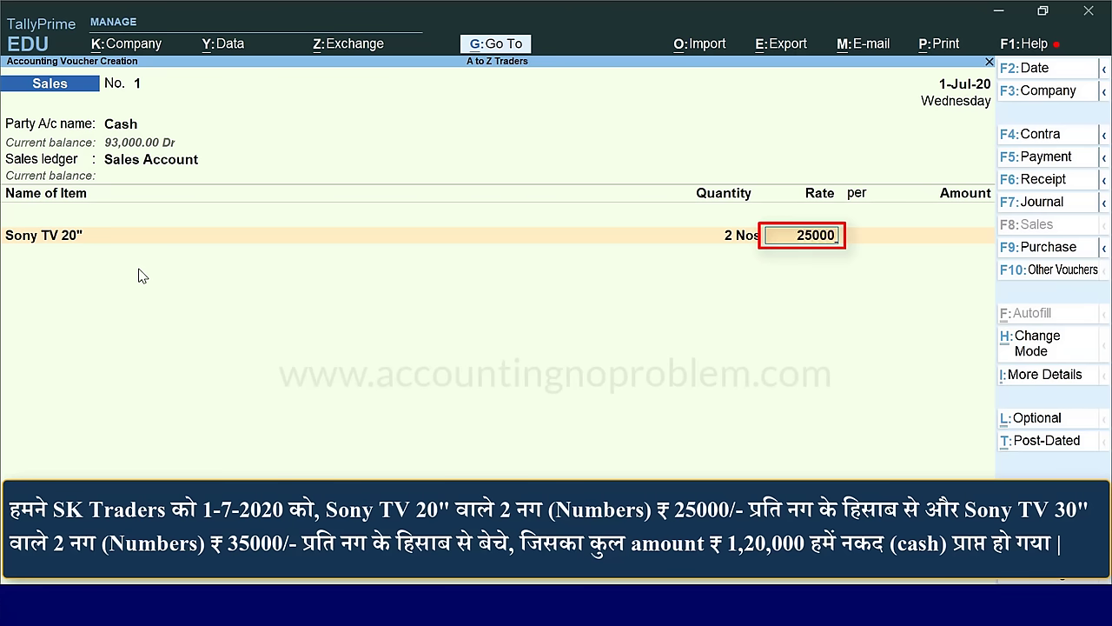
key(Return)
key(Return)
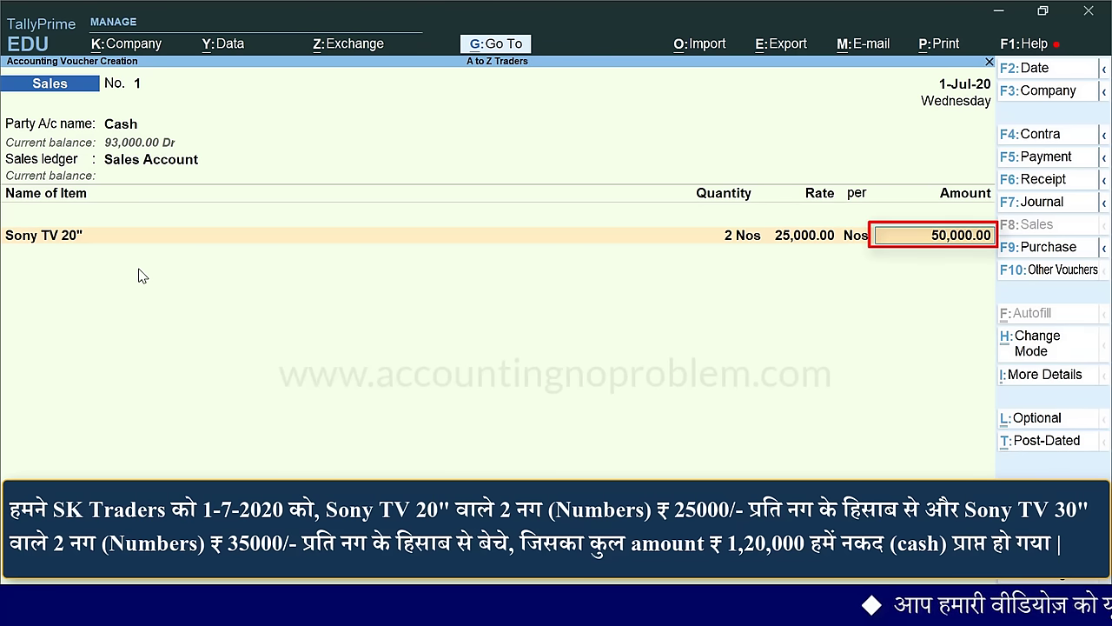
key(Return)
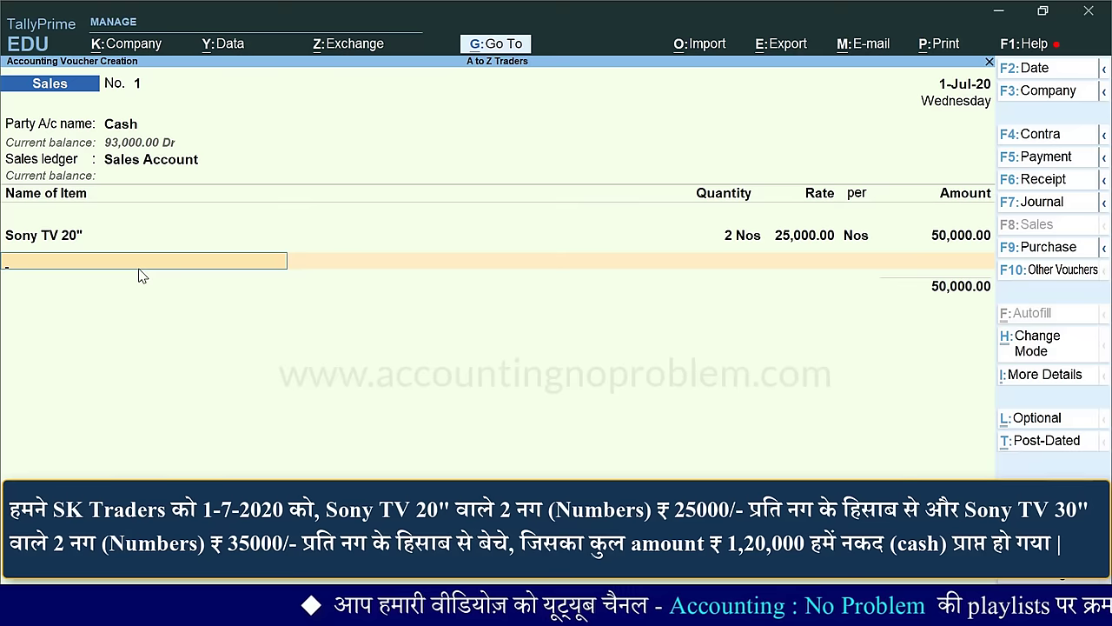
Add Sony TV 30": 2 Nos at 35,000 each, then end the item list.
text(S)
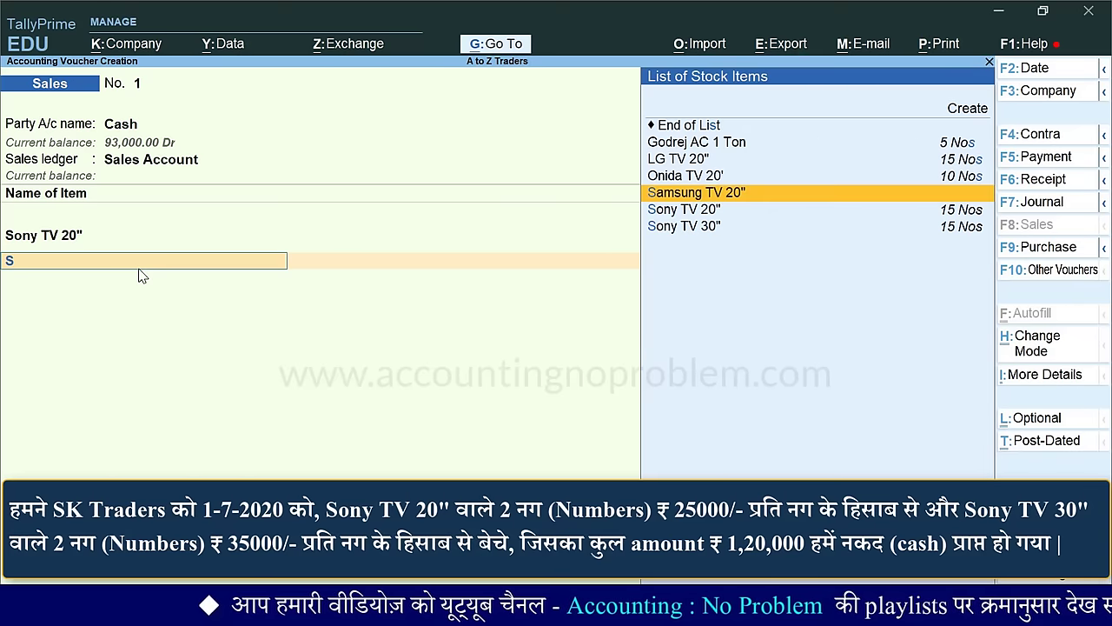
key(Down)
key(Down)
key(Return)
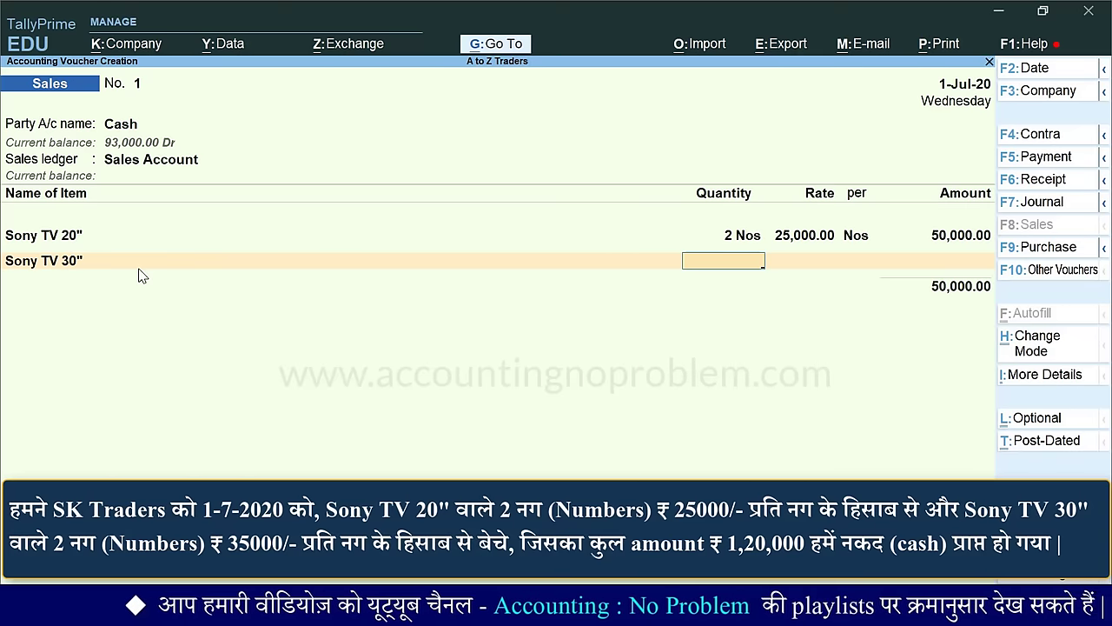
text(2)
key(Return)
text(35000)
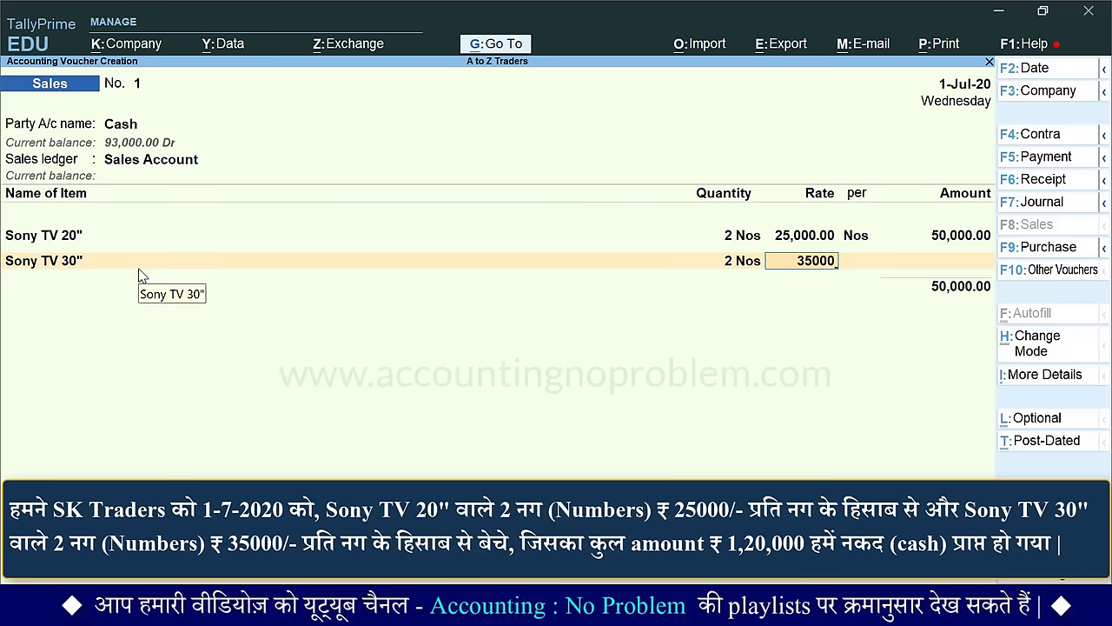
key(Return)
key(Return)
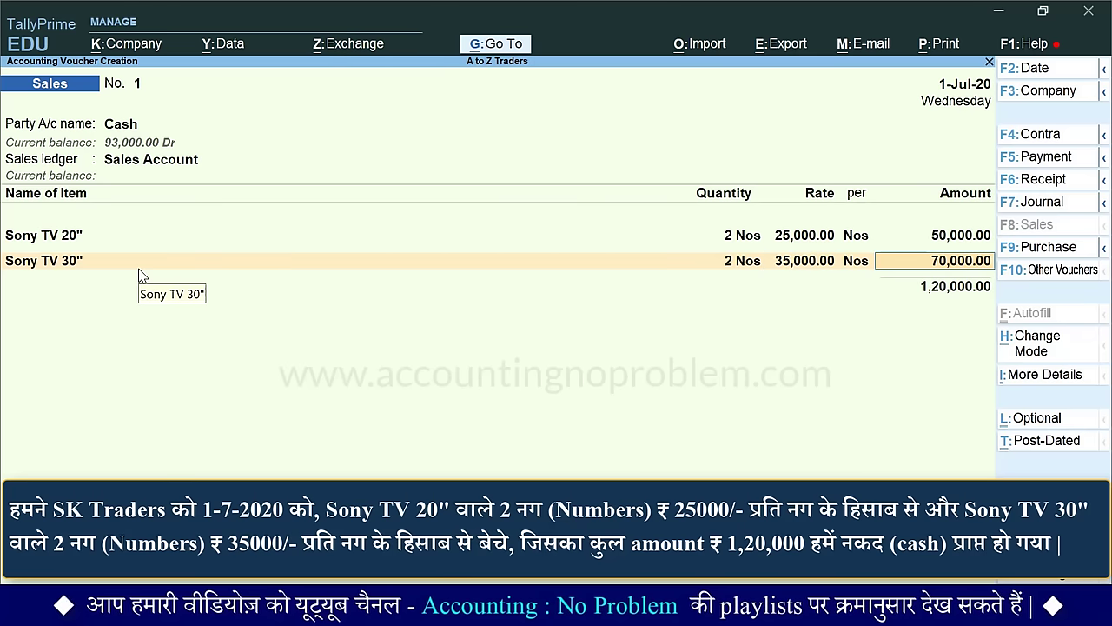
key(Return)
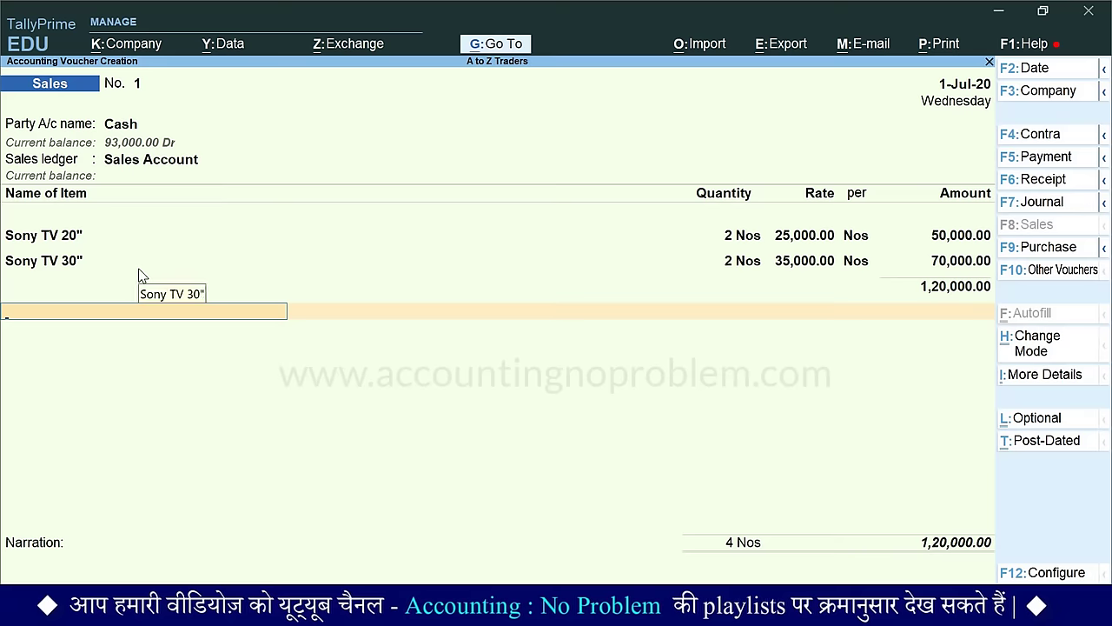
key(Return)
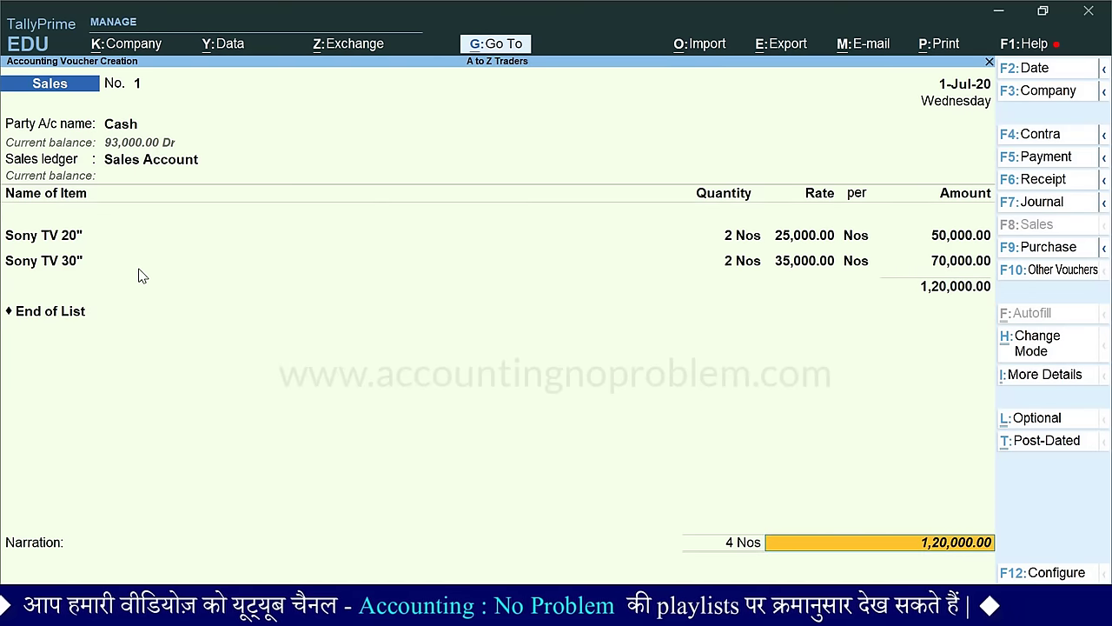
Enter narration 'Being goods sold to S K Traders for cash.', save, and recall voucher No. 1.
key(Return)
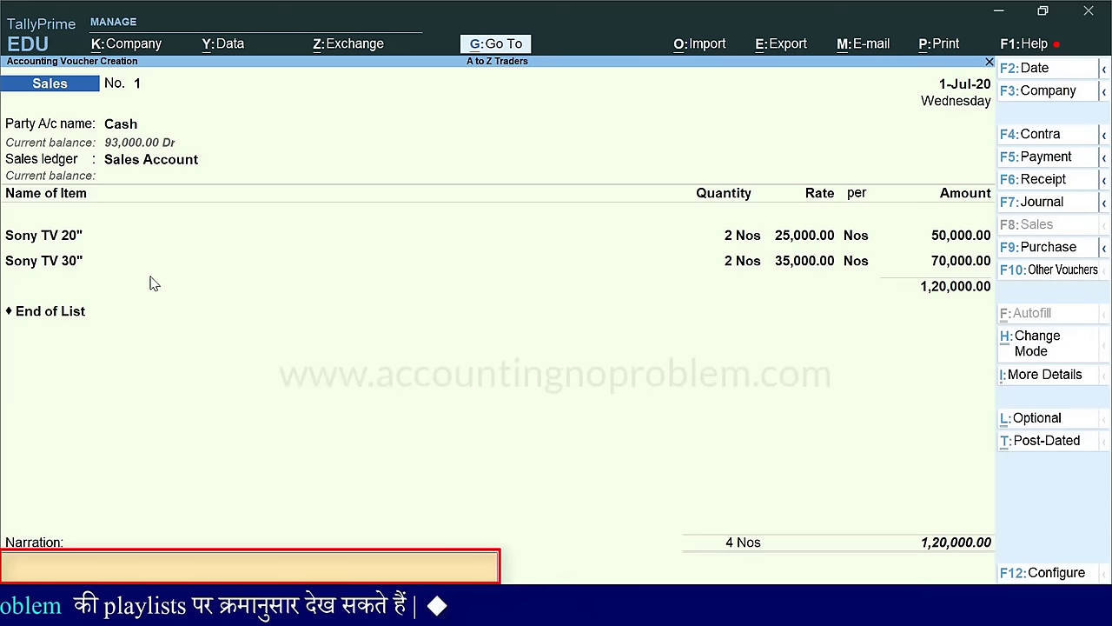
text(Being  goods sold to S K Traders for cash.)
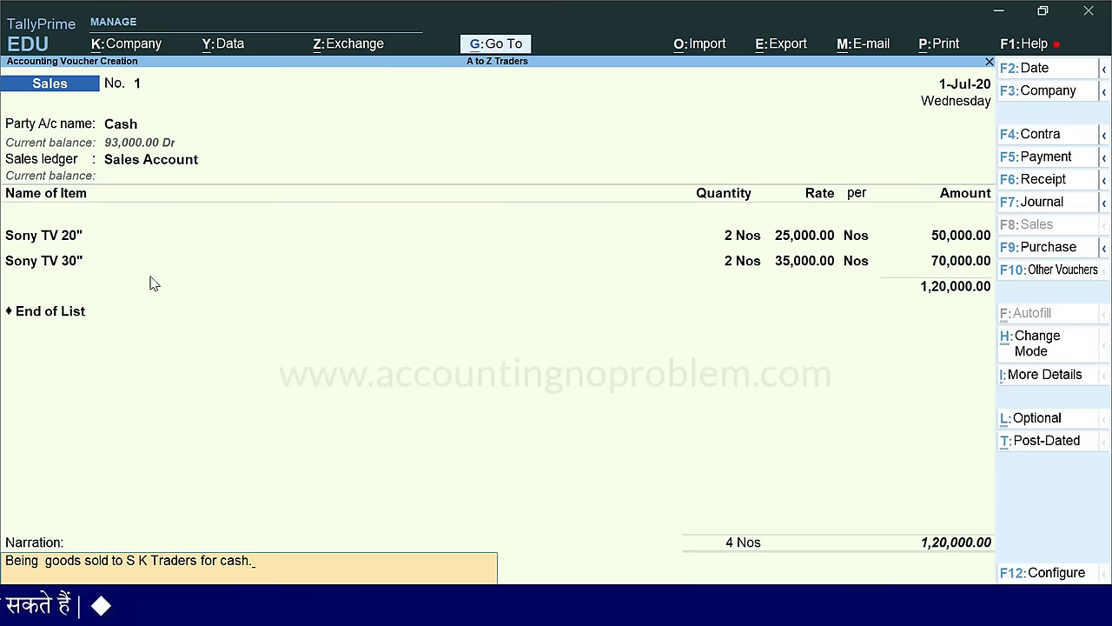
key(Return)
key(Return)
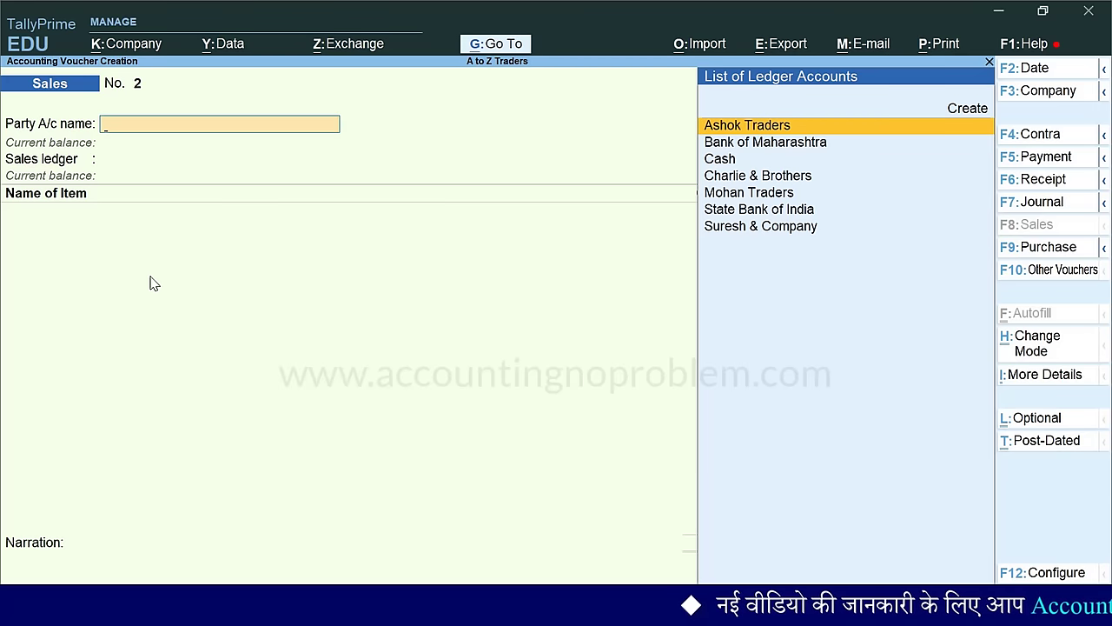
key(Page_Up)
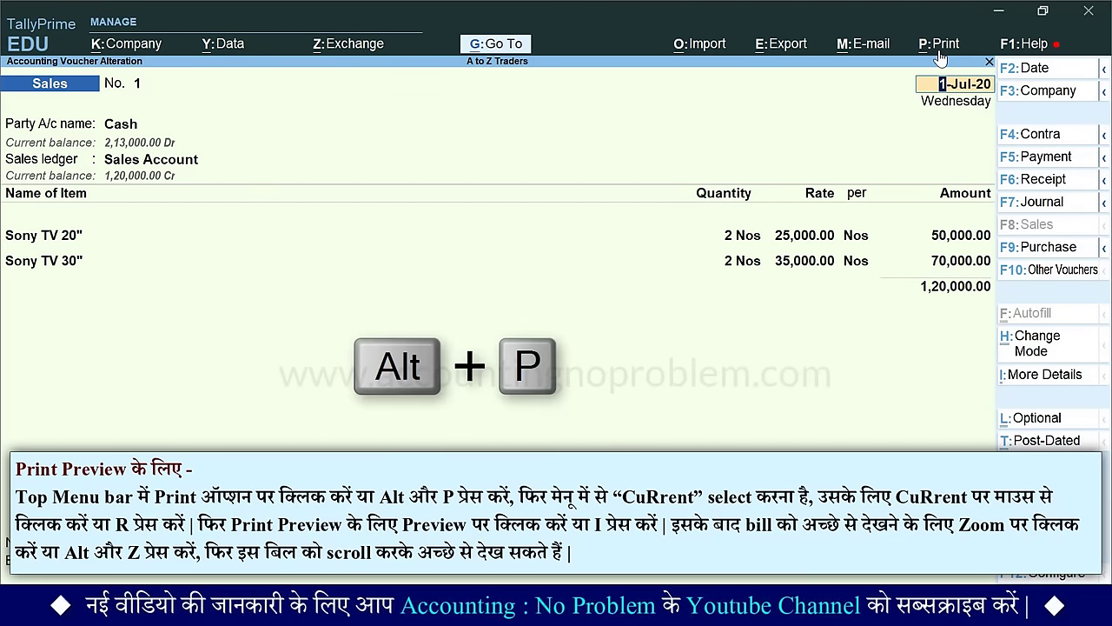
Print-preview the invoice for the current Sales voucher No. 1.
key(alt+p)
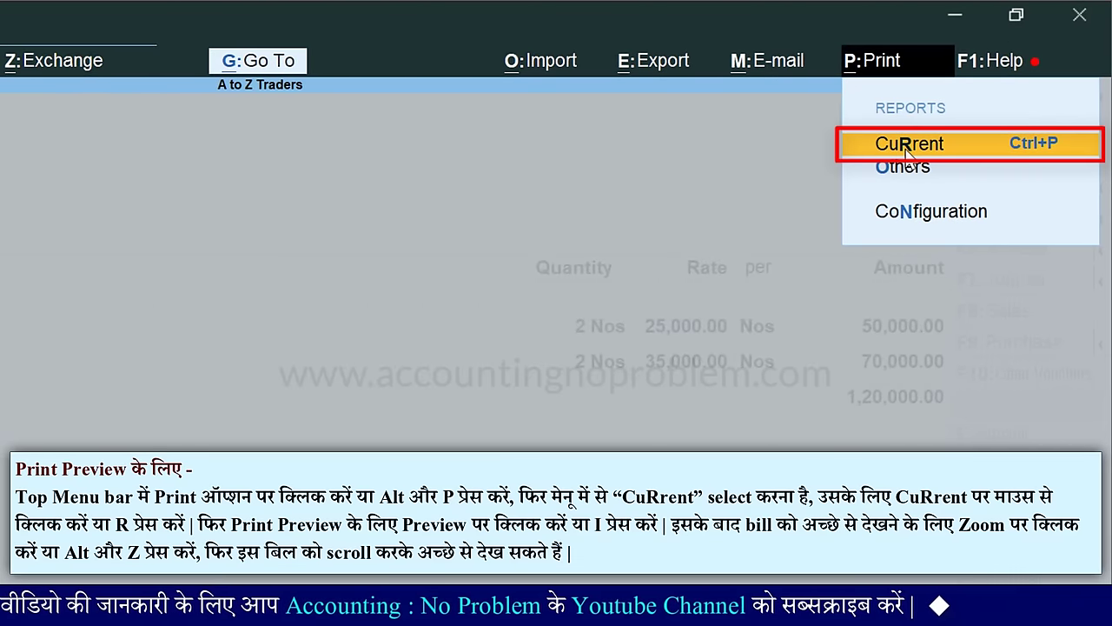
key(r)
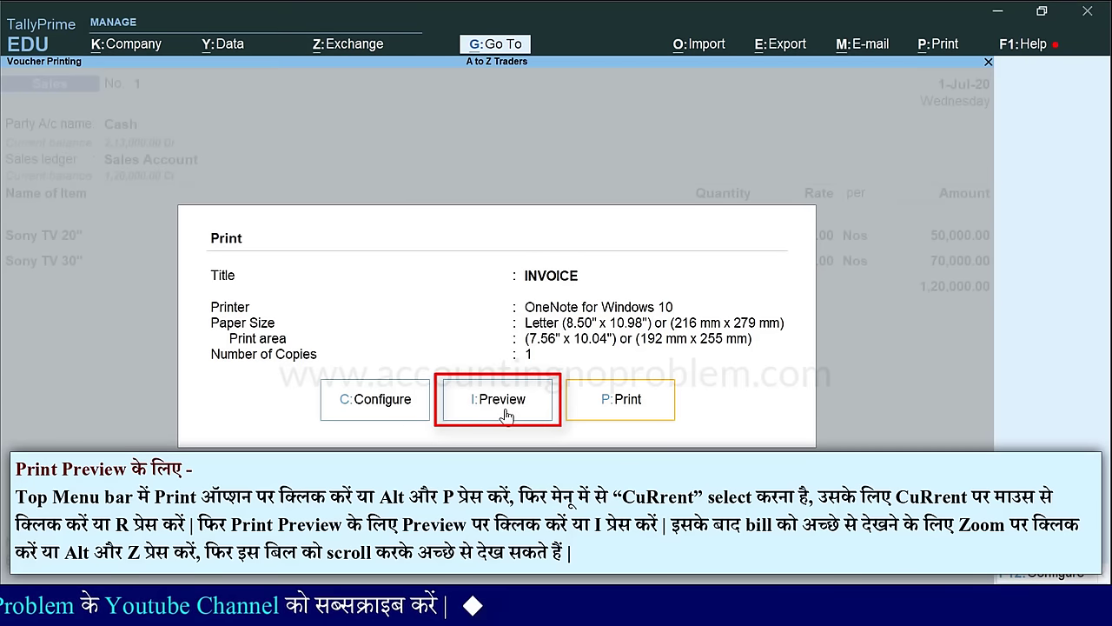
key(i)
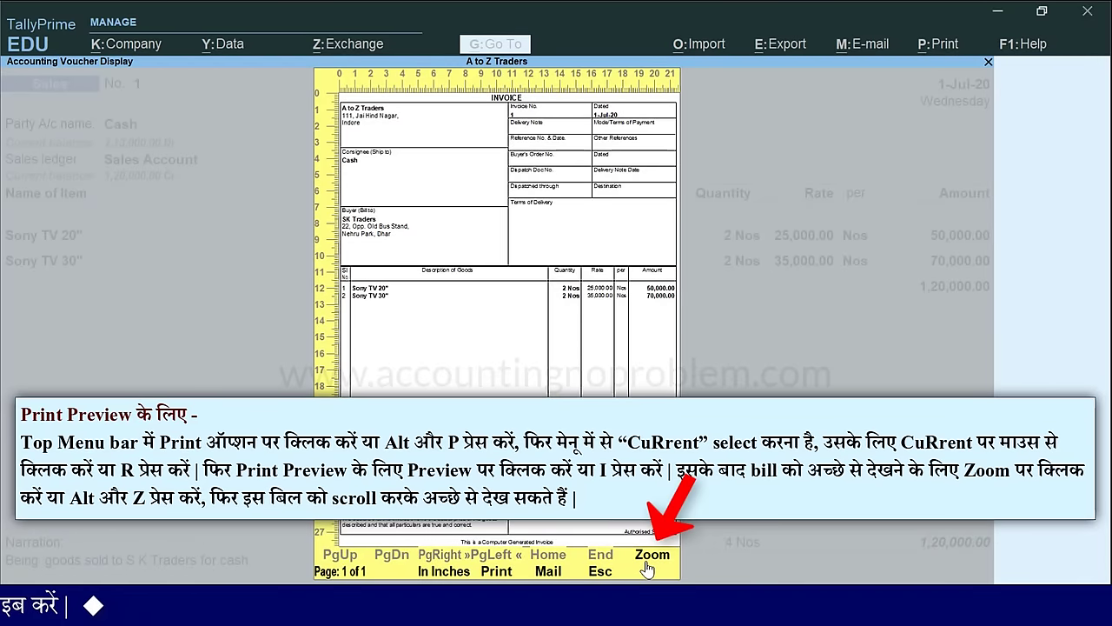
key(alt+z)
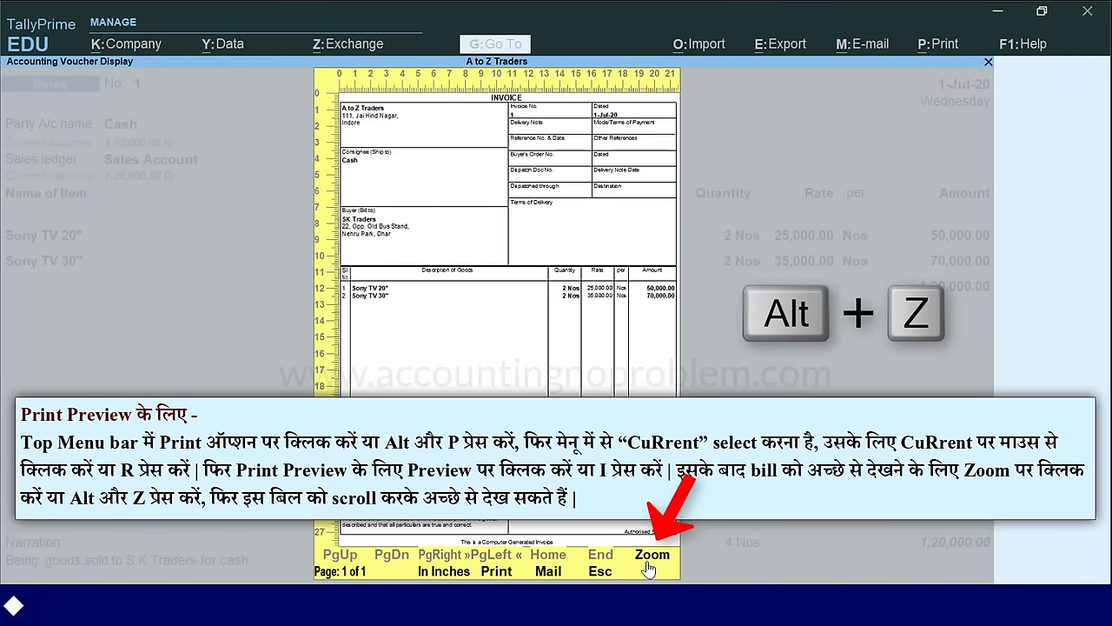
click(649, 568)
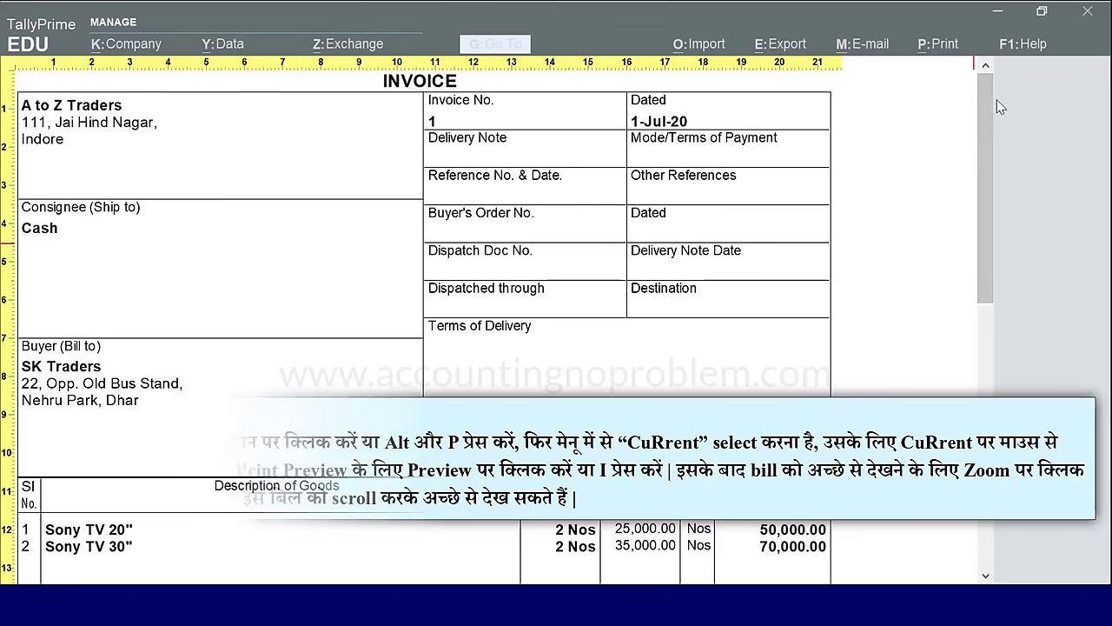
scroll(999, 155, down, 3)
drag(993, 154, 961, 89)
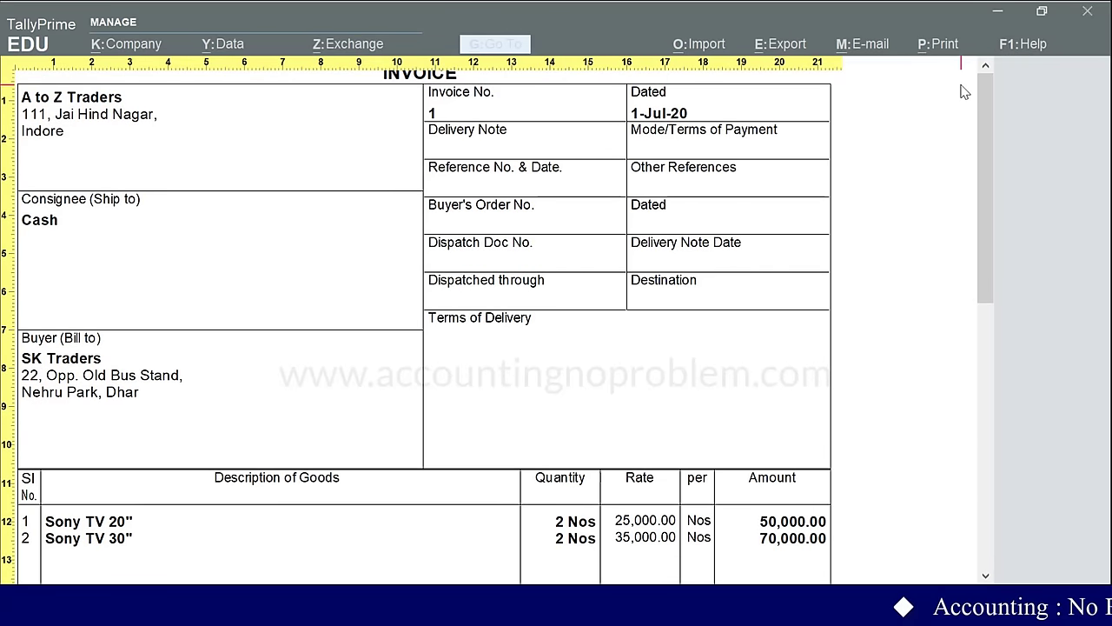
key(Escape)
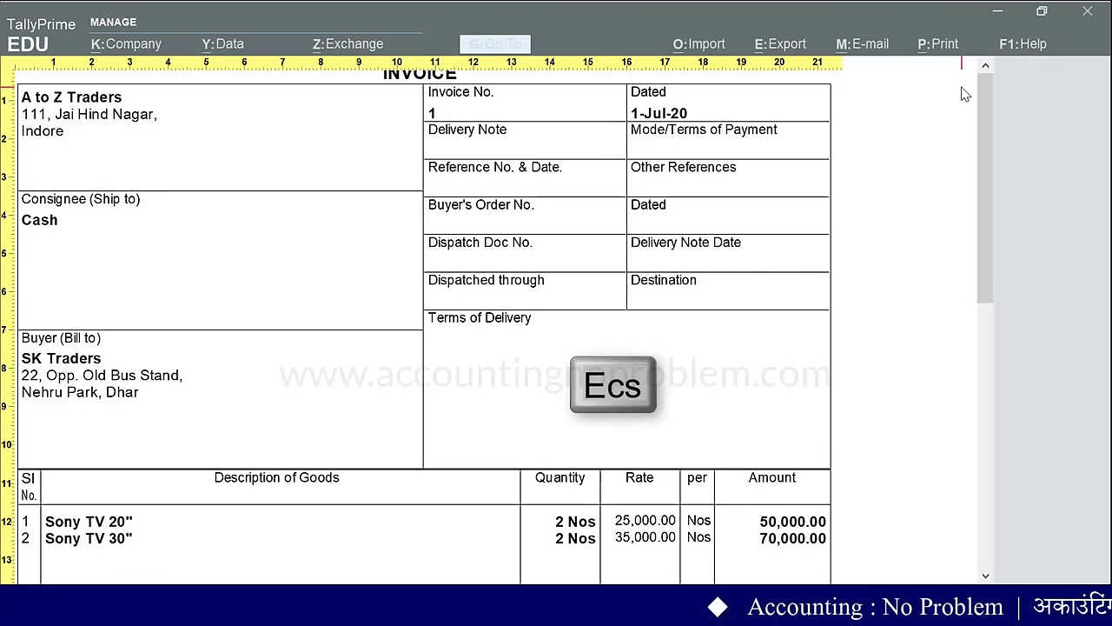
key(Escape)
Close the Print dialog and quit voucher alteration back to Gateway of Tally.
key(Escape)
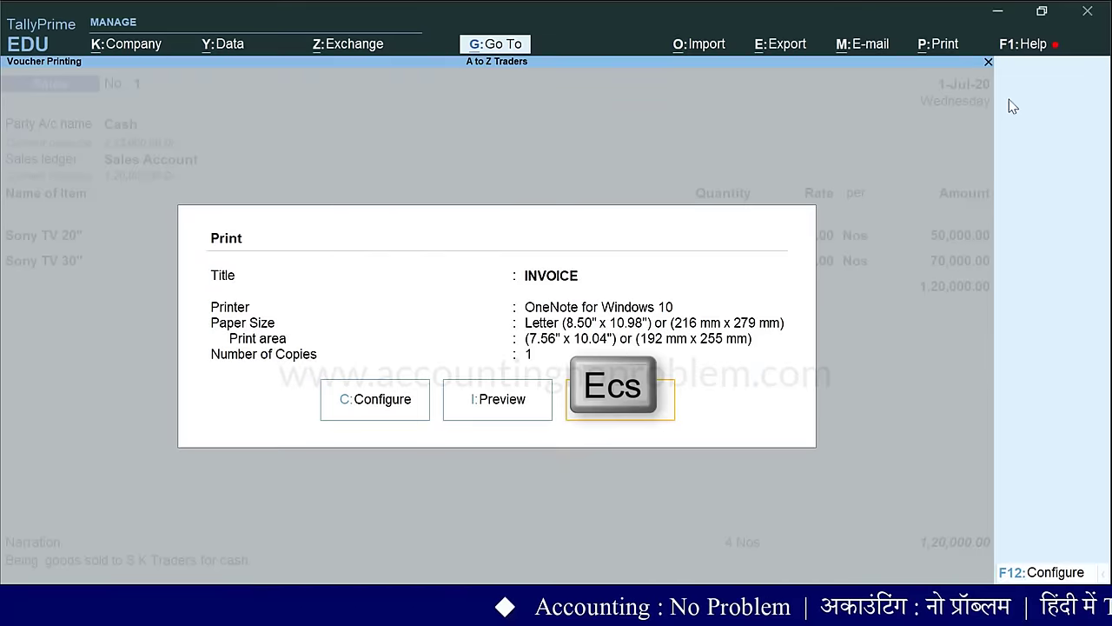
key(Escape)
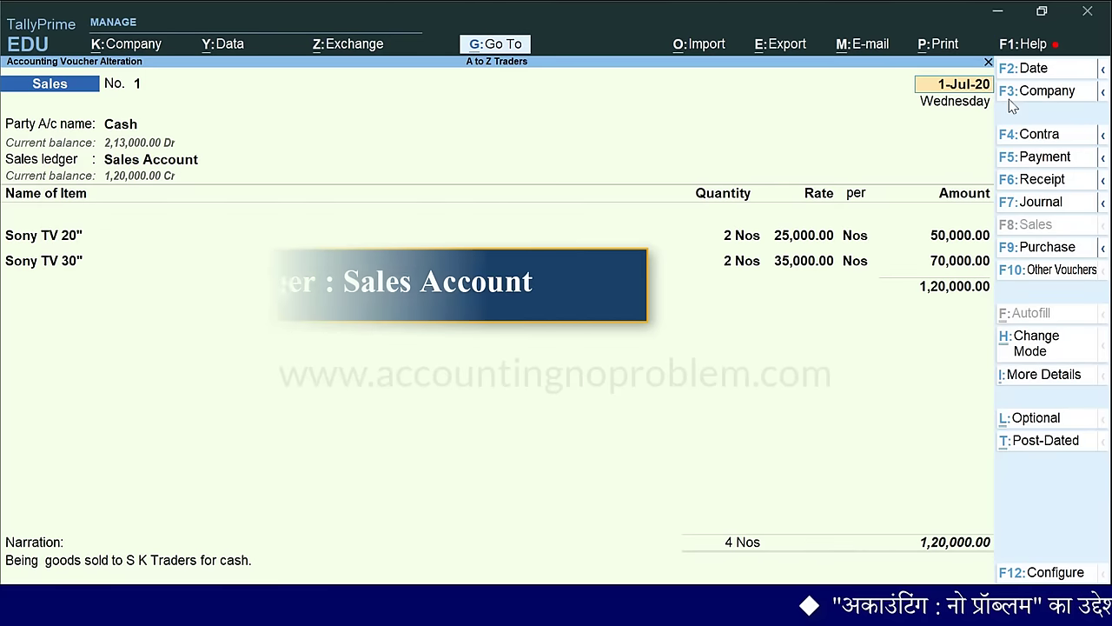
key(Escape)
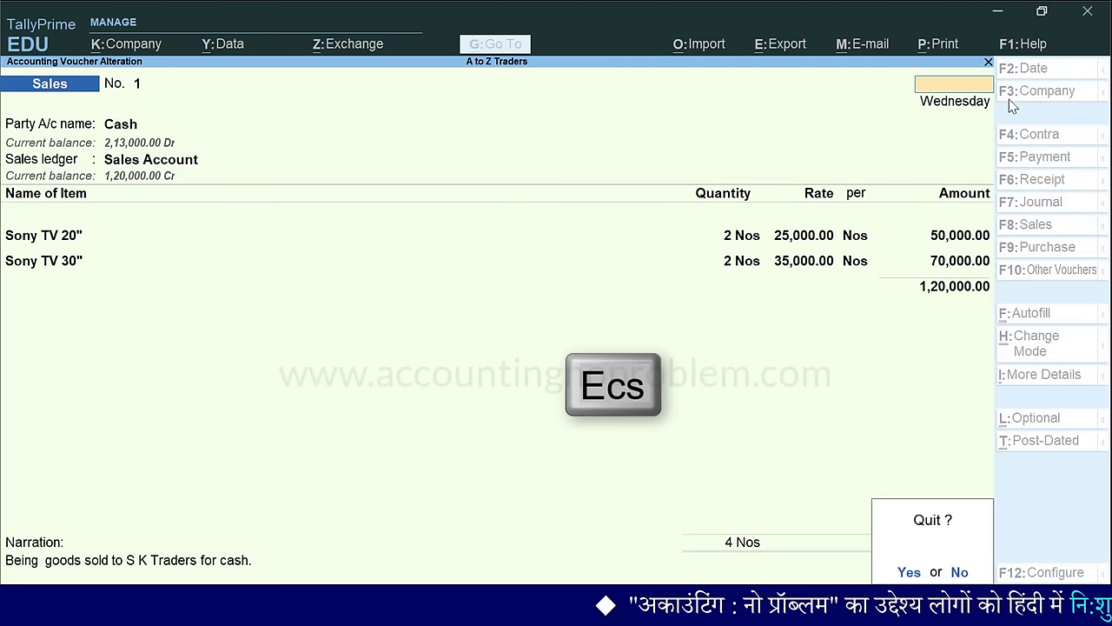
key(Escape)
key(Escape)
key(Escape)
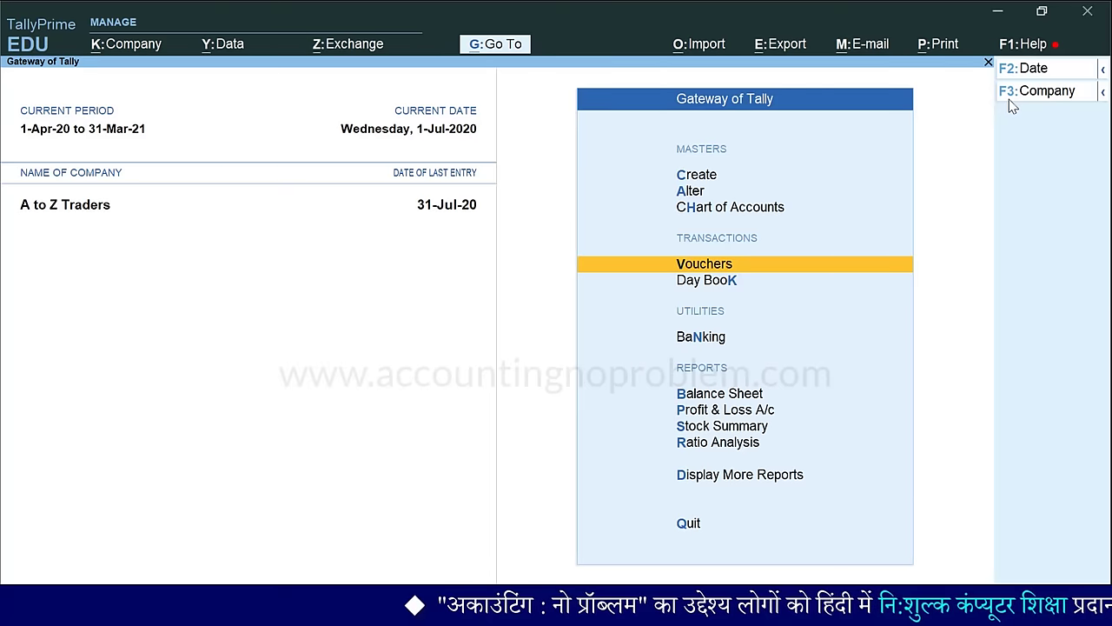
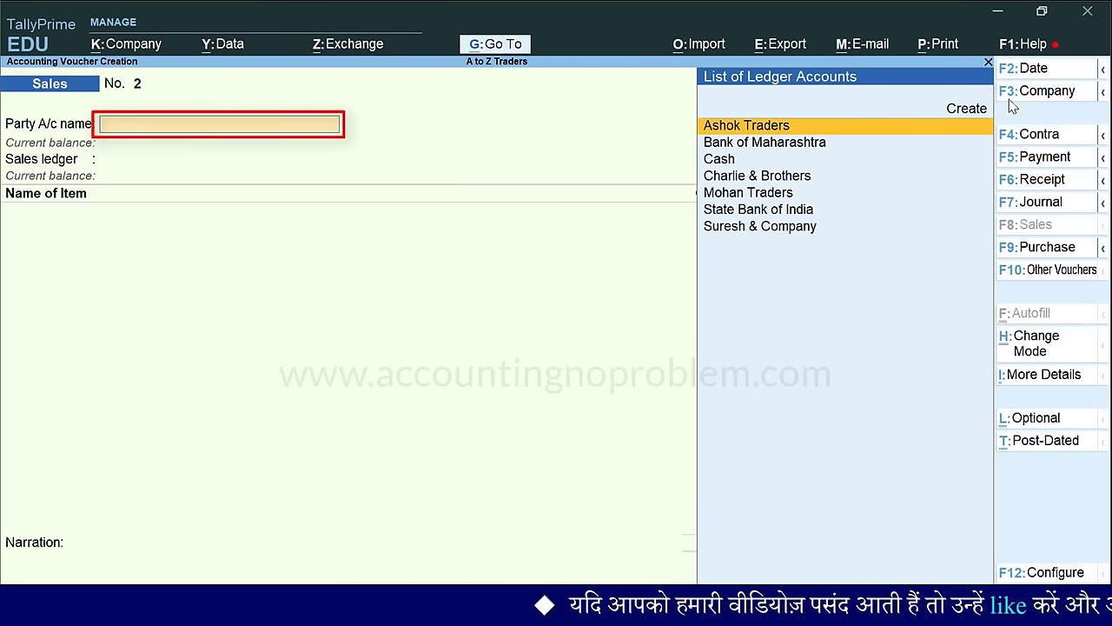
Pick Mohan Traders as party, skip dispatch details, accept Madhya Pradesh party details, choose Sales Account.
key(Down)
key(Down)
key(Down)
key(Down)
key(Return)
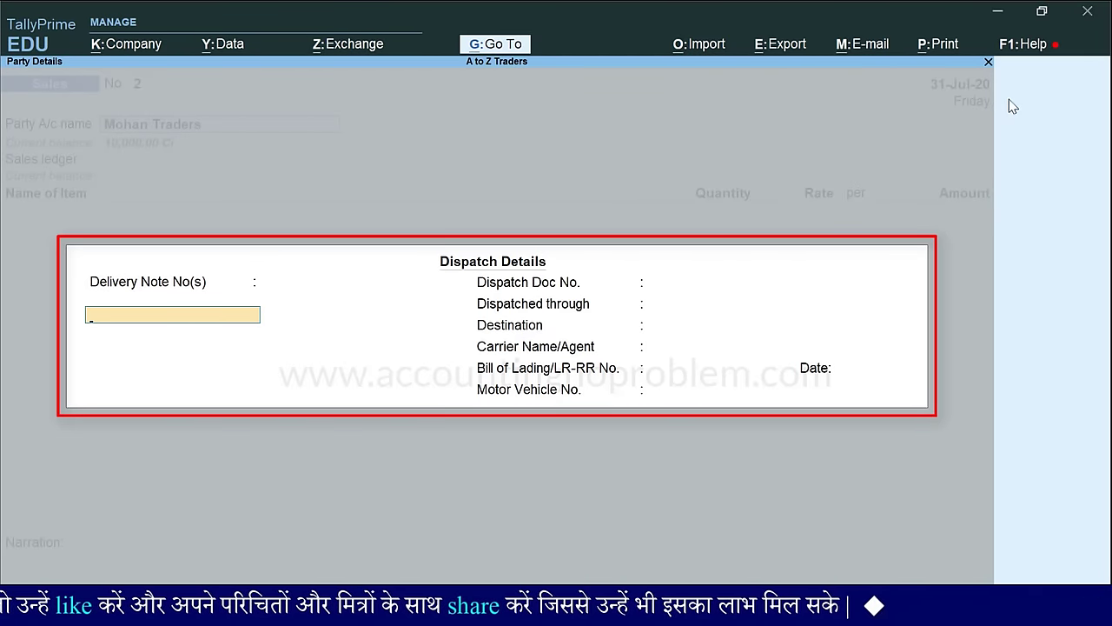
key(ctrl+a)
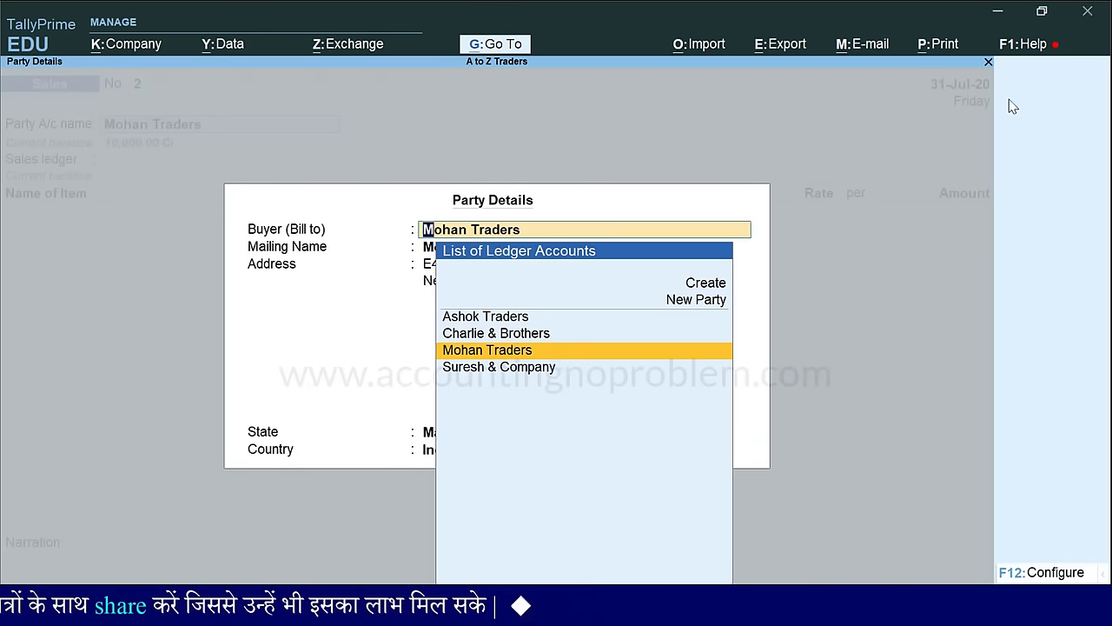
key(Return)
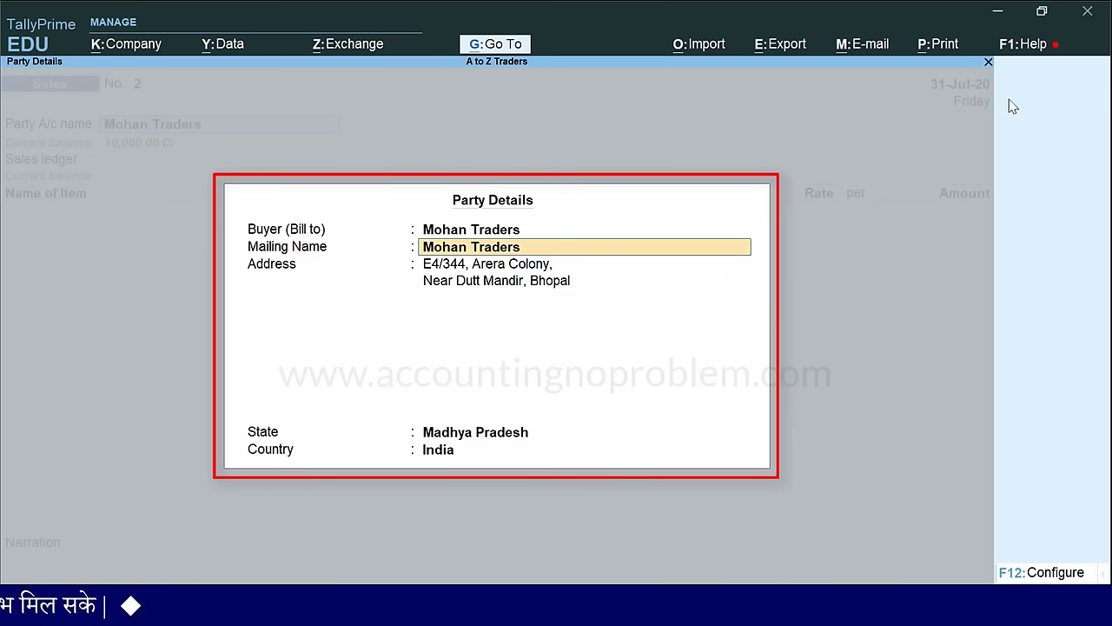
key(Return)
key(Return)
key(Return)
key(Return)
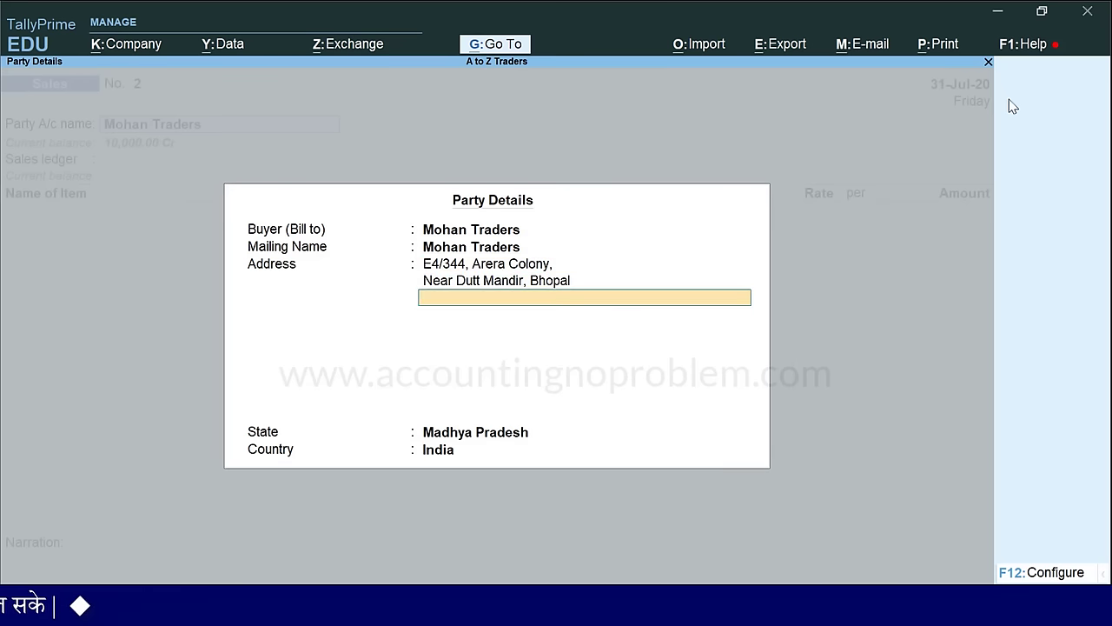
key(Return)
key(Return)
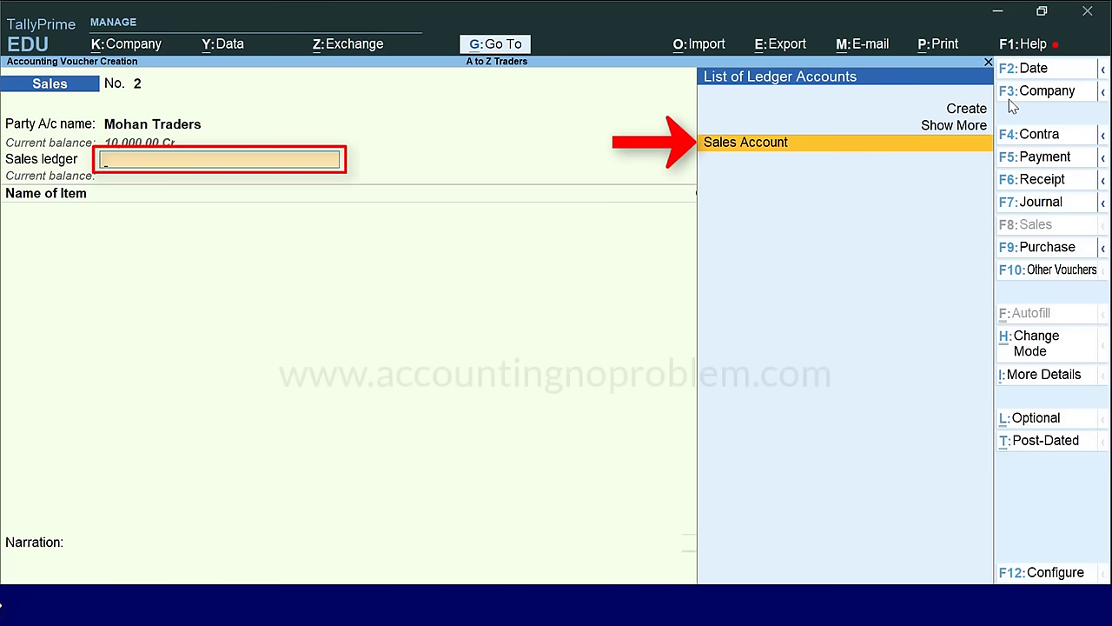
key(Return)
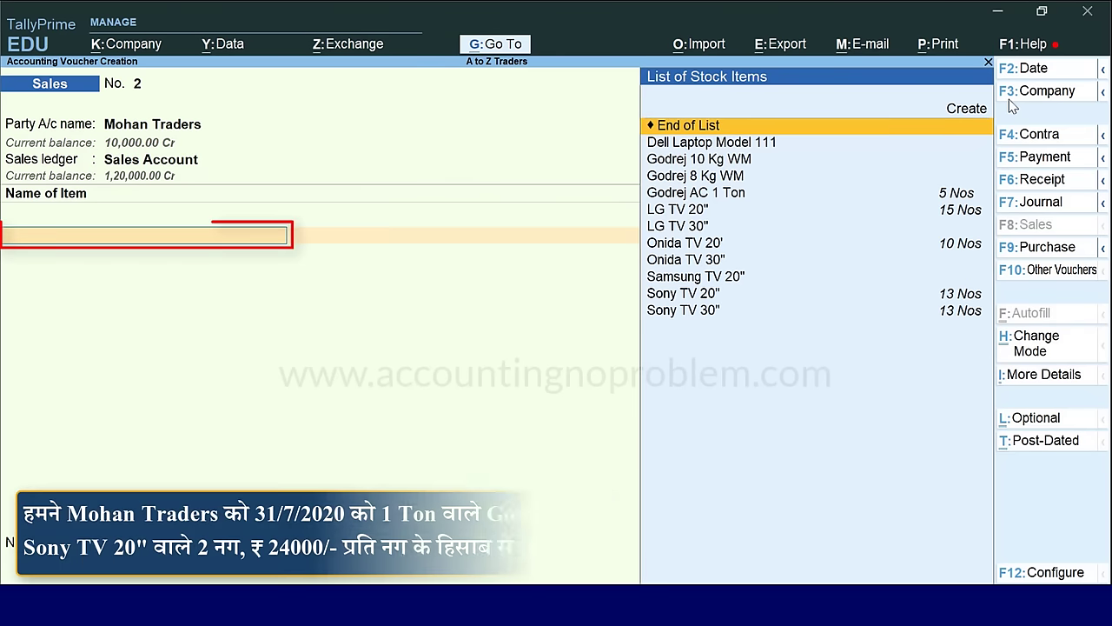
Add Godrej AC 1 Ton, 6 Nos at 35,000, re-selecting it after the negative stock warning.
key(Down)
key(Down)
key(Down)
key(Down)
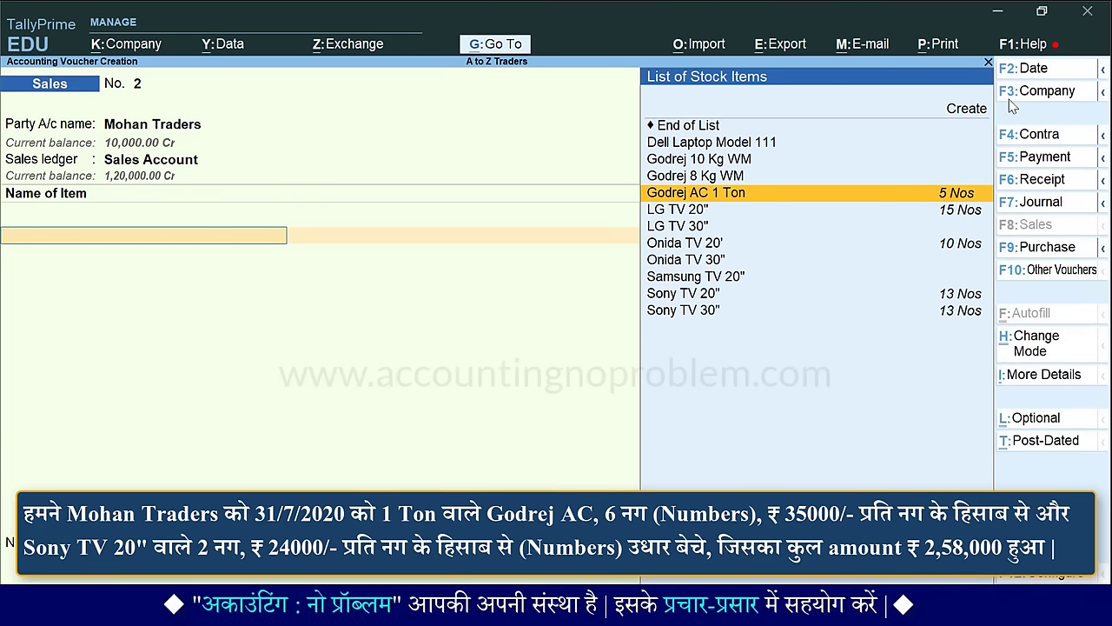
key(Return)
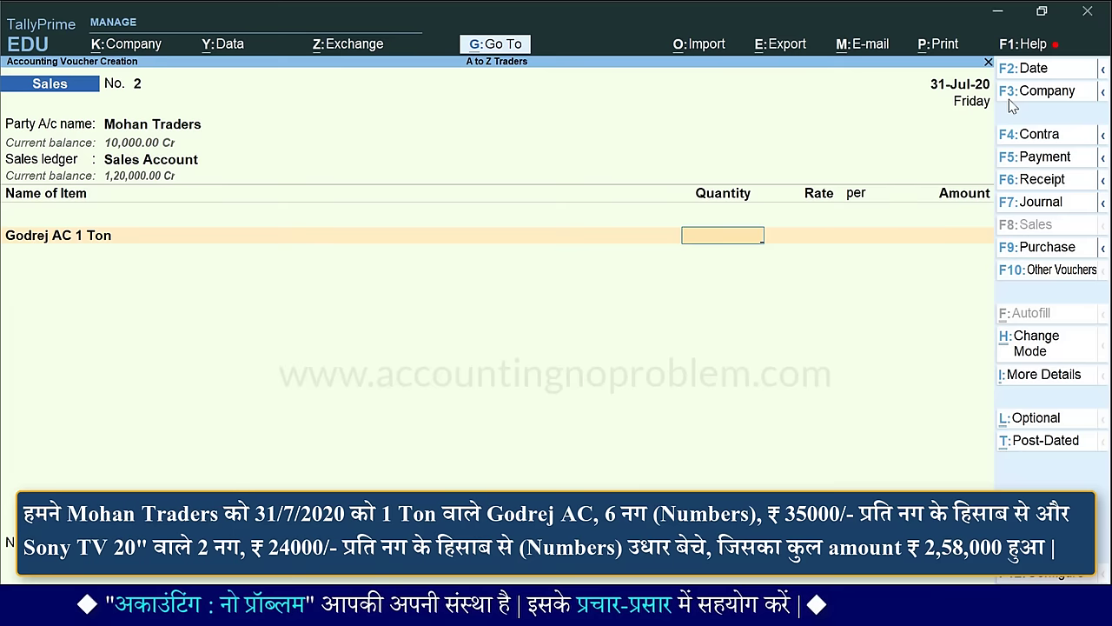
text(6)
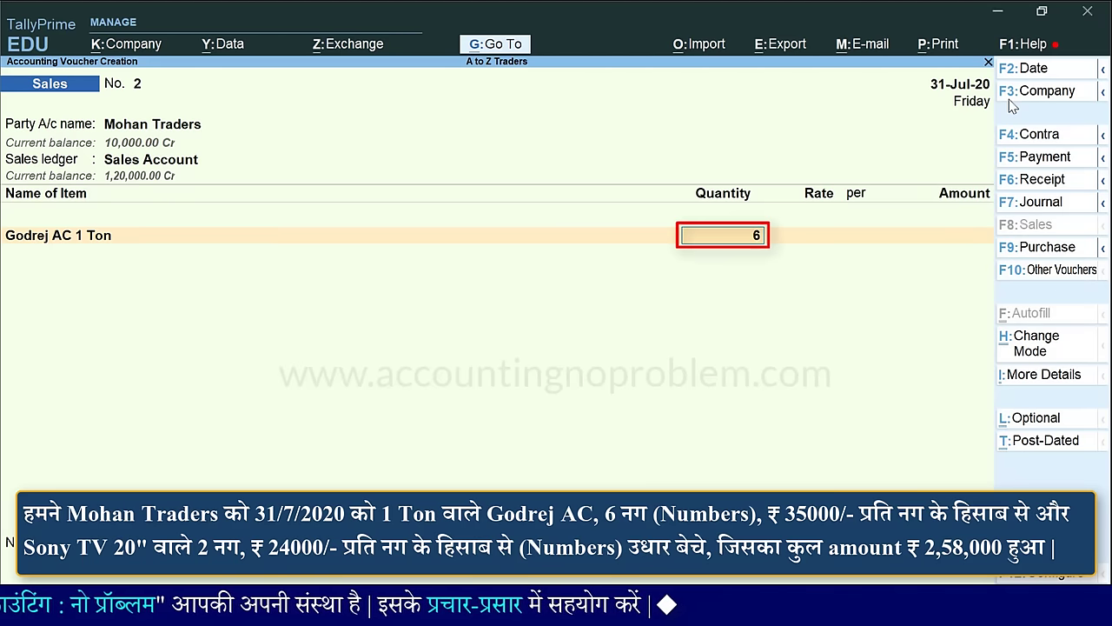
key(Return)
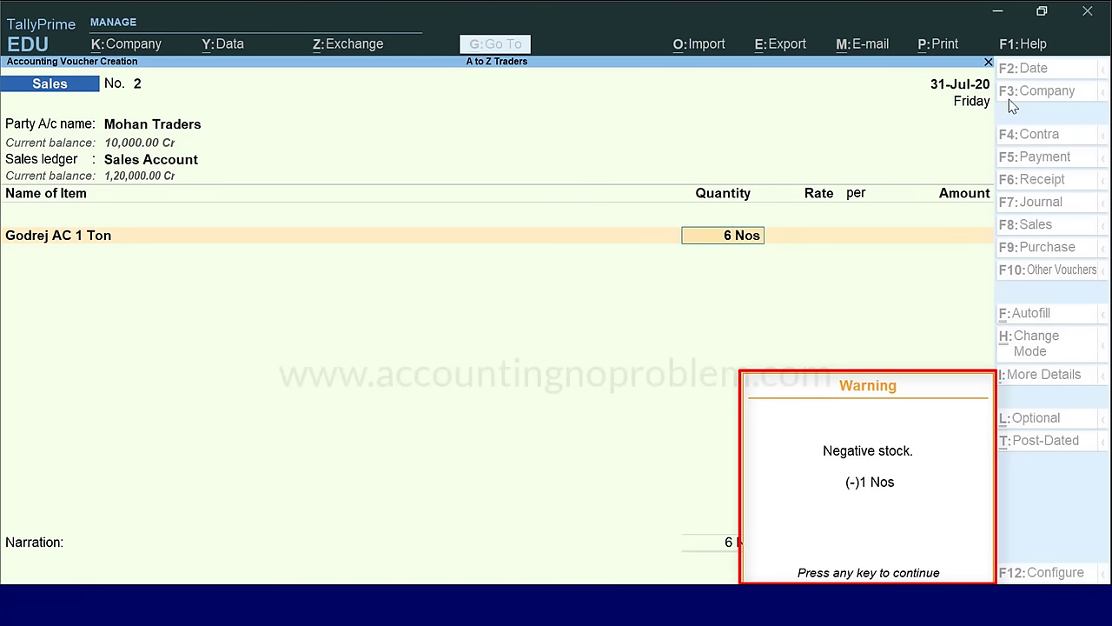
key(Return)
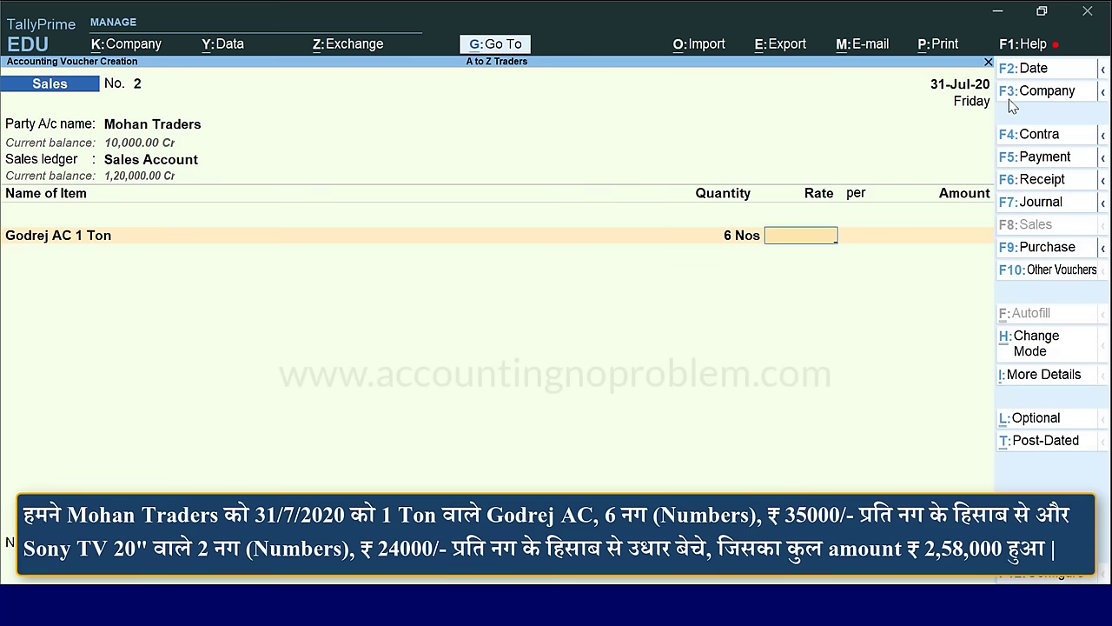
key(BackSpace)
key(BackSpace)
key(BackSpace)
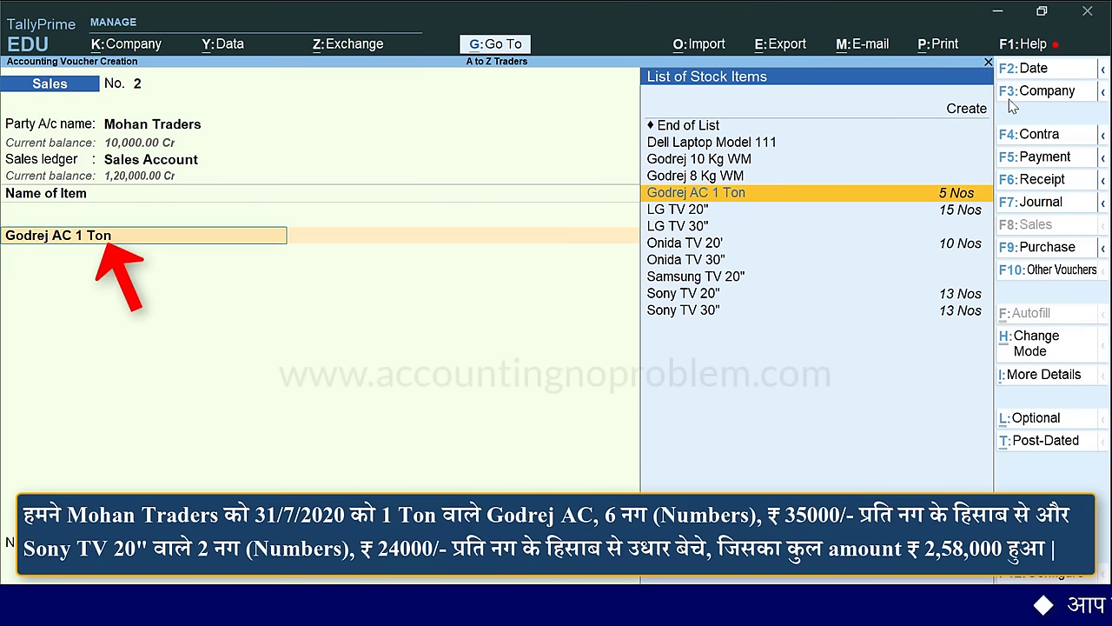
key(Delete)
key(Delete)
key(Delete)
key(Delete)
key(Delete)
key(Delete)
key(Delete)
key(Delete)
key(Delete)
key(Delete)
key(Delete)
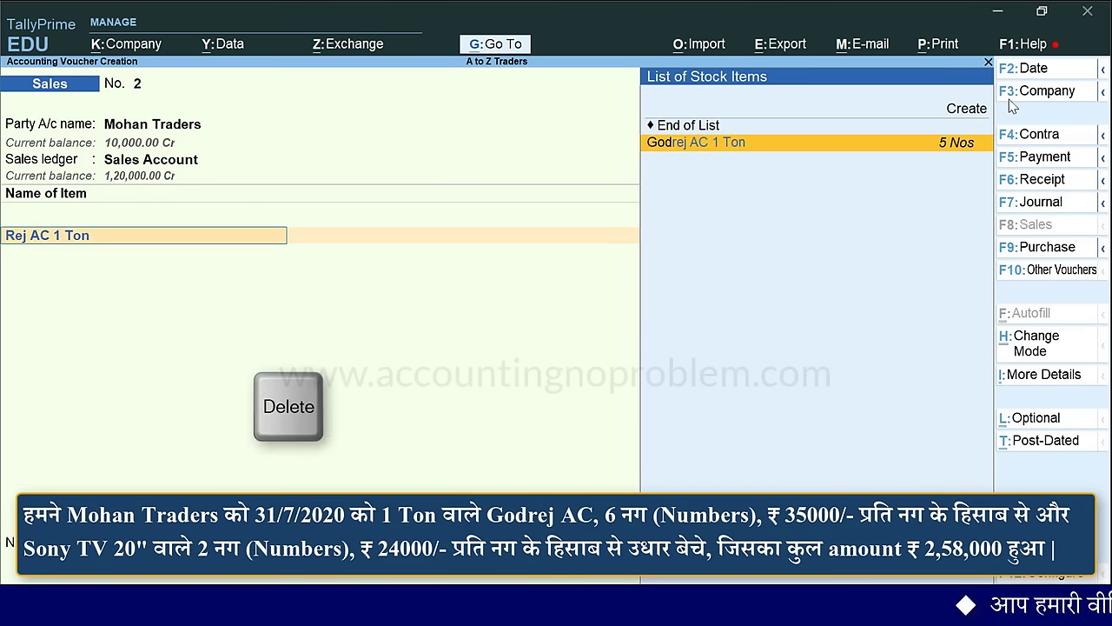
key(Delete)
key(Delete)
key(Delete)
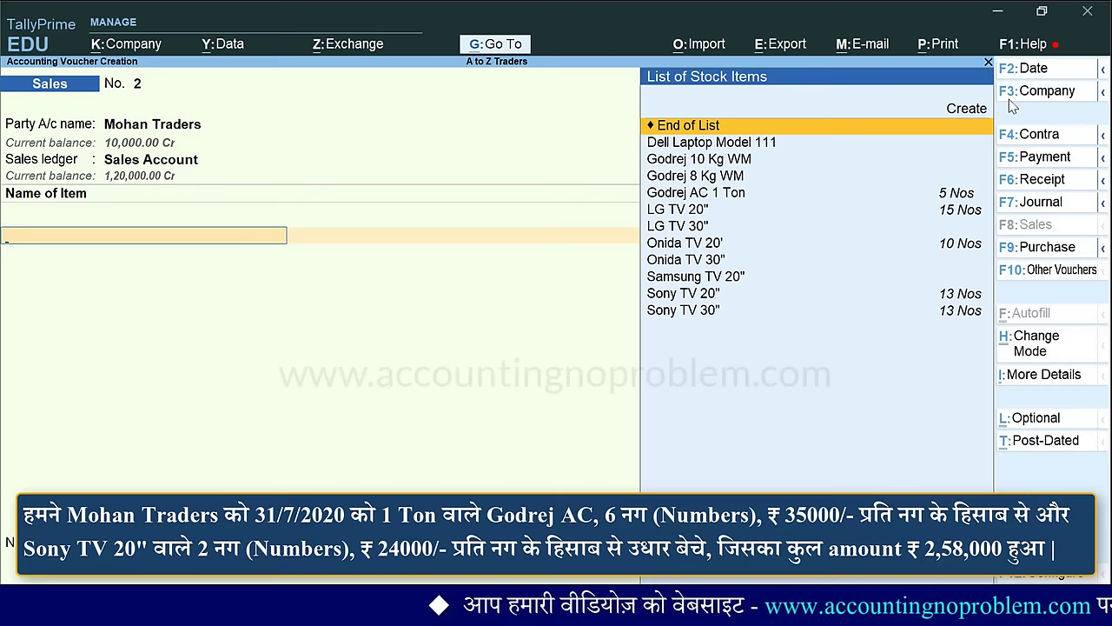
key(Down)
key(Down)
key(Down)
key(Down)
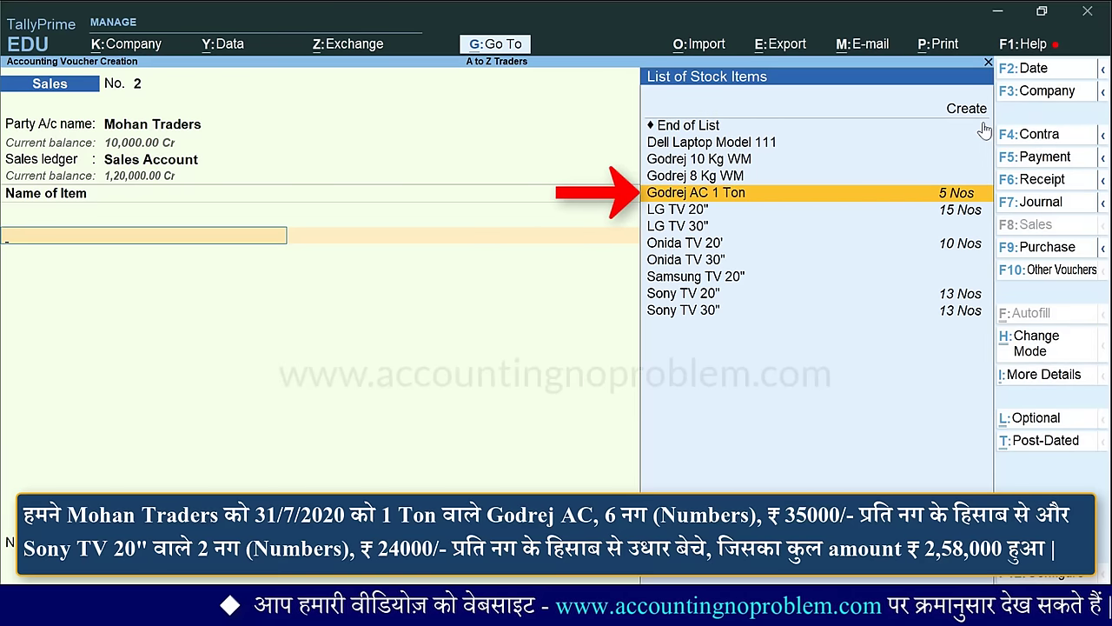
key(Return)
text(6 Nos)
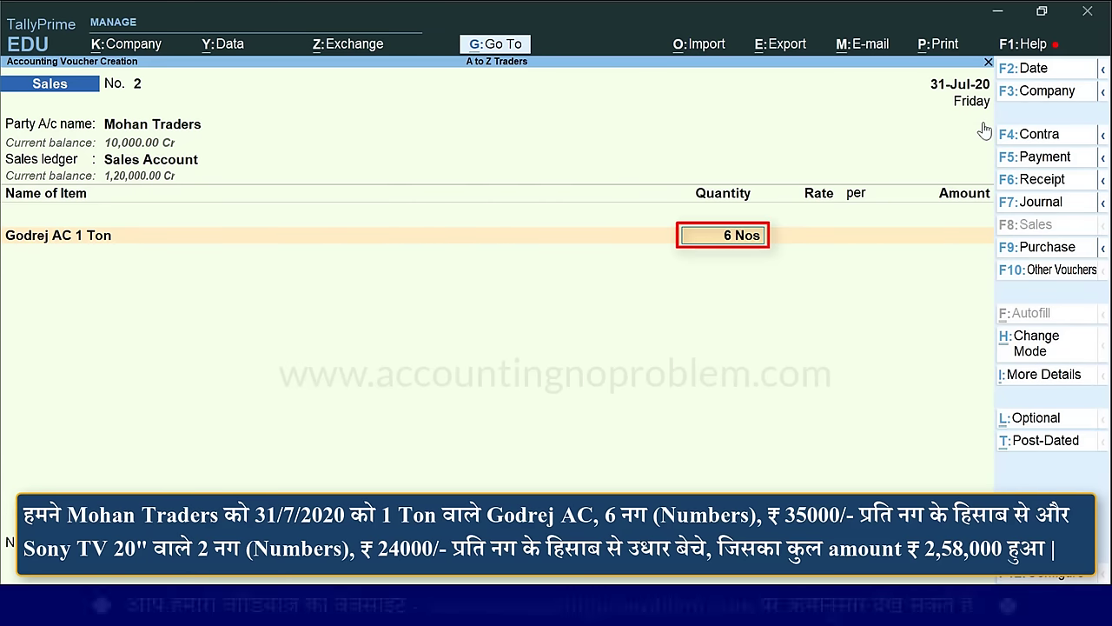
key(Return)
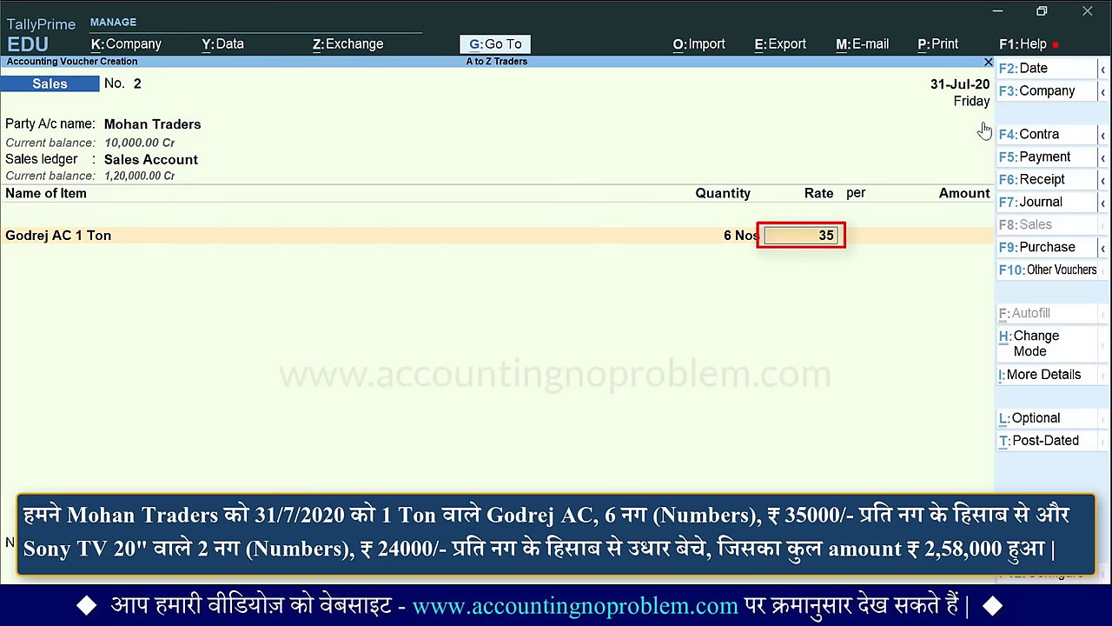
key(Return)
key(Return)
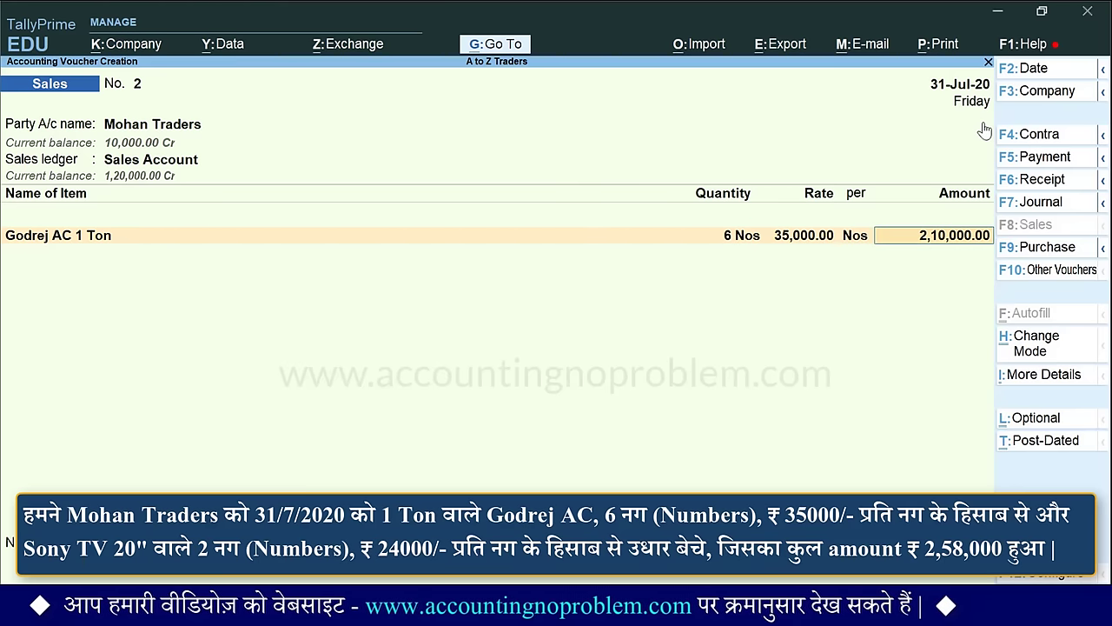
key(Return)
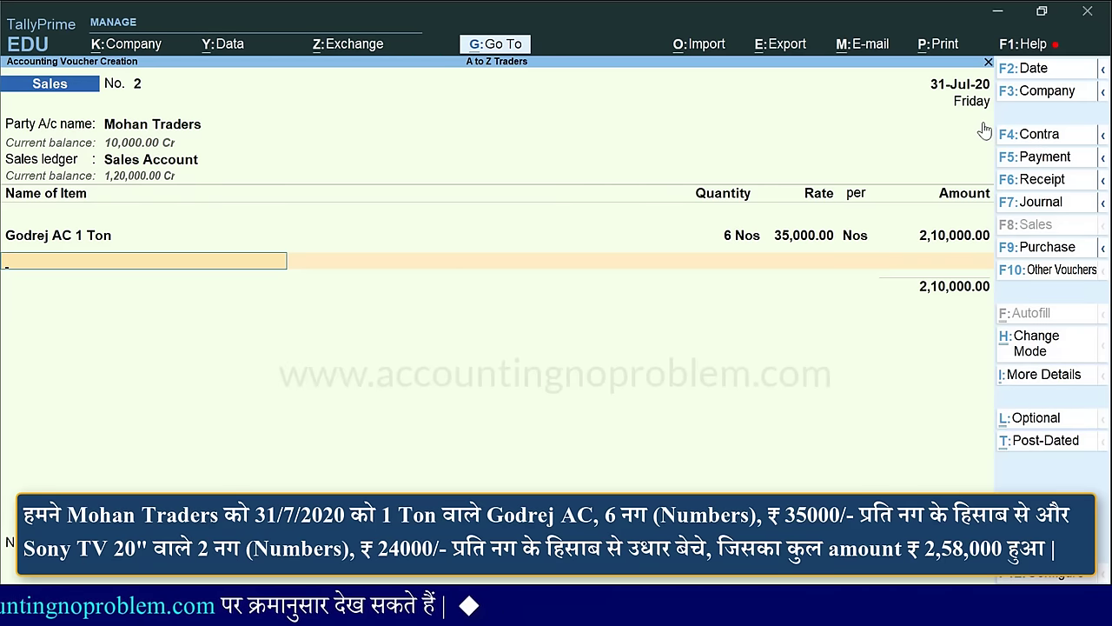
Add Sony TV 20", 2 Nos at 24,000, and close the item list.
key(Down)
key(Down)
key(Down)
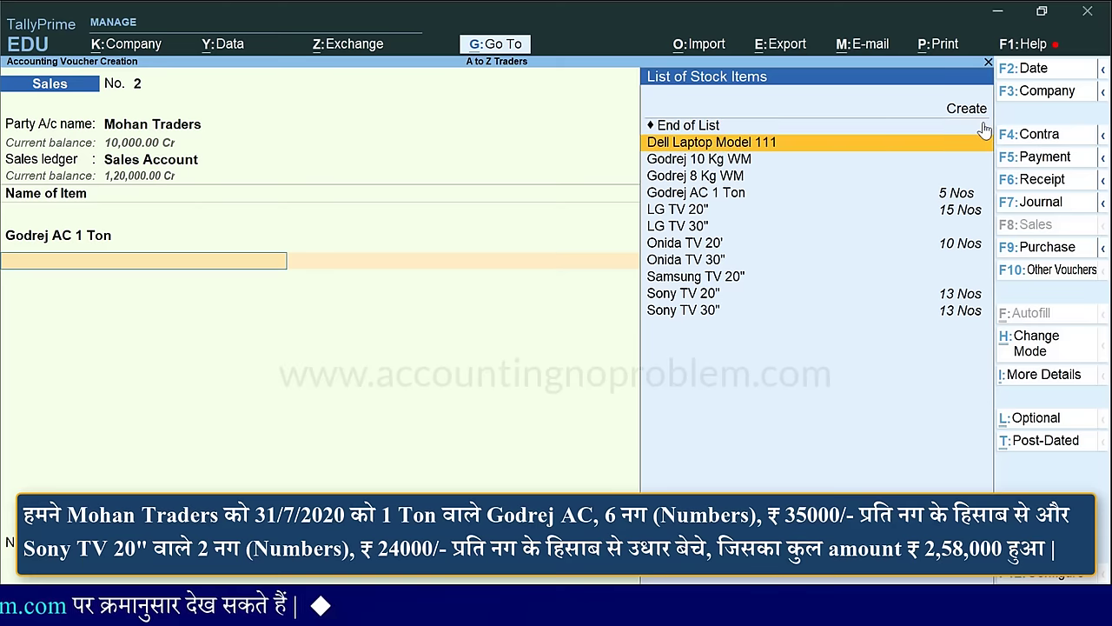
key(Down)
key(Down)
key(Down)
key(Down)
key(Down)
key(Down)
key(Down)
key(Down)
key(Return)
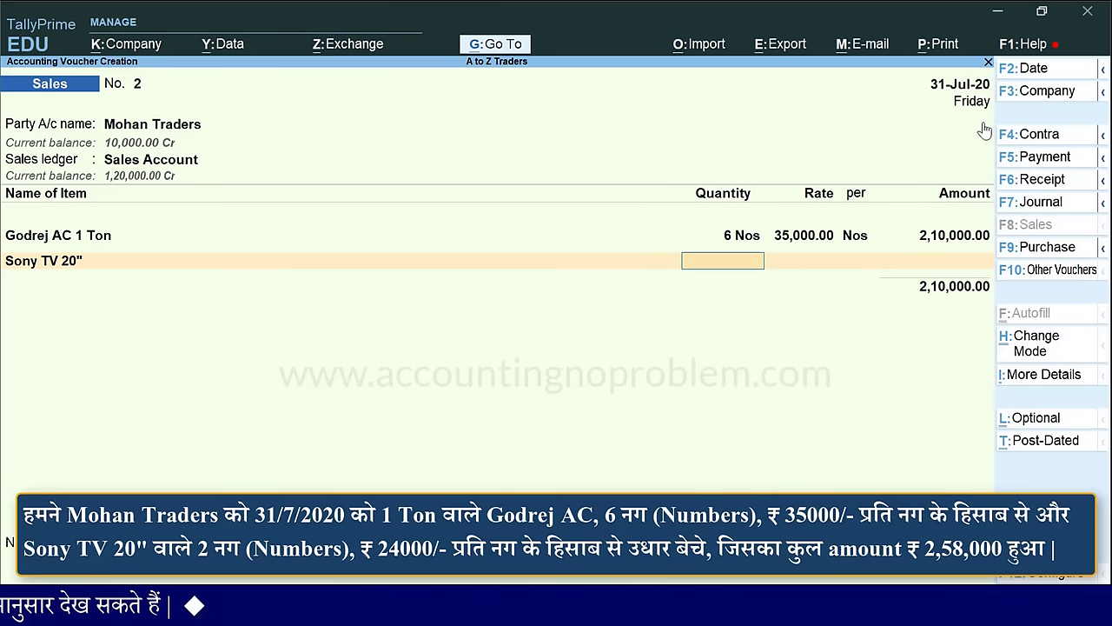
text(2)
key(Return)
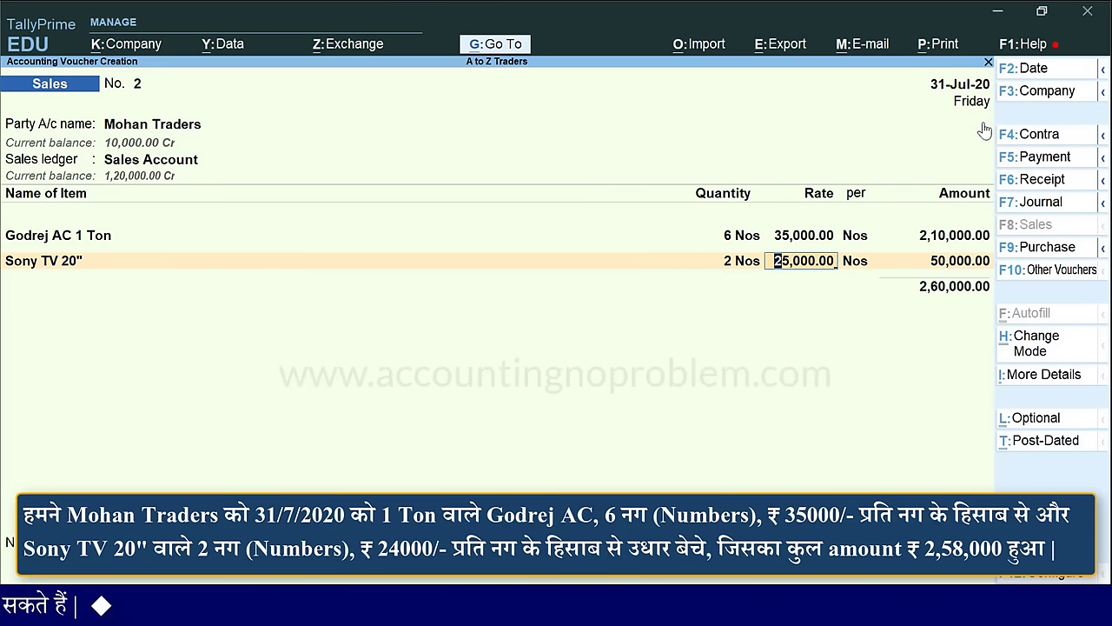
text(24000)
key(Return)
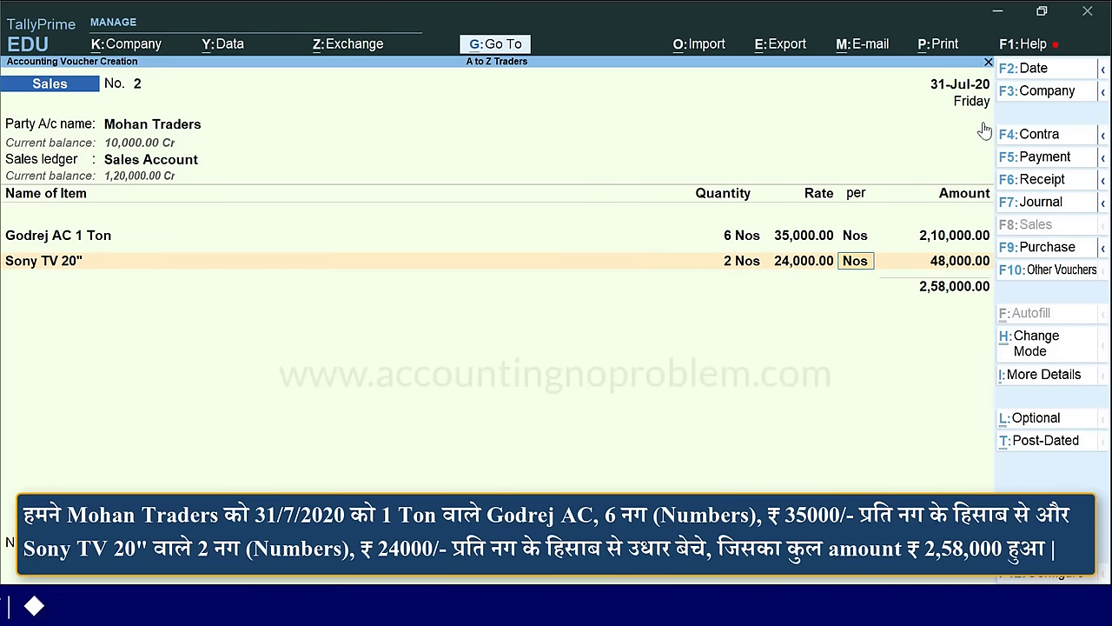
key(Return)
key(Return)
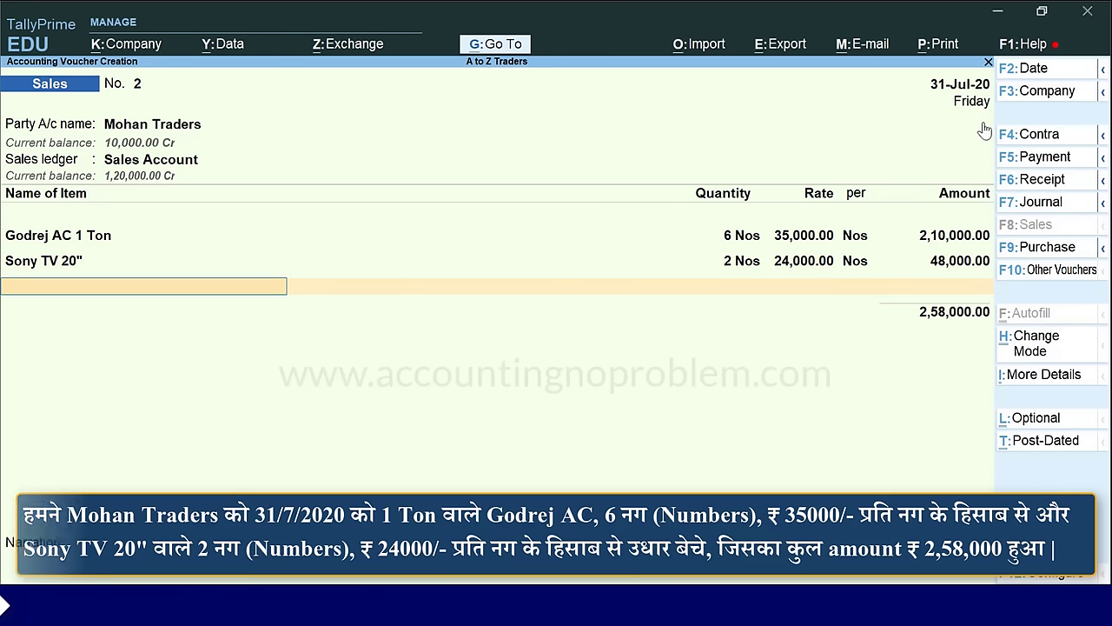
key(Return)
key(Return)
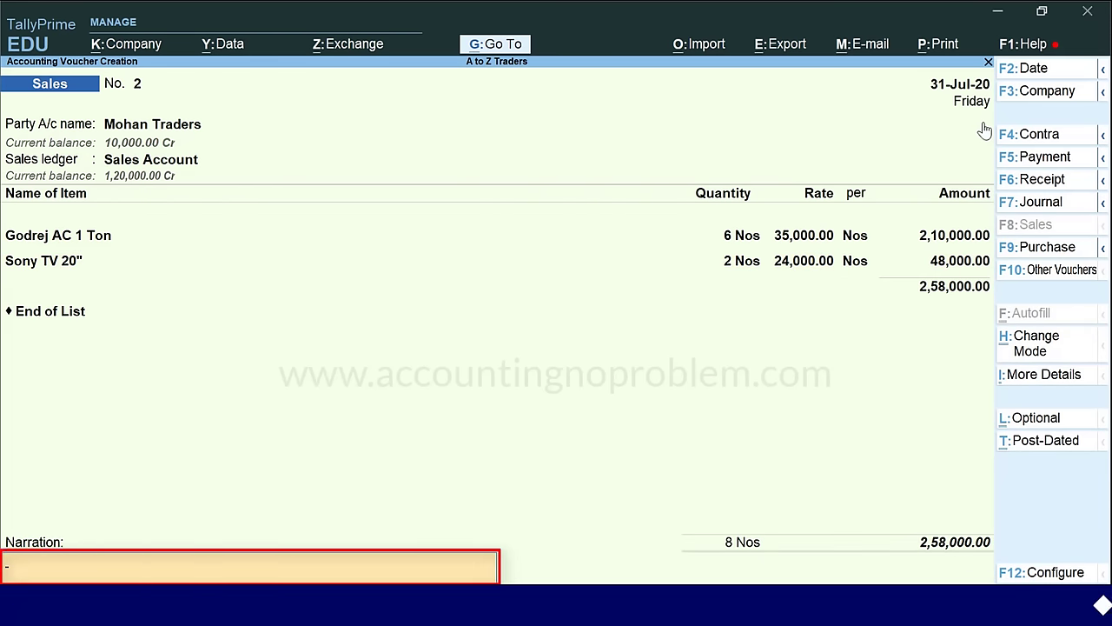
Enter the narration 'Being goods sold to Mohan Traders on credit.' and save voucher No. 2.
key(ctrl+alt+v)
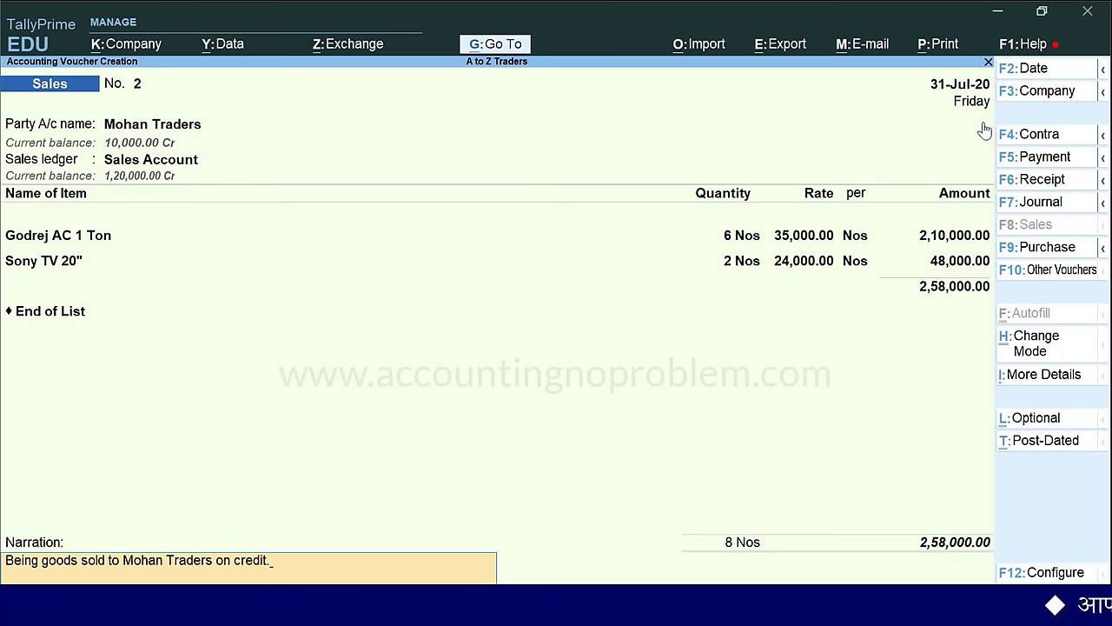
key(ctrl+a)
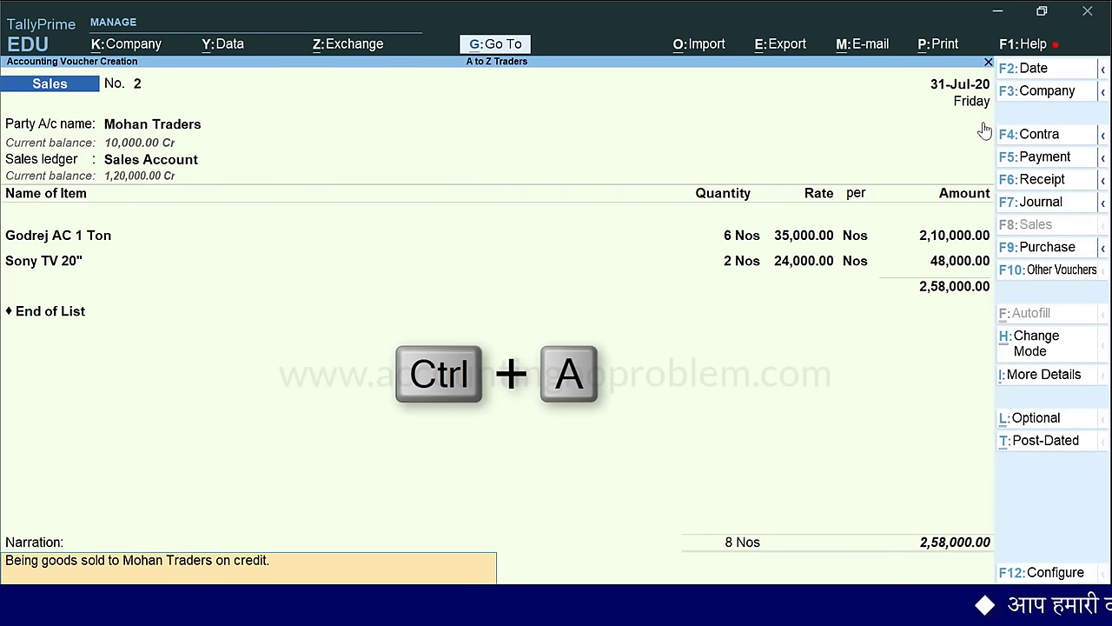
key(Return)
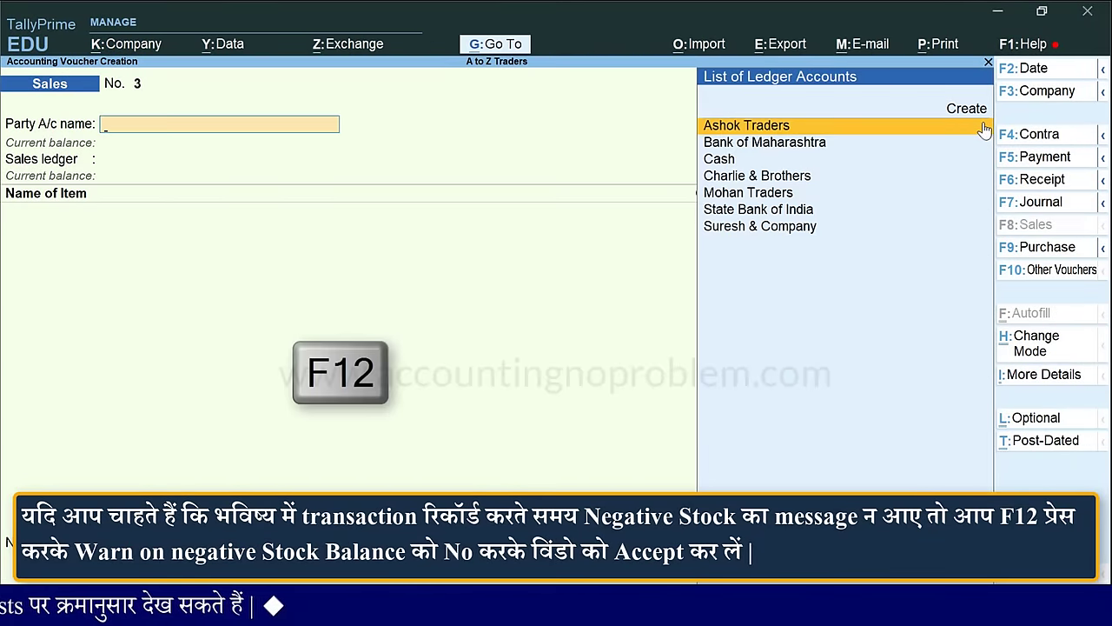
Check the voucher configuration, then reopen sales voucher No. 2 for alteration.
key(F12)
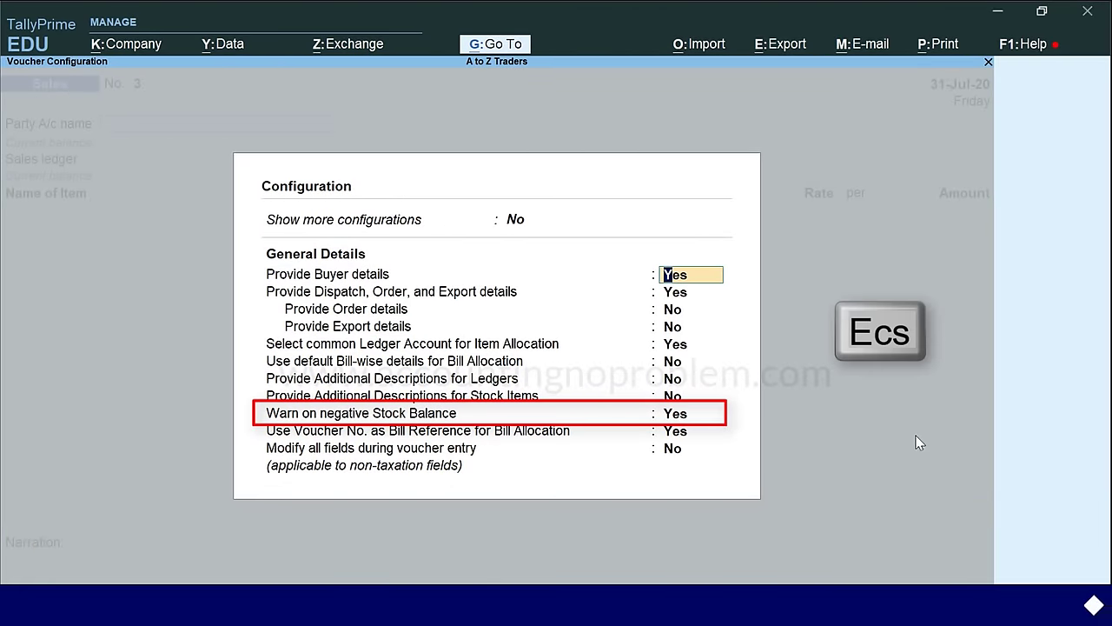
key(Escape)
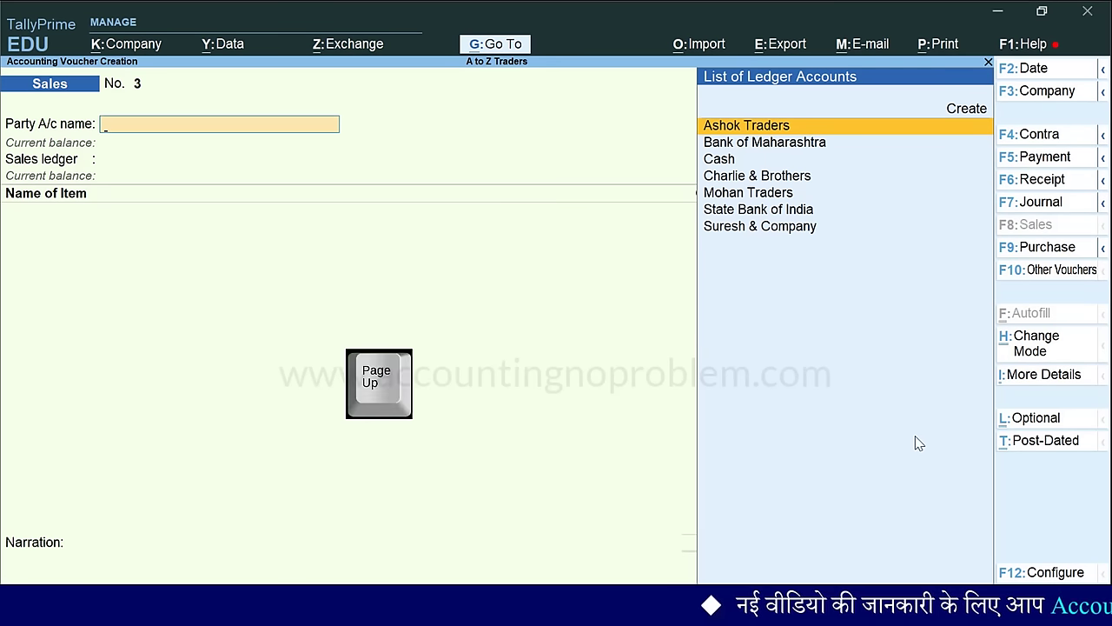
key(Page_Up)
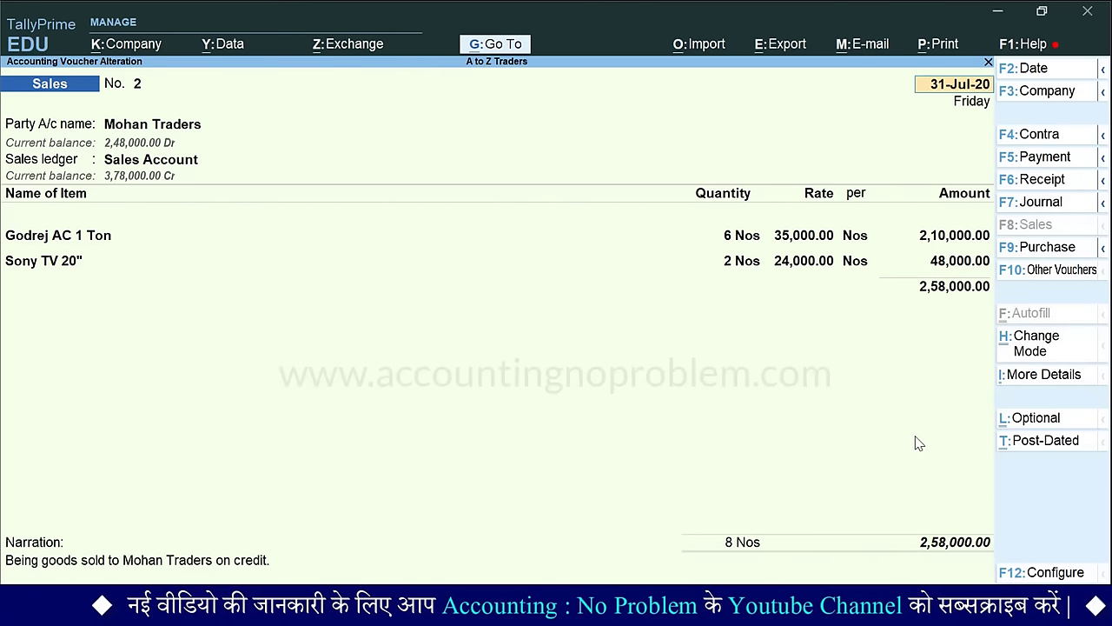
key(ctrl+r)
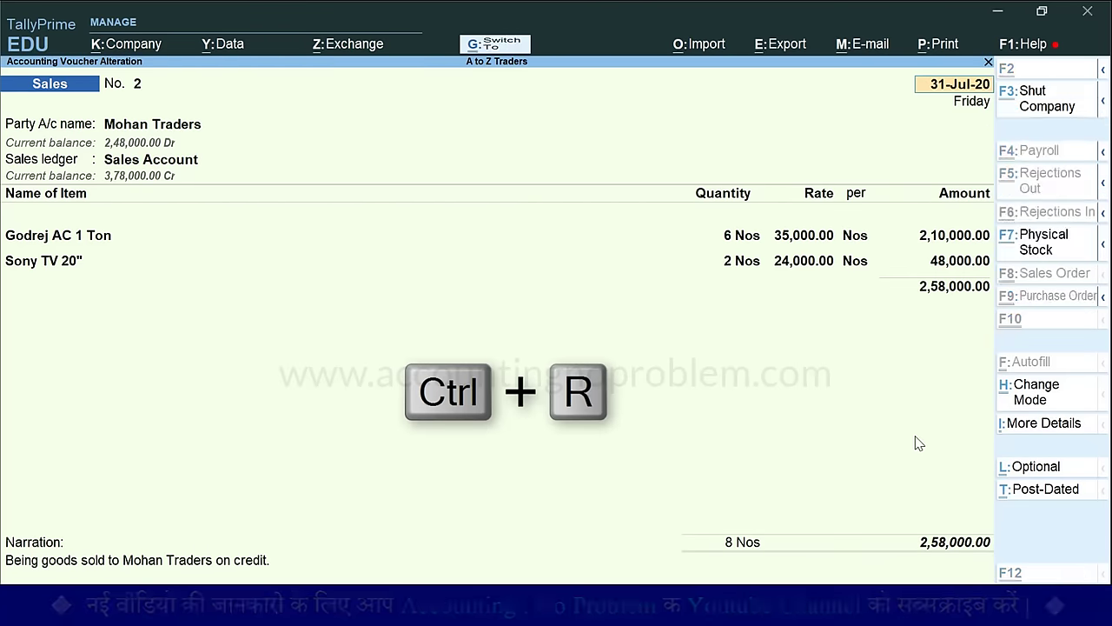
key(ctrl+p)
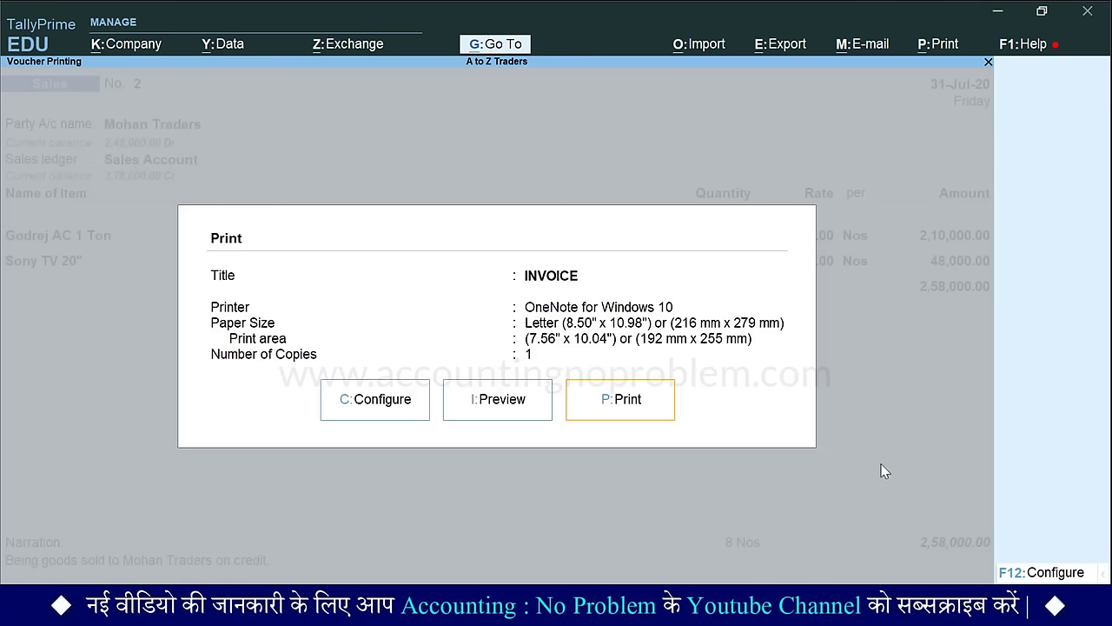
key(i)
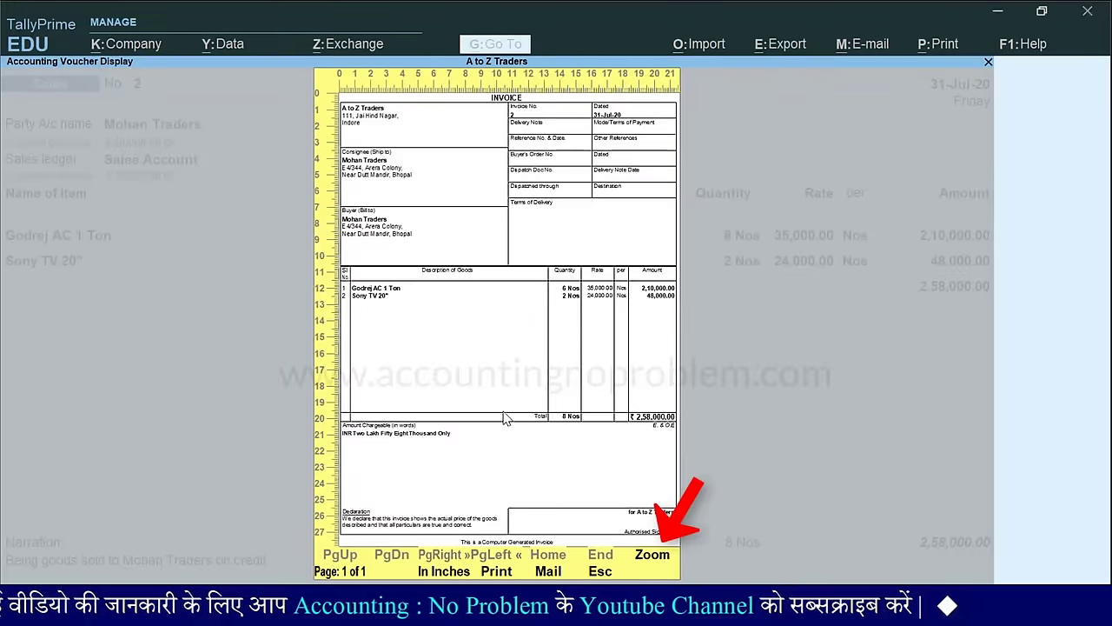
click(652, 556)
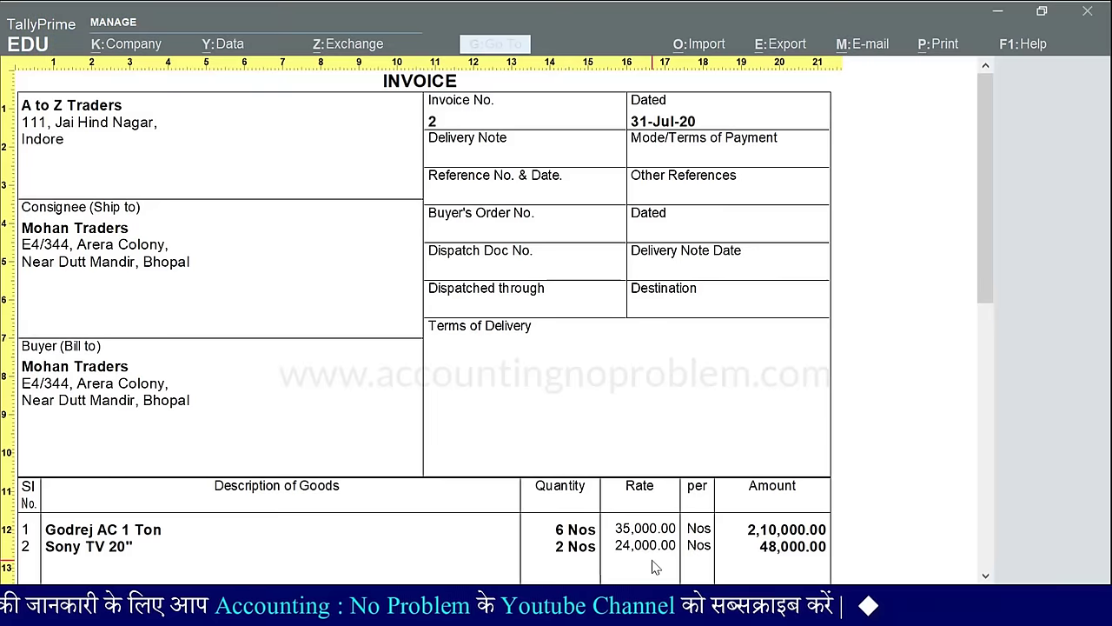
drag(985, 168, 996, 92)
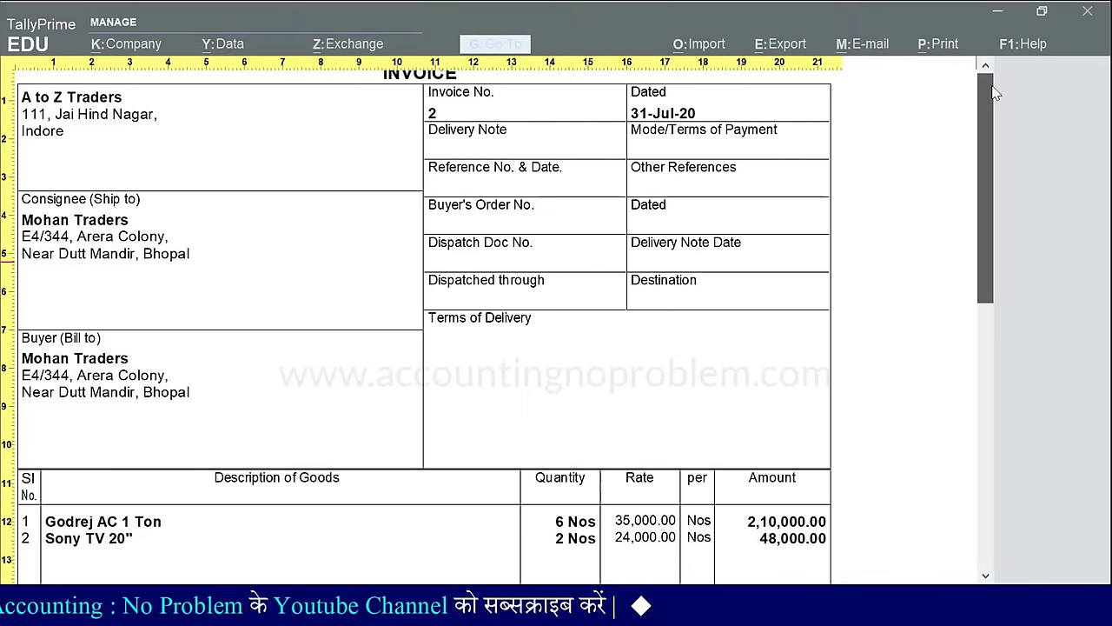
key(Escape)
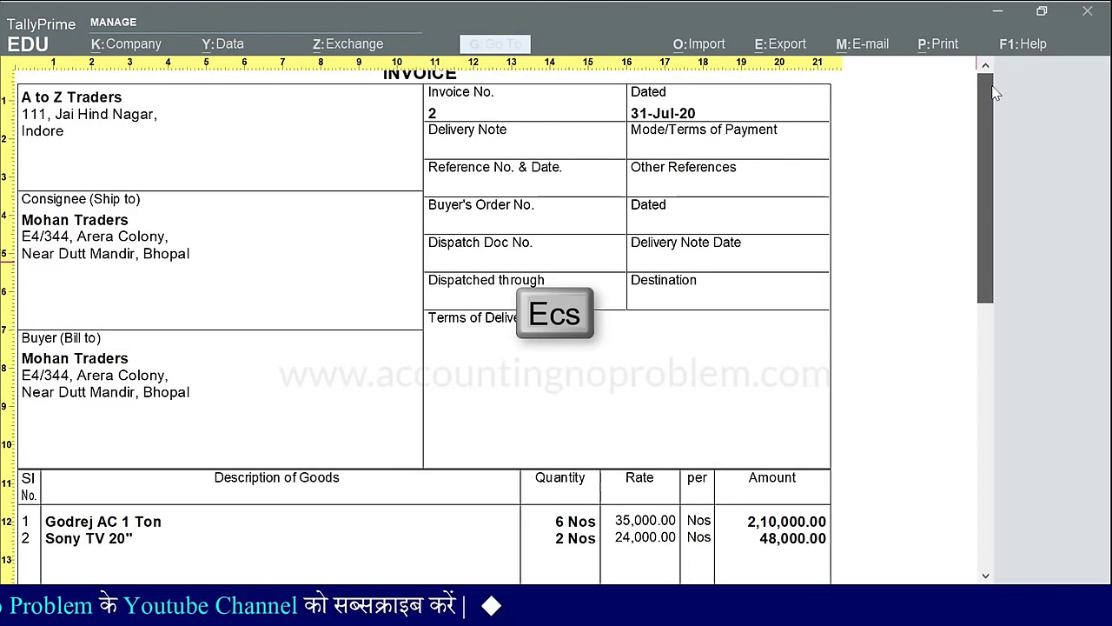
key(Escape)
key(Escape)
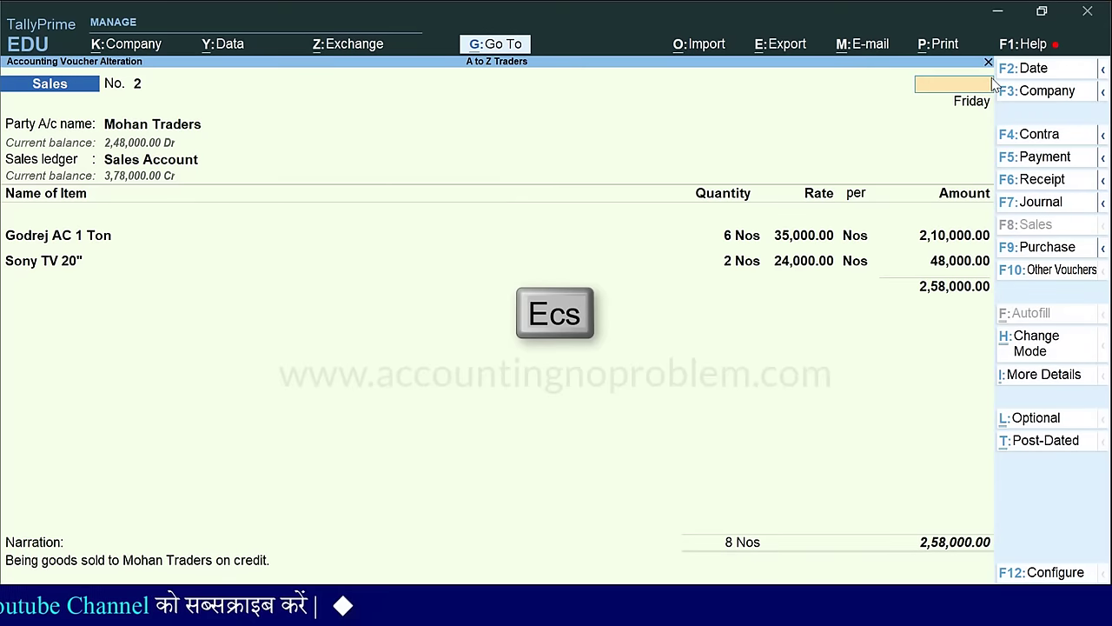
Quit voucher No. 2 unchanged and start a new sales voucher dated 31-Jul-2020.
key(Escape)
key(y)
key(Escape)
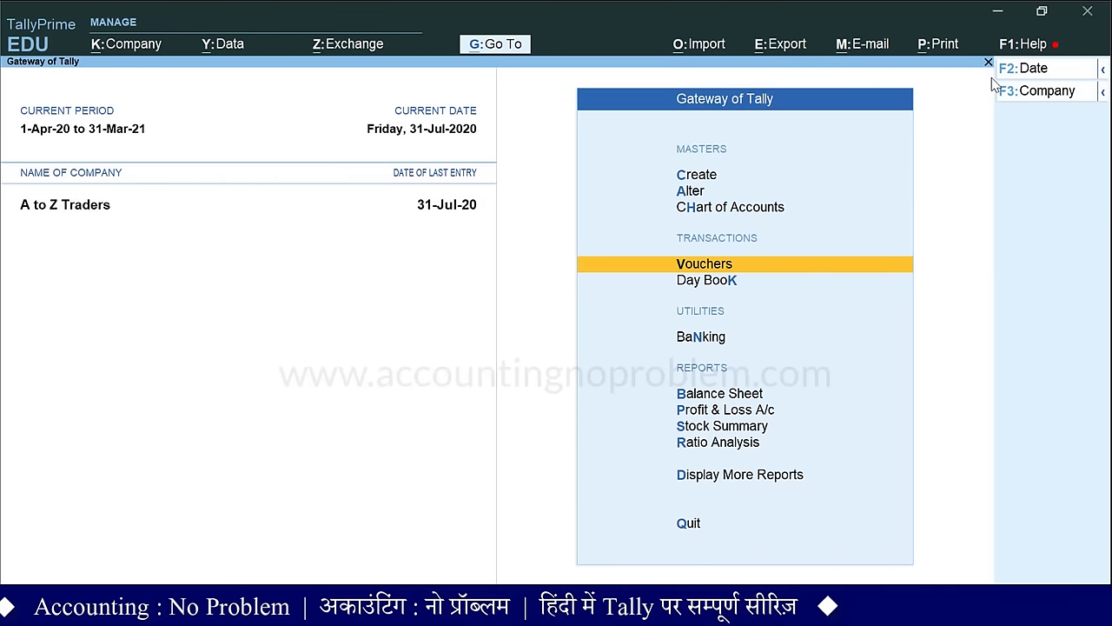
key(v)
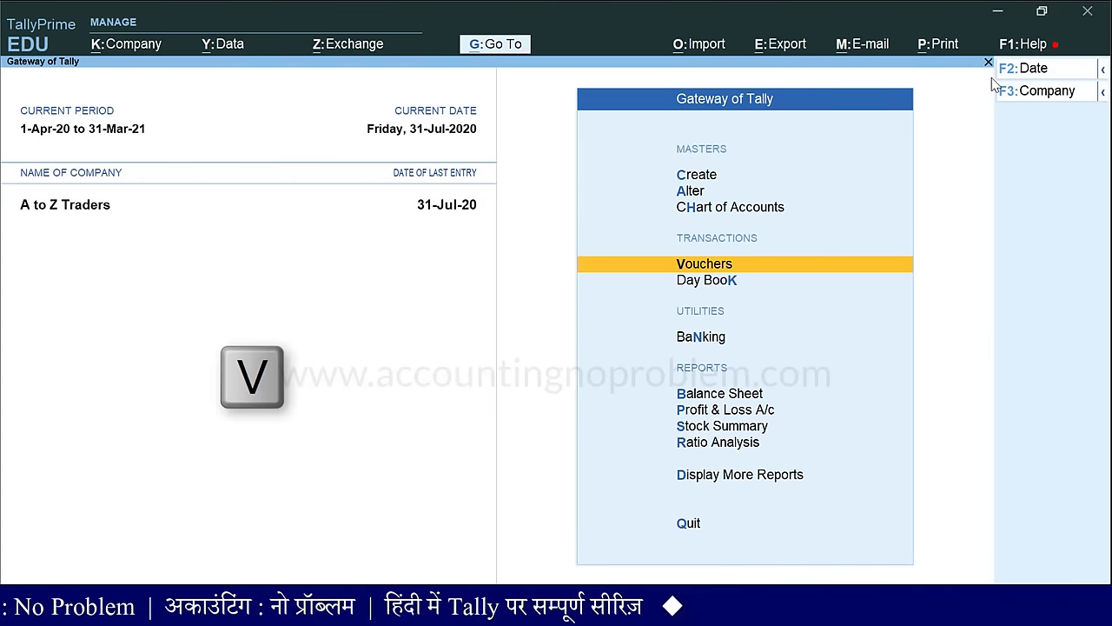
key(F8)
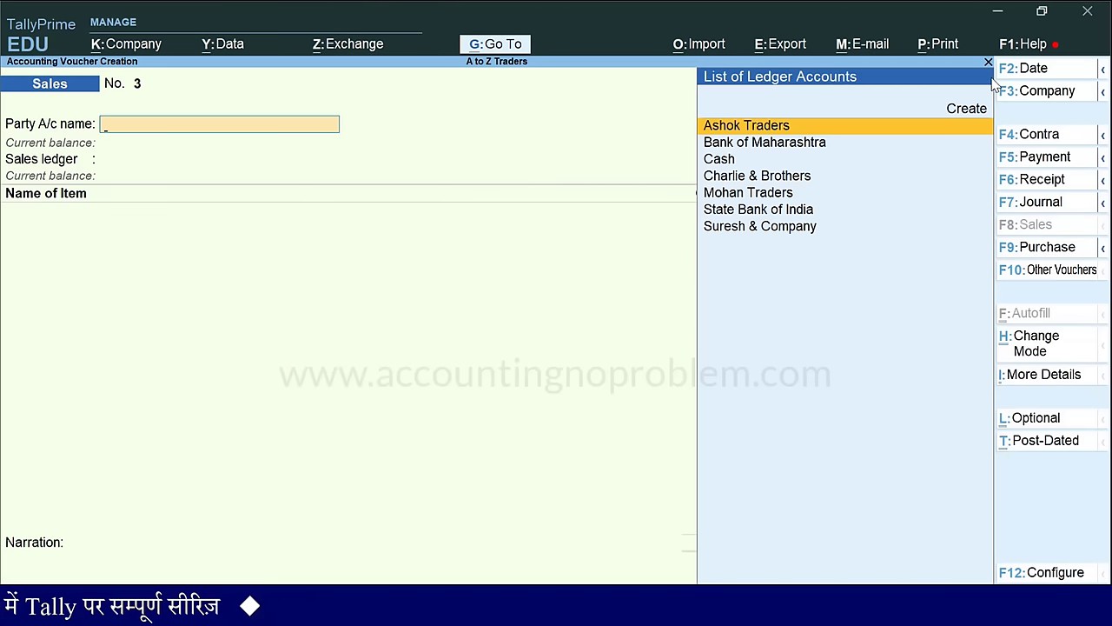
key(F2)
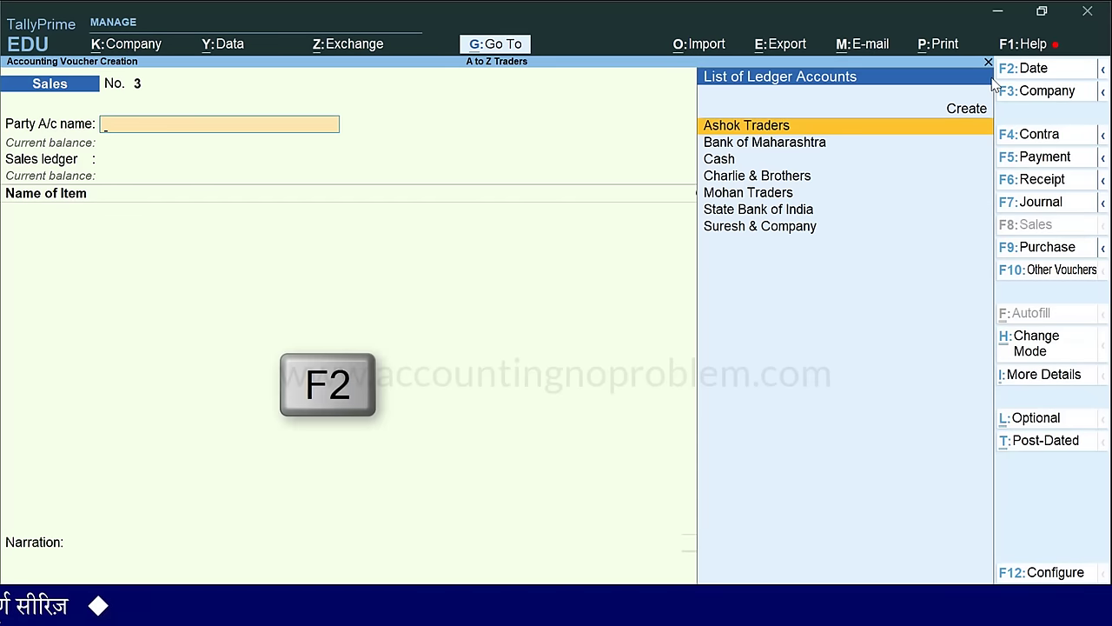
text(31.7)
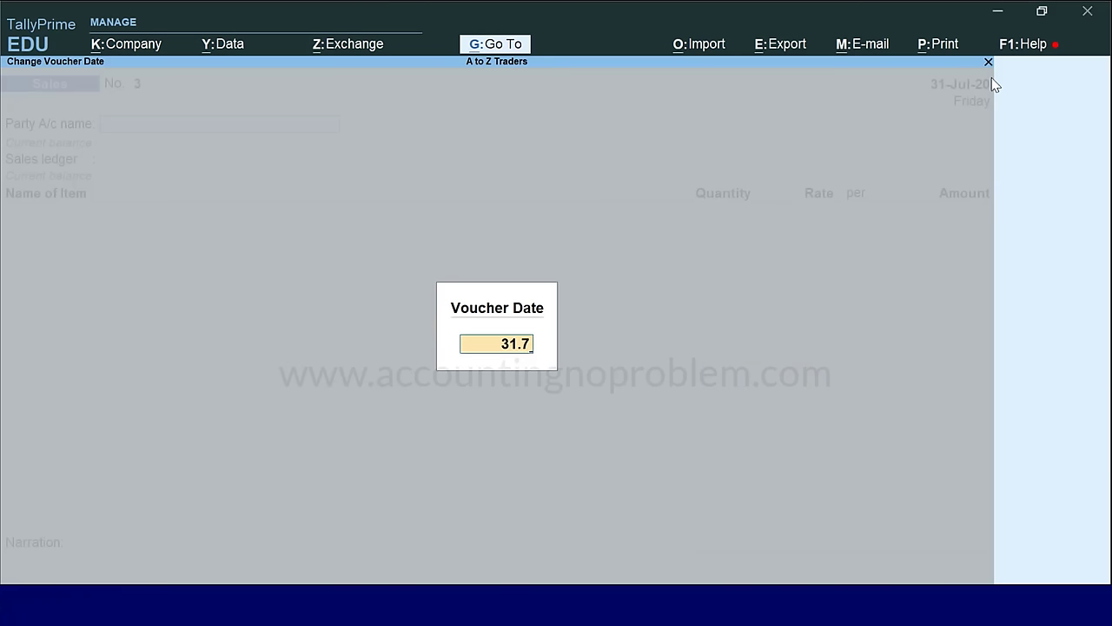
key(Return)
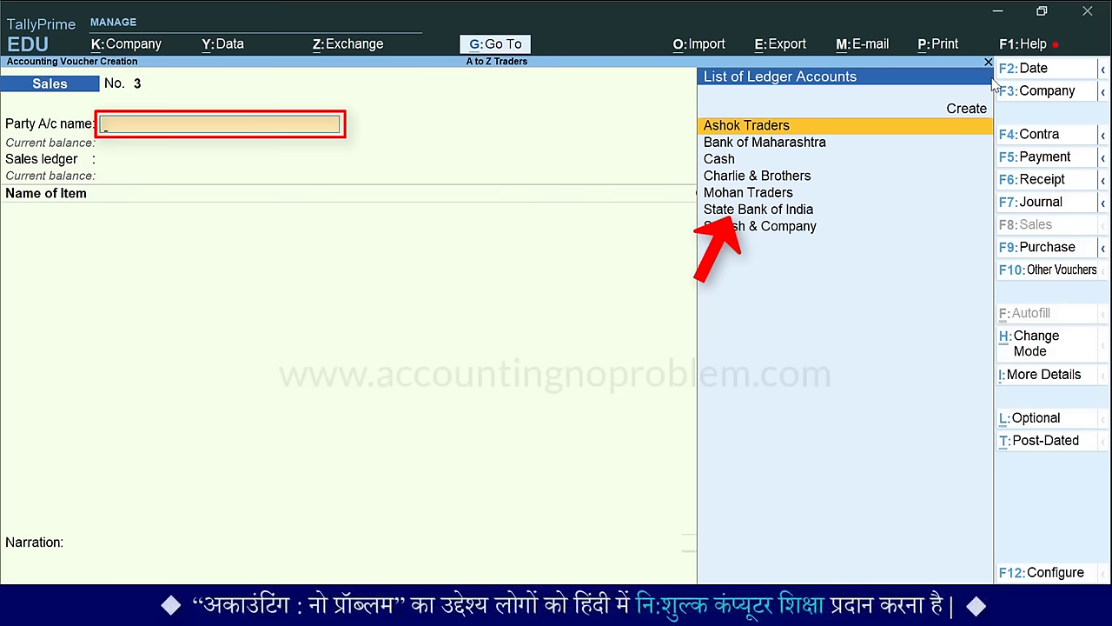
Choose State Bank of India as Party A/c and leave Dispatch Details blank.
key(Down)
key(Down)
key(Down)
key(Down)
key(Down)
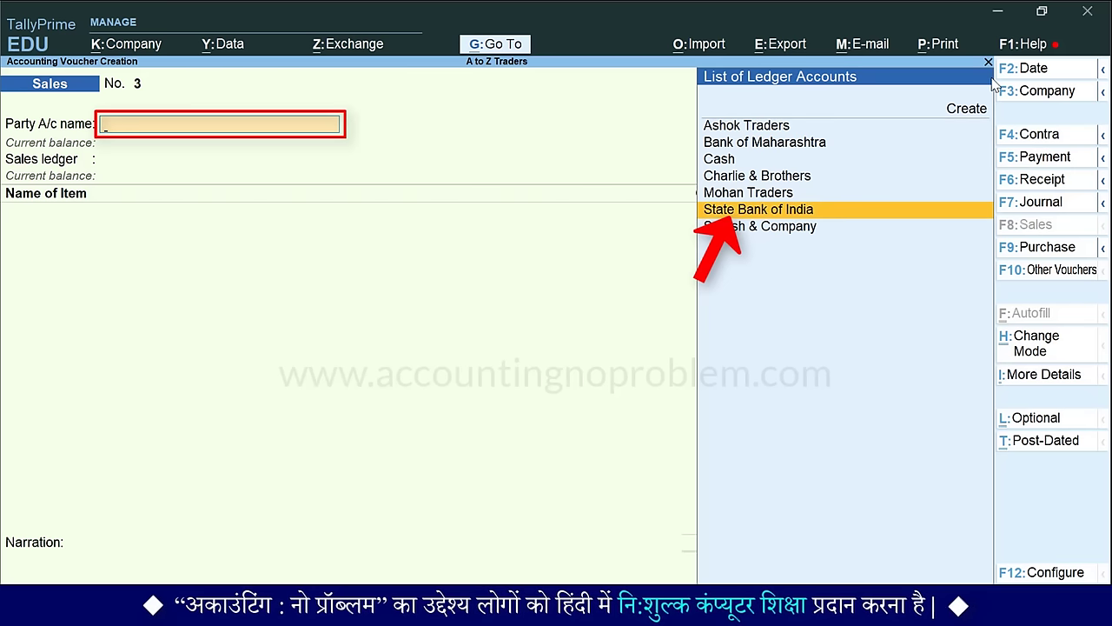
key(Return)
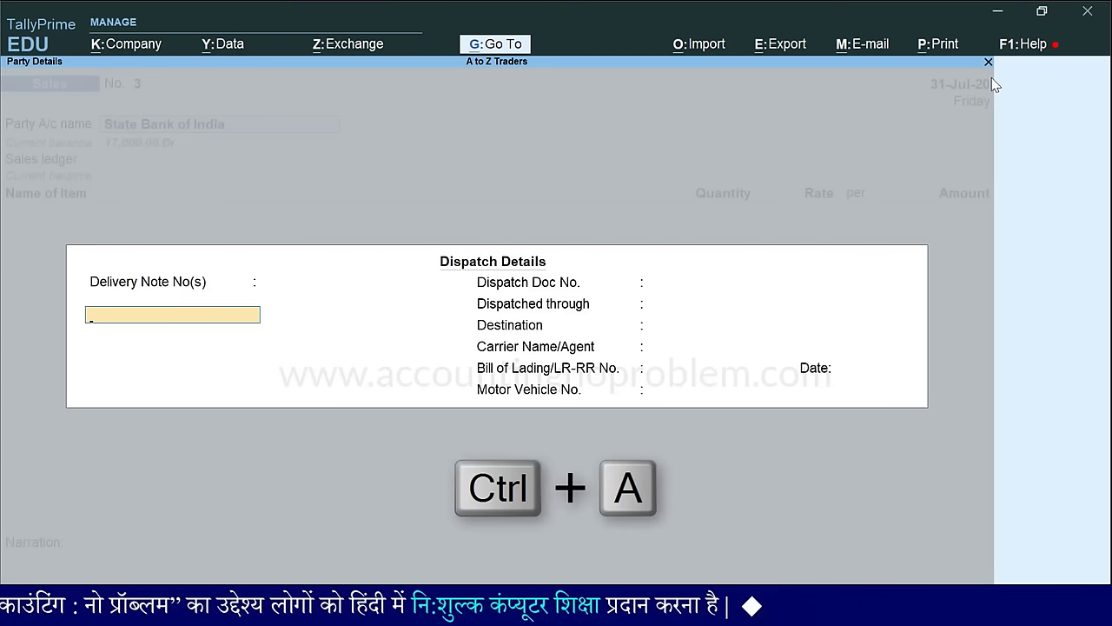
key(ctrl+a)
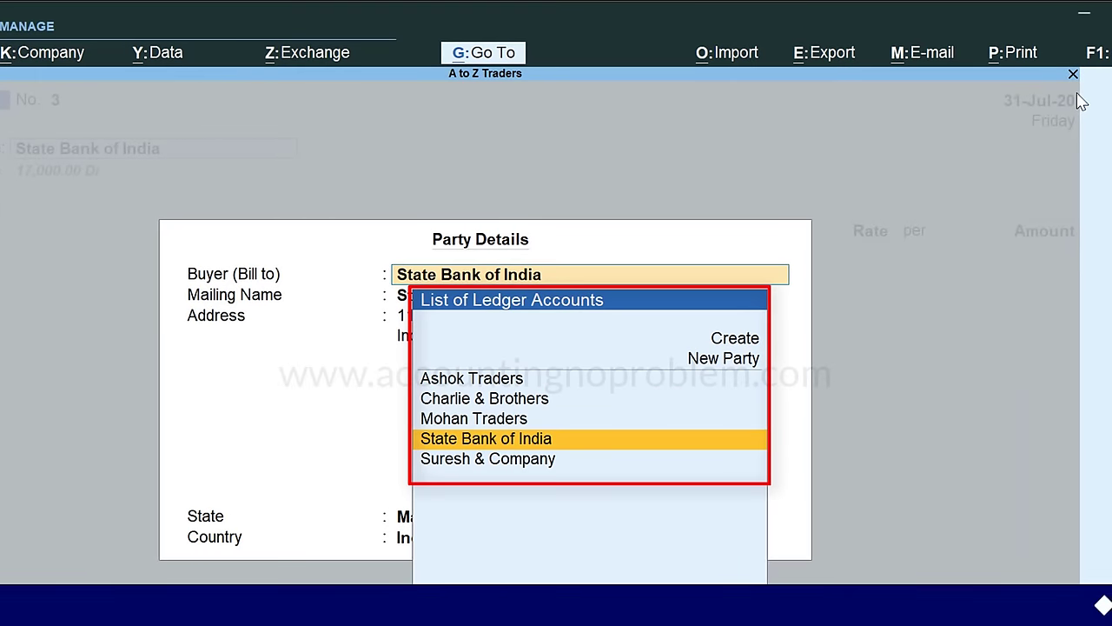
Set Mohan Traders as Buyer (Bill to), keeping its Bhopal address and Madhya Pradesh state.
key(Up)
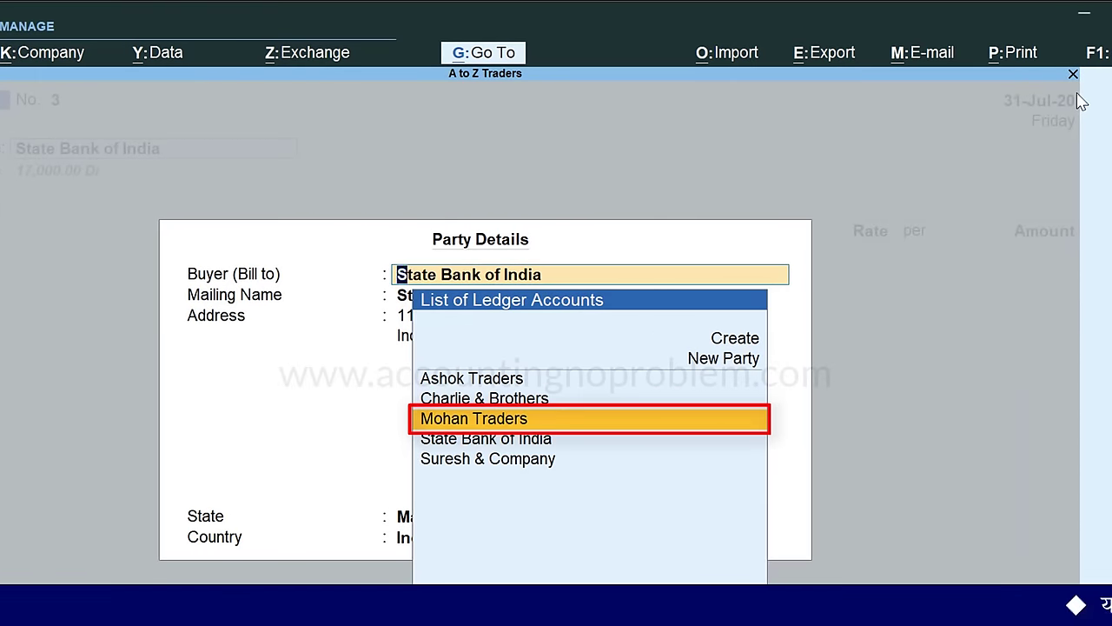
key(Return)
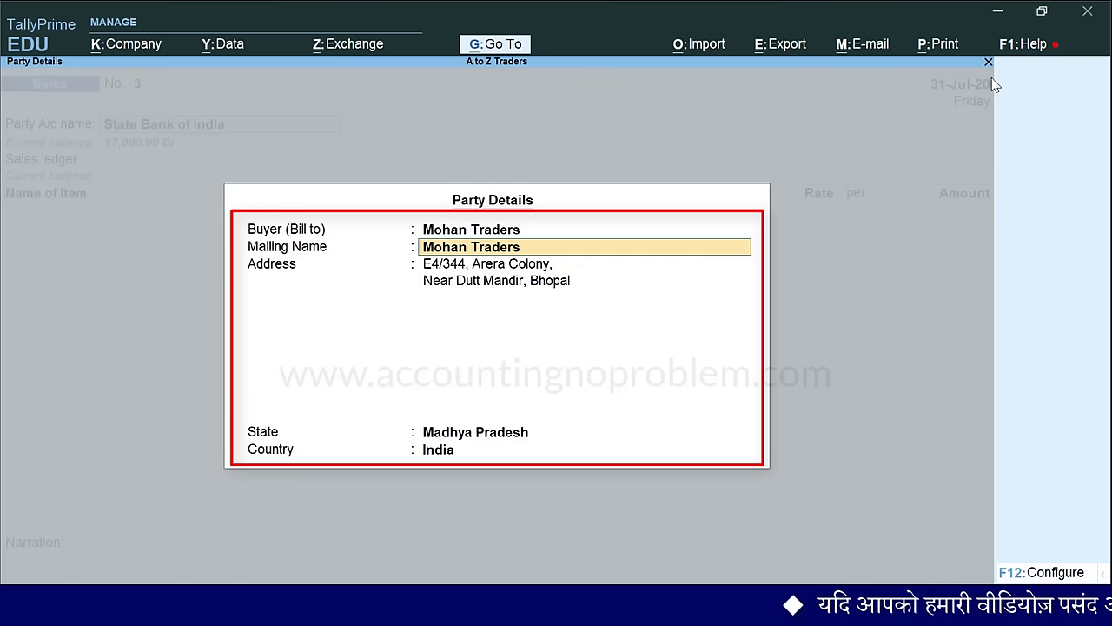
key(Return)
key(Return)
key(Return)
key(Return)
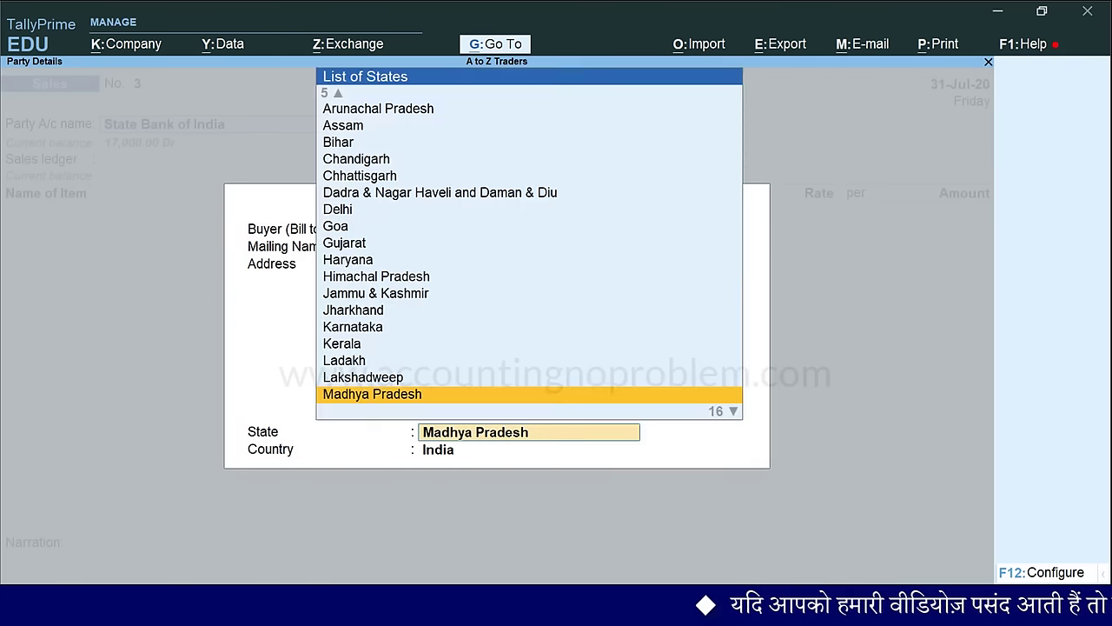
key(Return)
key(Return)
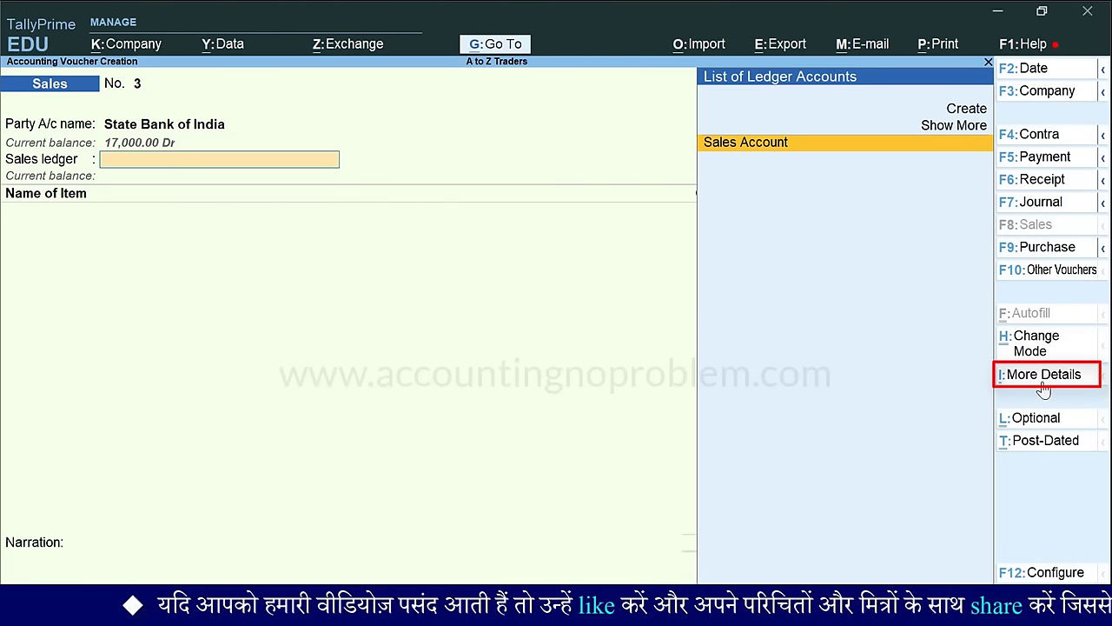
key(ctrl+i)
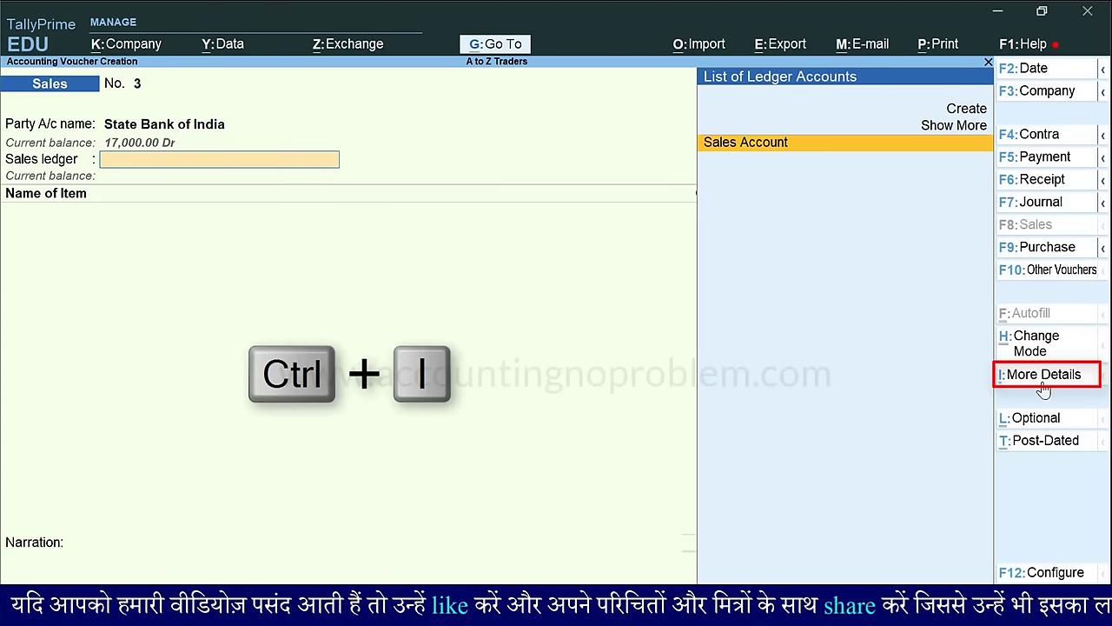
click(1043, 378)
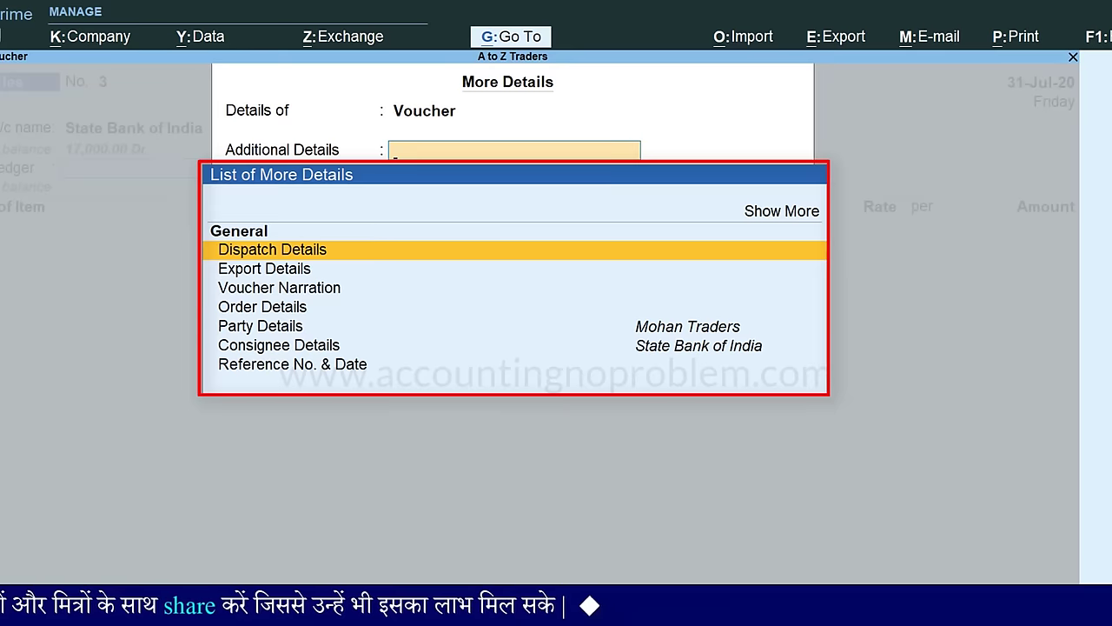
key(Down)
key(Down)
key(Down)
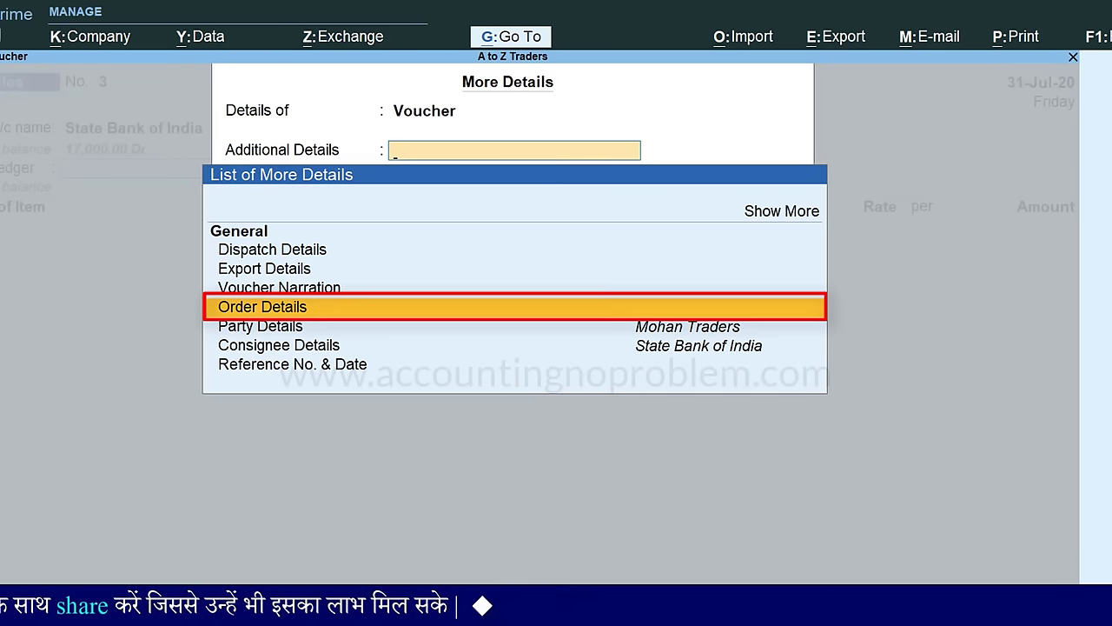
key(Return)
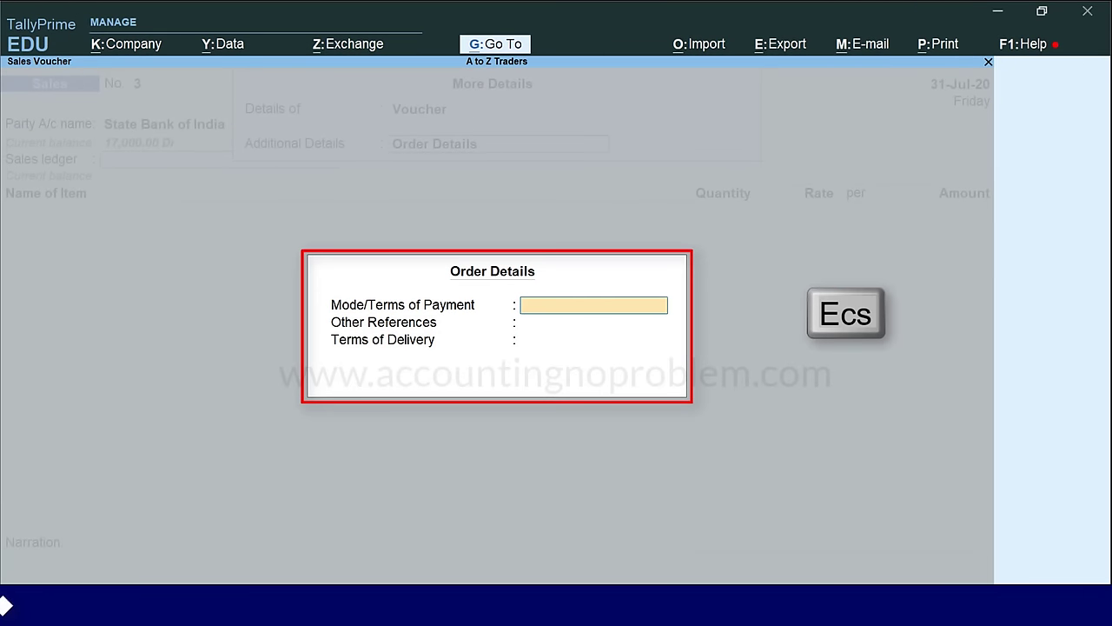
key(Escape)
key(Escape)
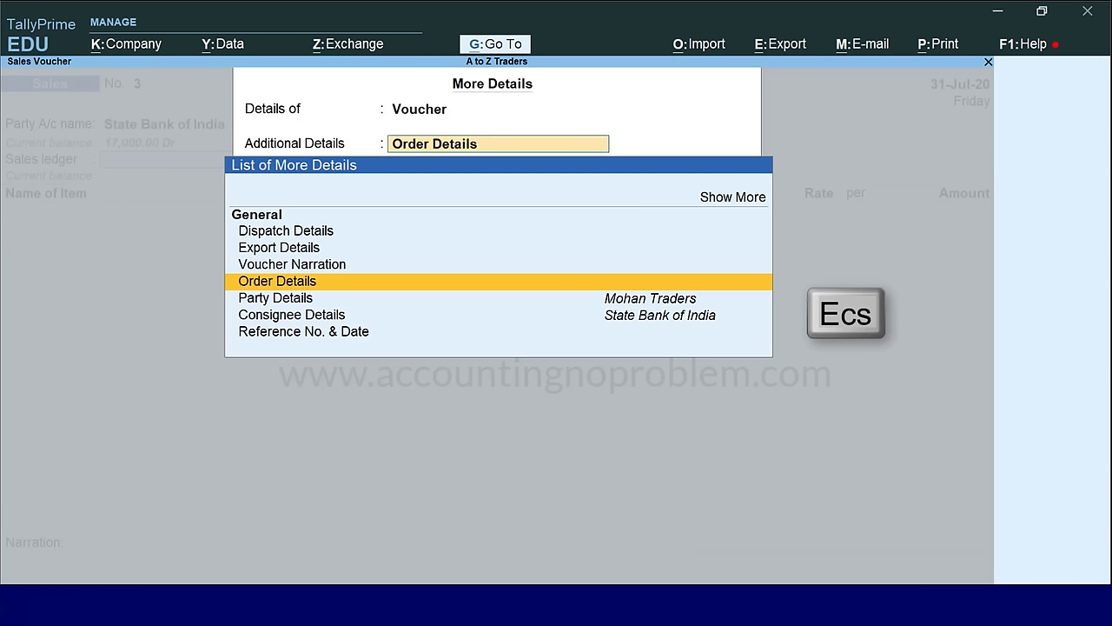
key(Escape)
key(Escape)
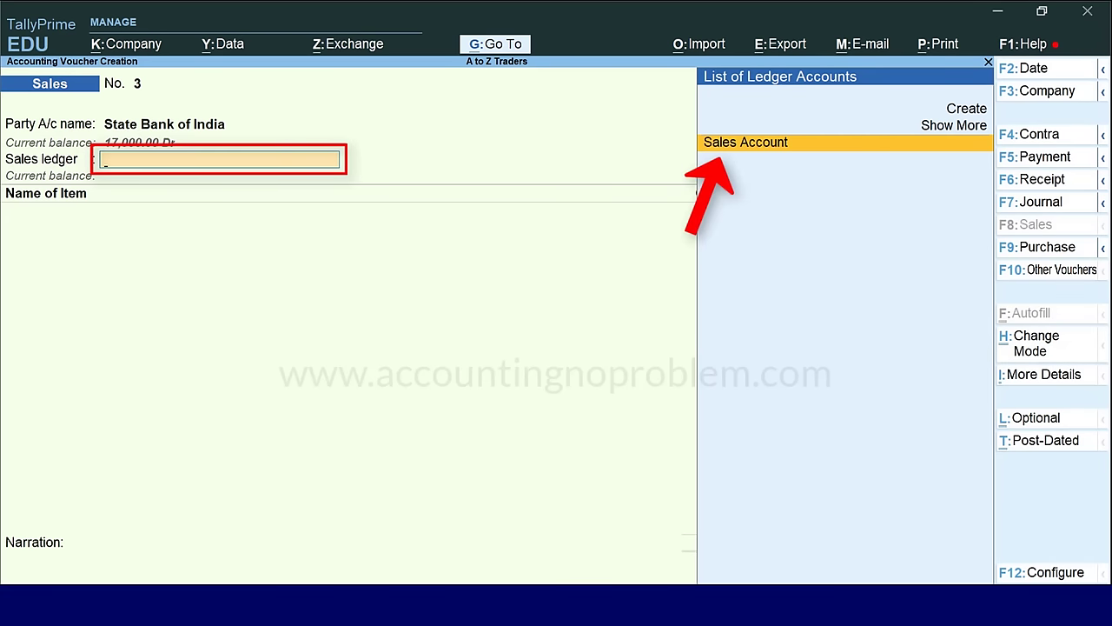
With Sales Account as ledger, bill Sony TV 20", 2 Nos at 26,000, totalling 52,000.
key(Return)
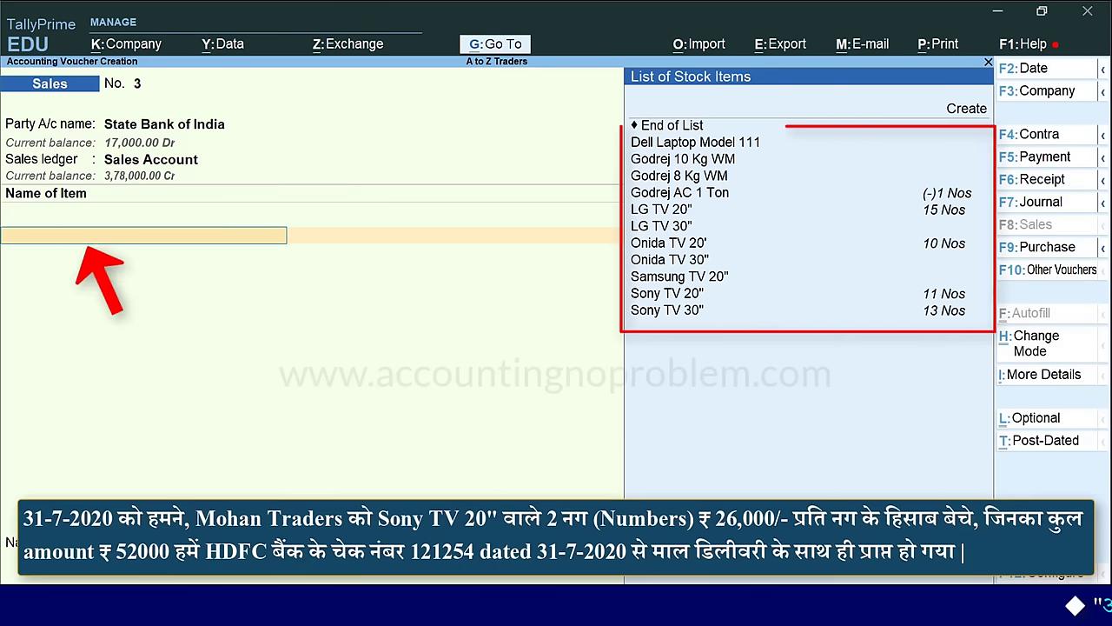
click(666, 292)
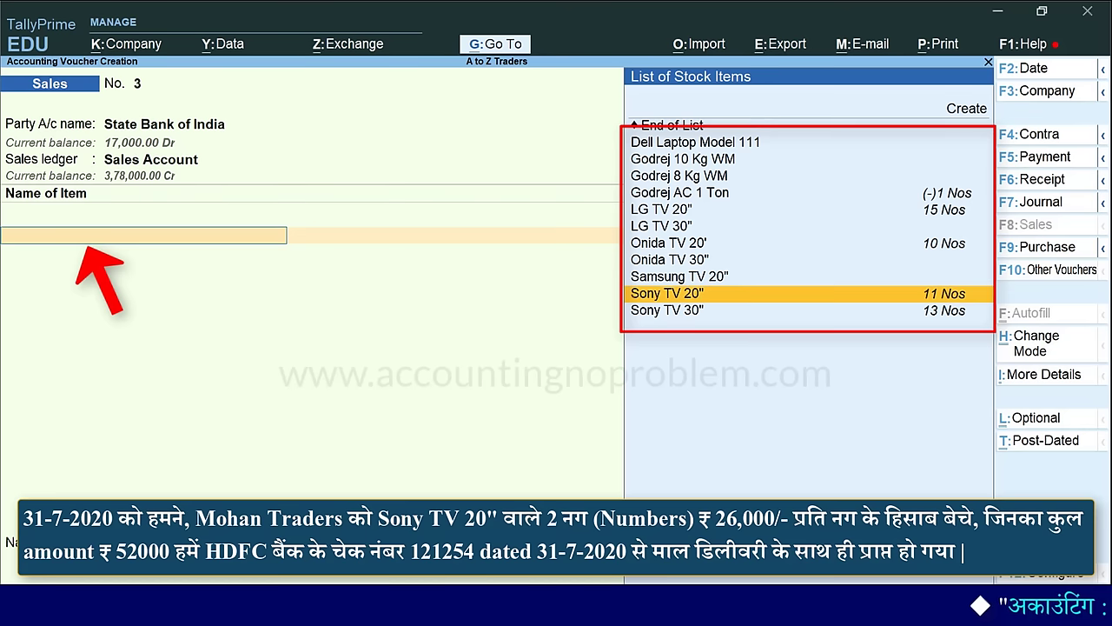
key(Return)
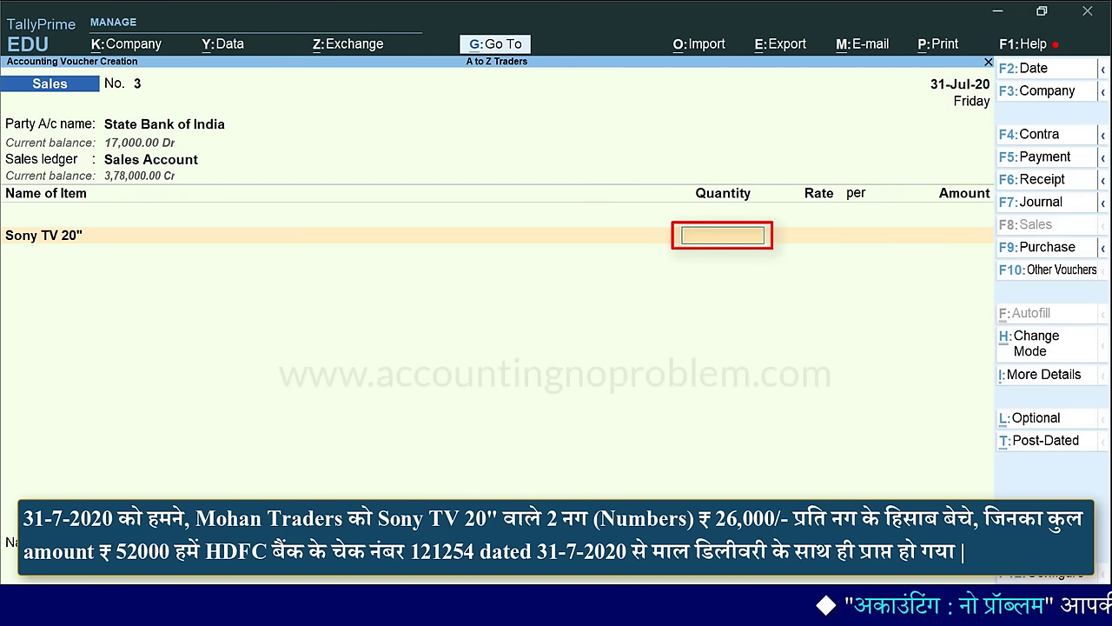
text(2)
key(Return)
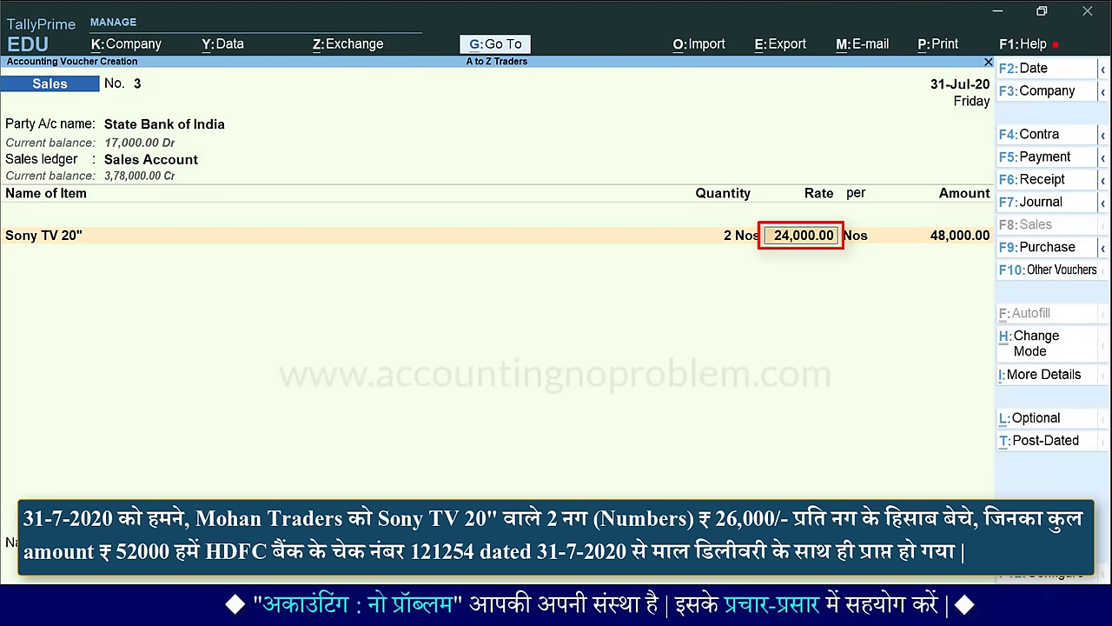
text(26000)
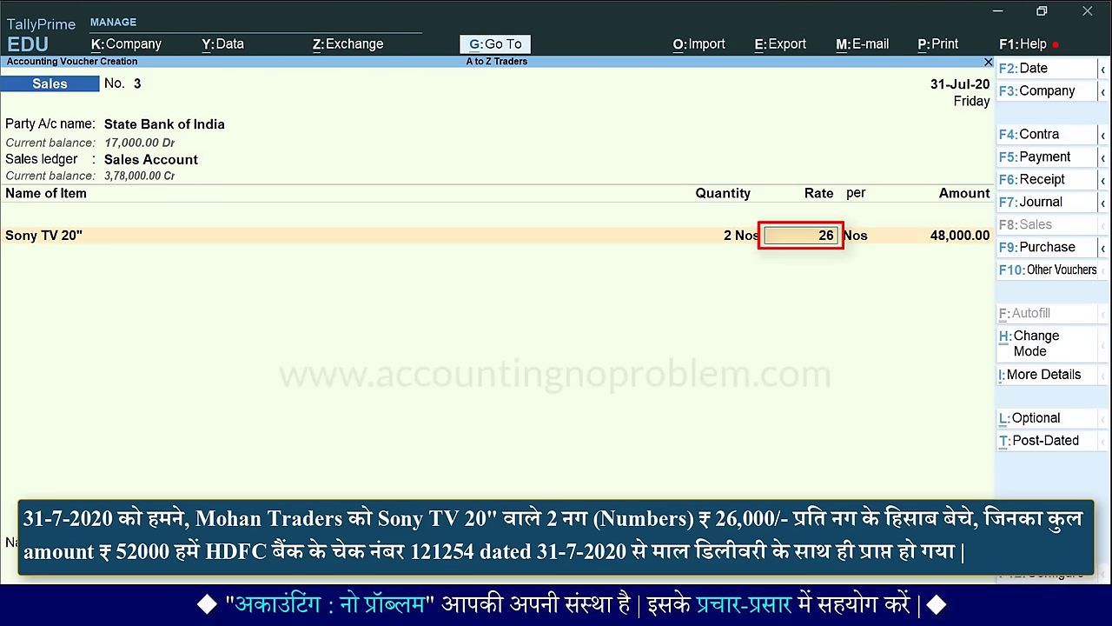
key(Return)
key(Return)
key(Return)
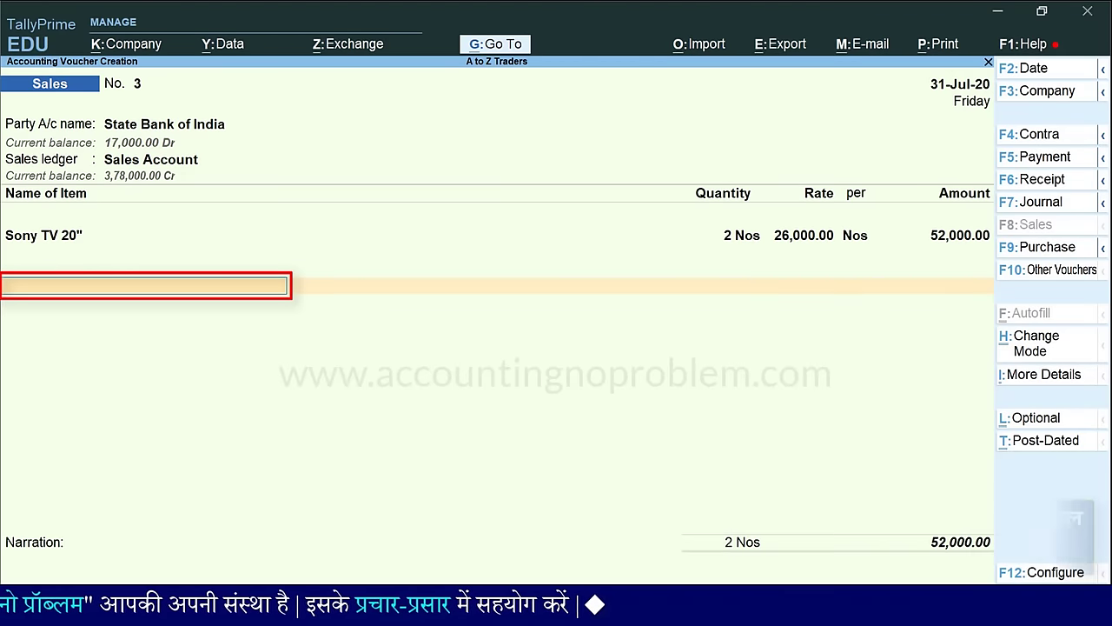
key(Return)
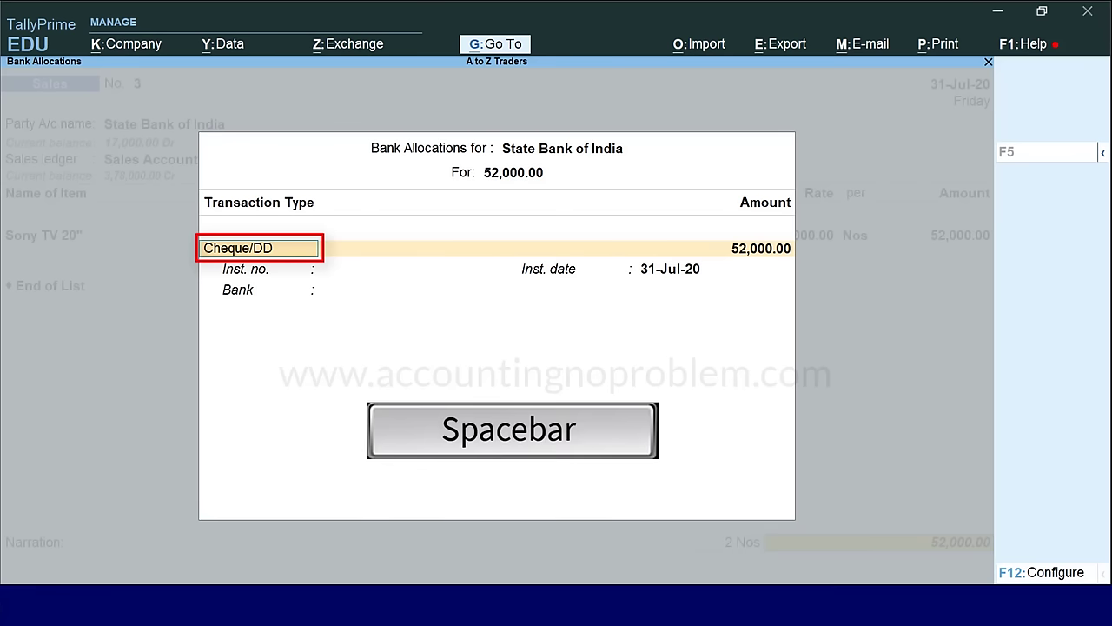
Allocate HDFC Bank cheque 121254 dated 31-Jul-20, add the payment narration, and save.
key(space)
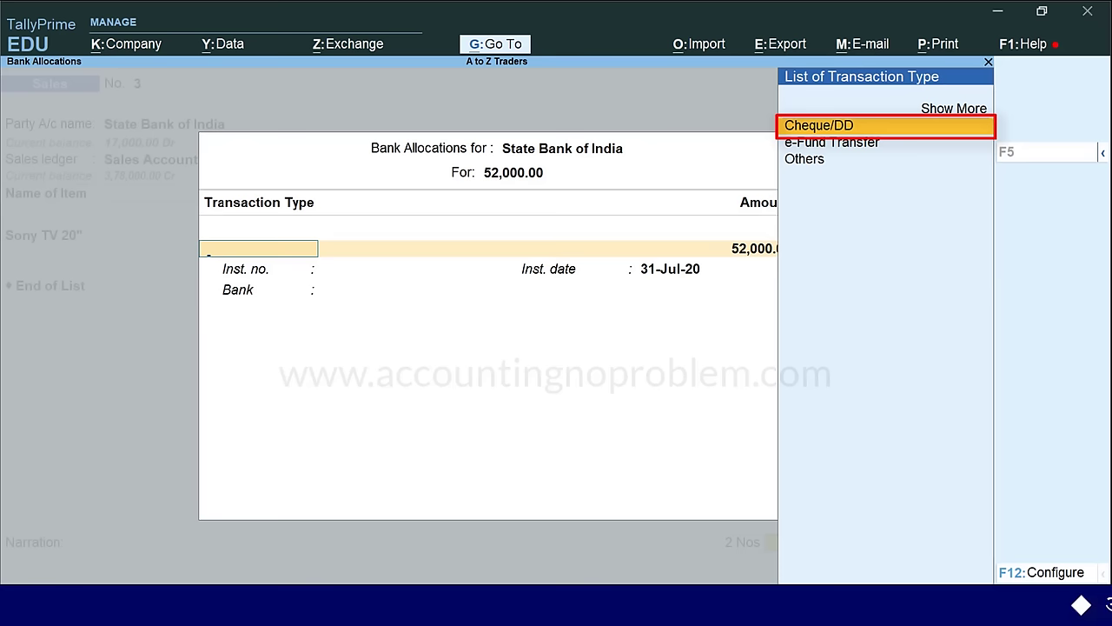
key(Return)
key(Return)
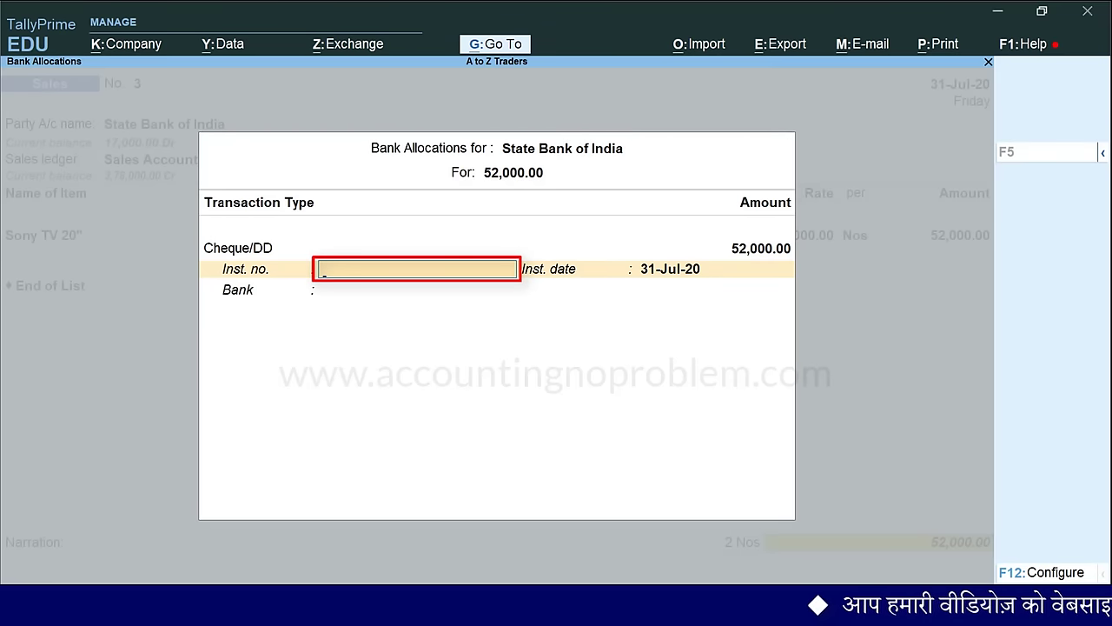
key(Return)
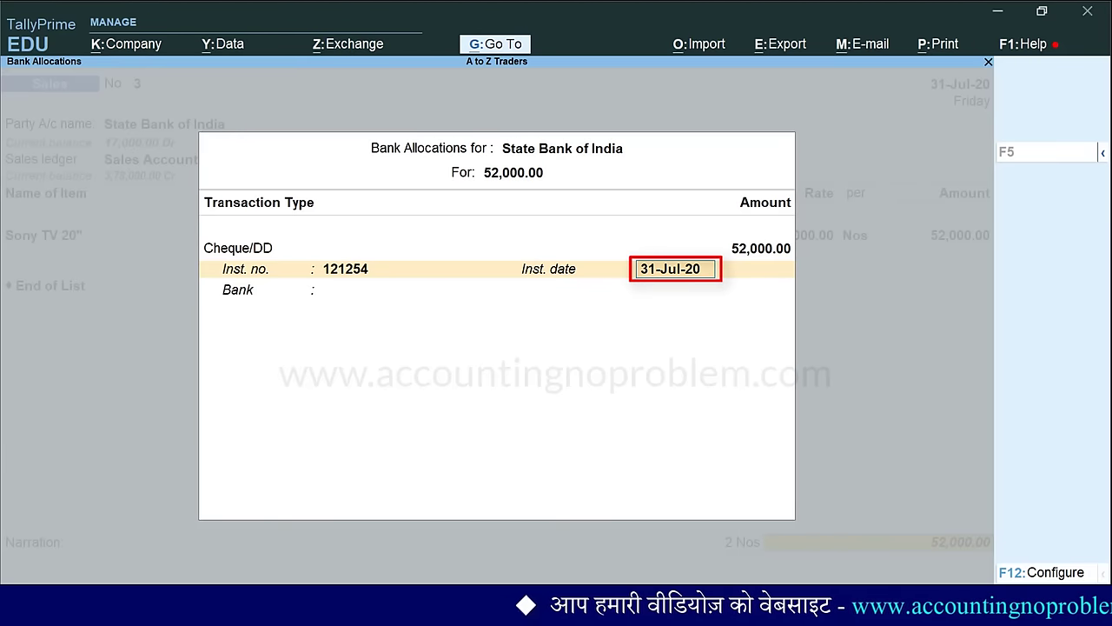
key(Return)
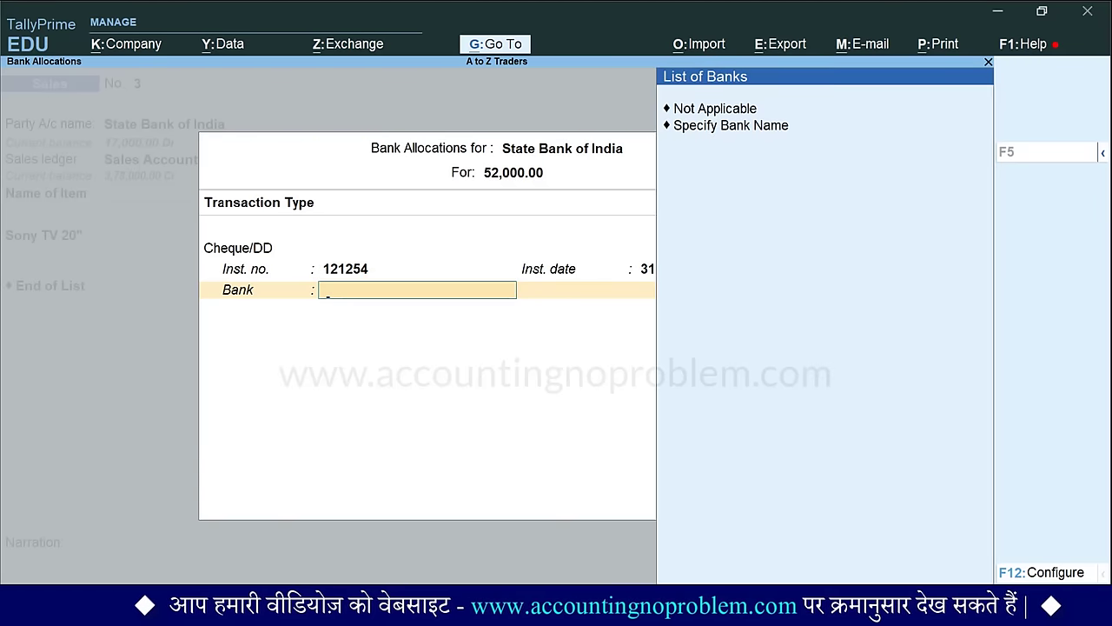
key(Down)
key(Return)
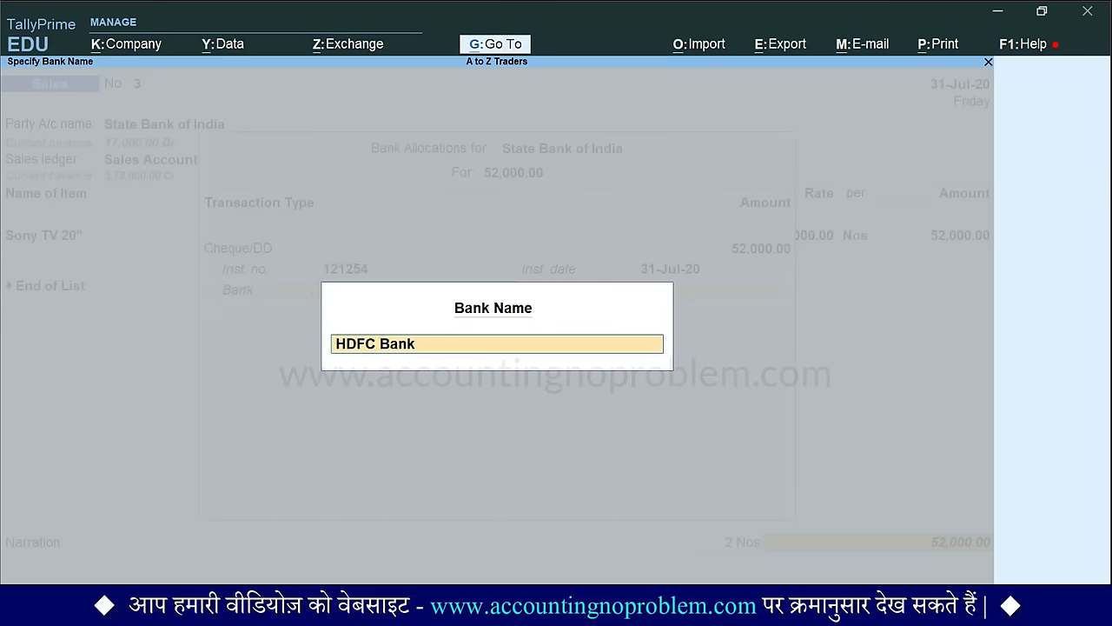
key(Return)
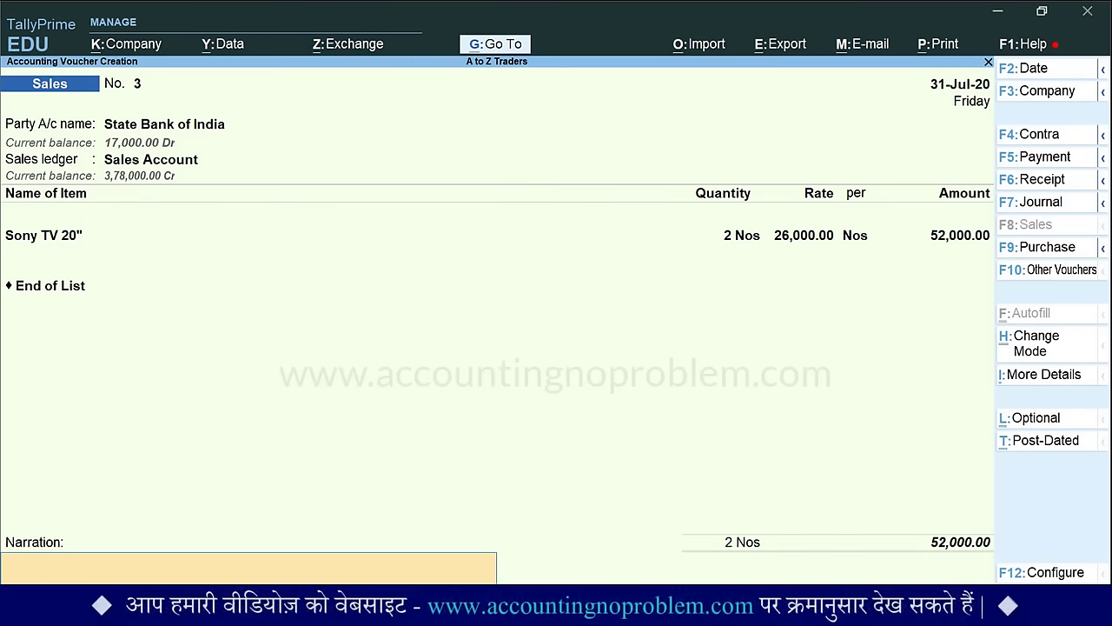
text(Being goods sold to Mohan Traders and received payment vide cheque no. 121254, HDFC Bank)
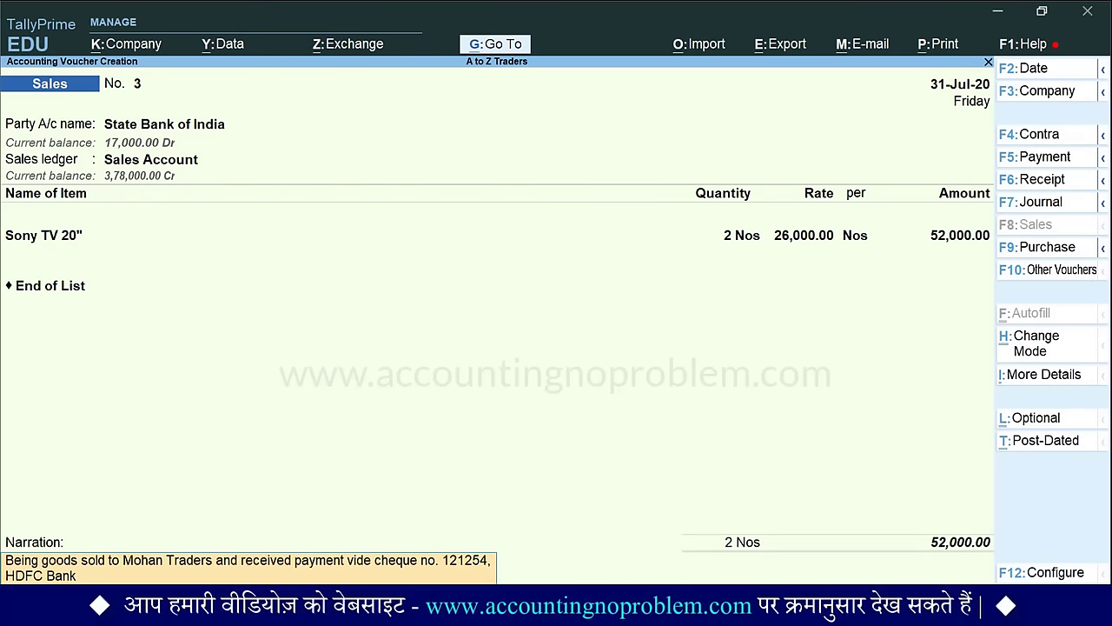
key(ctrl+a)
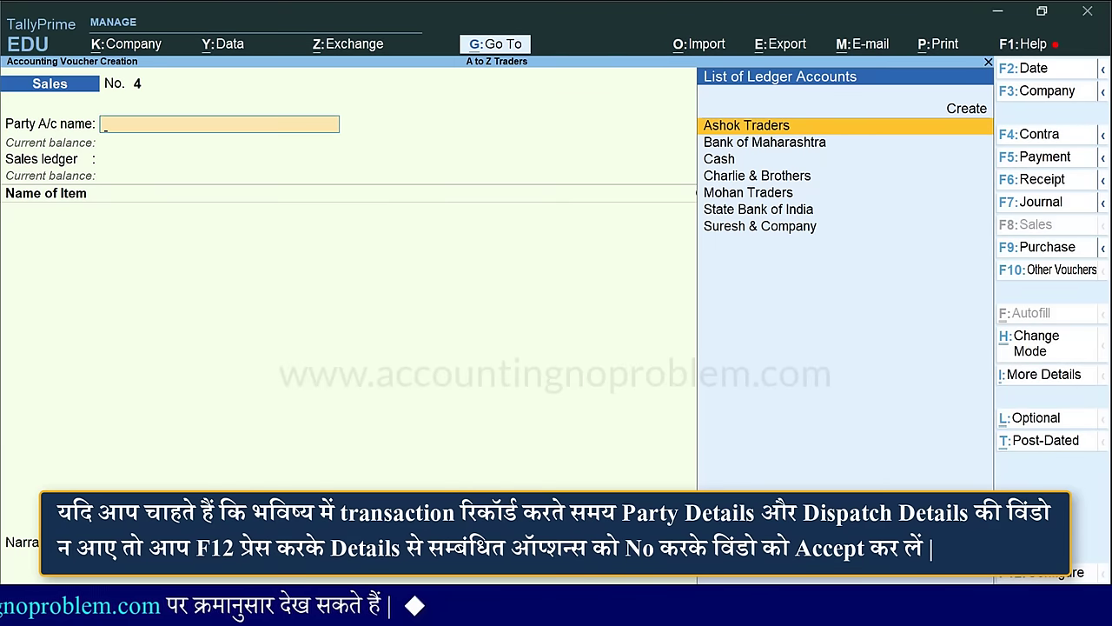
key(F12)
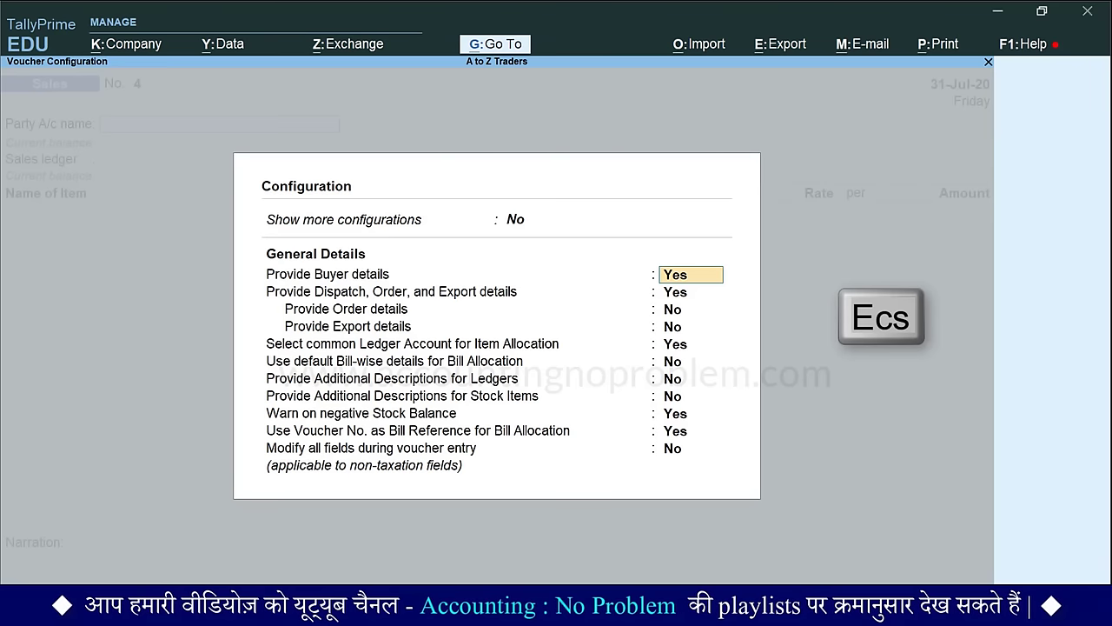
key(Escape)
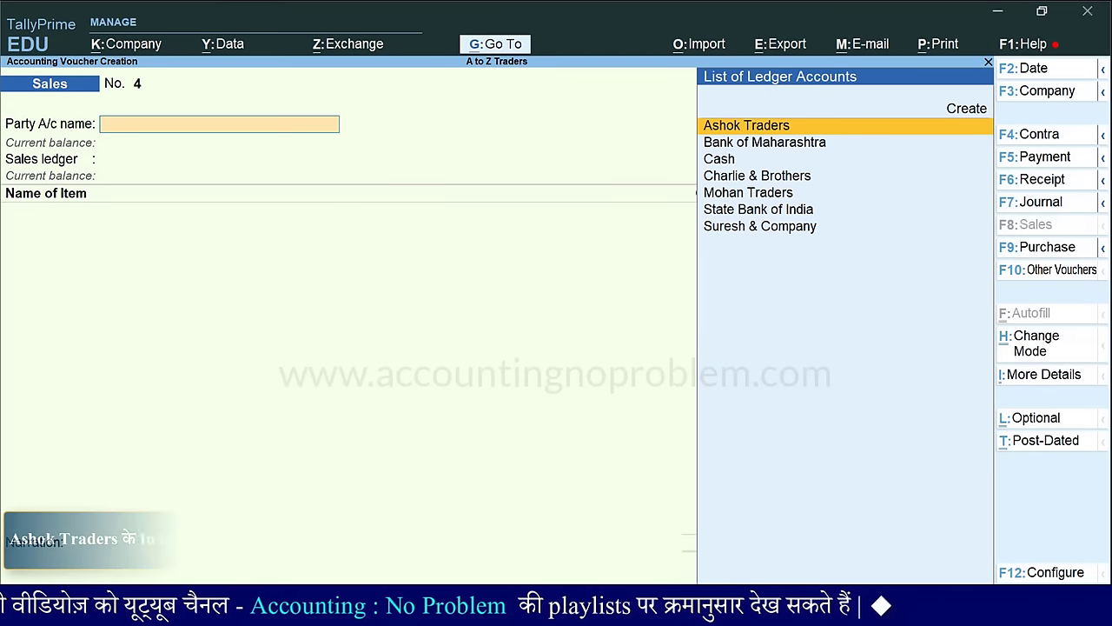
Start a purchase voucher dated 31-Jul-20 for Ashok Traders' supplier invoice 412.
key(F9)
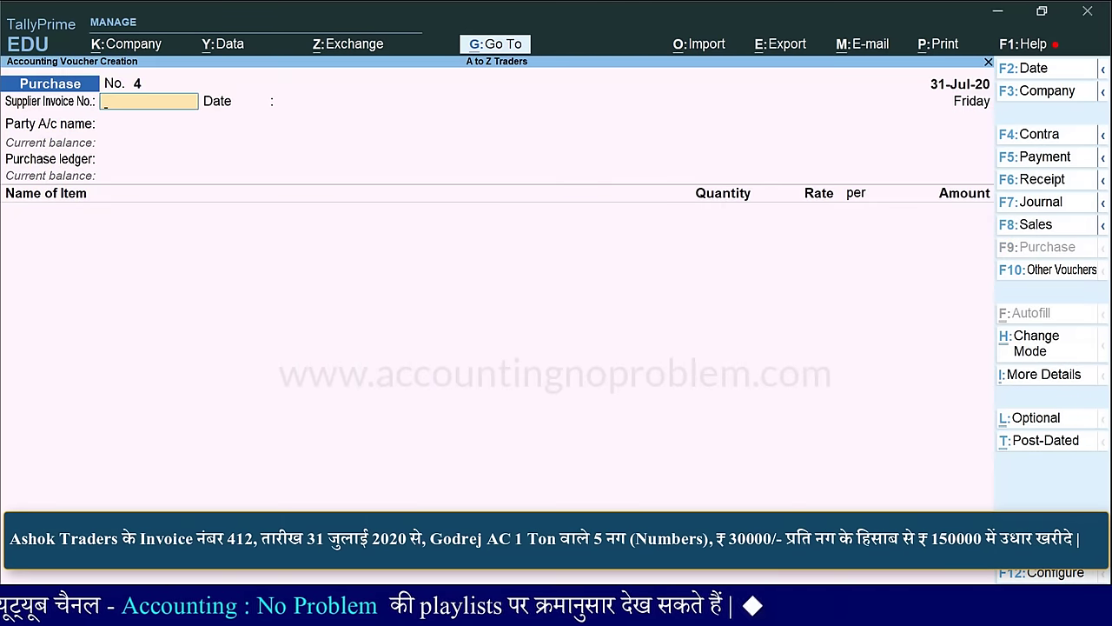
key(F2)
text(31.)
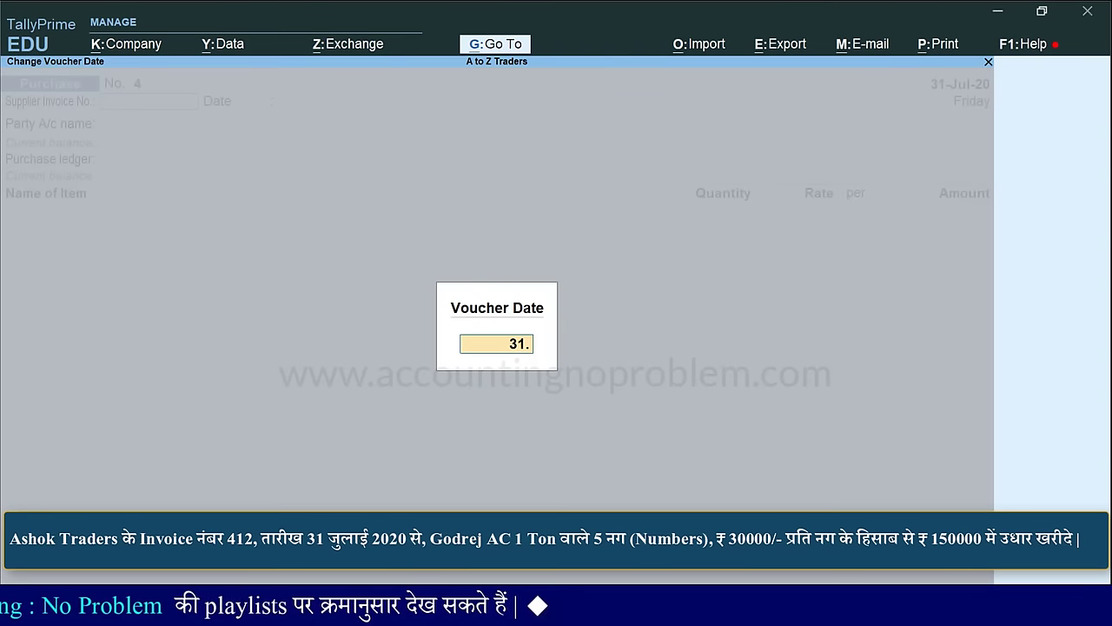
key(Return)
text(412)
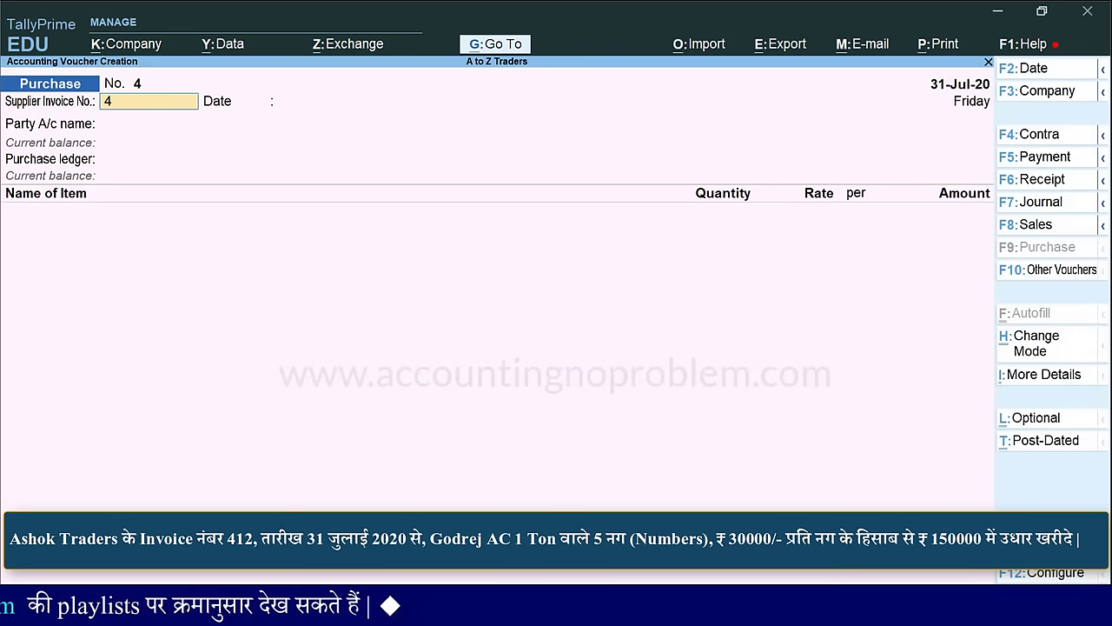
key(Return)
key(Return)
key(Return)
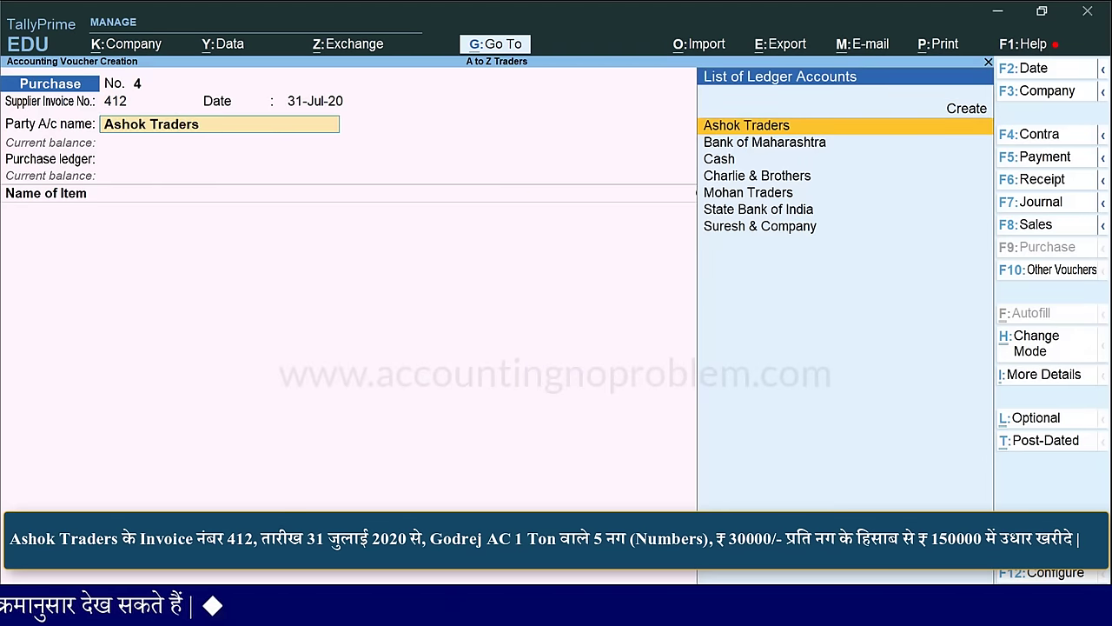
key(Return)
key(Return)
key(Return)
key(Return)
key(Return)
key(Return)
key(Return)
key(Return)
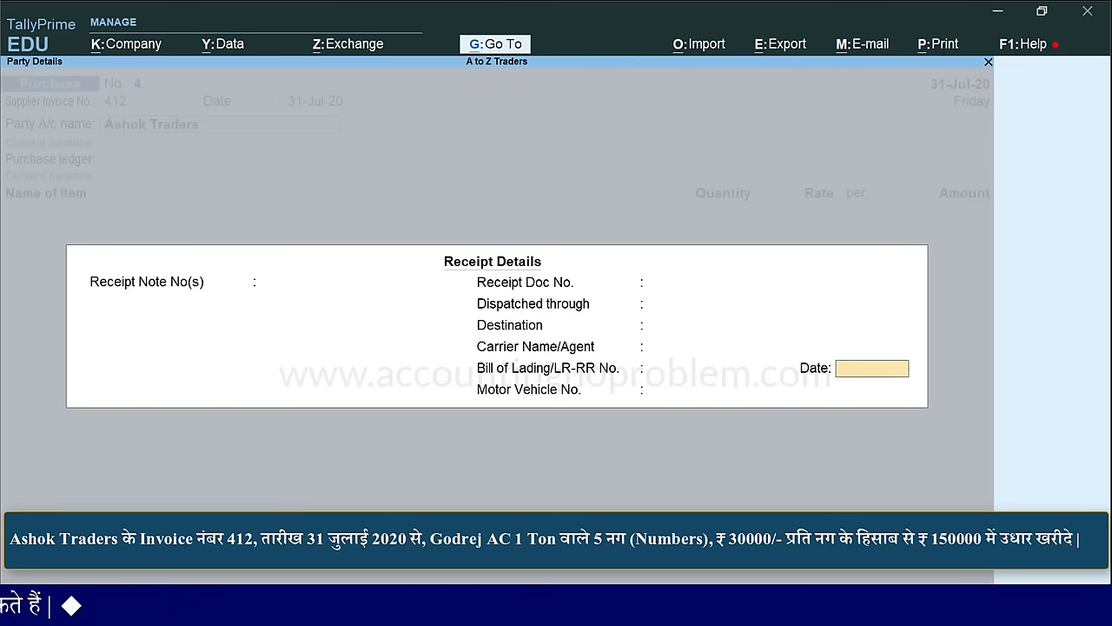
key(Return)
key(Return)
key(Return)
key(Return)
key(Return)
key(Return)
key(Return)
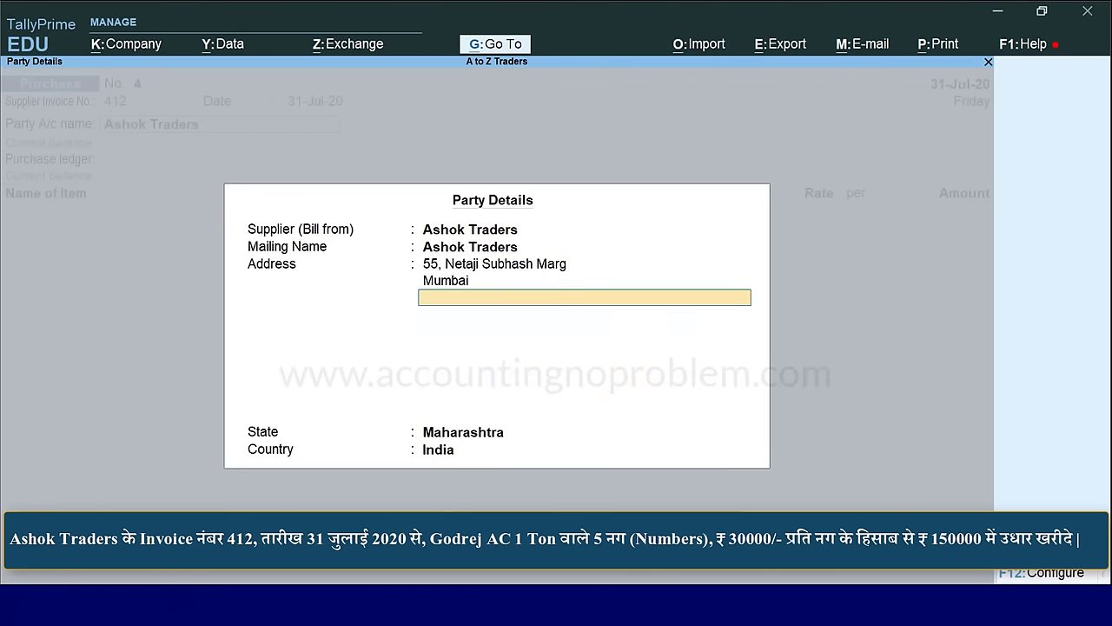
key(Return)
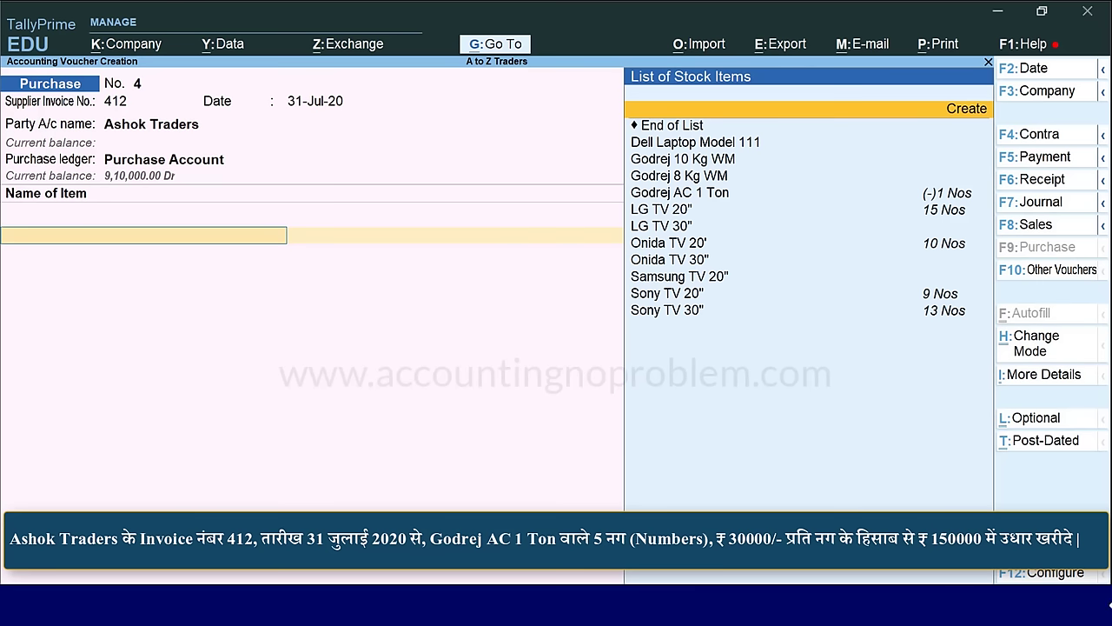
Add Godrej AC 1 Ton, 5 Nos at 30,000, and save the 1,50,000 voucher.
key(Down)
key(Down)
key(Down)
key(Down)
key(Down)
key(Return)
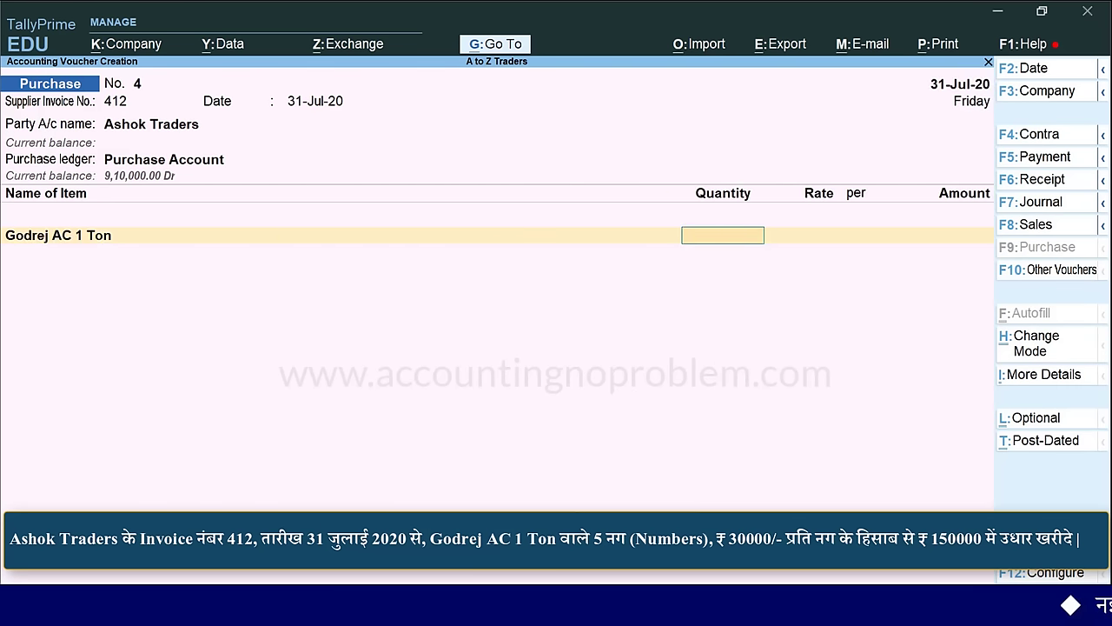
text(5)
key(Return)
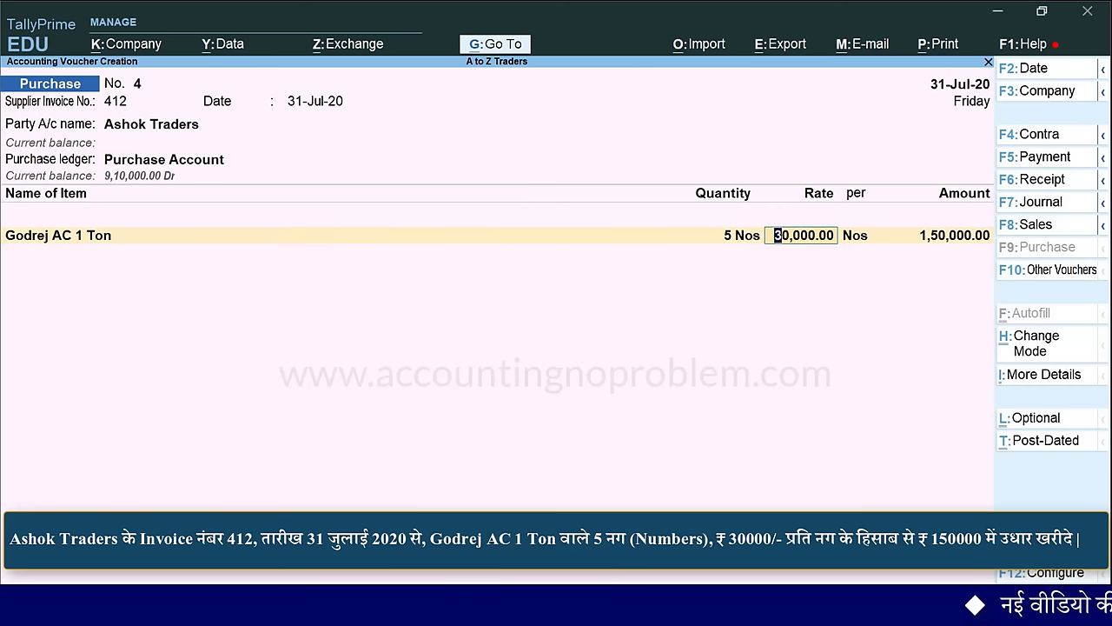
key(Return)
key(Return)
key(Return)
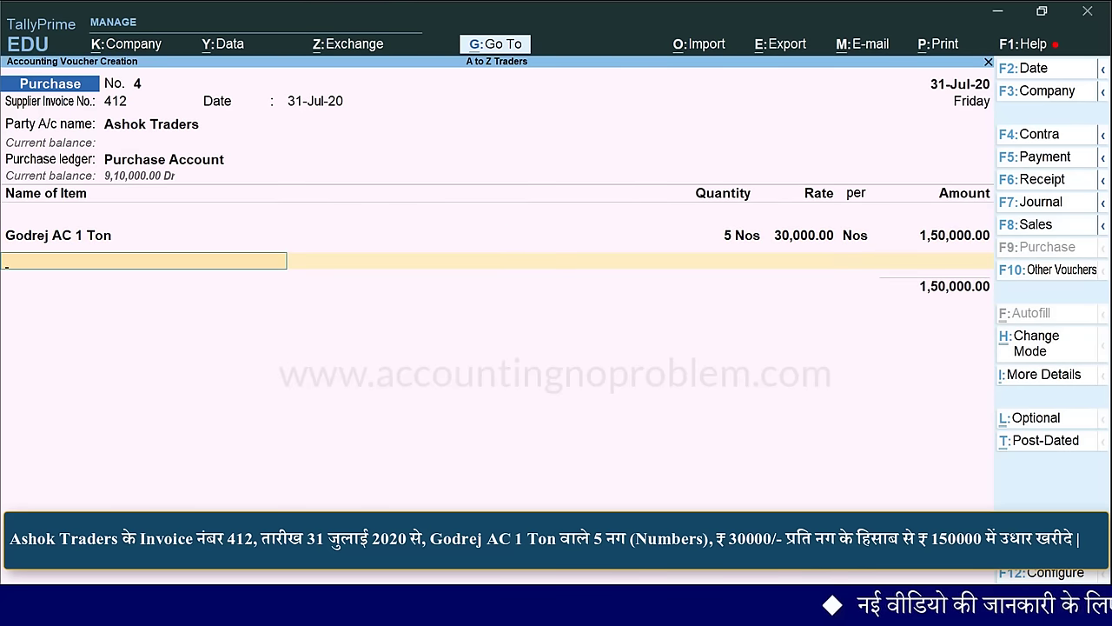
key(Return)
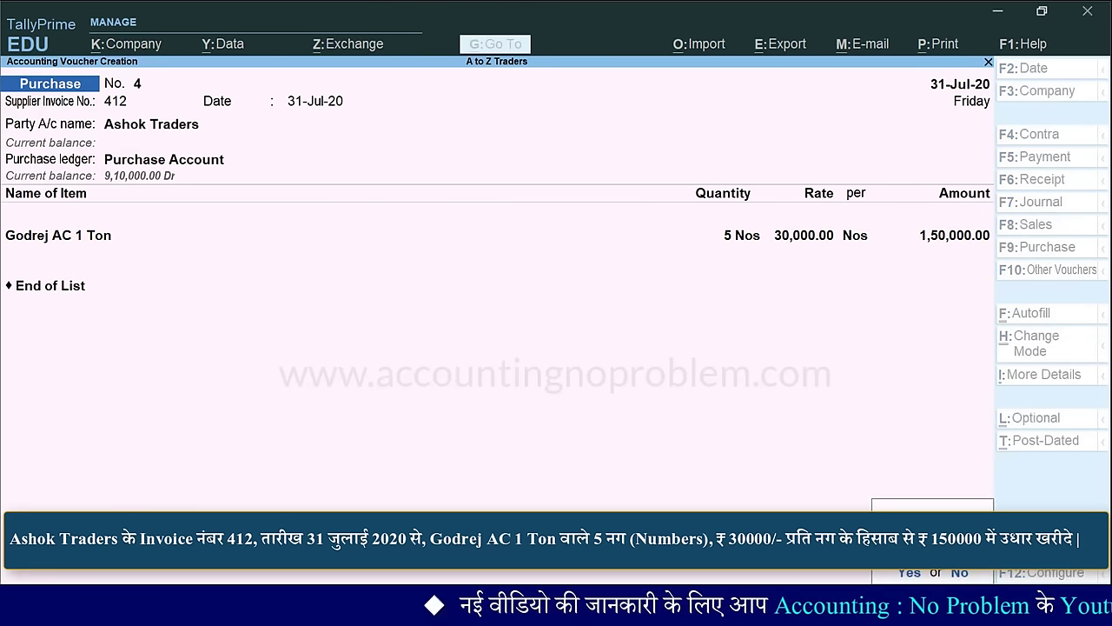
key(Return)
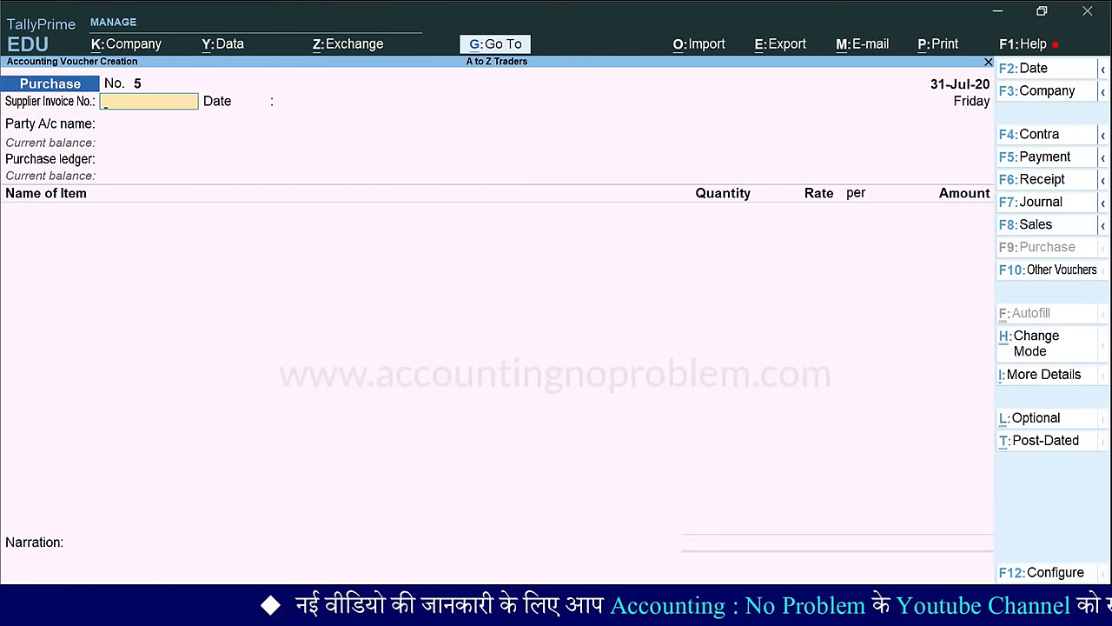
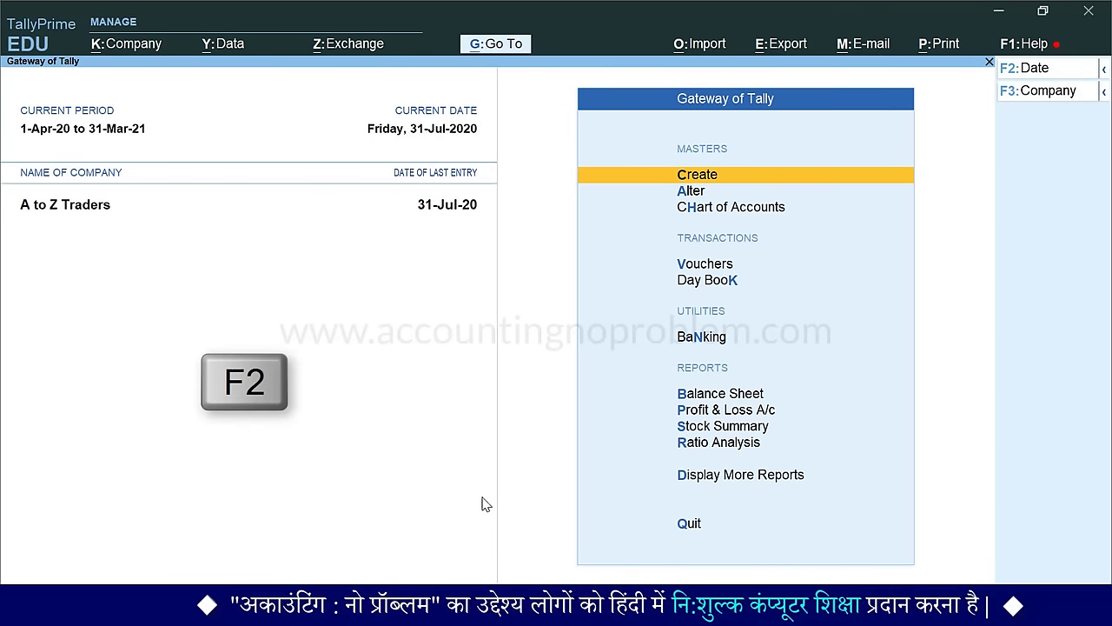
Keep 31-Jul-2020 (31.7) as the current date and begin a new accounting voucher.
key(F2)
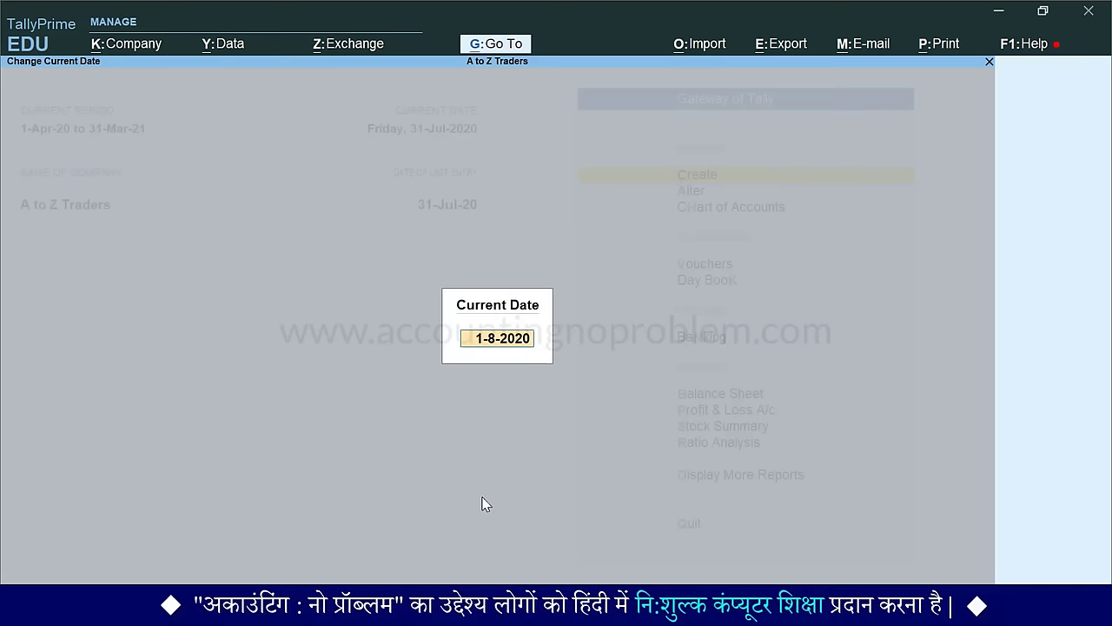
text(3)
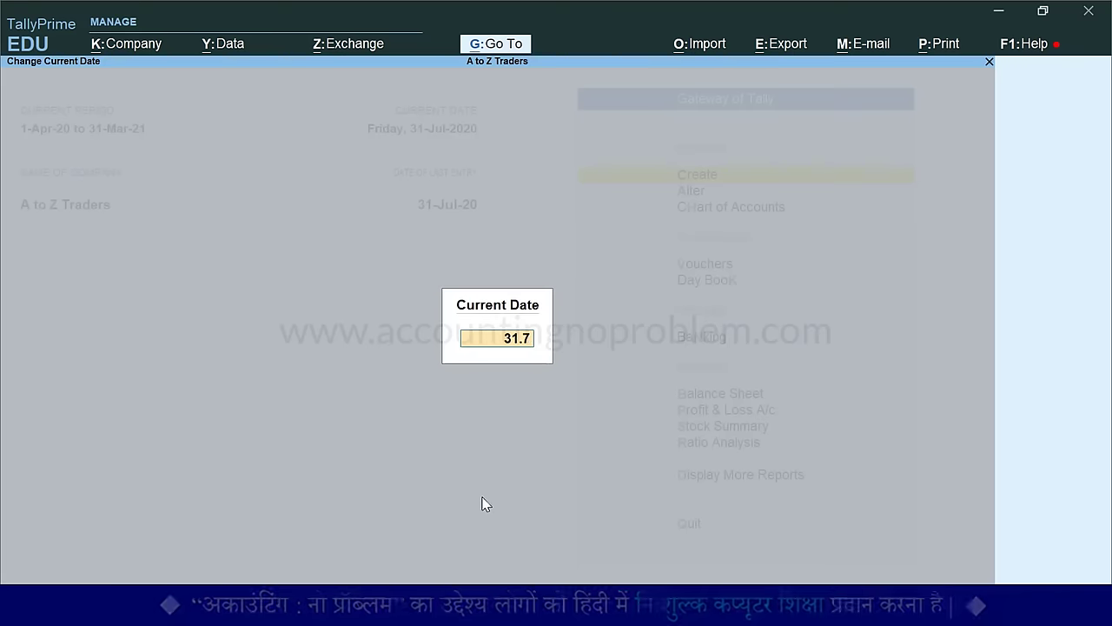
text(1.7)
key(Return)
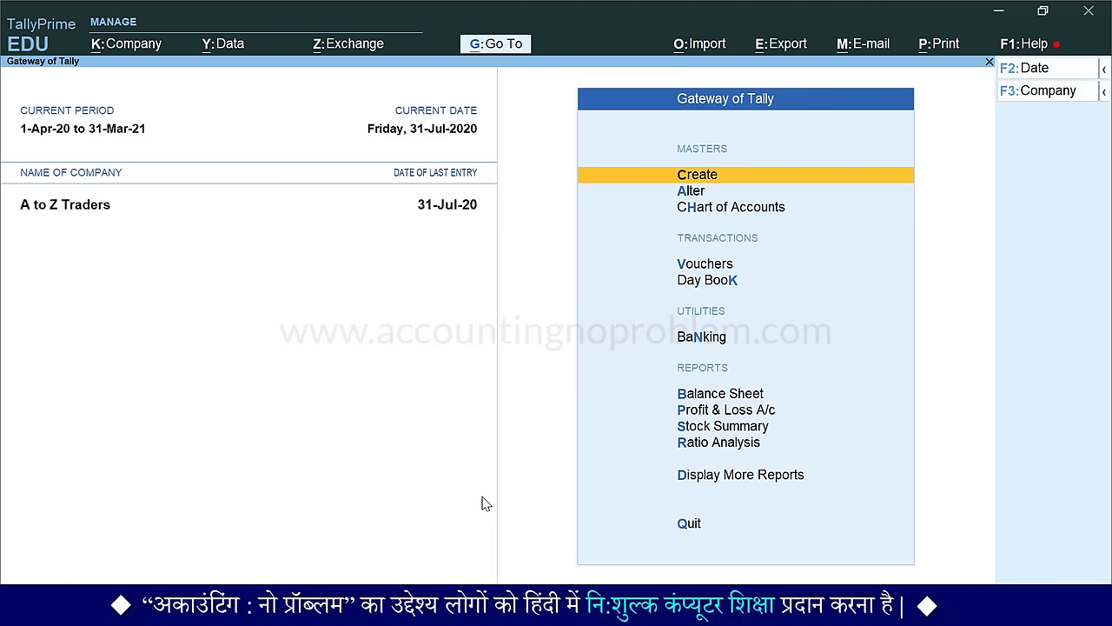
key(v)
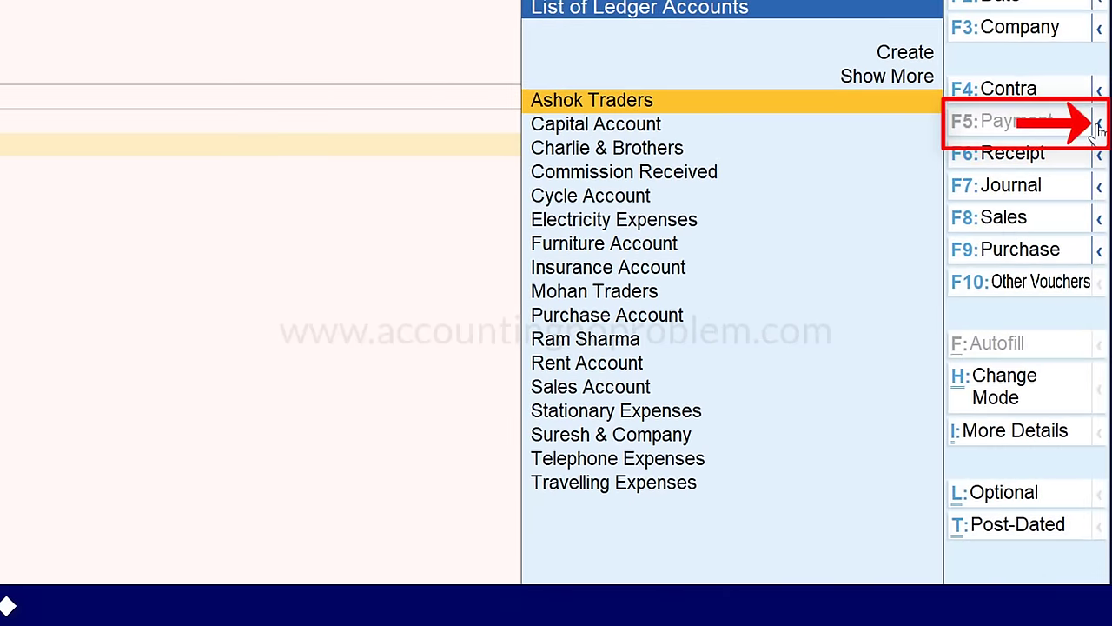
Change the voucher type from Payment to Debit Note and switch it to Item Invoice mode.
click(1099, 128)
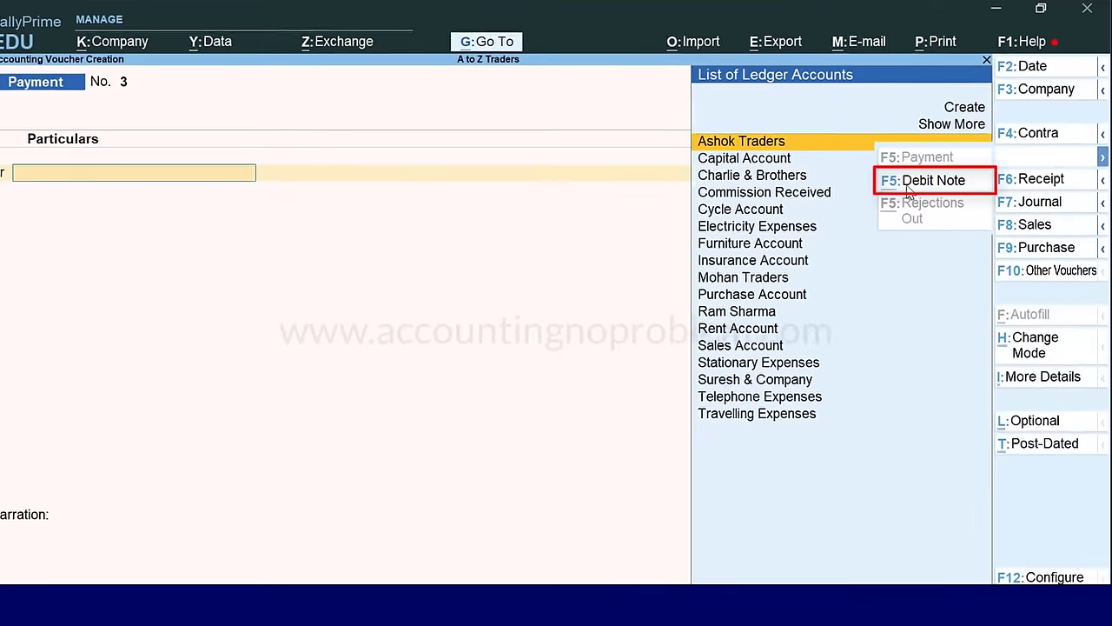
click(908, 191)
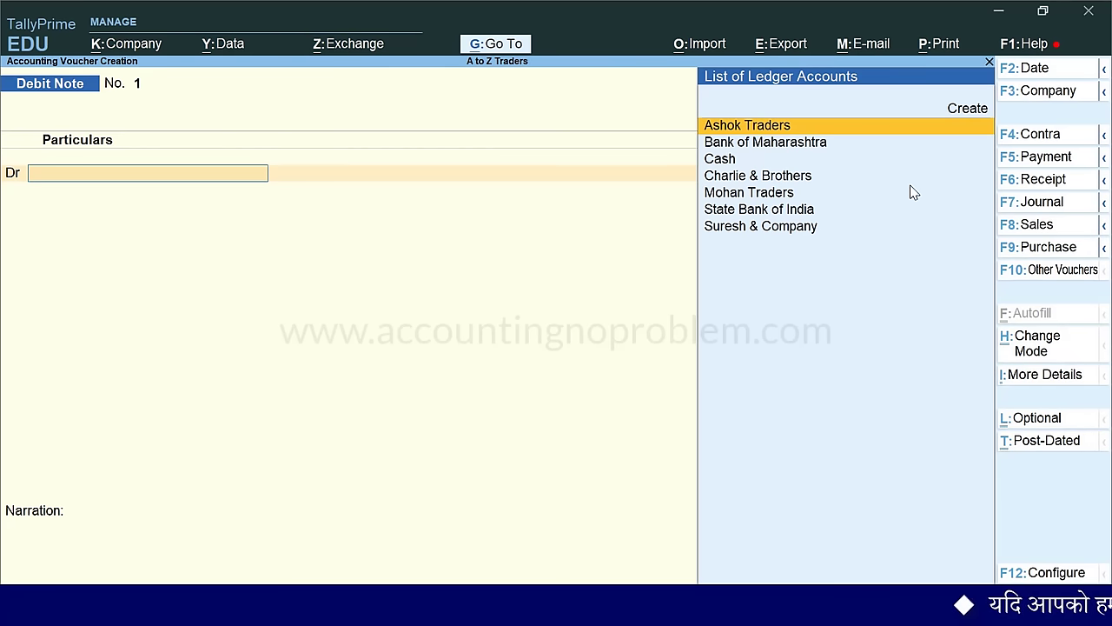
click(1050, 351)
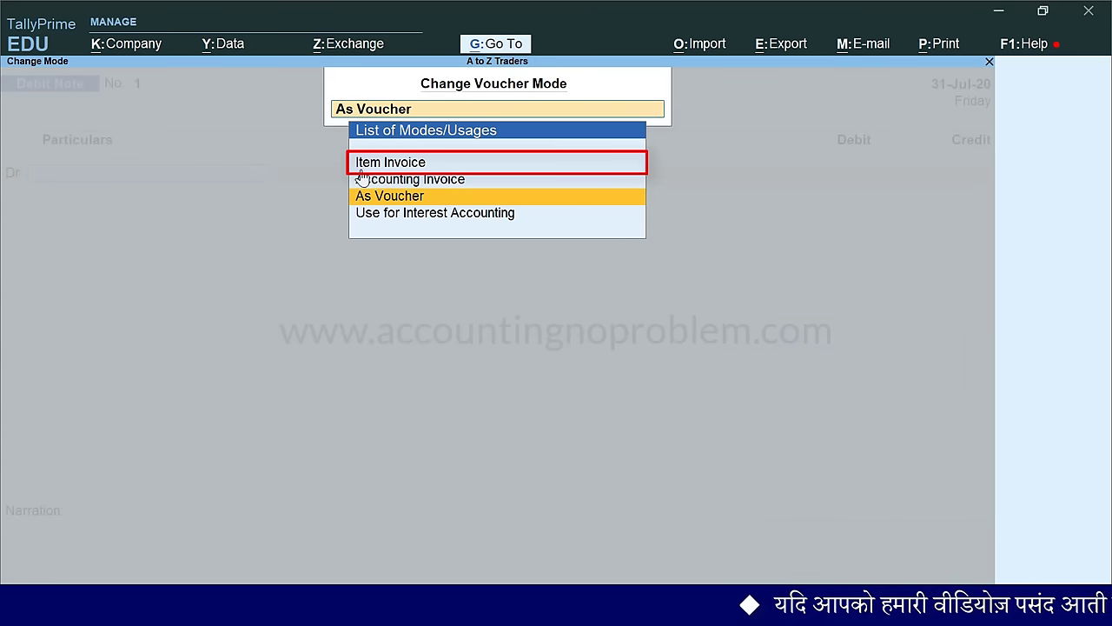
click(408, 163)
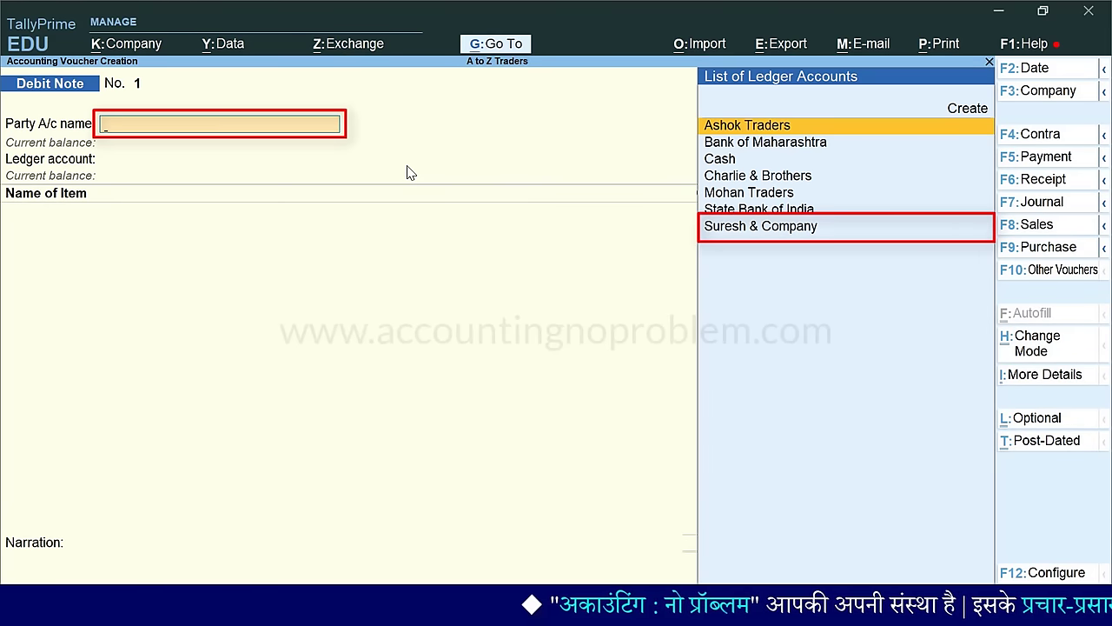
Pick Suresh & Company as party, enter the motor vehicle number, and original invoice 310 dated 2.7.
key(Down)
key(Down)
key(Down)
key(Down)
key(Down)
key(Down)
key(Return)
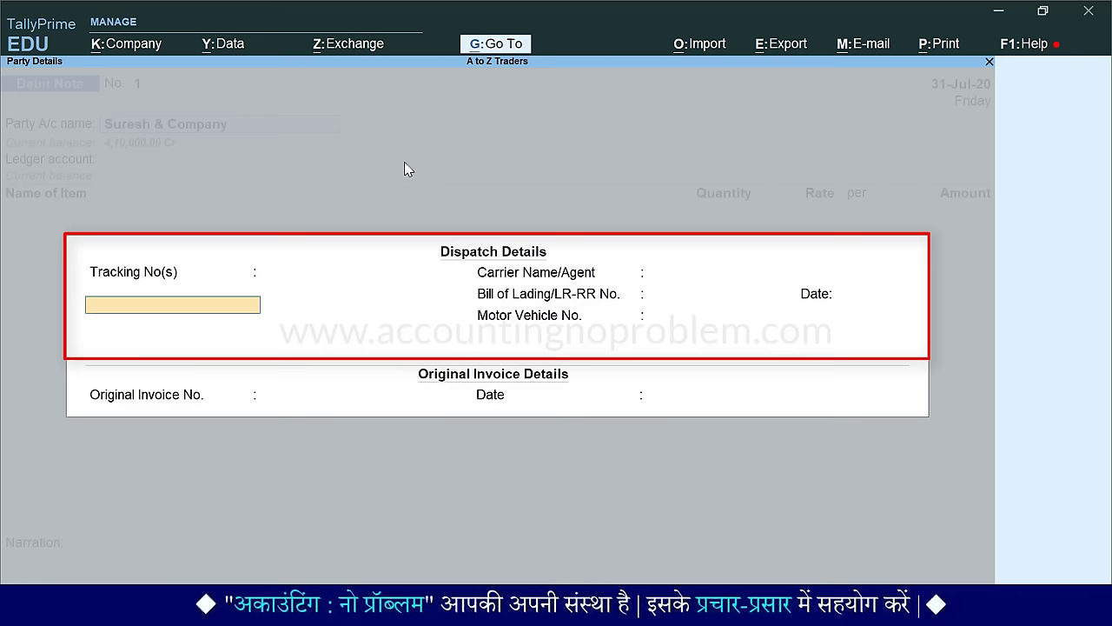
key(Return)
key(Return)
key(Return)
key(Return)
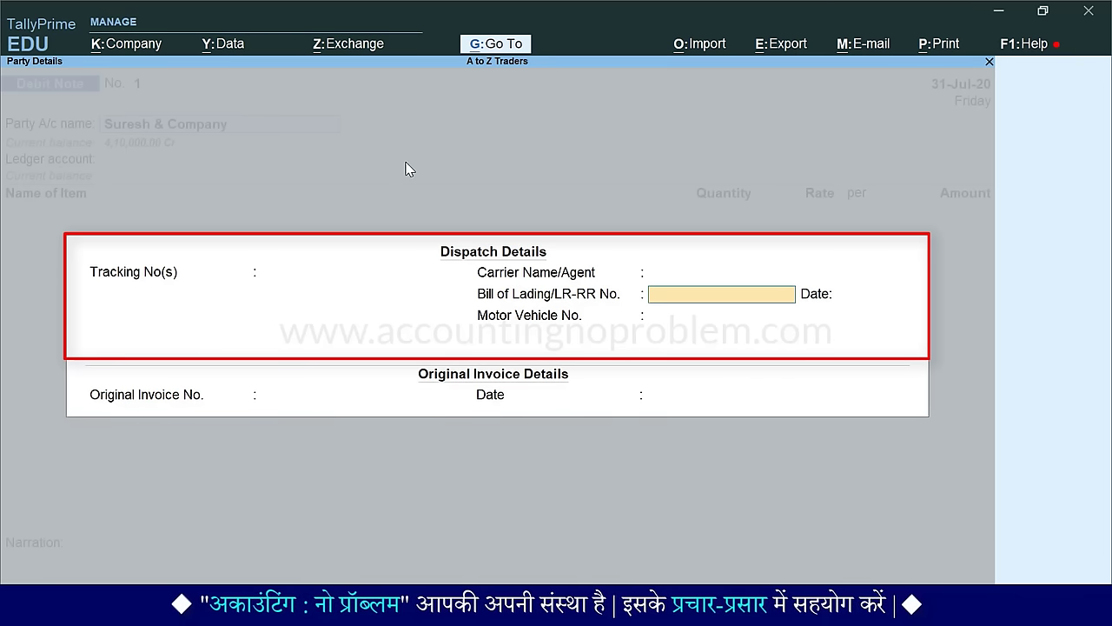
text(MP 09 AB XX66)
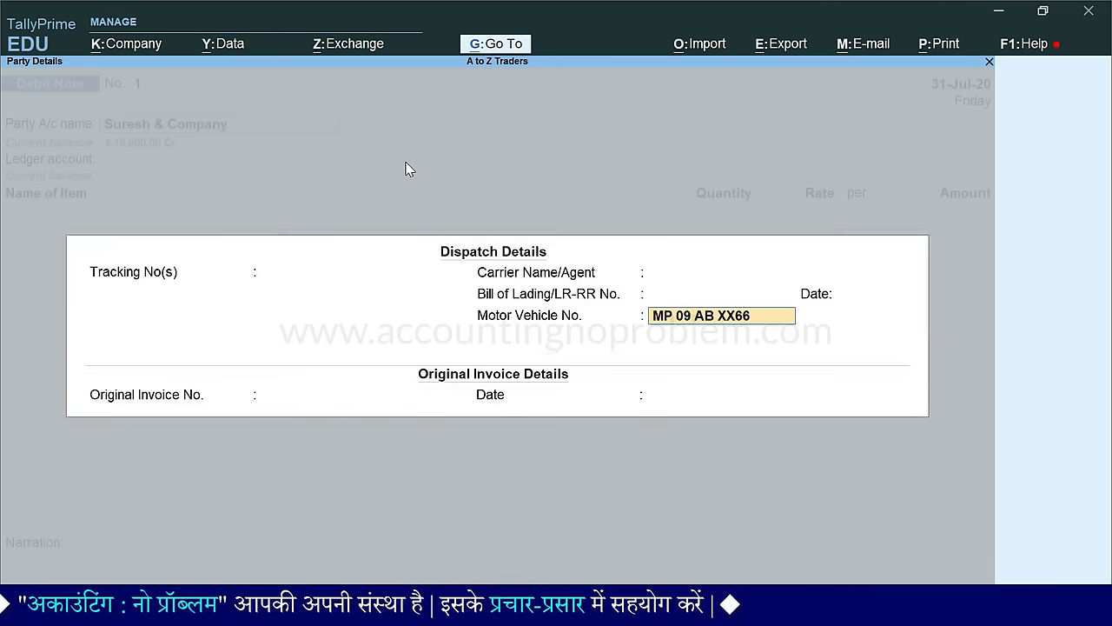
key(Return)
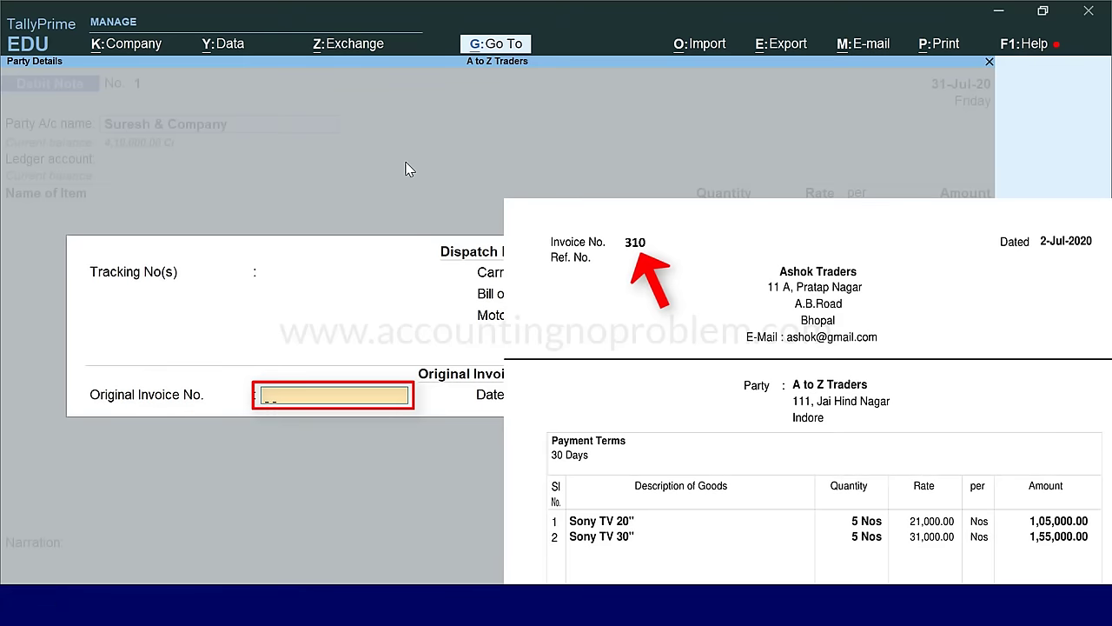
text(310)
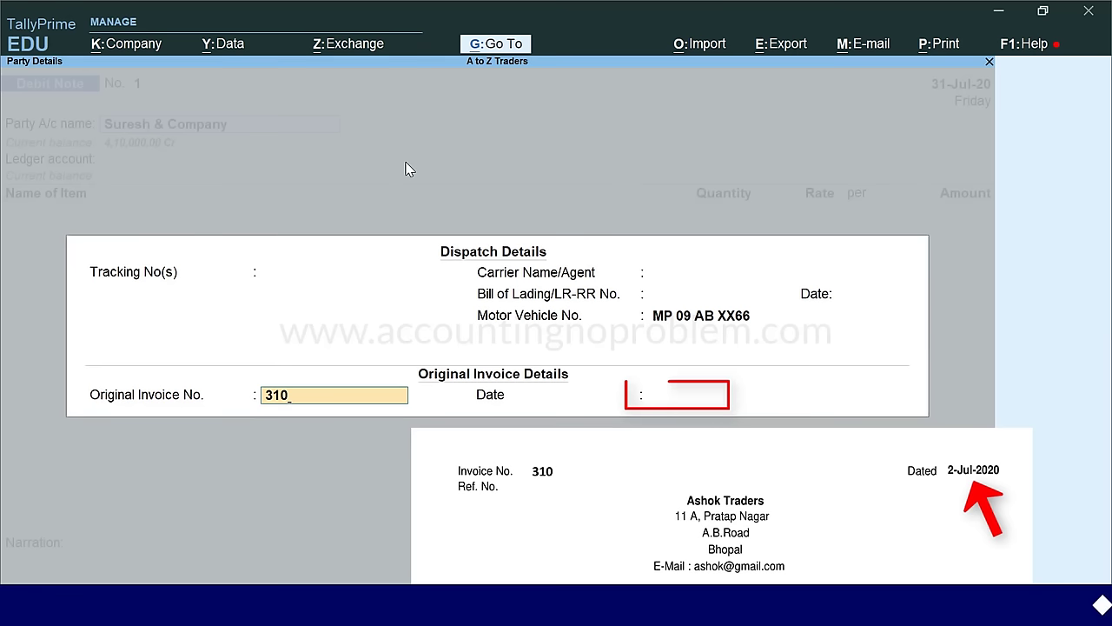
key(Return)
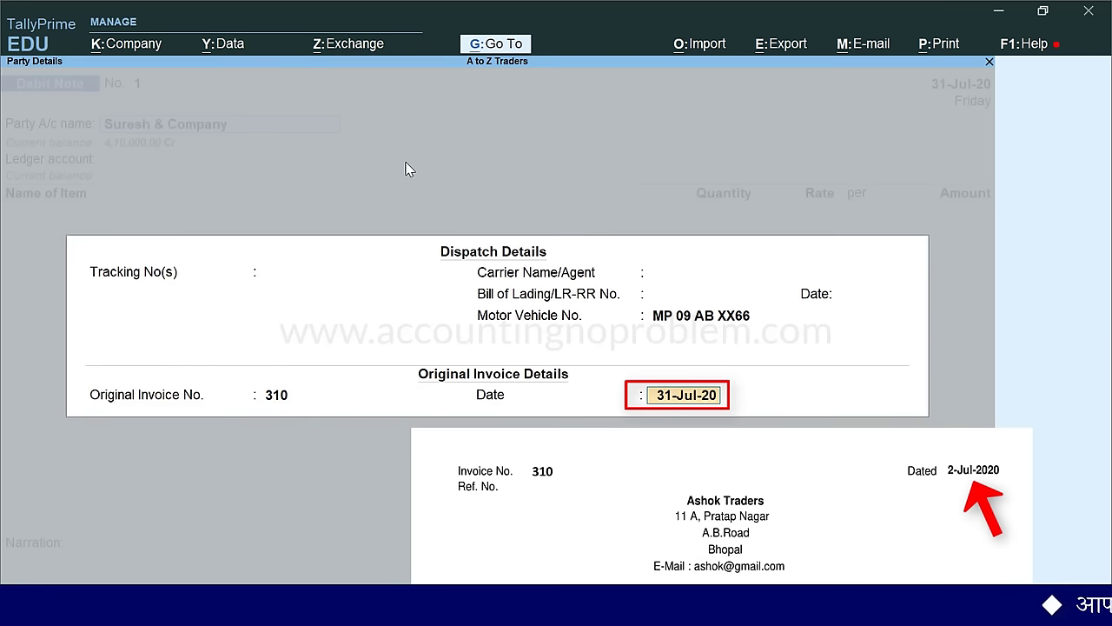
text(2.7)
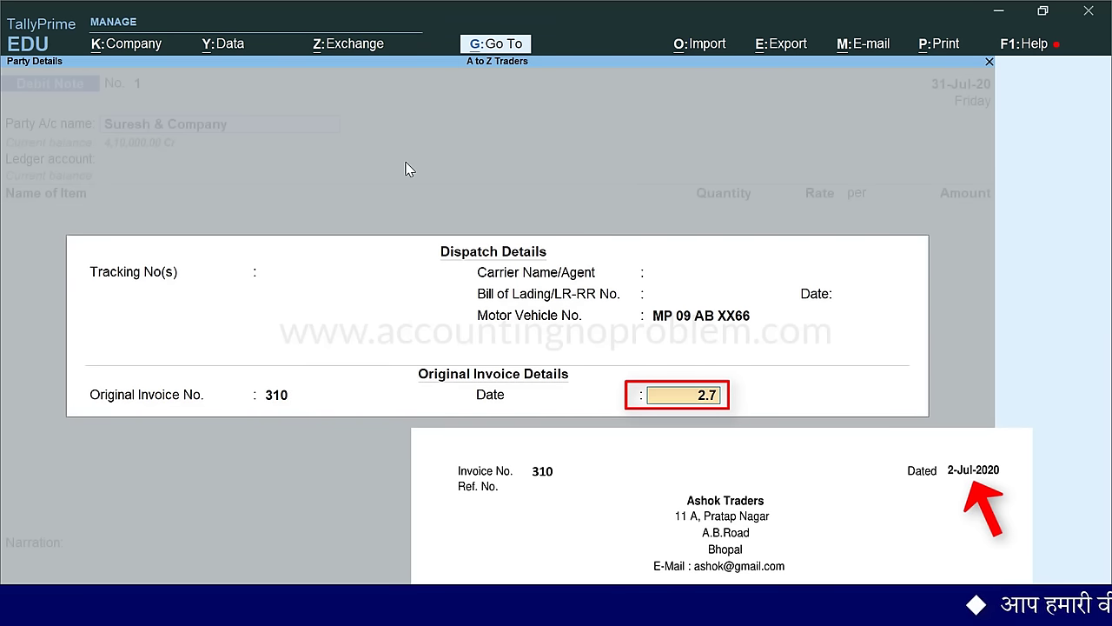
key(Return)
key(Return)
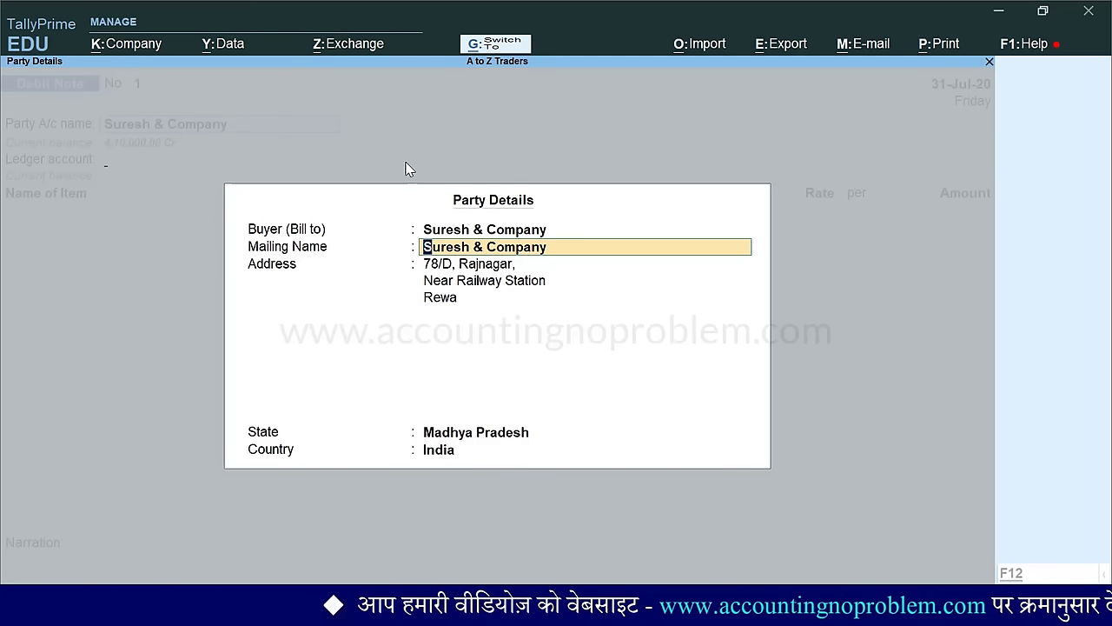
Accept Suresh & Company's party billing details and close More Details without changes.
key(ctrl+a)
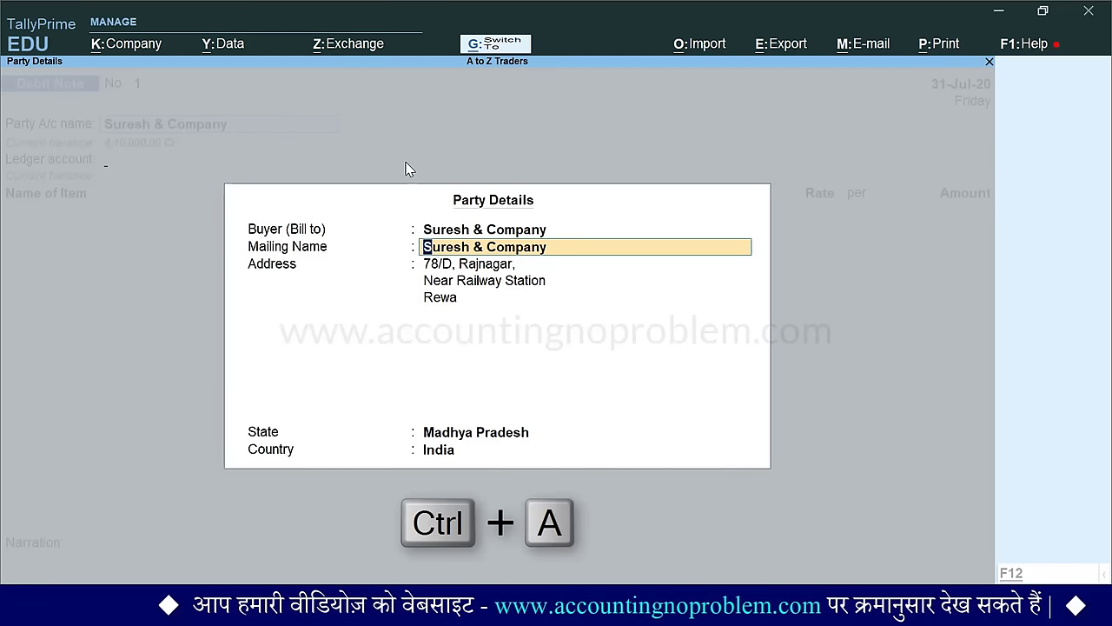
key(ctrl+a)
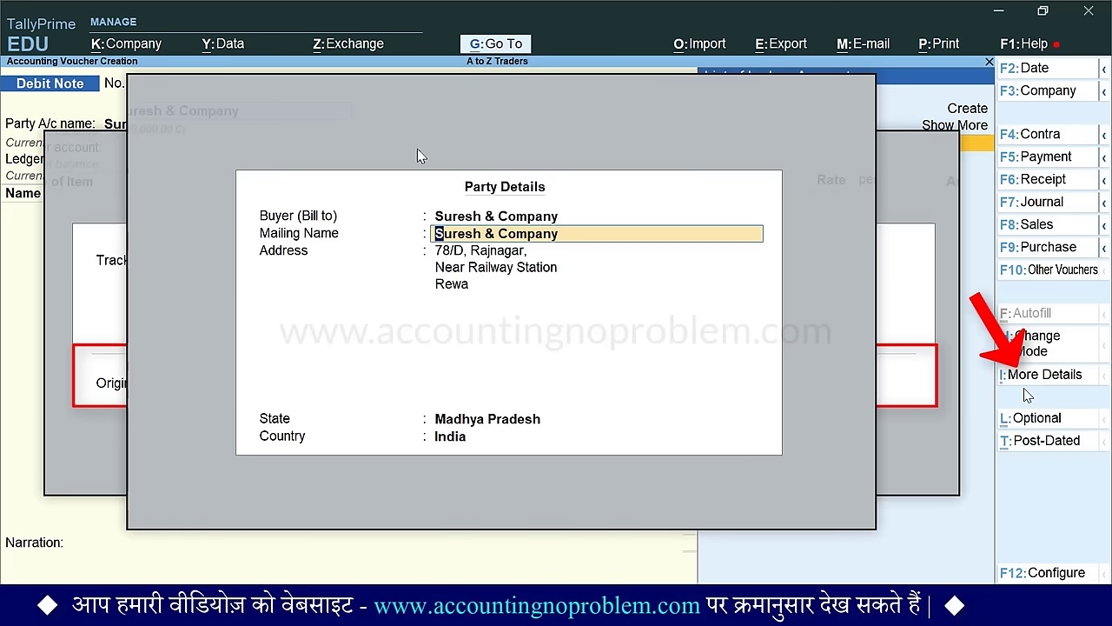
key(ctrl+i)
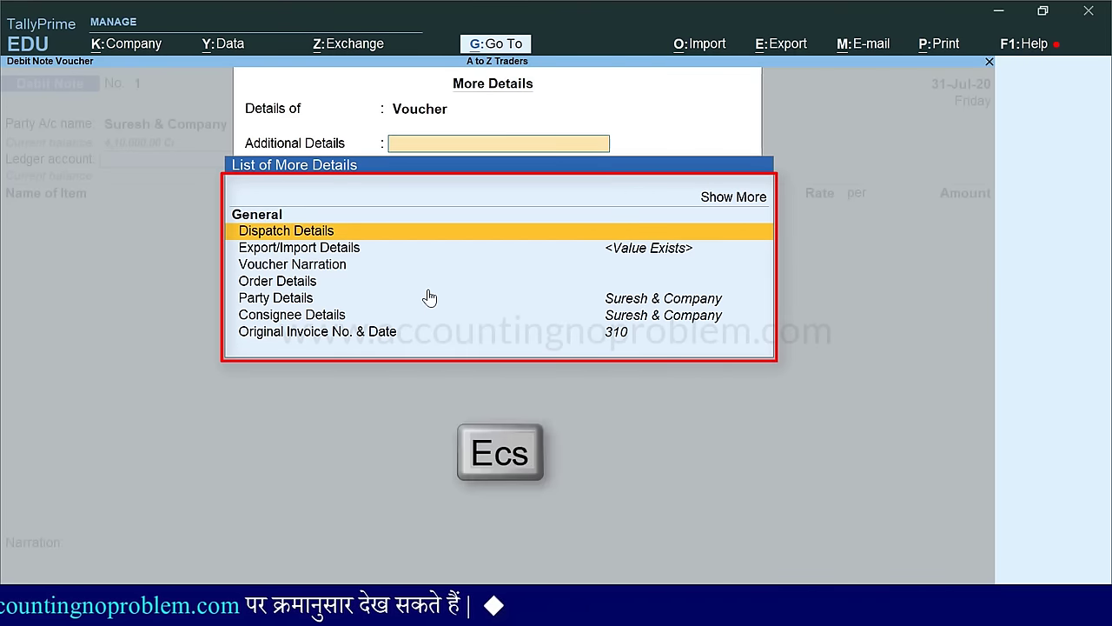
key(Escape)
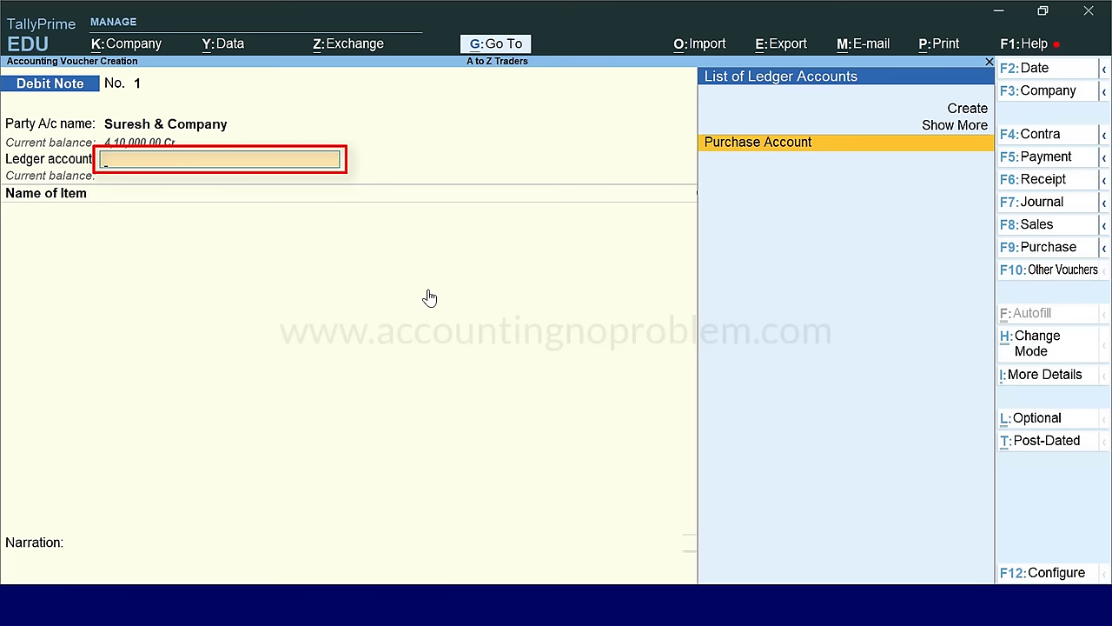
Create ledger 'Purchase Return' under Purchase Accounts and select it as the debit note's ledger account.
key(alt+c)
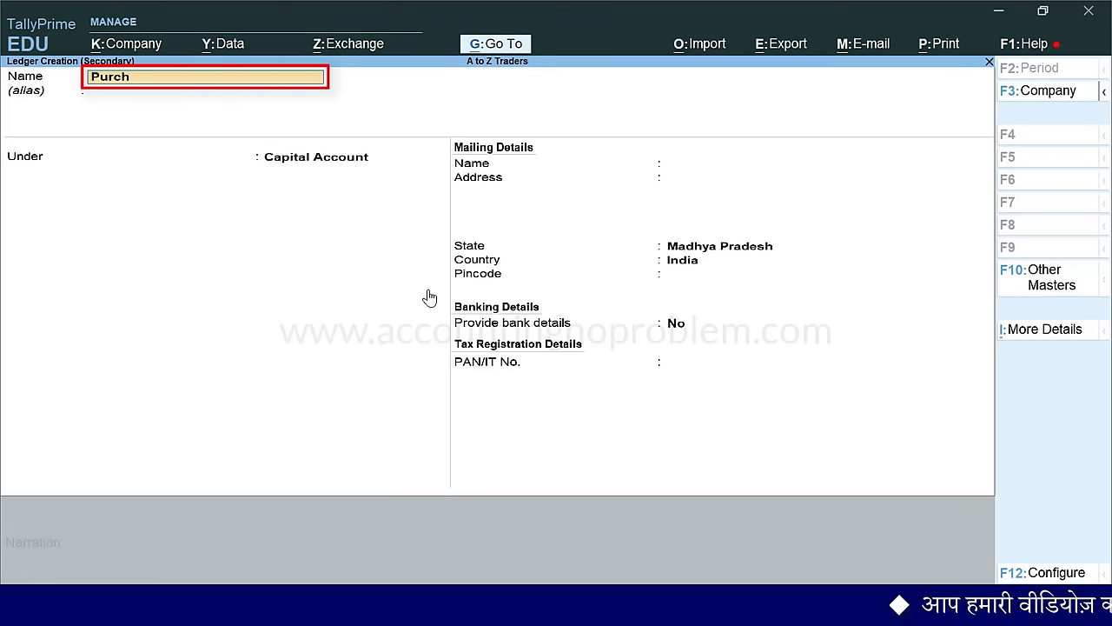
key(Return)
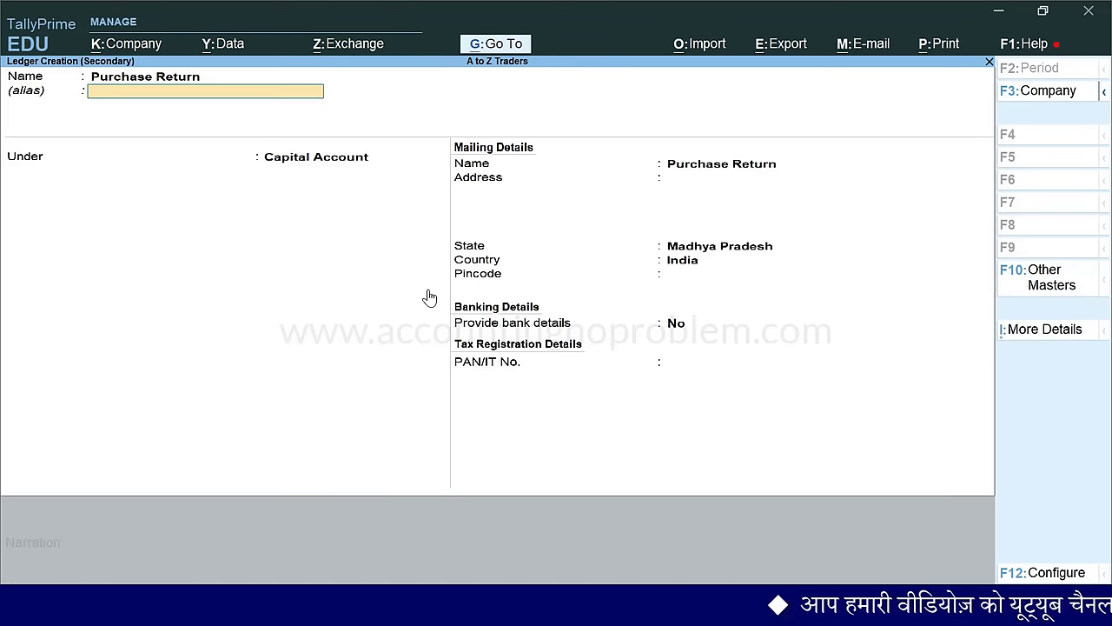
key(Return)
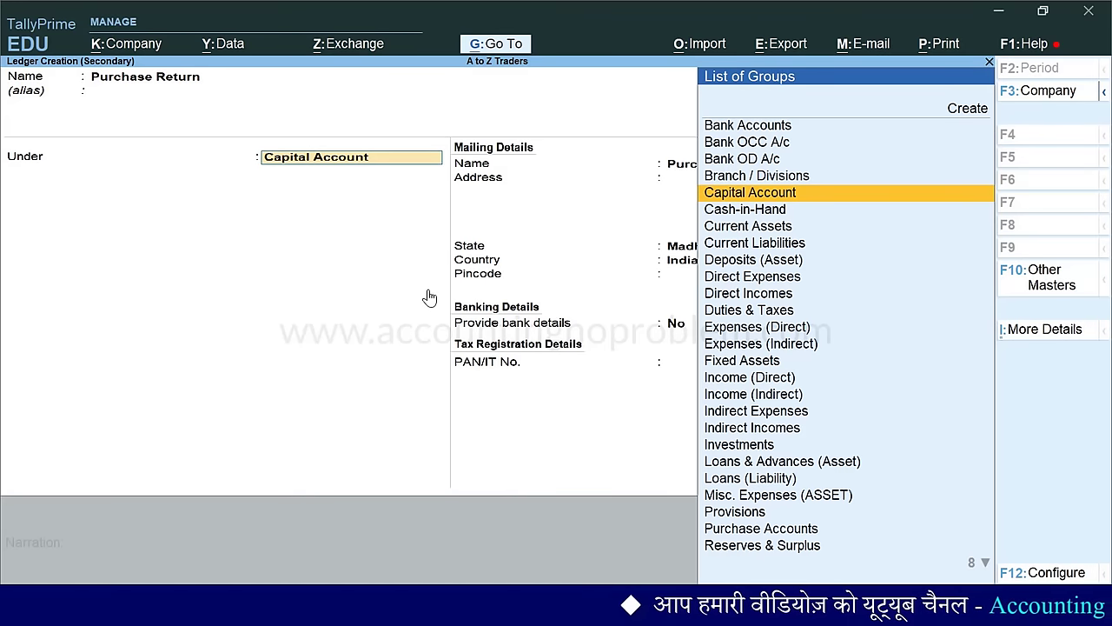
text(P)
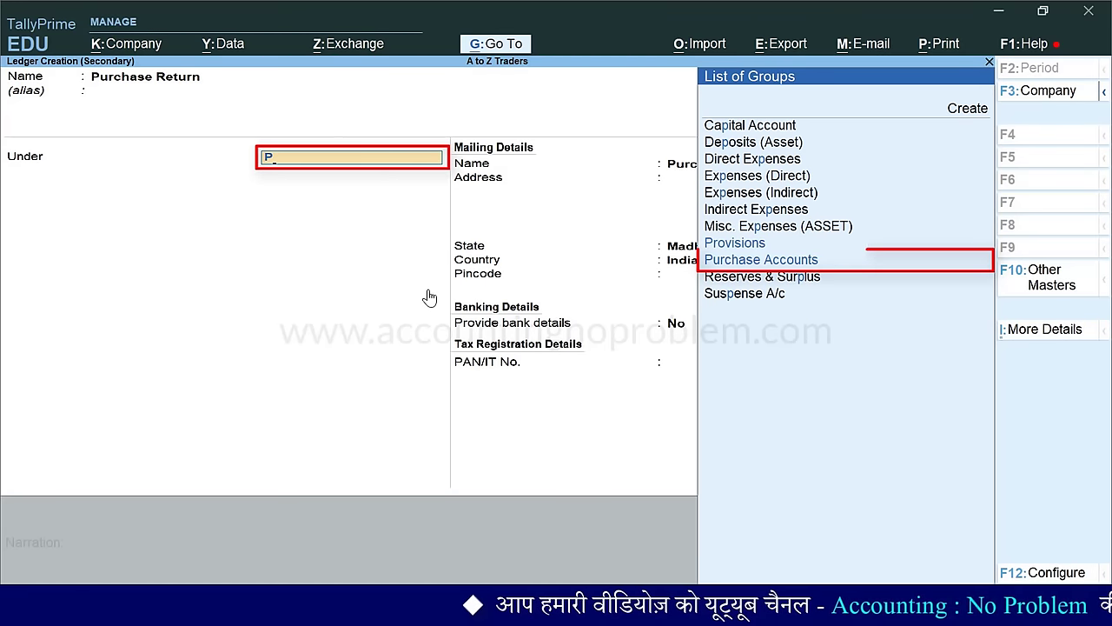
key(Down)
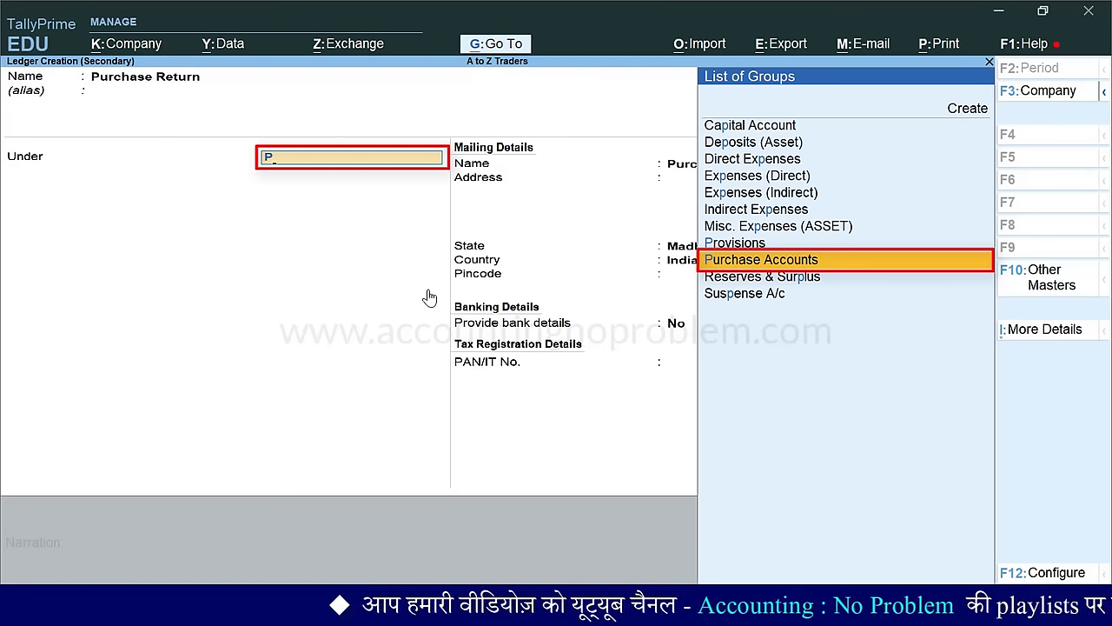
key(Return)
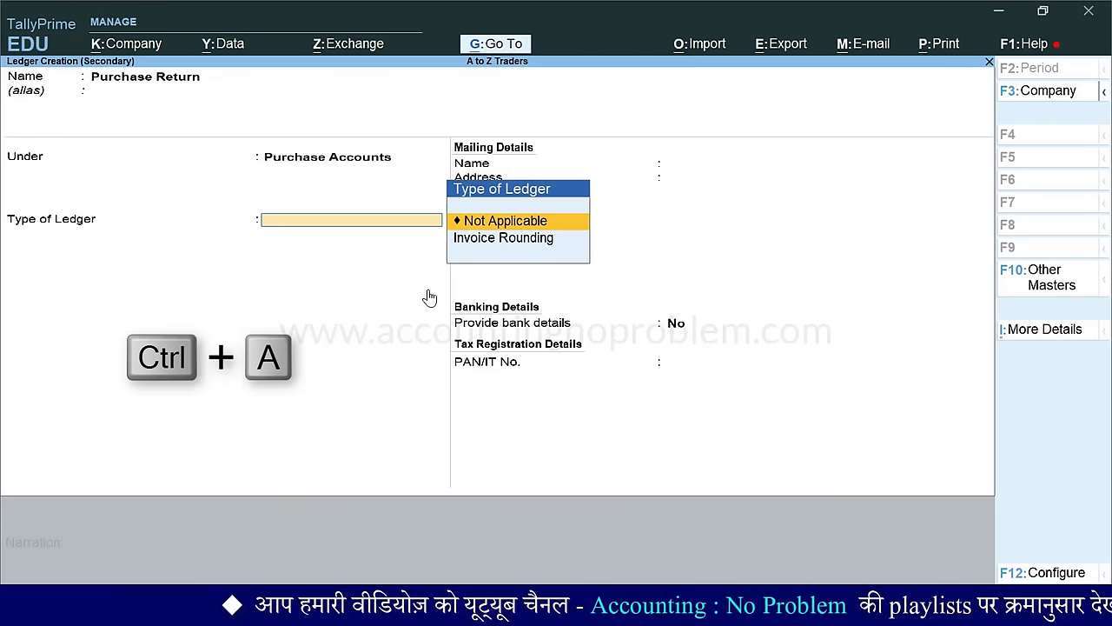
key(ctrl+a)
key(Return)
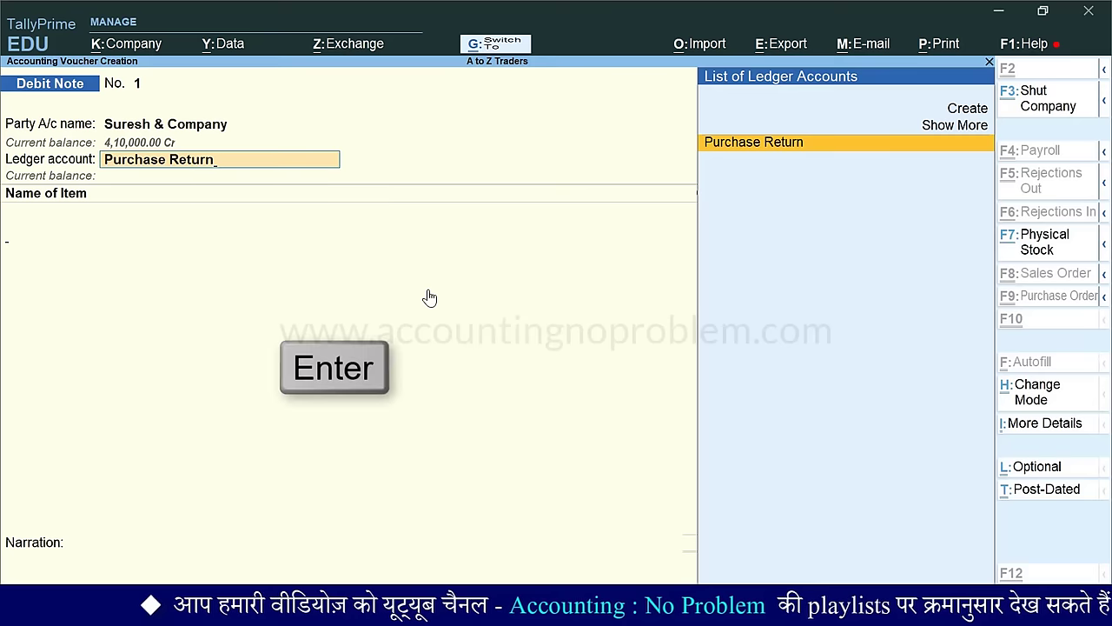
key(Return)
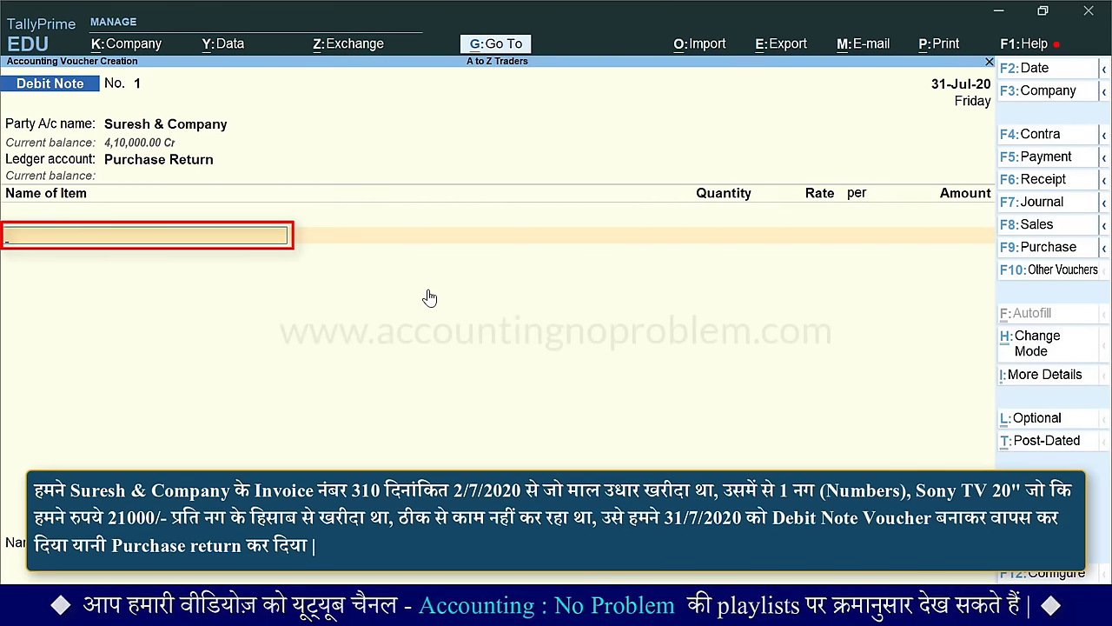
Enter 1 Nos of Sony TV 20" at 21,000.00 per Nos, amount 21,000.00, then close the item list.
key(space)
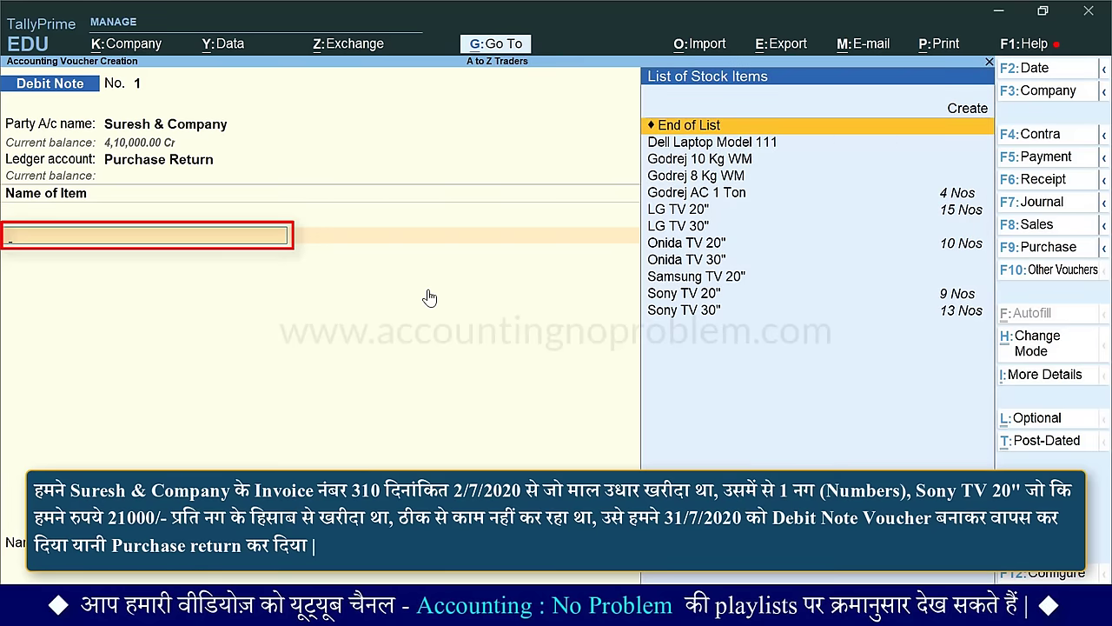
text(S)
key(Down)
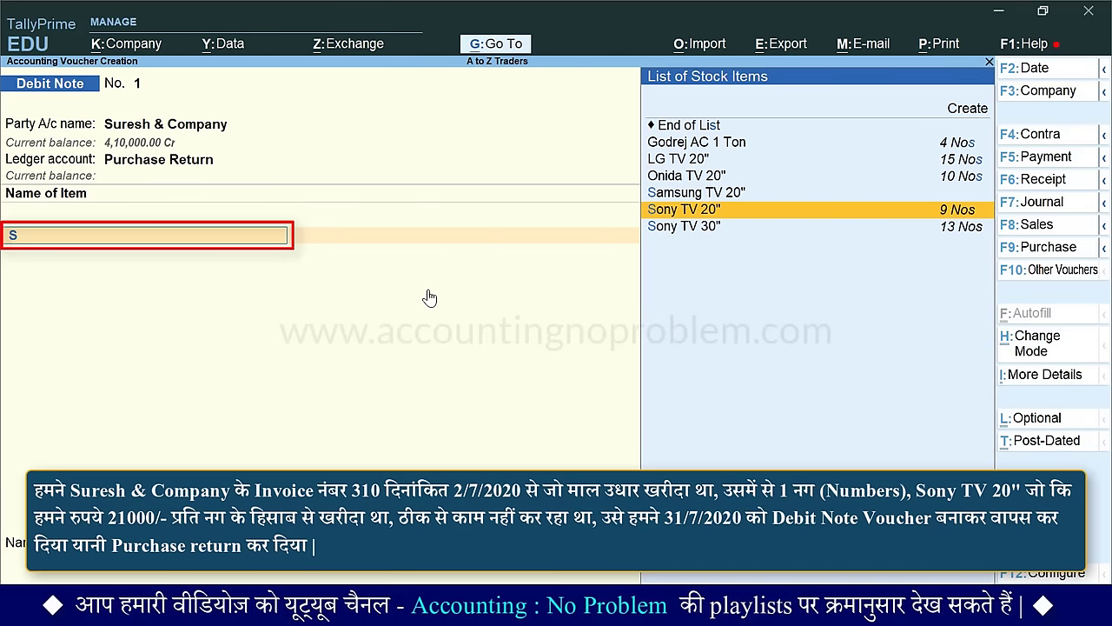
key(Return)
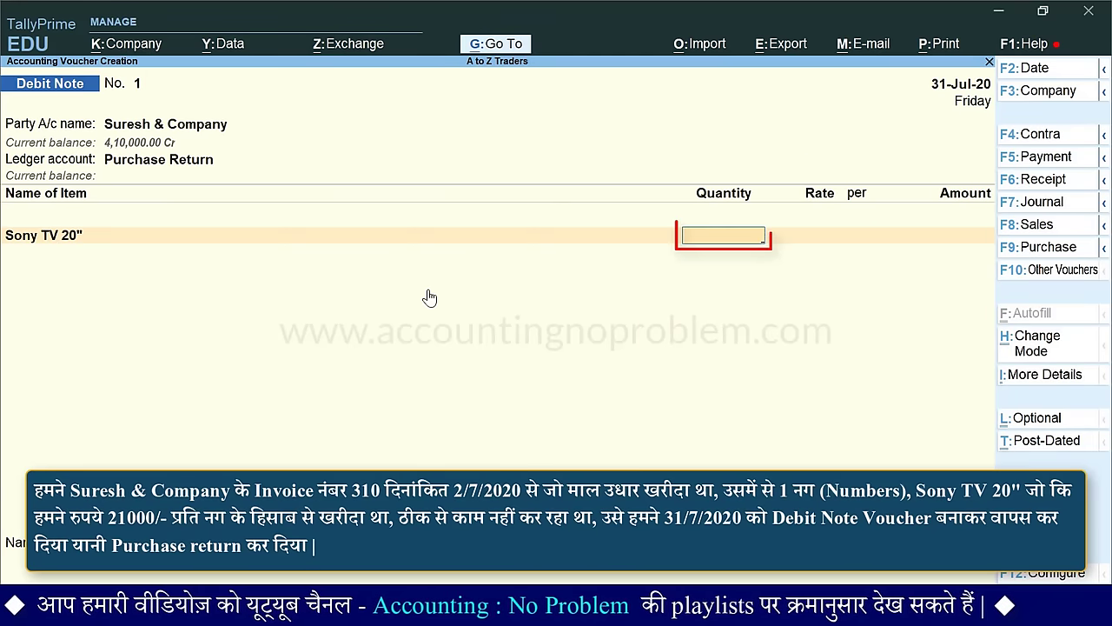
text(1)
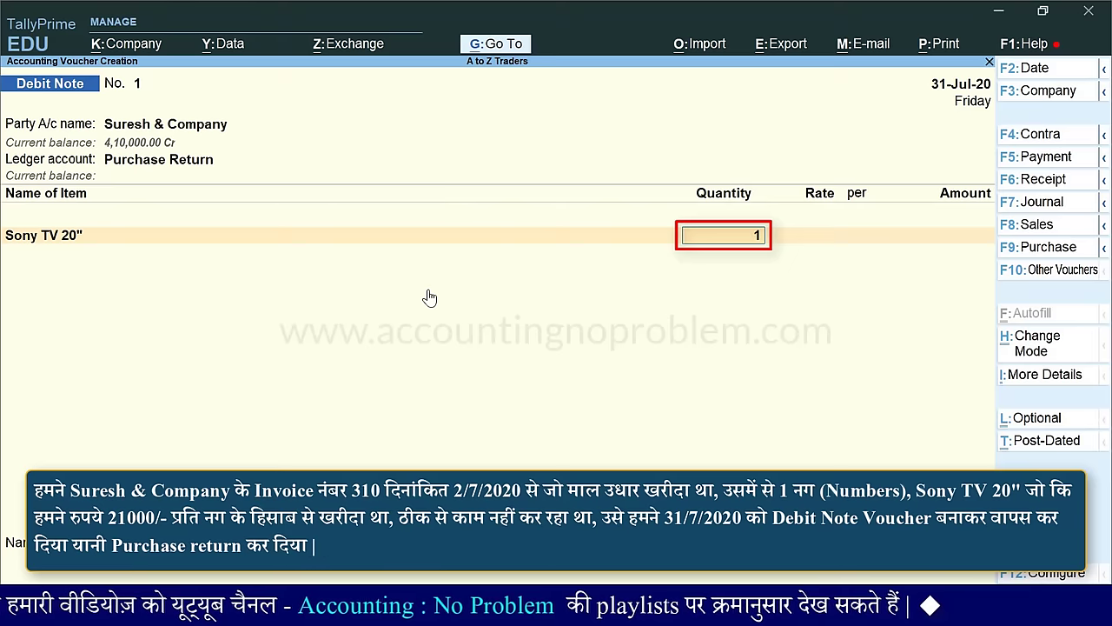
key(Return)
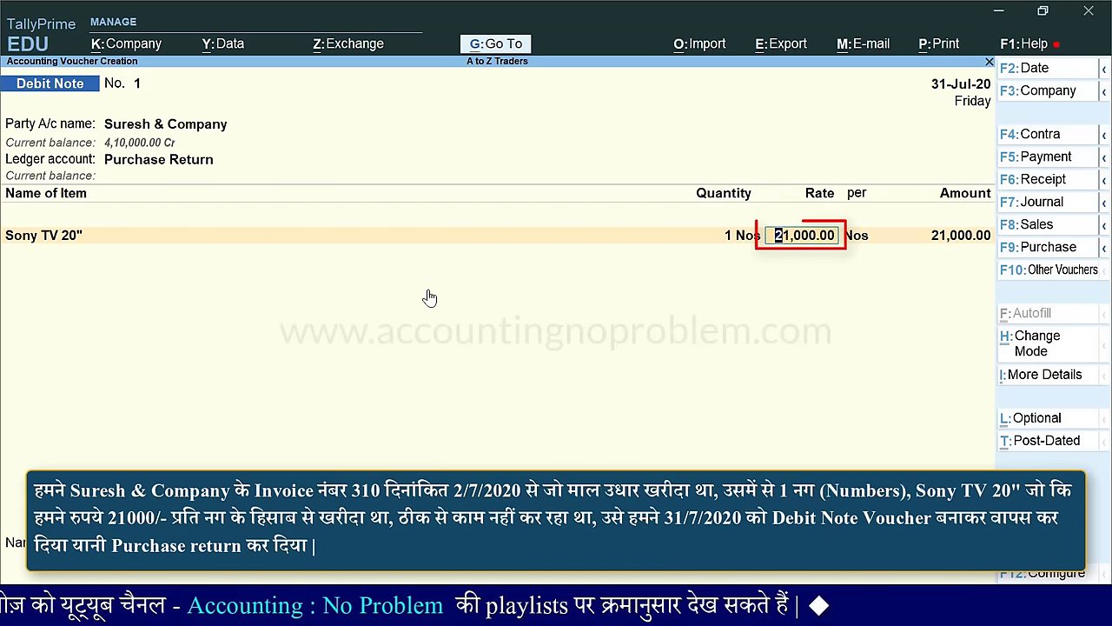
key(Return)
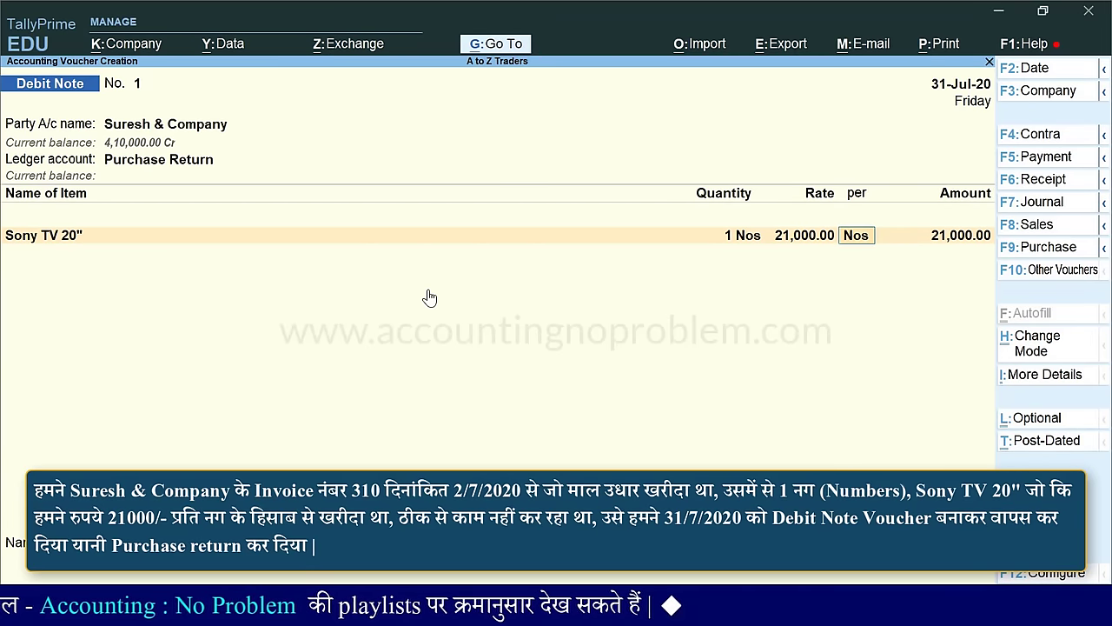
key(Return)
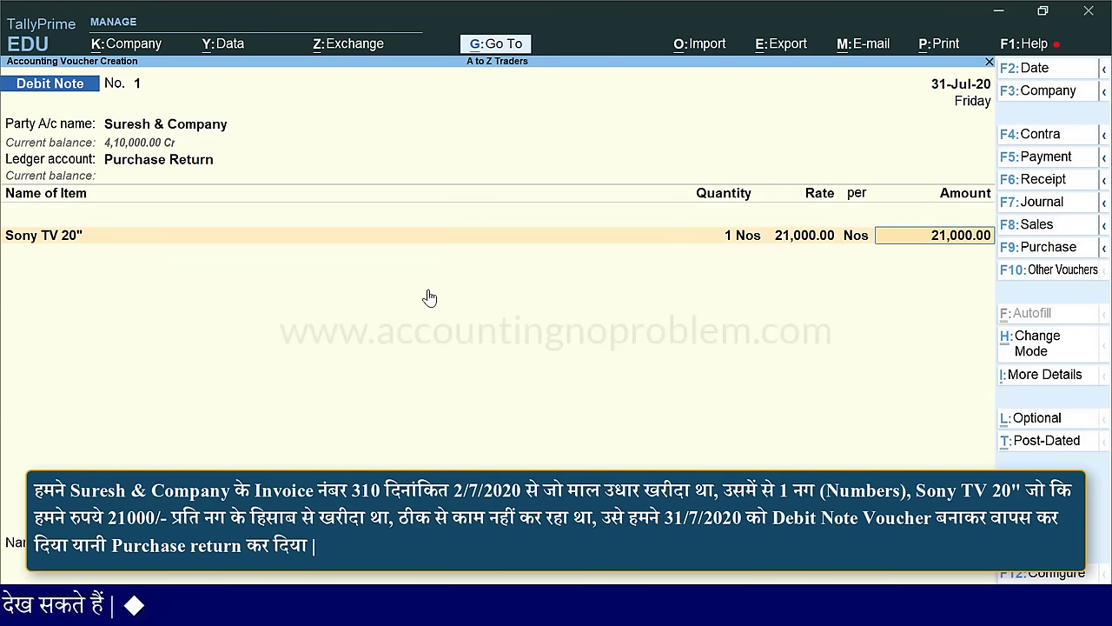
key(Return)
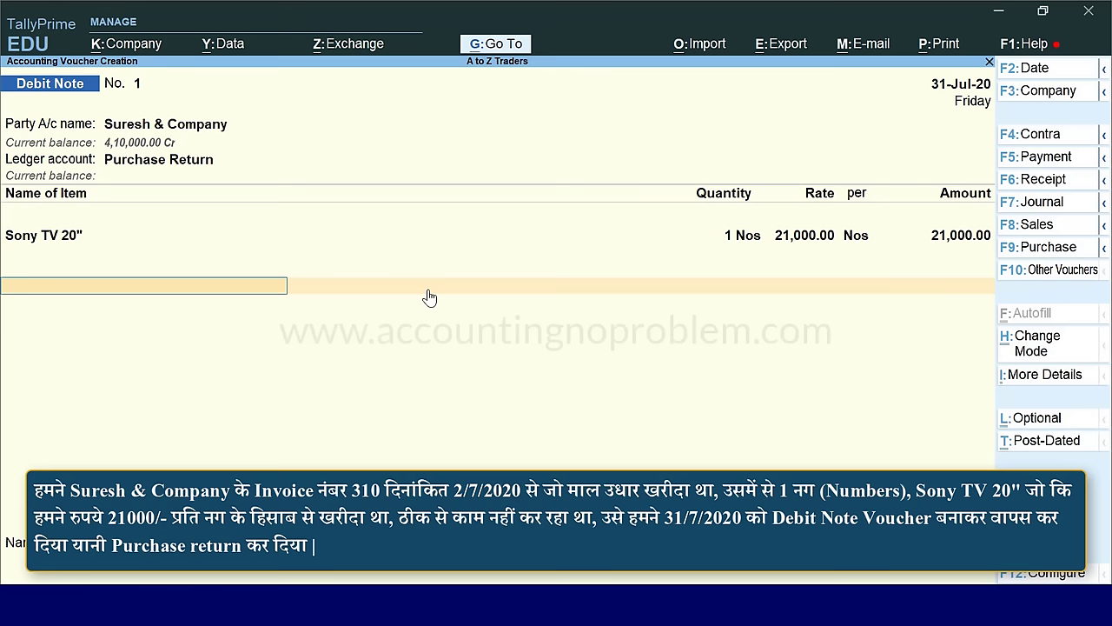
key(Return)
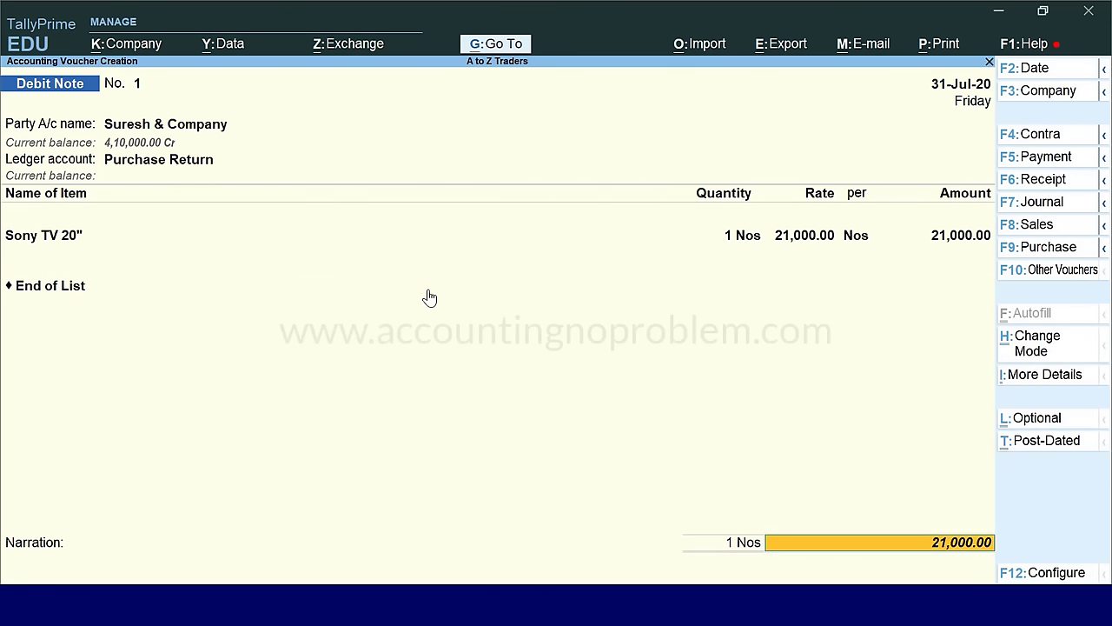
Add narration 'Being purchase returned to supplier because TV is not working properly.' and save the debit note.
key(Return)
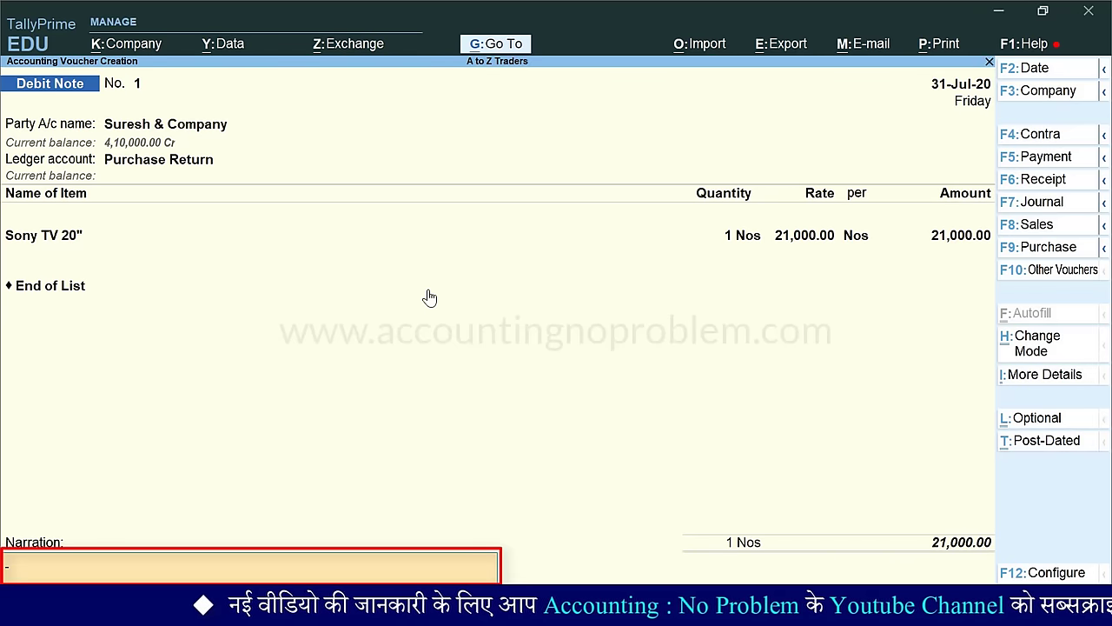
text(Being purchase returned to supplier because TV is not working properly.)
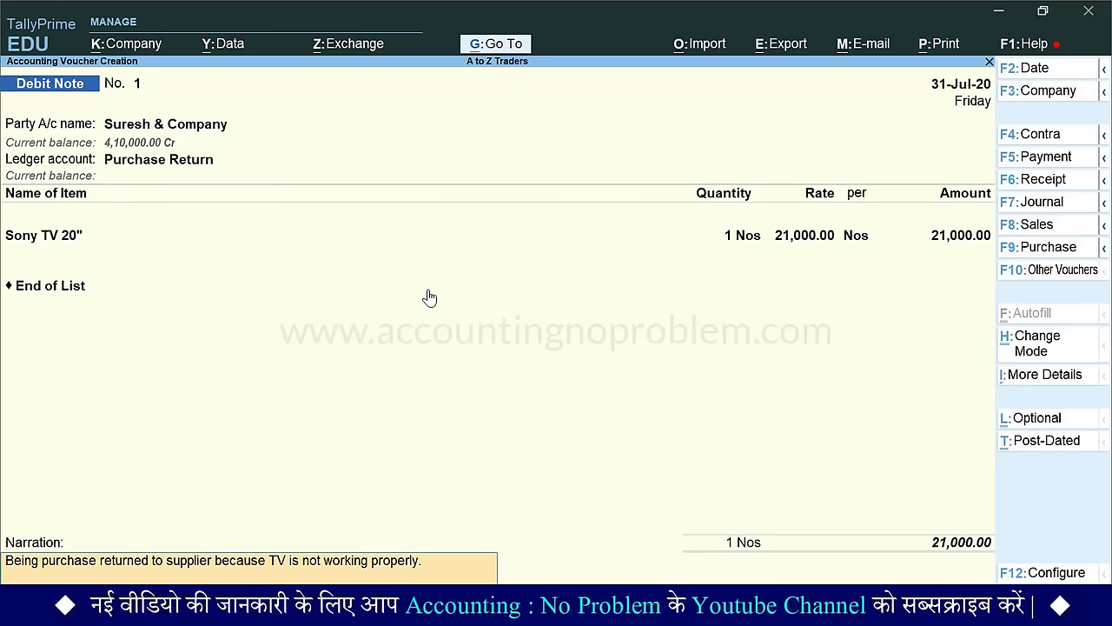
key(ctrl+a)
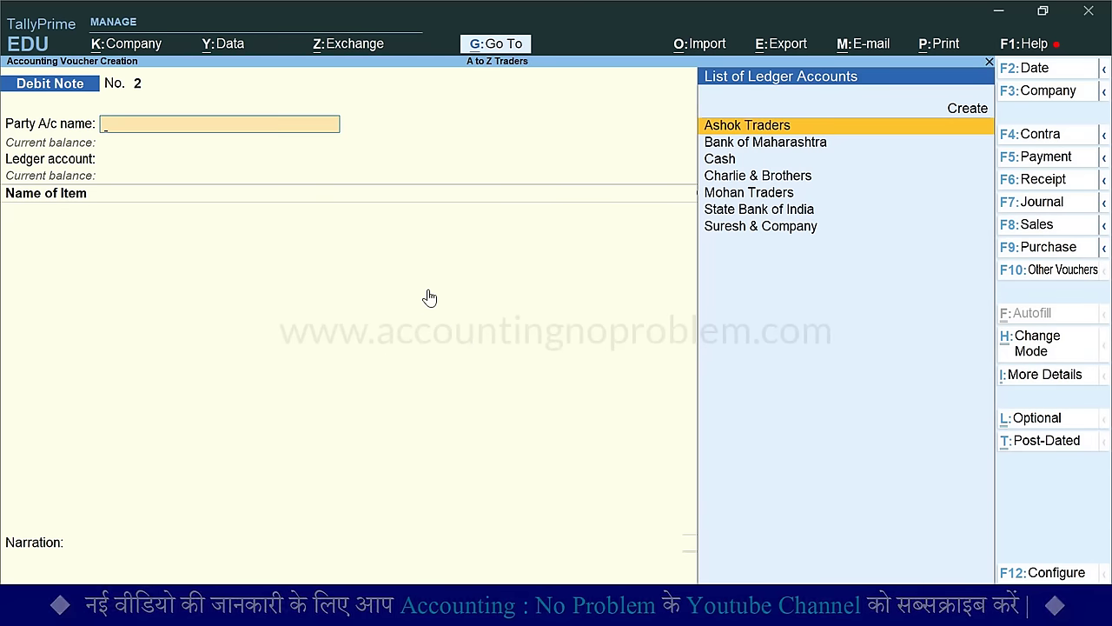
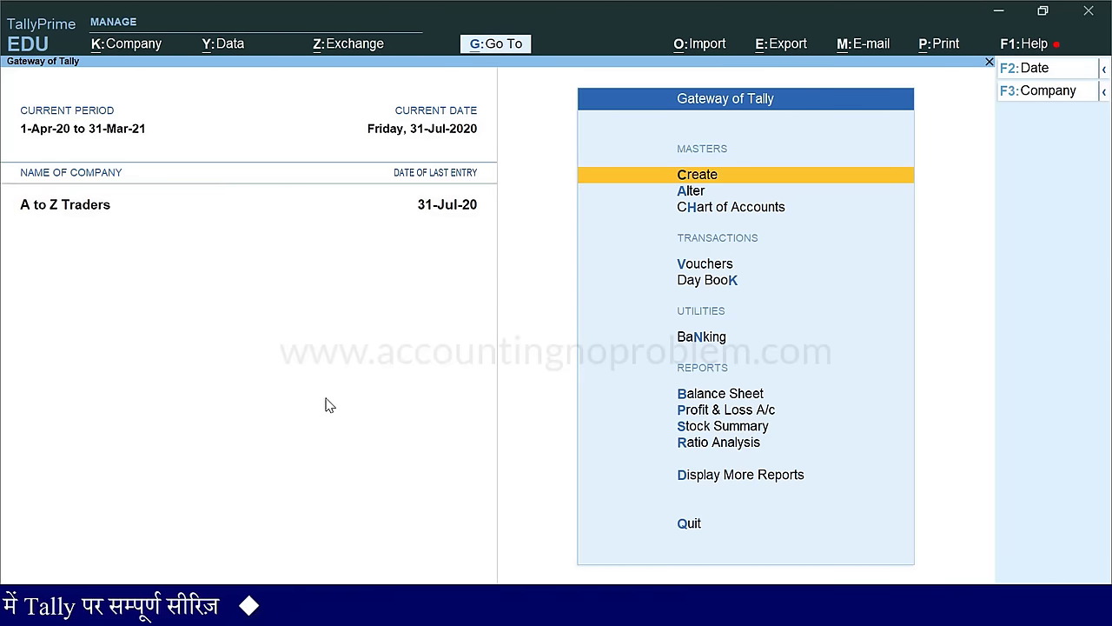
Change the new voucher from Debit Note to Credit Note No. 1.
key(v)
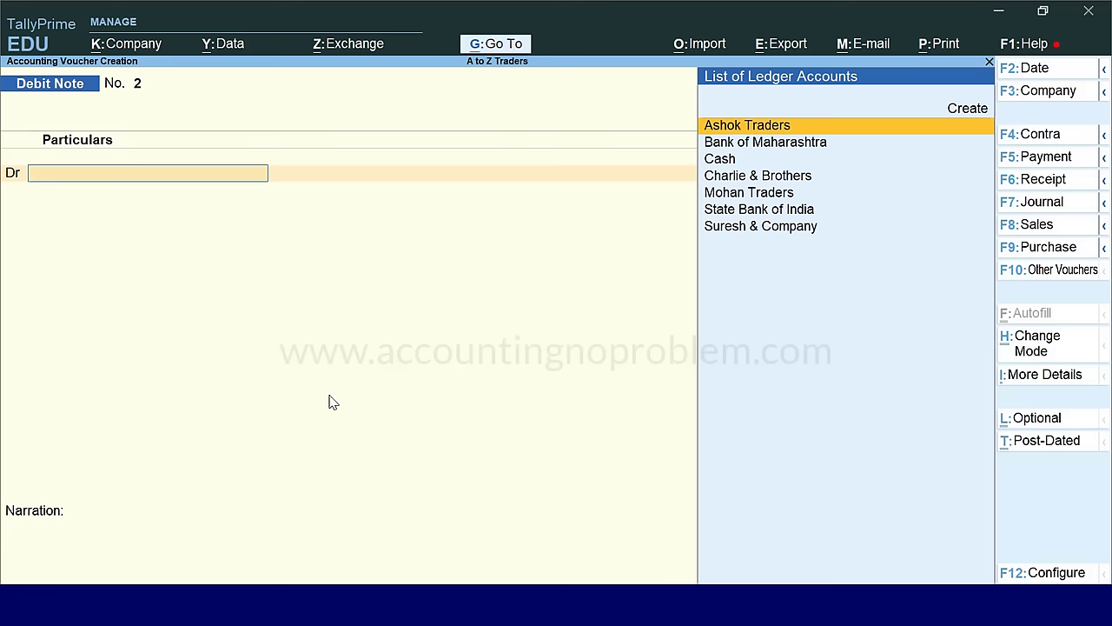
key(alt+F6)
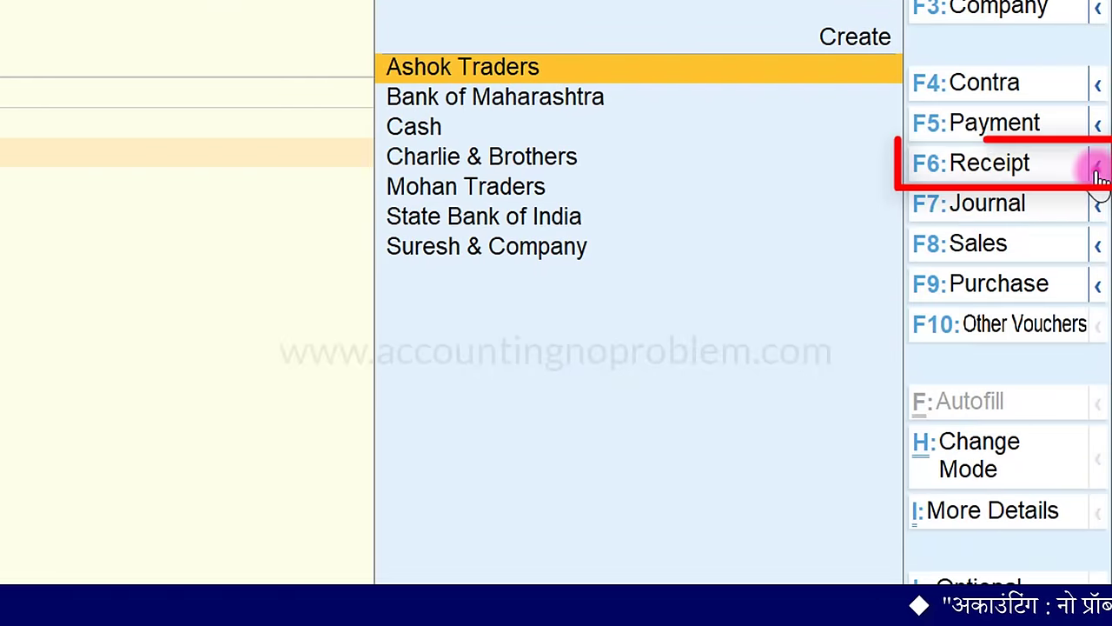
click(1097, 170)
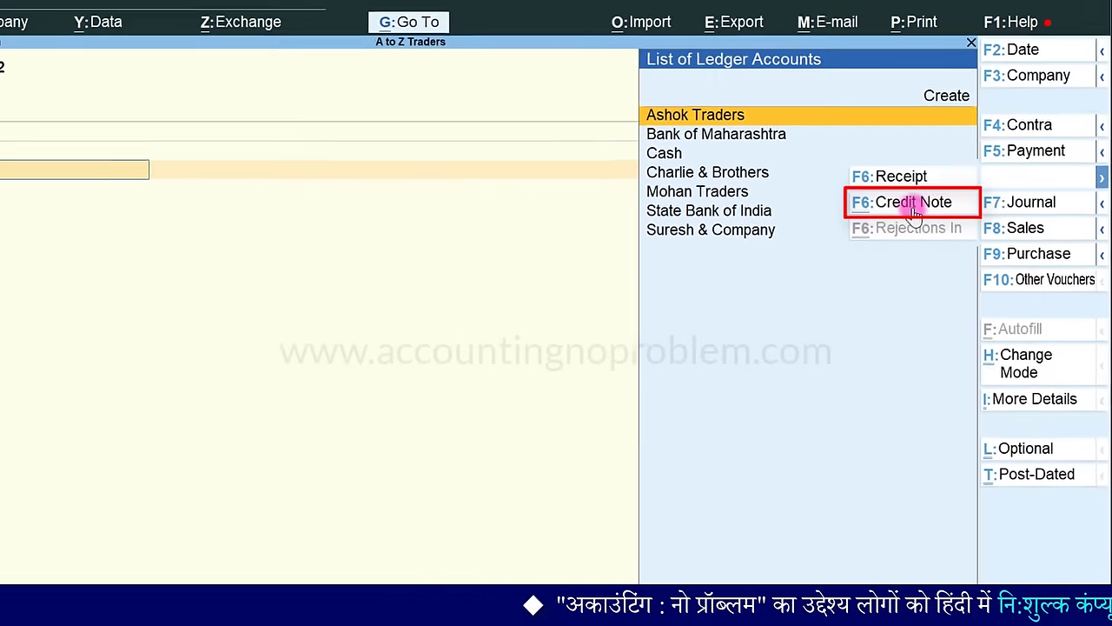
click(914, 208)
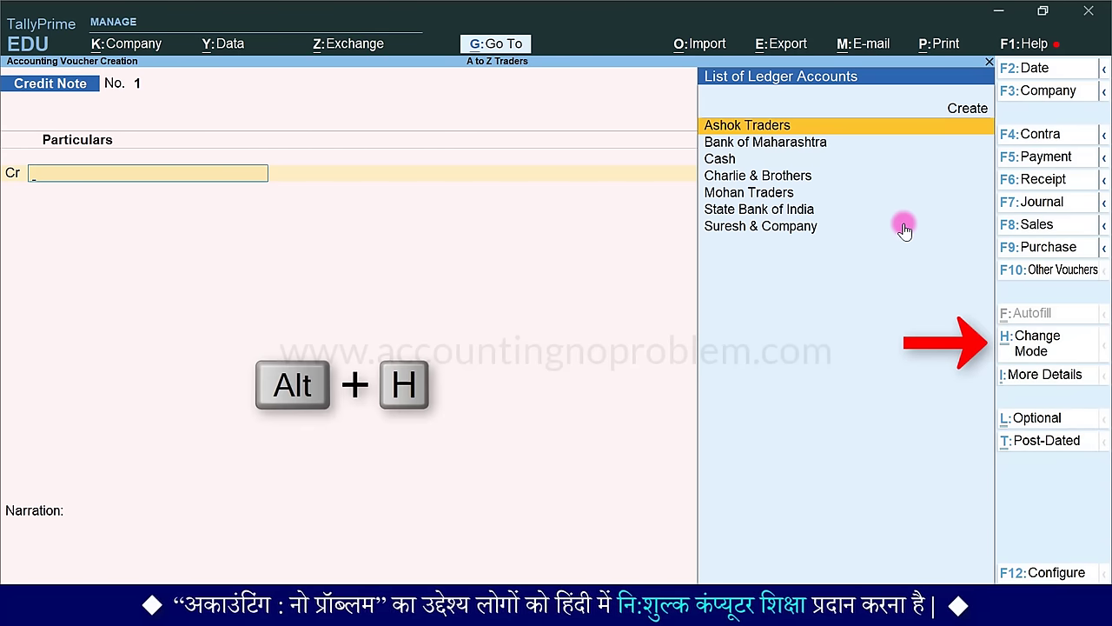
Switch the Credit Note to Item Invoice mode.
key(alt+h)
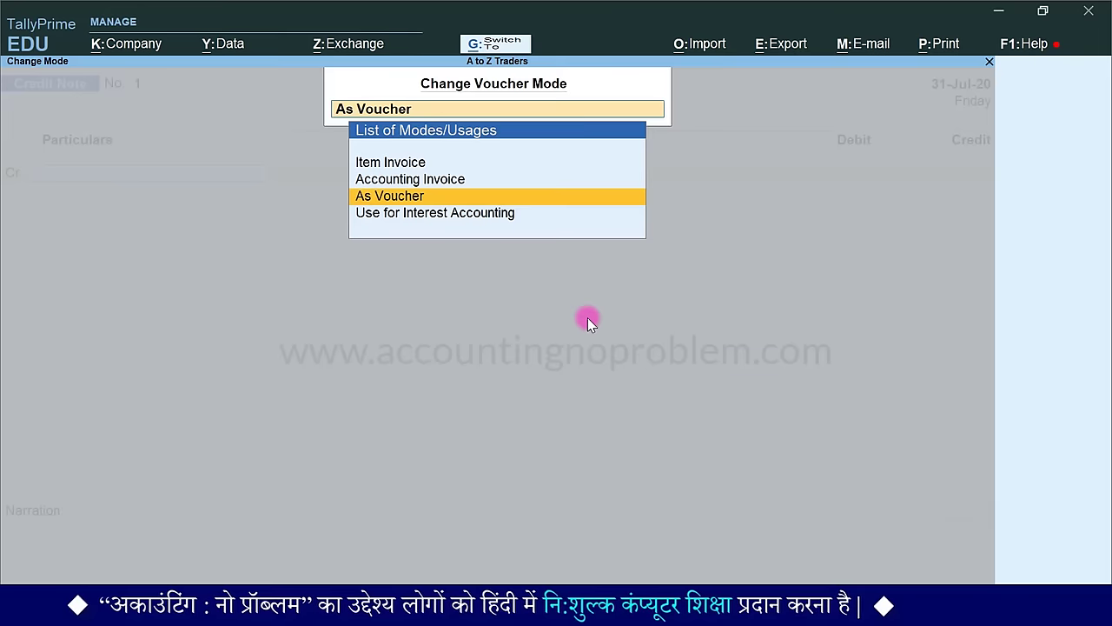
key(Up)
key(Up)
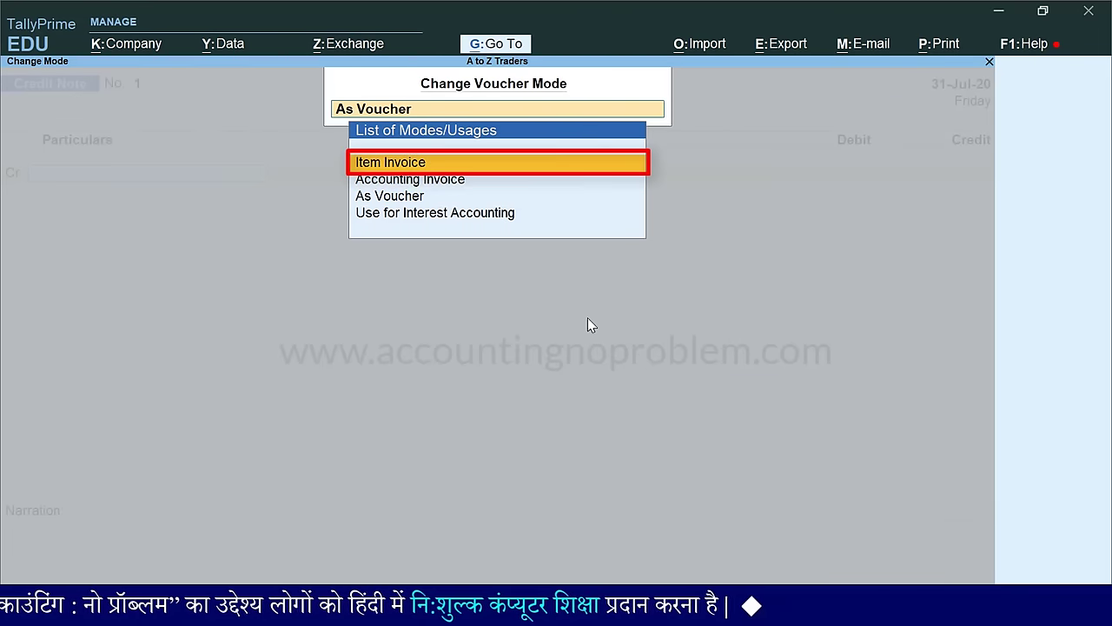
key(Return)
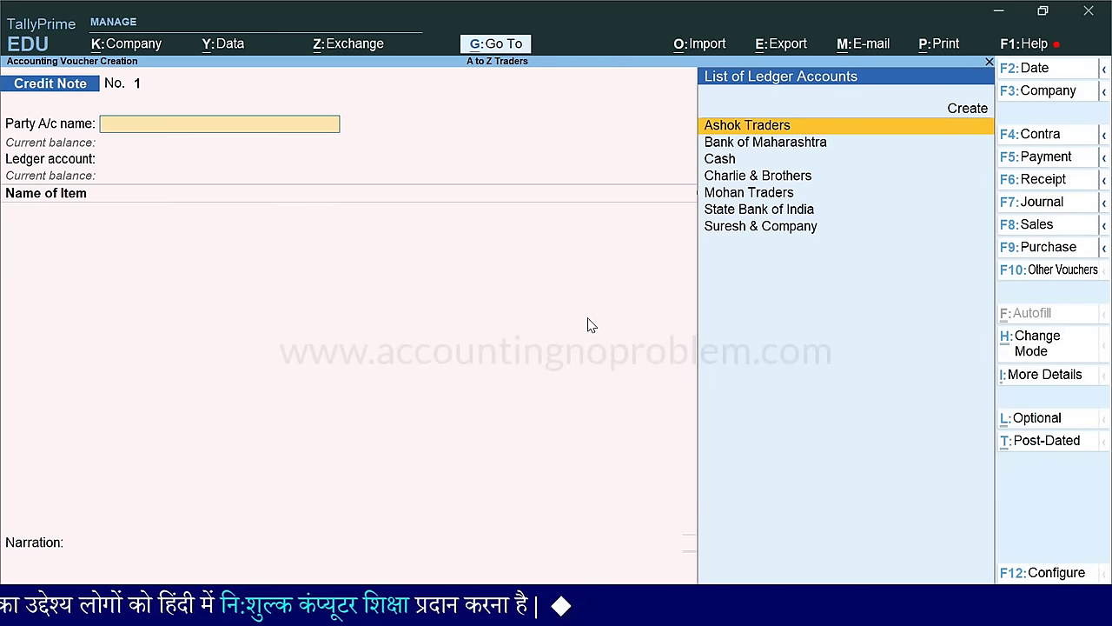
Set the voucher date to 31-Jul-20.
key(F2)
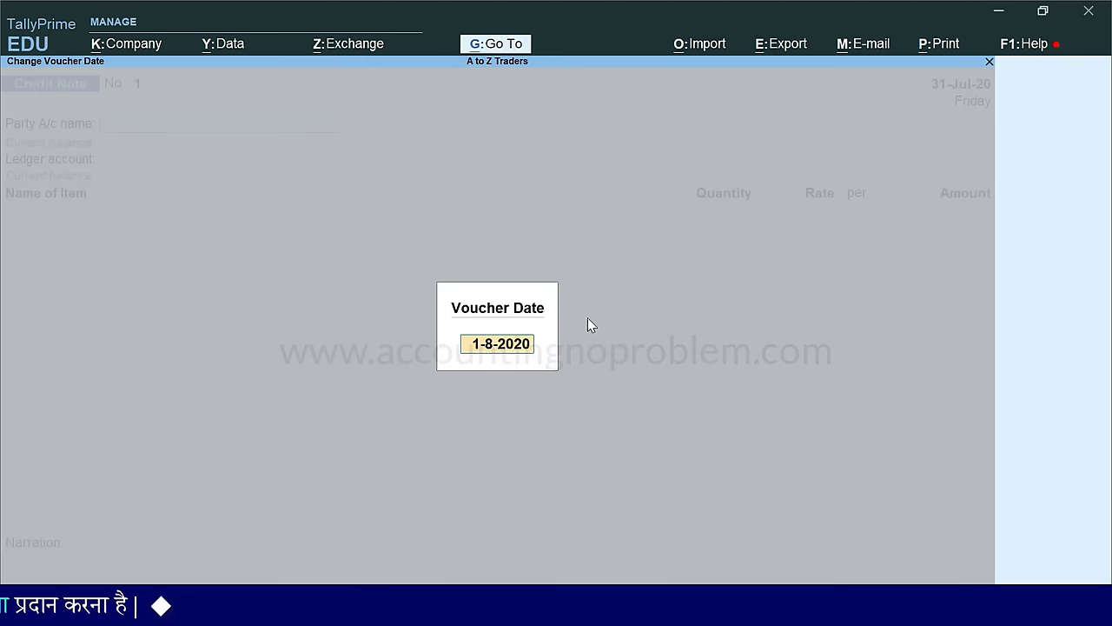
text(31.)
key(Return)
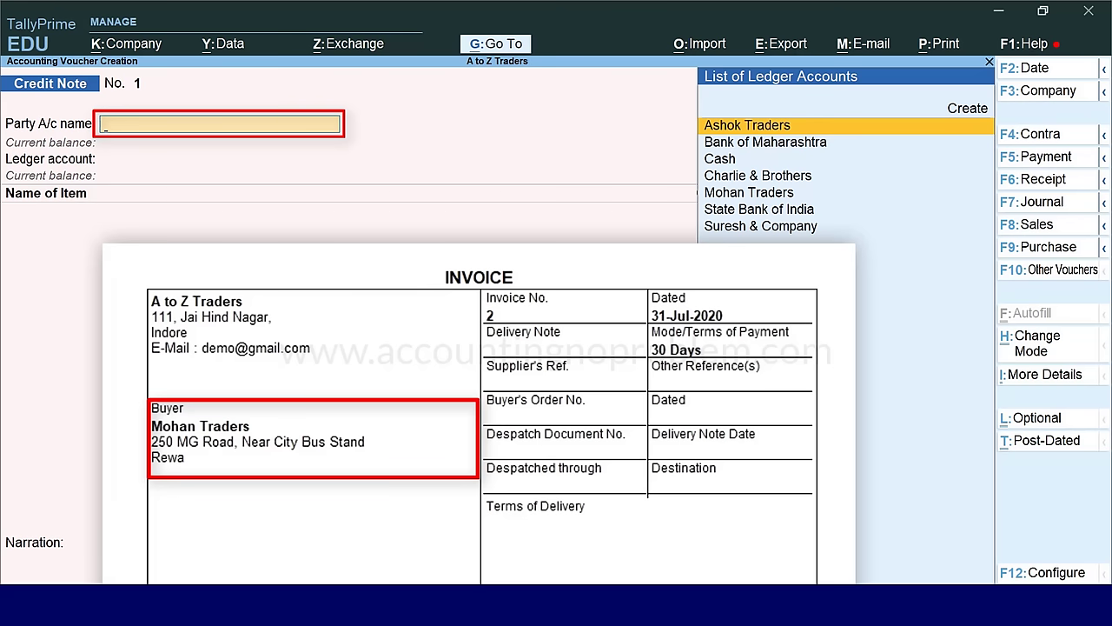
Select Mohan Traders as the party and move through the receipt details past the vehicle number.
key(Down)
key(Down)
key(Down)
key(Down)
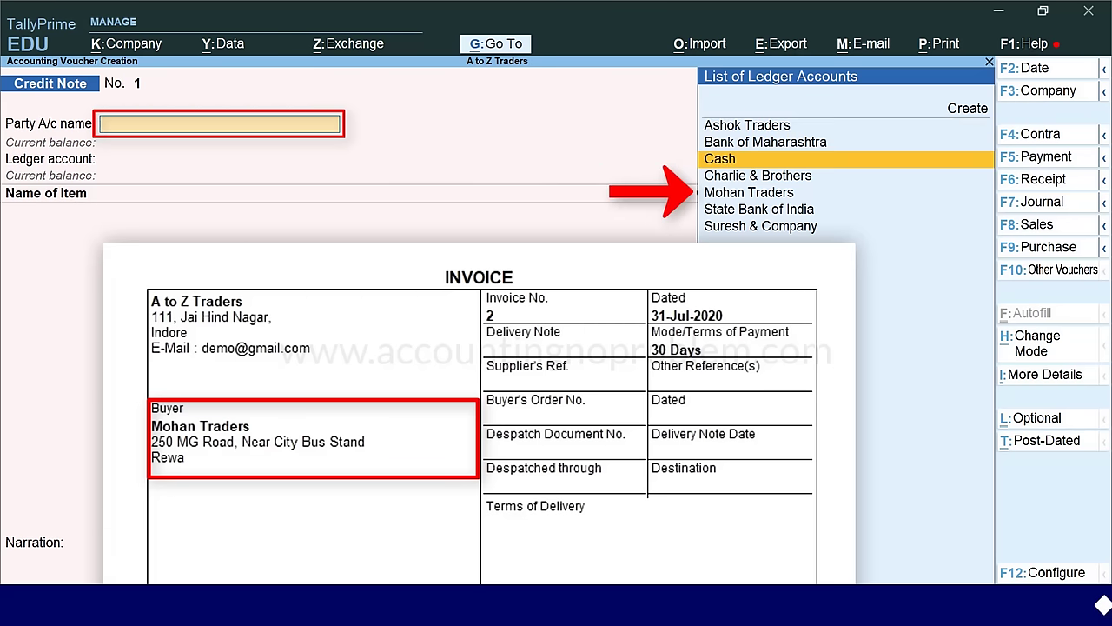
key(Return)
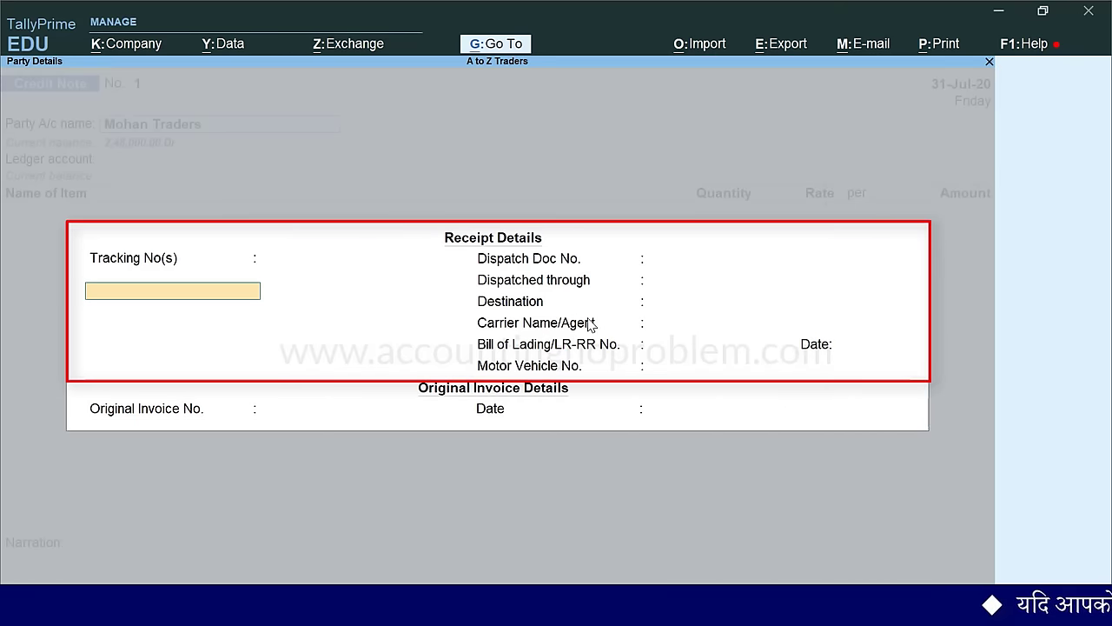
key(Return)
key(Return)
key(Return)
key(Return)
key(Return)
key(Return)
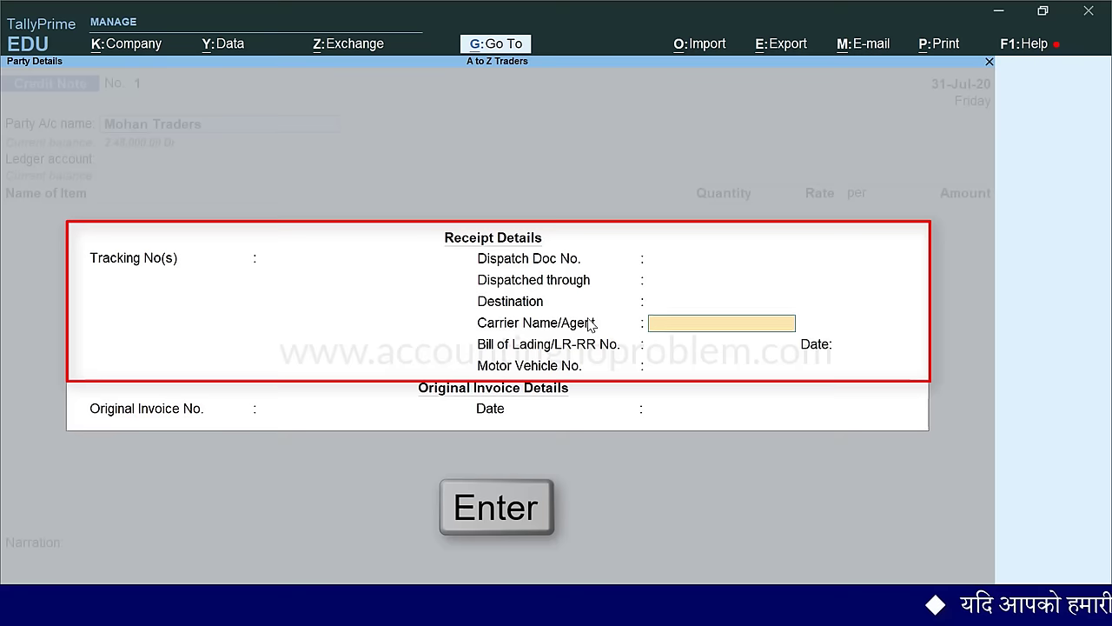
key(Return)
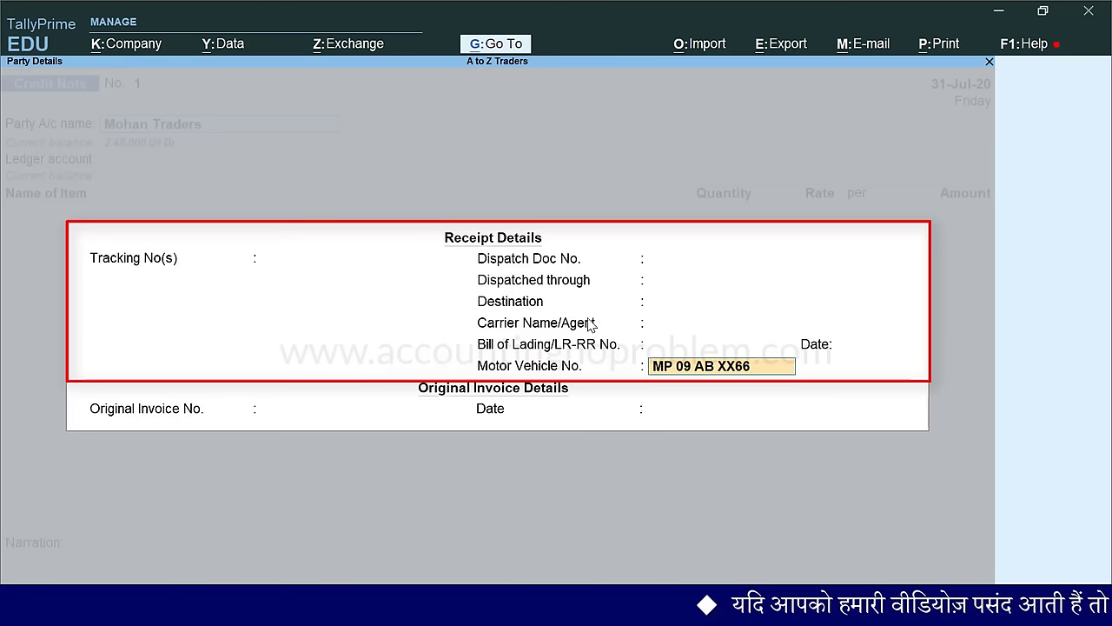
key(Return)
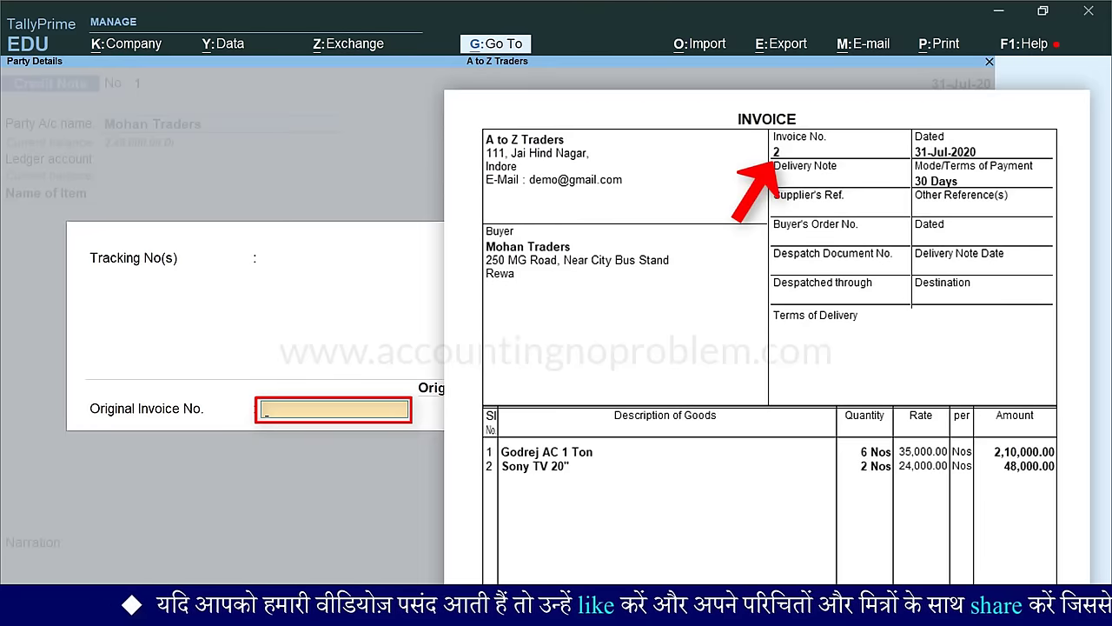
Record original invoice No. 2 dated 31-Jul-20 and accept the party details.
text(2)
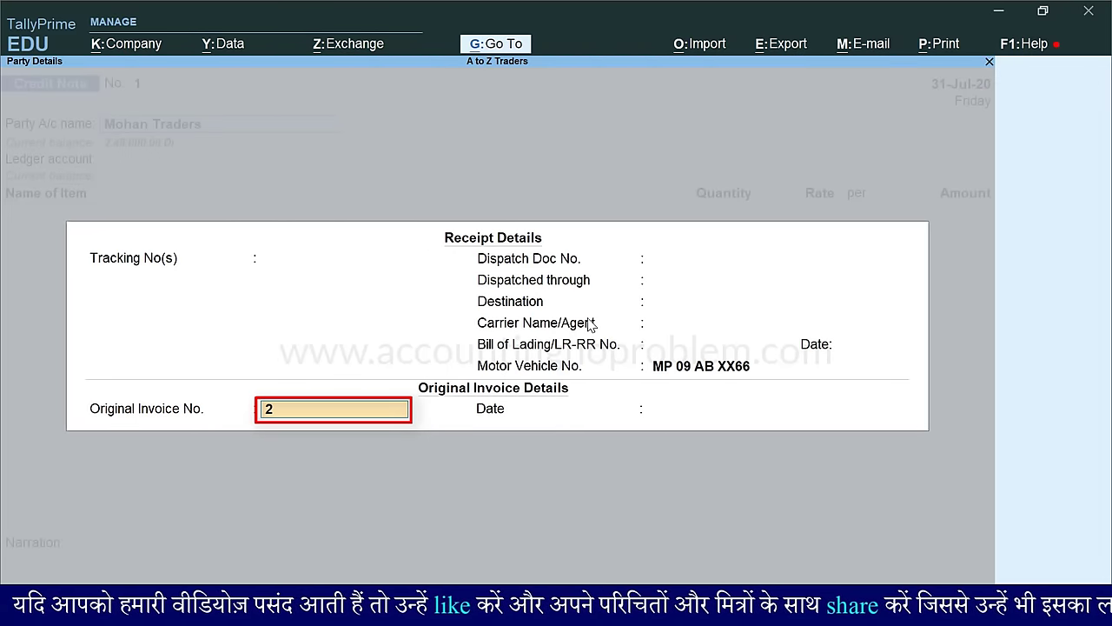
key(Return)
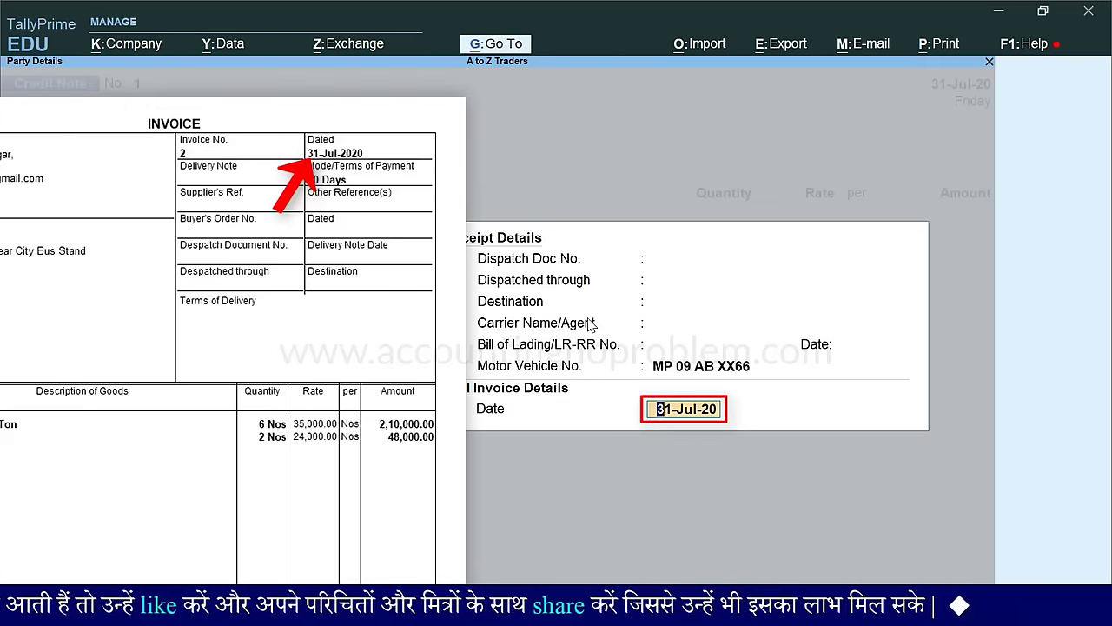
key(Return)
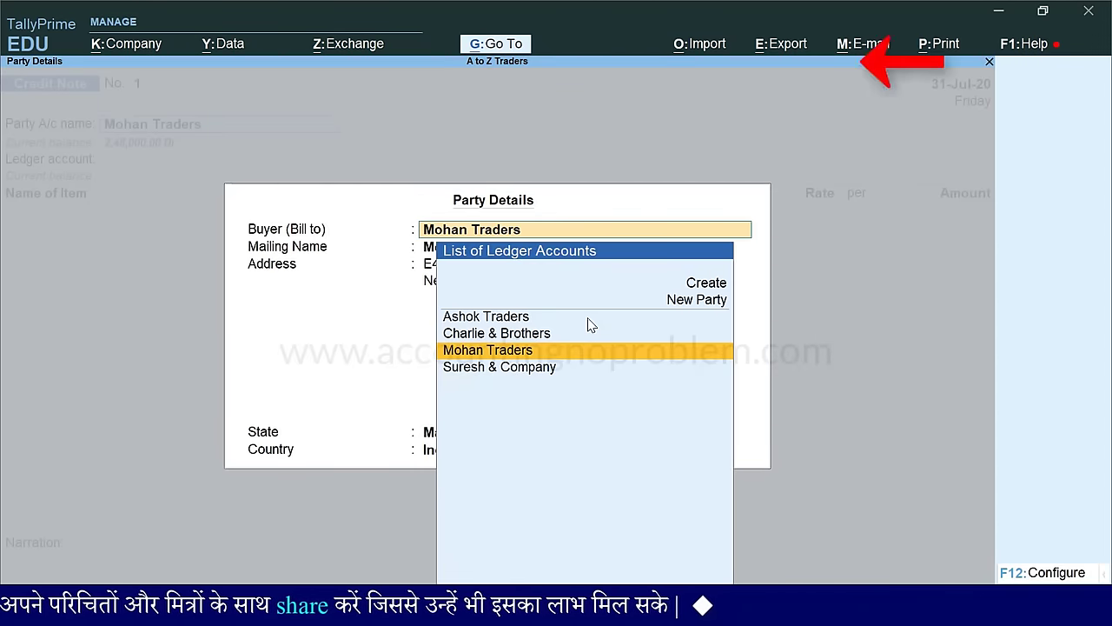
key(Return)
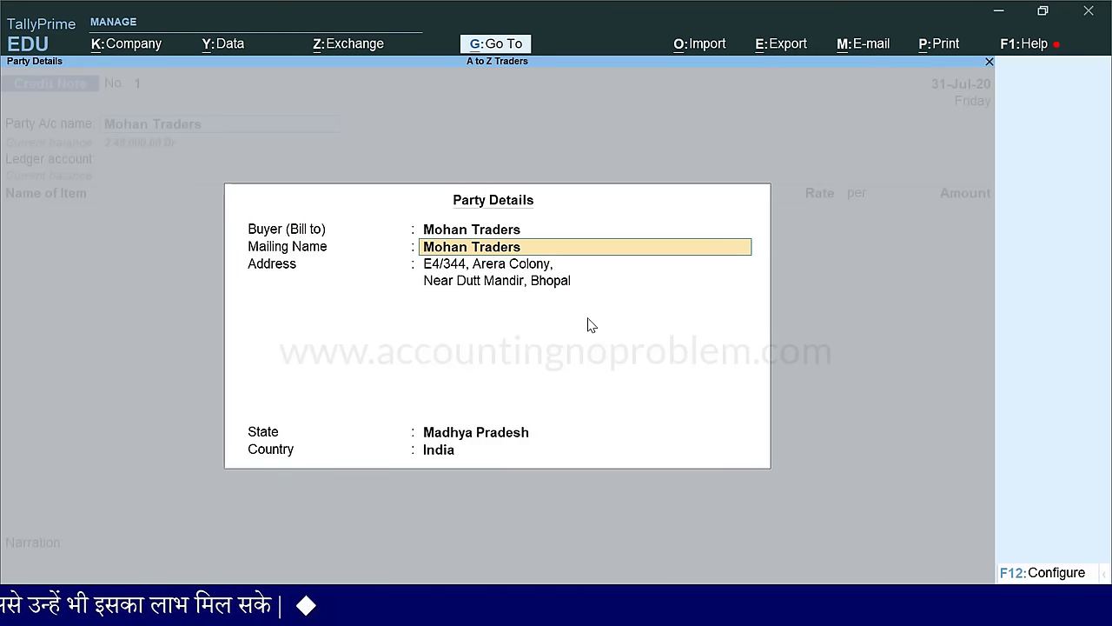
key(ctrl+a)
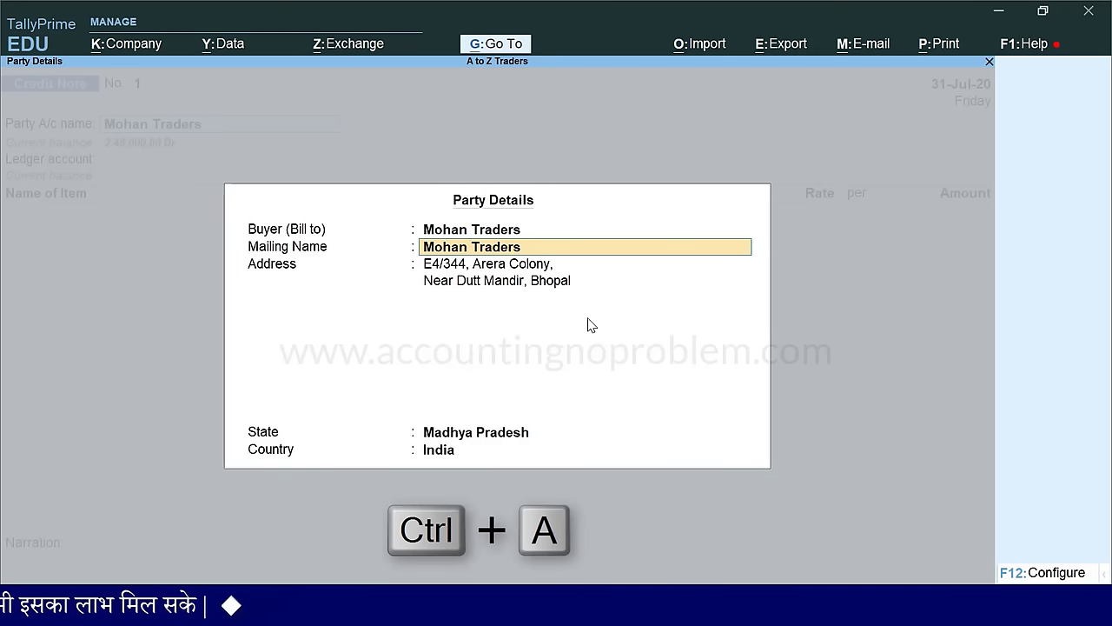
Create ledger Sales Return under Sales Accounts, type Not Applicable, and use it as the ledger account.
key(ctrl+a)
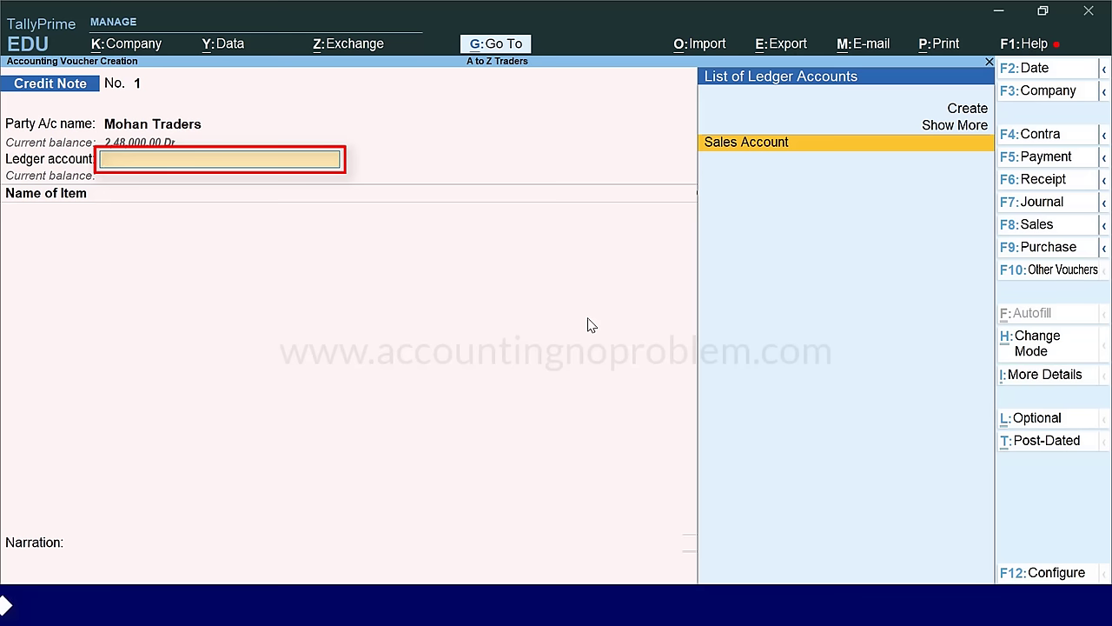
key(alt+c)
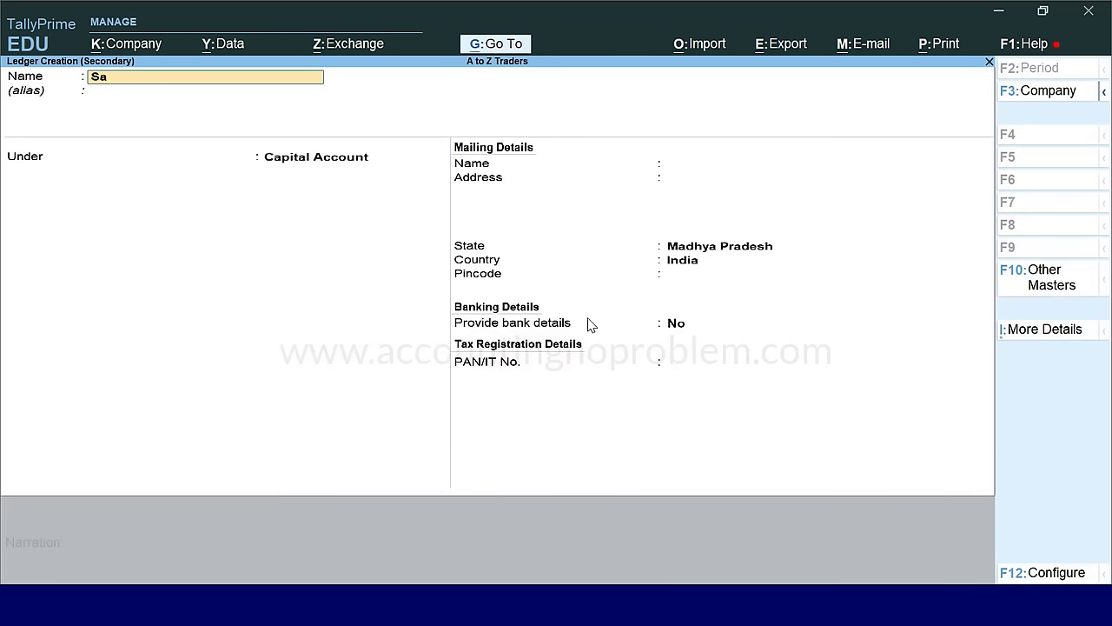
key(Return)
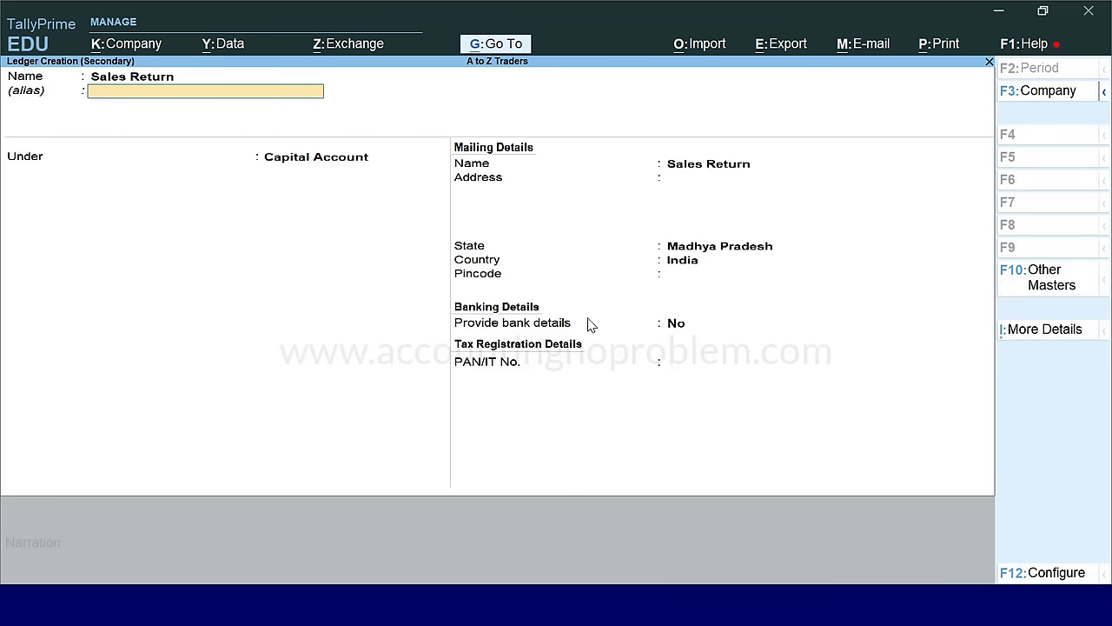
key(Return)
text(S)
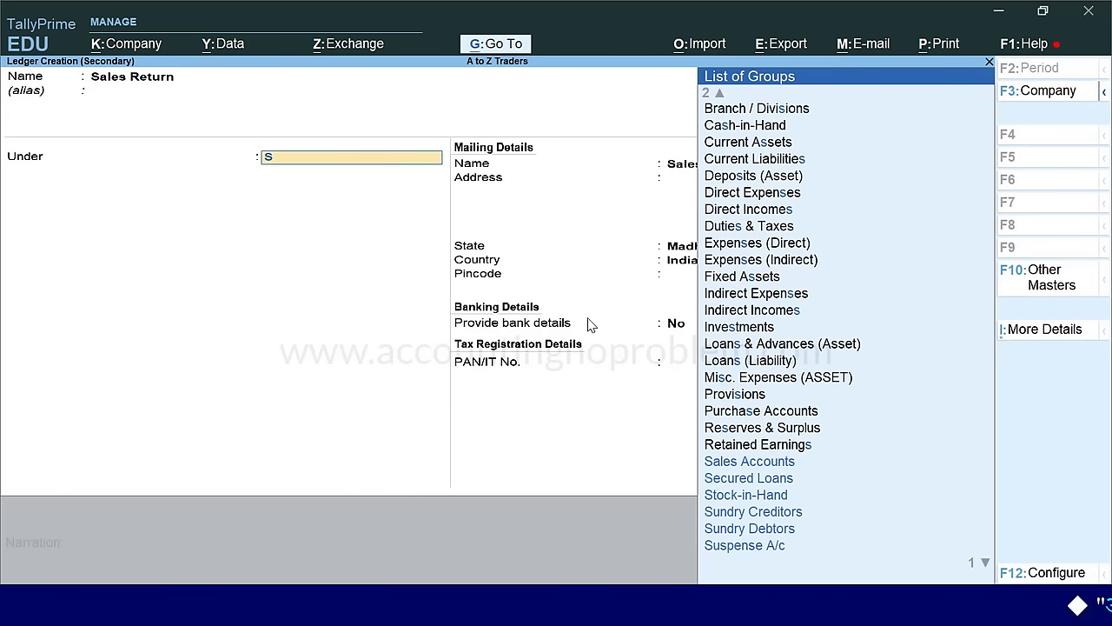
key(Return)
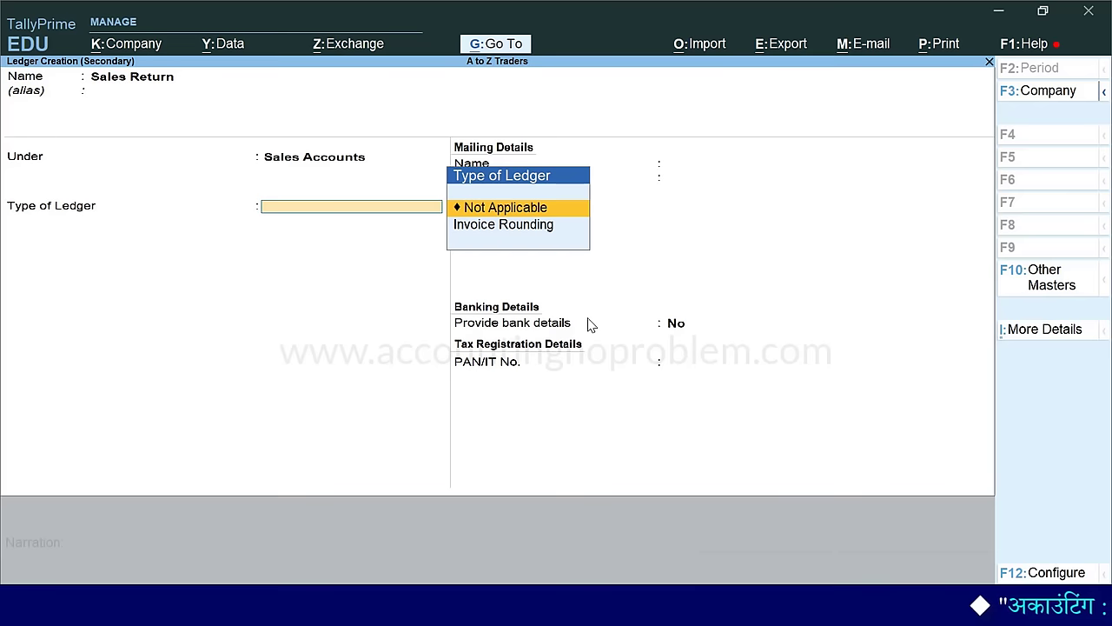
key(Return)
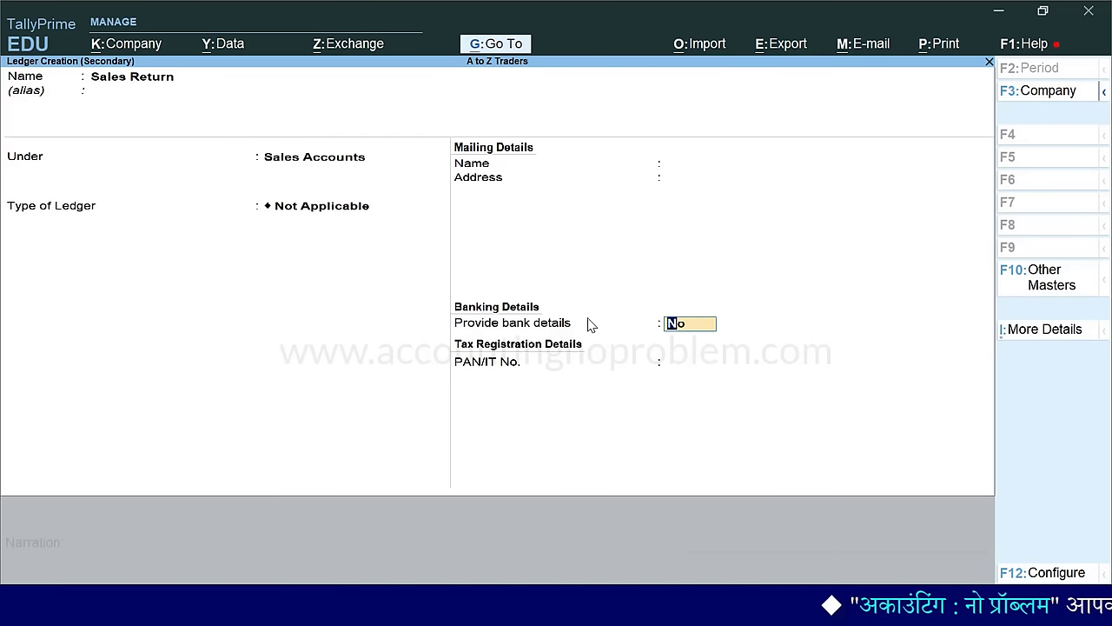
key(ctrl+a)
key(Return)
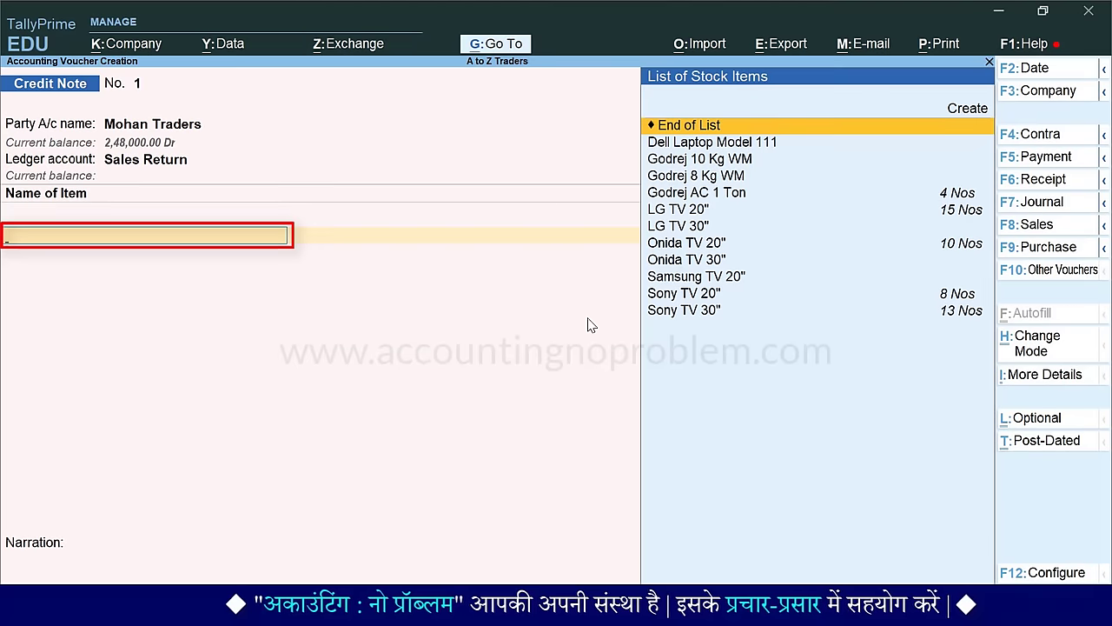
Add 1 Nos Sony TV 20" at 24,000.00, then end the item and ledger lists.
text(S)
key(Down)
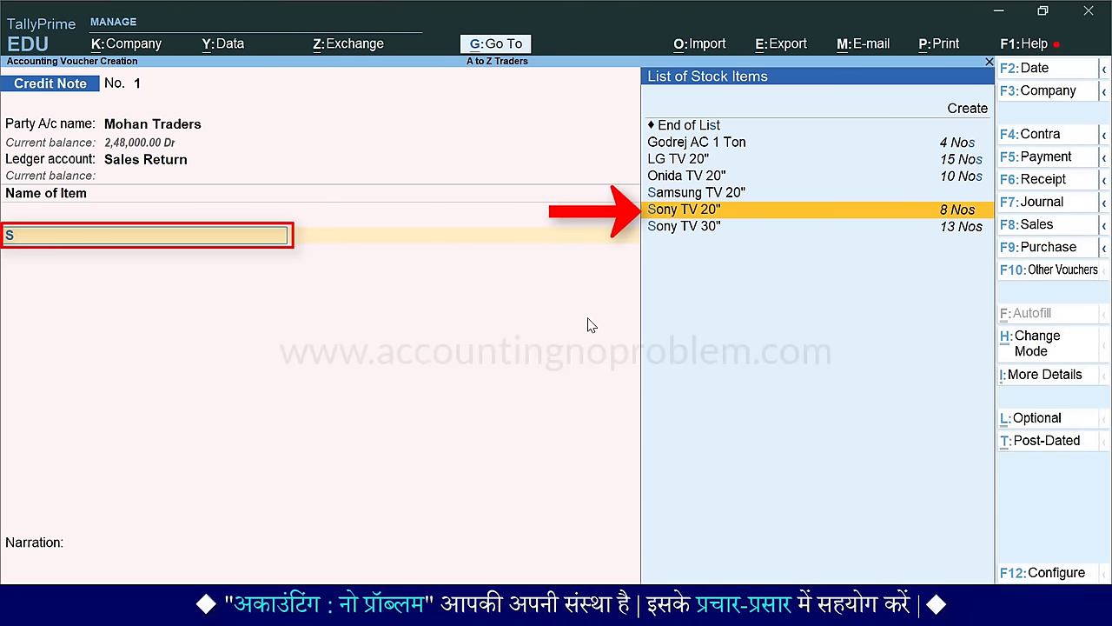
key(Return)
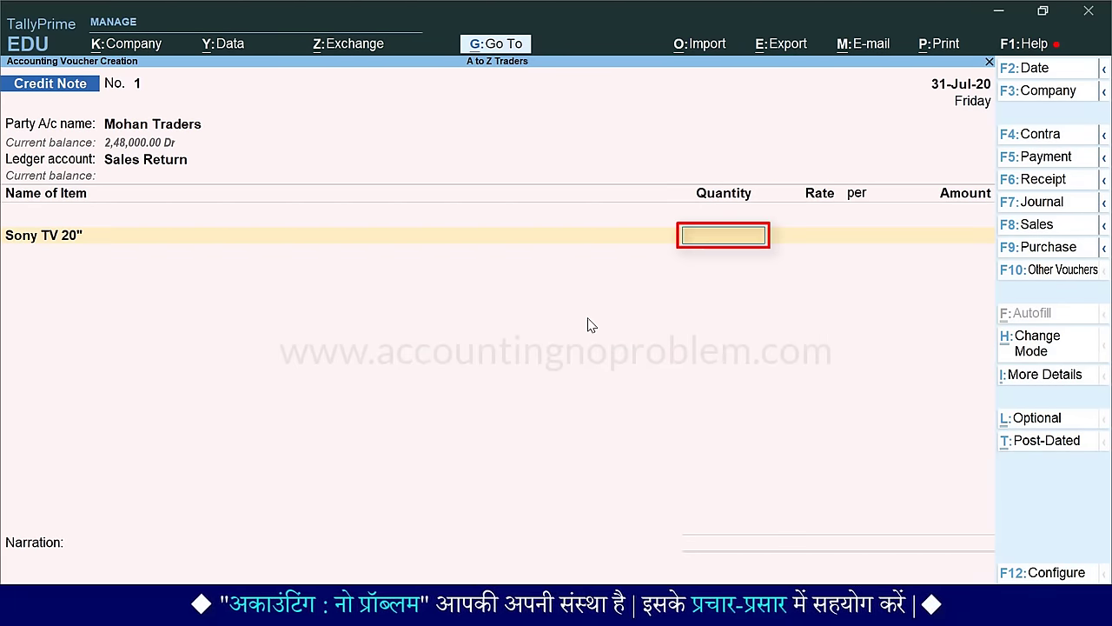
key(Return)
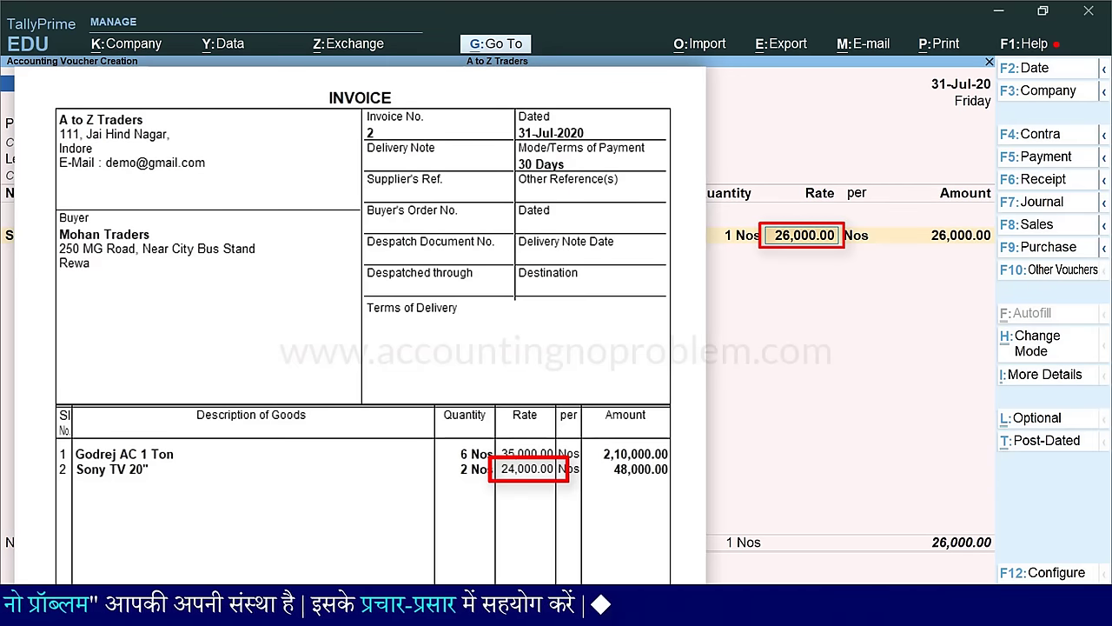
text(24000)
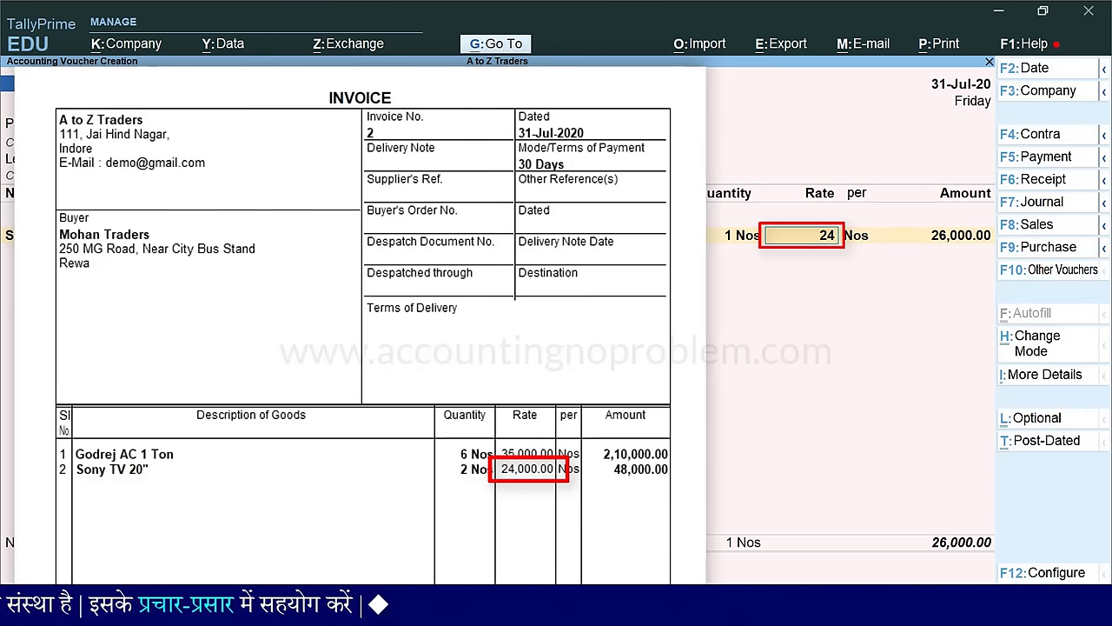
key(Return)
key(Return)
key(Return)
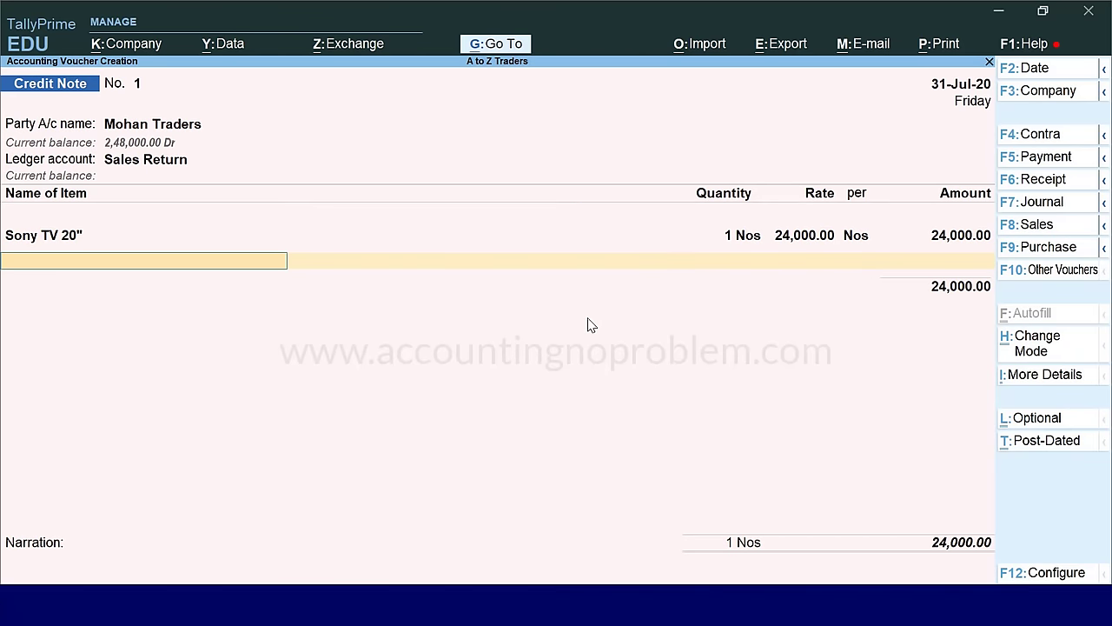
key(Return)
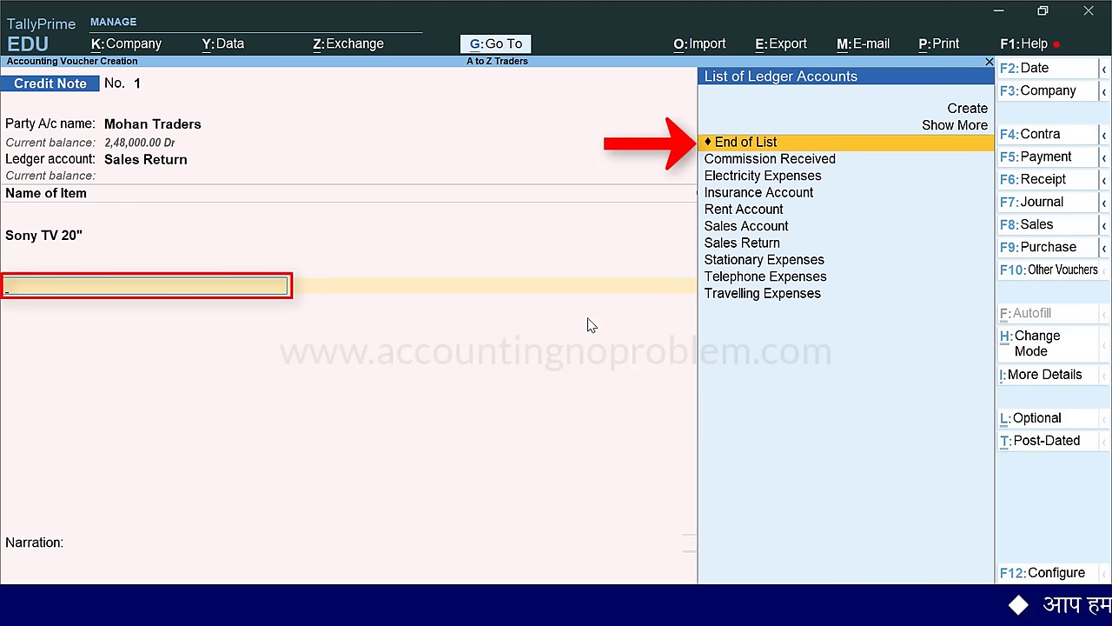
key(Return)
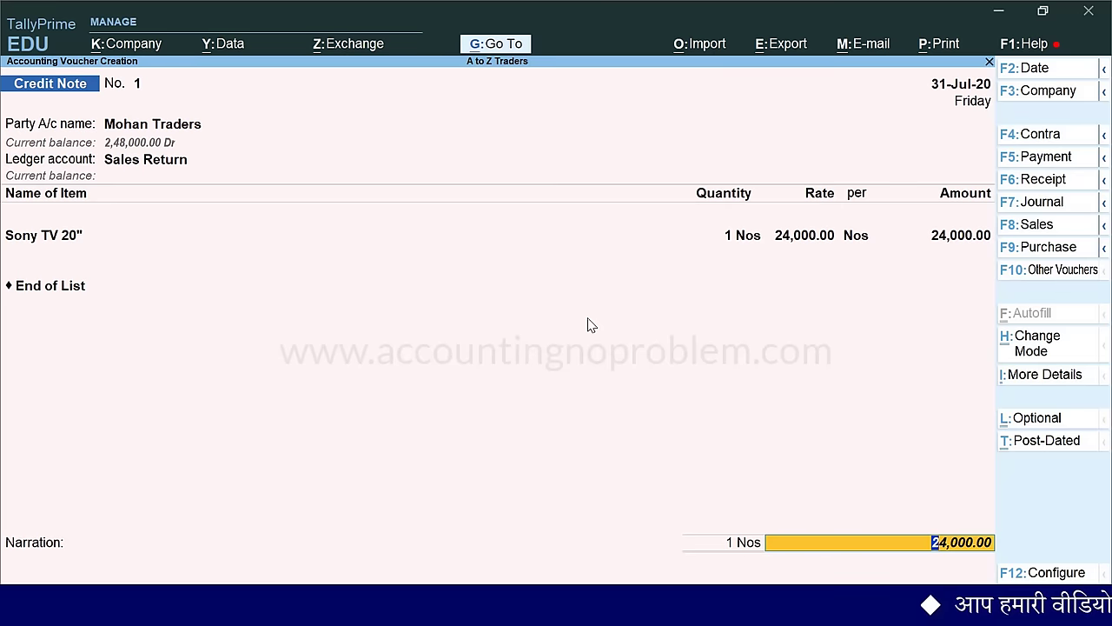
Add narration 'Being goods returned by customer due to damaged TV screen.' and save Credit Note No. 1.
key(Return)
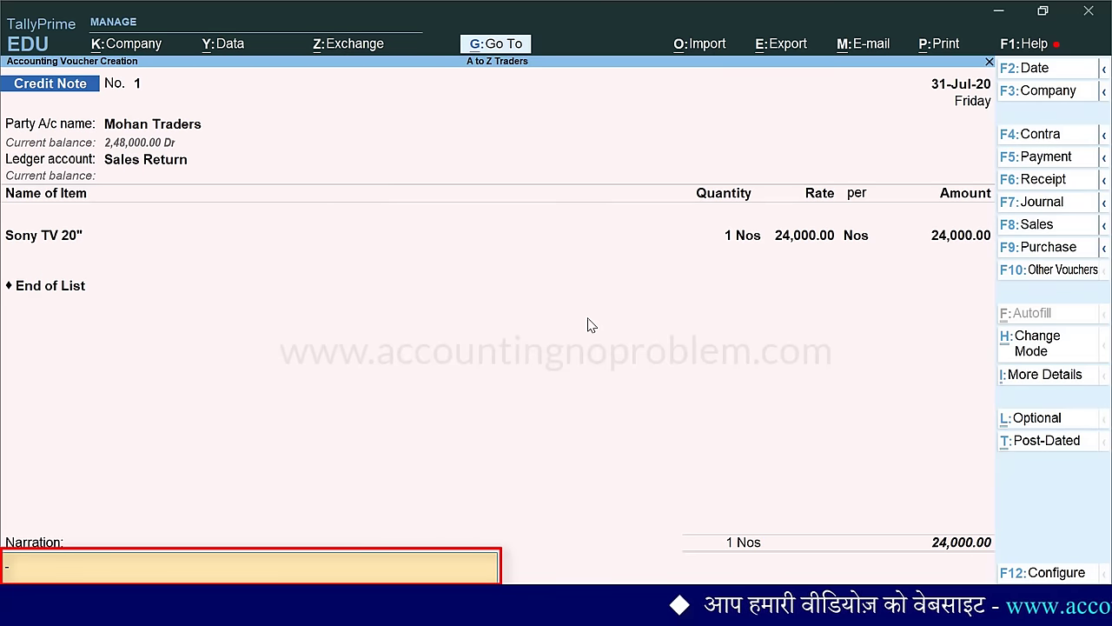
text(Being goods returned by customer due to damaged TV screen.)
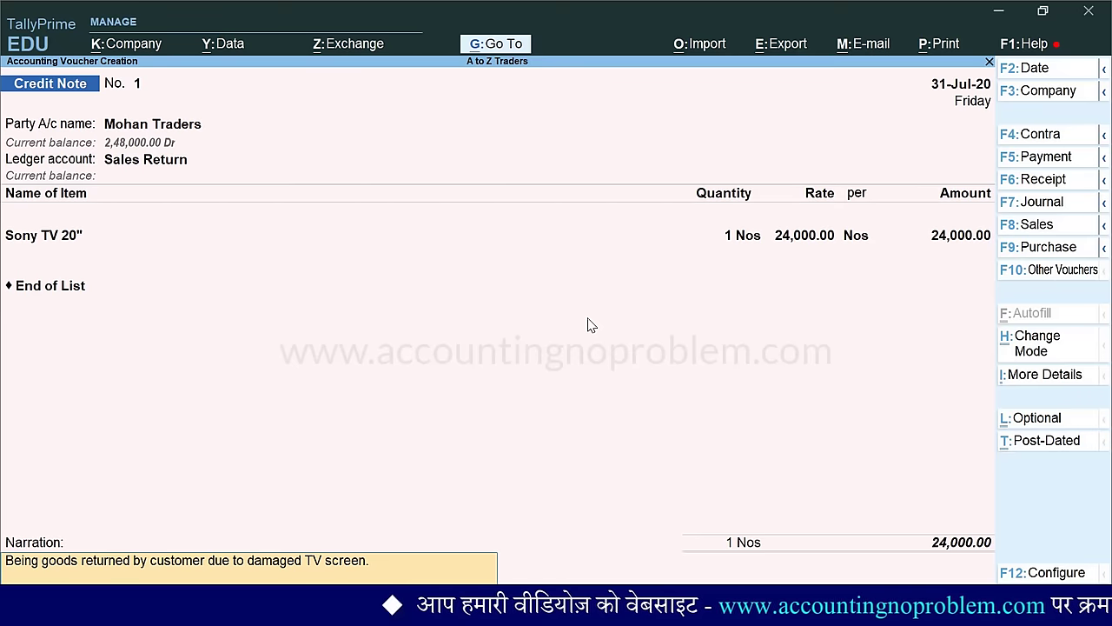
key(Return)
key(Return)
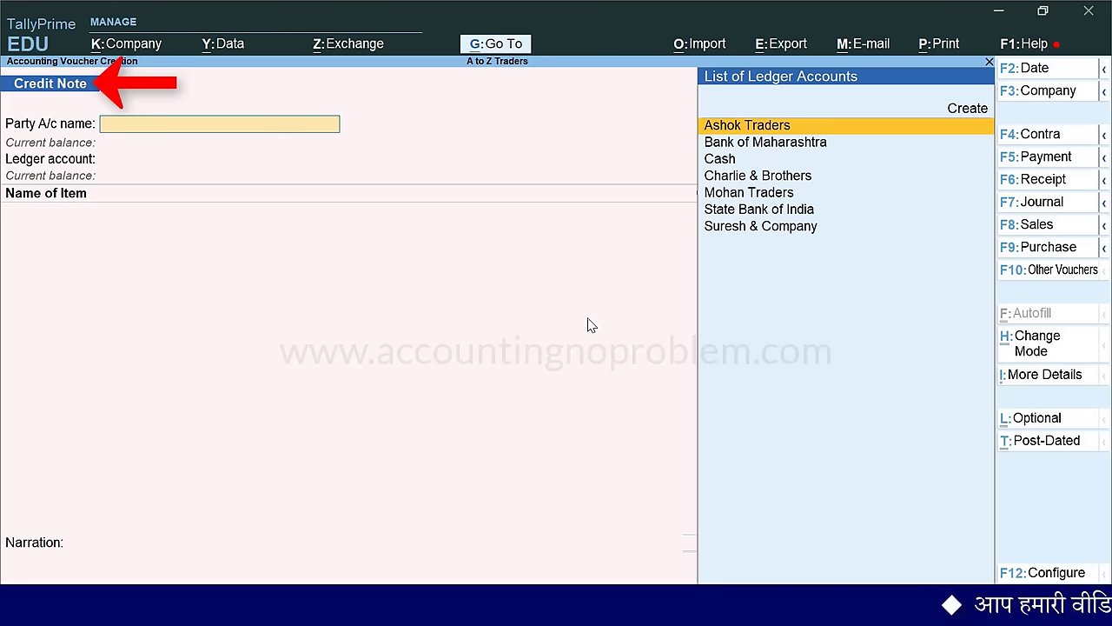
Change the date of Credit Note No. 2 to 31.7 (31 July 2020).
key(F2)
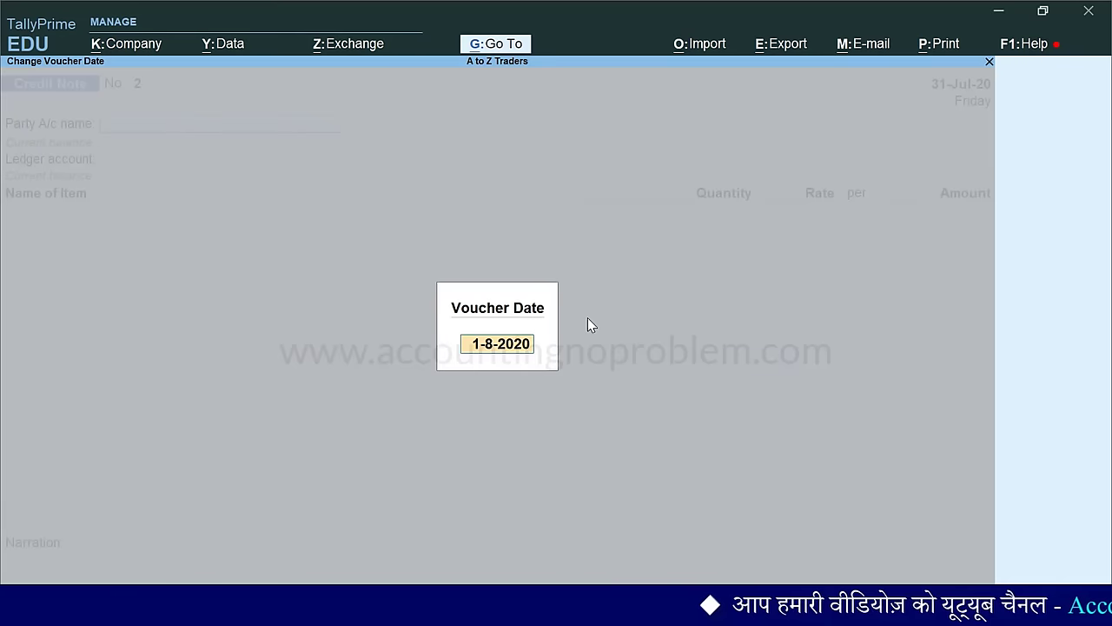
text(31)
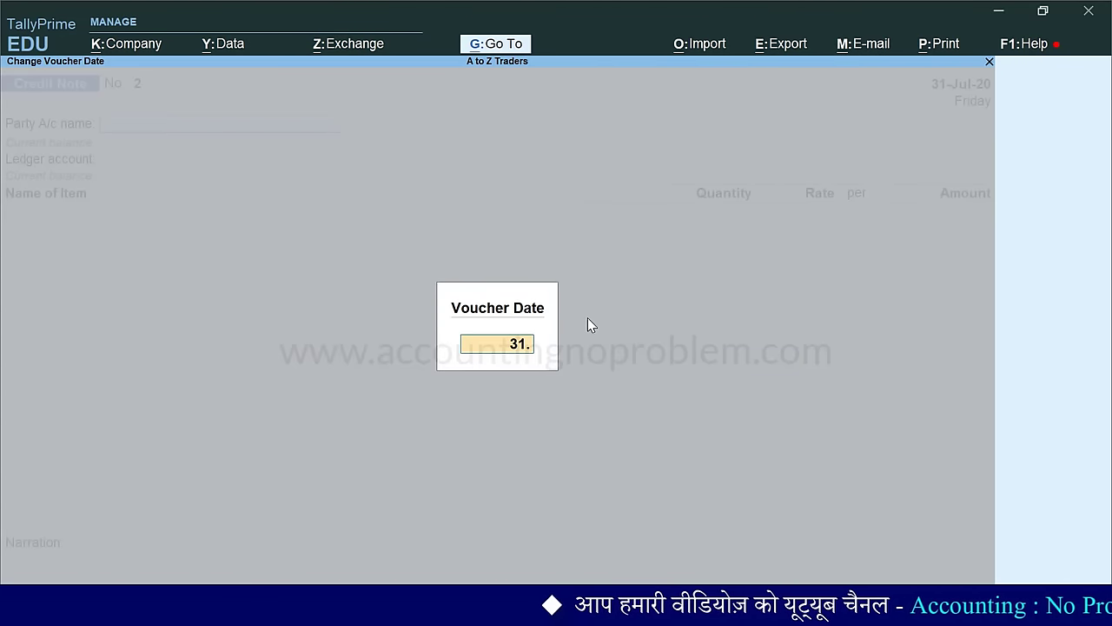
text(.7)
key(Return)
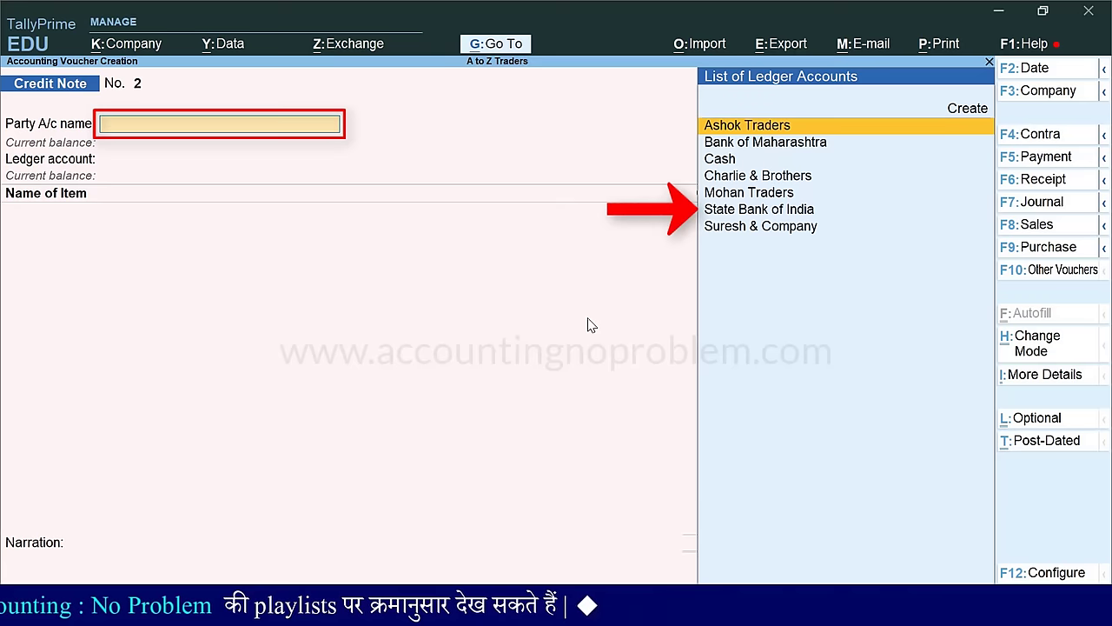
Set State Bank of India as party, enter the vehicle number and original invoice 1 dated 1 July.
key(Down)
key(Down)
key(Down)
key(Down)
key(Down)
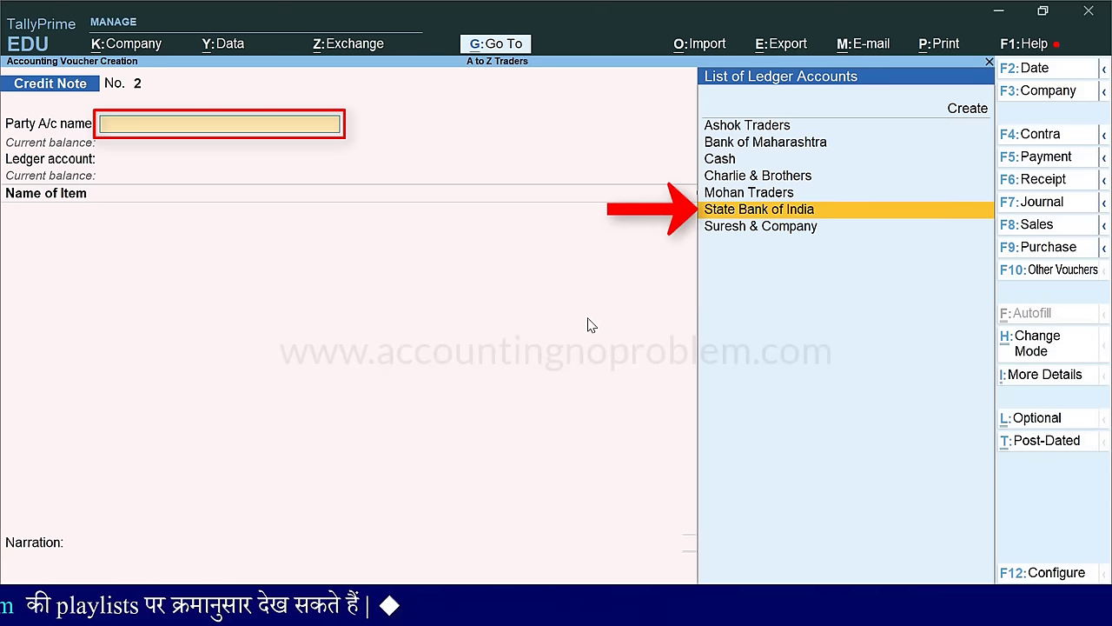
key(Return)
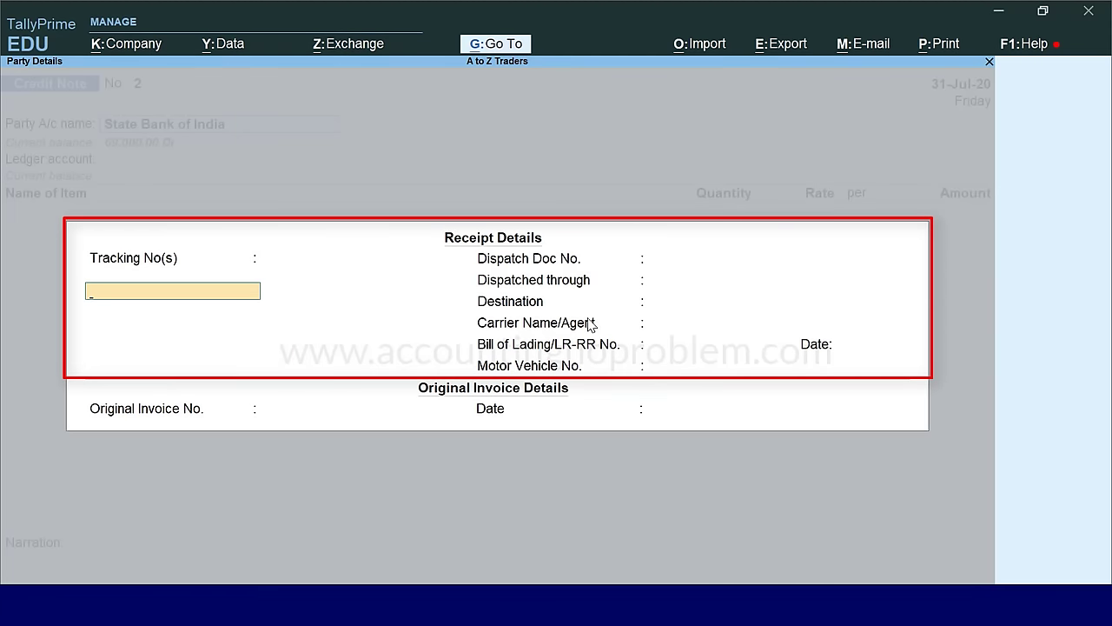
key(Return)
key(Return)
key(Return)
key(Return)
key(Return)
key(Return)
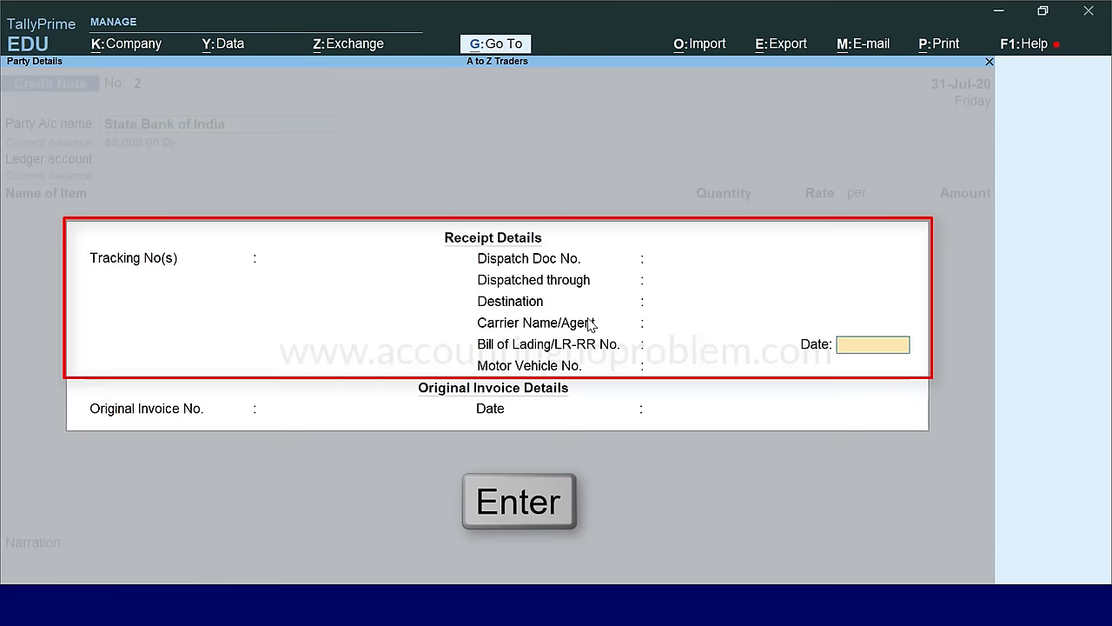
key(Return)
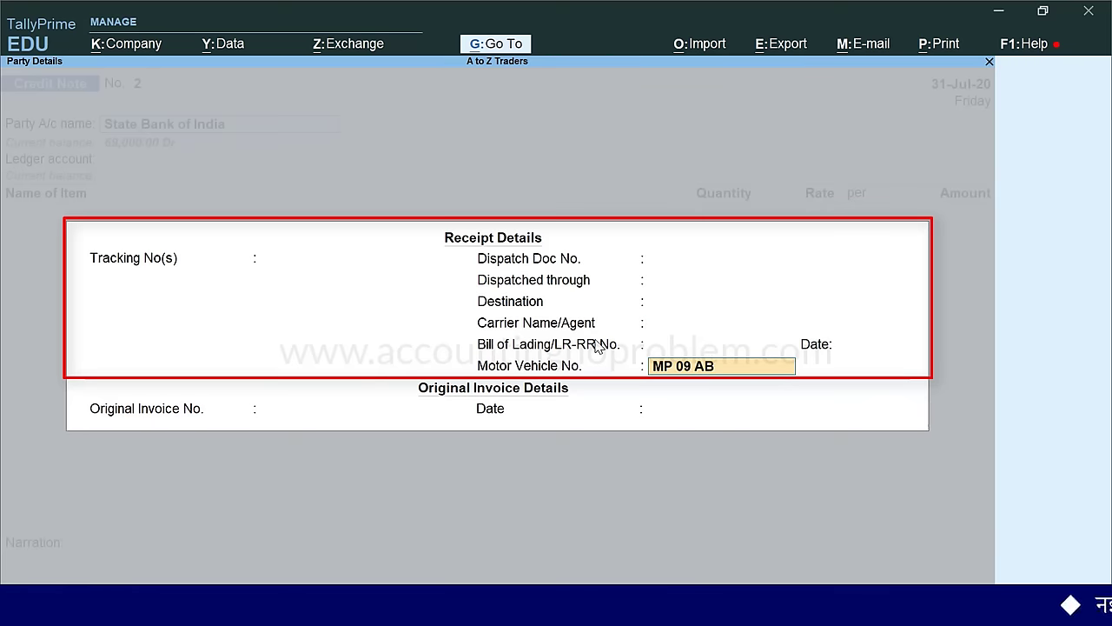
text(MP 09 AB XX)
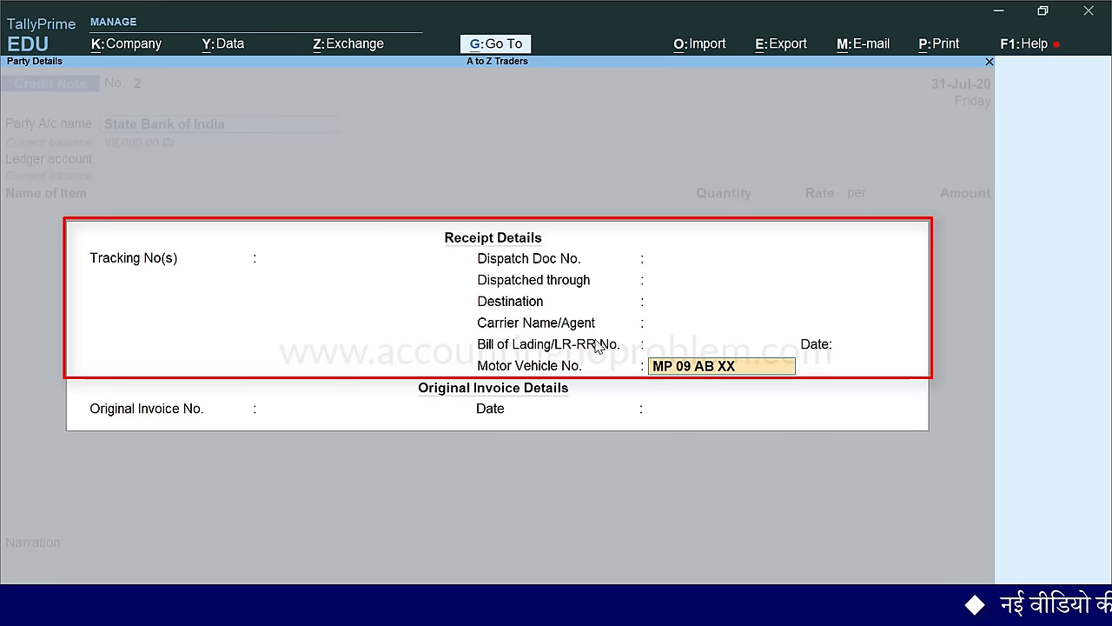
text(66)
key(Return)
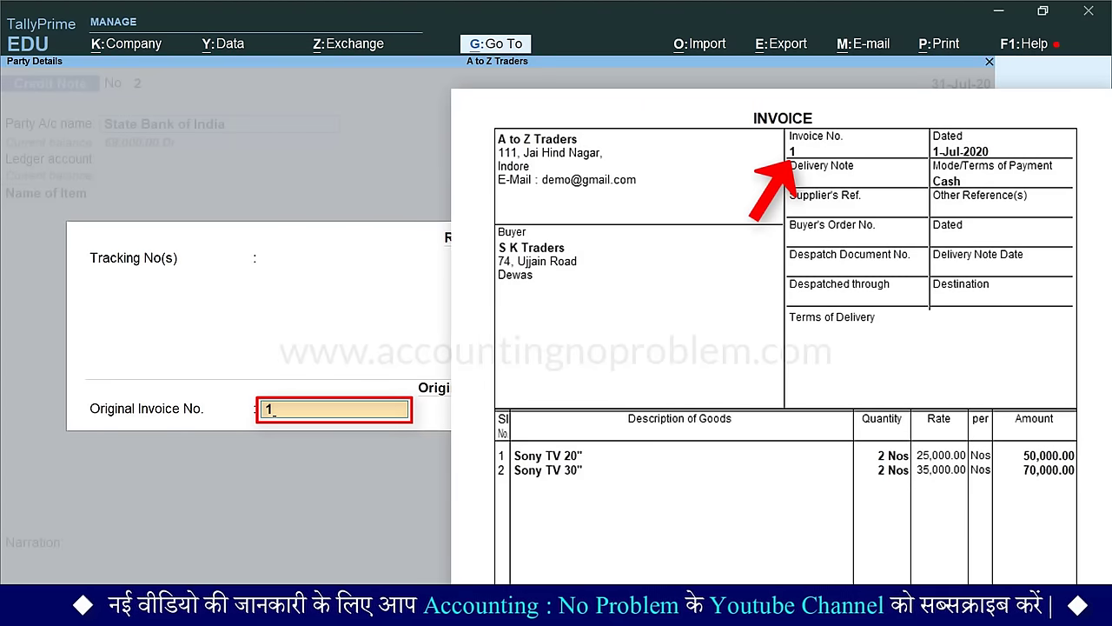
key(Return)
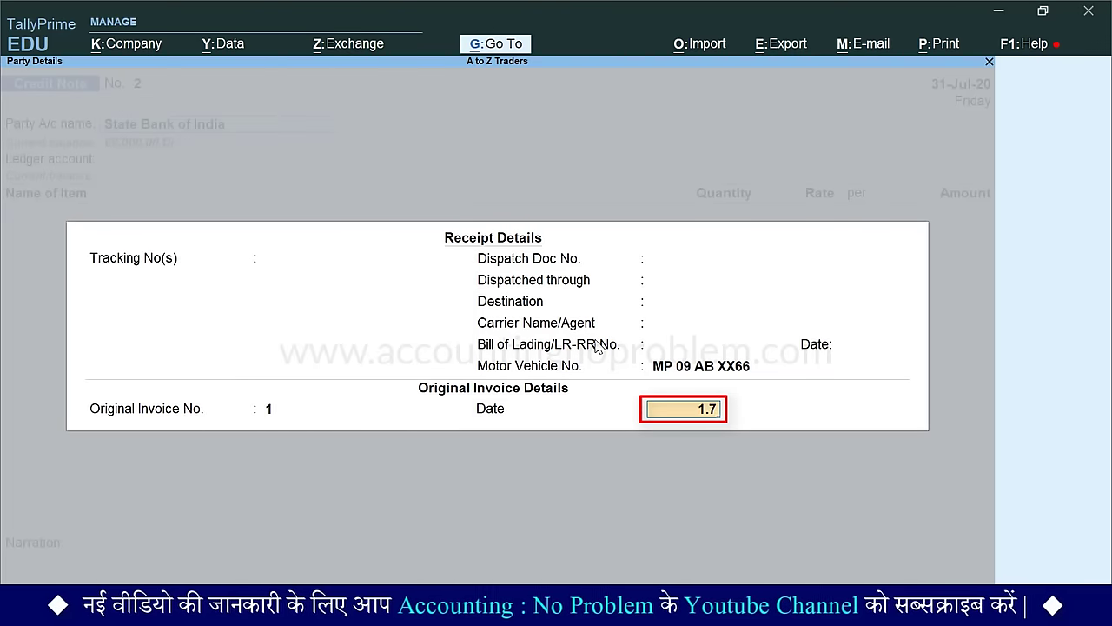
key(Return)
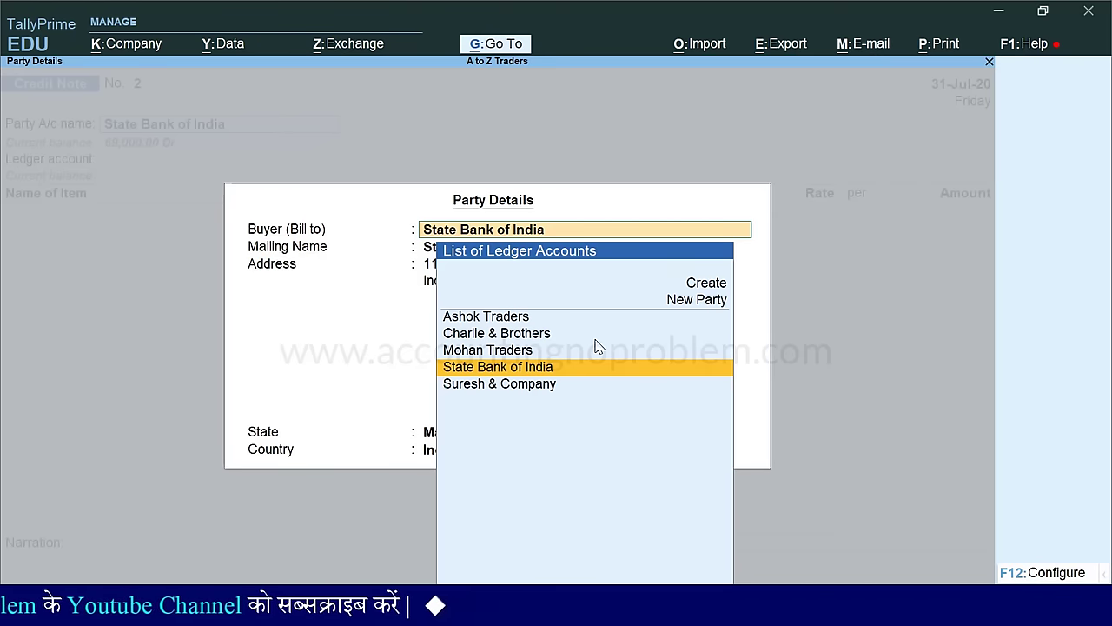
Create SK Traders as the new buyer and enter its two-line address.
text(SK Traders)
key(Return)
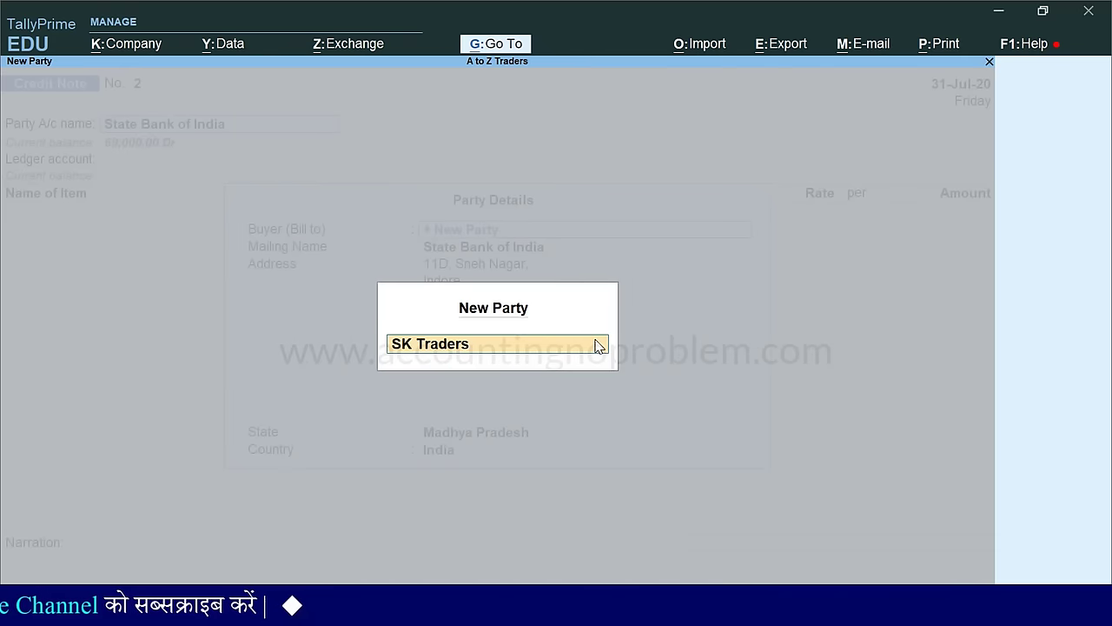
key(Return)
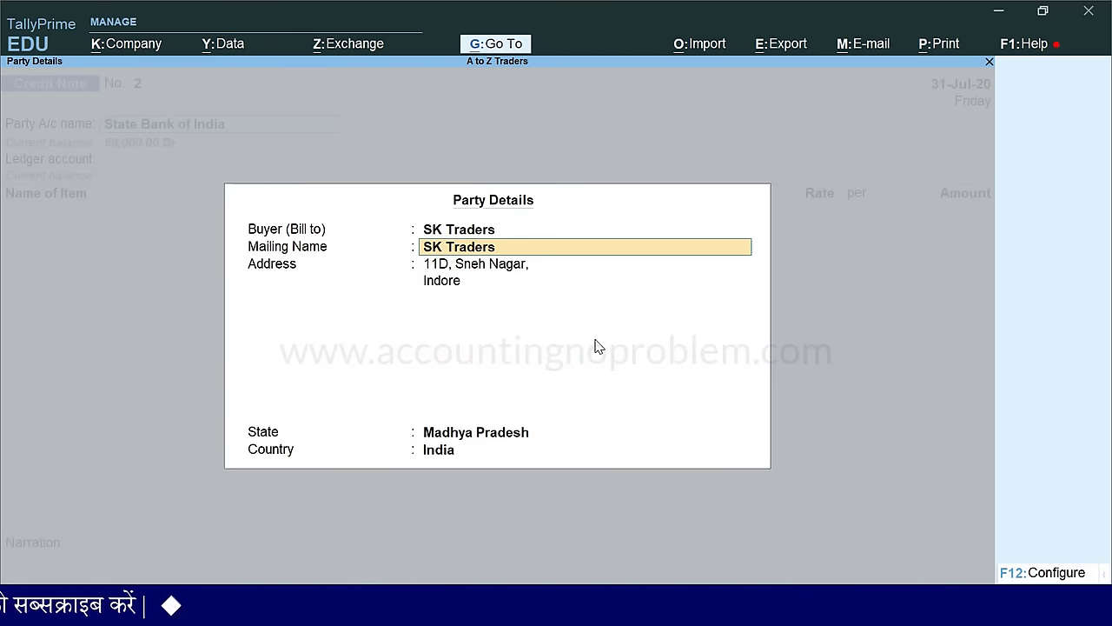
key(Return)
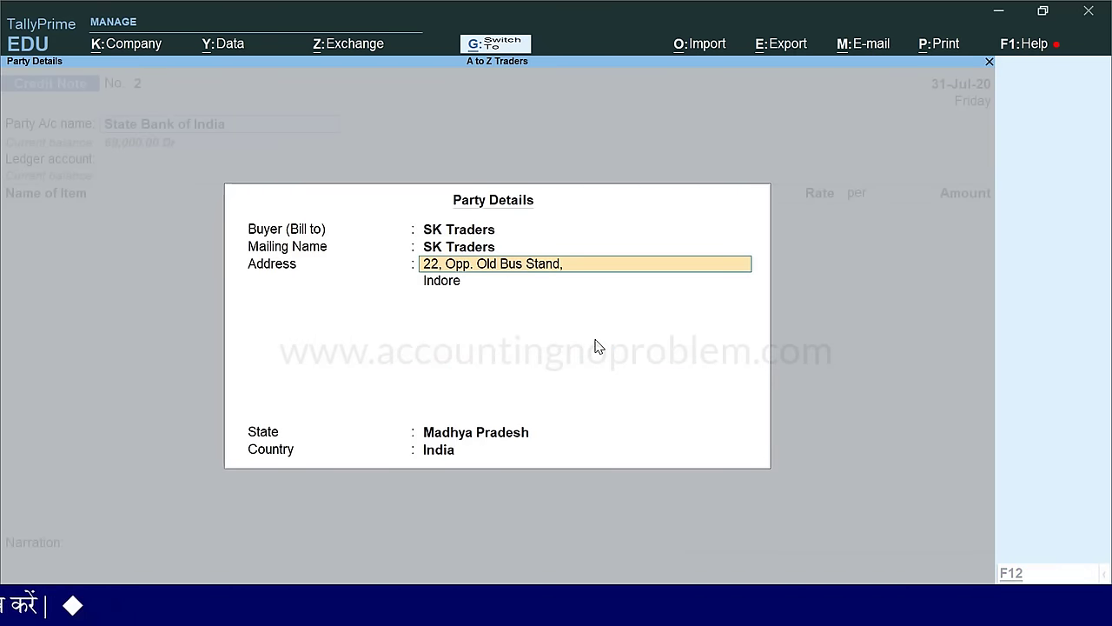
key(Return)
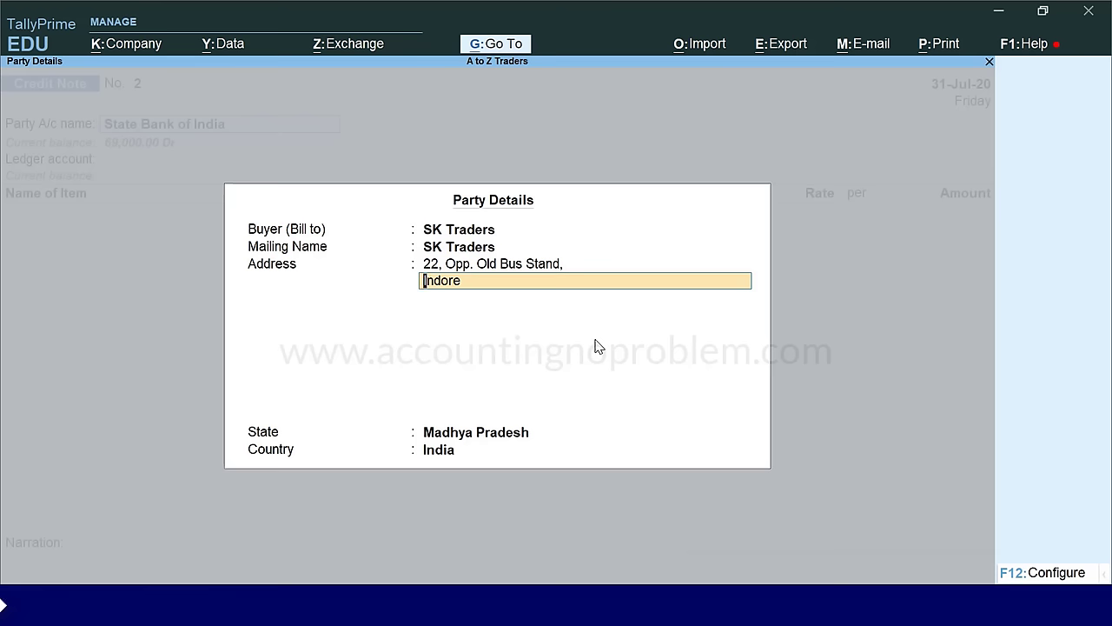
key(Return)
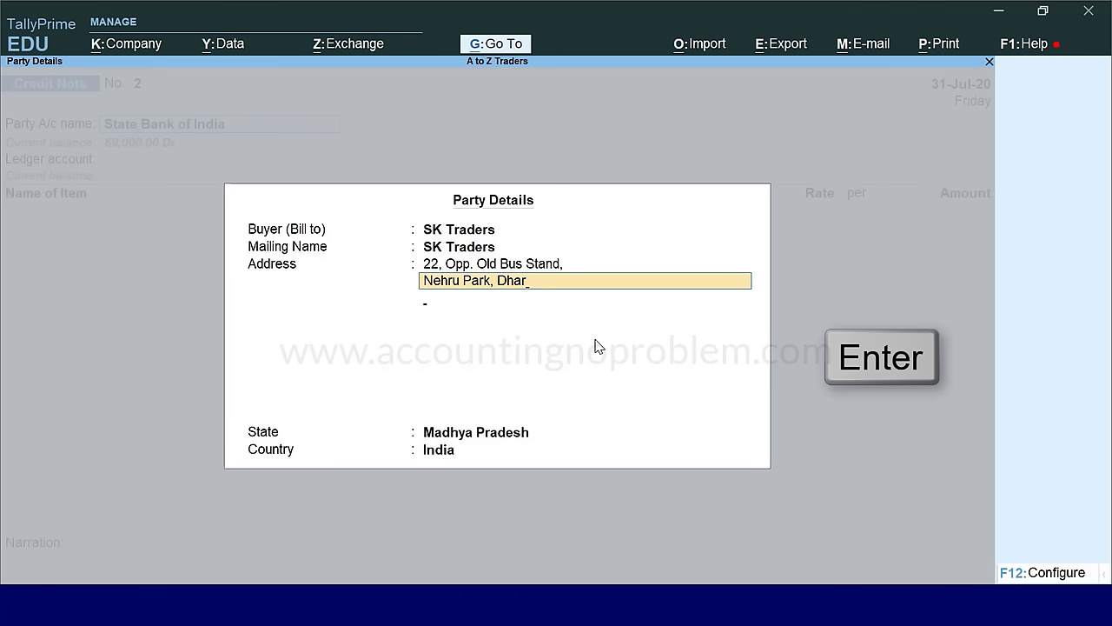
key(Return)
key(Return)
key(Return)
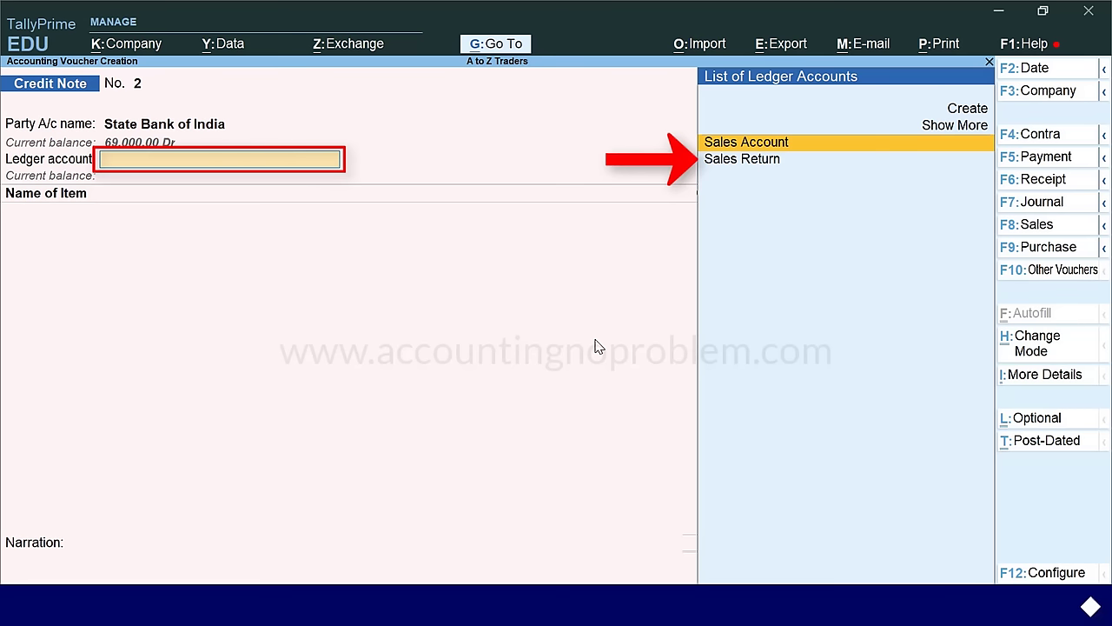
Book 1 Nos Sony TV 30" at 35,000.00 to the Sales Return ledger.
key(Down)
key(Return)
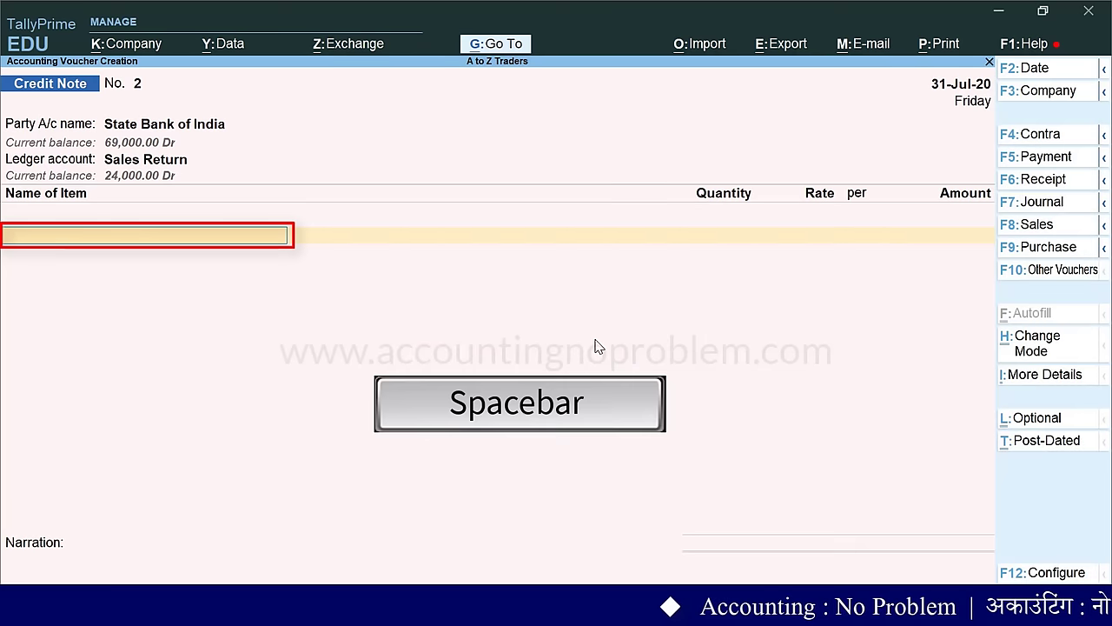
text(S)
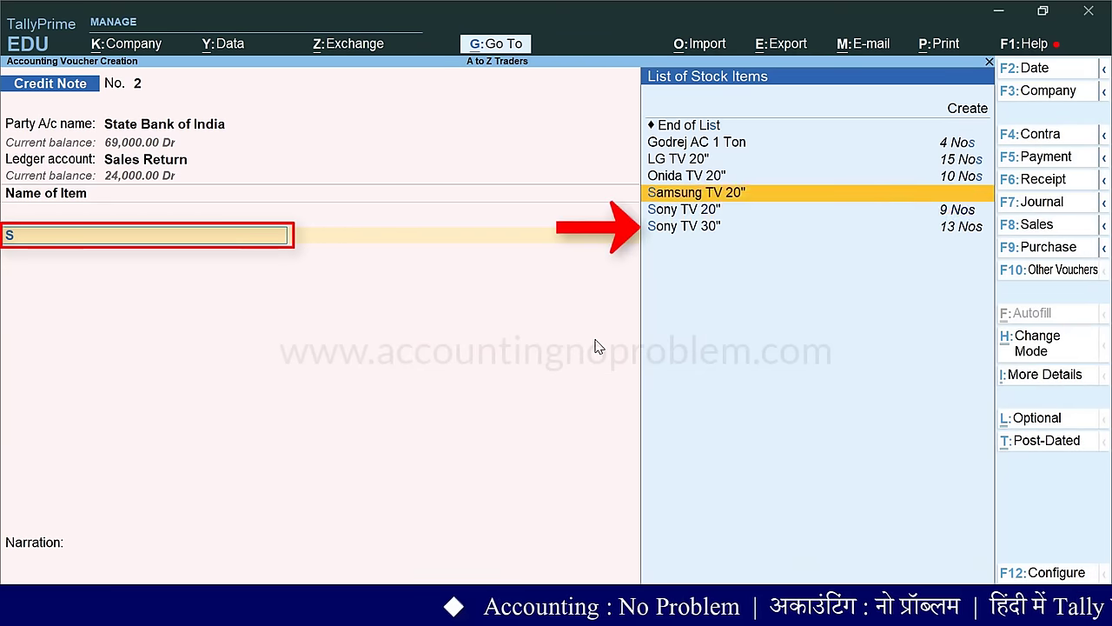
key(Down)
key(Down)
key(Return)
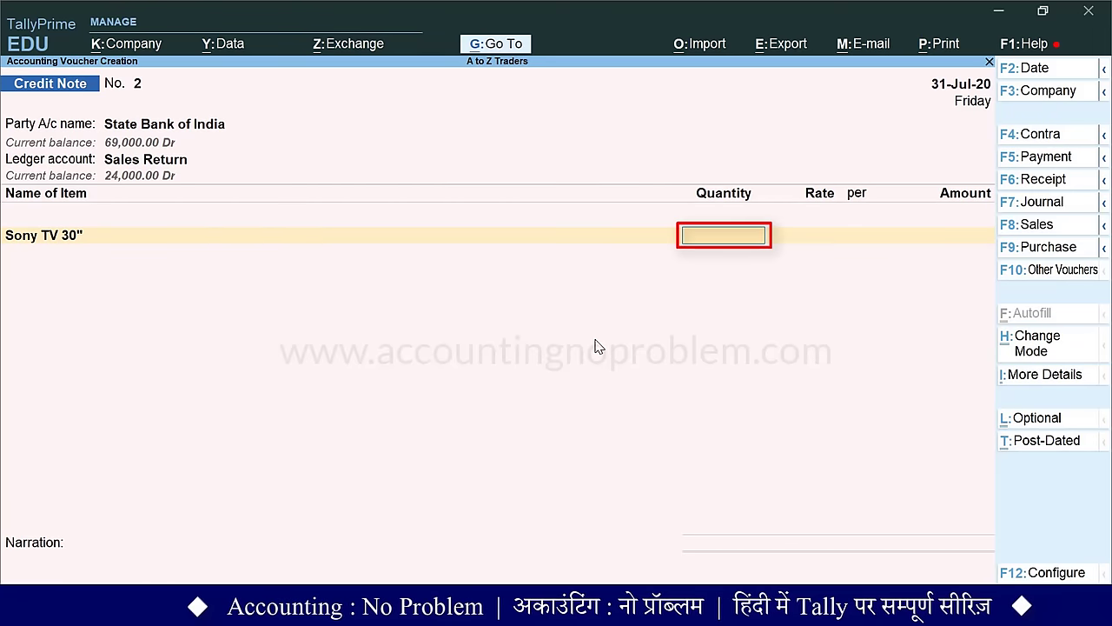
key(Return)
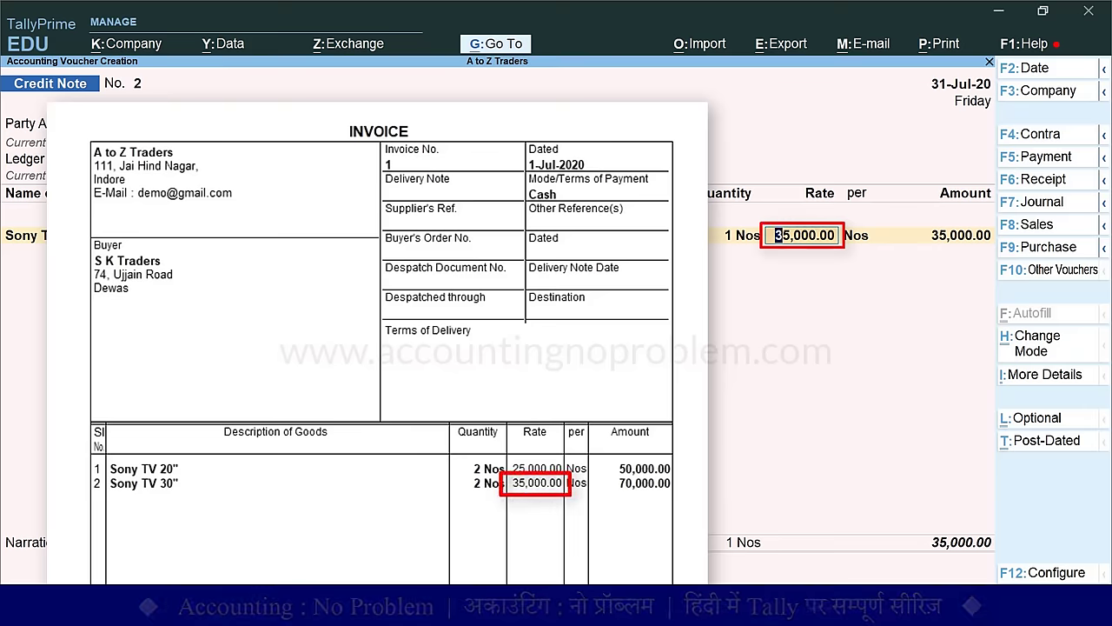
key(Return)
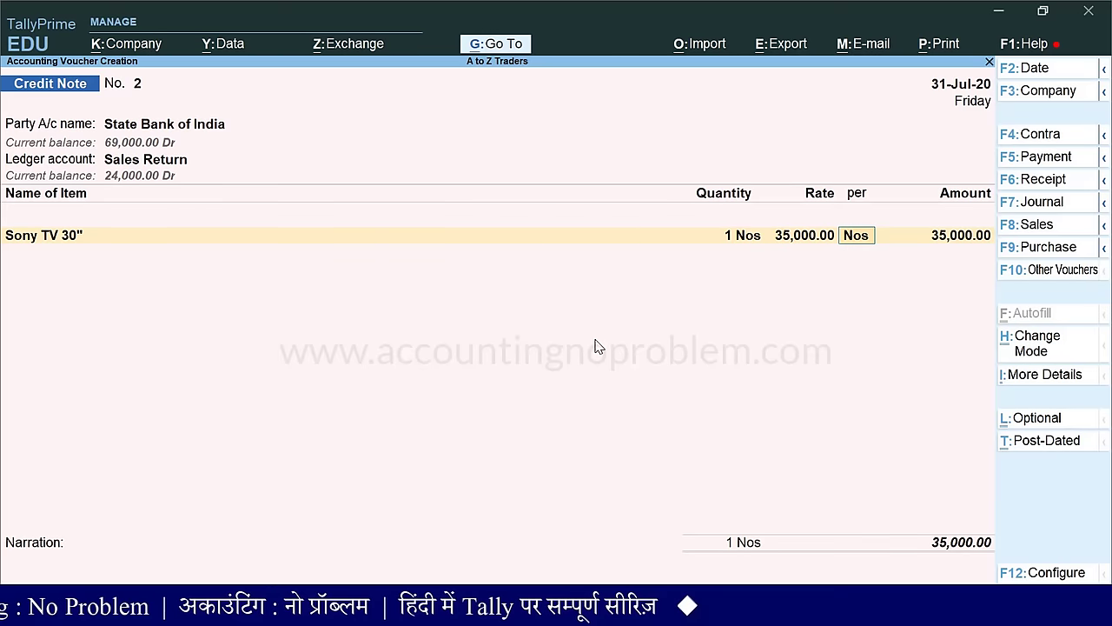
key(Return)
key(Return)
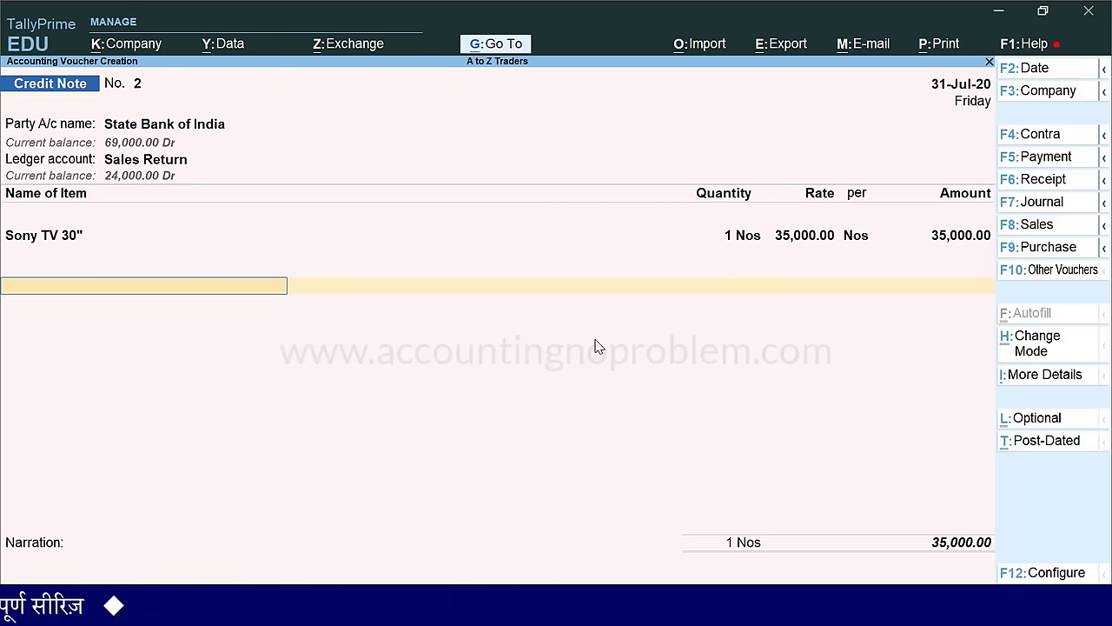
Accept the 35,000.00 total and allocate it as Cheque no. 12545 dated 31-Jul-20.
key(Return)
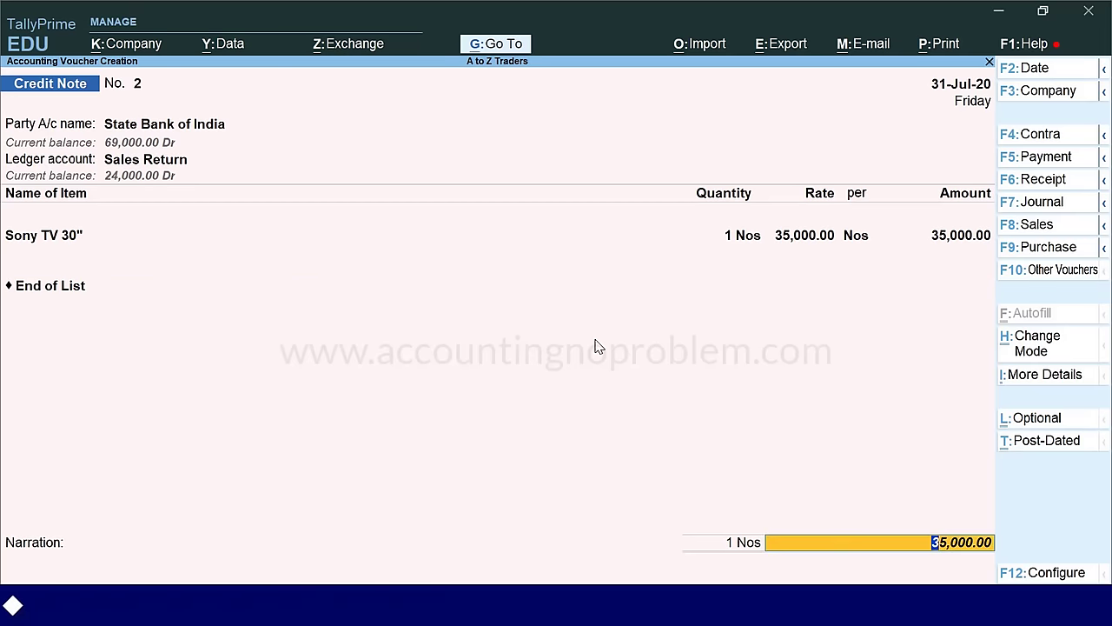
key(Return)
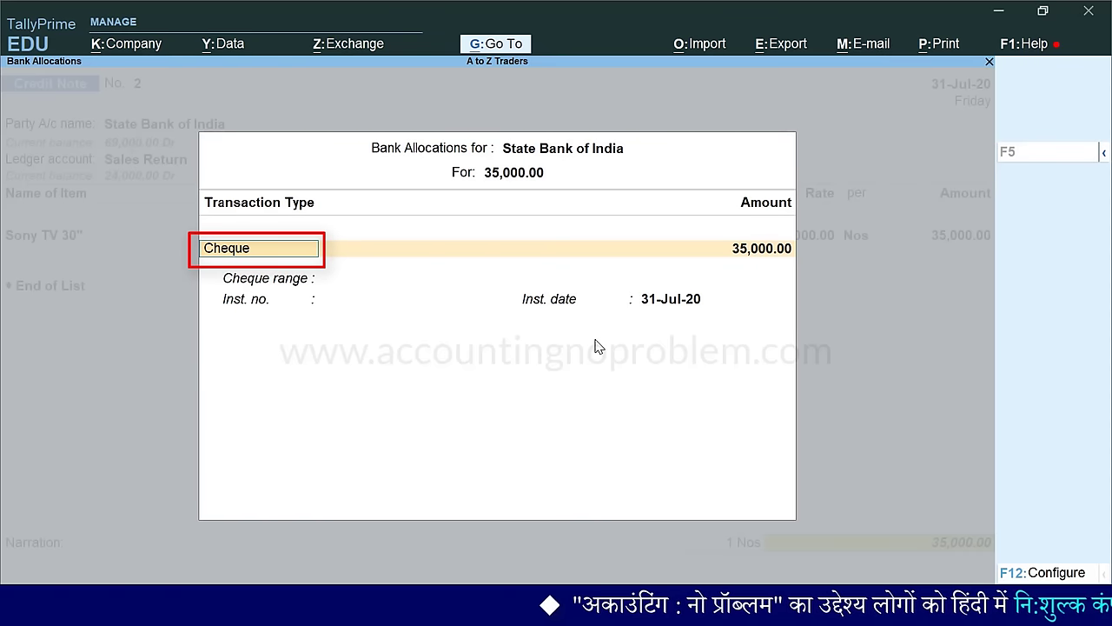
key(space)
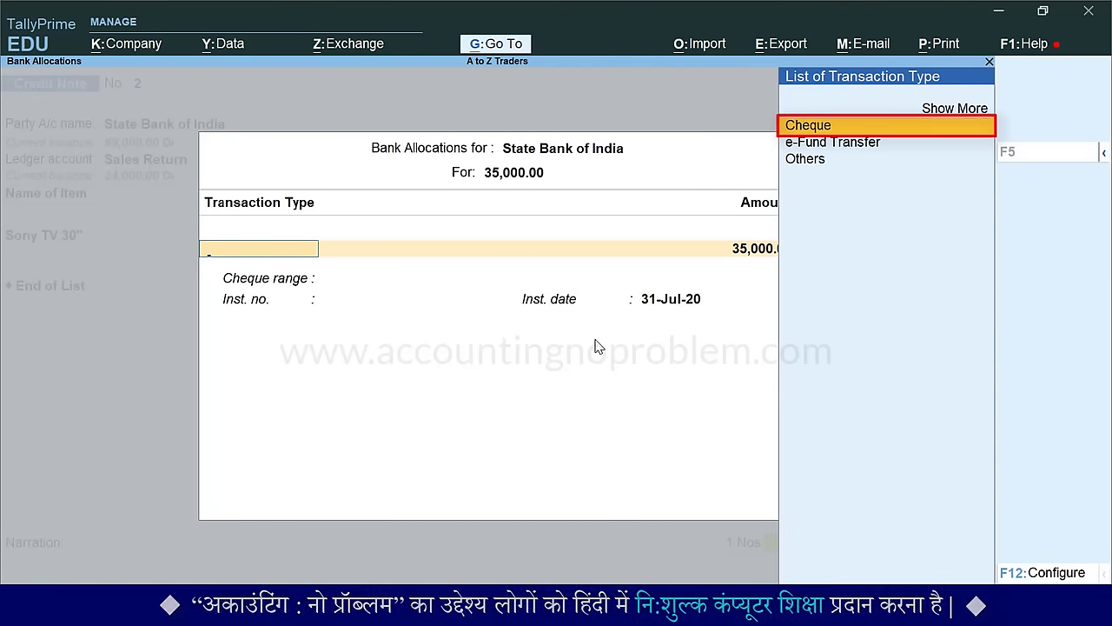
key(Return)
key(Return)
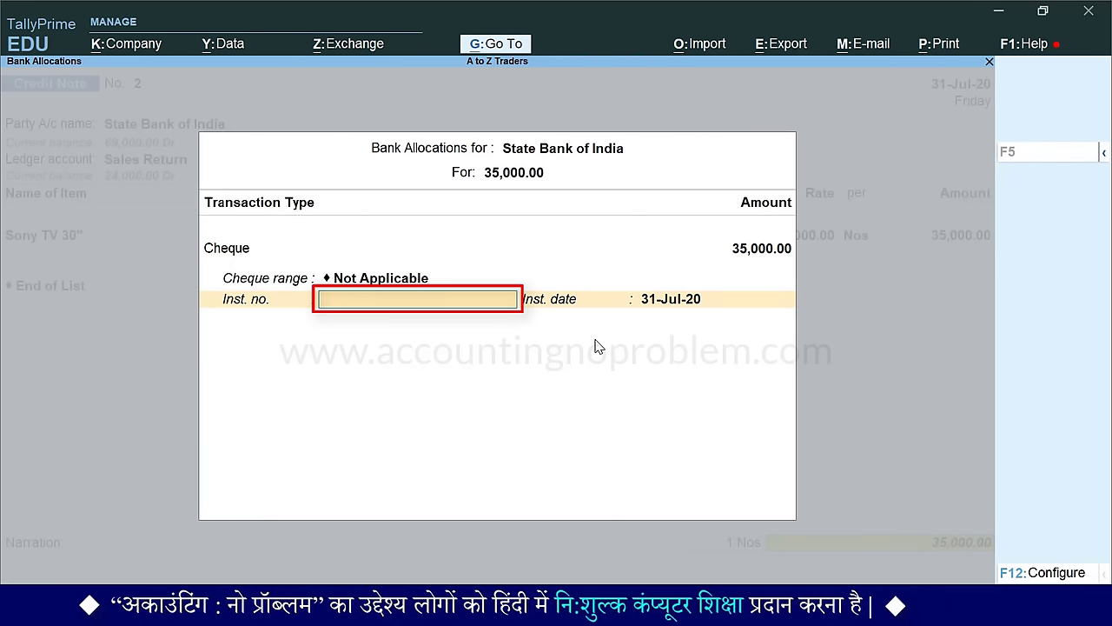
text(12545)
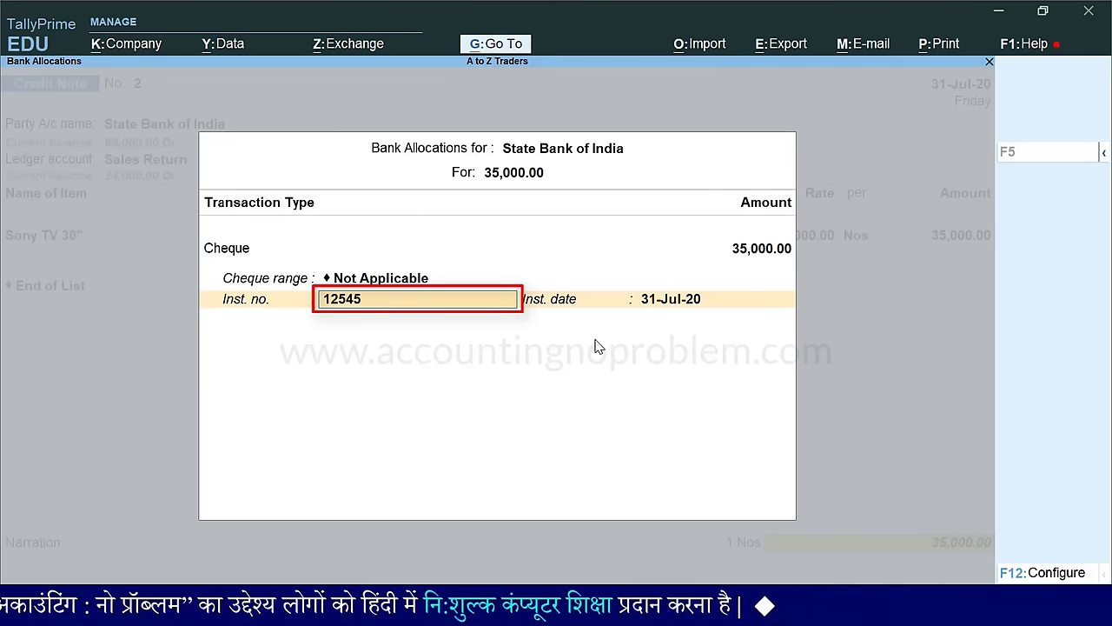
key(Return)
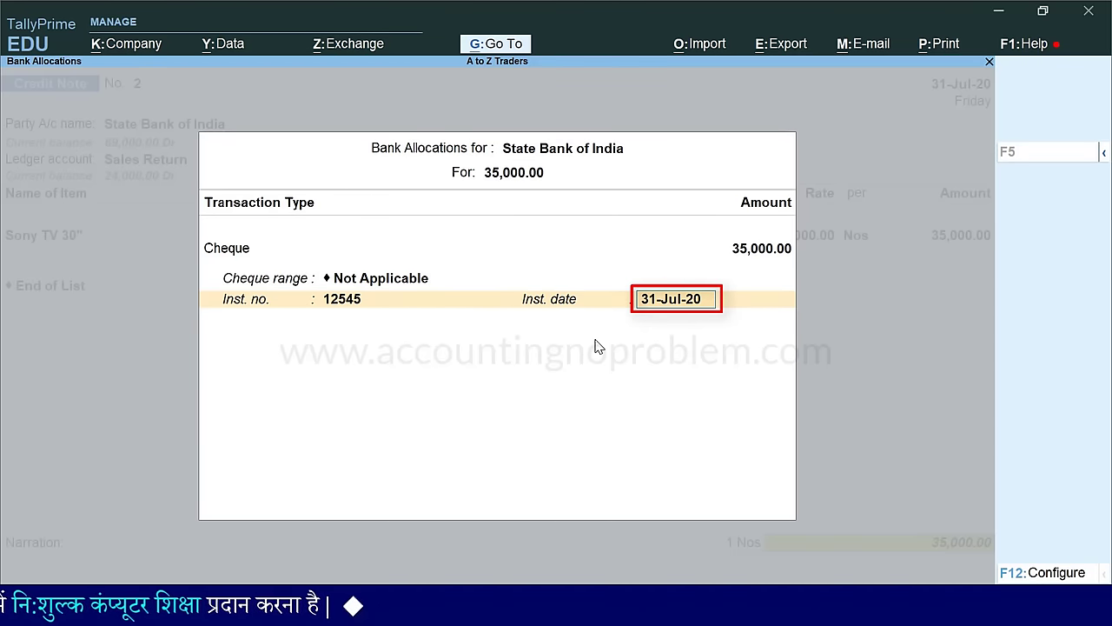
key(Return)
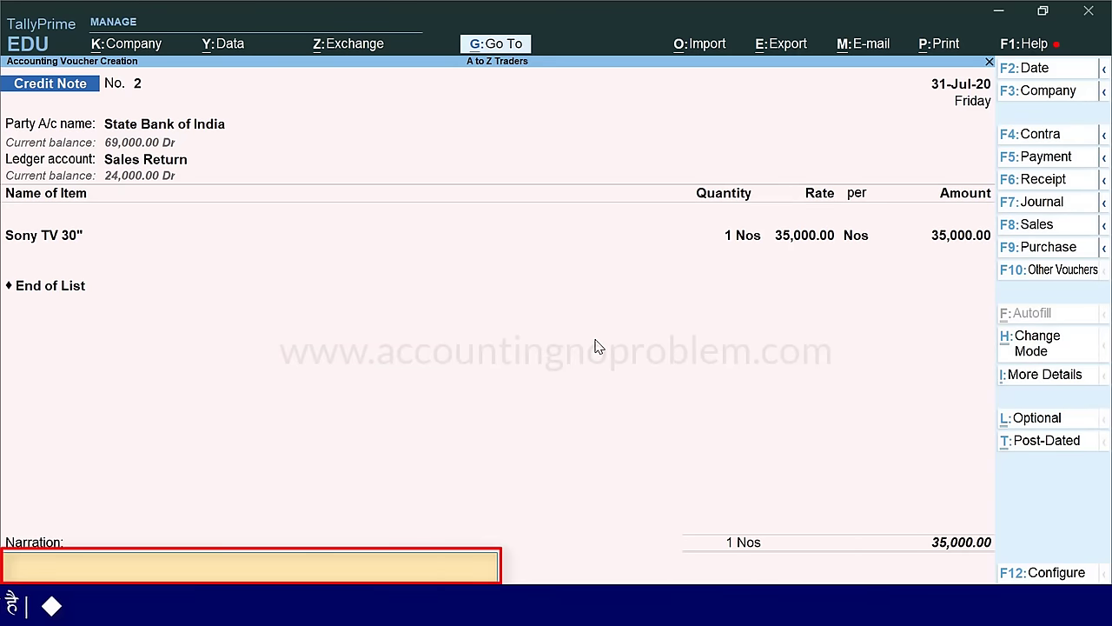
Enter narration 'Being goods returned by customer due to damaged TV body.' and save Credit Note No. 2.
text(Being goods returned by customer due to damaged TV body.)
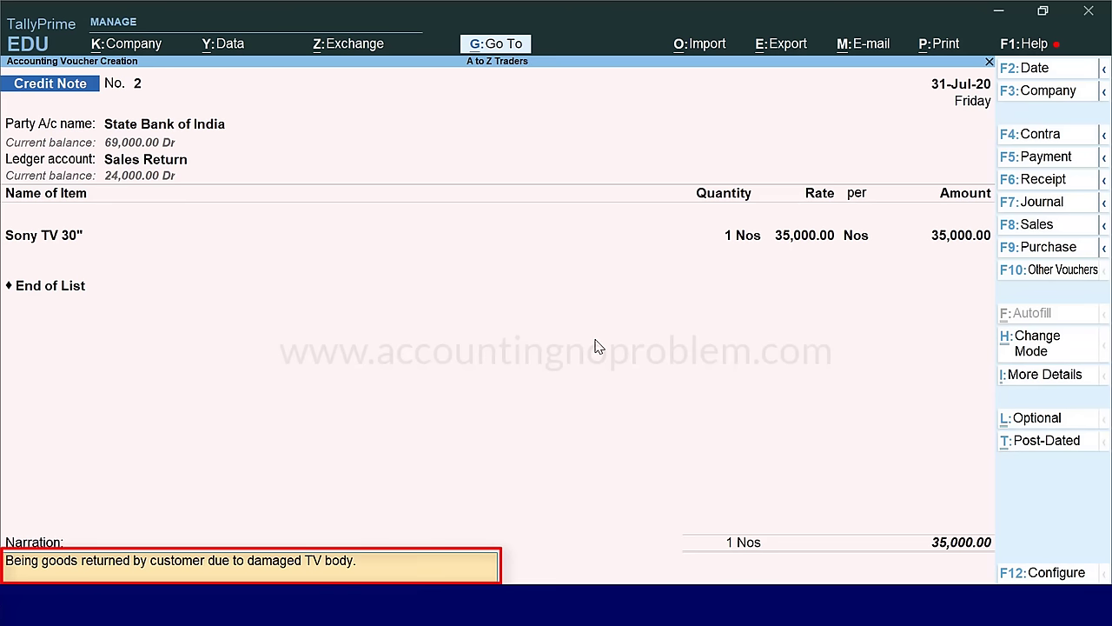
key(Return)
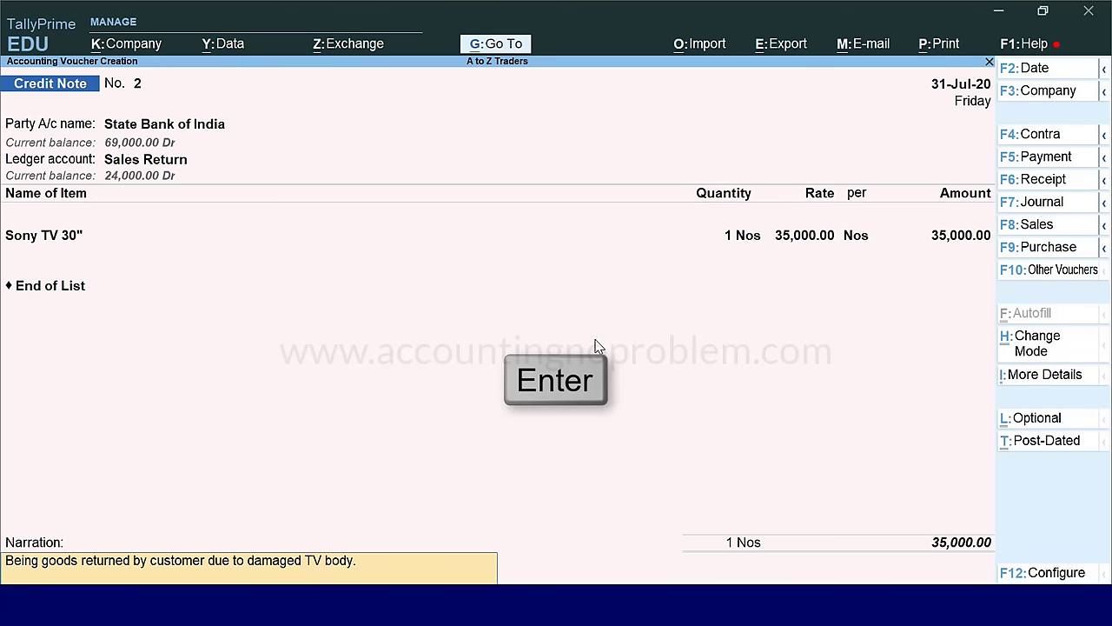
key(Return)
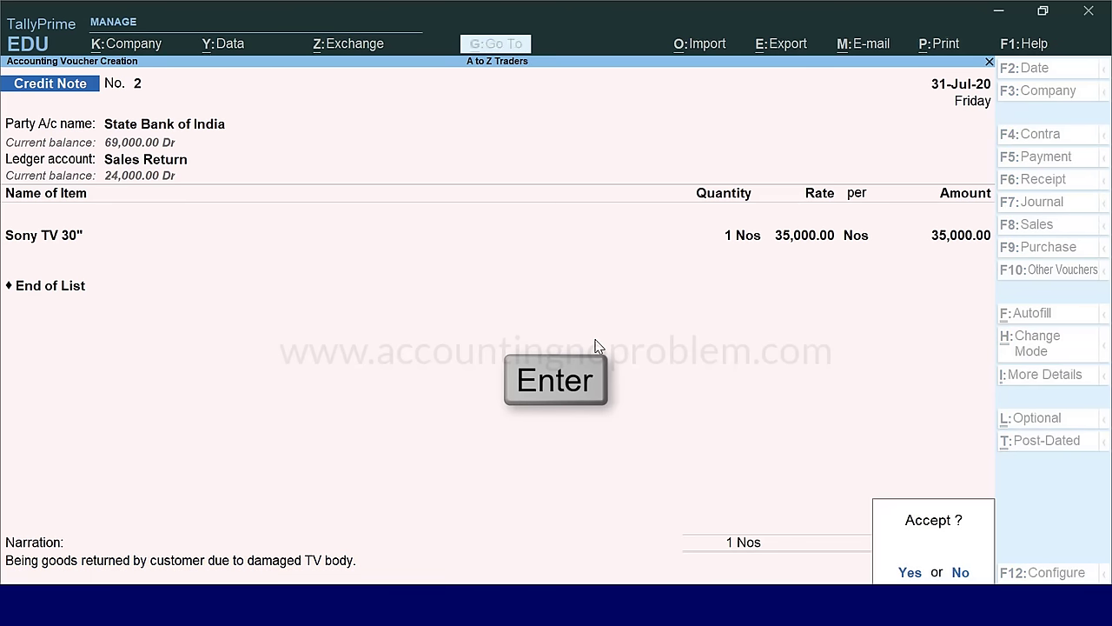
key(Return)
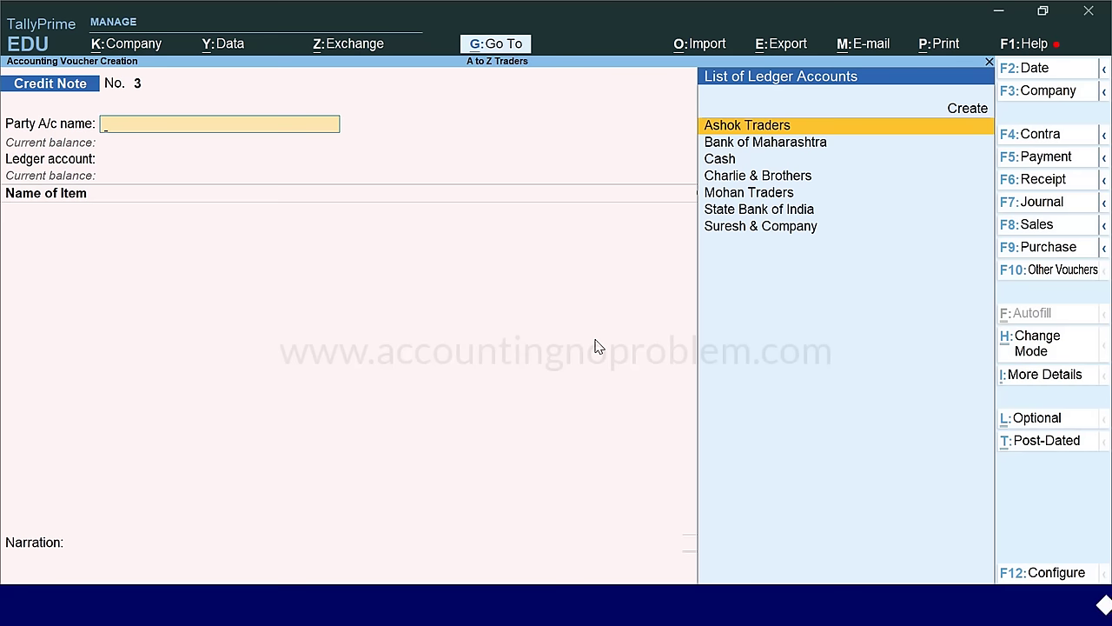
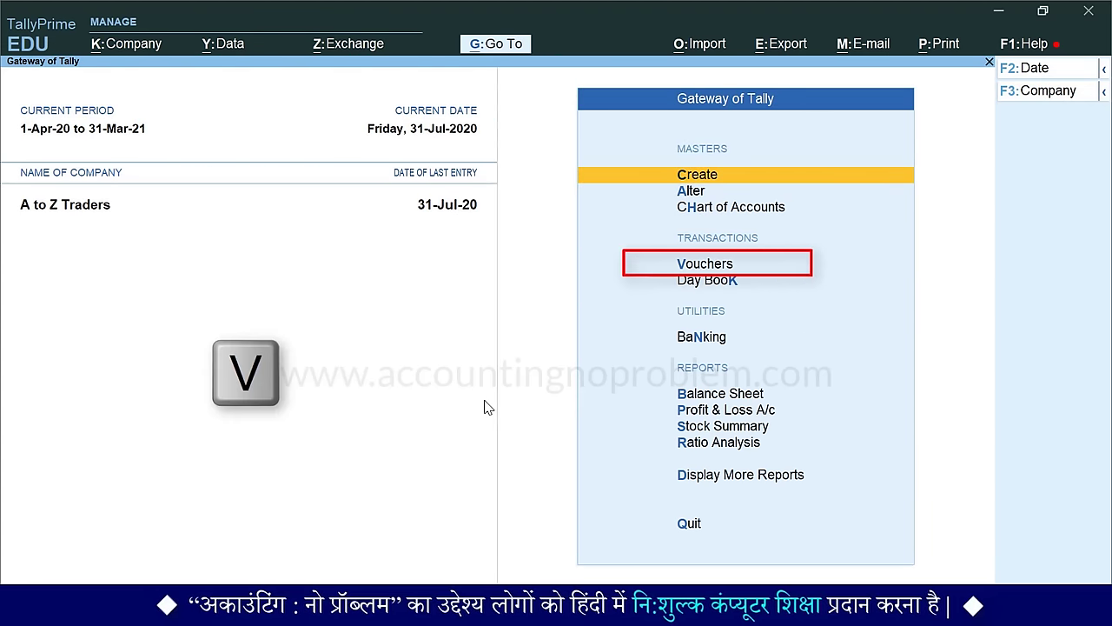
Start a new Journal voucher dated 2-May-20.
key(v)
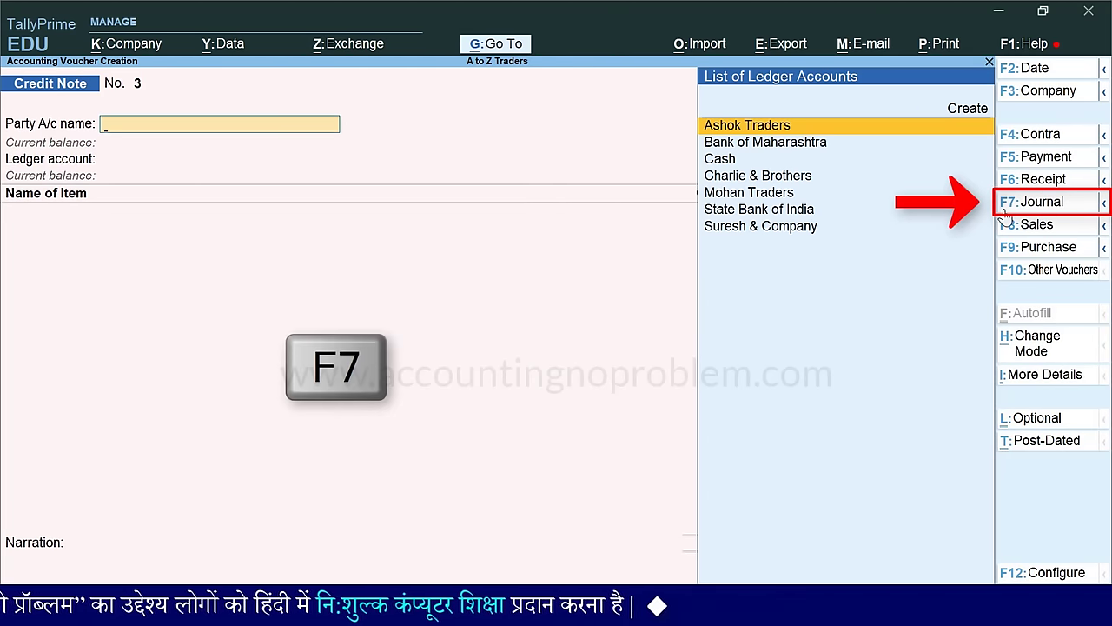
key(F7)
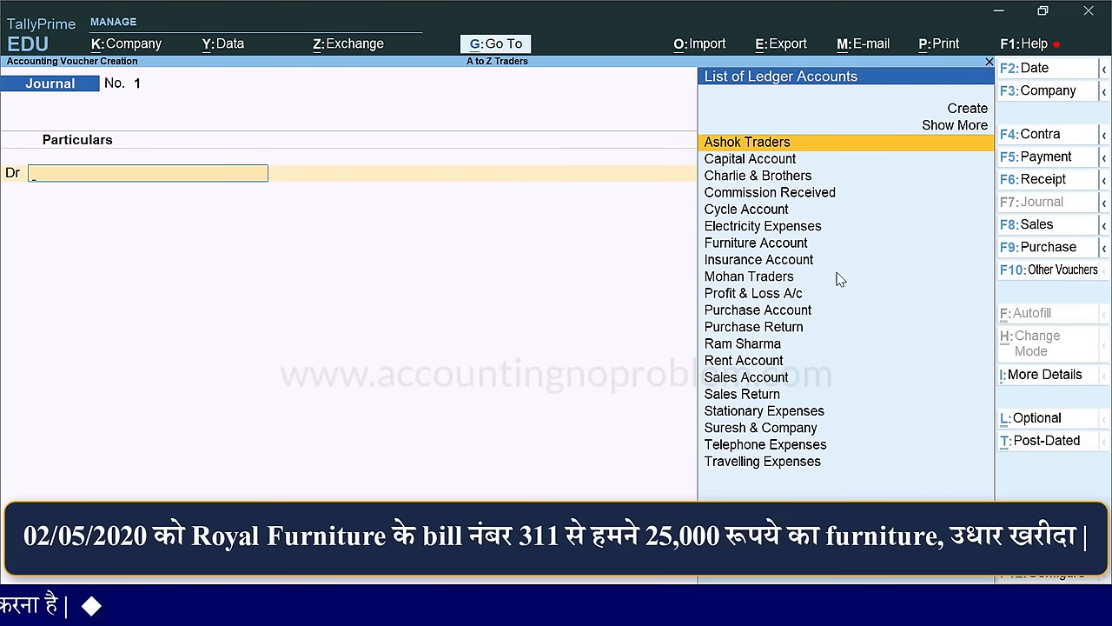
key(F2)
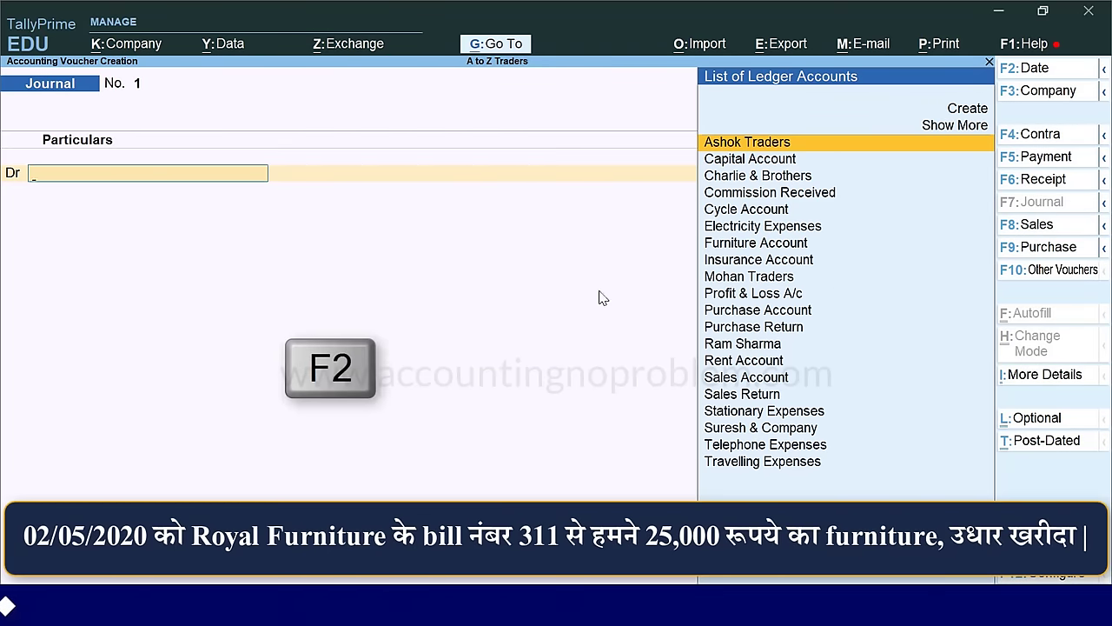
key(BackSpace)
text(2.)
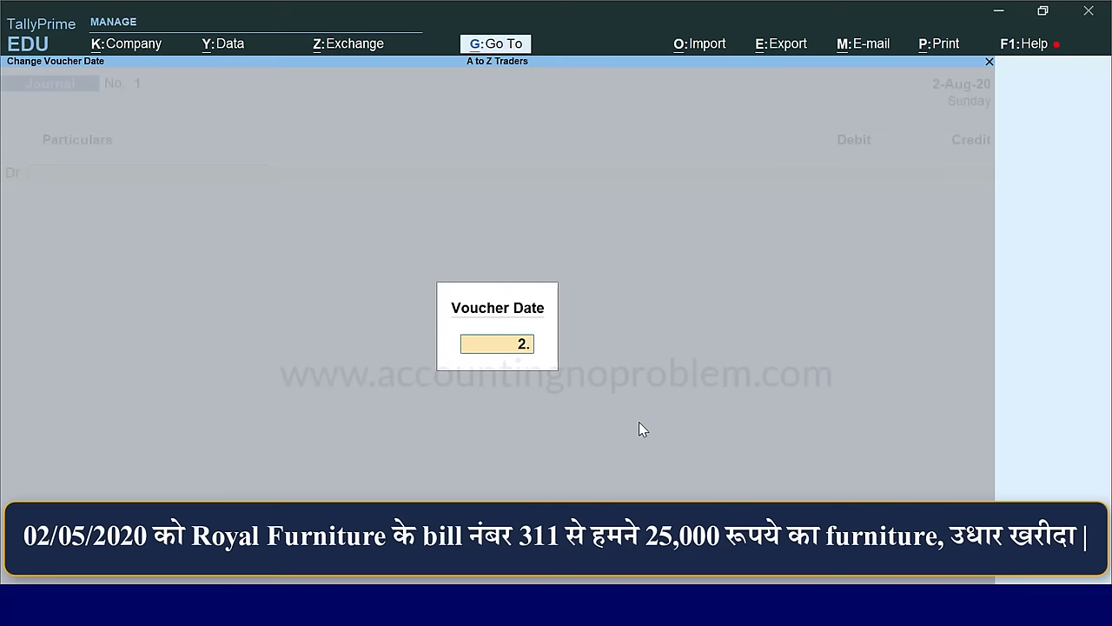
text(5)
key(Return)
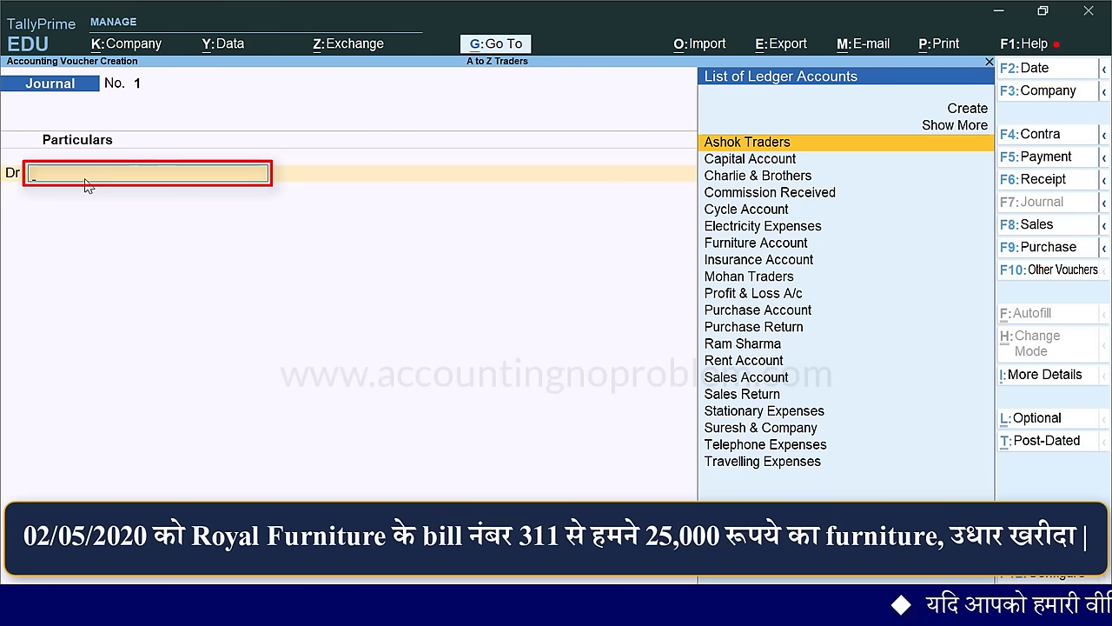
Debit Furniture Account with 25,000.00 and move to the credit line.
text(F)
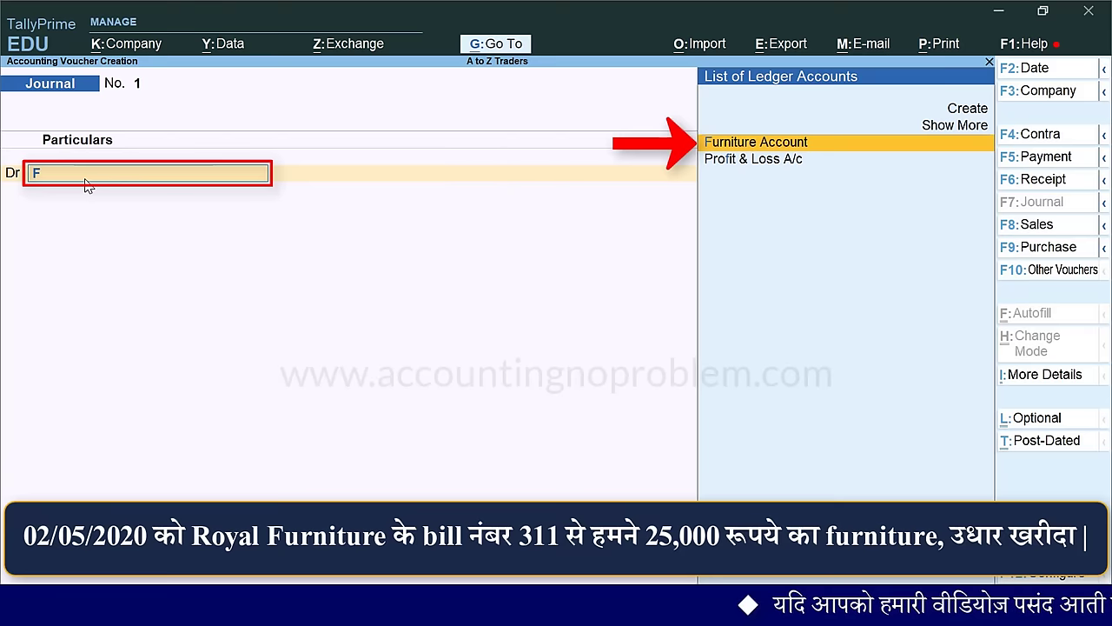
key(Return)
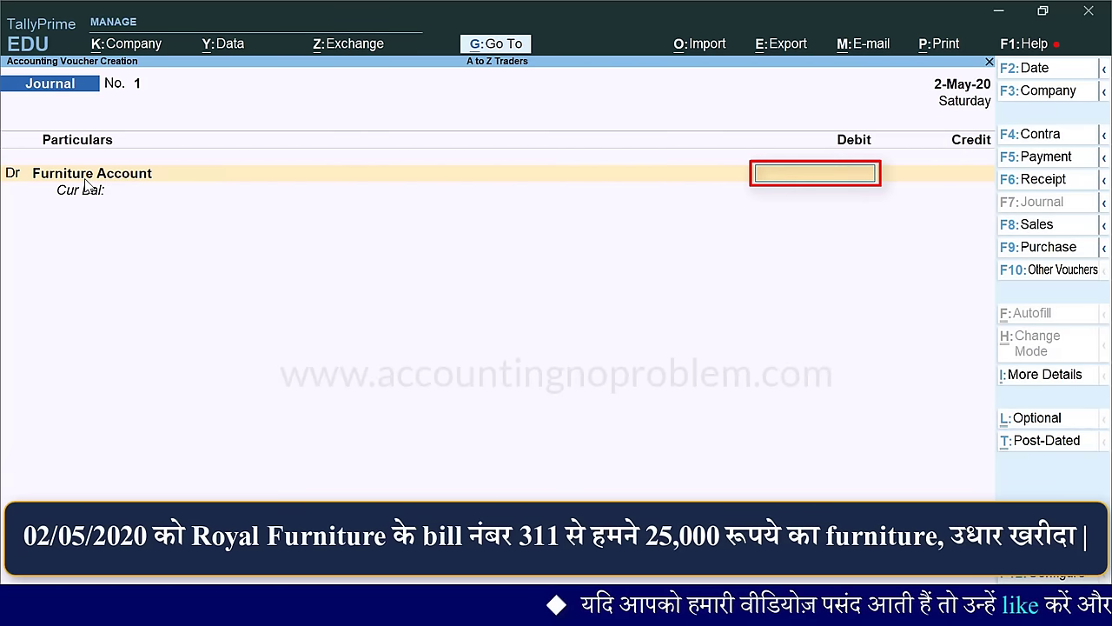
text(25,000)
key(Return)
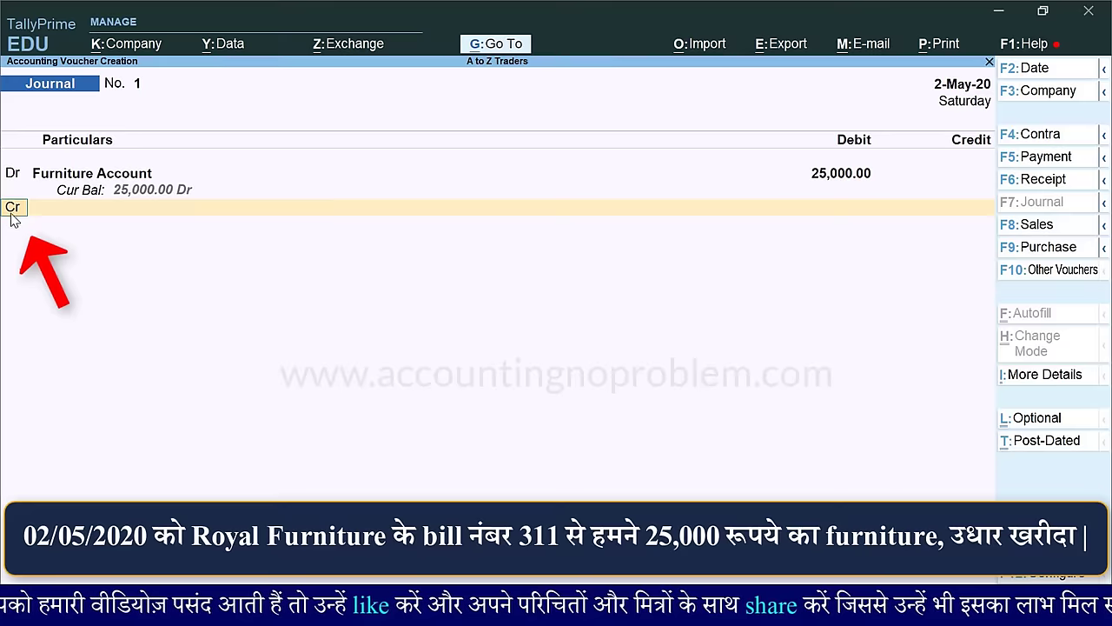
key(Return)
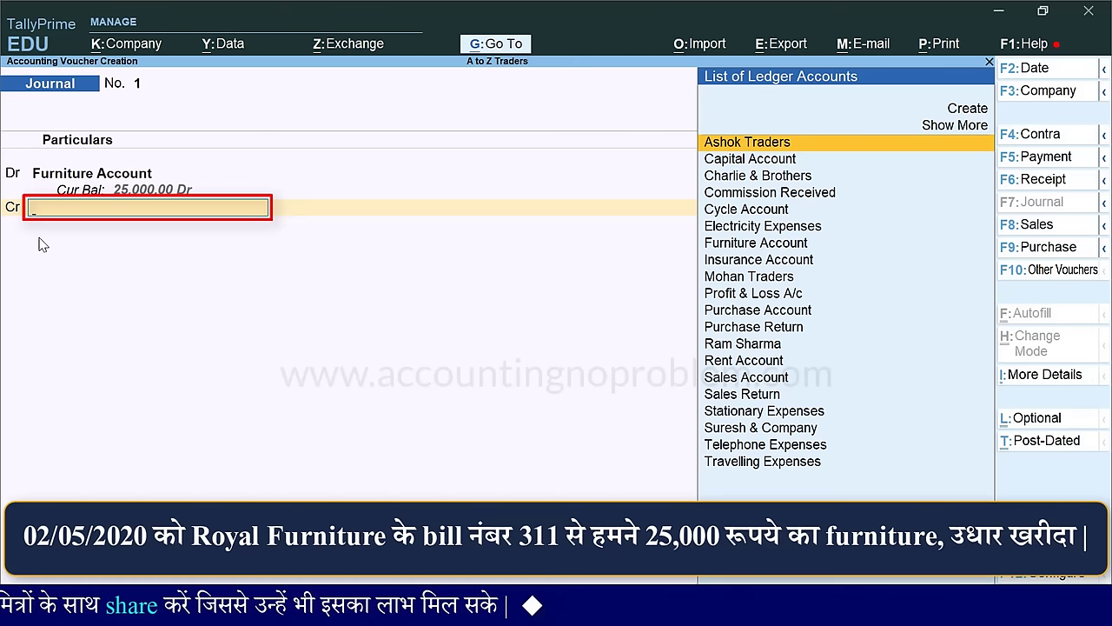
Create a new ledger 'Royal Furniture' under Sundry Creditors from within the voucher.
key(alt+c)
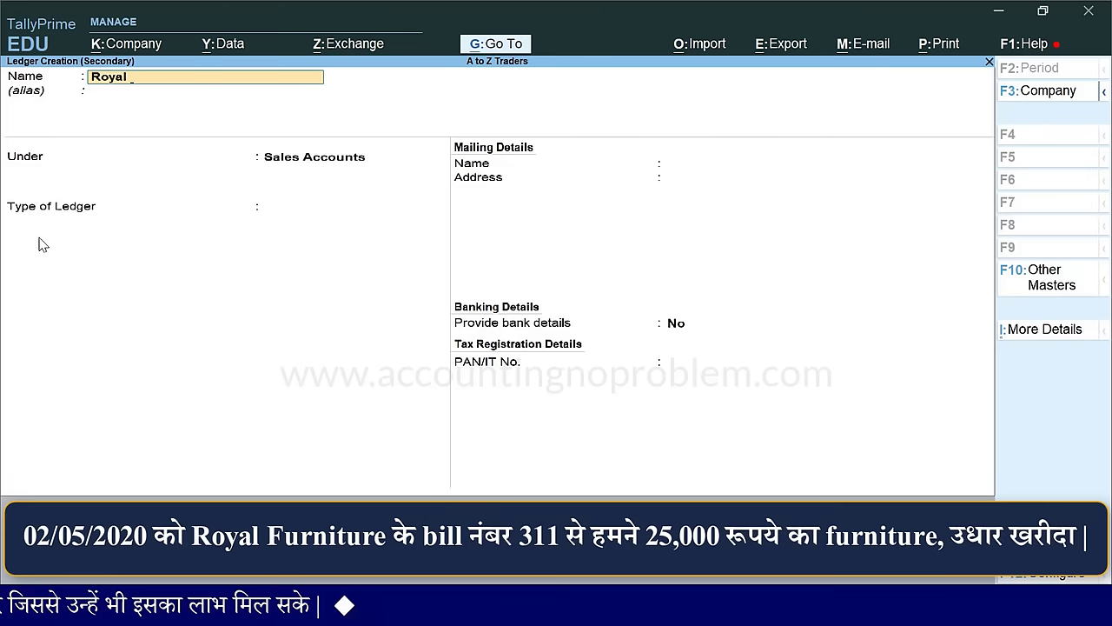
text(Royal Furniture)
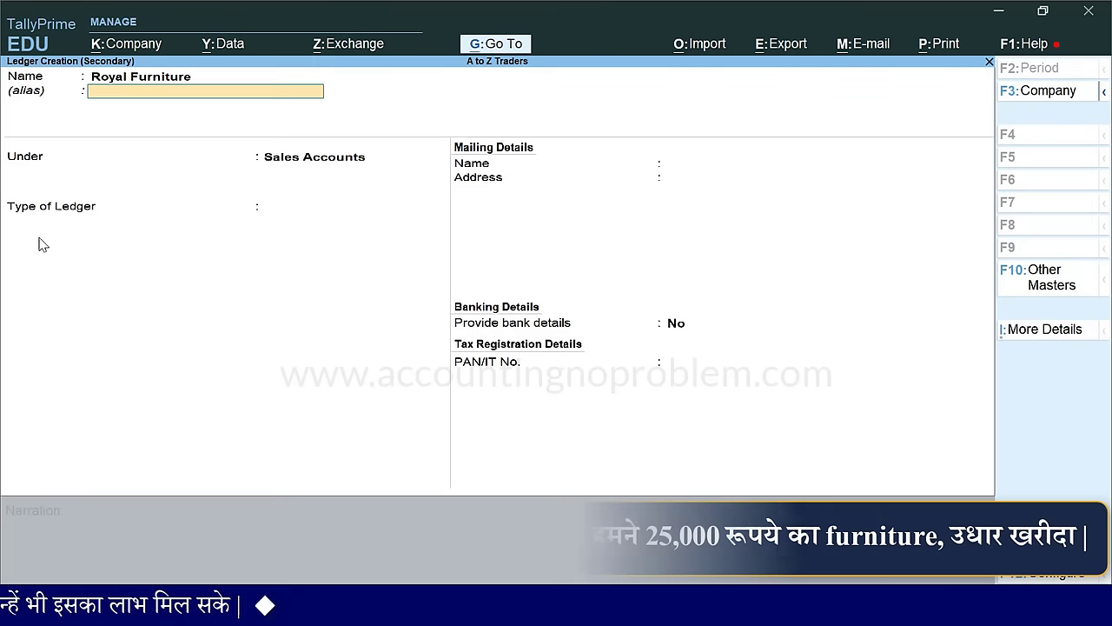
key(Return)
text(S)
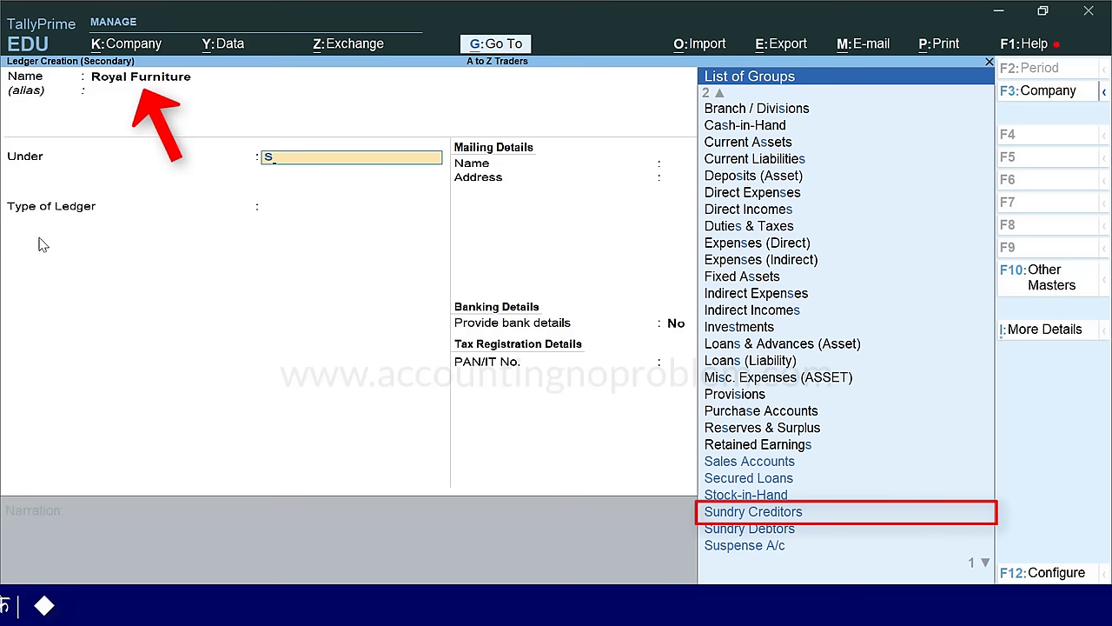
key(Down)
key(Down)
key(Down)
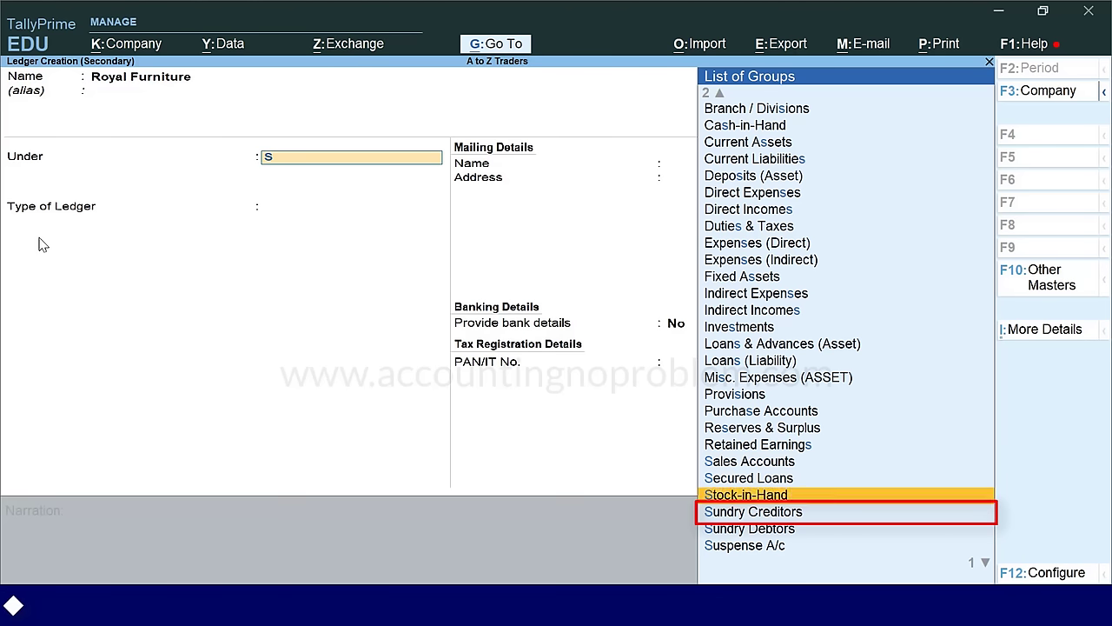
key(Return)
key(ctrl+a)
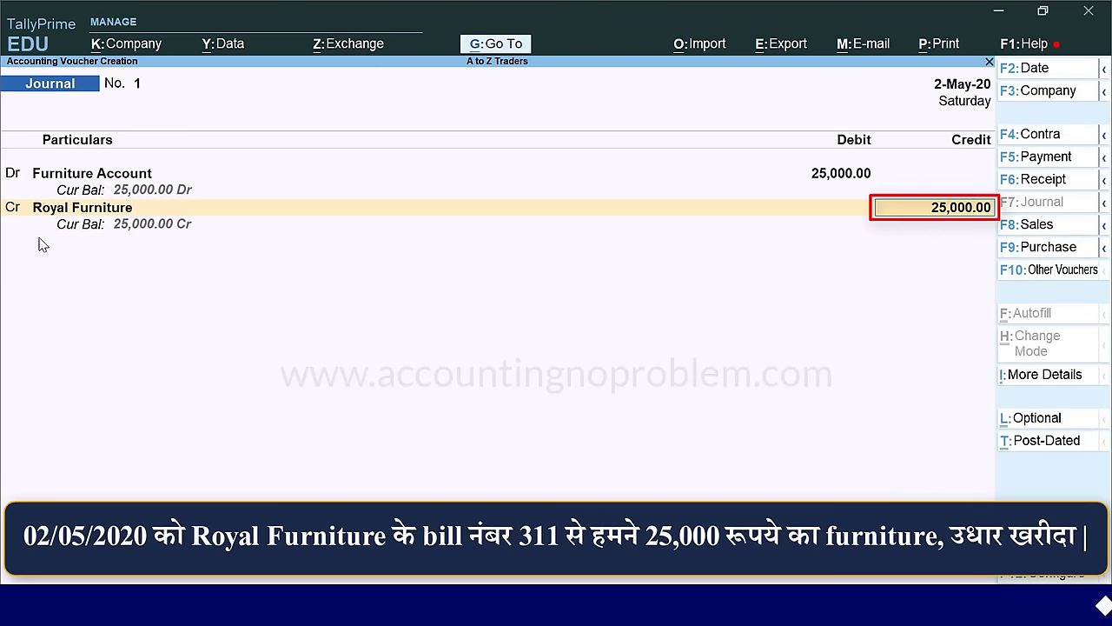
Credit Royal Furniture 25,000, add narration 'Being furniture purchased from Royal Furniture on credit.' and save.
key(Return)
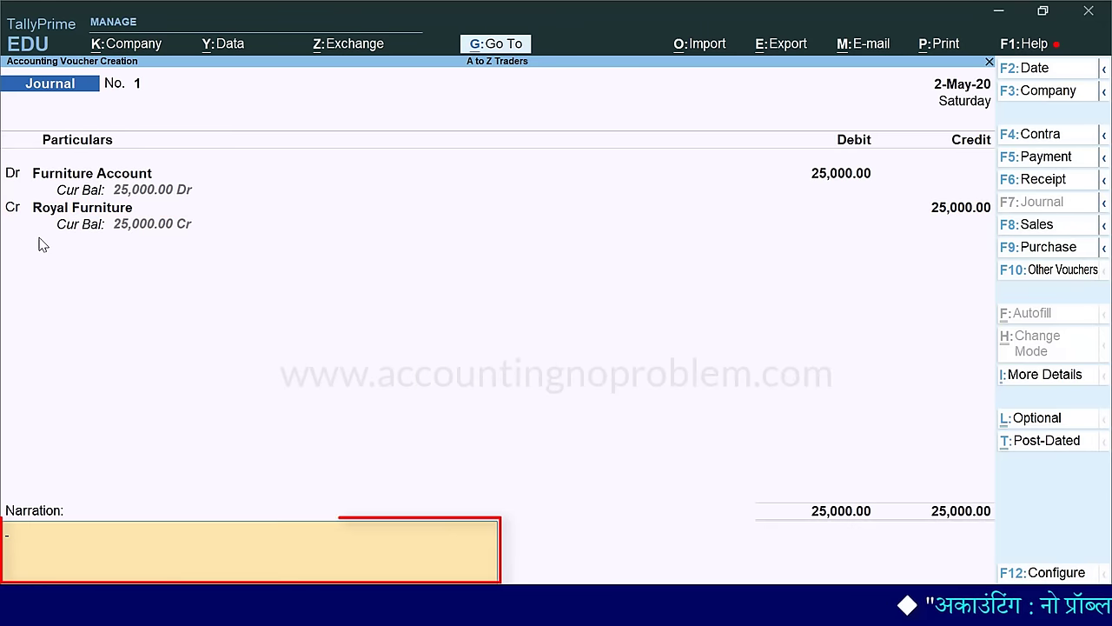
text(Being furniture purchased from Royal Furniture on credit.)
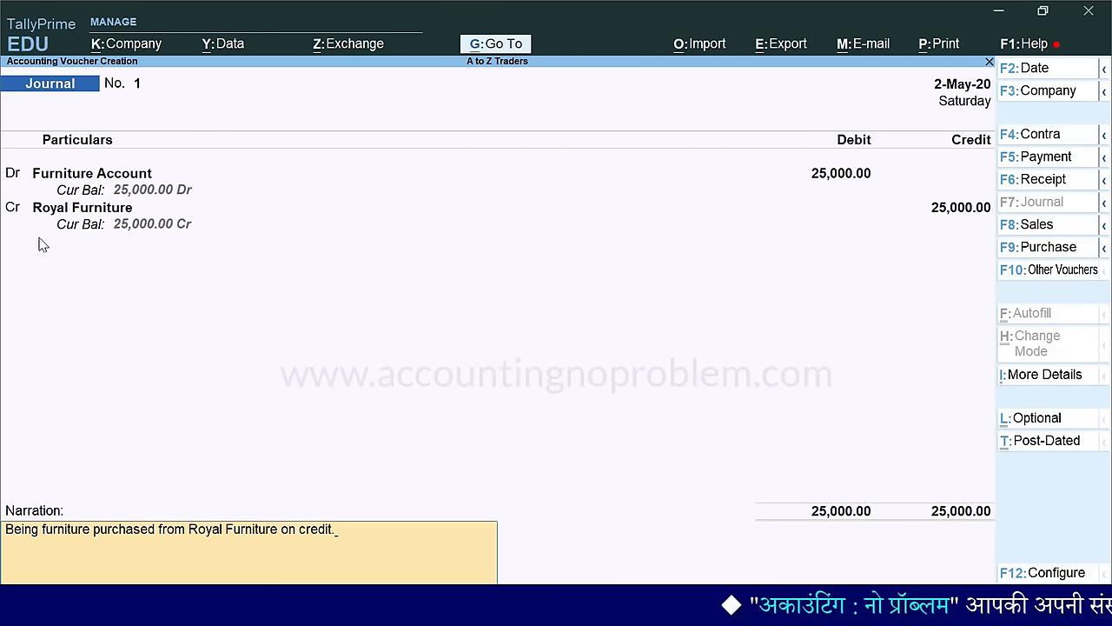
key(Return)
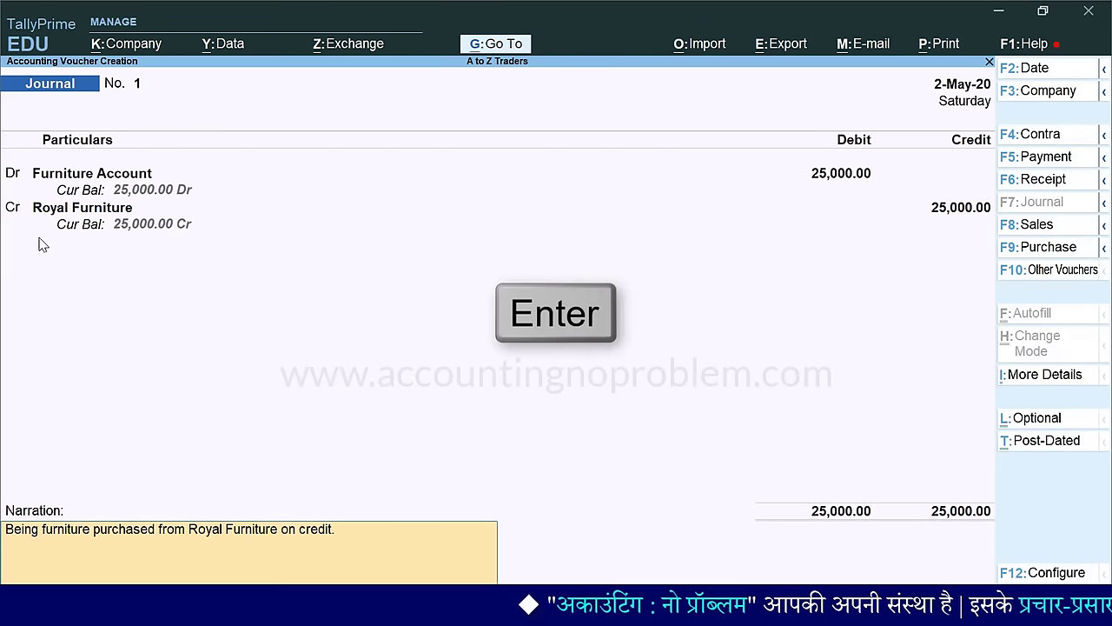
key(Return)
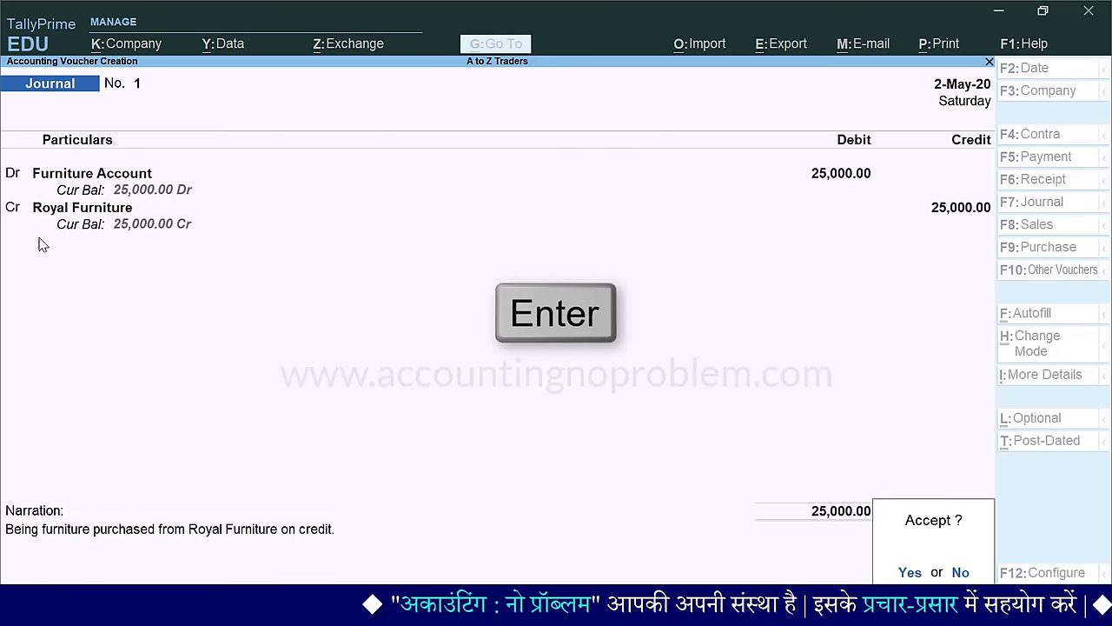
key(Return)
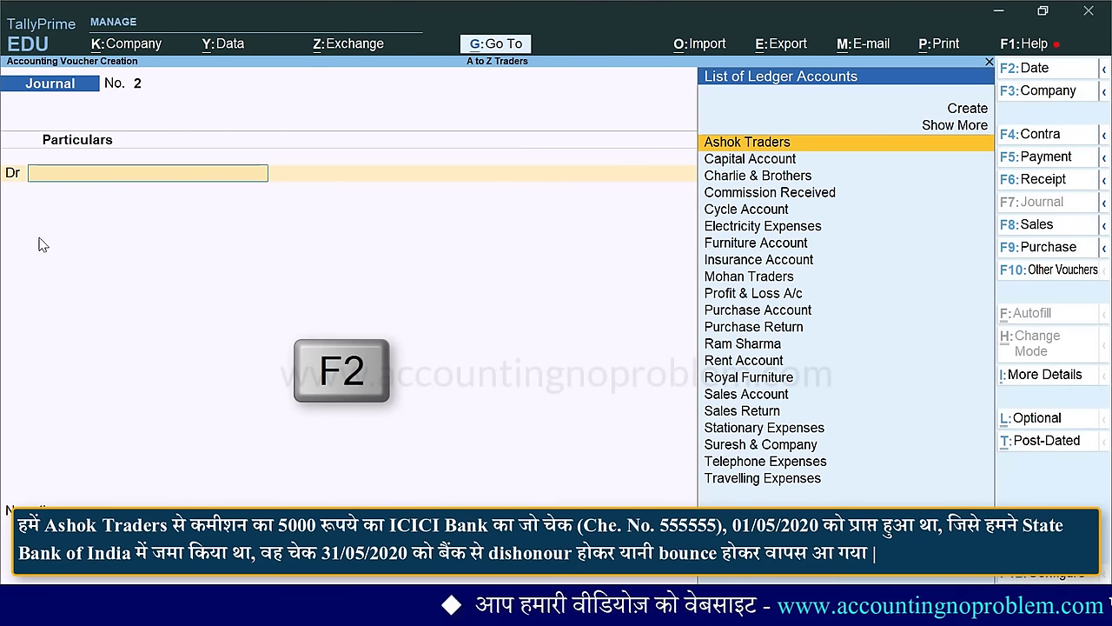
Change Journal voucher No. 2's date to 31 May.
key(F2)
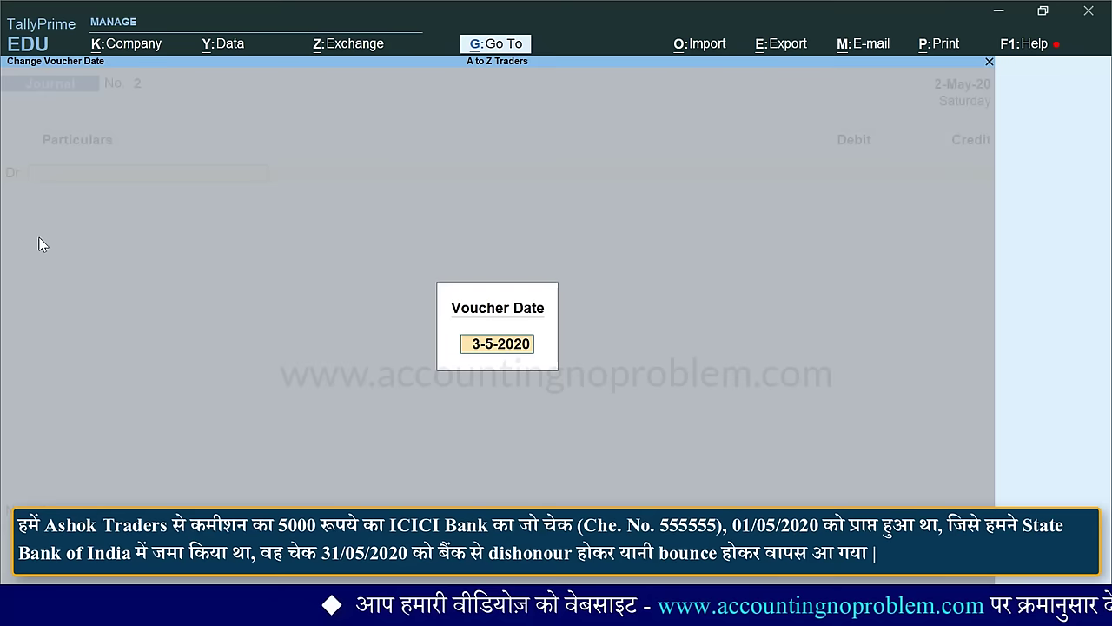
text(31)
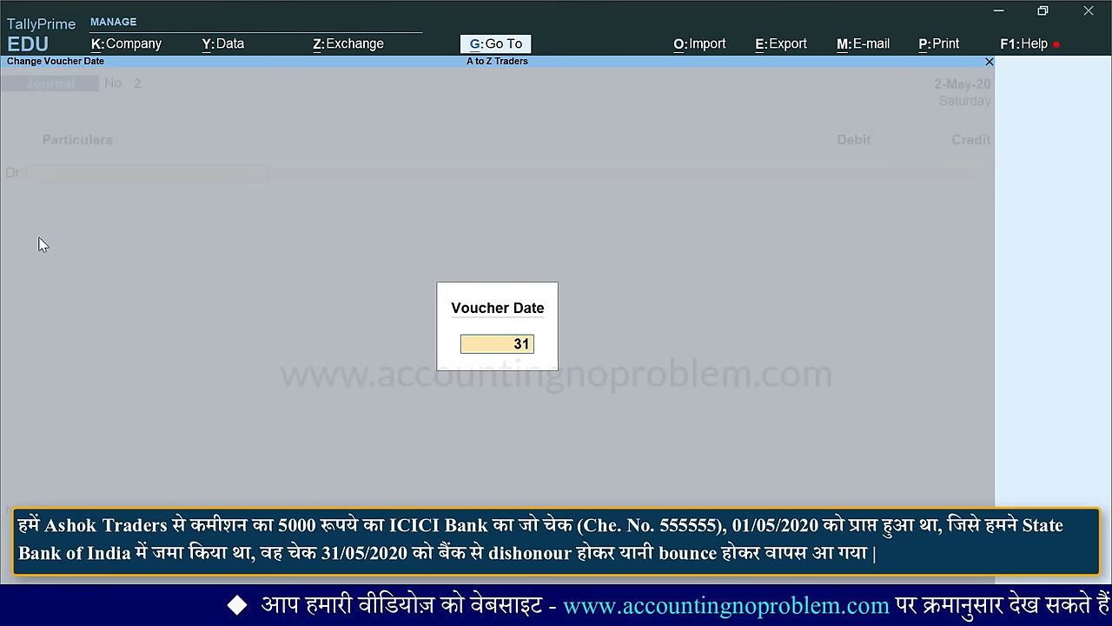
text(.5)
key(Return)
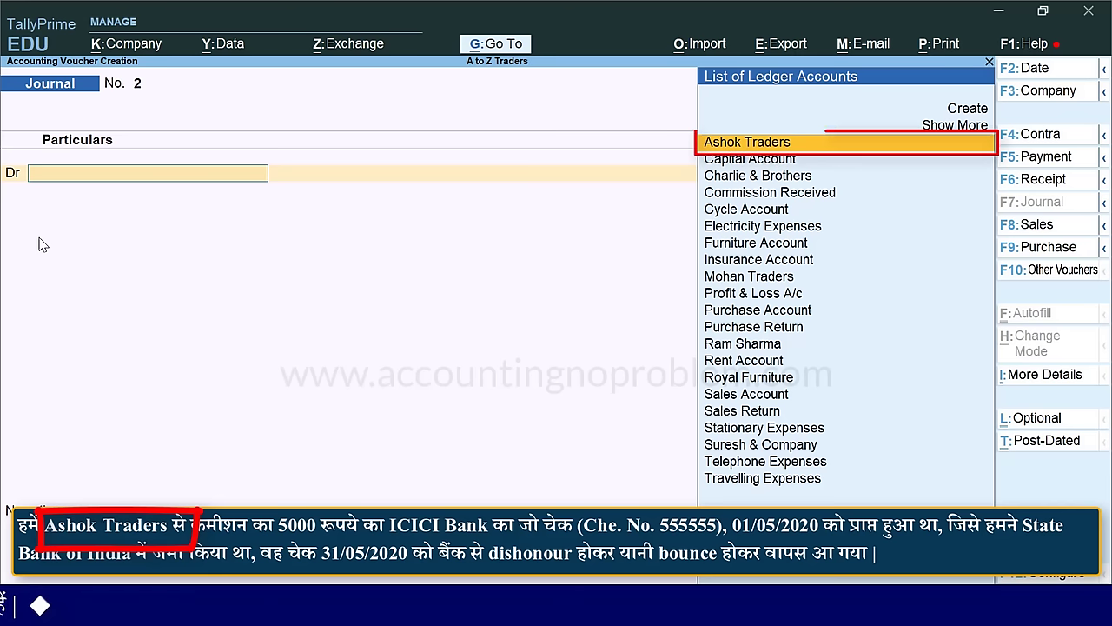
Debit Ashok Traders with 5,000.
key(Return)
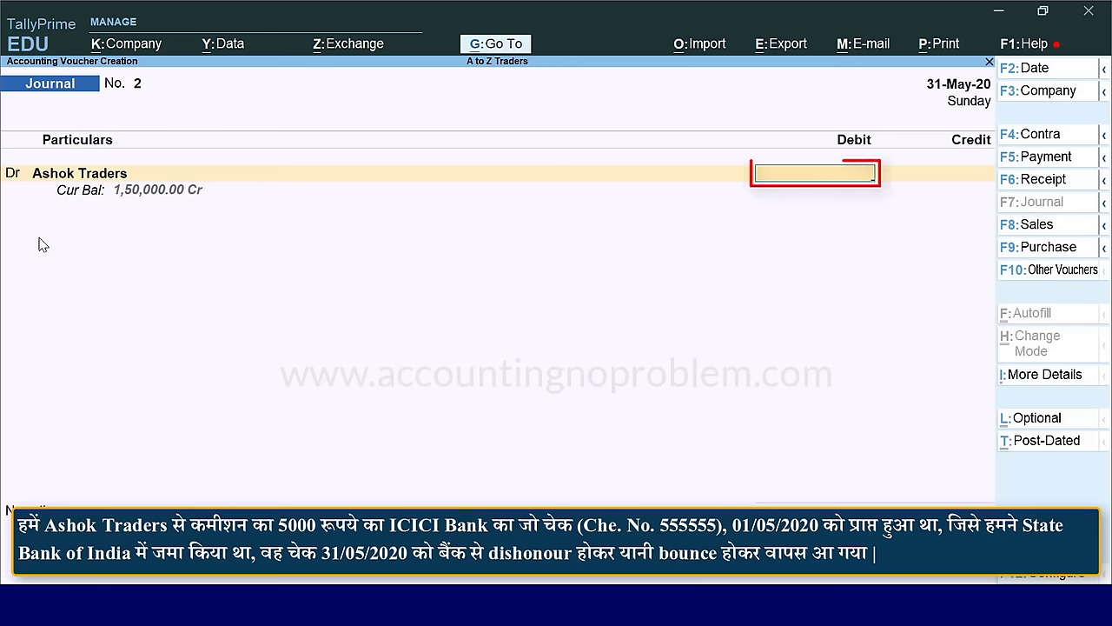
text(5)
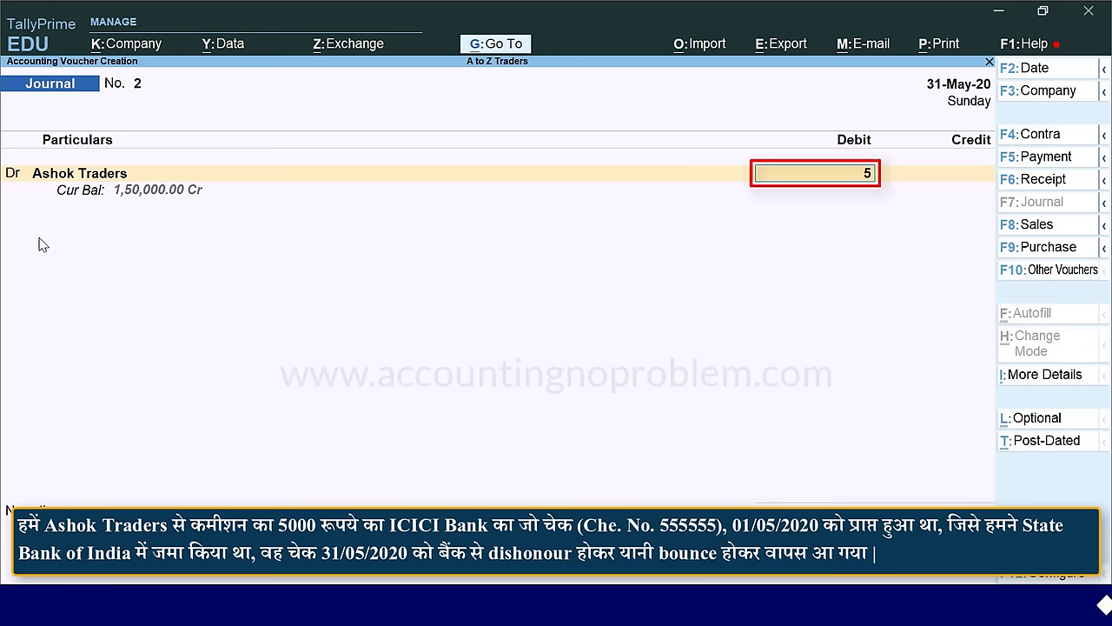
text(000)
key(Return)
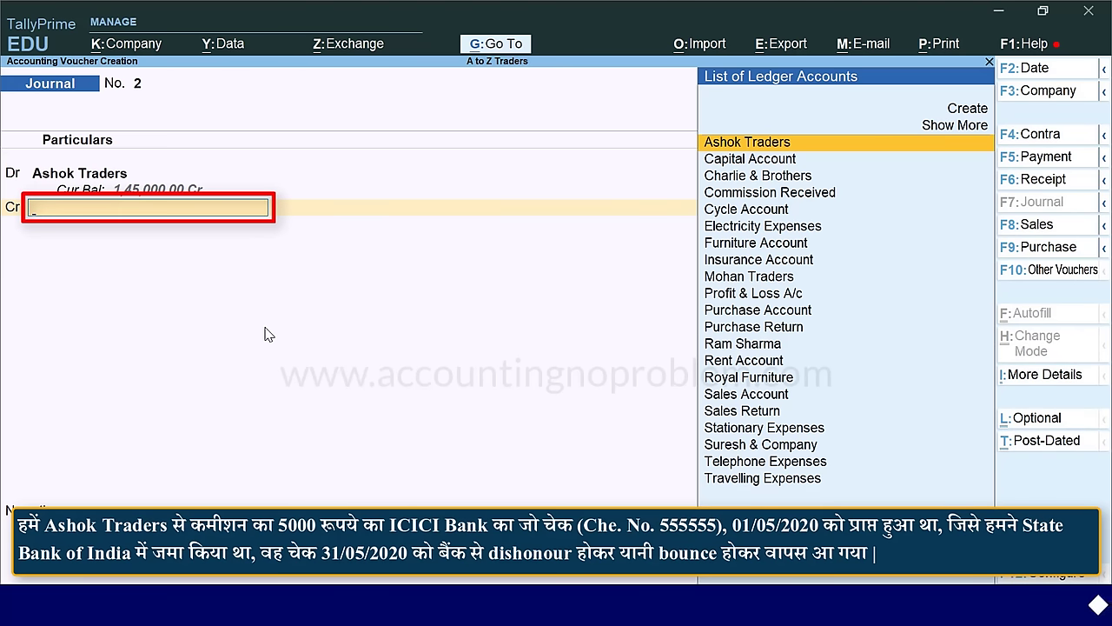
Credit State Bank of India with 5,000, showing all ledgers to find the bank account.
text(St)
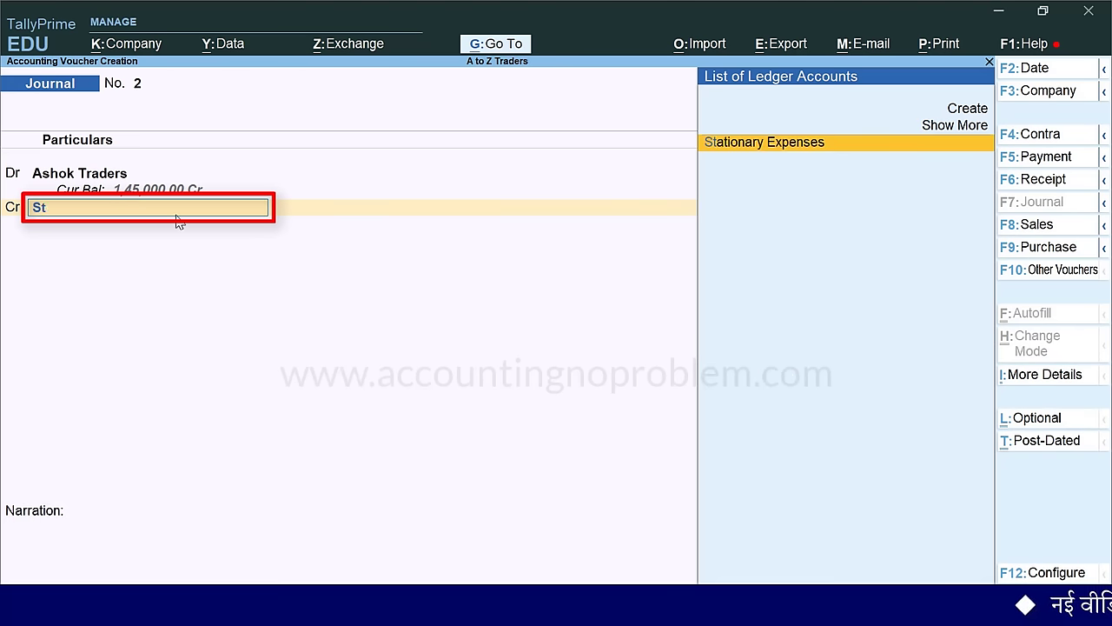
text(ate)
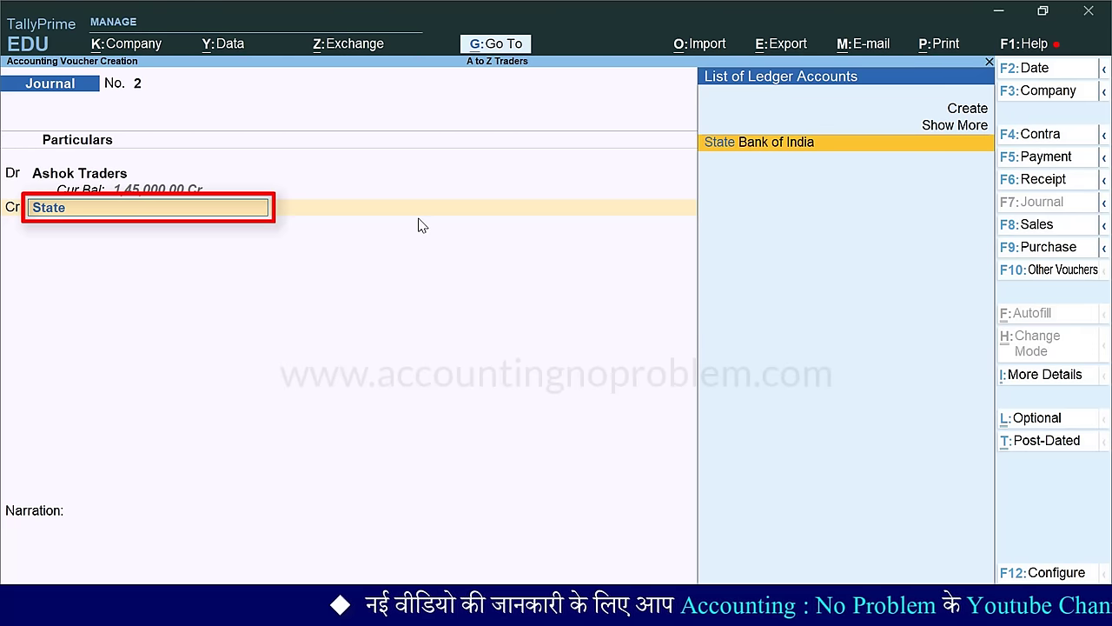
key(BackSpace)
key(BackSpace)
key(BackSpace)
key(BackSpace)
key(BackSpace)
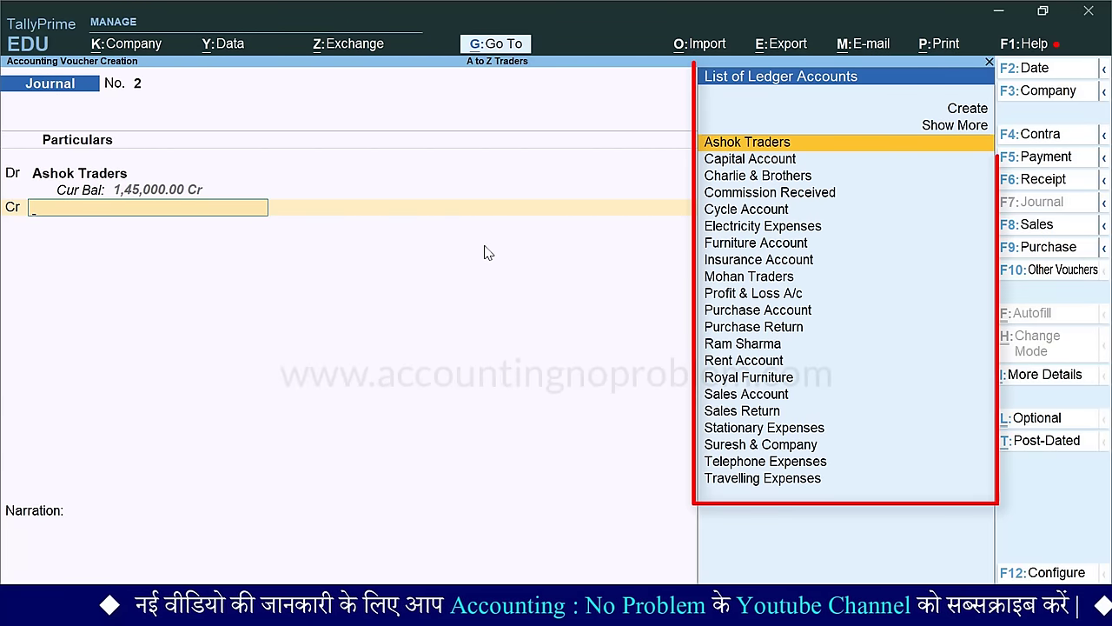
click(950, 127)
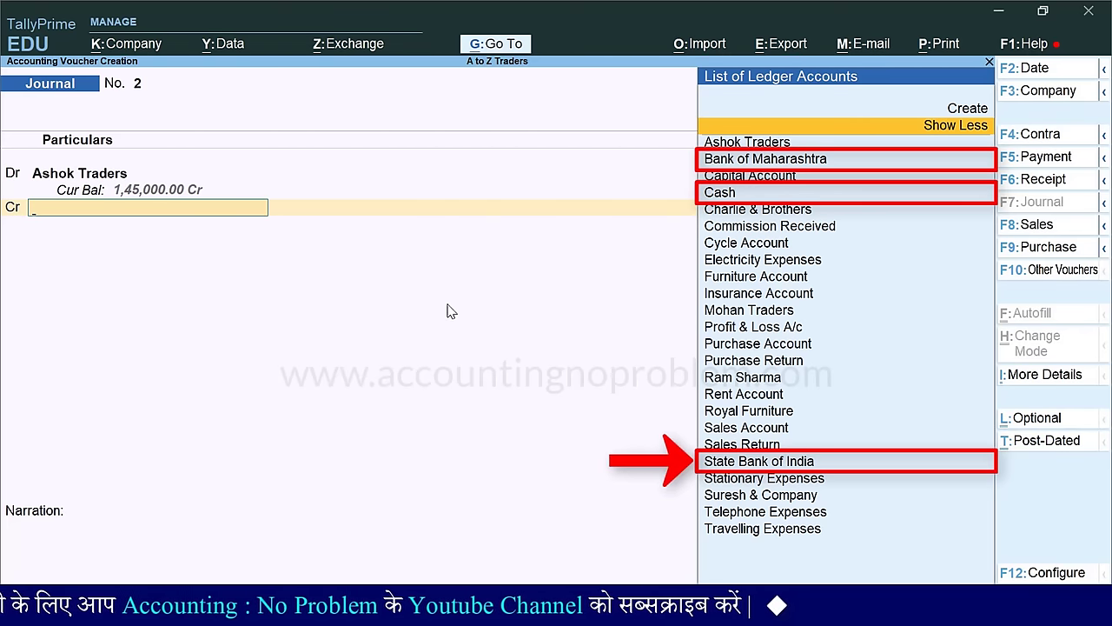
text(S)
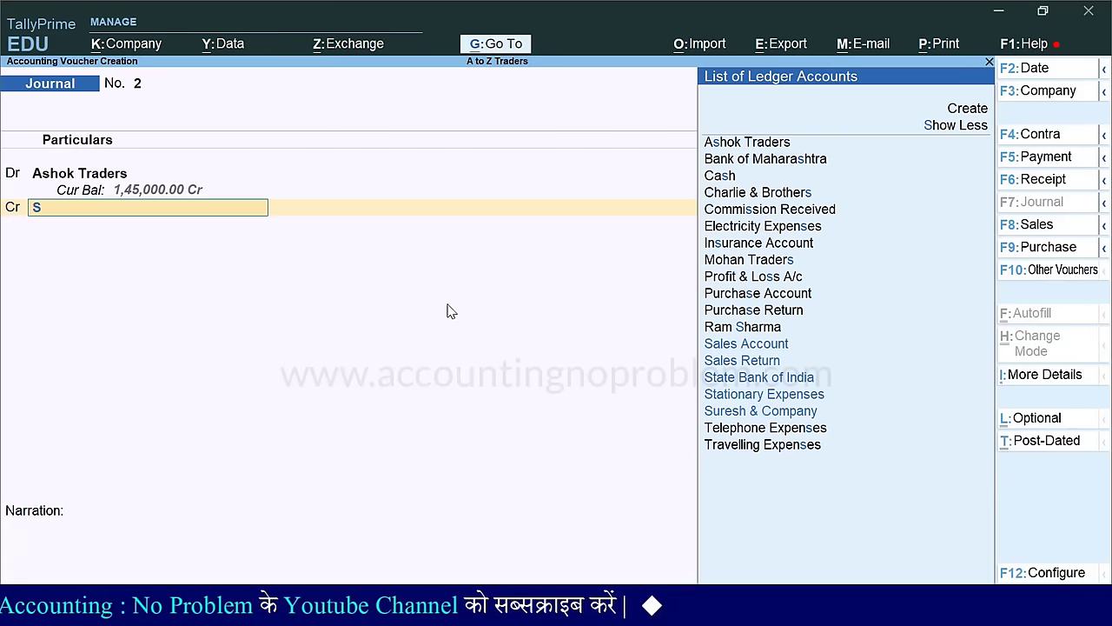
text(t)
key(Return)
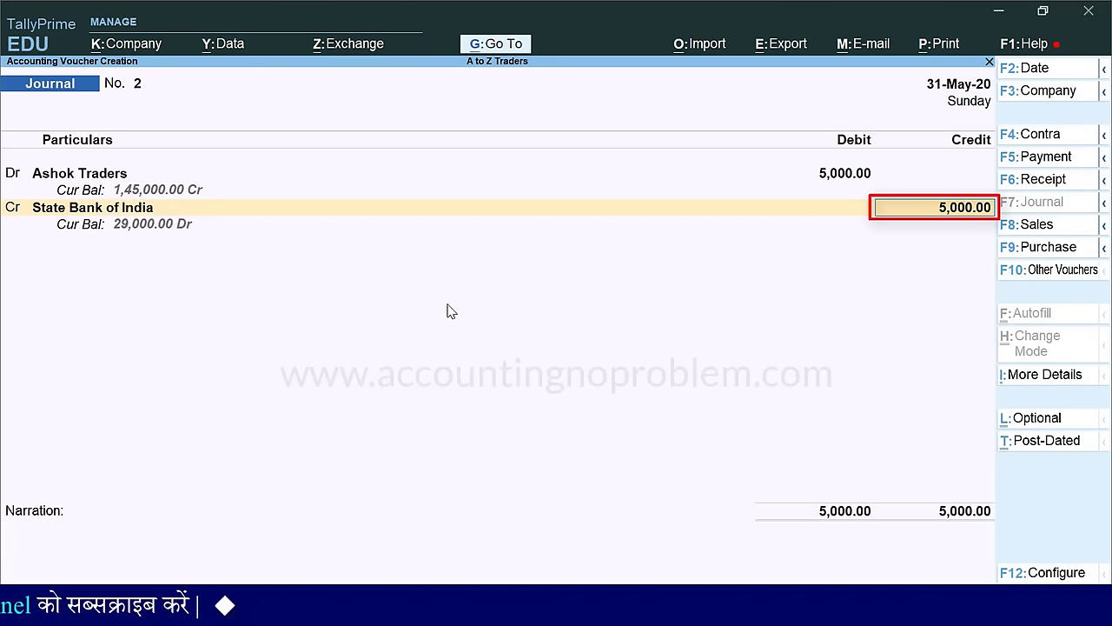
key(Return)
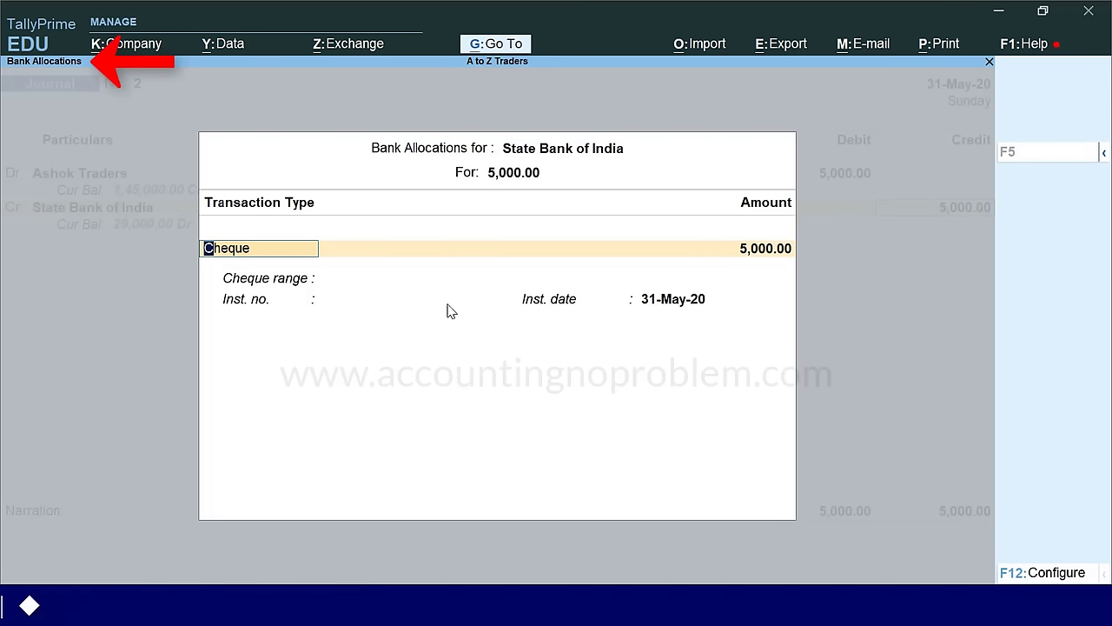
Enter cheque number 555555 dated 1 May in the State Bank of India allocation.
key(Return)
key(Return)
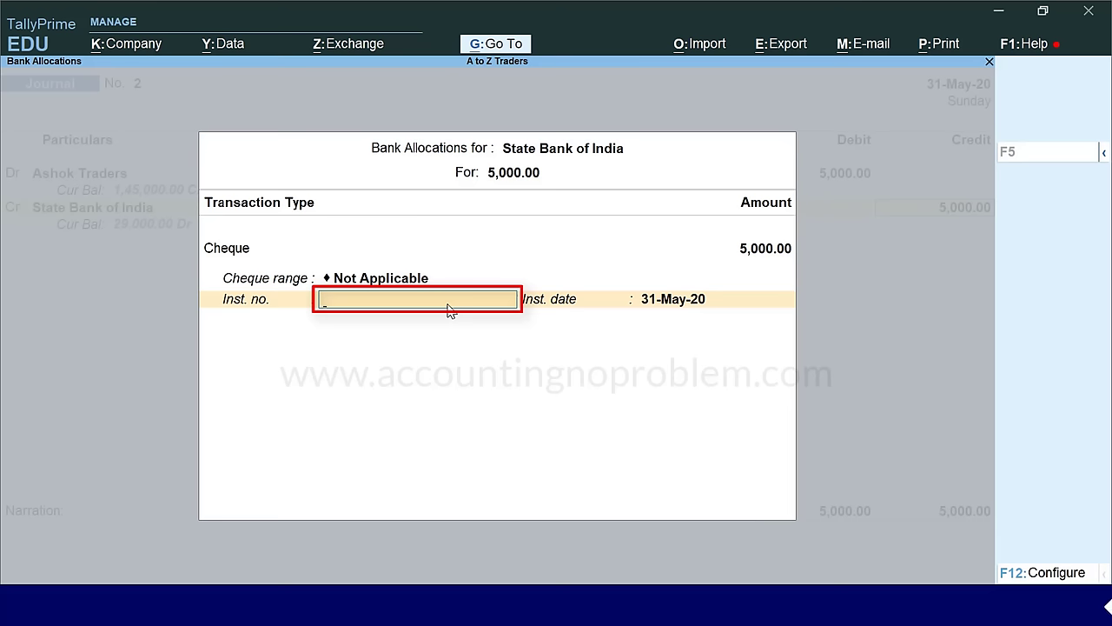
text(555555)
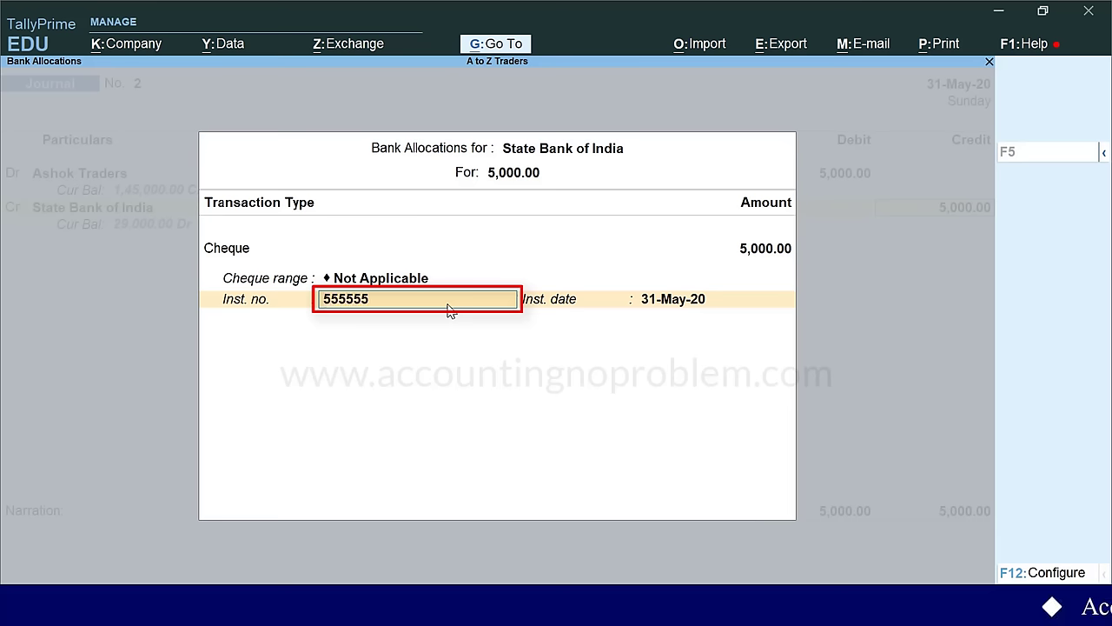
key(Return)
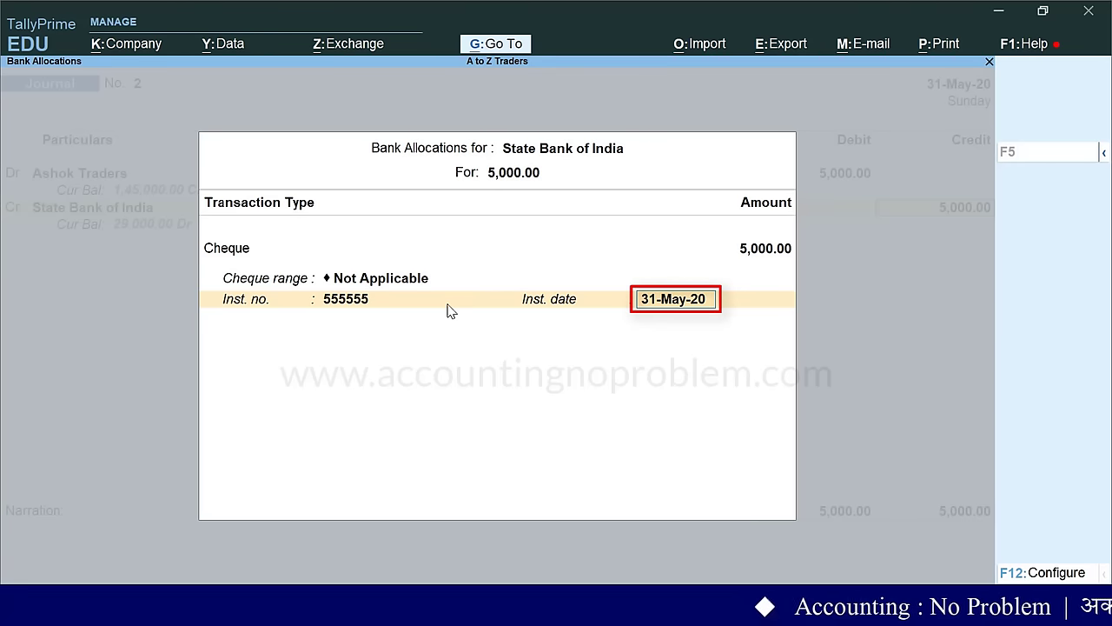
text(1.5)
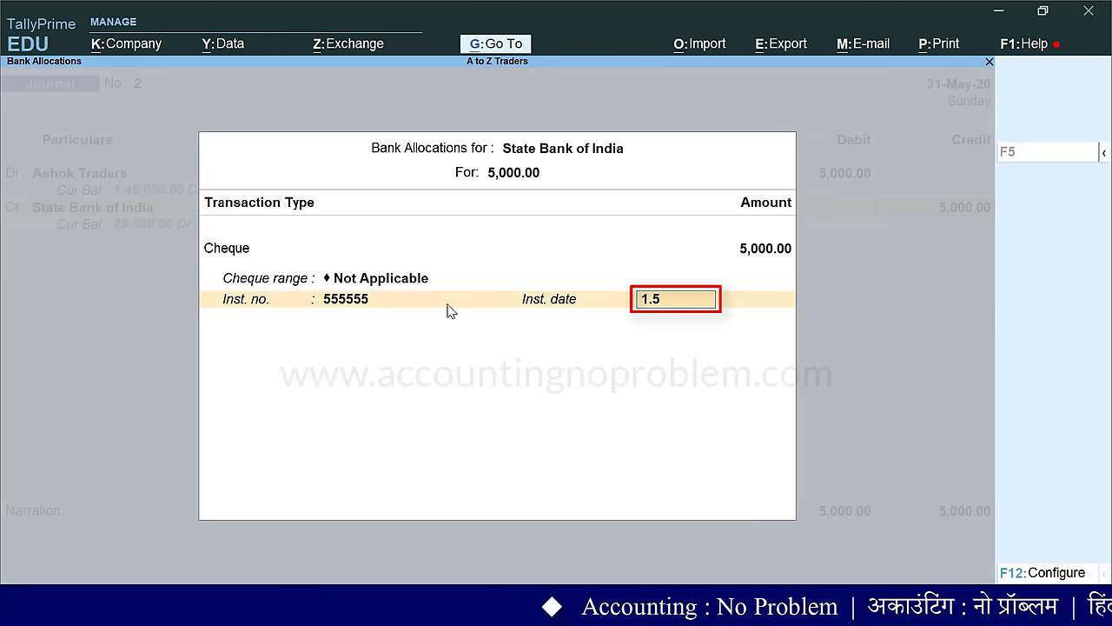
key(Return)
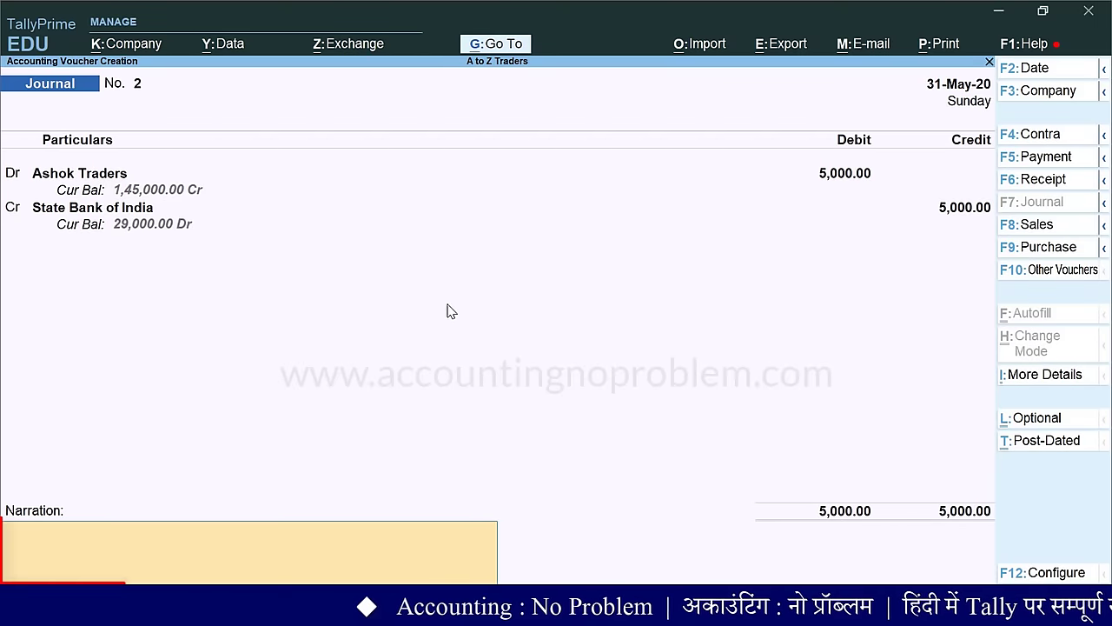
Add a narration on Ashok Traders' dishonoured commission cheque 555555 and save voucher No. 2.
text(Being Commision cheque received from Ashok traders, cheque no 555555 dated 01-05-21 Dishonoured.)
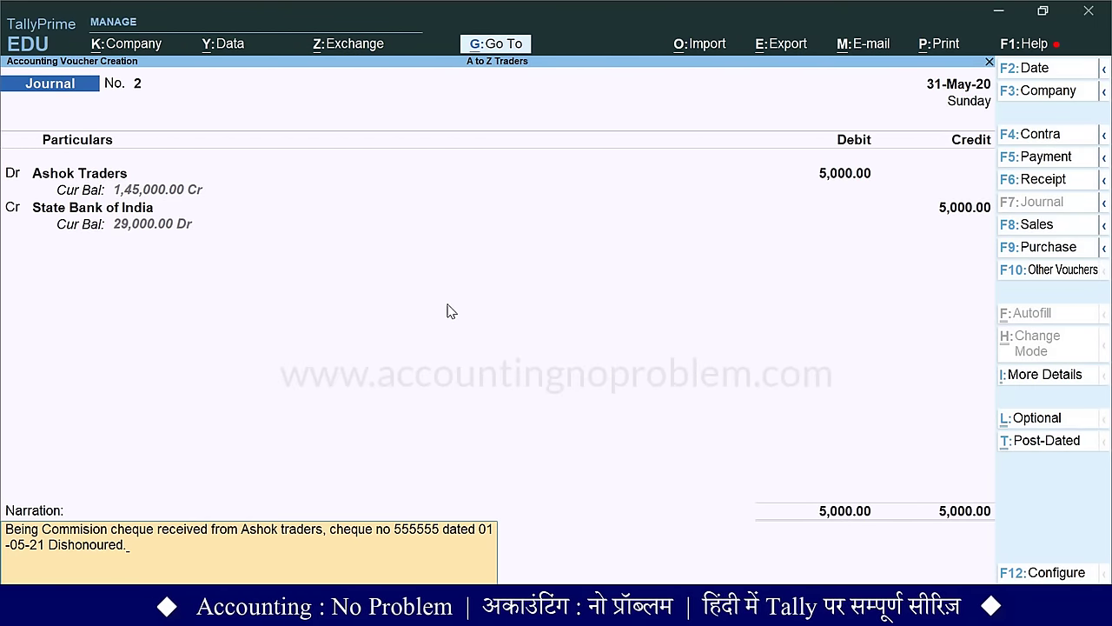
key(Return)
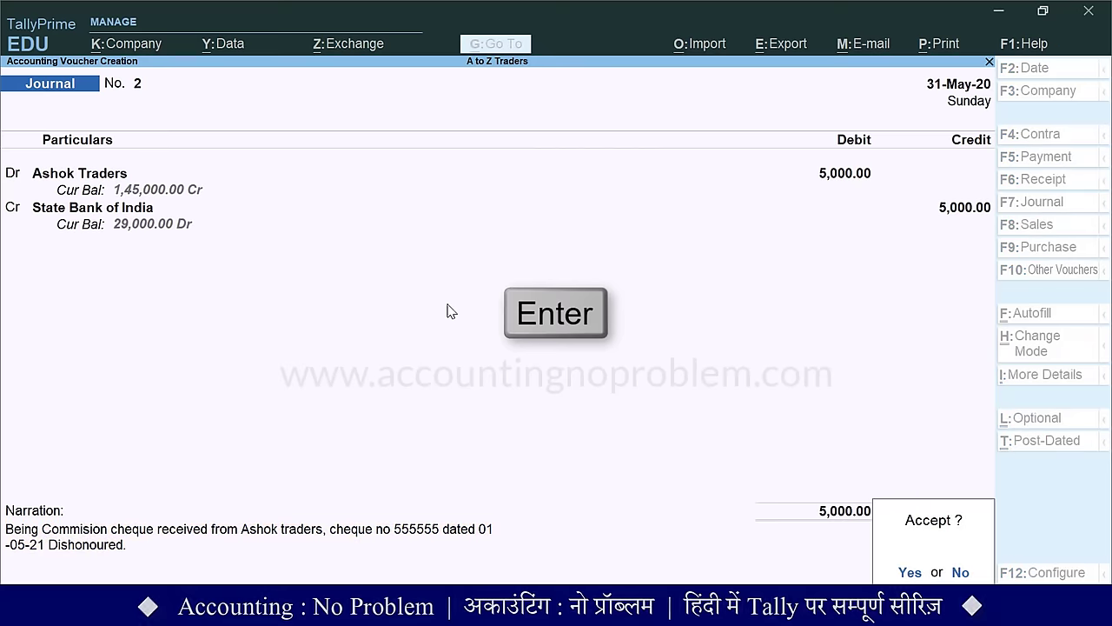
key(Return)
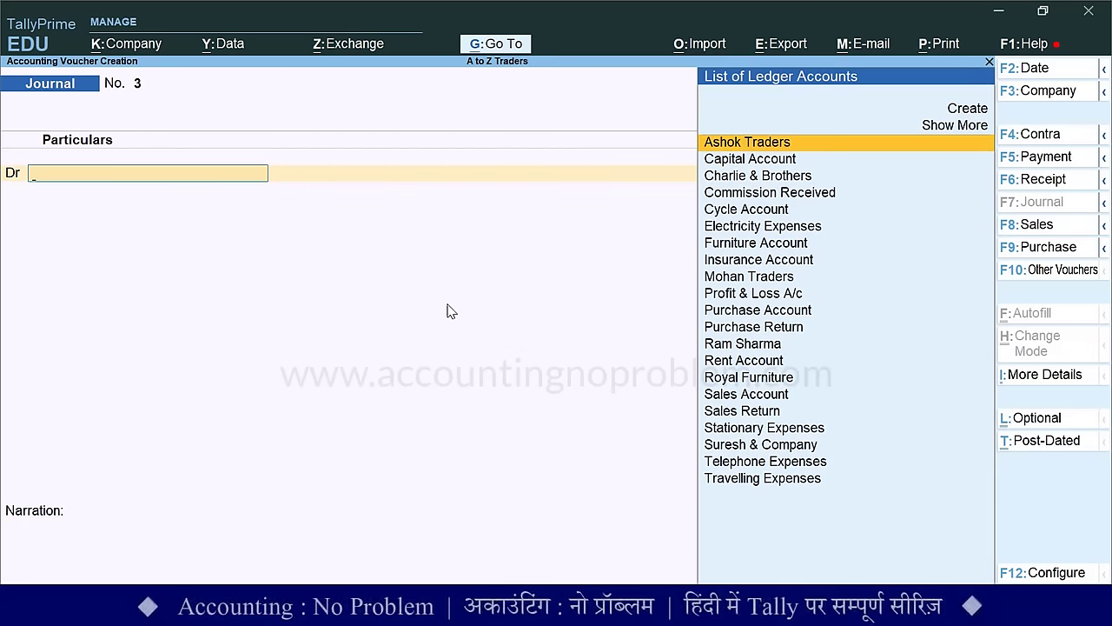
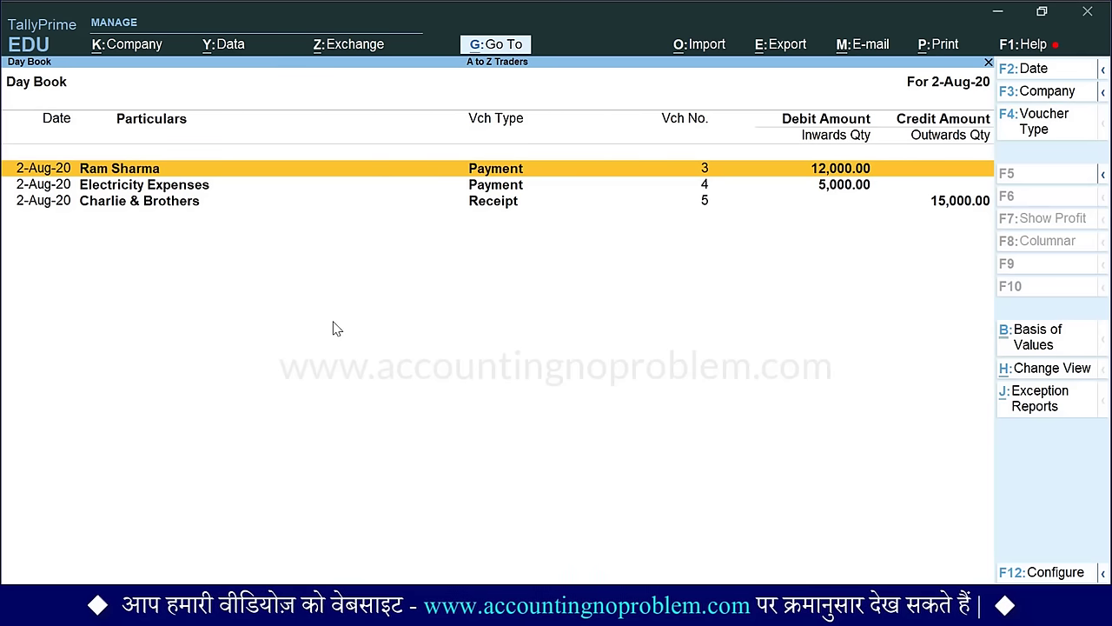
Open the Day Book's Change Date setting.
key(F2)
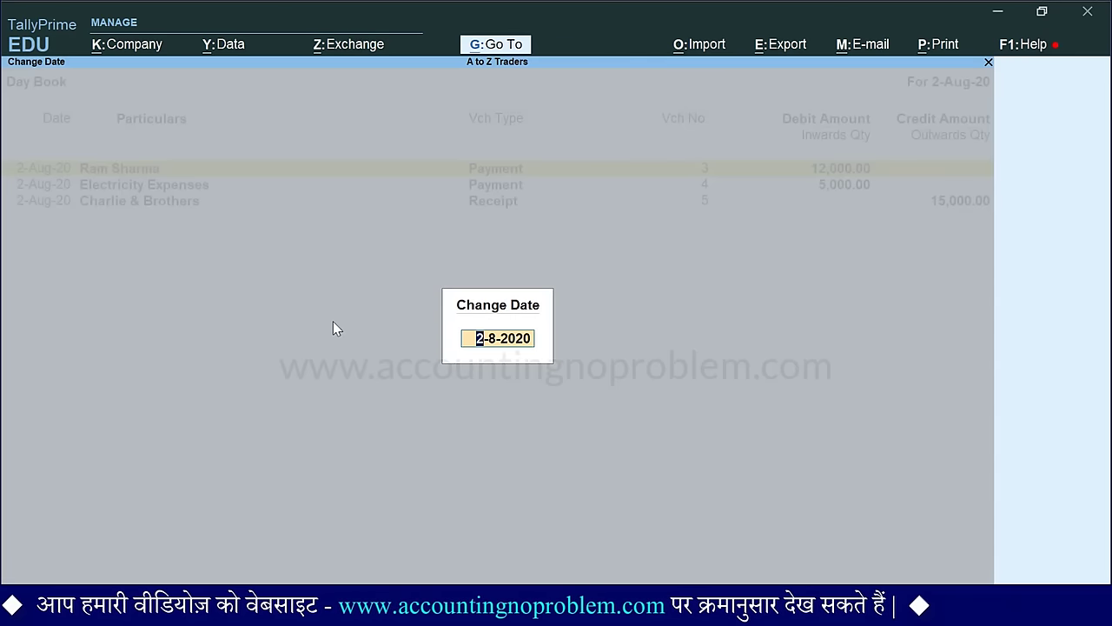
Change the Day Book date to 31-Jul-20 by entering 31.7.
text(31.7)
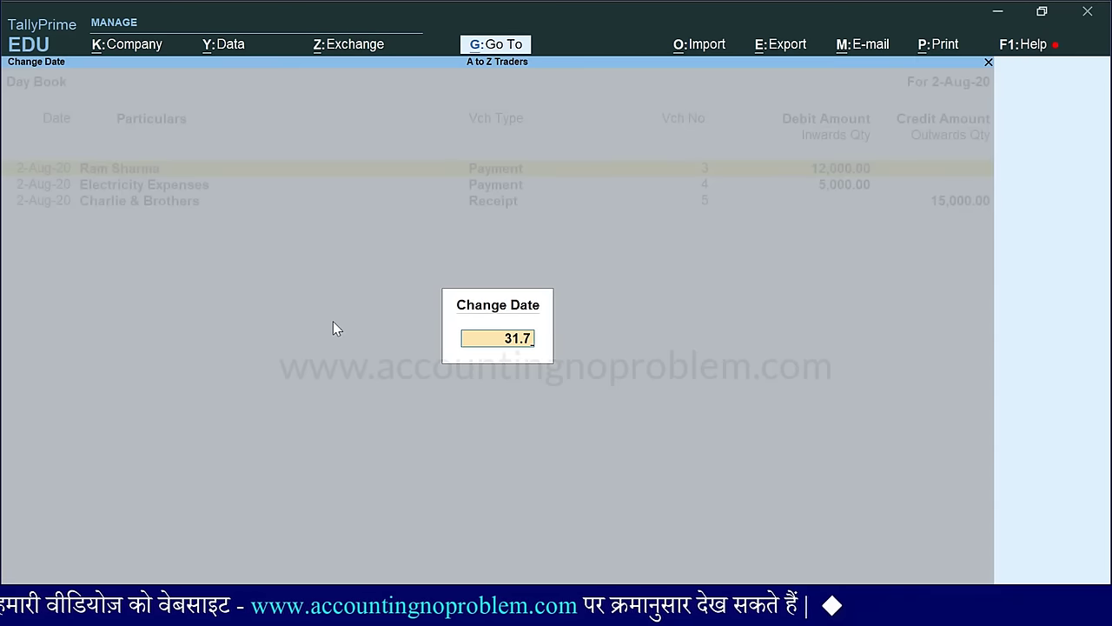
key(Return)
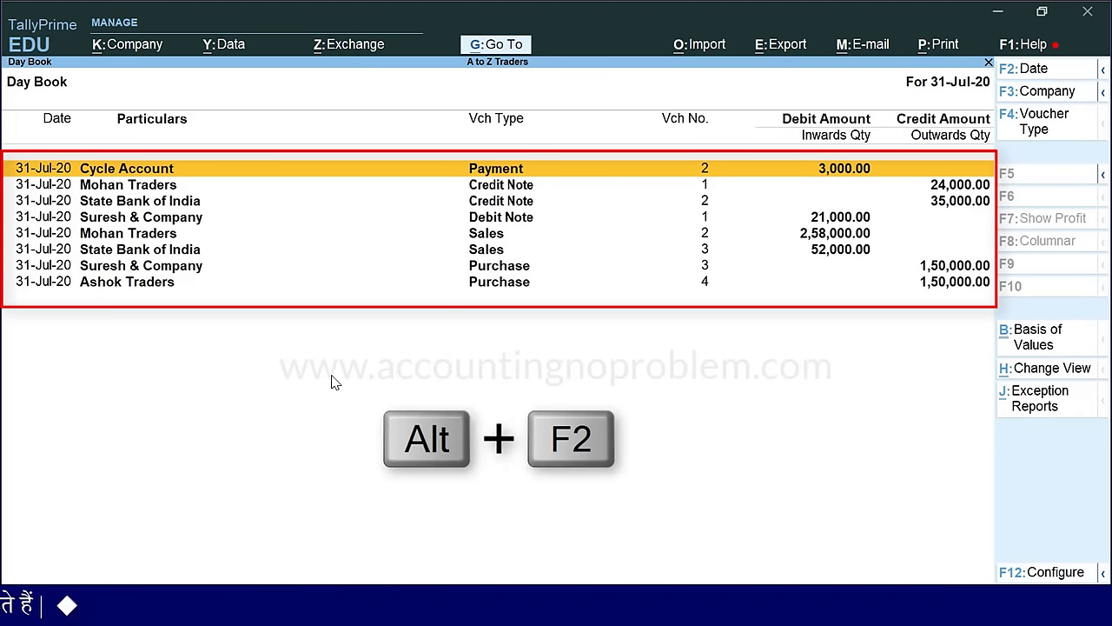
Set the Day Book period from 1-5-2020 to 1-7-2020 with Alt+F2.
key(alt+F2)
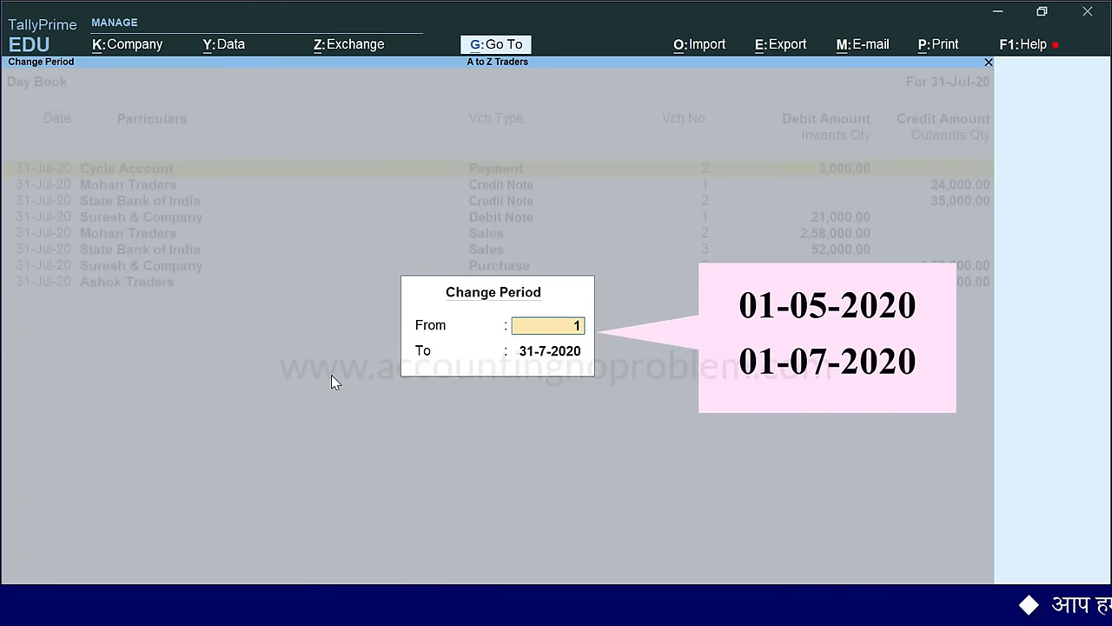
key(Return)
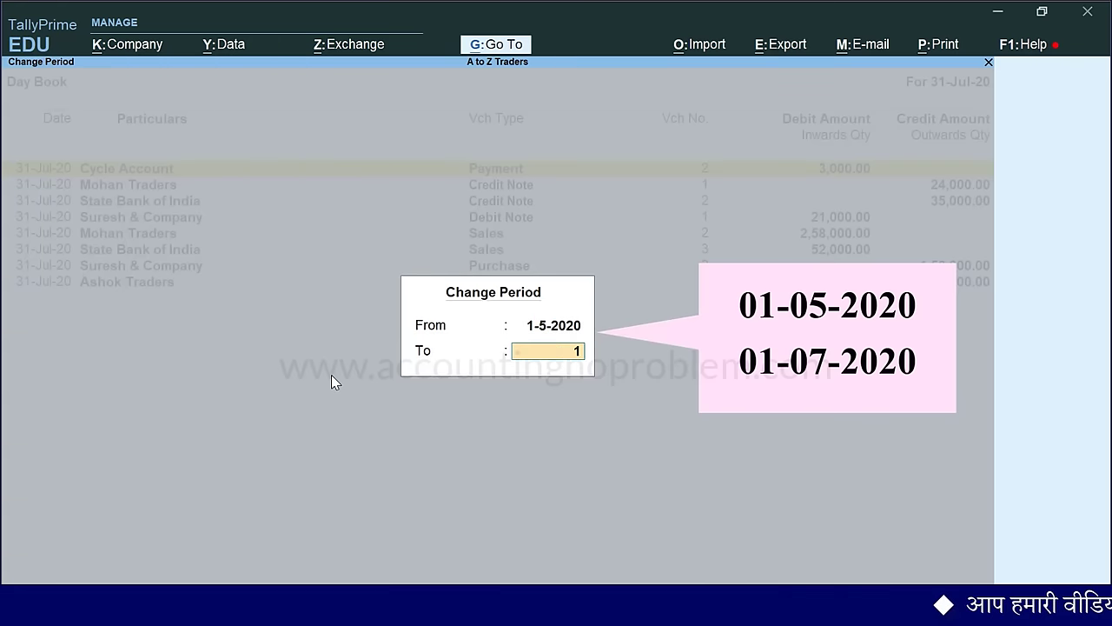
key(Return)
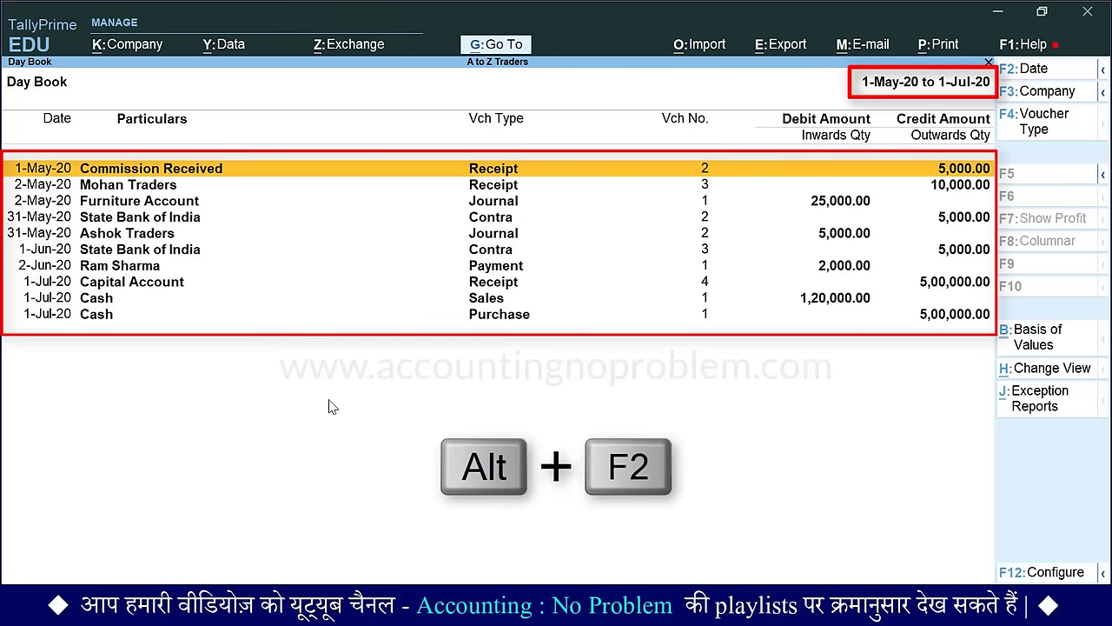
Blank both period dates so all vouchers from 1-Apr-20 to 2-Aug-20 appear.
key(alt+F2)
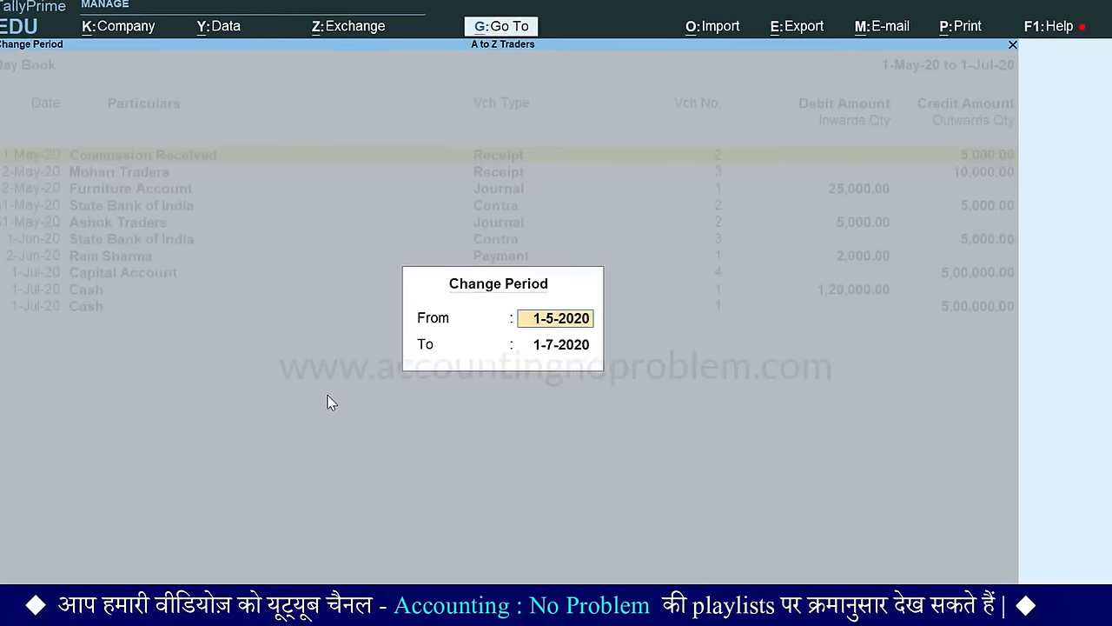
key(space)
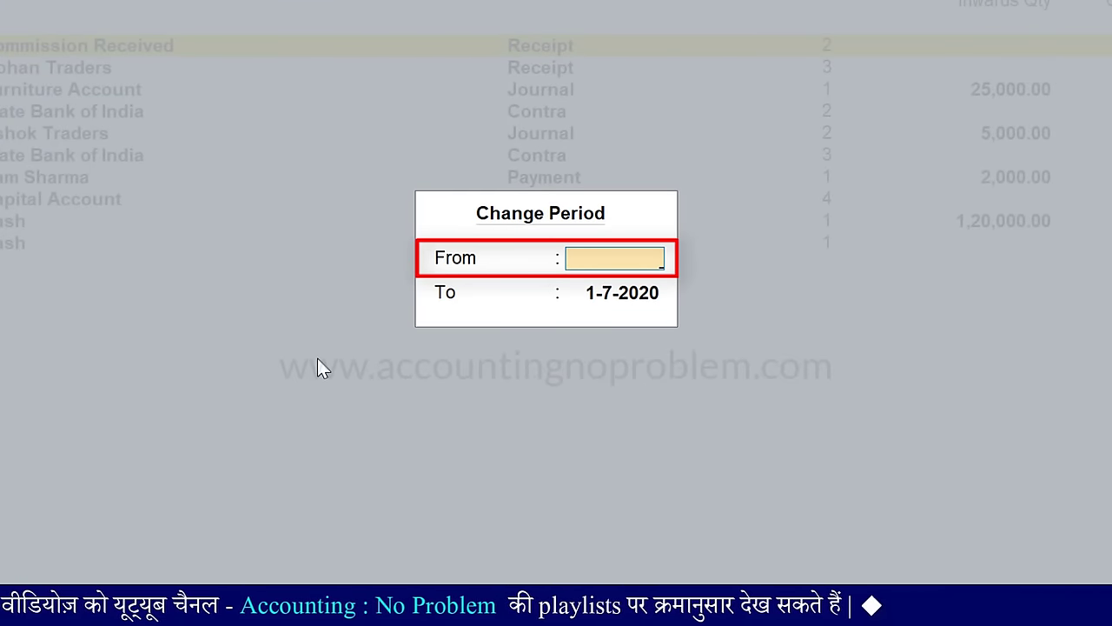
key(Return)
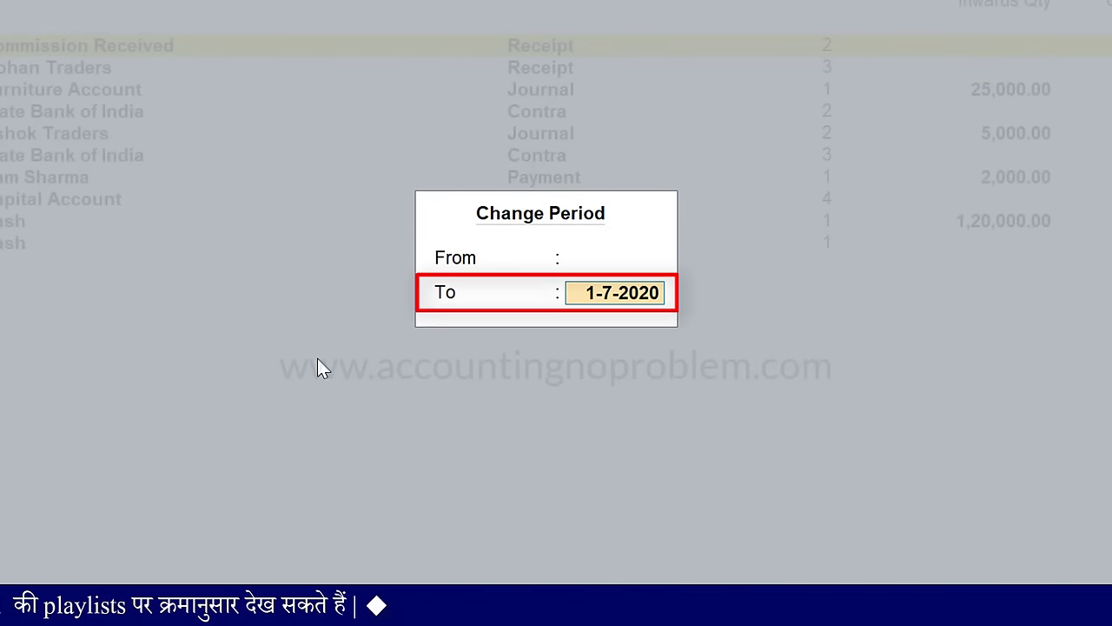
key(space)
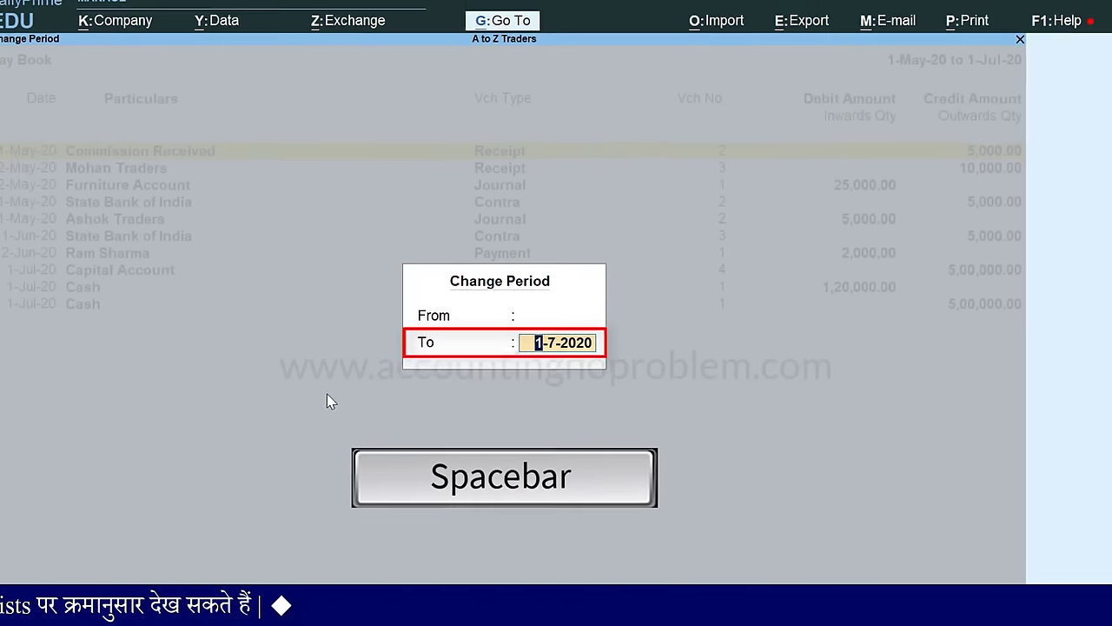
key(Return)
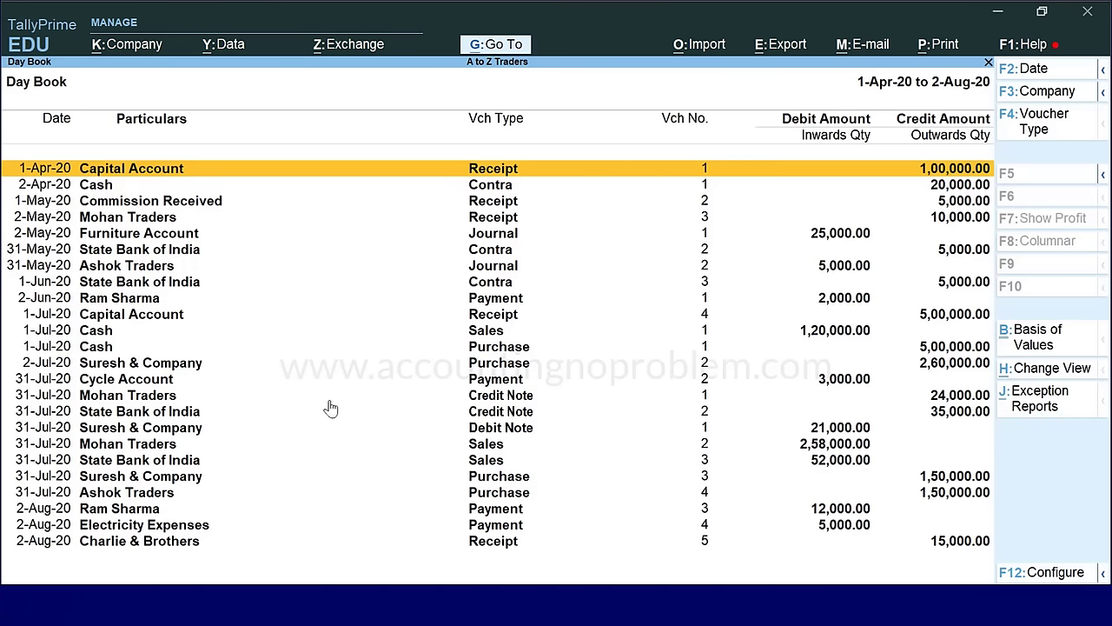
key(Down)
key(Down)
key(Down)
key(Down)
key(Down)
key(Down)
key(Down)
key(Down)
key(Down)
key(Down)
key(Down)
key(Down)
key(Down)
key(Down)
key(Down)
key(Down)
key(Down)
key(Down)
key(Down)
key(Down)
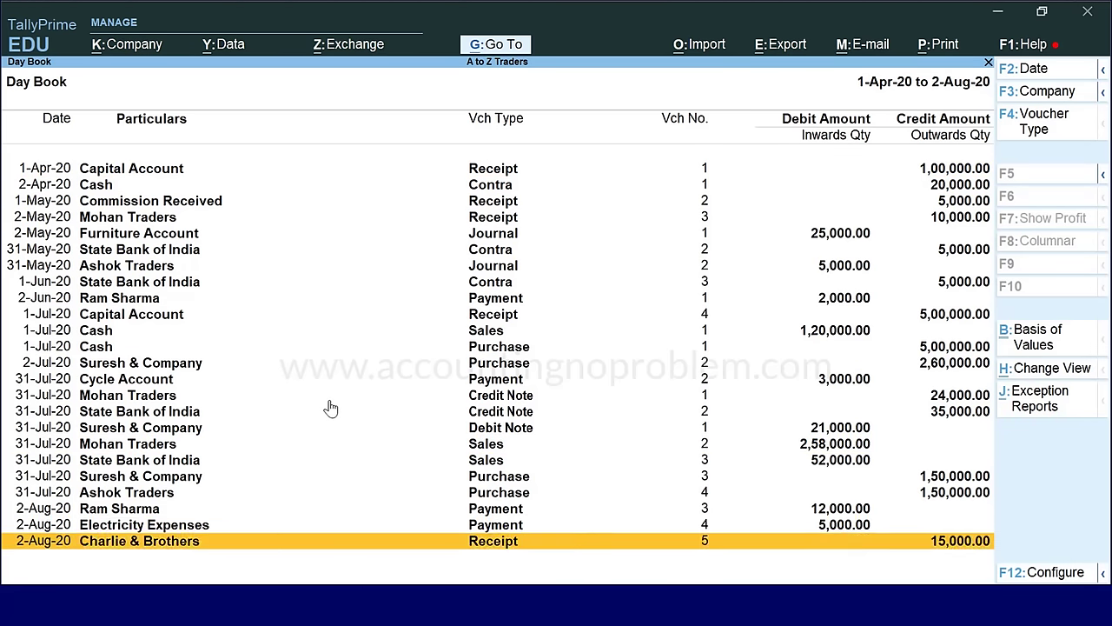
key(Up)
key(Up)
key(Up)
key(Up)
key(Up)
key(Up)
key(Up)
key(Up)
key(Up)
key(Up)
key(Up)
key(Up)
key(Up)
key(Up)
key(Up)
key(Up)
key(Up)
key(Up)
key(Up)
key(Up)
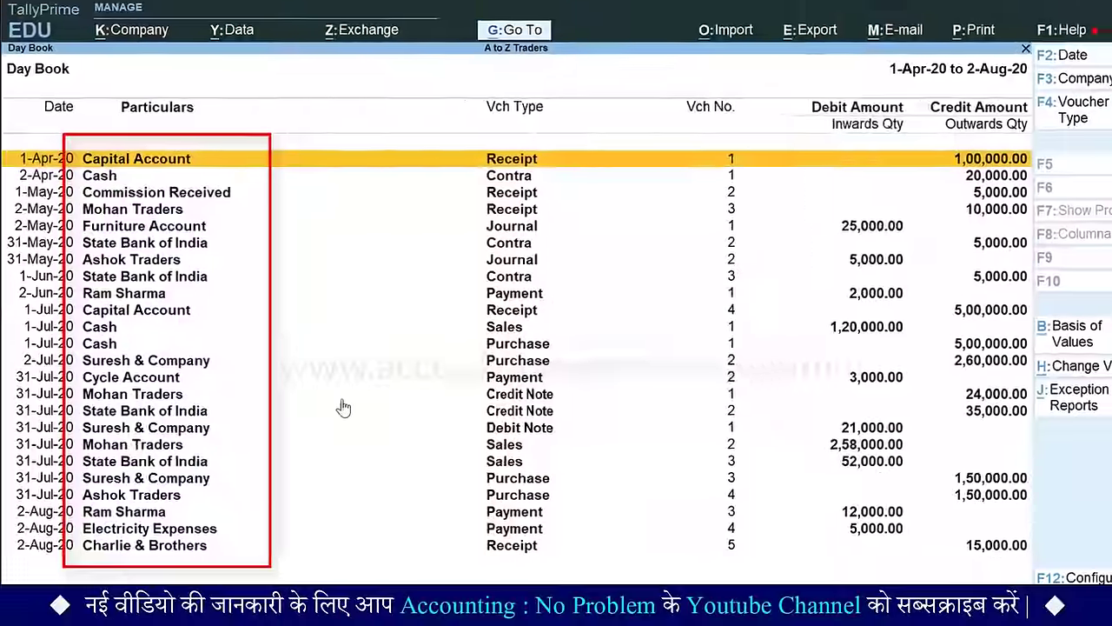
Switch the Day Book to detailed view, scroll the entries, then collapse to one line per voucher.
key(alt+F5)
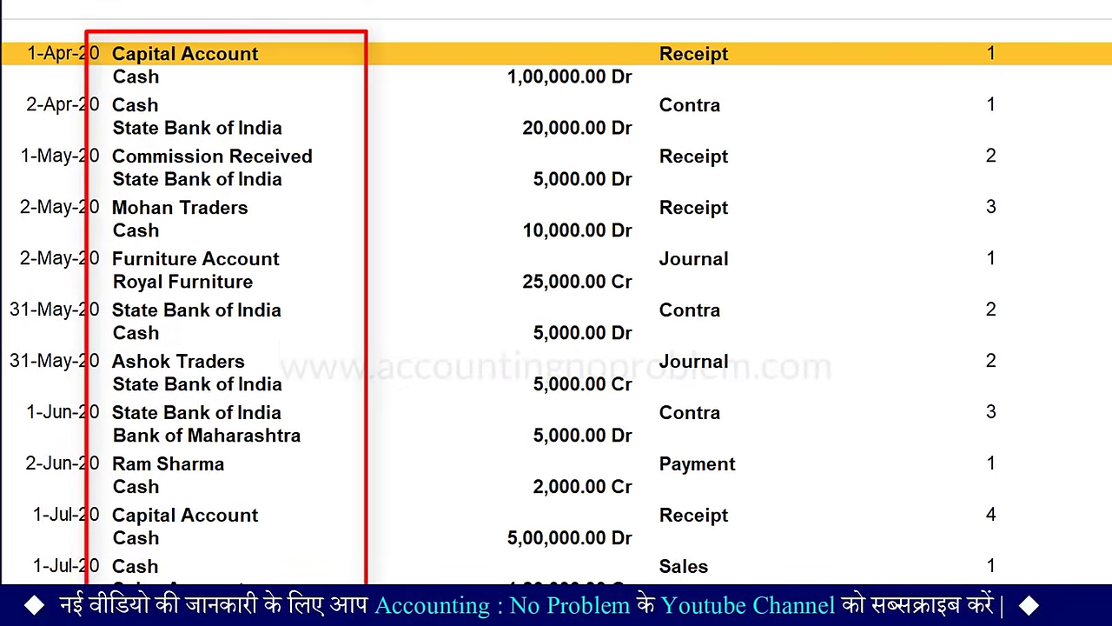
scroll(660, 304, down, 15)
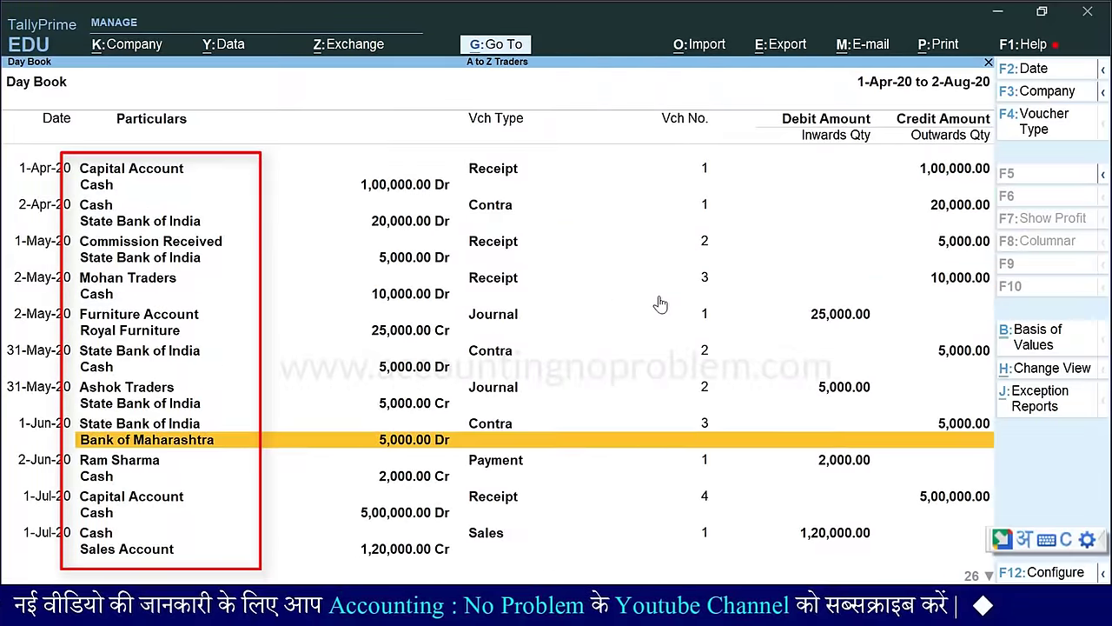
scroll(661, 303, down, 14)
scroll(661, 303, up, 6)
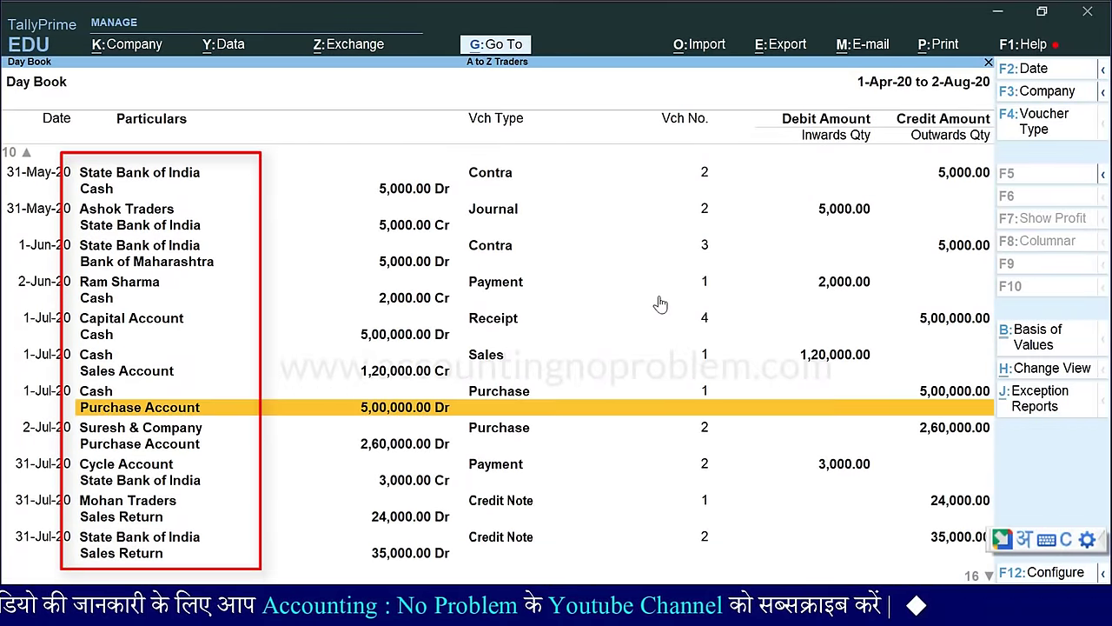
scroll(661, 303, up, 11)
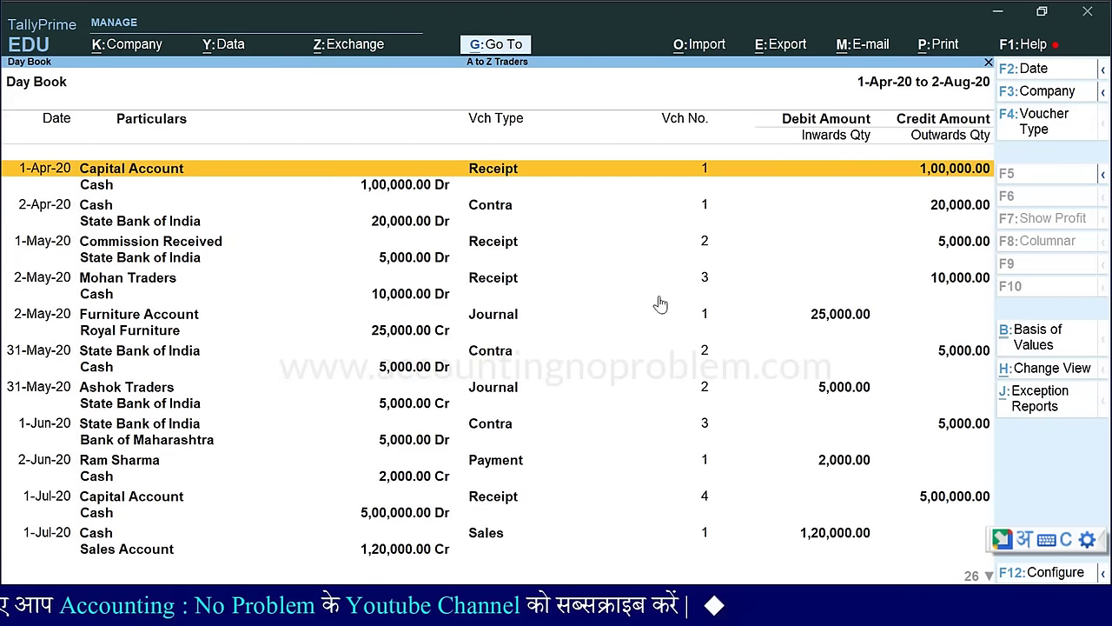
key(alt+F5)
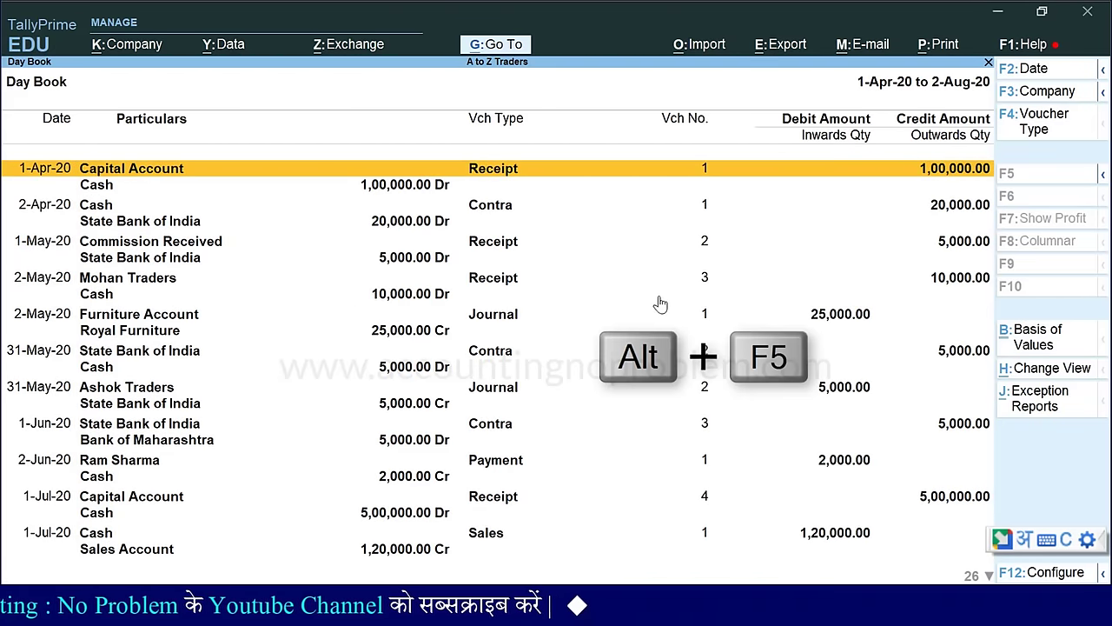
key(alt+F5)
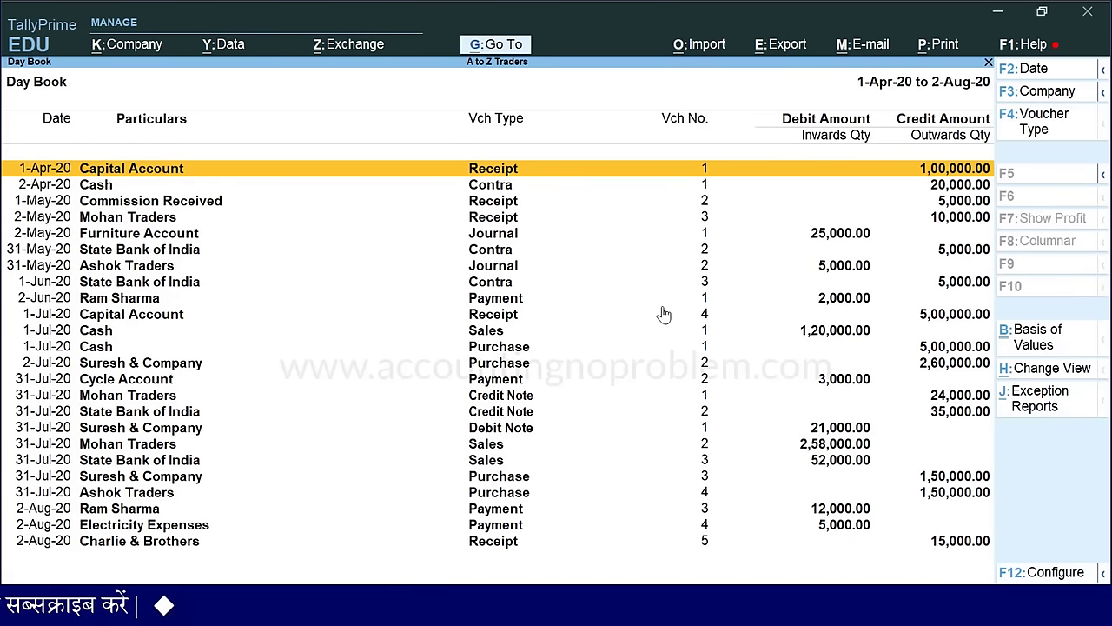
In Day Book configuration, turn on narrations and choose the Detailed format.
key(F12)
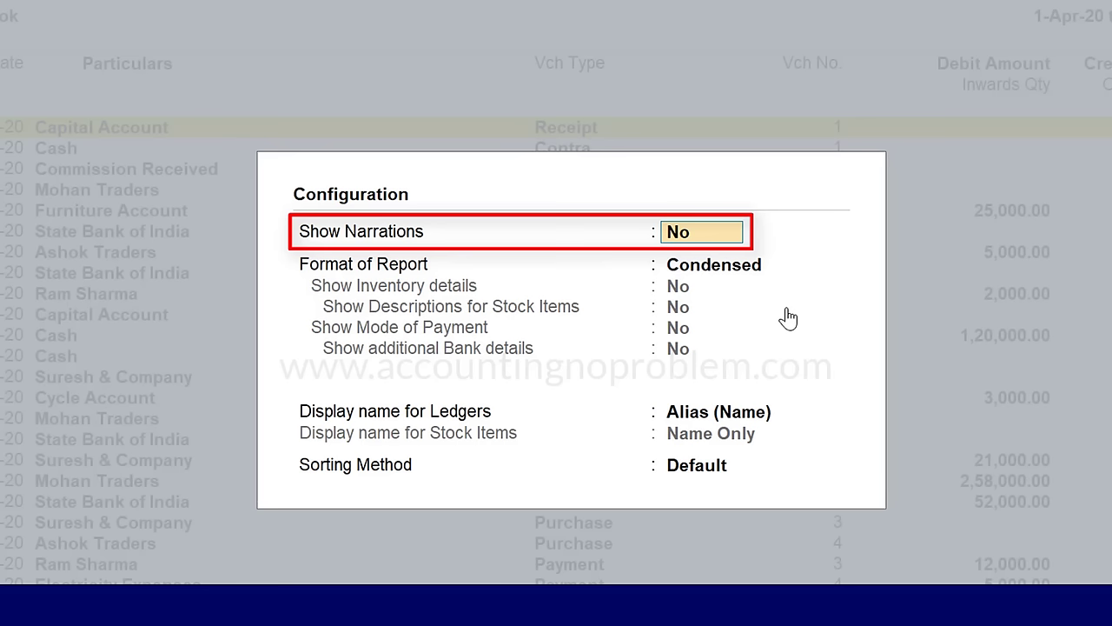
key(Return)
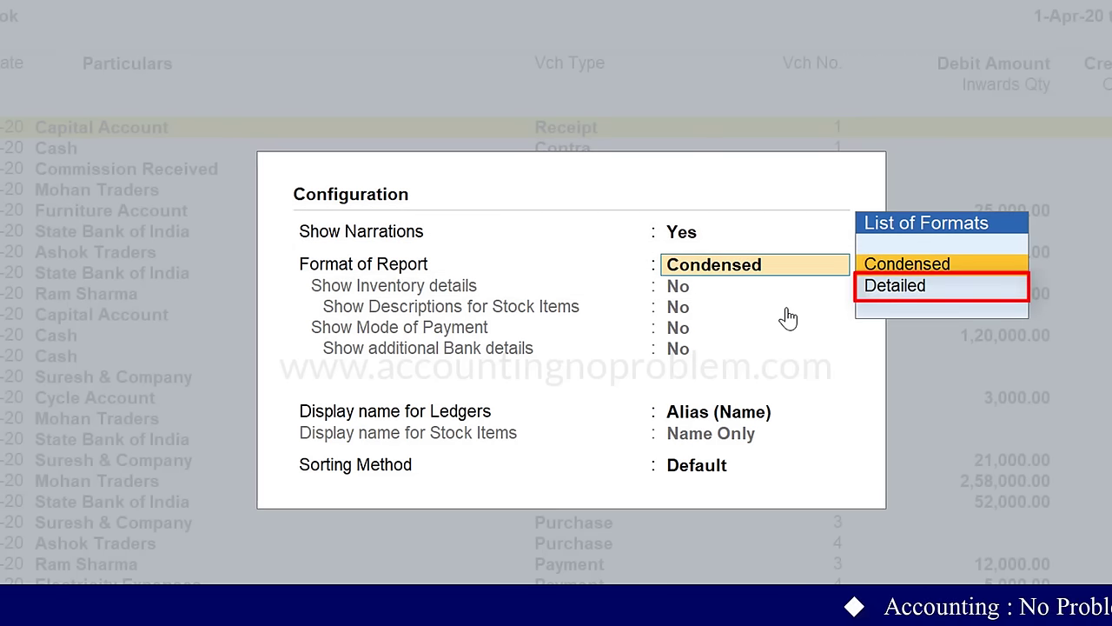
key(Down)
key(Return)
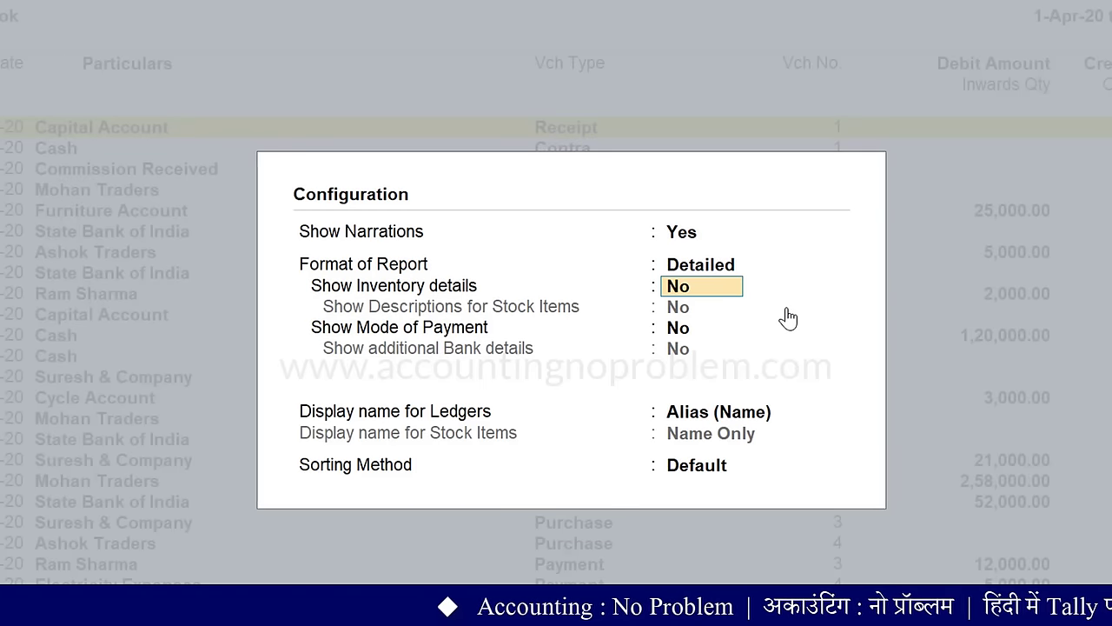
Enable inventory details, stock descriptions and mode of payment, keeping default names and sorting.
text(y)
key(Return)
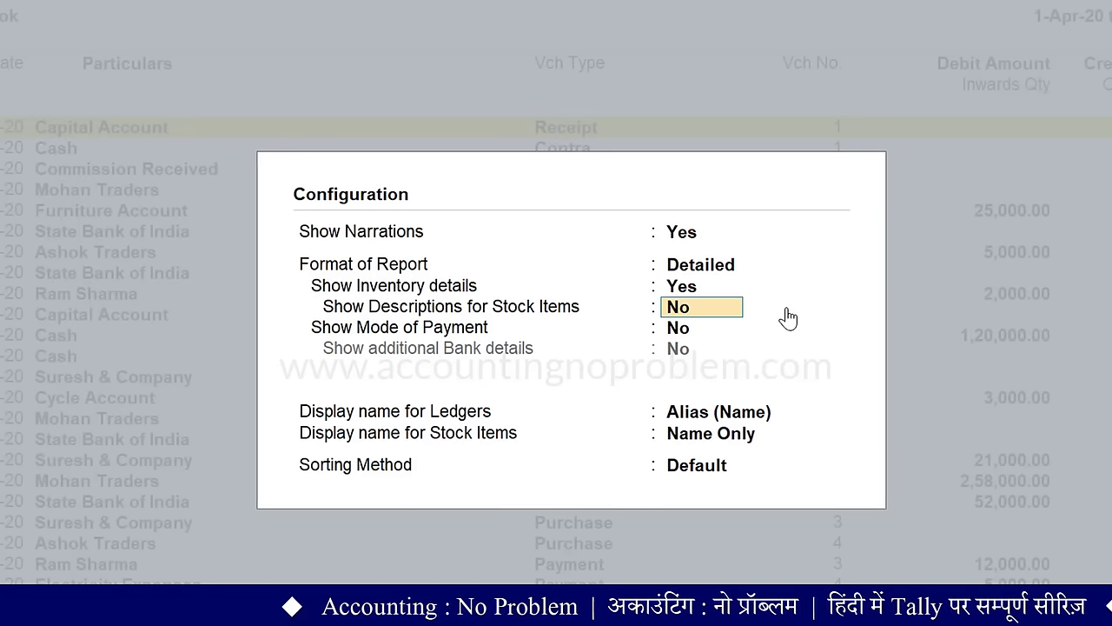
text(y)
key(Return)
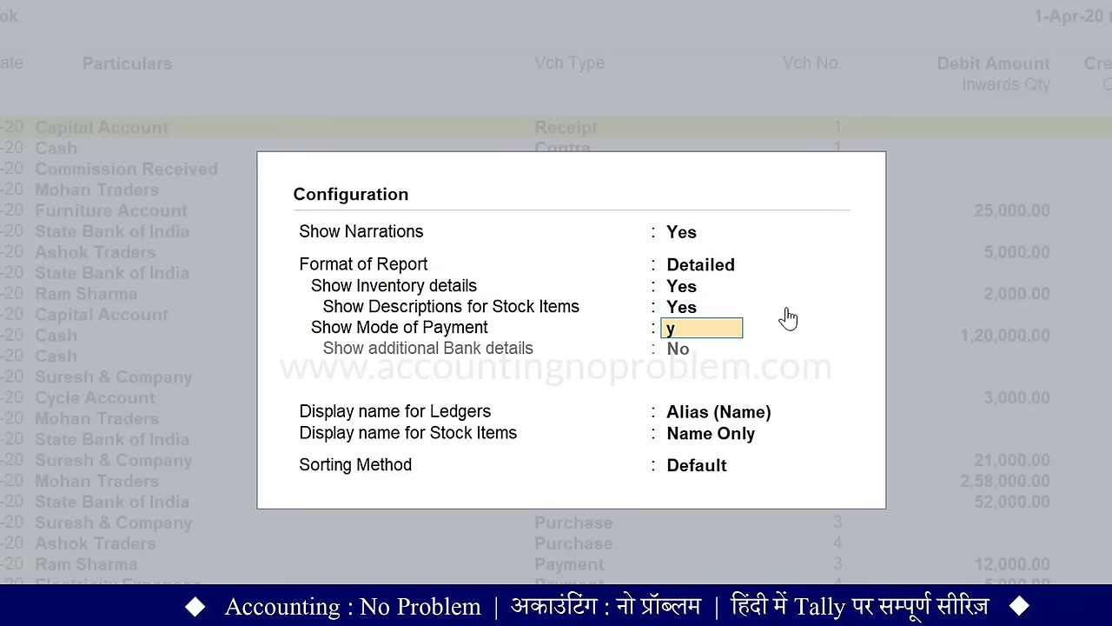
text(y)
key(Return)
key(Return)
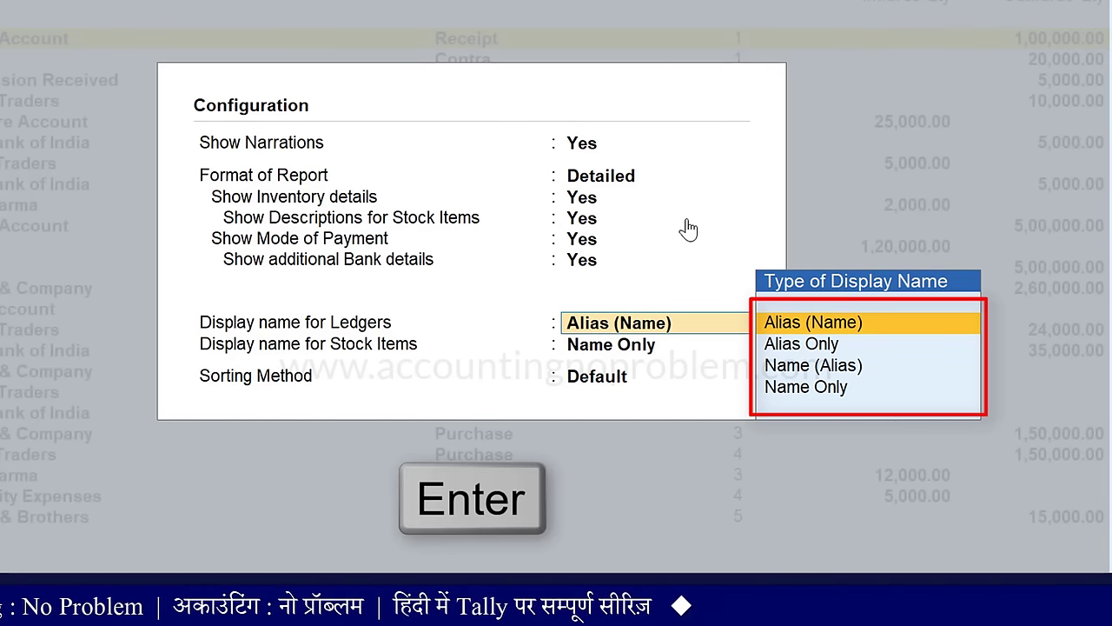
key(Return)
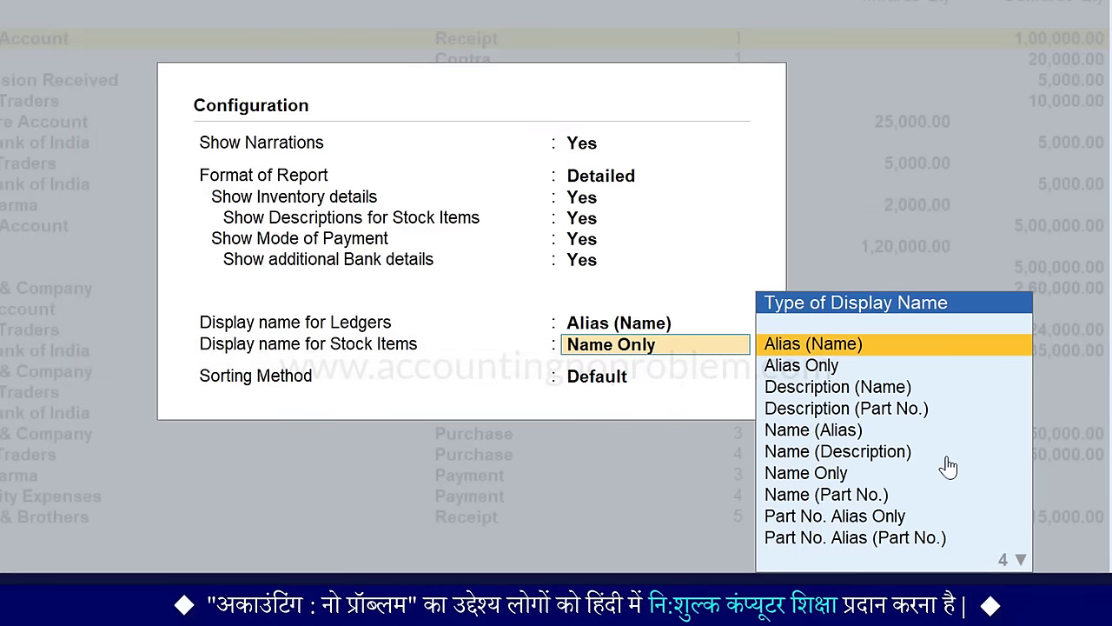
key(Return)
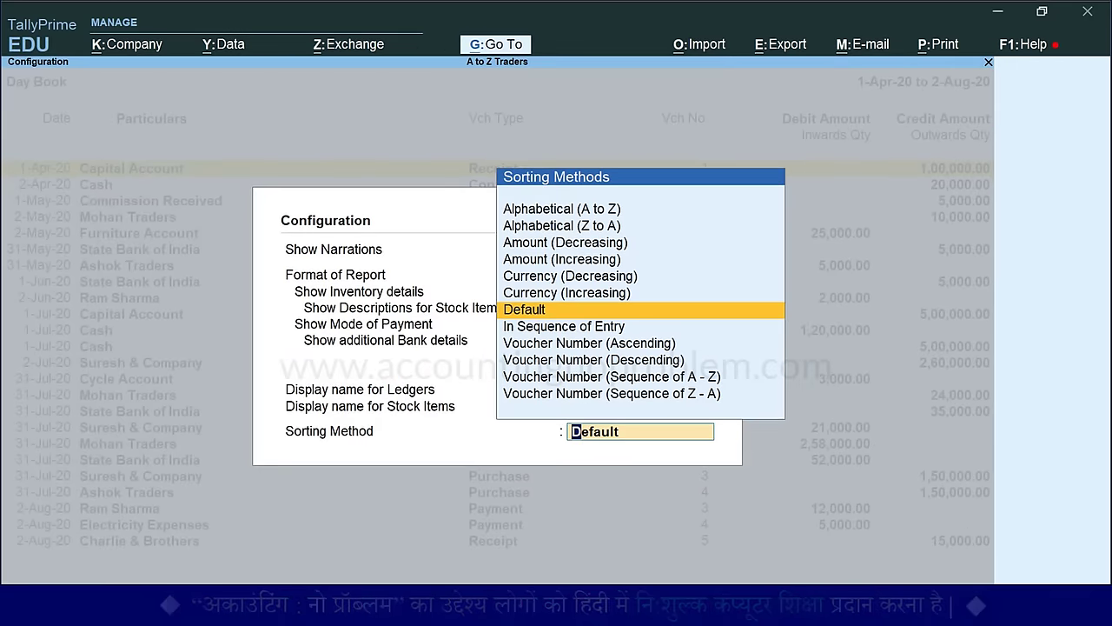
key(Return)
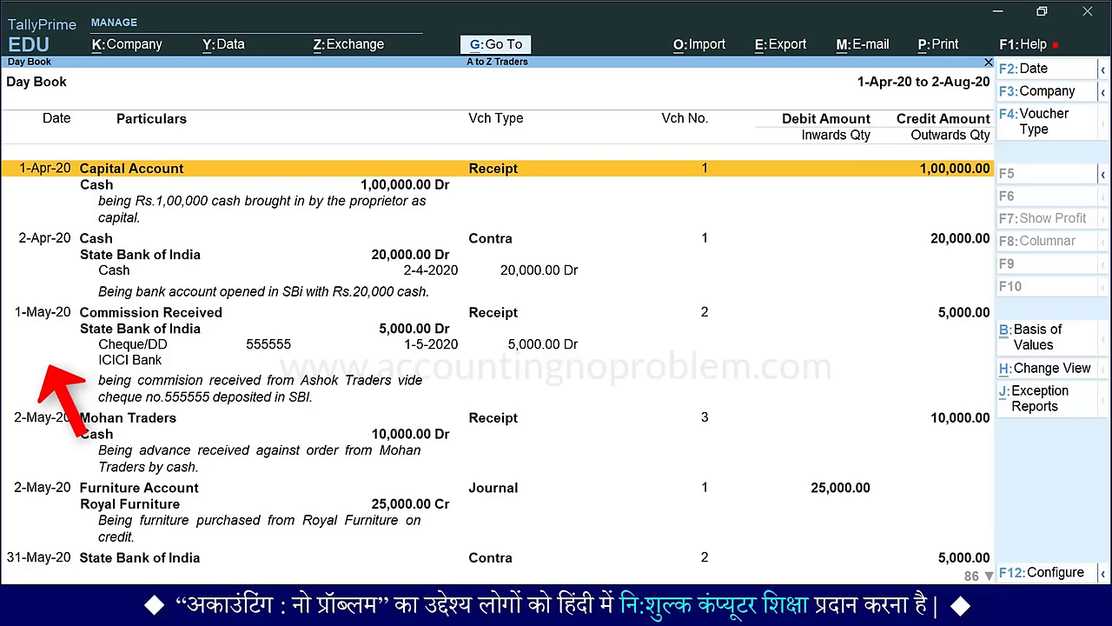
key(Down)
key(Down)
key(Down)
key(Down)
key(Down)
key(Down)
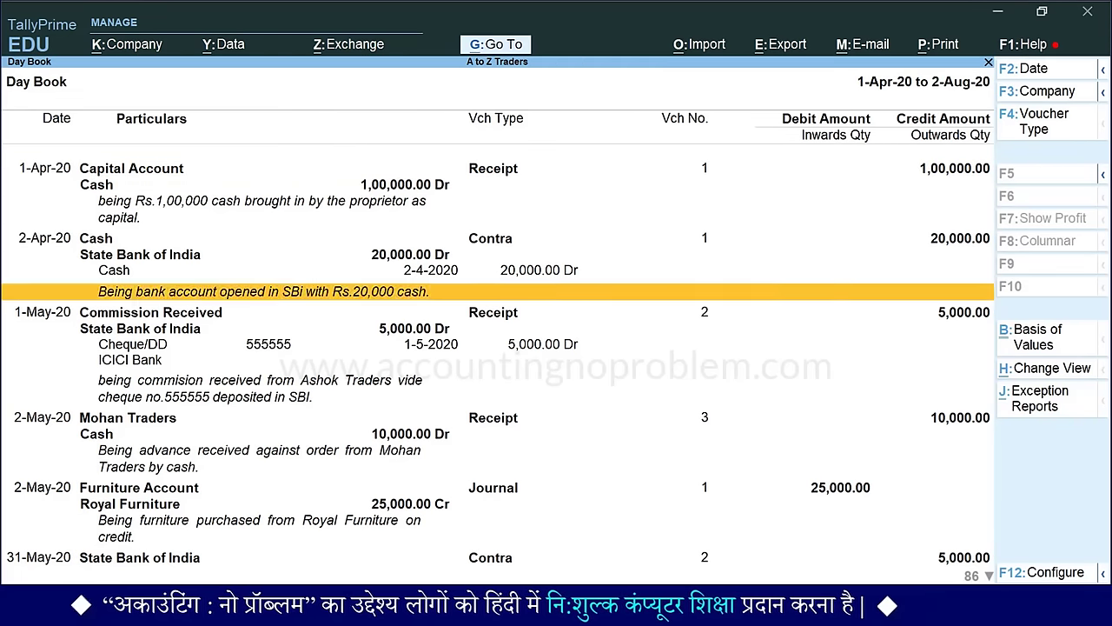
key(Down)
key(Down)
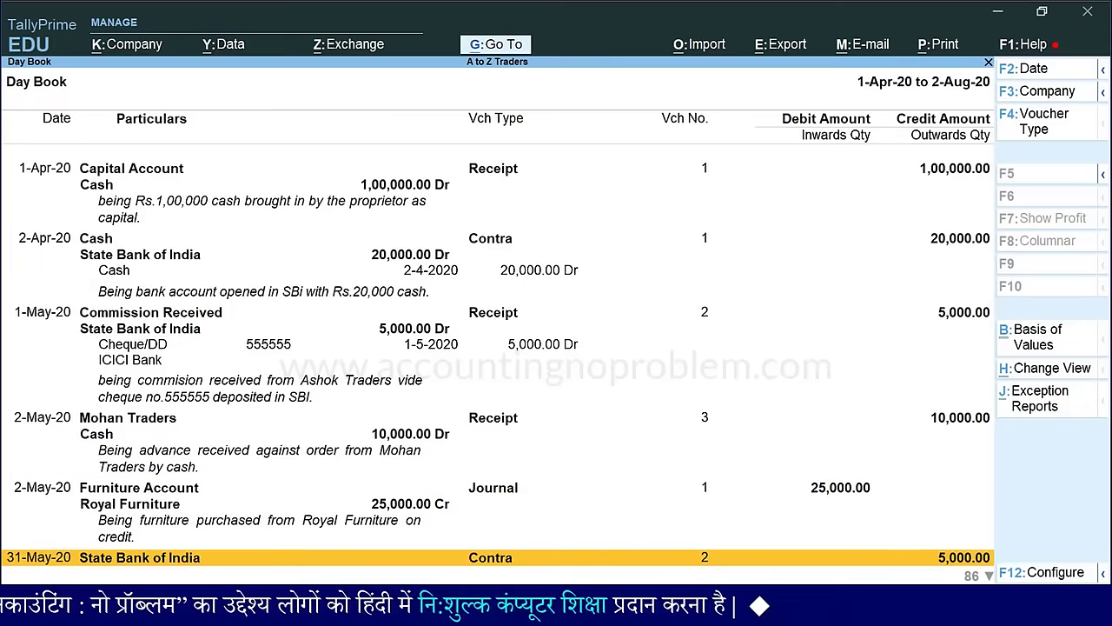
key(Down)
key(Down)
key(Down)
key(Down)
key(Down)
key(Down)
key(Down)
key(Down)
key(Down)
key(Down)
key(Down)
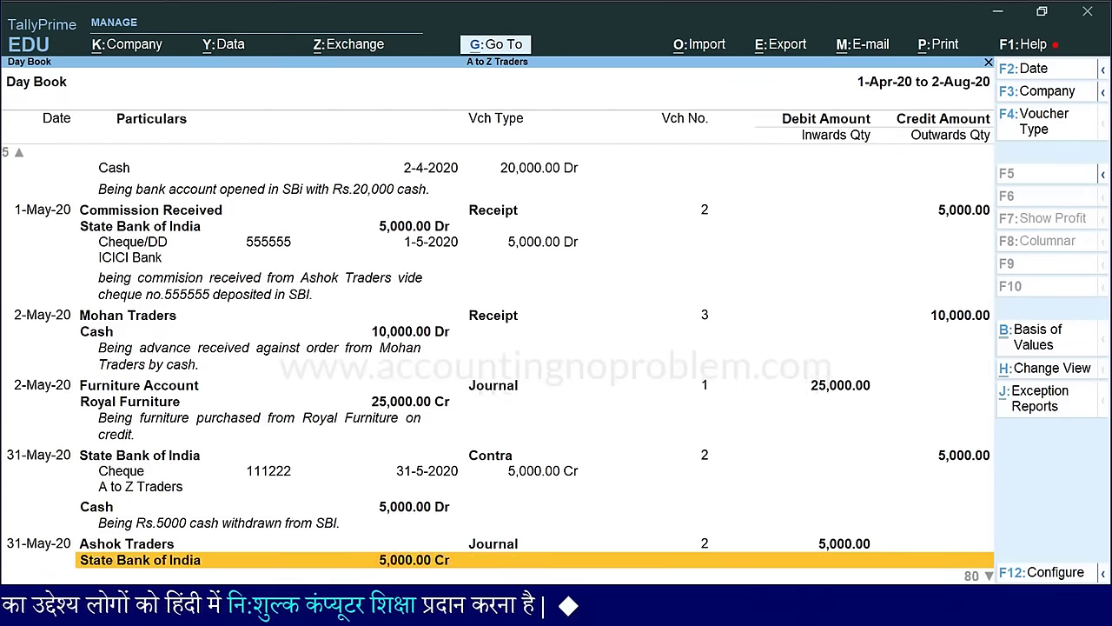
key(Down)
key(Down)
key(Down)
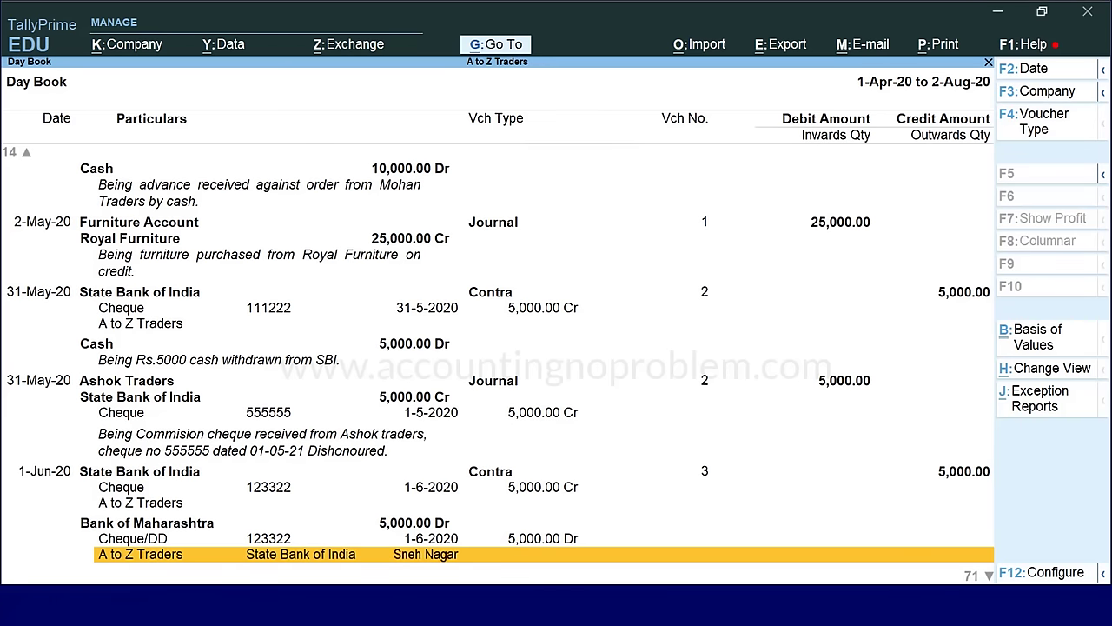
key(End)
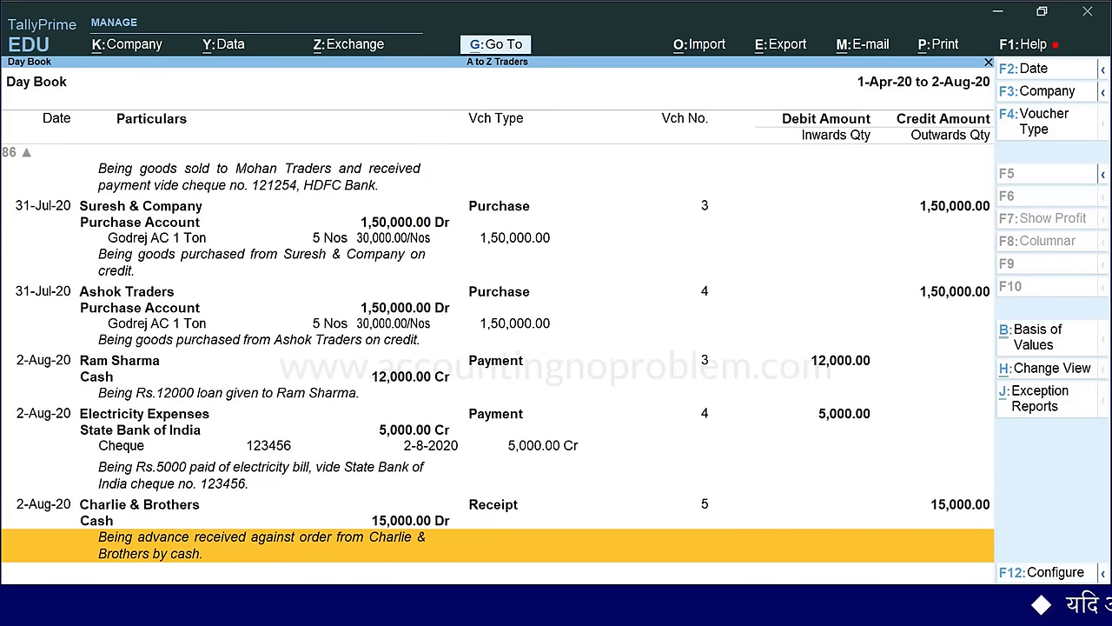
key(Home)
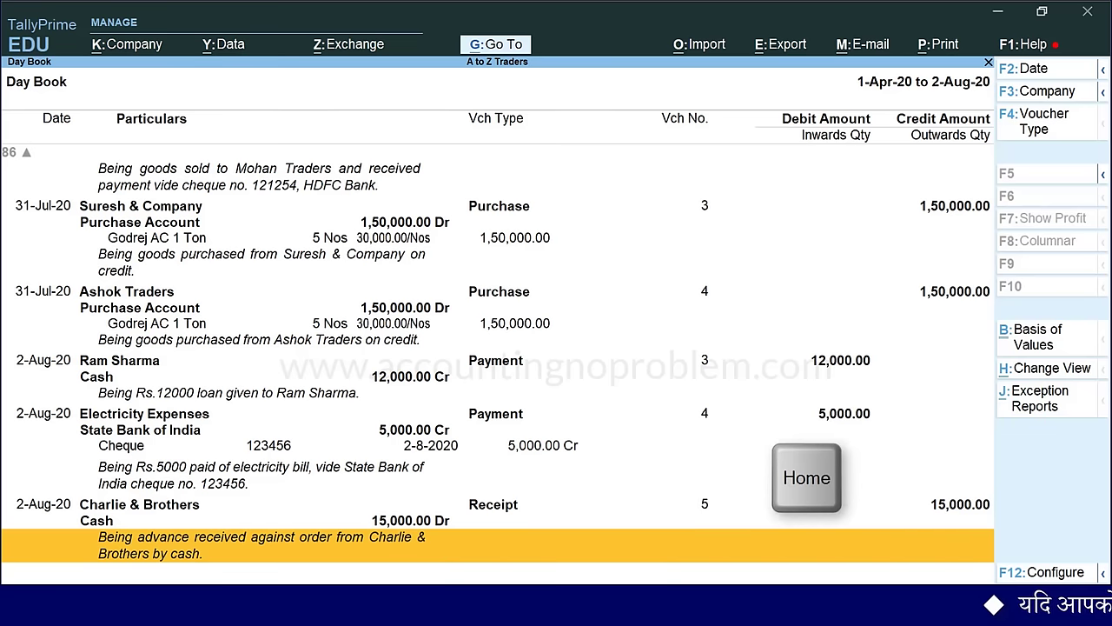
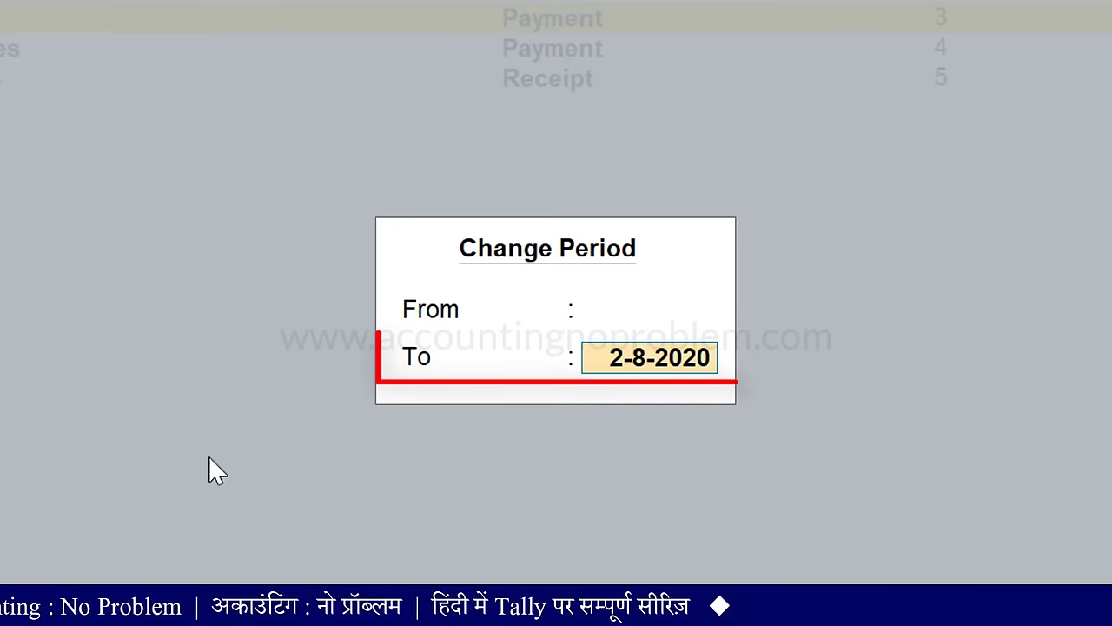
Show the Day Book for 1-Apr-20 to 2-Aug-20, browse its entries, and open its configuration.
key(space)
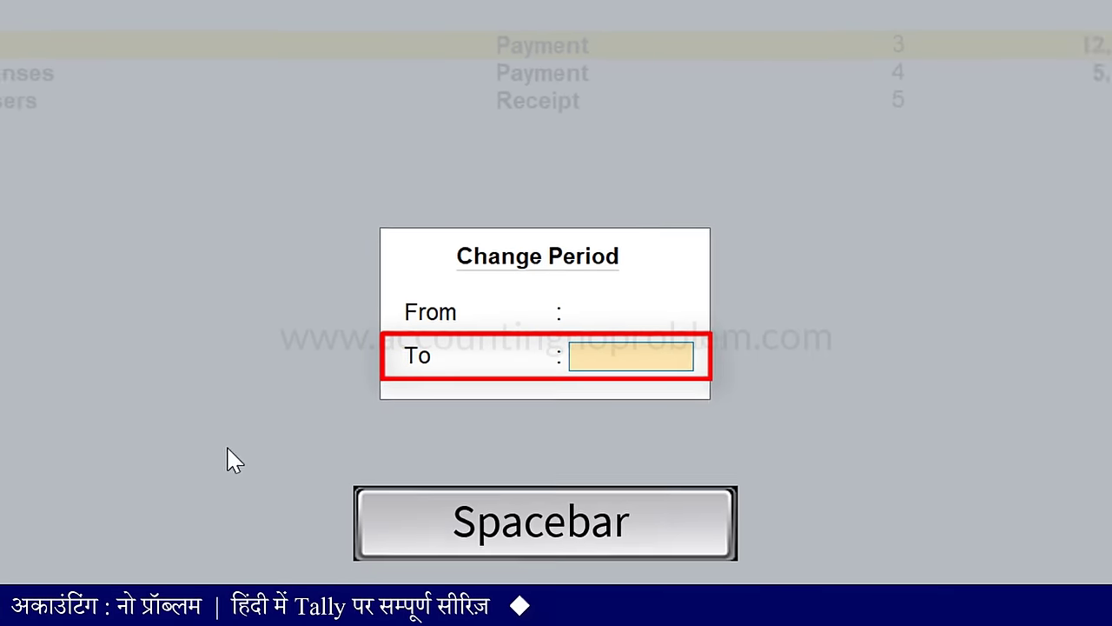
key(Return)
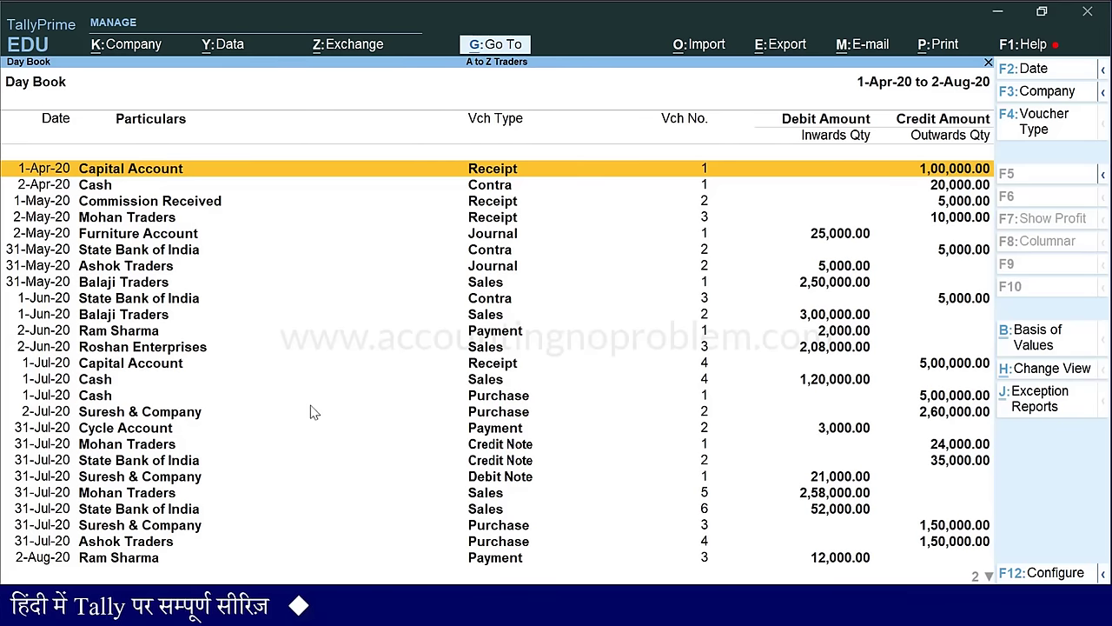
key(Down)
key(Down)
key(Down)
key(Down)
key(Down)
key(Down)
key(Down)
key(Down)
key(Down)
key(Down)
key(Down)
key(Down)
key(Down)
key(Down)
key(Down)
key(Down)
key(Down)
key(Down)
key(Down)
key(Down)
key(Down)
key(Down)
key(Down)
key(Down)
key(Down)
key(Down)
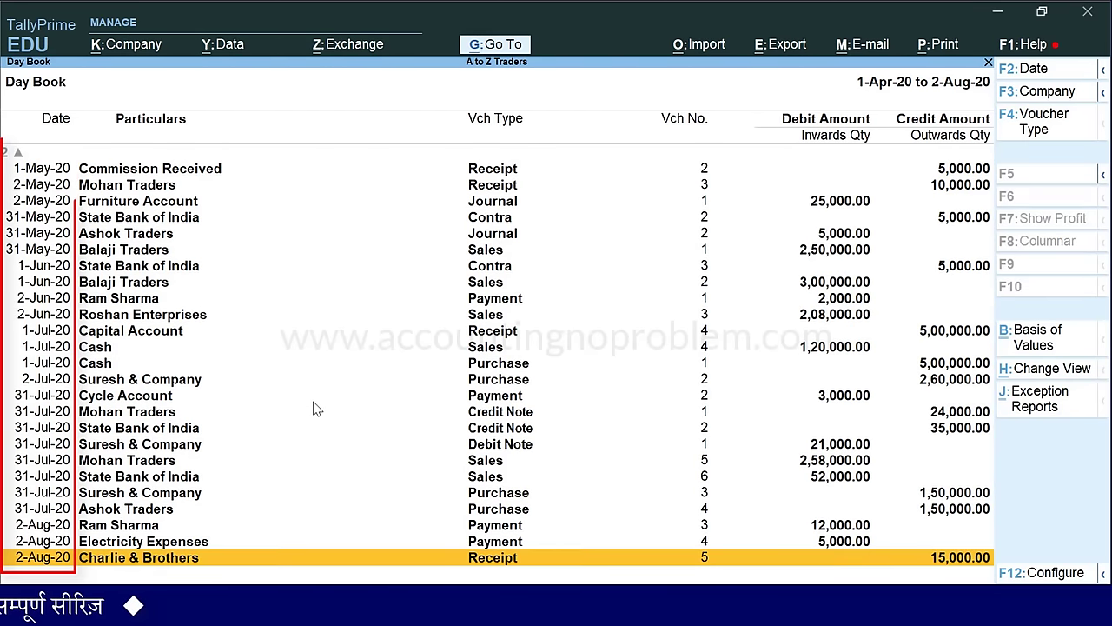
key(Up)
key(Up)
key(Up)
key(Up)
key(Up)
key(Up)
key(Up)
key(Up)
key(Up)
key(Up)
key(Up)
key(Up)
key(Up)
key(Up)
key(Up)
key(Up)
key(Up)
key(Up)
key(Up)
key(Up)
key(Up)
key(Up)
key(Up)
key(Up)
key(Up)
key(Up)
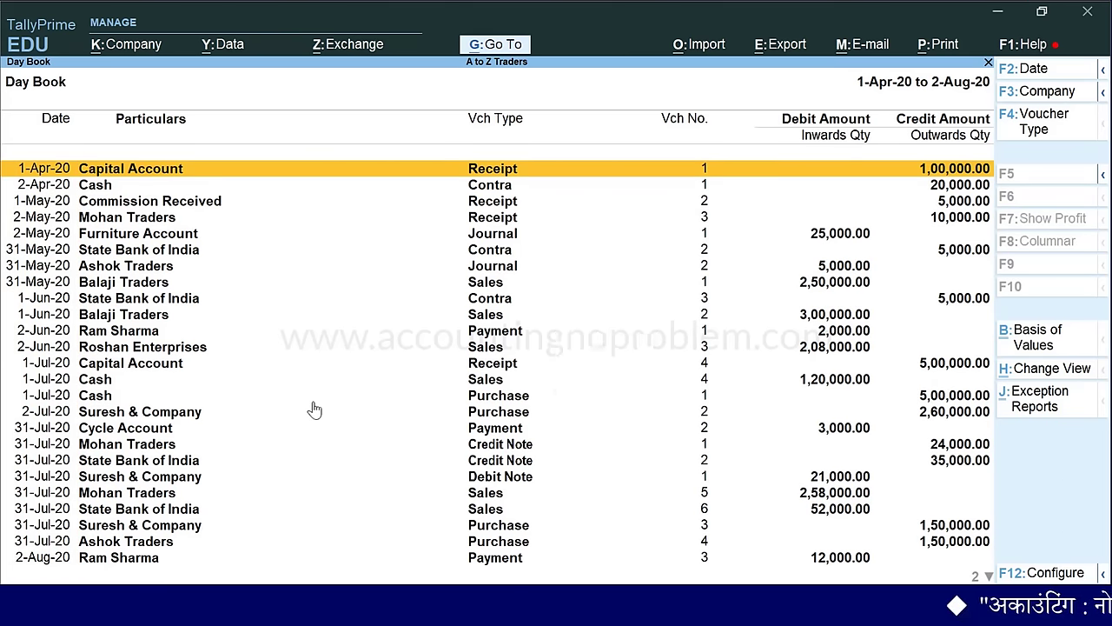
key(F12)
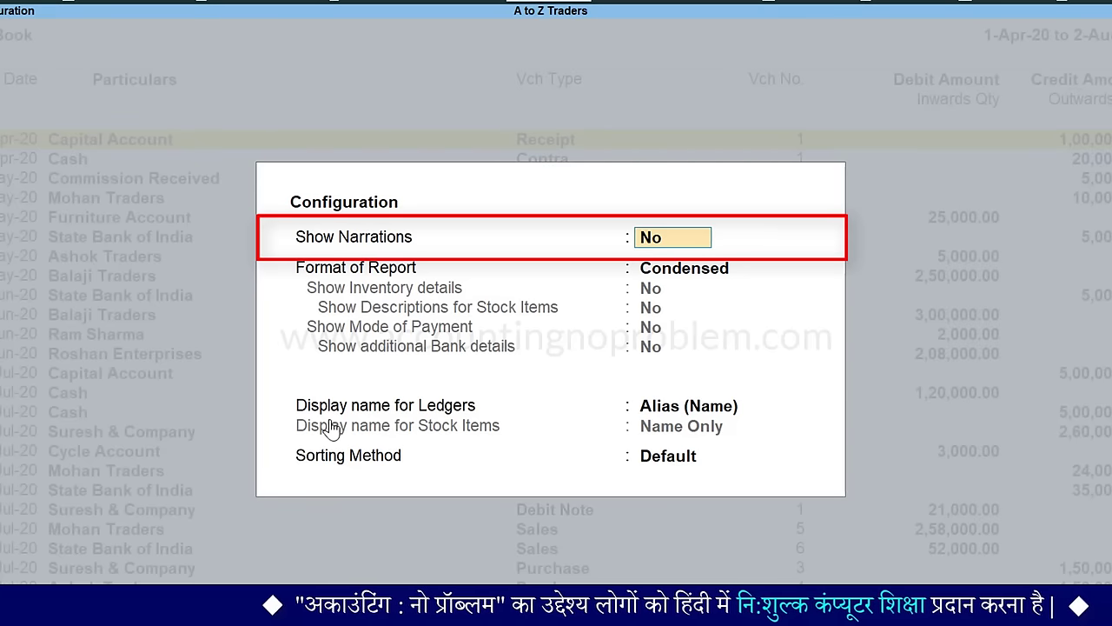
Keep narrations off and sort the Day Book by Amount (Increasing), starting at 2,000.00.
key(Return)
key(Return)
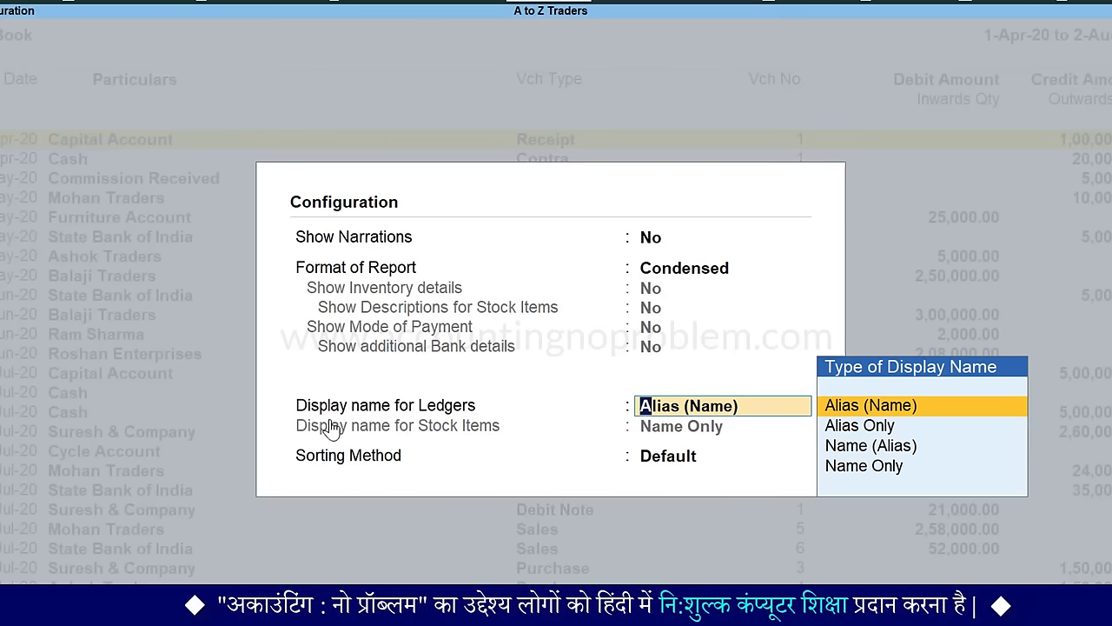
key(Return)
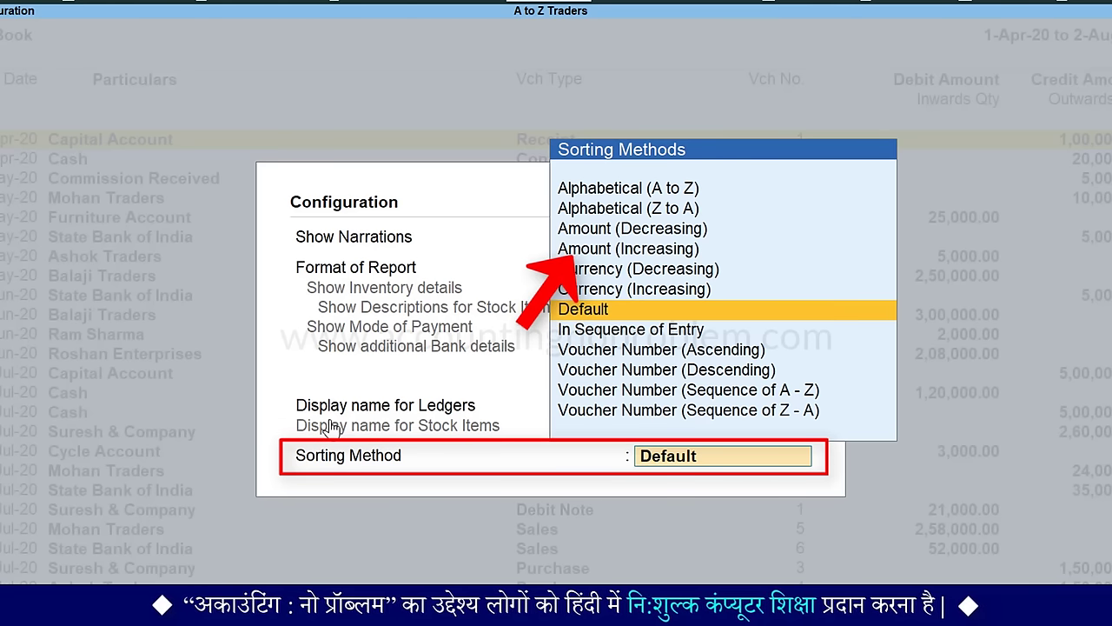
key(Up)
key(Up)
key(Up)
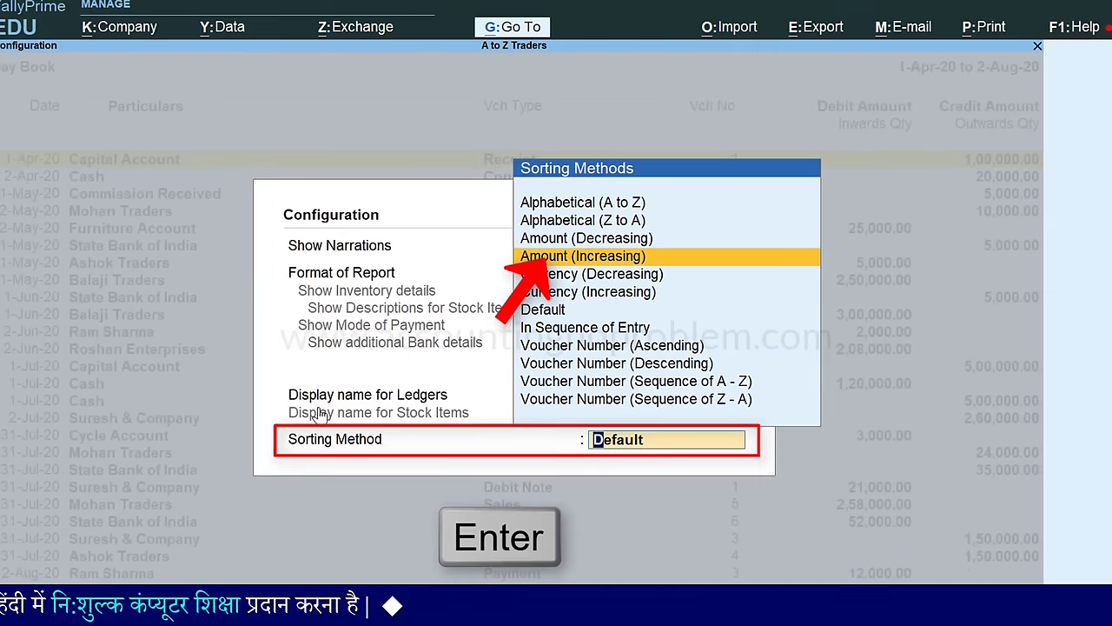
key(Return)
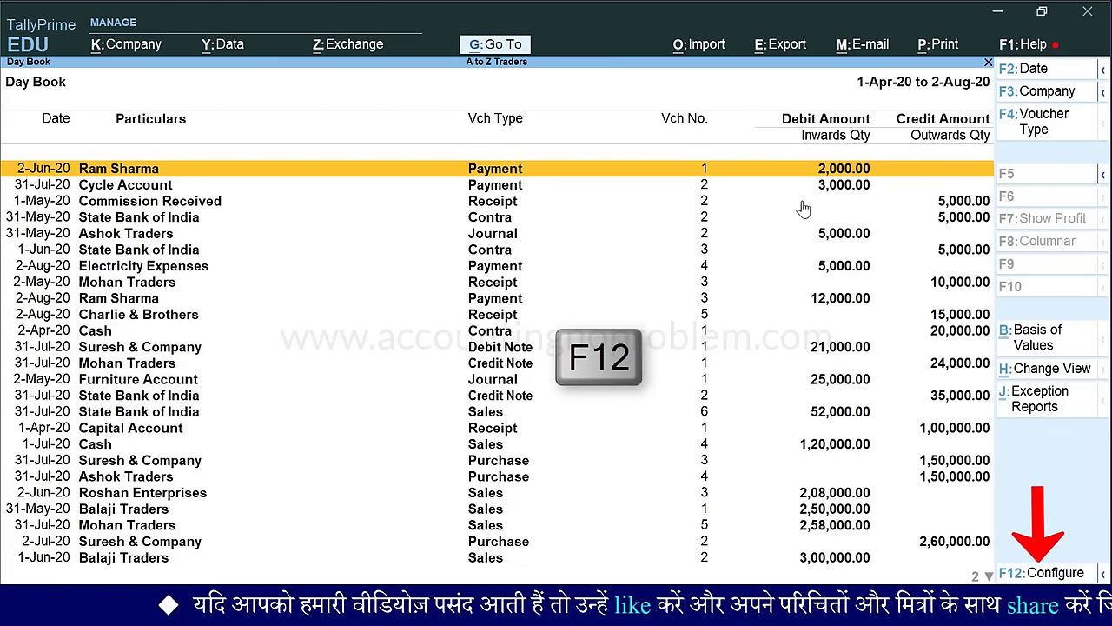
Turn on Show Narrations and switch the Day Book to the Detailed format.
key(F12)
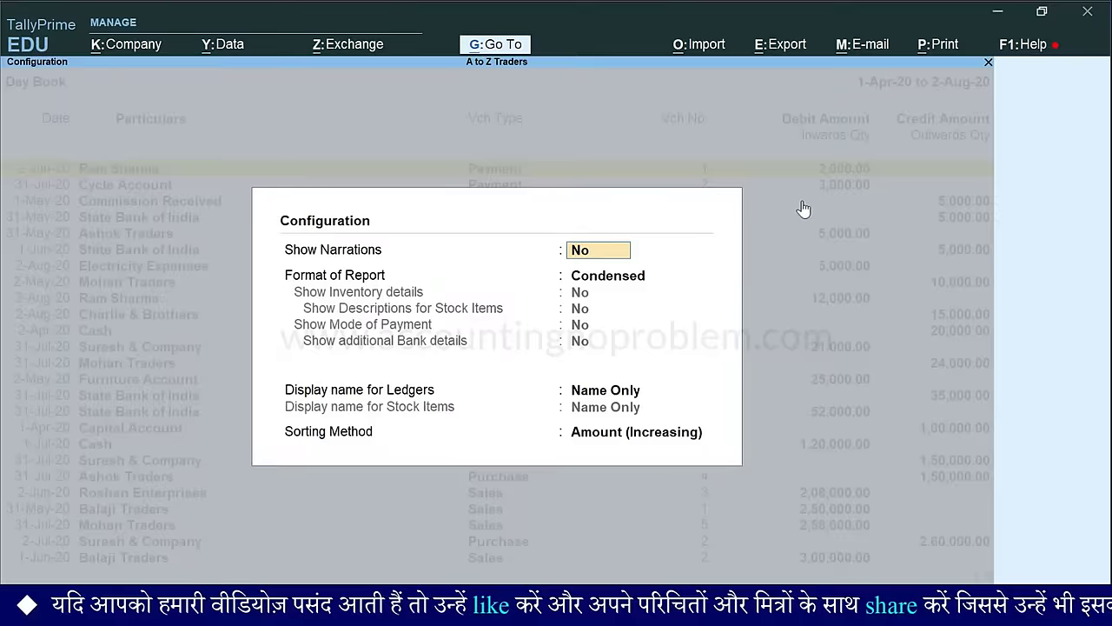
text(y)
key(Return)
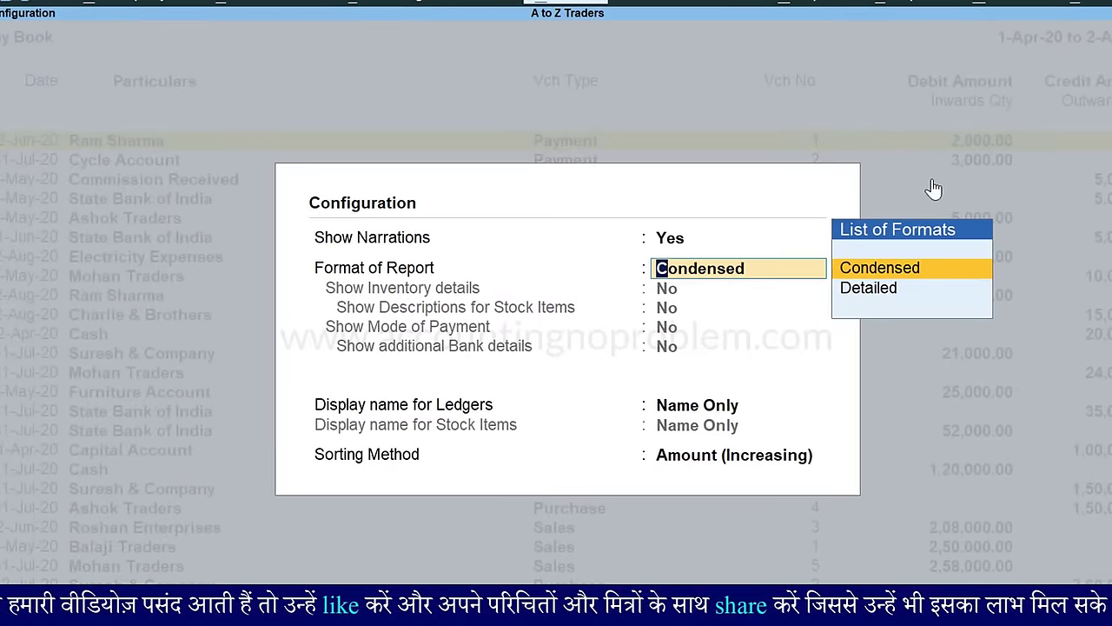
key(Down)
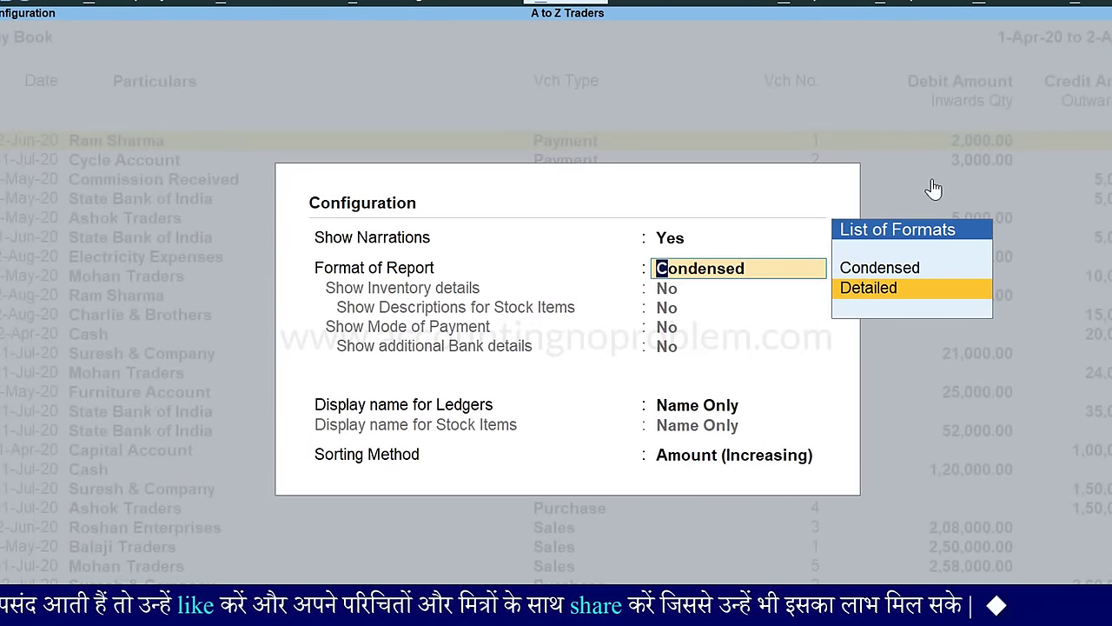
key(Return)
Show inventory, descriptions, mode of payment and bank details, restore Default sorting, and save.
key(Return)
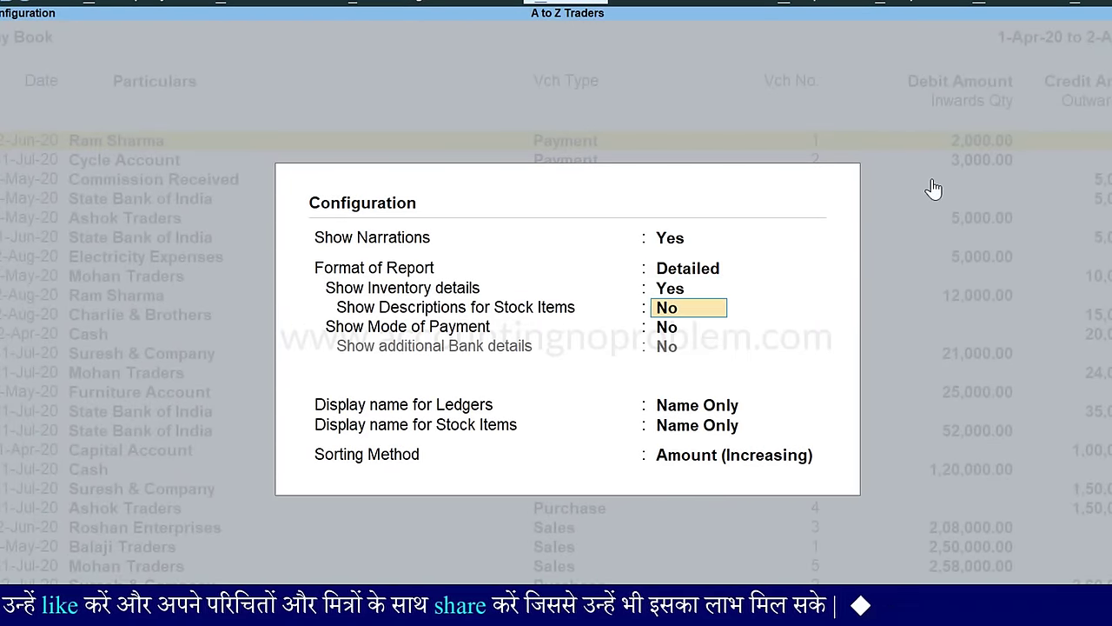
text(y)
key(Return)
text(y)
key(Return)
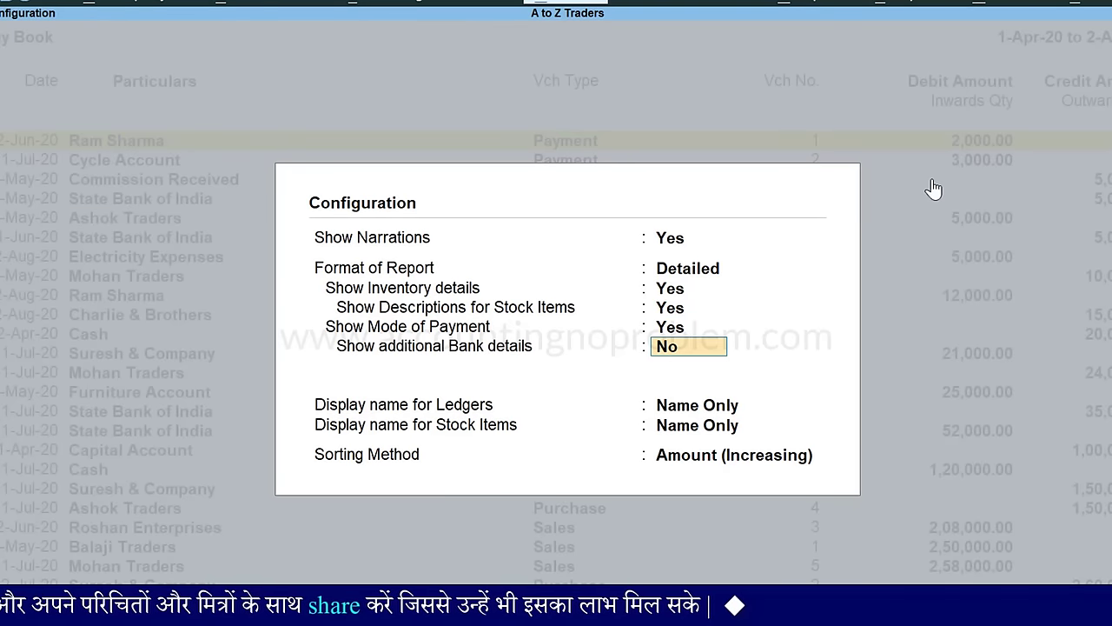
key(Return)
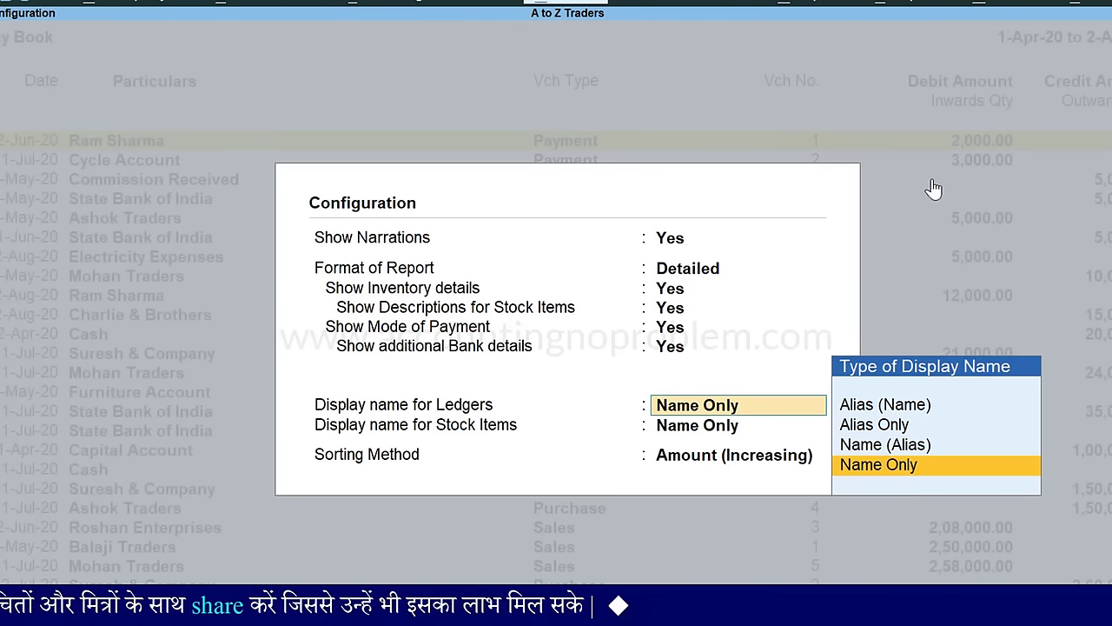
key(Return)
key(Return)
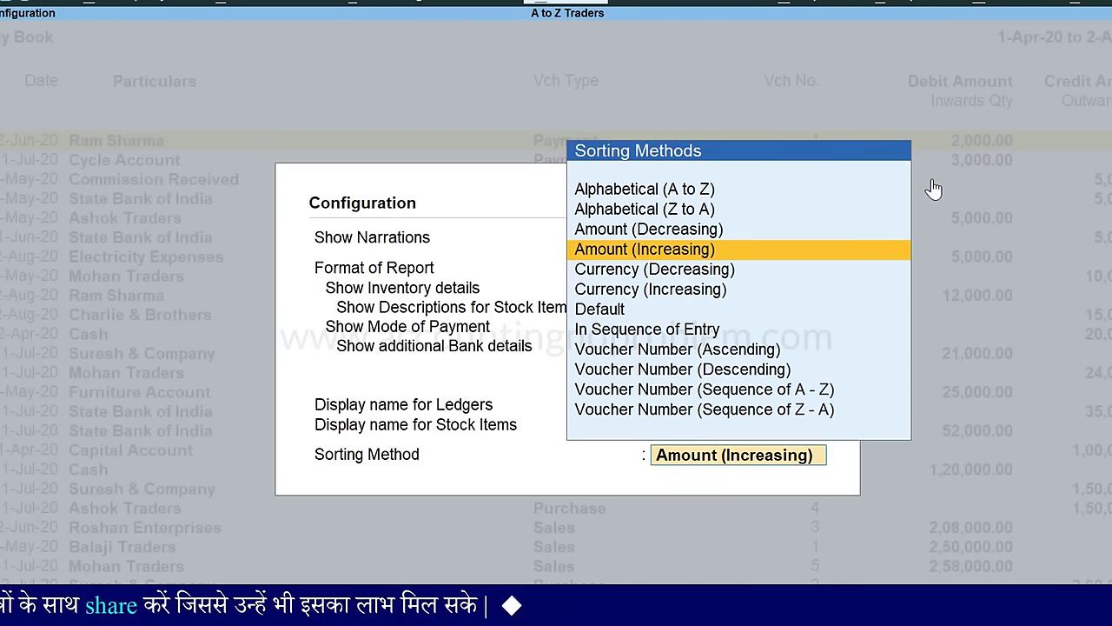
key(Down)
key(Down)
key(Down)
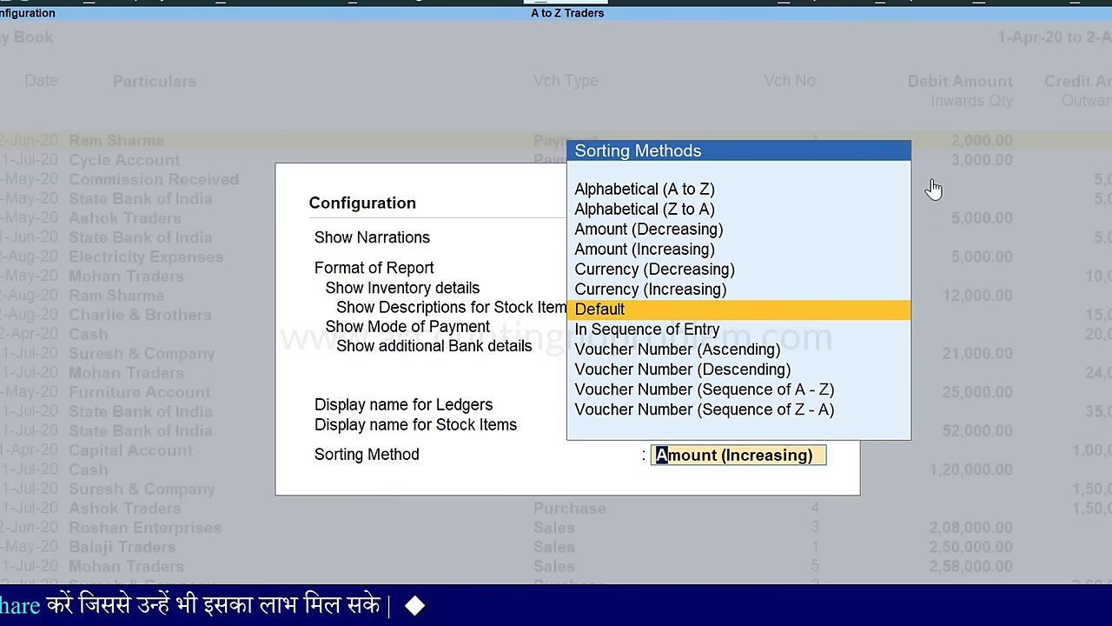
key(ctrl+a)
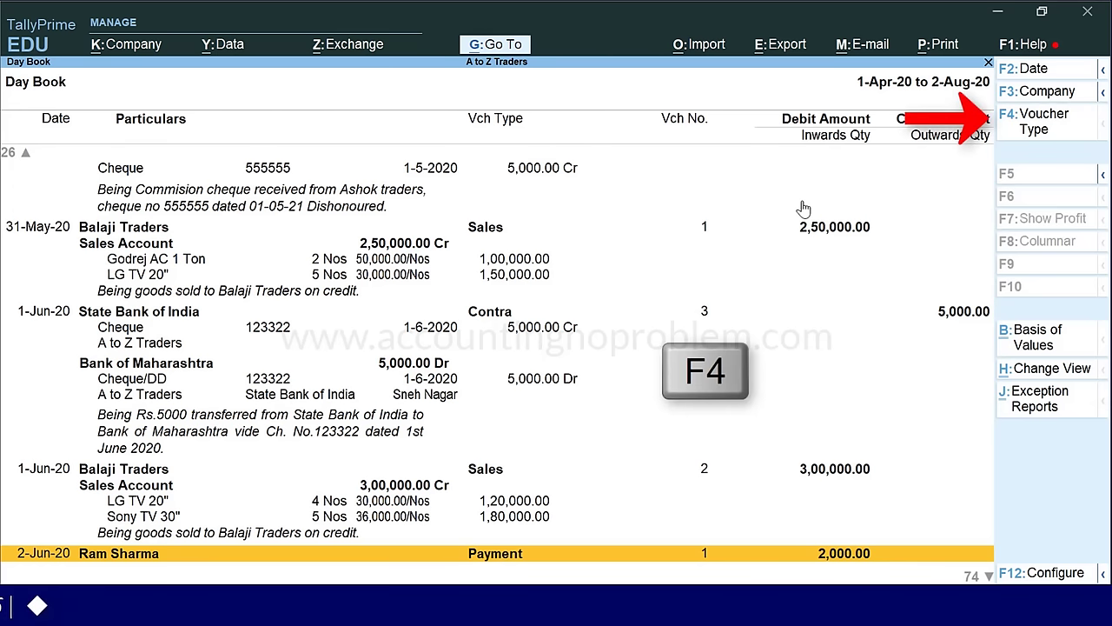
Filter the Day Book to Receipt vouchers only, totalling 6,30,000.00.
key(F4)
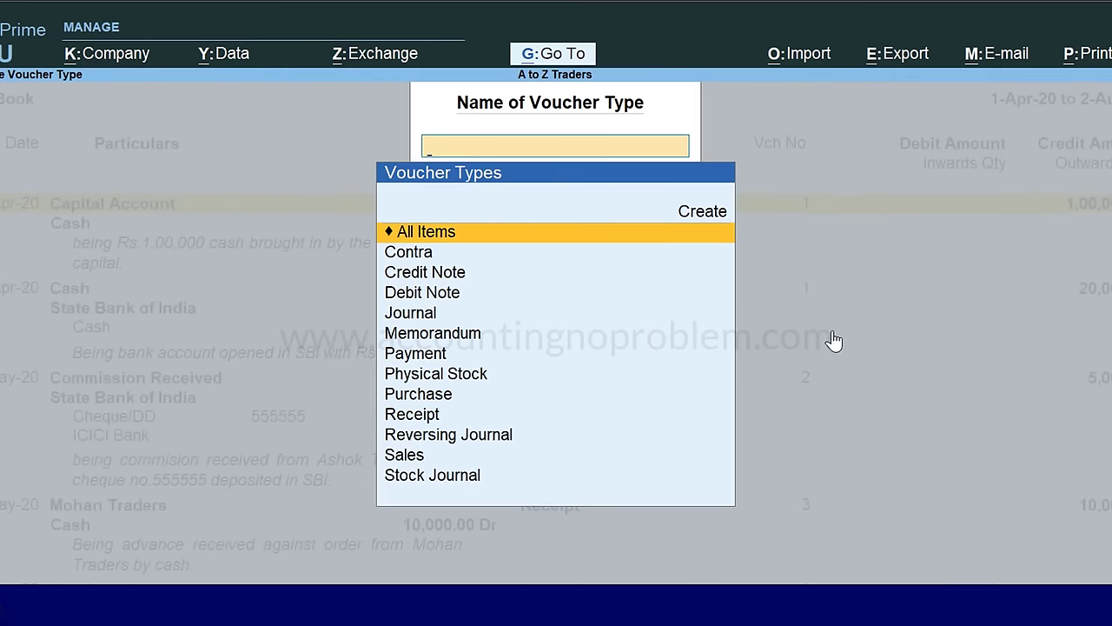
key(Down)
key(Down)
key(Down)
key(Down)
key(Down)
key(Down)
key(Down)
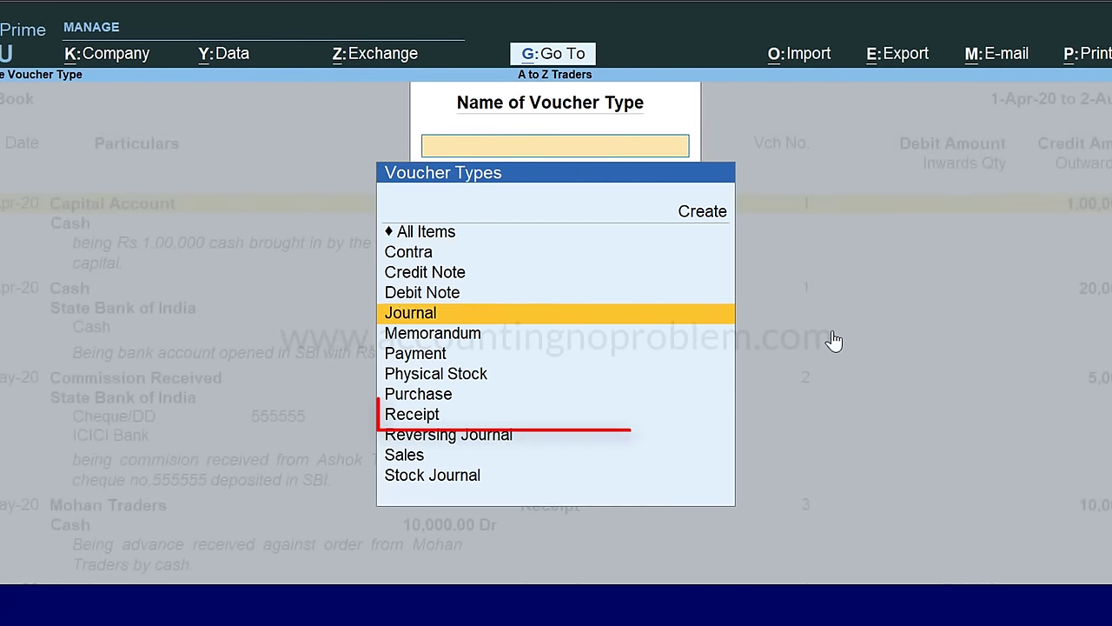
key(Down)
key(Down)
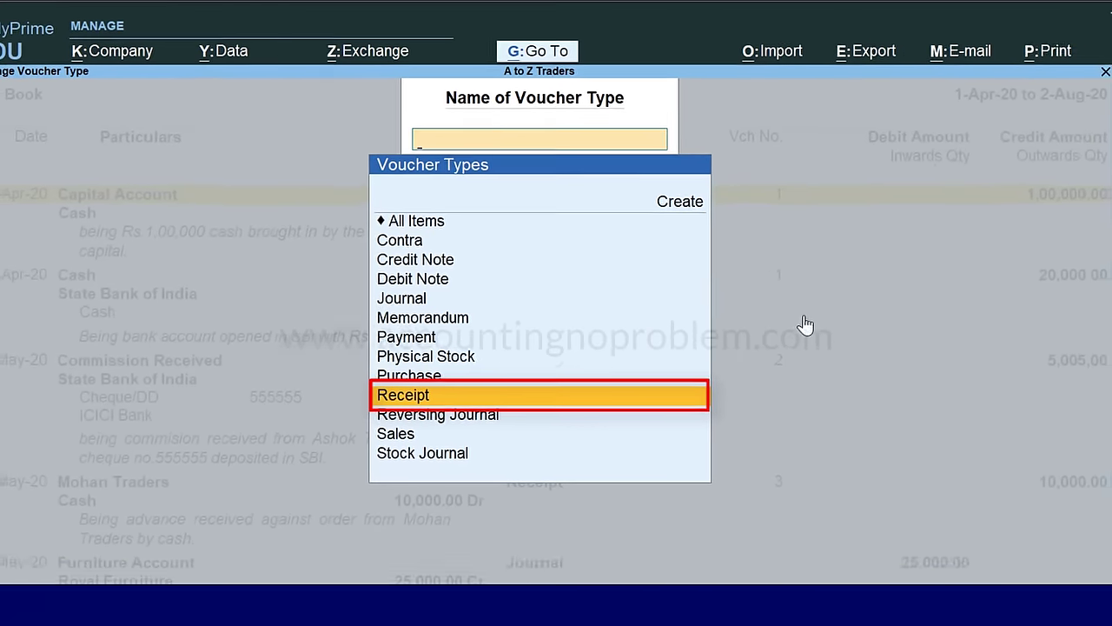
key(Return)
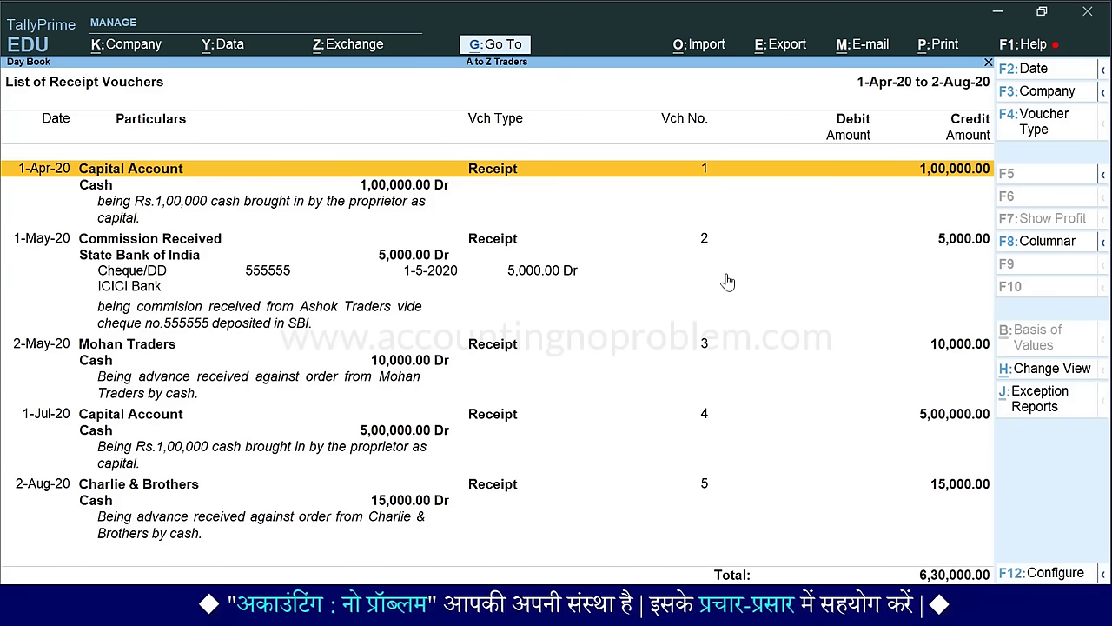
key(F4)
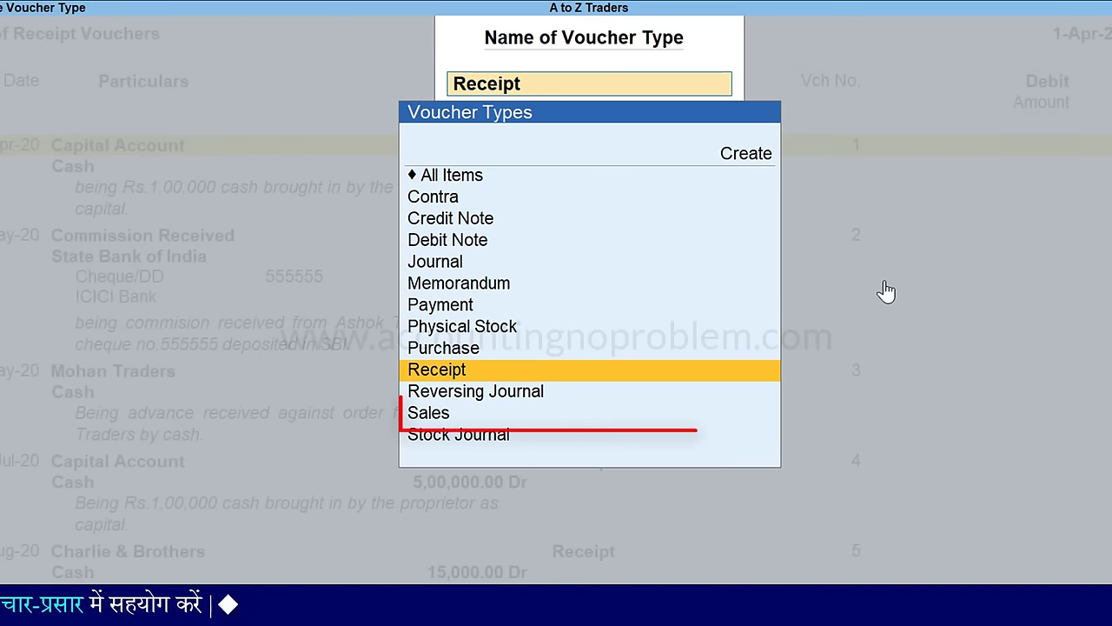
Switch the voucher type filter to Sales, listing five vouchers totalling 11,88,000.00.
key(Down)
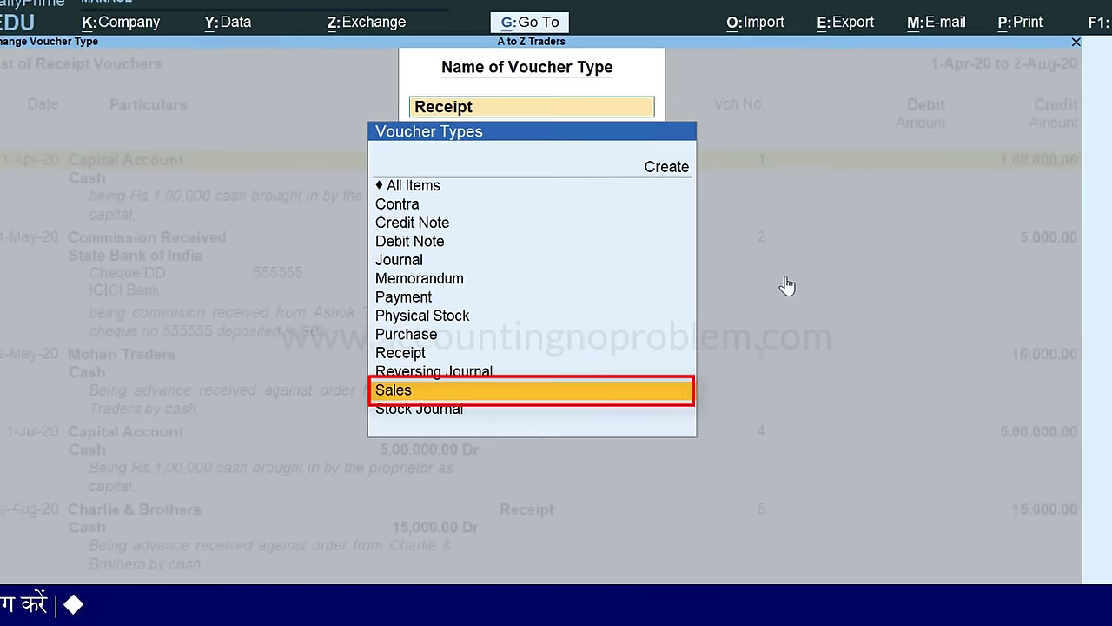
key(Return)
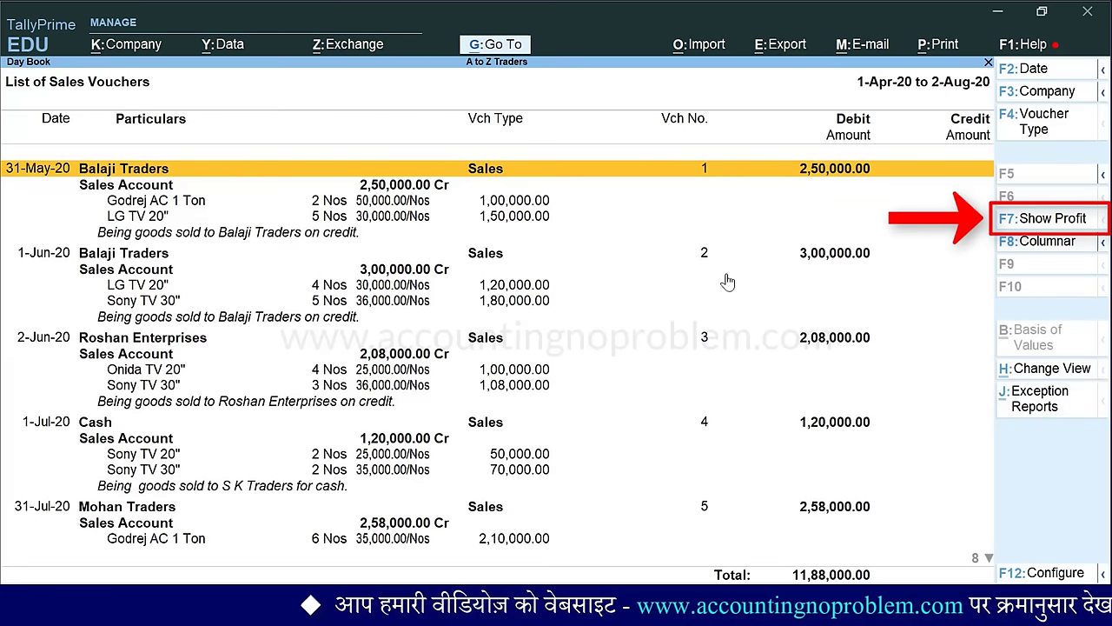
key(F7)
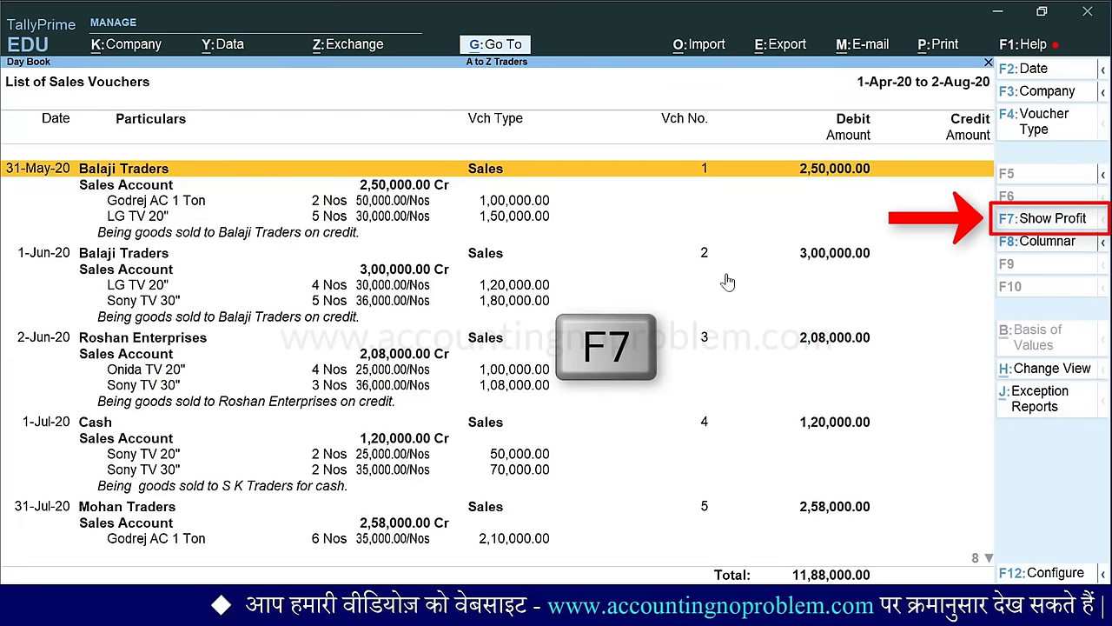
key(F7)
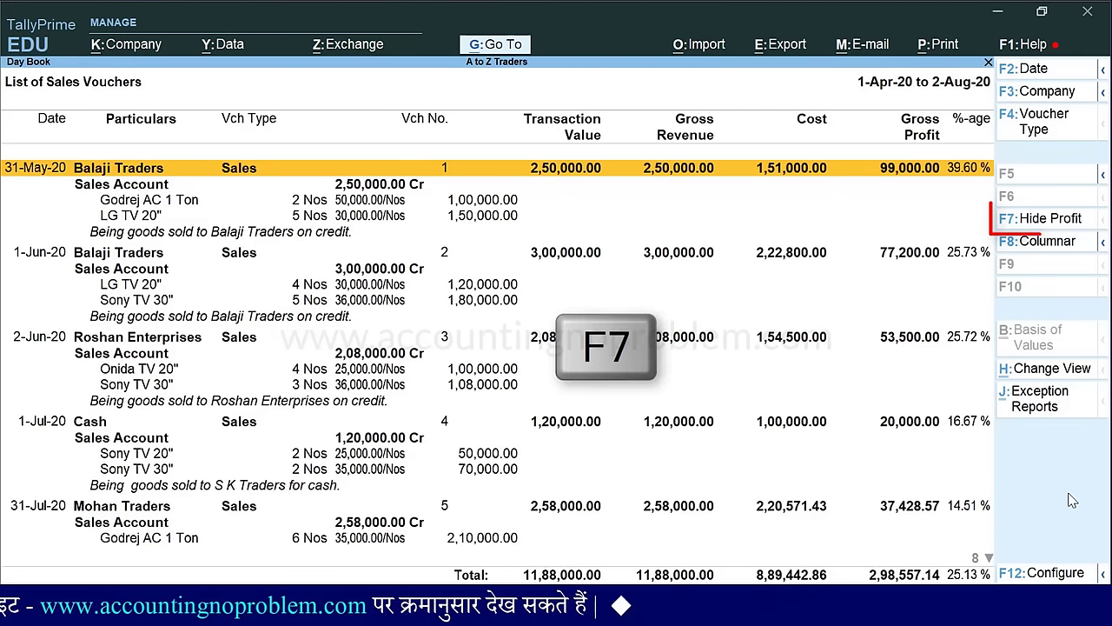
key(F7)
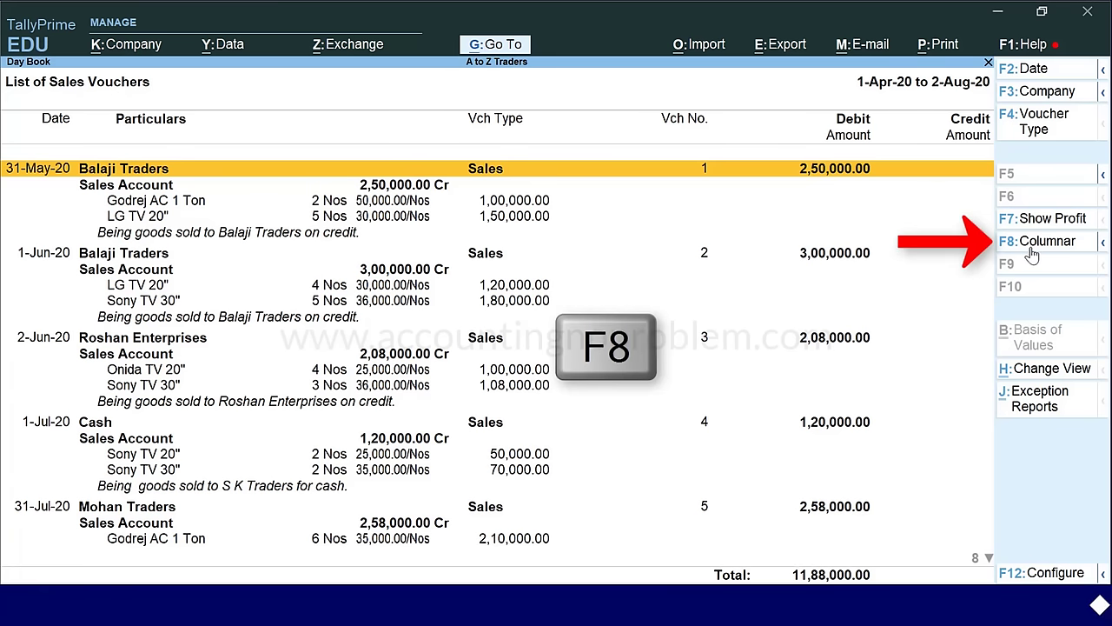
In the sales columnar register, enable address, voucher type, number, reference, consignee and tax registration columns.
key(F8)
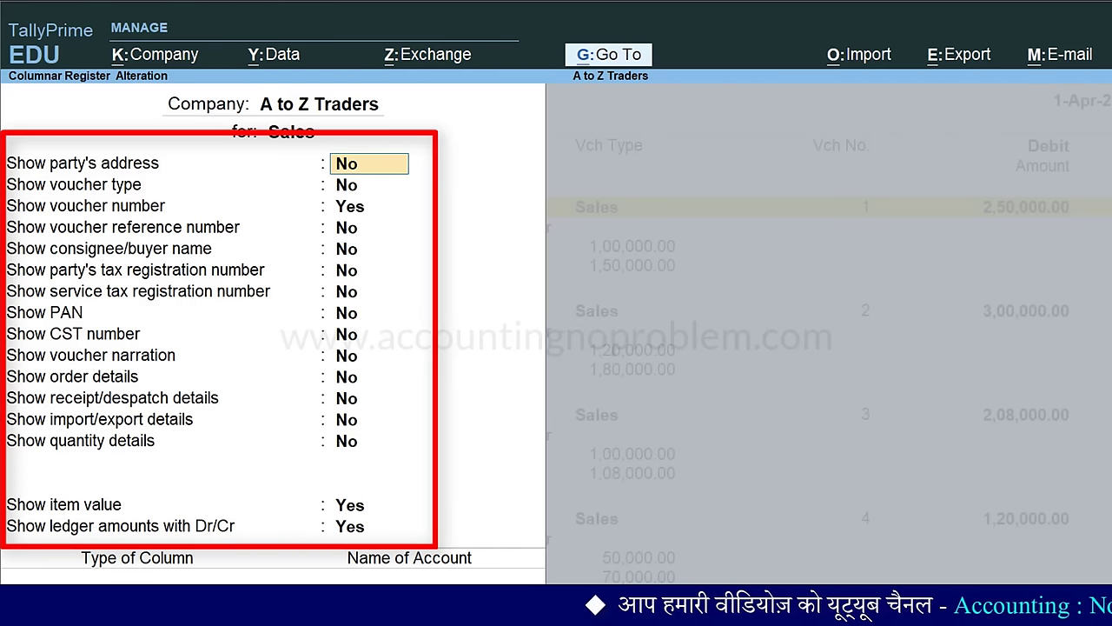
text(y)
key(Return)
text(y)
key(Return)
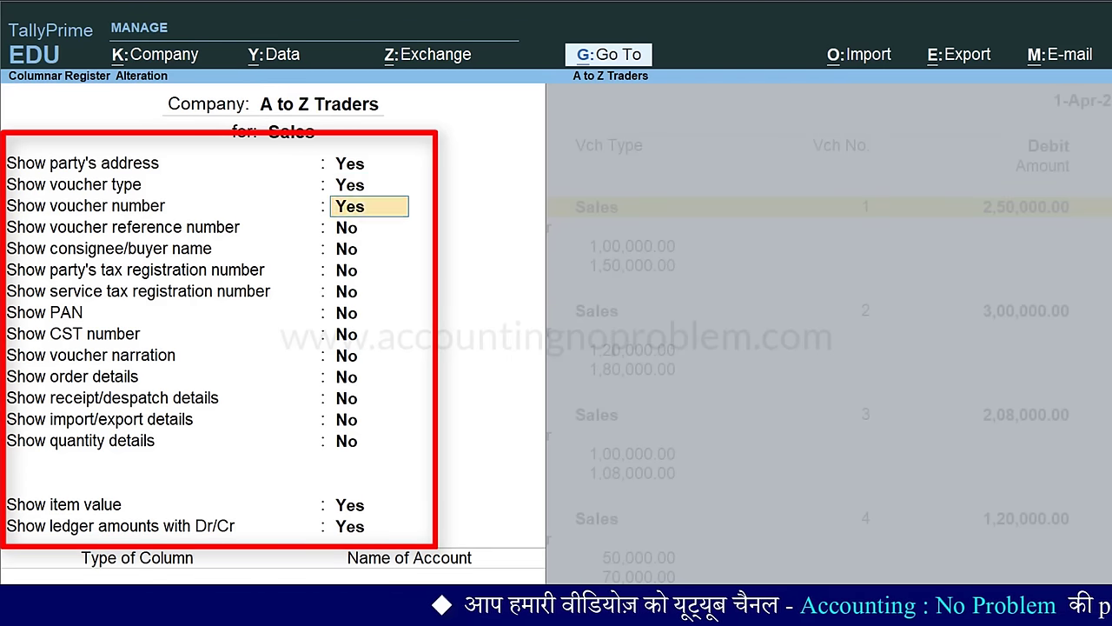
key(Return)
text(y)
key(Return)
text(y)
key(Return)
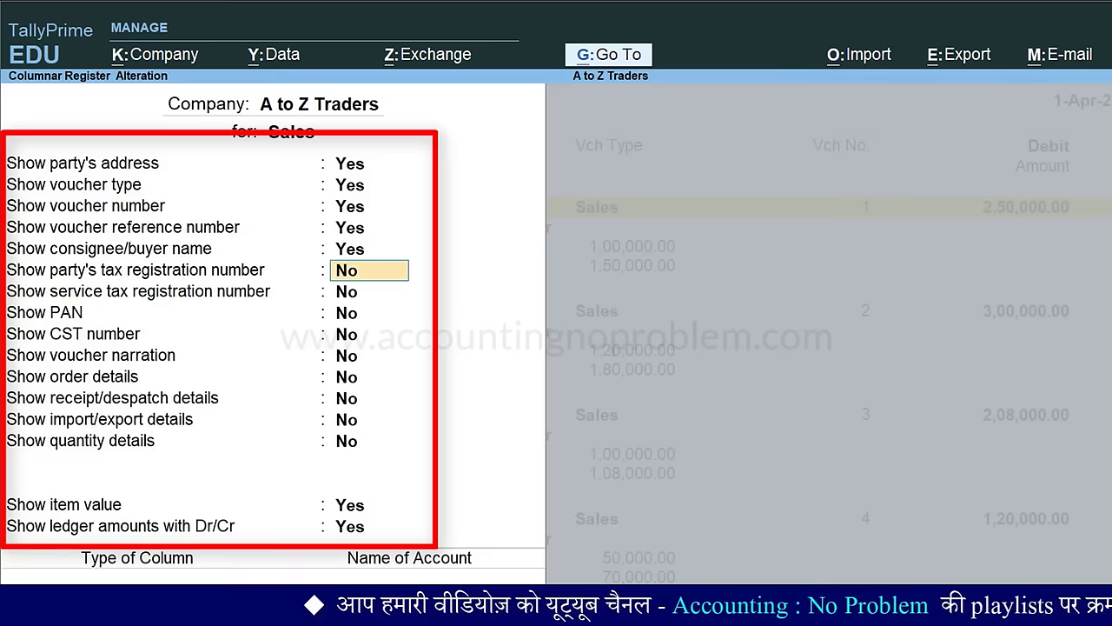
text(y)
key(Return)
text(y)
key(Return)
Also enable CST, PAN, narration, order, despatch and import/export details, accept, and review the columns.
text(y)
key(Return)
key(y)
key(Return)
key(y)
key(Return)
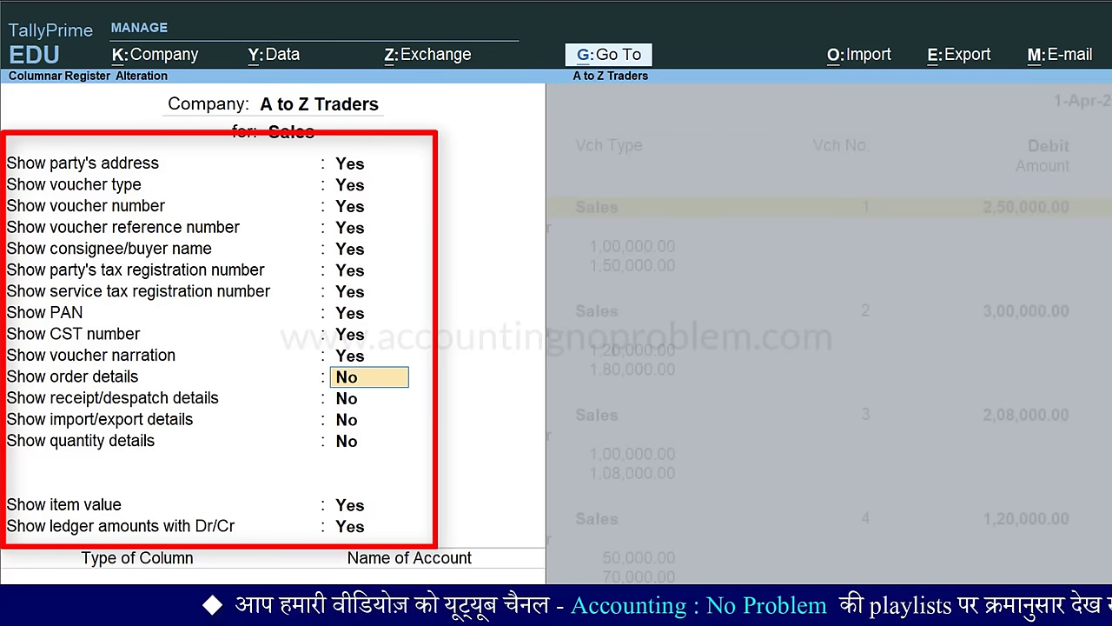
text(y)
key(Return)
text(y)
key(Return)
text(y)
key(Return)
text(y)
key(Return)
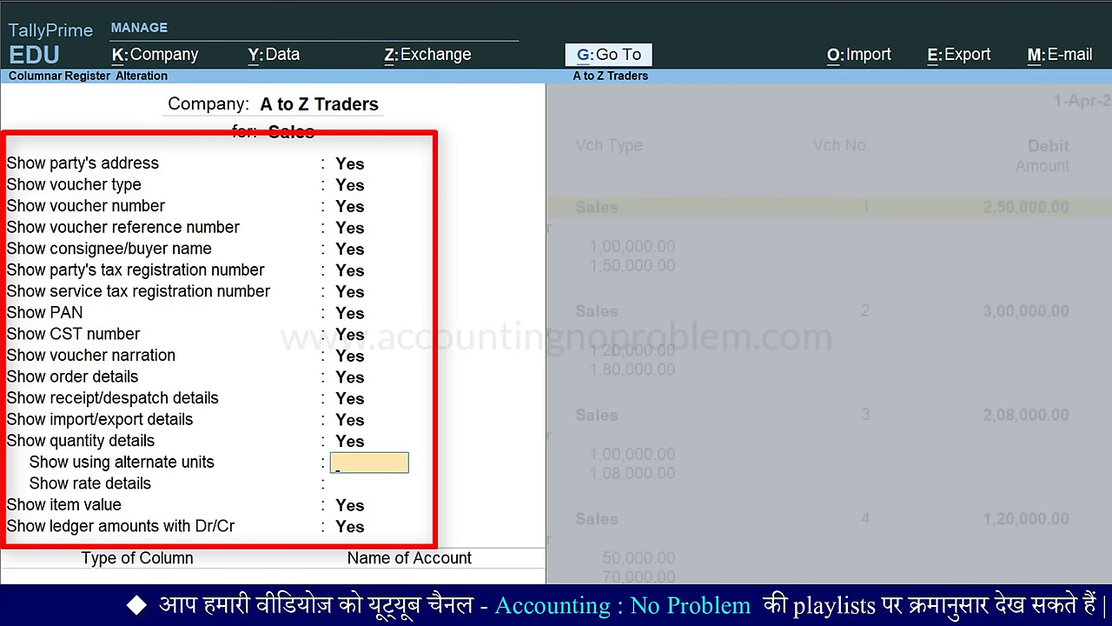
key(Return)
text(y)
key(Return)
key(Return)
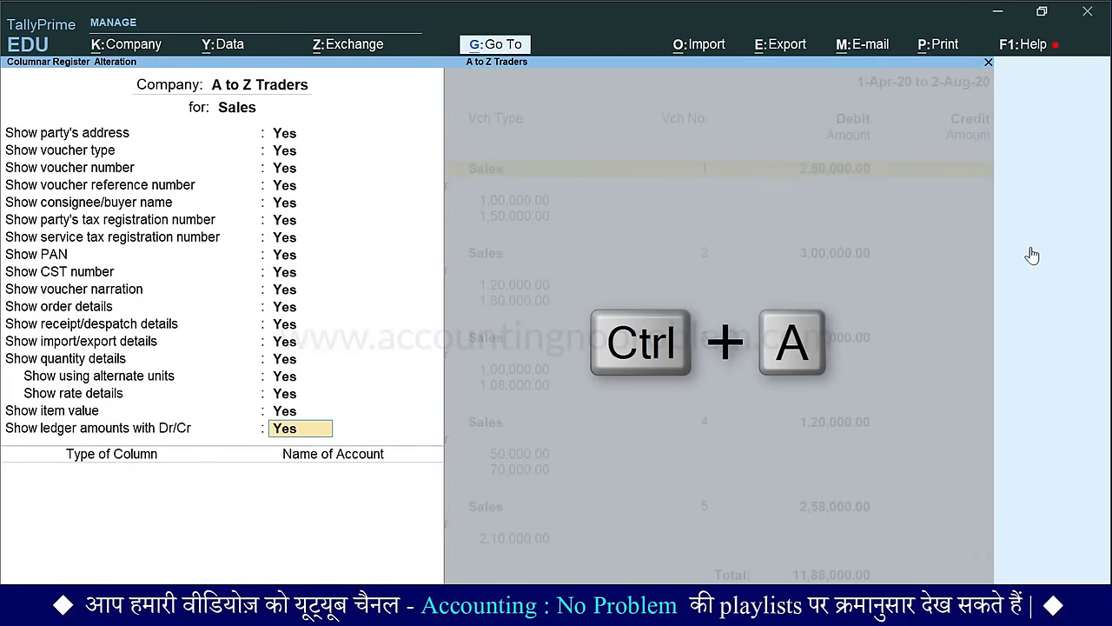
key(ctrl+a)
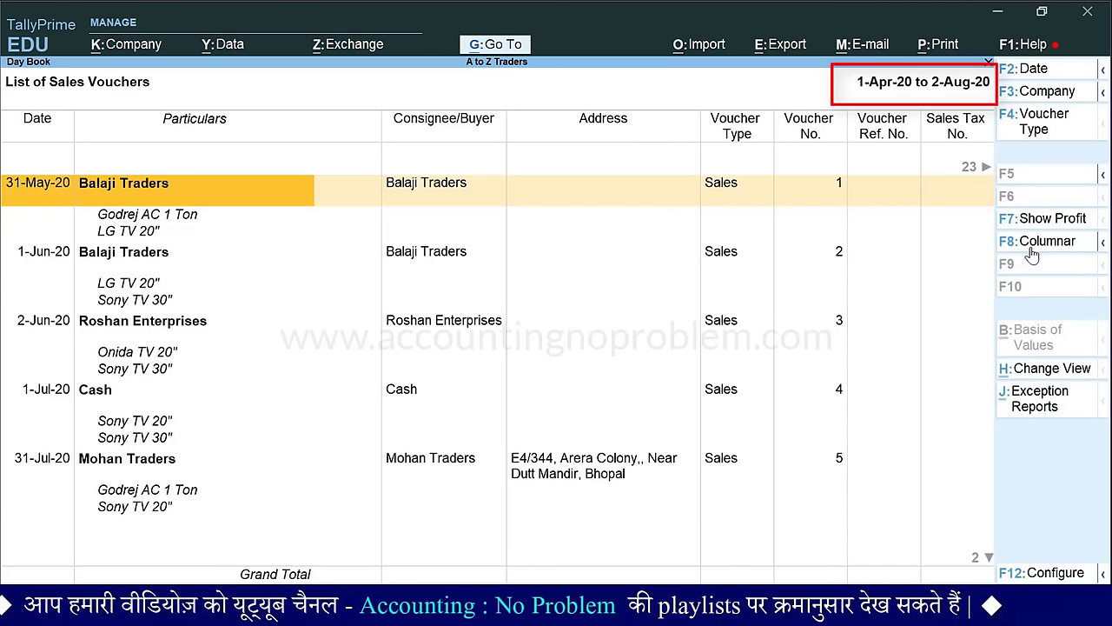
key(Right)
key(Right)
key(Right)
key(Right)
key(Right)
key(Right)
key(Right)
key(Right)
key(Right)
key(Right)
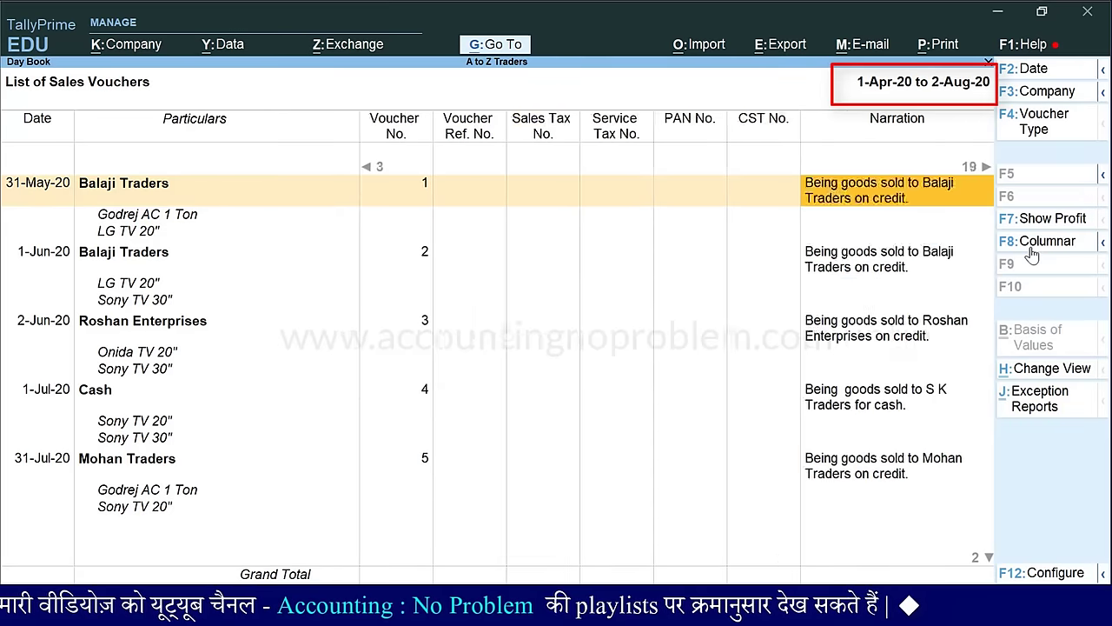
key(Right)
key(Right)
key(Right)
key(Right)
key(Right)
key(Right)
key(Right)
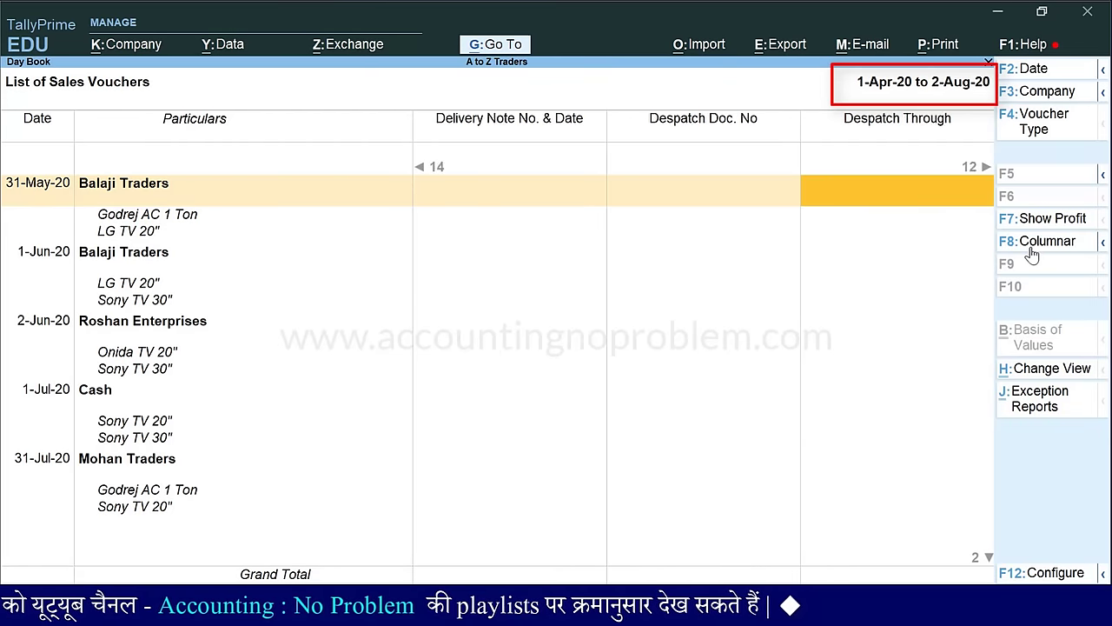
key(Right)
key(Right)
key(Right)
key(Right)
key(Right)
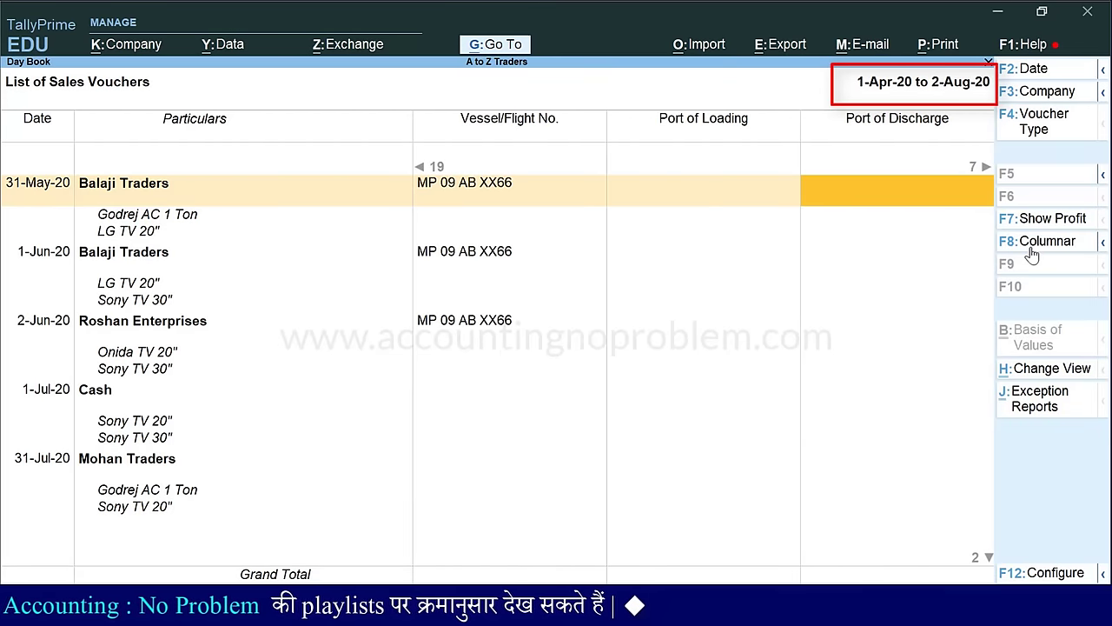
key(Right)
key(Right)
key(Right)
key(Right)
key(Right)
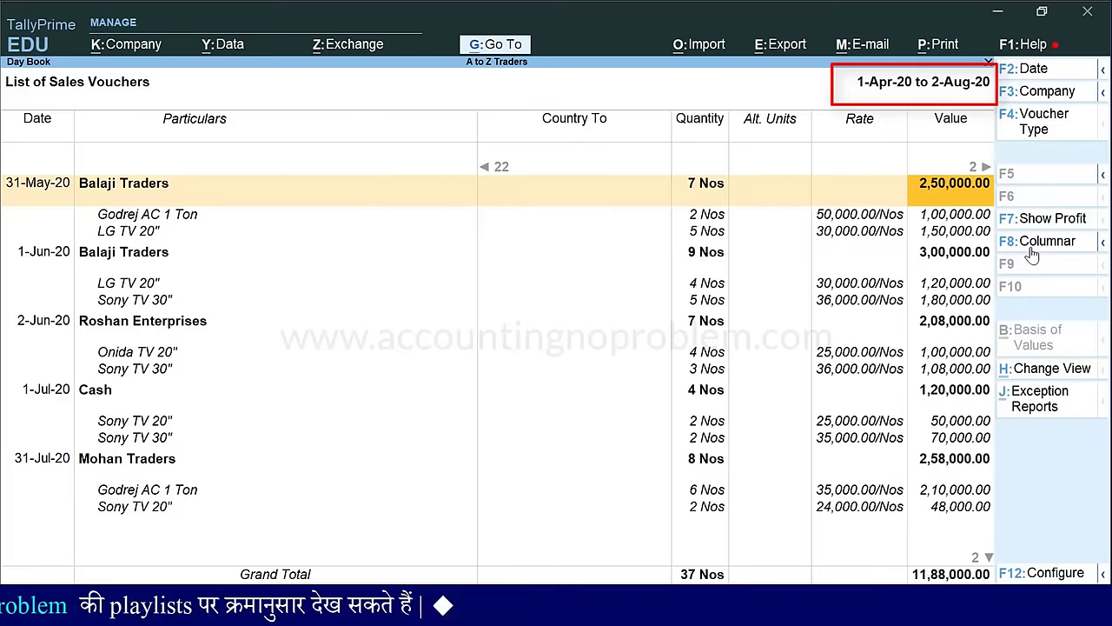
key(Right)
key(Right)
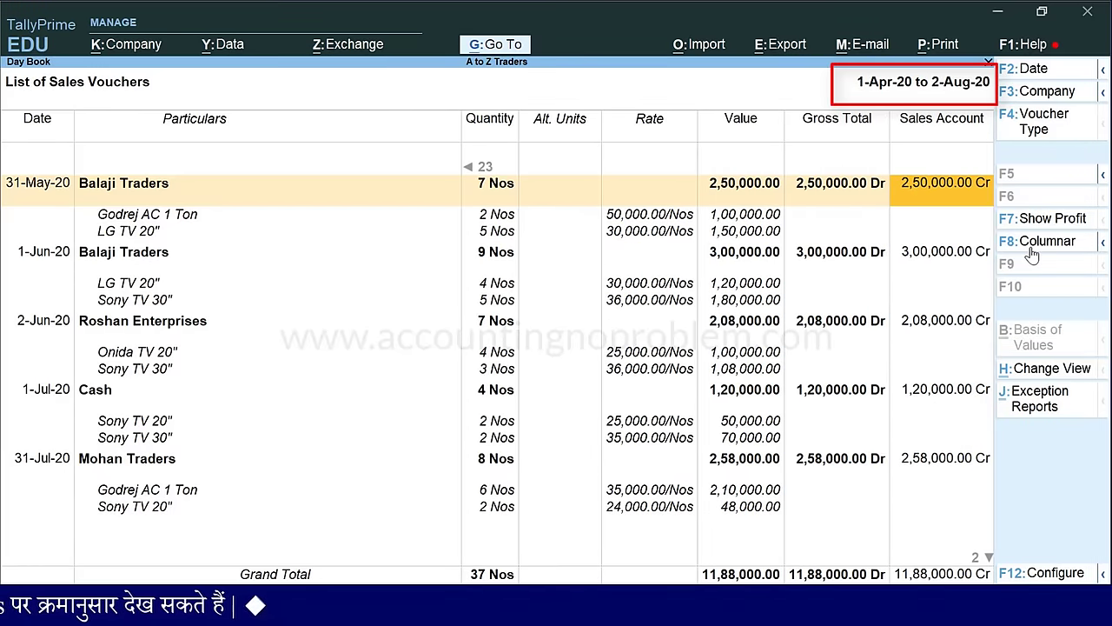
key(Left)
key(Left)
key(Left)
key(Left)
key(Left)
key(Left)
key(Left)
key(Left)
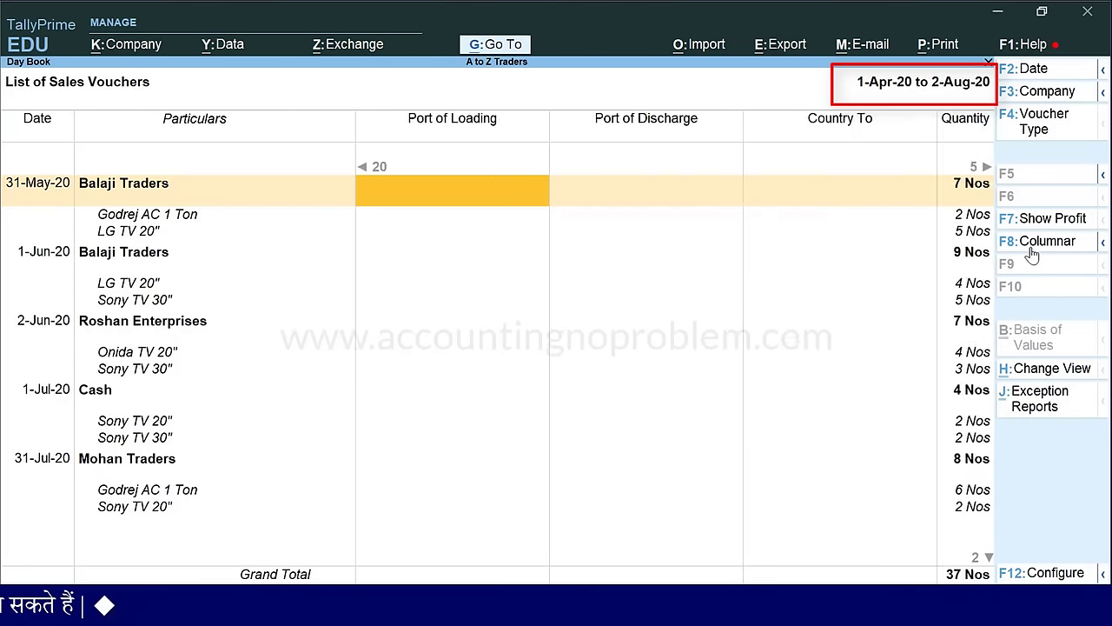
key(Left)
key(Left)
key(Left)
key(Left)
key(Left)
key(Left)
key(Left)
key(Left)
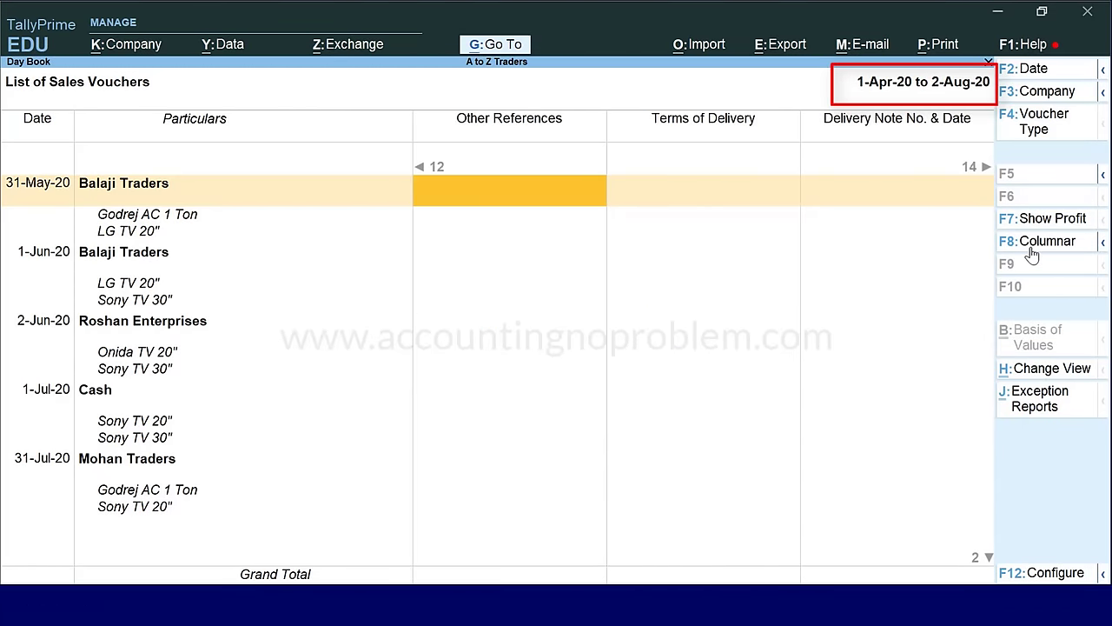
key(Left)
key(Left)
key(Left)
key(Left)
key(Left)
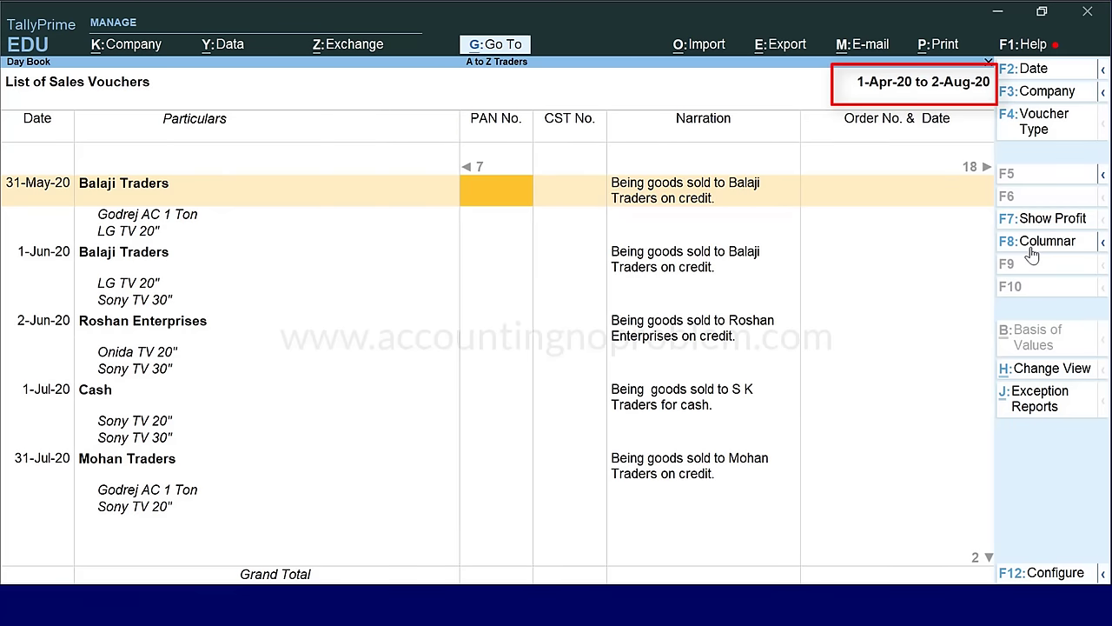
key(Left)
key(Left)
key(Left)
key(Left)
key(Left)
key(Left)
key(Left)
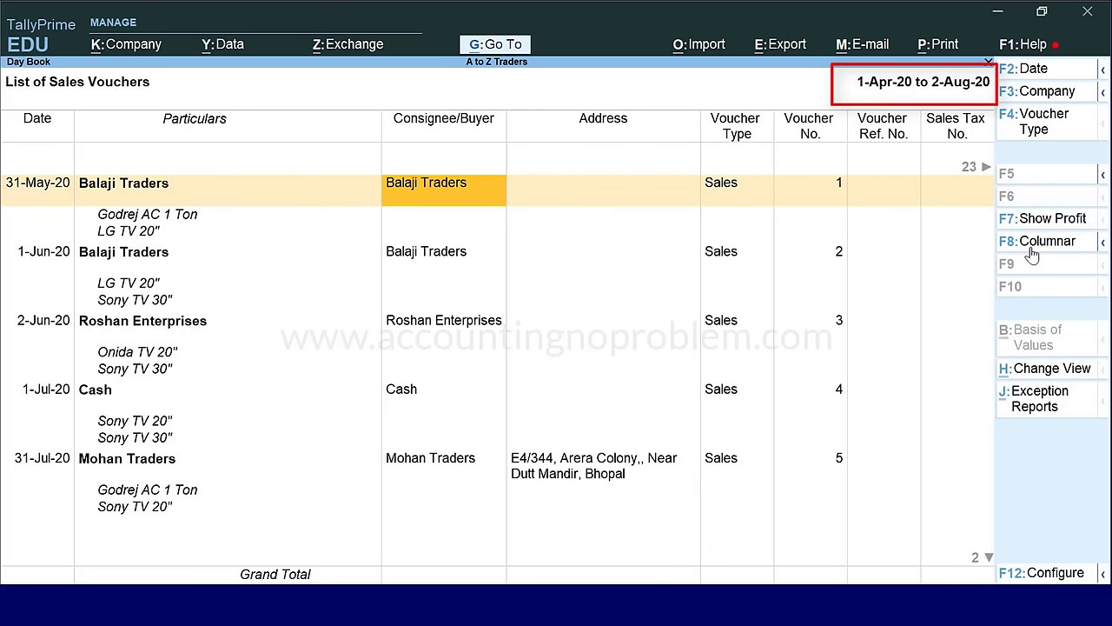
key(Left)
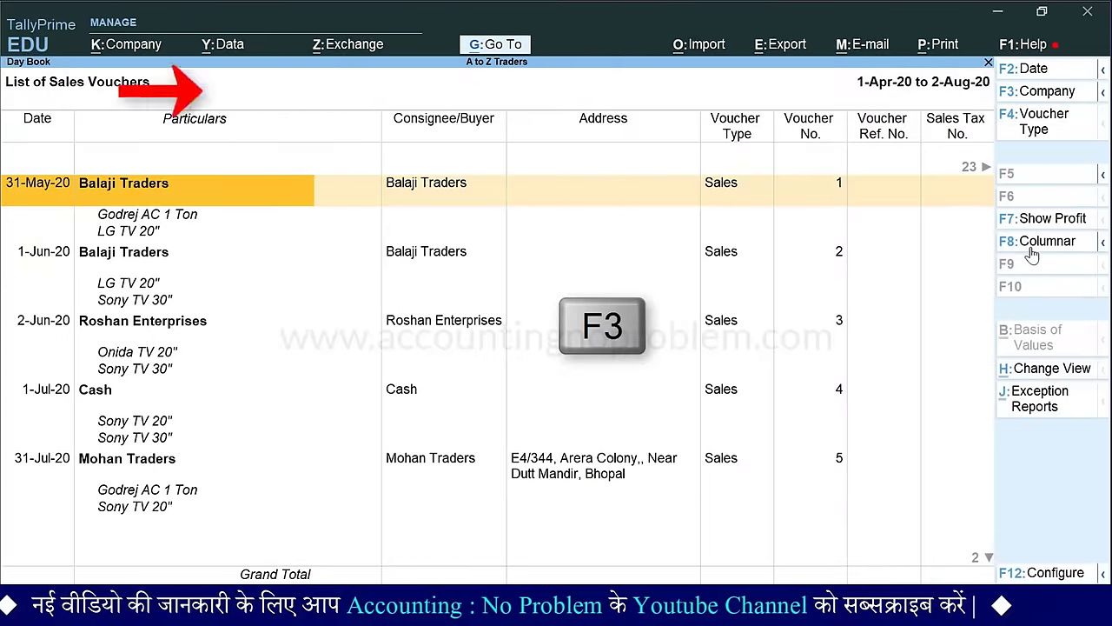
key(F3)
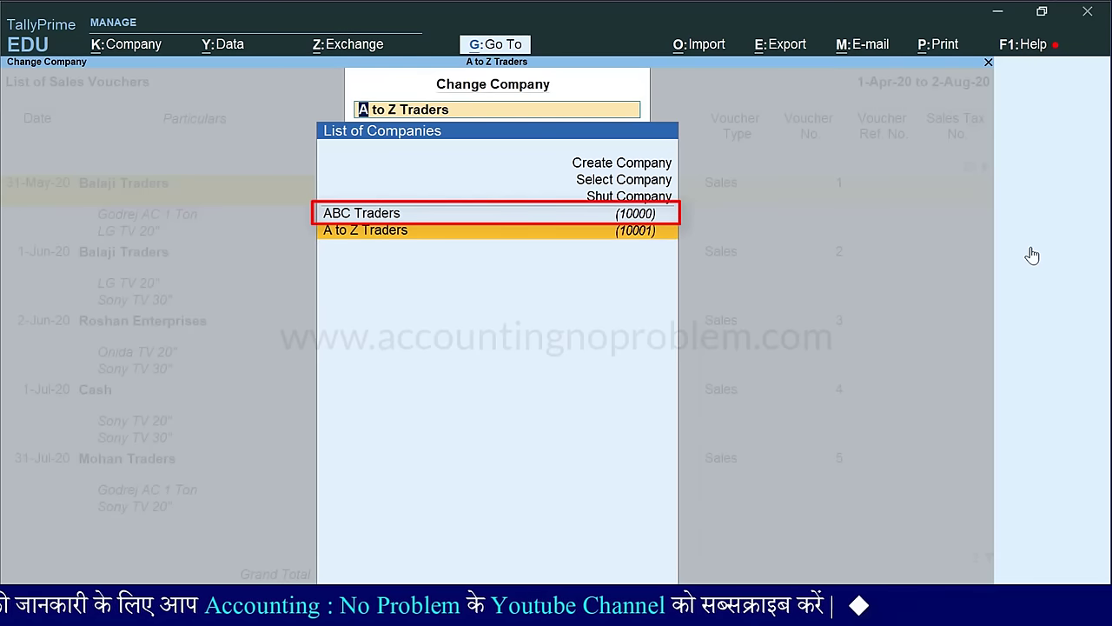
key(Up)
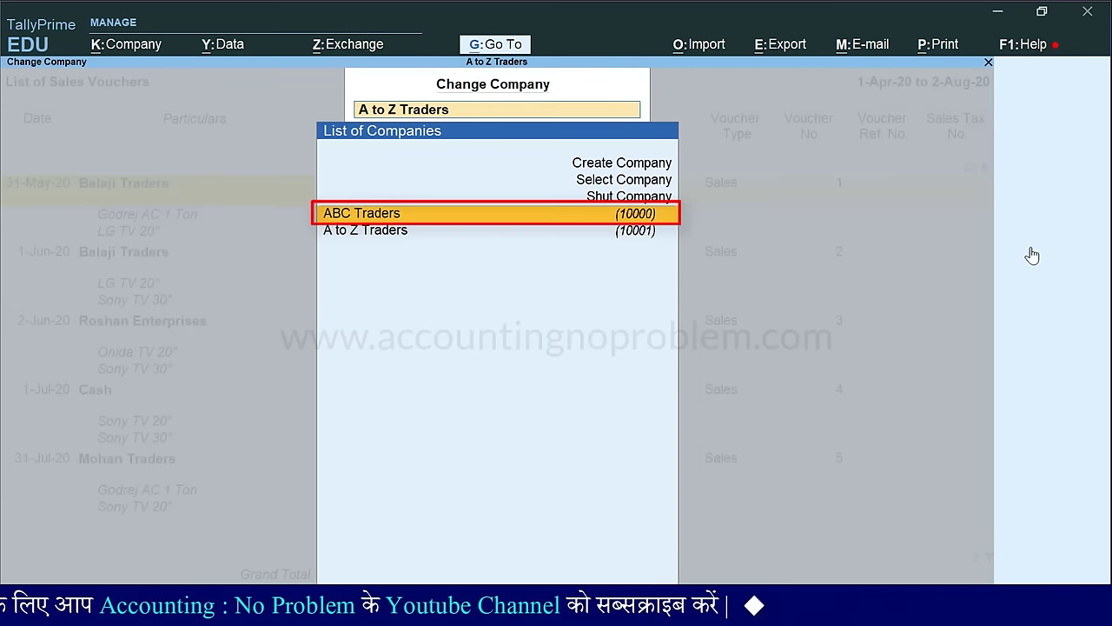
key(Return)
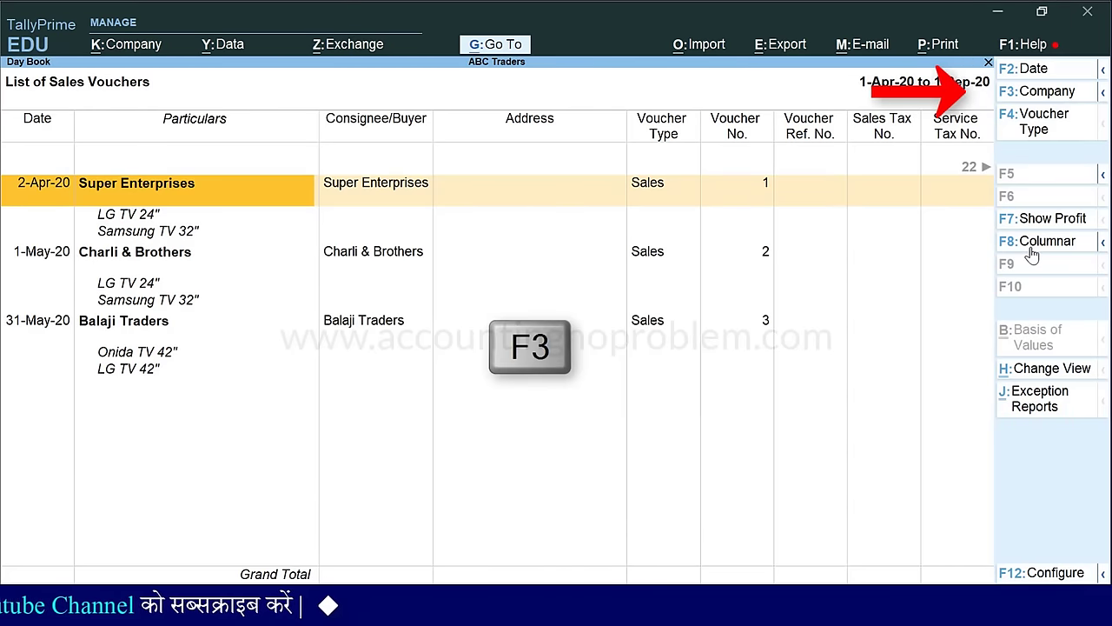
key(F3)
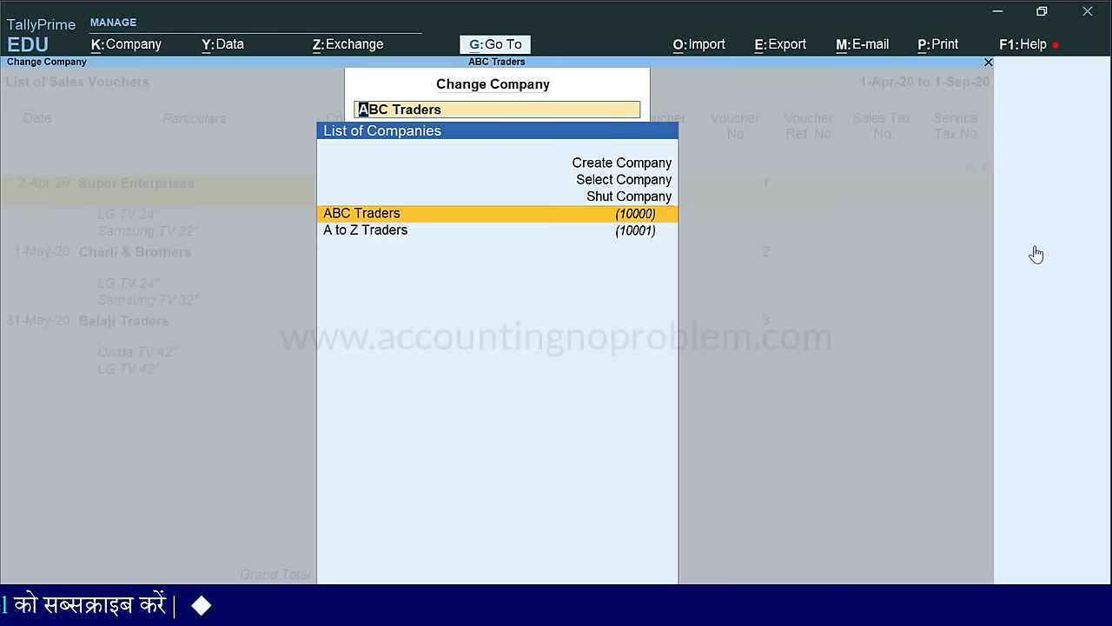
key(Down)
key(Return)
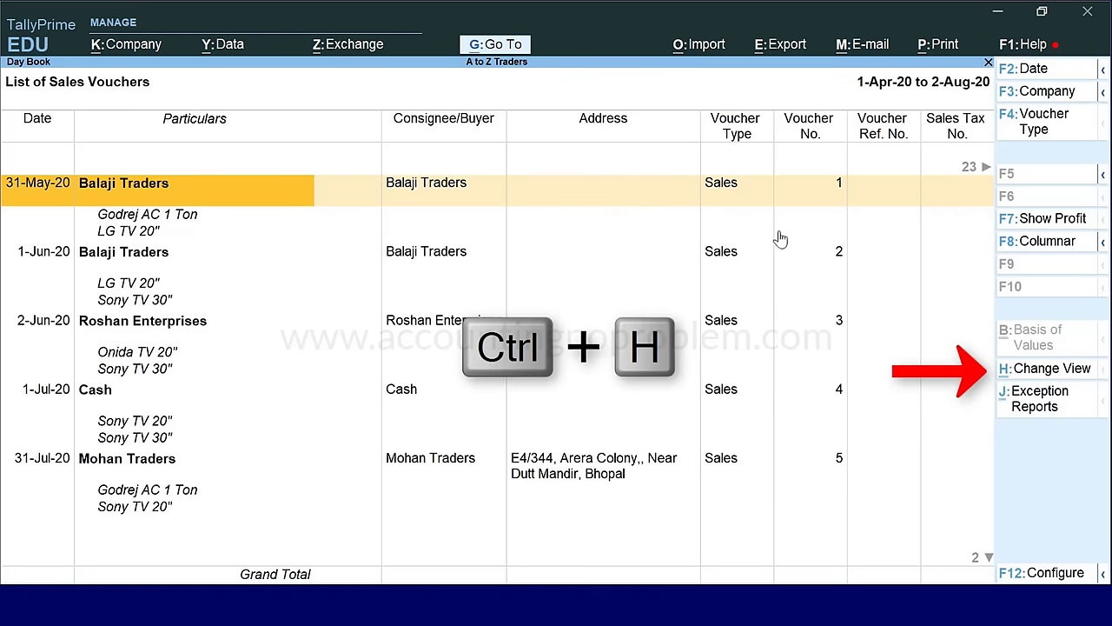
Change the sales report to the Extract view, totalling 11,88,000.00.
key(ctrl+h)
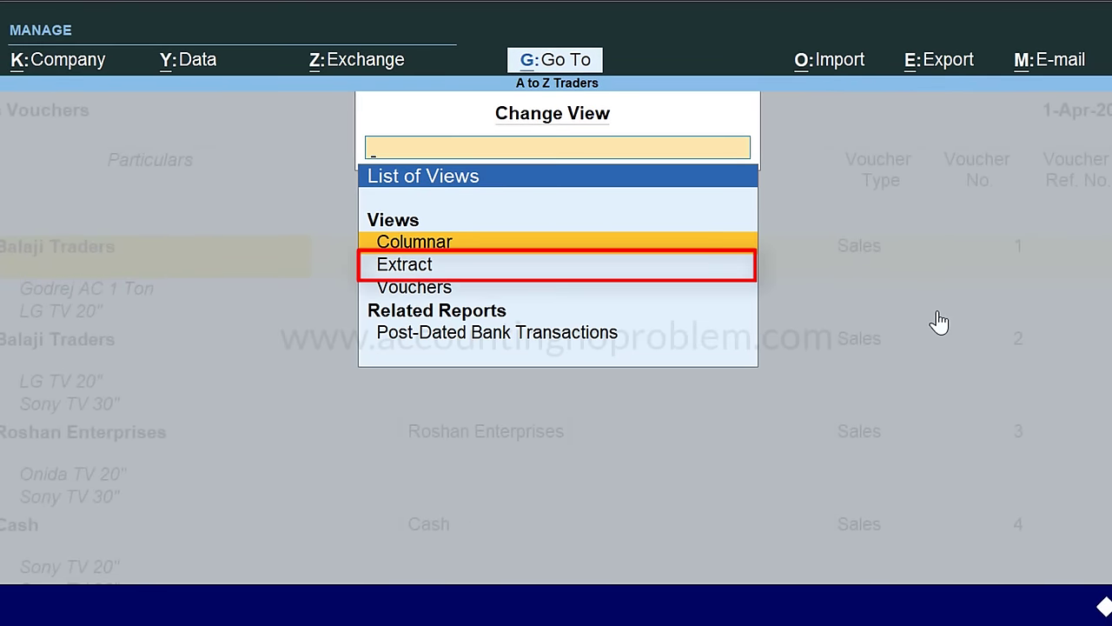
key(Down)
key(Return)
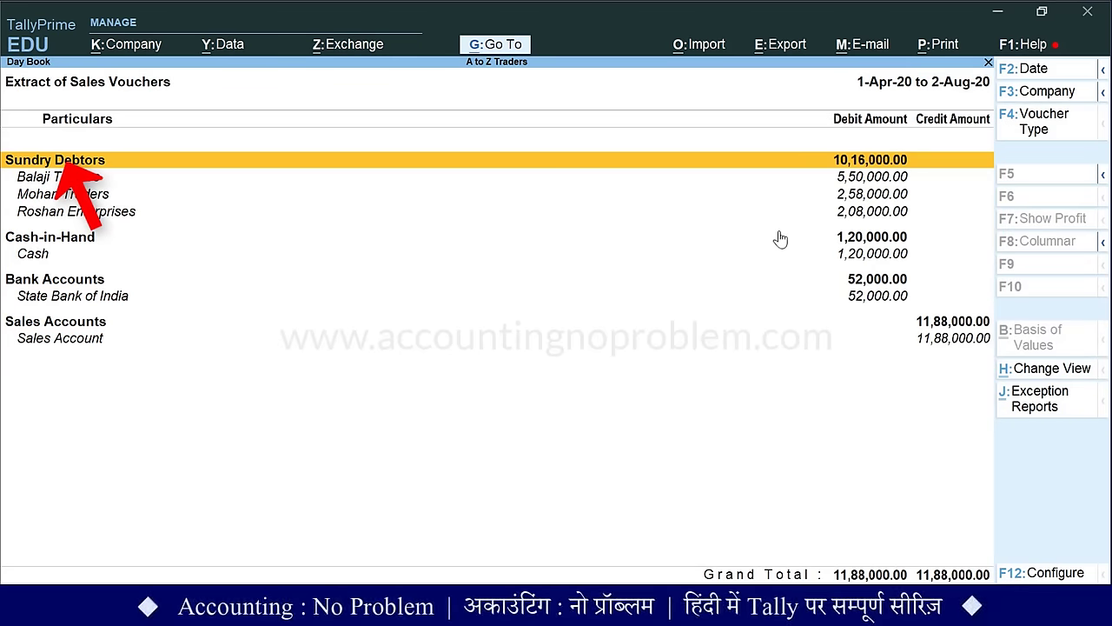
Drill into Balaji Traders' ledger vouchers, then return to the extract and list the report views.
key(Down)
key(Return)
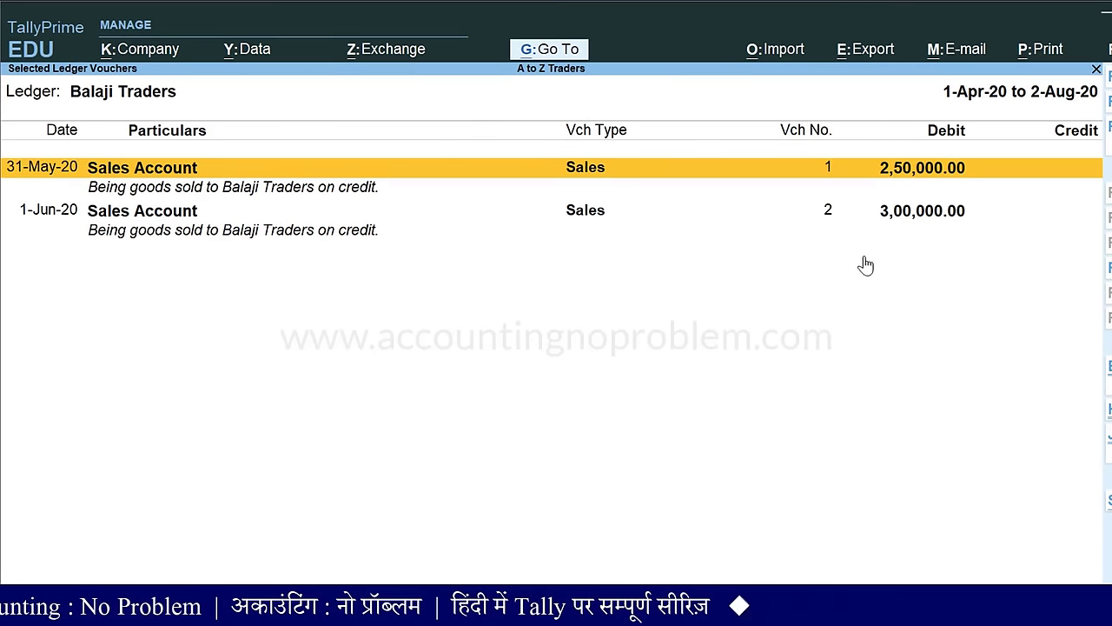
key(Escape)
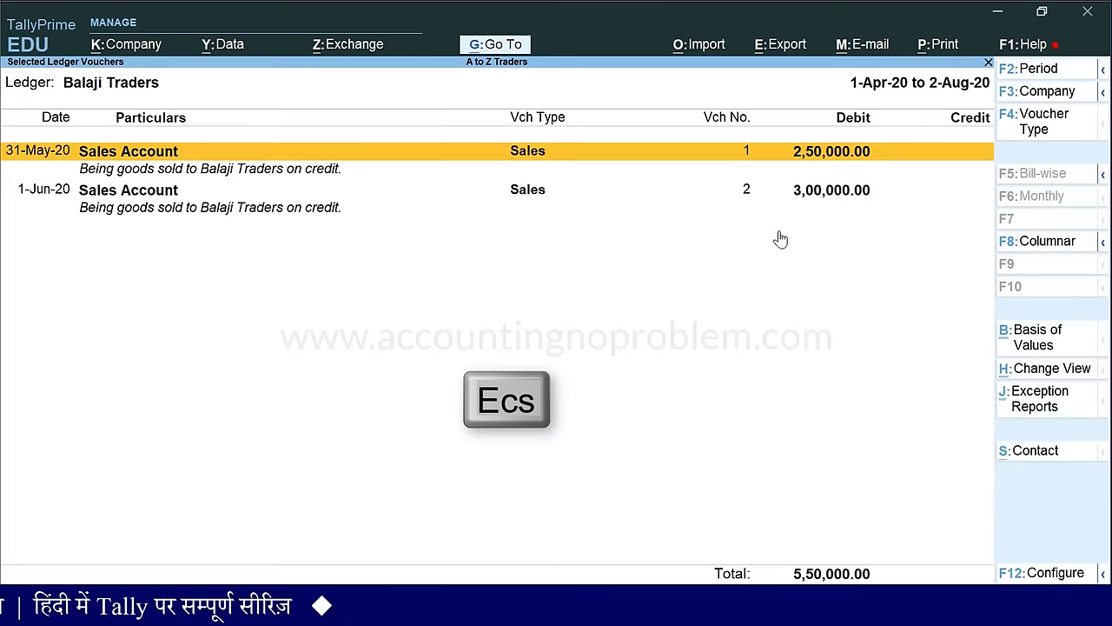
key(ctrl+h)
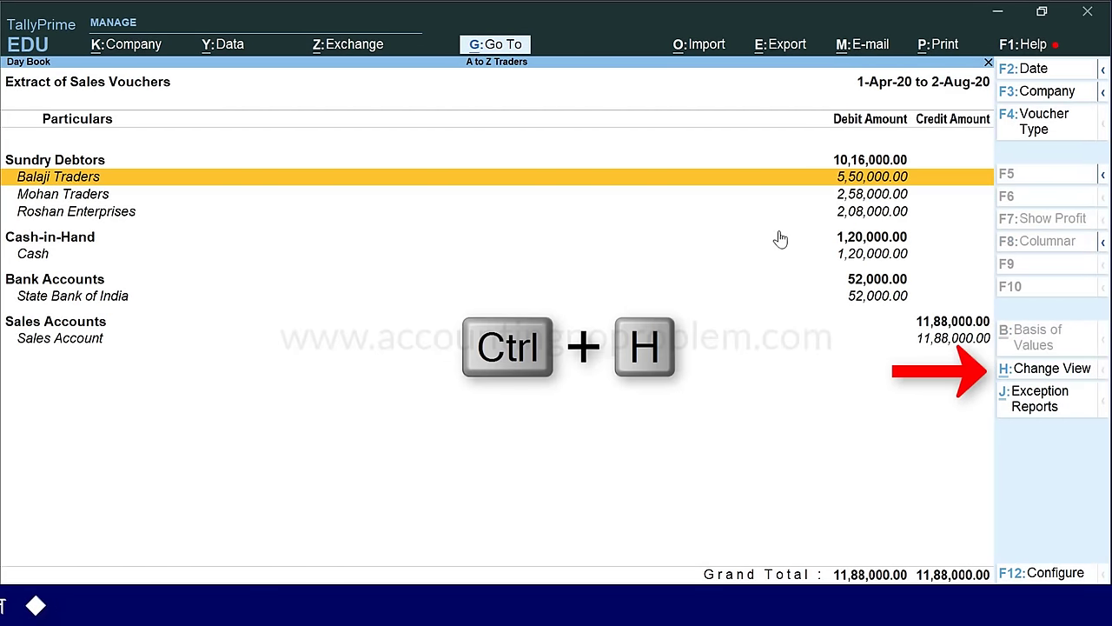
key(ctrl+h)
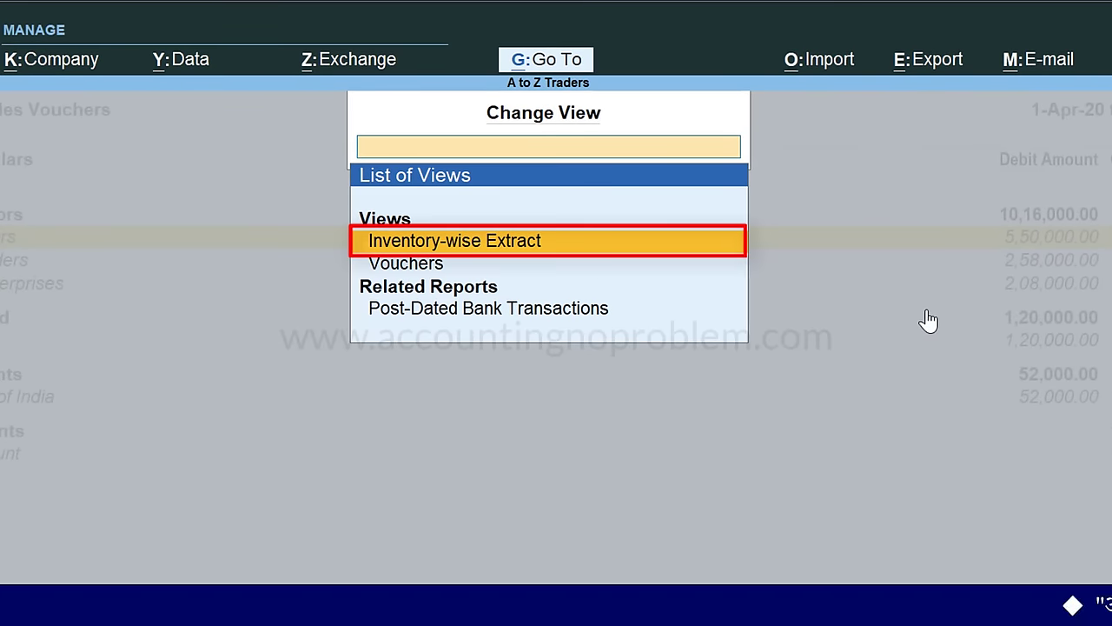
Preview the Inventory-wise Extract, then return to the detailed Vouchers view of the five sales.
key(Return)
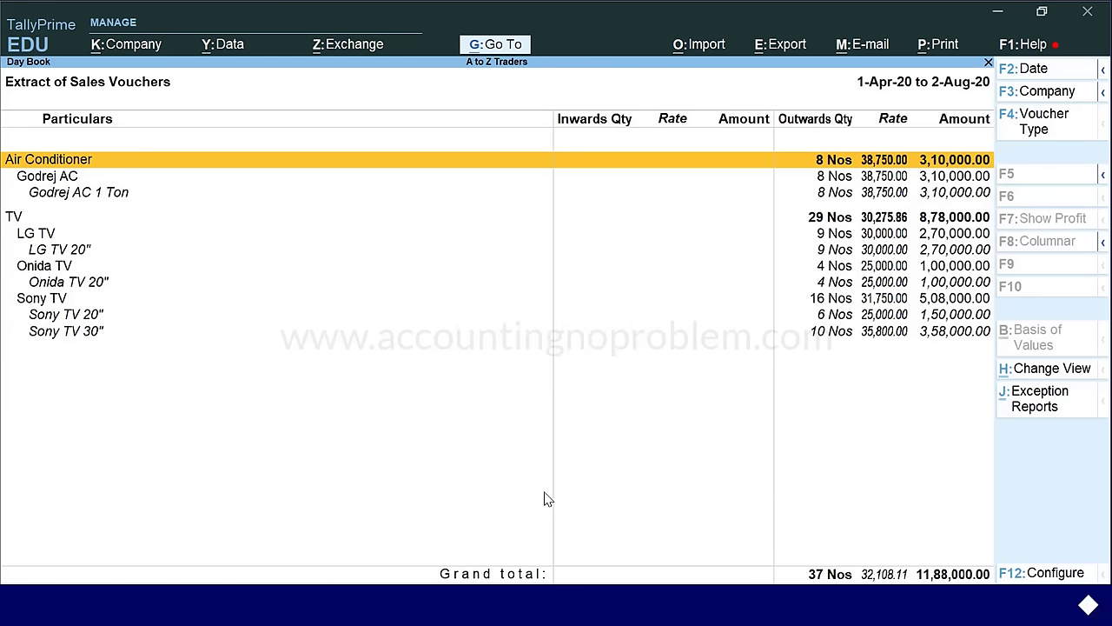
key(ctrl+h)
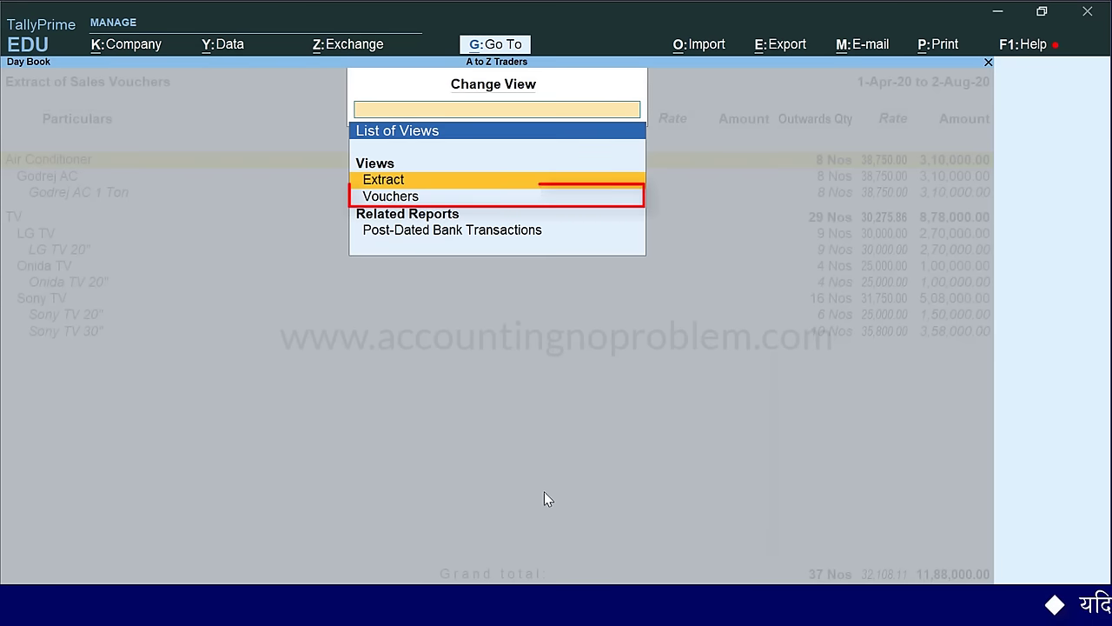
key(Down)
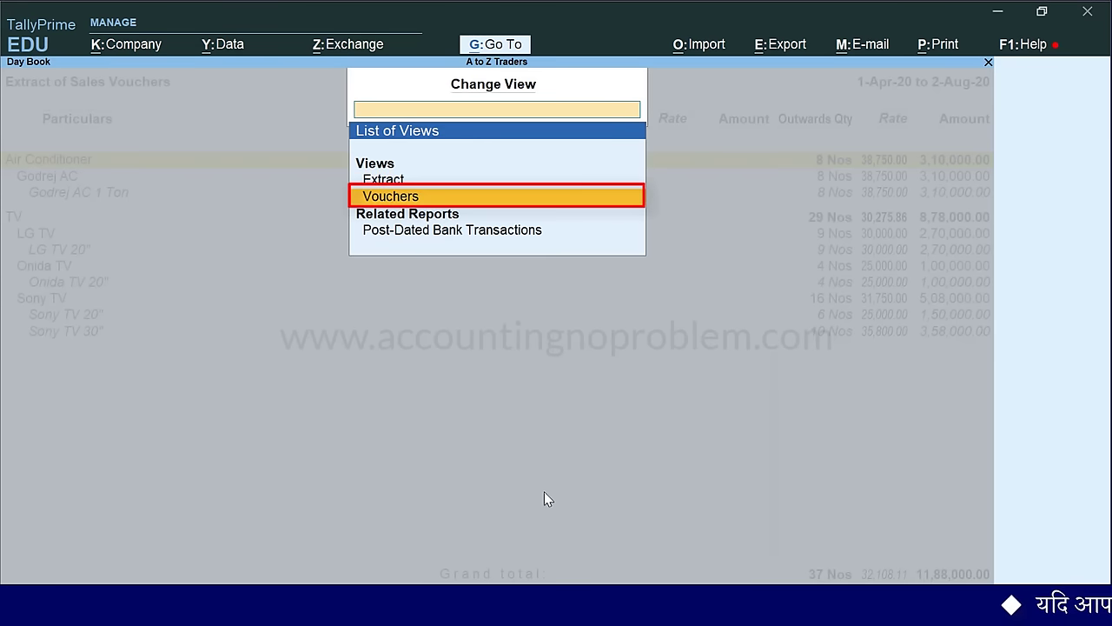
key(Return)
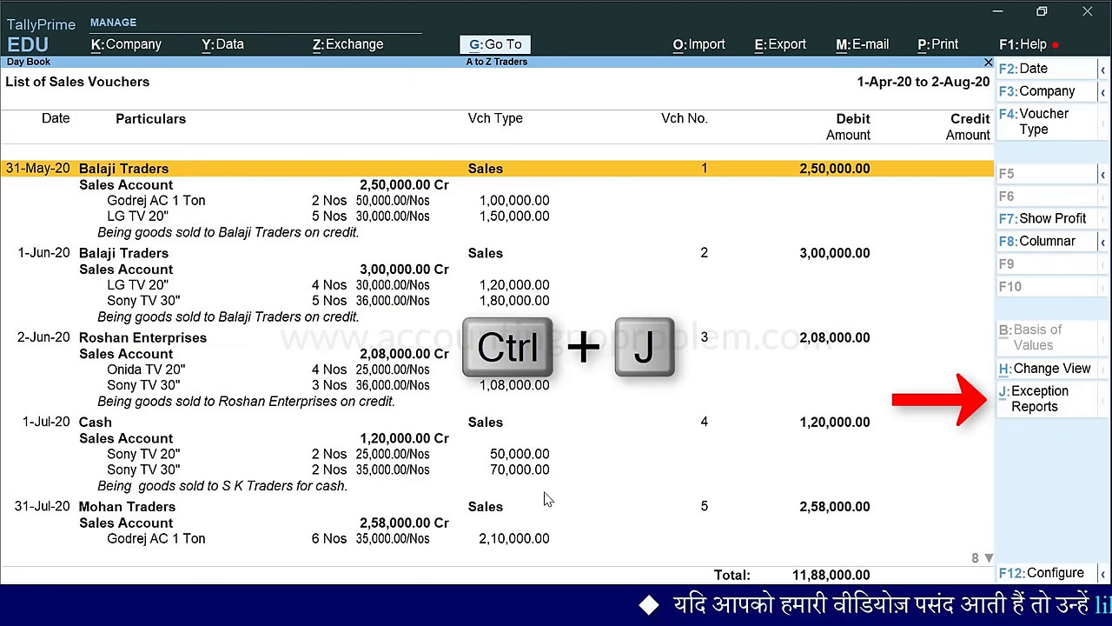
Open Exception Reports and expand the list with Show More and Show Inactive.
key(ctrl+j)
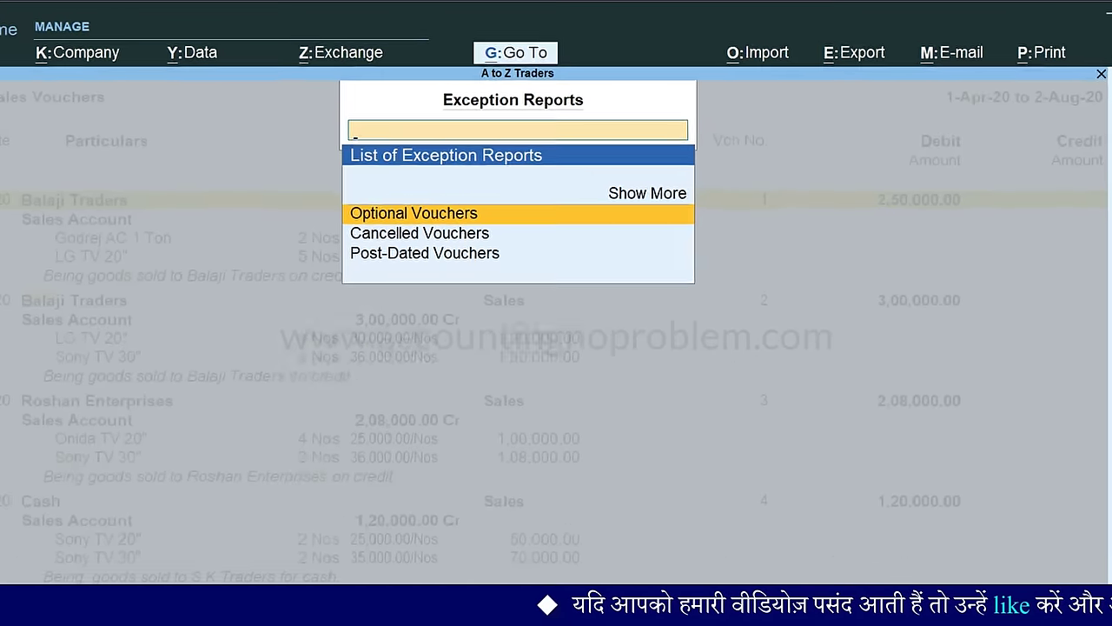
key(Up)
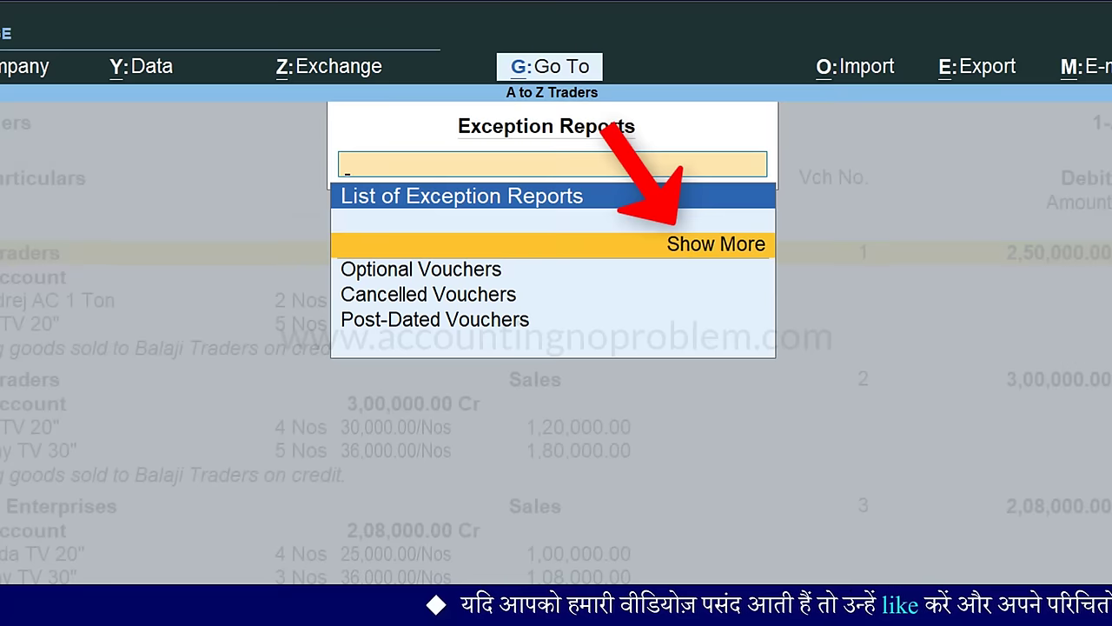
key(Return)
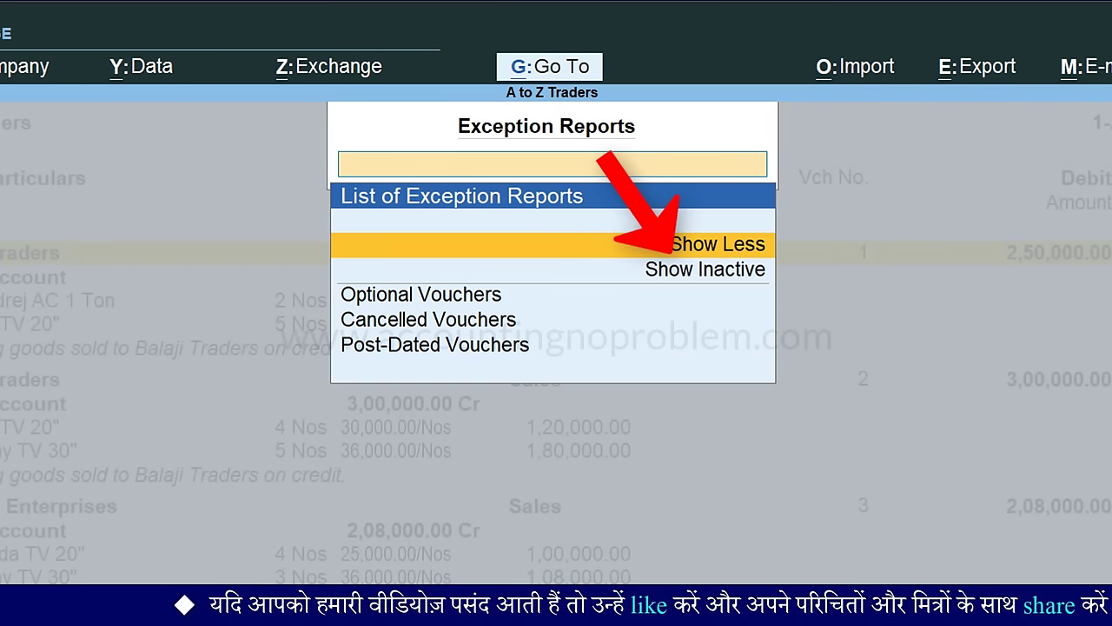
key(Down)
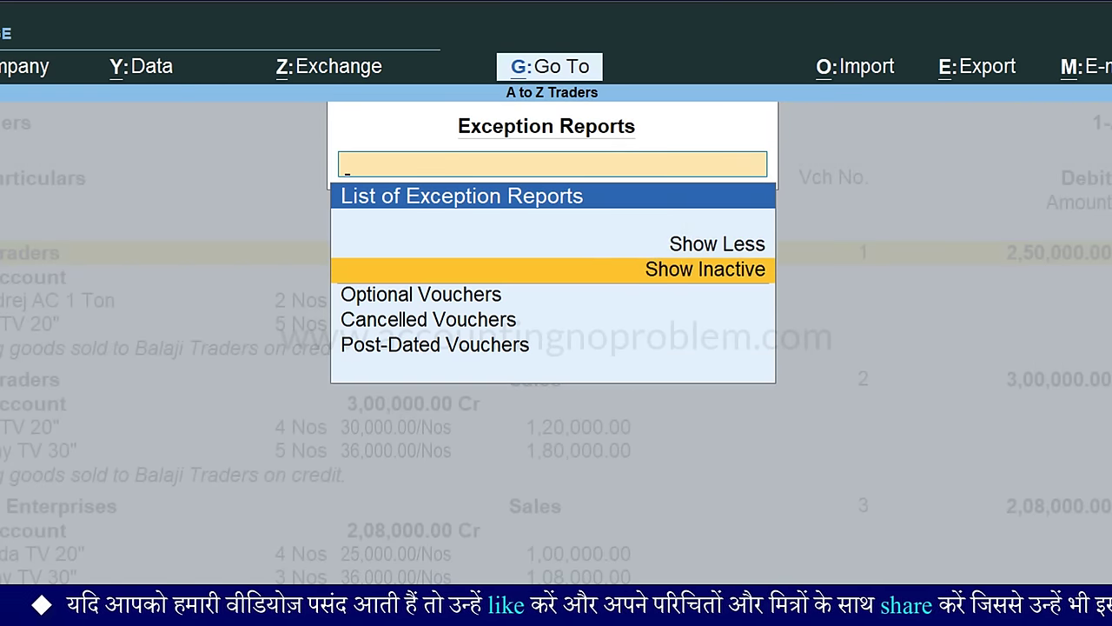
key(Return)
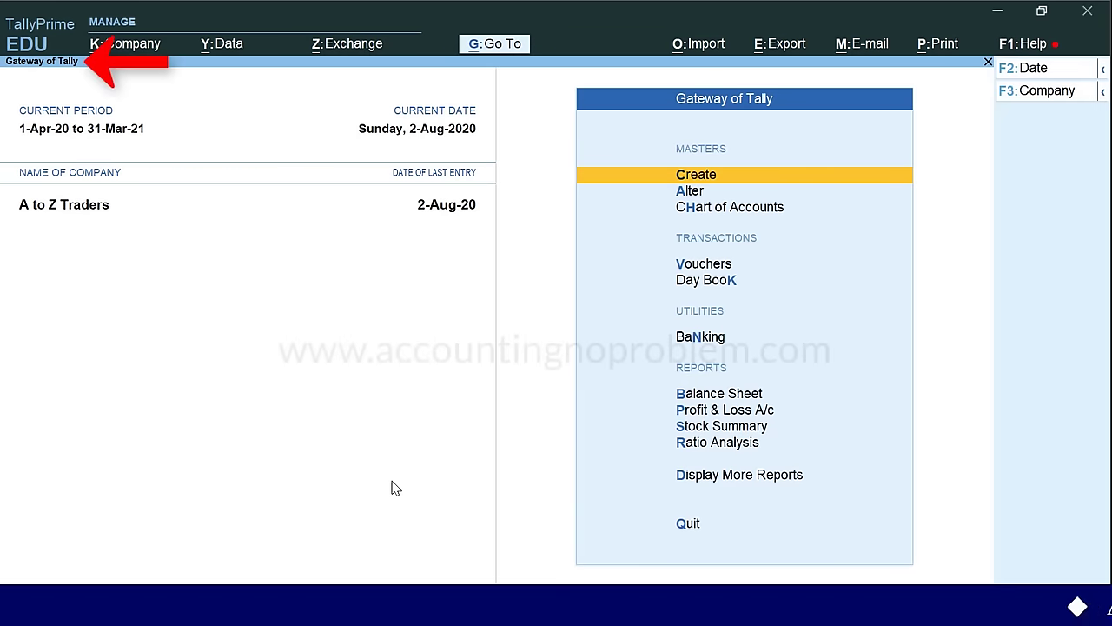
Reopen the Day Book for 1-Apr-20 to 2-Aug-20 and enter Sales as the voucher type.
key(k)
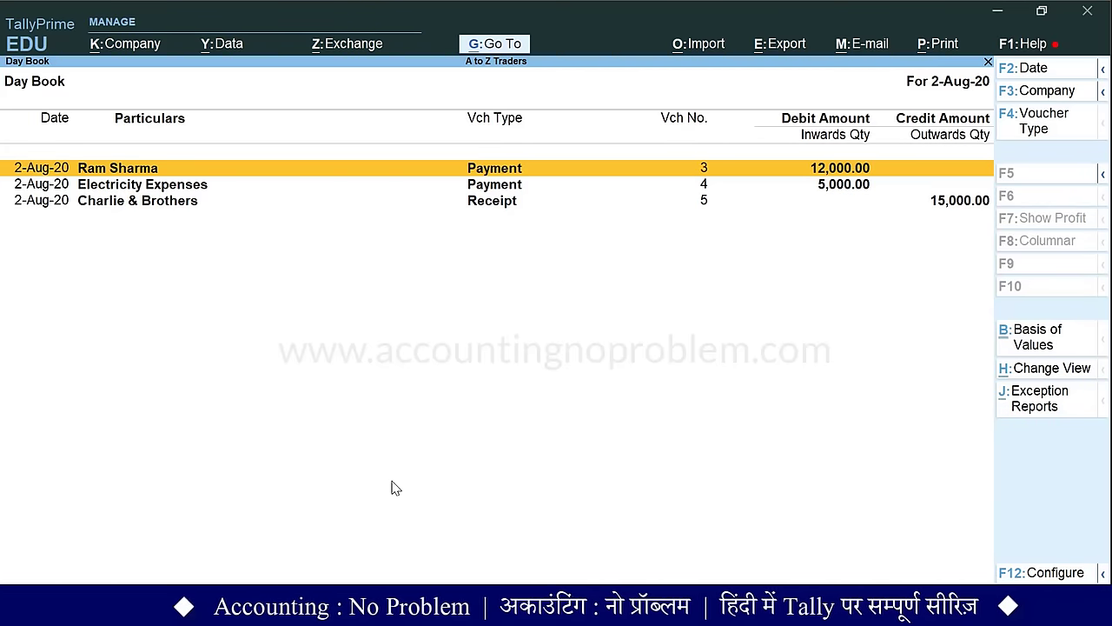
key(alt+F2)
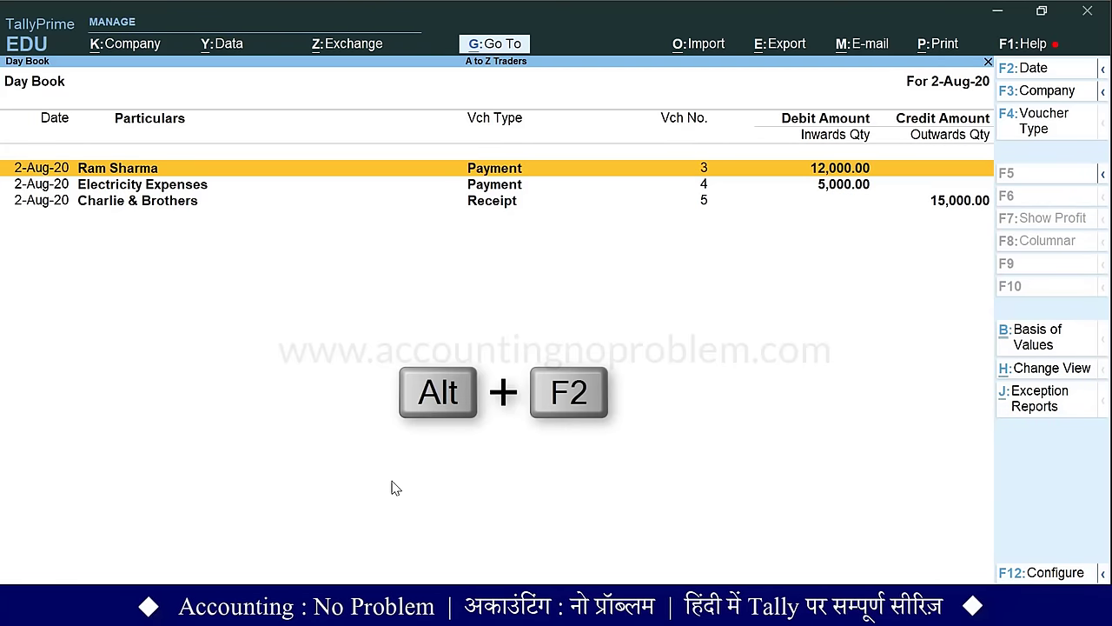
key(alt+F2)
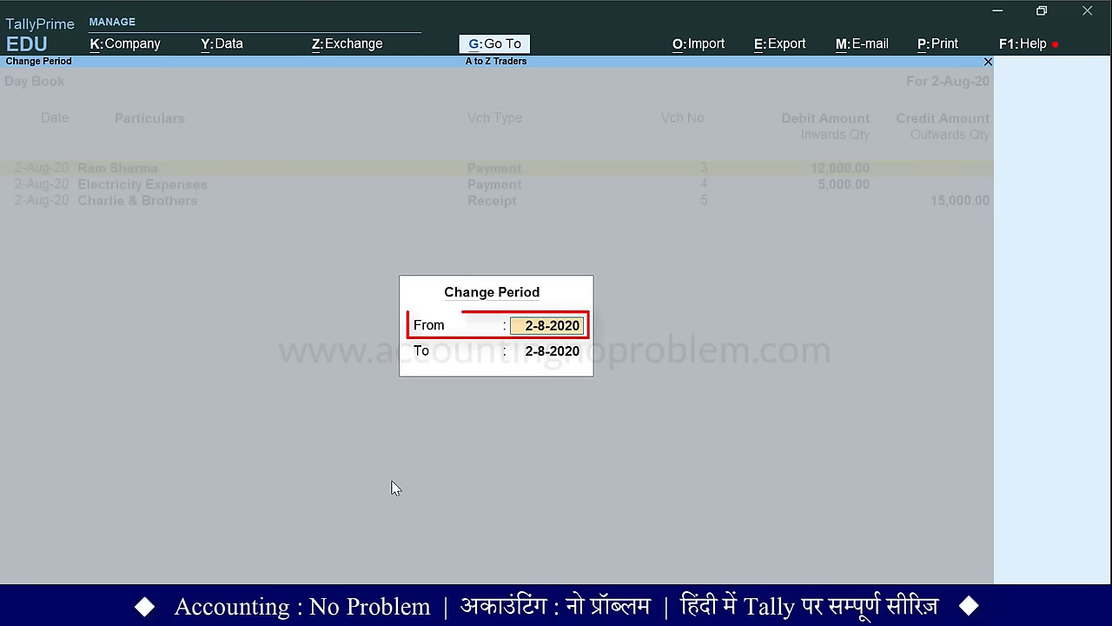
key(space)
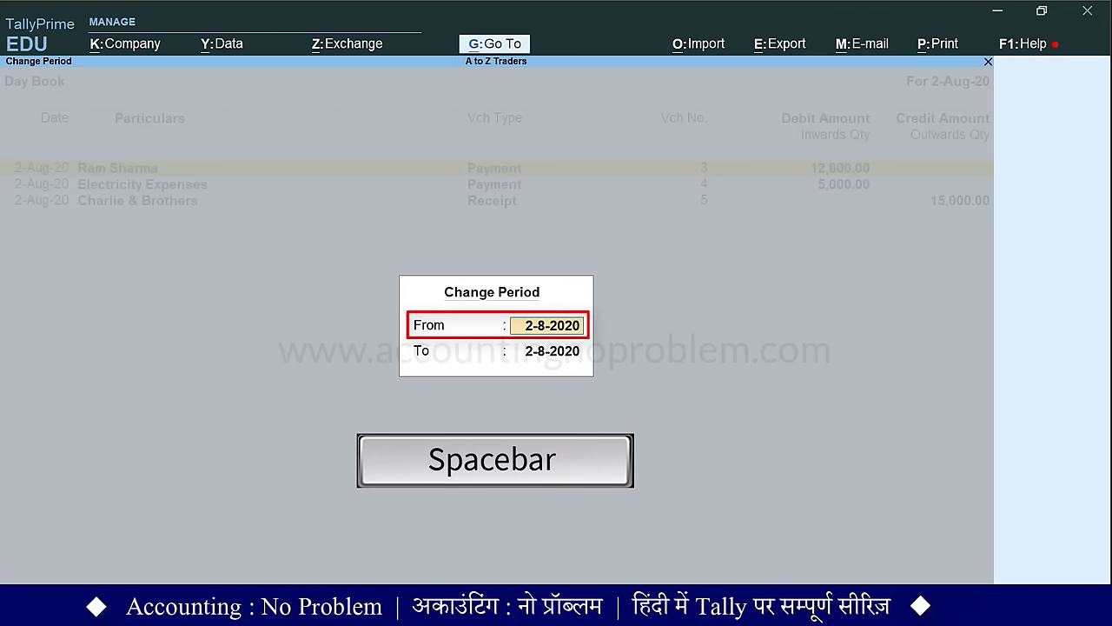
key(Return)
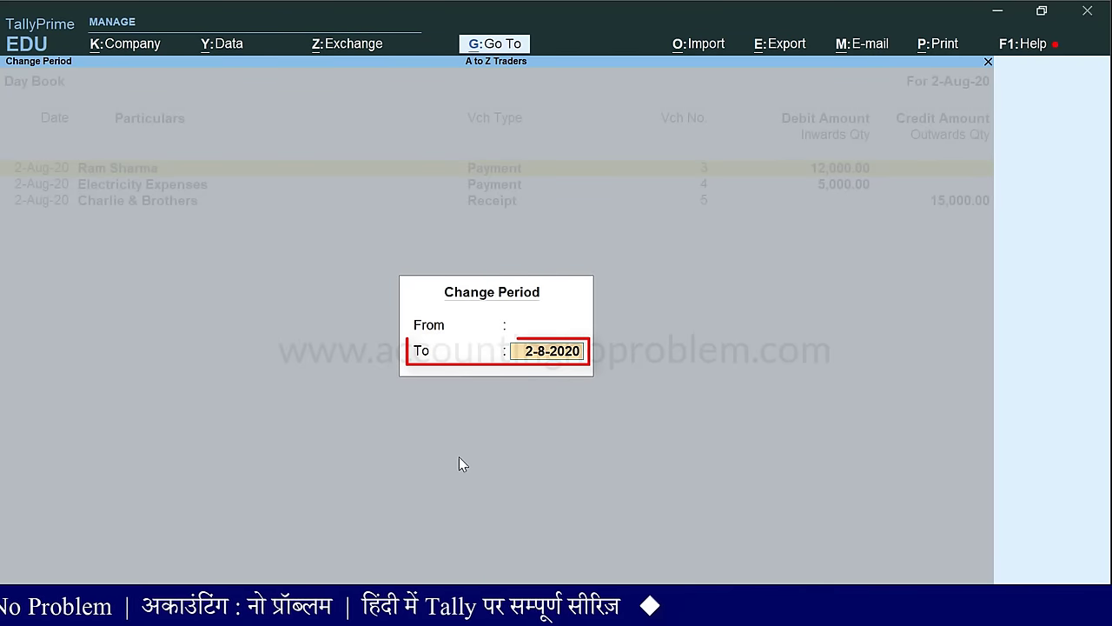
key(space)
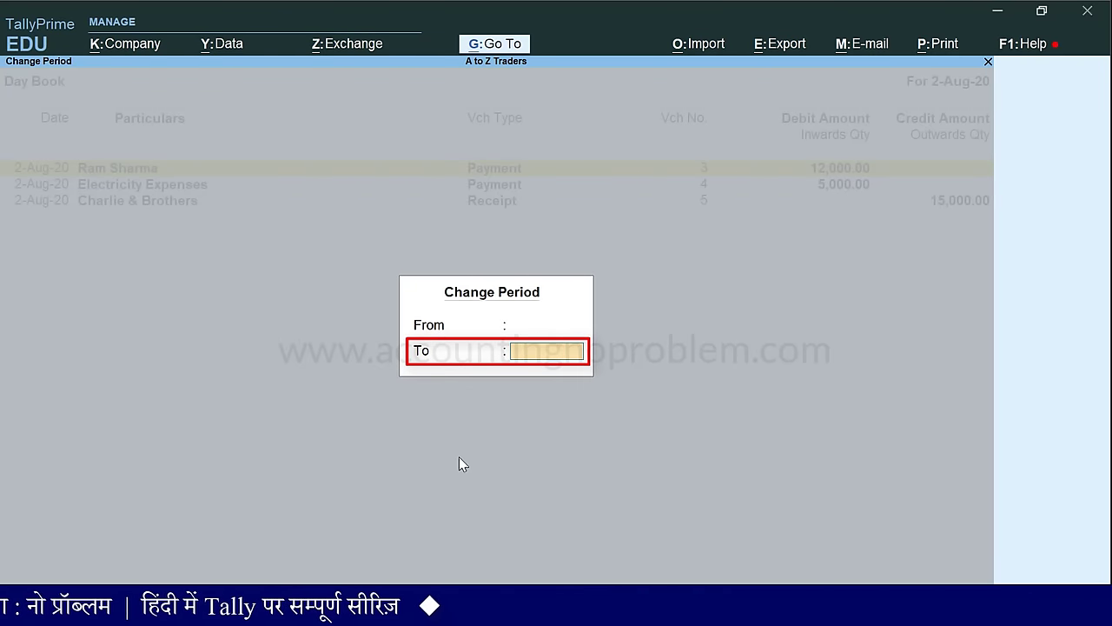
key(Return)
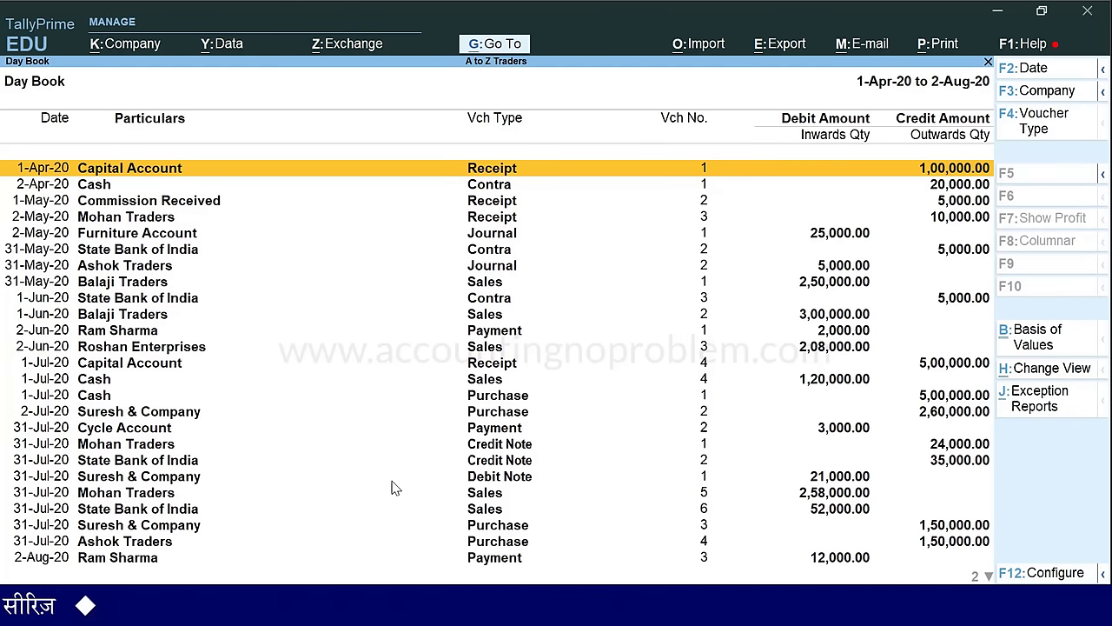
key(F4)
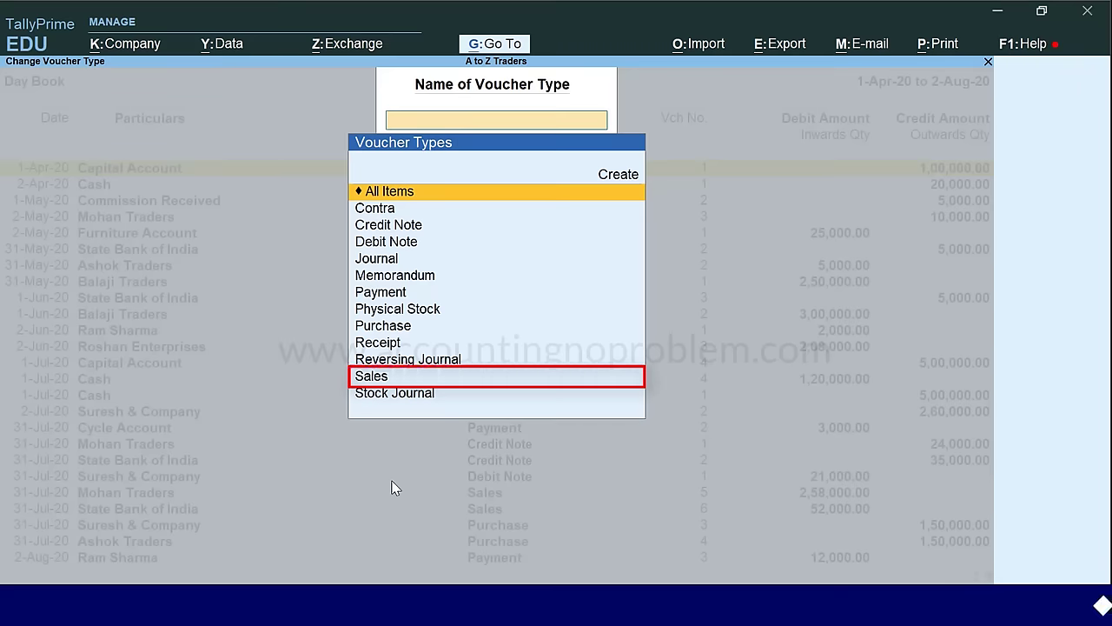
text(Sales)
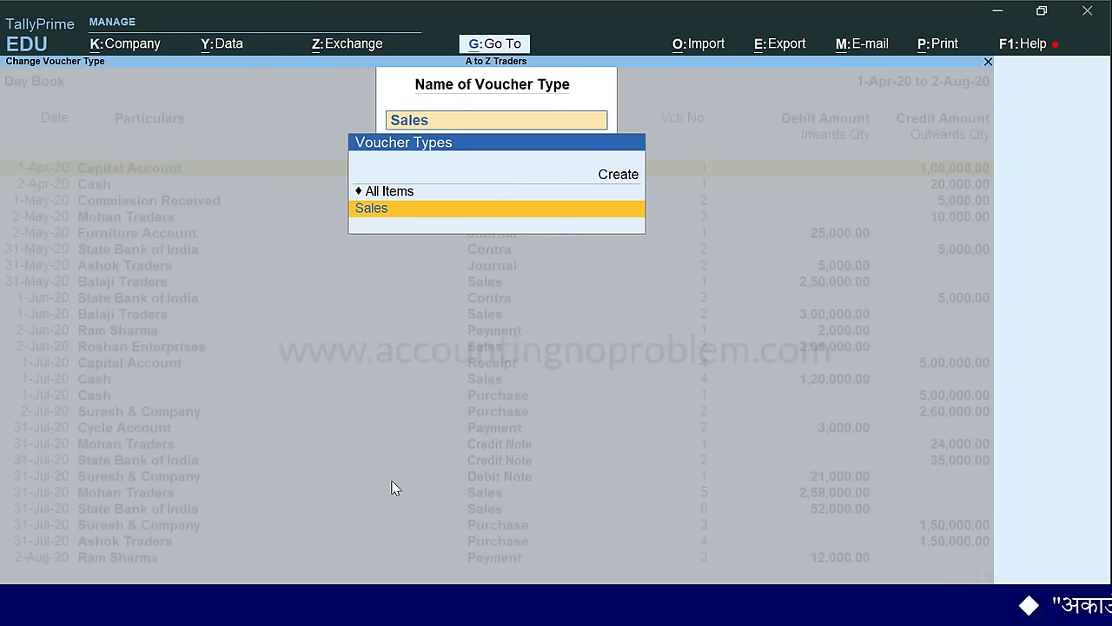
Filter the list to Sales vouchers, turn on narrations and choose the Detailed format.
key(Return)
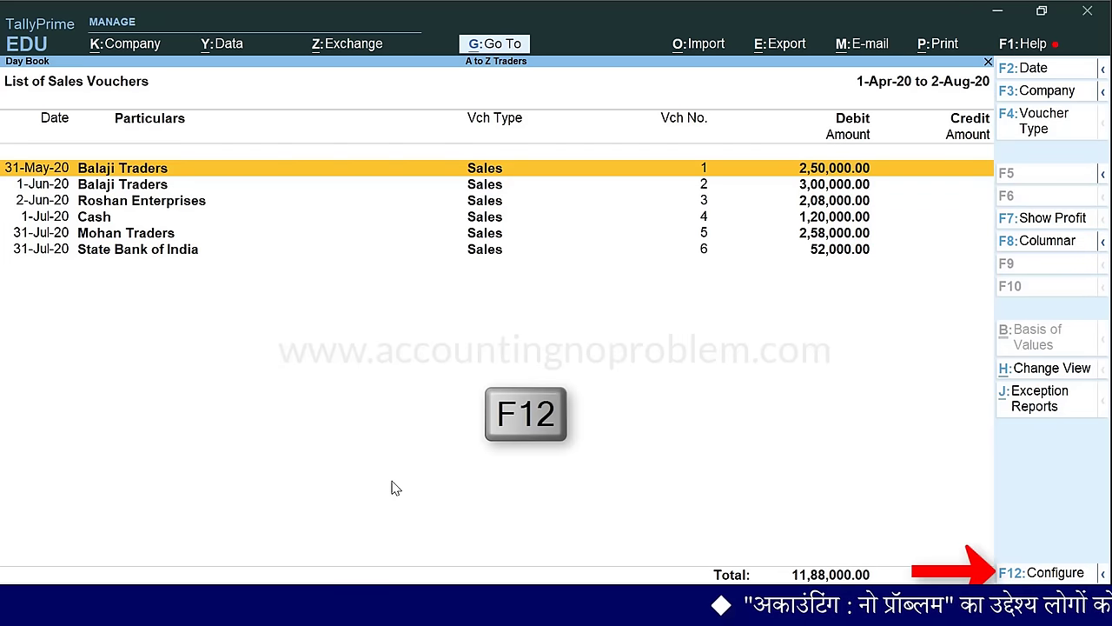
key(F12)
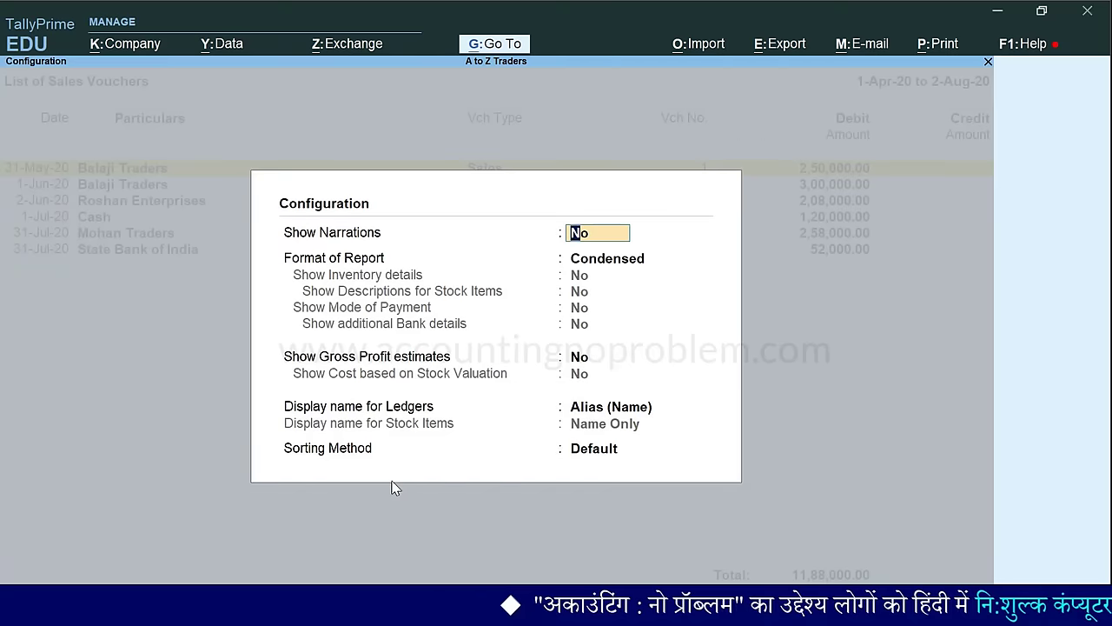
text(y)
key(Return)
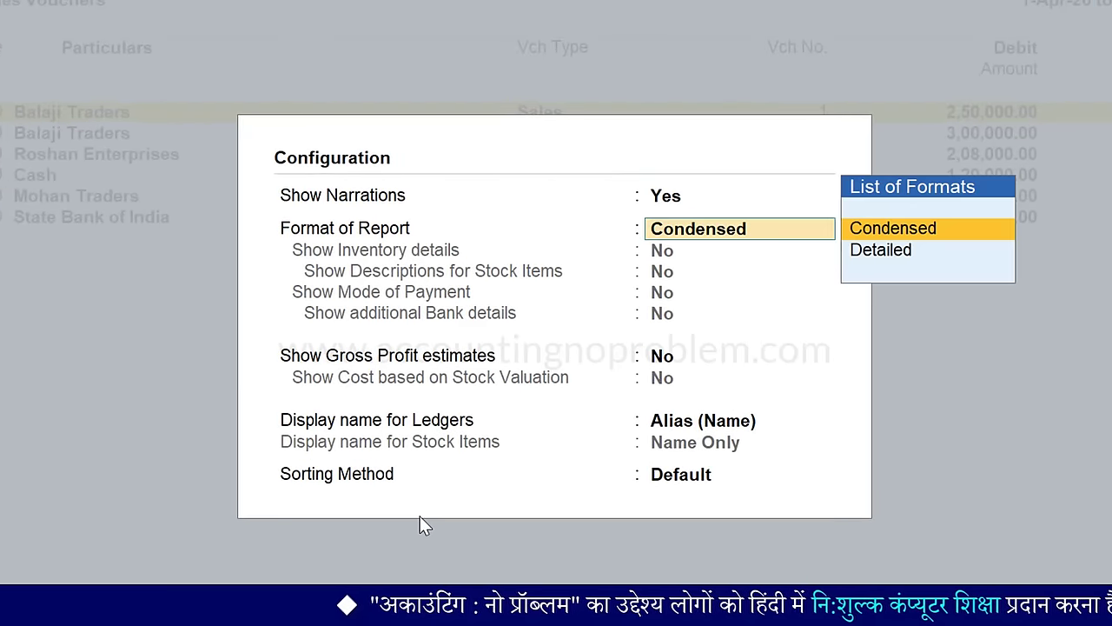
key(Down)
key(Return)
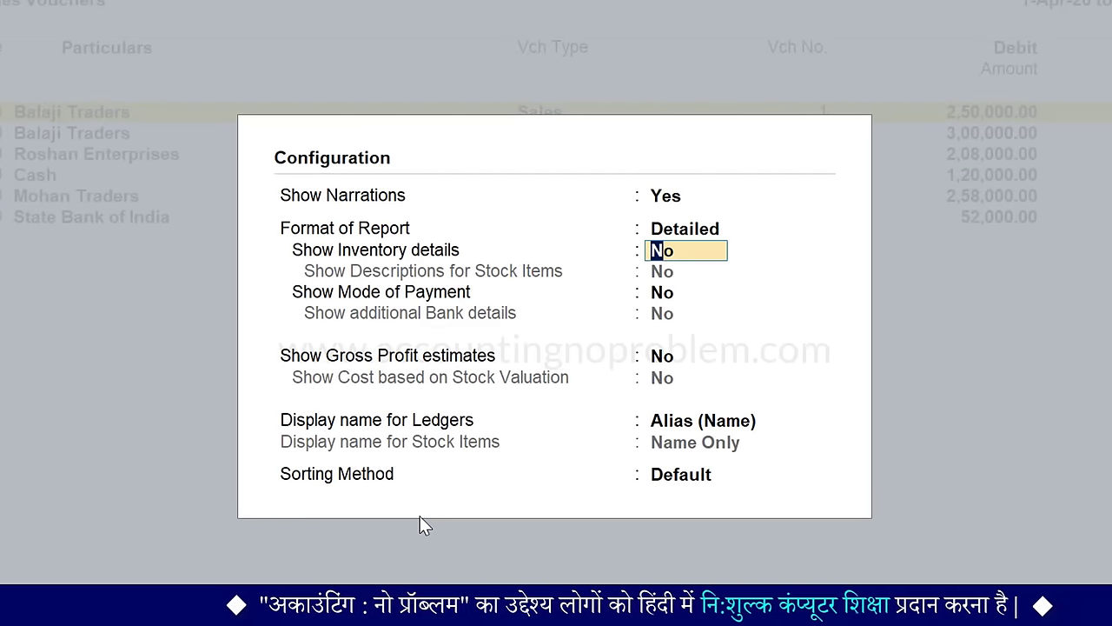
Turn on inventory details, item descriptions, mode of payment and bank details, keeping gross profit off.
text(y)
key(Return)
text(y)
key(Return)
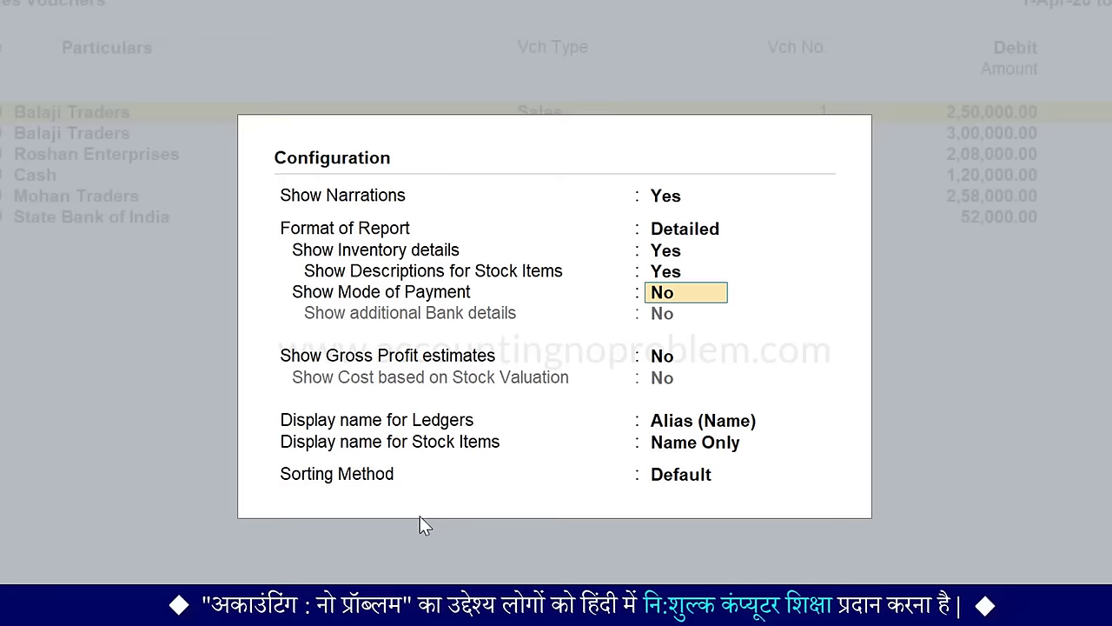
text(y)
key(Return)
text(y)
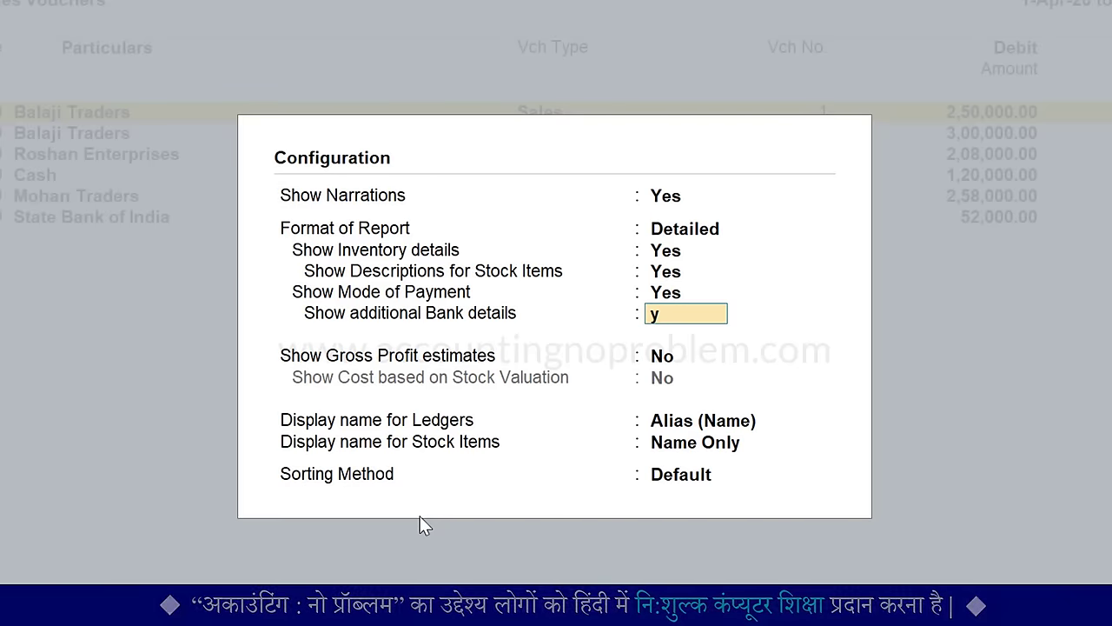
key(Return)
key(Return)
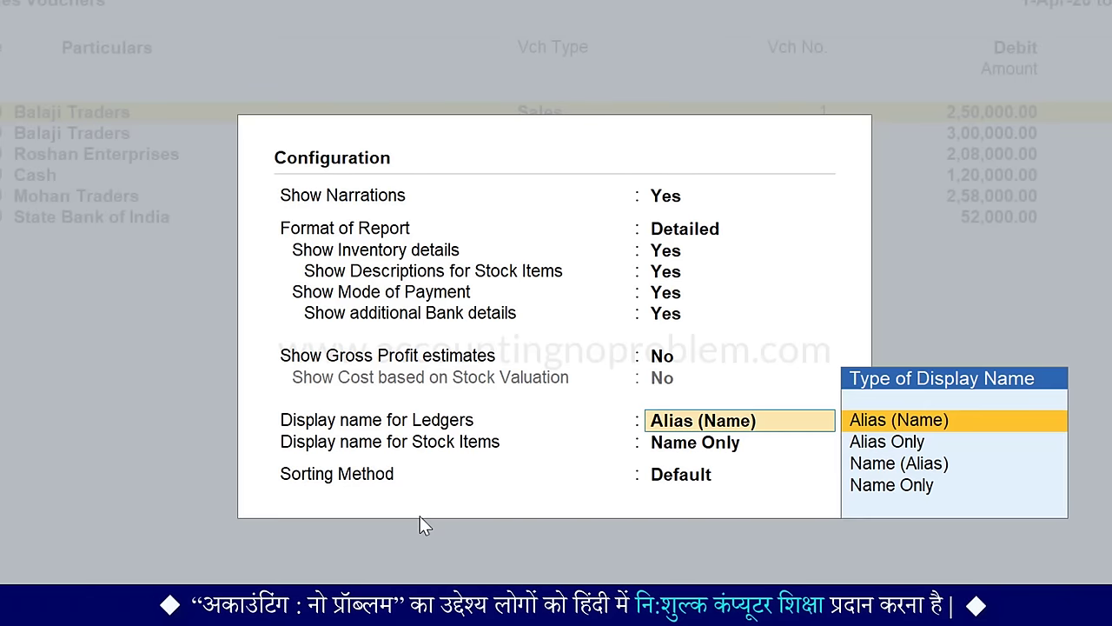
key(Return)
key(Return)
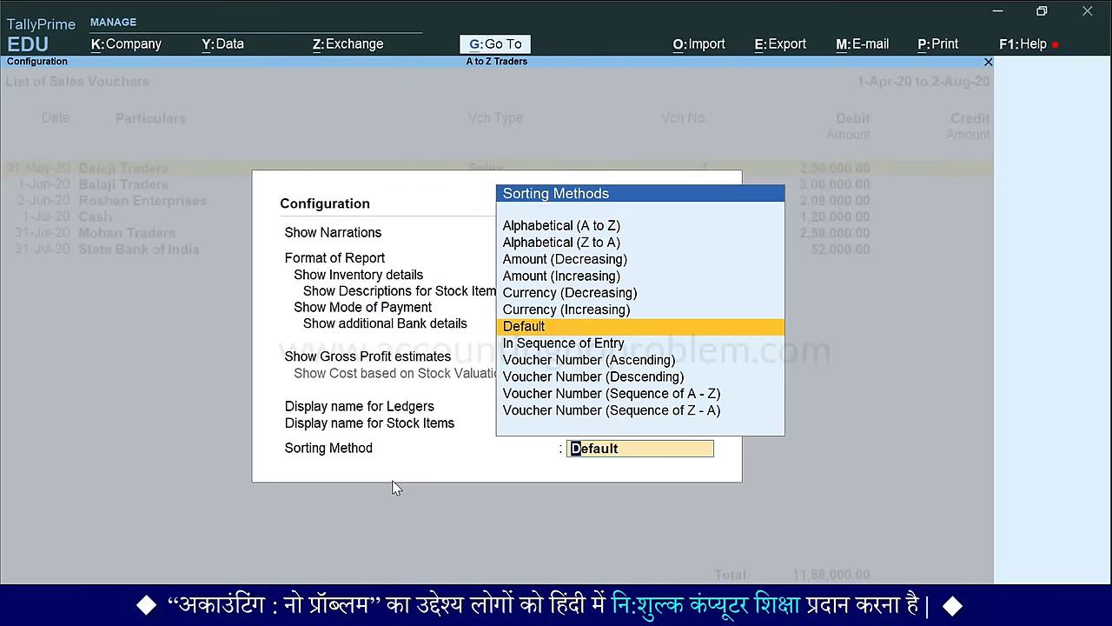
key(Return)
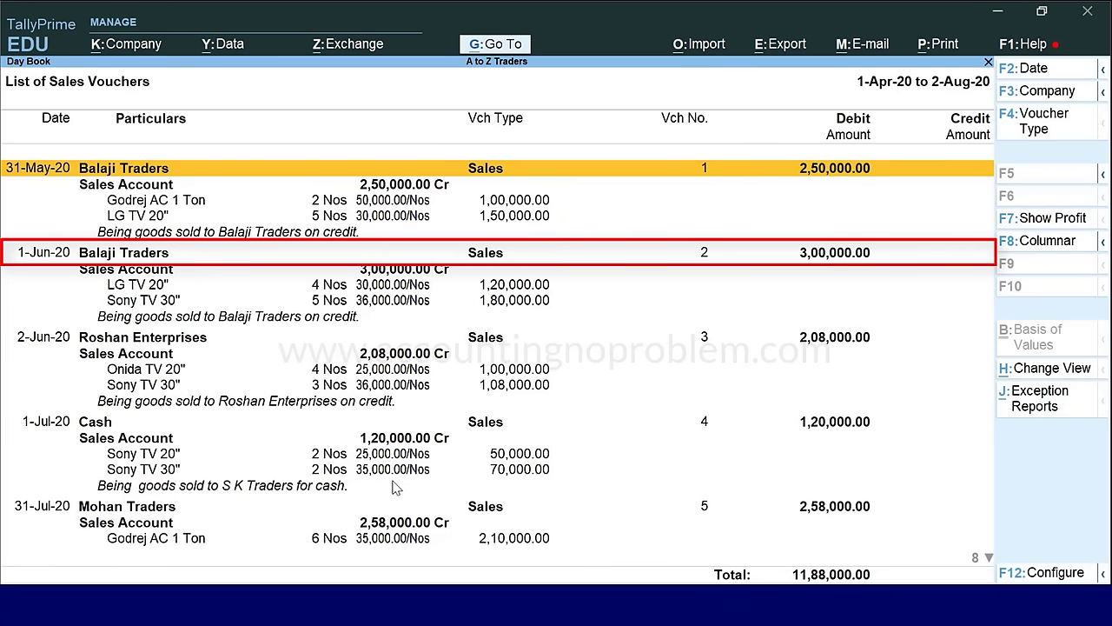
Open the 1-Jun-20 Balaji Traders Sales voucher No. 2 for alteration.
key(Down)
key(Down)
key(Down)
key(Down)
key(Down)
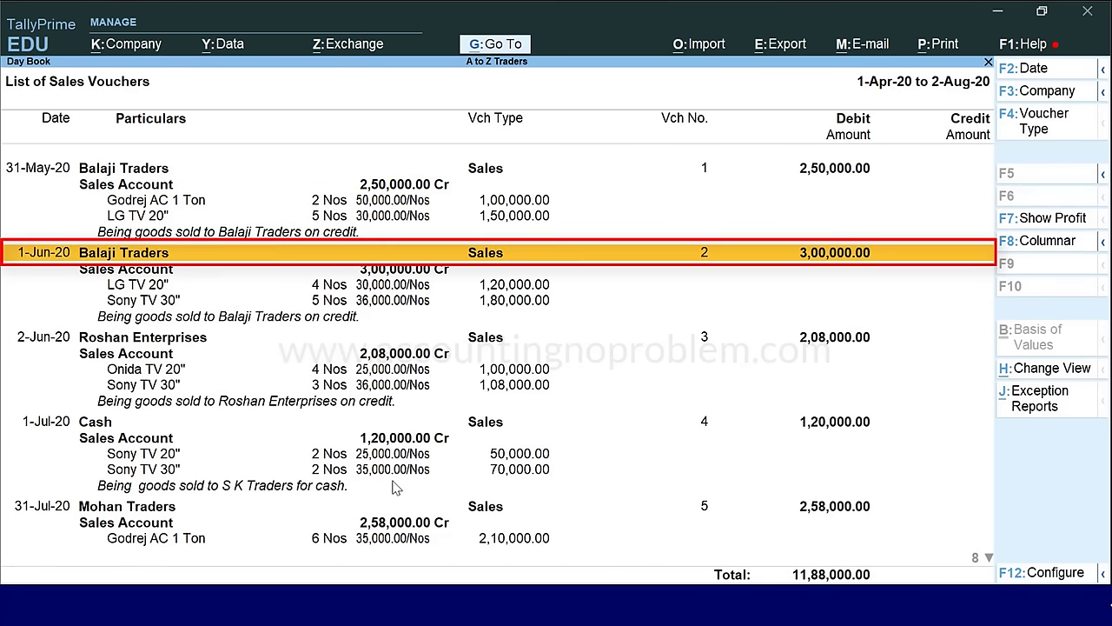
key(Return)
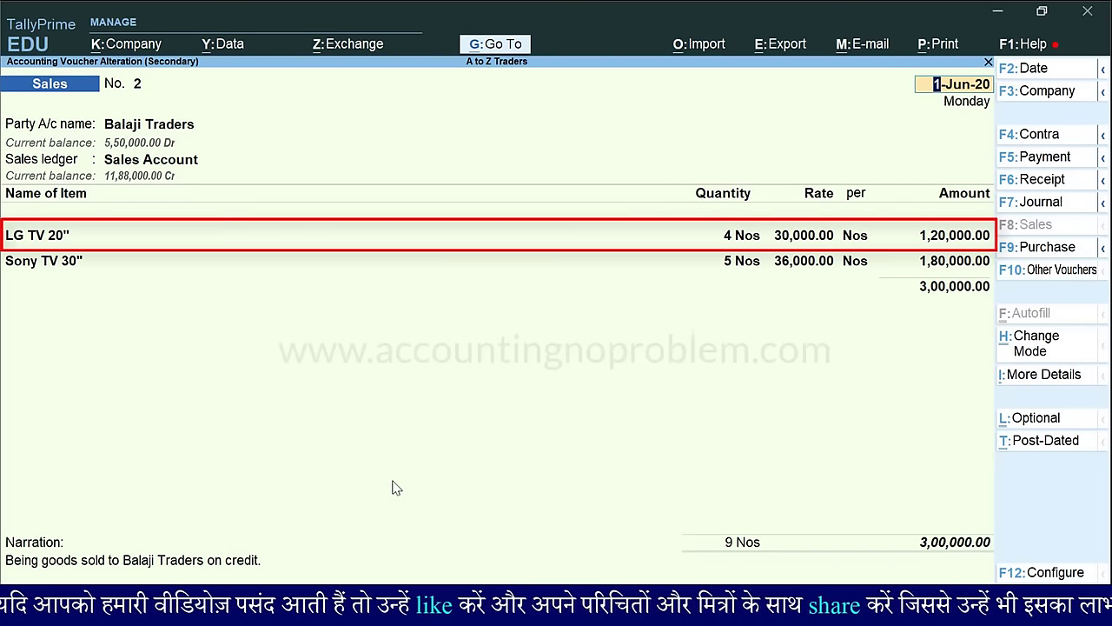
Replace the first item line with Godrej AC 1 Ton at 2 Nos.
key(Return)
key(Return)
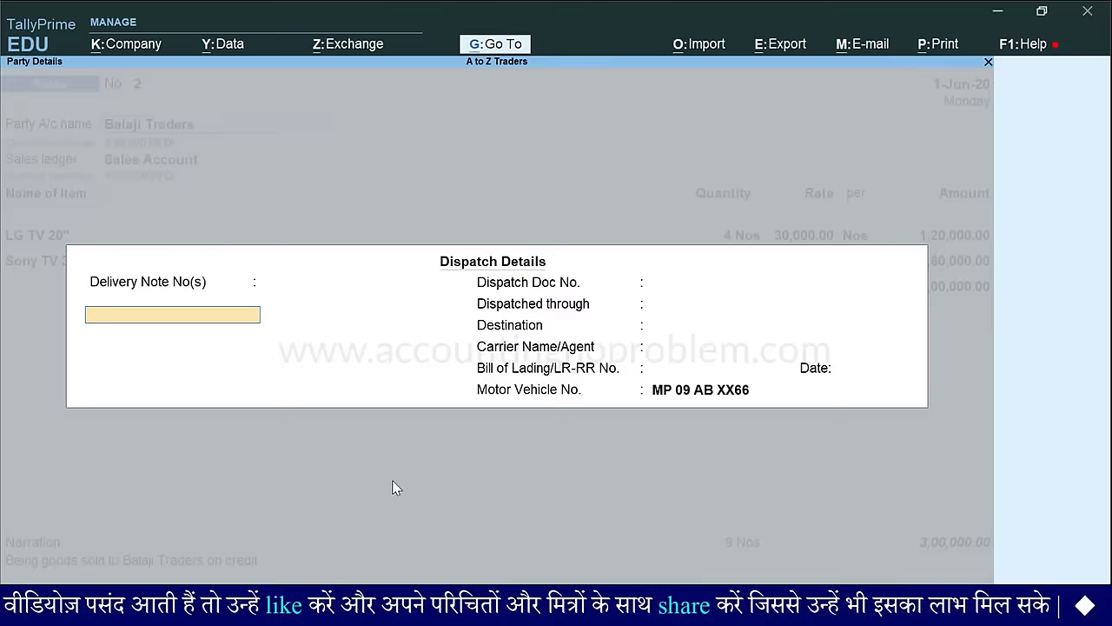
key(ctrl+a)
key(ctrl+a)
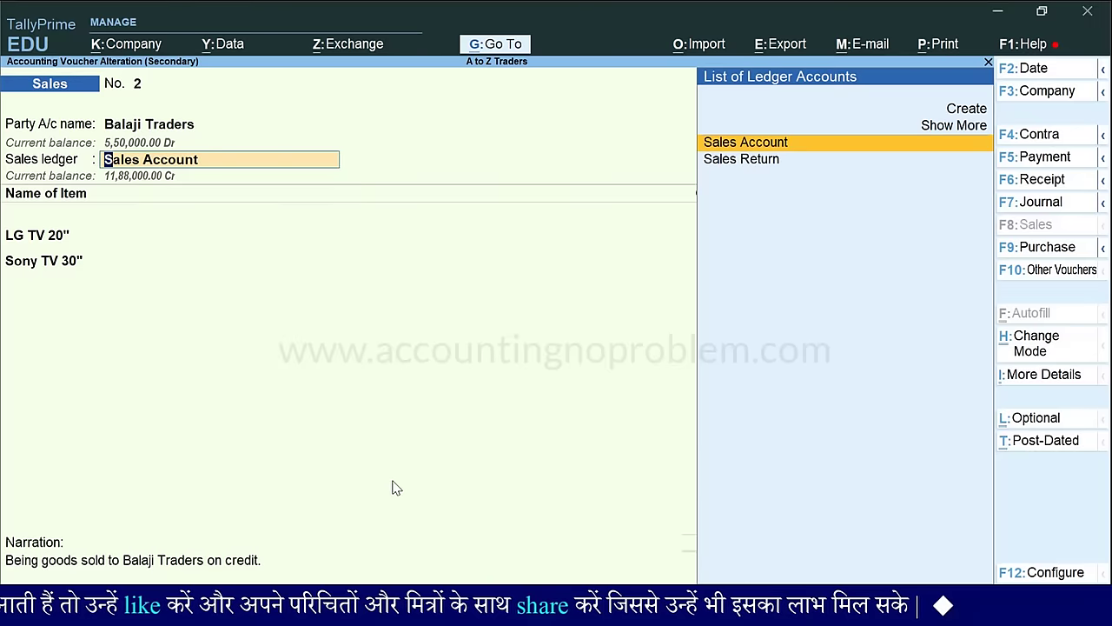
key(Return)
key(Delete)
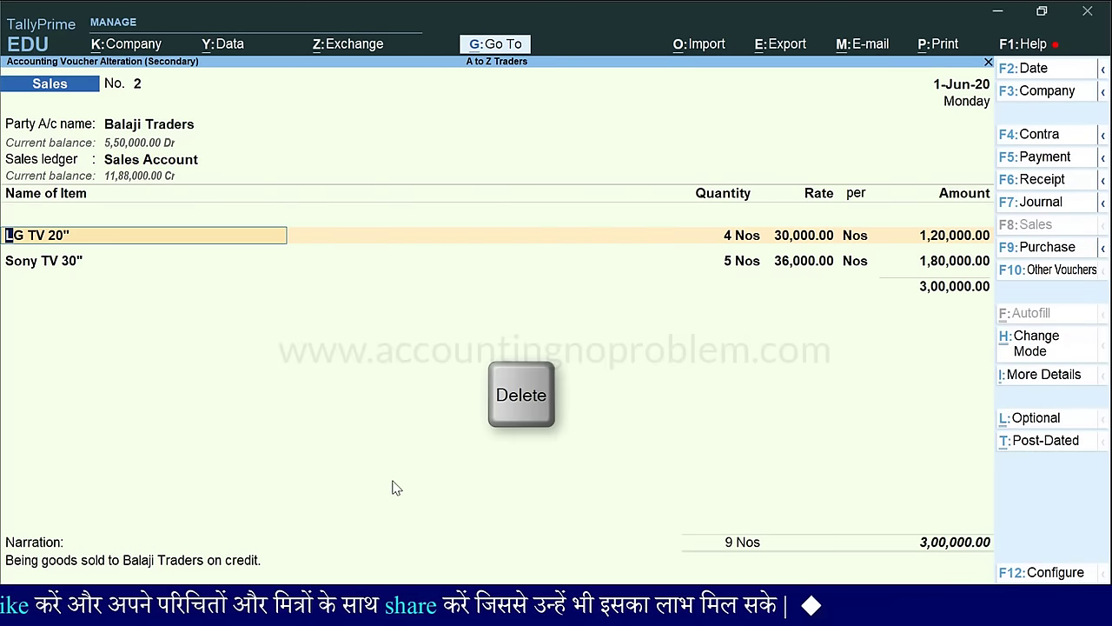
key(Delete)
key(Delete)
key(Delete)
key(Delete)
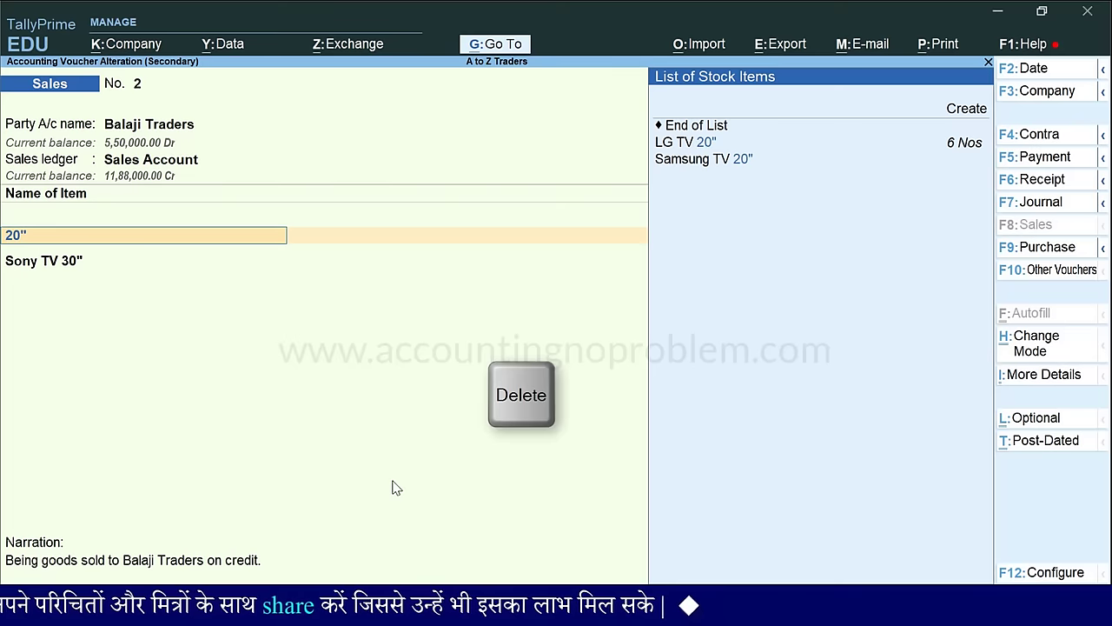
key(Delete)
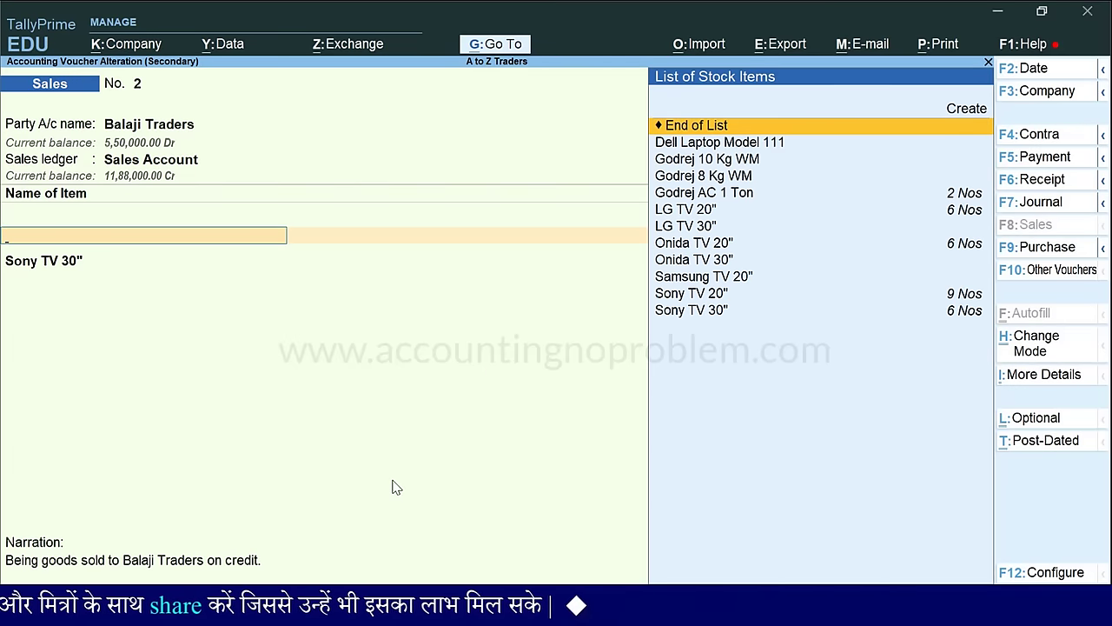
key(Return)
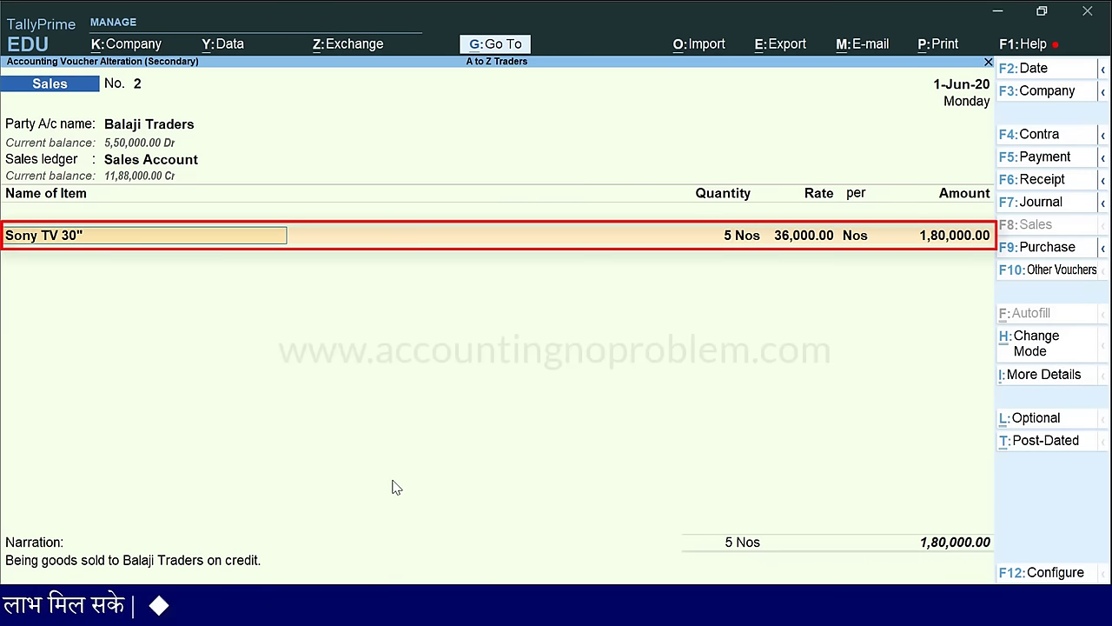
key(space)
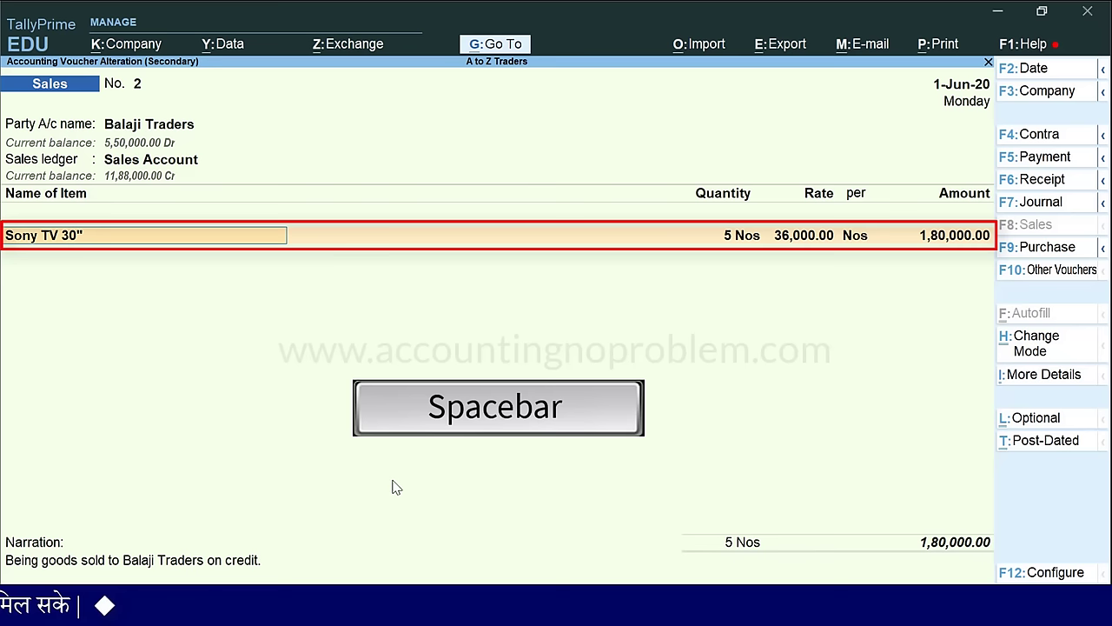
key(space)
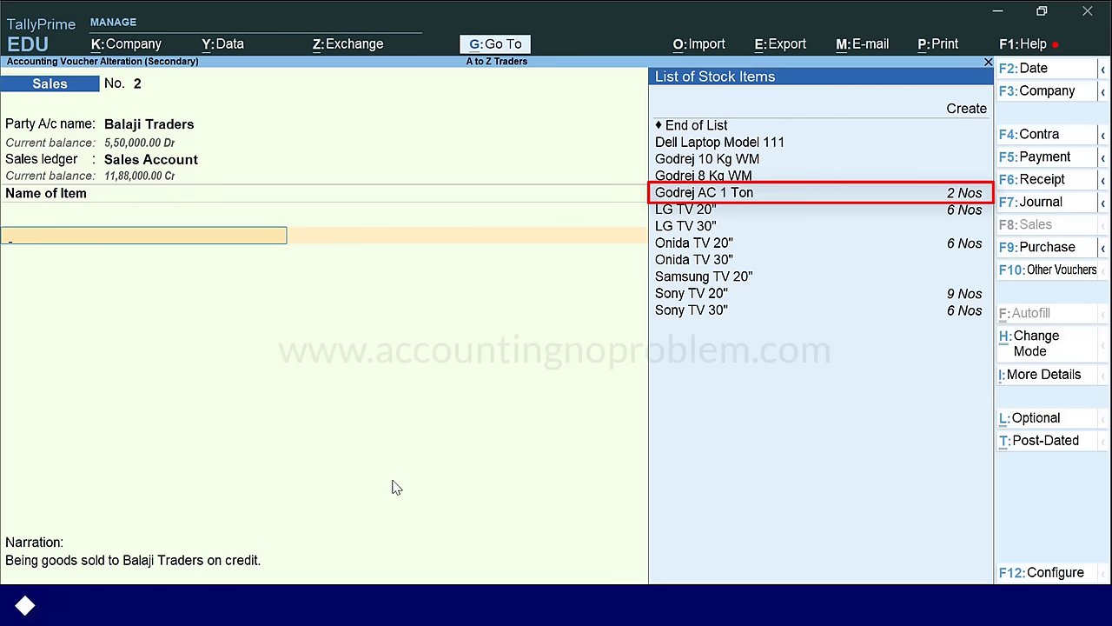
key(Down)
key(Down)
key(Down)
key(Down)
key(Down)
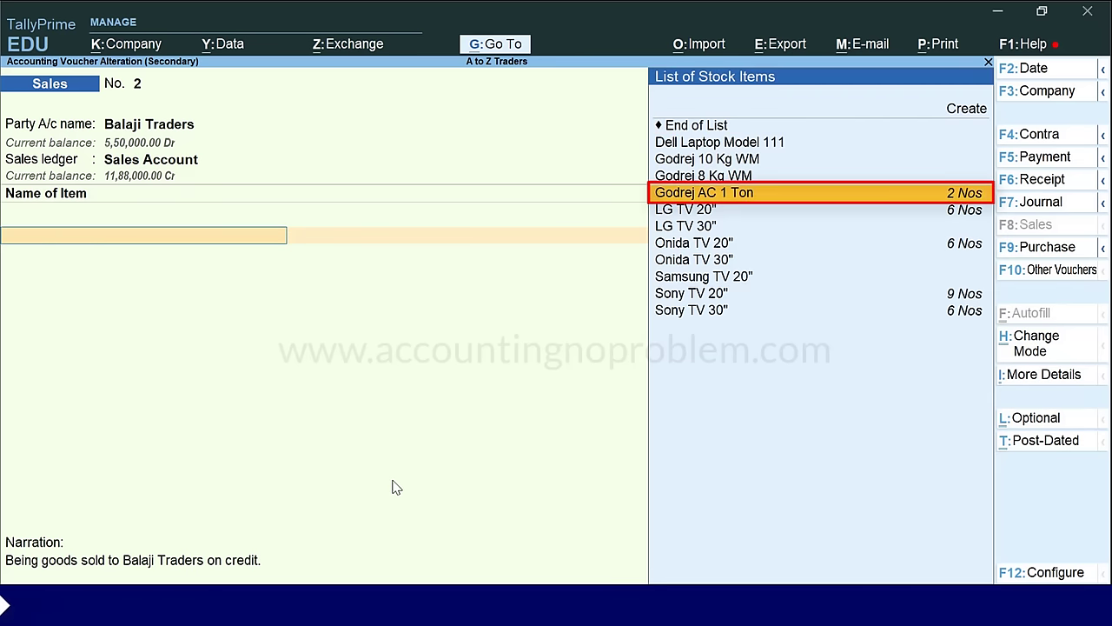
key(Return)
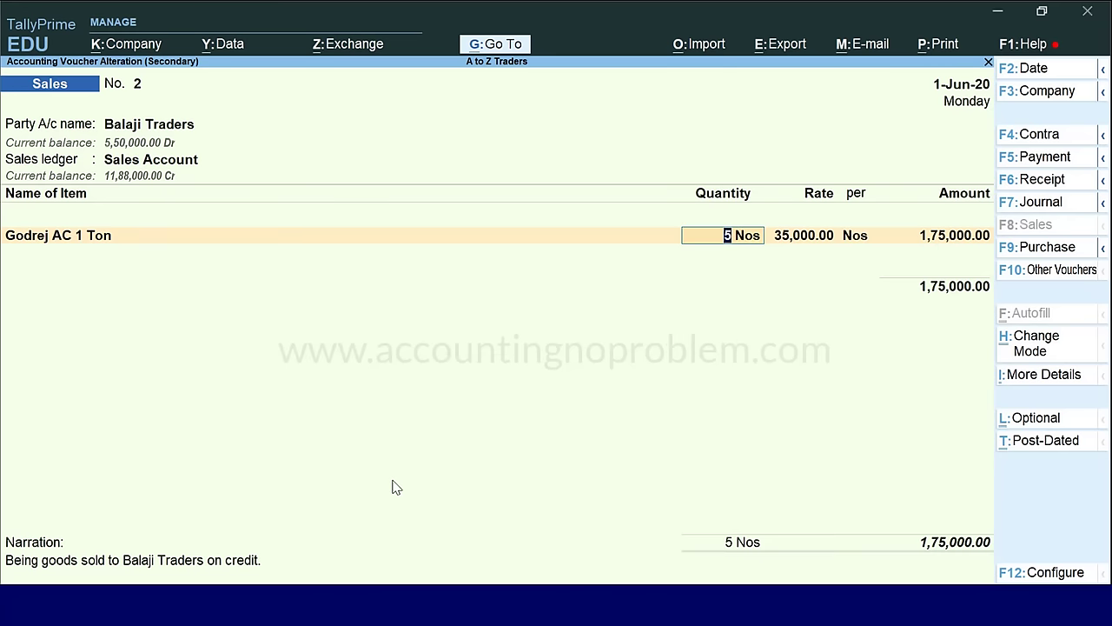
key(Return)
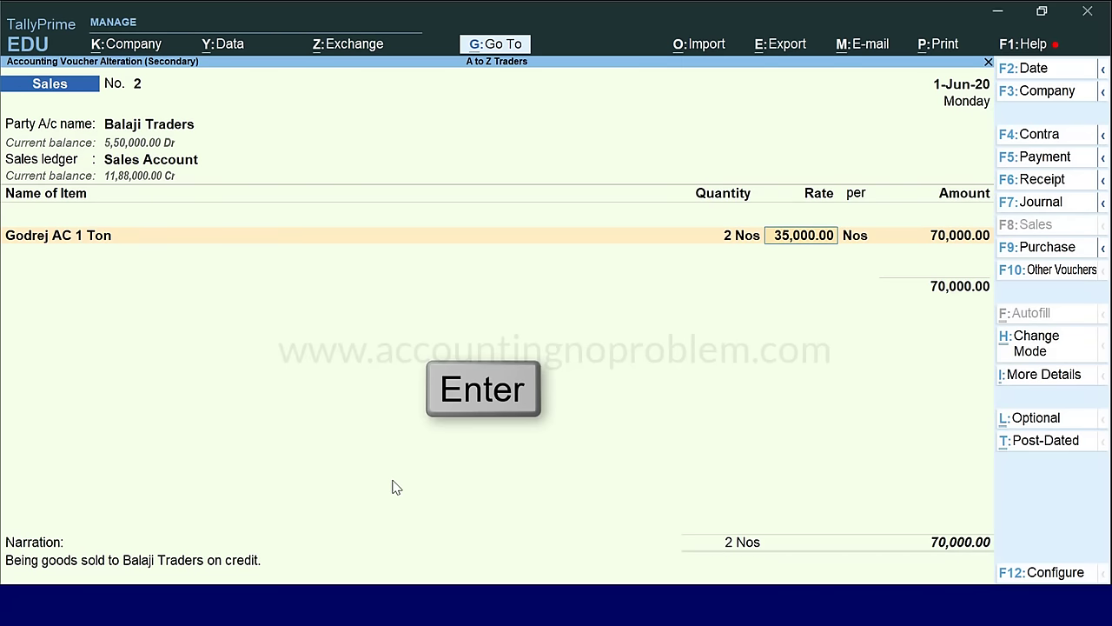
key(Return)
key(Return)
key(Return)
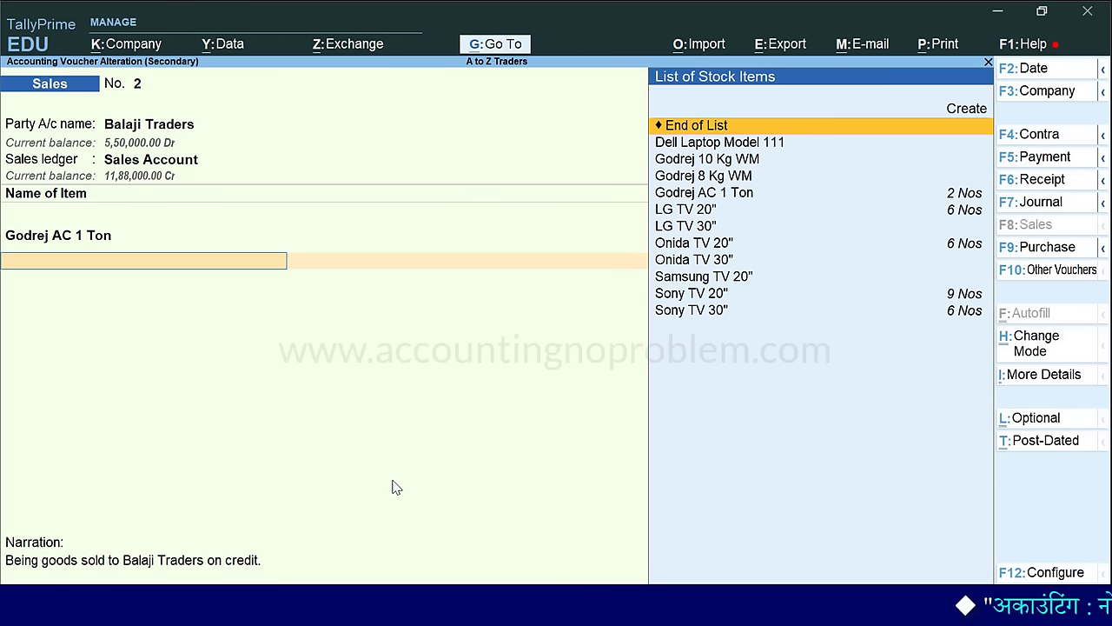
Add Onida TV 20" at 4 Nos and 25,000.00 rate, then save the voucher.
key(Down)
key(Down)
key(Down)
key(Down)
key(Down)
key(Down)
key(Down)
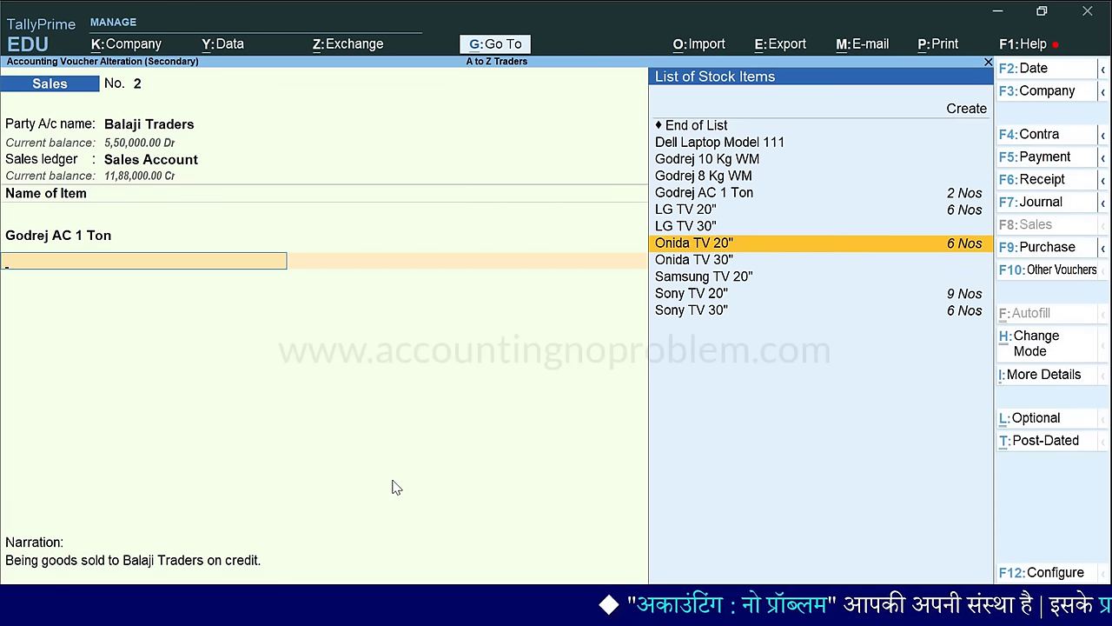
key(Return)
text(4)
key(Return)
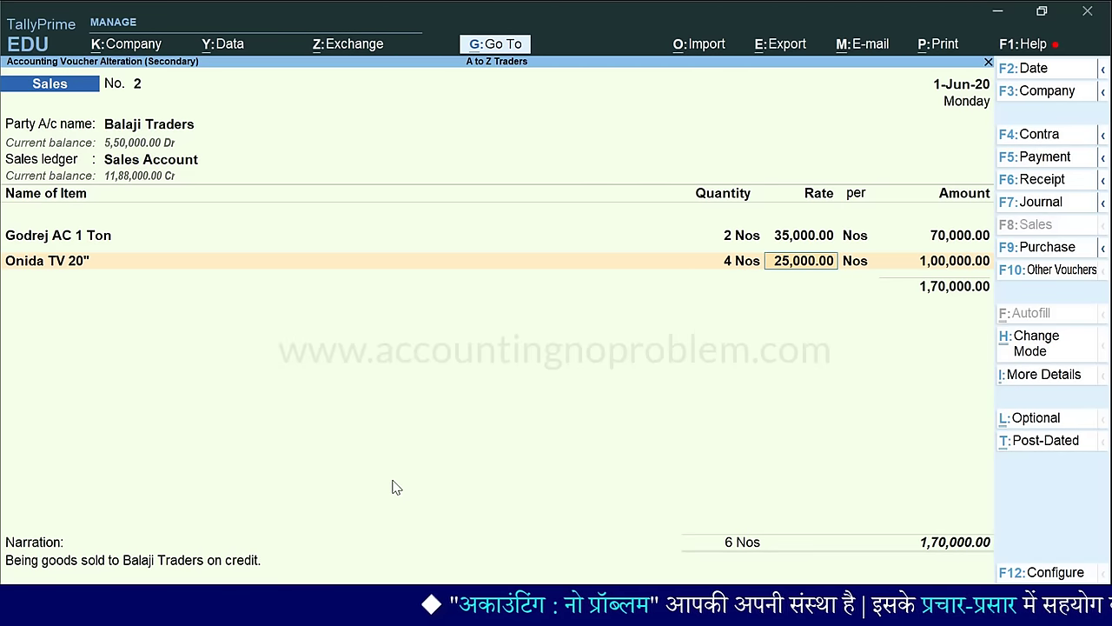
key(Return)
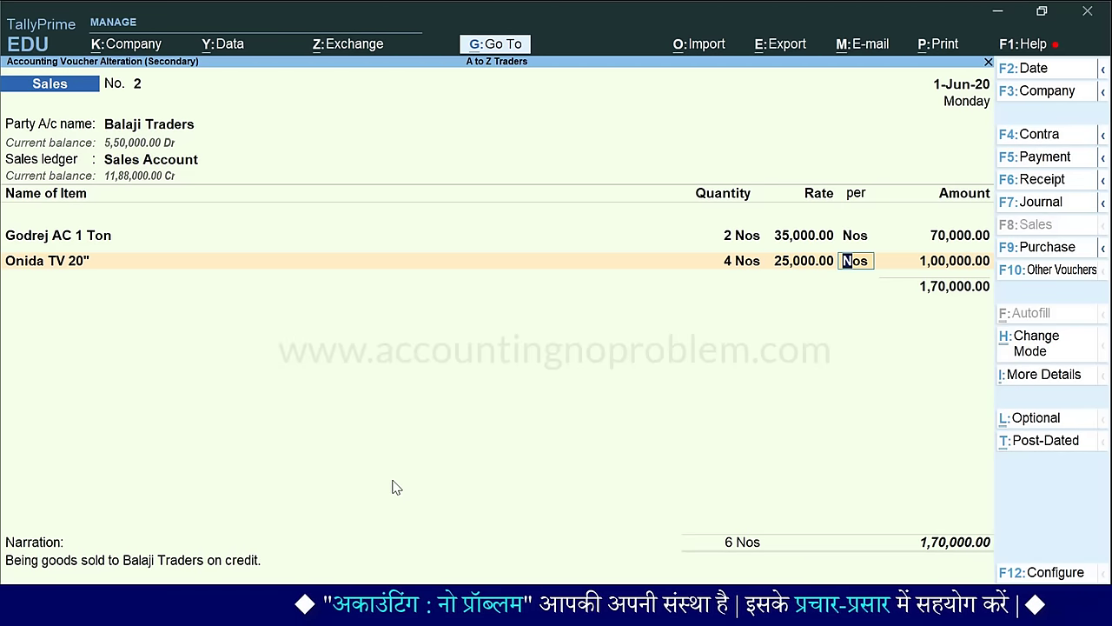
key(Return)
key(Return)
key(Return)
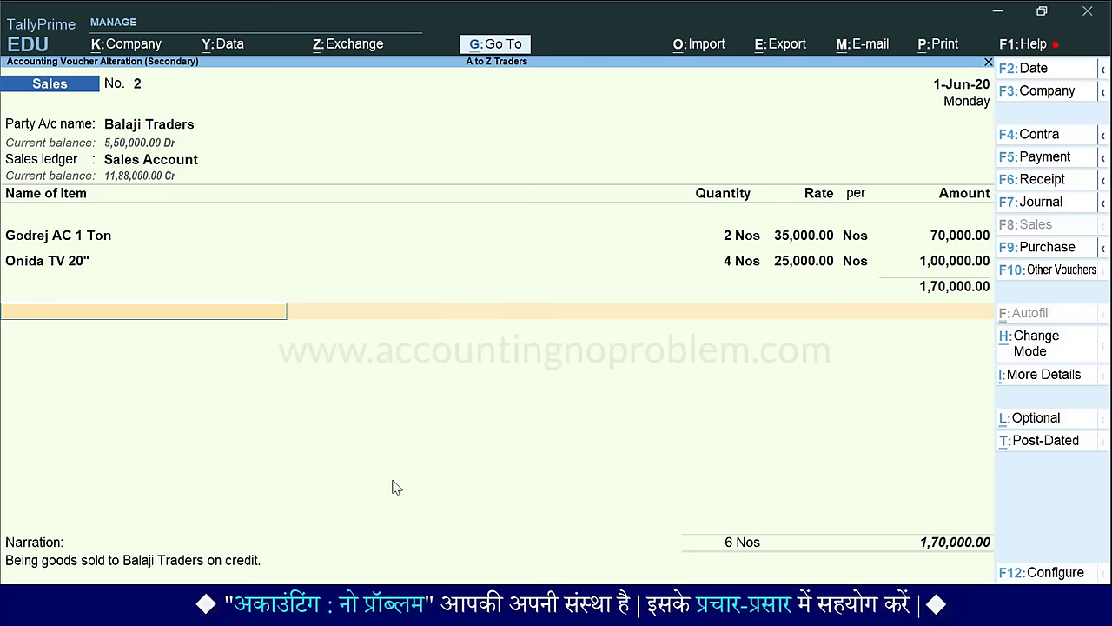
key(ctrl+a)
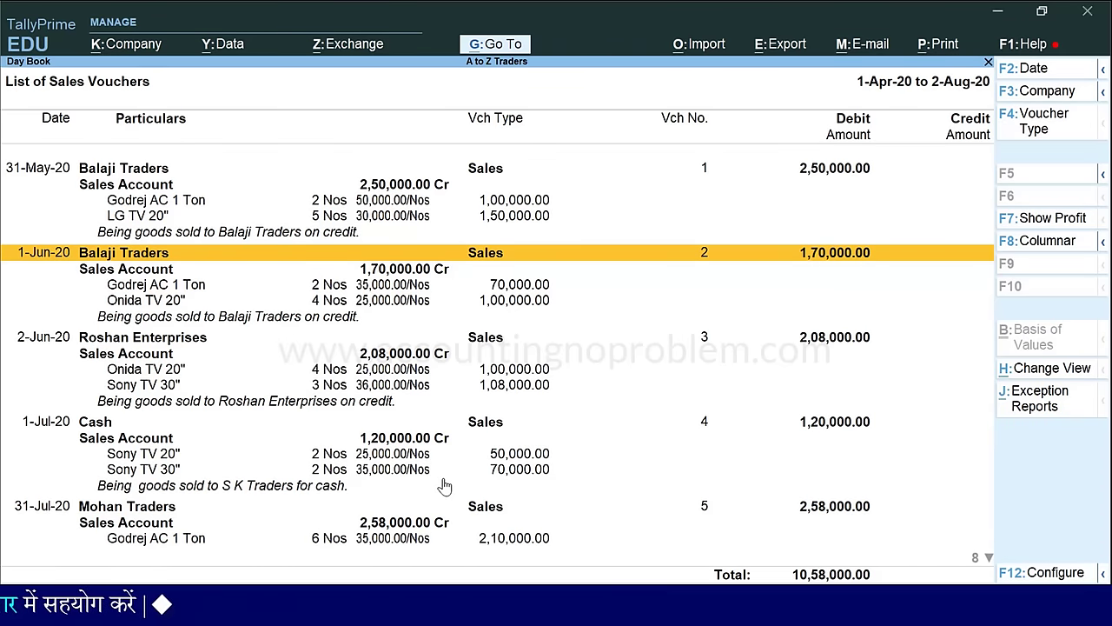
Select the 1-Jun-20 Balaji Traders voucher and request its deletion with Alt+D.
key(End)
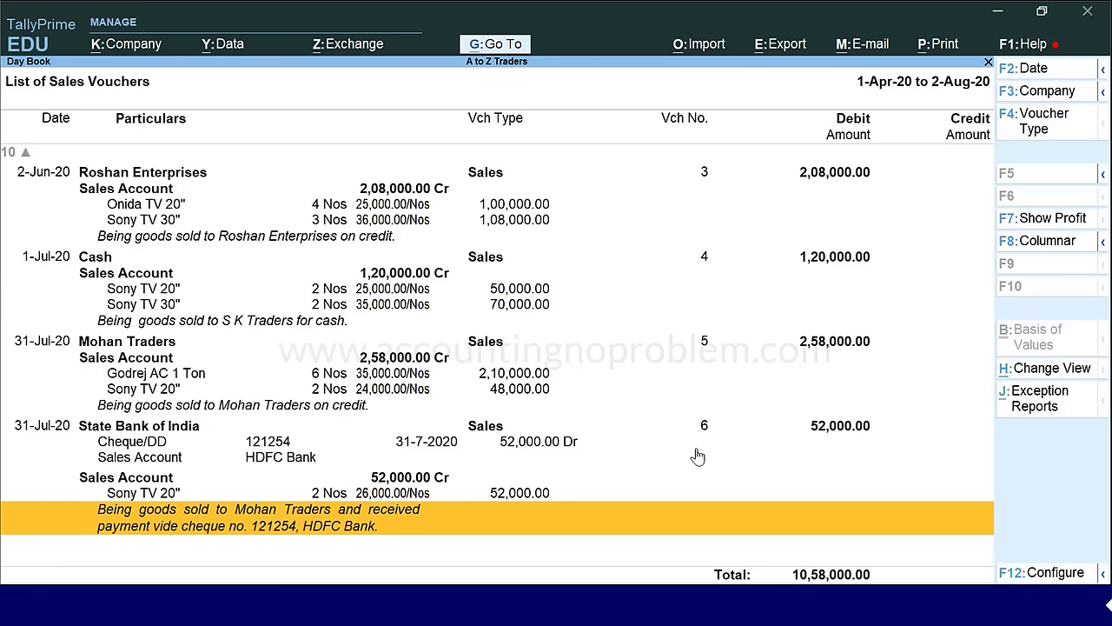
key(alt+d)
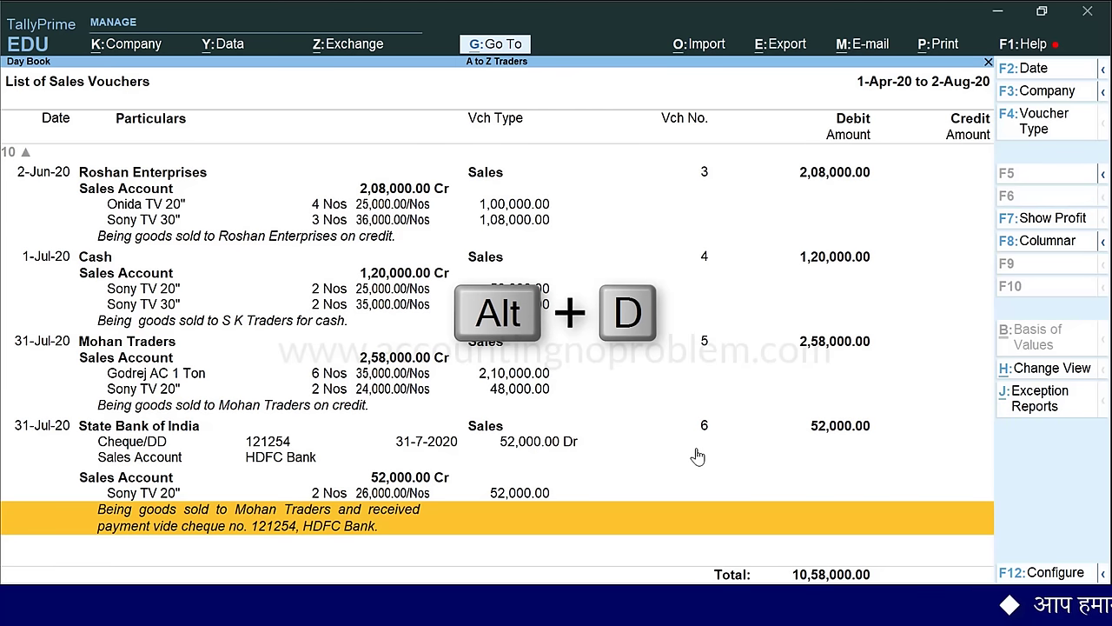
key(Up)
key(Up)
key(Up)
key(Up)
key(Up)
key(Up)
key(Up)
key(Up)
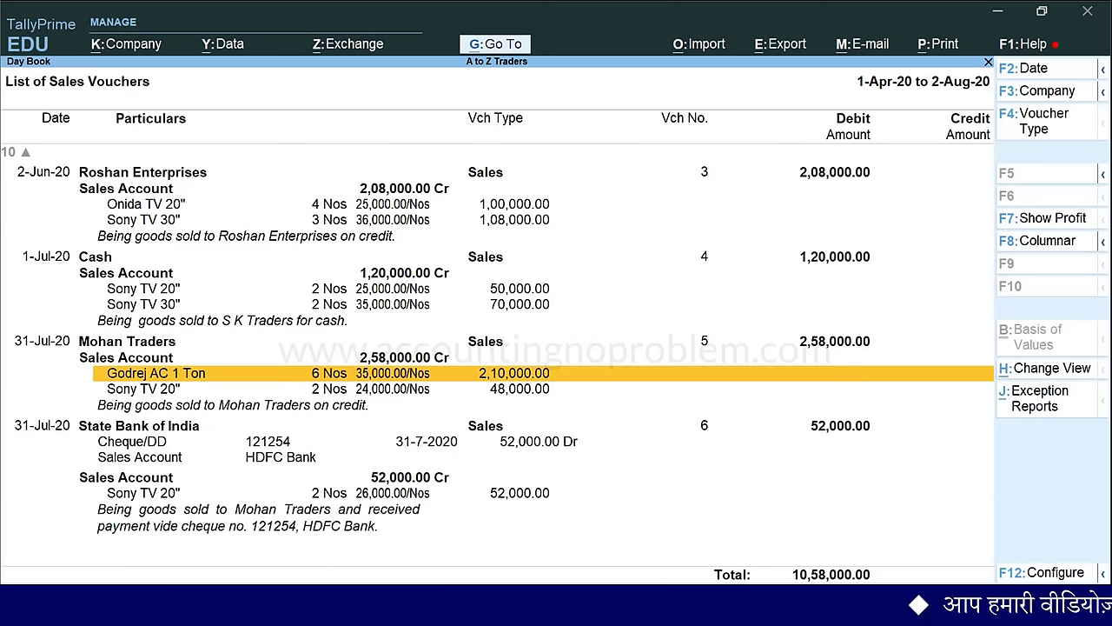
key(Up)
key(Up)
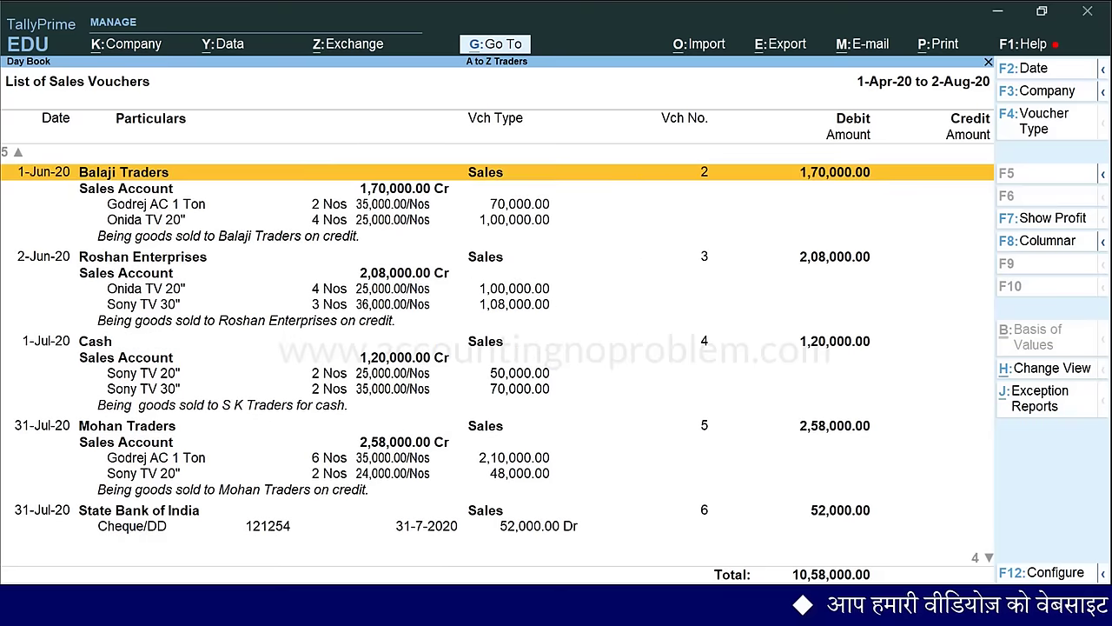
key(alt+d)
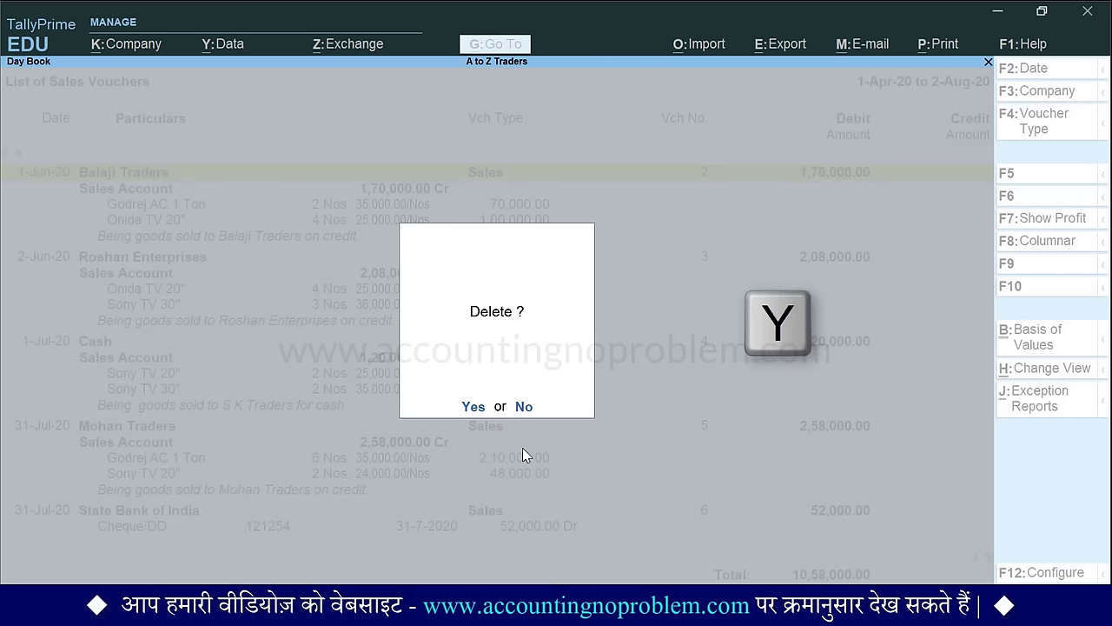
Confirm deleting the Balaji Traders voucher and move down to the State Bank voucher.
key(y)
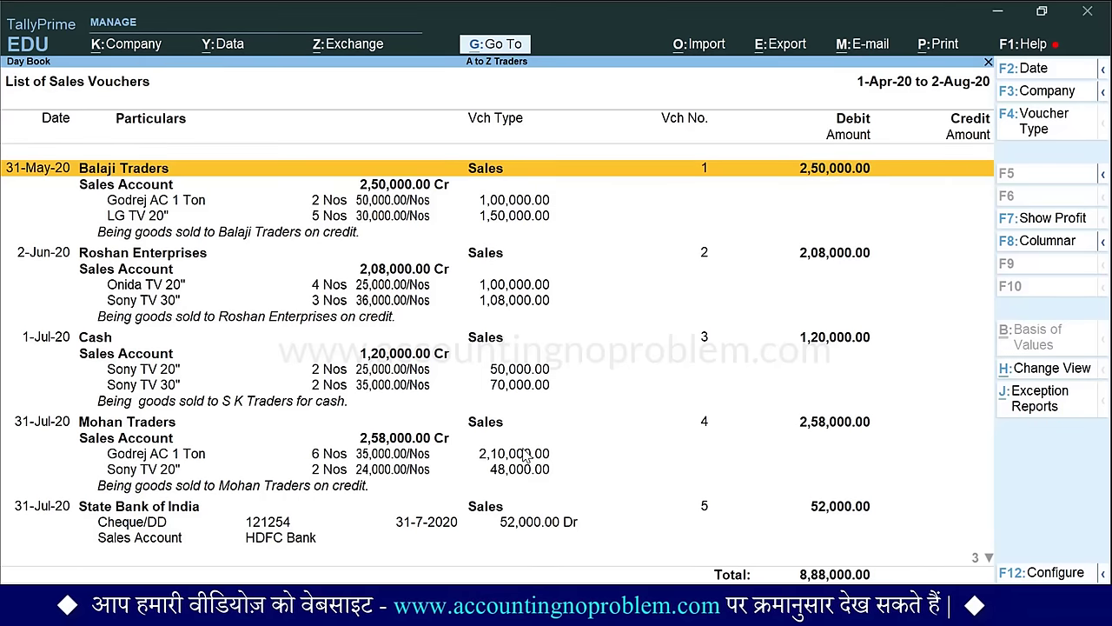
key(Down)
key(Down)
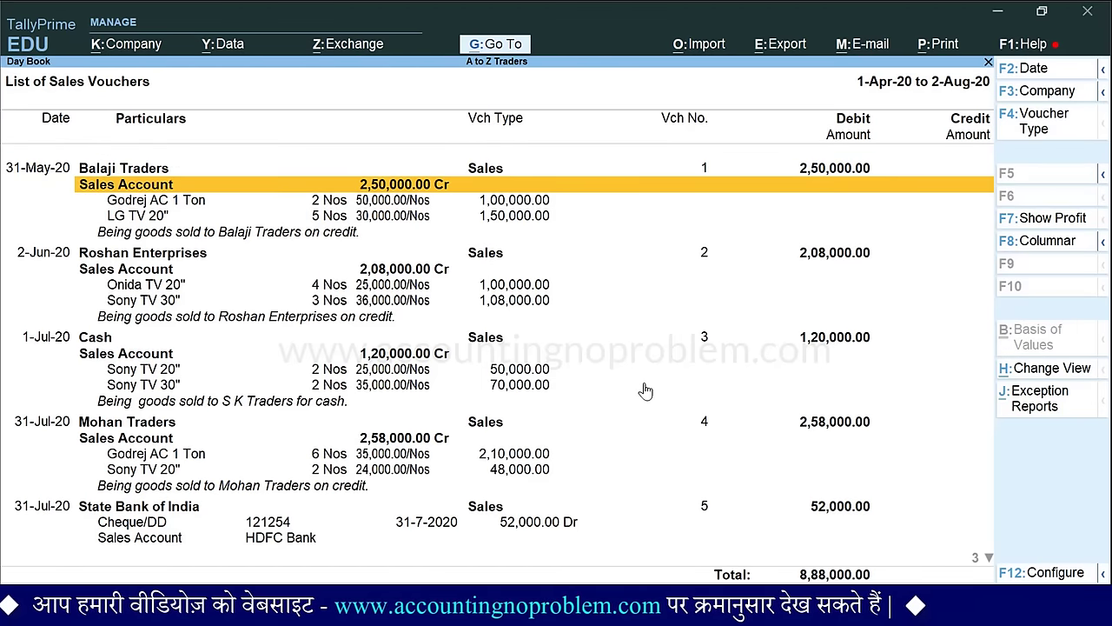
key(Down)
key(Down)
key(Down)
key(Down)
key(Down)
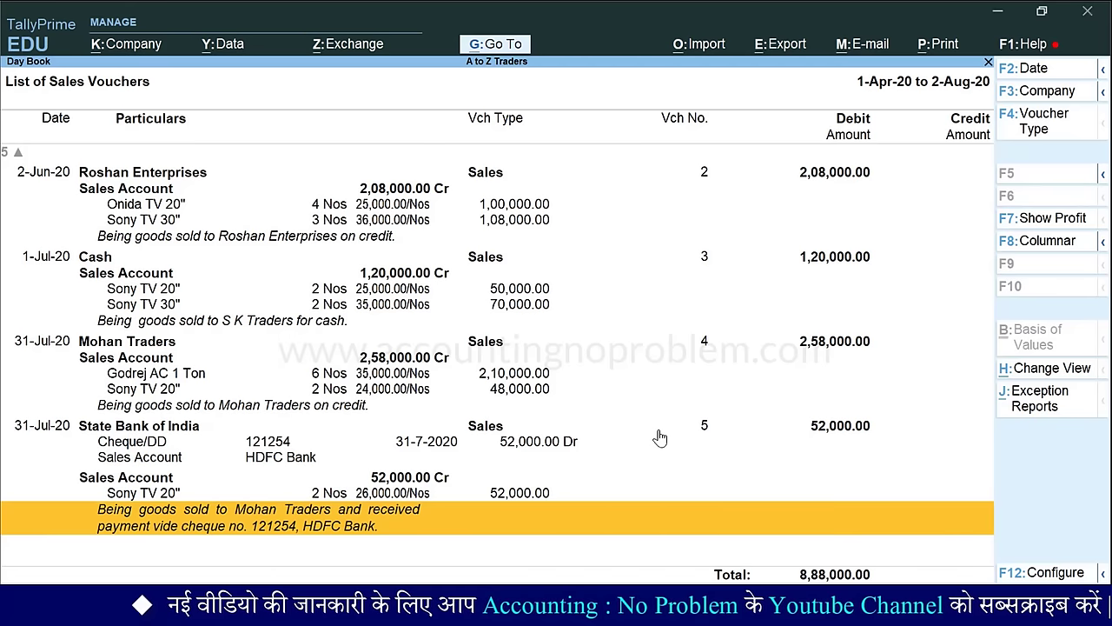
Cancel the 1-Jul-20 cash Sales voucher No. 3 with Alt+X, confirming Yes.
key(Up)
key(Up)
key(Up)
key(Up)
key(Up)
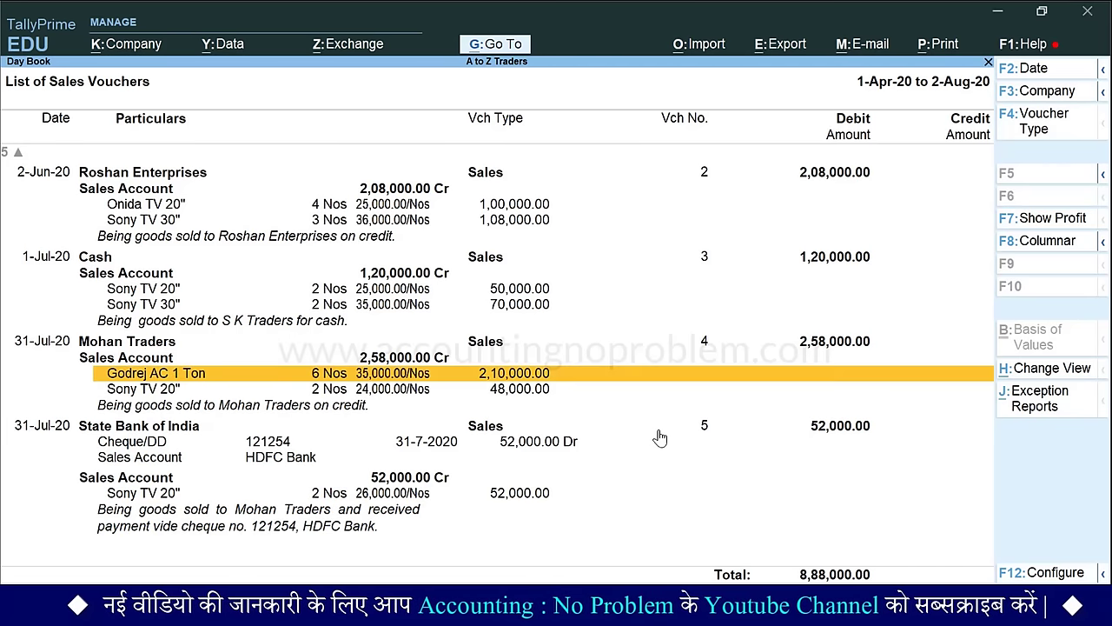
key(alt+x)
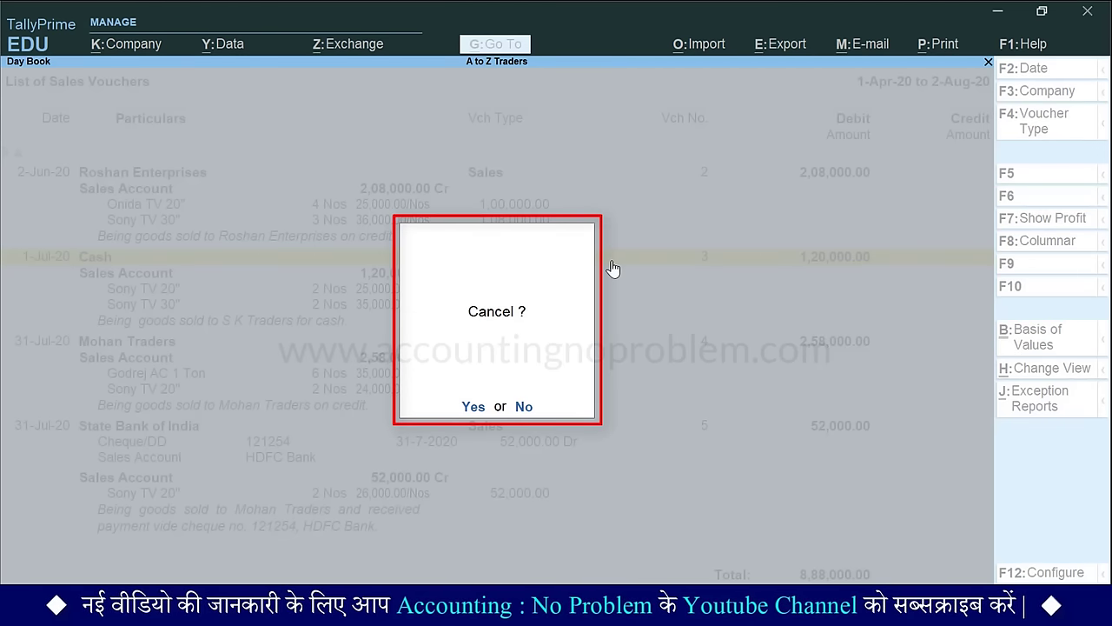
key(y)
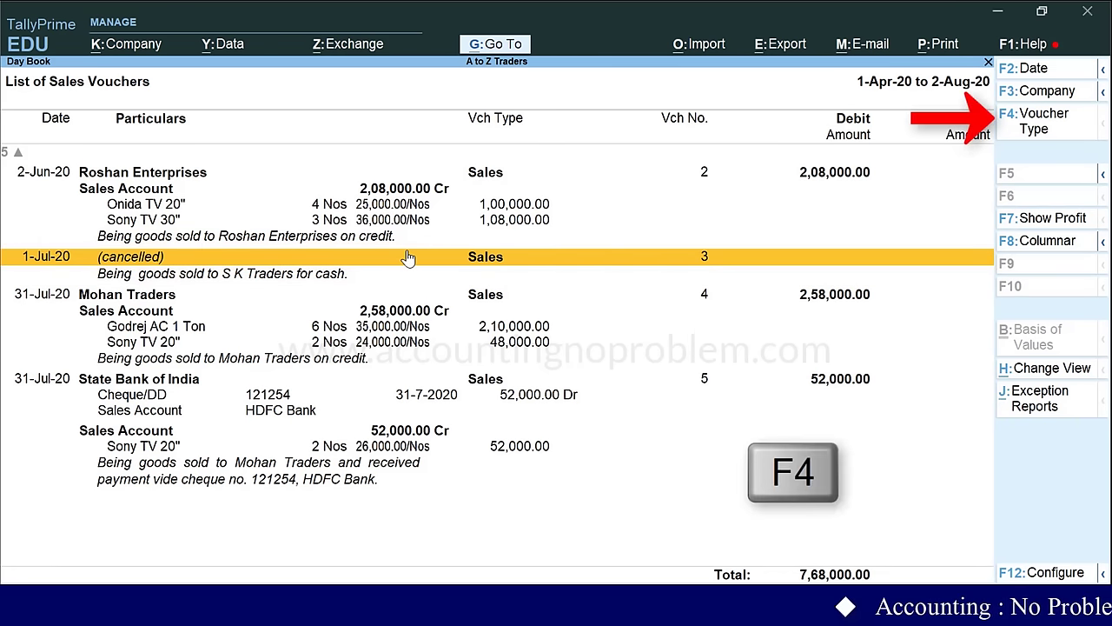
Switch the Day Book voucher type to All Items and return to the top entry.
key(F4)
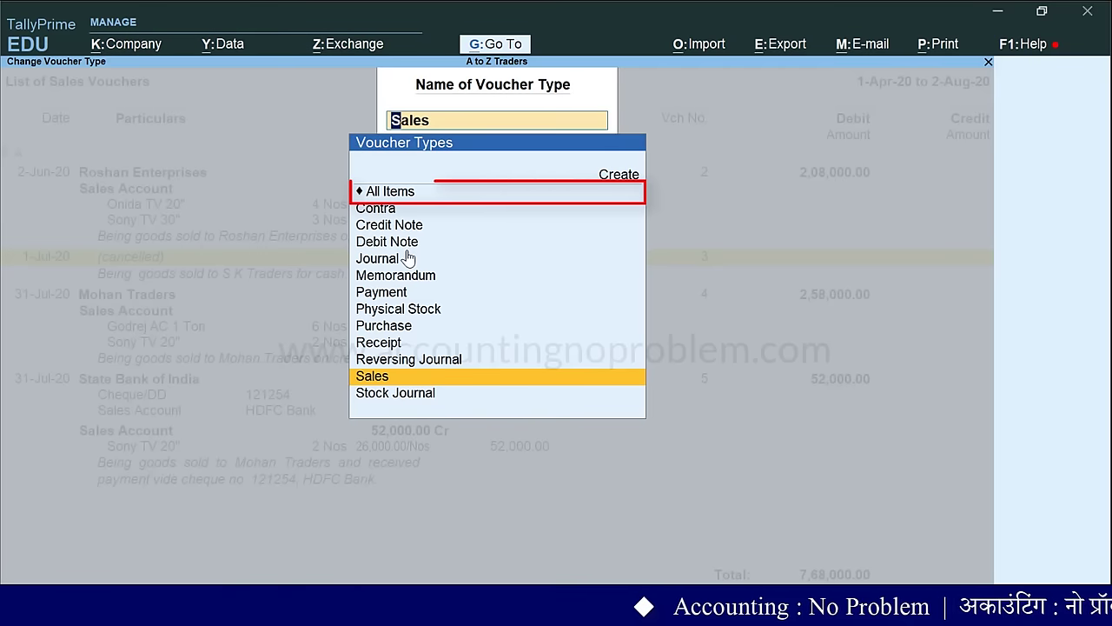
text(All)
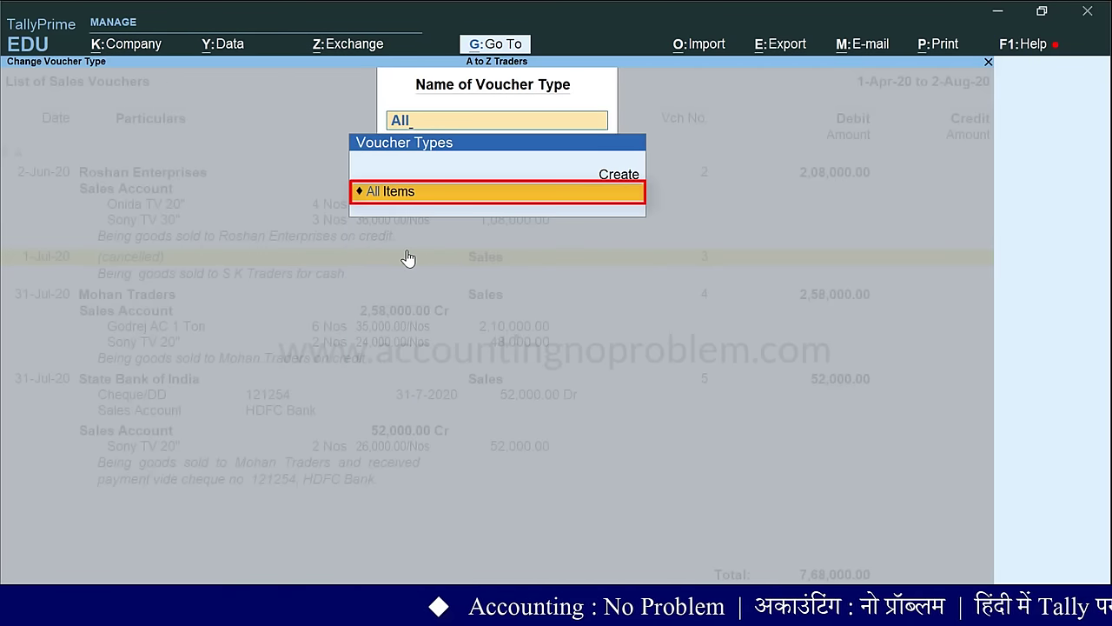
key(Return)
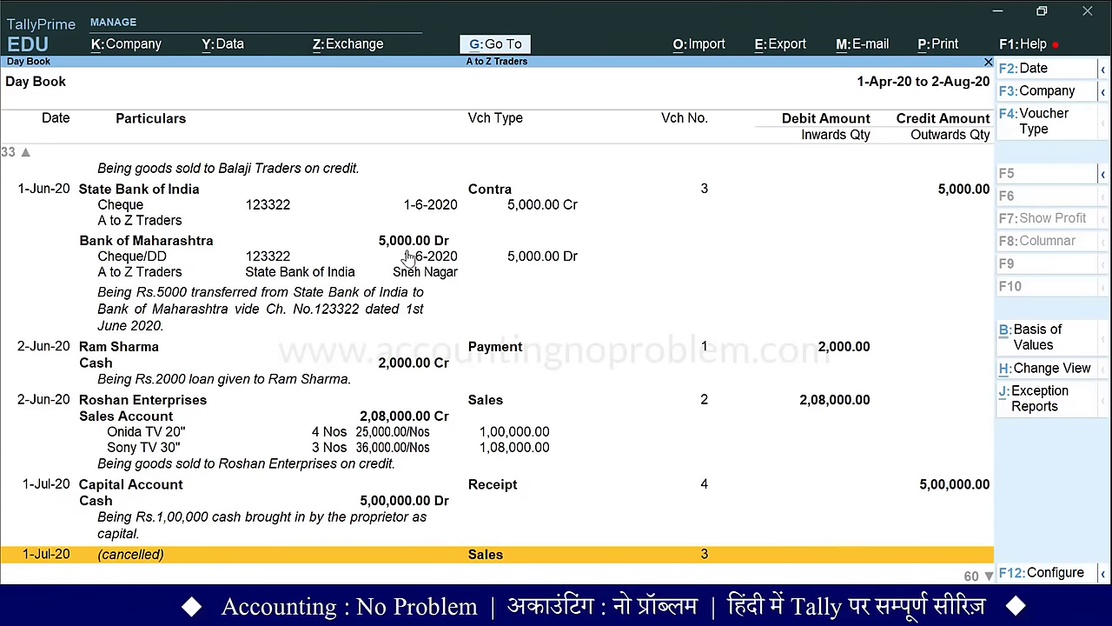
key(Up)
key(Up)
key(Up)
key(Up)
key(Up)
key(Up)
key(Up)
key(Up)
key(Up)
key(Up)
key(Up)
key(Up)
key(Up)
key(Up)
key(Up)
key(Up)
key(Up)
key(Up)
key(Up)
key(Up)
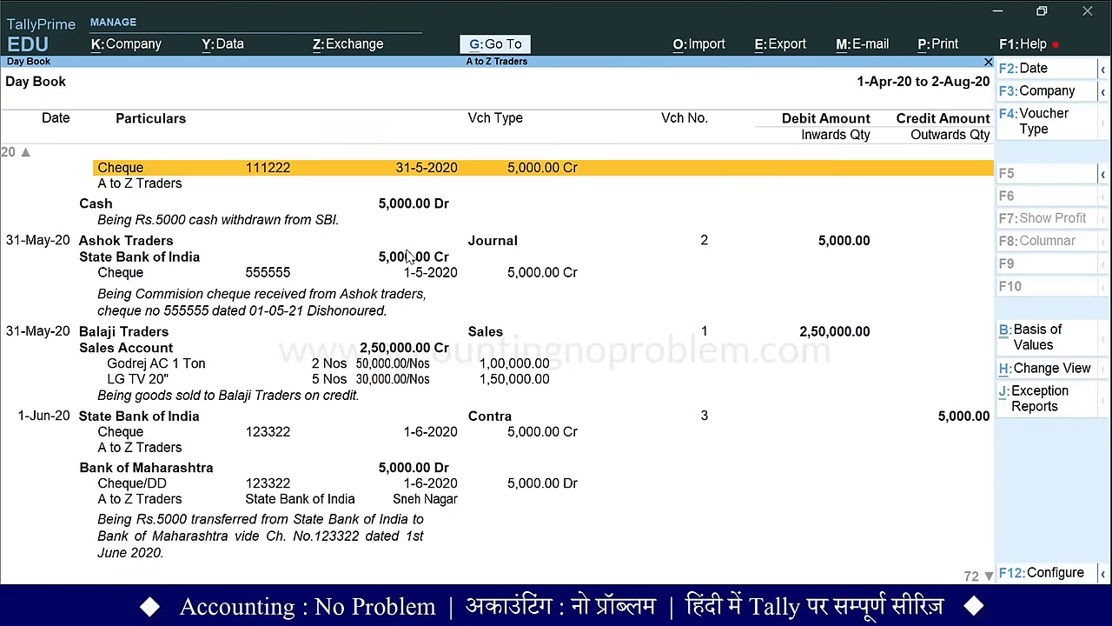
key(Up)
key(Up)
key(Up)
key(Up)
key(Up)
key(Up)
key(Up)
key(Up)
key(Up)
key(Up)
key(Up)
key(Up)
key(Up)
key(Up)
key(Up)
key(Up)
key(Up)
key(Up)
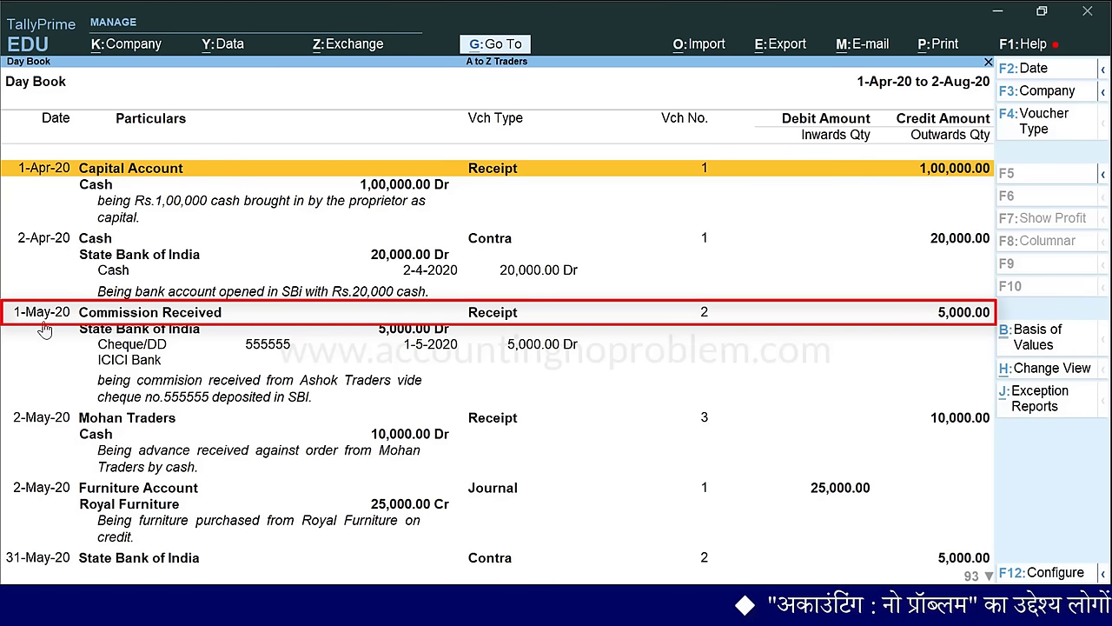
Start a new receipt voucher with Ashok Traders as credit ledger, then discard it unsaved.
key(Down)
key(Down)
key(Down)
key(Down)
key(Down)
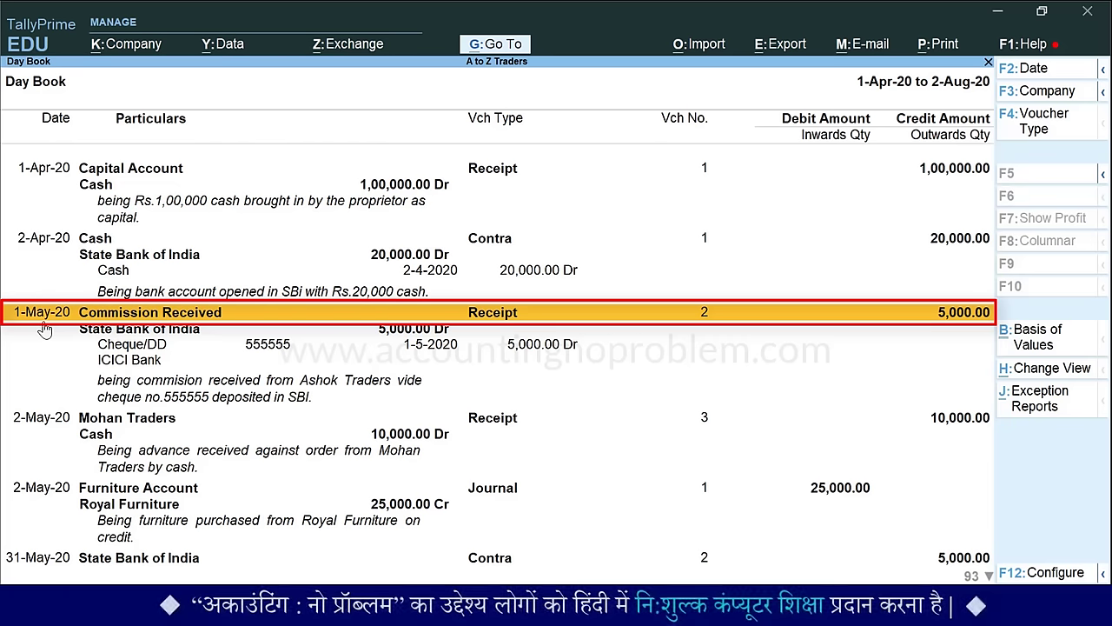
key(alt+a)
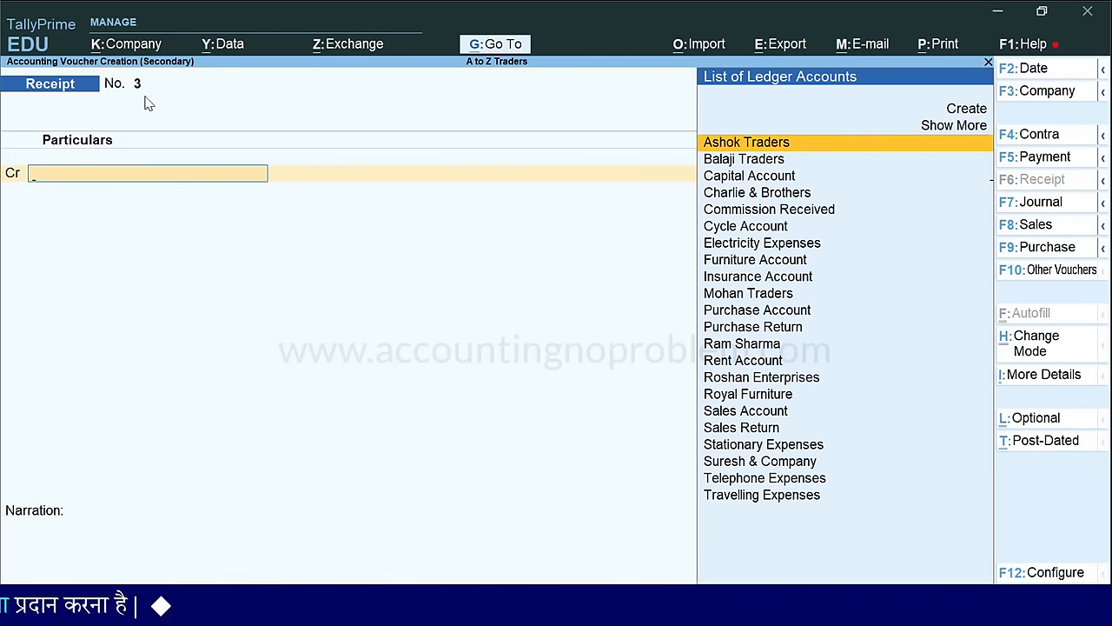
key(Return)
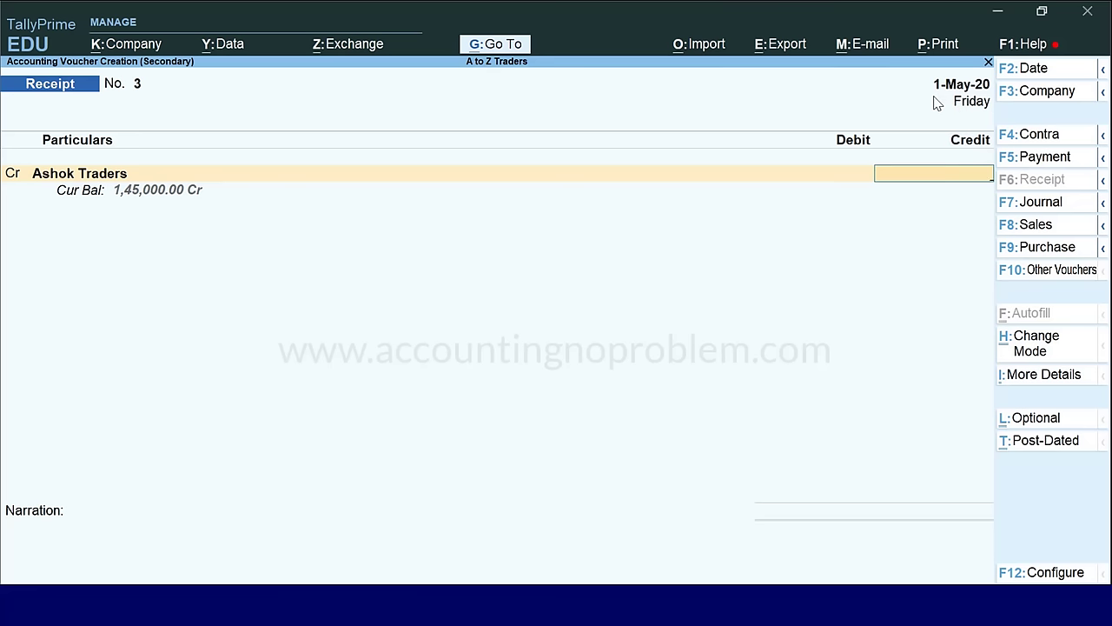
key(Escape)
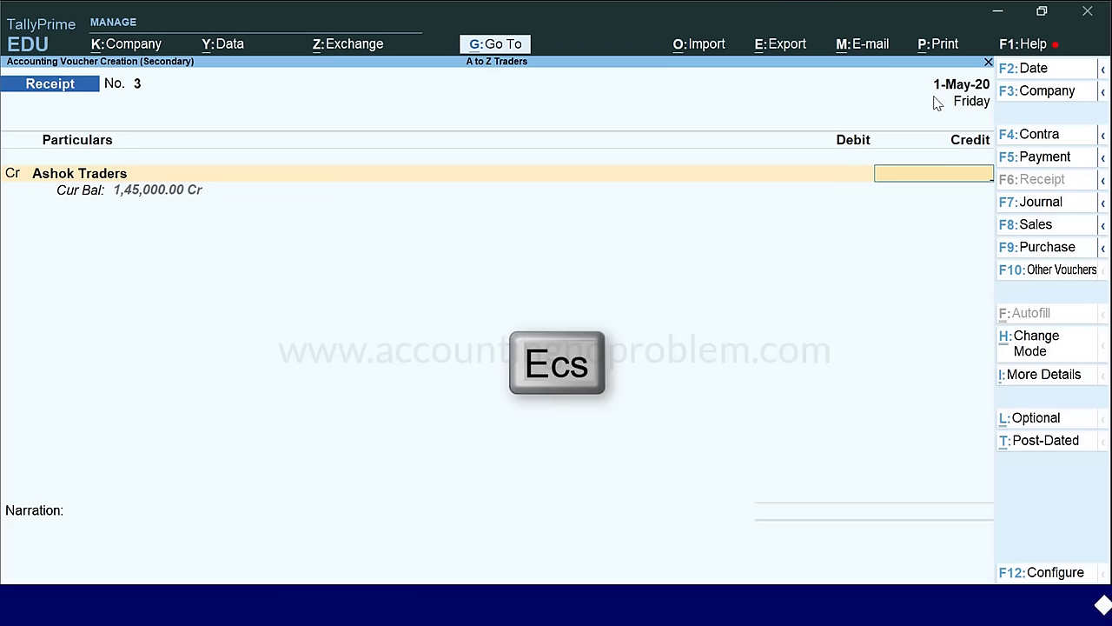
key(Escape)
key(Return)
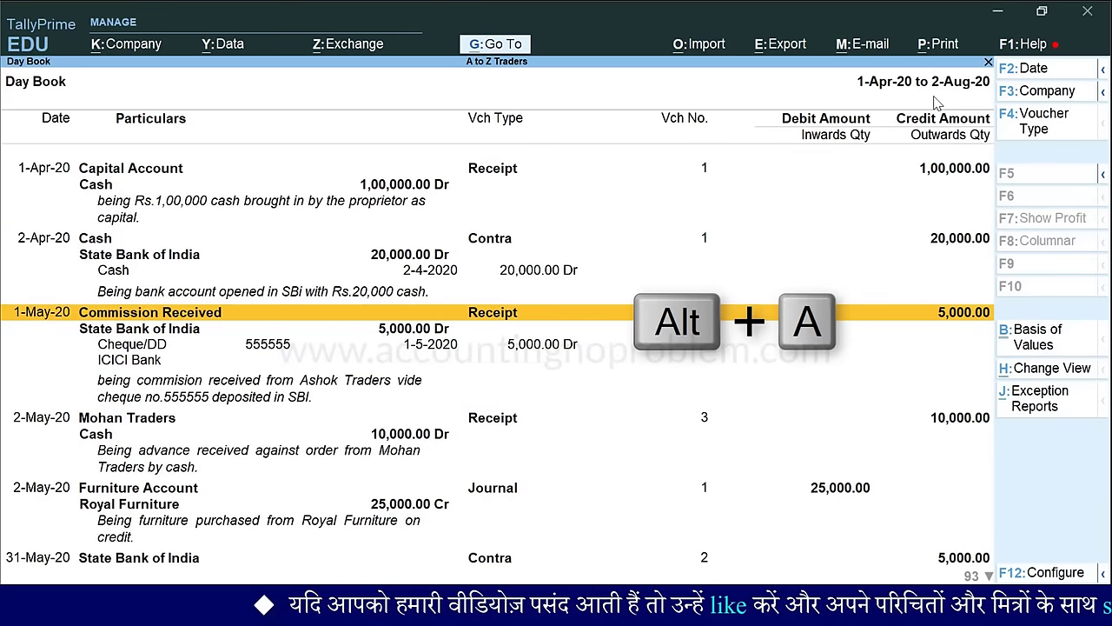
Add a new voucher from the Day Book with Alt+A, opening Receipt voucher No. 3.
key(alt+a)
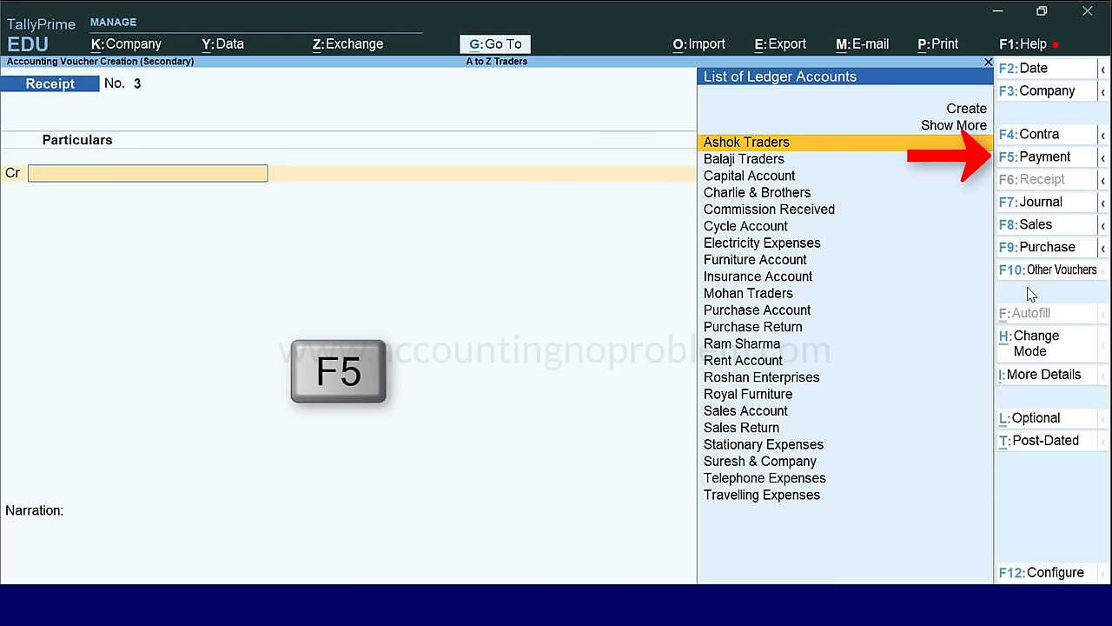
Make it a Payment voucher dated 1-Sep-20, debiting Rent Account 10,000.
key(F5)
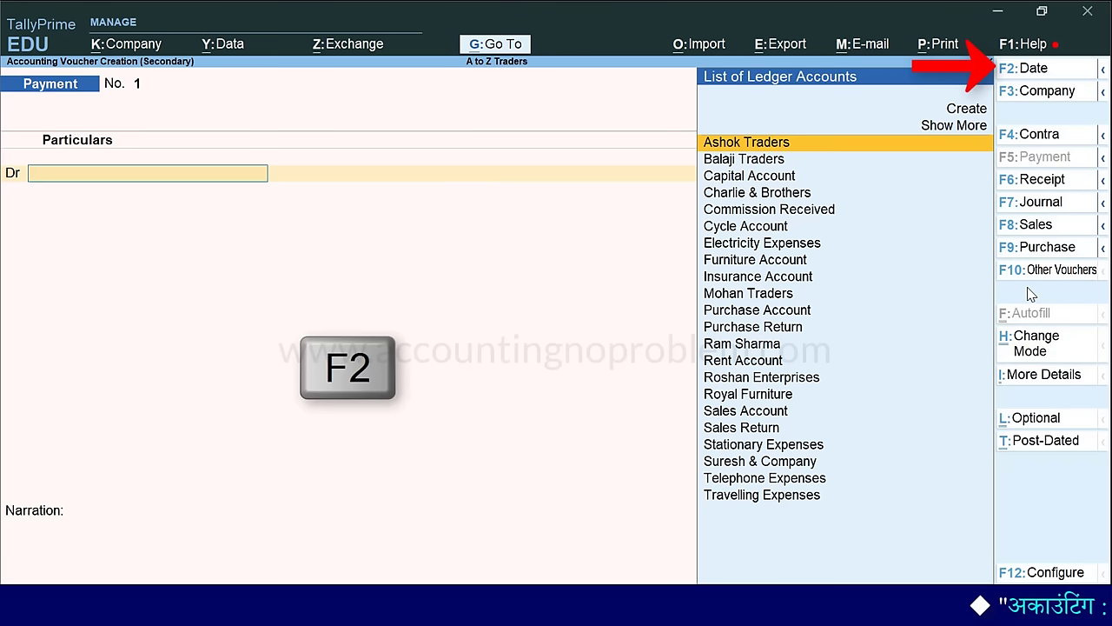
key(F2)
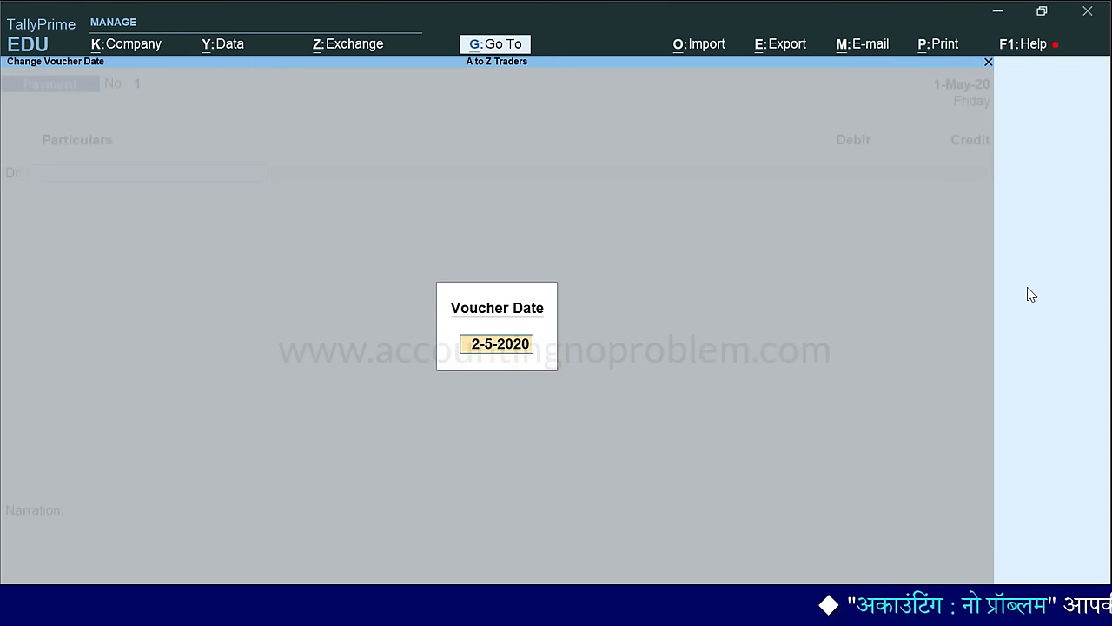
text(1.5)
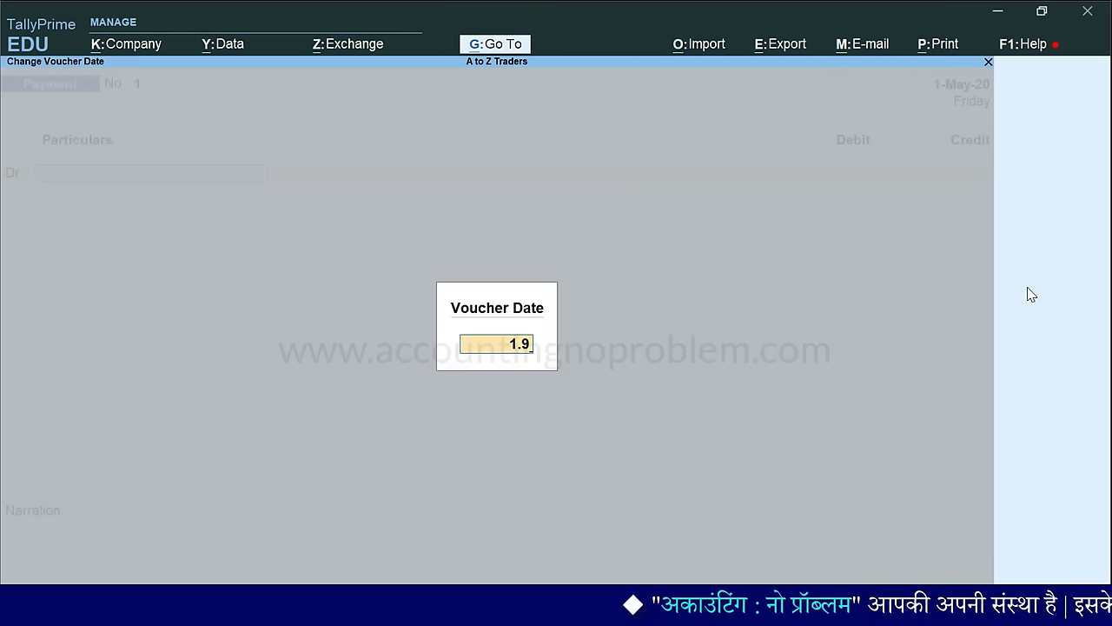
key(Return)
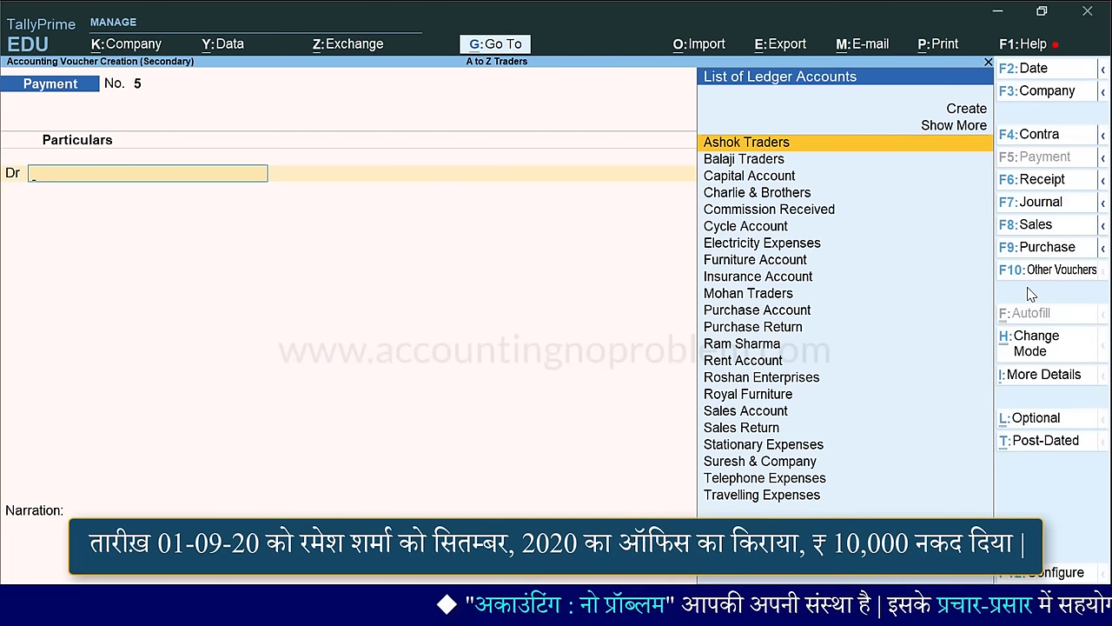
text(R)
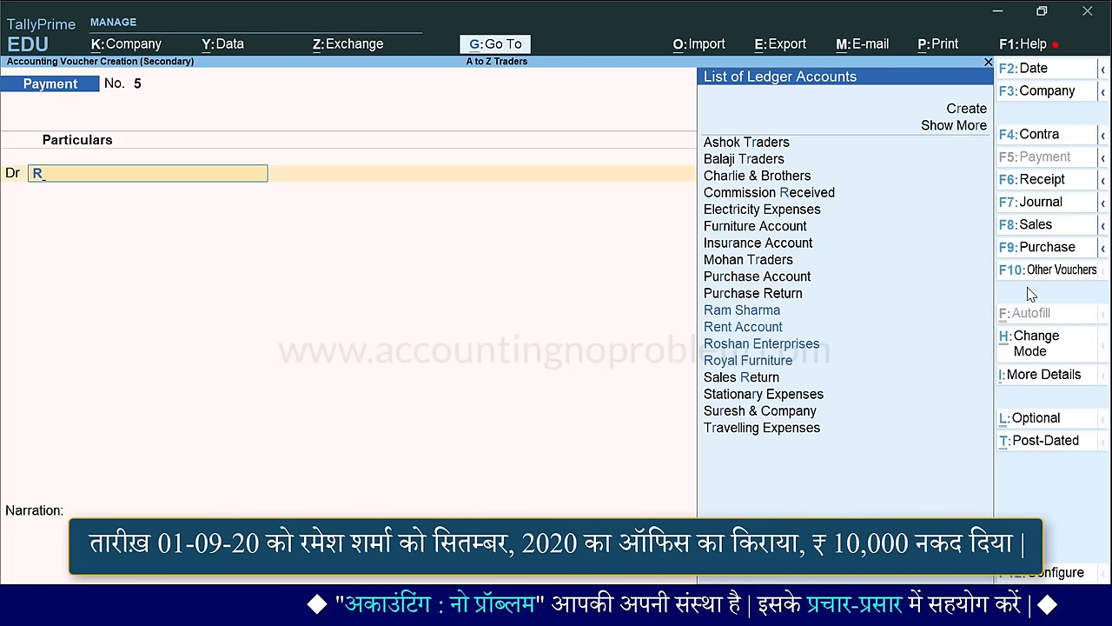
text(e)
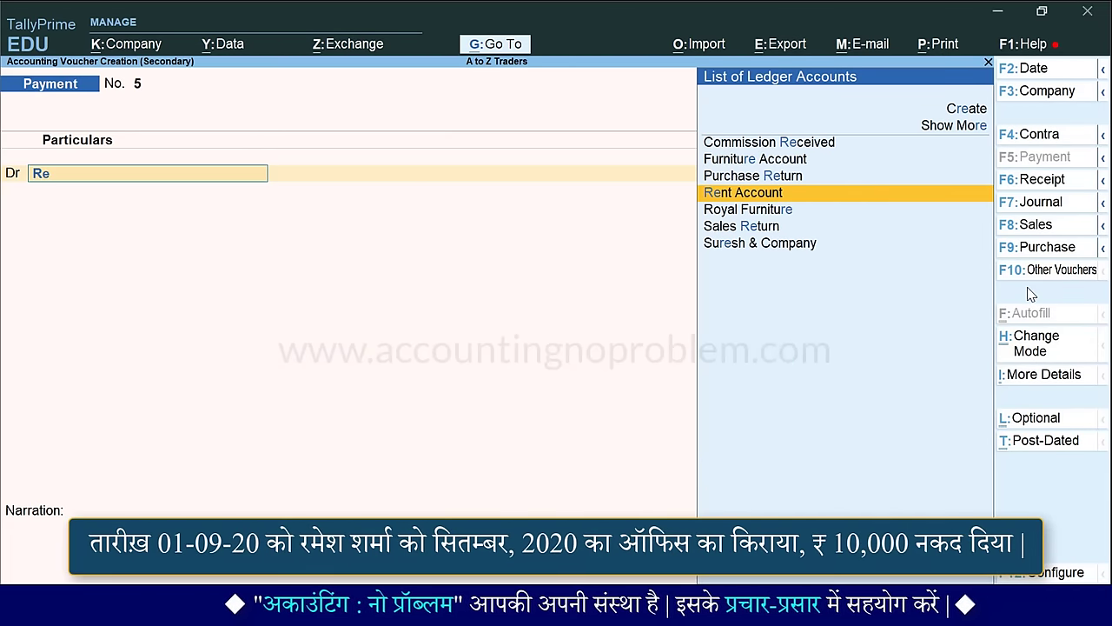
key(Return)
text(10,00)
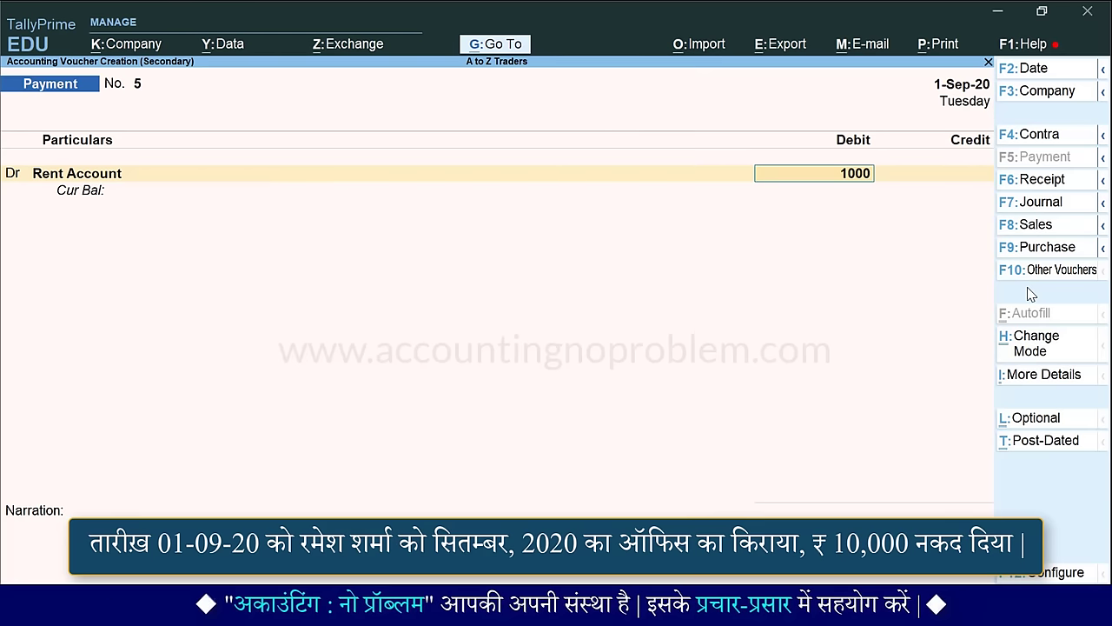
text(0)
key(Return)
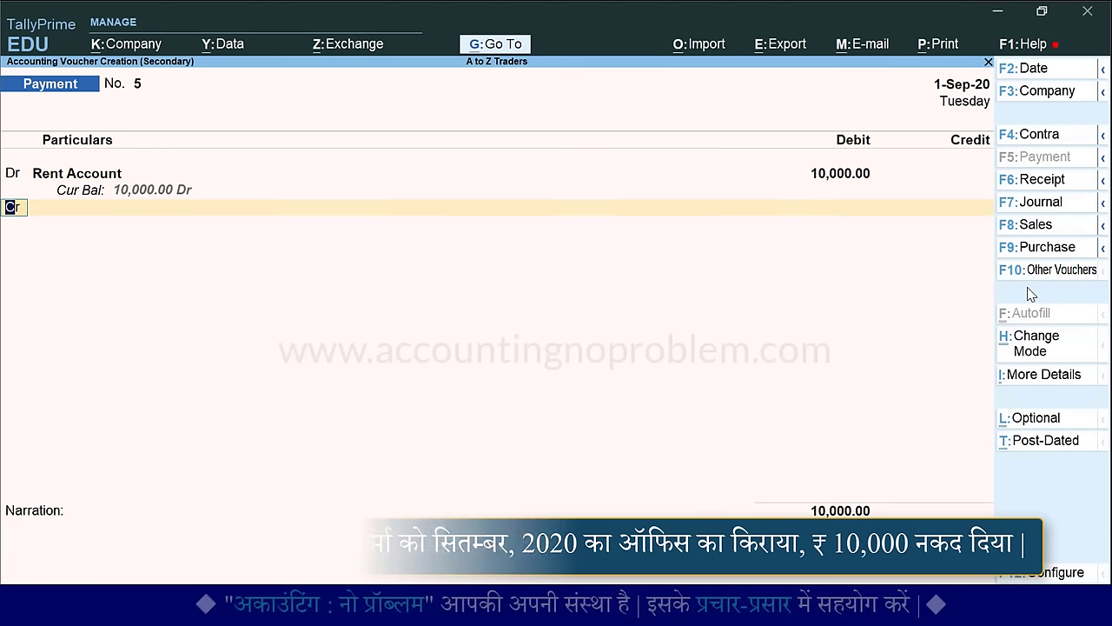
Credit Cash 10,000, add a narration for September 2020 office rent paid in cash, and save.
key(Return)
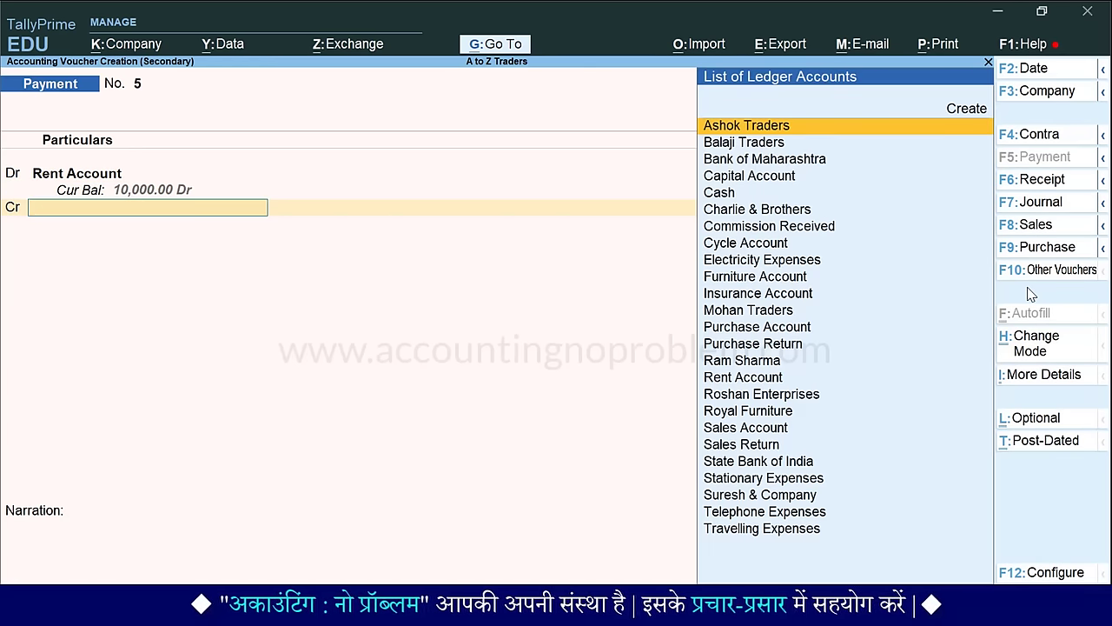
text(C)
key(Down)
key(Return)
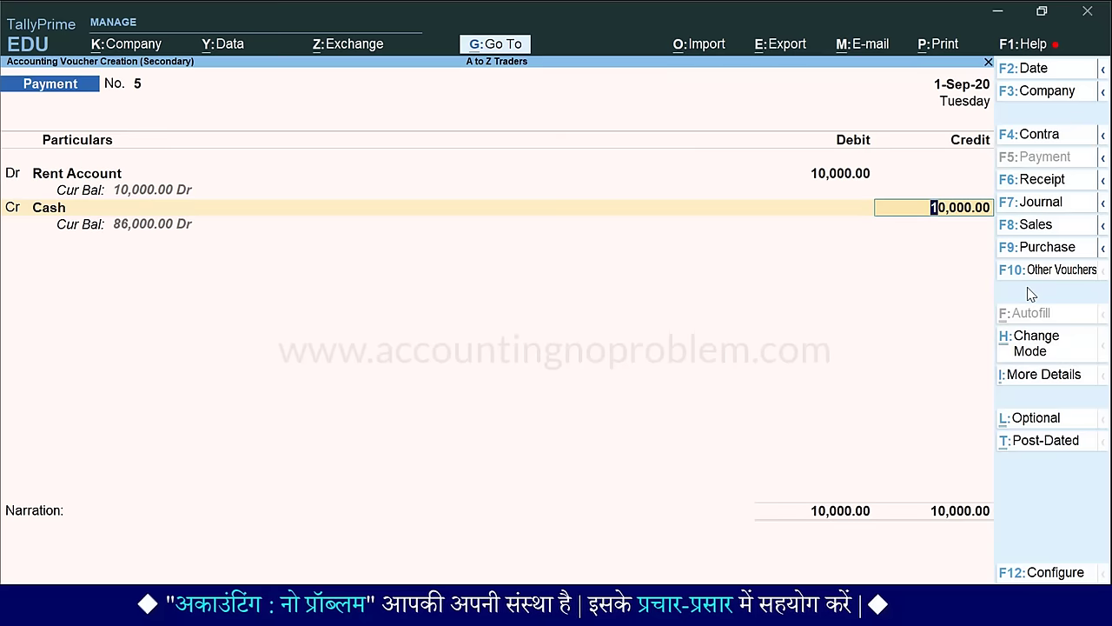
key(Return)
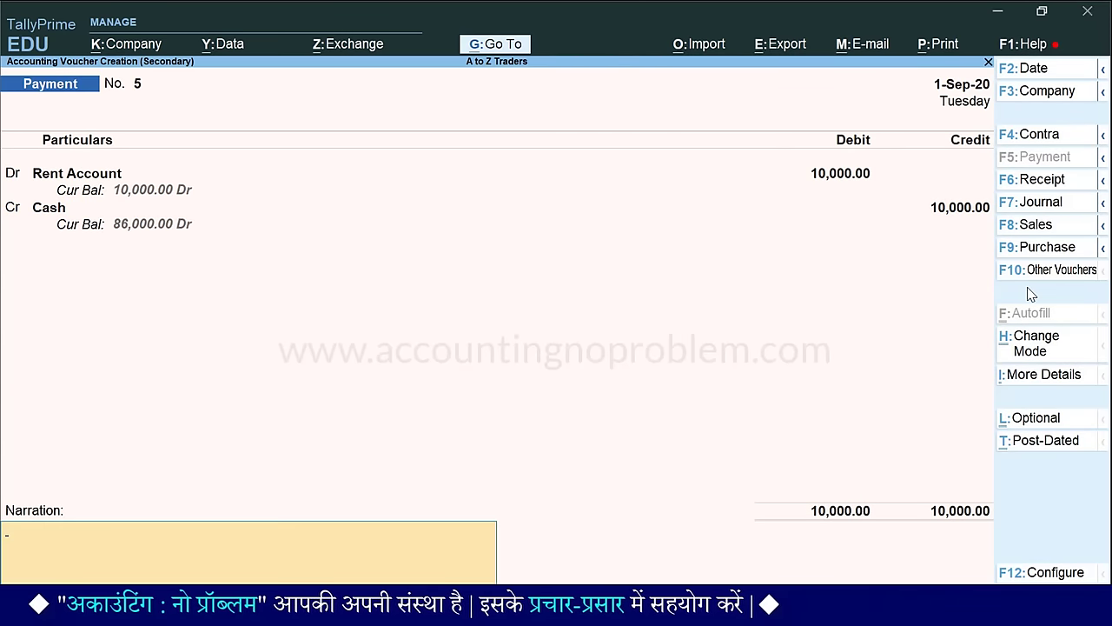
key(ctrl+a)
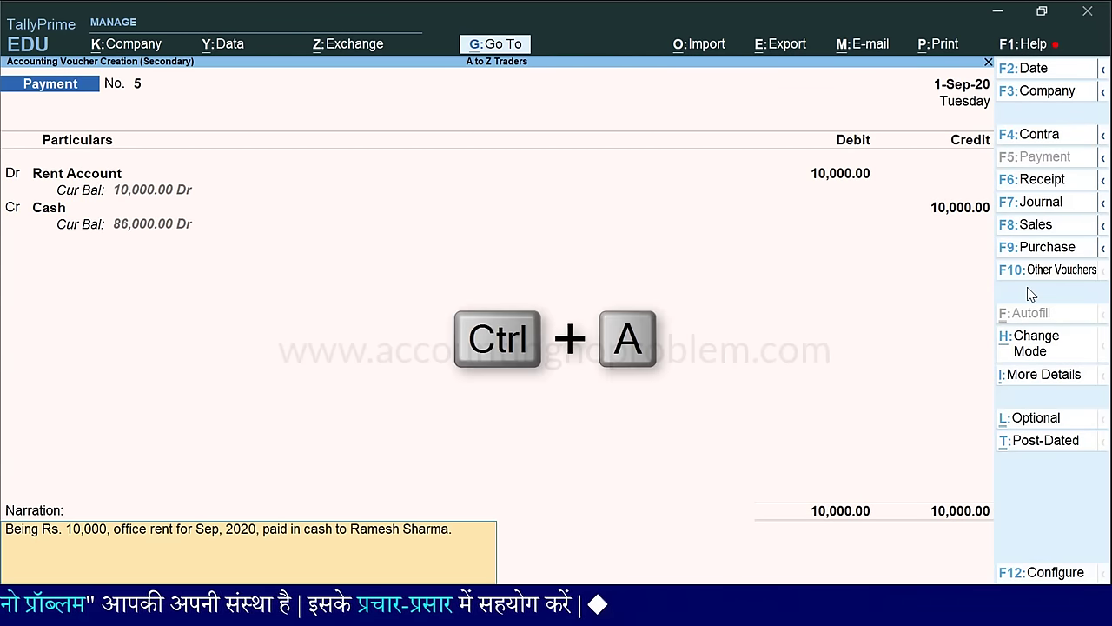
key(ctrl)
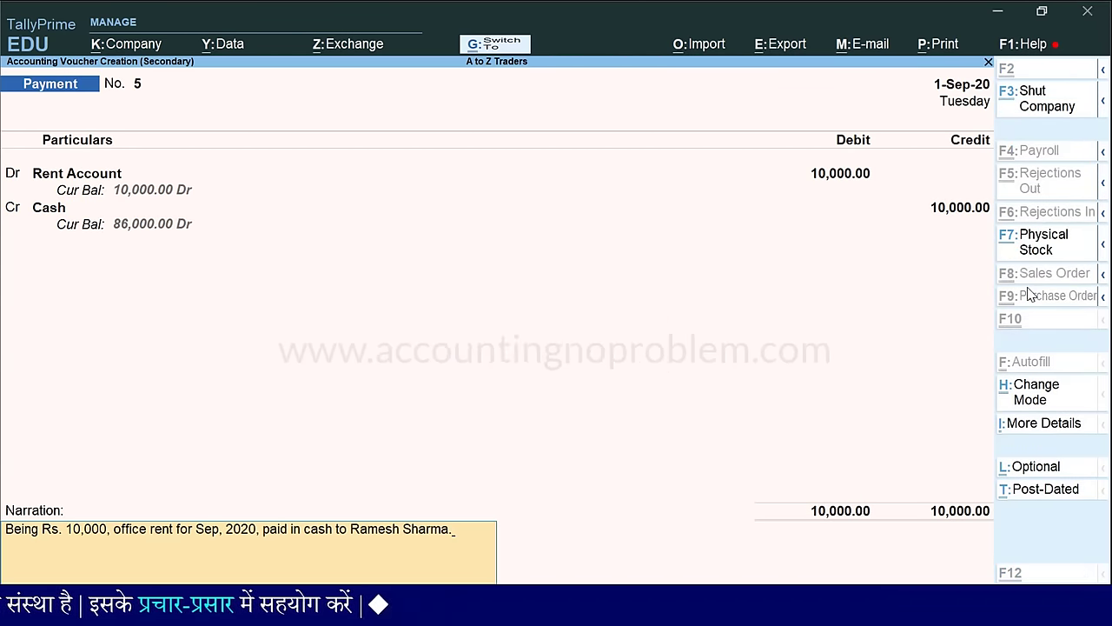
key(ctrl+a)
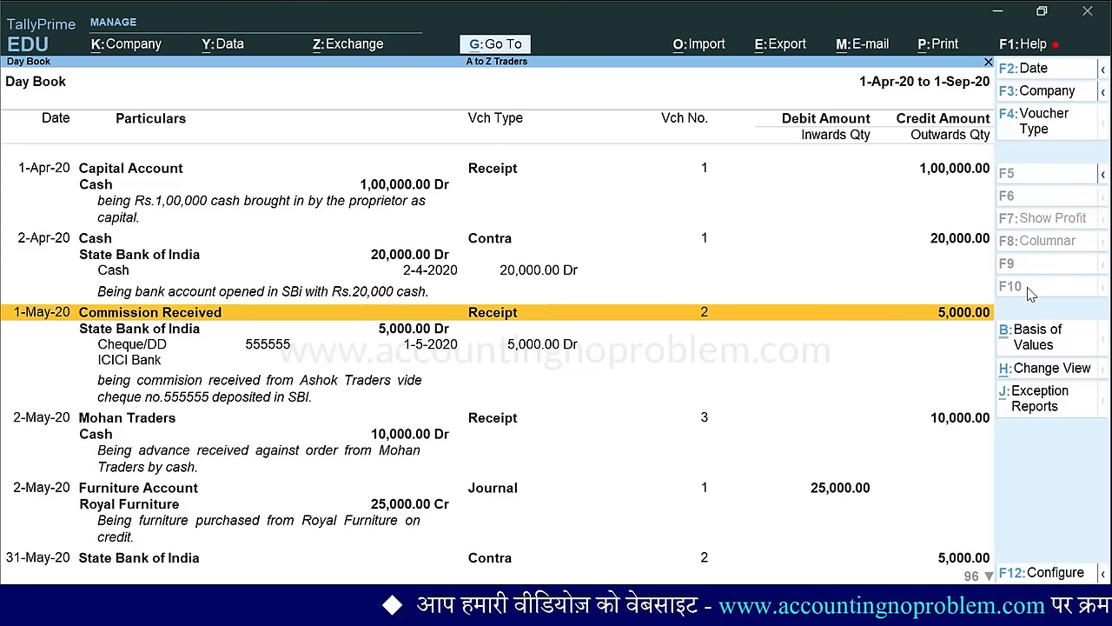
Duplicate the 1-Sep-20 Rent Account payment voucher from the end of the Day Book.
key(End)
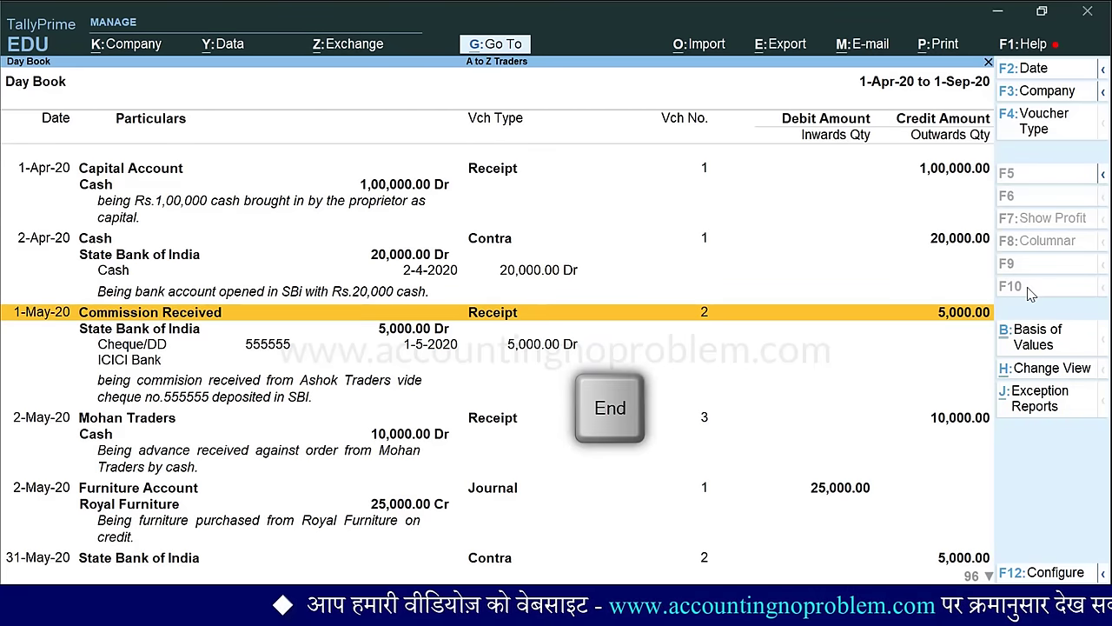
key(End)
key(Up)
key(Up)
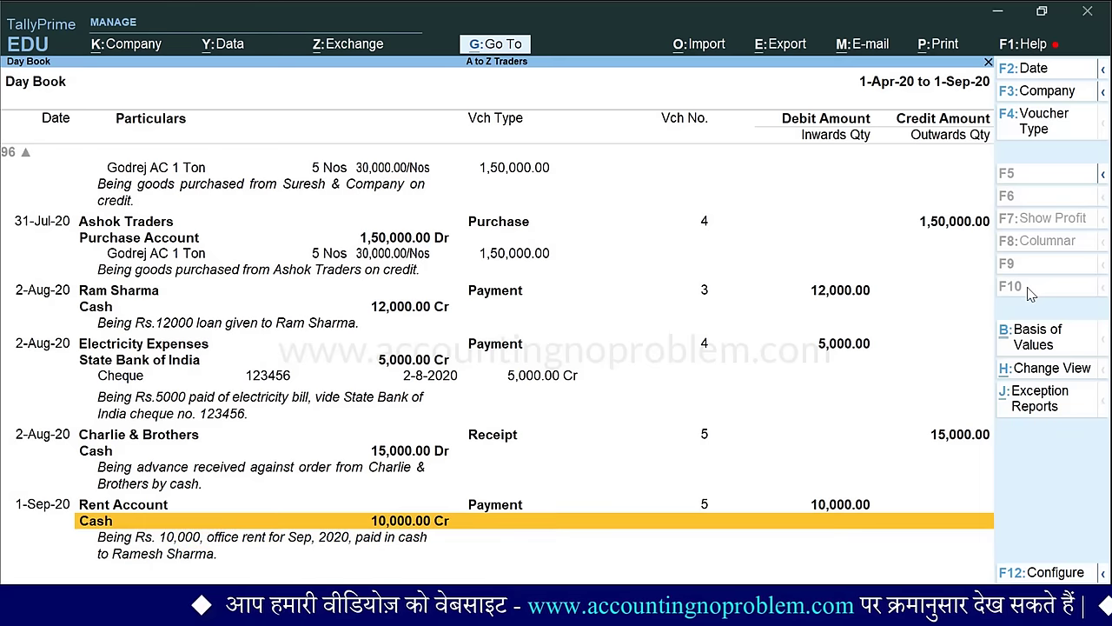
key(alt+2)
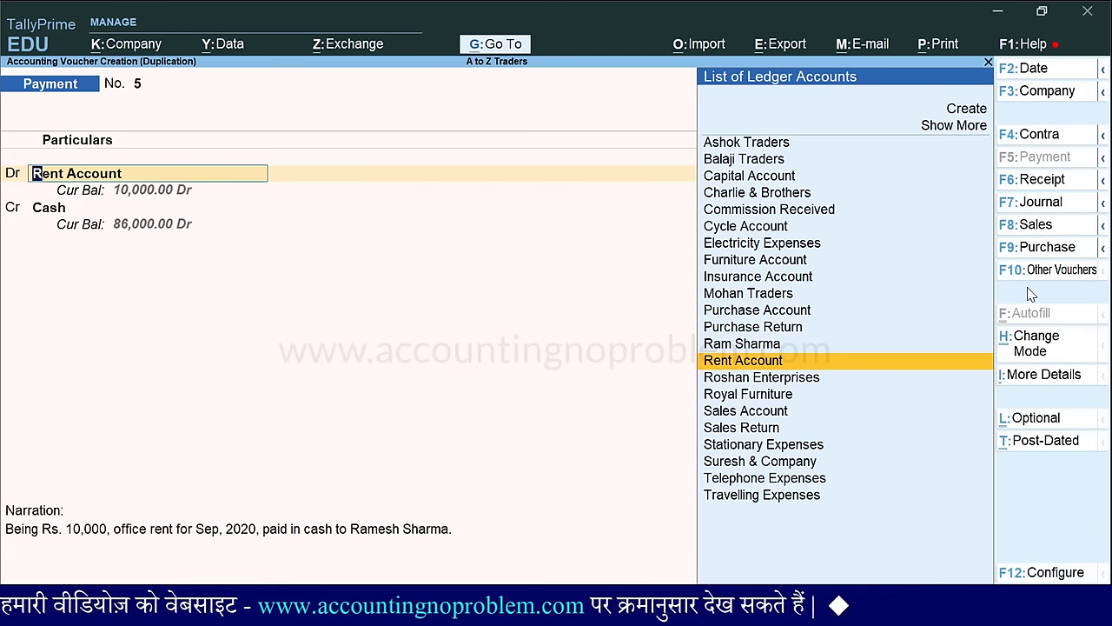
Redate the duplicated rent payment to 1-Oct-20, keeping Rent Account to Cash 10,000.00.
key(F2)
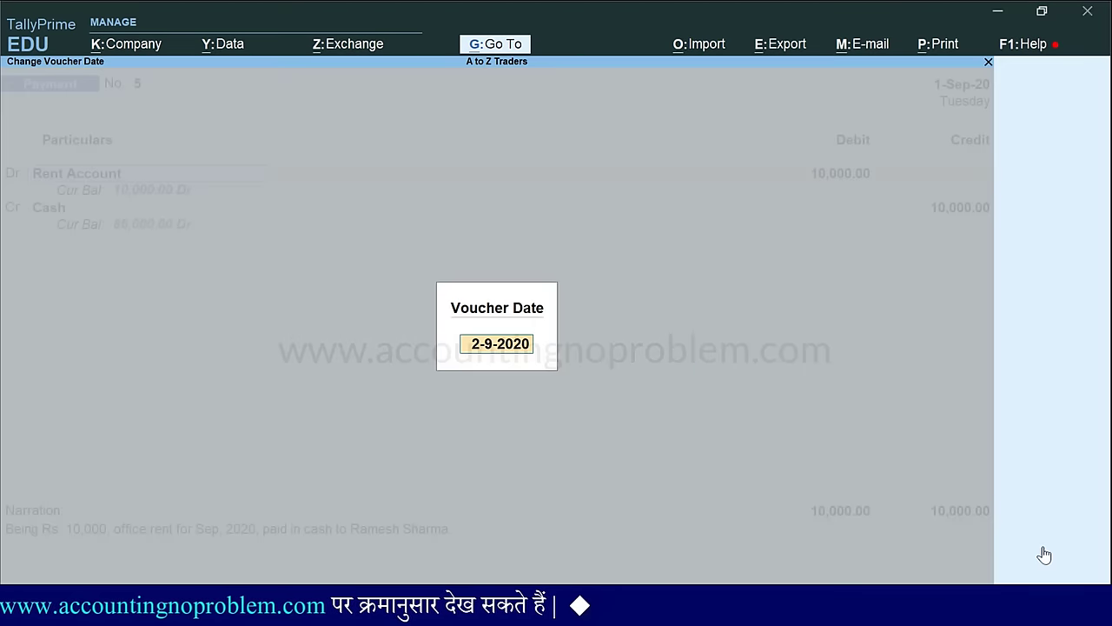
text(1.10)
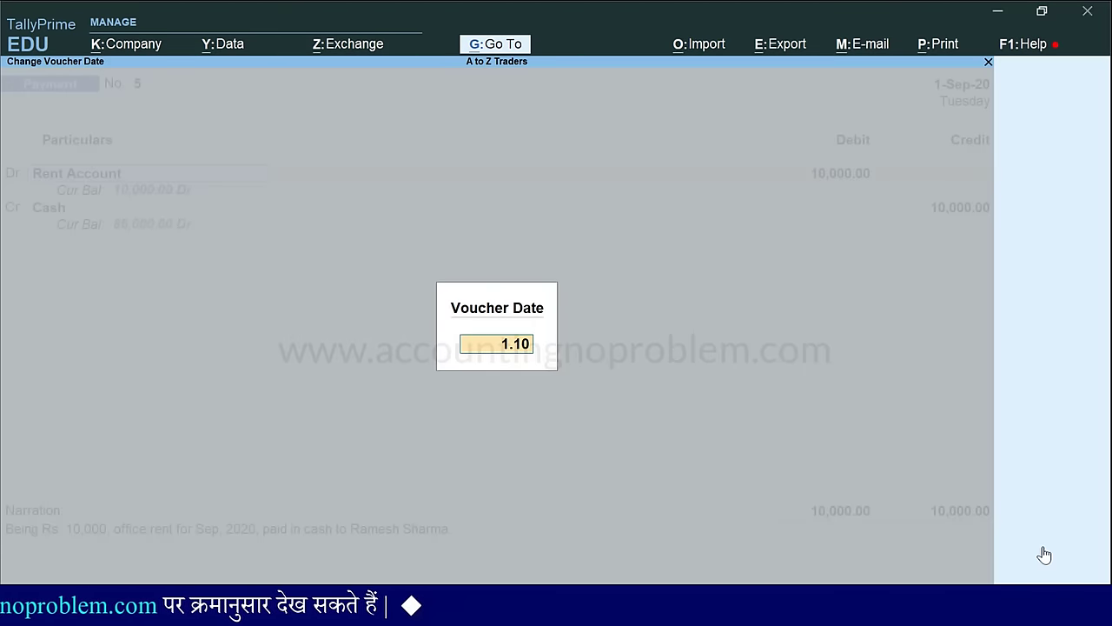
key(Return)
key(Return)
key(Return)
key(Return)
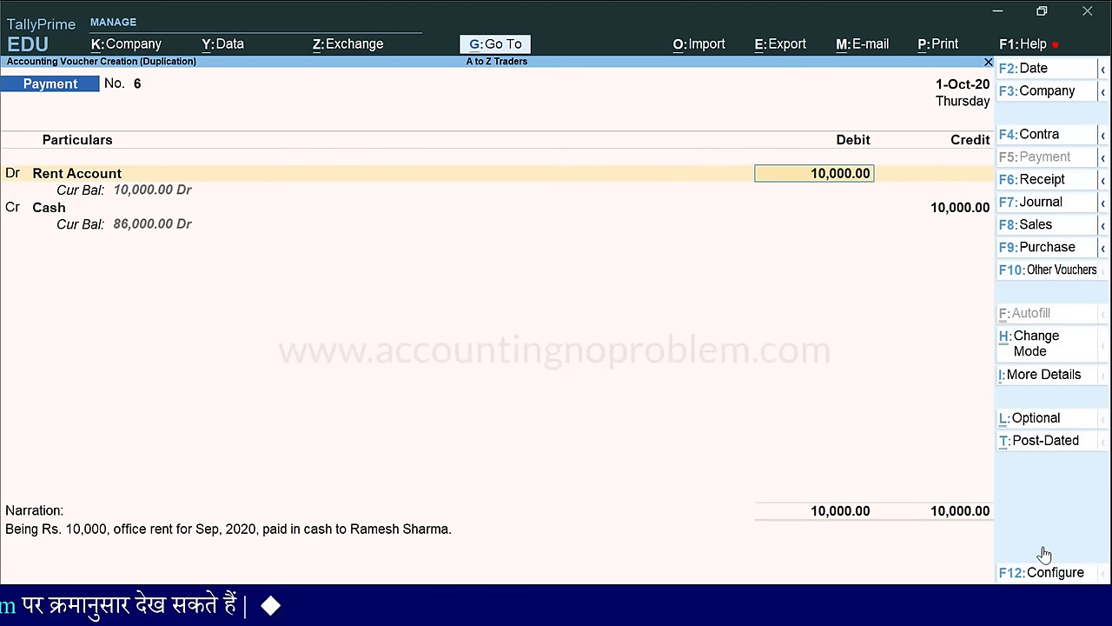
key(Return)
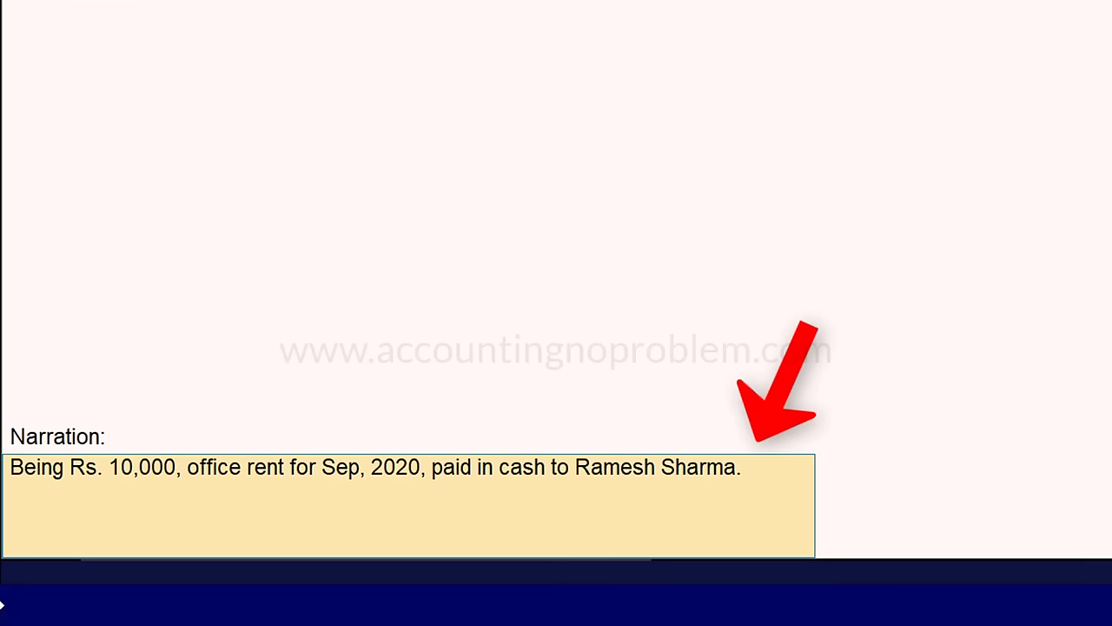
key(End)
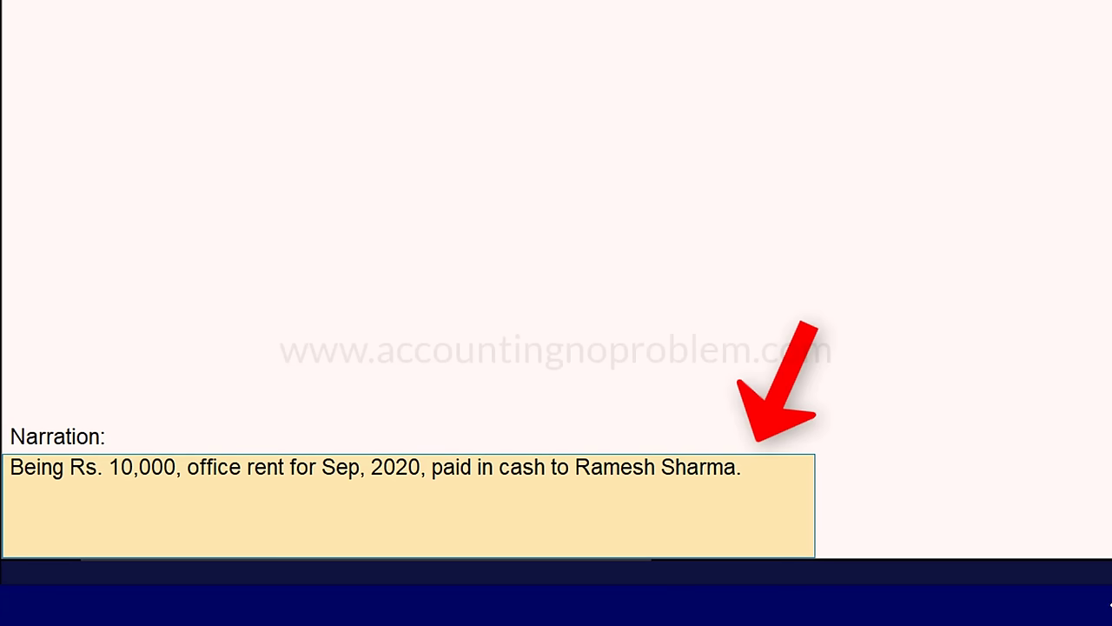
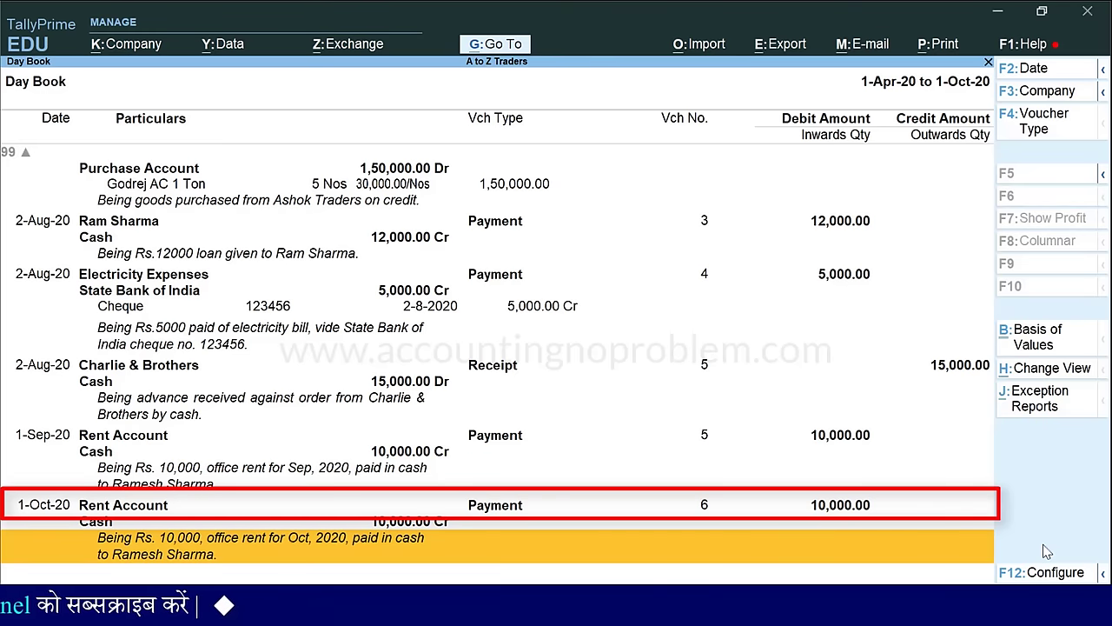
Insert a payment voucher above Rent Account debiting Furniture Account 1,000.
key(alt+i)
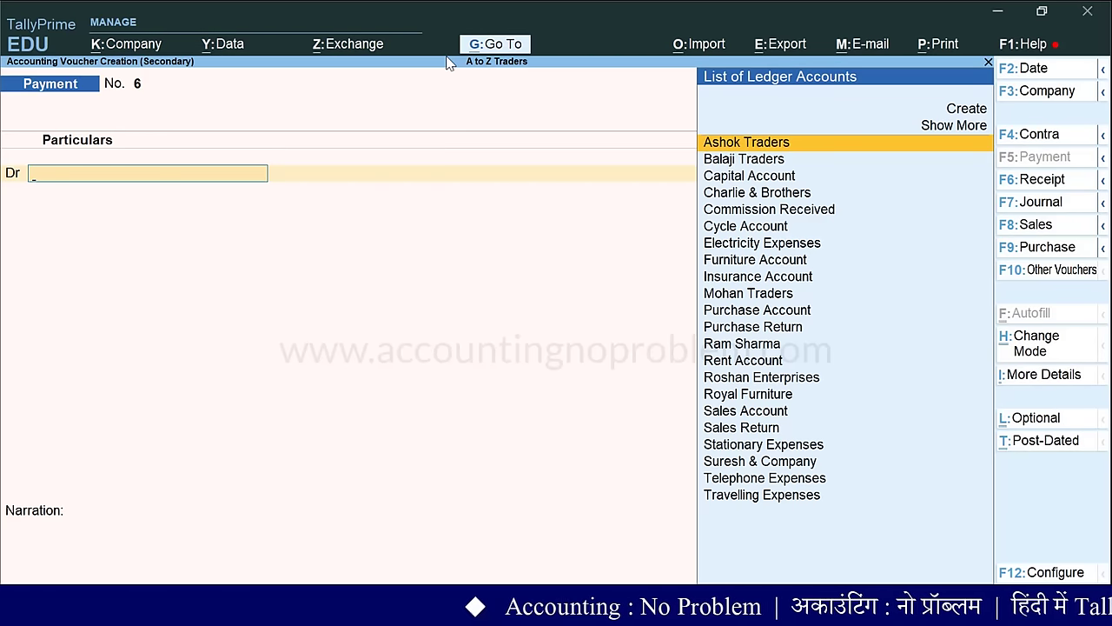
text(F)
key(Return)
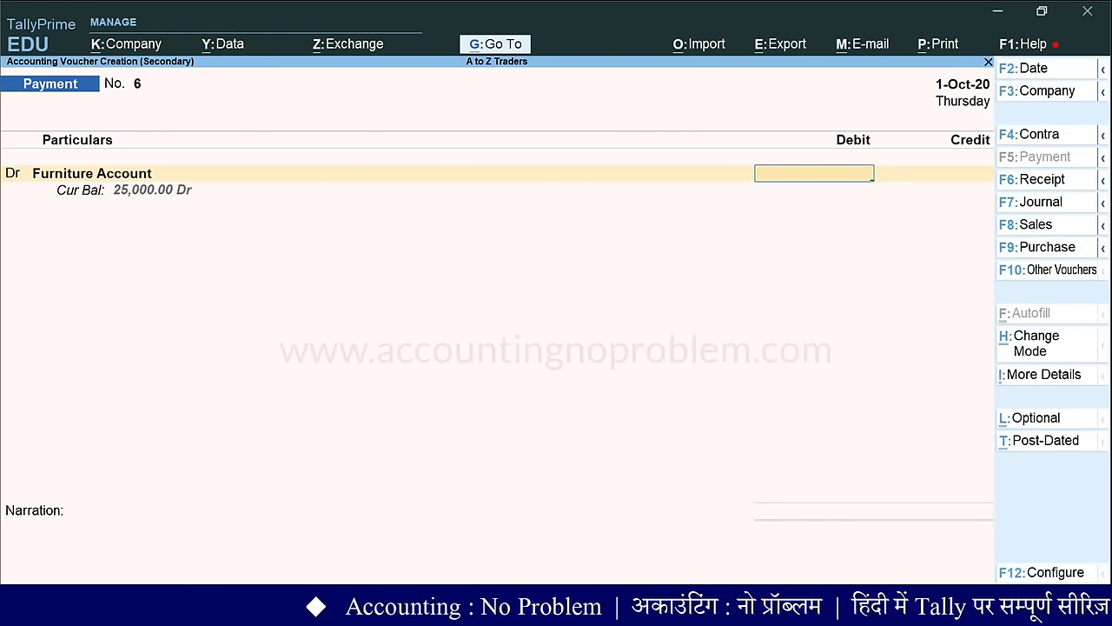
text(1000)
key(Return)
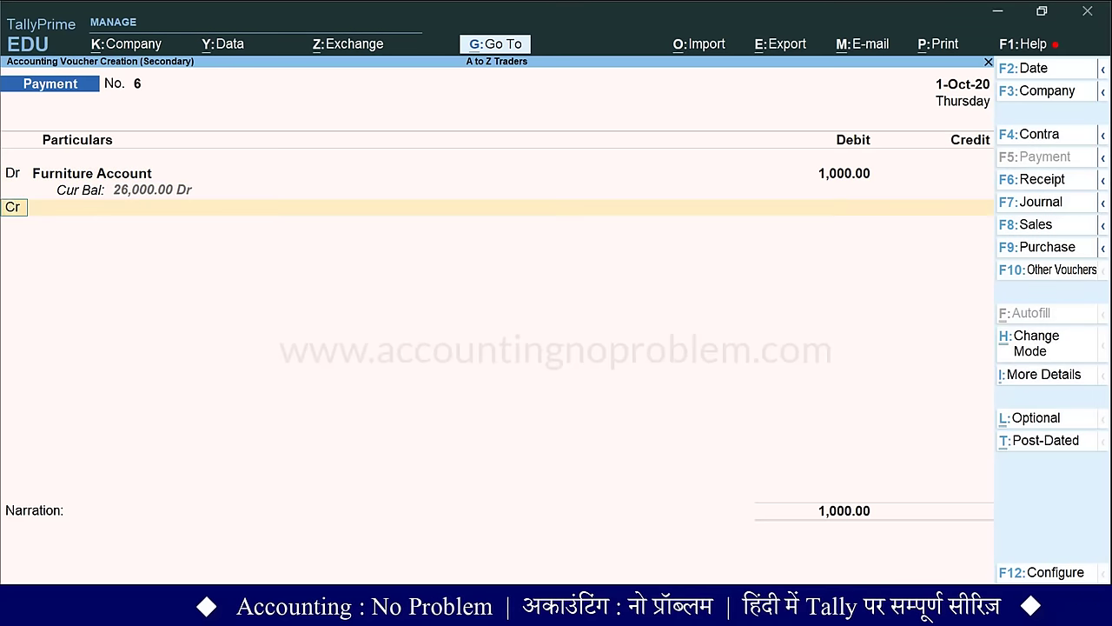
Credit Cash 1,000, add a narration about a table bought in cash, and save.
text(C)
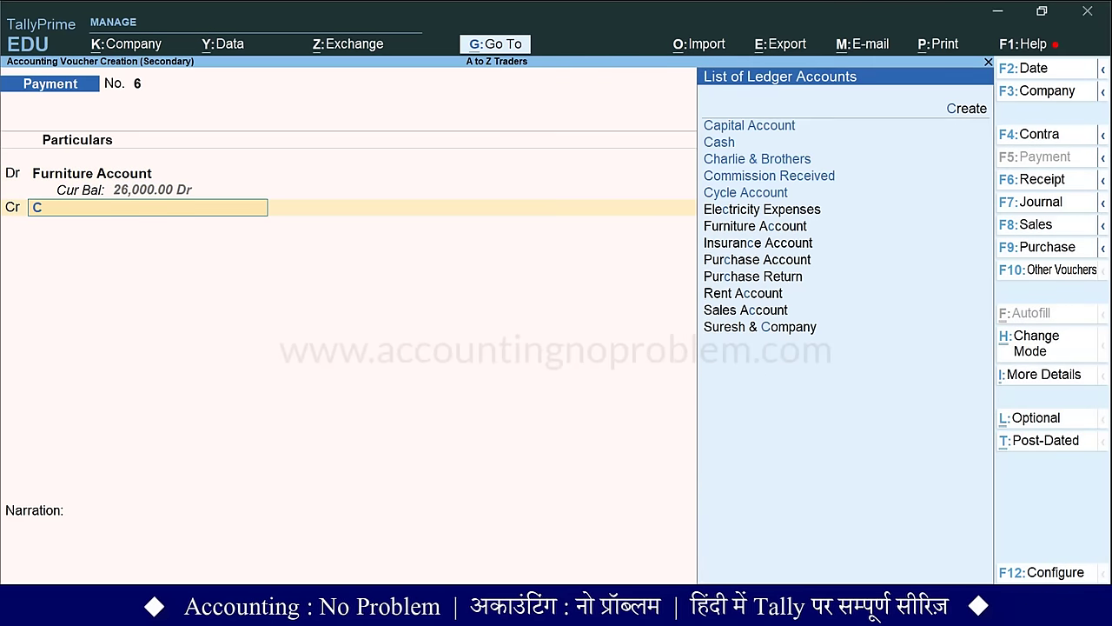
key(Down)
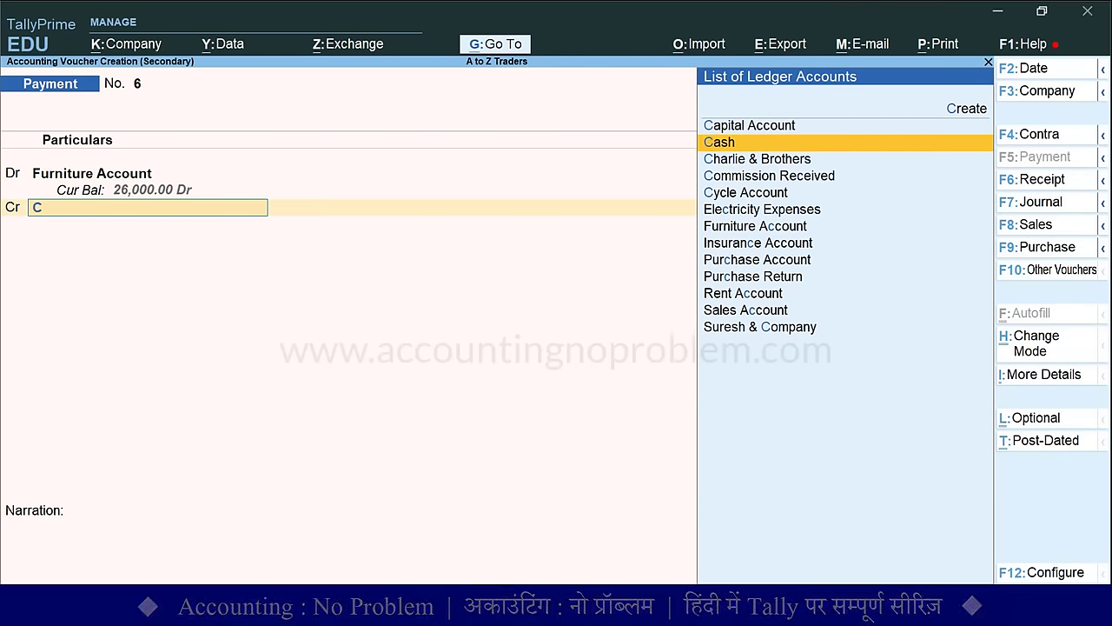
key(Return)
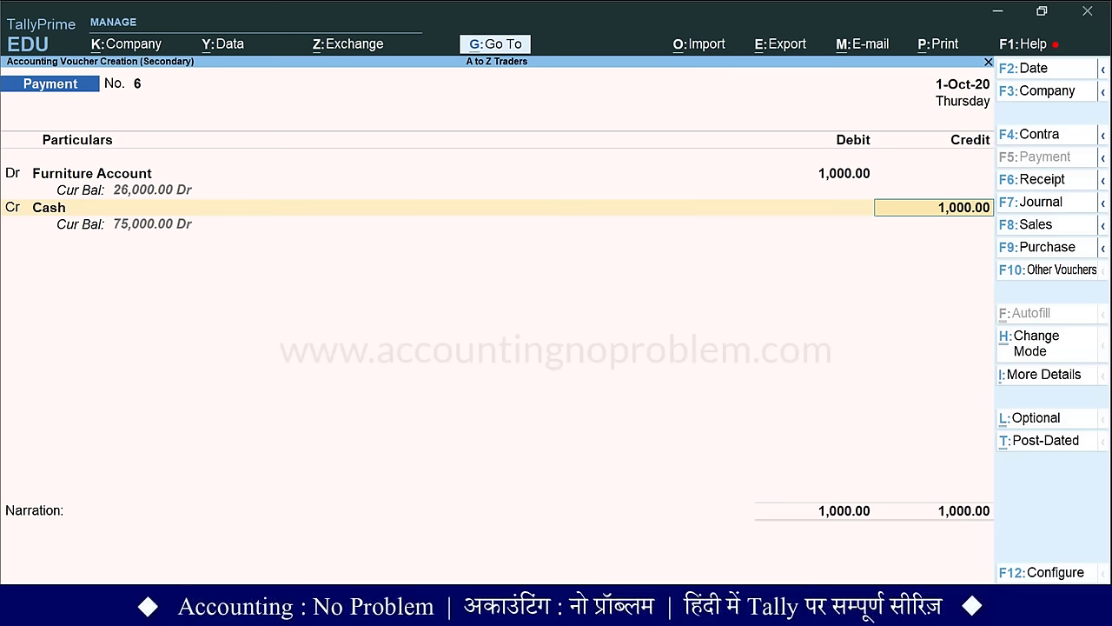
key(Return)
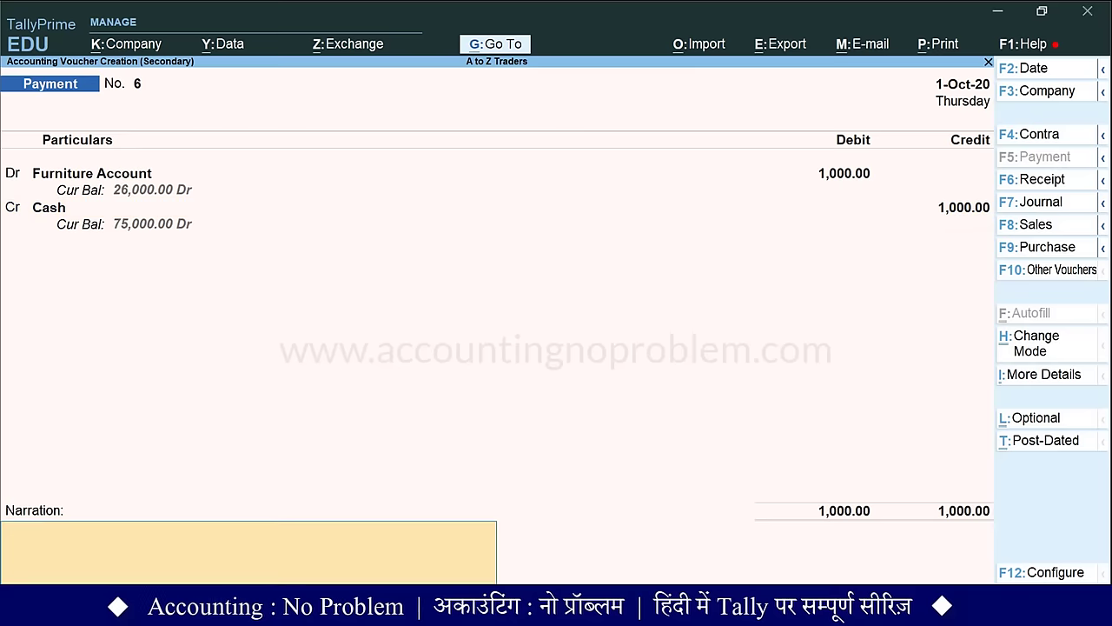
text(Being table purchased in cash from Ramesh.)
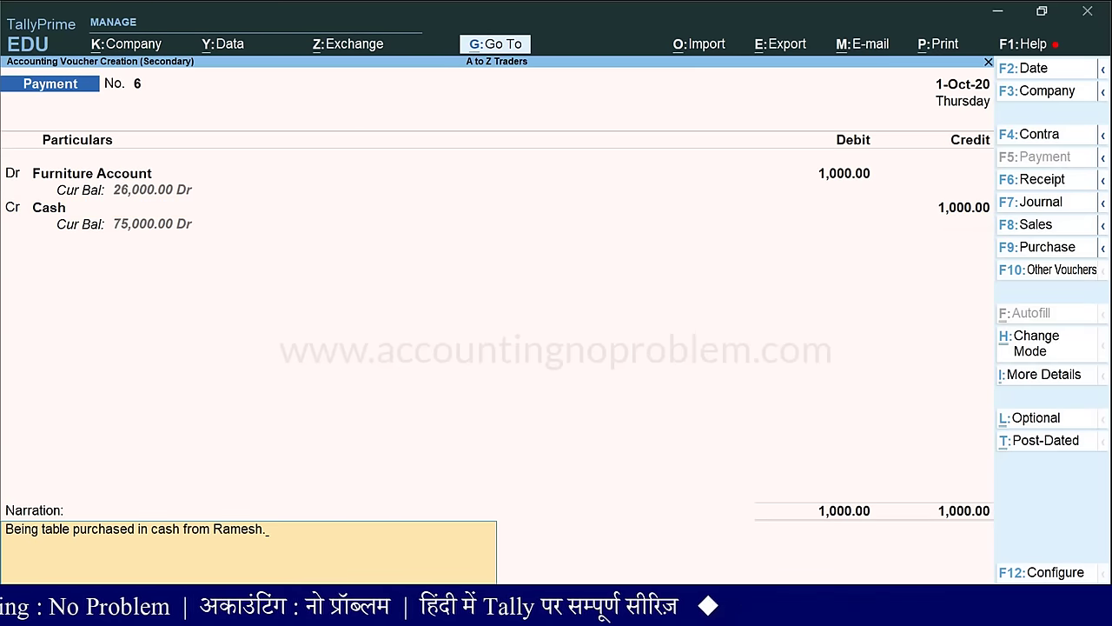
key(Return)
key(Return)
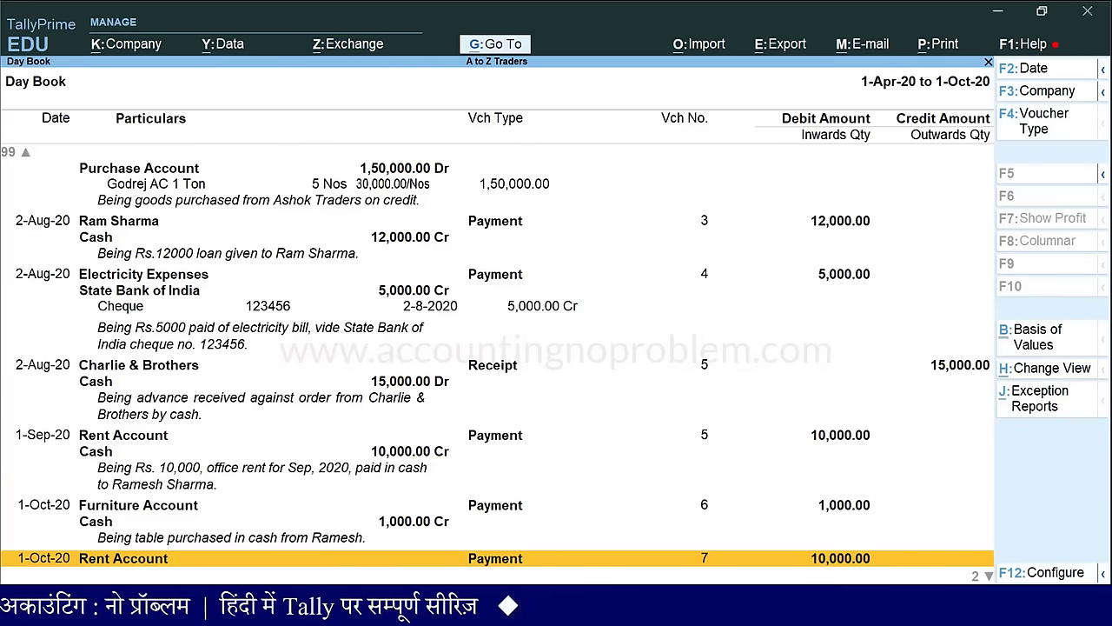
key(Down)
key(Down)
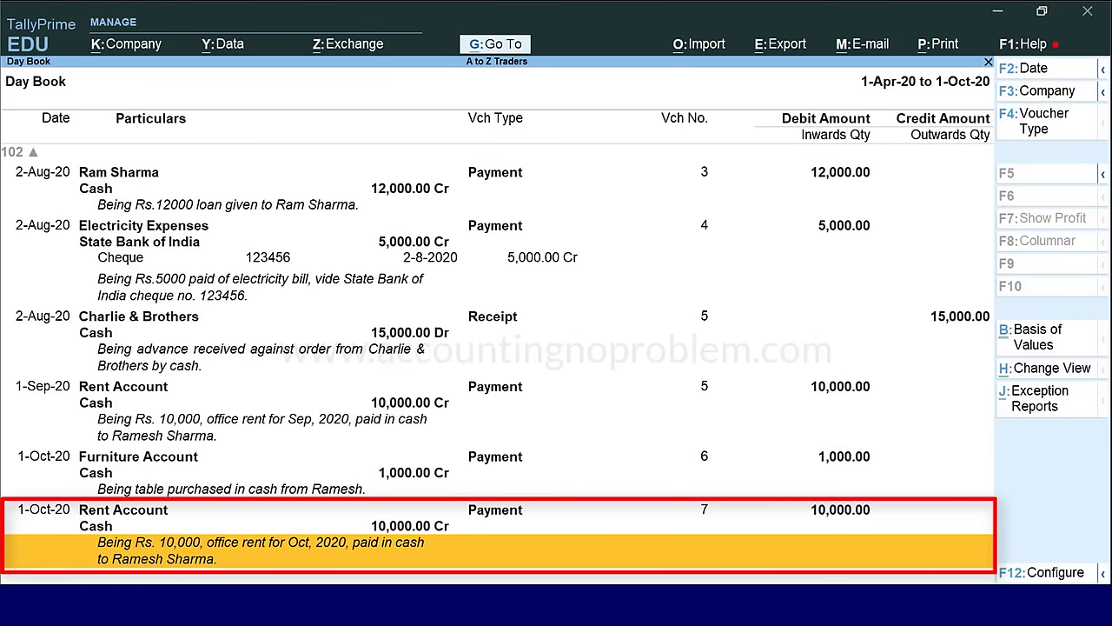
click(703, 524)
key(Up)
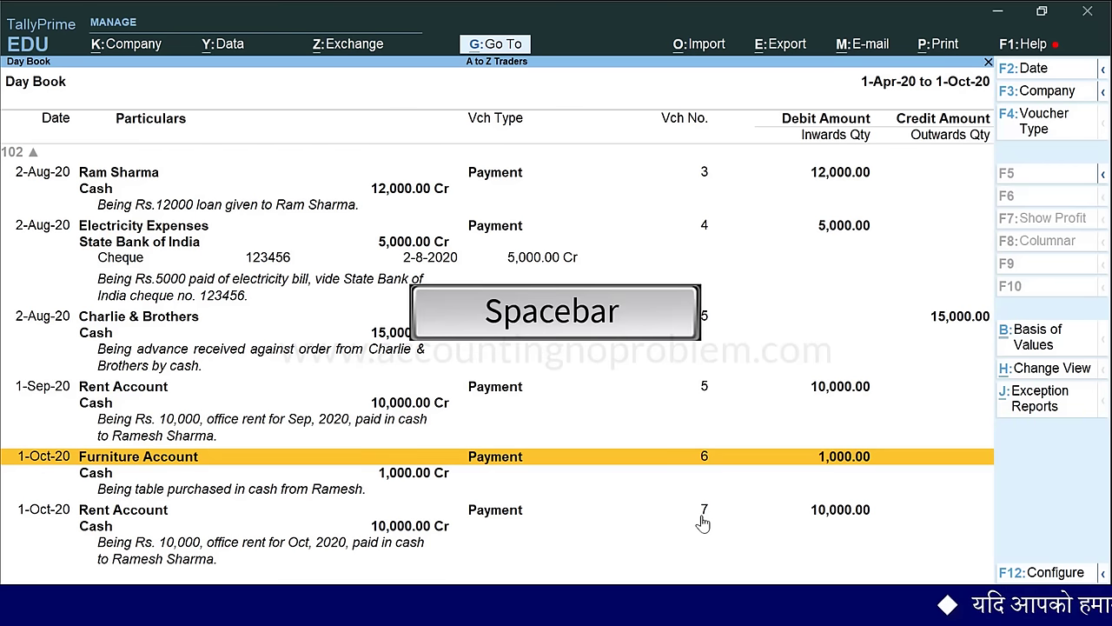
Mark the Furniture, Charlie & Brothers receipt, 12,000 loan payment and Suresh & Company purchase vouchers.
key(space)
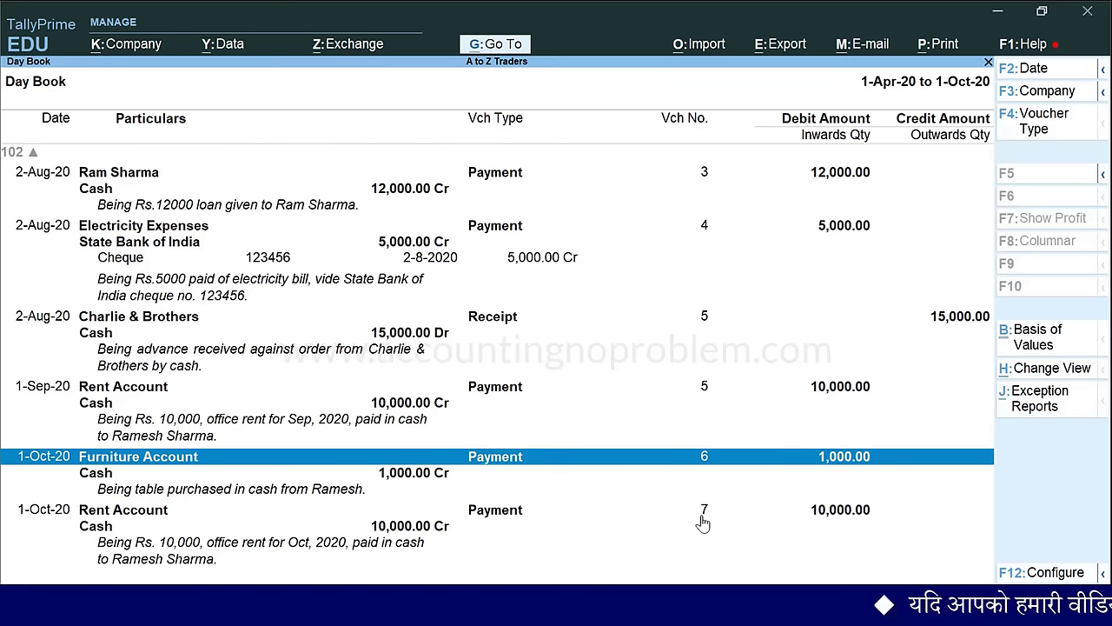
key(Up)
key(Up)
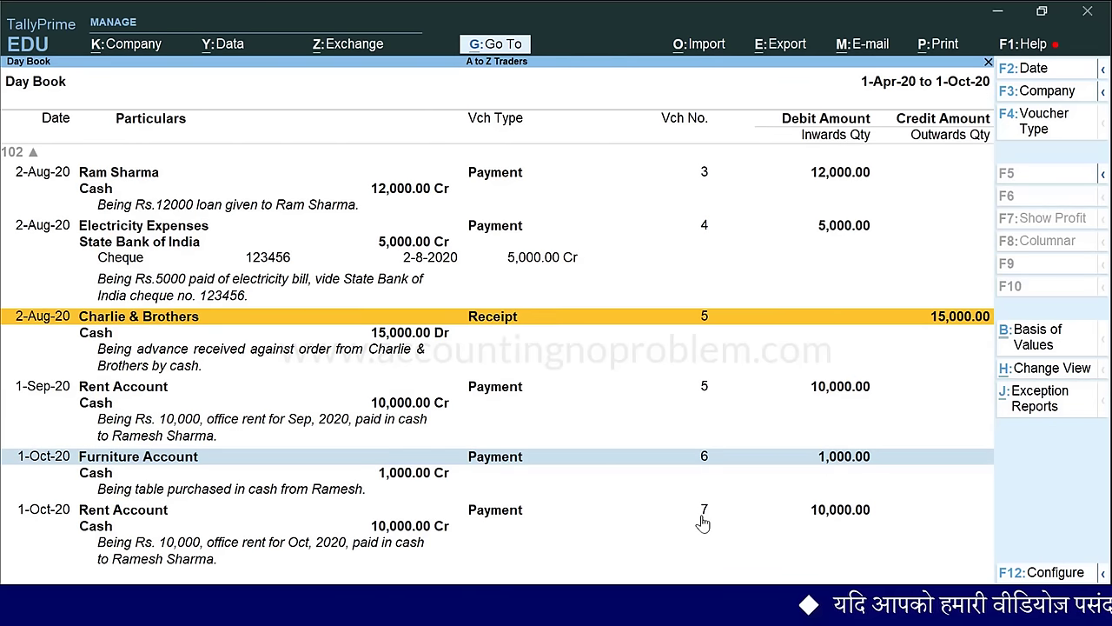
key(space)
key(Up)
key(Up)
key(Up)
key(Up)
key(Up)
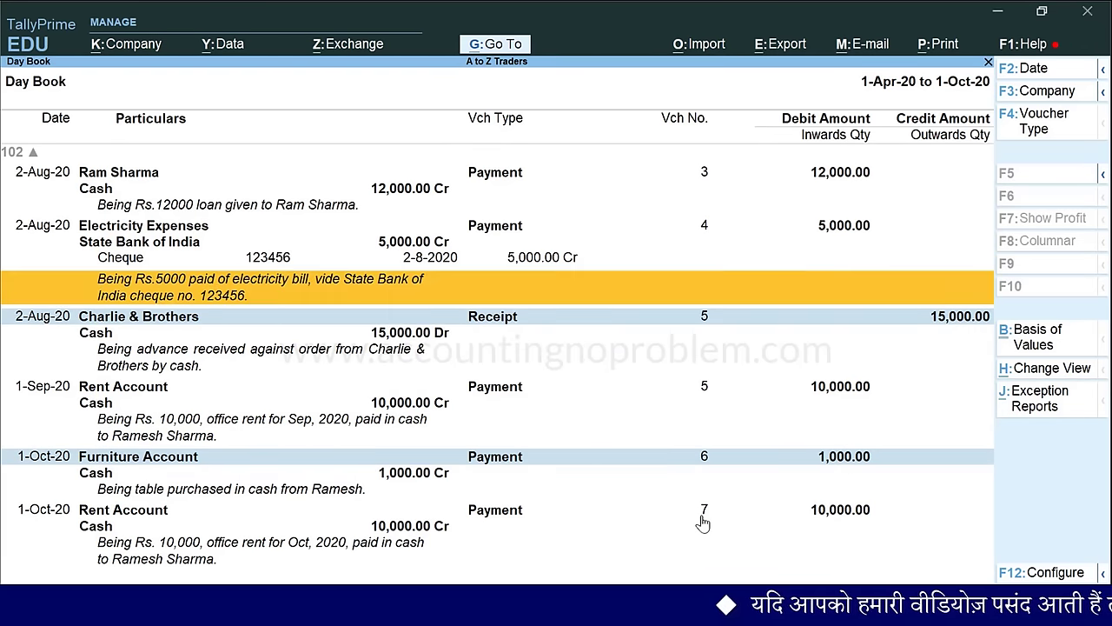
key(Up)
key(space)
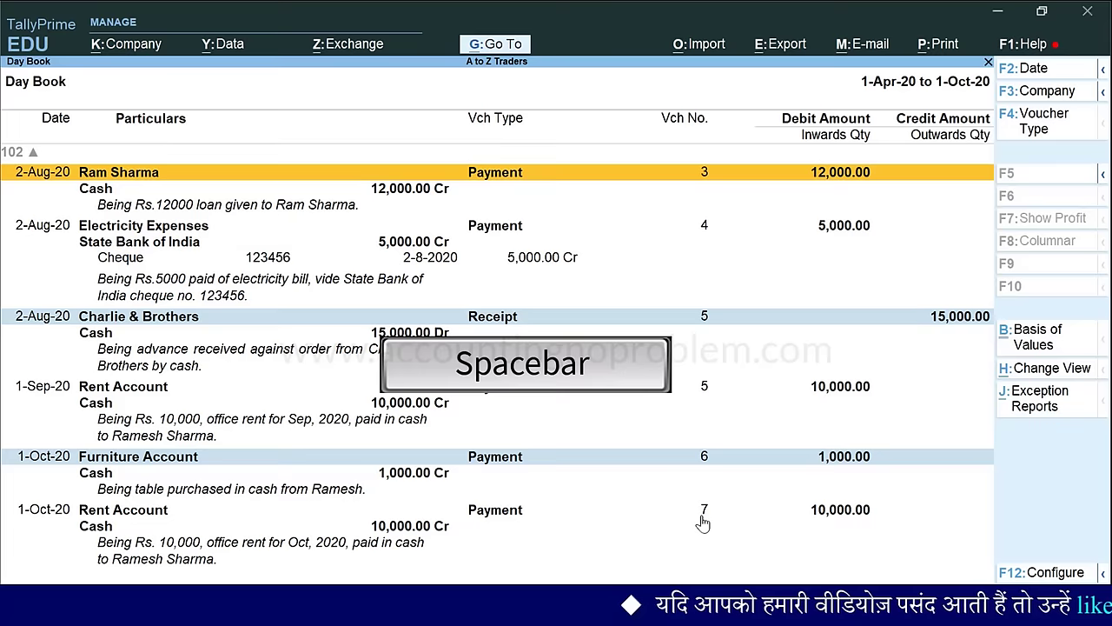
key(Up)
key(Up)
key(Up)
key(Up)
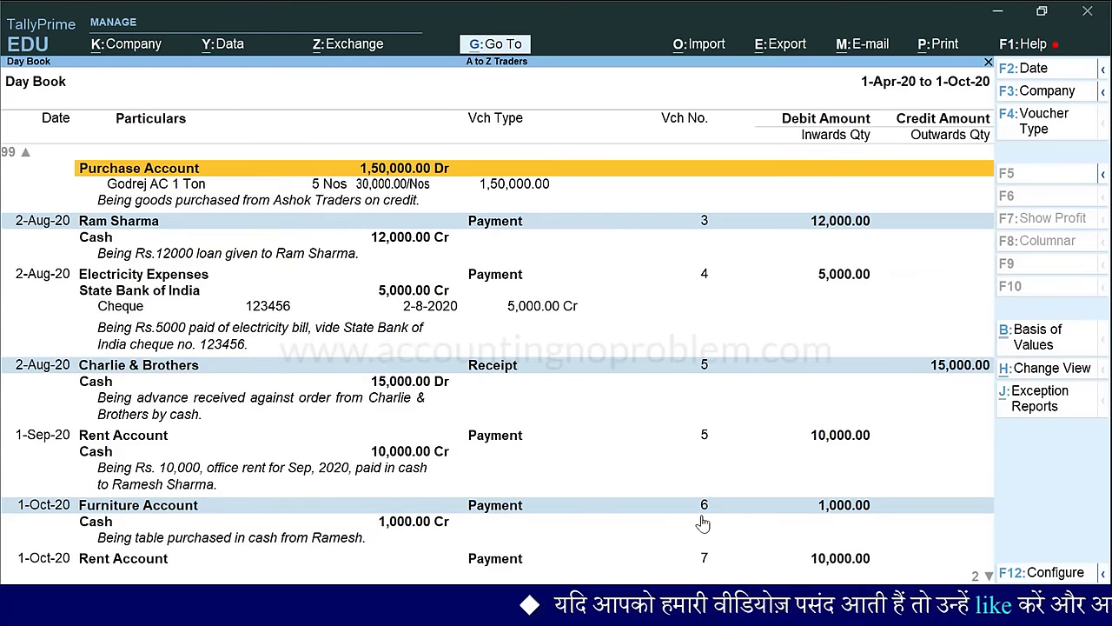
key(Up)
key(Up)
key(Up)
key(Up)
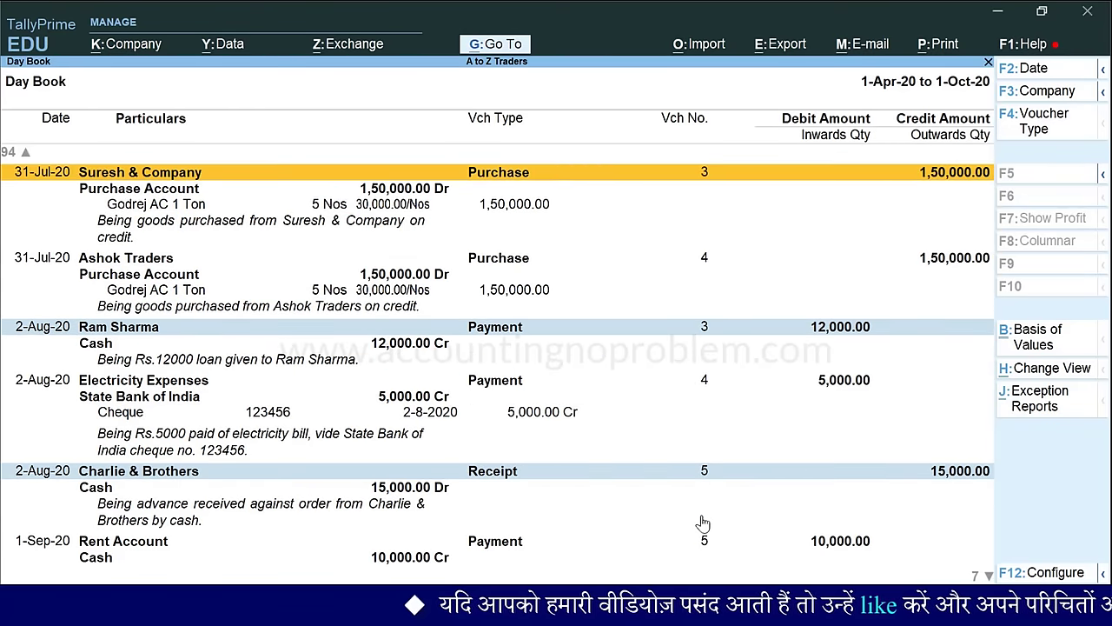
key(space)
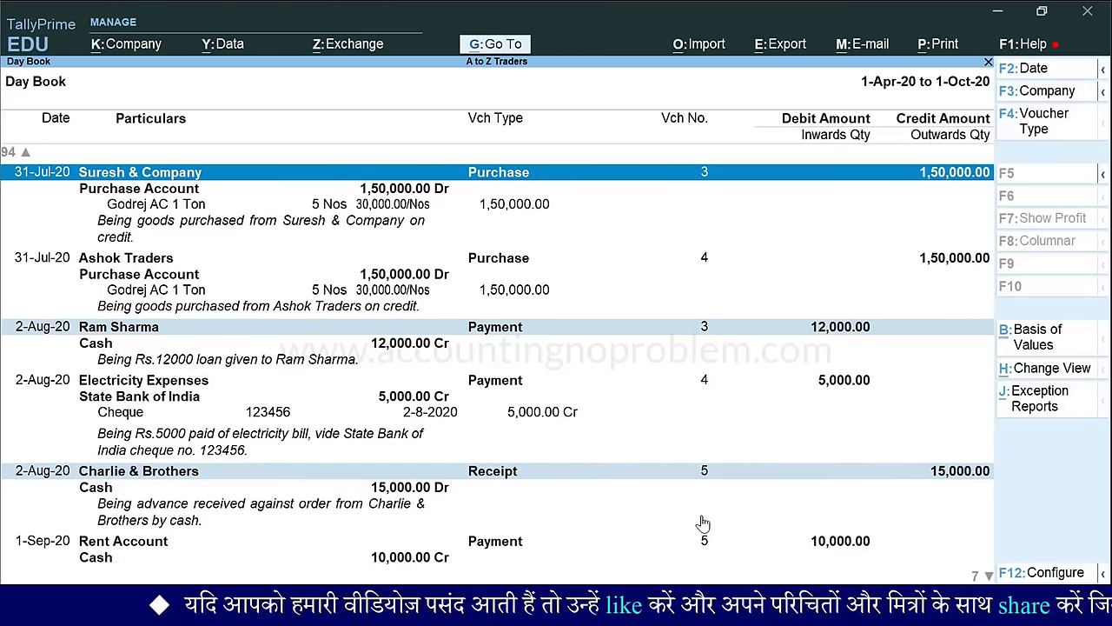
Adjust the selection around the 12,000.00 loan payment and request deletion of the selected vouchers.
key(Down)
key(Down)
key(Down)
key(Down)
key(Down)
key(Down)
key(Down)
key(Down)
key(Down)
key(Down)
key(Down)
key(Down)
key(Down)
key(Down)
key(Down)
key(Down)
key(Down)
key(Down)
key(Down)
key(Down)
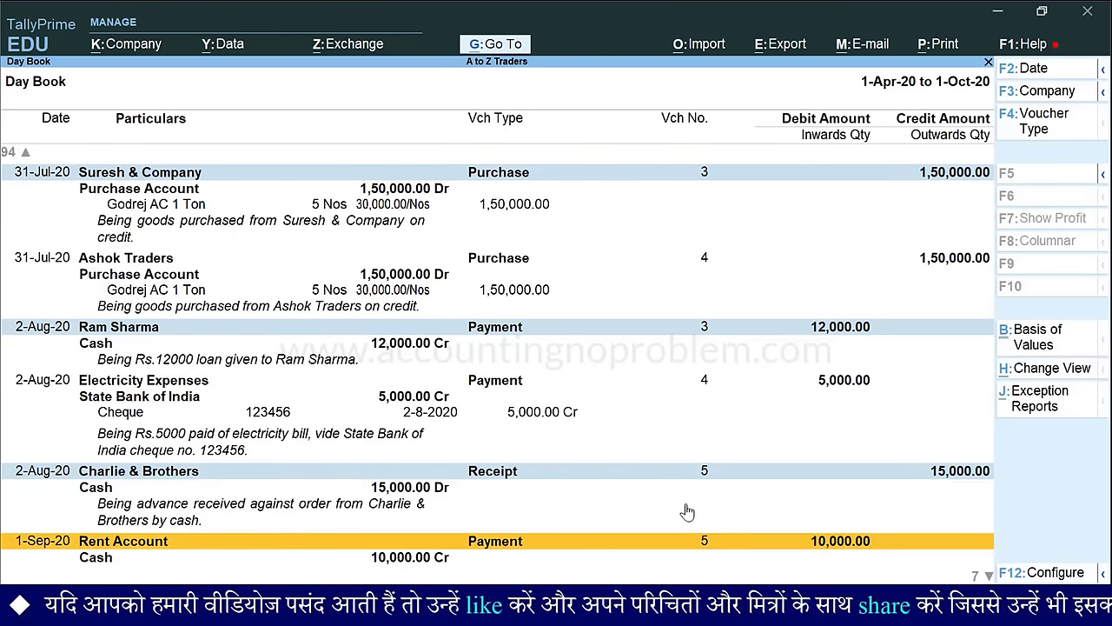
key(Down)
key(space)
key(Down)
key(Down)
key(Down)
key(Down)
key(Up)
key(Up)
key(Up)
key(Up)
key(Up)
key(Up)
key(Up)
key(Up)
key(Up)
key(Up)
key(Up)
key(Up)
key(Up)
key(Up)
key(Up)
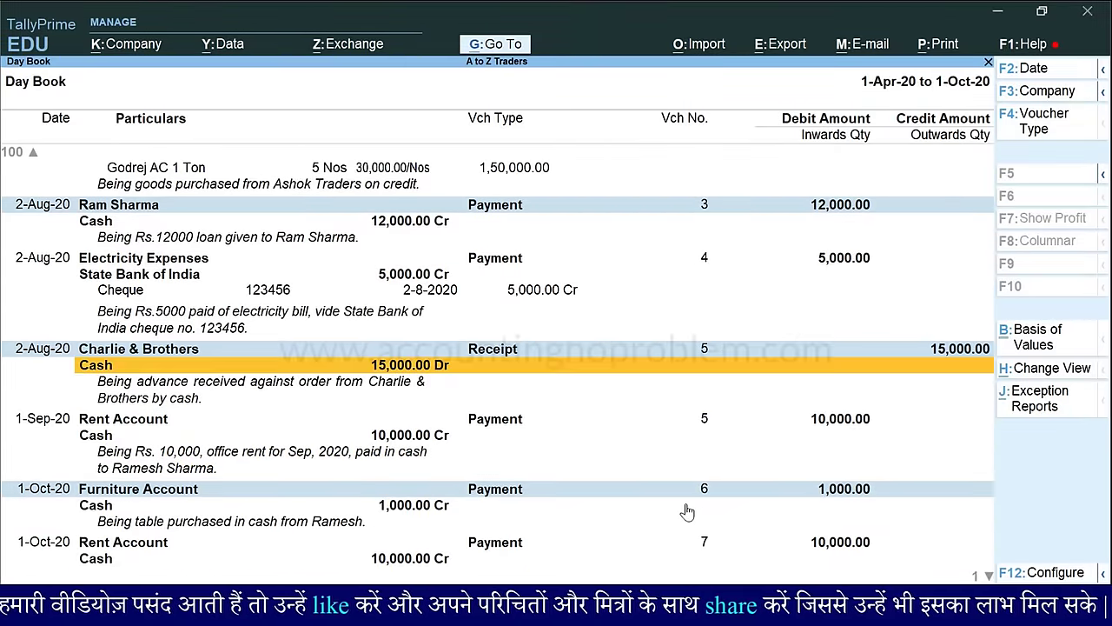
key(Up)
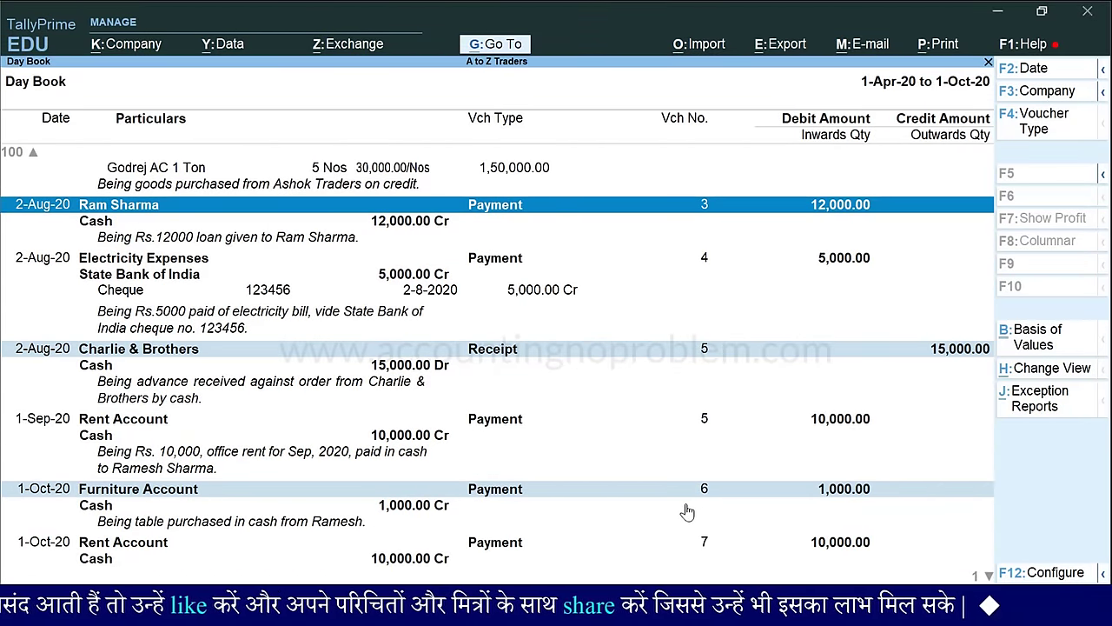
key(Up)
key(Up)
key(Up)
key(Up)
key(Up)
key(Up)
key(Up)
key(Up)
key(alt+d)
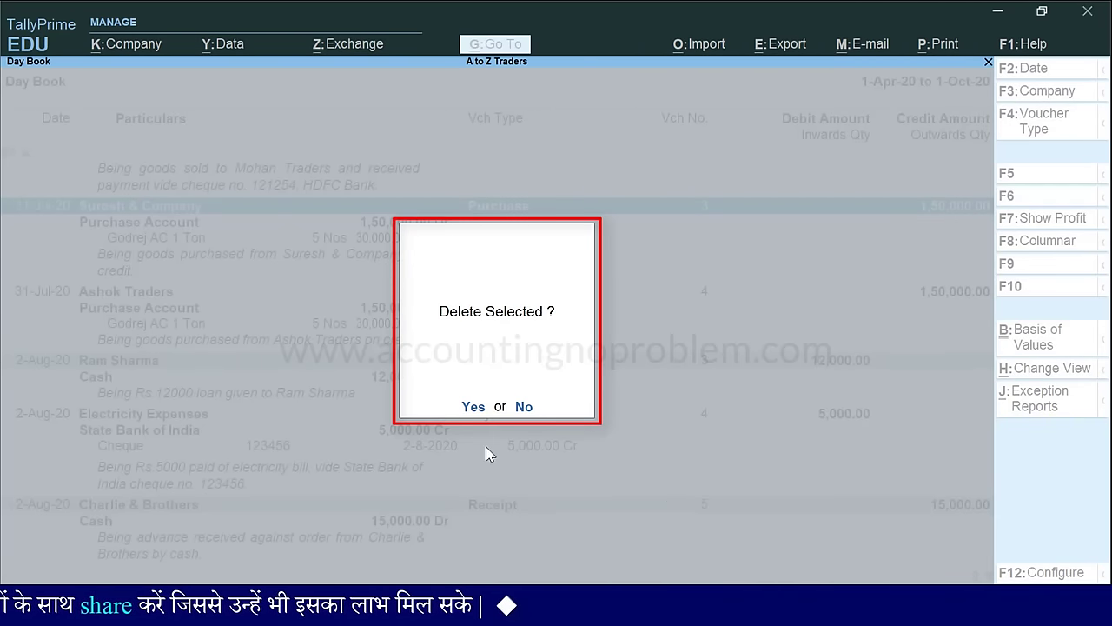
Answer No to the 'Delete Selected?' prompt so every voucher stays in the Day Book.
key(y)
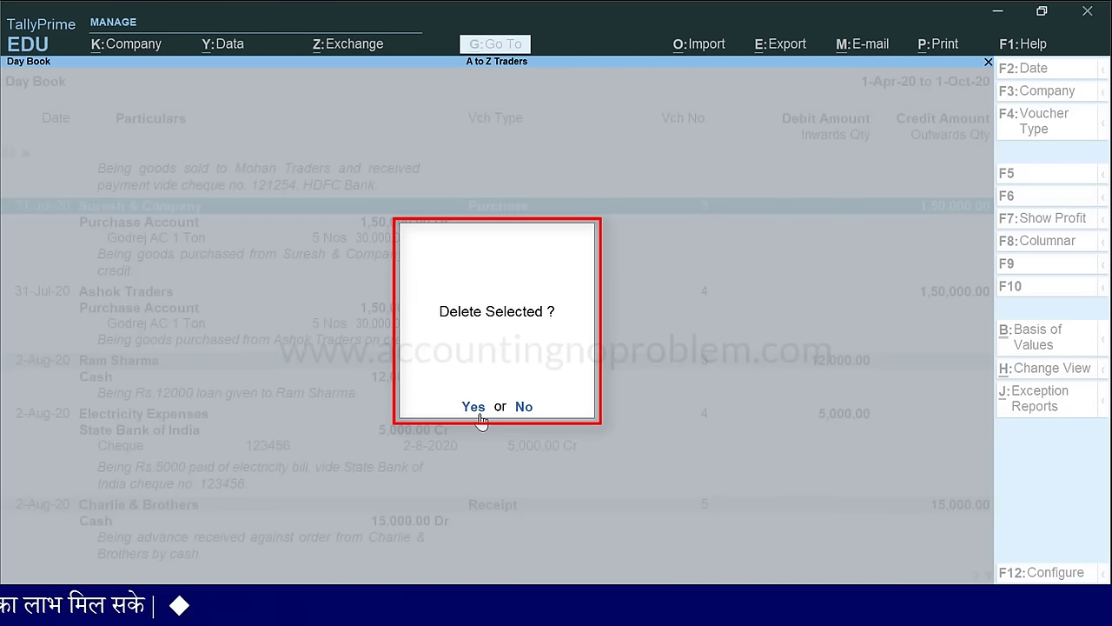
key(n)
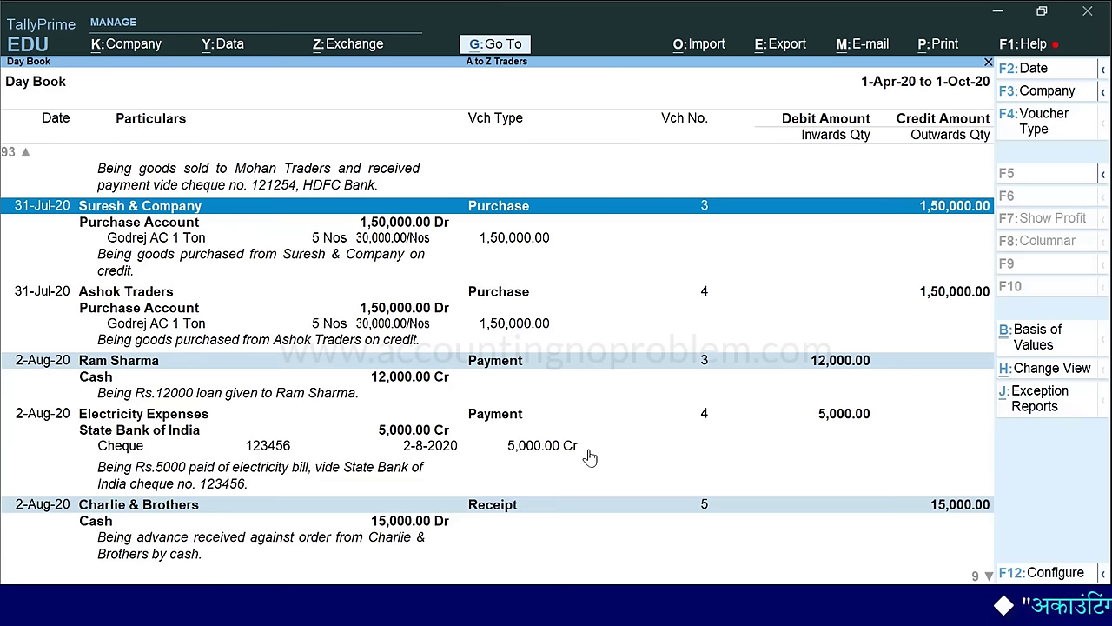
key(Down)
key(Down)
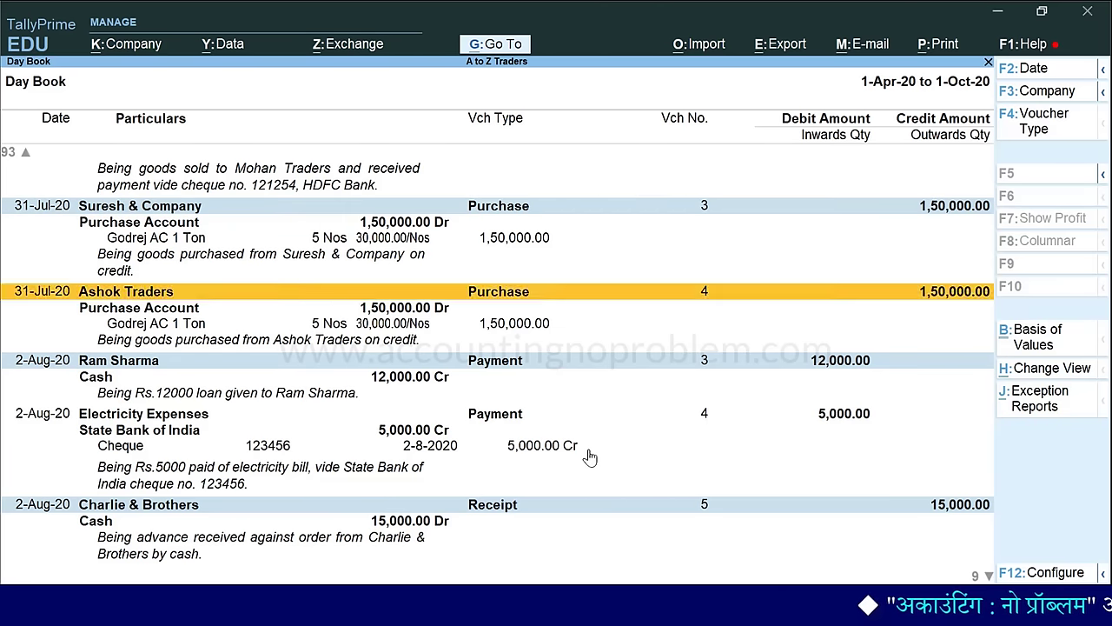
key(space)
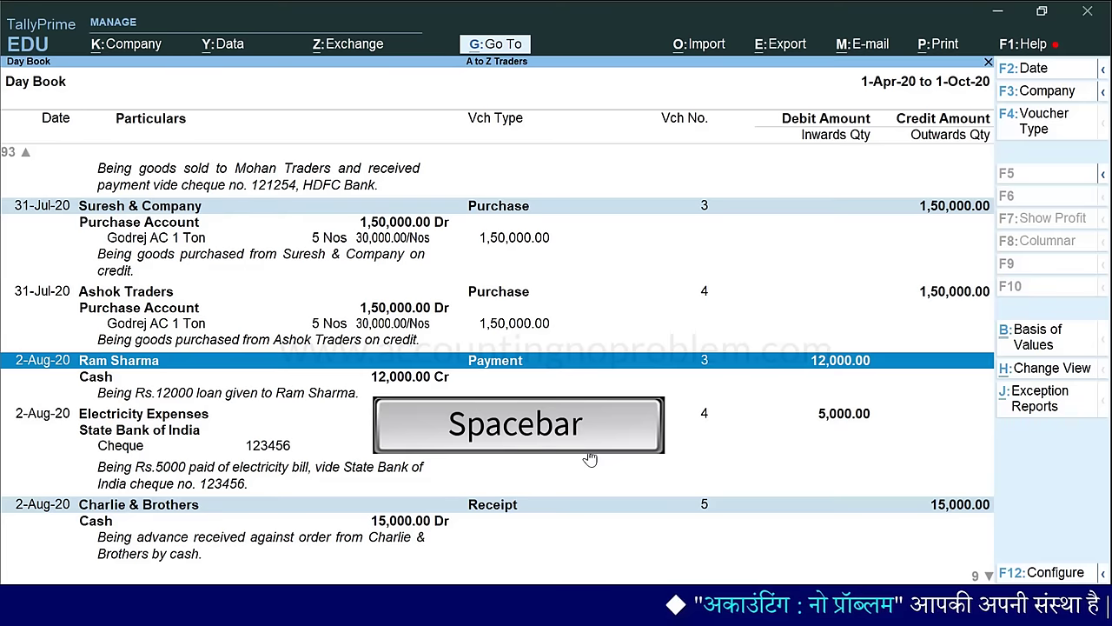
key(Down)
key(Down)
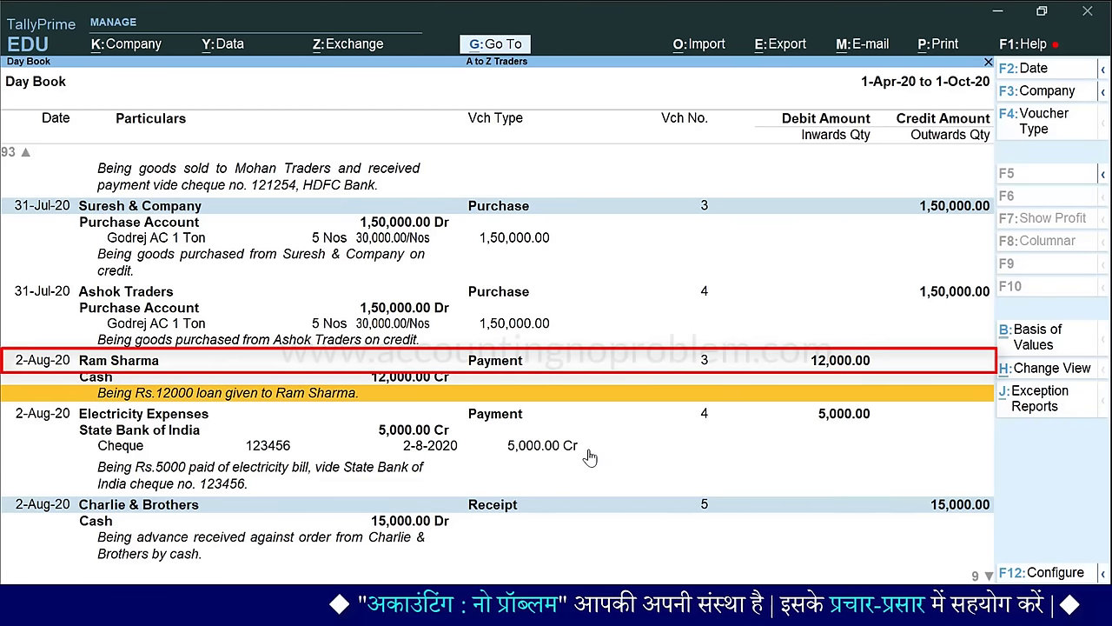
key(Down)
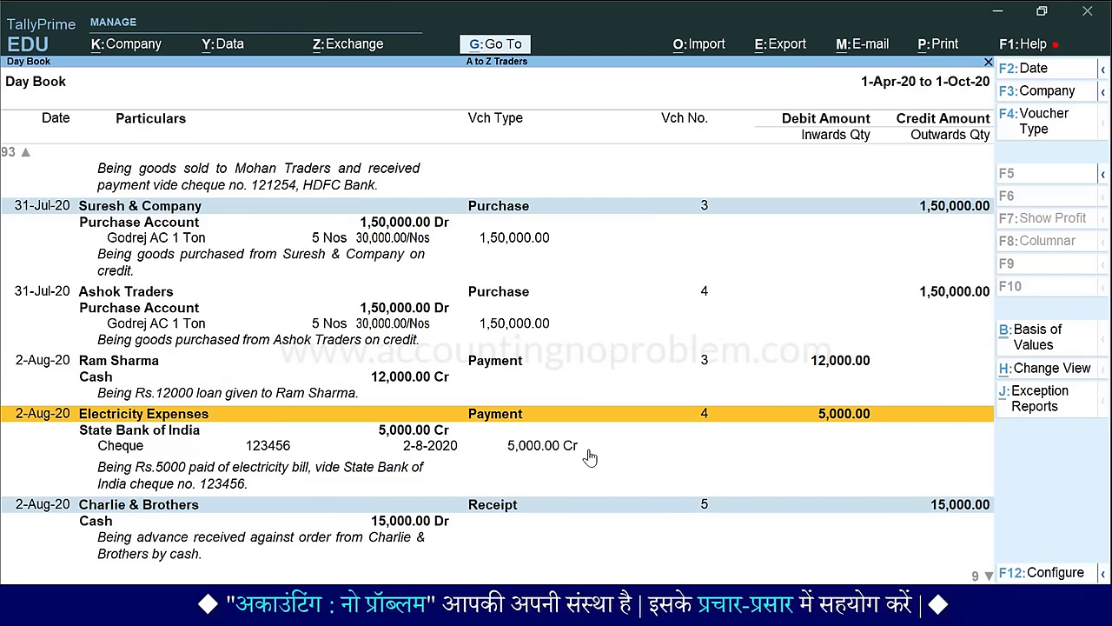
key(Escape)
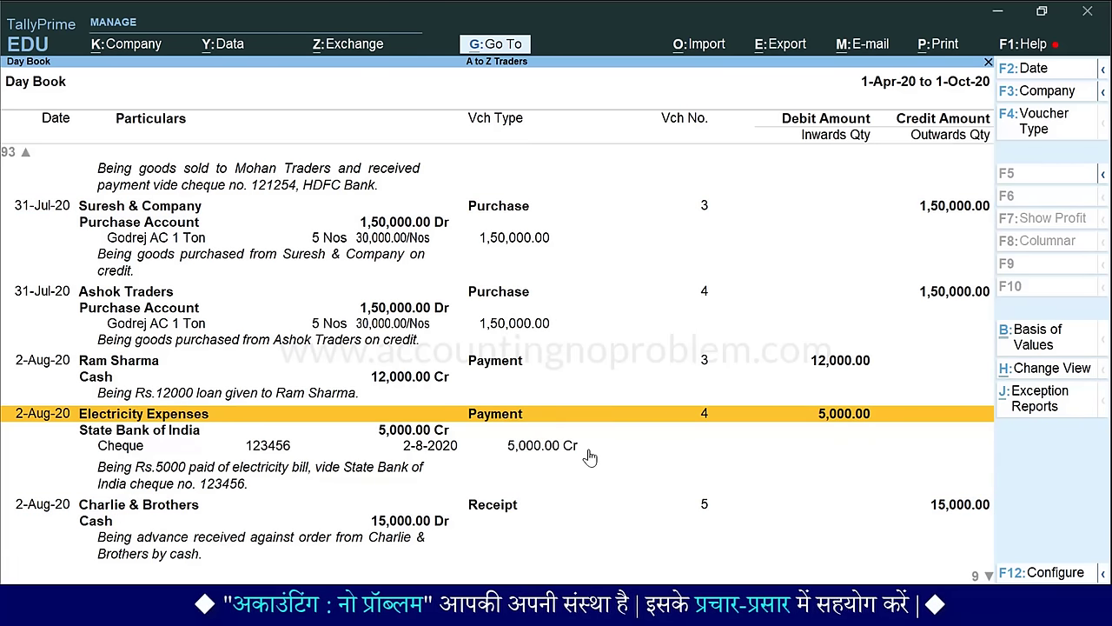
scroll(589, 457, down, 4)
scroll(589, 457, up, 2)
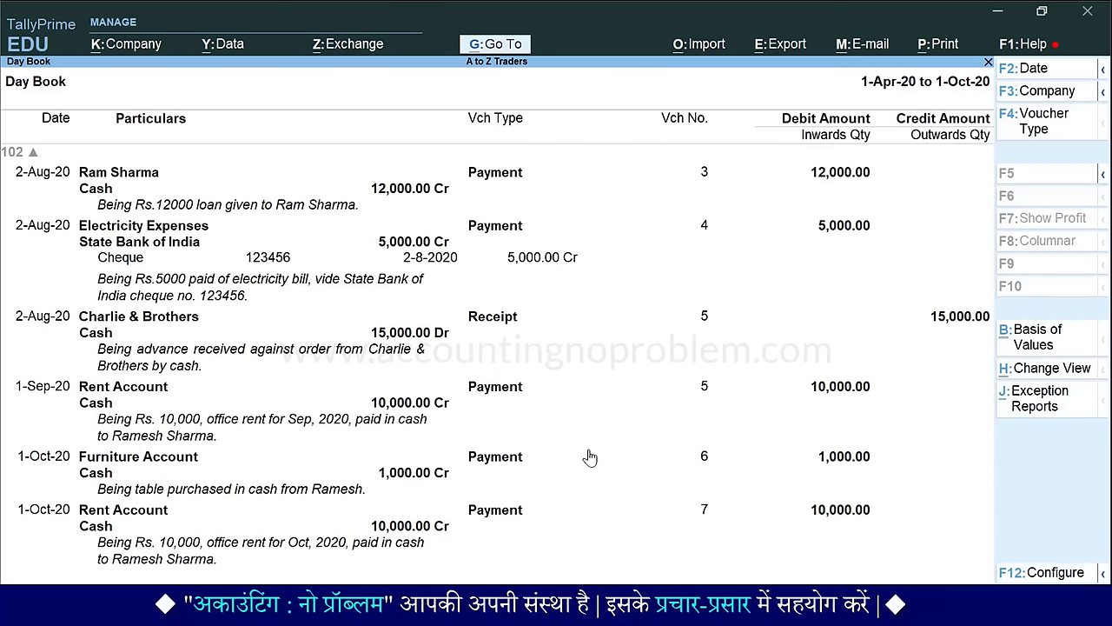
scroll(589, 457, up, 12)
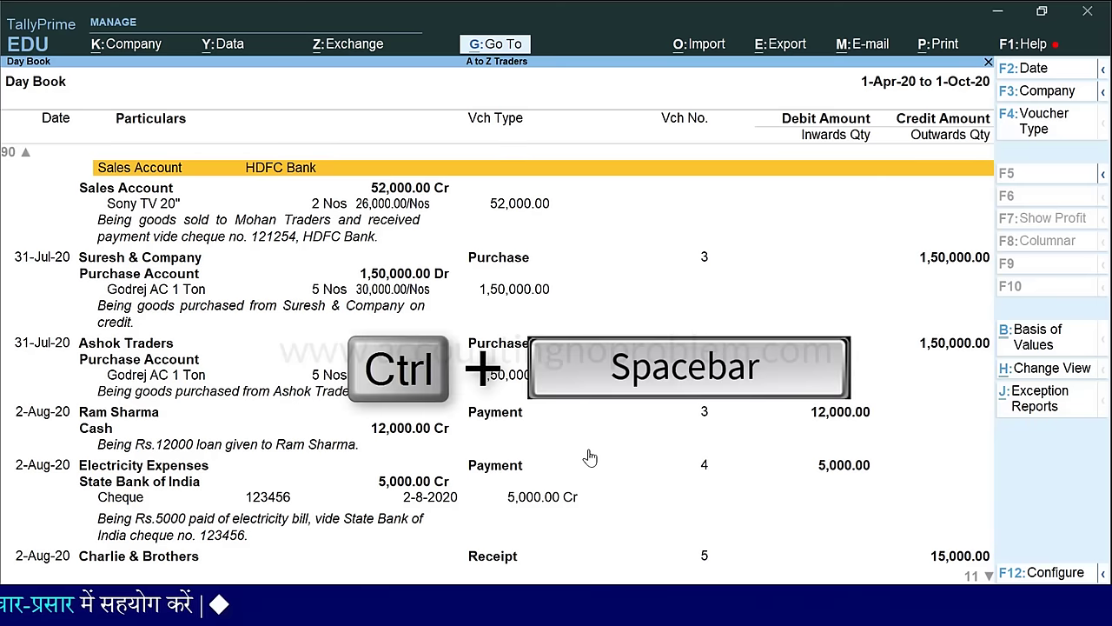
key(ctrl)
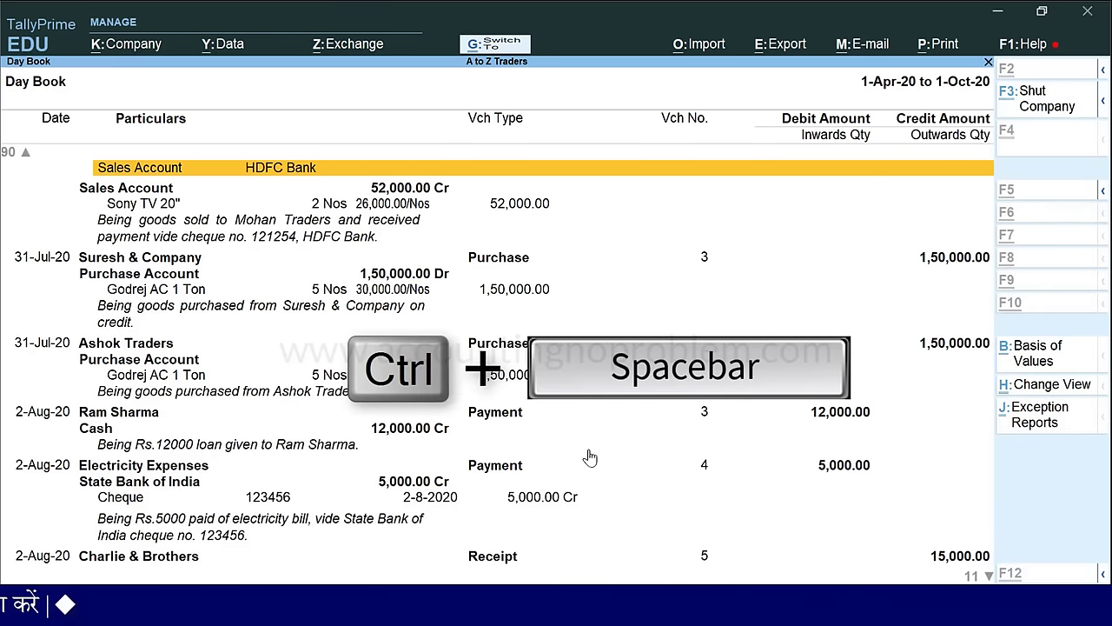
key(ctrl+space)
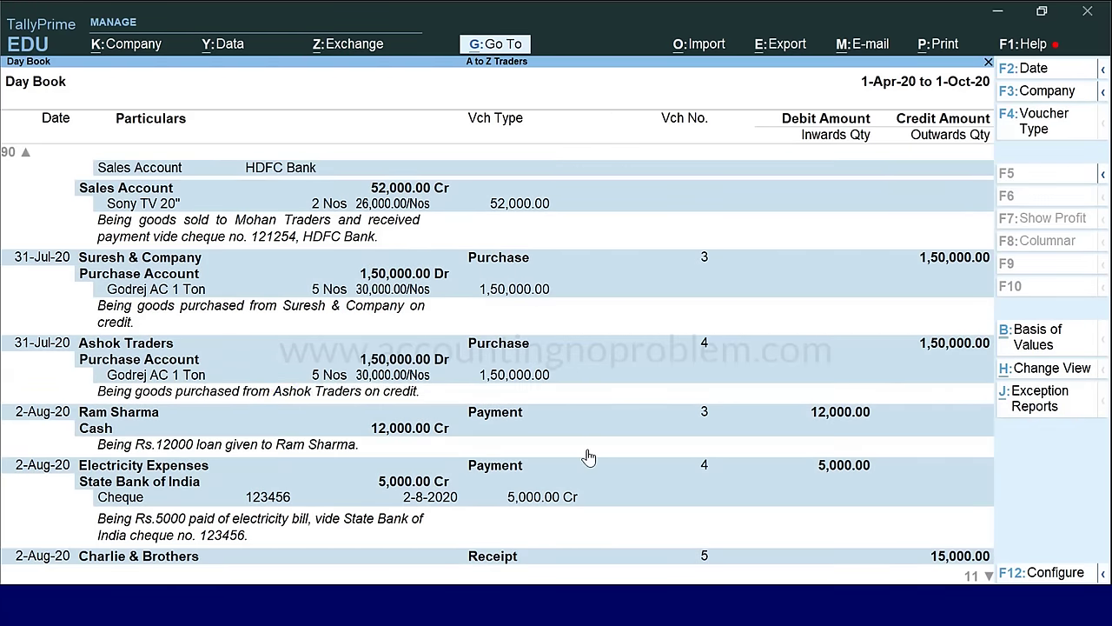
scroll(588, 456, down, 8)
scroll(588, 456, up, 8)
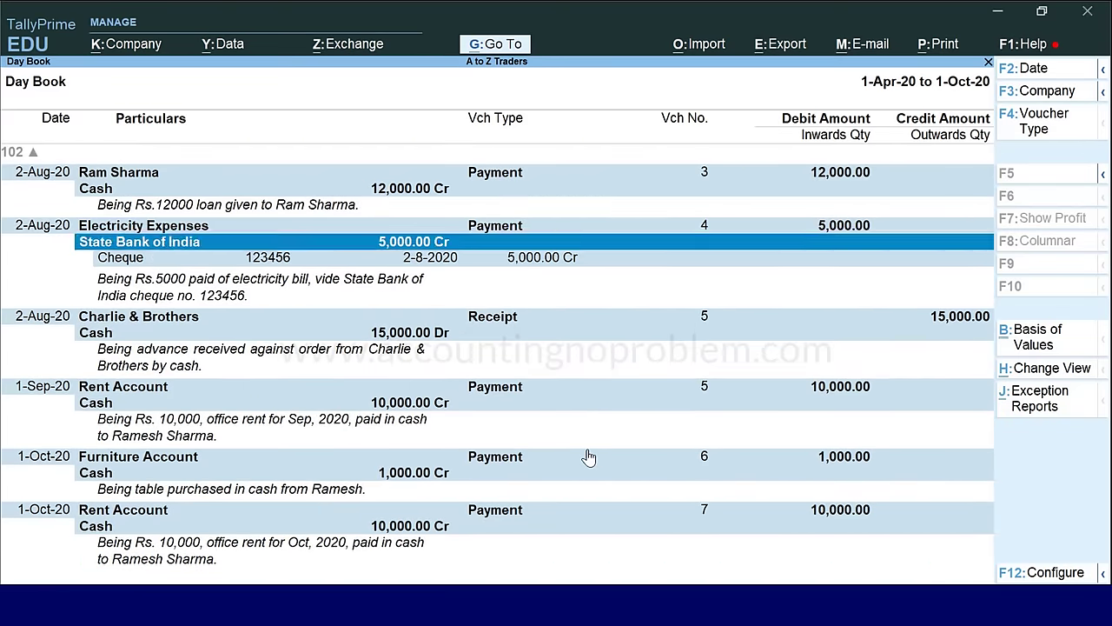
scroll(588, 456, up, 16)
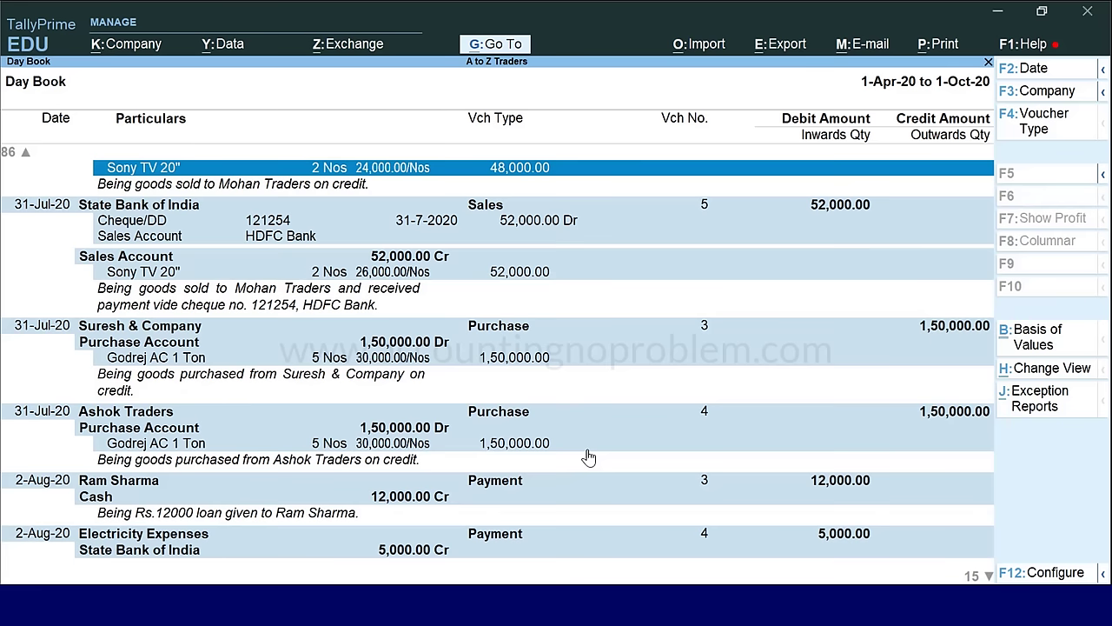
key(ctrl)
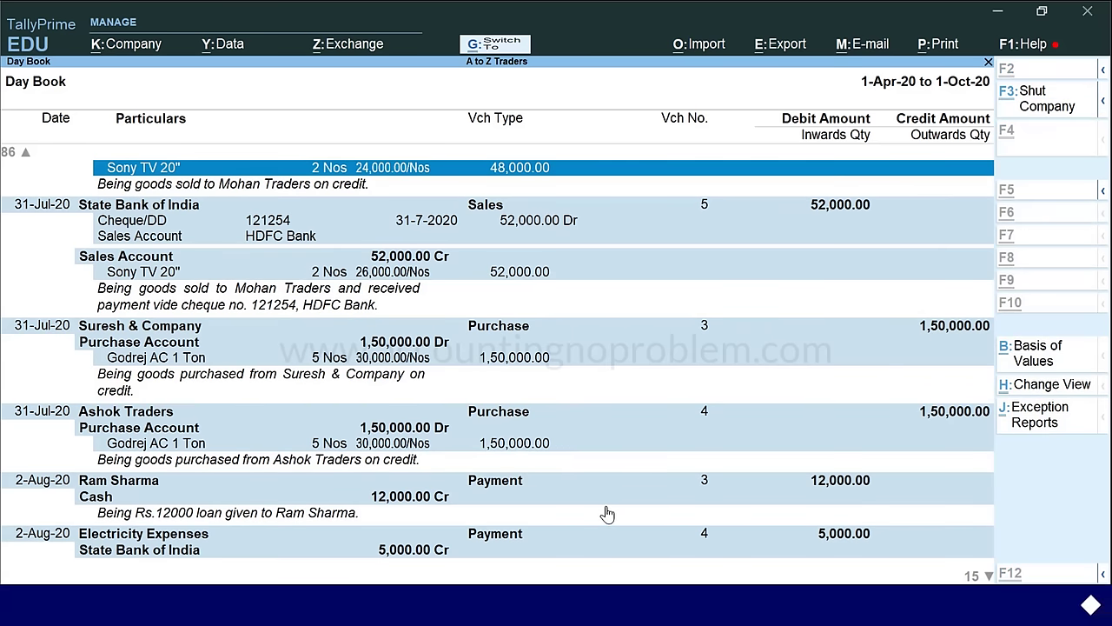
key(ctrl+space)
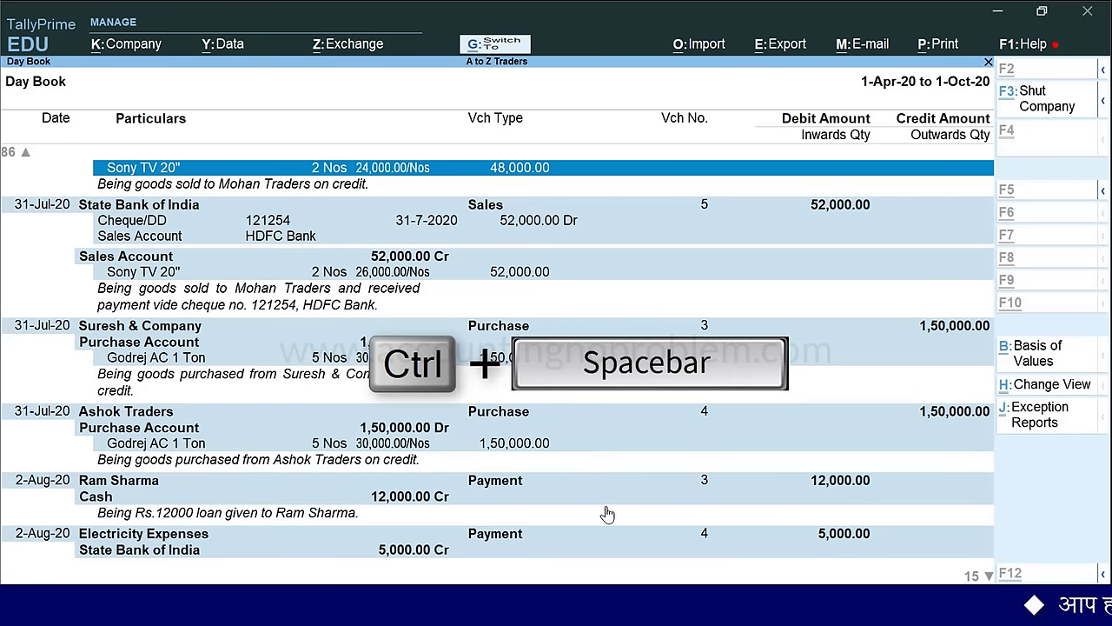
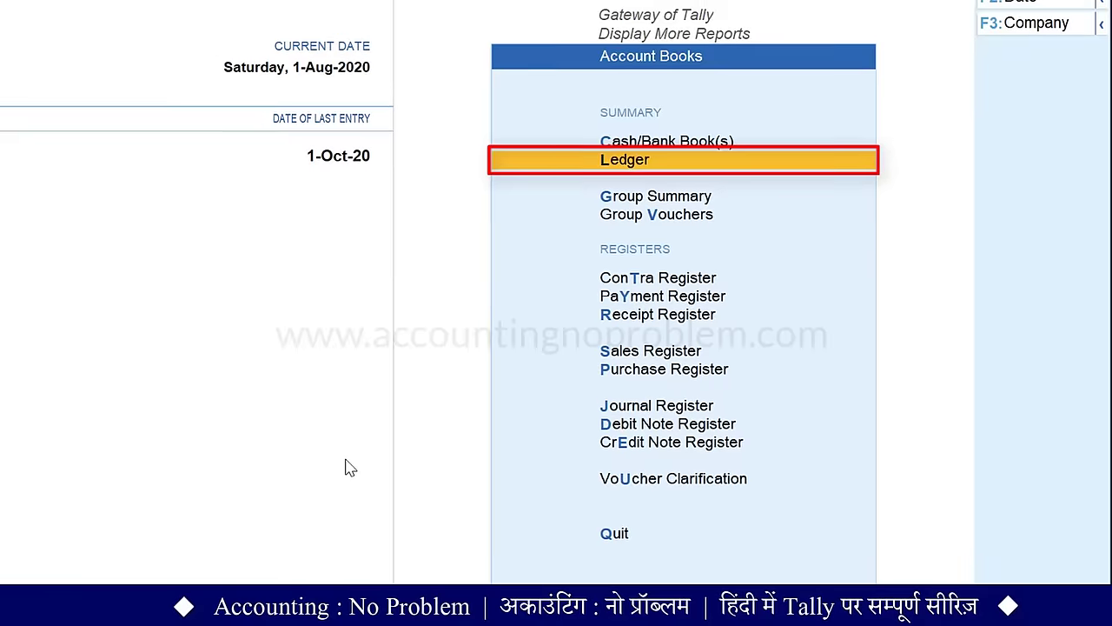
Back out of the Account Books menu to the Gateway of Tally for A to Z Traders.
key(Escape)
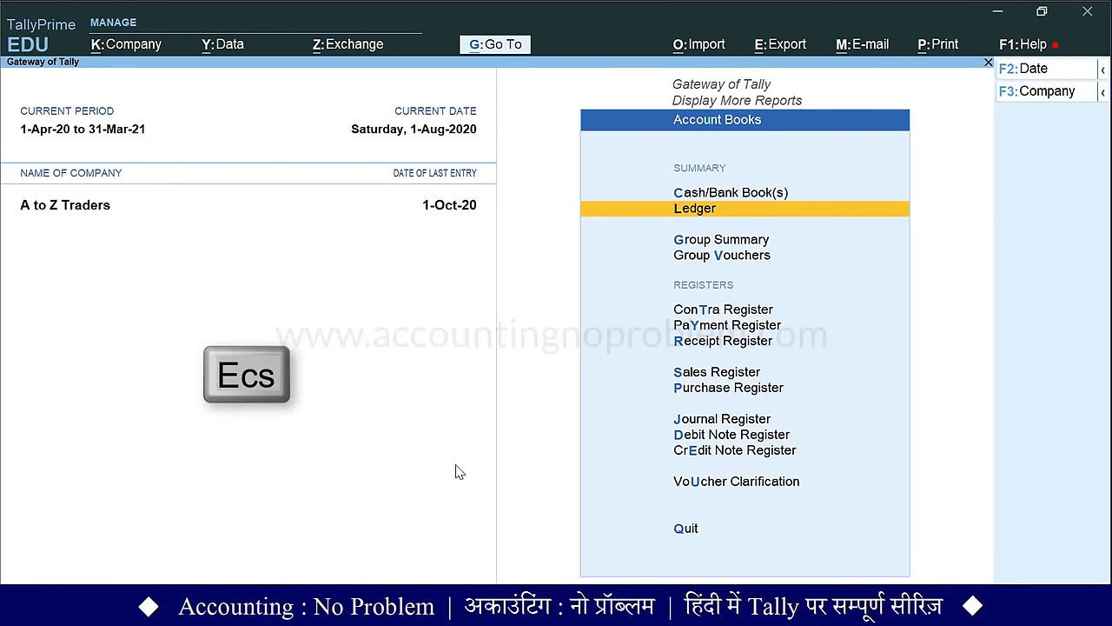
key(Escape)
key(Escape)
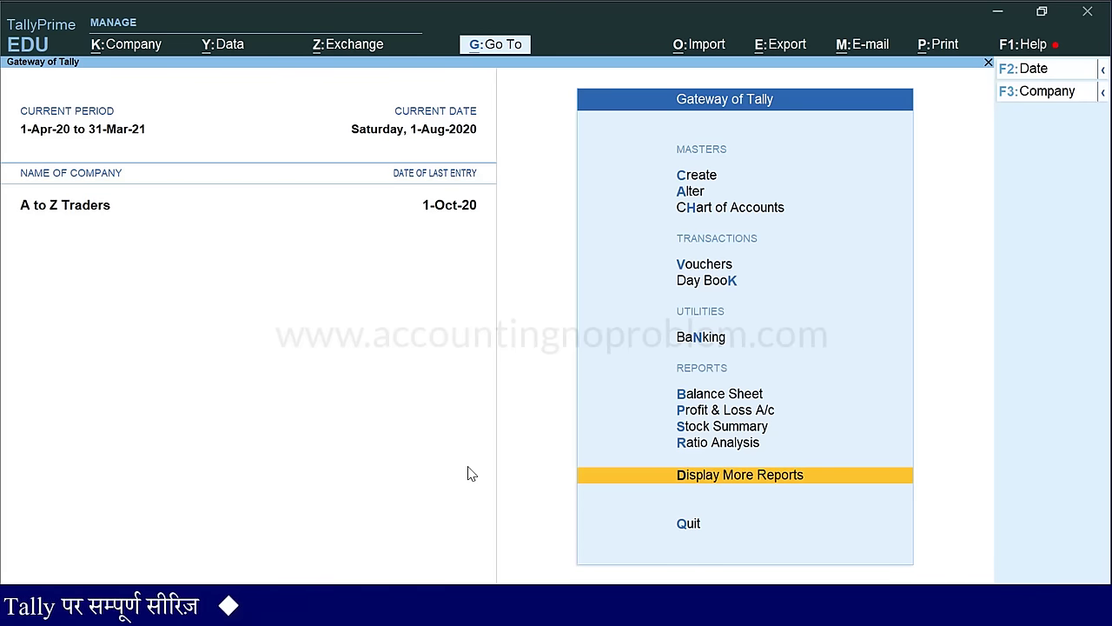
click(501, 46)
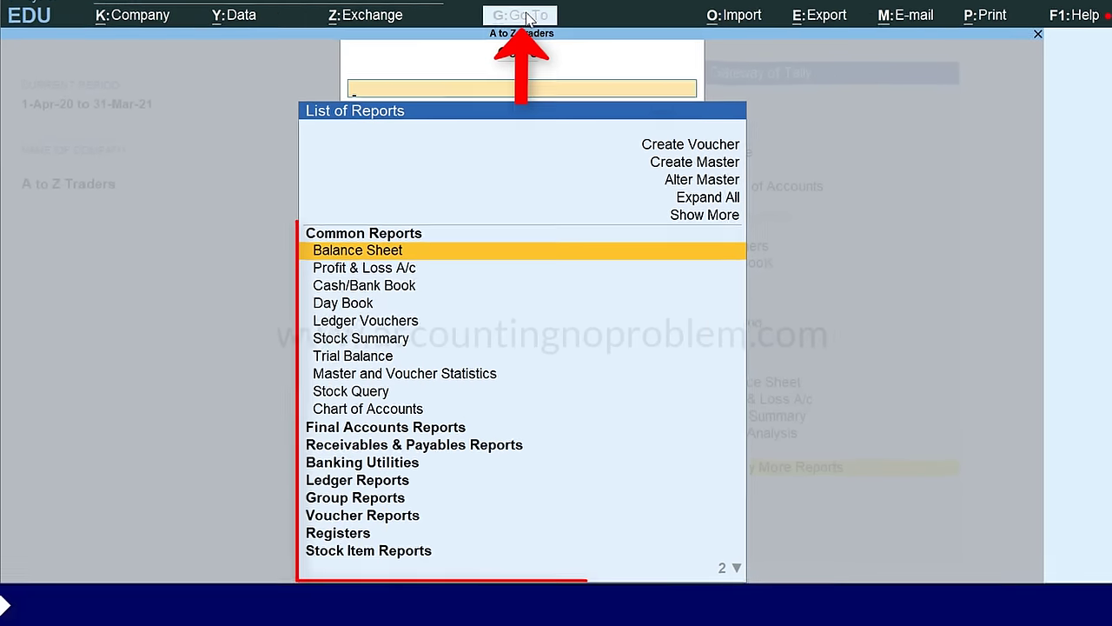
key(Down)
key(Down)
key(Down)
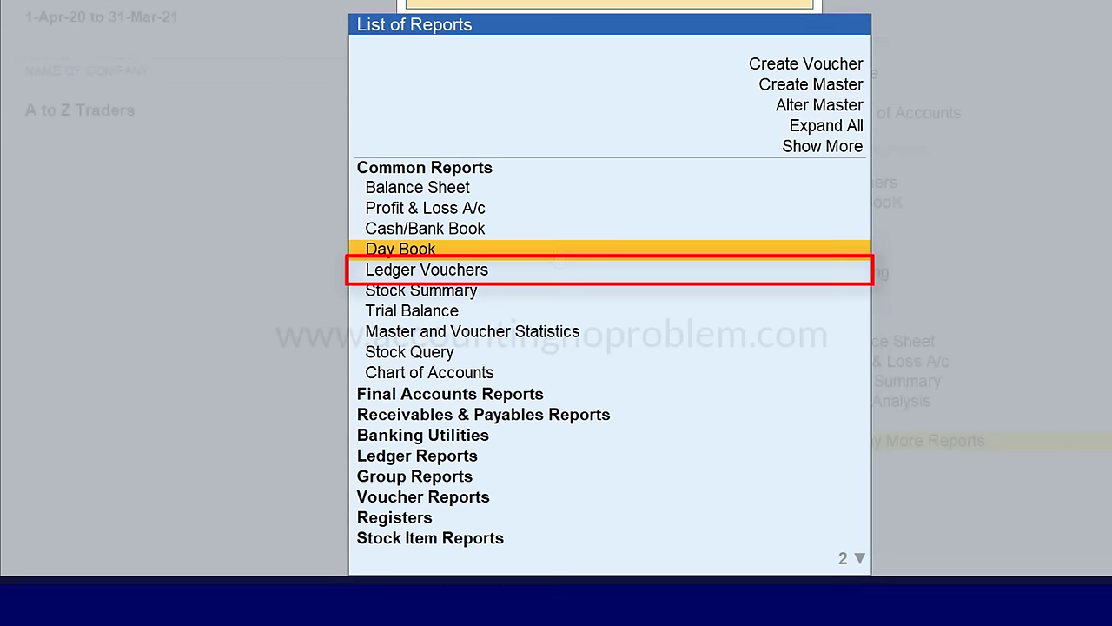
key(Down)
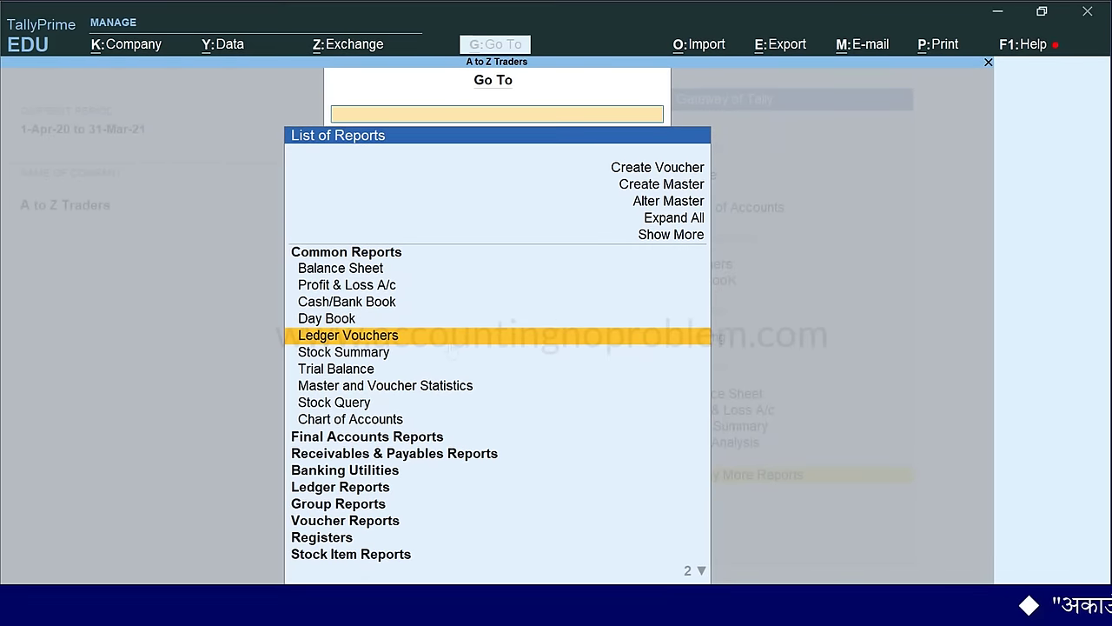
key(Escape)
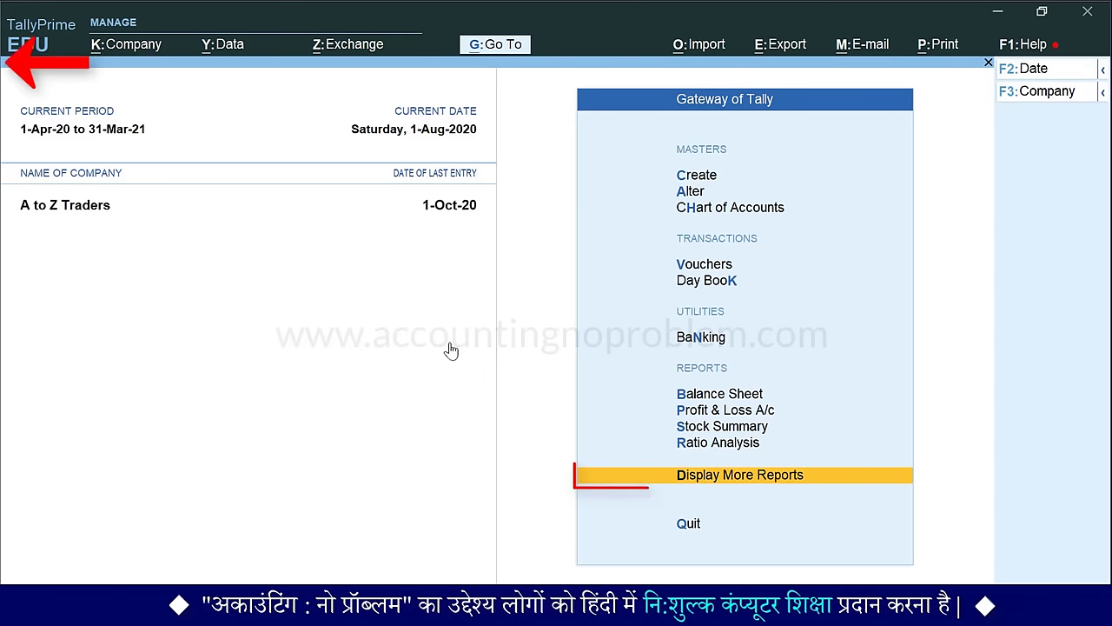
Open the Cash ledger vouchers report via Display More Reports > Account Books > Ledger.
key(d)
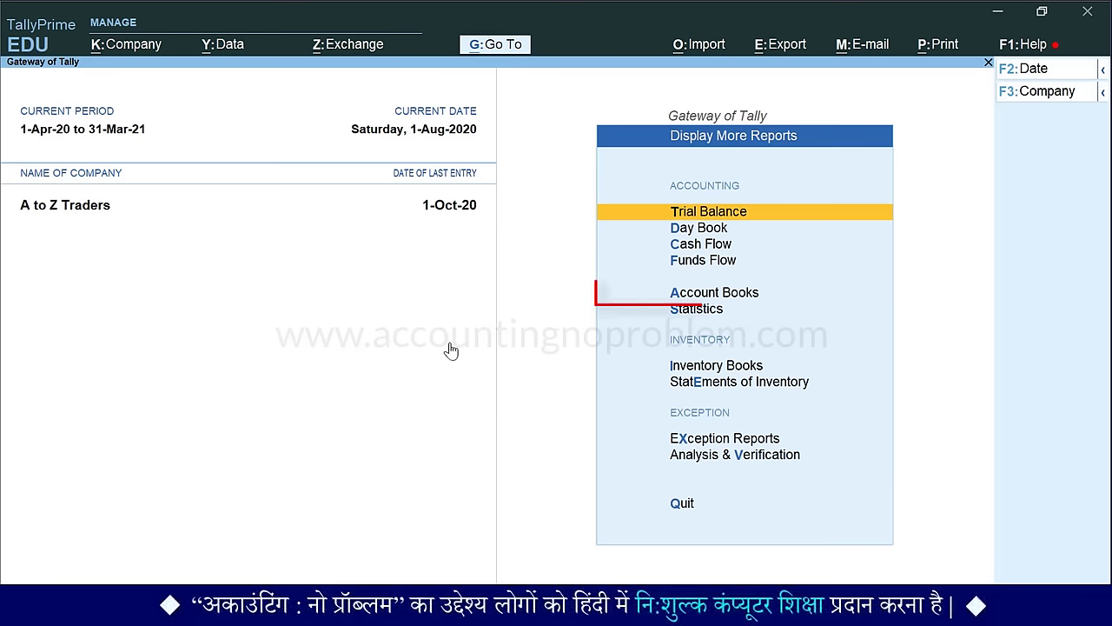
key(a)
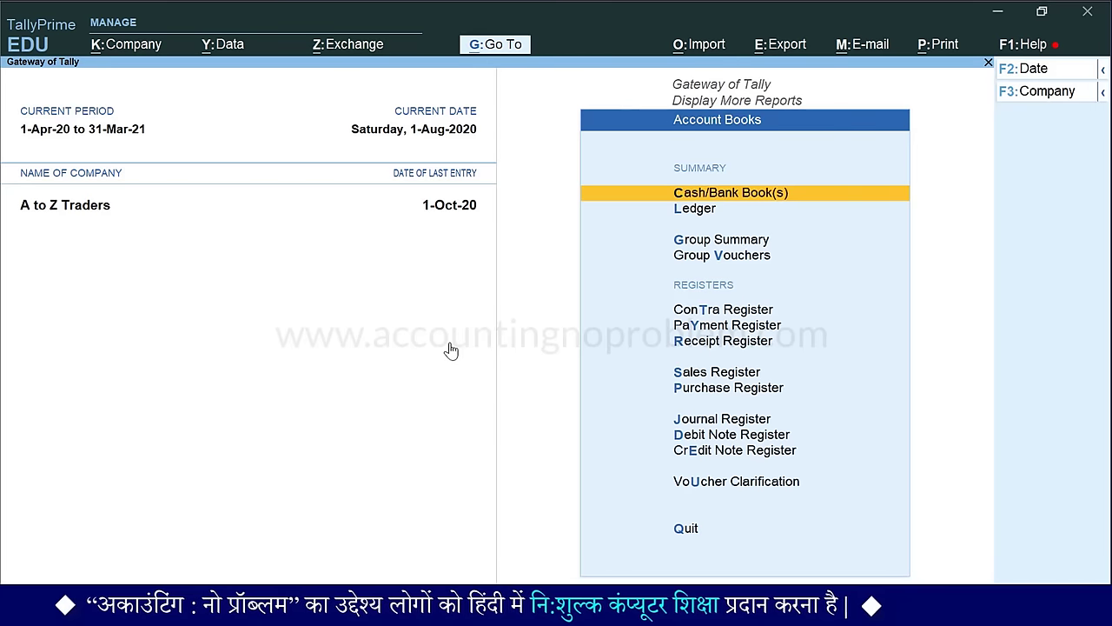
key(l)
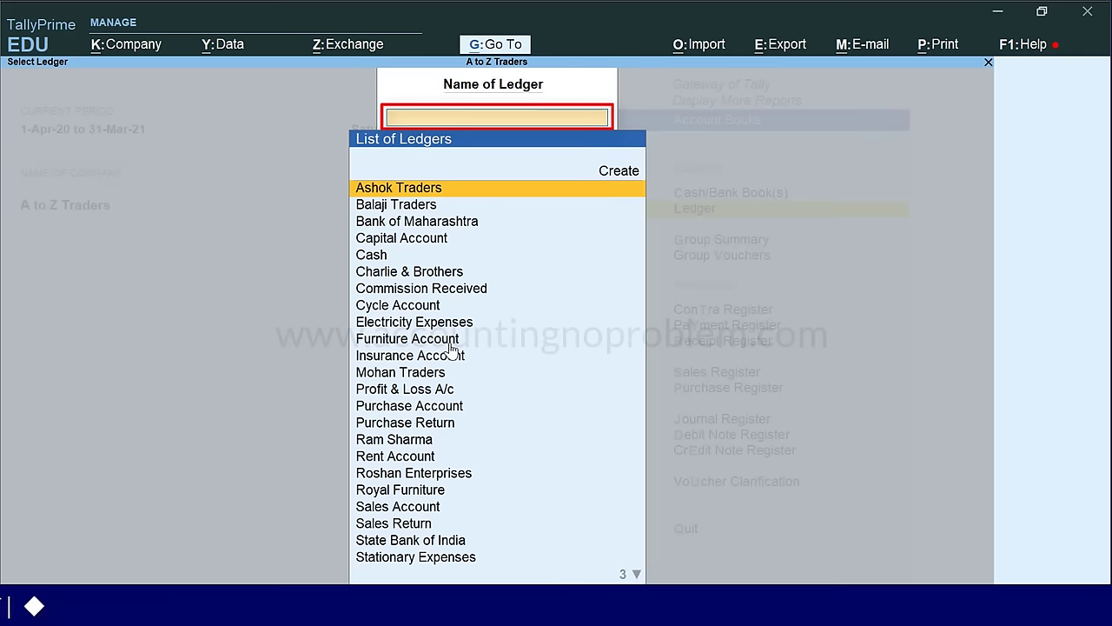
text(Cash)
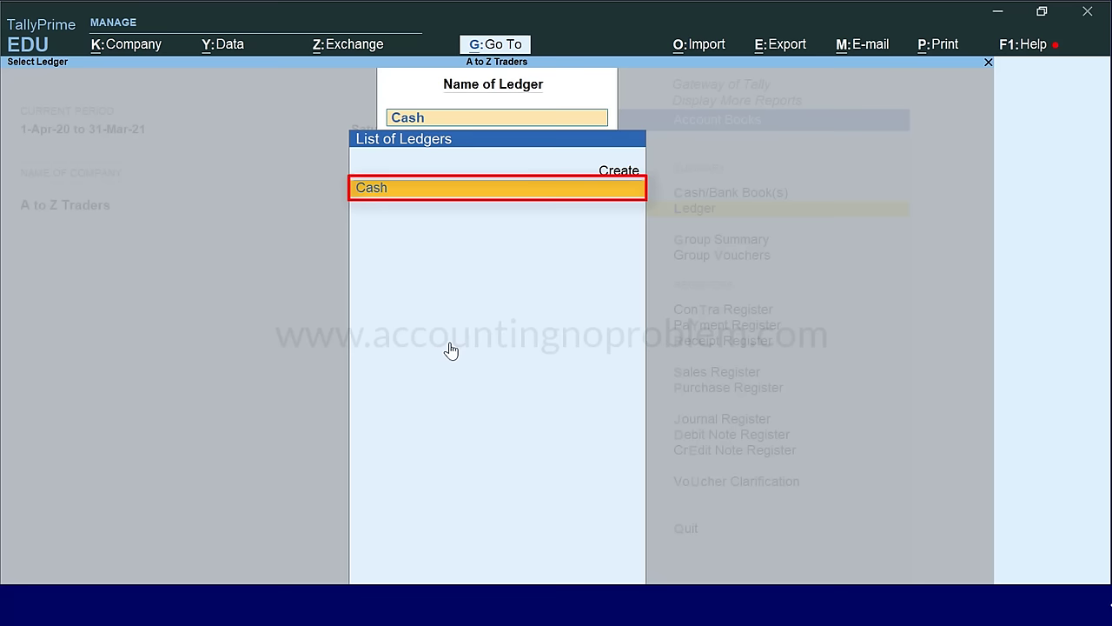
key(Return)
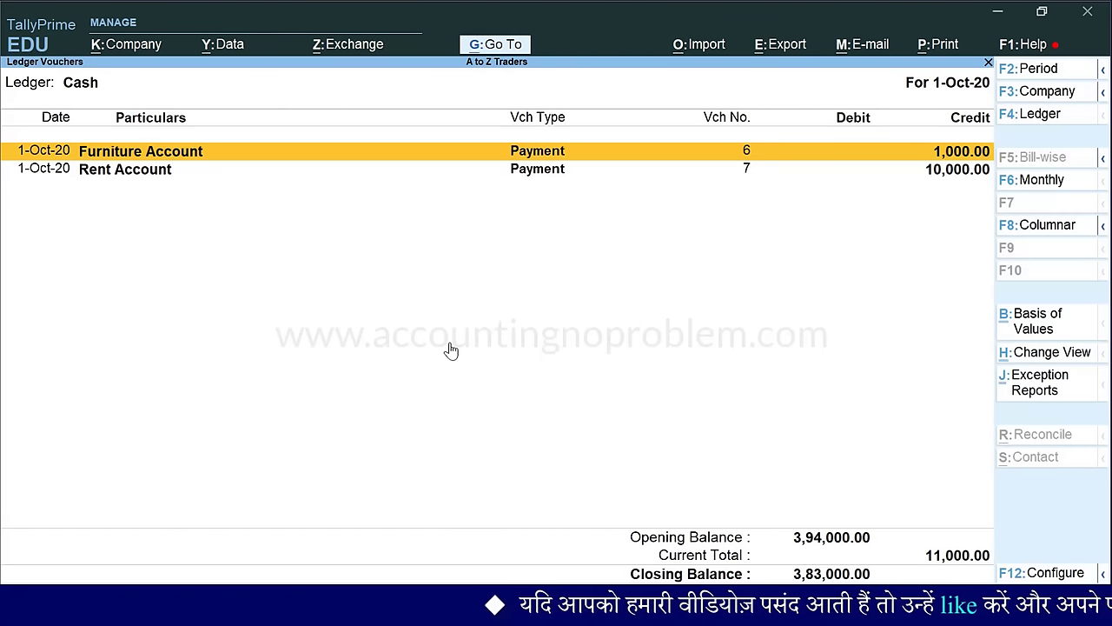
Change the Cash ledger report period to 1-May-20 through 31-Jul-20.
key(F2)
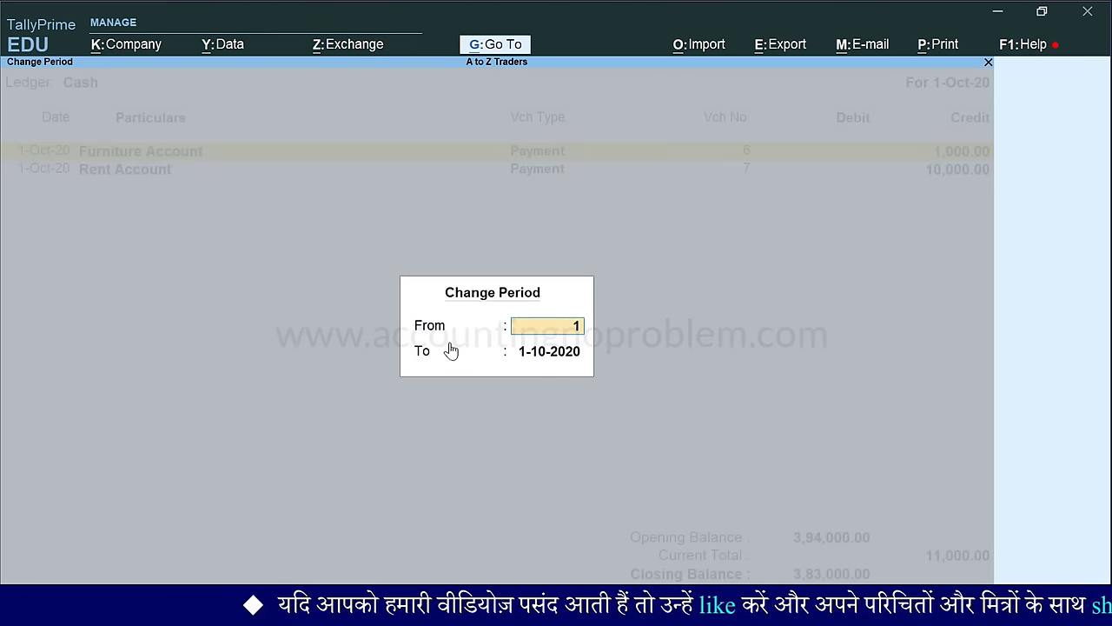
key(Return)
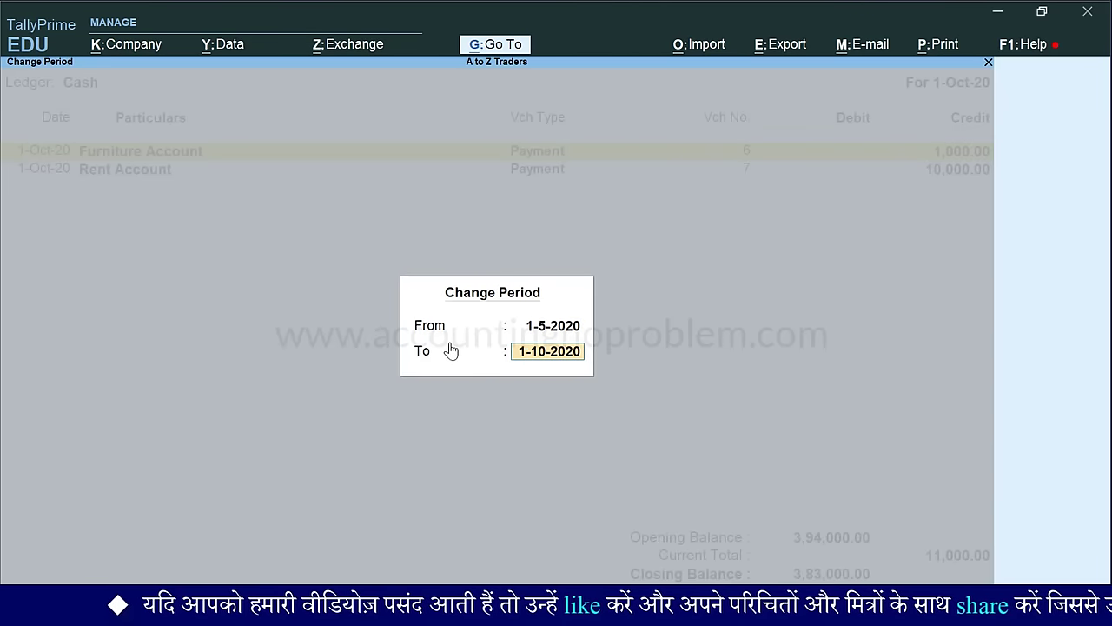
text(31.7)
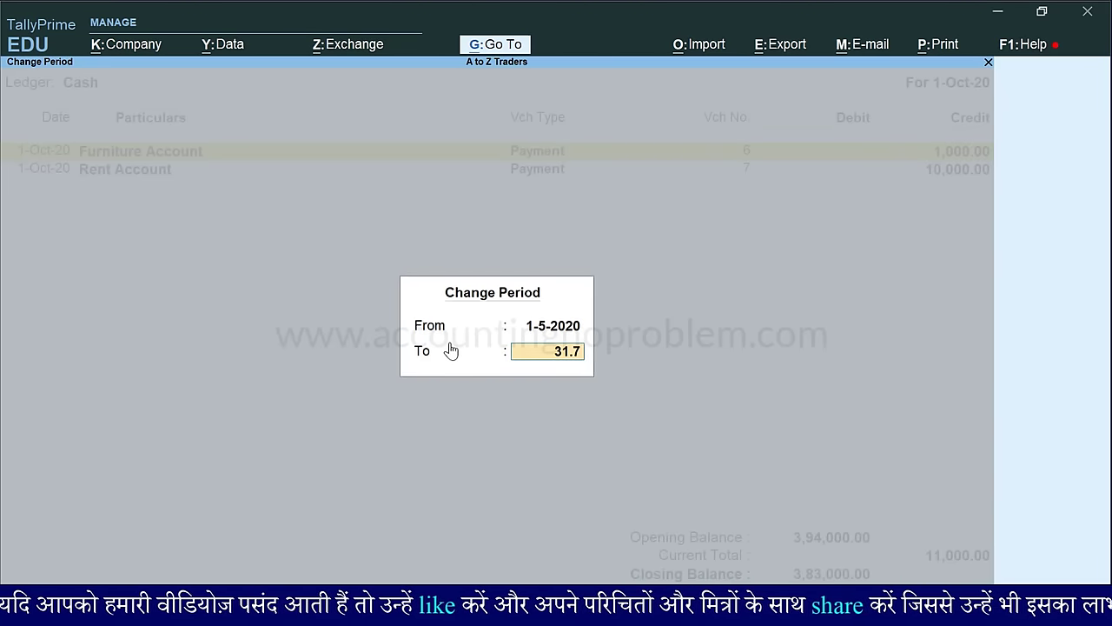
key(Return)
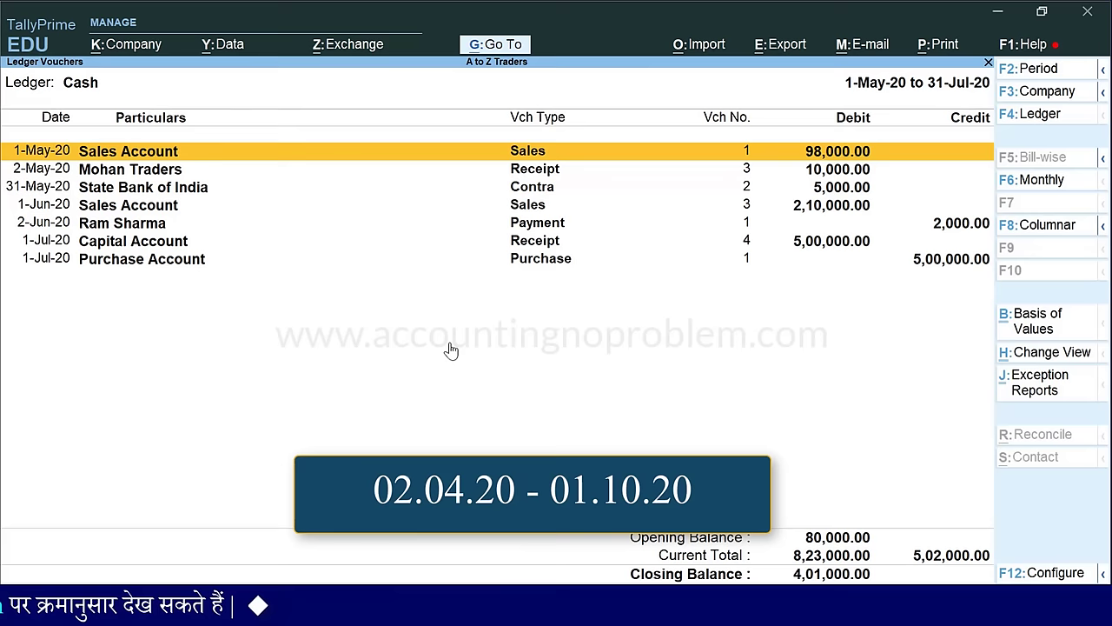
Set the report period to 2-Apr-20 through 1-Oct-20 using the 2a and 1o shortcuts.
key(F2)
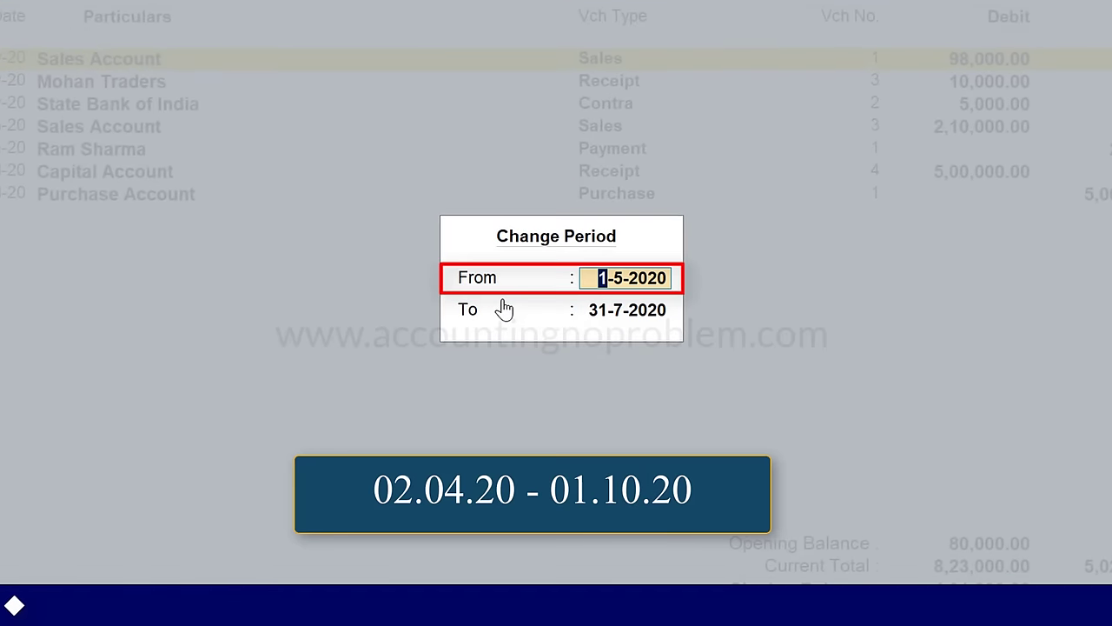
text(2)
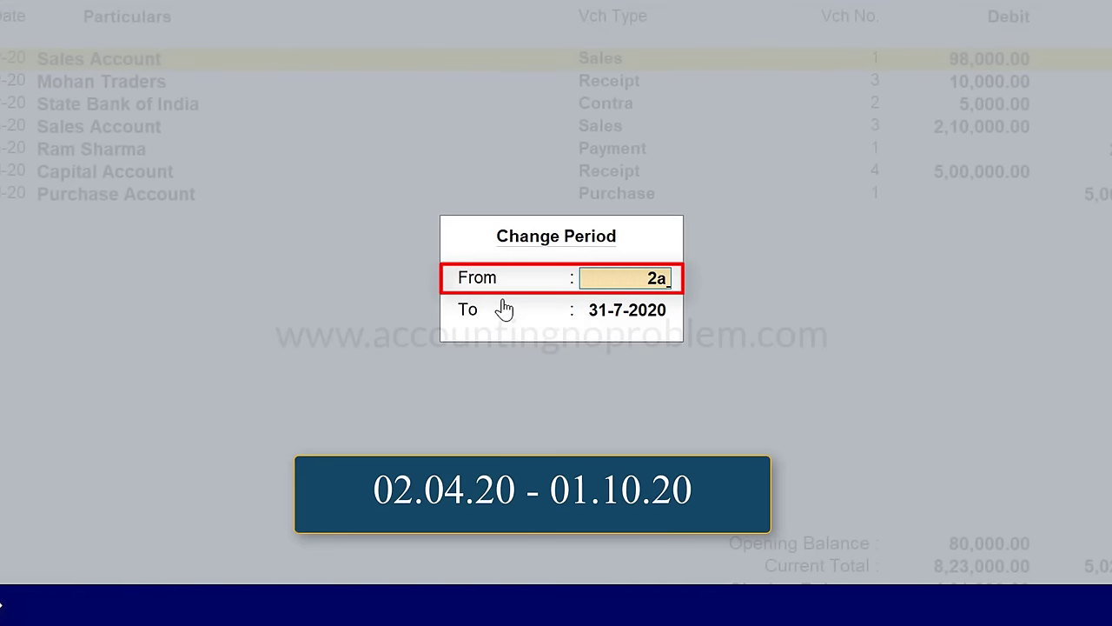
text(a)
key(Return)
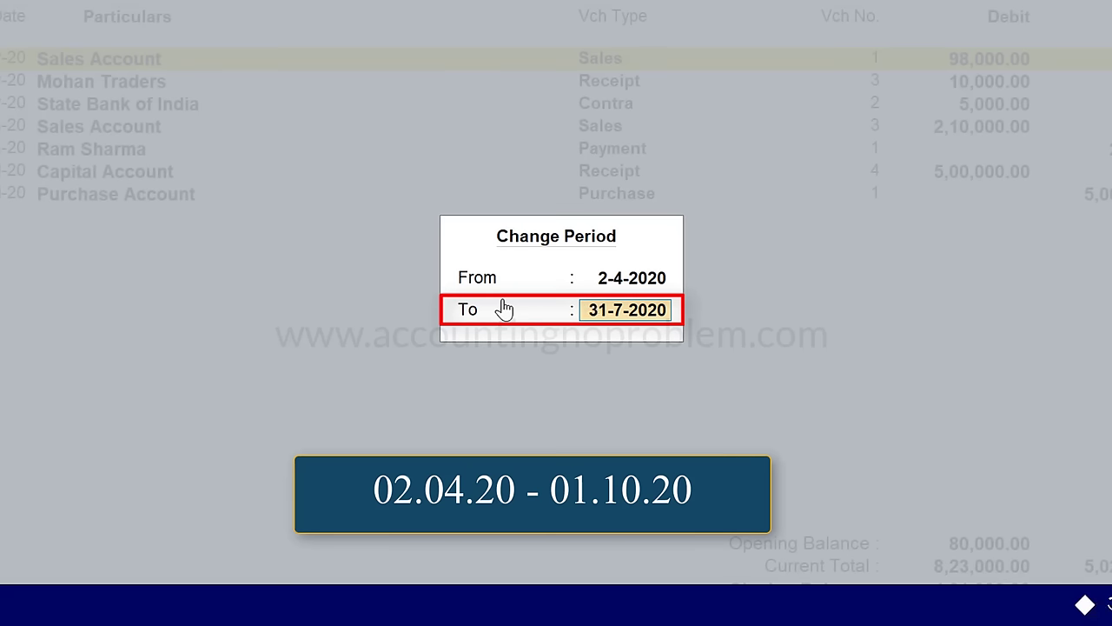
text(1)
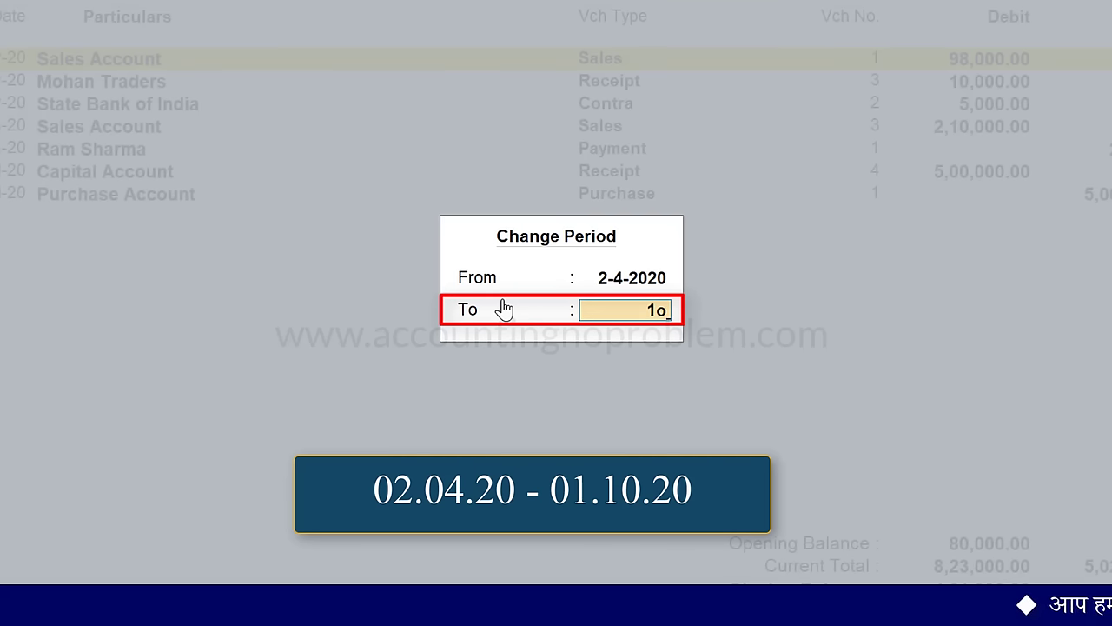
text(o)
key(Return)
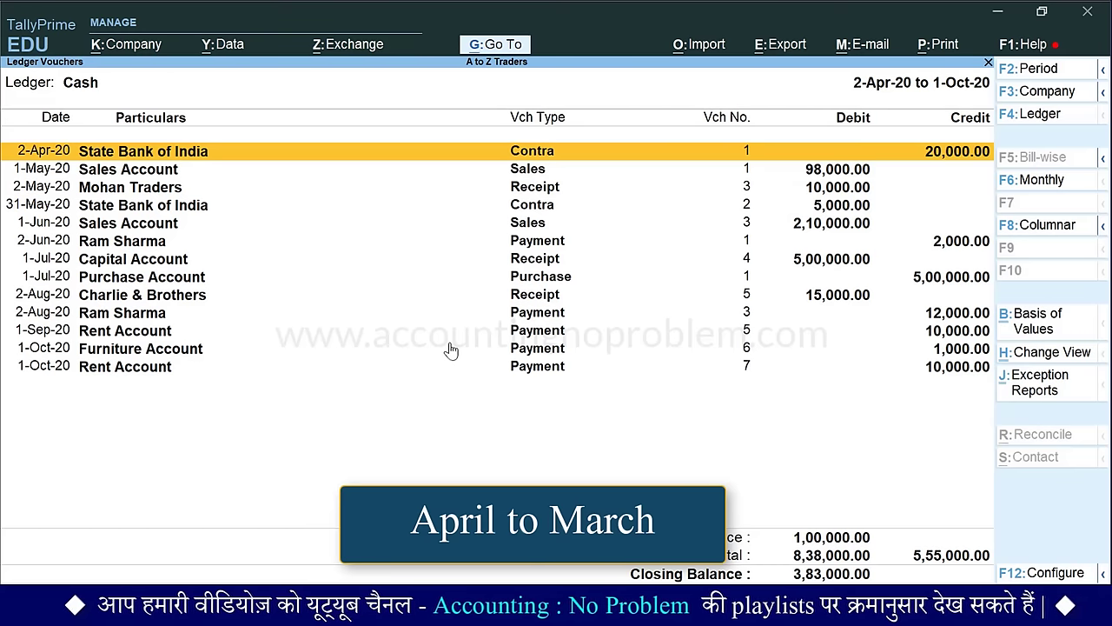
Widen the report period to the full year 1-Apr-20 to 31-Mar-21.
key(F2)
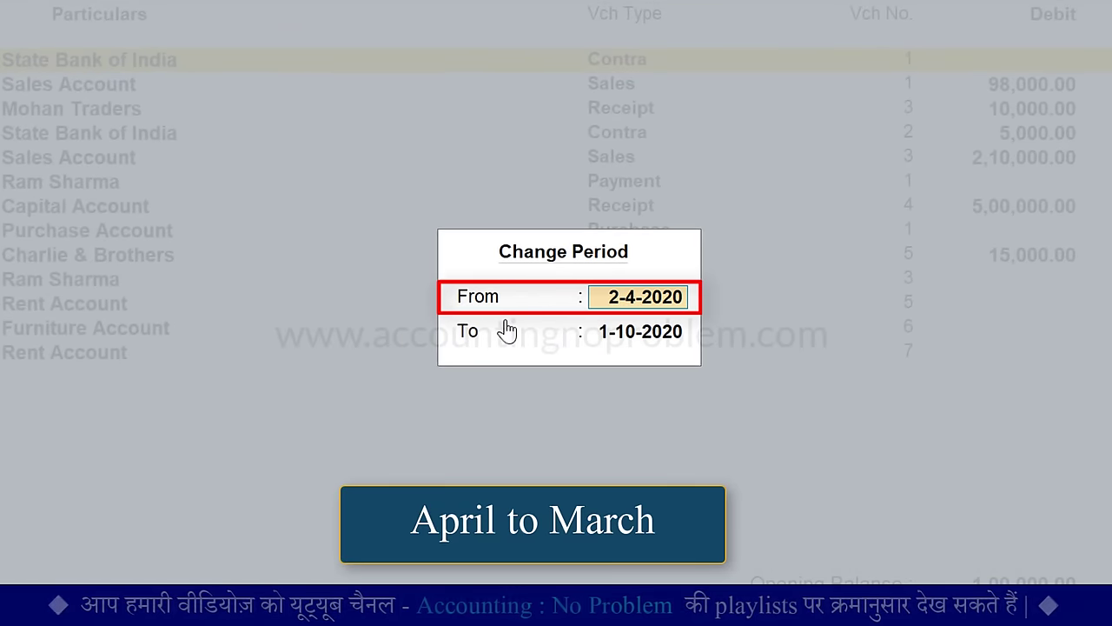
text(a)
key(Return)
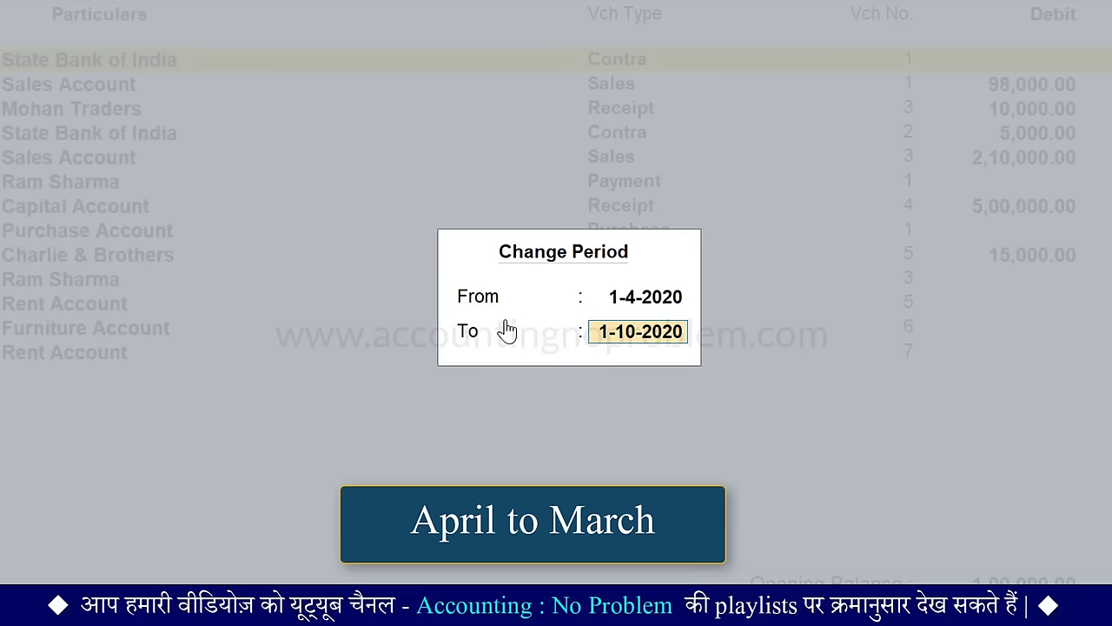
text(m)
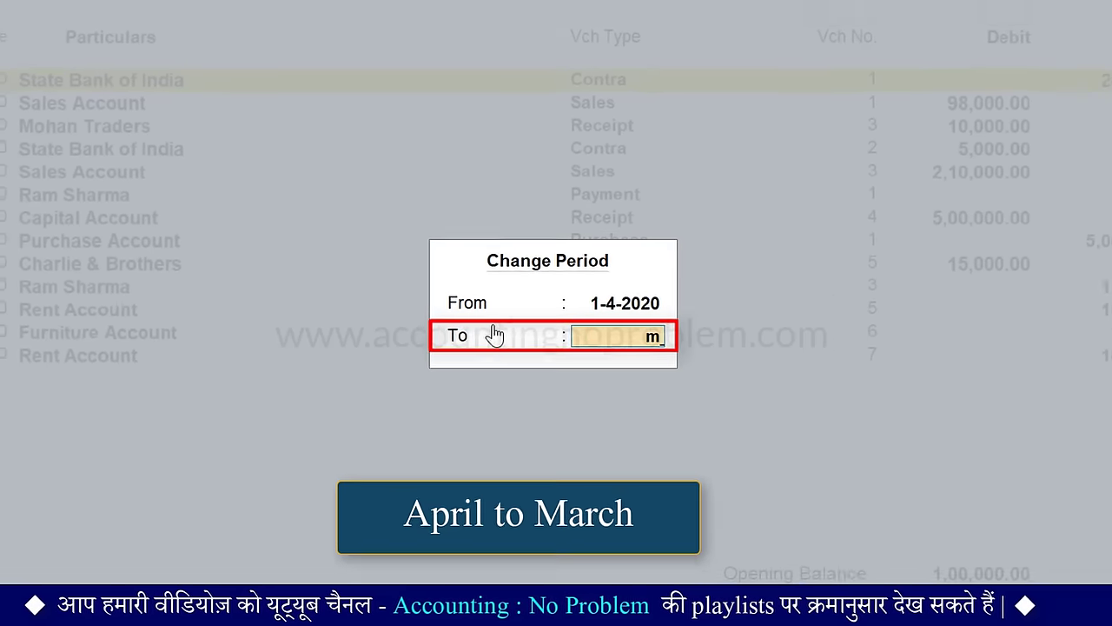
key(Return)
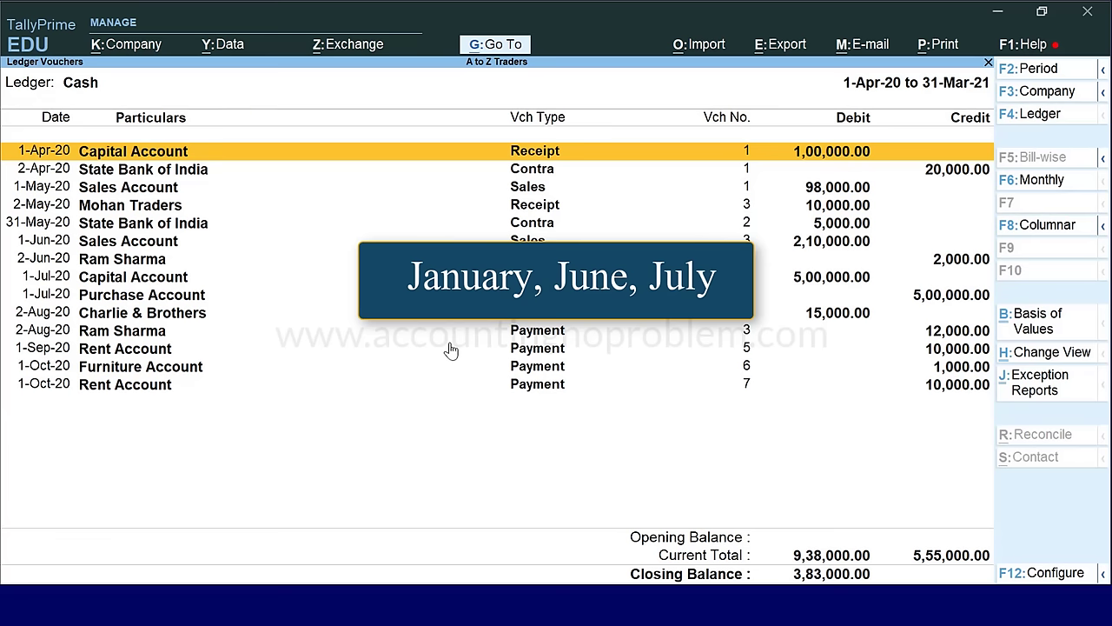
Try the j, jun and ju month shortcuts as the report's start date.
key(F2)
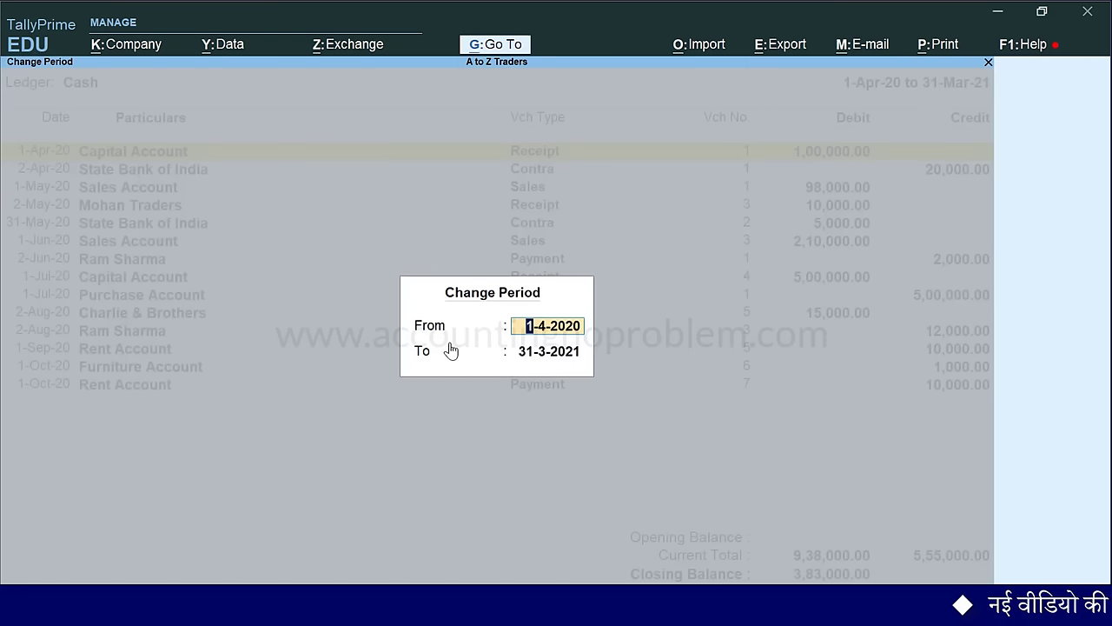
text(j)
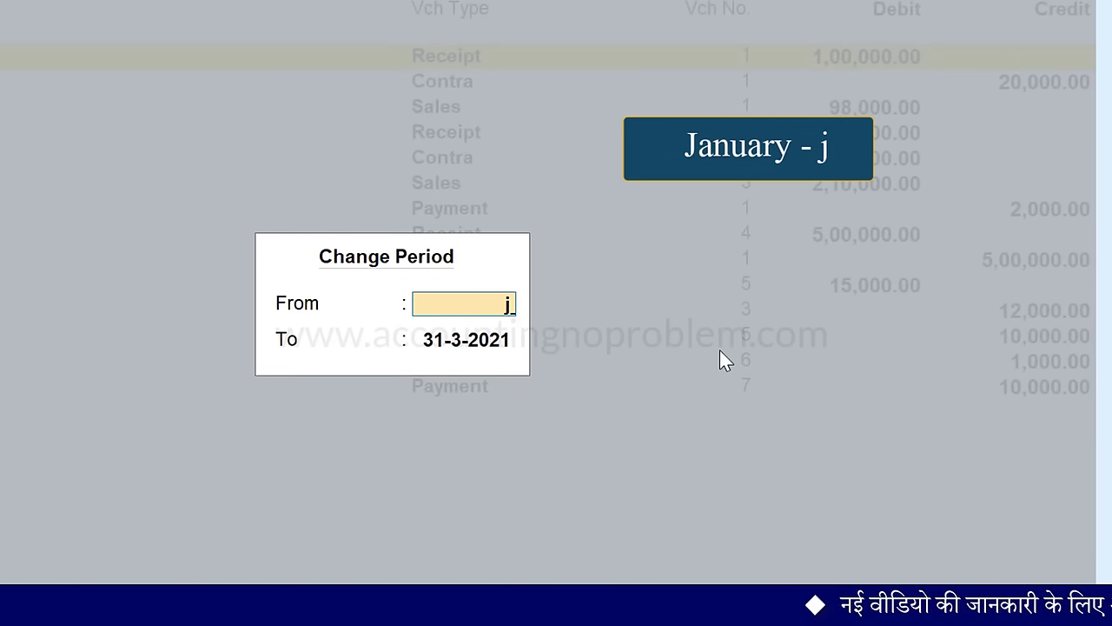
key(Return)
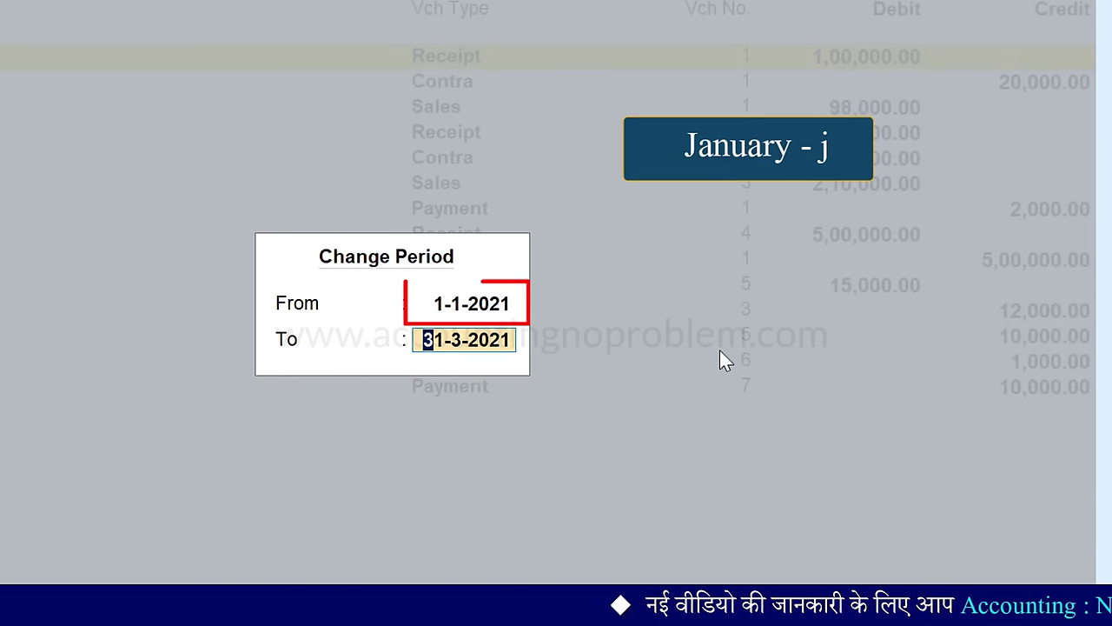
key(shift+Tab)
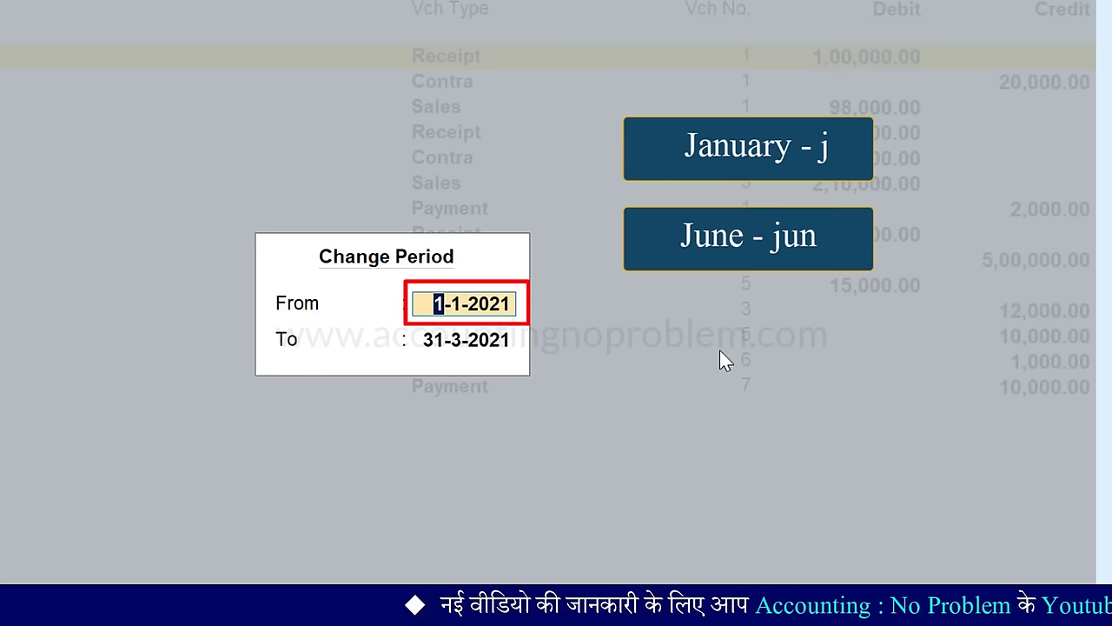
text(jun)
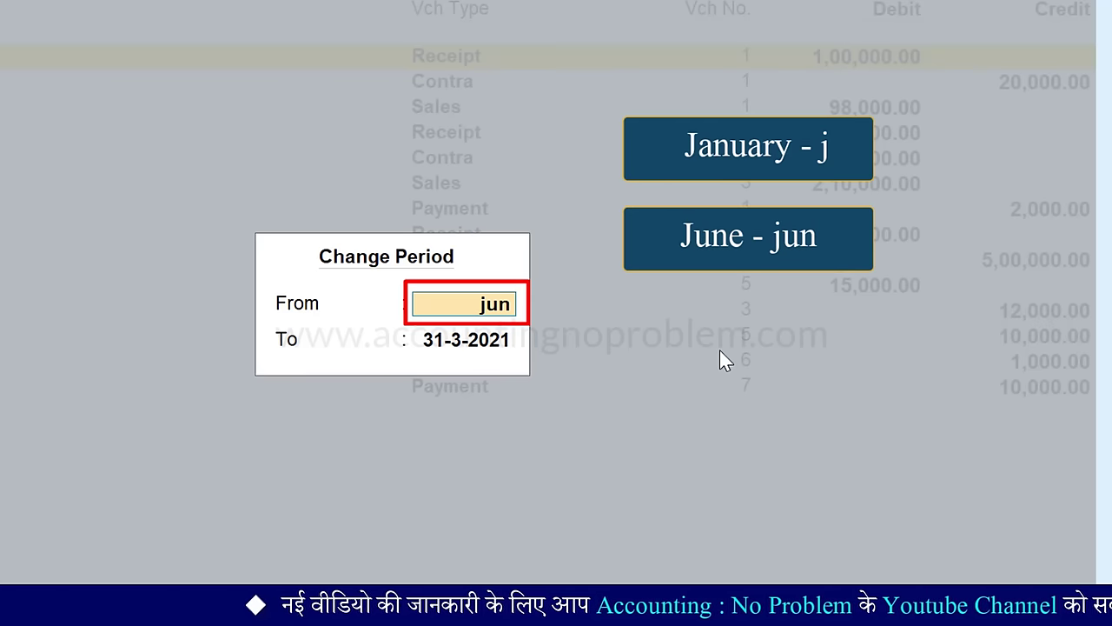
key(Return)
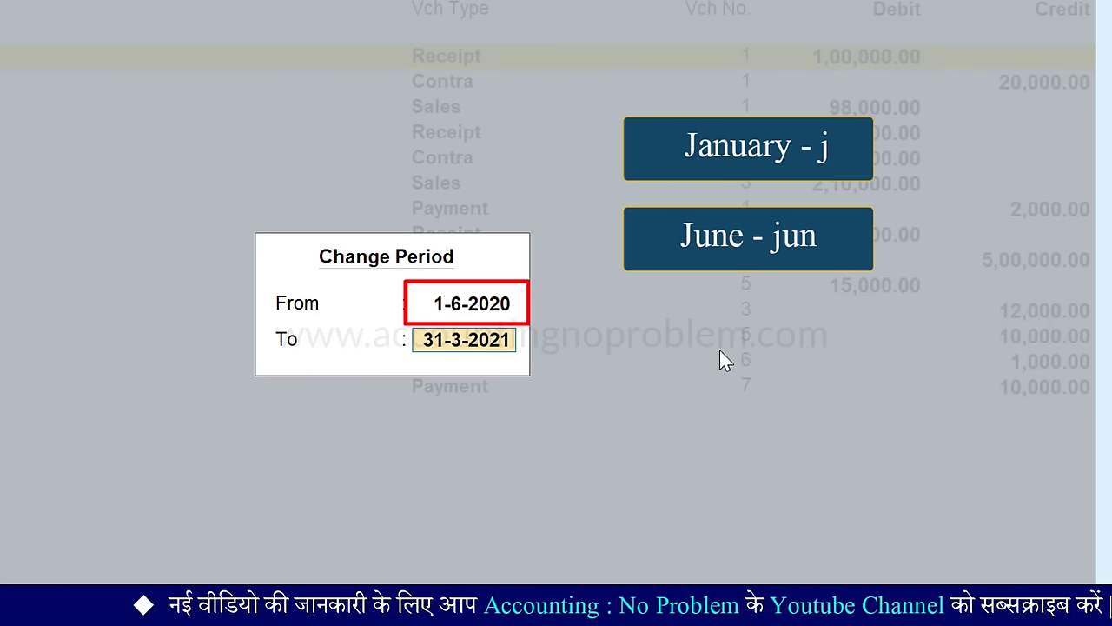
key(shift+Tab)
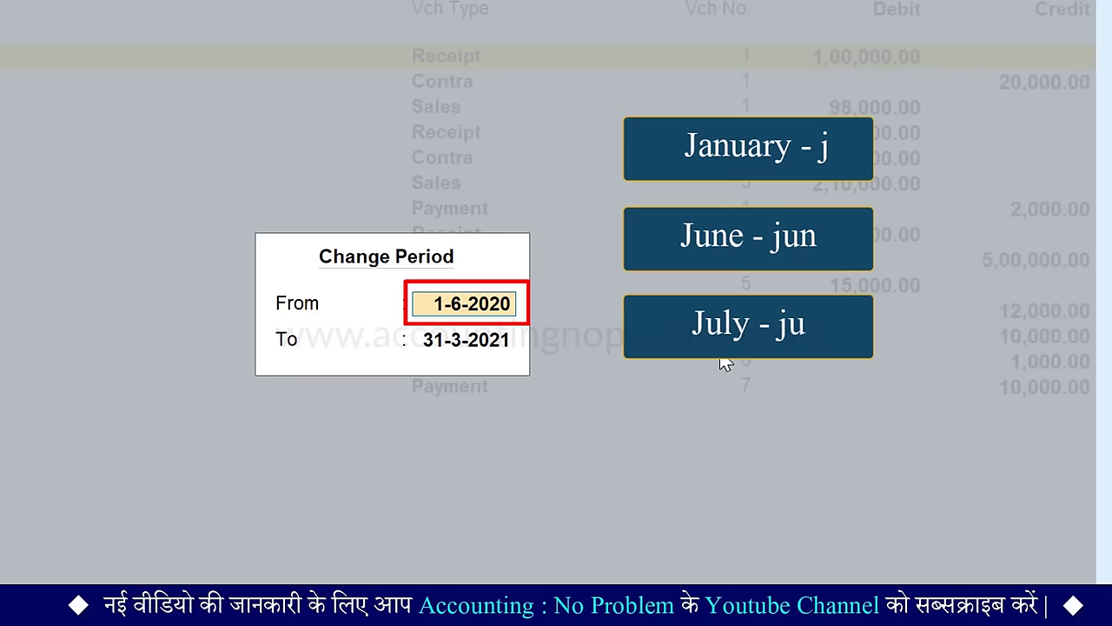
text(ju)
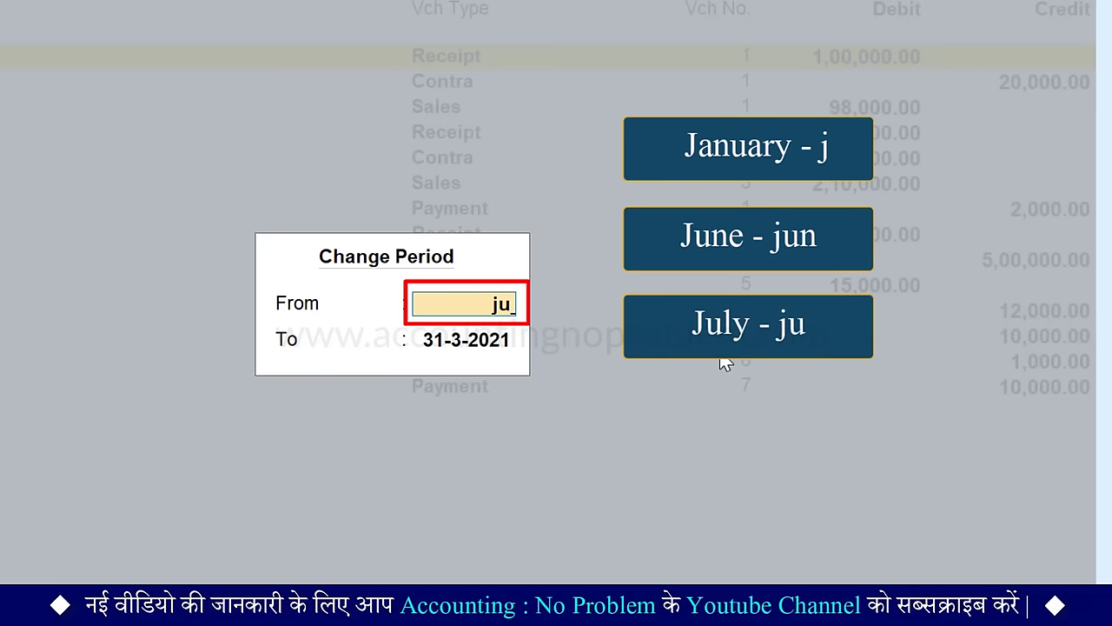
key(Return)
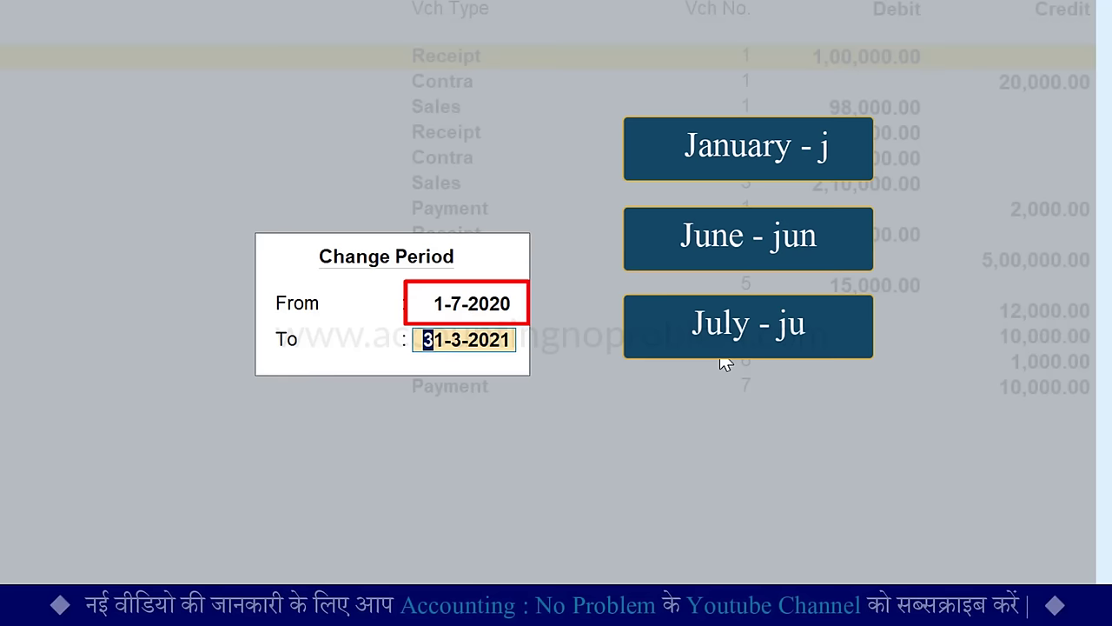
Settle on May as the start, applying the period 1-May-20 to 31-Mar-21.
key(shift+Tab)
text(m)
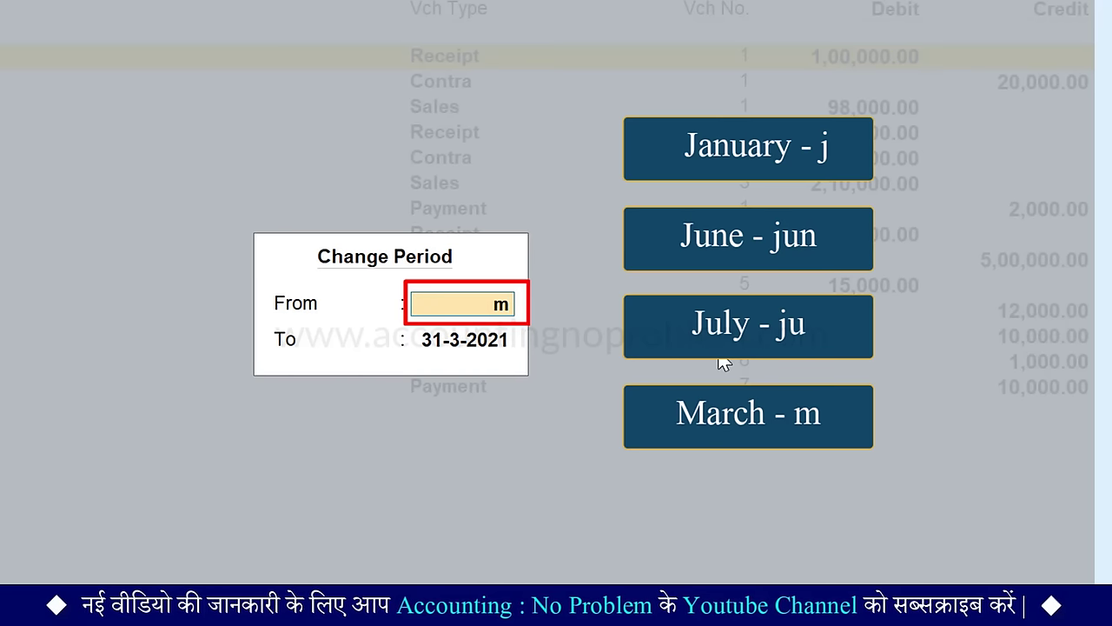
key(Return)
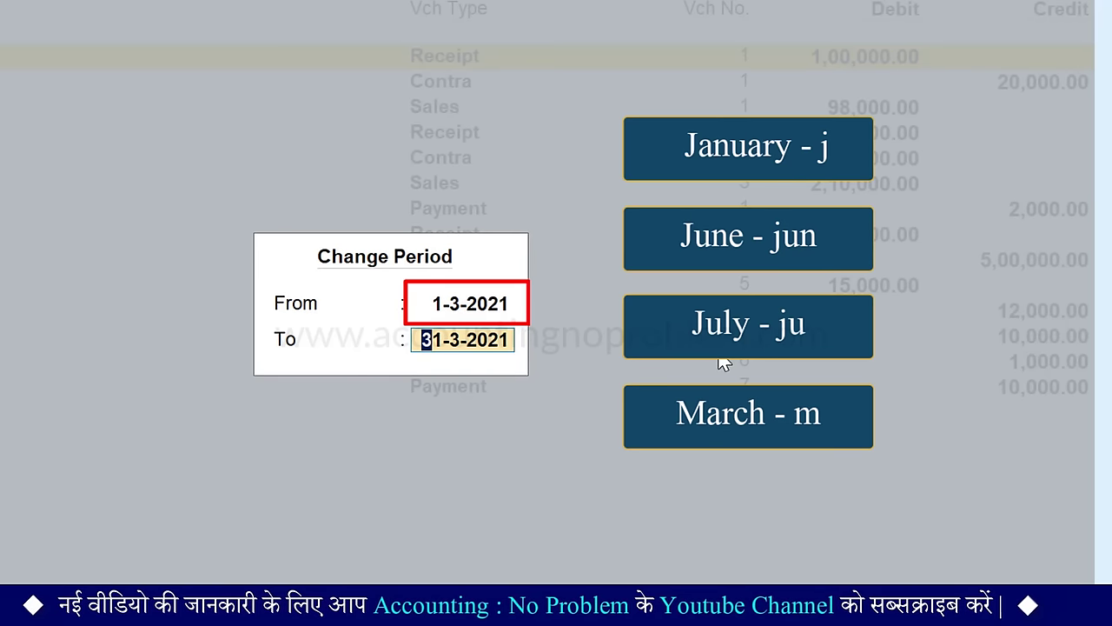
key(shift+Tab)
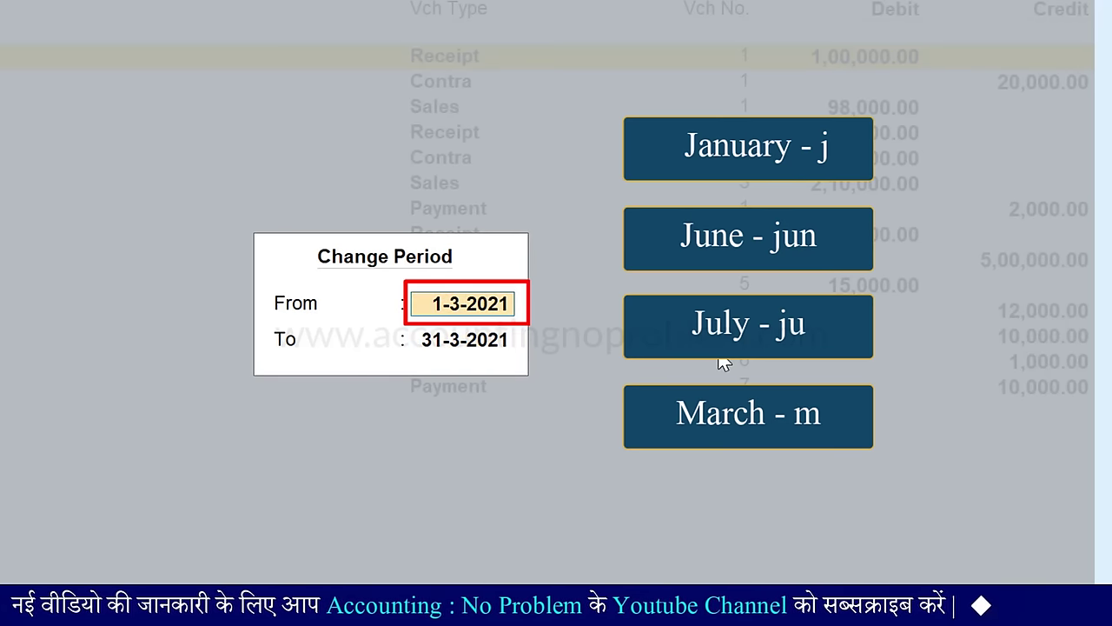
text(ma)
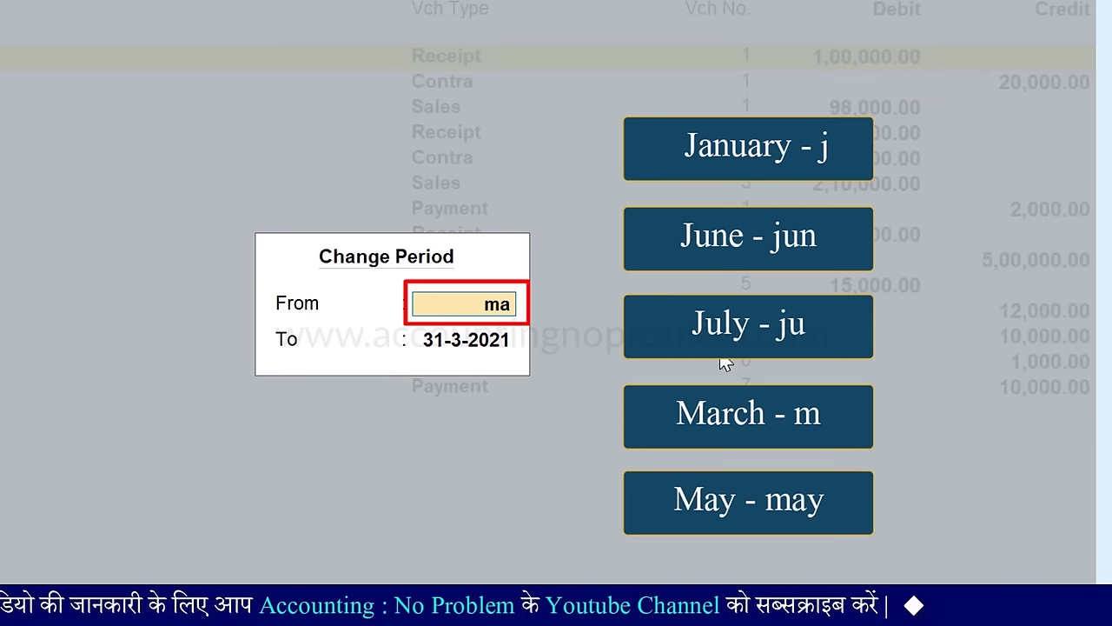
text(y)
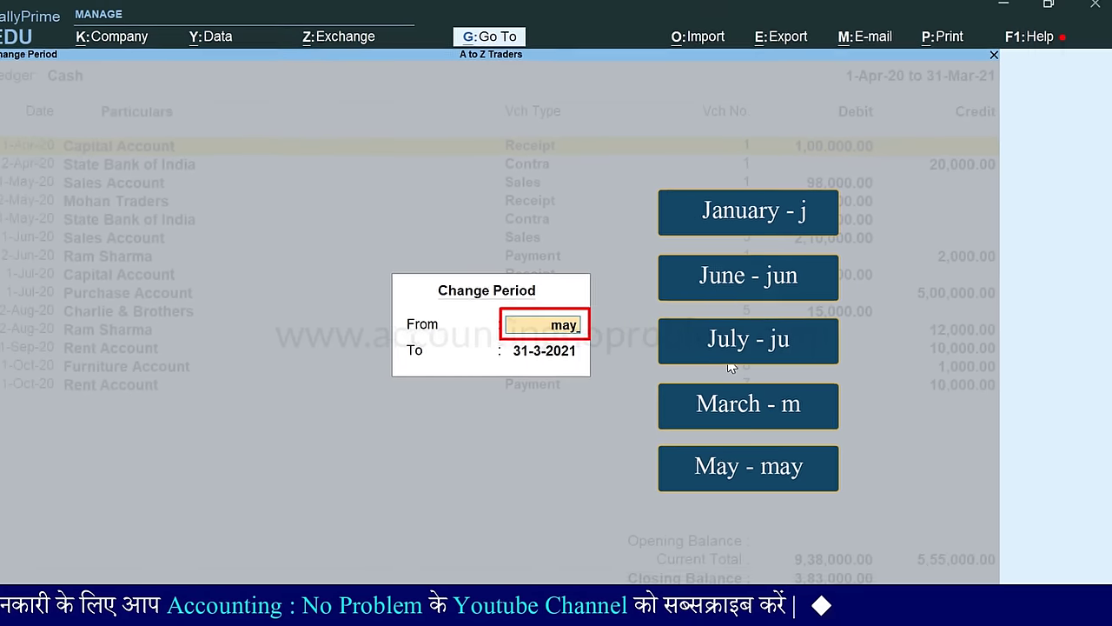
key(Return)
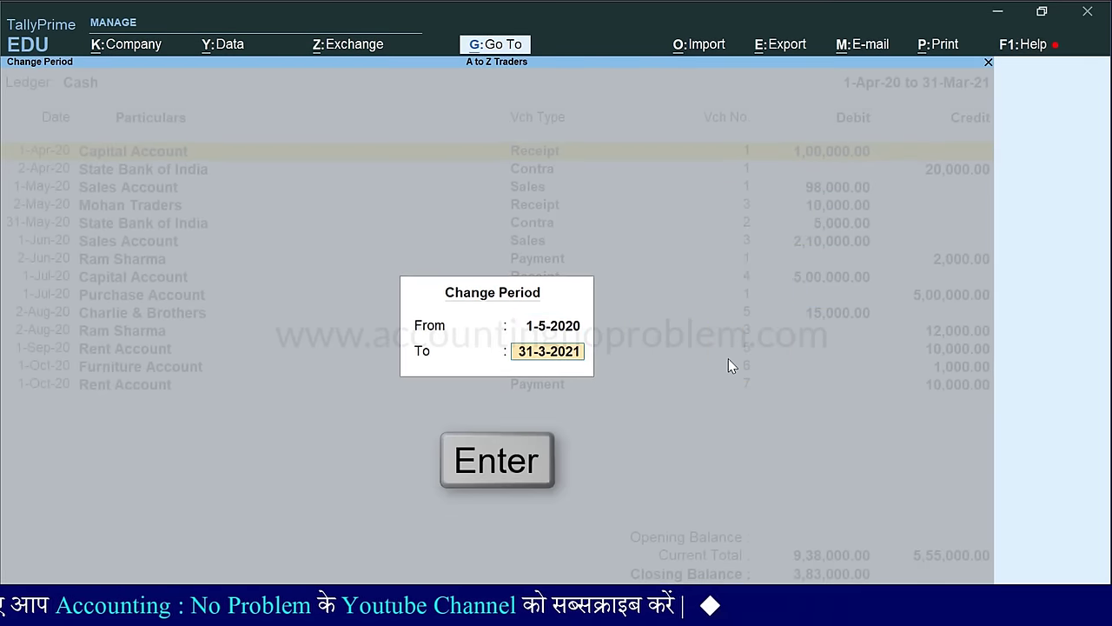
key(Return)
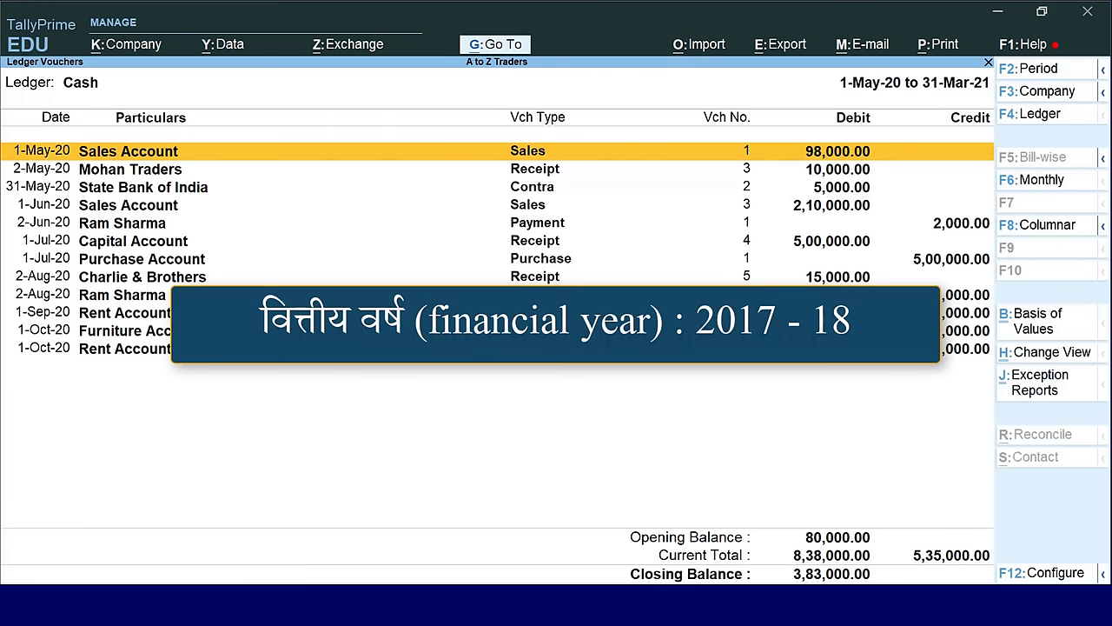
Set the period to 1-Apr-17 through 31-Mar-18, which shows no vouchers.
key(F2)
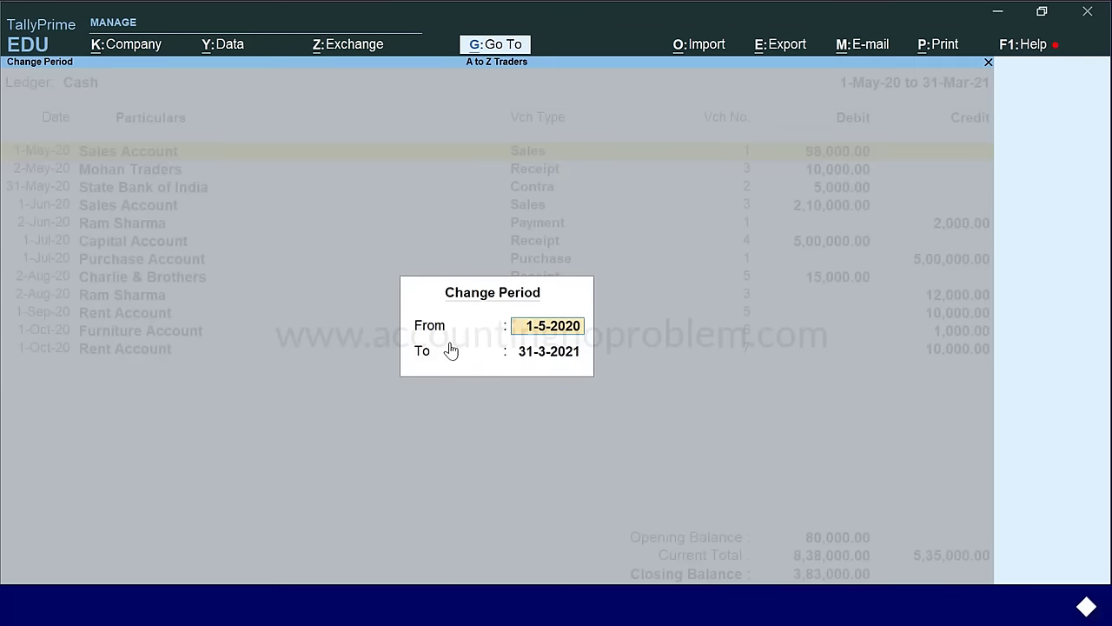
text(1.4.17)
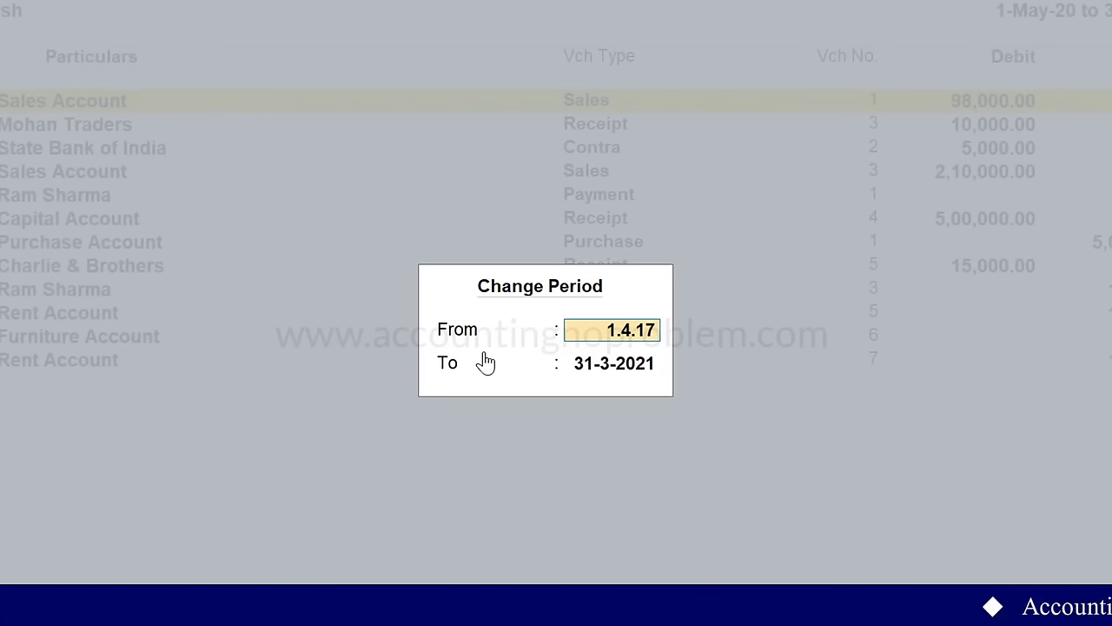
key(Return)
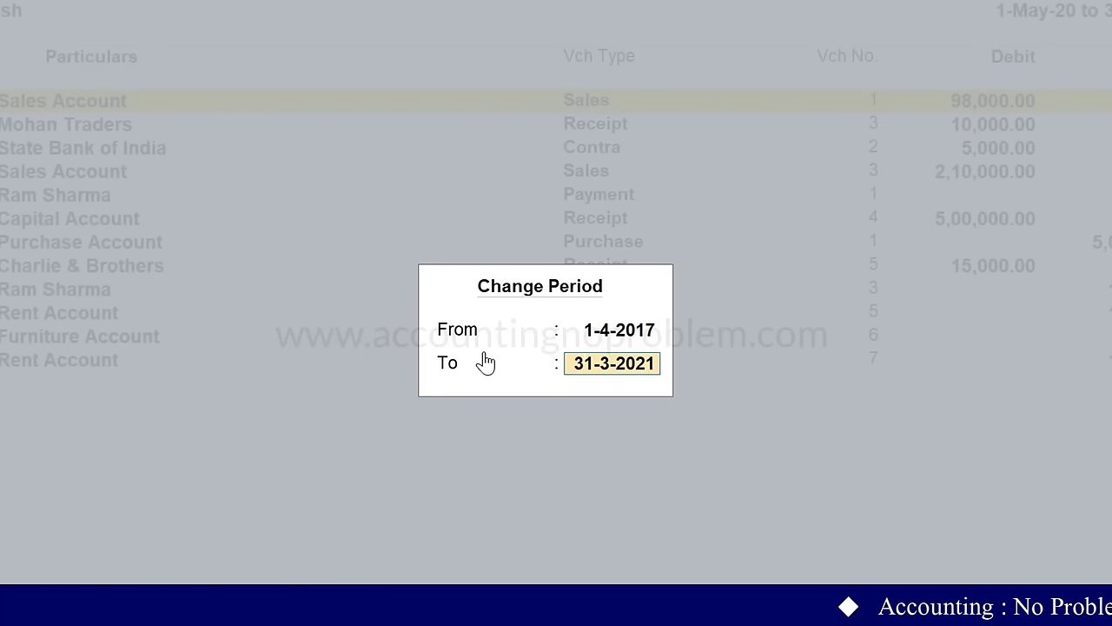
text(31.3.18)
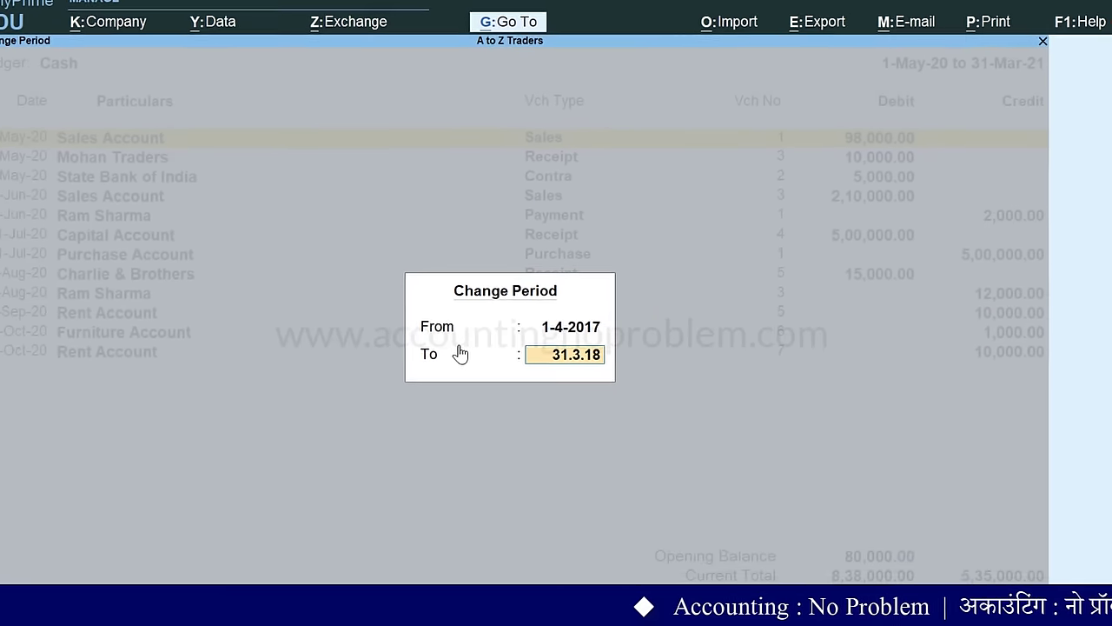
key(Return)
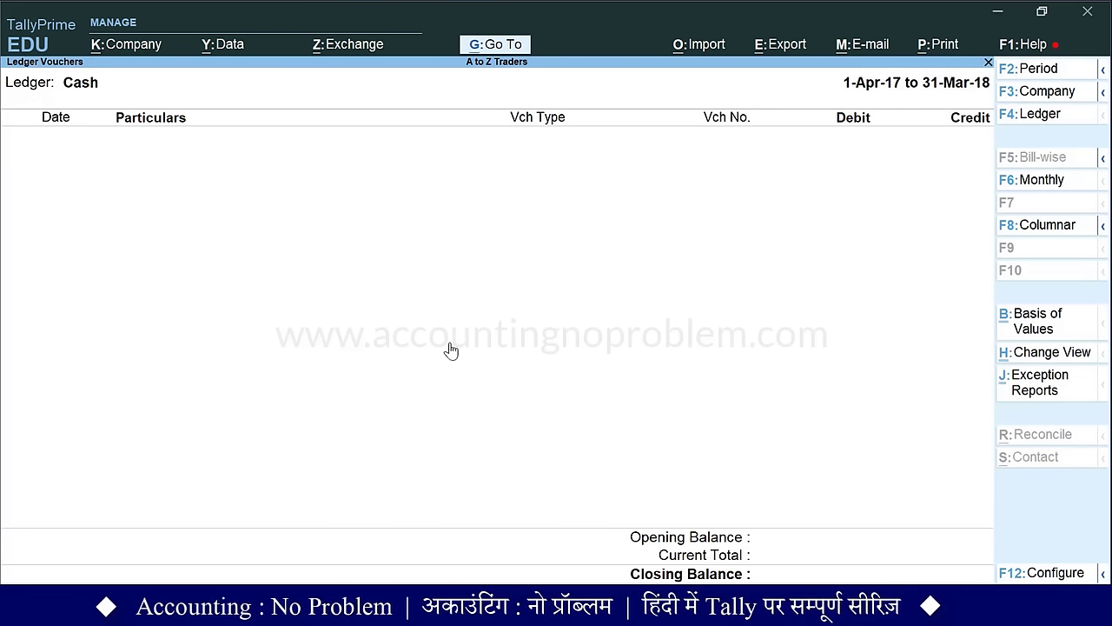
Set the report period to 1-Apr-20 through July 2020 using the a and ju shortcuts.
key(F2)
text(a)
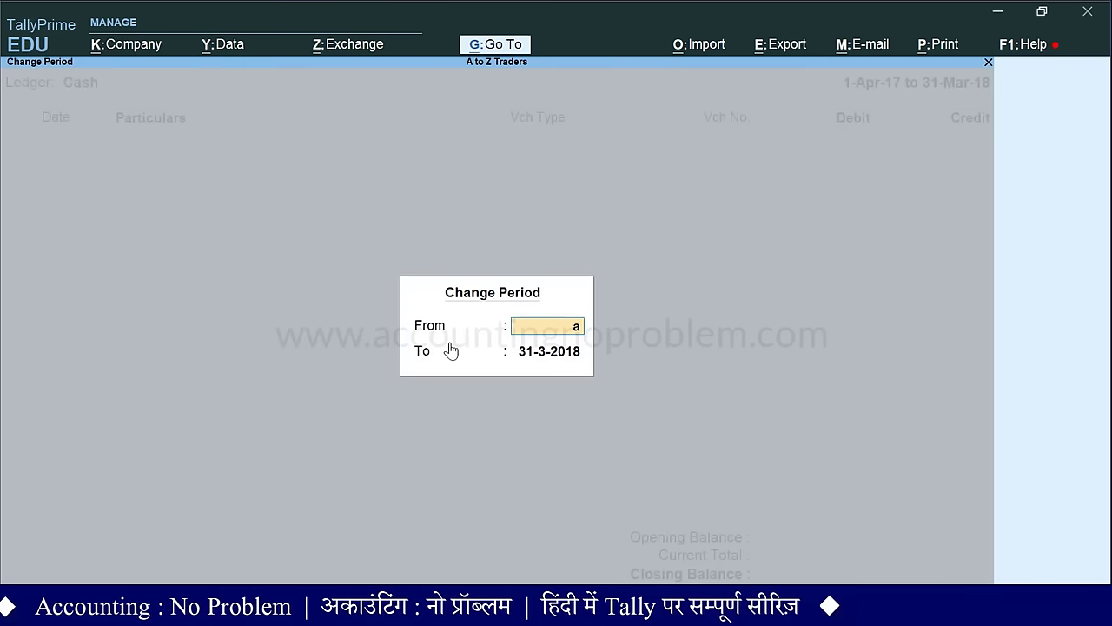
key(Return)
text(j)
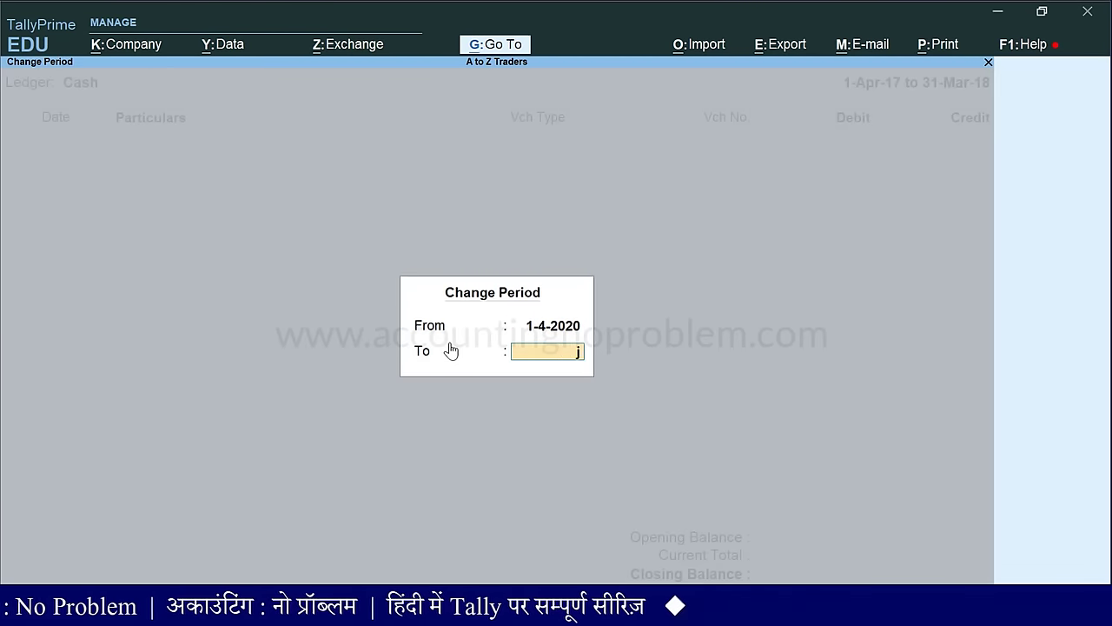
text(u)
key(Return)
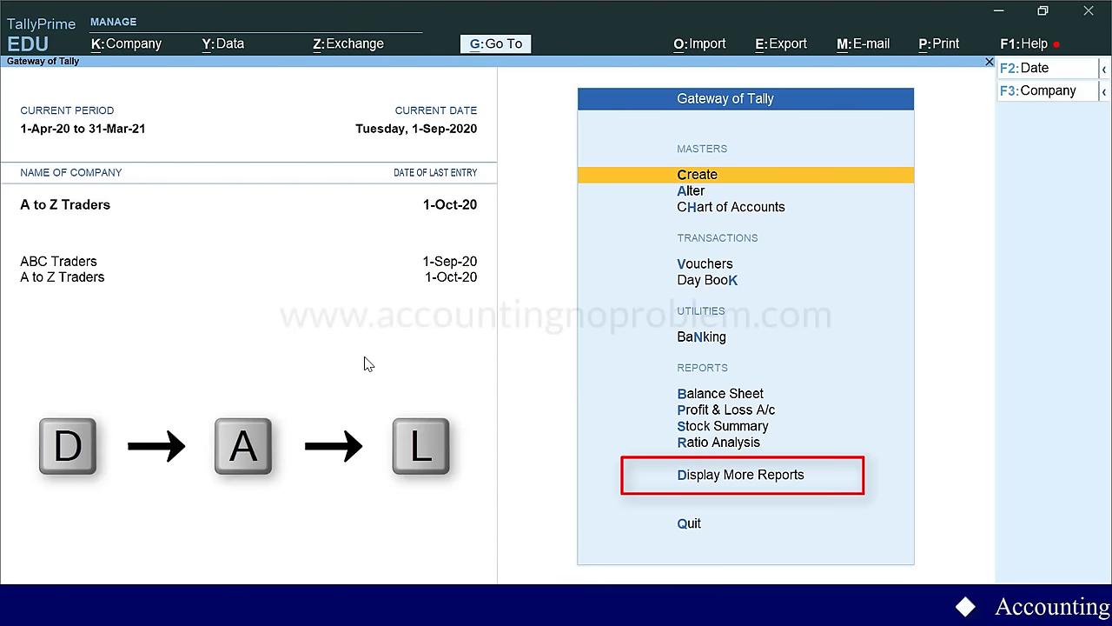
Reopen the Cash ledger vouchers report from Display More Reports > Account Books.
key(d)
key(a)
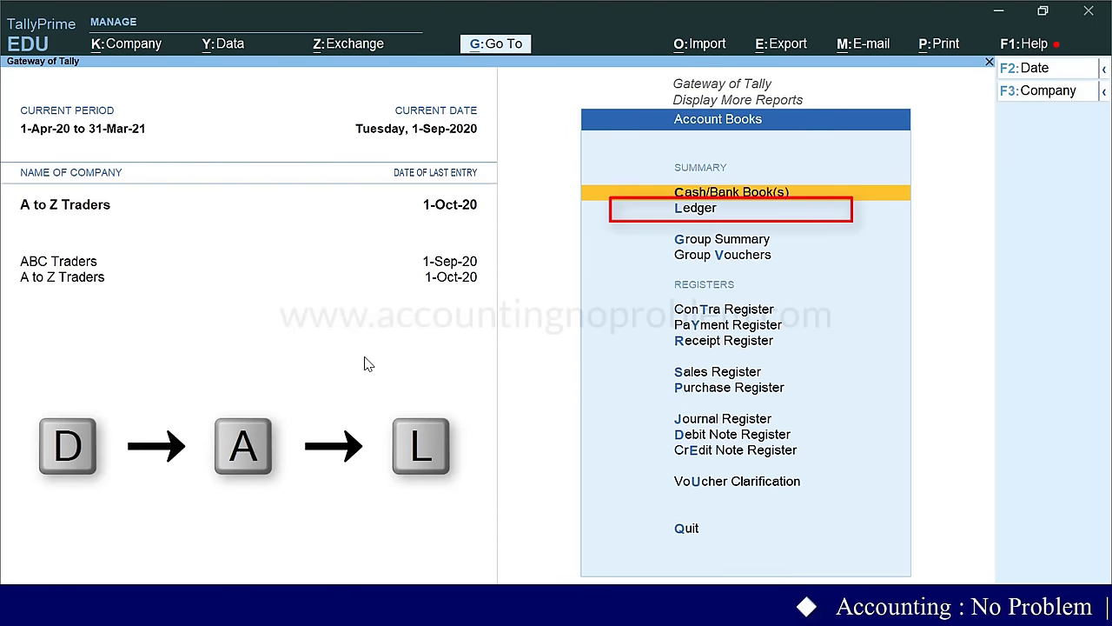
text(l)
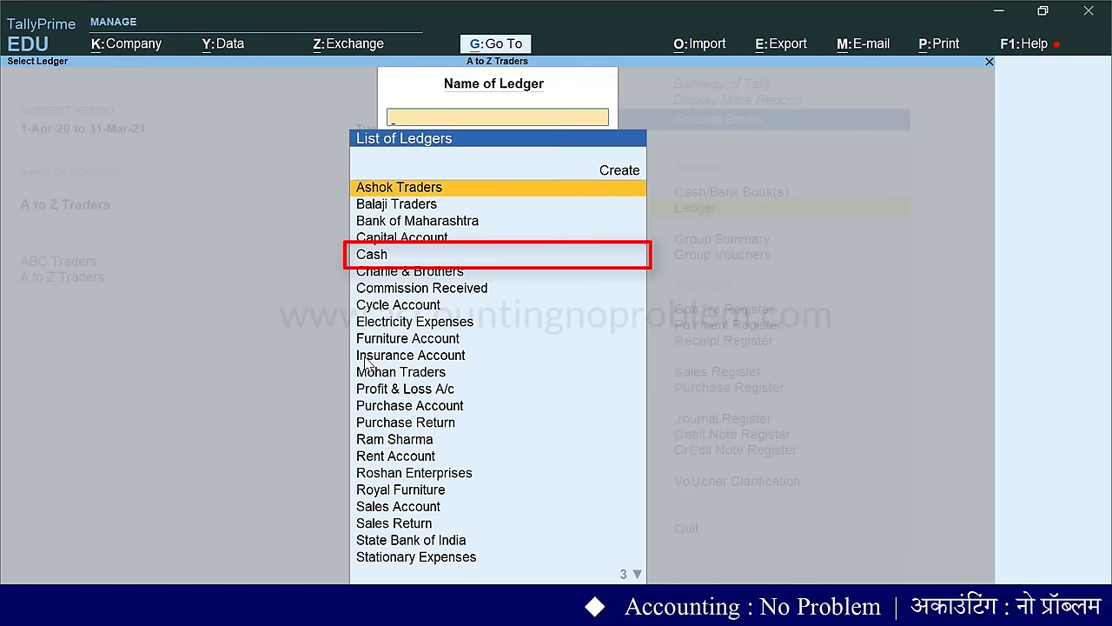
text(Cas)
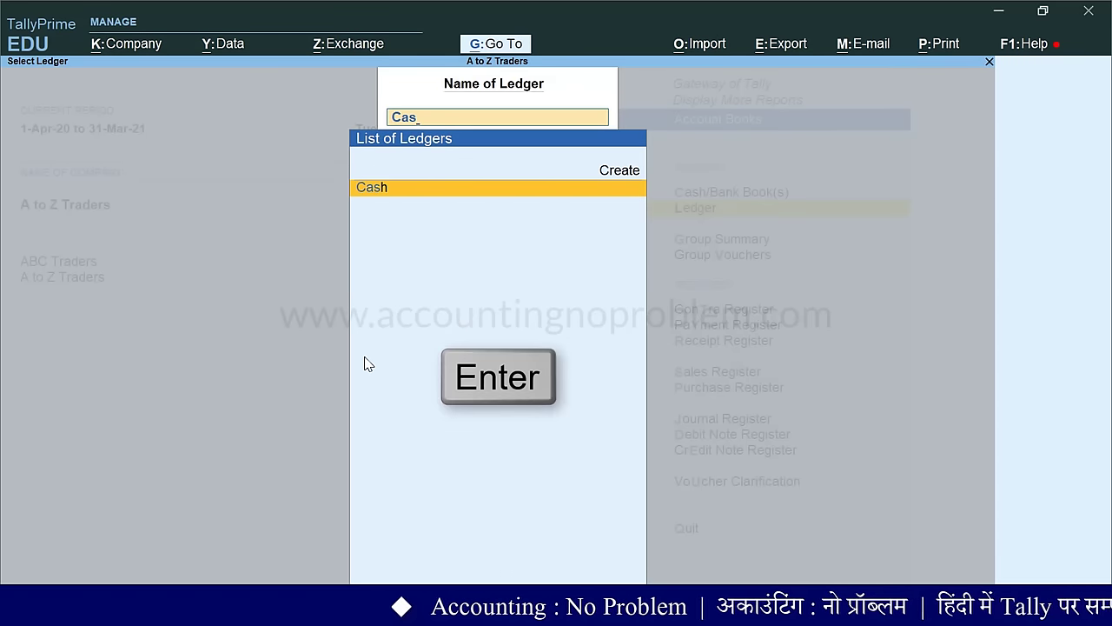
key(Return)
Limit the Cash ledger report to 1-Apr-20 through 31-Jul-20.
key(F2)
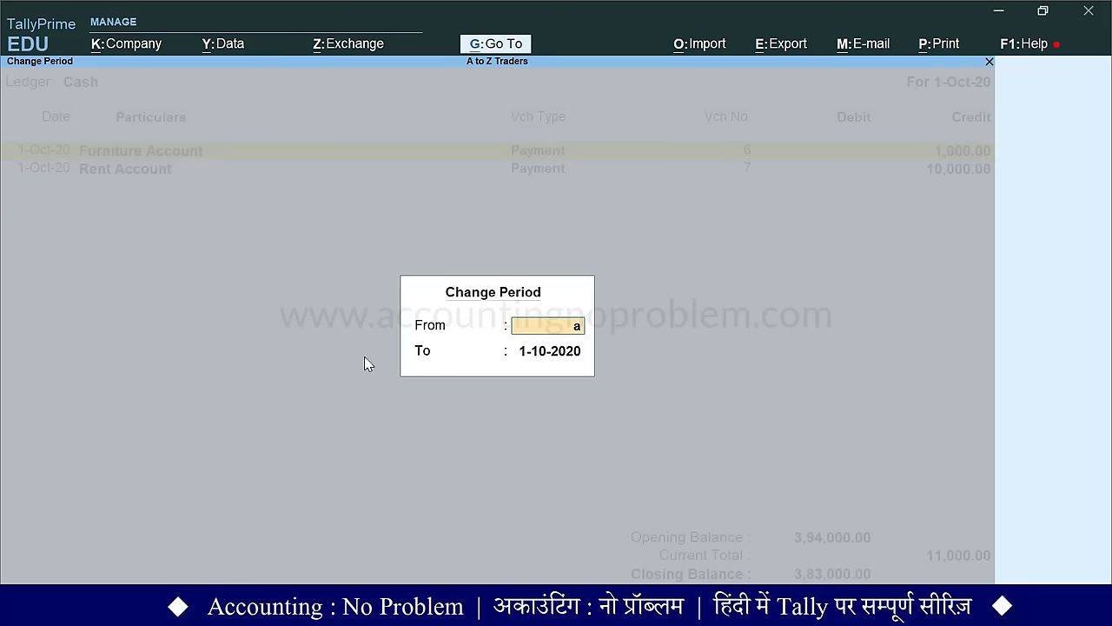
text(1-4)
key(Return)
text(ju)
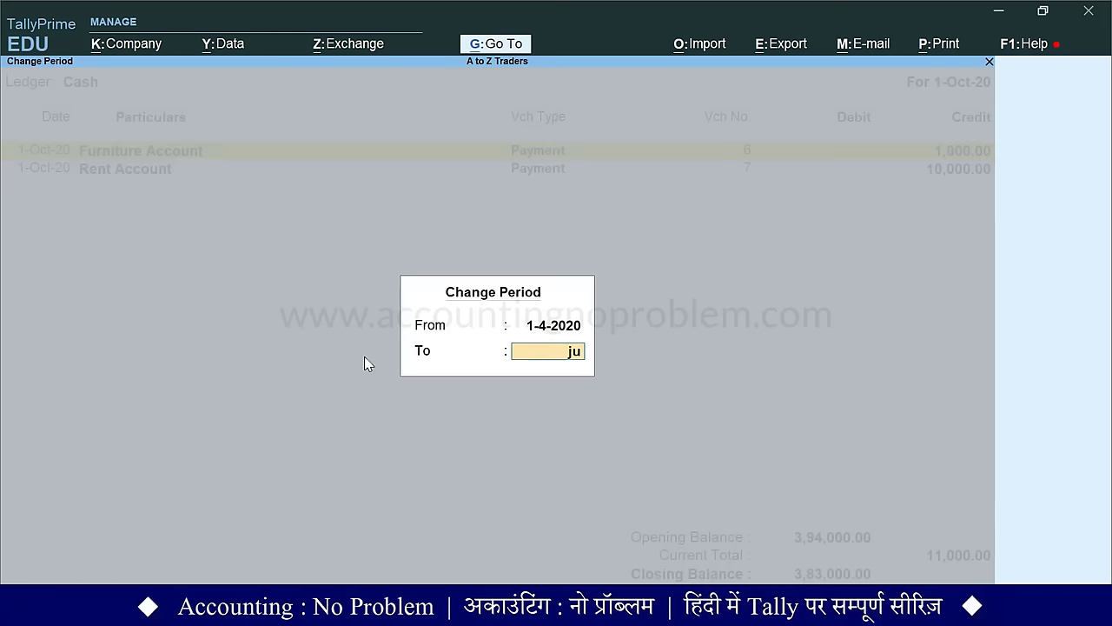
text(l)
key(Return)
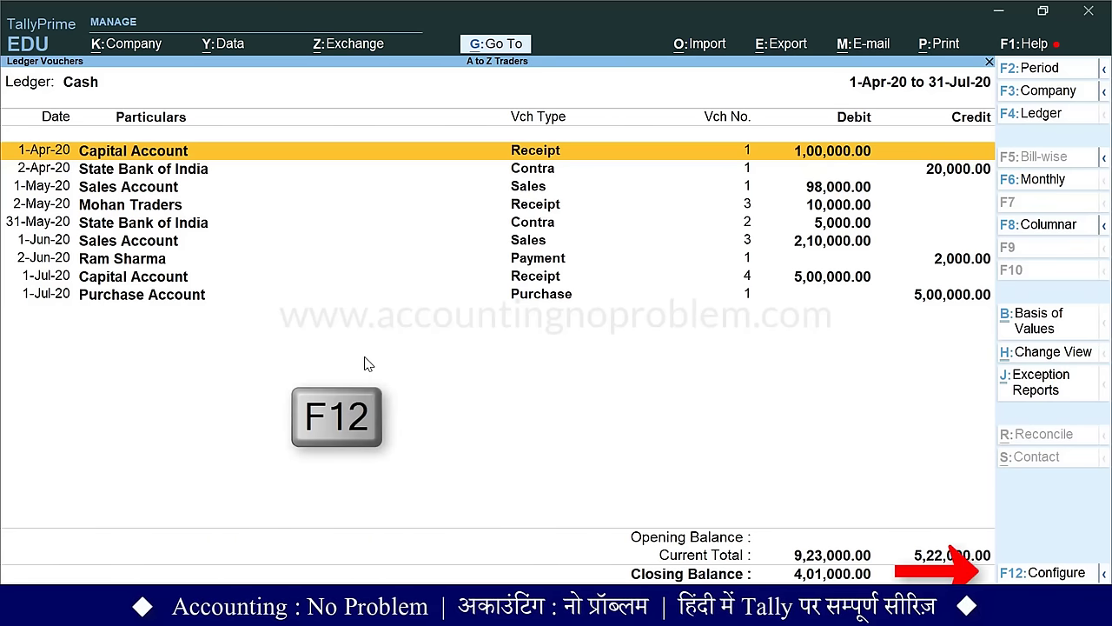
Configure the ledger to show narrations, inventory details, payment mode and a running balance.
key(F12)
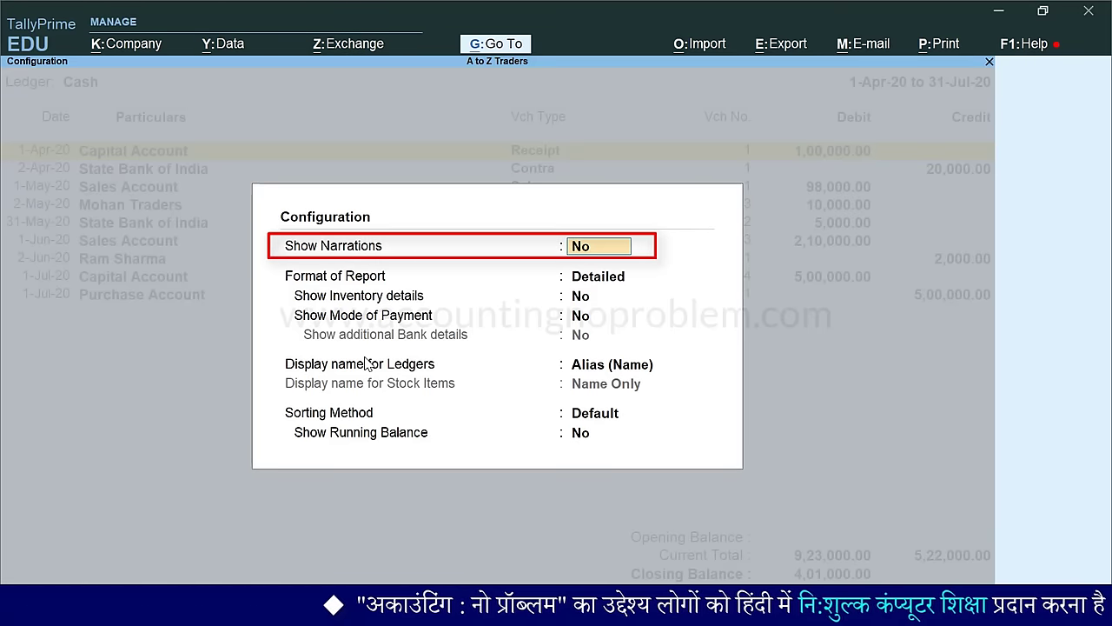
text(y)
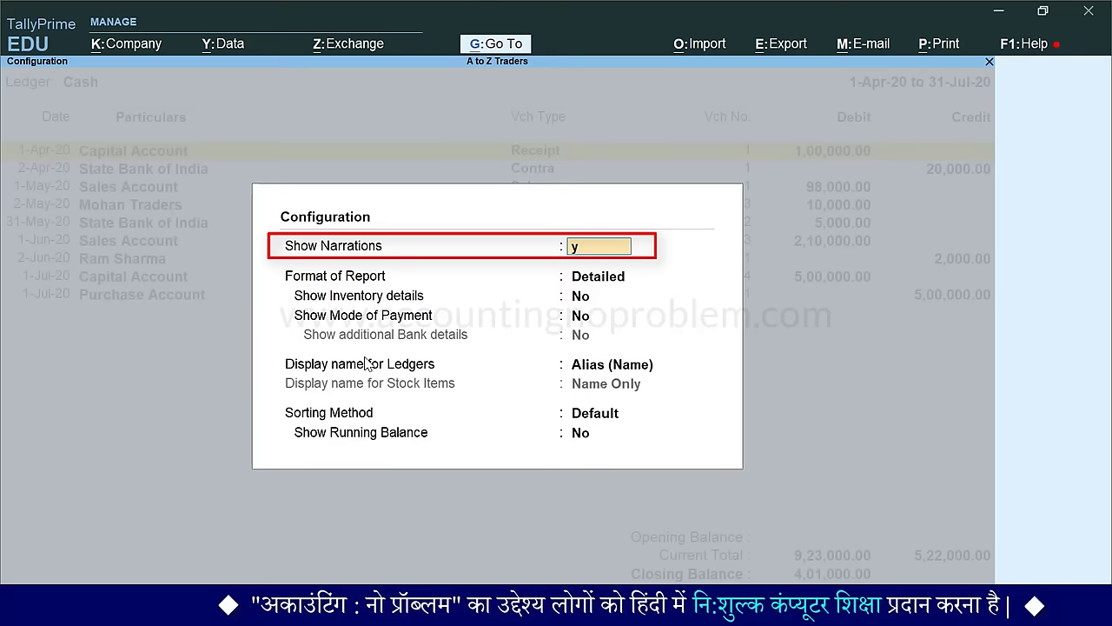
key(Return)
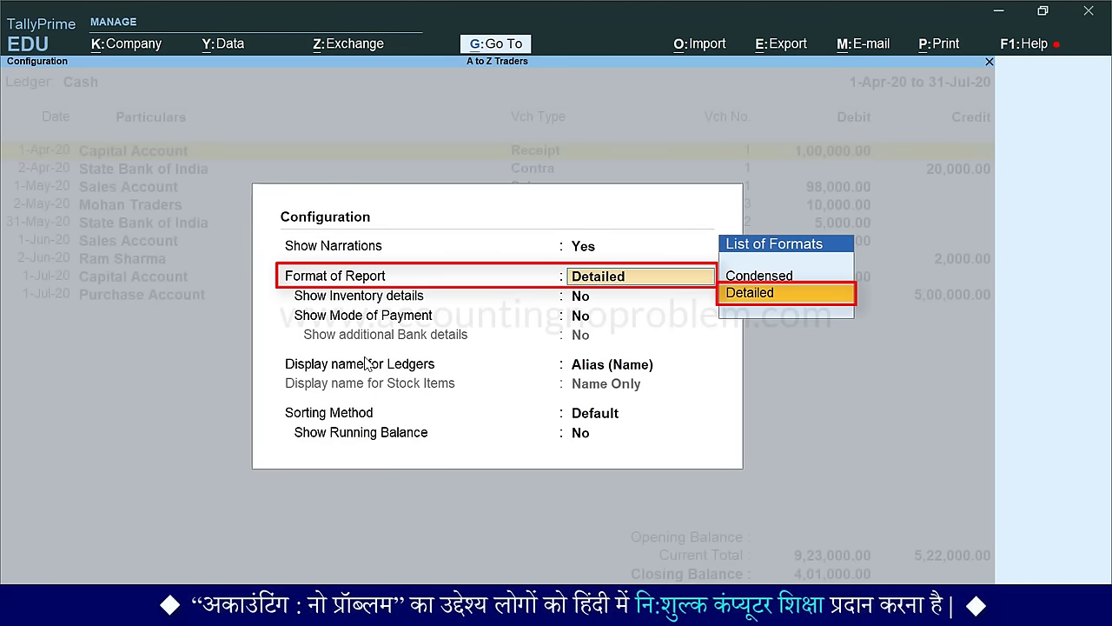
key(Return)
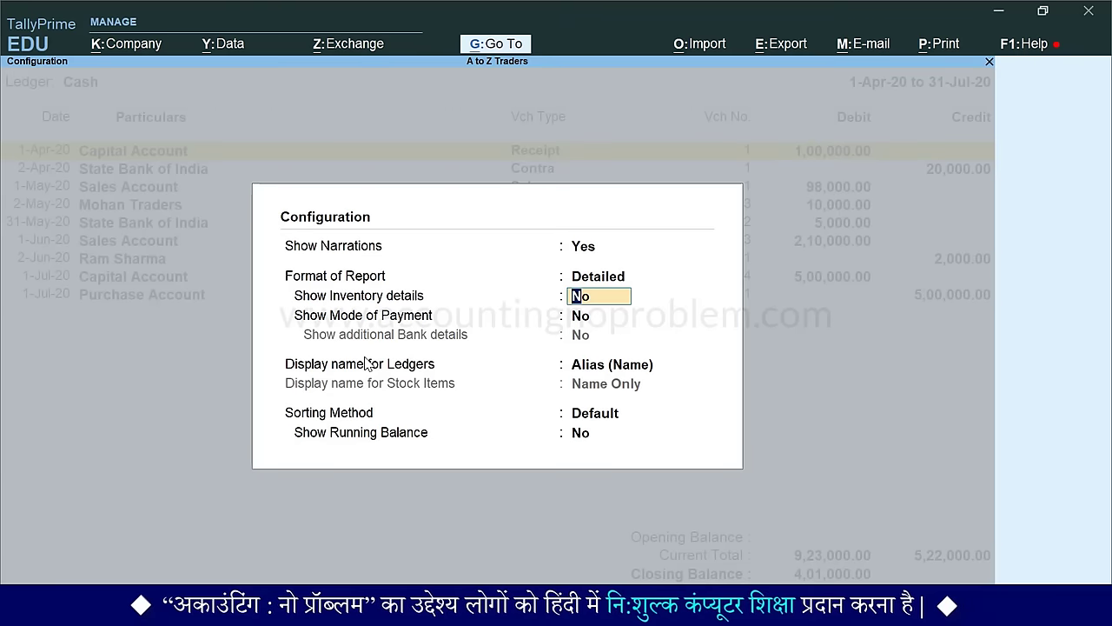
key(y)
key(y)
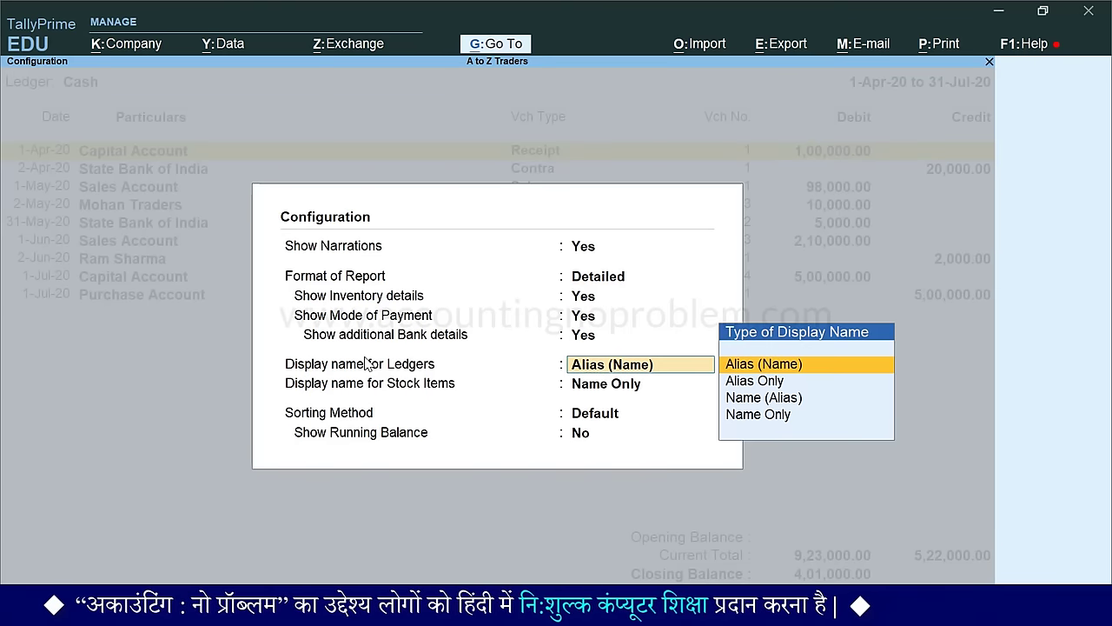
key(Return)
key(Return)
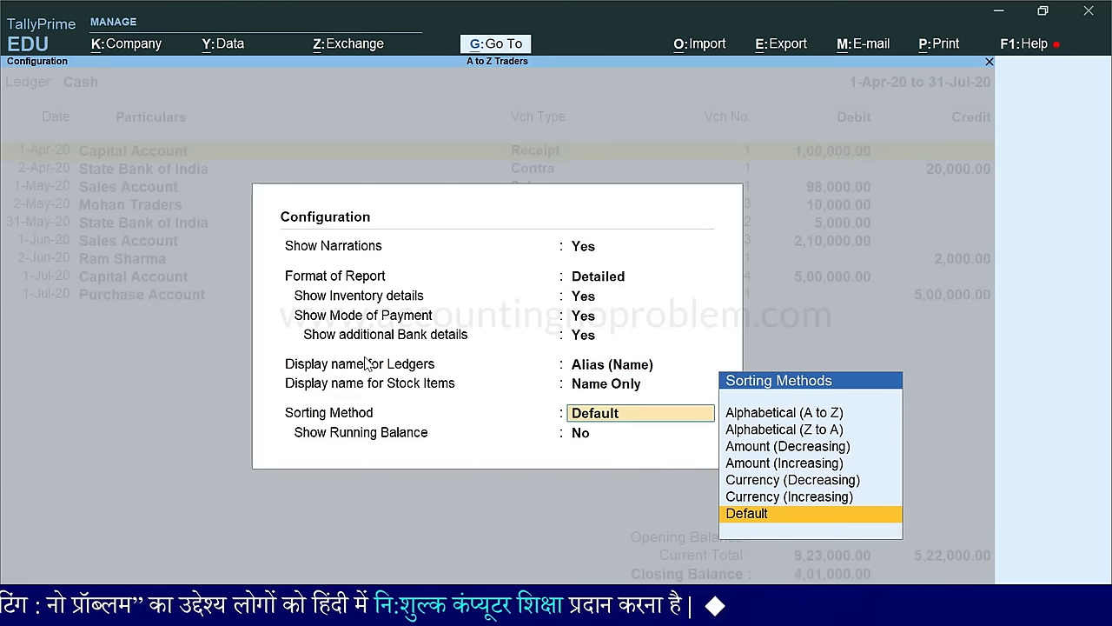
key(Return)
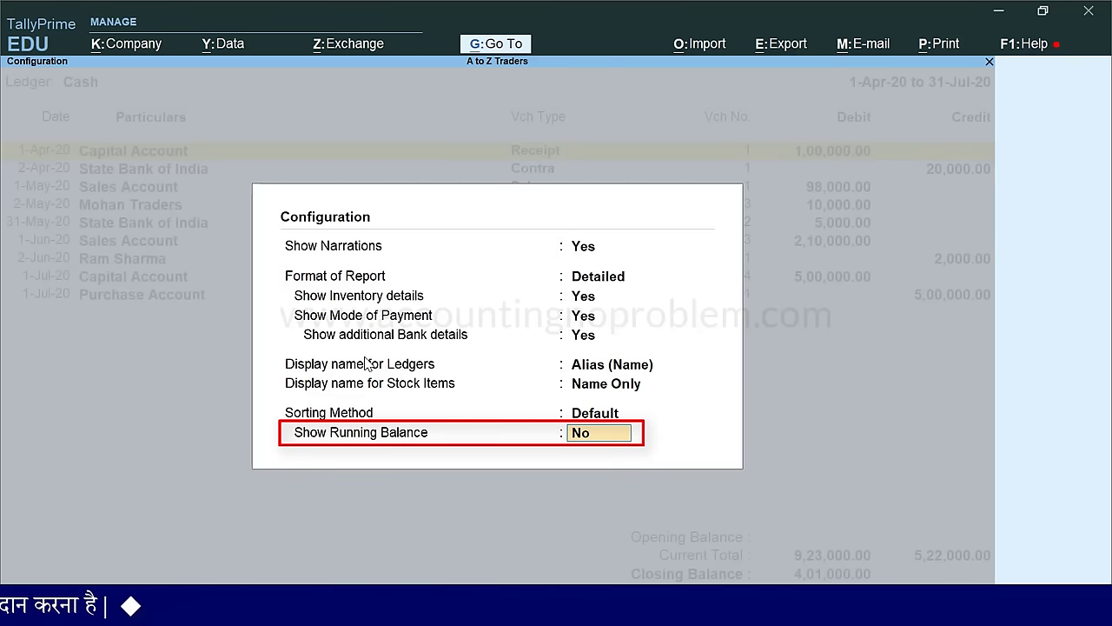
text(y)
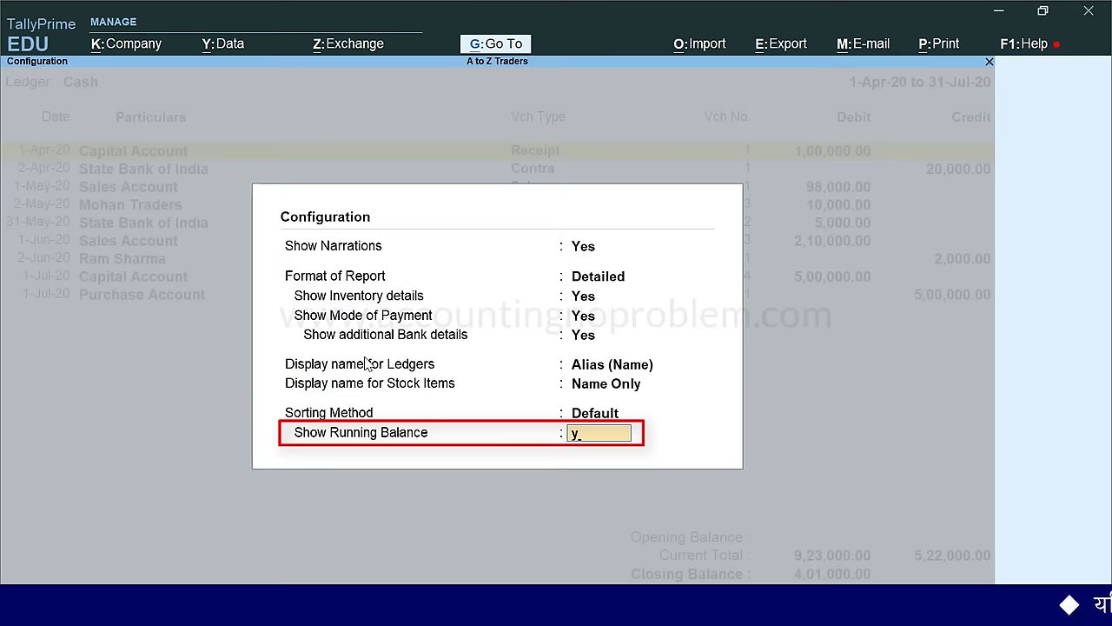
key(ctrl+a)
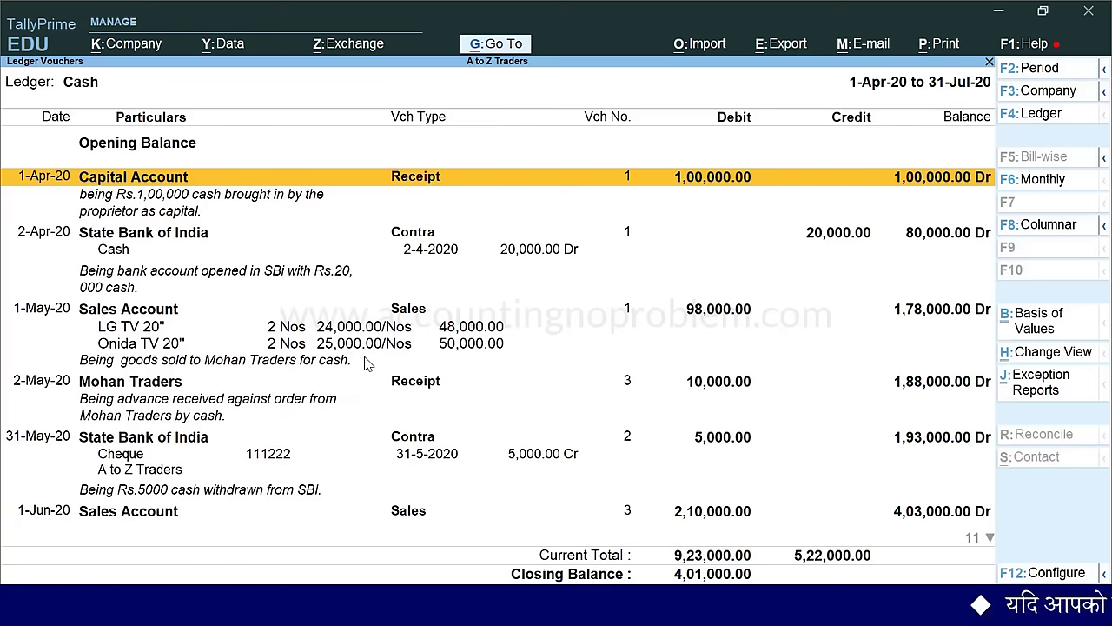
Browse the Cash ledger entries, then bring up the Select Ledger list.
key(Down)
key(Down)
key(Down)
key(Down)
key(Down)
key(Down)
key(Down)
key(Down)
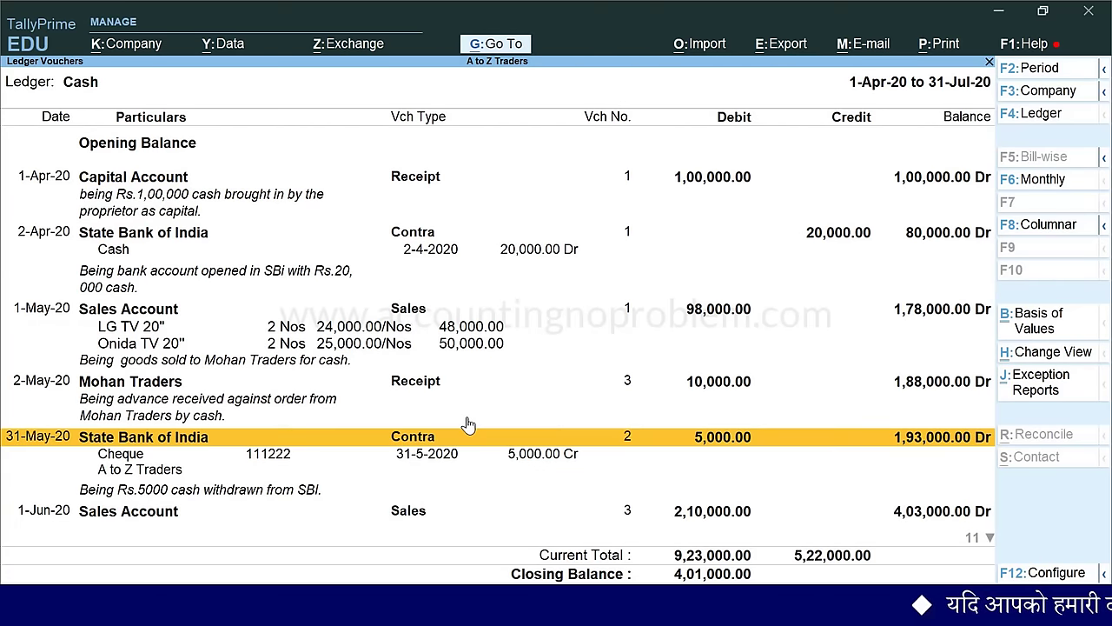
key(Down)
key(Down)
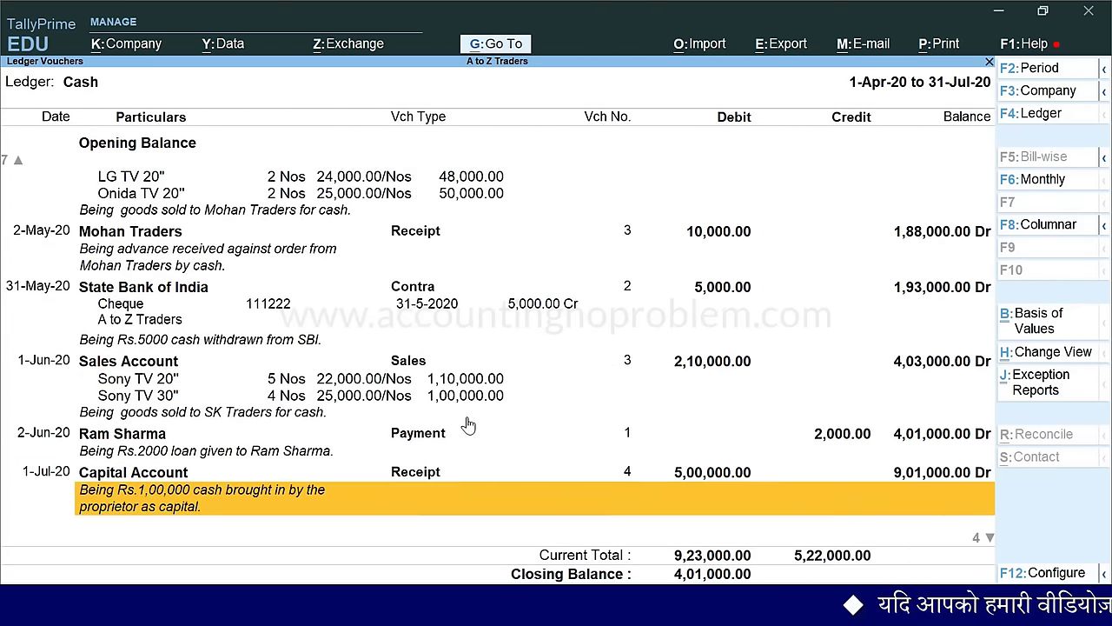
key(Down)
key(Up)
key(Up)
key(Up)
key(Up)
key(Up)
key(Up)
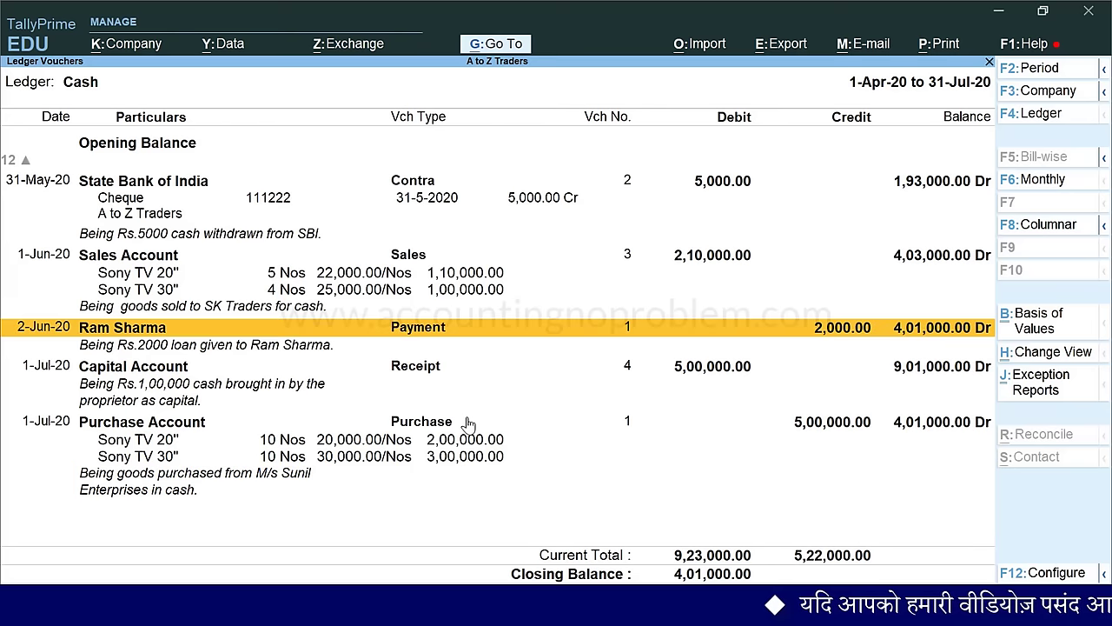
key(Up)
key(Up)
key(Up)
key(Up)
key(Up)
key(Up)
key(Up)
key(Up)
key(Up)
key(Up)
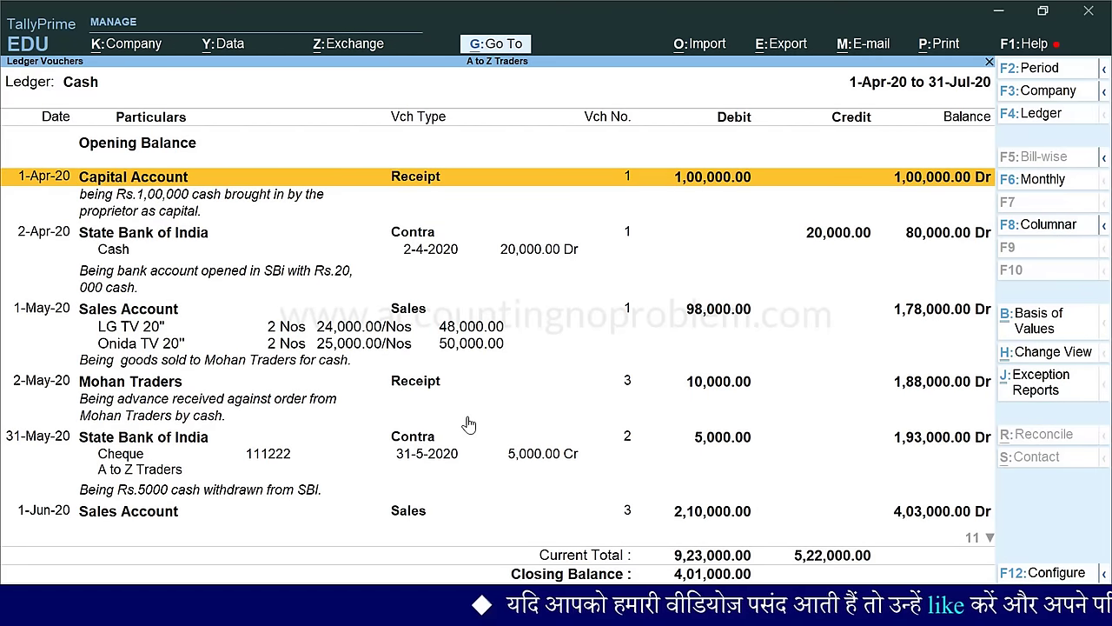
key(F4)
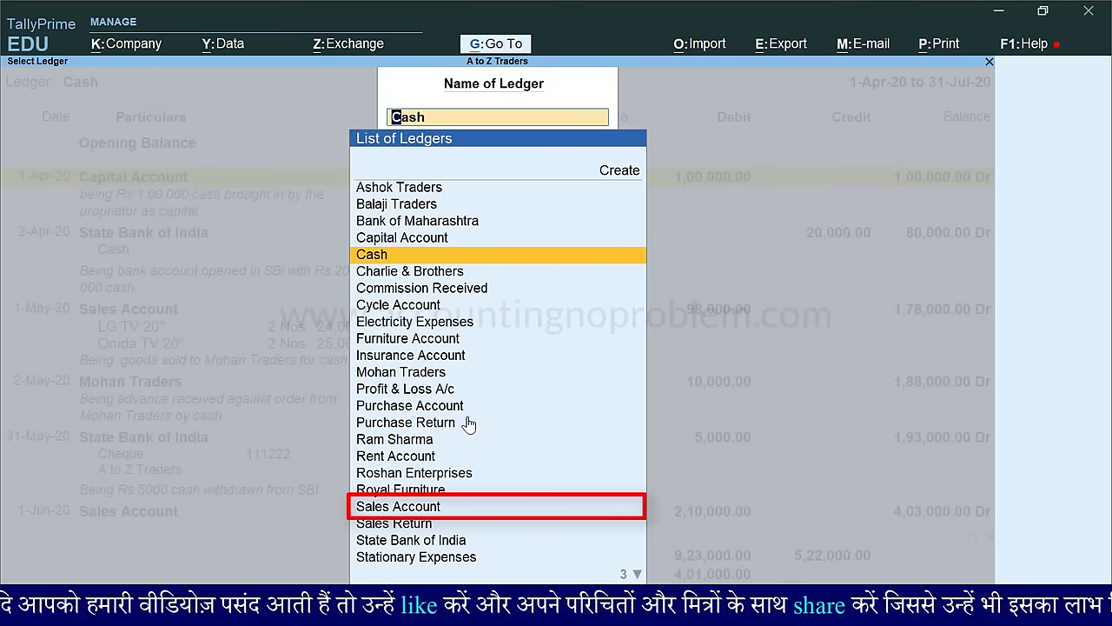
Open the Sales Account ledger and view the 1-Jun-20 cash sales voucher.
text(Sale)
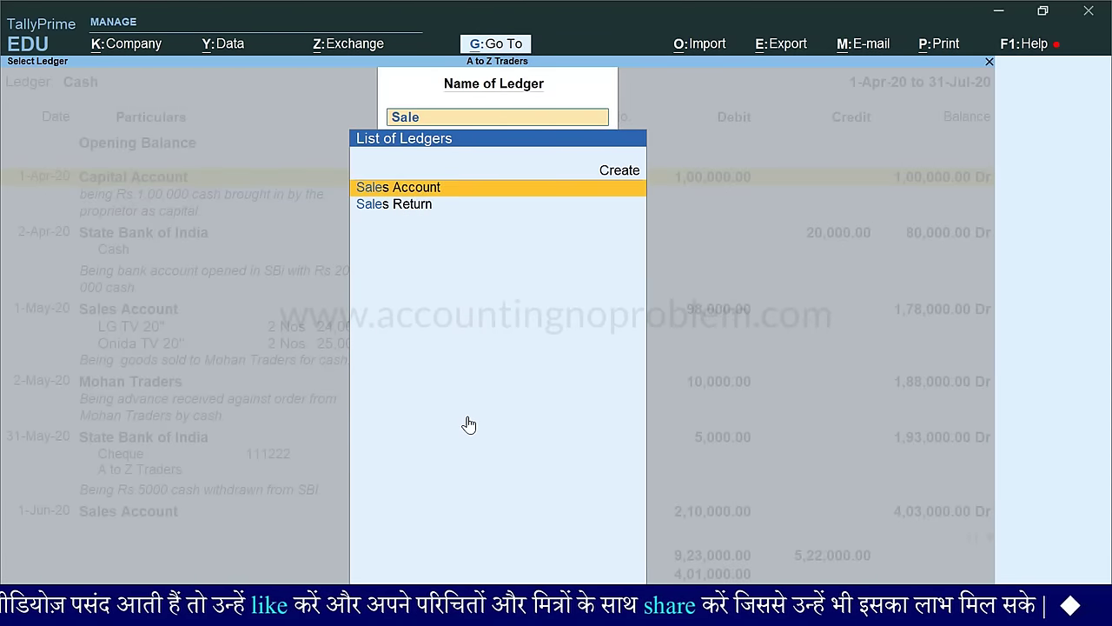
key(Return)
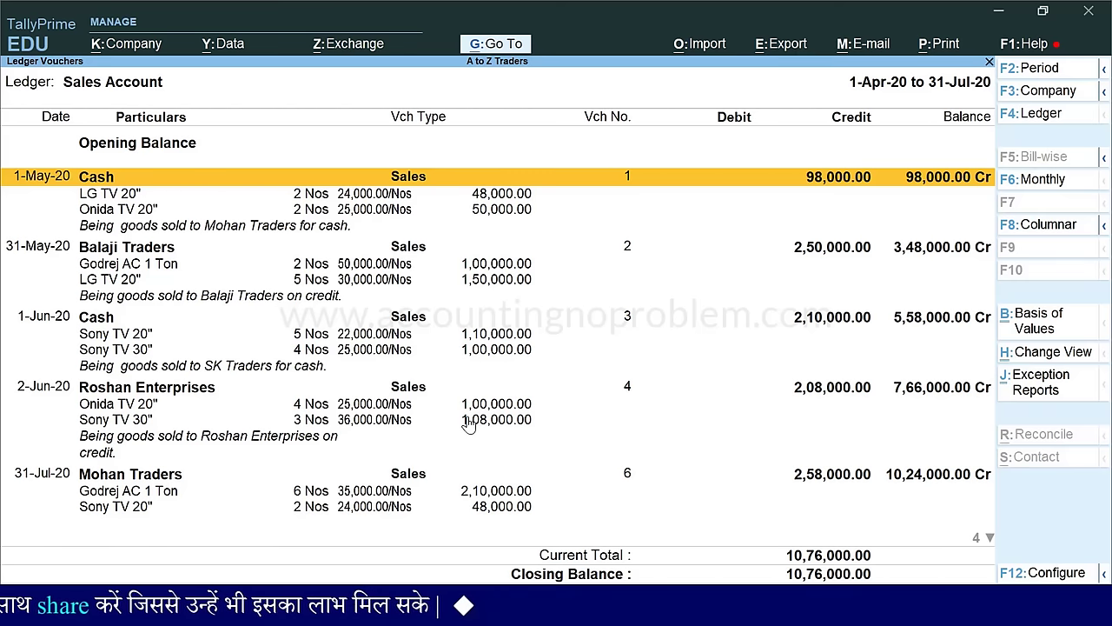
key(Down)
key(Down)
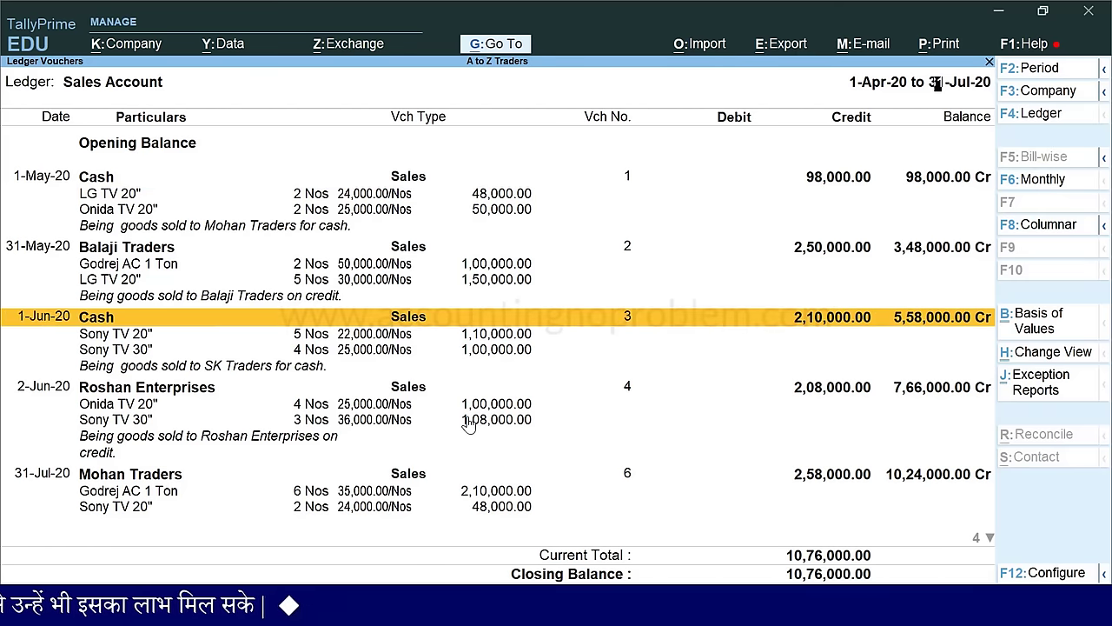
key(Return)
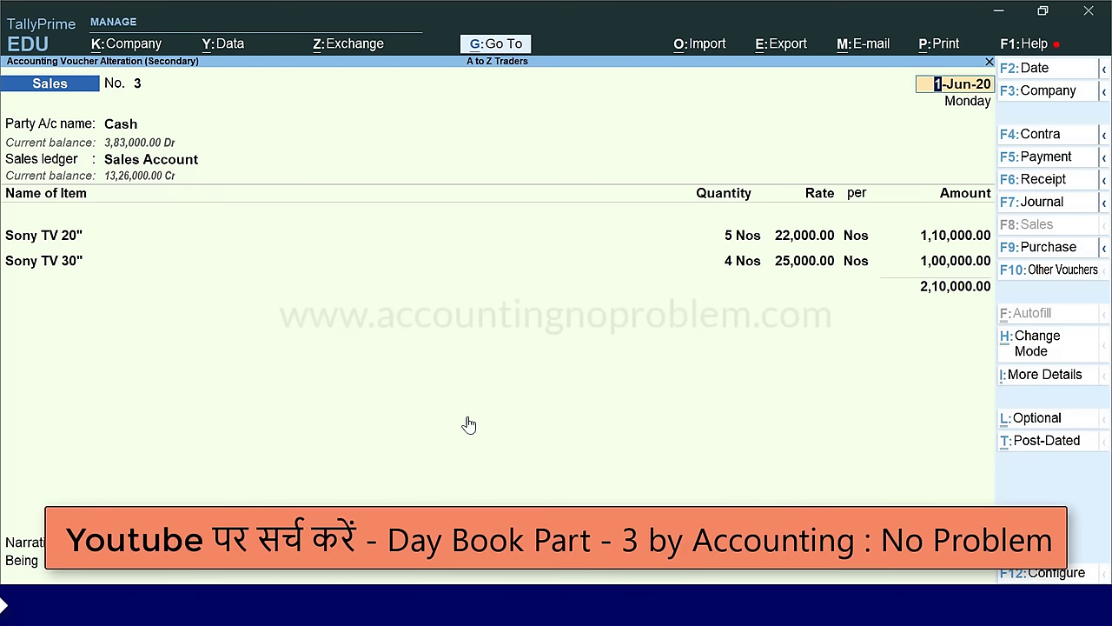
Quit the voucher unchanged and bring up the Change Company list.
key(Escape)
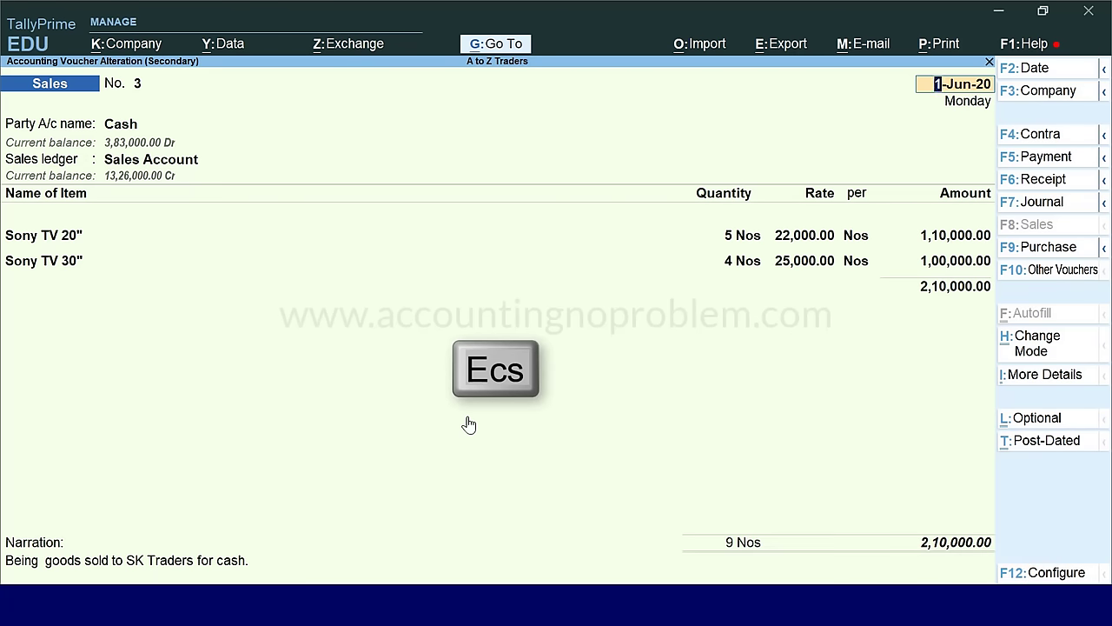
key(Escape)
key(y)
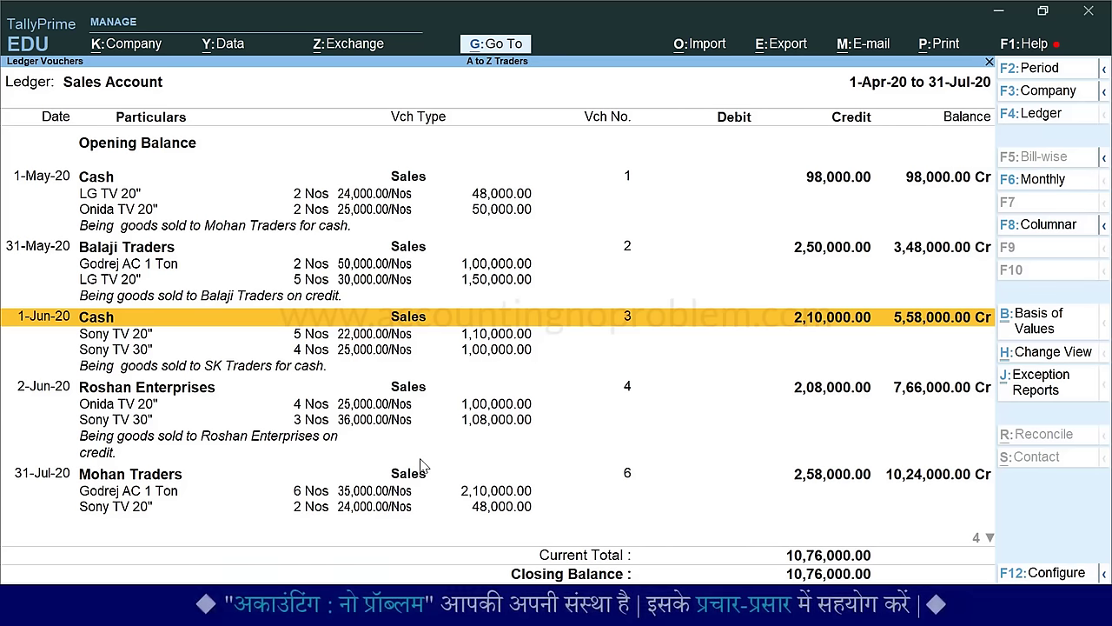
key(F3)
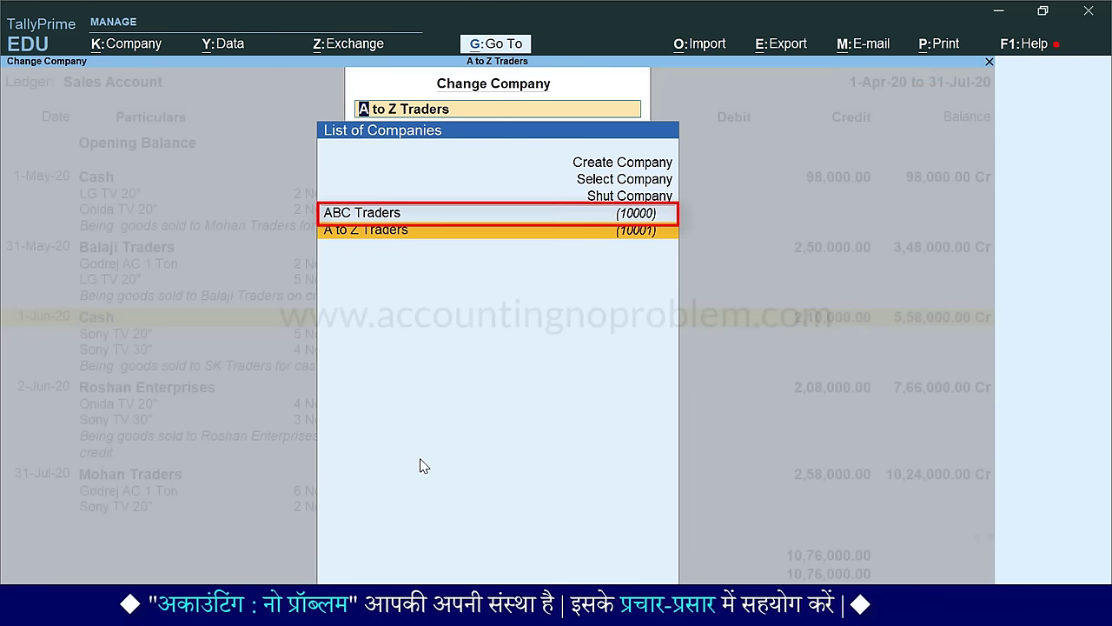
View ABC Traders' Sales Account (8,15,000.00), then switch back to A to Z Traders.
key(Up)
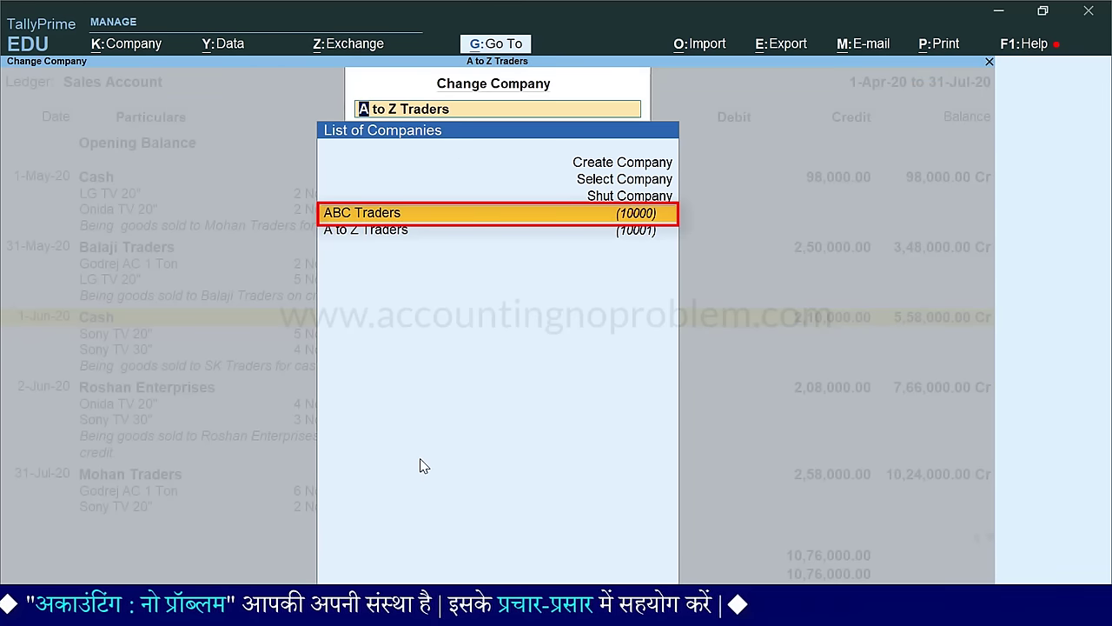
key(Return)
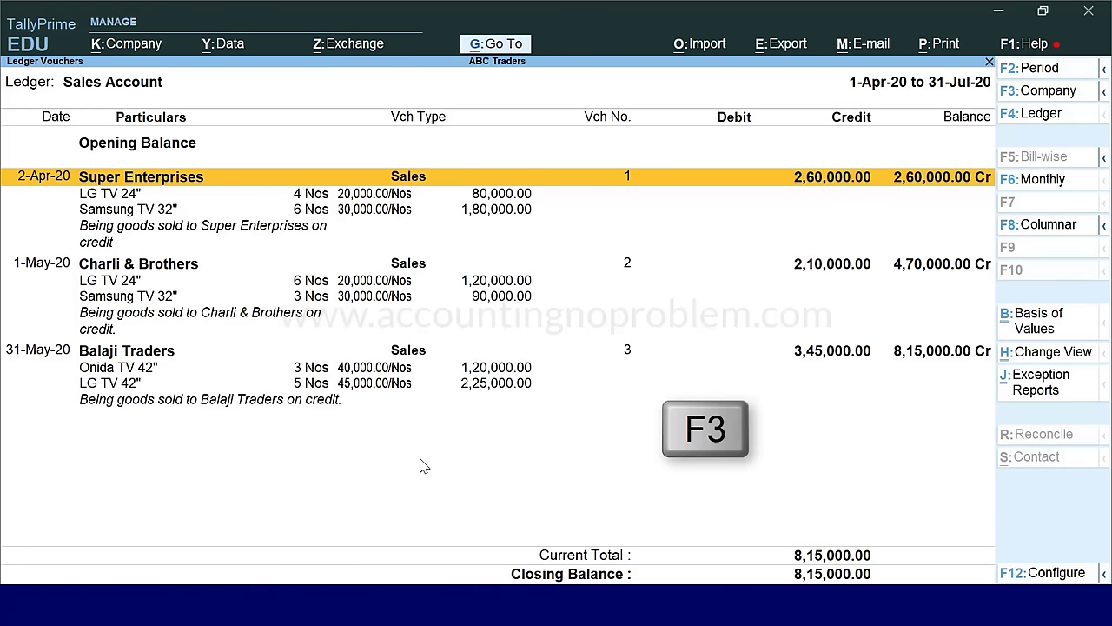
key(F3)
key(Down)
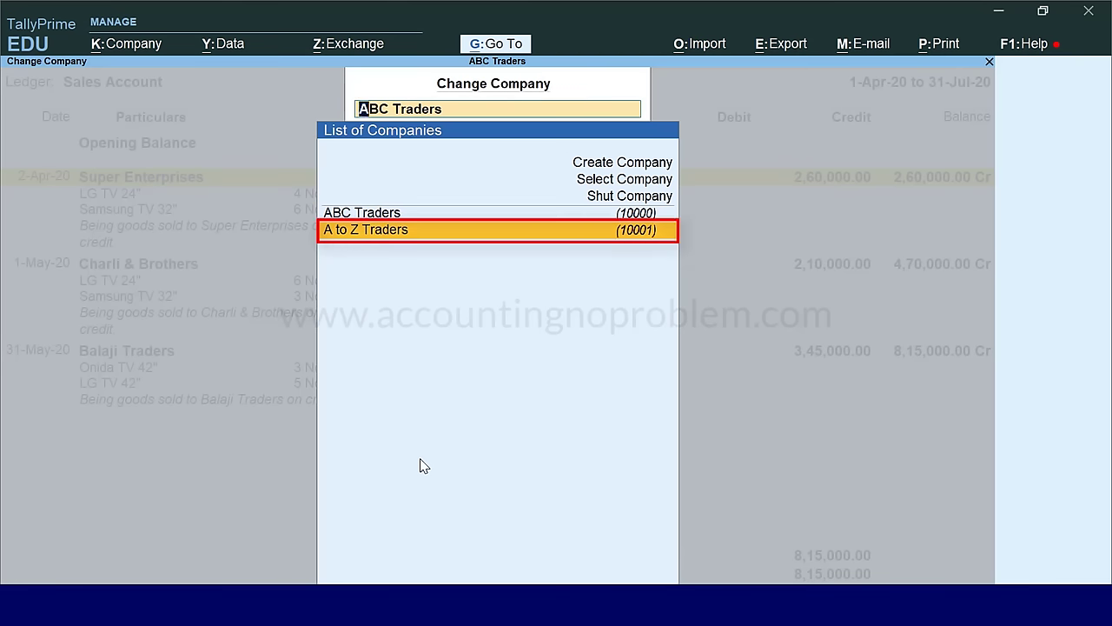
key(Return)
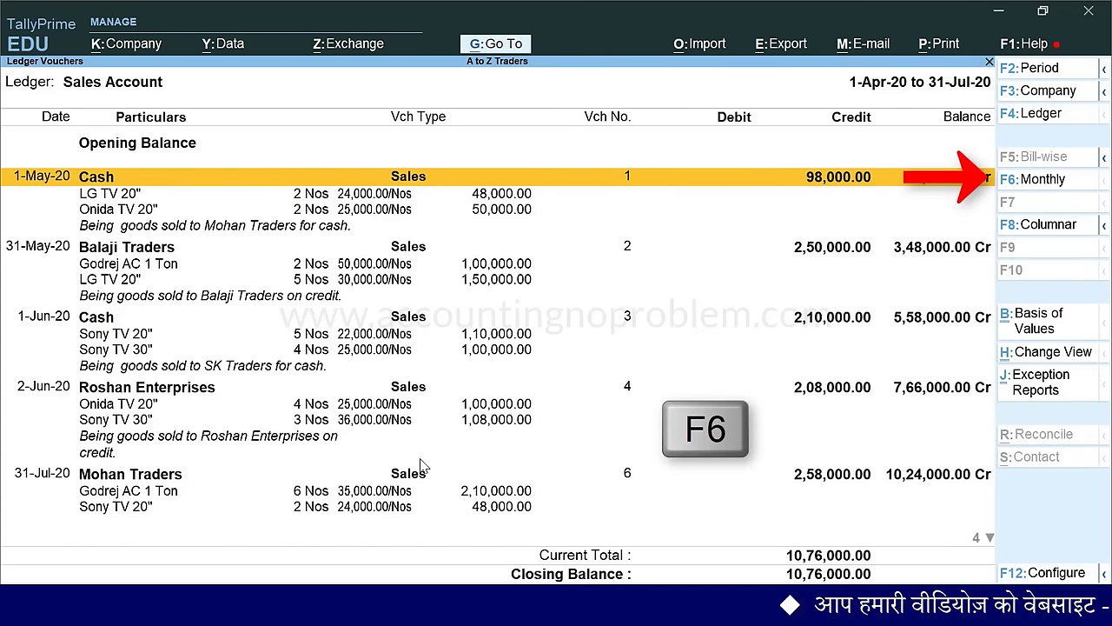
key(F6)
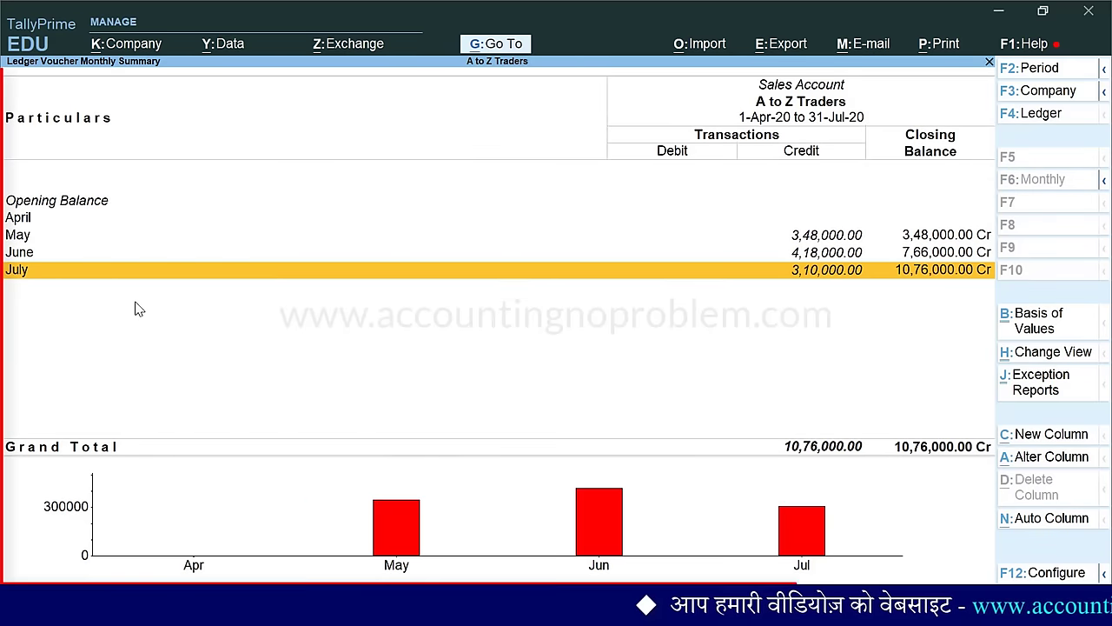
key(Up)
key(Up)
key(Up)
key(Down)
key(Down)
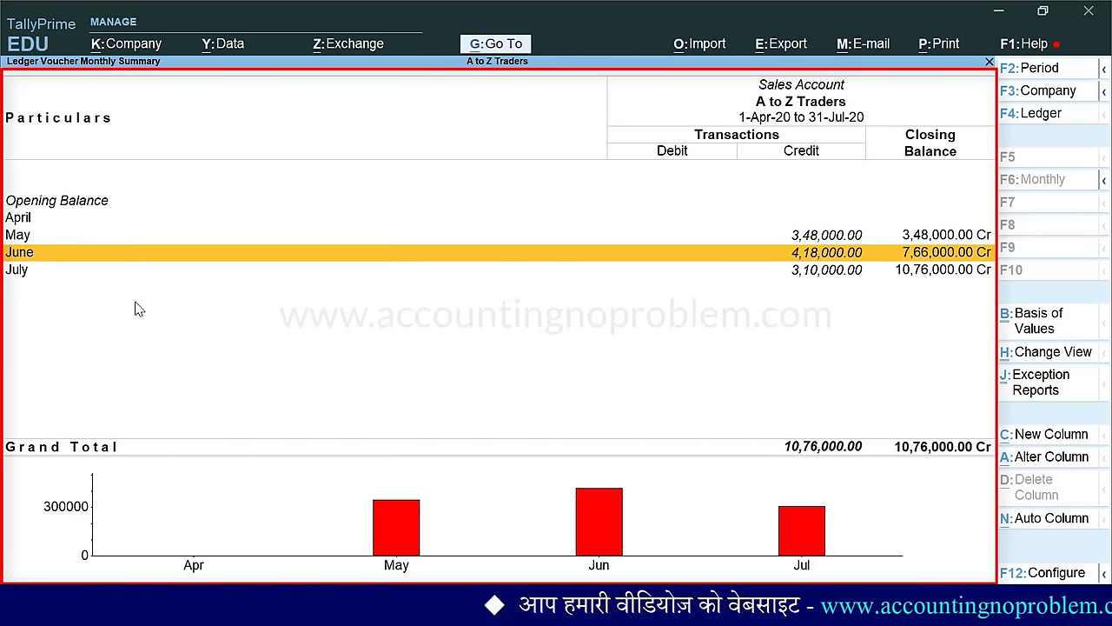
key(Down)
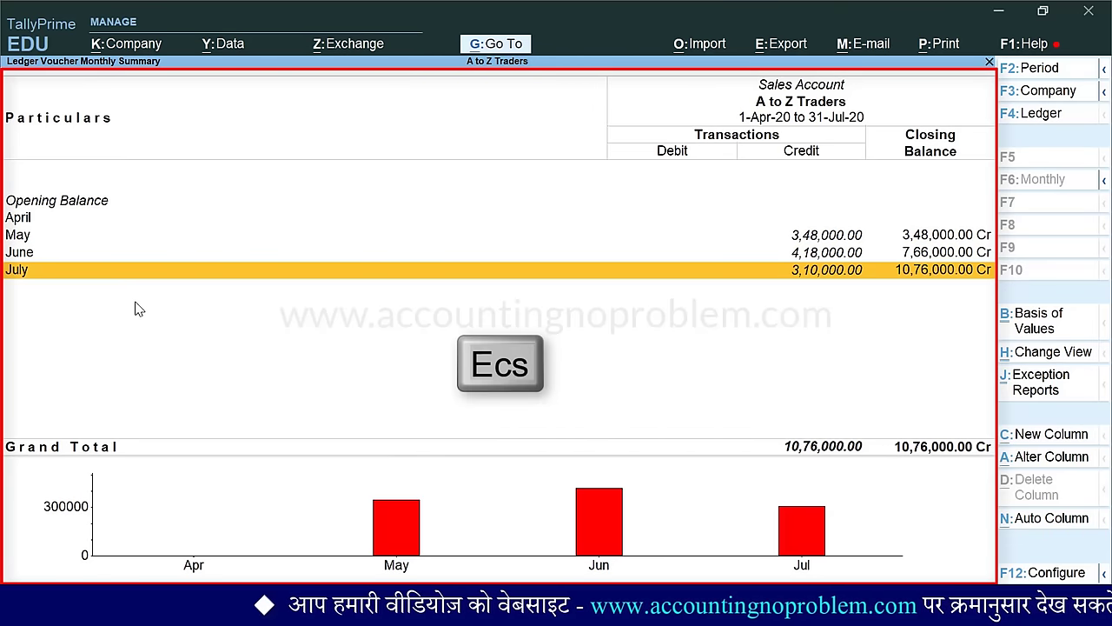
key(Escape)
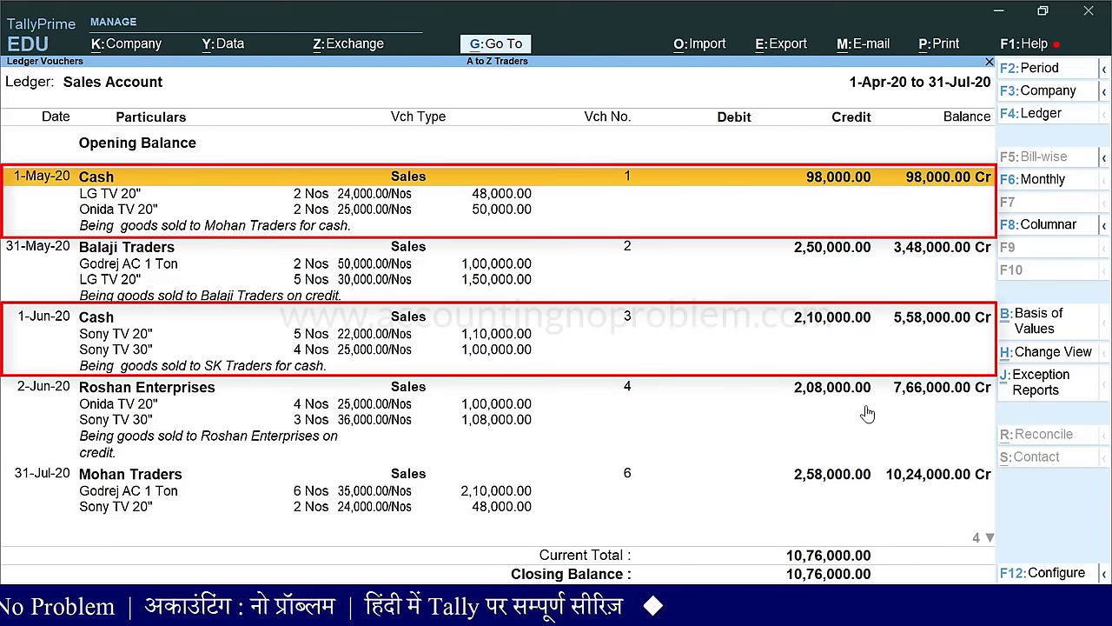
key(Down)
key(Down)
key(Down)
key(Down)
key(Down)
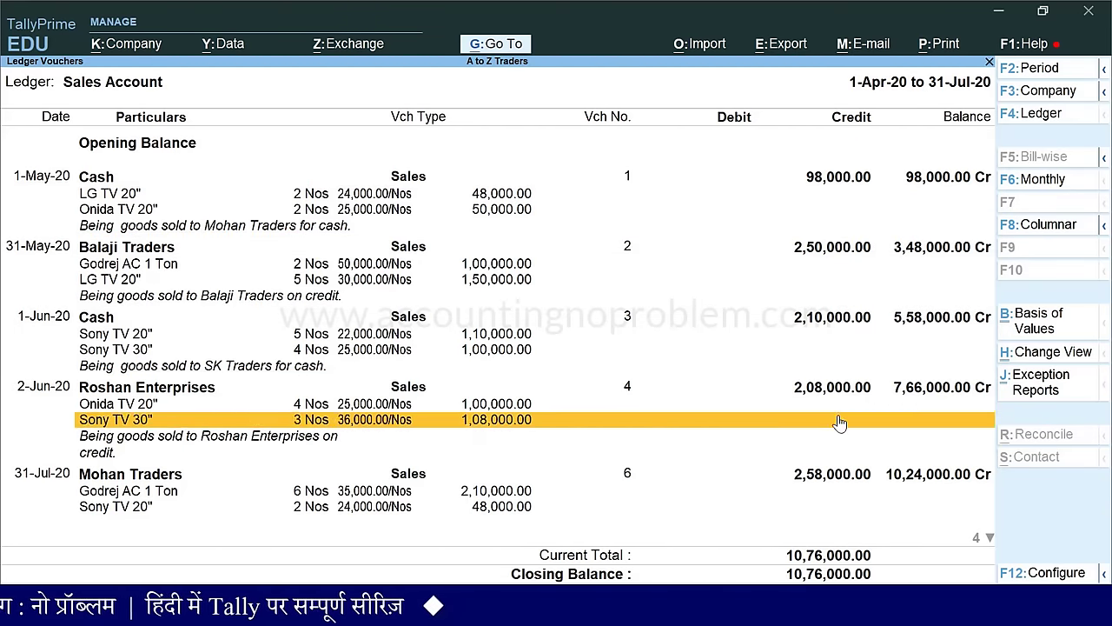
key(Down)
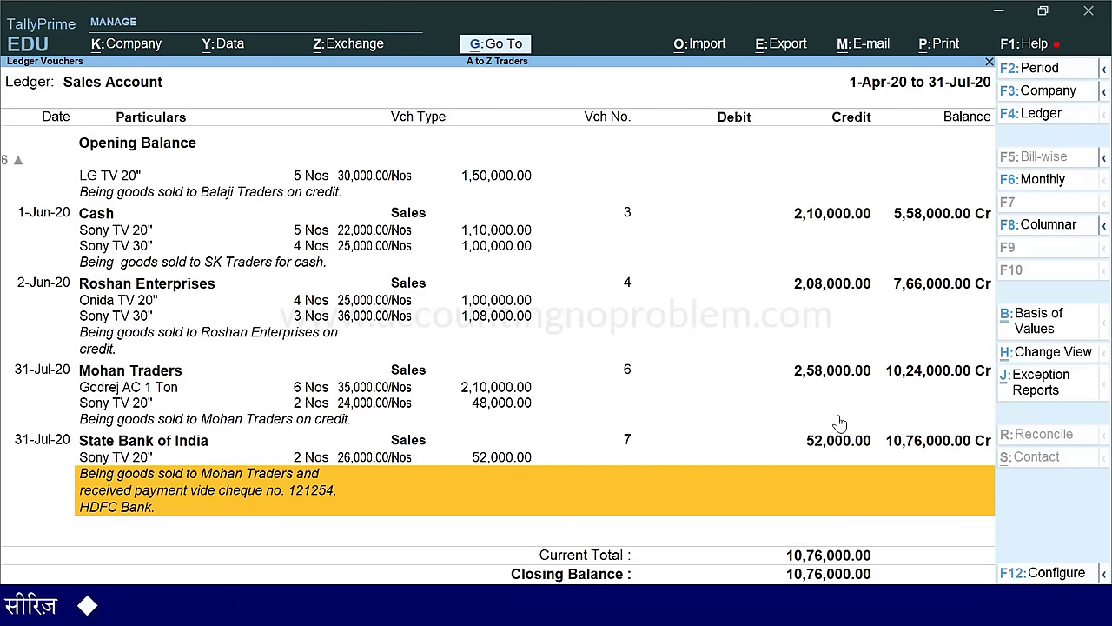
key(Home)
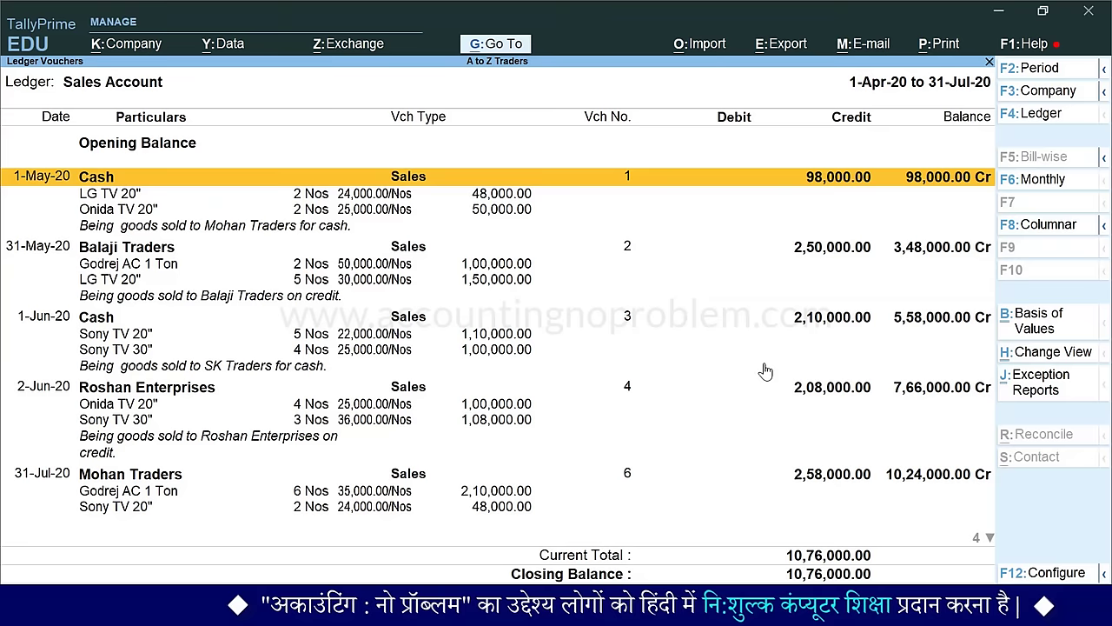
key(Down)
key(Down)
key(Down)
key(Down)
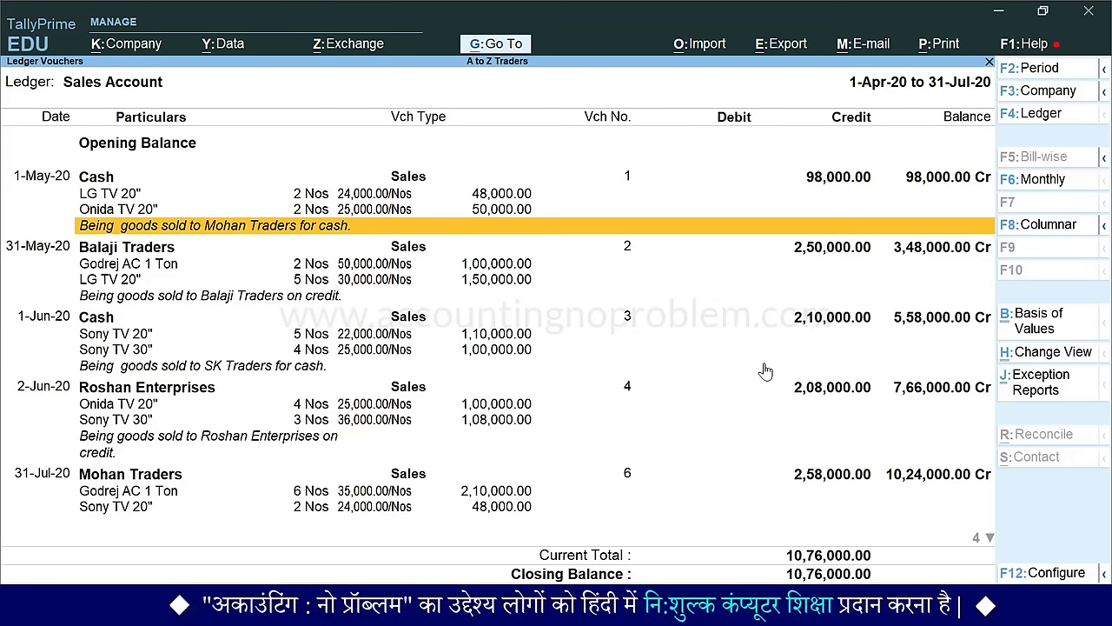
key(ctrl+r)
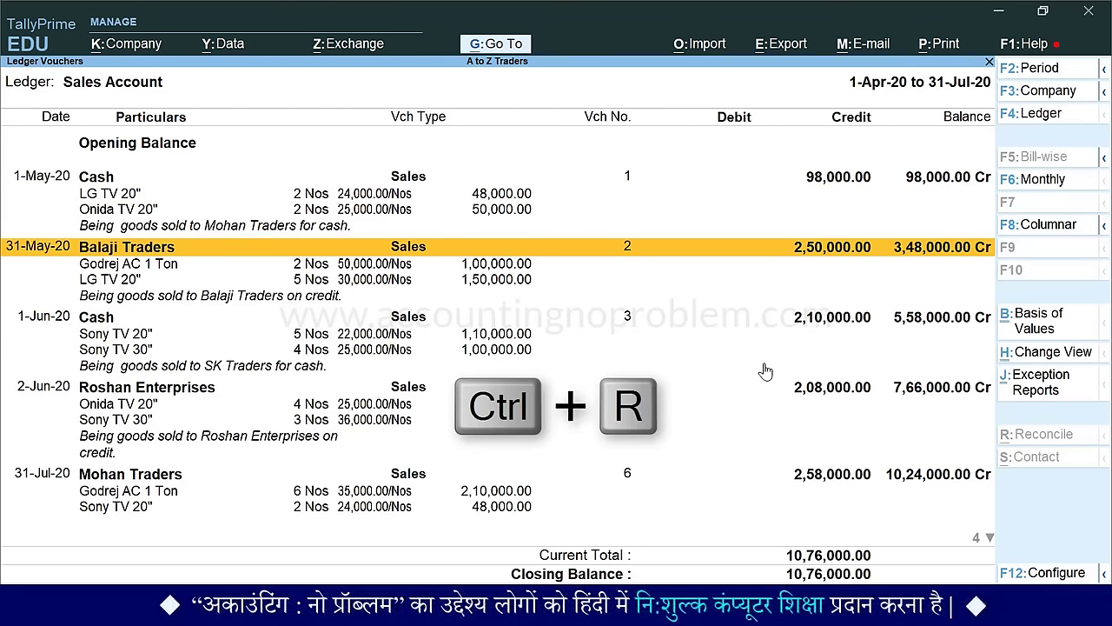
key(ctrl+r)
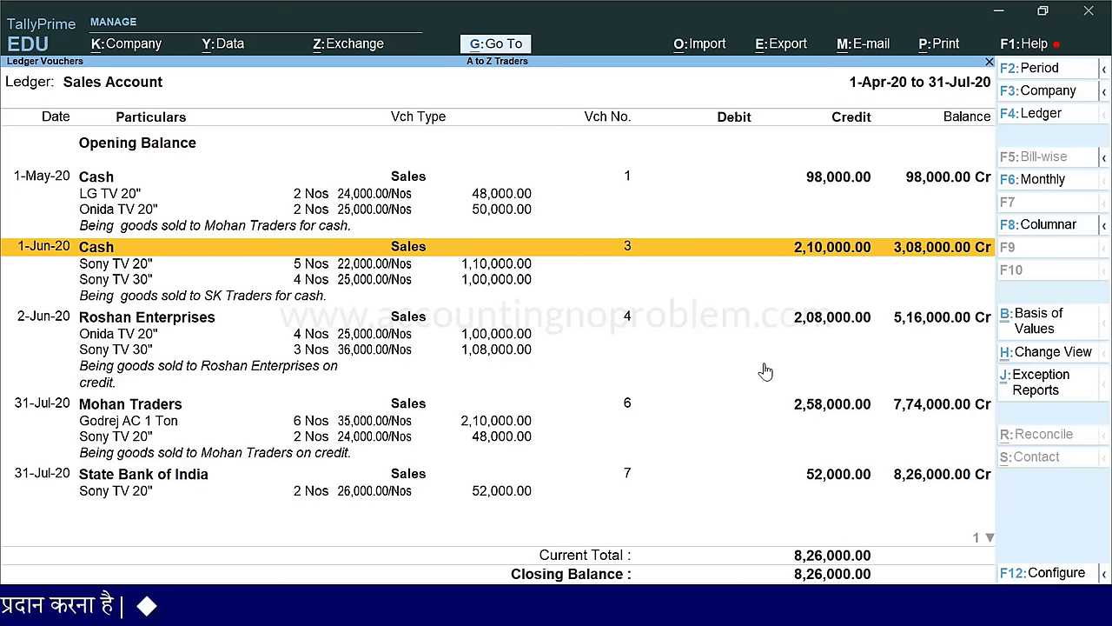
key(Down)
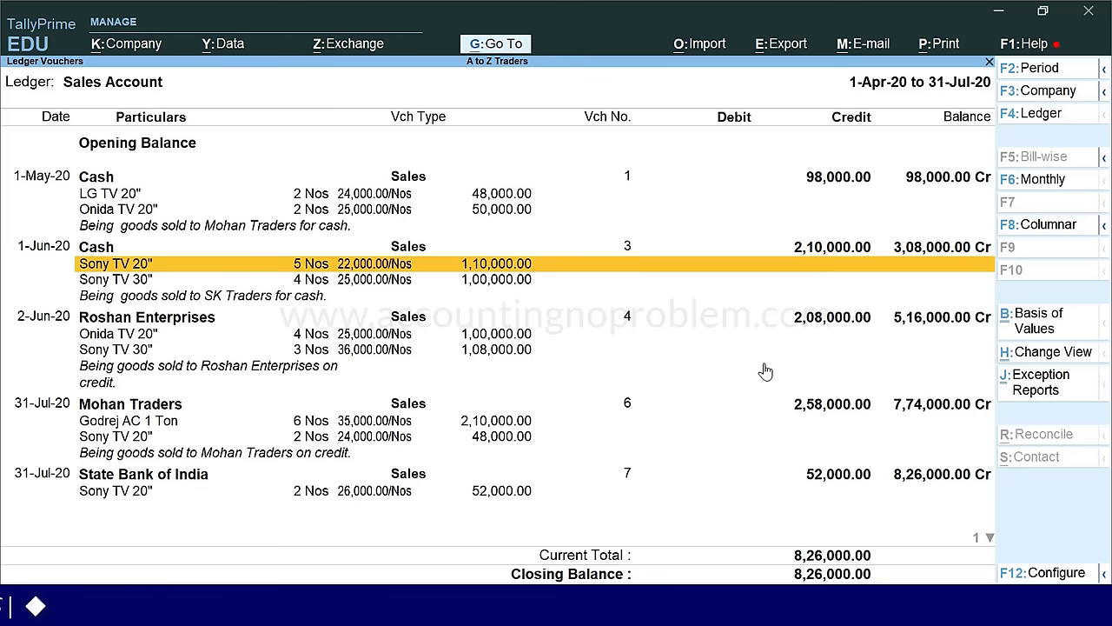
key(Down)
key(Down)
key(Down)
key(ctrl+r)
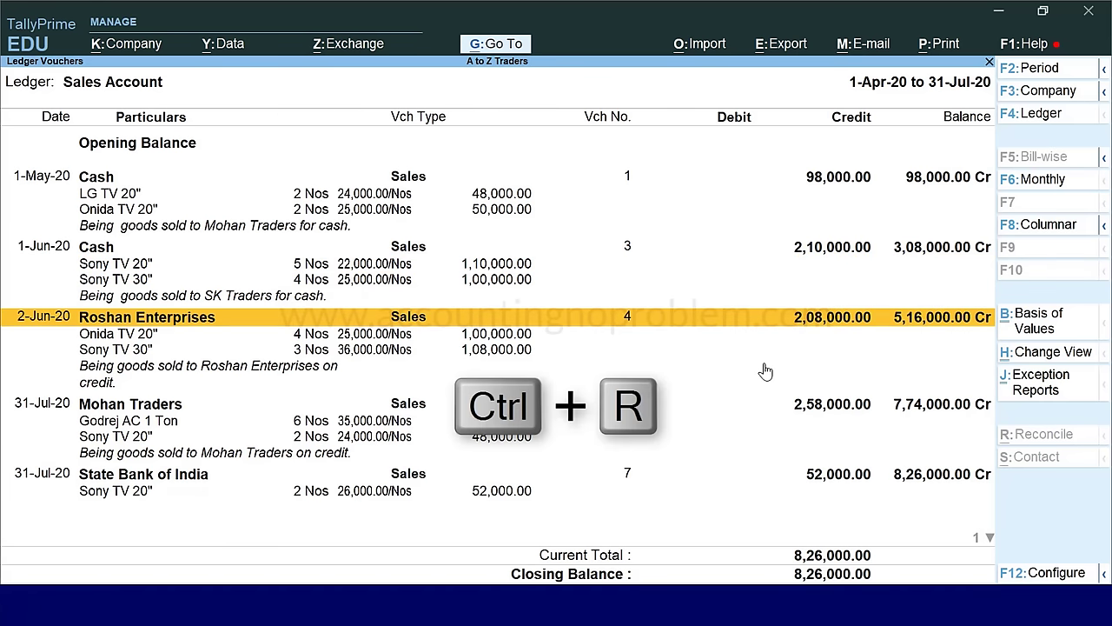
key(ctrl+r)
key(ctrl+r)
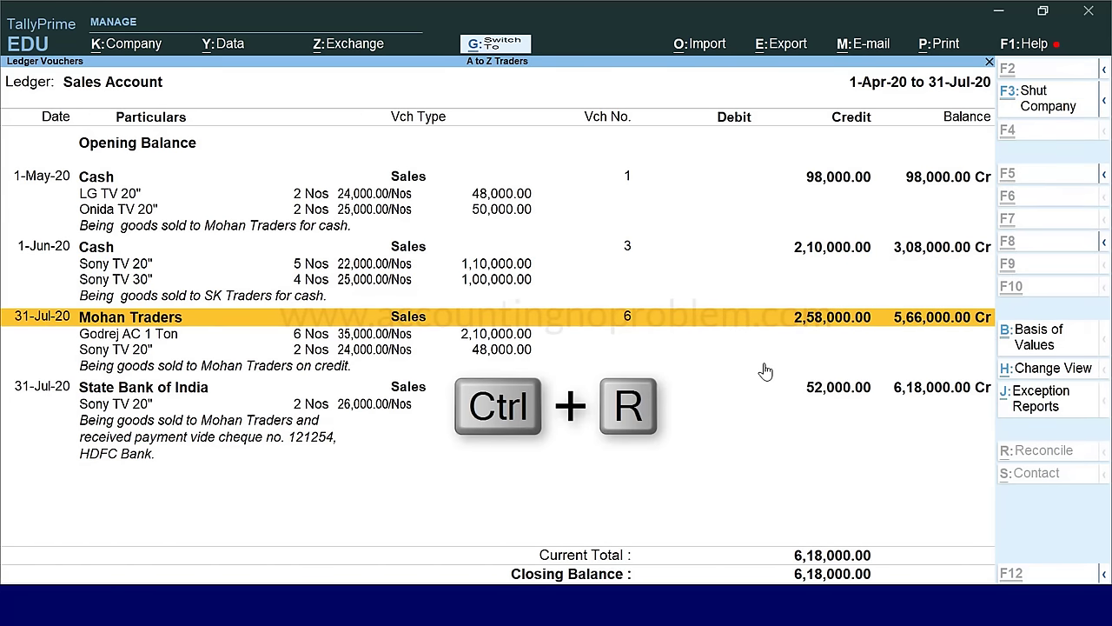
key(ctrl+r)
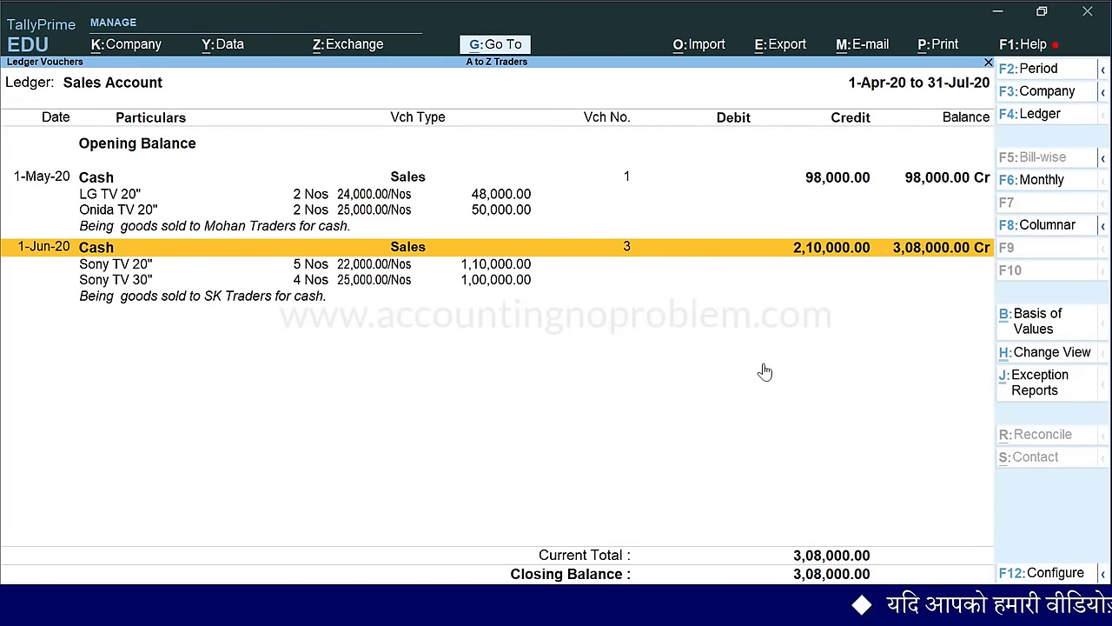
key(ctrl+u)
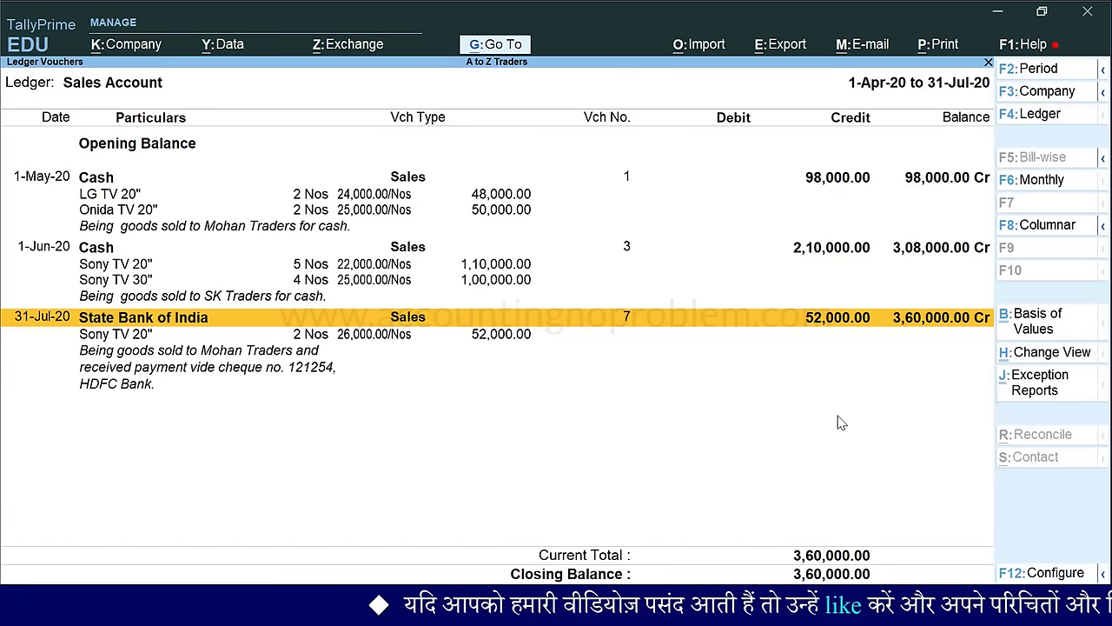
key(alt+u)
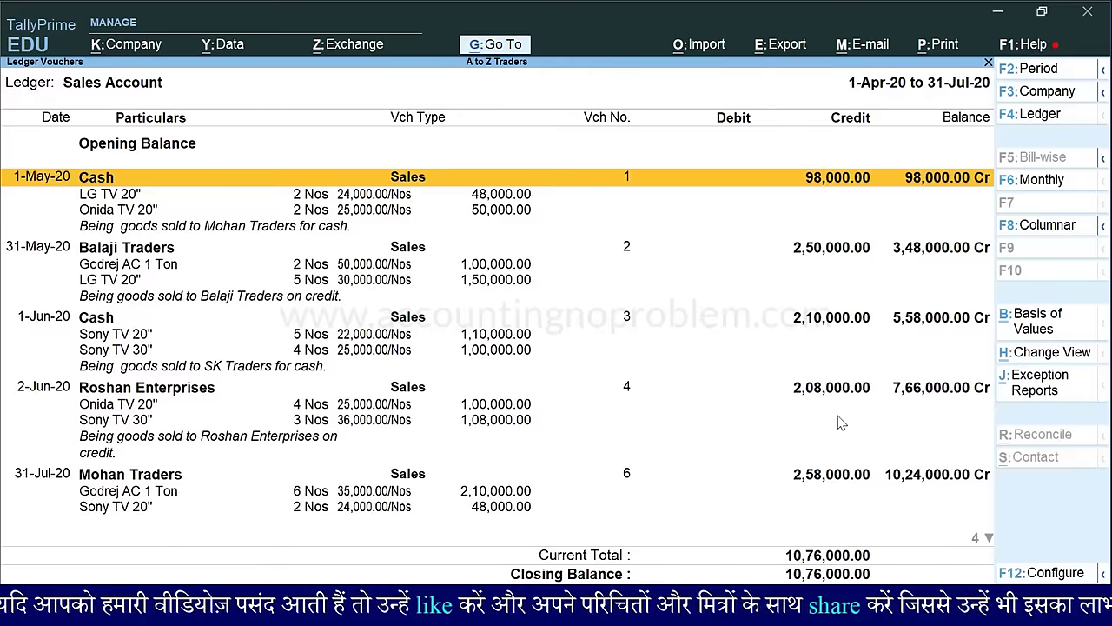
key(Down)
key(Down)
key(Down)
key(Down)
key(Down)
key(Down)
key(Down)
key(Down)
key(Down)
key(Down)
key(Down)
key(Down)
key(Down)
key(Down)
key(Down)
key(Up)
key(Up)
key(Up)
key(Up)
key(Up)
key(Up)
key(Up)
key(Up)
key(Up)
key(Up)
key(Up)
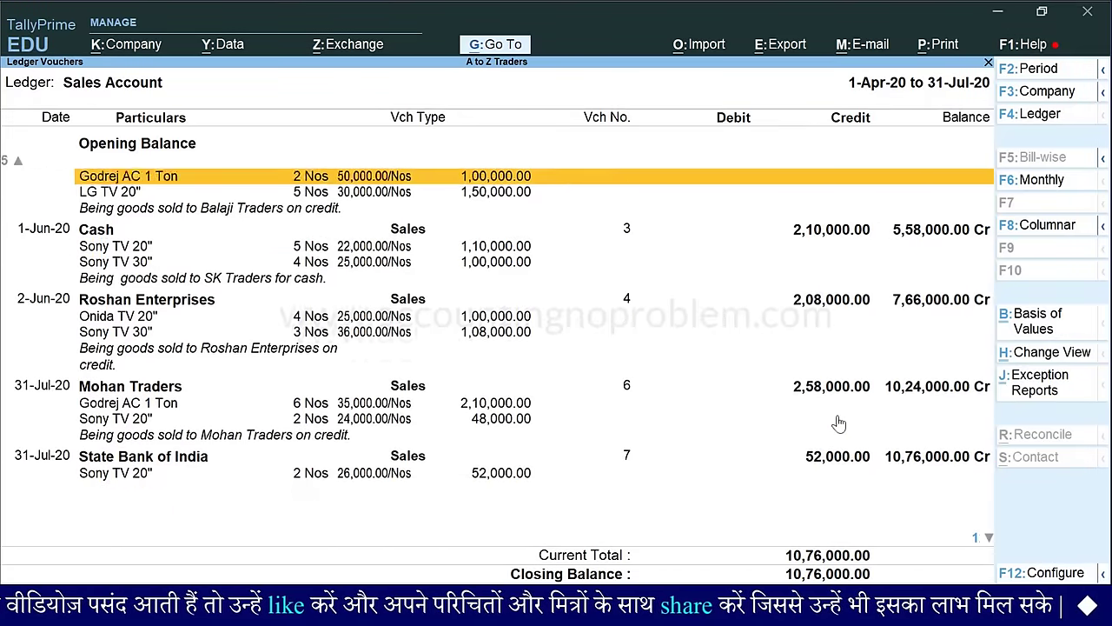
key(Up)
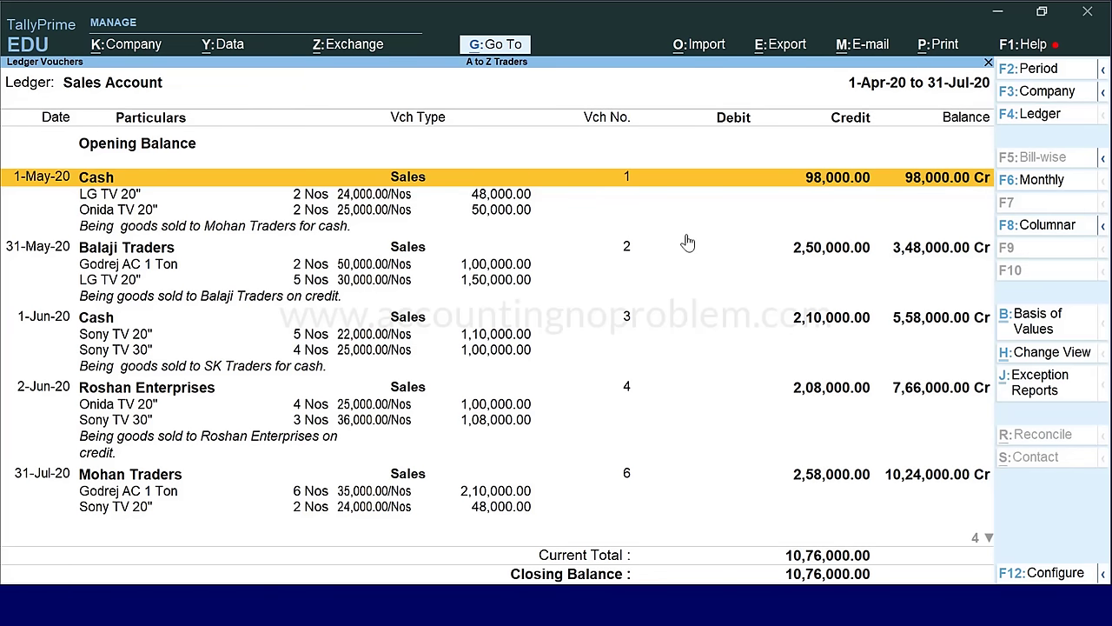
Open Balaji Traders' ledger through Go To > Ledger Vouchers, showing the 5,00,000.00 Dr balance.
click(491, 47)
key(Down)
key(Down)
key(Down)
key(Down)
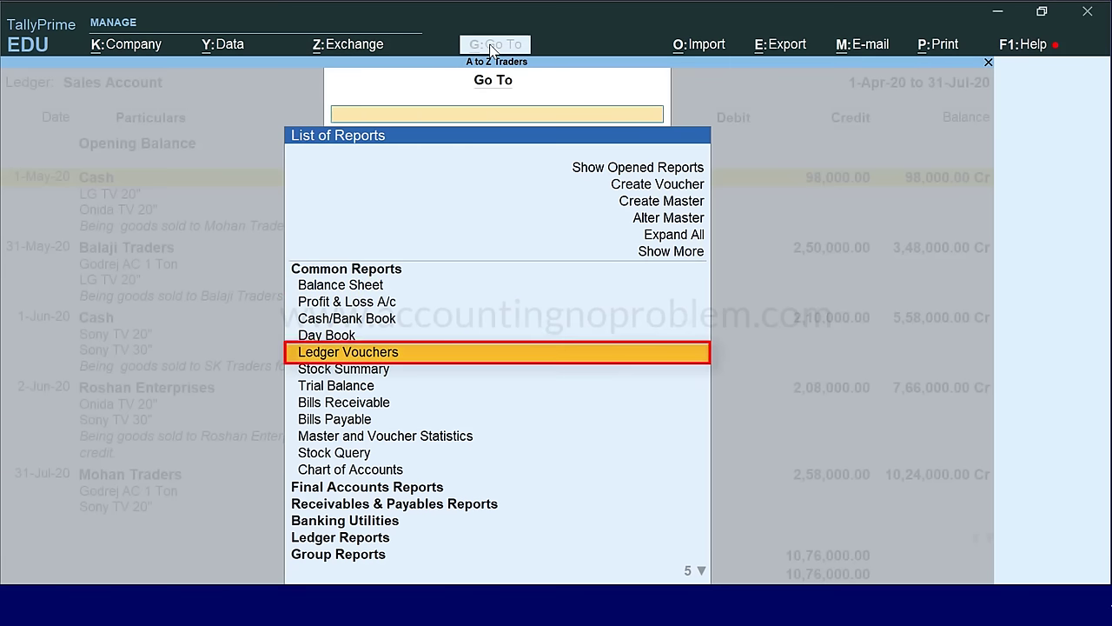
key(Return)
key(Down)
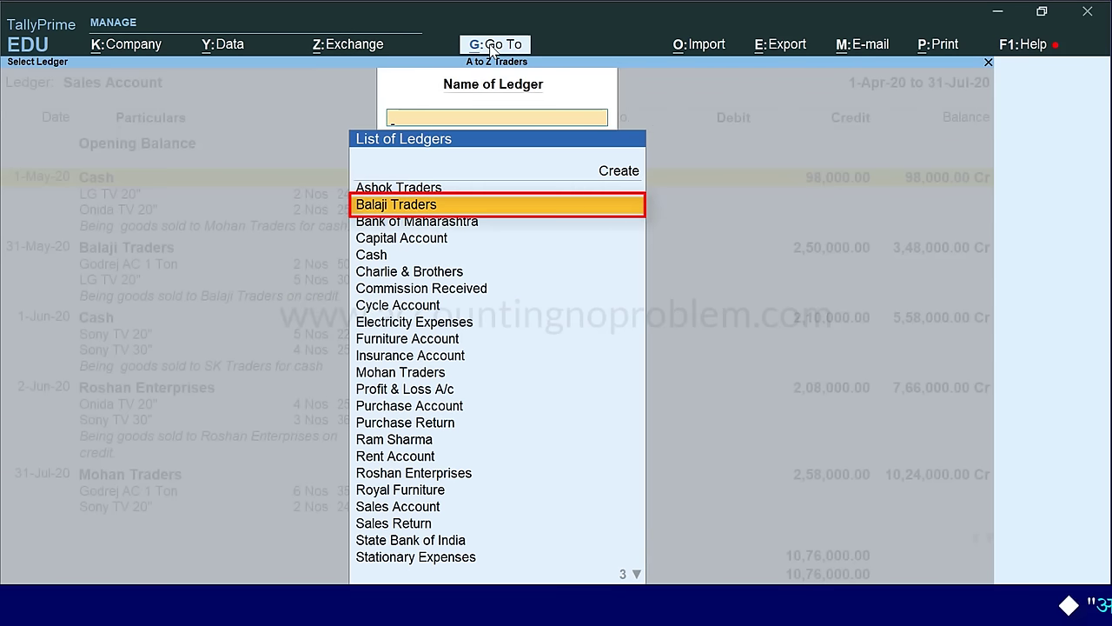
key(Return)
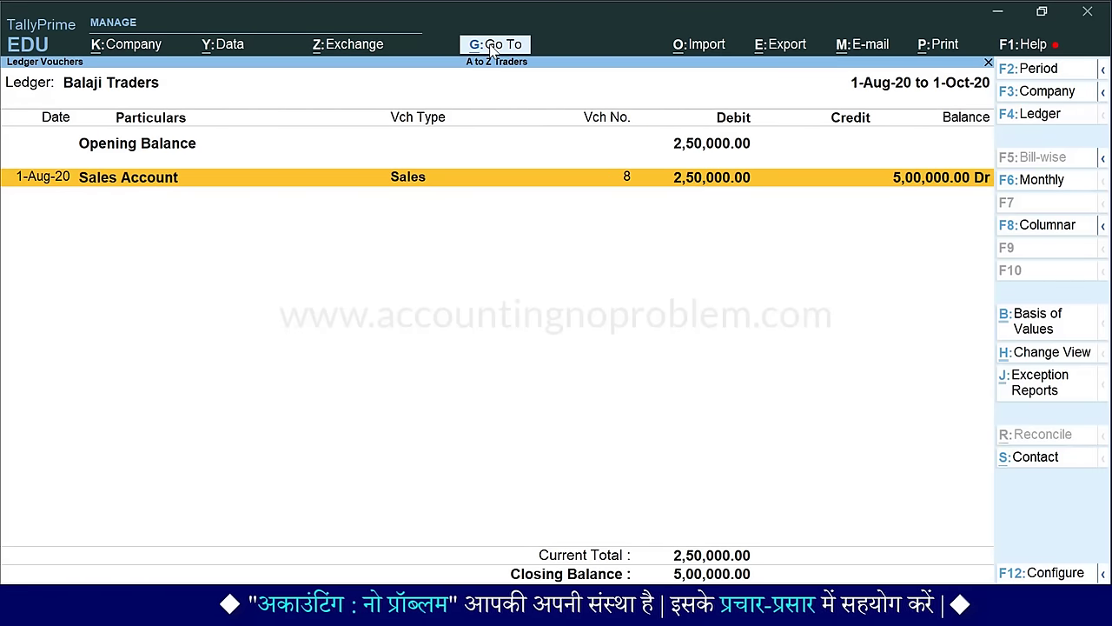
key(F2)
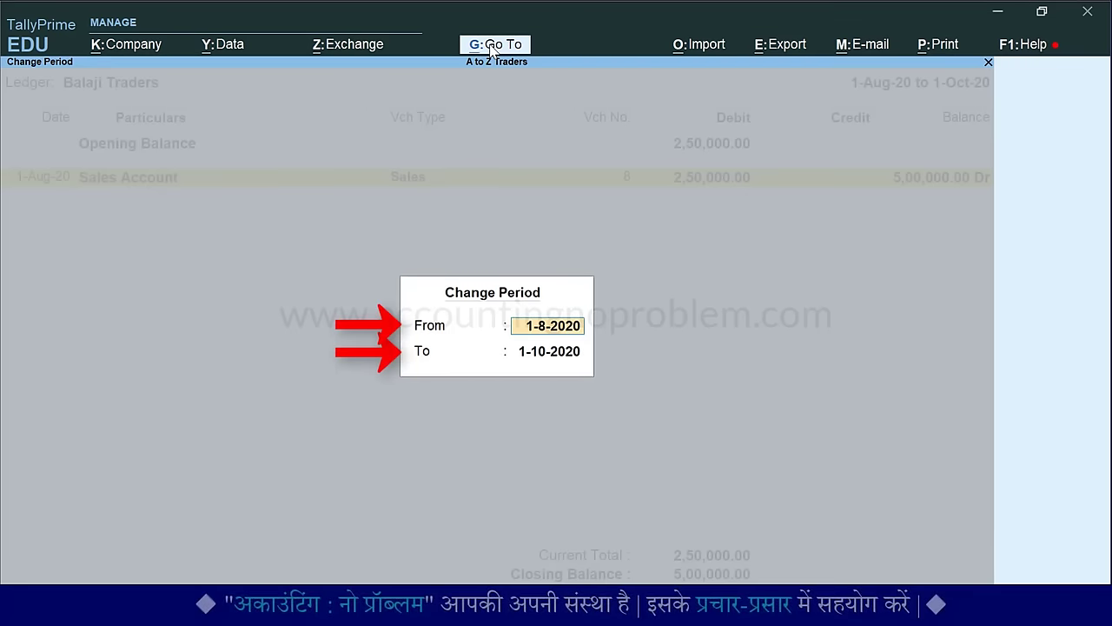
Clear the From and To dates to widen the Balaji Traders ledger period.
key(space)
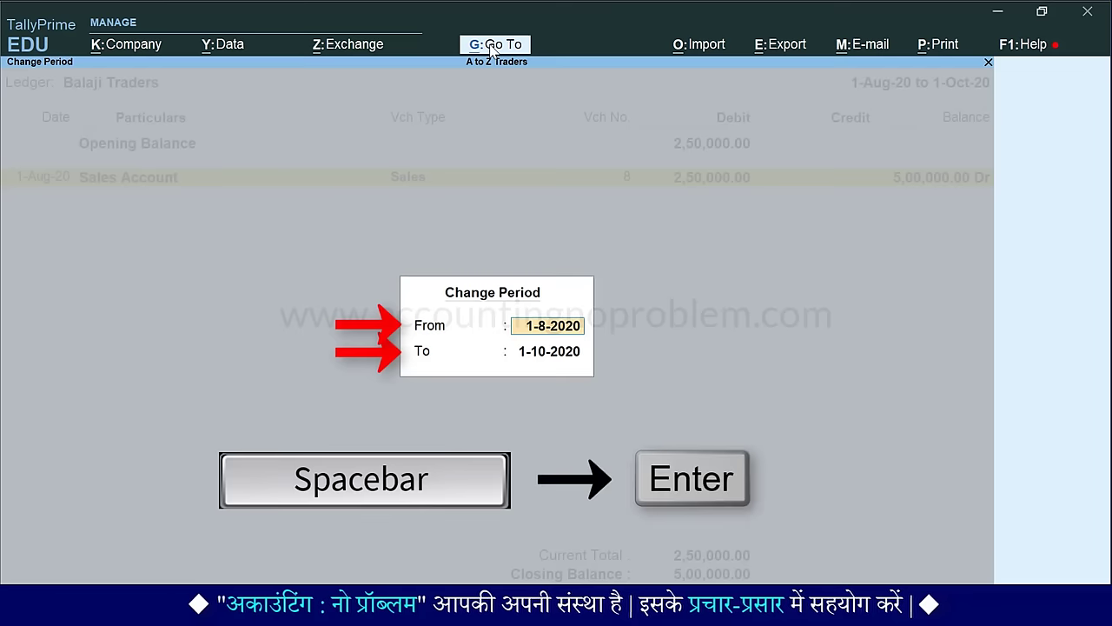
key(space)
key(Return)
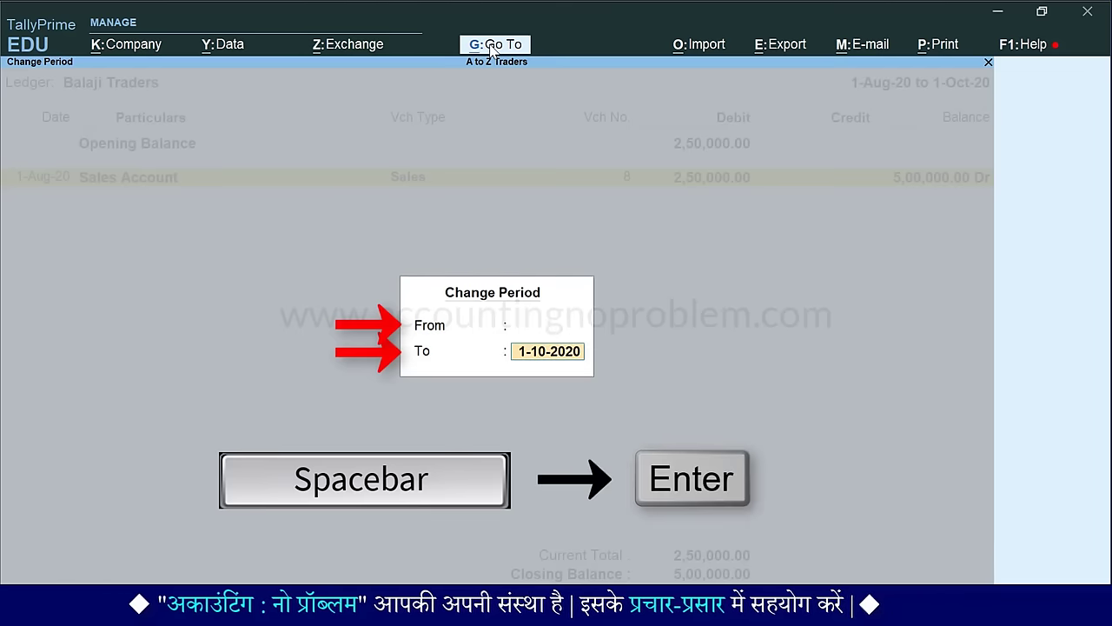
key(space)
key(Return)
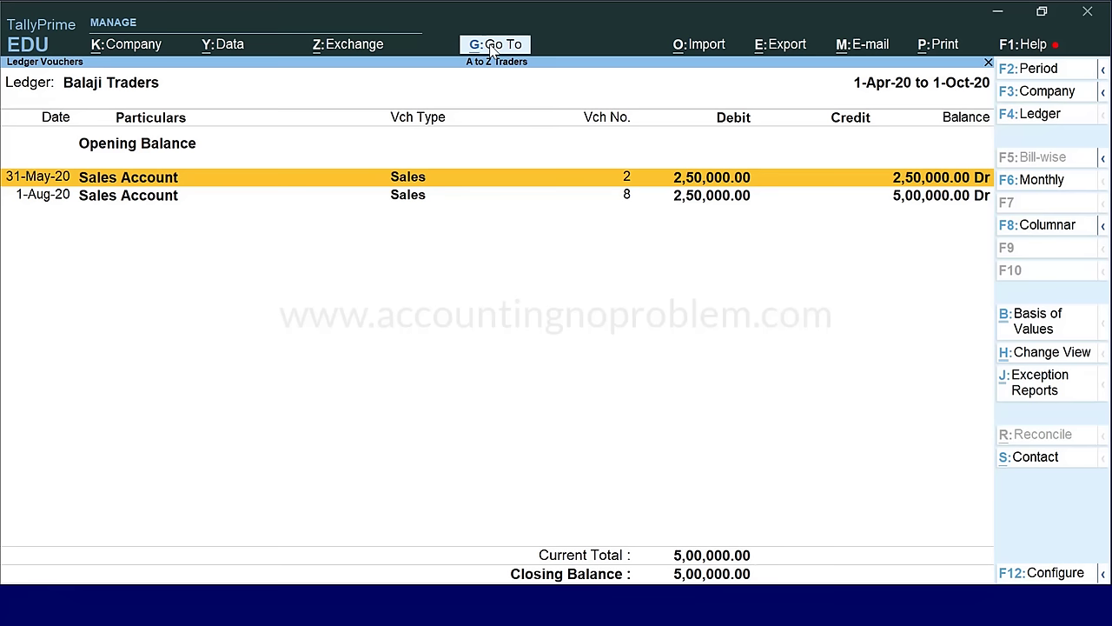
Start a new Receipt voucher No. 6 dated 31-Oct (31.10).
key(alt+a)
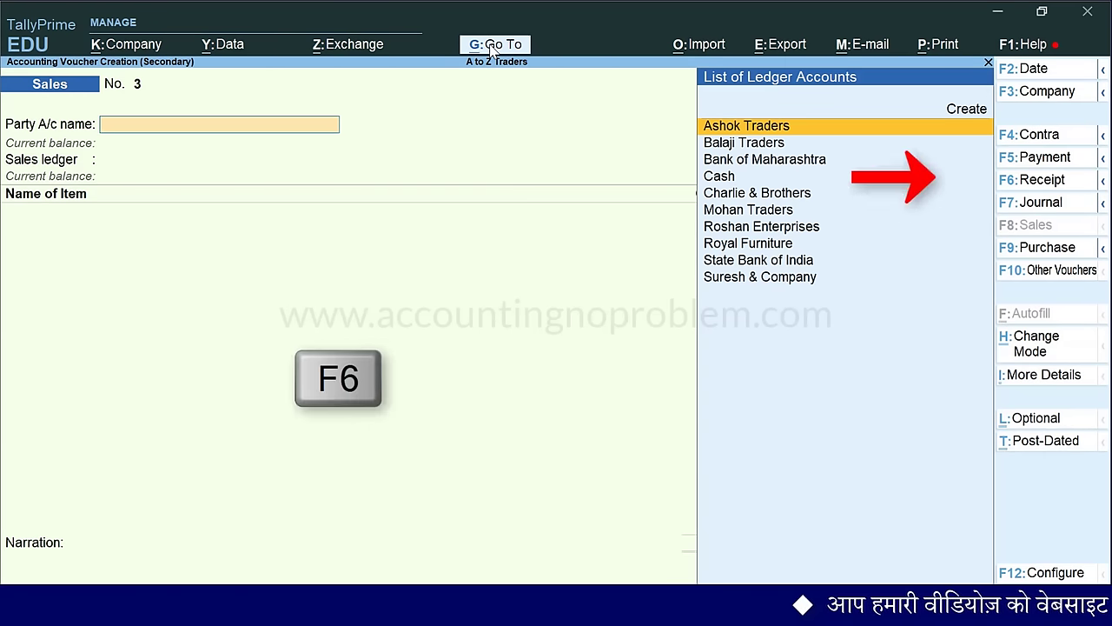
key(F6)
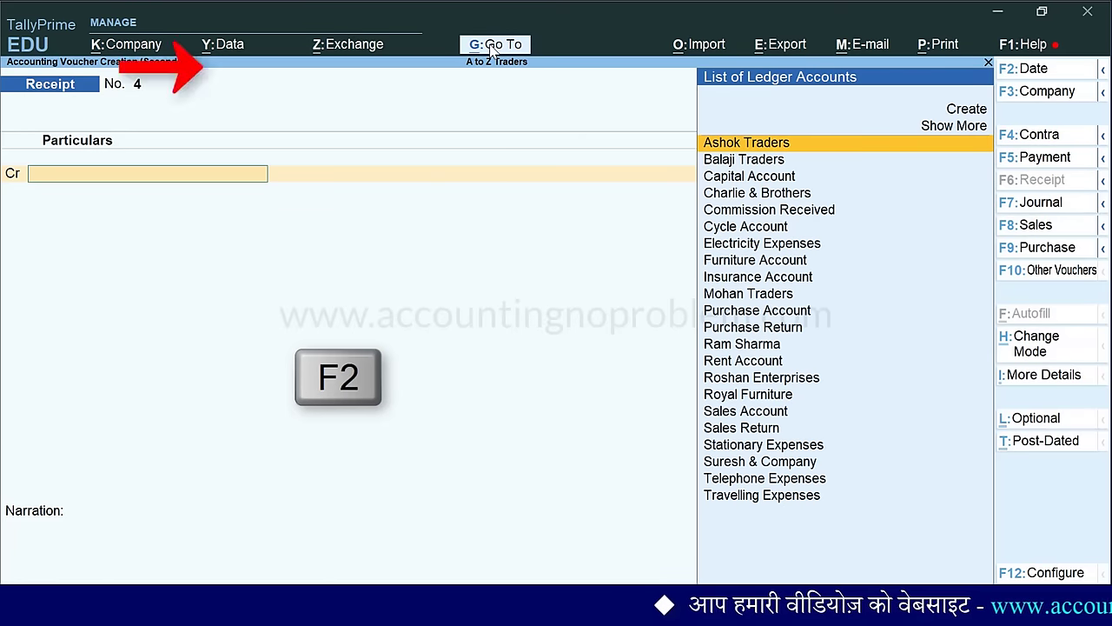
key(F2)
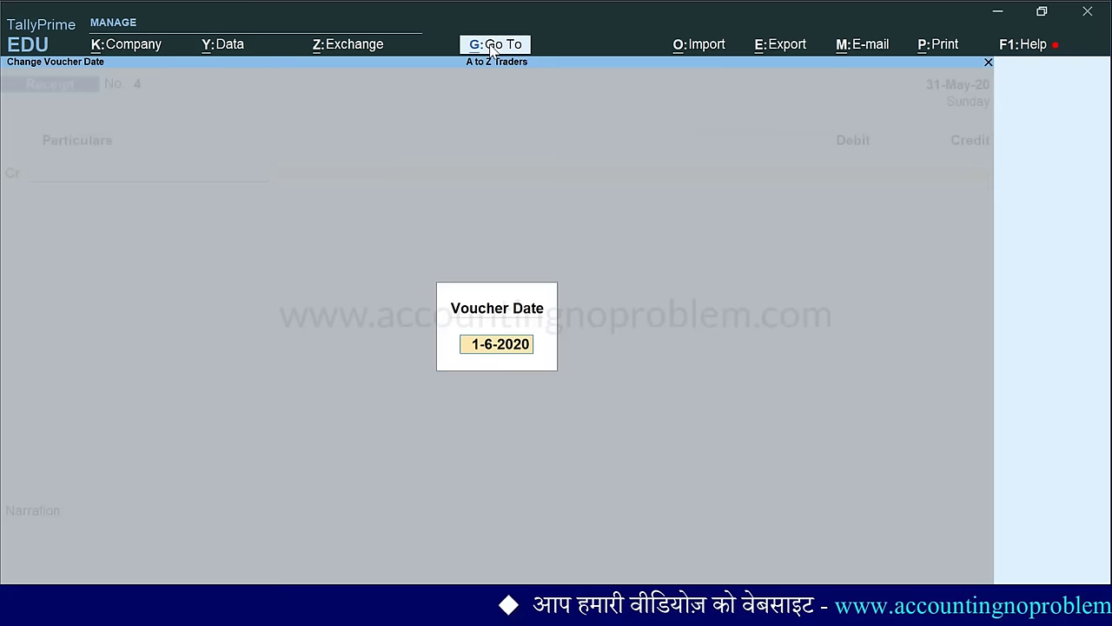
text(31.10)
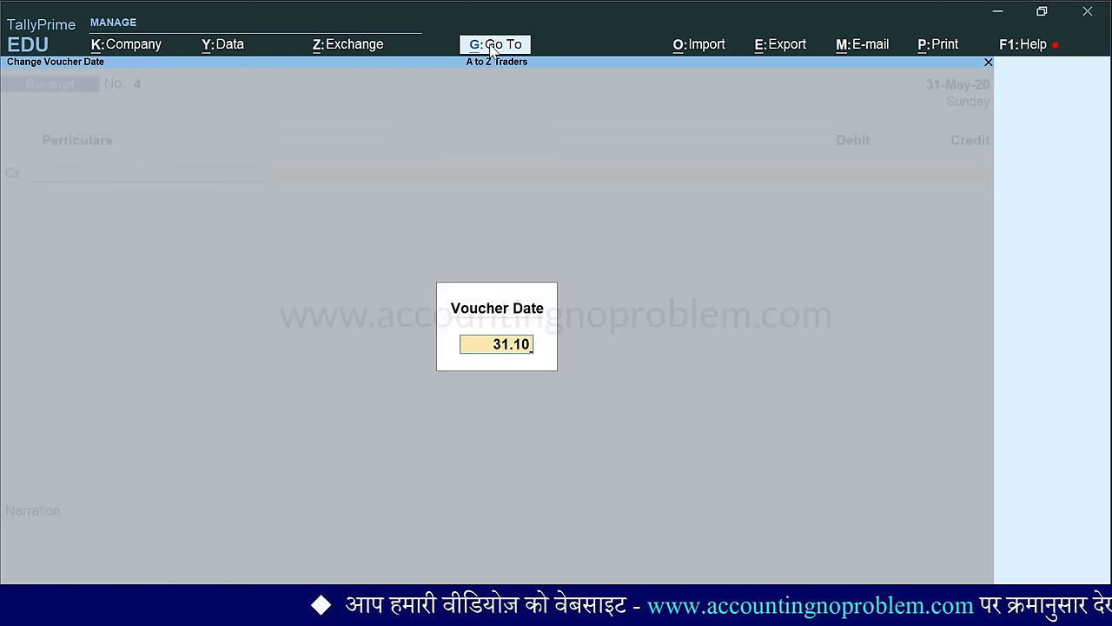
key(Return)
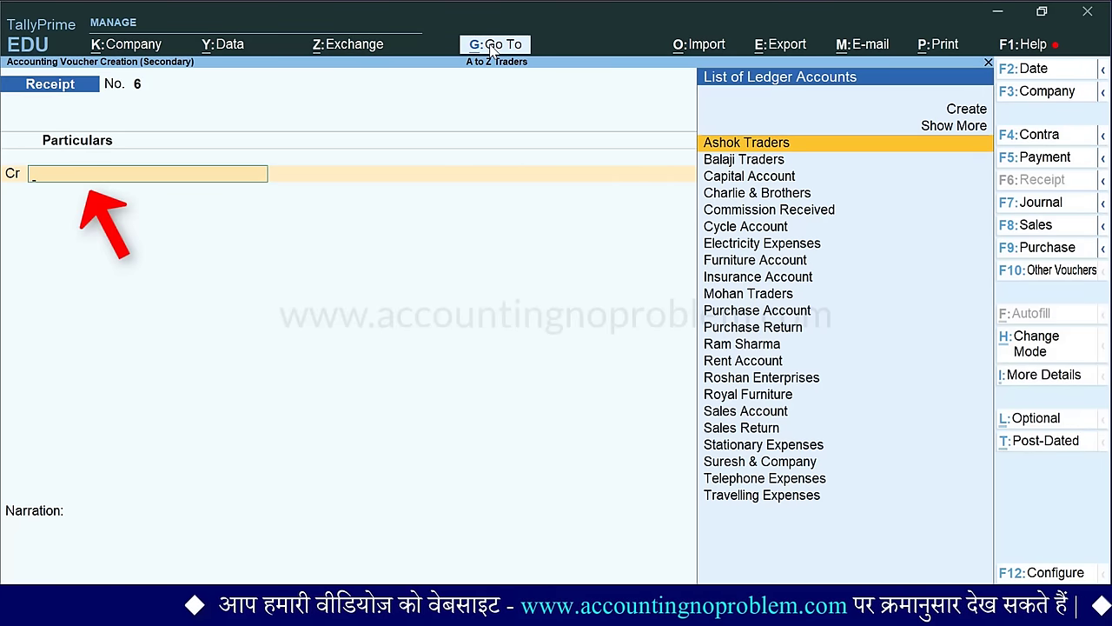
Credit Balaji Traders with 5,00,000 in the receipt.
key(Down)
key(Return)
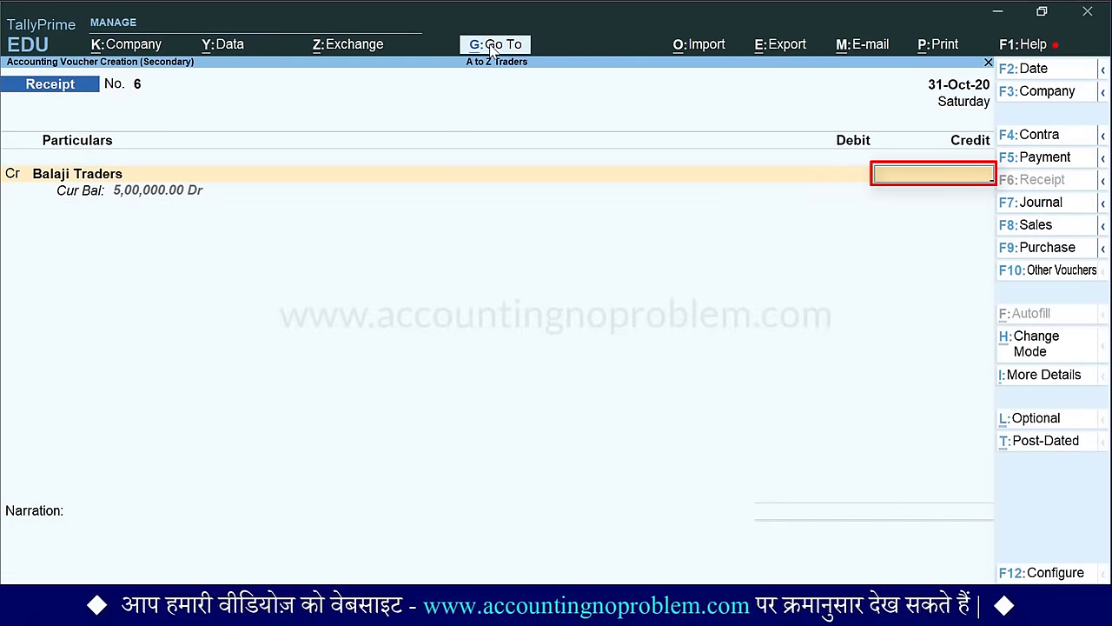
text(00000)
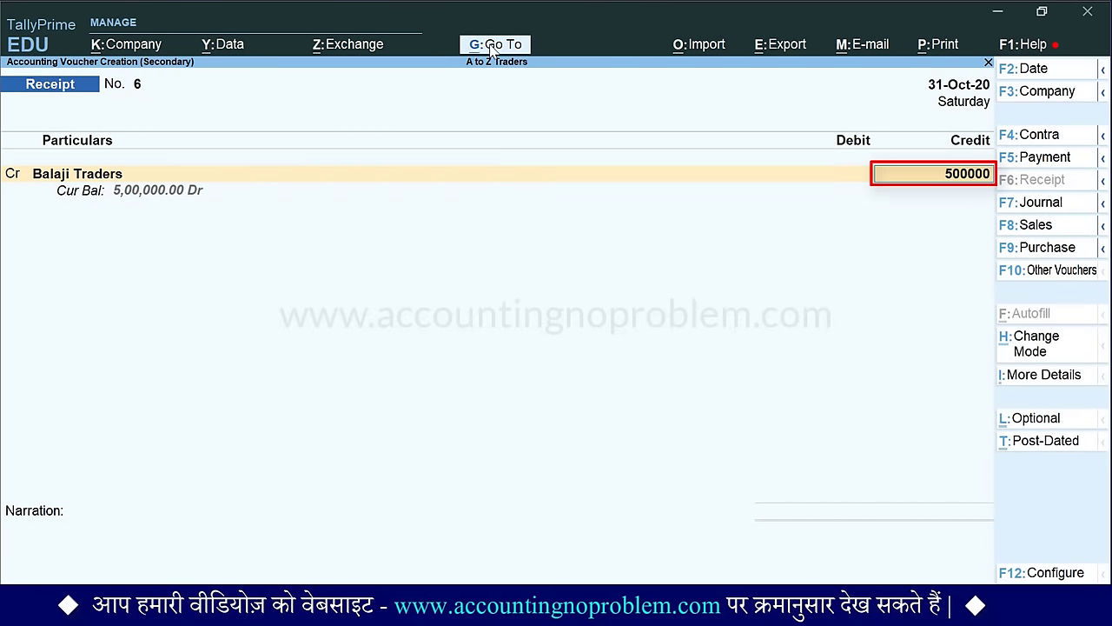
key(Return)
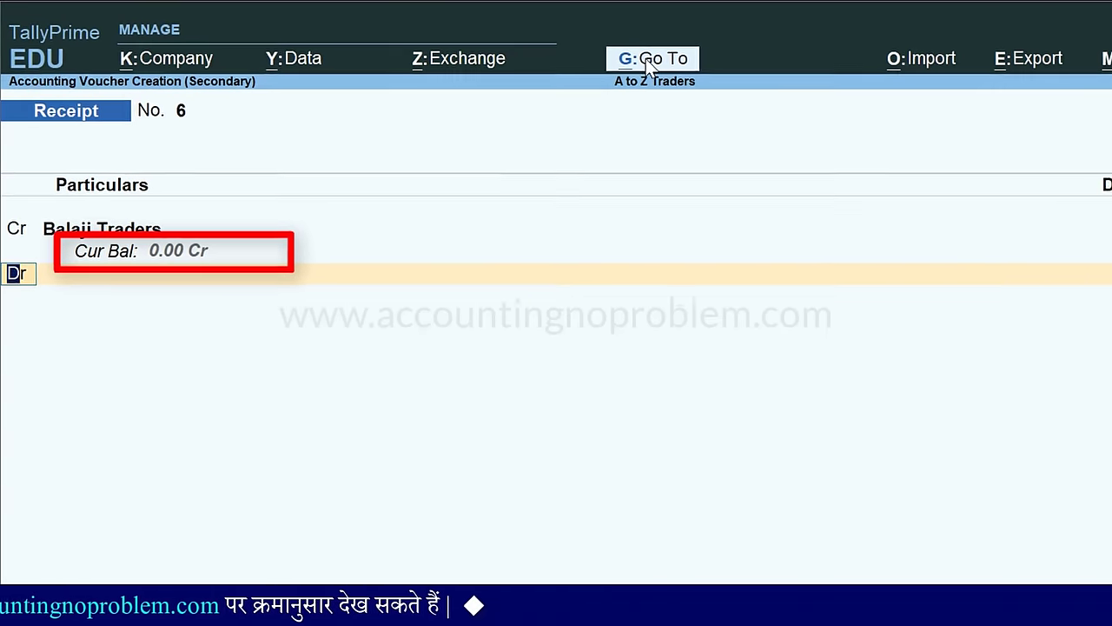
key(Return)
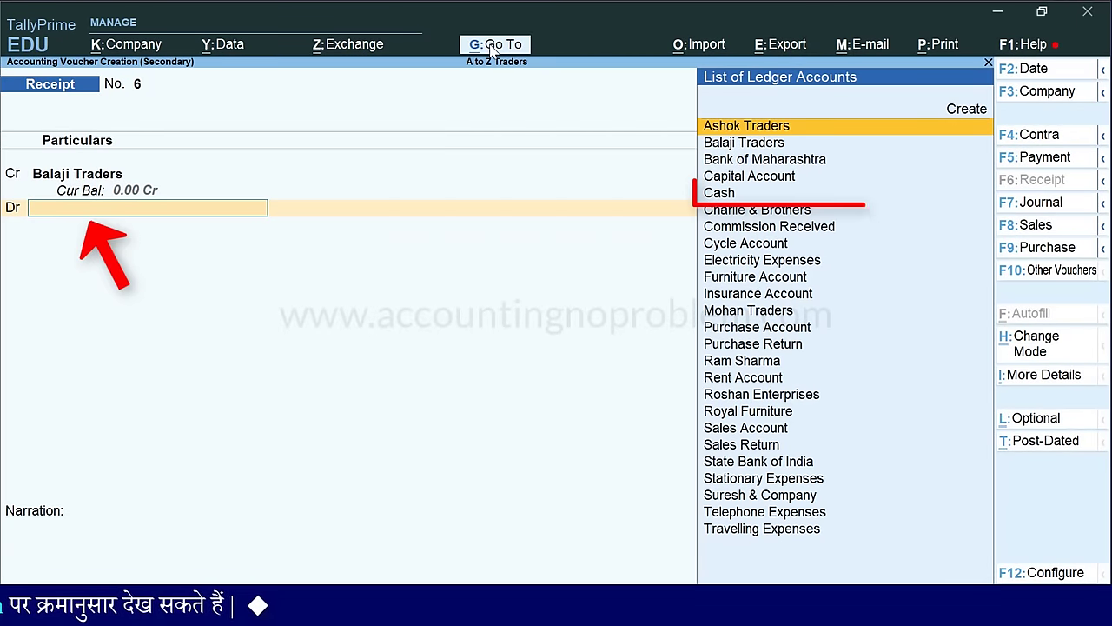
Debit Cash 5,00,000 and add the narration 'Being amount recd in cash.'.
text(C)
key(Down)
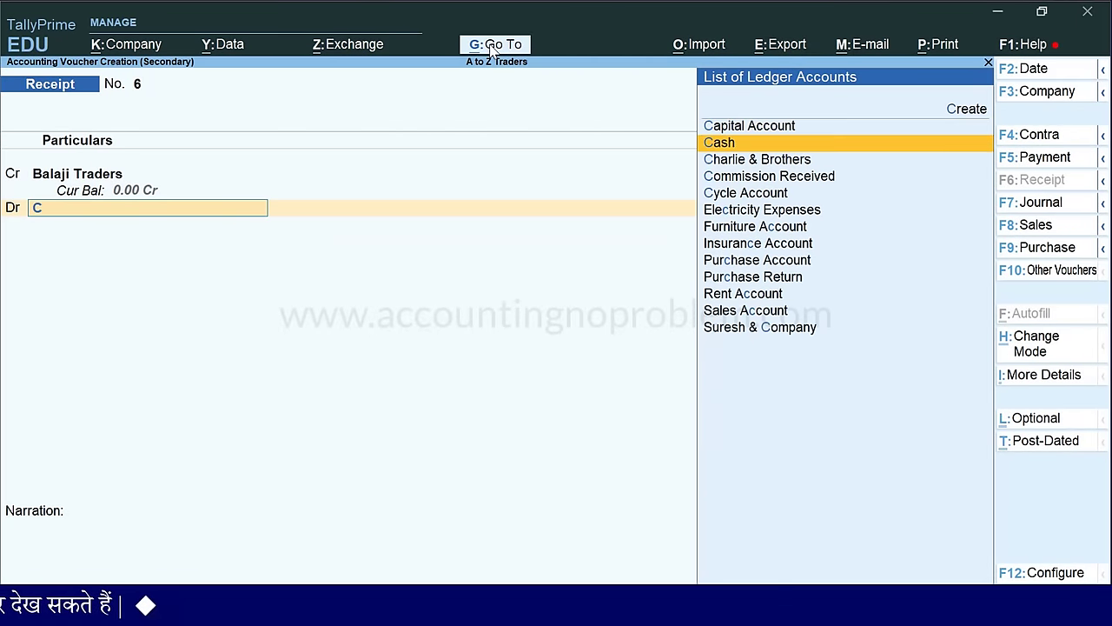
key(Return)
key(Return)
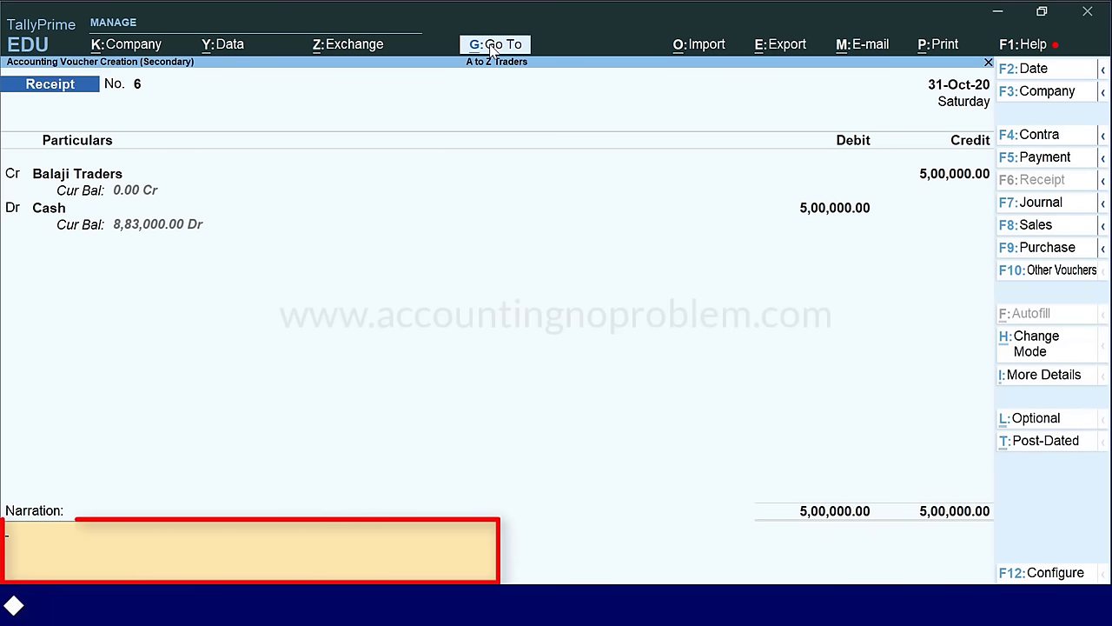
text(Being amount recd in cash.)
key(Return)
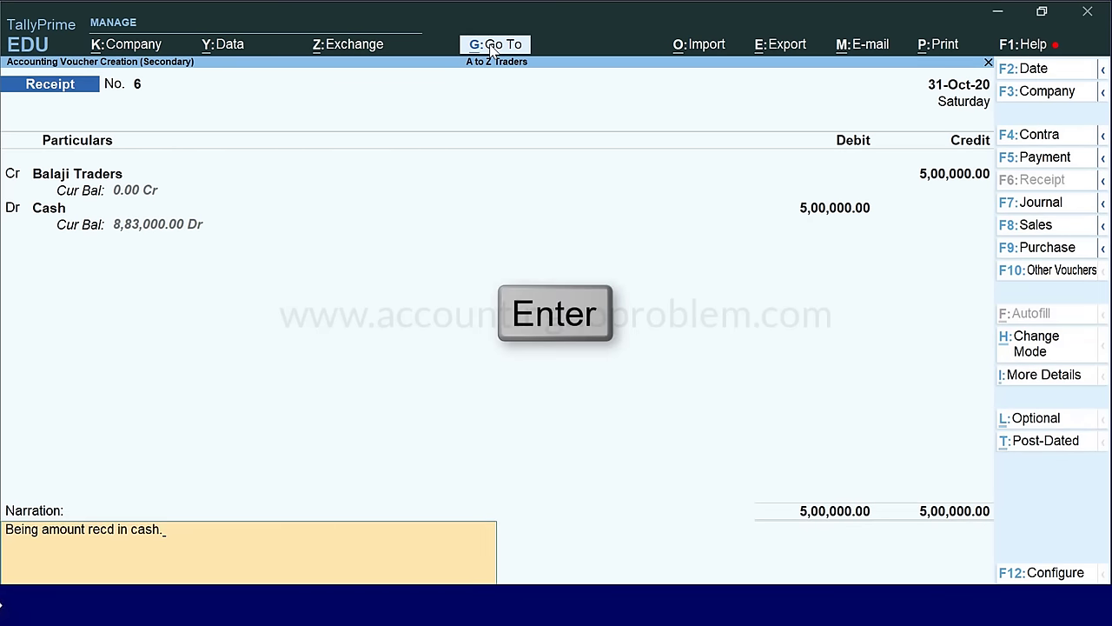
Save the receipt, keep the ledger period, and reopen receipt No. 6 from the 31-Oct-20 row.
key(Return)
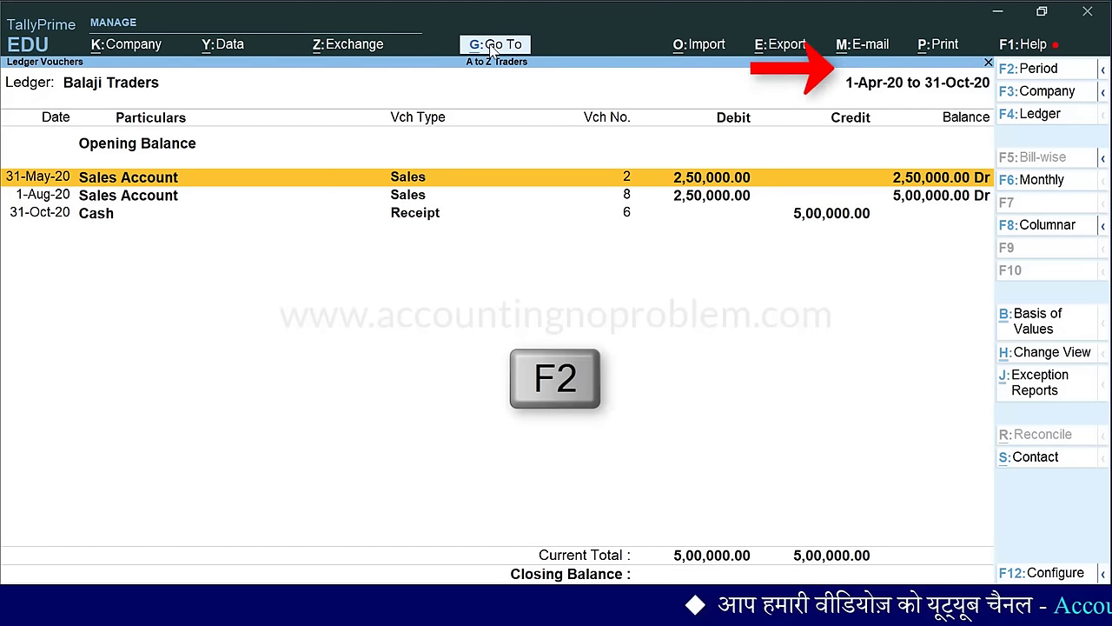
key(F2)
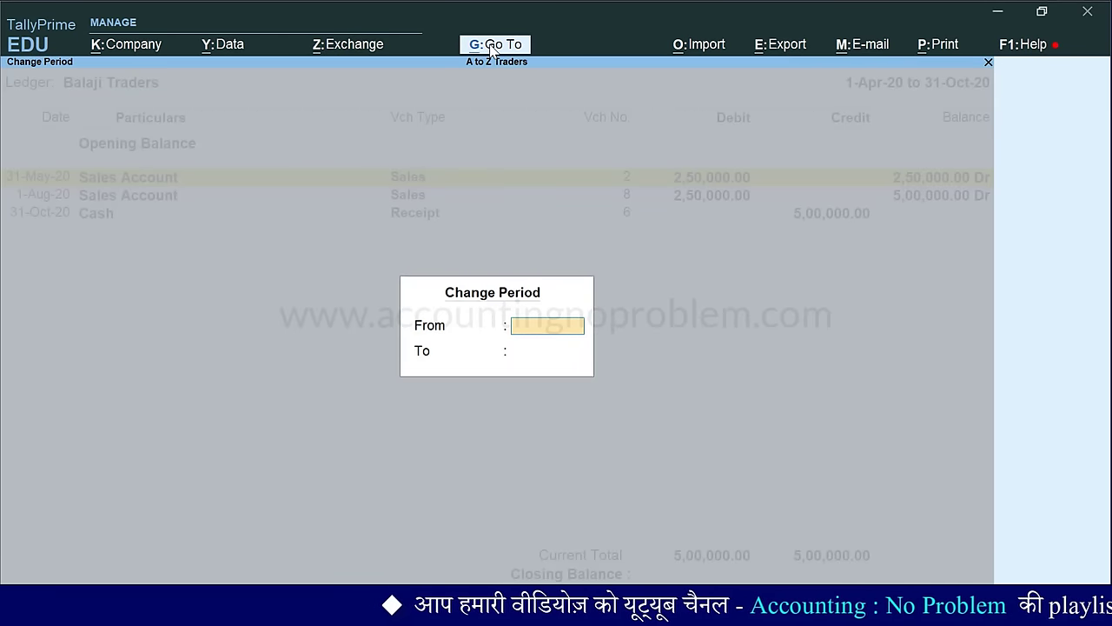
key(Return)
key(Return)
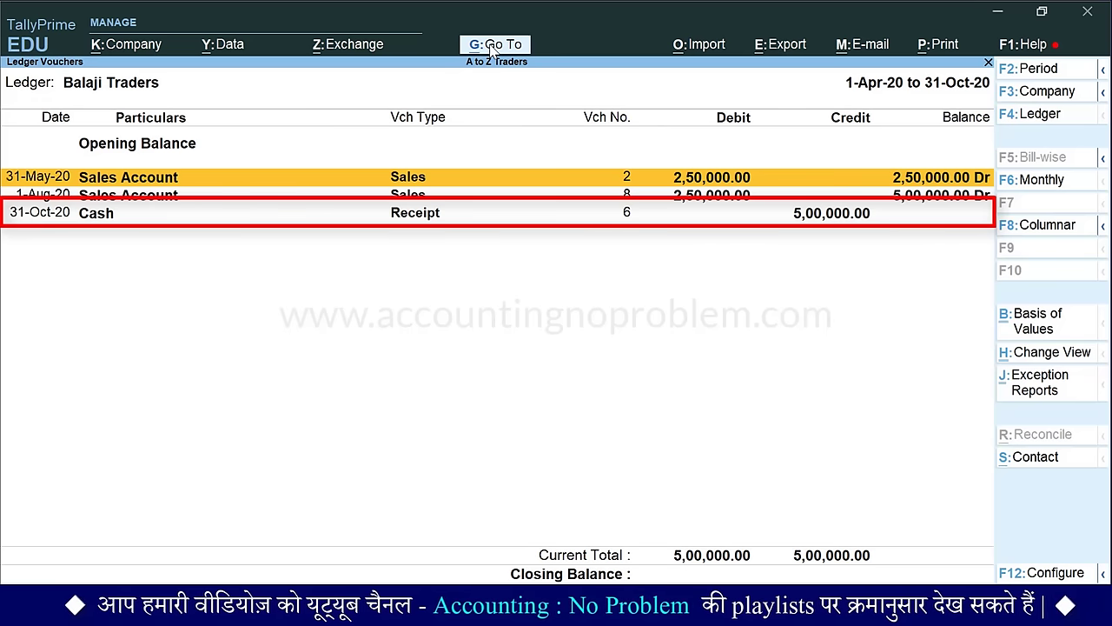
key(Down)
key(Down)
key(Return)
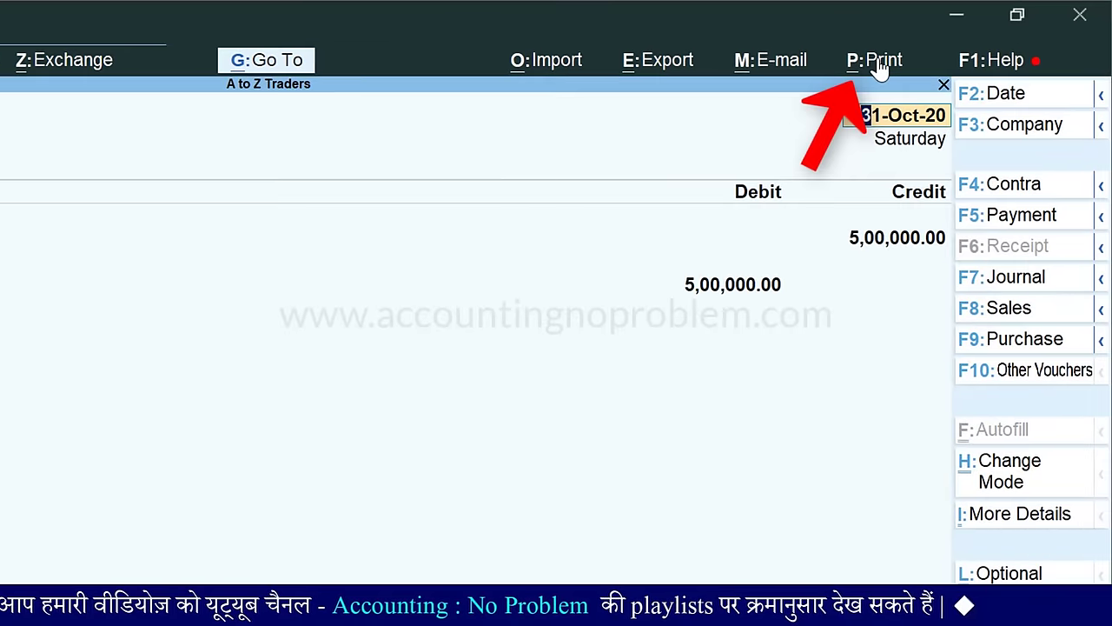
Preview receipt No. 6 as a printed Receipt Voucher, zoomed in, then close the preview.
click(884, 73)
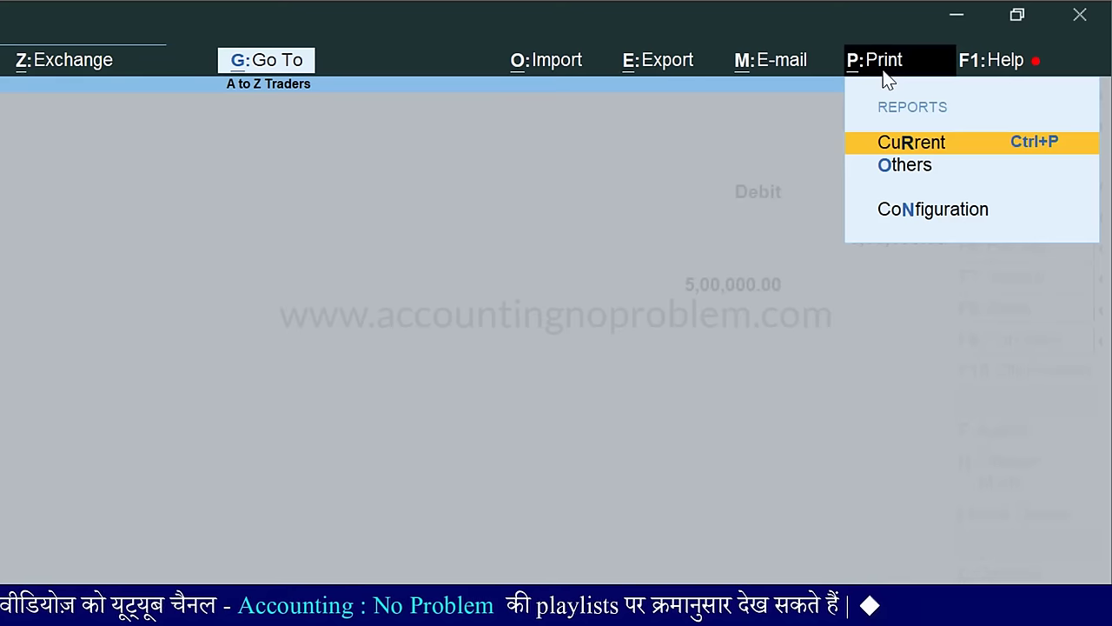
click(926, 148)
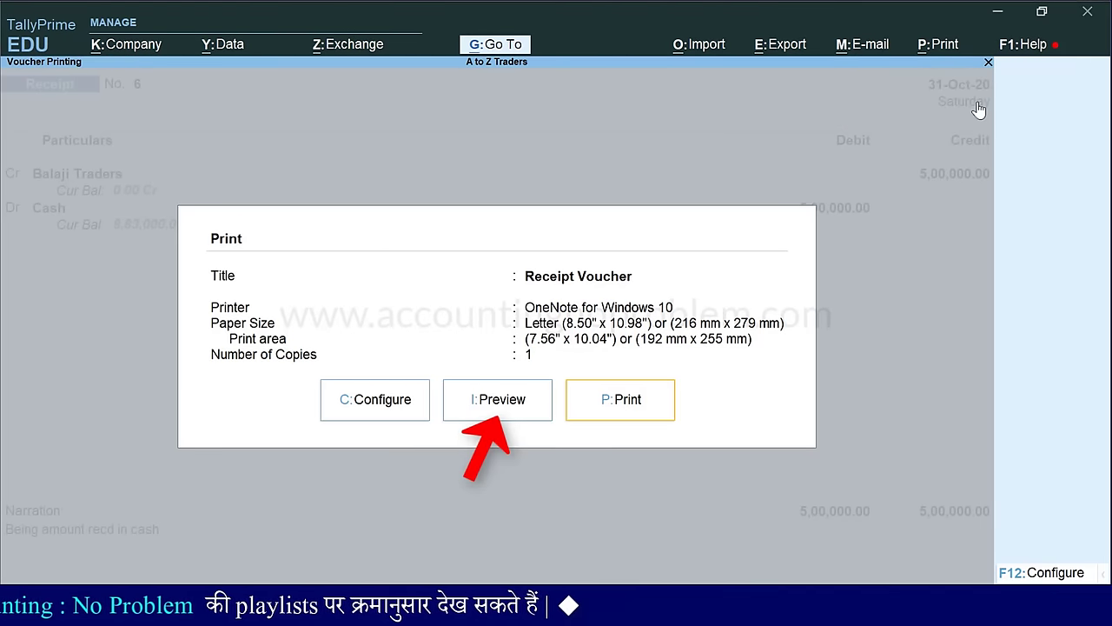
key(i)
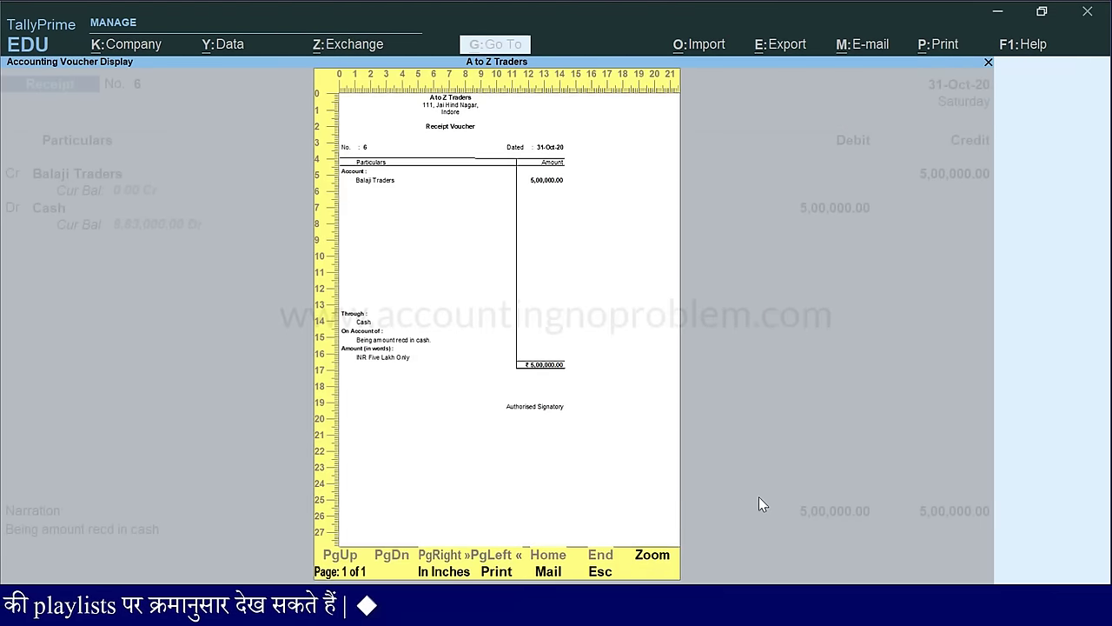
key(alt+z)
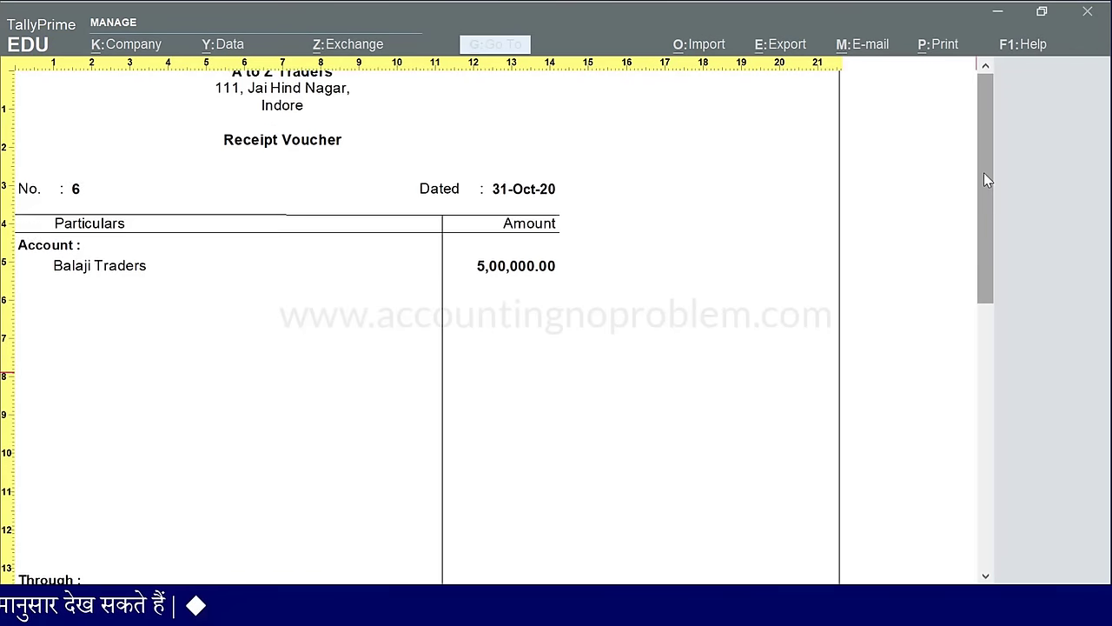
drag(984, 173, 971, 296)
scroll(923, 220, up, 5)
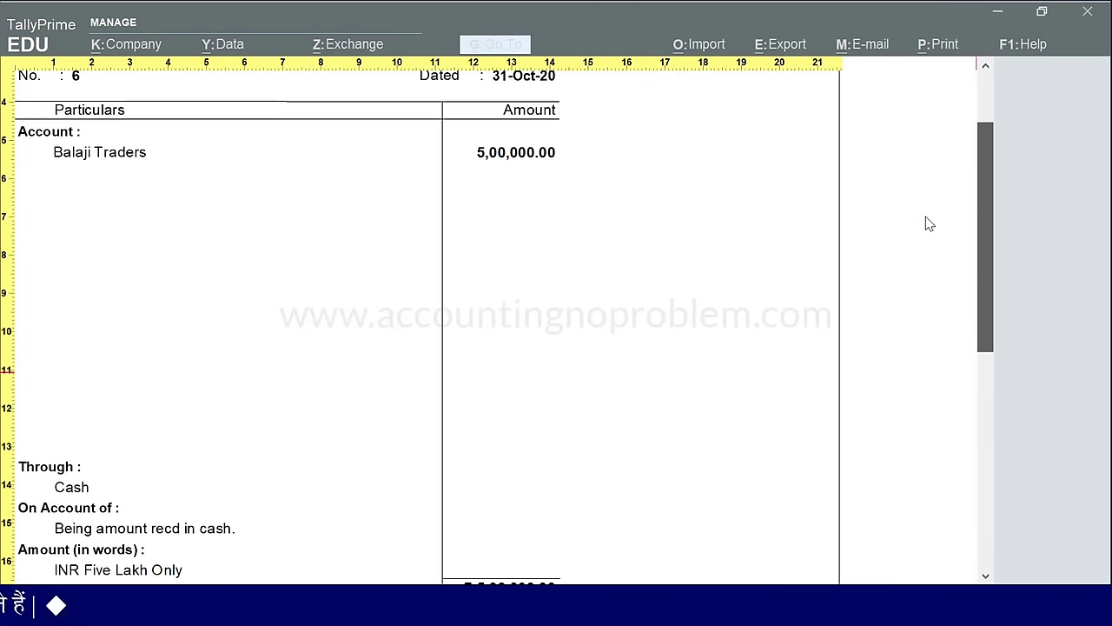
key(Escape)
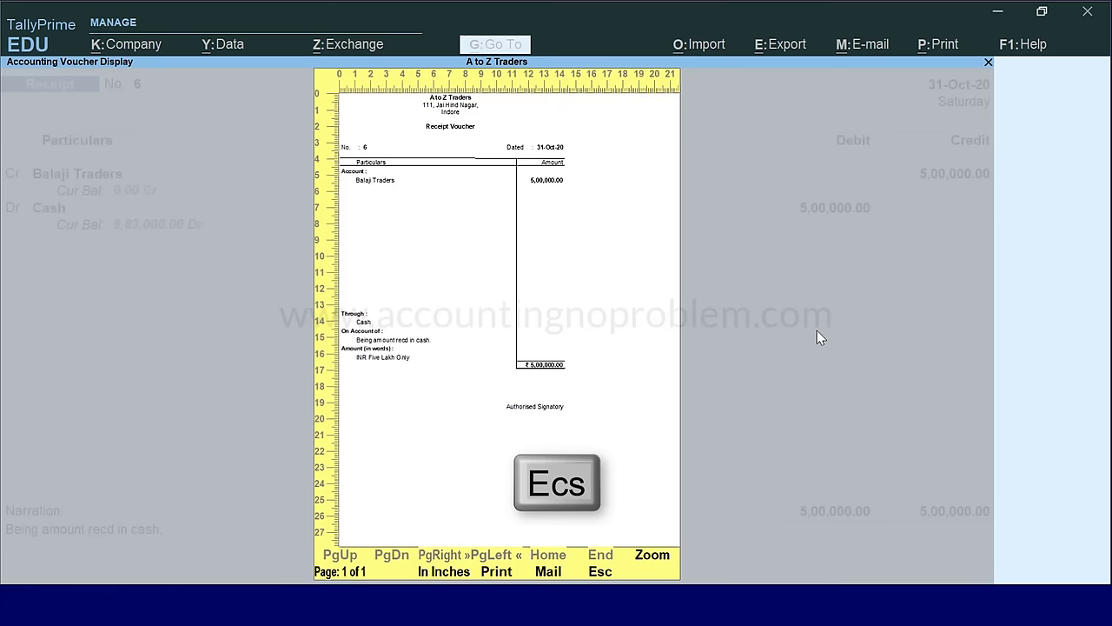
key(Escape)
key(Escape)
key(Escape)
Quit the voucher and switch to the Rent Account ledger.
key(y)
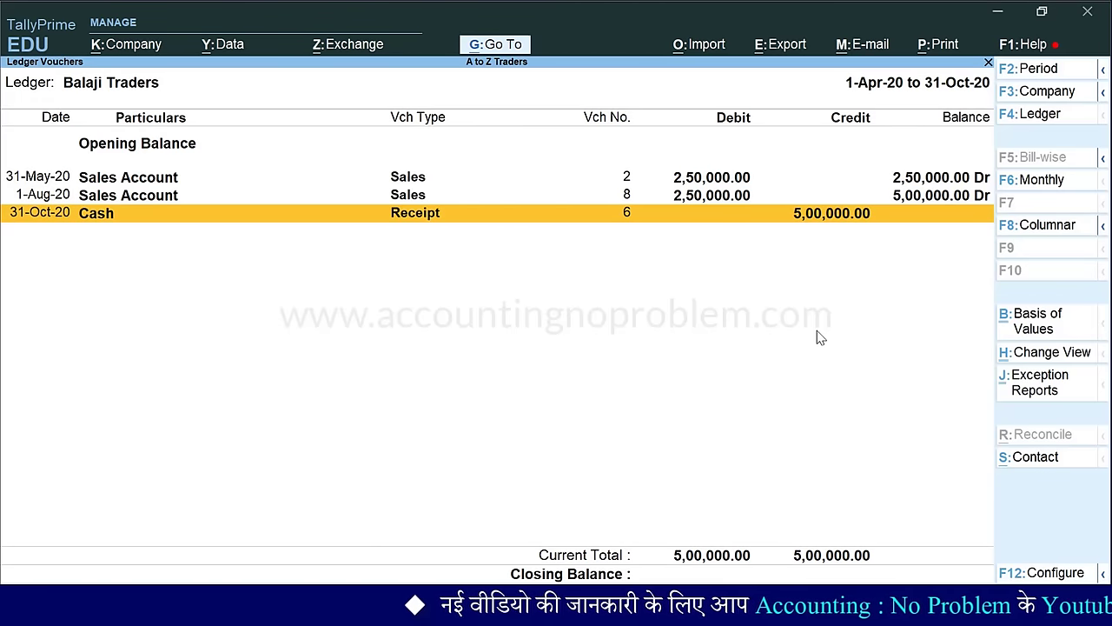
key(F4)
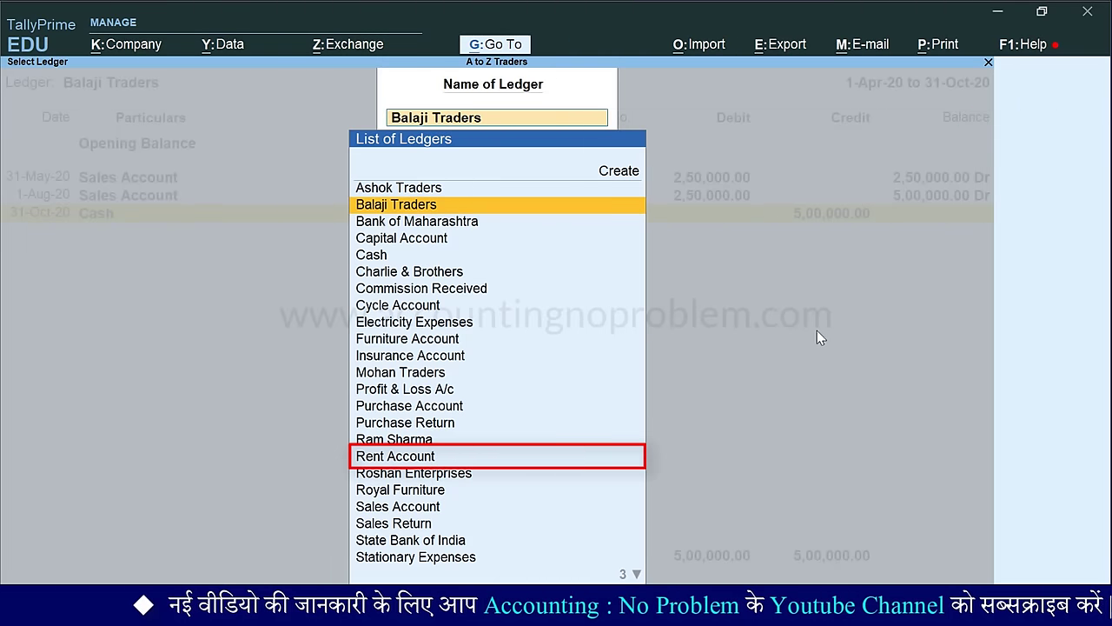
text(Re)
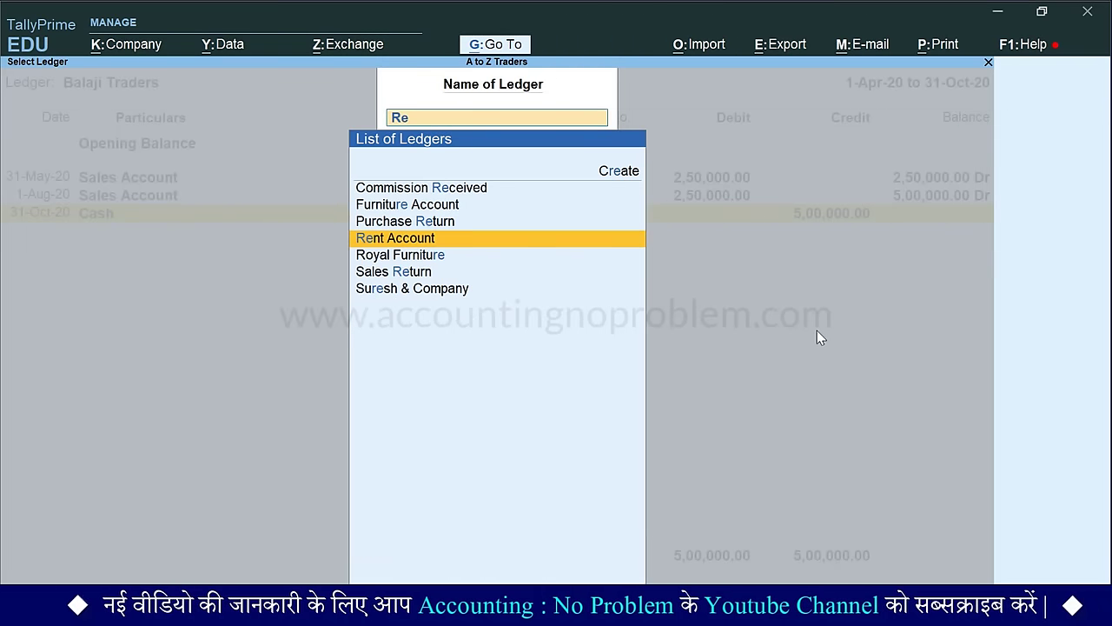
key(Return)
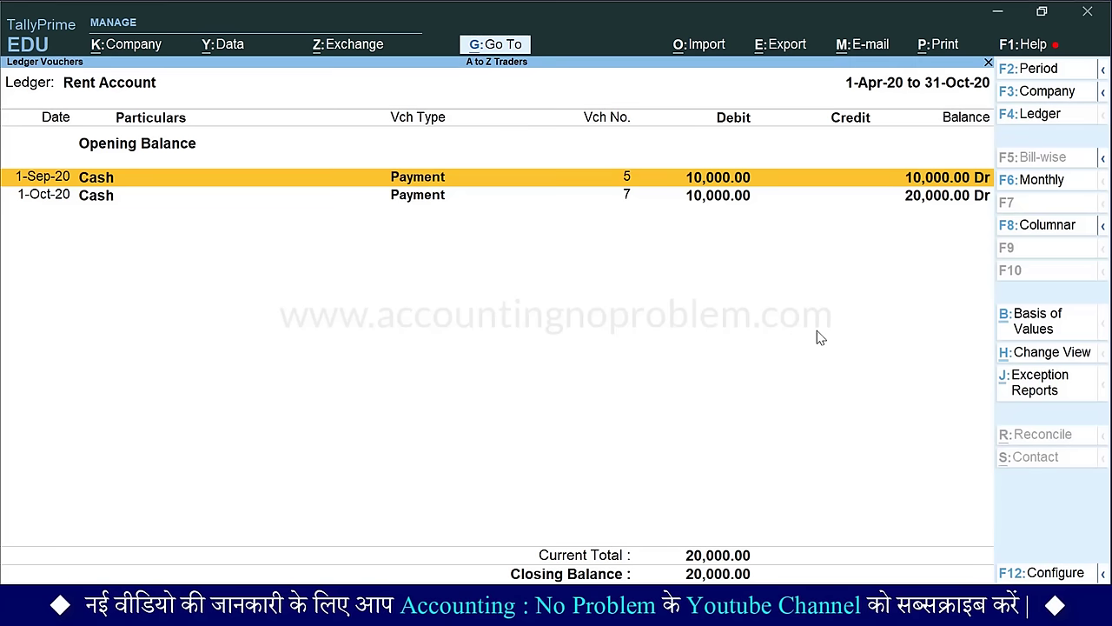
Widen the Rent Account period by leaving From and To dates blank.
key(alt+F2)
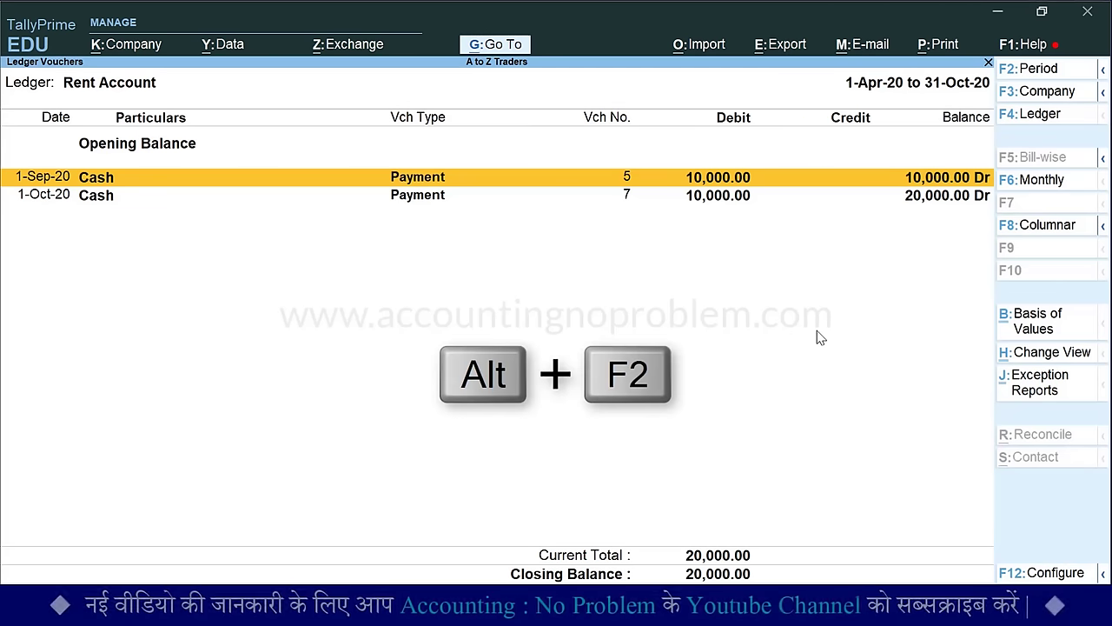
key(alt+F2)
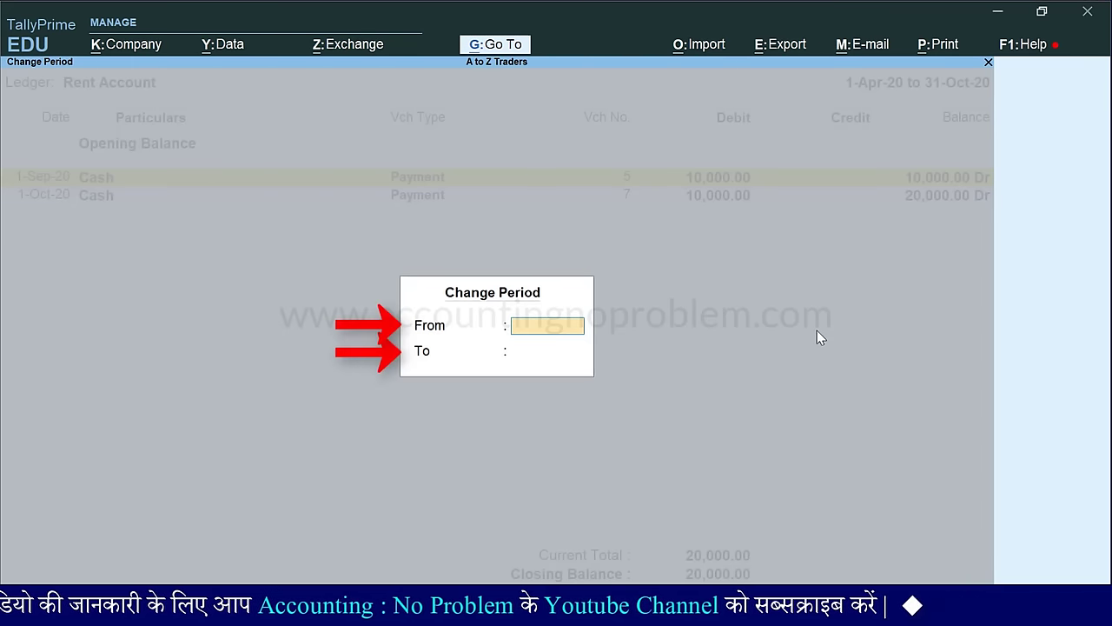
key(space)
key(Return)
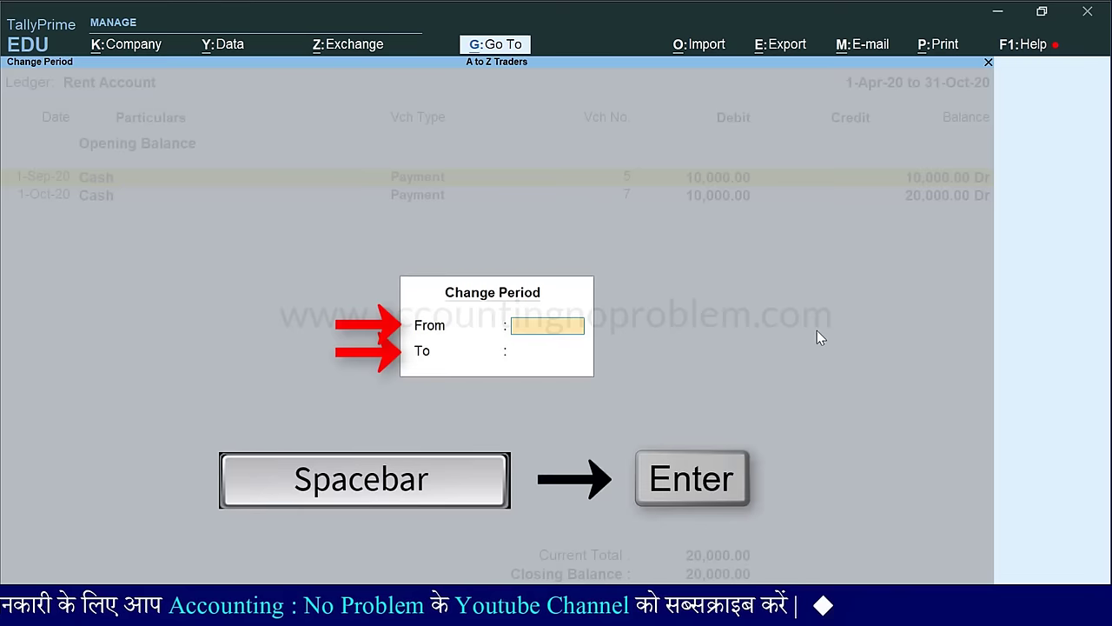
key(Return)
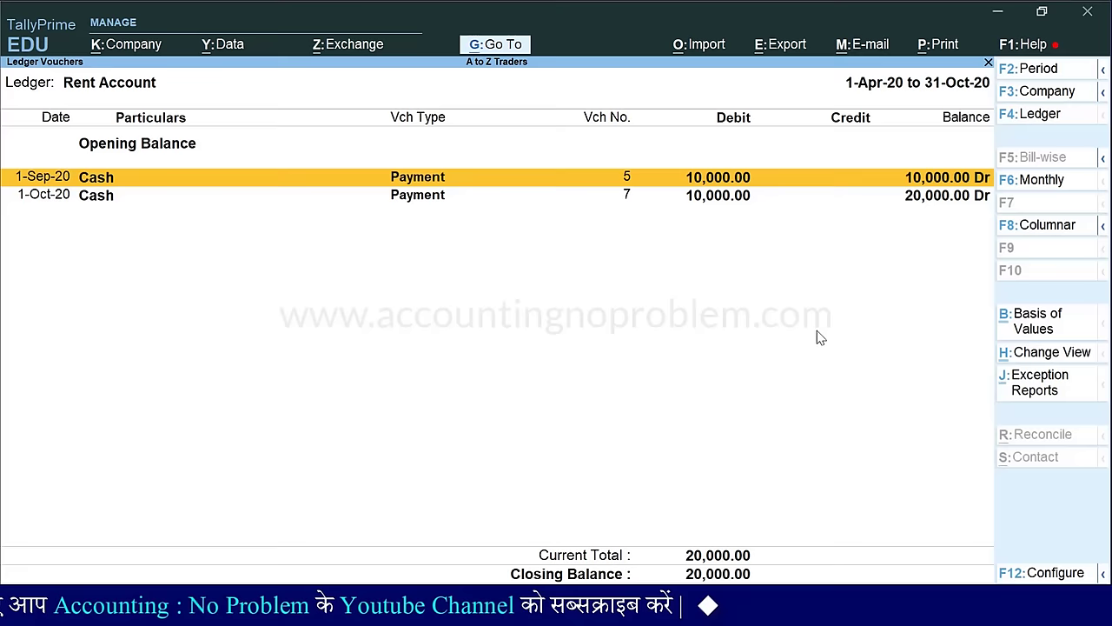
key(Return)
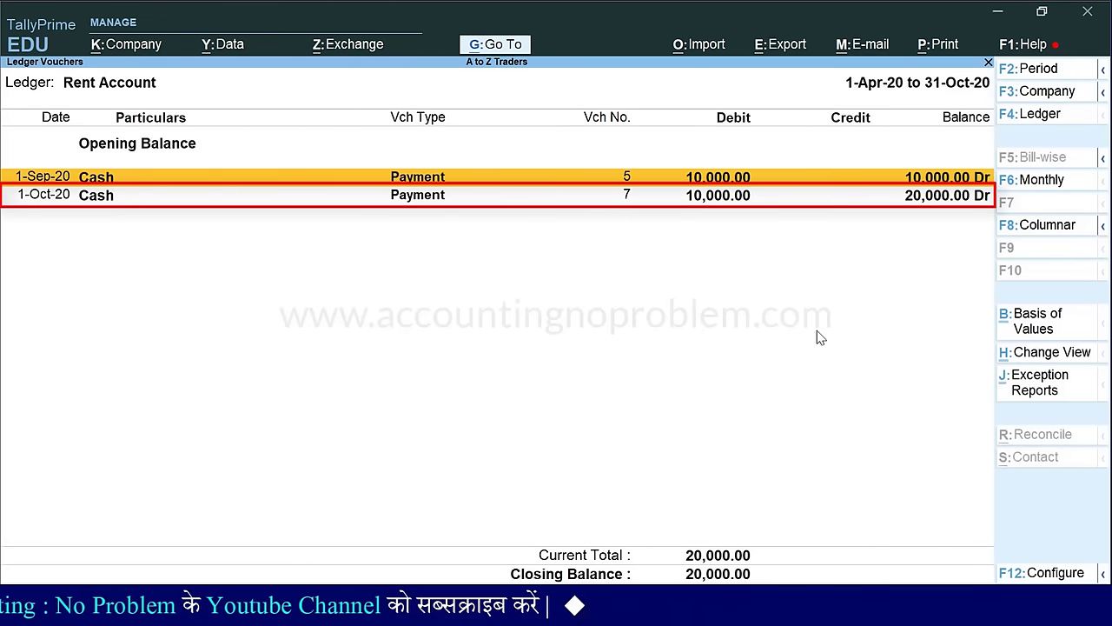
Duplicate the 1-Oct-20 rent payment as 1-Nov-20 and change its narration month to Nov.
key(Down)
key(alt+2)
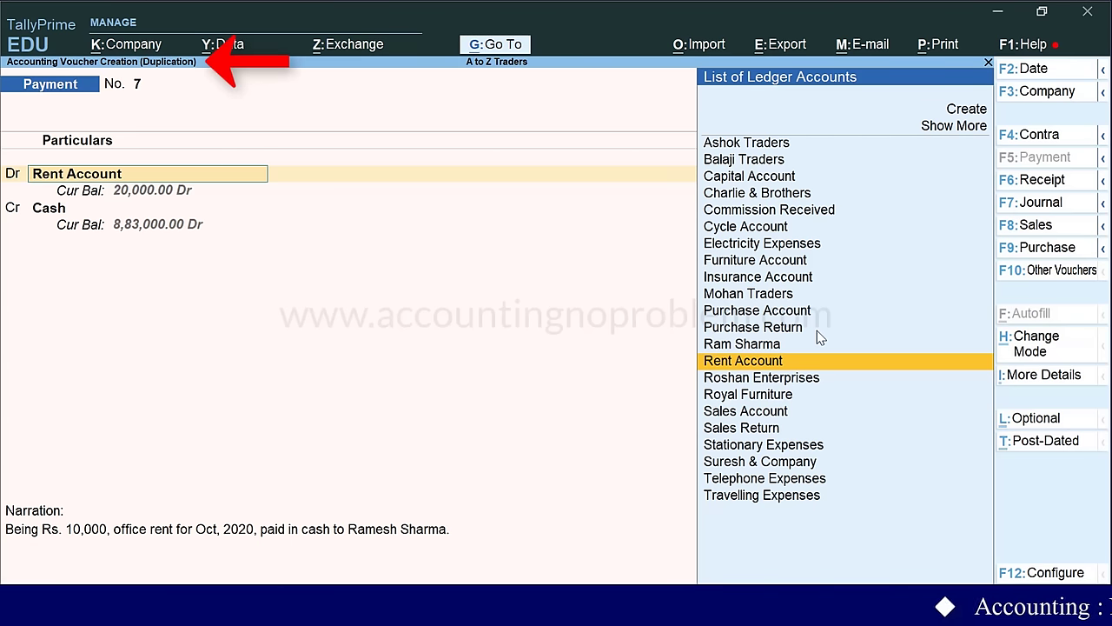
key(F2)
text(1.)
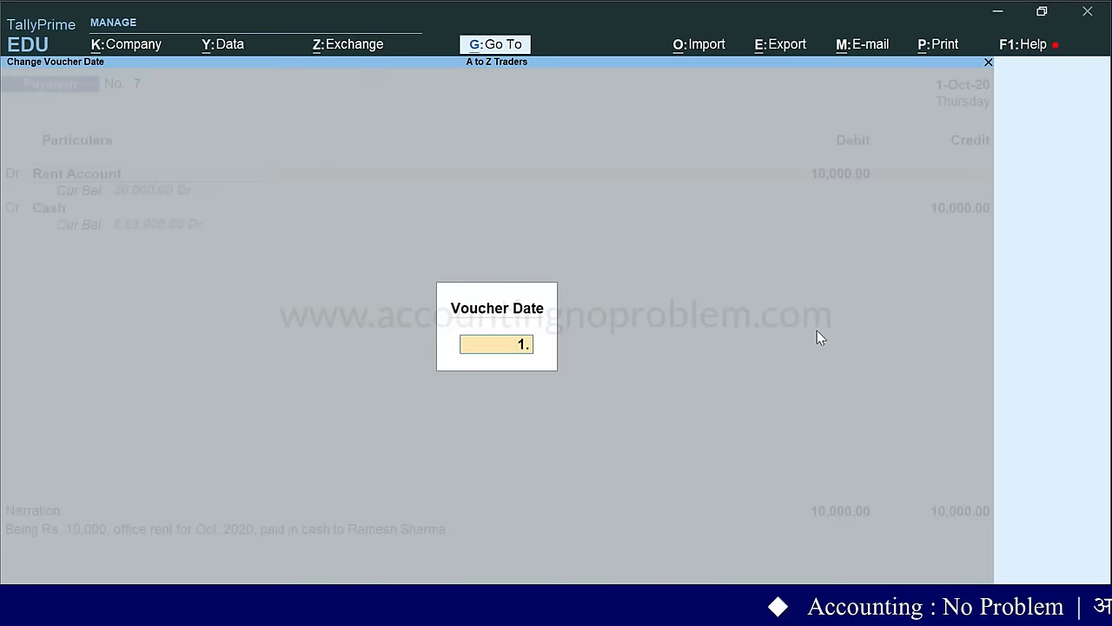
text(11)
key(Return)
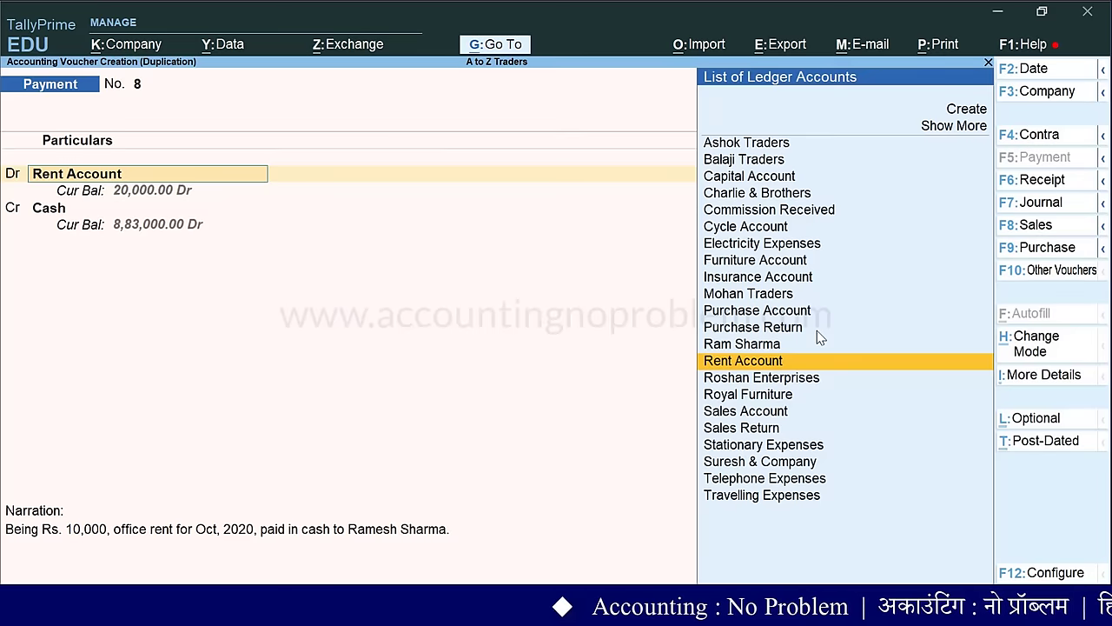
key(Return)
key(Return)
key(Return)
key(Return)
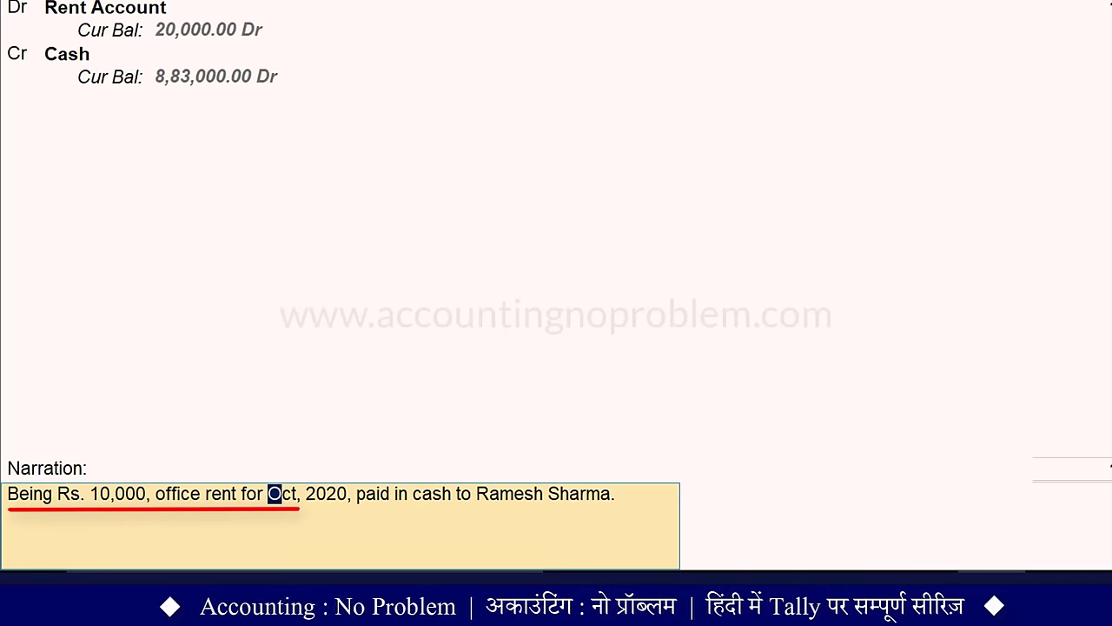
text(N)
text(ov)
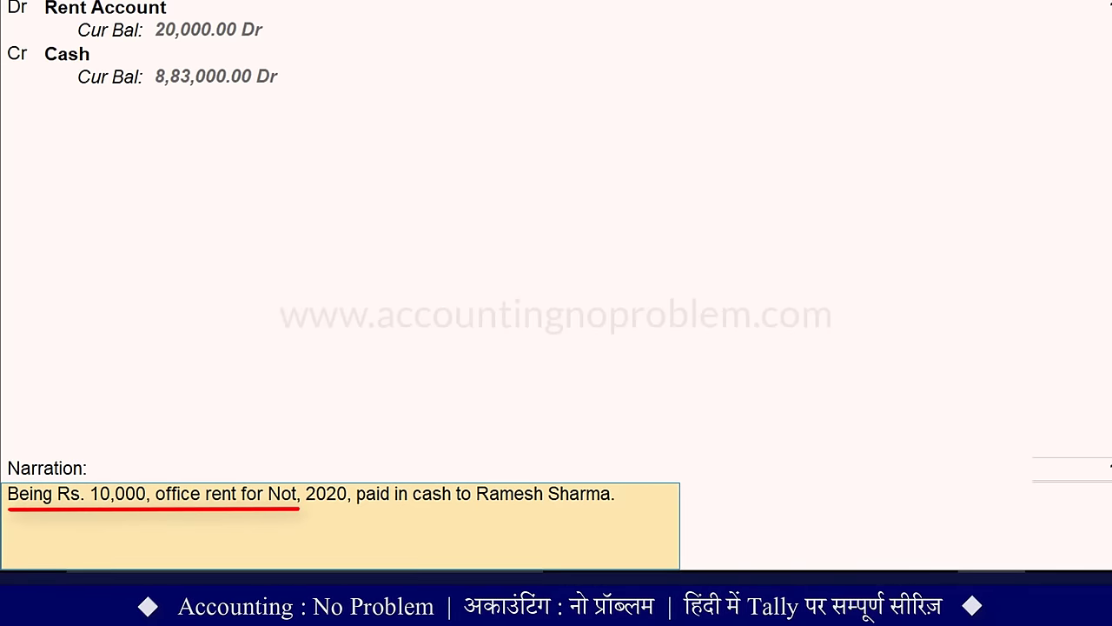
text(,)
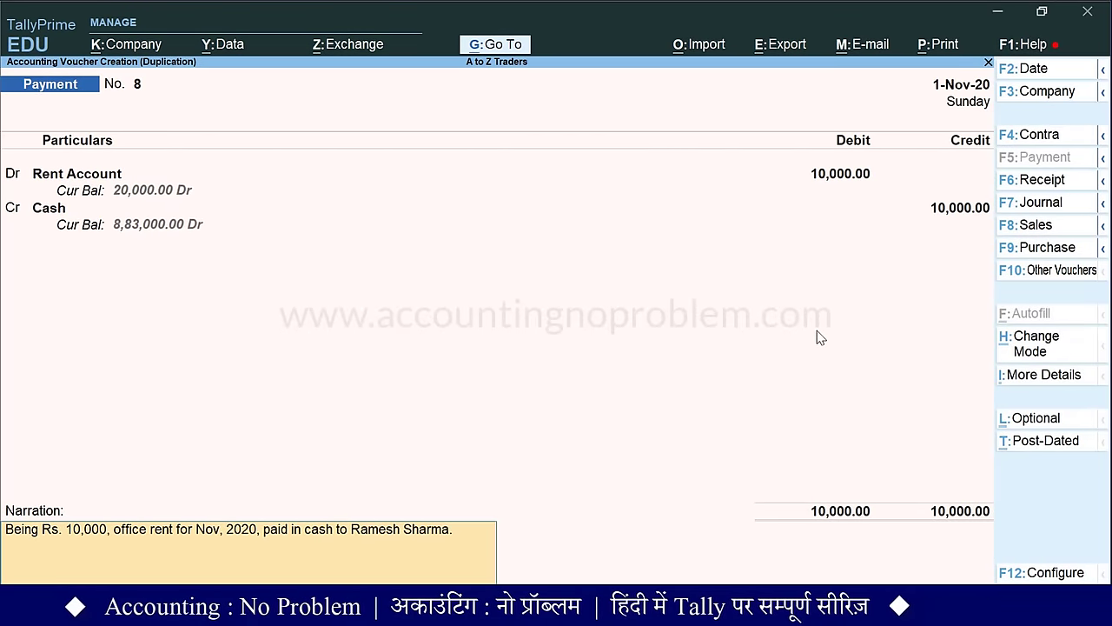
Save the duplicated 1-Nov-20 rent voucher, check Rent Account at 30,000, then return to the Sales Account ledger.
key(Return)
key(Return)
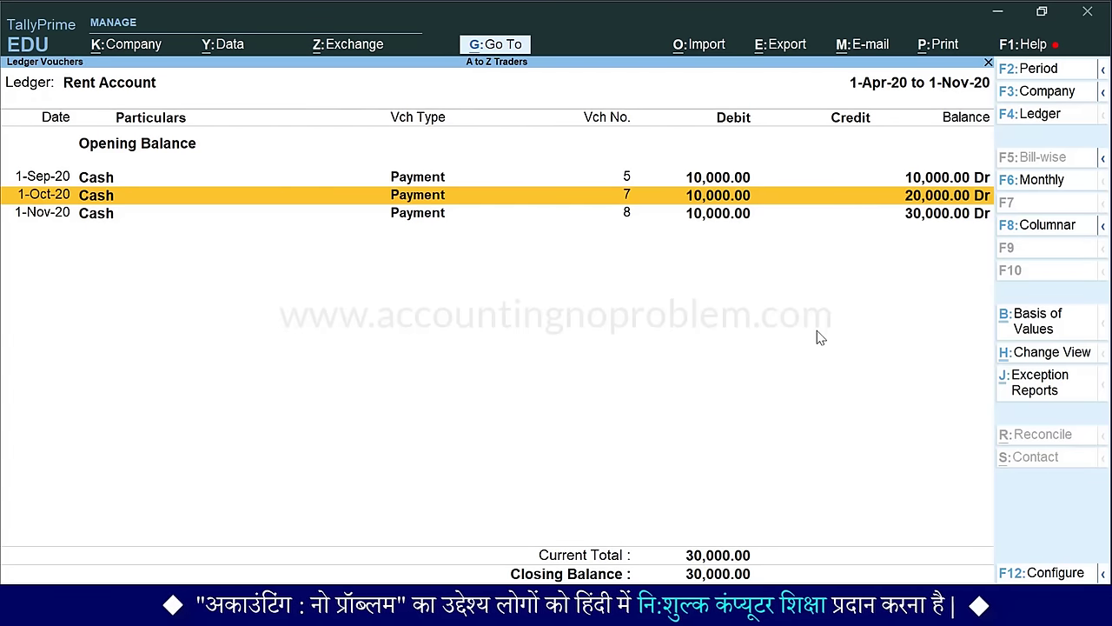
key(Escape)
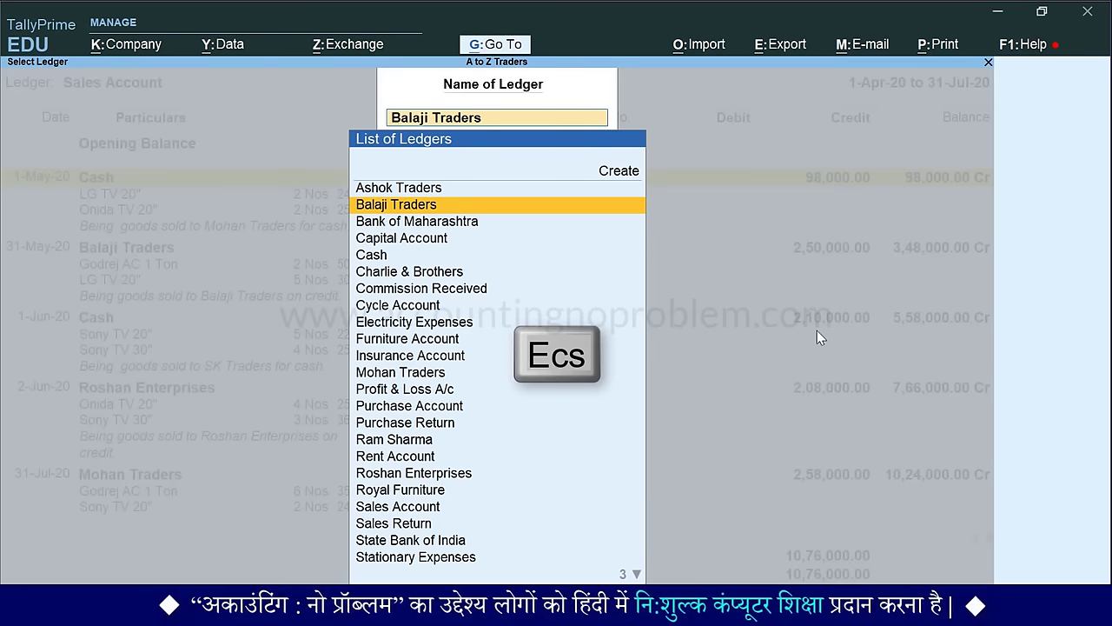
key(Escape)
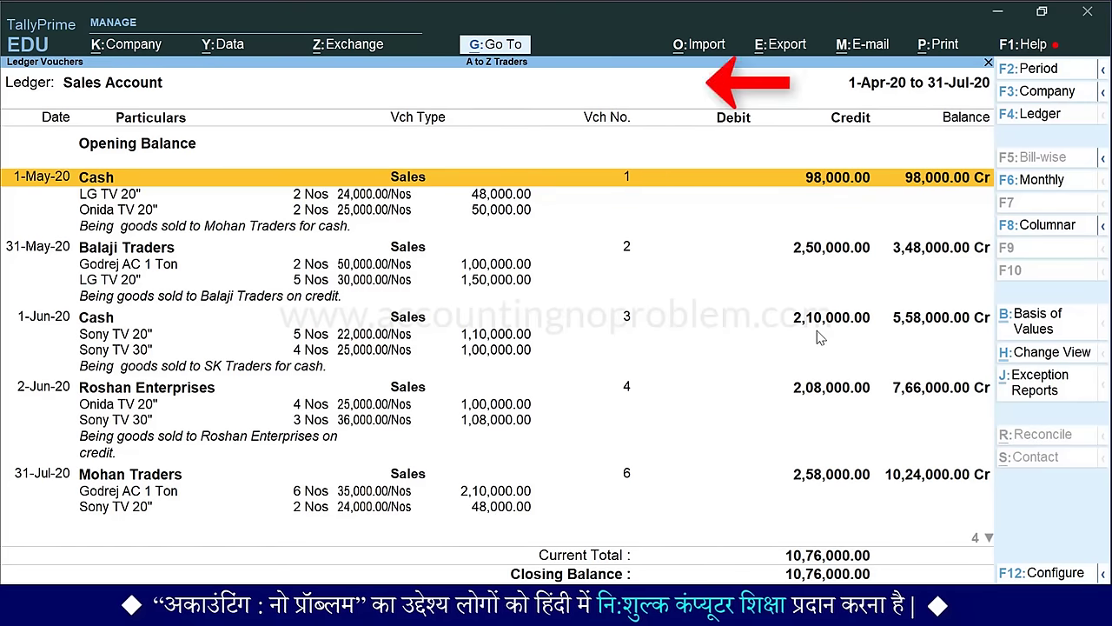
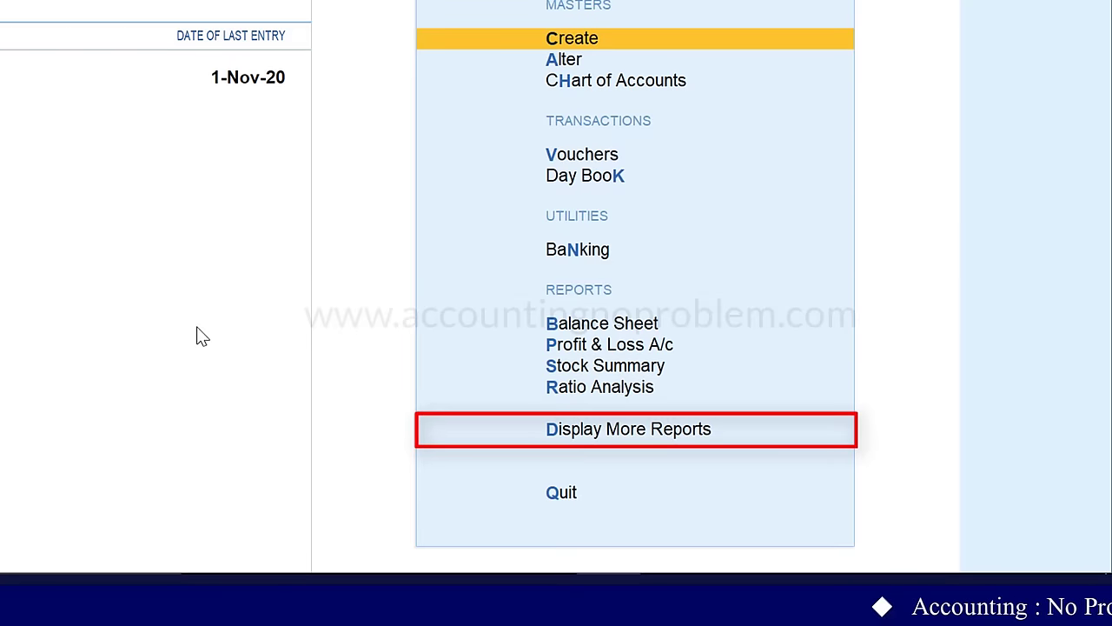
Go to Display More Reports > Inventory Books > Stock Item to list all 11 stock items.
key(d)
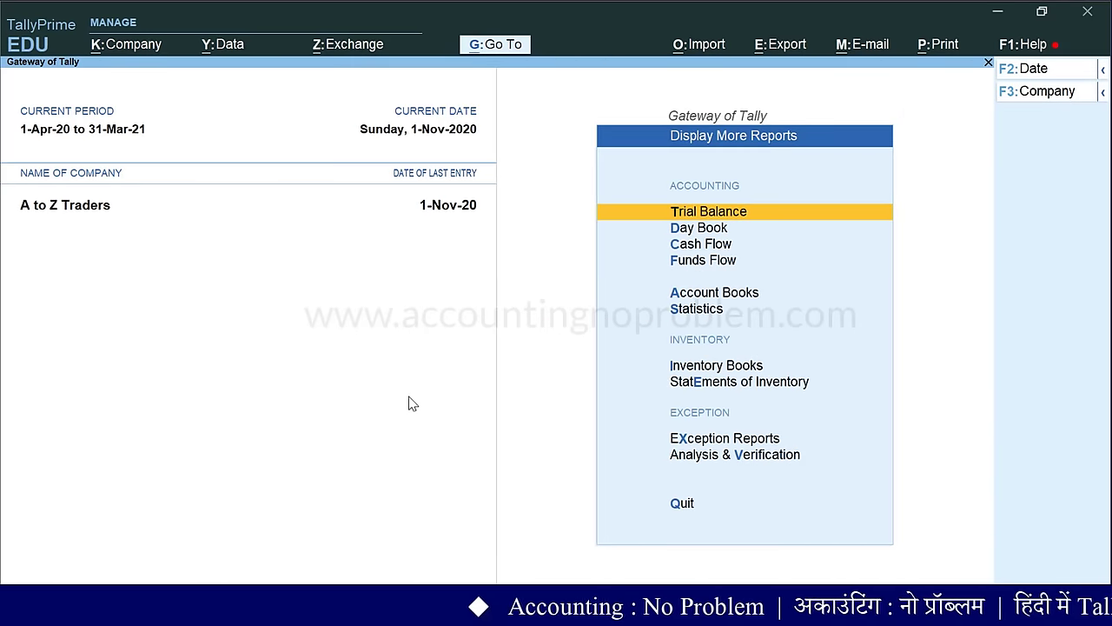
key(i)
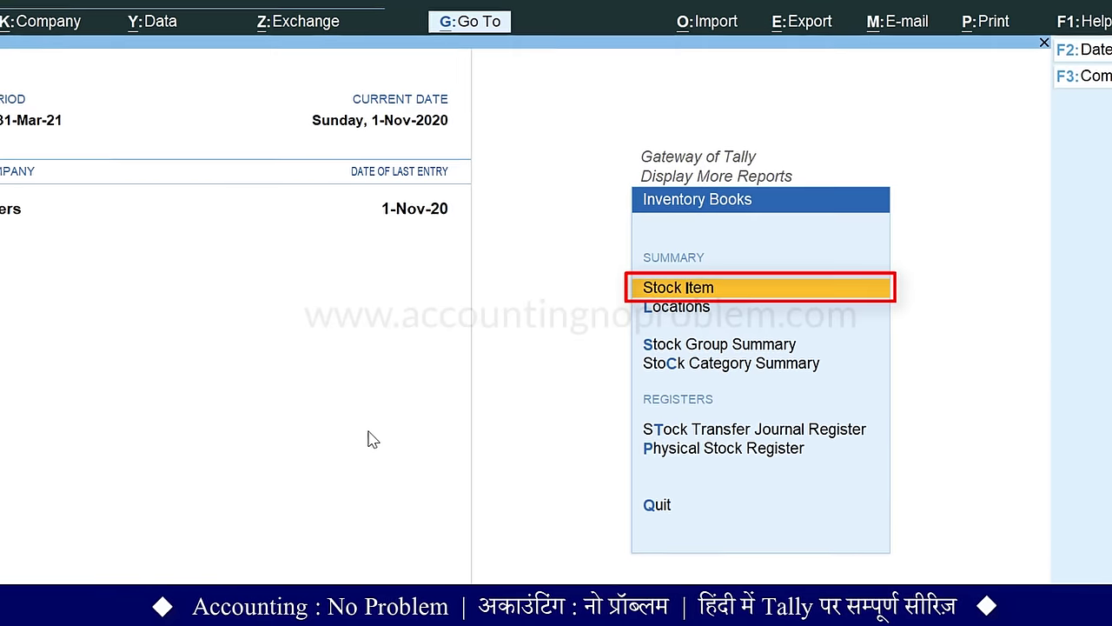
key(i)
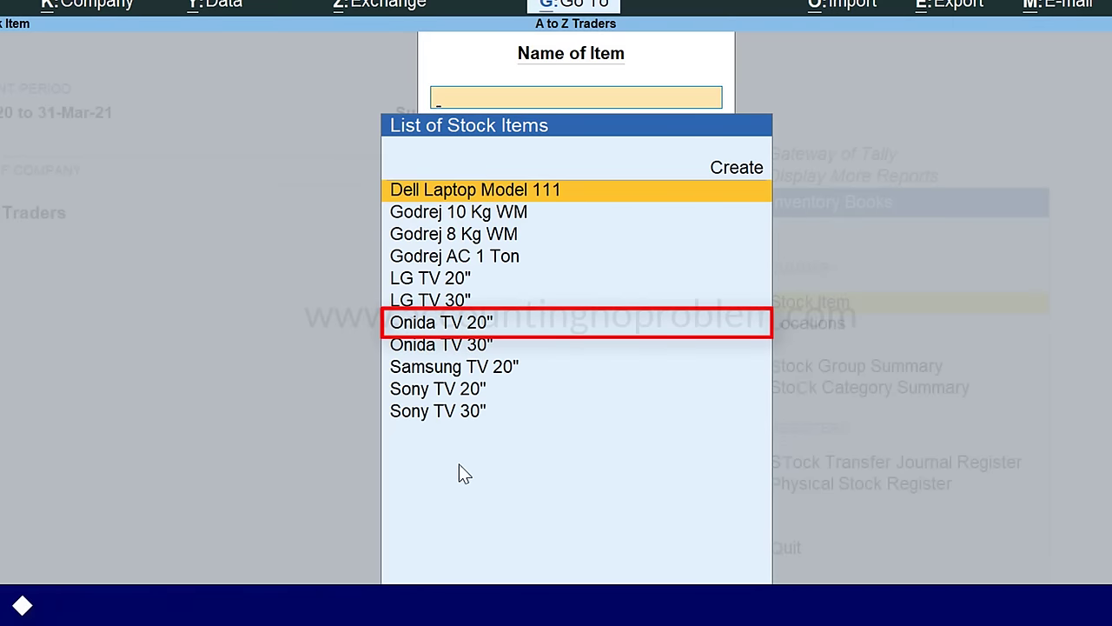
Filter the item list with 'O' and open the monthly summary for Onida TV 20".
text(O)
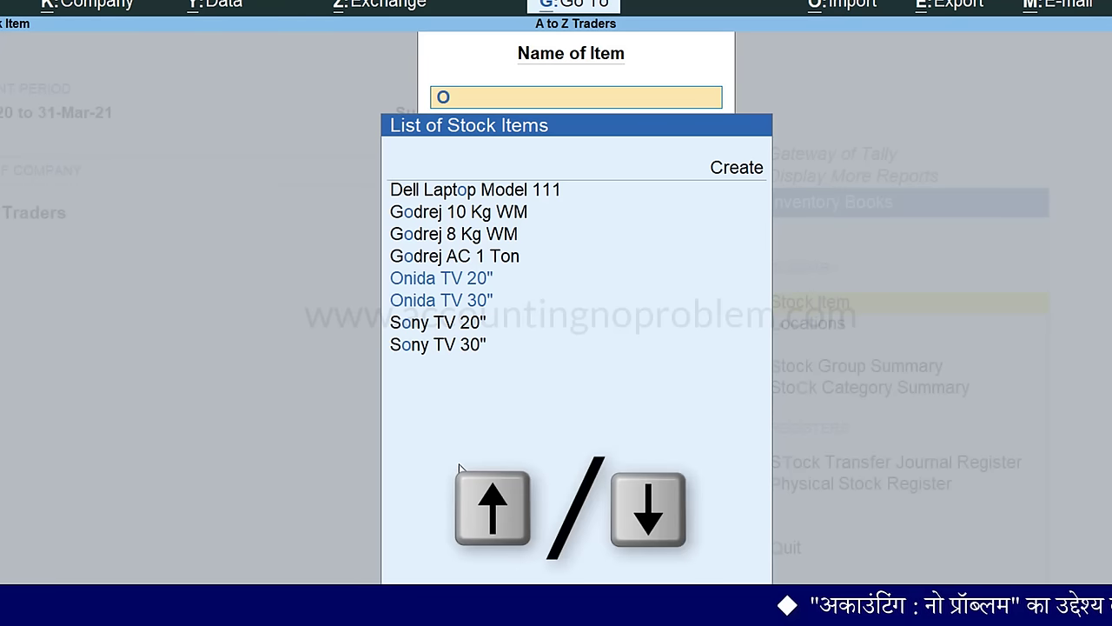
key(Down)
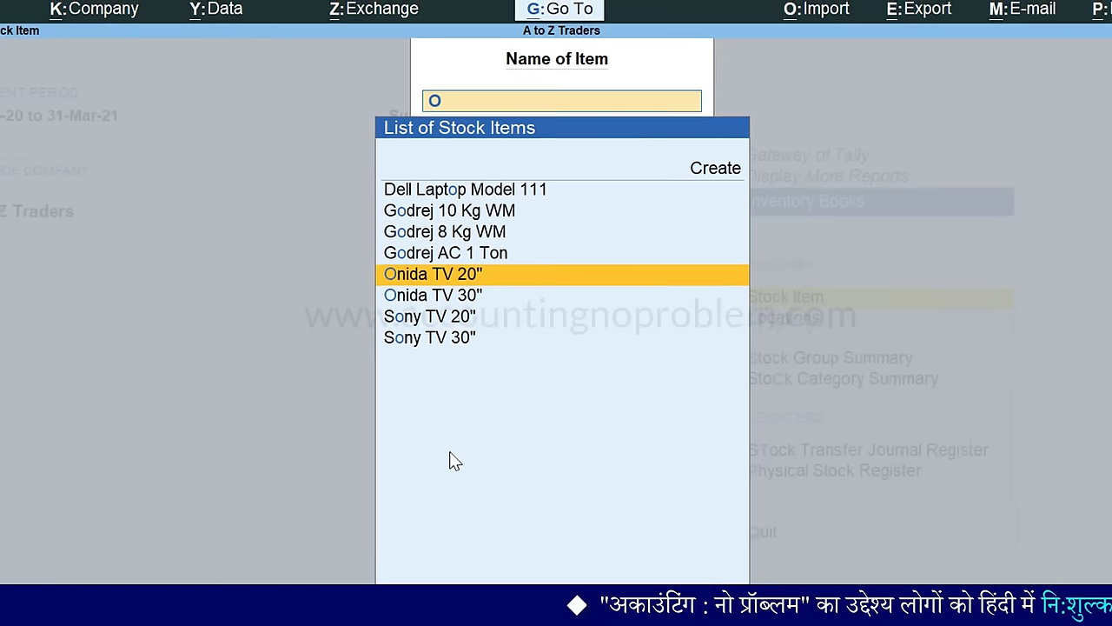
key(Return)
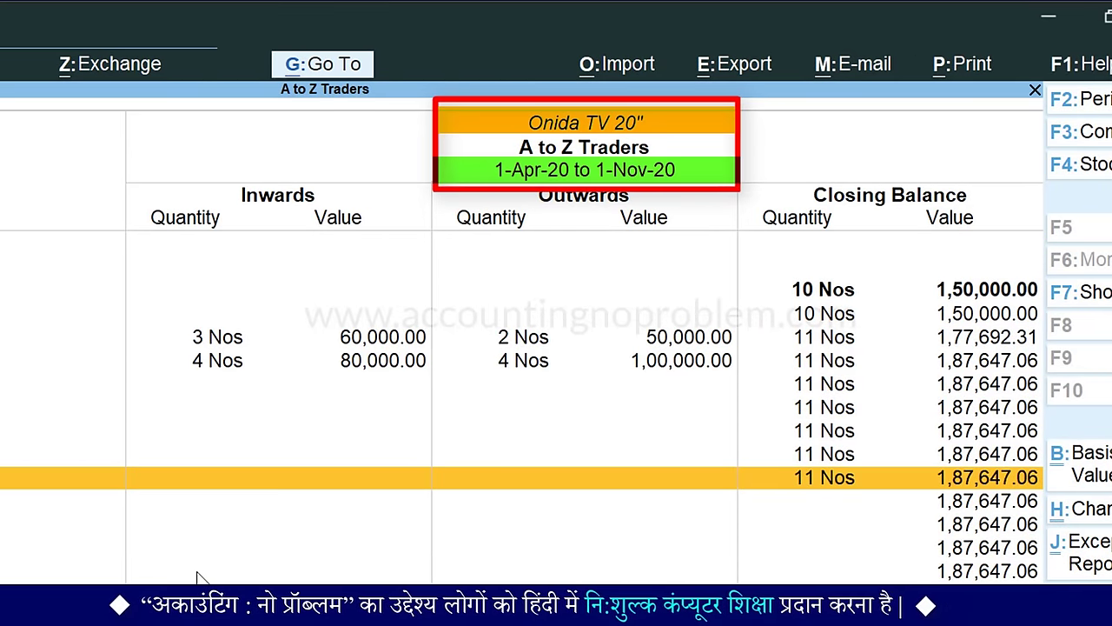
Drill into the May 2020 row to list Onida TV 20"'s sale and purchase vouchers.
key(F2)
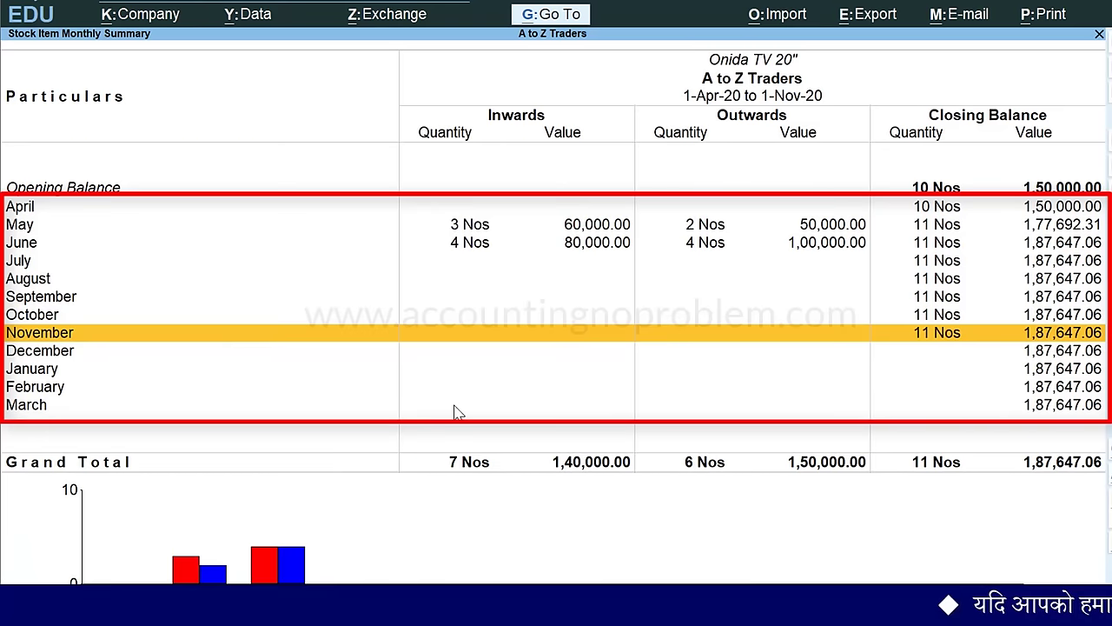
key(Up)
key(Up)
key(Up)
key(Up)
key(Up)
key(Up)
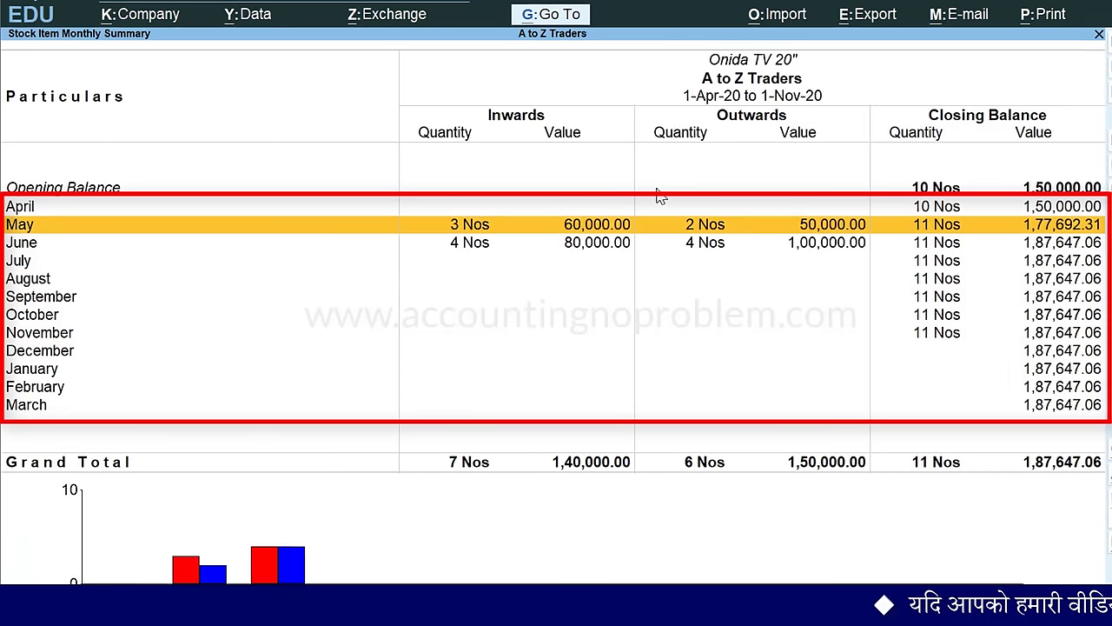
key(Return)
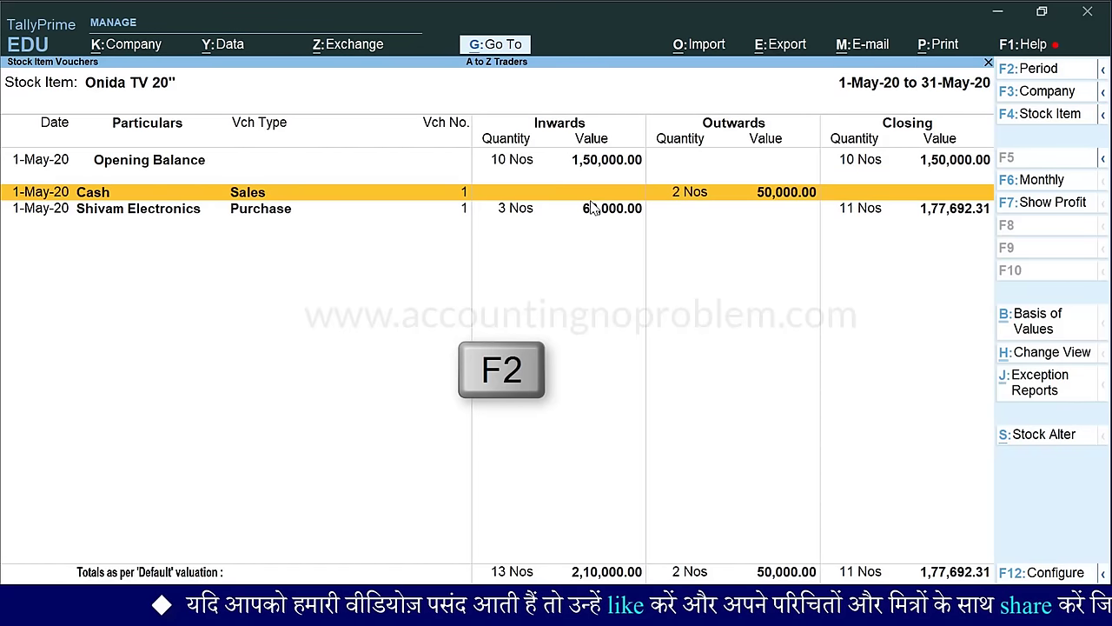
Change the report period to 1-May-20 through 31-Oct-20.
key(F2)
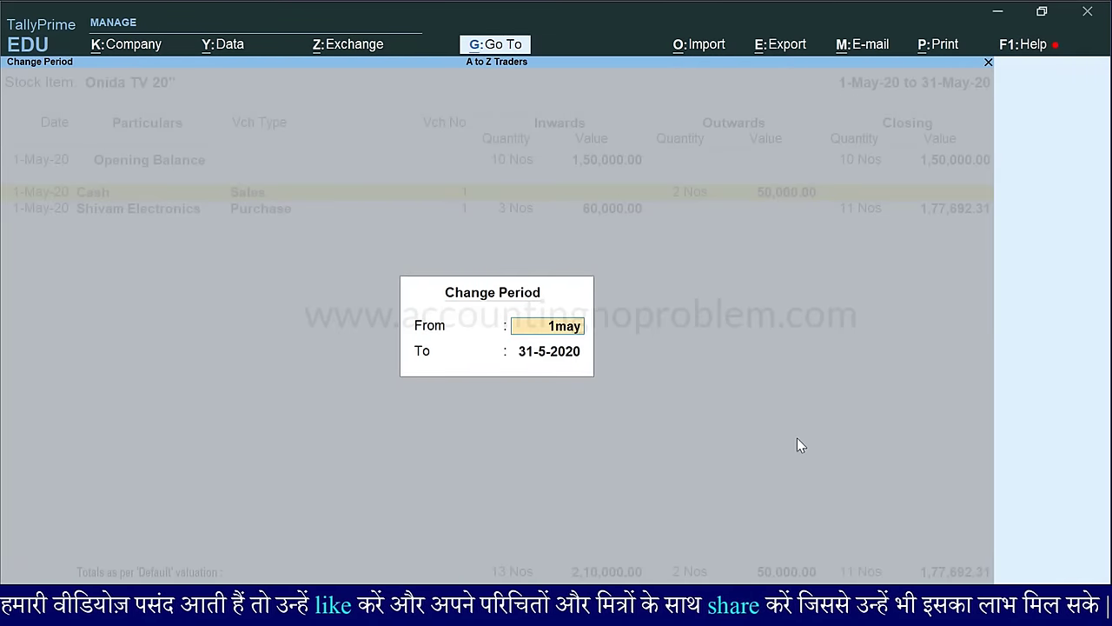
key(Return)
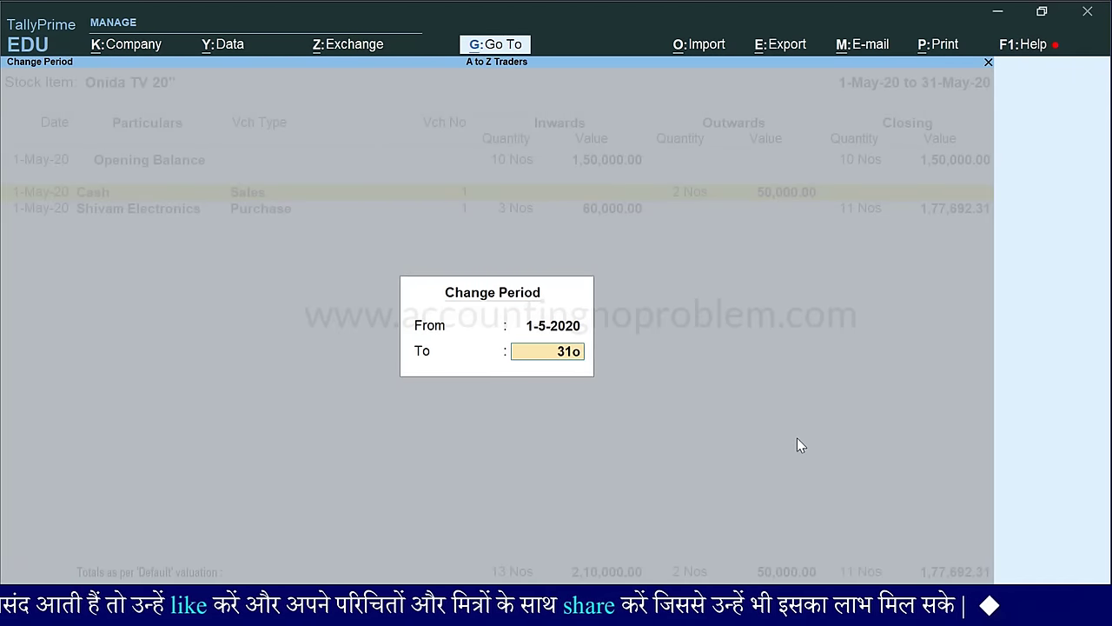
text(31o)
key(Return)
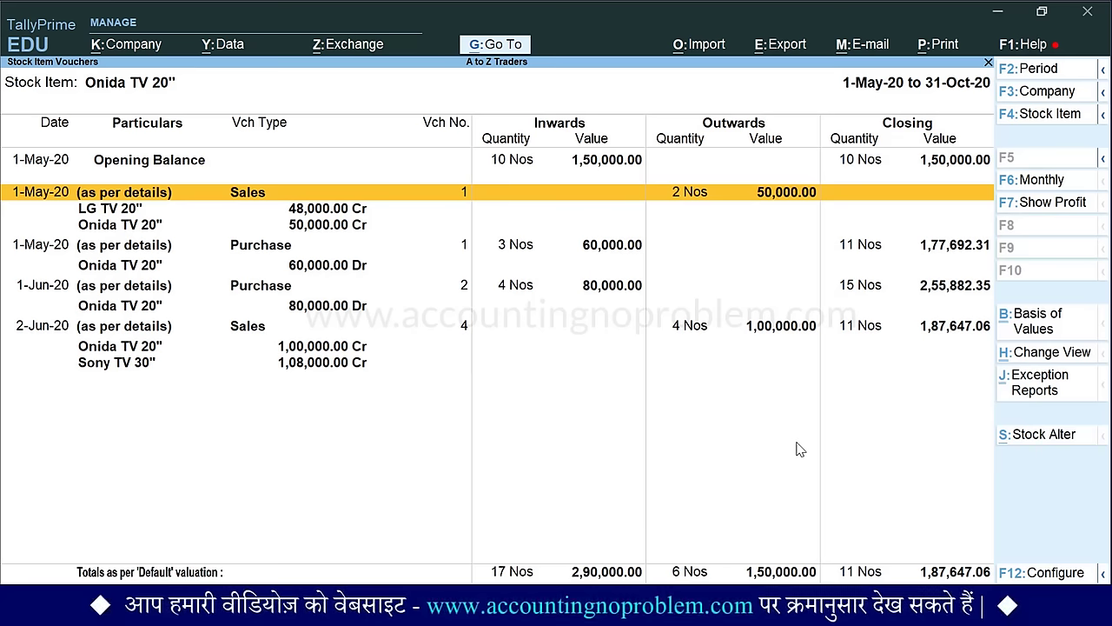
key(Down)
key(Down)
key(Down)
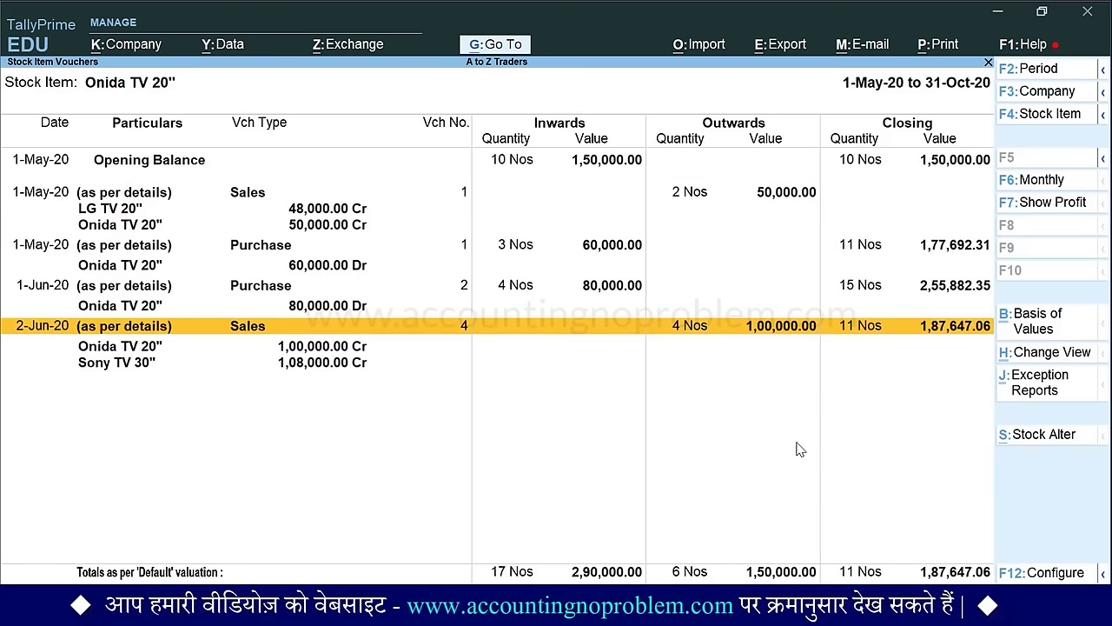
key(Return)
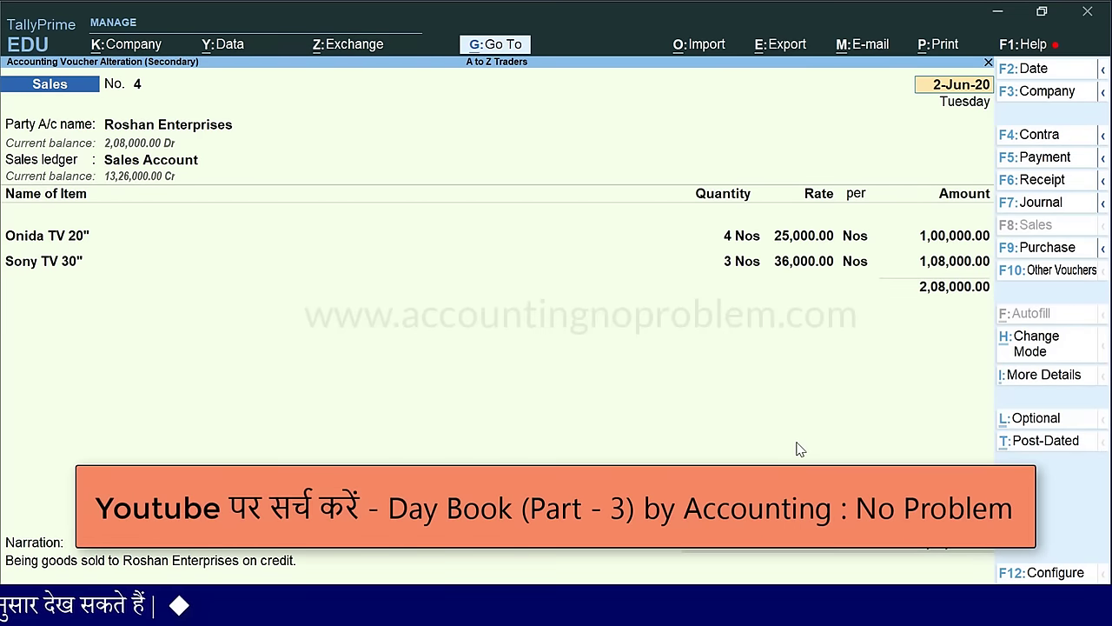
key(Escape)
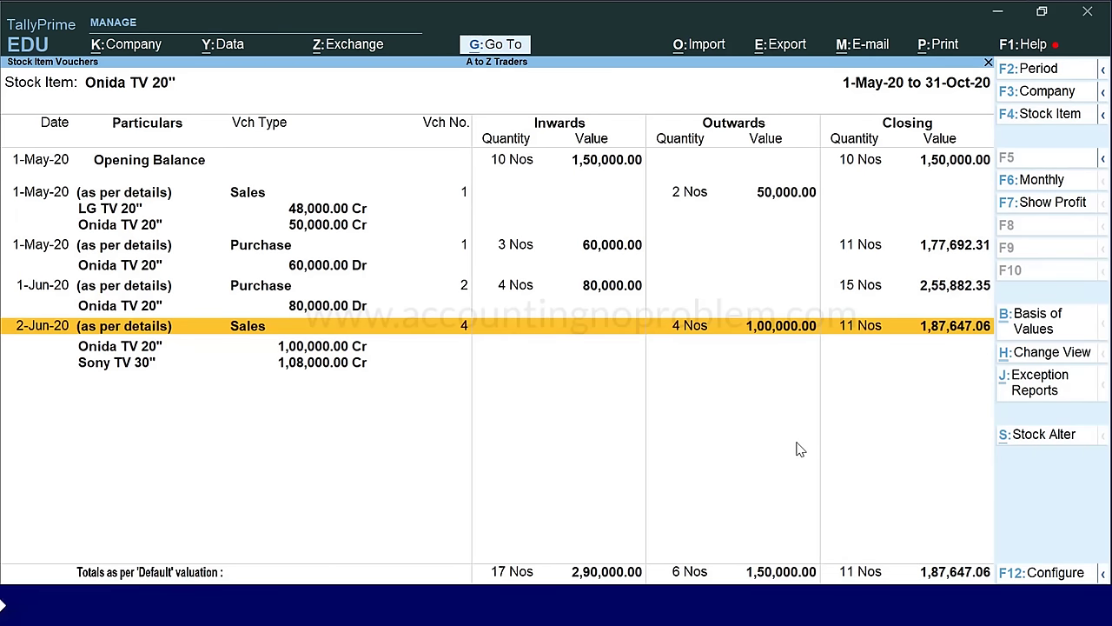
Switch the voucher report to Sony TV 20" and step down its rows to the Credit Note.
key(F4)
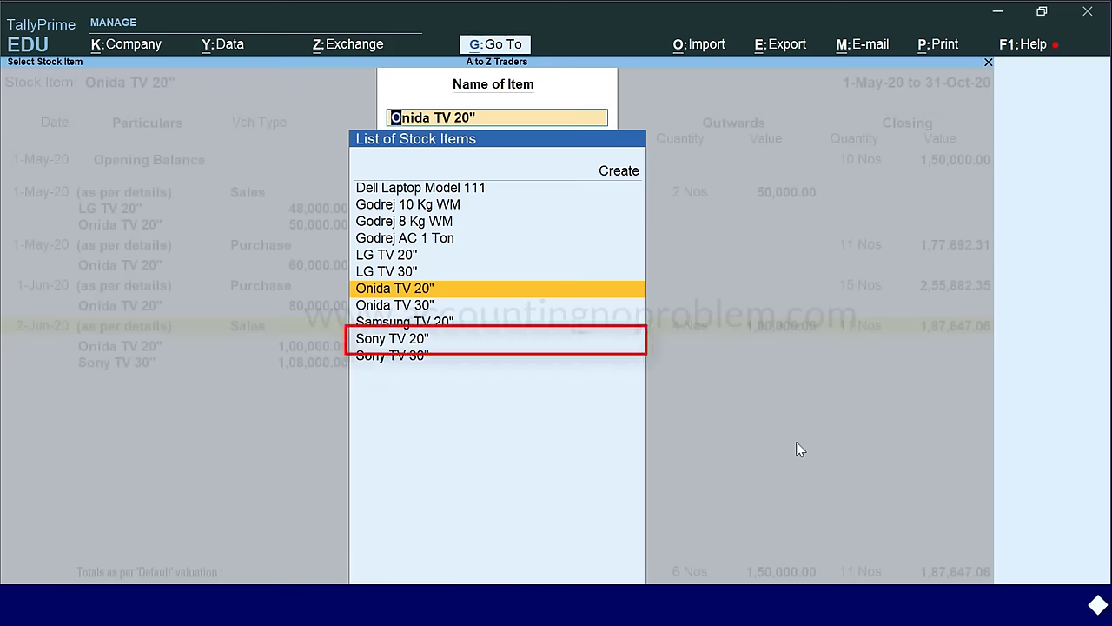
key(Down)
key(Down)
key(Down)
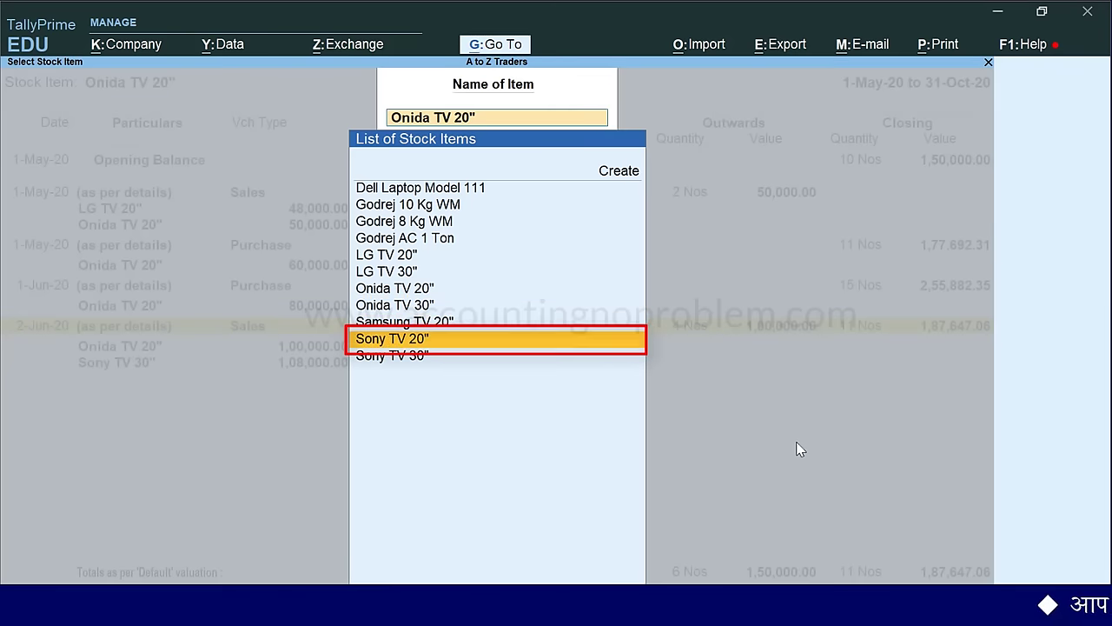
key(Return)
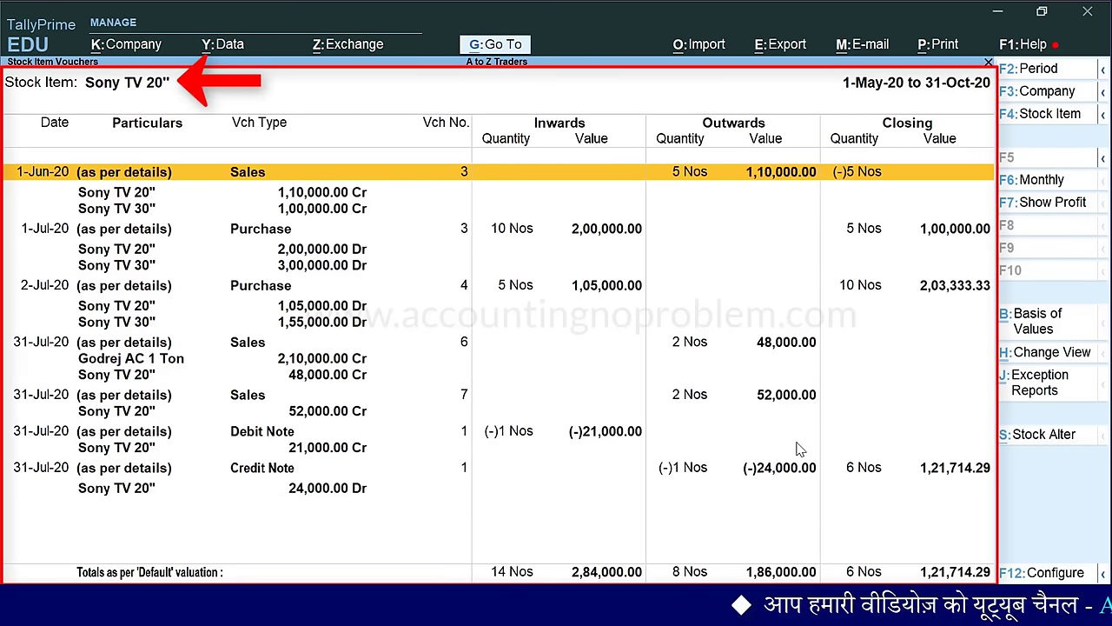
key(Down)
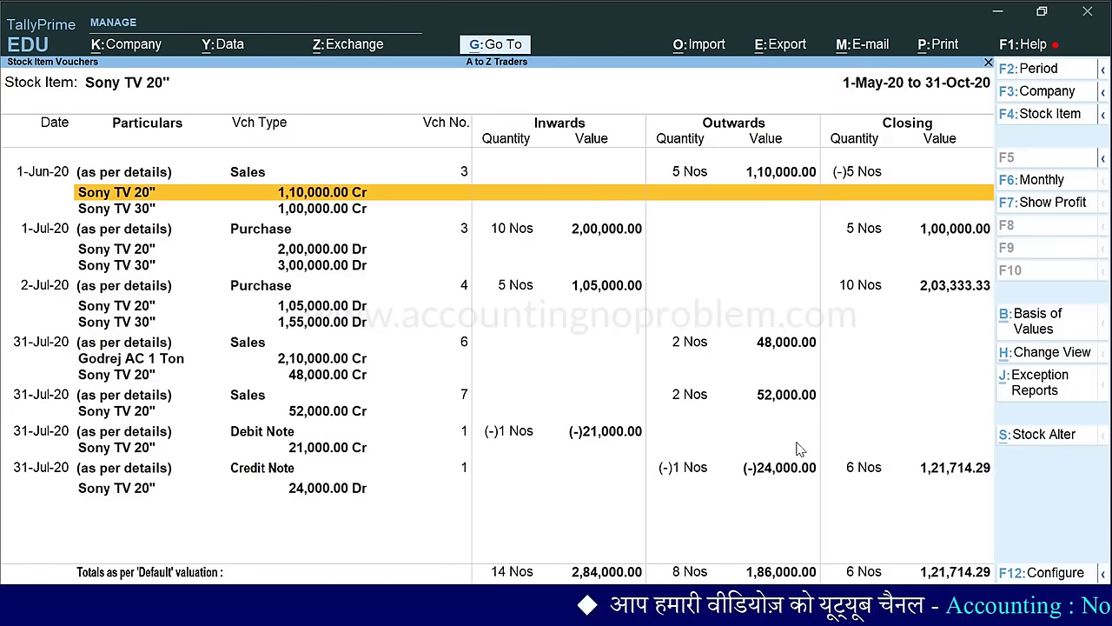
key(Down)
key(Down)
key(Down)
key(Down)
key(Down)
key(Down)
key(Down)
key(Down)
key(Down)
key(Down)
key(Down)
key(Down)
key(Down)
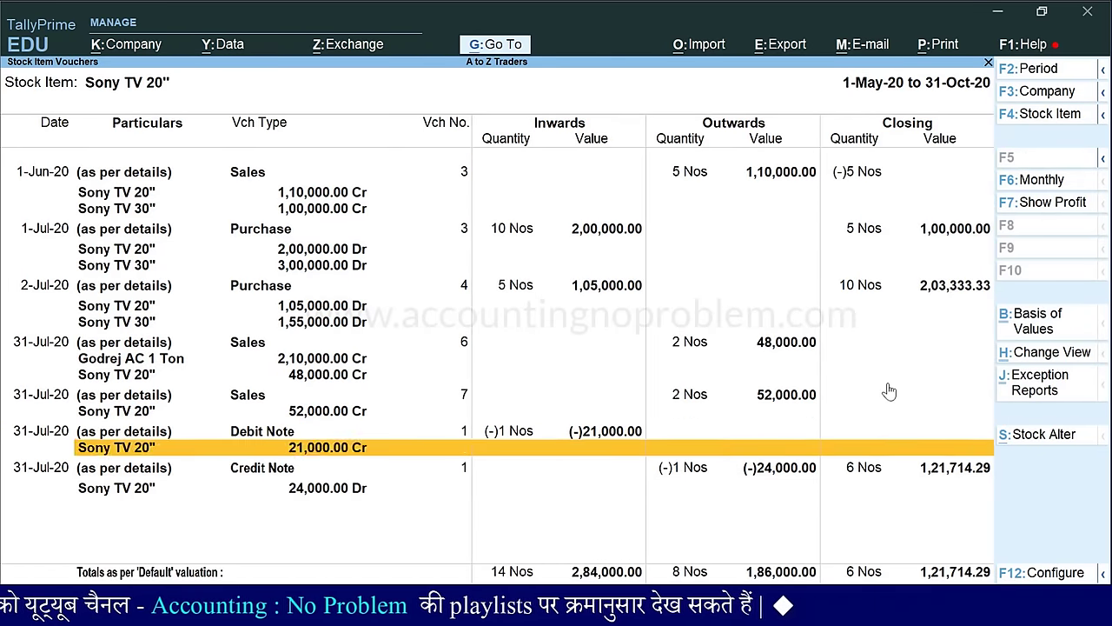
key(Down)
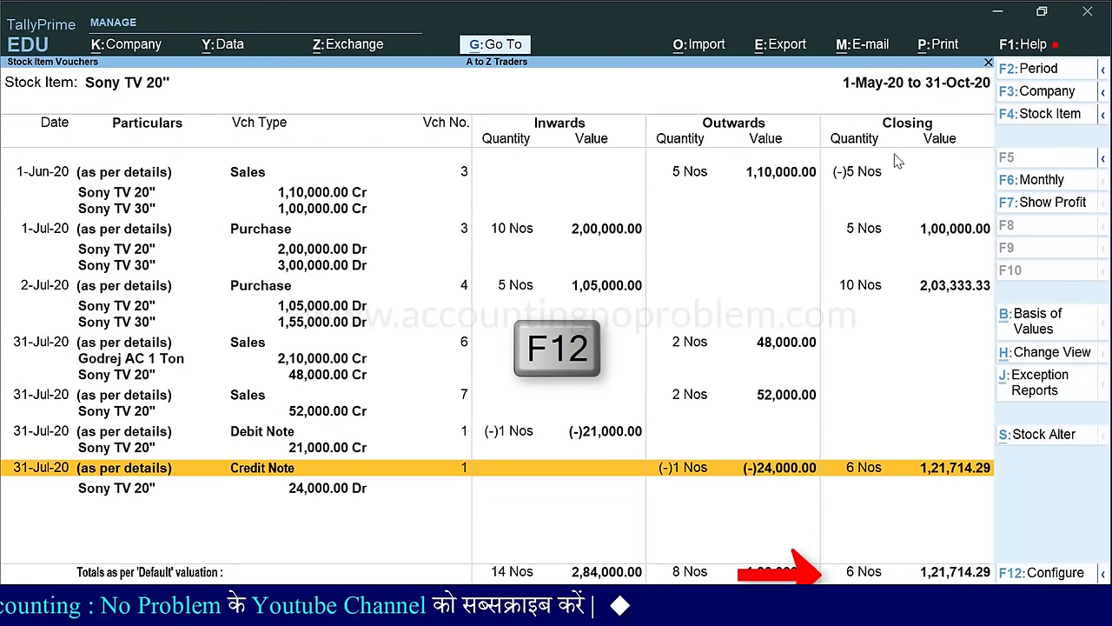
key(F12)
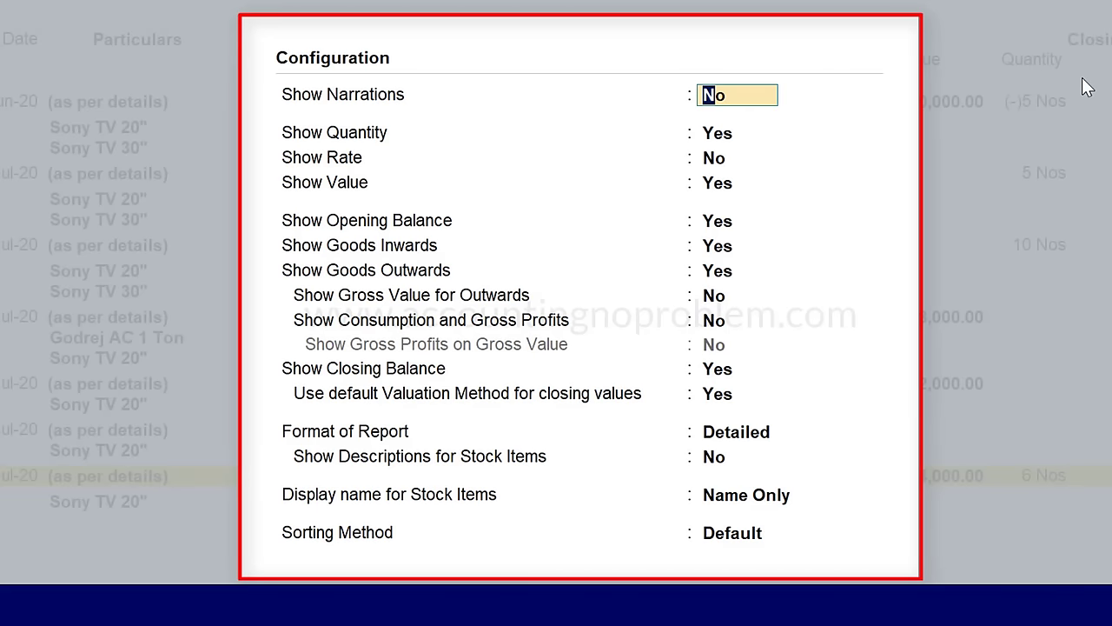
key(BackSpace)
key(Escape)
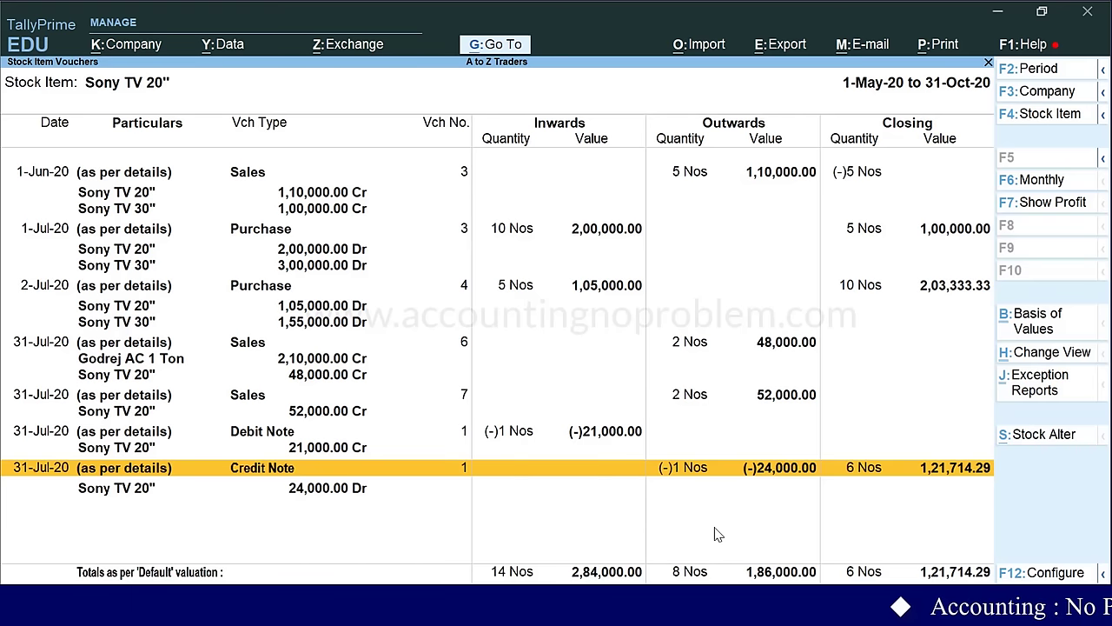
Search 'Stock' in Go To and open the Stock Item Monthly Summary item list.
click(492, 45)
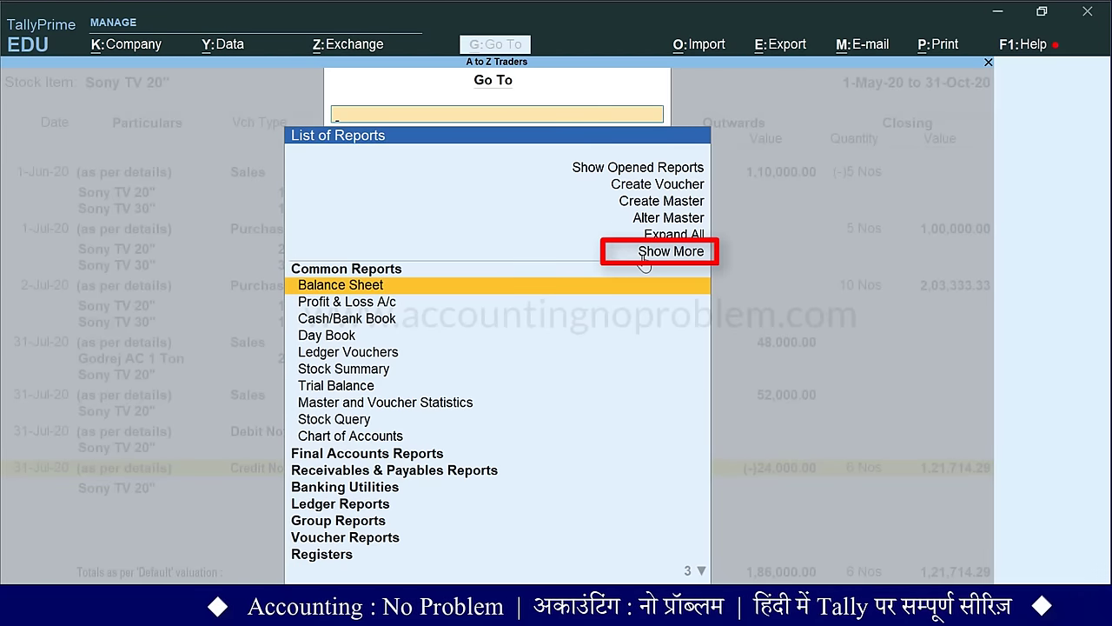
key(Up)
key(Up)
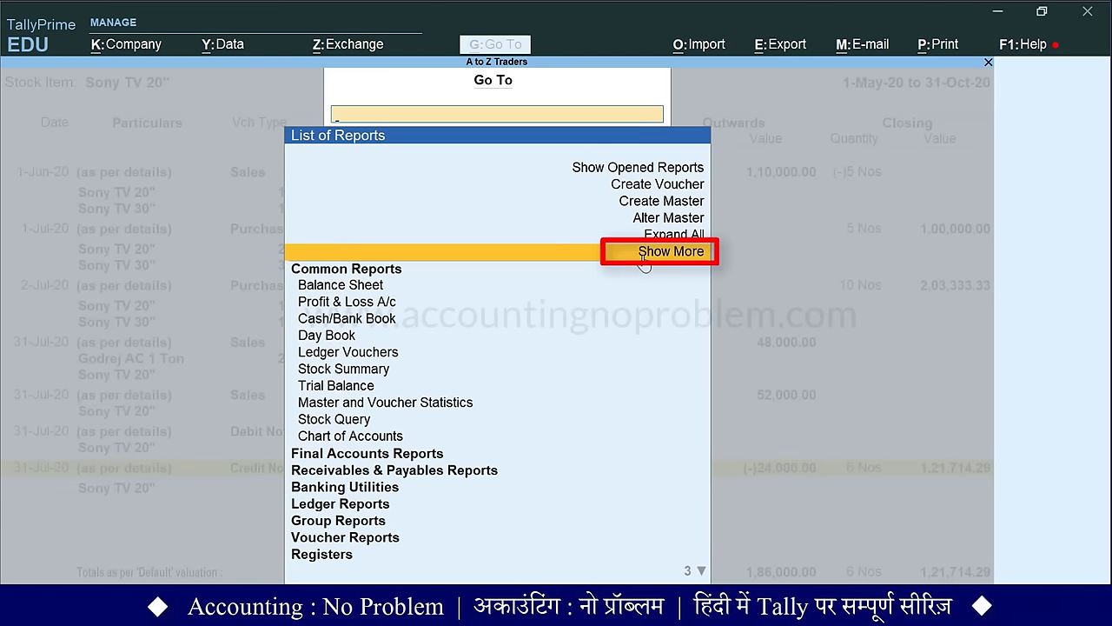
click(642, 258)
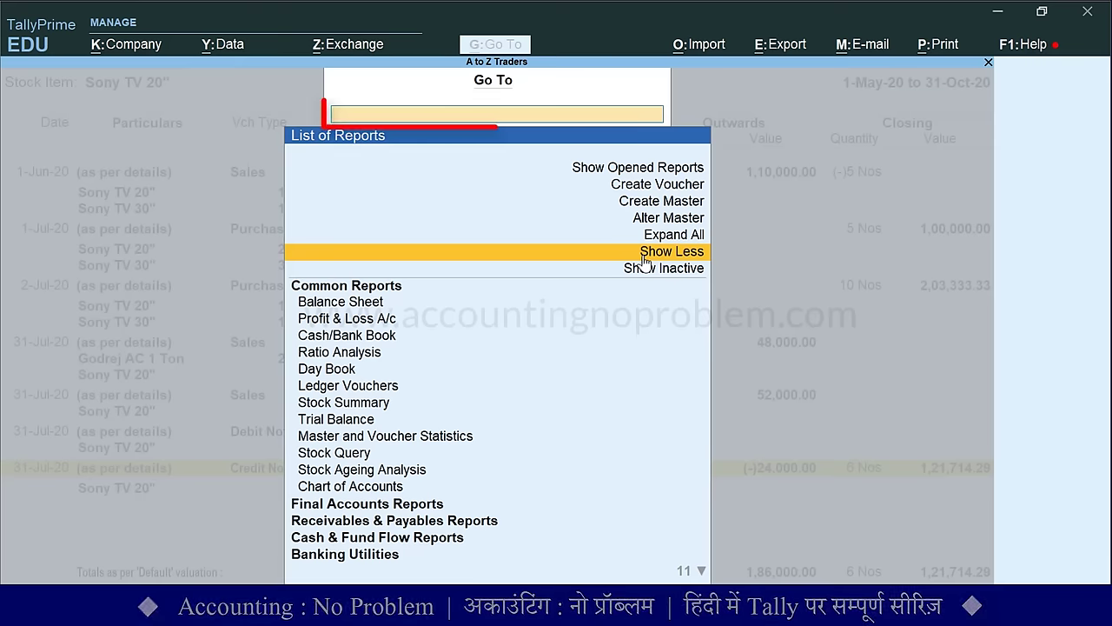
text(Stock)
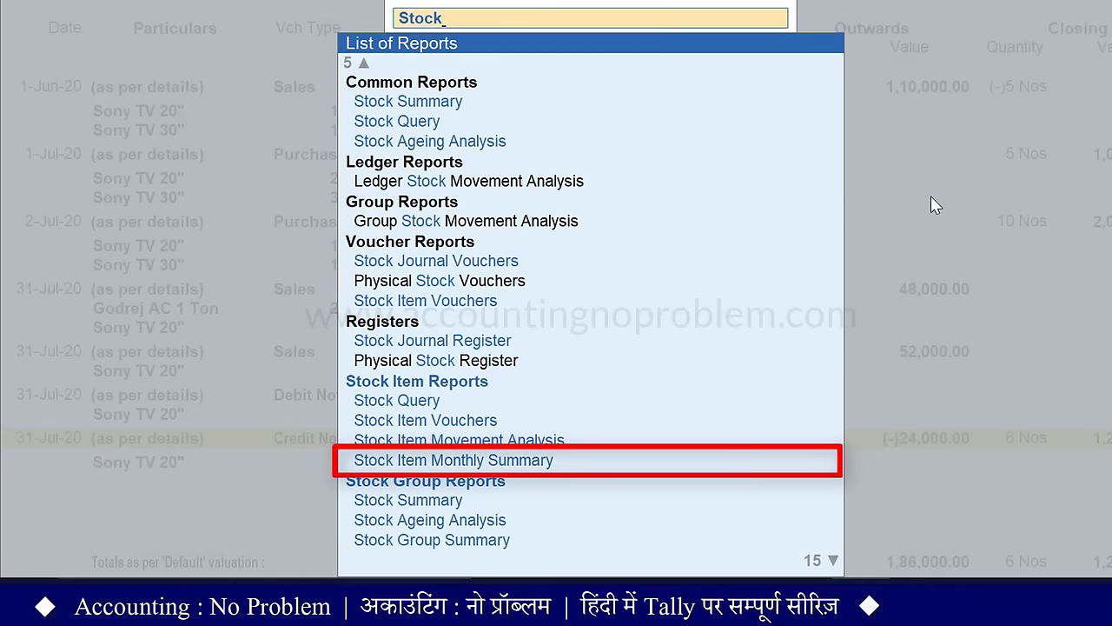
key(Down)
key(Down)
key(Down)
key(Down)
key(Down)
key(Down)
key(Down)
key(Down)
key(Down)
key(Down)
key(Down)
key(Down)
key(Down)
key(Down)
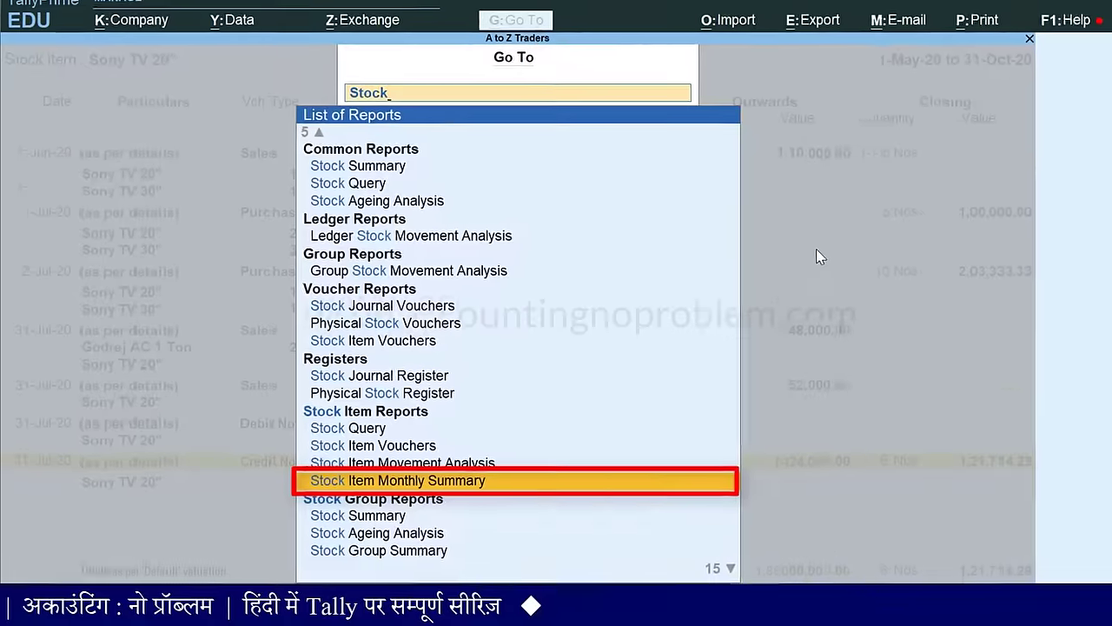
key(Return)
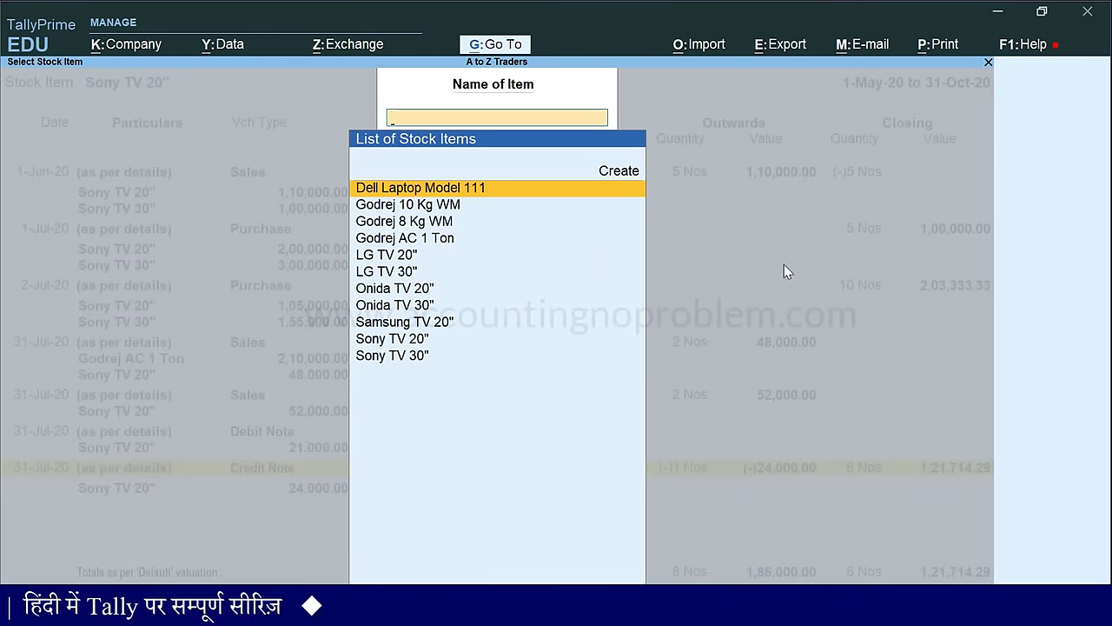
key(Down)
key(Down)
key(Down)
key(Down)
key(Down)
key(Down)
key(Down)
key(Down)
key(Down)
key(Down)
key(Up)
key(Up)
key(Up)
key(Up)
key(Up)
key(Up)
key(Up)
key(Up)
key(Up)
key(Up)
key(Up)
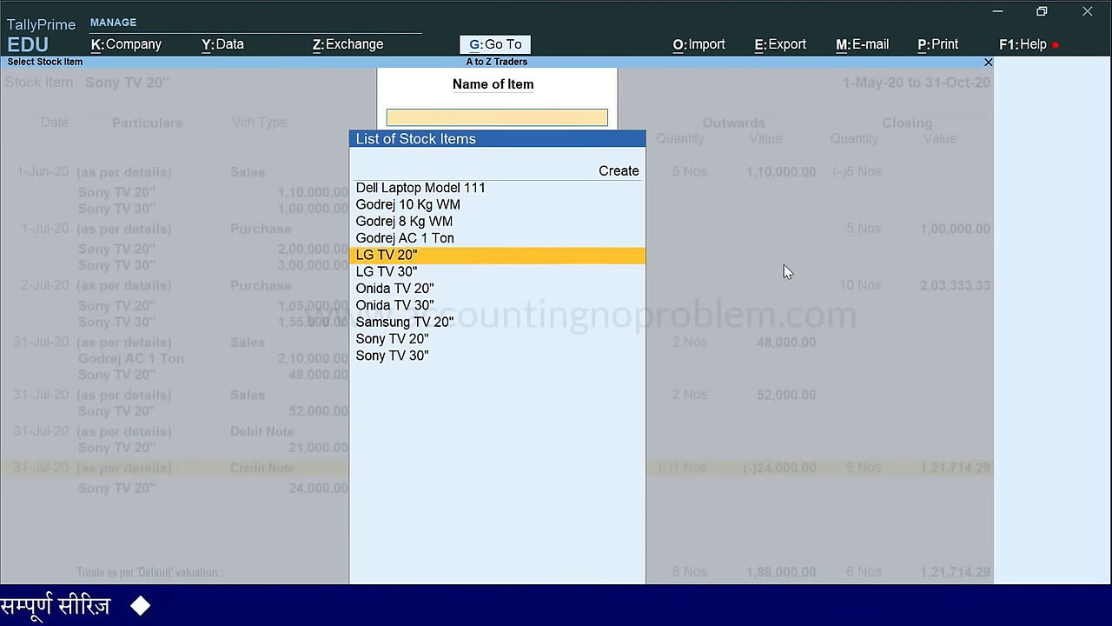
key(Down)
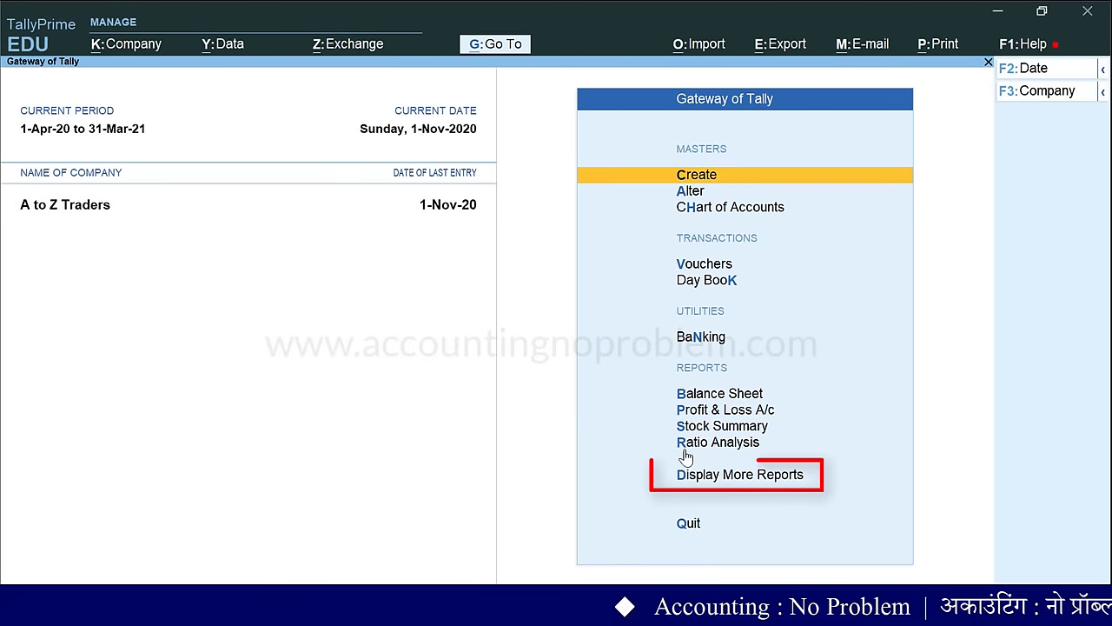
Back out of Inventory Books and open the Stock Summary for 1-Apr-20 to 1-Nov-20.
key(d)
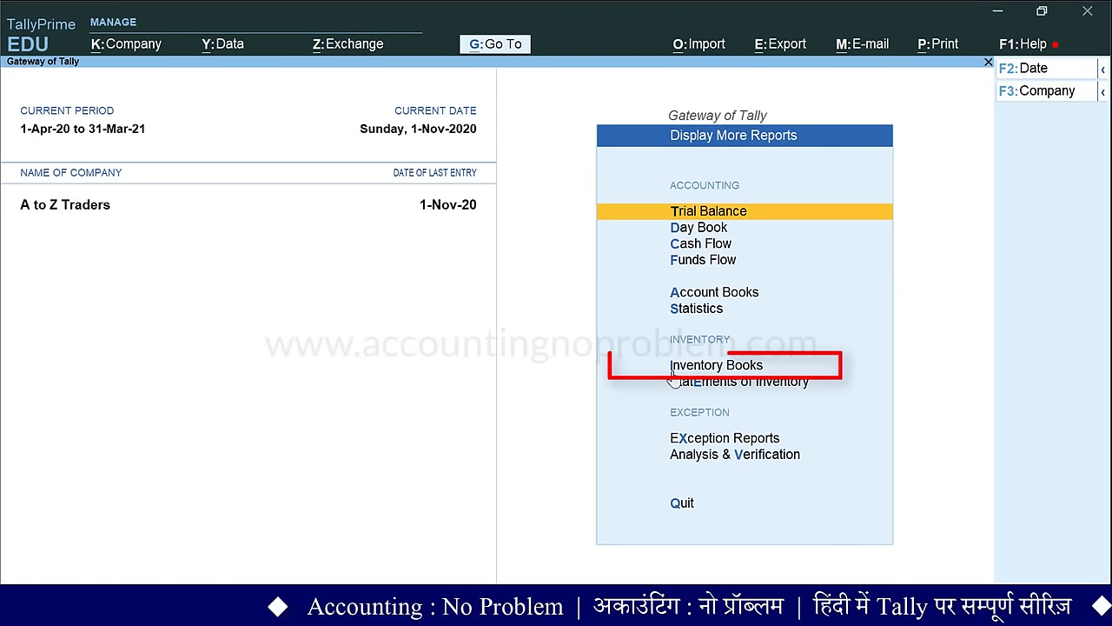
key(i)
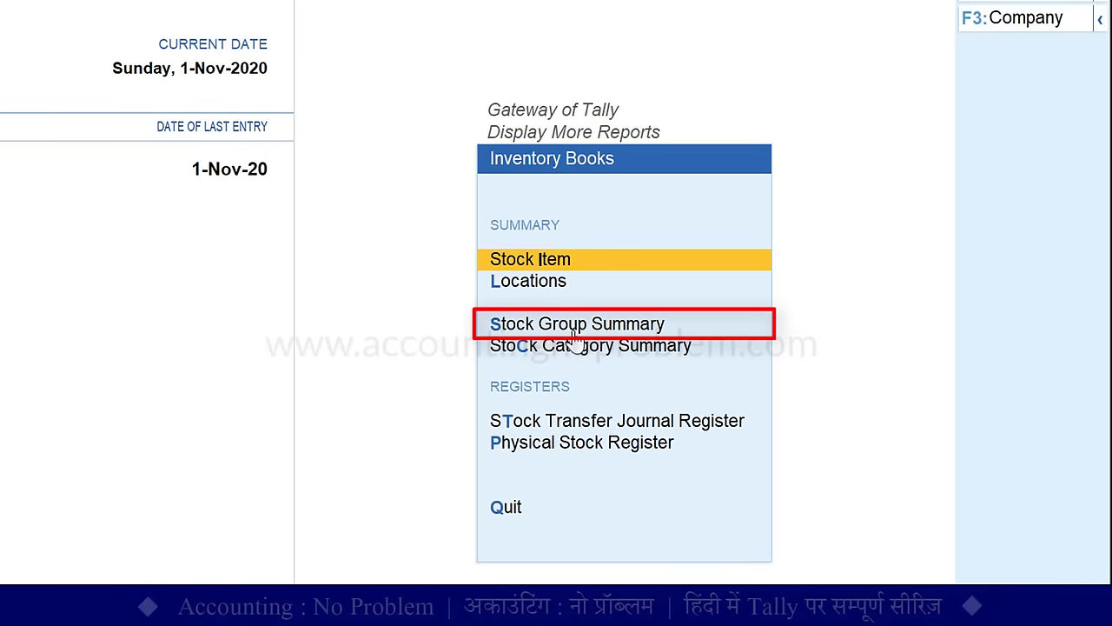
key(Escape)
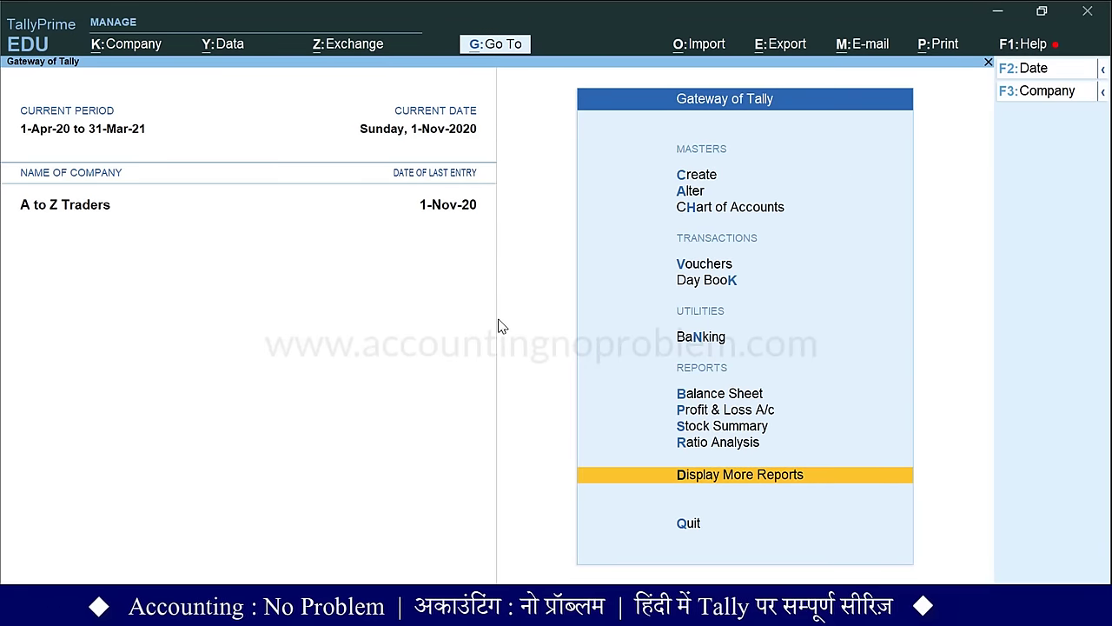
click(509, 50)
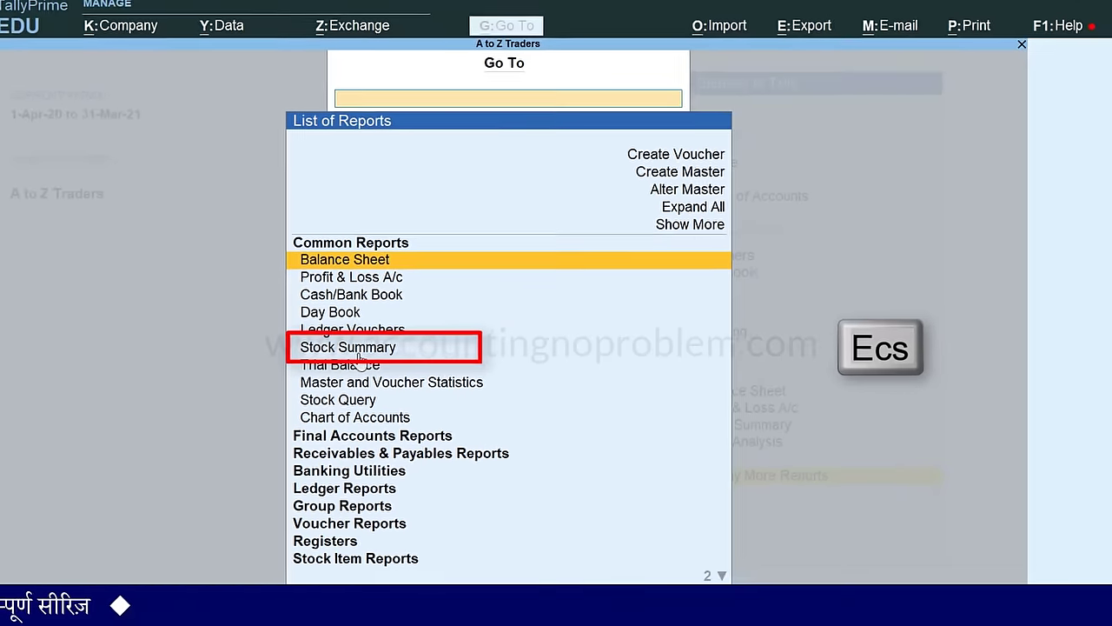
key(Escape)
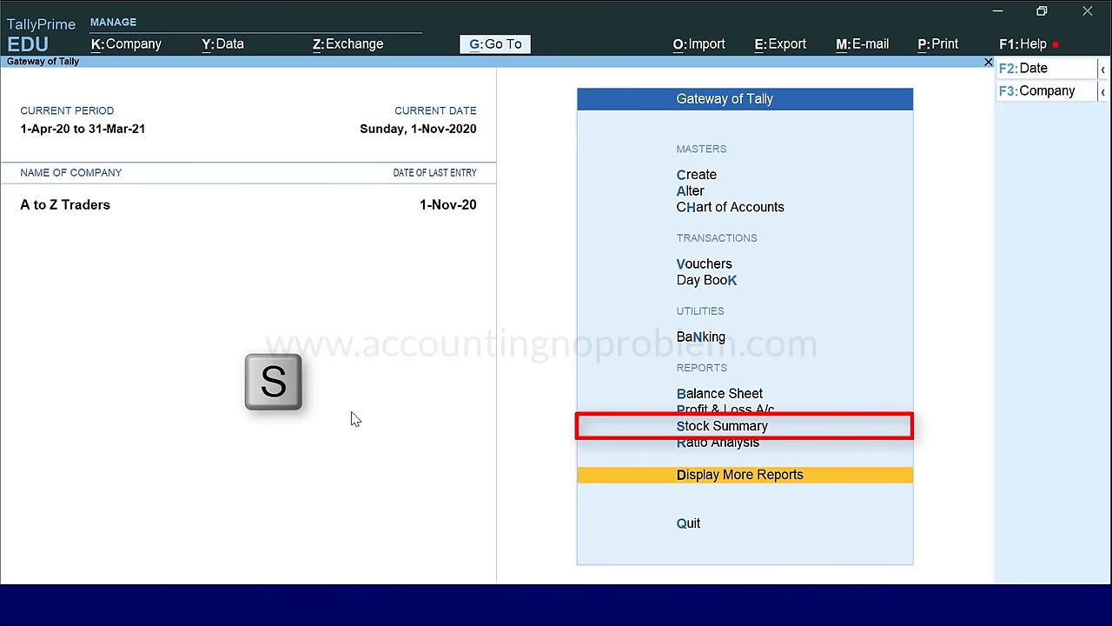
key(s)
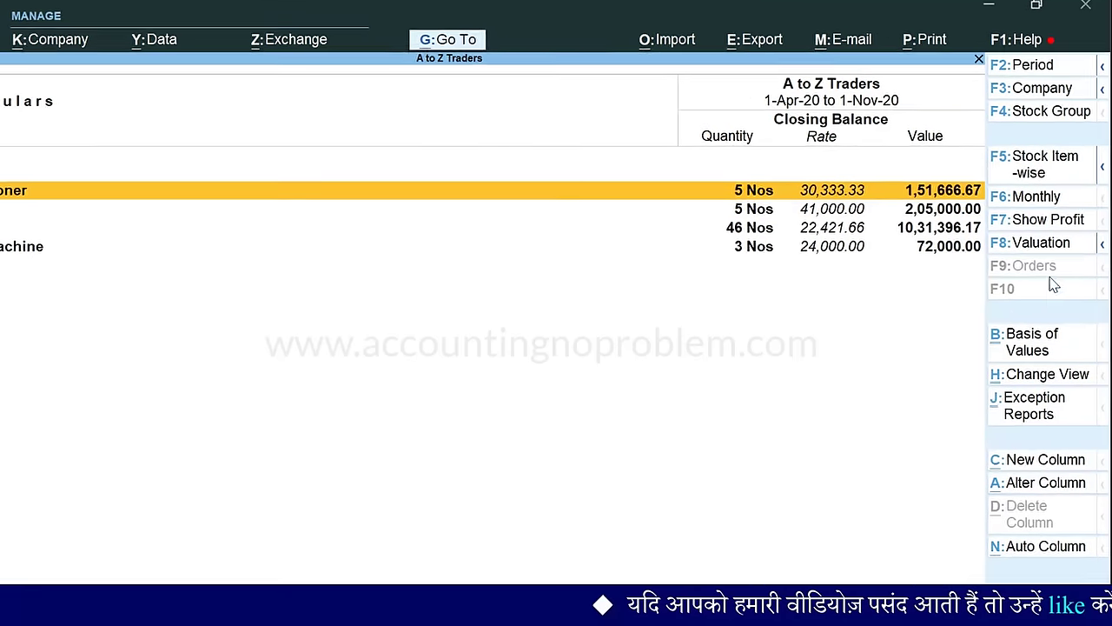
Switch the Stock Summary to Detailed view, toggle item-wise with F5, then back to group-wise.
click(1098, 197)
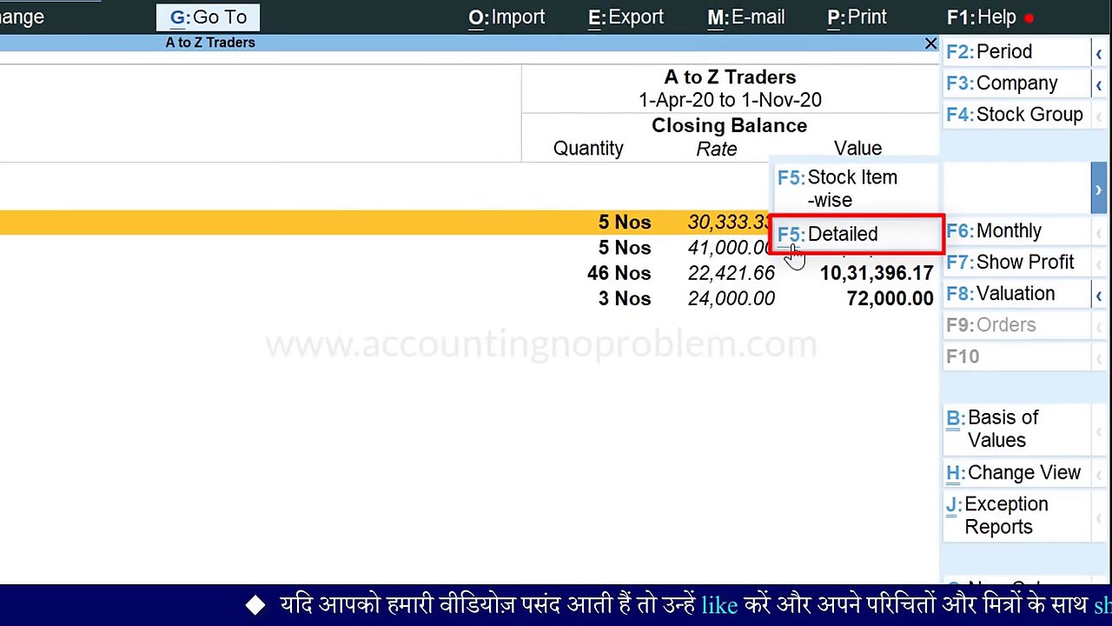
key(alt+F5)
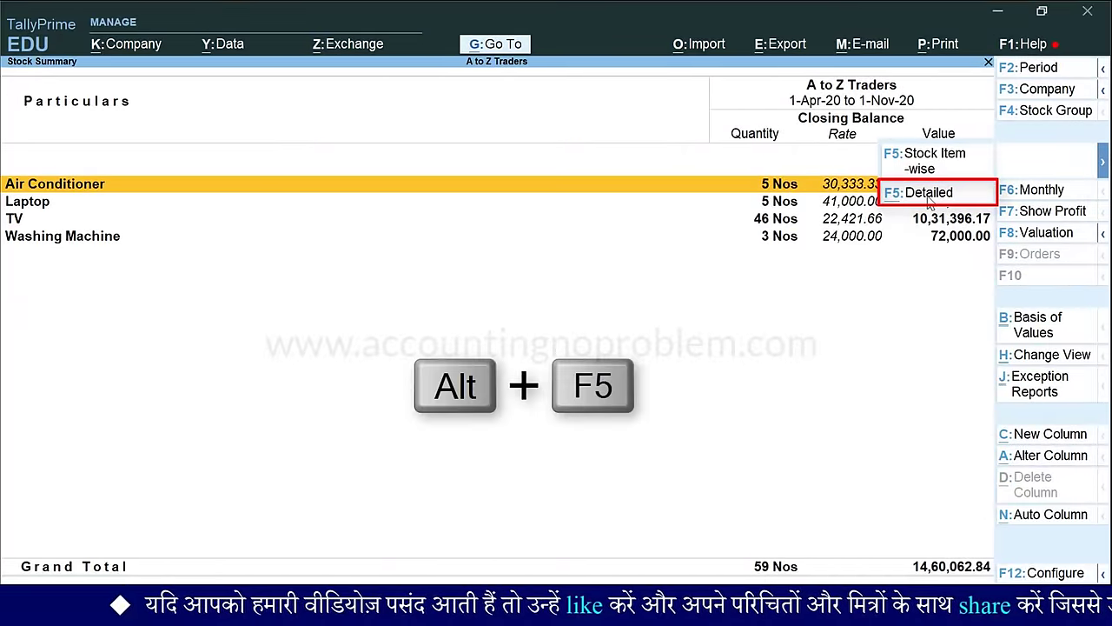
click(928, 195)
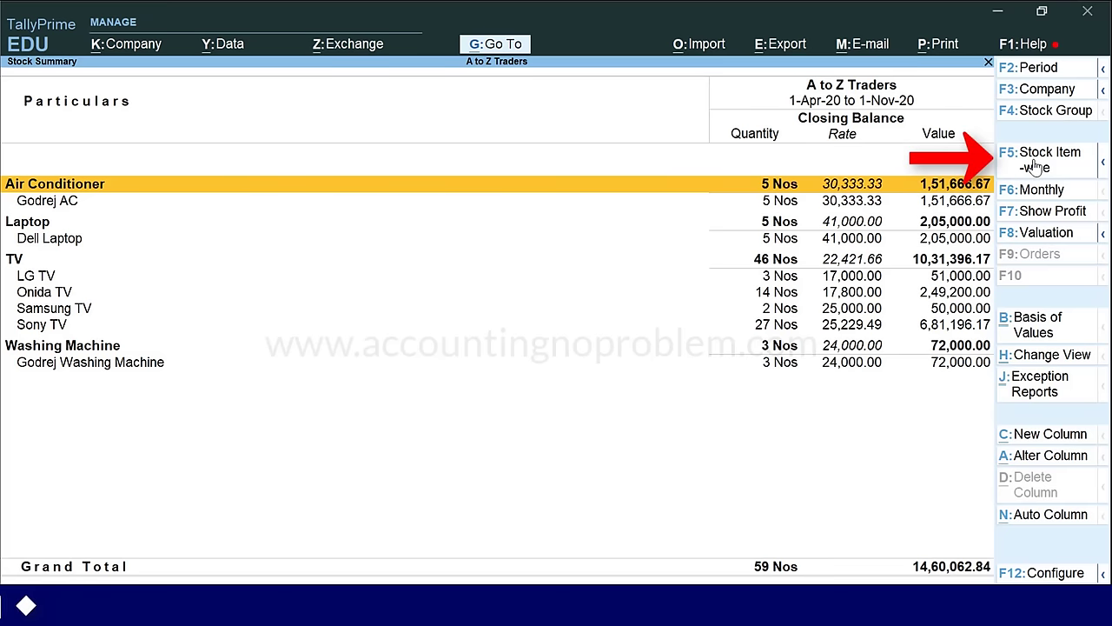
key(F5)
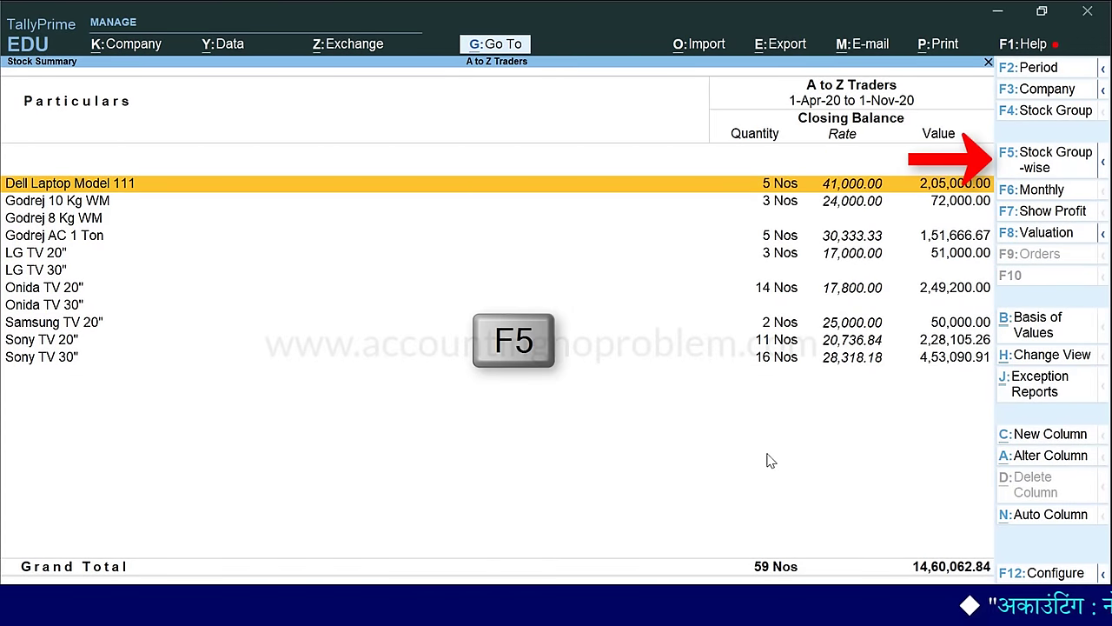
key(F5)
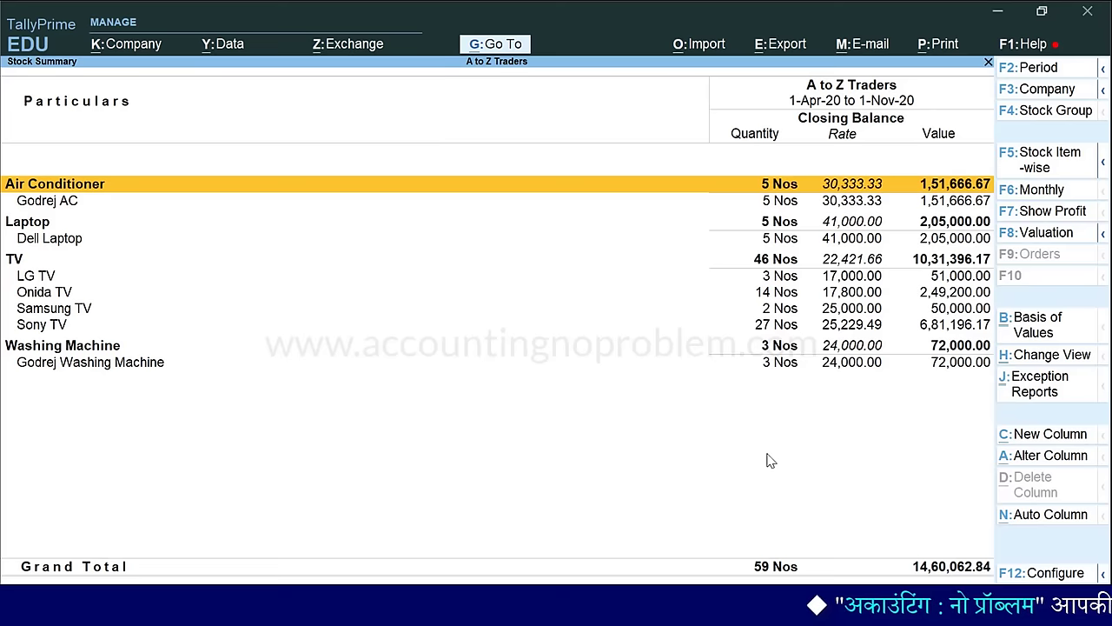
Select the stock group and item rows, then open and close F12 Configuration.
key(ctrl+space)
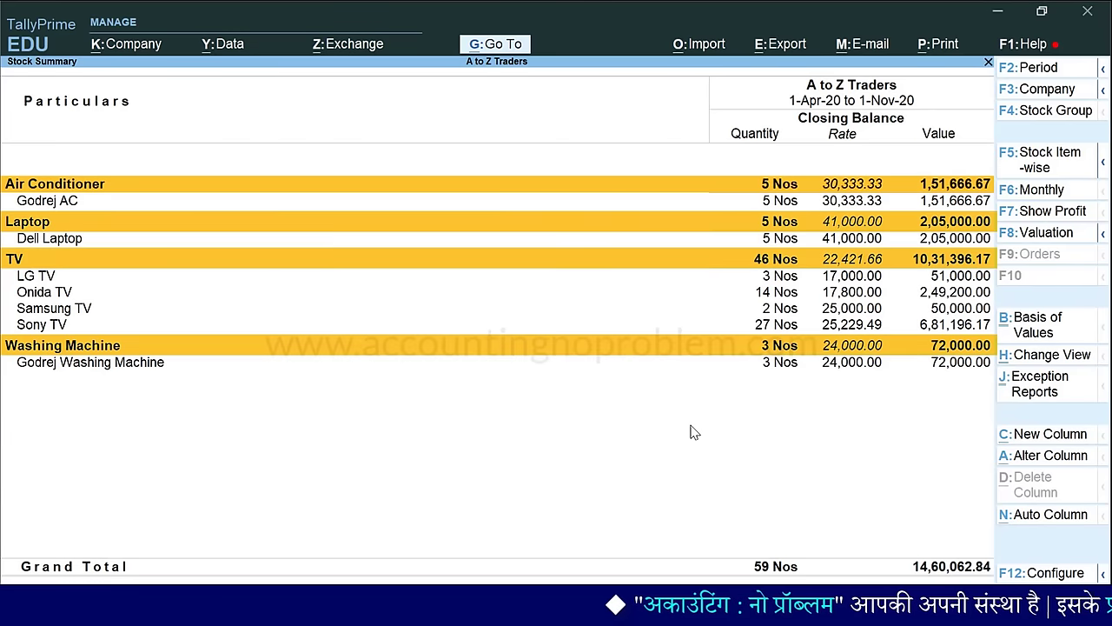
key(ctrl+space)
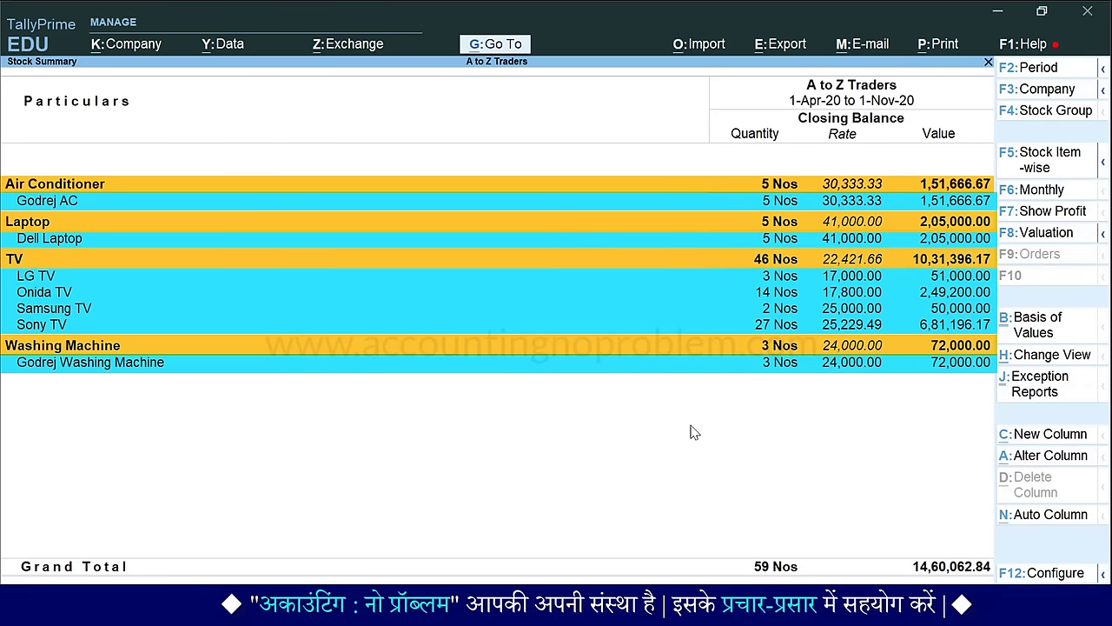
key(F12)
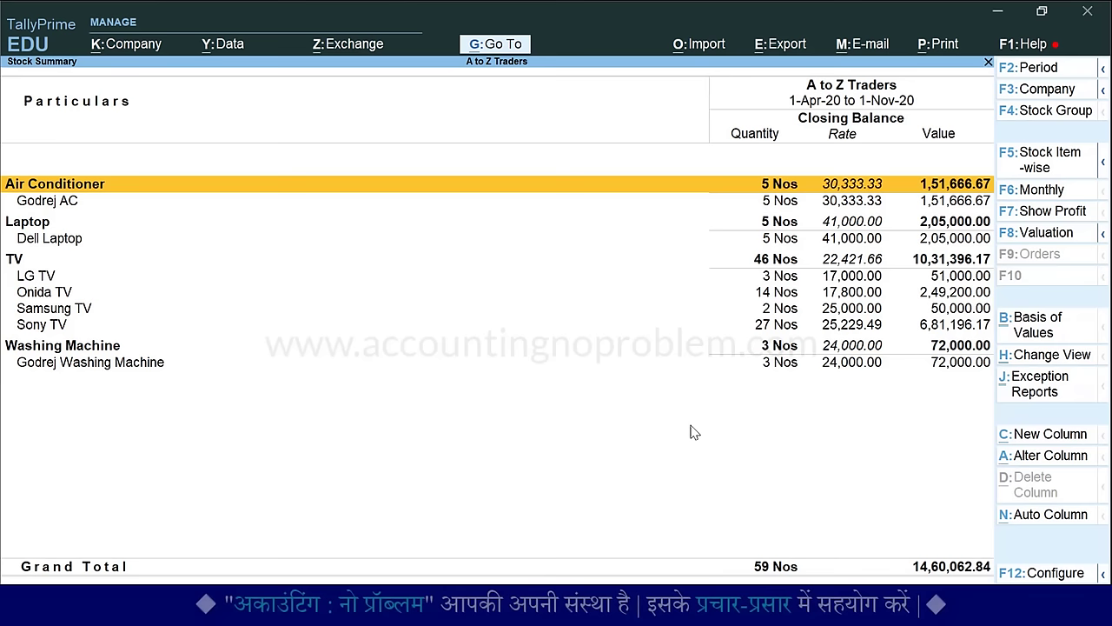
key(F12)
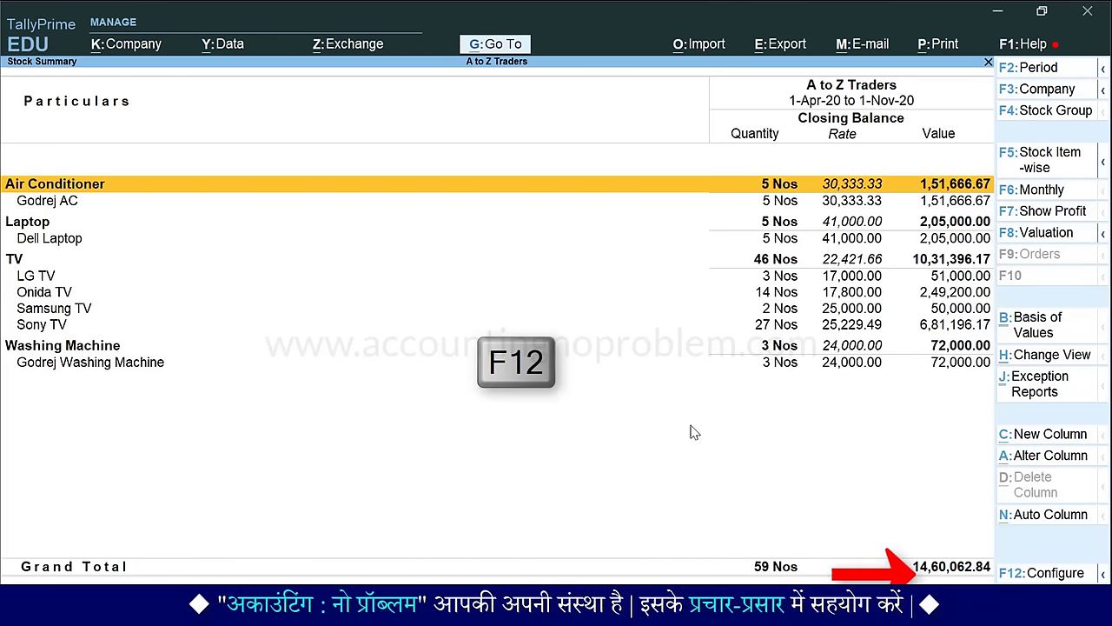
Open F12 Configuration and move down to the Show Opening Balance setting.
key(F12)
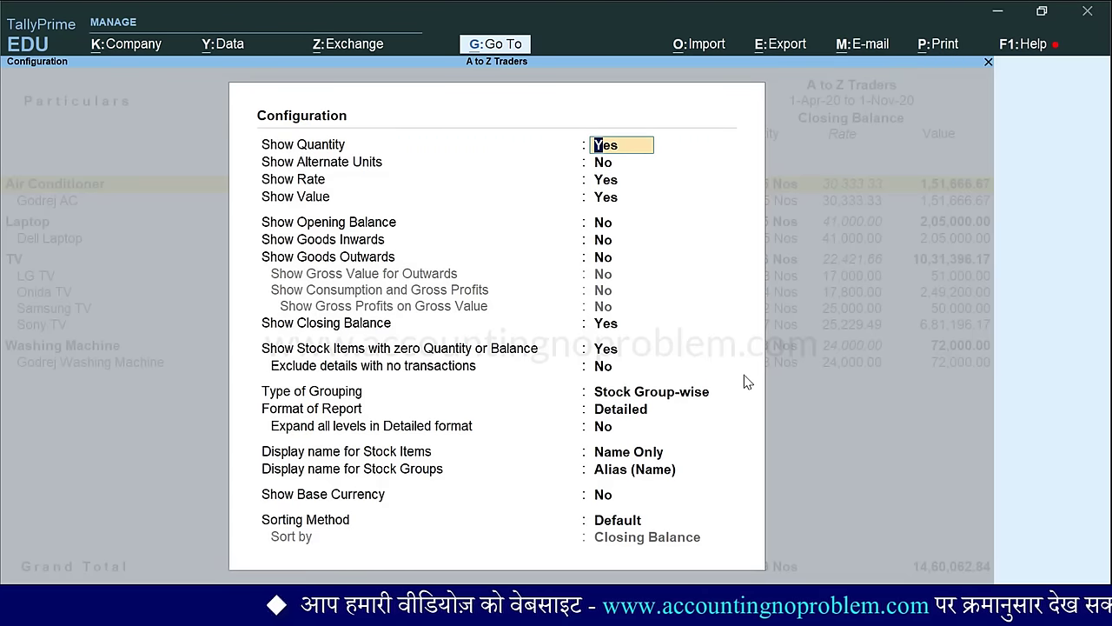
key(Down)
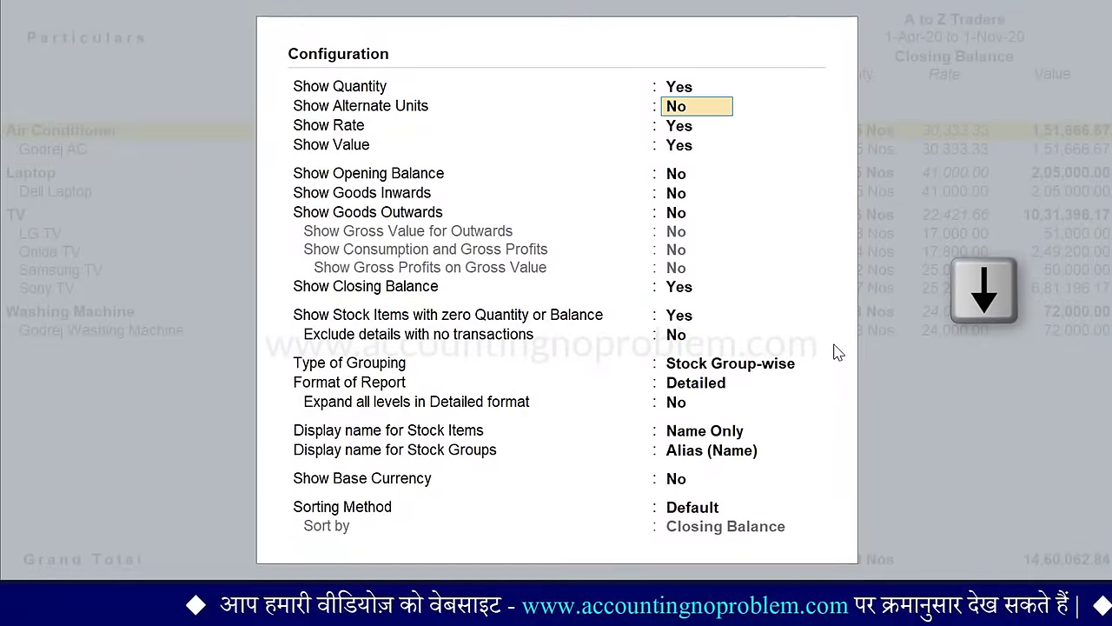
key(Down)
key(Down)
key(Down)
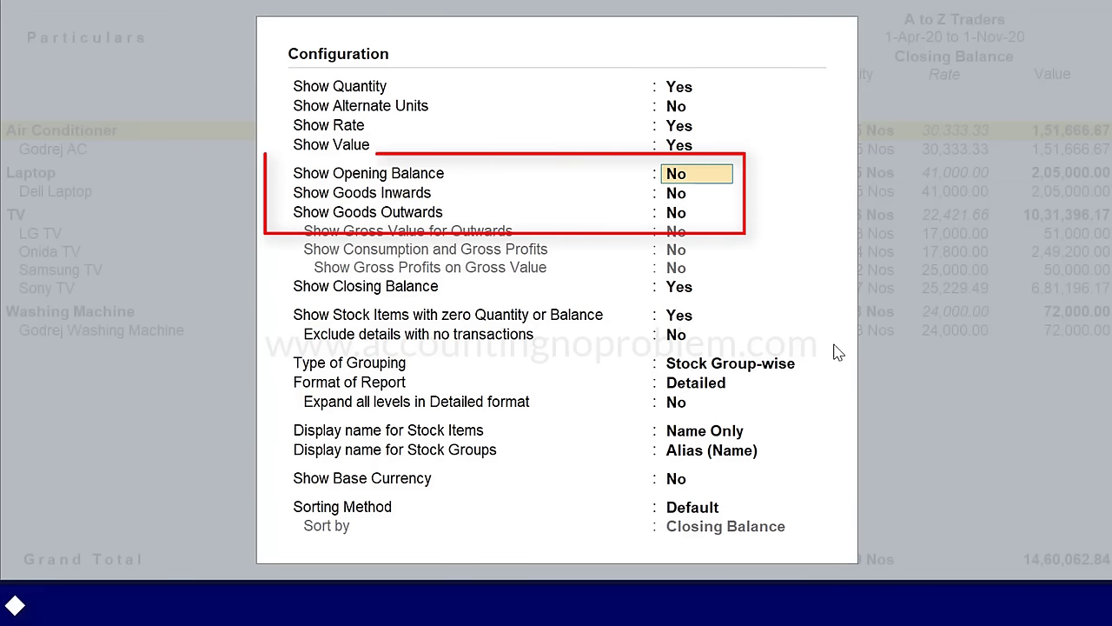
Set Opening Balance, Goods Inwards and Goods Outwards to Yes, keeping zero-quantity items shown.
text(y)
key(Return)
text(y)
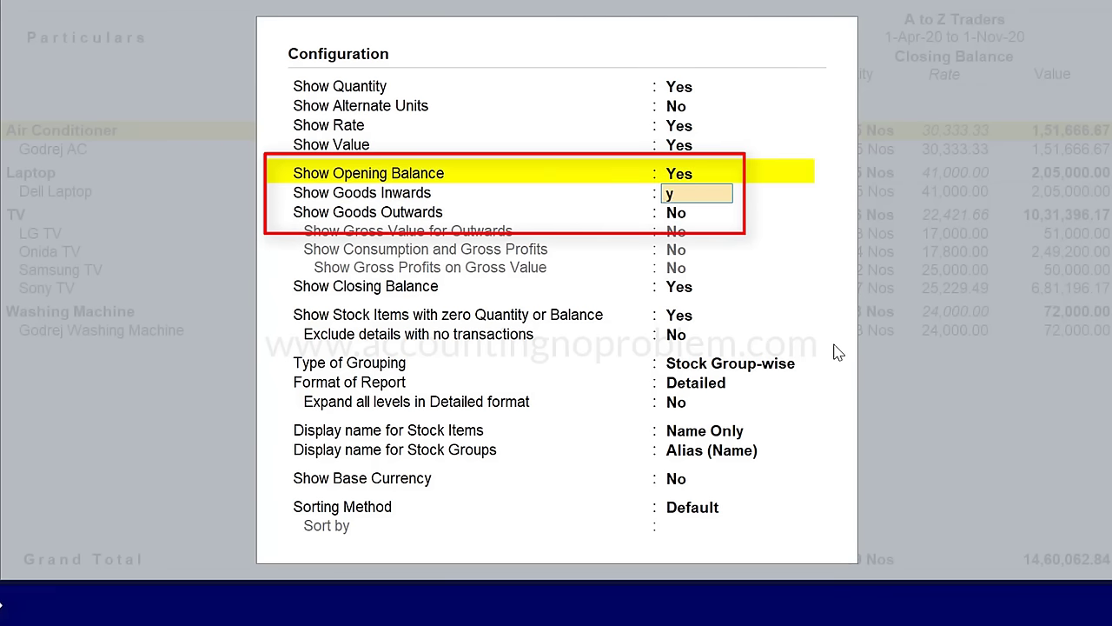
key(Return)
text(y)
key(Return)
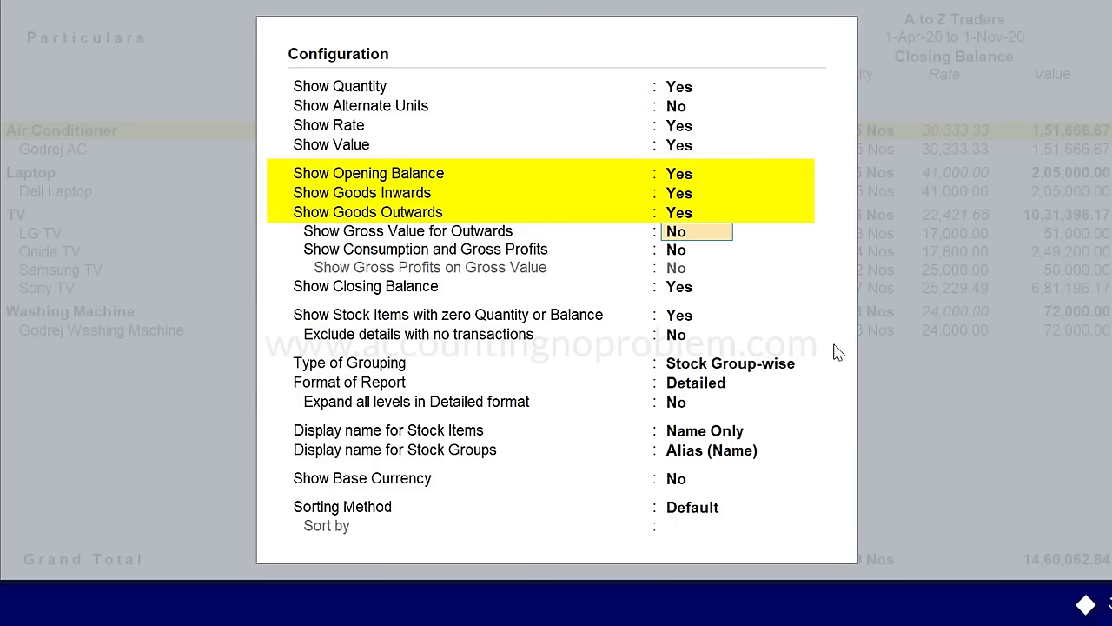
key(Return)
key(Return)
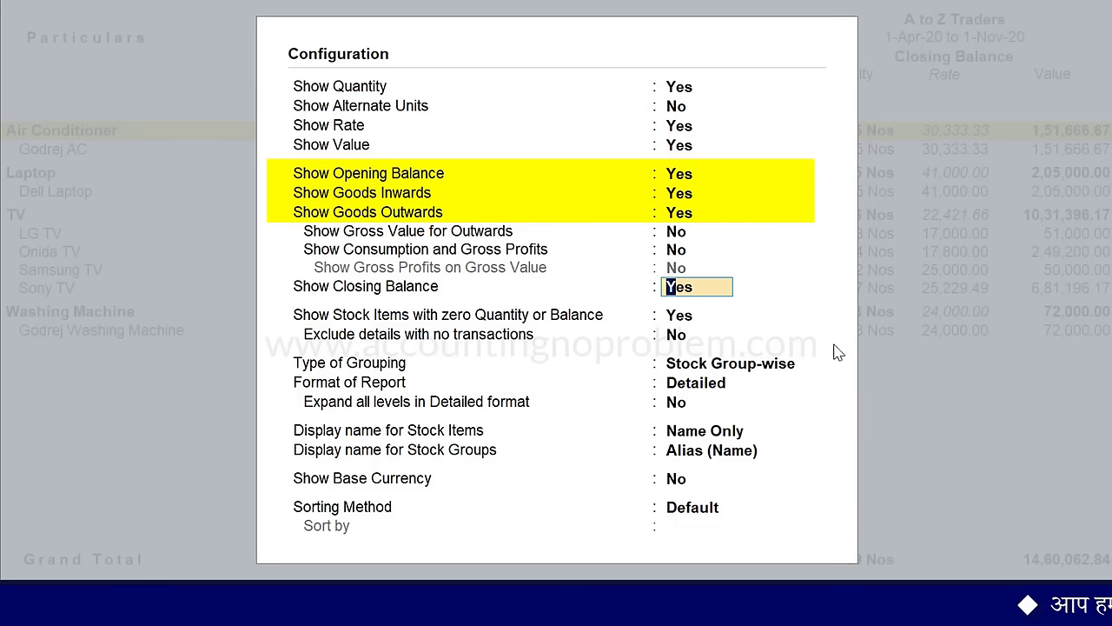
key(Return)
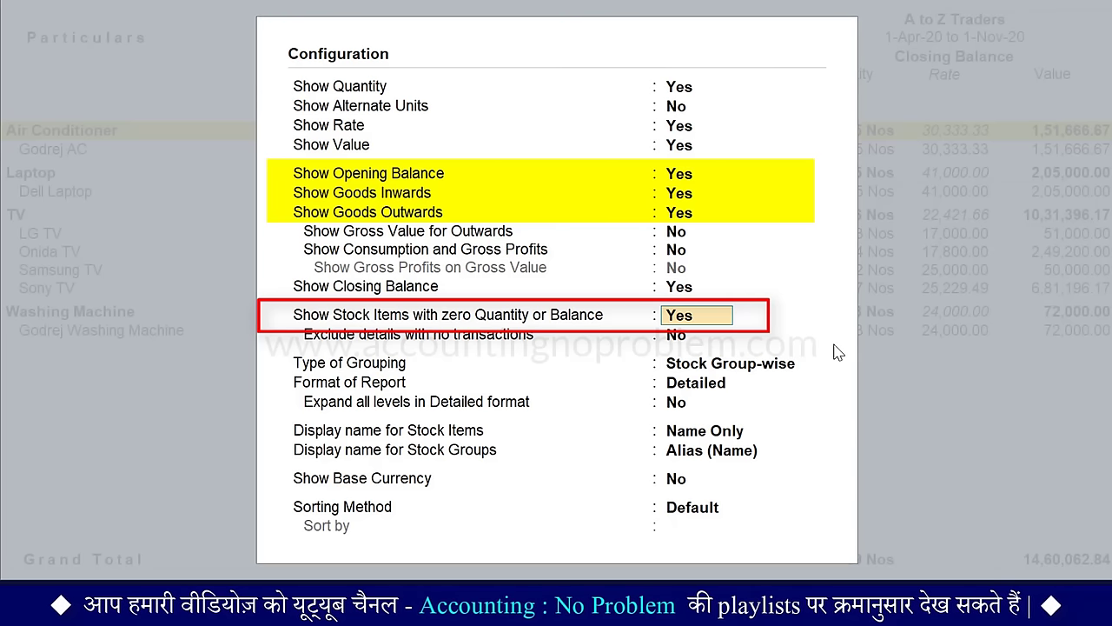
key(Return)
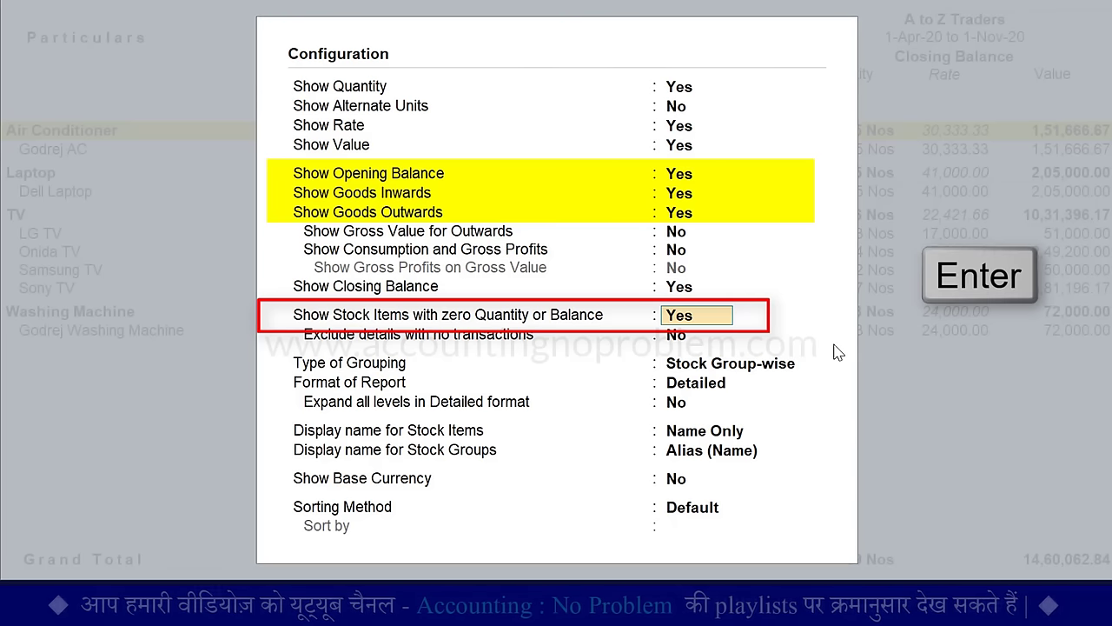
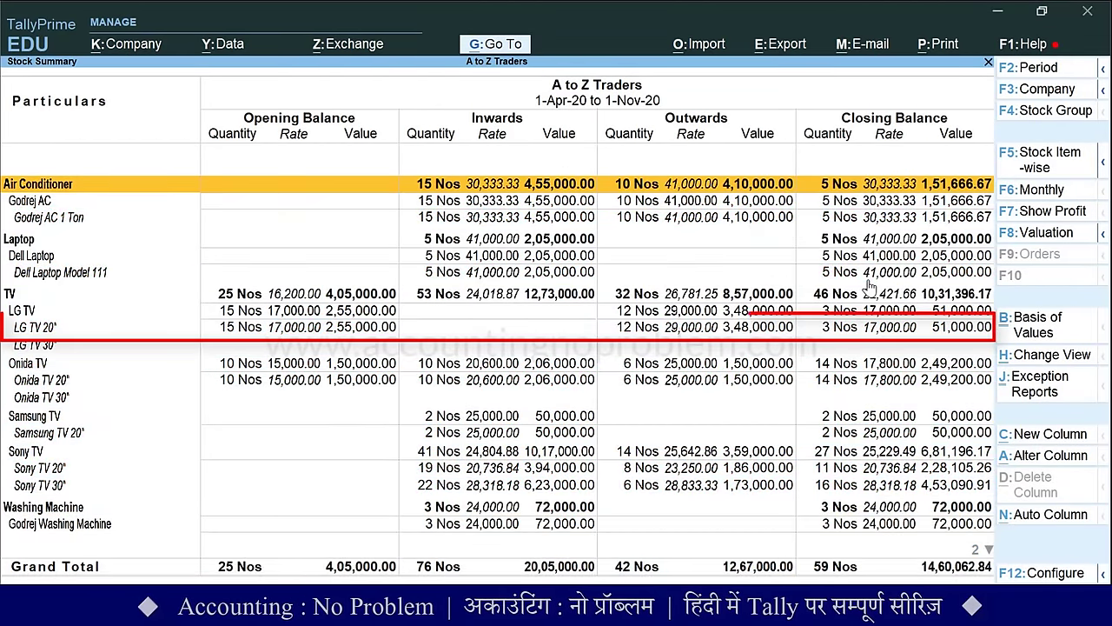
Open LG TV 20"'s monthly summary, check the period breakdown choices, then bring up the stock item list.
key(Down)
key(Down)
key(Down)
key(Down)
key(Down)
key(Down)
key(Down)
key(Down)
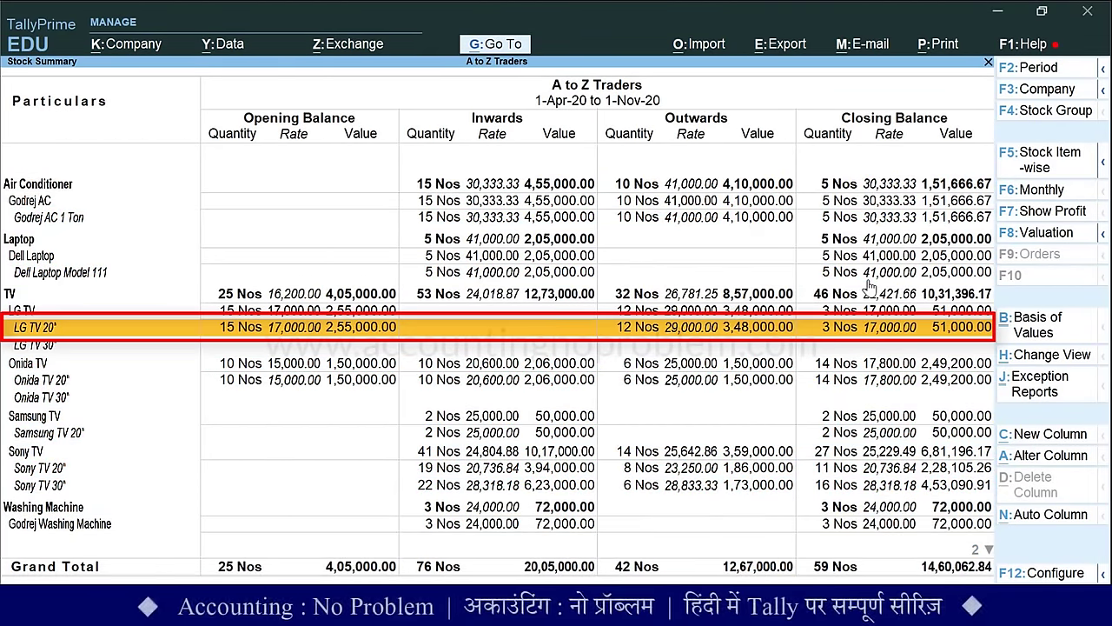
key(Return)
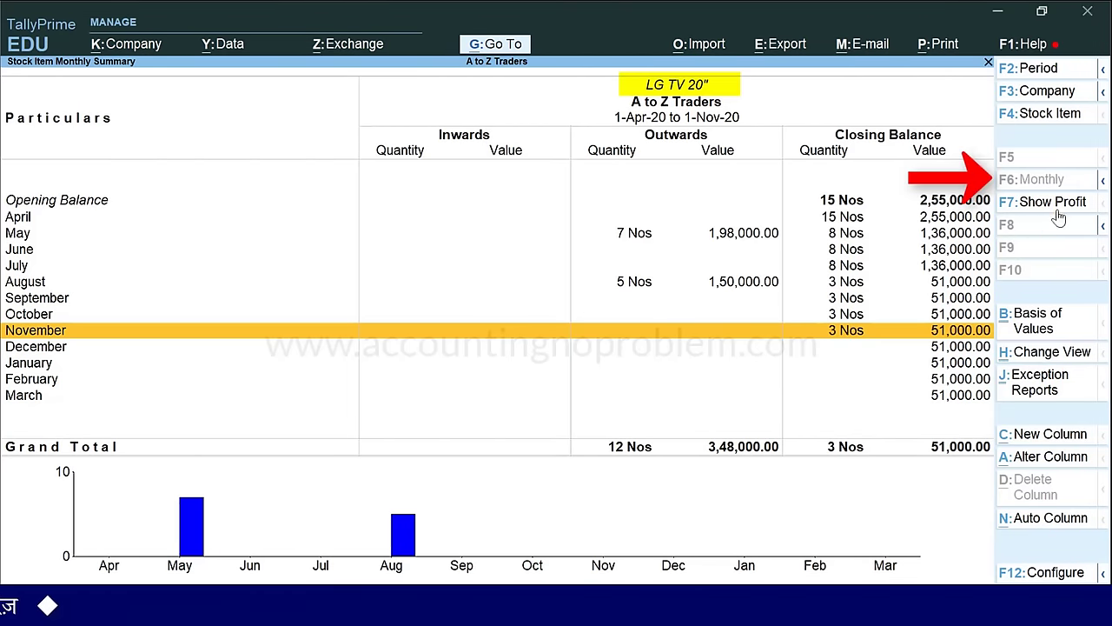
click(1105, 182)
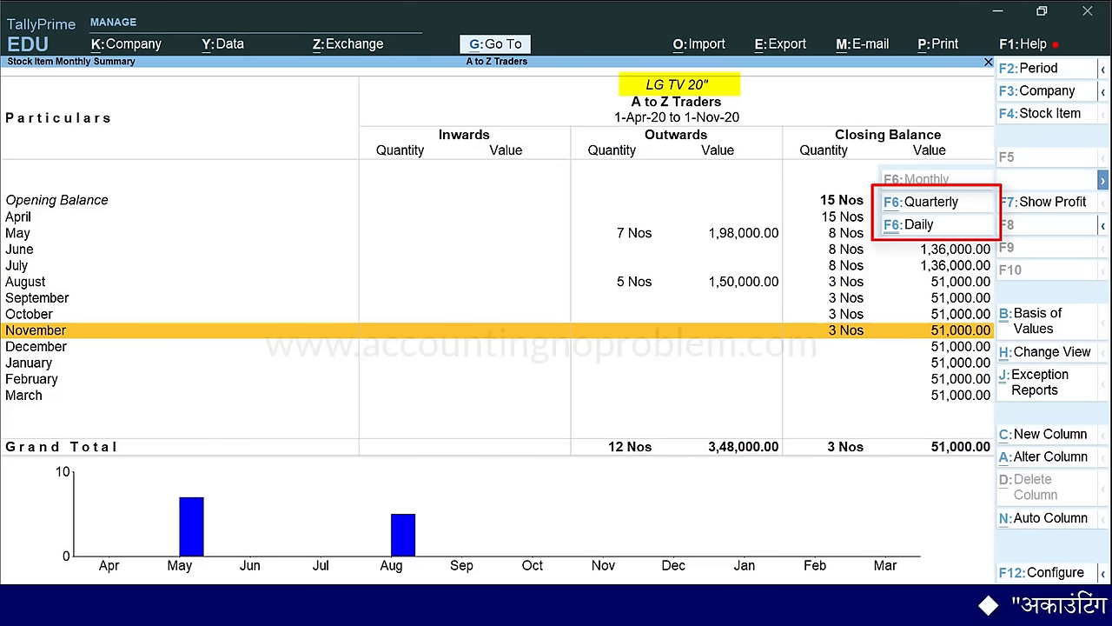
key(Escape)
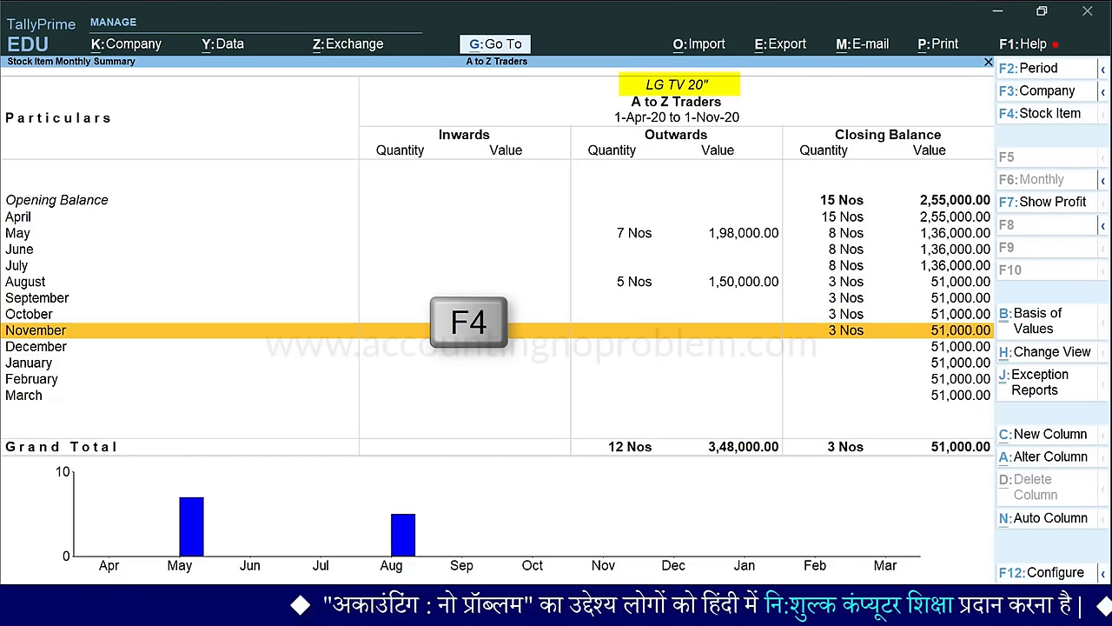
key(F4)
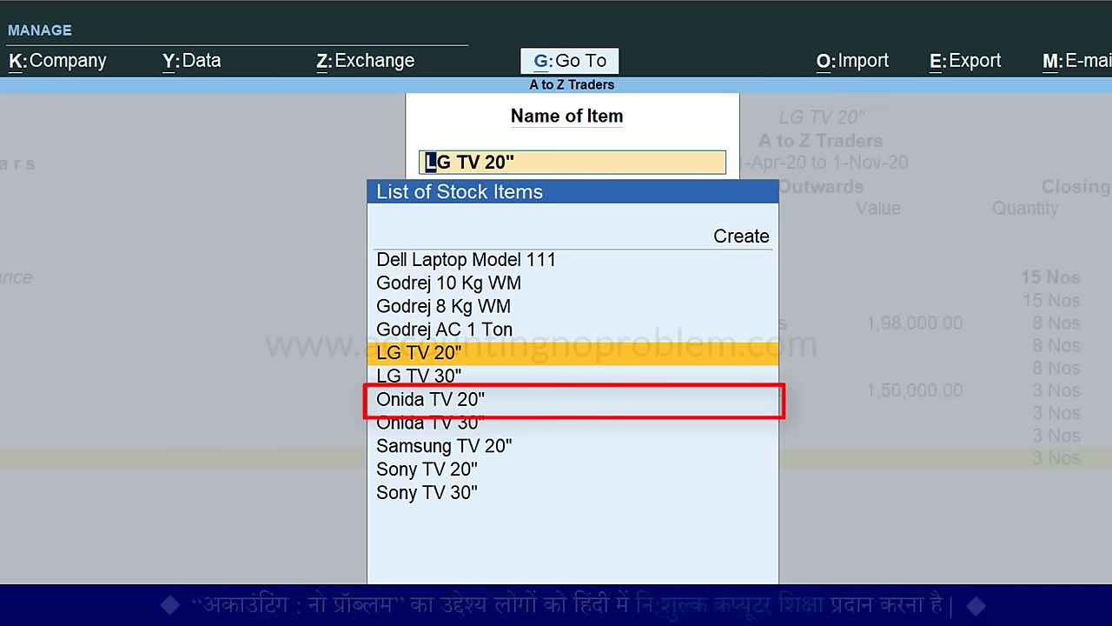
Pick Onida TV 20" from the stock item list to show its monthly summary.
key(Down)
key(Return)
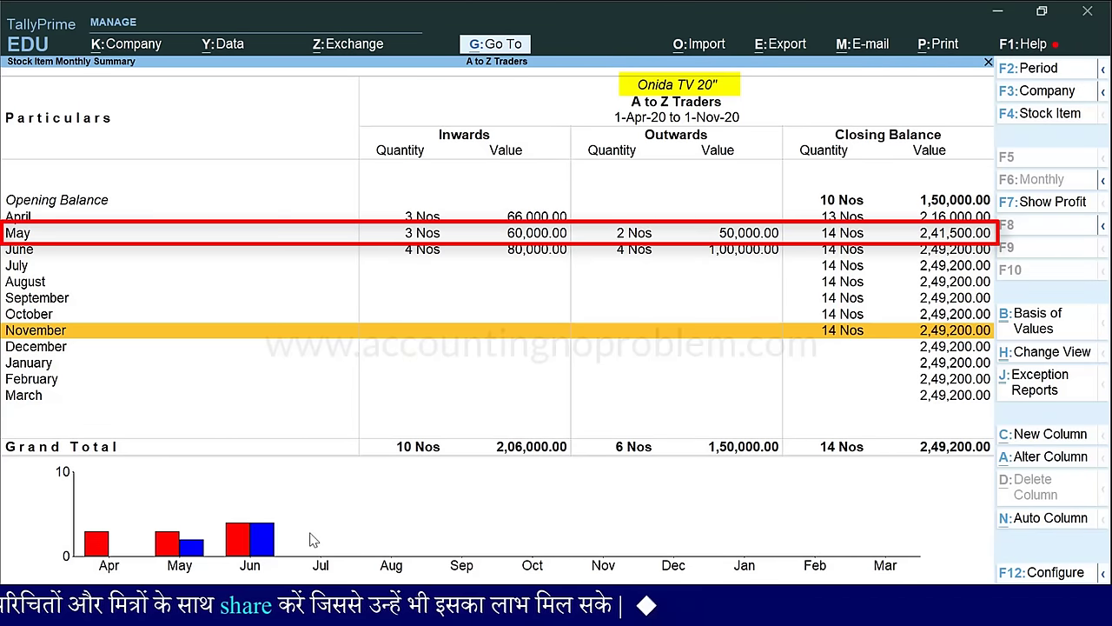
Drill into Onida TV 20"'s May vouchers showing 15,500.00 gross profit, then back out to Gateway.
key(Up)
key(Up)
key(Up)
key(Up)
key(Up)
key(Up)
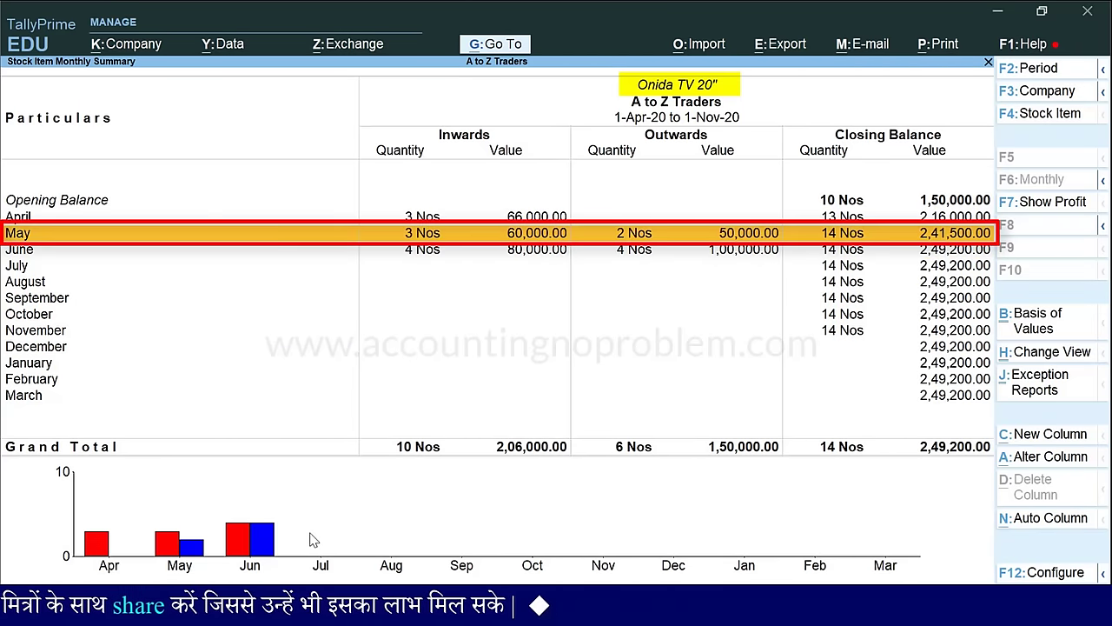
key(Return)
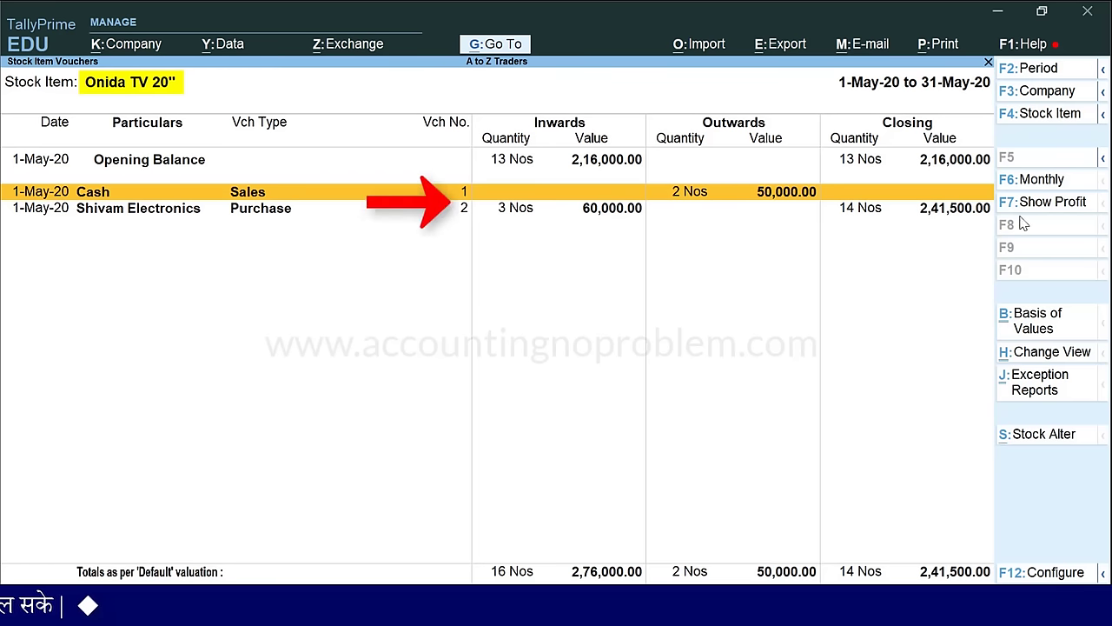
key(F7)
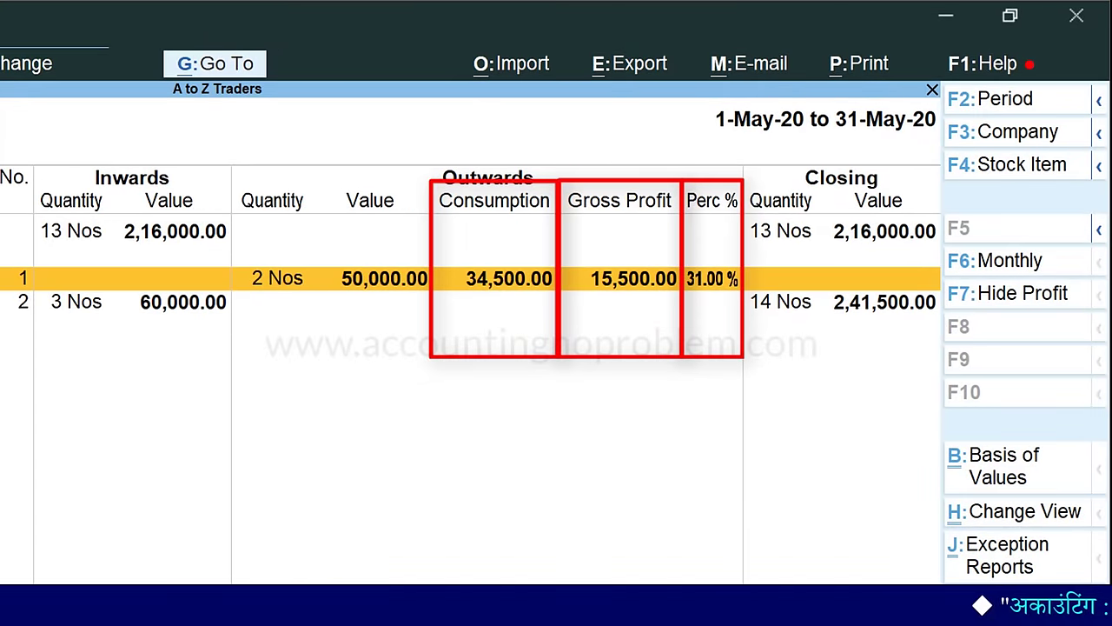
key(Escape)
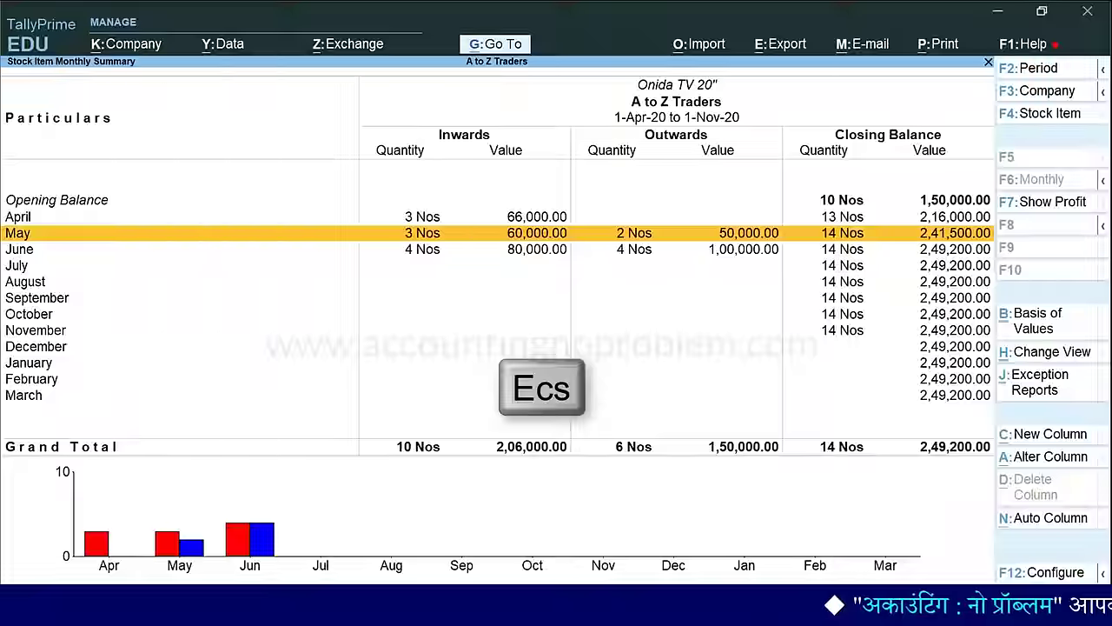
key(Escape)
key(Escape)
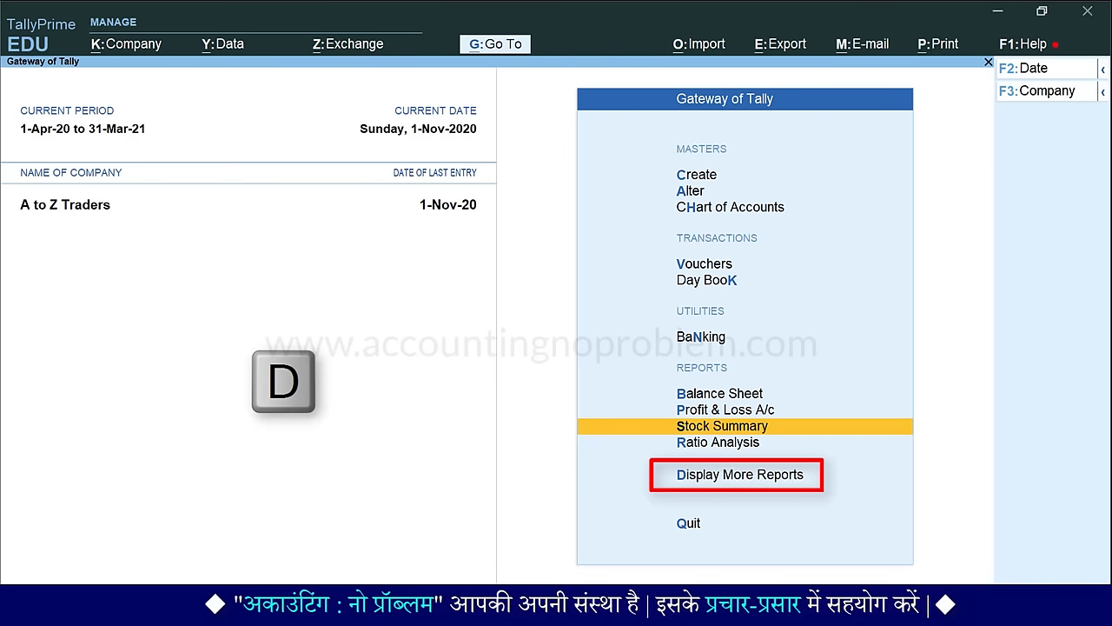
Open the Stock Group Summary from Inventory Books for the TV group, in detailed view.
key(d)
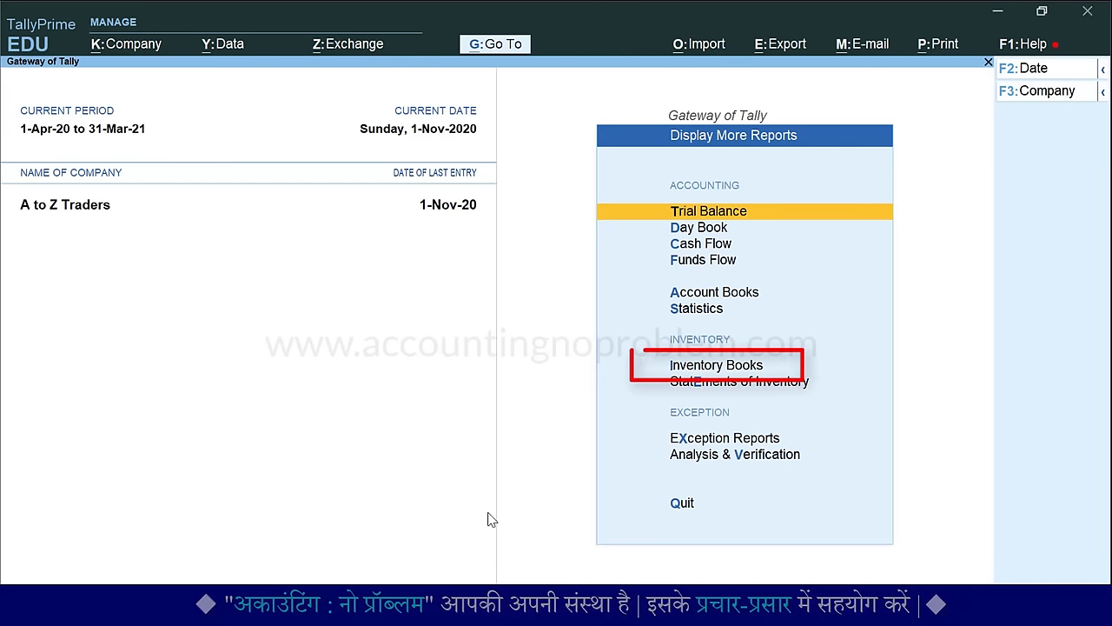
key(i)
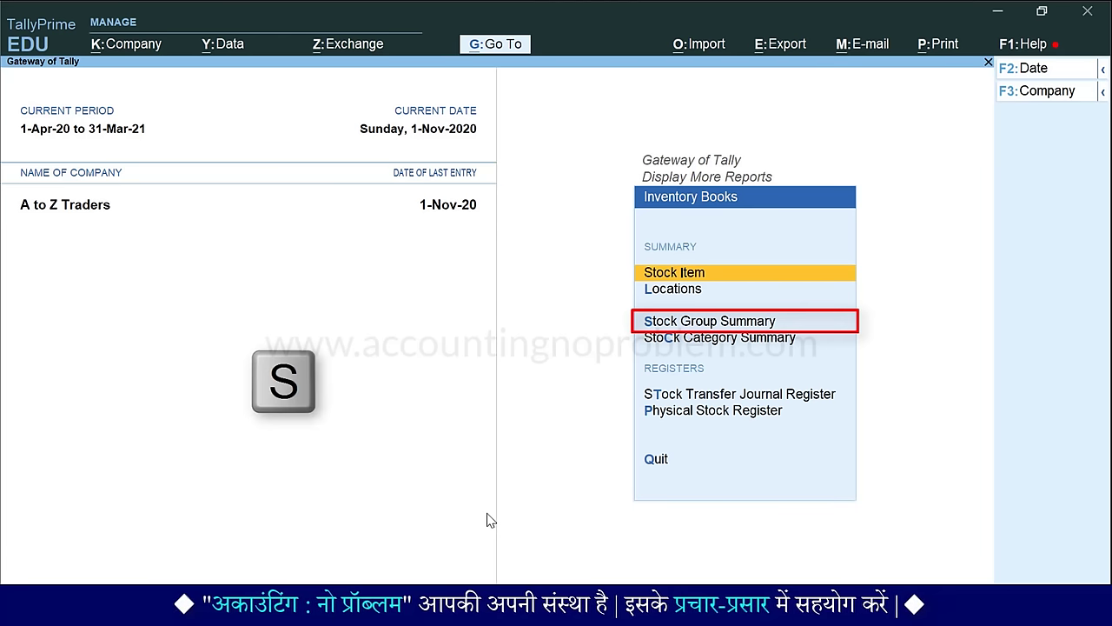
key(s)
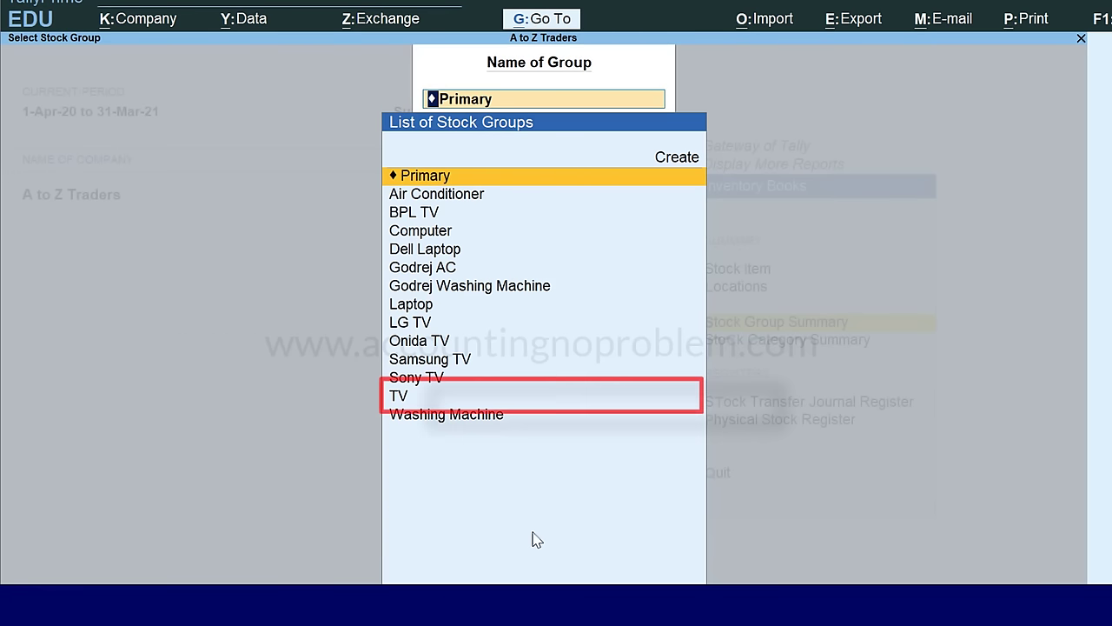
text(Tv)
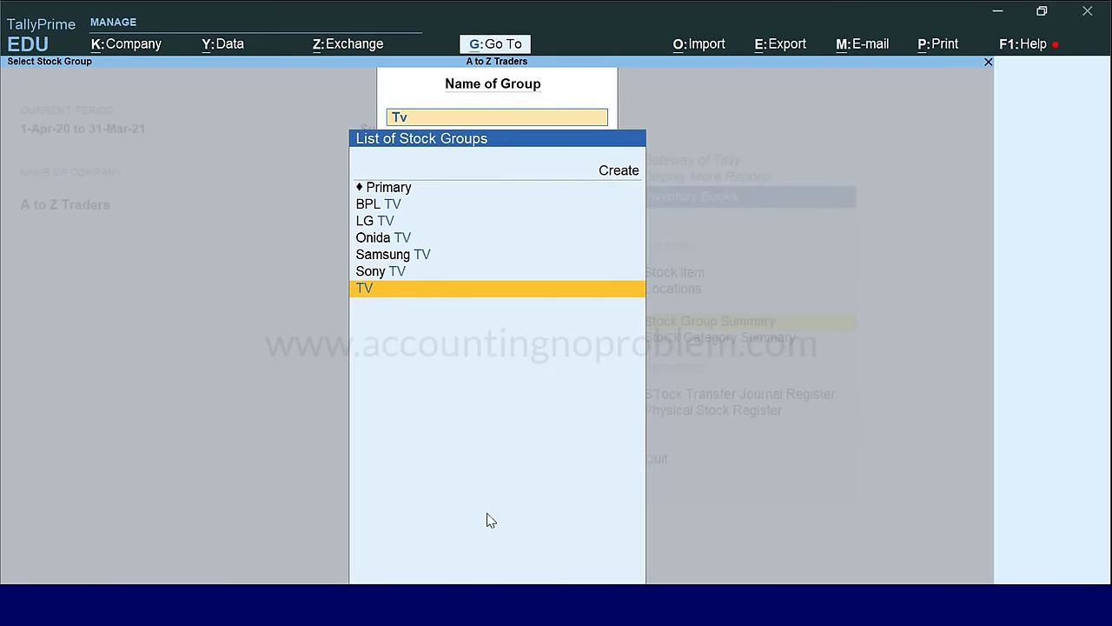
key(Return)
key(alt+F5)
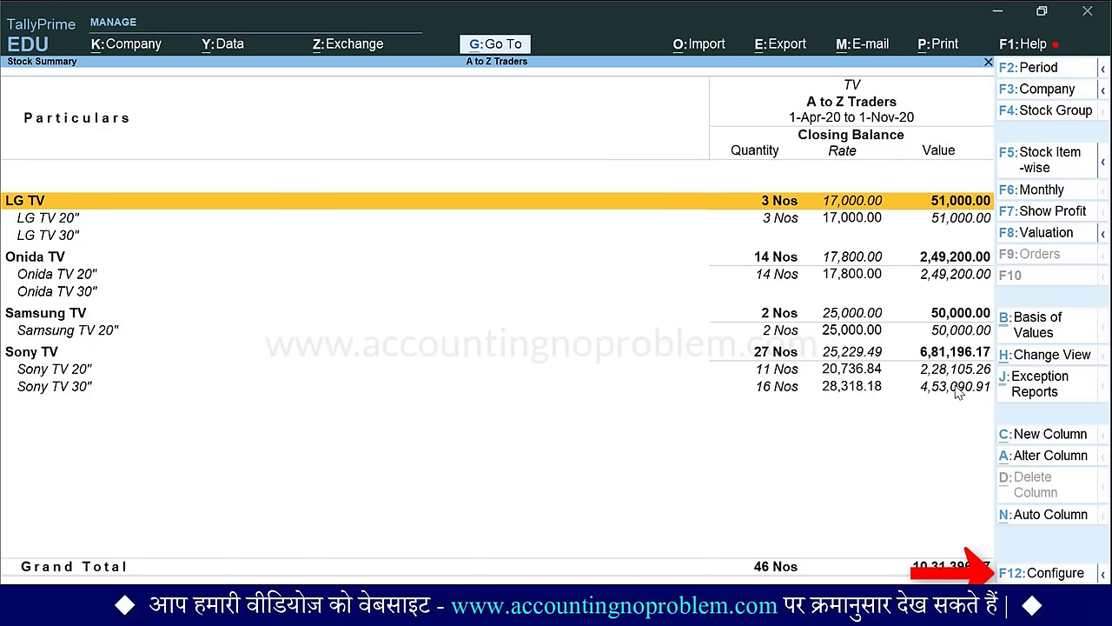
Set Opening Balance, Goods Inwards, Goods Outwards and Expand all levels to Yes in configuration.
key(F12)
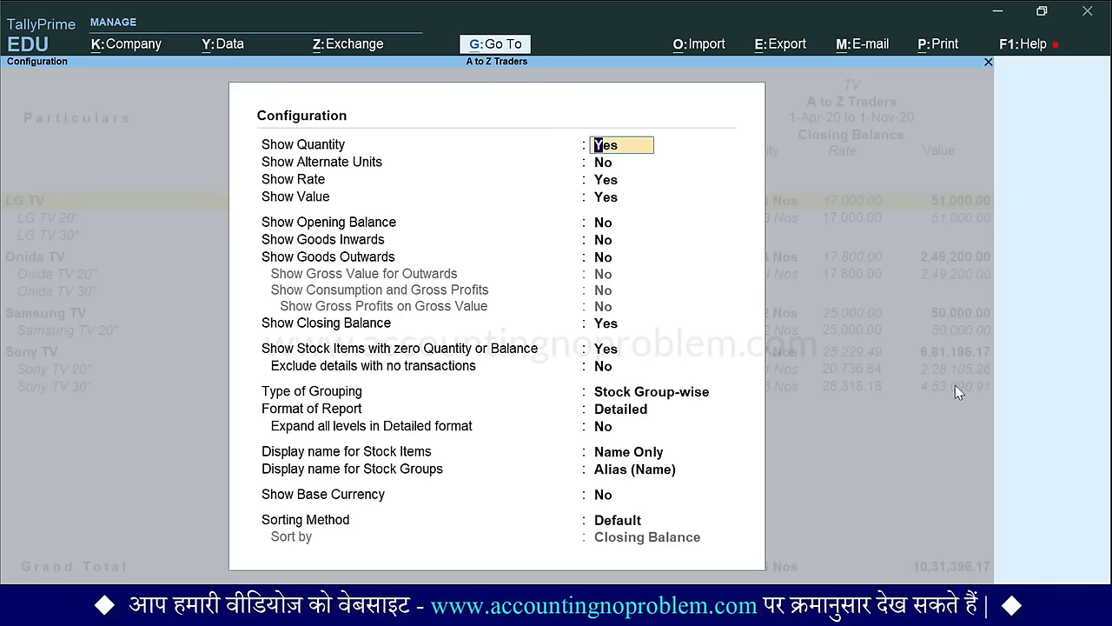
key(Down)
key(Down)
key(Down)
key(Down)
key(y)
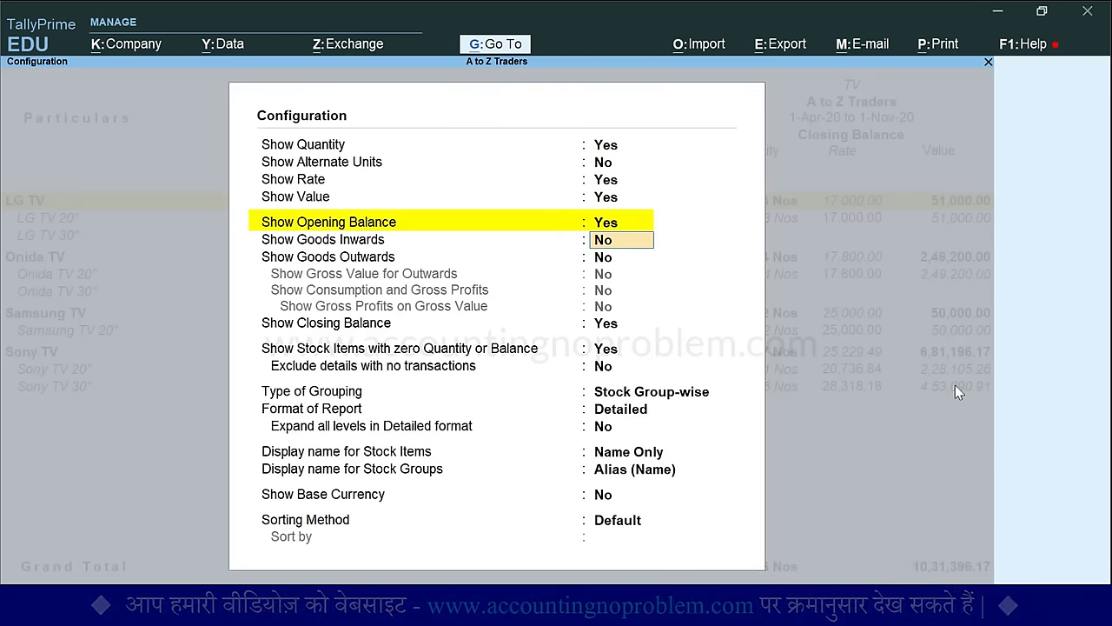
key(y)
key(y)
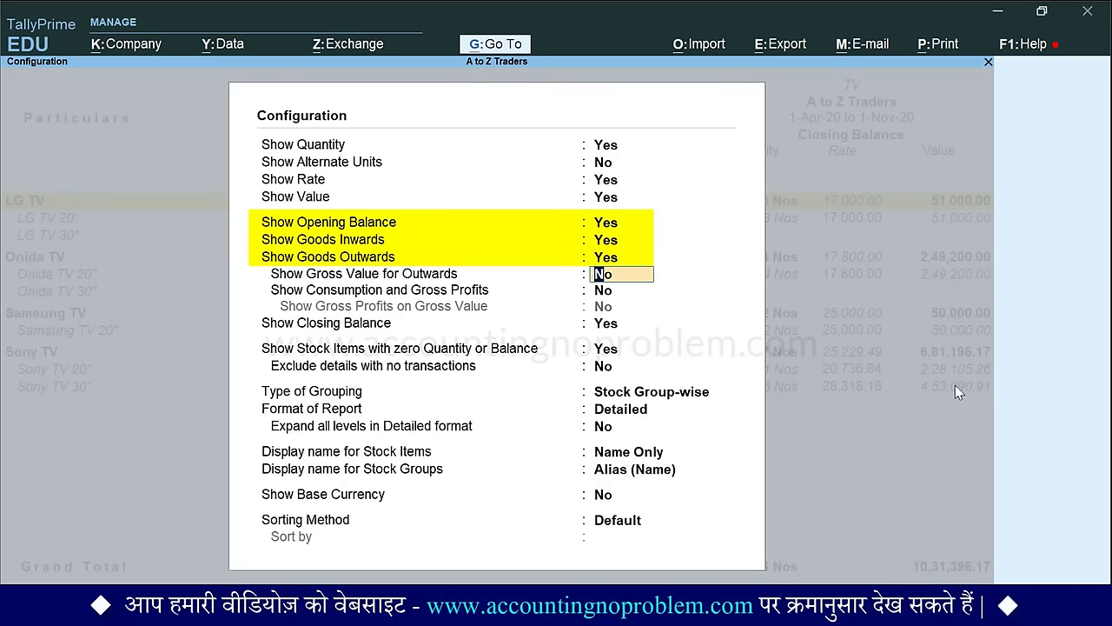
key(Down)
key(Down)
key(Down)
key(Down)
key(Down)
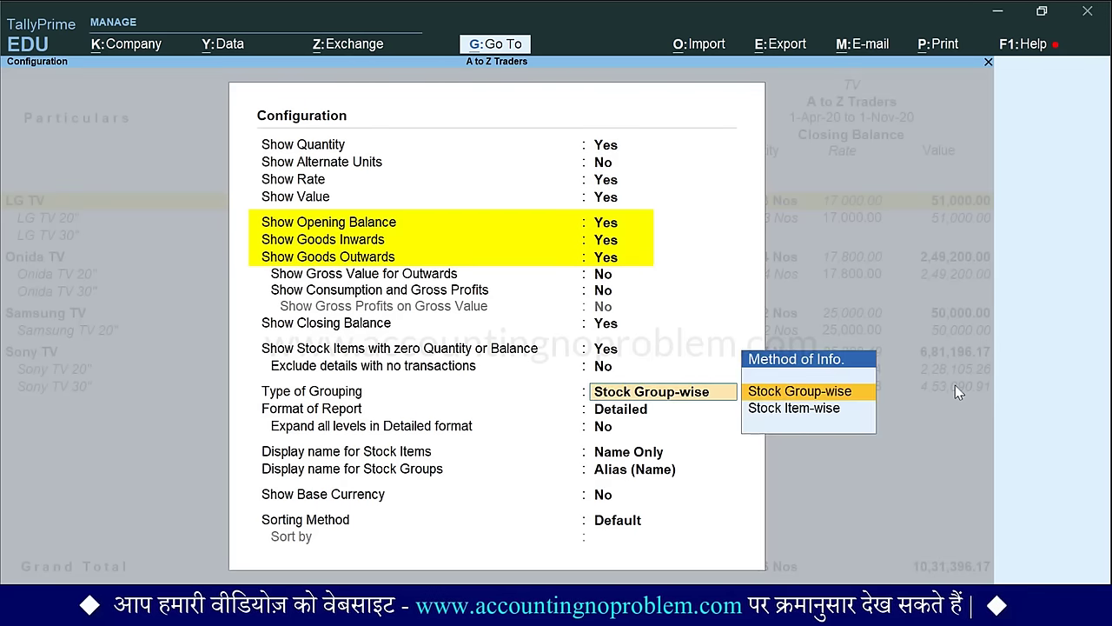
key(Return)
key(Return)
key(Return)
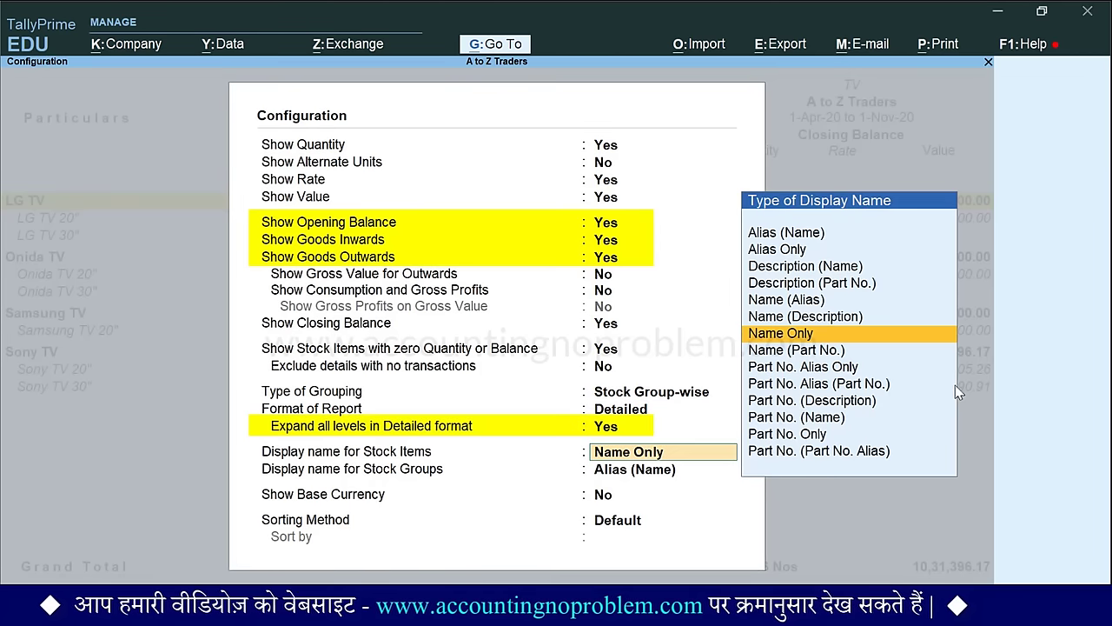
key(Return)
key(Return)
key(Return)
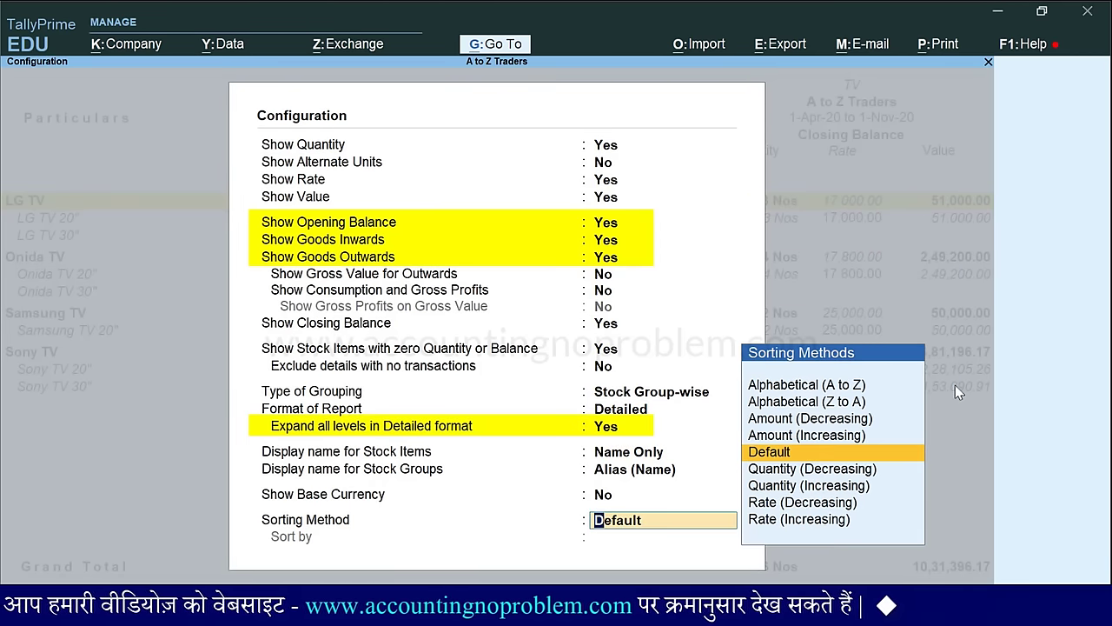
key(Return)
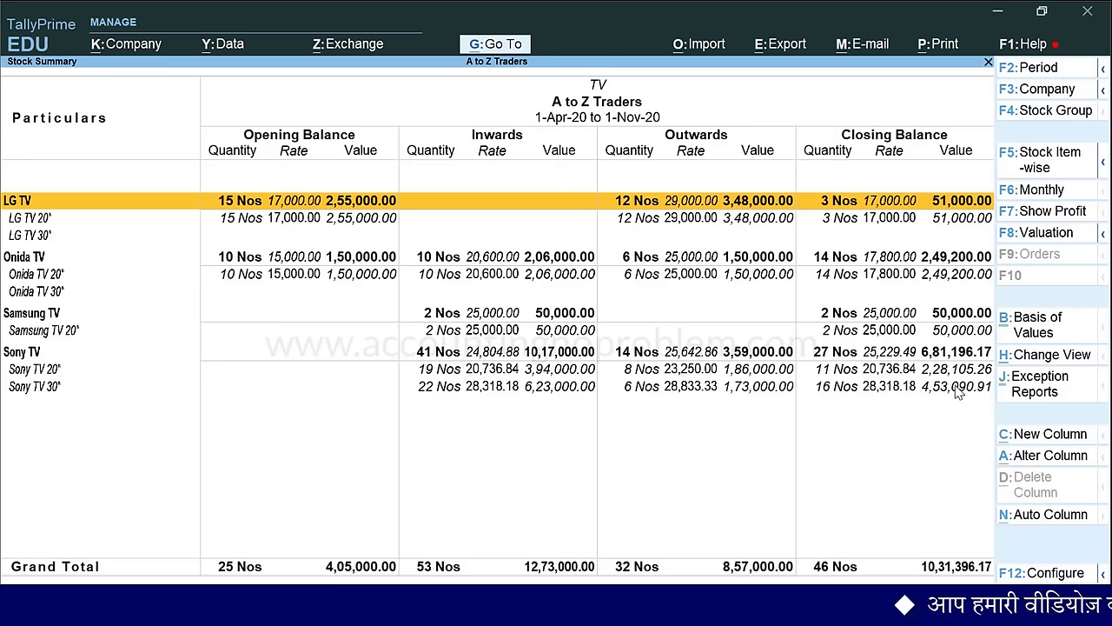
Drill into Onida TV 20" from the expanded TV stock summary to reopen its monthly summary.
key(Down)
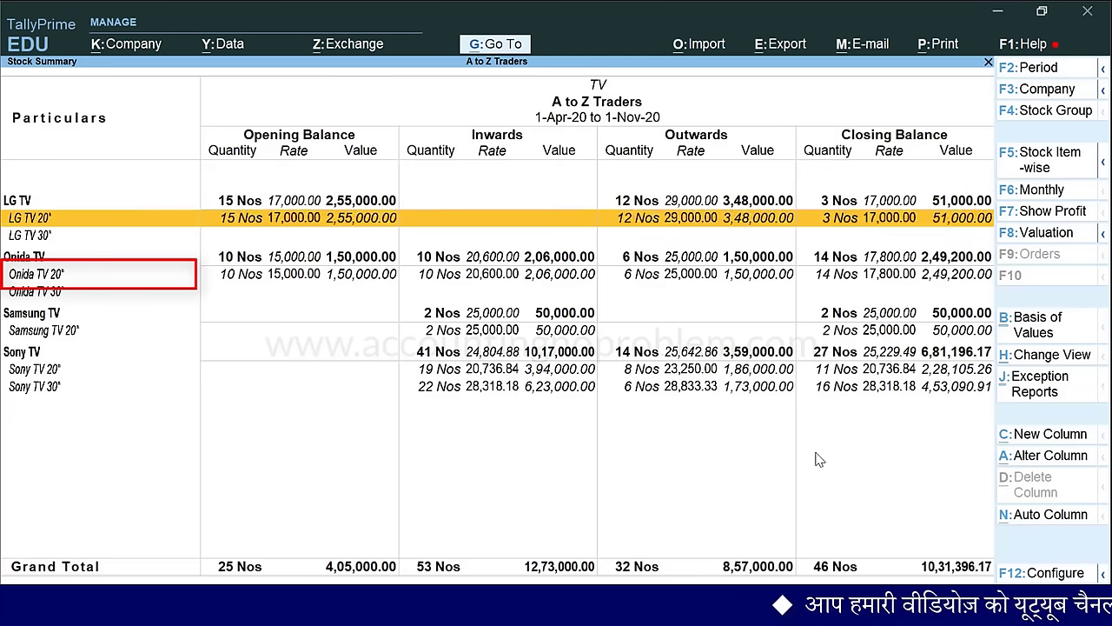
key(Down)
key(Down)
key(Down)
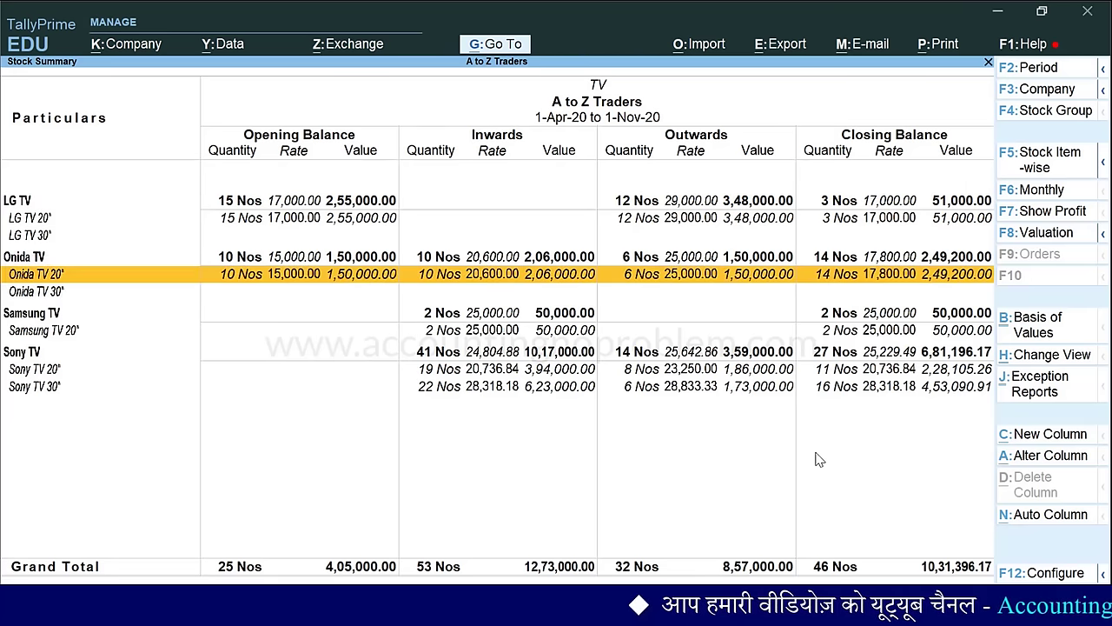
key(Return)
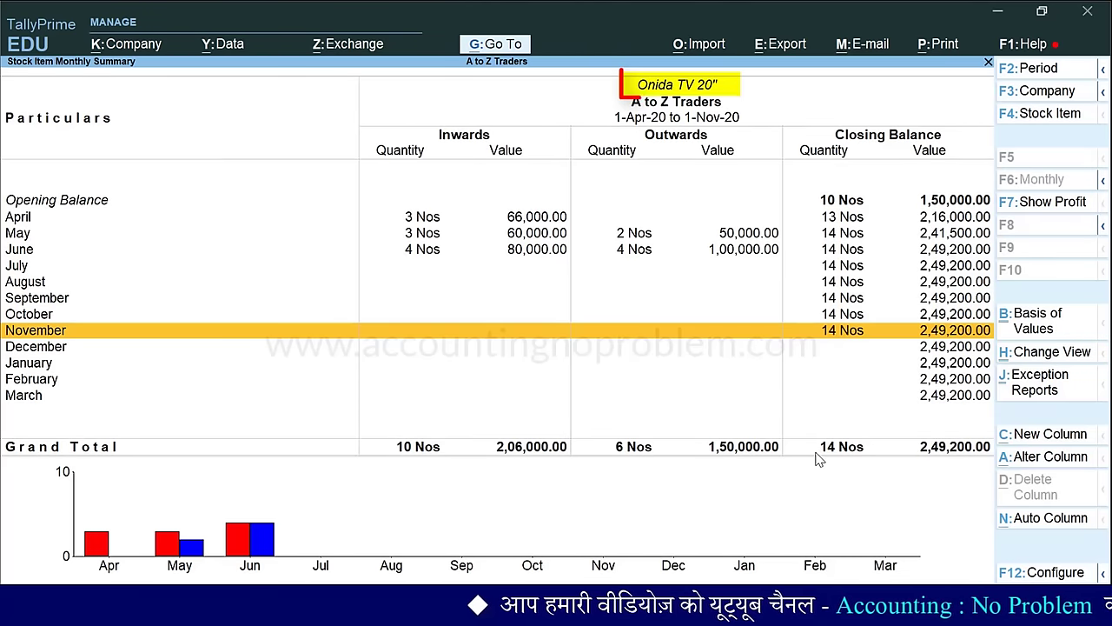
key(alt)
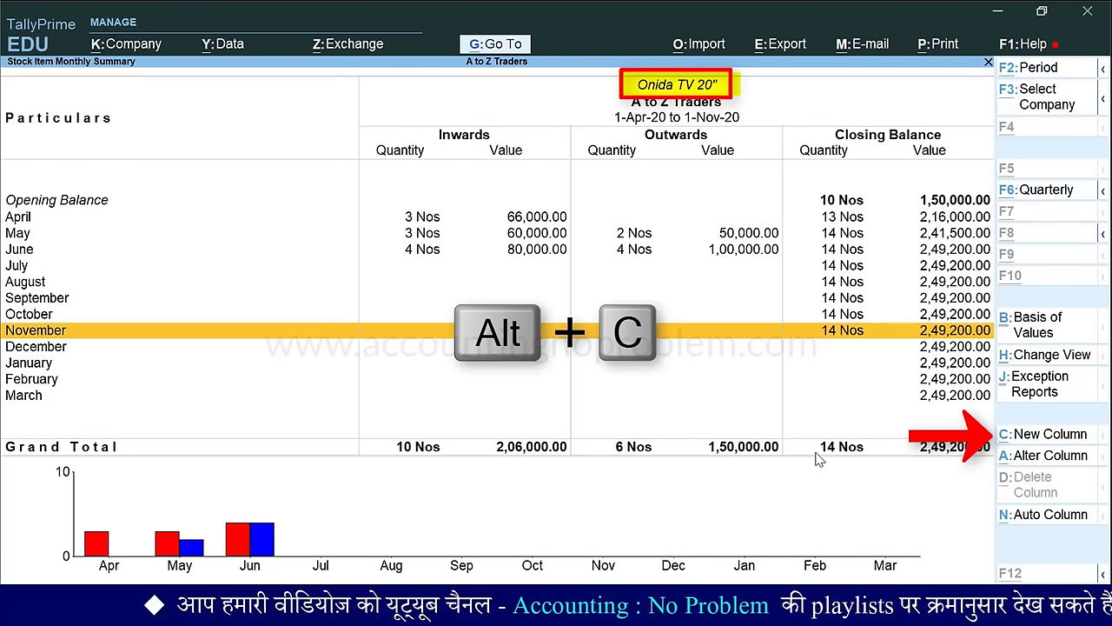
Add an Onida TV 20" comparison column covering 1-May-20 to 31-Aug-20.
key(alt+c)
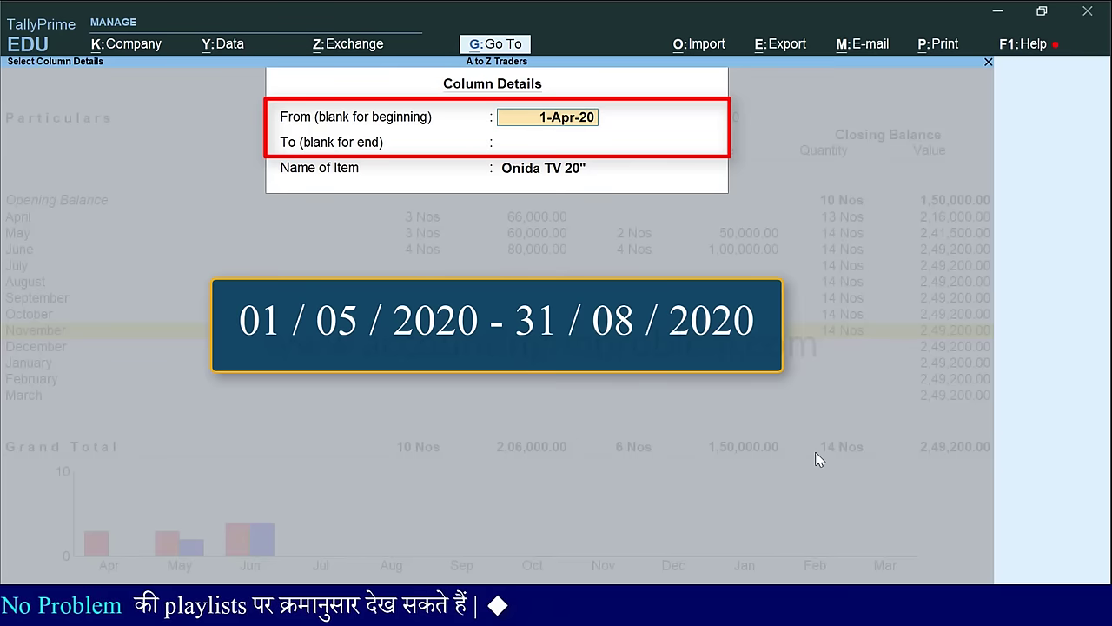
text(1.5)
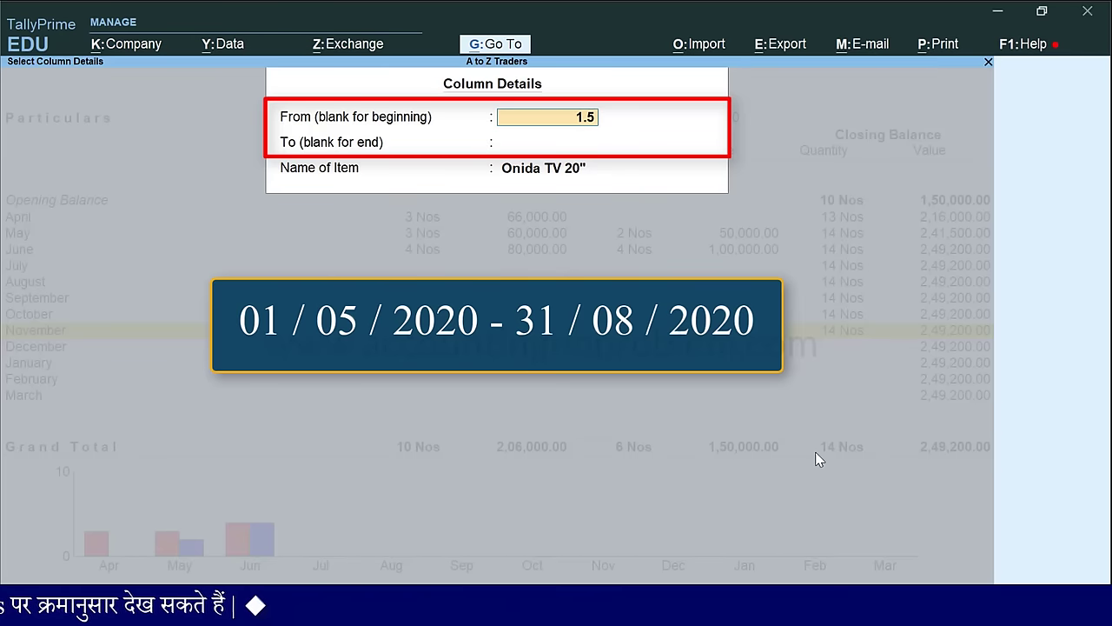
key(Return)
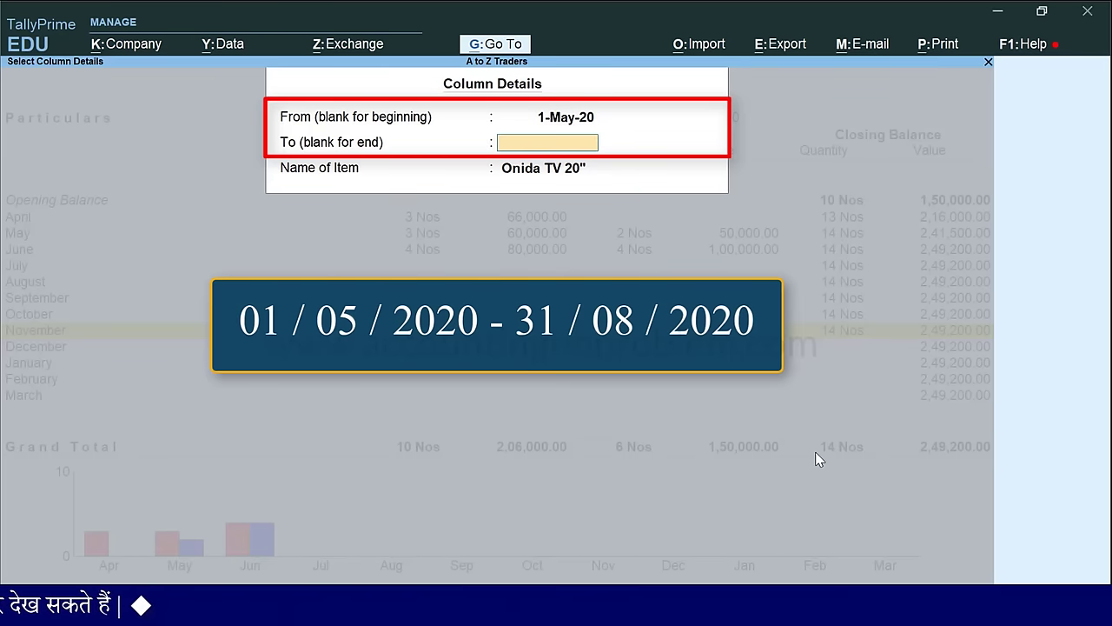
text(31.8)
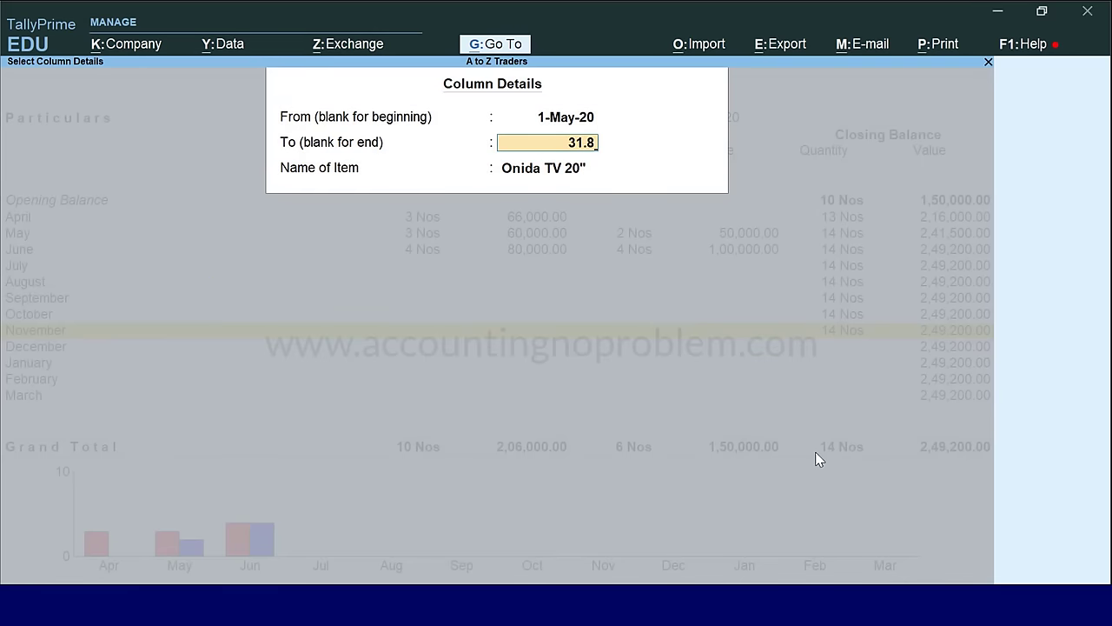
key(Return)
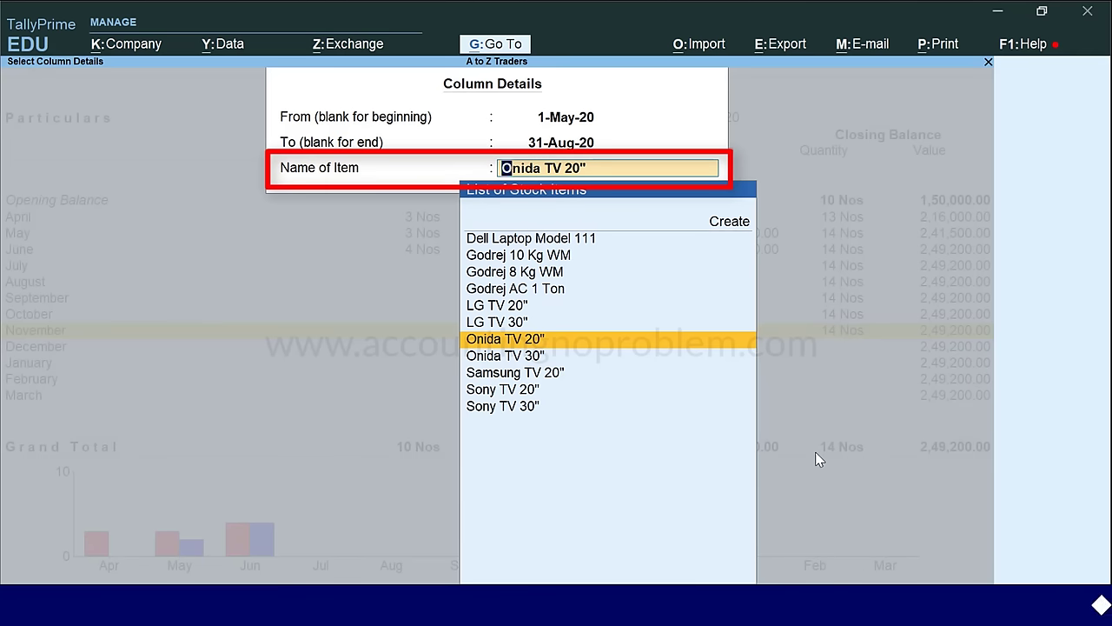
key(Return)
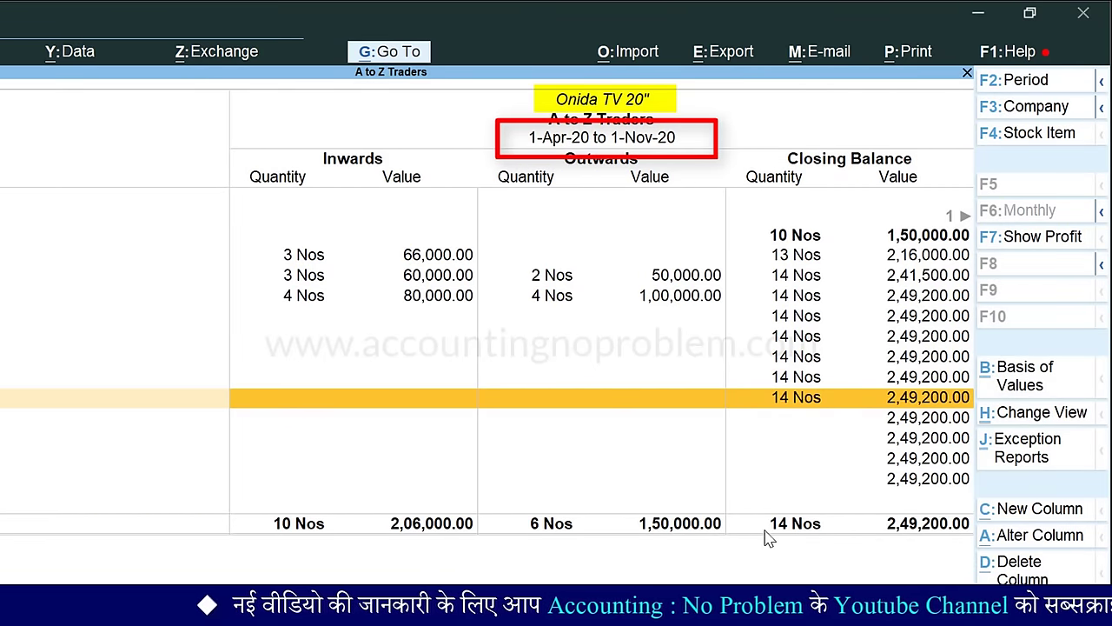
Review the new May–August column, then add a Sony TV 20" column for 1-May-20 to 31-Aug-20.
key(Right)
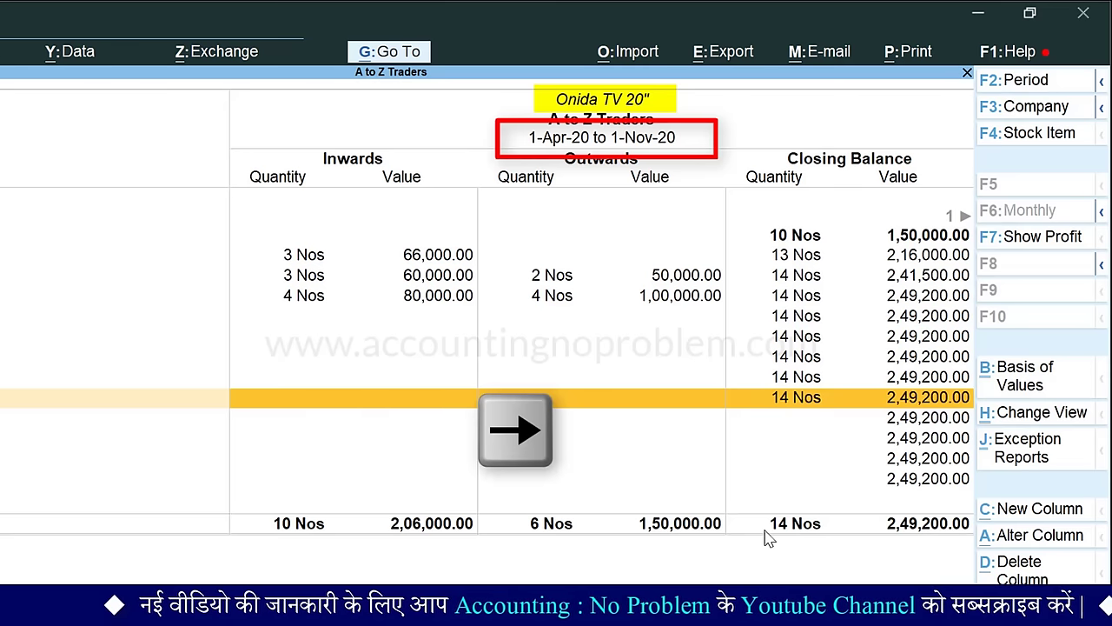
key(Right)
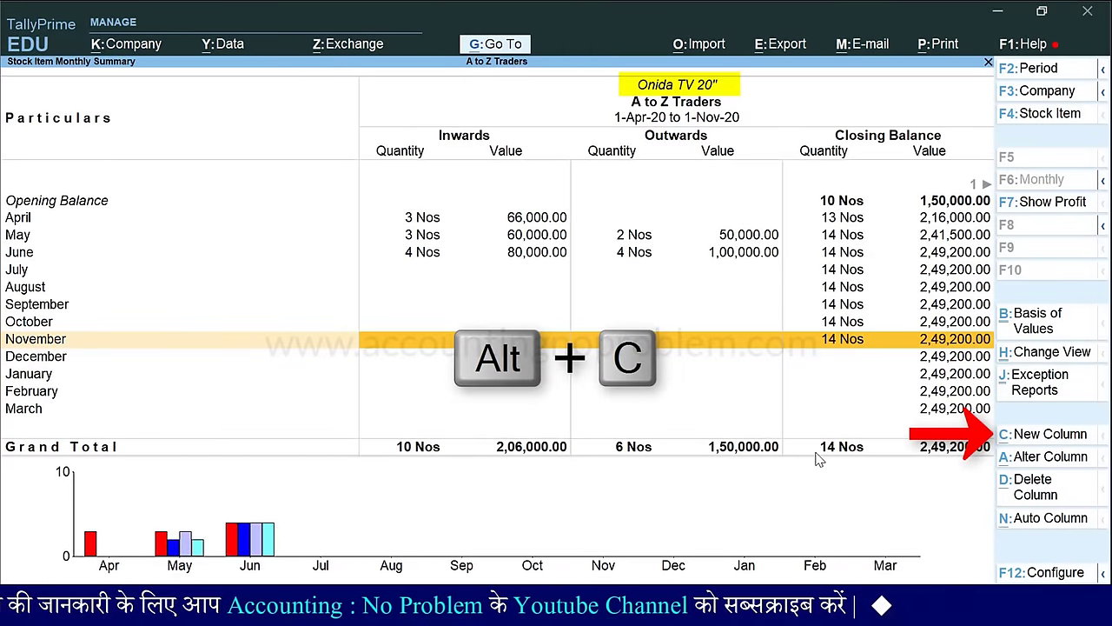
key(alt+c)
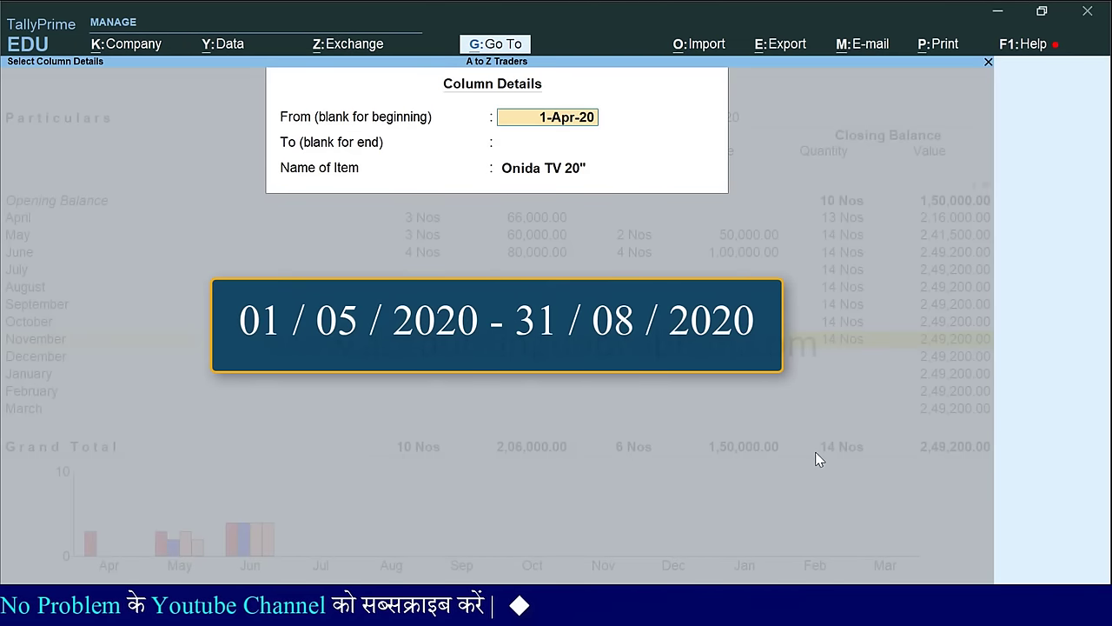
text(1.5)
key(Return)
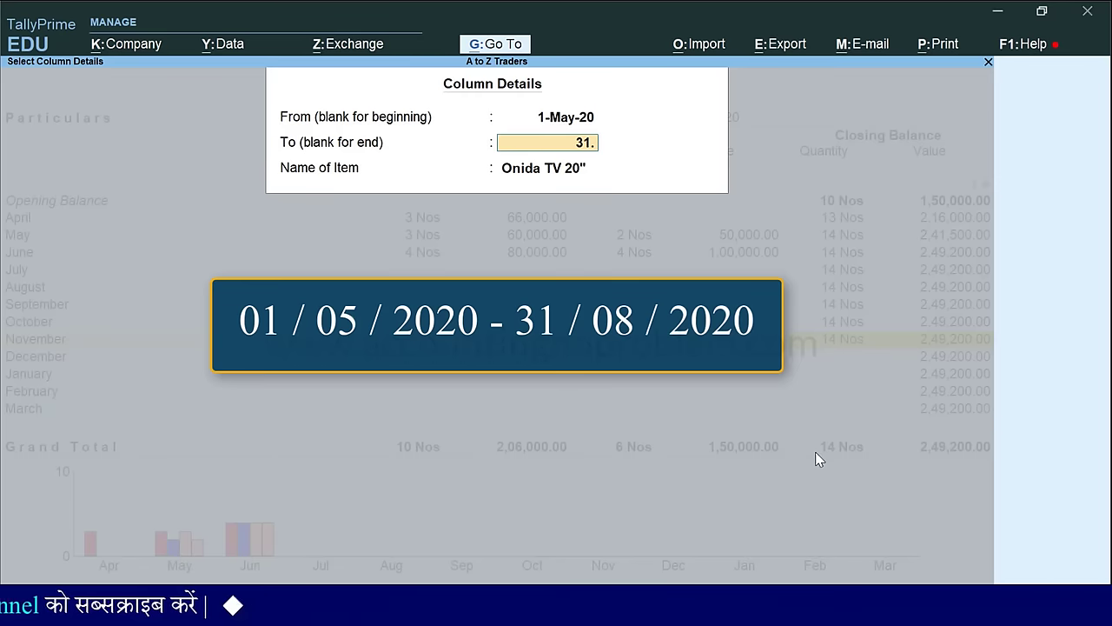
text(31.8)
key(Return)
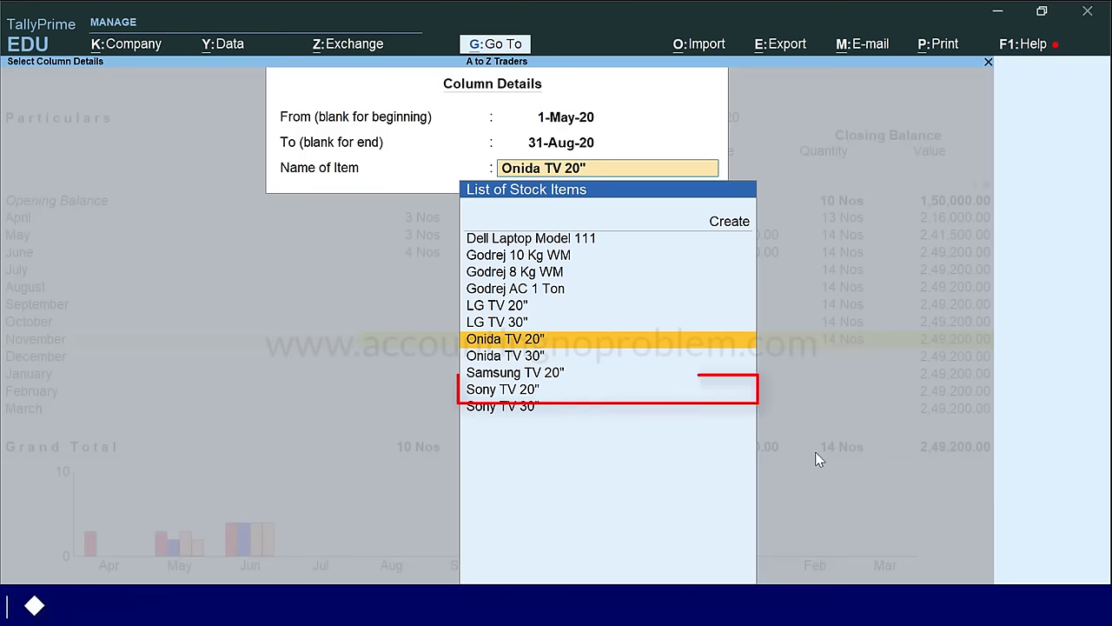
key(Down)
key(Down)
key(Down)
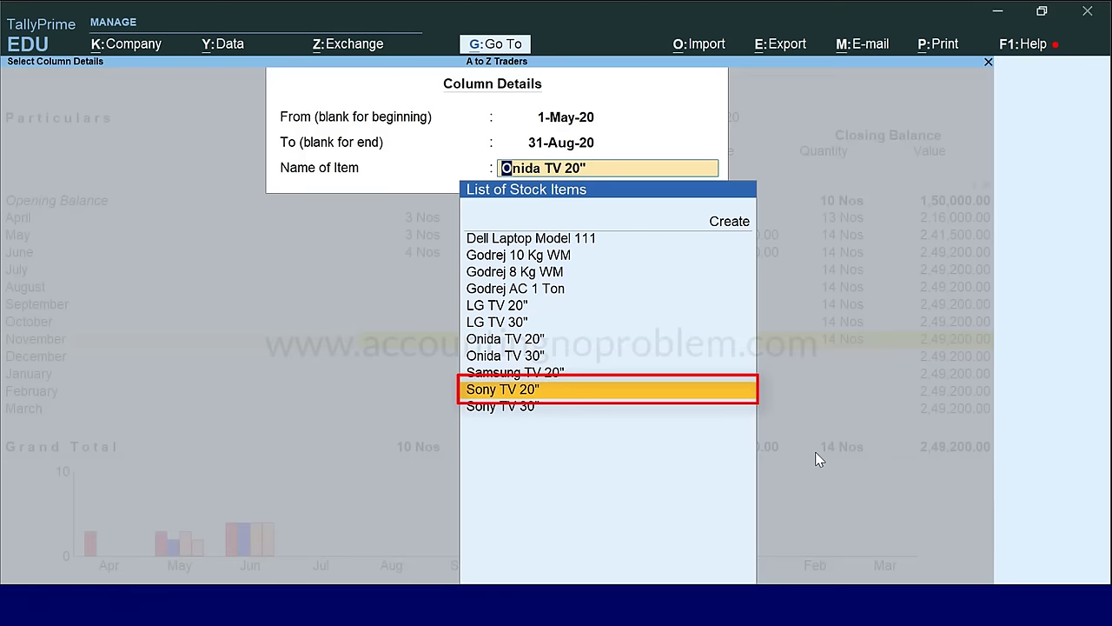
key(Escape)
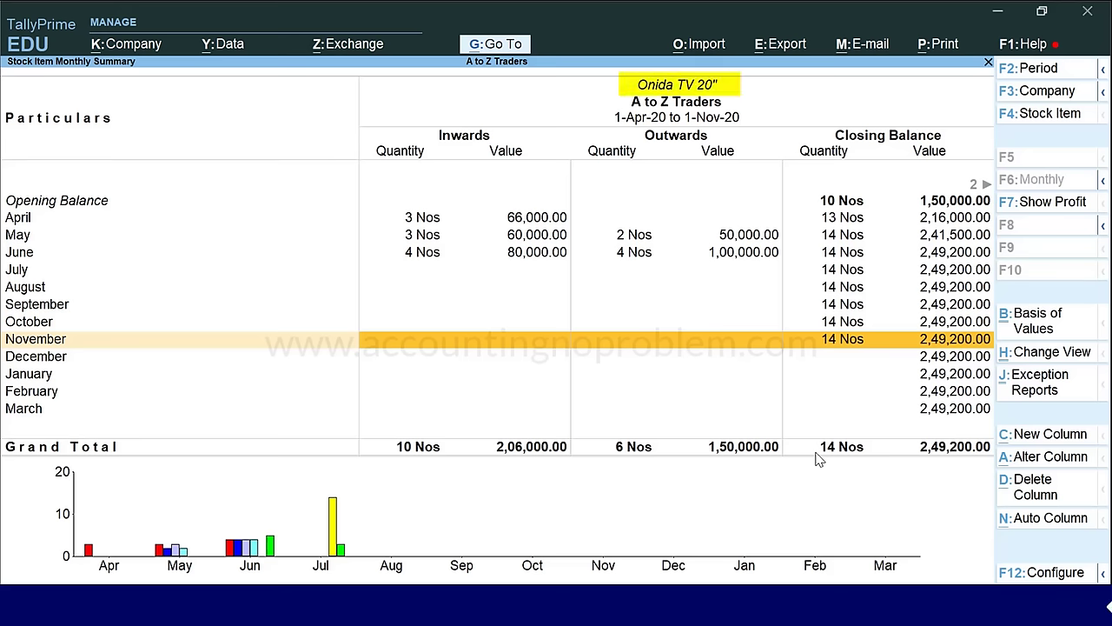
Page between the Onida TV 20" and Sony TV 20" columns to compare their figures.
key(Right)
key(Right)
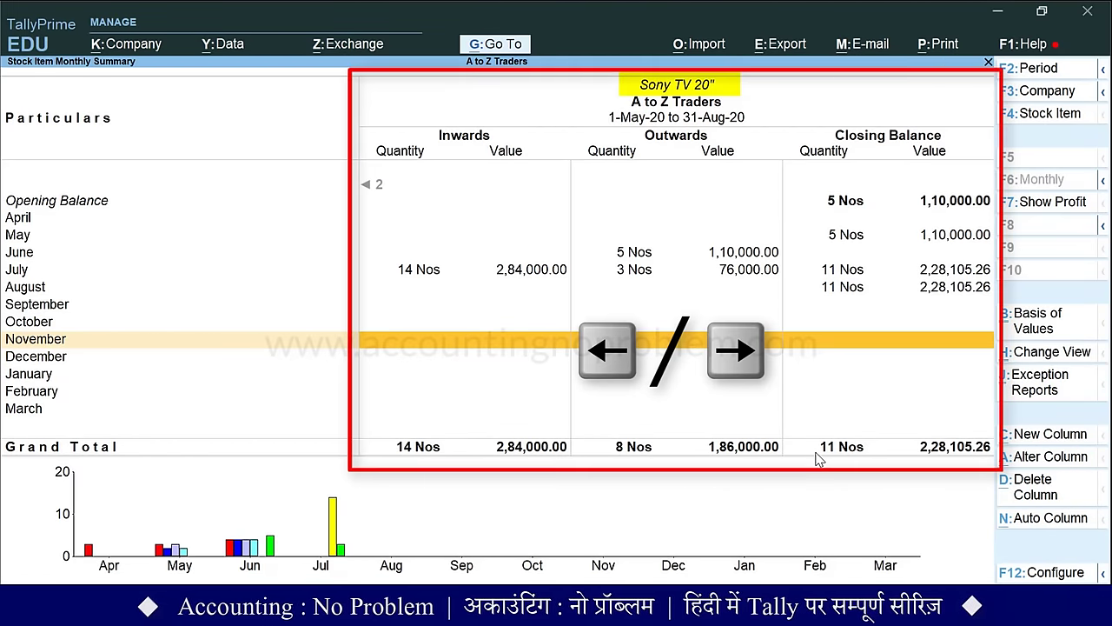
key(Left)
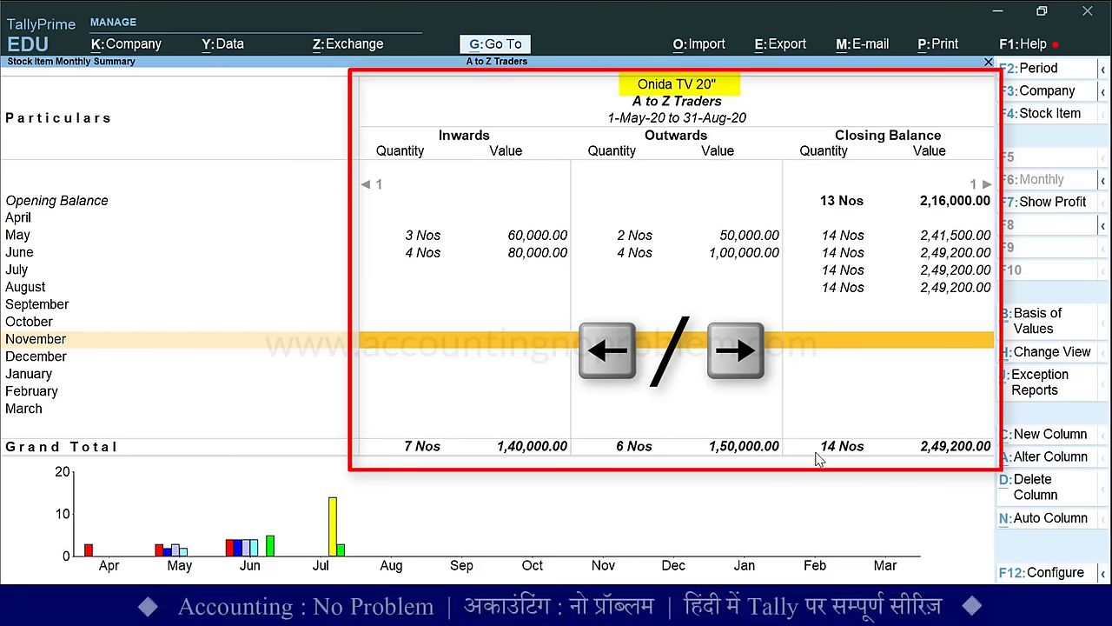
key(Right)
key(Right)
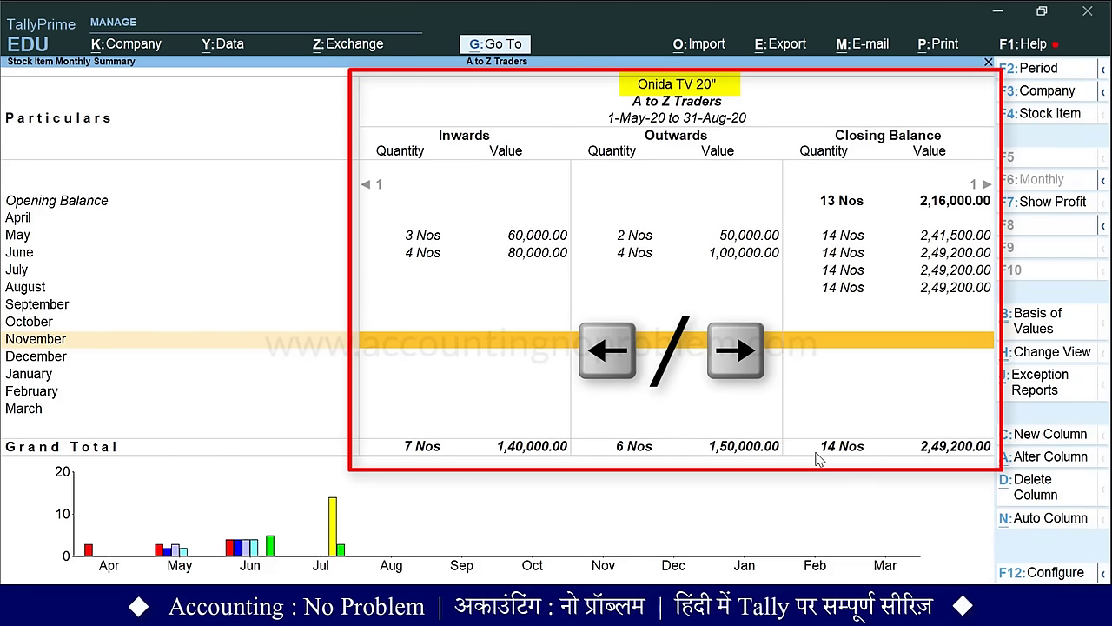
key(Right)
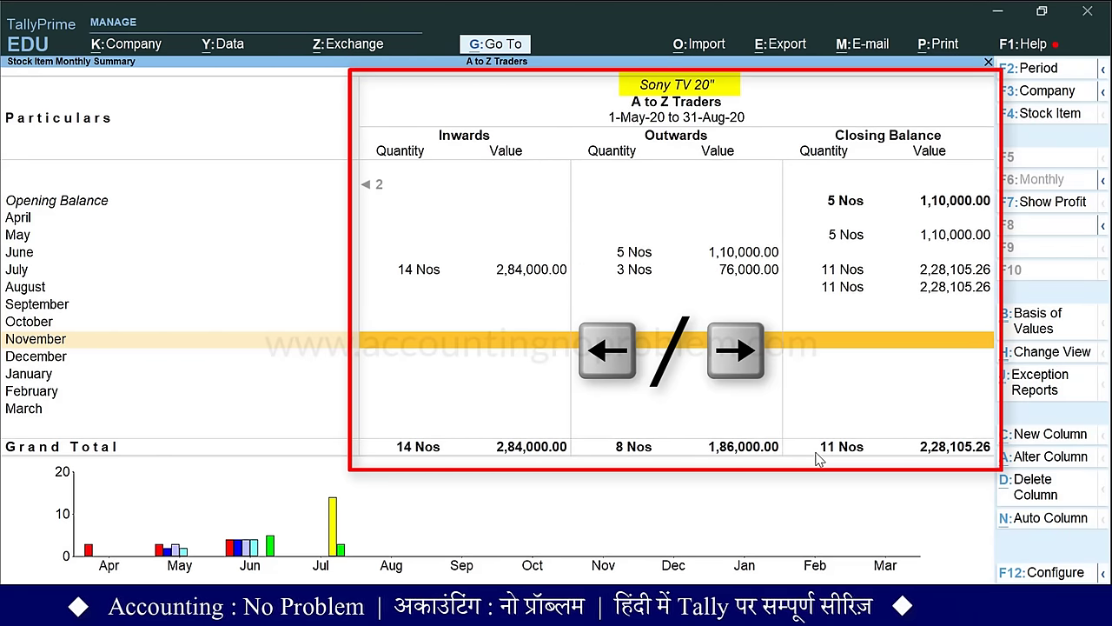
key(Left)
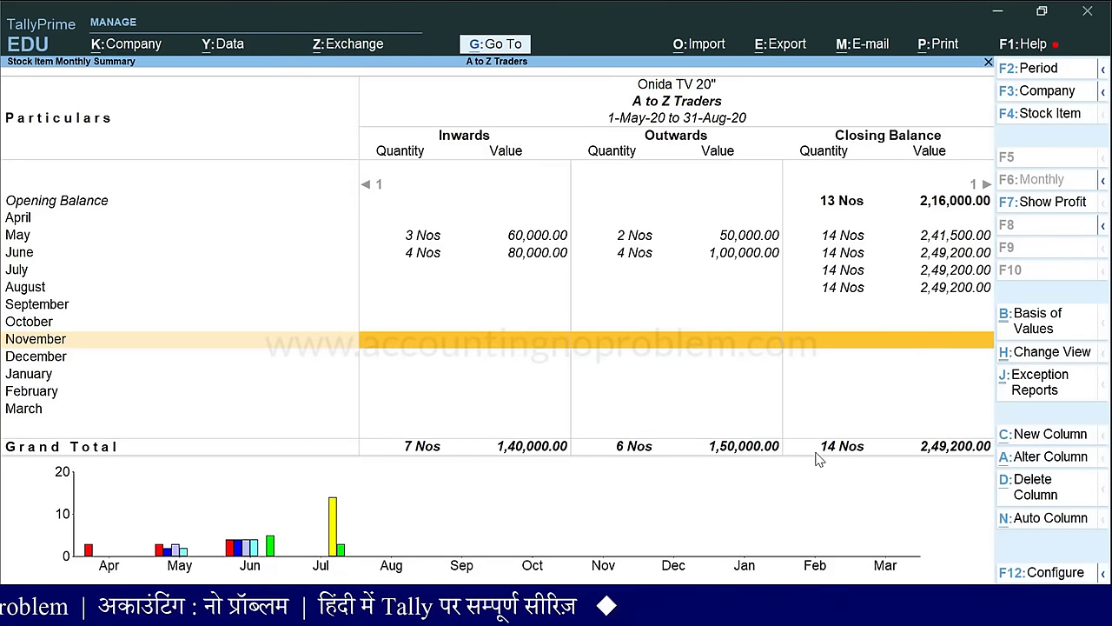
Try removing a comparison column, then toggle Sony and Onida columns, finishing on Onida TV 20".
key(alt+d)
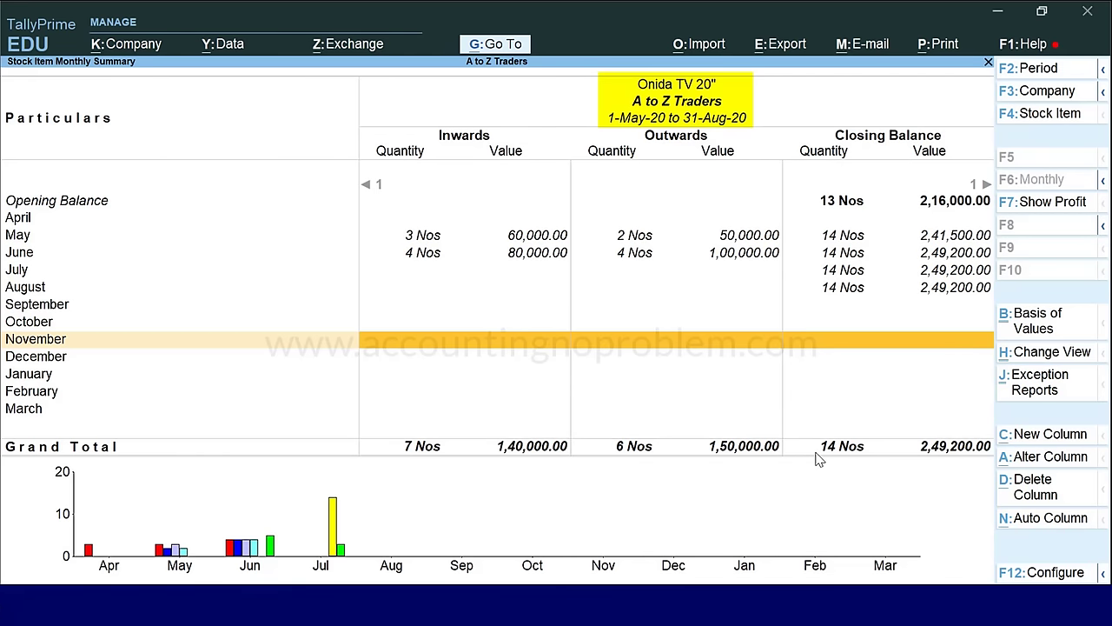
key(Left)
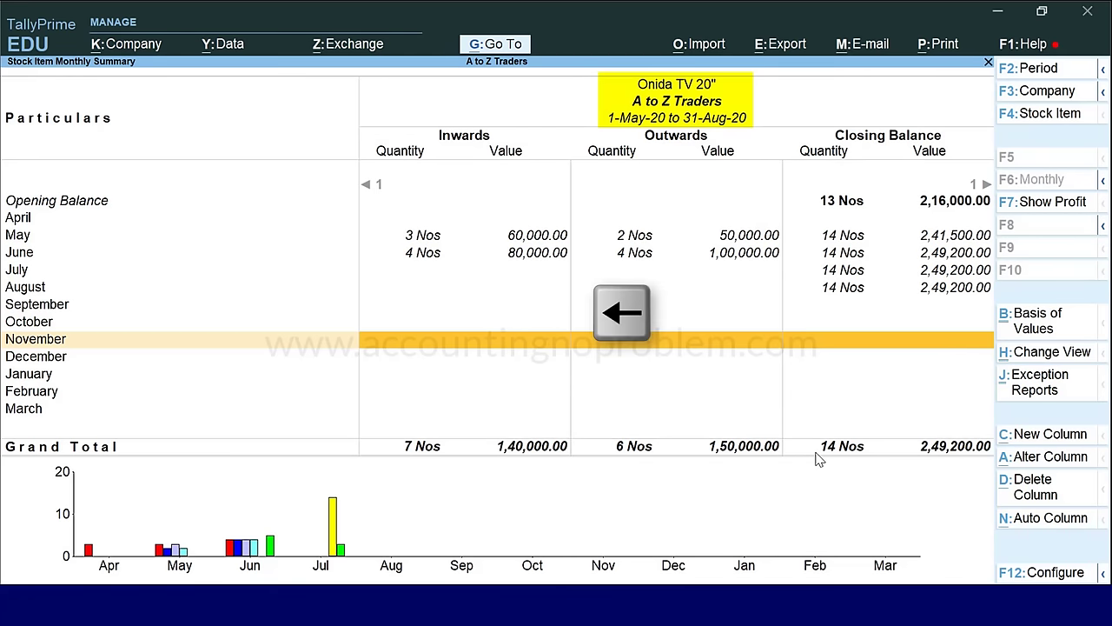
key(Left)
key(alt+d)
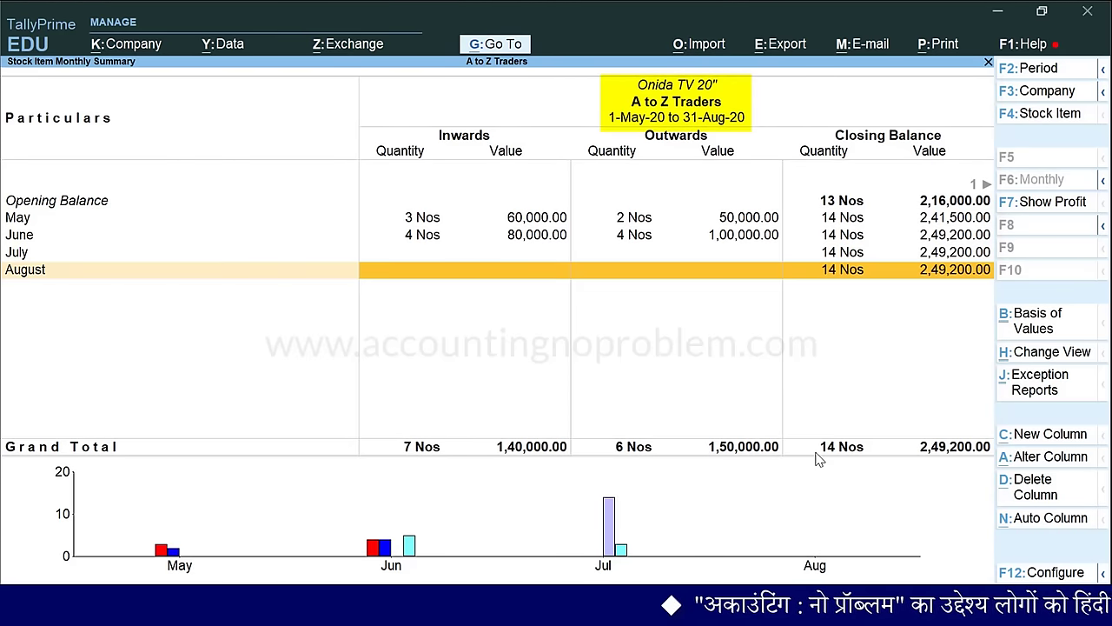
key(Right)
key(Left)
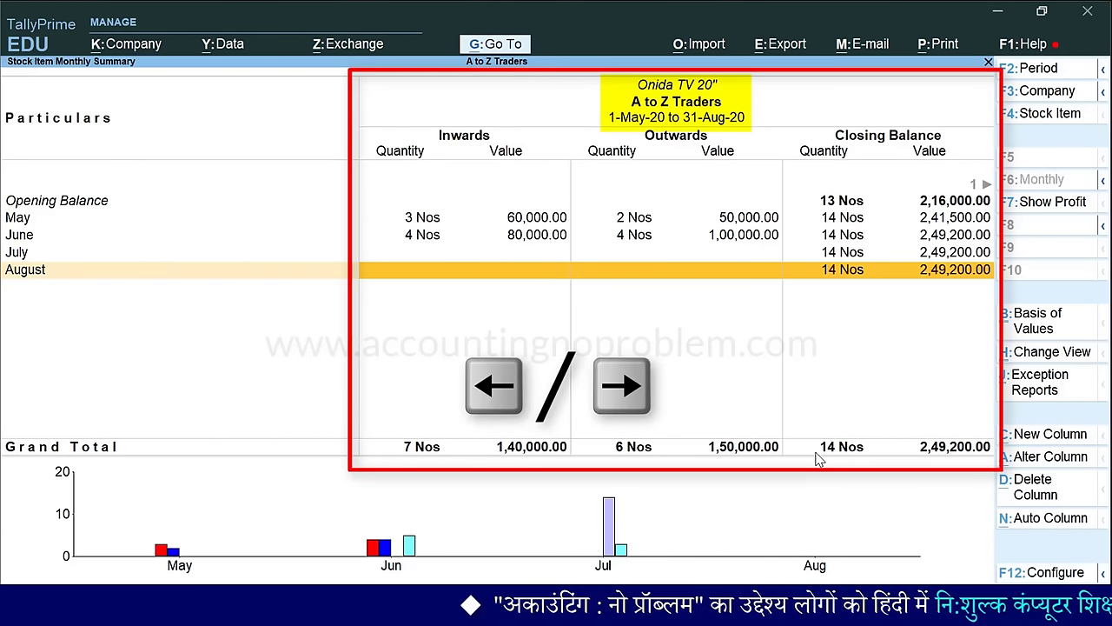
key(Right)
key(Left)
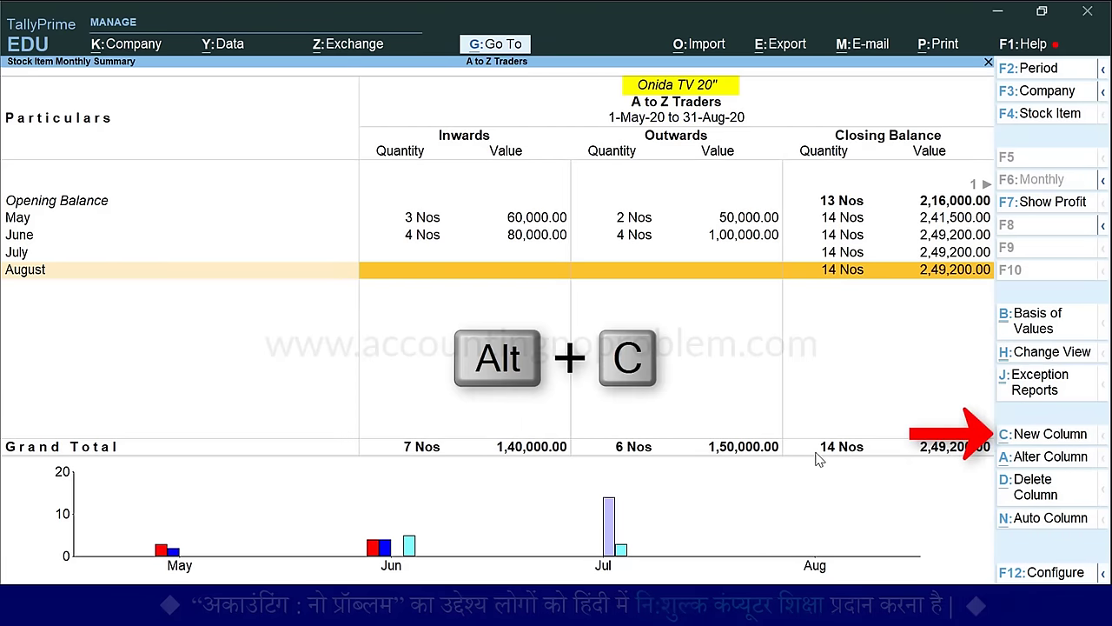
Add an LG TV 20" column for 1-May-20 to 31-Aug-20 and page right to view it.
key(alt+c)
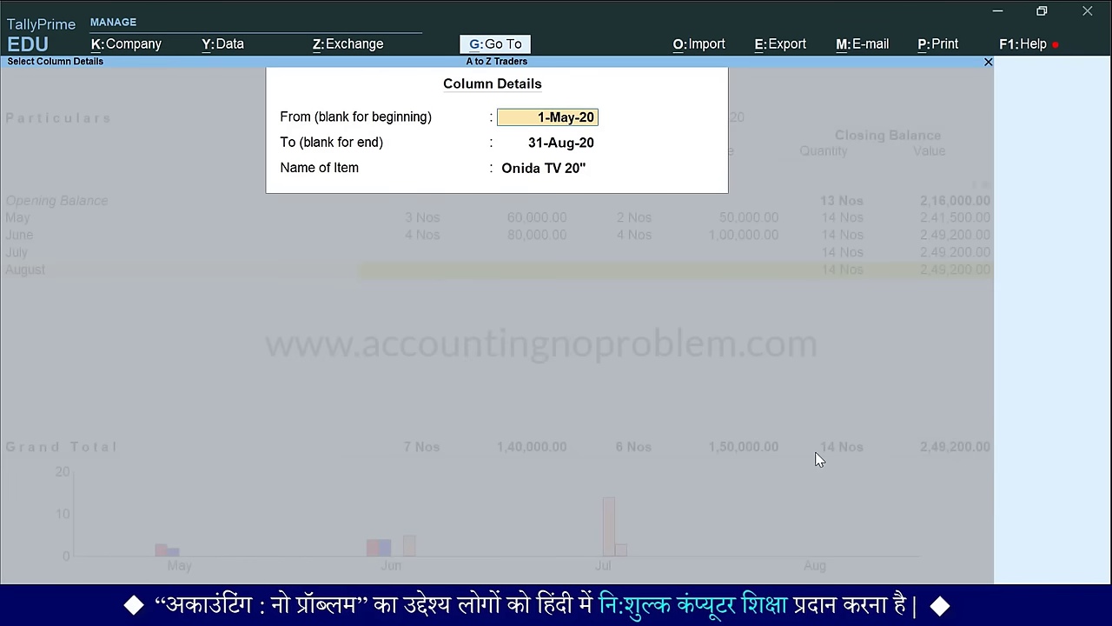
key(Return)
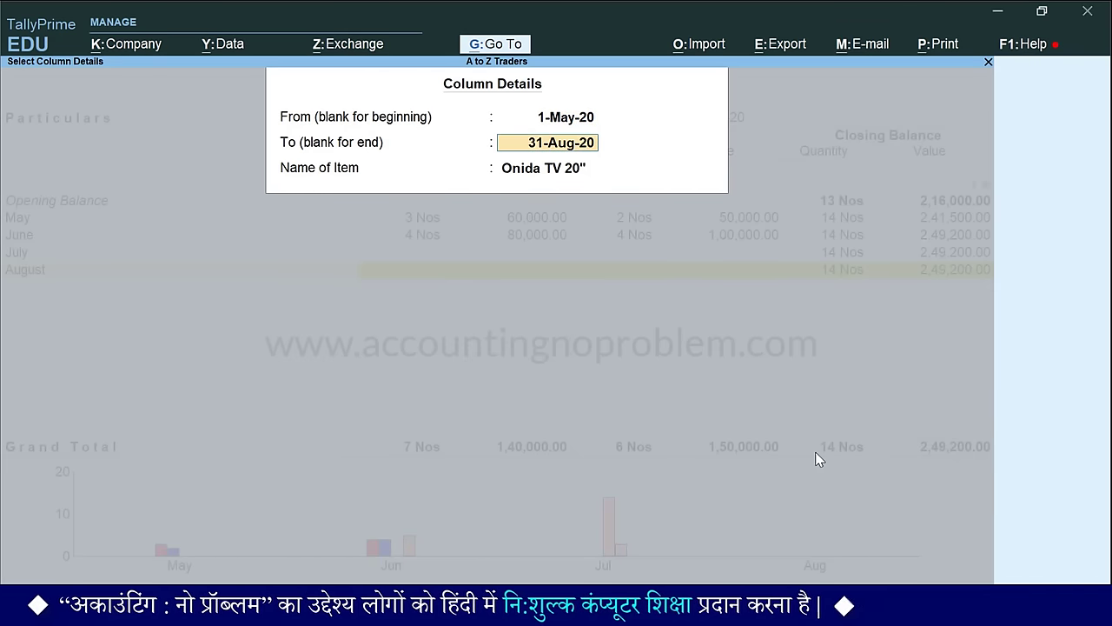
key(Return)
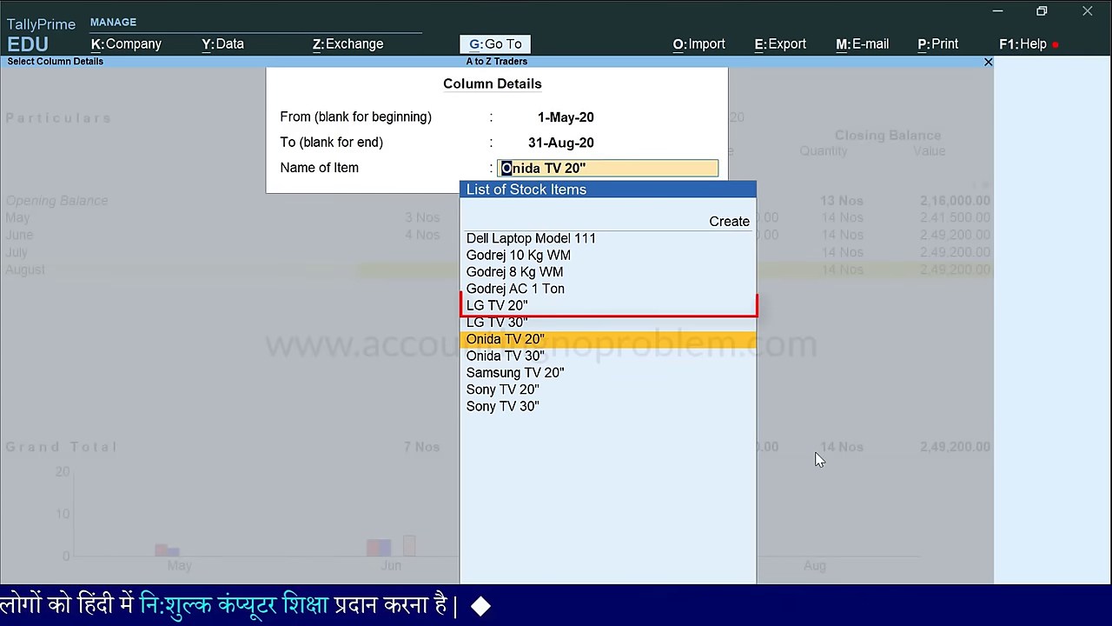
key(Up)
key(Up)
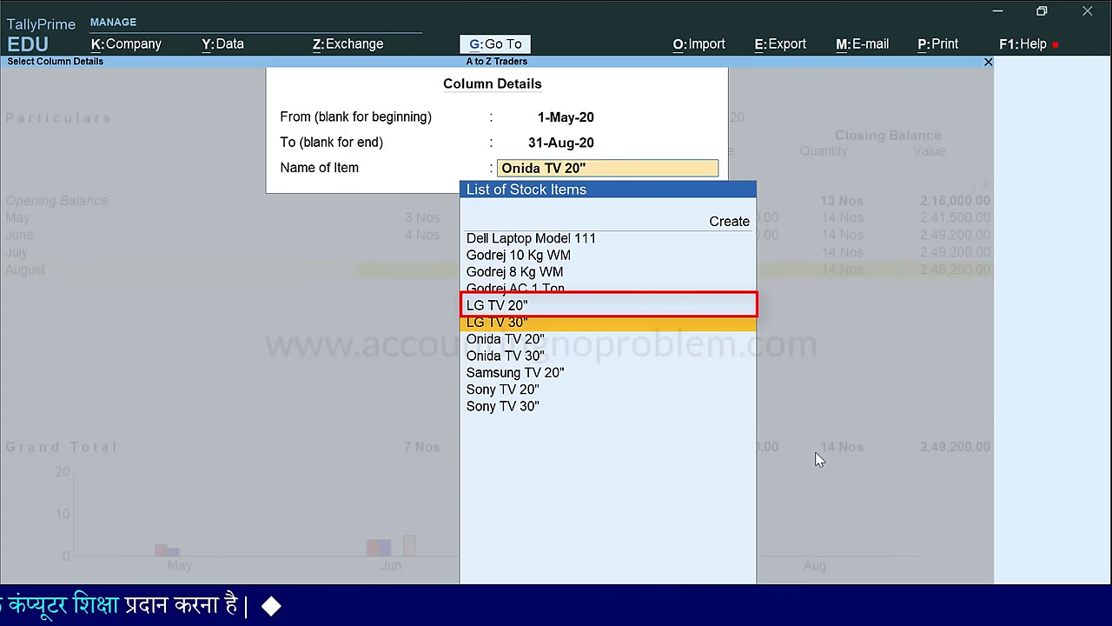
key(Escape)
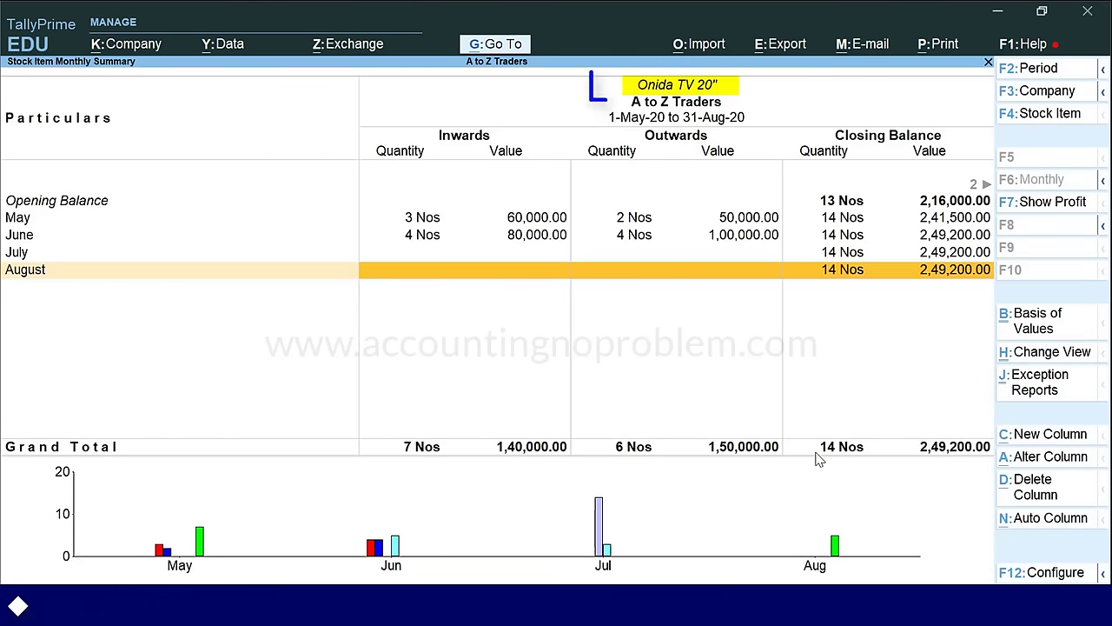
key(Right)
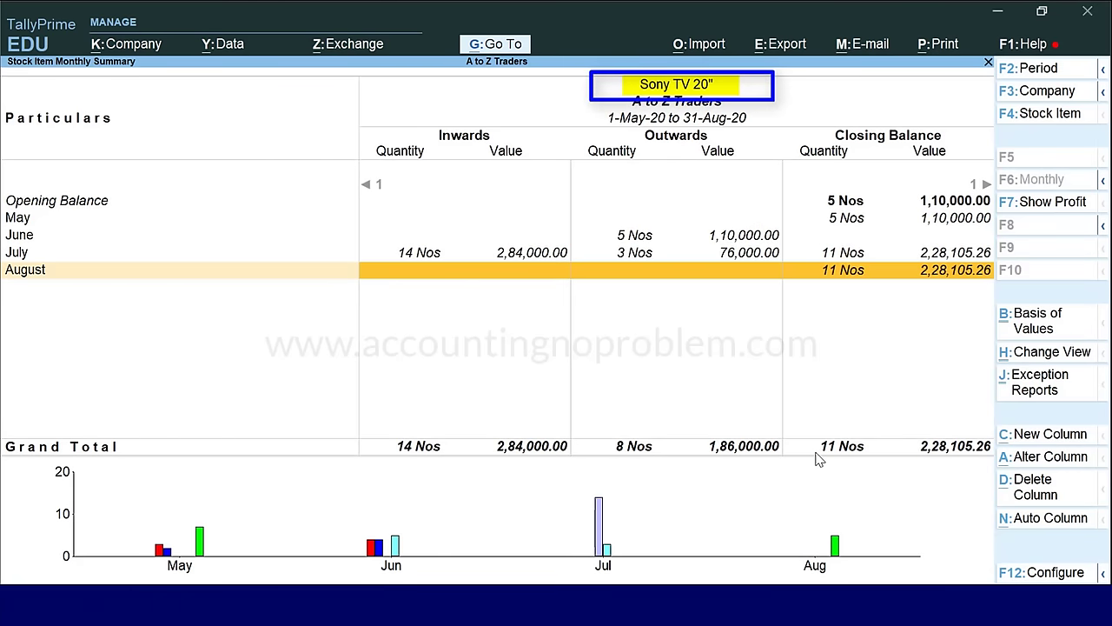
key(Right)
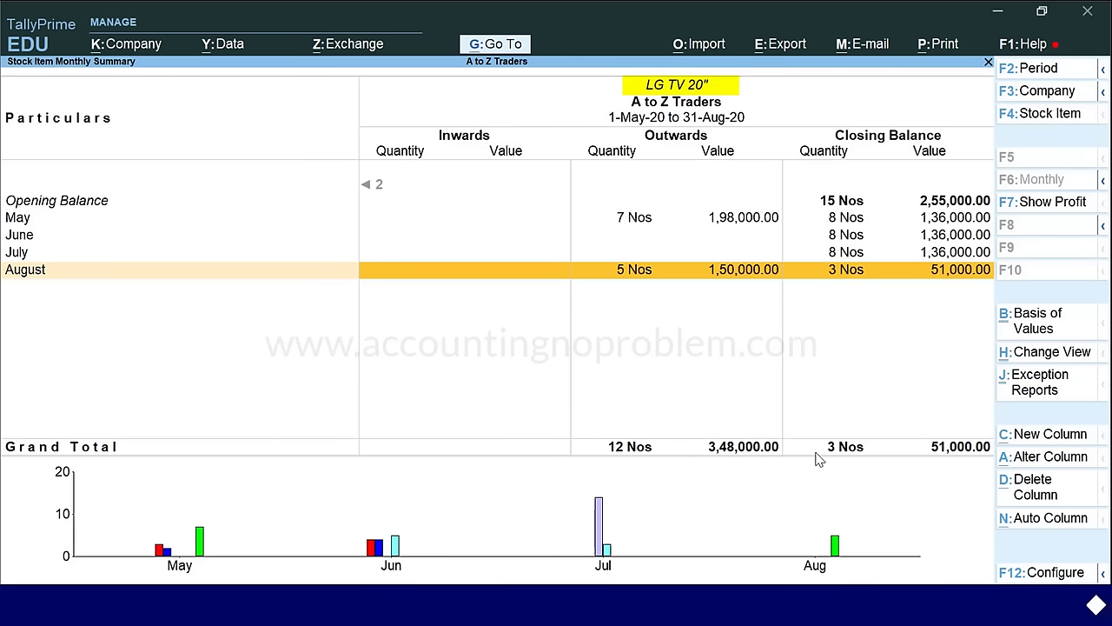
key(alt+a)
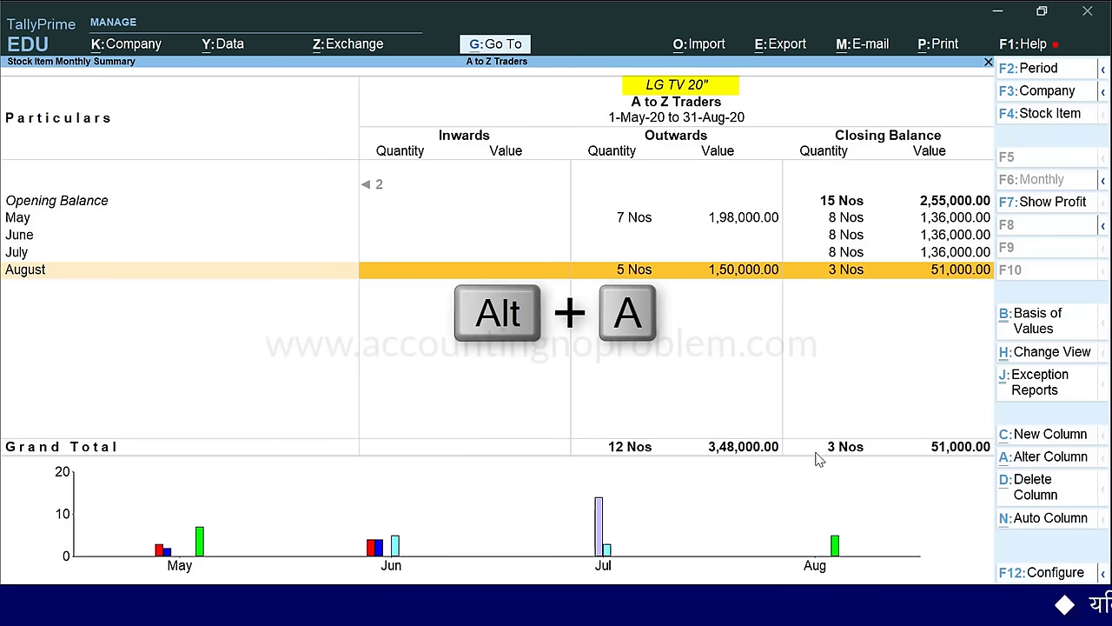
Alter the Sony TV 20" column to show Godrej AC 1 Ton, keeping the same dates.
key(Right)
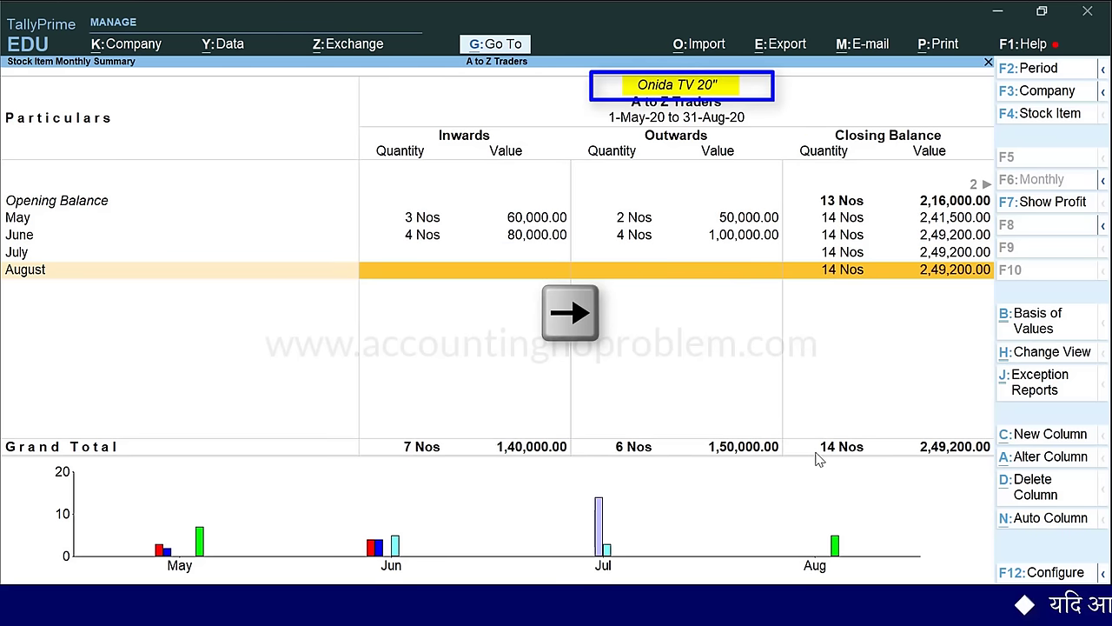
key(Right)
key(alt+a)
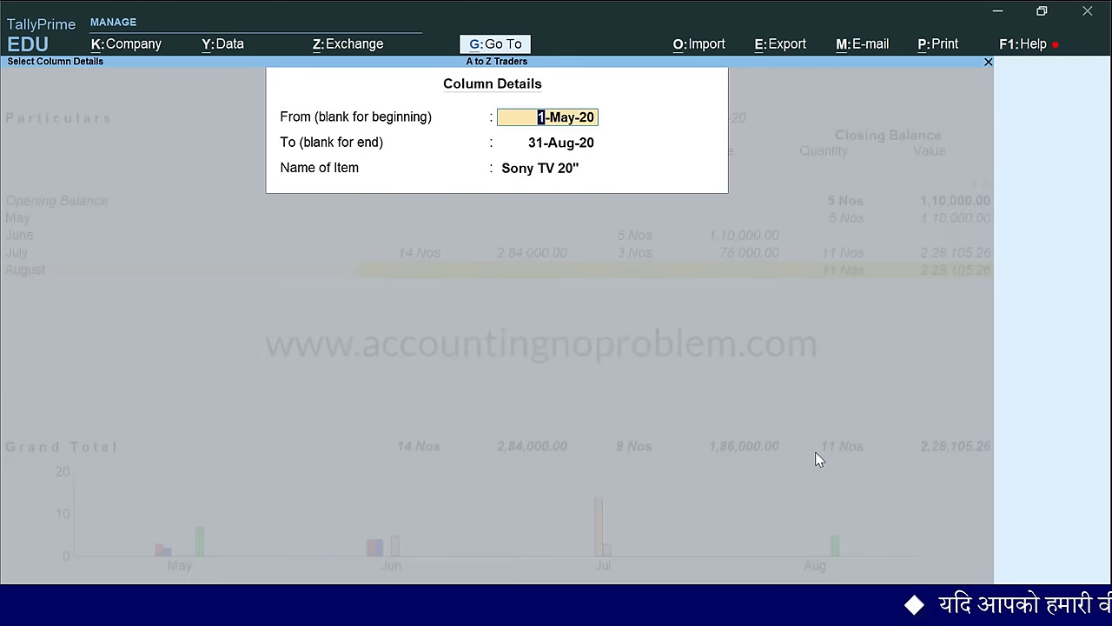
key(Return)
key(Return)
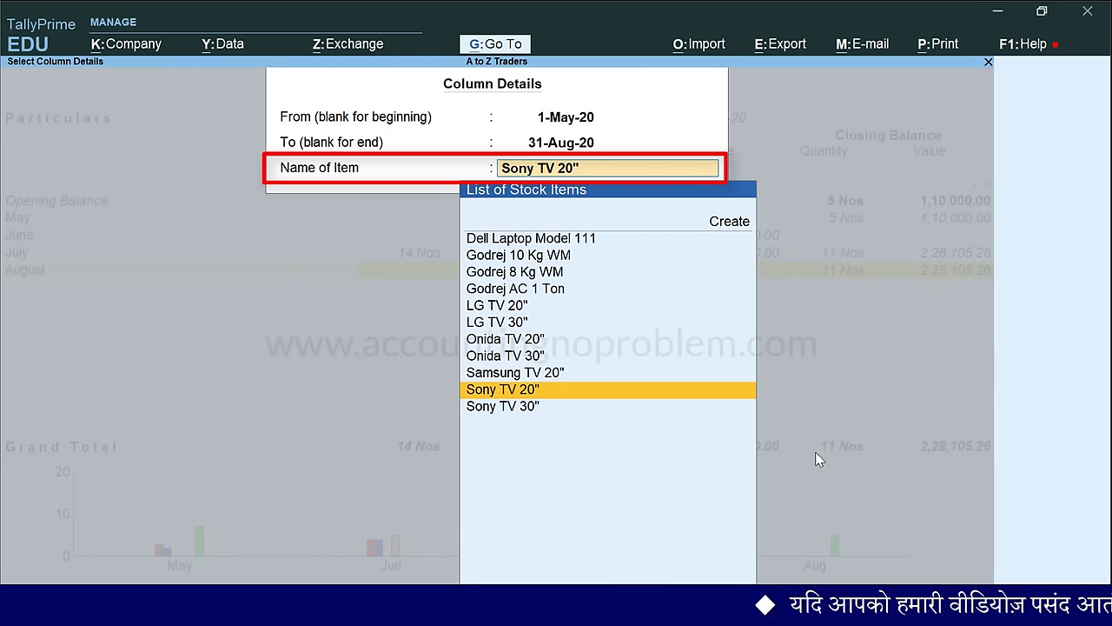
key(Up)
key(Up)
key(Up)
key(Up)
key(Up)
key(Up)
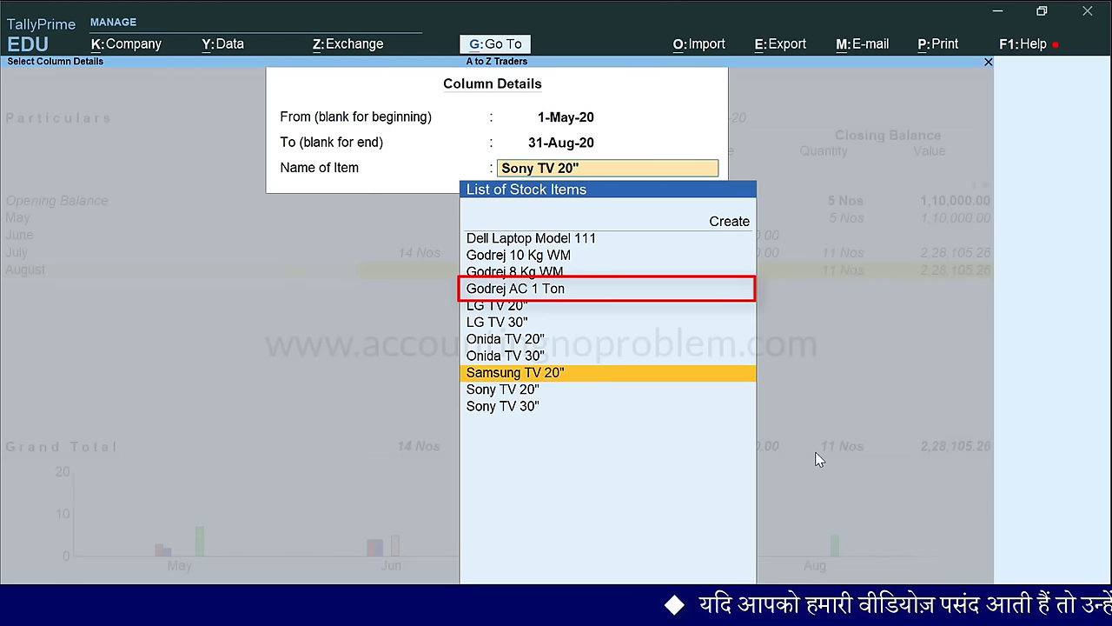
key(Down)
key(Down)
key(Down)
key(Return)
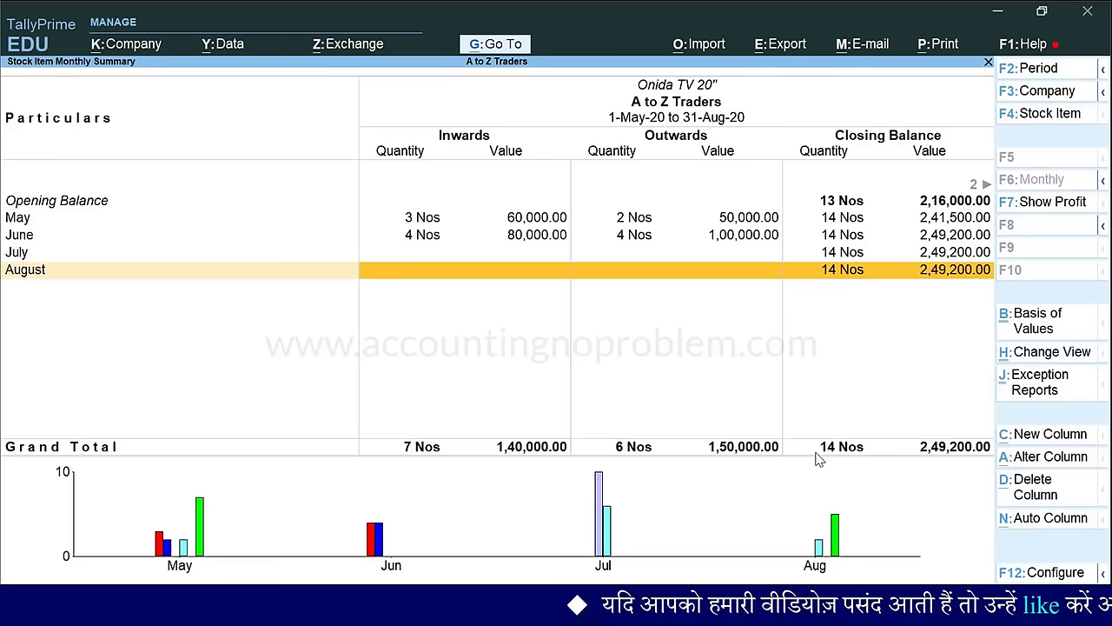
key(Right)
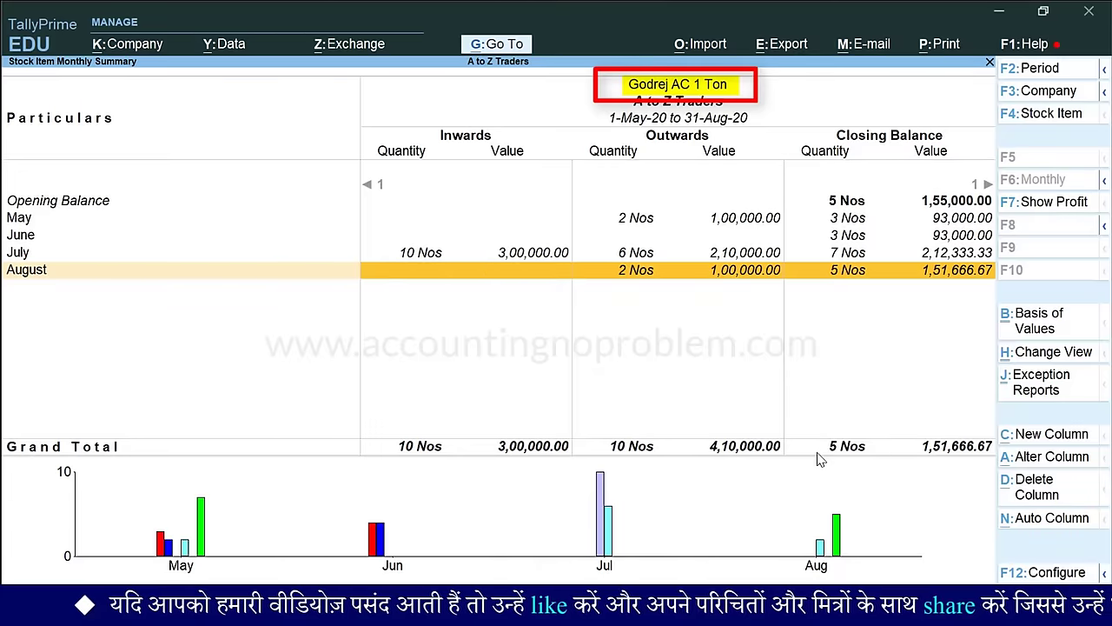
Give the TV stock summary Monthly auto-columns and browse April through June 2020.
key(Escape)
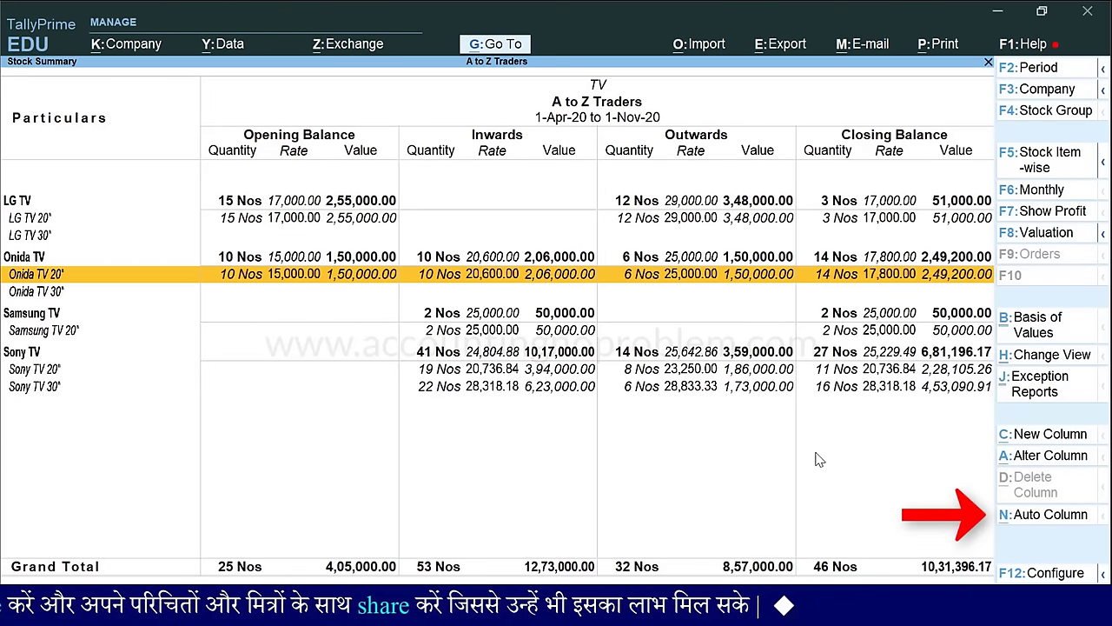
key(alt+n)
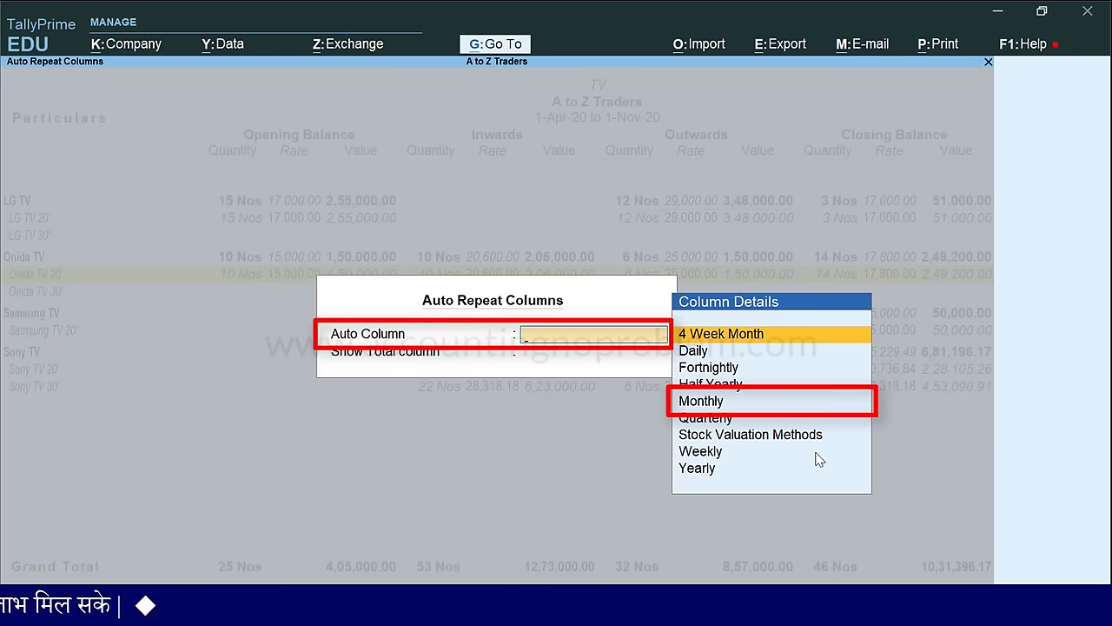
key(Down)
key(Down)
key(Down)
key(Down)
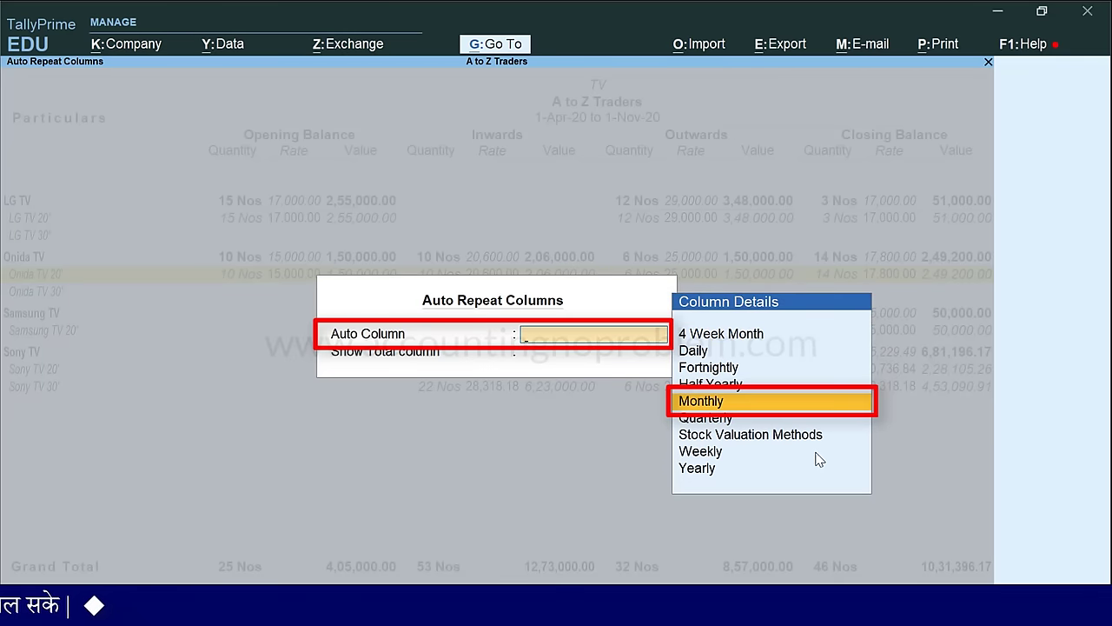
key(Return)
key(ctrl+a)
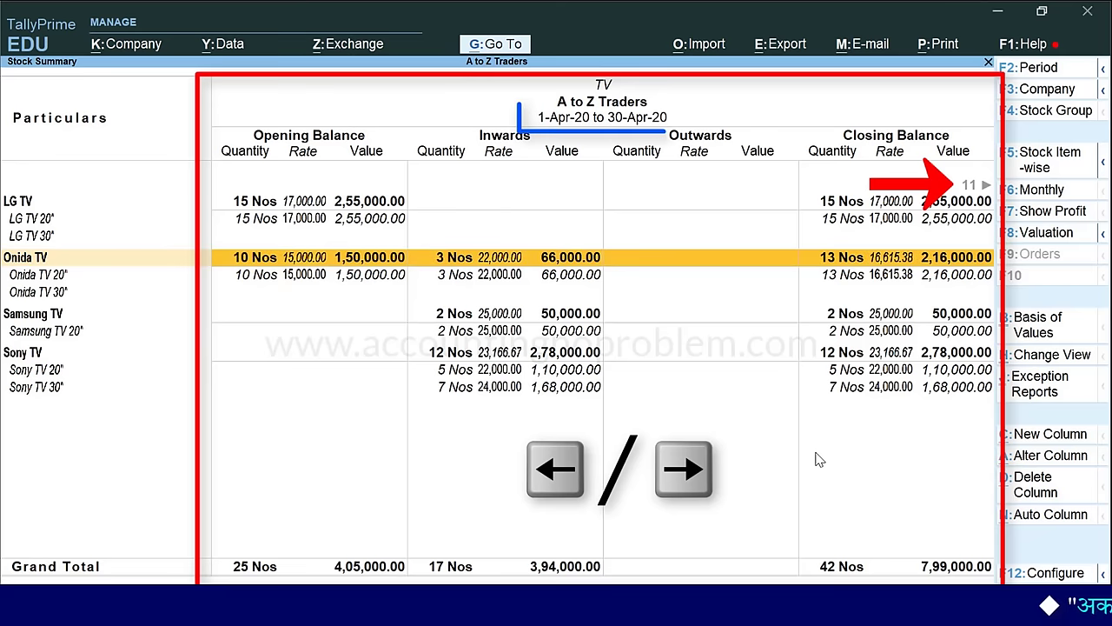
key(Right)
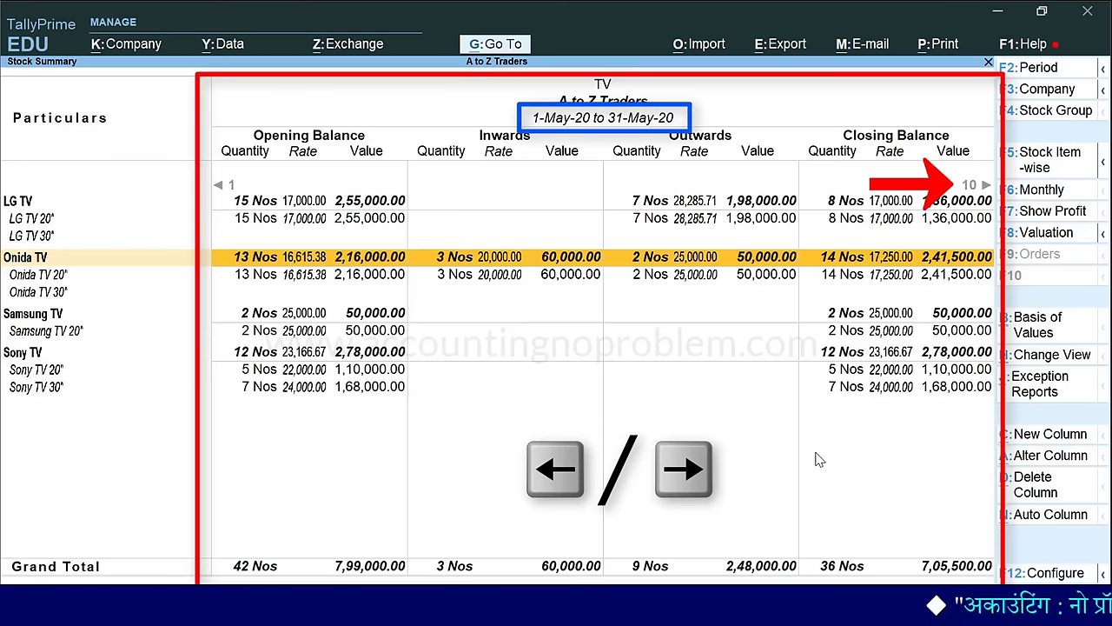
key(Right)
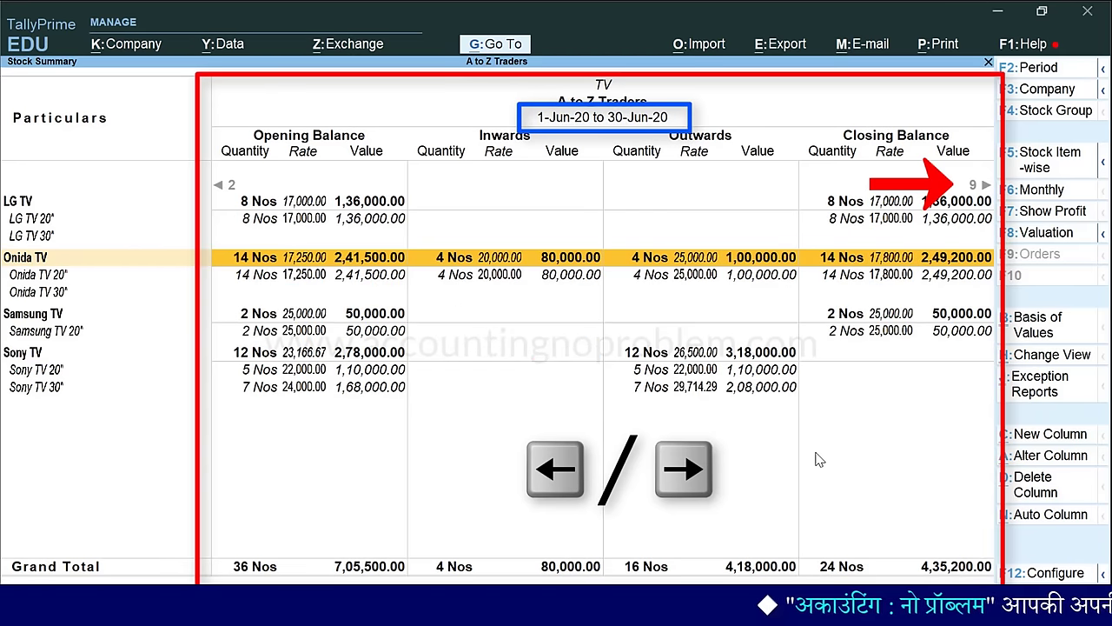
key(Left)
key(Left)
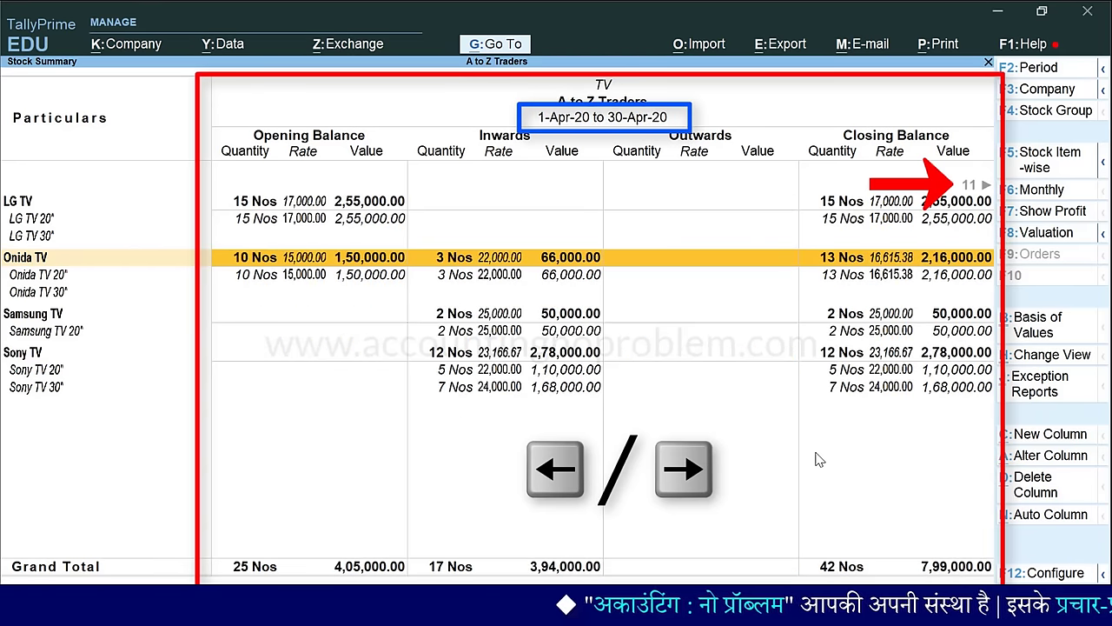
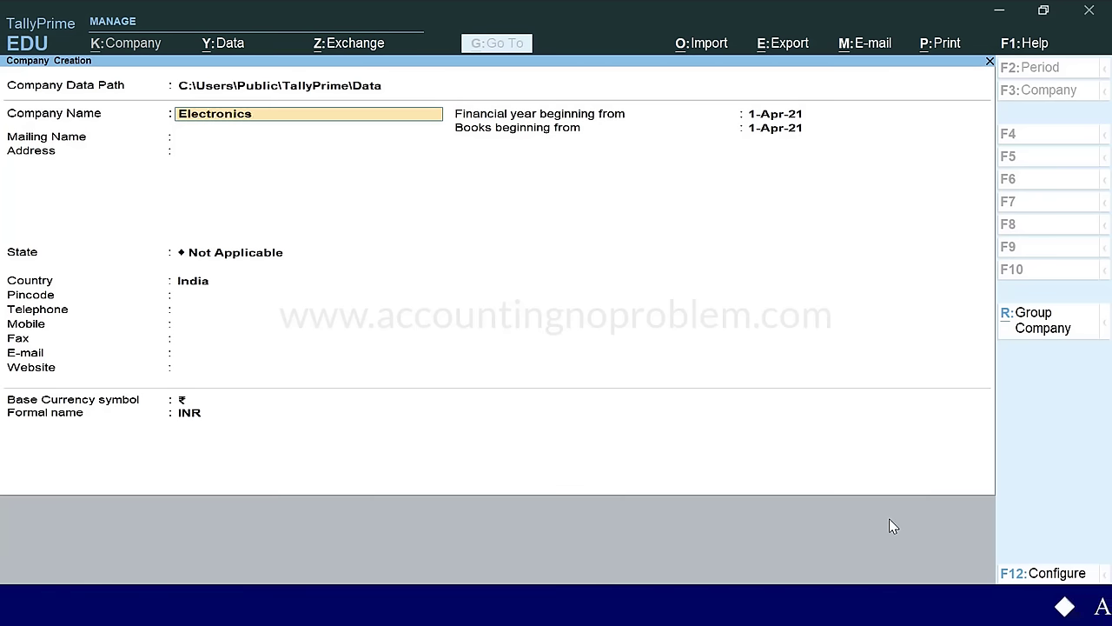
Enter 1-Apr-20 as the financial year start and 1-Oct-20 as the books beginning date for Electronics House.
key(Return)
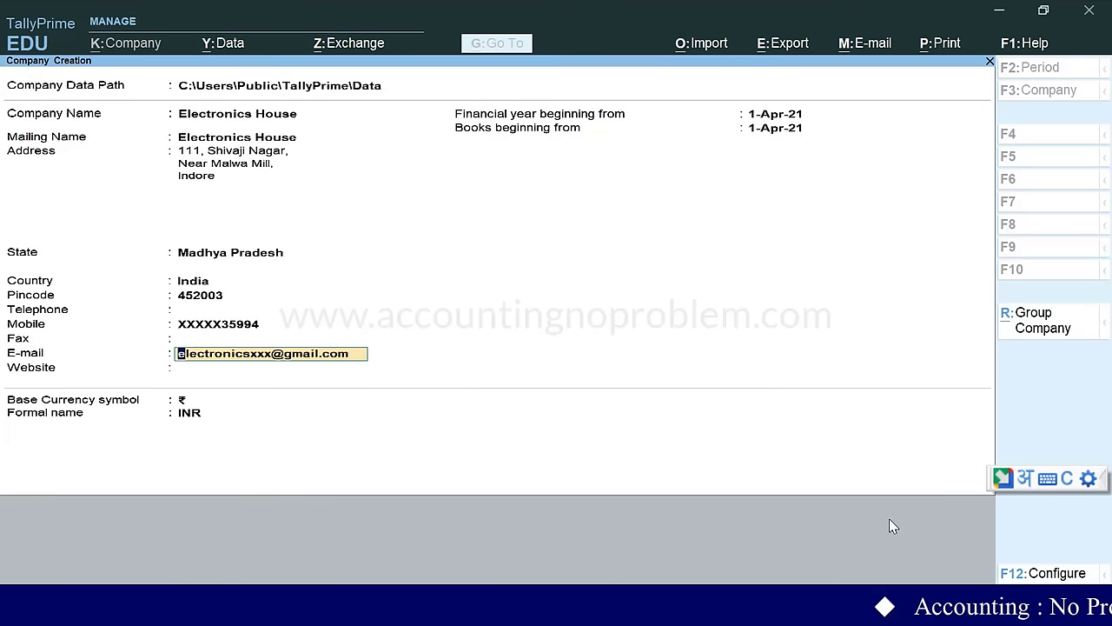
key(Return)
key(Return)
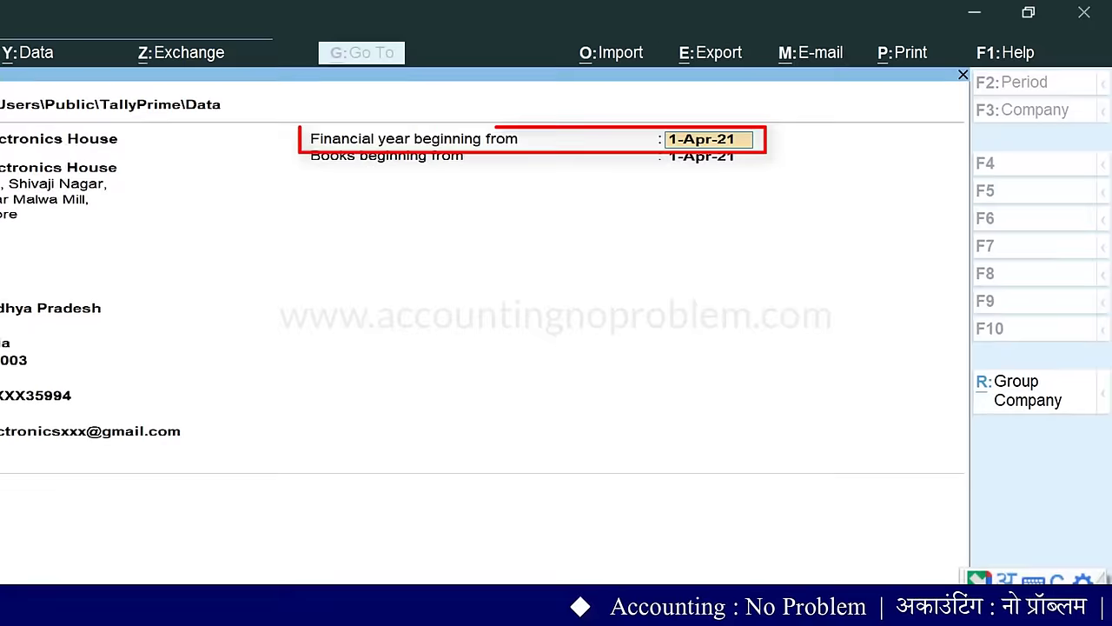
text(1.4.)
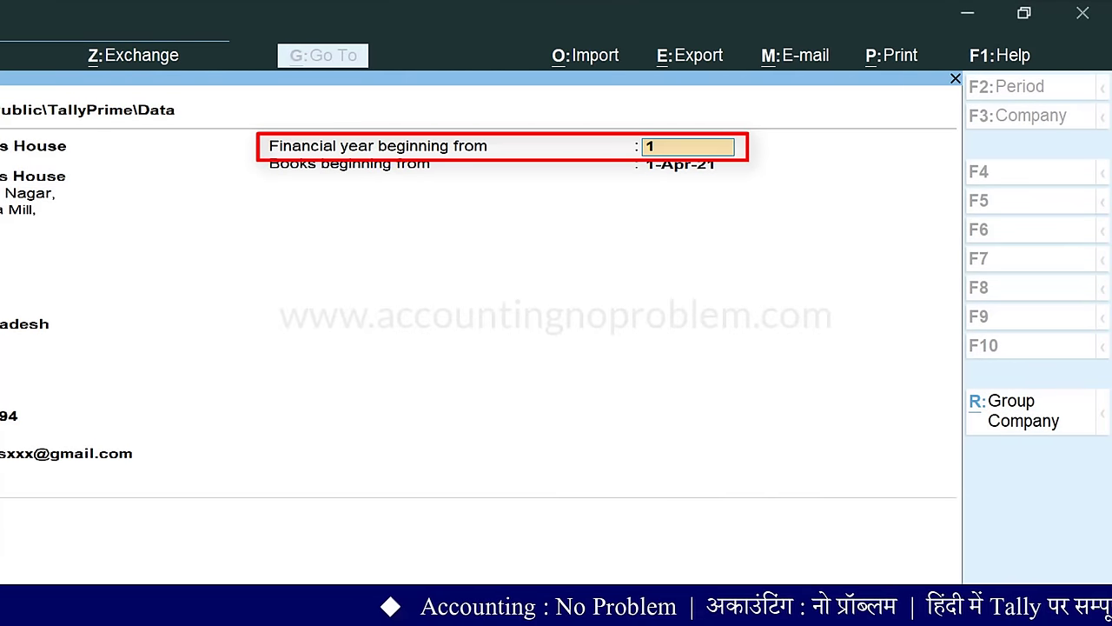
text(20)
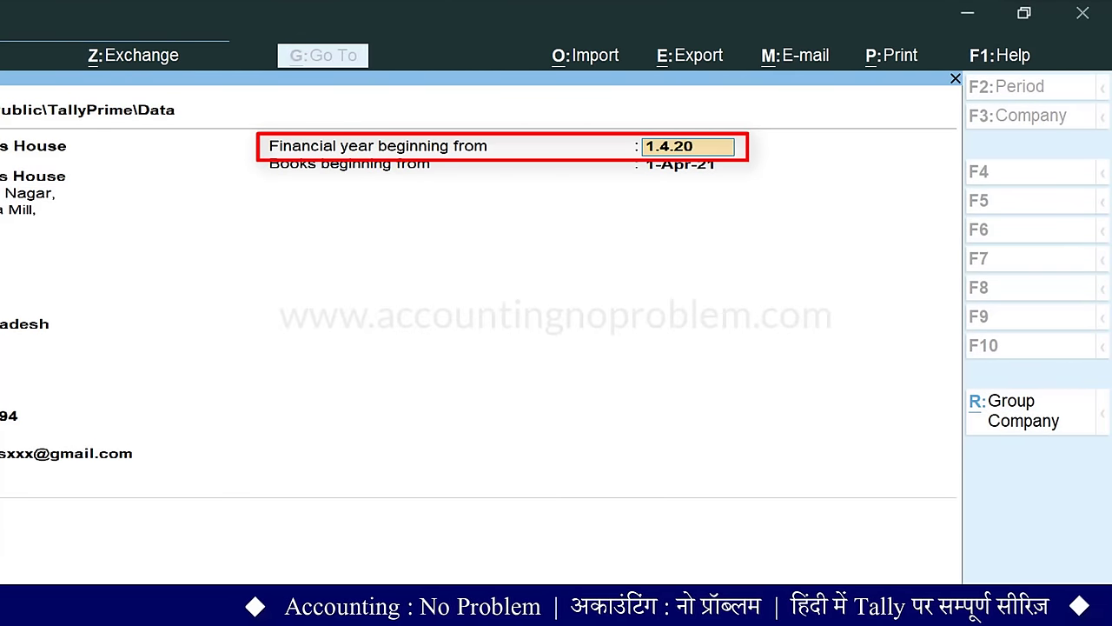
key(Return)
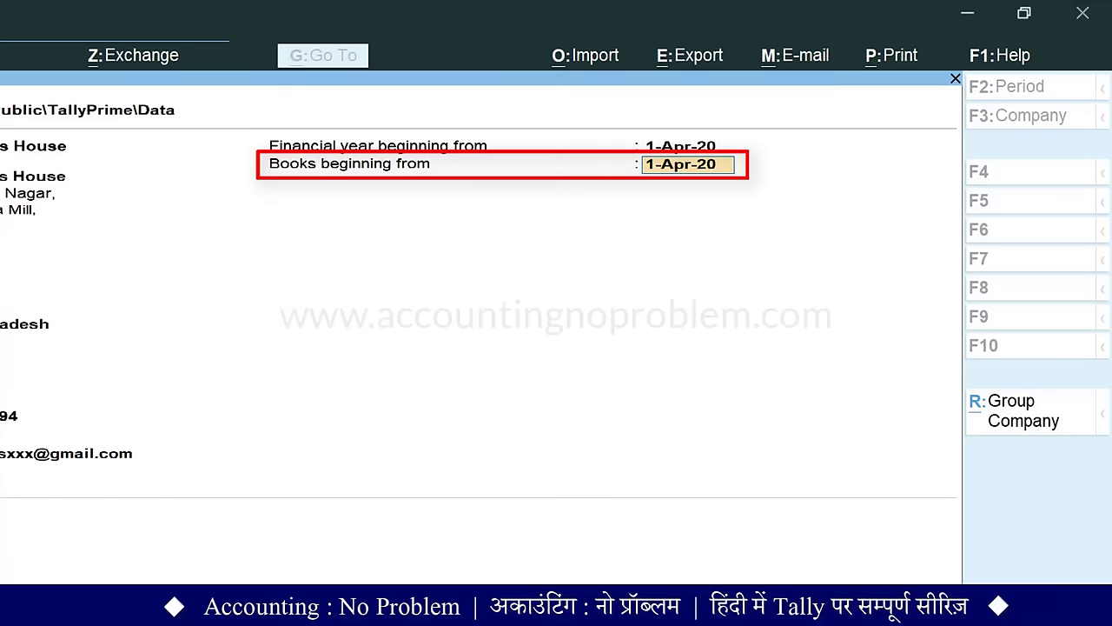
text(1.10.20)
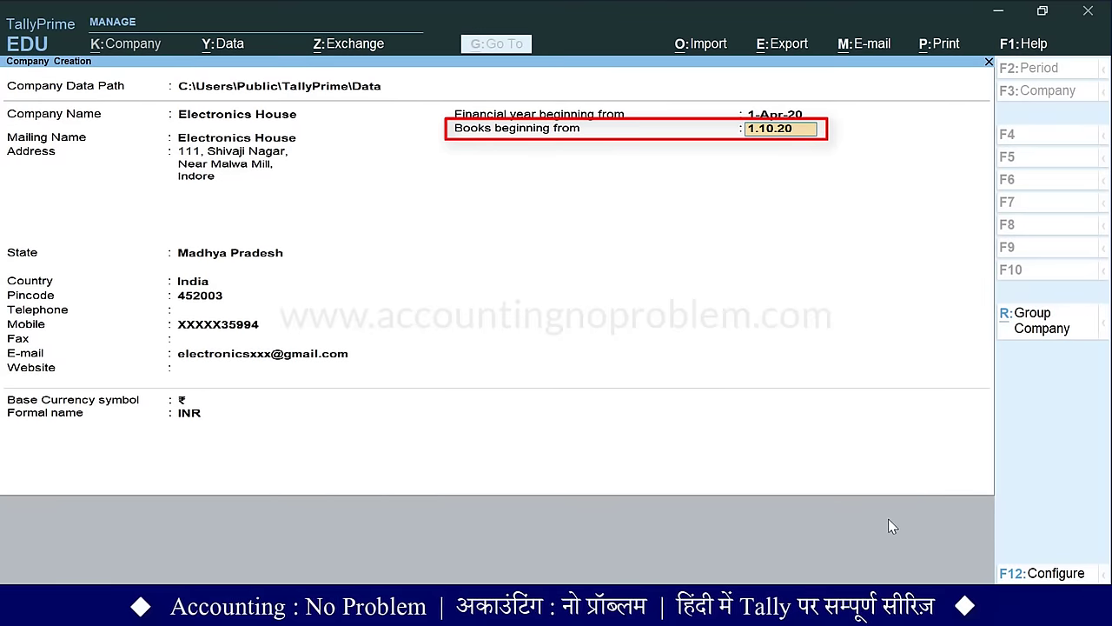
key(Return)
key(Return)
key(Return)
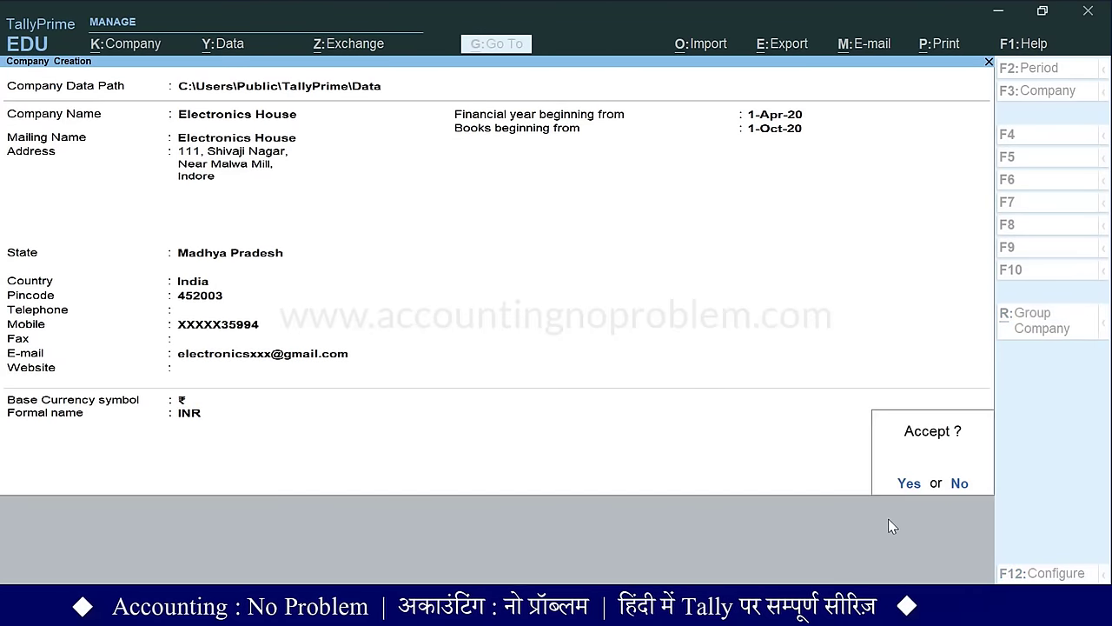
key(Return)
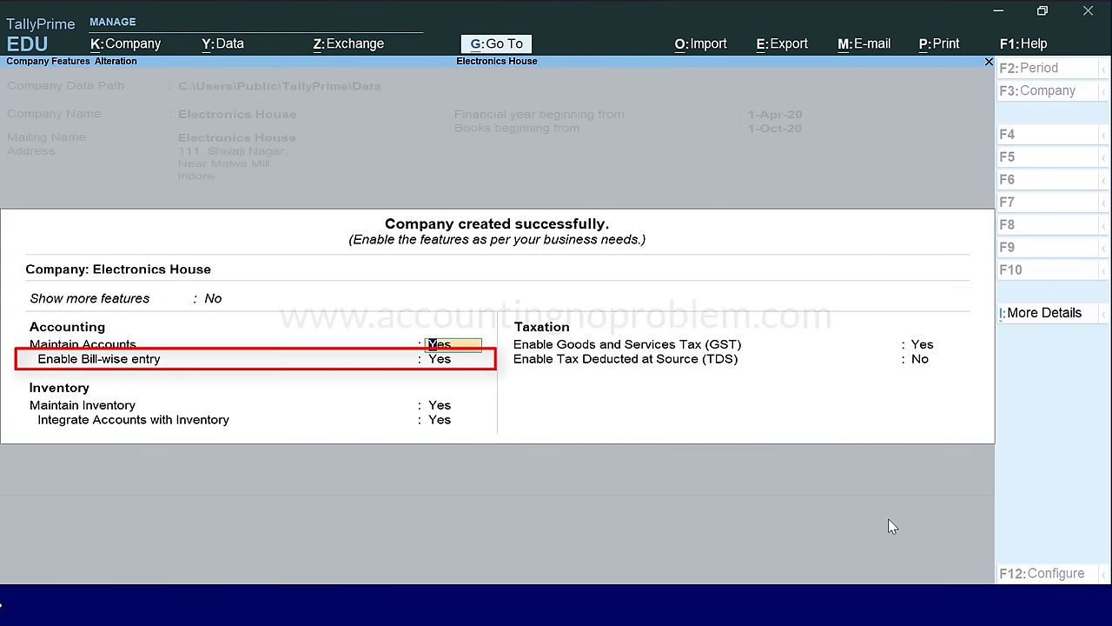
Set Enable Bill-wise entry and Enable GST to No, then save the company features.
key(Return)
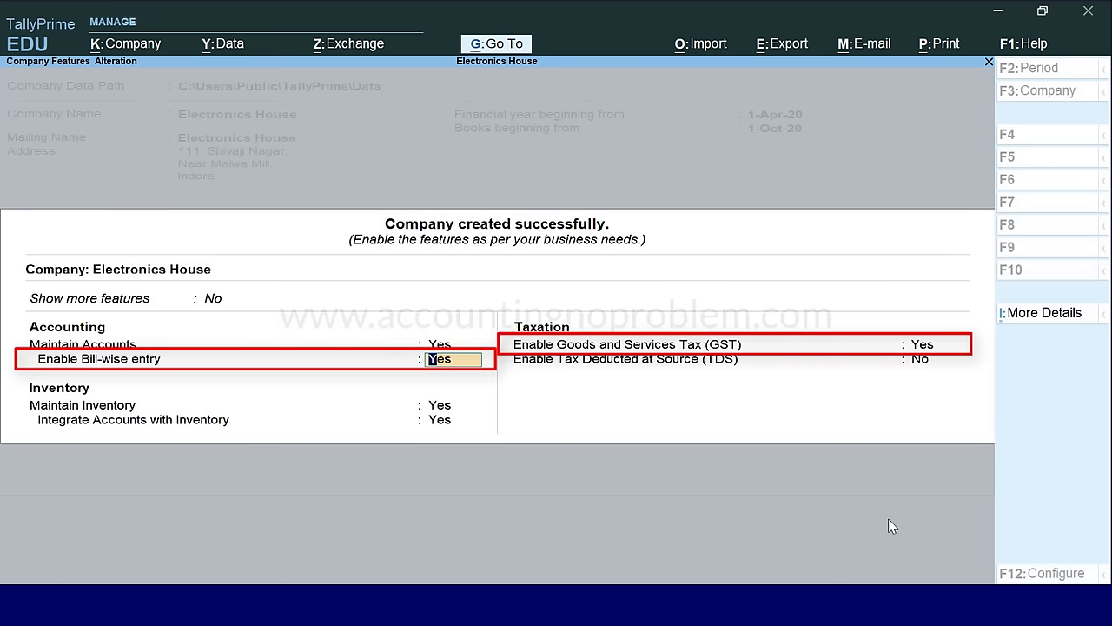
text(n)
key(Return)
click(923, 348)
text(n)
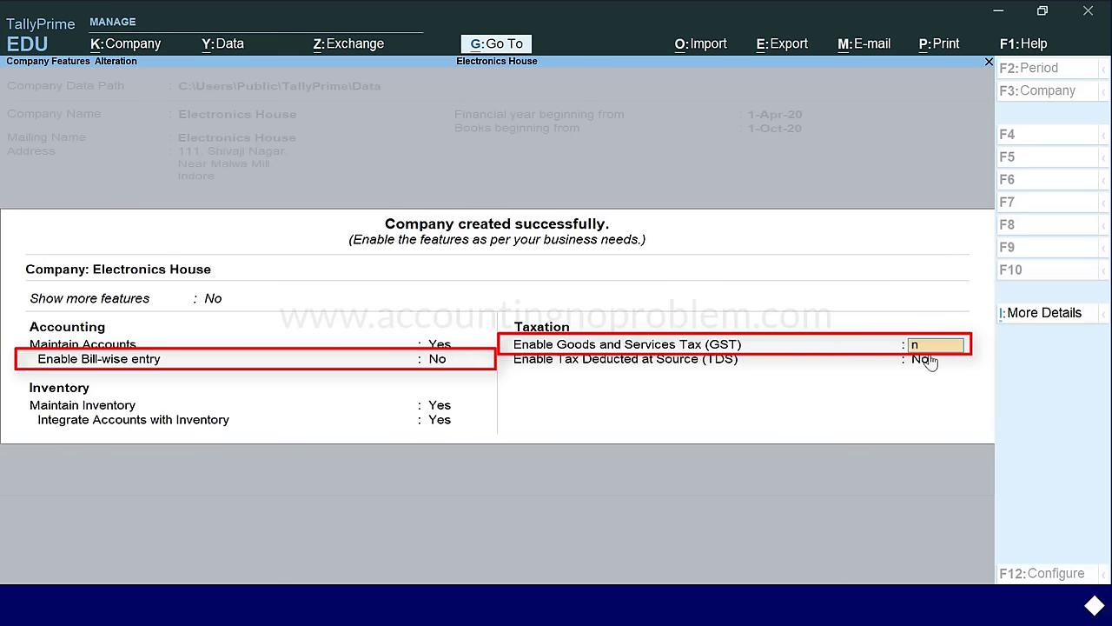
key(Return)
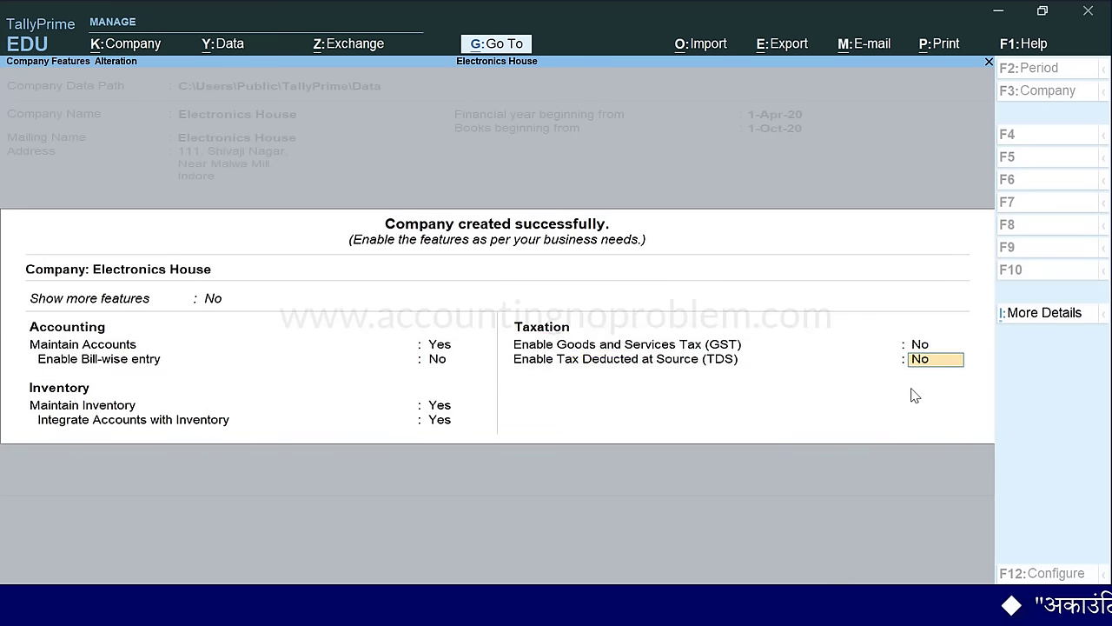
key(ctrl+a)
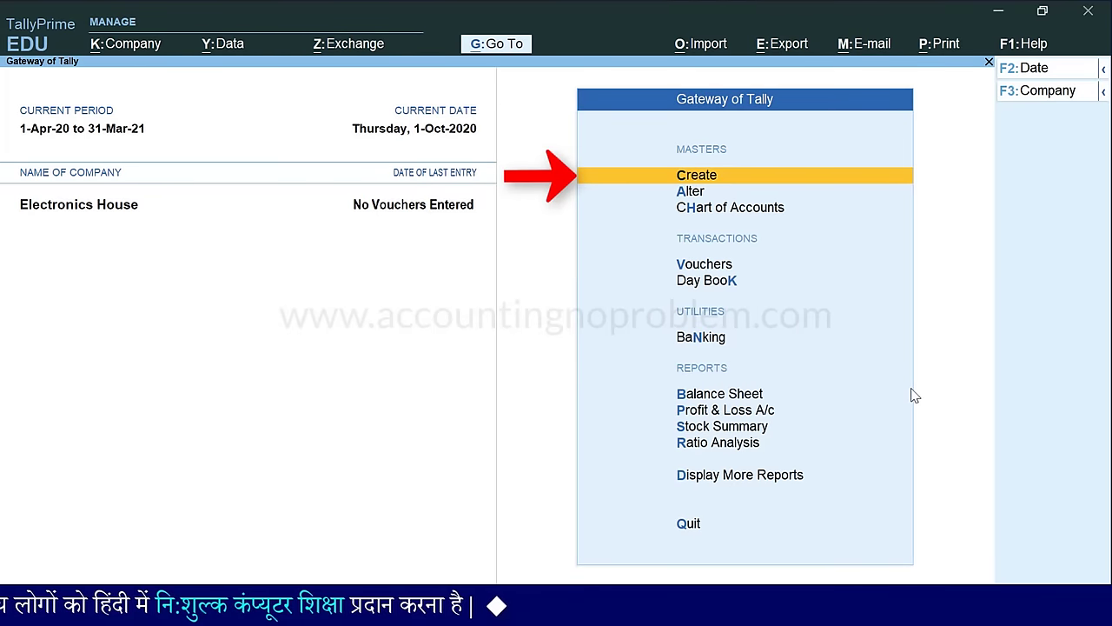
Create a ledger named Capital Account in the Capital Account group with a 534000 Cr opening balance.
key(Return)
key(Down)
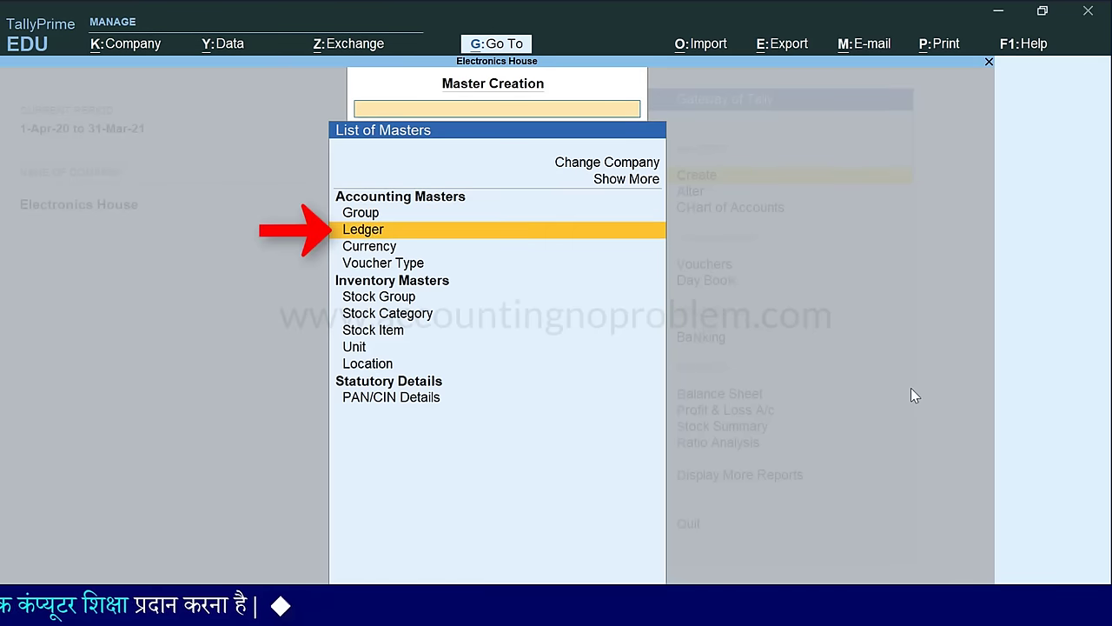
key(Return)
text(Capital Account)
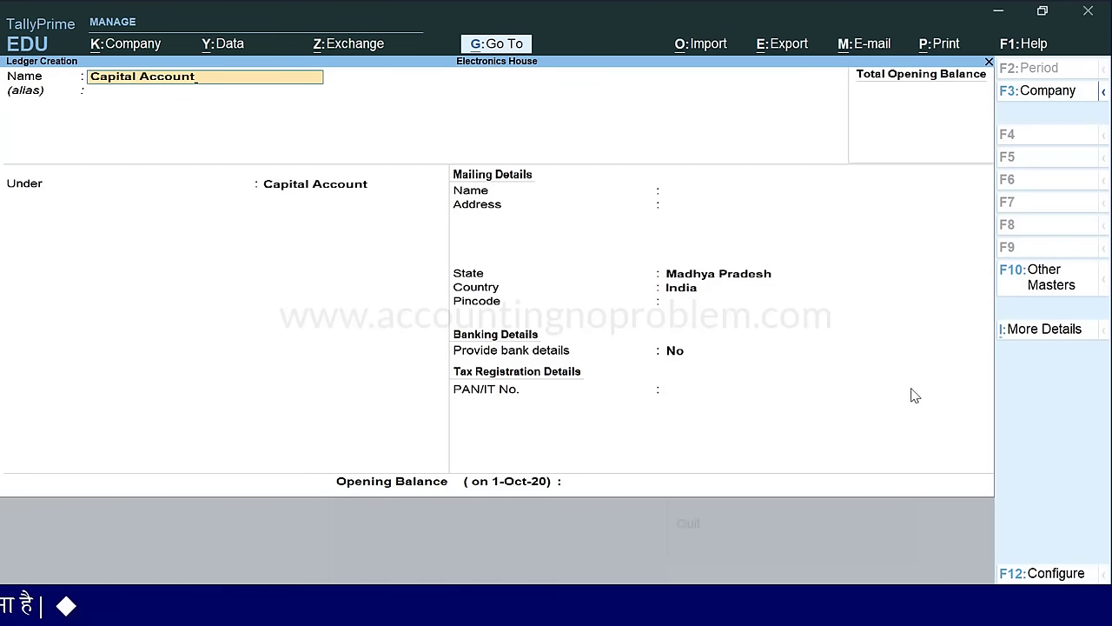
key(Return)
key(Return)
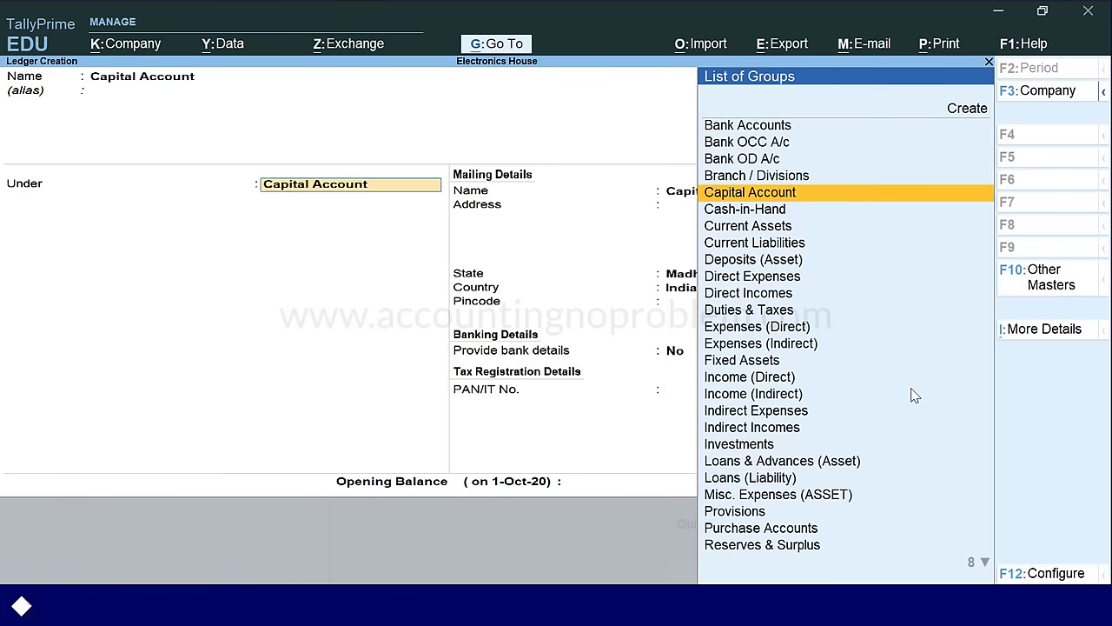
key(Return)
key(Return)
key(Return)
key(Return)
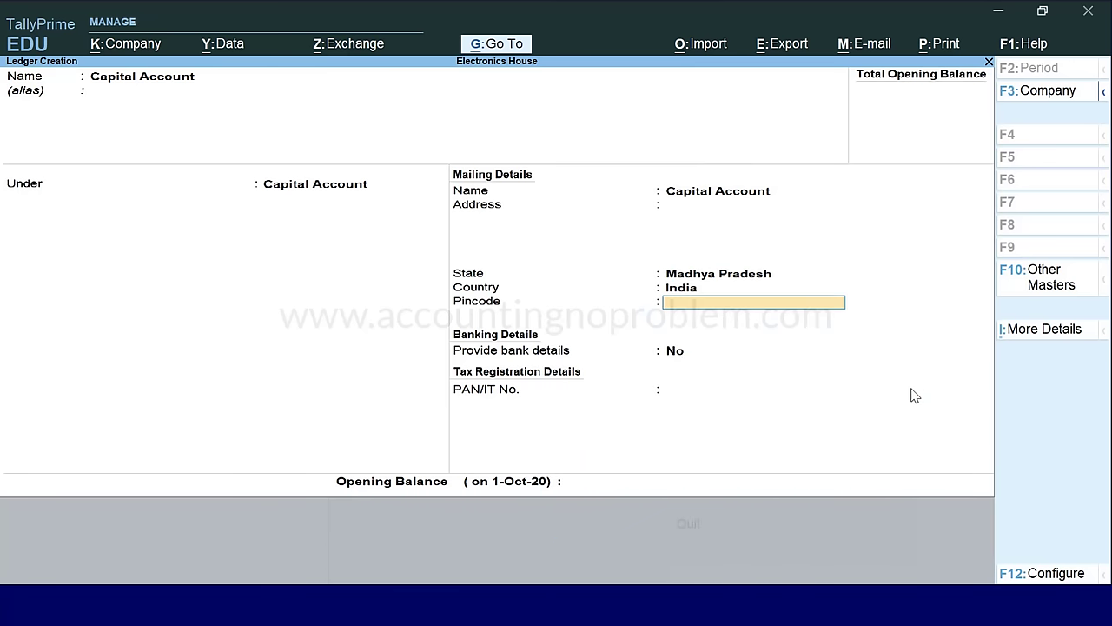
key(Return)
key(Return)
key(Return)
text(534000)
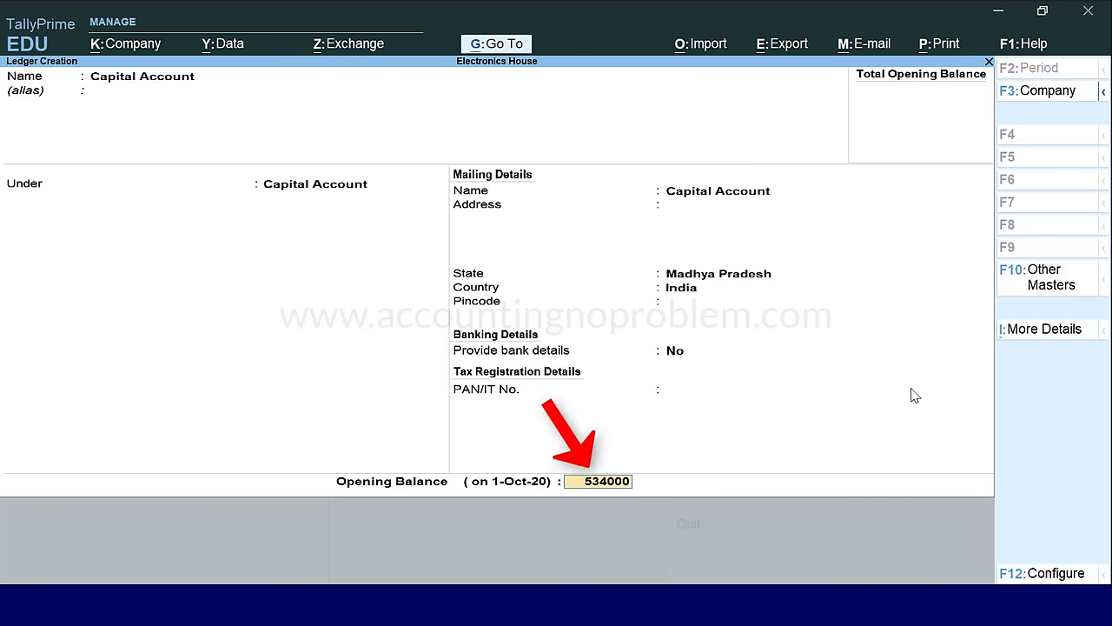
key(Return)
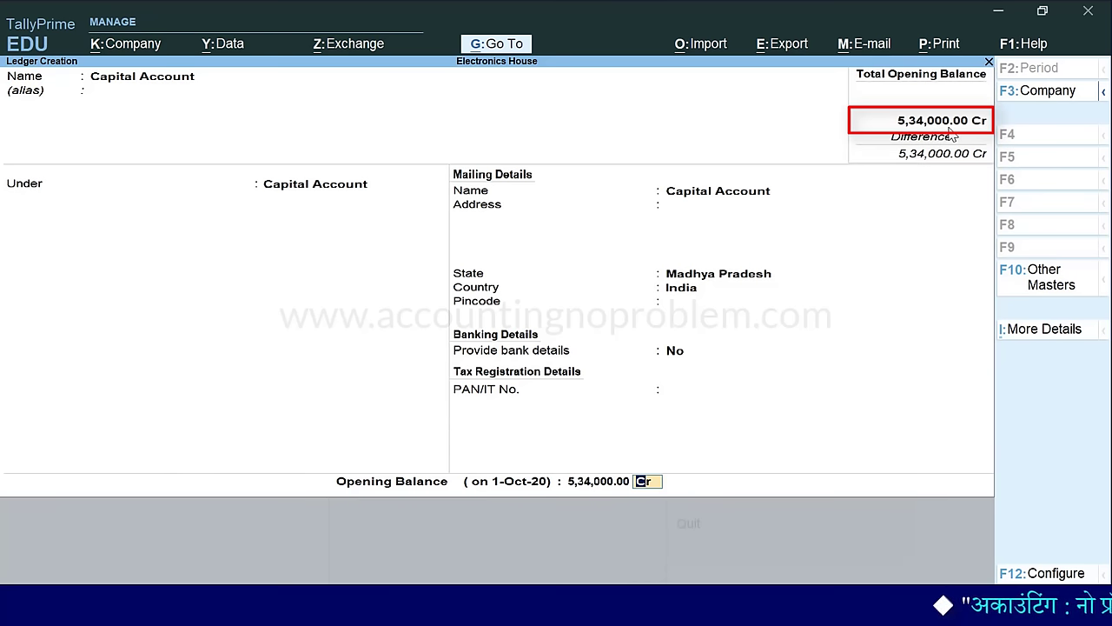
key(Return)
key(Return)
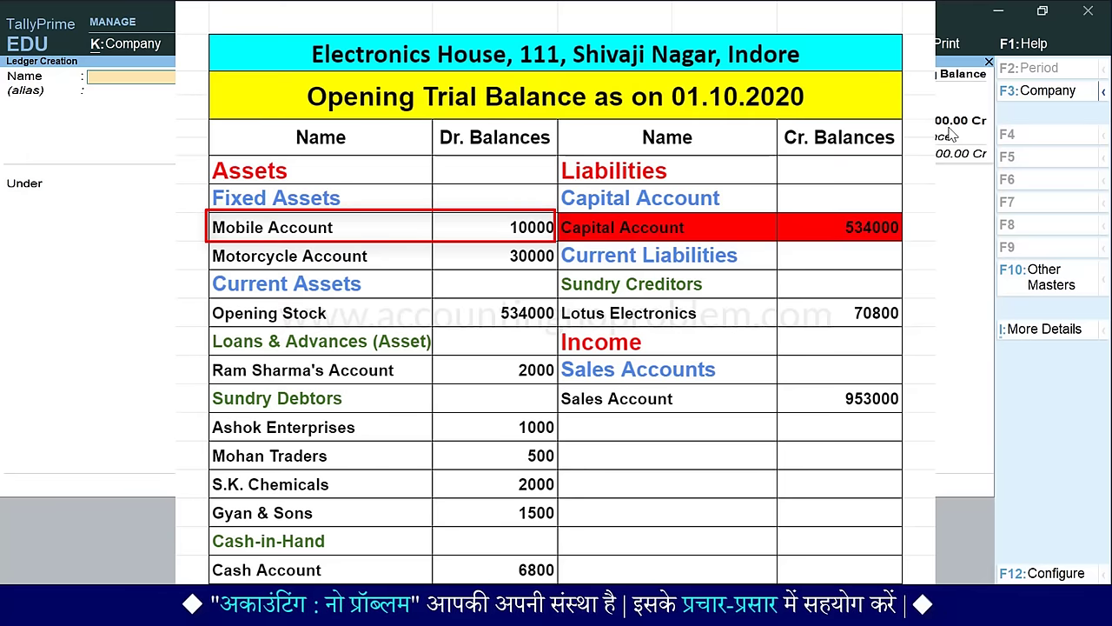
Name the ledger Mobile Account, place it under Fixed Assets, and enter a 10000 Dr opening balance.
text(Mobi)
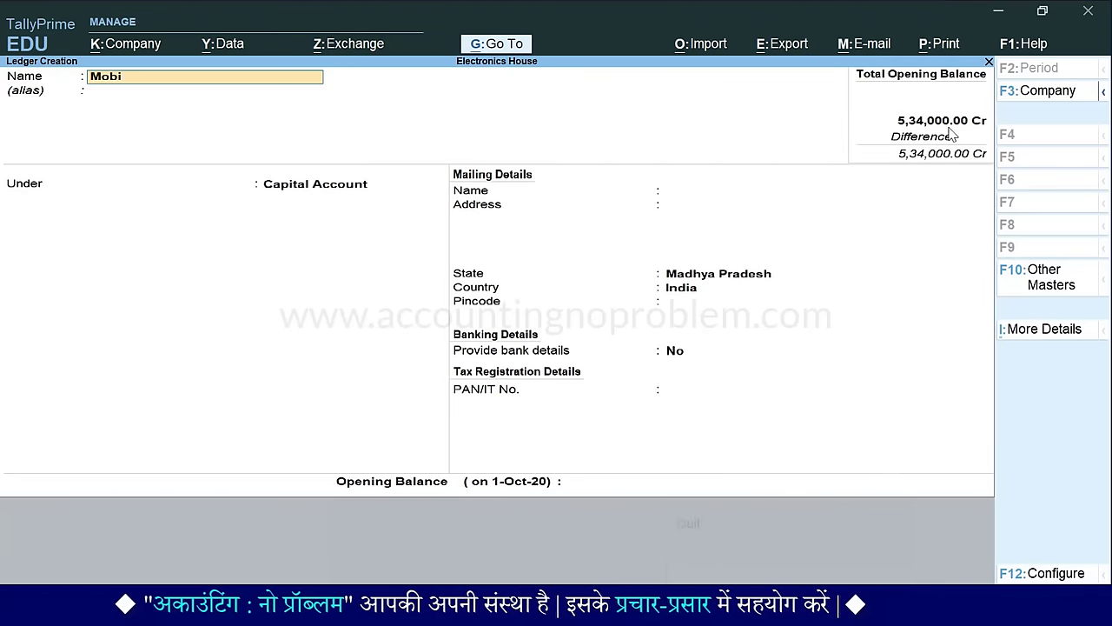
text(le Account)
key(Return)
key(Return)
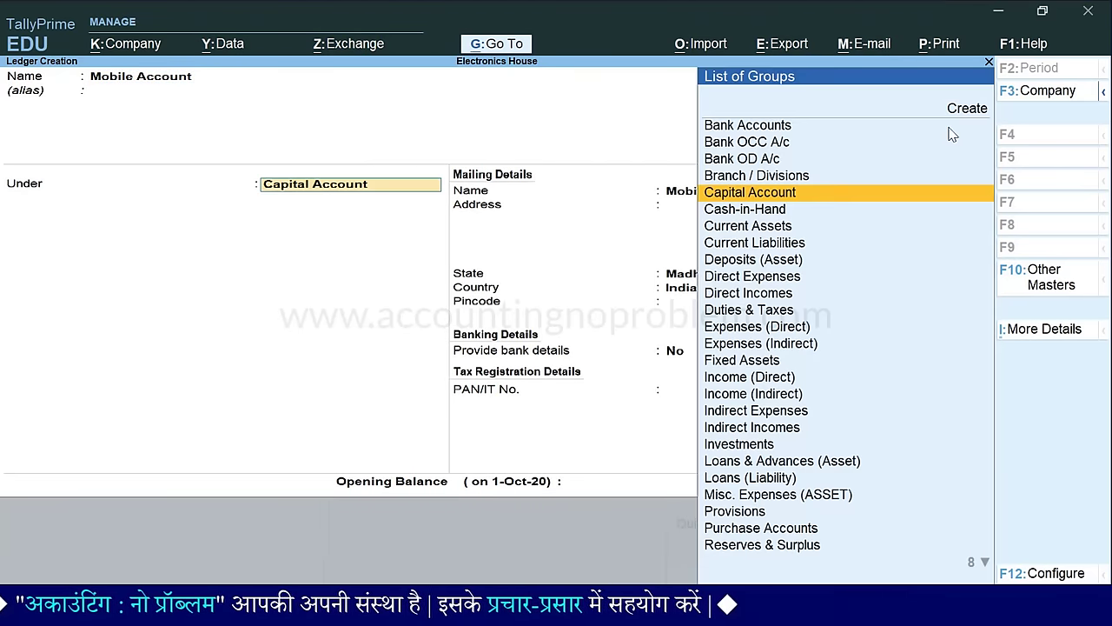
text(f)
key(Return)
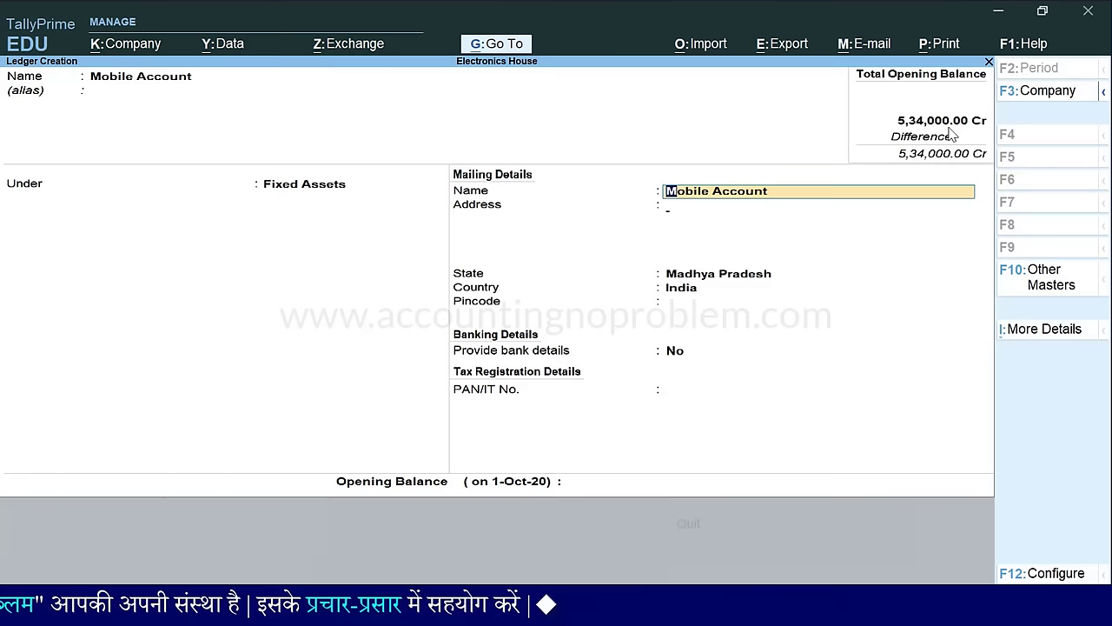
key(Return)
key(Return)
key(Return)
key(Return)
key(Return)
key(Return)
key(Return)
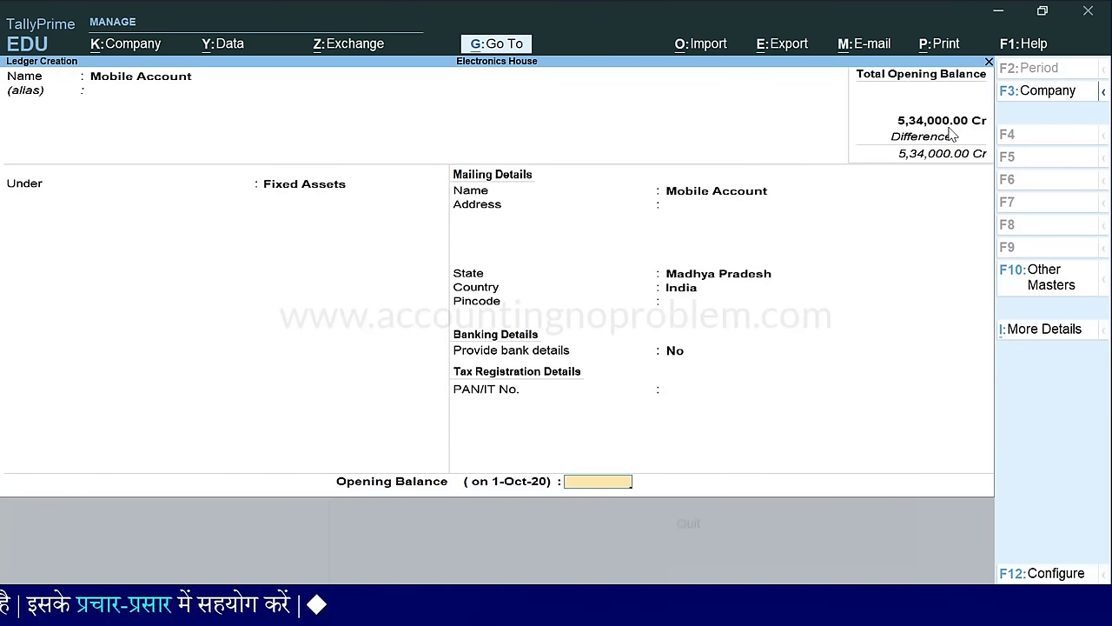
text(10000)
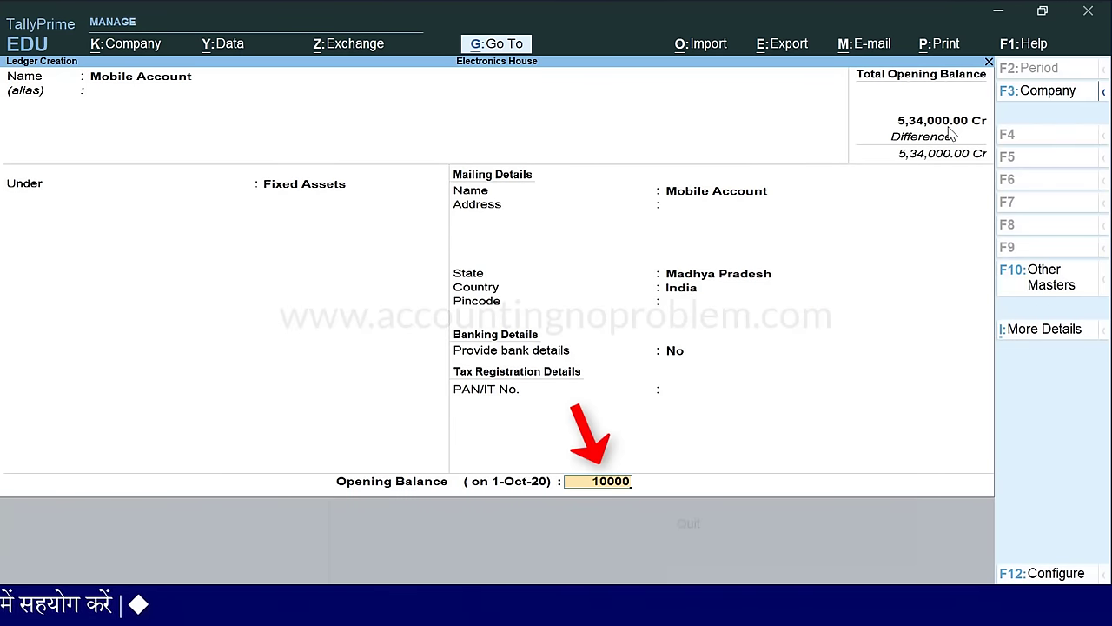
key(Return)
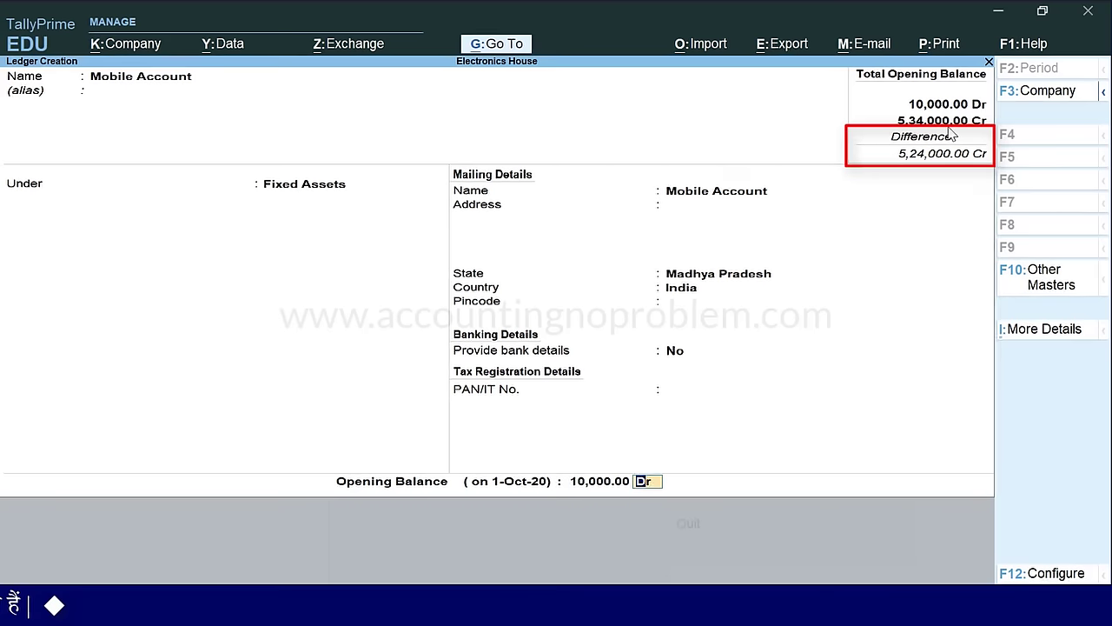
key(Return)
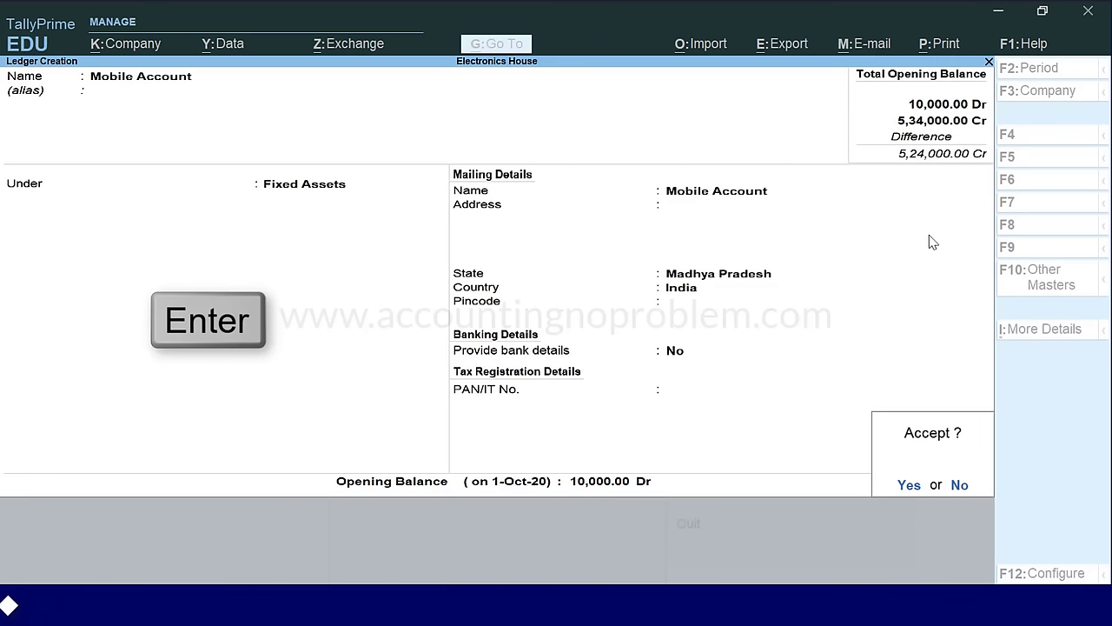
Accept the Mobile Account ledger to save it.
key(Return)
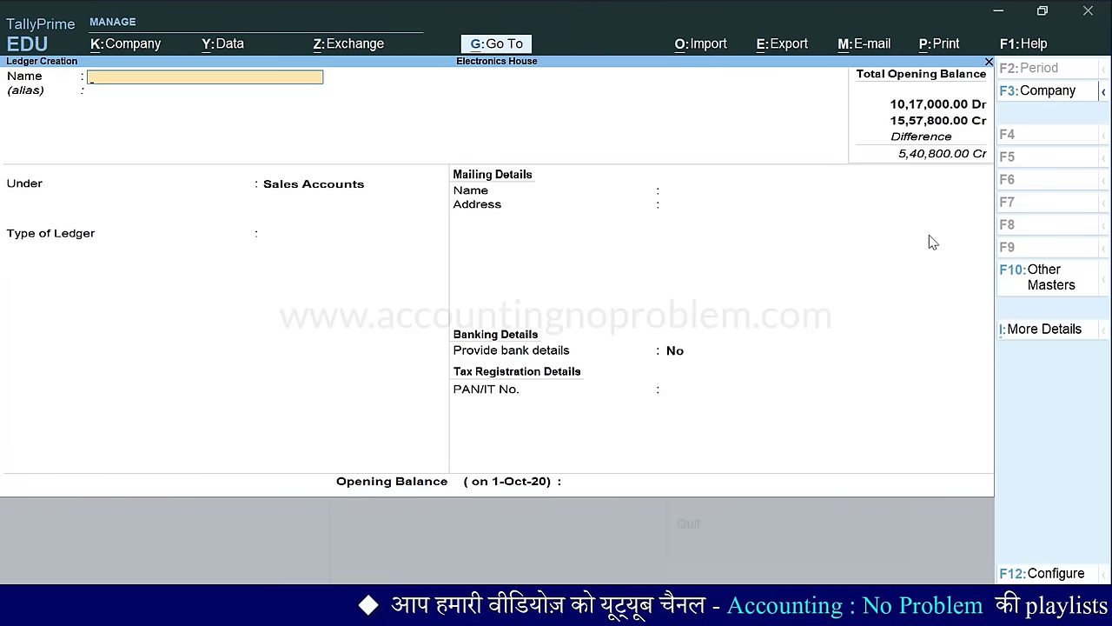
Quit ledger creation and open the existing Cash ledger for alteration.
key(Escape)
key(y)
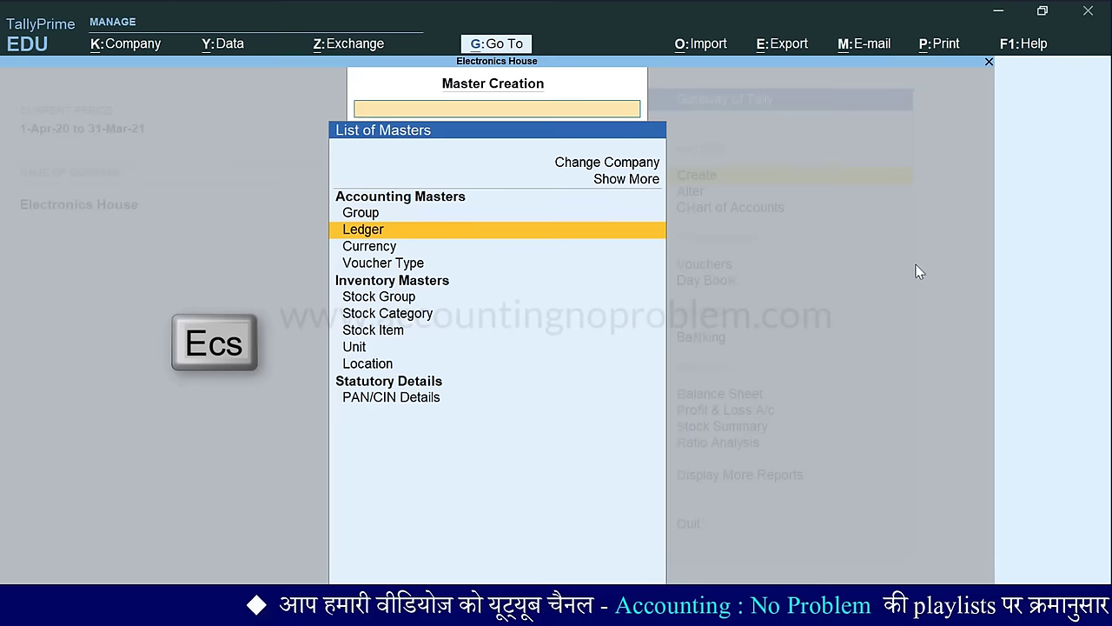
key(Escape)
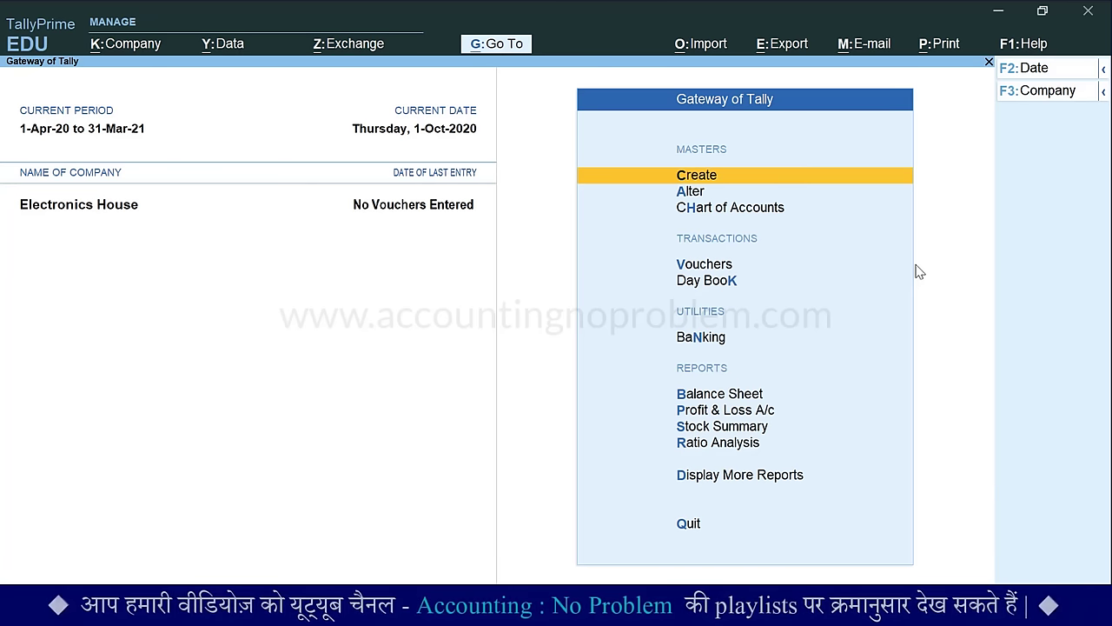
key(Down)
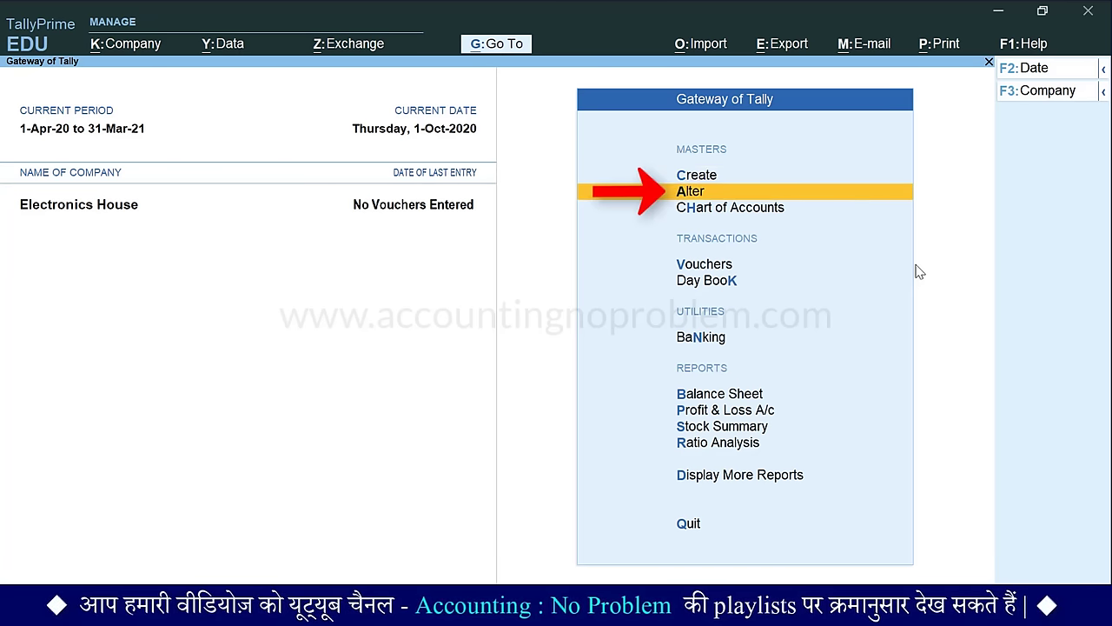
key(Return)
key(Down)
key(Return)
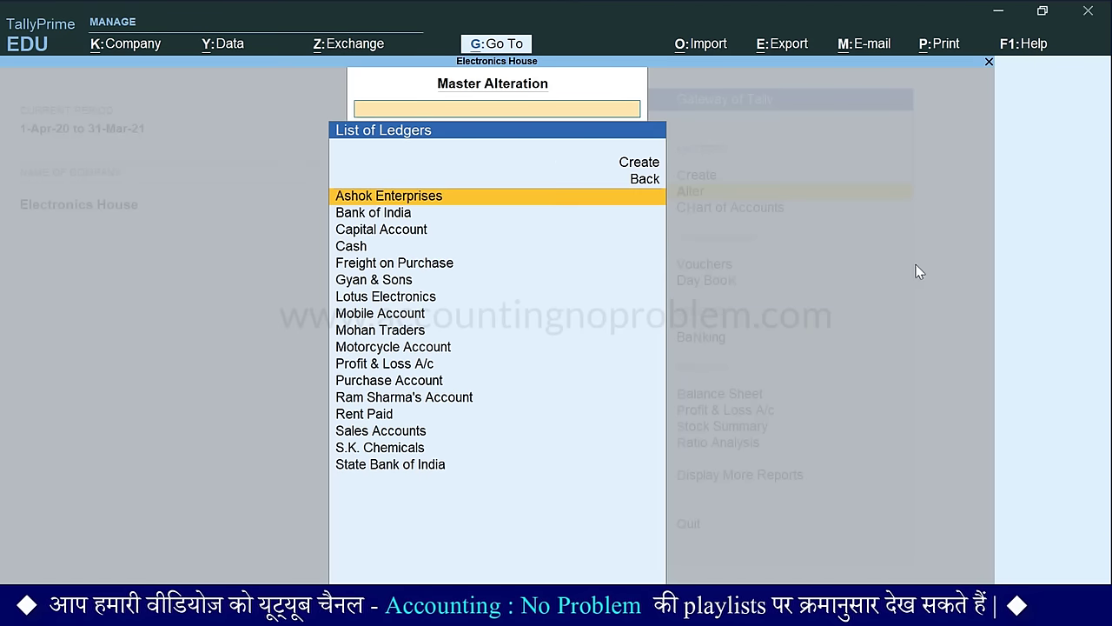
key(Down)
key(Down)
key(Down)
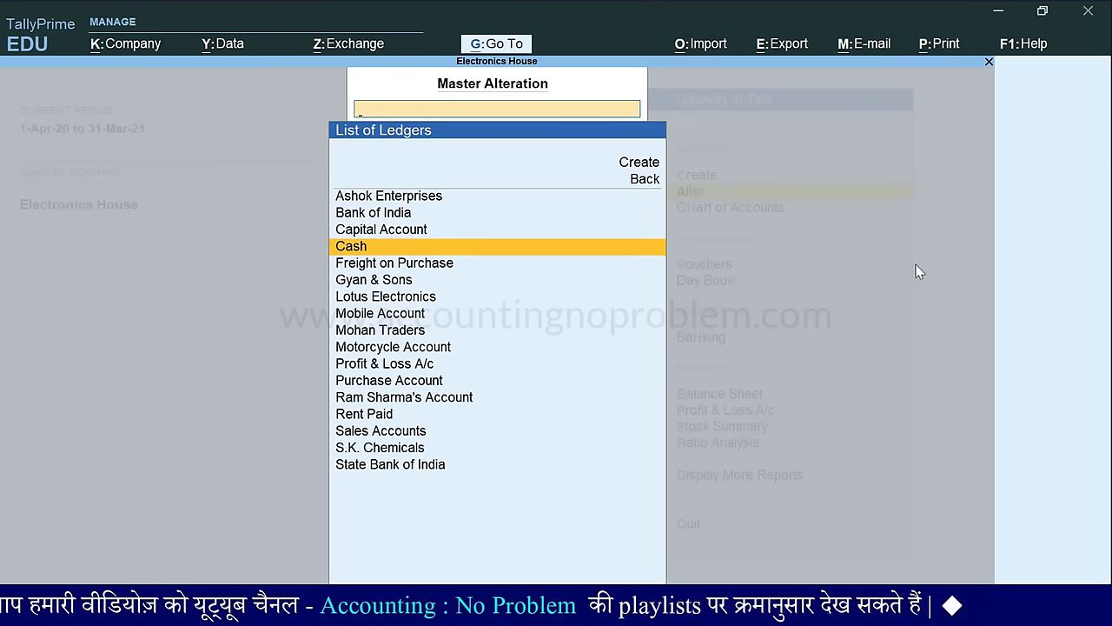
key(Return)
key(Return)
key(Return)
key(Return)
key(Return)
Enter 6800 Dr as the Cash opening balance, accept it, and return to the Gateway.
text(6)
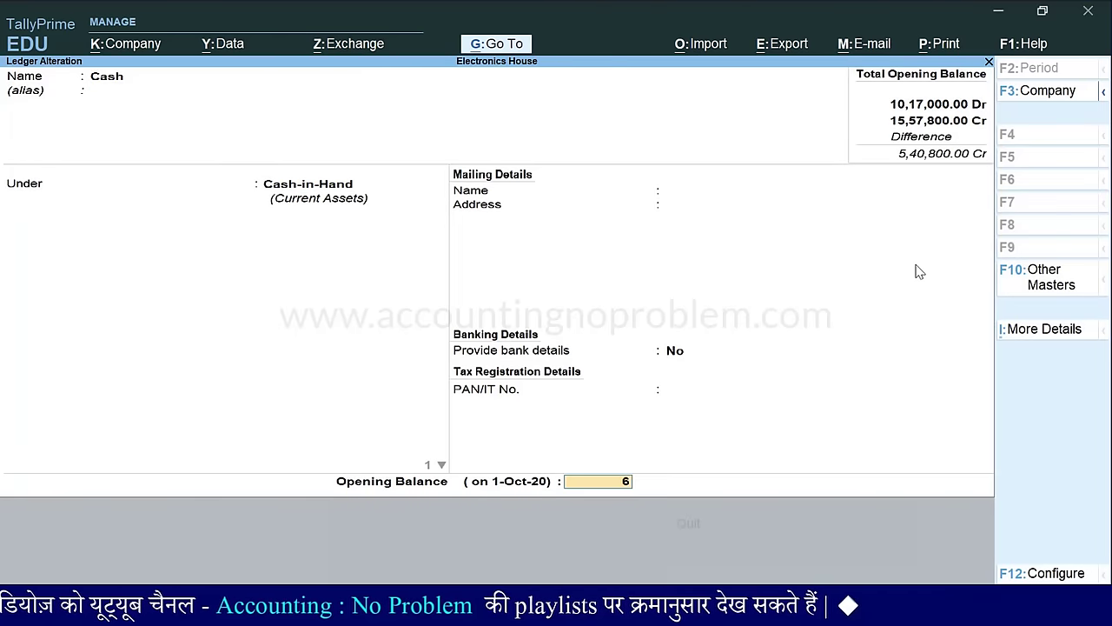
text(800)
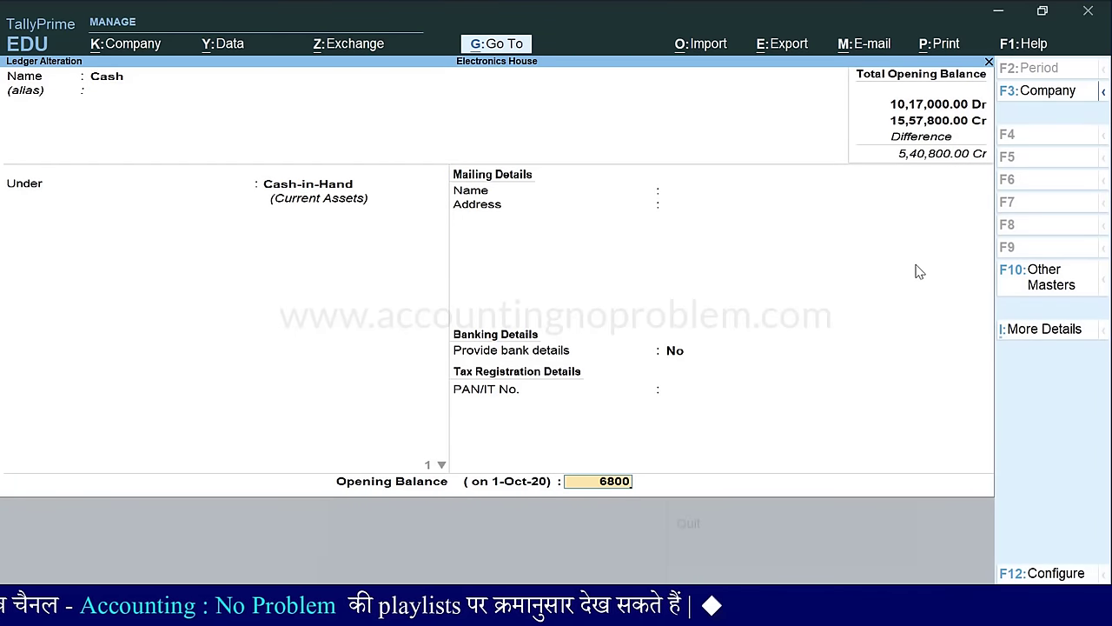
key(Return)
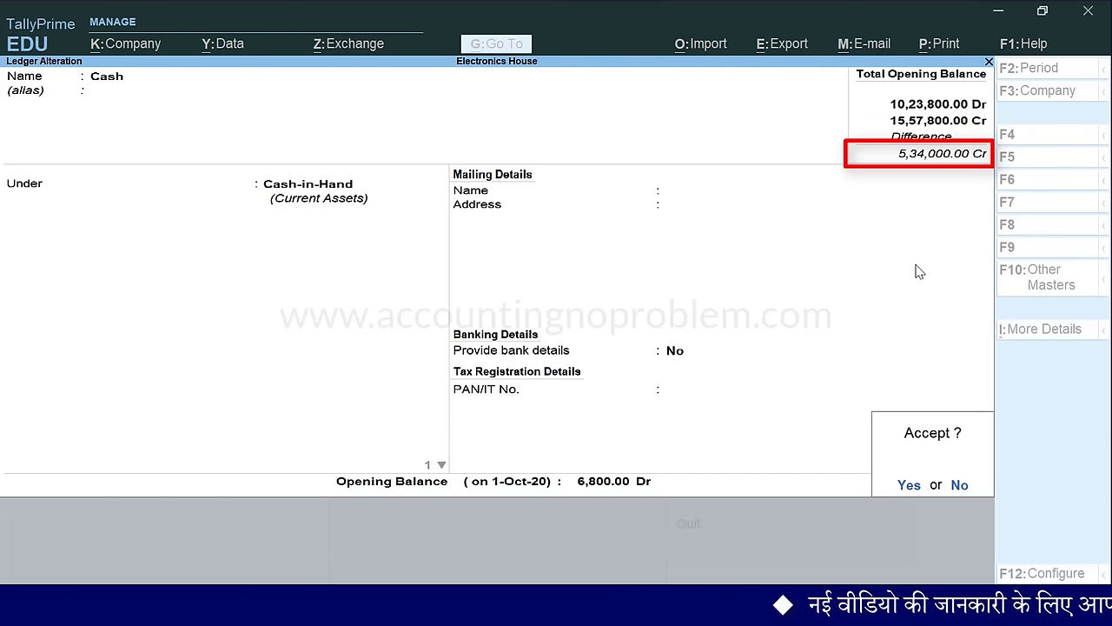
key(Escape)
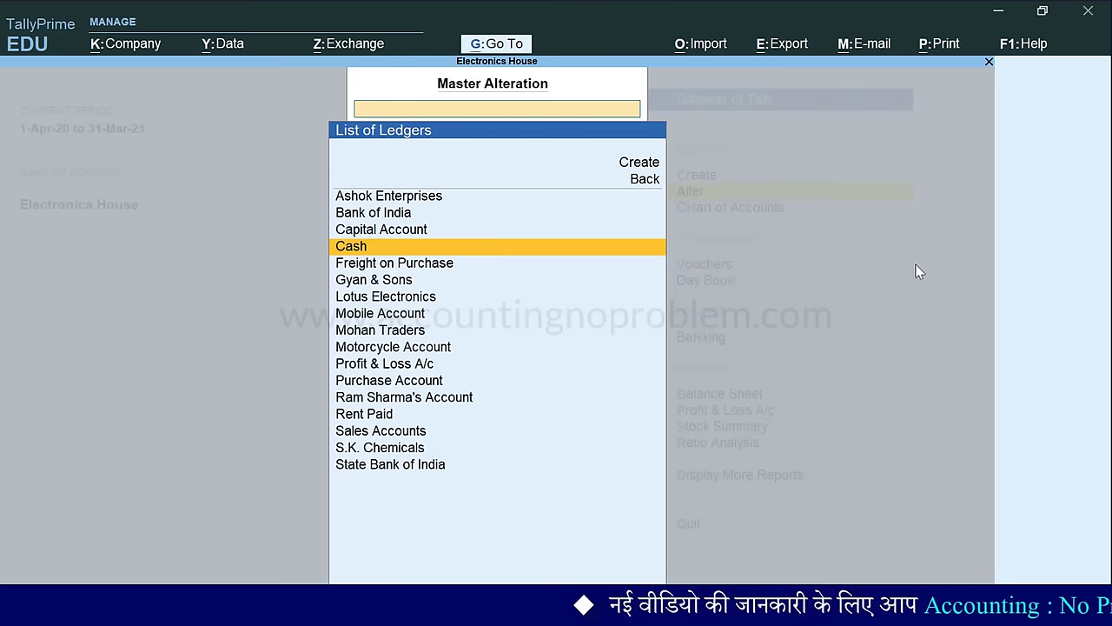
key(Escape)
key(Escape)
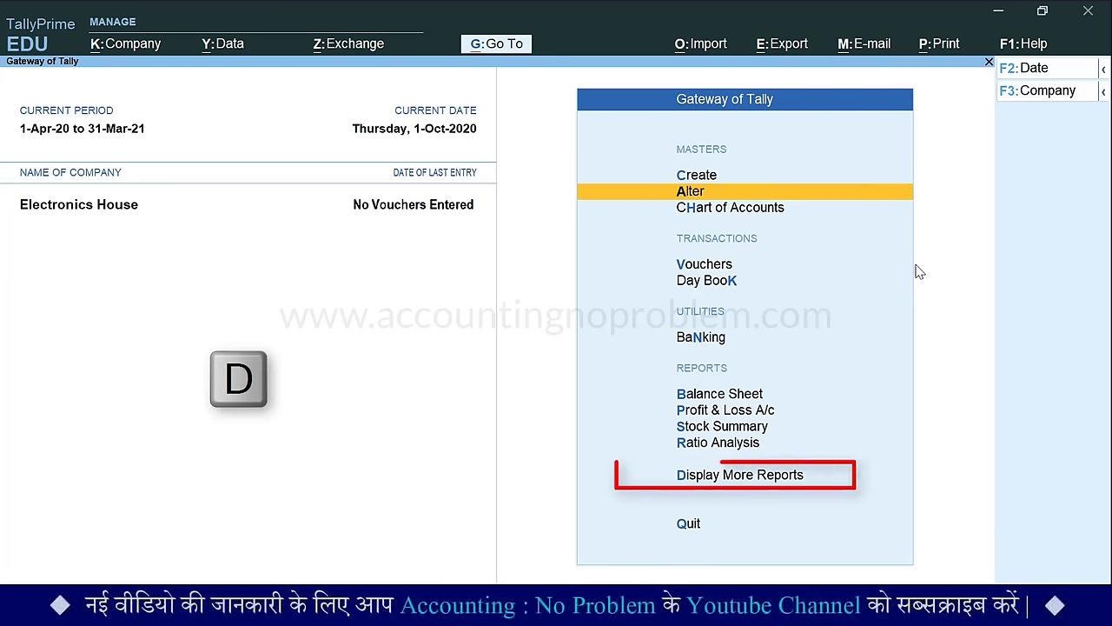
Open the Trial Balance for 1-10-2020 to 1-10-2020 and show it ledger by ledger.
key(d)
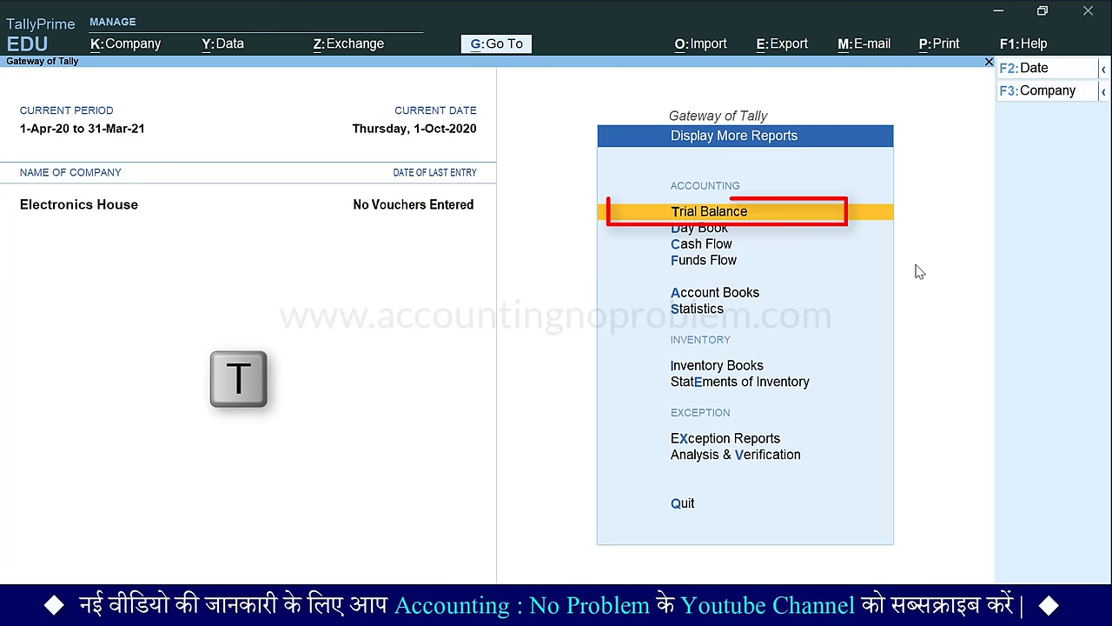
key(t)
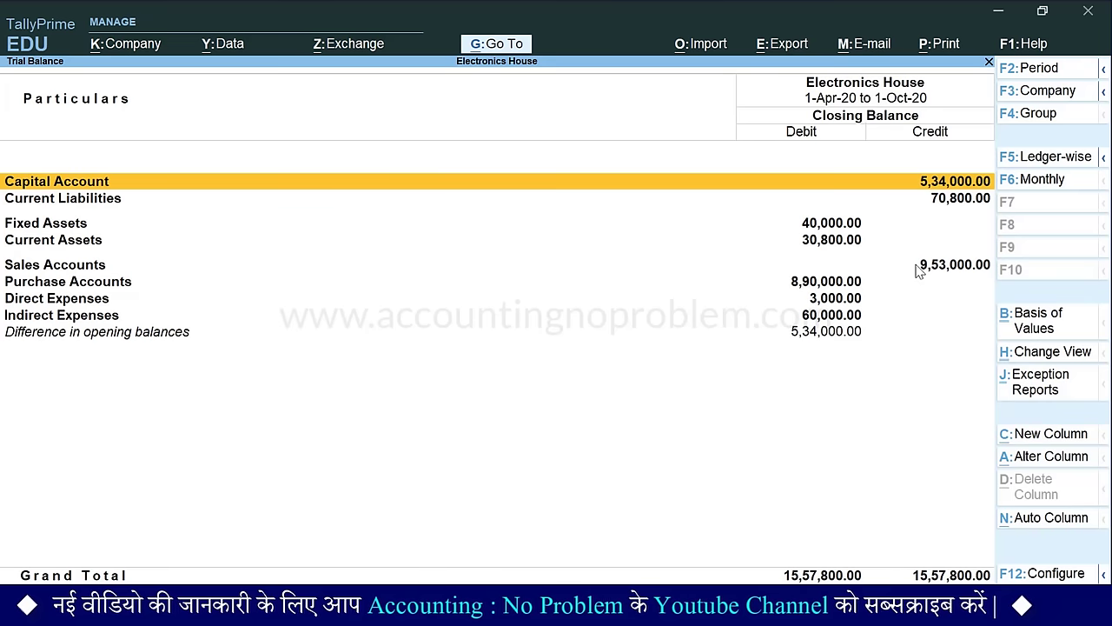
key(F2)
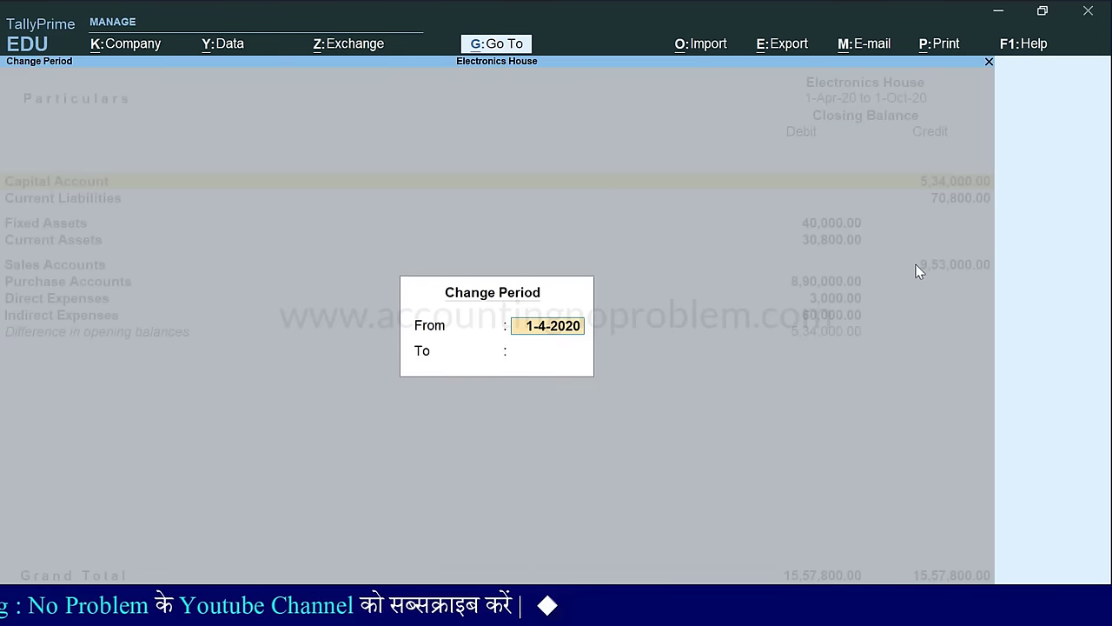
text(1)
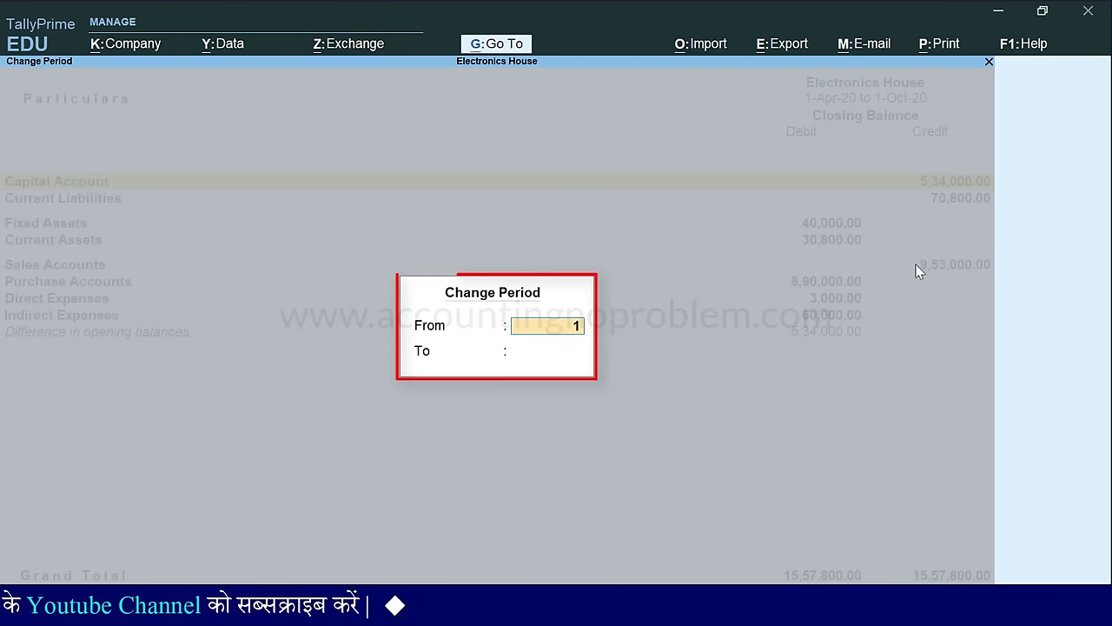
text(.10)
key(Return)
text(1.)
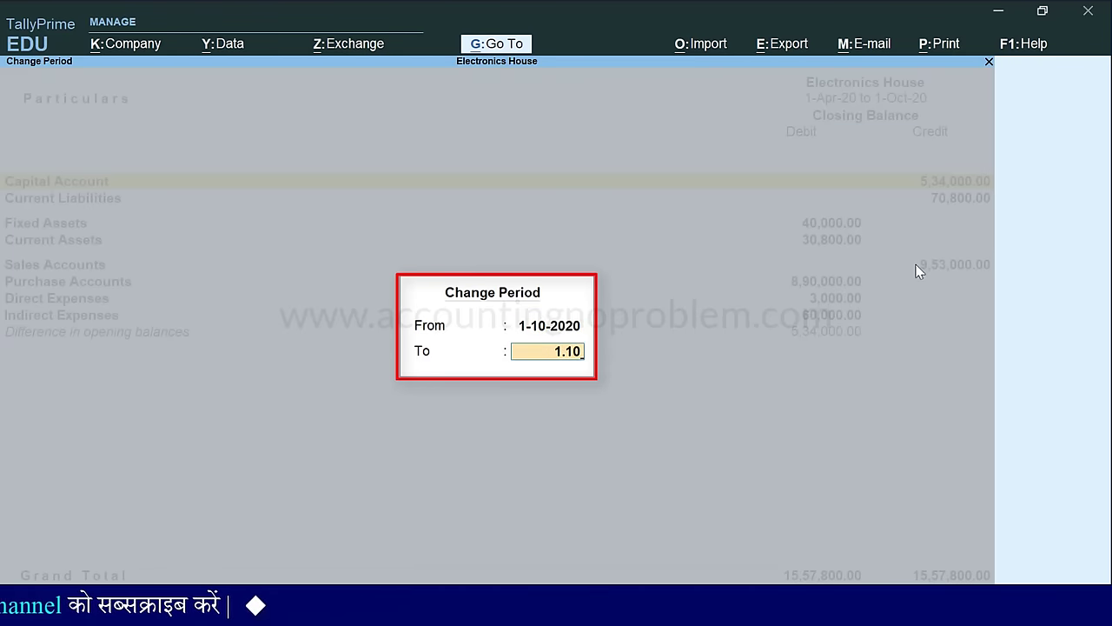
key(Return)
key(alt+F5)
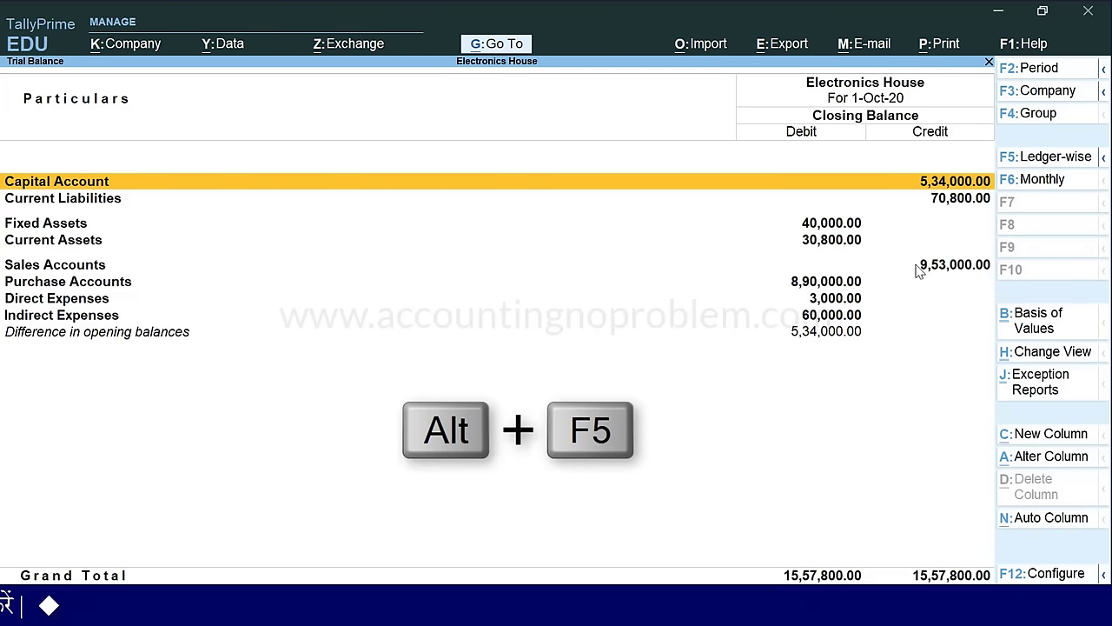
Configure the Trial Balance to show opening balances with Show Closing Balance set to No.
key(F12)
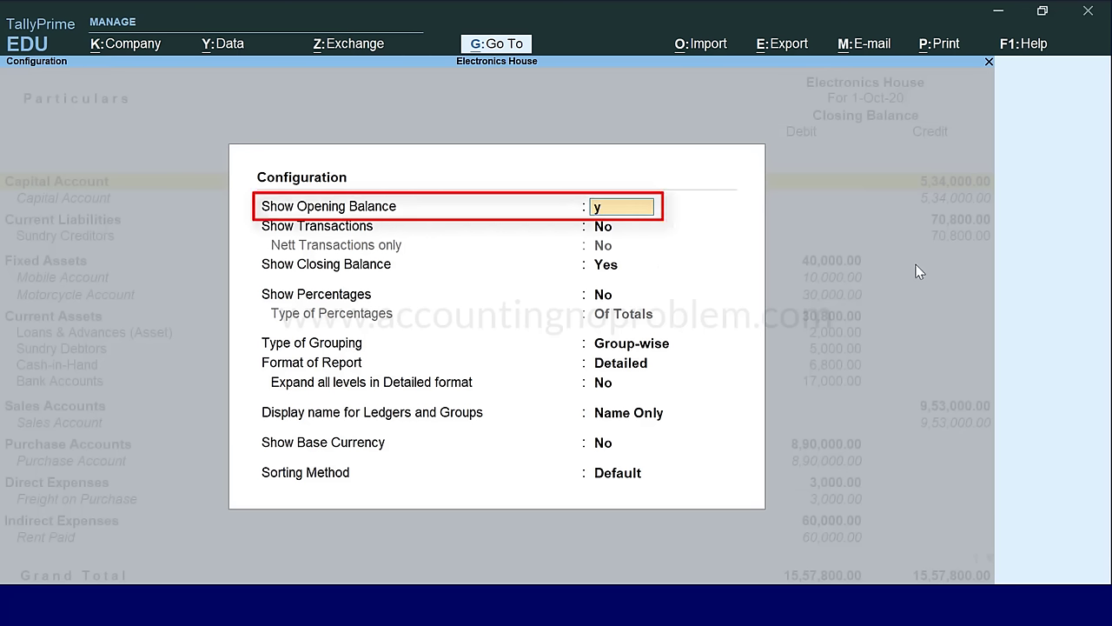
text(y)
key(Return)
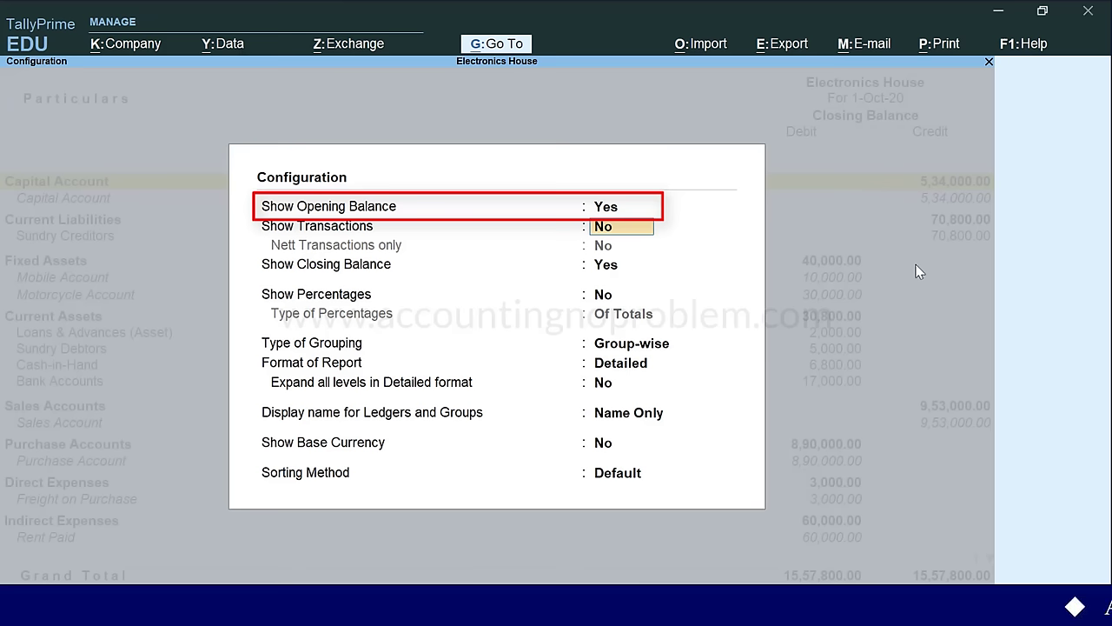
key(Return)
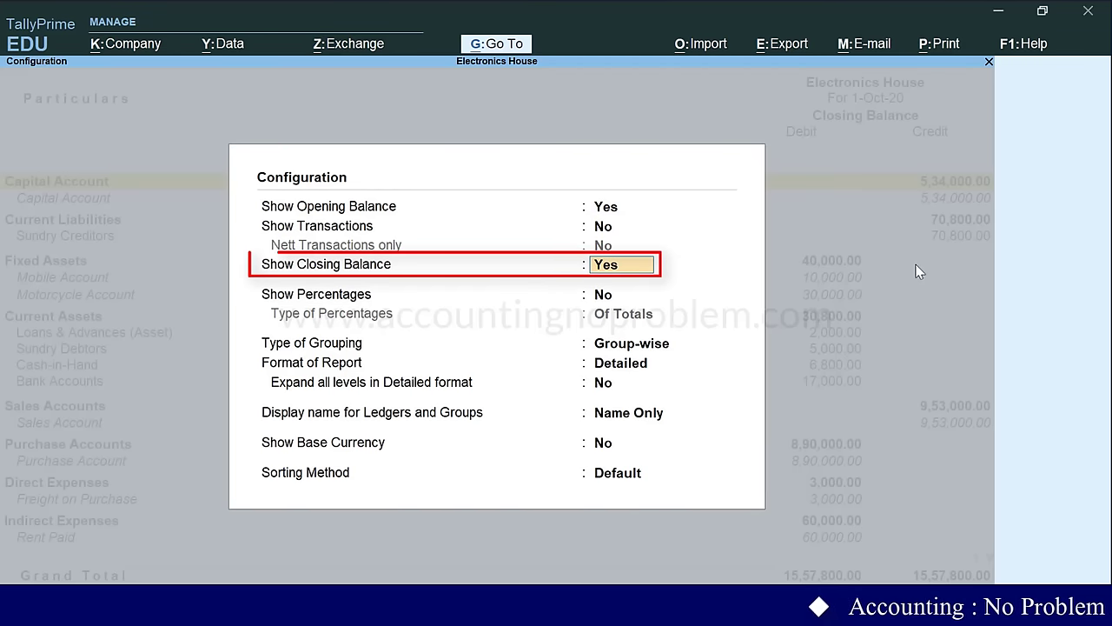
text(n)
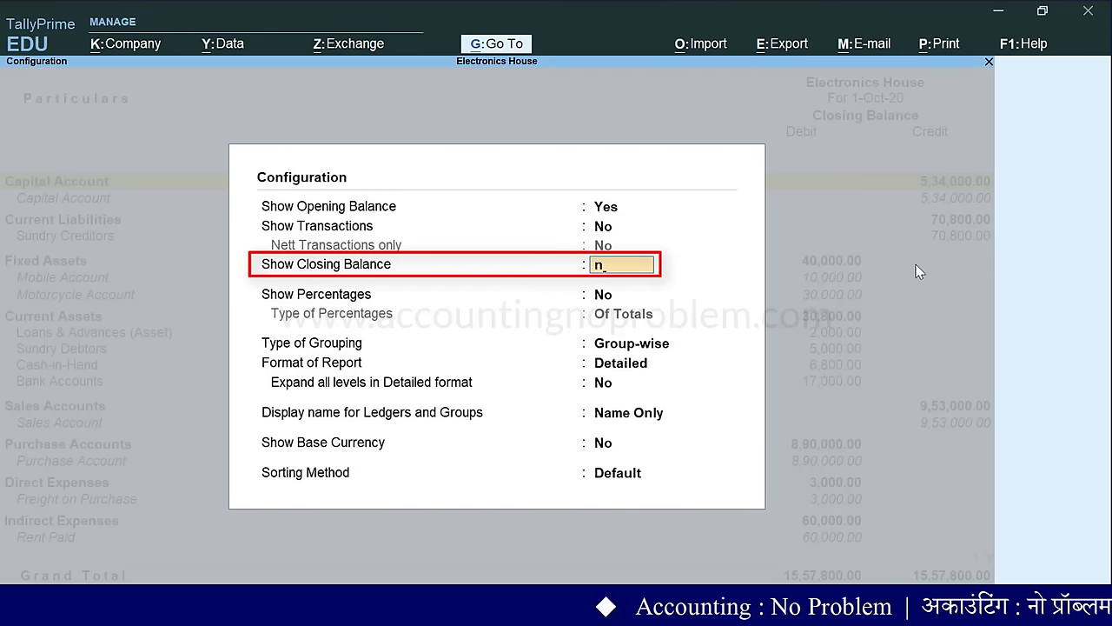
key(Return)
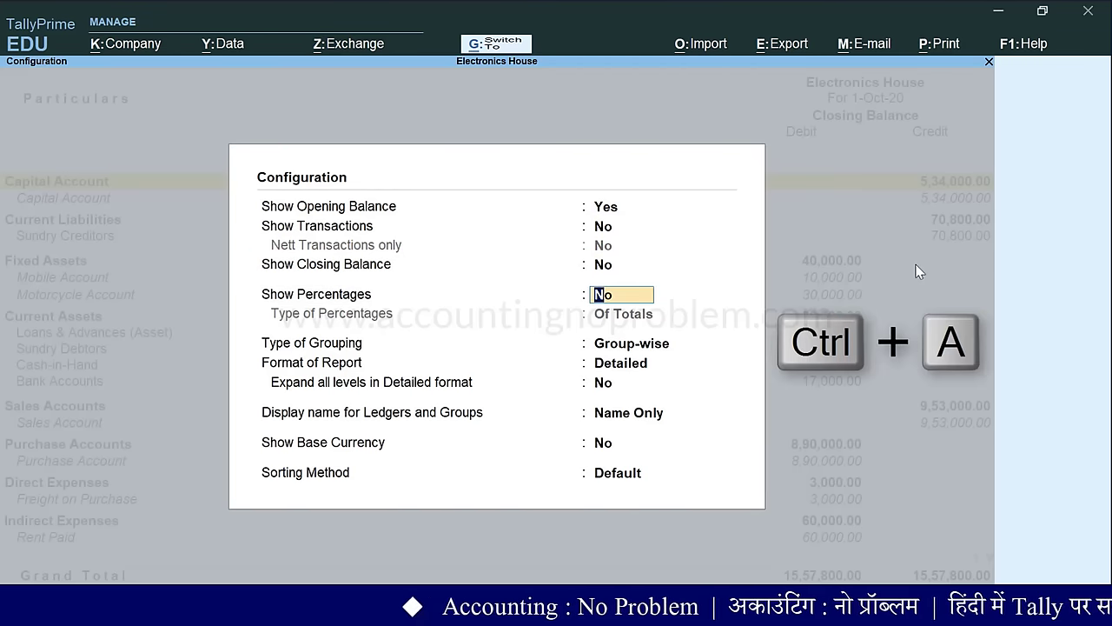
key(ctrl+a)
key(Down)
key(Down)
key(Down)
key(Down)
key(Down)
key(Down)
key(Down)
key(Down)
key(Down)
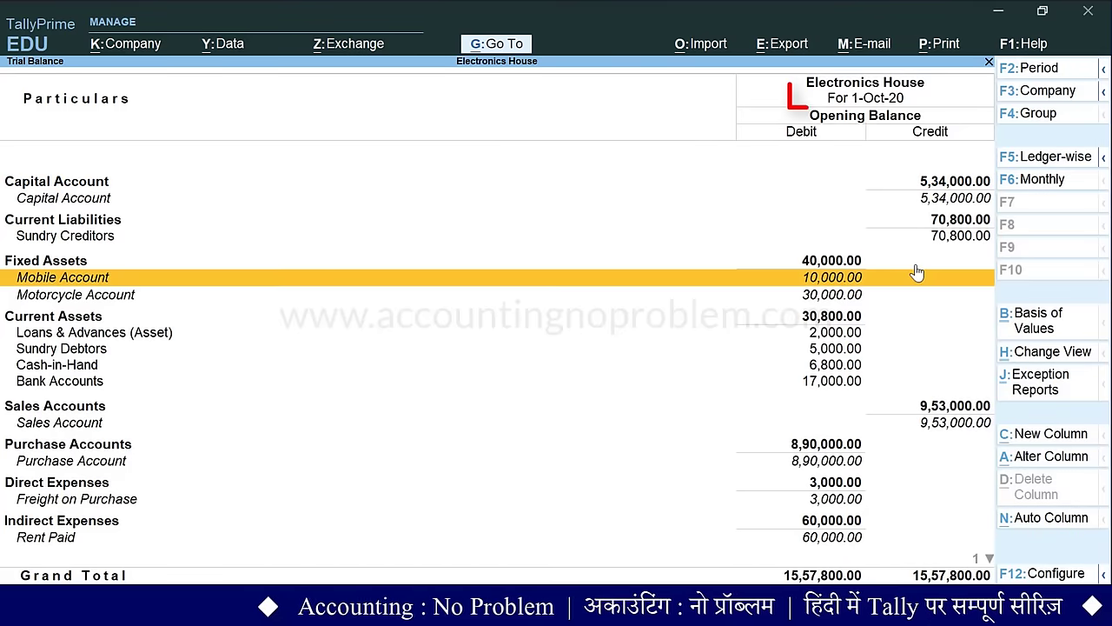
key(Down)
key(Down)
key(Down)
key(Down)
key(Down)
key(Down)
key(Down)
key(Down)
key(Down)
key(Down)
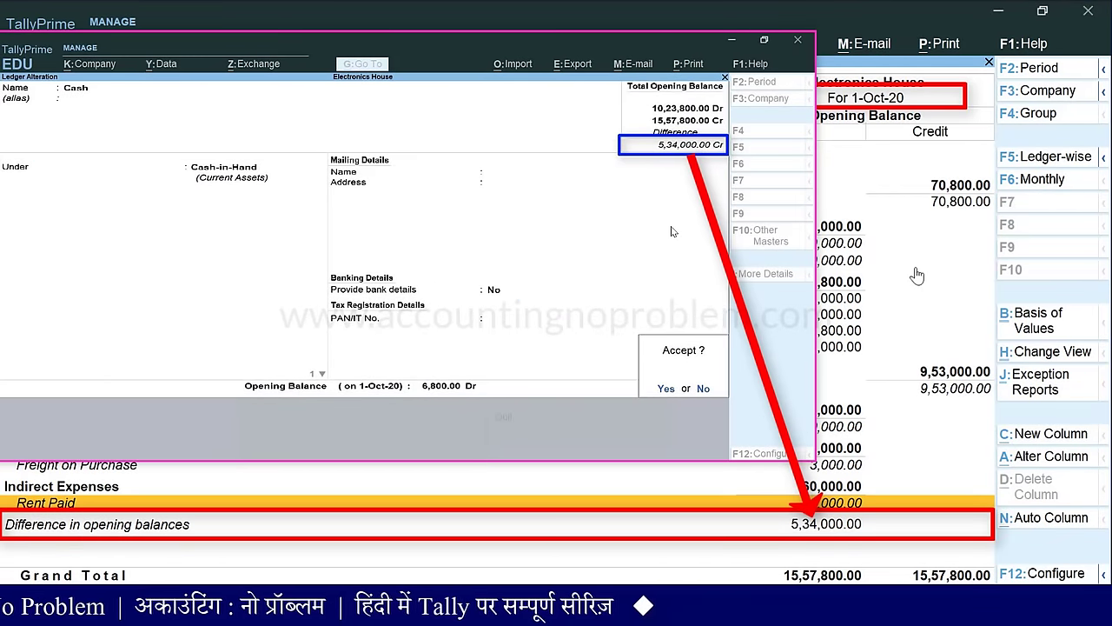
key(Up)
key(Up)
key(Up)
key(Up)
key(Up)
key(Up)
key(Up)
key(Up)
key(Up)
key(Up)
key(Up)
key(Up)
key(Up)
key(Up)
key(Up)
key(Up)
key(Up)
key(Up)
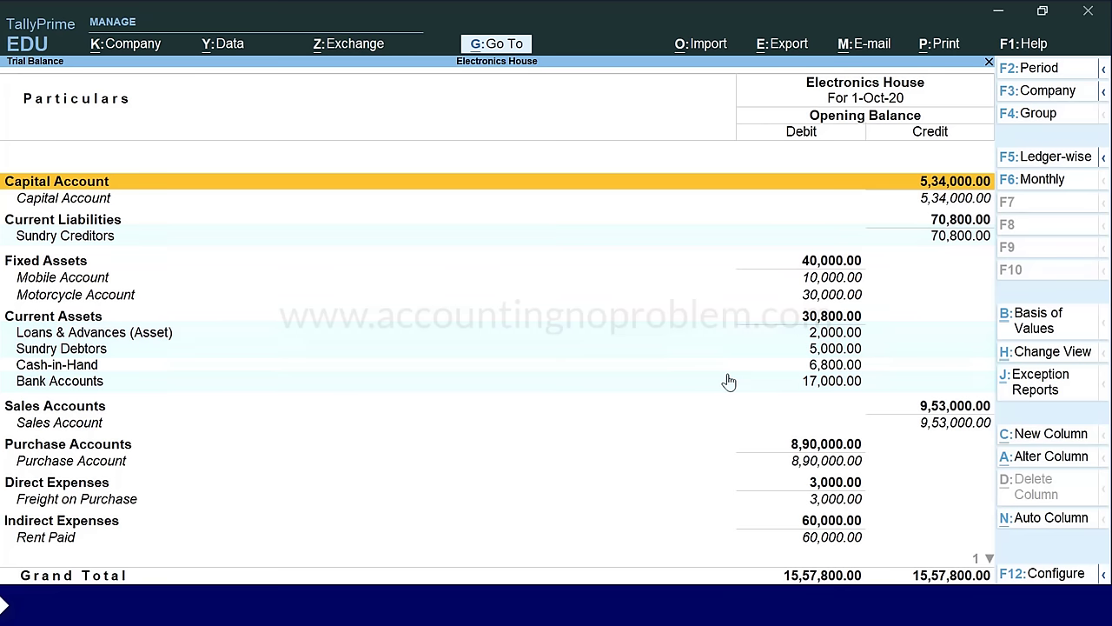
Expand Sundry Creditors, Loans & Advances (Asset), Sundry Debtors and Bank Accounts to list their ledgers.
key(Down)
key(Down)
key(Down)
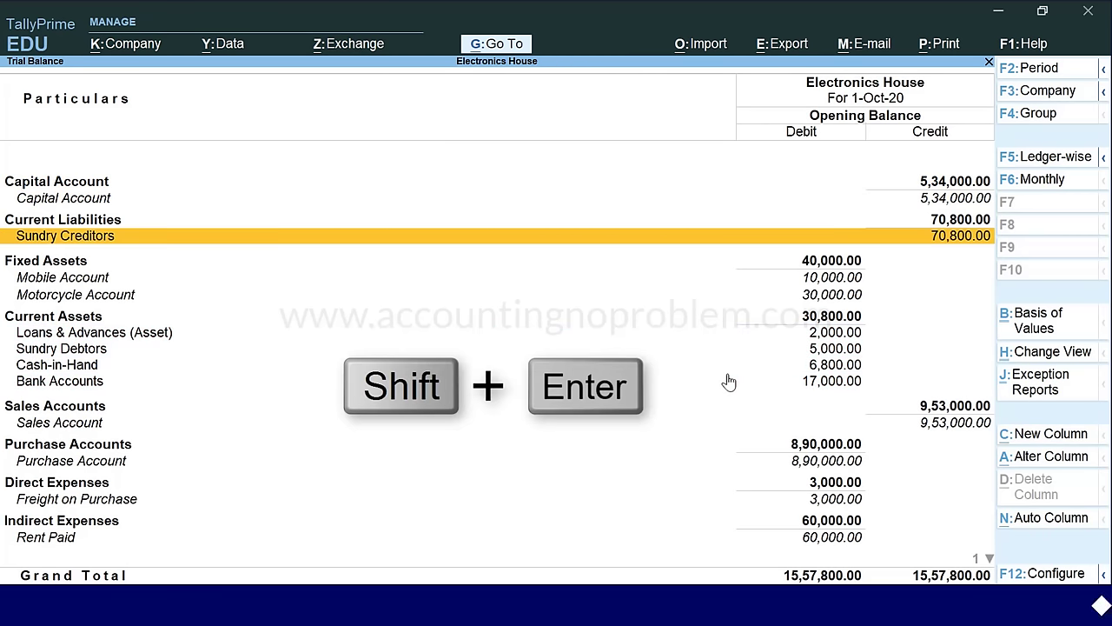
key(shift+Return)
key(Down)
key(Down)
key(Down)
key(Down)
key(Down)
key(Down)
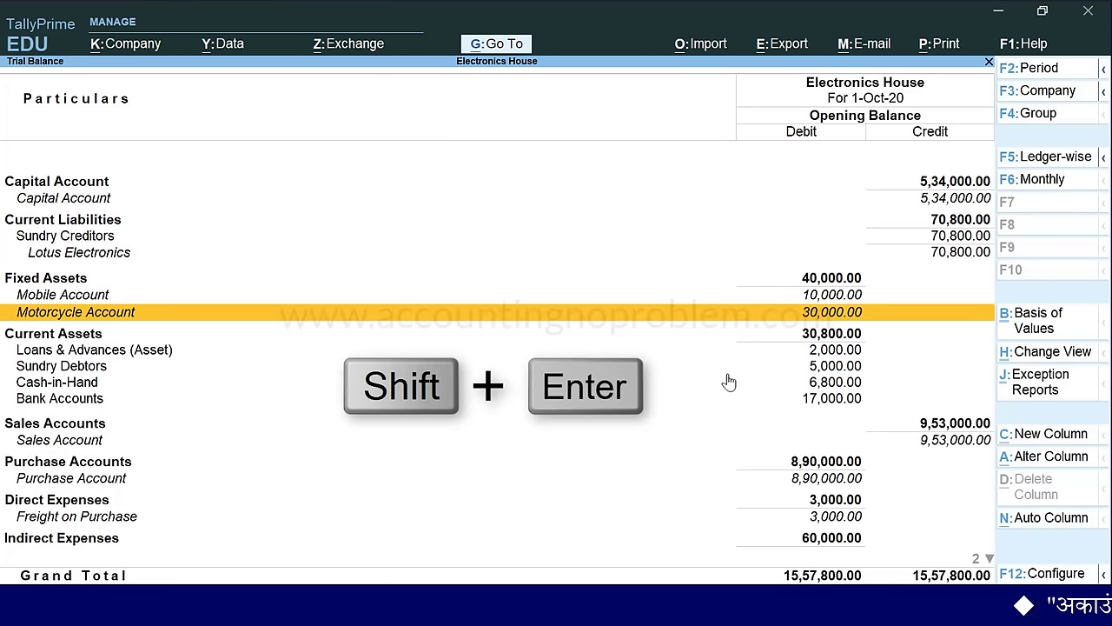
key(shift+Return)
key(Down)
key(Down)
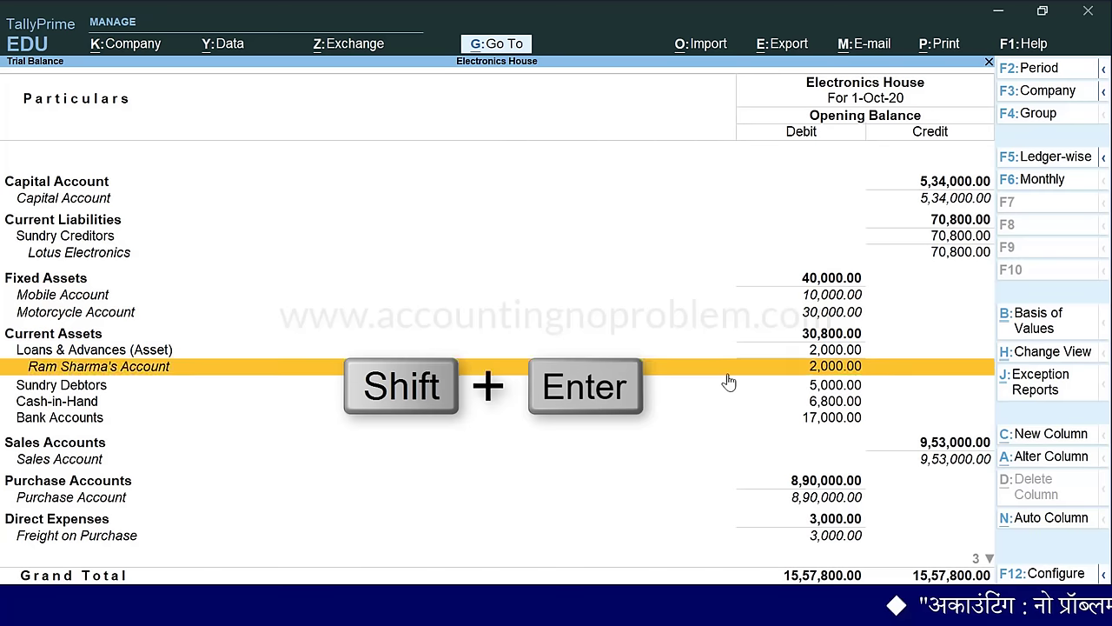
key(shift+Return)
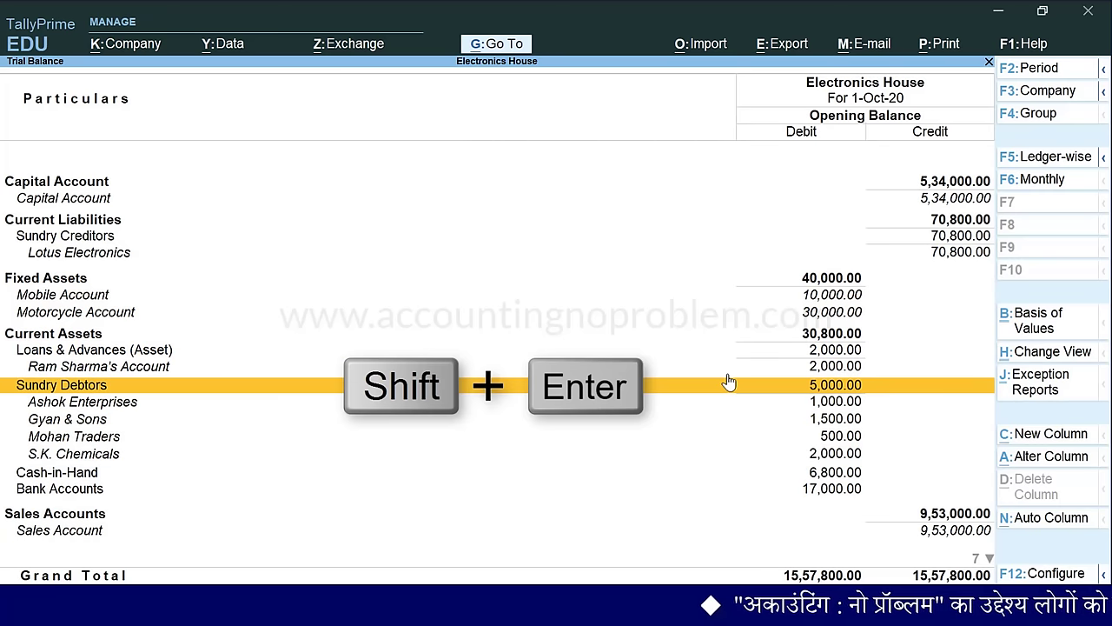
key(Down)
key(Down)
key(Down)
key(Down)
key(Down)
key(Down)
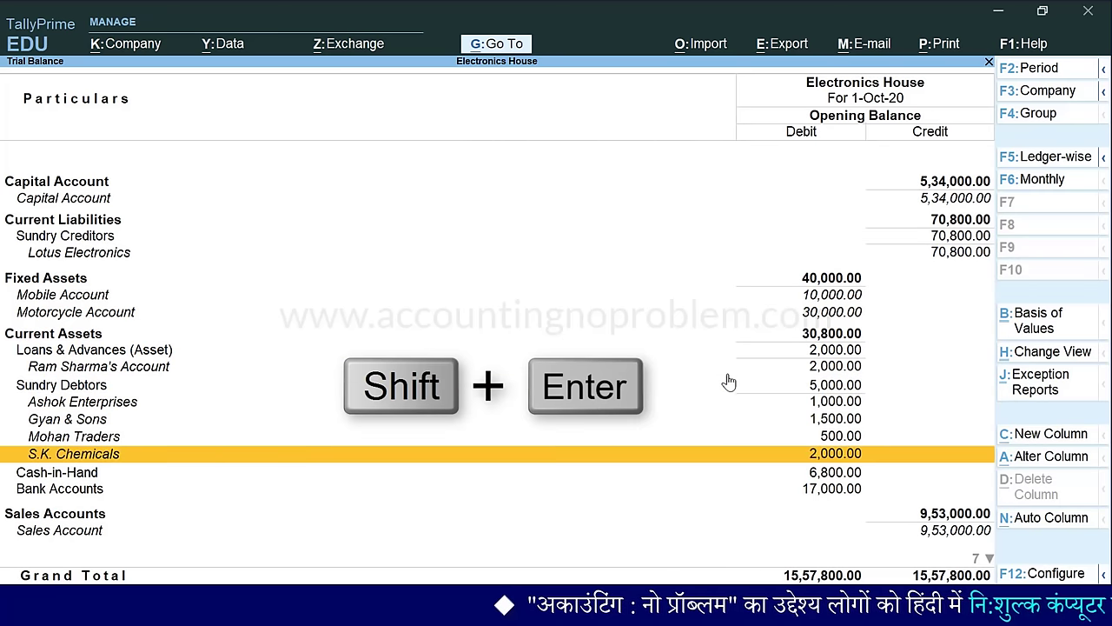
key(shift+Return)
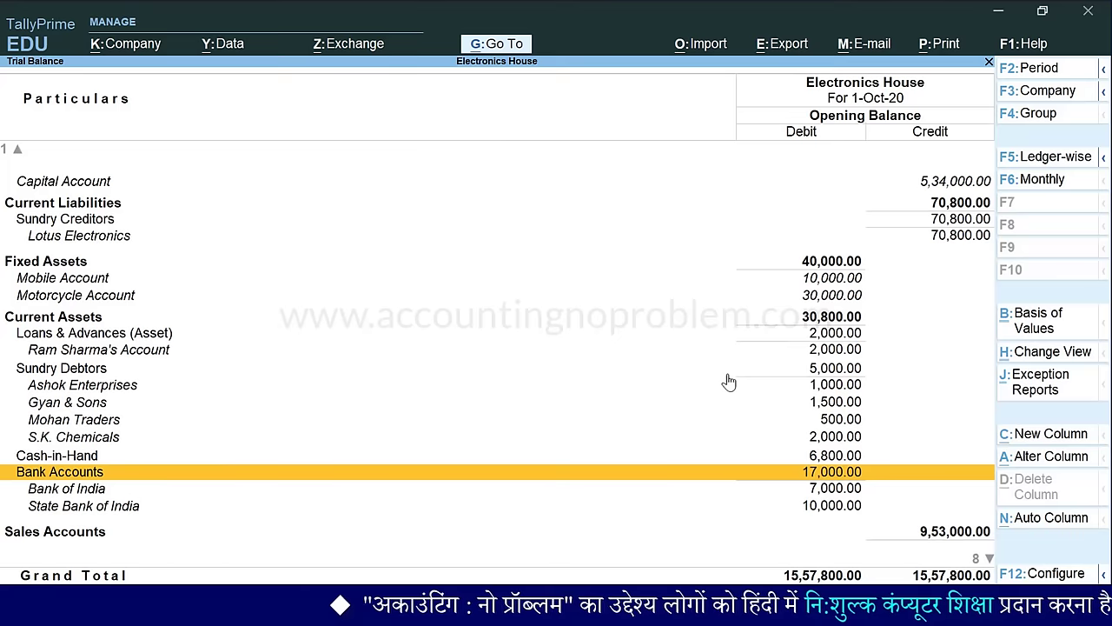
Expand Sales Accounts, Purchase Accounts and Indirect Expenses to show their individual ledgers.
key(Down)
key(Down)
key(Down)
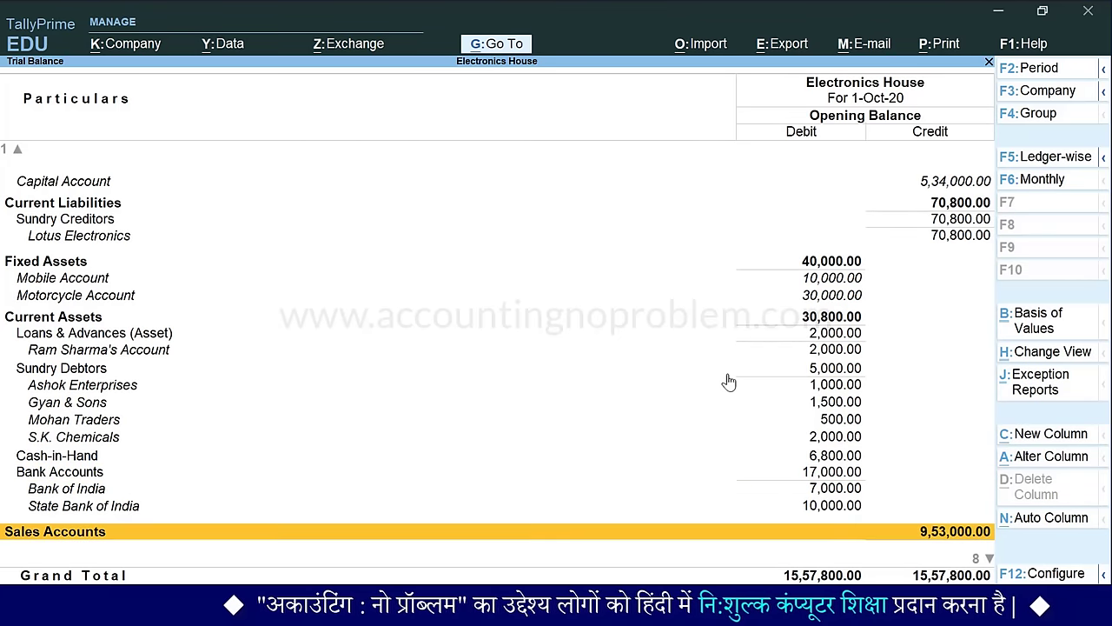
key(shift+Return)
key(Down)
key(Down)
key(shift+Return)
key(Down)
key(Down)
key(Down)
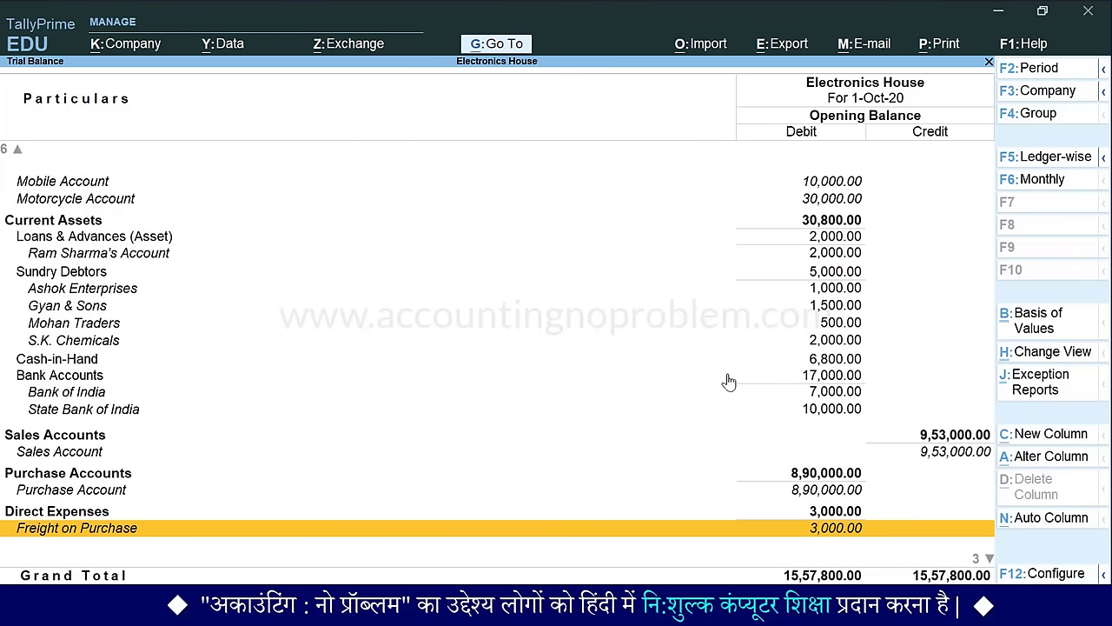
key(Down)
key(shift+Return)
key(Down)
key(Down)
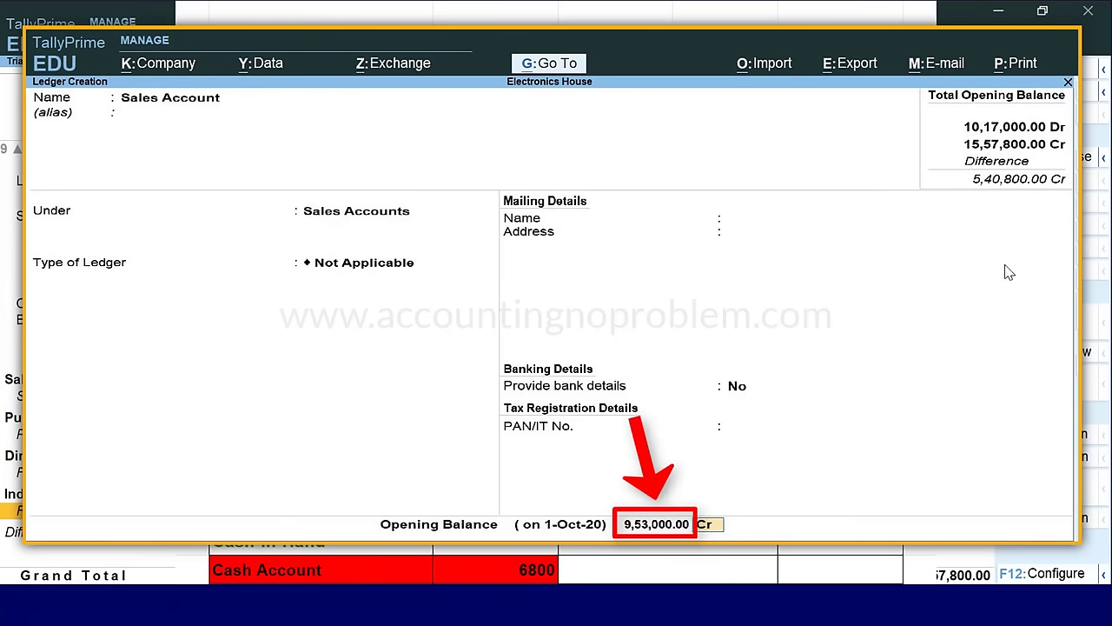
key(Return)
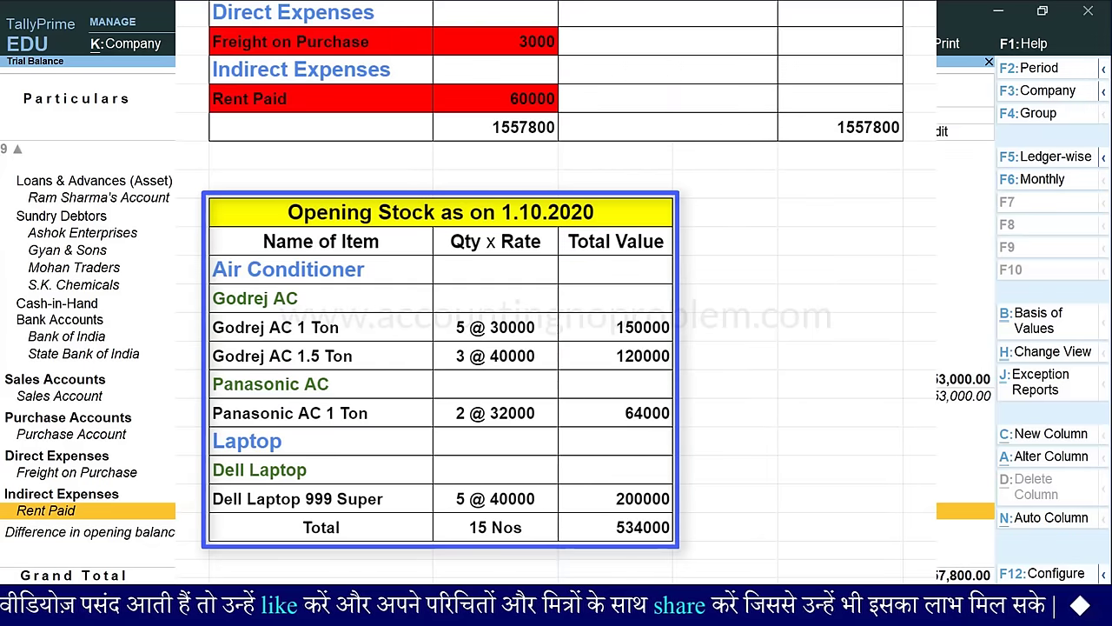
Leave the trial balance and open the Stock Items list from the Chart of Accounts.
key(Escape)
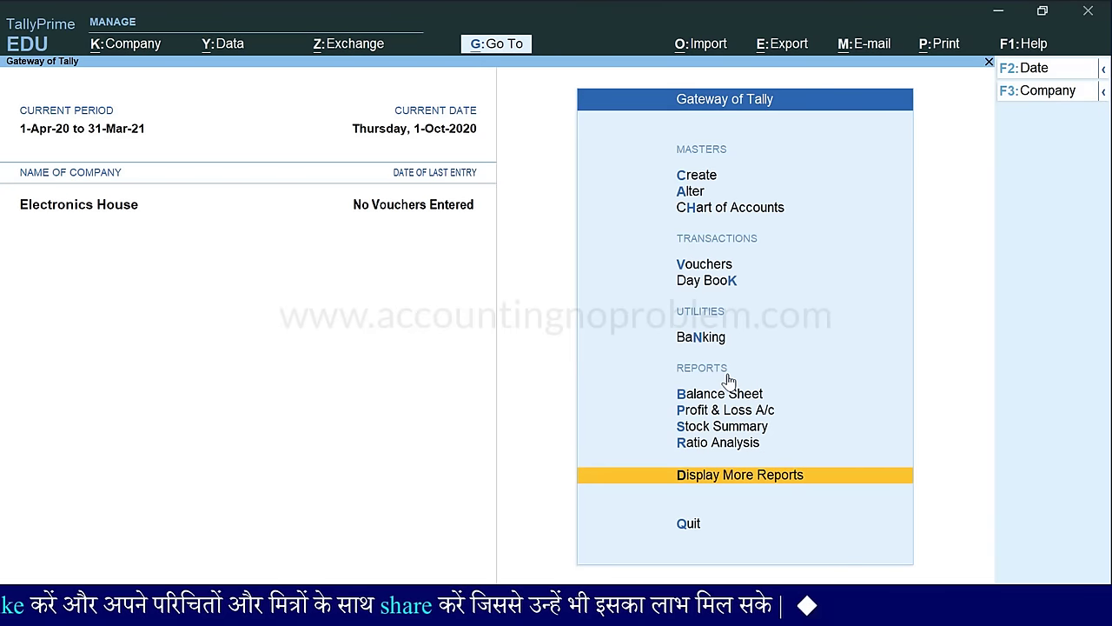
key(h)
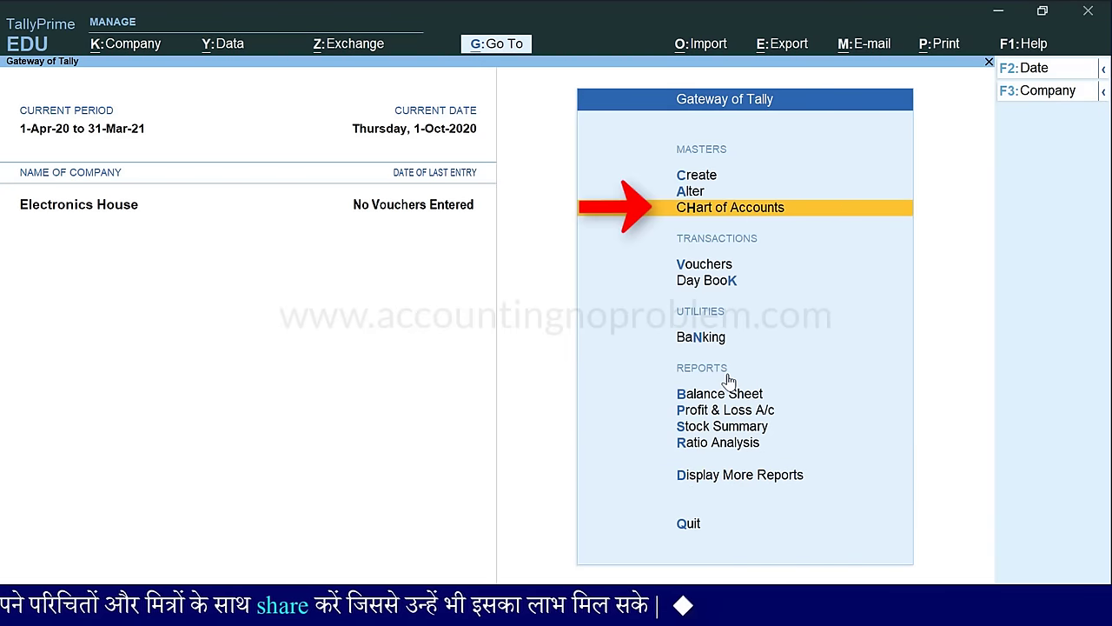
key(Return)
key(Down)
key(Down)
key(Down)
key(Down)
key(Down)
key(Down)
key(Return)
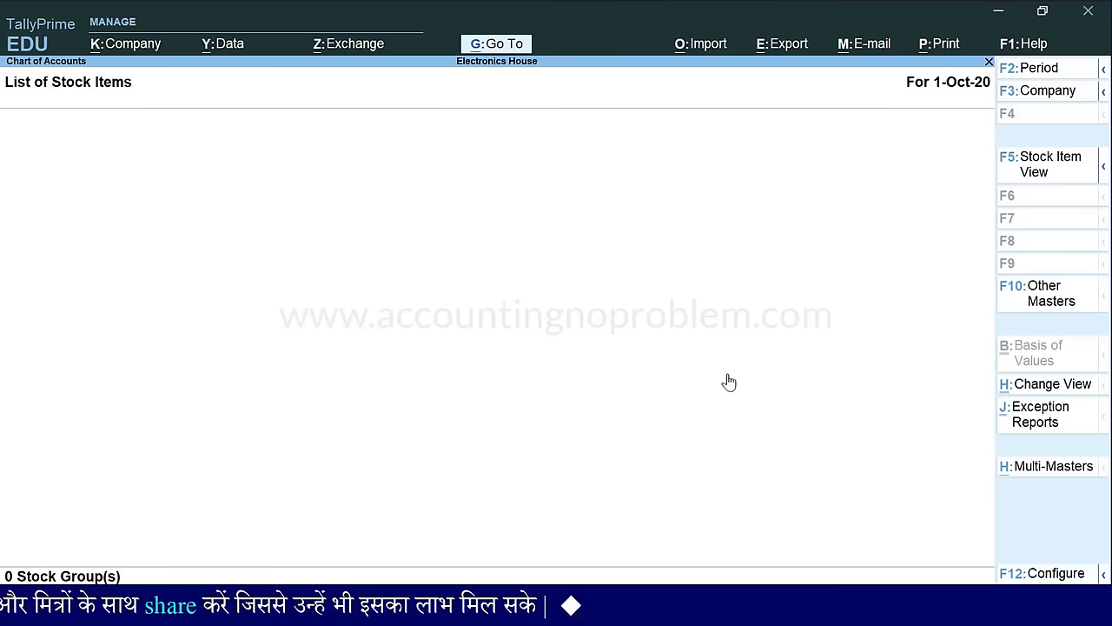
Multi-create the four AC and laptop stock items under All Items with quantities and rates, and save.
click(1023, 469)
key(Return)
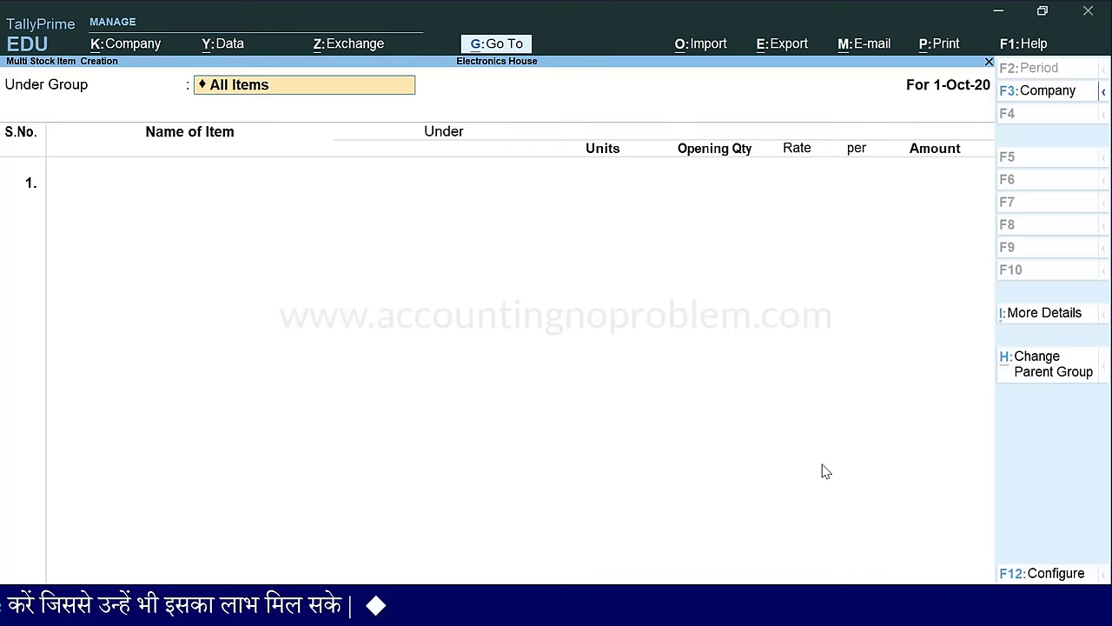
key(Return)
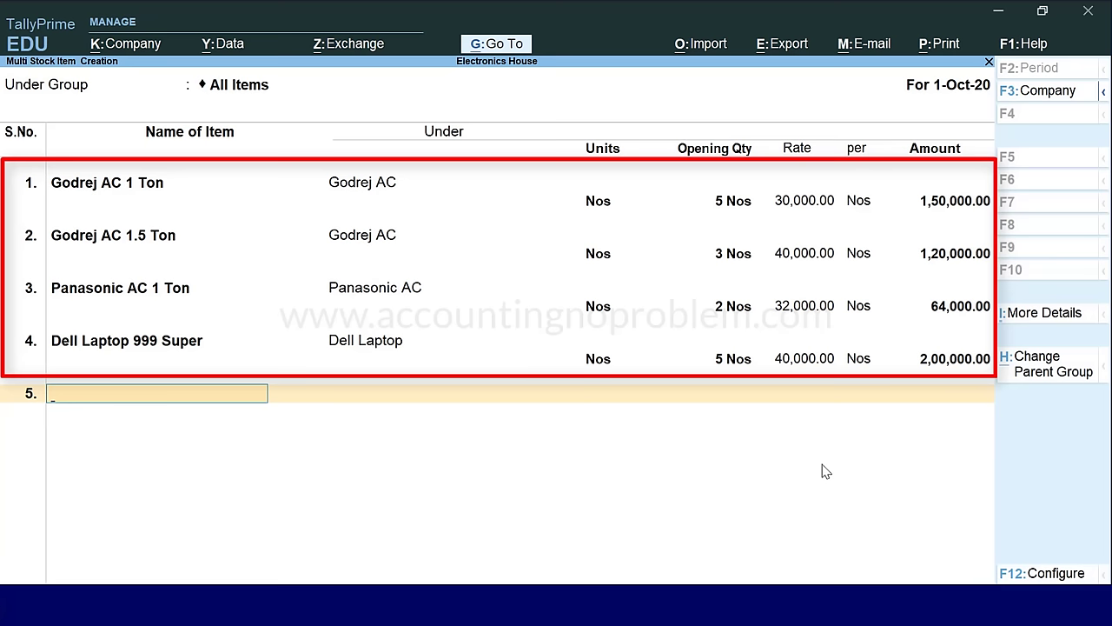
key(Return)
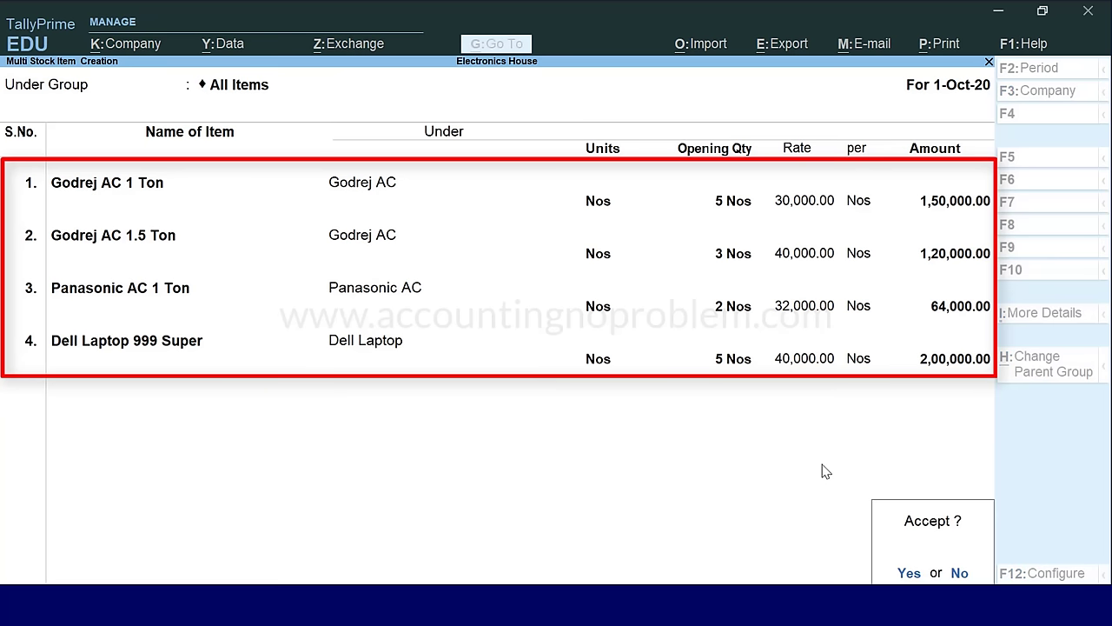
key(Return)
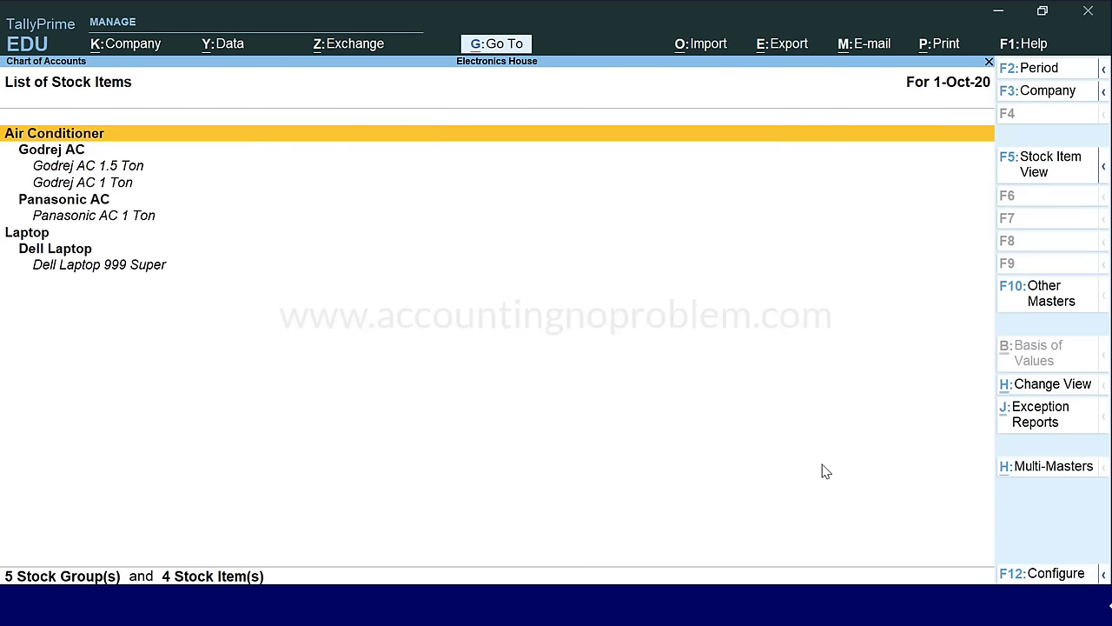
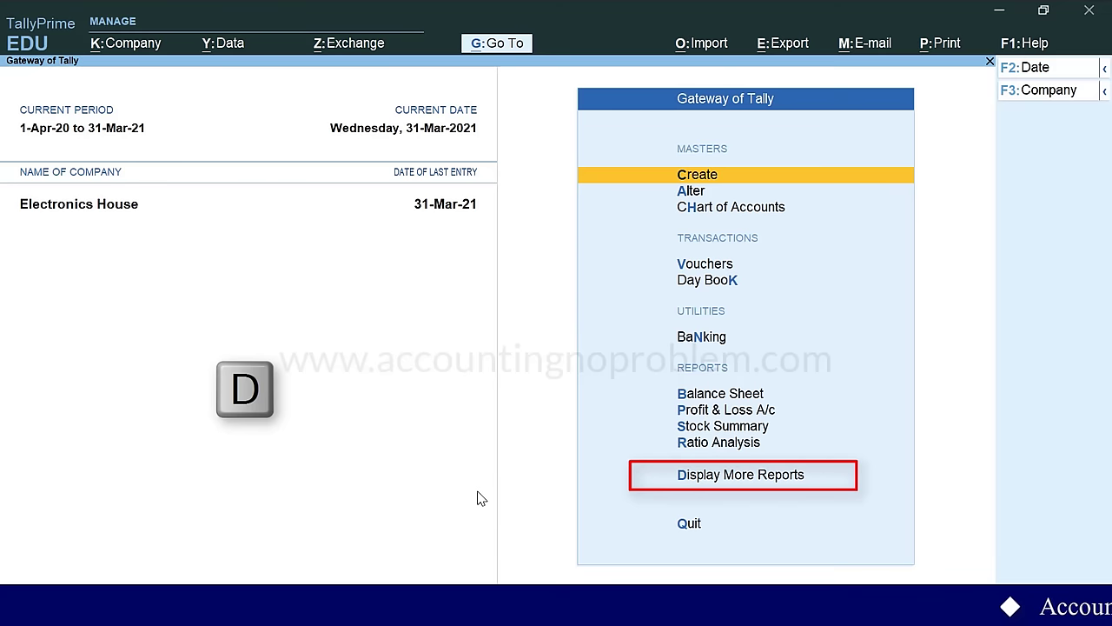
Open the Cash ledger's voucher report from Display More Reports > Account Books > Ledger.
key(d)
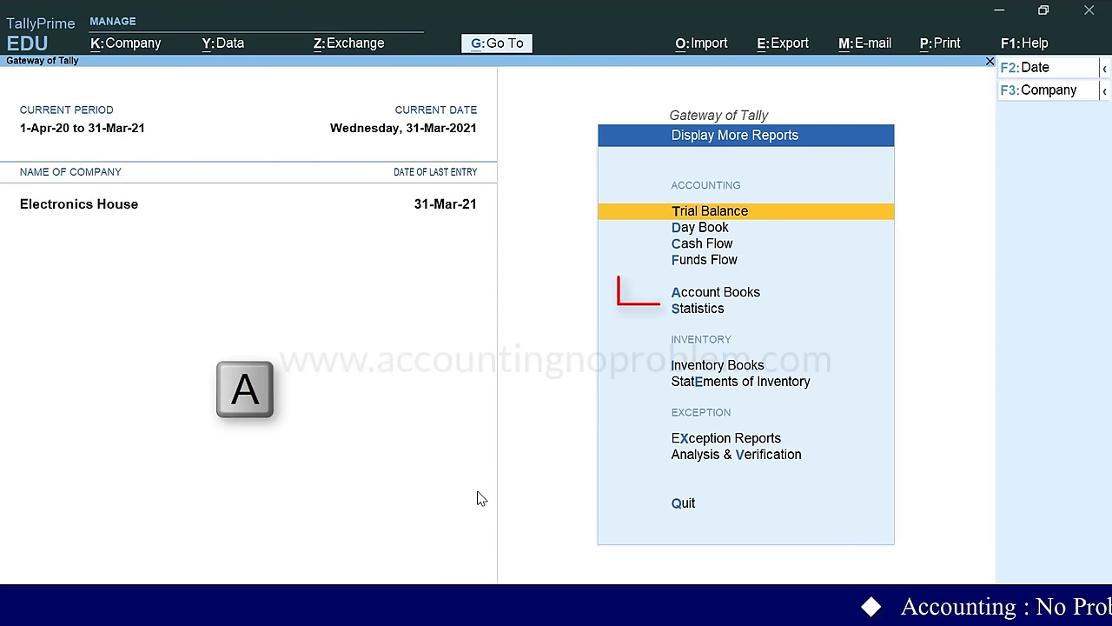
key(a)
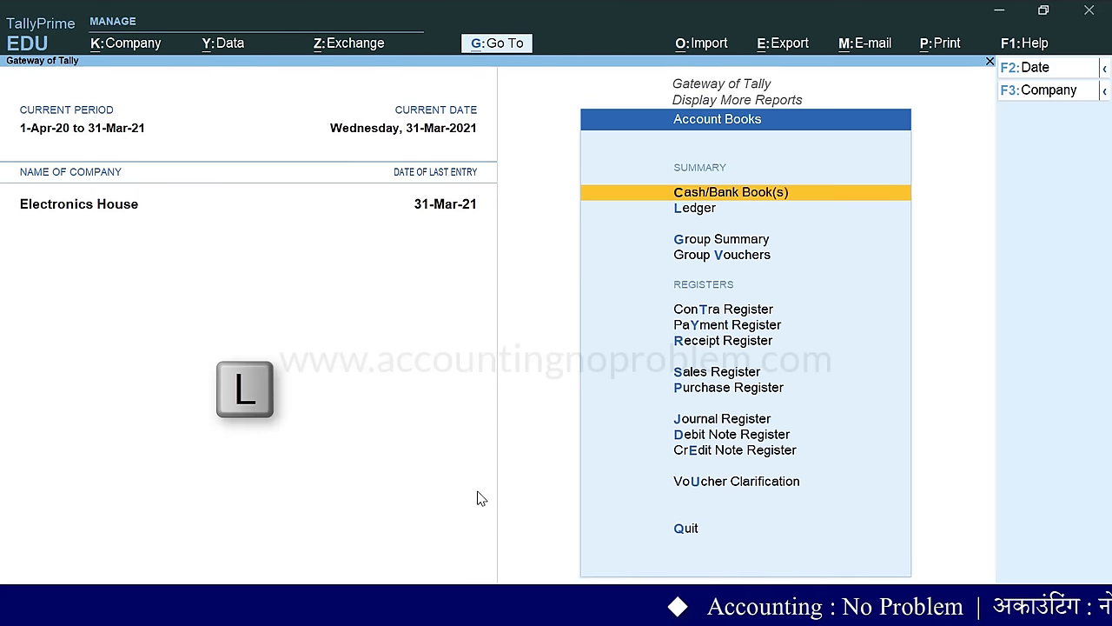
key(l)
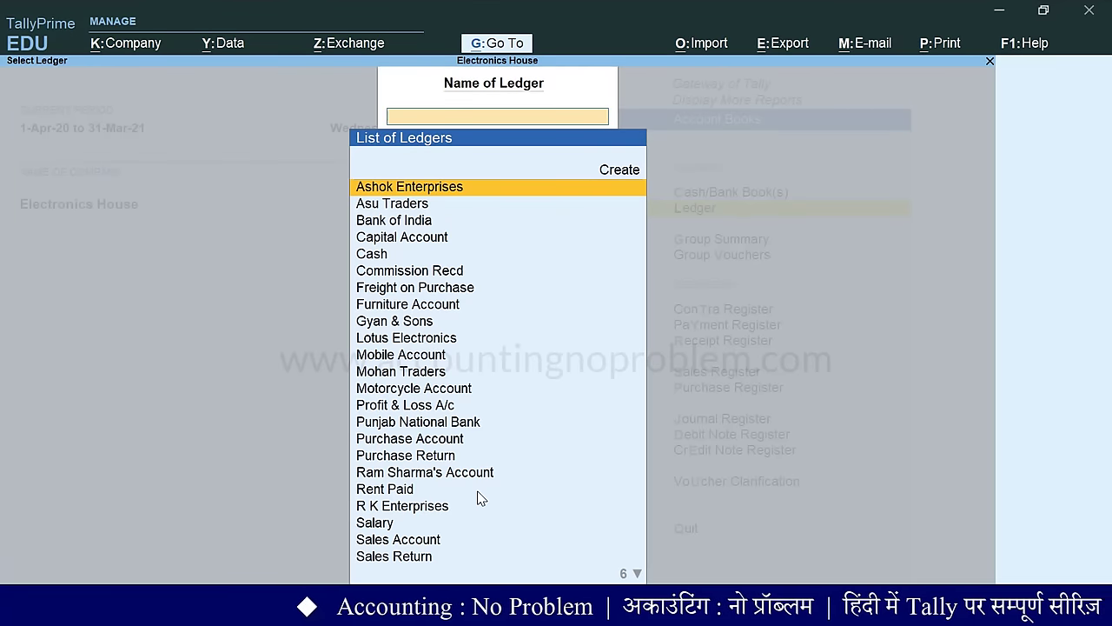
key(Down)
key(Down)
key(Down)
key(Down)
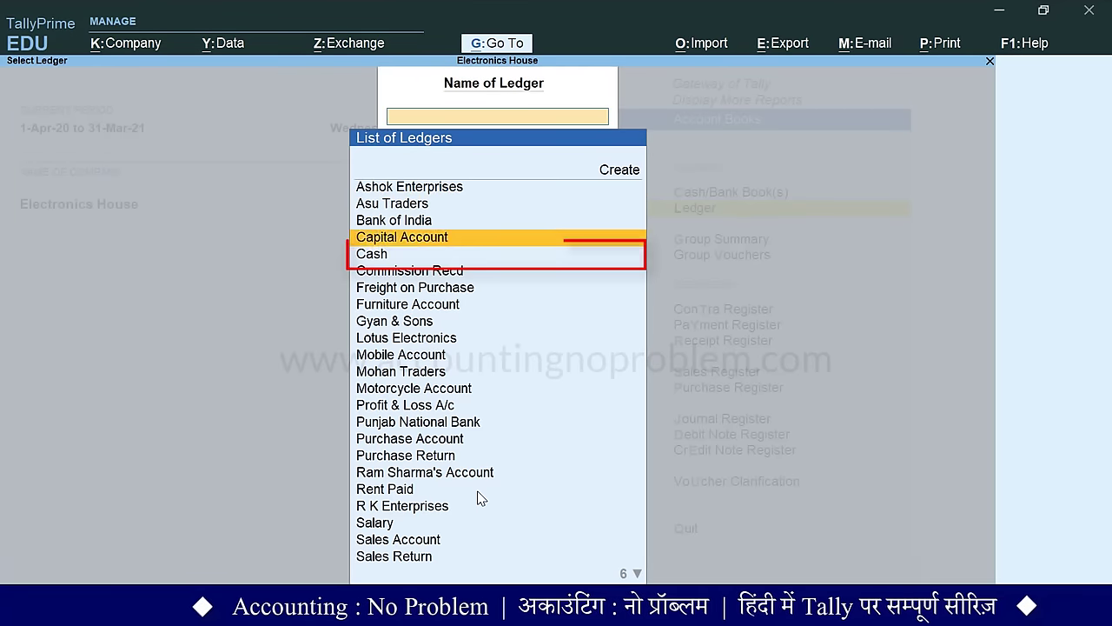
key(Return)
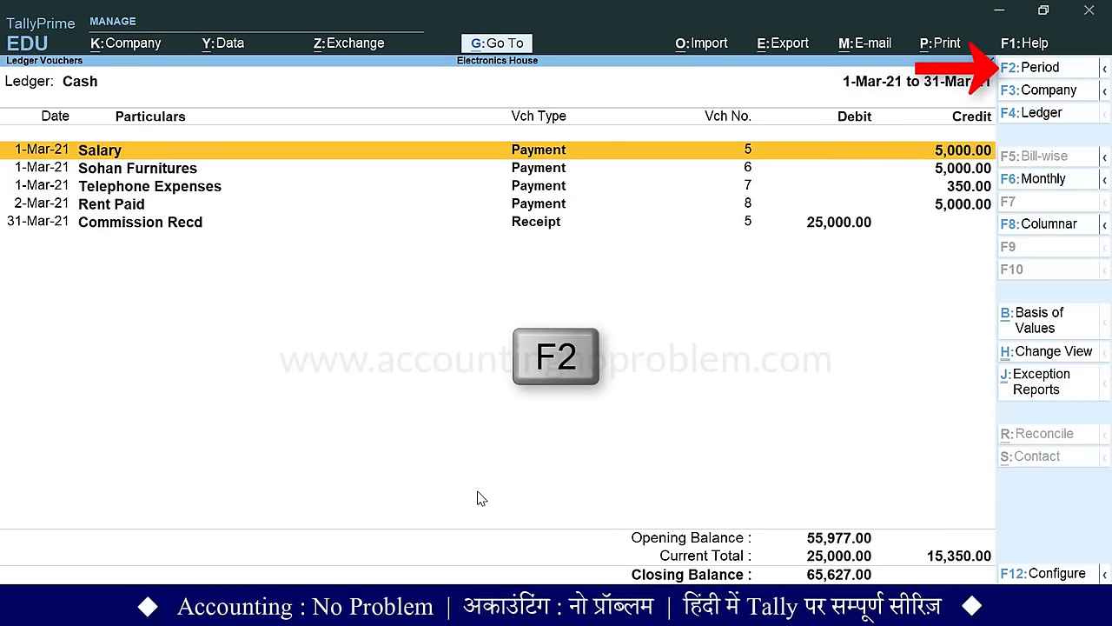
Set the Cash ledger report period from 1.4.20 to 31.3.21.
key(F2)
text(1)
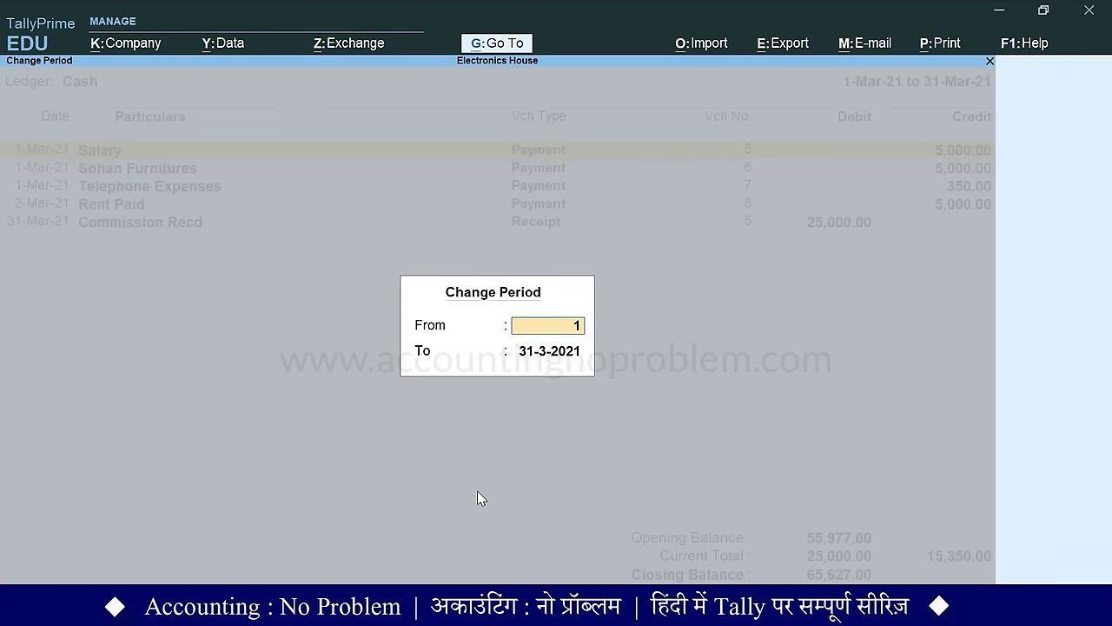
text(.4.20)
key(Return)
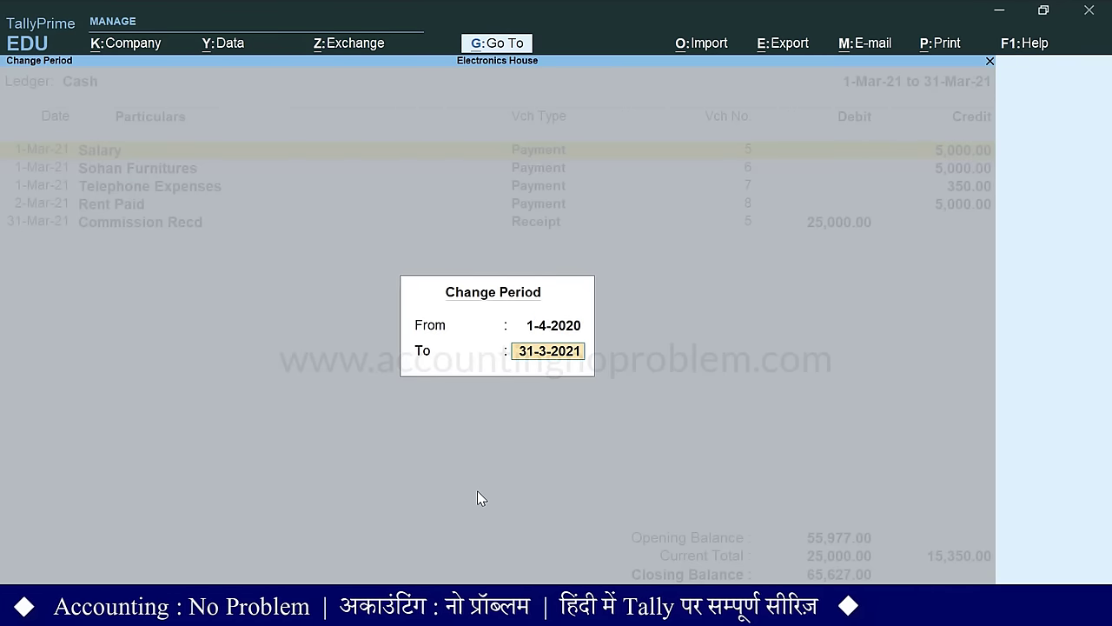
text(31.3.21)
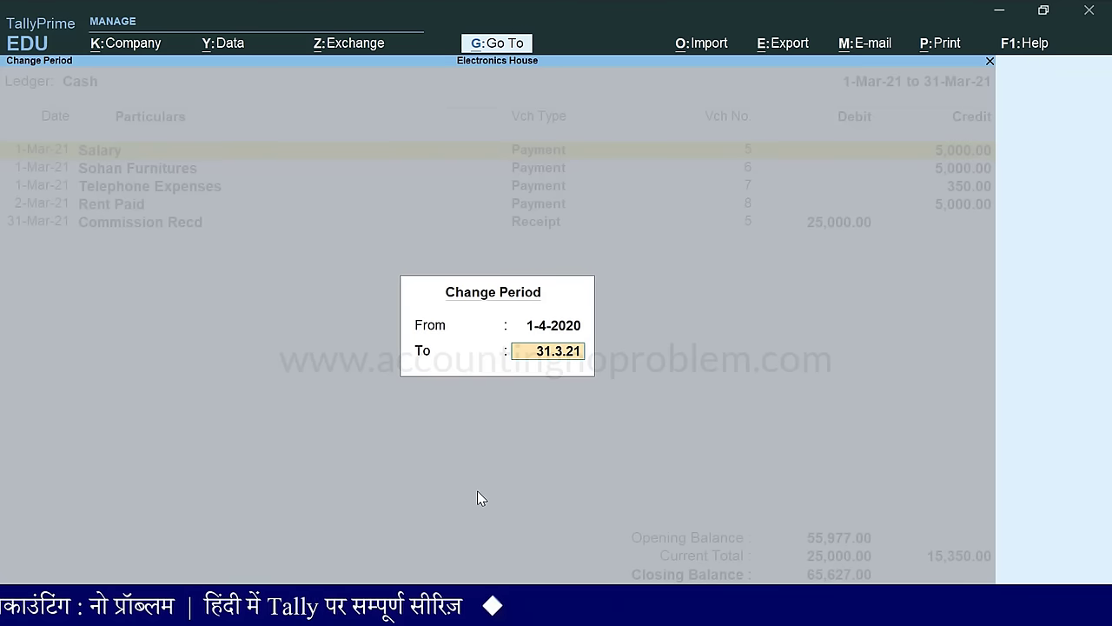
key(Return)
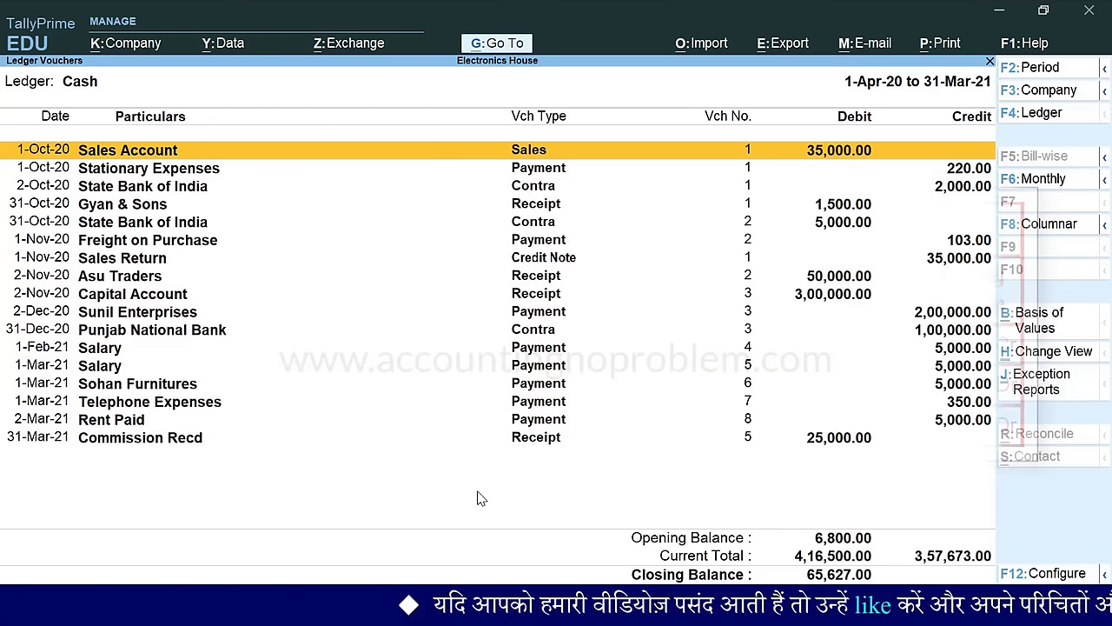
Back out of the Cash ledger and the reports list to the Gateway of Tally.
key(Escape)
key(Escape)
key(Escape)
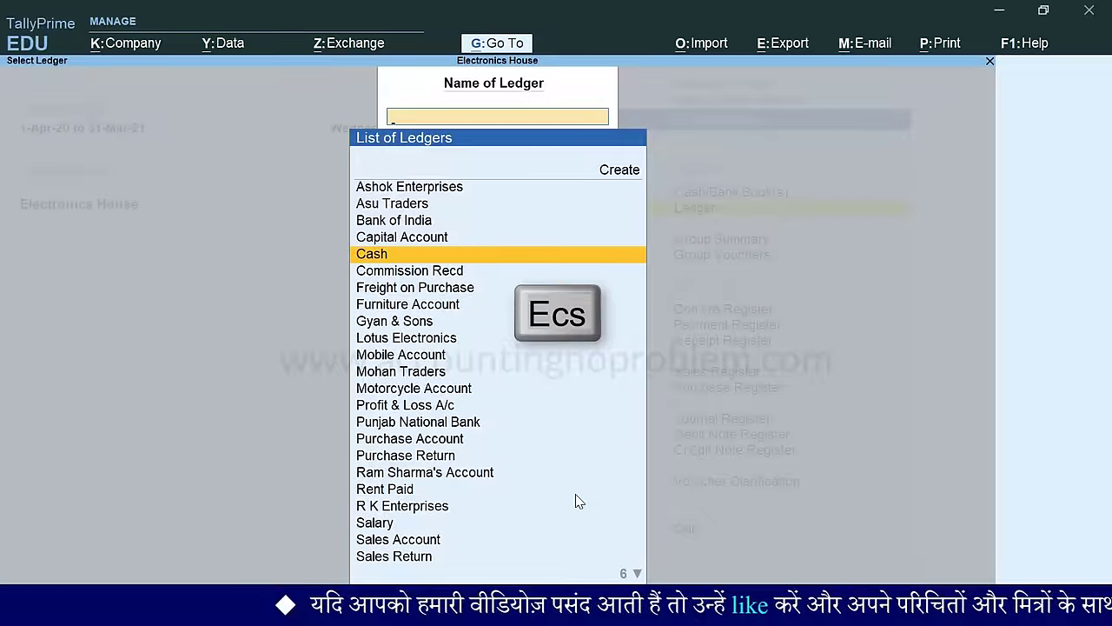
key(Escape)
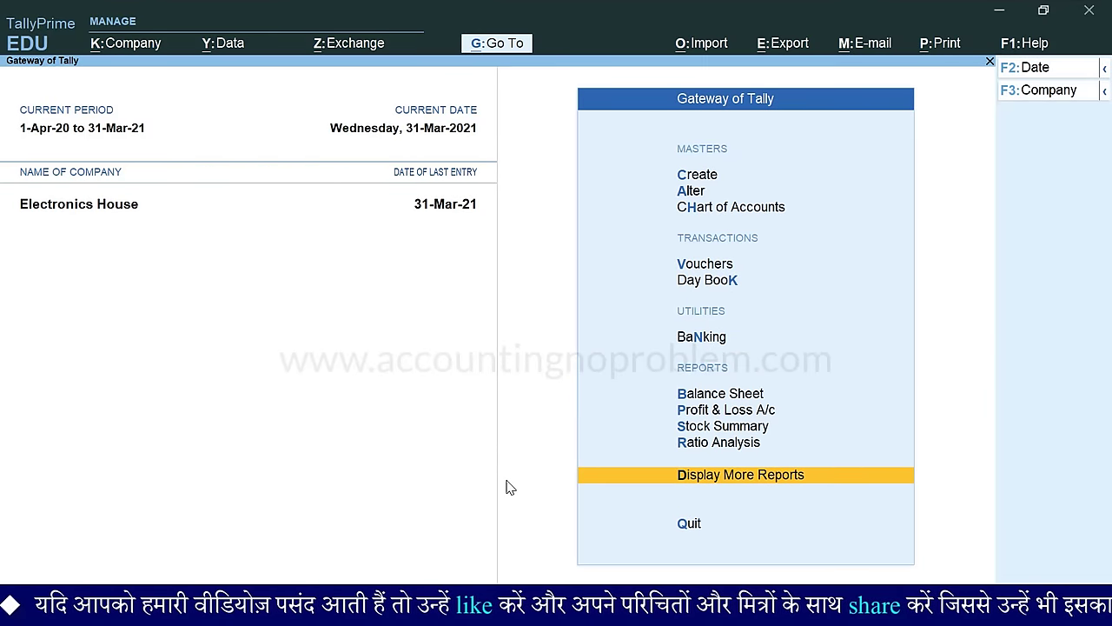
key(d)
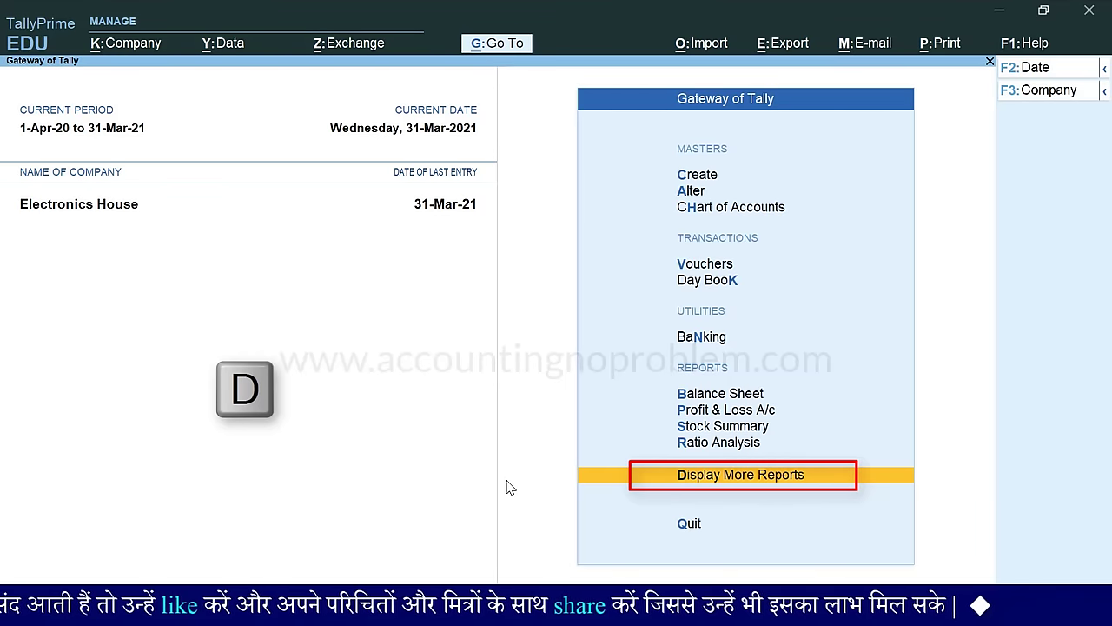
key(t)
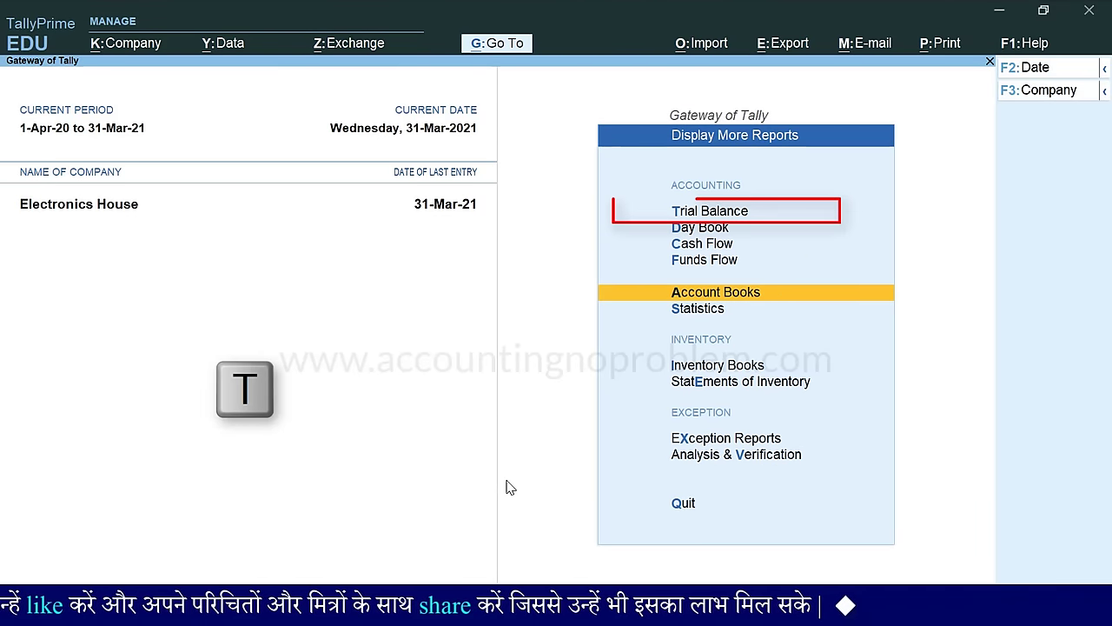
key(Escape)
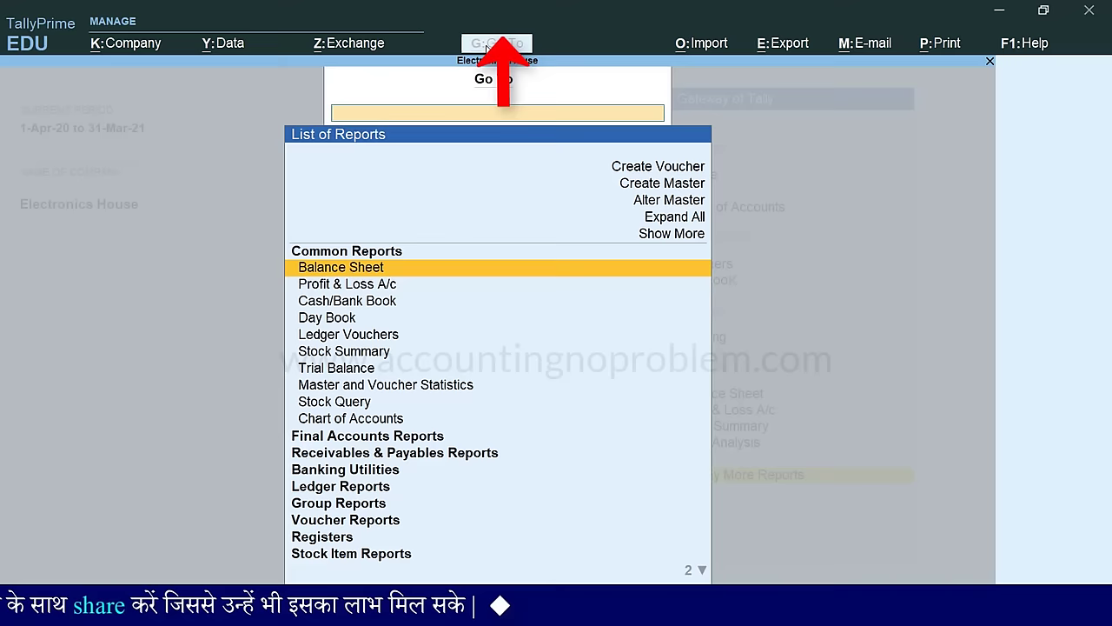
Bring up the Go To report list at Trial Balance, then cancel it.
click(489, 48)
key(Down)
key(Down)
key(Down)
key(Down)
key(Down)
key(Down)
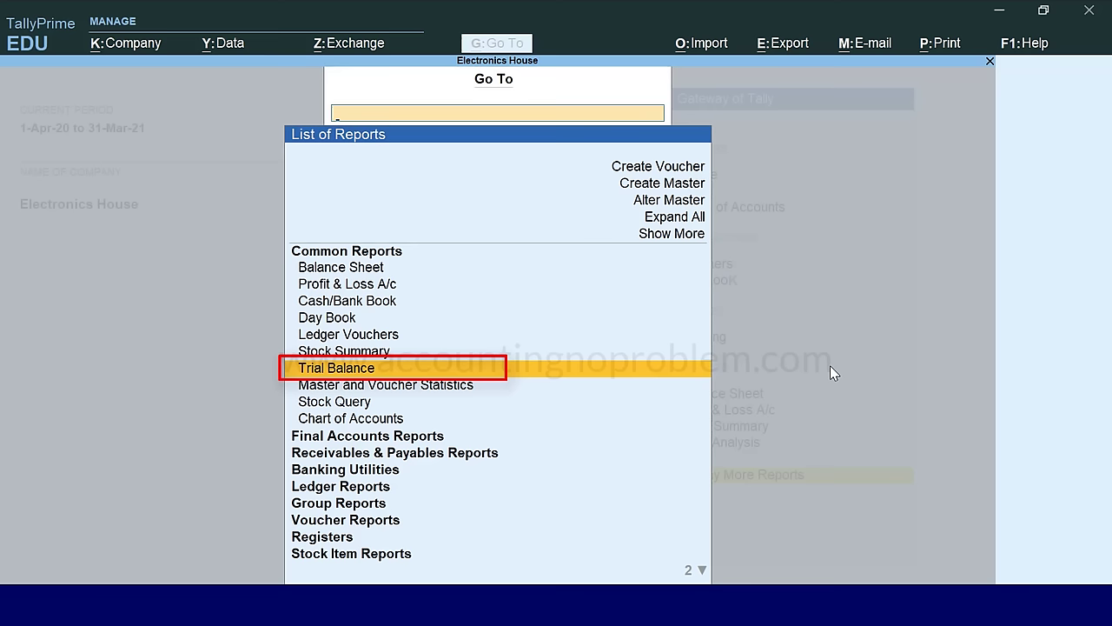
key(Escape)
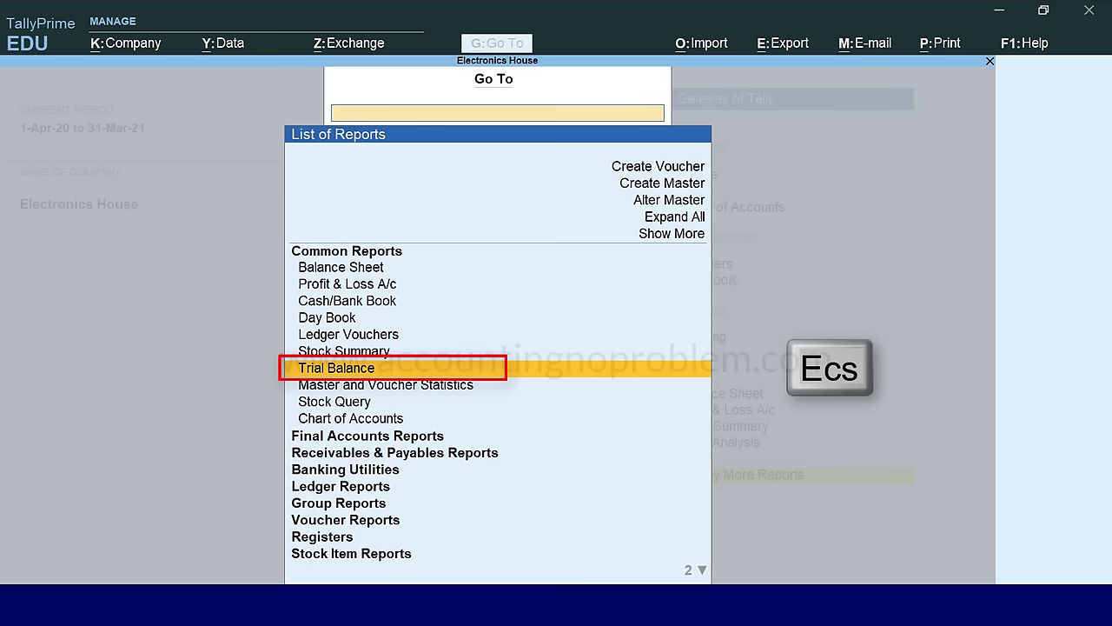
key(Escape)
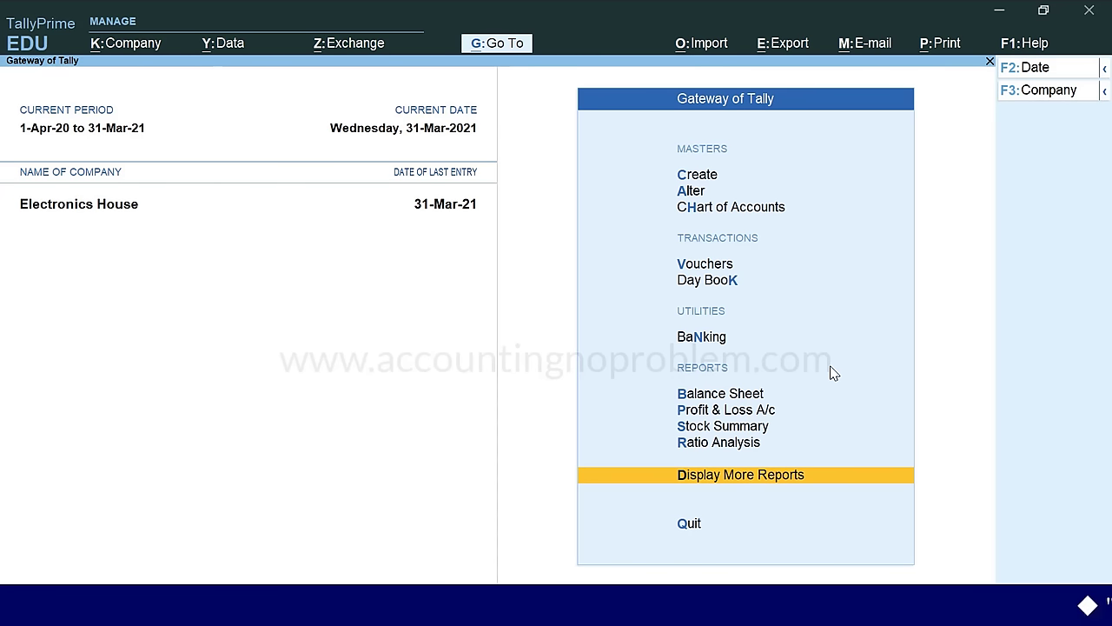
Open the Trial Balance and switch it to the detailed view (Alt+F5) listing group ledgers.
key(d)
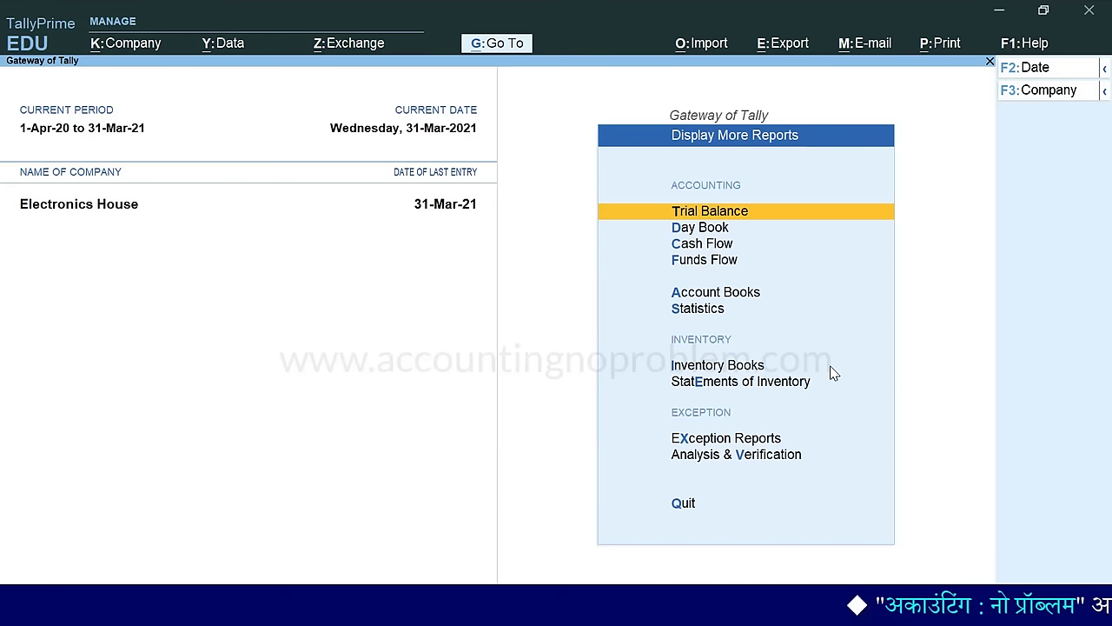
key(t)
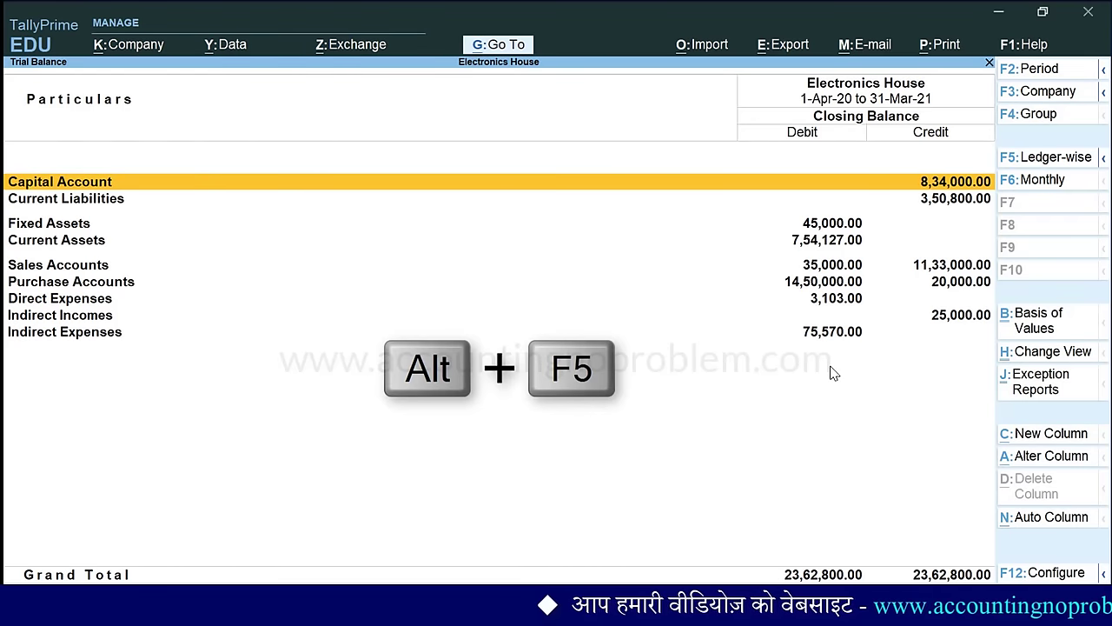
key(alt+F5)
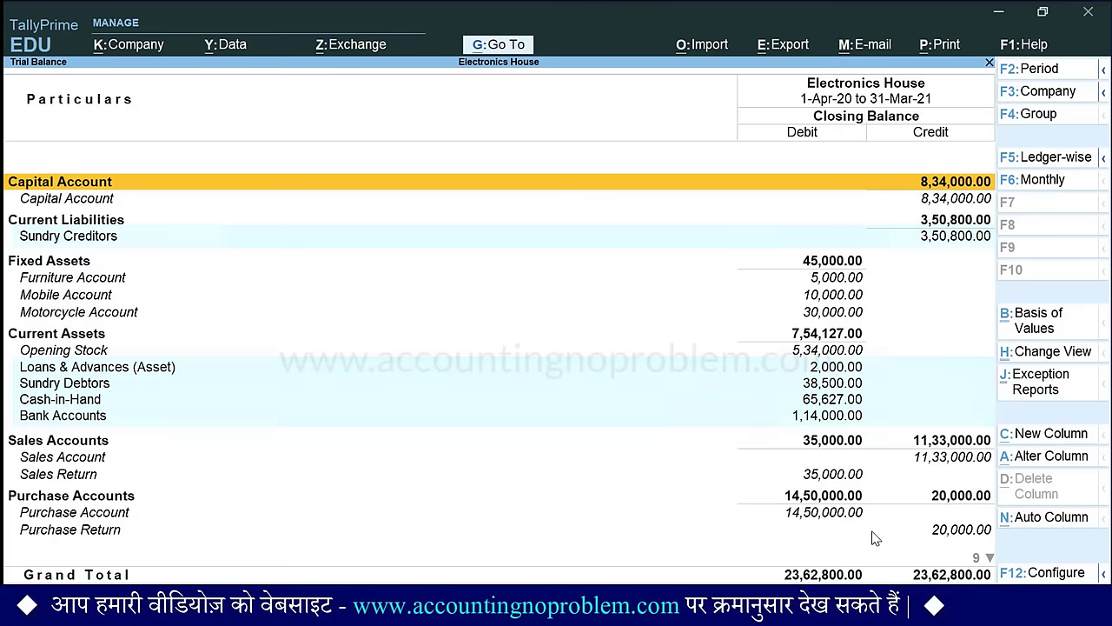
Expand the Sundry Creditors, Loans & Advances (Asset) and Sundry Debtors groups.
key(Down)
key(Down)
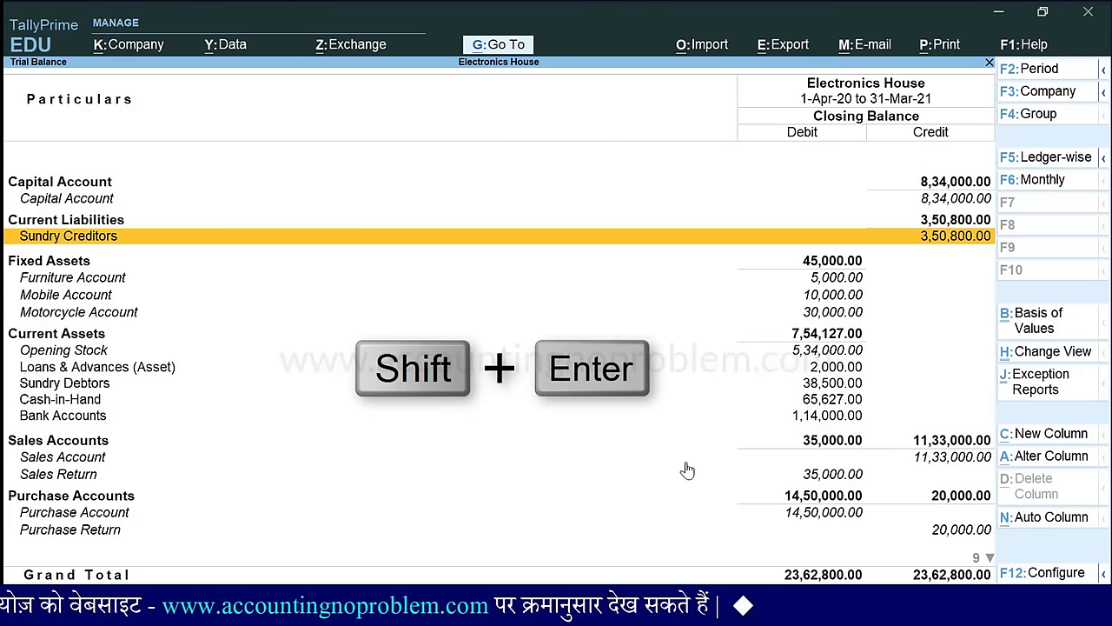
key(shift+Return)
key(Down)
key(Down)
key(Down)
key(Down)
key(Down)
key(Down)
key(Down)
key(Down)
key(Down)
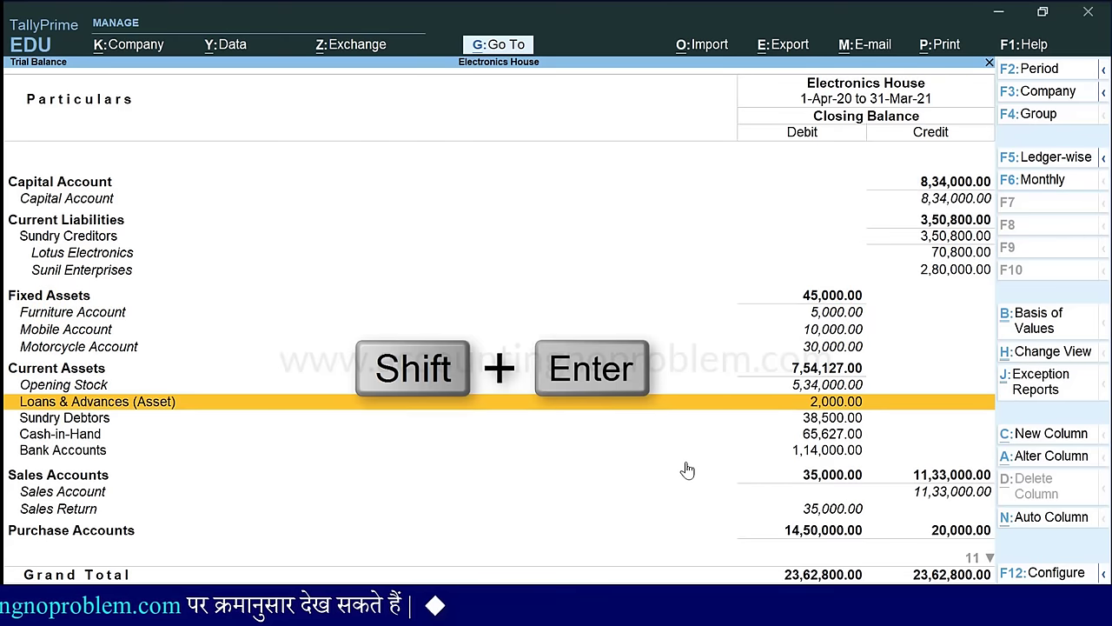
key(shift+Return)
key(Down)
key(Down)
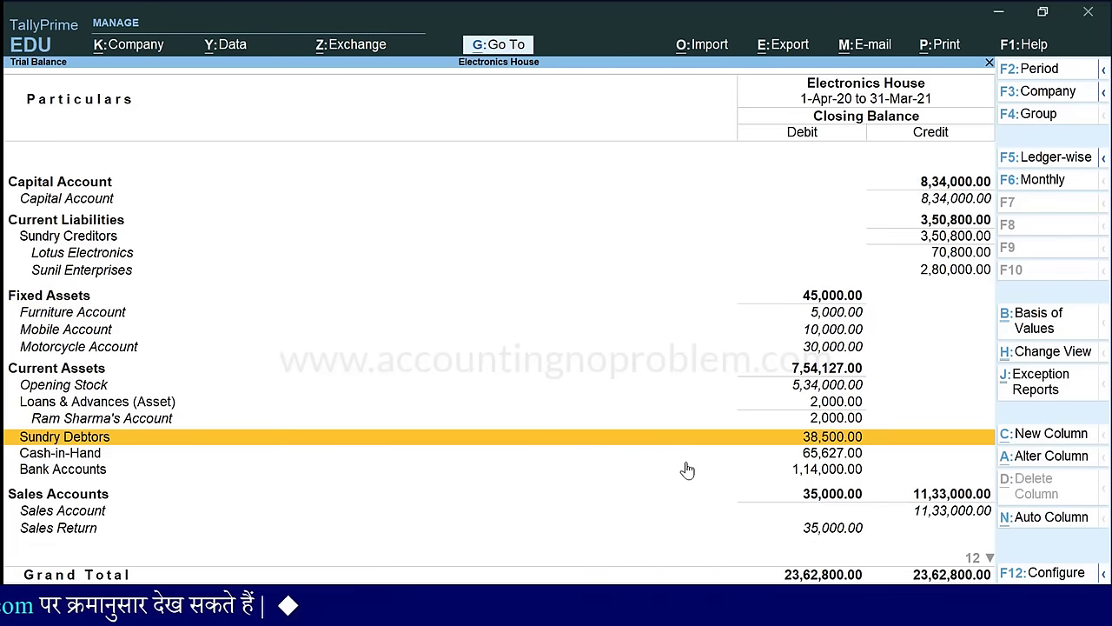
key(shift+Return)
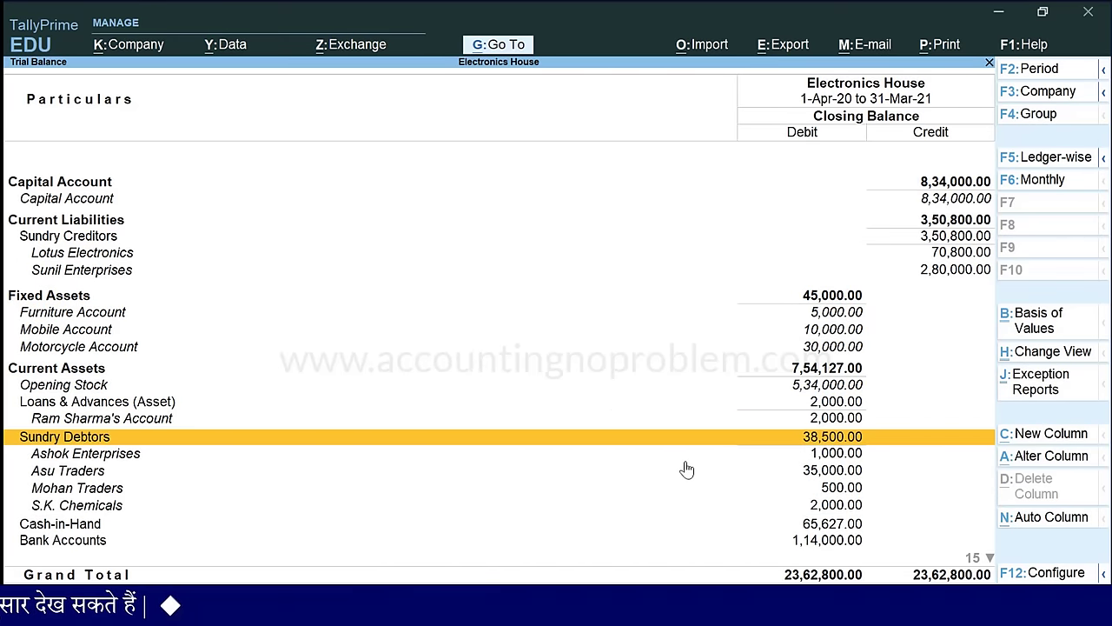
Expand Cash-in-Hand and Bank Accounts, review down to the expenses, then return to Capital Account.
key(Down)
key(Down)
key(Down)
key(Down)
key(Down)
key(shift+Return)
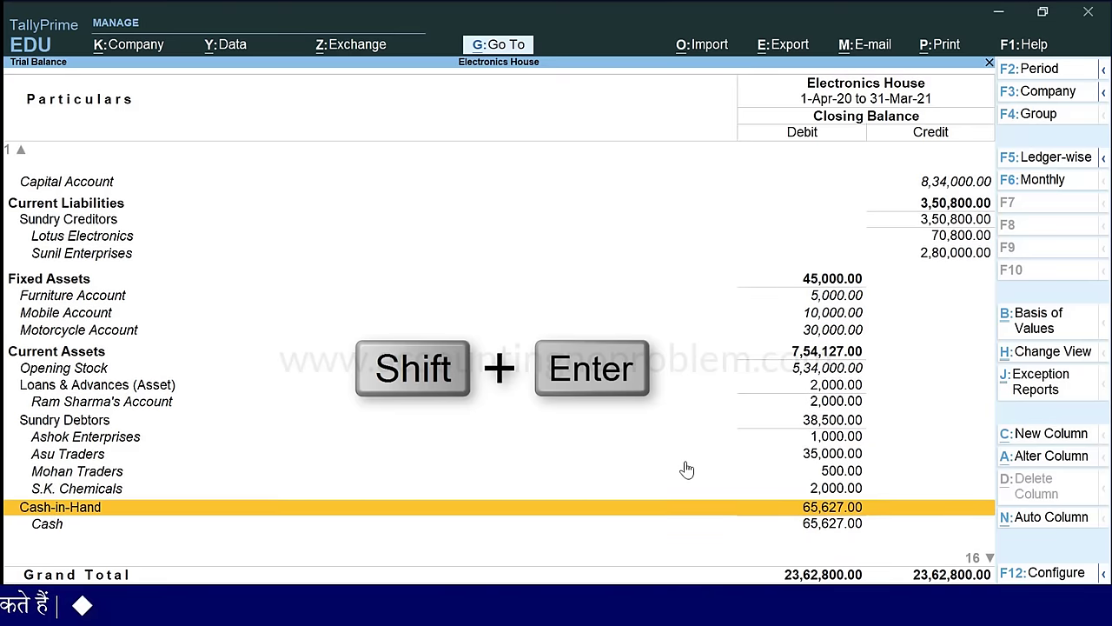
key(Down)
key(Down)
key(shift+Return)
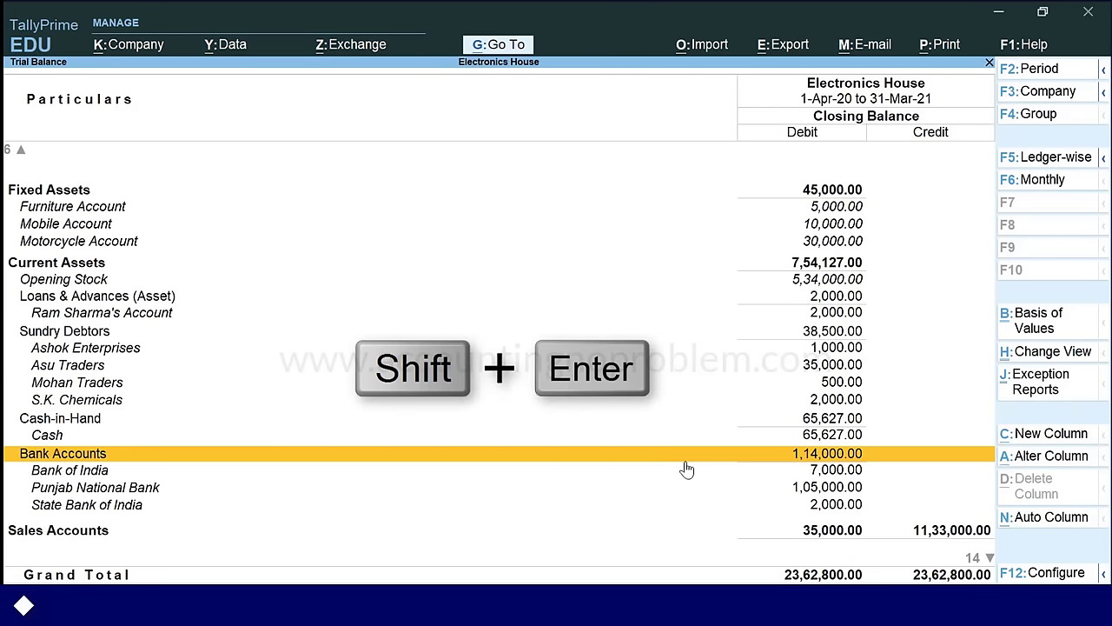
key(Down)
key(Down)
key(Down)
key(Down)
key(Down)
key(Down)
key(Down)
key(Down)
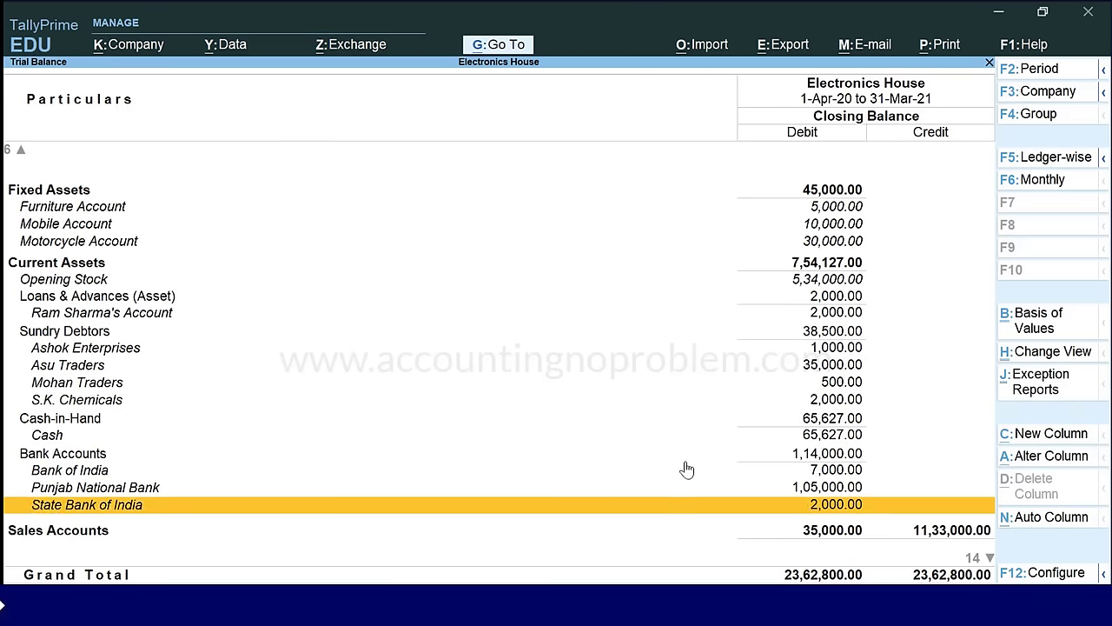
key(Down)
key(Down)
key(Down)
key(Down)
key(Down)
key(Down)
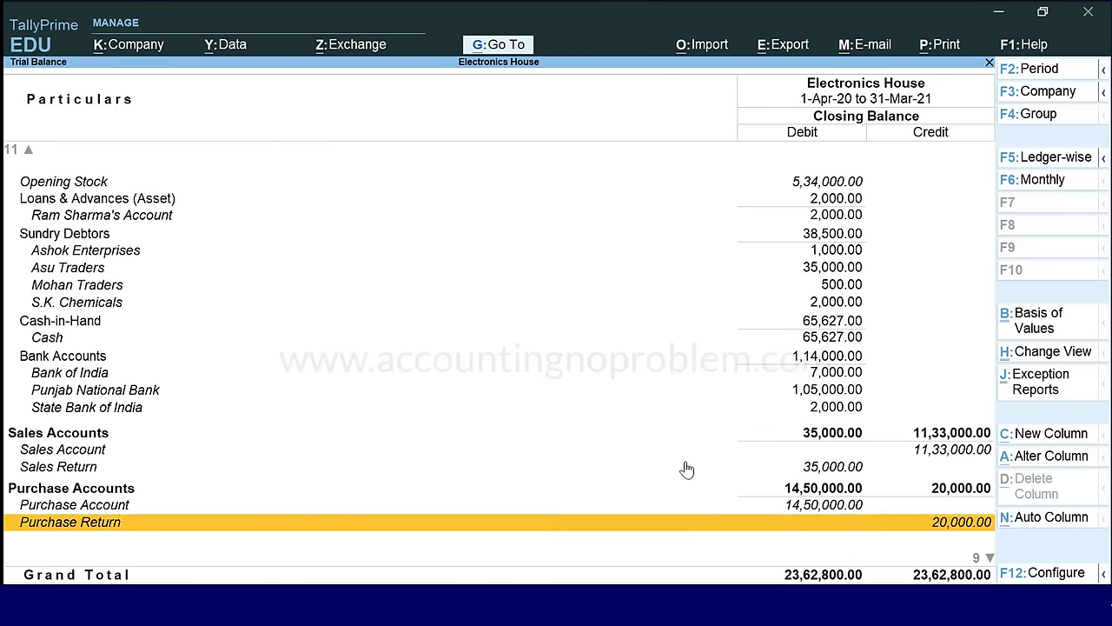
key(Down)
key(Down)
key(Down)
key(Down)
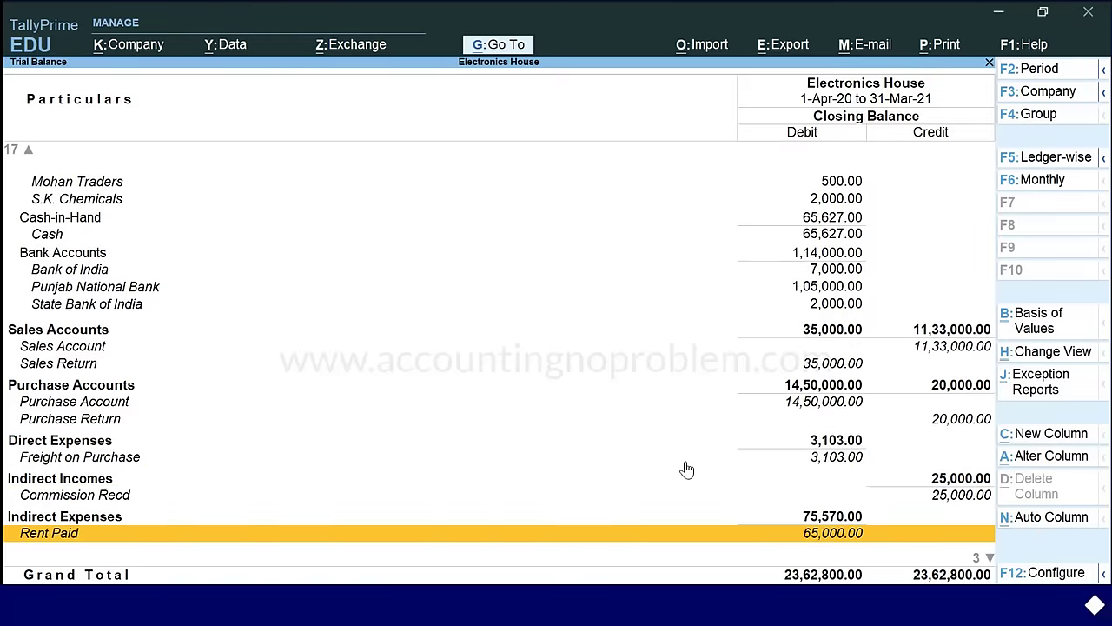
key(Up)
key(Up)
key(Up)
key(Up)
key(Up)
key(Up)
key(Up)
key(Up)
key(Up)
key(Up)
key(Up)
key(Up)
key(Up)
key(Up)
key(Up)
key(Up)
key(Up)
key(Up)
key(Up)
key(Up)
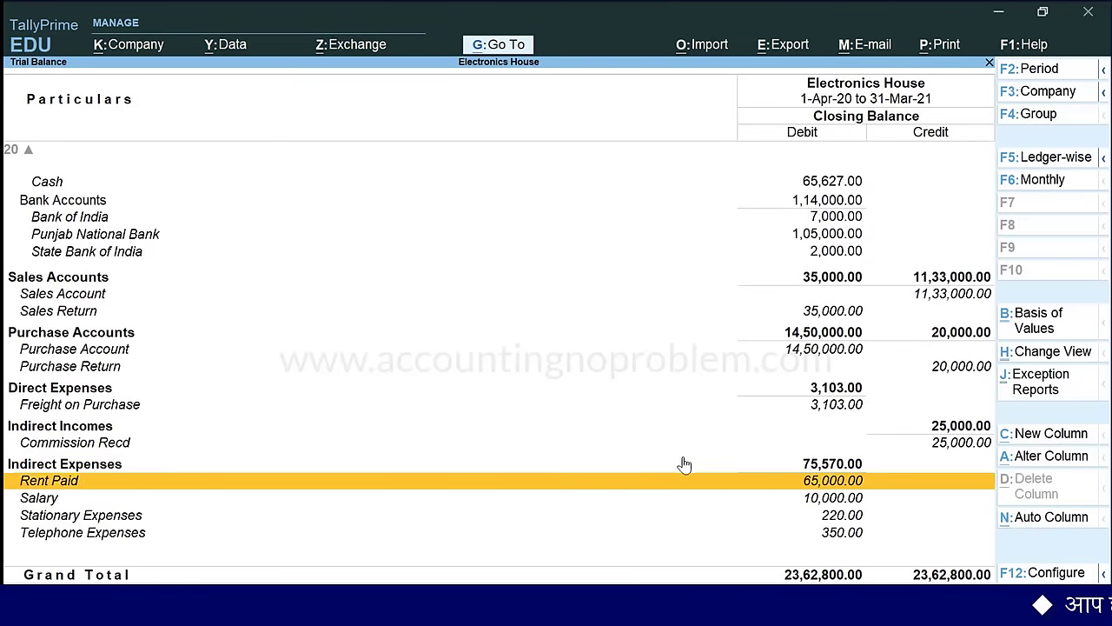
key(Up)
key(Up)
key(Up)
key(Up)
key(Up)
key(Up)
key(Up)
key(Up)
key(Up)
key(Up)
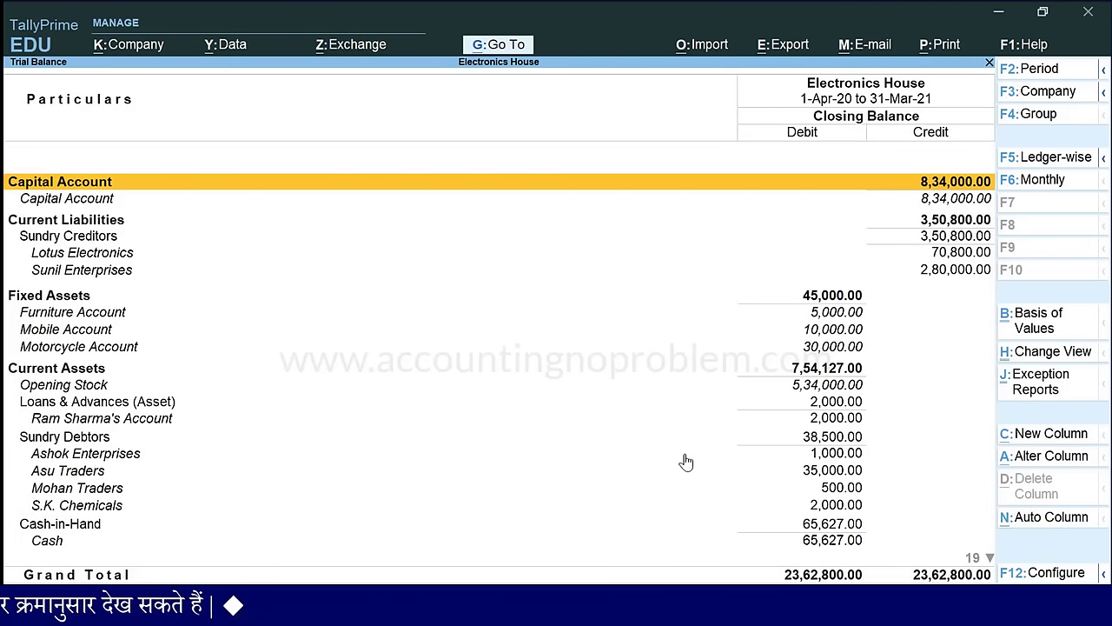
scroll(686, 461, down, 5)
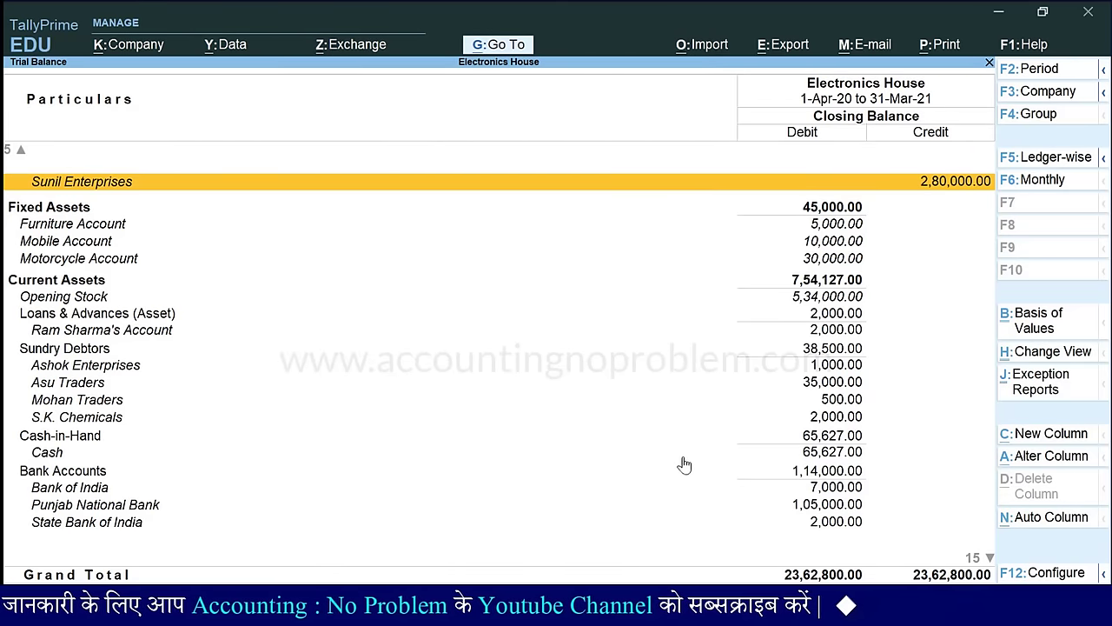
key(F5)
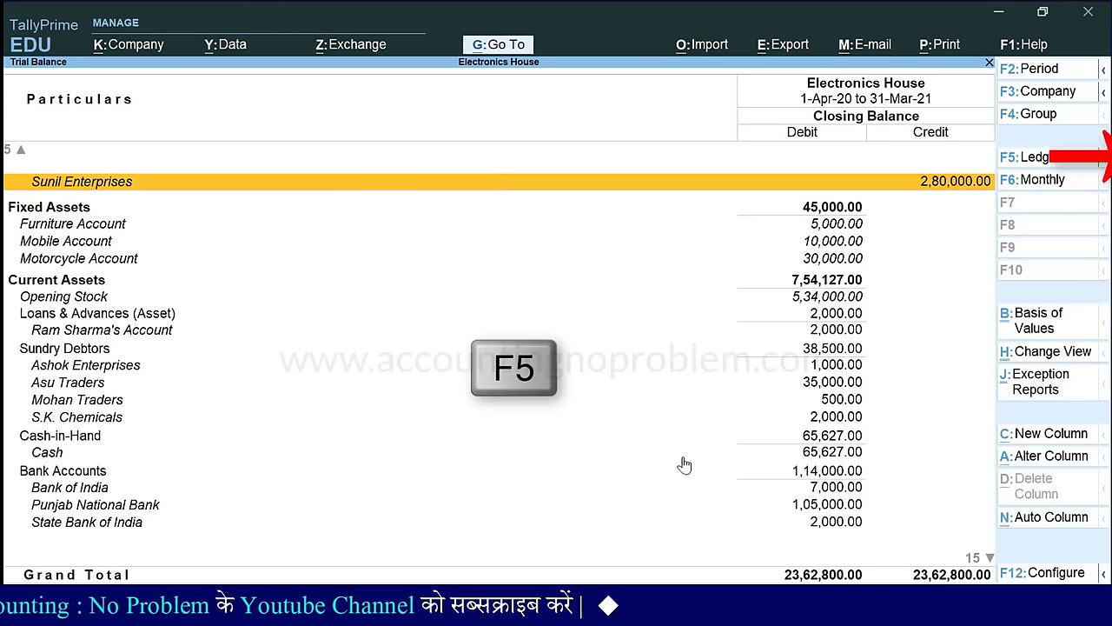
key(Down)
key(Down)
key(Down)
key(Down)
key(Down)
key(Down)
key(Down)
key(Down)
key(Down)
key(Down)
key(Down)
key(Down)
key(Down)
key(Down)
key(Down)
key(Down)
key(Down)
key(Down)
key(Down)
key(Down)
key(Down)
key(Down)
key(Down)
key(Down)
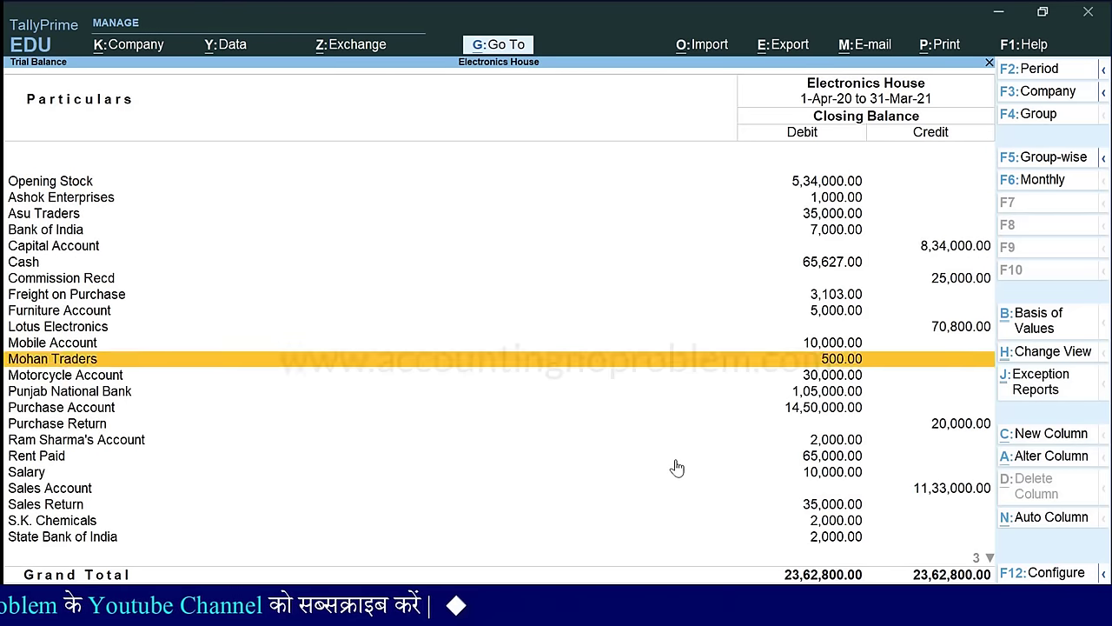
key(Down)
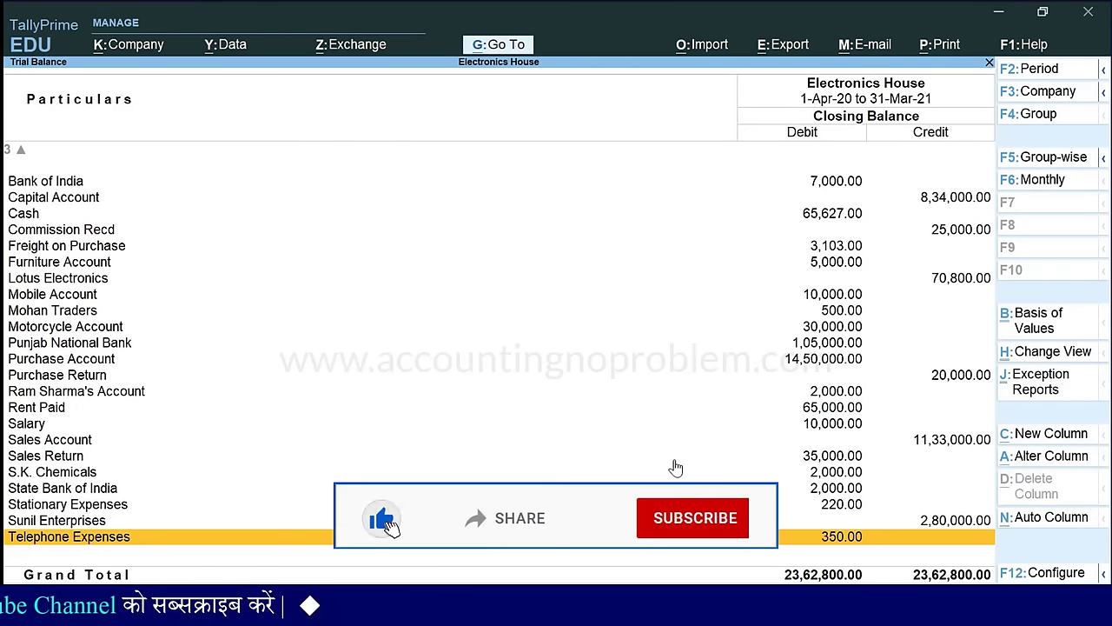
key(Up)
key(Up)
key(Up)
key(Up)
key(Up)
key(Up)
key(Up)
key(Up)
key(Up)
key(Up)
key(Up)
key(Up)
key(Up)
key(Up)
key(Up)
key(Up)
key(Up)
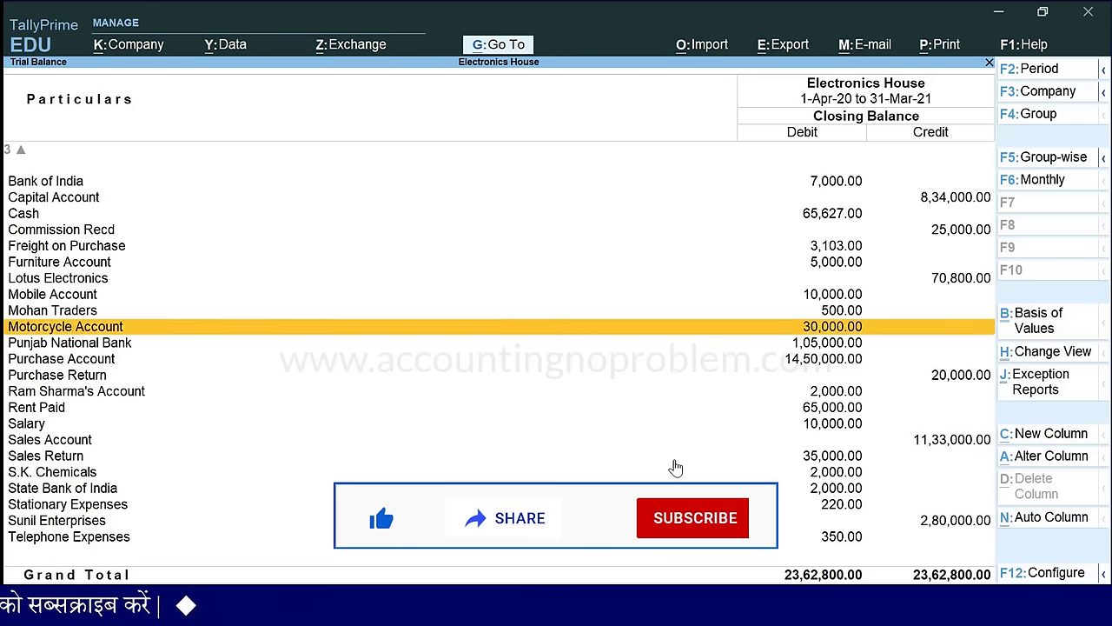
key(Up)
key(Up)
key(Up)
key(Up)
key(Up)
key(Up)
key(Up)
key(Up)
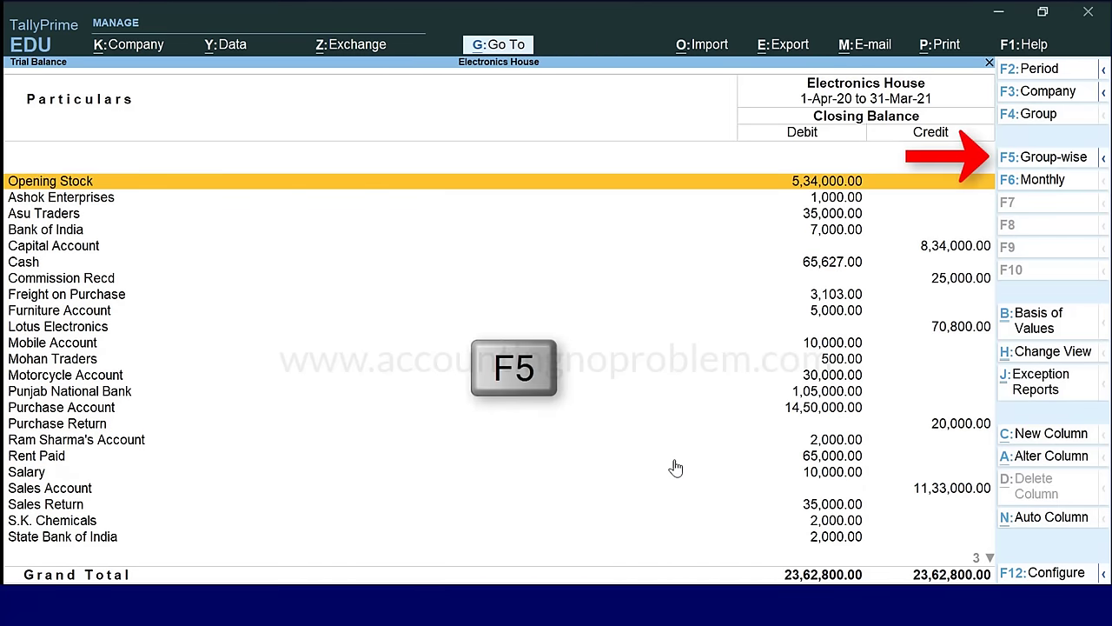
key(F5)
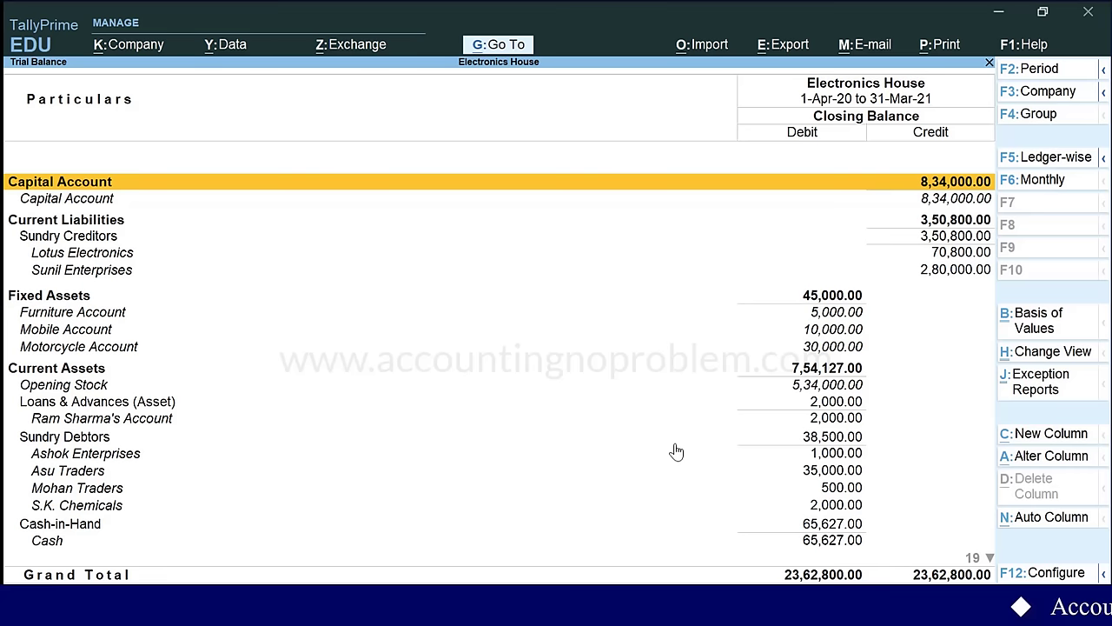
key(Down)
key(Down)
key(Down)
key(Down)
key(Down)
key(Down)
key(Down)
key(Down)
key(Down)
key(Down)
key(Down)
key(Down)
key(Down)
key(Down)
key(Down)
key(Down)
key(Down)
key(Down)
key(Down)
key(Down)
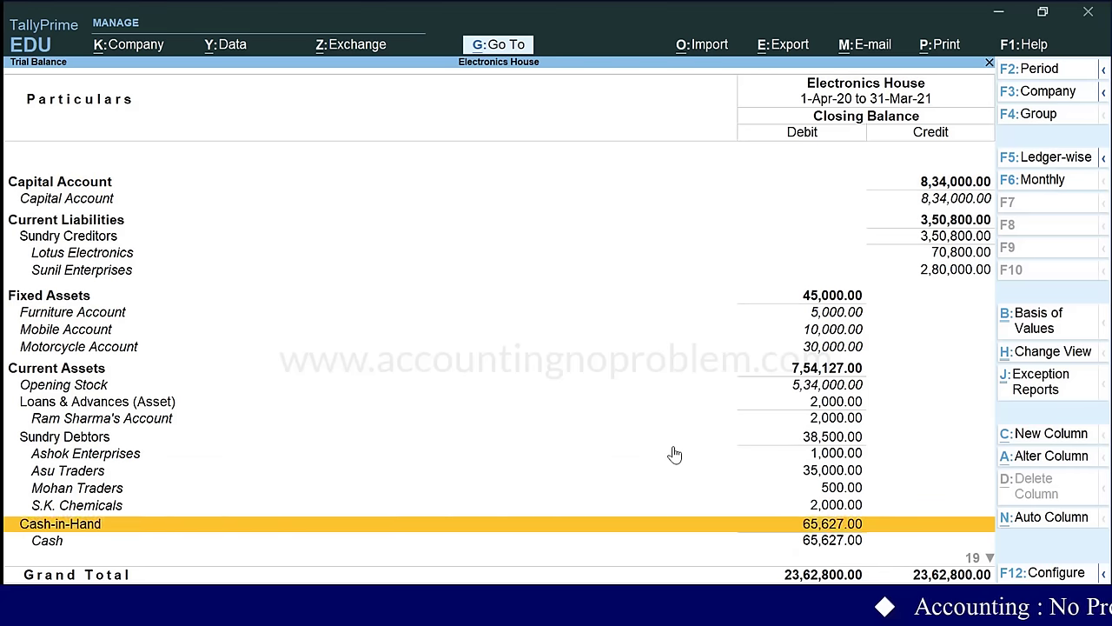
key(Return)
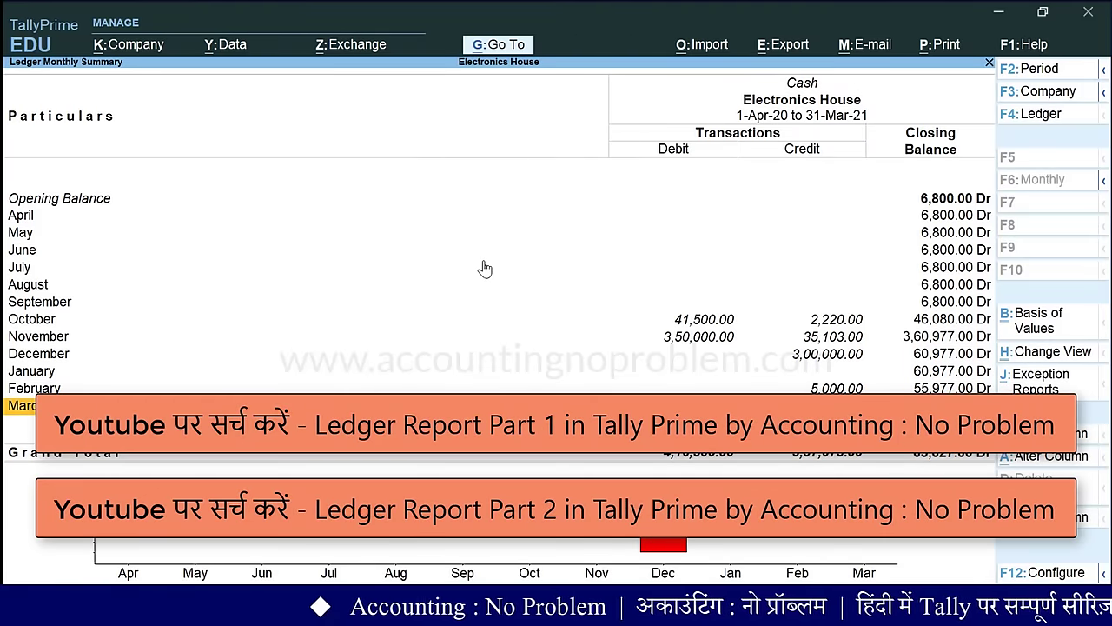
key(Escape)
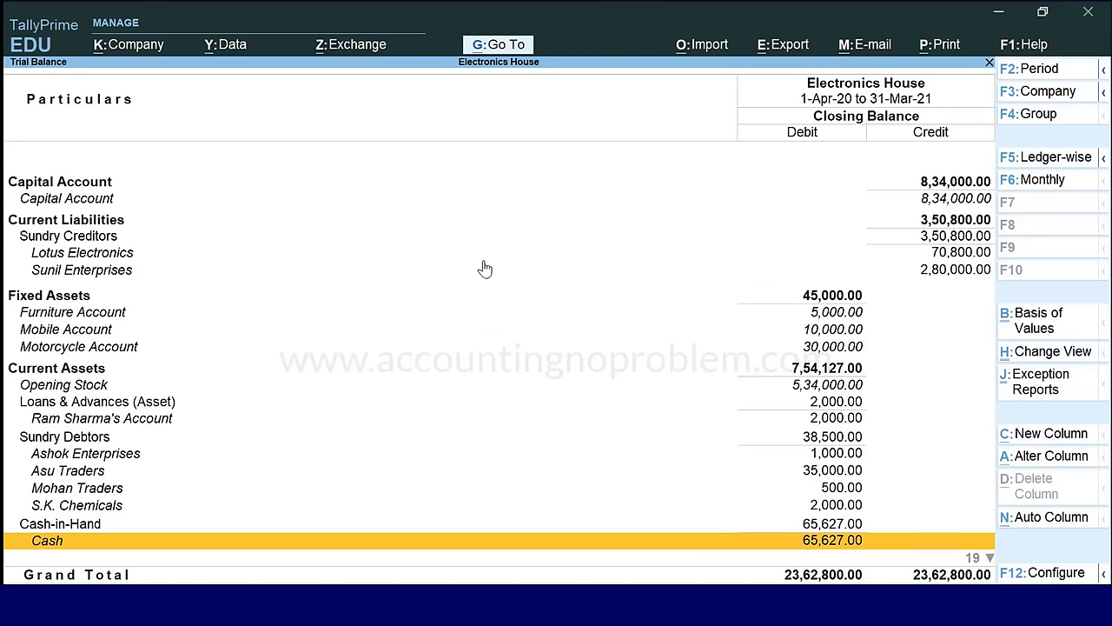
Turn on the opening balance and transaction columns in the Trial Balance configuration.
key(F12)
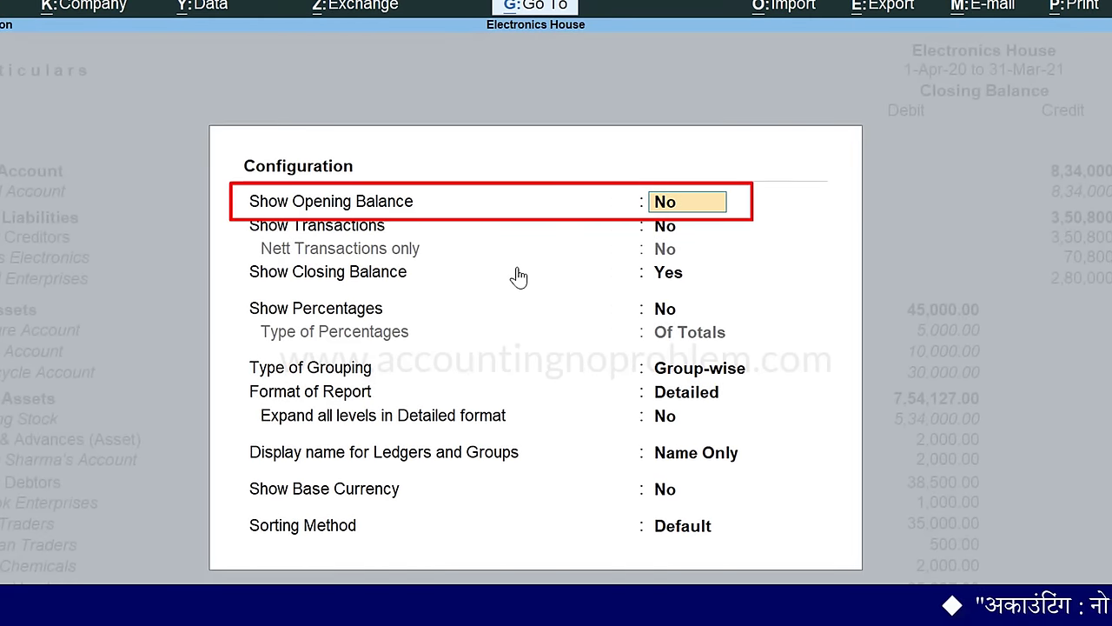
text(ye)
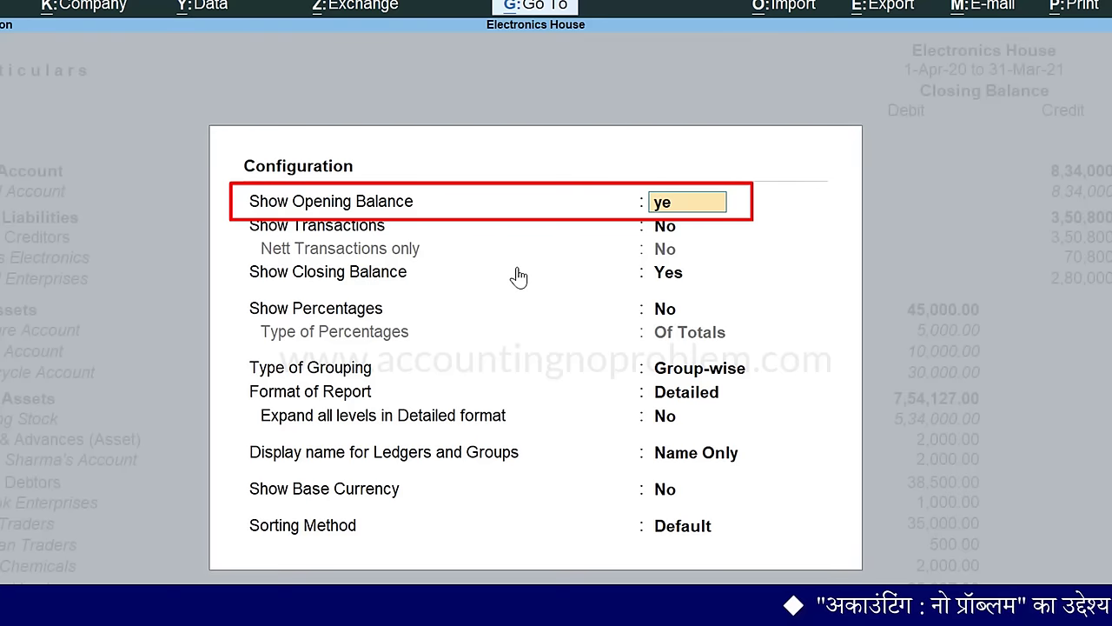
text(s)
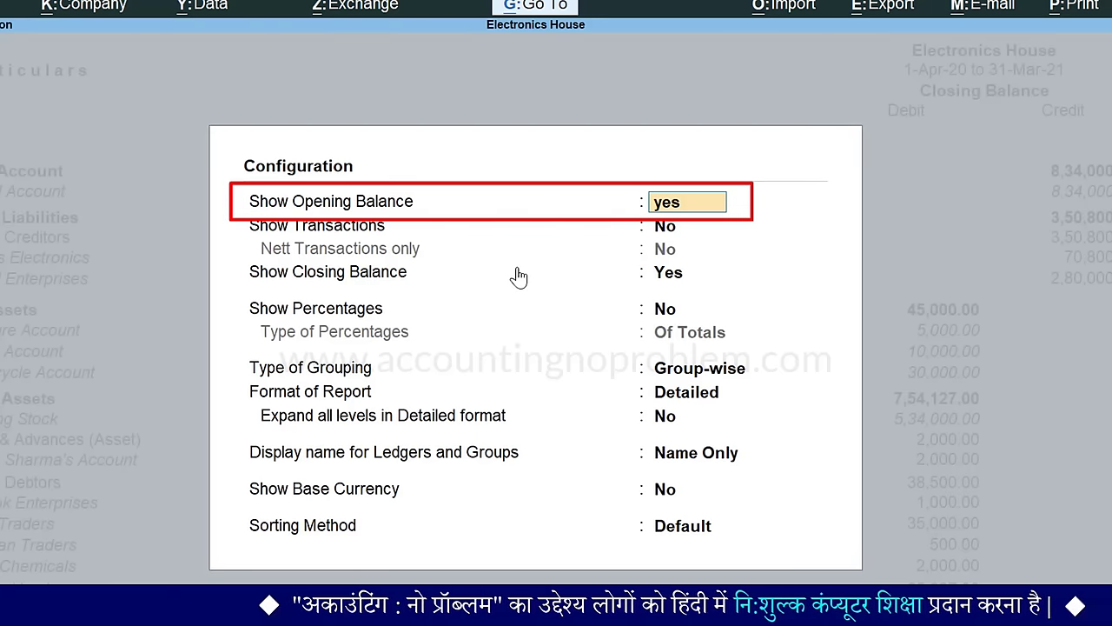
key(Return)
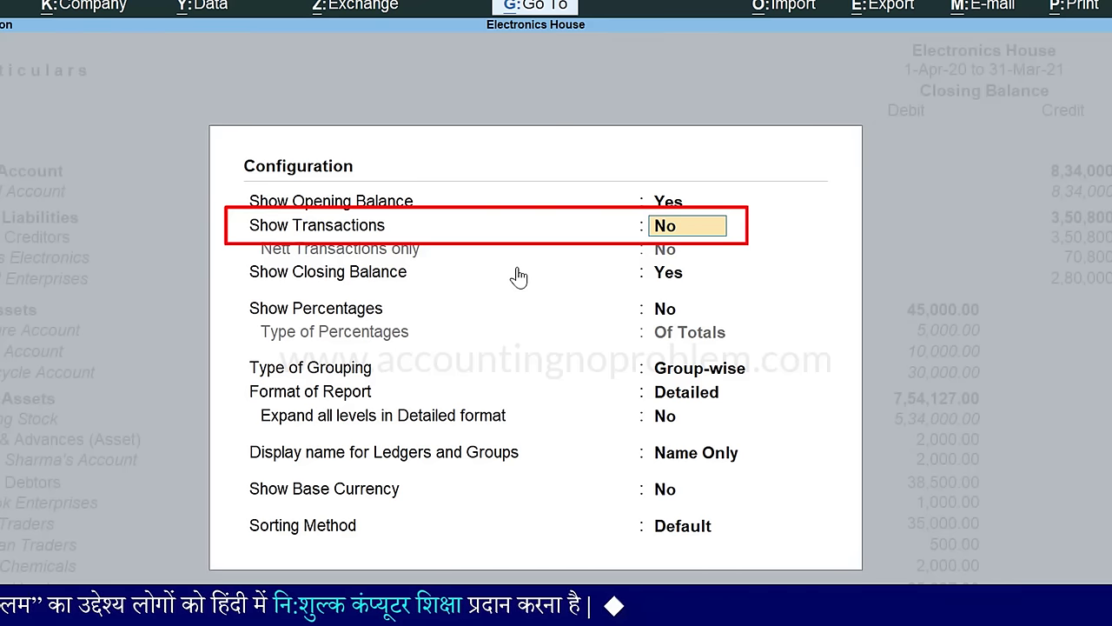
text(yes)
key(Return)
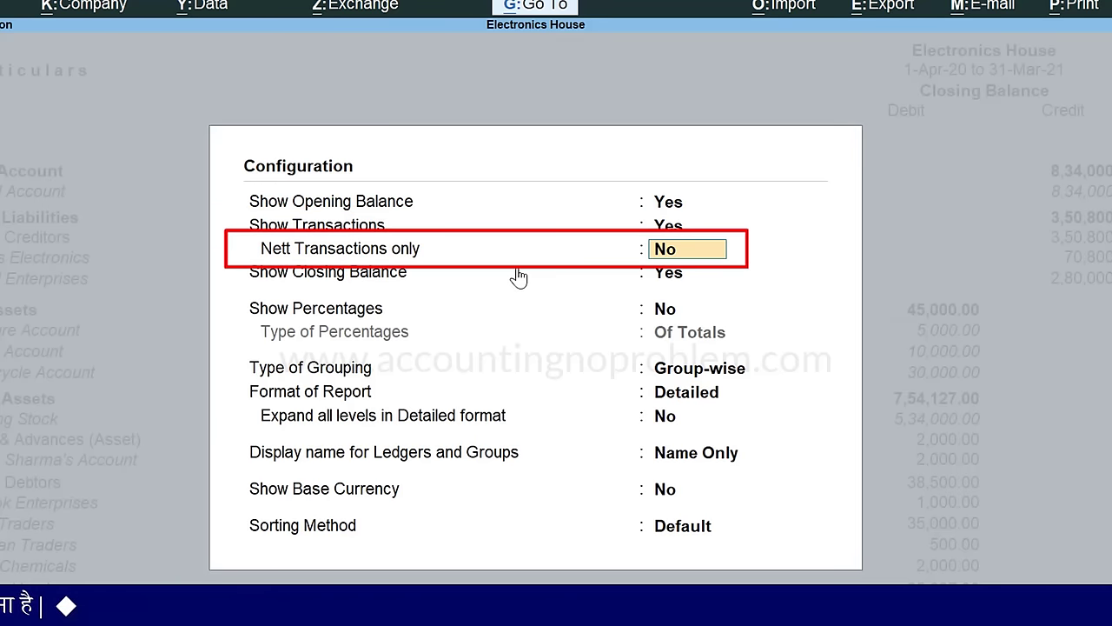
Keep Group-wise grouping and Detailed format, set Expand all levels to Yes, and apply.
key(Return)
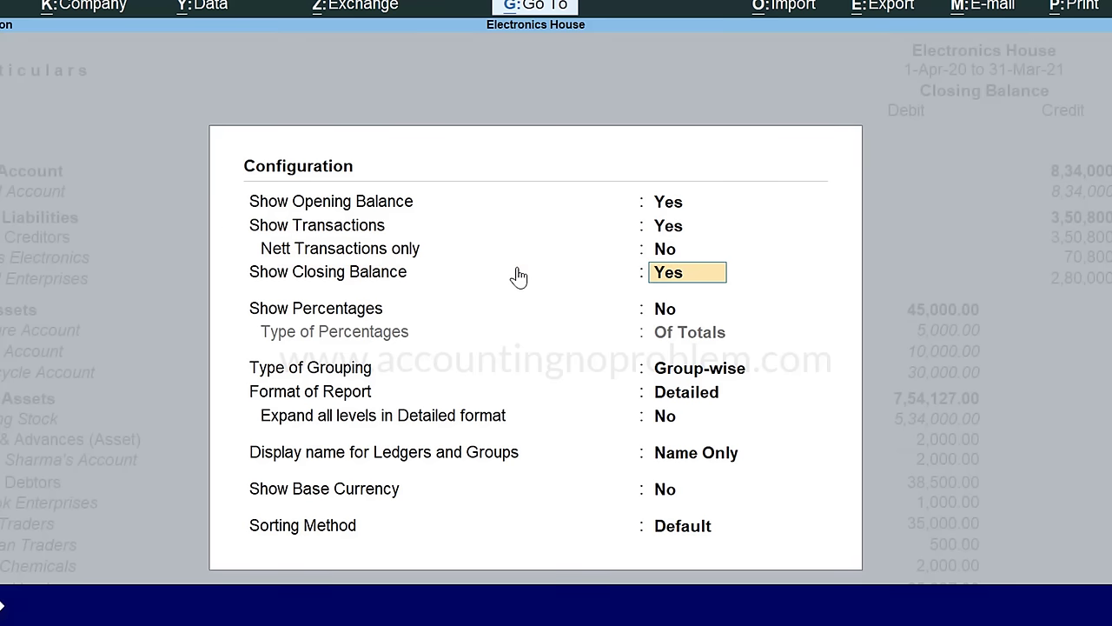
key(Return)
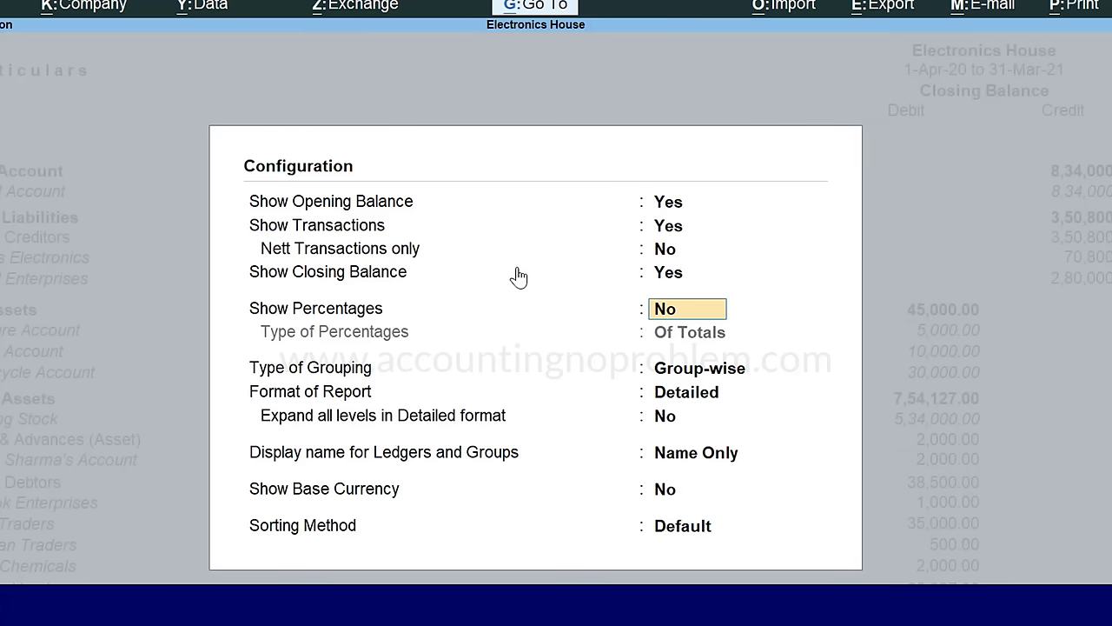
key(Return)
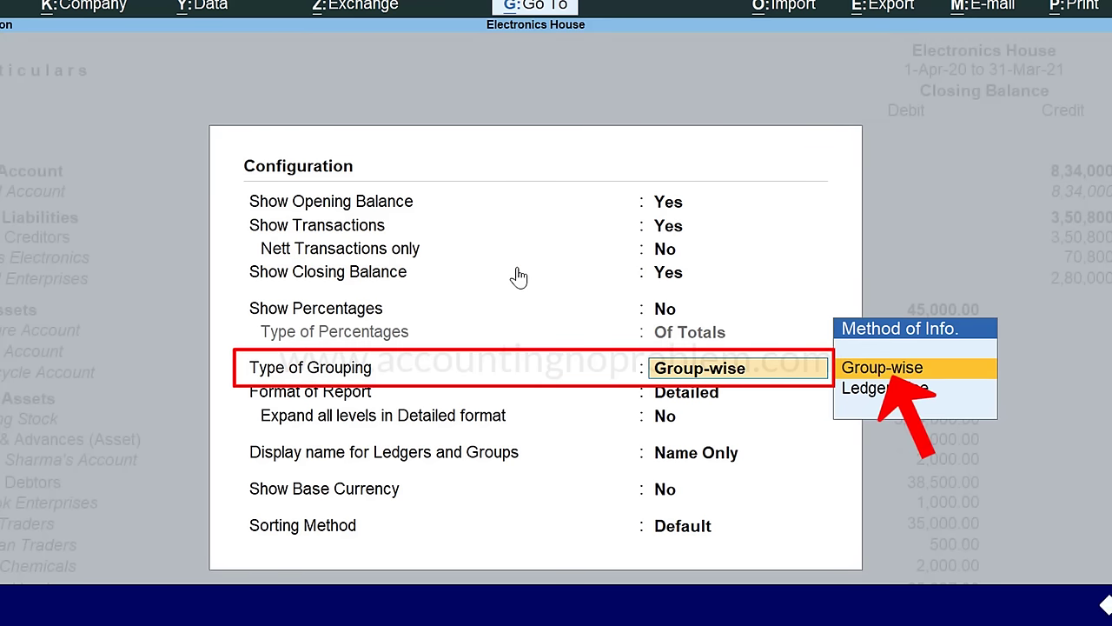
key(Return)
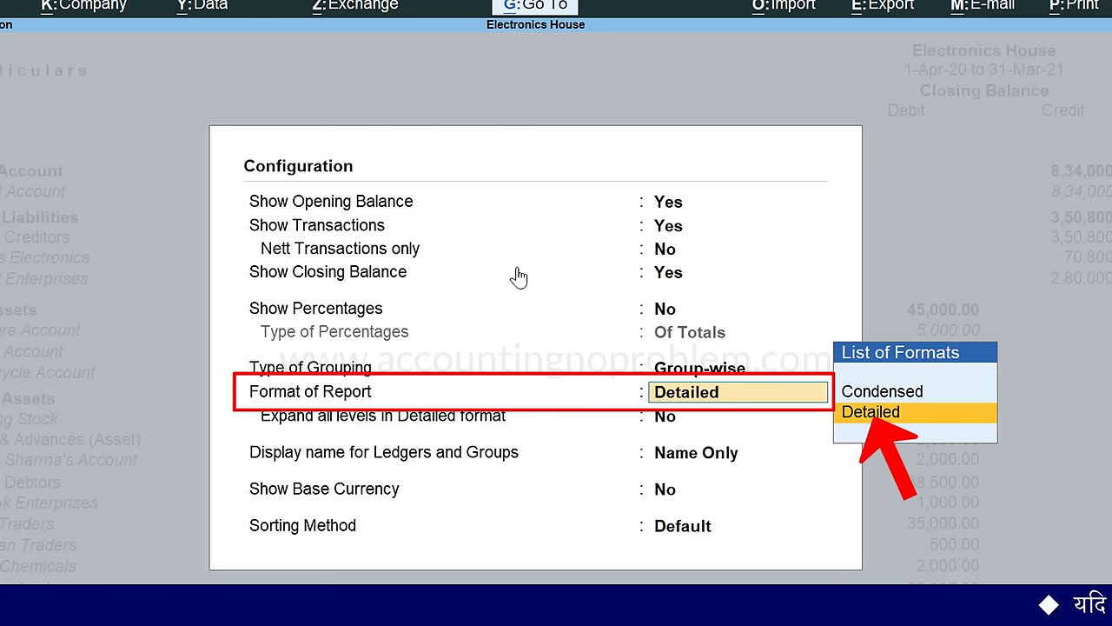
key(Return)
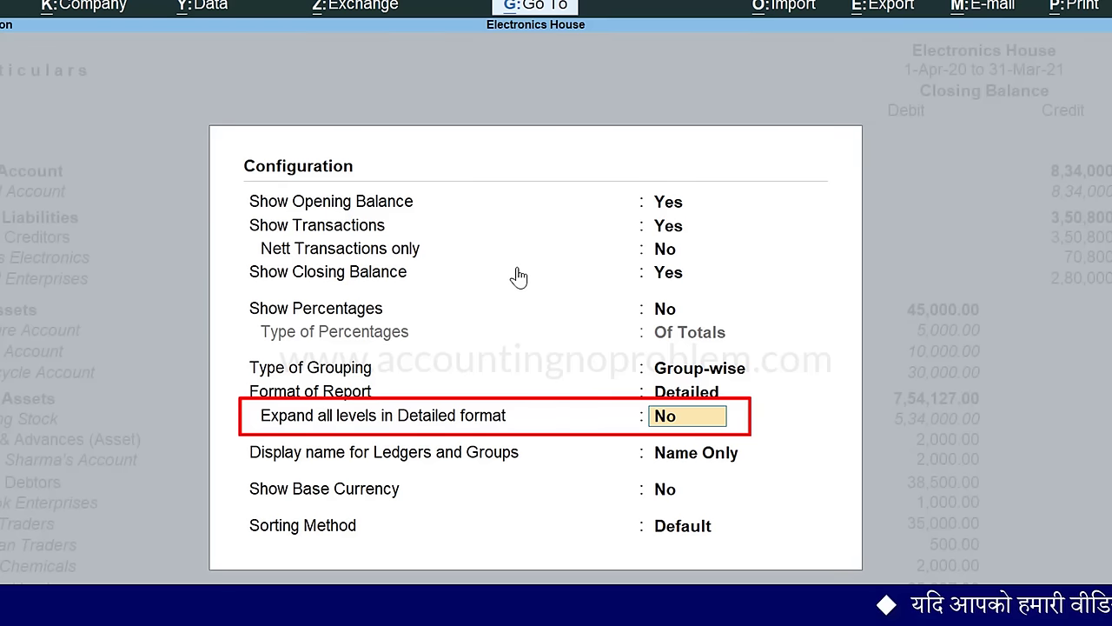
text(yes)
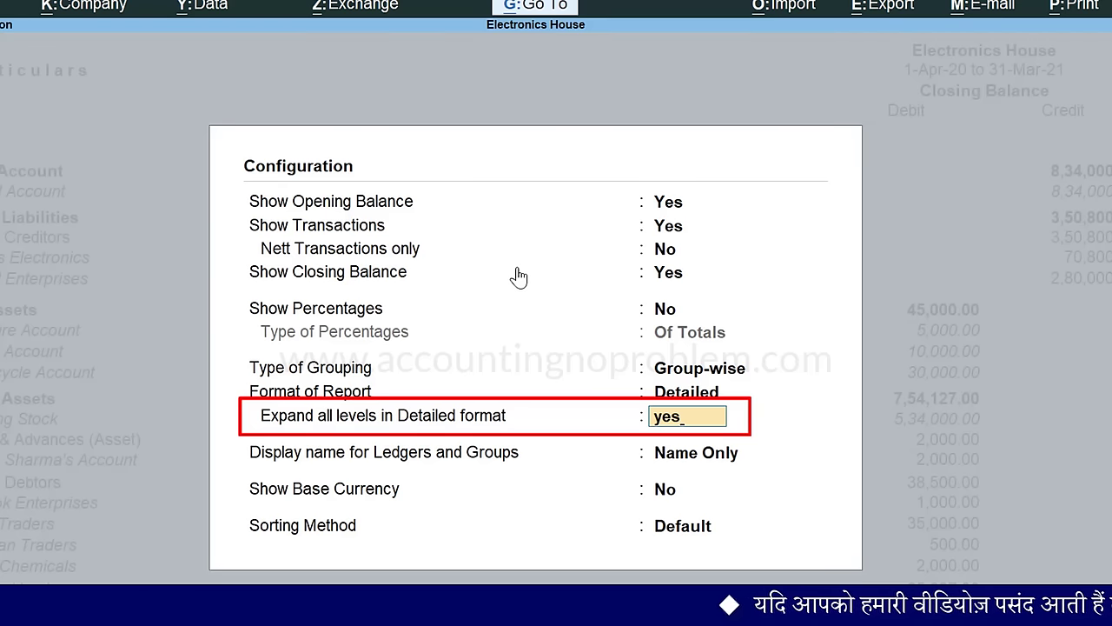
key(Return)
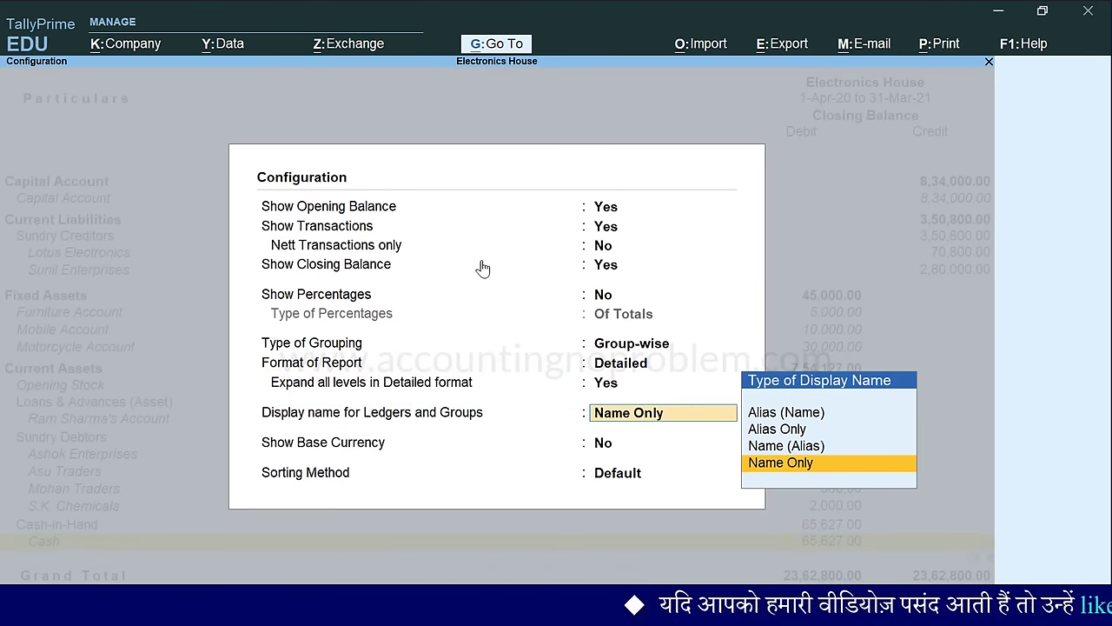
key(ctrl+a)
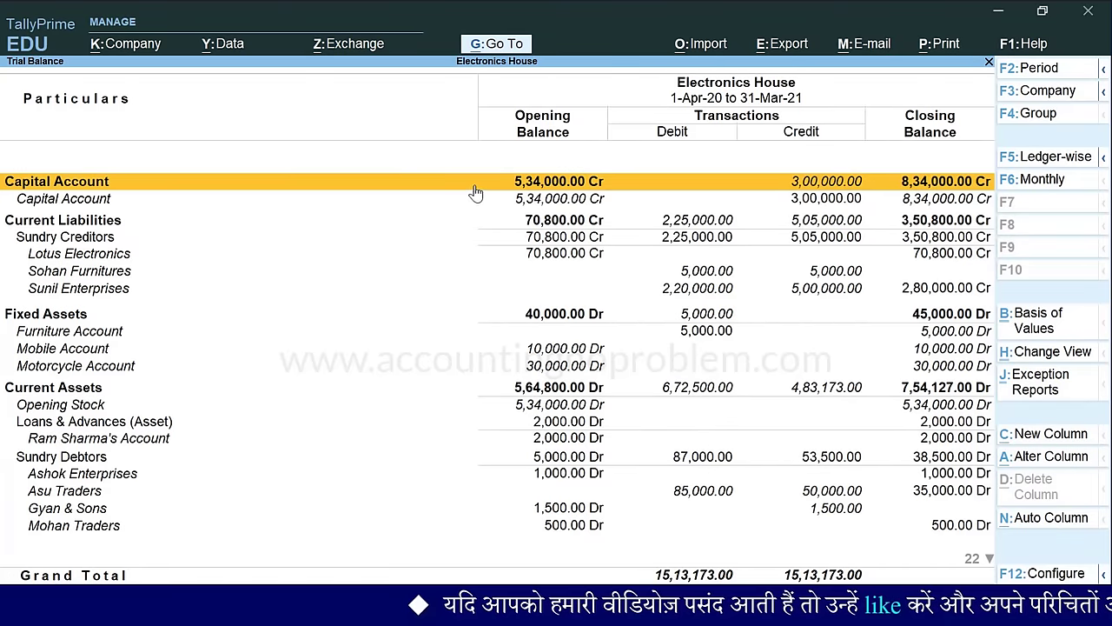
key(Down)
key(Down)
key(Down)
key(Down)
key(Down)
key(Down)
key(Down)
key(Down)
key(Down)
key(Down)
key(Down)
key(Down)
key(Down)
key(Down)
key(Down)
key(Down)
key(Down)
key(Down)
key(Down)
key(Down)
key(Down)
key(Down)
key(Down)
key(Down)
key(Down)
key(Down)
key(Down)
key(Down)
key(Down)
key(Down)
key(Down)
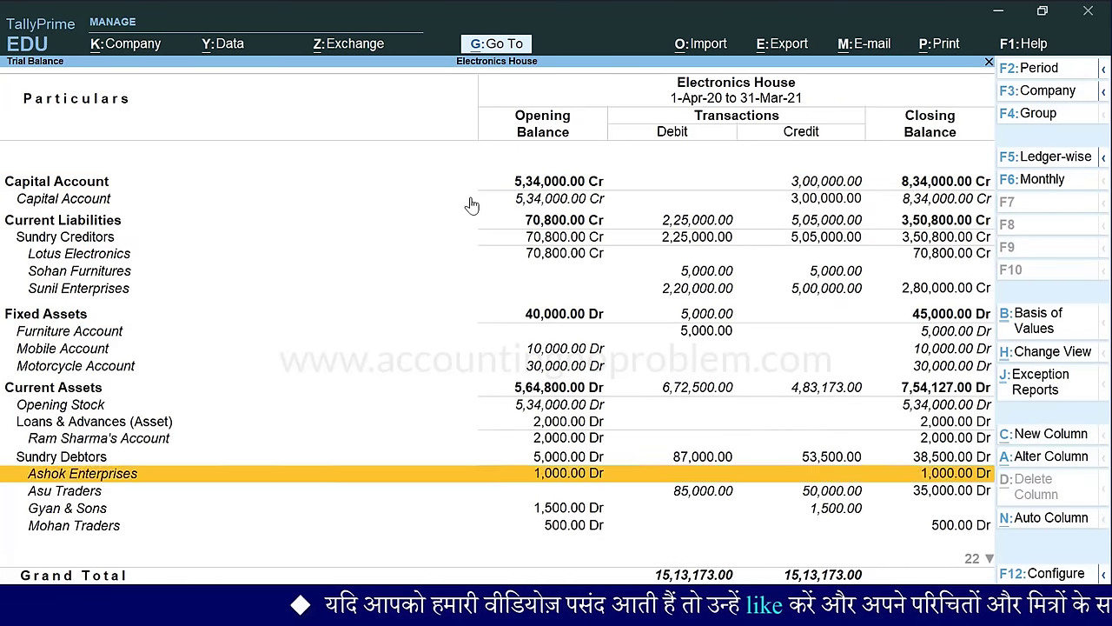
key(Down)
key(Down)
key(Down)
key(Down)
key(Down)
key(Down)
key(Down)
key(Down)
key(Down)
key(Down)
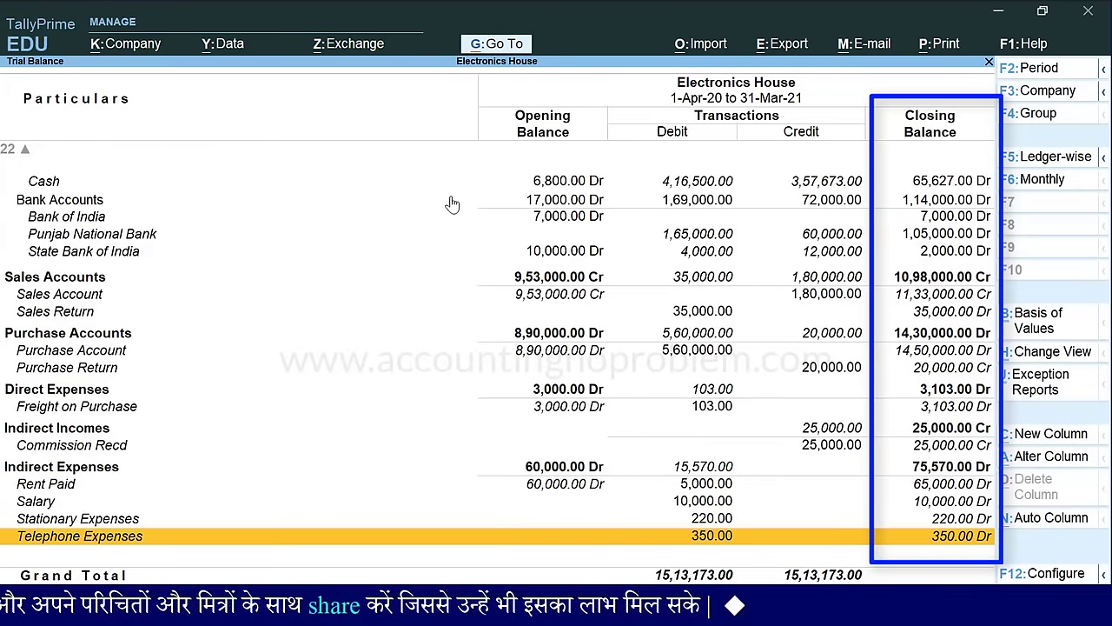
key(Up)
key(Up)
key(Up)
key(Up)
key(Up)
key(Up)
key(Up)
key(Up)
key(Up)
key(Up)
key(Up)
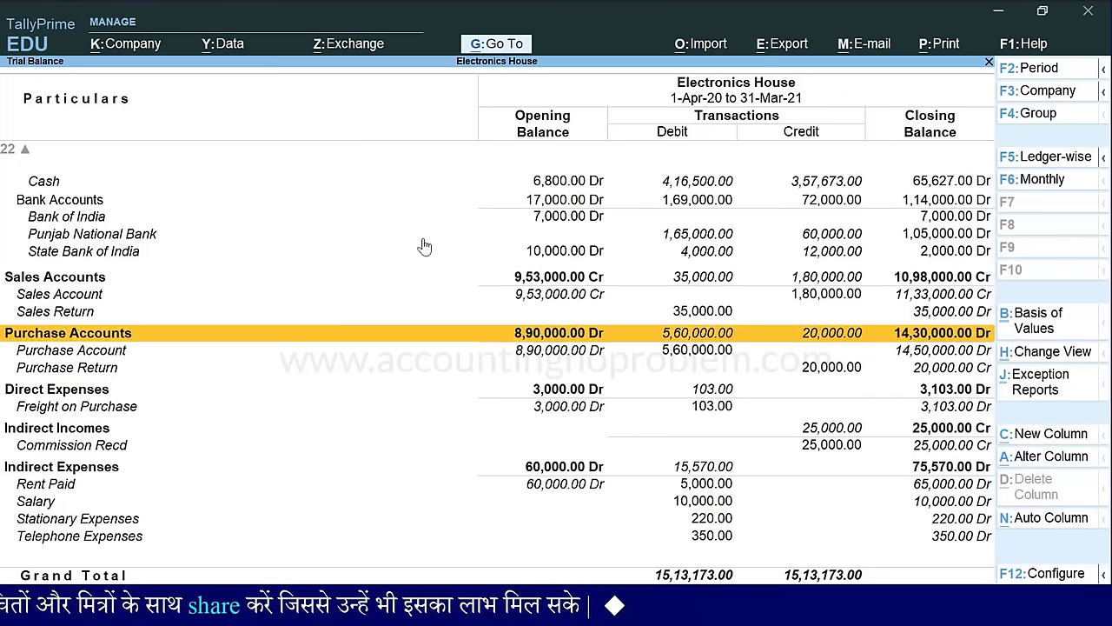
key(Up)
key(Up)
key(Up)
key(Up)
key(Up)
key(Up)
key(Up)
key(Up)
key(Up)
key(Up)
key(Up)
key(Up)
key(Up)
key(Up)
key(Up)
key(Up)
key(Up)
key(Up)
key(Up)
key(Up)
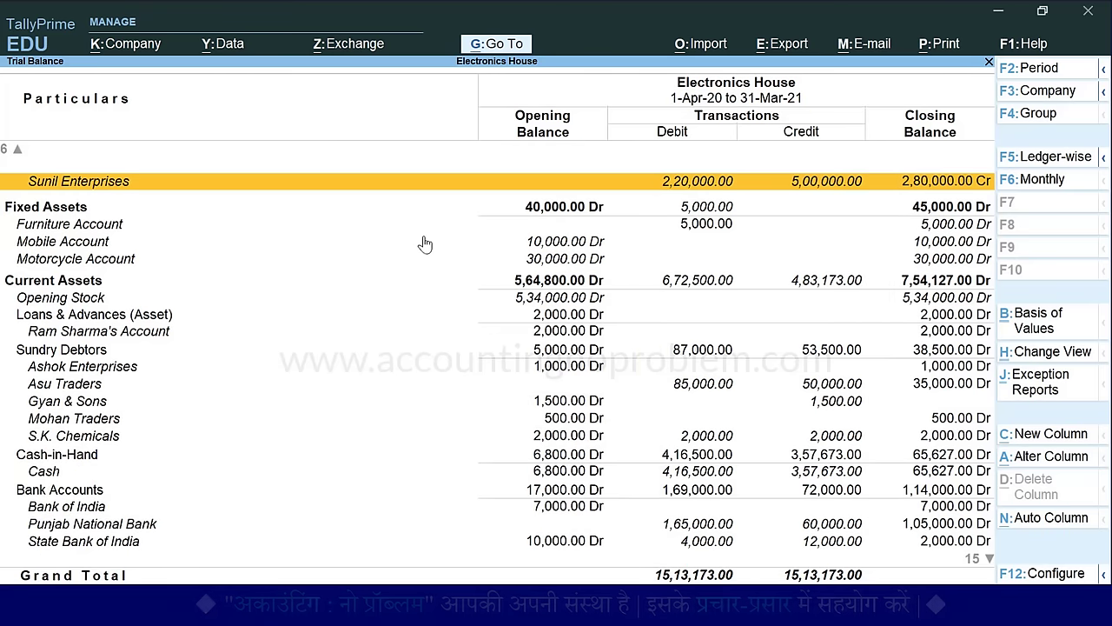
Set Nett Transactions only to Yes and scroll through the resulting single Nett Transactions column.
key(F12)
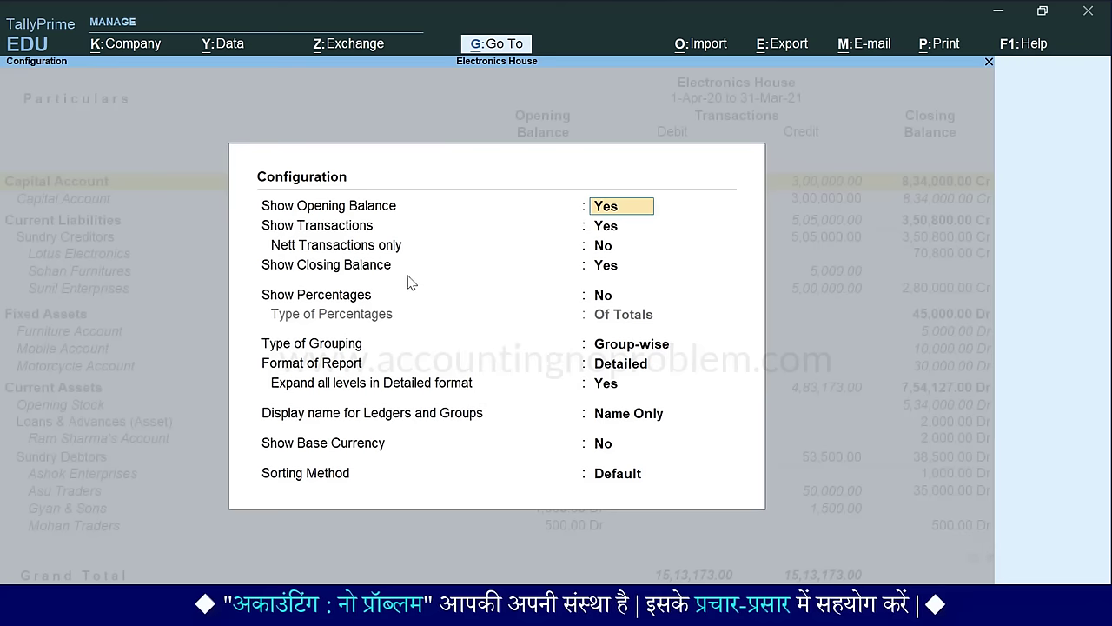
key(Down)
key(Down)
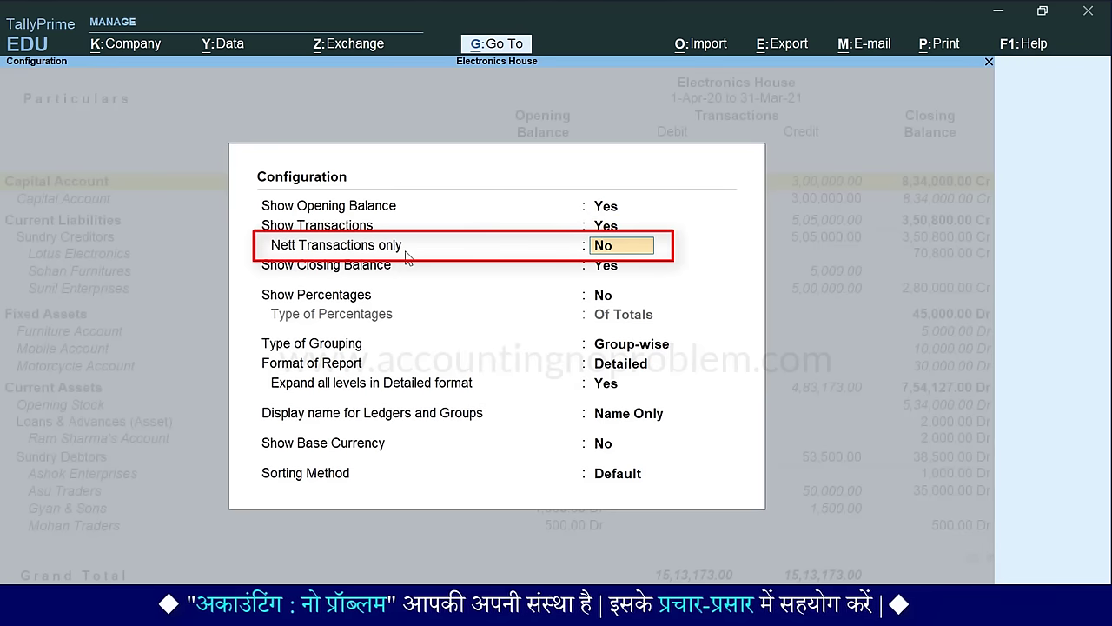
text(yes)
key(Return)
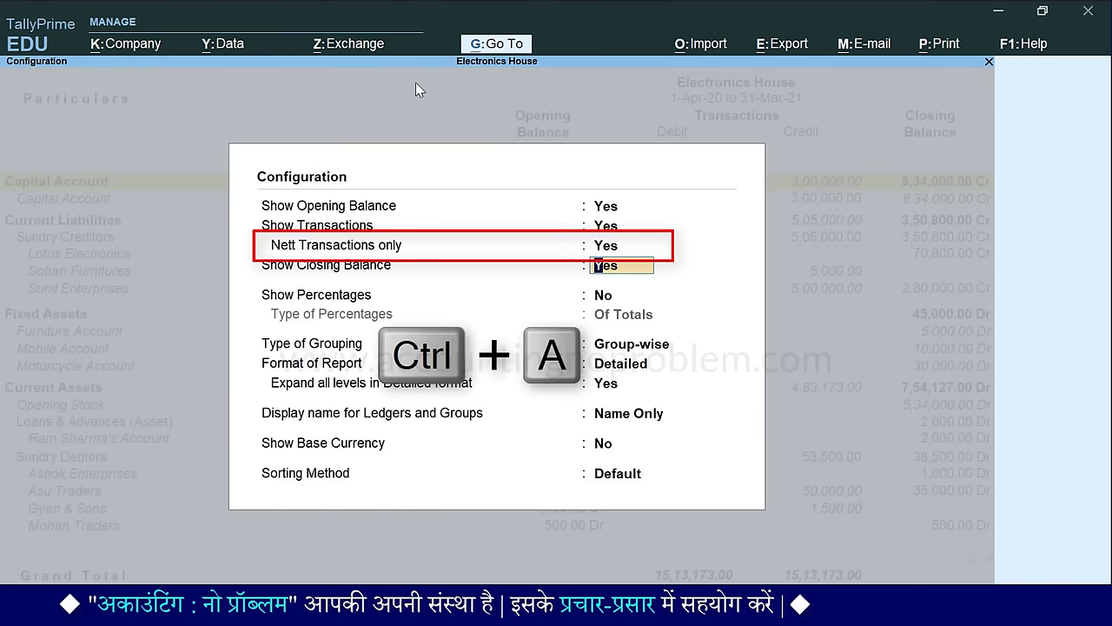
key(ctrl+a)
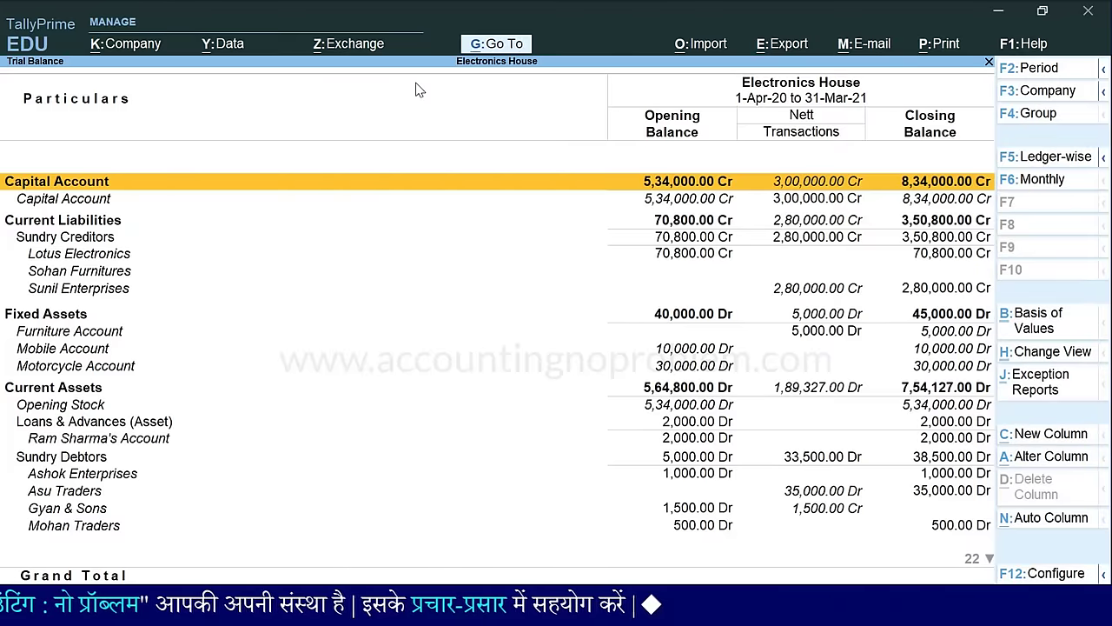
scroll(348, 252, down, 11)
scroll(347, 253, down, 16)
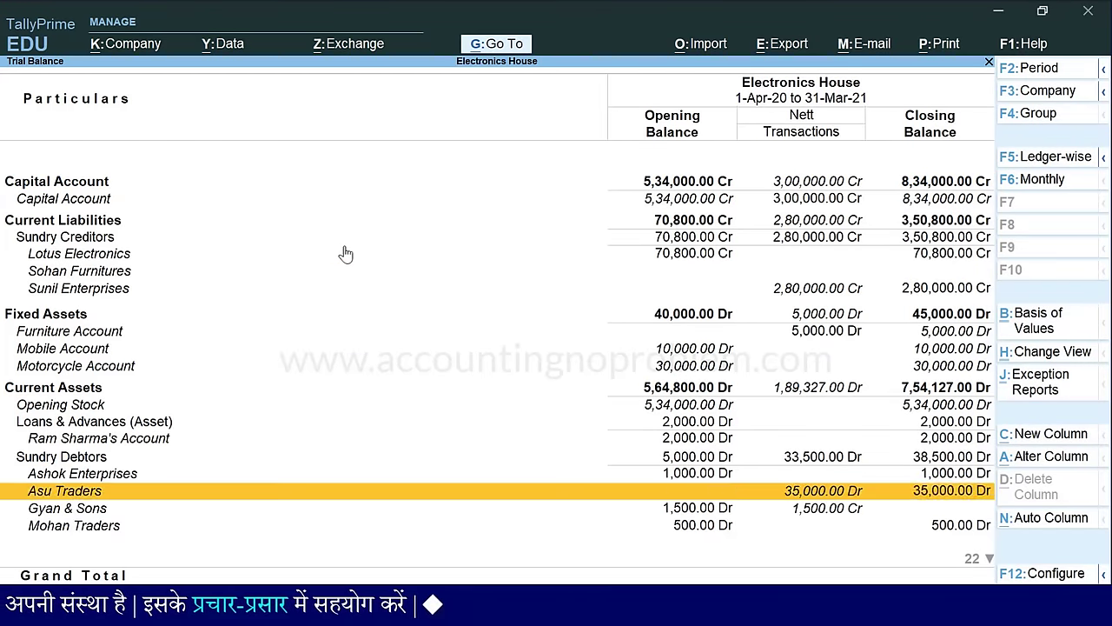
scroll(345, 253, down, 14)
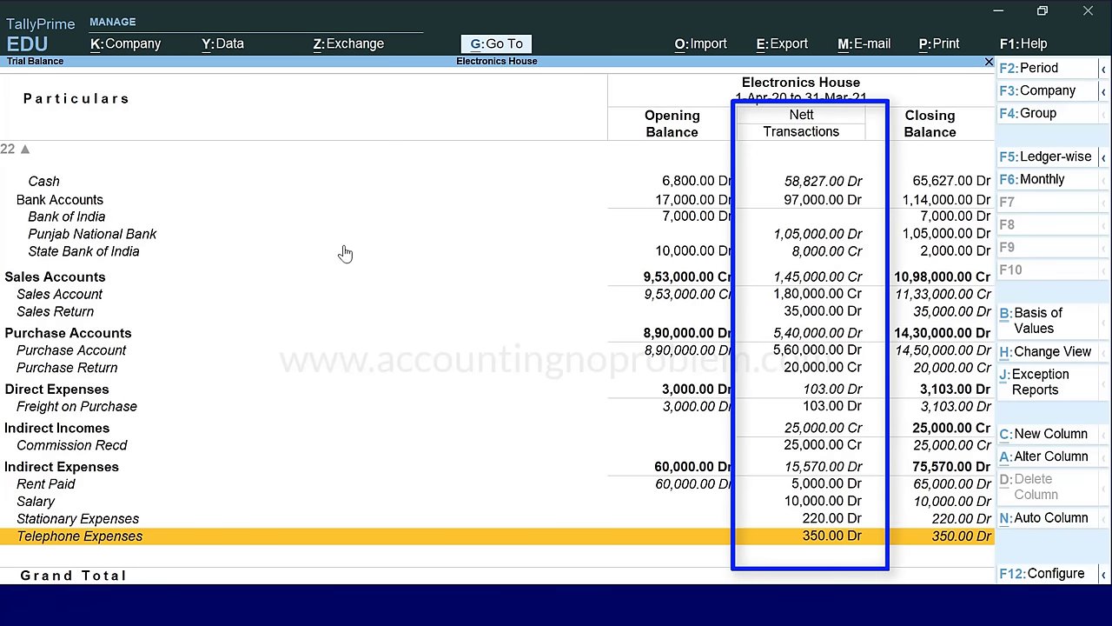
scroll(345, 252, up, 20)
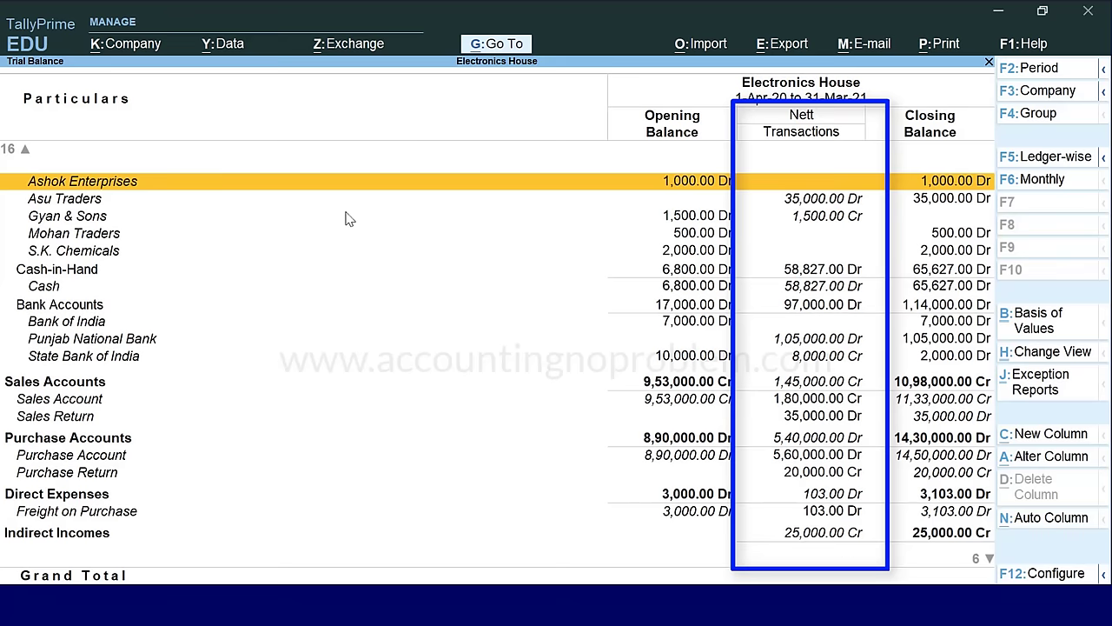
scroll(345, 218, up, 10)
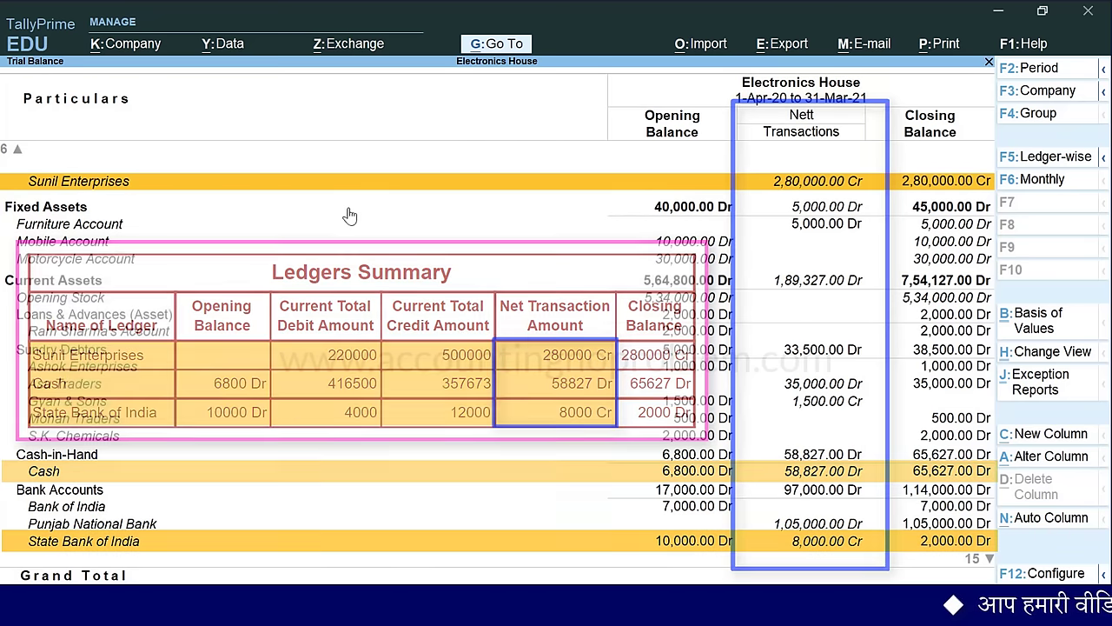
Reopen the F12 settings and bring up the Sorting Methods list, currently Default.
key(F12)
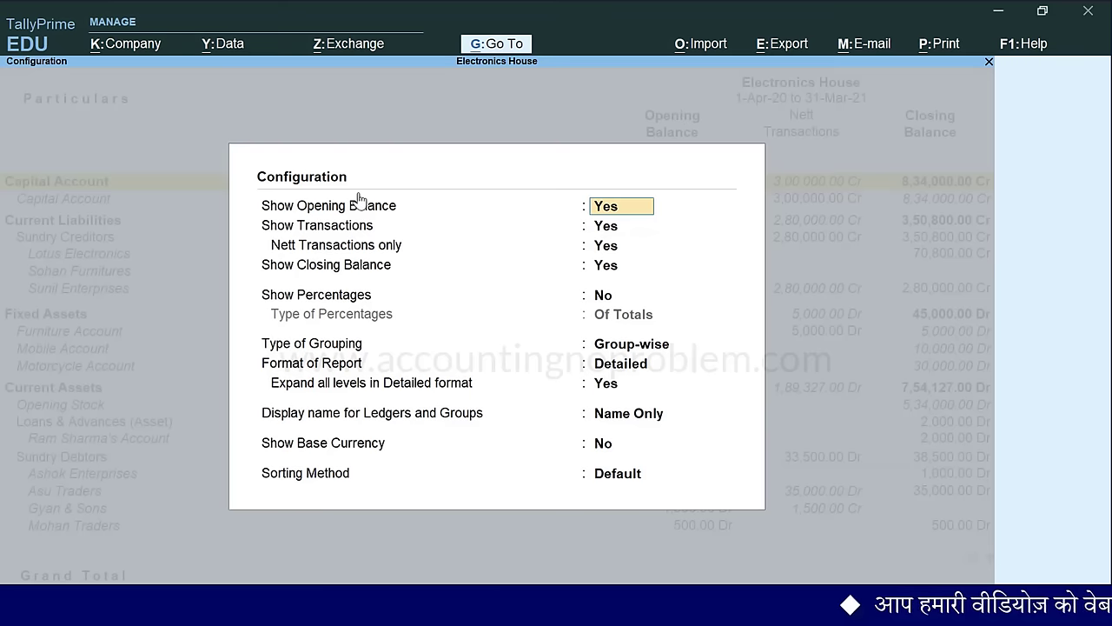
key(Down)
key(Down)
key(Down)
key(Down)
key(Down)
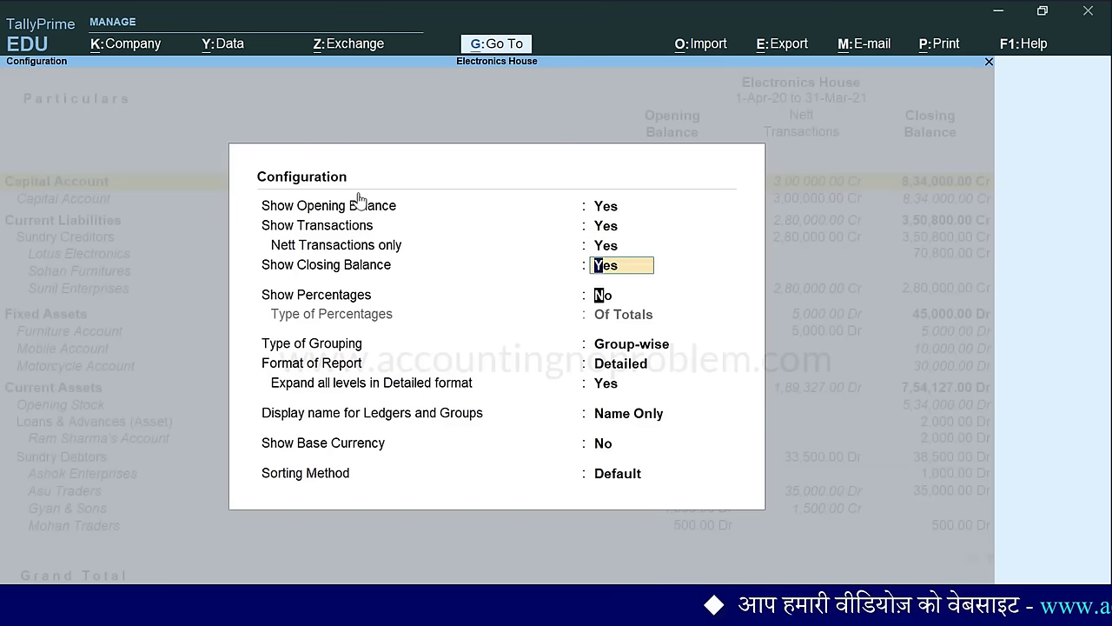
key(Return)
key(Return)
key(Return)
key(Return)
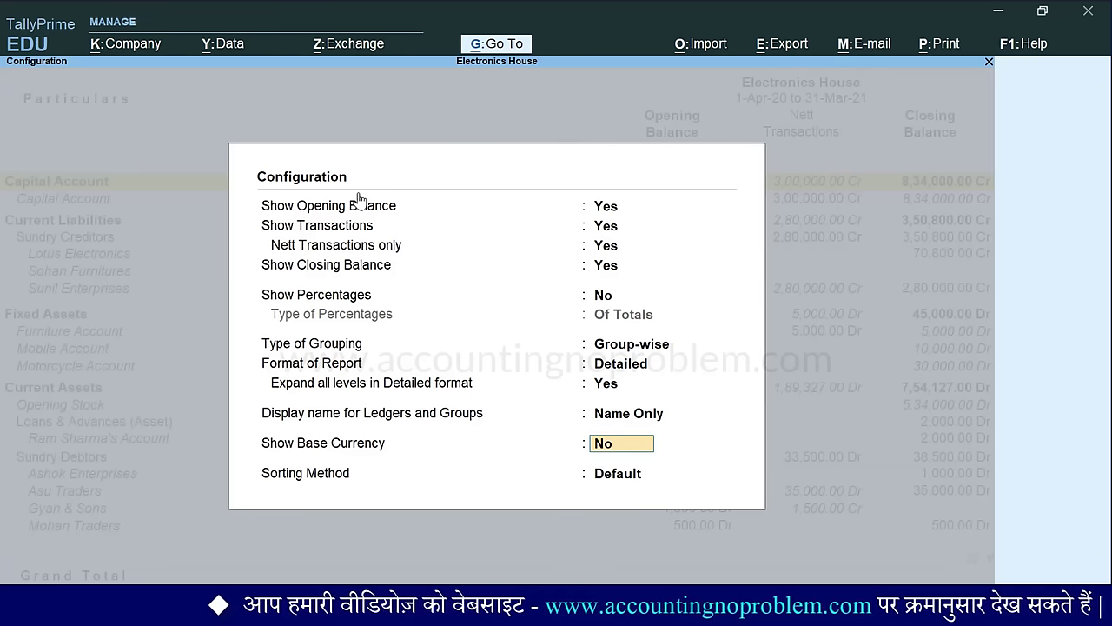
key(Return)
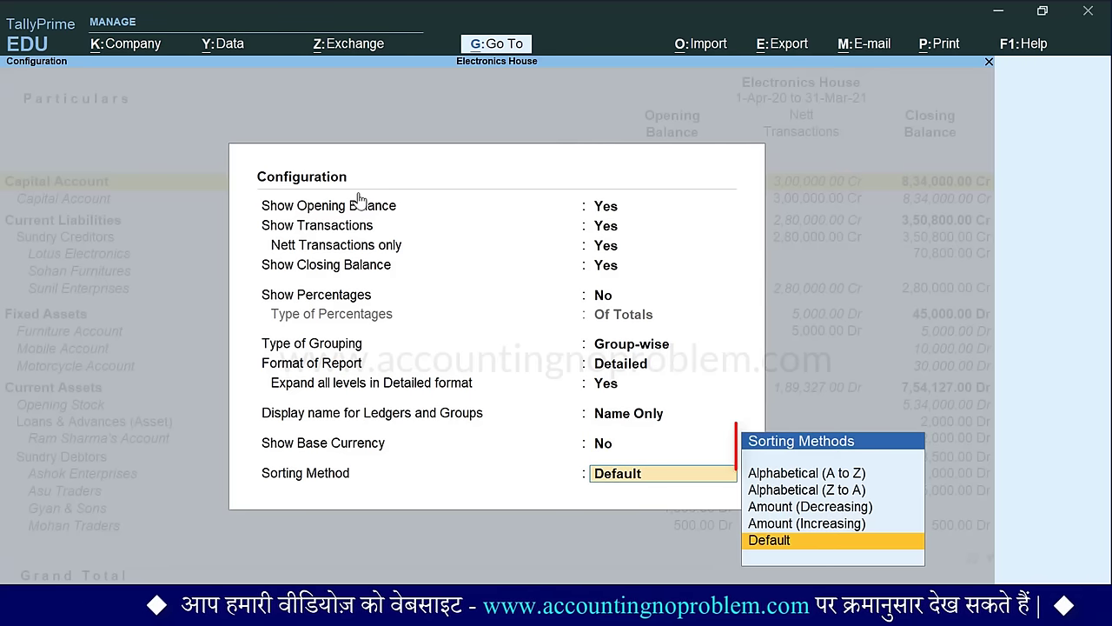
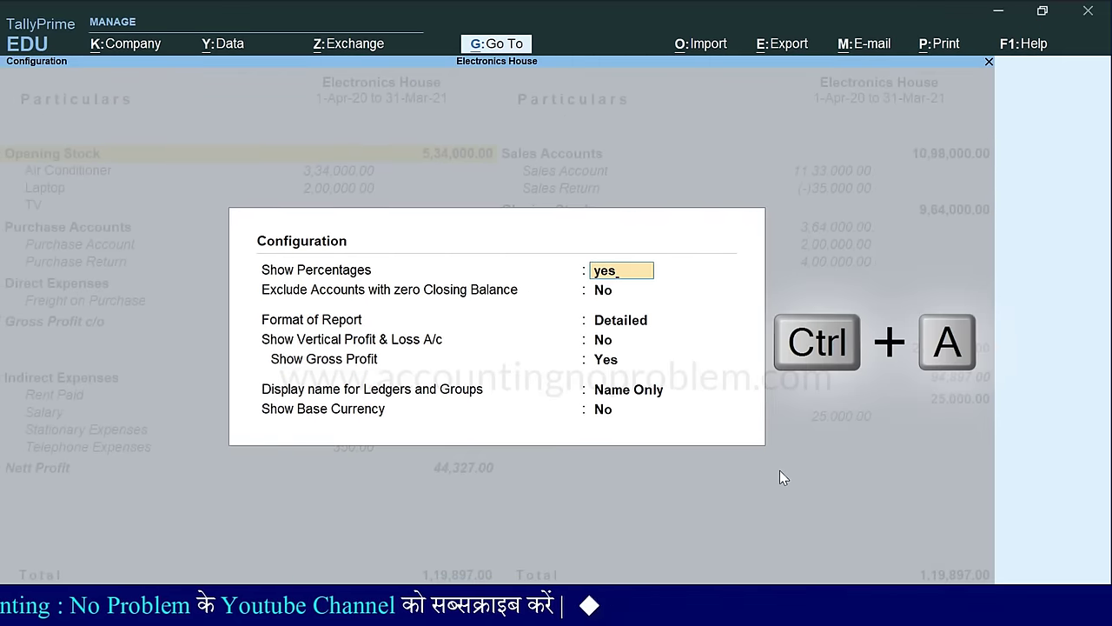
Turn on Show Vertical Profit & Loss A/c and review the rows down to Nett Profit 44,327.
key(ctrl+a)
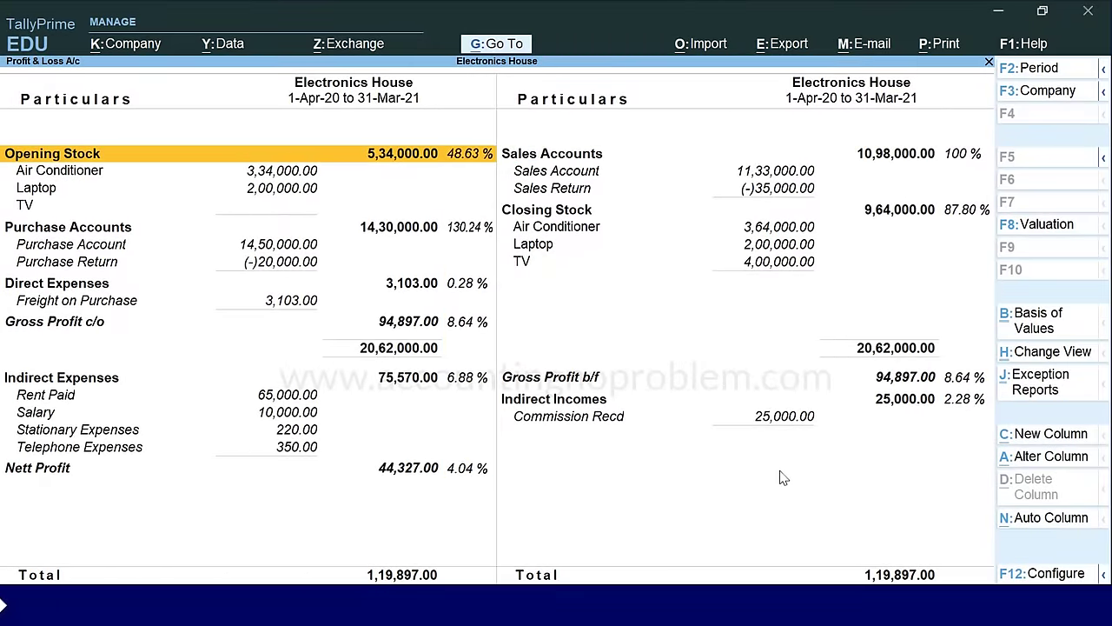
key(F12)
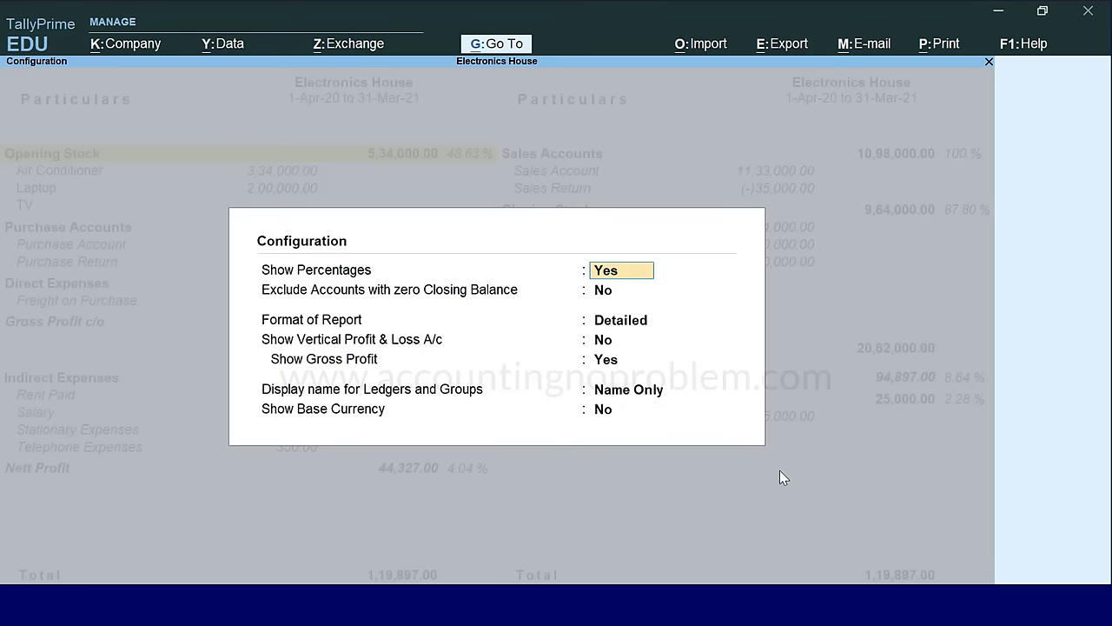
key(Return)
key(Return)
key(Return)
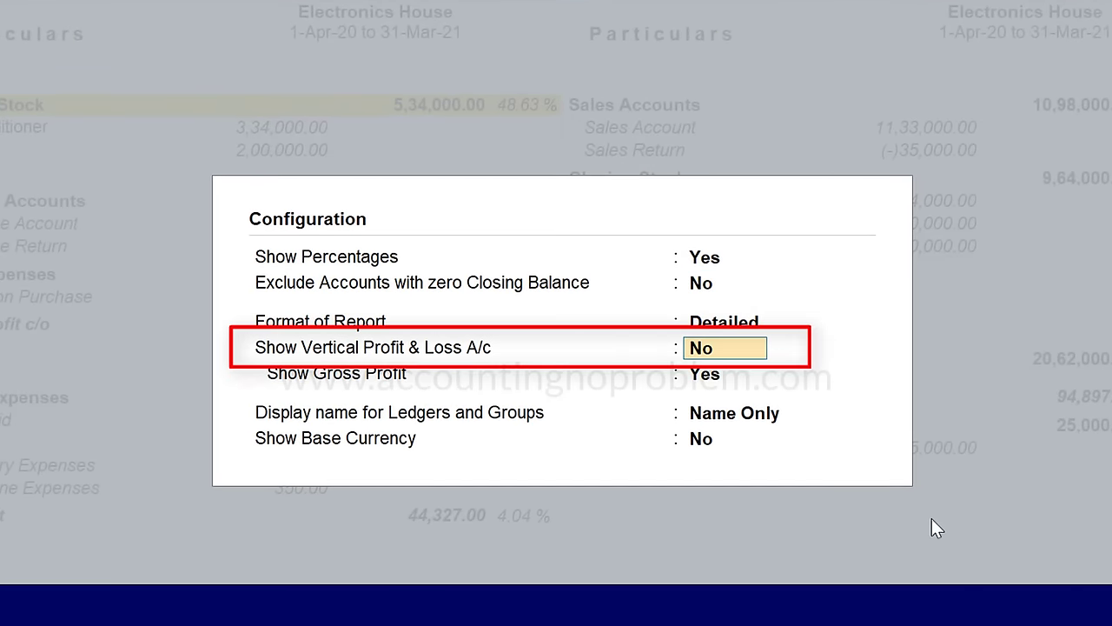
text(yes)
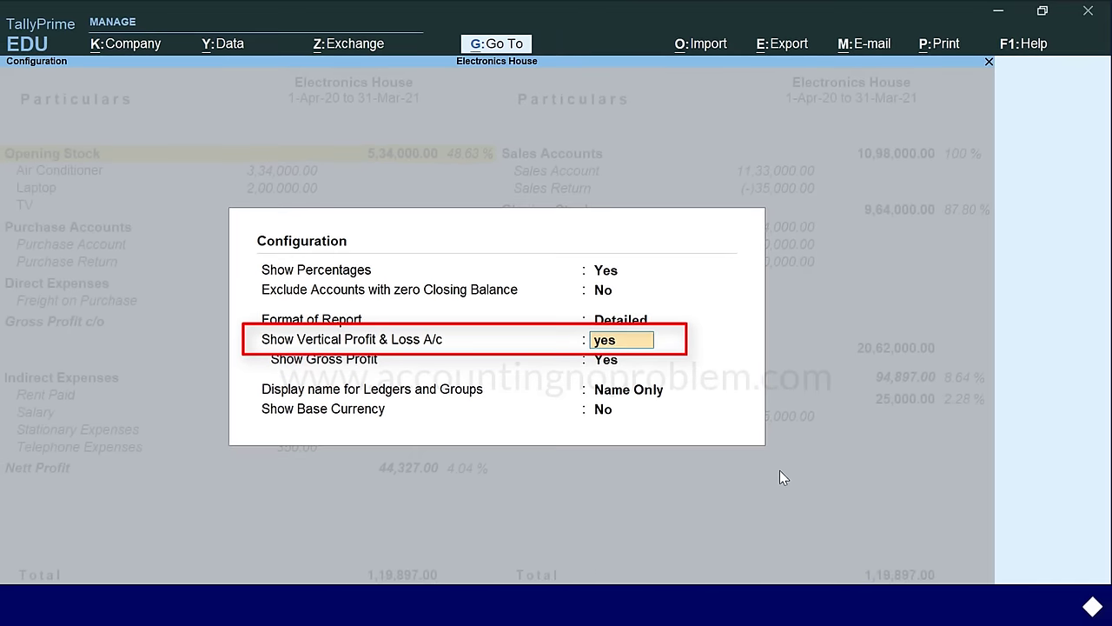
key(ctrl+a)
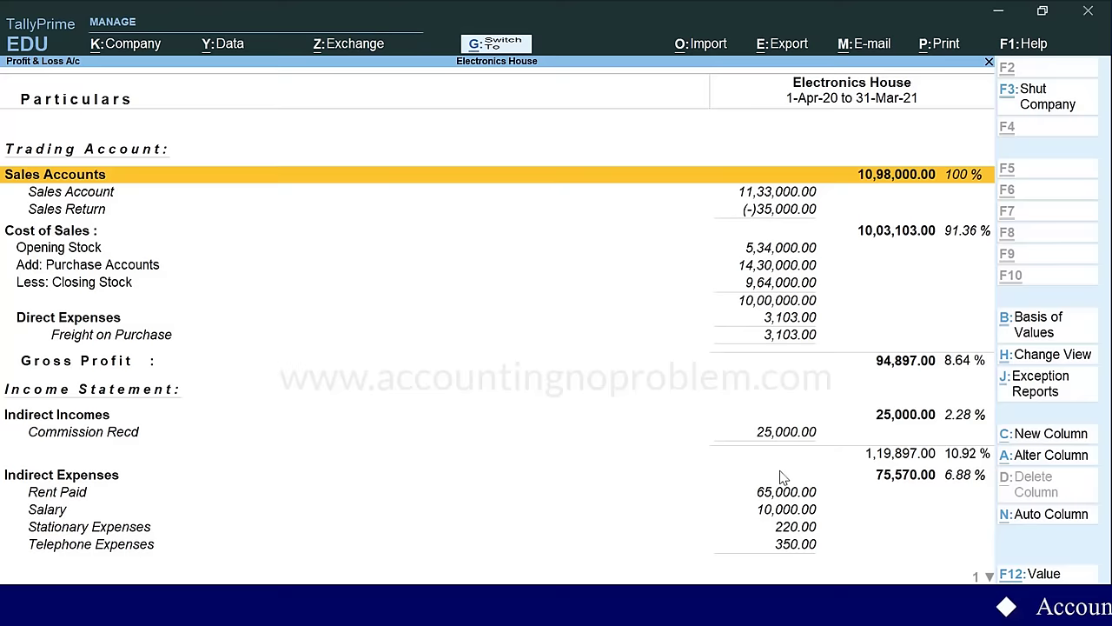
key(Down)
key(Down)
key(Down)
key(Down)
key(Down)
key(Down)
key(Down)
key(Down)
key(Down)
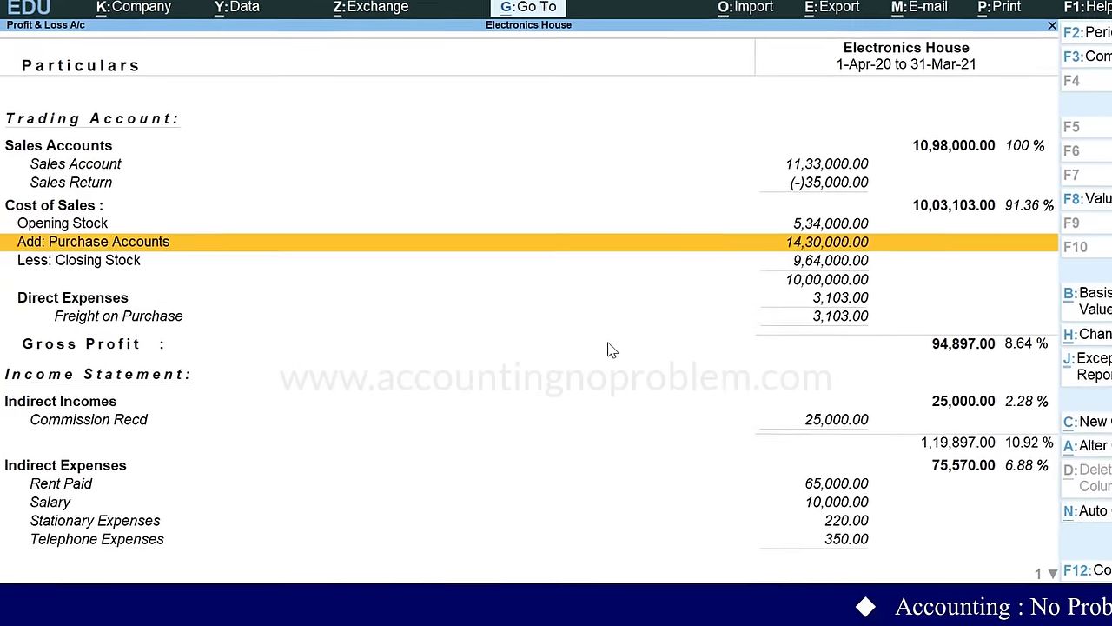
key(Down)
key(Down)
key(Down)
key(Down)
key(Down)
key(Down)
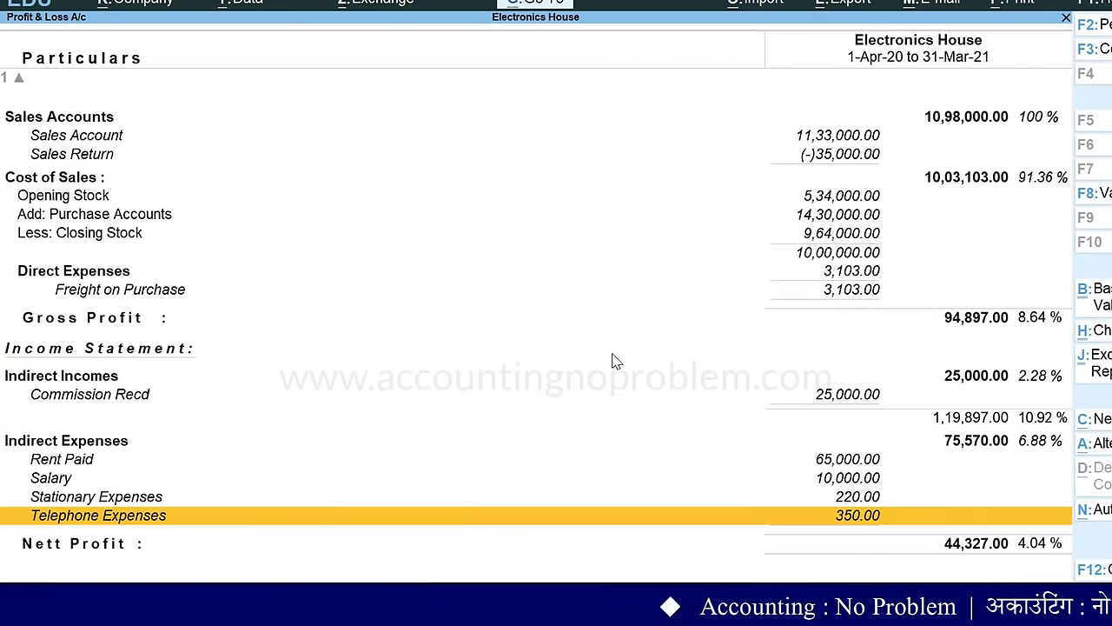
key(Up)
key(Up)
key(Up)
key(Up)
key(Up)
key(Up)
key(Up)
key(Up)
key(Up)
key(Up)
key(Up)
key(Up)
key(Up)
key(Up)
key(Up)
key(Up)
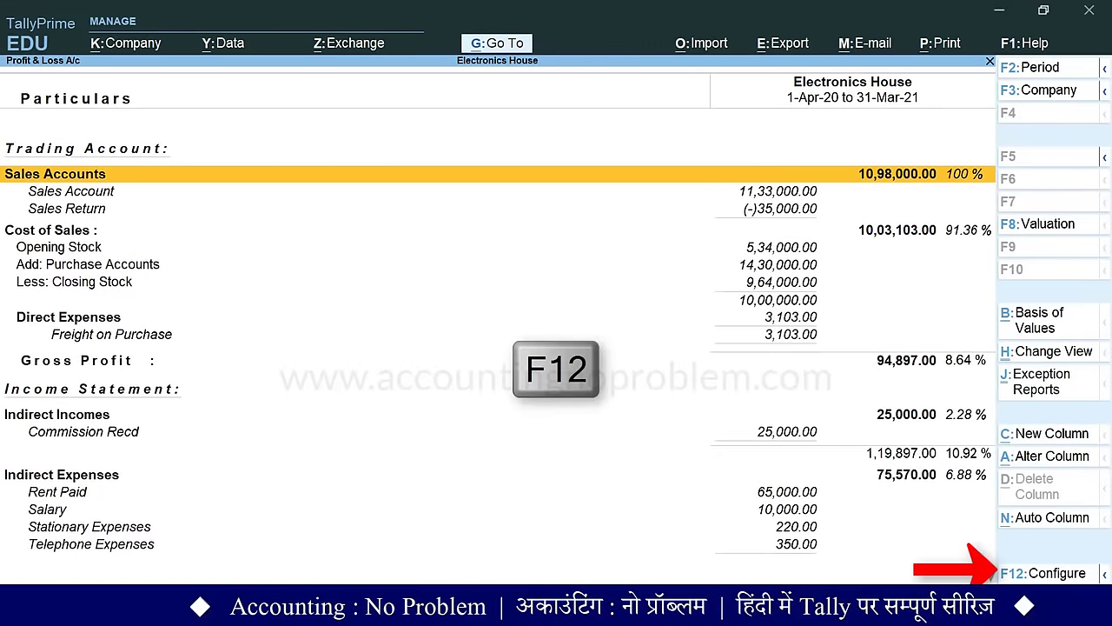
Turn off the vertical layout and set Show Gross Profit to Yes for the side-by-side report.
key(F12)
key(Down)
key(Down)
key(Down)
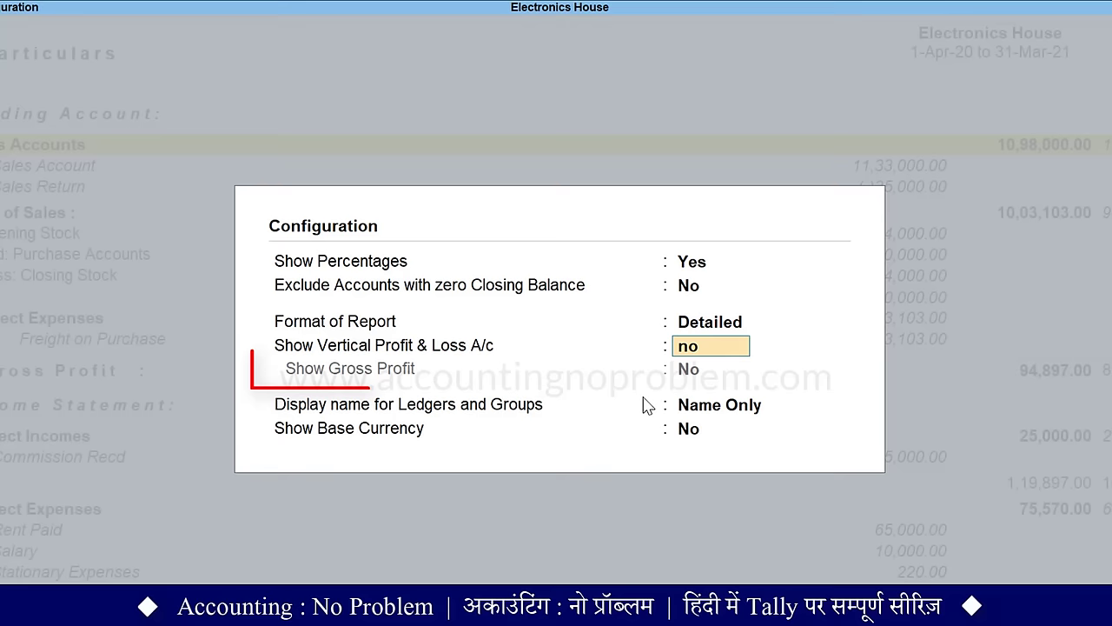
key(Return)
text(yes)
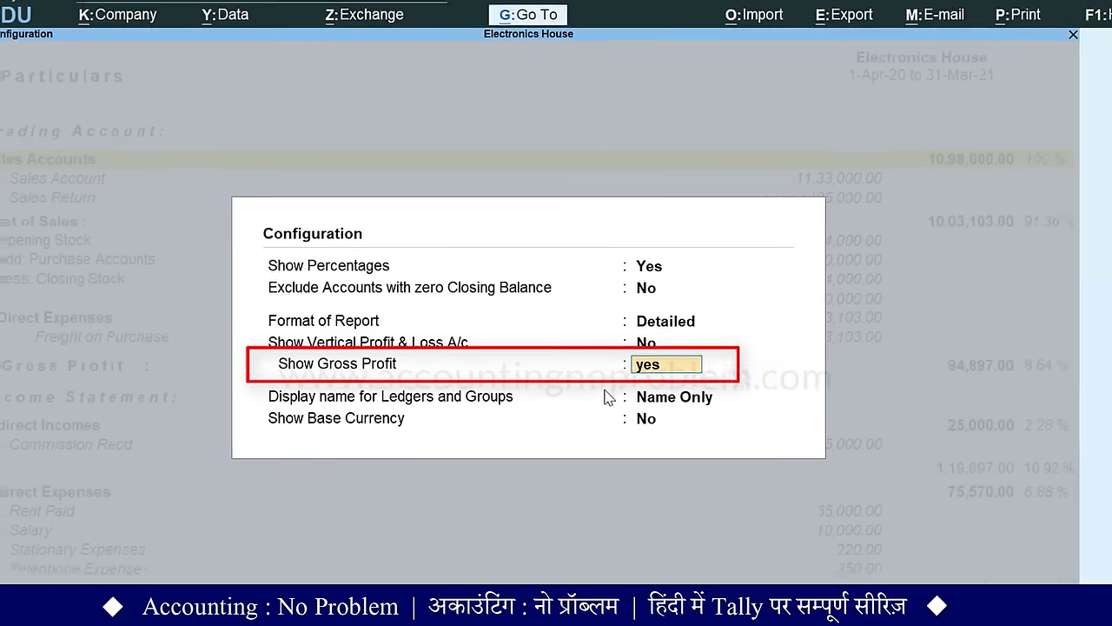
key(ctrl+a)
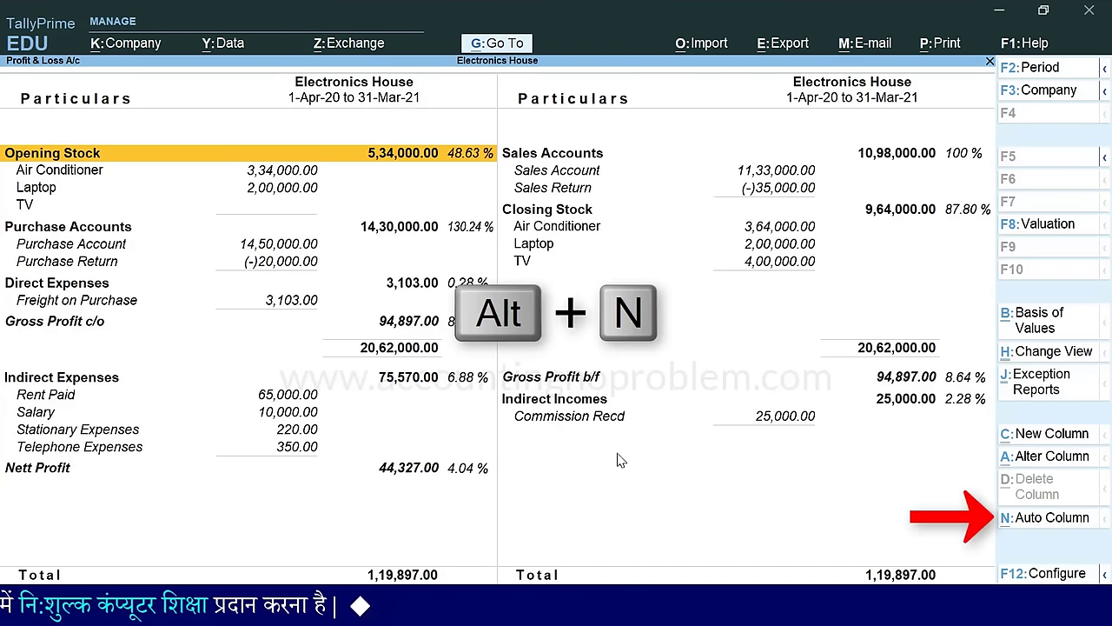
Set Auto Repeat Columns to Monthly for the Profit & Loss report.
key(alt+n)
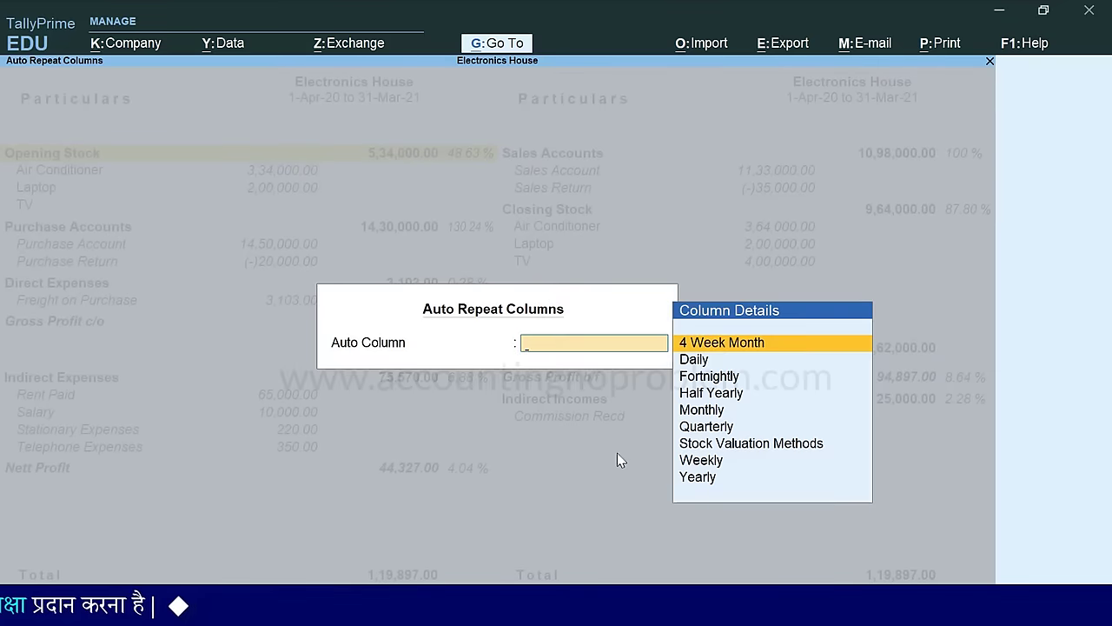
key(Down)
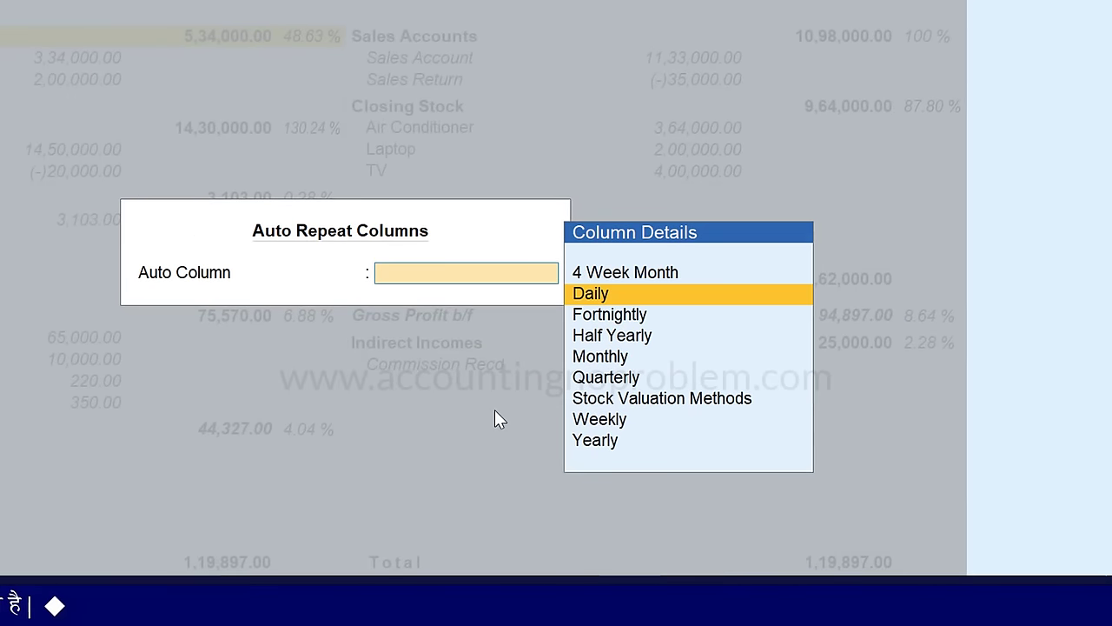
key(Down)
key(Down)
key(Down)
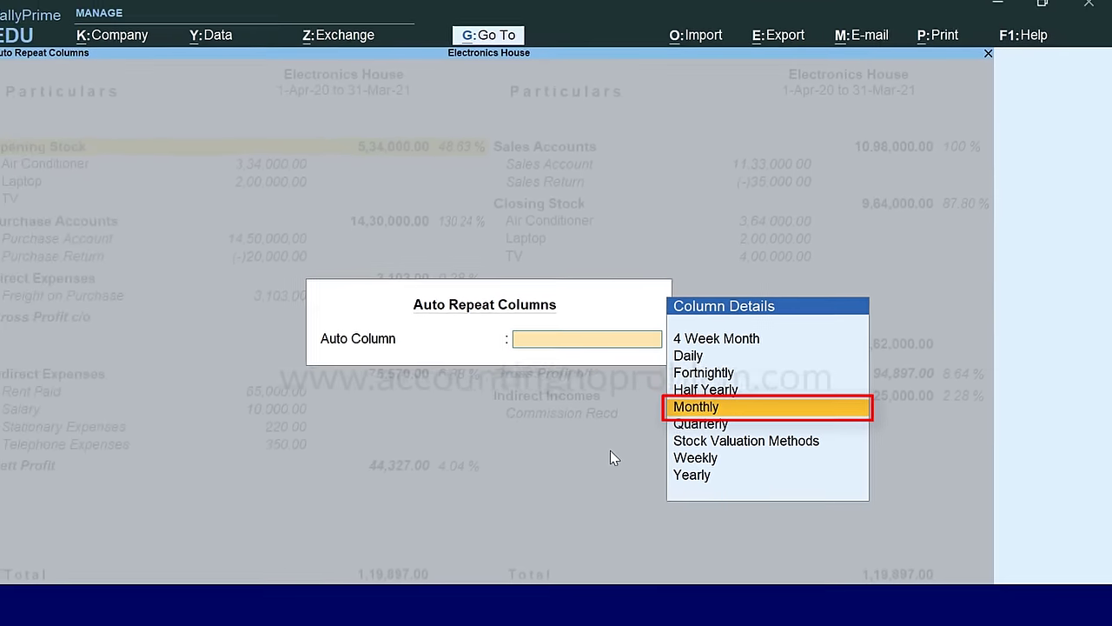
key(Return)
Browse the month columns, noting October nett profit 4,780 and November 9,897.
key(Right)
key(Right)
key(Right)
key(Right)
key(Right)
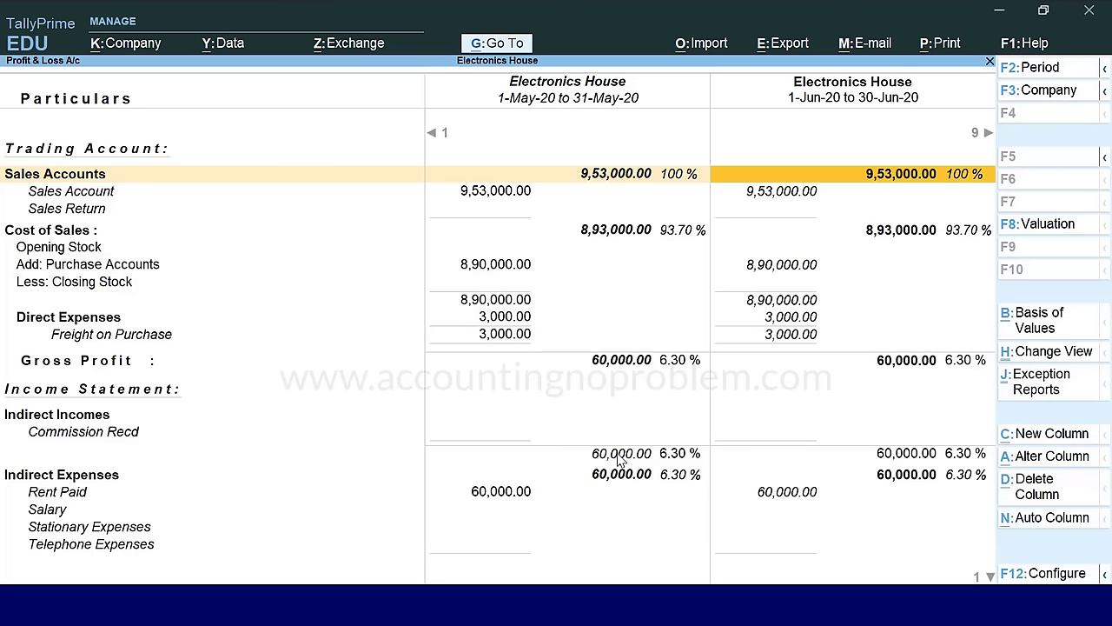
key(Right)
key(Right)
key(Right)
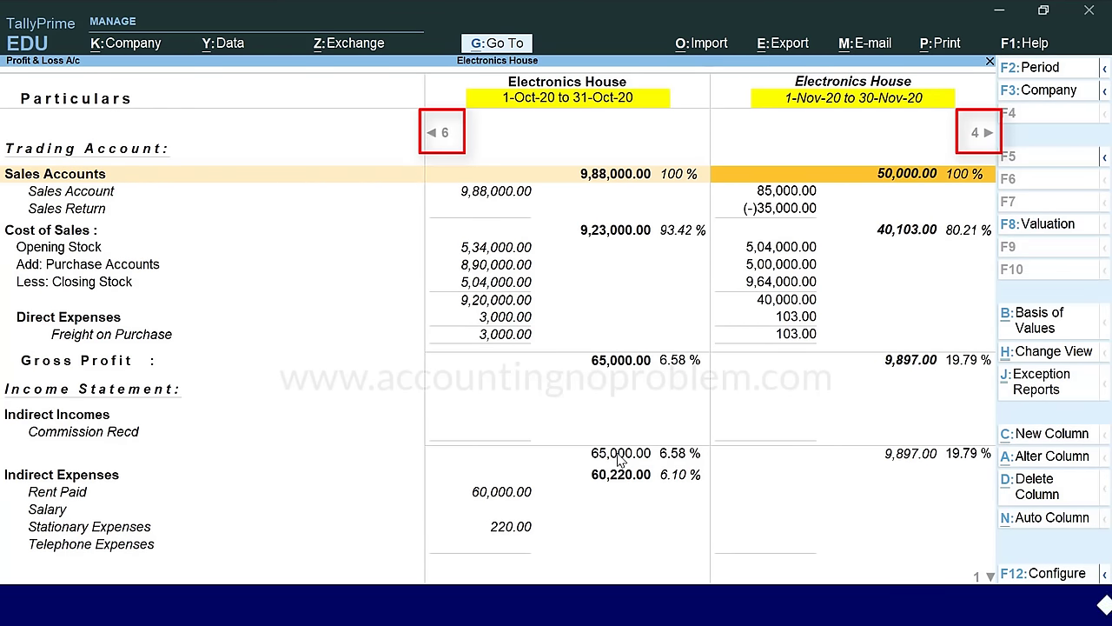
key(Down)
key(Down)
key(Down)
key(Down)
key(Down)
key(Down)
key(Down)
key(Down)
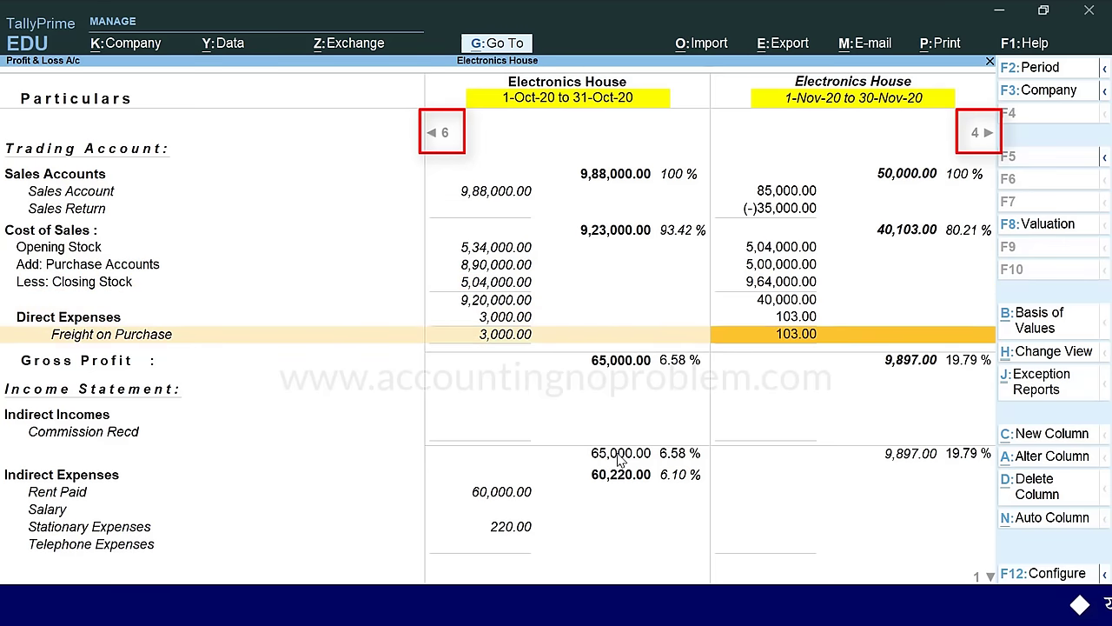
key(Down)
key(Down)
key(Down)
key(Down)
key(Down)
key(Down)
key(Down)
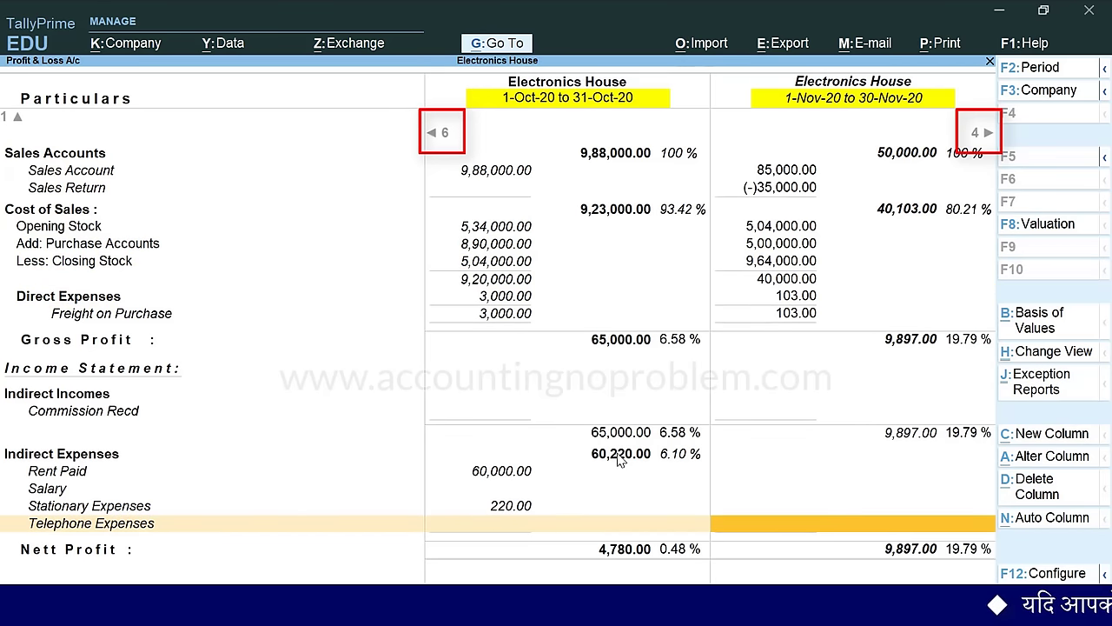
key(Right)
key(Right)
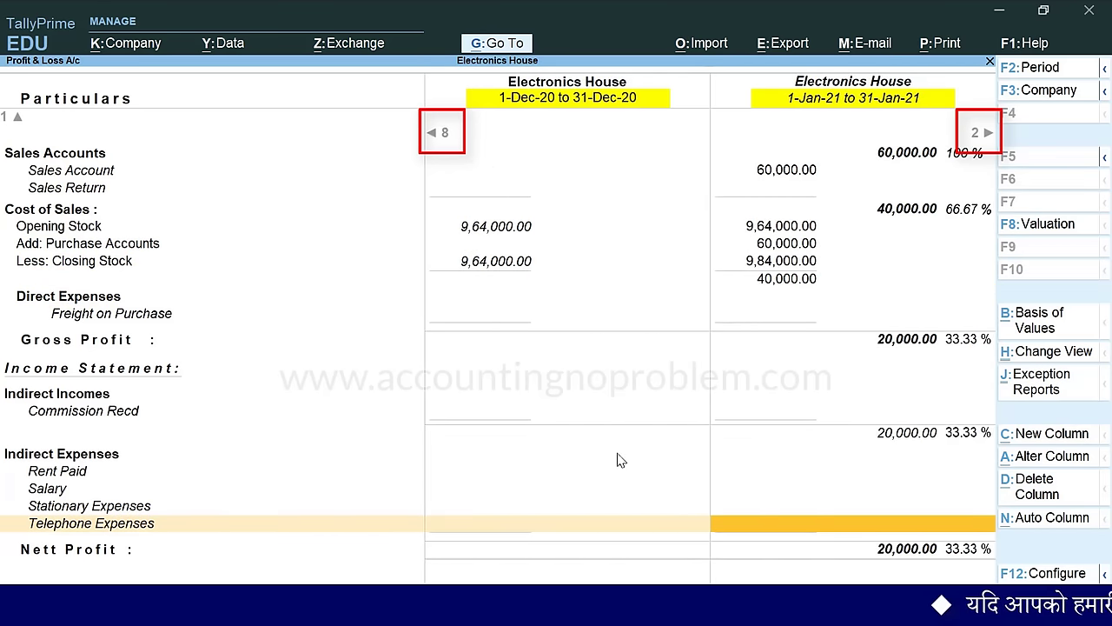
key(Right)
key(Right)
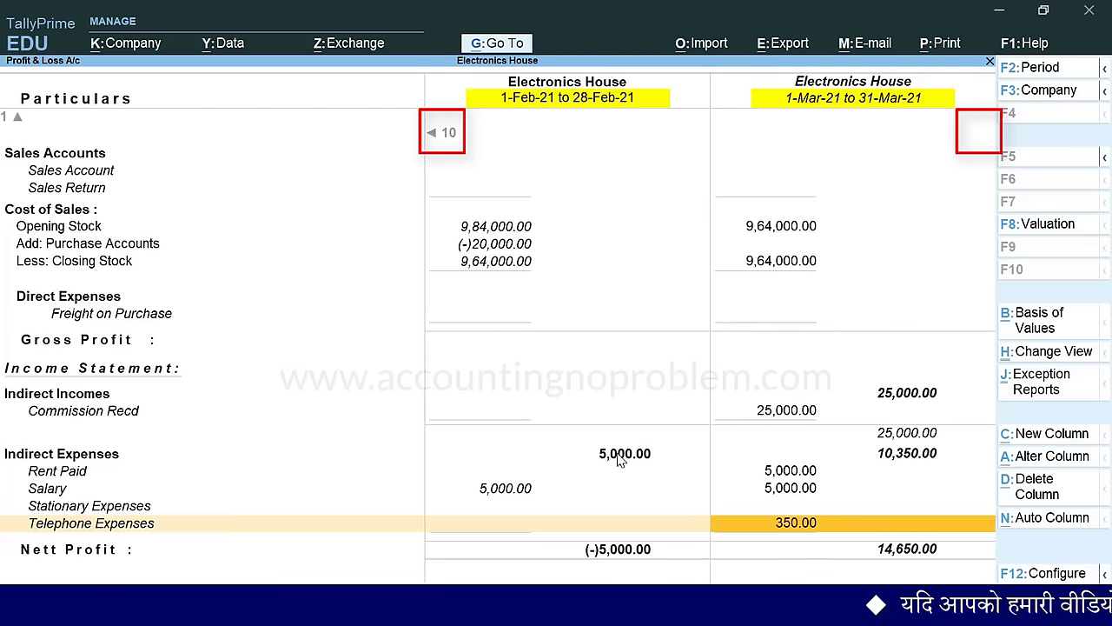
key(Left)
key(Left)
key(Left)
key(Left)
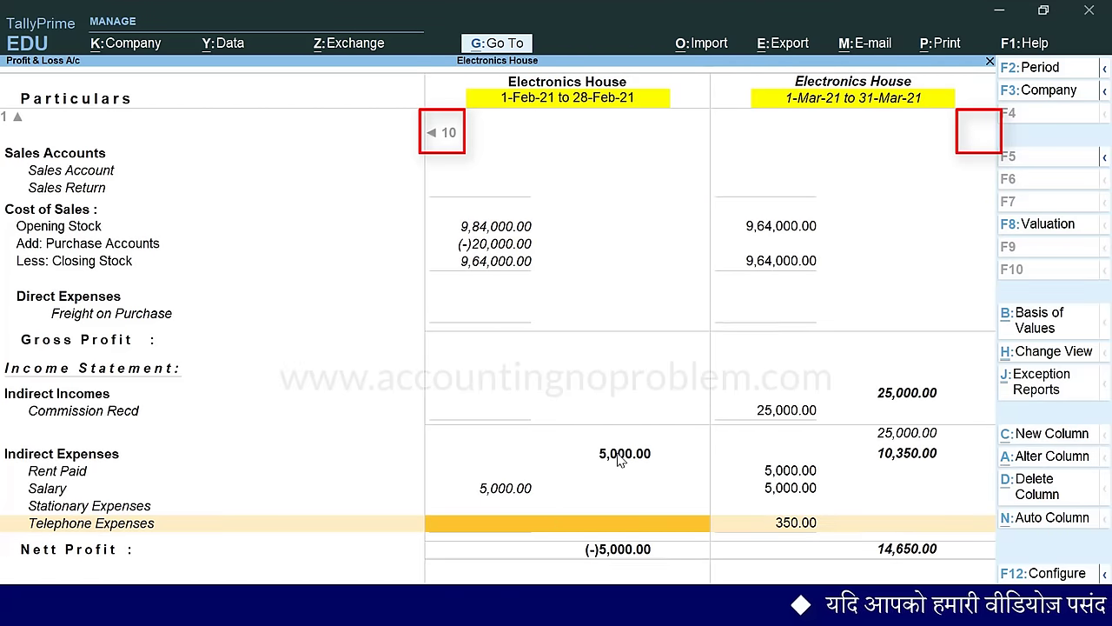
key(Left)
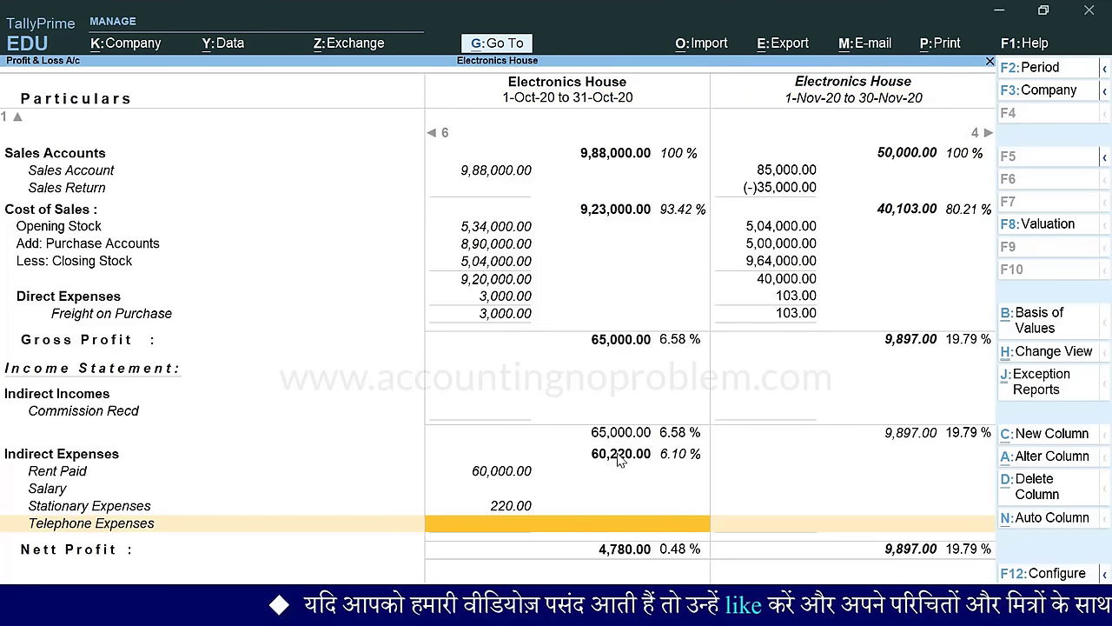
key(alt+n)
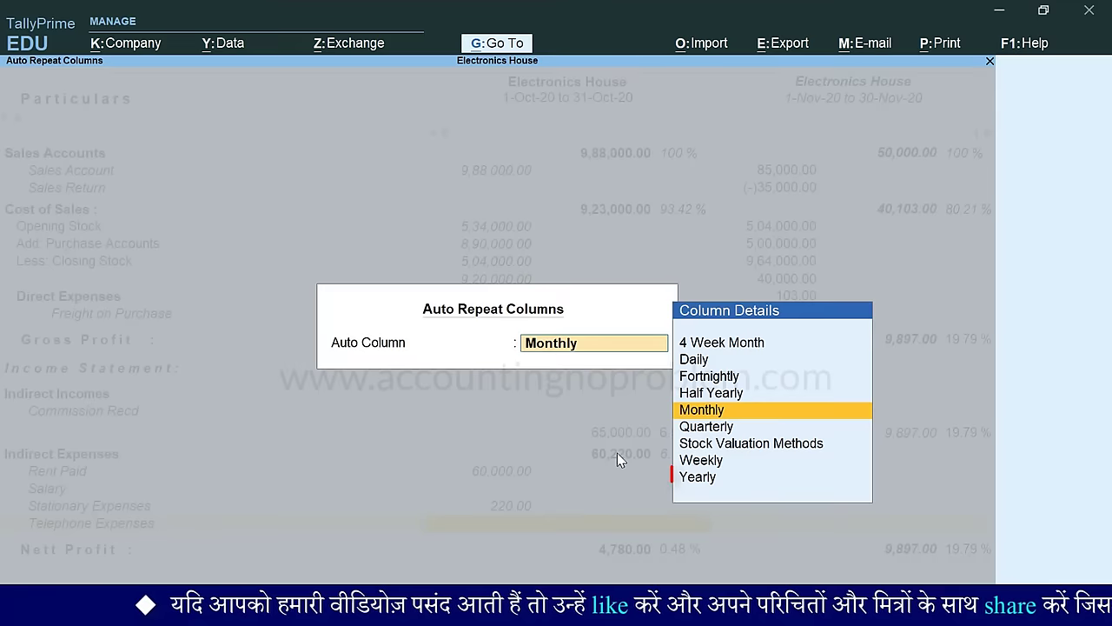
Choose Yearly columns to show one 1-Apr-20 to 31-Mar-21 column again.
key(Down)
key(Down)
key(Down)
key(Down)
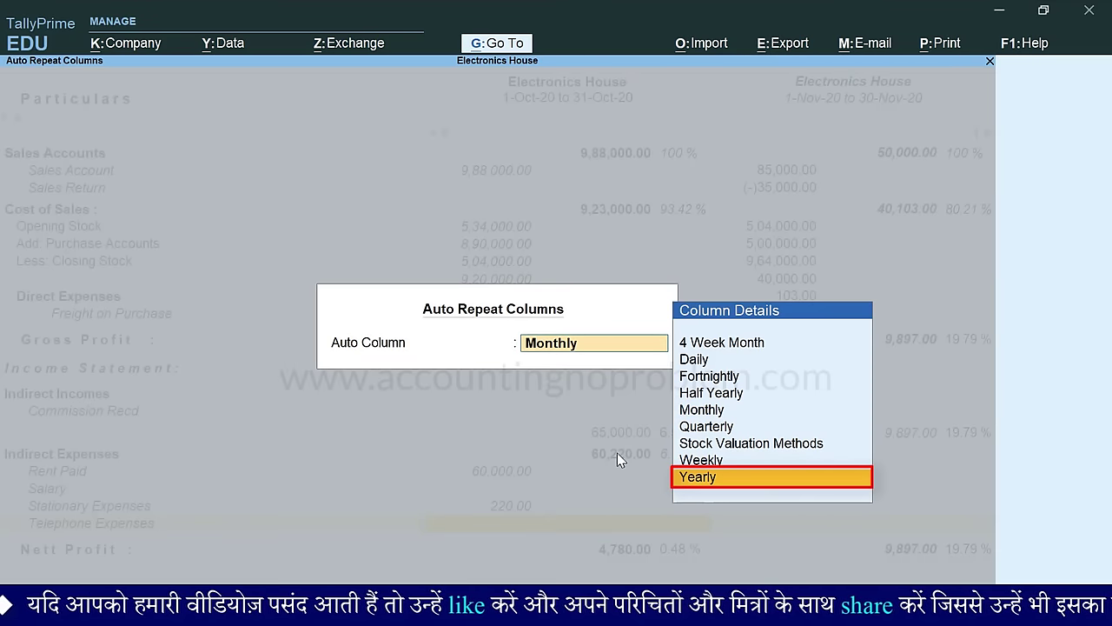
key(Return)
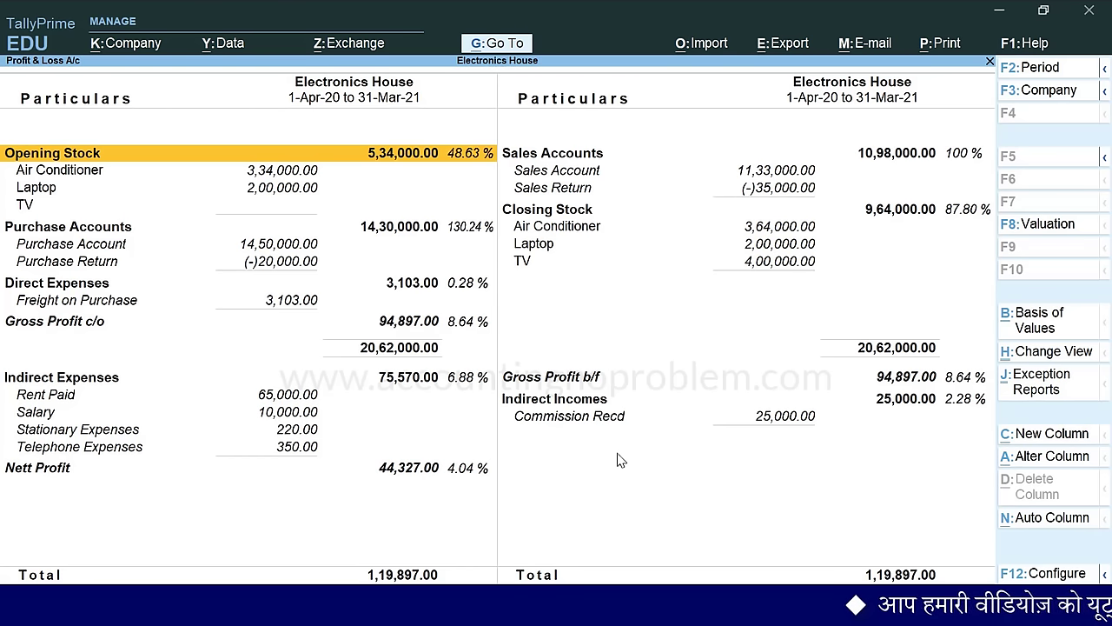
Alter the Profit & Loss A/c ledger, setting Use as Income & Expense A/c to Yes.
key(Escape)
key(Escape)
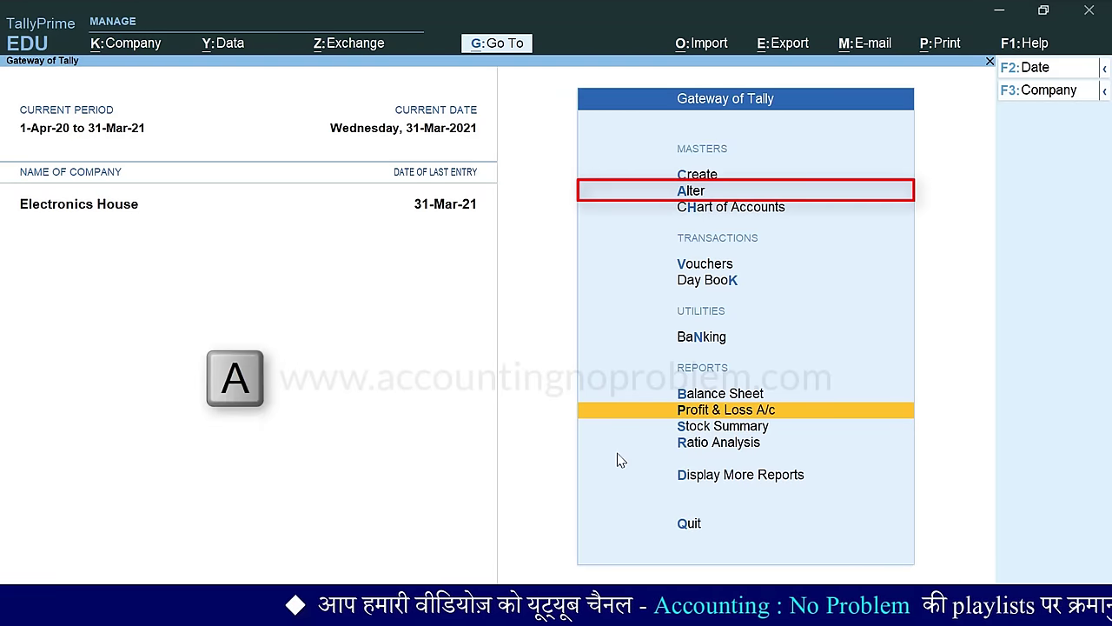
key(a)
key(Down)
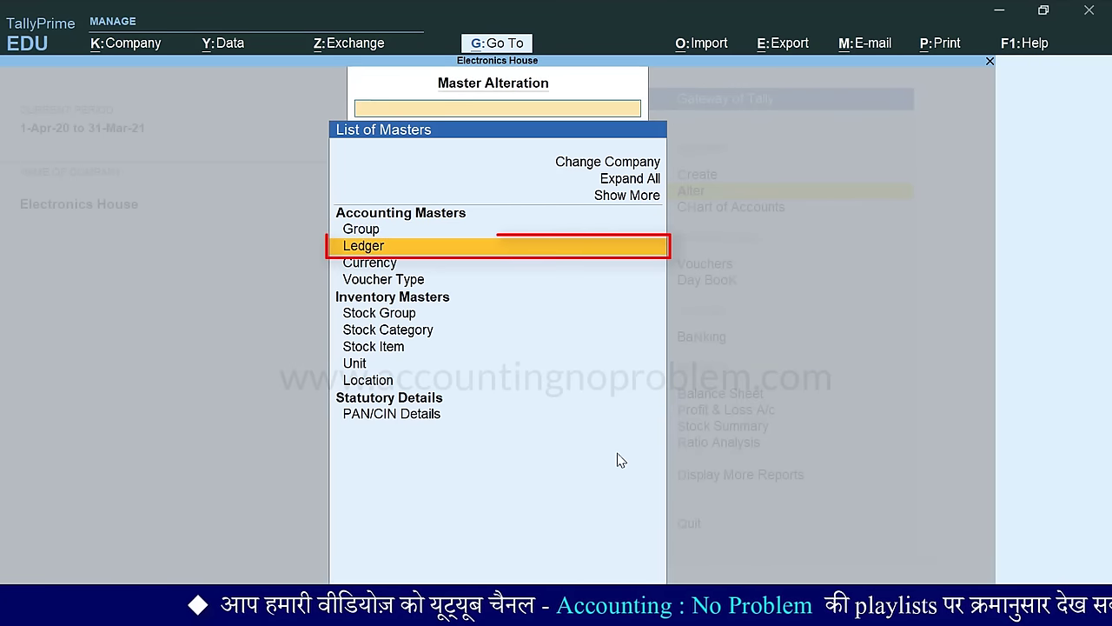
key(Return)
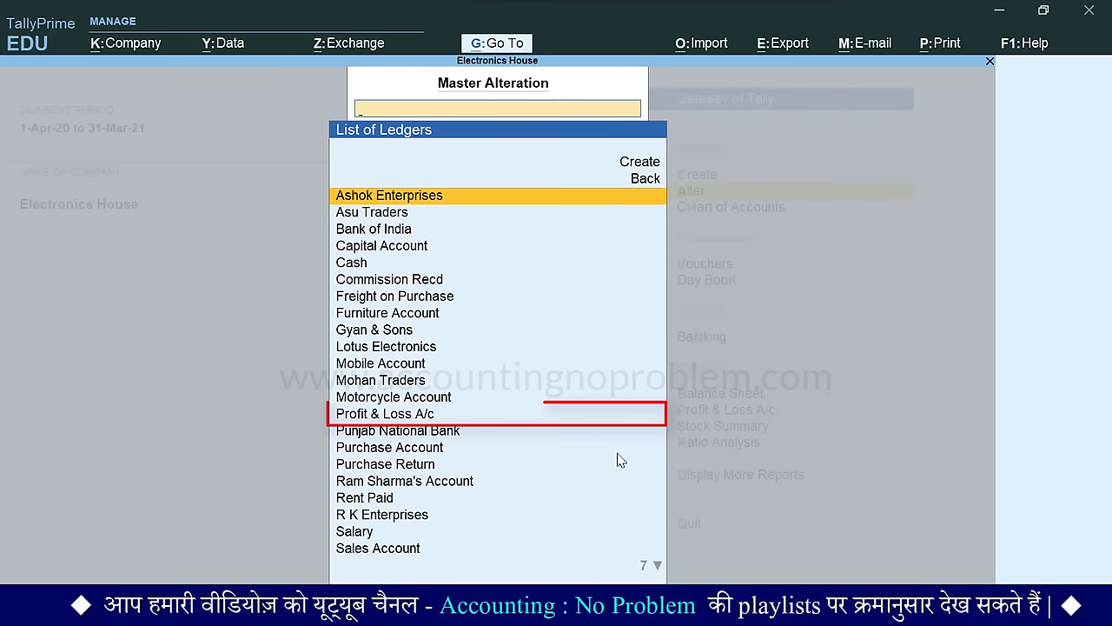
text(pro)
key(Return)
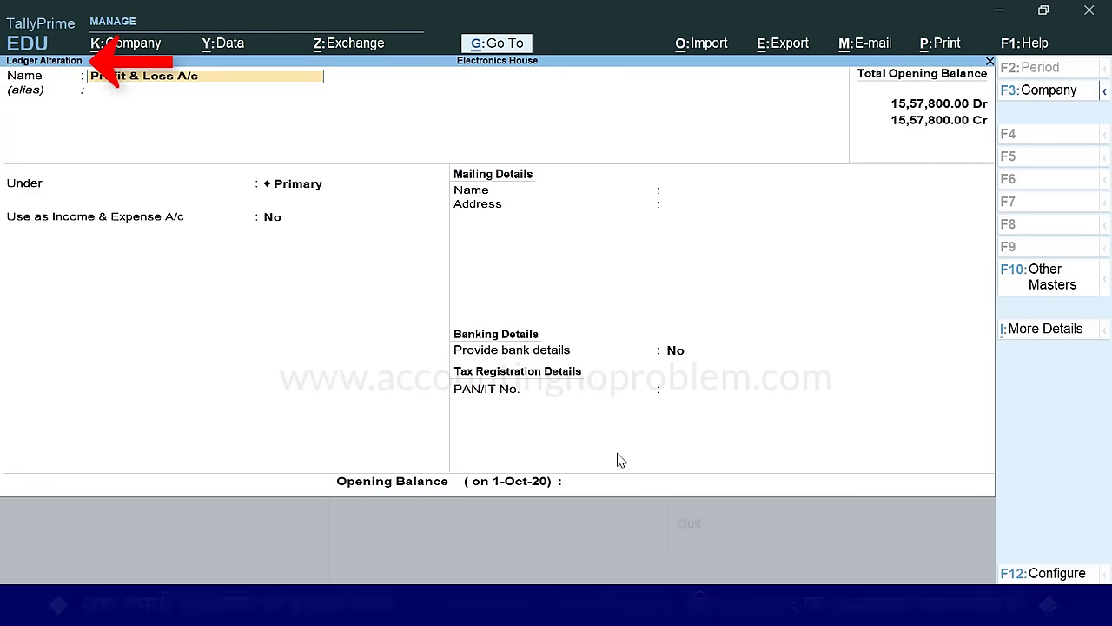
key(Return)
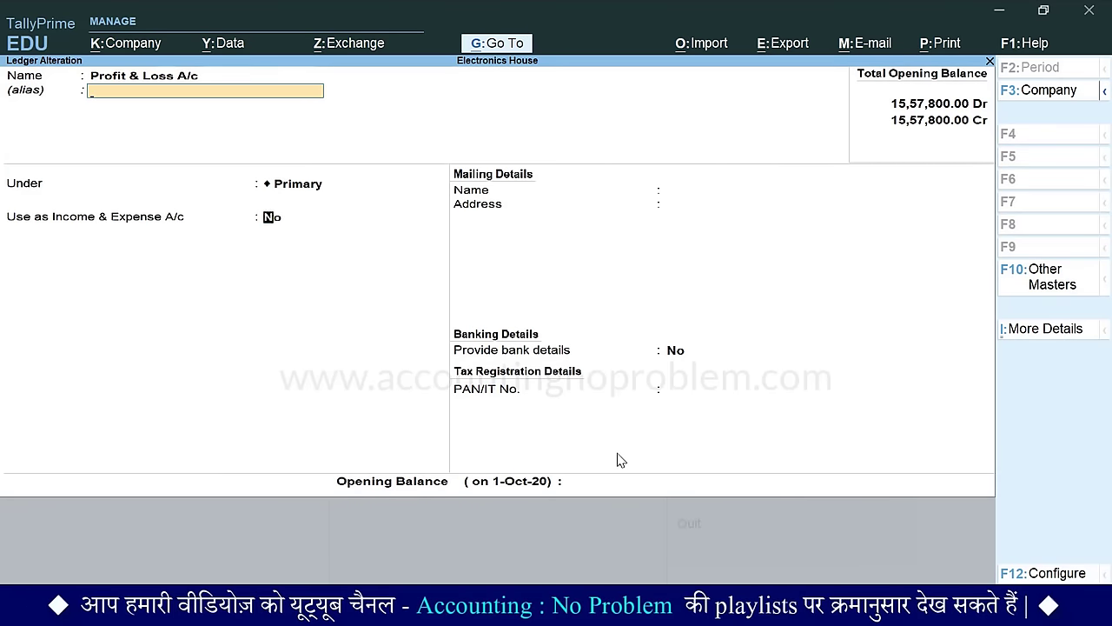
key(Return)
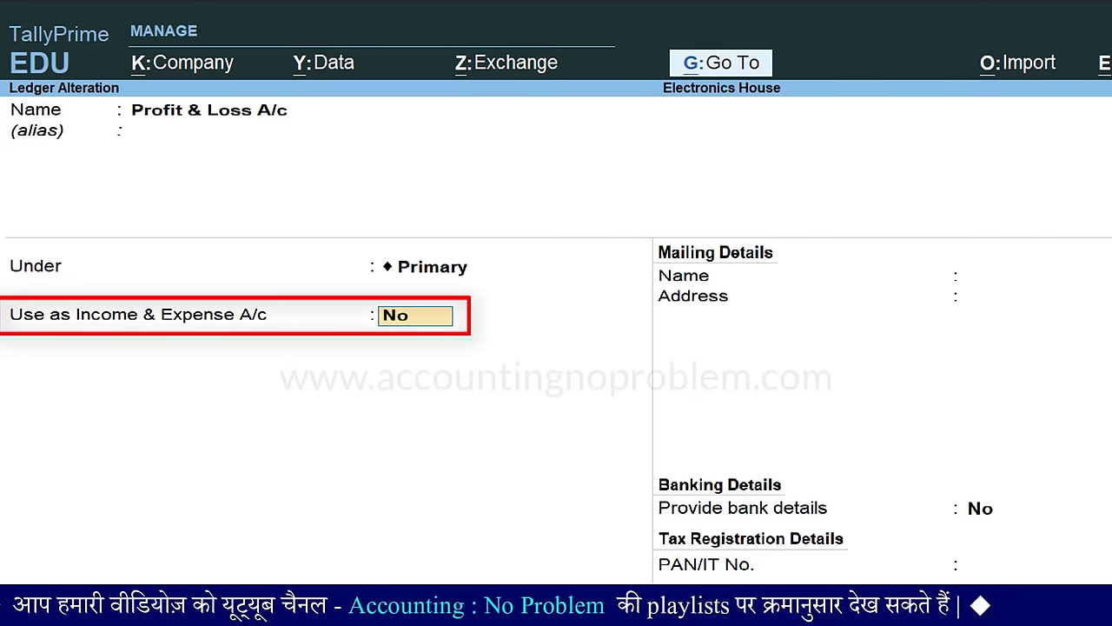
text(yes)
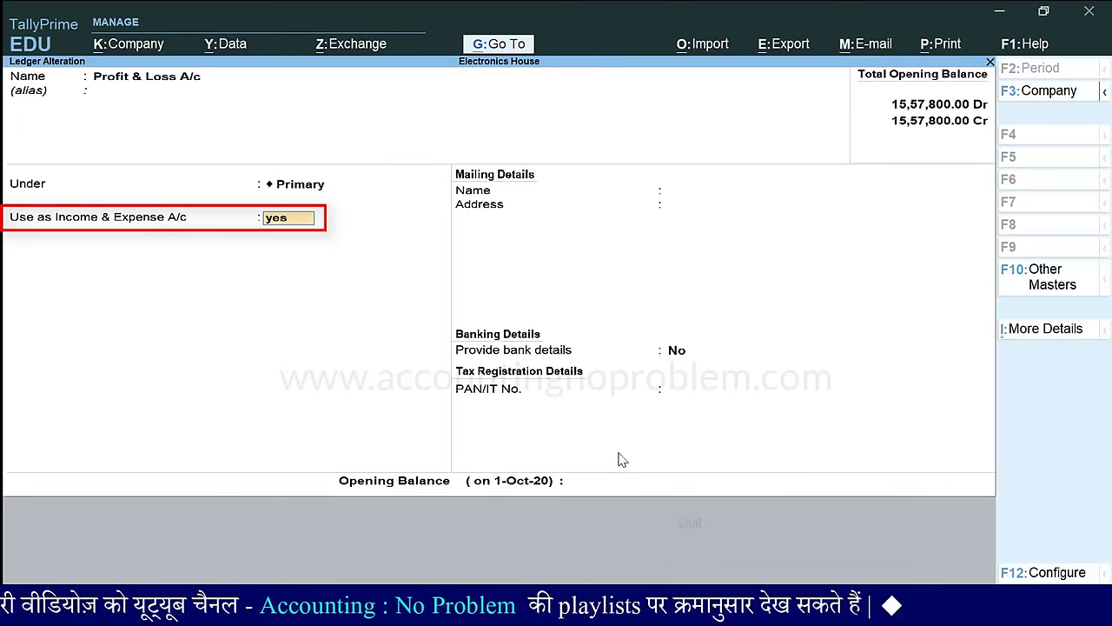
key(ctrl+a)
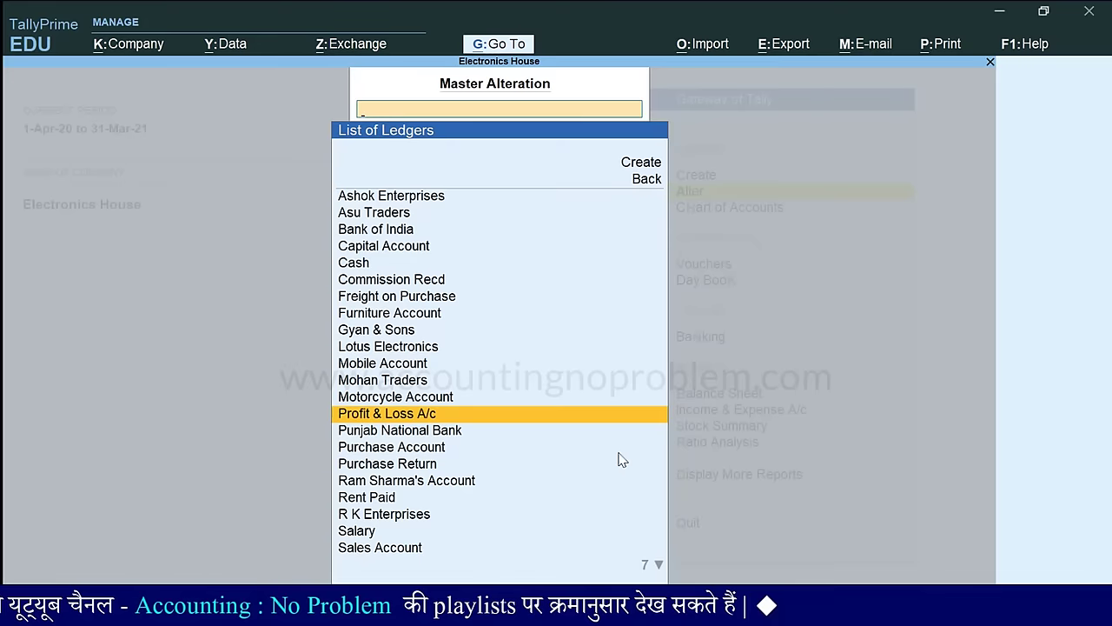
key(Escape)
key(Escape)
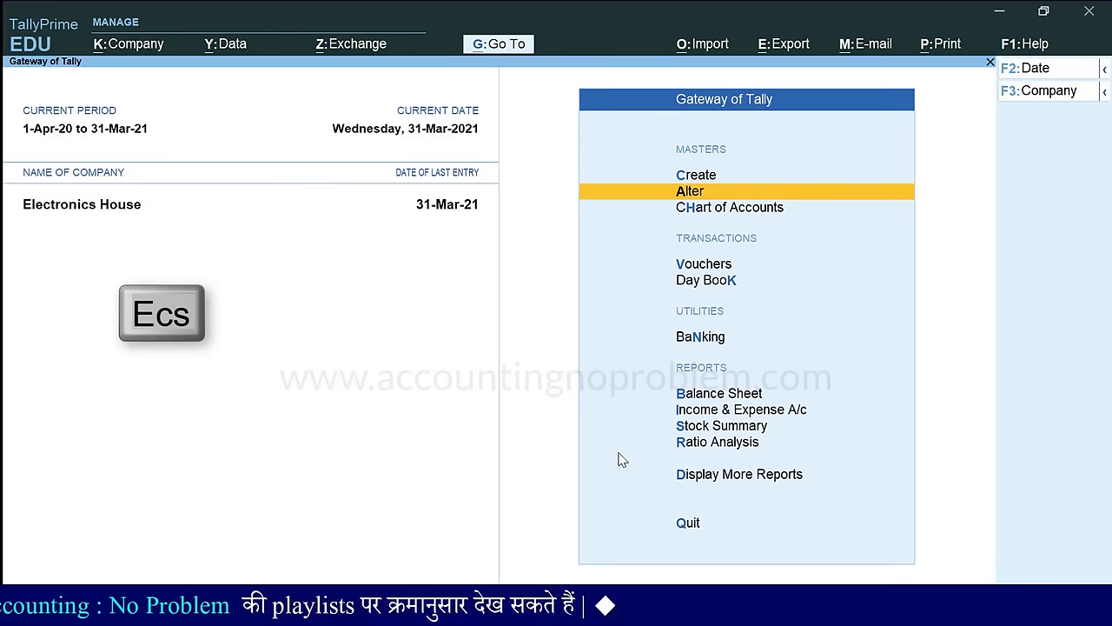
Set the Profit & Loss A/c ledger's Use as Income & Expense A/c back to No.
key(Down)
key(Down)
key(Down)
key(Down)
key(Down)
key(Down)
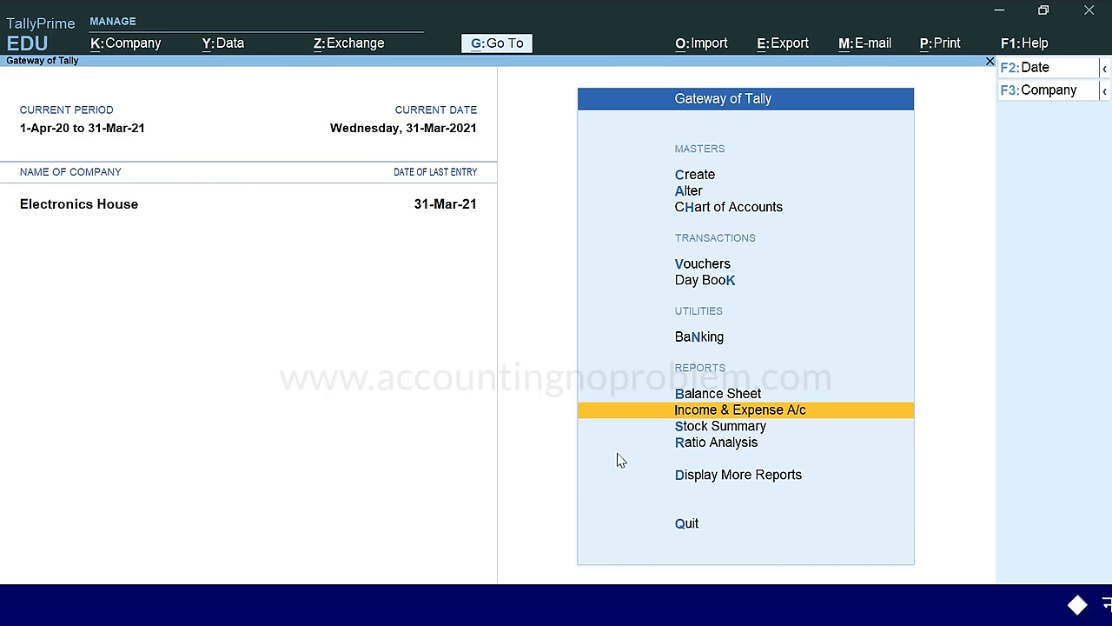
key(a)
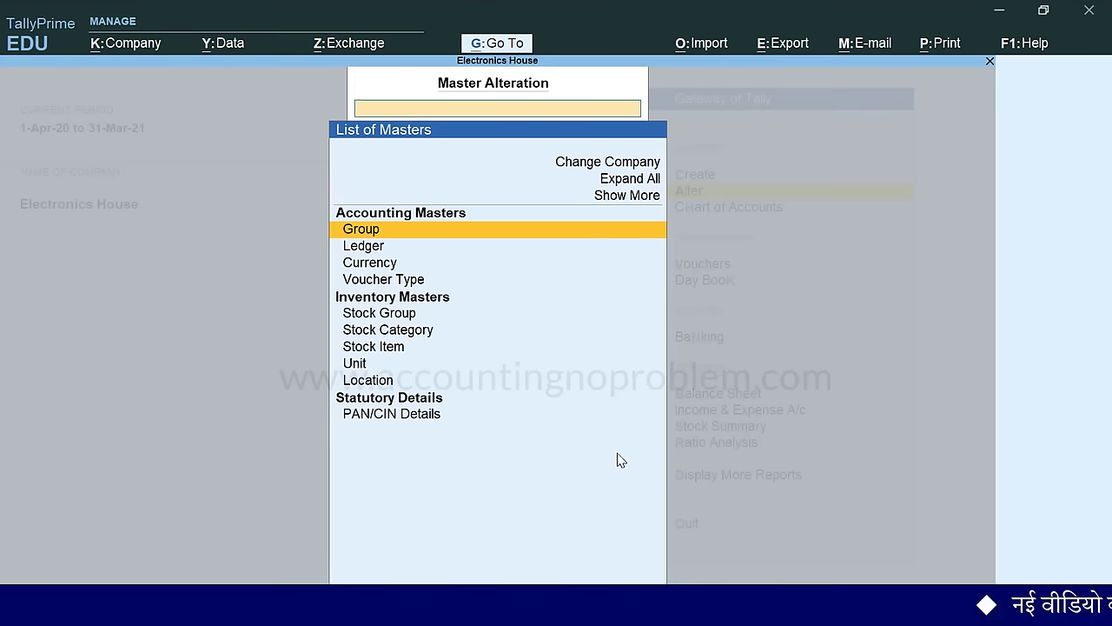
key(Down)
key(Return)
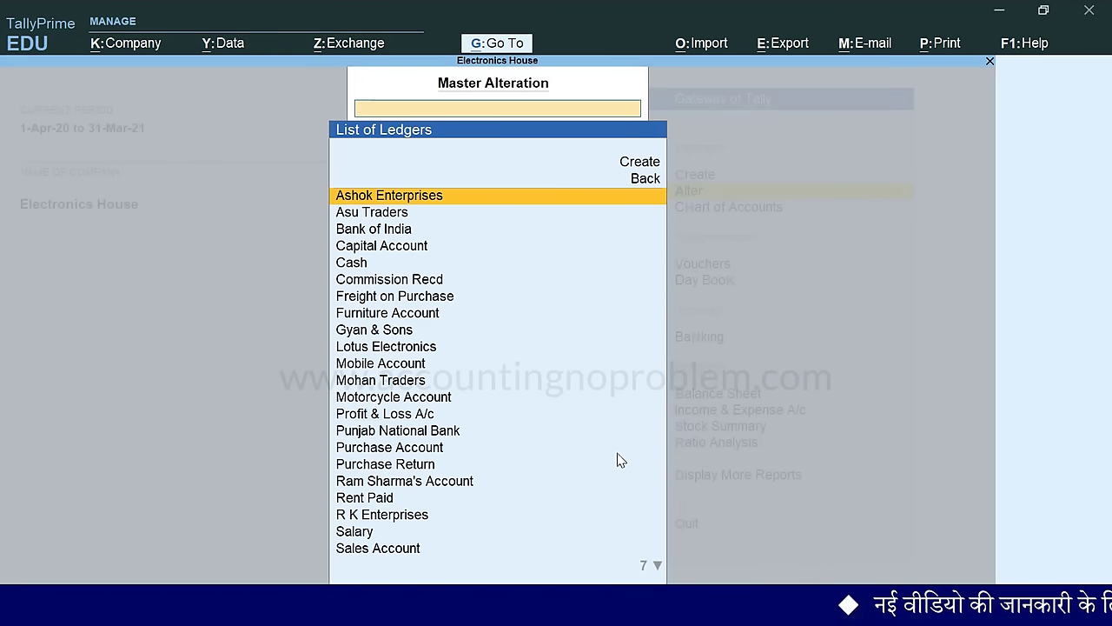
text(pro)
key(Return)
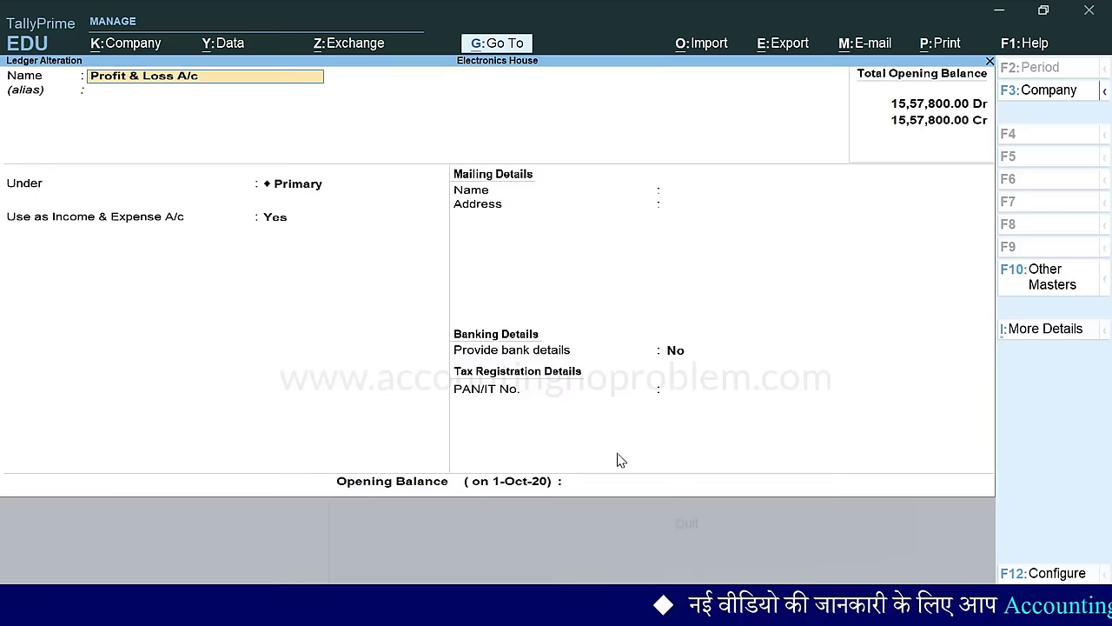
key(Return)
key(Return)
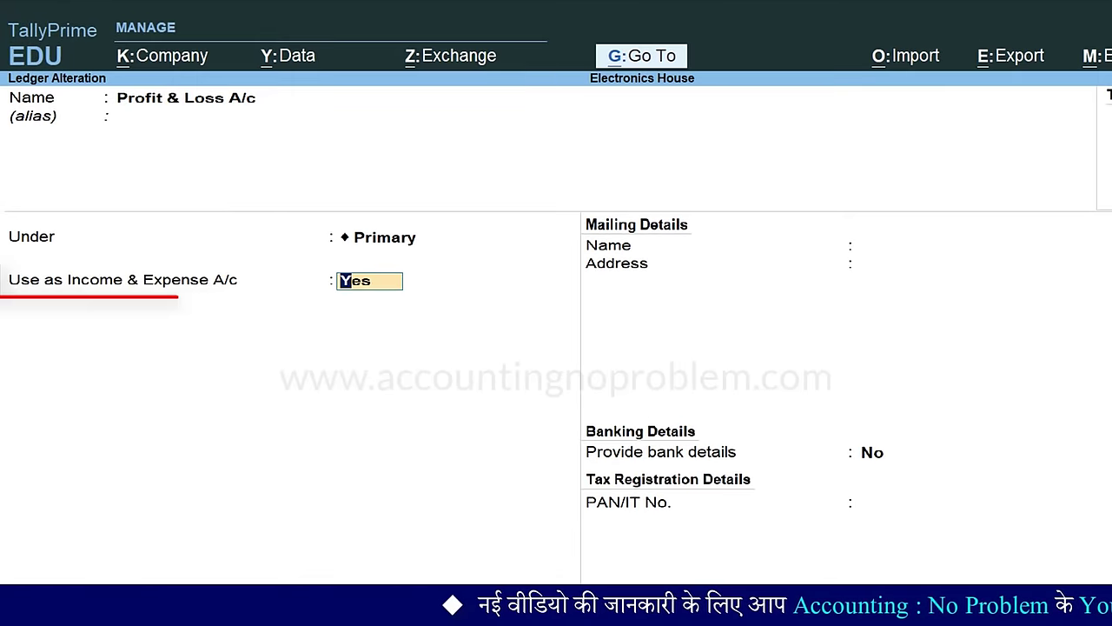
text(no)
key(ctrl+a)
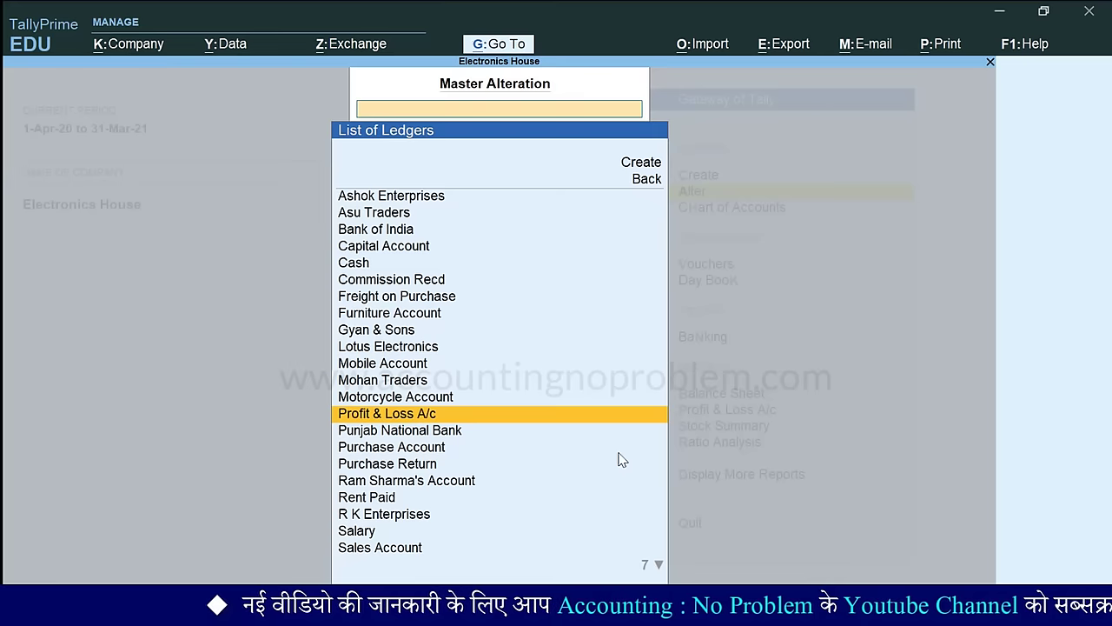
key(Escape)
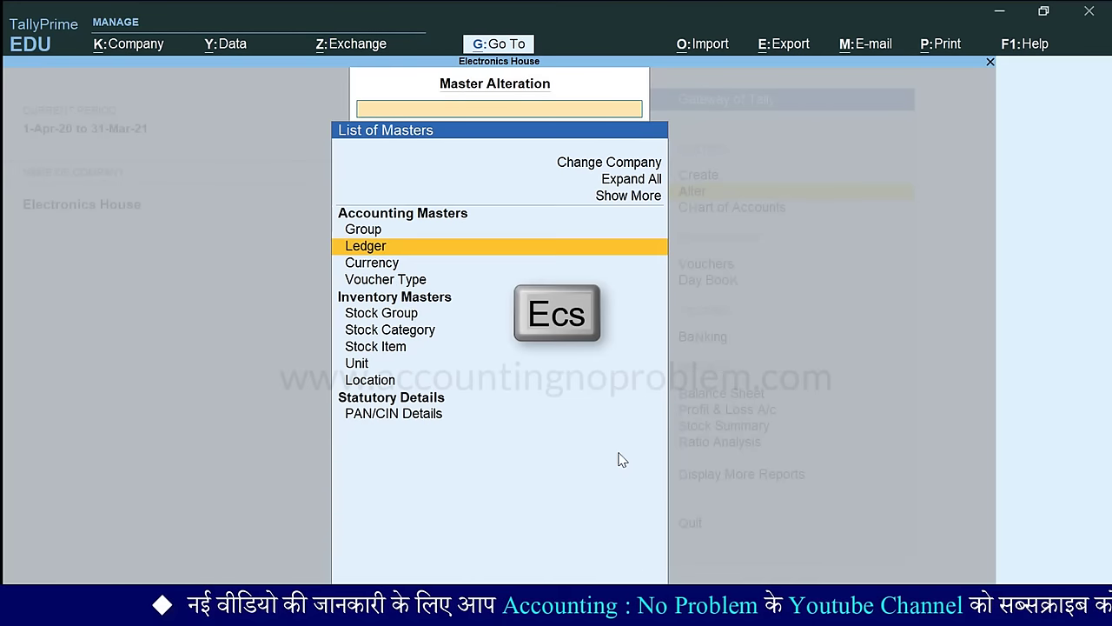
Check the Profit & Loss report: totals 20,87,000 with Nett Profit 44,327.
key(Escape)
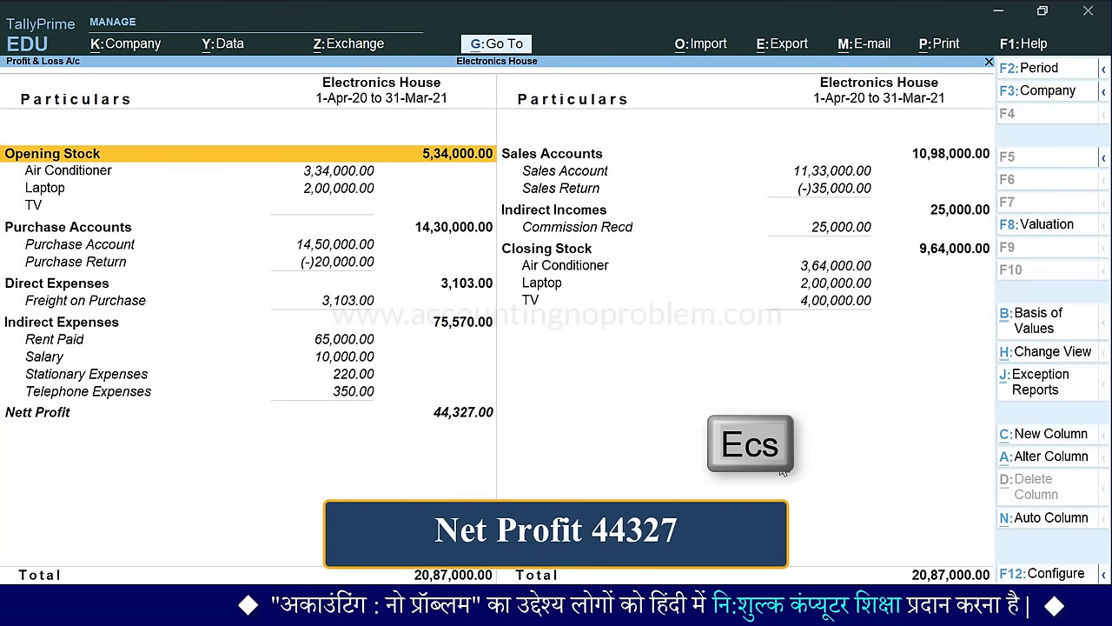
key(Escape)
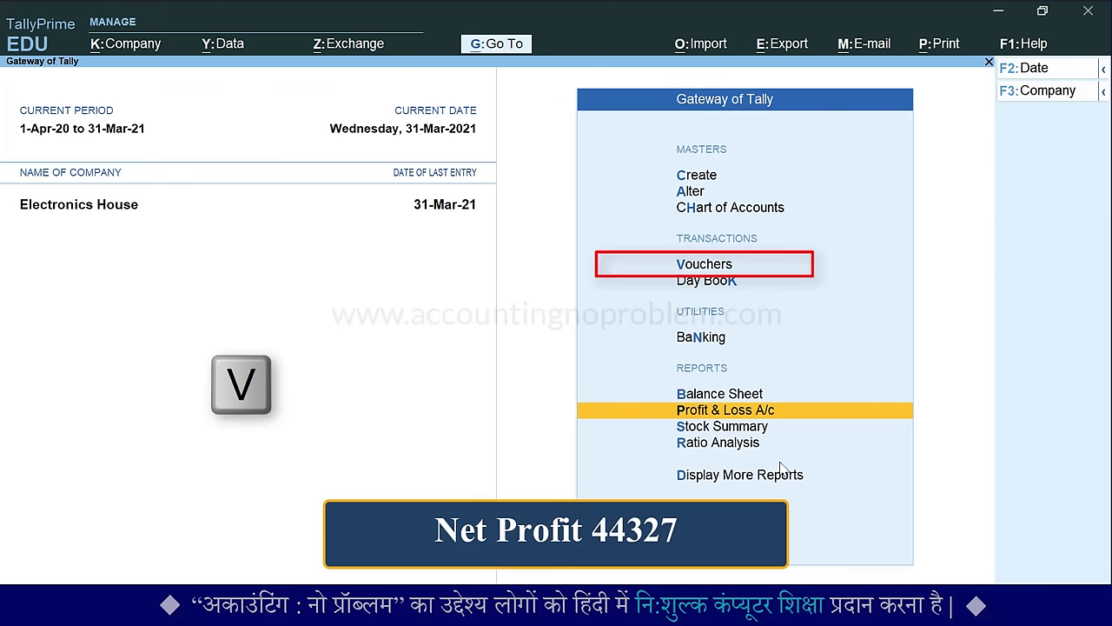
Enter a 31-Mar-21 journal: debit Profit & Loss A/c 44,327, credit Capital Account 44,327.
key(v)
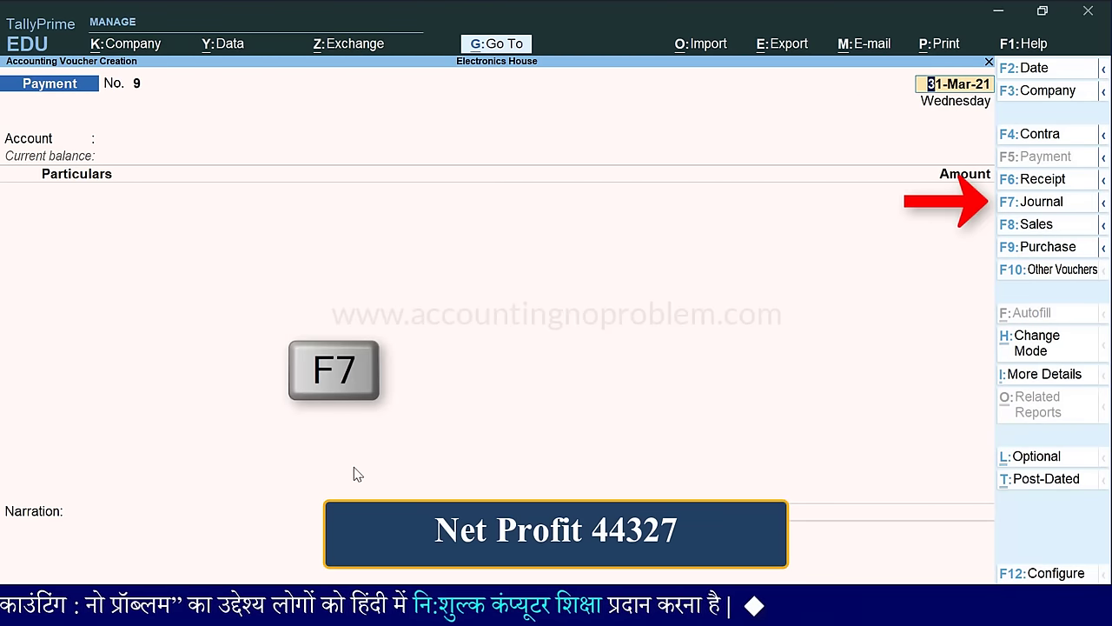
key(F7)
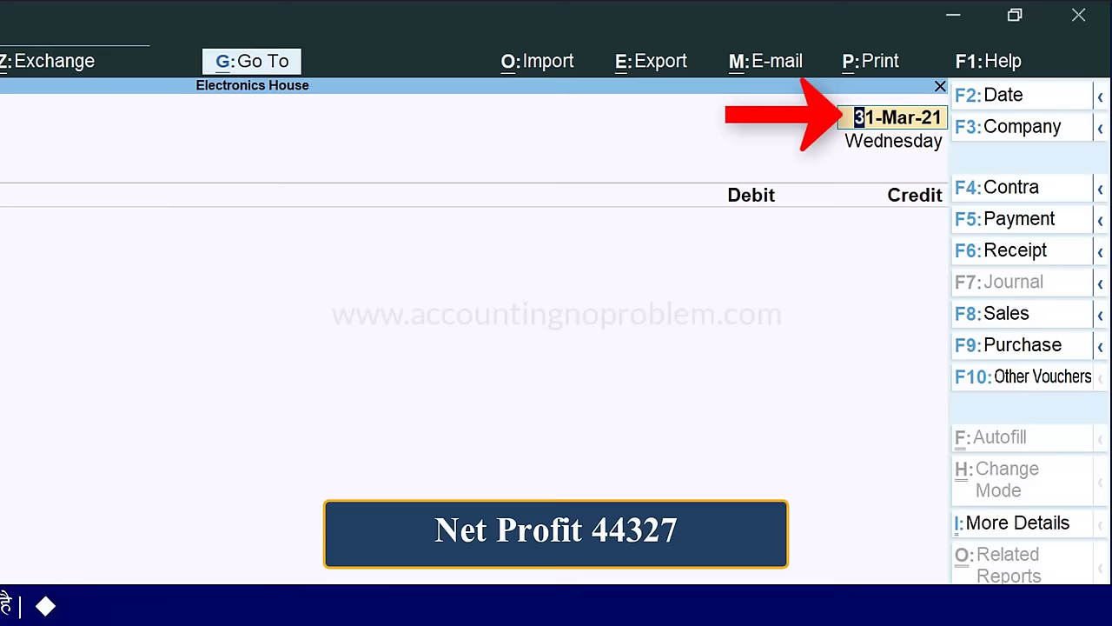
key(Return)
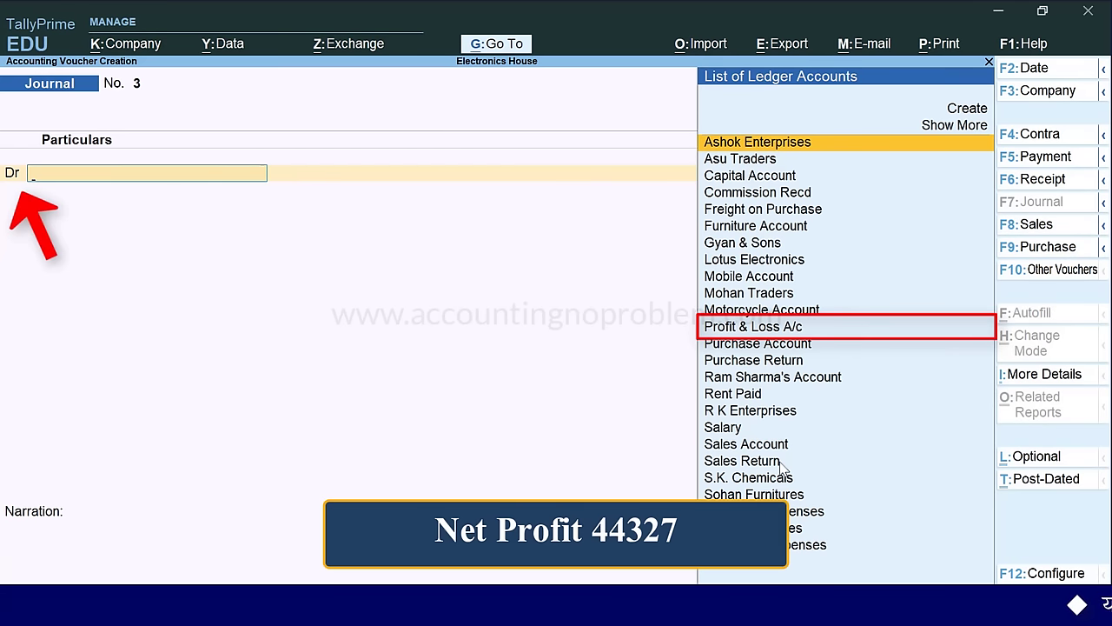
text(pro)
key(Return)
text(44327)
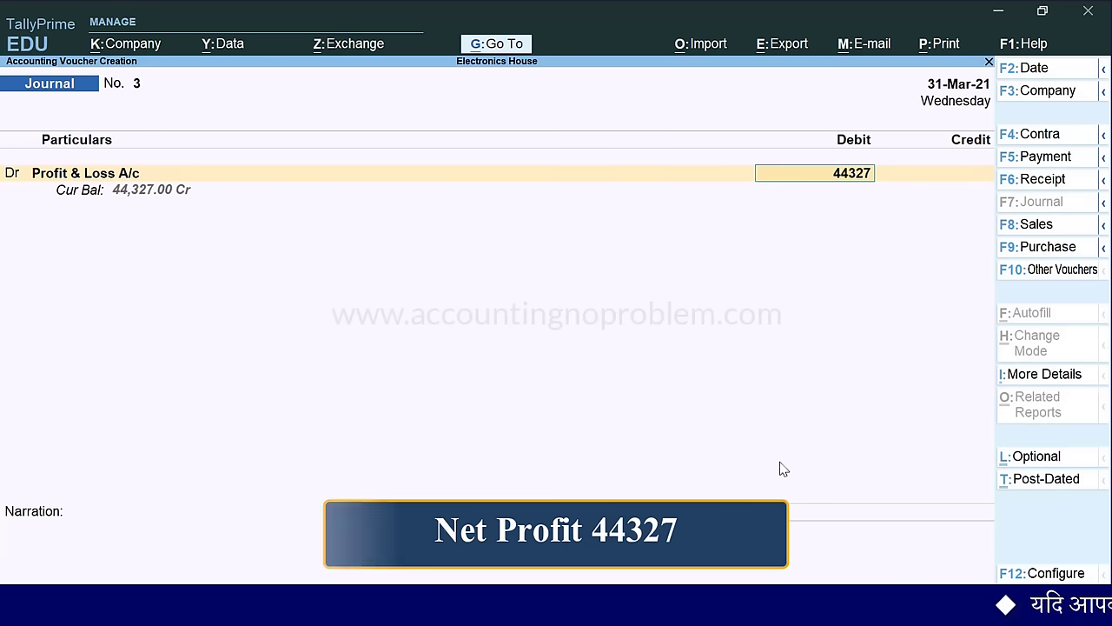
key(Return)
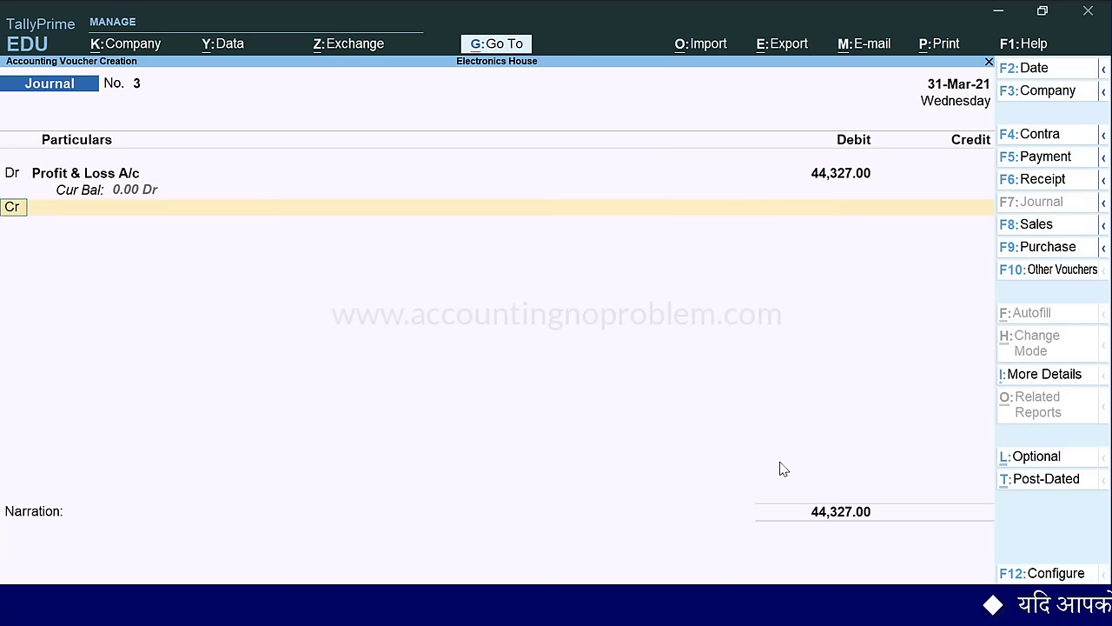
key(Return)
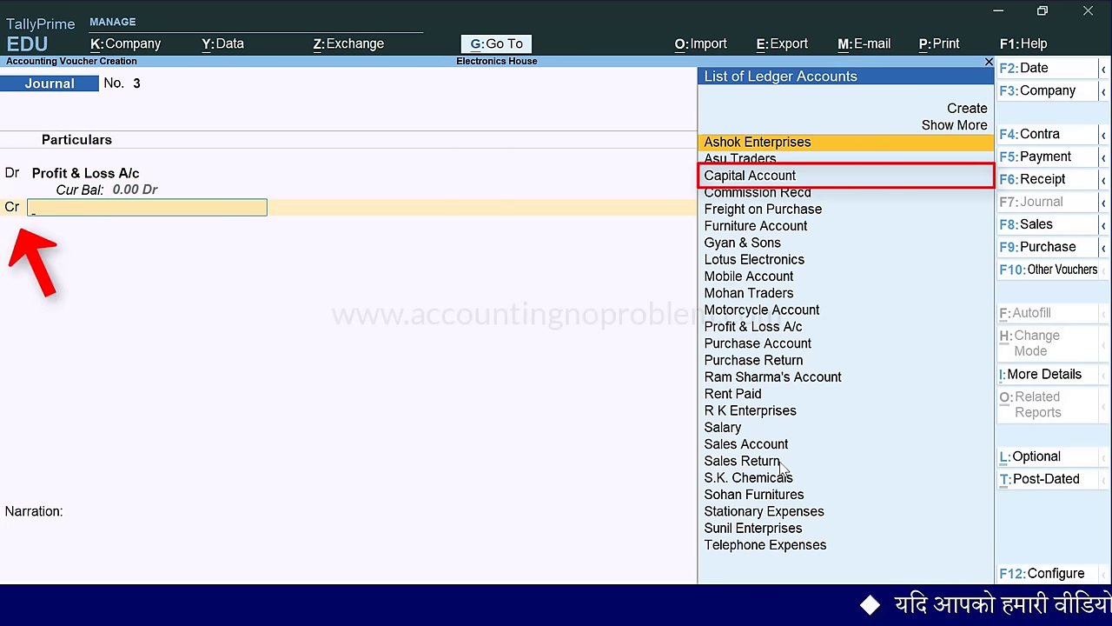
text(C)
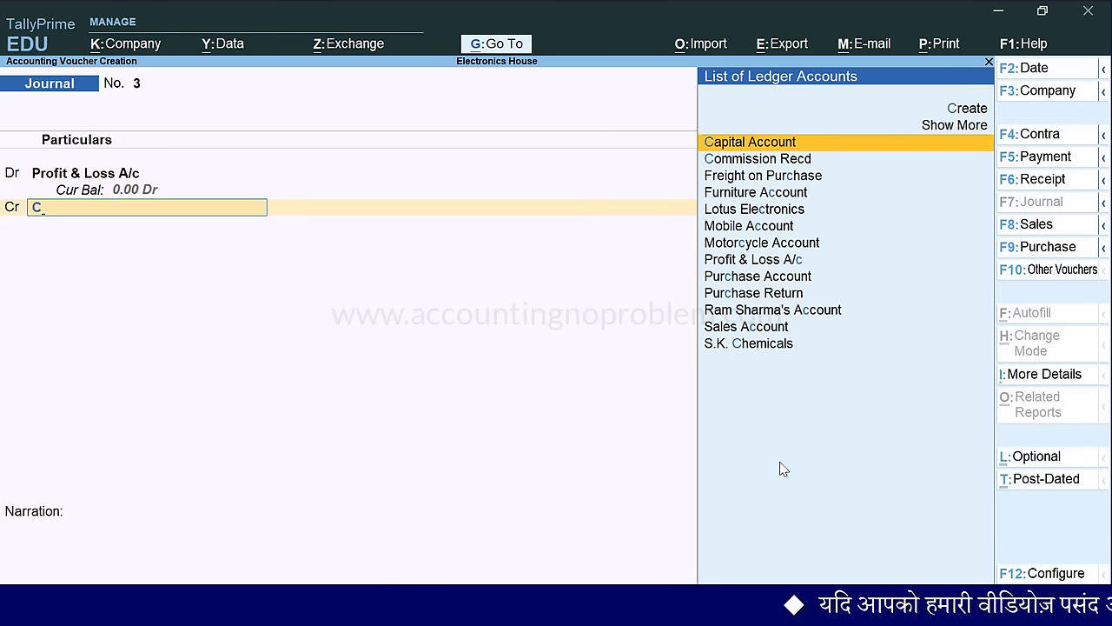
key(Return)
key(Return)
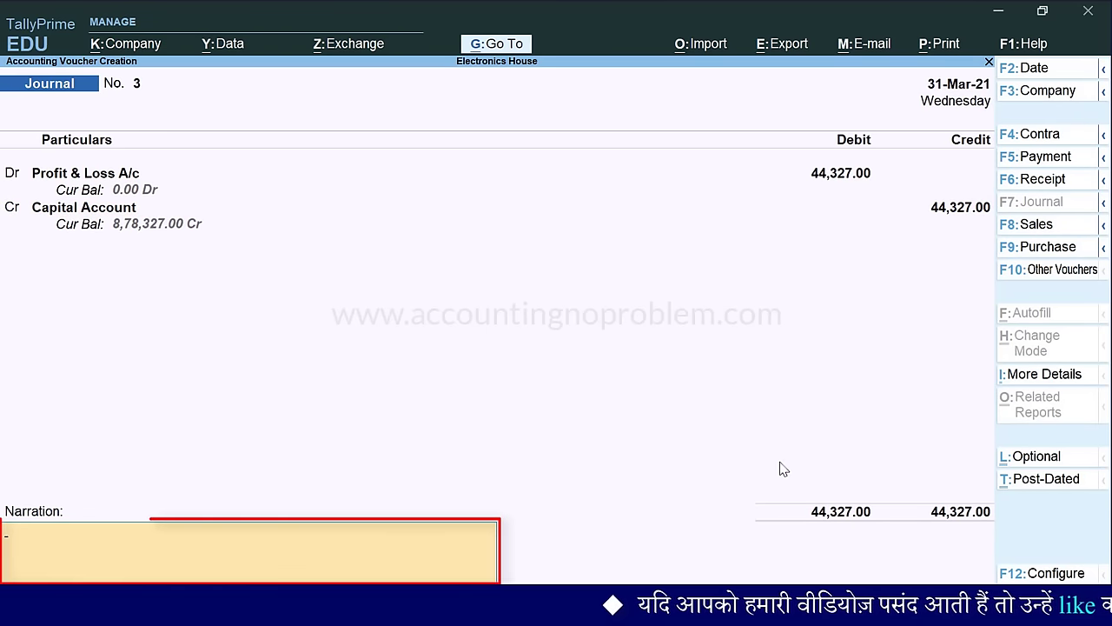
Add narration 'Being Net Profit transfer to Capital Account.' and save Journal No. 3.
text(Being Net Profit transfer to Capital Account.)
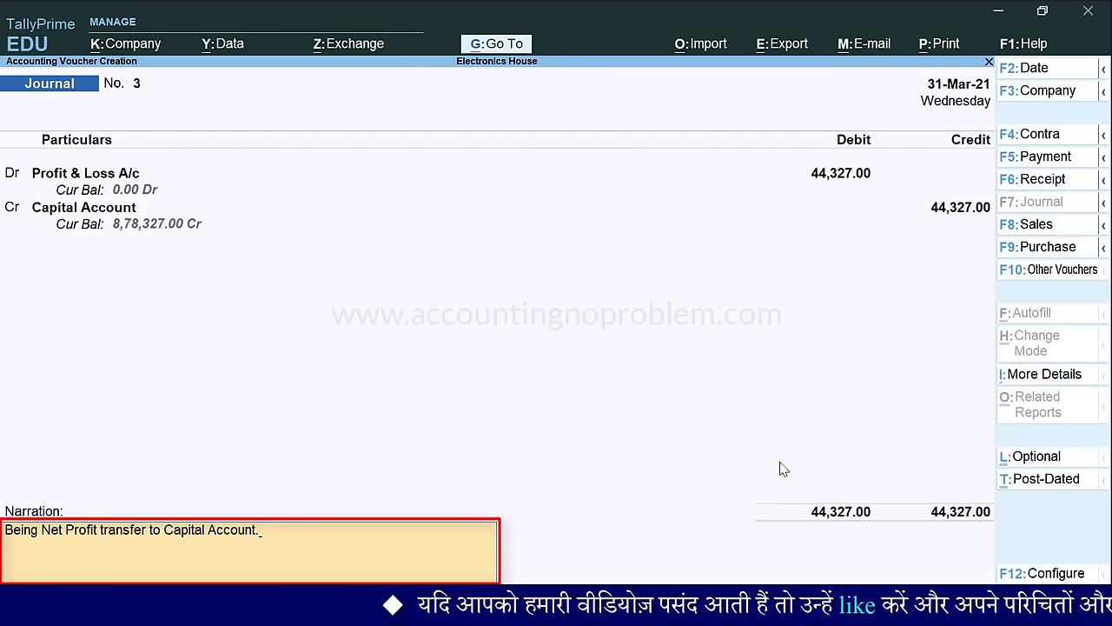
key(ctrl+a)
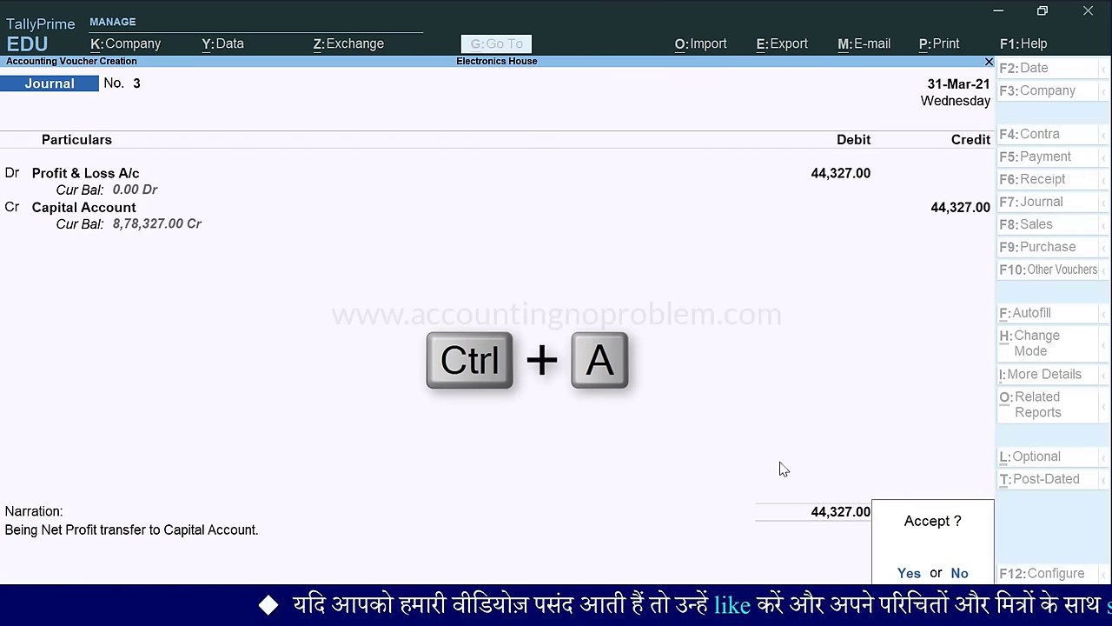
key(Return)
key(Escape)
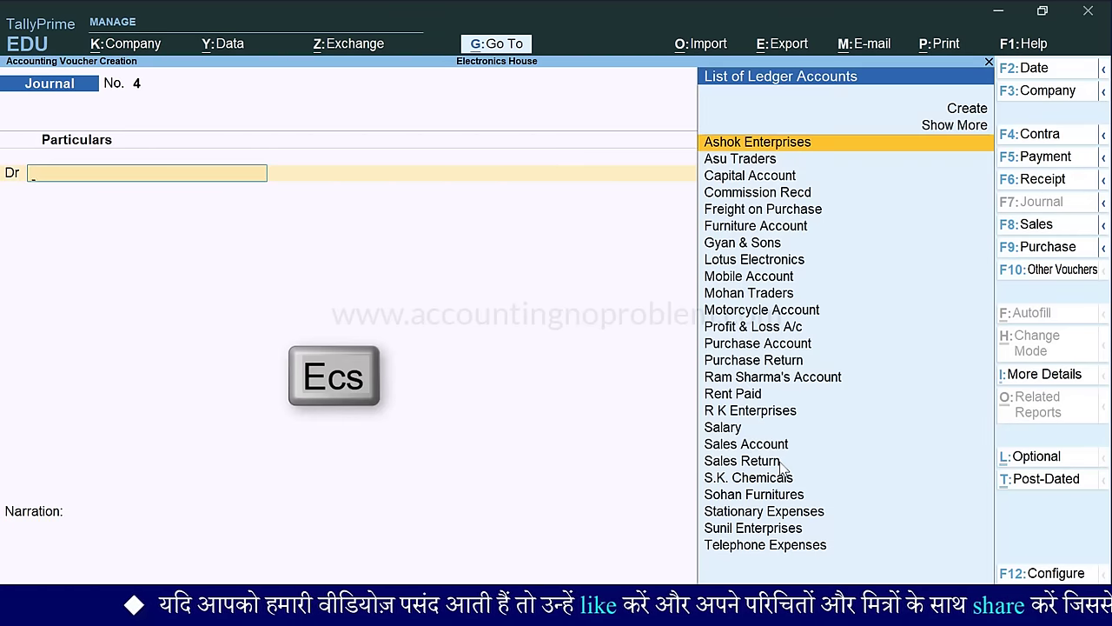
key(Return)
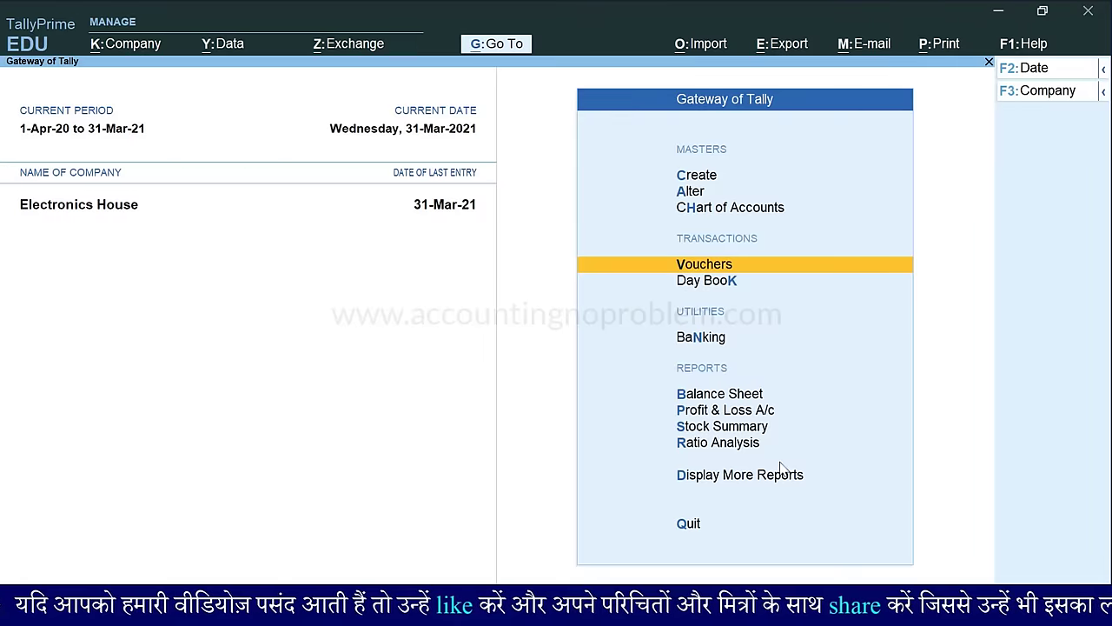
key(d)
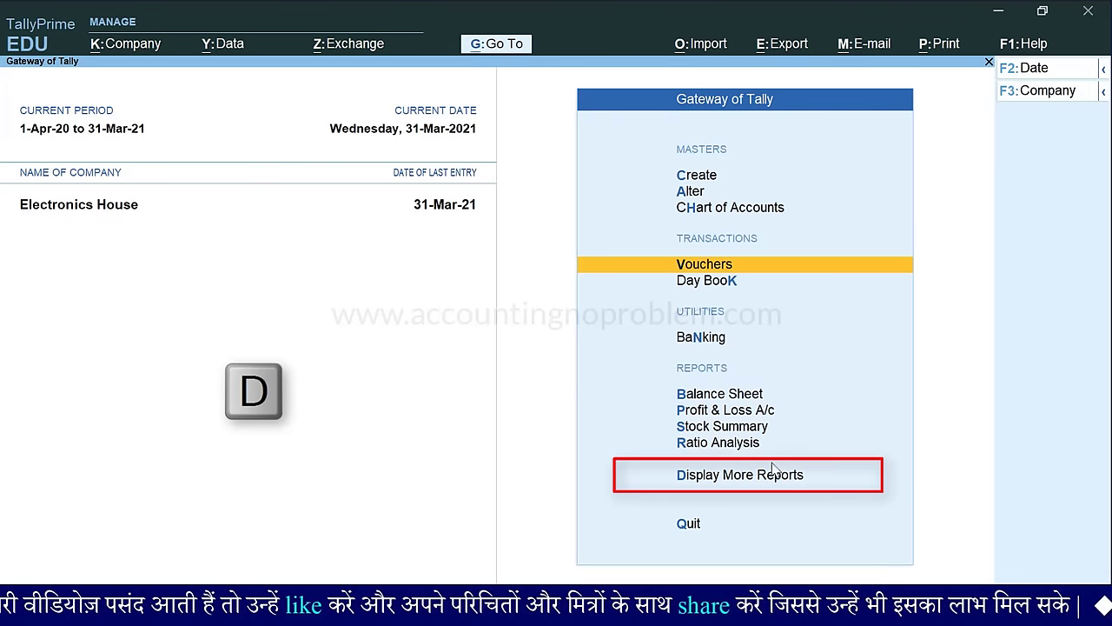
key(a)
key(l)
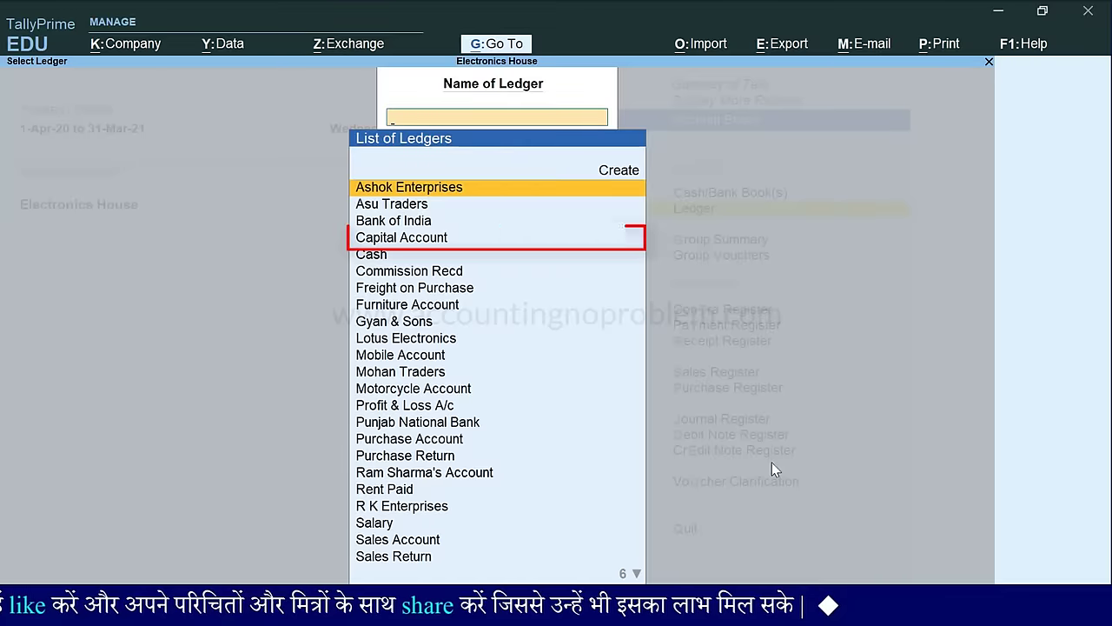
key(Down)
key(Down)
key(Down)
key(Return)
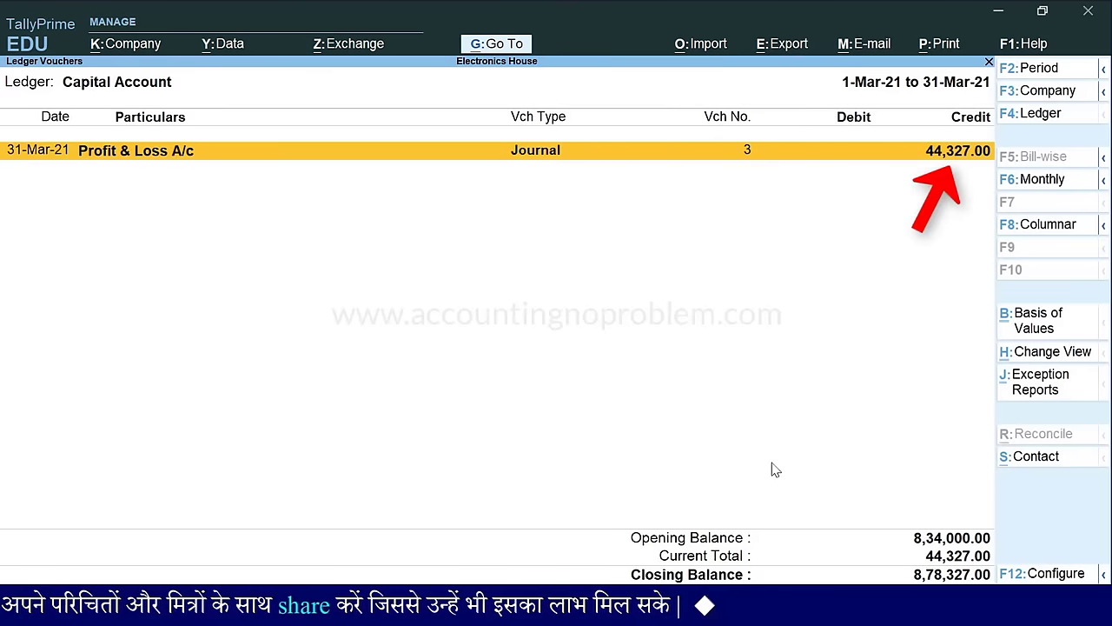